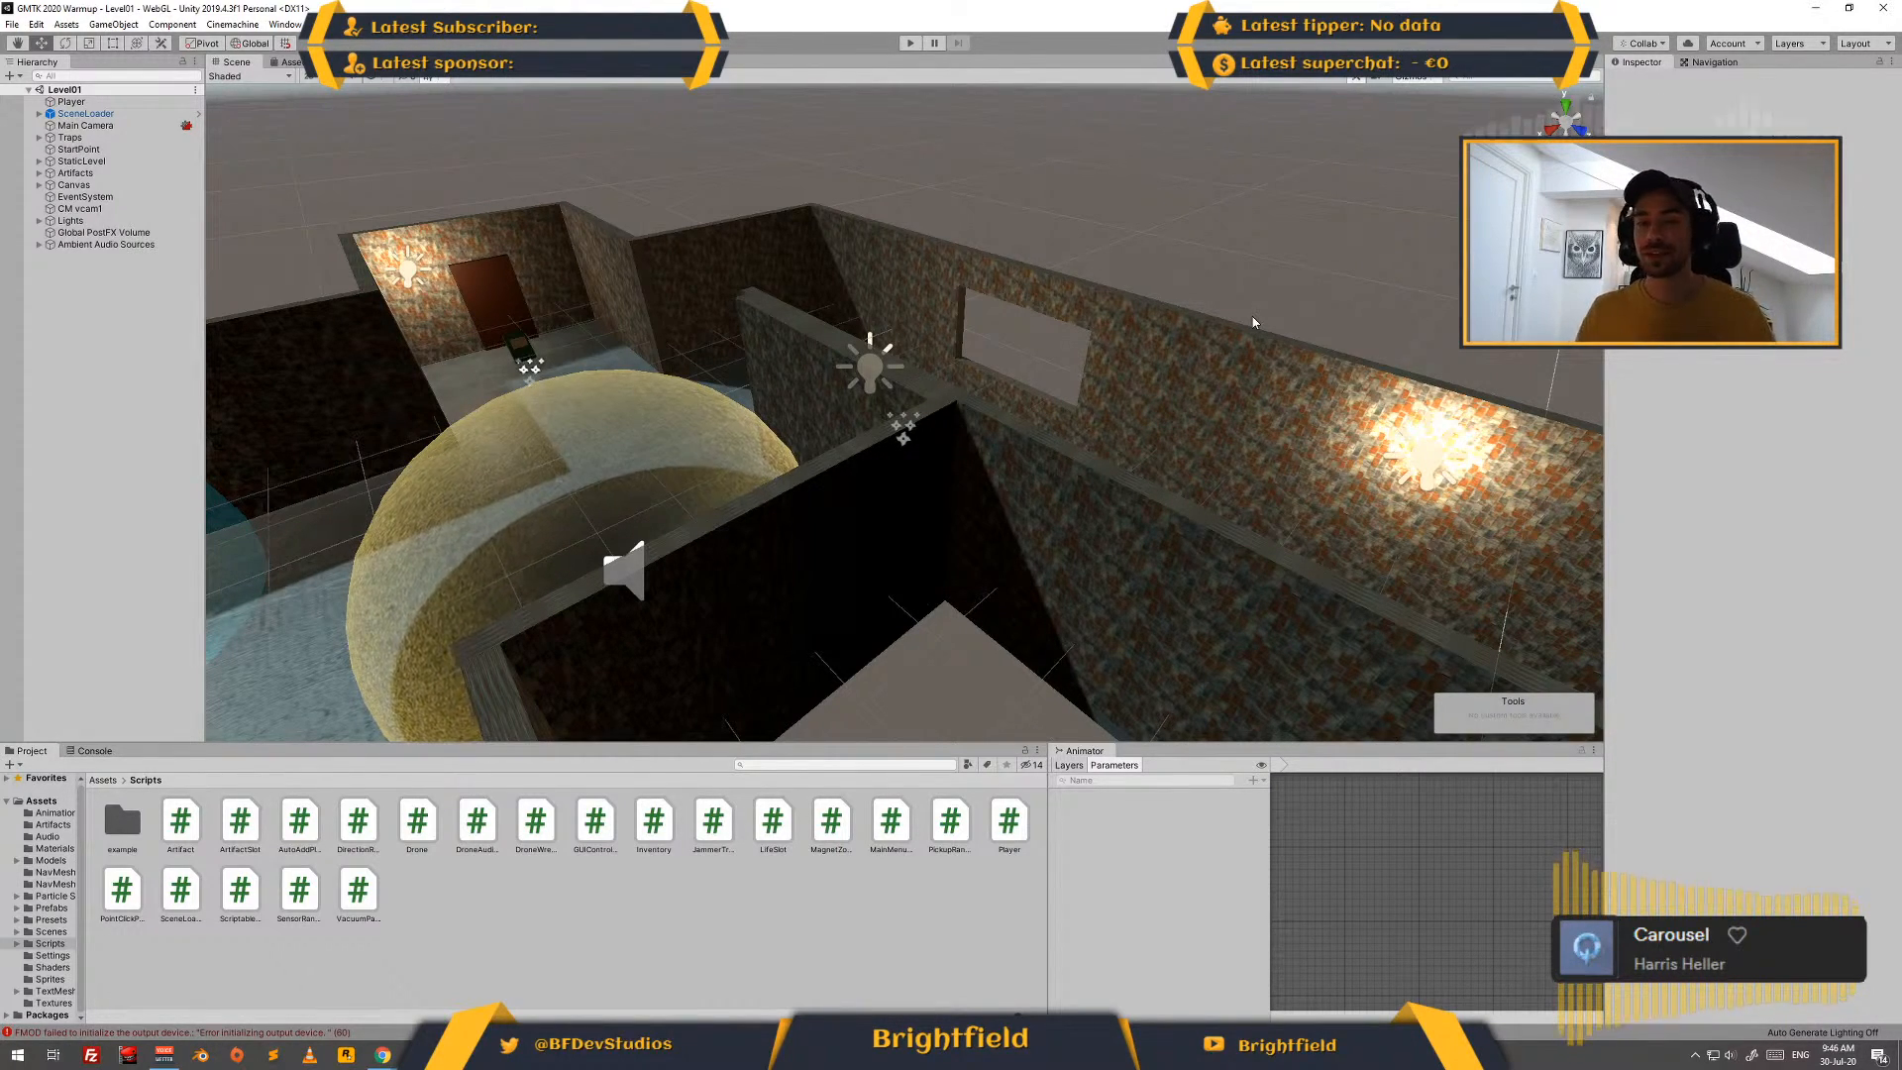
- Run the Level01 scene in play mode, selecting the VacuumParticles script and moving focus into the running game
{"action": "mouse_move", "coordinate": [853, 315]}
{"action": "middle_mouse_down"}
{"action": "mouse_move", "coordinate": [1028, 306]}
{"action": "mouse_move", "coordinate": [951, 159]}
{"action": "mouse_move", "coordinate": [840, 304]}
{"action": "mouse_move", "coordinate": [858, 294]}
{"action": "middle_mouse_up"}
{"action": "scroll", "coordinate": [892, 188], "scroll_direction": "down", "scroll_amount": 3}
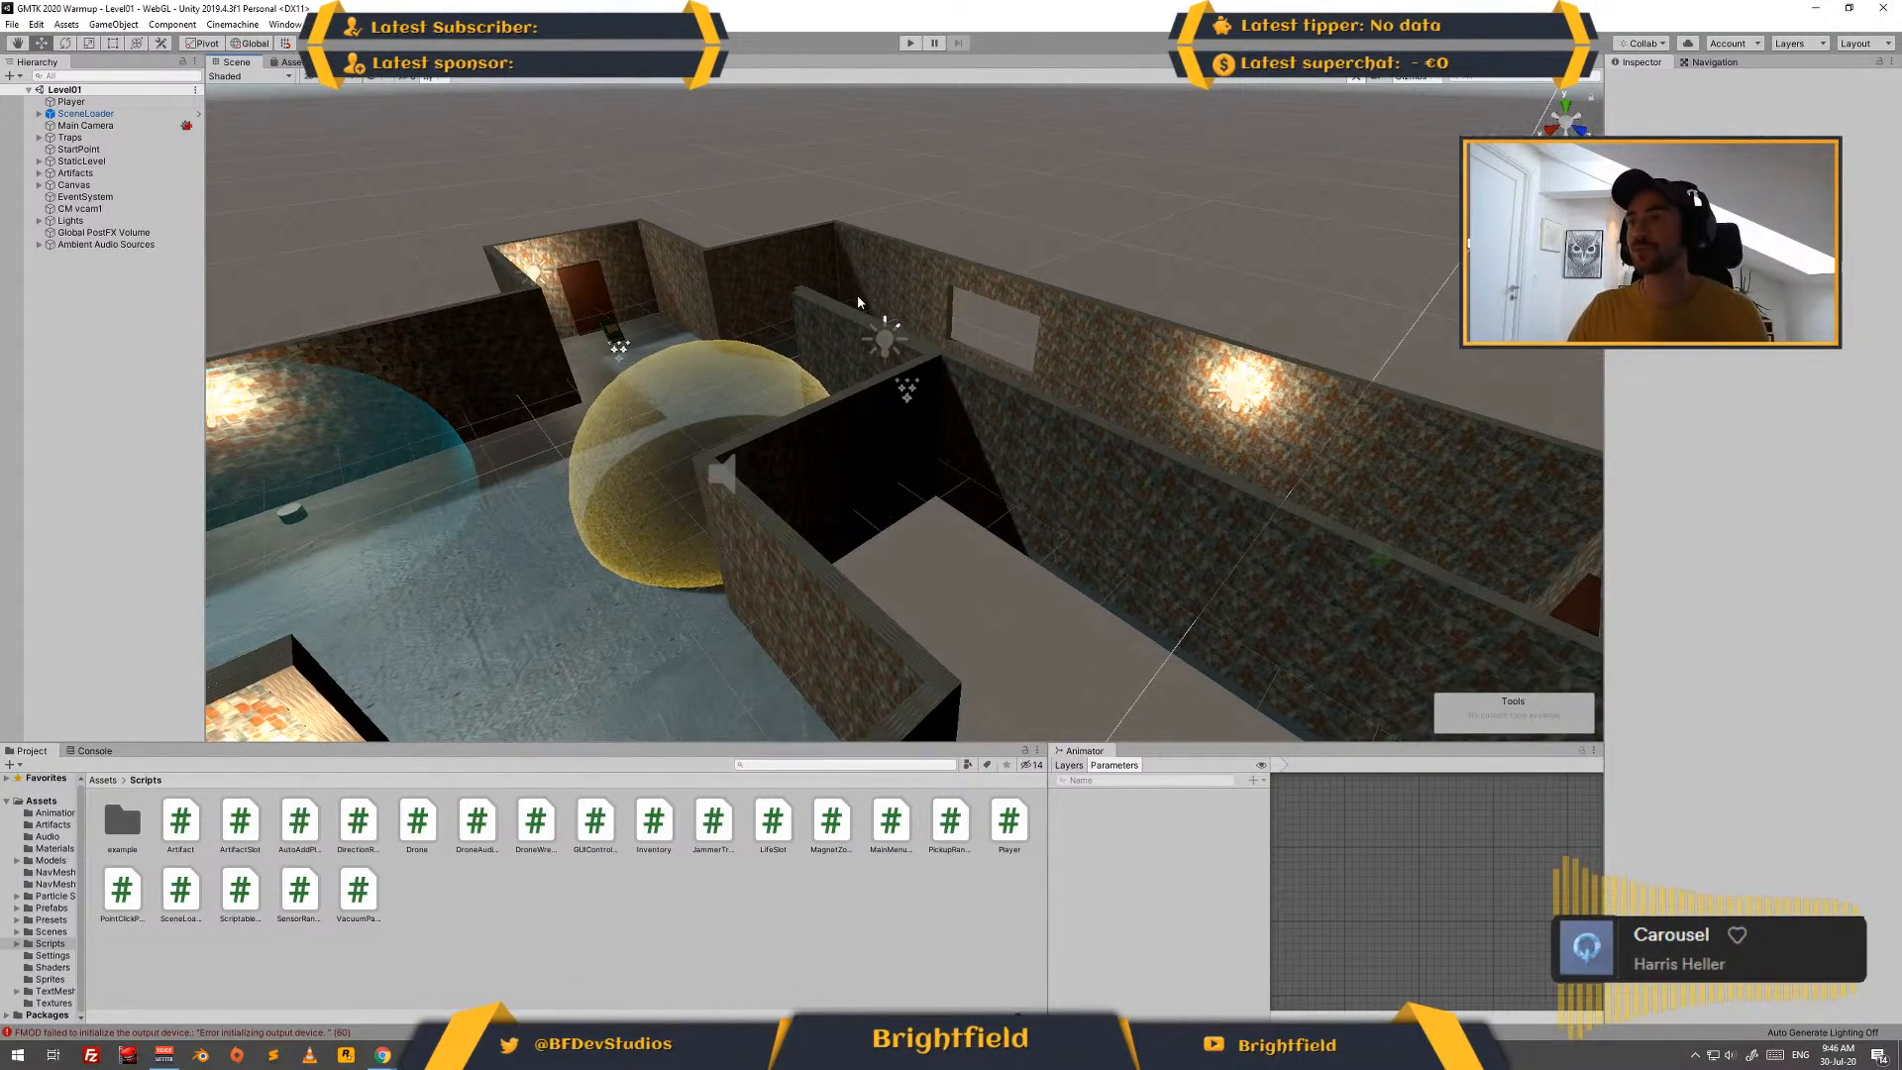
{"action": "middle_click_drag", "start_coordinate": [1107, 379], "coordinate": [1108, 312]}
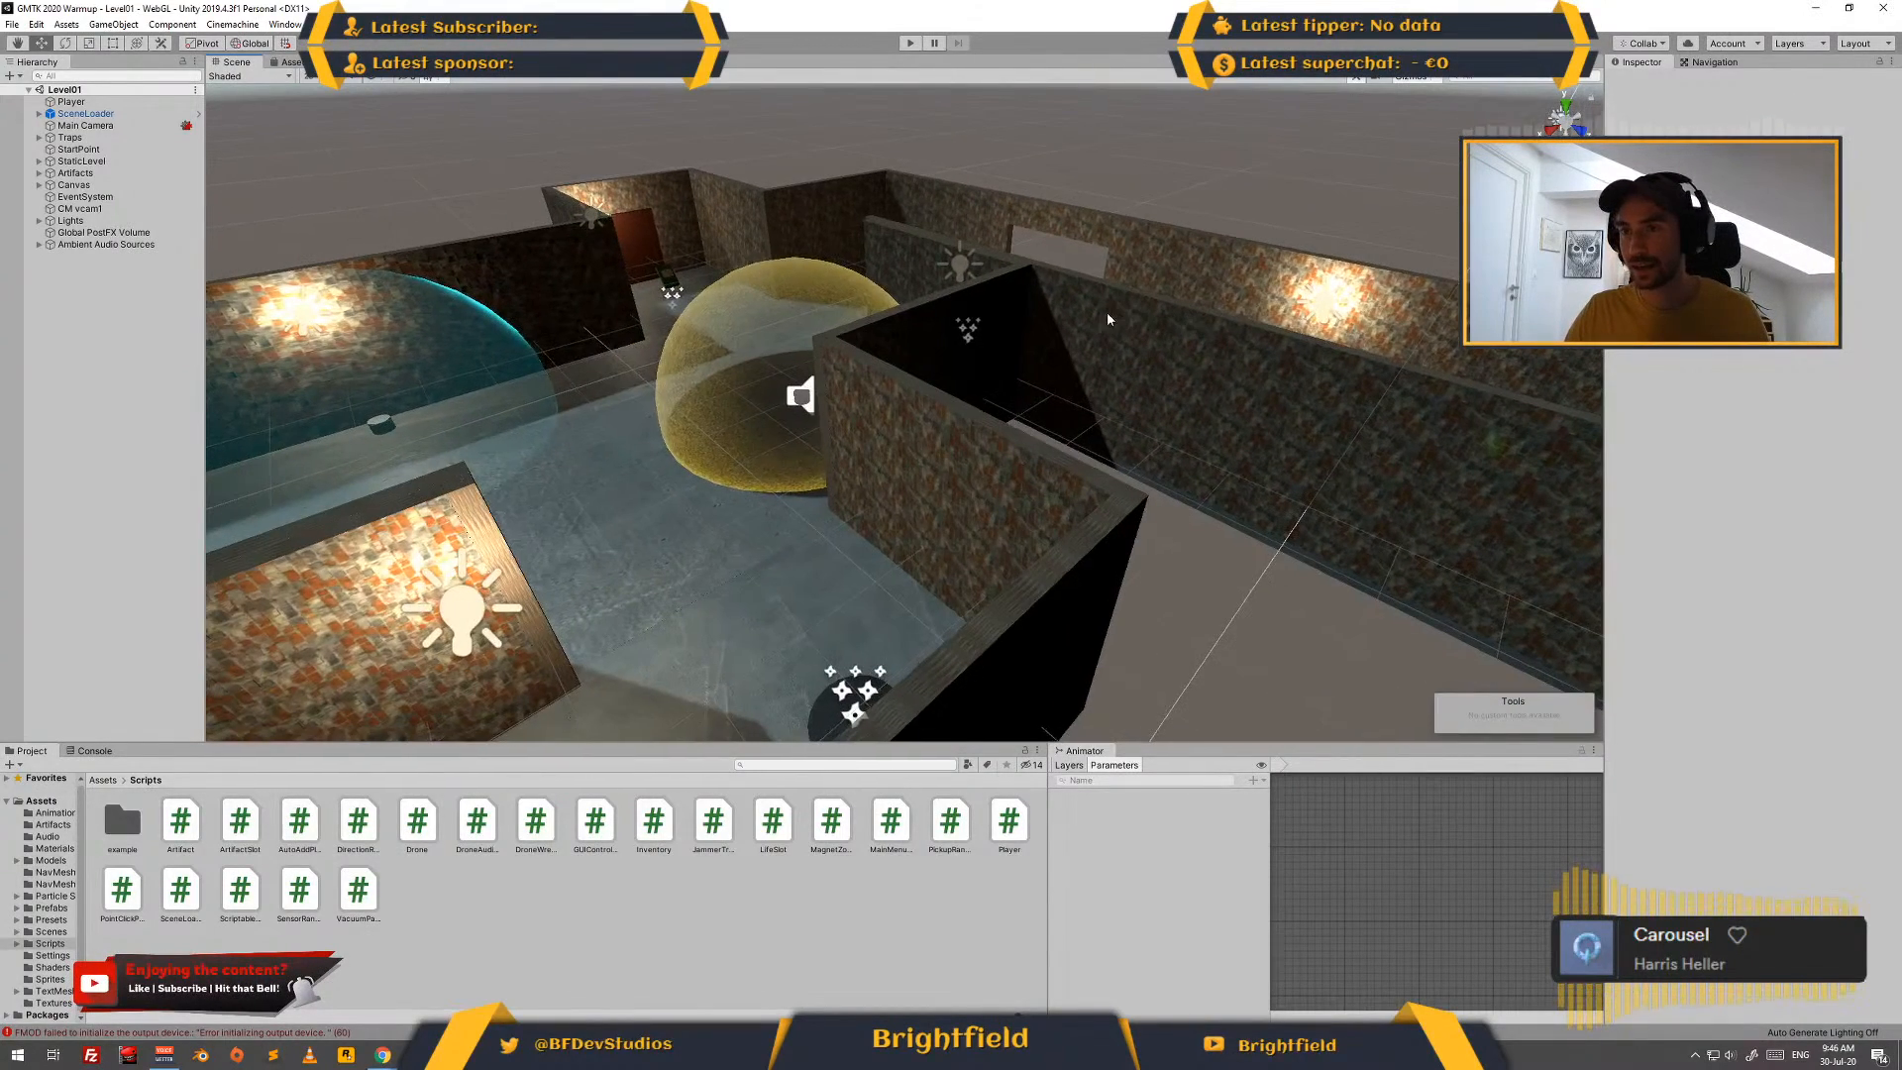
{"action": "left_click", "coordinate": [903, 44]}
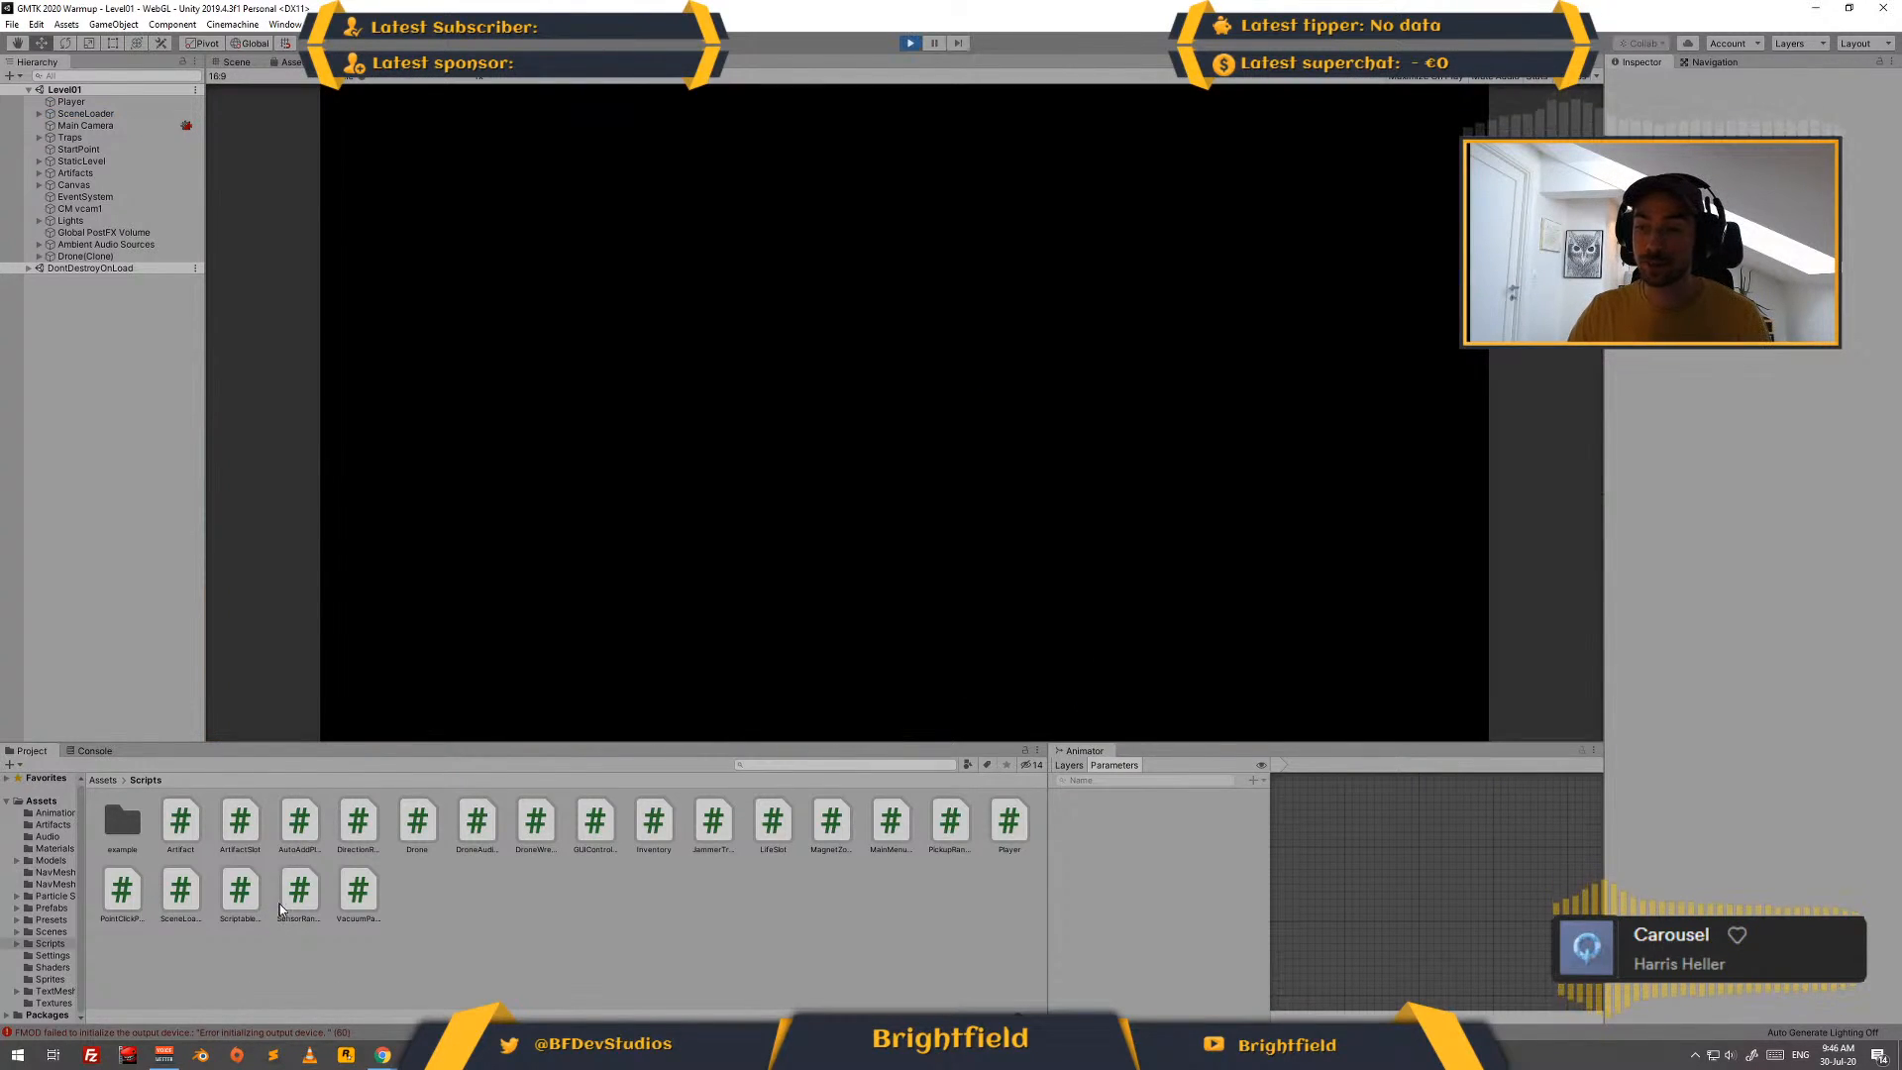
{"action": "left_click", "coordinate": [358, 891]}
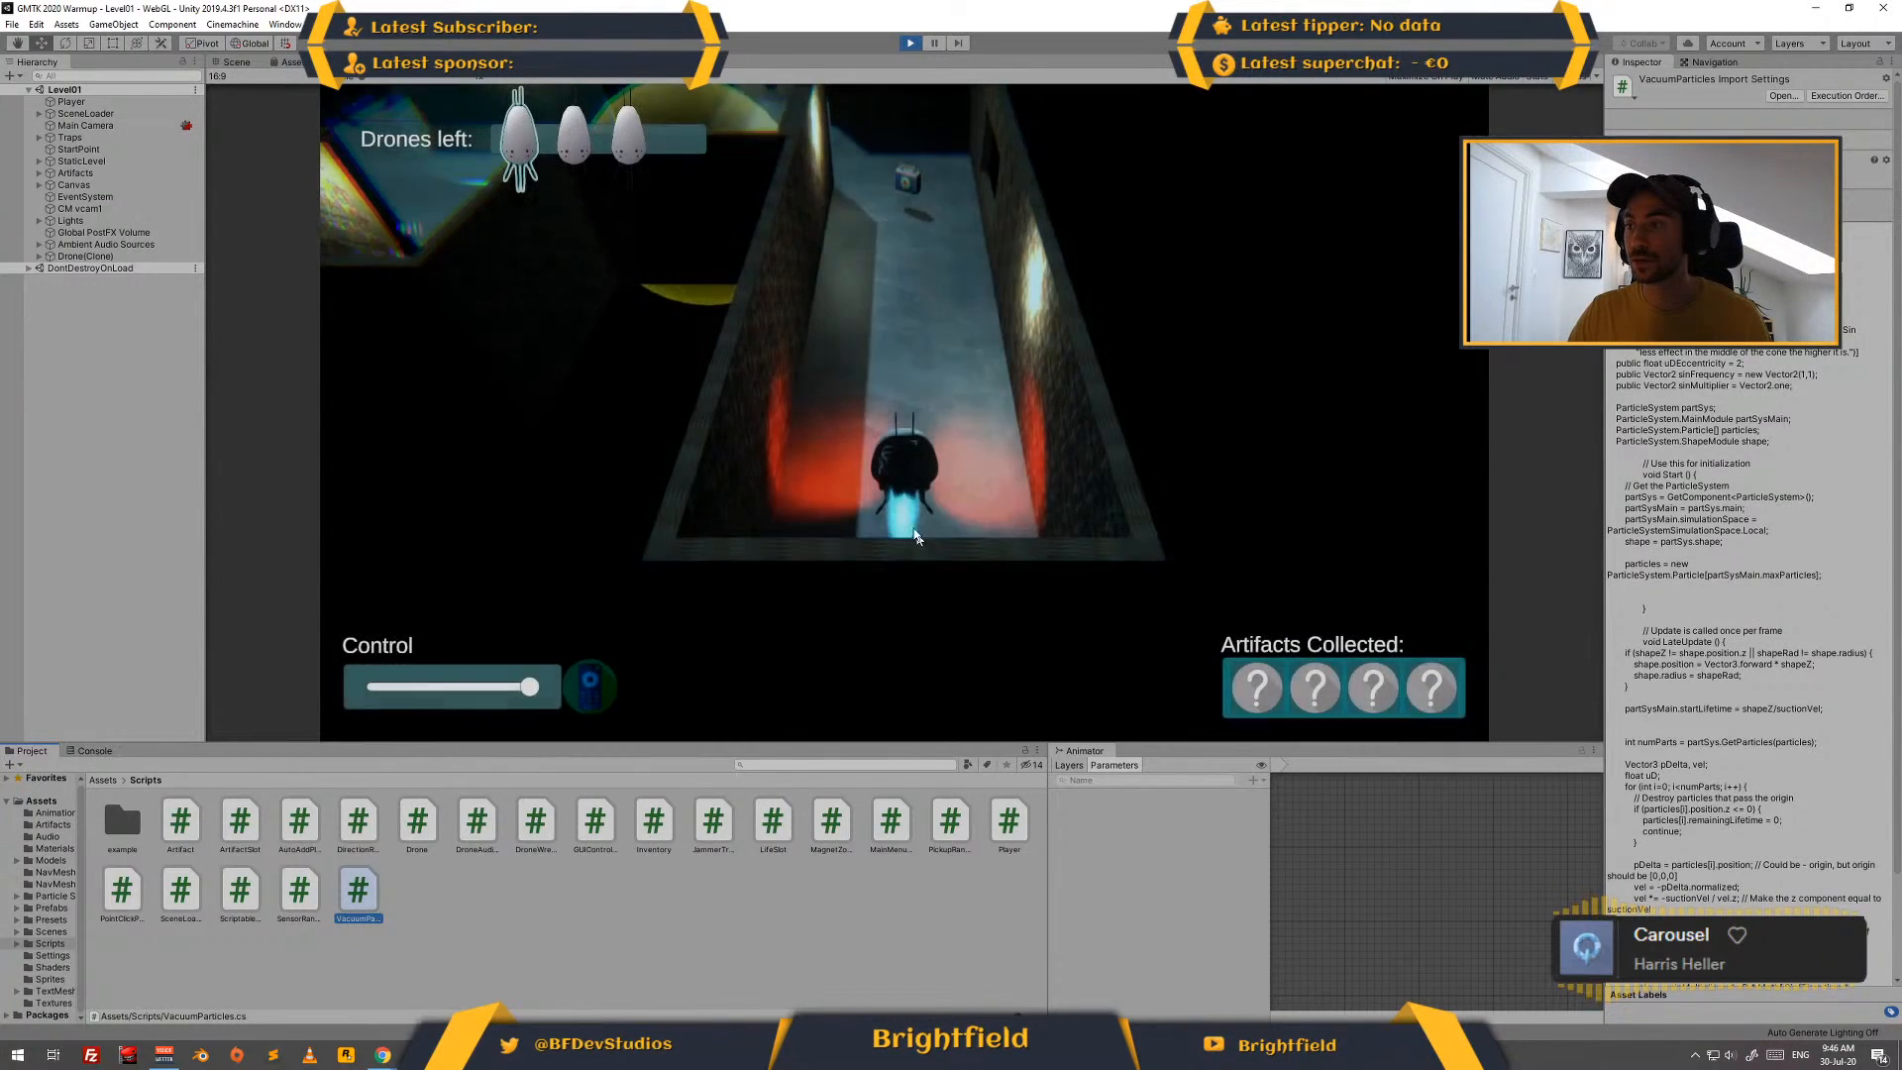
{"action": "left_click", "coordinate": [951, 353]}
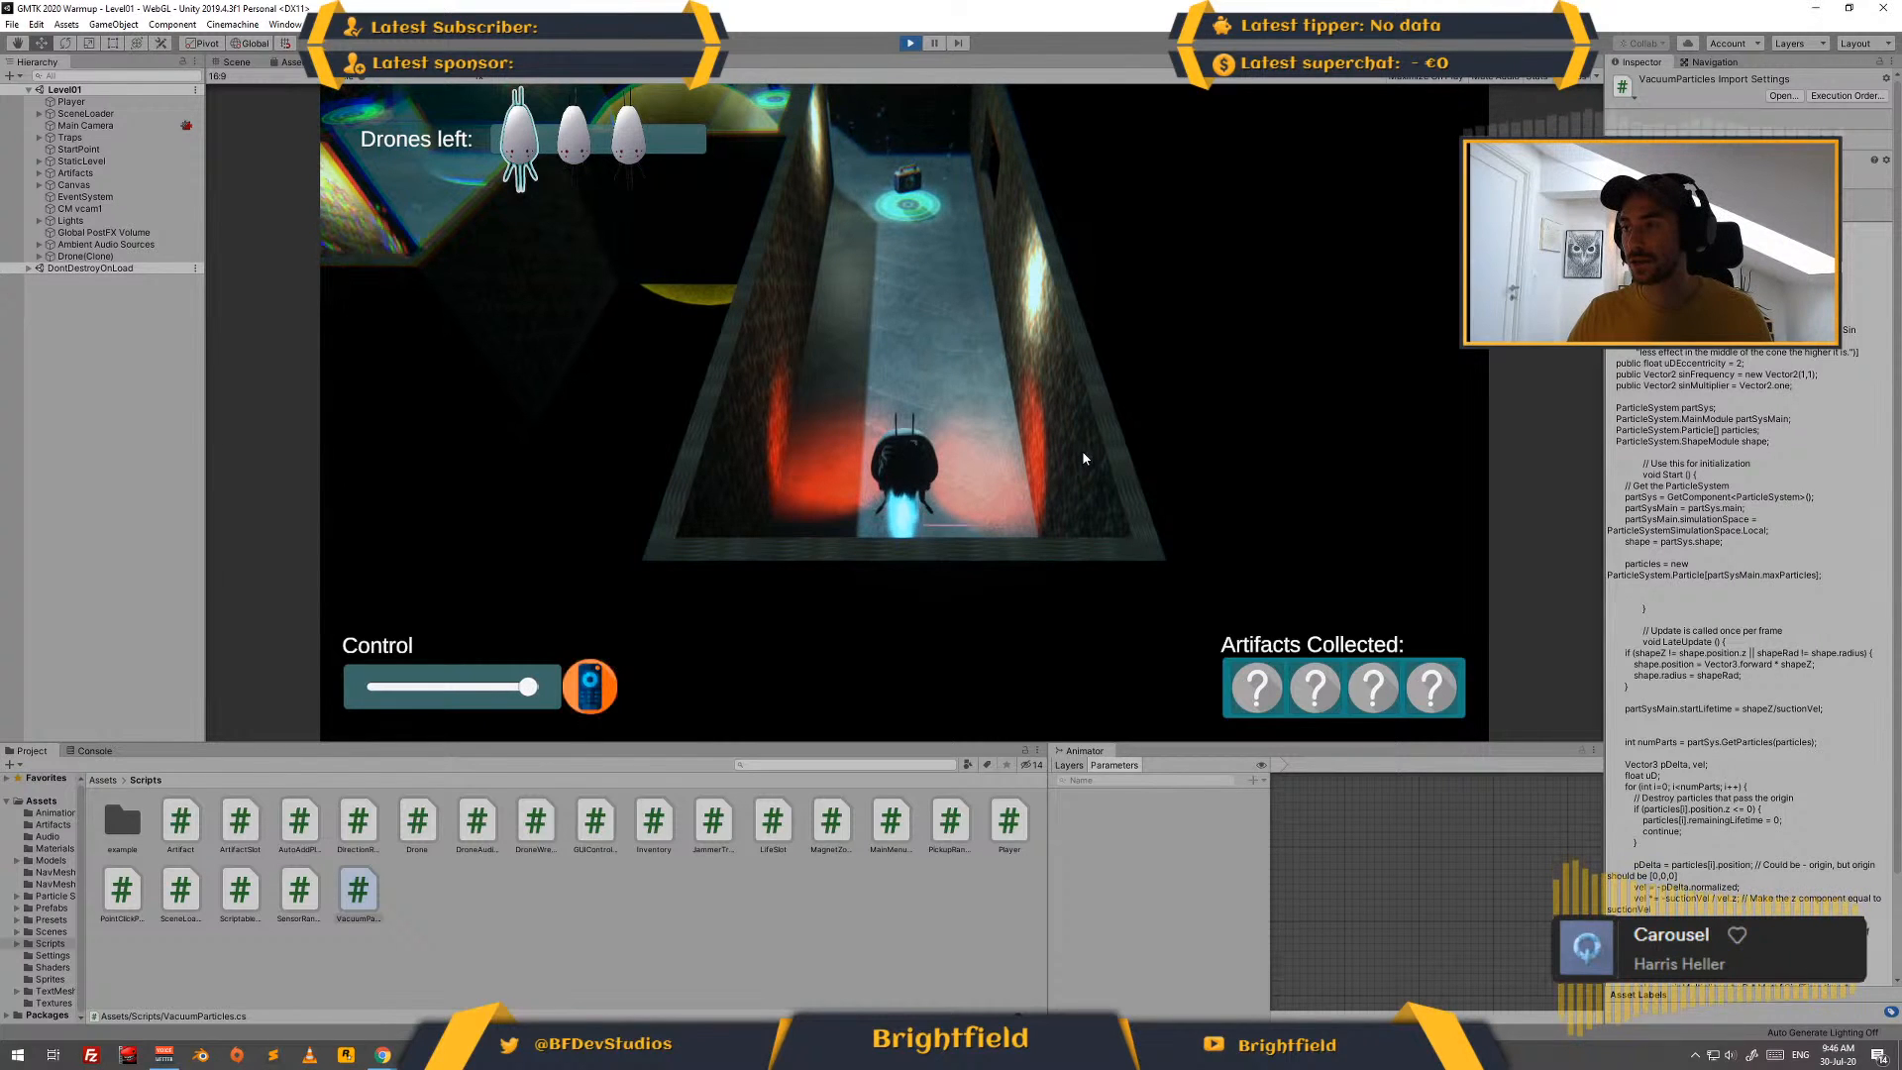
- Fly the first drone along the corridor and around the level, collecting the first aid kit and photo album artifacts
{"action": "key", "text": "w"}
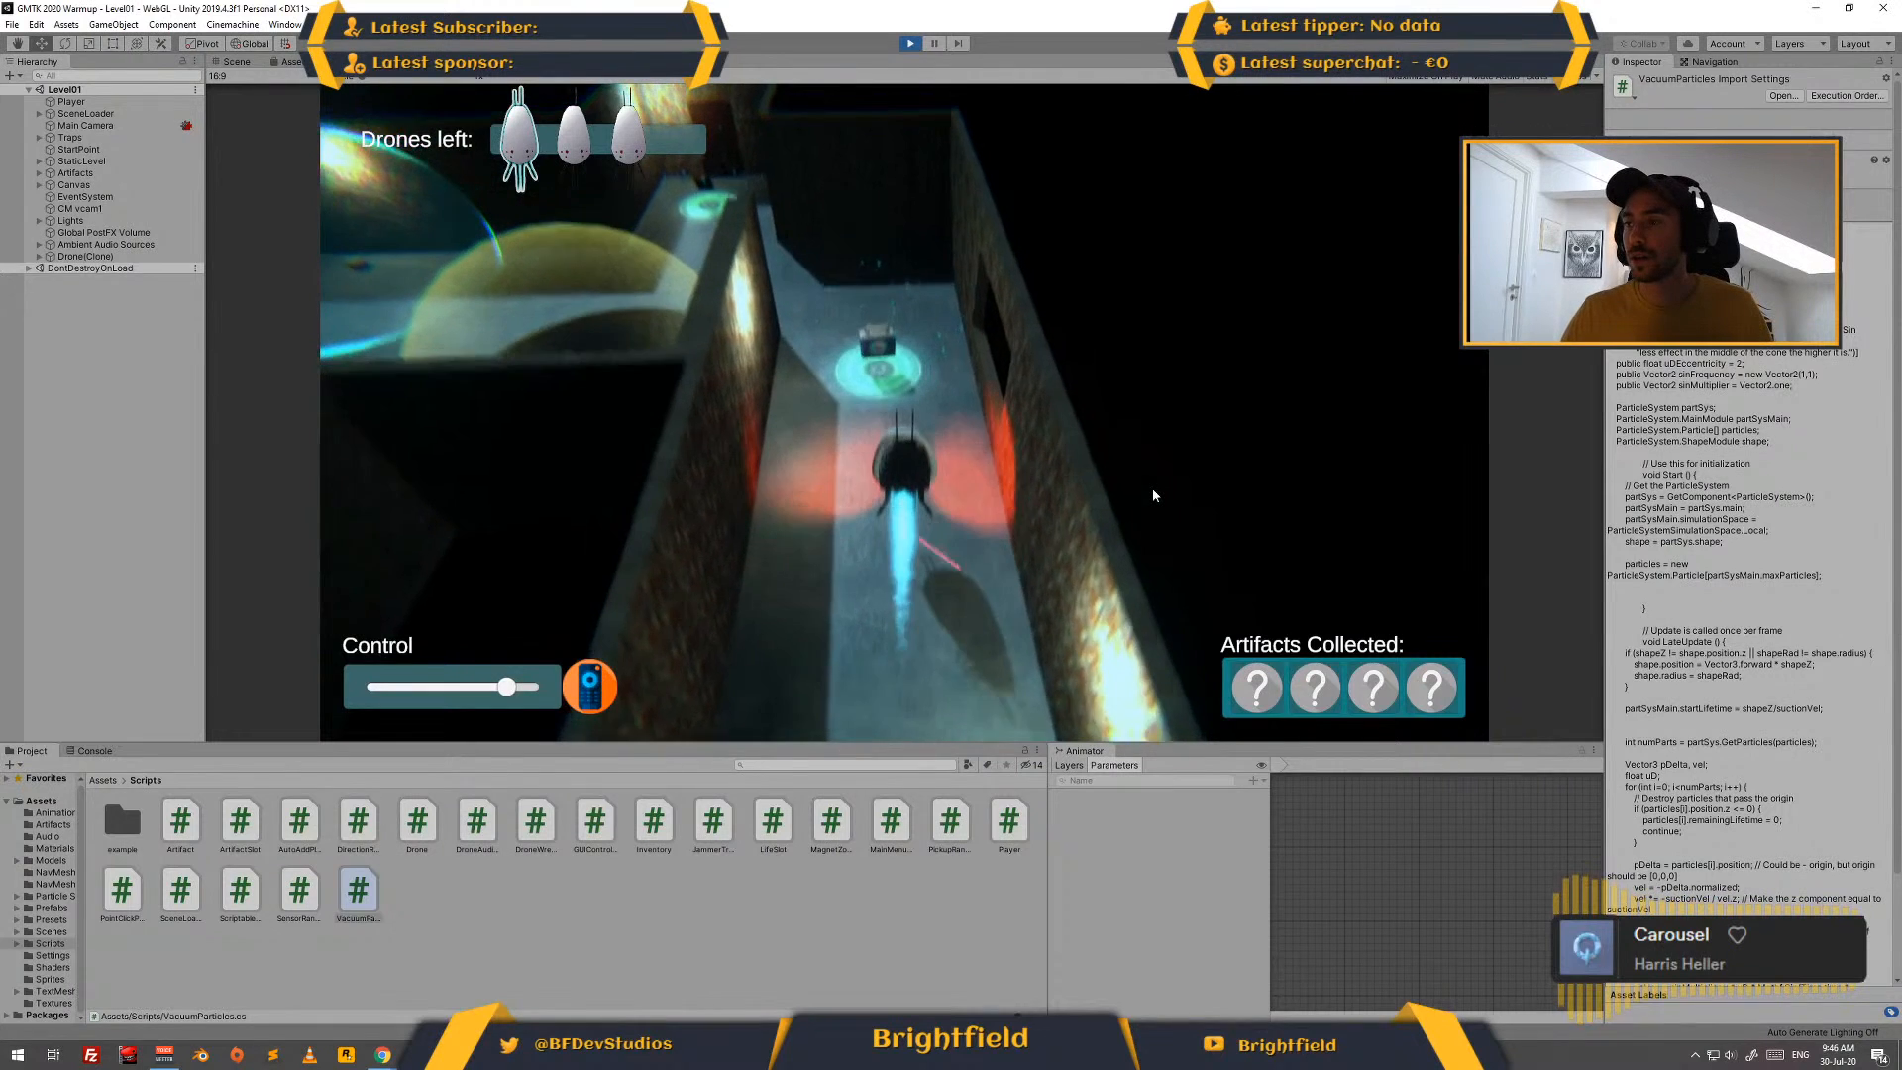
{"action": "key", "text": "w"}
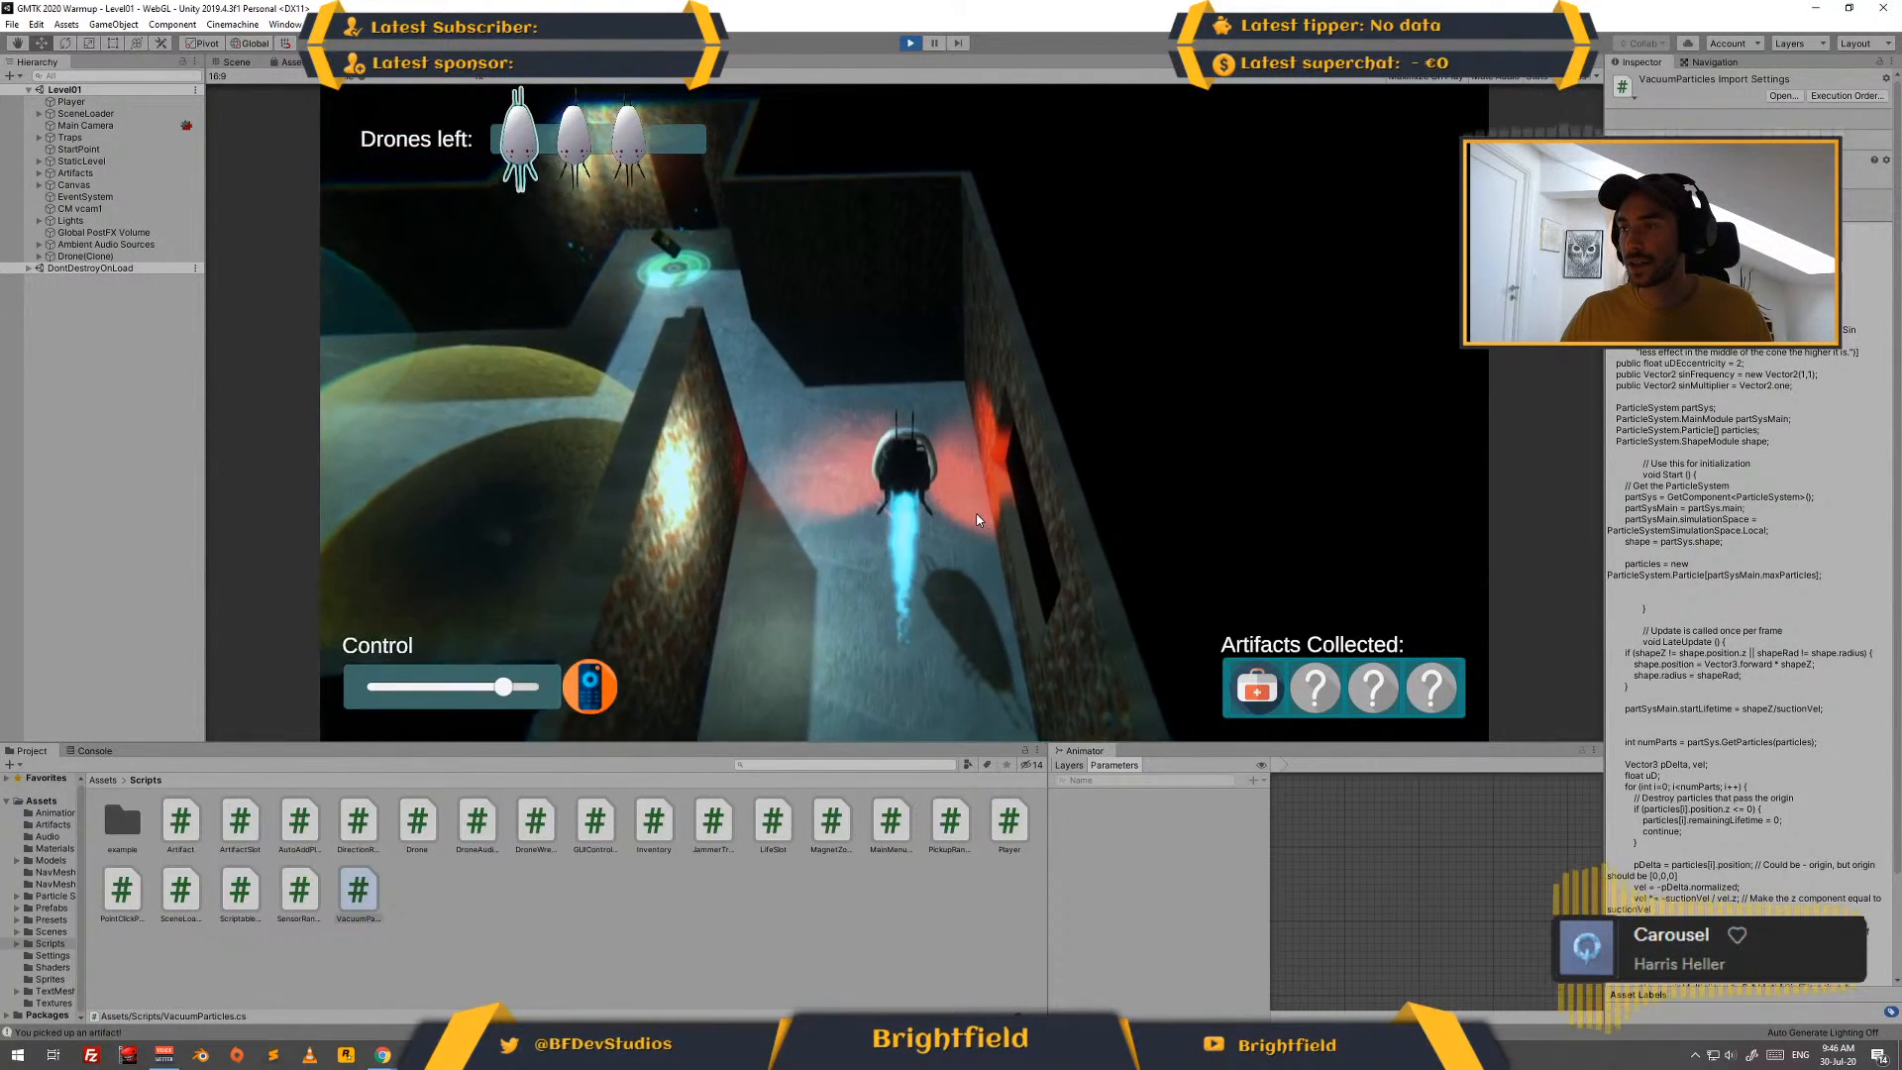
{"action": "key", "text": "w"}
{"action": "key", "text": "a"}
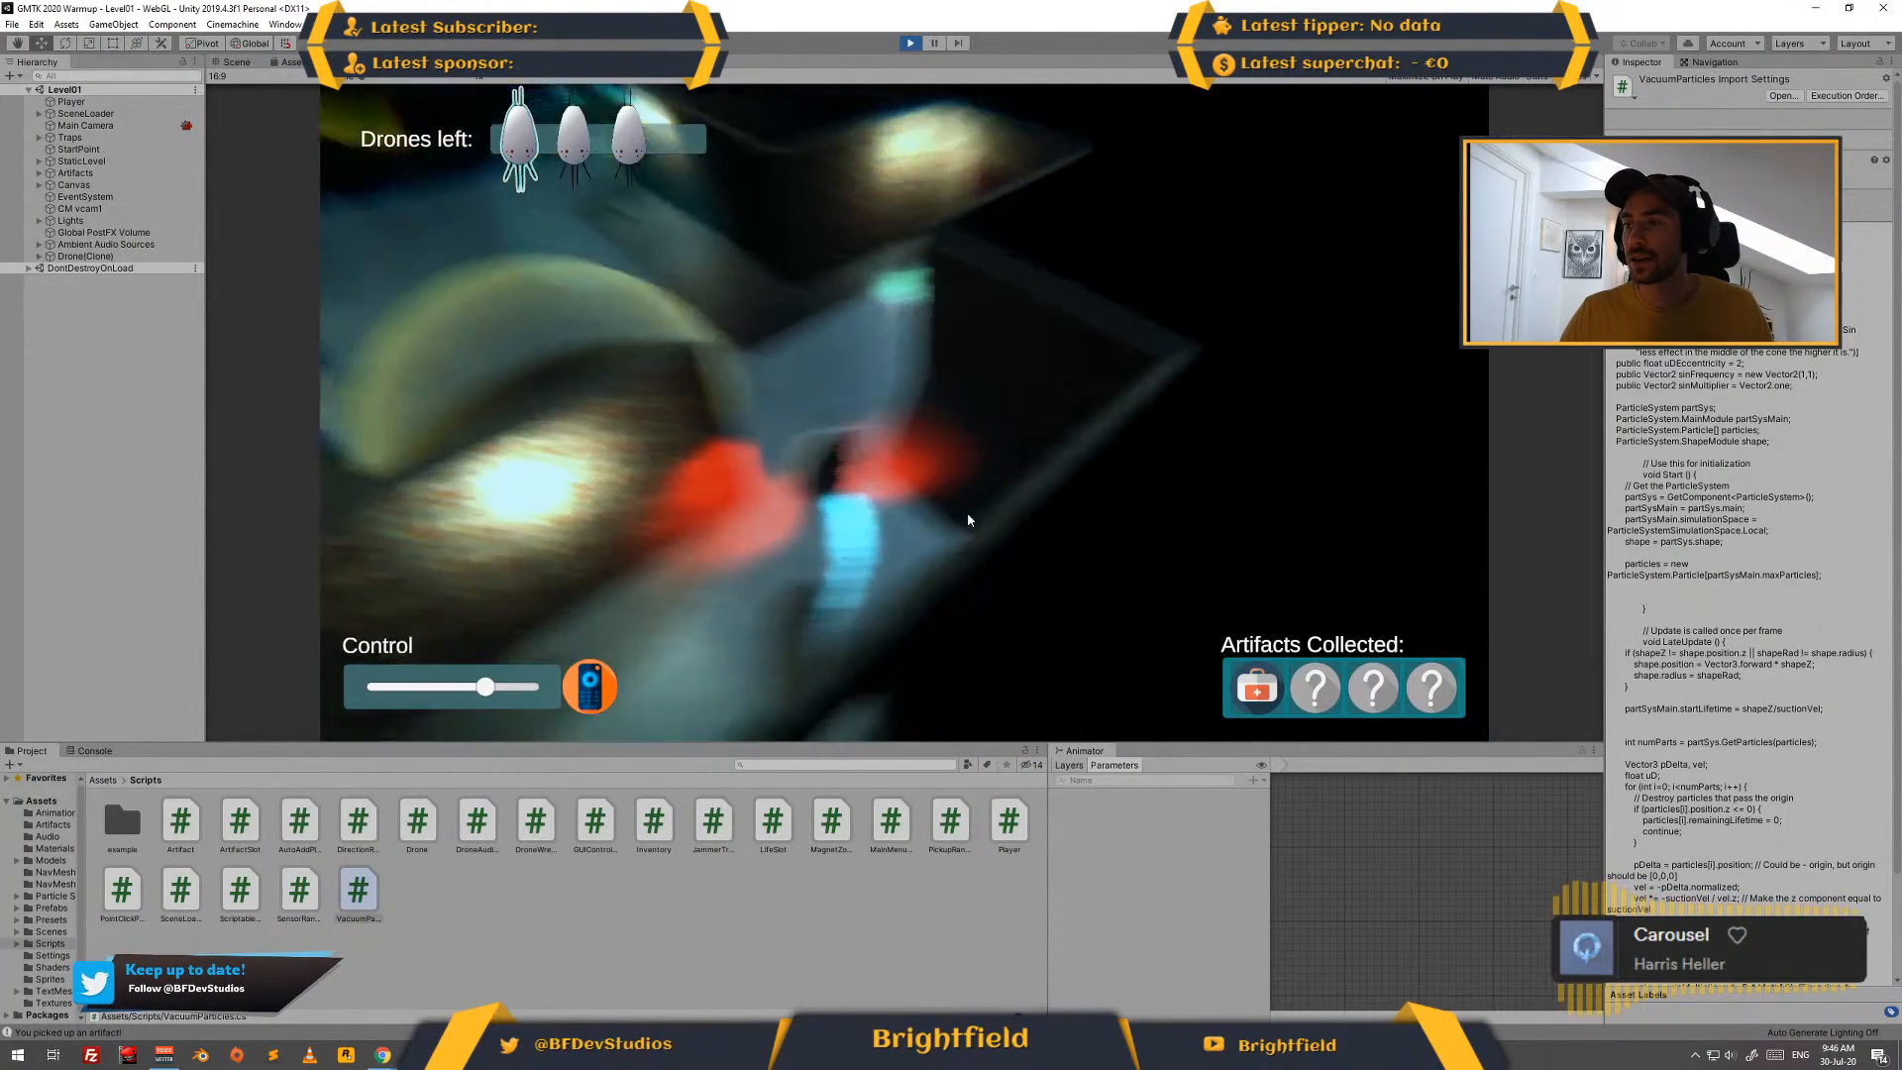
{"action": "key", "text": "w"}
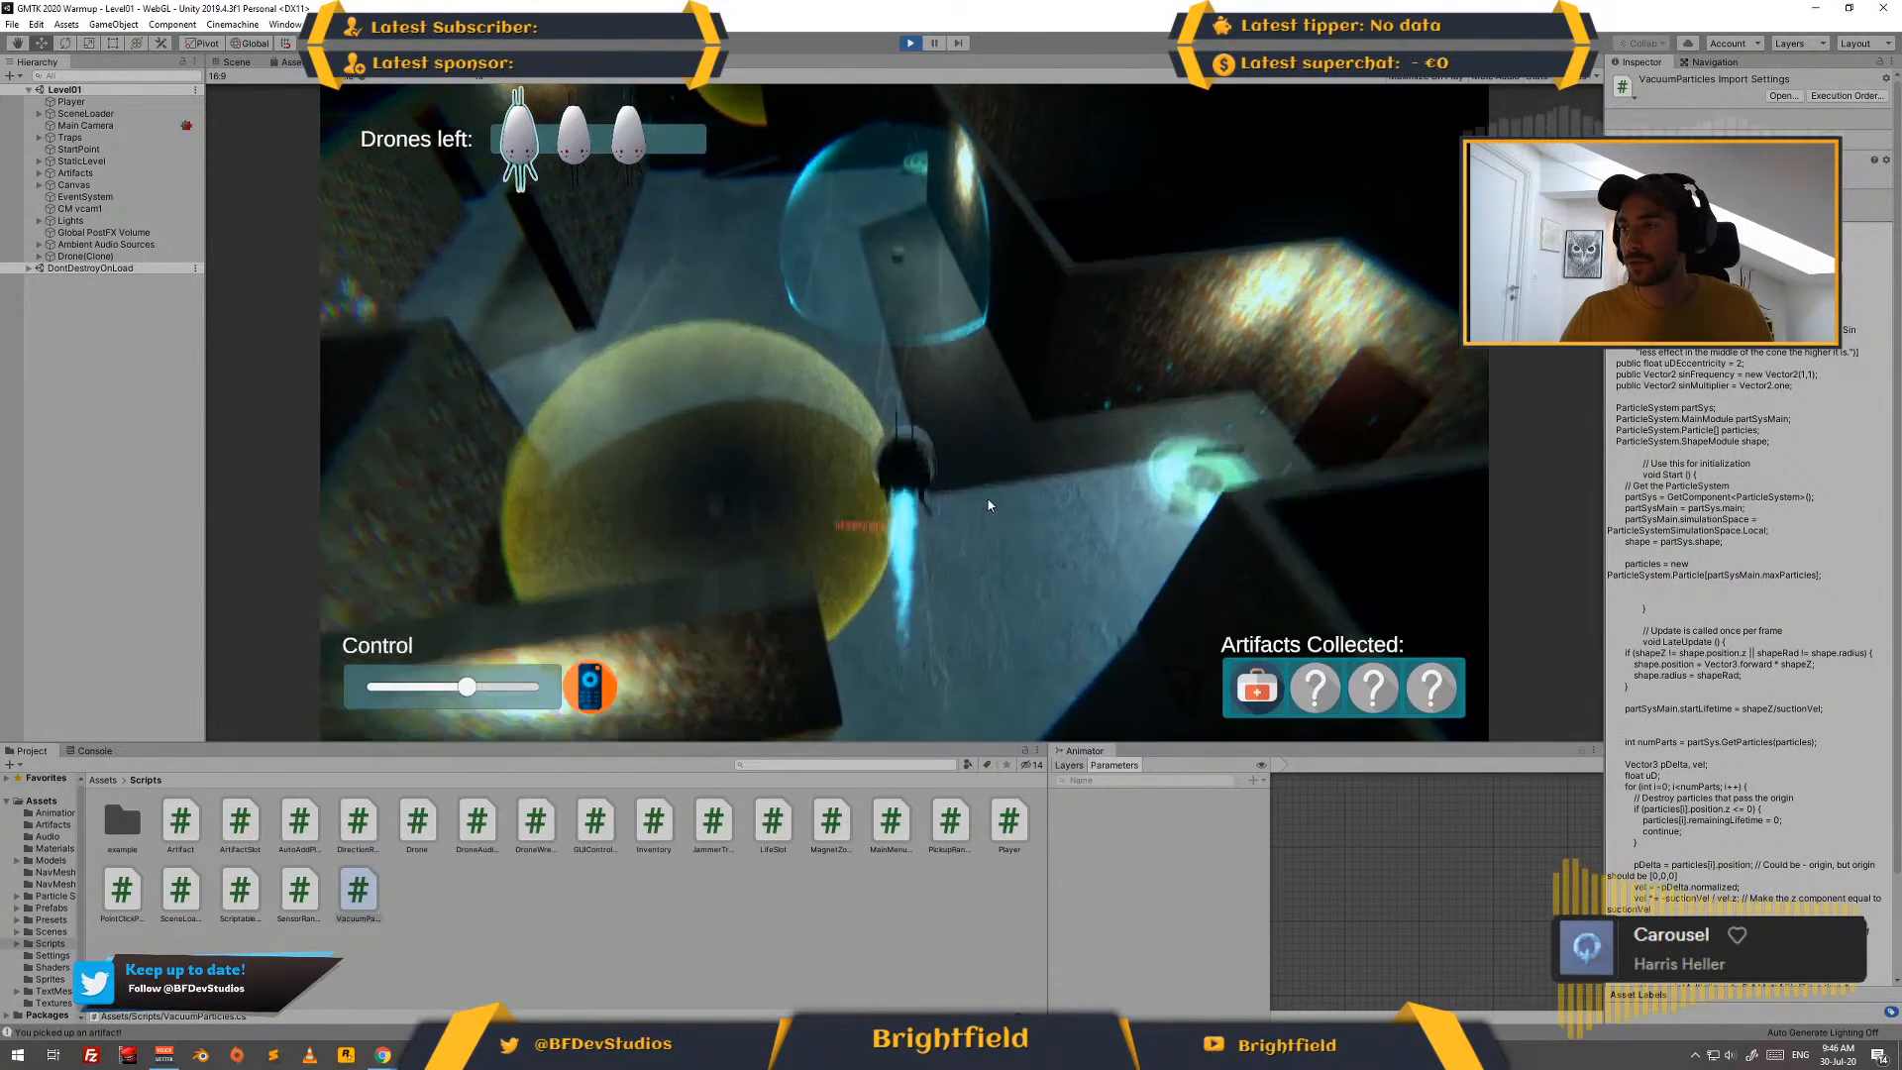
{"action": "key", "text": "d"}
{"action": "key", "text": "d"}
{"action": "key", "text": "w"}
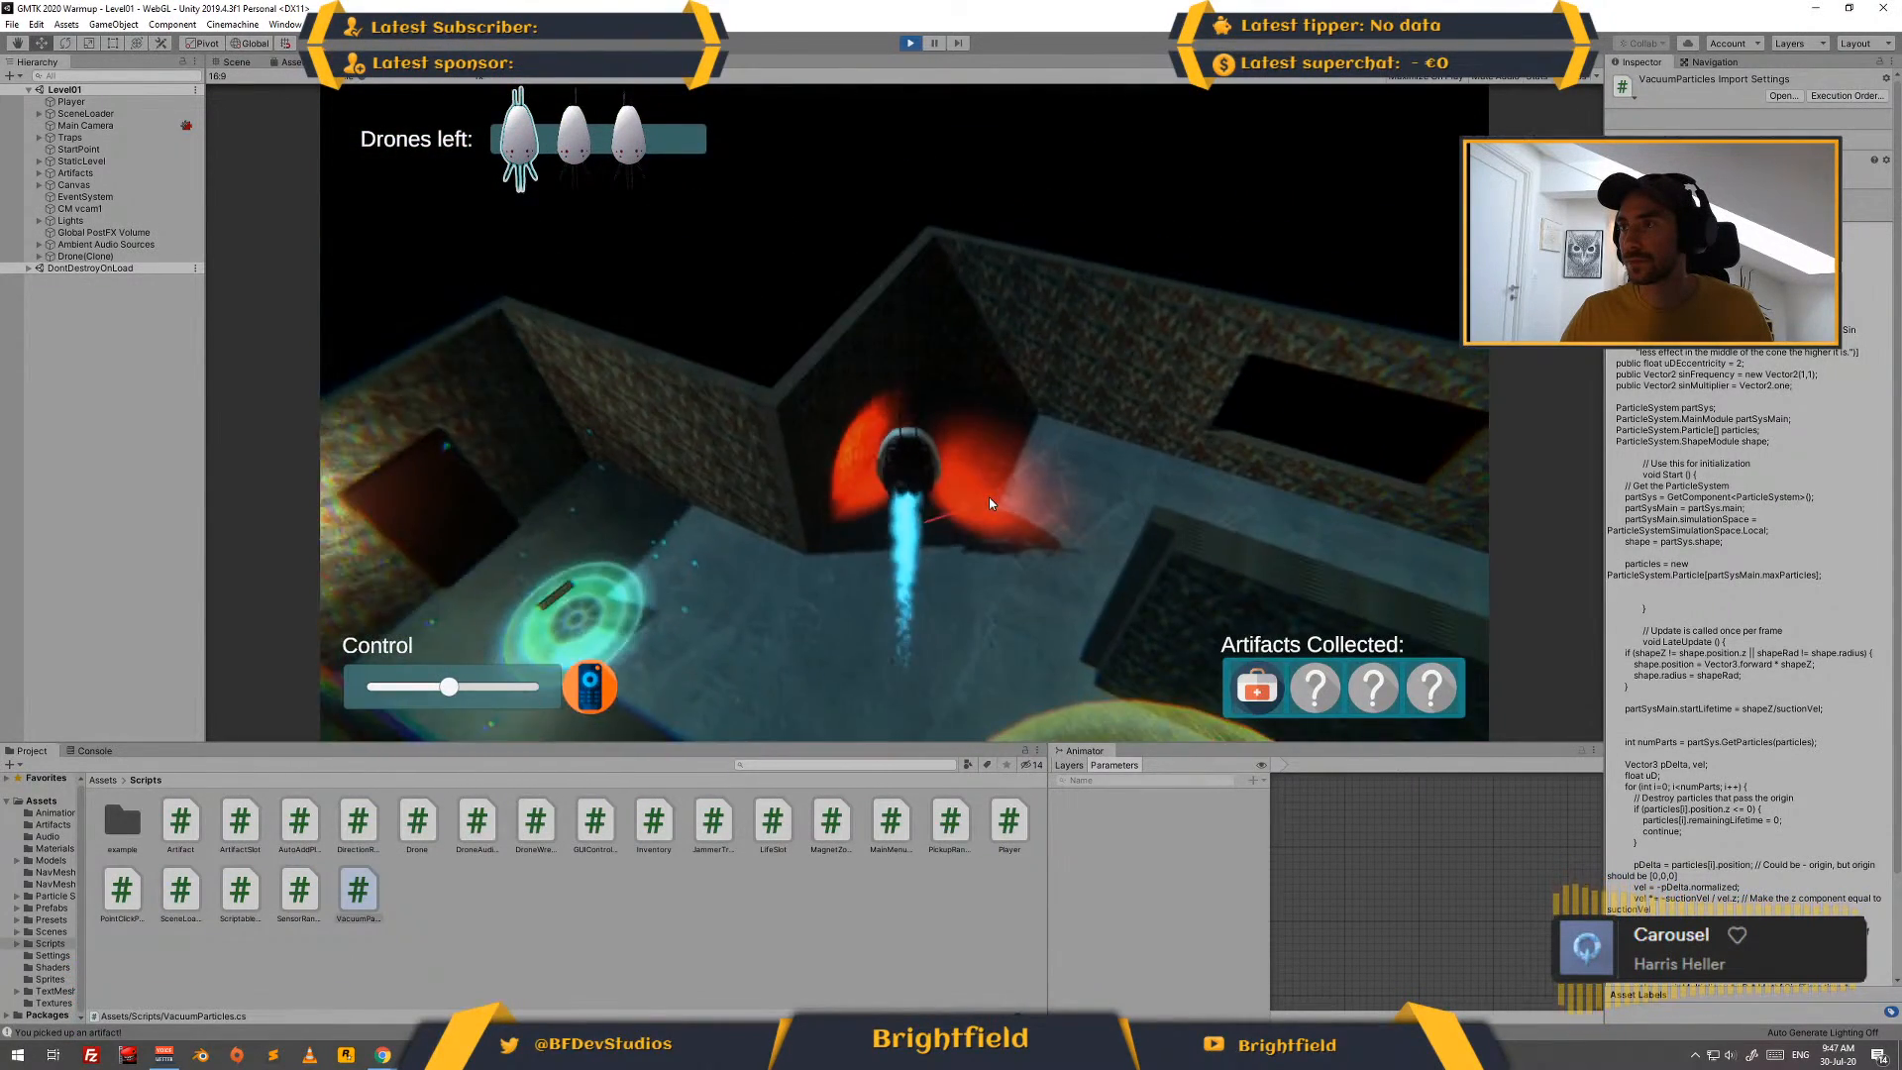
{"action": "key", "text": "d"}
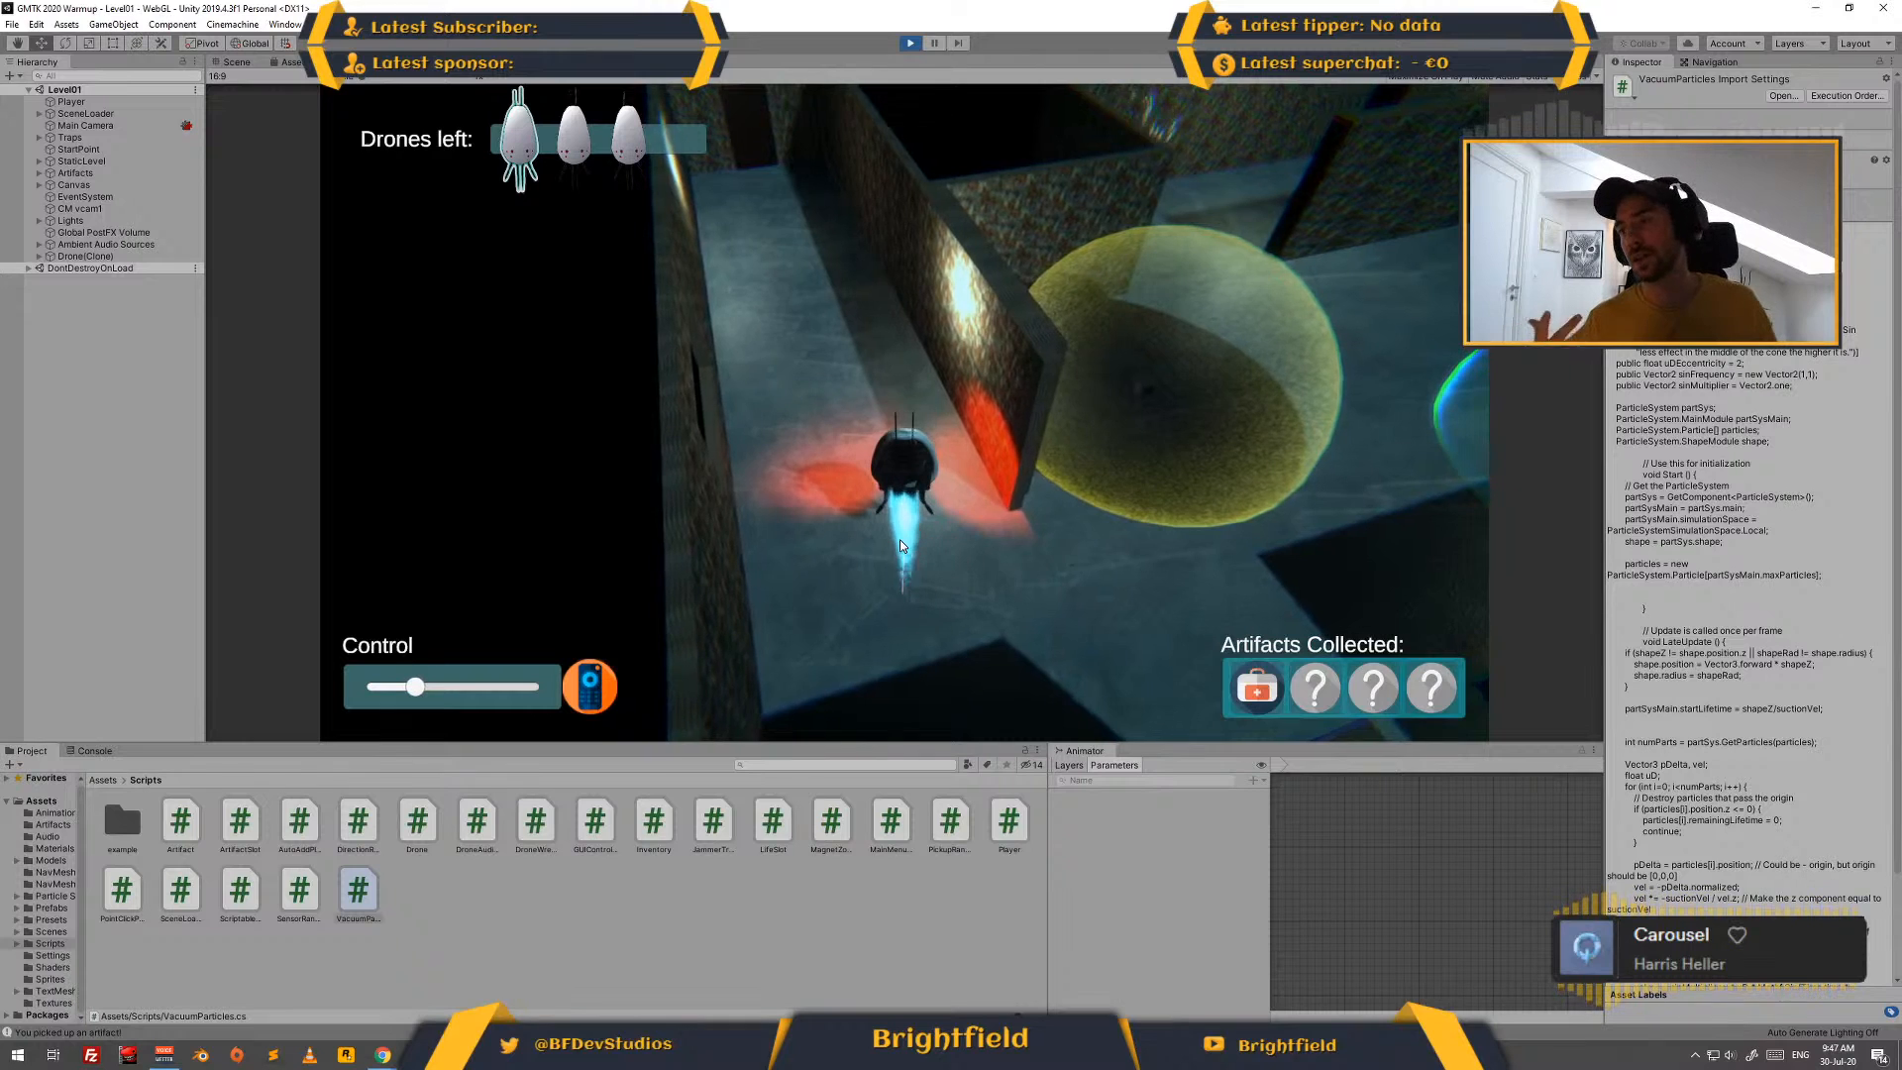
{"action": "key", "text": "d"}
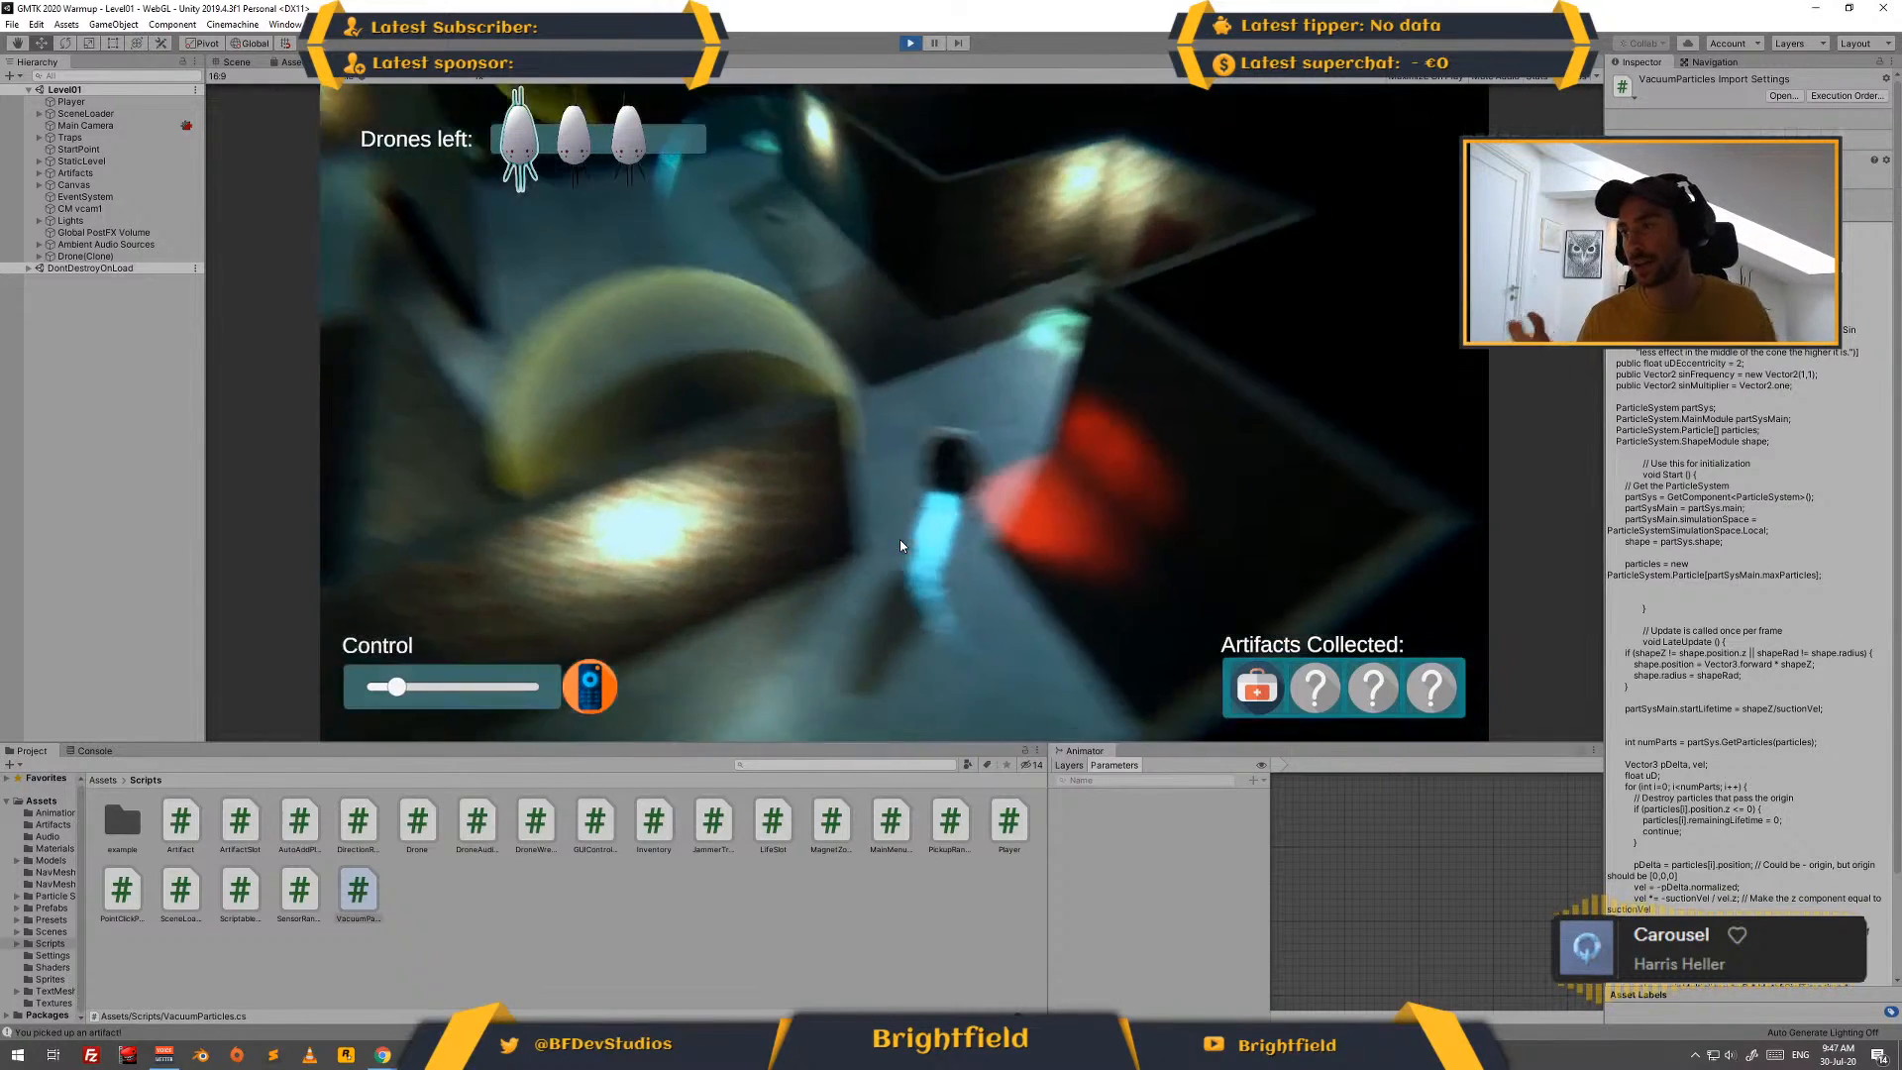
{"action": "key", "text": "w"}
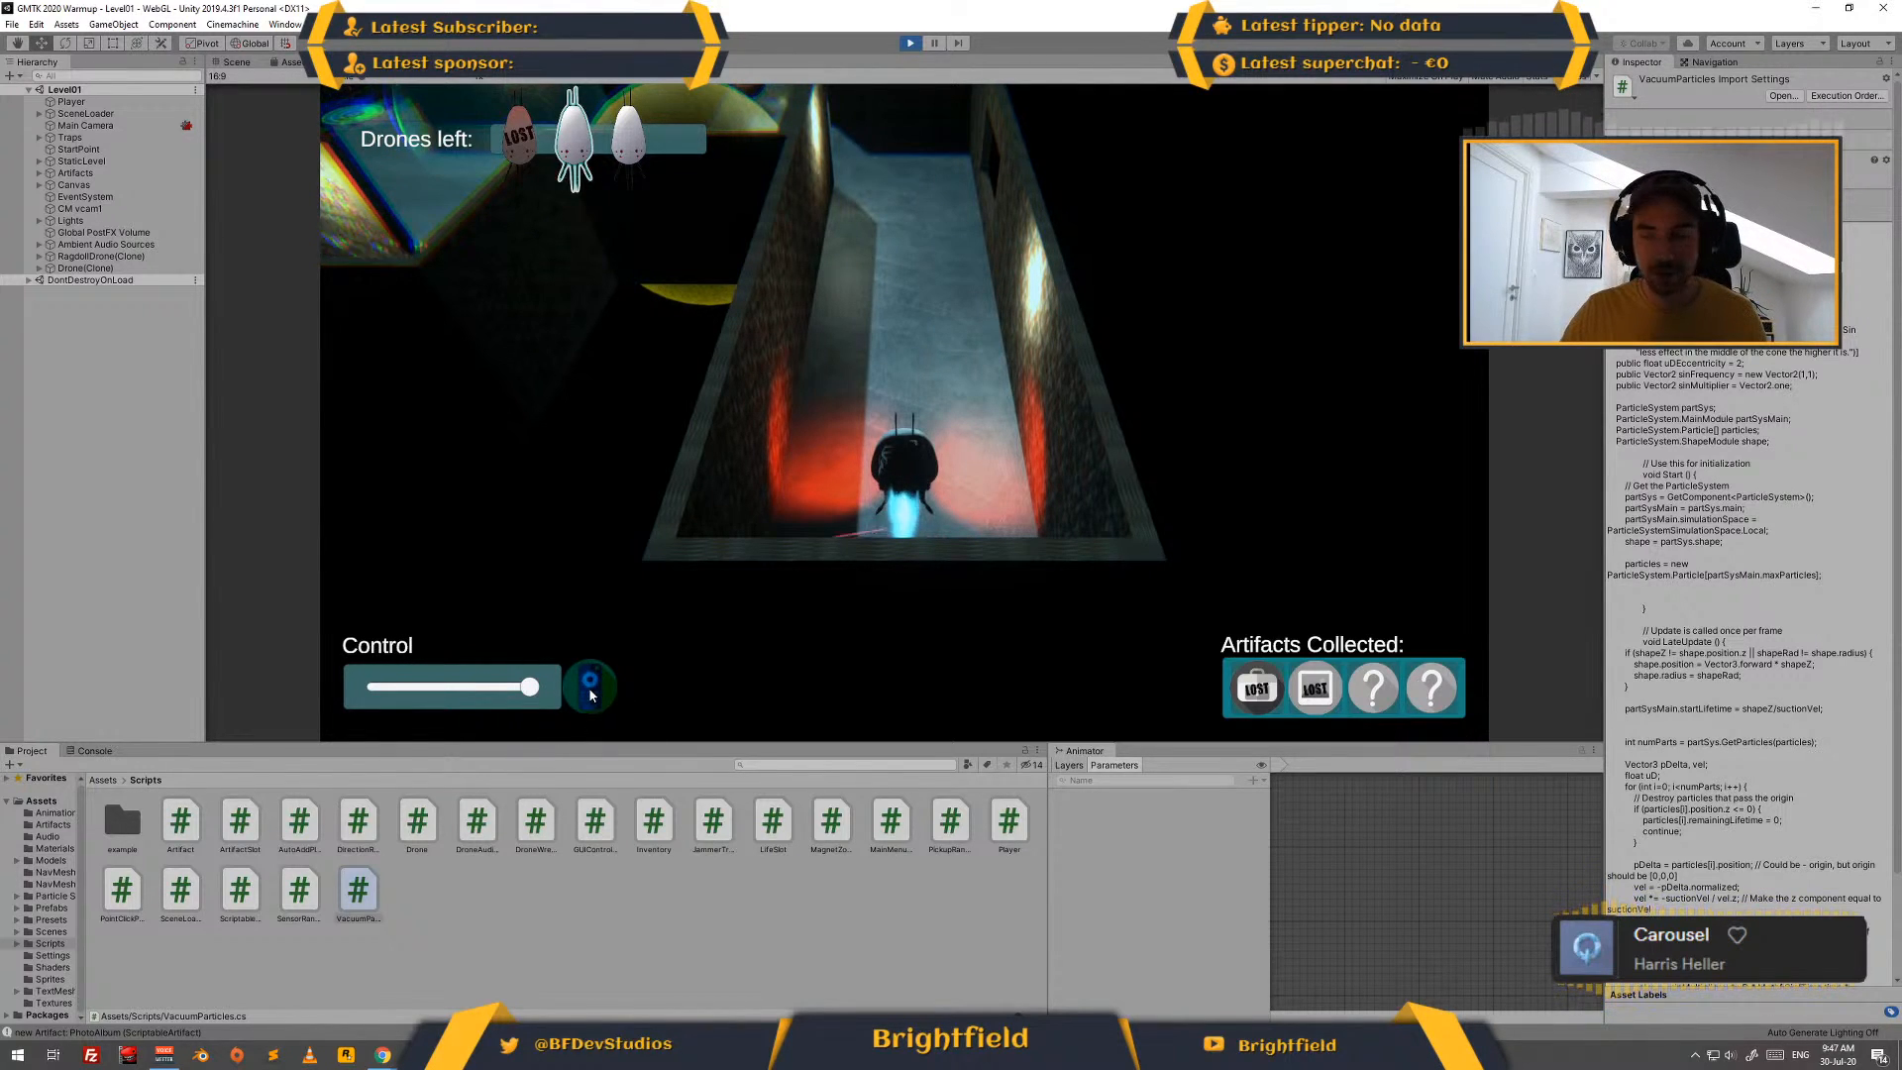
- Activate control of the second drone and fly it to the first drone's wreck to recover the lost artifacts
{"action": "left_click", "coordinate": [597, 712]}
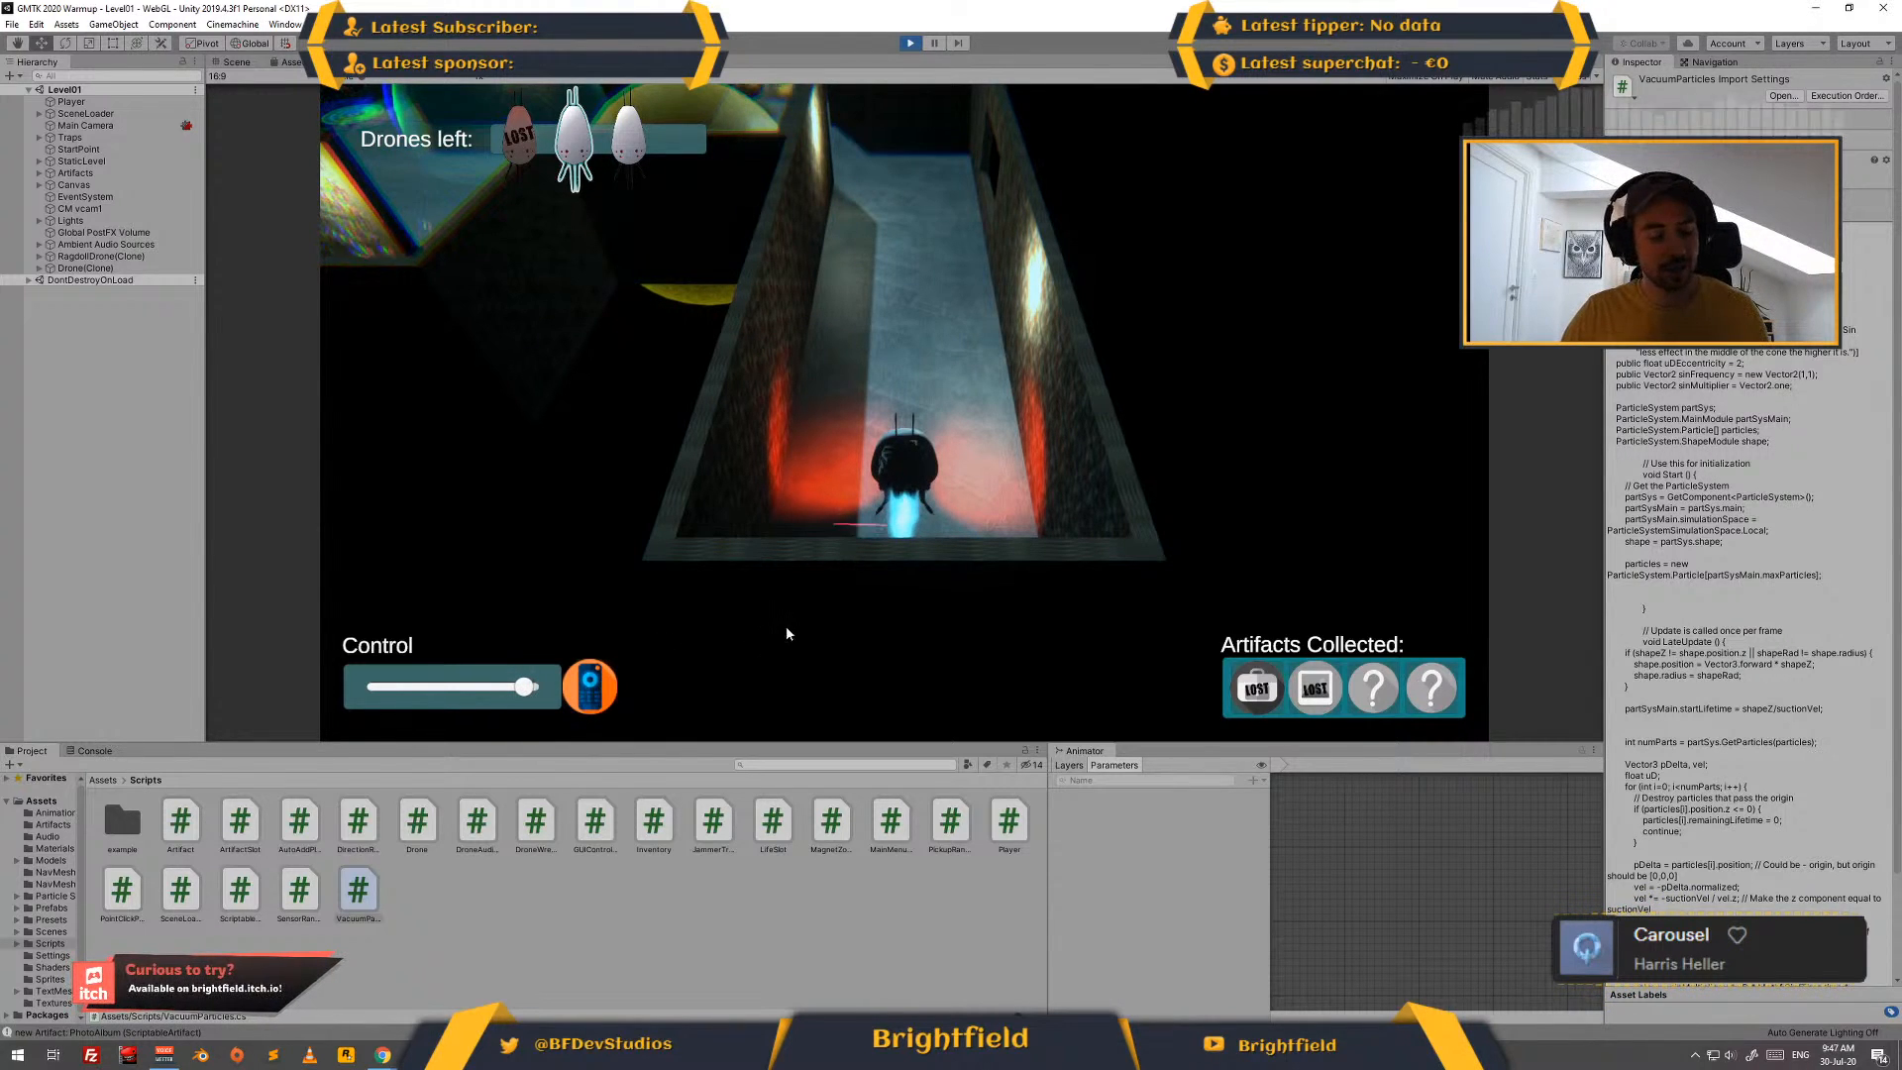
{"action": "key", "text": "w"}
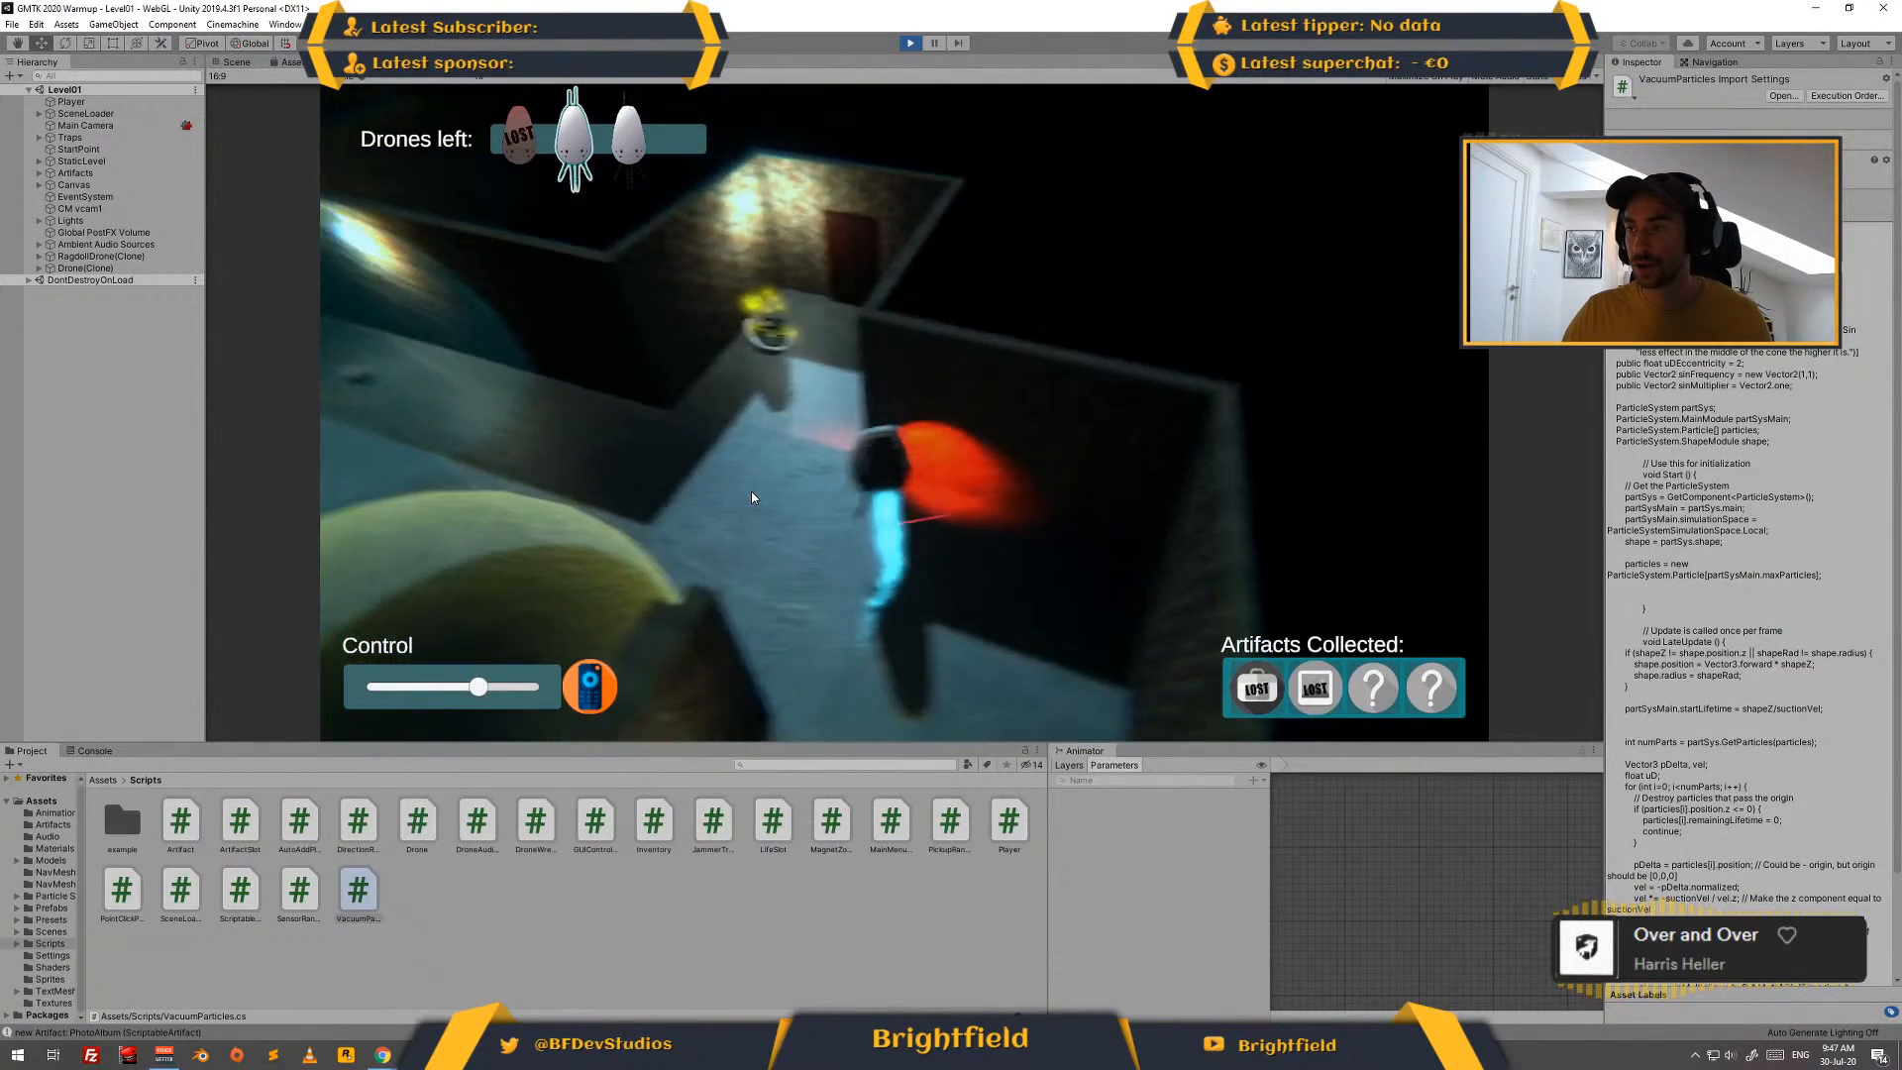
{"action": "key", "text": "w"}
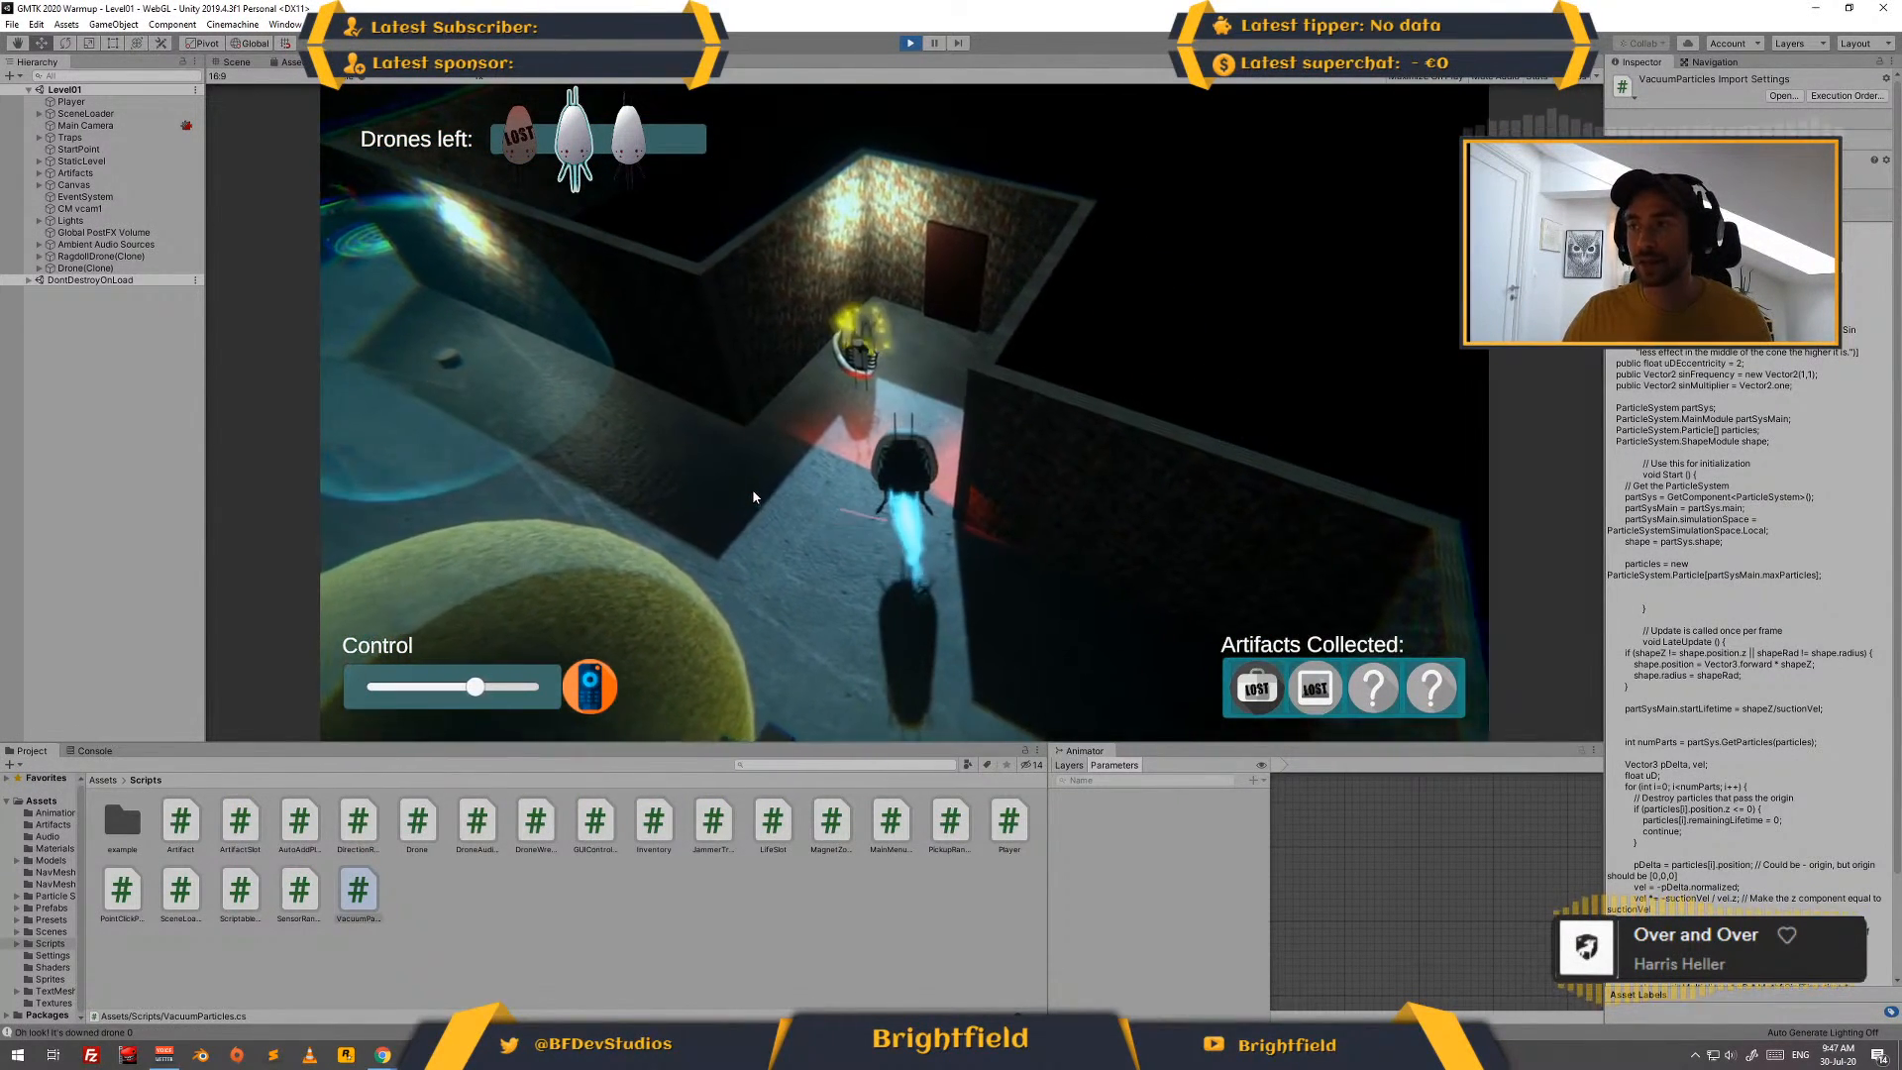
{"action": "key", "text": "a"}
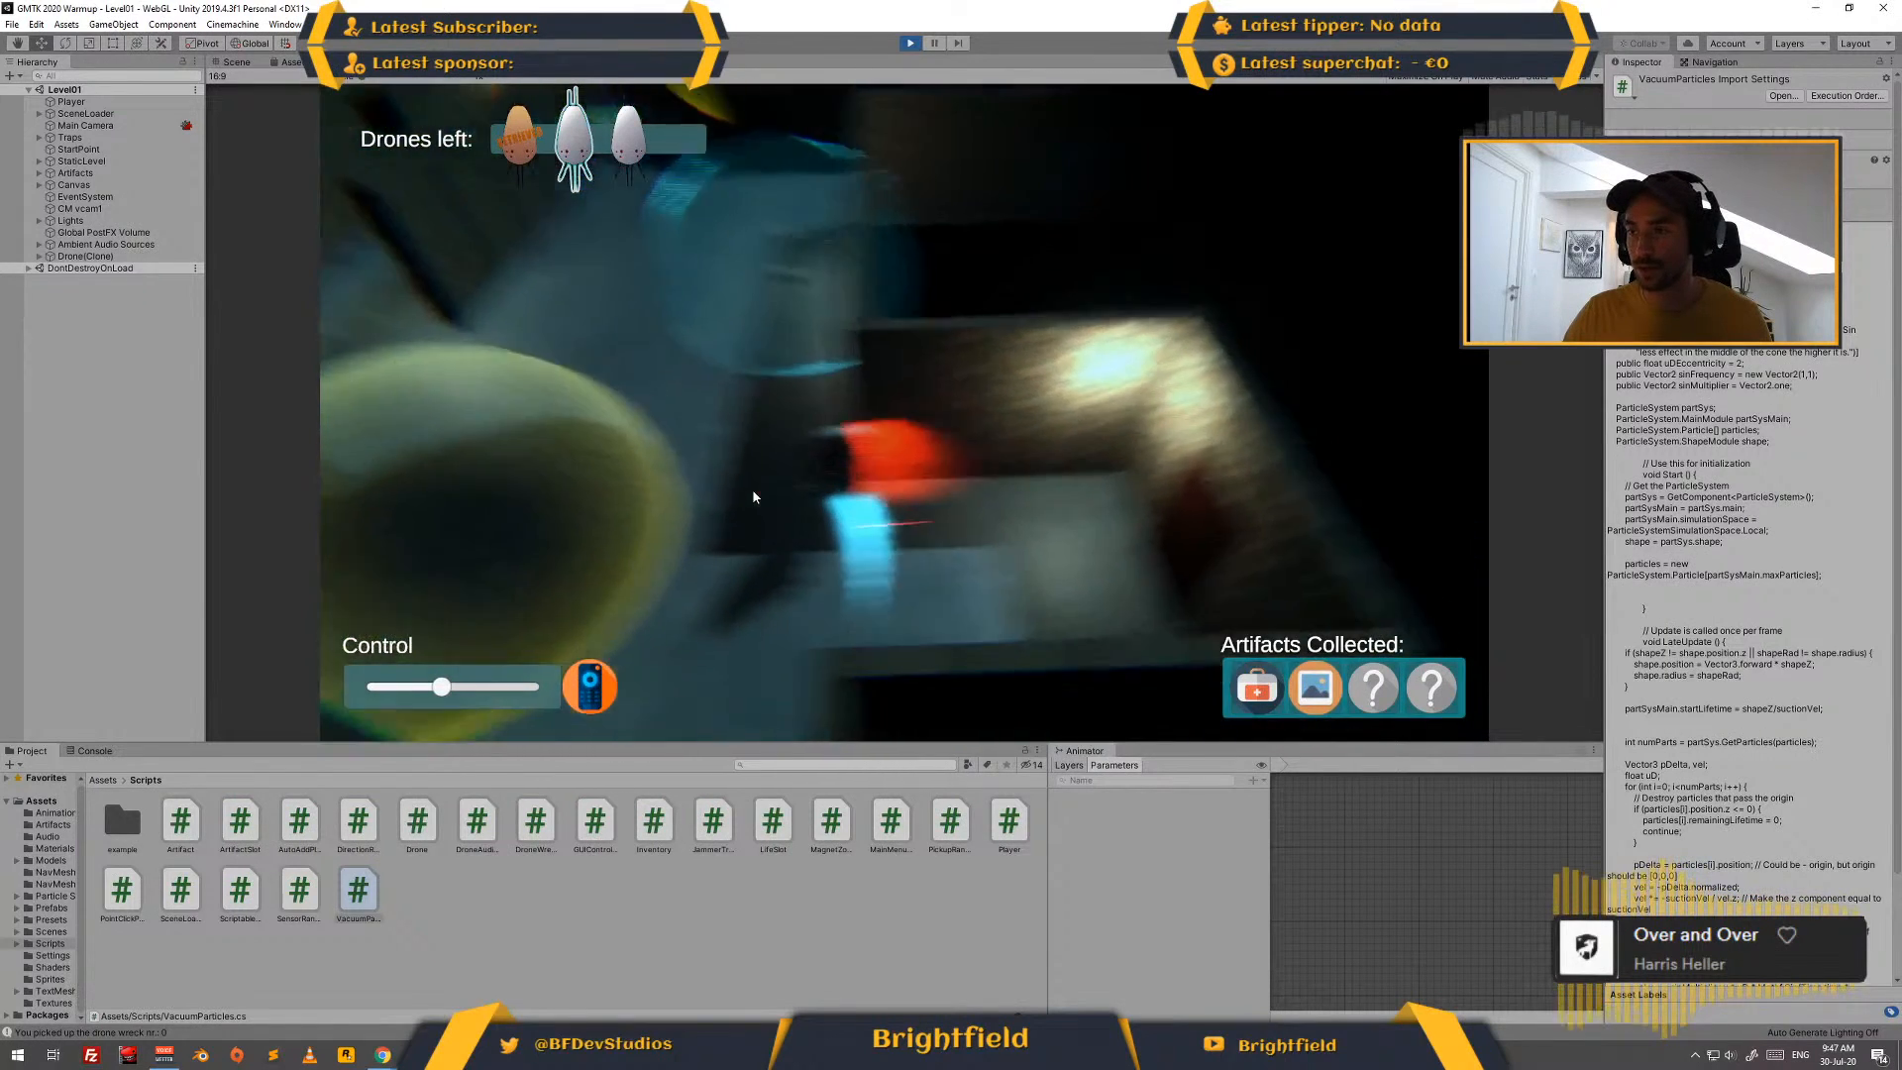
- Steer the second drone past the yellow sphere and through the open room, and stop play mode
{"action": "key", "text": "w"}
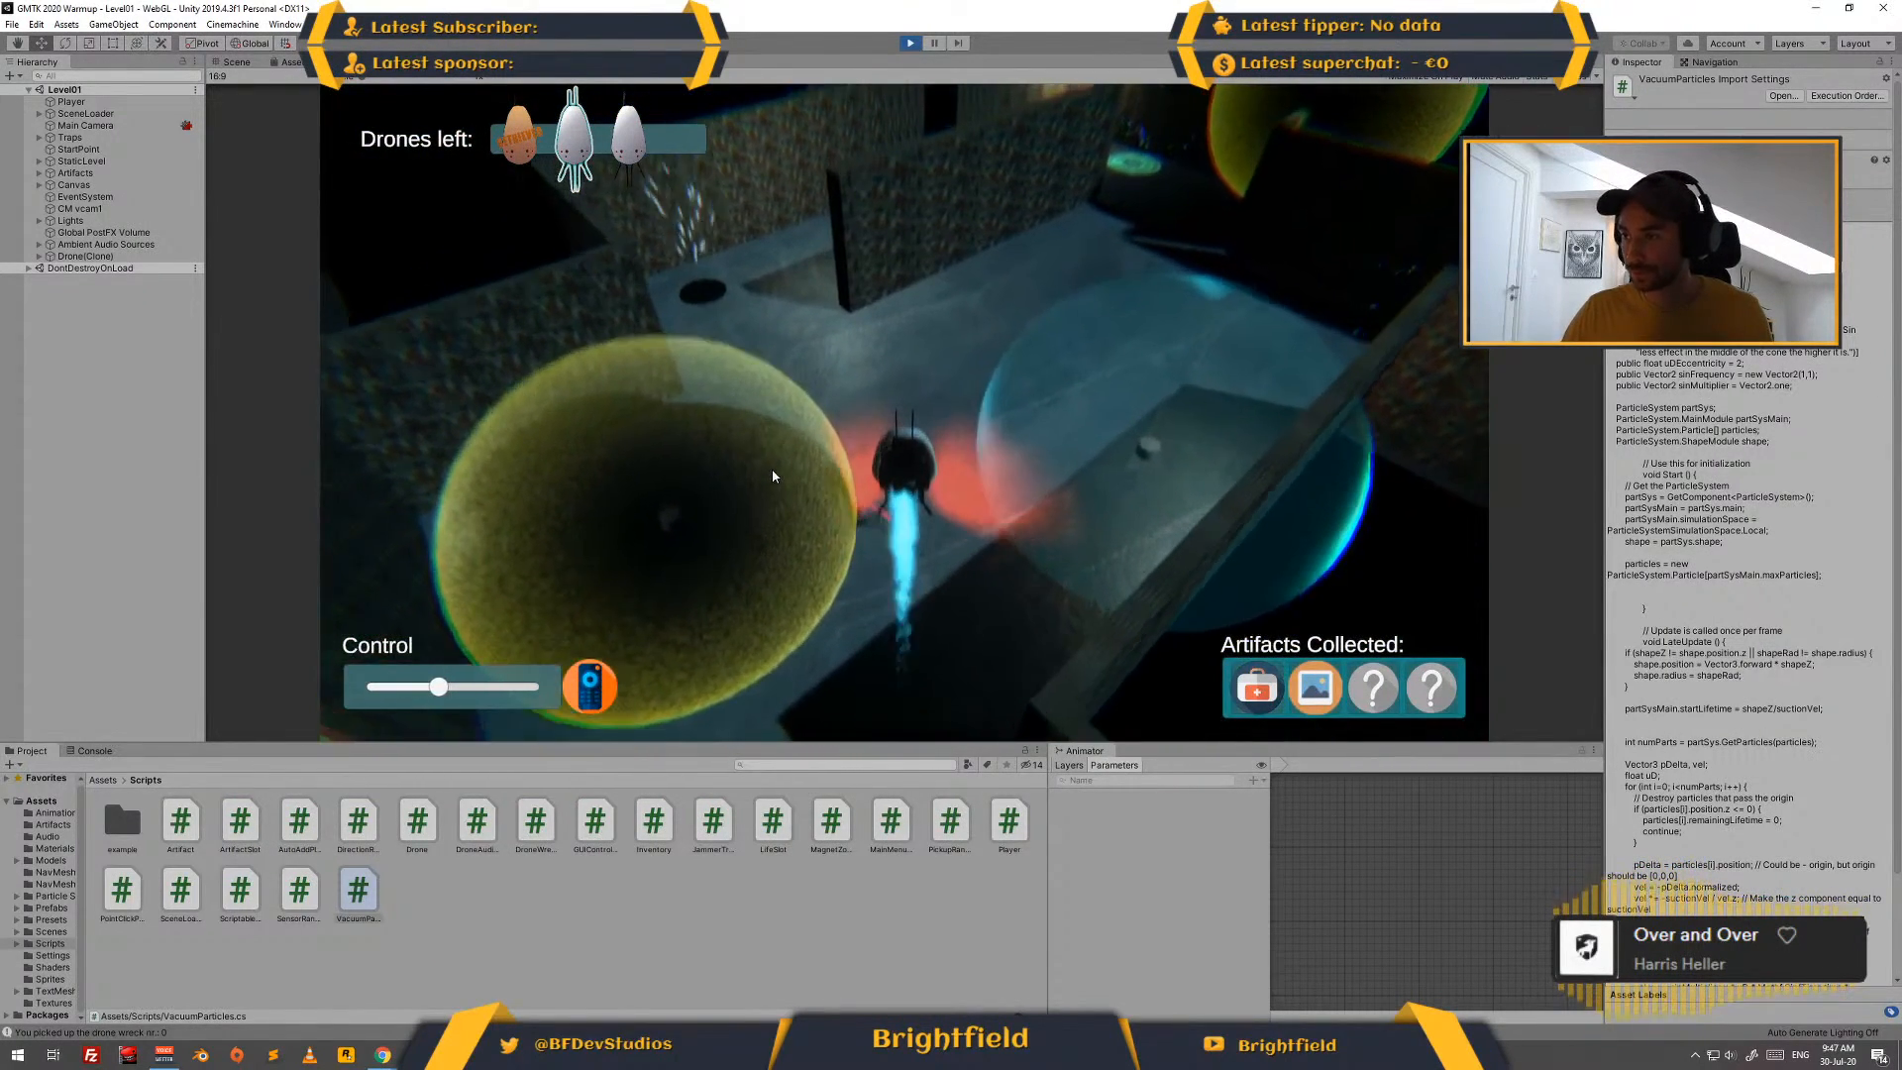
{"action": "key", "text": "w"}
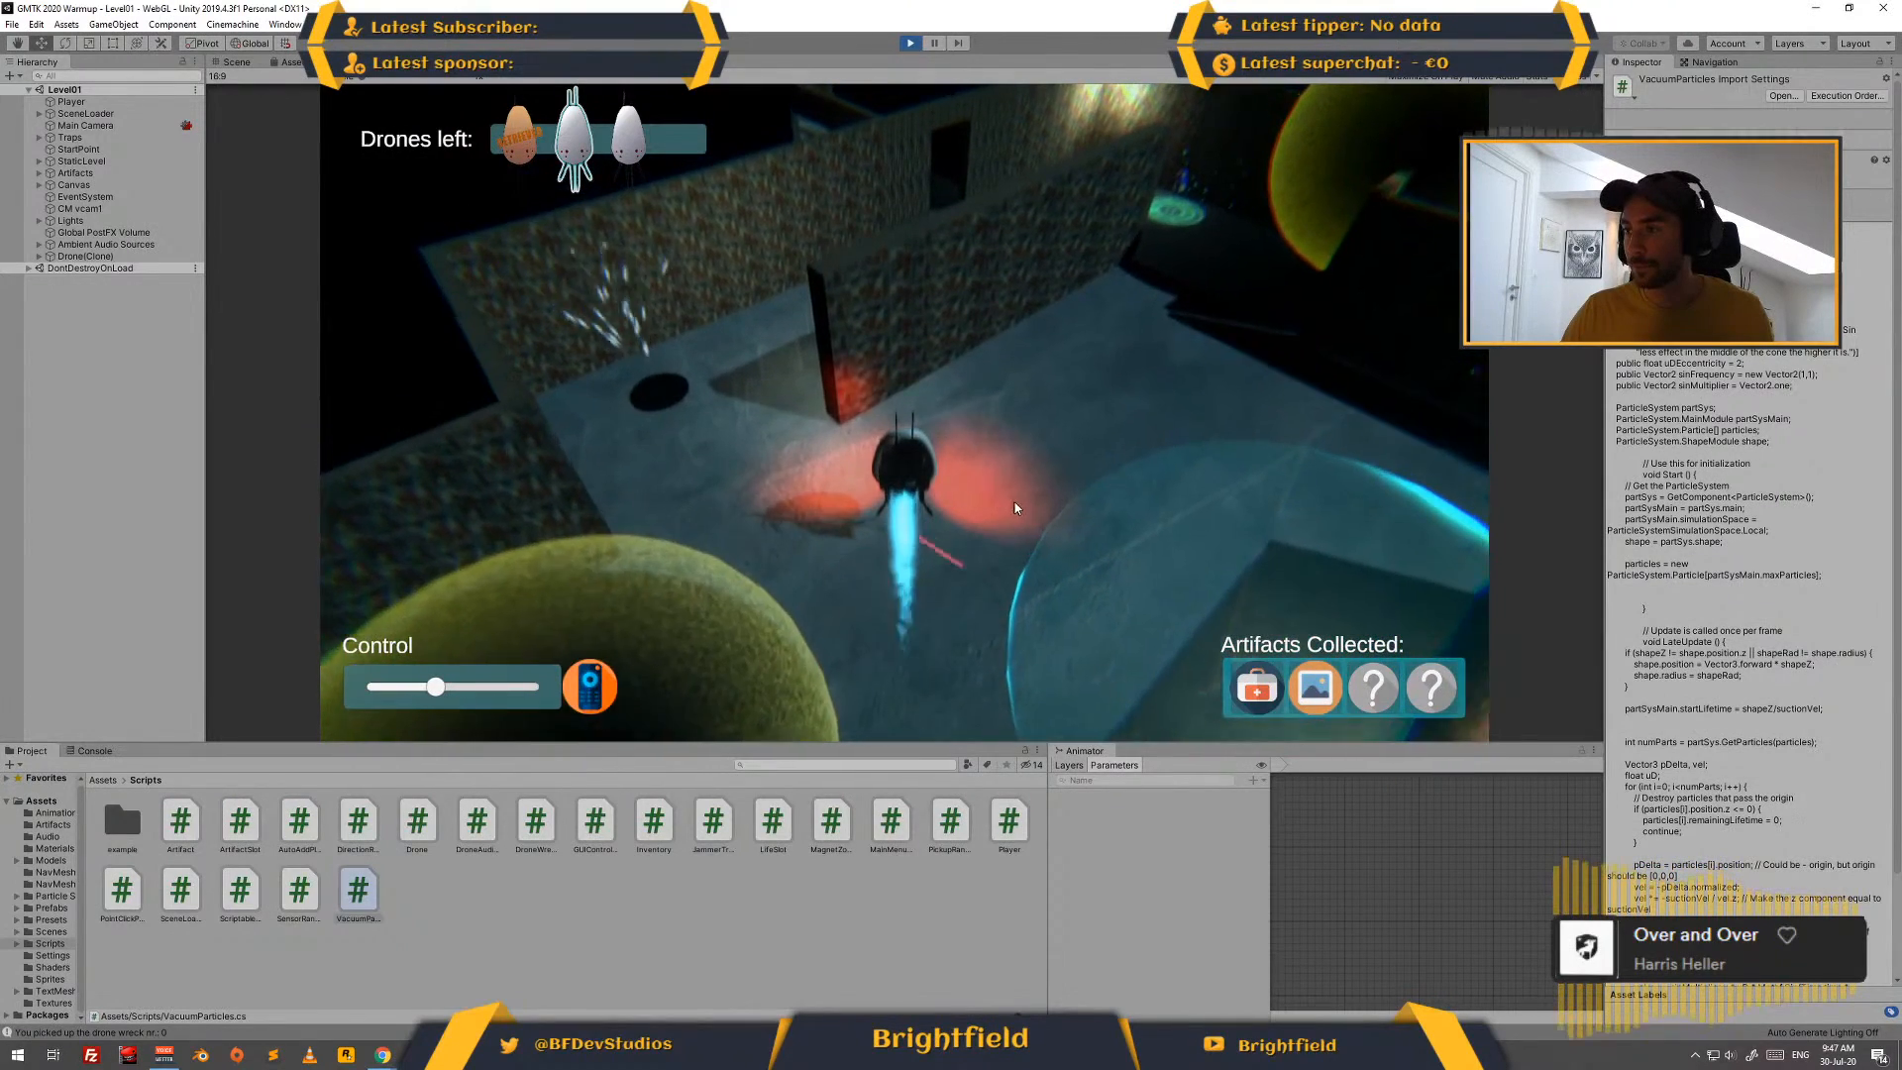
{"action": "key", "text": "d"}
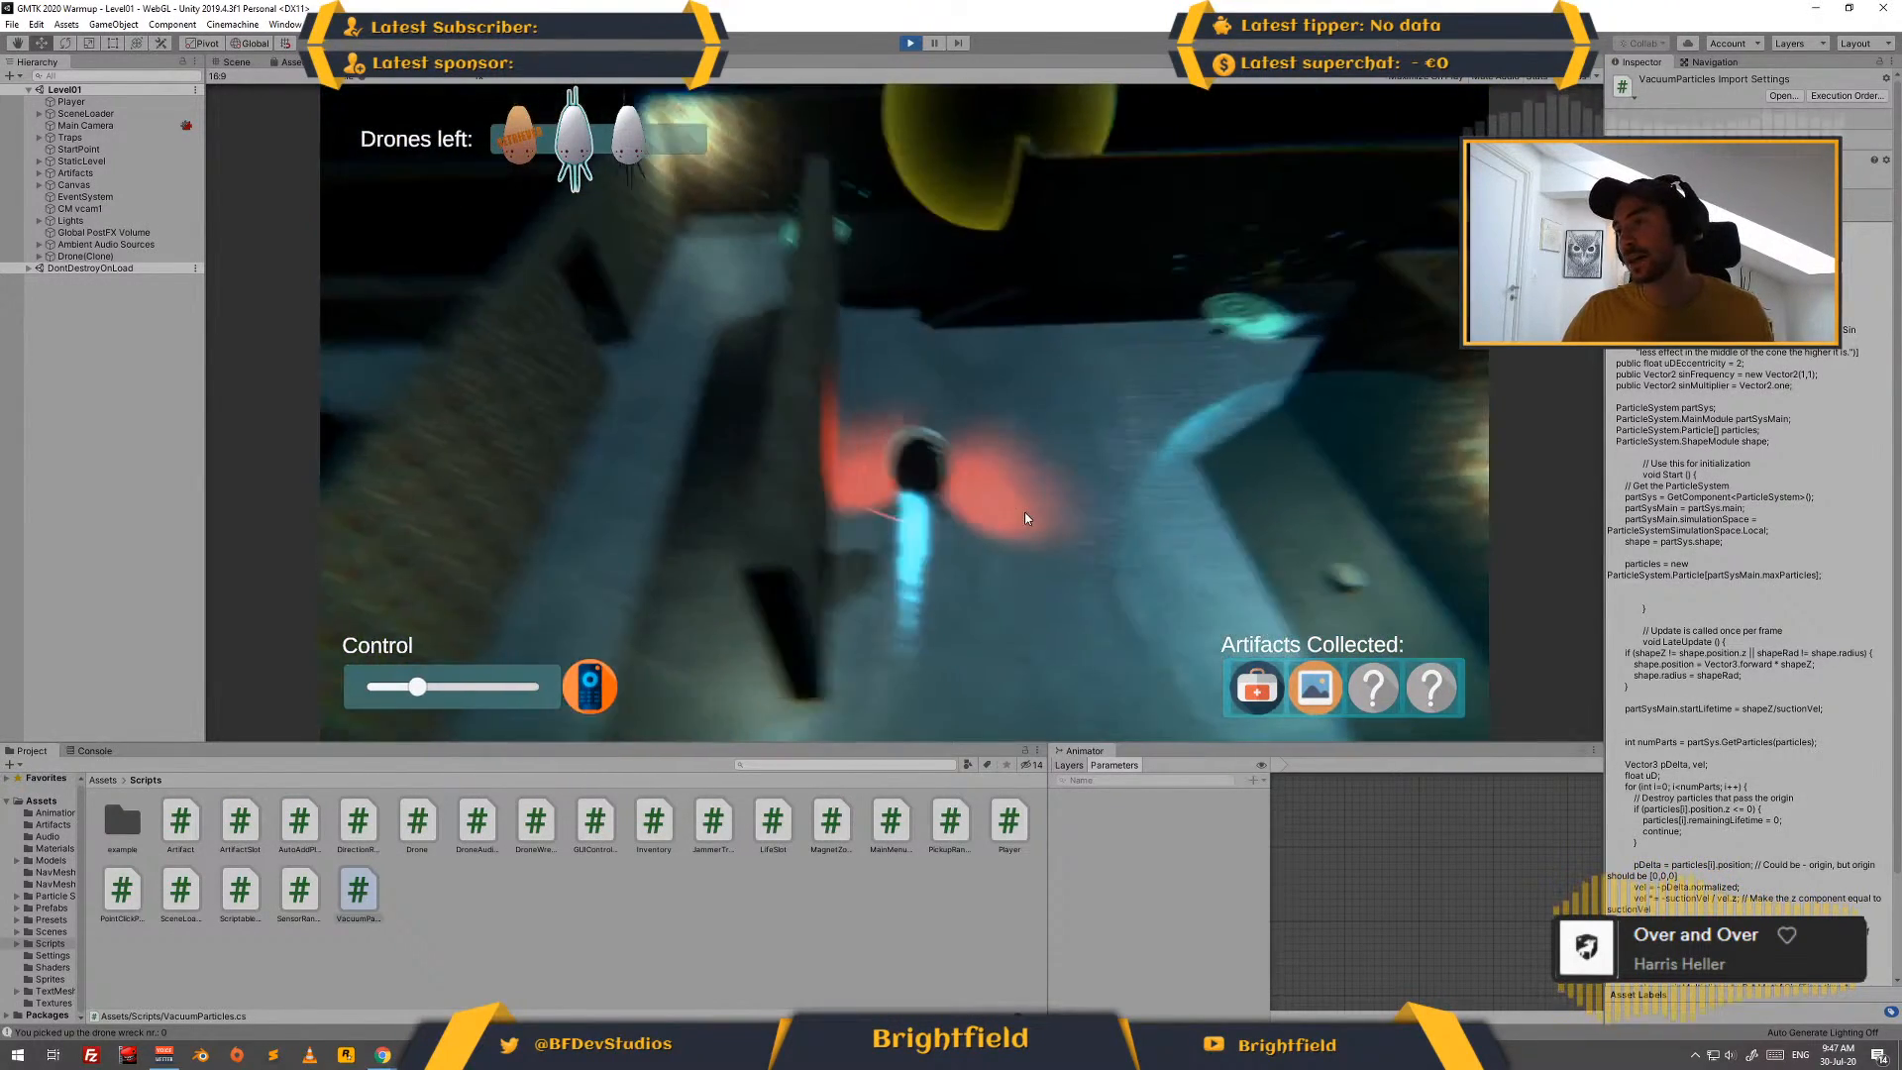
{"action": "key", "text": "d"}
{"action": "key", "text": "w"}
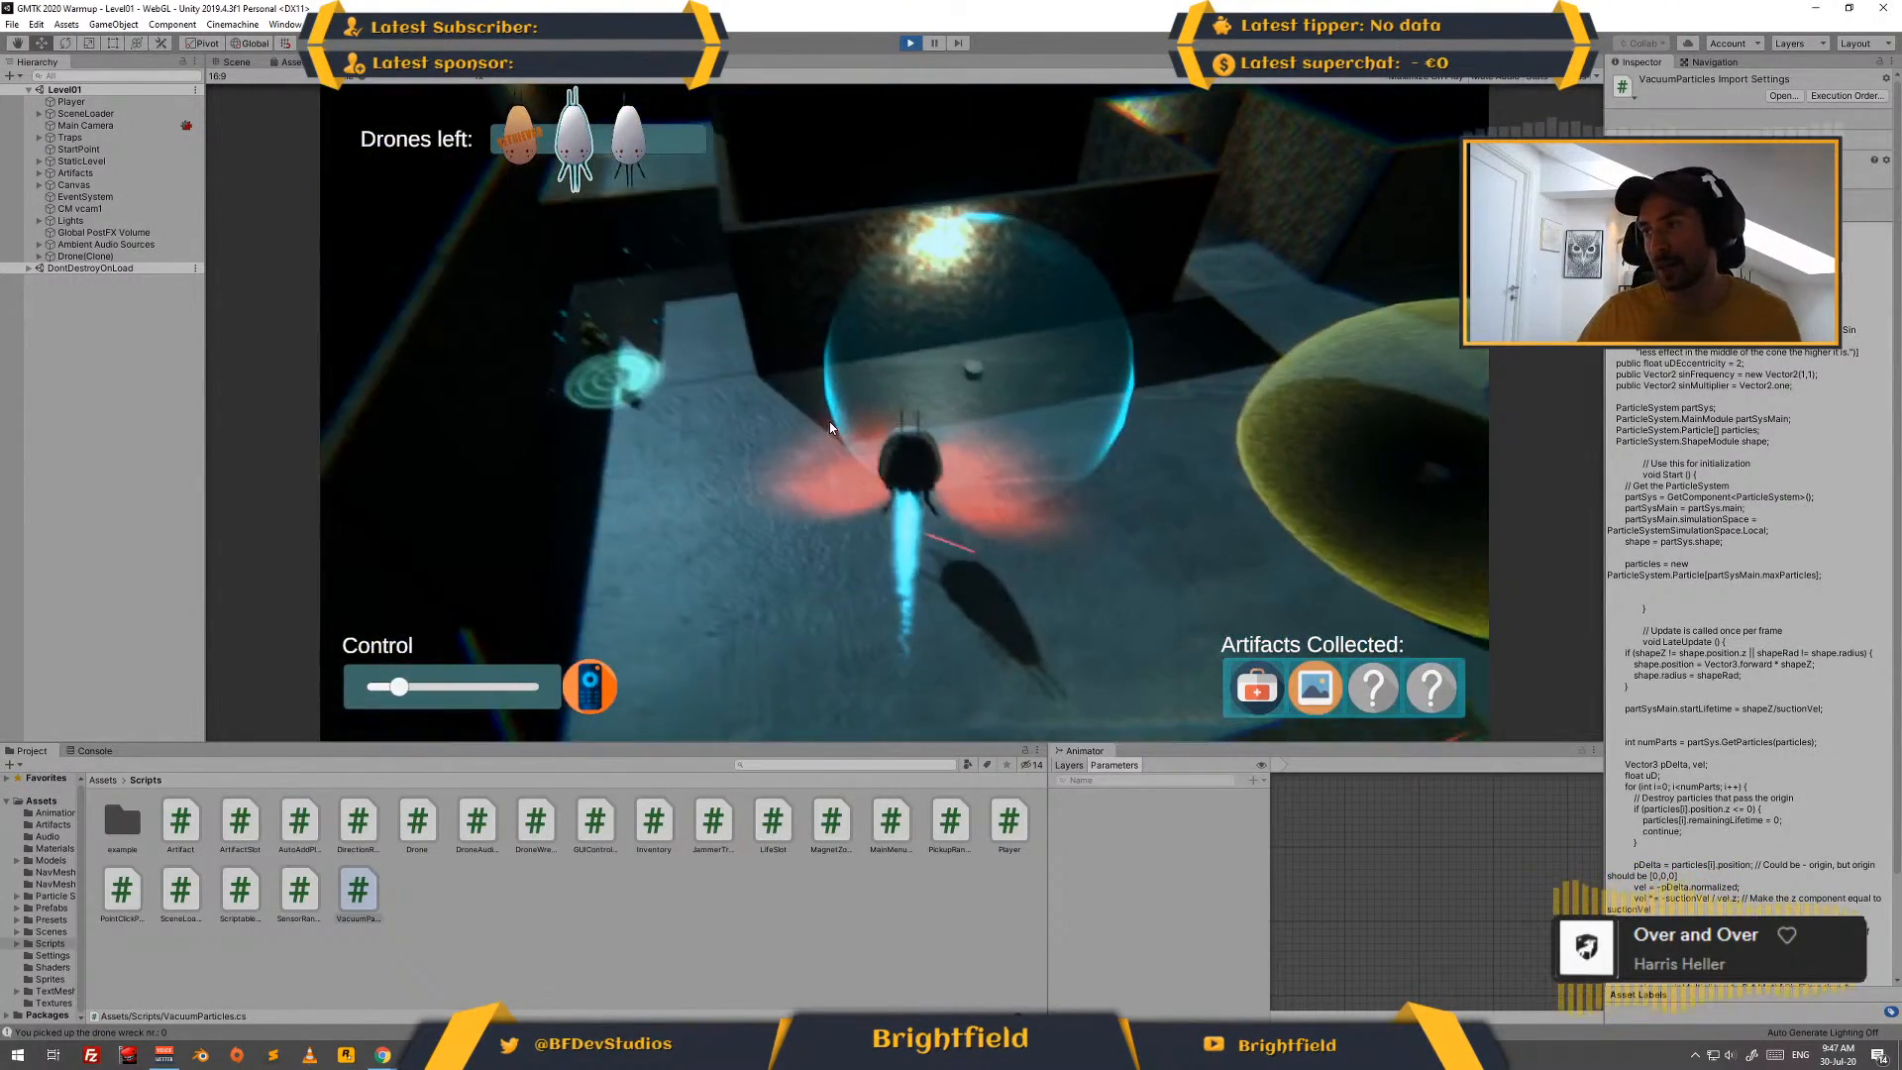
{"action": "key", "text": "d"}
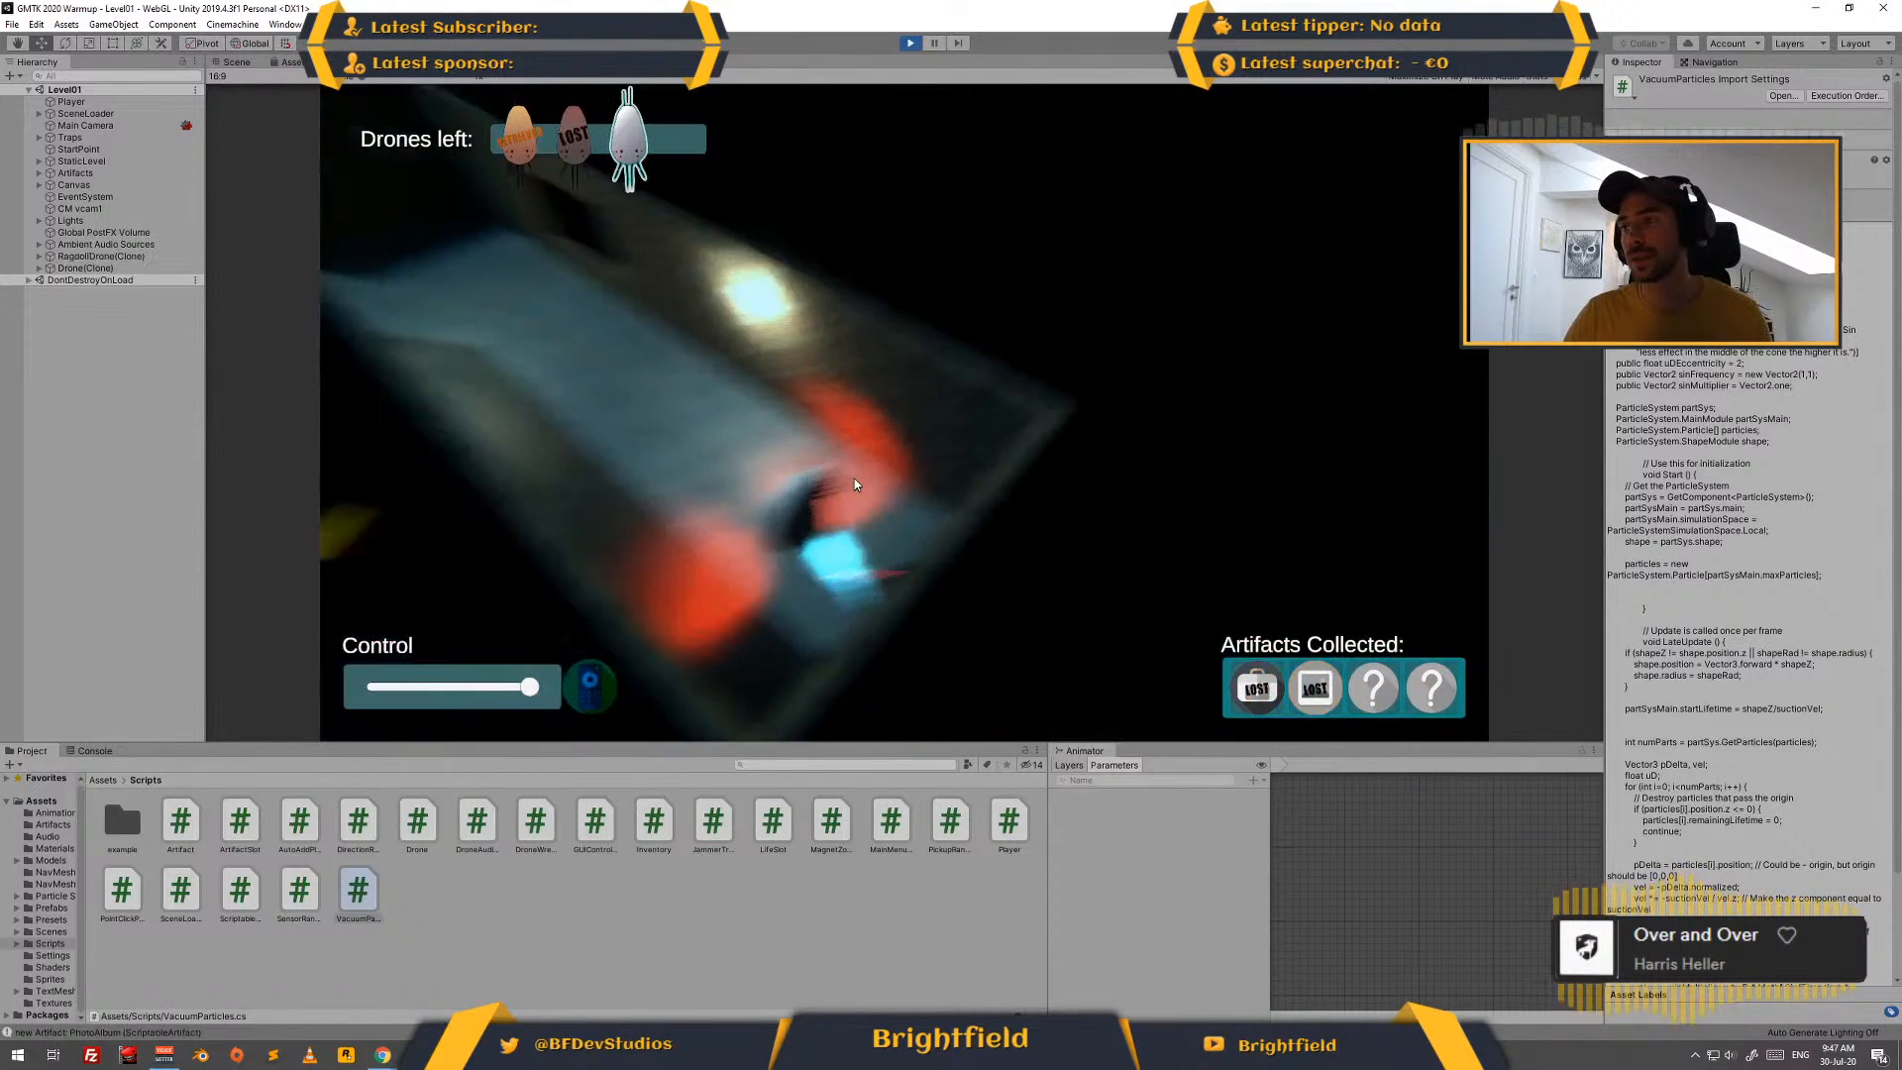
{"action": "left_click", "coordinate": [911, 43]}
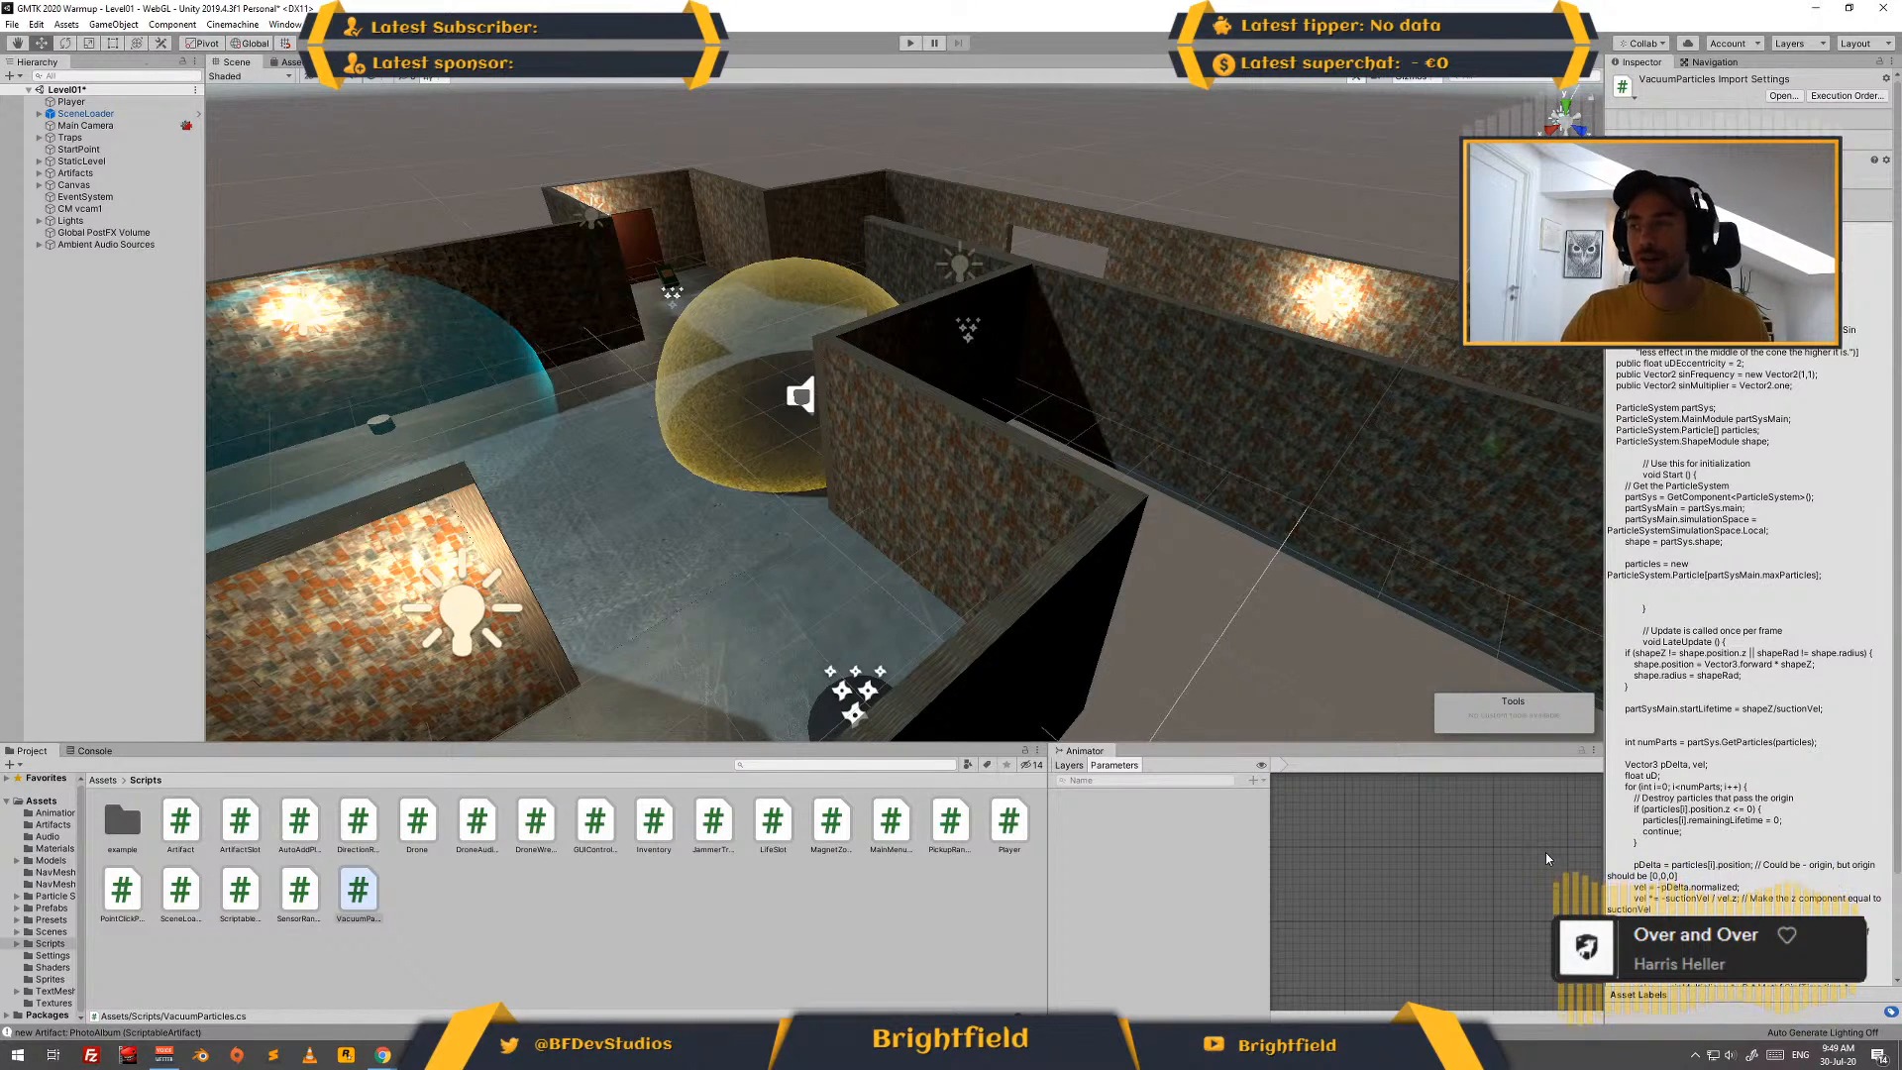
- Switch to the Windows sound settings and go to the advanced sound options
{"action": "right_click", "coordinate": [1731, 1055]}
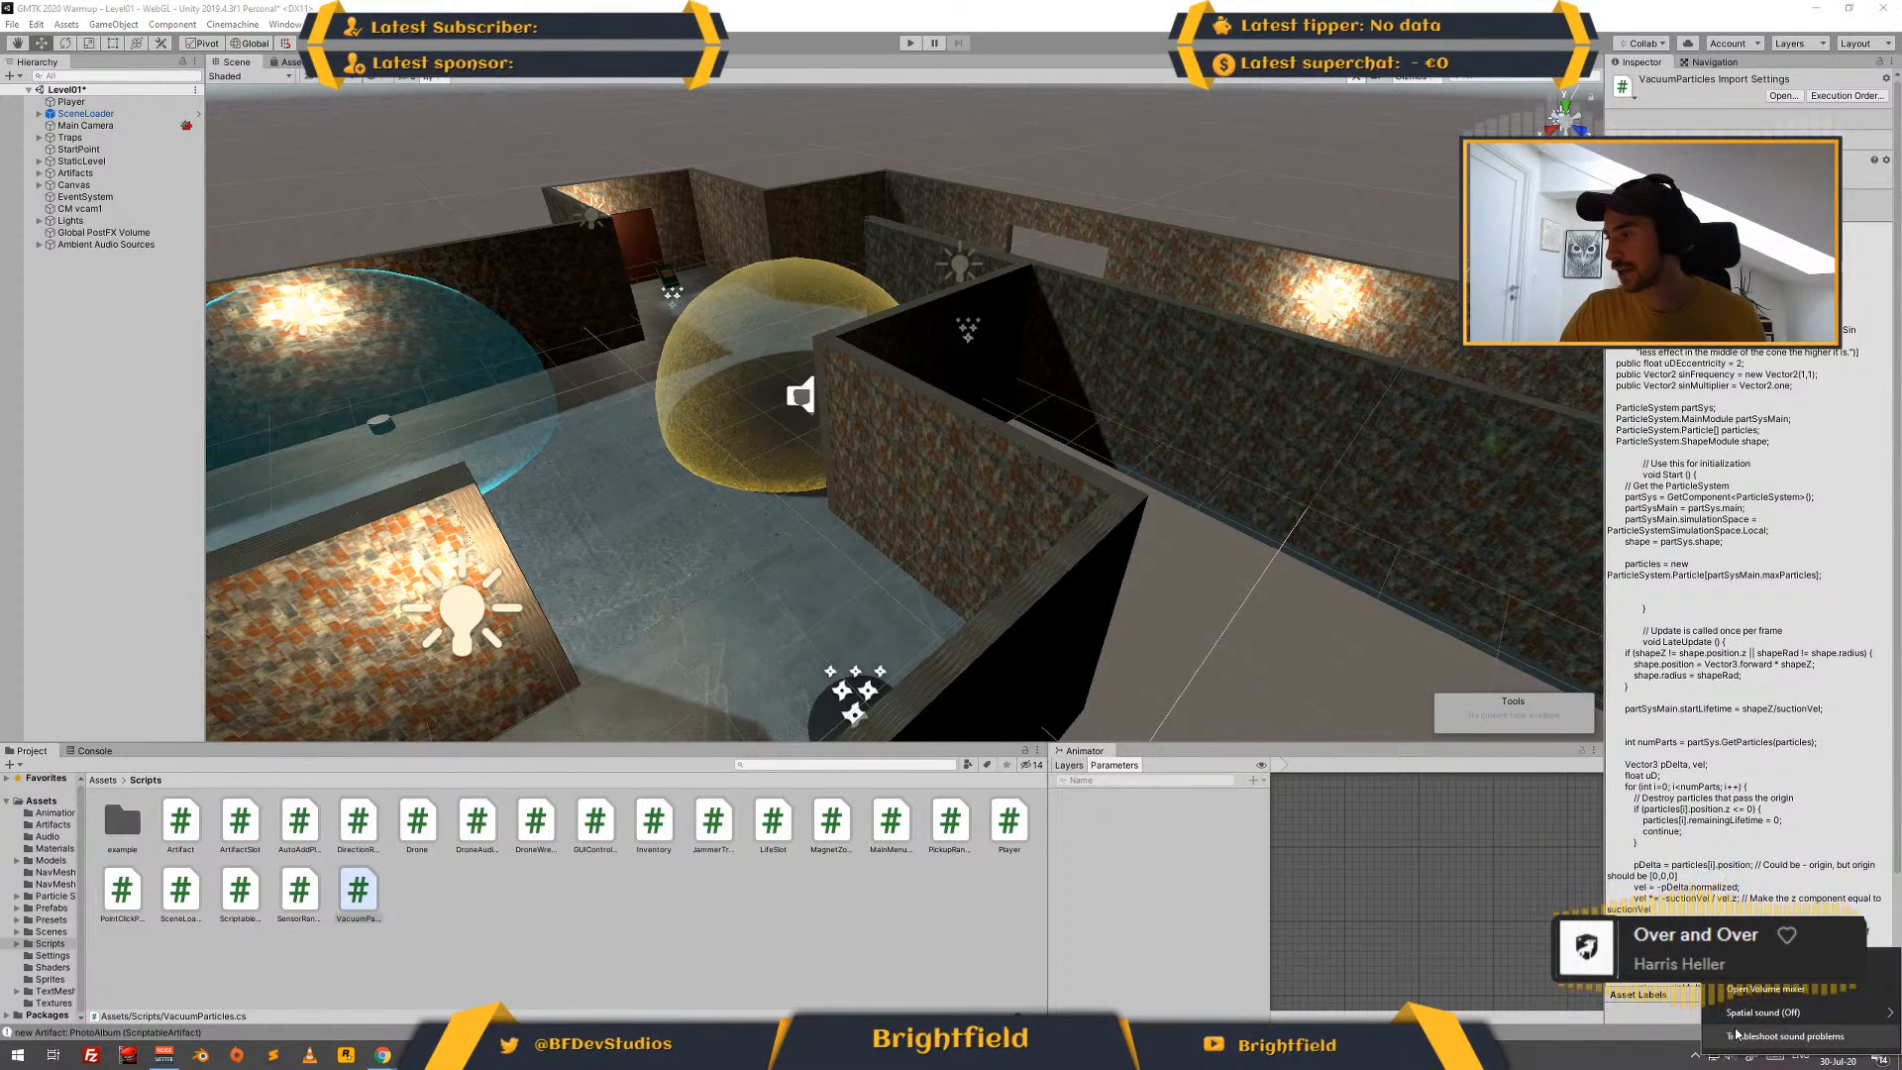
{"action": "left_click", "coordinate": [1776, 965]}
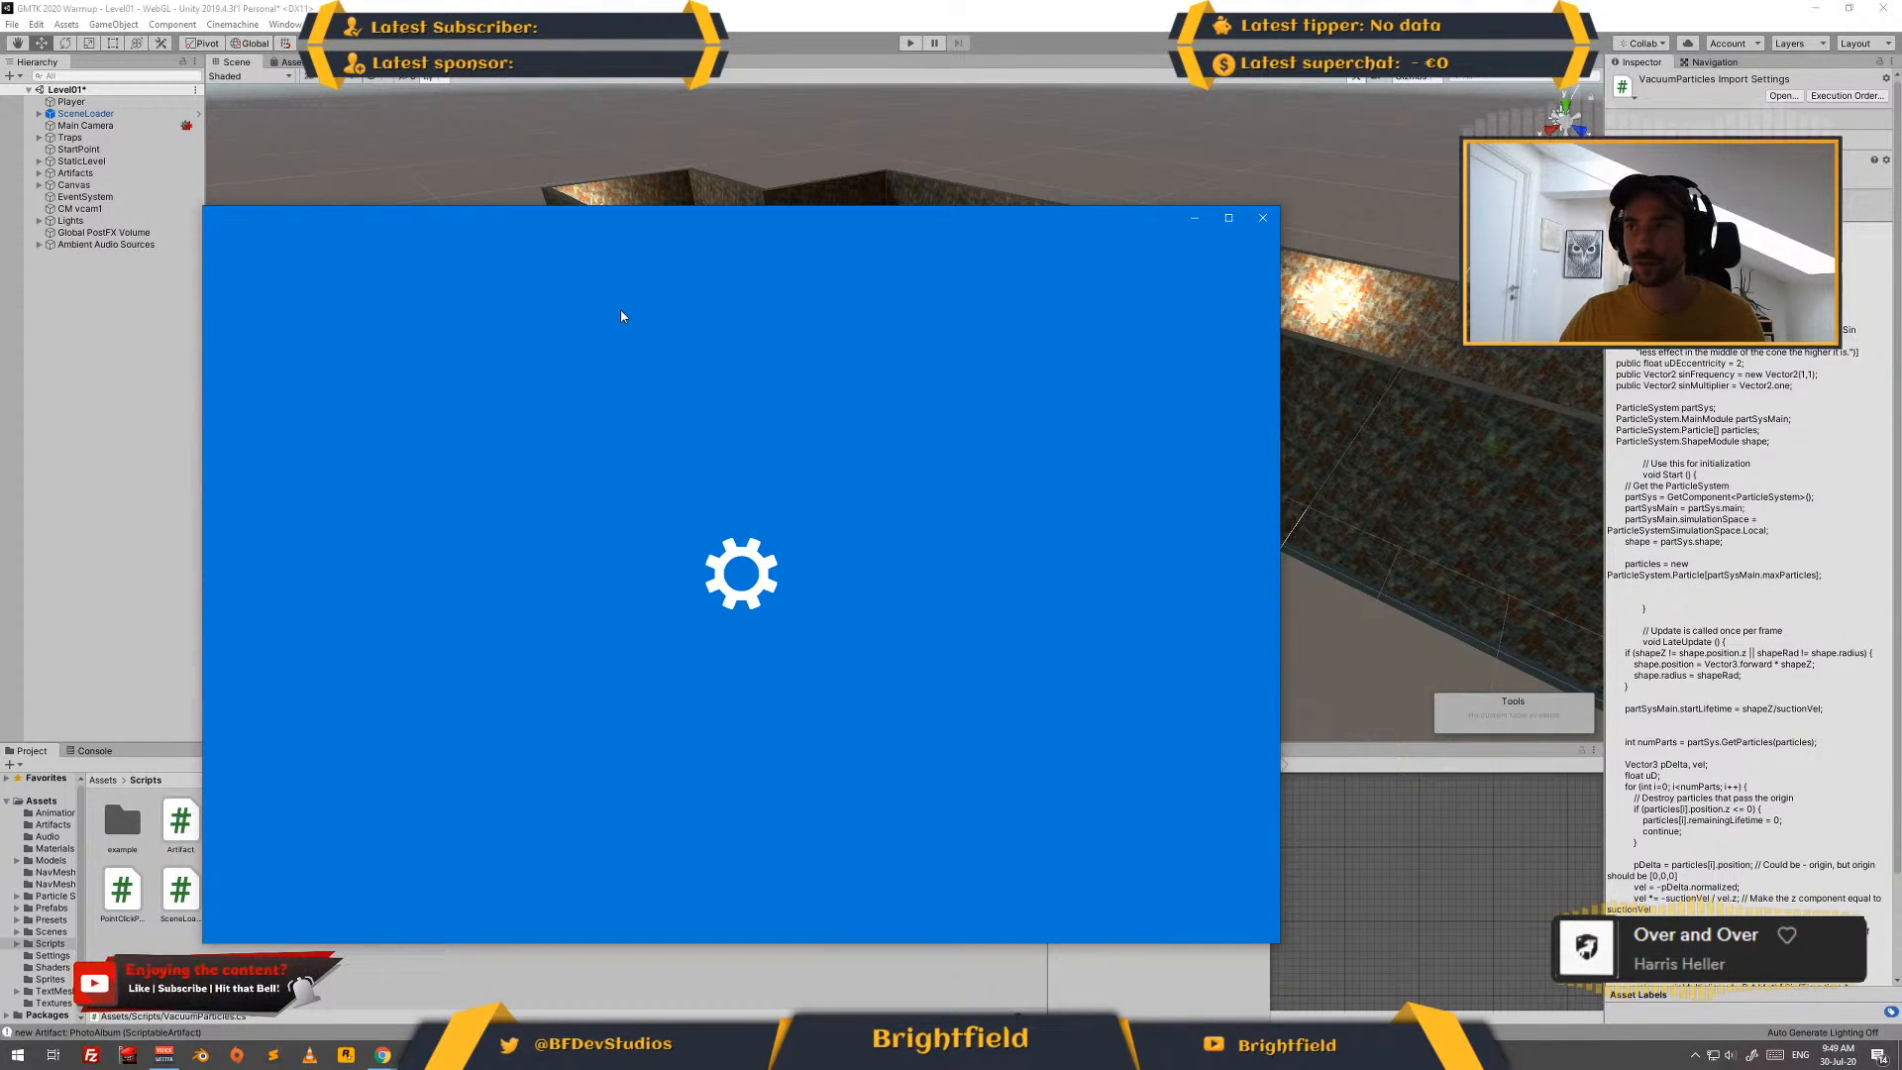
{"action": "scroll", "coordinate": [677, 319], "scroll_direction": "down", "scroll_amount": 1}
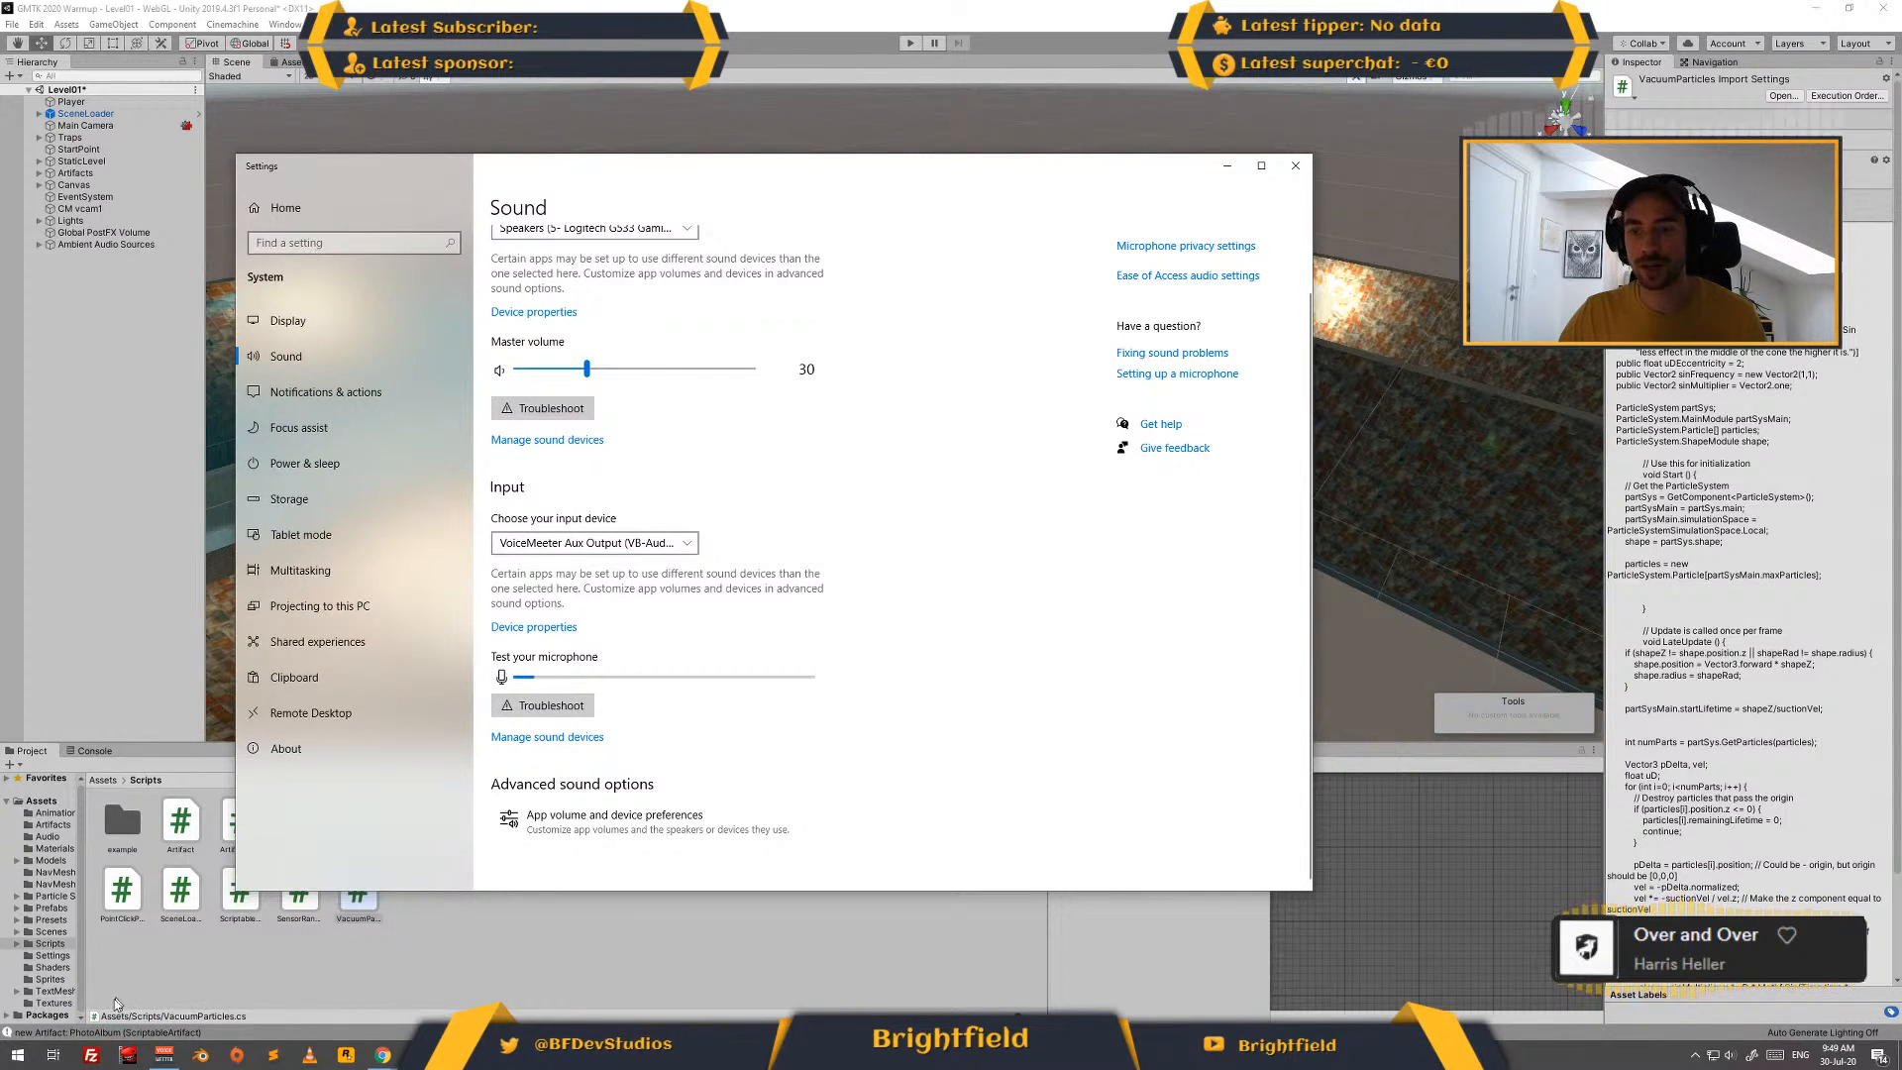
- Return to Unity and examine the console log messages from the play test
{"action": "left_click", "coordinate": [89, 753]}
{"action": "scroll", "coordinate": [193, 865], "scroll_direction": "up", "scroll_amount": 5}
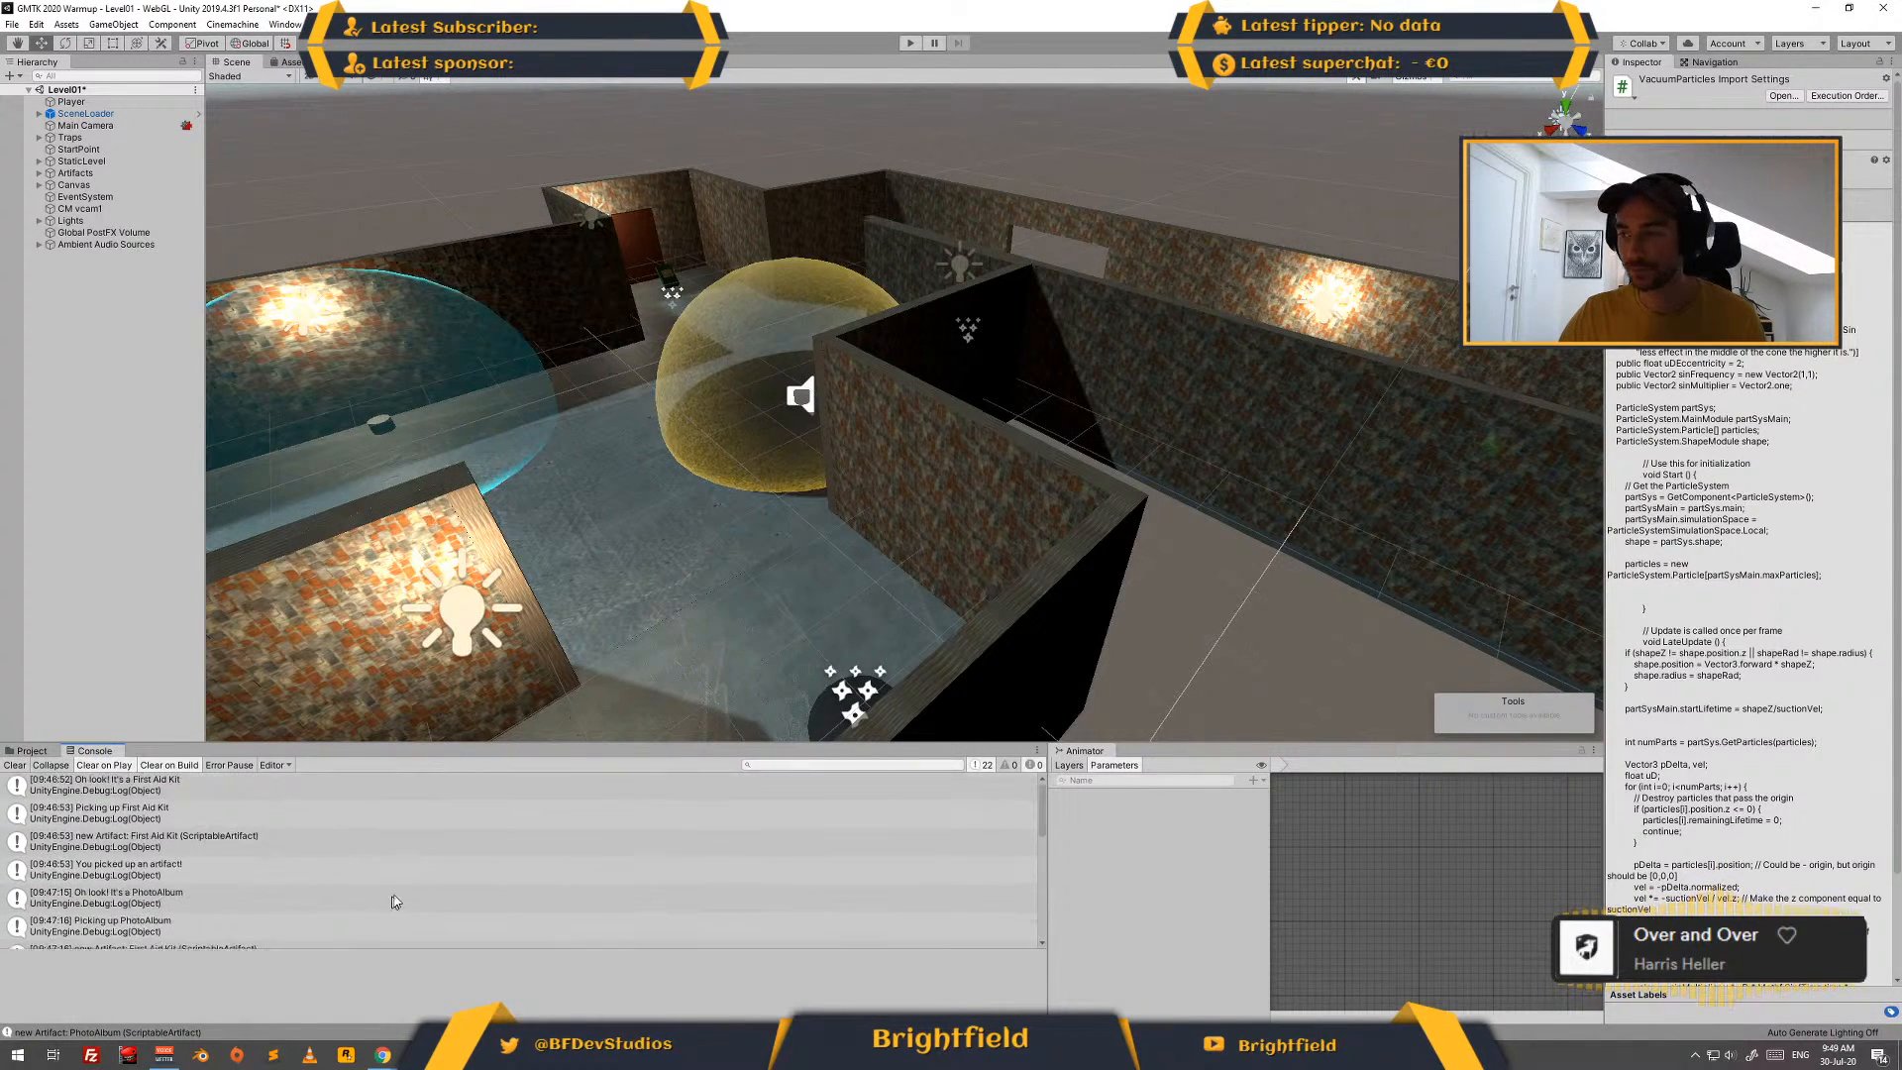
{"action": "scroll", "coordinate": [203, 866], "scroll_direction": "down", "scroll_amount": 5}
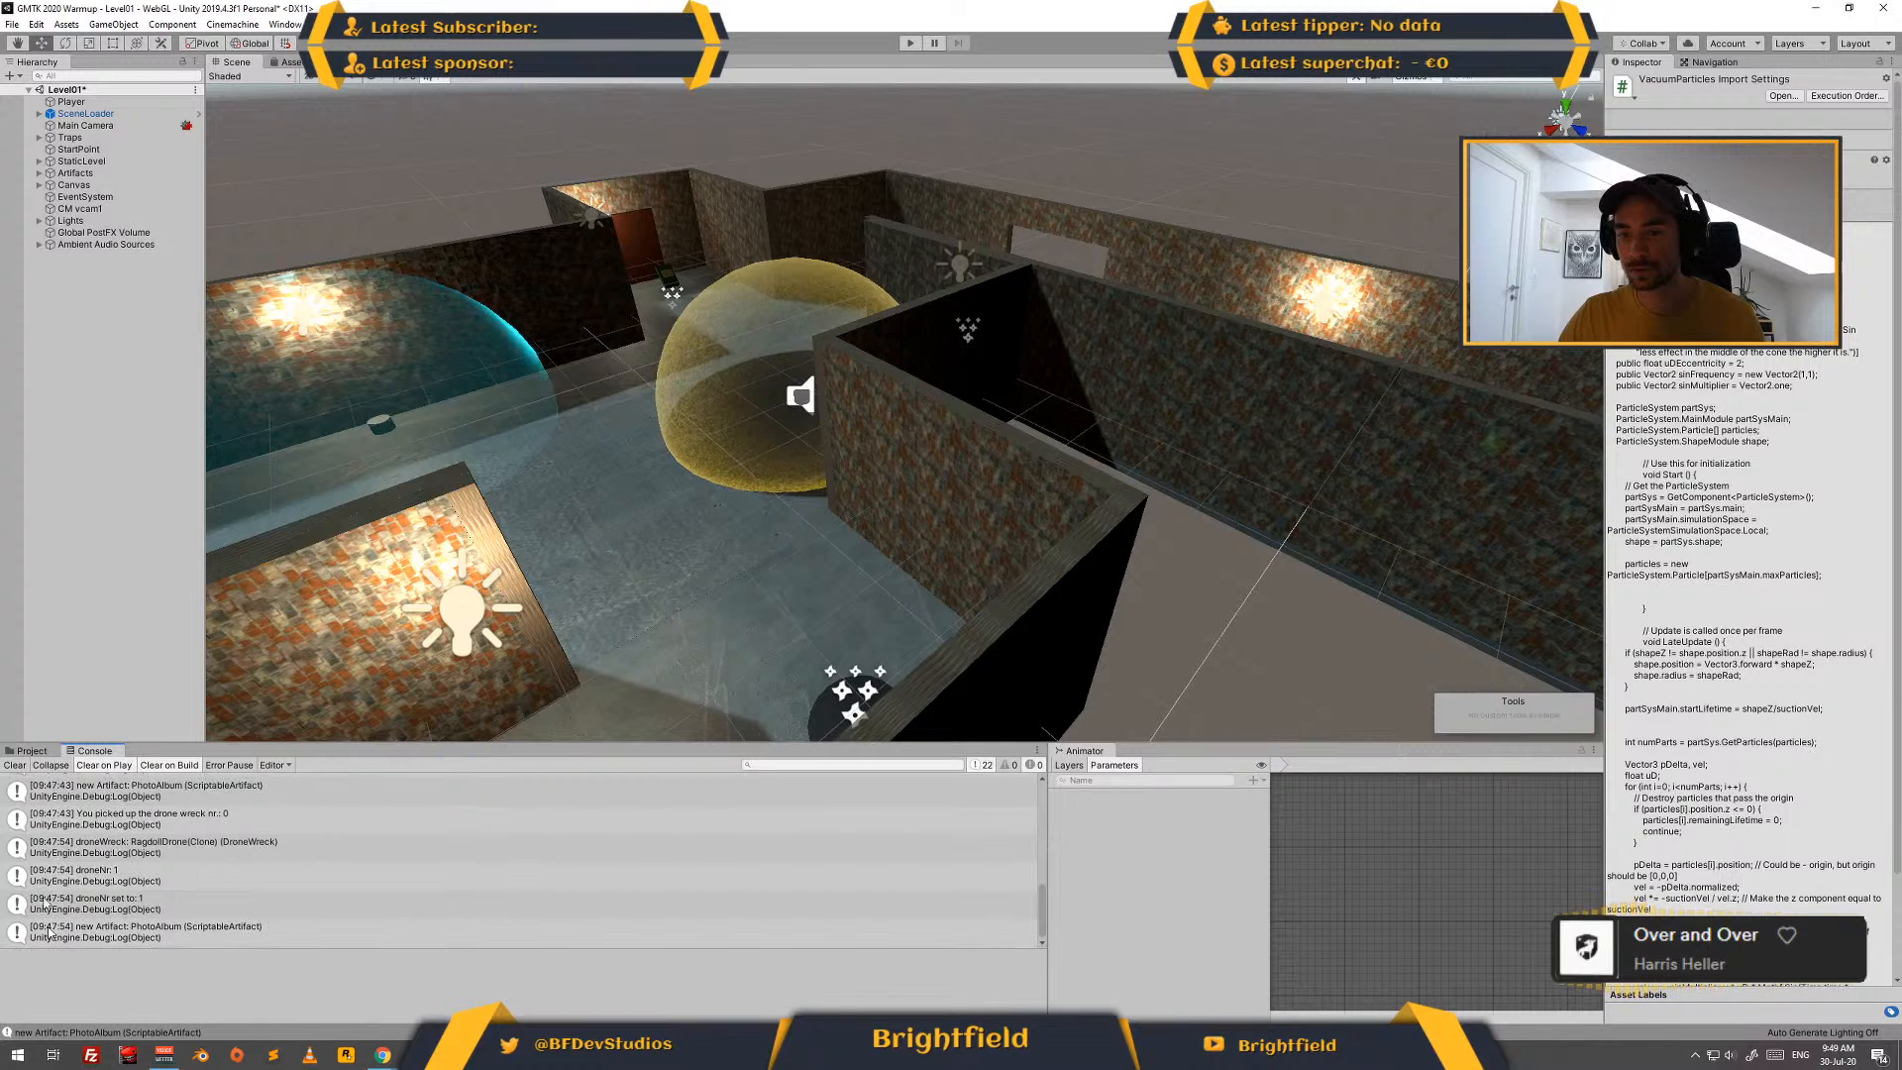
- Check the Windows per-app volume and device preferences with the game running in play mode, and close the Settings window
{"action": "key", "text": "alt+Tab"}
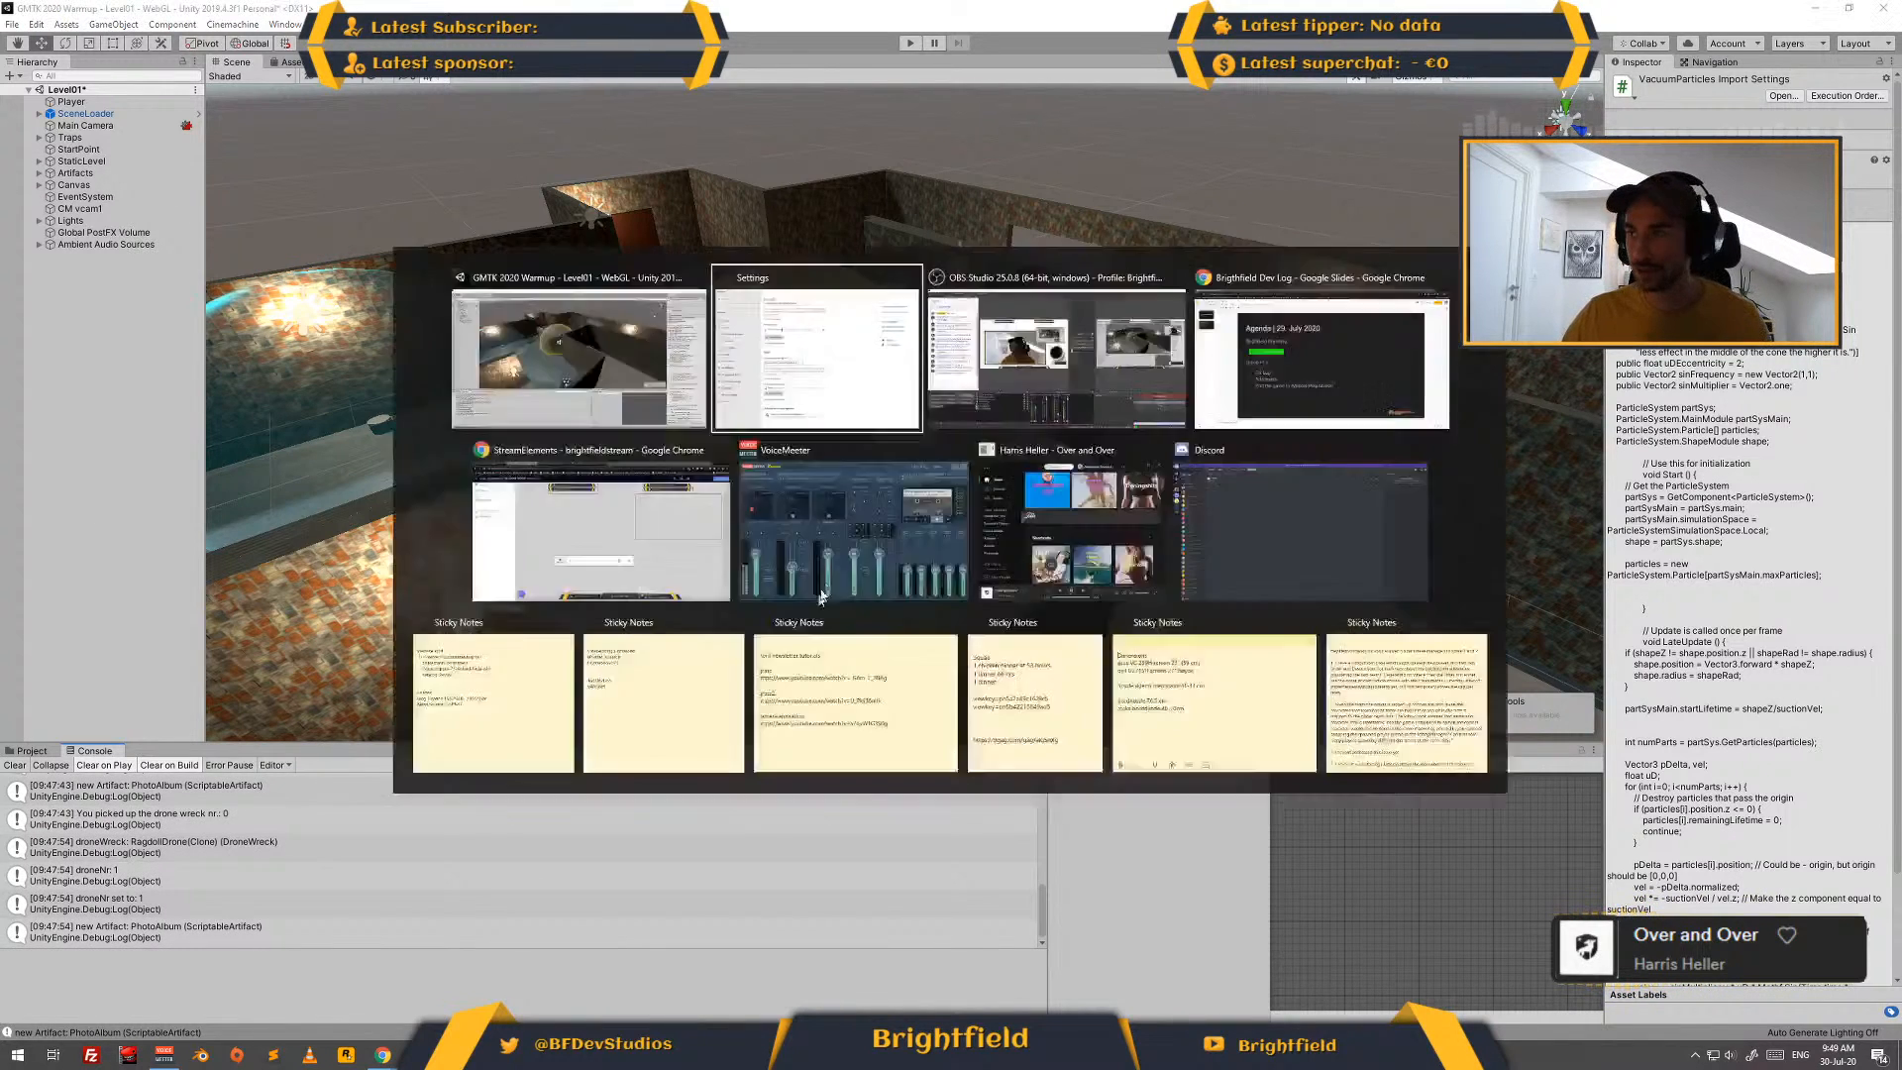
{"action": "left_click", "coordinate": [557, 828]}
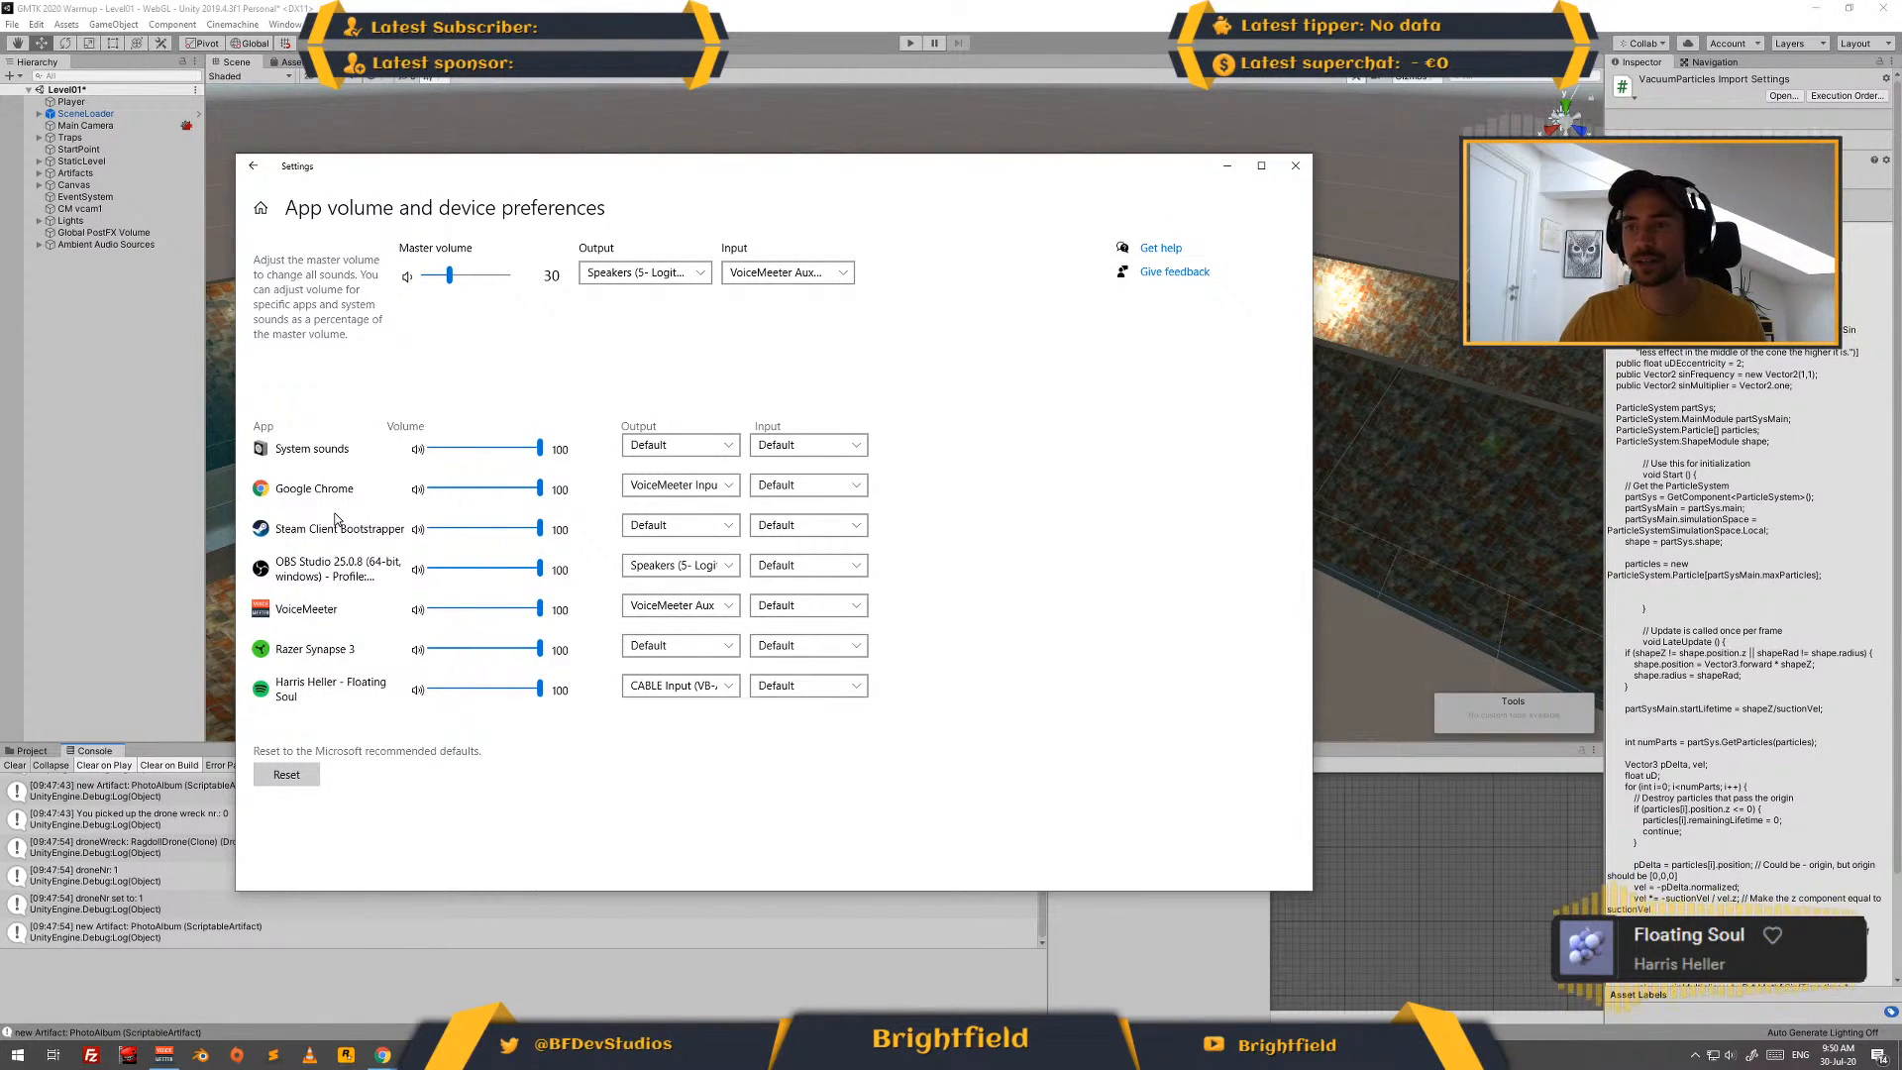
{"action": "left_click", "coordinate": [904, 43]}
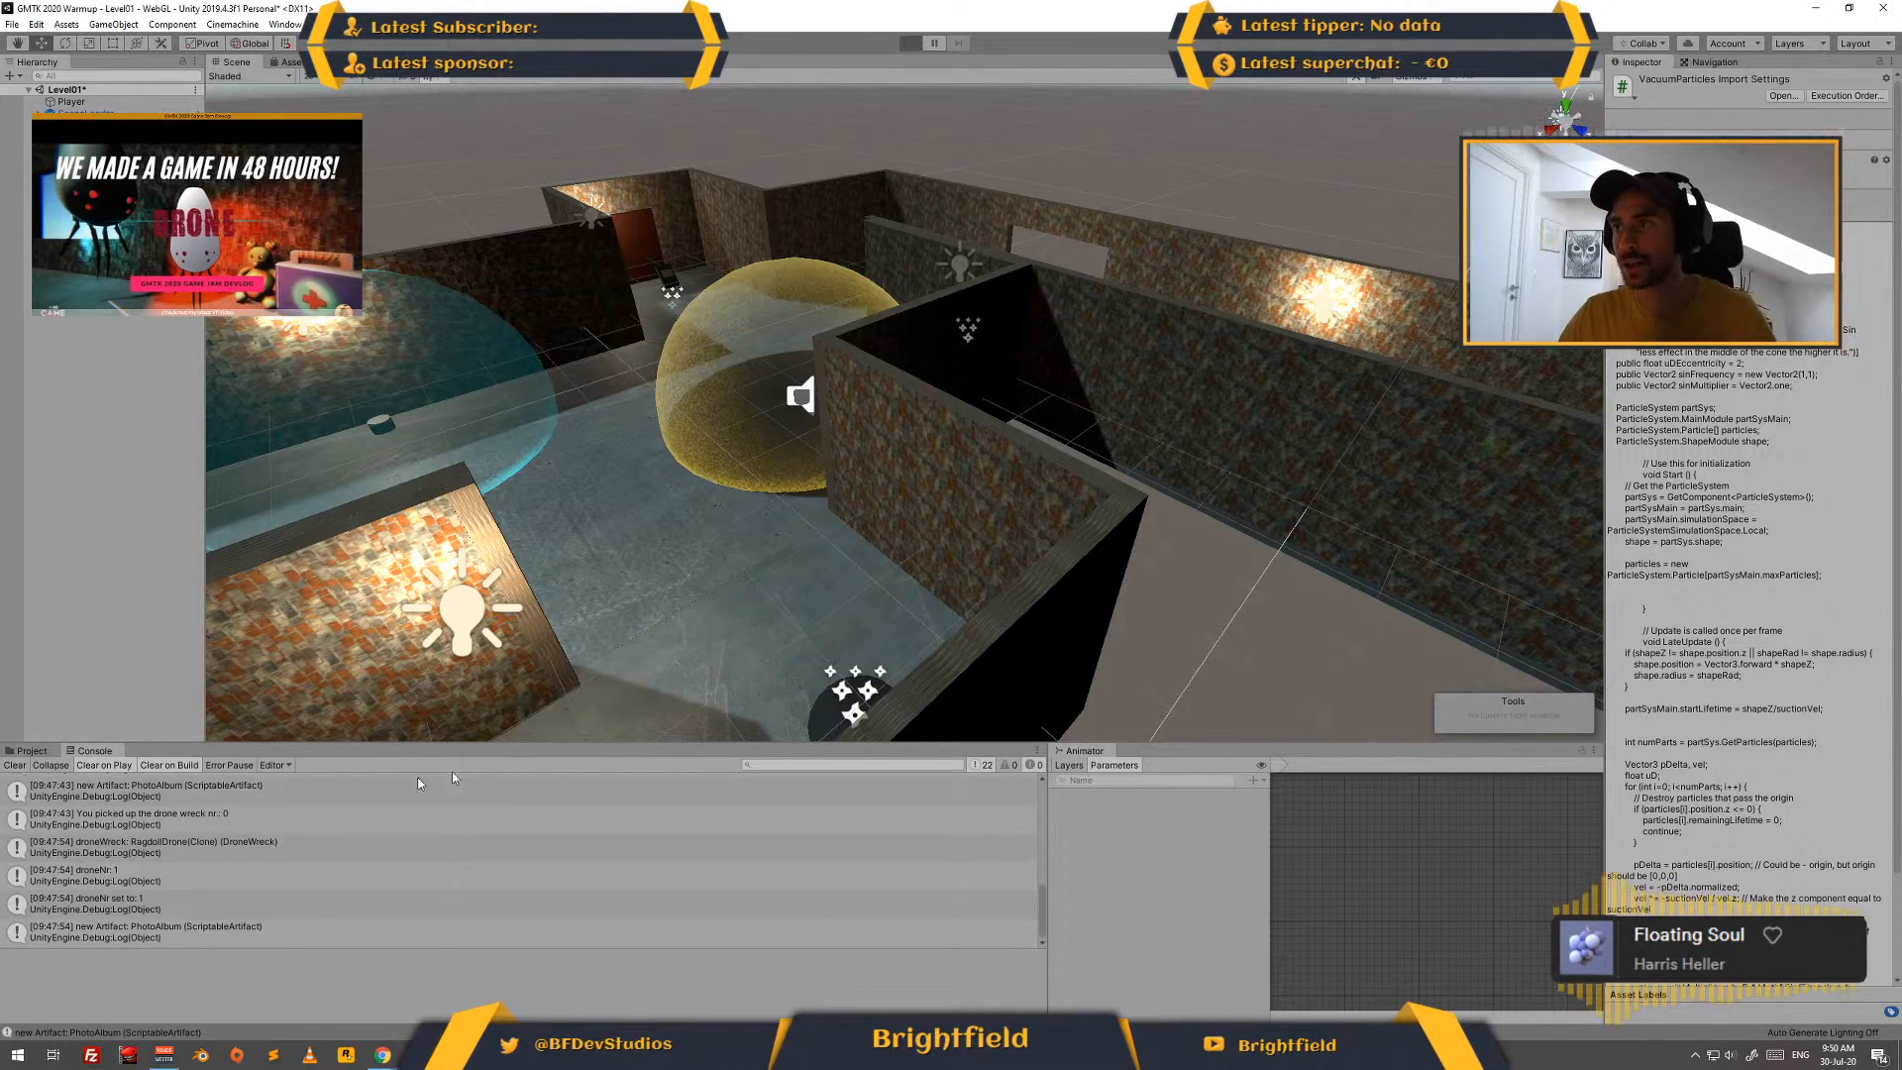
{"action": "key", "text": "ctrl+p"}
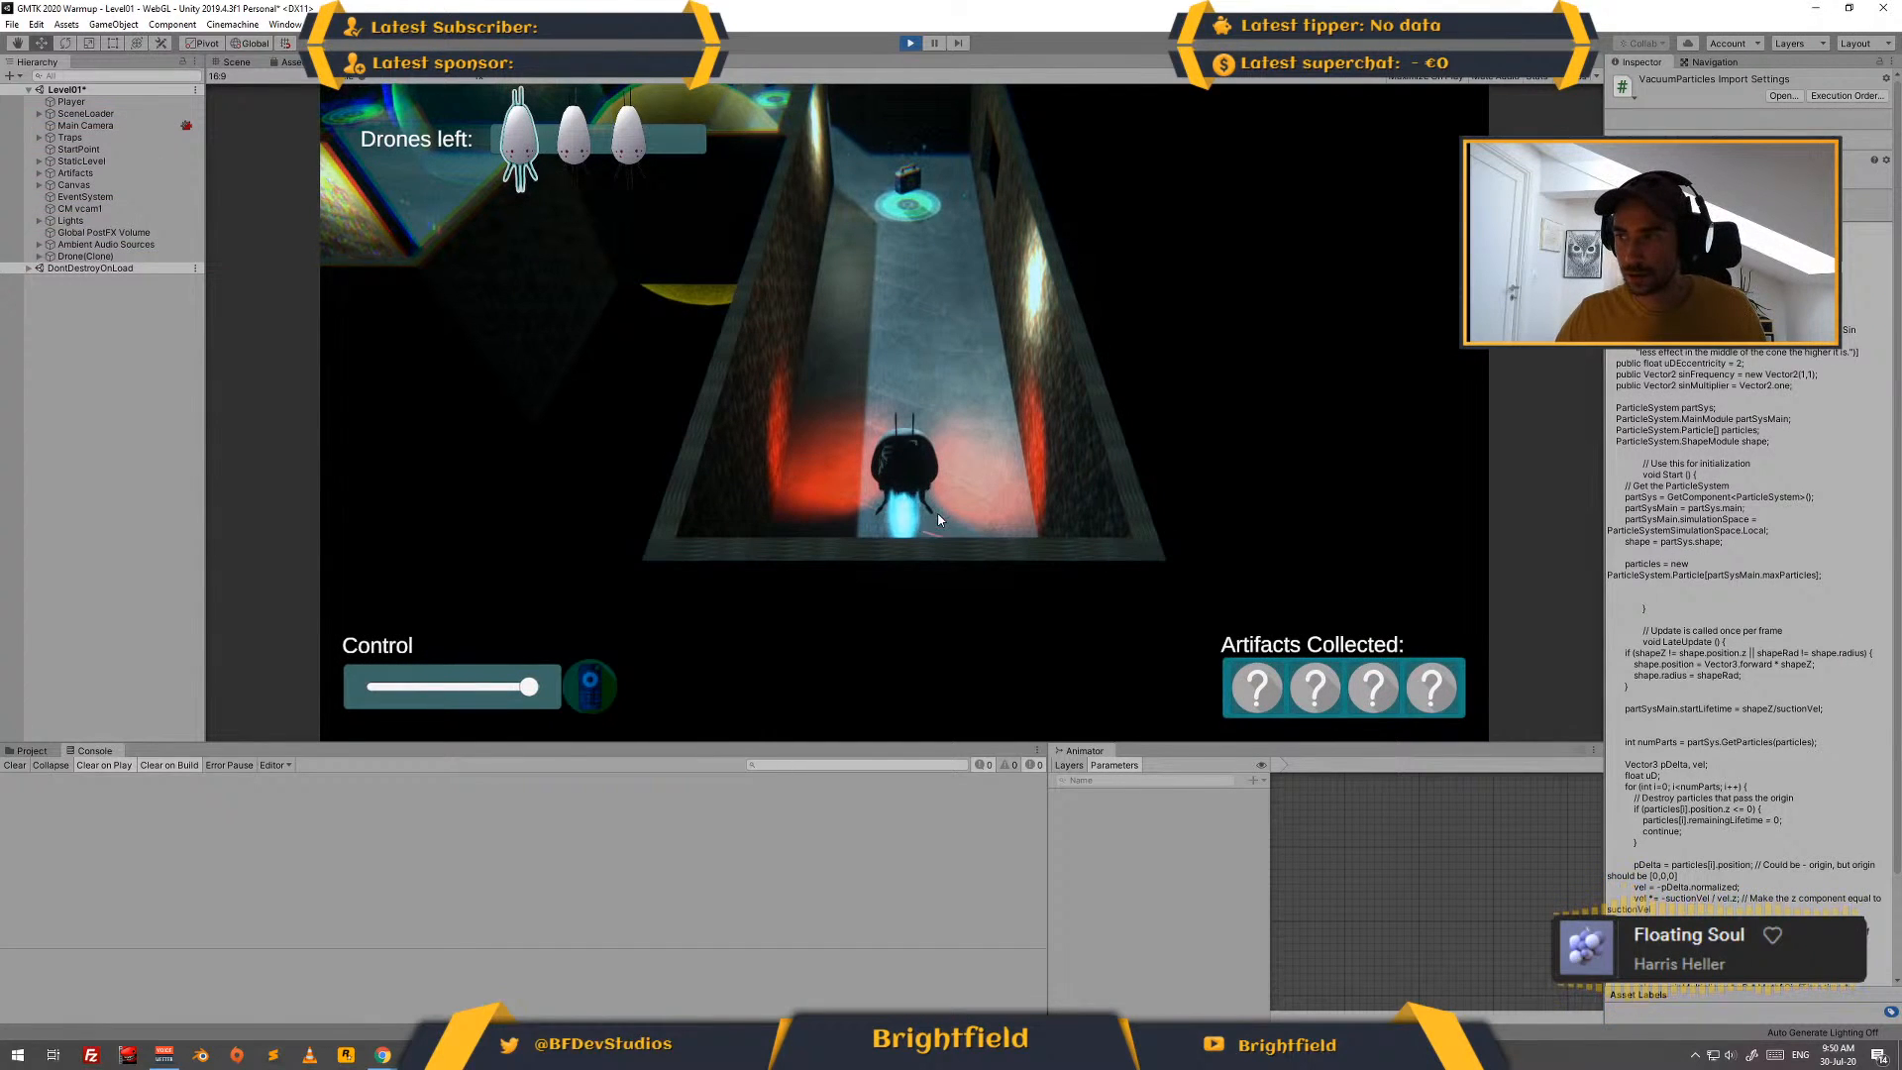
{"action": "key", "text": "alt+Tab"}
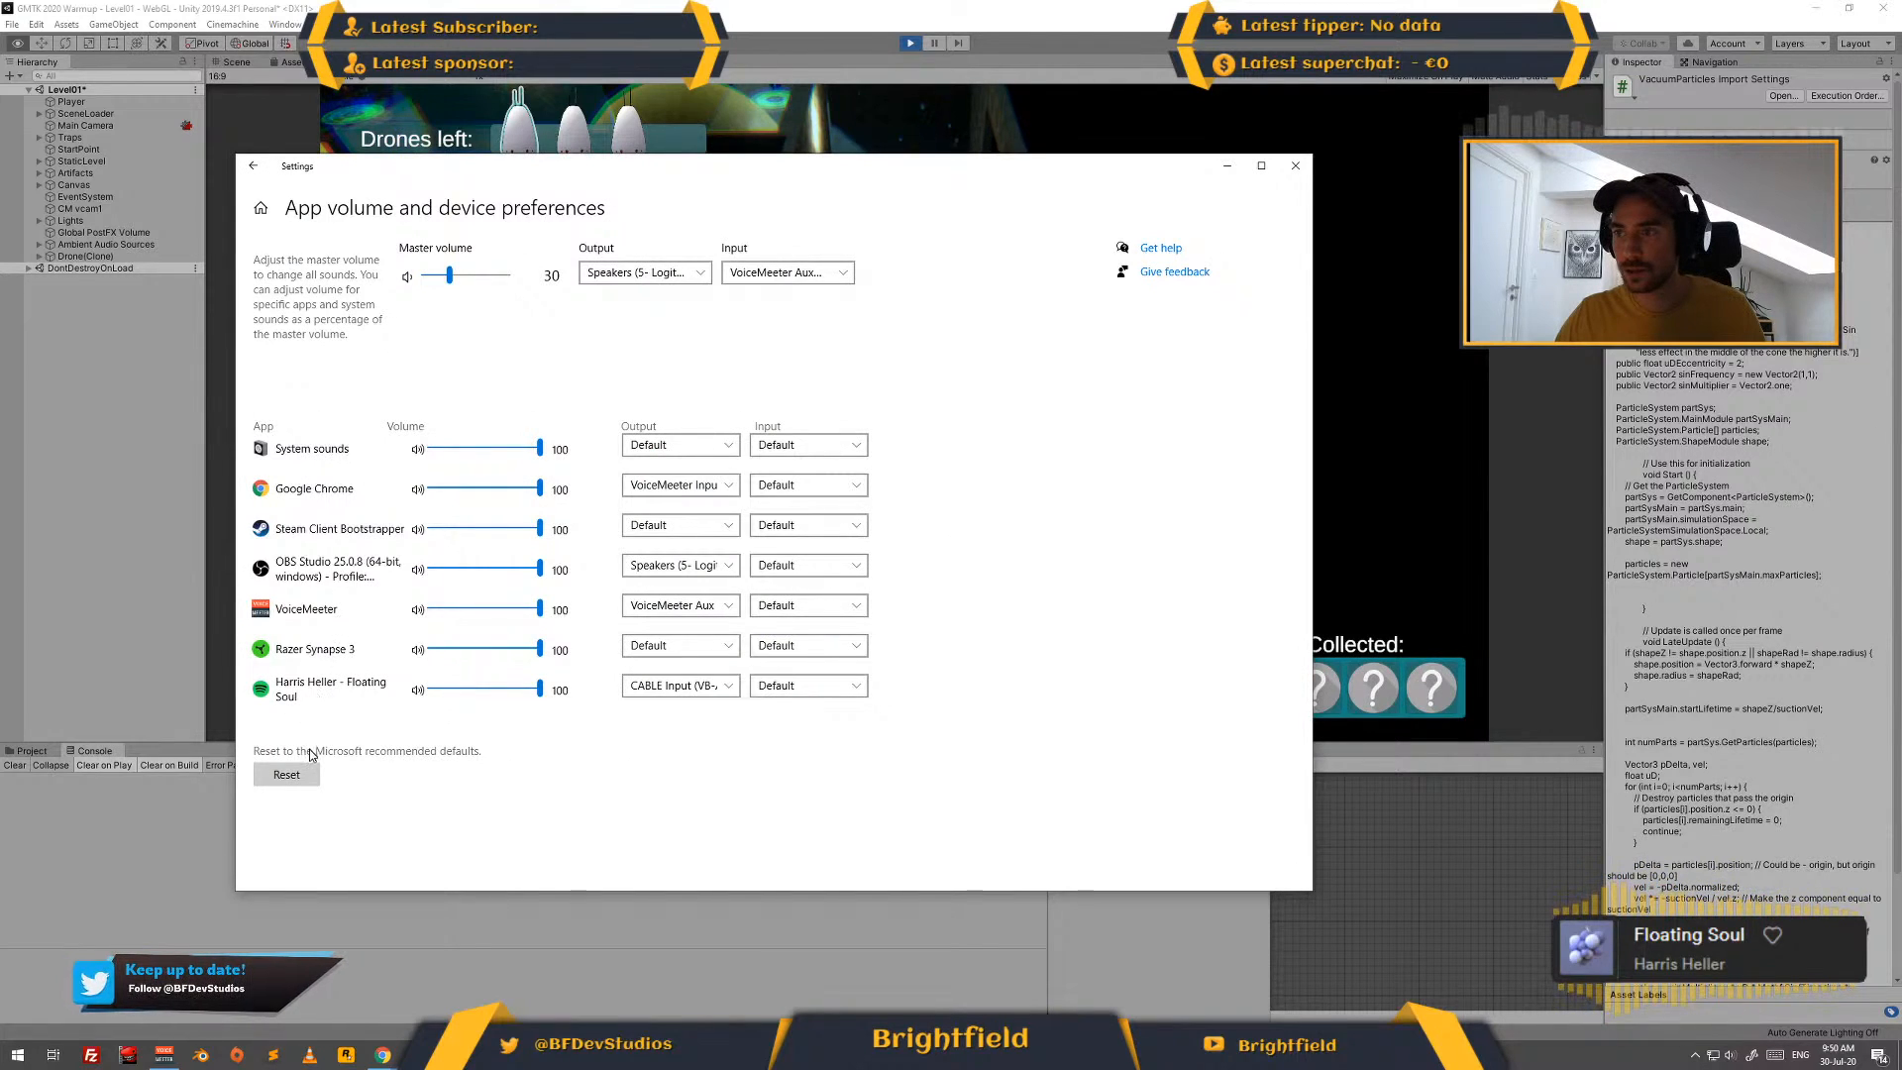
{"action": "left_click", "coordinate": [1296, 166]}
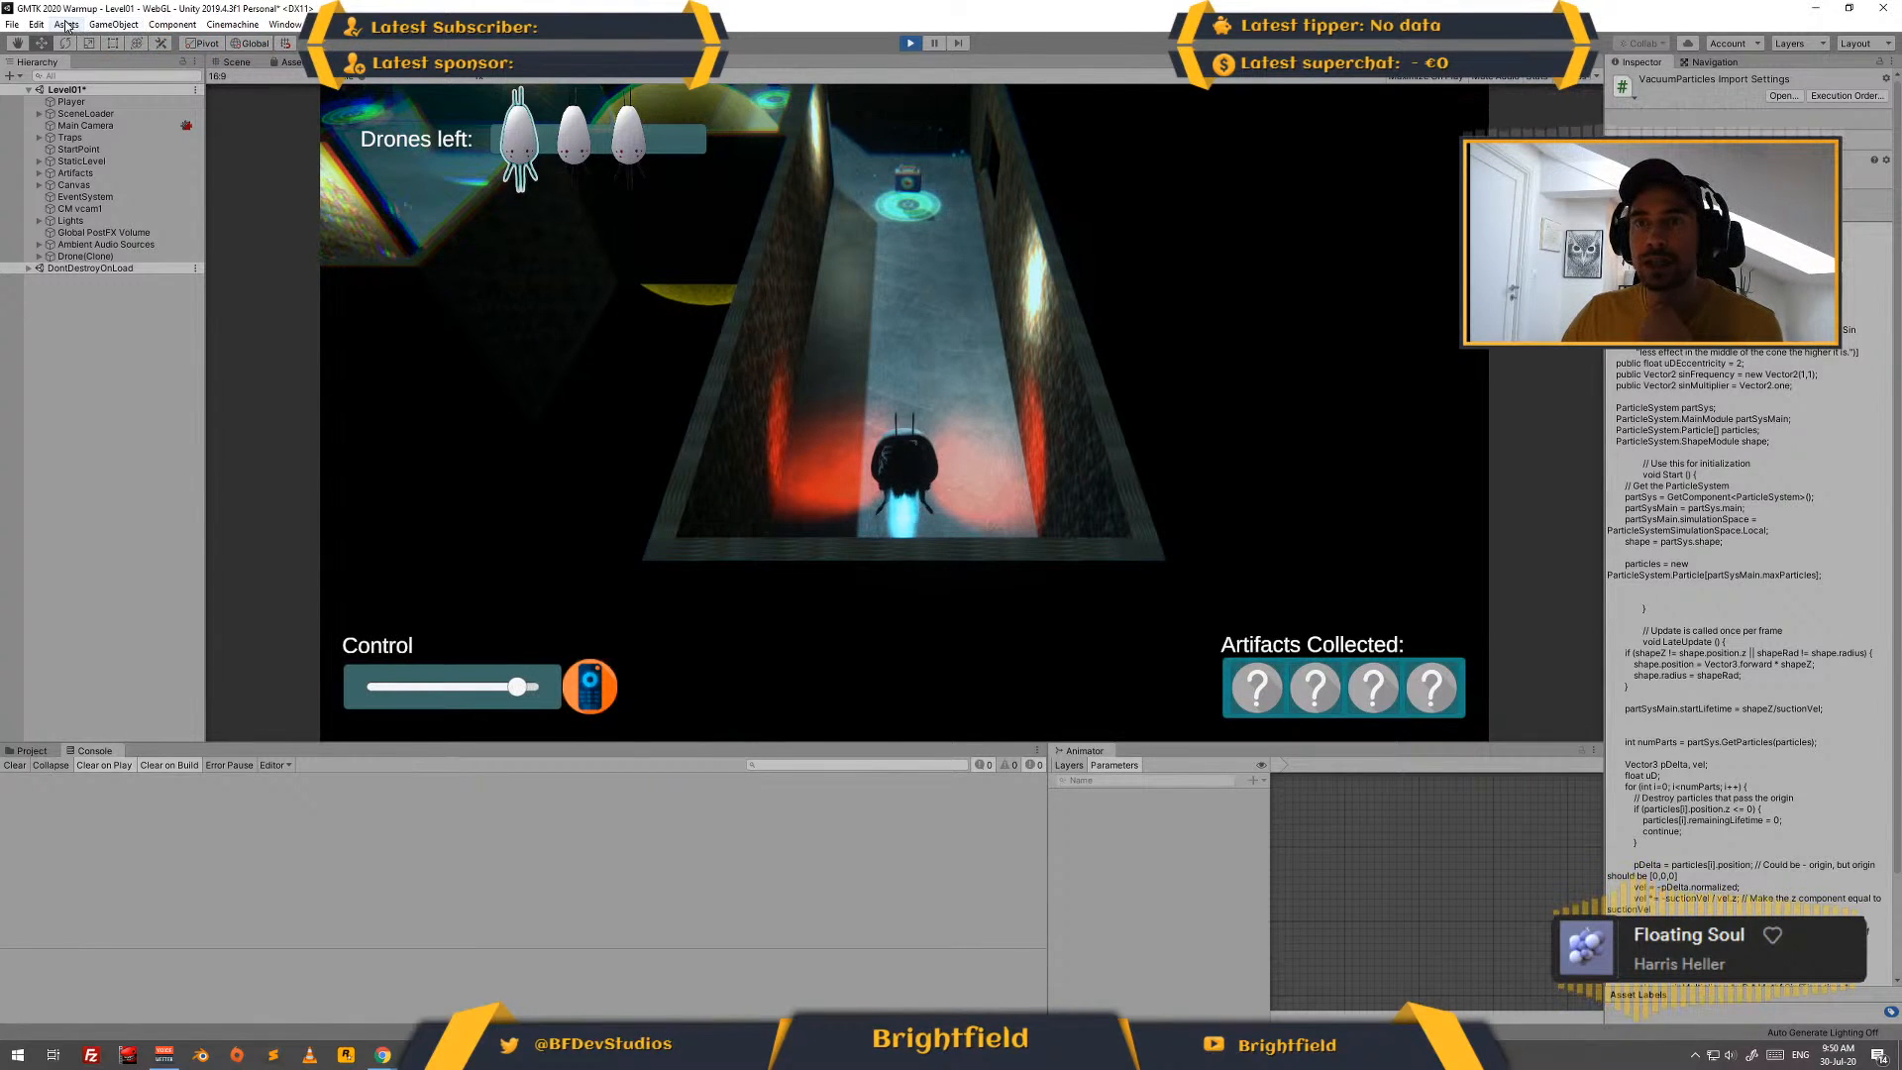
- Examine the project's Audio settings, including the DSP Buffer Size options, and close the Project Settings window
{"action": "left_click", "coordinate": [12, 24]}
{"action": "mouse_move", "coordinate": [36, 23]}
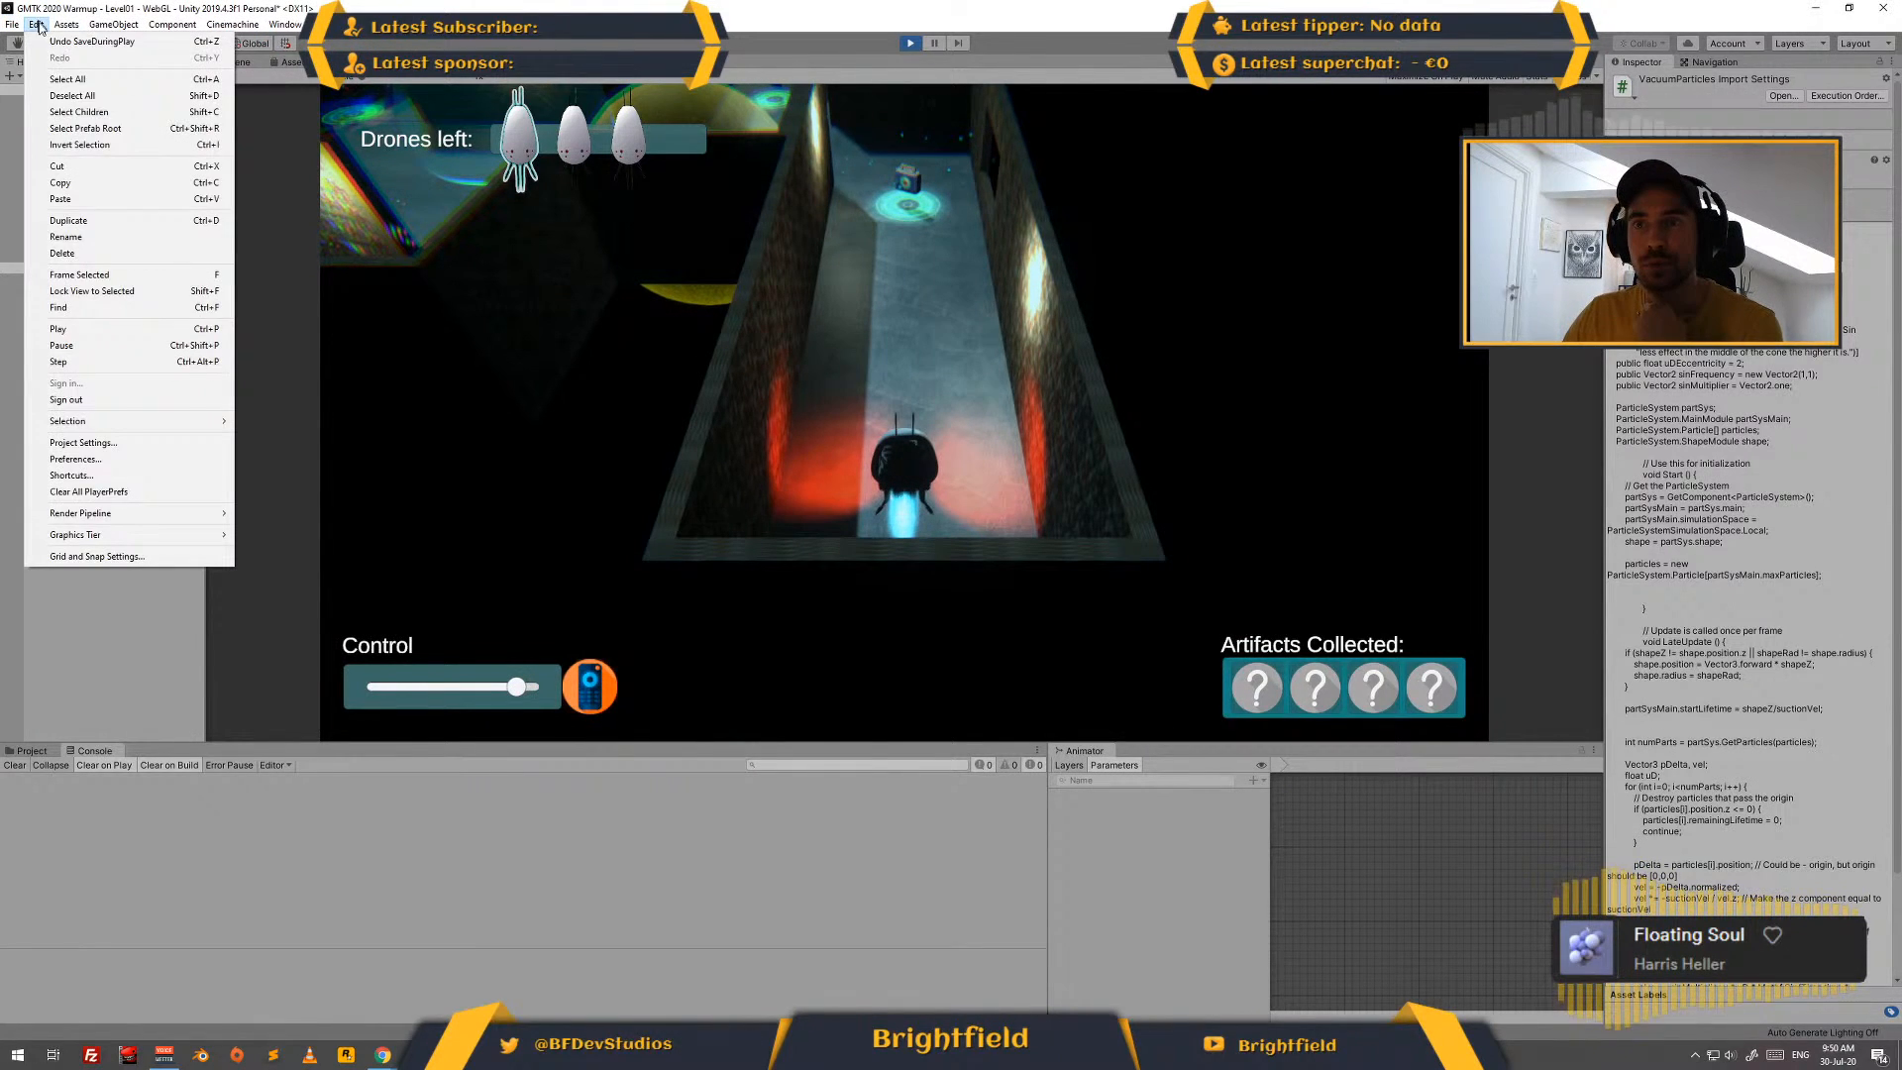
{"action": "left_click", "coordinate": [122, 443]}
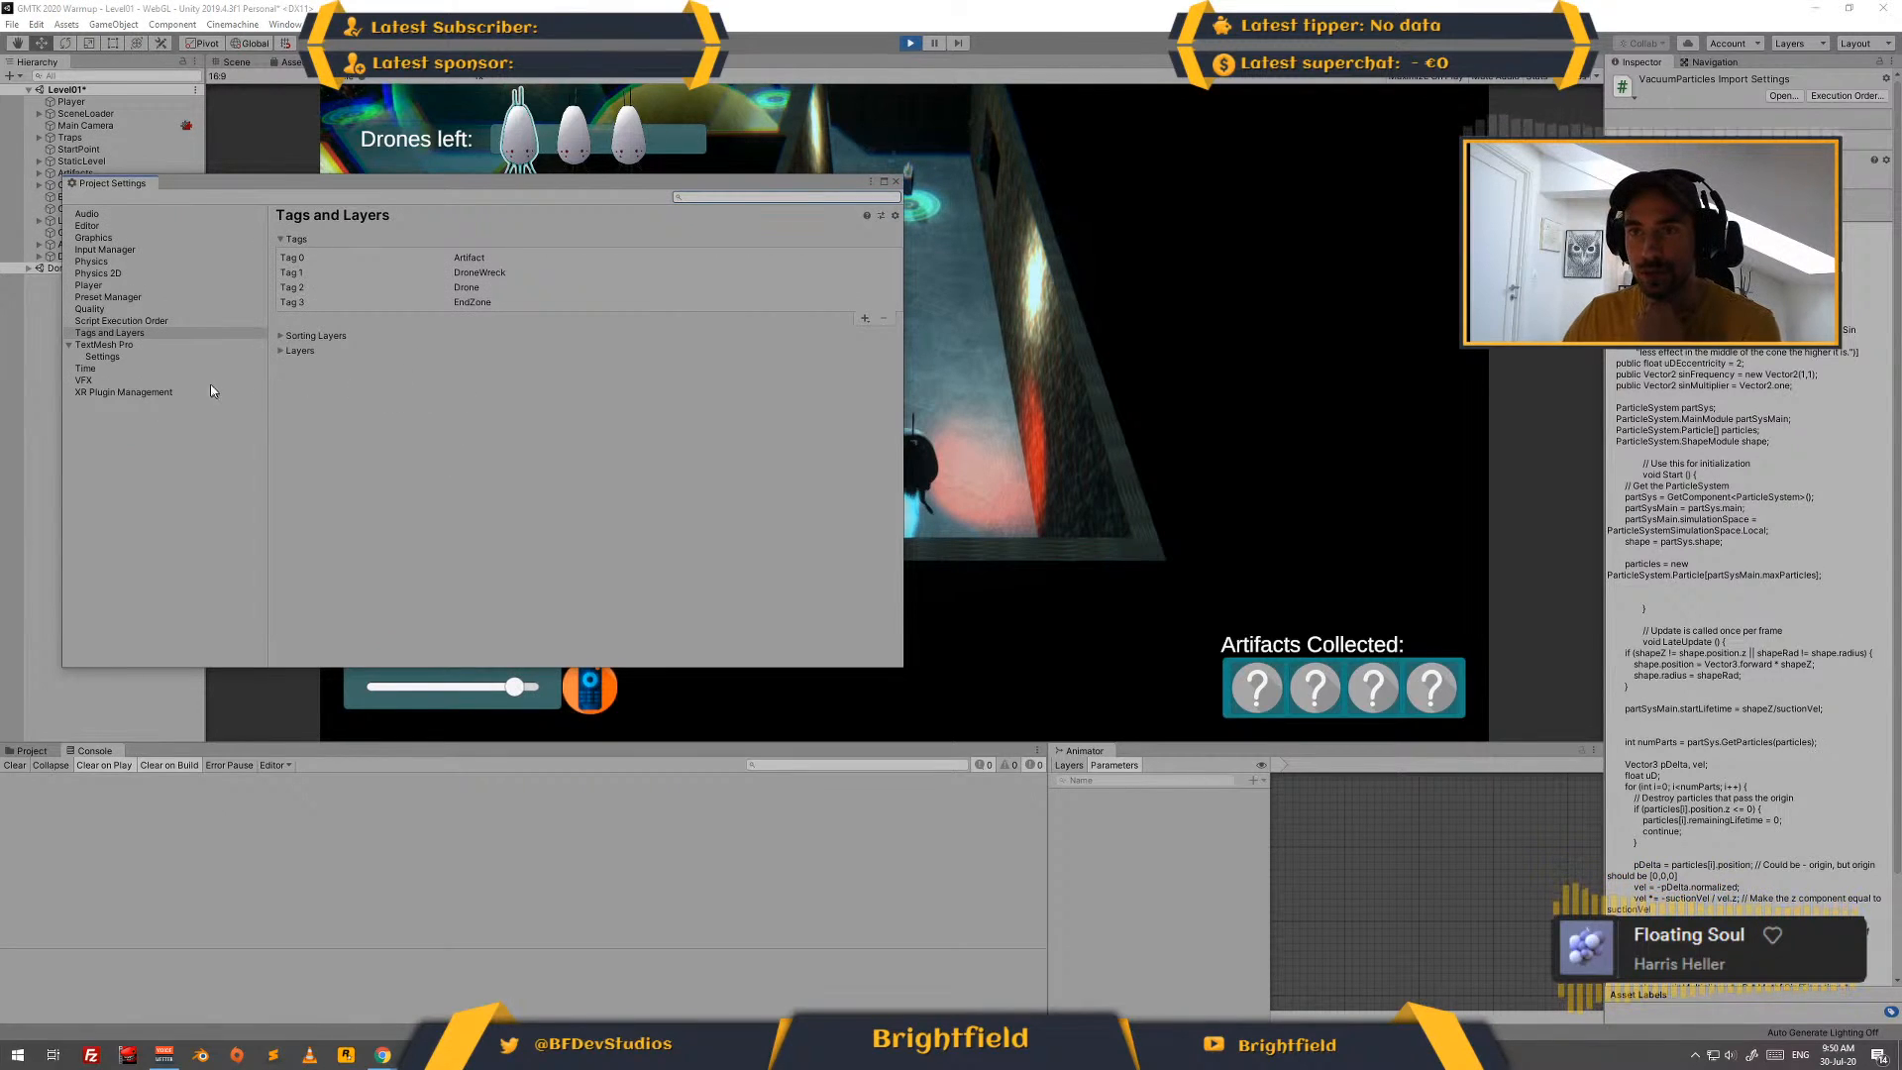
{"action": "left_click", "coordinate": [99, 214]}
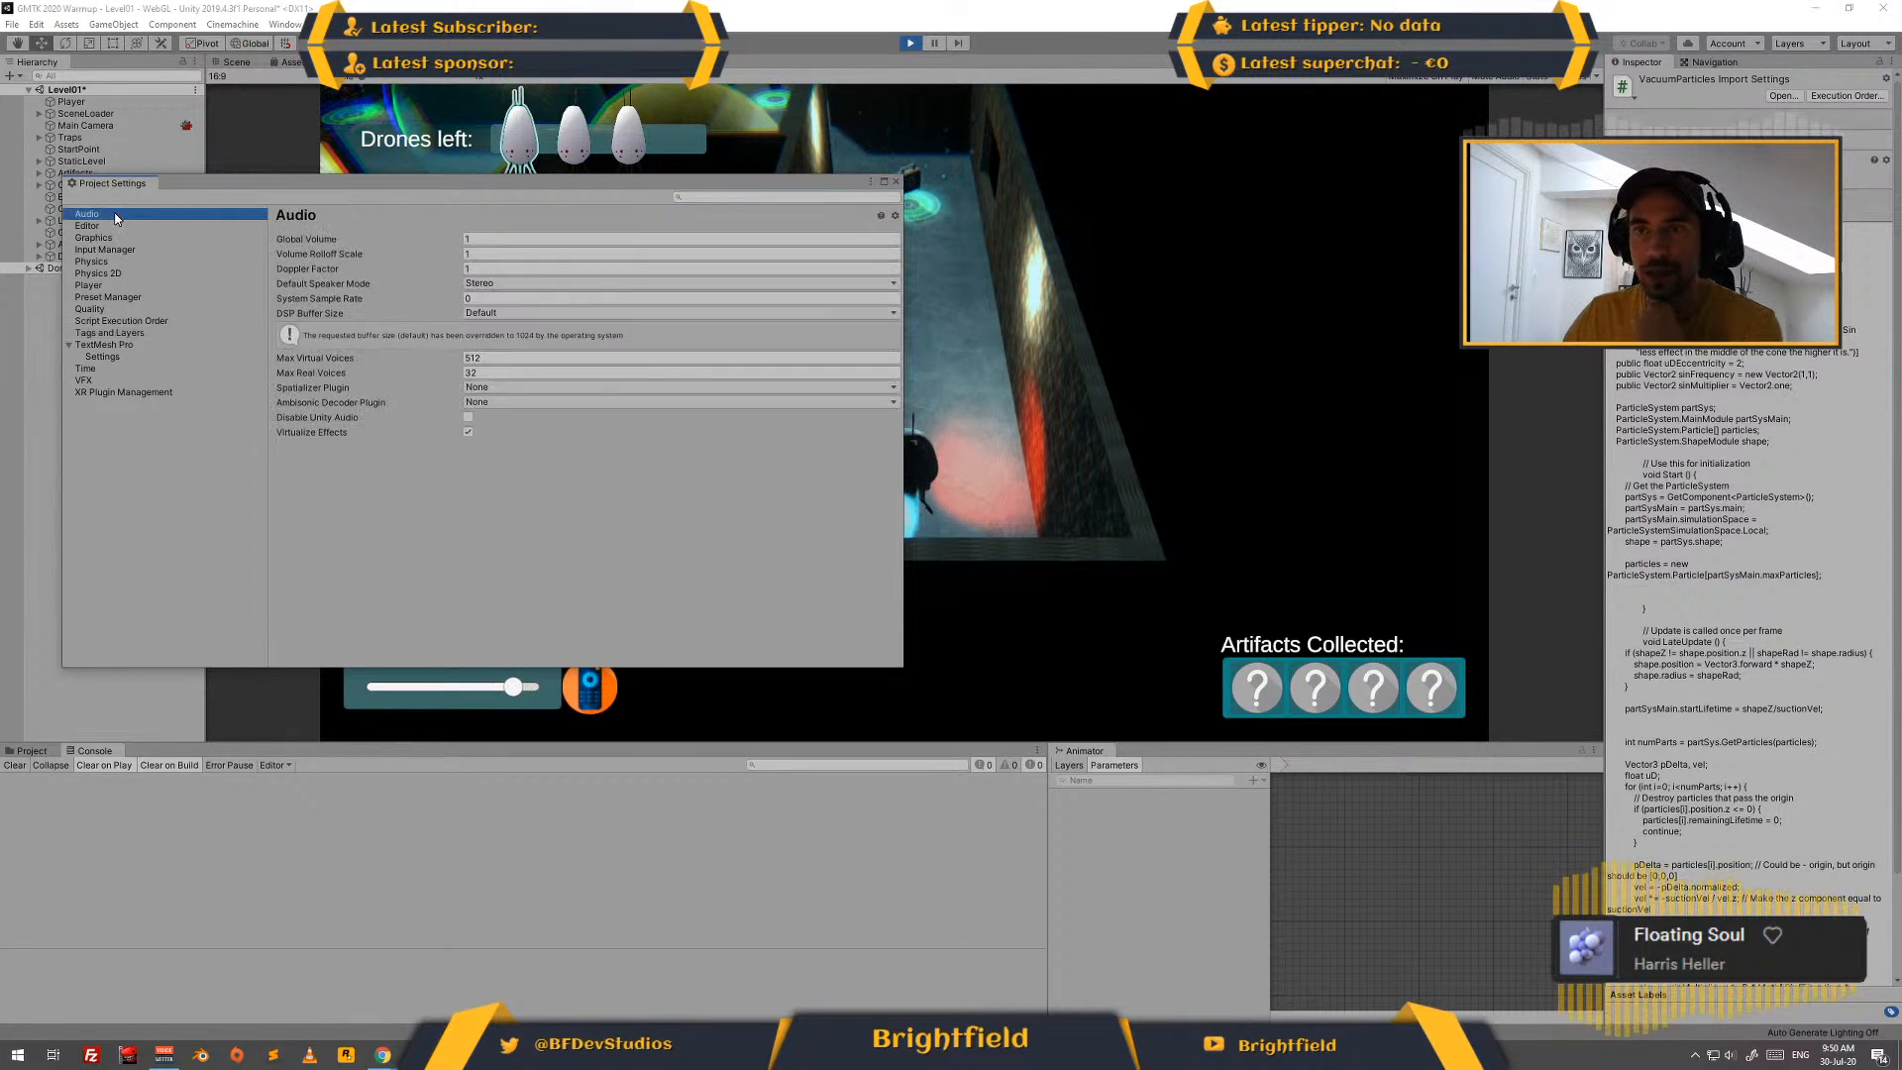
{"action": "left_click", "coordinate": [562, 313]}
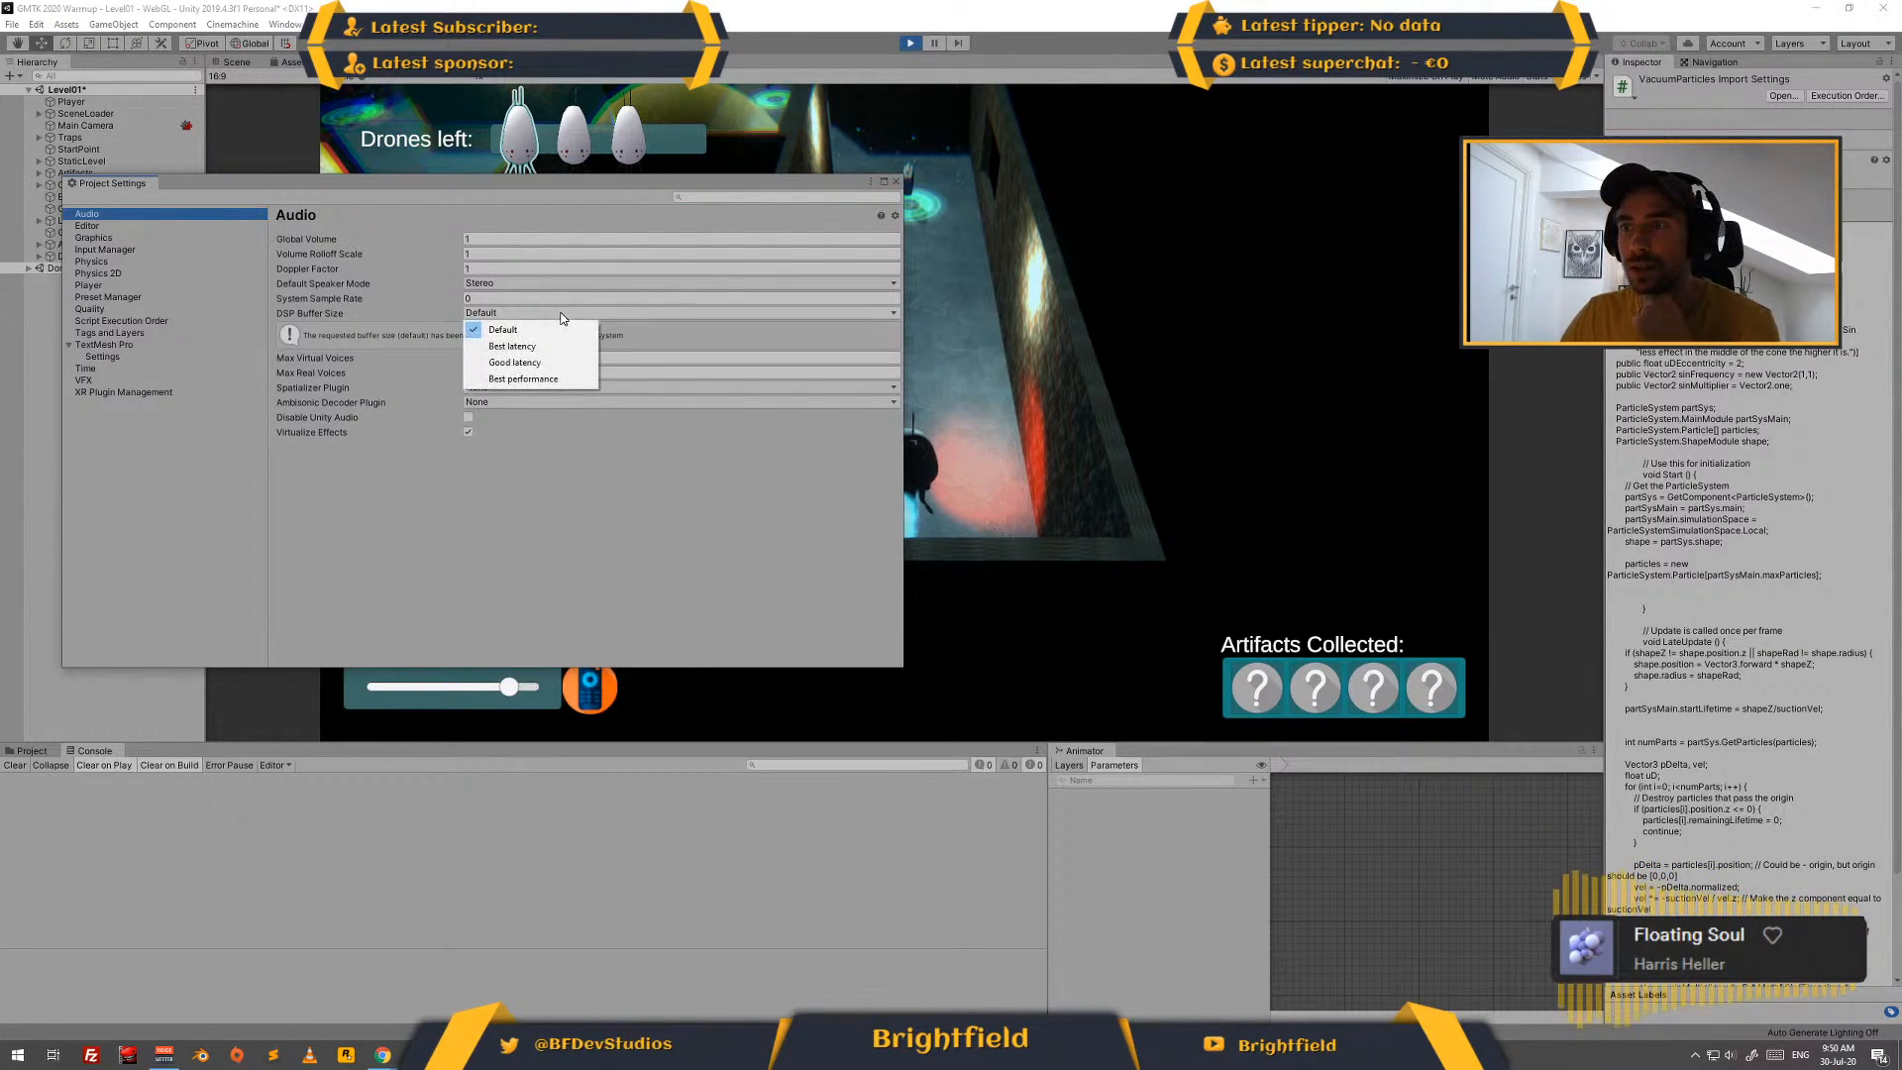
{"action": "left_click", "coordinate": [562, 319]}
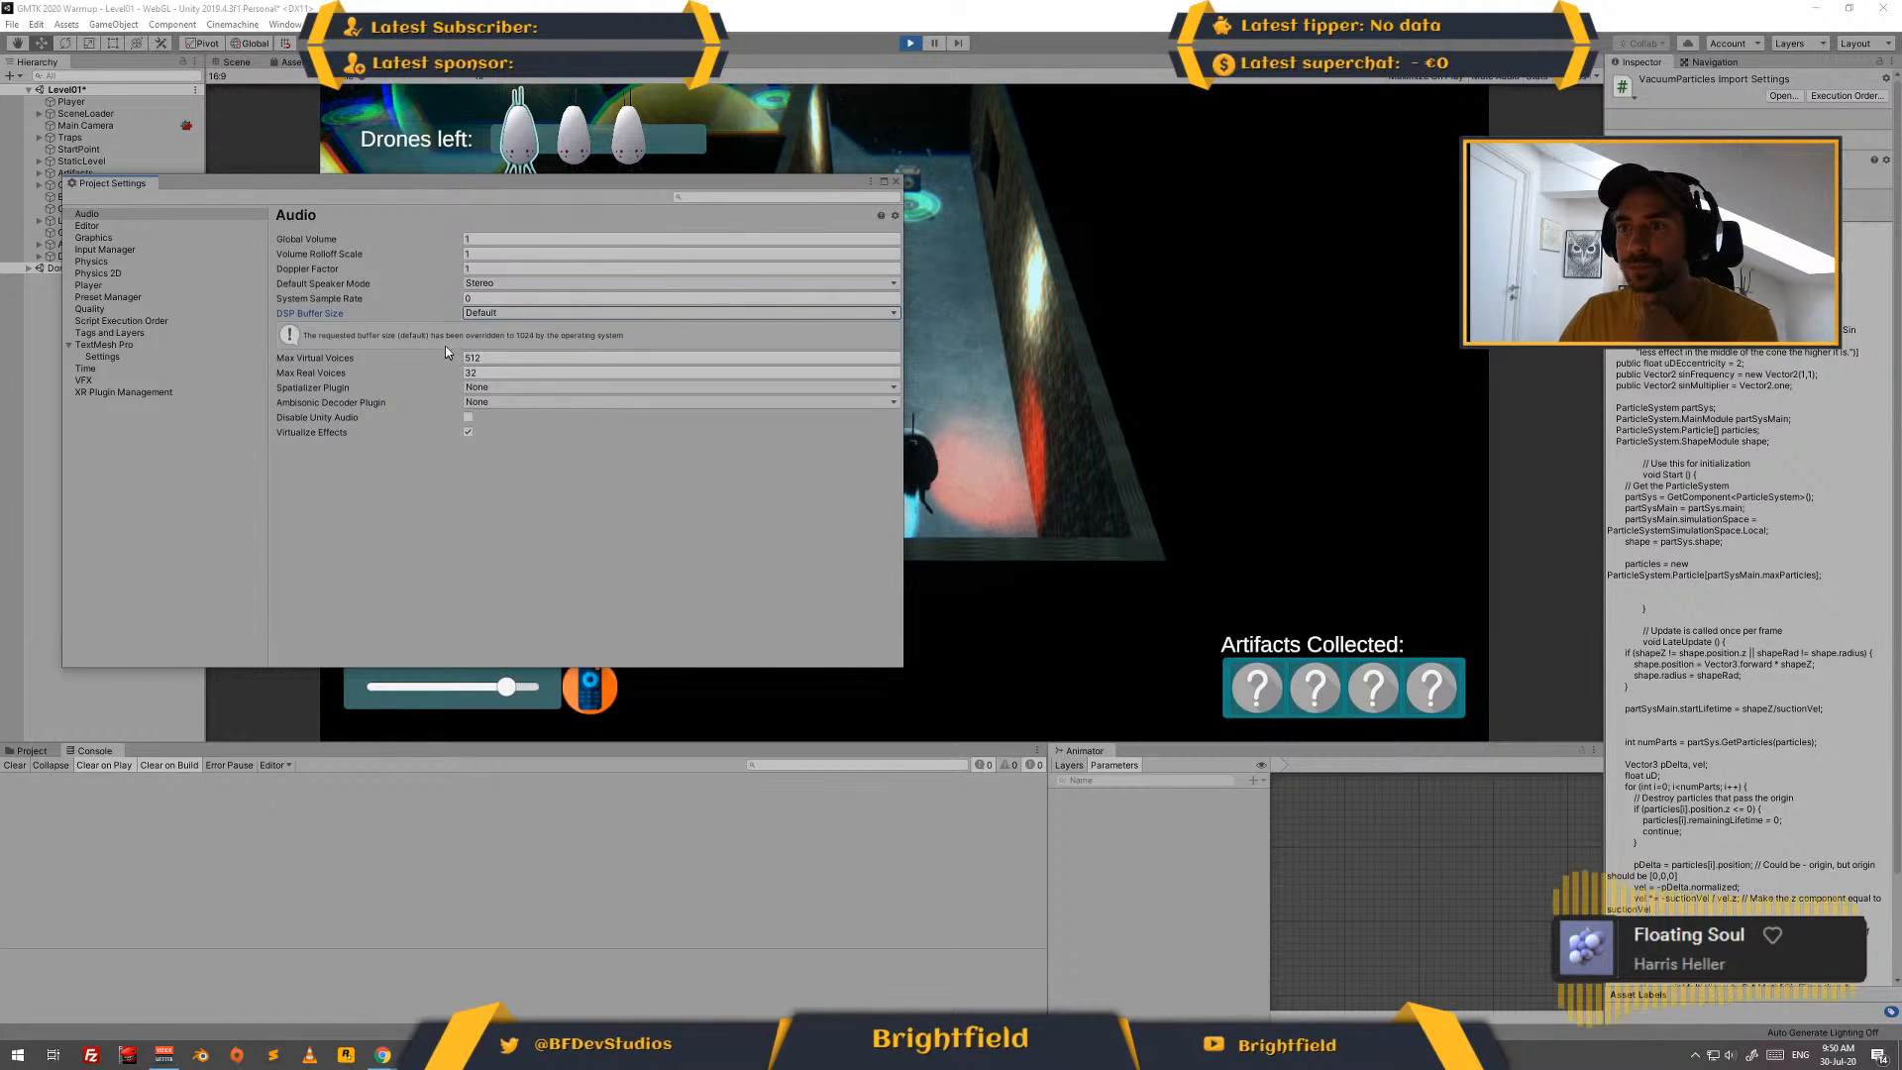
{"action": "left_click", "coordinate": [472, 301]}
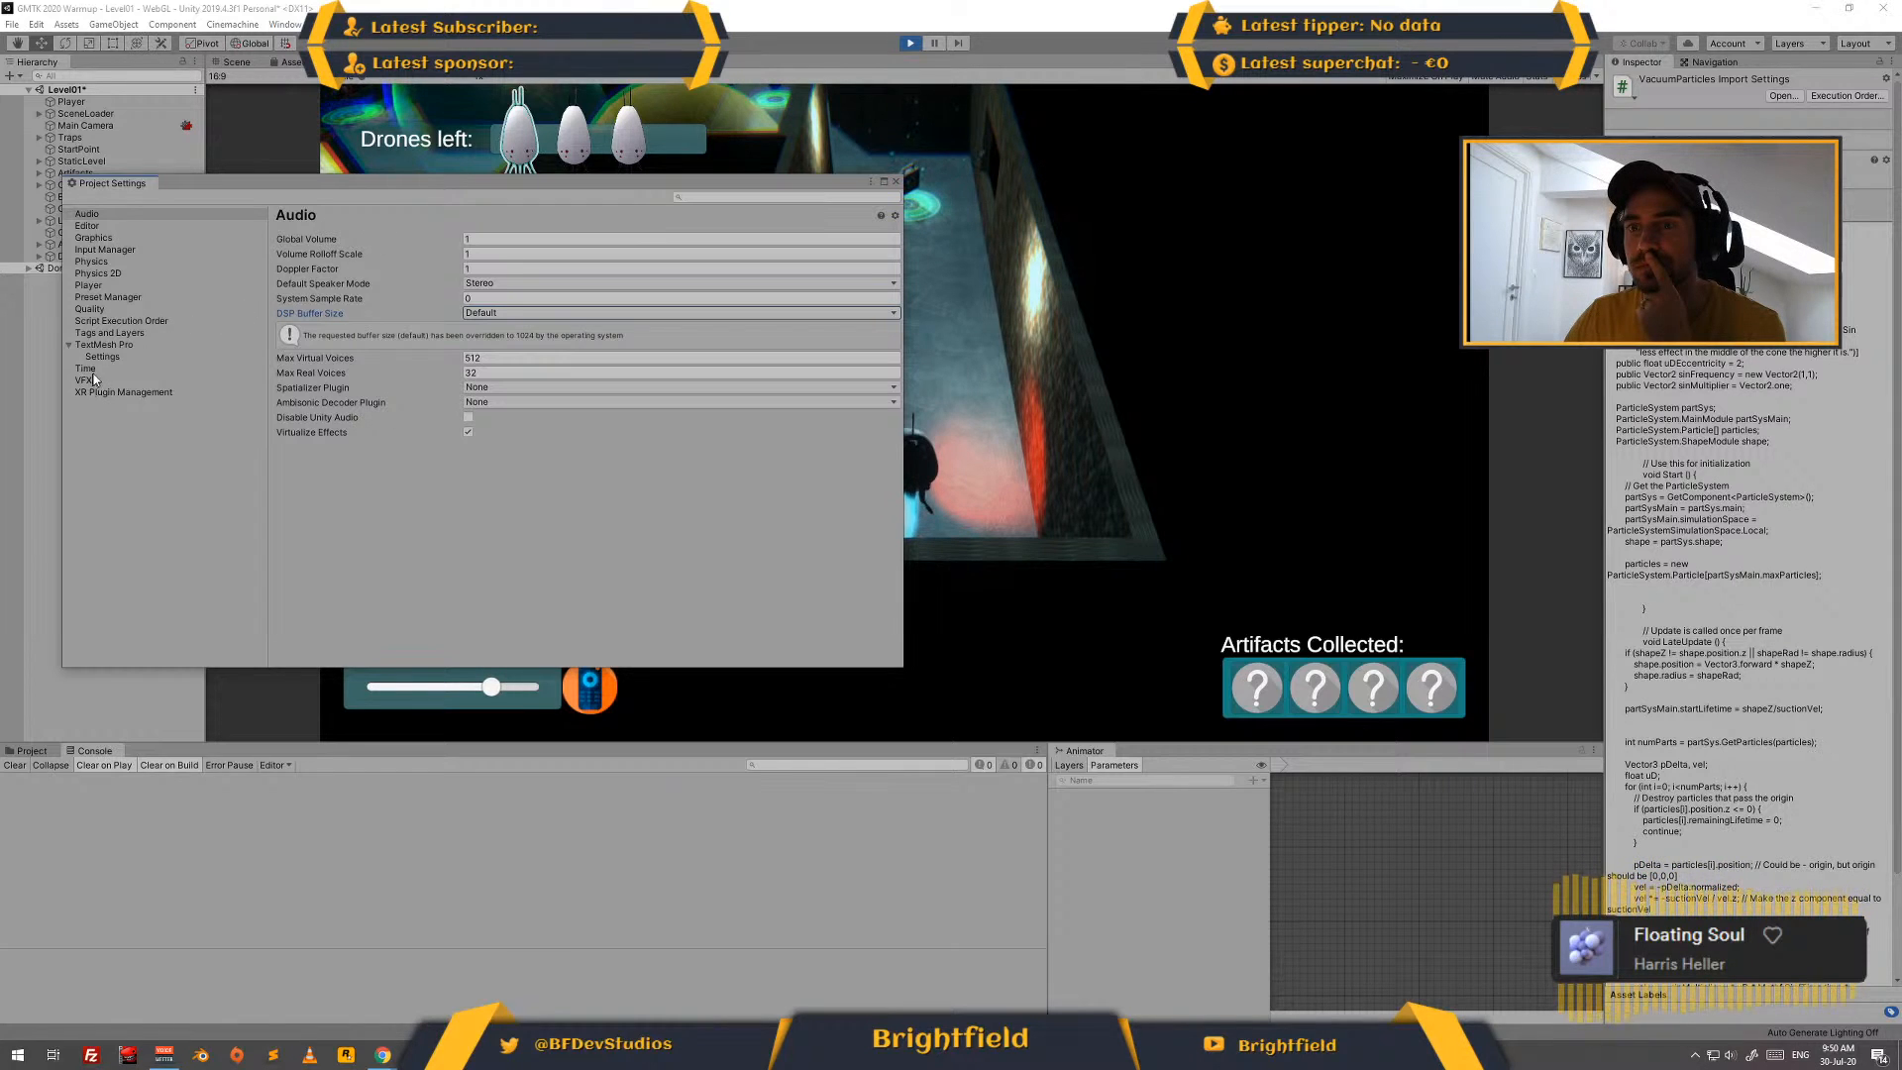
{"action": "left_click", "coordinate": [895, 181]}
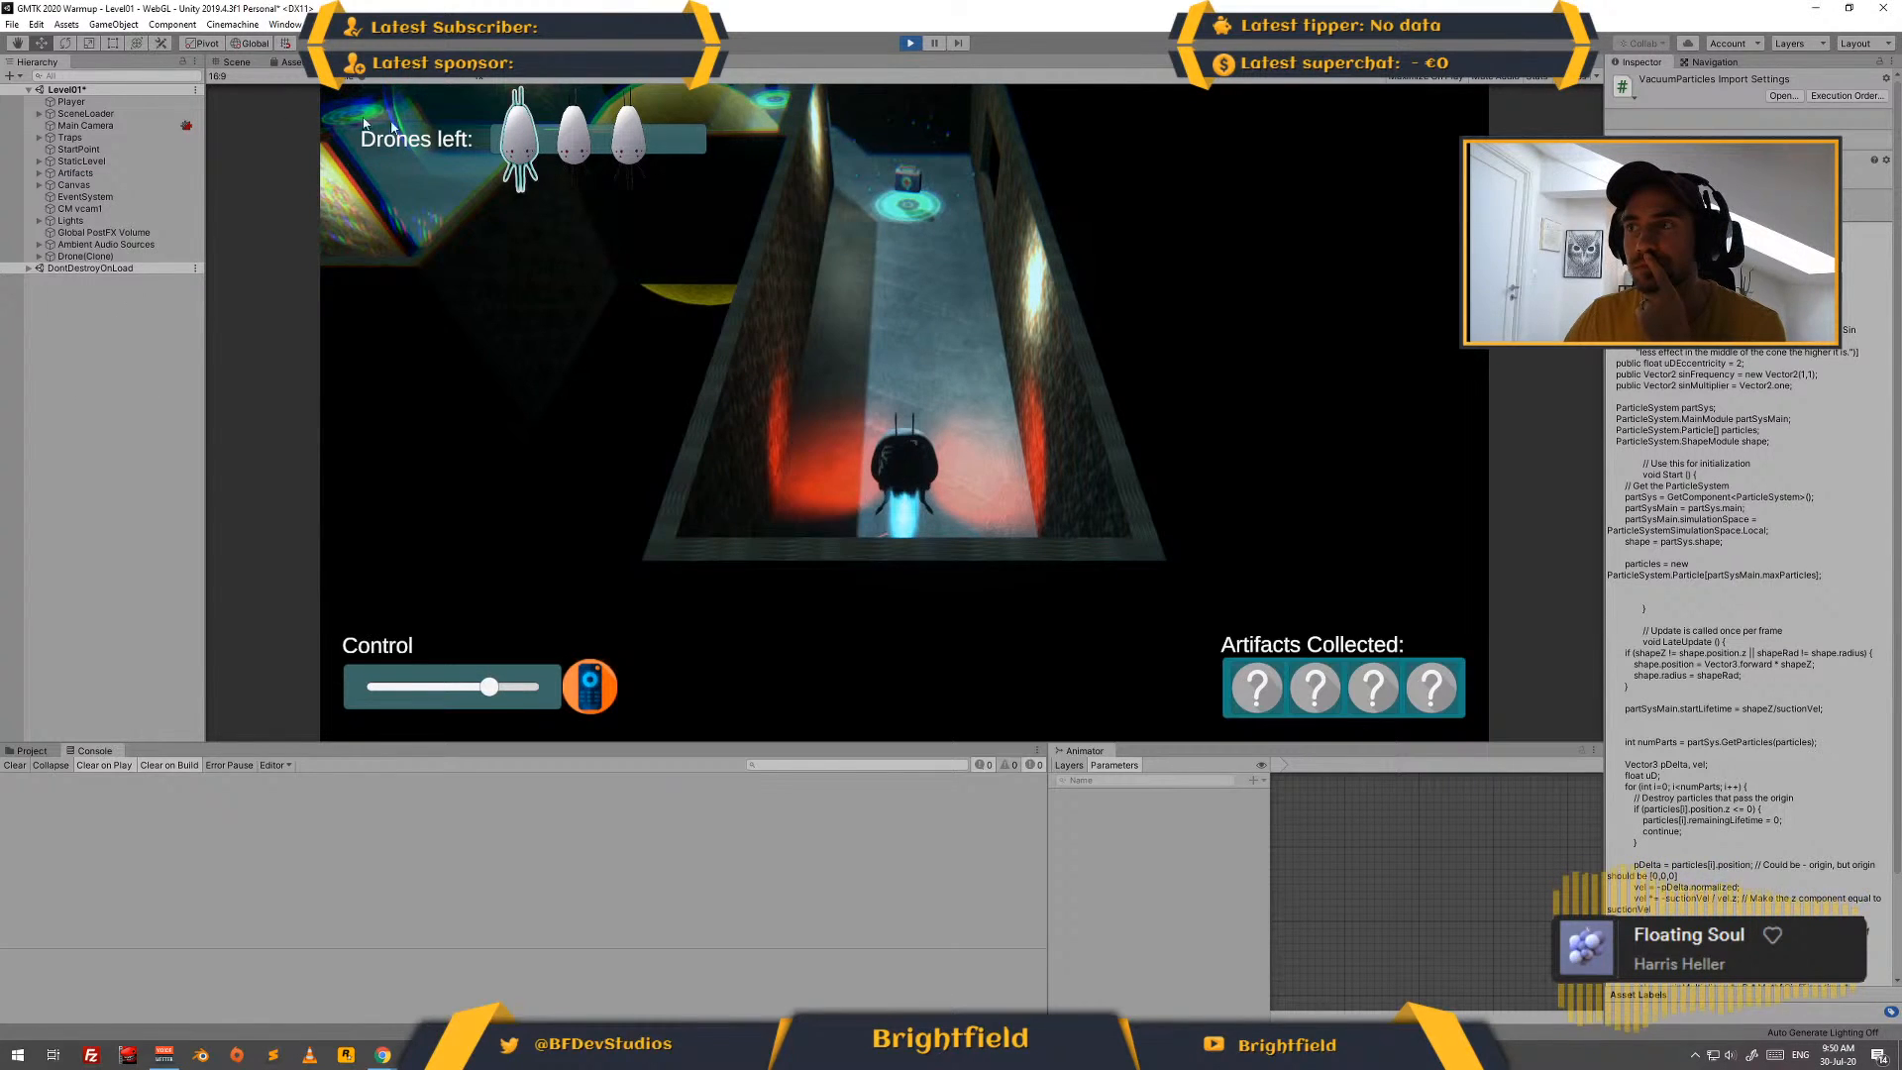
- Recheck the project's Audio settings, look into the editor Preferences, and stop play mode
{"action": "left_click", "coordinate": [39, 24]}
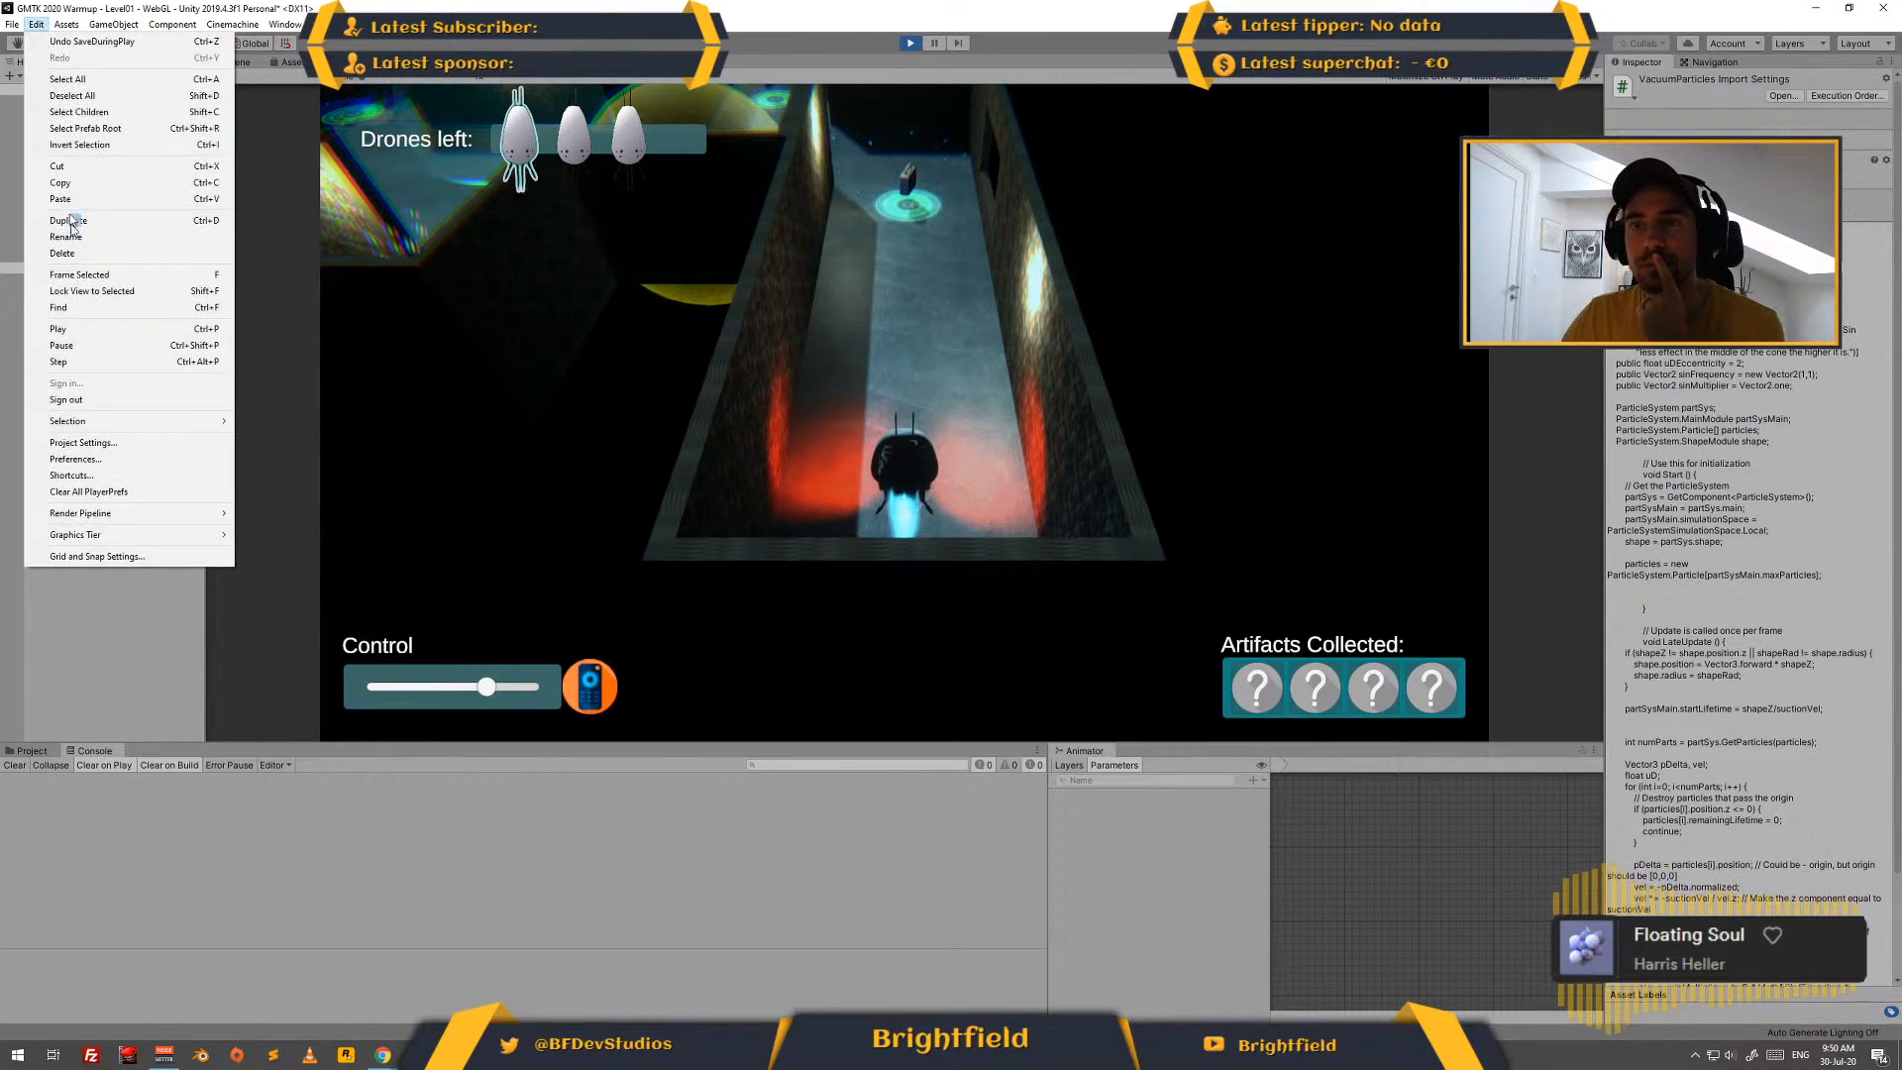
{"action": "left_click", "coordinate": [112, 446]}
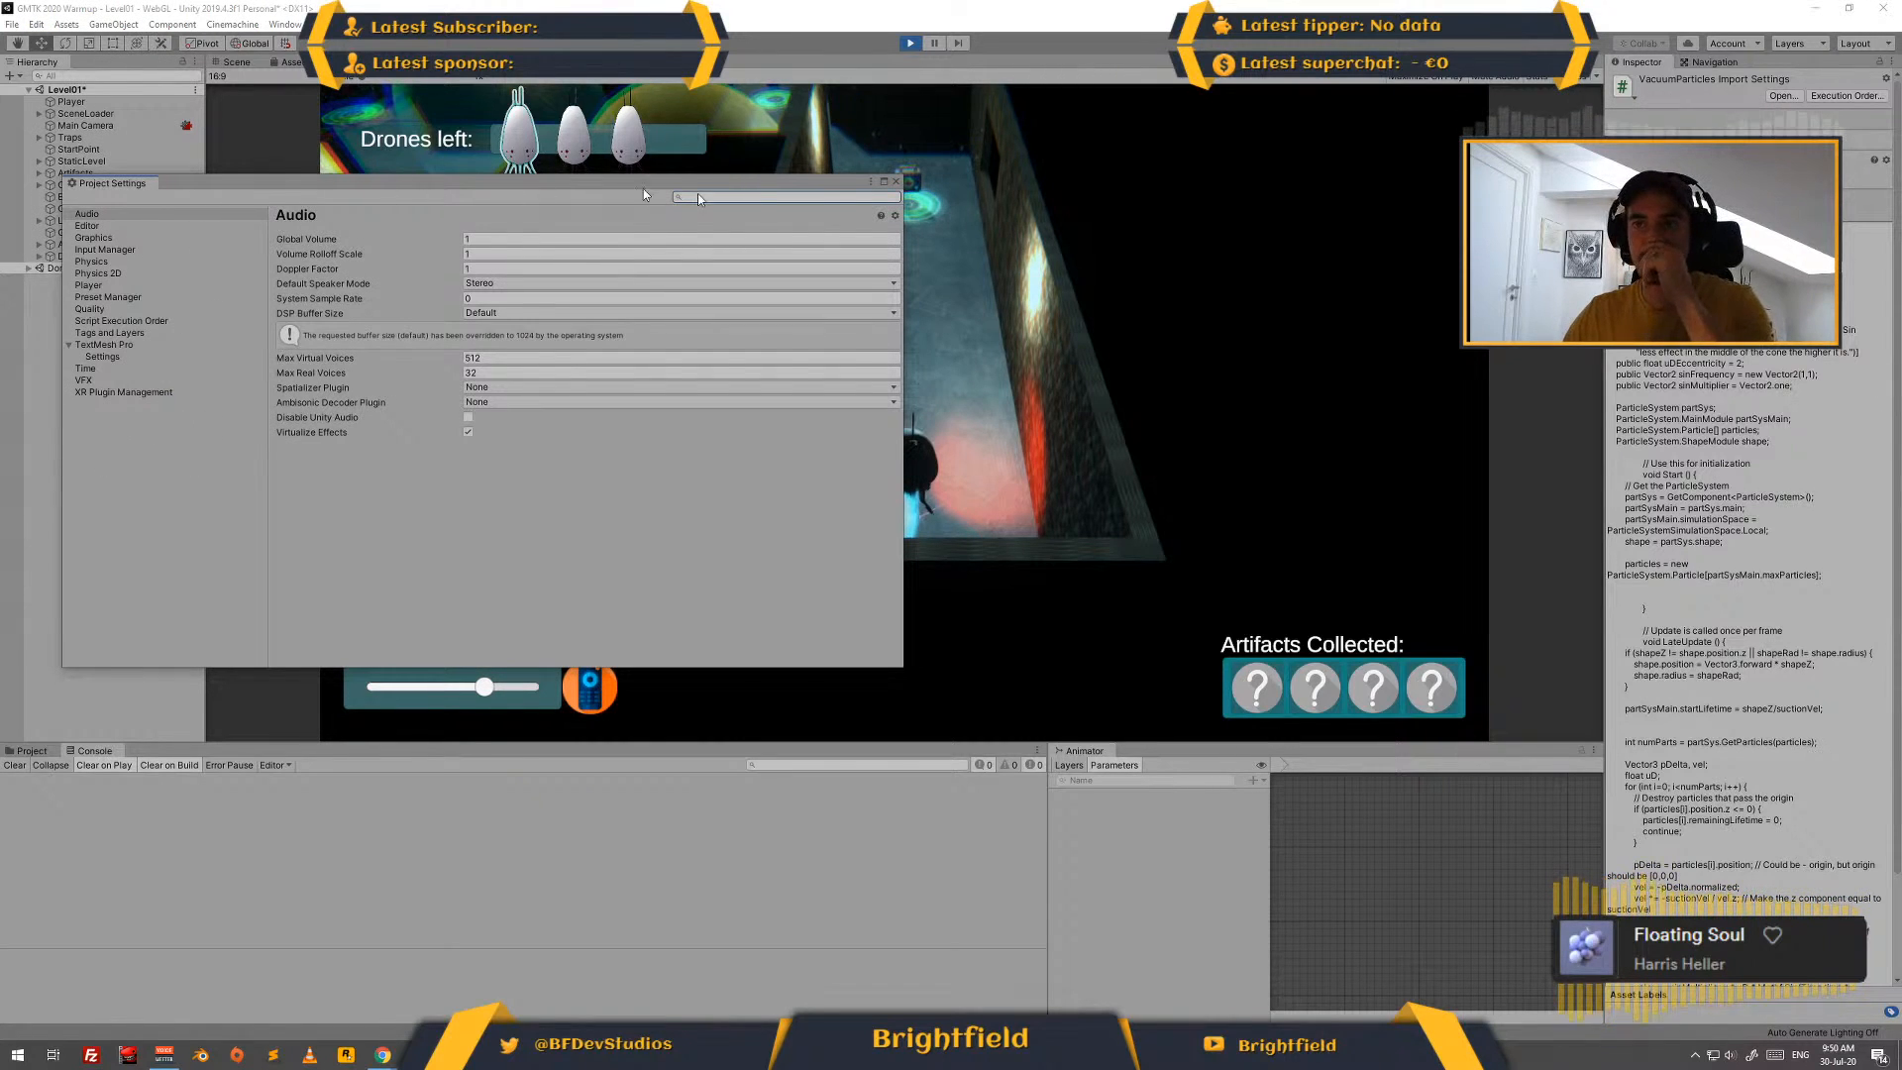
{"action": "left_click", "coordinate": [896, 181]}
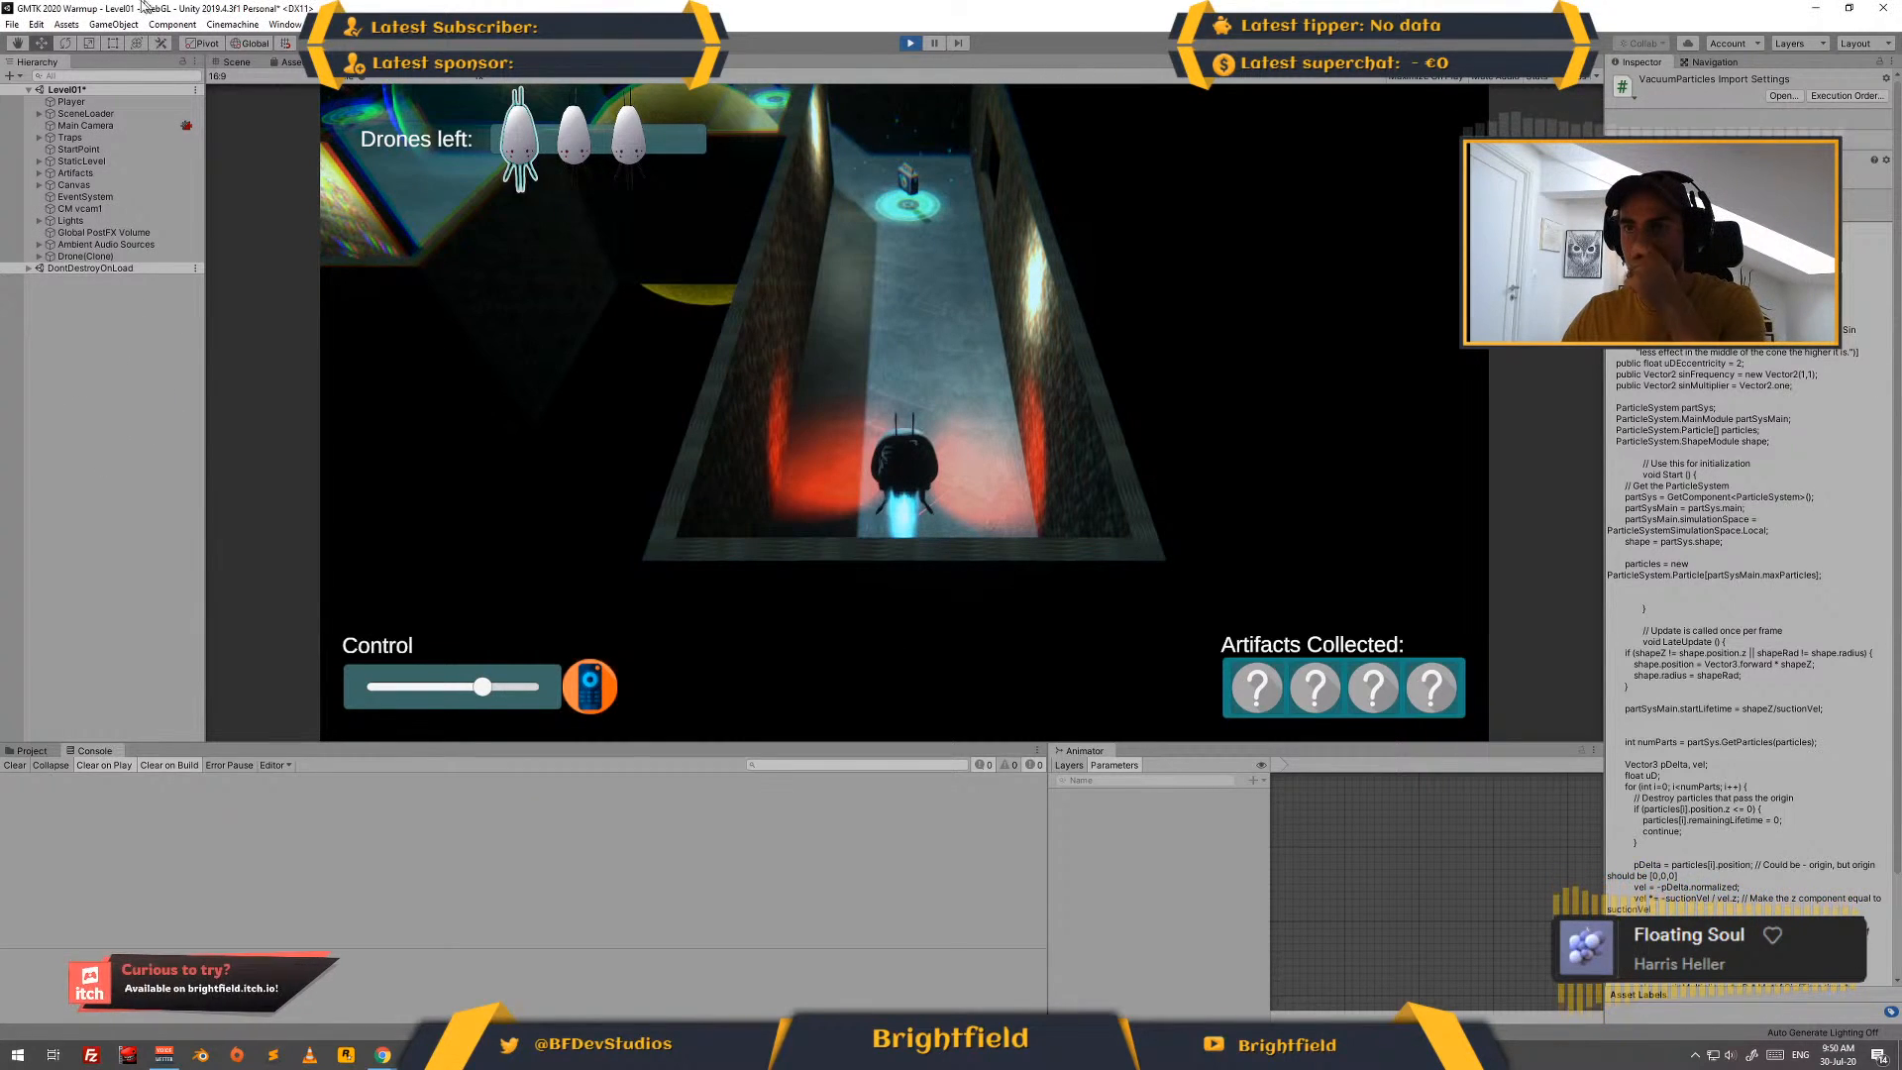
{"action": "left_click", "coordinate": [36, 24]}
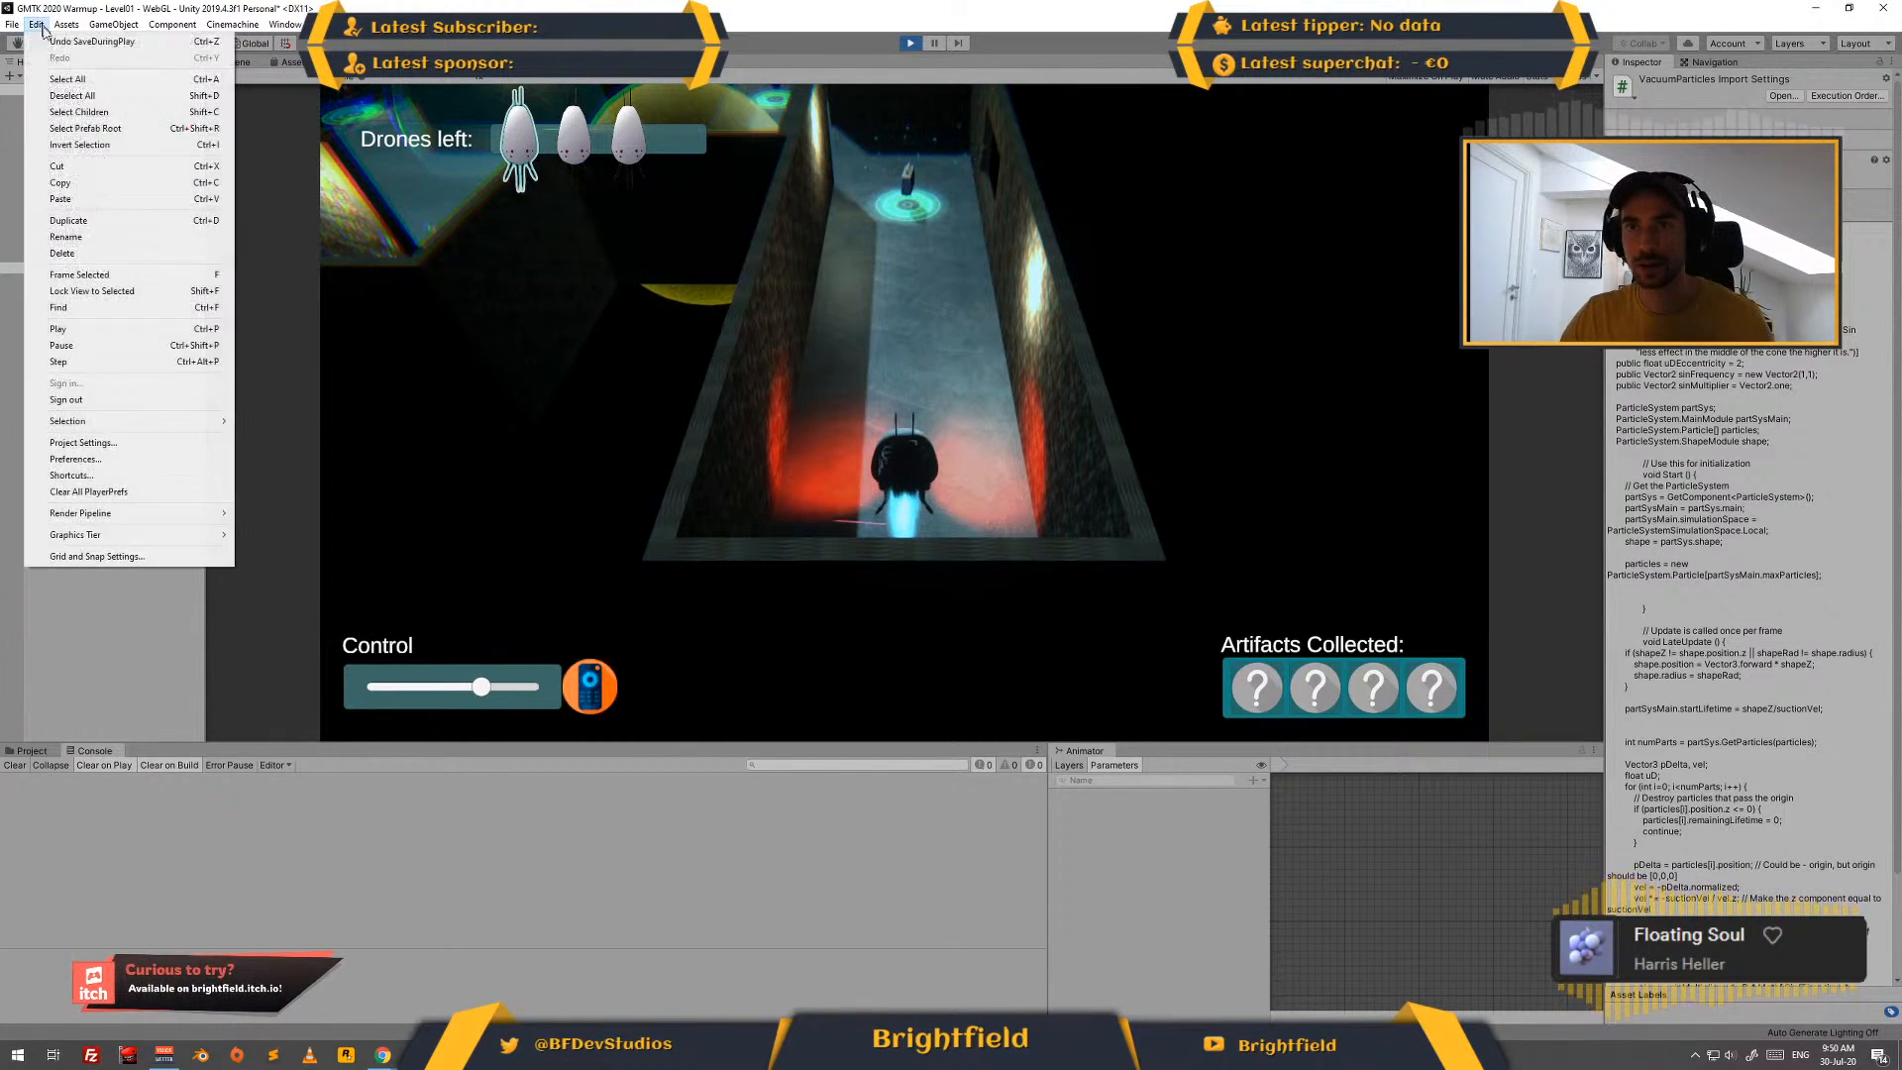
{"action": "left_click", "coordinate": [144, 459]}
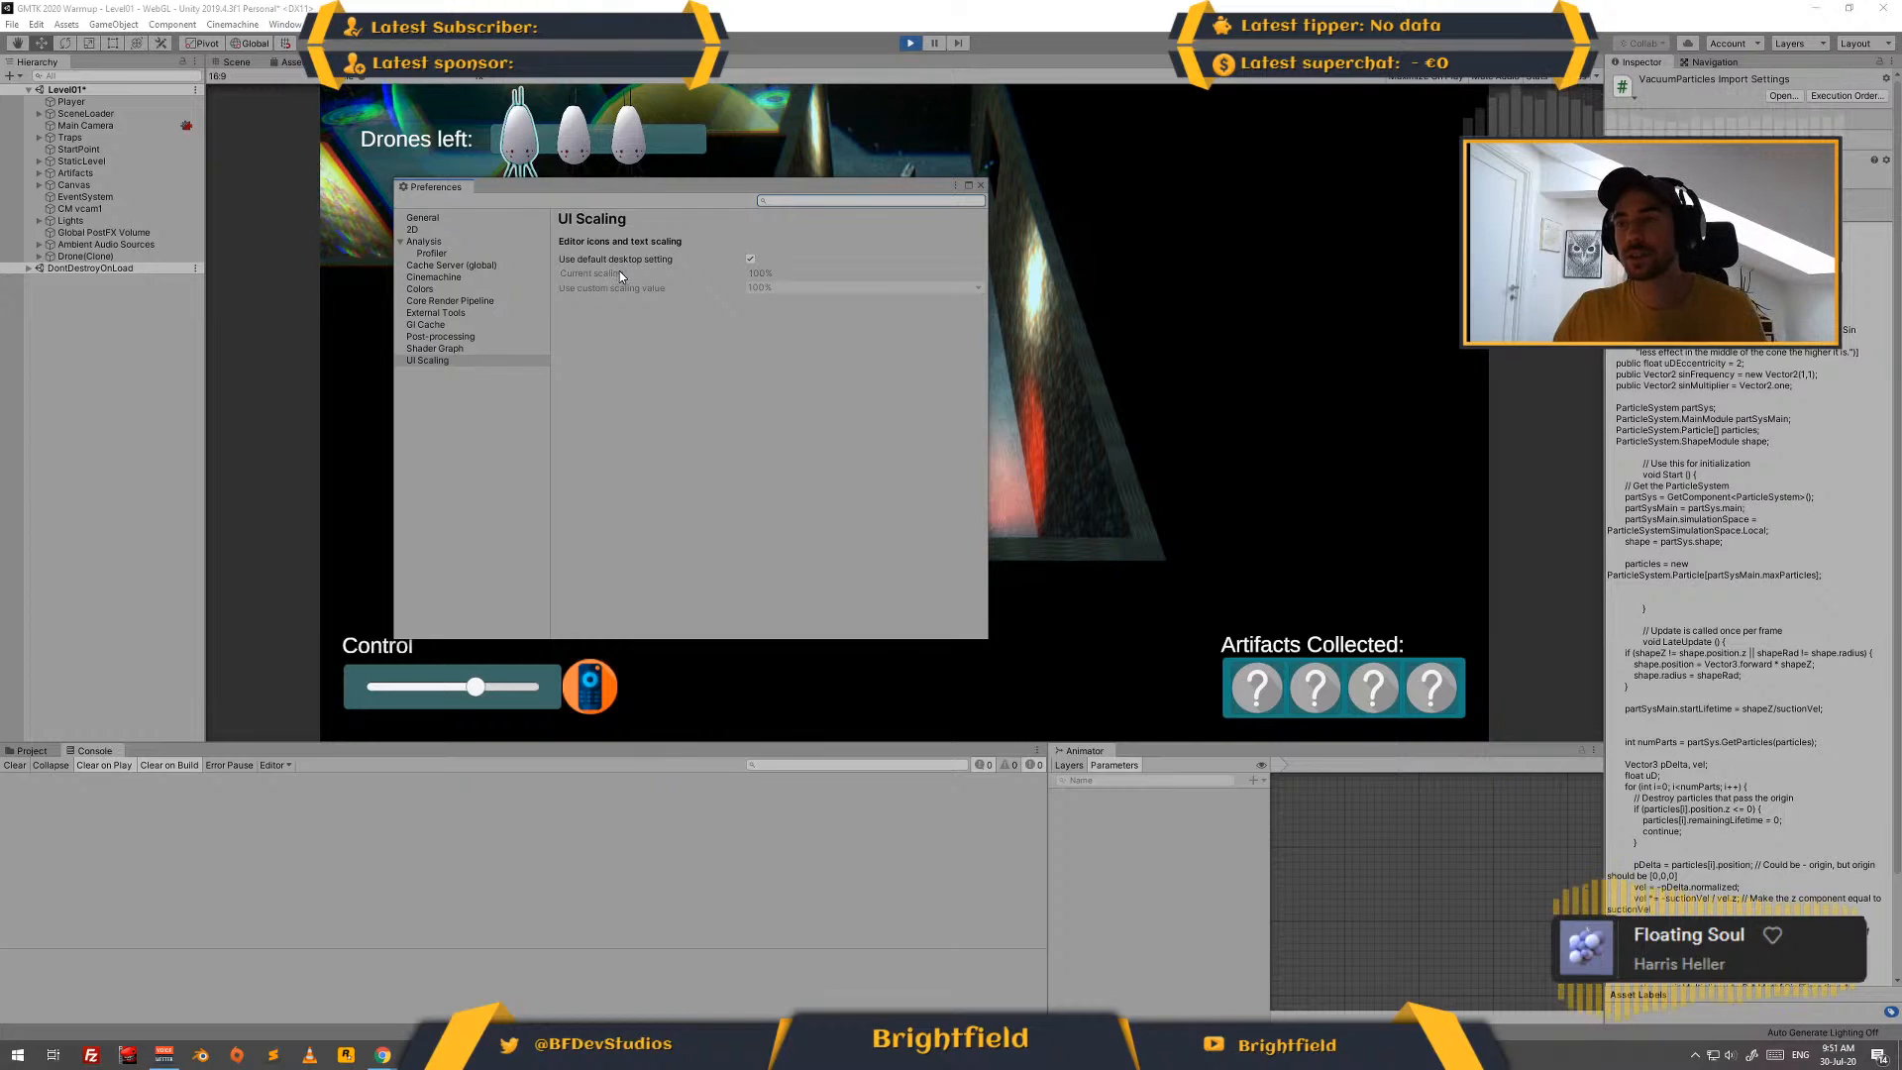
{"action": "left_click", "coordinate": [981, 186]}
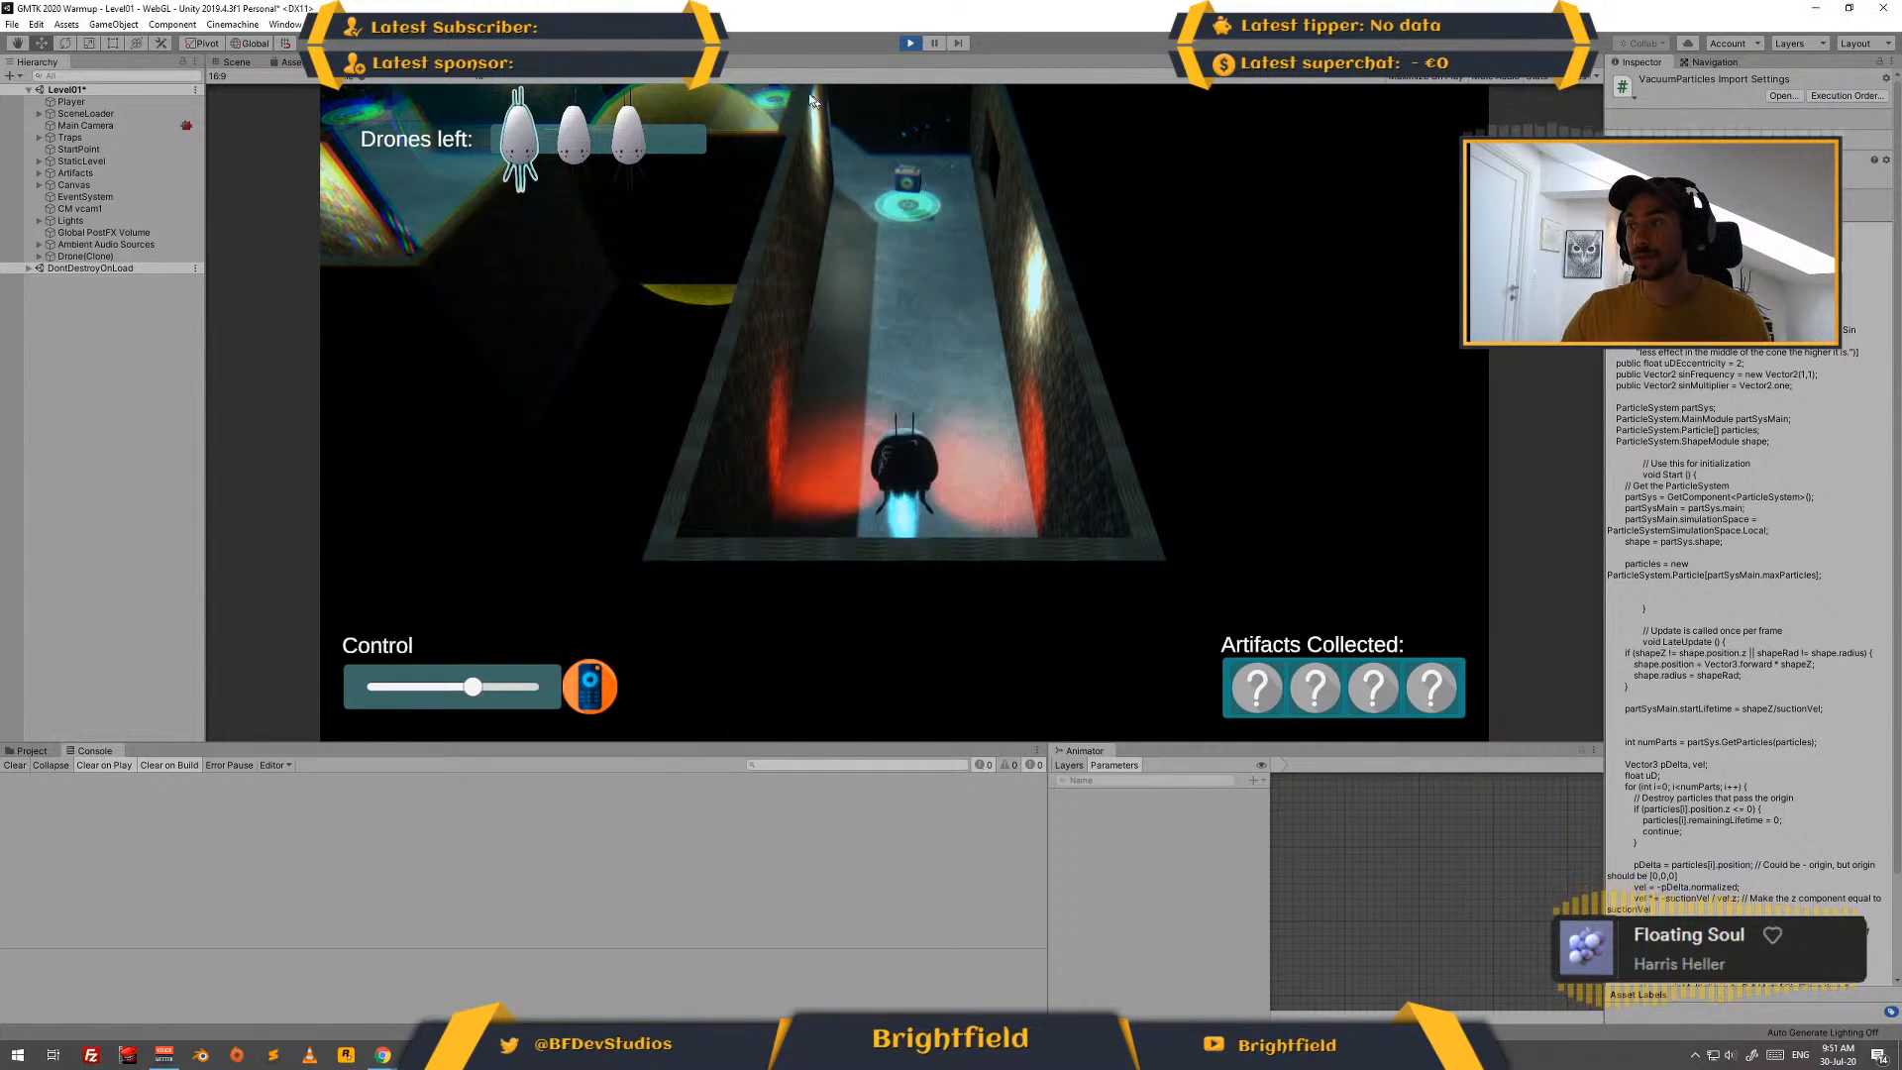
{"action": "left_click", "coordinate": [908, 45]}
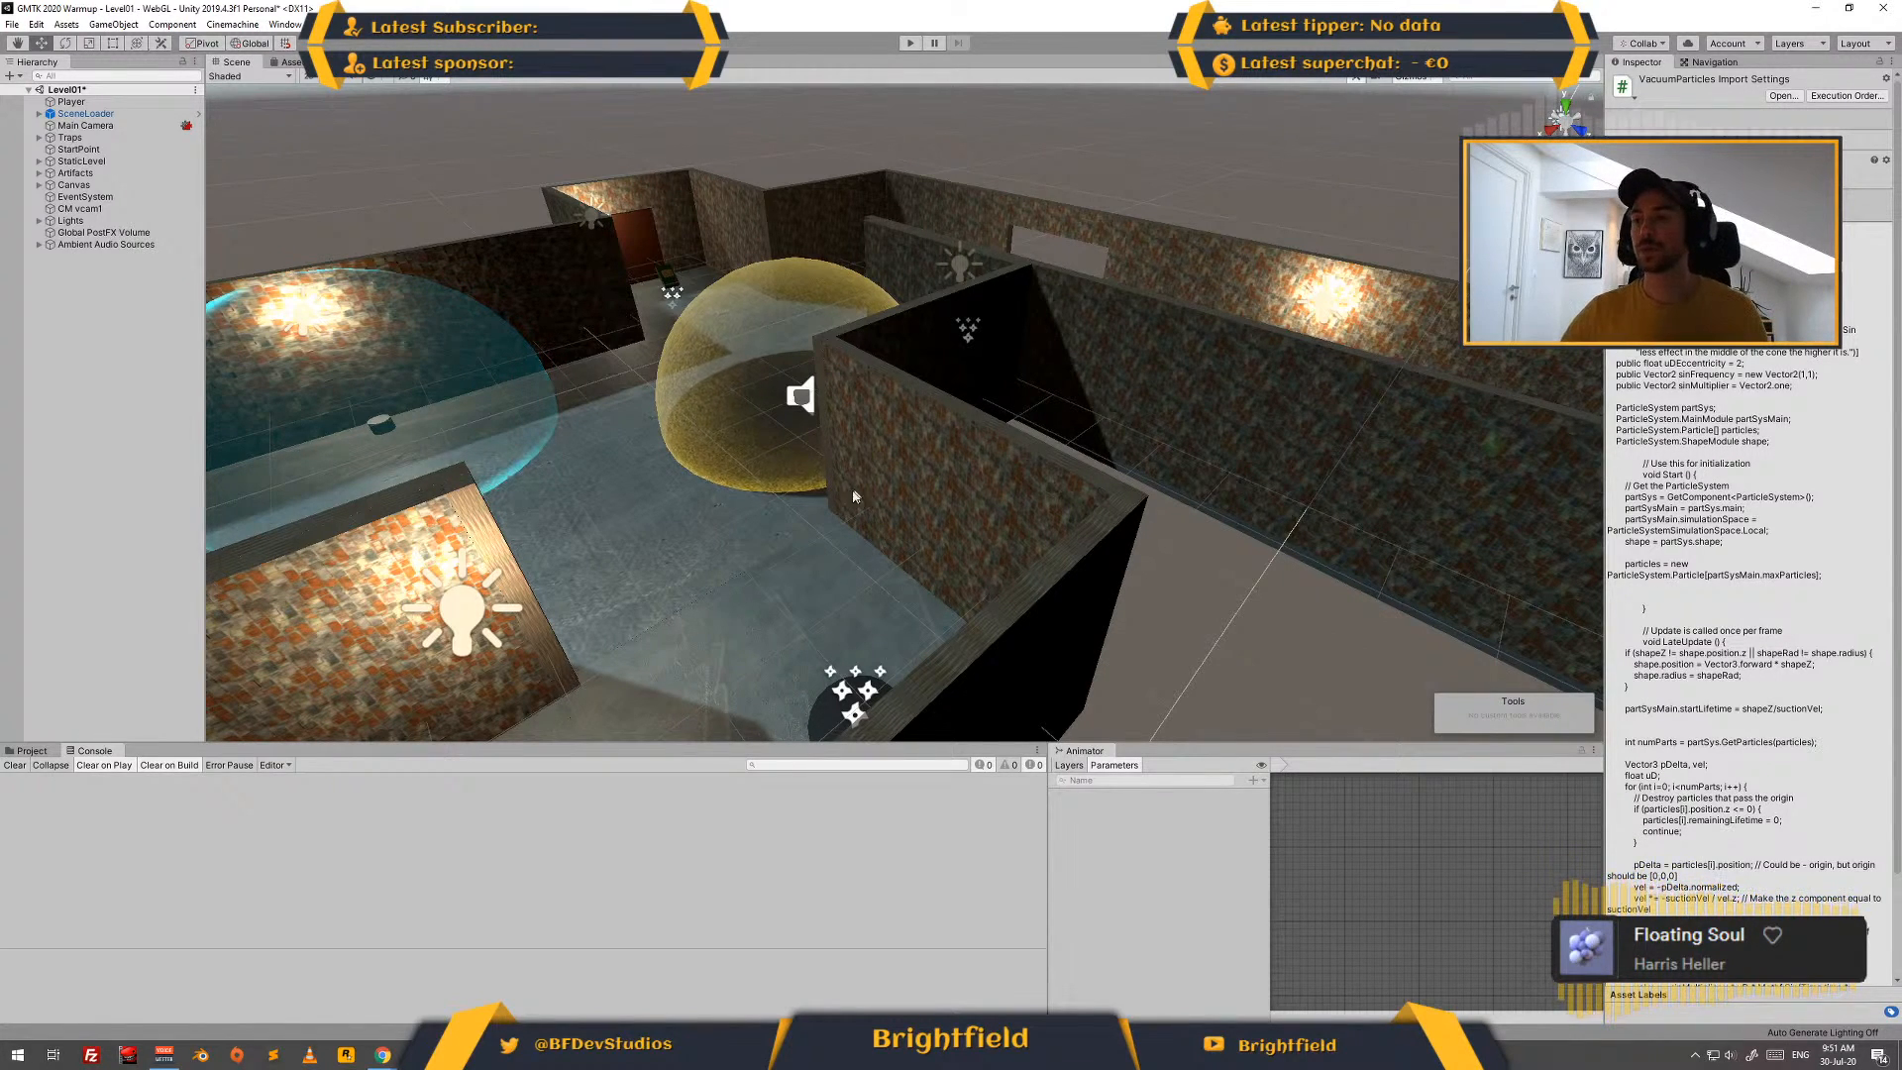
- Play-test the level by flying the drone down the first corridor to collect the First Aid Kit, and stop play mode
{"action": "middle_click_drag", "start_coordinate": [930, 373], "coordinate": [895, 485]}
{"action": "left_click_drag", "start_coordinate": [1131, 341], "coordinate": [753, 372], "text": "alt"}
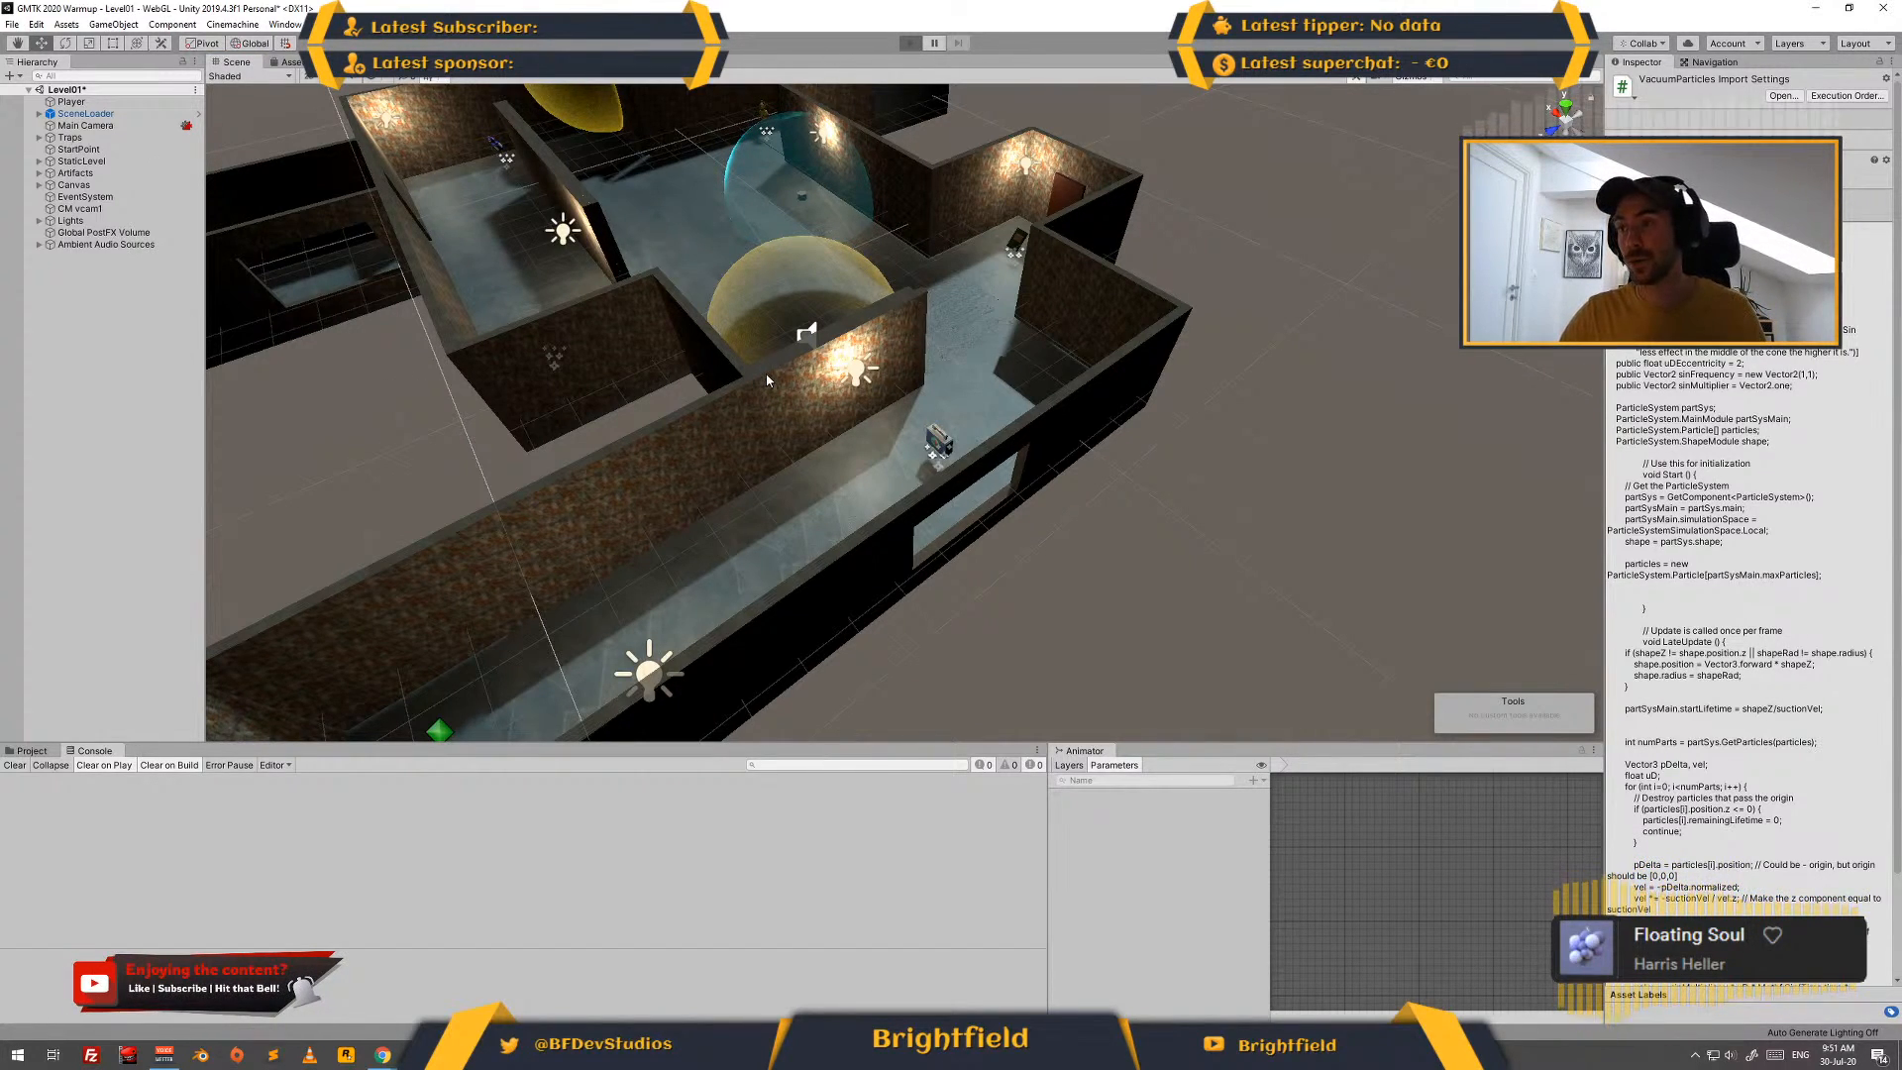
{"action": "key", "text": "ctrl+p"}
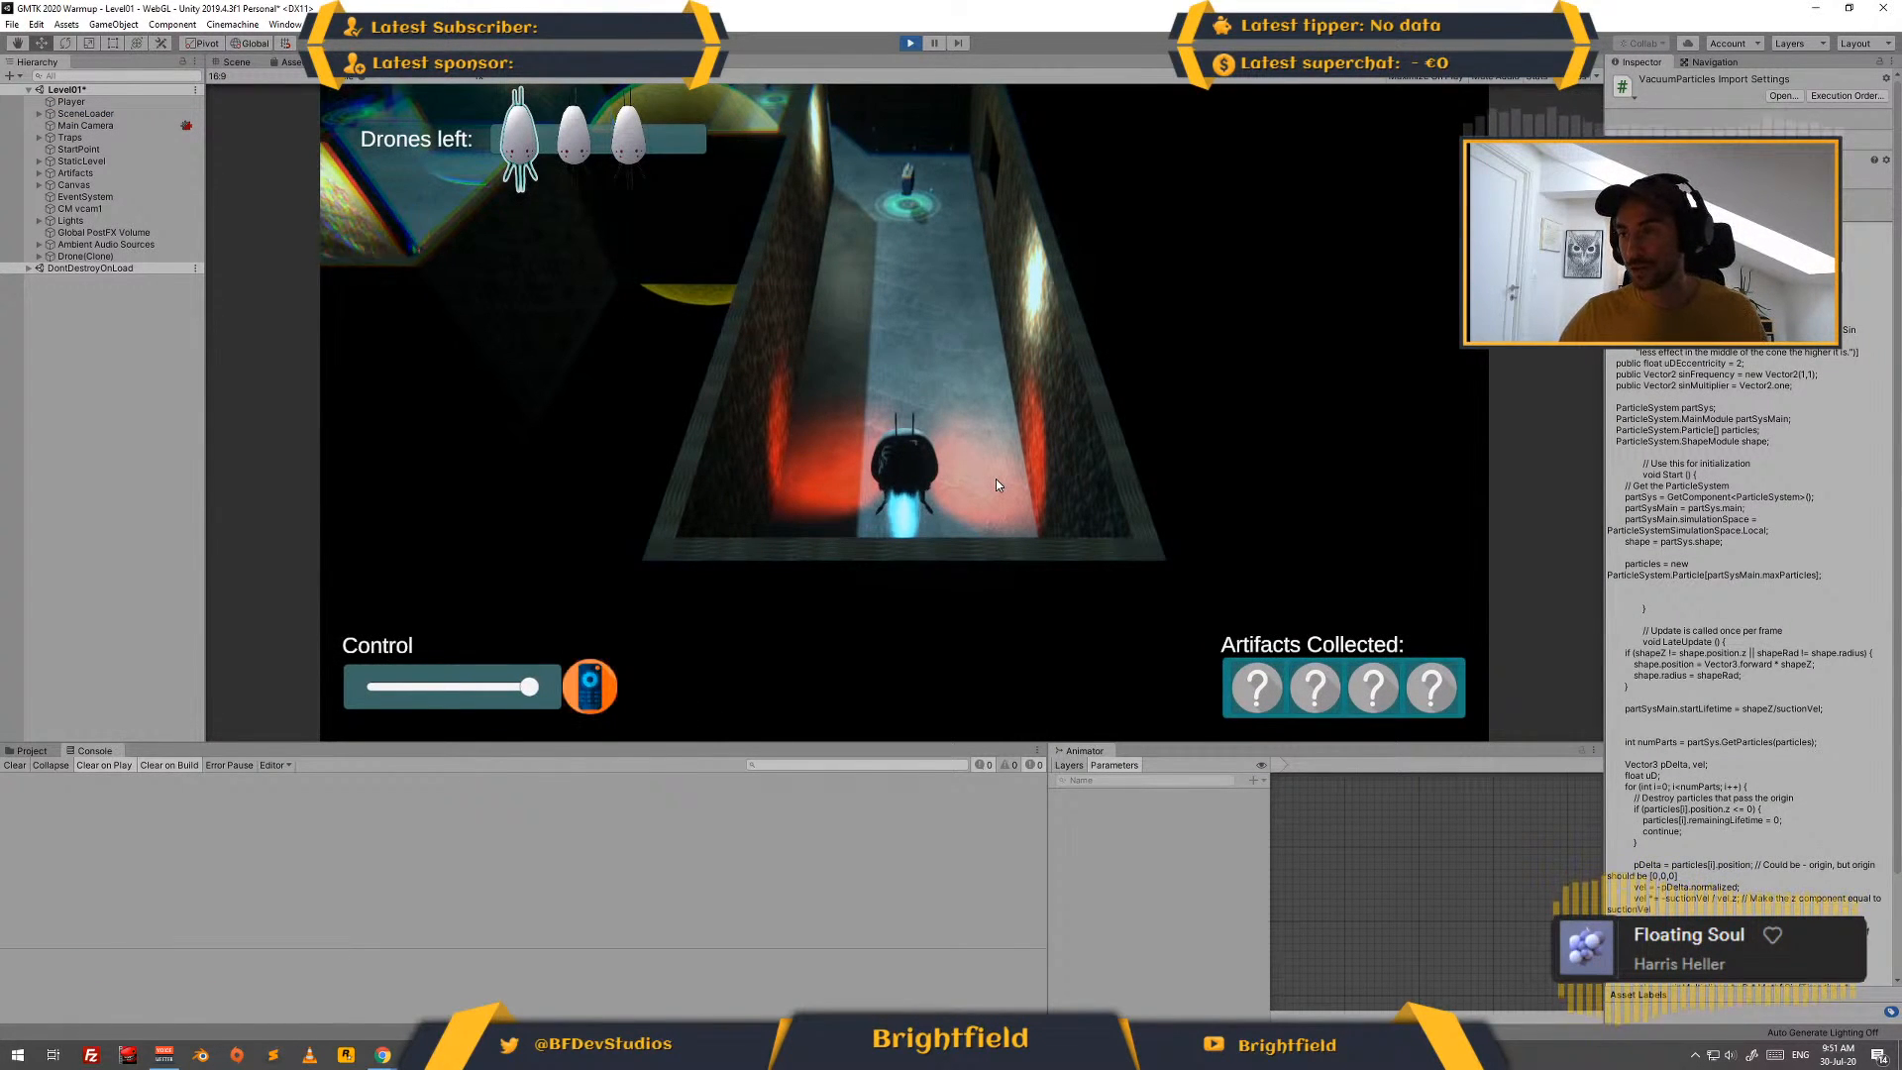
{"action": "key", "text": "w"}
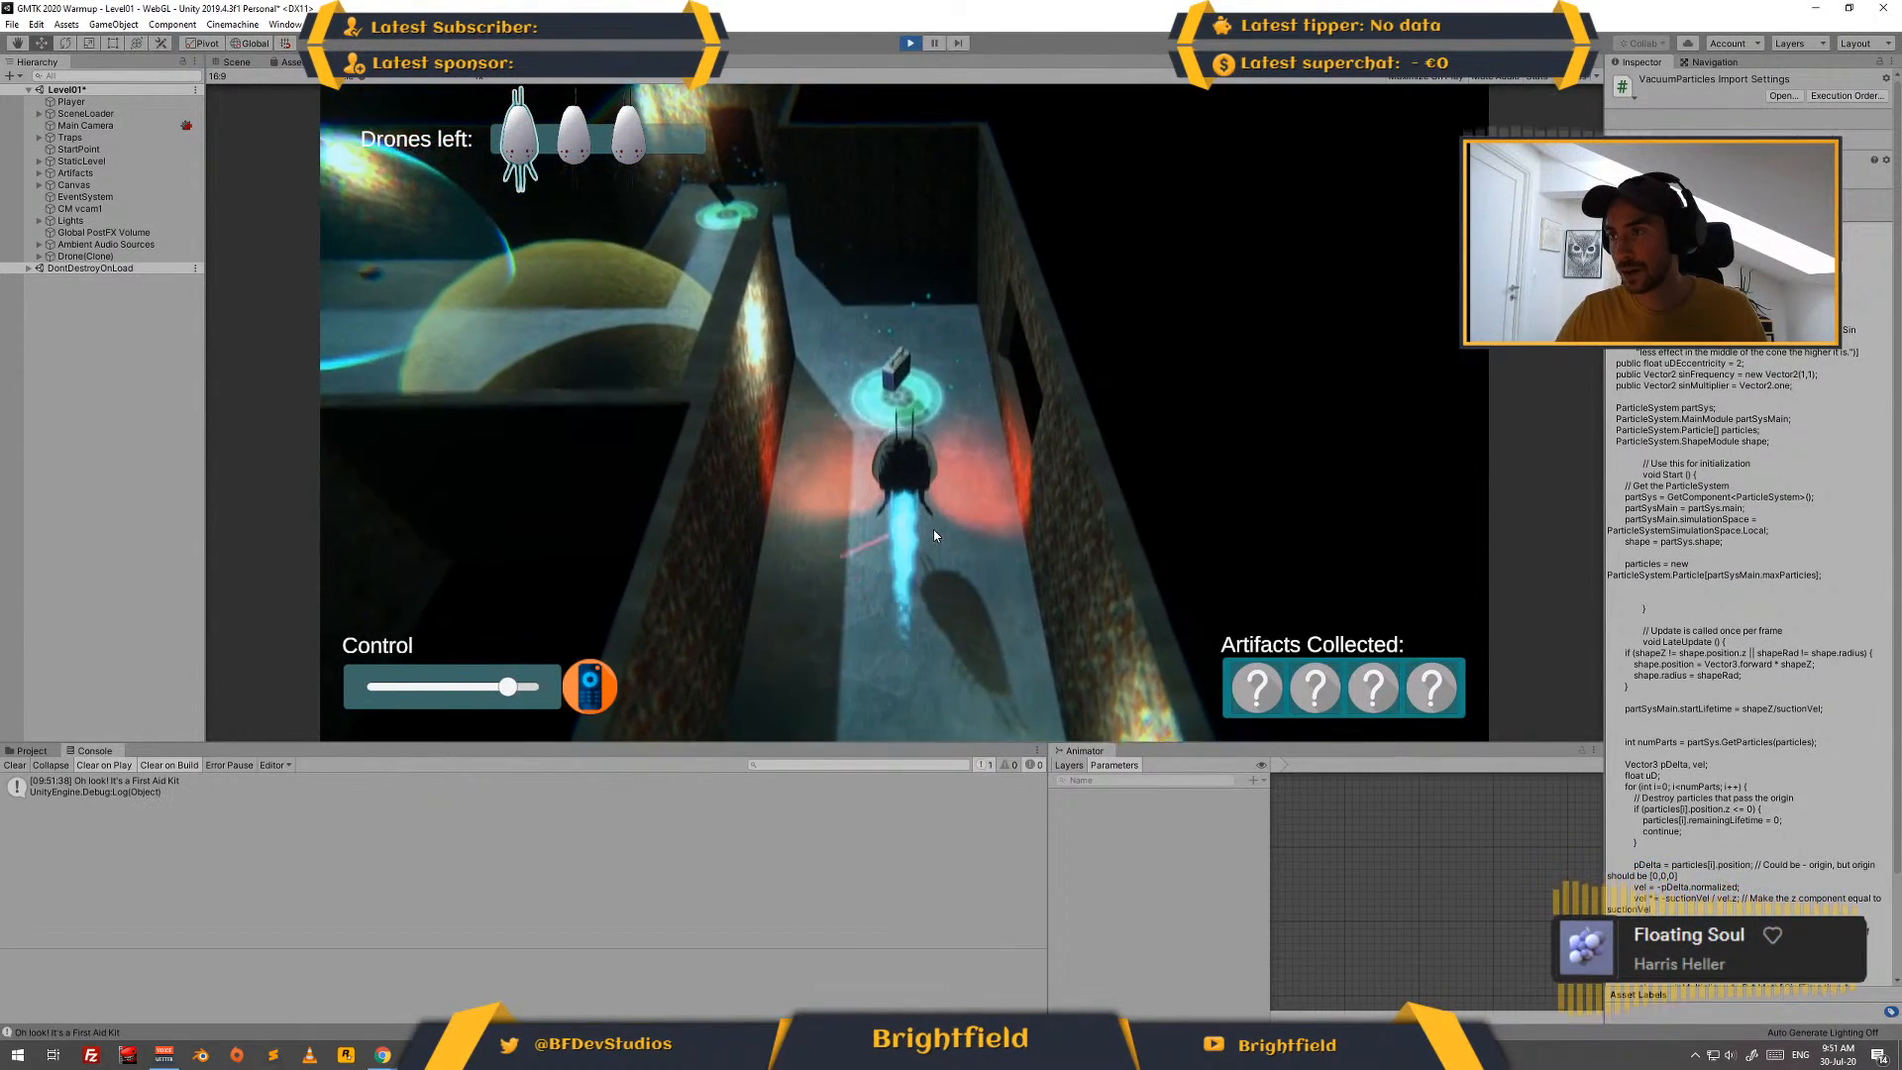
{"action": "left_click", "coordinate": [913, 49]}
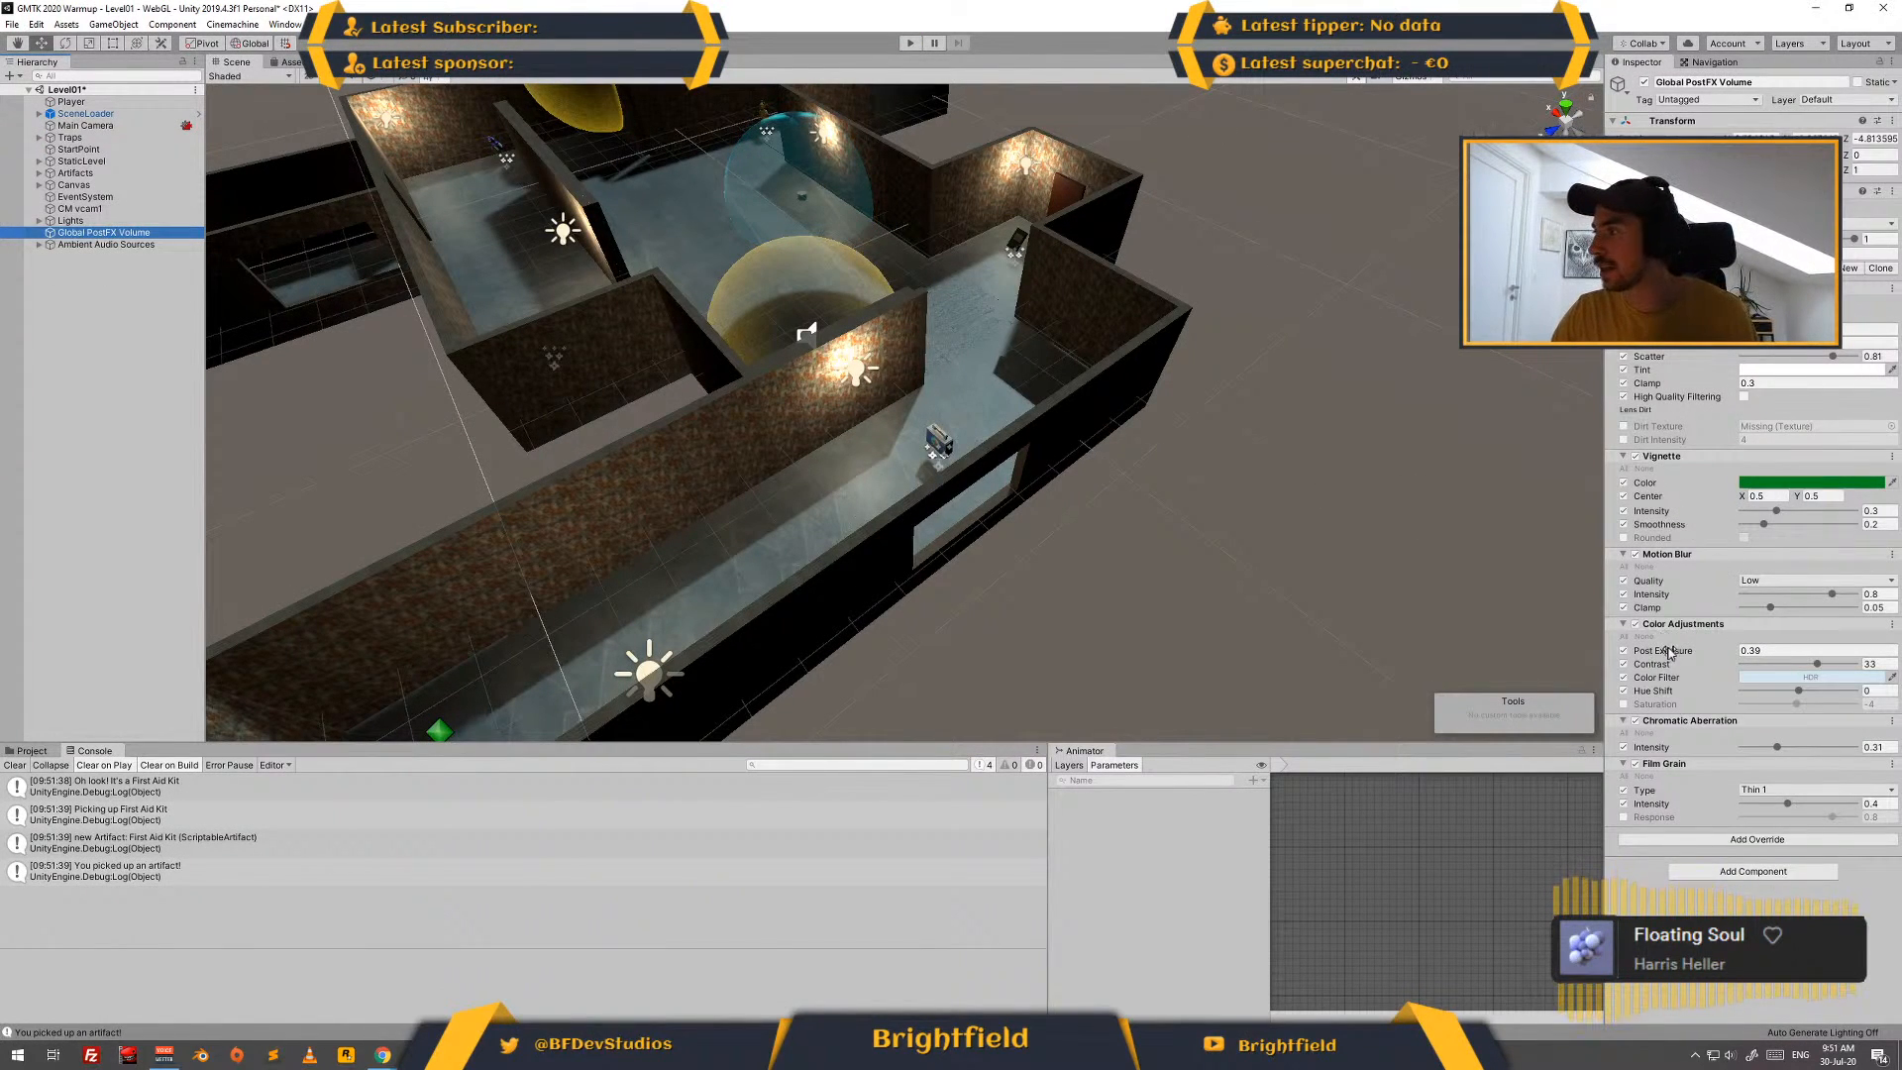
- Turn off Motion Blur on the Global PostFX Volume and play-test the drone's flight through the corridor, collecting the First Aid Kit
{"action": "left_click", "coordinate": [1636, 555]}
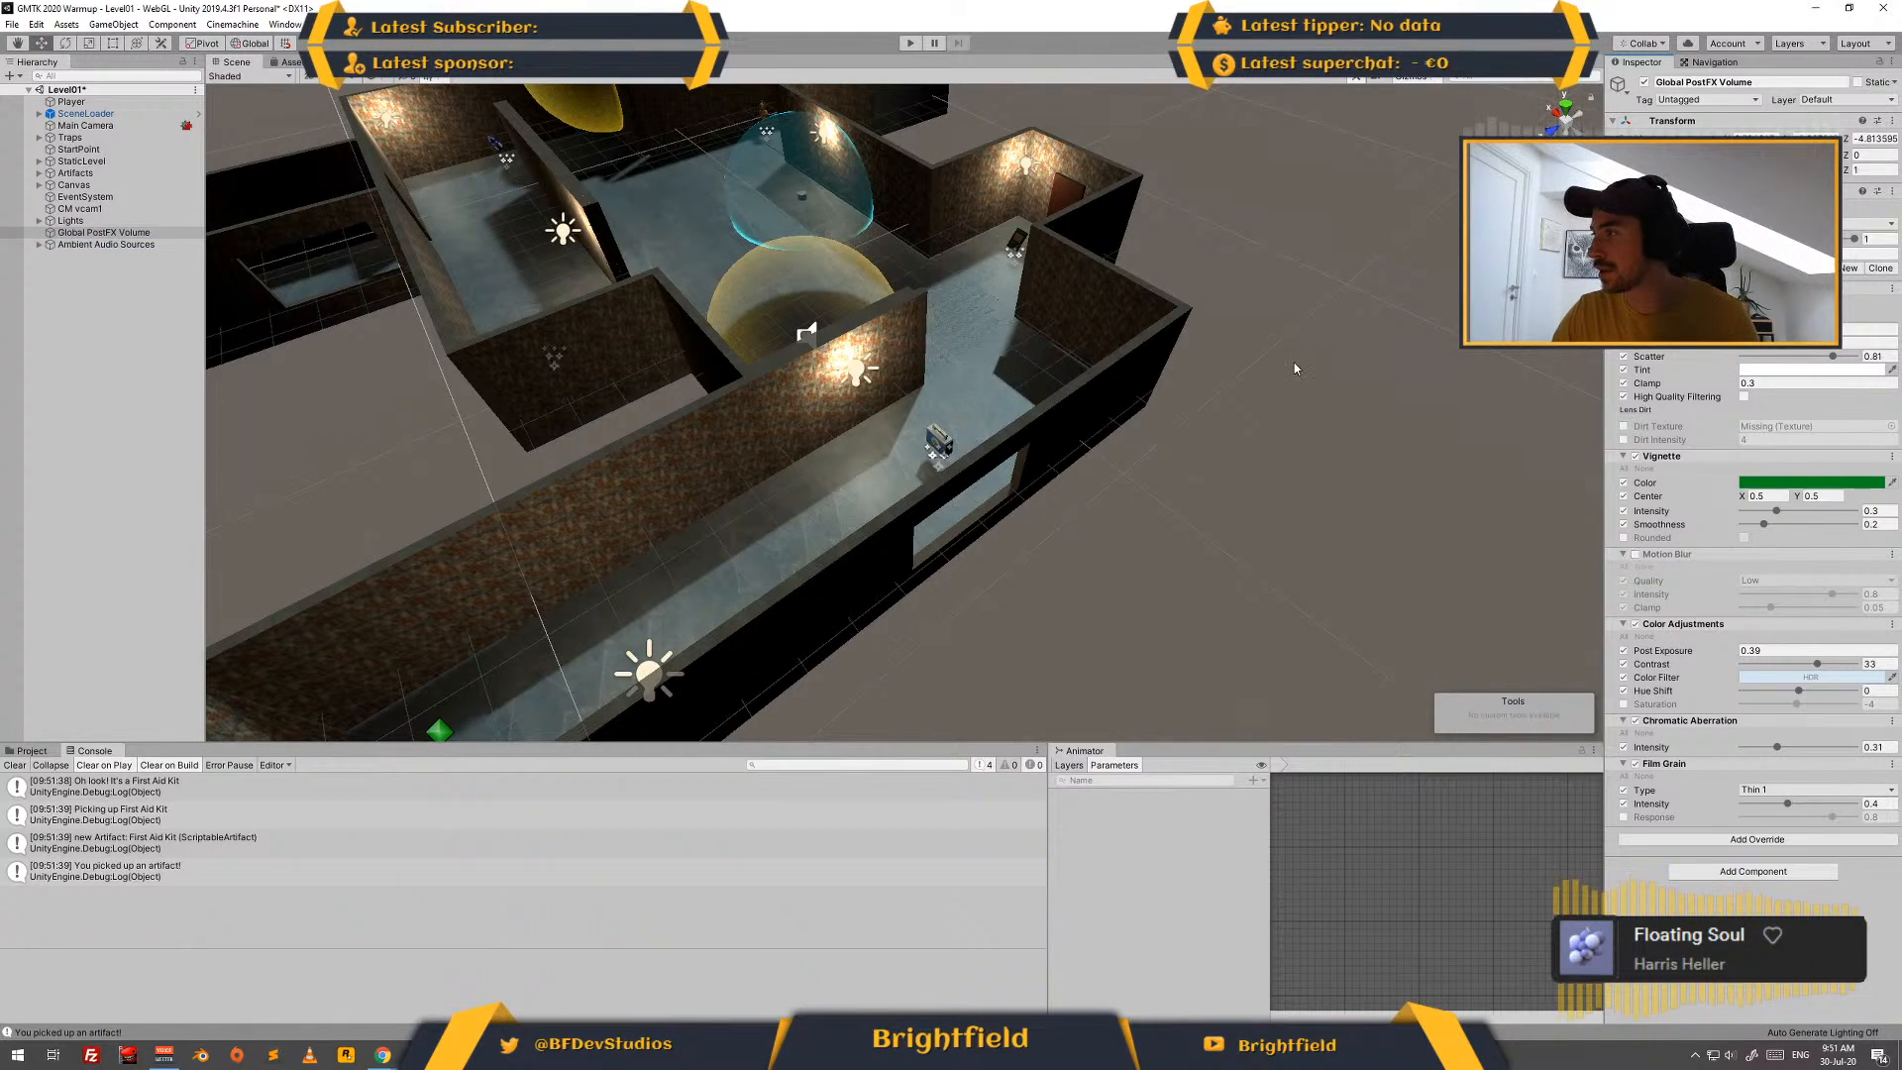
{"action": "left_click", "coordinate": [908, 44]}
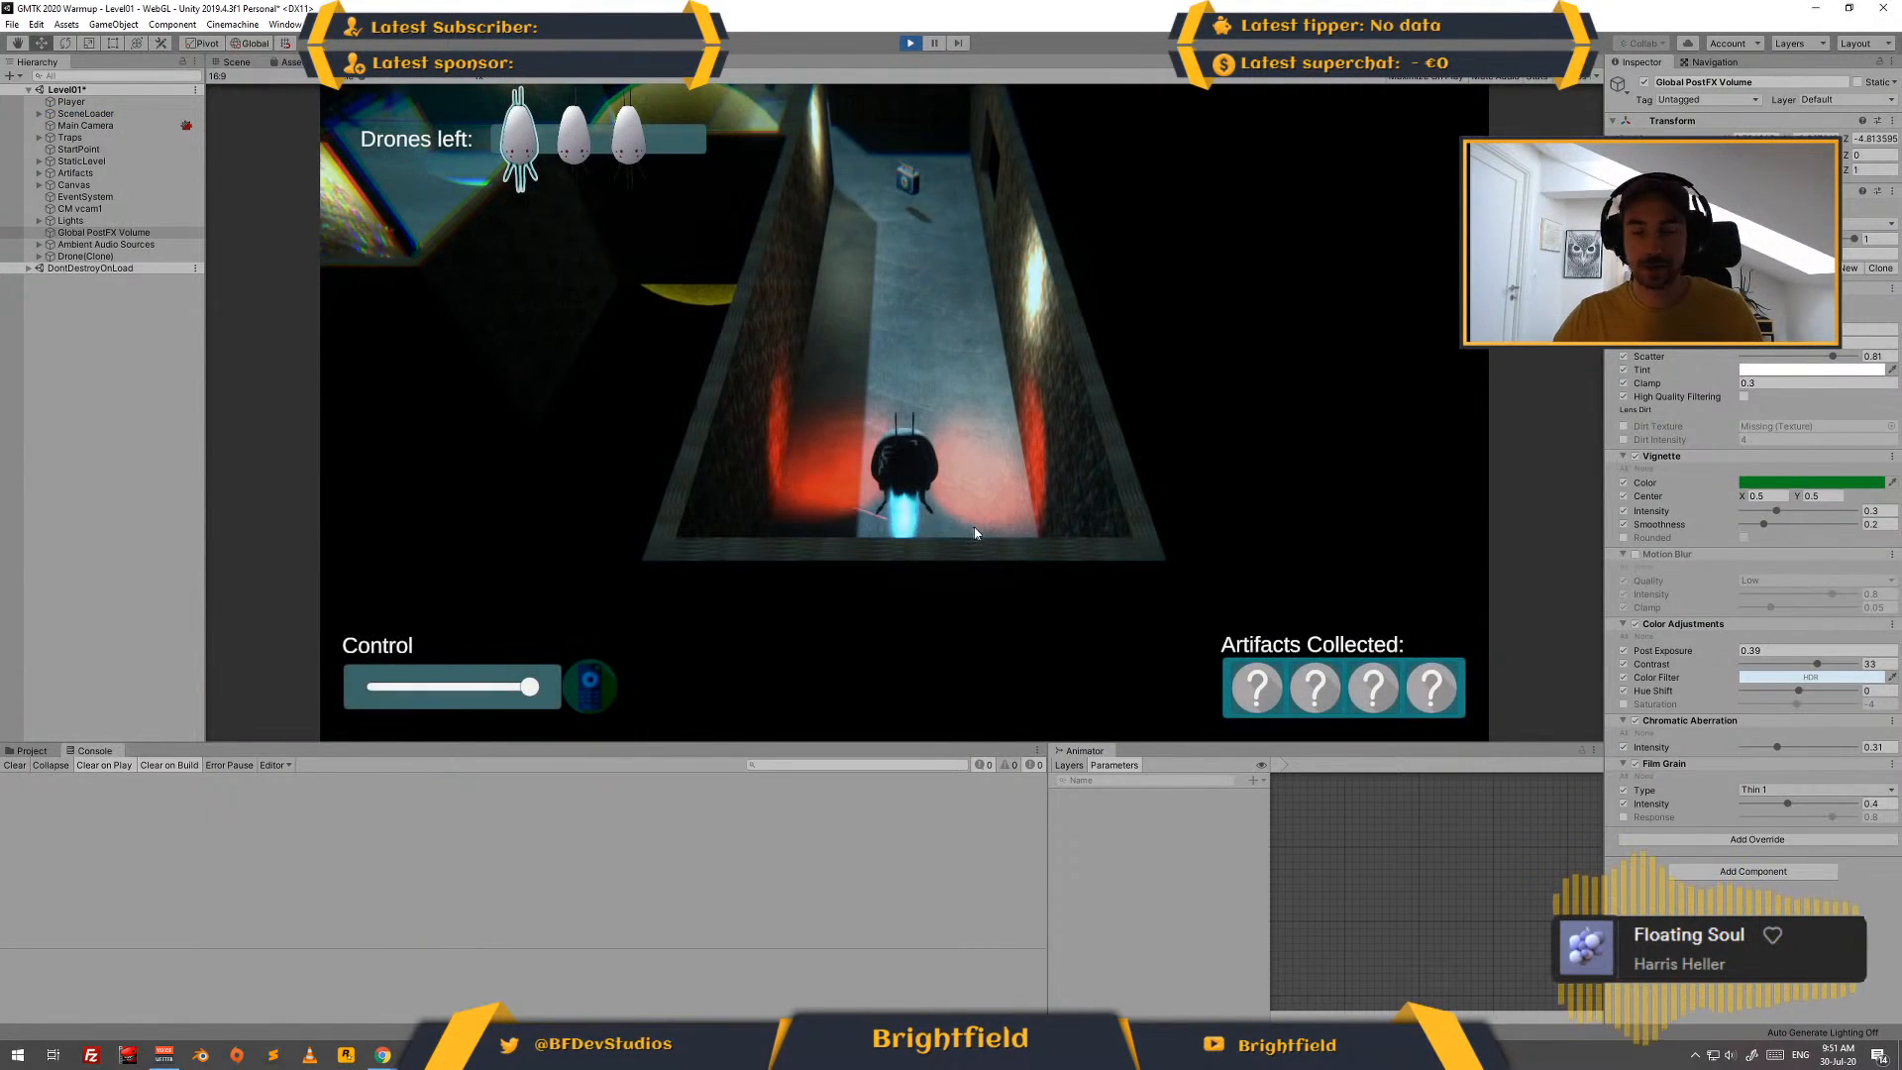
{"action": "key", "text": "w"}
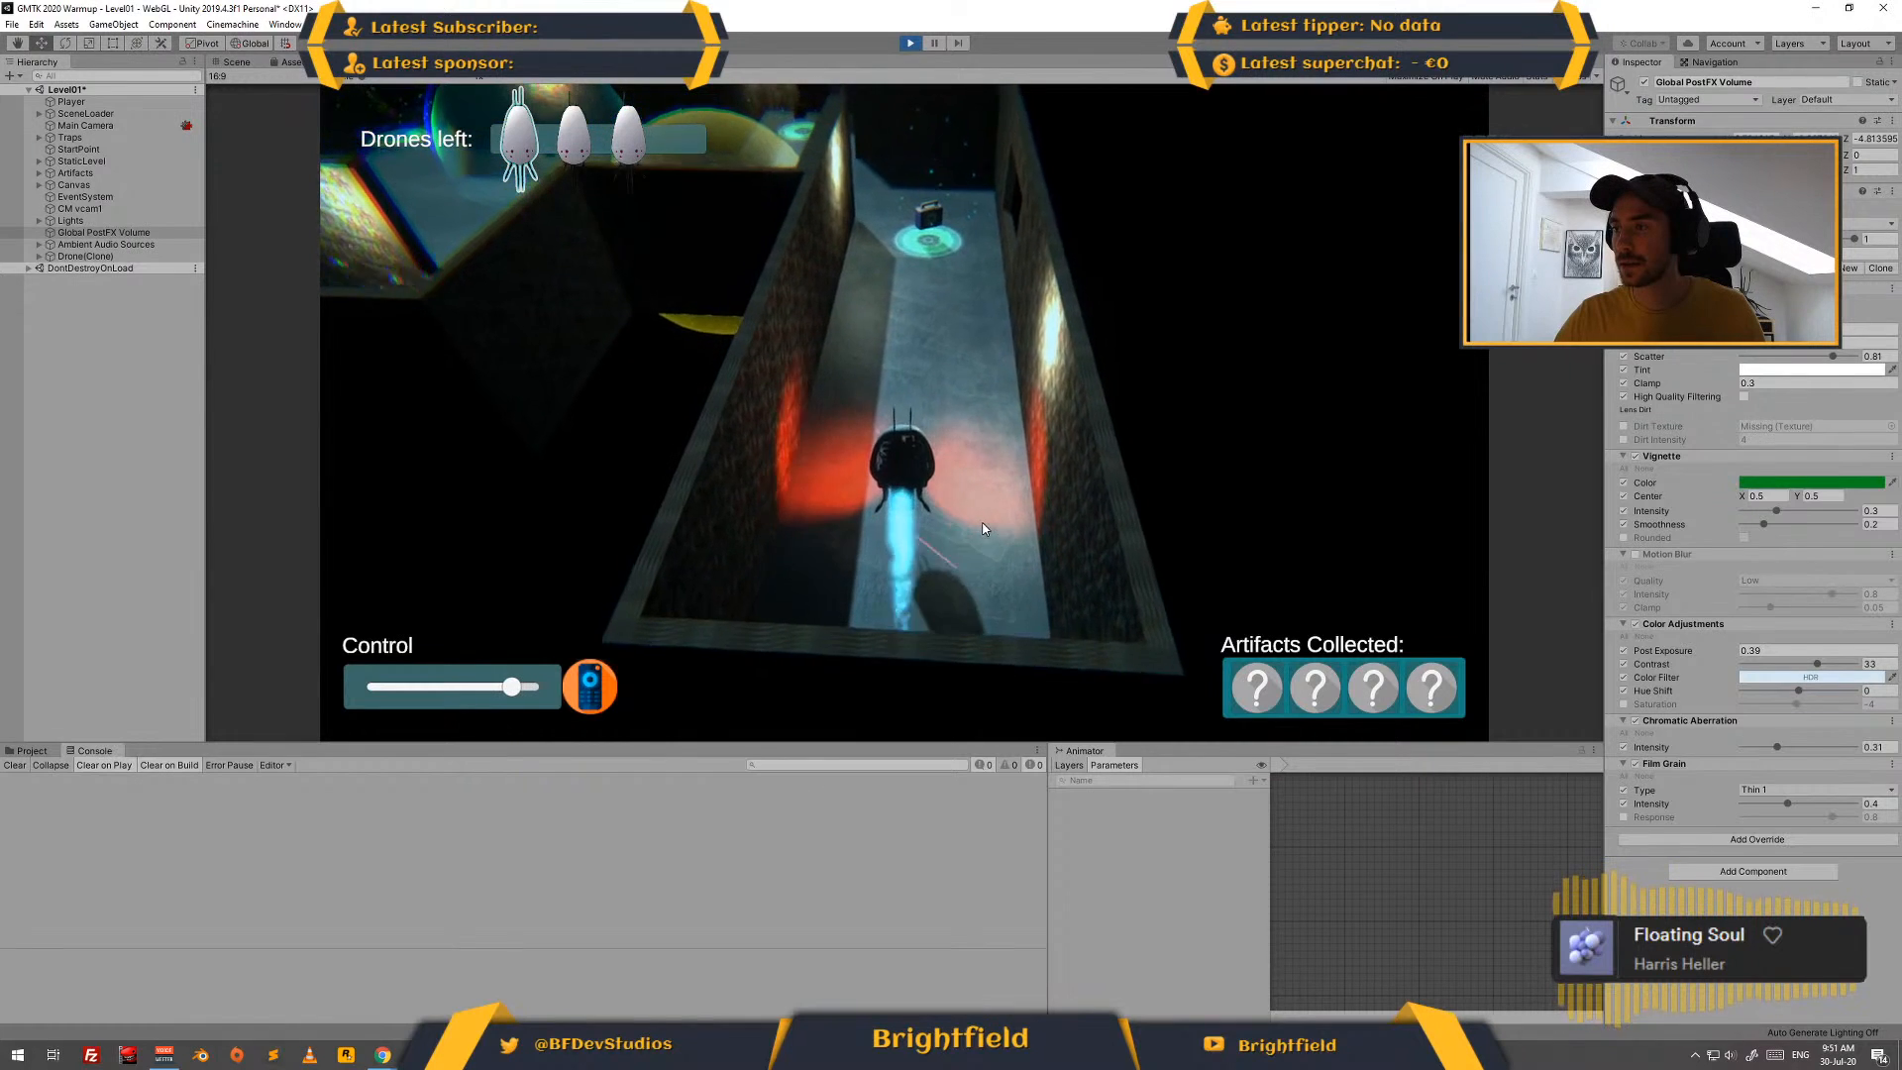
{"action": "key", "text": "d"}
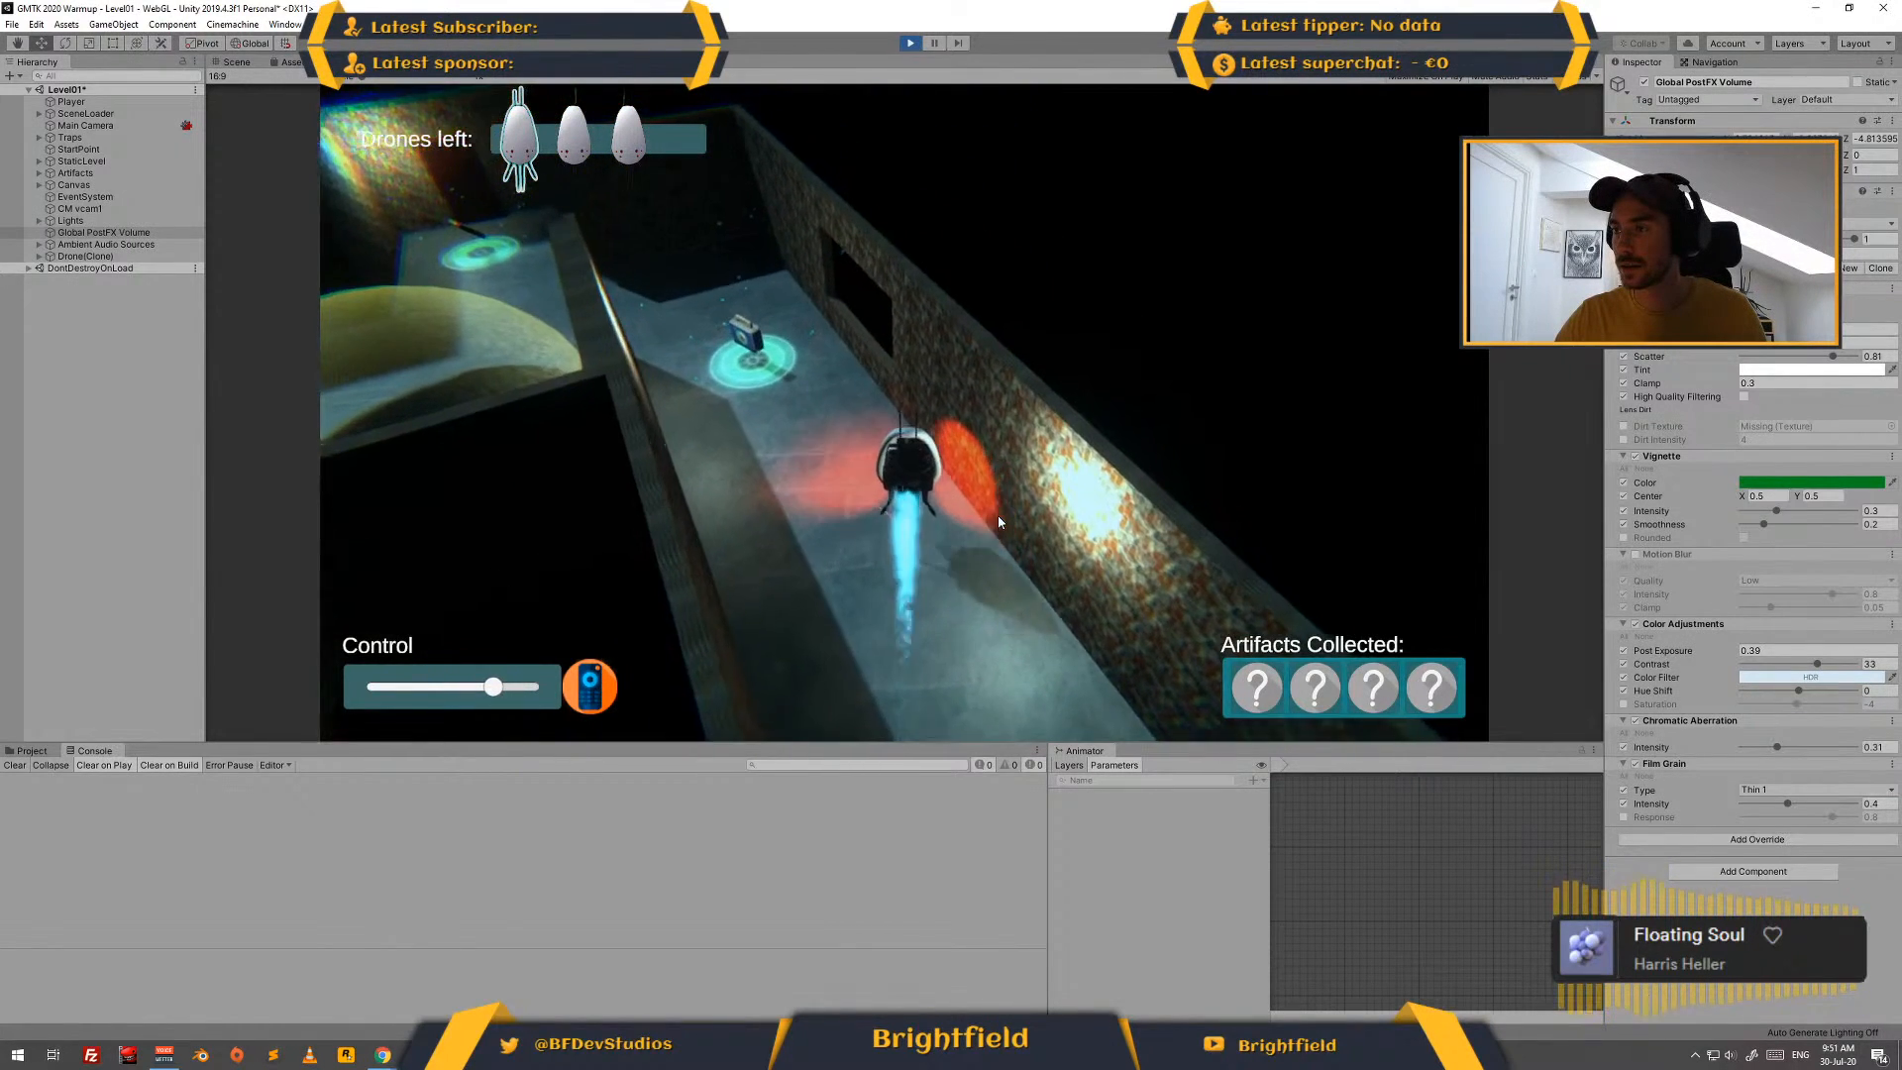
{"action": "key", "text": "a"}
{"action": "key", "text": "w"}
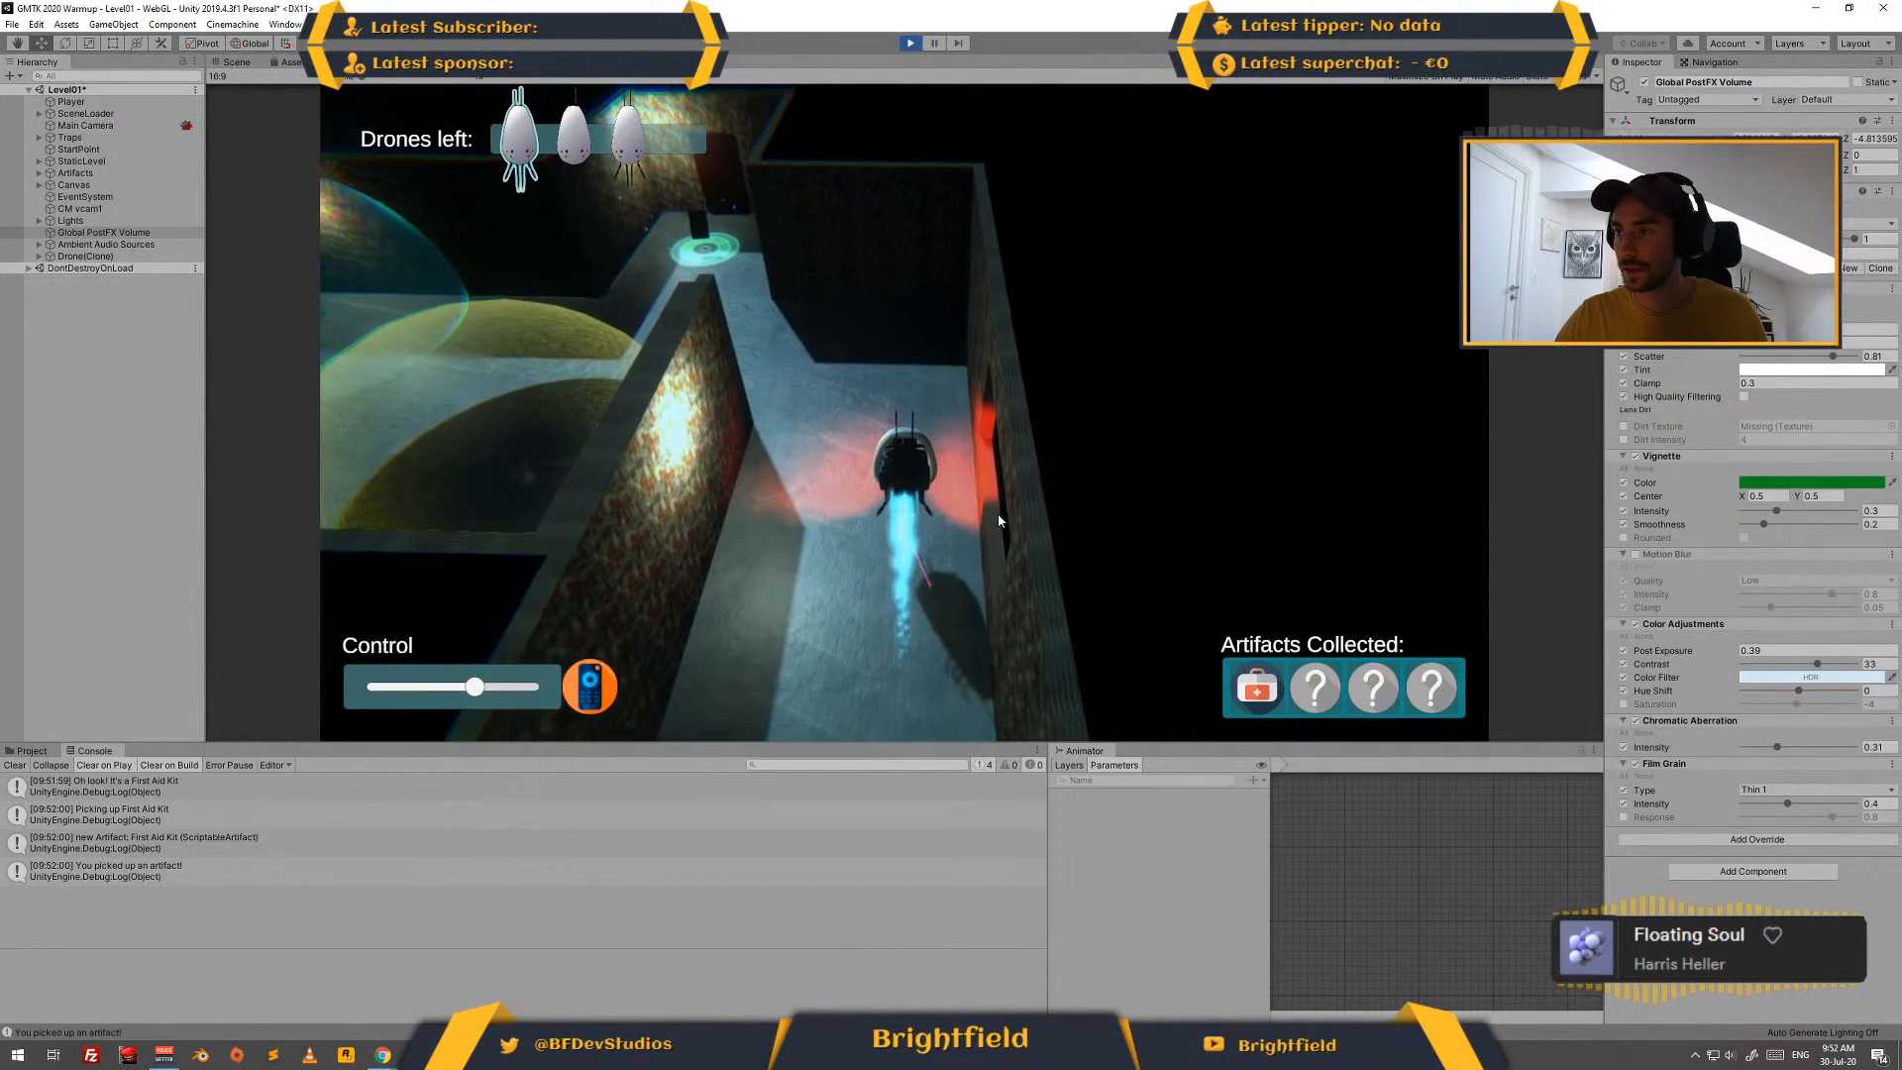
{"action": "key", "text": "a"}
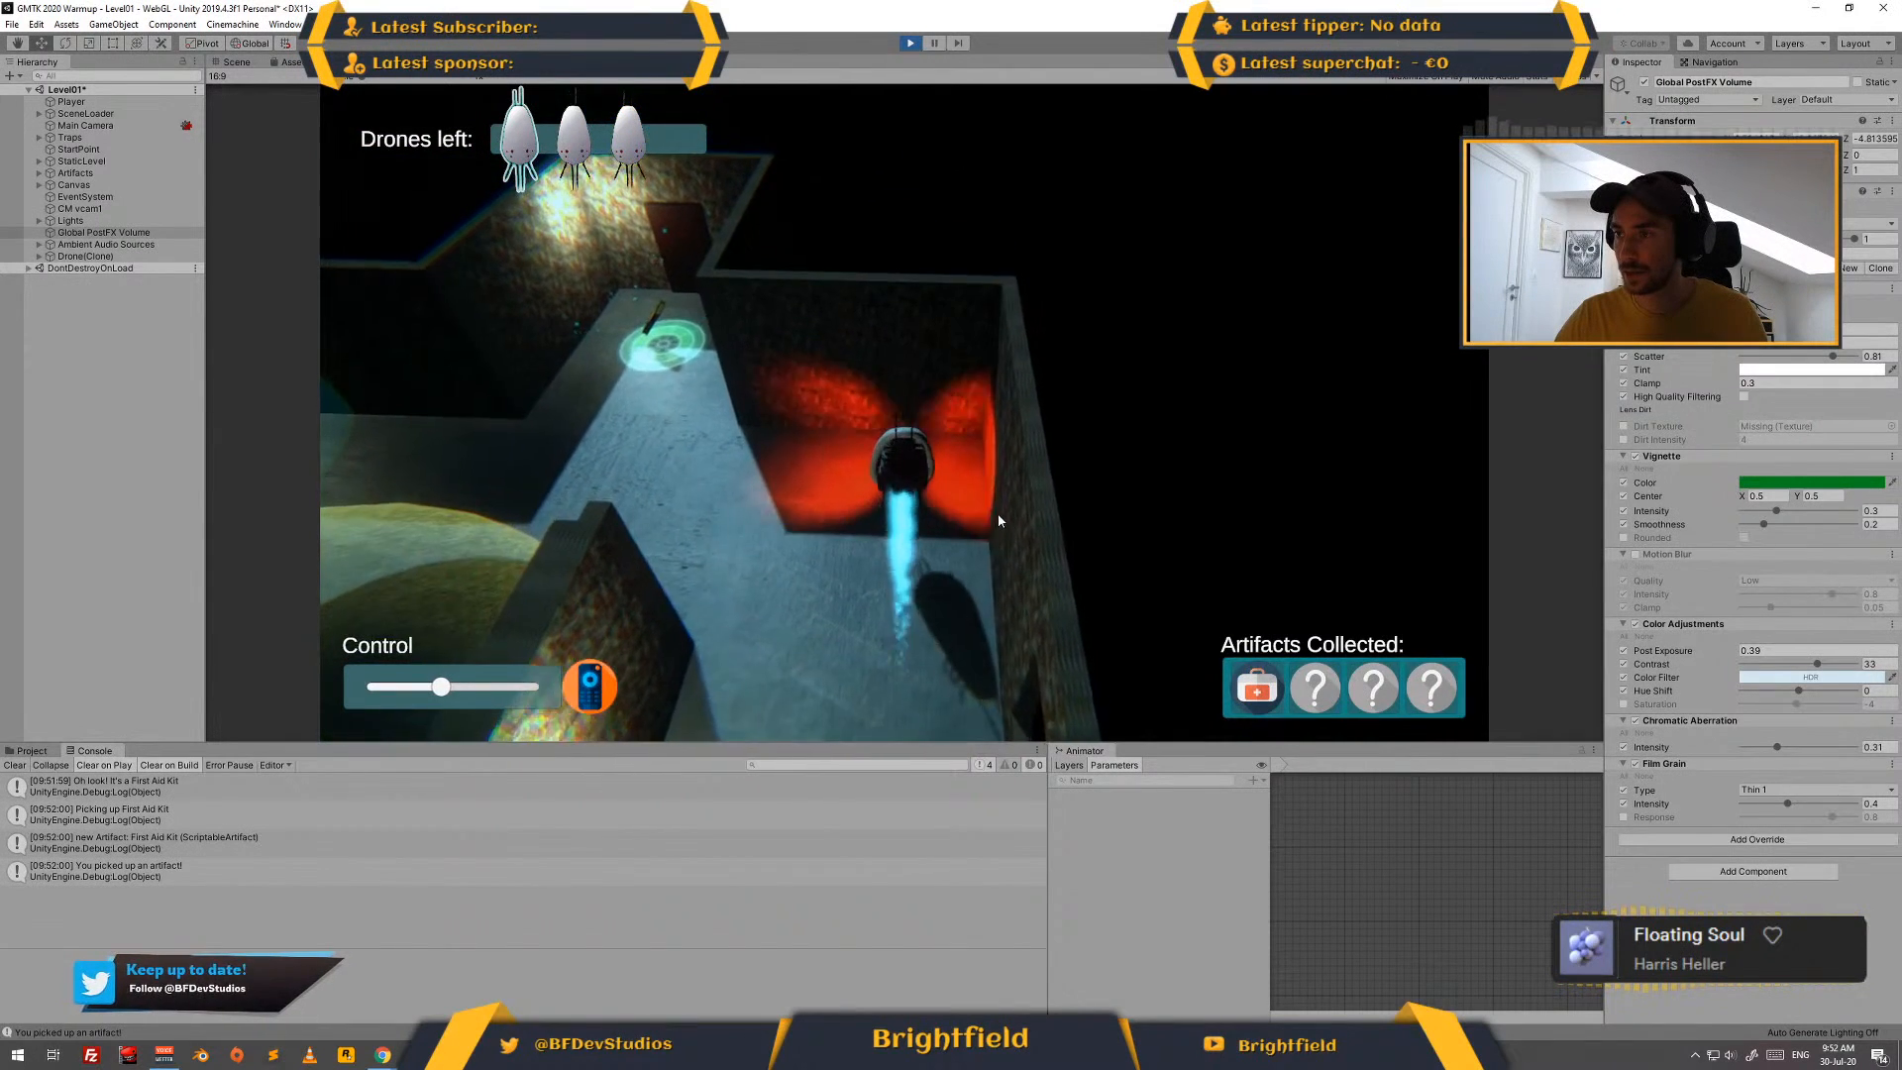
{"action": "left_click", "coordinate": [911, 44]}
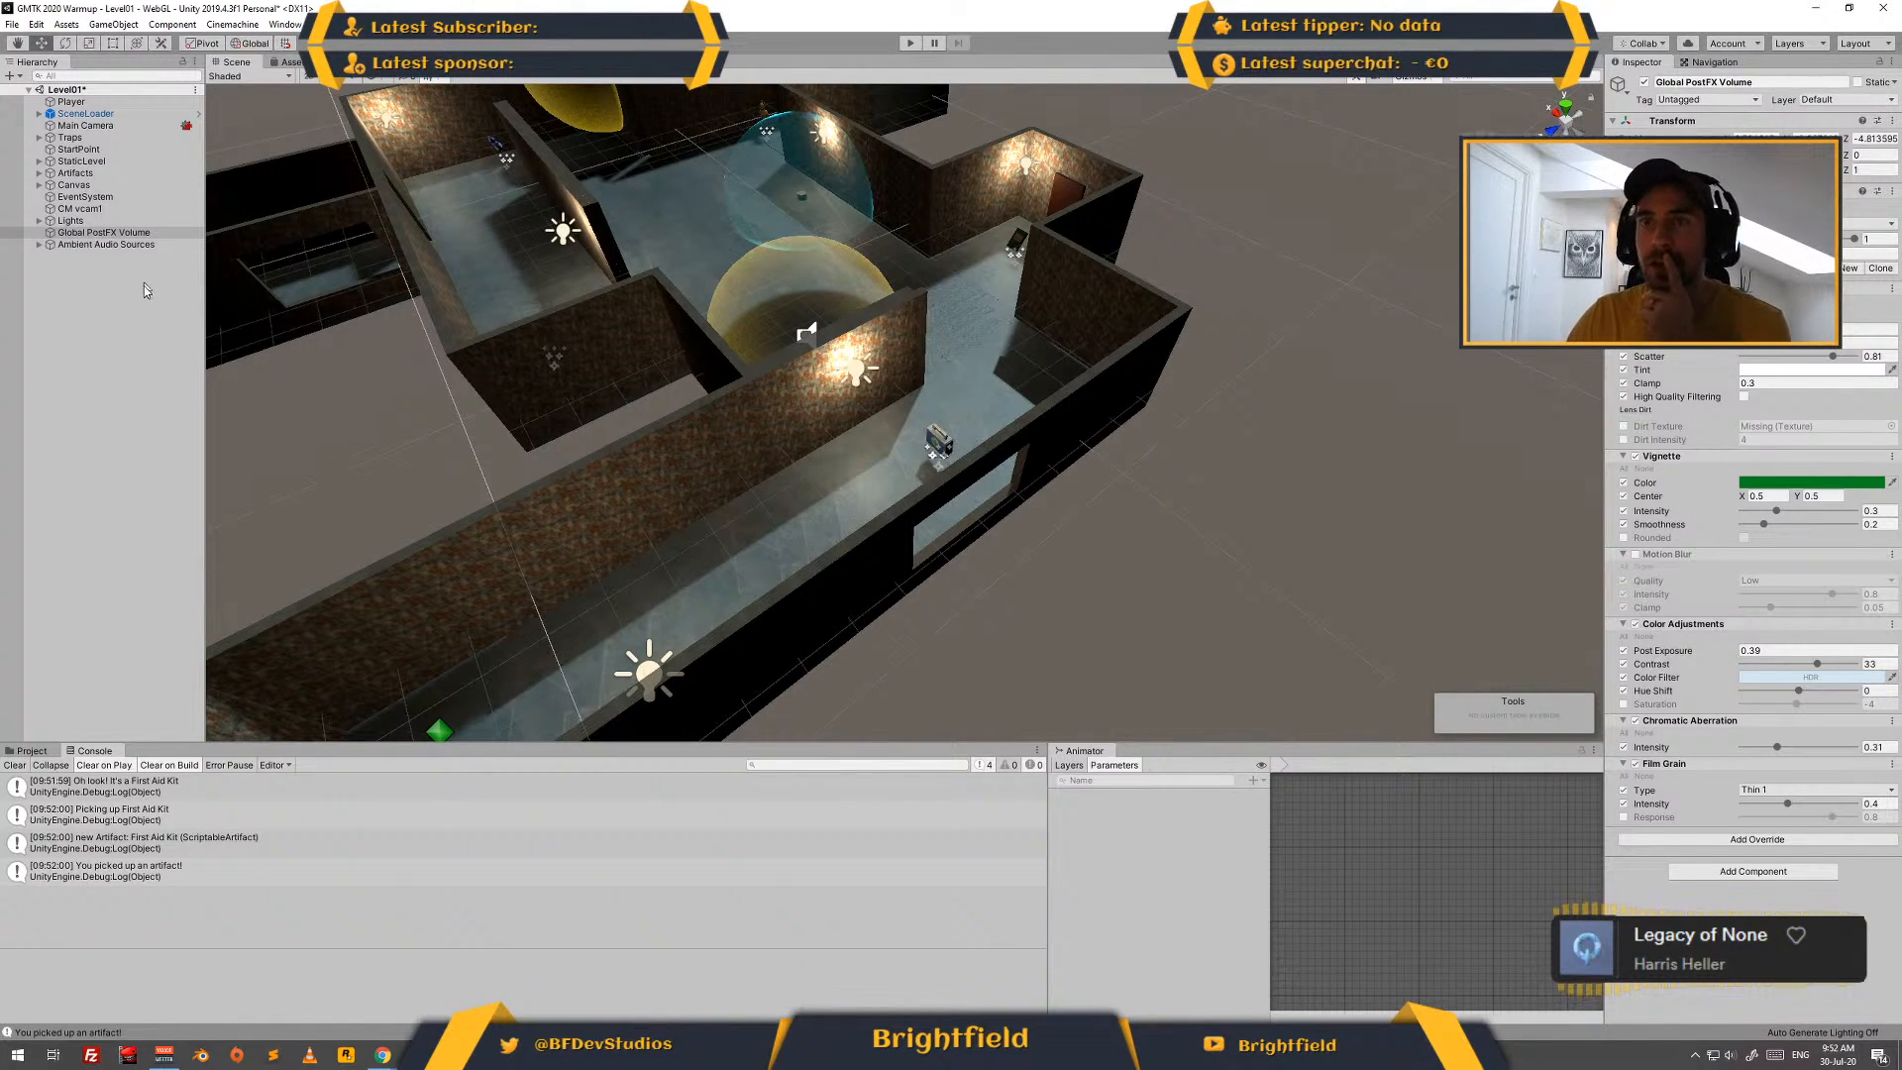
- Save the Level01 scene and select its scene asset in the project's Scenes folder
{"action": "key", "text": "ctrl+s"}
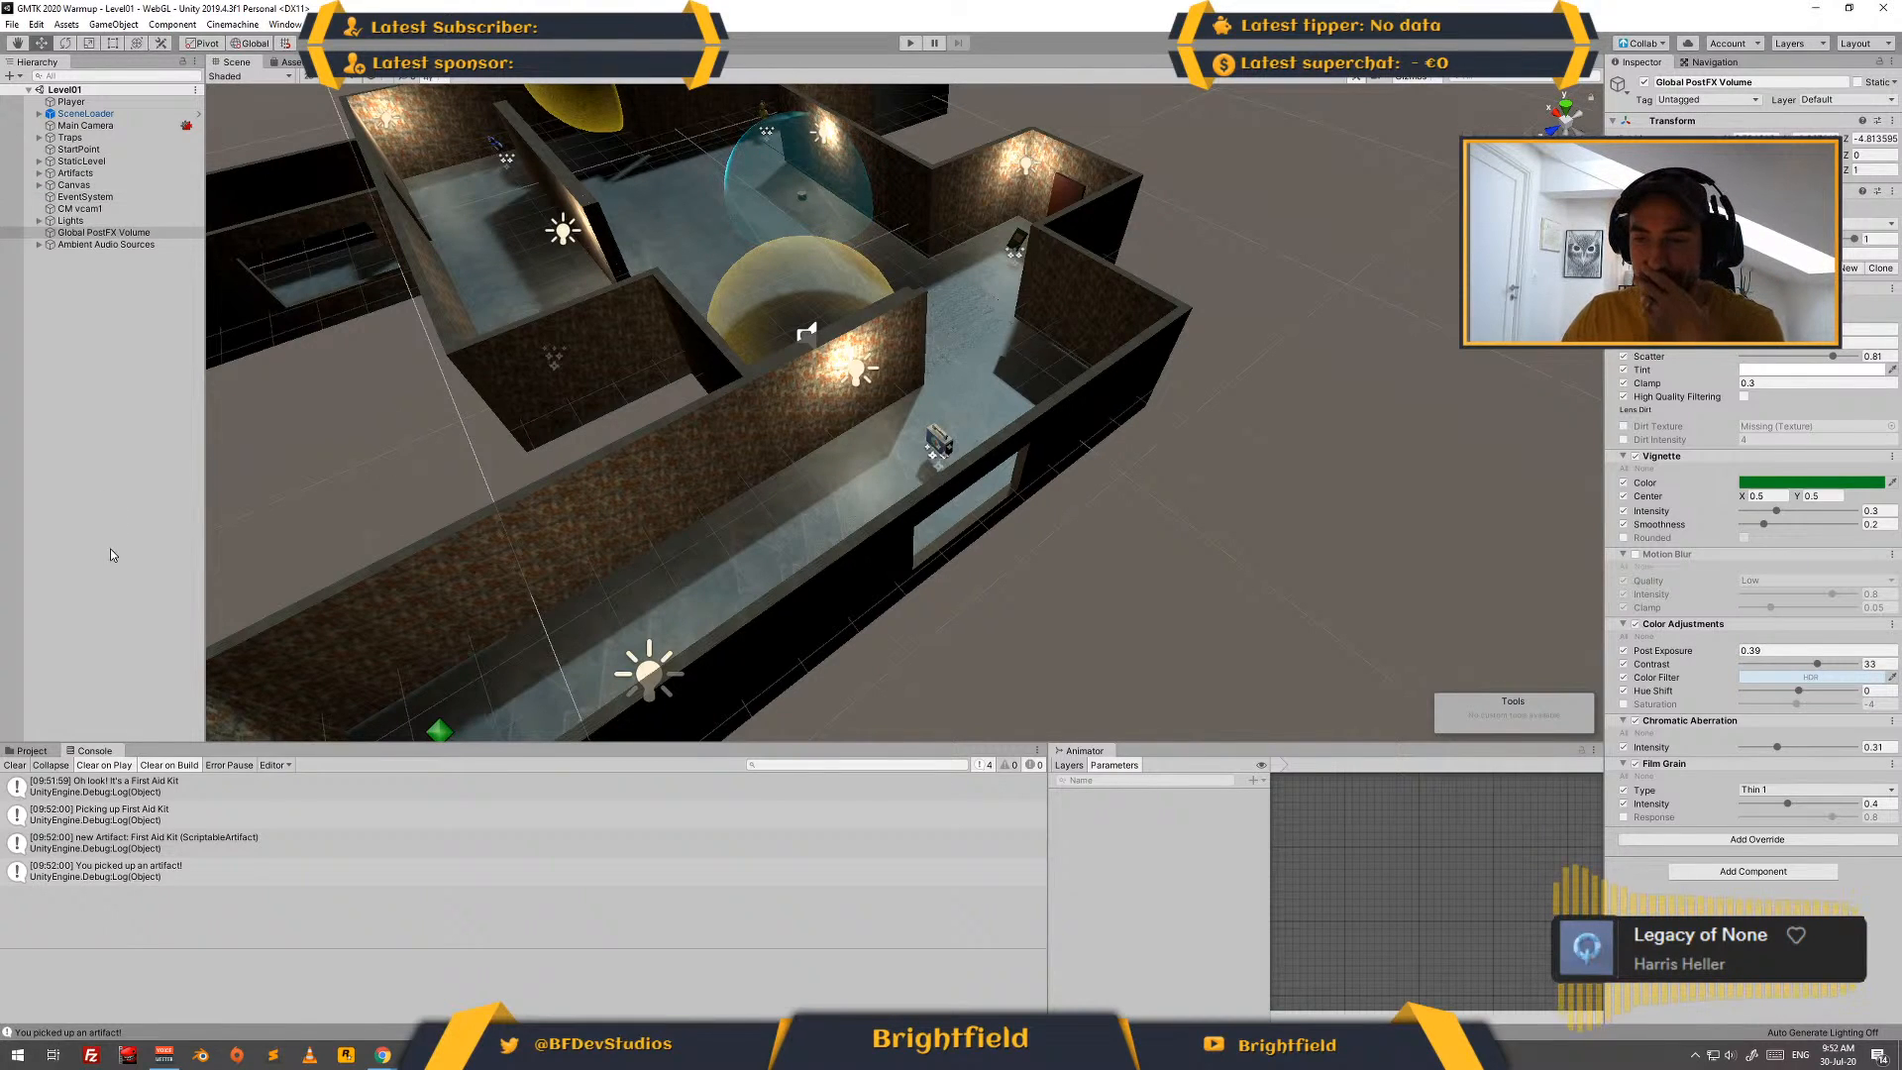
{"action": "left_click", "coordinate": [31, 751]}
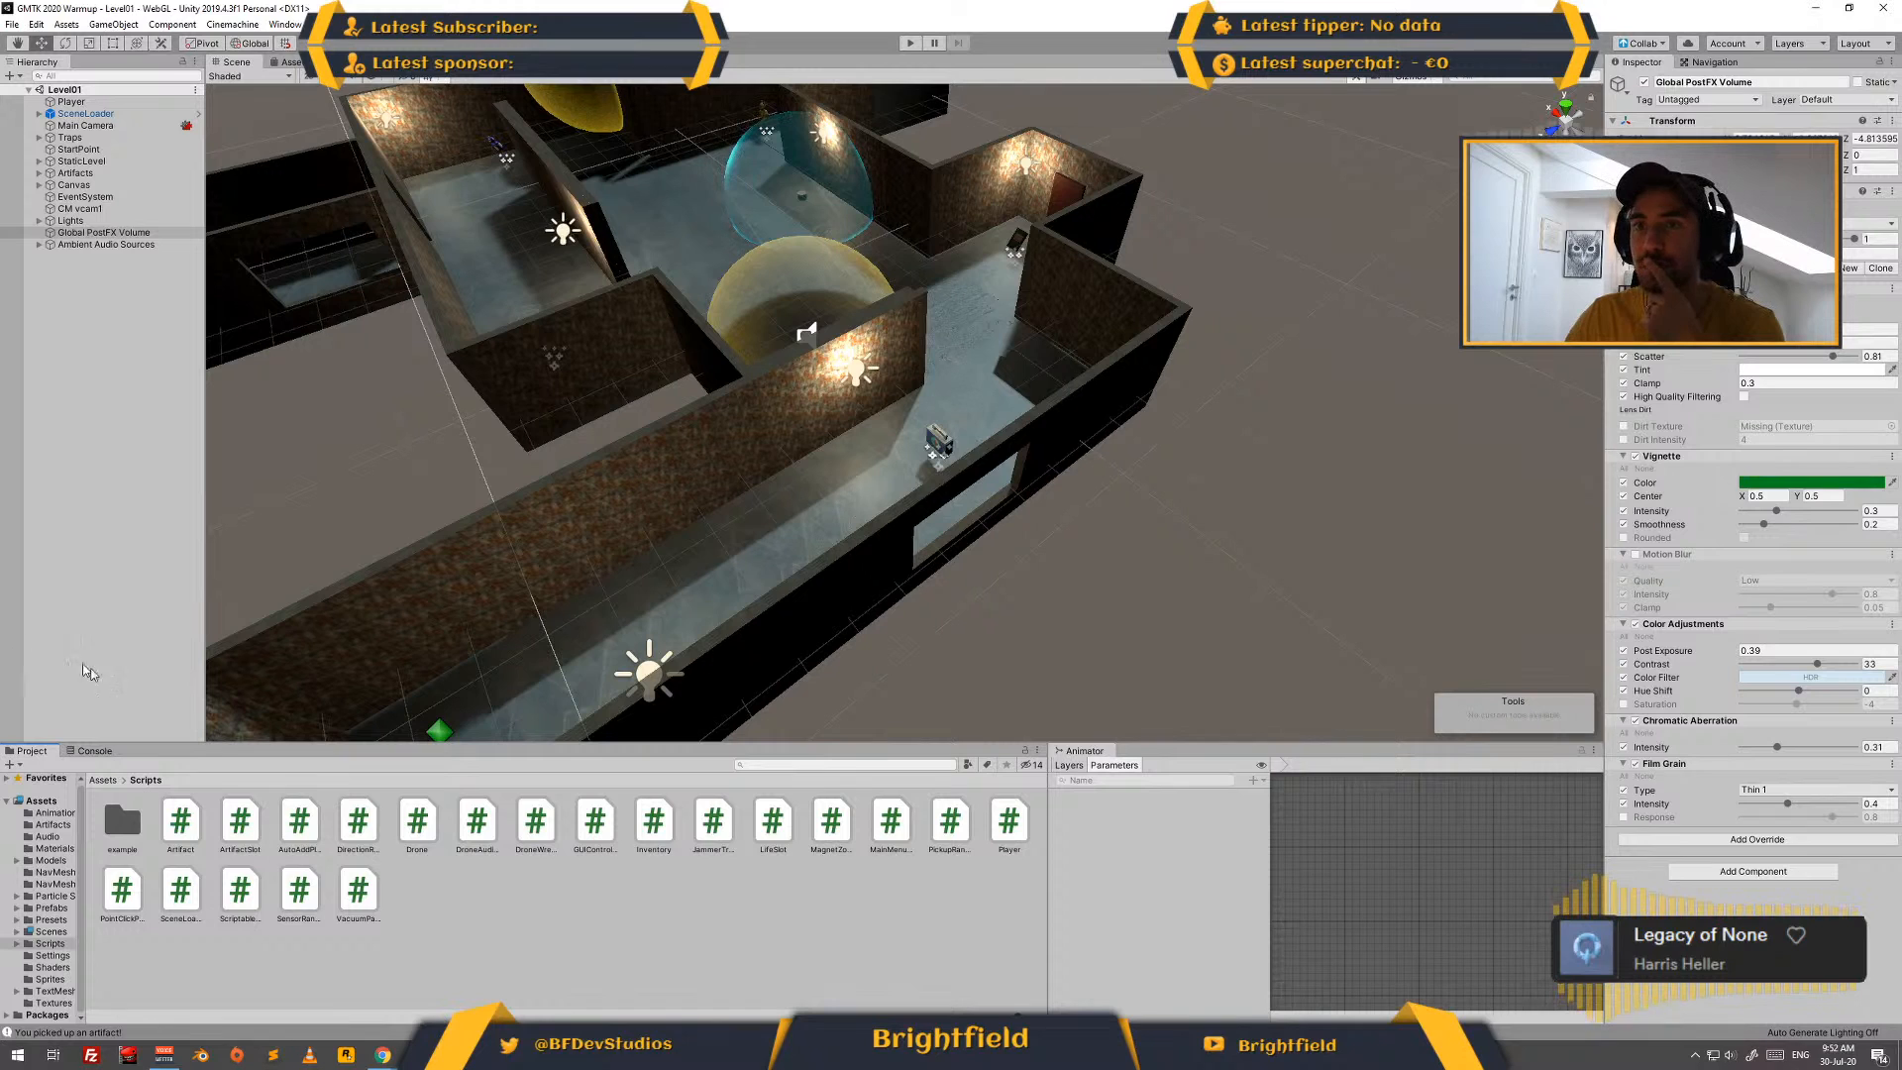
{"action": "left_click", "coordinate": [101, 779]}
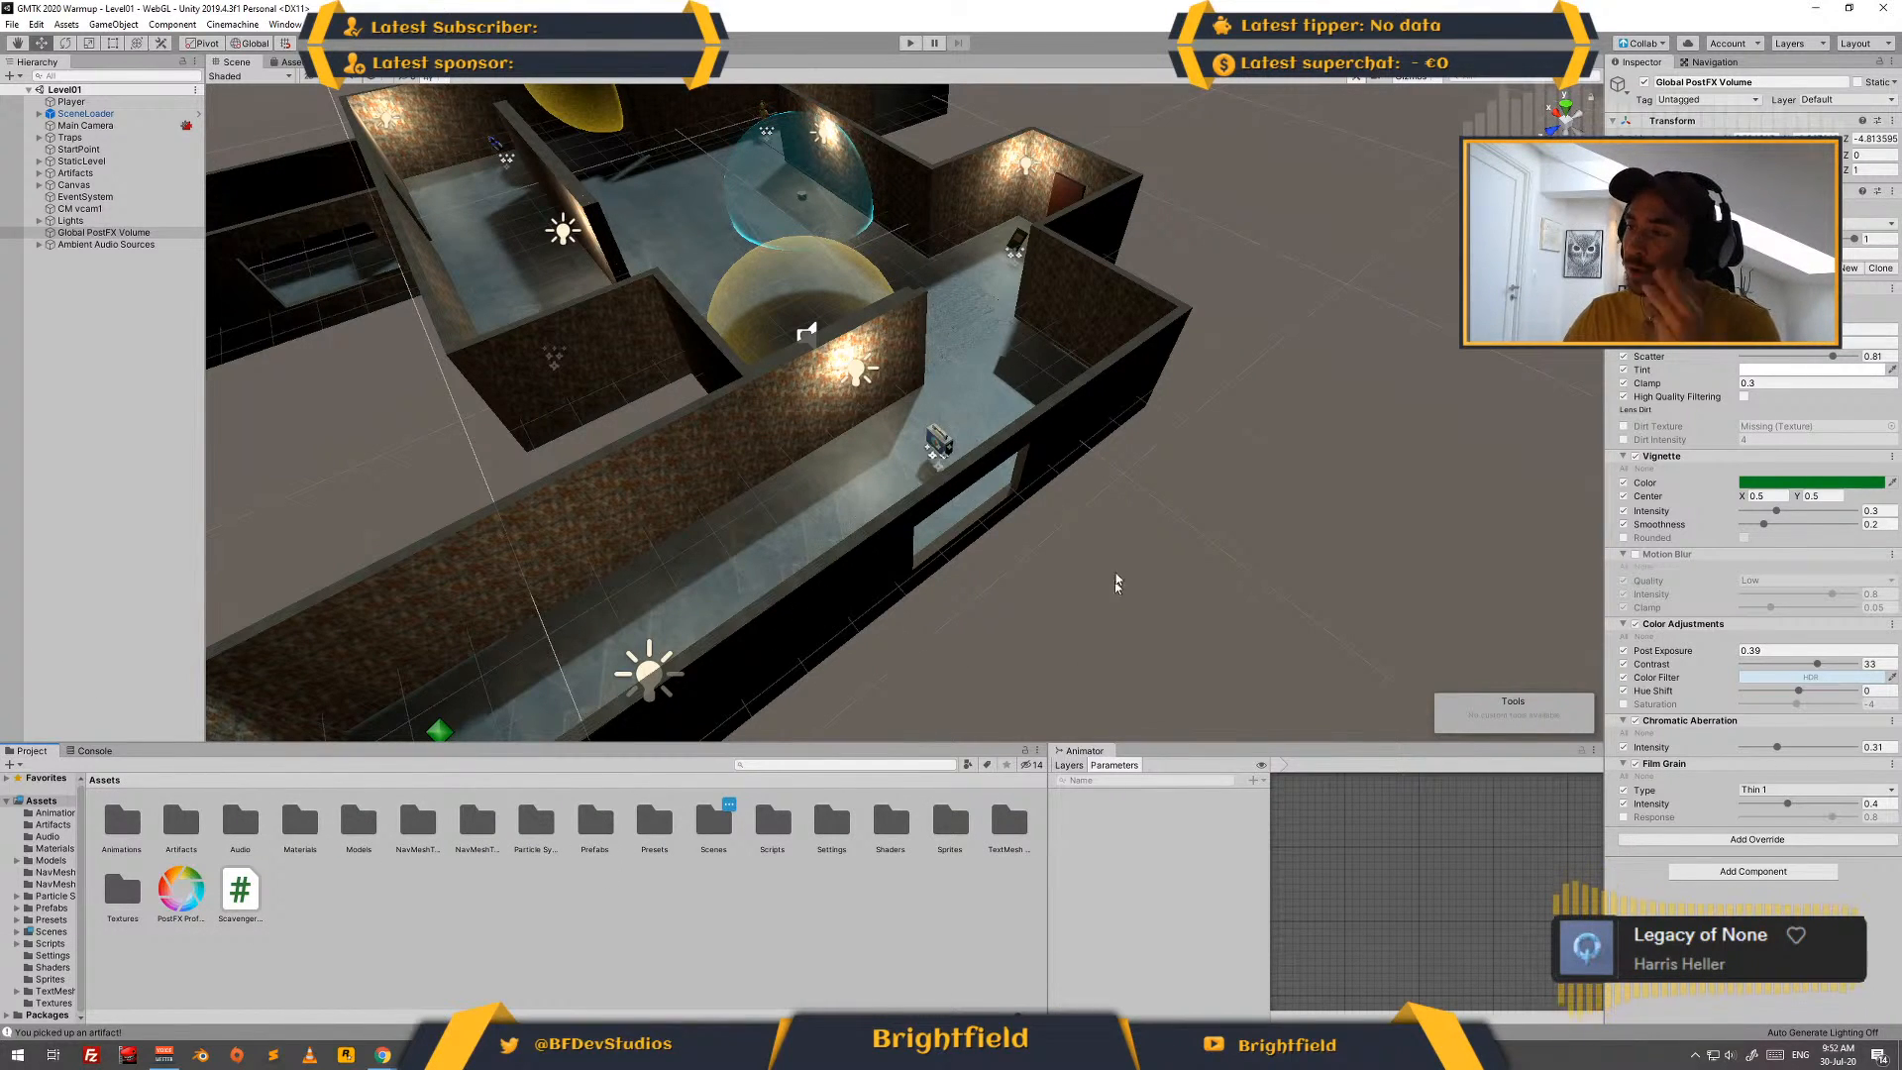
{"action": "middle_click_drag", "start_coordinate": [1117, 581], "coordinate": [1261, 457]}
{"action": "right_click_drag", "start_coordinate": [1262, 457], "coordinate": [1103, 464]}
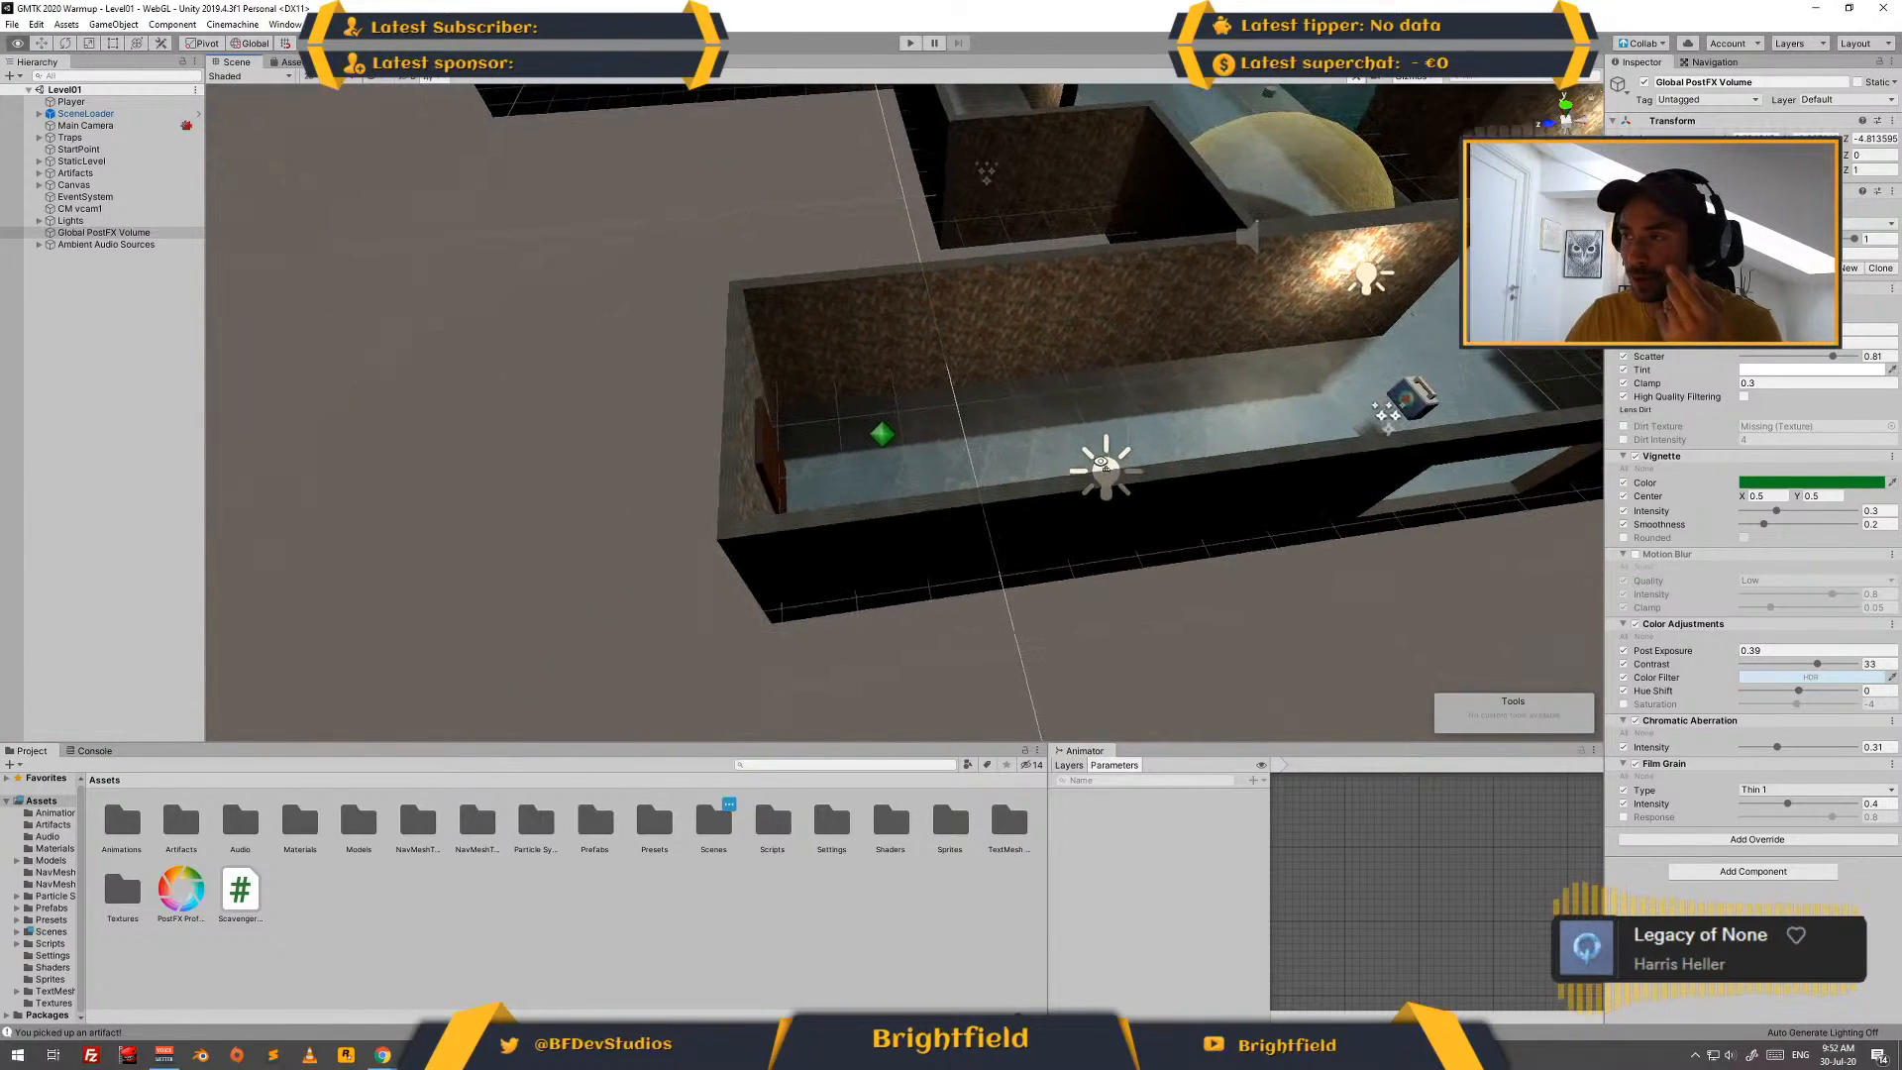
{"action": "middle_click_drag", "start_coordinate": [1269, 509], "coordinate": [945, 541]}
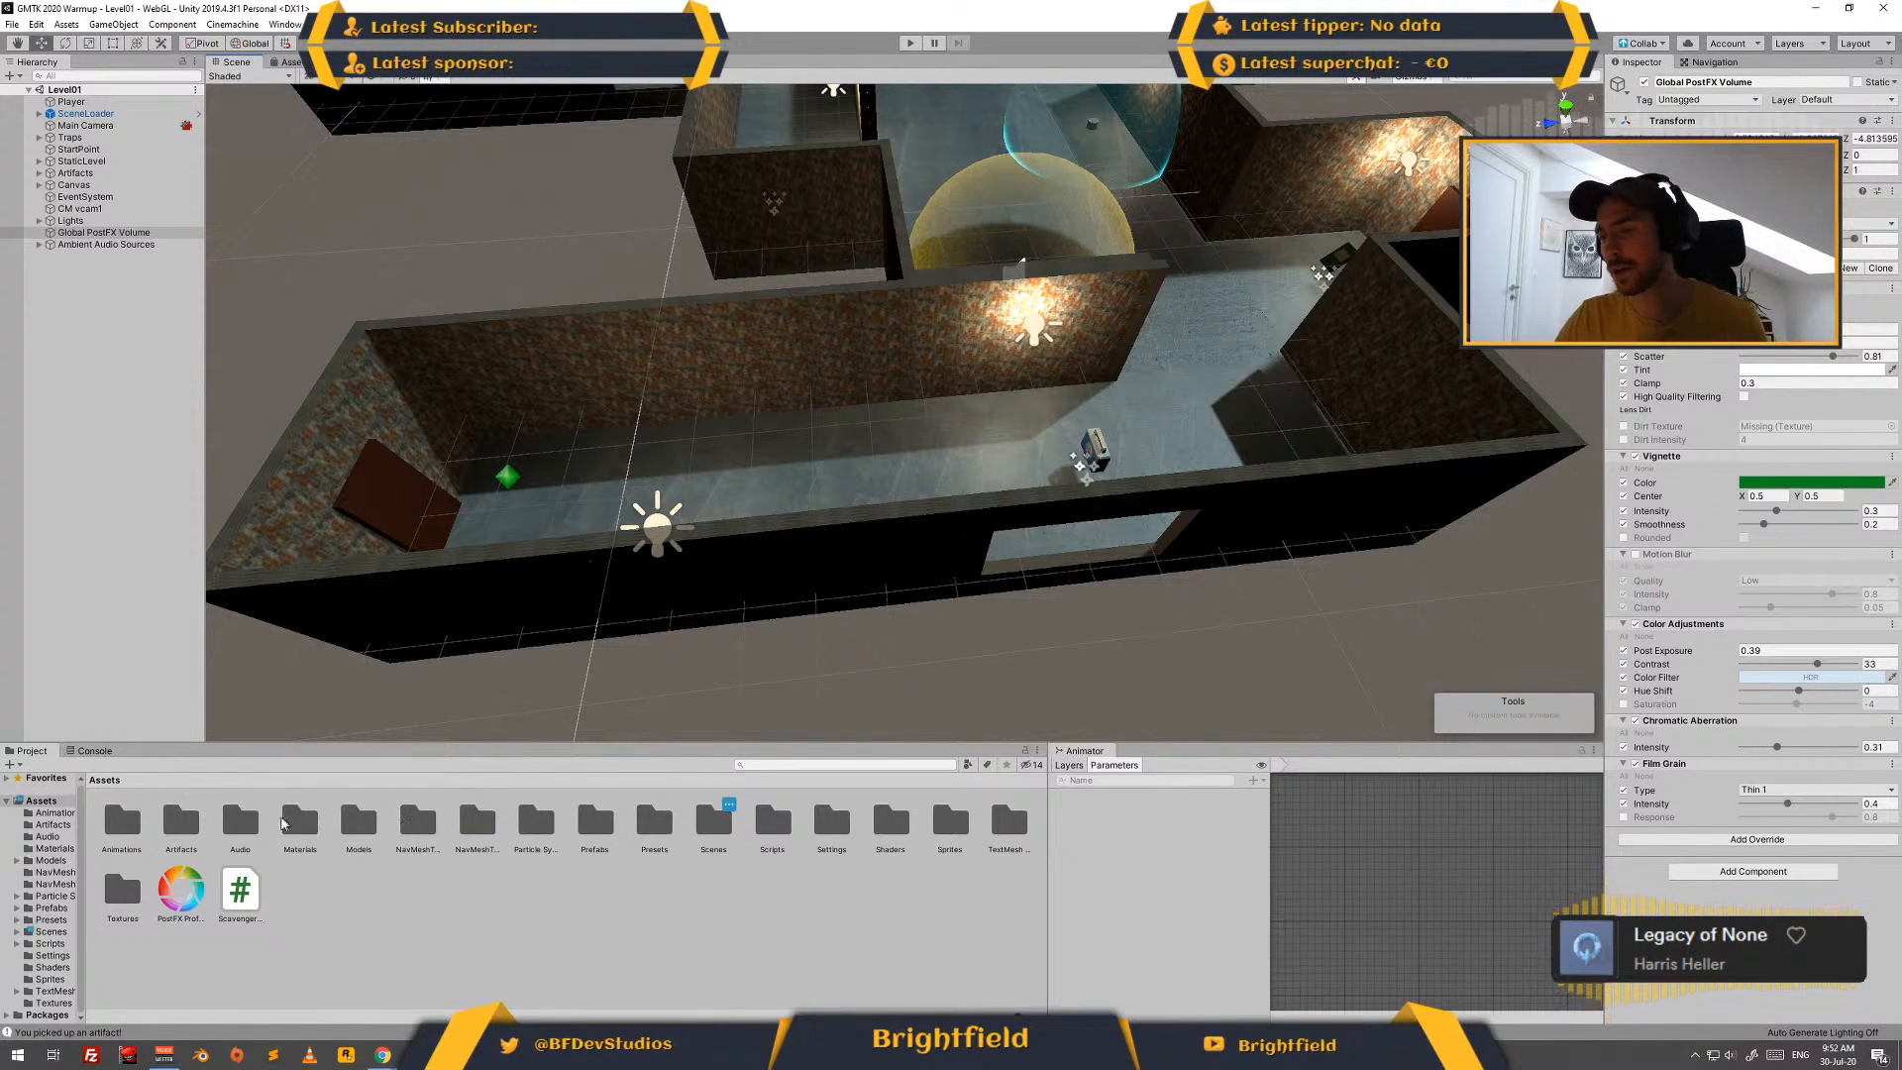
{"action": "double_click", "coordinate": [721, 816]}
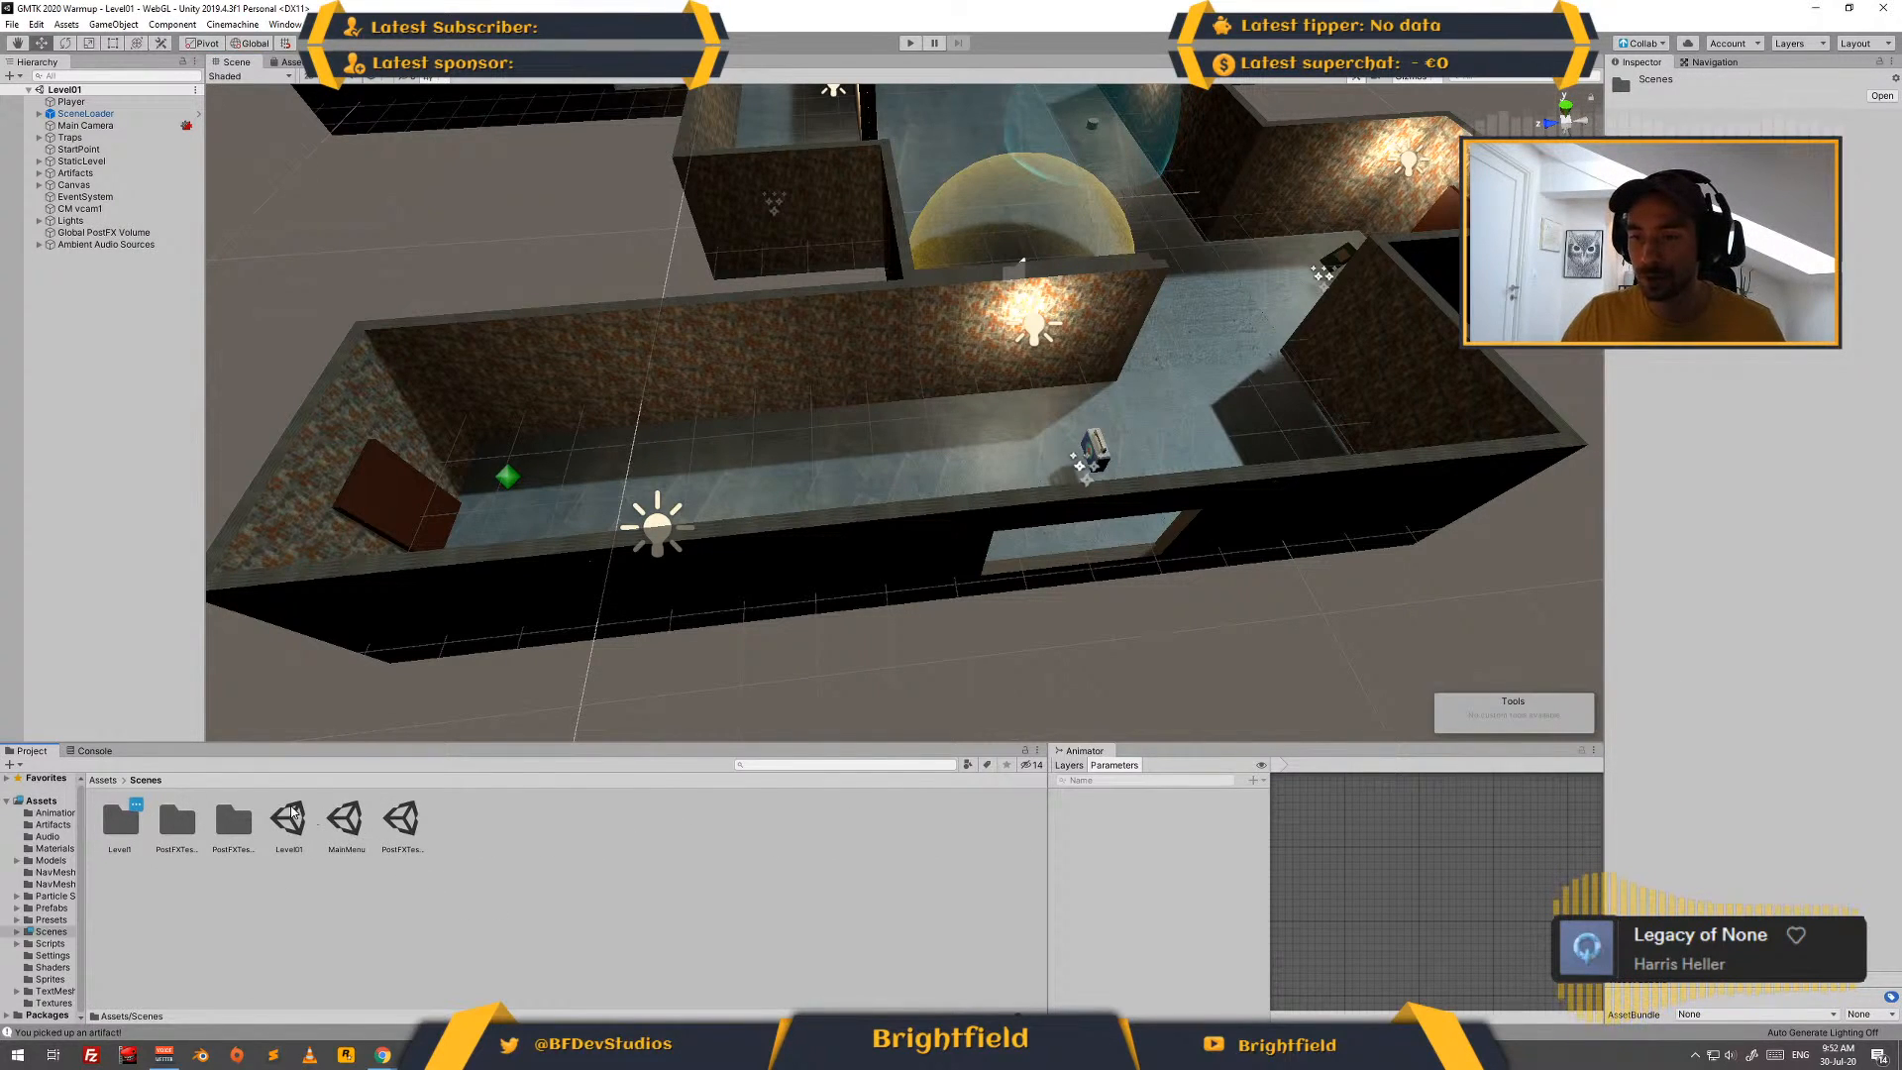
{"action": "left_click", "coordinate": [286, 822]}
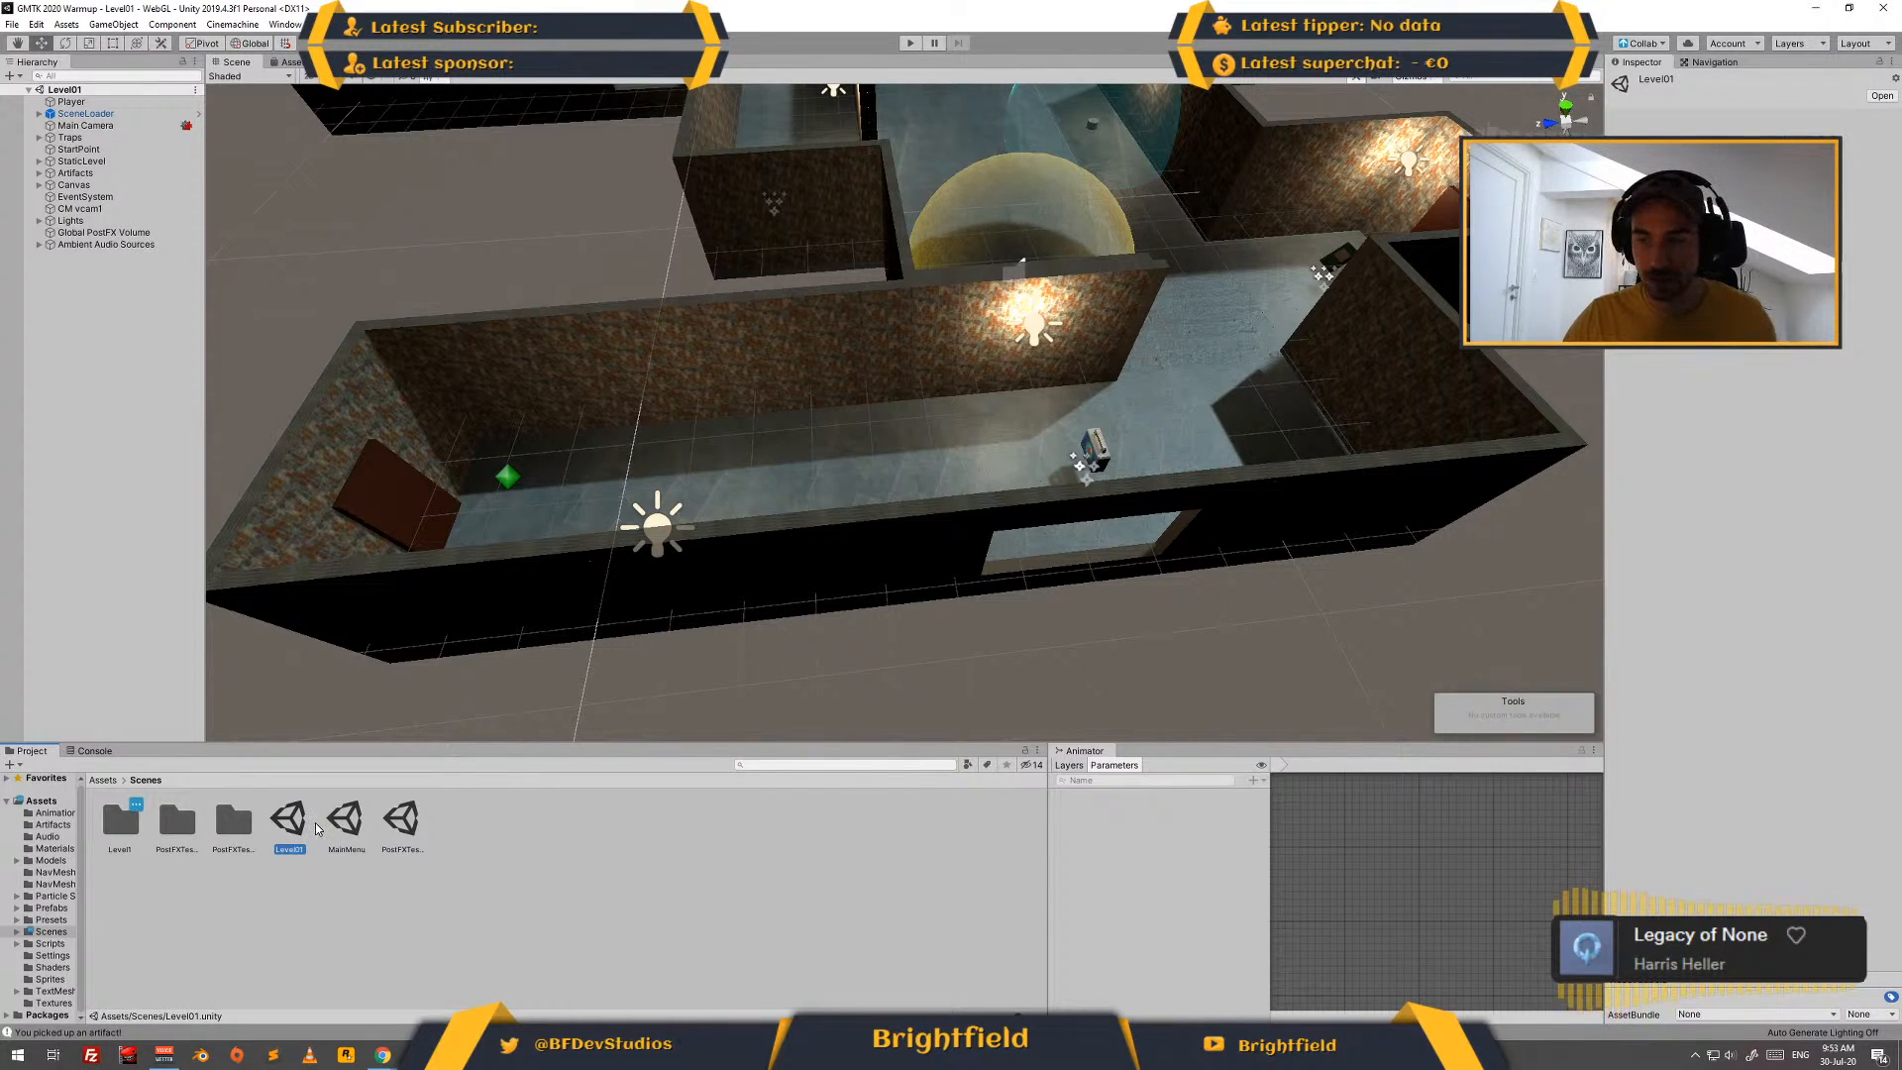
{"action": "right_click", "coordinate": [286, 829]}
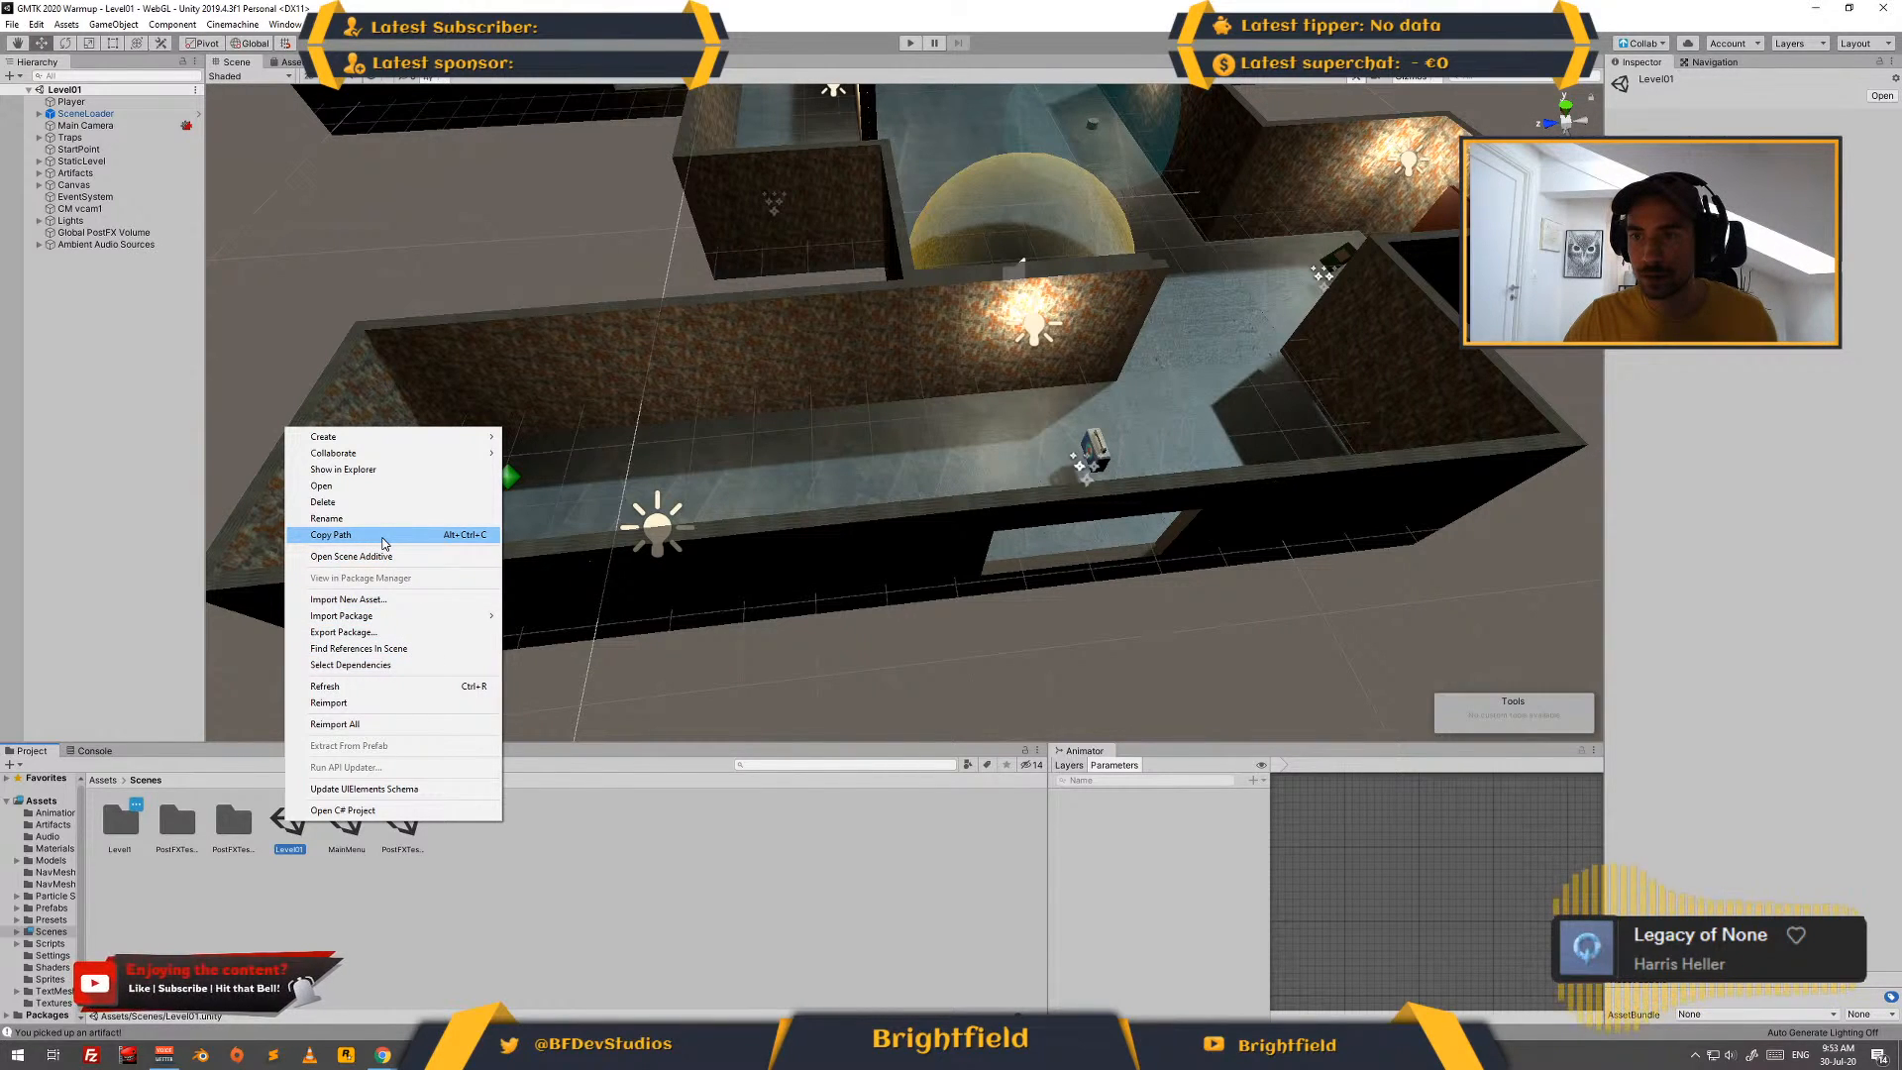
{"action": "left_click", "coordinate": [551, 885]}
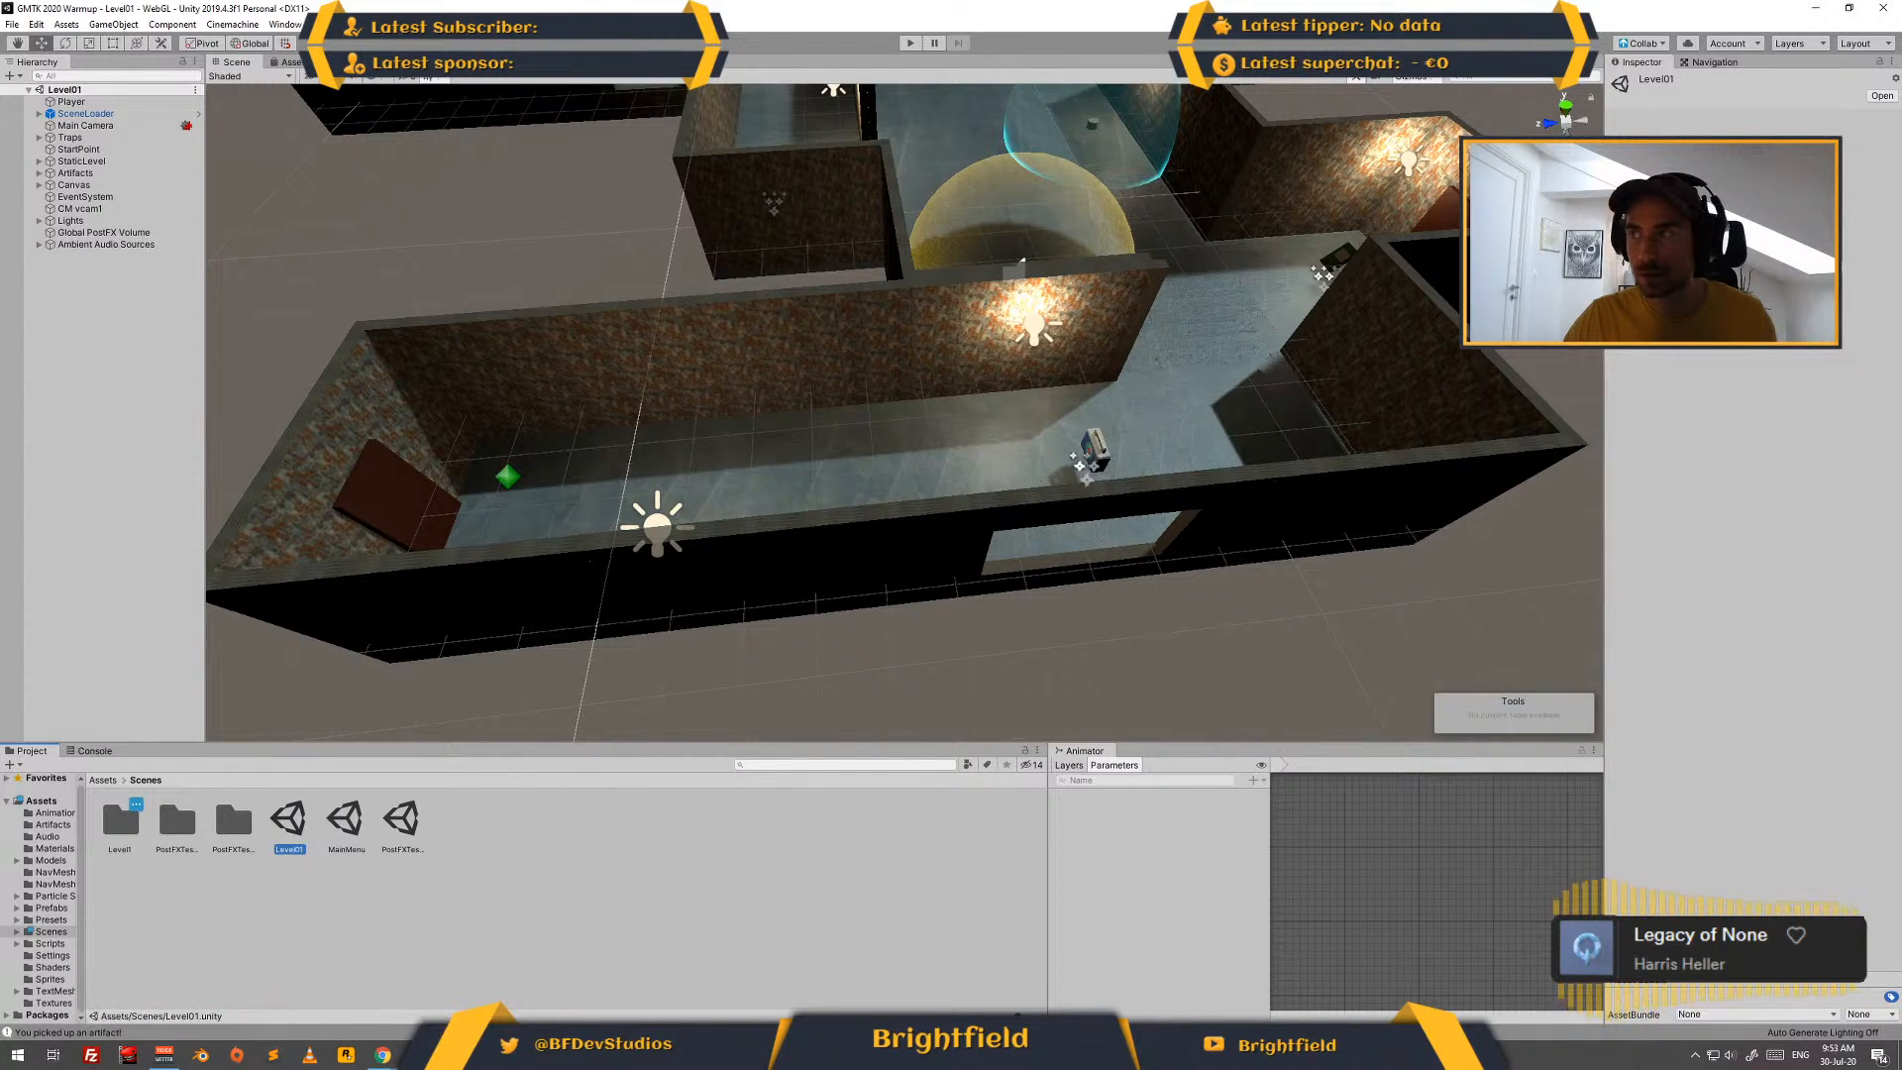
{"action": "left_click", "coordinate": [12, 25]}
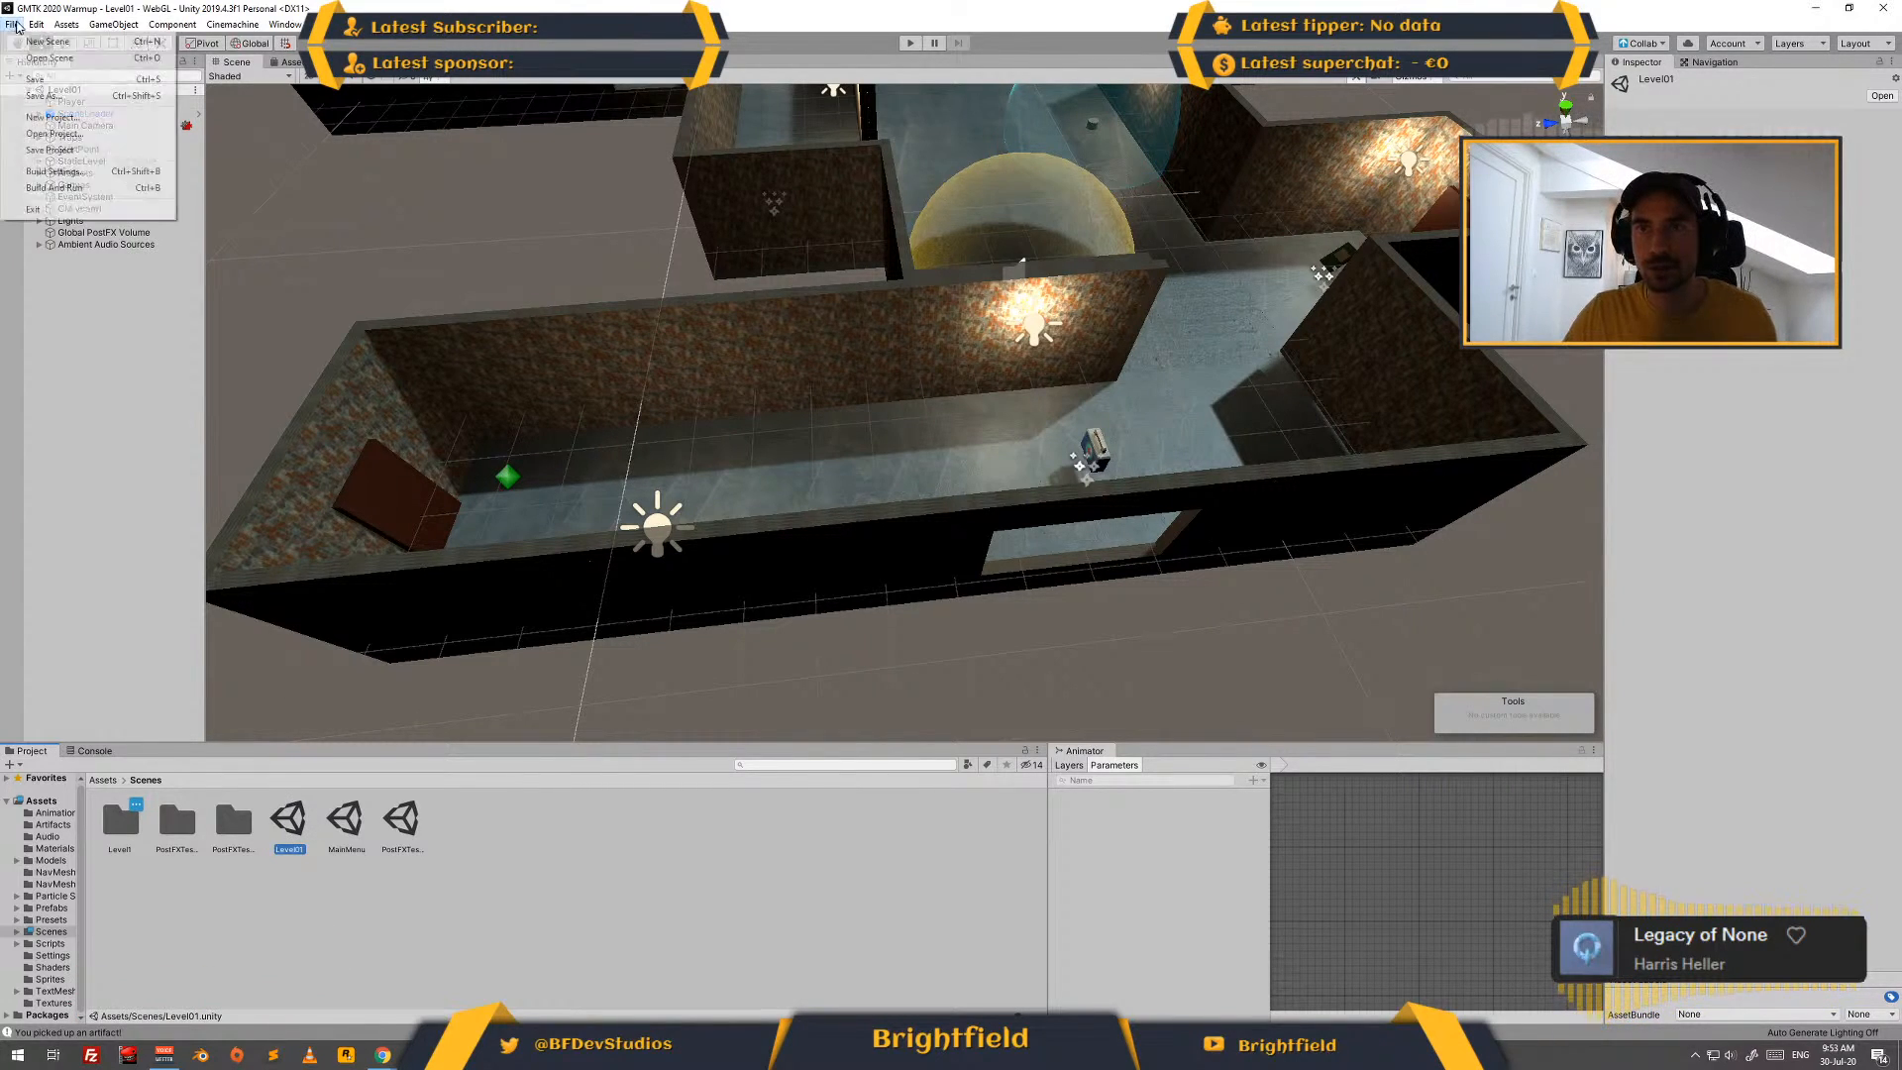
{"action": "mouse_move", "coordinate": [36, 25]}
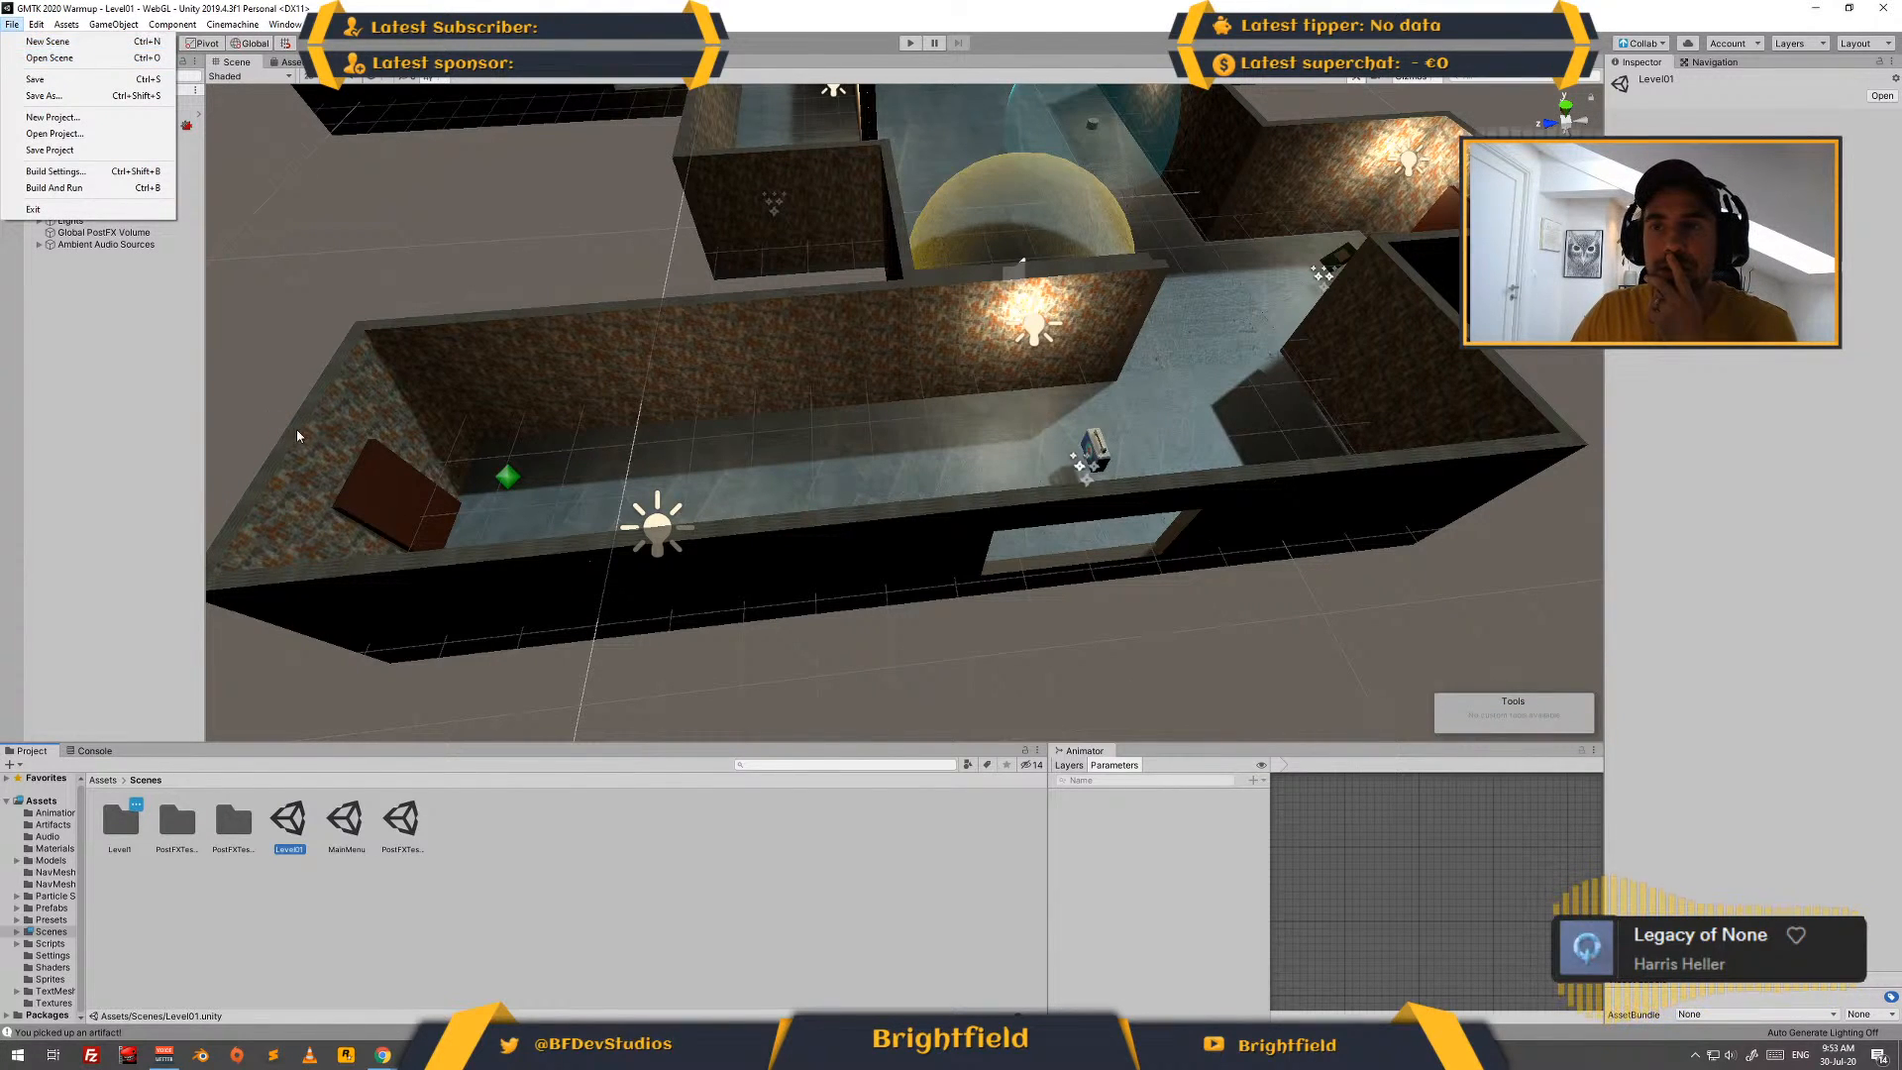
{"action": "left_click", "coordinate": [554, 858]}
{"action": "right_click", "coordinate": [287, 825]}
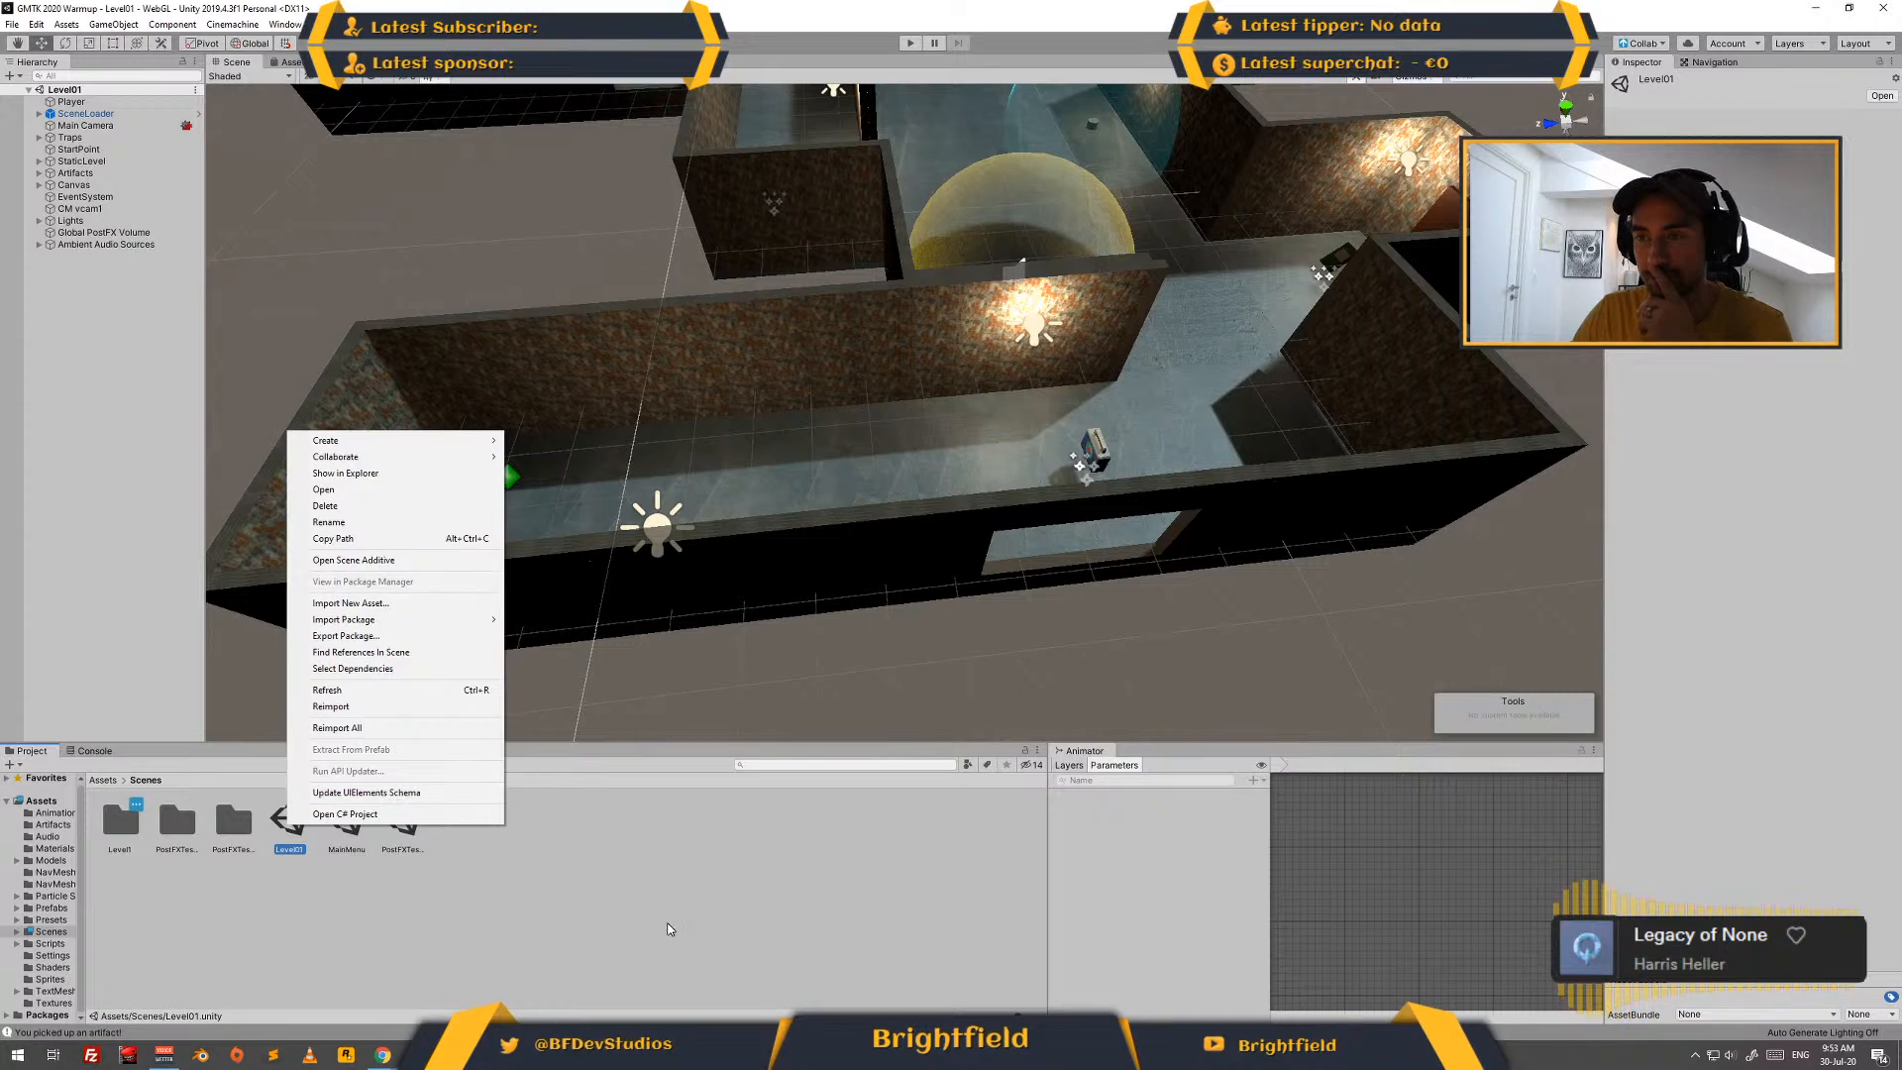
{"action": "left_click", "coordinate": [476, 913]}
- Duplicate the Level01 scene asset as Level02 in the Scenes folder and open the copy
{"action": "key", "text": "ctrl+d"}
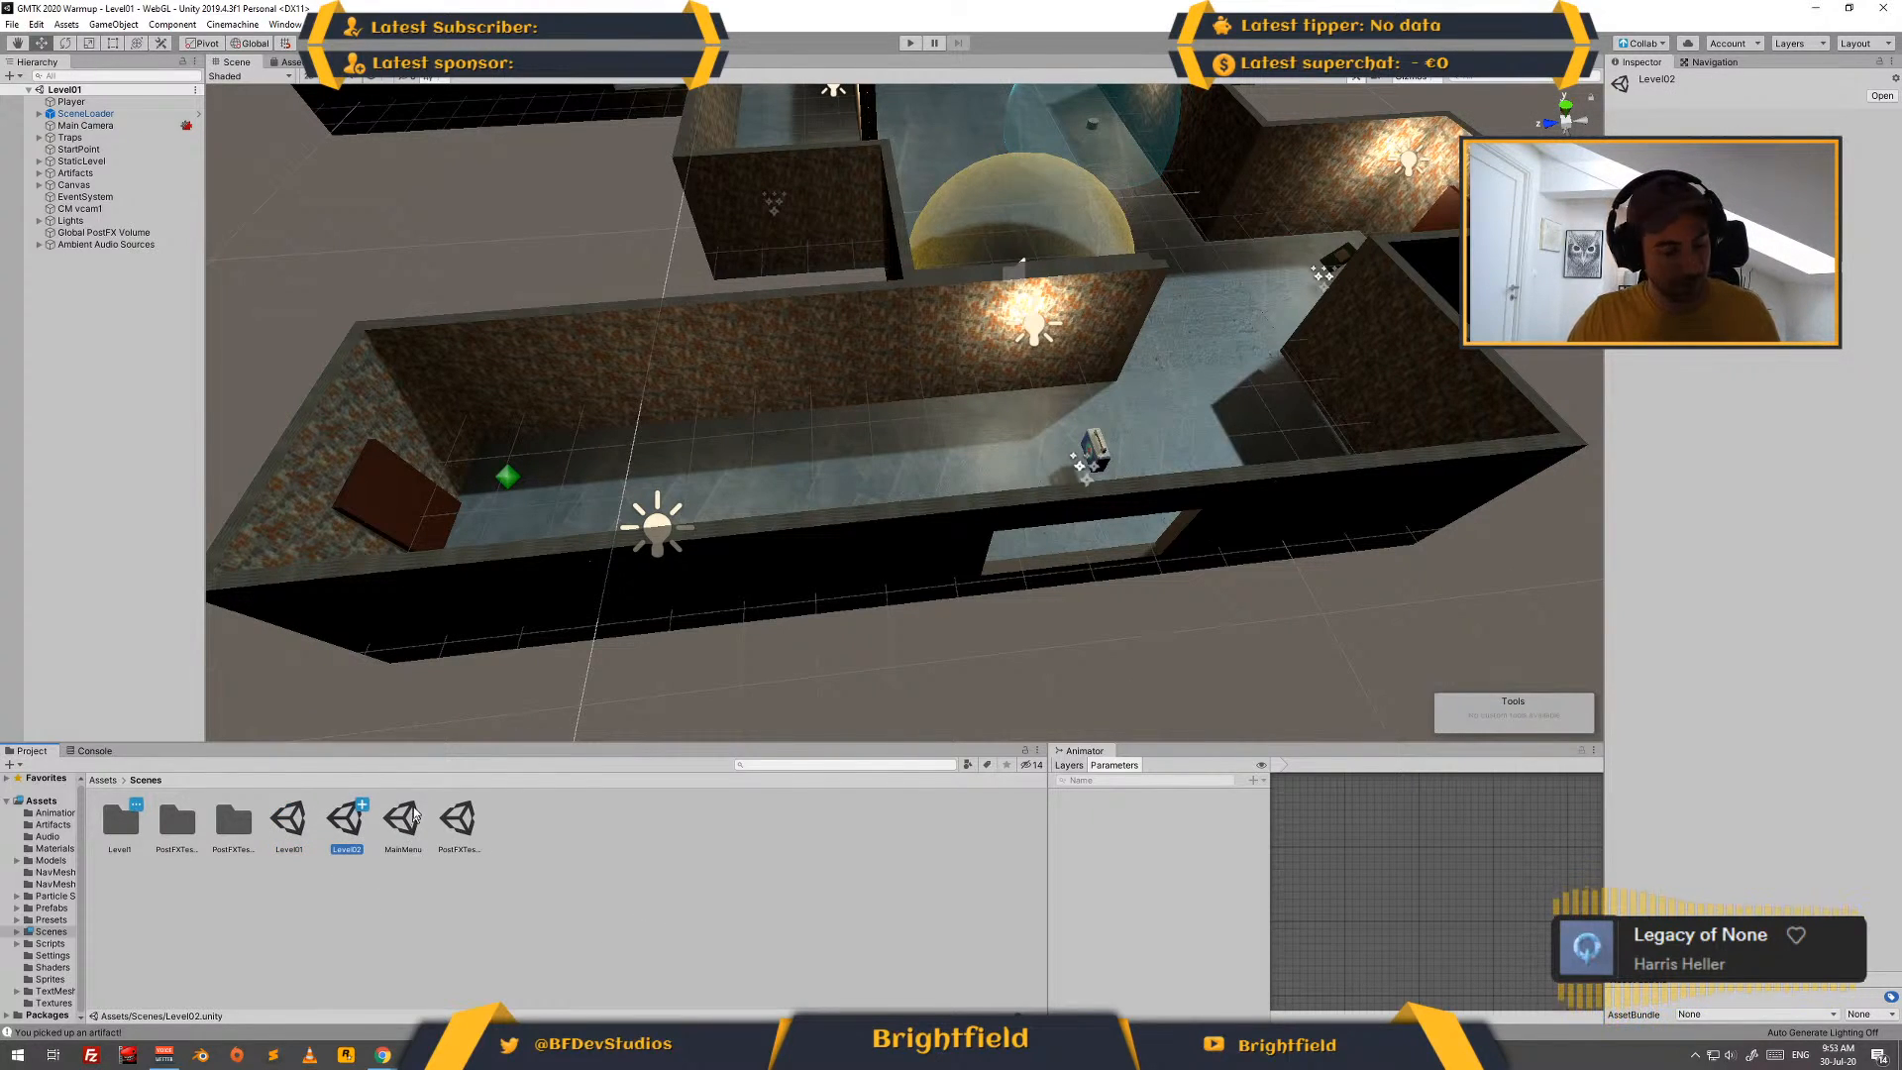
{"action": "double_click", "coordinate": [342, 825]}
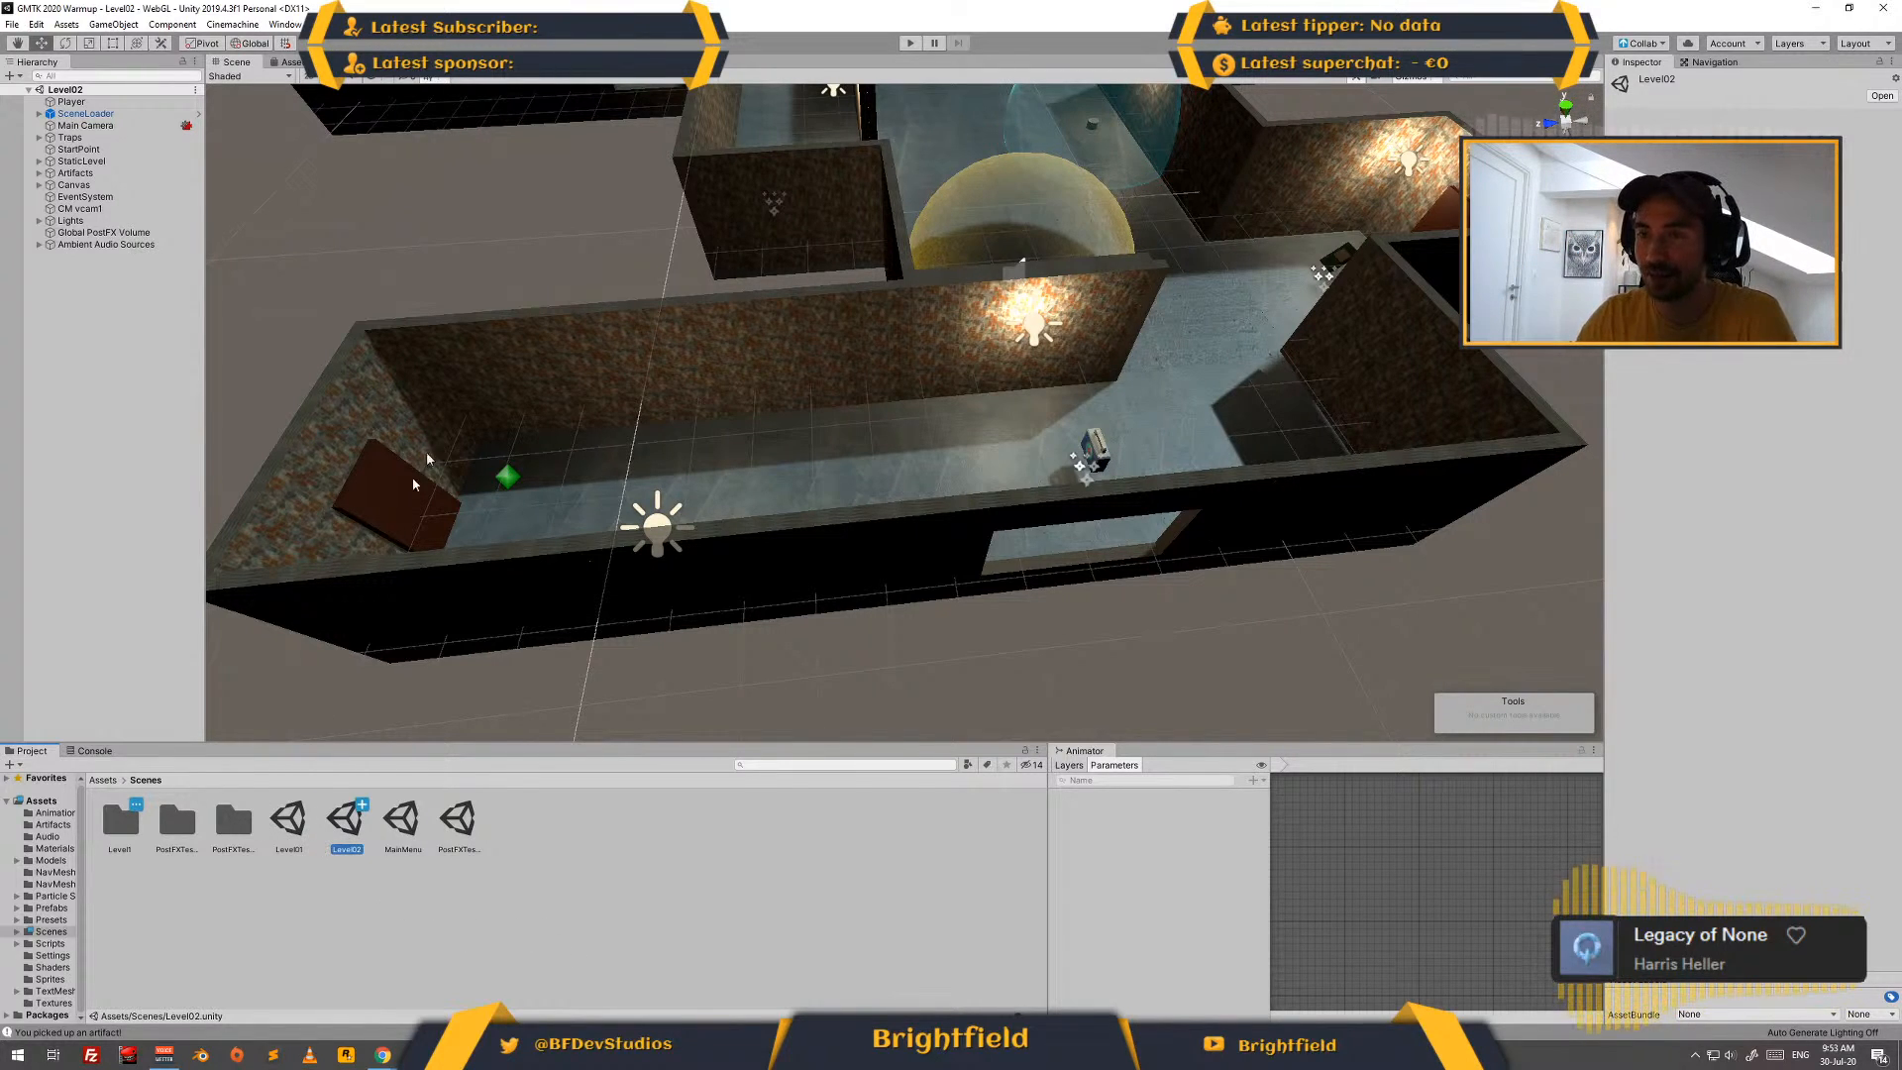
- Examine the Level02 scene's objects one after another, from Player through Traps and StartPoint to StaticLevel
{"action": "scroll", "coordinate": [729, 381], "scroll_direction": "down", "scroll_amount": 10}
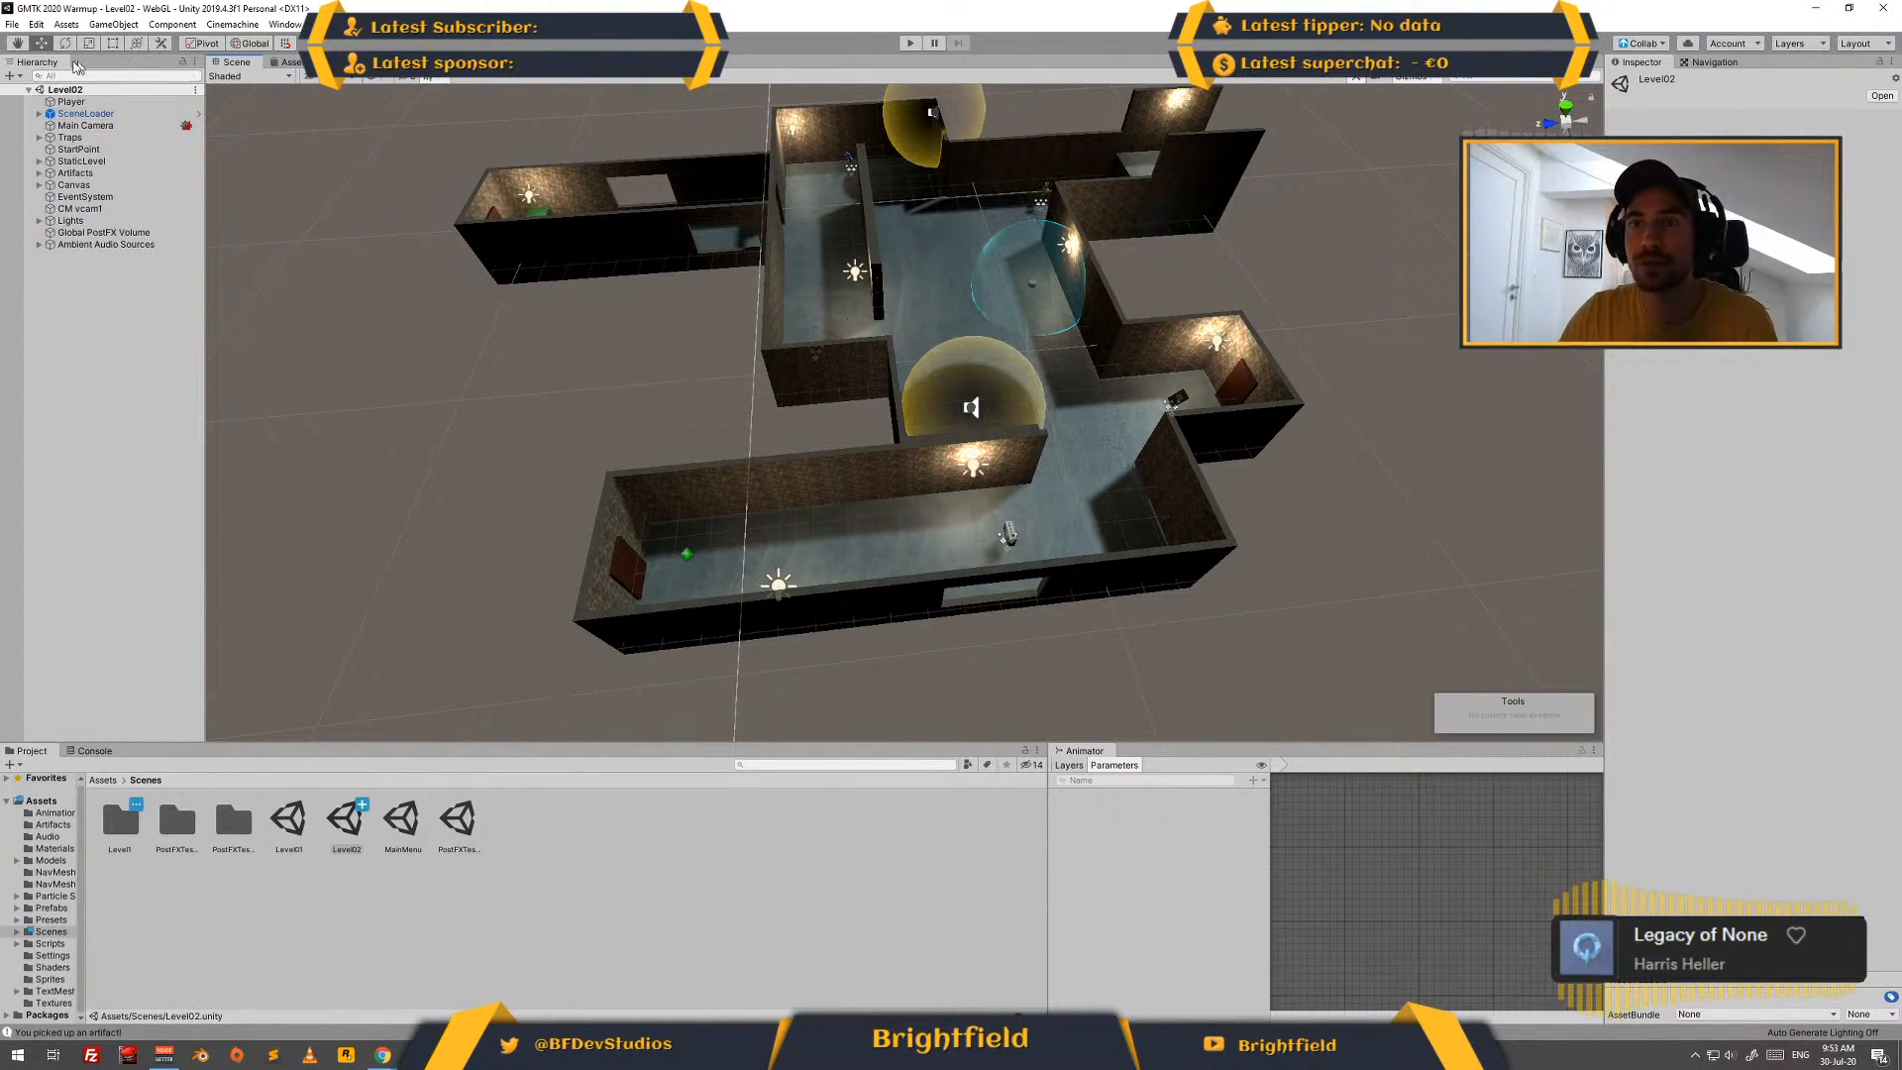
{"action": "left_click", "coordinate": [71, 103]}
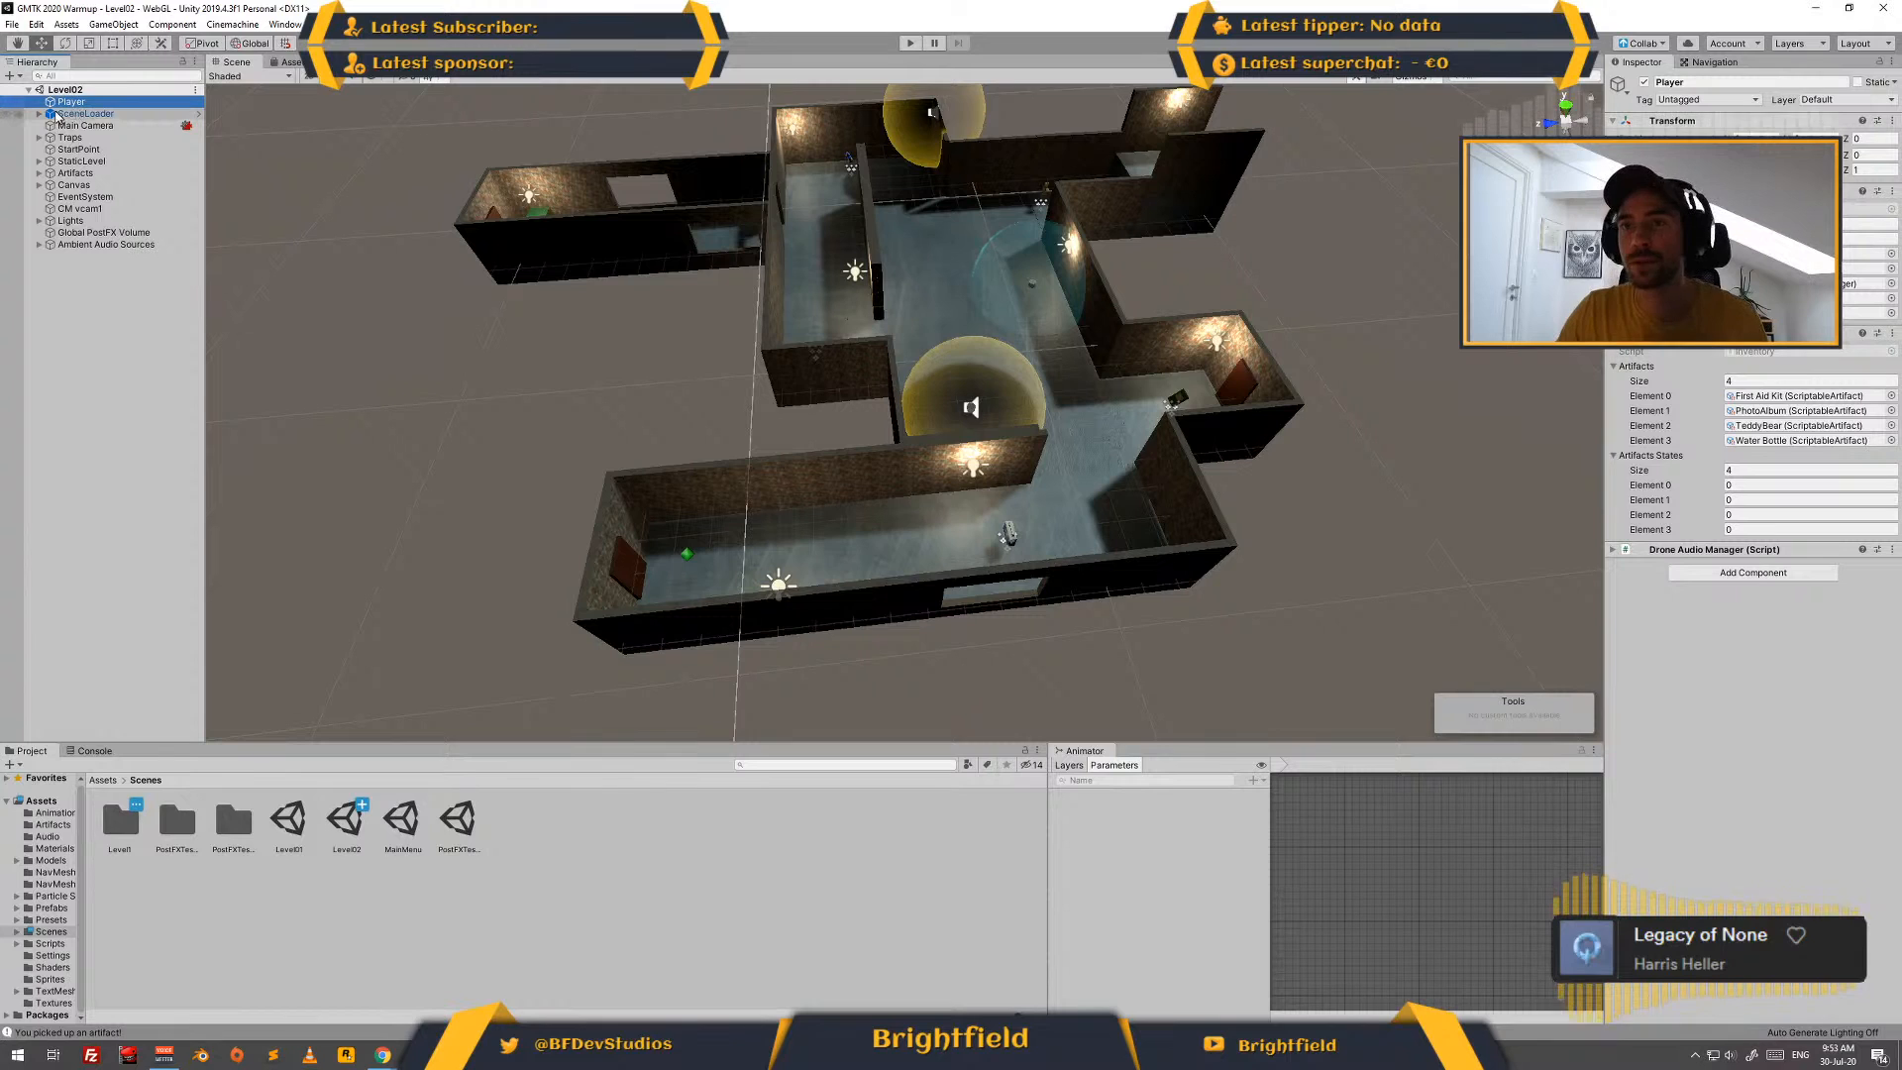
{"action": "left_click", "coordinate": [79, 114]}
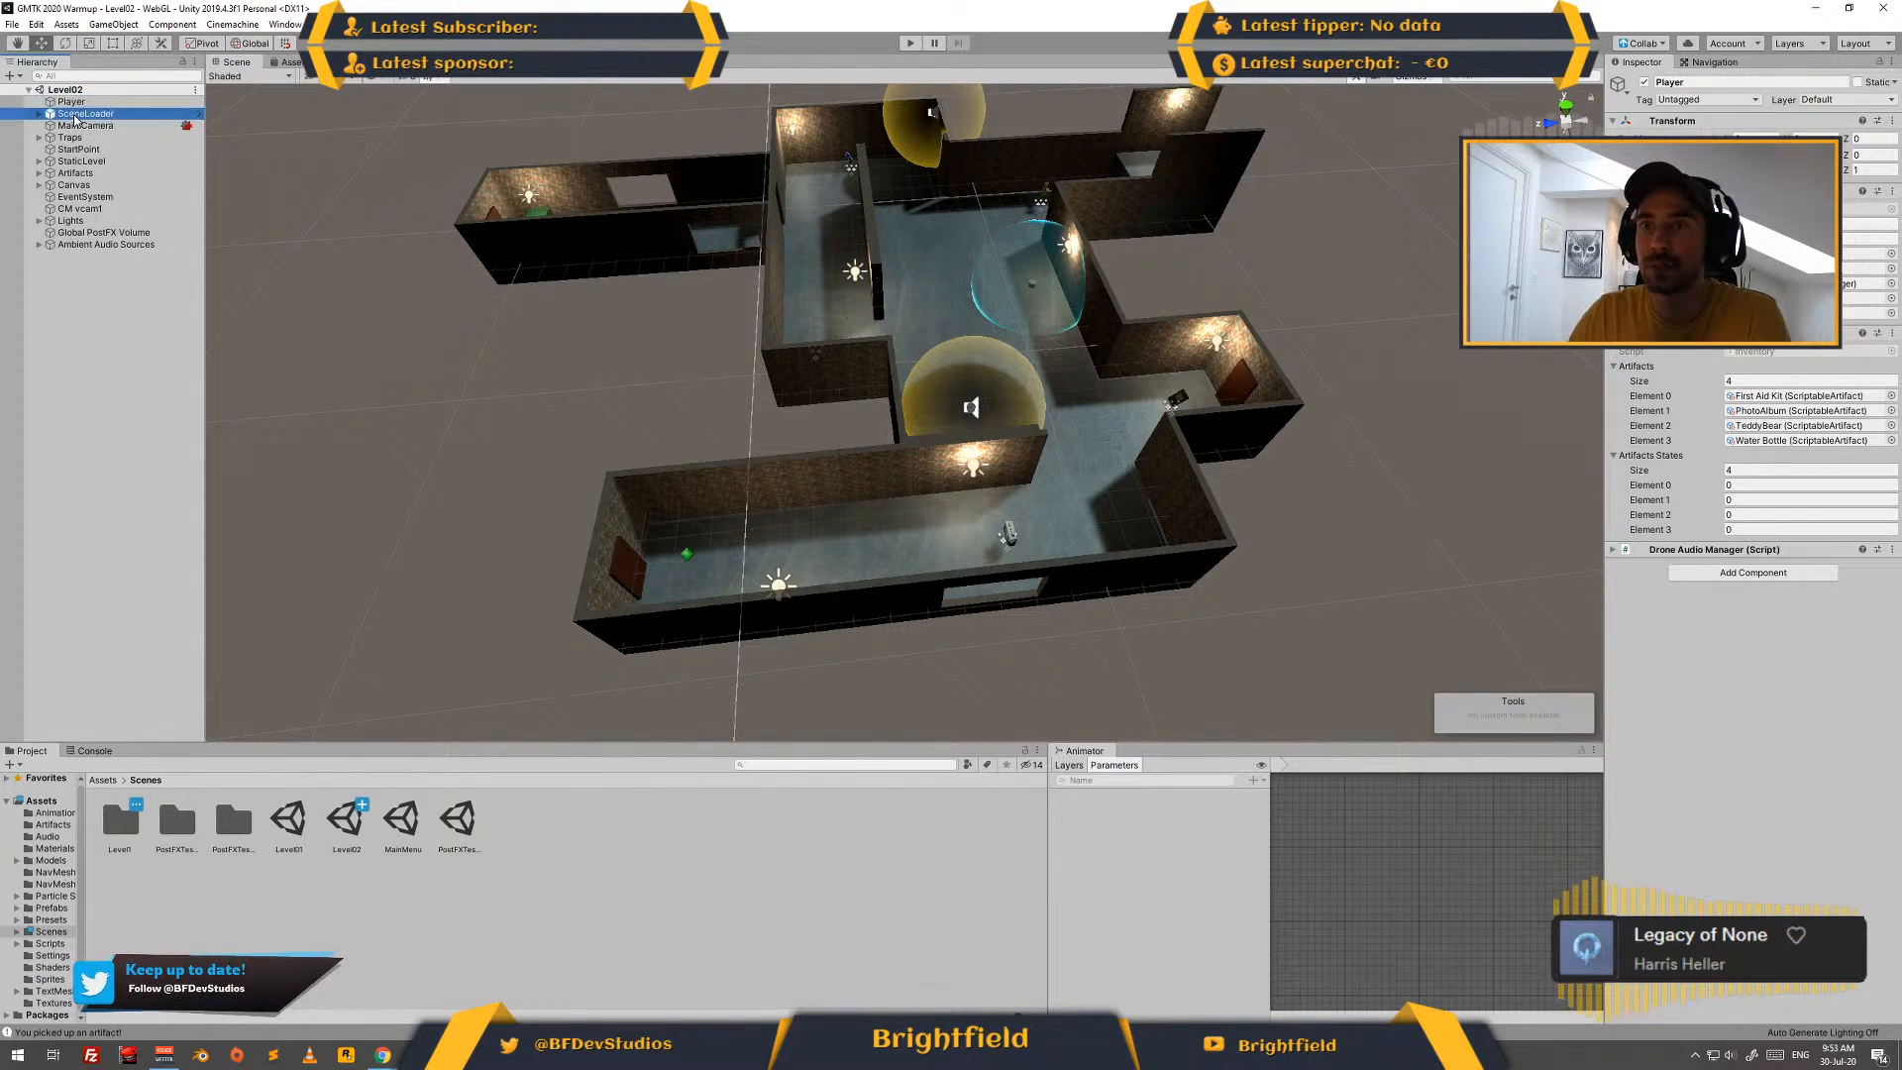
{"action": "left_click", "coordinate": [83, 126]}
{"action": "left_click", "coordinate": [69, 138]}
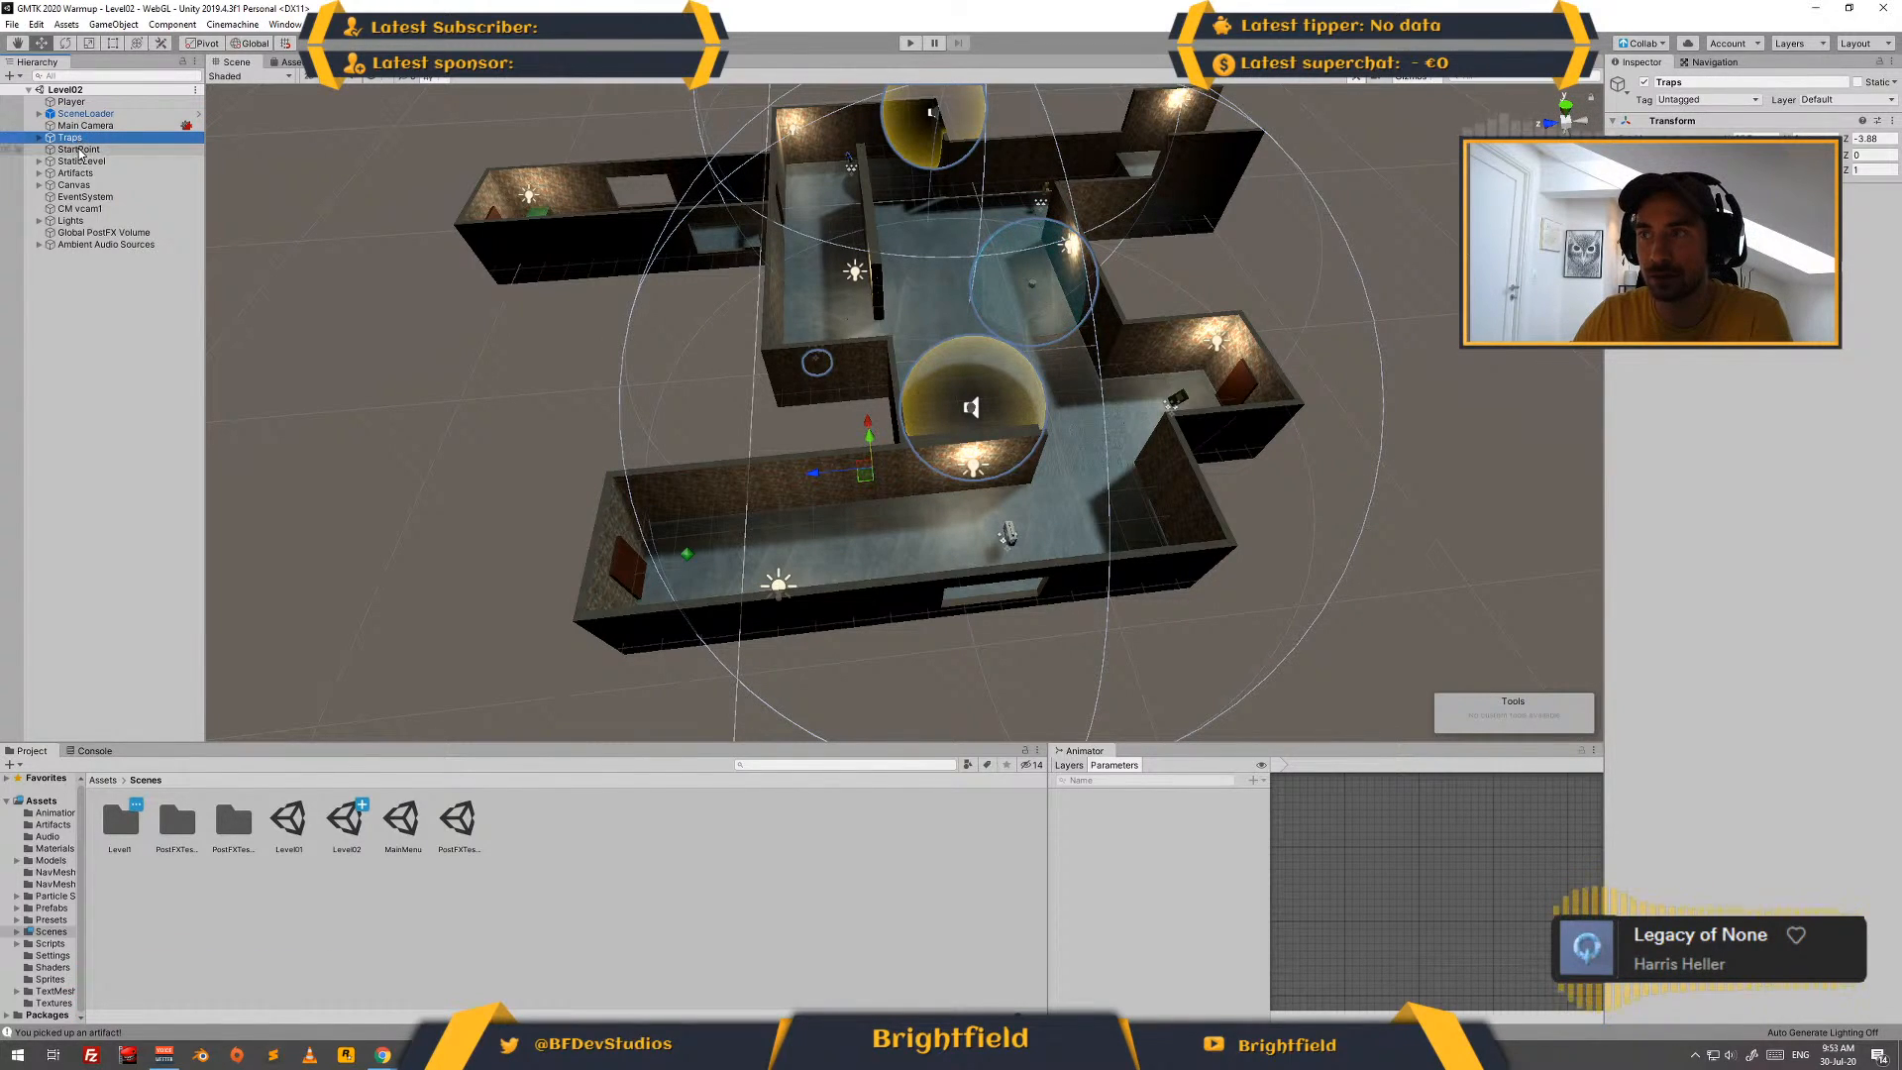
{"action": "left_click", "coordinate": [79, 150]}
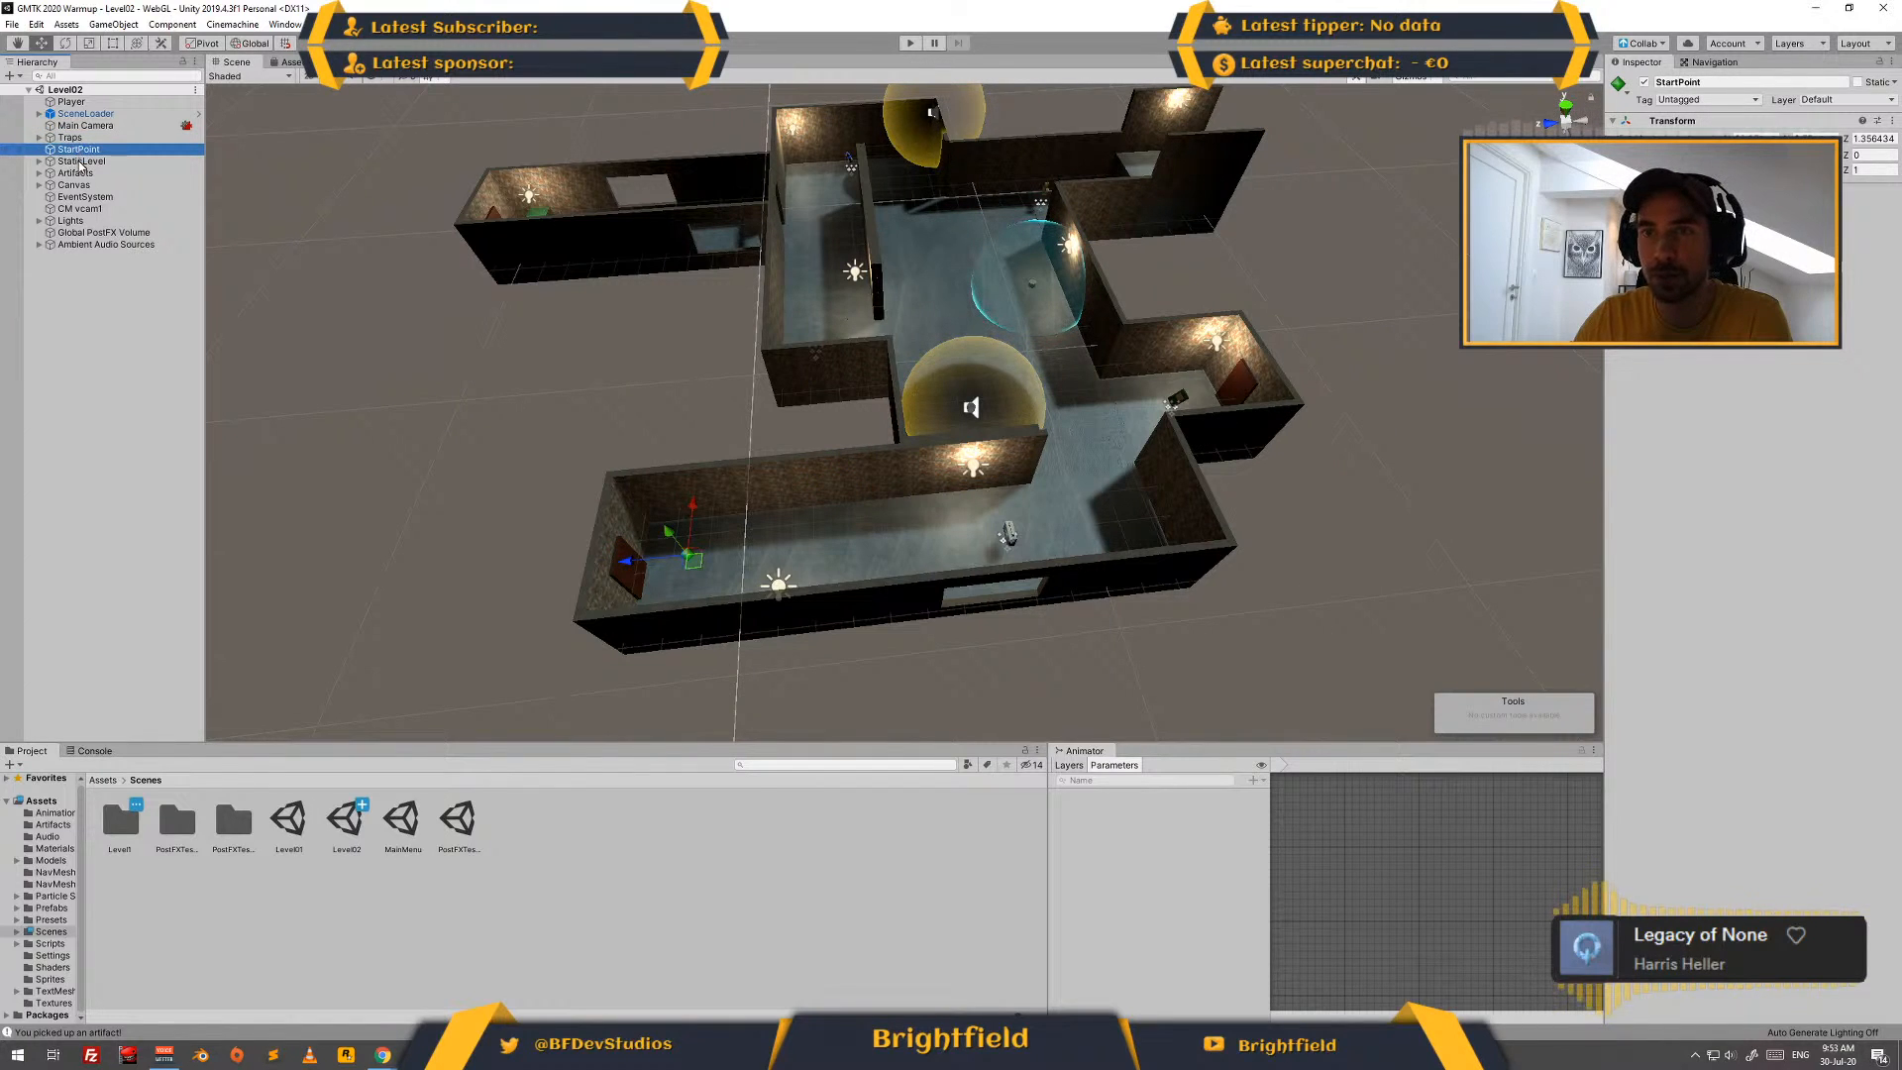
{"action": "left_click", "coordinate": [80, 162]}
- Expand the StaticLevel group and move its Endzone out of the far corridor to open ground outside the level, at about Z -17.18
{"action": "left_click", "coordinate": [40, 161]}
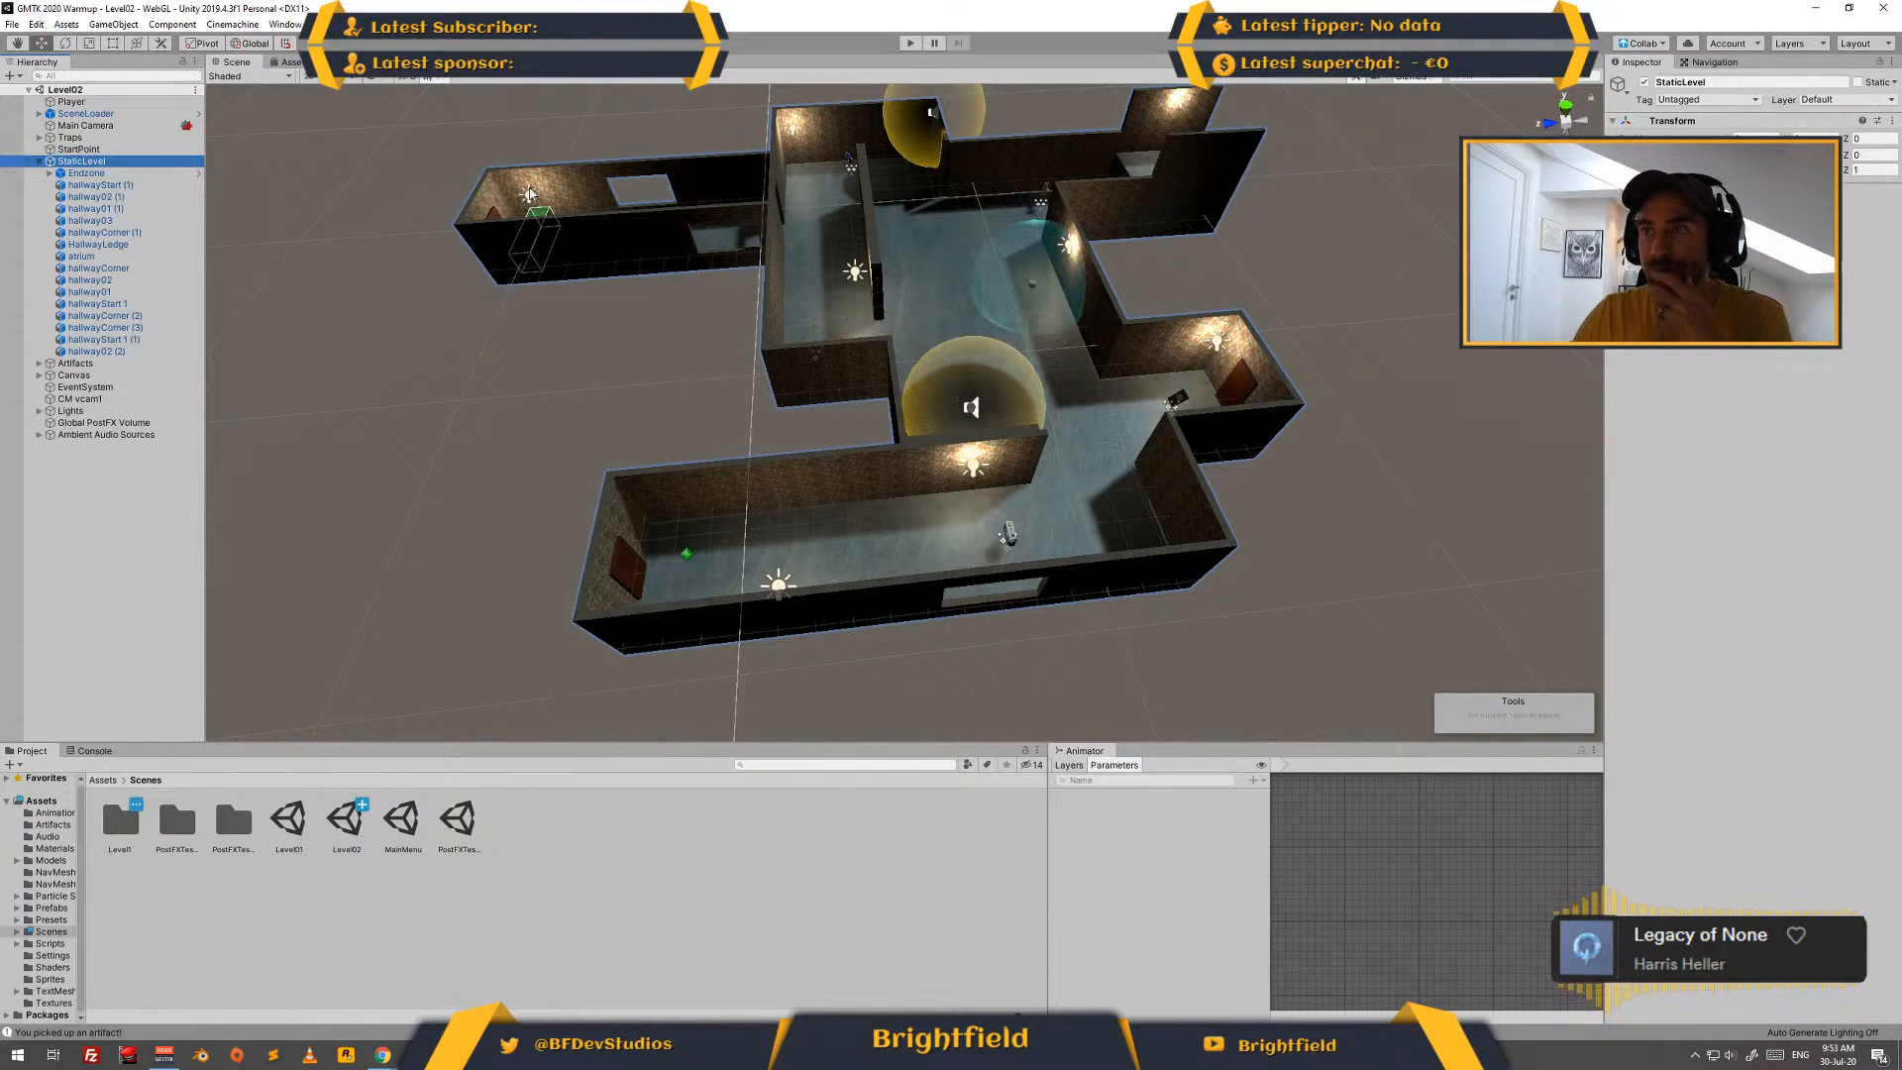
{"action": "left_click", "coordinate": [129, 176]}
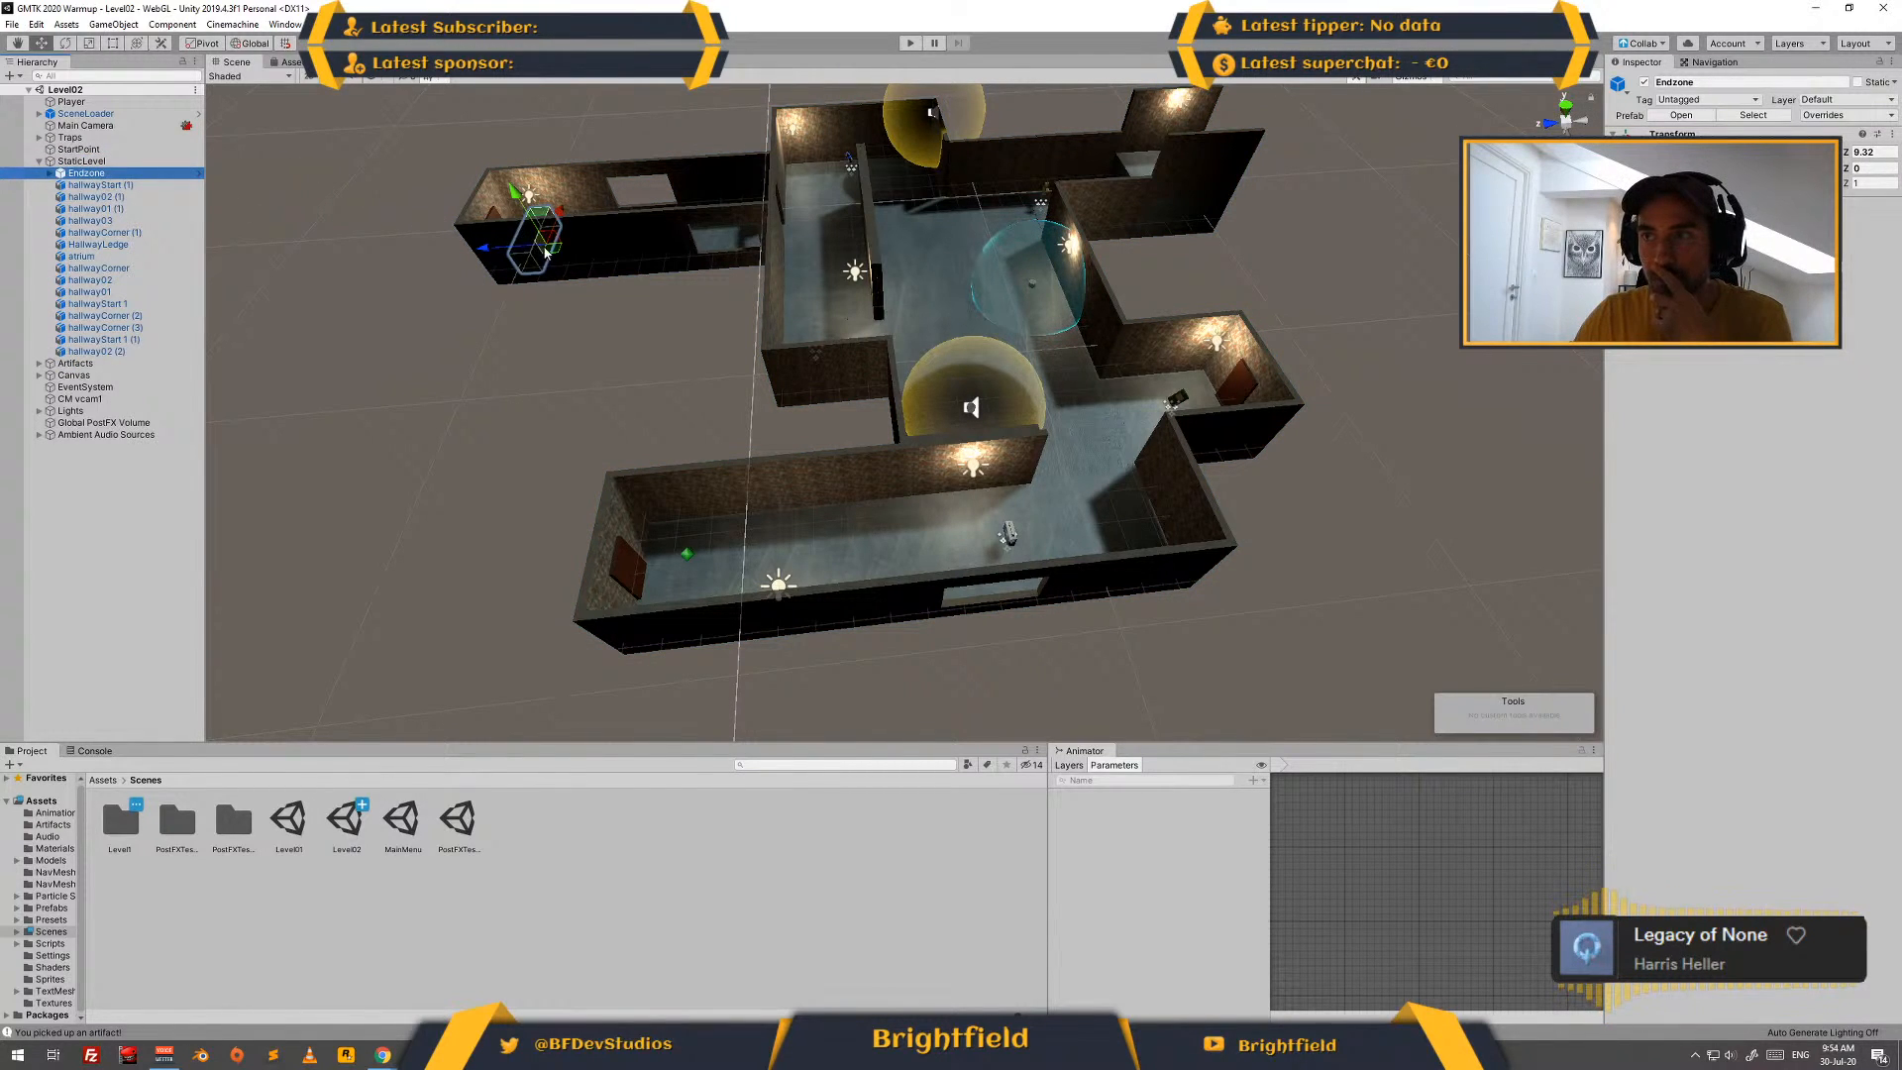
{"action": "left_click_drag", "start_coordinate": [538, 237], "coordinate": [1181, 462]}
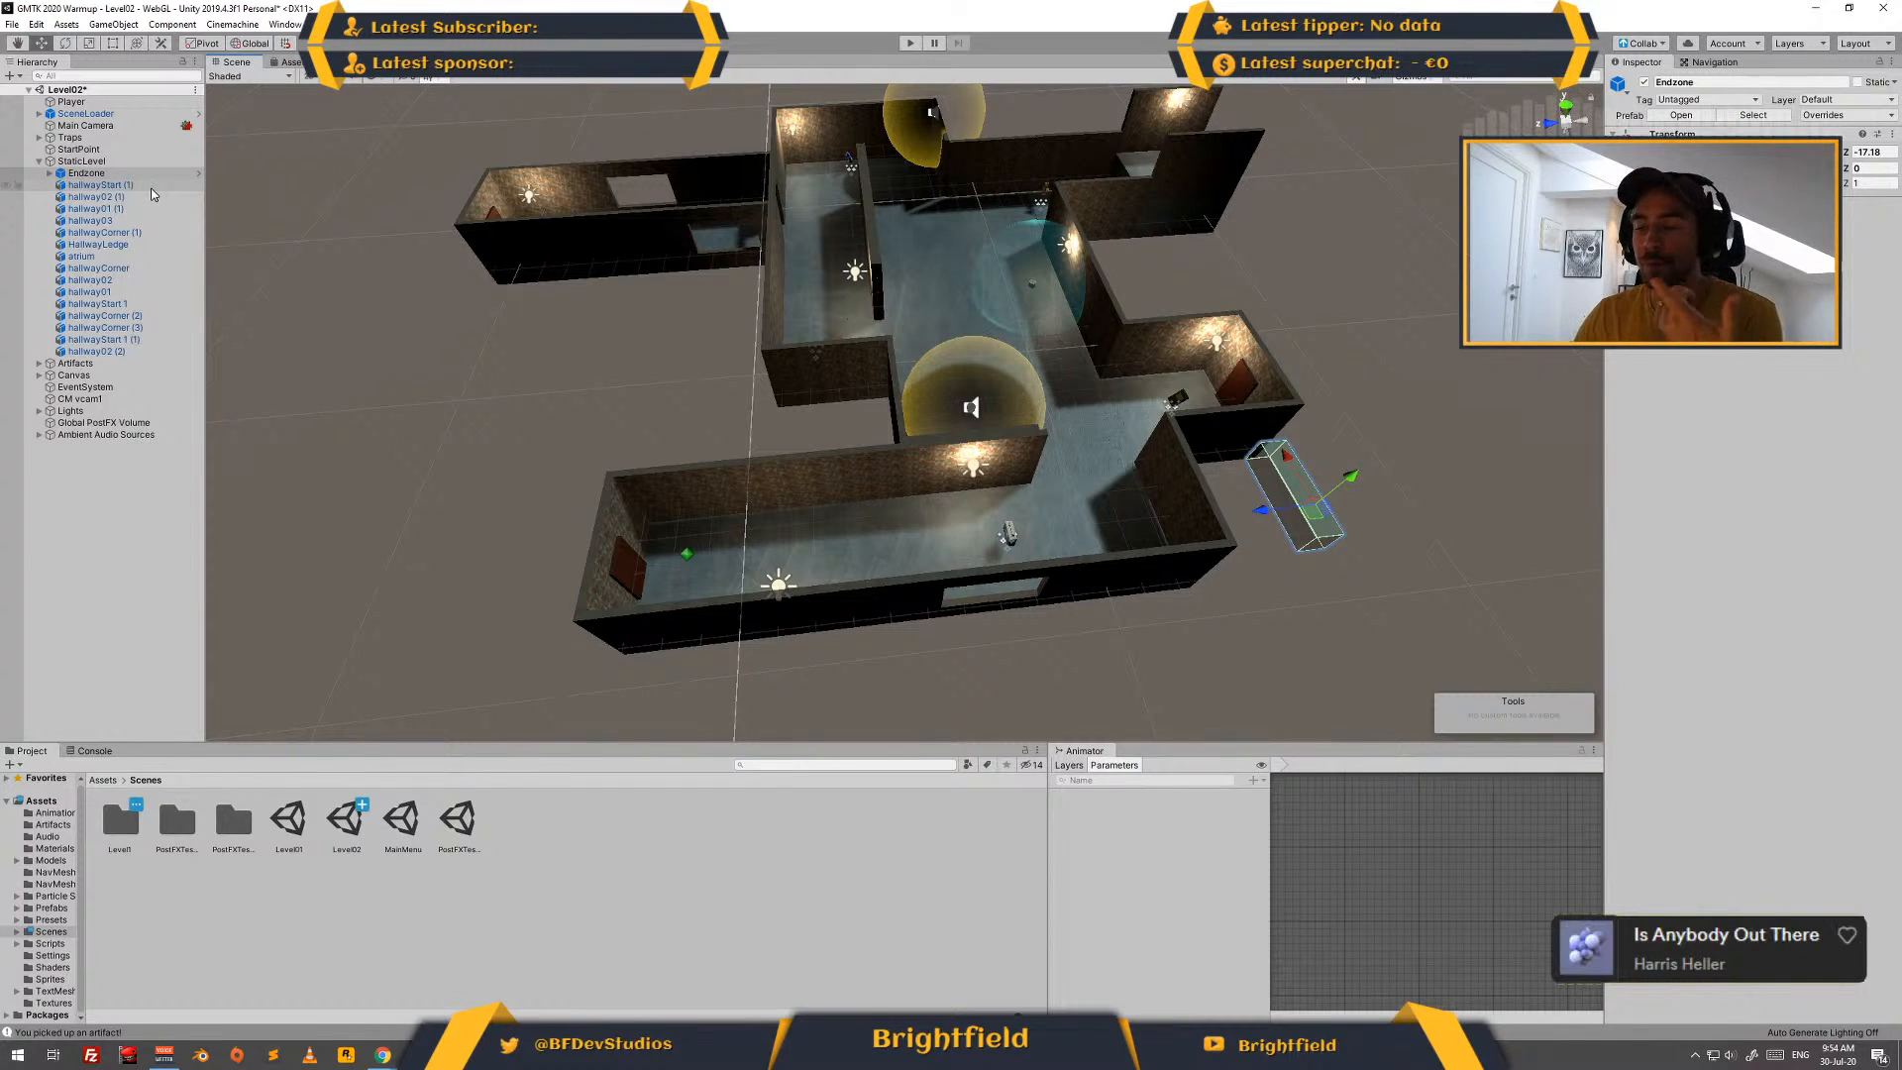
- Switch to the Brigthfield Dev Log presentation in Google Slides and add a slide titled "Levels" after the agenda slide
{"action": "mouse_move", "coordinate": [383, 1054]}
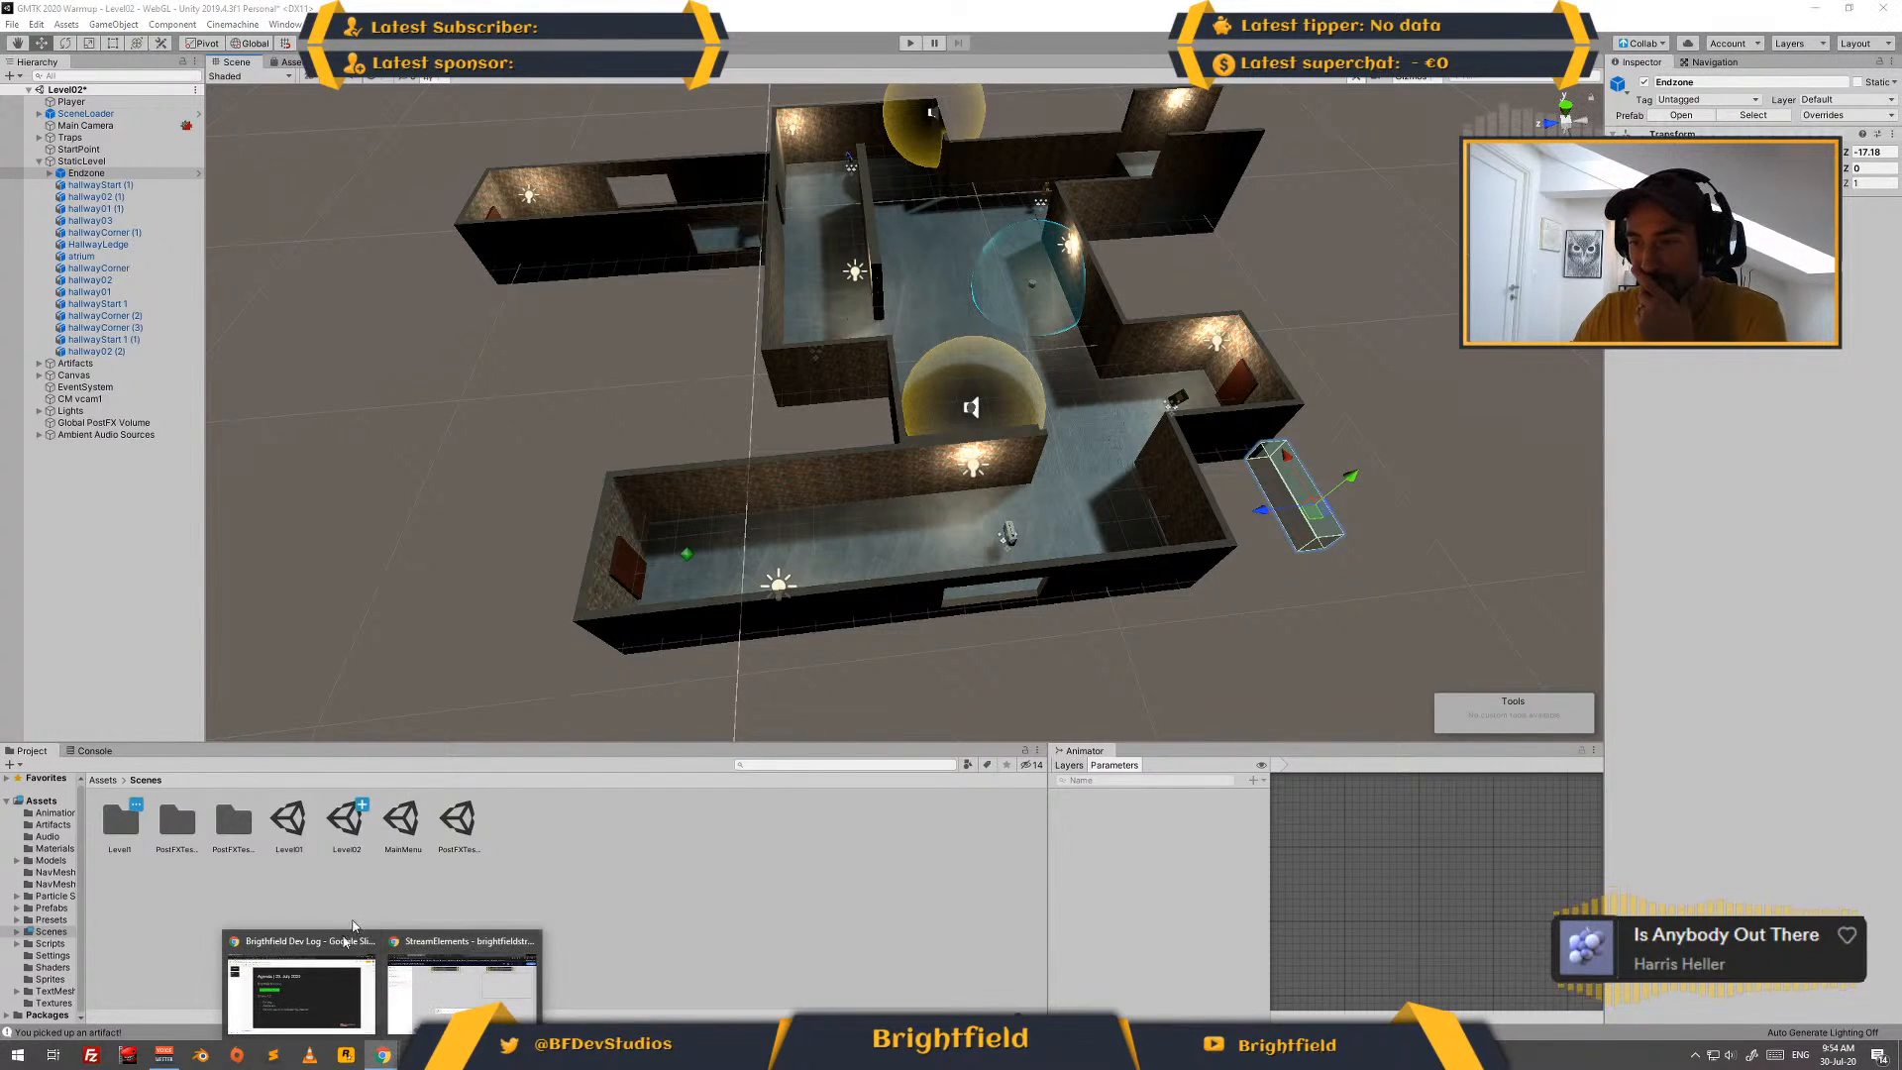
{"action": "left_click", "coordinate": [353, 927]}
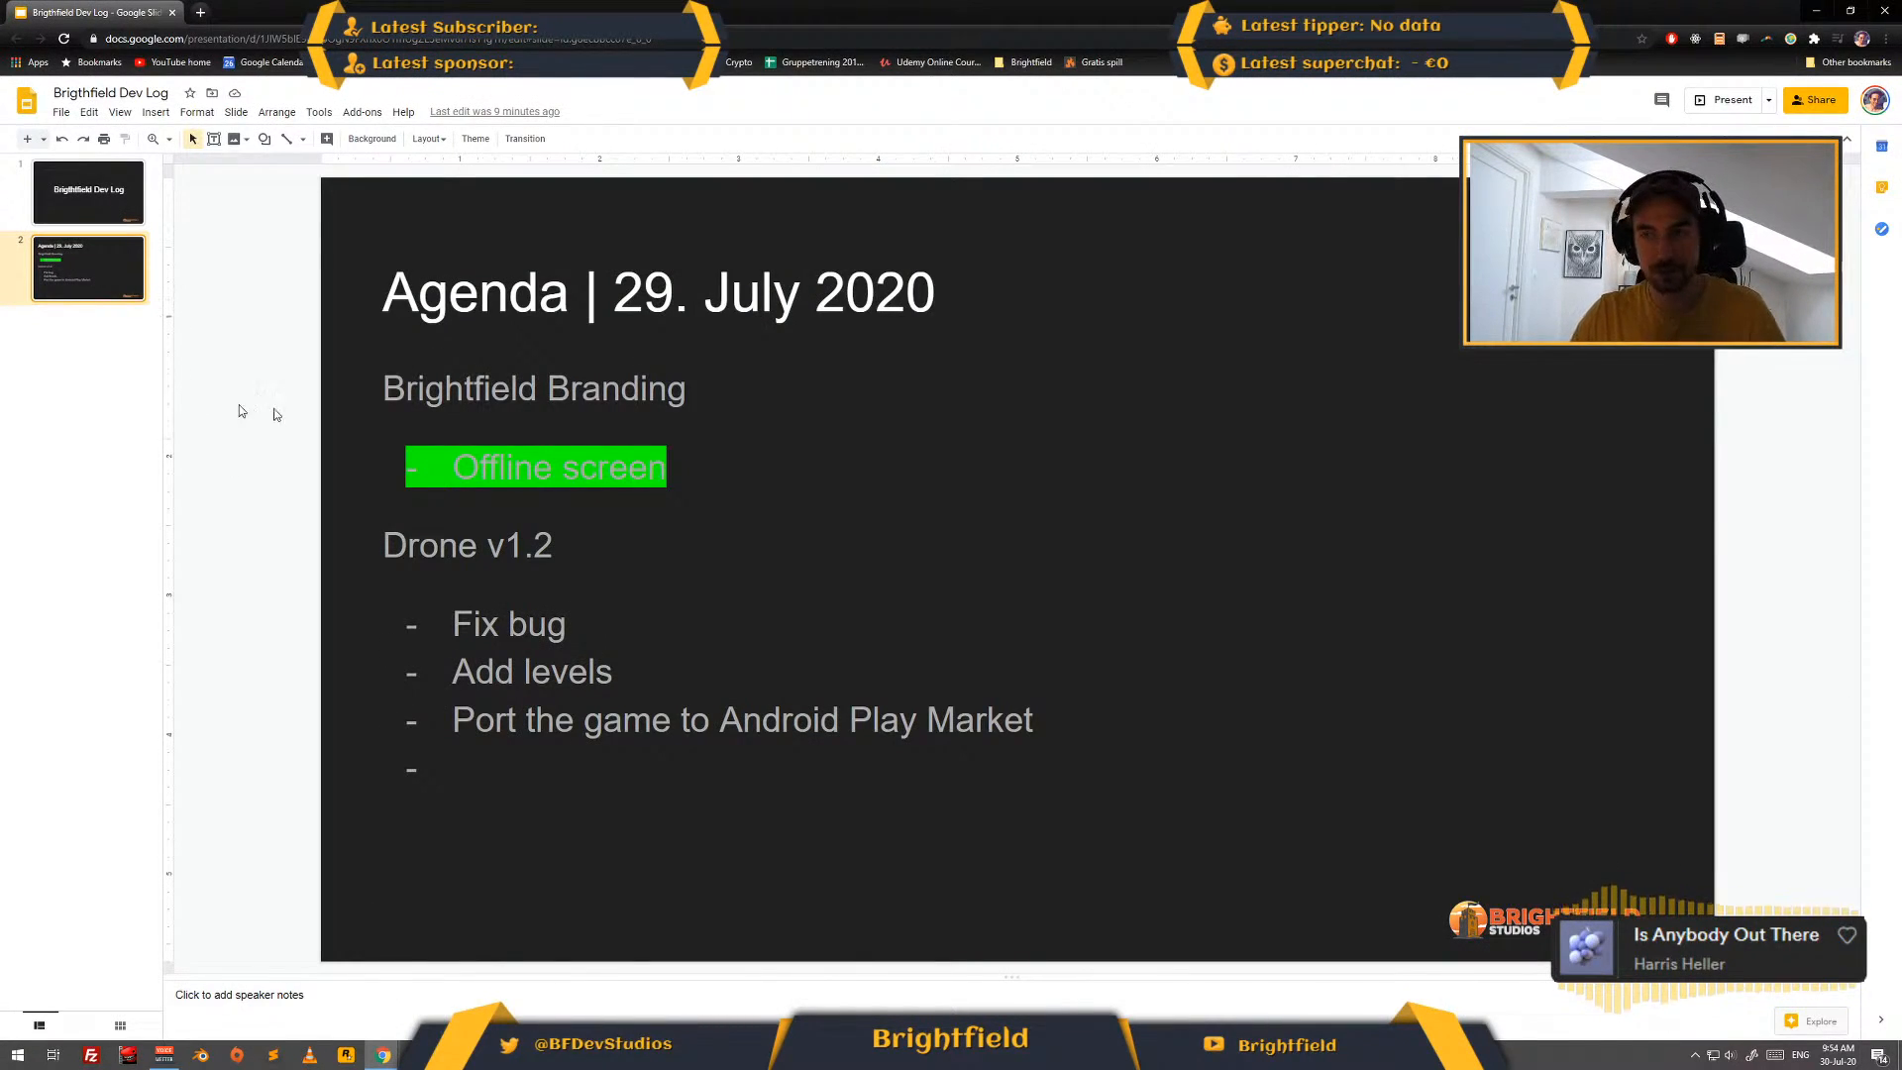
{"action": "key", "text": "ctrl+m"}
{"action": "left_click", "coordinate": [388, 375]}
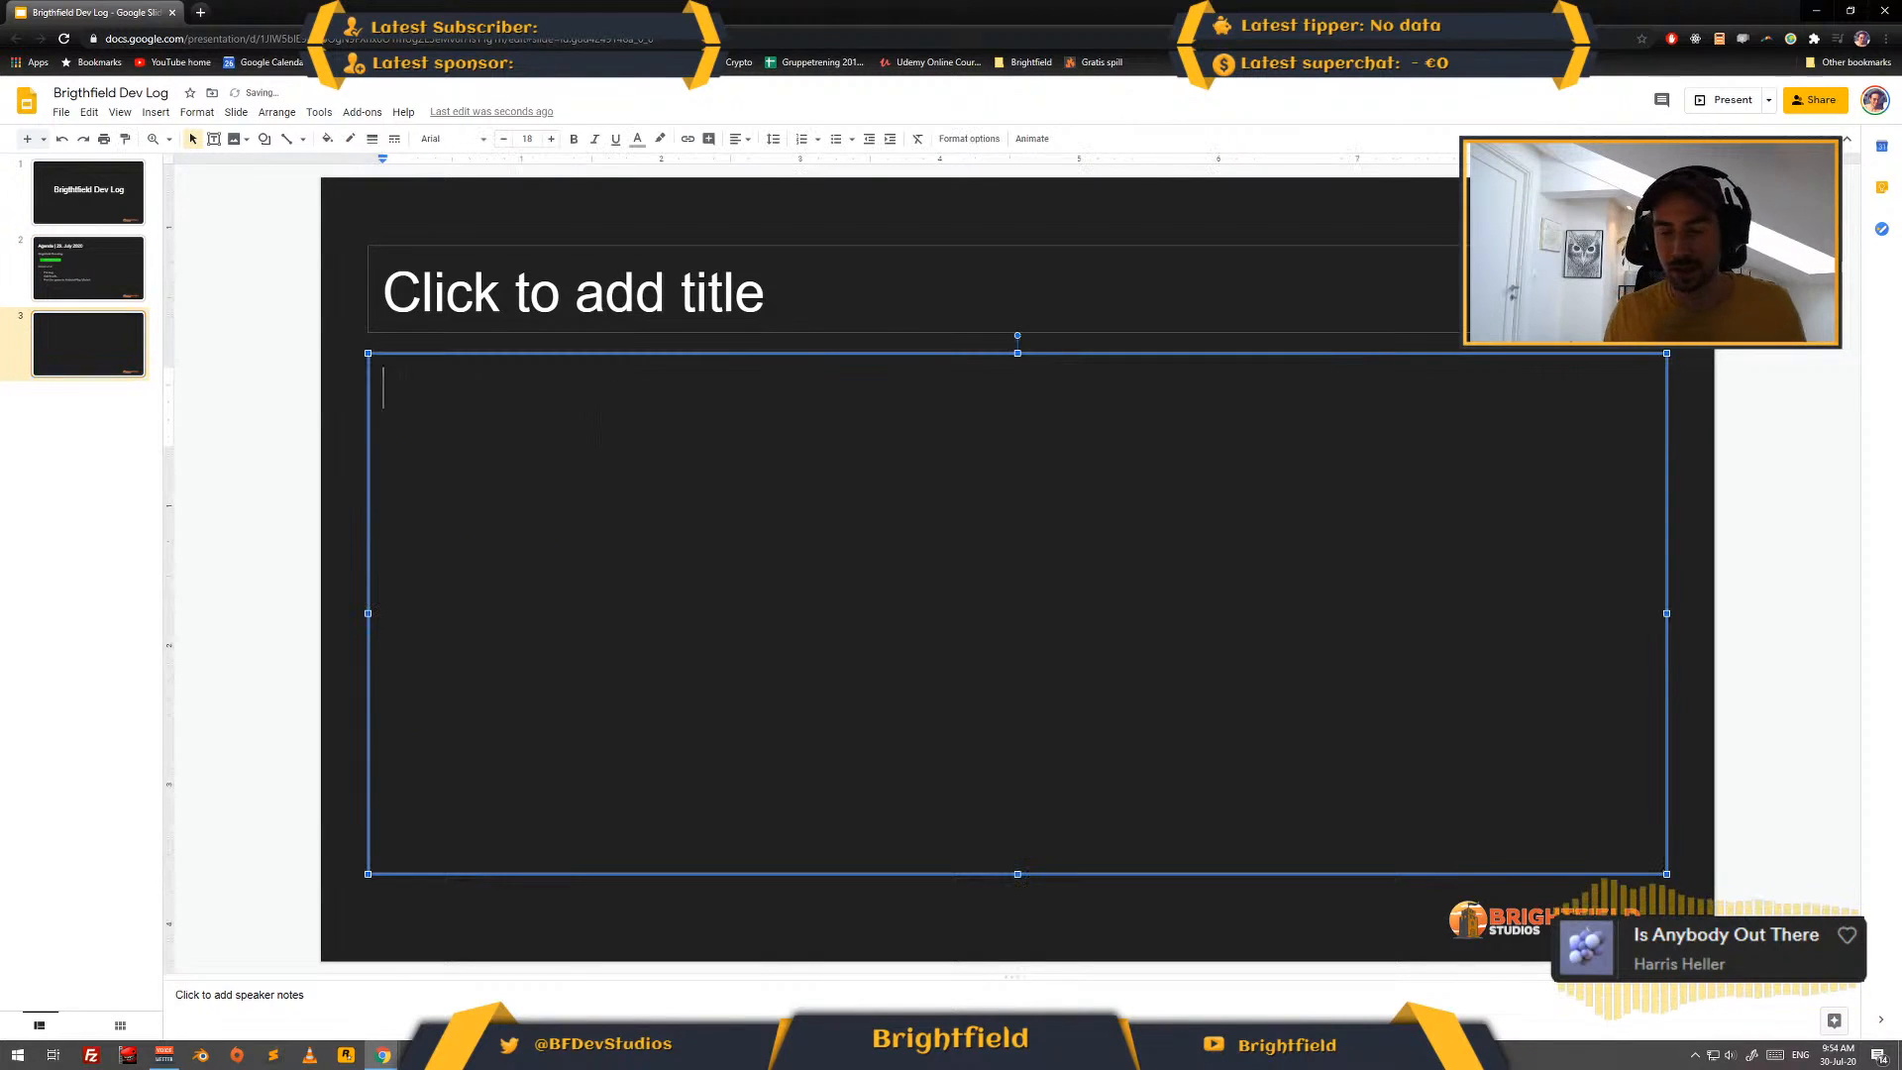
{"action": "left_click", "coordinate": [595, 288]}
{"action": "type", "text": "Levels"}
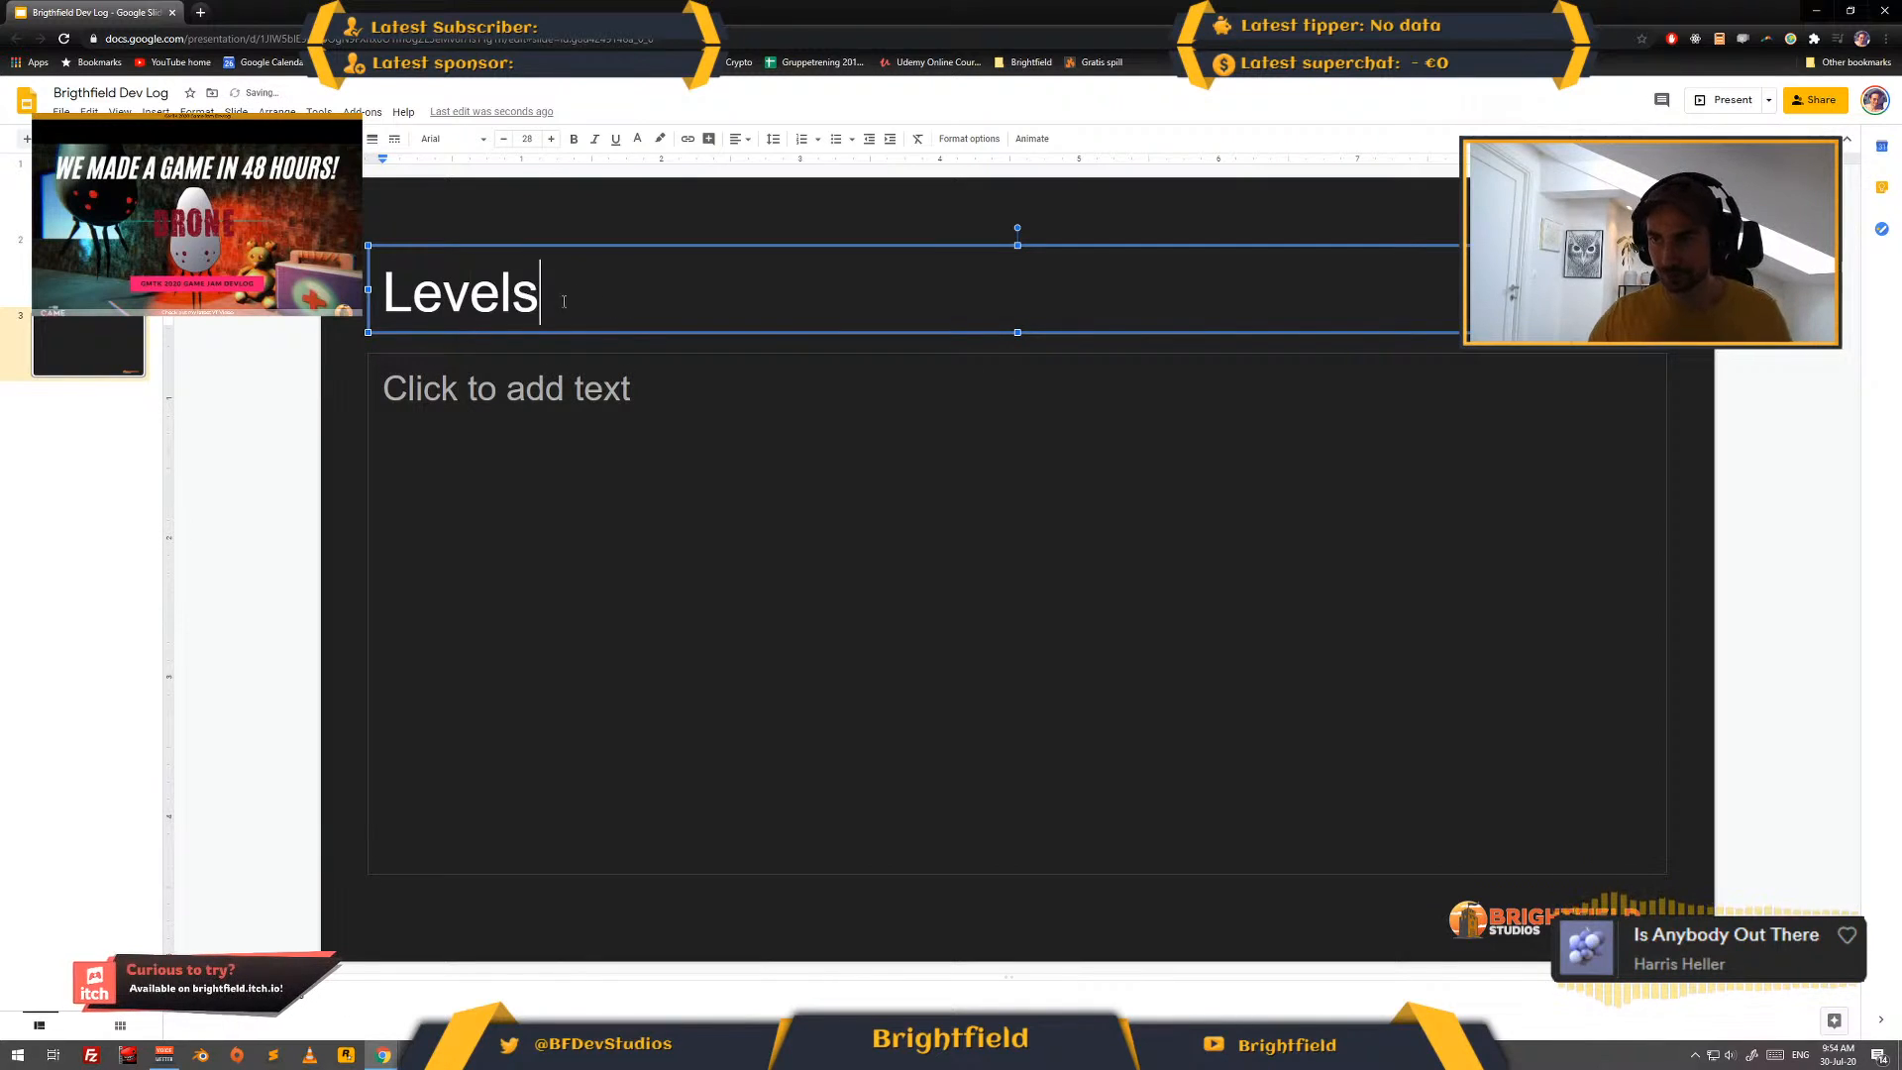
- Enter "Lvl1 - movement" as the first line of the Levels slide's body text
{"action": "left_click", "coordinate": [540, 404]}
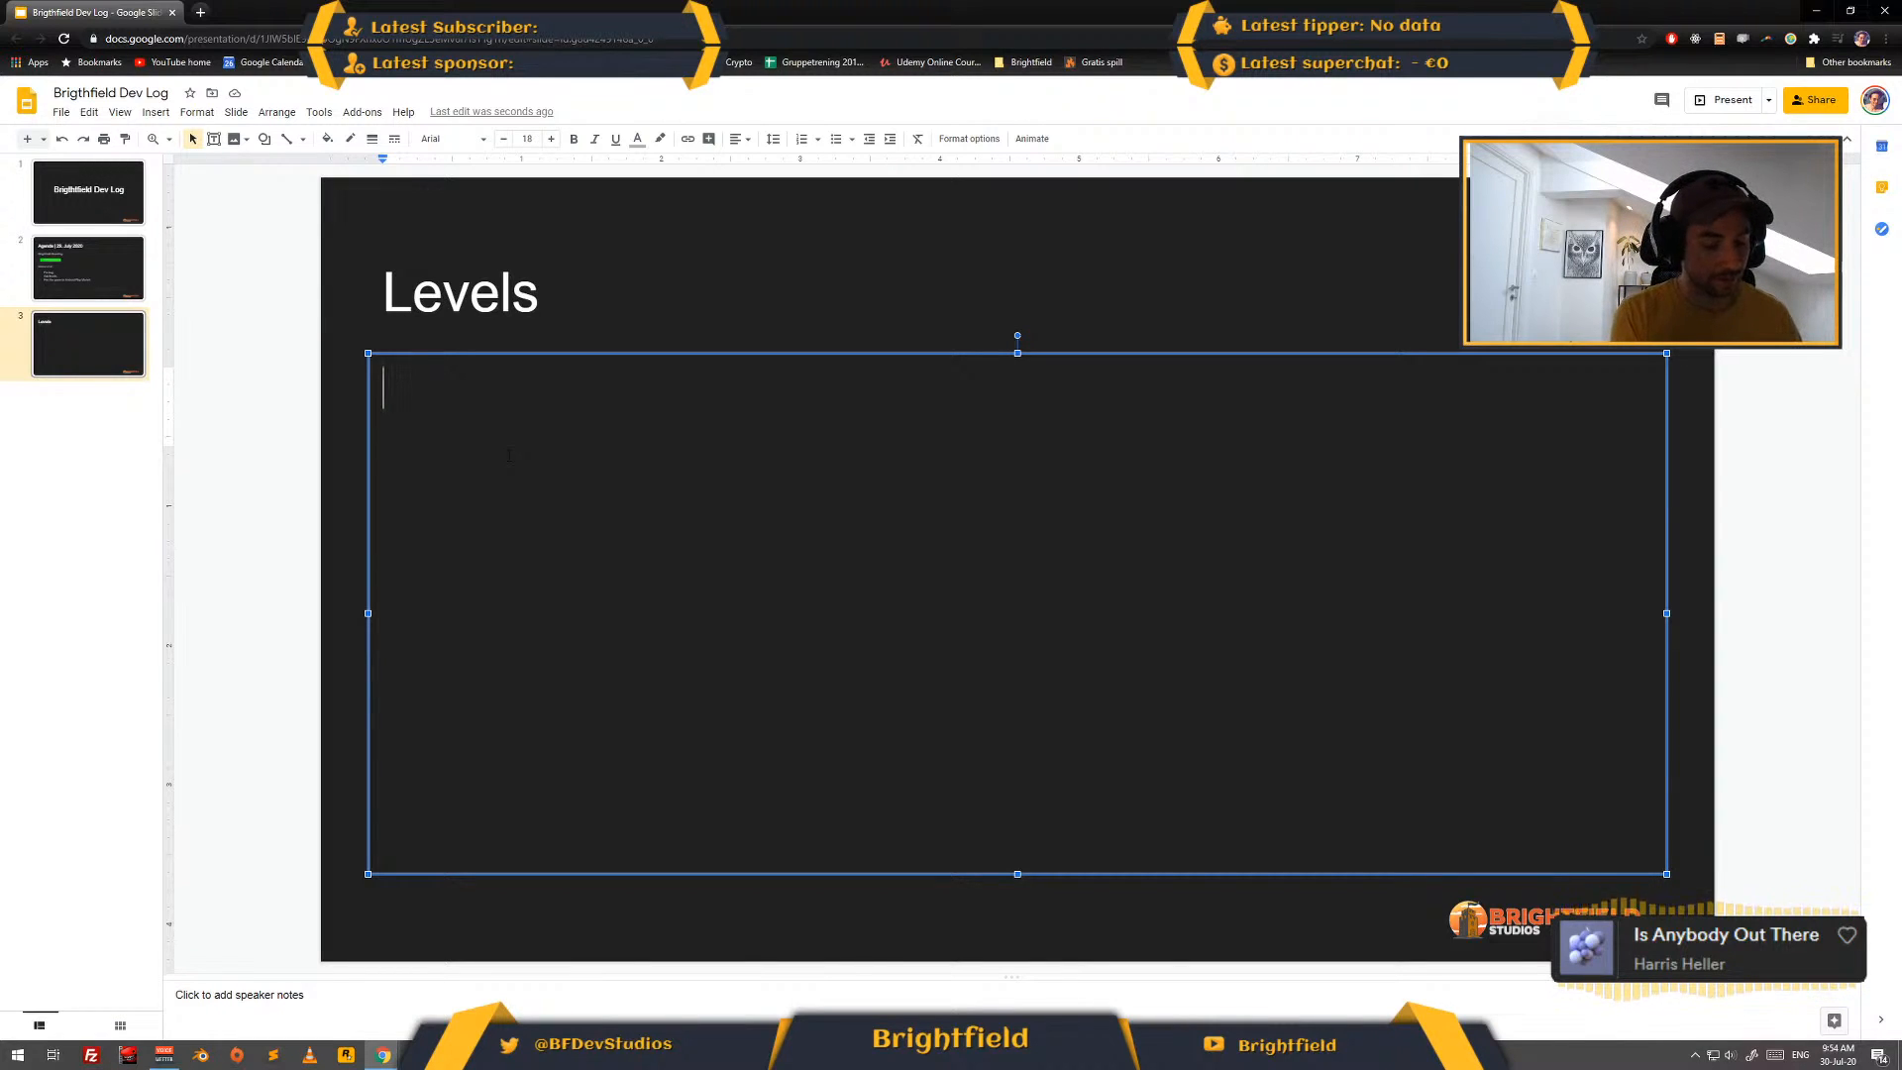
{"action": "type", "text": "lvl1 "}
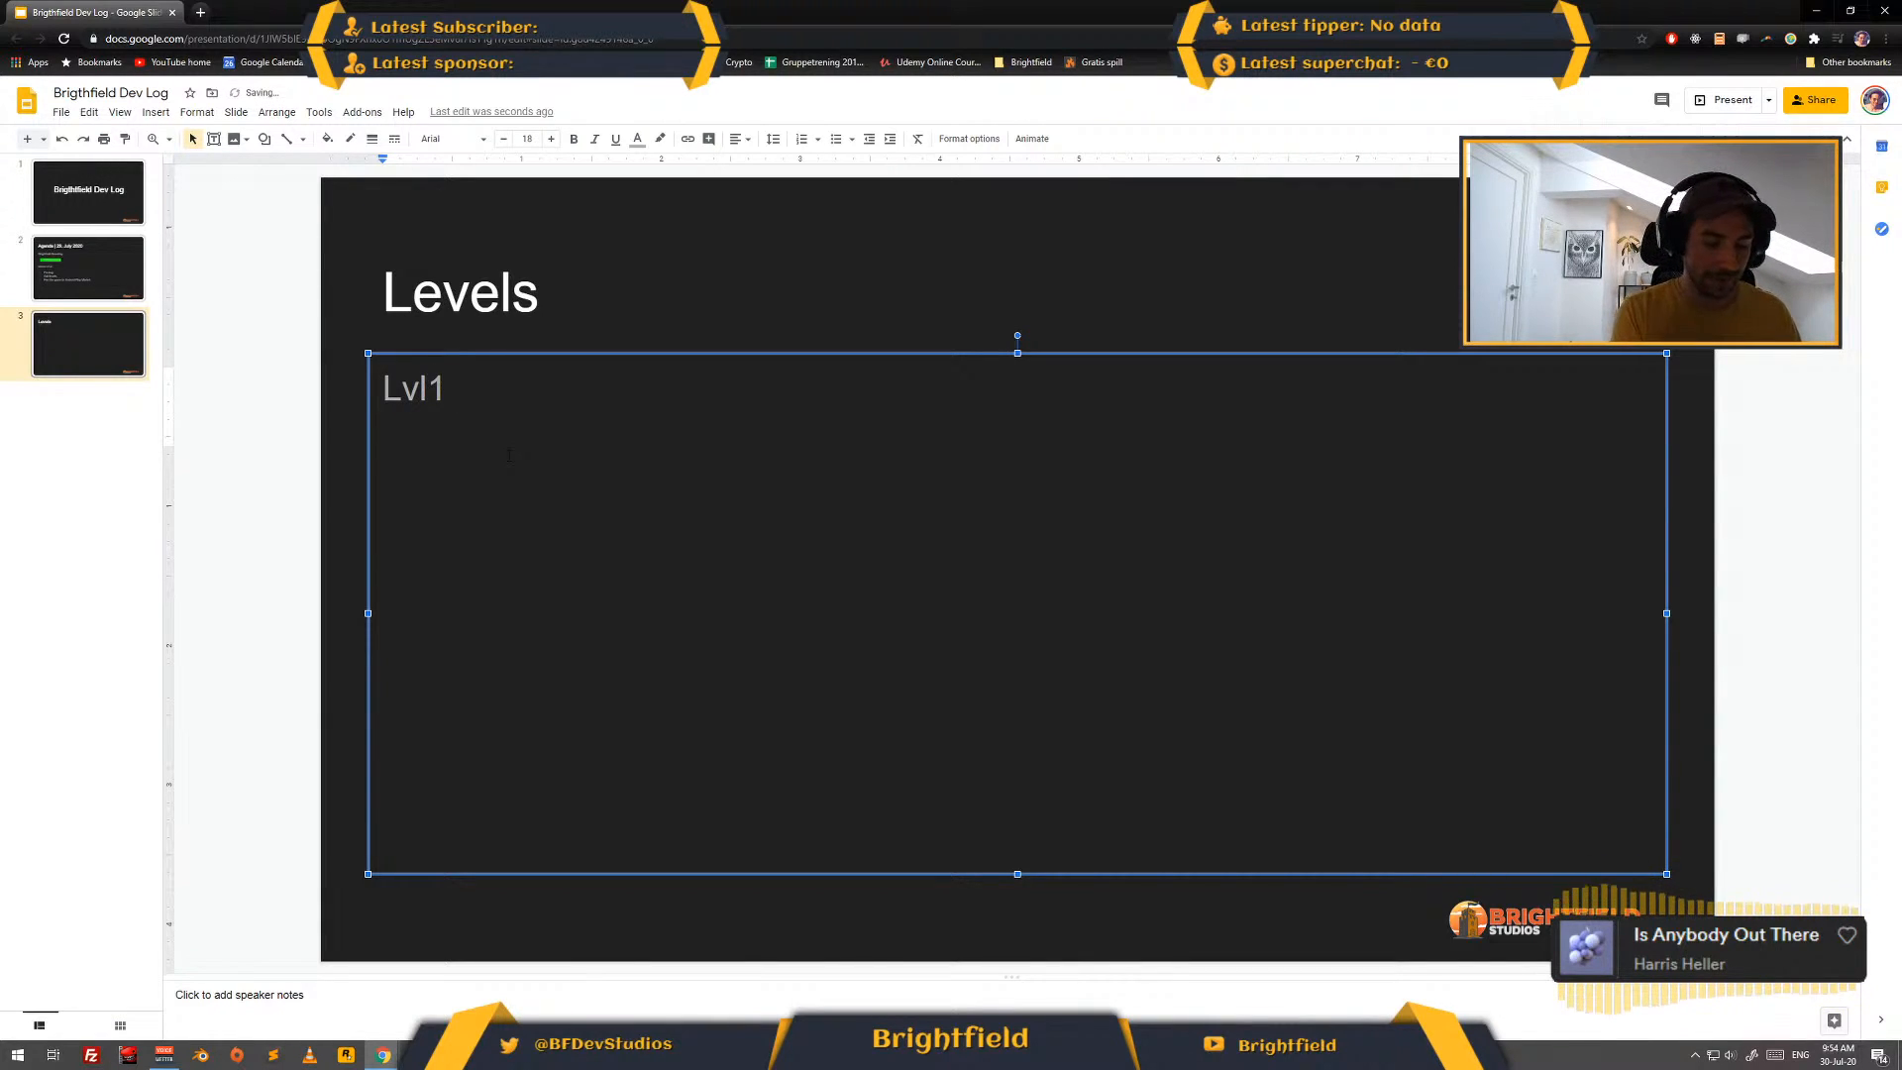
{"action": "type", "text": "- movement"}
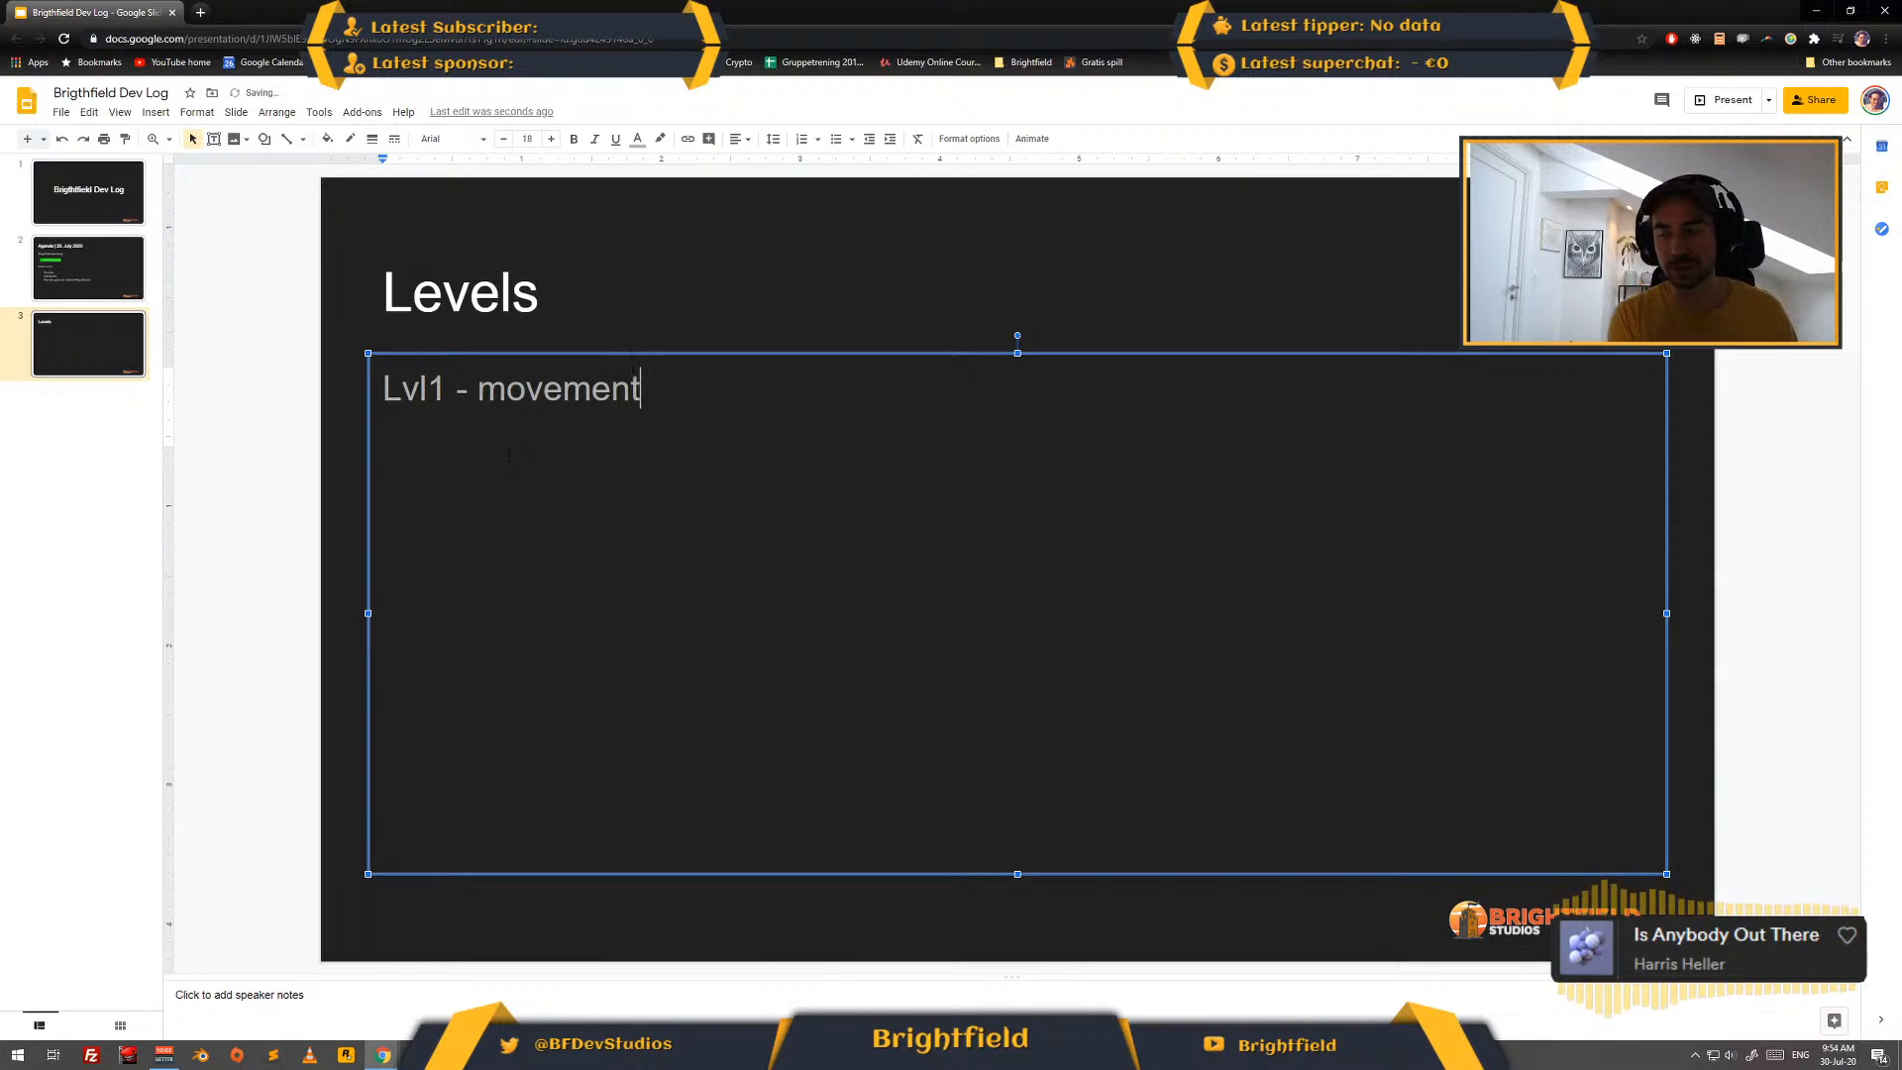
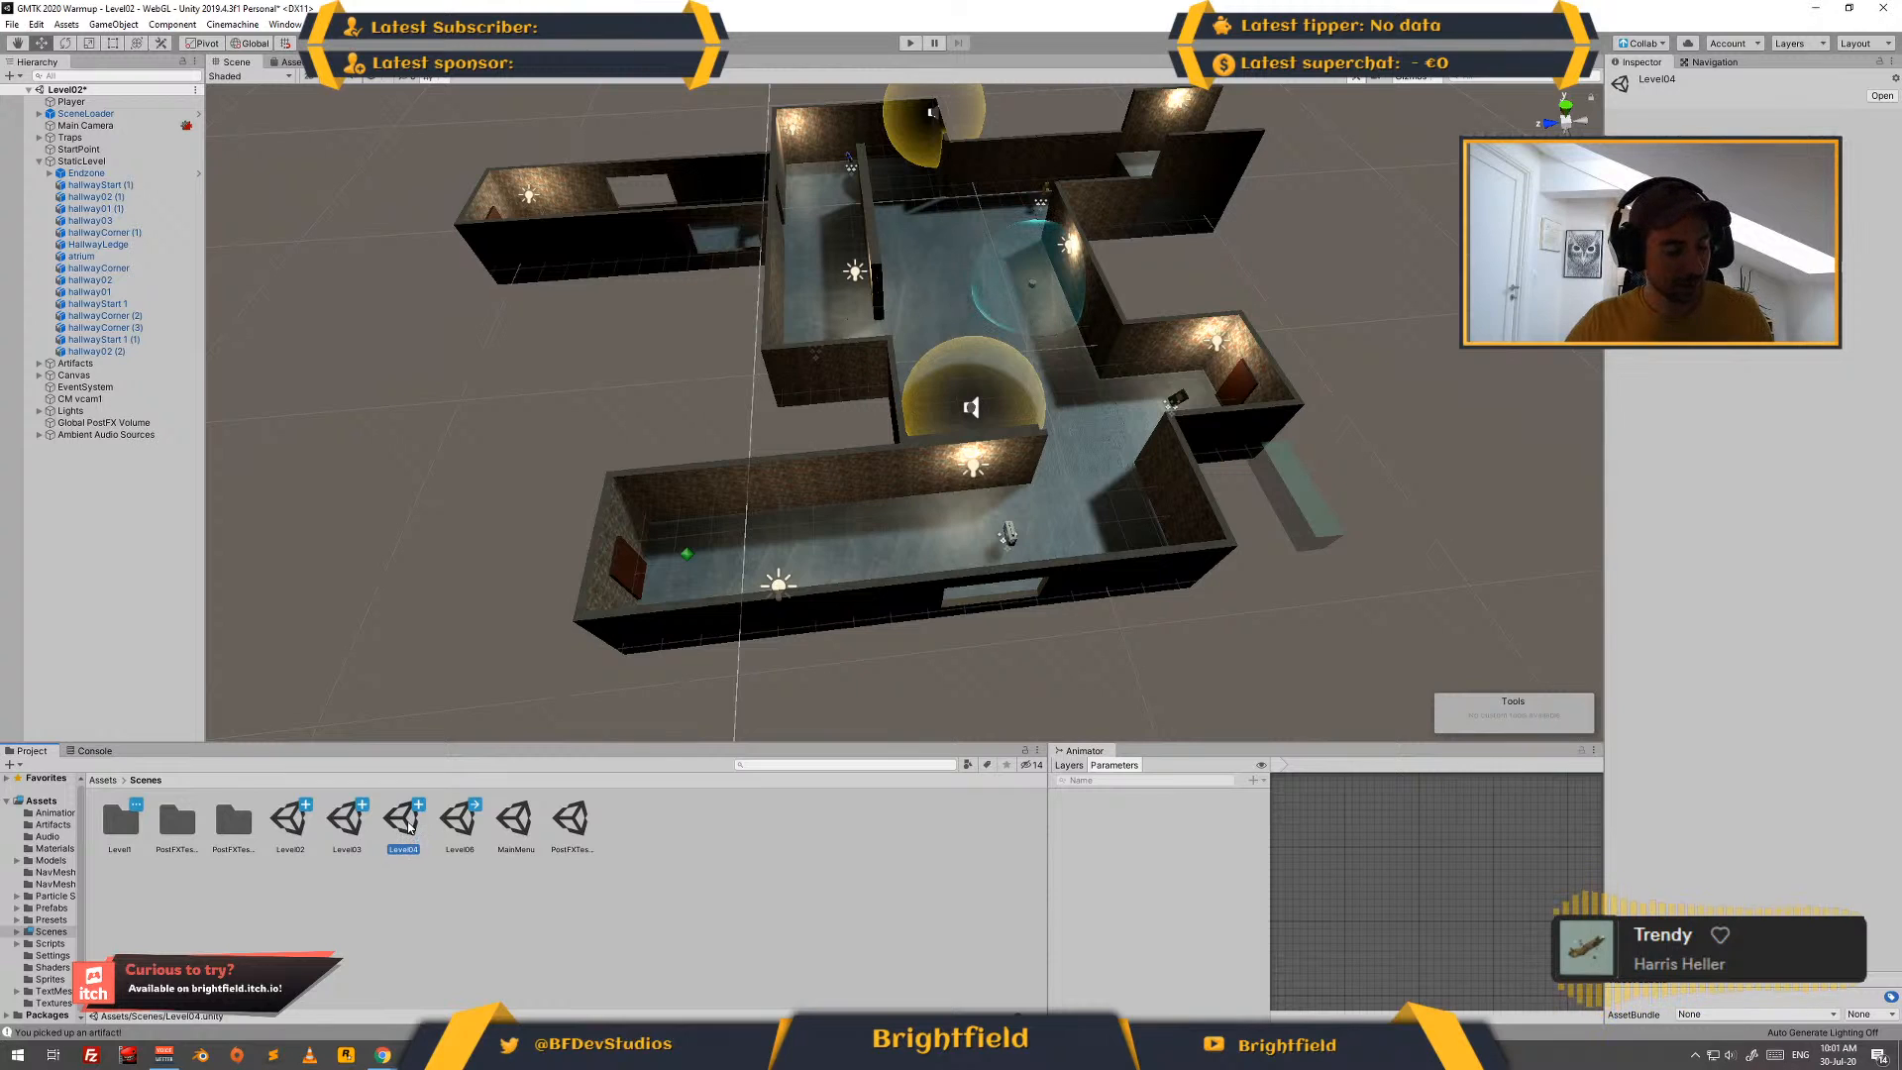
- Duplicate the Level04 scene, then duplicate Level02 and rename that copy Level01
{"action": "key", "text": "ctrl+d"}
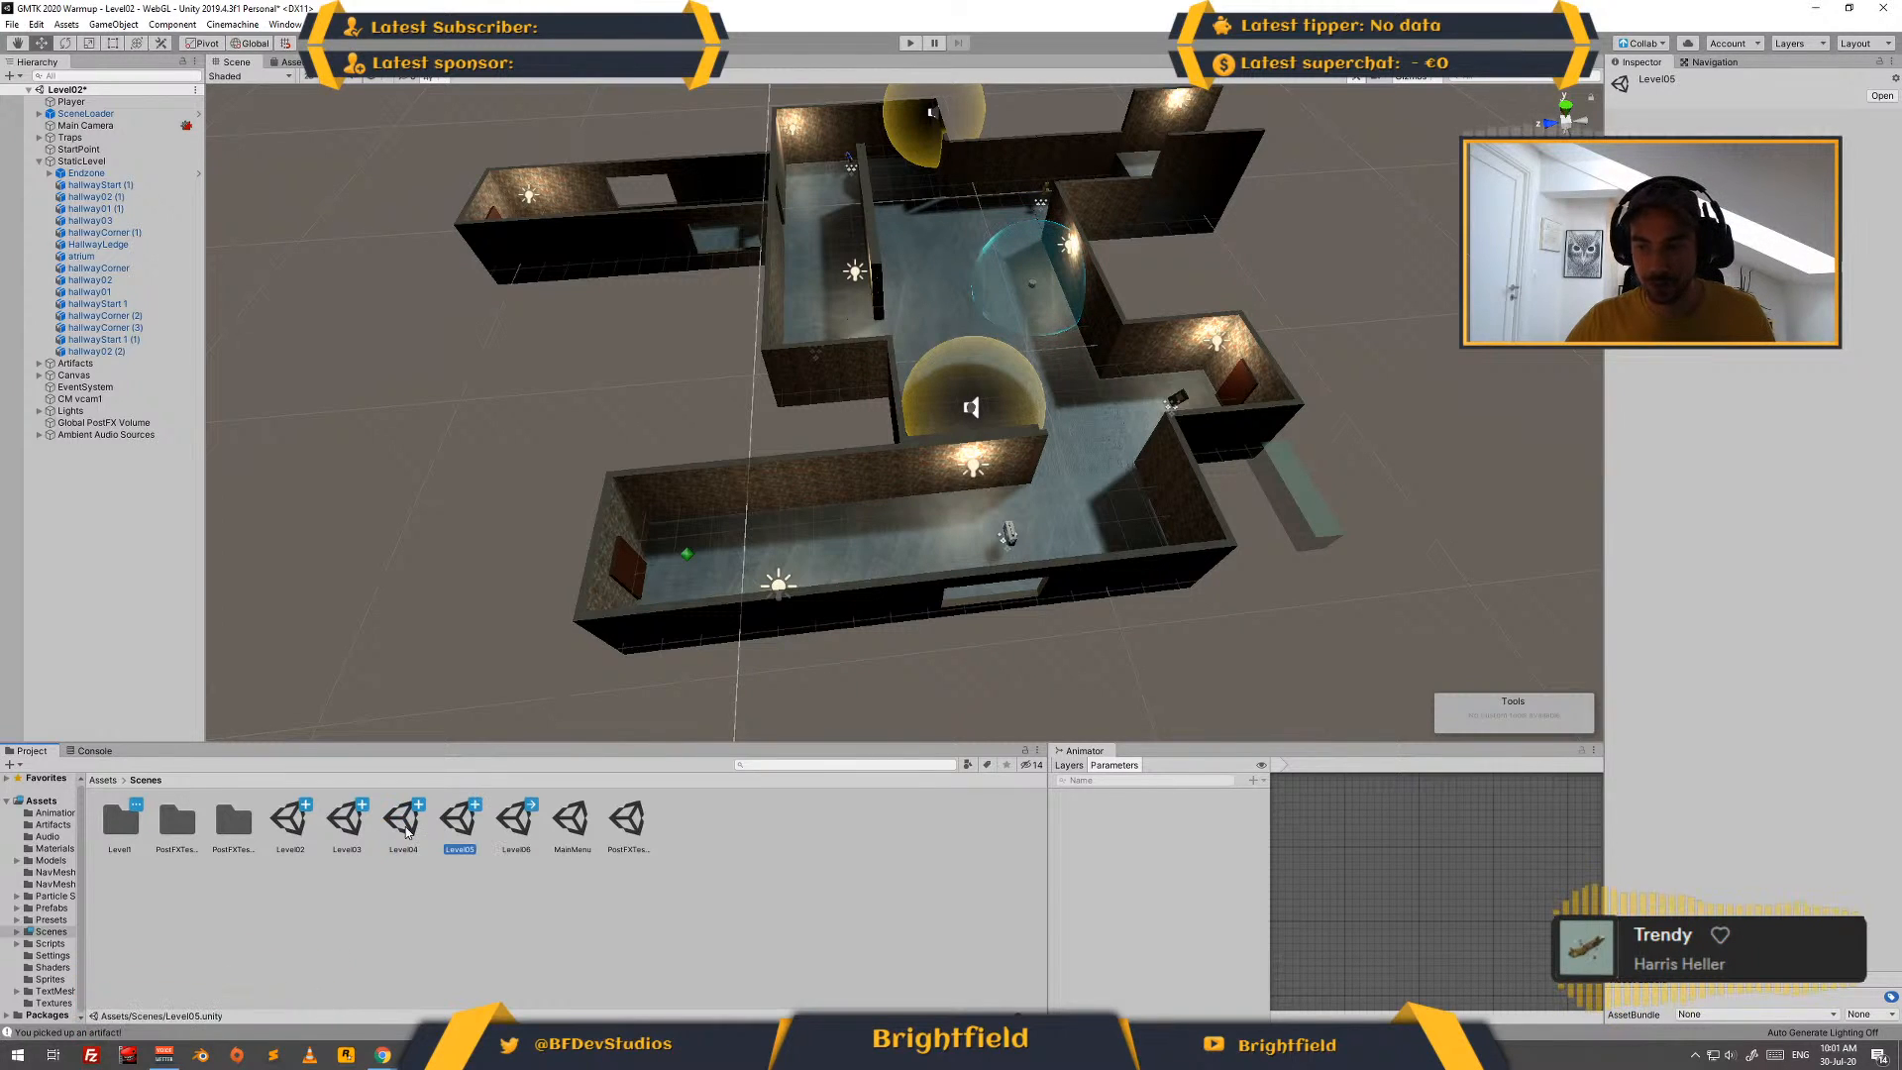
{"action": "left_click", "coordinate": [286, 822]}
{"action": "key", "text": "ctrl+d"}
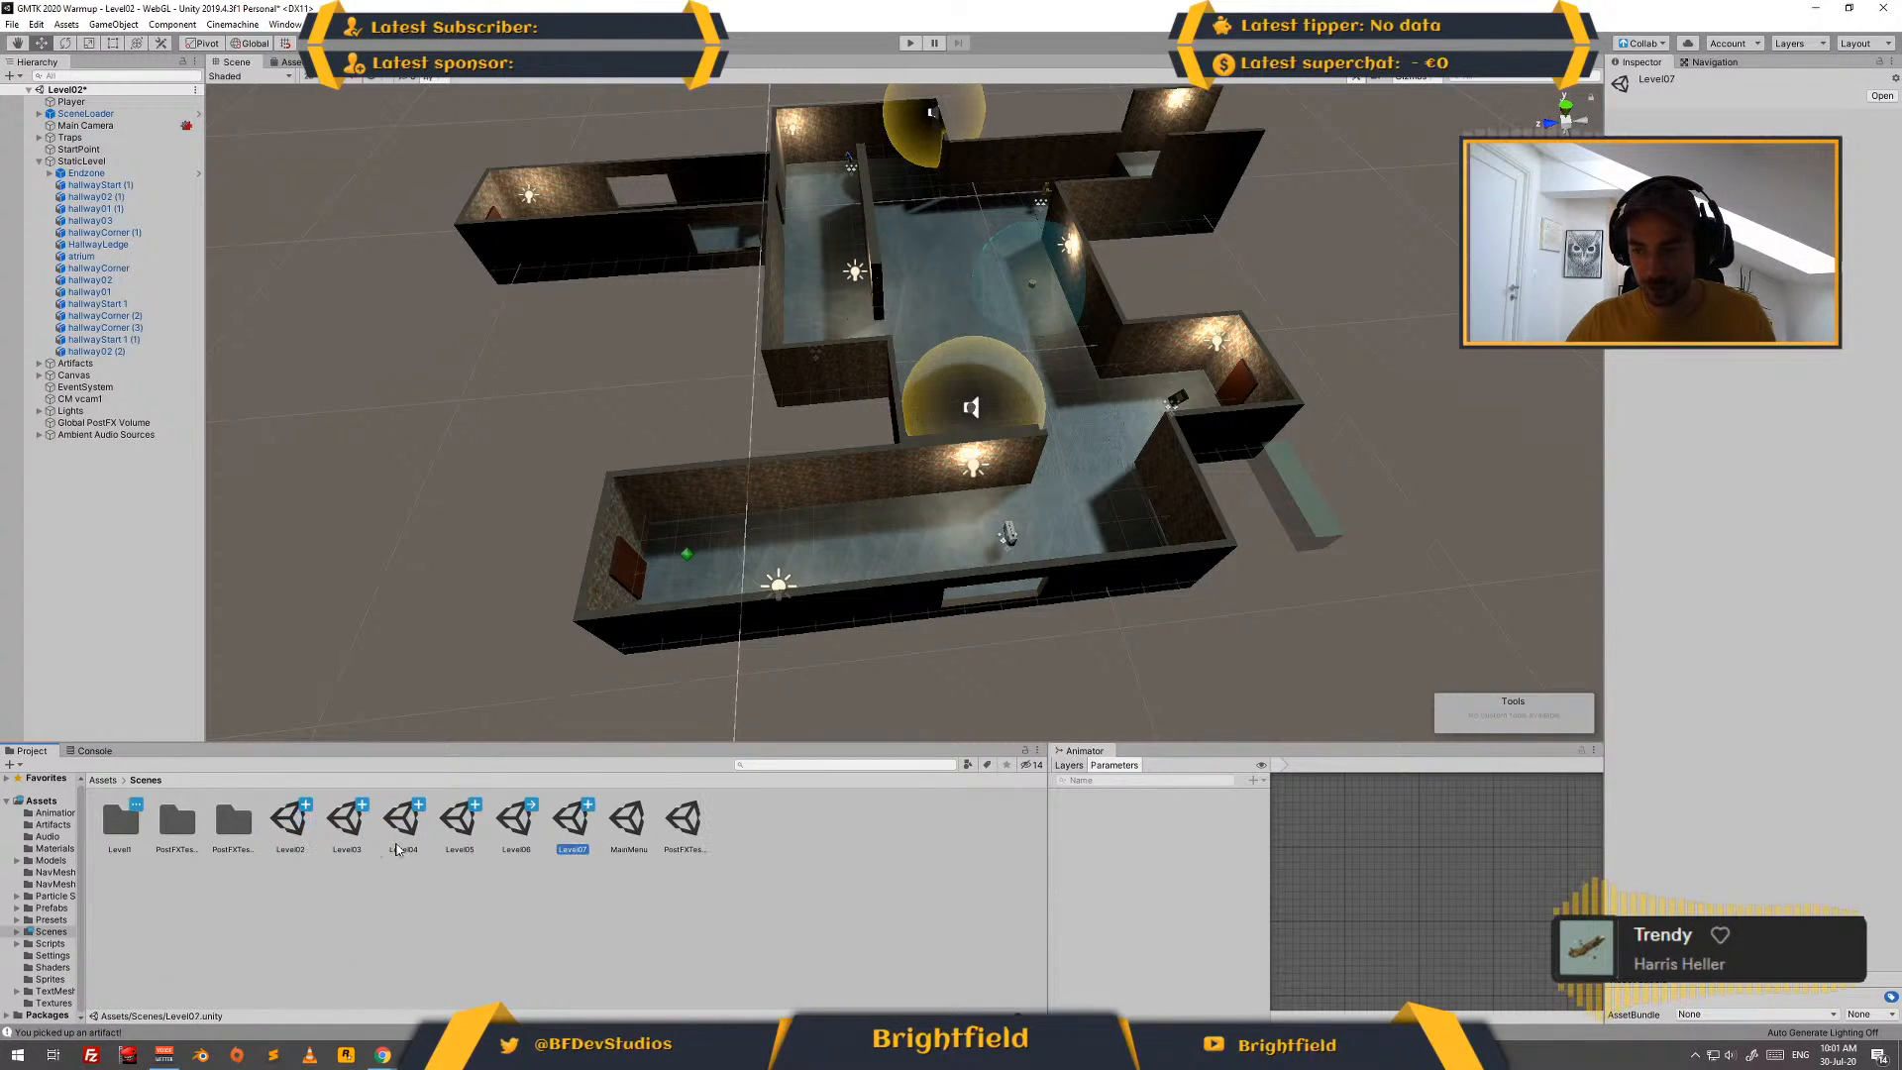
{"action": "left_click", "coordinate": [572, 850]}
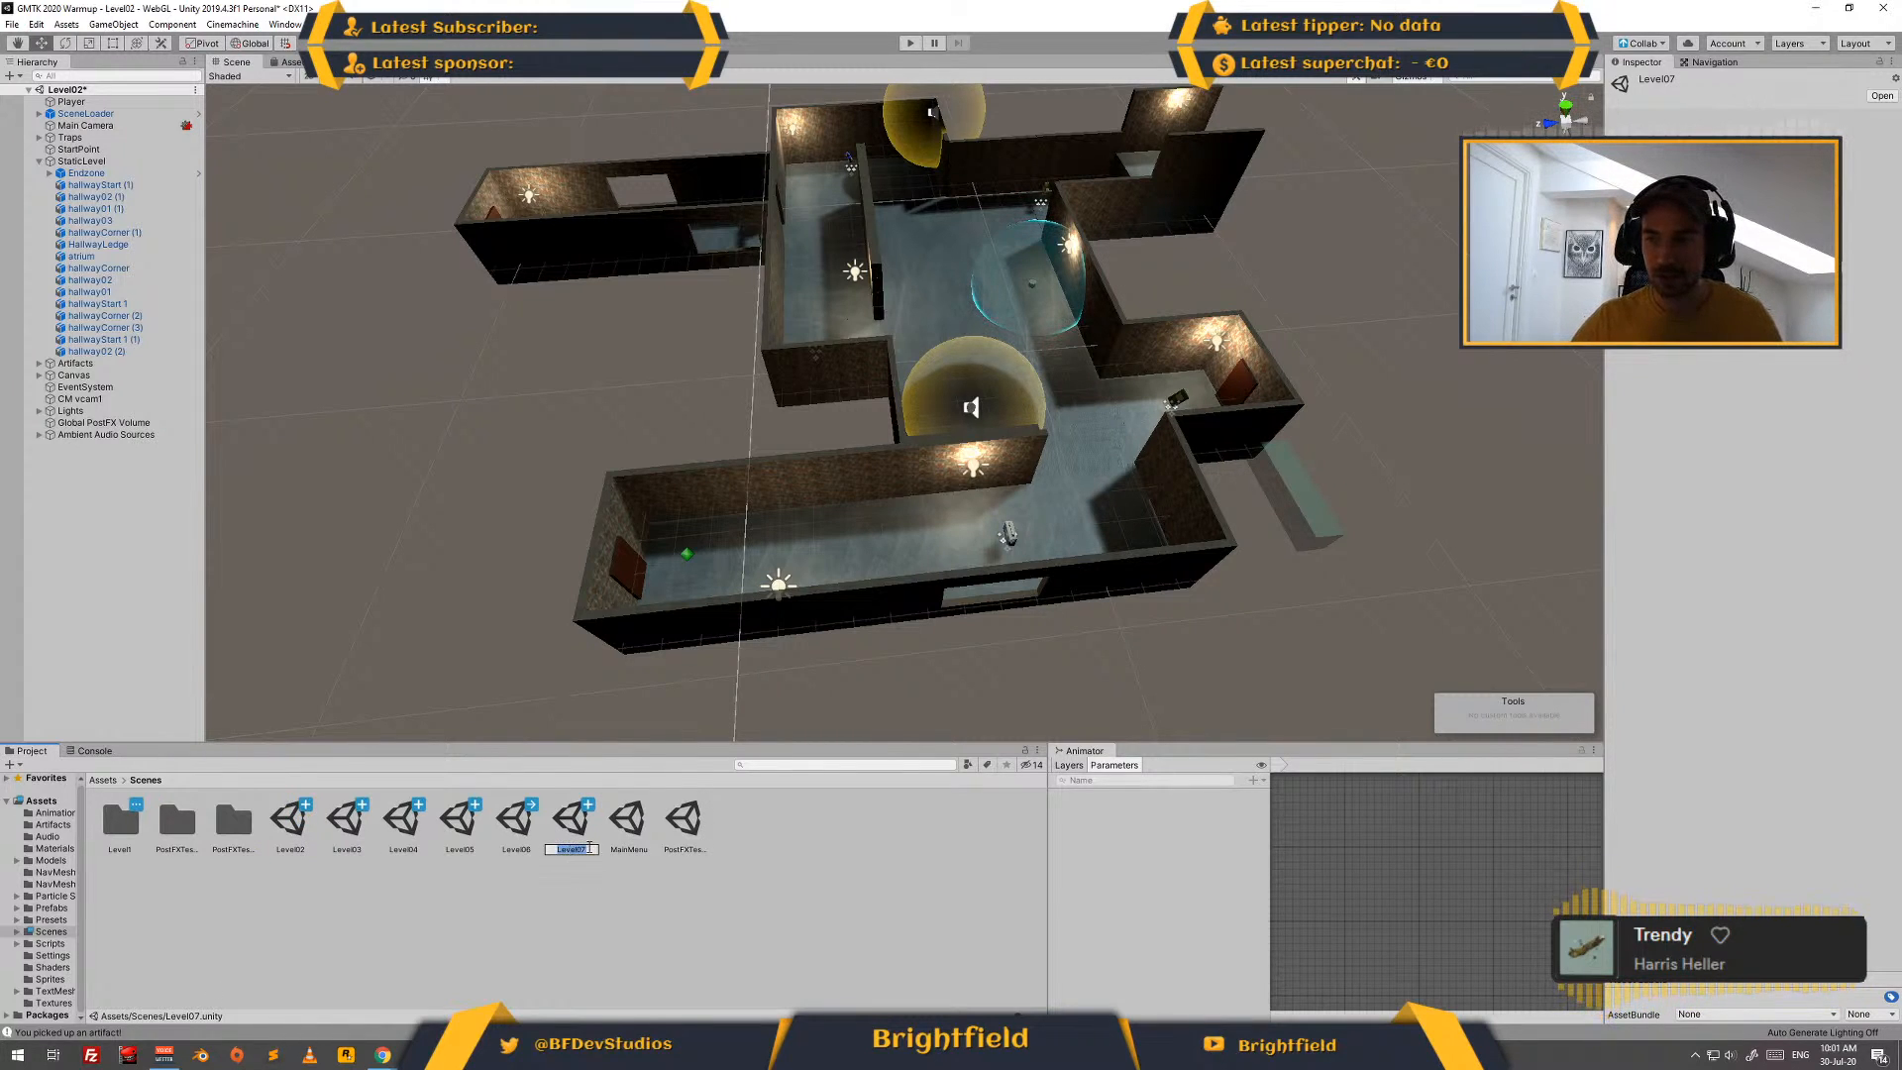
{"action": "key", "text": "BackSpace"}
{"action": "type", "text": "1"}
{"action": "key", "text": "Return"}
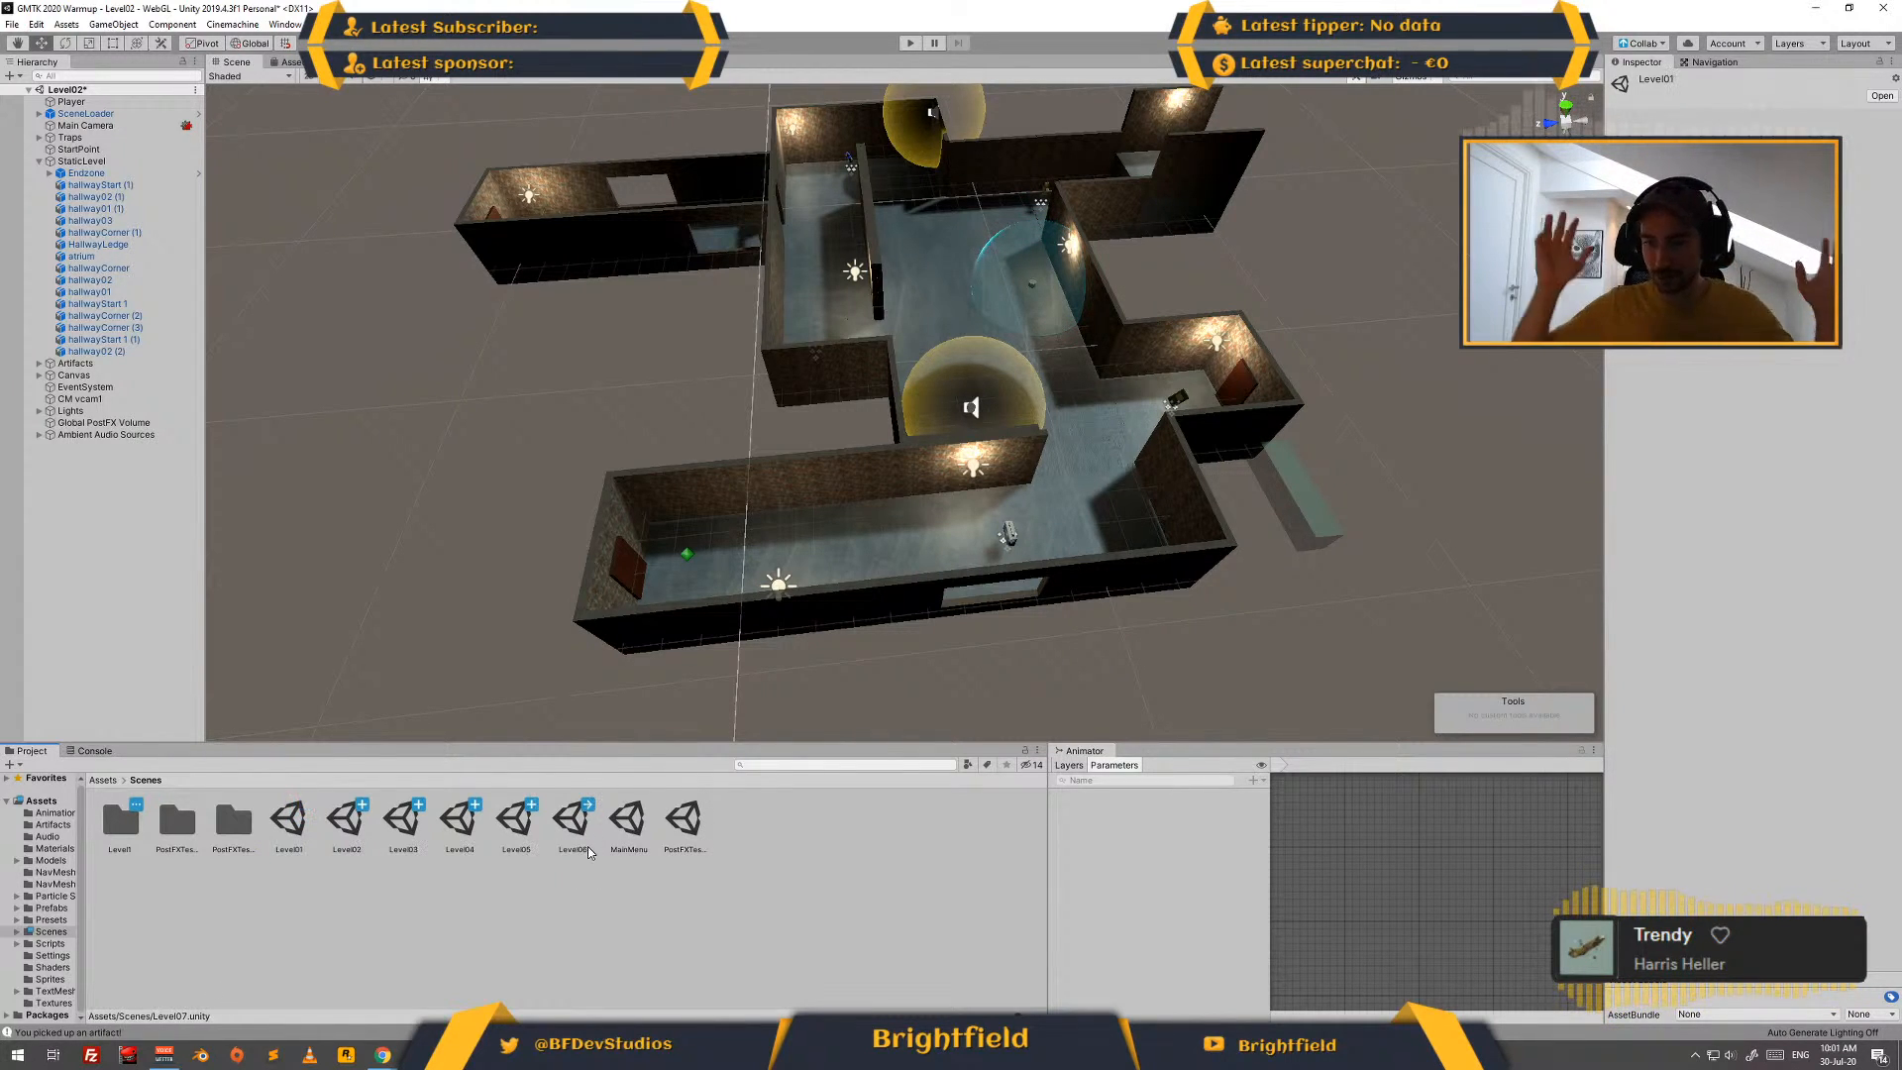
- Open the Level01 scene, saving the changes to Level02, and review the level plan on the Levels slide
{"action": "left_click", "coordinate": [303, 828]}
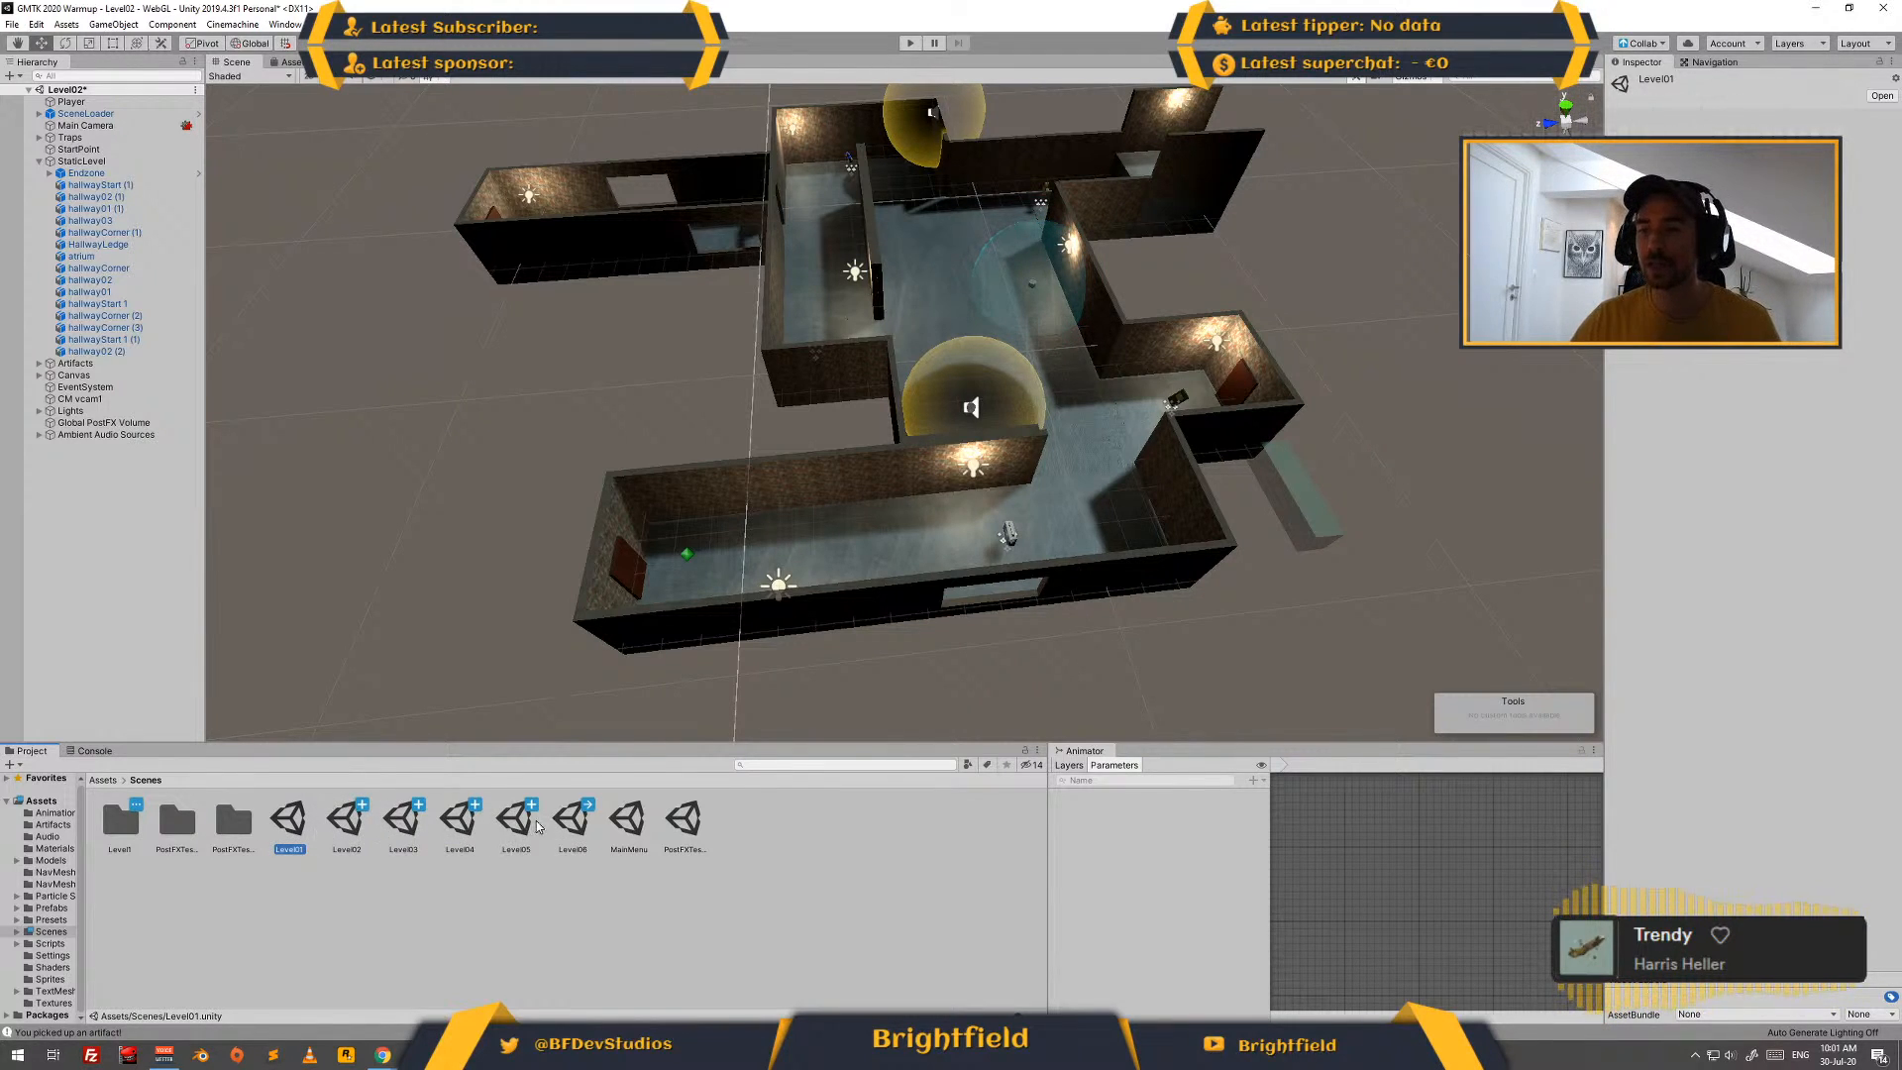
{"action": "double_click", "coordinate": [291, 821]}
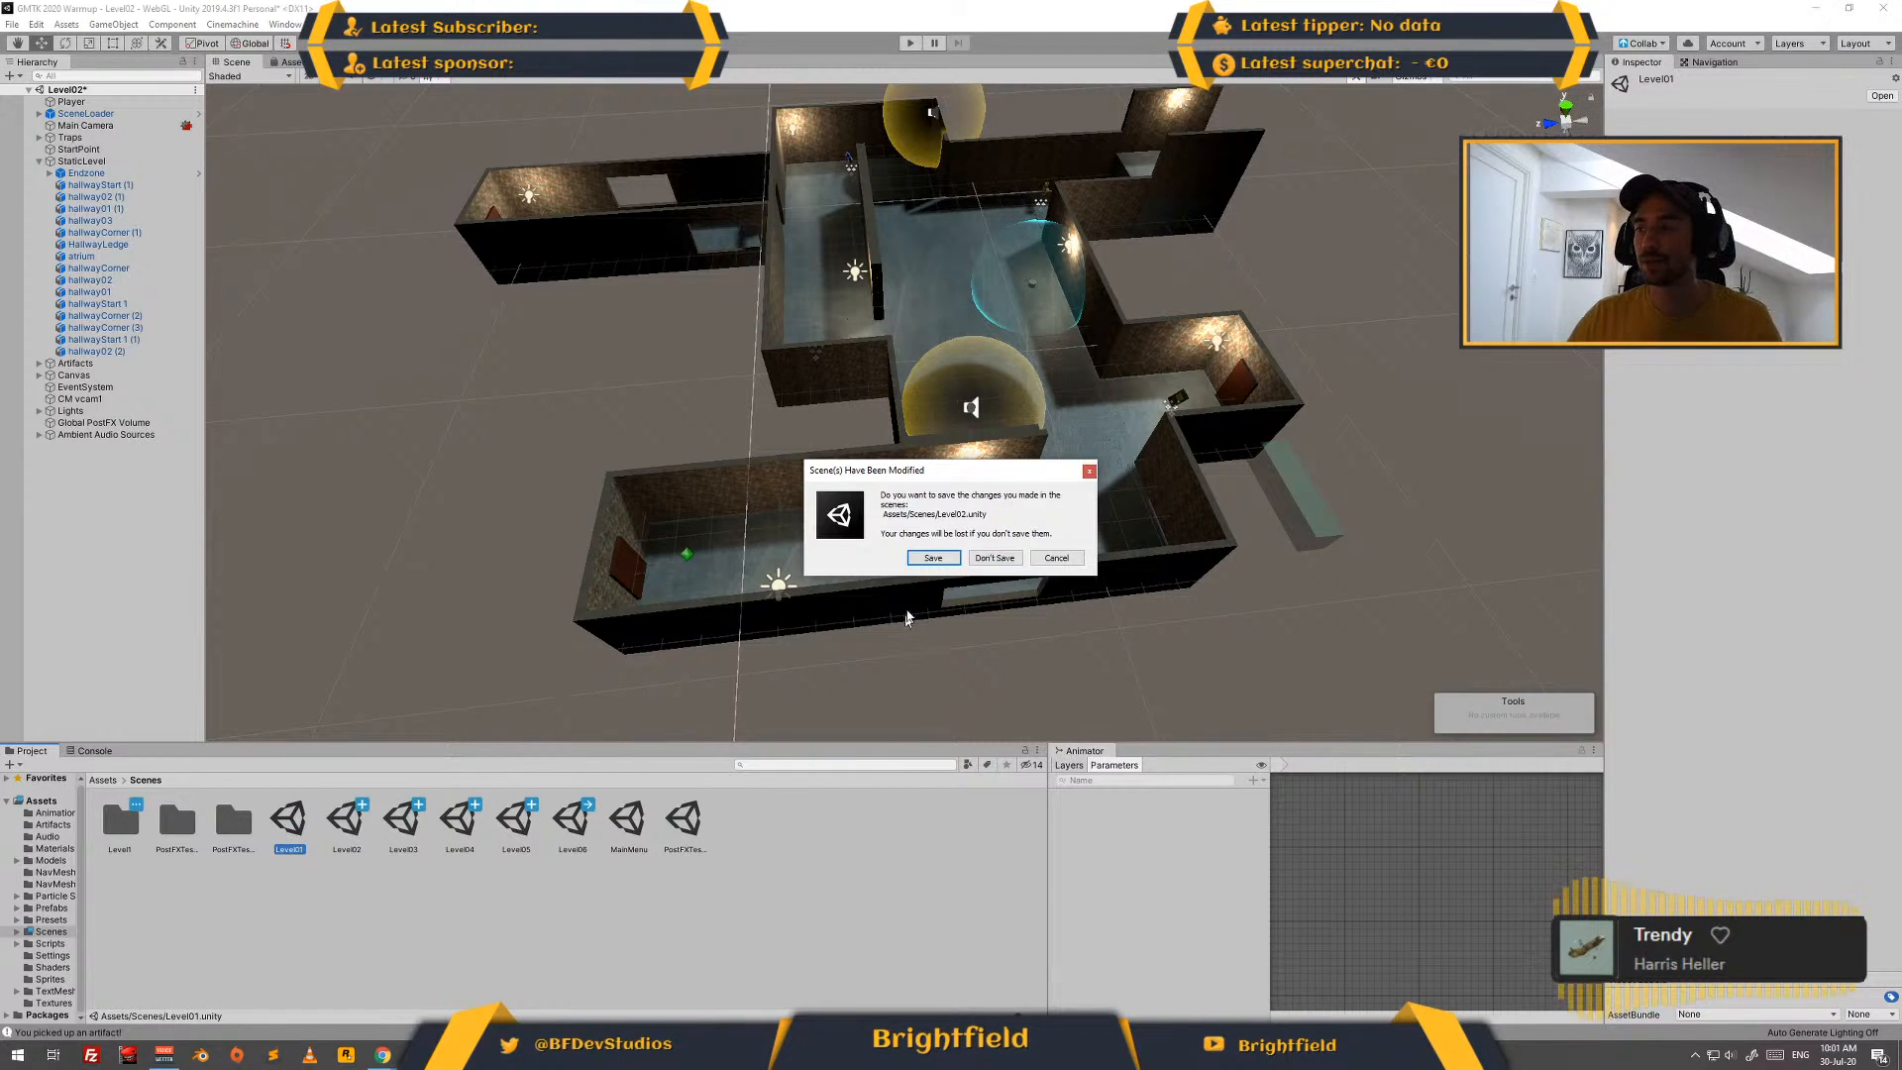
{"action": "left_click", "coordinate": [935, 562]}
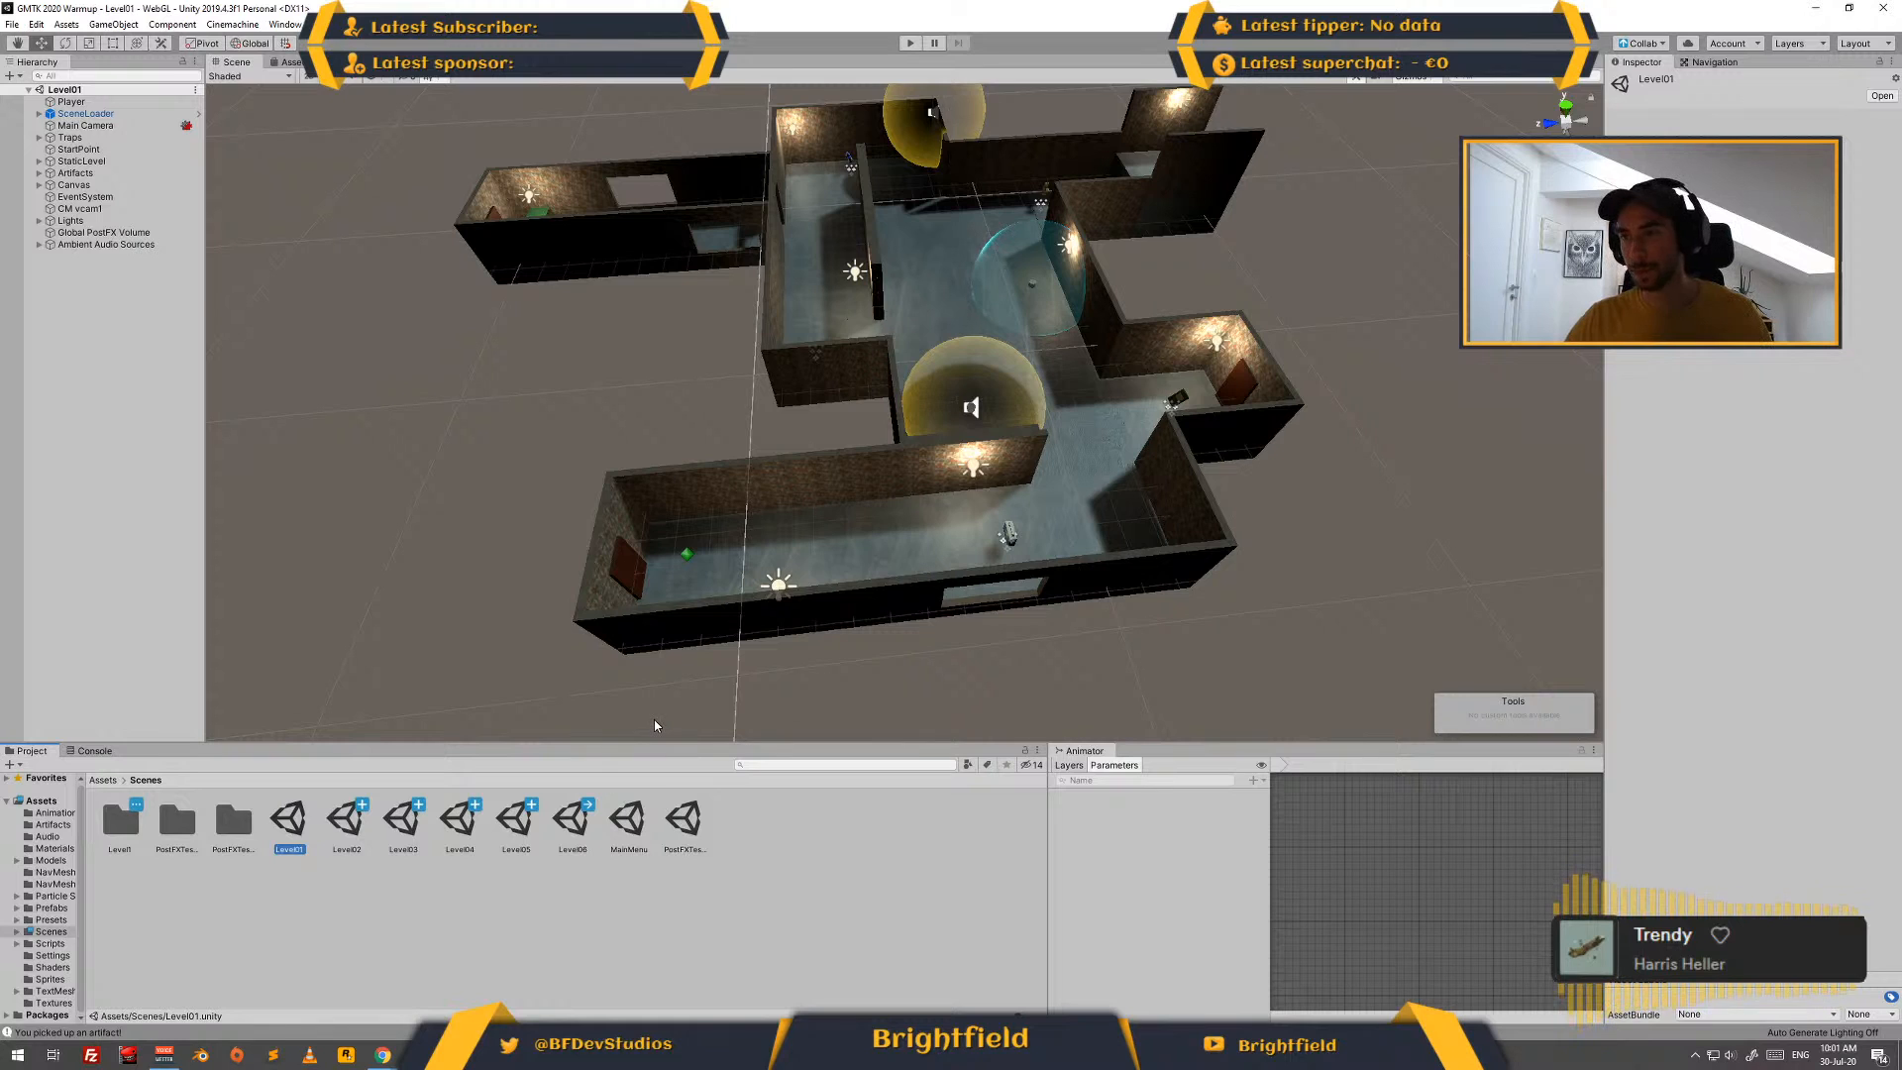
{"action": "key", "text": "alt+Tab"}
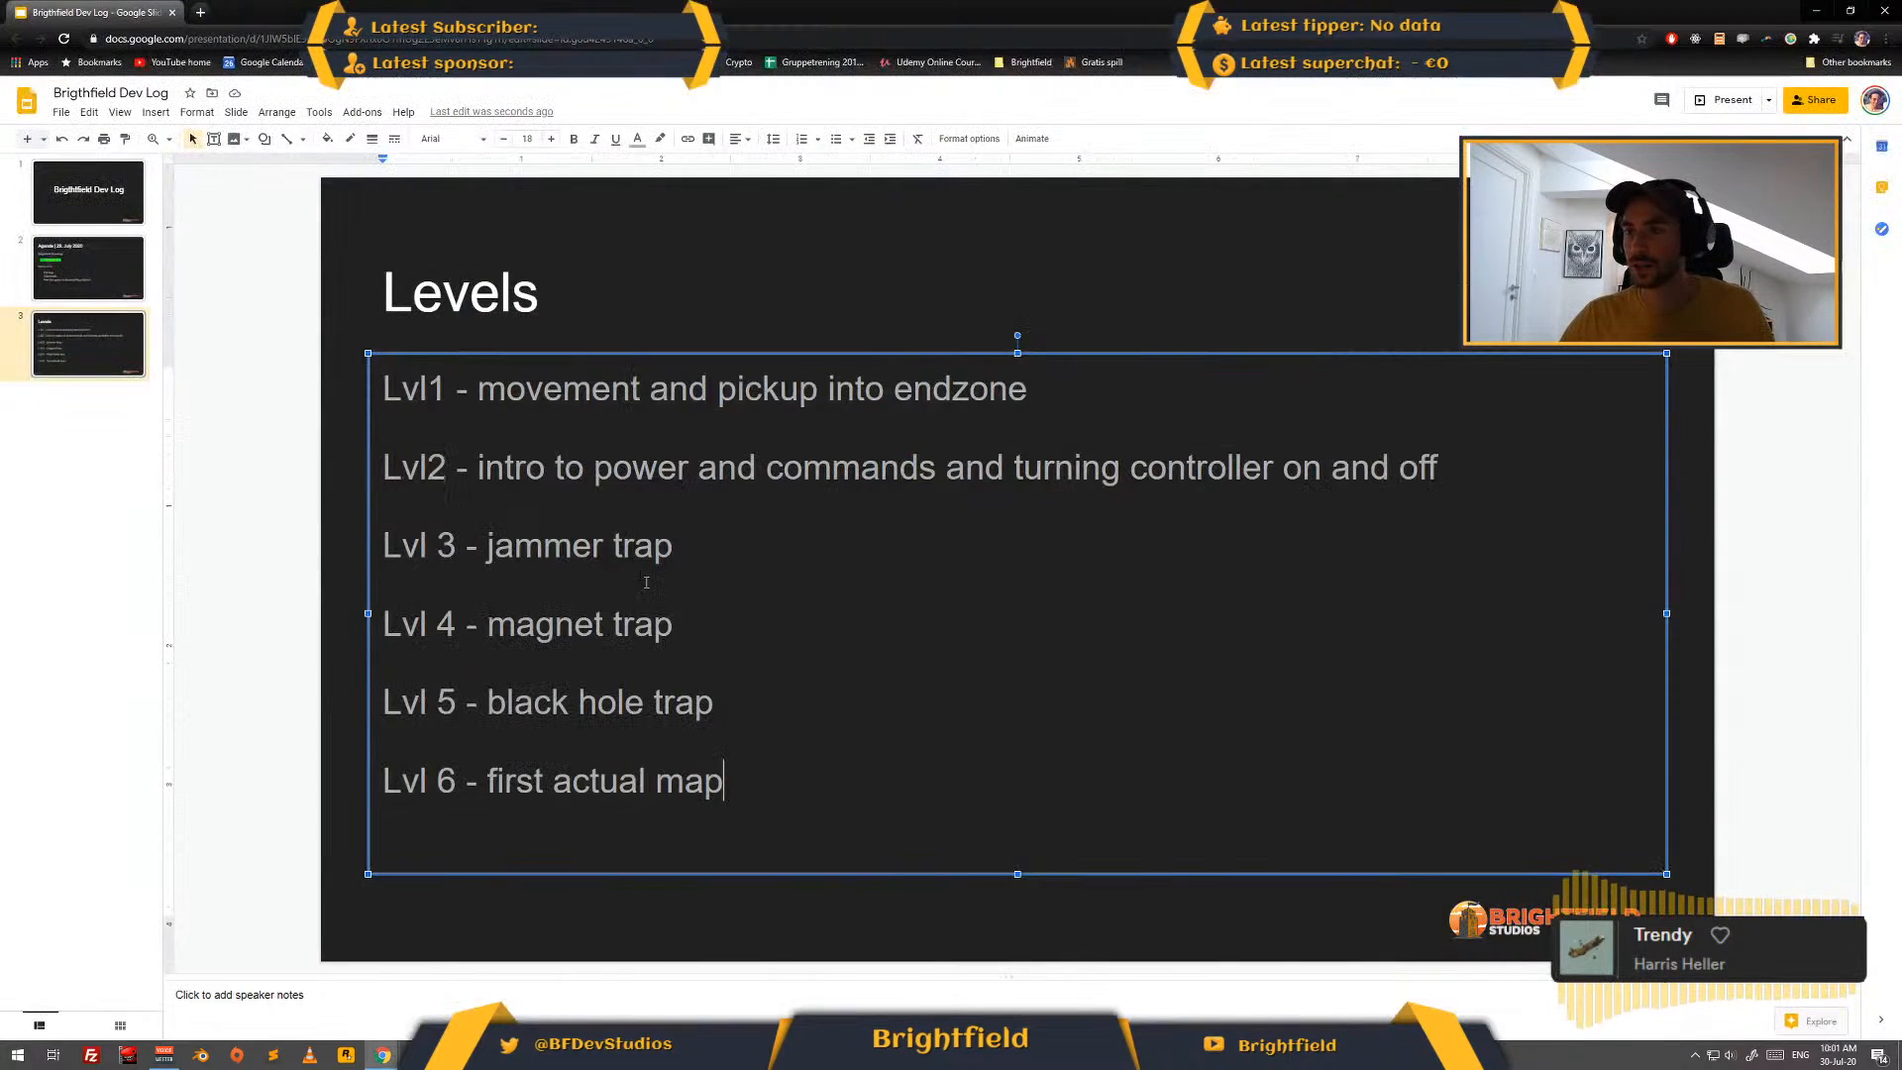
{"action": "key", "text": "alt+Tab"}
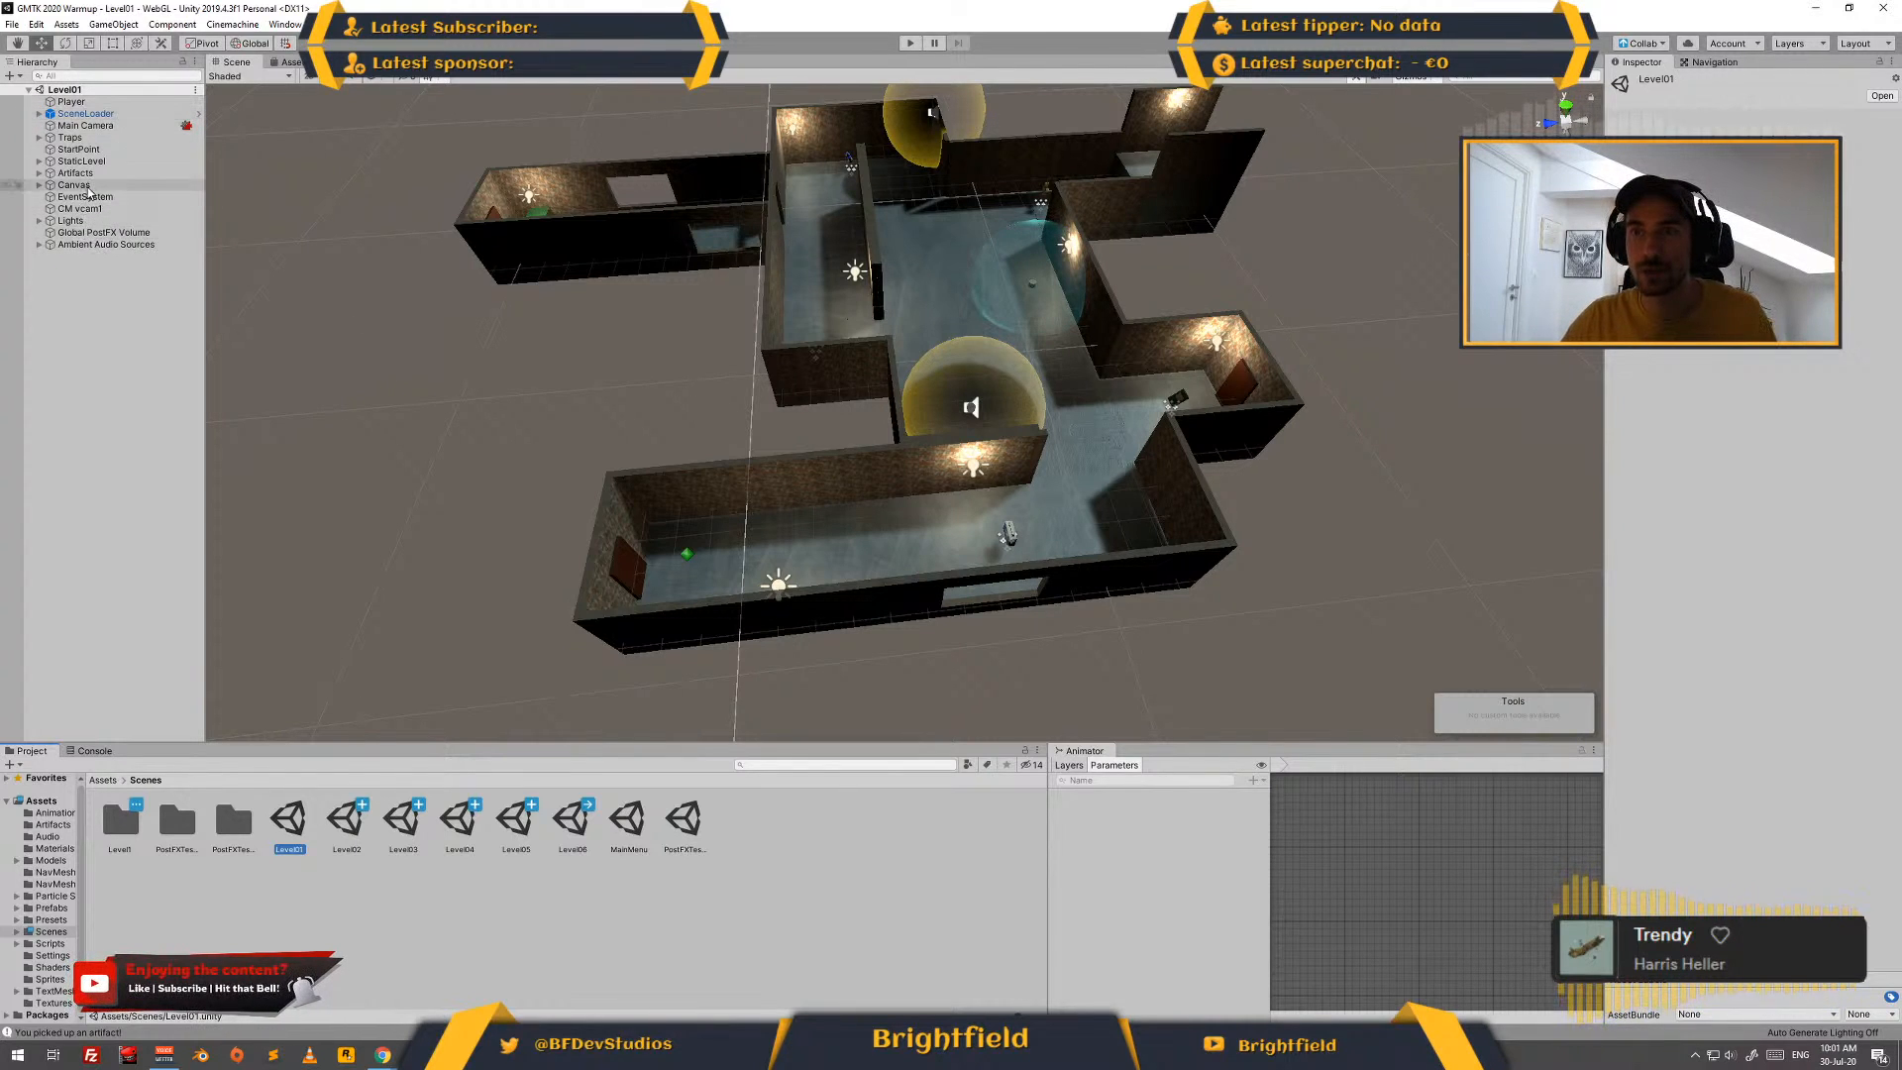
- Expand the StaticLevel group and move its Endzone out of the far corridor to open ground beyond the start hallway, at about Z -16.19
{"action": "left_click", "coordinate": [38, 161]}
{"action": "left_click", "coordinate": [79, 172]}
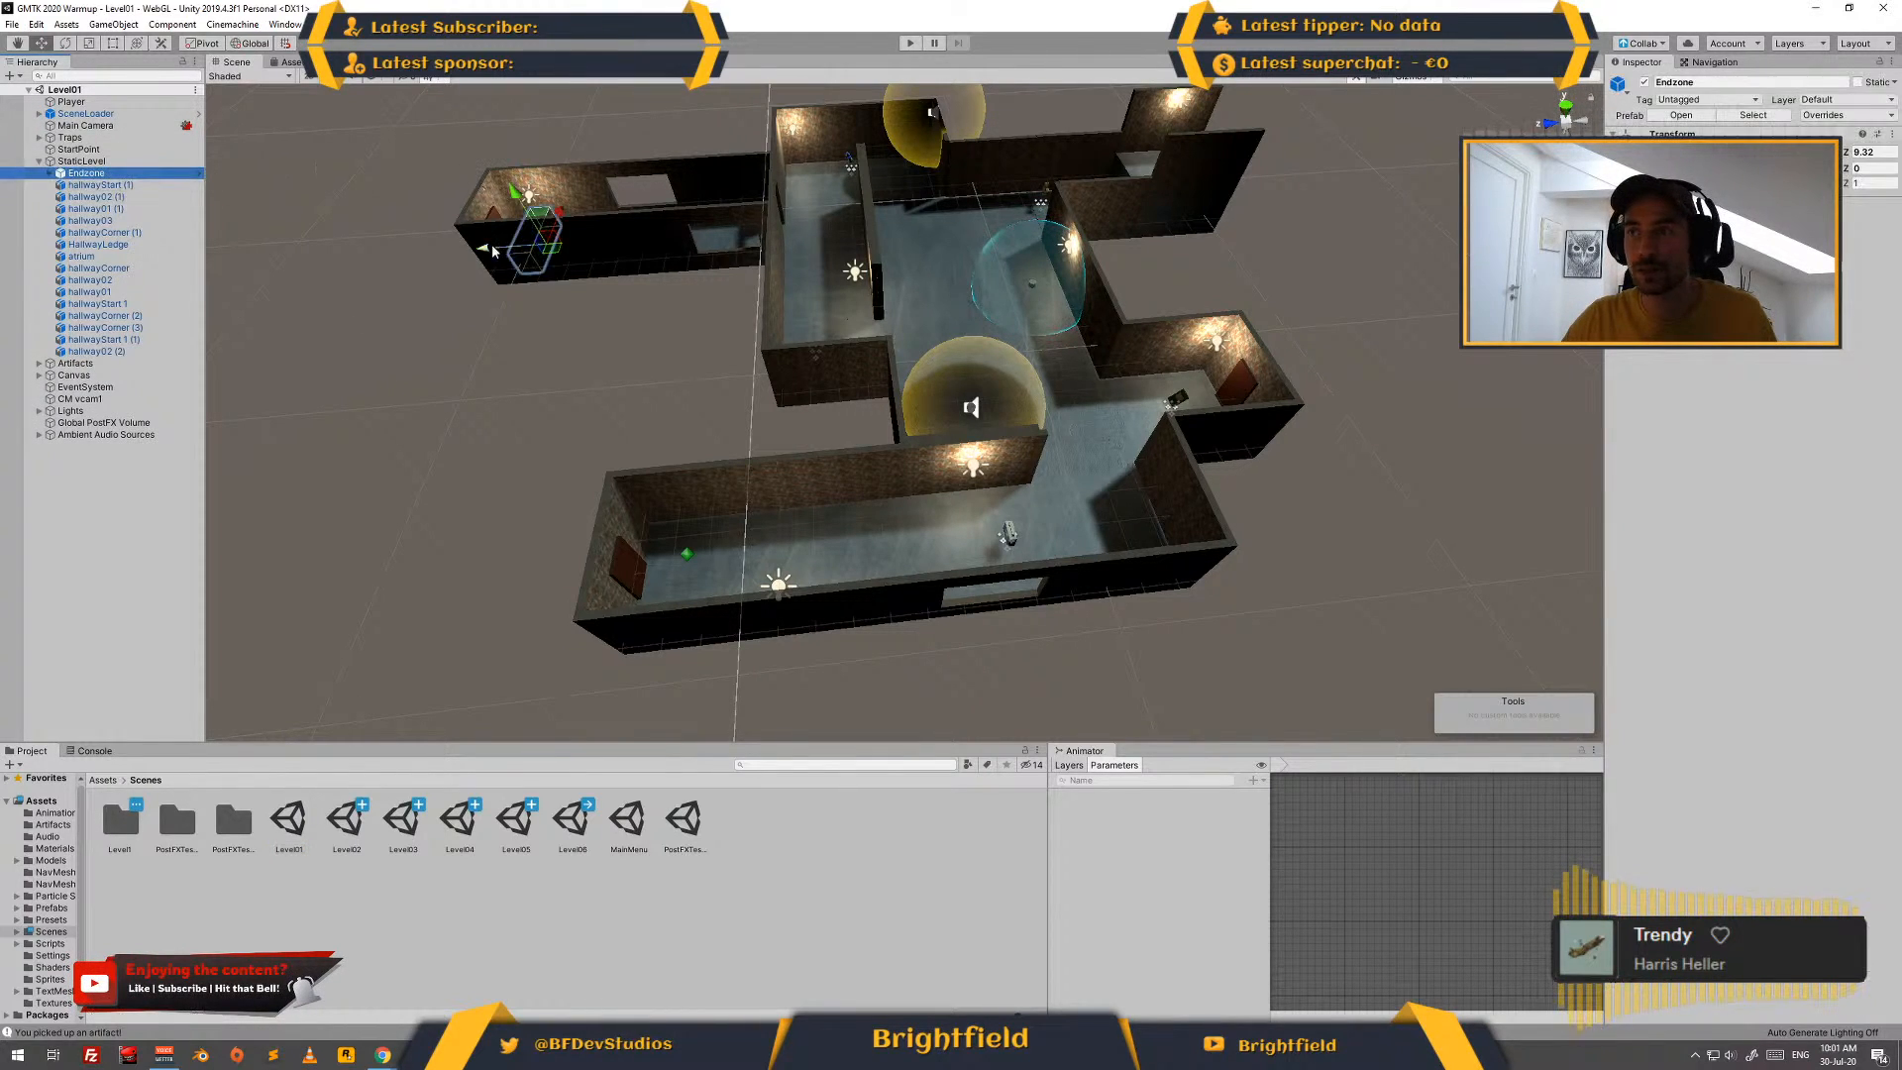
{"action": "left_click_drag", "start_coordinate": [560, 254], "coordinate": [1303, 510]}
{"action": "middle_click_drag", "start_coordinate": [1062, 218], "coordinate": [999, 238]}
- Delete the hallwayCorner piece and move the hallwayStart 1 (1) room over to the Endzone, at about Z -16.54
{"action": "left_click", "coordinate": [1073, 564]}
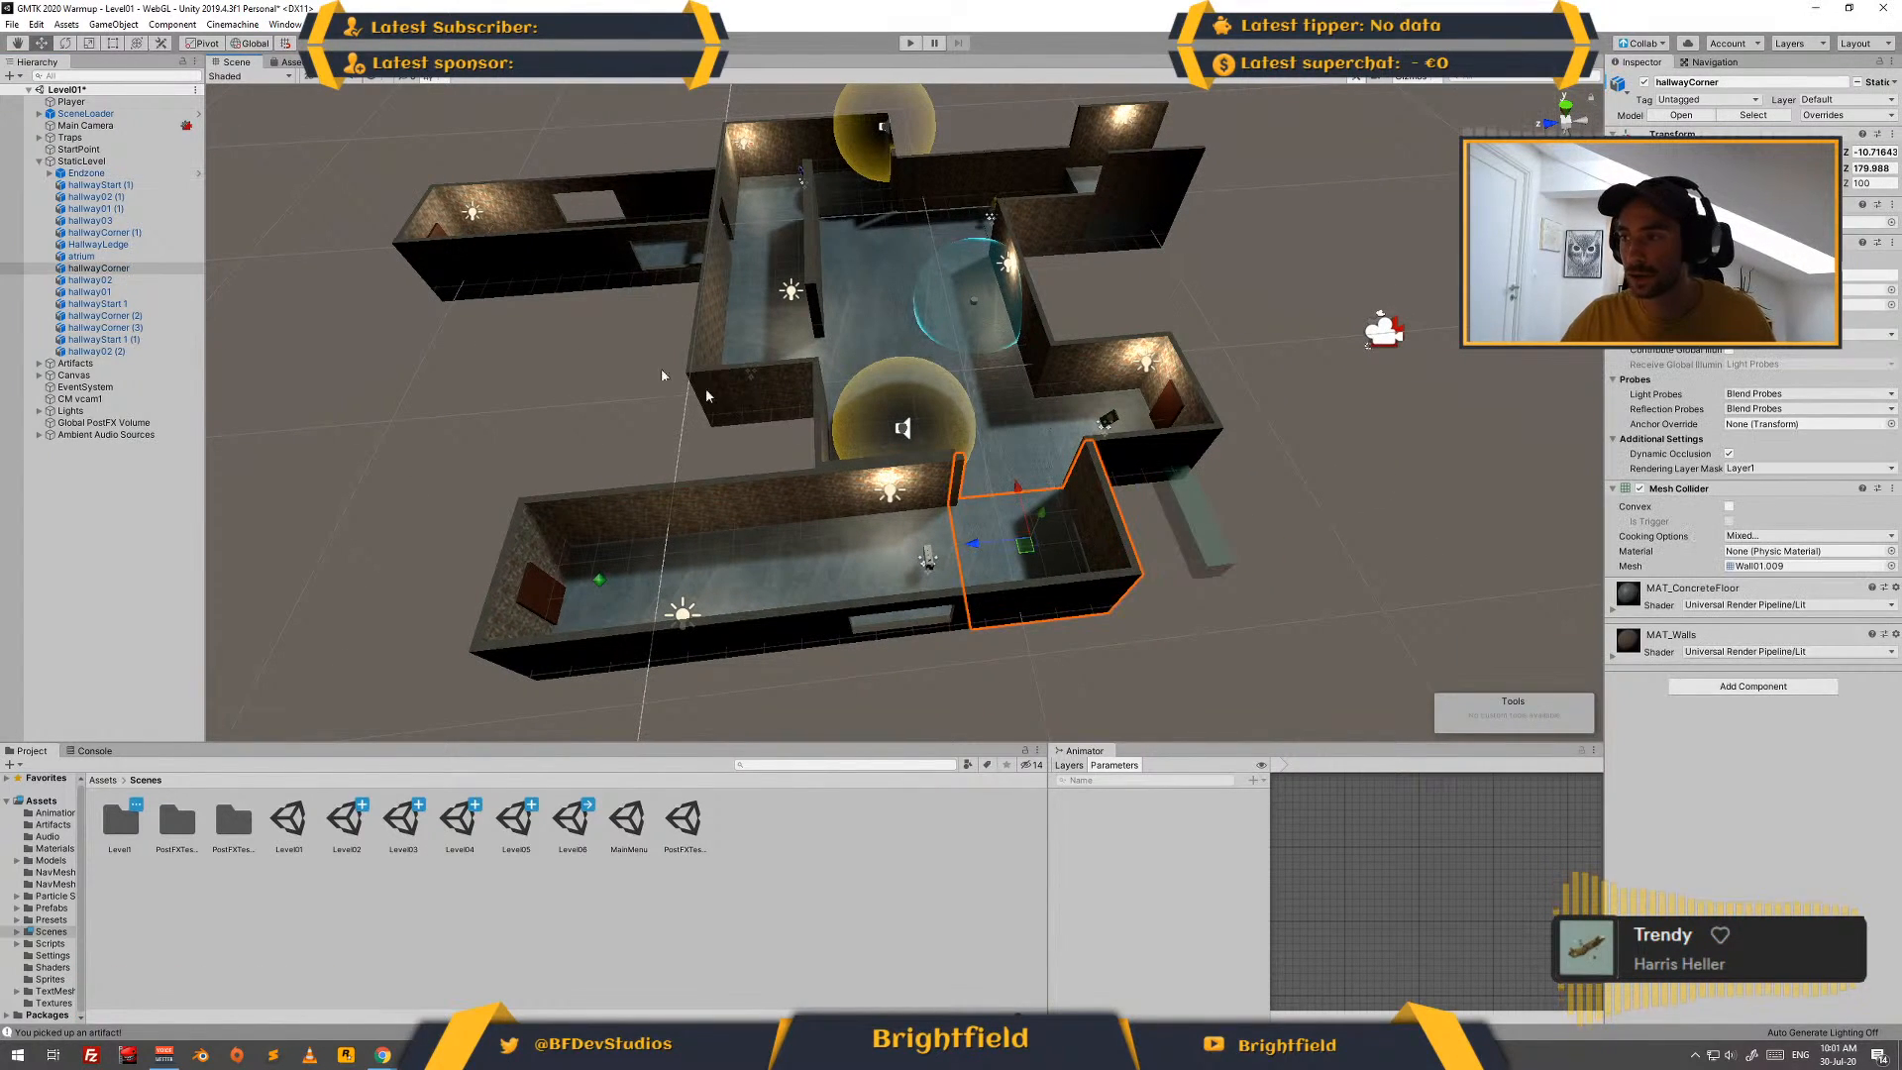
{"action": "key", "text": "Delete"}
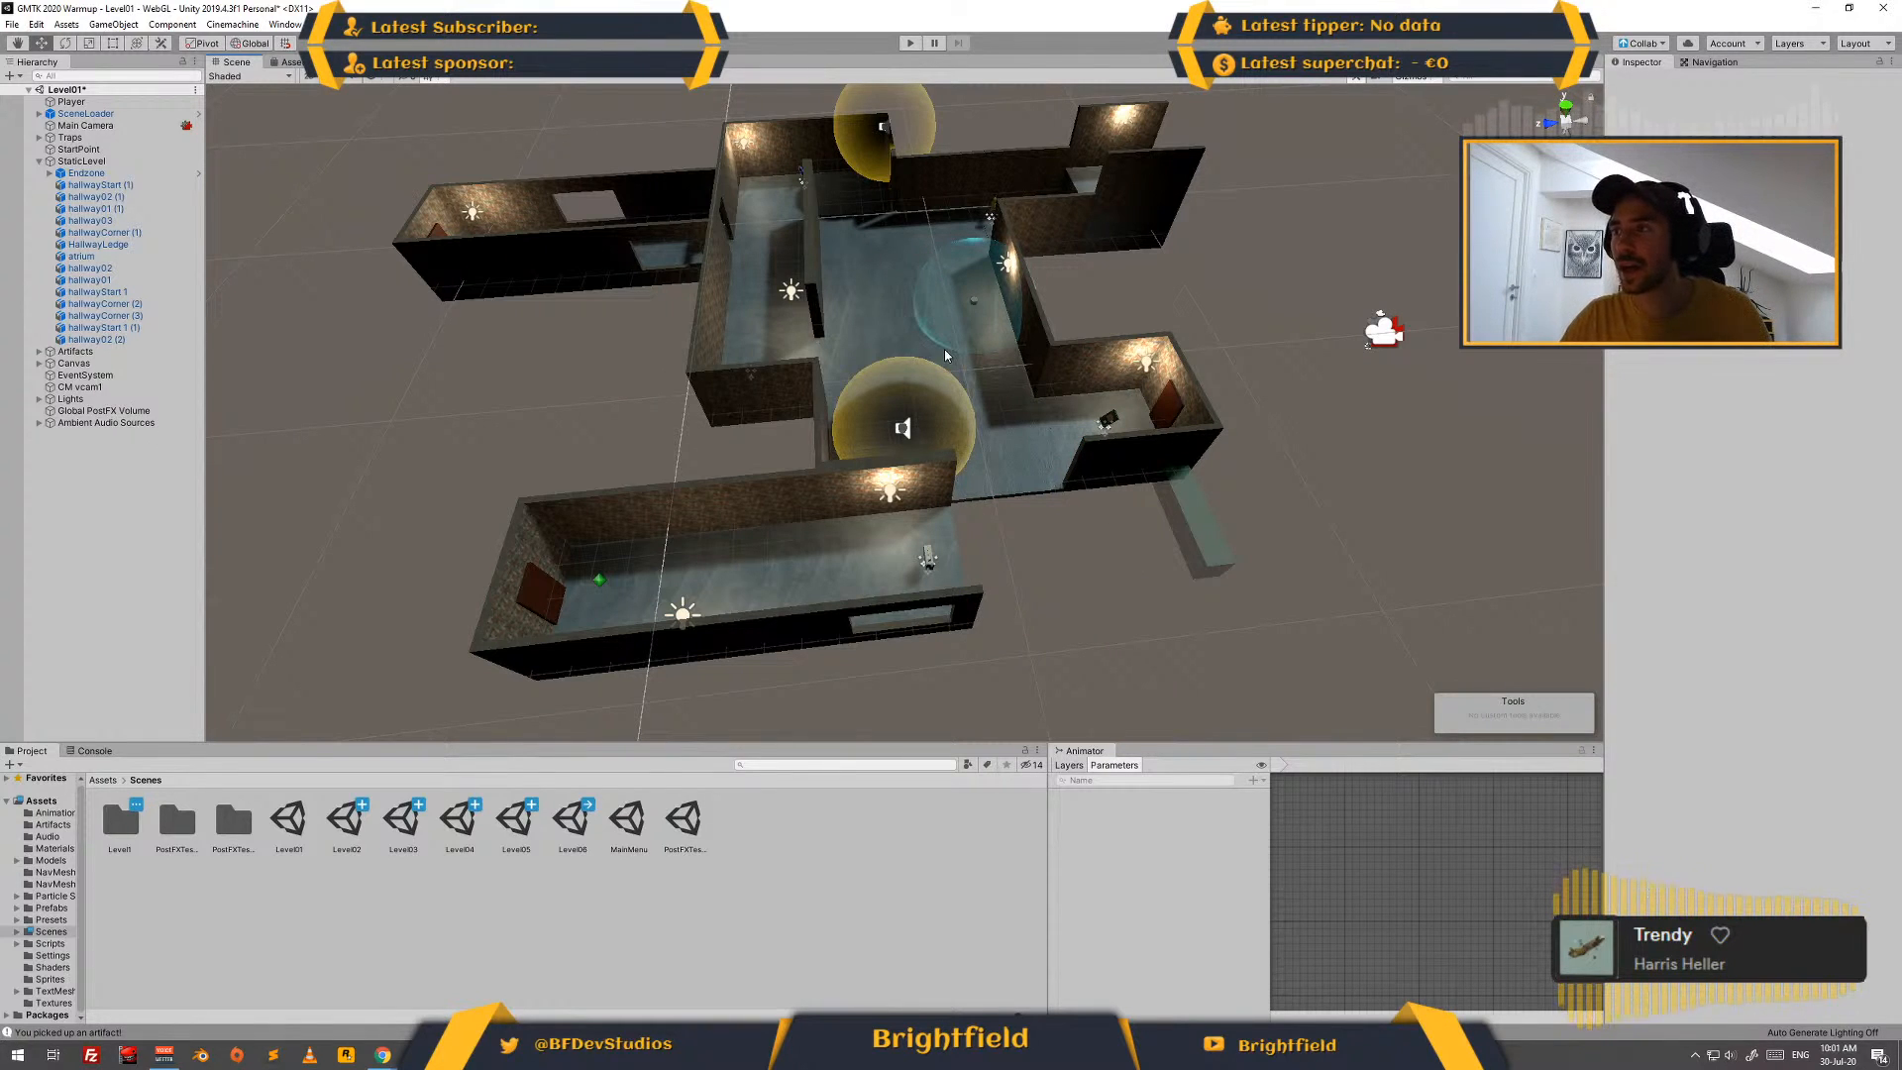
{"action": "left_click", "coordinate": [1126, 448]}
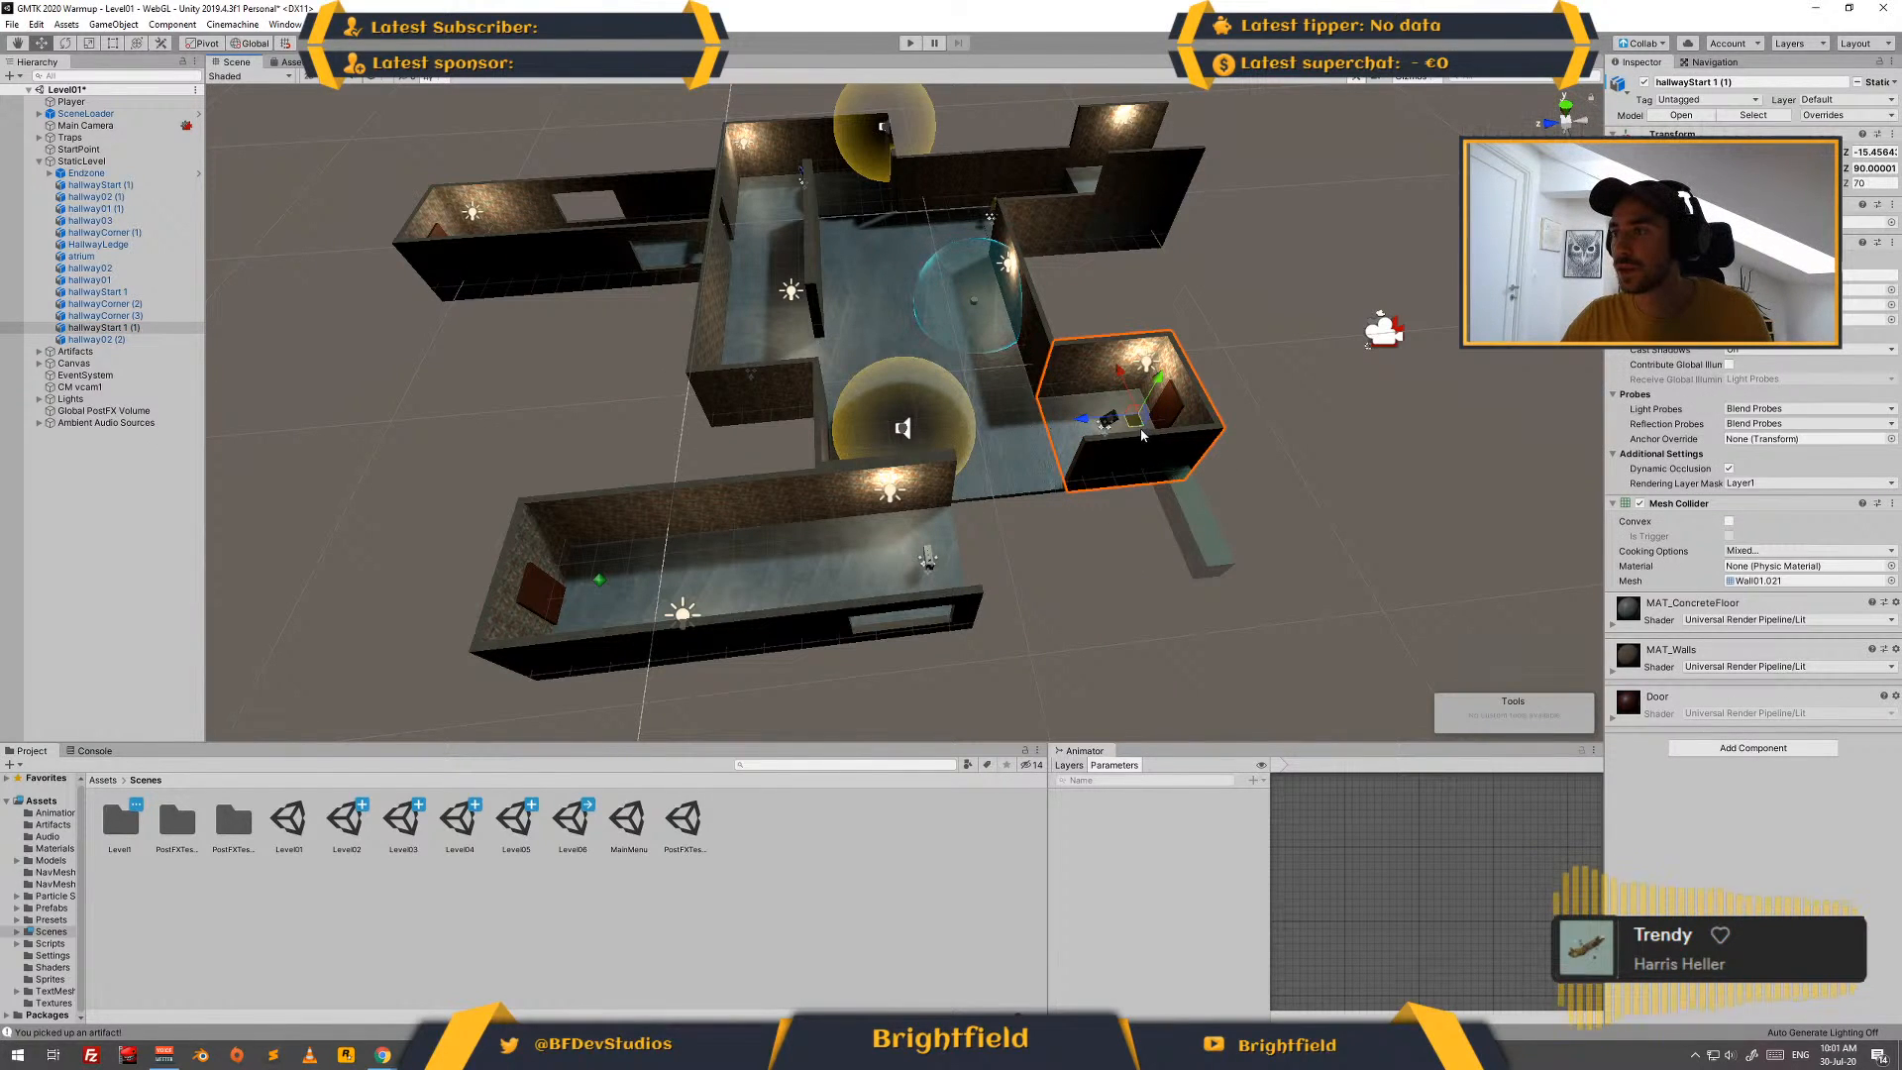
{"action": "left_click_drag", "start_coordinate": [1140, 428], "coordinate": [1181, 522]}
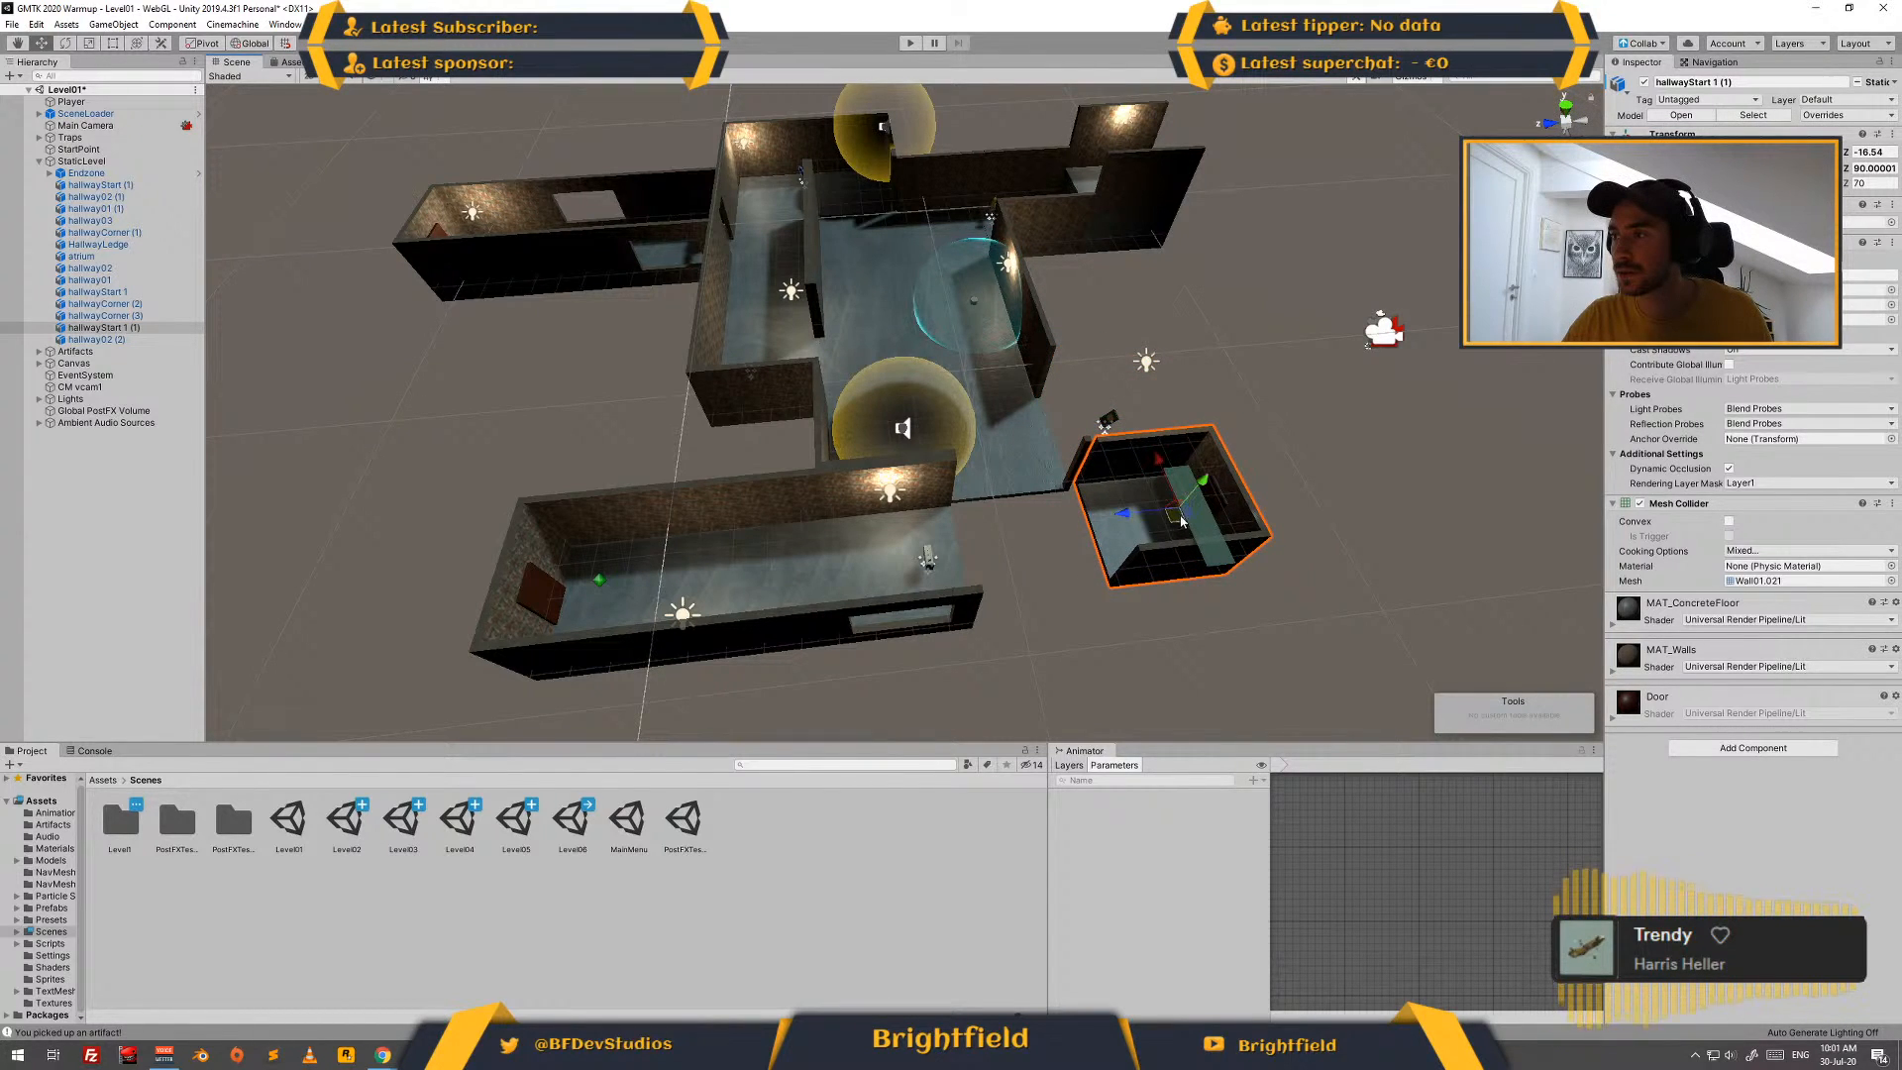
- Delete the atrium, the HallwayLedge and the point light that lit the ledge from the level
{"action": "middle_click_drag", "start_coordinate": [1018, 573], "coordinate": [1013, 514]}
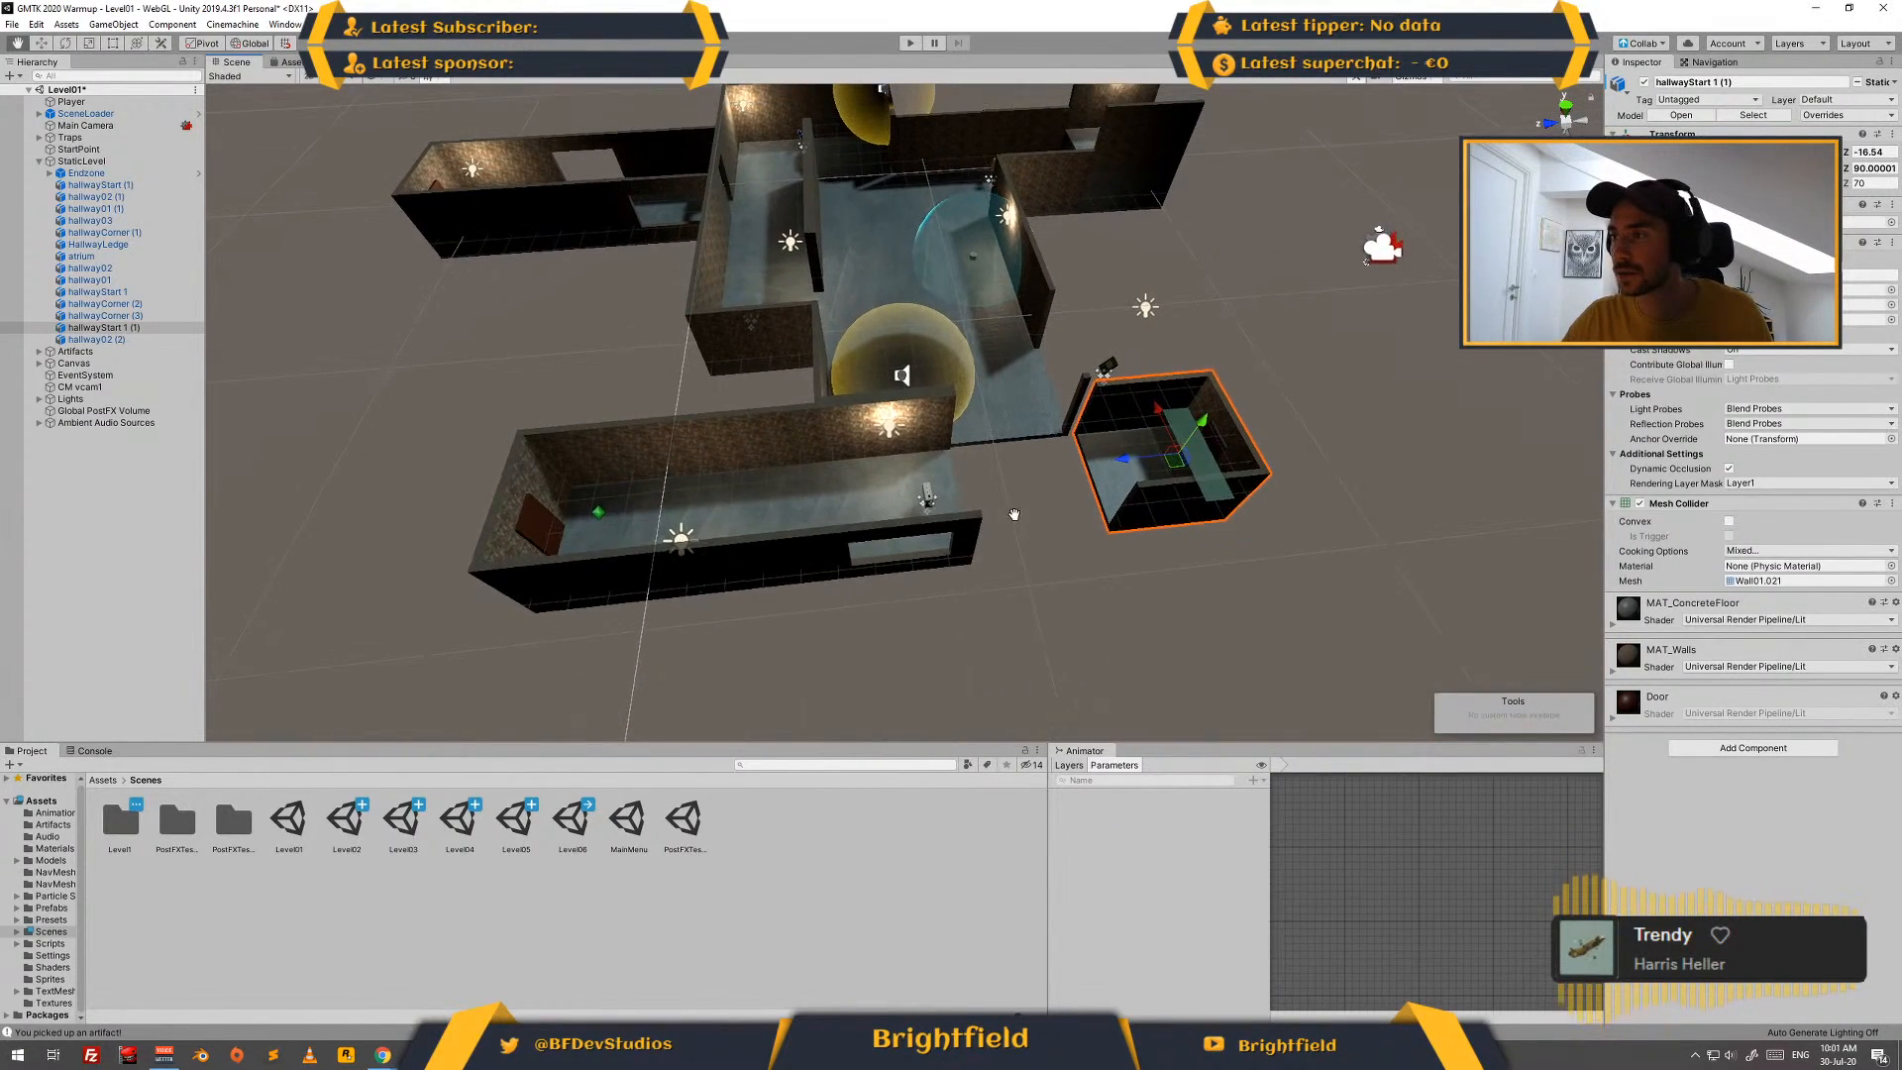
{"action": "middle_click_drag", "start_coordinate": [1021, 405], "coordinate": [996, 452]}
{"action": "left_click", "coordinate": [995, 452]}
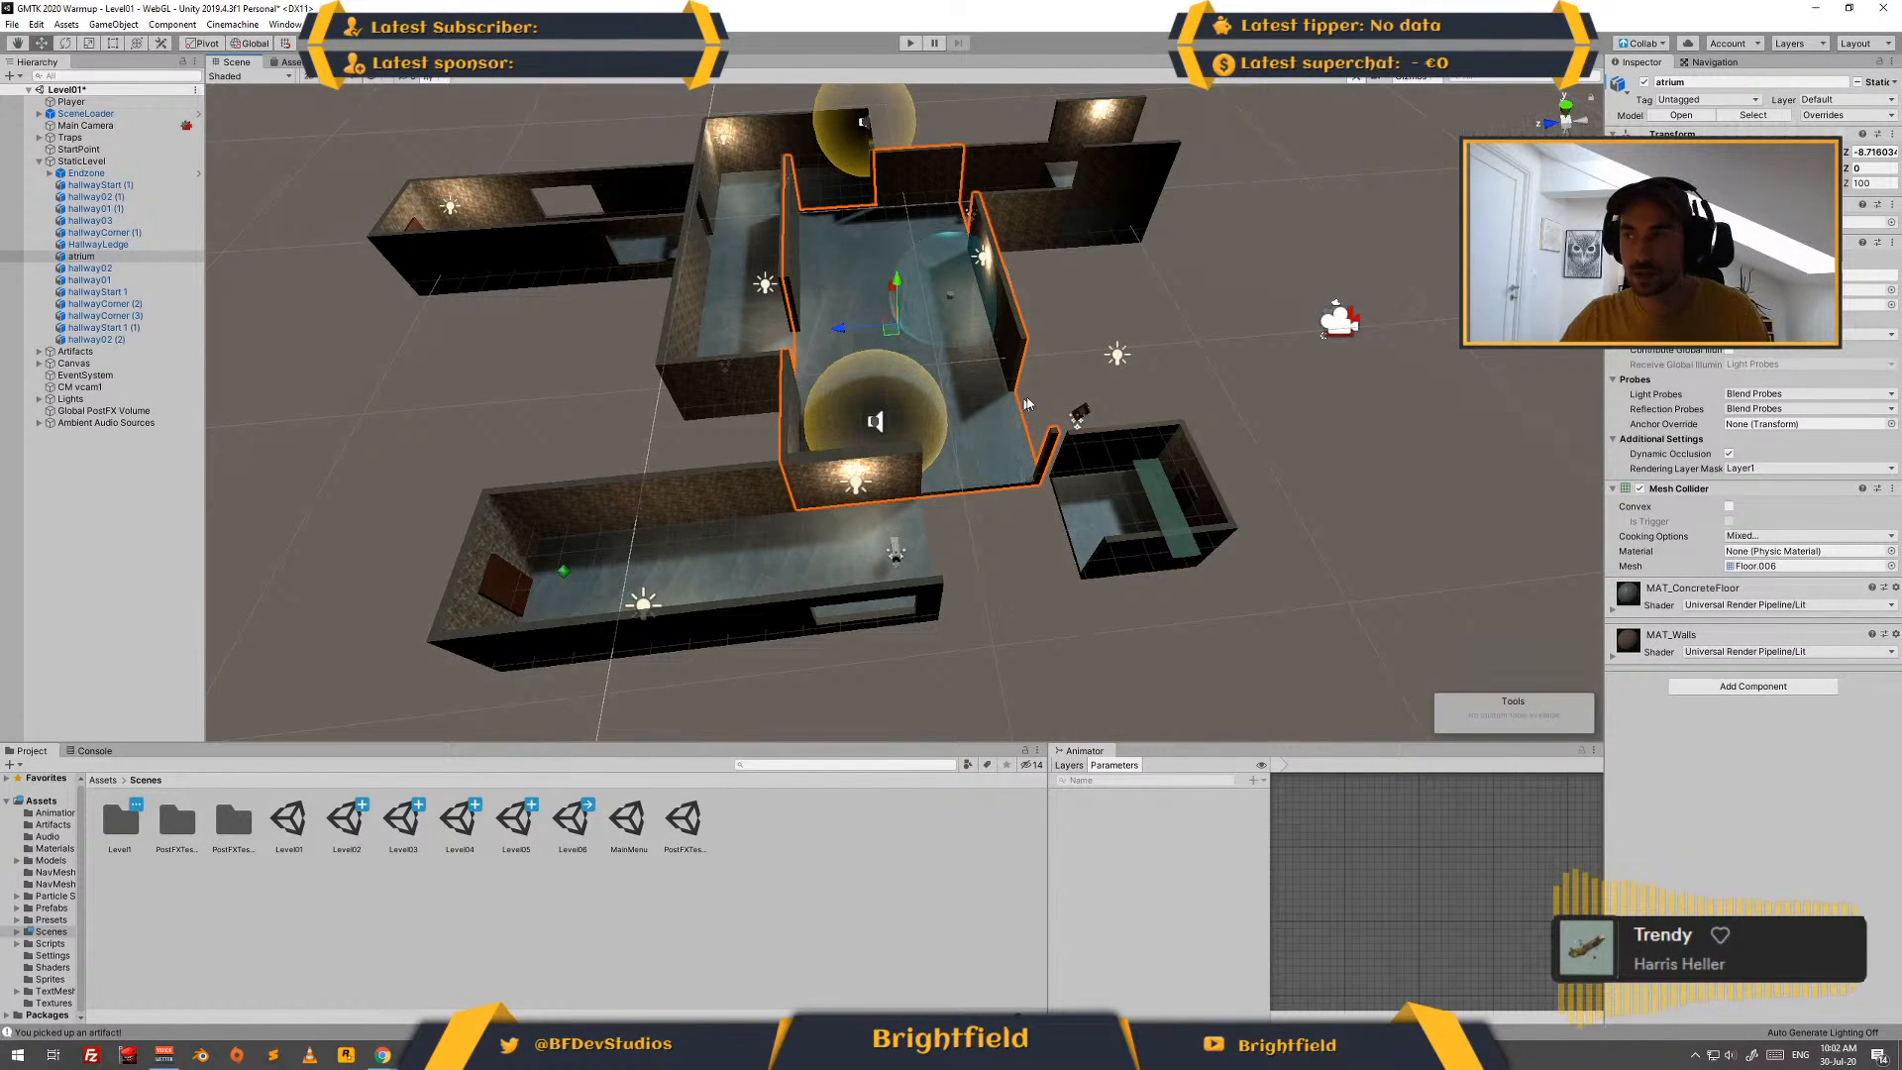
{"action": "key", "text": "Delete"}
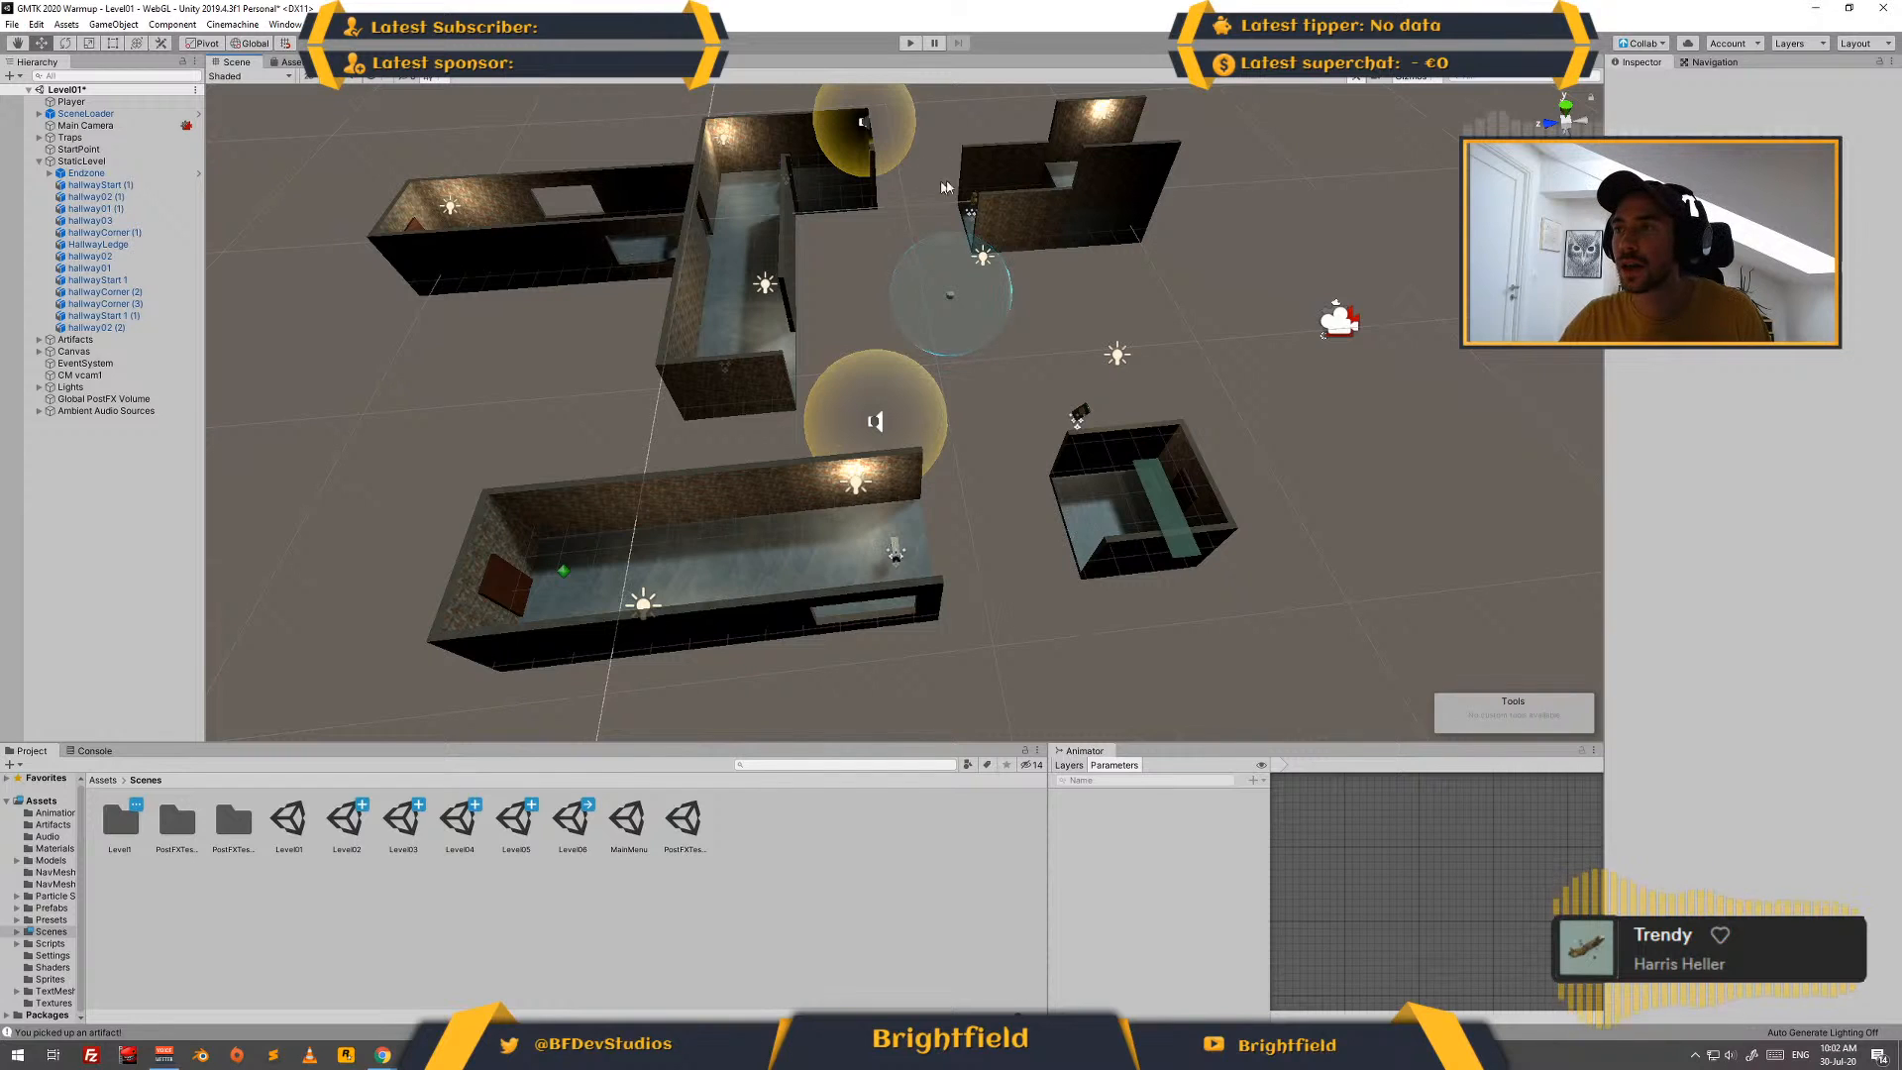
{"action": "middle_click_drag", "start_coordinate": [1328, 319], "coordinate": [1283, 381]}
{"action": "left_click", "coordinate": [1049, 271]}
{"action": "key", "text": "Delete"}
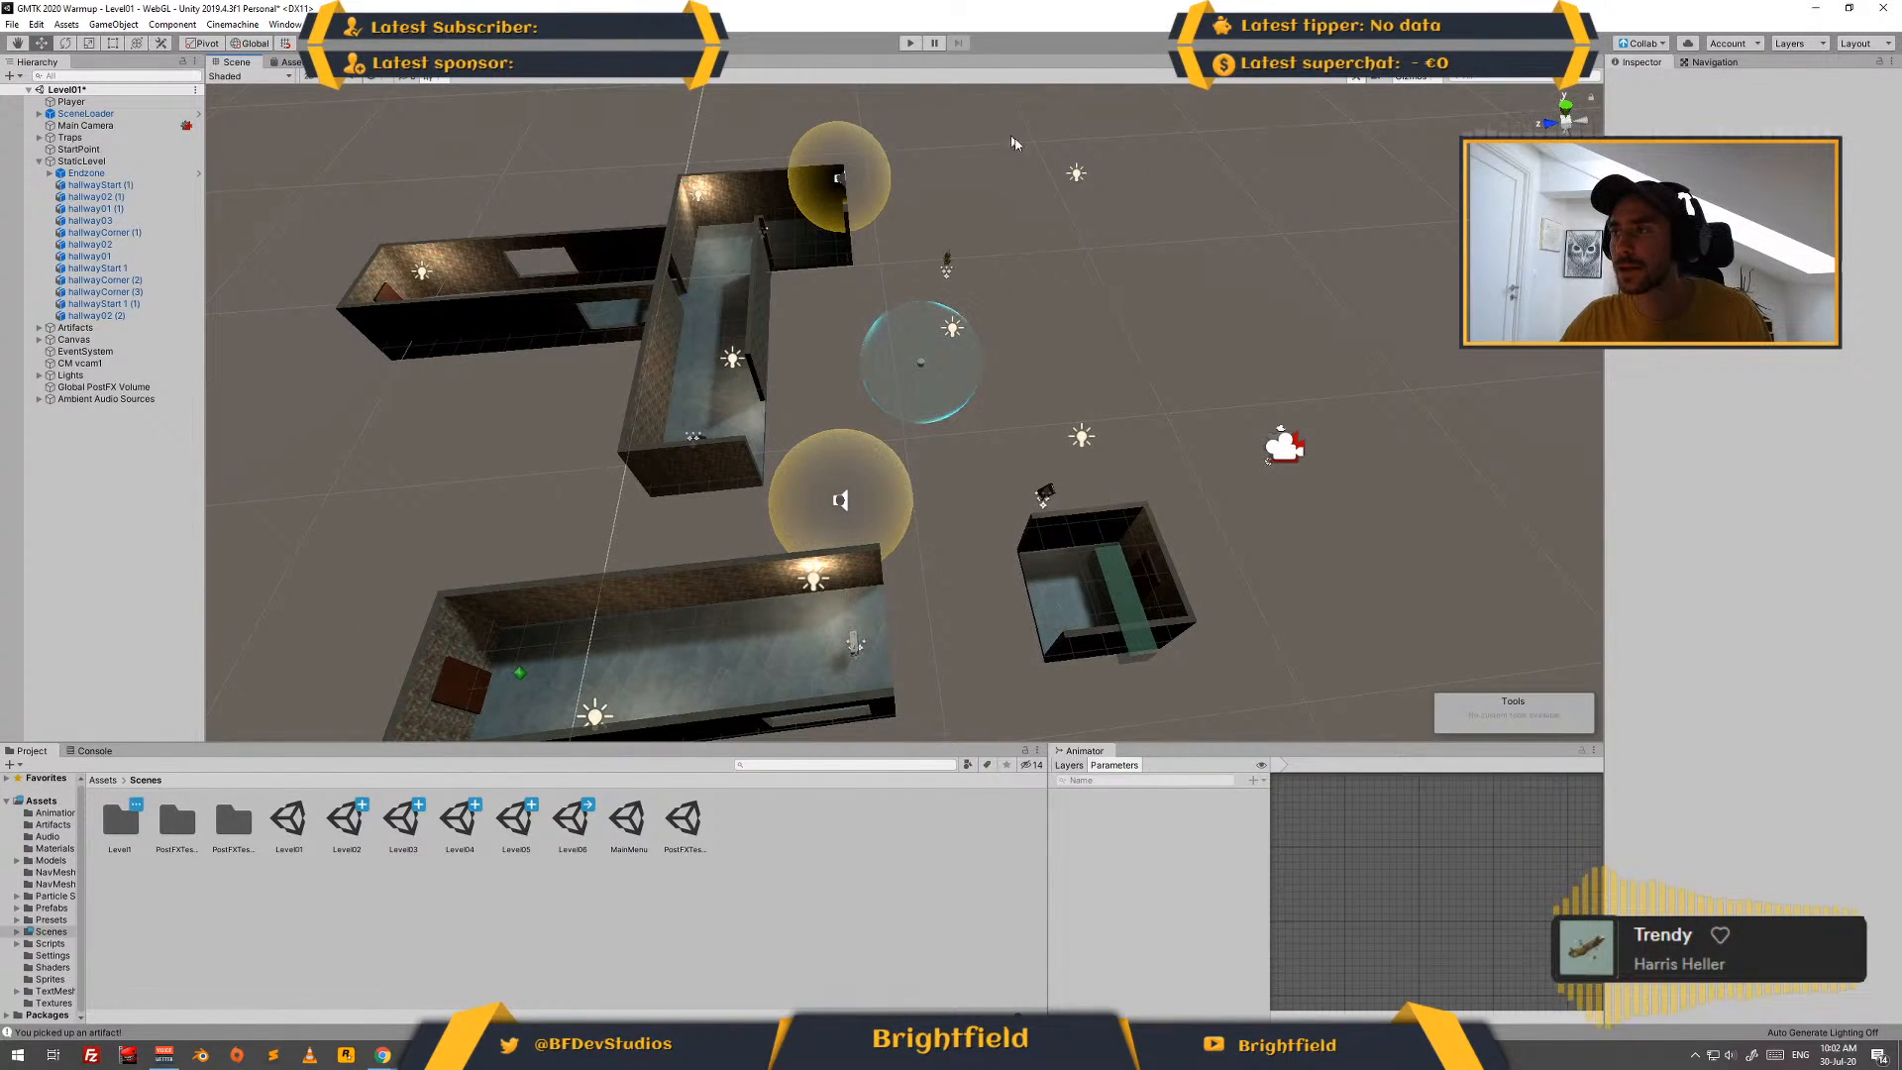
{"action": "left_click", "coordinate": [1077, 173]}
{"action": "key", "text": "Delete"}
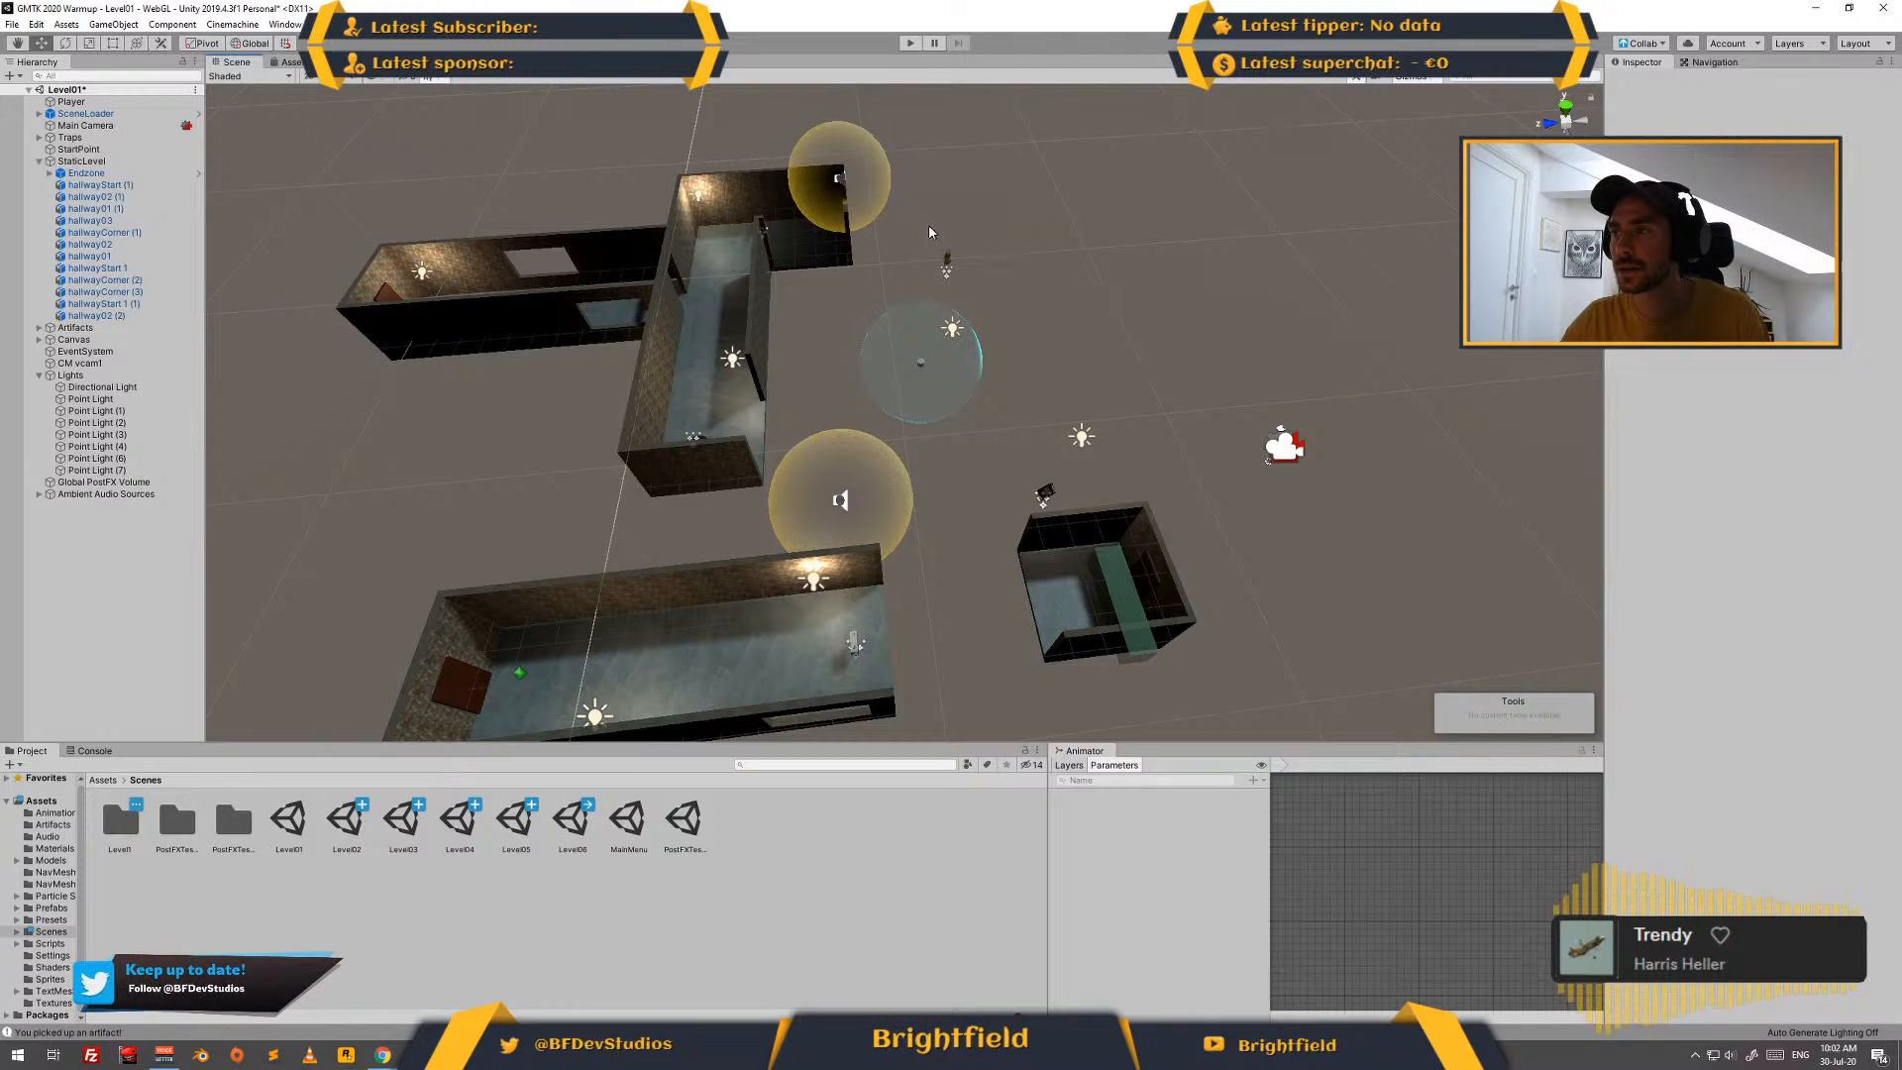
- Move the Artifact_WaterBottle out of the upper corridor into the gap between the start hallway and the end room
{"action": "left_click", "coordinate": [950, 260]}
{"action": "left_click", "coordinate": [109, 339]}
{"action": "left_click", "coordinate": [147, 352]}
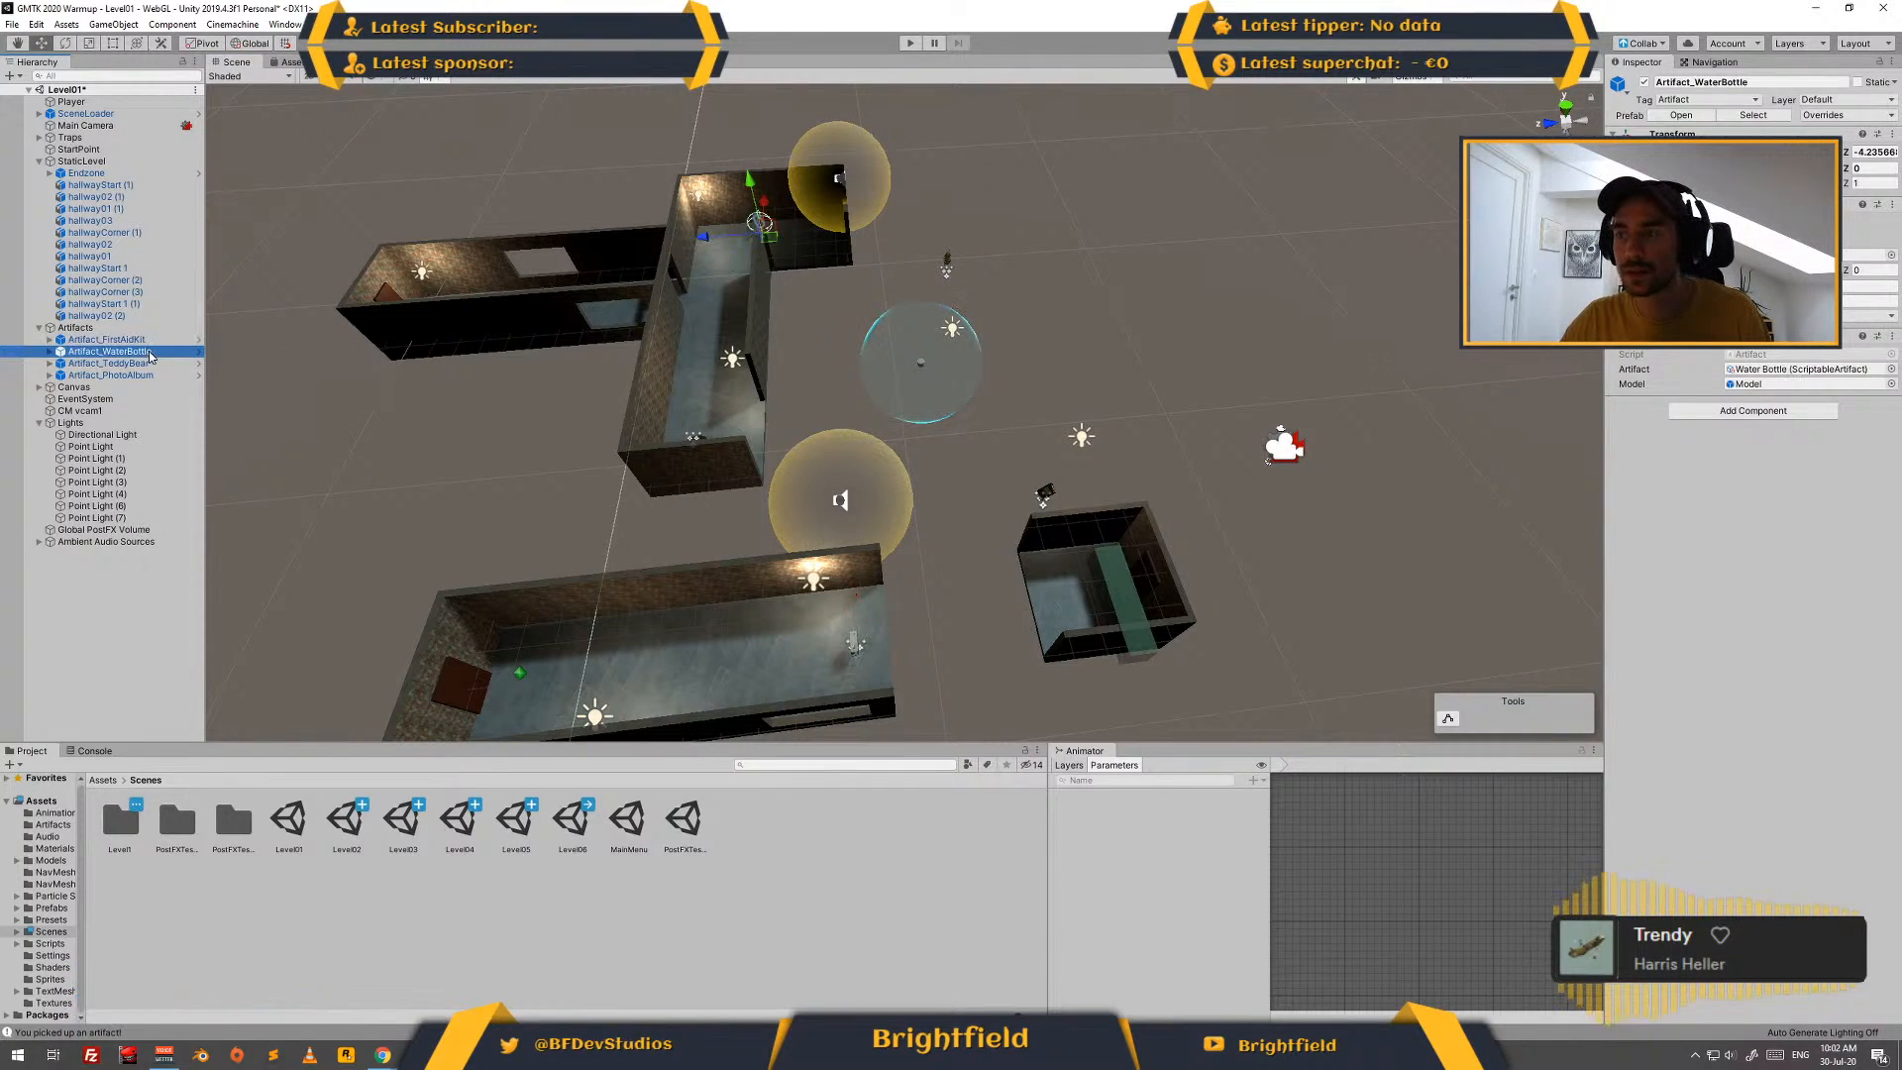
{"action": "left_click_drag", "start_coordinate": [774, 246], "coordinate": [948, 654]}
- Move Artifact_PhotoAlbum into the end room at about Z -13.71 and Artifact_TeddyBear into the start hallway at about Z -5.26
{"action": "left_click", "coordinate": [174, 363]}
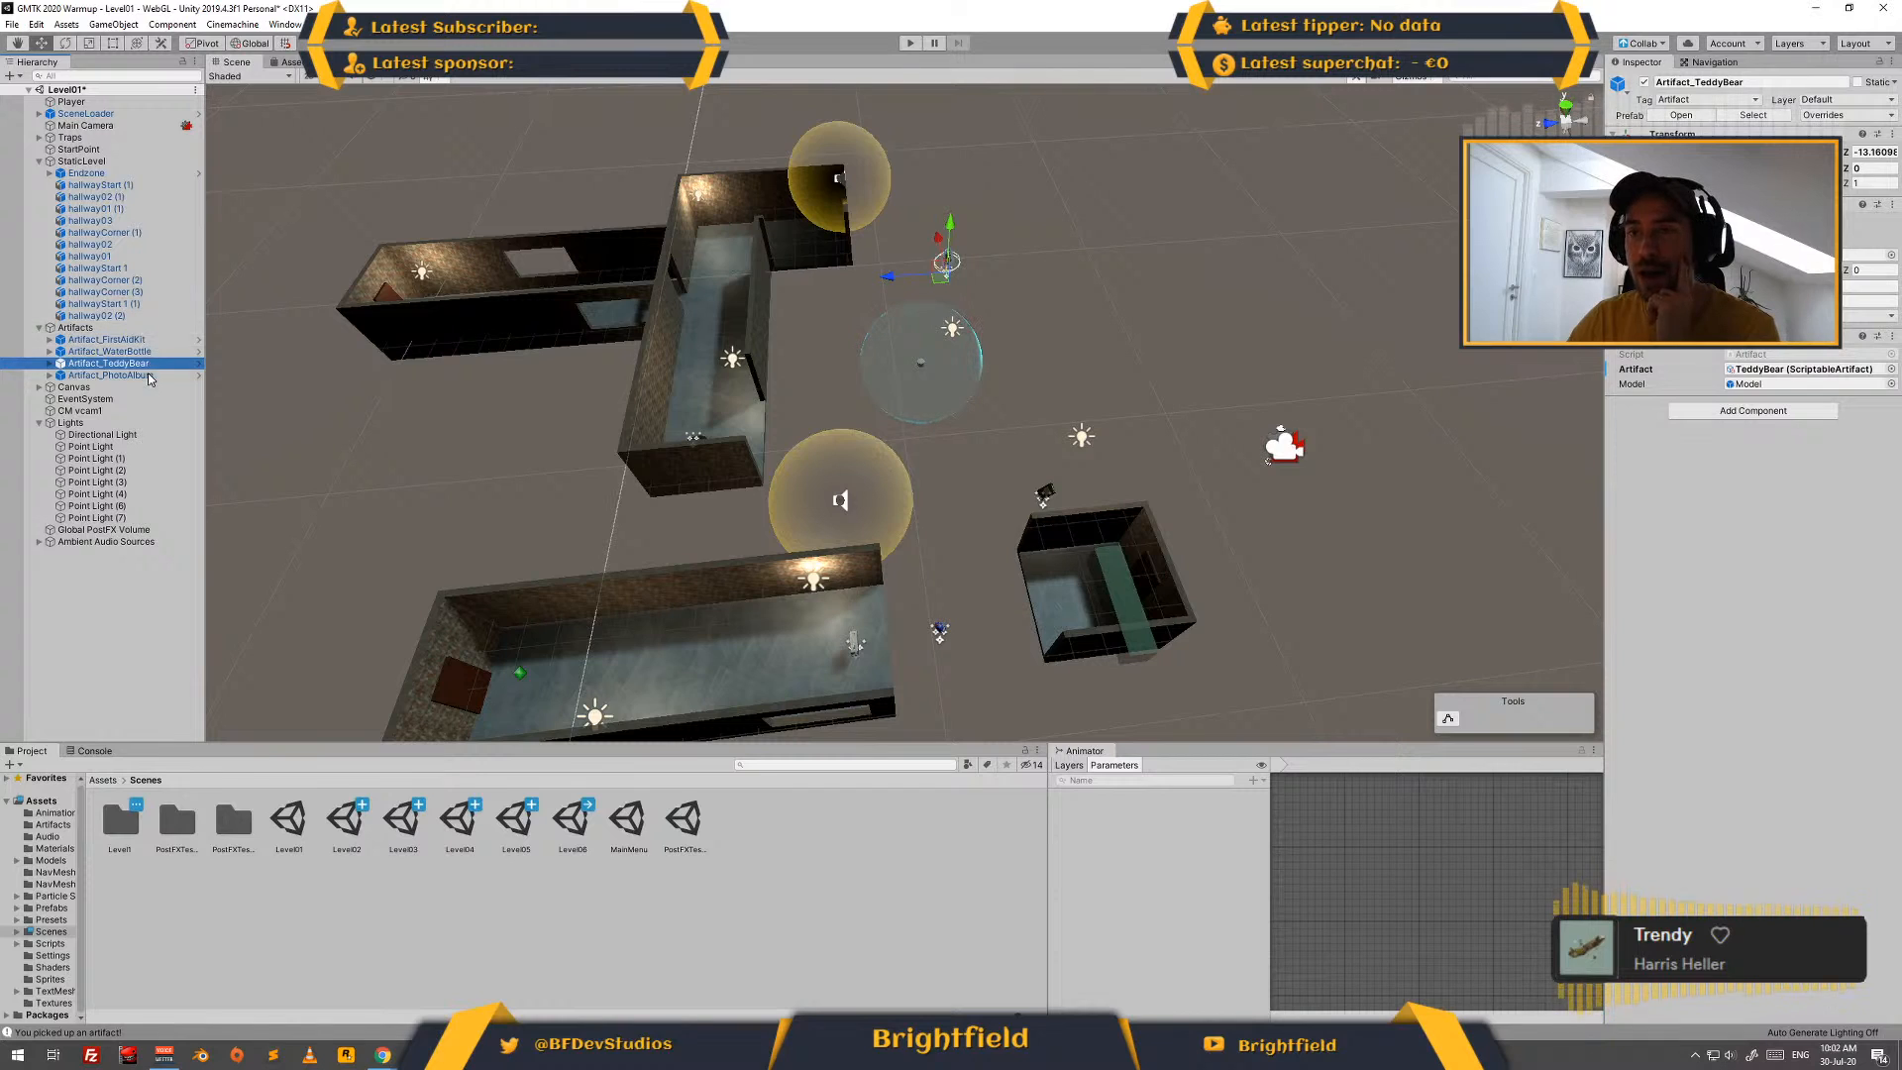
{"action": "left_click", "coordinate": [1043, 493]}
{"action": "left_click_drag", "start_coordinate": [1035, 512], "coordinate": [1049, 610]}
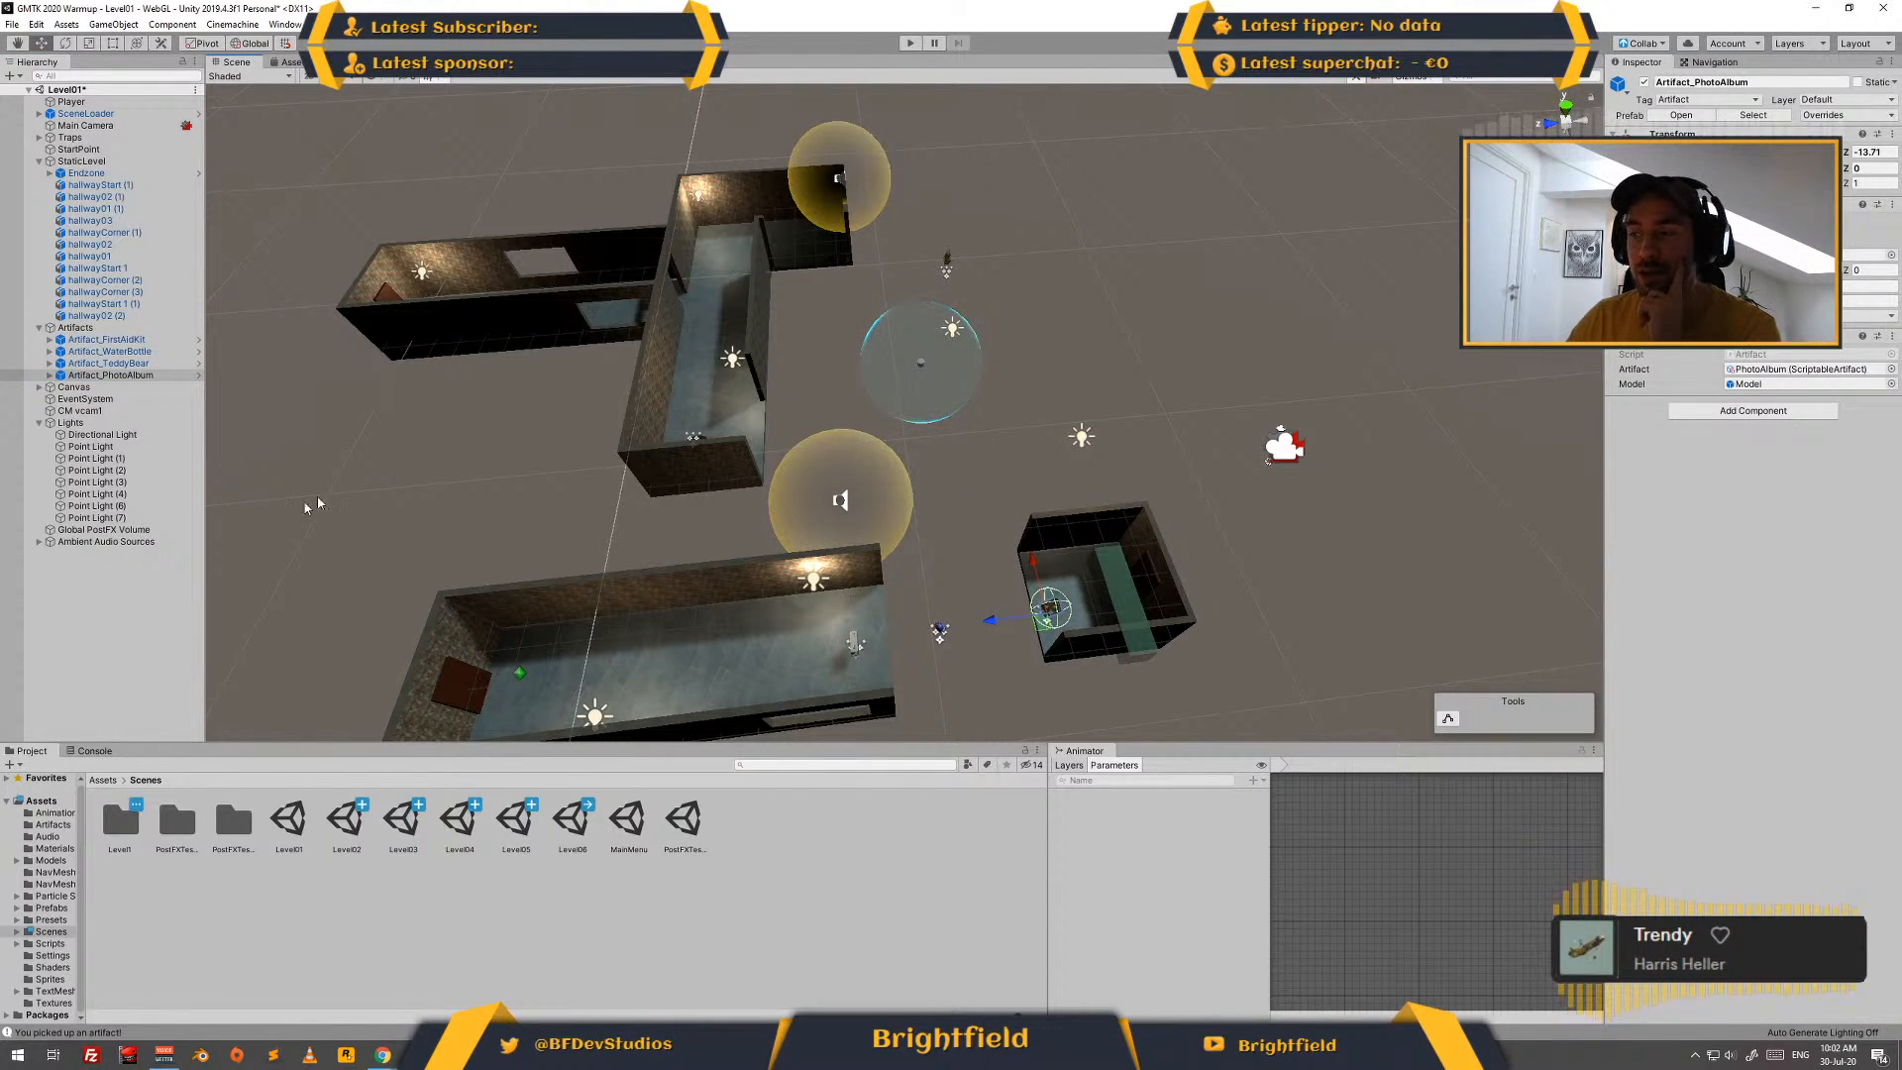
{"action": "left_click", "coordinate": [106, 338]}
{"action": "left_click", "coordinate": [134, 364]}
{"action": "left_click_drag", "start_coordinate": [940, 274], "coordinate": [773, 682]}
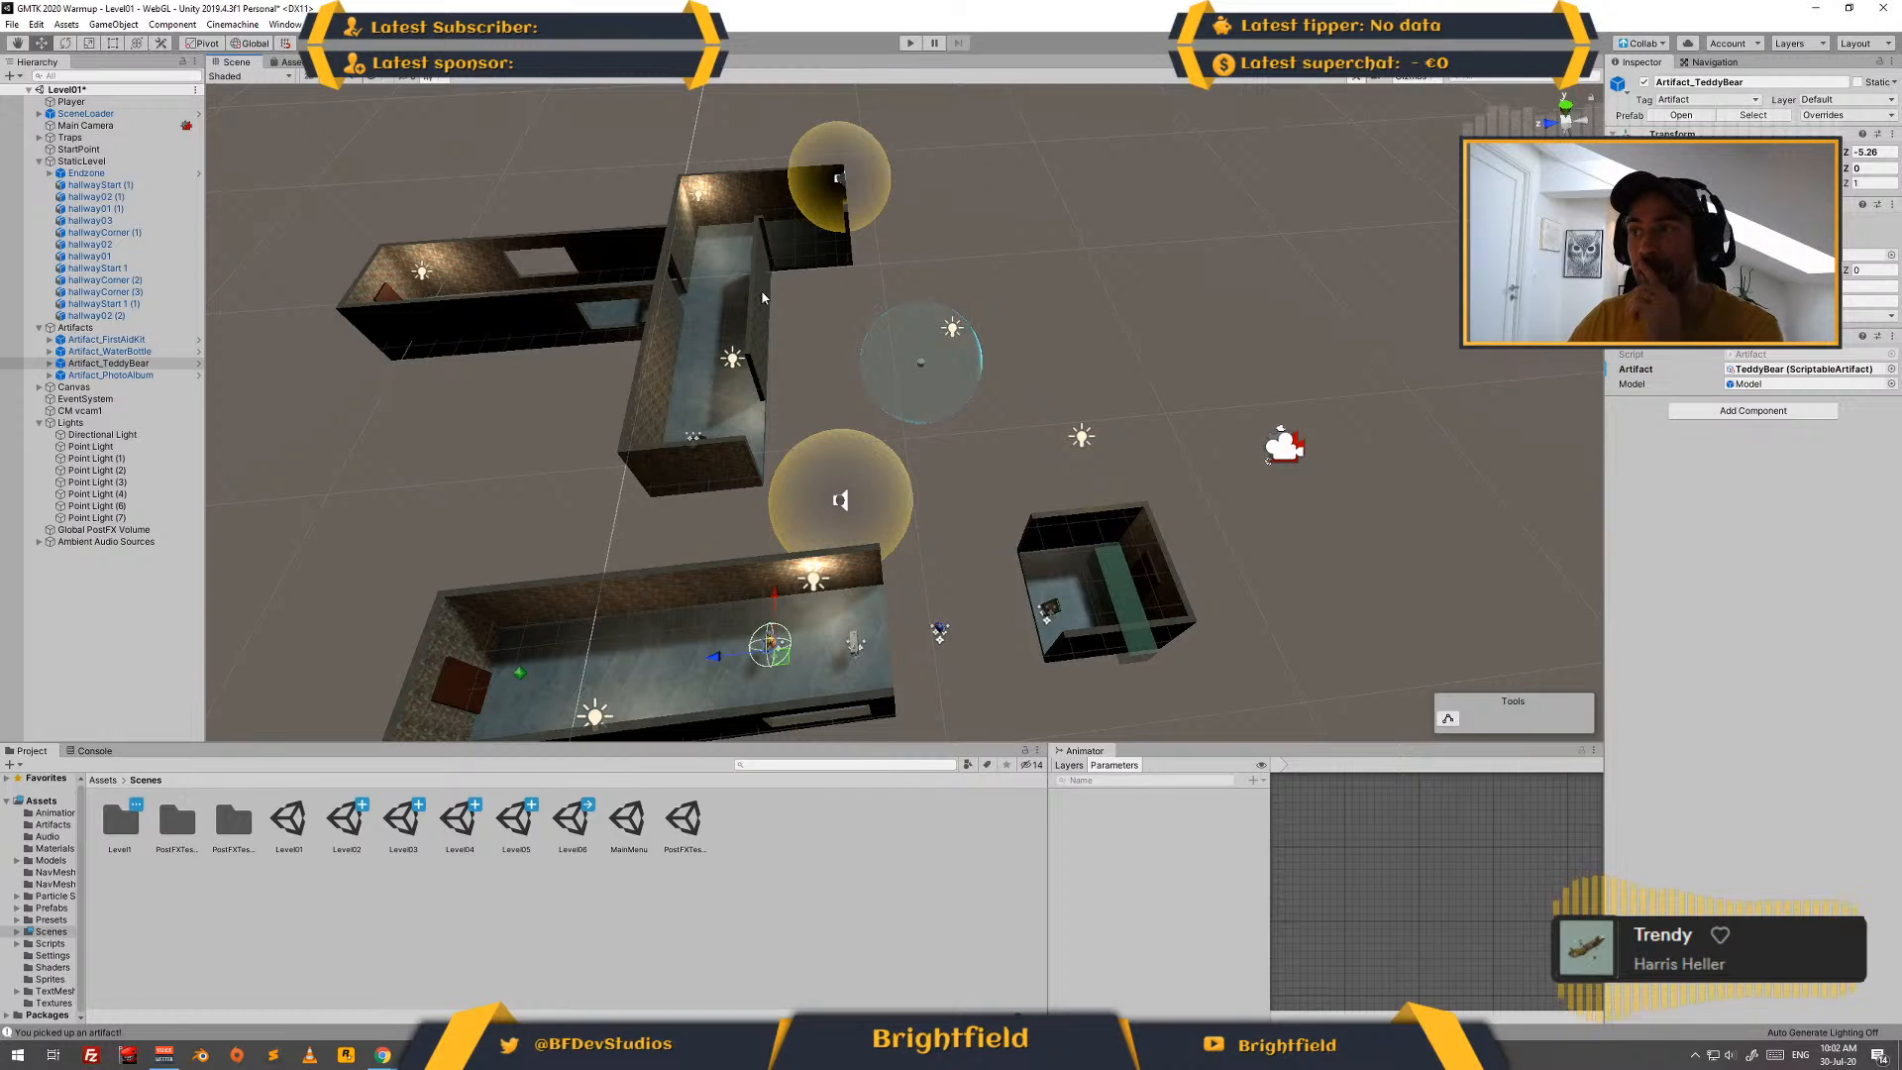
- Duplicate the hallway01 piece and vertex-snap the copy to the open end of the start hallway, at Z -10.716
{"action": "left_click", "coordinate": [473, 343]}
{"action": "left_click", "coordinate": [547, 318]}
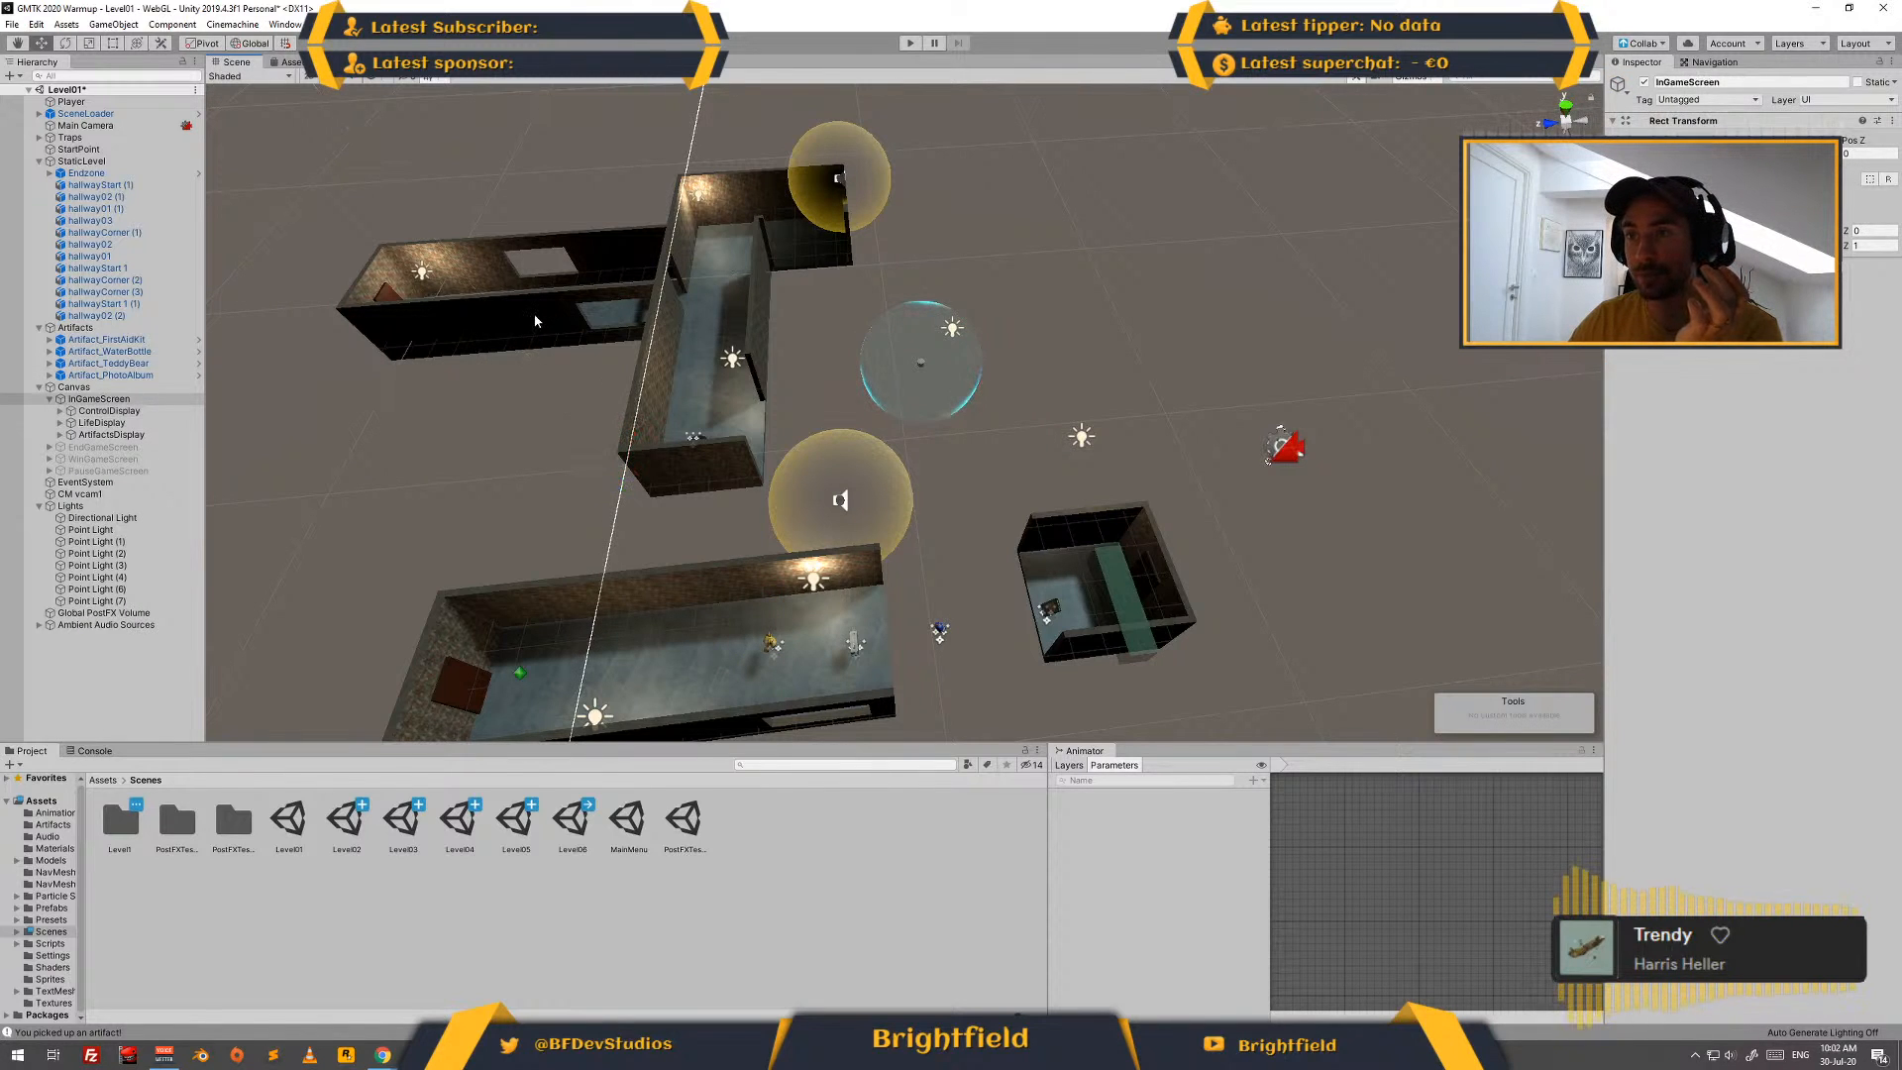
{"action": "left_click", "coordinate": [532, 287]}
{"action": "middle_click_drag", "start_coordinate": [585, 405], "coordinate": [507, 322]}
{"action": "left_click", "coordinate": [572, 564]}
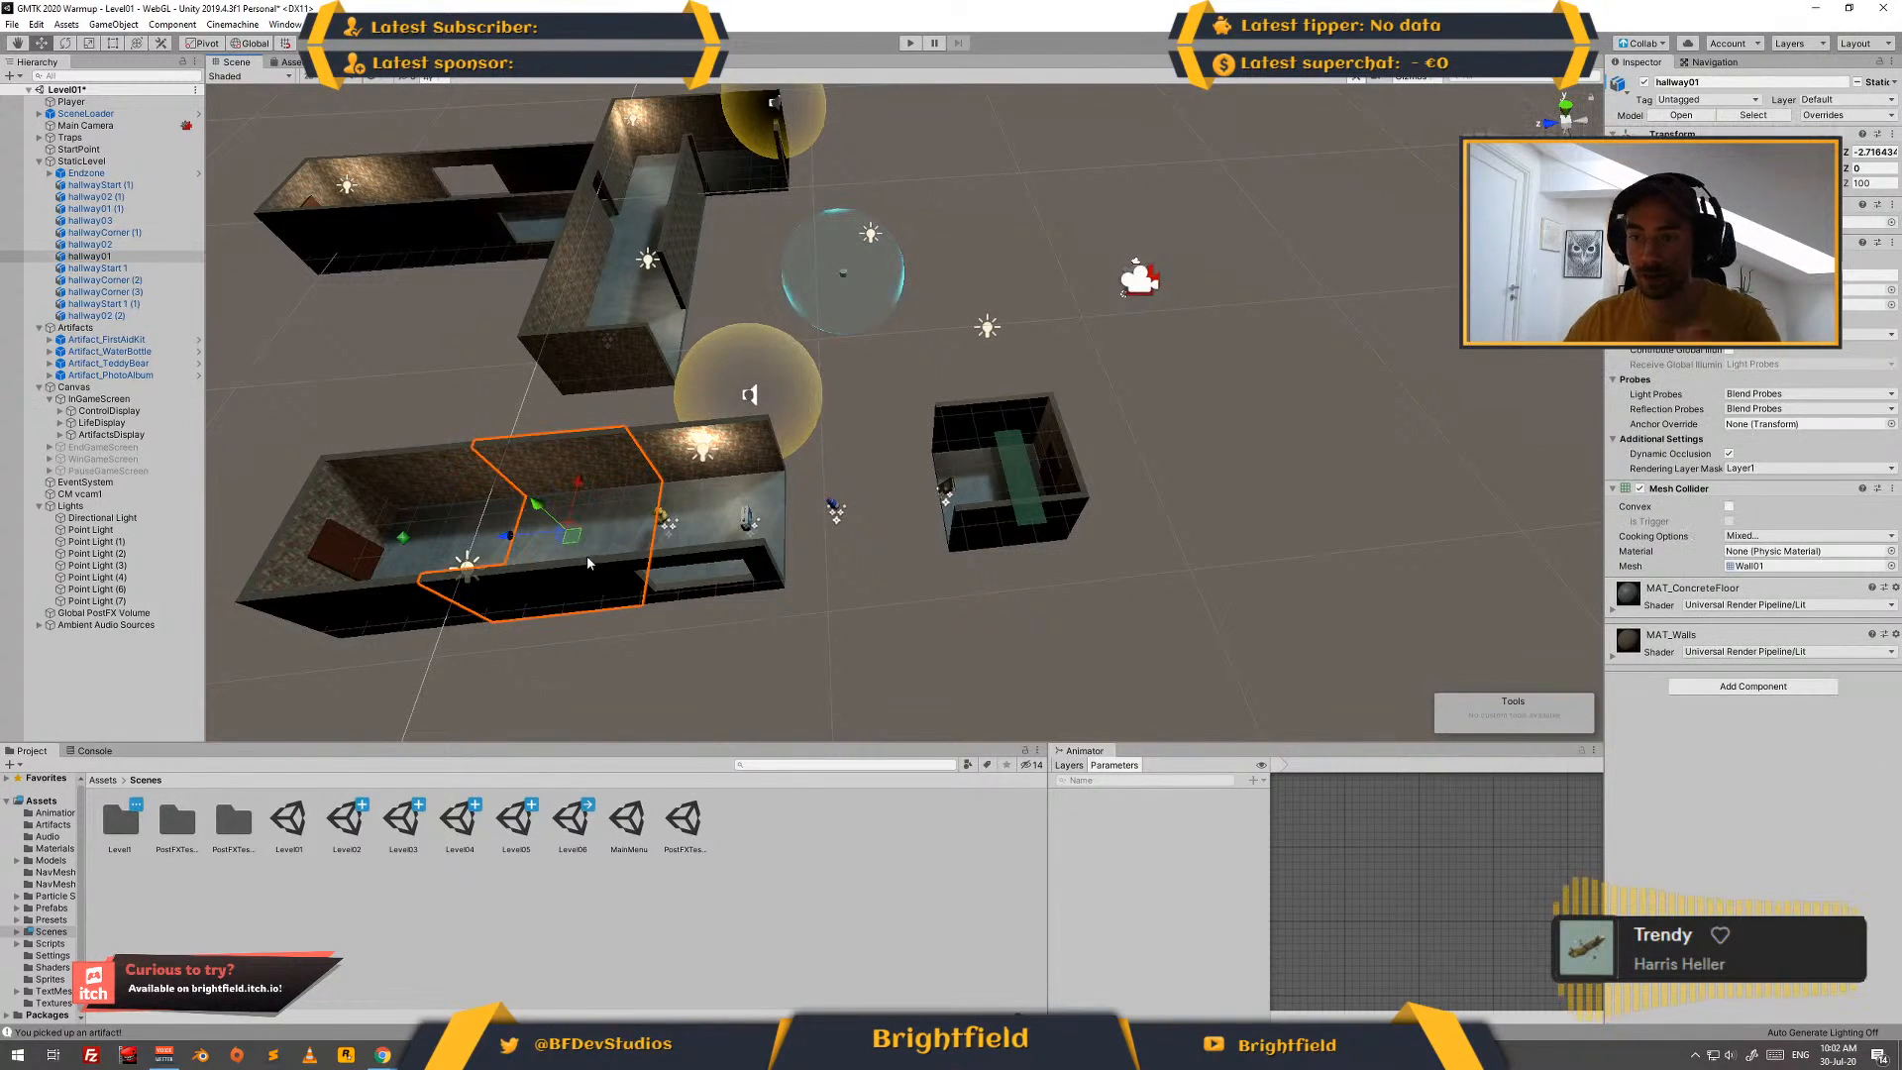
{"action": "key", "text": "ctrl+d"}
{"action": "left_click_drag", "start_coordinate": [572, 535], "coordinate": [884, 514]}
{"action": "key", "text": "v"}
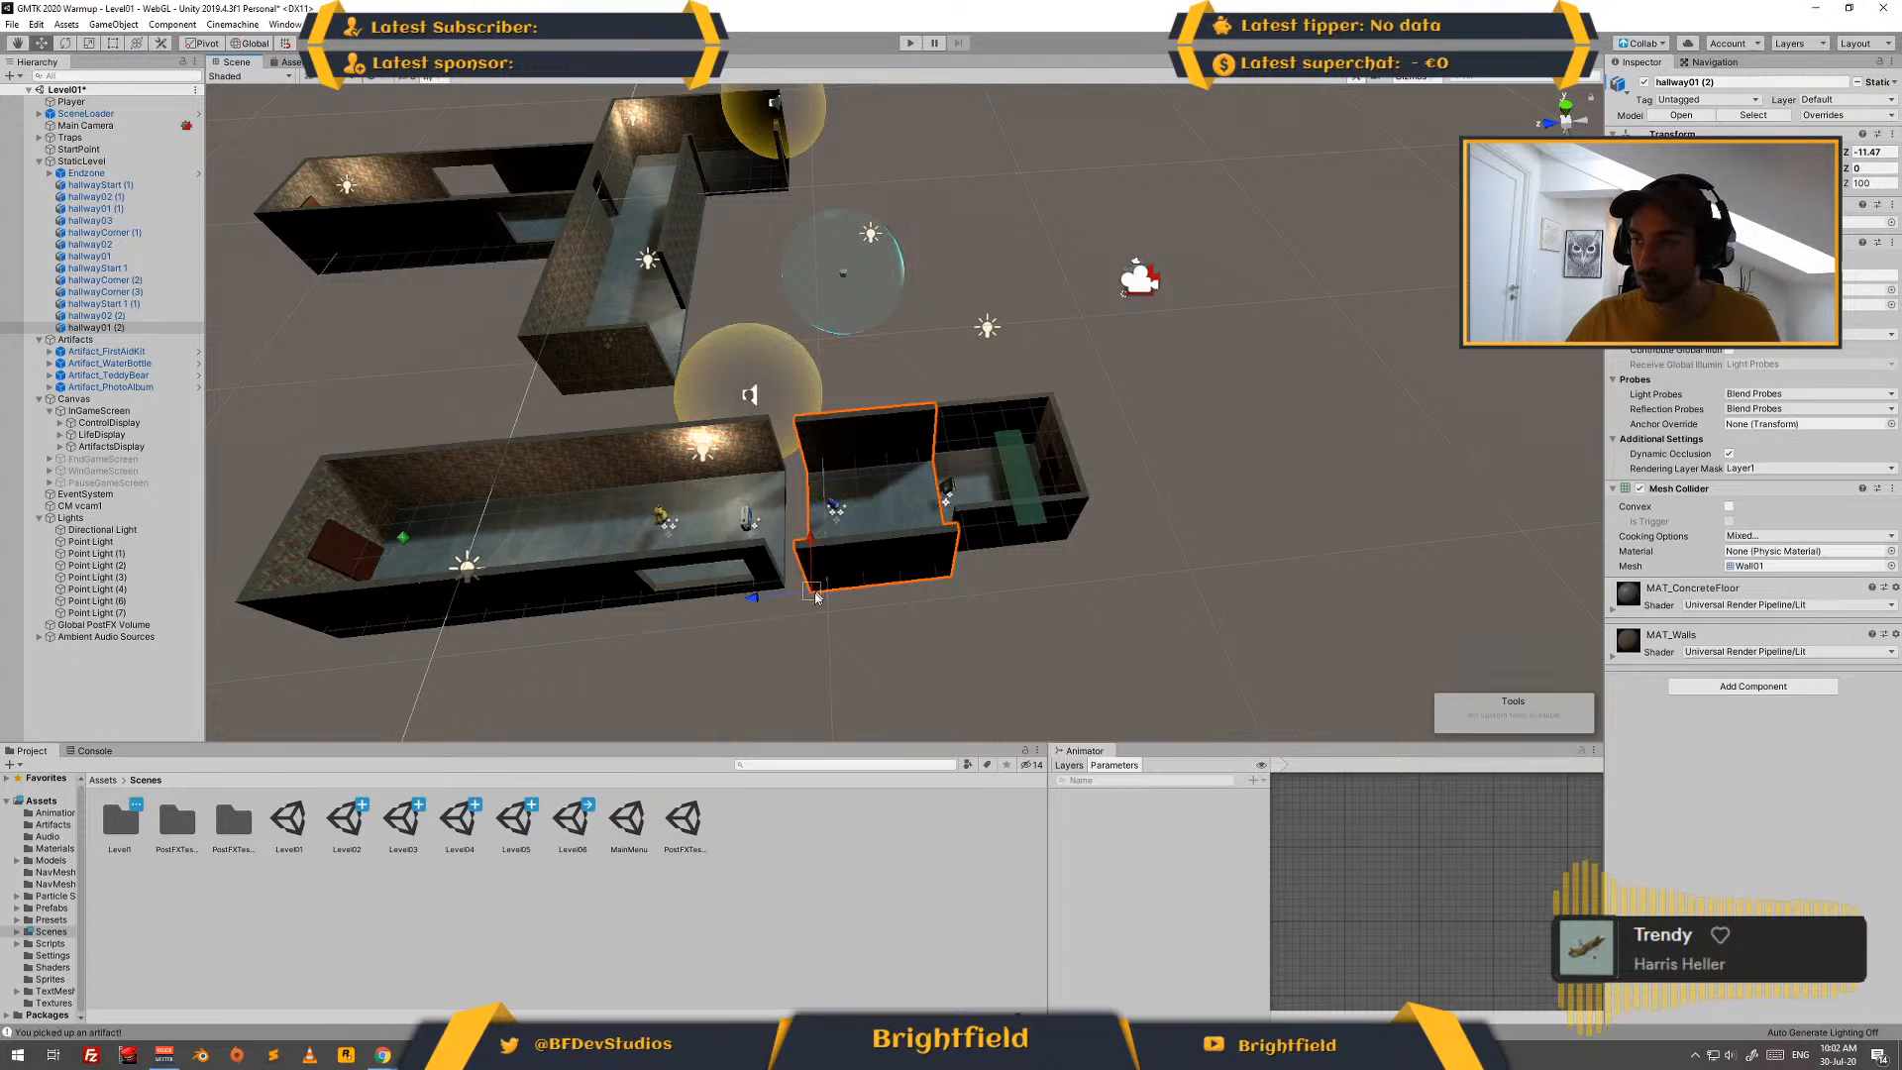
{"action": "left_click_drag", "start_coordinate": [811, 593], "coordinate": [941, 570]}
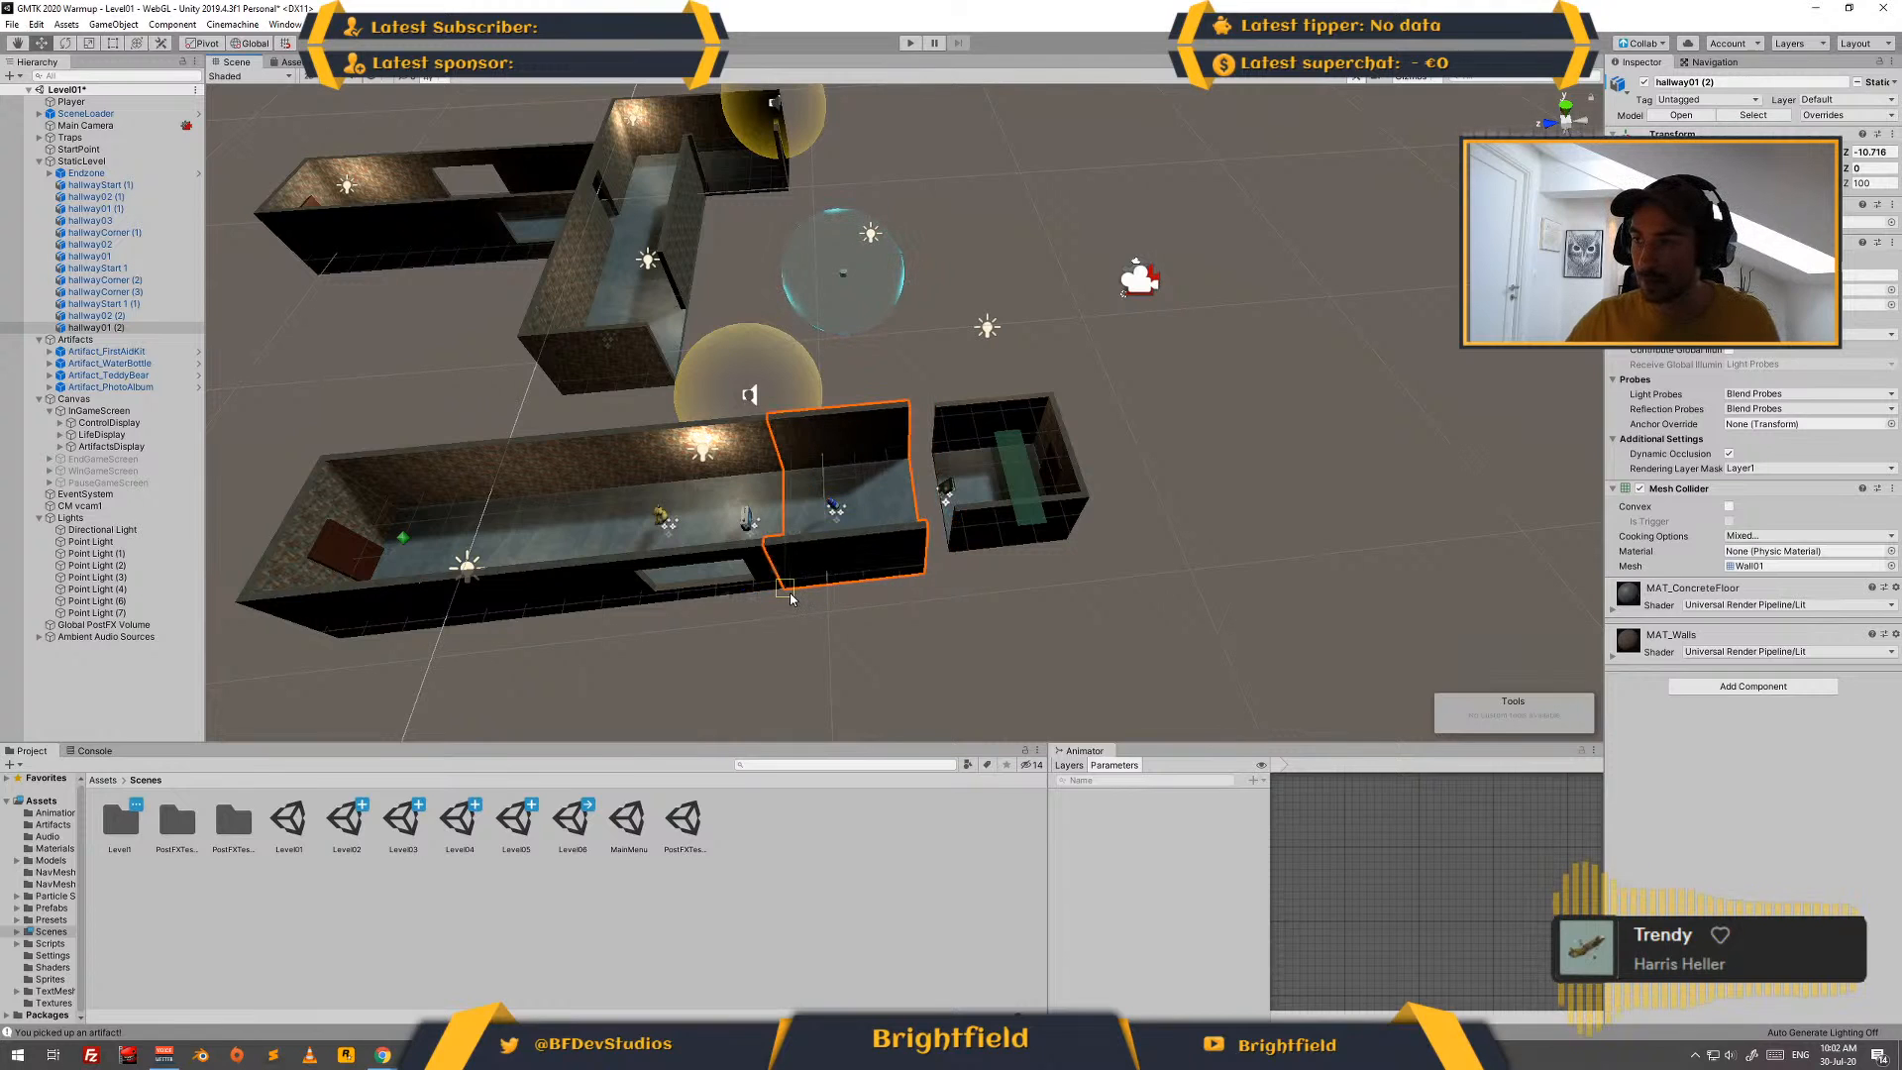
- Vertex-snap the hallwayStart 1 (1) end room onto the new hallway piece, at Z -15.456, and select the Endzone inside it
{"action": "left_click", "coordinate": [953, 544]}
{"action": "key", "text": "v"}
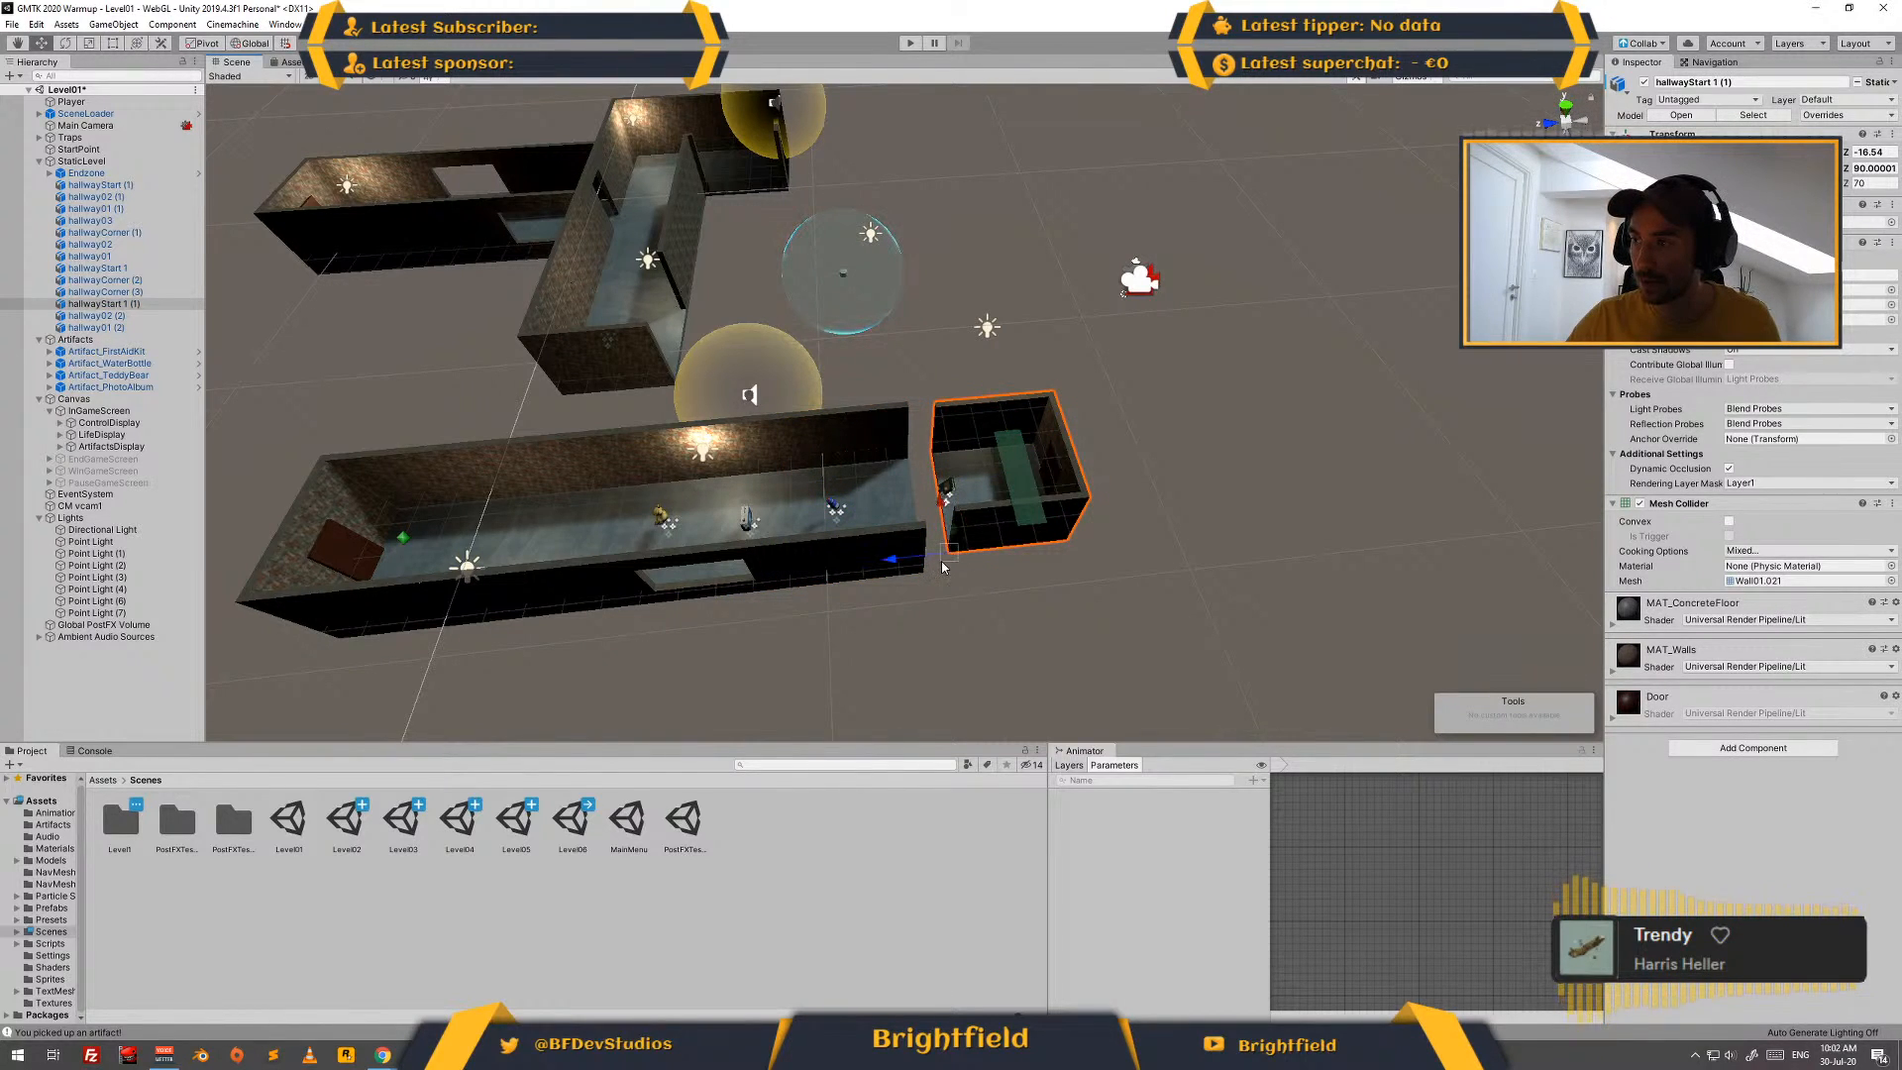
{"action": "left_click_drag", "start_coordinate": [942, 566], "coordinate": [923, 582]}
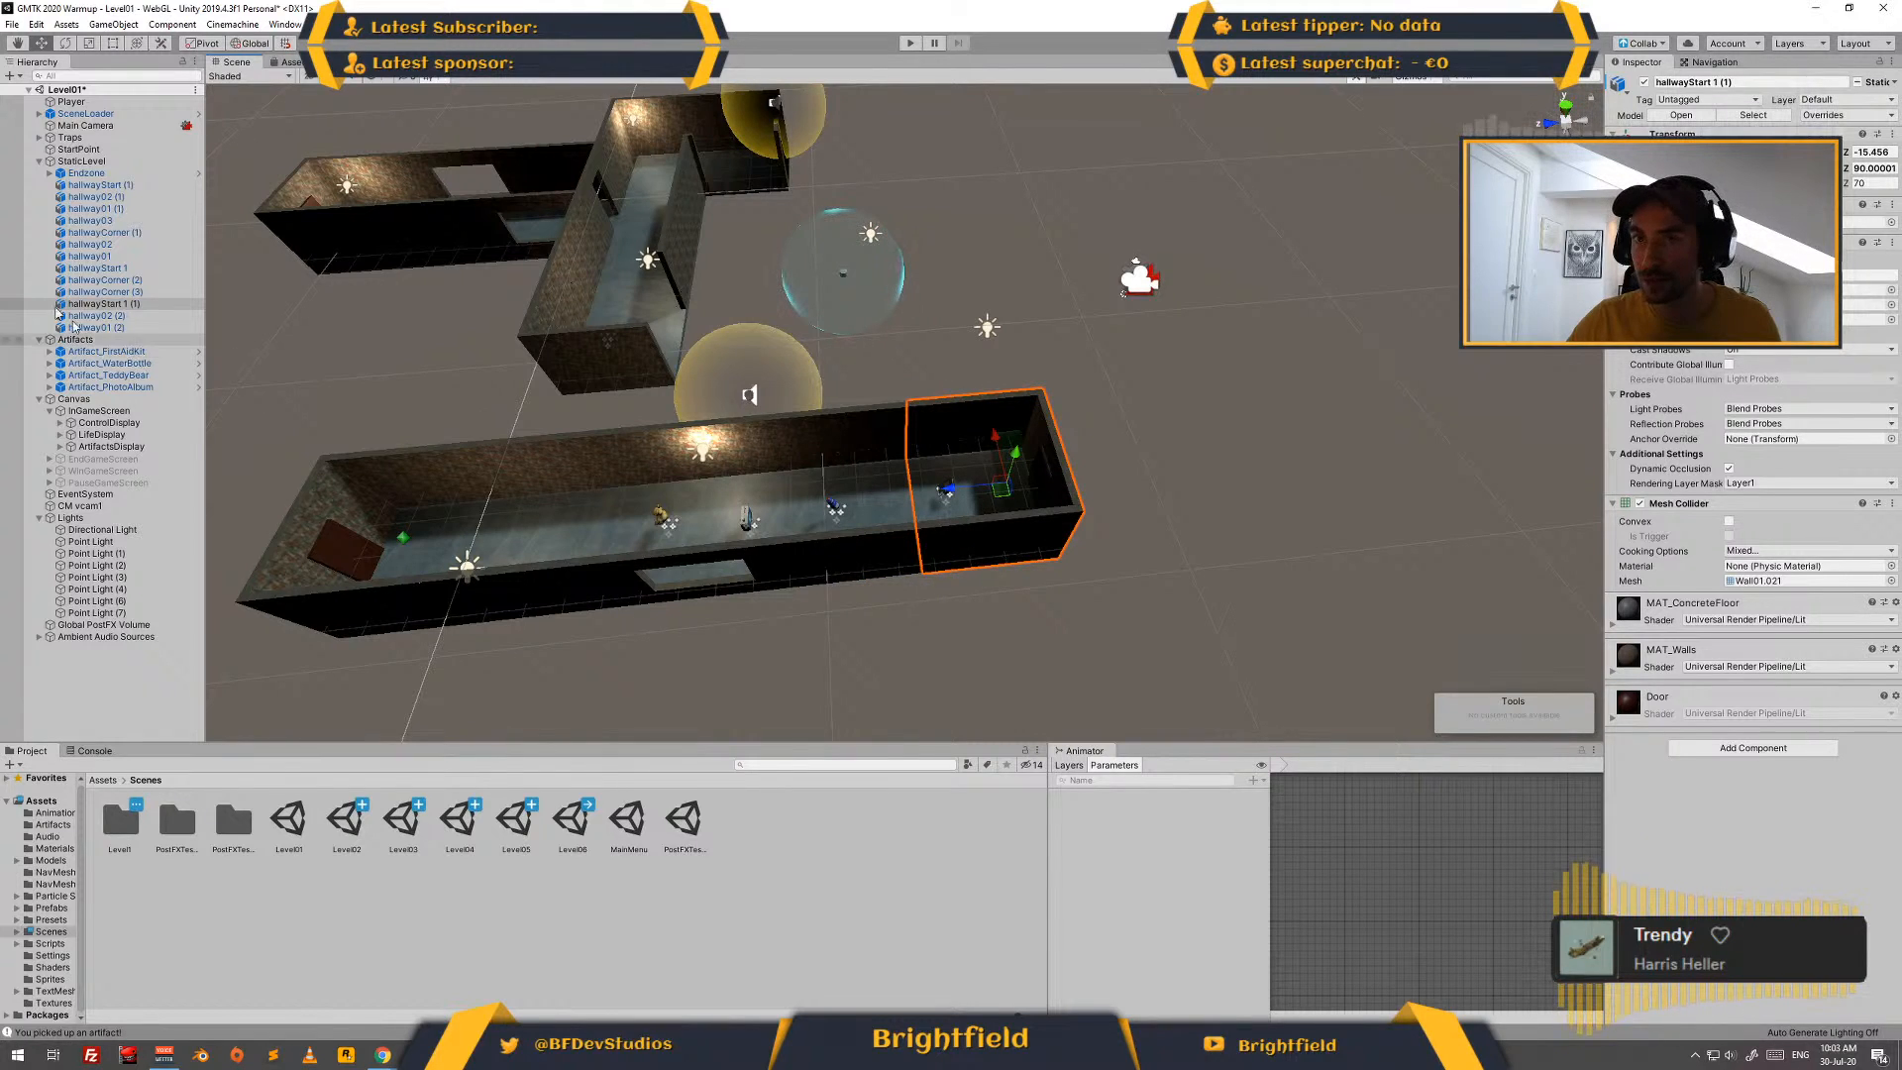
{"action": "left_click", "coordinate": [131, 174]}
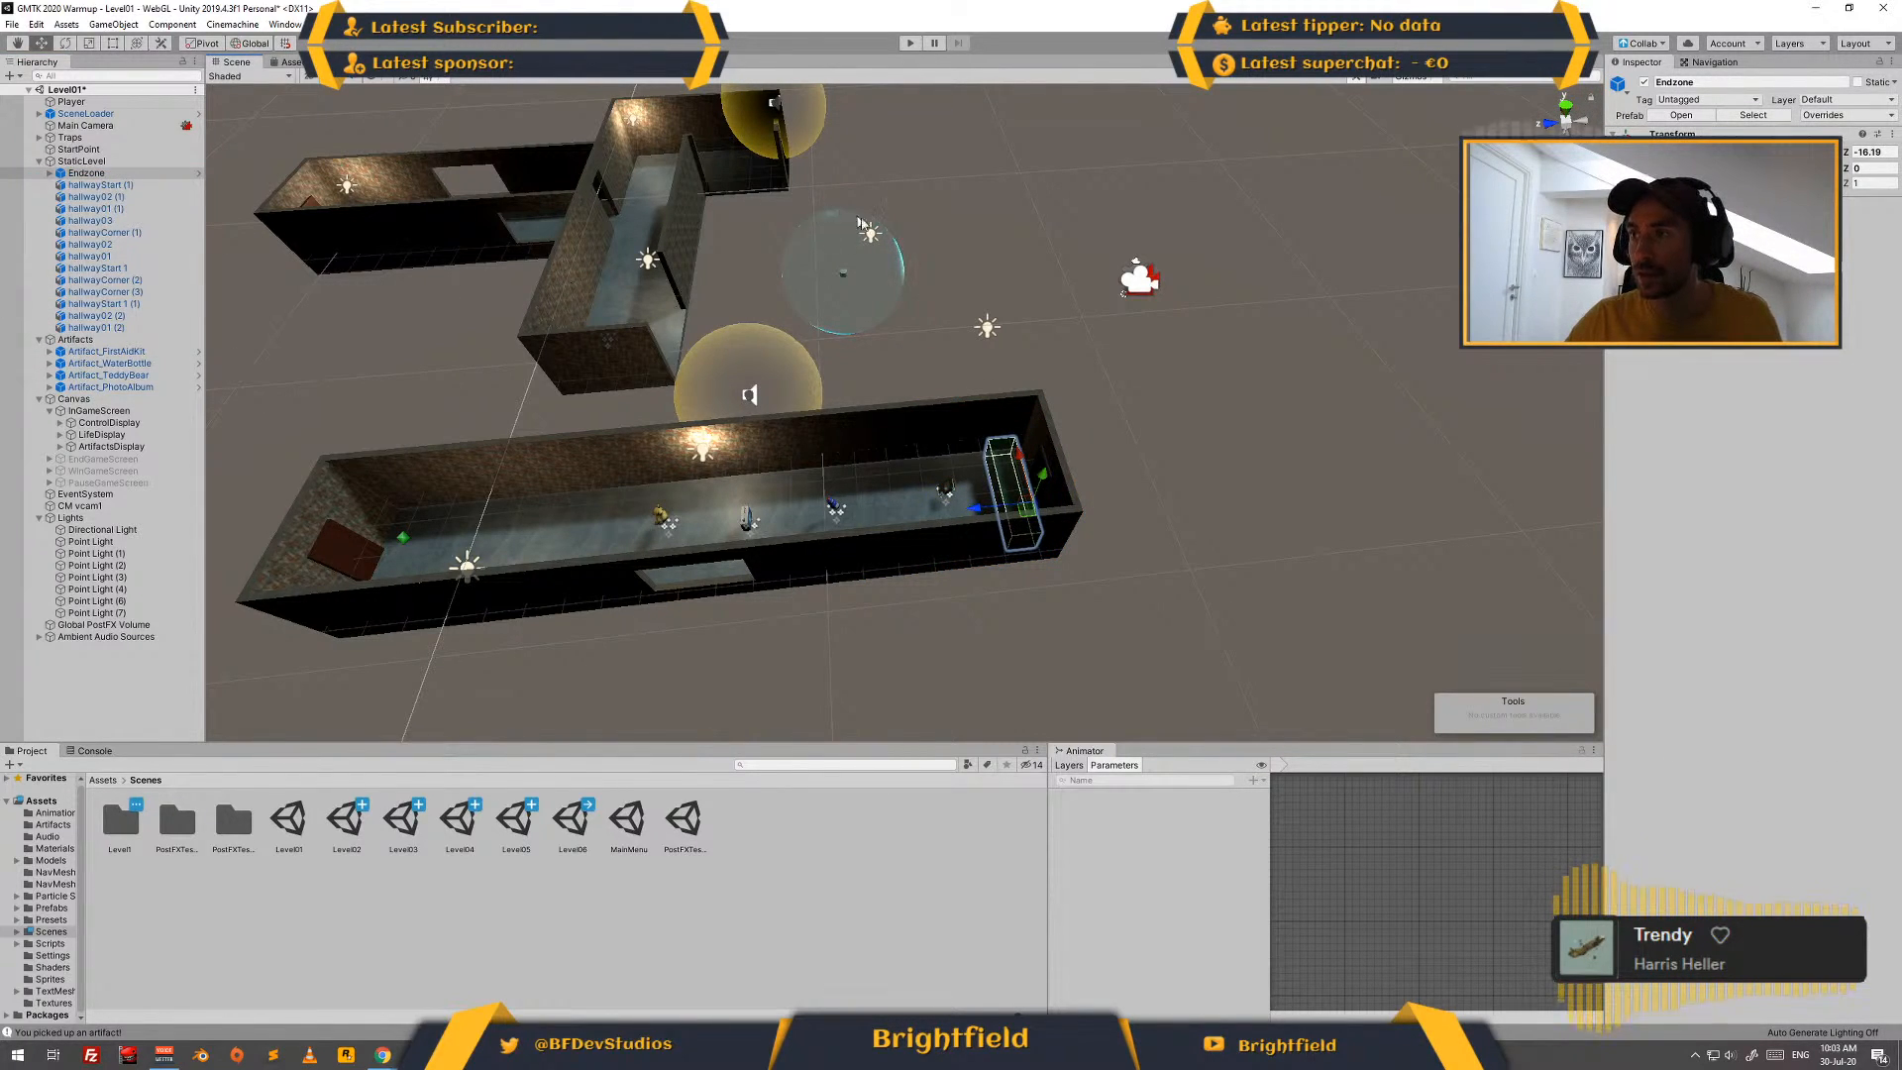
- Move Point Light (3) to about Z -16.14 and Point Light (2) to about Z -16.18, both inside the end room
{"action": "left_click", "coordinate": [988, 328]}
{"action": "left_click_drag", "start_coordinate": [1046, 360], "coordinate": [1021, 427]}
{"action": "left_click", "coordinate": [988, 329]}
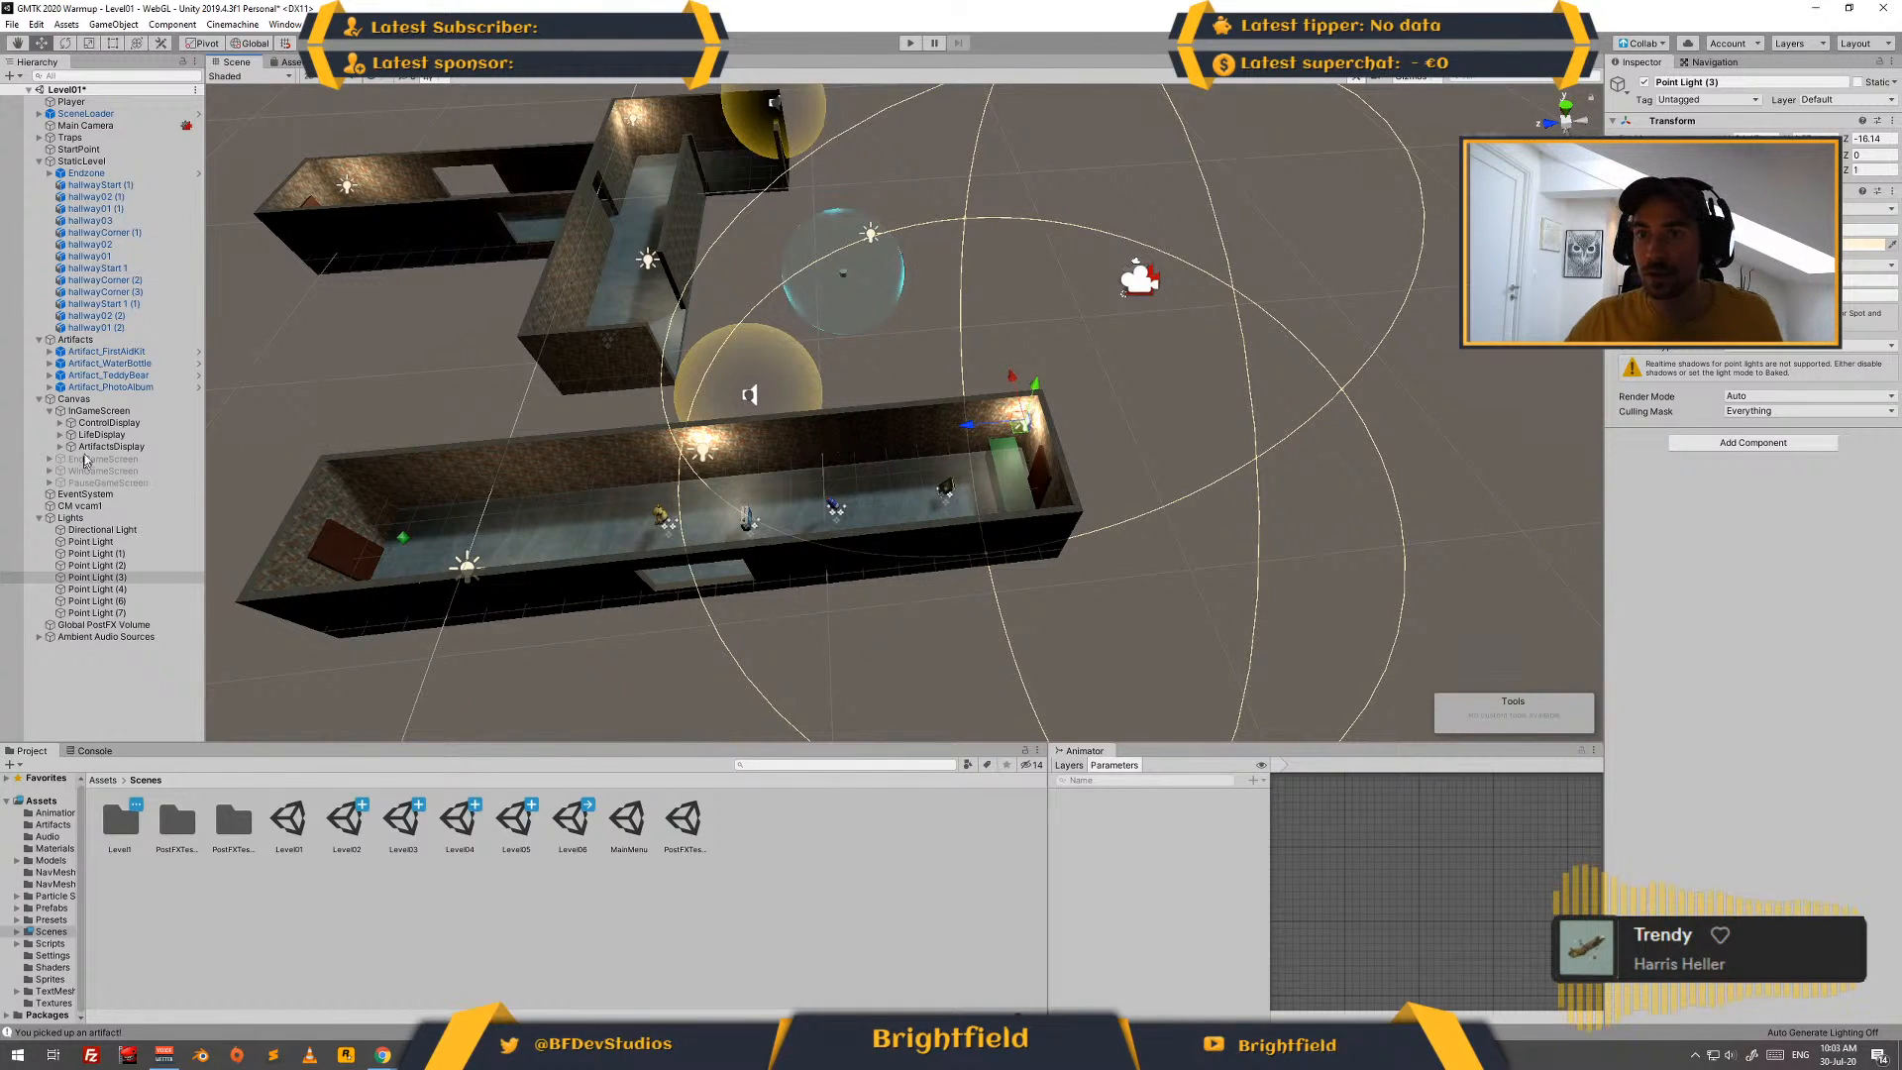
{"action": "left_click", "coordinate": [107, 544]}
{"action": "left_click", "coordinate": [115, 554]}
{"action": "left_click", "coordinate": [120, 566]}
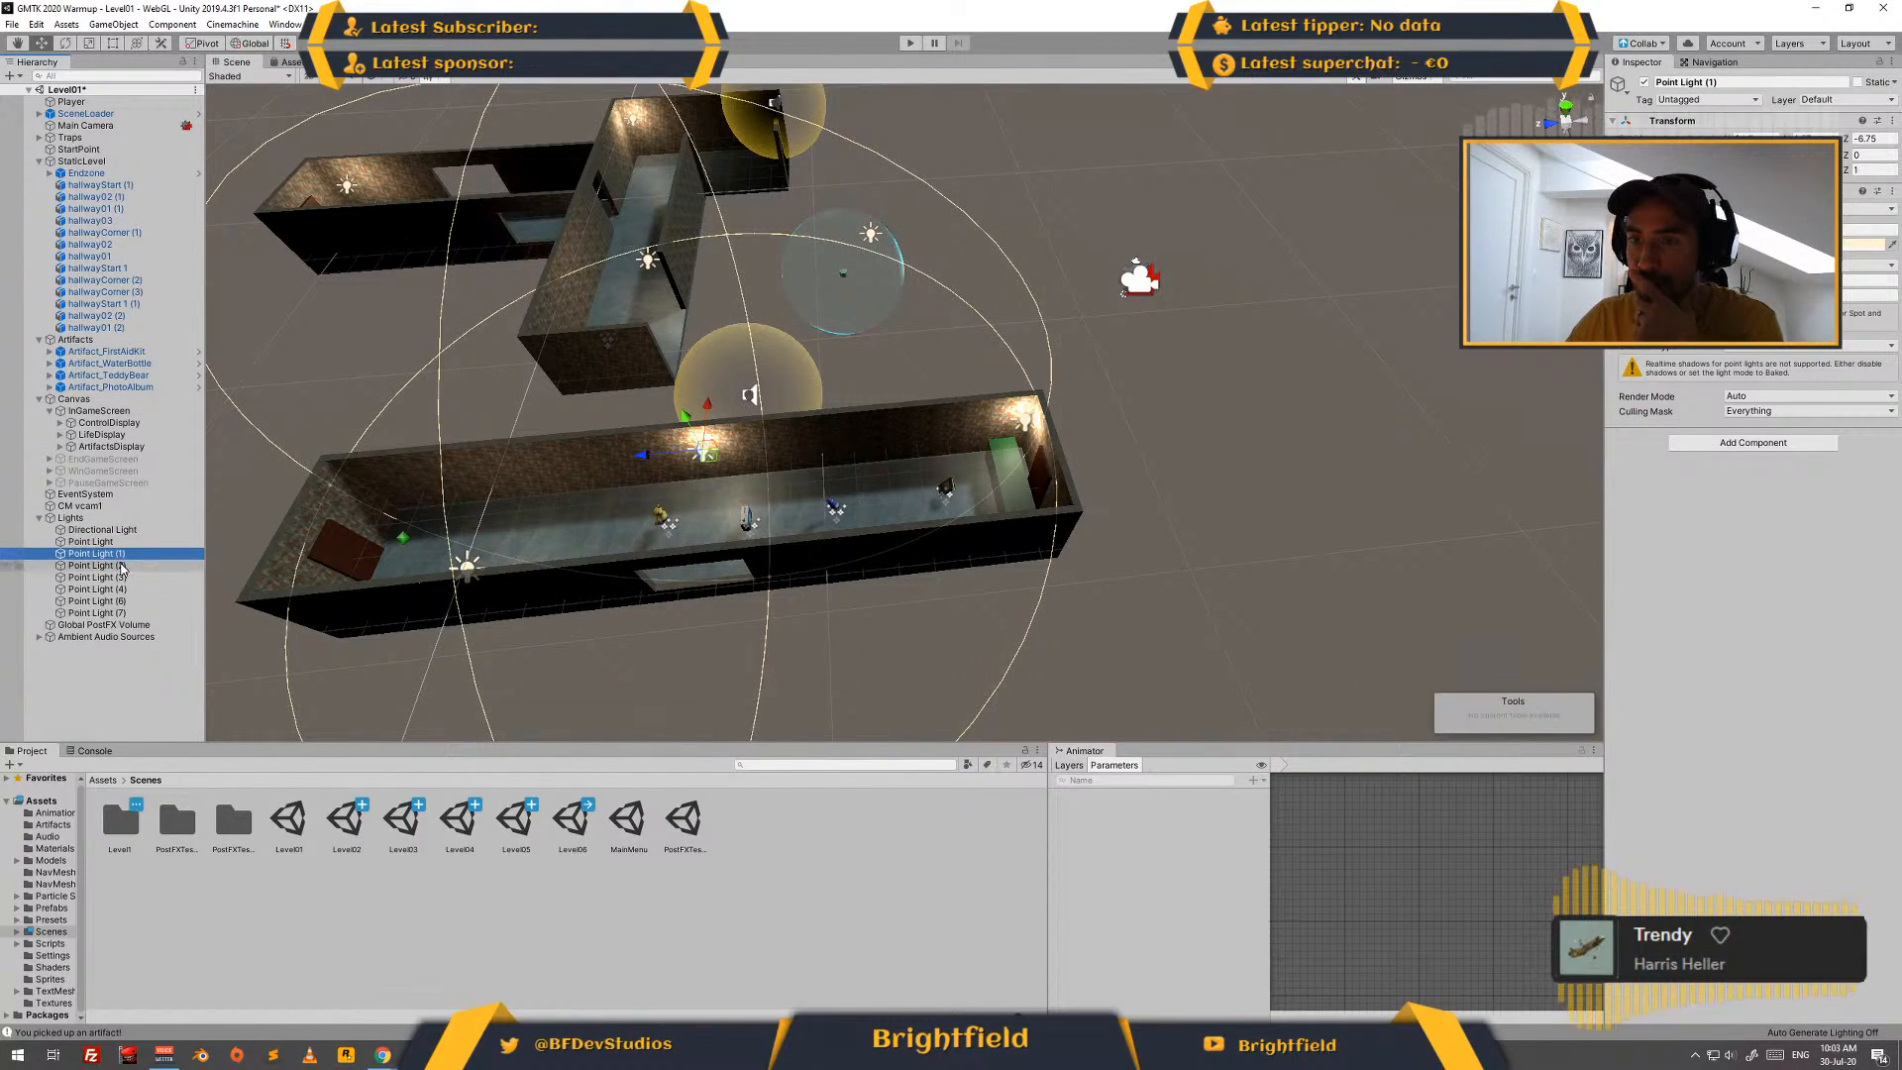
{"action": "left_click_drag", "start_coordinate": [875, 248], "coordinate": [1055, 522]}
- Delete Point Light (4) from the disconnected upper corridor
{"action": "left_click", "coordinate": [99, 577]}
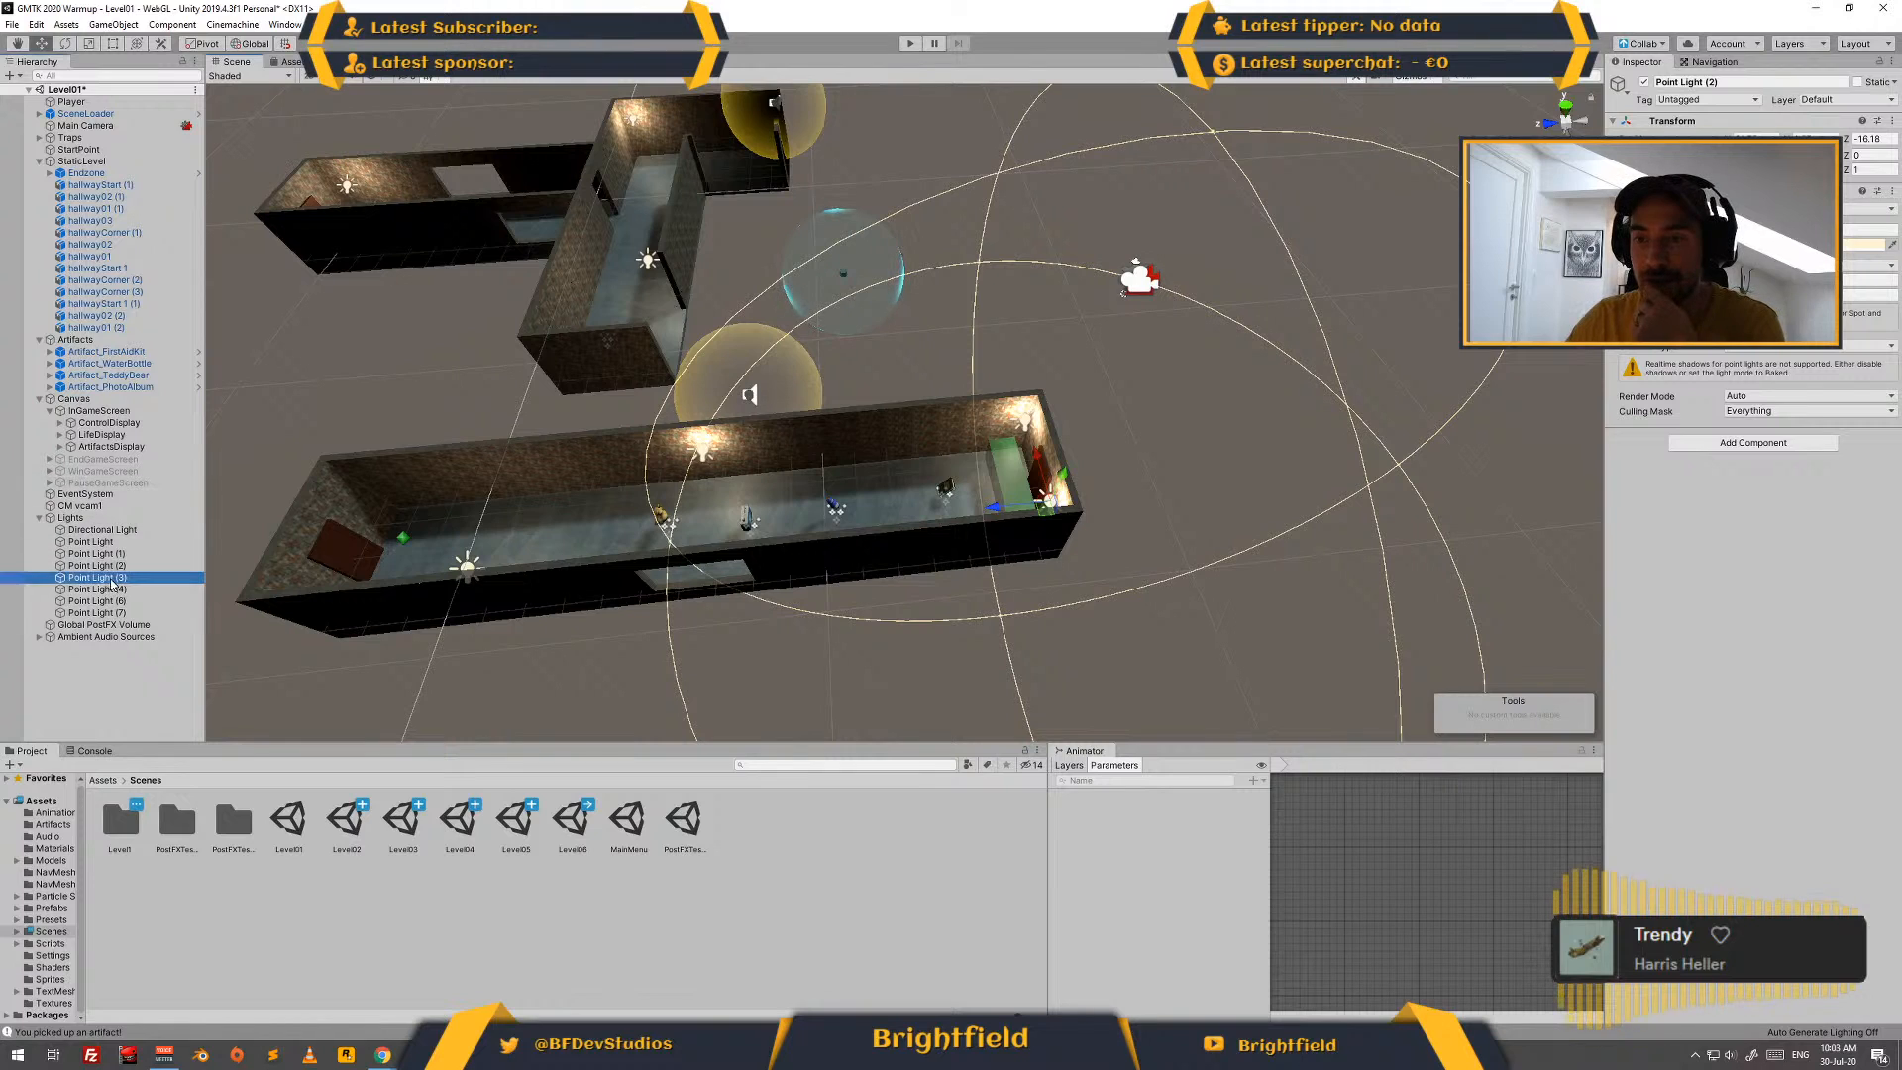
{"action": "left_click", "coordinate": [96, 590]}
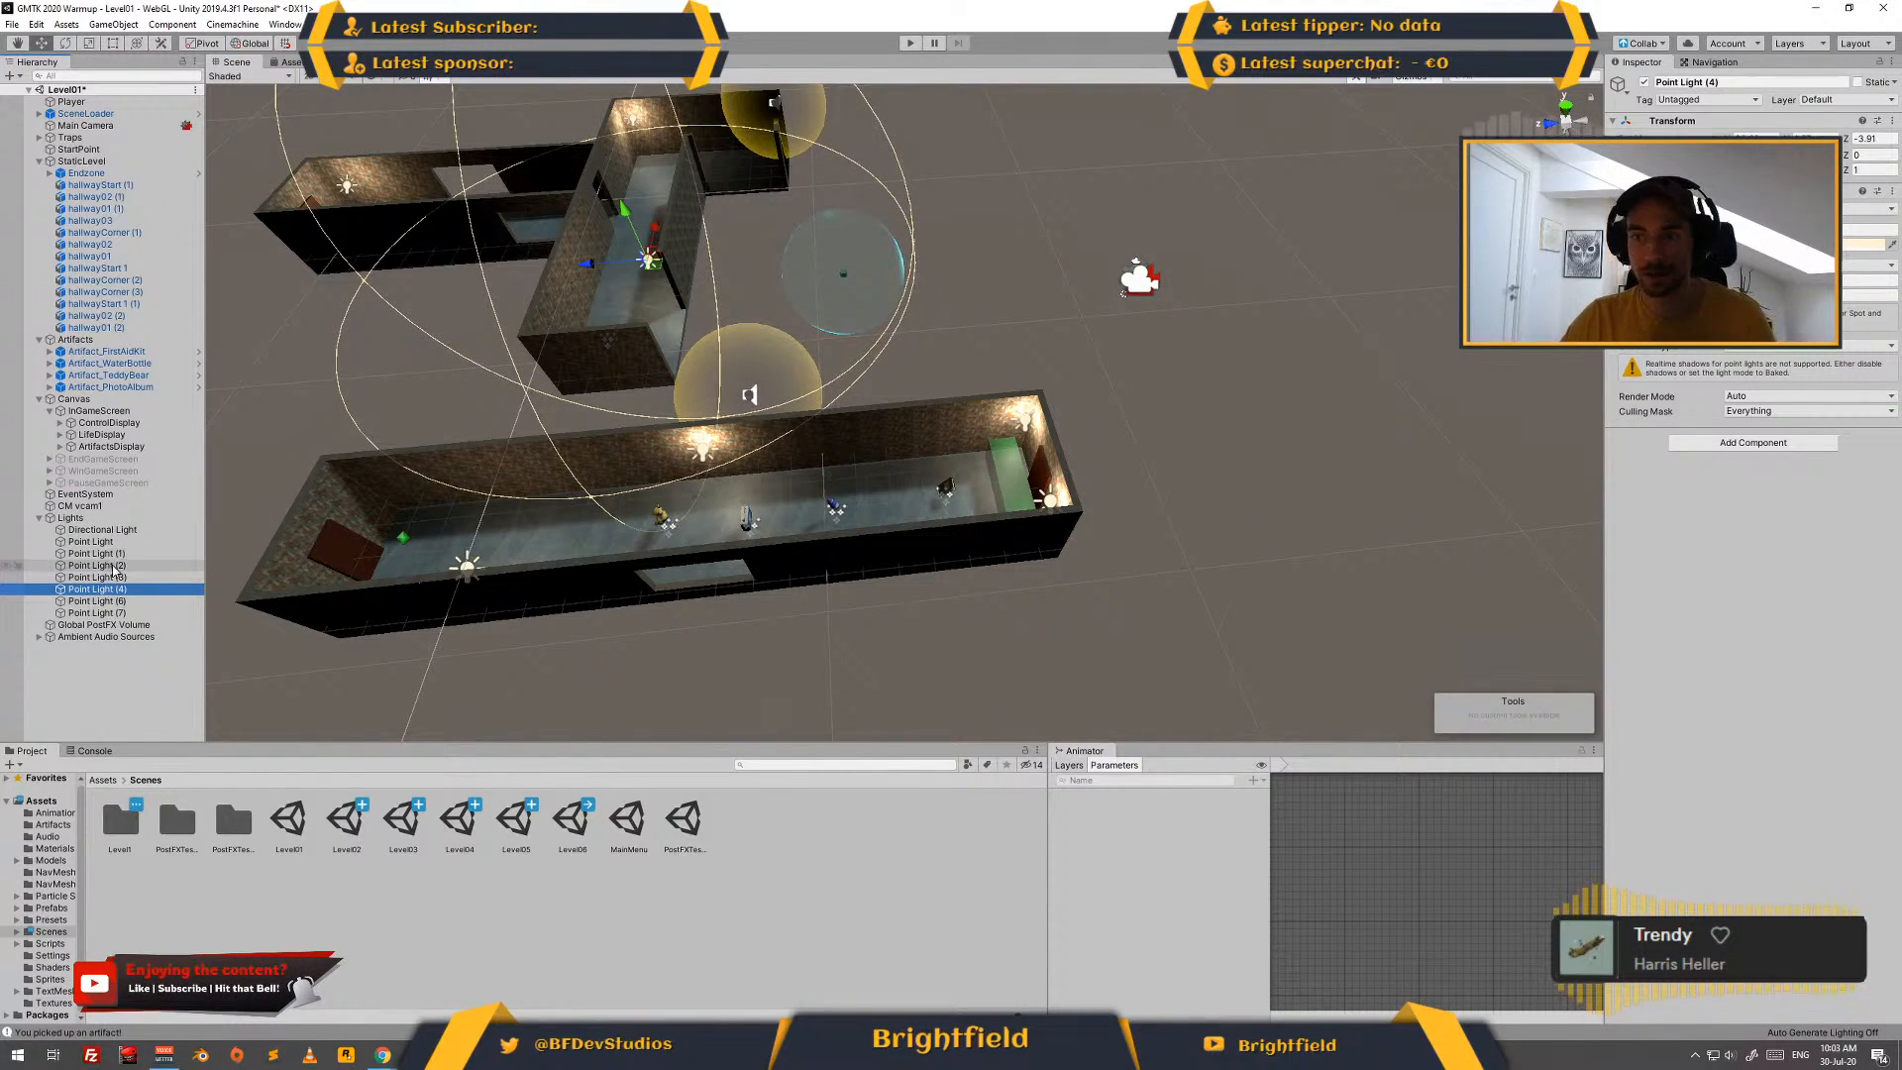
{"action": "key", "text": "Delete"}
{"action": "middle_click_drag", "start_coordinate": [318, 145], "coordinate": [434, 325]}
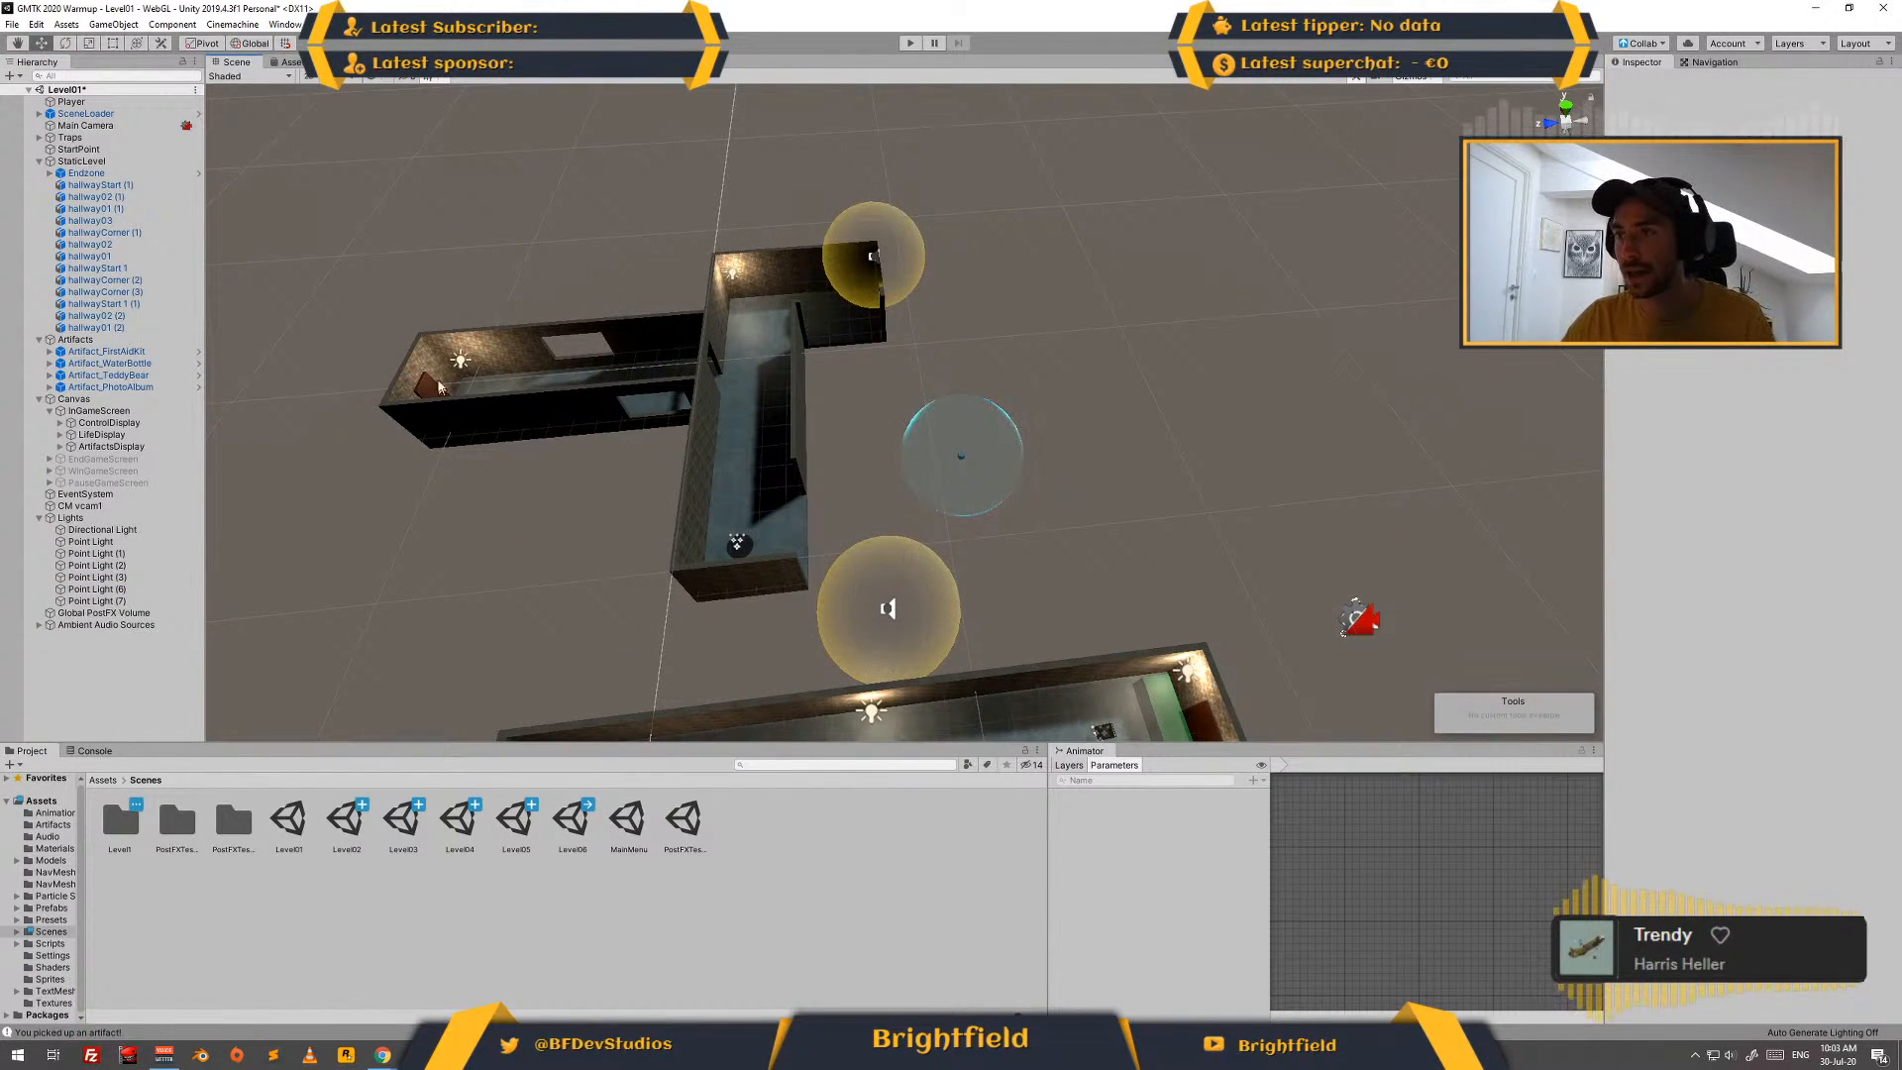
- Delete the disconnected upper corridor pieces together with their point lights and the sound sources around them
{"action": "left_click_drag", "start_coordinate": [318, 145], "coordinate": [1083, 622]}
{"action": "key", "text": "Delete"}
{"action": "middle_click_drag", "start_coordinate": [972, 543], "coordinate": [759, 289]}
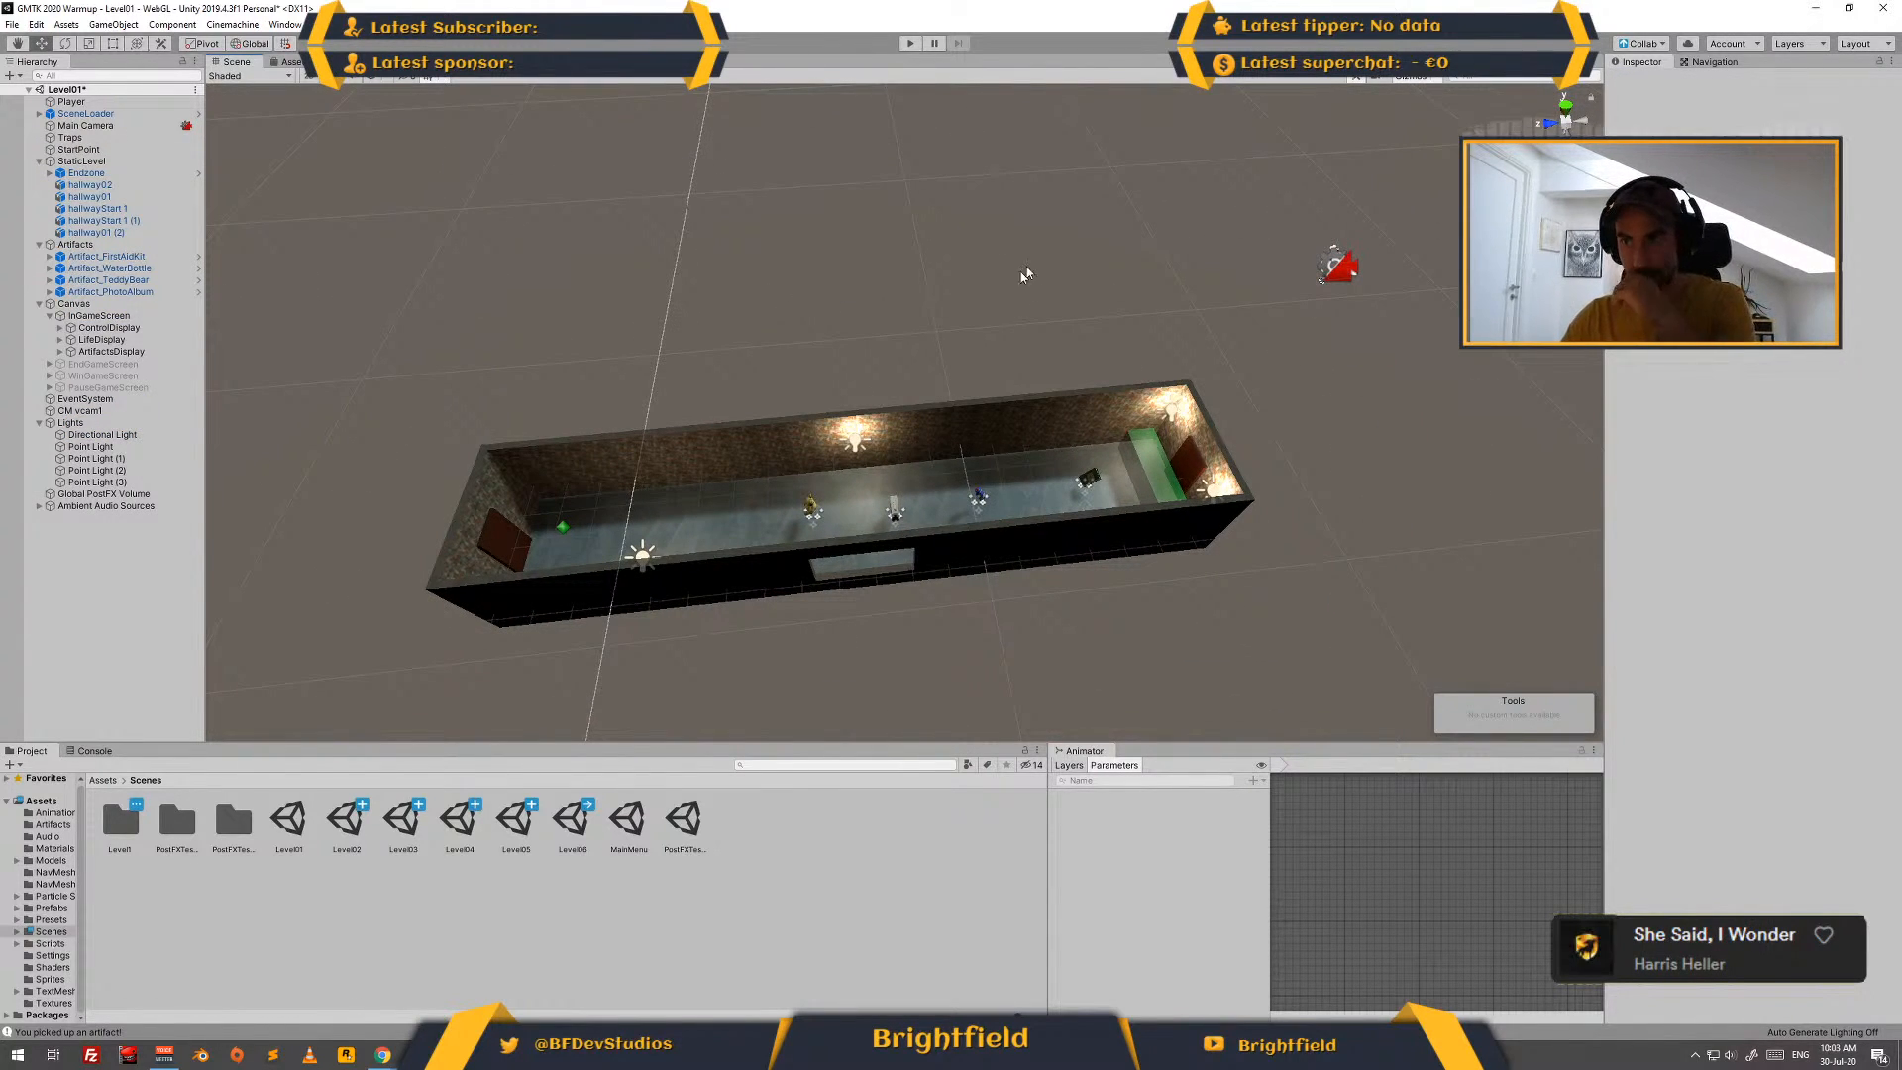
- Playtest Level01 by flying the drone down the hallway through all four artifacts into the endzone, and stop the game
{"action": "left_click", "coordinate": [906, 42]}
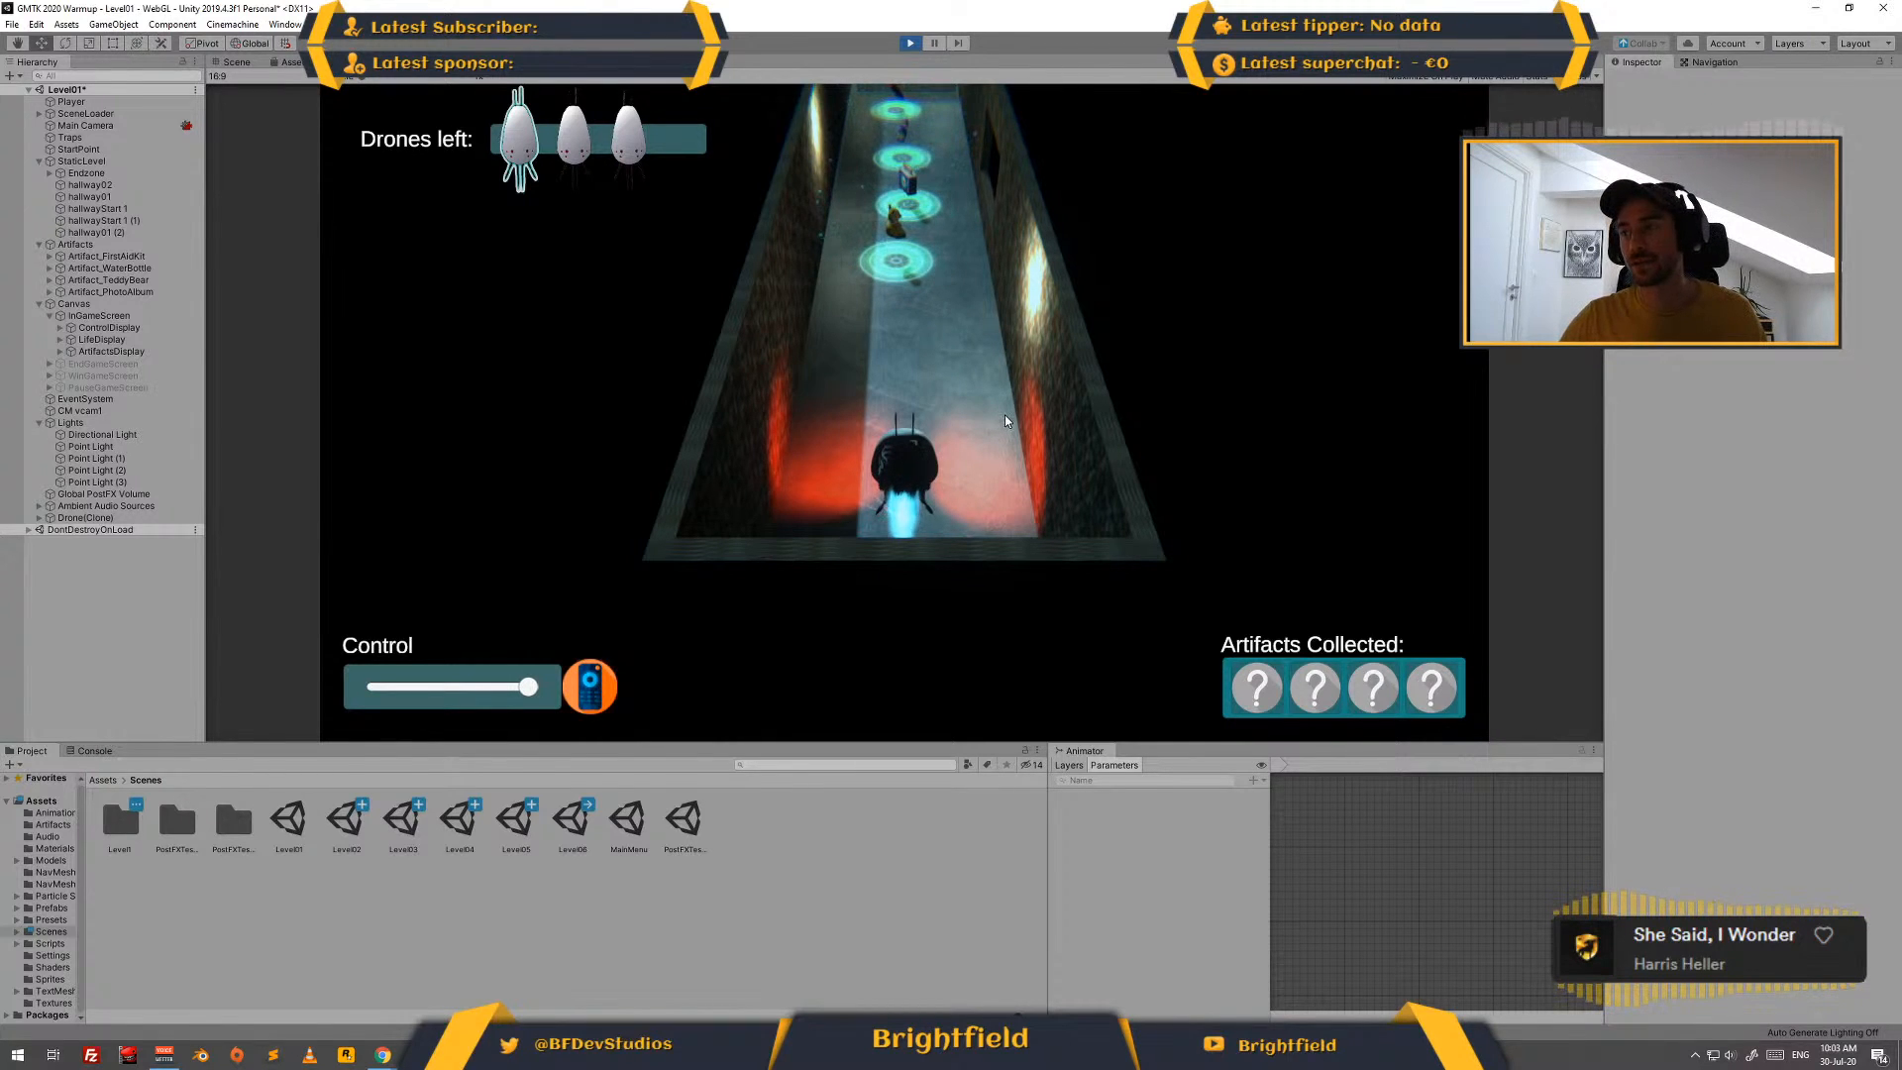
{"action": "key", "text": "w"}
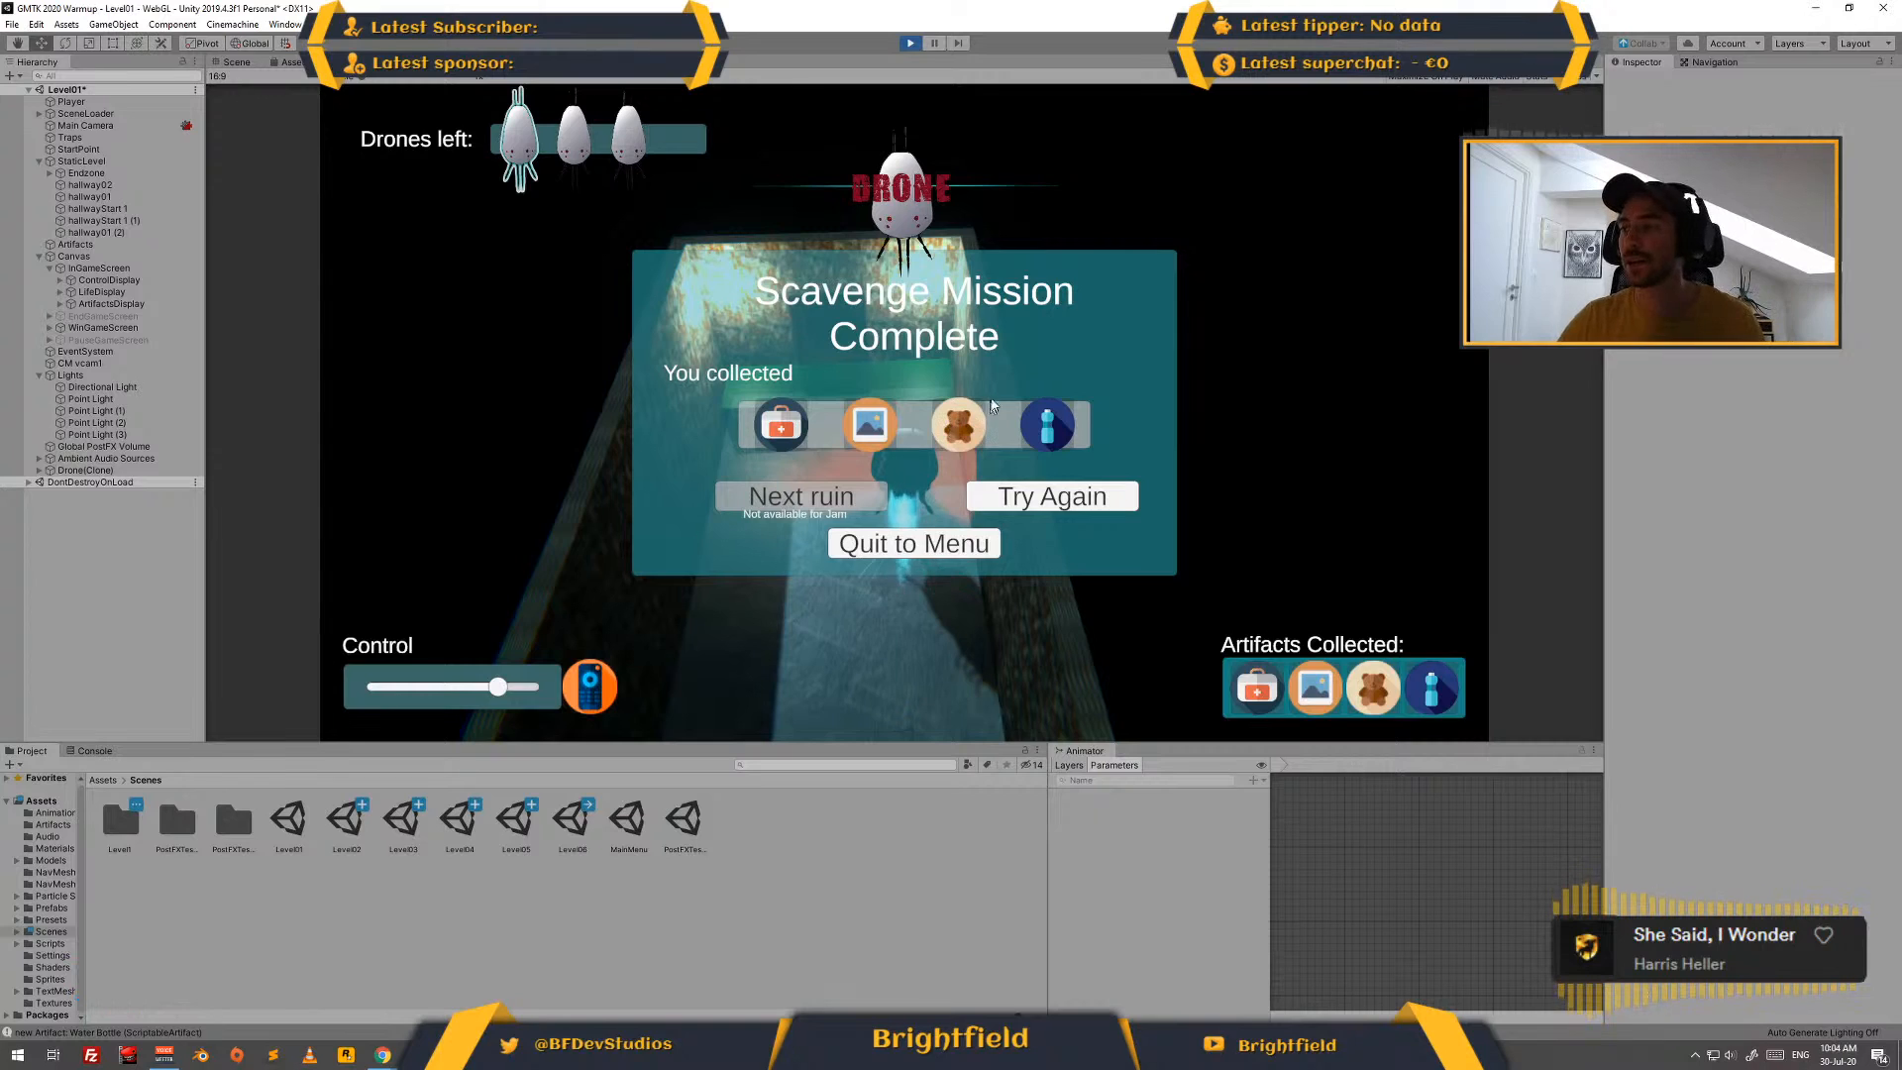
{"action": "left_click", "coordinate": [912, 45]}
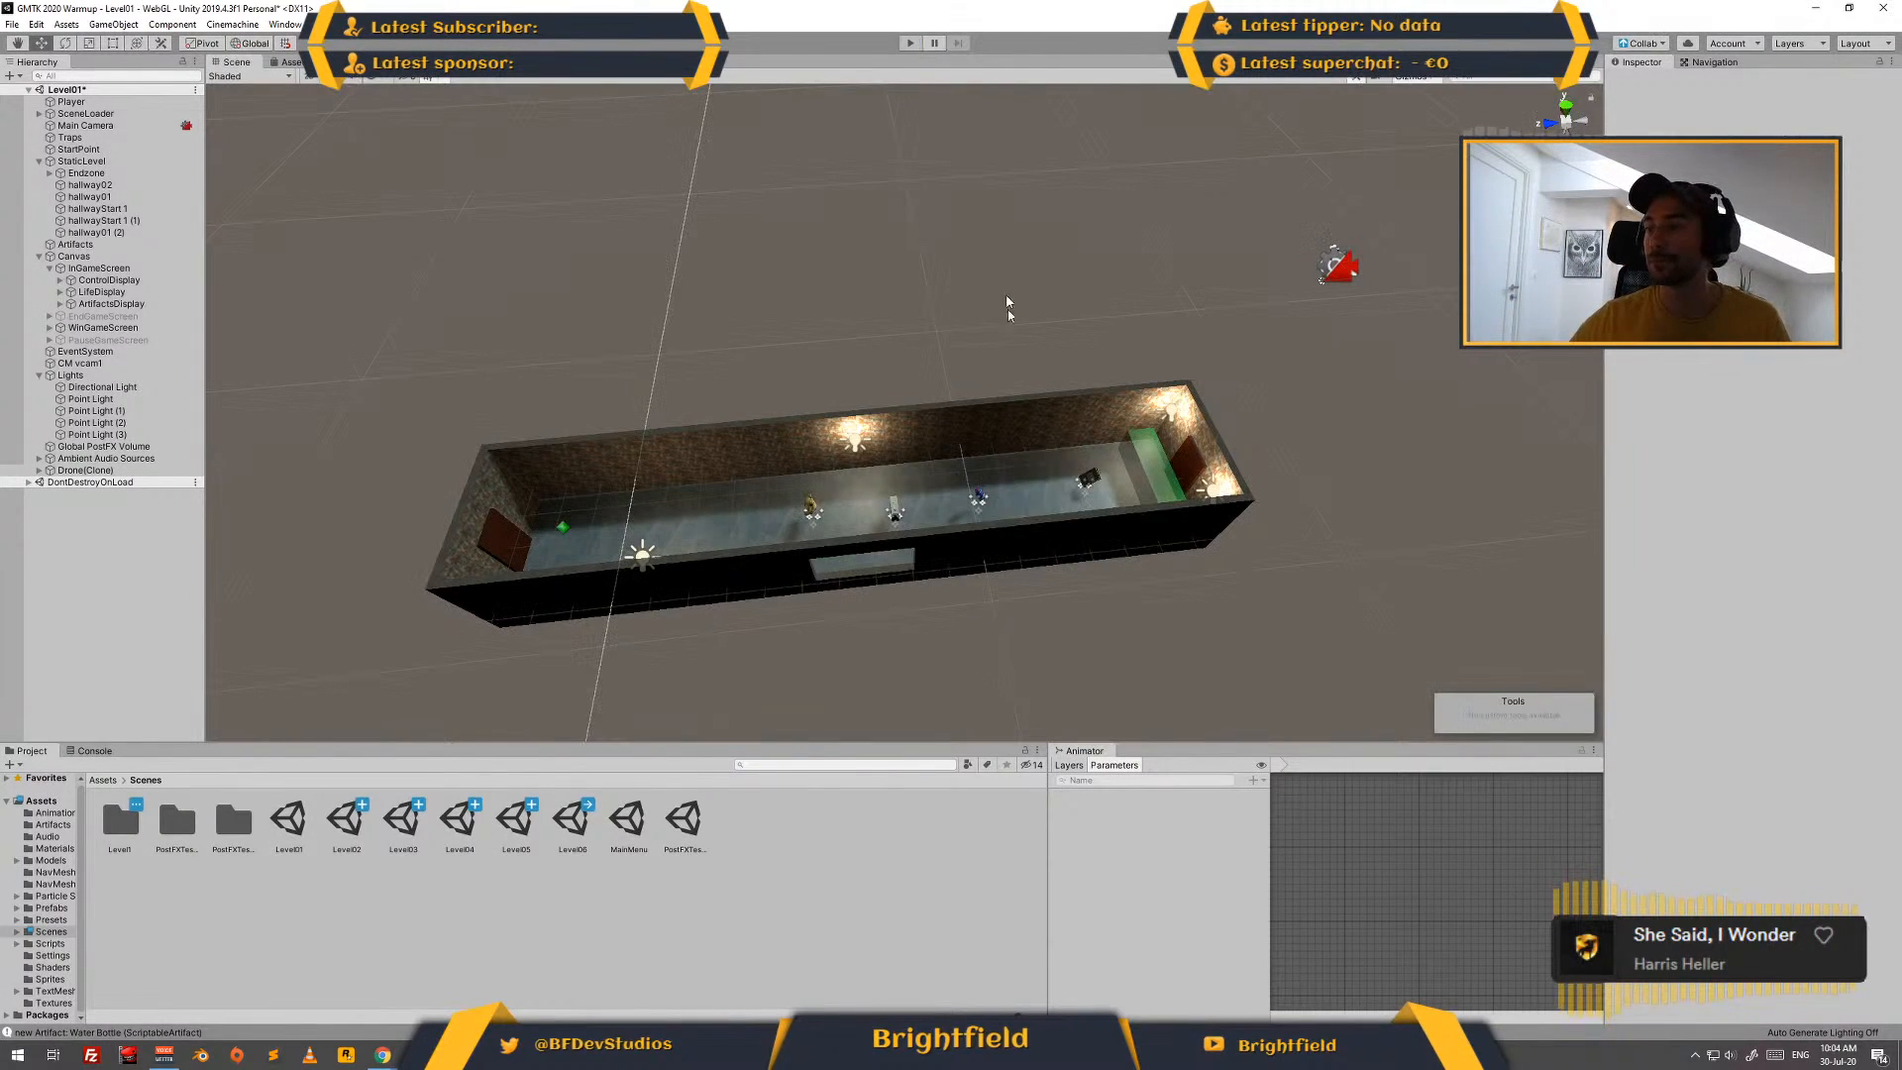
- Move Artifact_TeddyBear back along the hallway towards the start room, to about Z -3.96
{"action": "left_click_drag", "start_coordinate": [860, 399], "coordinate": [1118, 535], "text": "alt"}
{"action": "middle_click_drag", "start_coordinate": [1117, 535], "coordinate": [819, 555]}
{"action": "scroll", "coordinate": [883, 323], "scroll_direction": "up", "scroll_amount": 3}
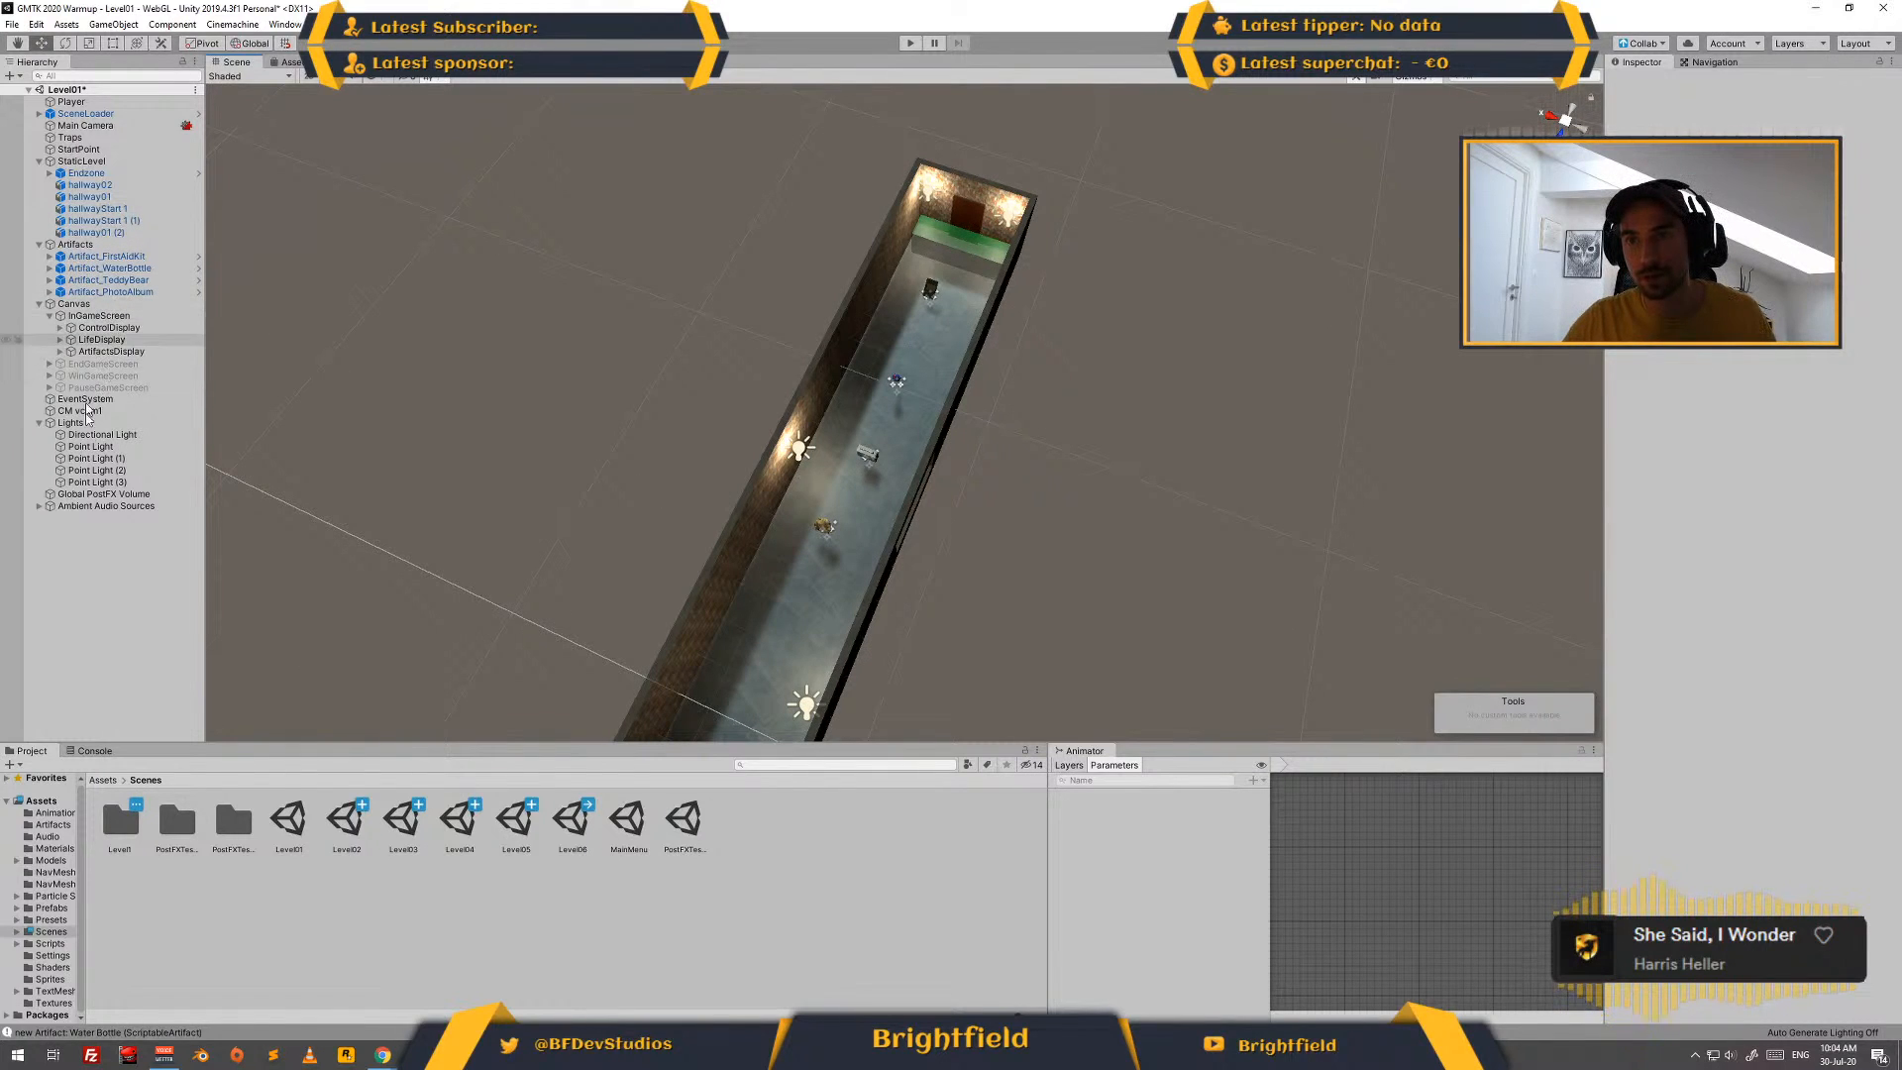
{"action": "left_click", "coordinate": [109, 280]}
{"action": "left_click_drag", "start_coordinate": [829, 558], "coordinate": [809, 602]}
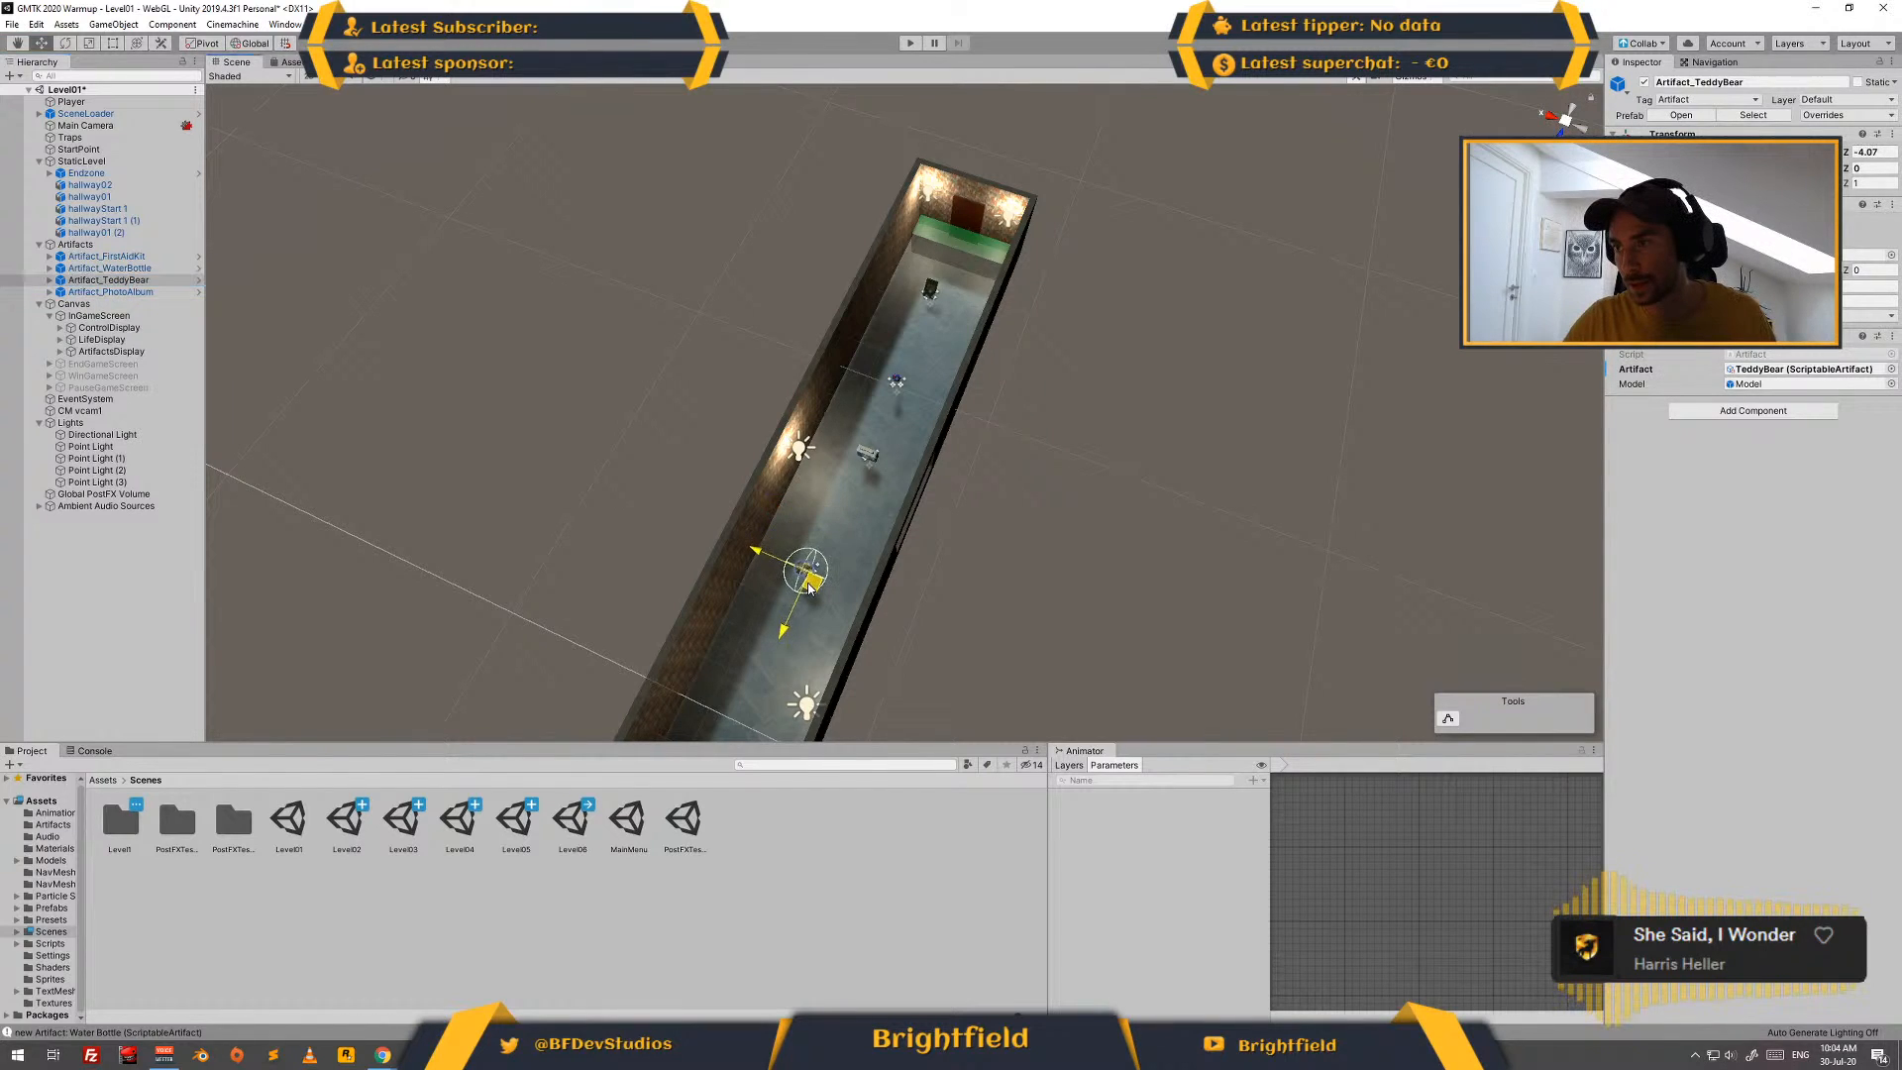
{"action": "left_click_drag", "start_coordinate": [663, 428], "coordinate": [531, 413], "text": "alt"}
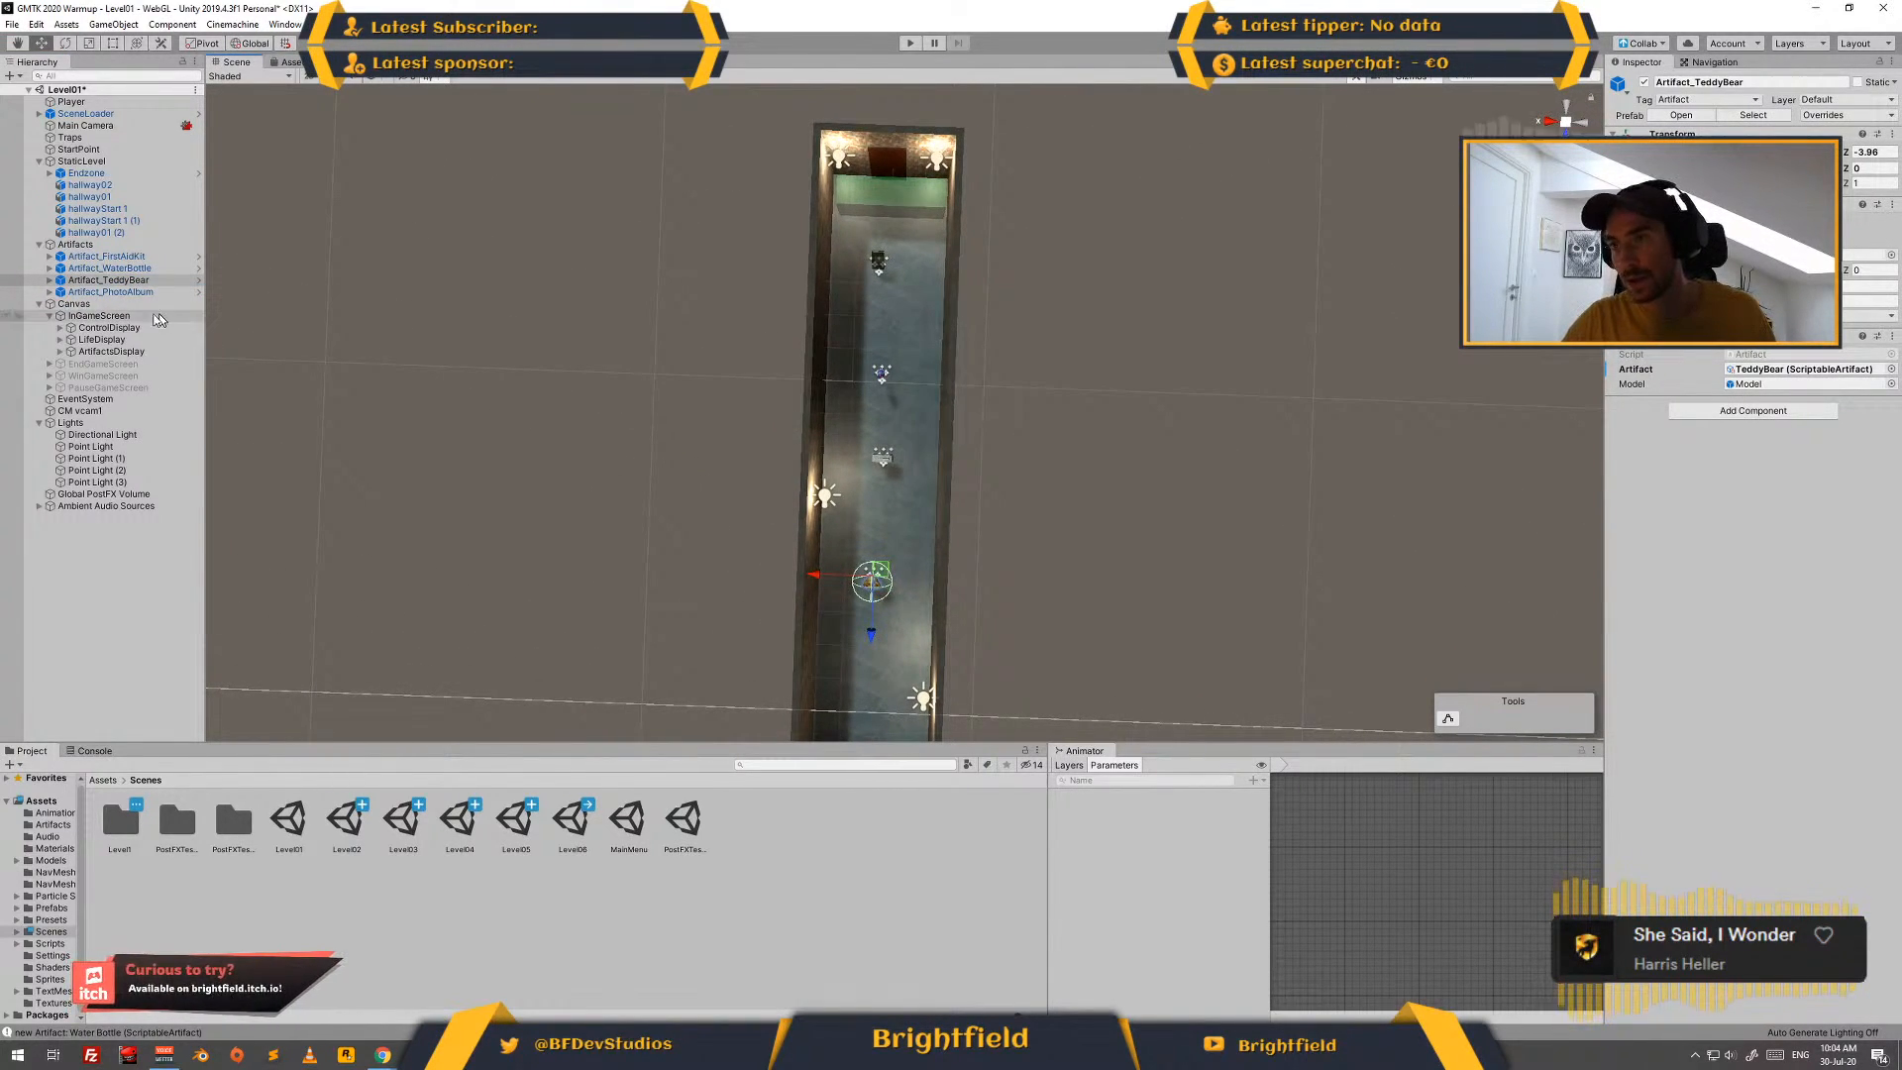
- Nudge the first-aid kit, water bottle and photo album sideways to line them up along the hallway's centre
{"action": "left_click", "coordinate": [158, 256]}
{"action": "left_click_drag", "start_coordinate": [832, 458], "coordinate": [828, 458]}
{"action": "left_click", "coordinate": [149, 280]}
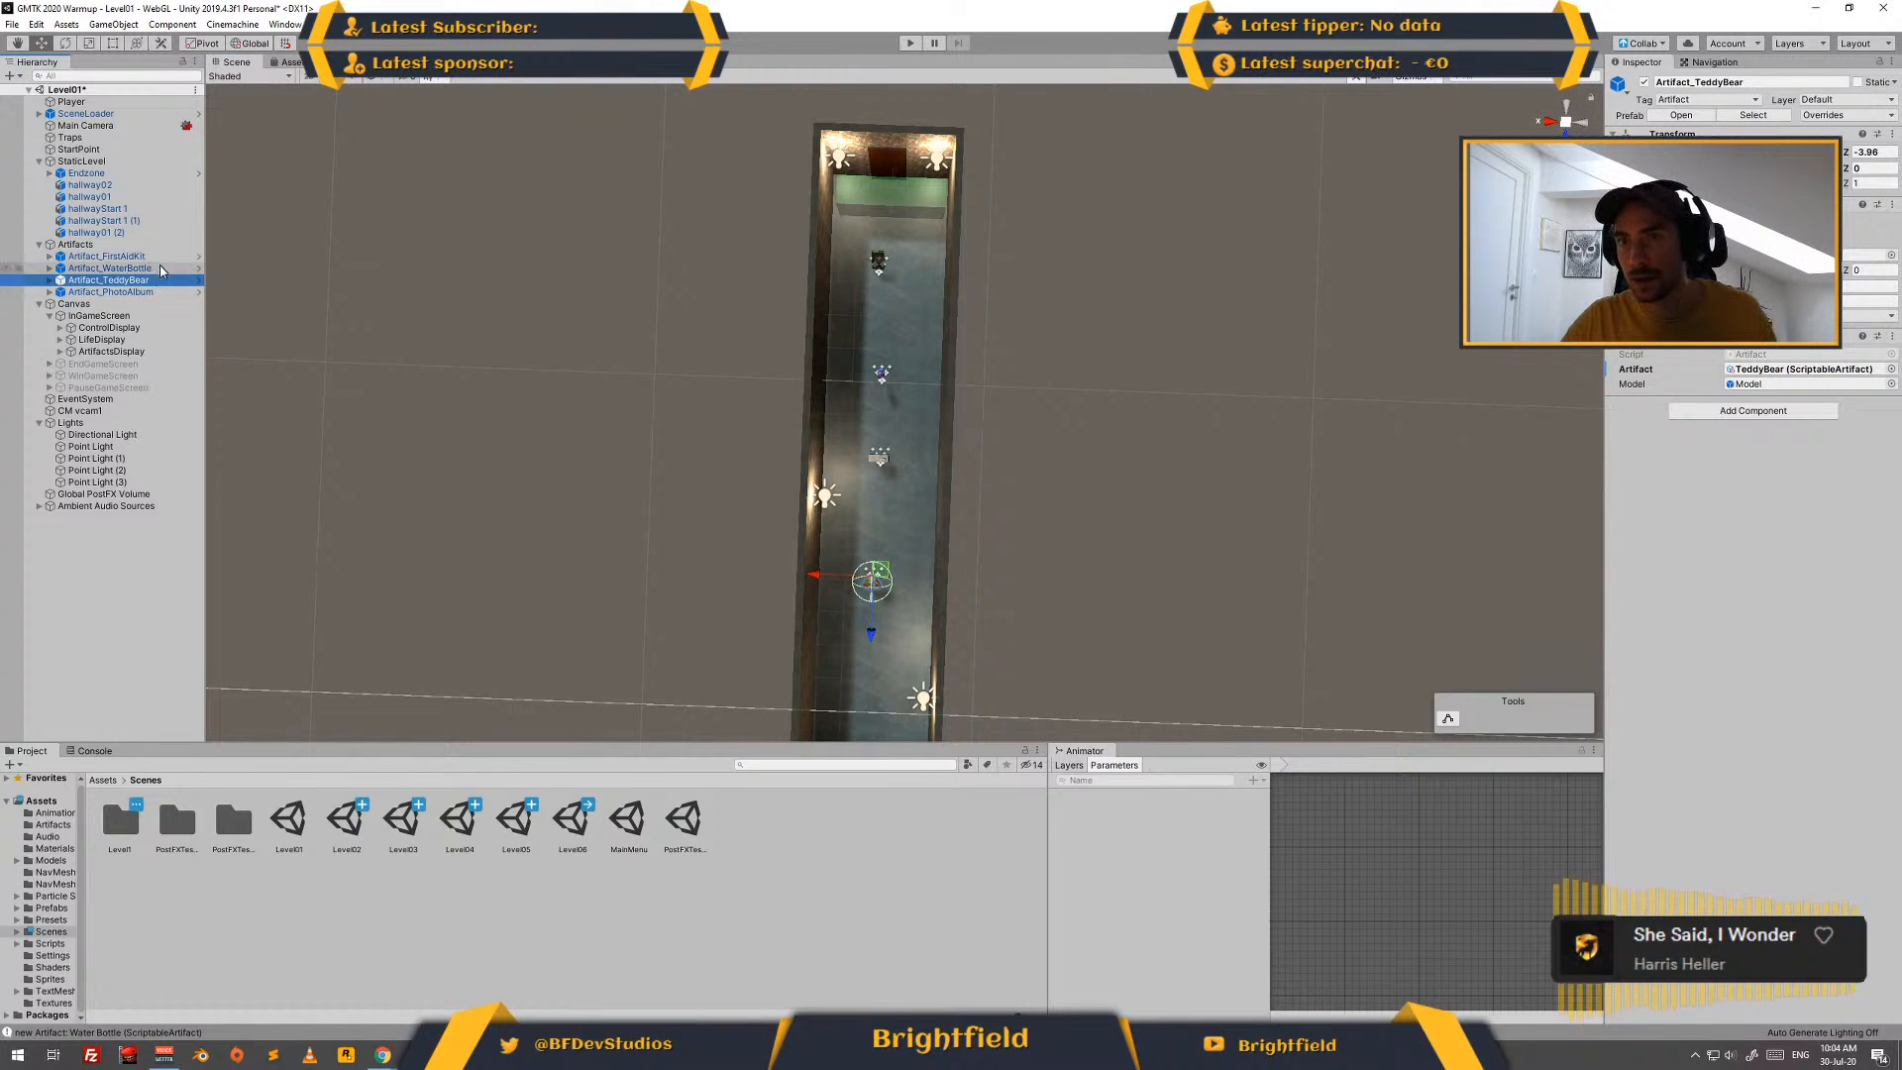
{"action": "left_click", "coordinate": [161, 268]}
{"action": "left_click_drag", "start_coordinate": [825, 375], "coordinate": [827, 374]}
{"action": "left_click", "coordinate": [149, 292]}
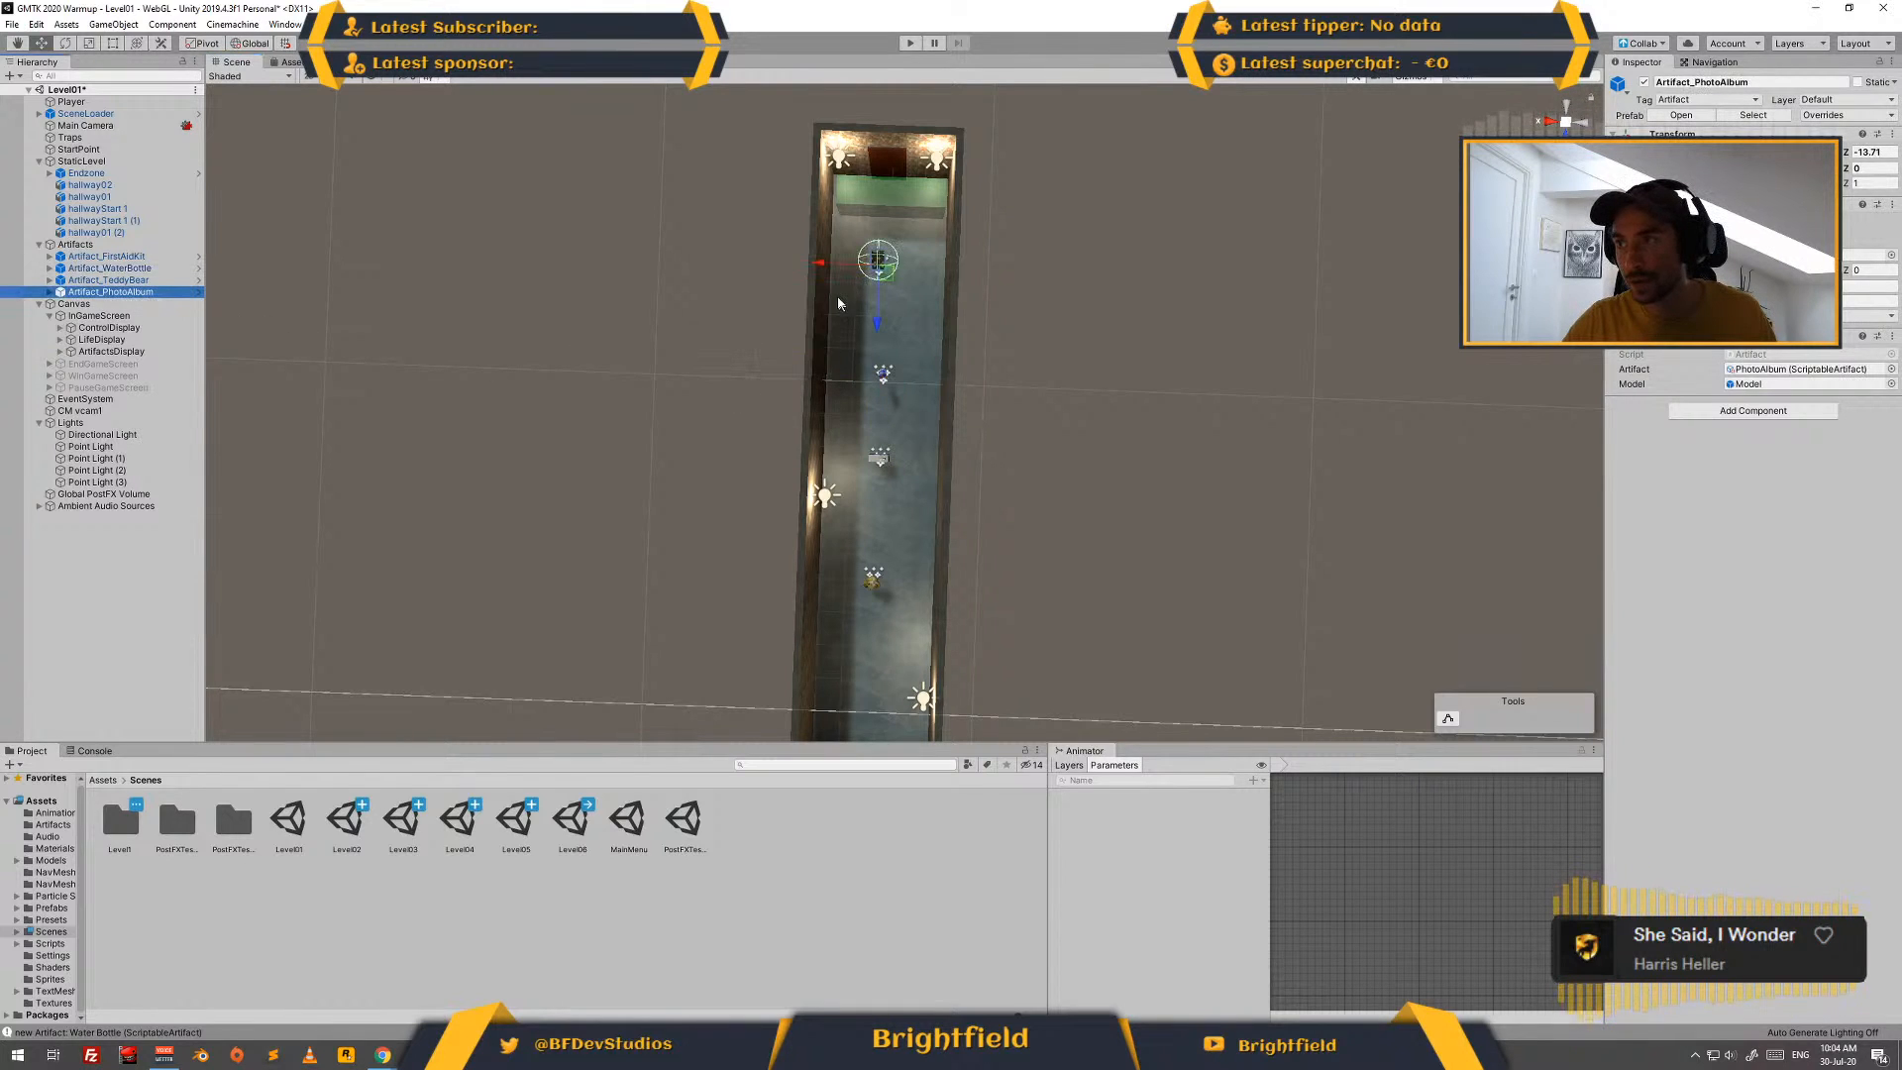
{"action": "left_click_drag", "start_coordinate": [824, 264], "coordinate": [852, 291]}
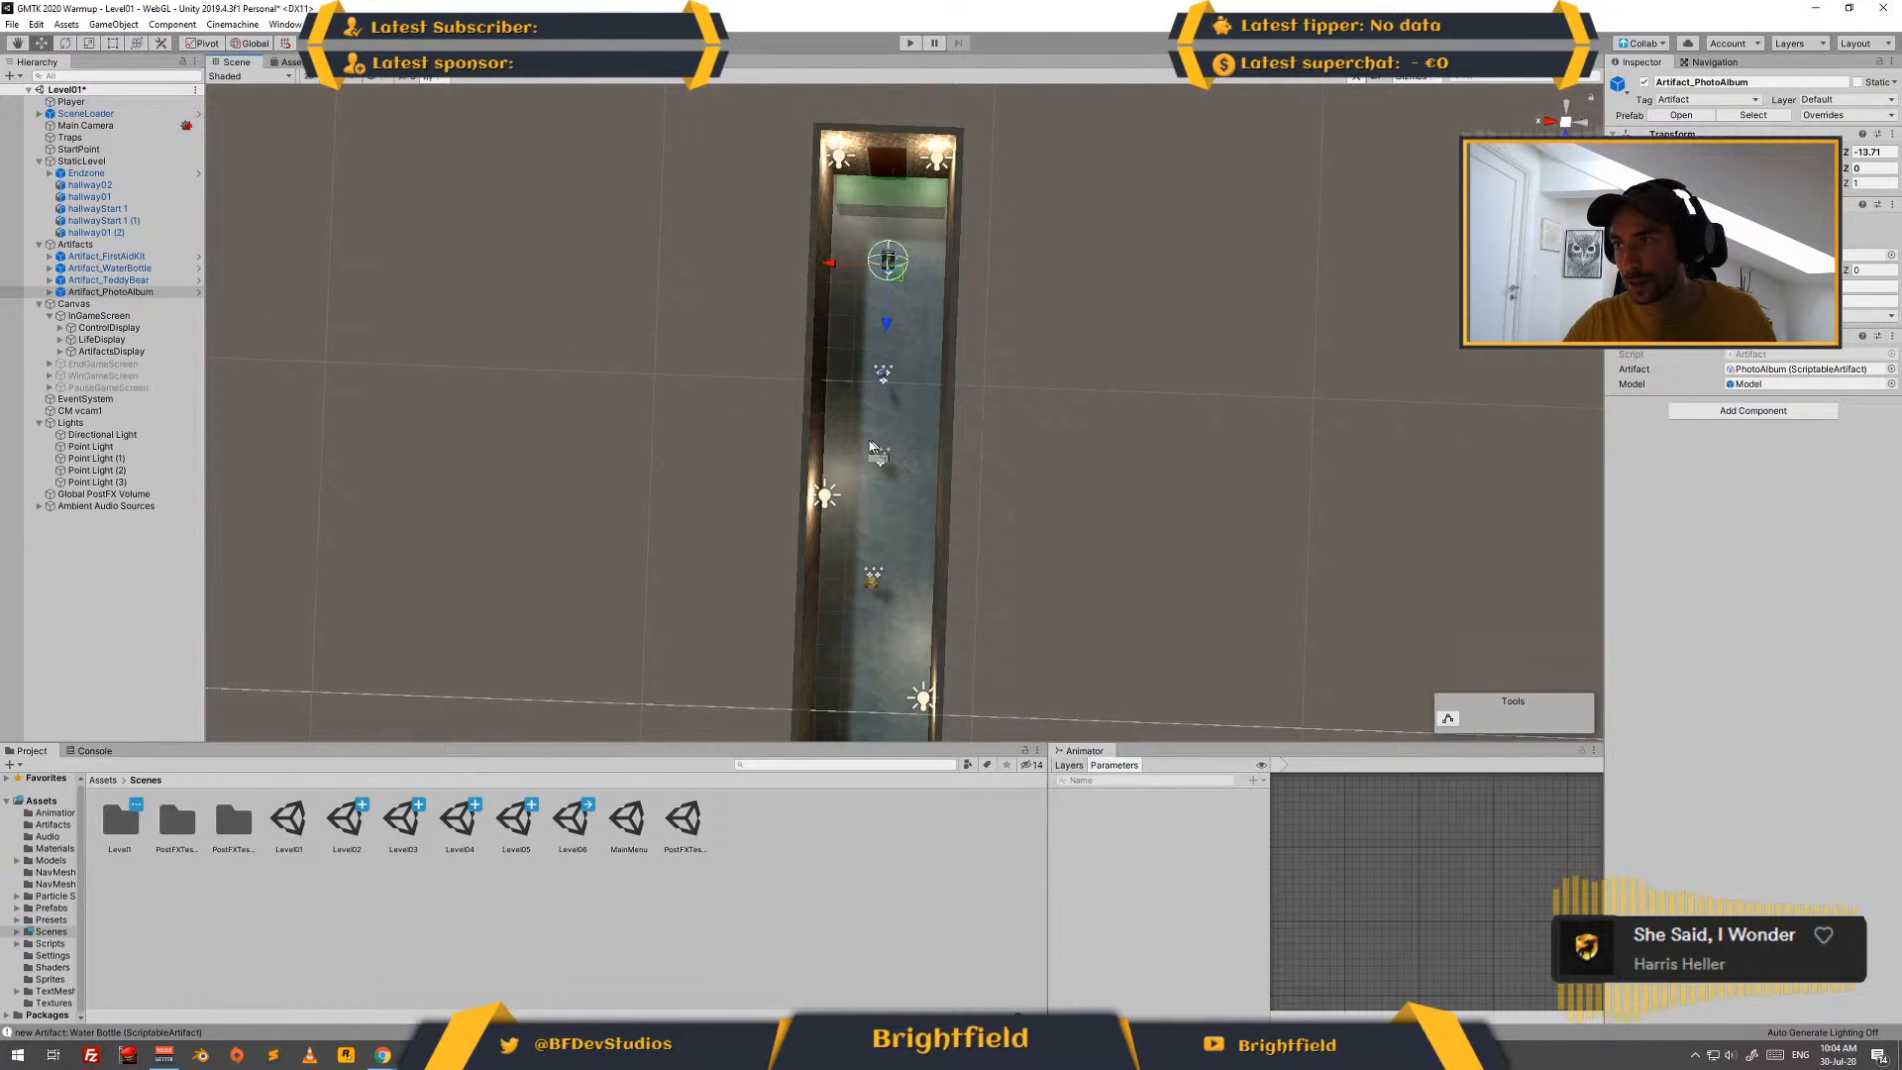
- Space the artifacts along the hallway by moving the water bottle to Z -10.99 and adjusting the first-aid kit, and save Level01
{"action": "left_click", "coordinate": [109, 268]}
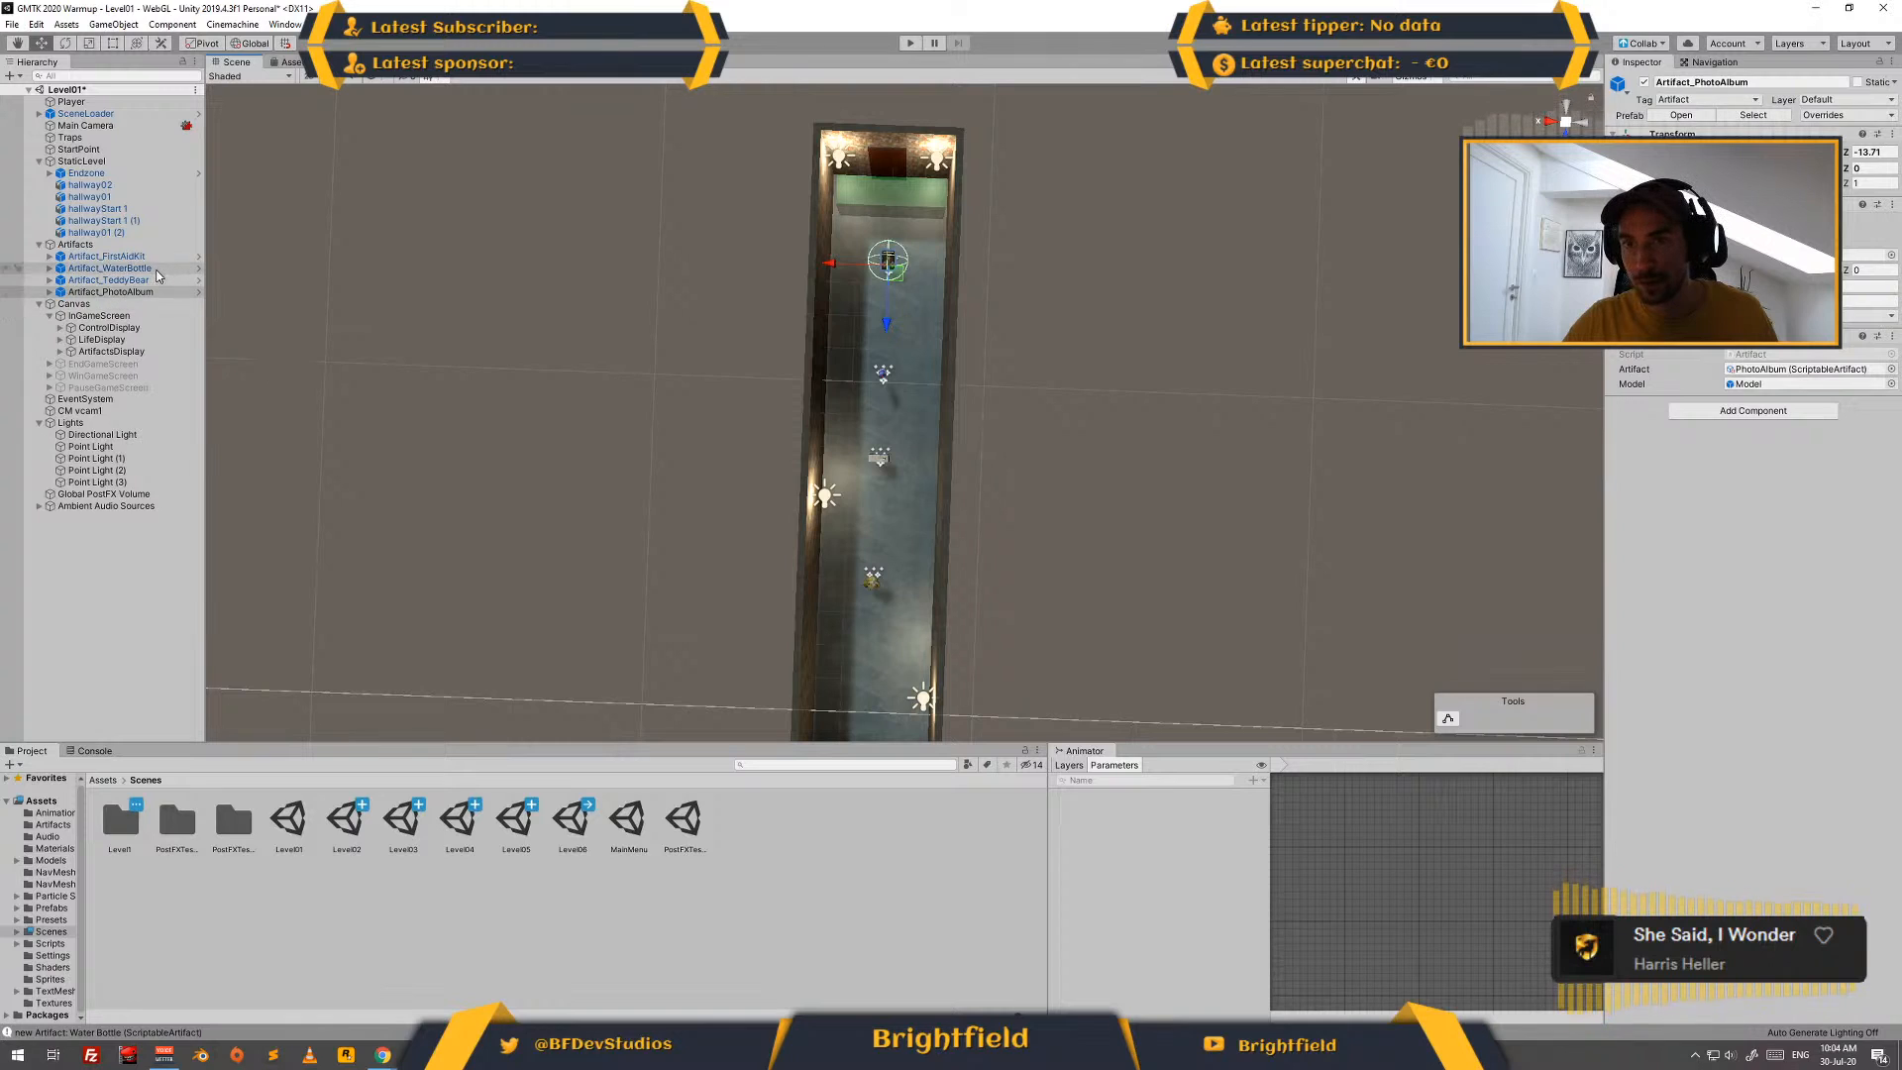
{"action": "left_click_drag", "start_coordinate": [883, 433], "coordinate": [880, 409]}
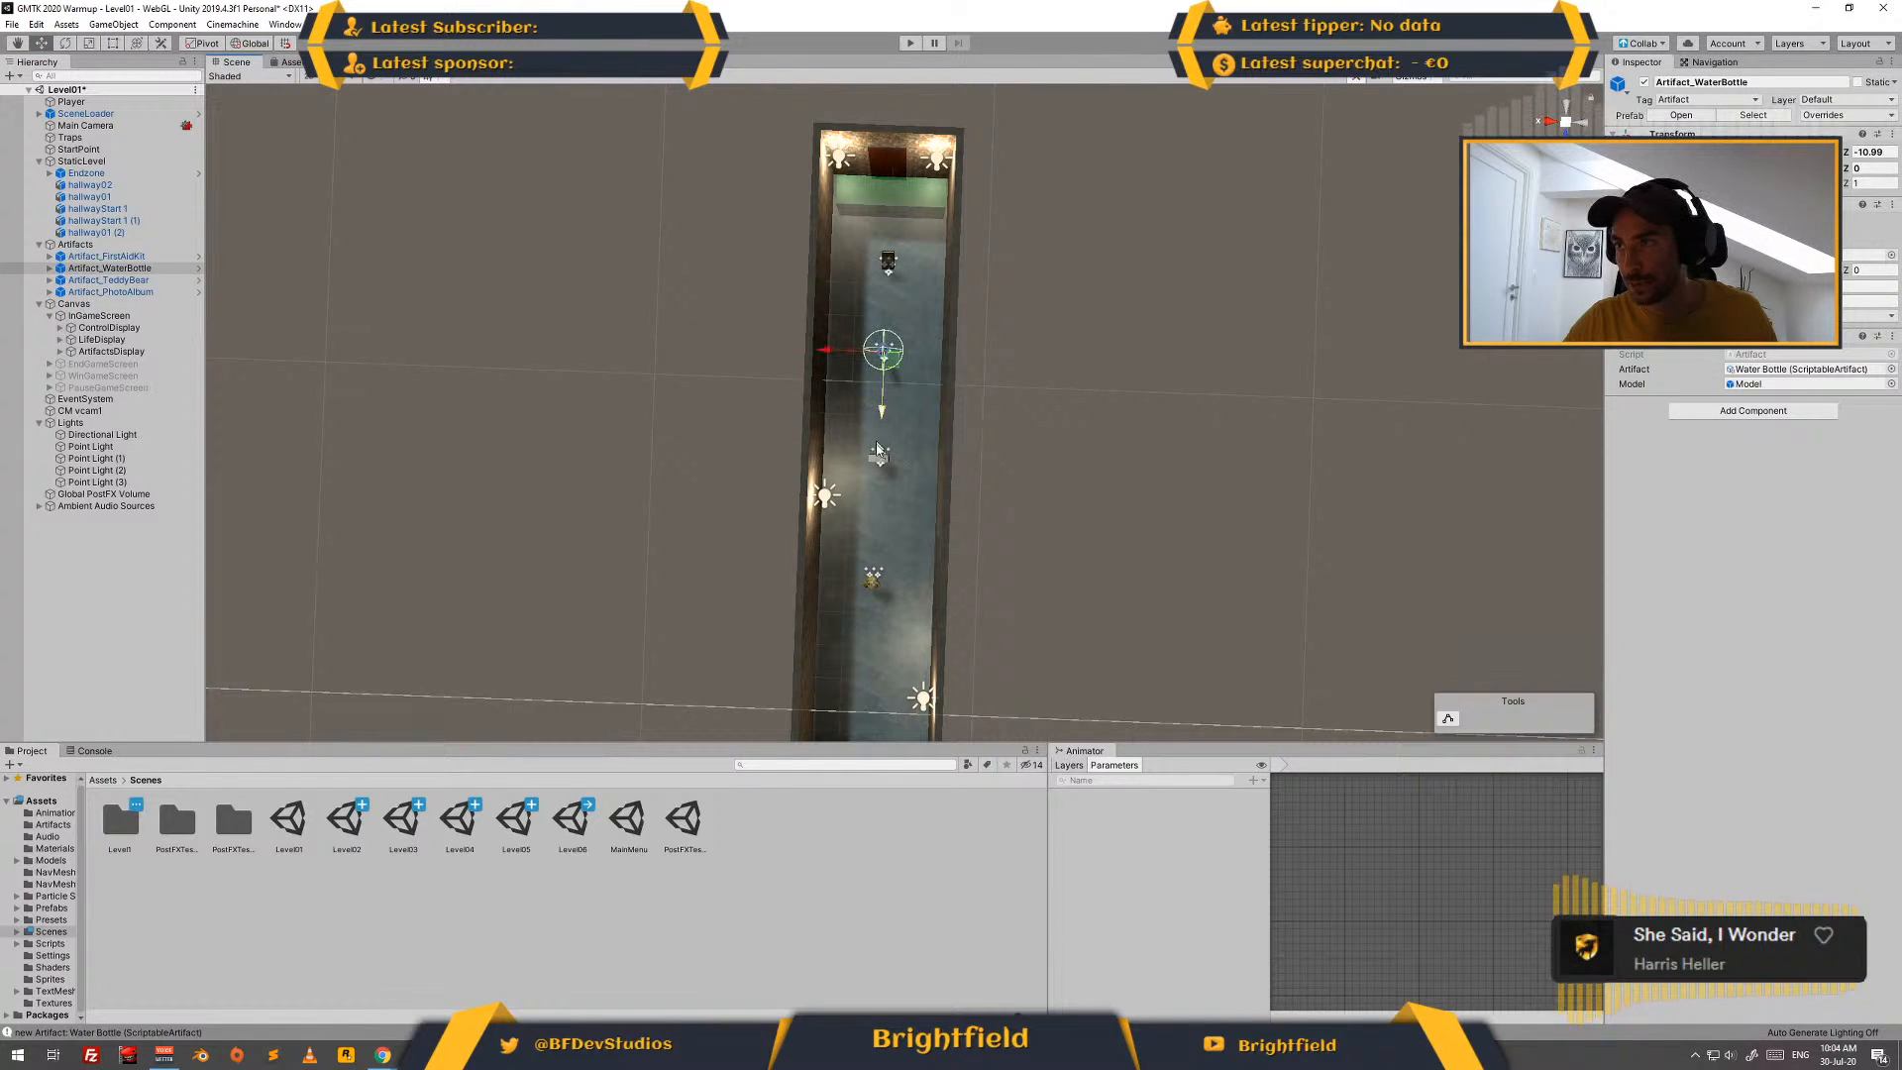
{"action": "left_click", "coordinate": [135, 257]}
{"action": "left_click_drag", "start_coordinate": [876, 514], "coordinate": [876, 519]}
{"action": "left_click", "coordinate": [1136, 554]}
{"action": "middle_click_drag", "start_coordinate": [1137, 584], "coordinate": [1142, 520]}
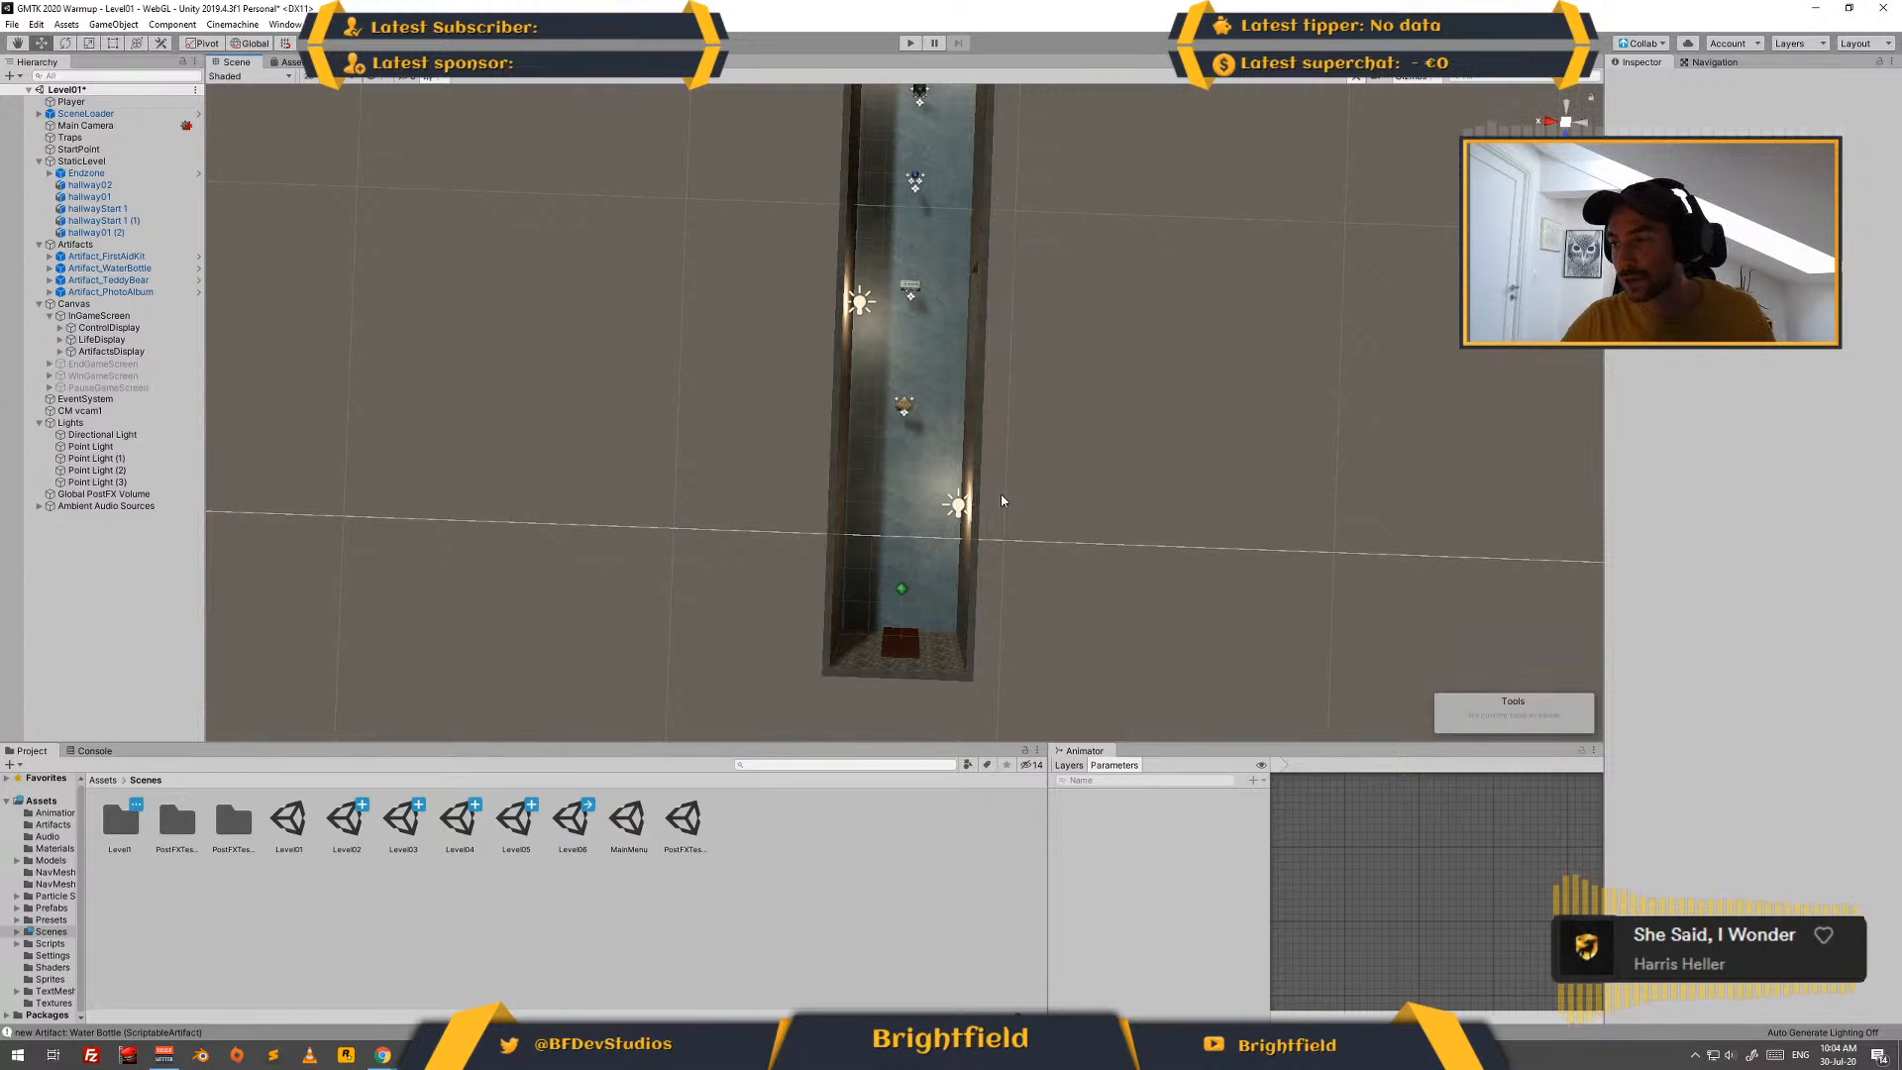
{"action": "left_click_drag", "start_coordinate": [1104, 492], "coordinate": [720, 310], "text": "alt"}
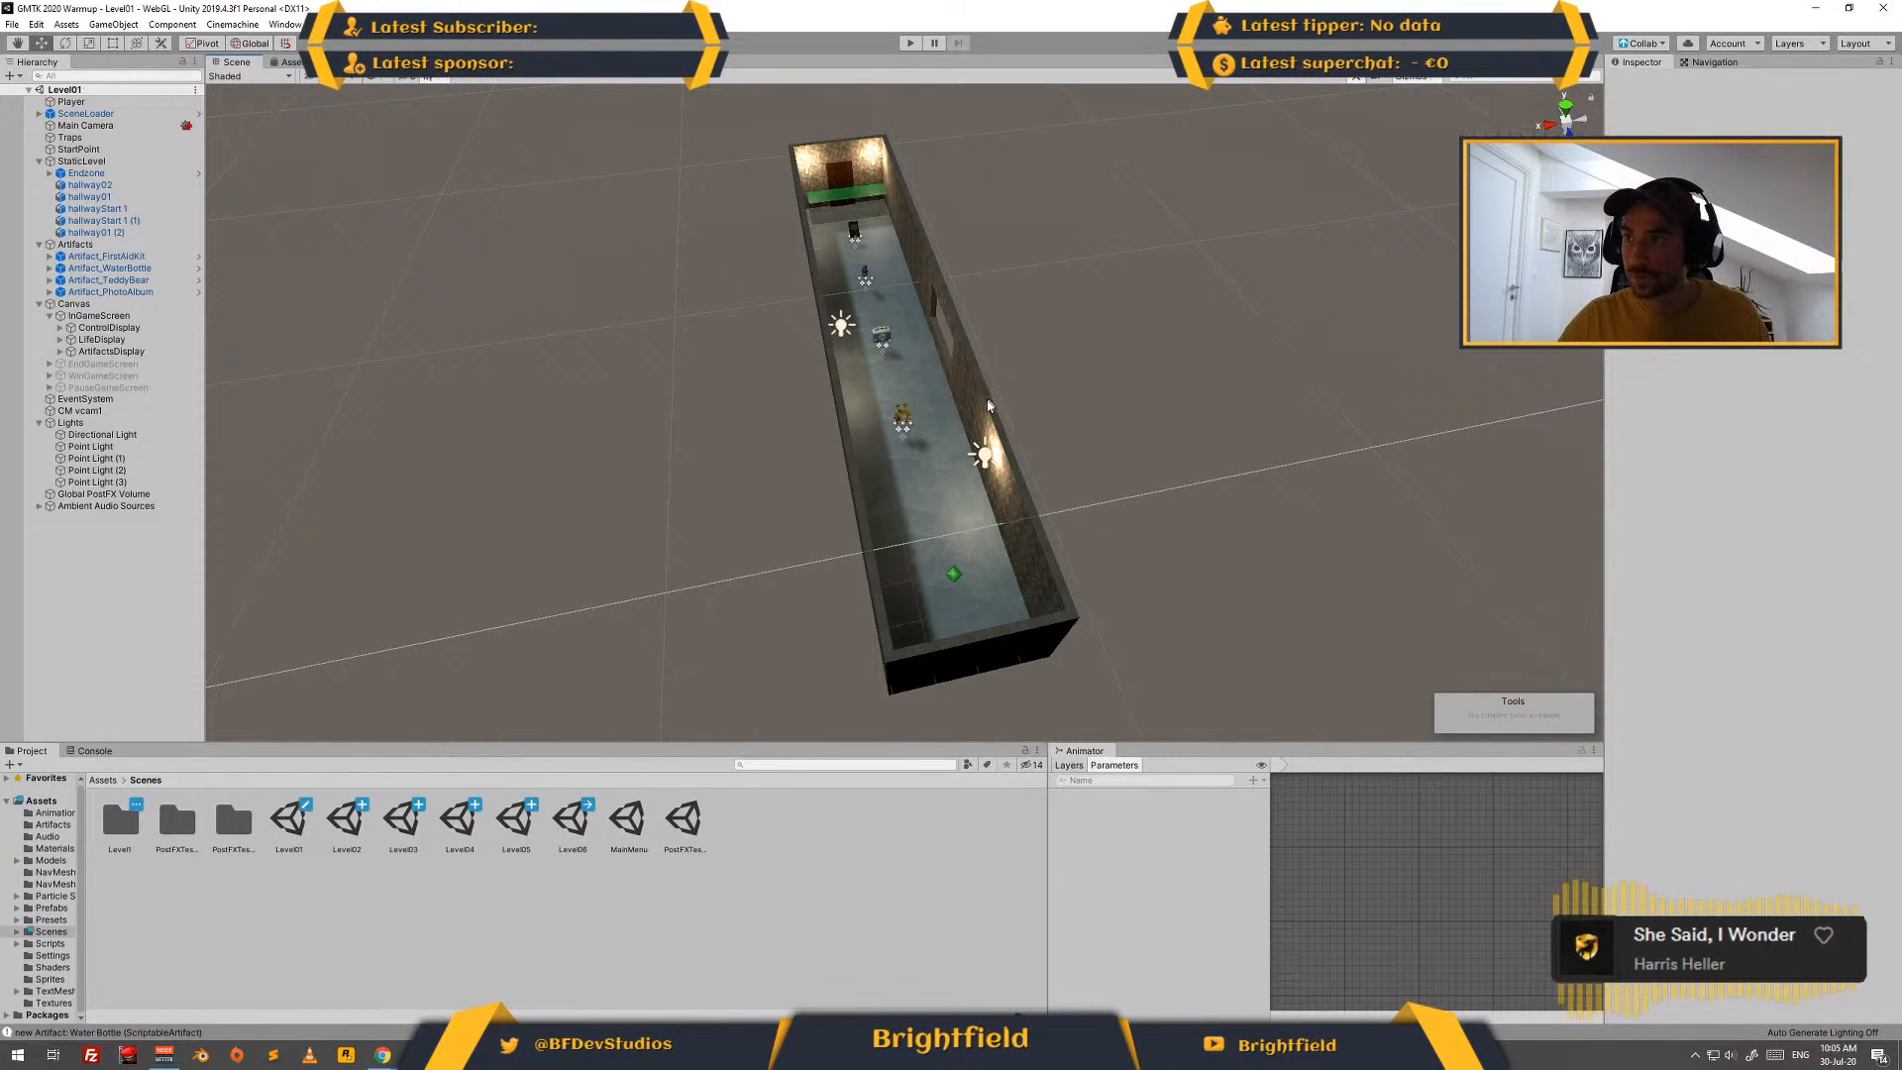
- Open the Level02 scene from the Scenes folder
{"action": "scroll", "coordinate": [1105, 393], "scroll_direction": "down", "scroll_amount": 6}
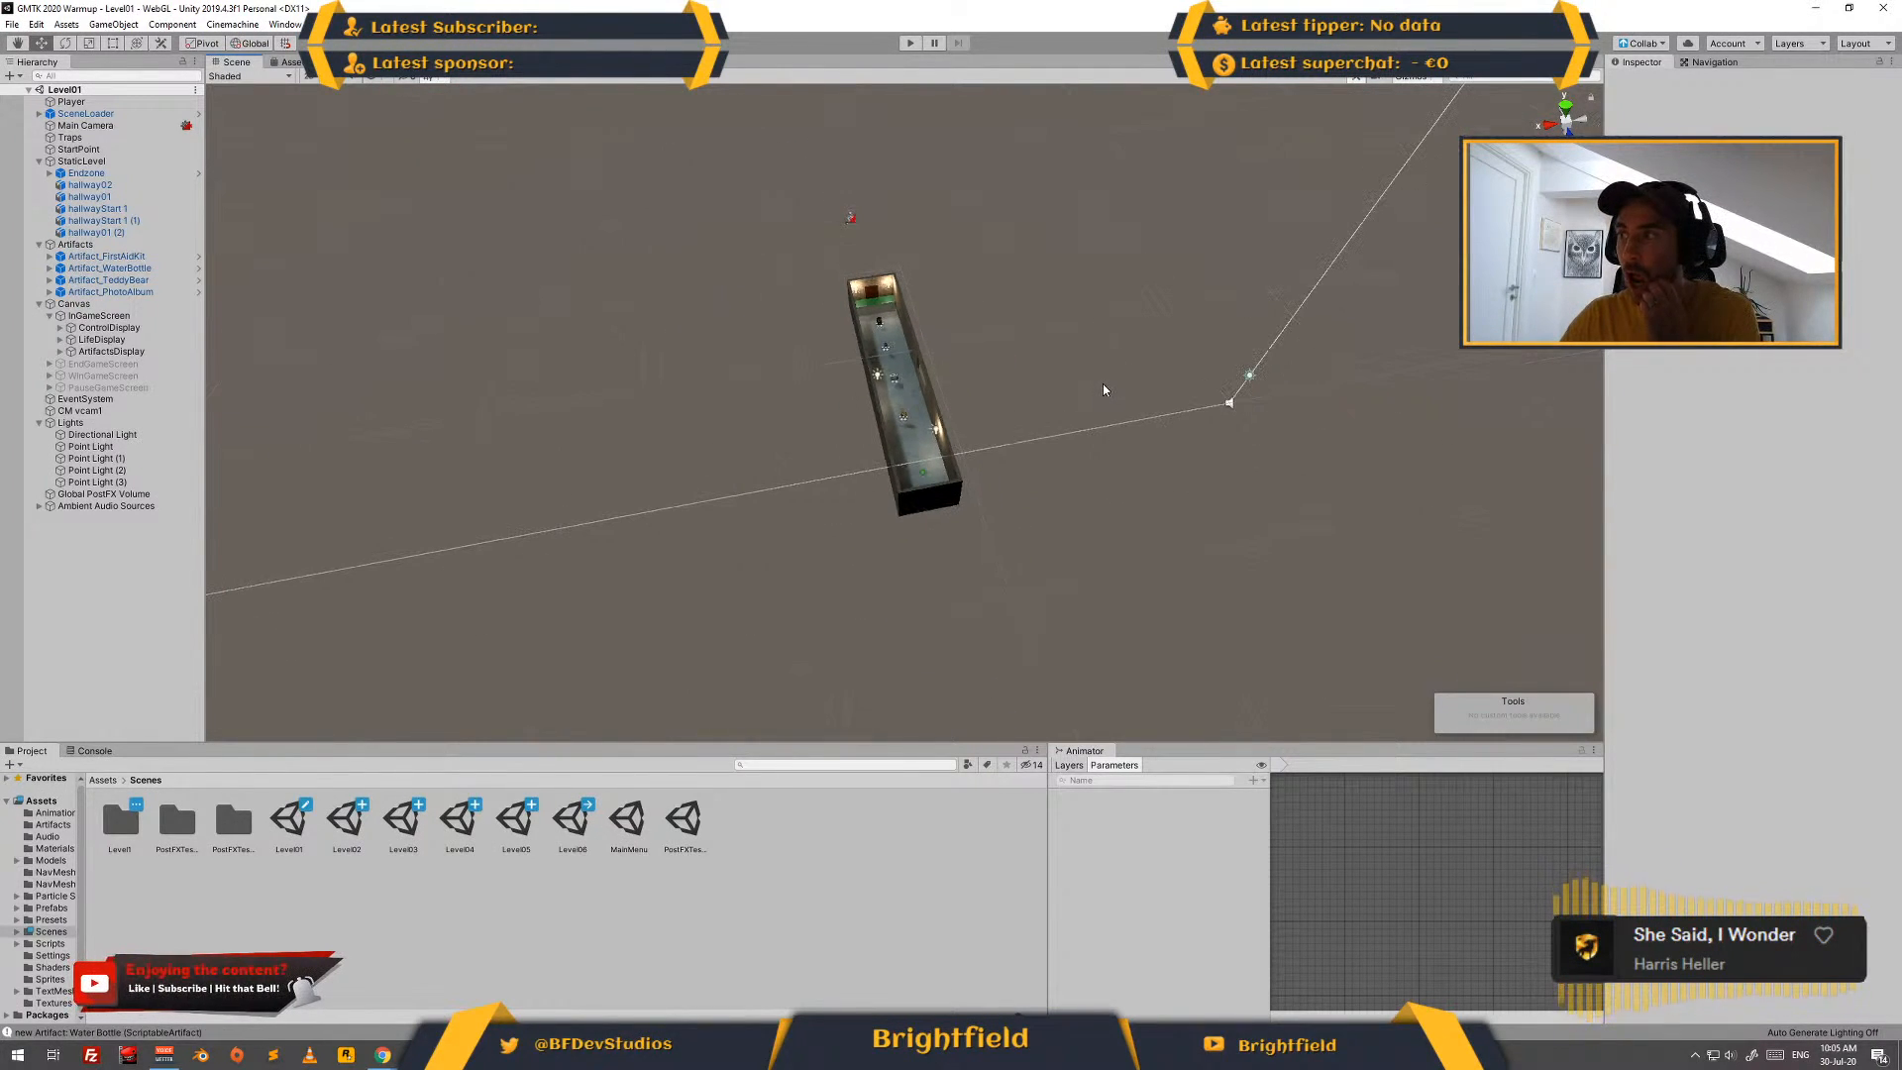
{"action": "scroll", "coordinate": [1103, 383], "scroll_direction": "up", "scroll_amount": 2}
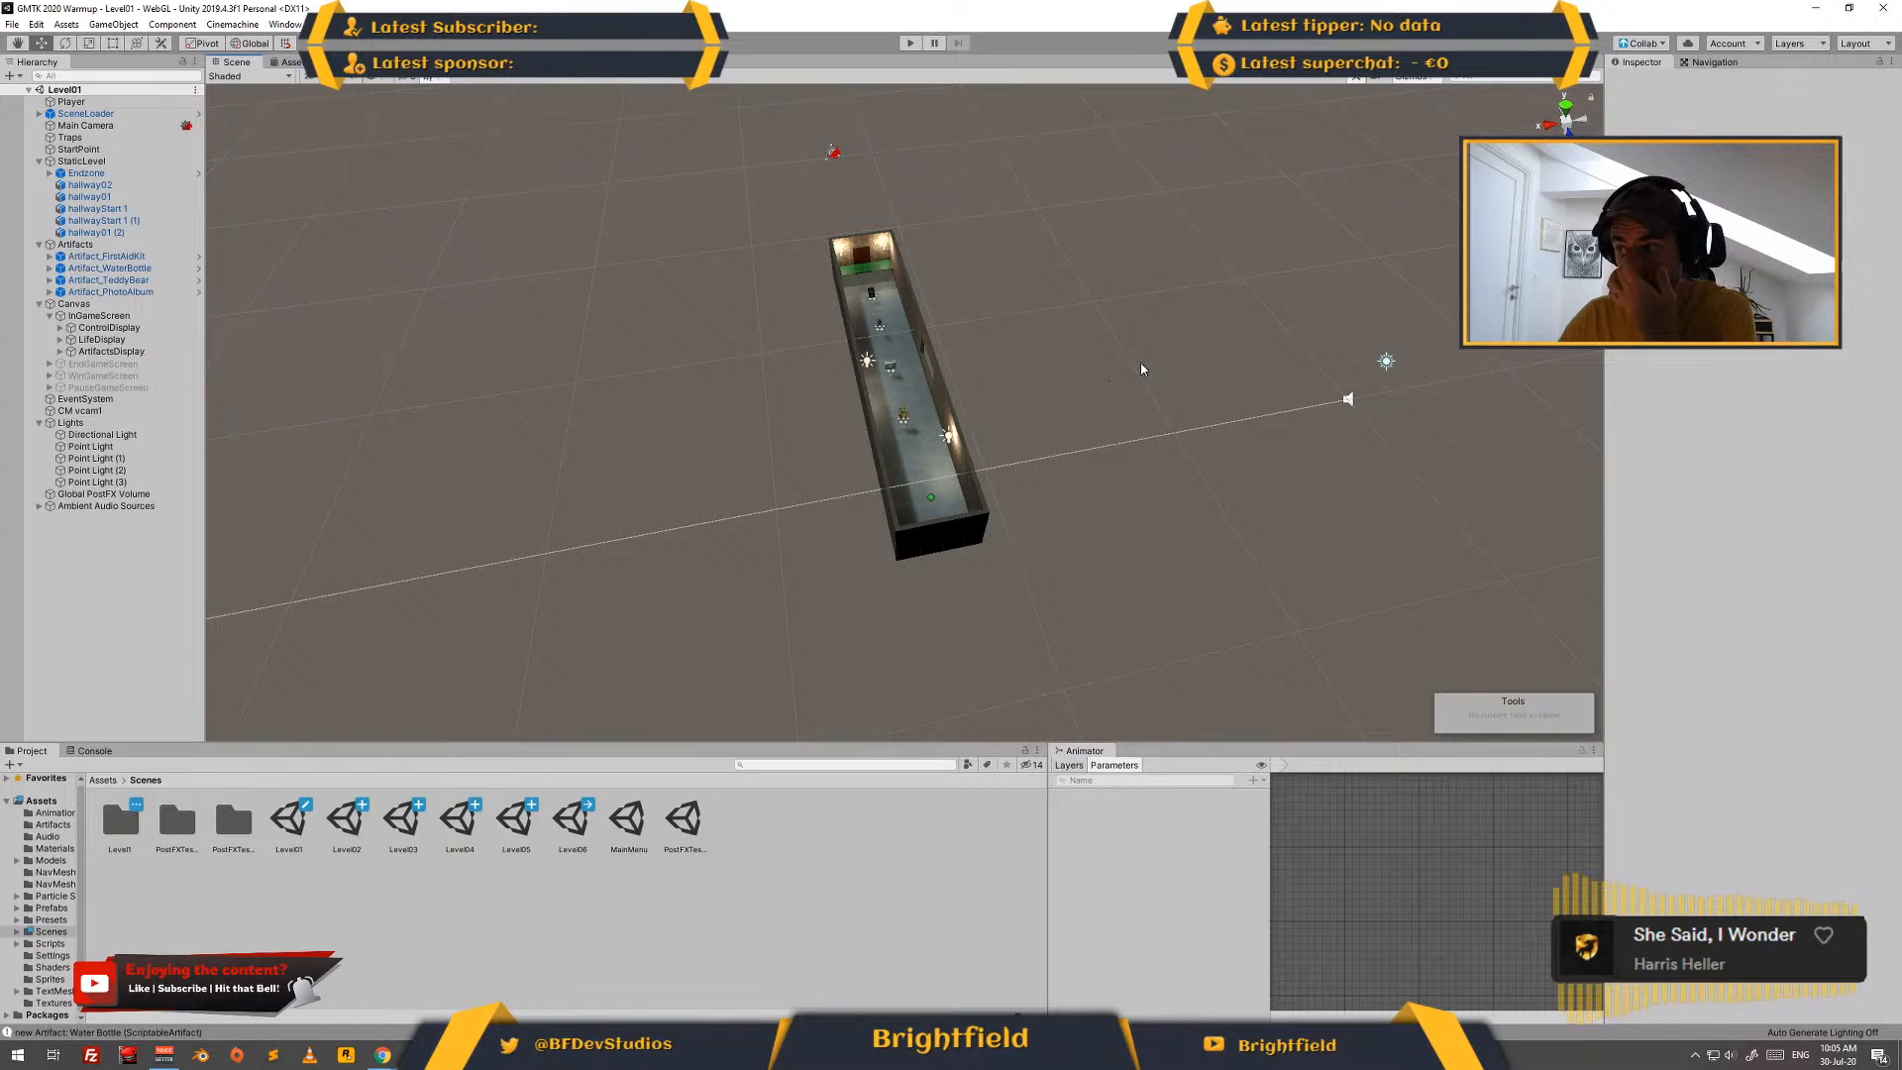
{"action": "double_click", "coordinate": [348, 820]}
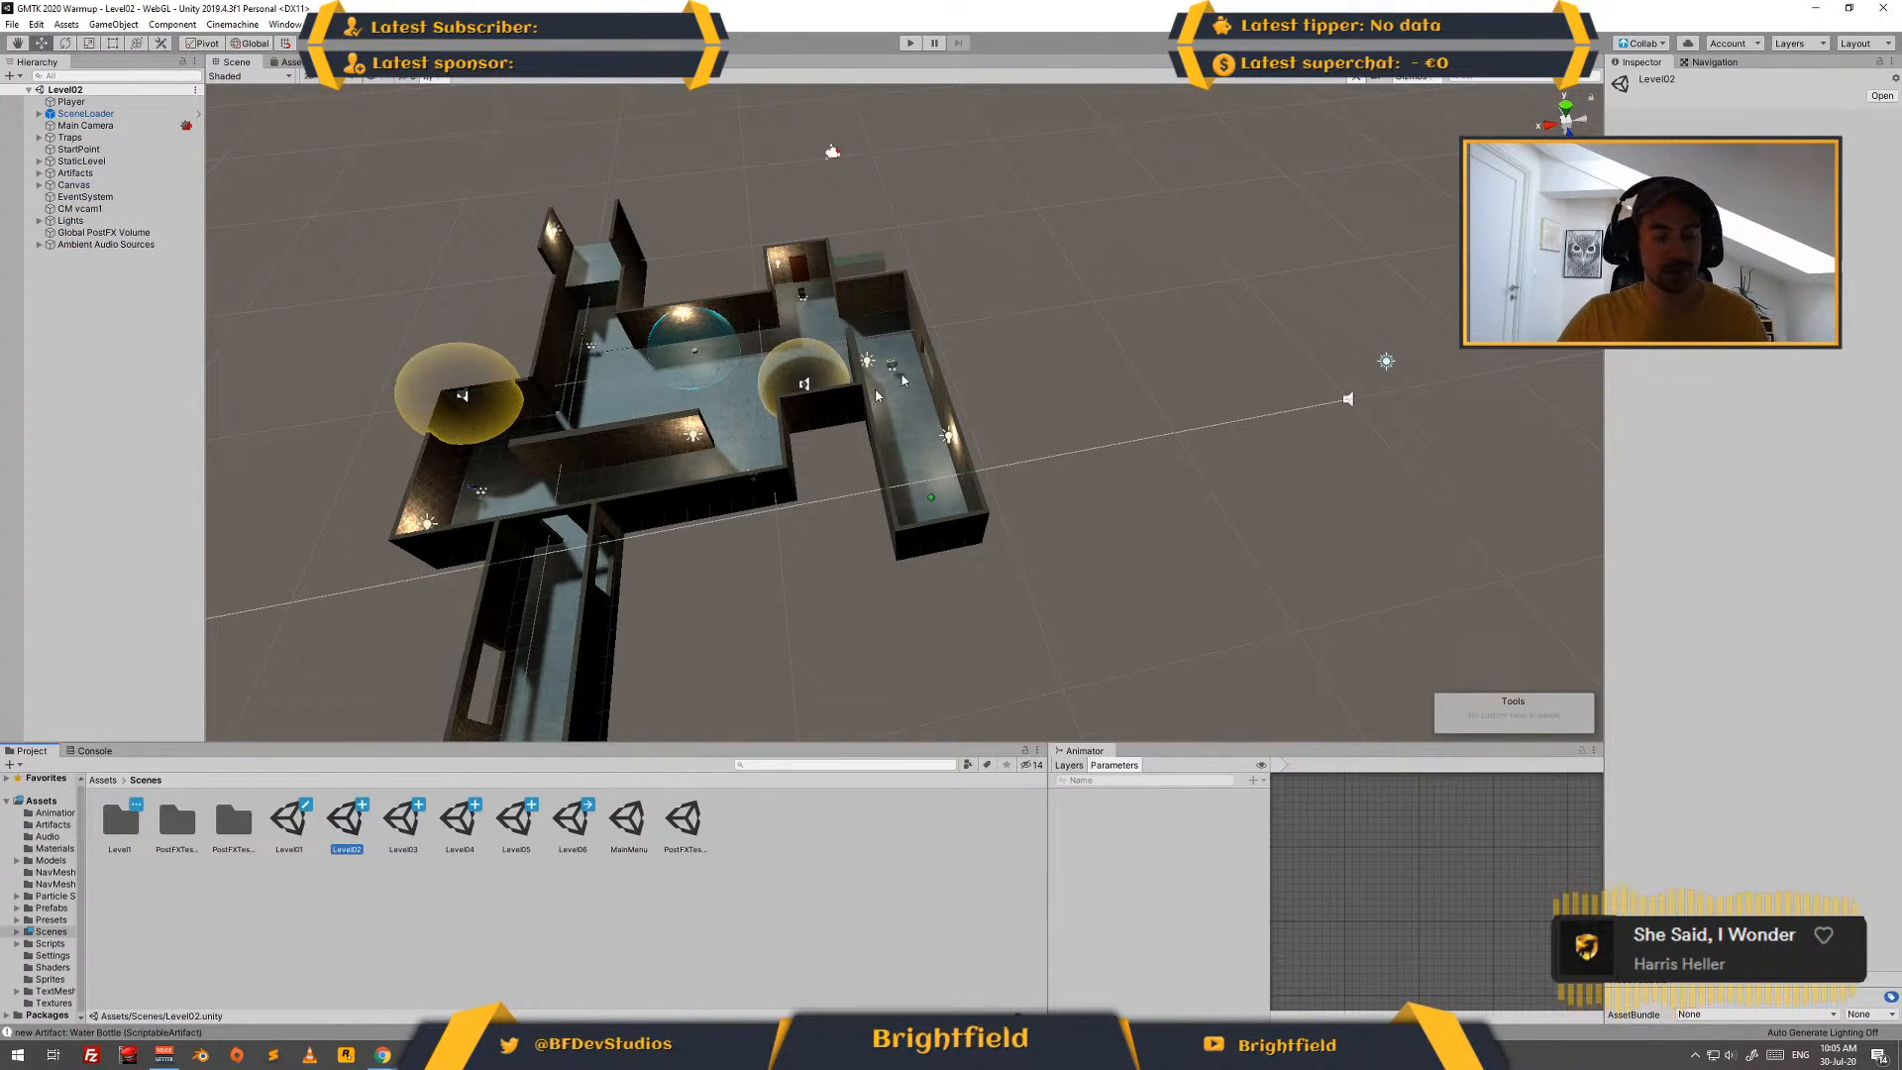
- Switch to the Levels slide in Google Slides and insert "cost of" before "commands" in the Lvl2 line
{"action": "key", "text": "alt+Tab"}
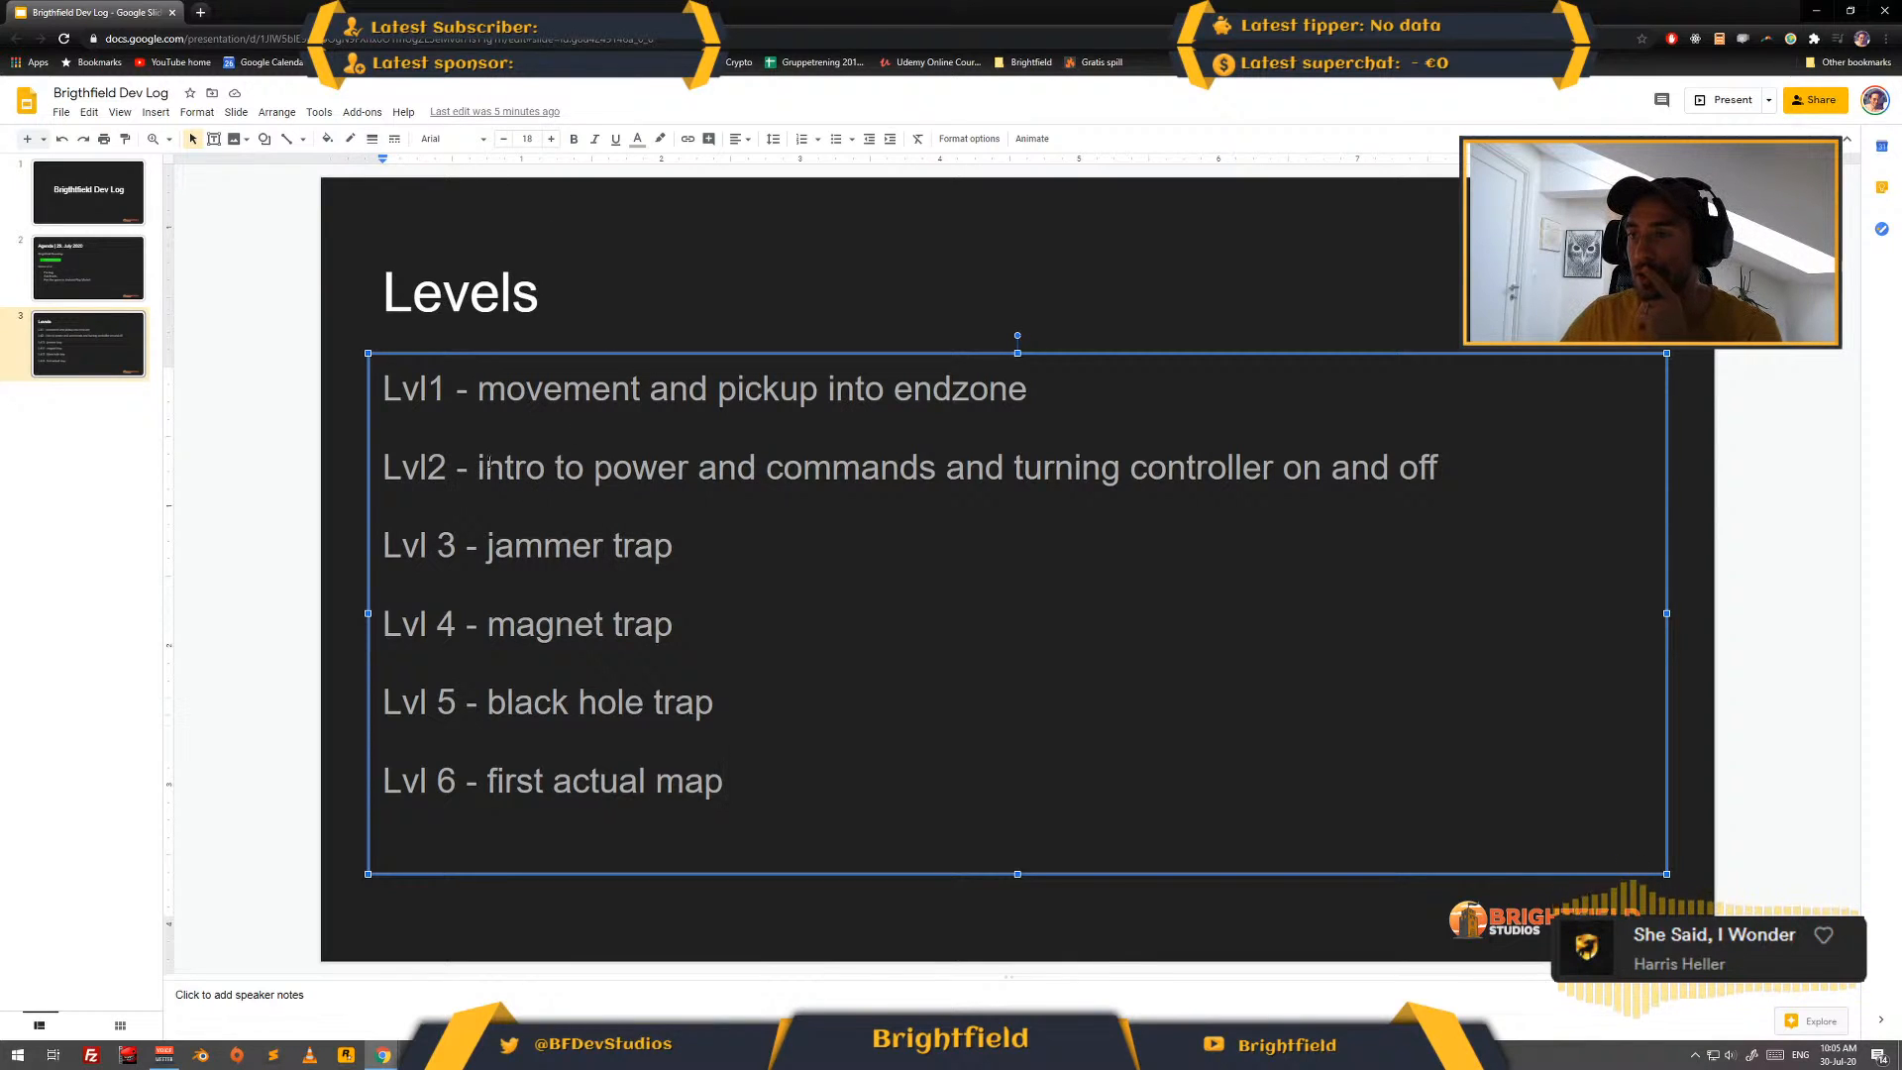
{"action": "left_click_drag", "start_coordinate": [479, 467], "coordinate": [684, 476]}
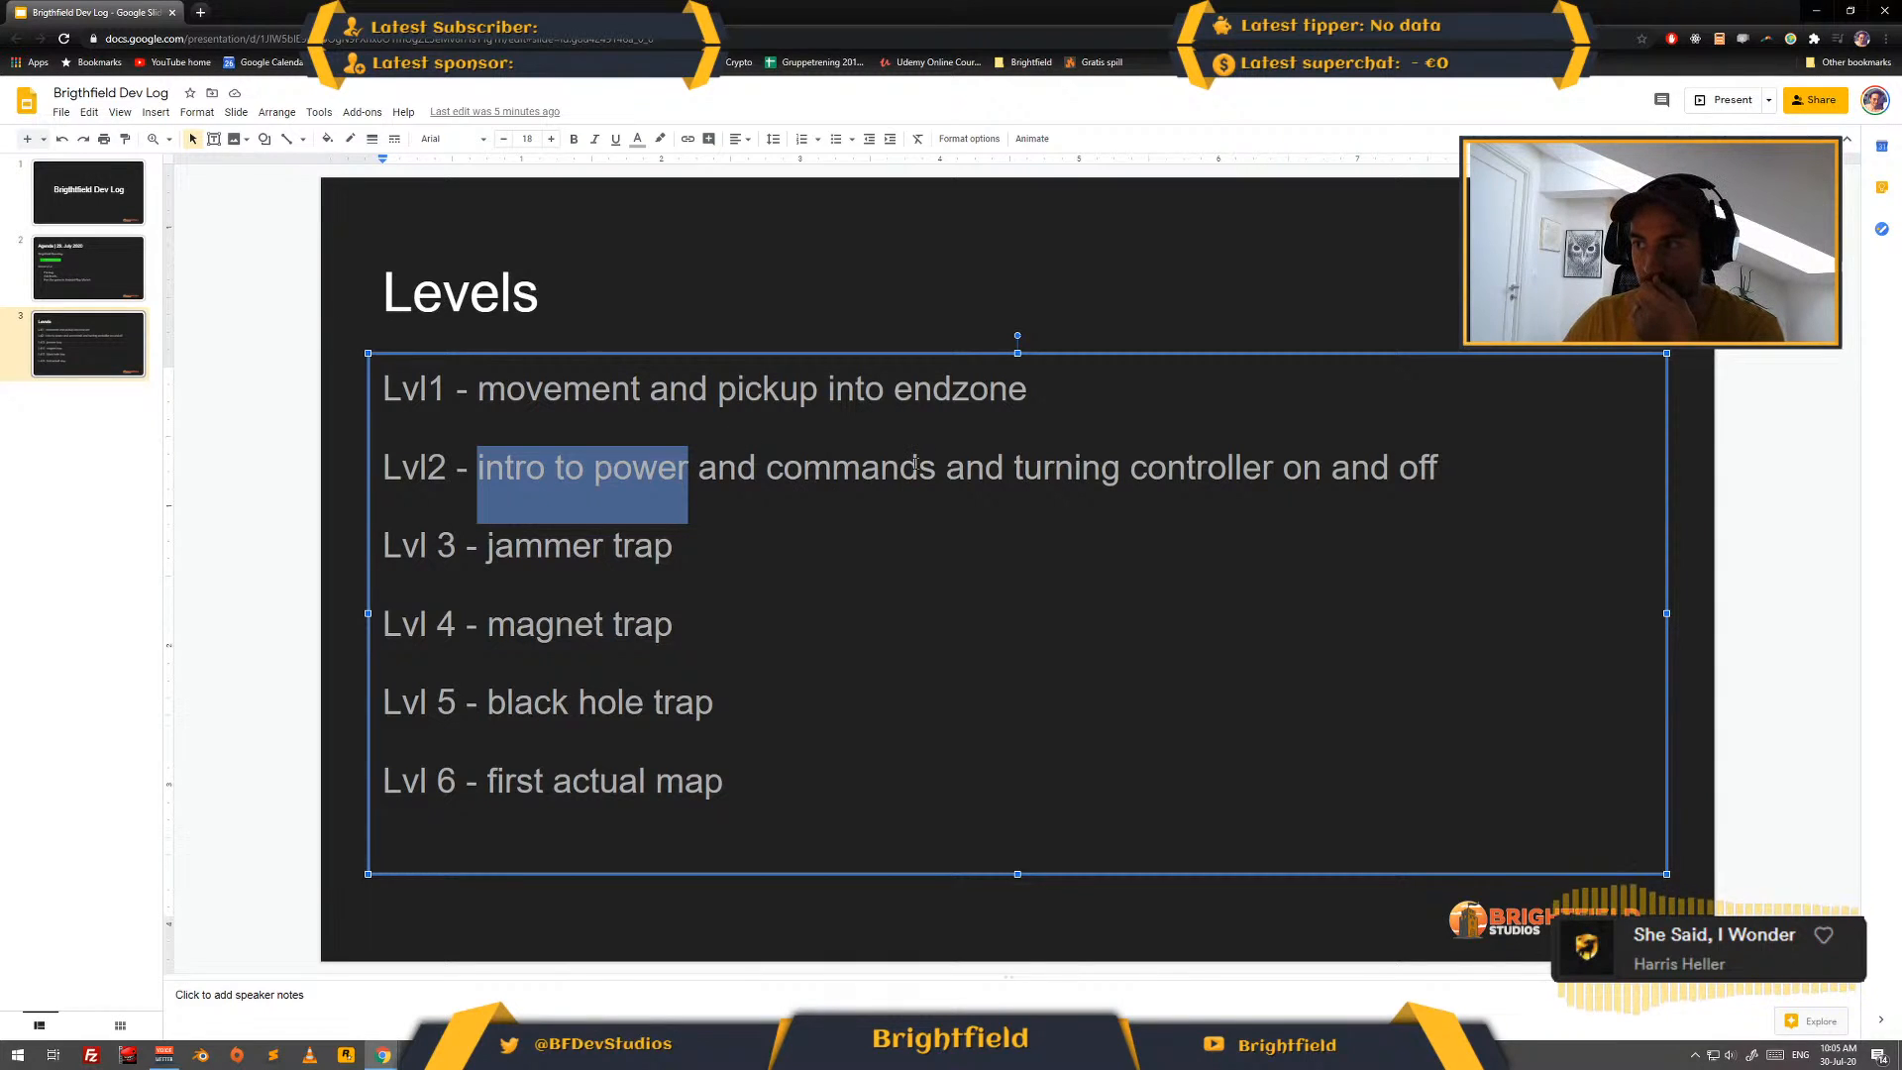
{"action": "left_click", "coordinate": [773, 485]}
{"action": "type", "text": "cost of"}
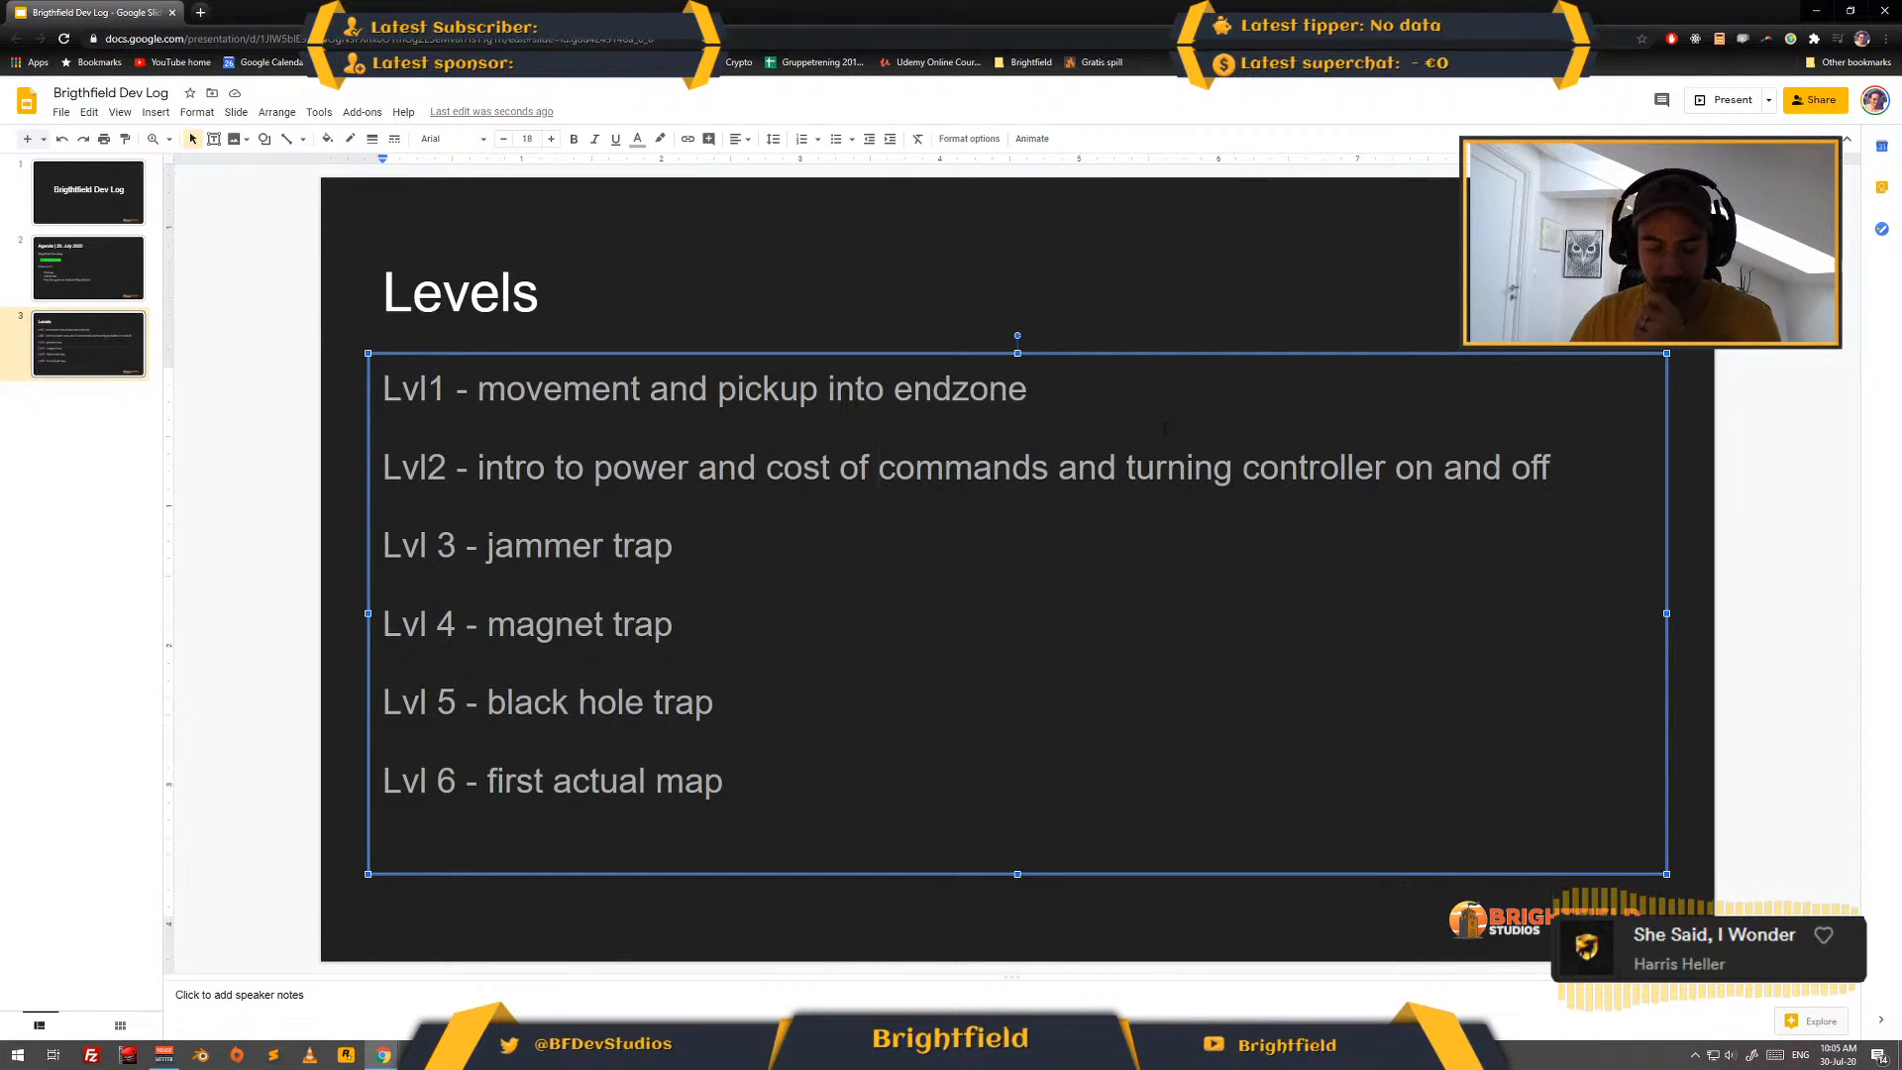
- Start a dashed sub-item on a new line beneath the Lvl1 entry
{"action": "key", "text": "Return"}
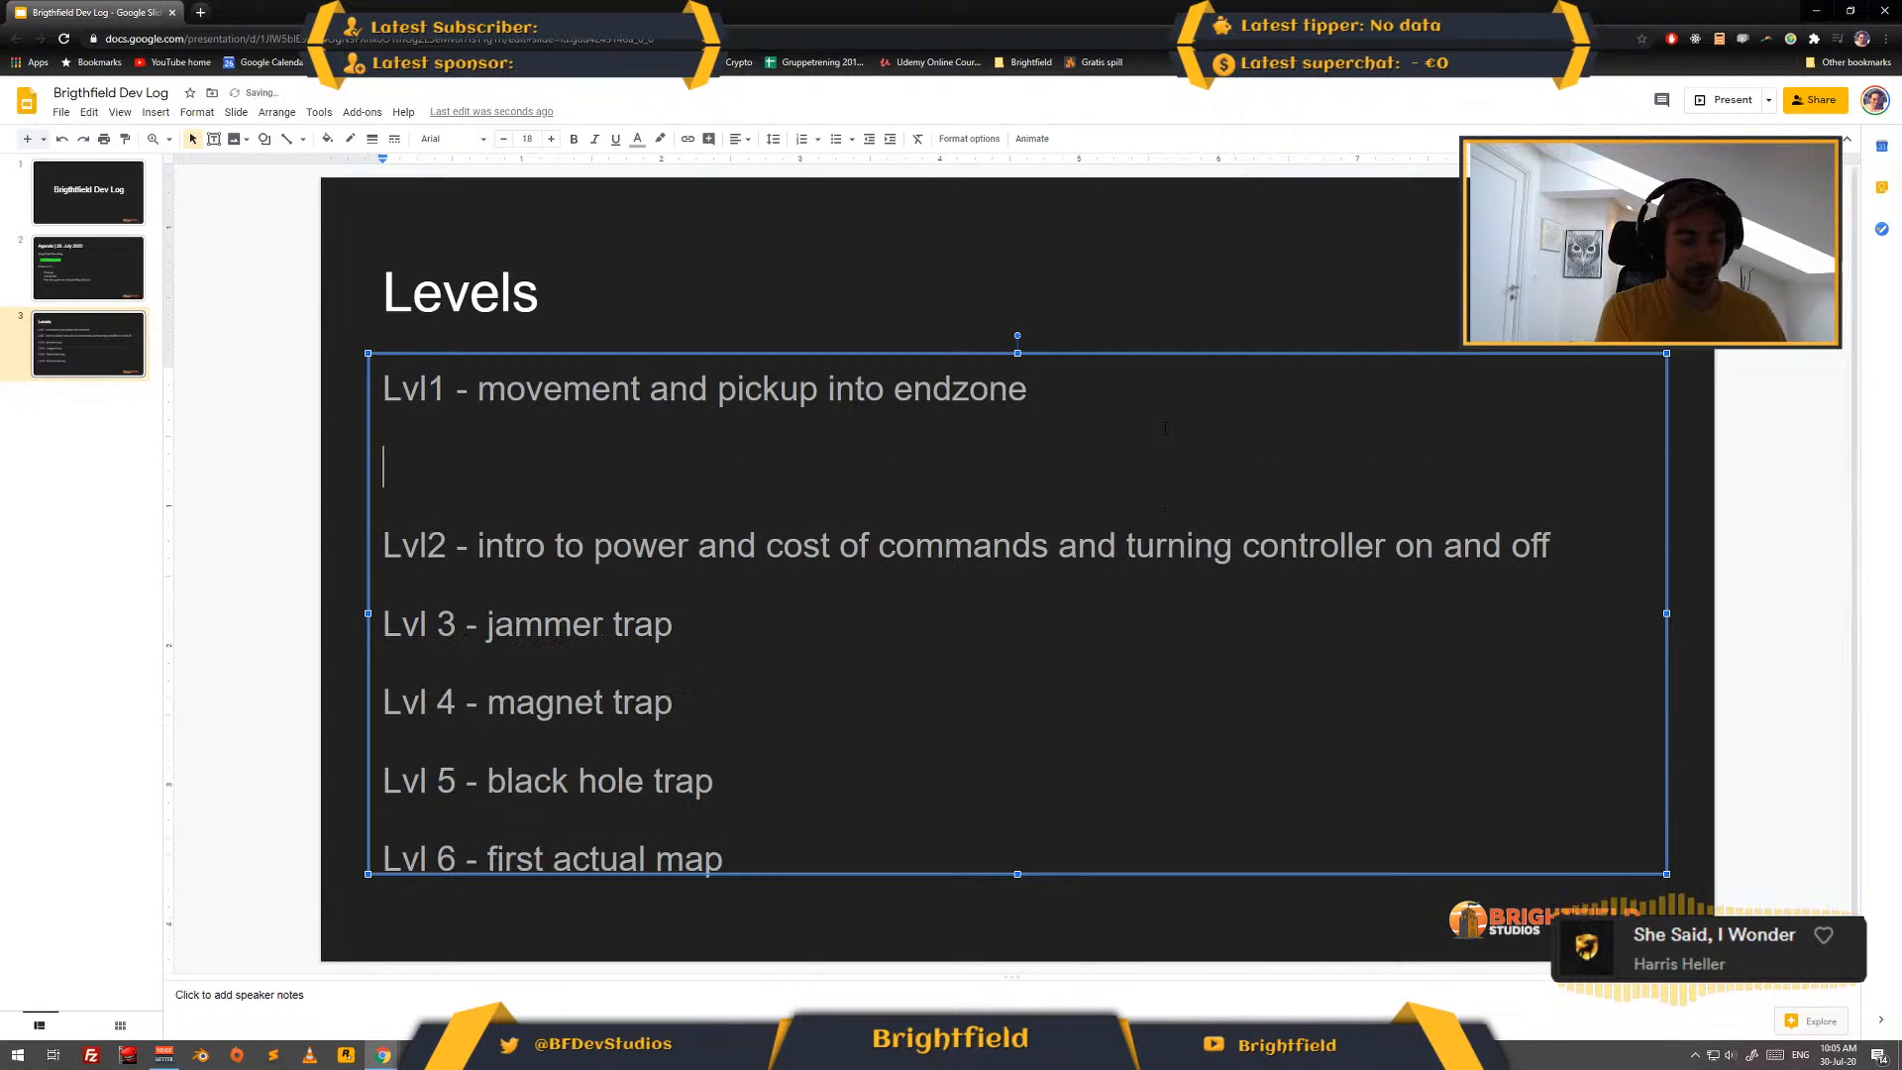
{"action": "type", "text": "-"}
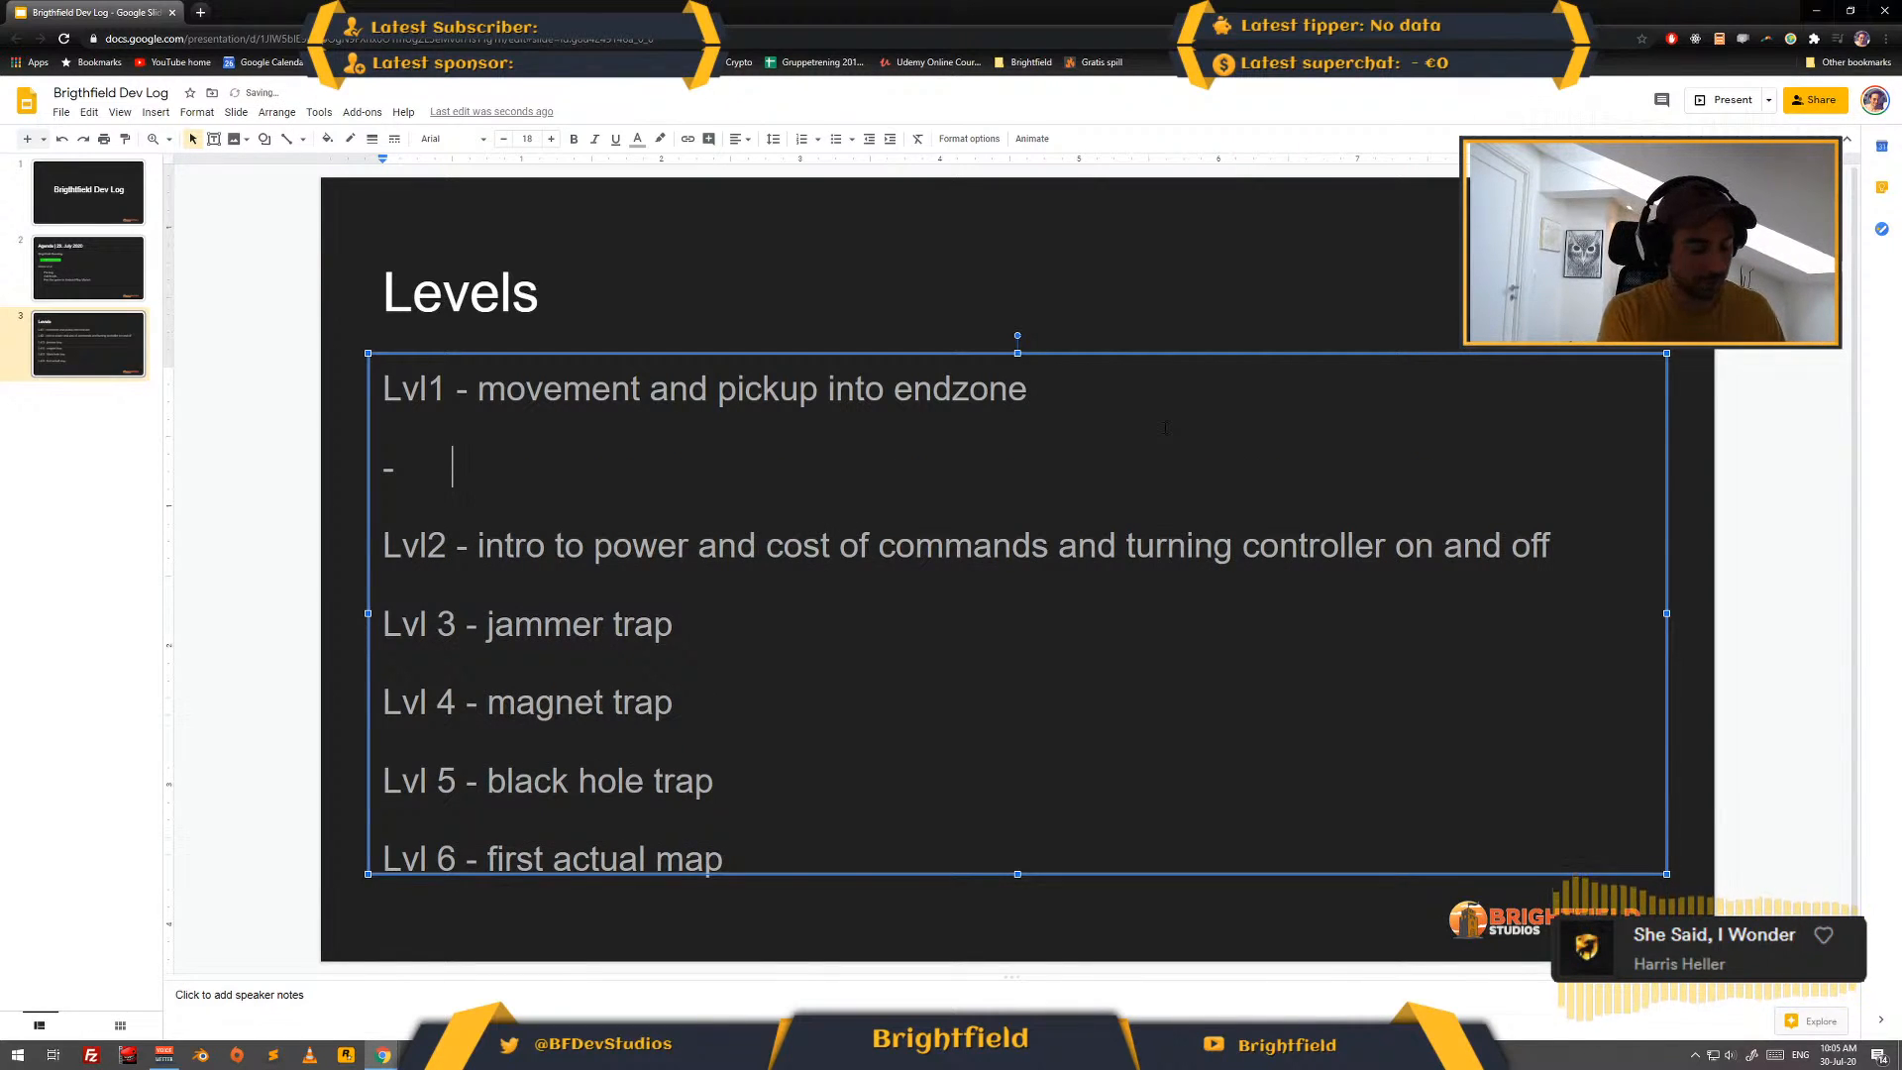
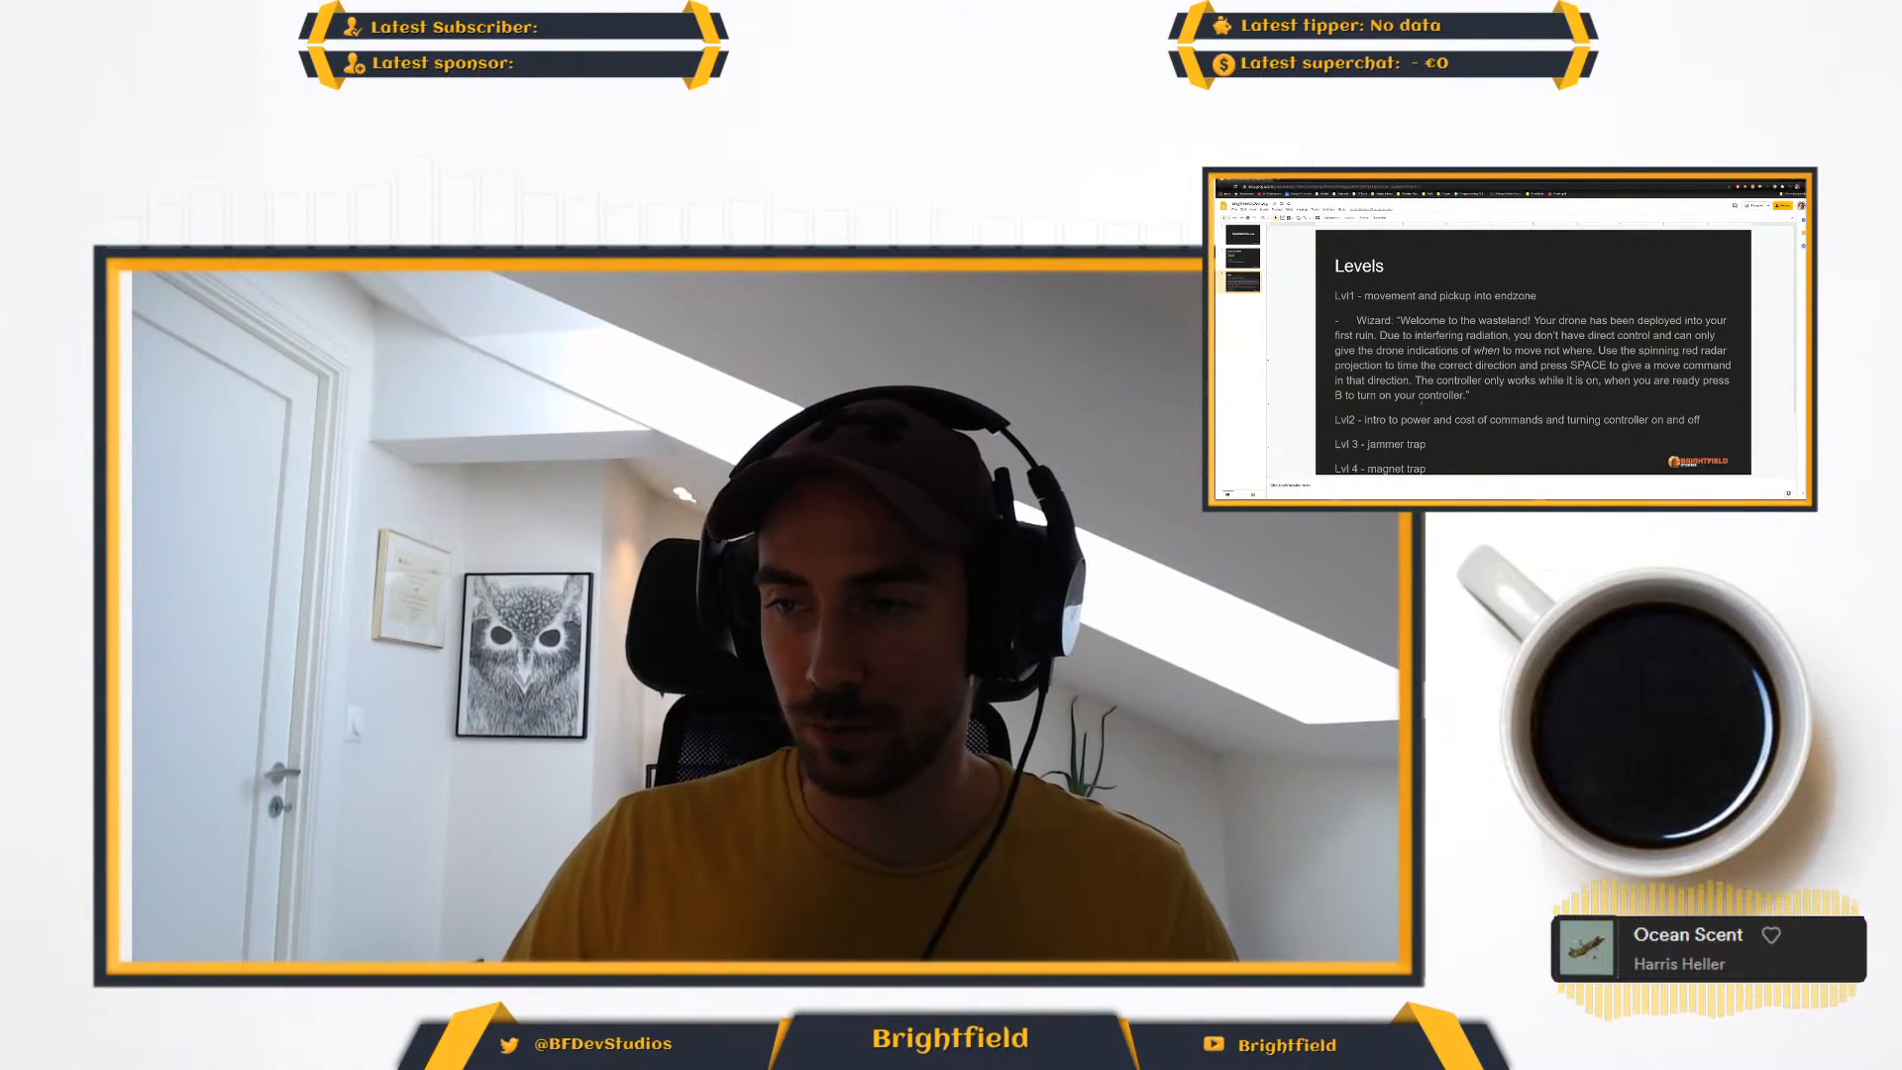
- Check the Levels slide and the Unity scene, and switch to the script in Visual Studio
{"action": "key", "text": "alt+Tab"}
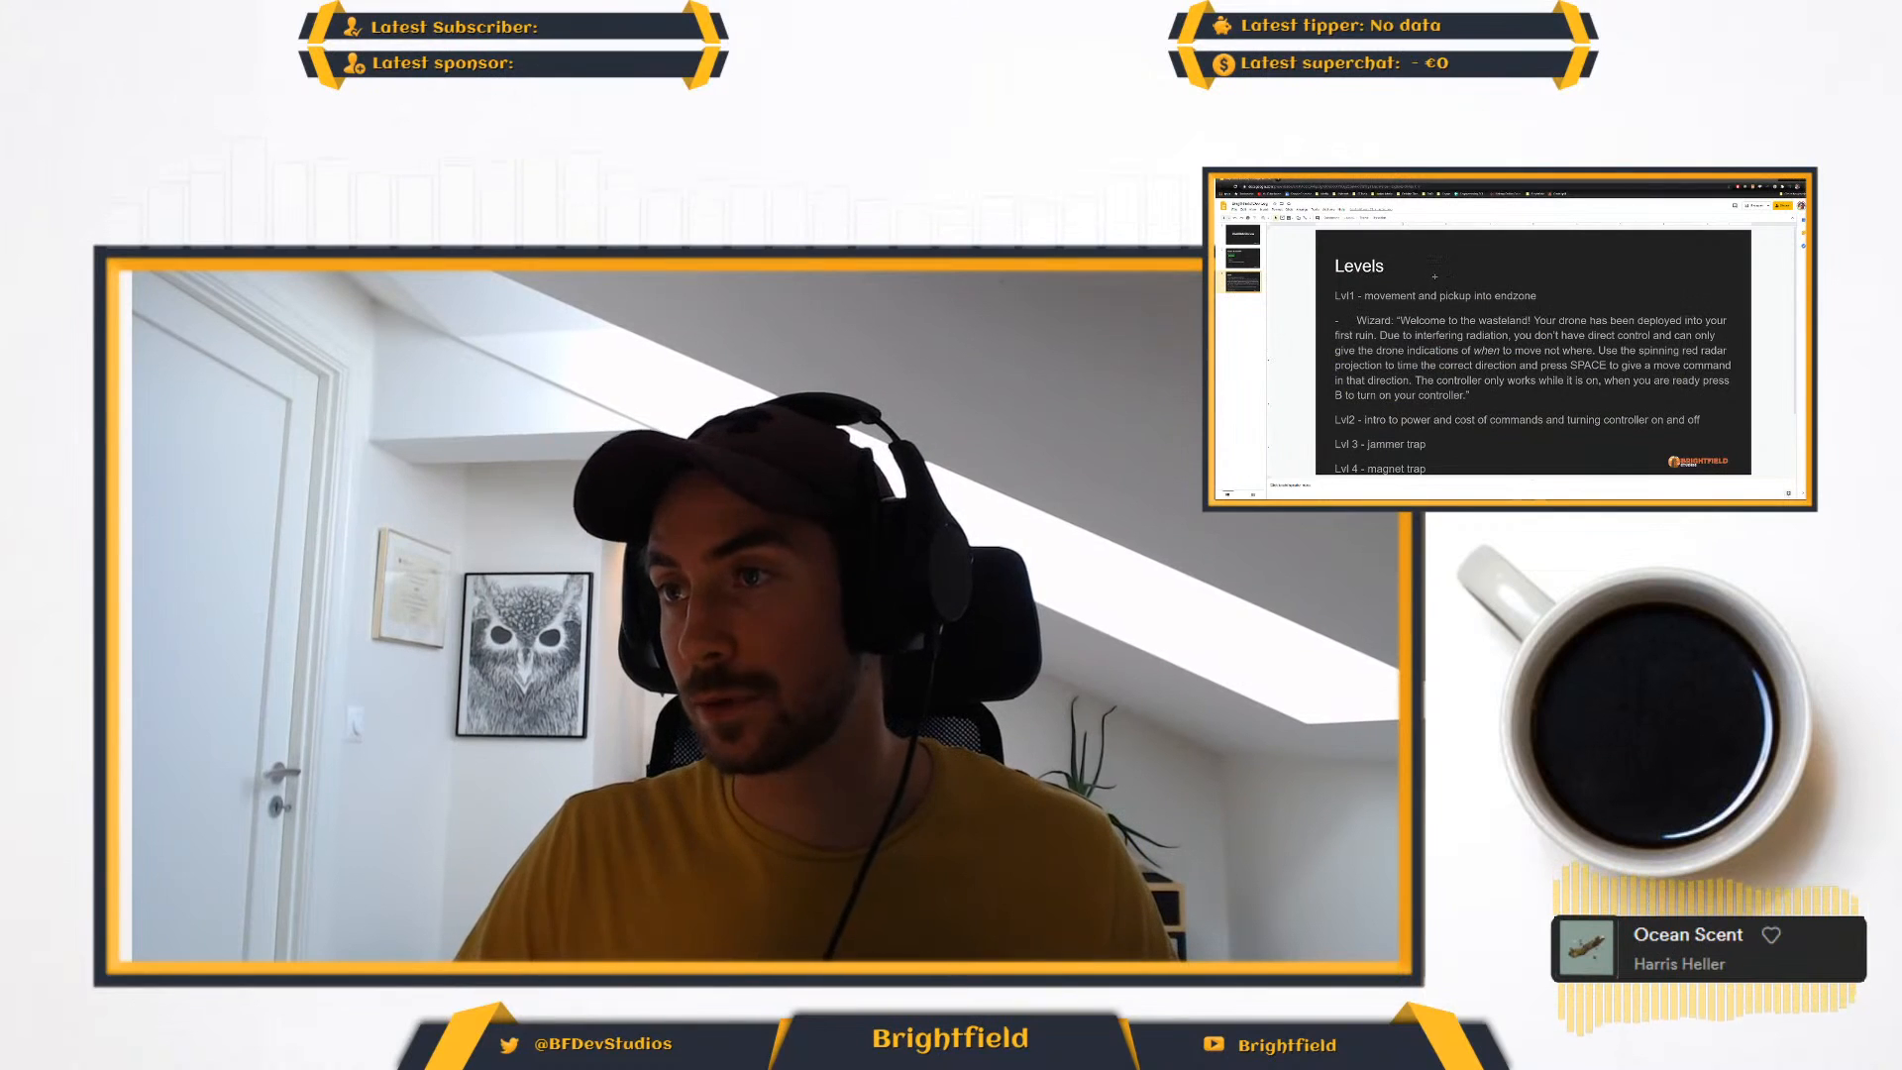
{"action": "key", "text": "alt+Tab"}
{"action": "key", "text": "alt+Tab"}
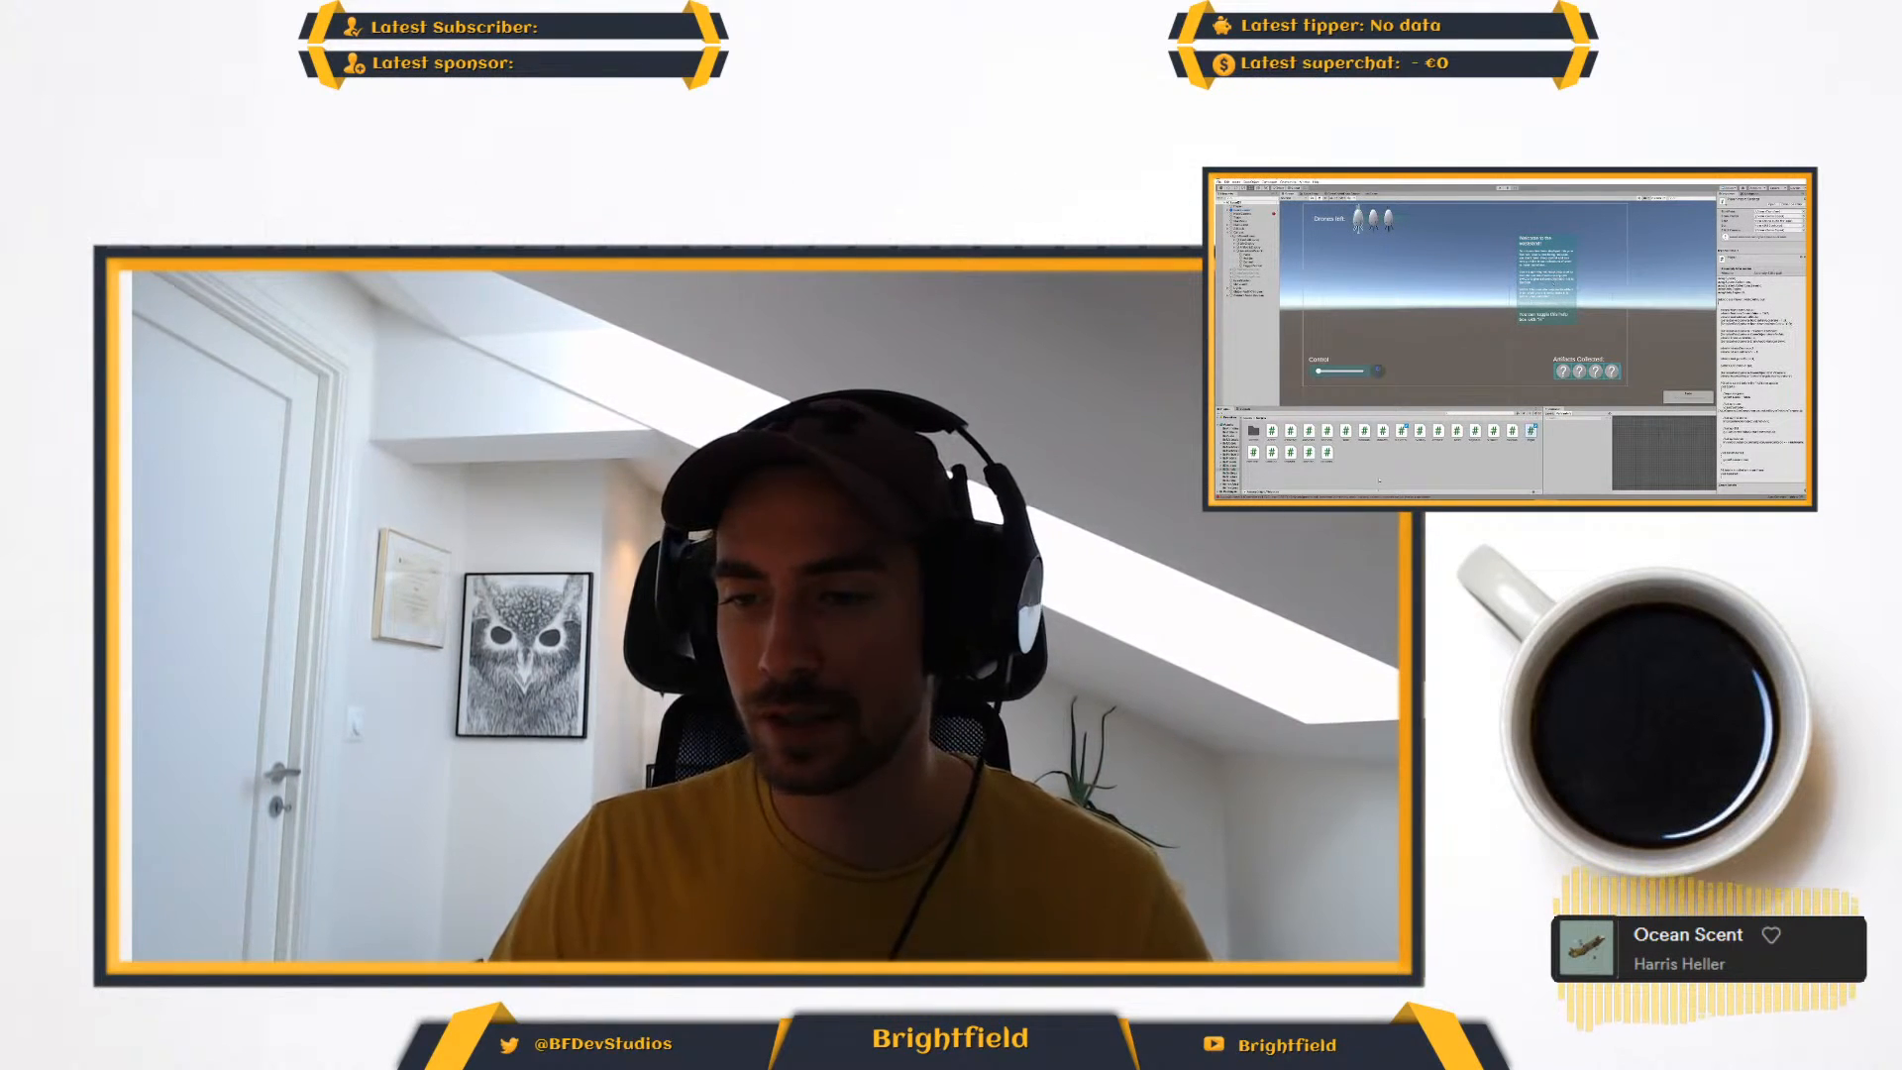
{"action": "key", "text": "alt+Tab"}
{"action": "key", "text": "alt+Tab"}
{"action": "key", "text": "alt+Tab"}
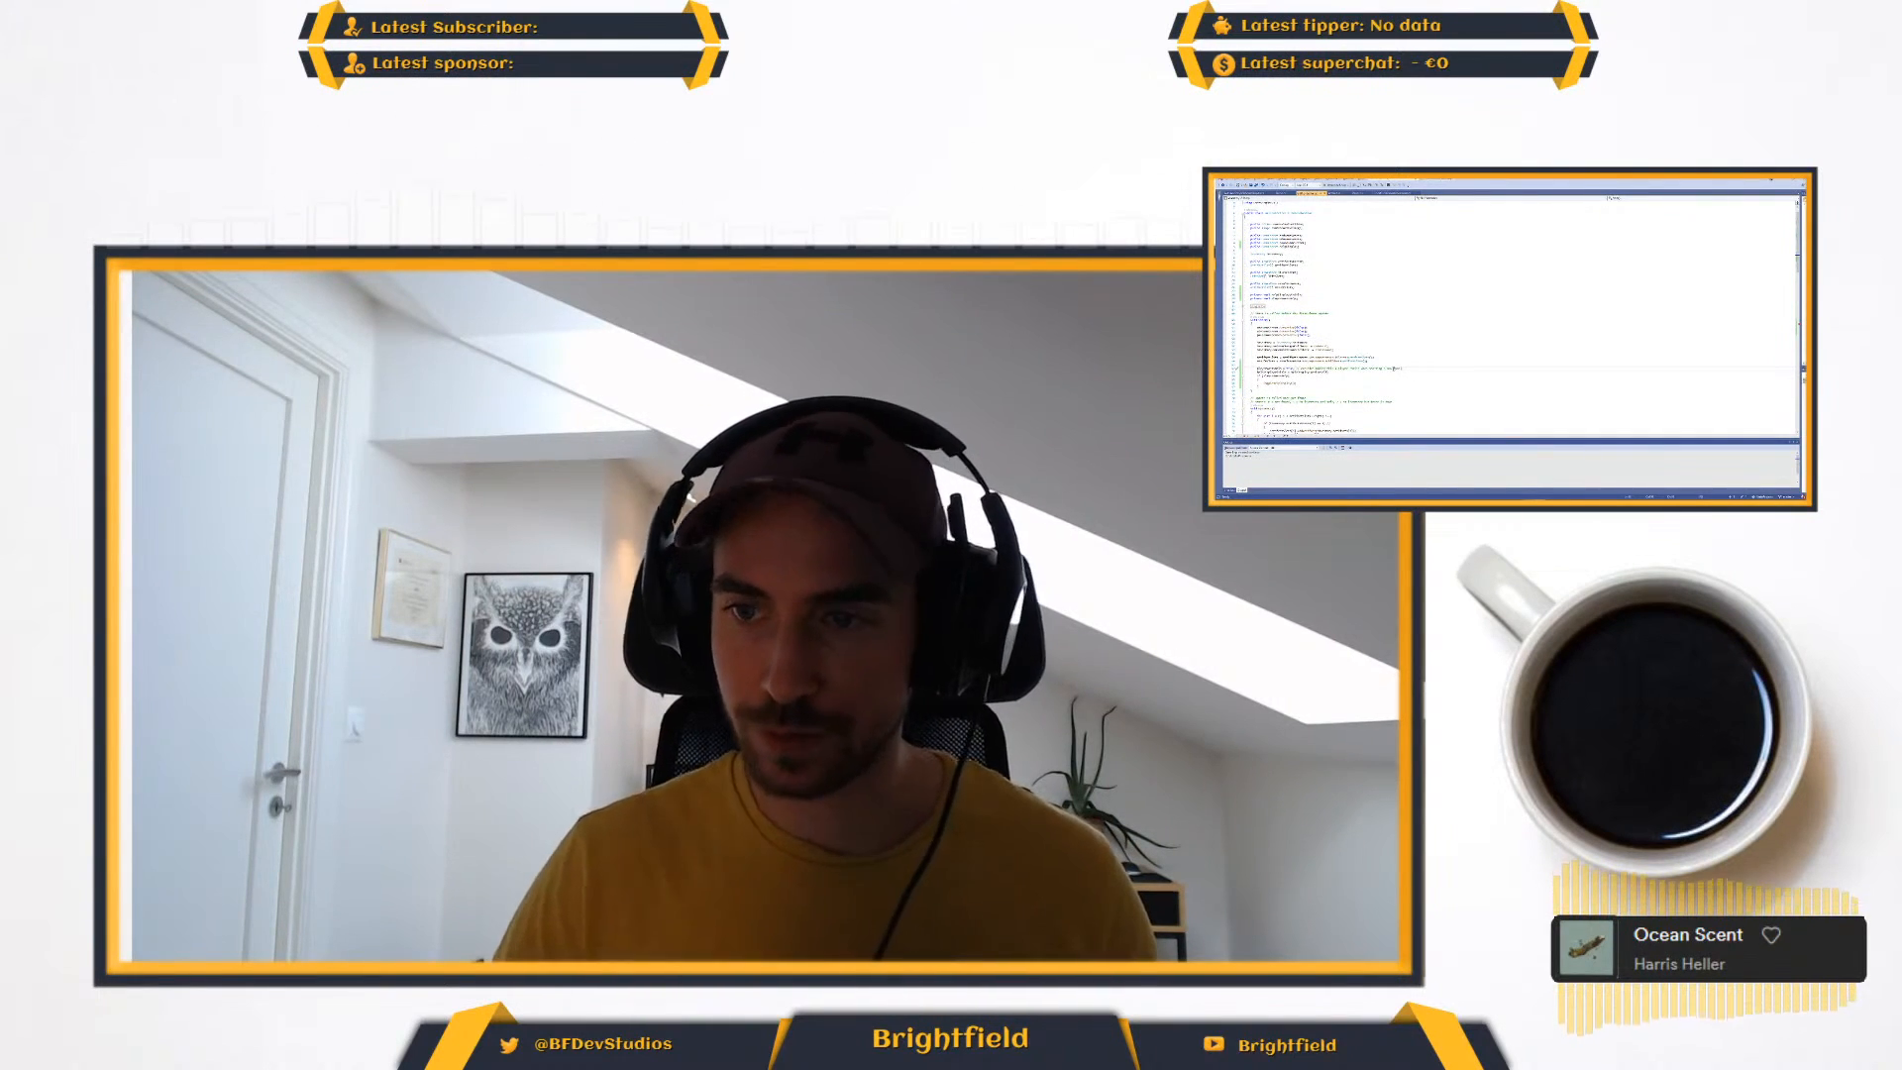
{"action": "key", "text": "alt+Tab"}
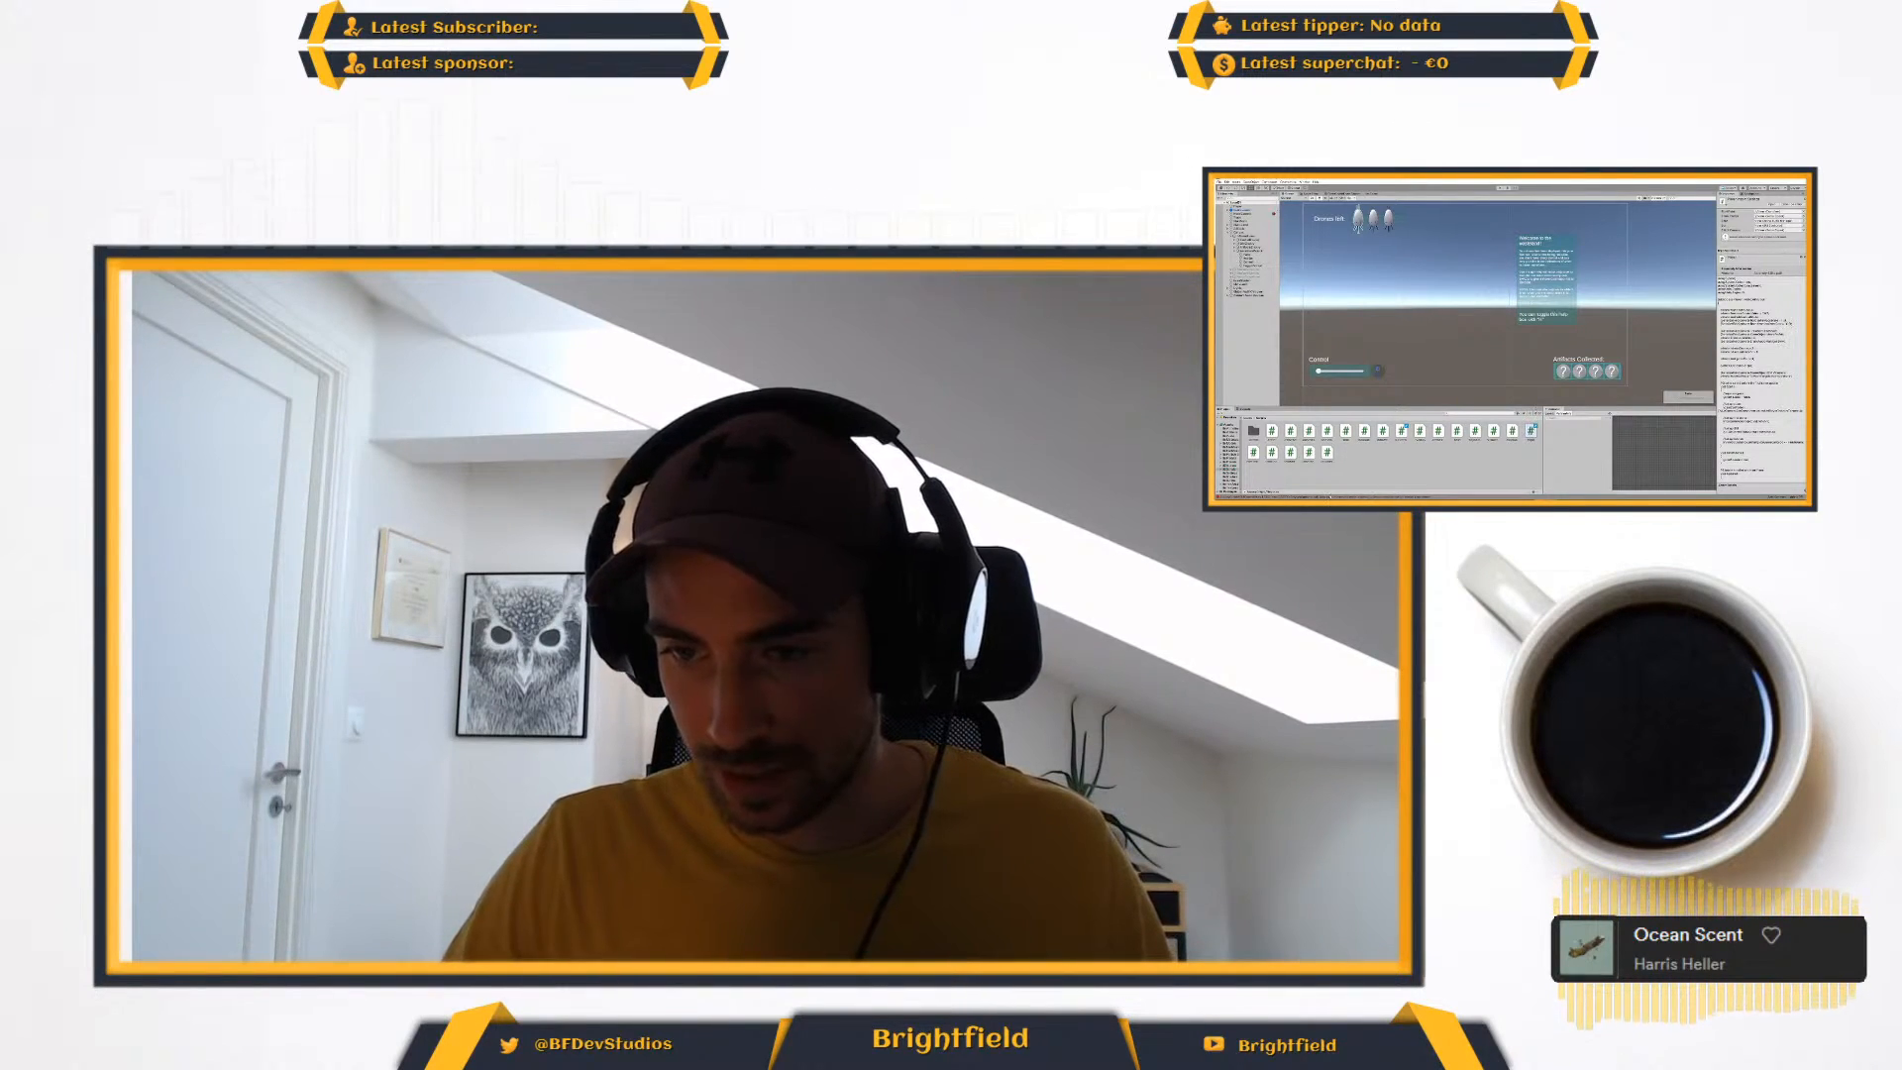
{"action": "key", "text": "alt+Tab"}
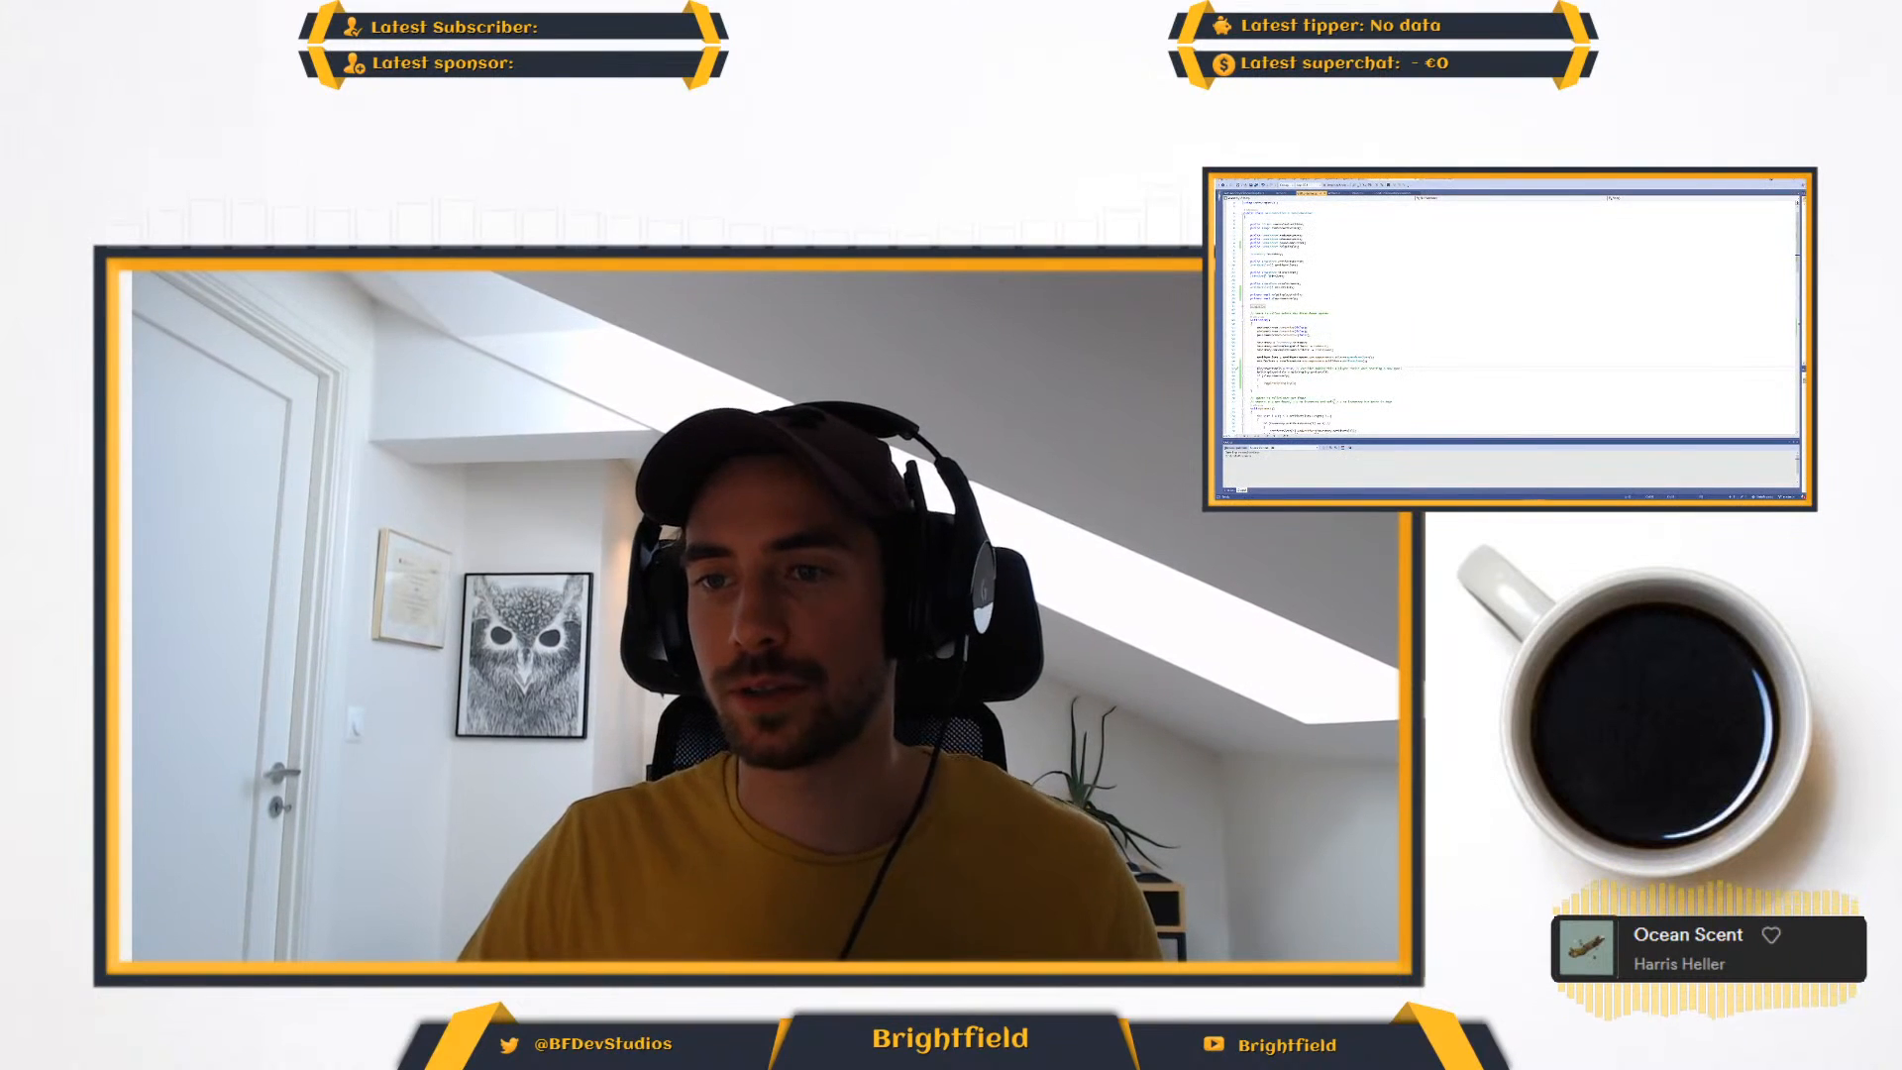
- Review the script's startup code and the recently added method that it relates to
{"action": "scroll", "coordinate": [1506, 317], "scroll_direction": "down", "scroll_amount": 5}
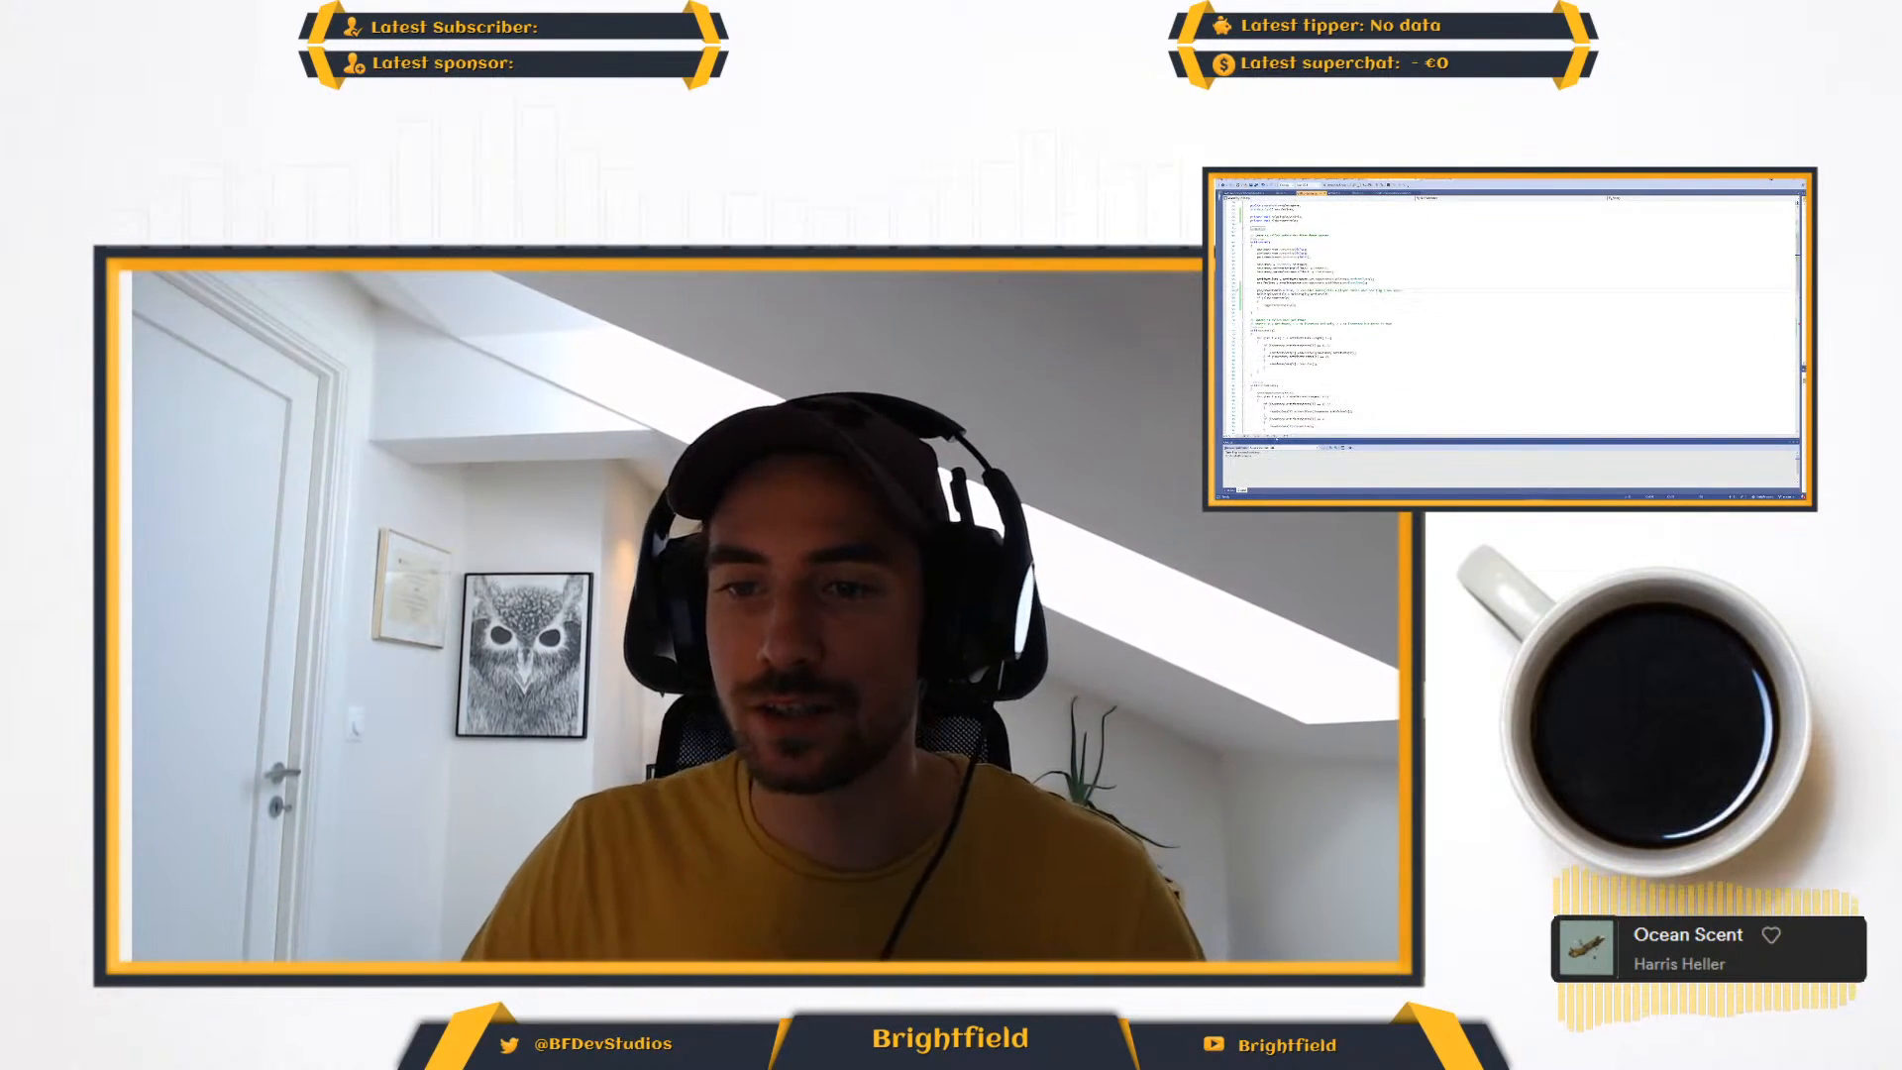
{"action": "scroll", "coordinate": [1506, 317], "scroll_direction": "down", "scroll_amount": 5}
{"action": "scroll", "coordinate": [1506, 317], "scroll_direction": "down", "scroll_amount": 5}
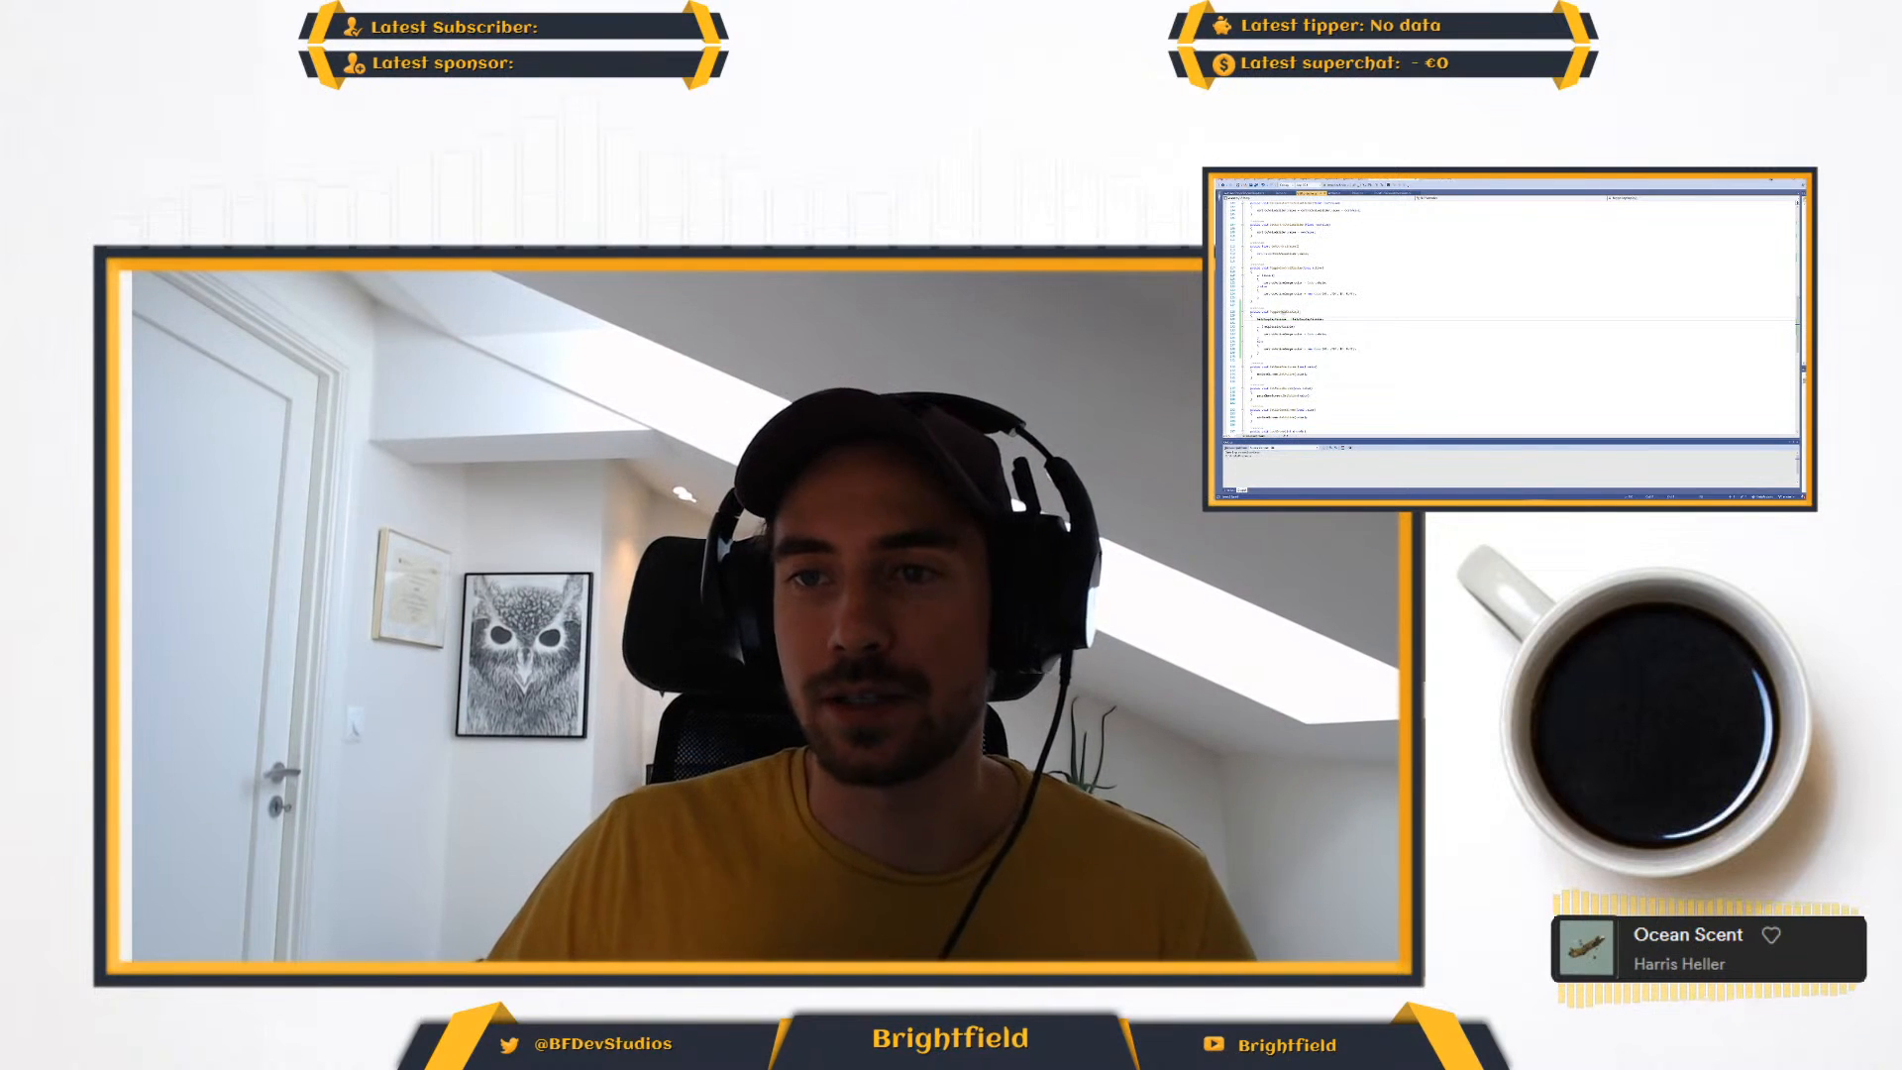
{"action": "scroll", "coordinate": [1296, 269], "scroll_direction": "up", "scroll_amount": 13}
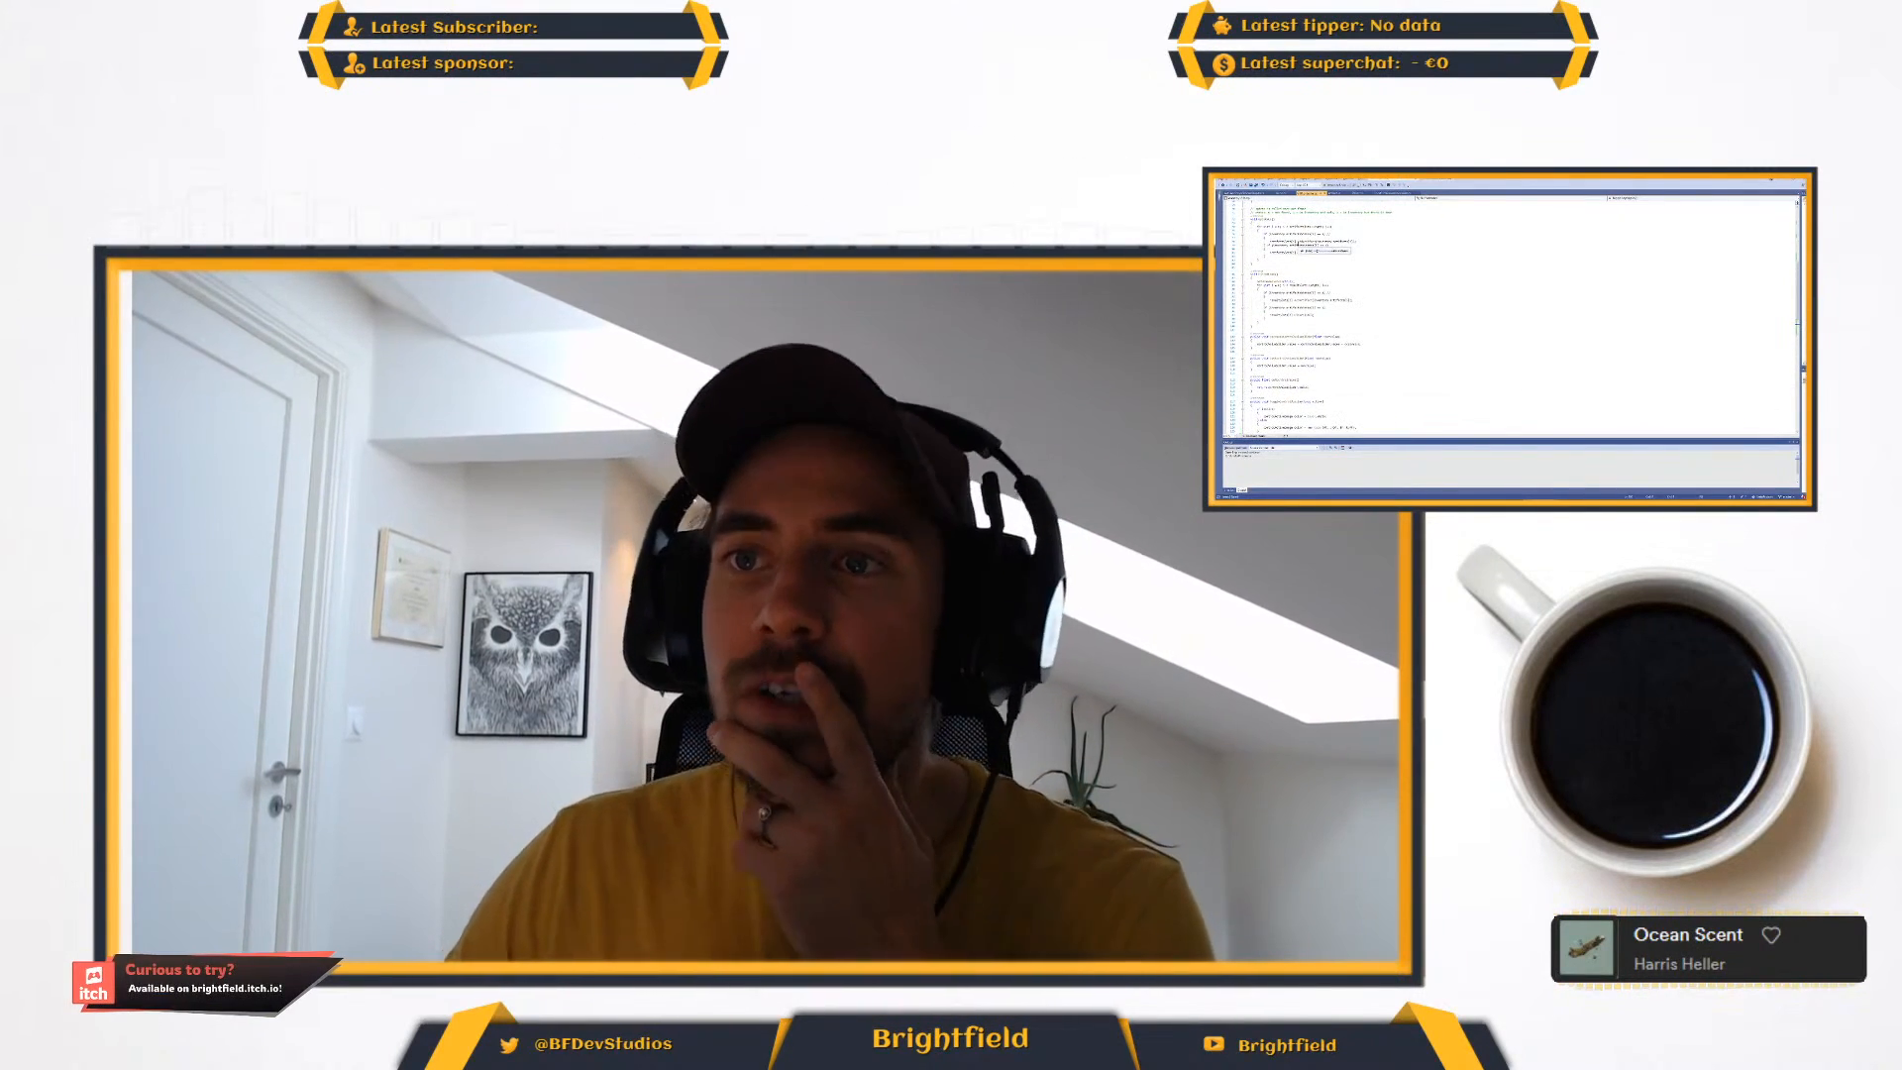
{"action": "scroll", "coordinate": [1317, 297], "scroll_direction": "up", "scroll_amount": 14}
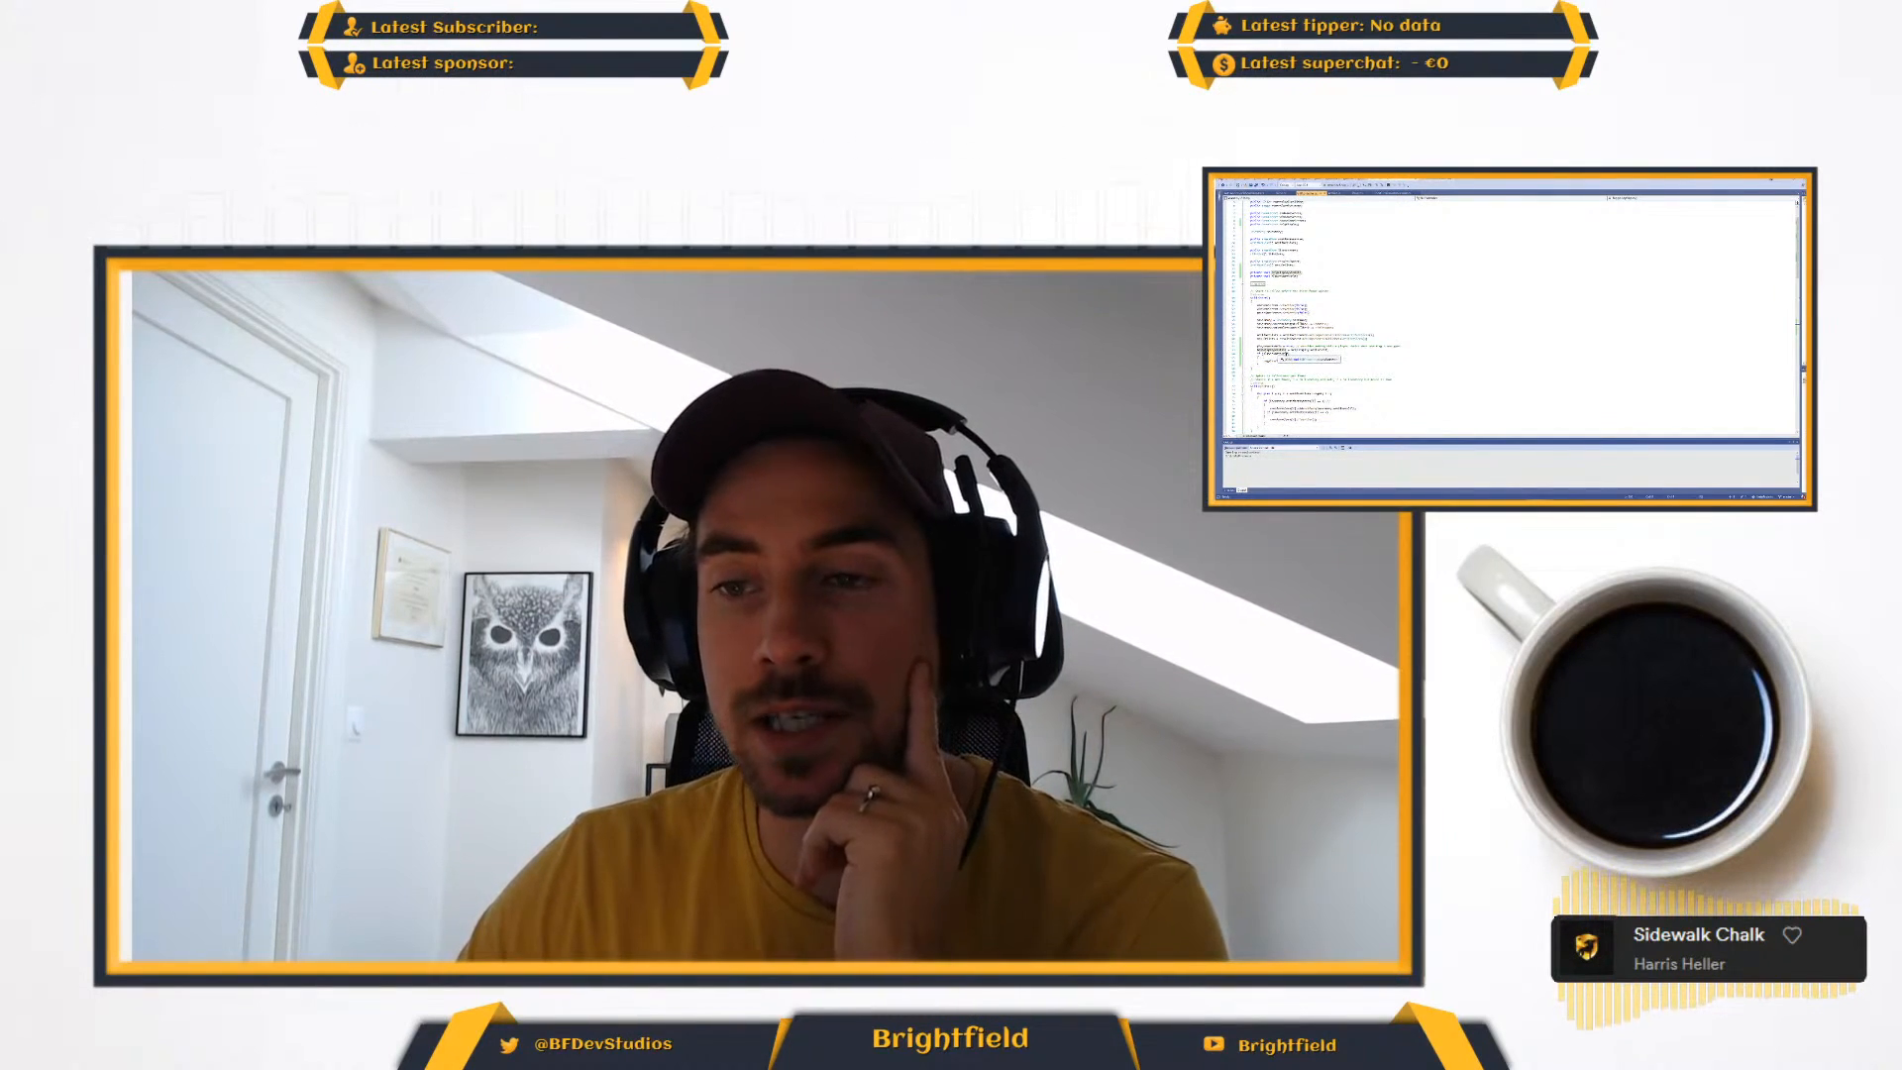
{"action": "scroll", "coordinate": [1308, 362], "scroll_direction": "down", "scroll_amount": 18}
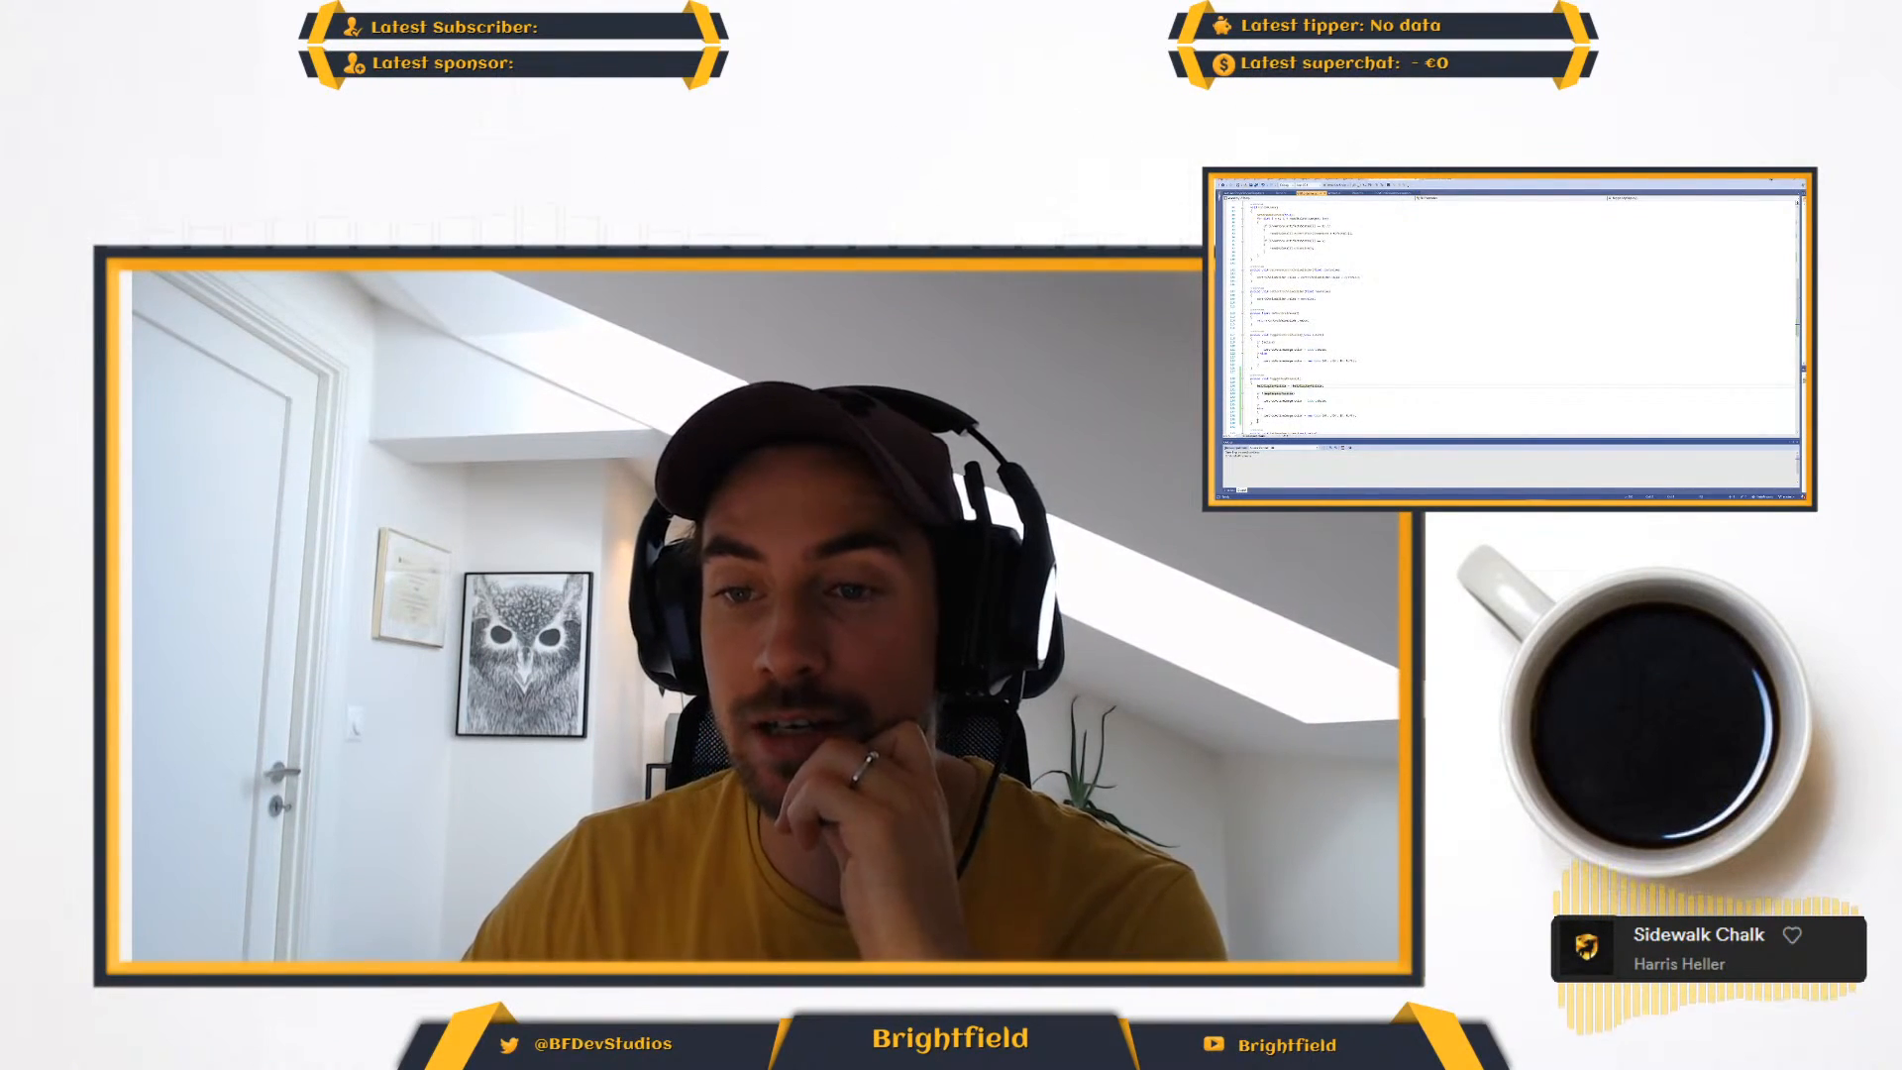
{"action": "left_click_drag", "start_coordinate": [1244, 408], "coordinate": [1232, 384]}
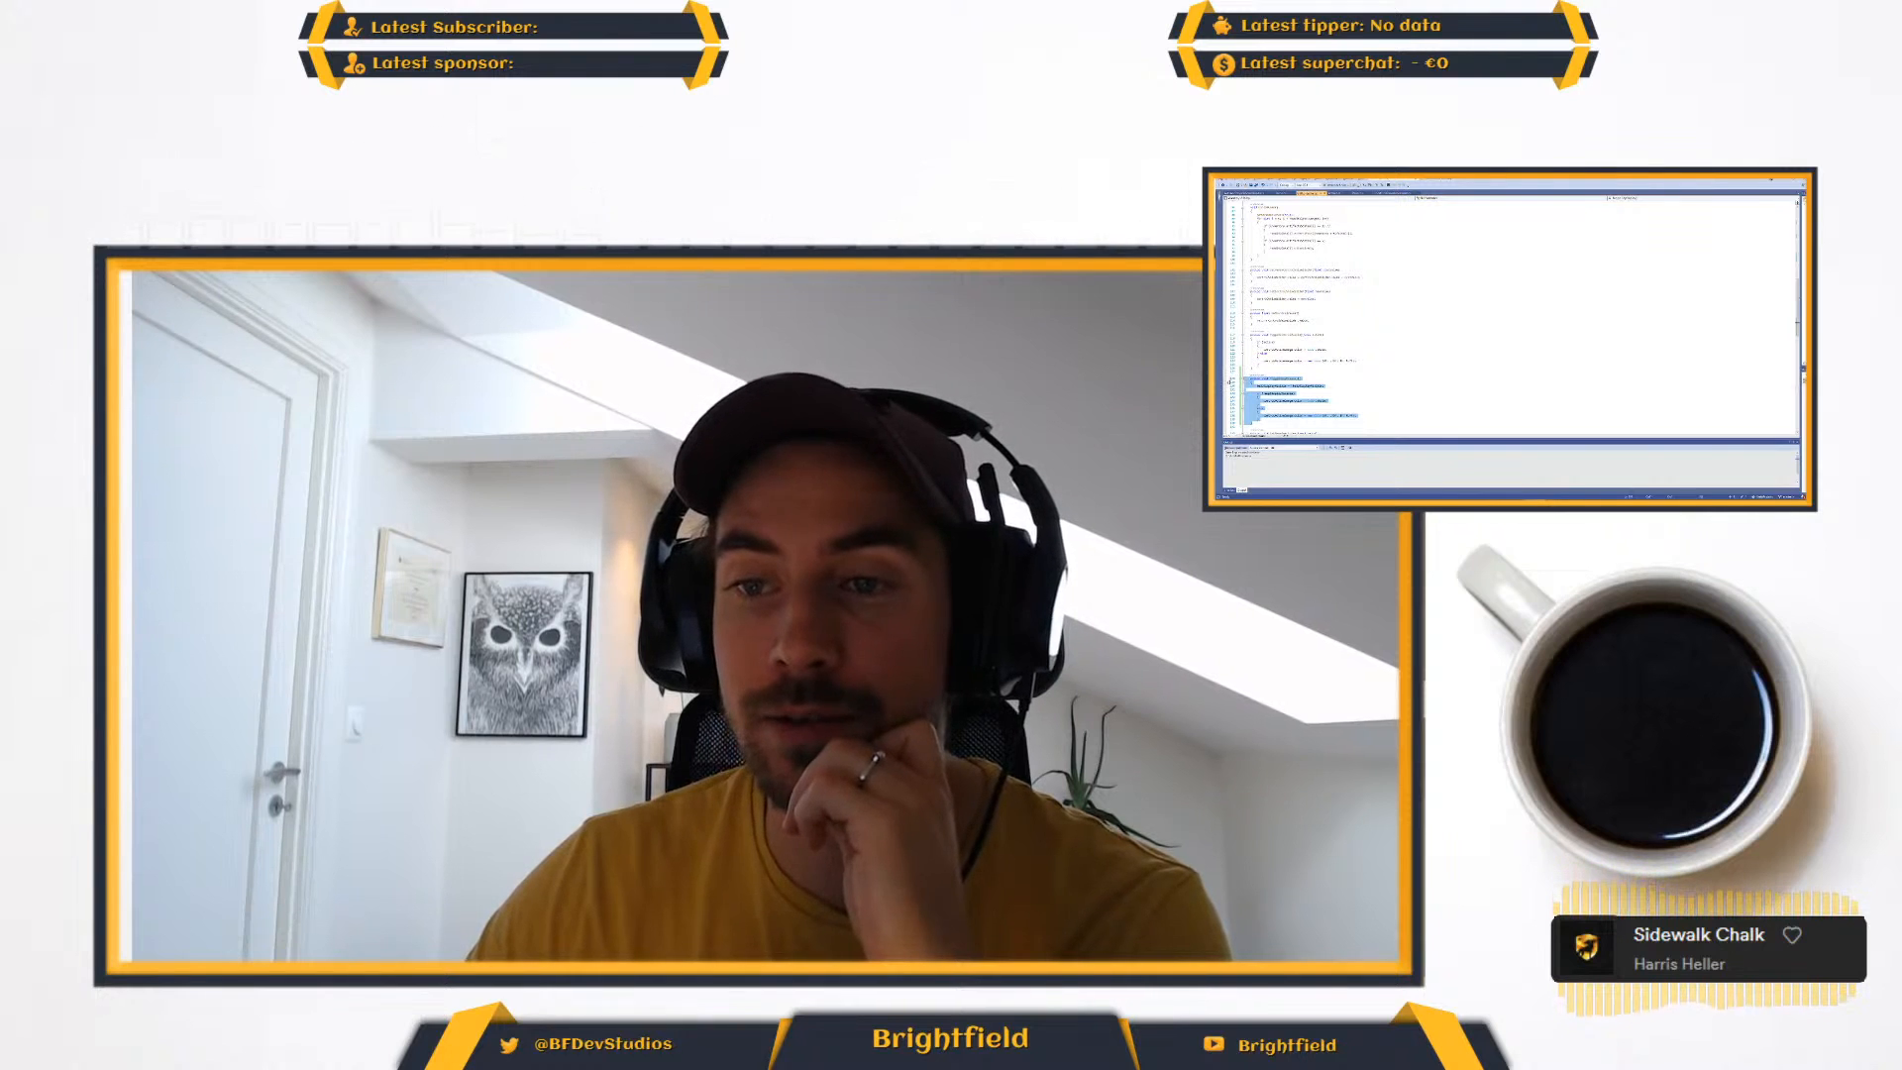
{"action": "left_click", "coordinate": [1283, 383]}
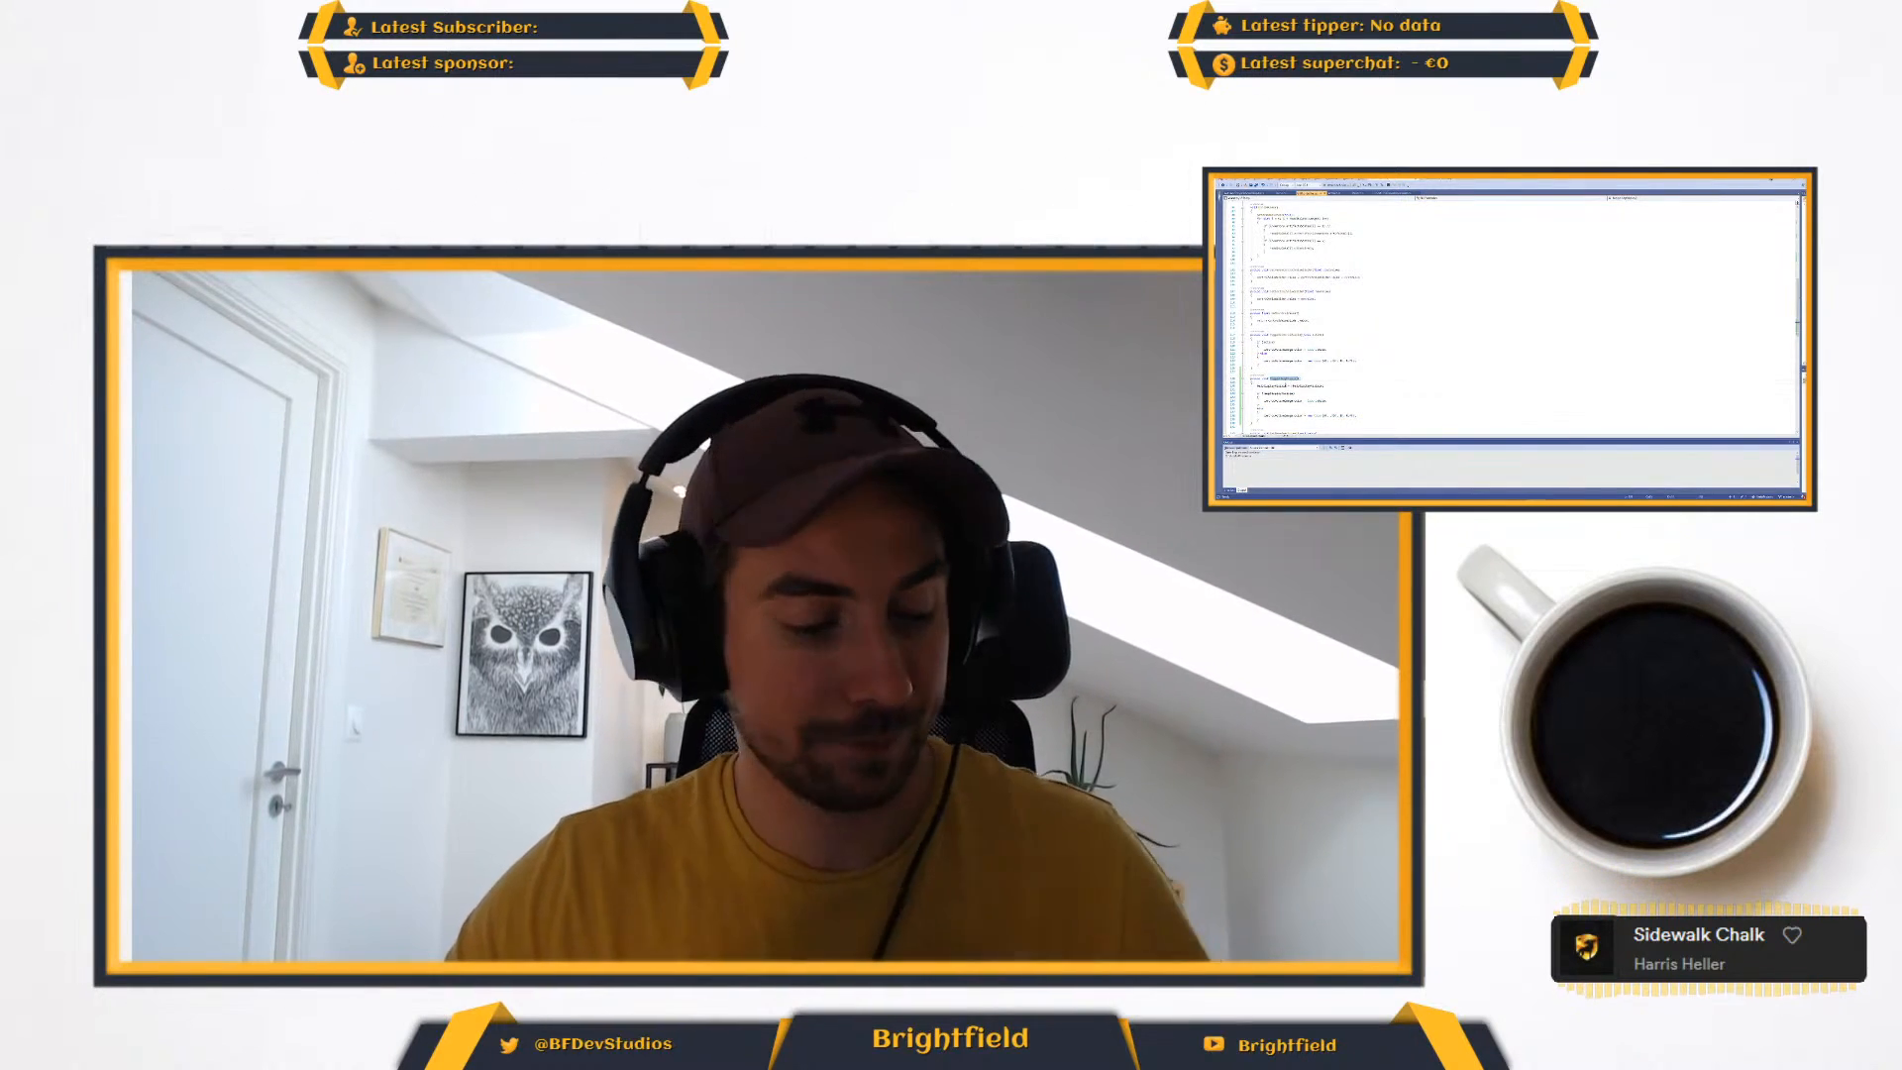
{"action": "scroll", "coordinate": [1328, 366], "scroll_direction": "up", "scroll_amount": 14}
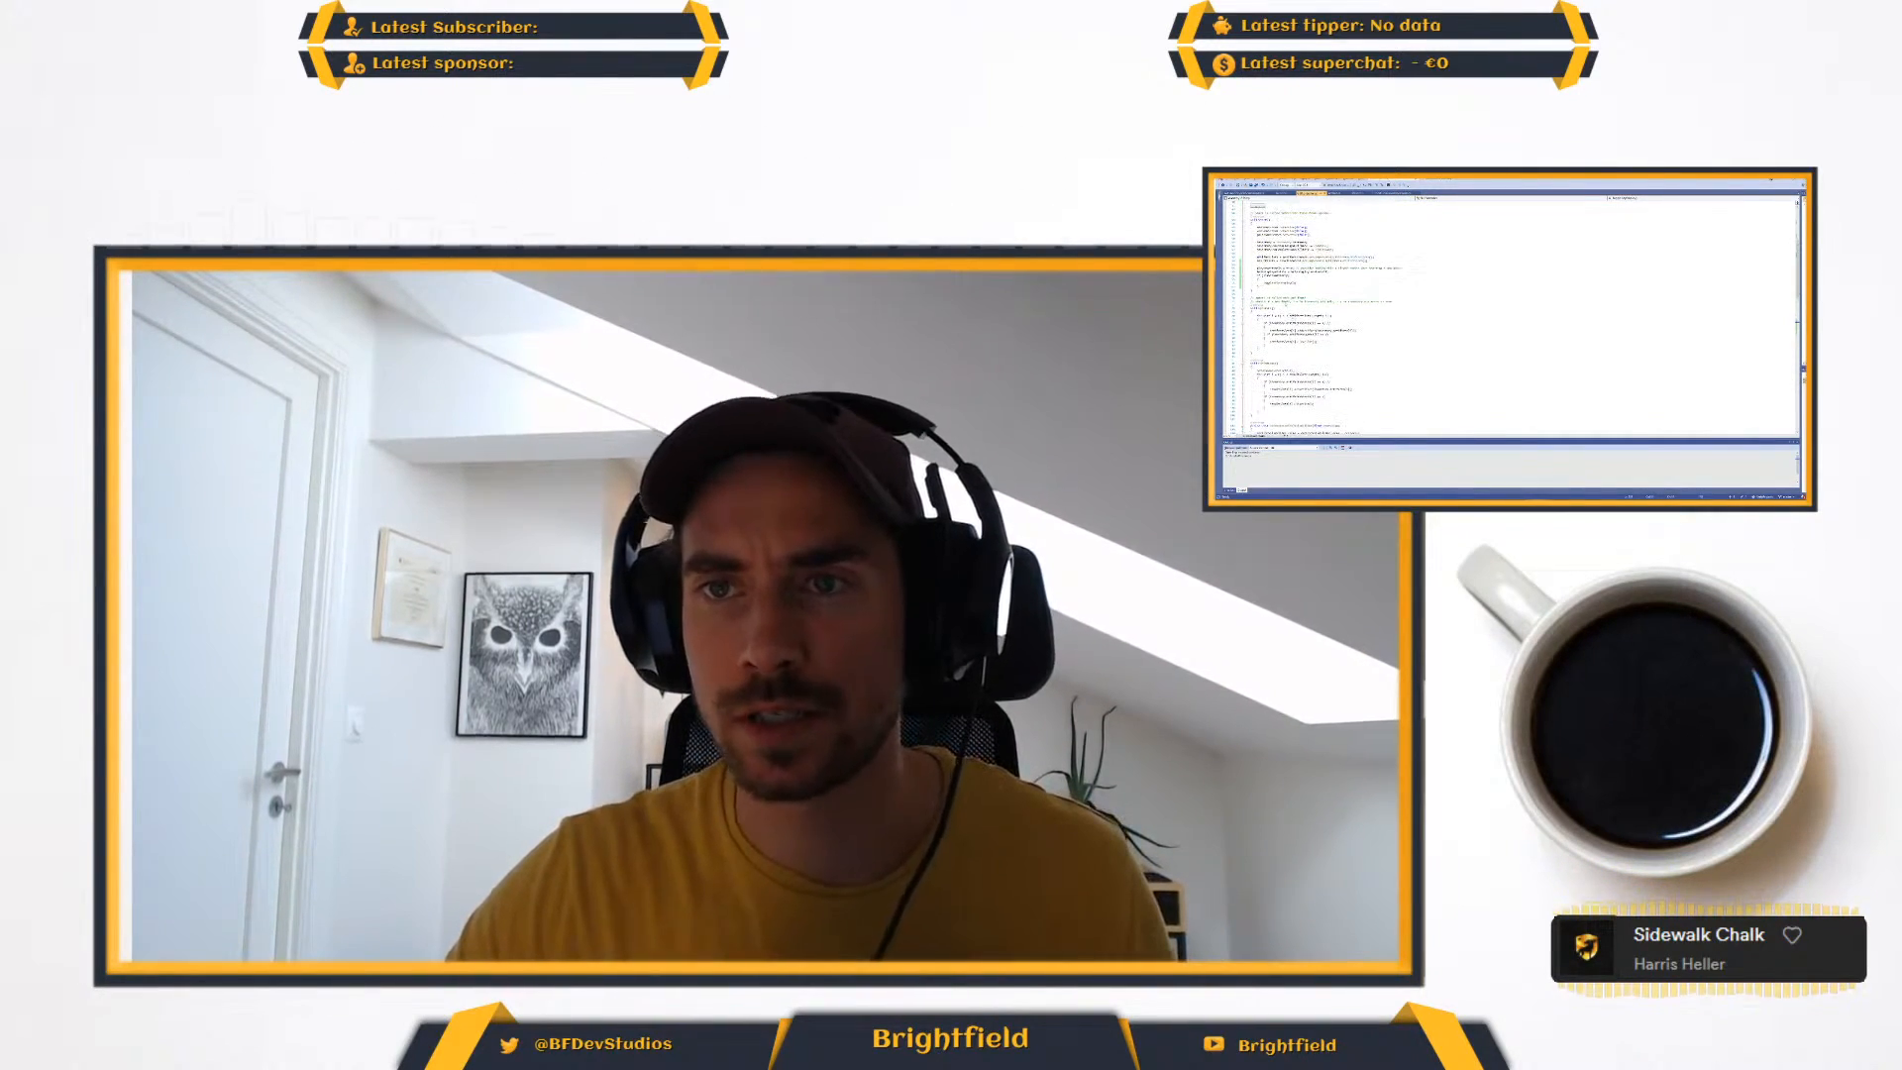
{"action": "scroll", "coordinate": [1311, 304], "scroll_direction": "down", "scroll_amount": 12}
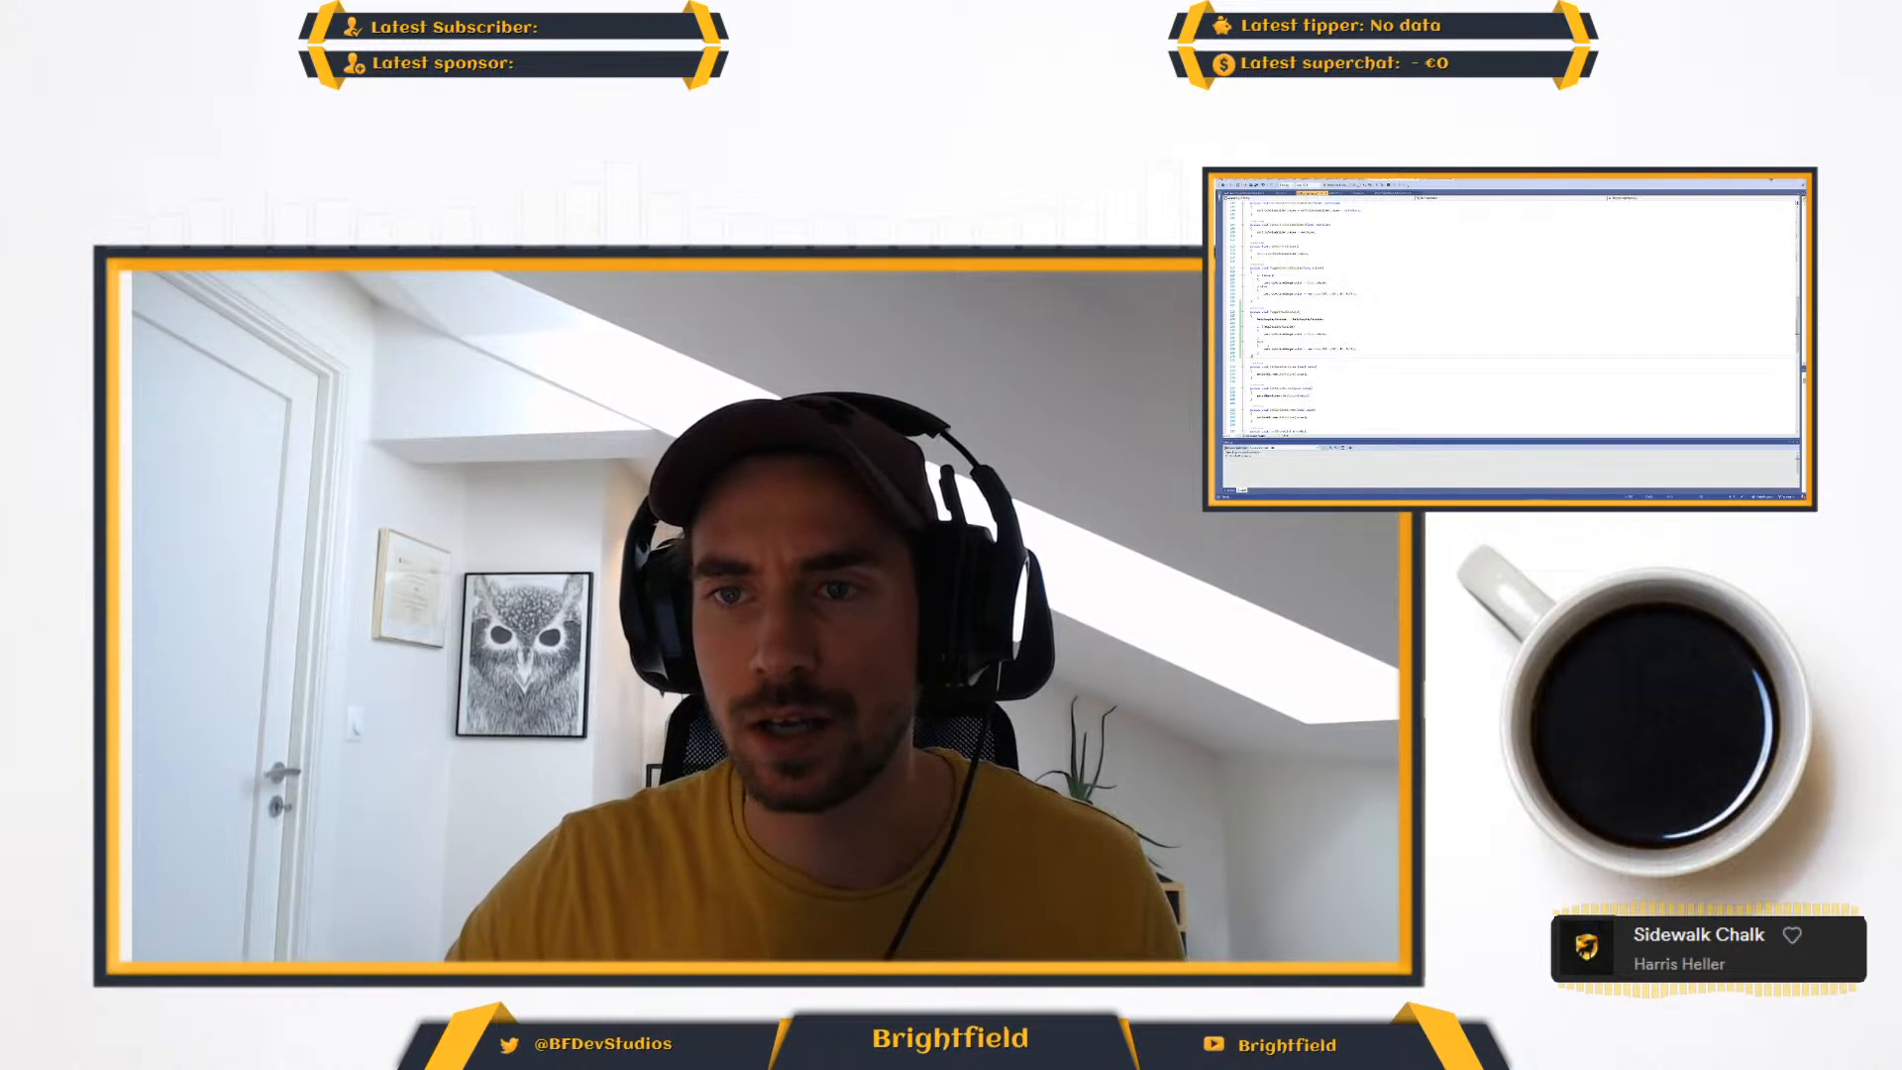
{"action": "left_click", "coordinate": [1278, 312]}
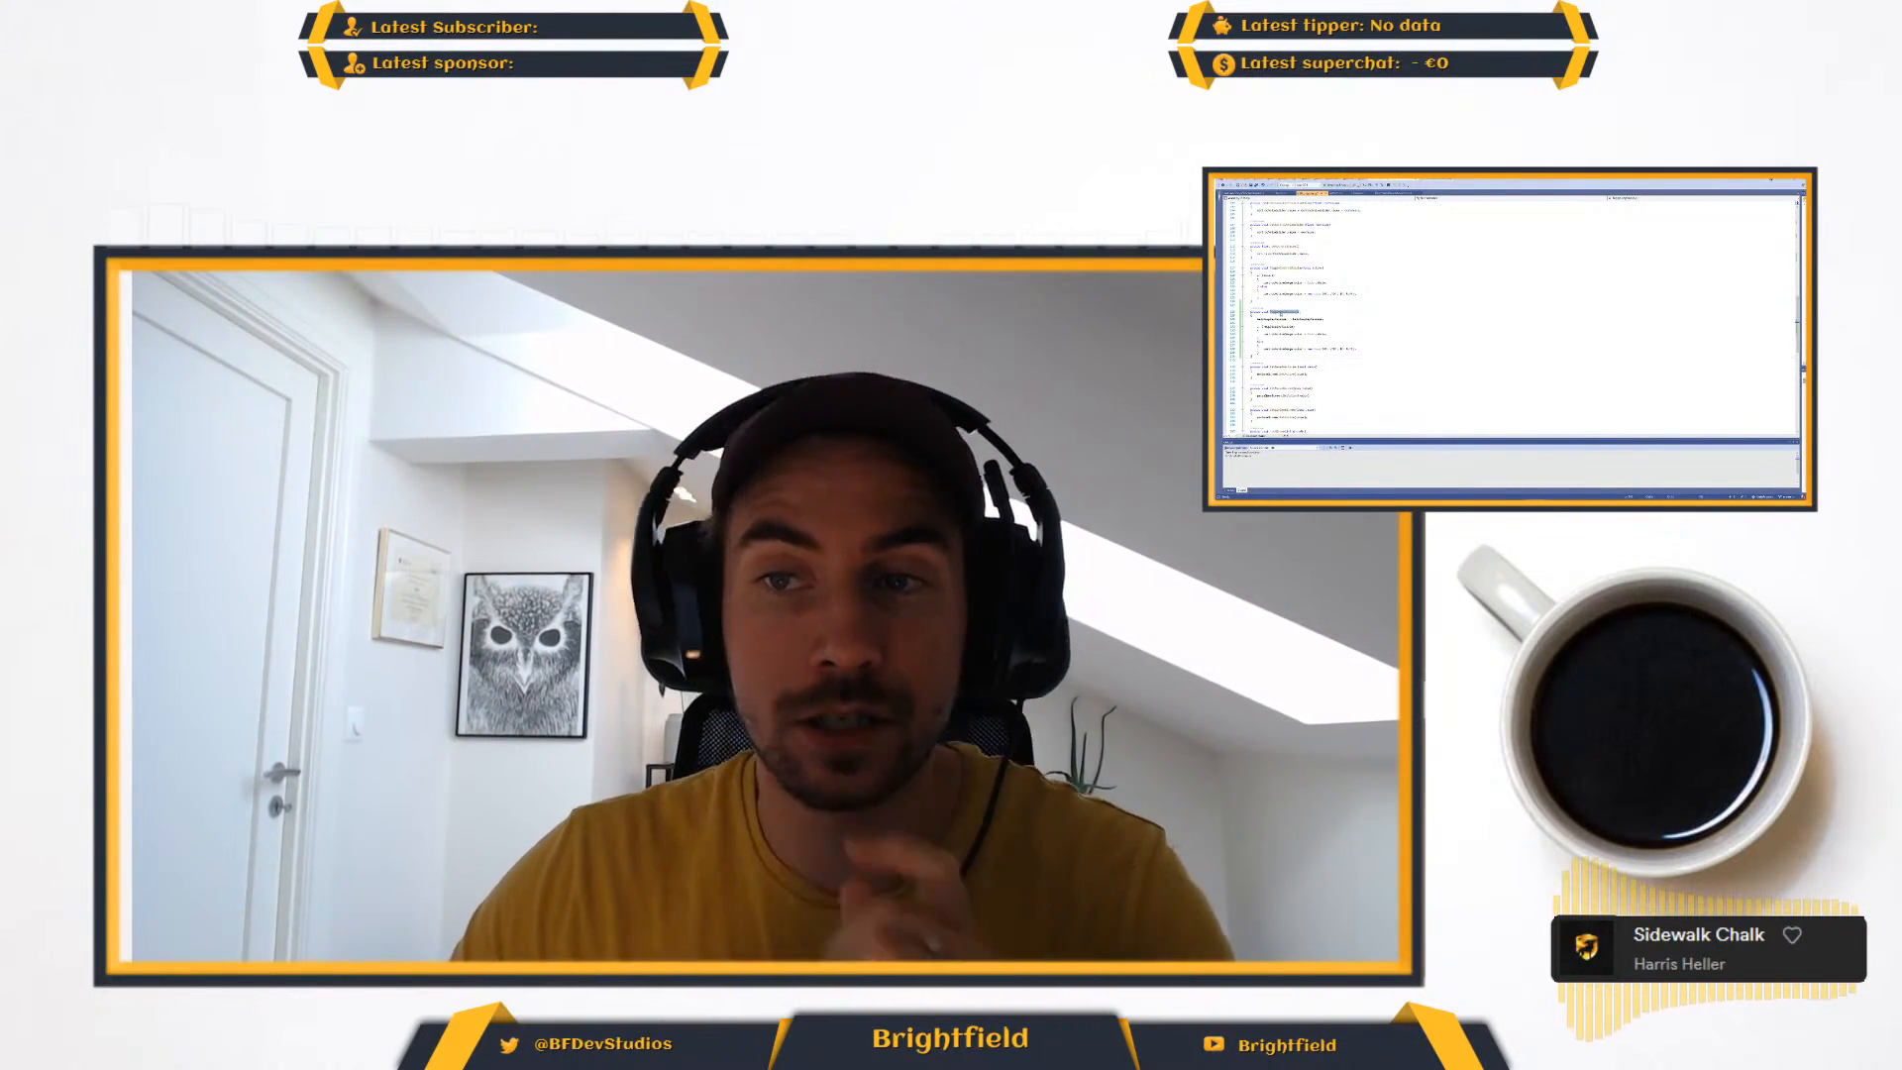
{"action": "double_click", "coordinate": [1283, 312]}
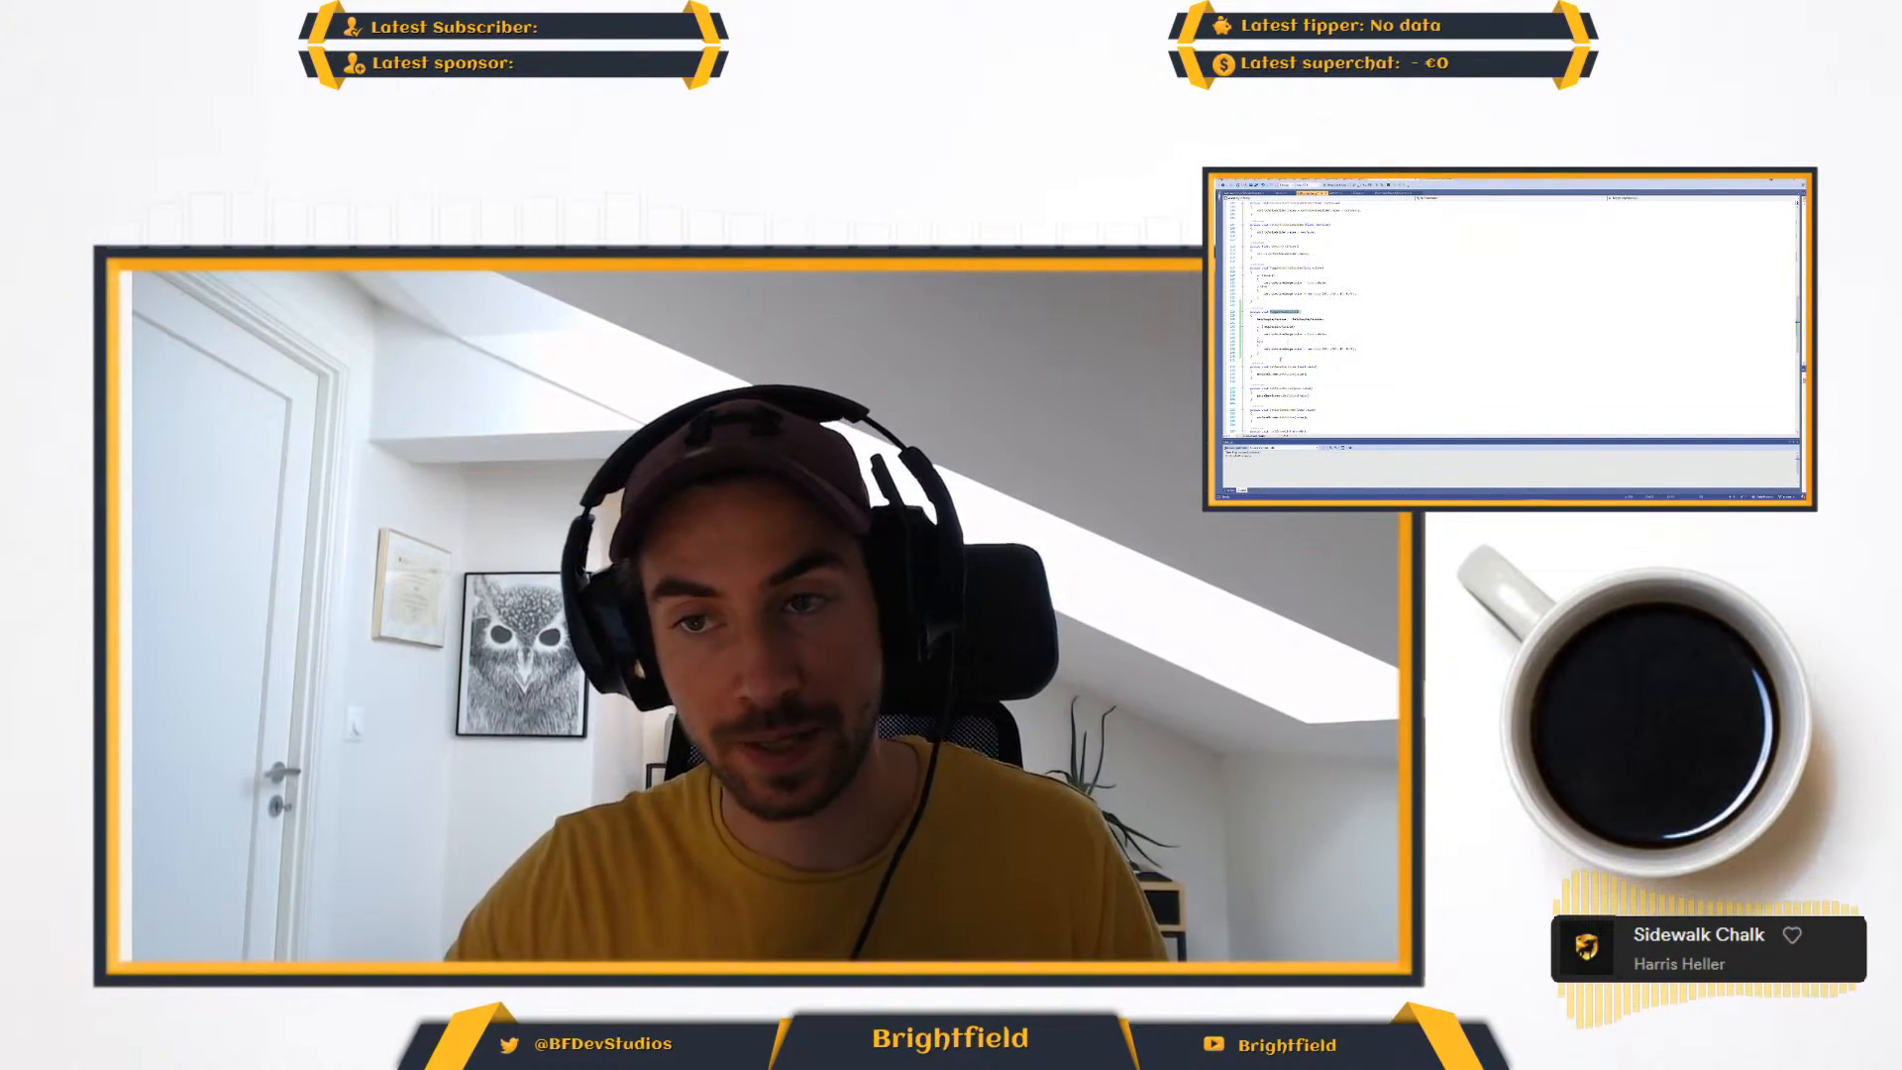
- Duplicate the recently added method directly beneath itself and replace the leading word of the copy's name with "Hide"
{"action": "left_click", "coordinate": [1309, 310]}
{"action": "left_click_drag", "start_coordinate": [1253, 357], "coordinate": [1246, 311]}
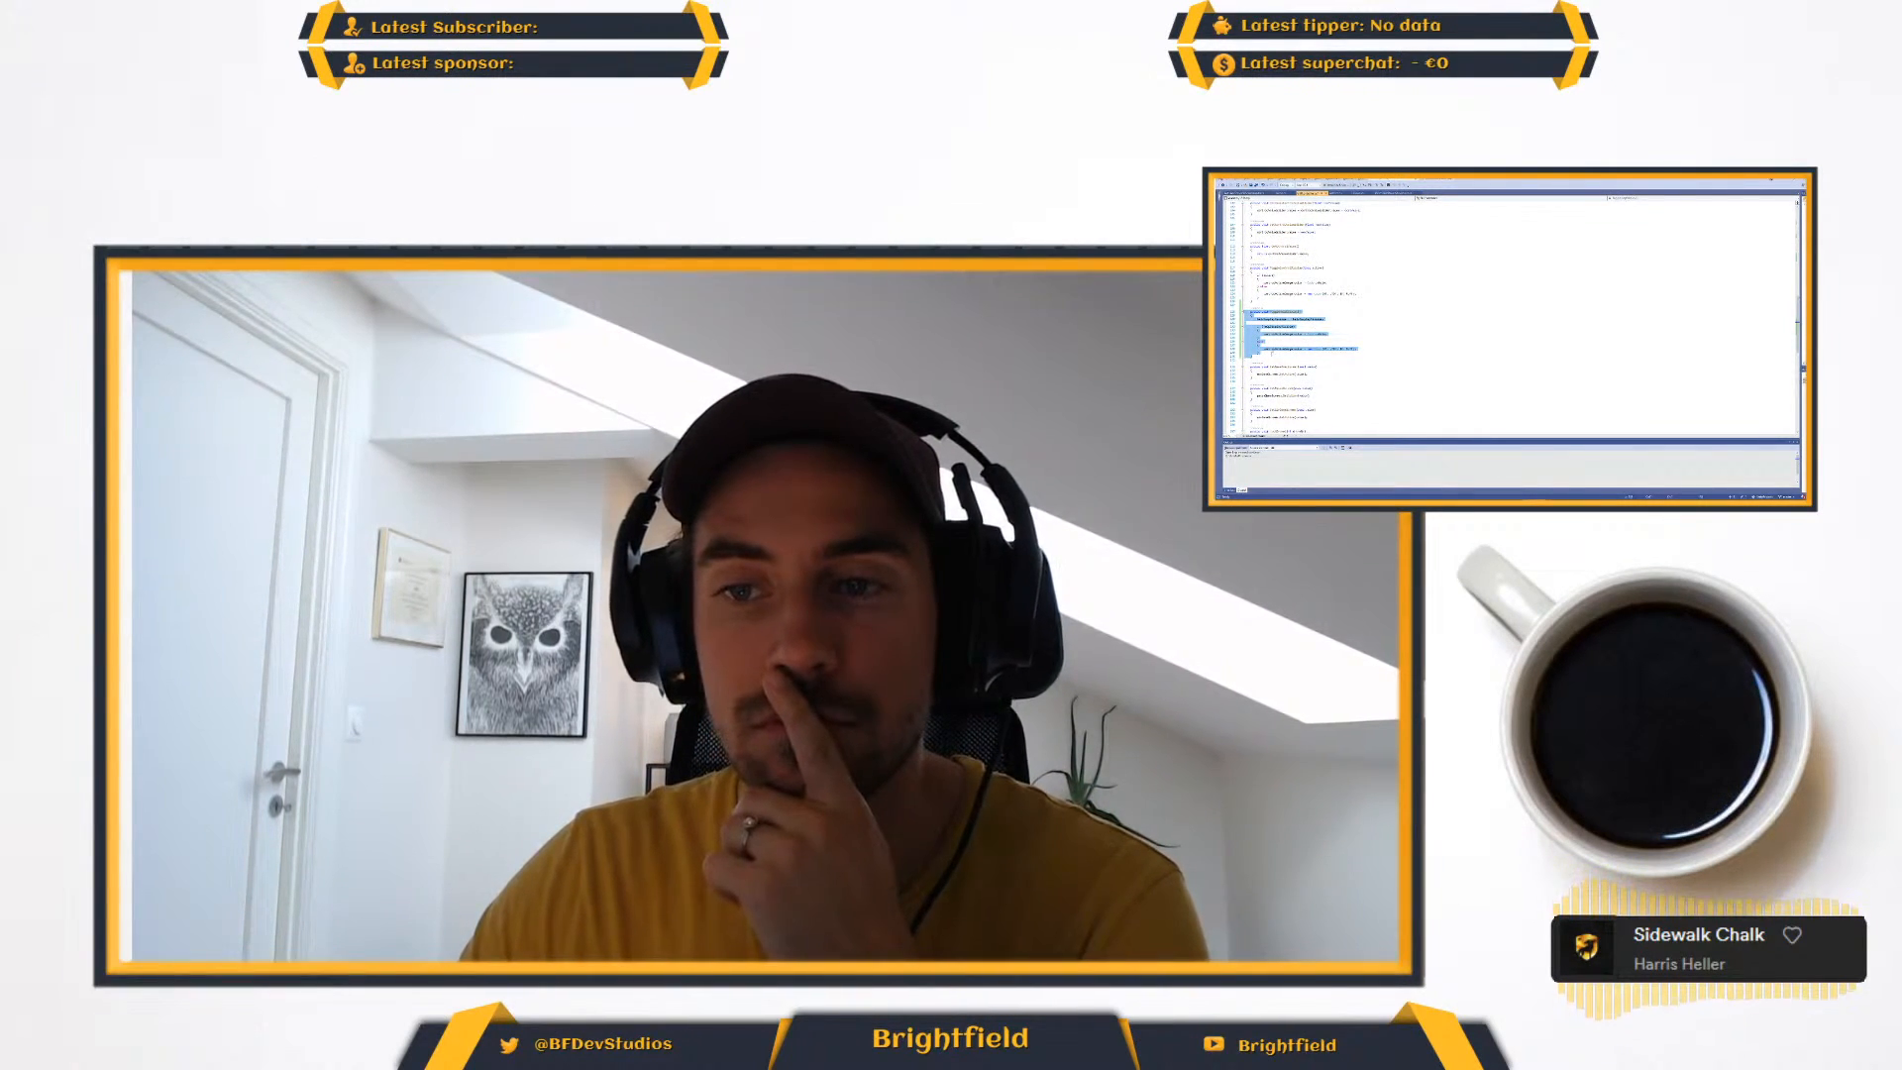
{"action": "left_click", "coordinate": [1257, 359]}
{"action": "left_click_drag", "start_coordinate": [1253, 356], "coordinate": [1245, 315]}
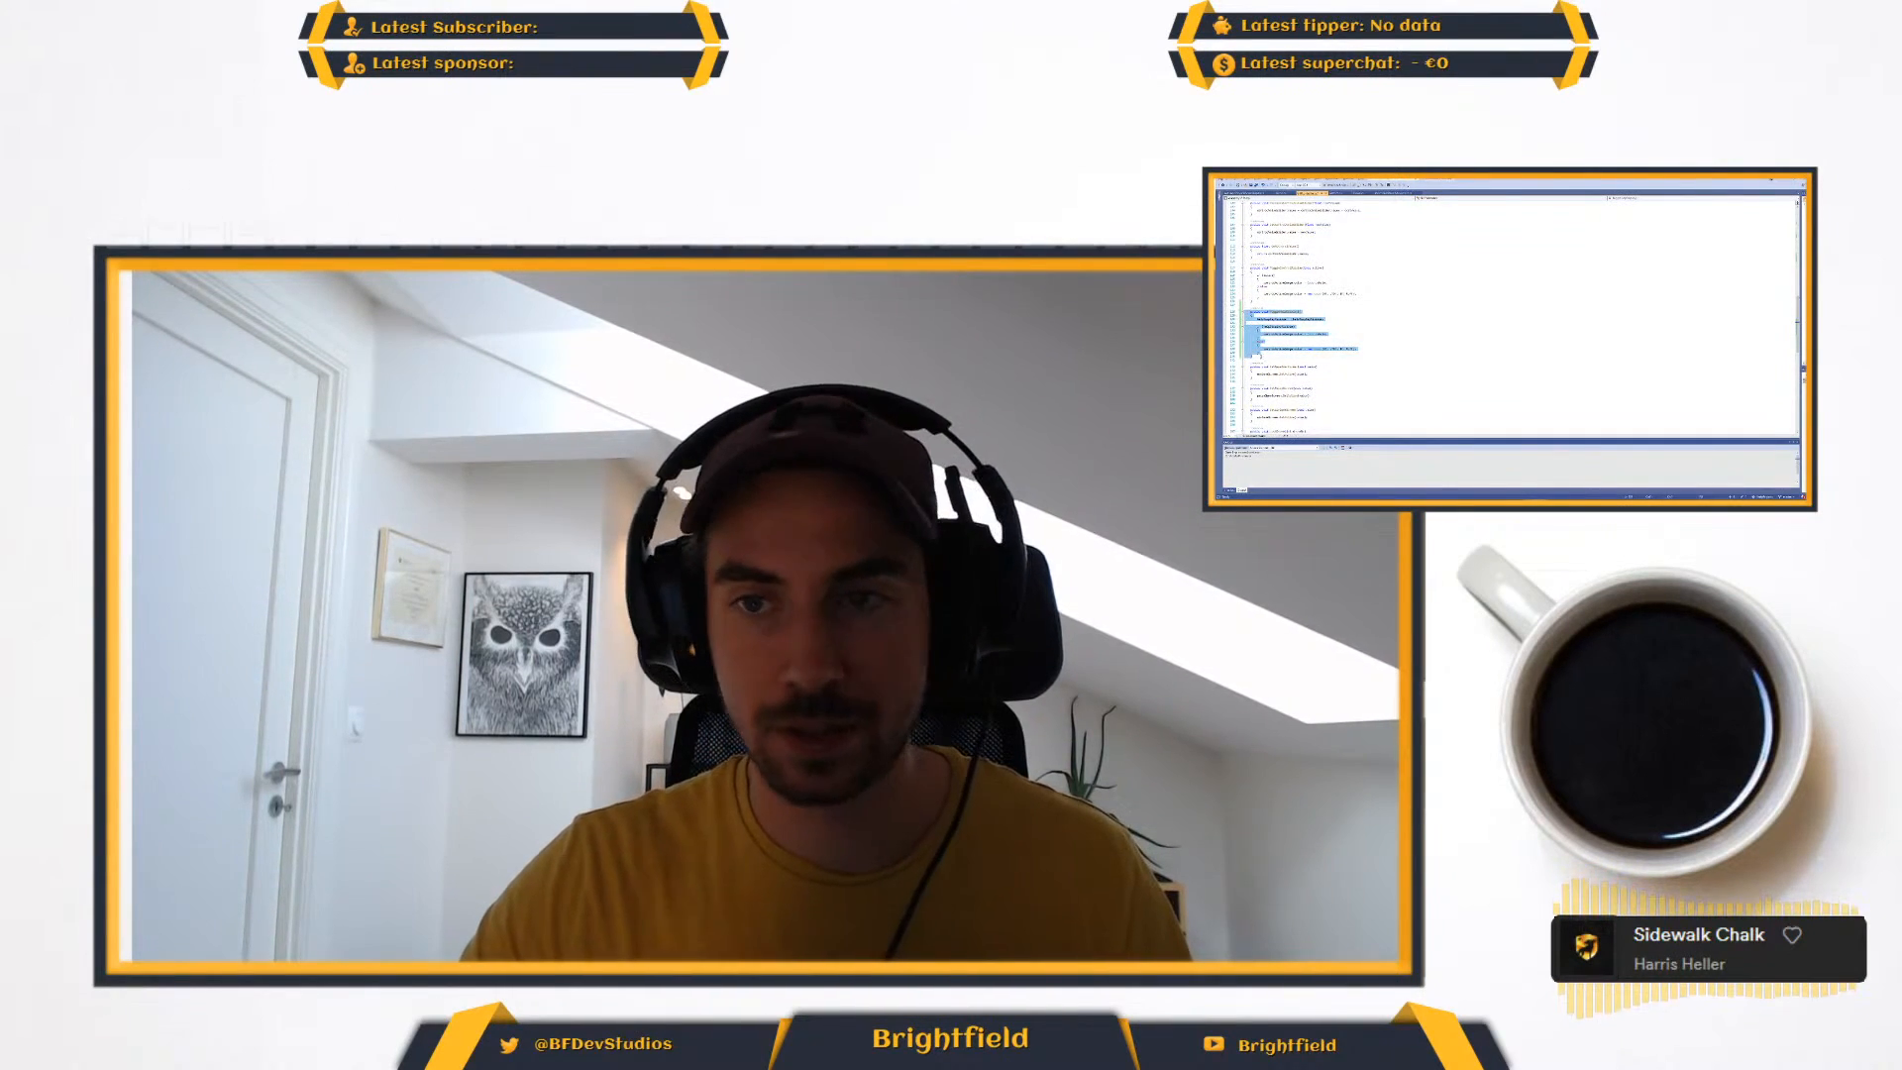
{"action": "left_click", "coordinate": [1261, 356]}
{"action": "key", "text": "ctrl+v"}
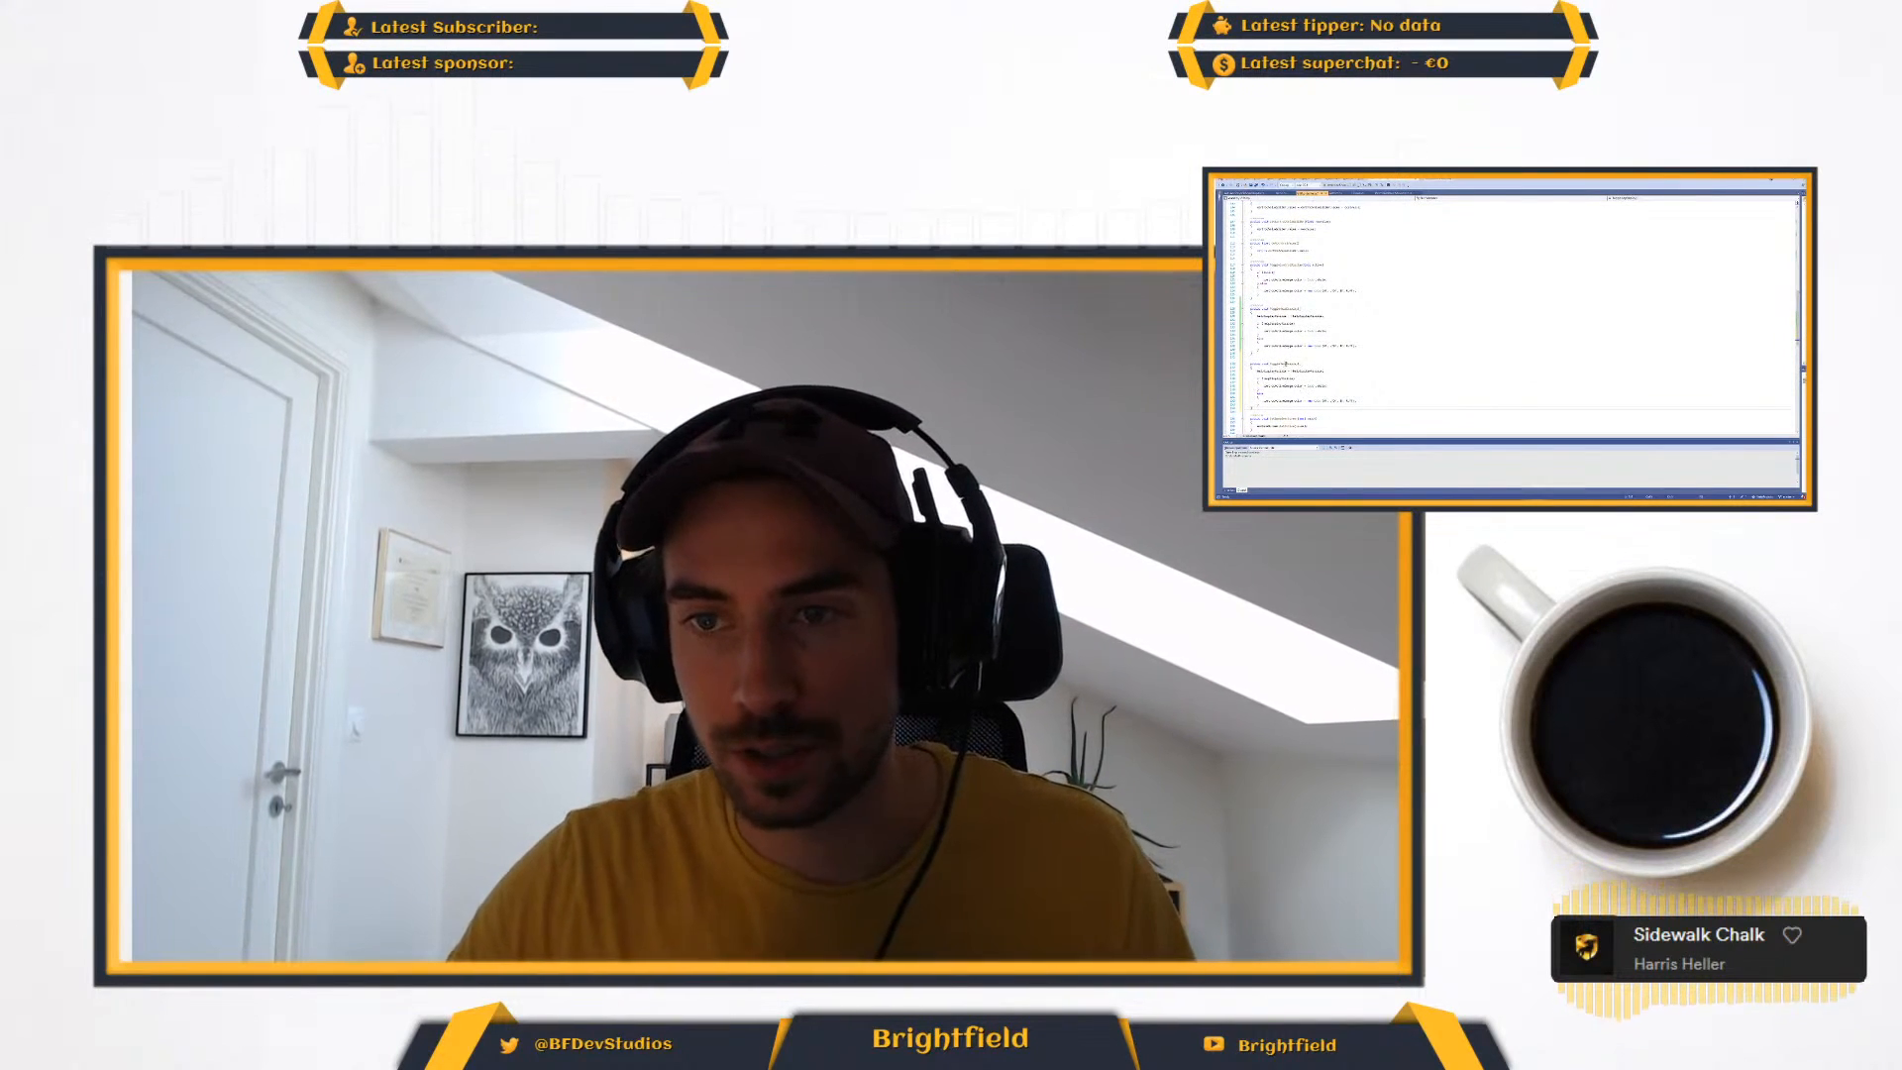
{"action": "left_click", "coordinate": [1282, 364]}
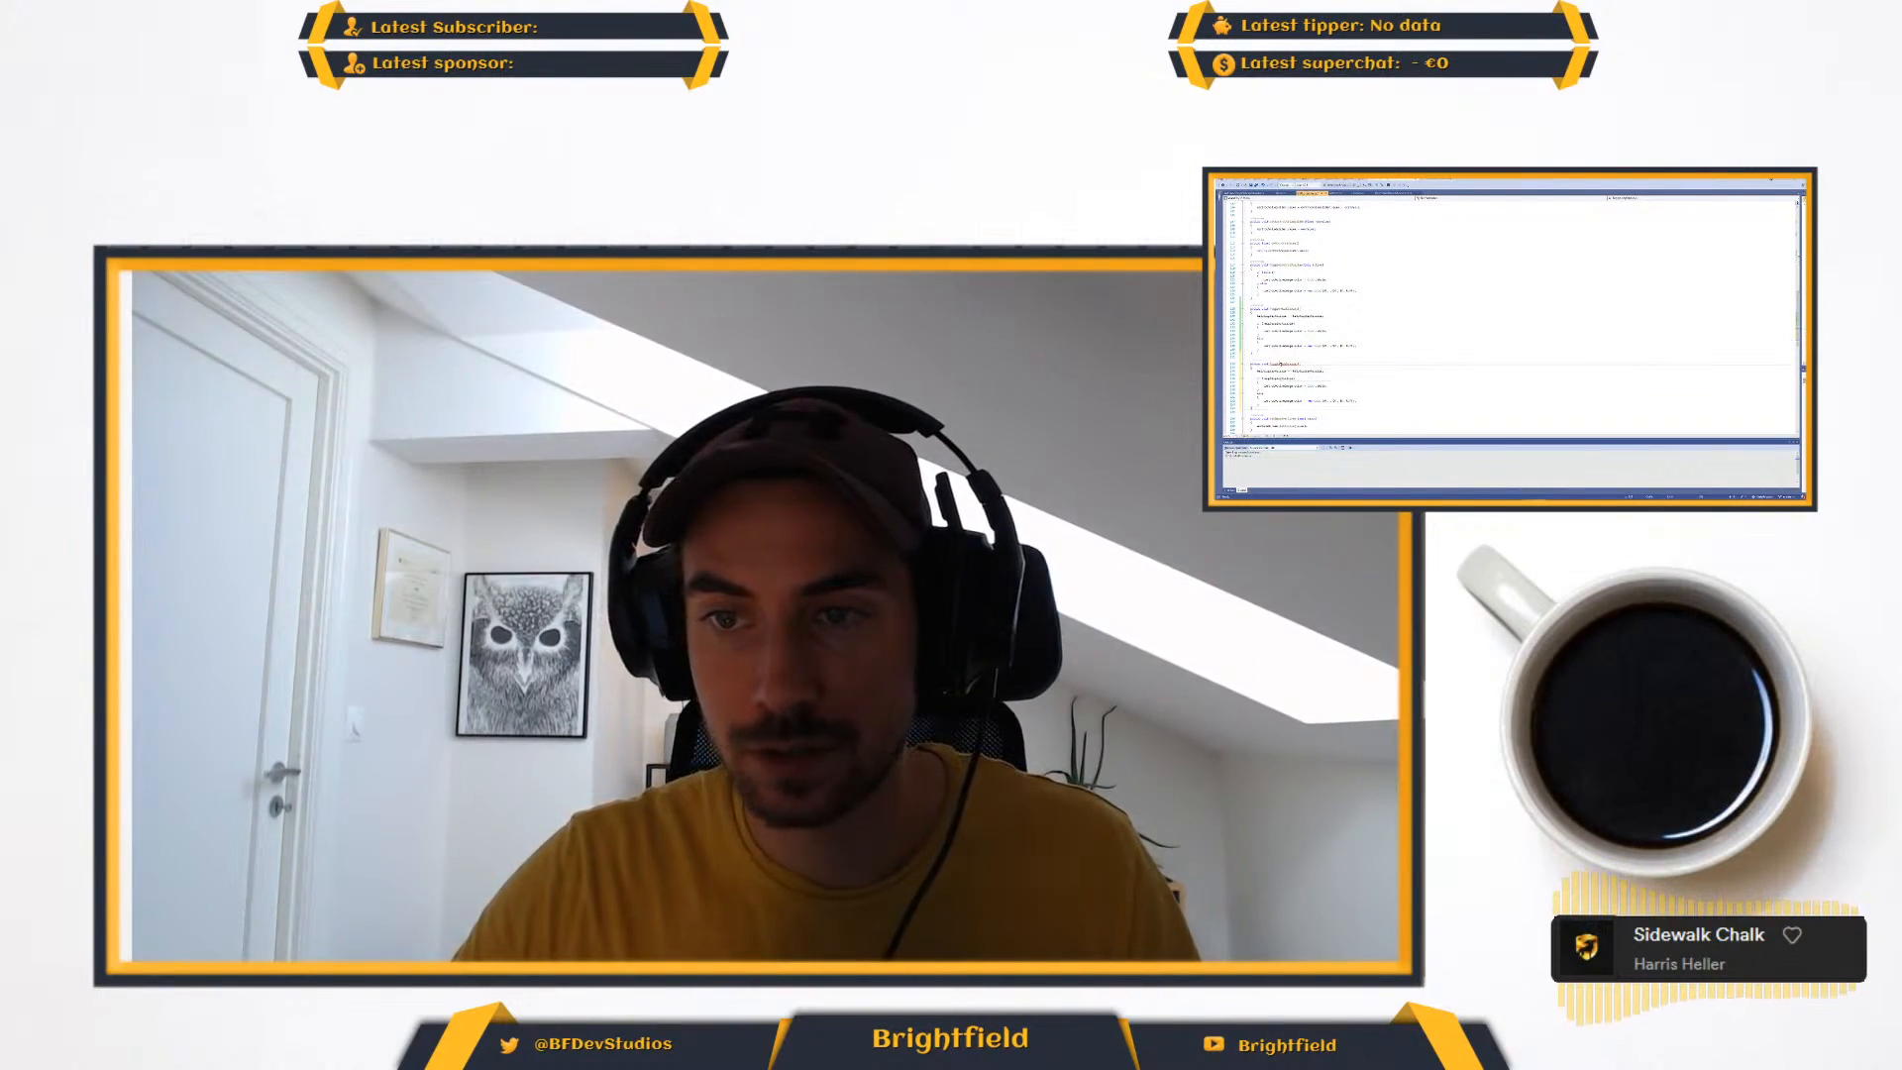
{"action": "key", "text": "ctrl+shift+Left"}
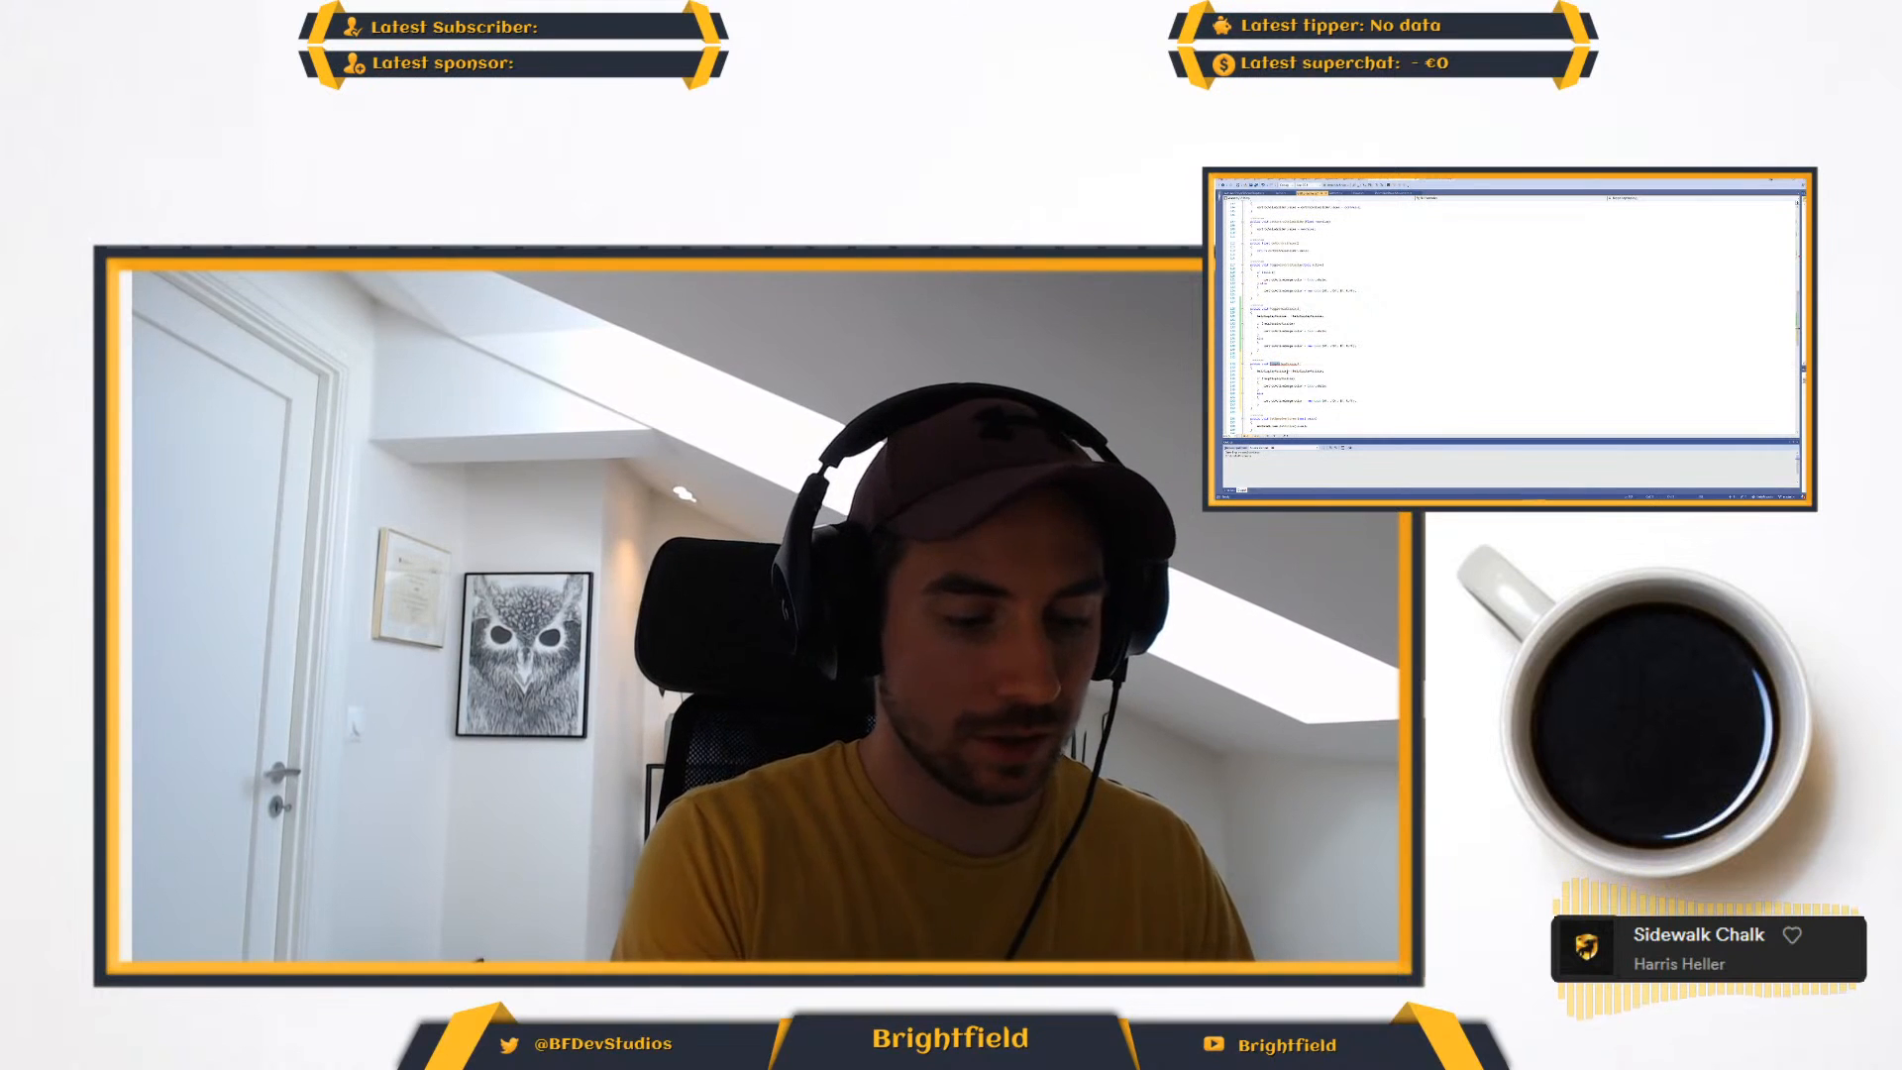
{"action": "type", "text": "Hide"}
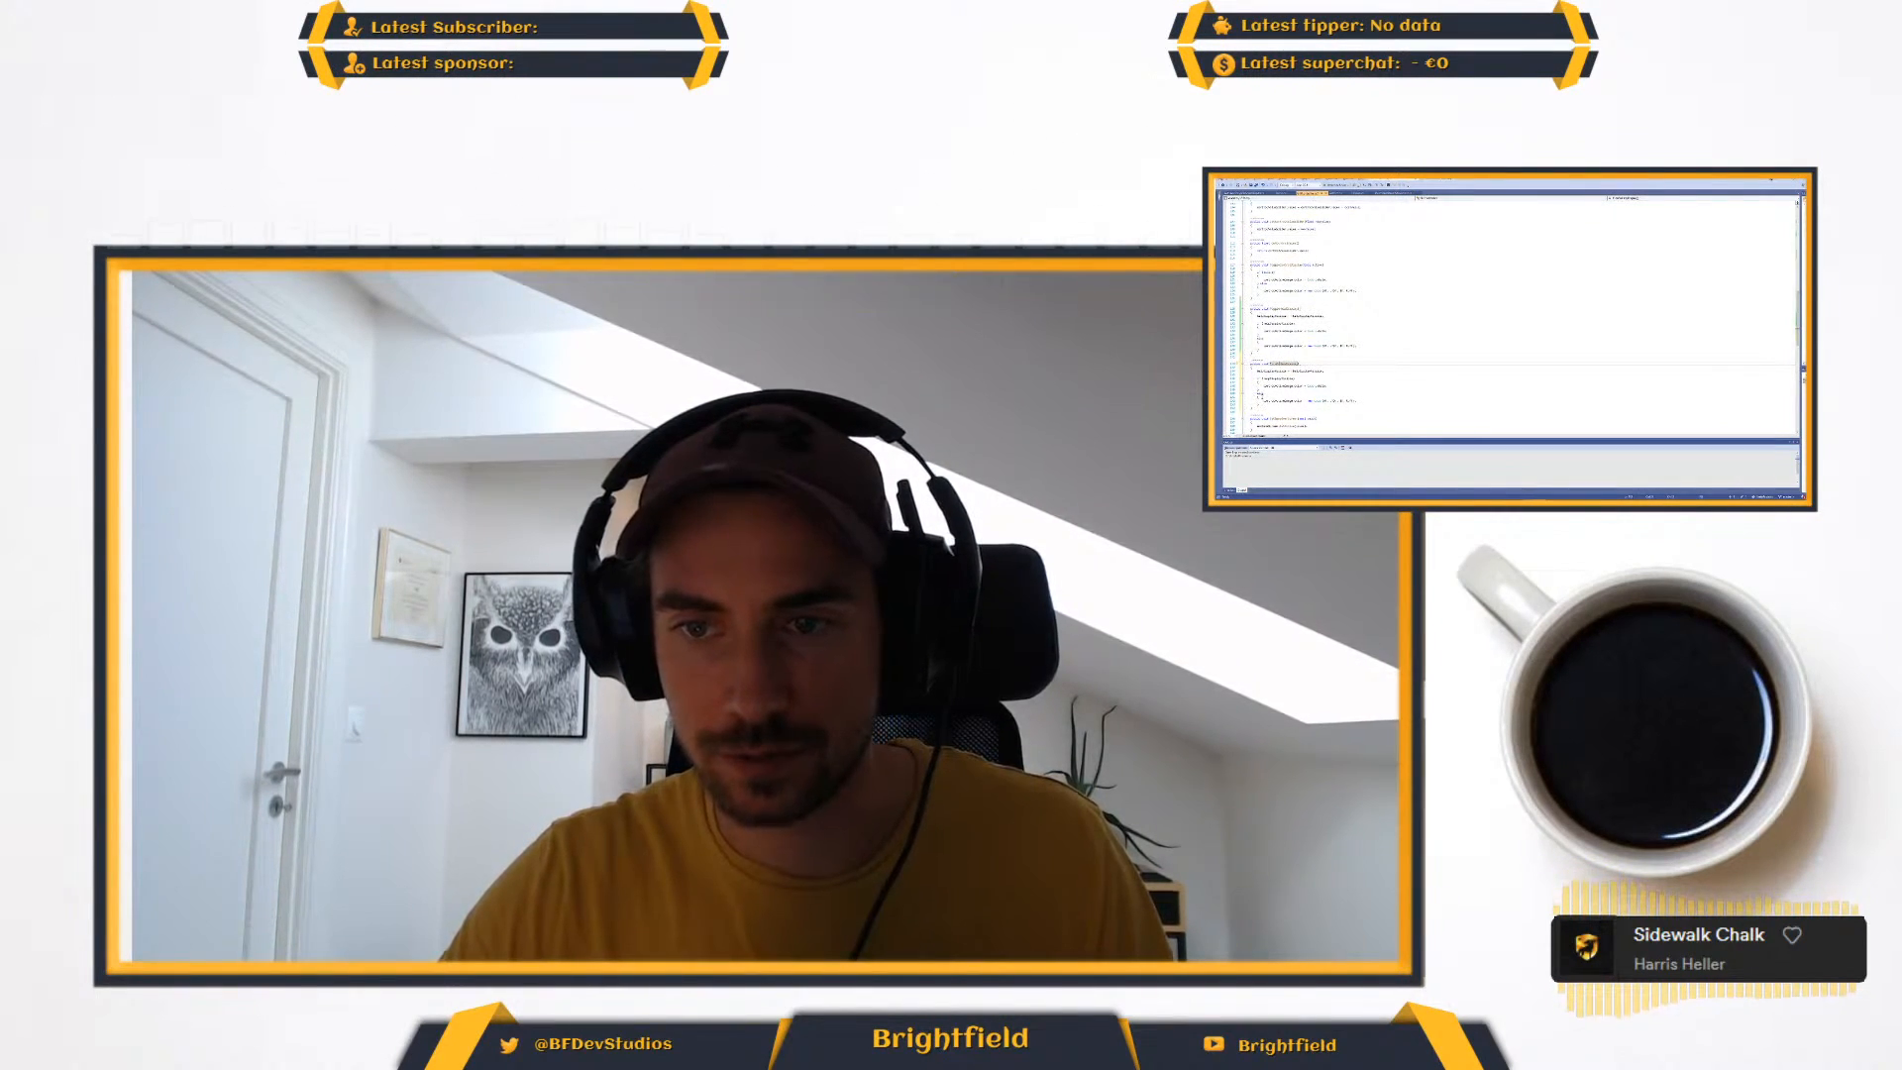
- Try to rewrite the method call inside the conditional block at the end of the startup code
{"action": "scroll", "coordinate": [1506, 317], "scroll_direction": "up", "scroll_amount": 15}
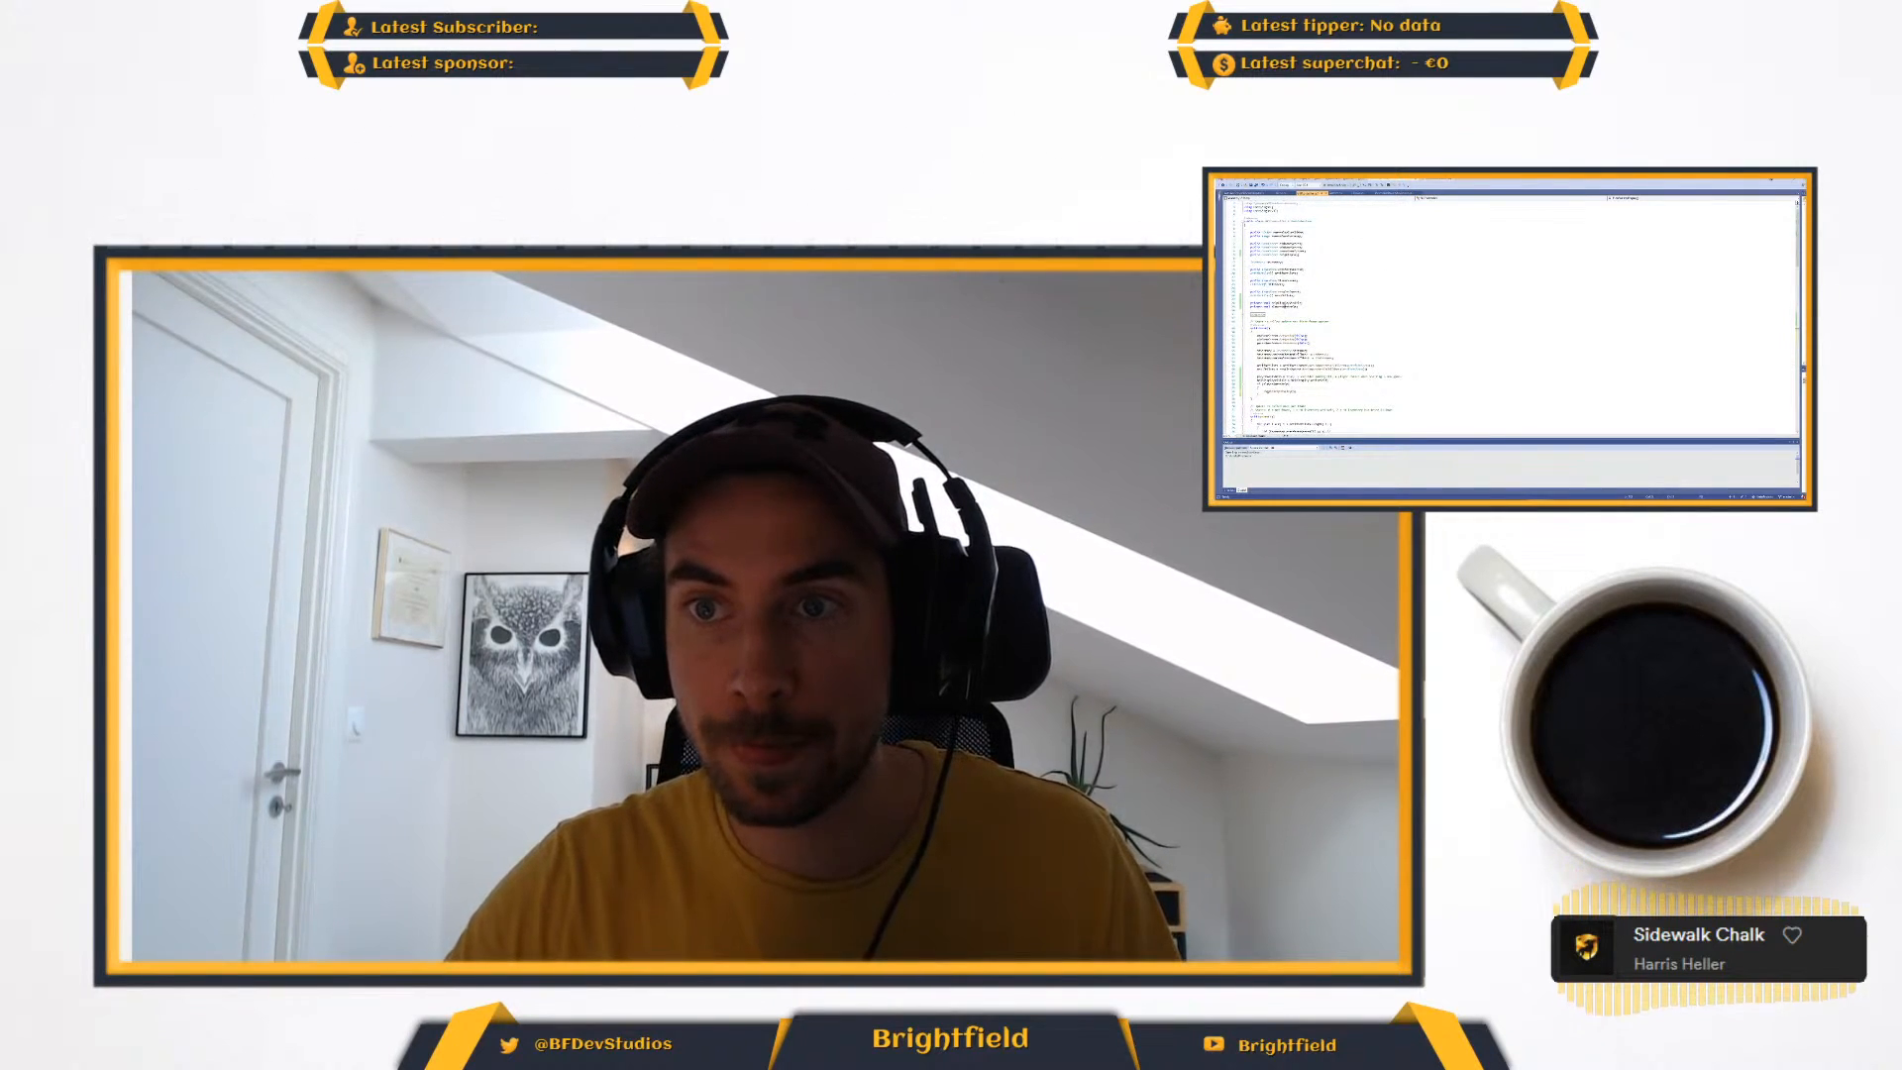
{"action": "double_click", "coordinate": [1286, 303]}
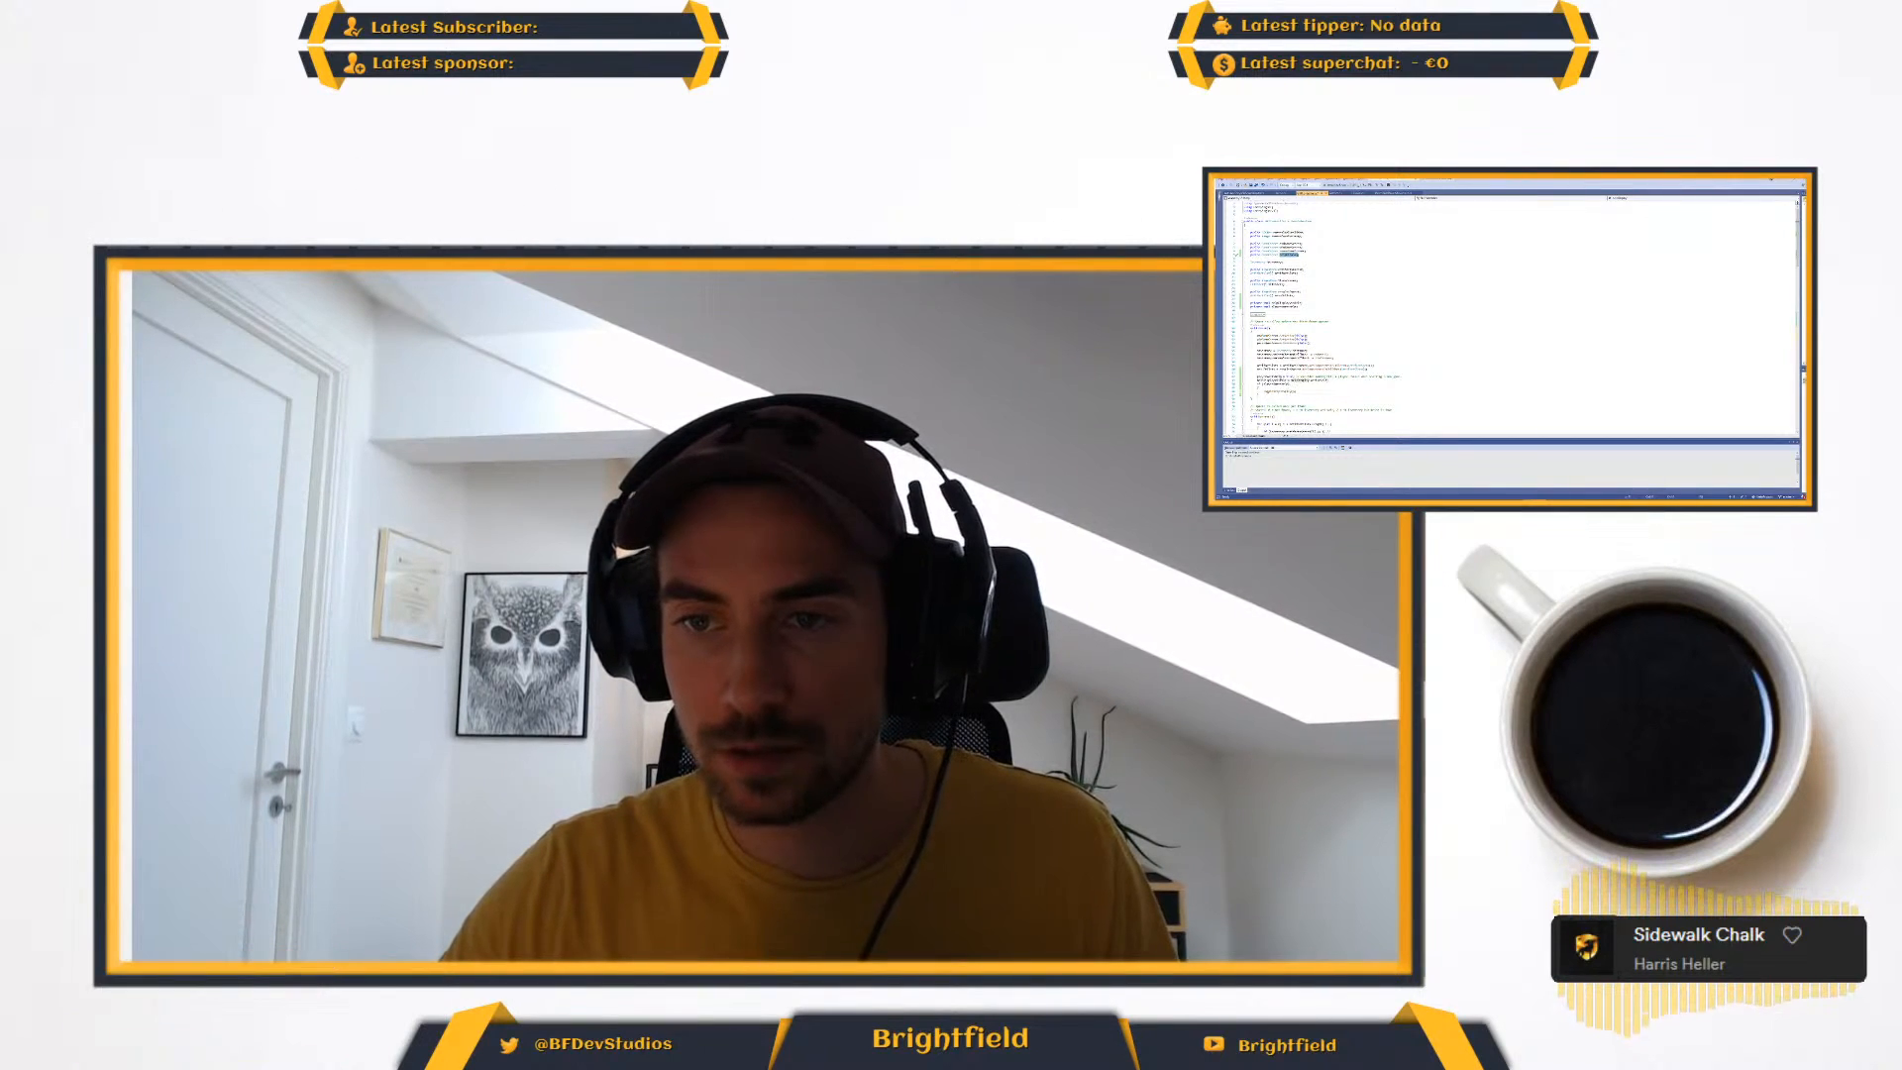
{"action": "double_click", "coordinate": [1282, 393]}
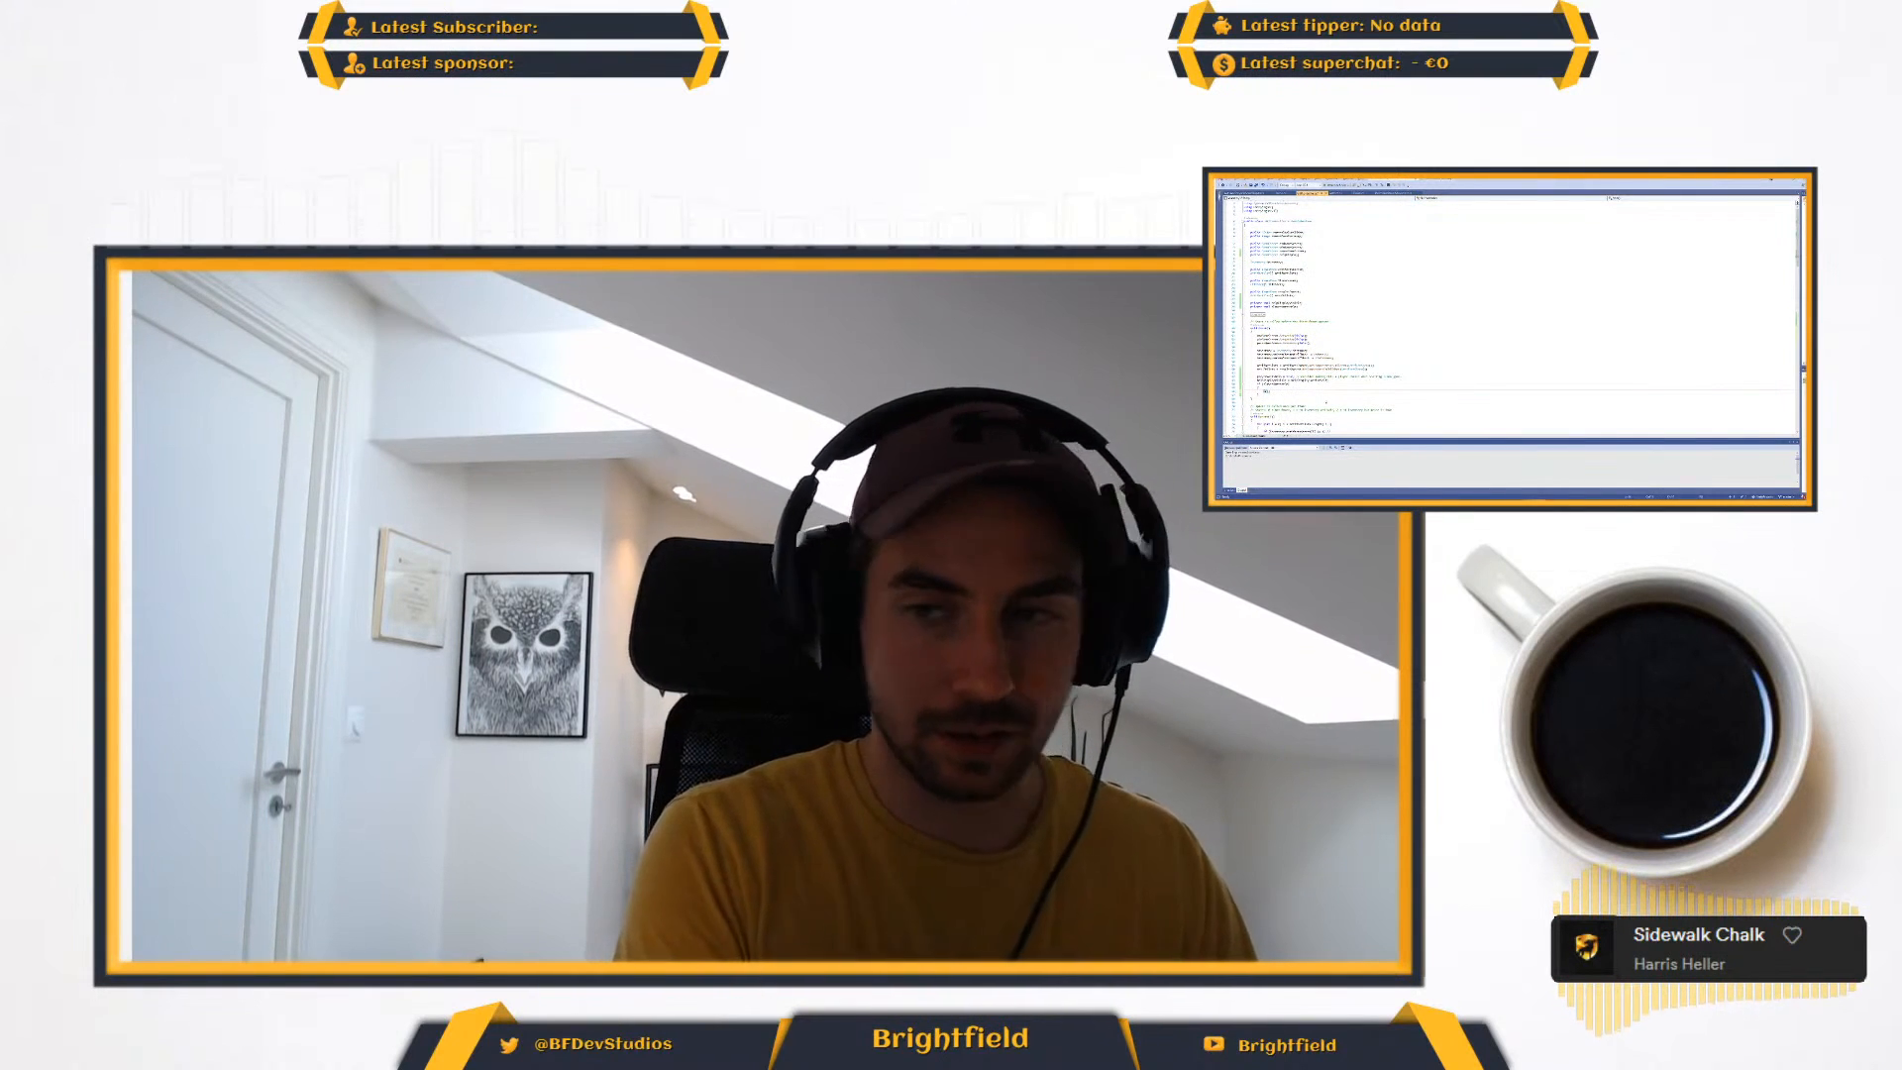
{"action": "type", "text": "ifnventory."}
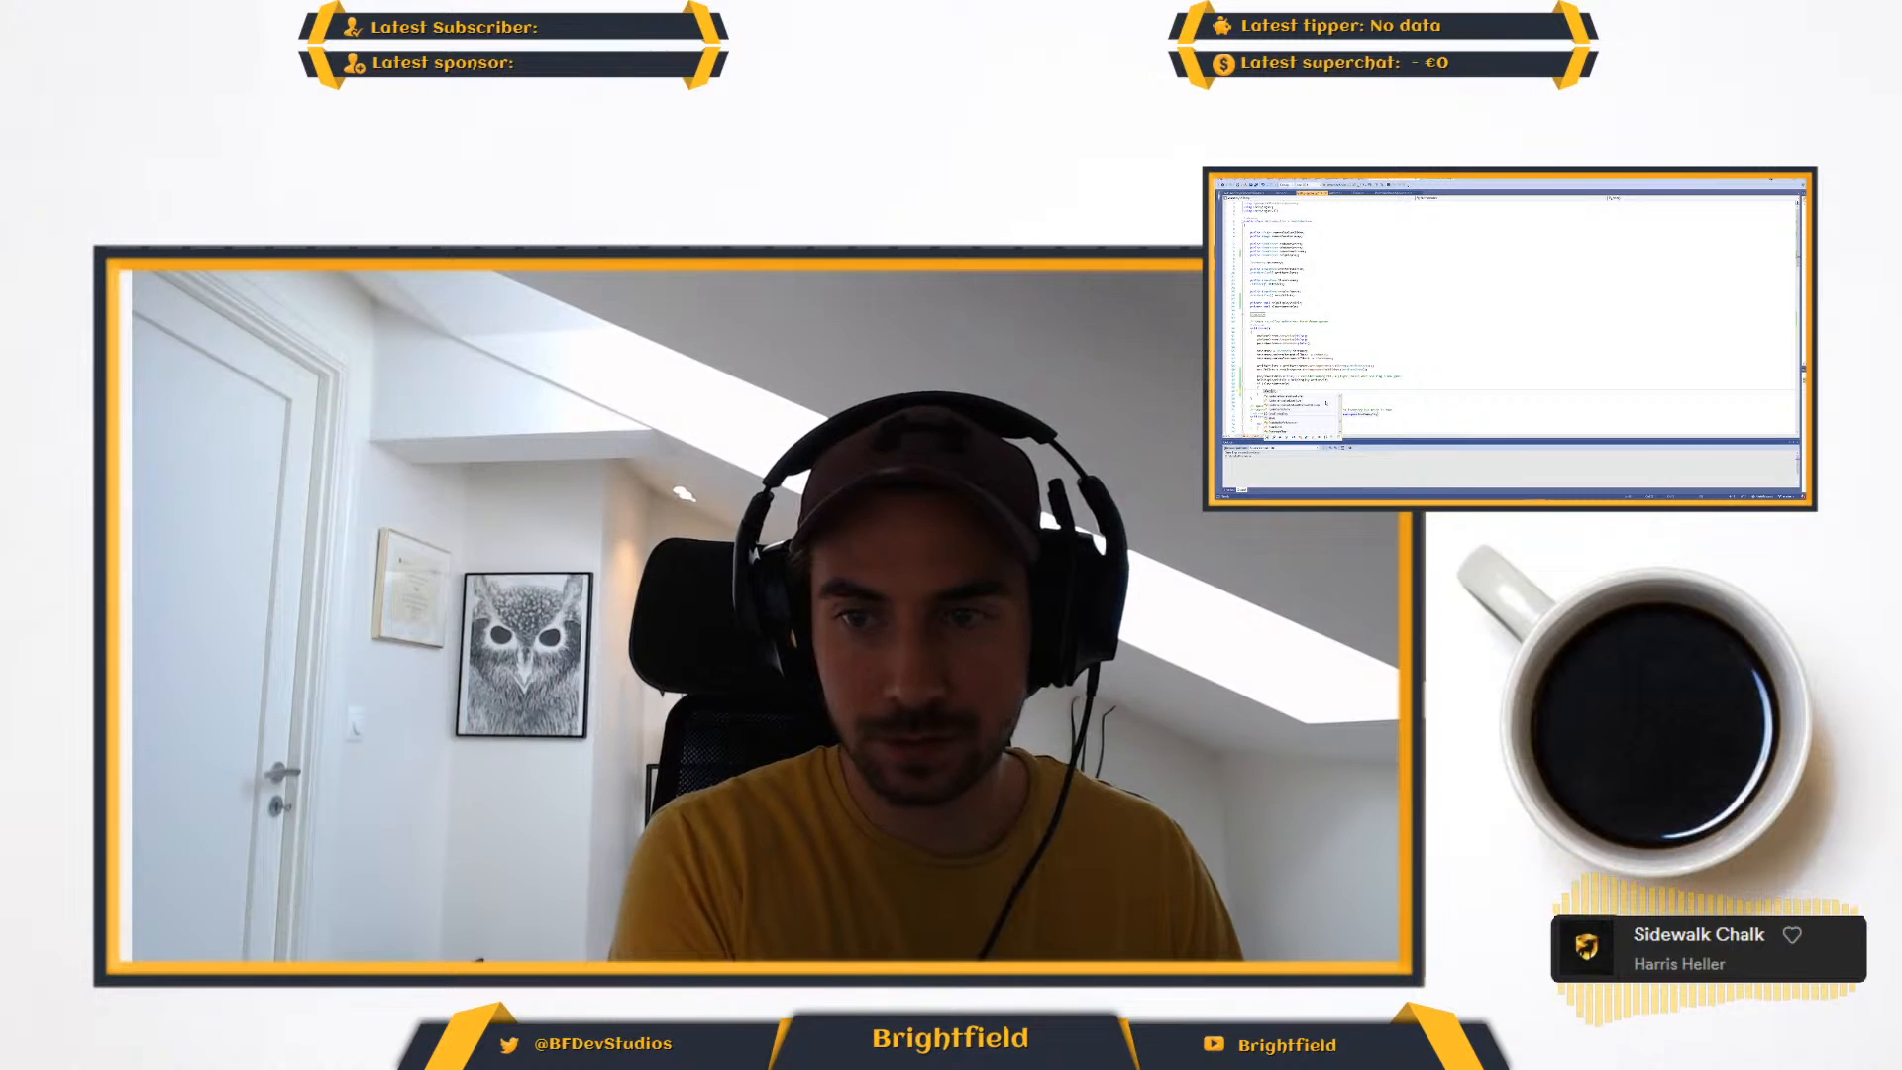
{"action": "key", "text": "BackSpace"}
{"action": "key", "text": "BackSpace"}
{"action": "key", "text": "BackSpace"}
{"action": "key", "text": "BackSpace"}
{"action": "key", "text": "BackSpace"}
{"action": "key", "text": "BackSpace"}
{"action": "key", "text": "BackSpace"}
{"action": "key", "text": "BackSpace"}
{"action": "key", "text": "BackSpace"}
{"action": "key", "text": "BackSpace"}
{"action": "type", "text": "Start"}
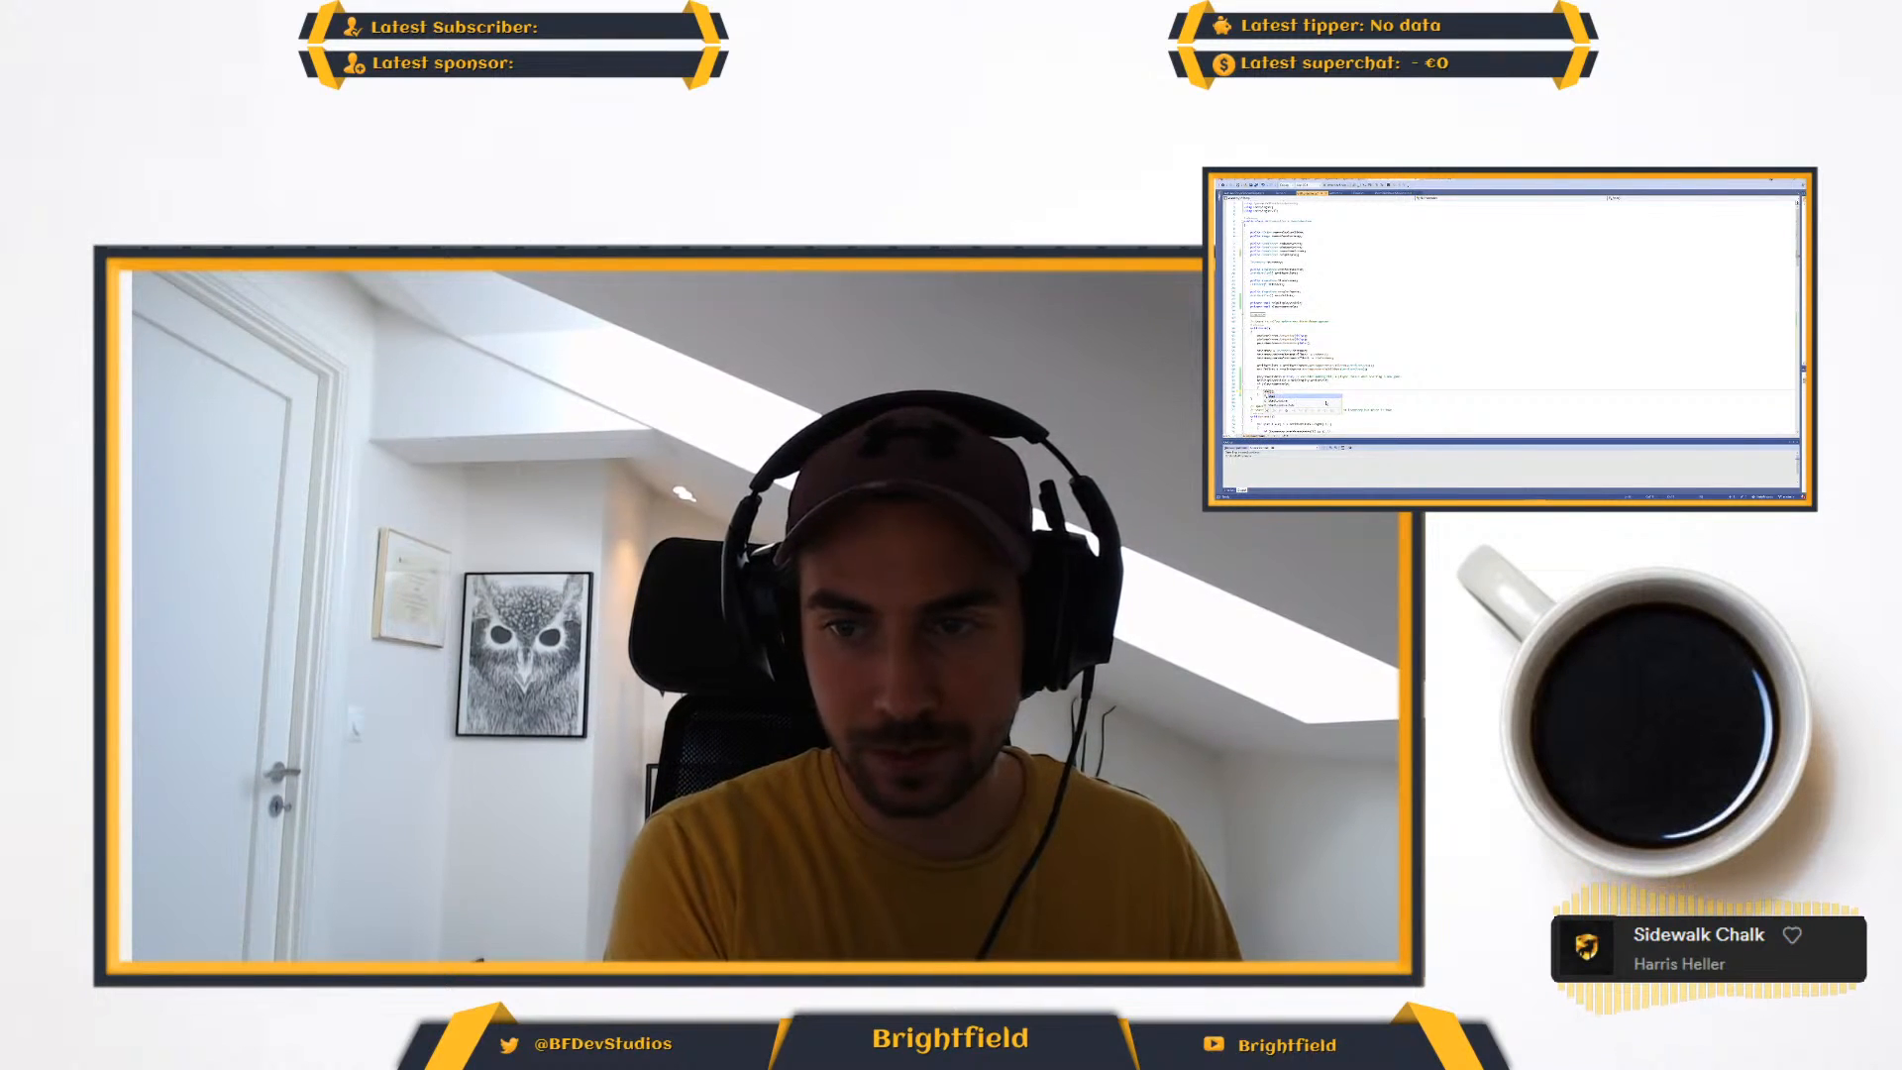
{"action": "key", "text": "BackSpace"}
{"action": "key", "text": "BackSpace"}
{"action": "key", "text": "BackSpace"}
{"action": "key", "text": "BackSpace"}
{"action": "key", "text": "BackSpace"}
{"action": "type", "text": "i"}
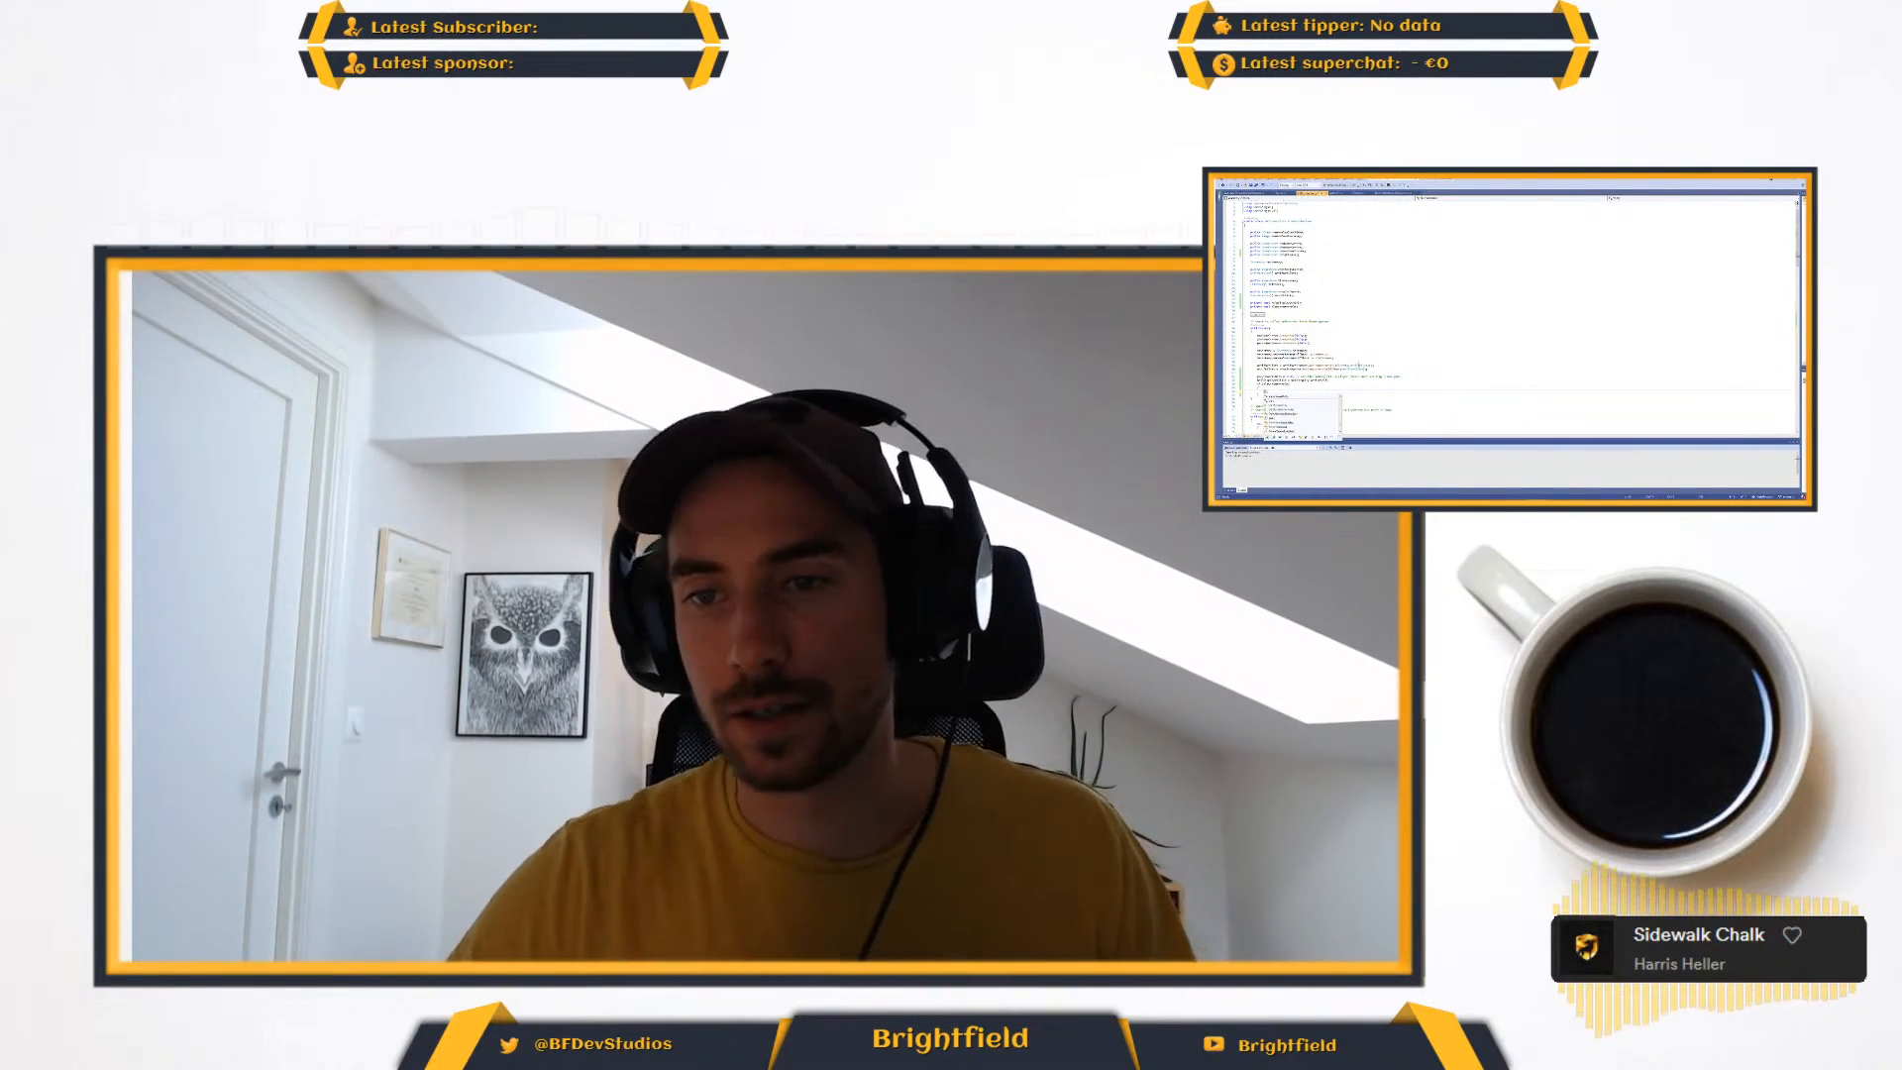
{"action": "left_click", "coordinate": [1359, 365]}
- In the original method above the Hide copy, replace the conditional's first statement with a "set" method call that takes the help flag as its argument
{"action": "scroll", "coordinate": [1506, 317], "scroll_direction": "down", "scroll_amount": 10}
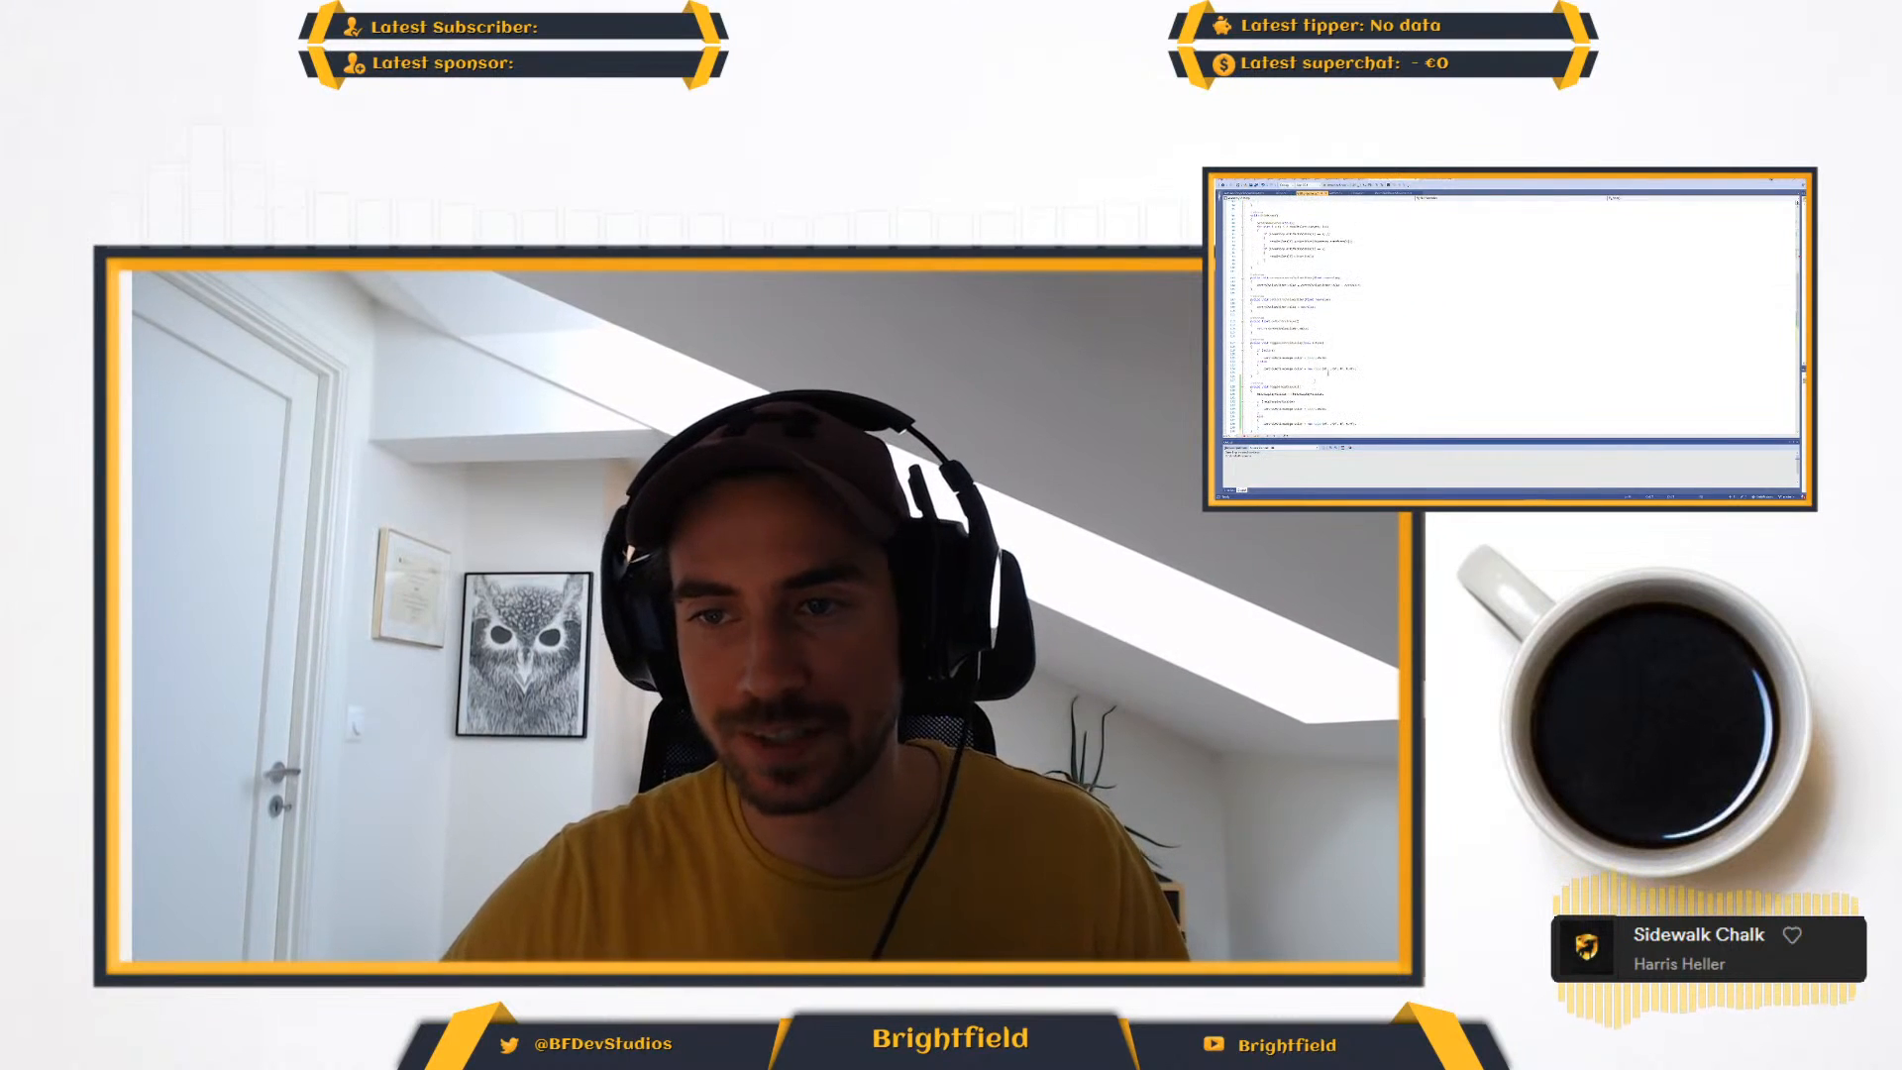
{"action": "scroll", "coordinate": [1291, 310], "scroll_direction": "down", "scroll_amount": 3}
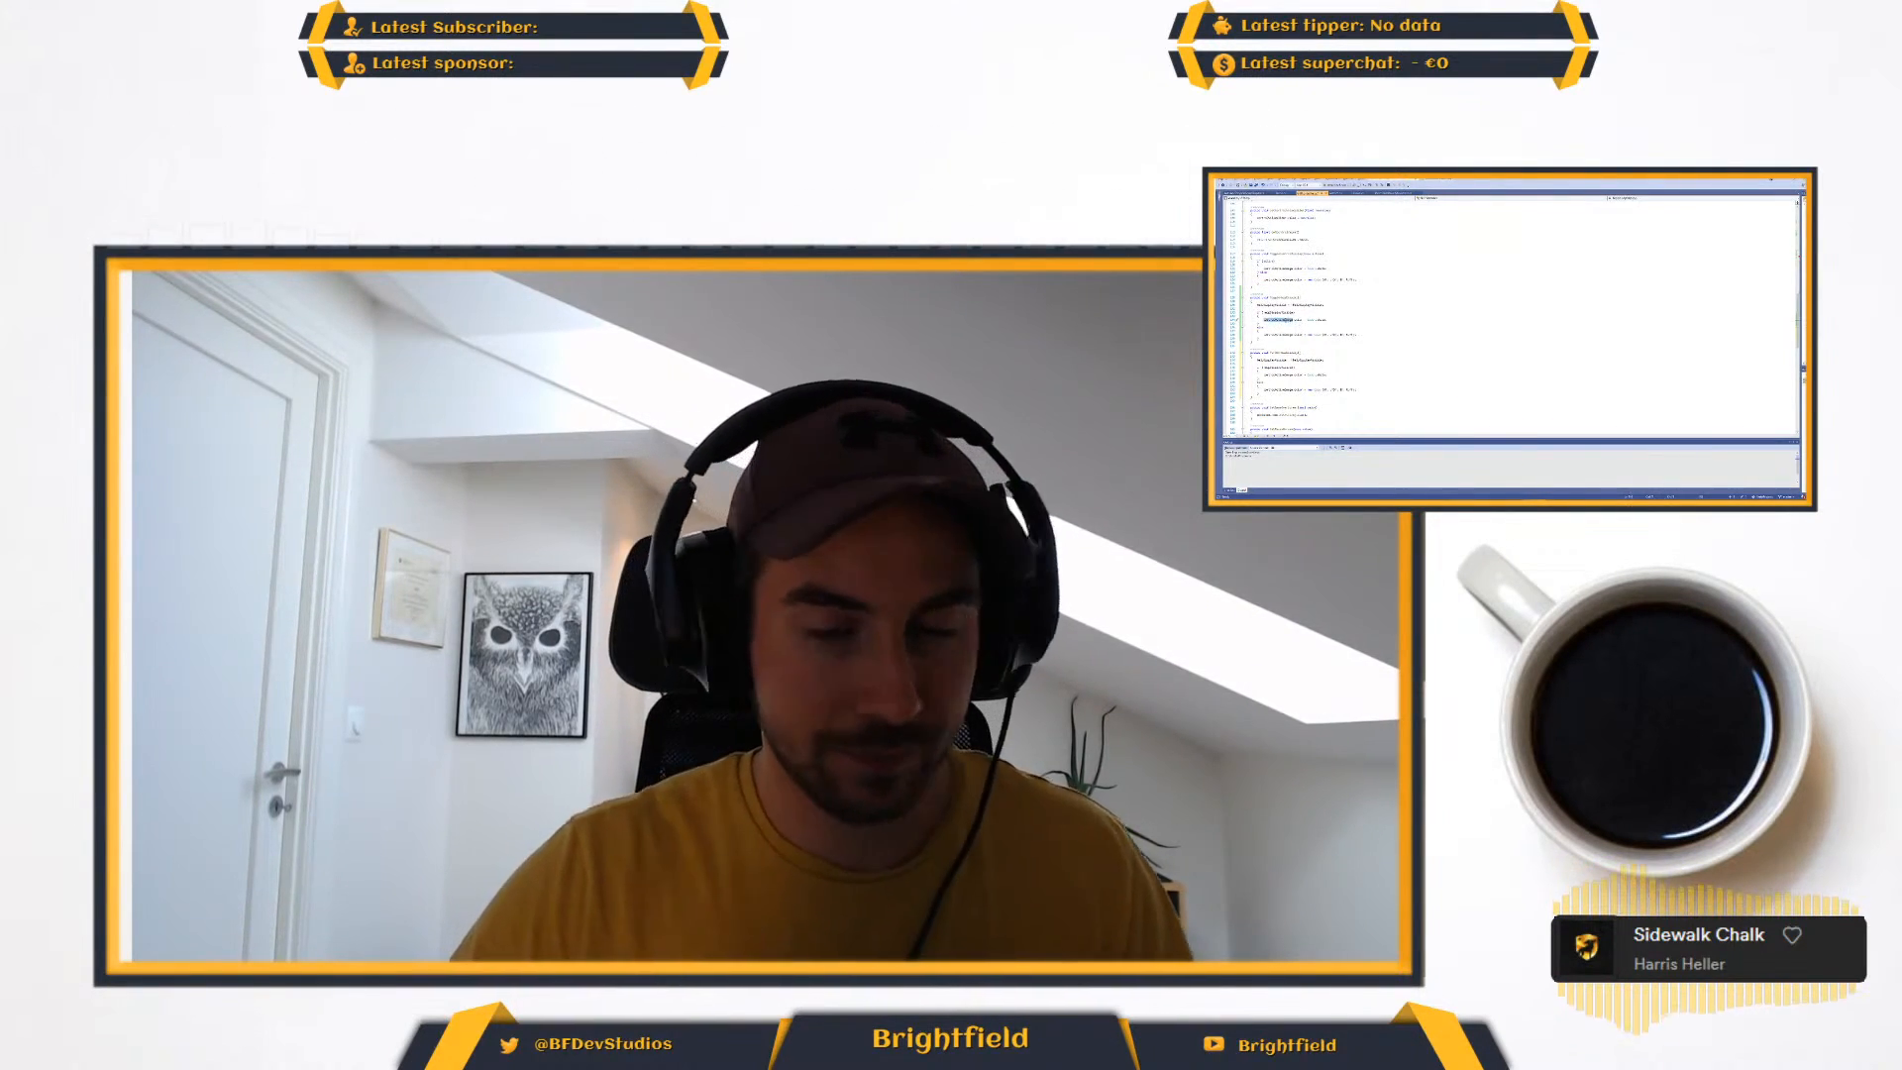
{"action": "left_click", "coordinate": [1272, 321]}
{"action": "key", "text": "Home"}
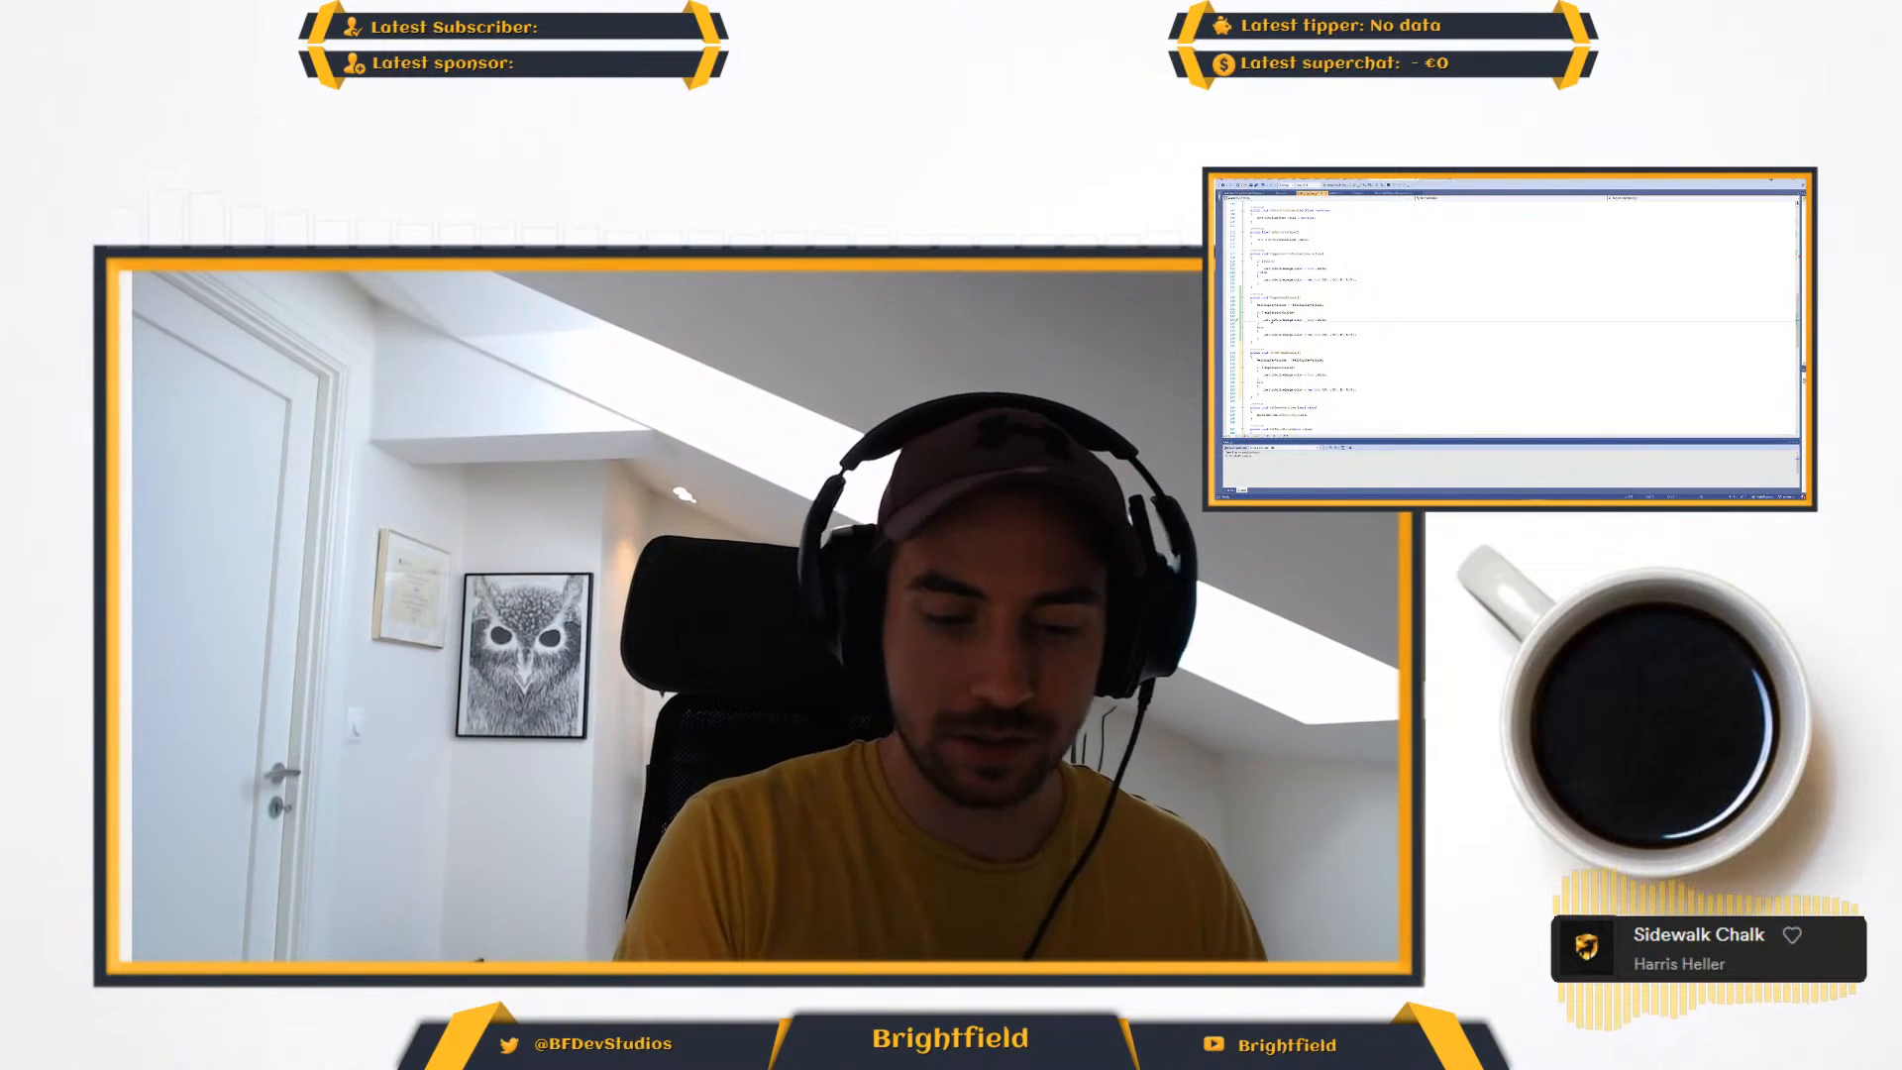
{"action": "key", "text": "shift+End"}
{"action": "key", "text": "ctrl+v"}
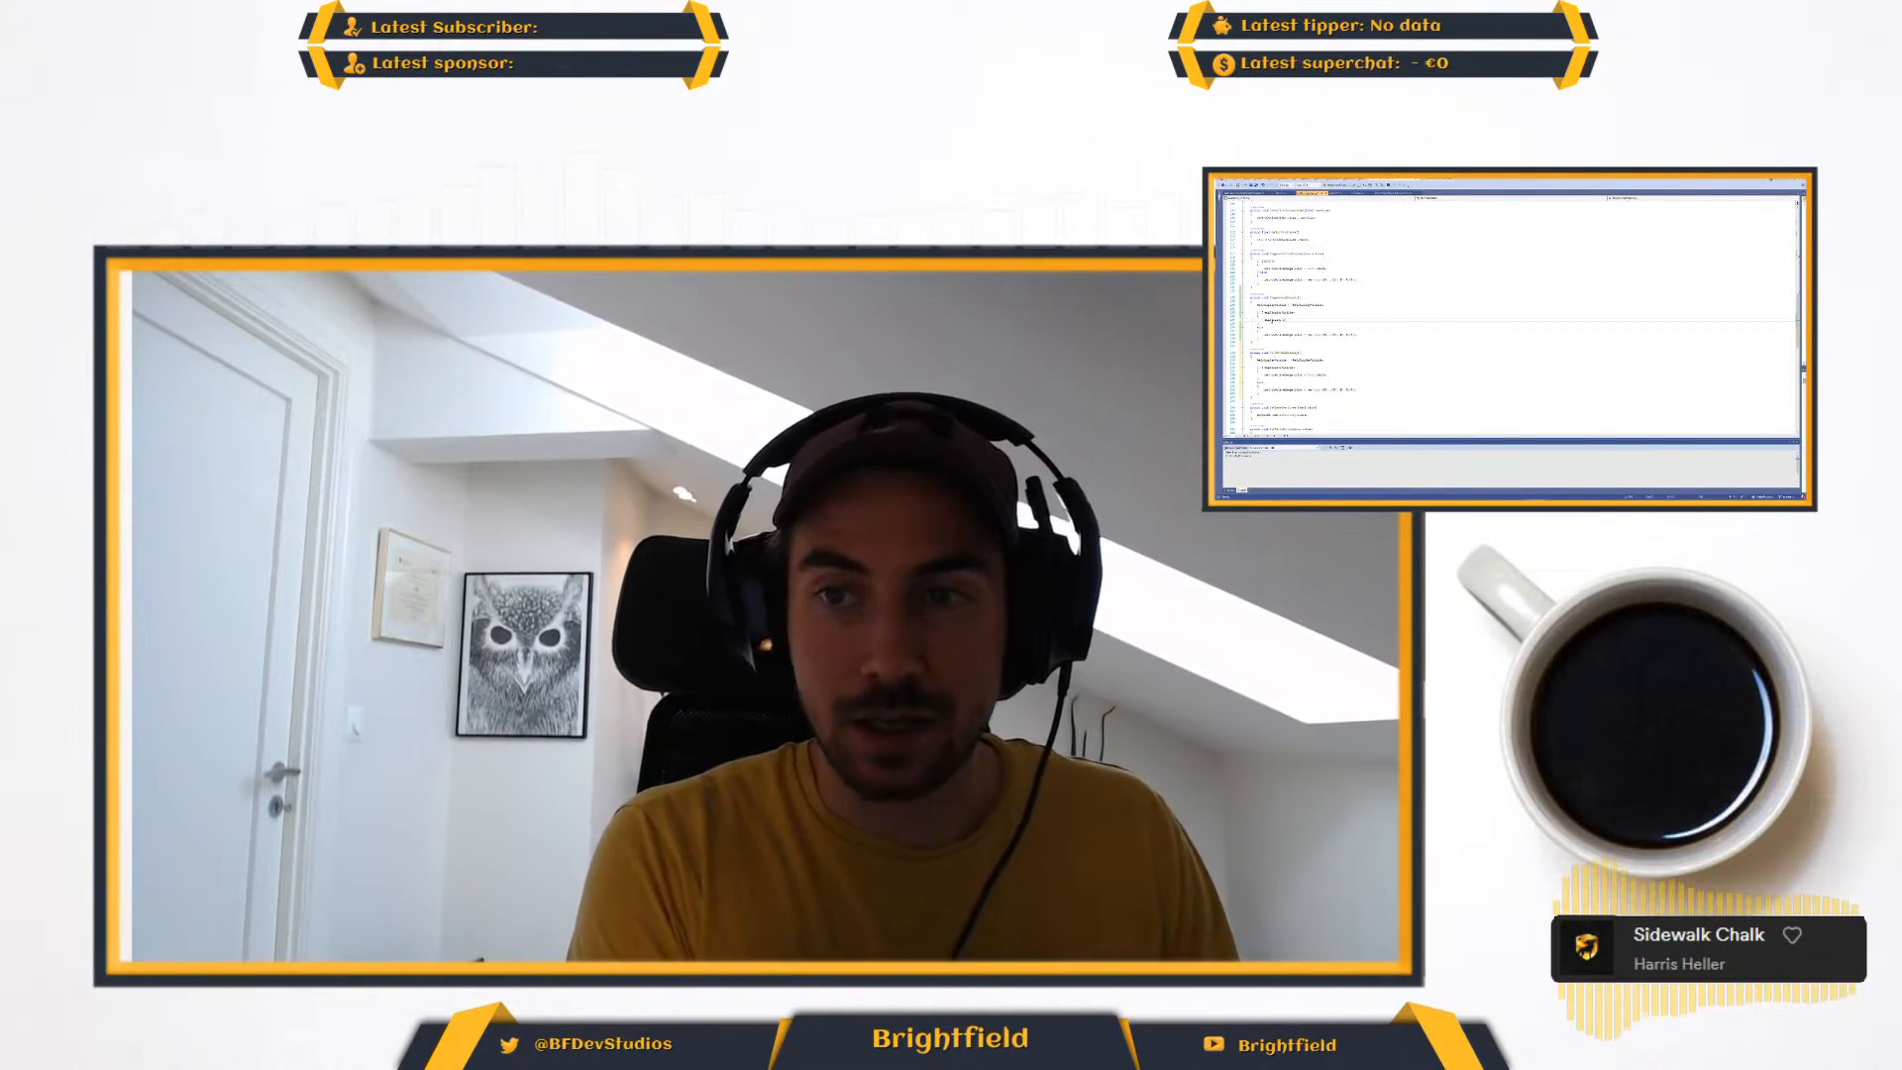
{"action": "type", "text": ".set"}
{"action": "key", "text": "Tab"}
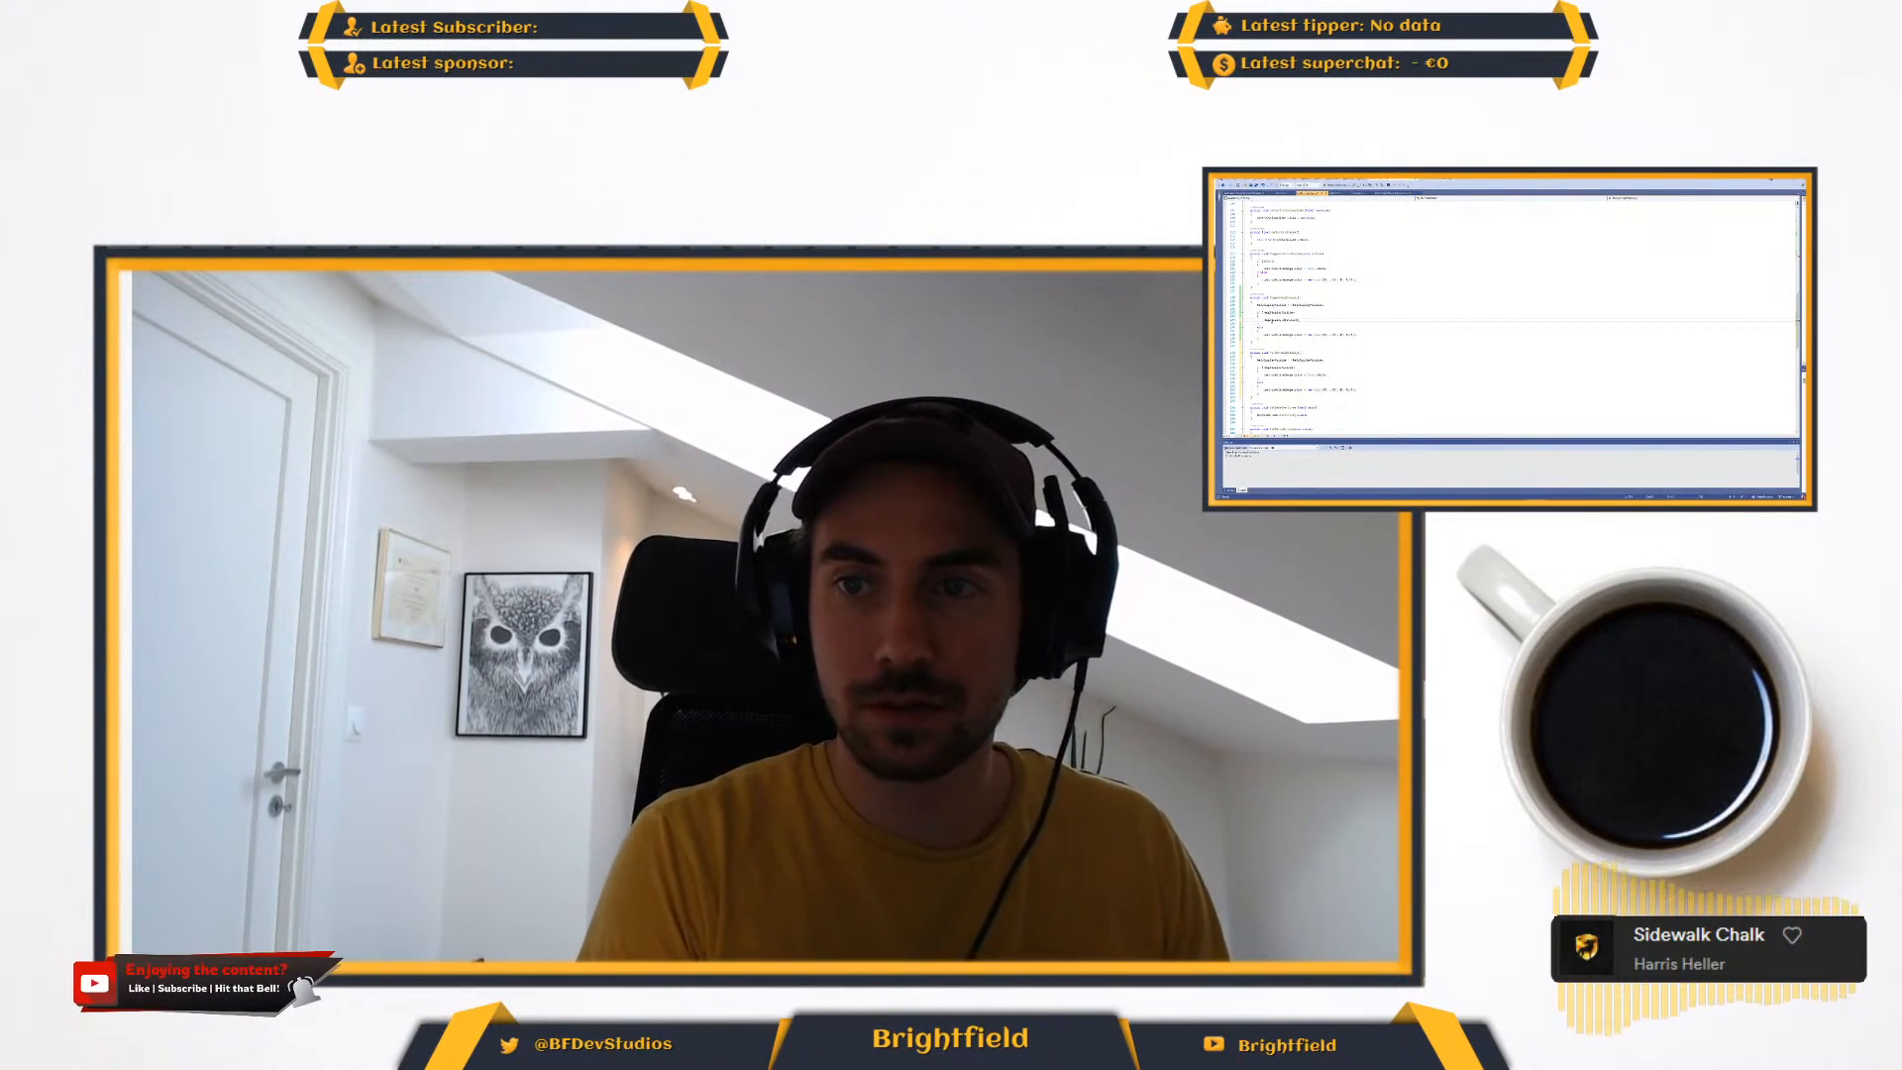
{"action": "type", "text": "("}
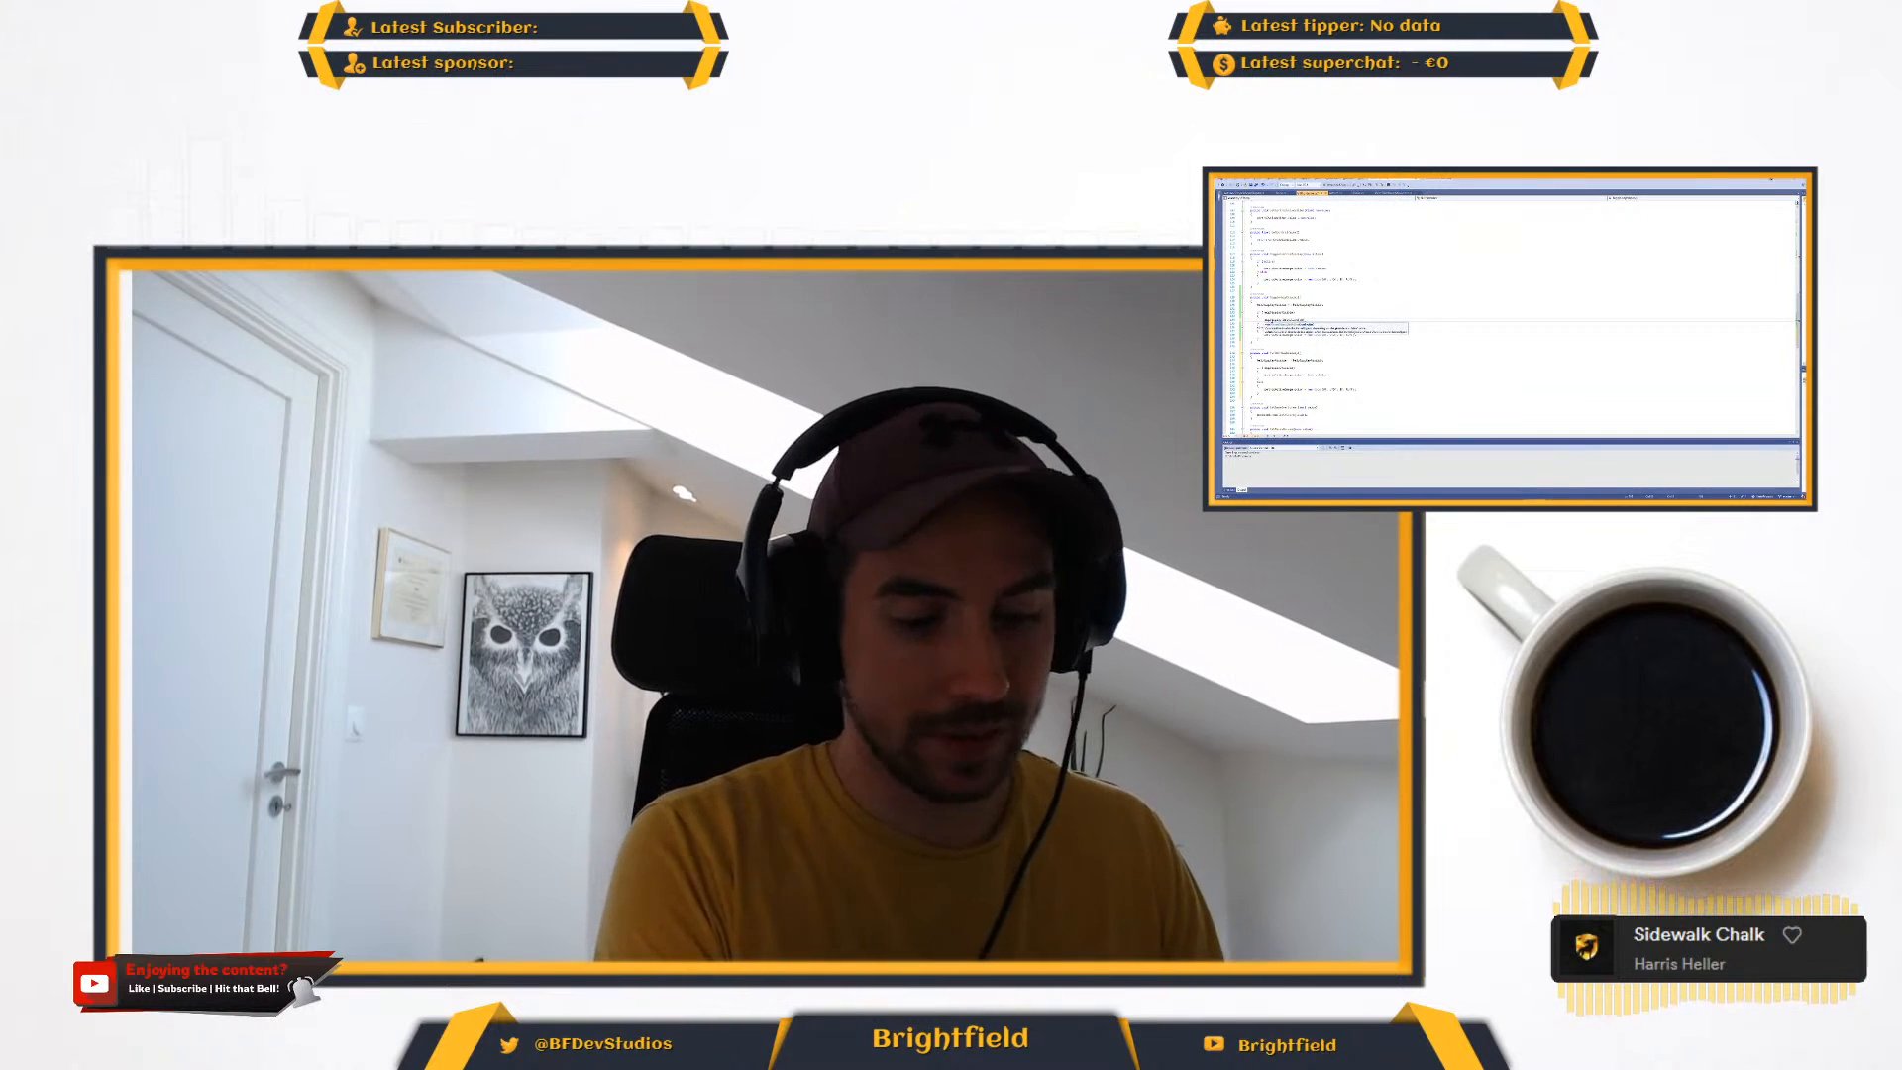
{"action": "type", "text": "hel"}
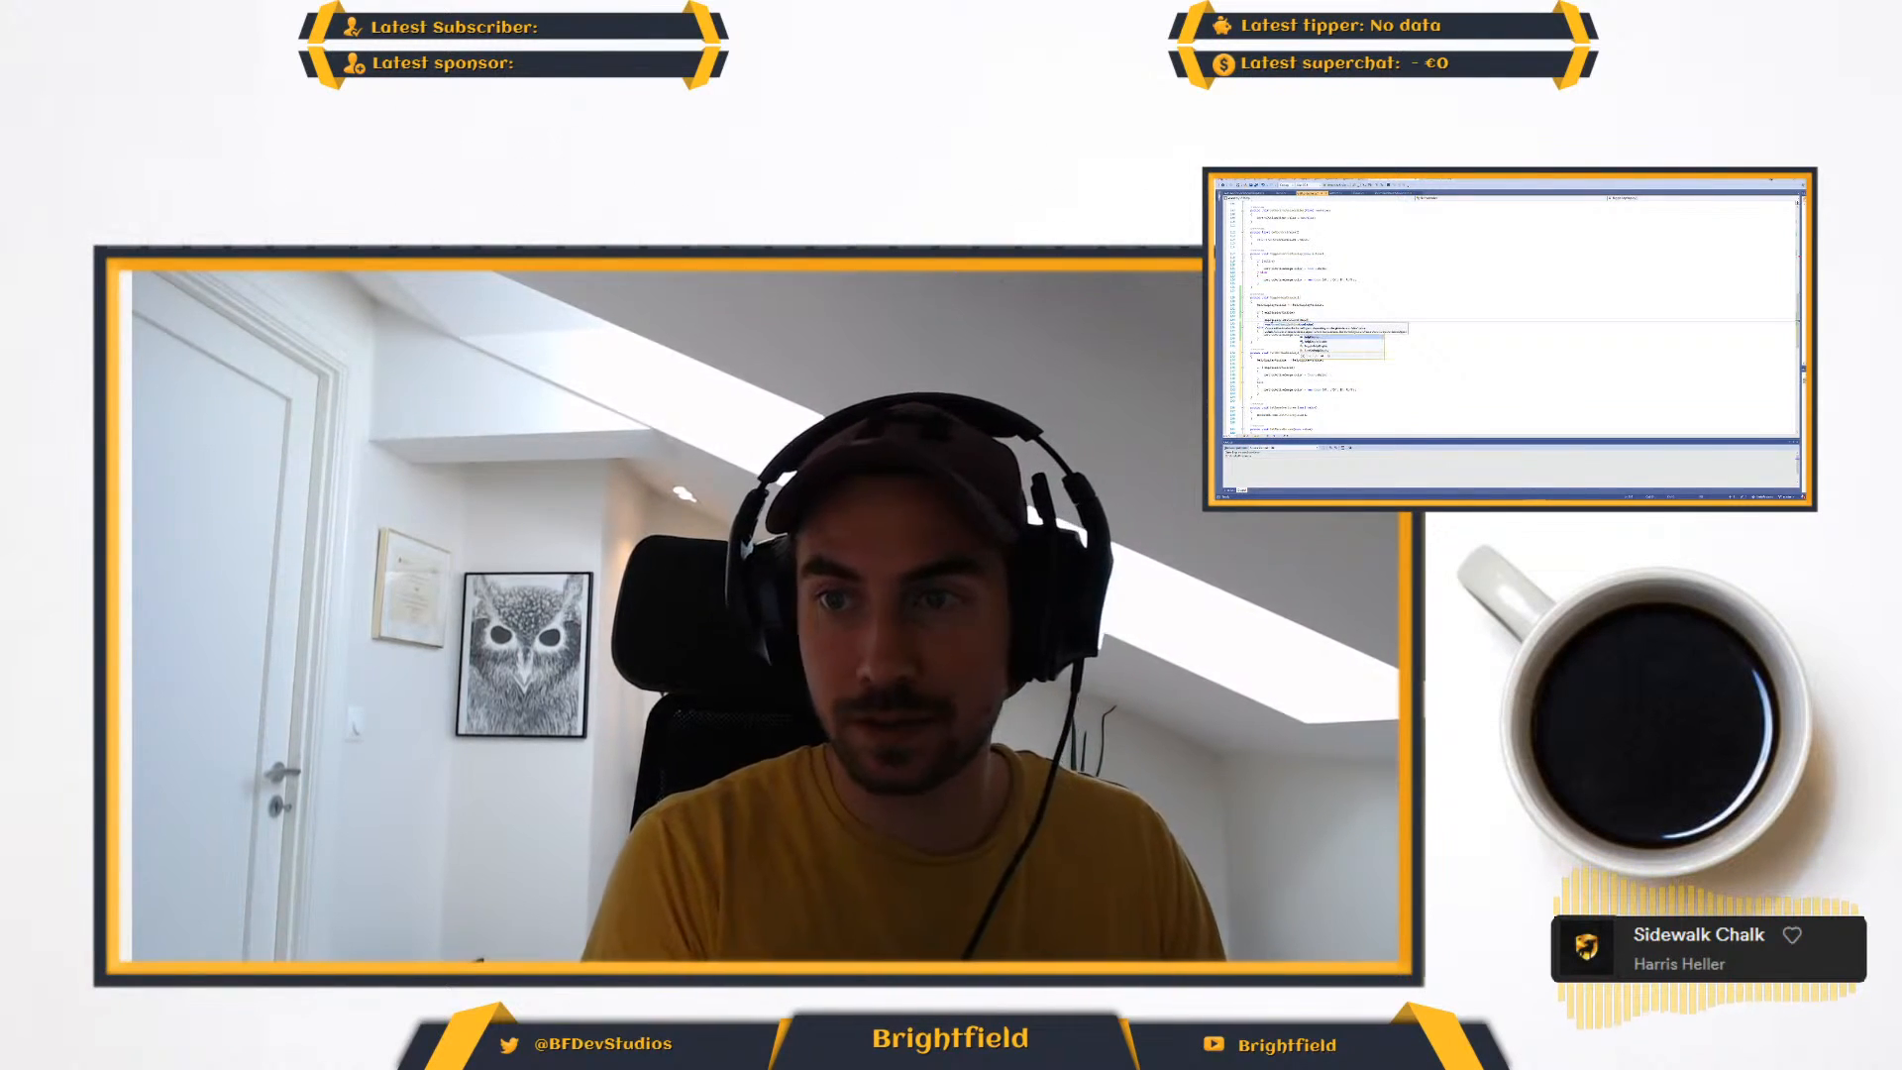
{"action": "key", "text": "Down"}
{"action": "key", "text": "Tab"}
{"action": "type", "text": ");"}
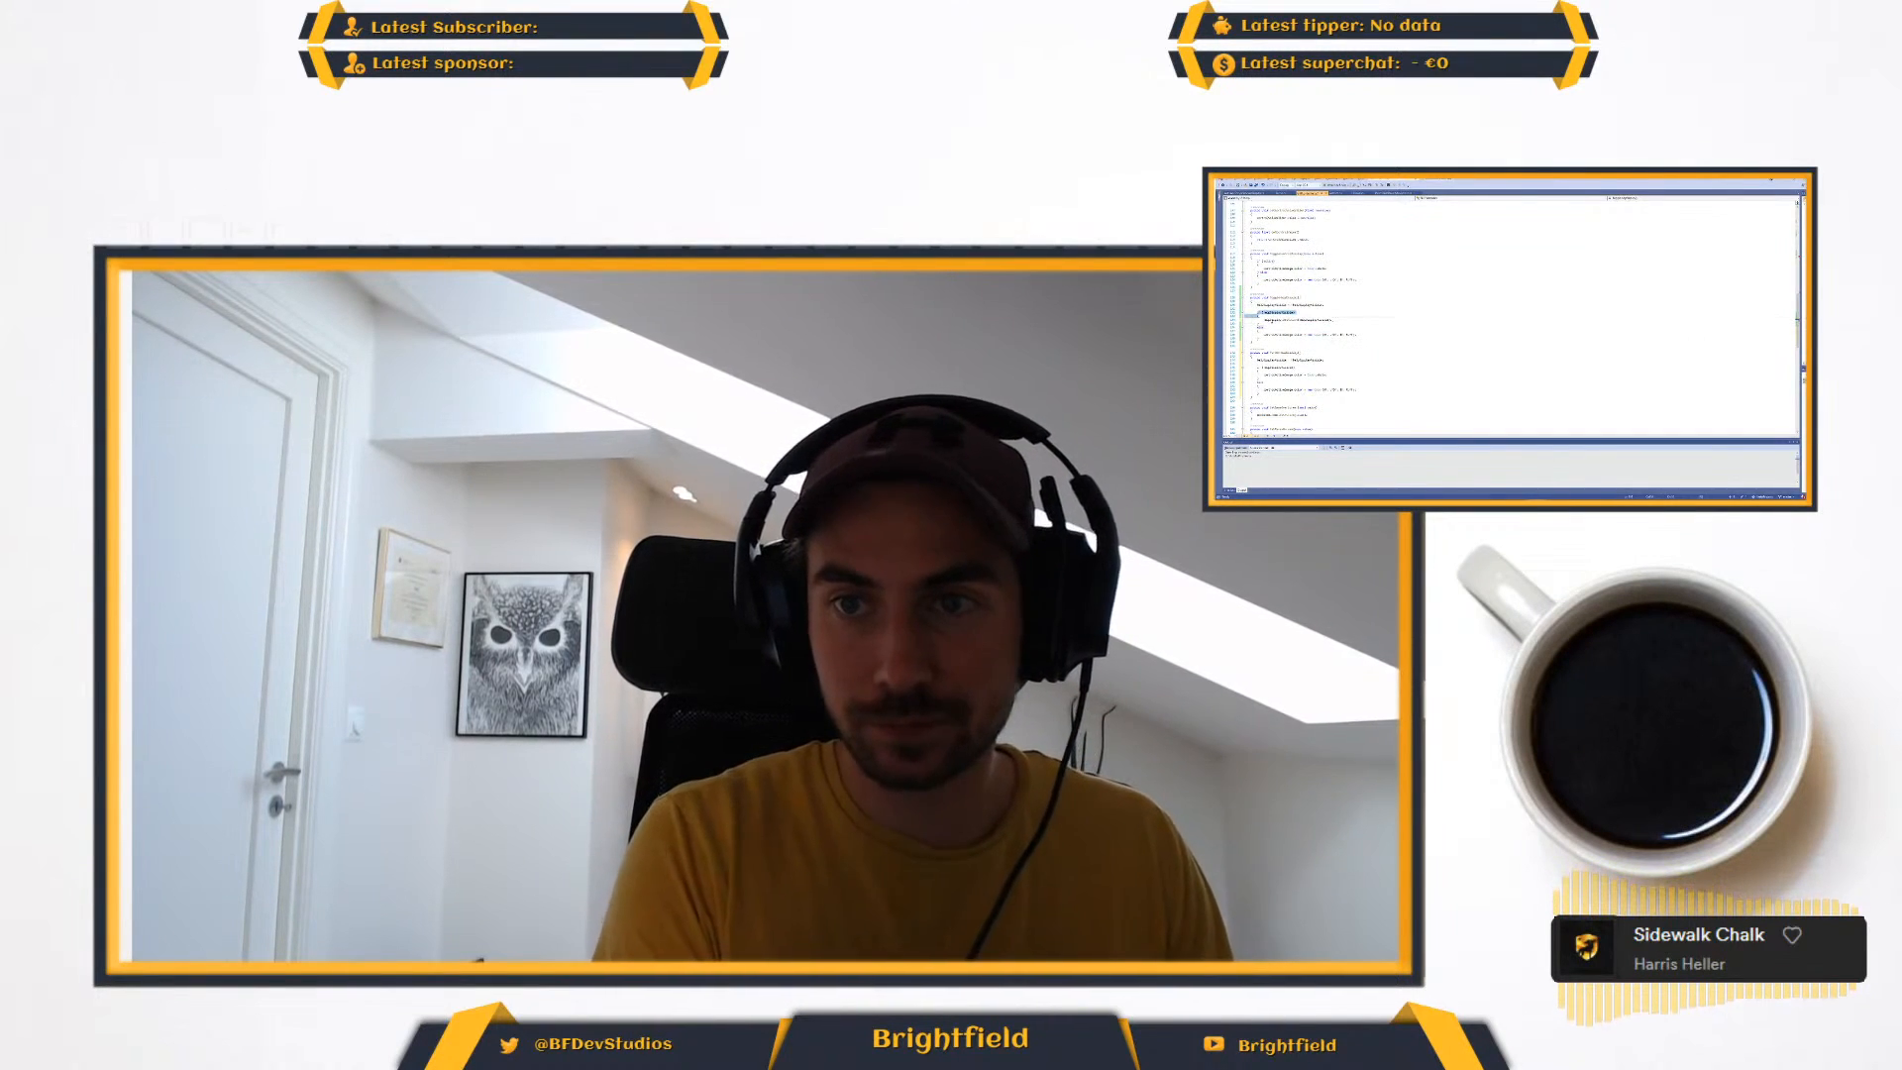
- Remove the surrounding condition, braces and else branch from that method, leaving the new call directly beneath the flag toggle line
{"action": "key", "text": "BackSpace"}
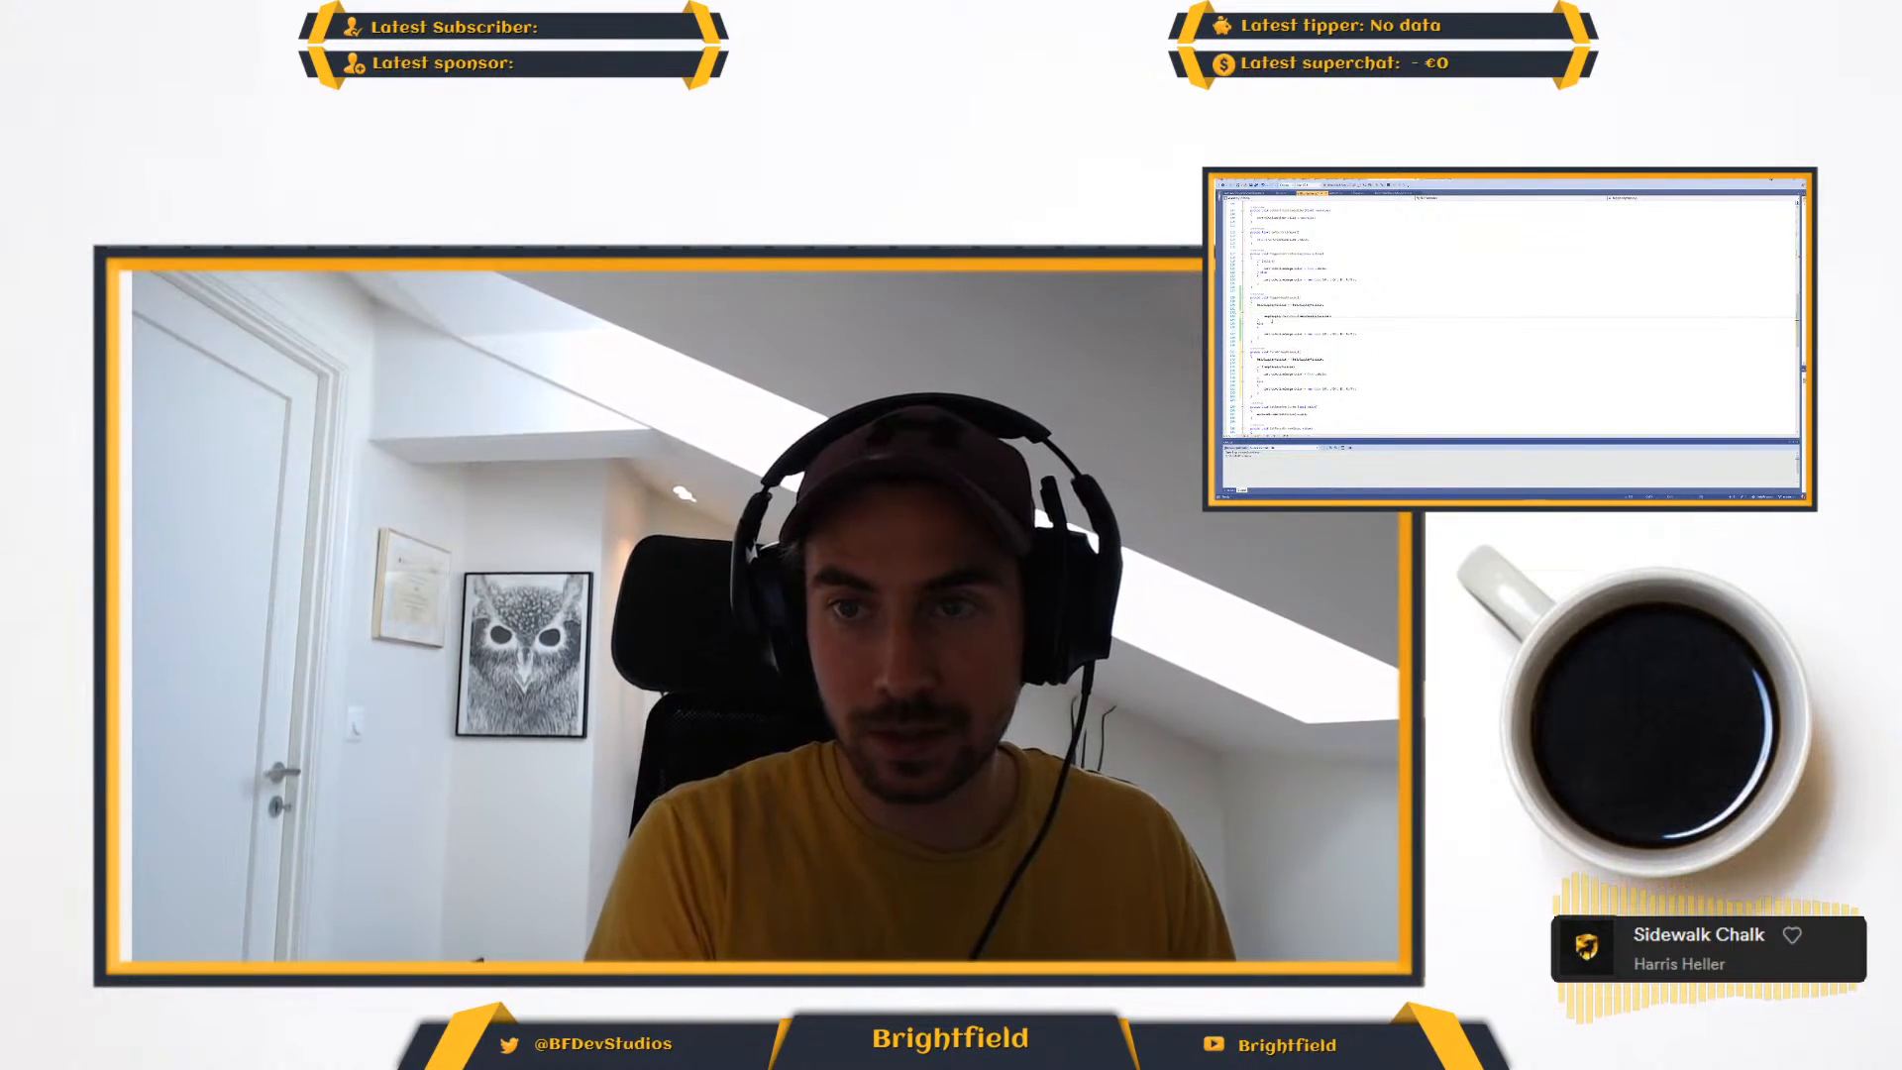
{"action": "key", "text": "shift+Down"}
{"action": "key", "text": "shift+Down"}
{"action": "key", "text": "shift+Down"}
{"action": "key", "text": "shift+Down"}
{"action": "key", "text": "shift+Down"}
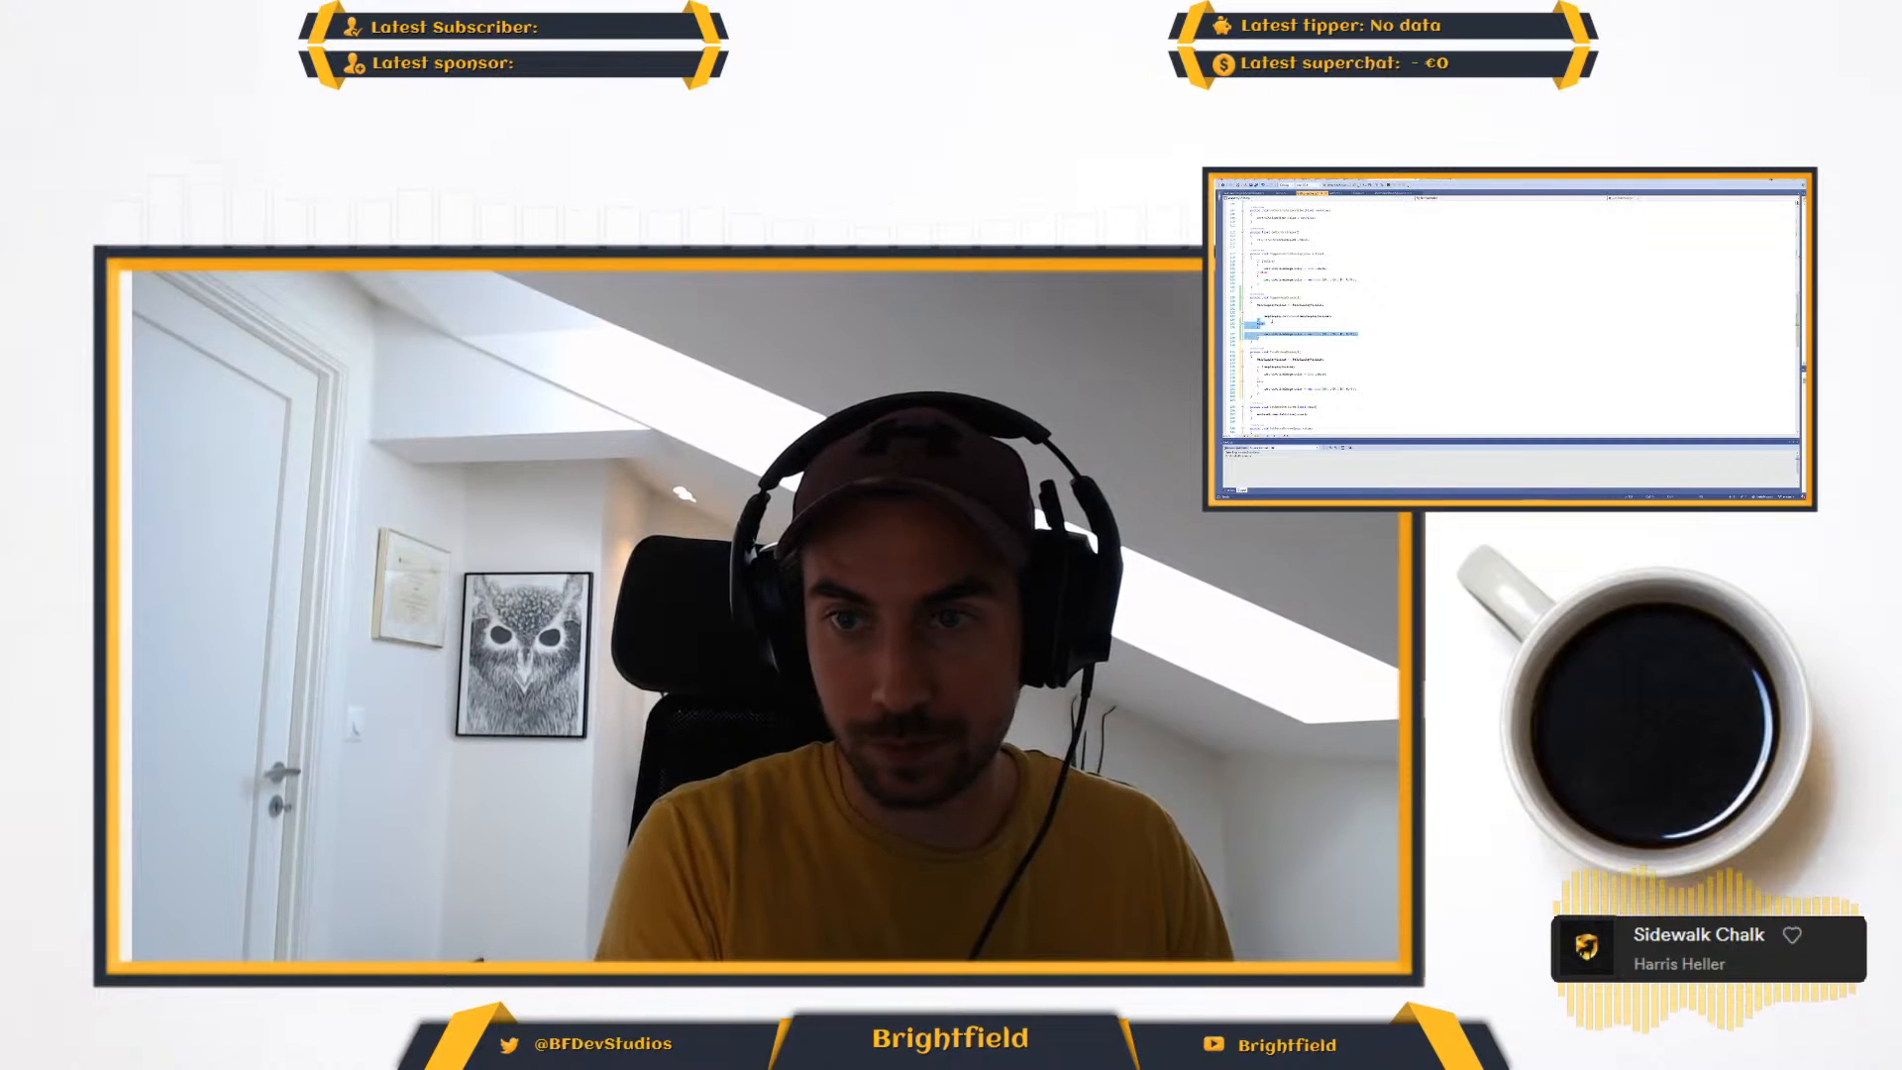
{"action": "key", "text": "BackSpace"}
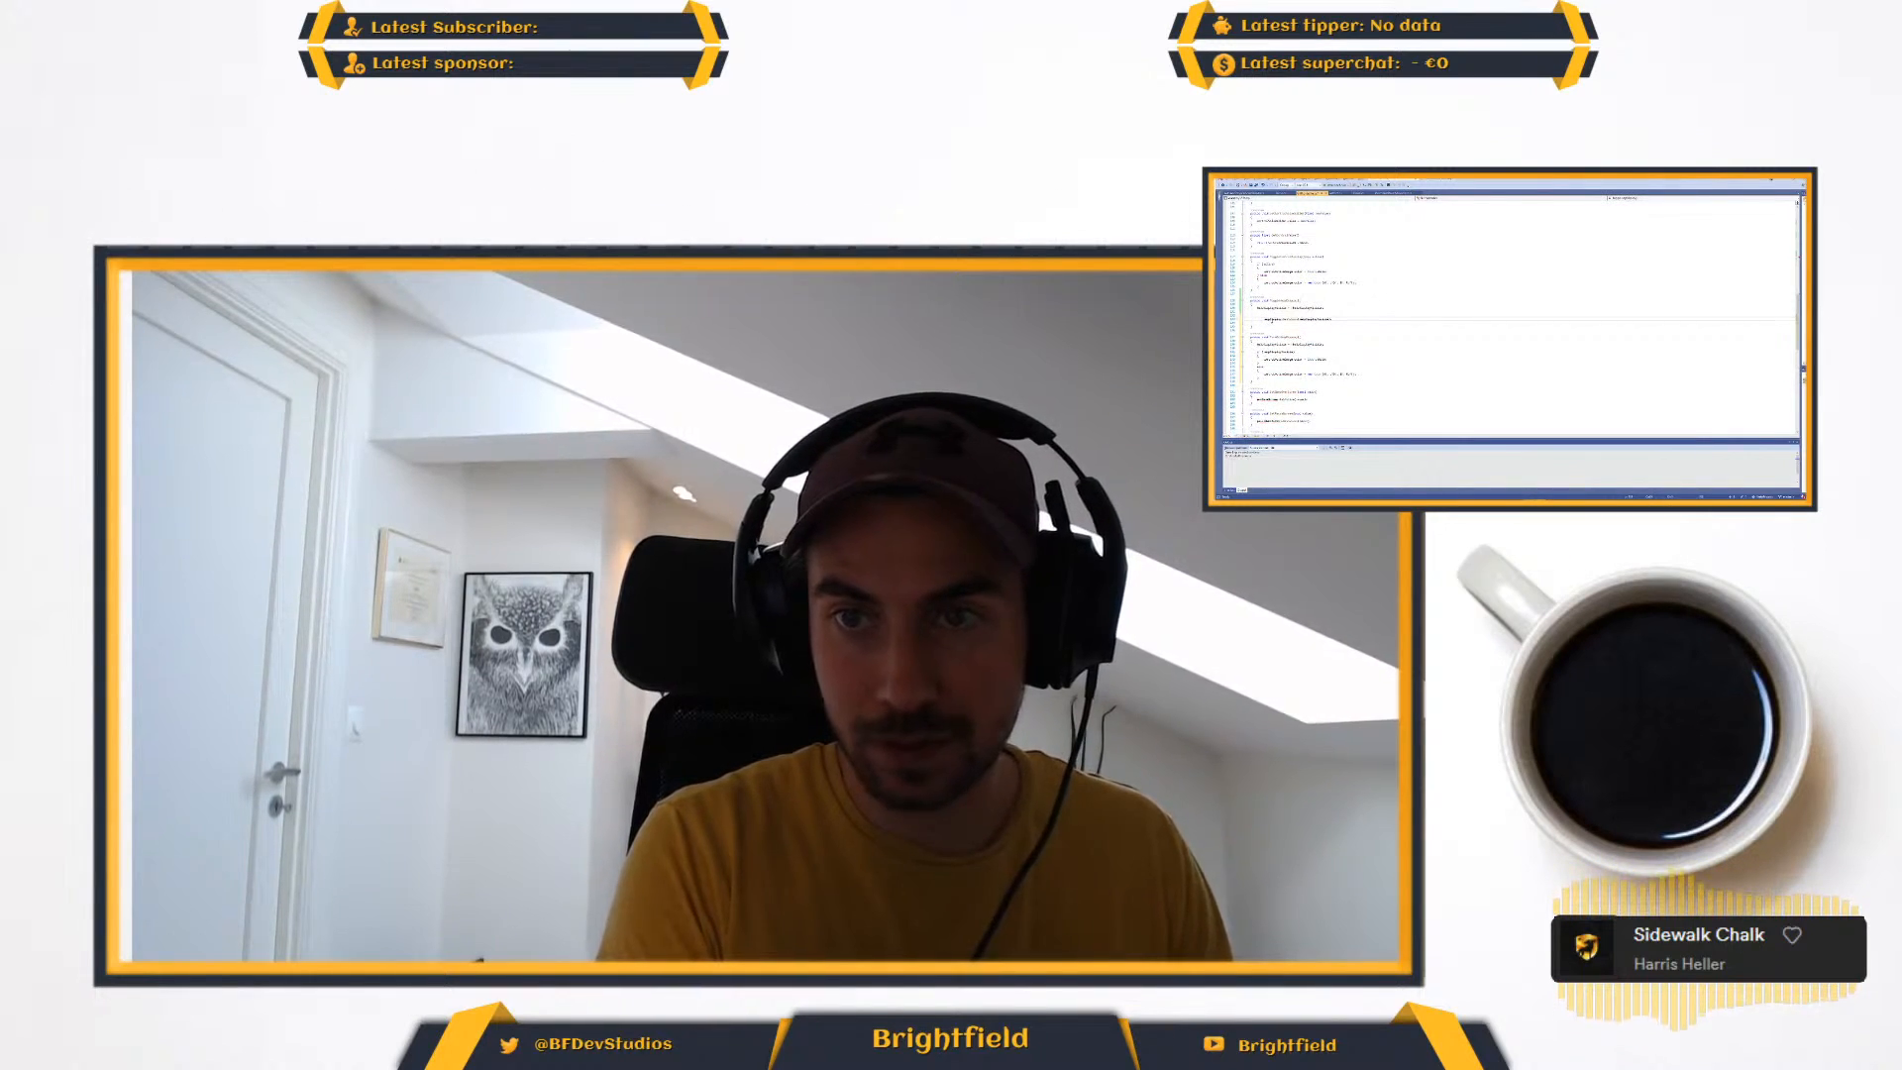
{"action": "key", "text": "shift+Up"}
{"action": "key", "text": "BackSpace"}
{"action": "key", "text": "shift+Up"}
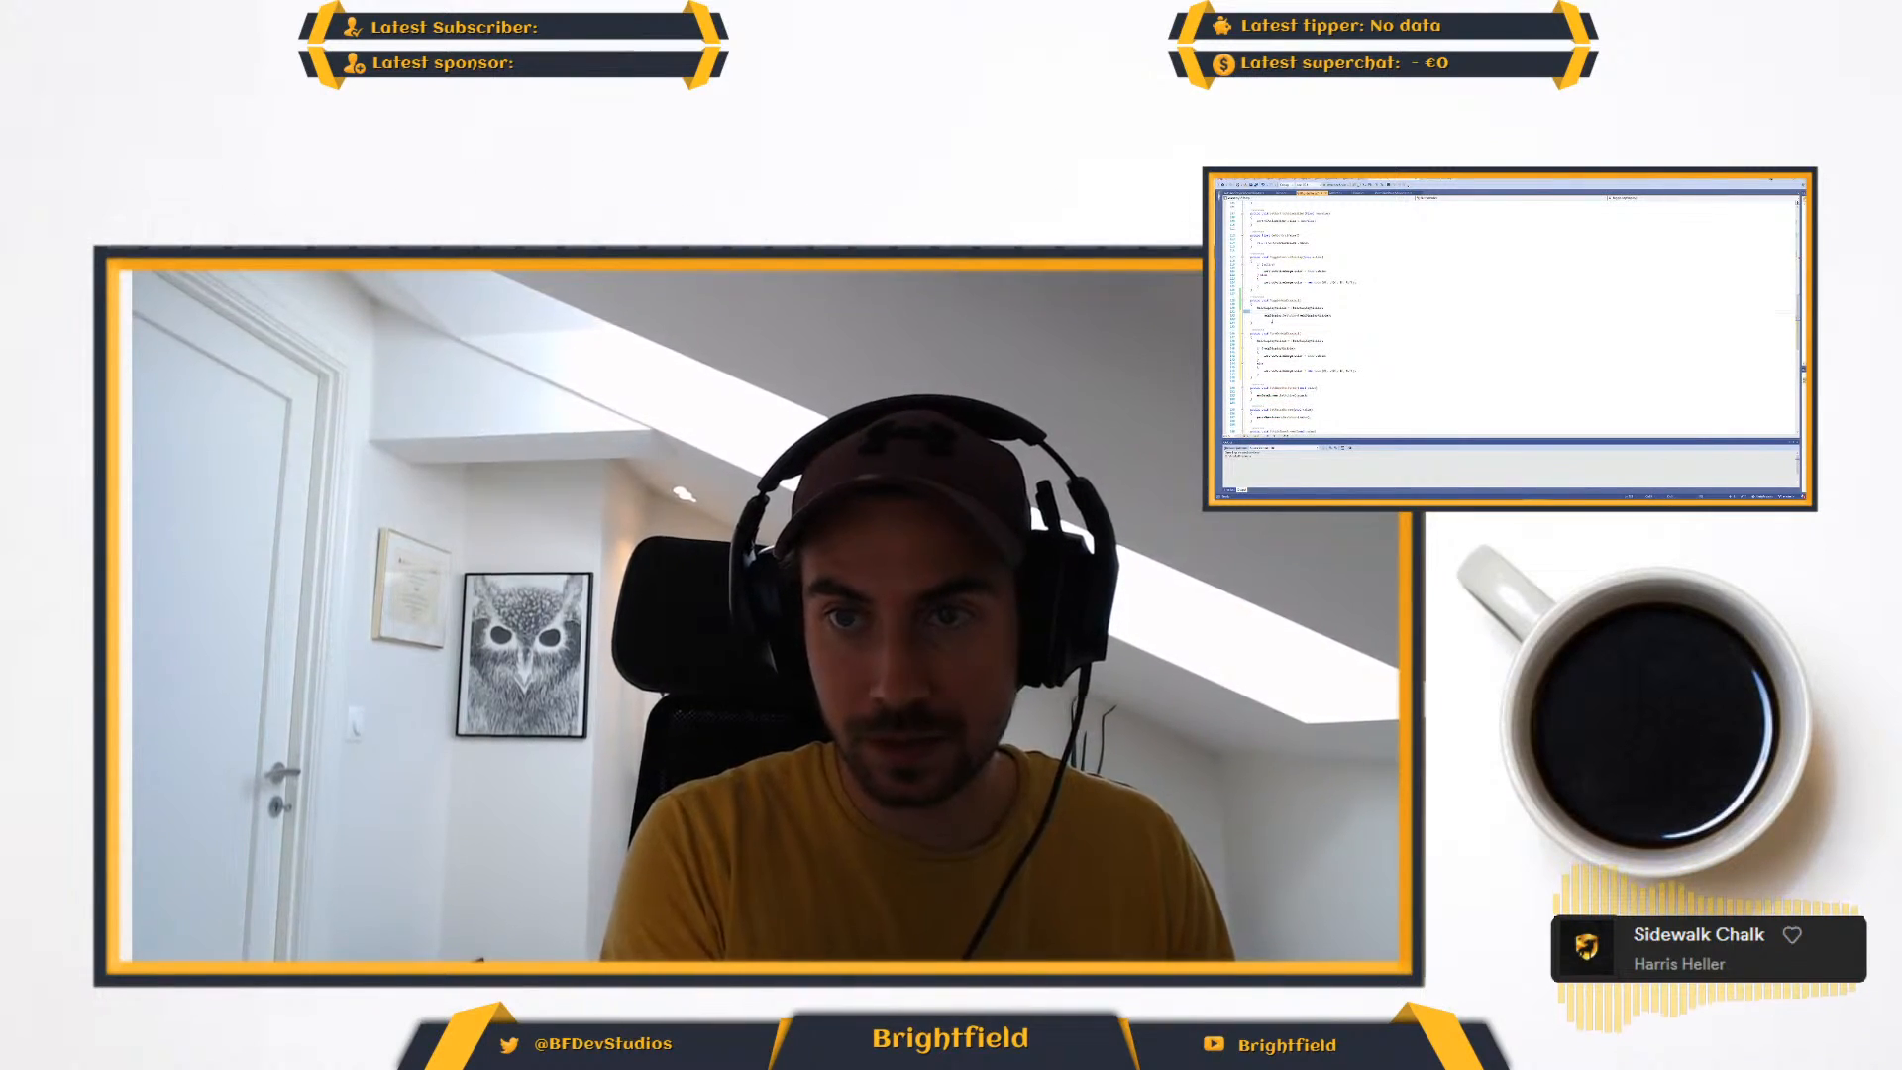
{"action": "key", "text": "BackSpace"}
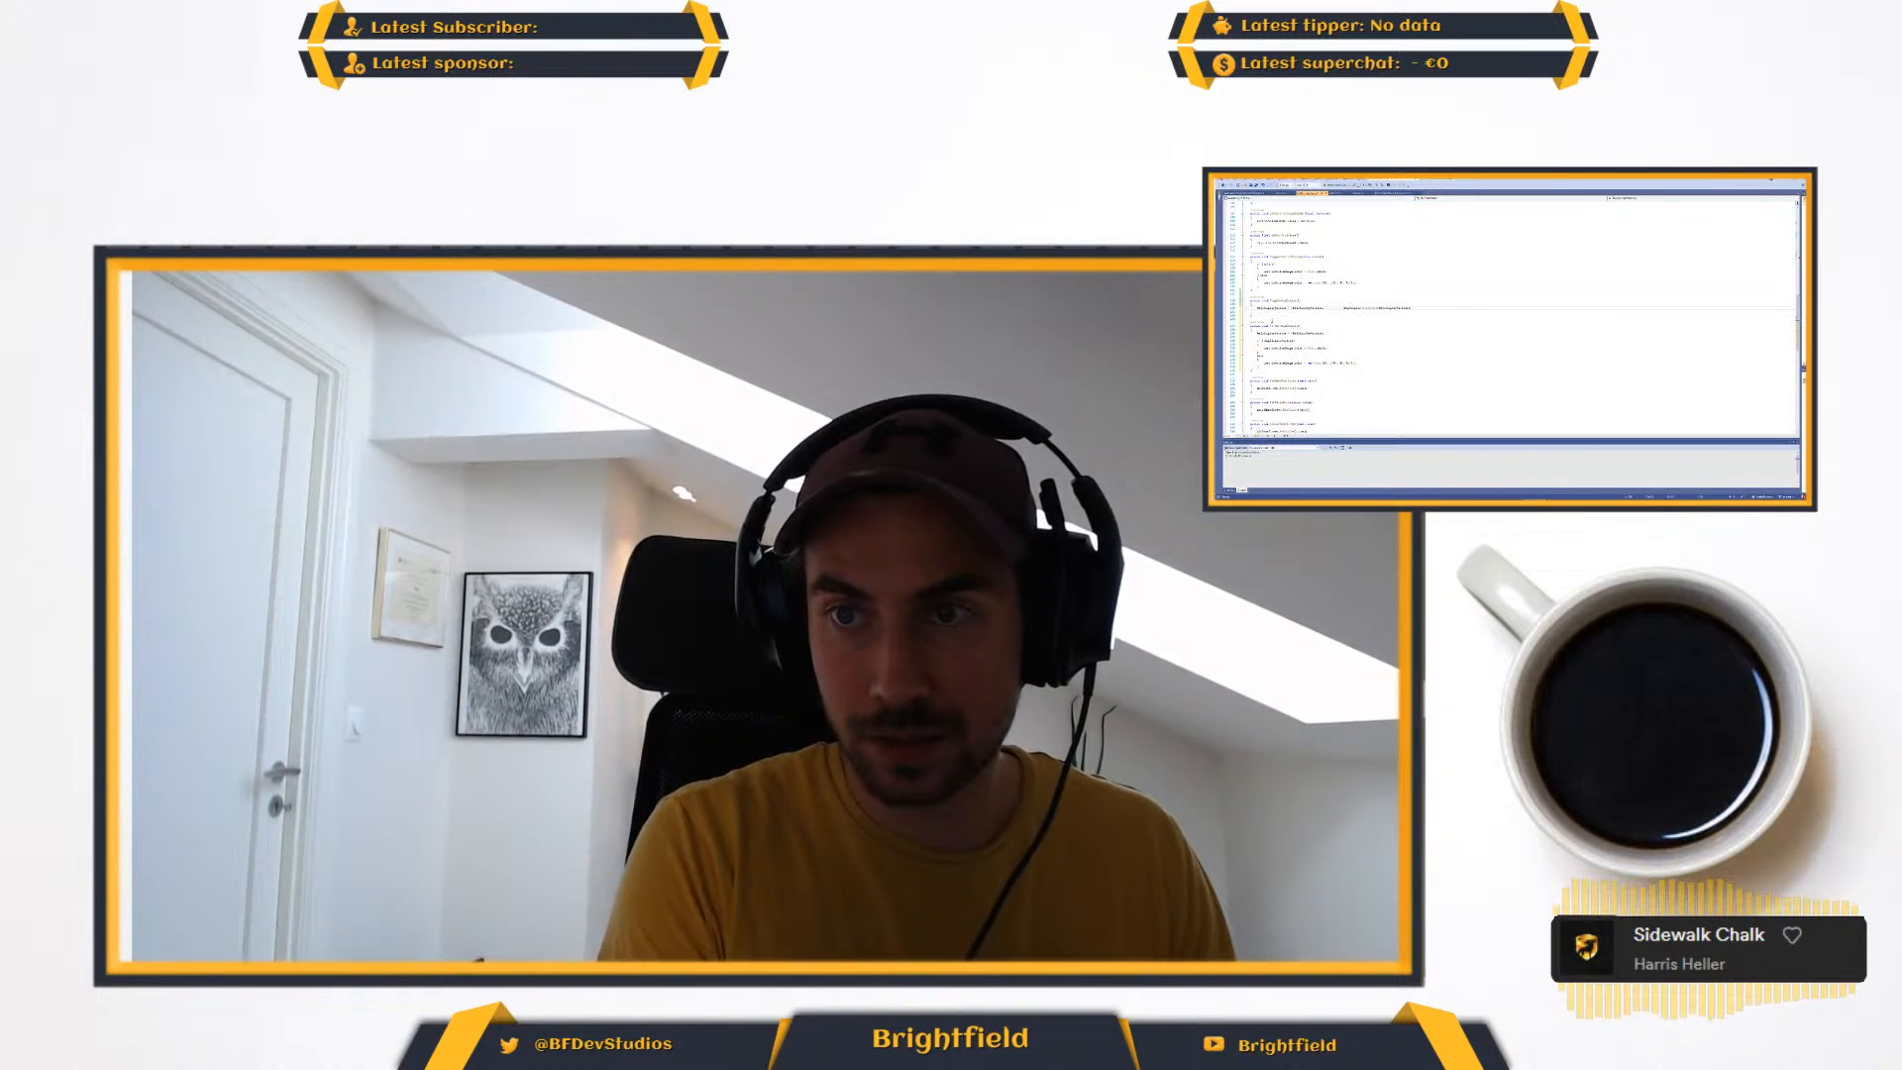
{"action": "key", "text": "Return"}
{"action": "key", "text": "Return"}
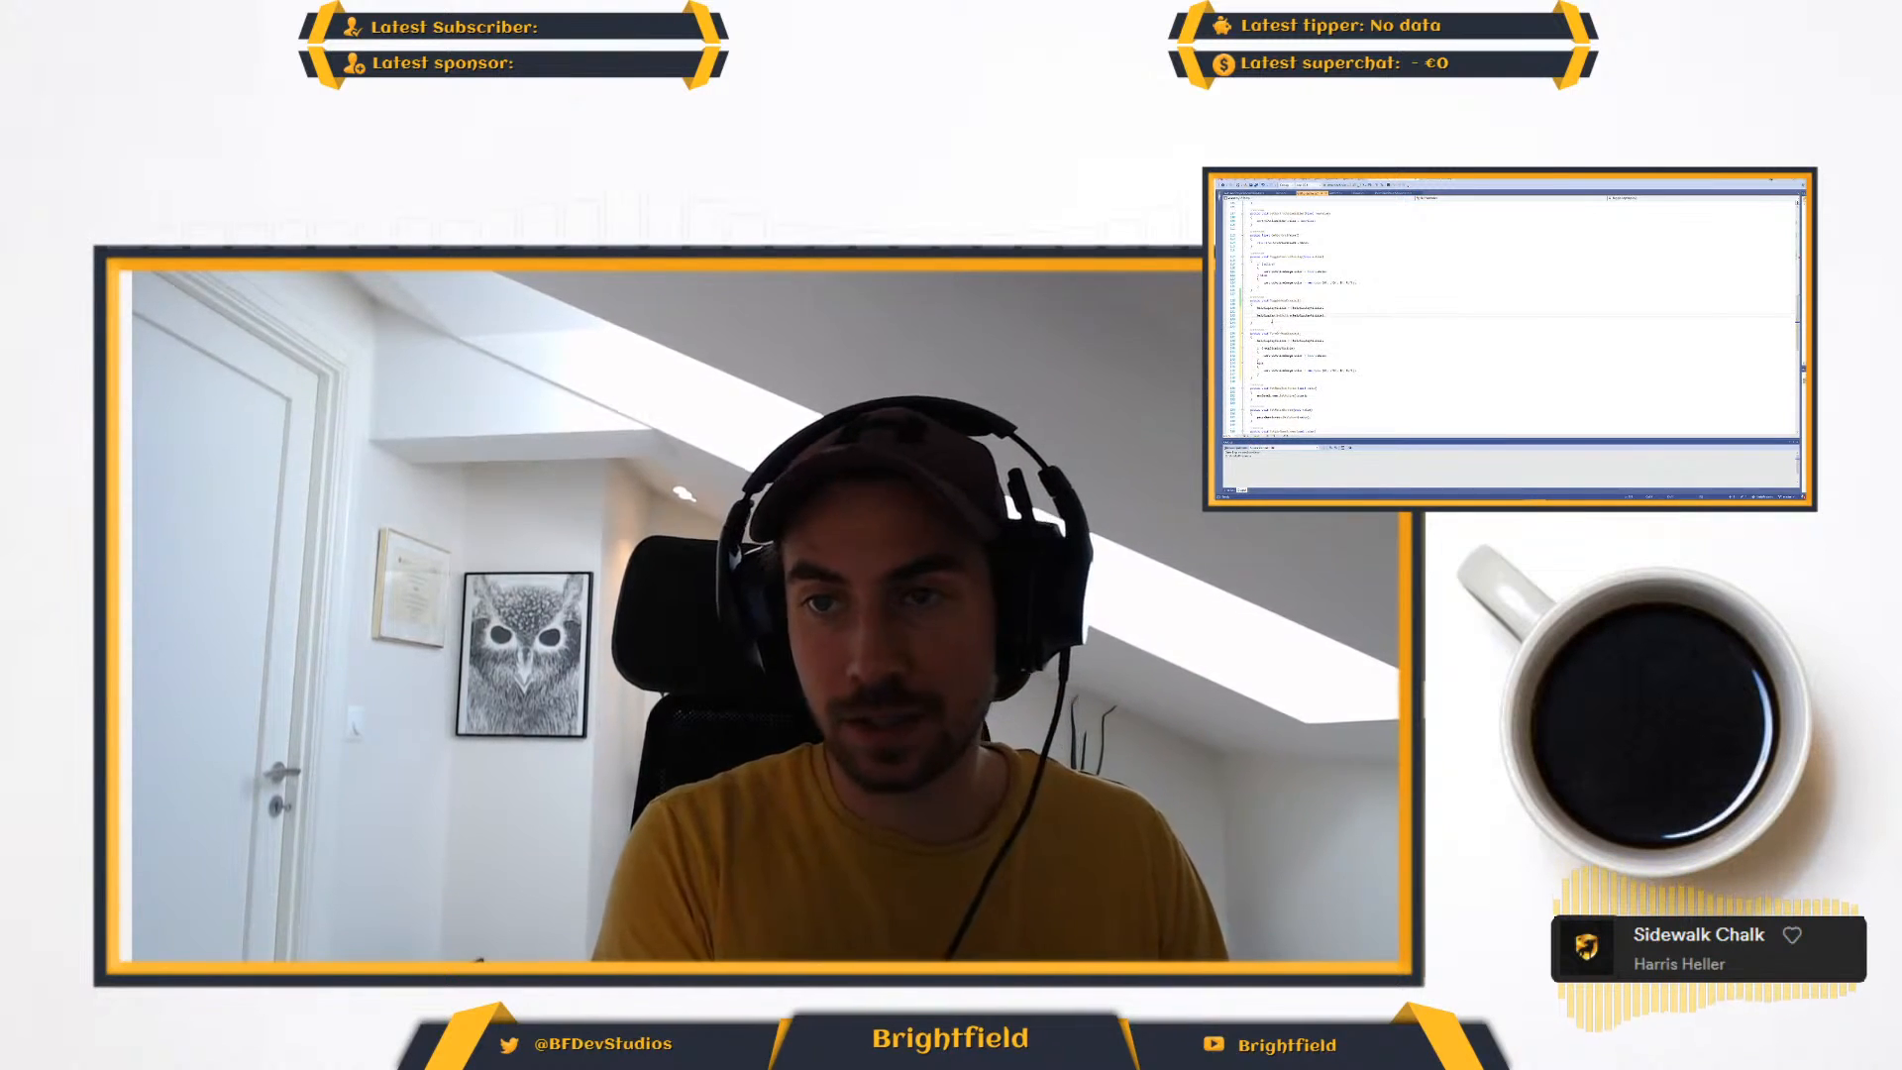
{"action": "key", "text": "BackSpace"}
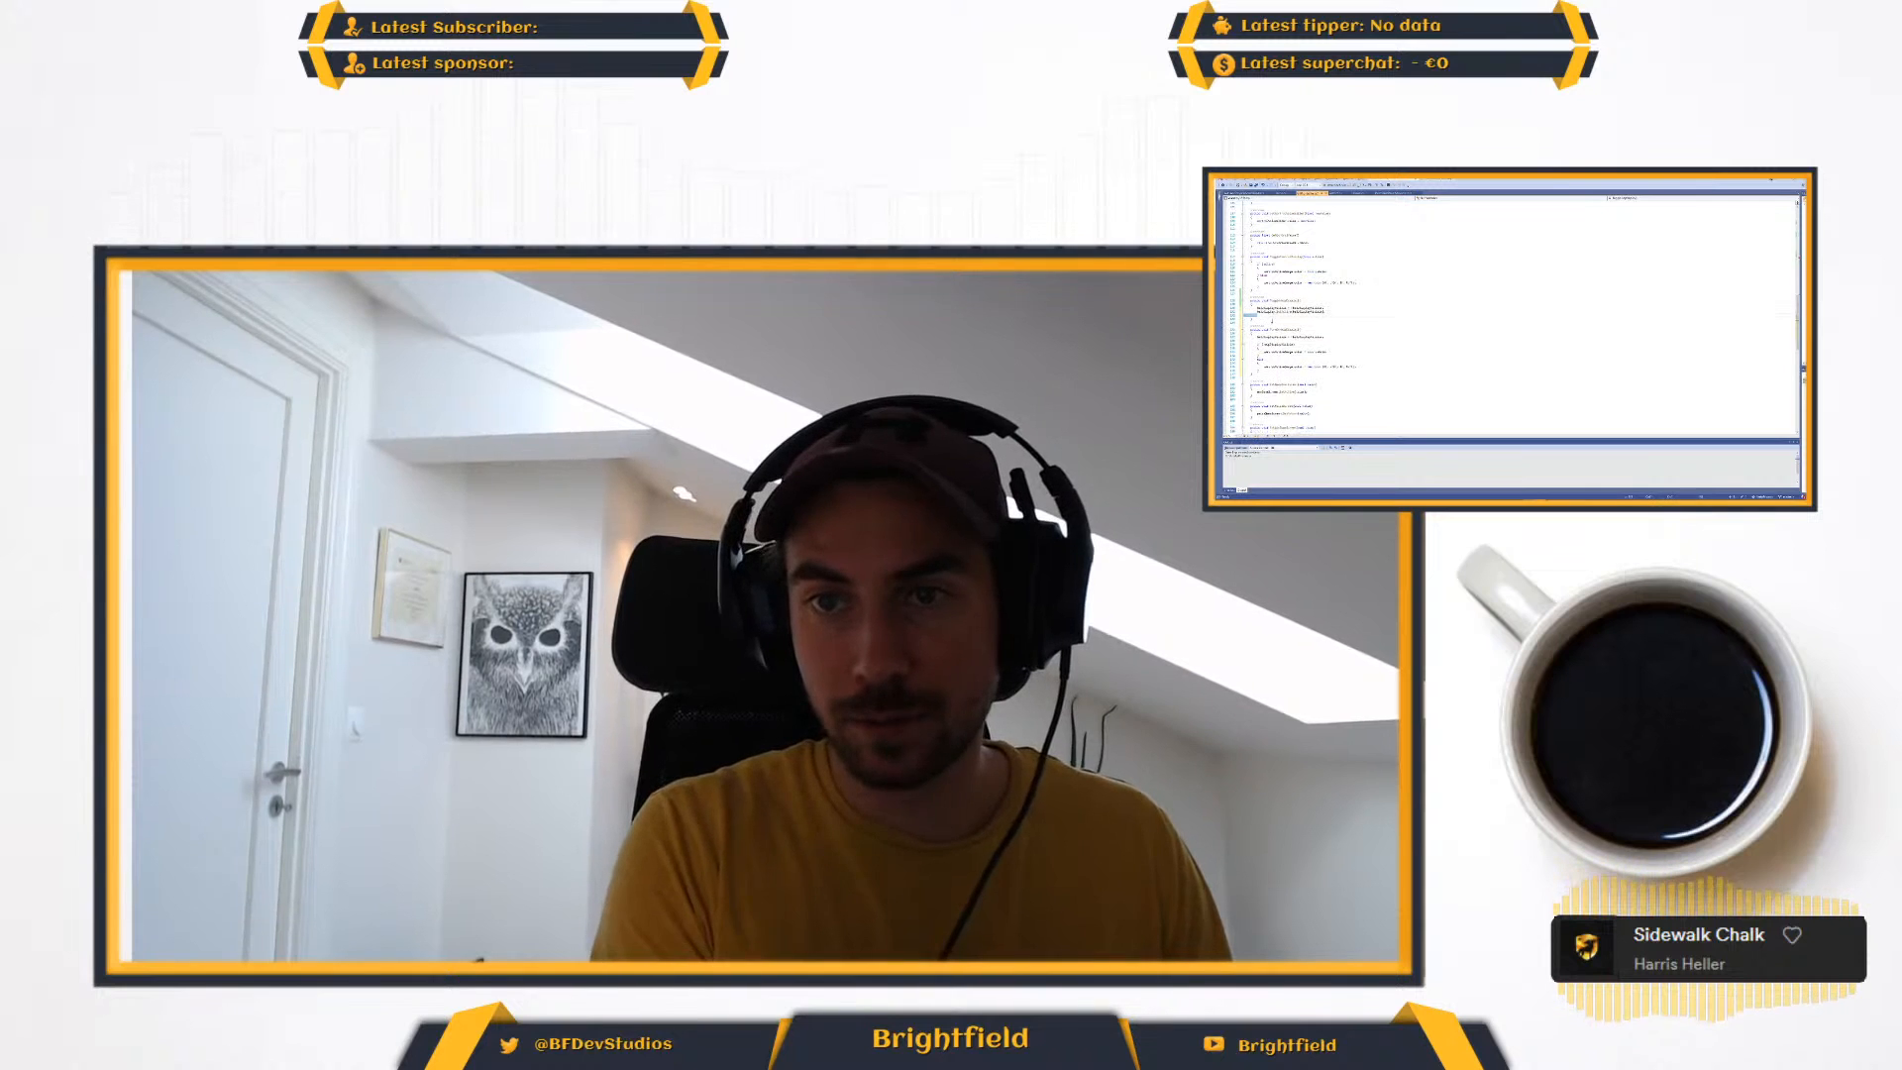
{"action": "key", "text": "BackSpace"}
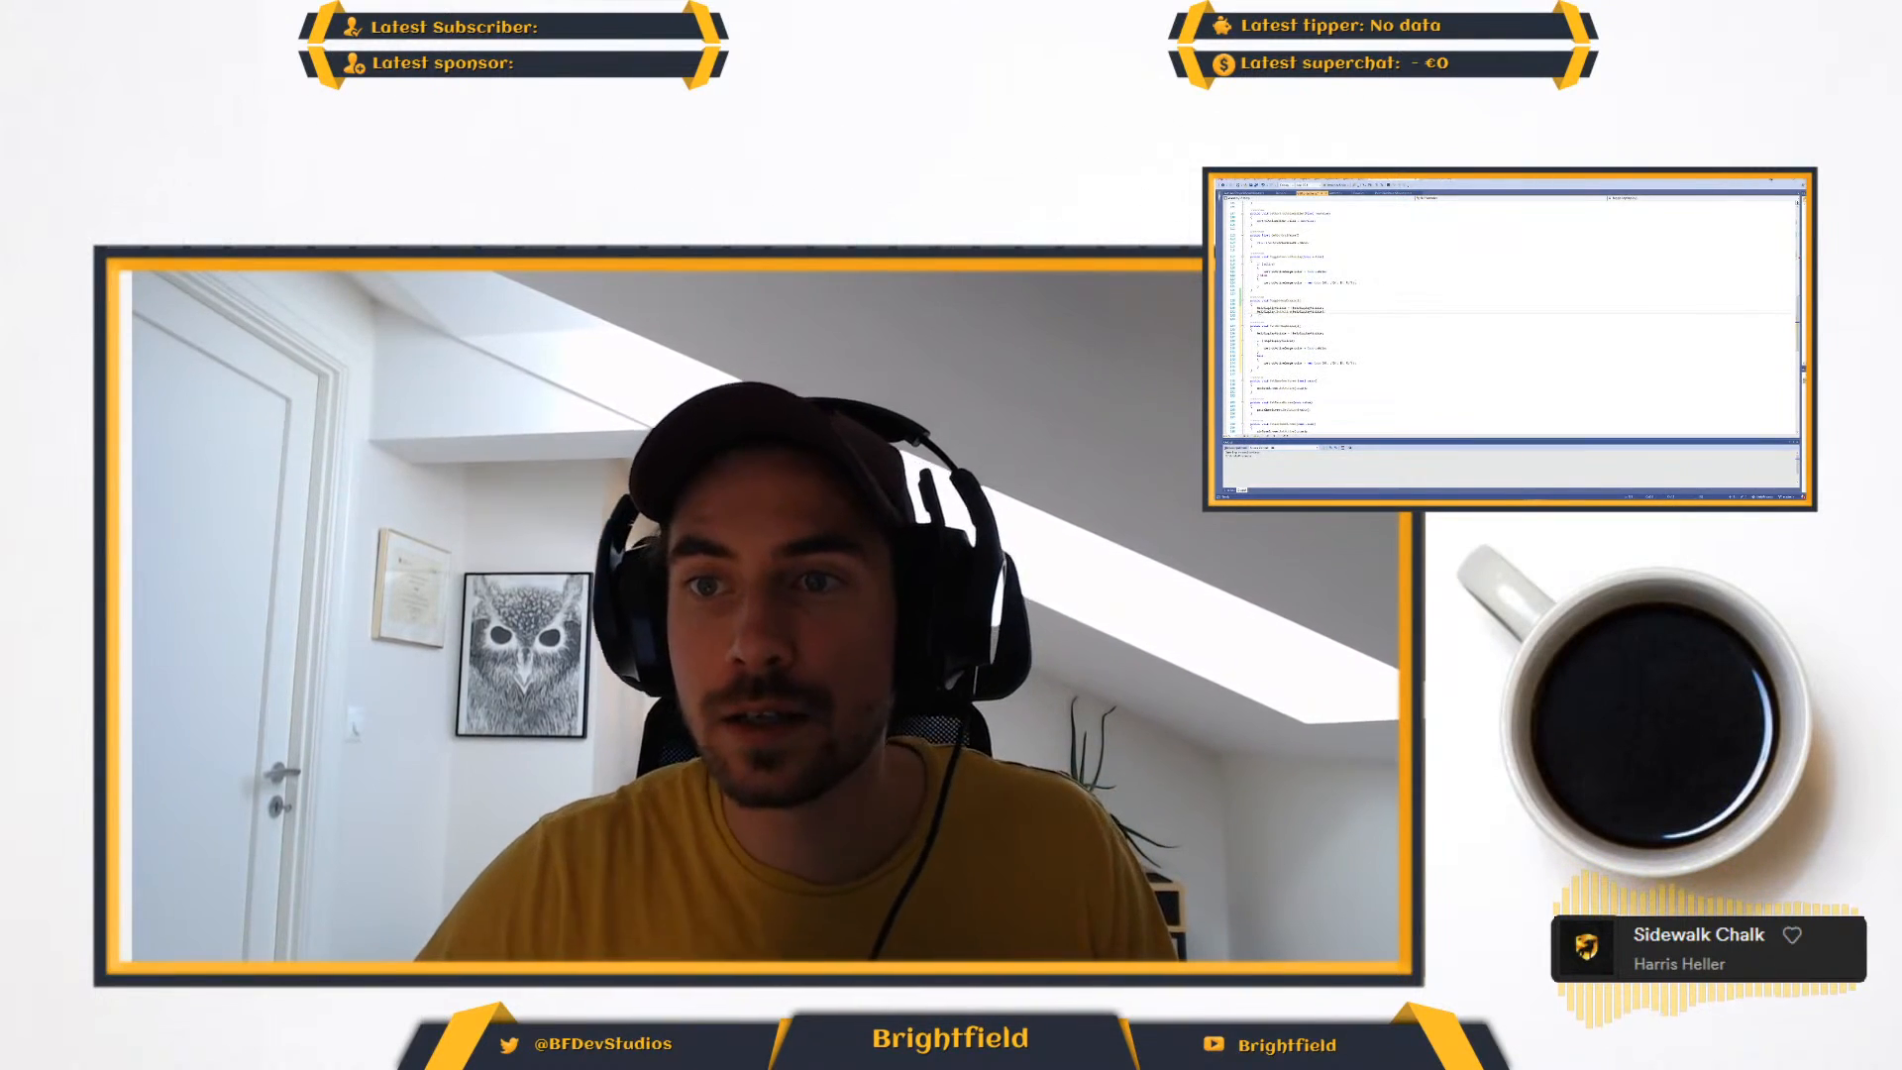
- Replace the Hide method's body with a copy of the new call and set its argument to false
{"action": "key", "text": "shift+Home"}
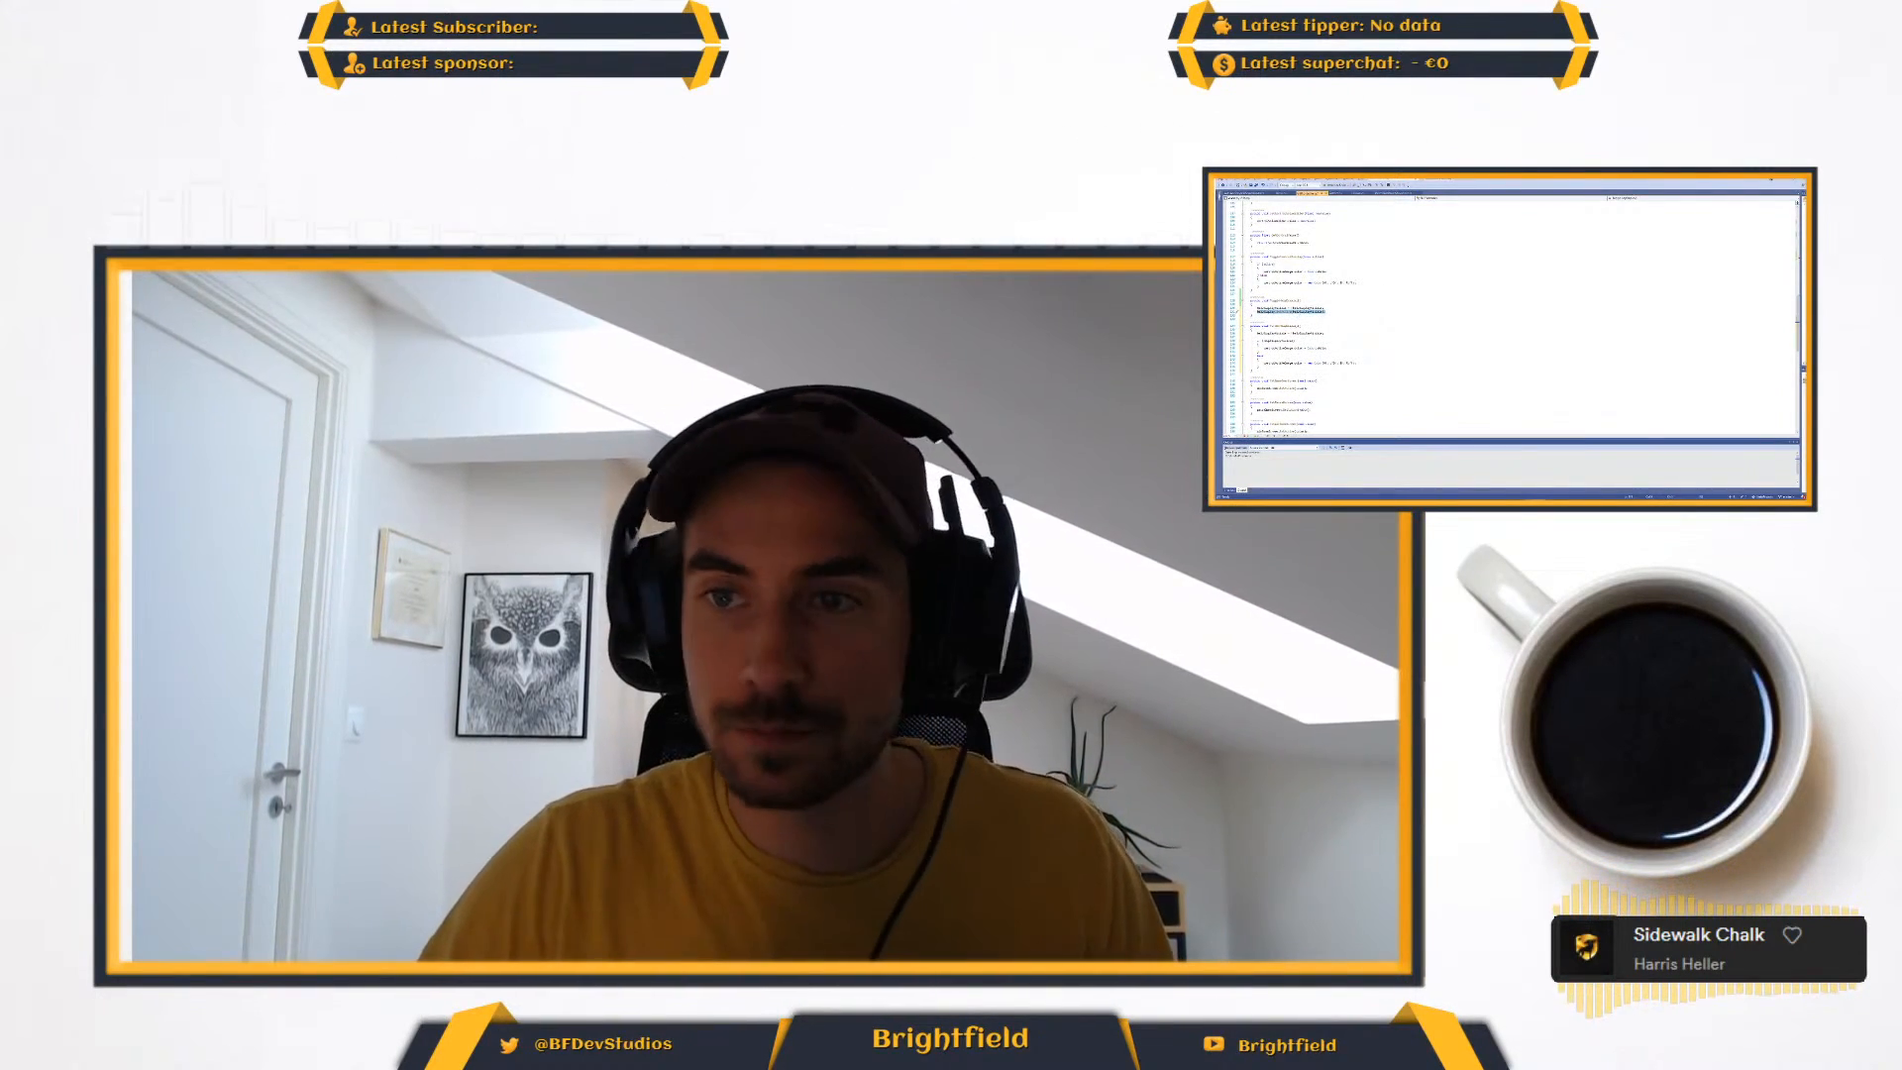
{"action": "left_click_drag", "start_coordinate": [1259, 366], "coordinate": [1252, 332]}
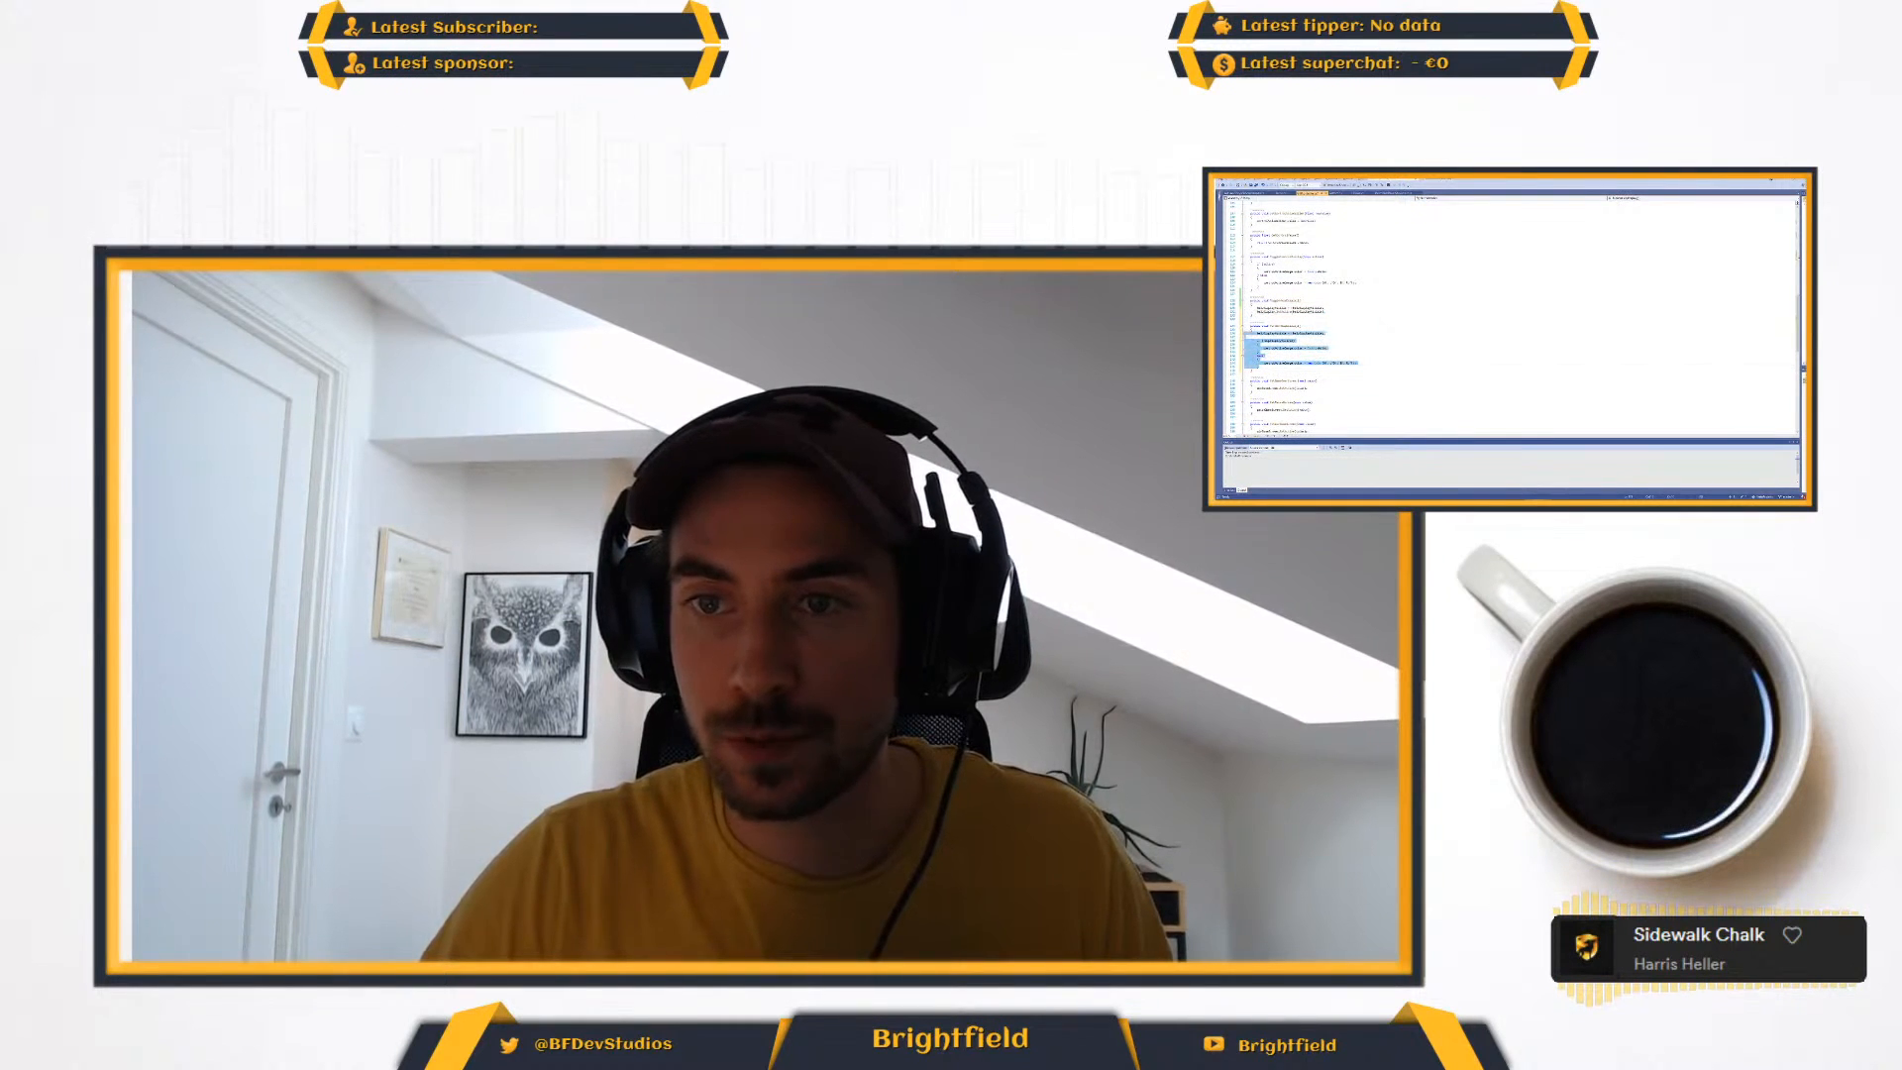
{"action": "key", "text": "Delete"}
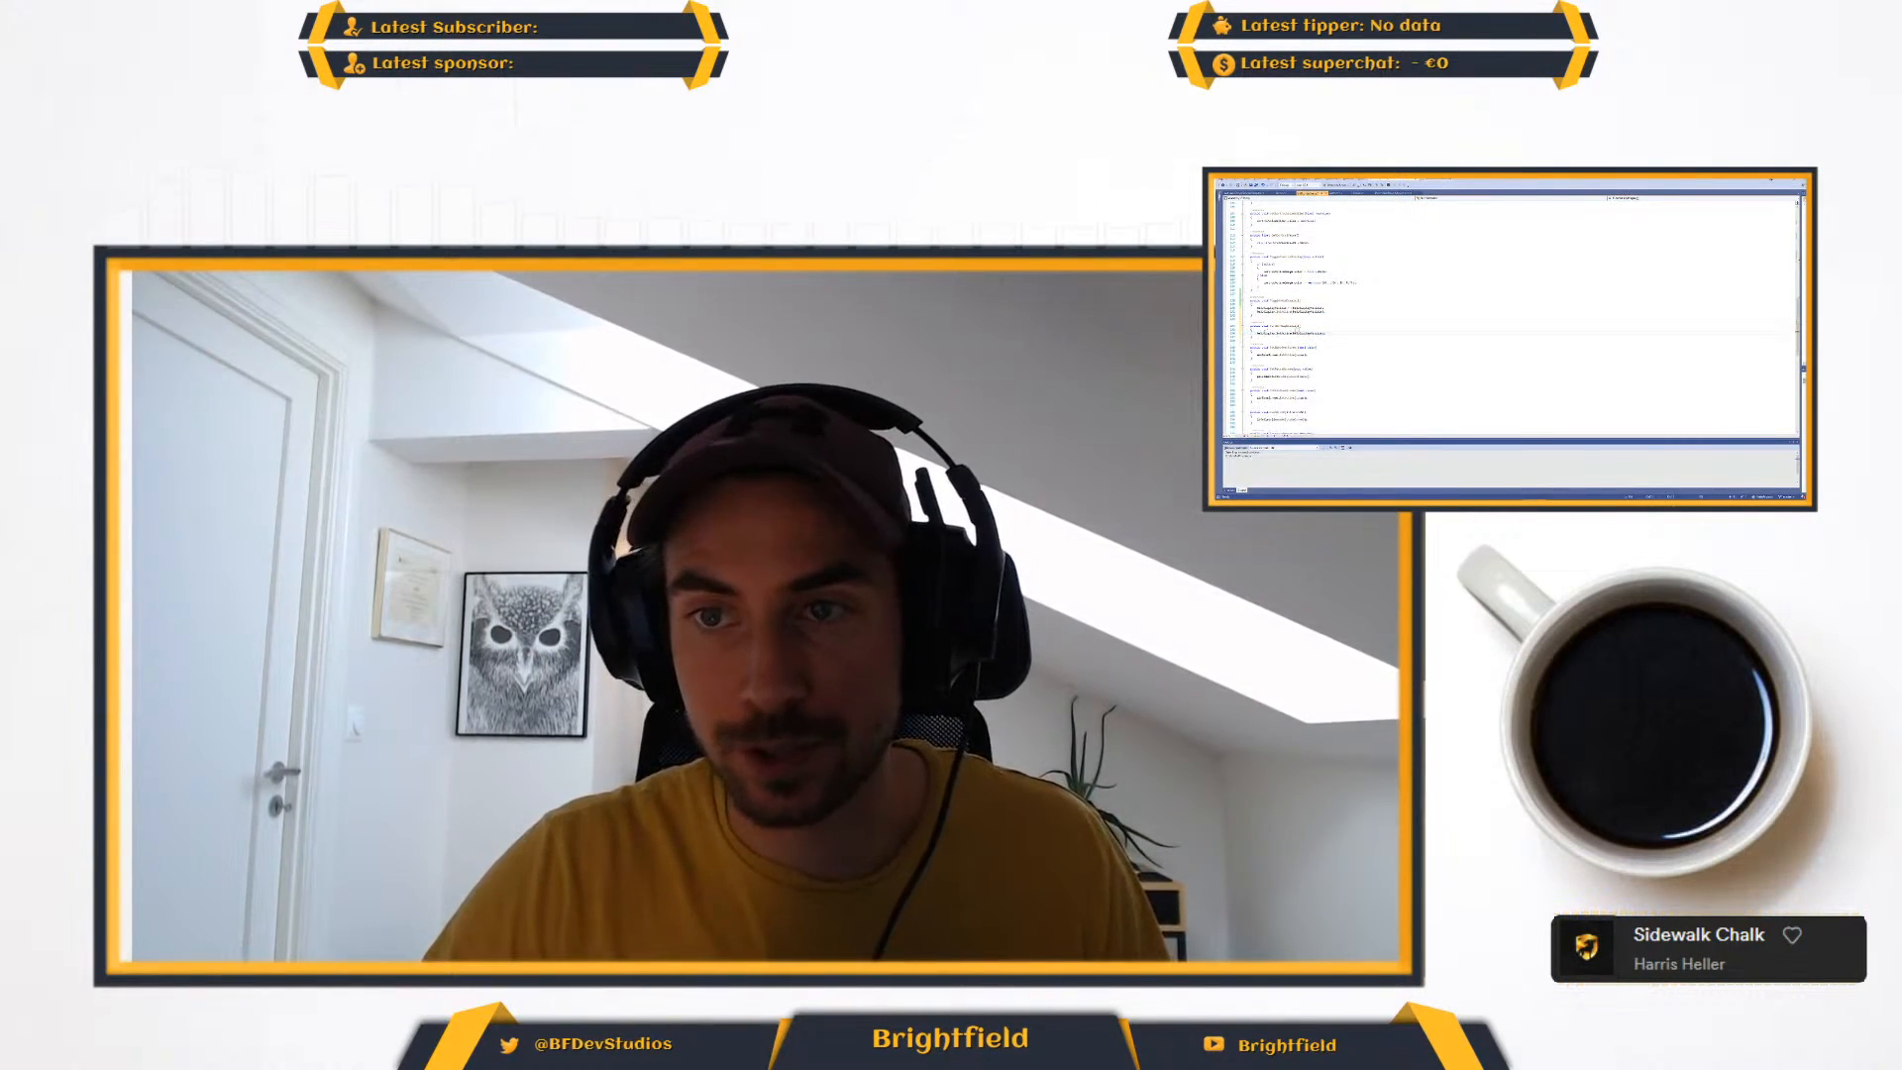
{"action": "double_click", "coordinate": [1310, 334]}
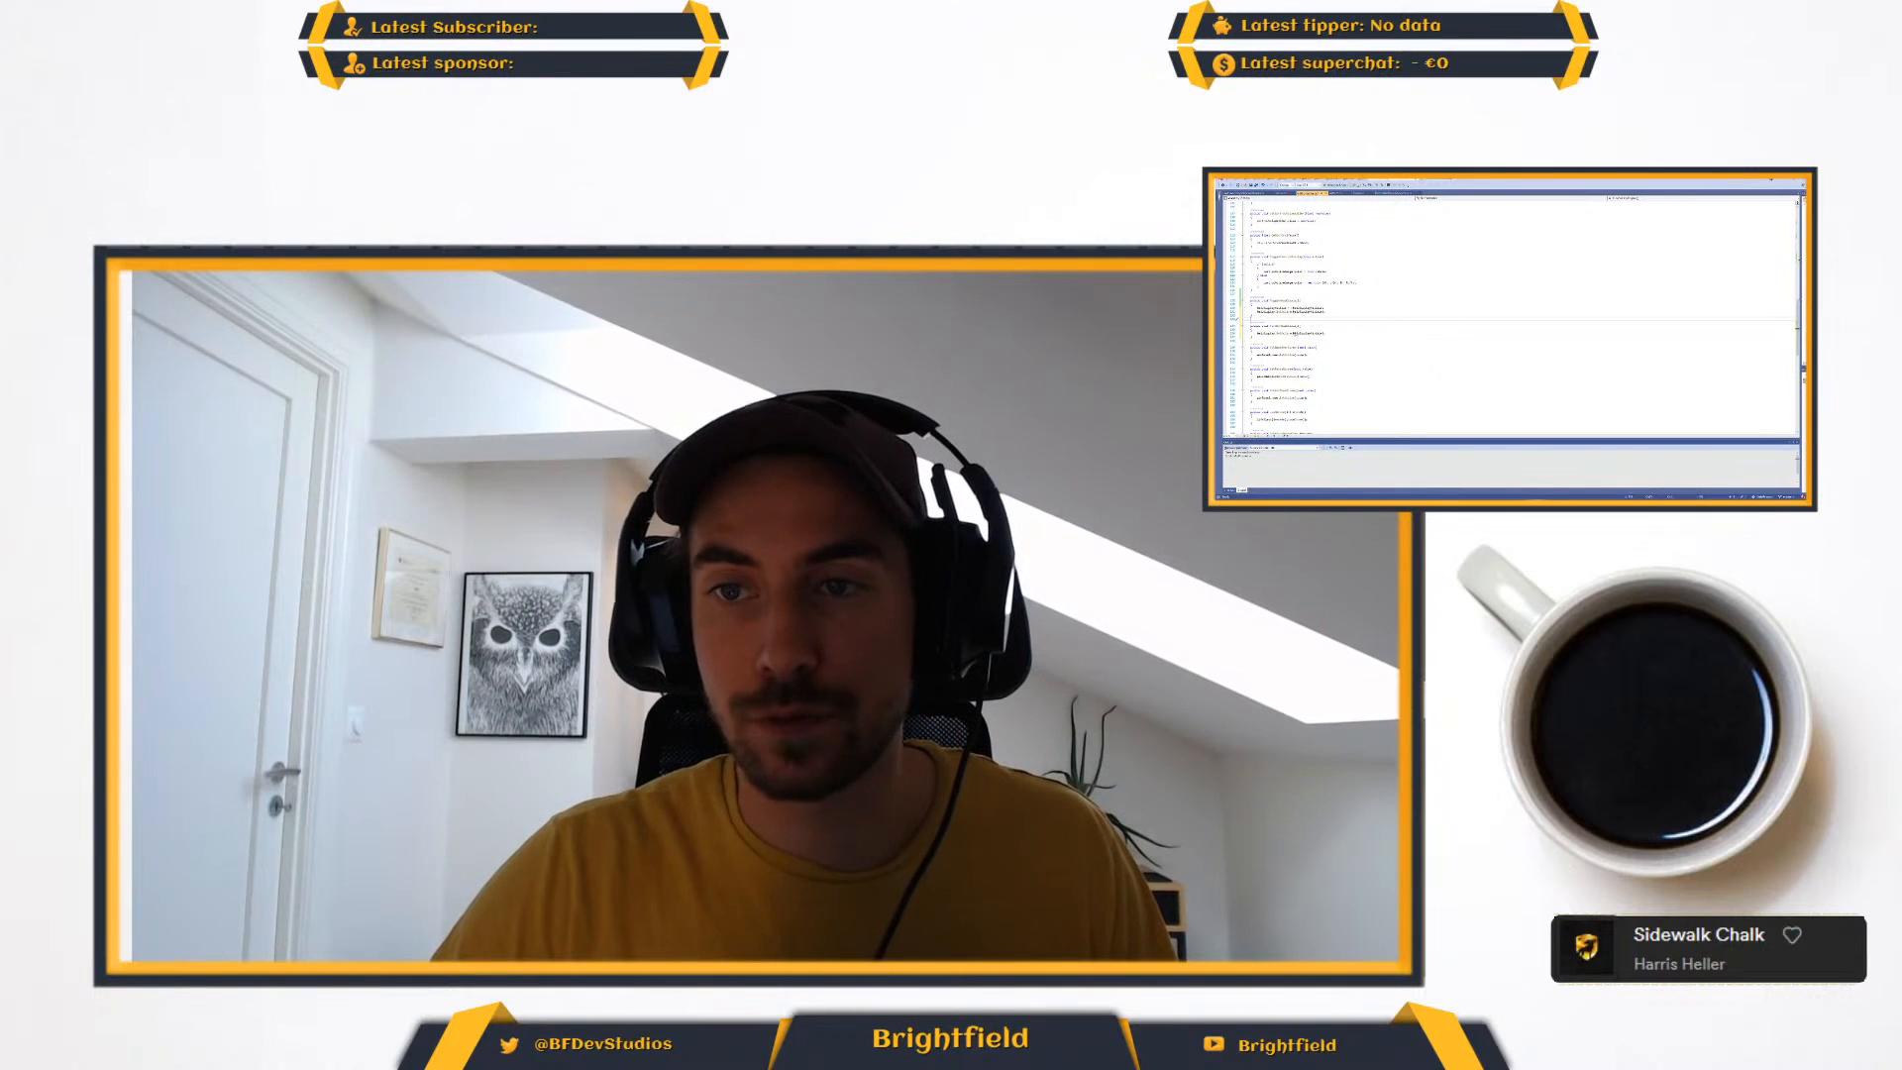
{"action": "key", "text": "BackSpace"}
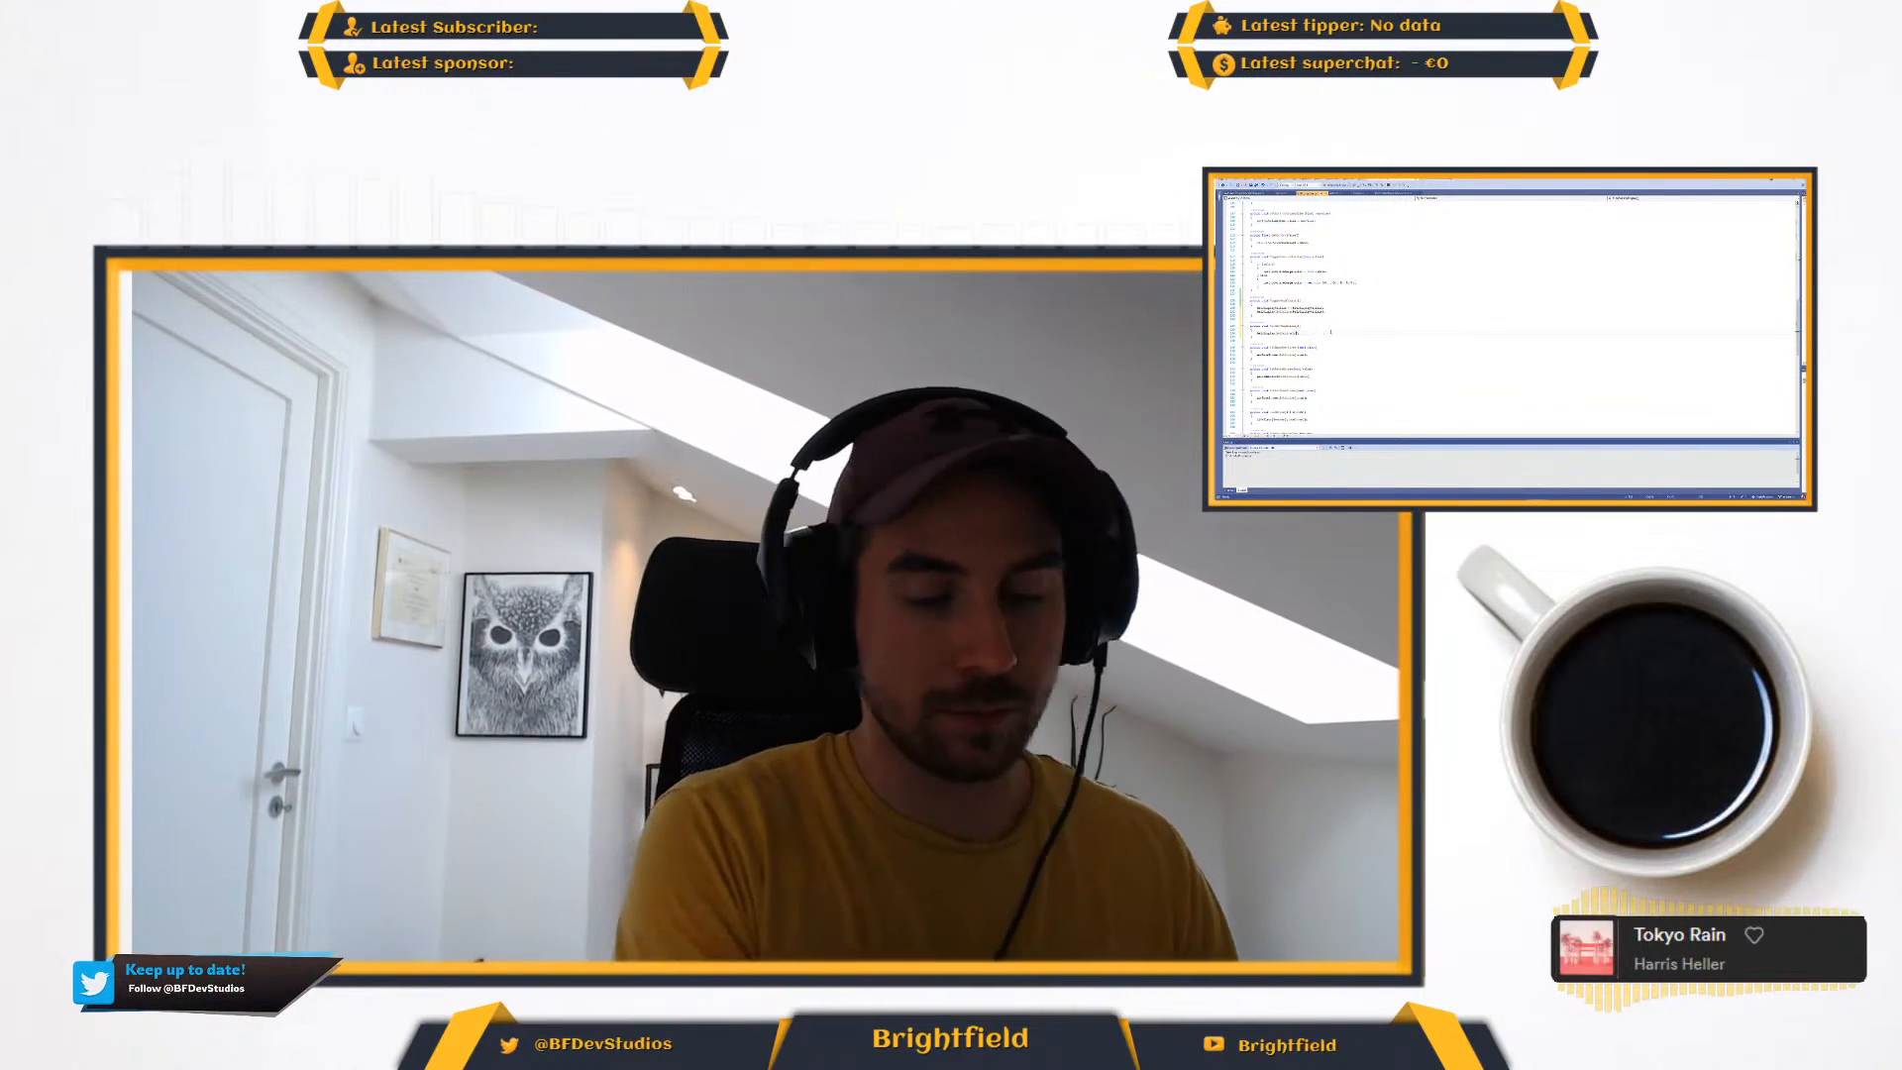
{"action": "type", "text": "false"}
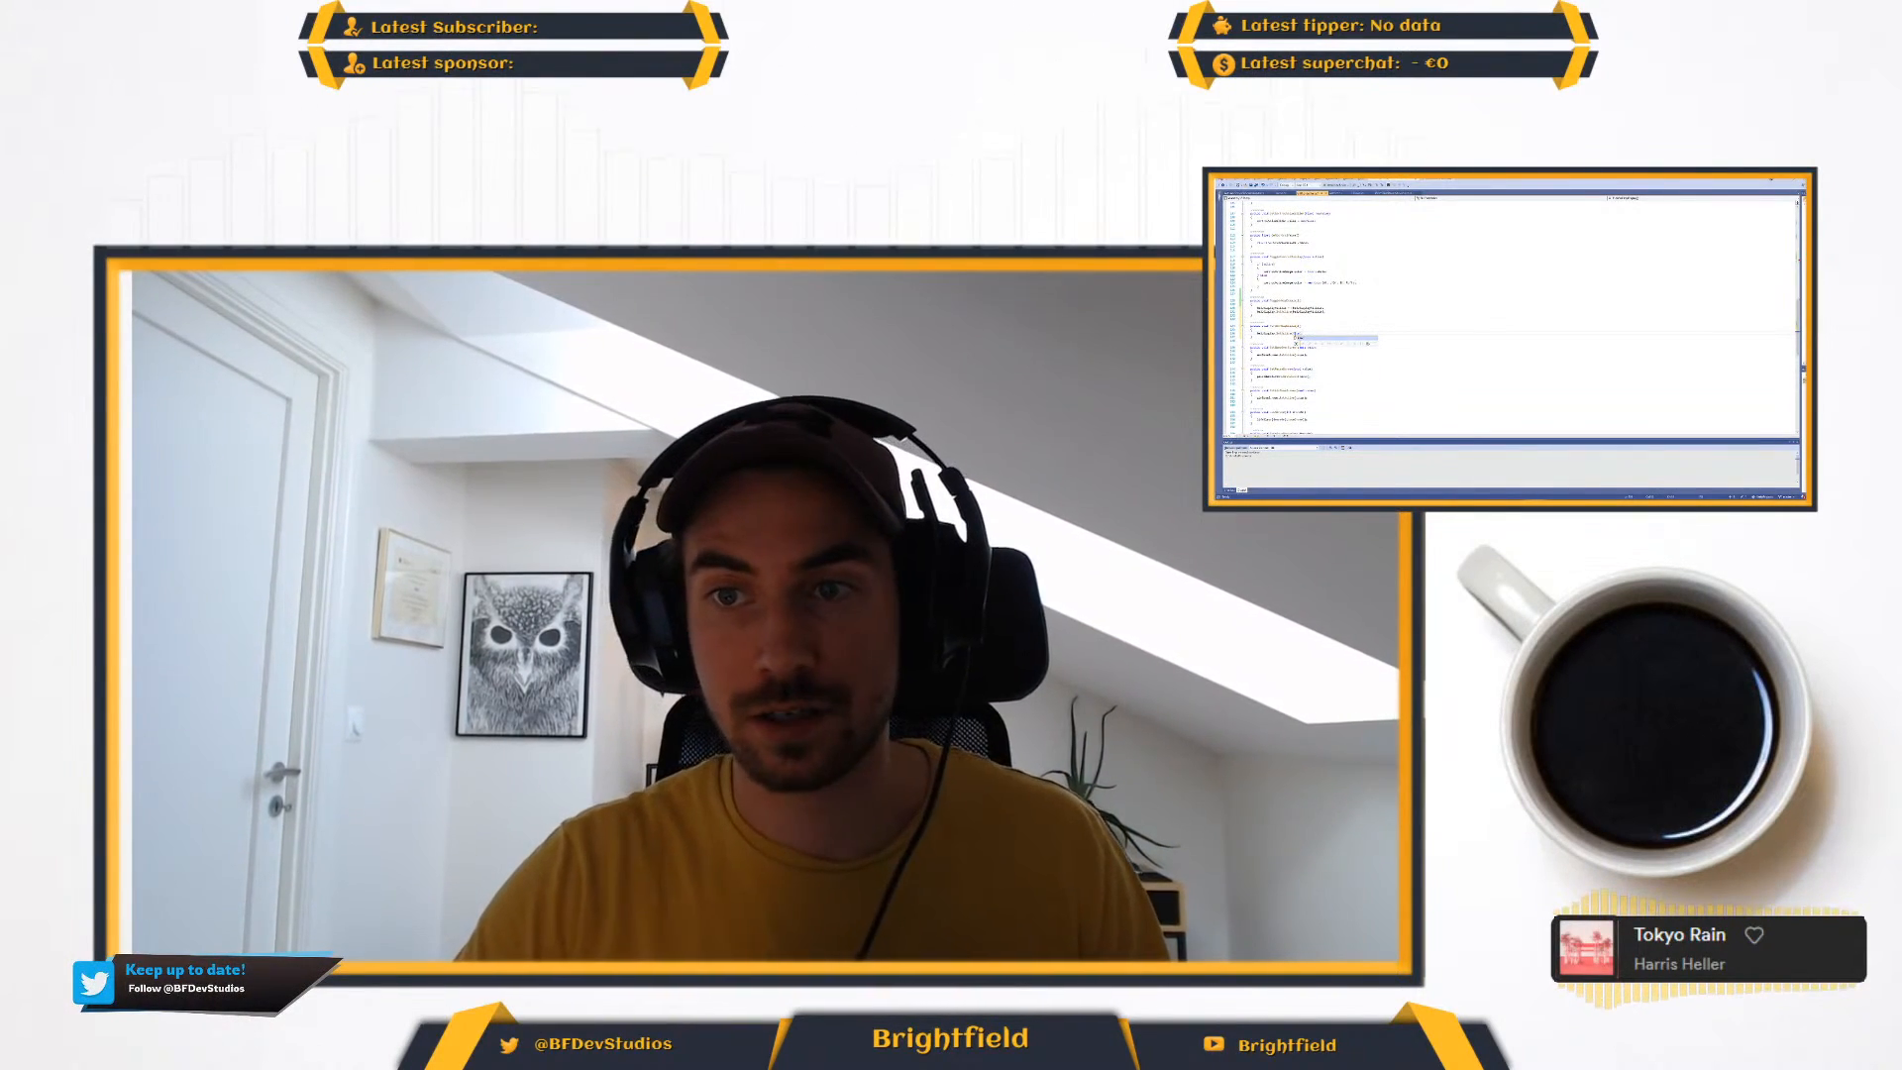
- Delete the conditional block at the end of the startup code
{"action": "scroll", "coordinate": [1353, 341], "scroll_direction": "up", "scroll_amount": 6}
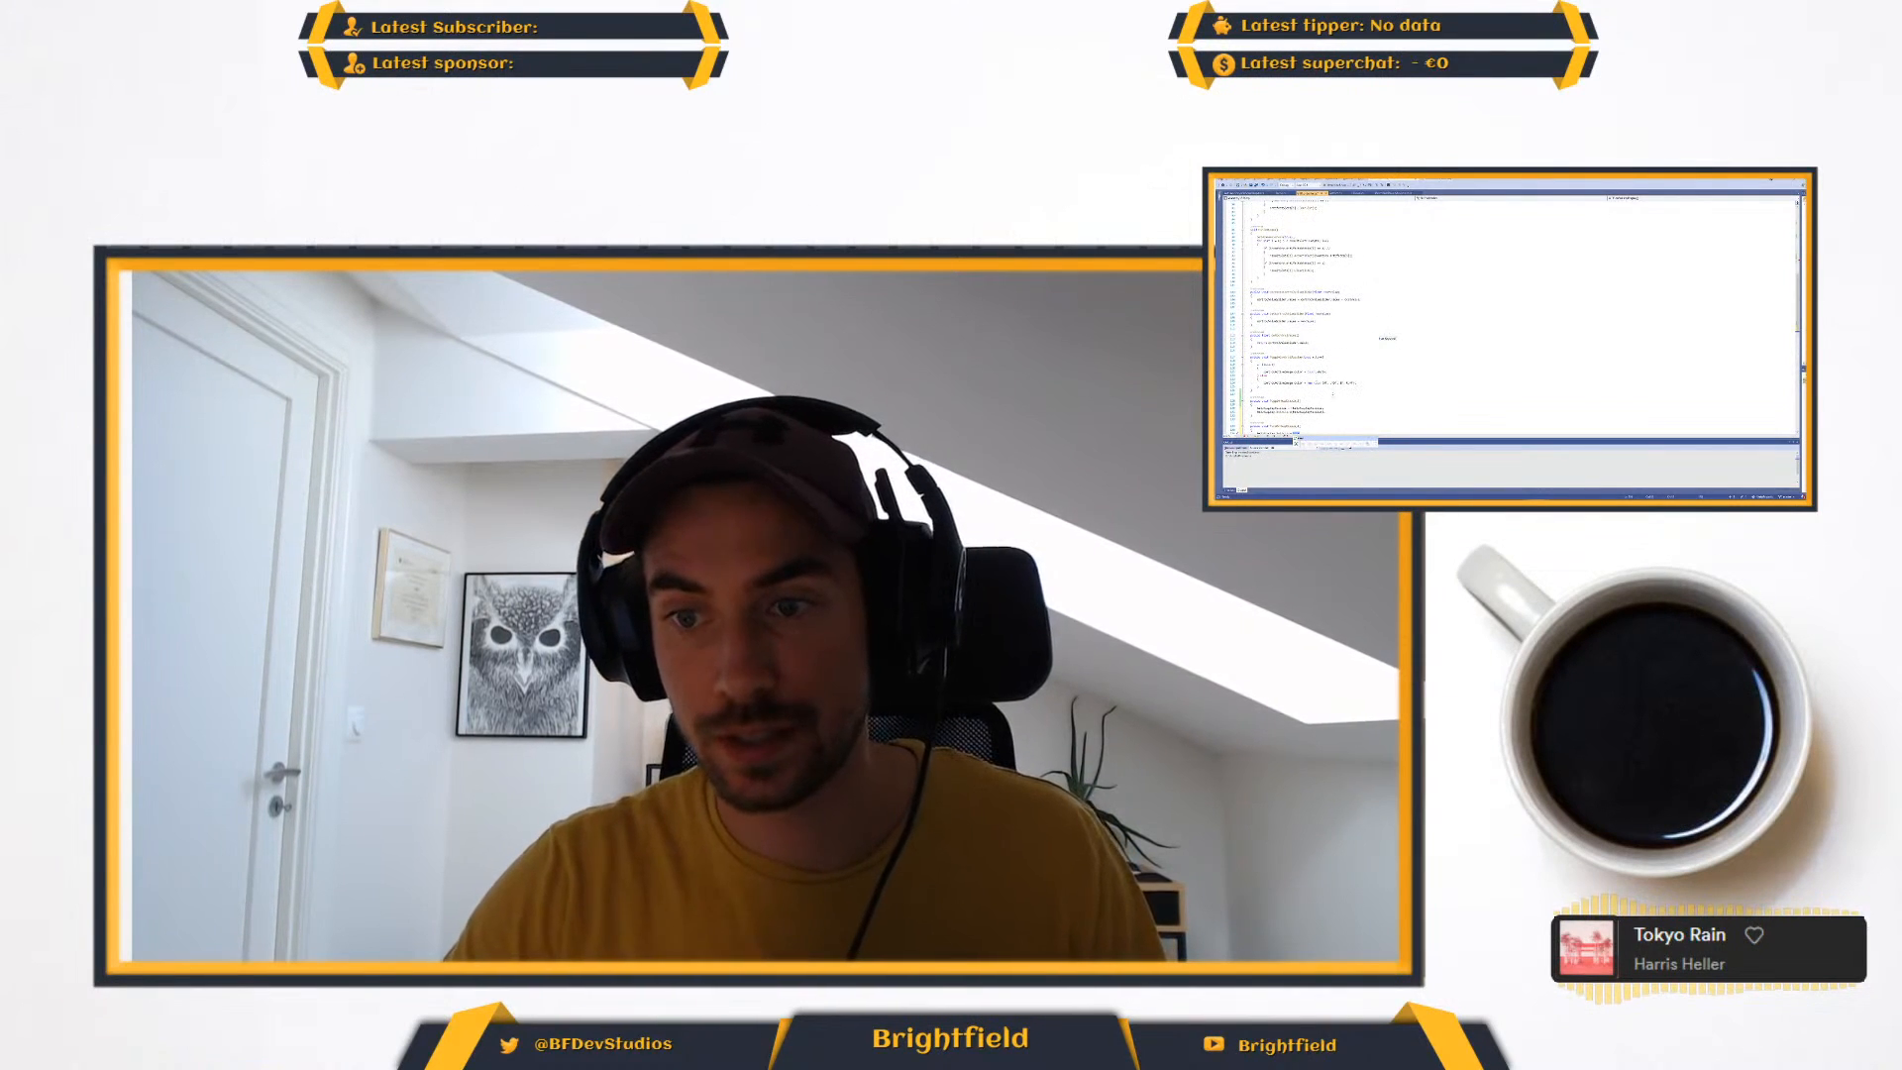
{"action": "scroll", "coordinate": [1352, 341], "scroll_direction": "up", "scroll_amount": 10}
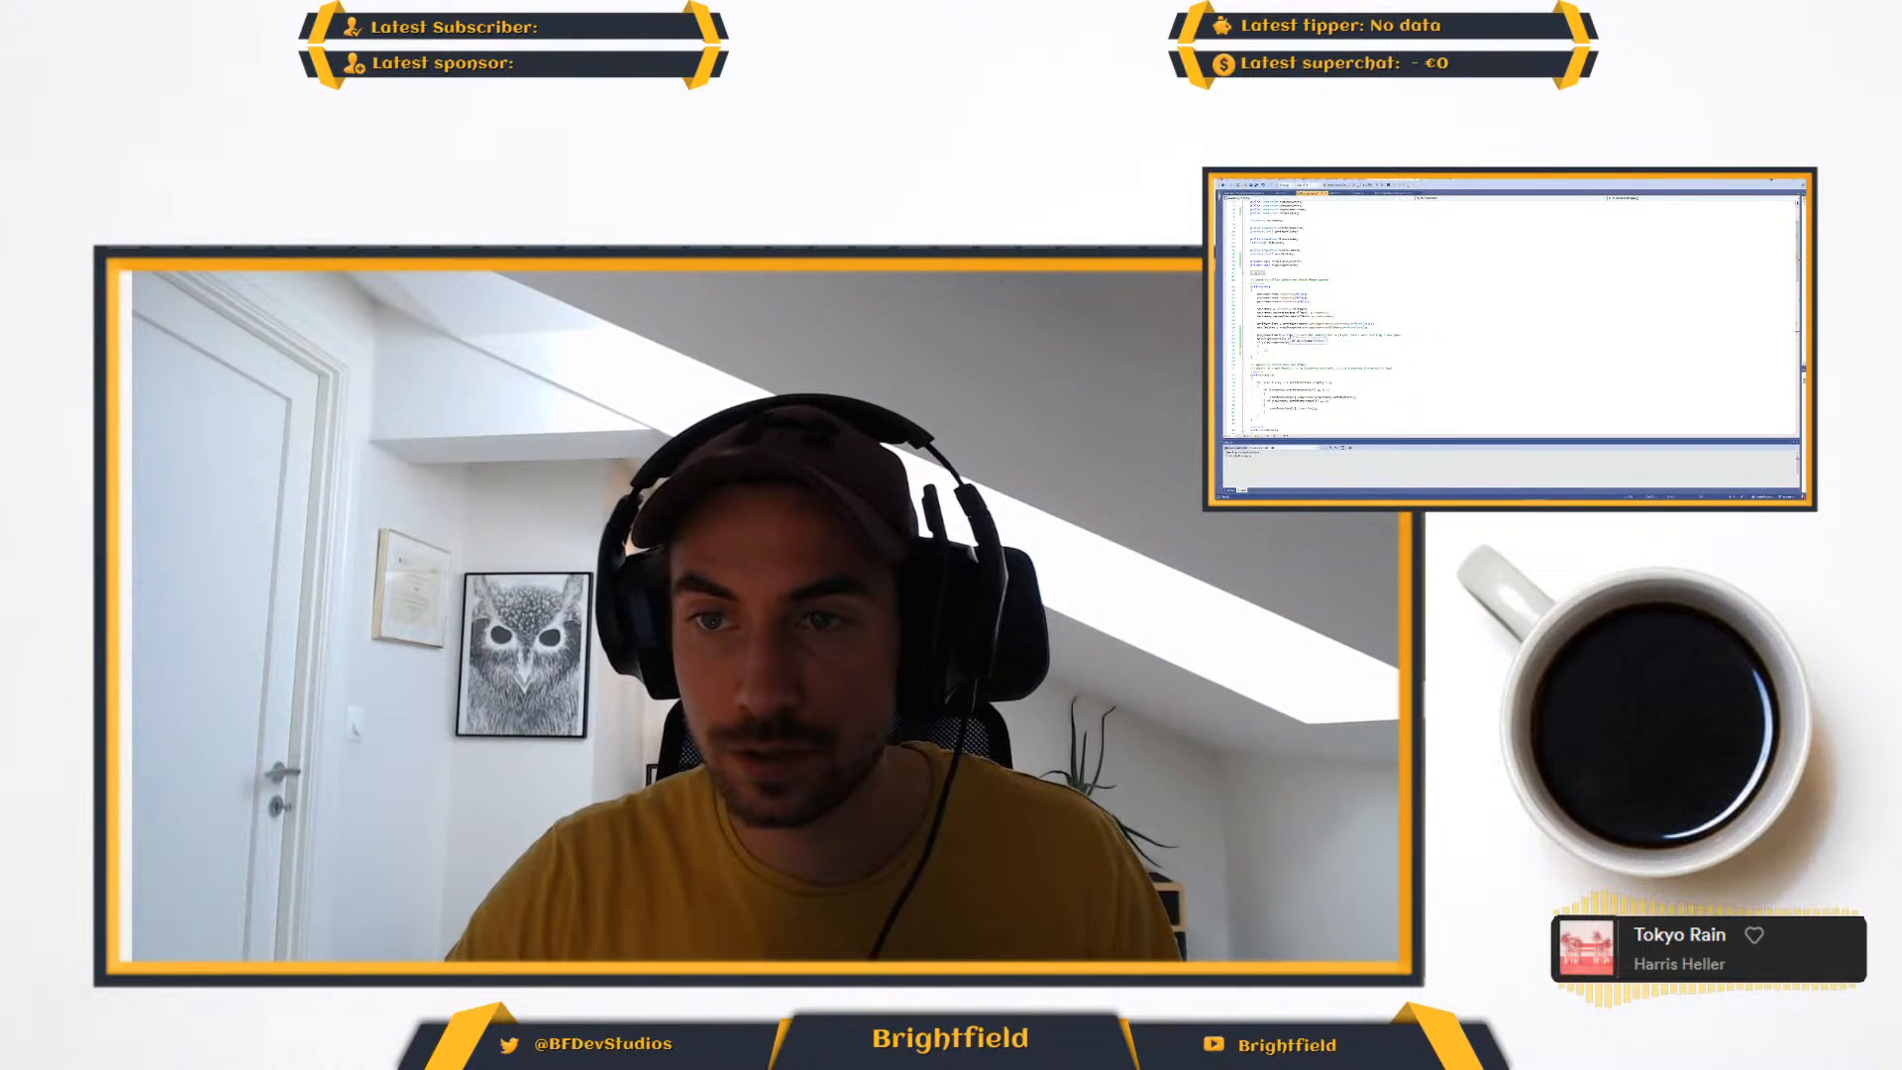
{"action": "left_click_drag", "start_coordinate": [1261, 354], "coordinate": [1227, 344]}
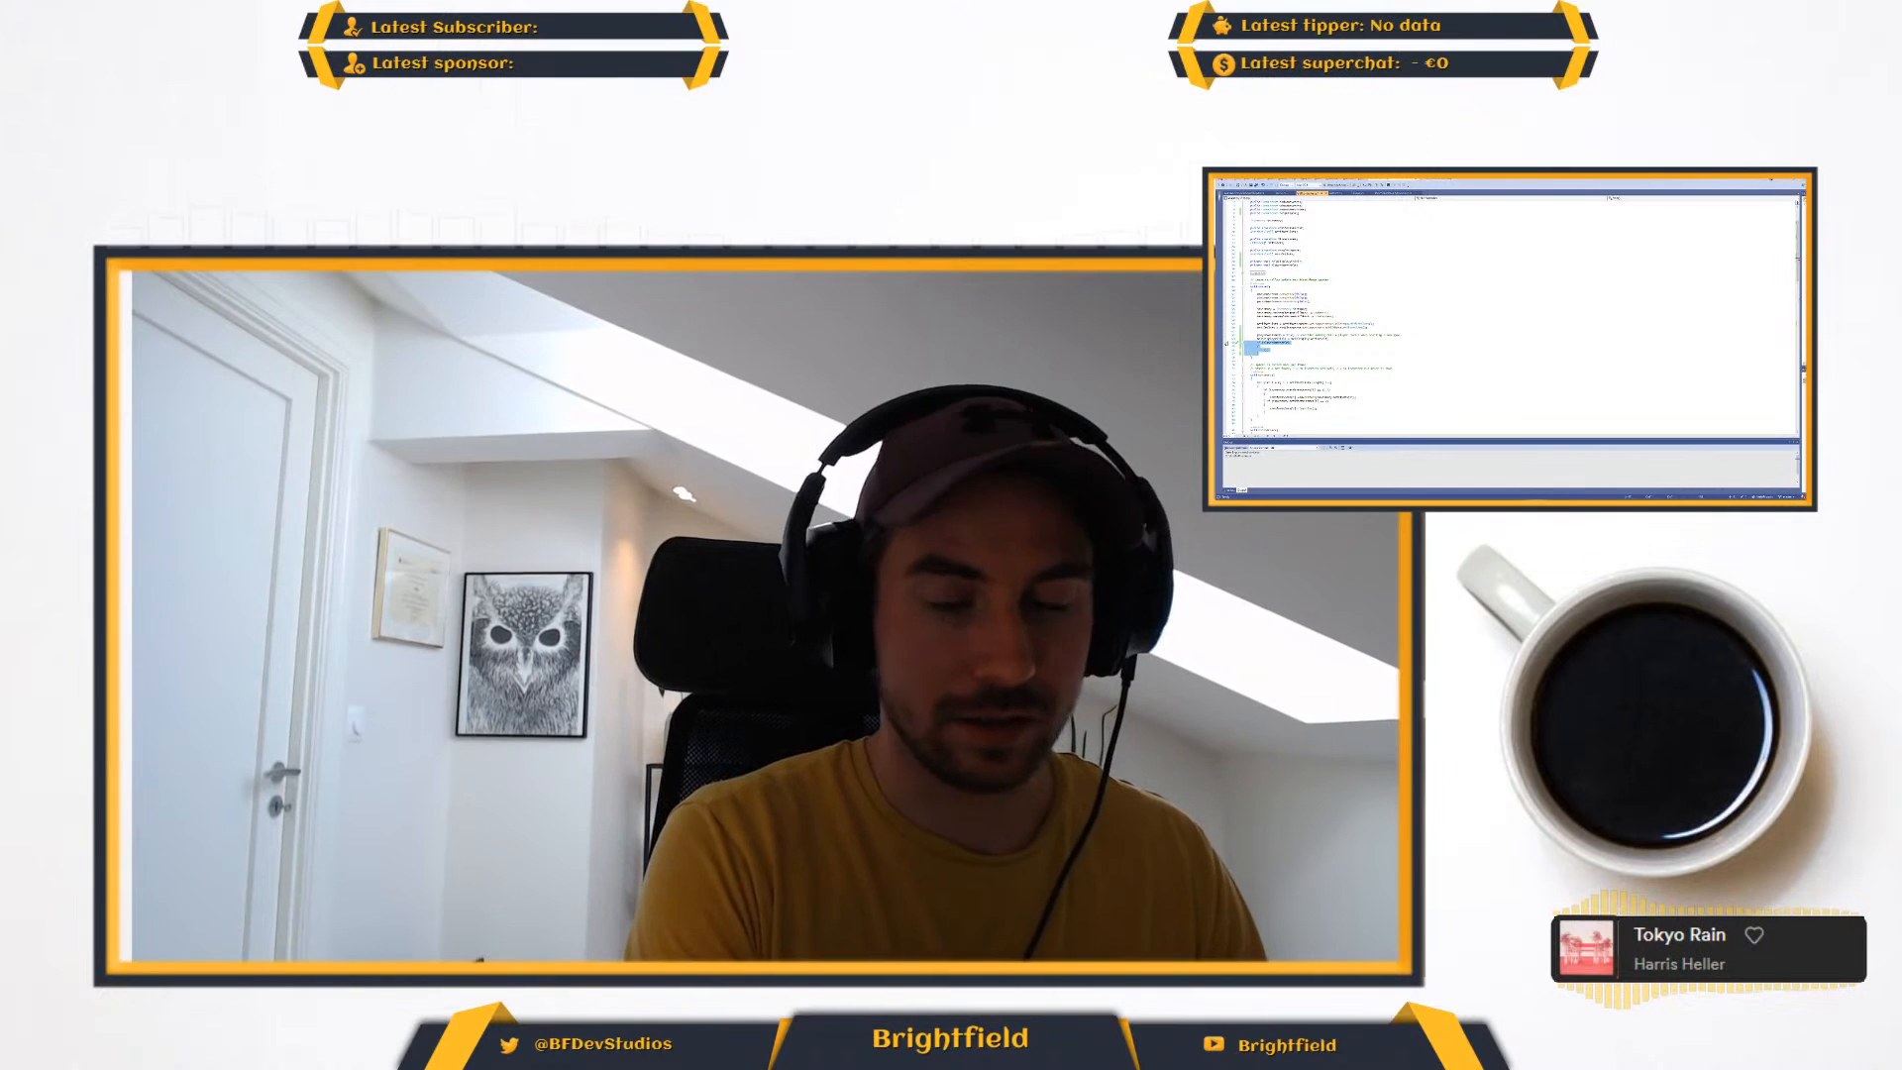
{"action": "key", "text": "BackSpace"}
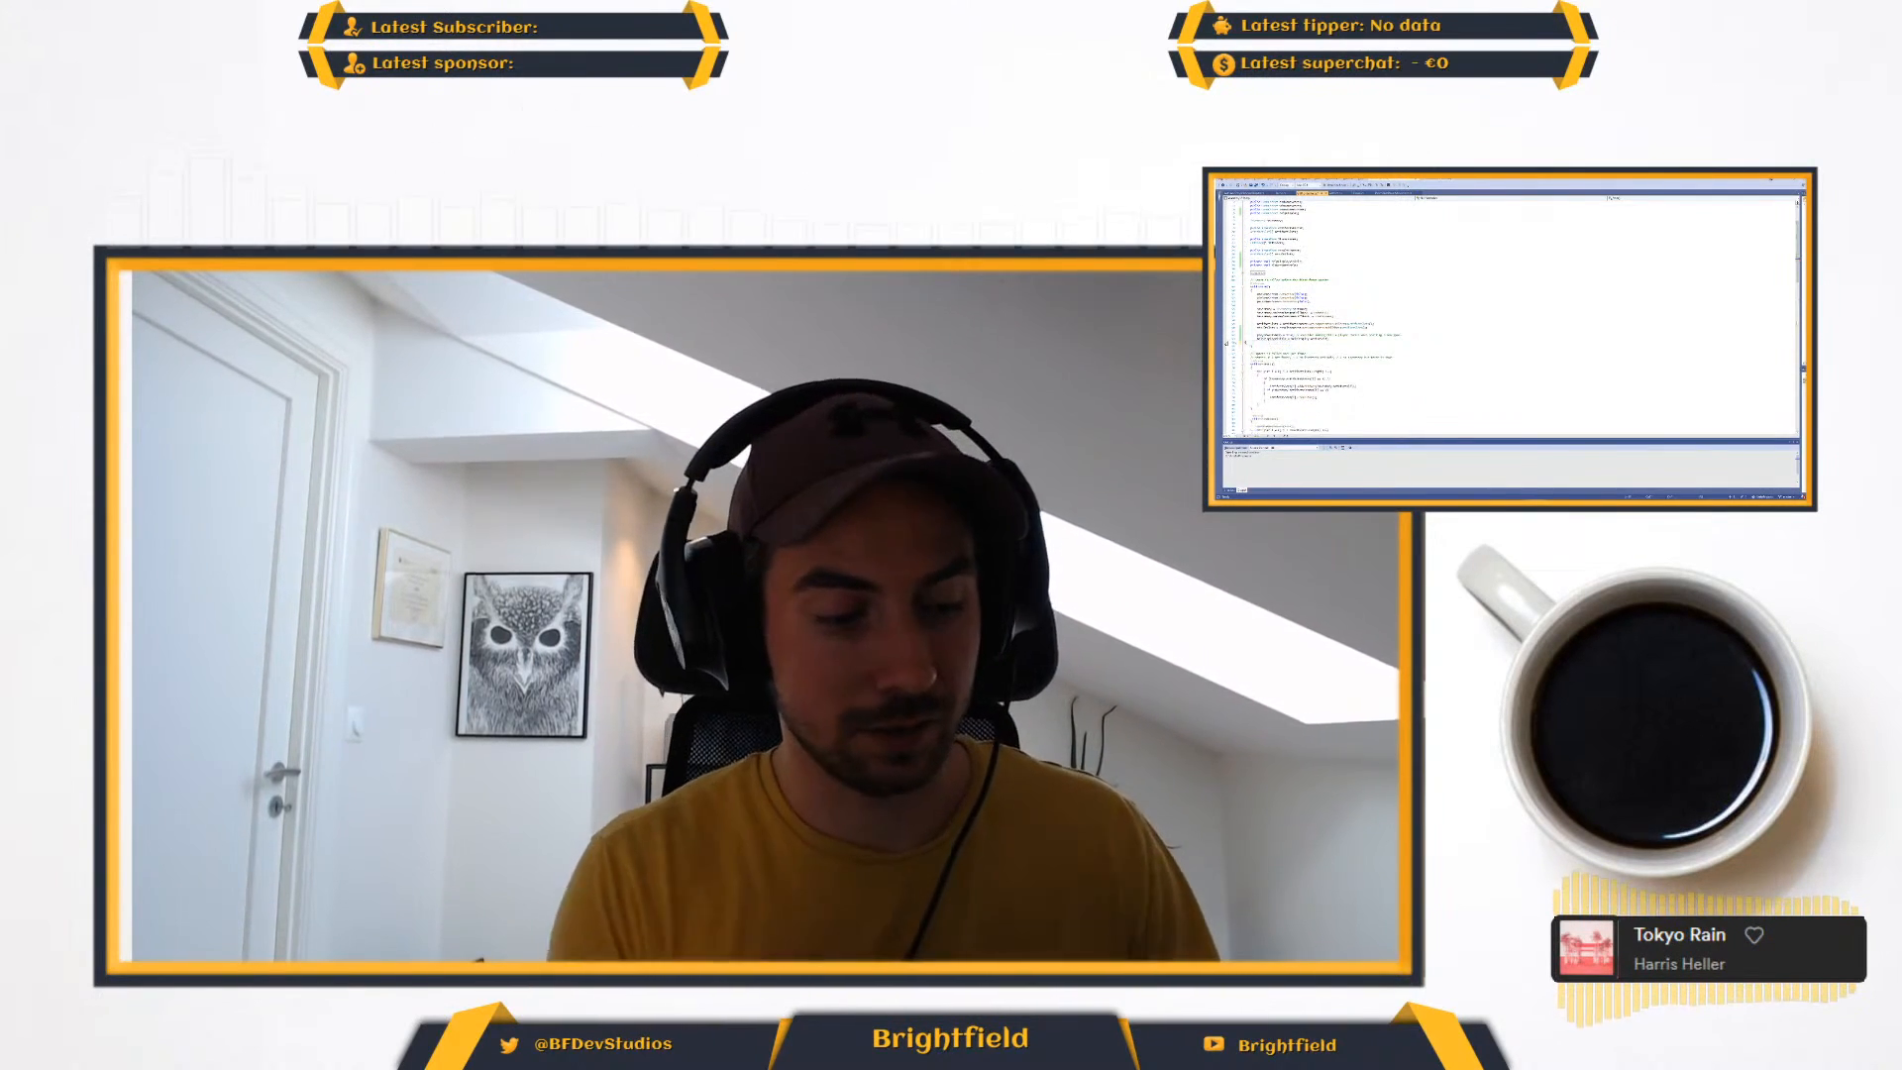
- Add a method call using displayControls at the end of the startup code
{"action": "type", "text": "inve"}
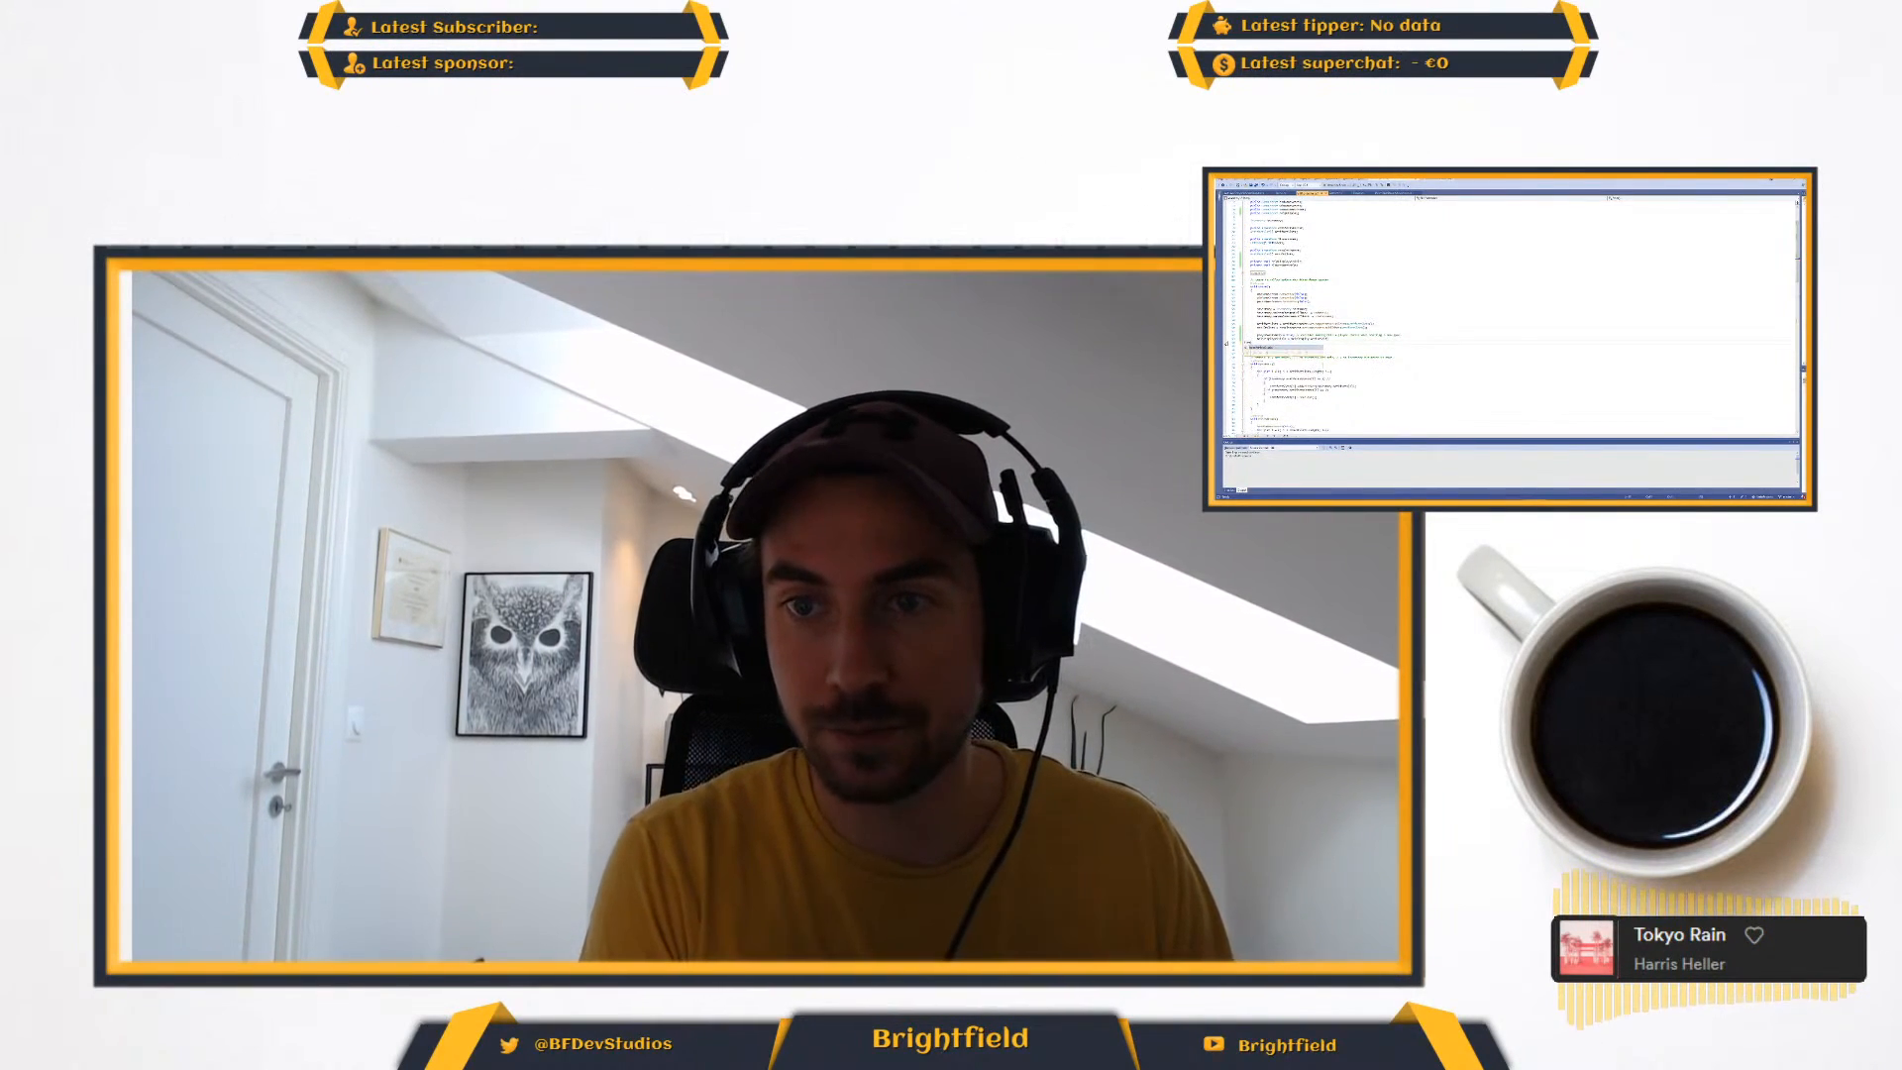
{"action": "key", "text": "Tab"}
{"action": "type", "text": "();"}
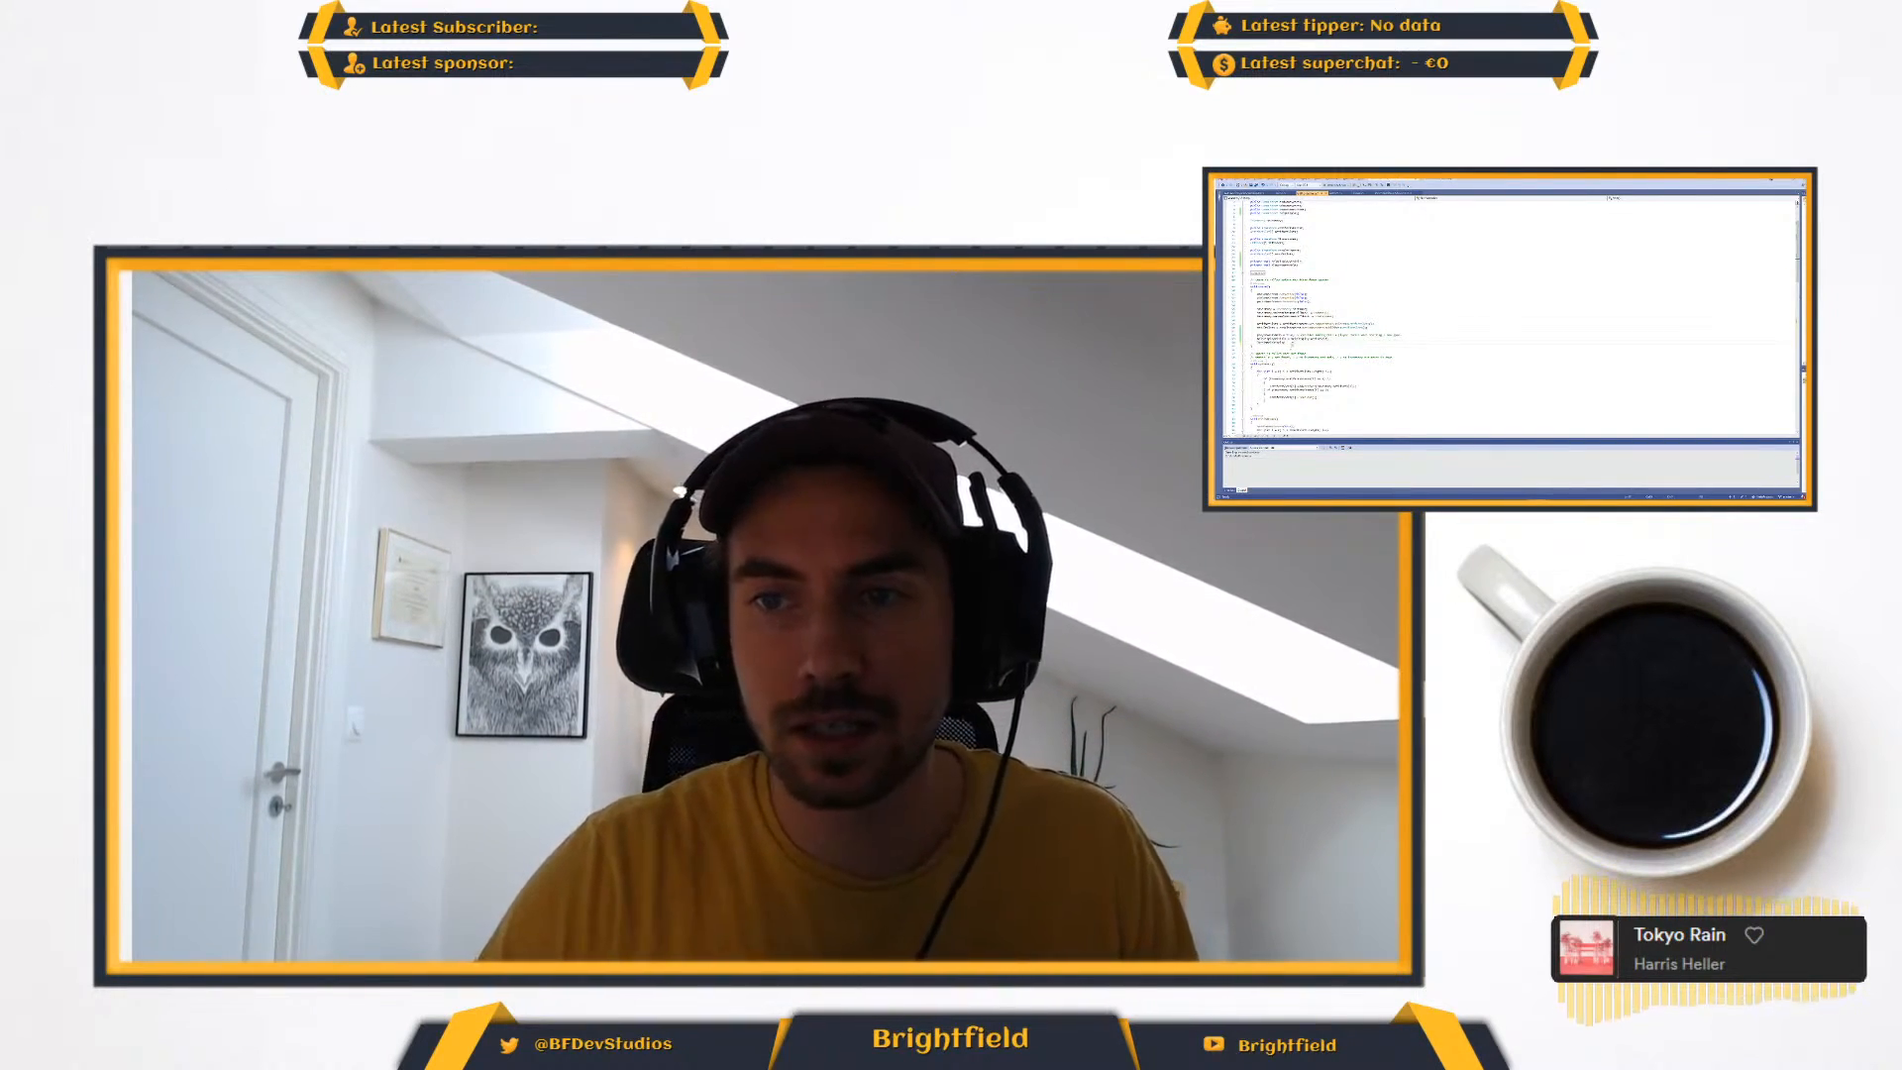
{"action": "type", "text": "(a"}
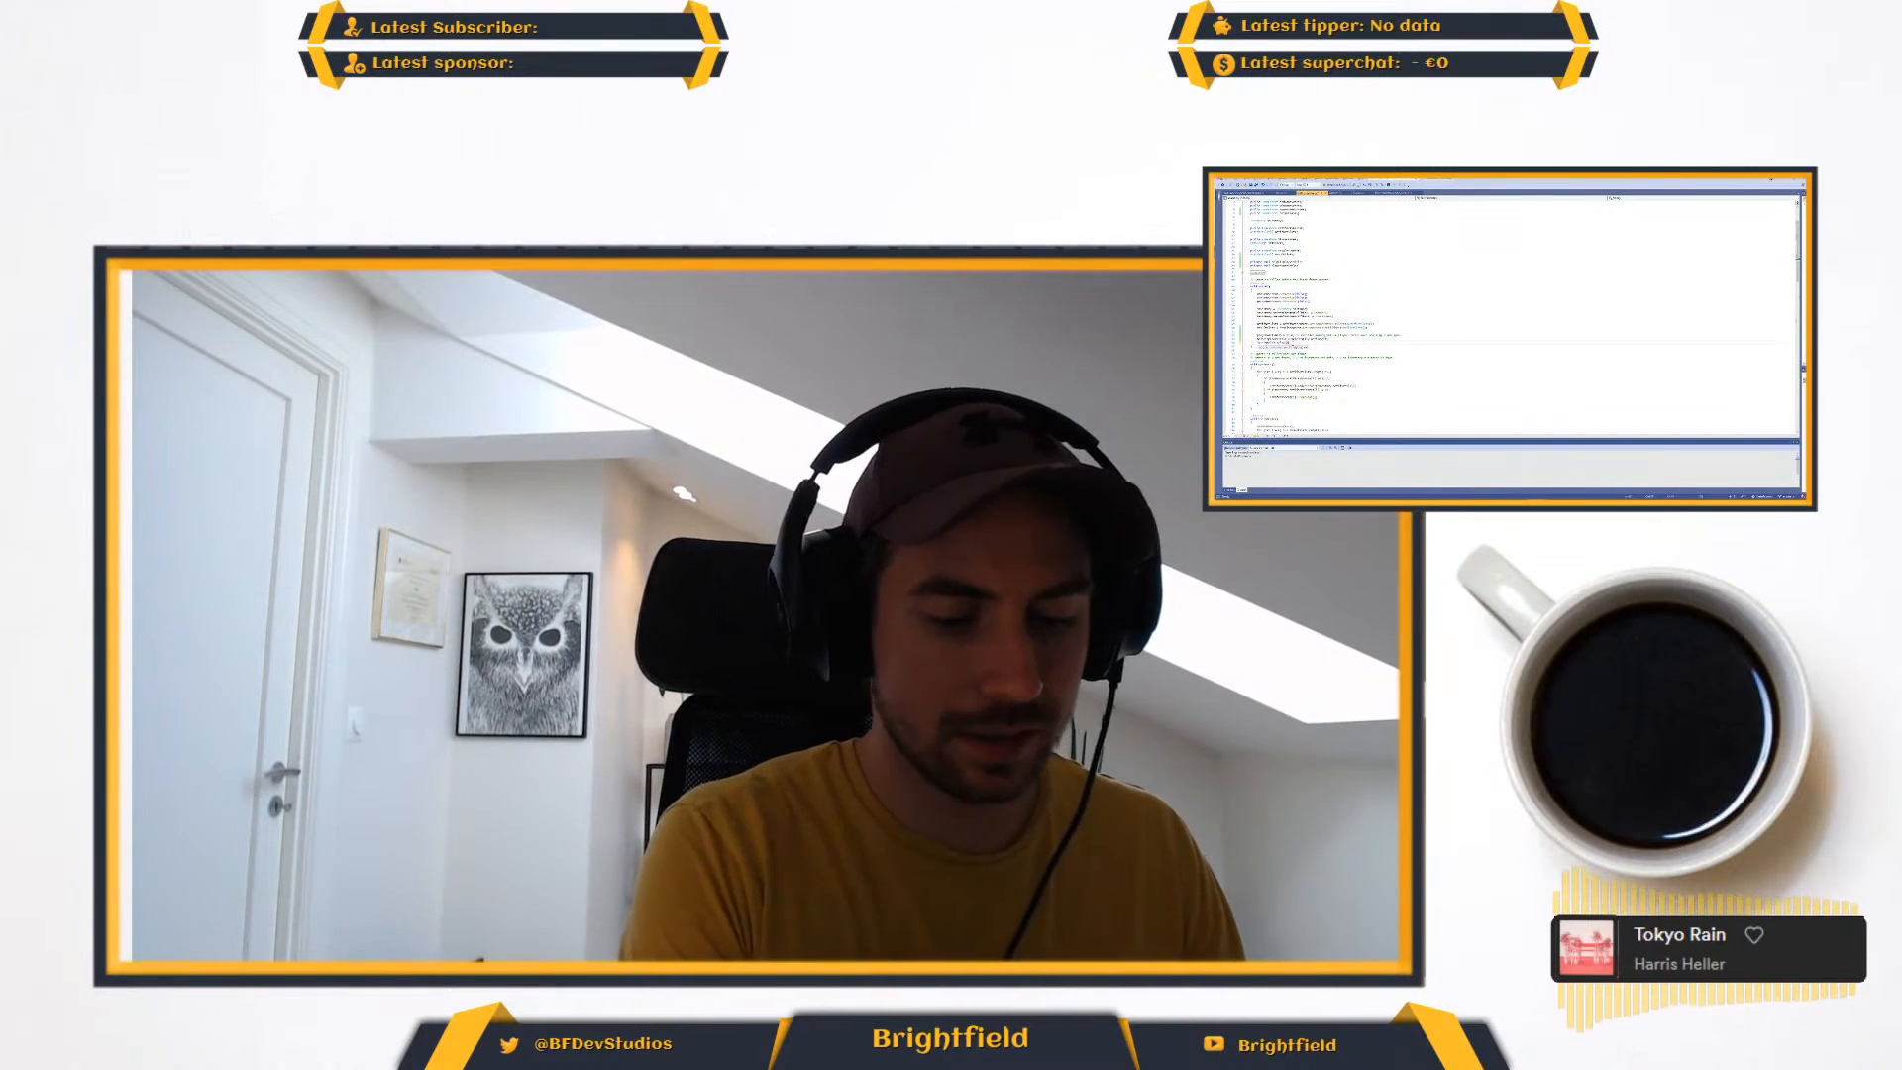
{"action": "type", "text": "displayControls"}
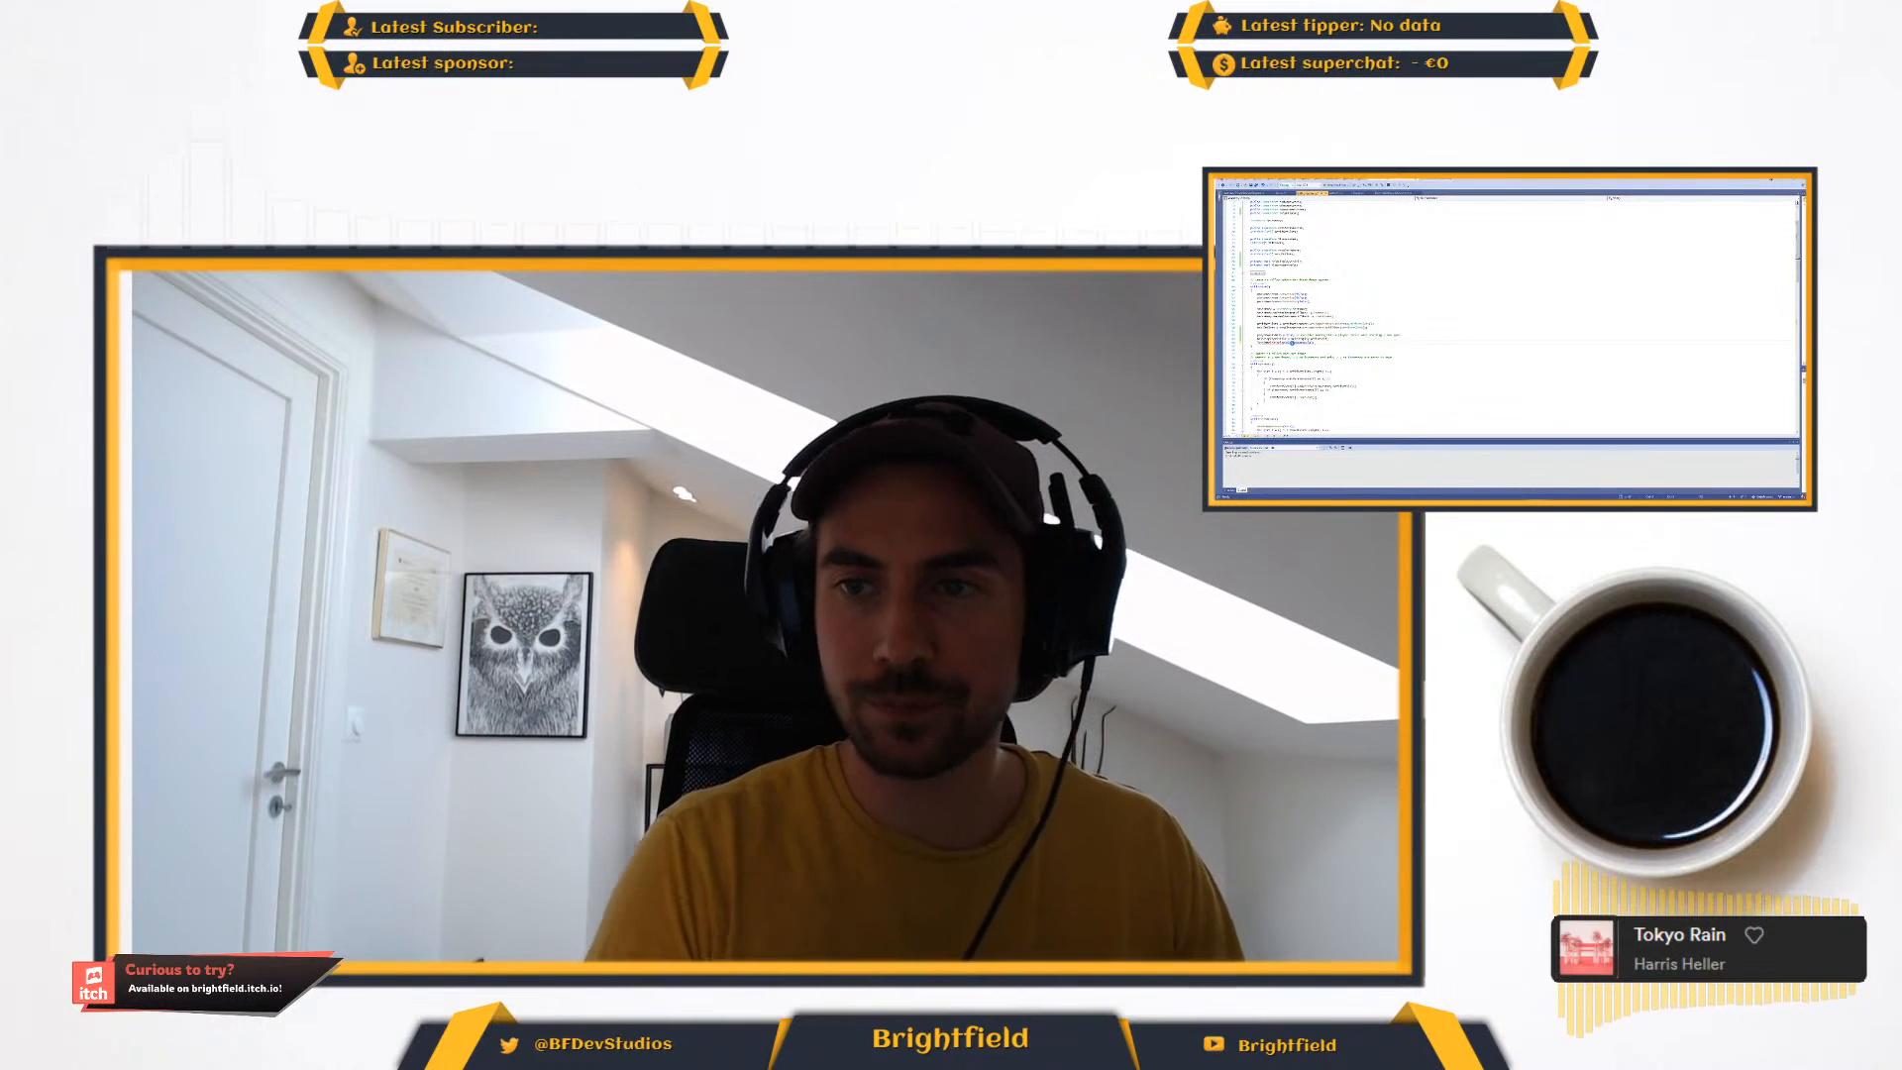
- Trim the method call at the end of the startup code and add a playermodel reference beneath it
{"action": "double_click", "coordinate": [1292, 343]}
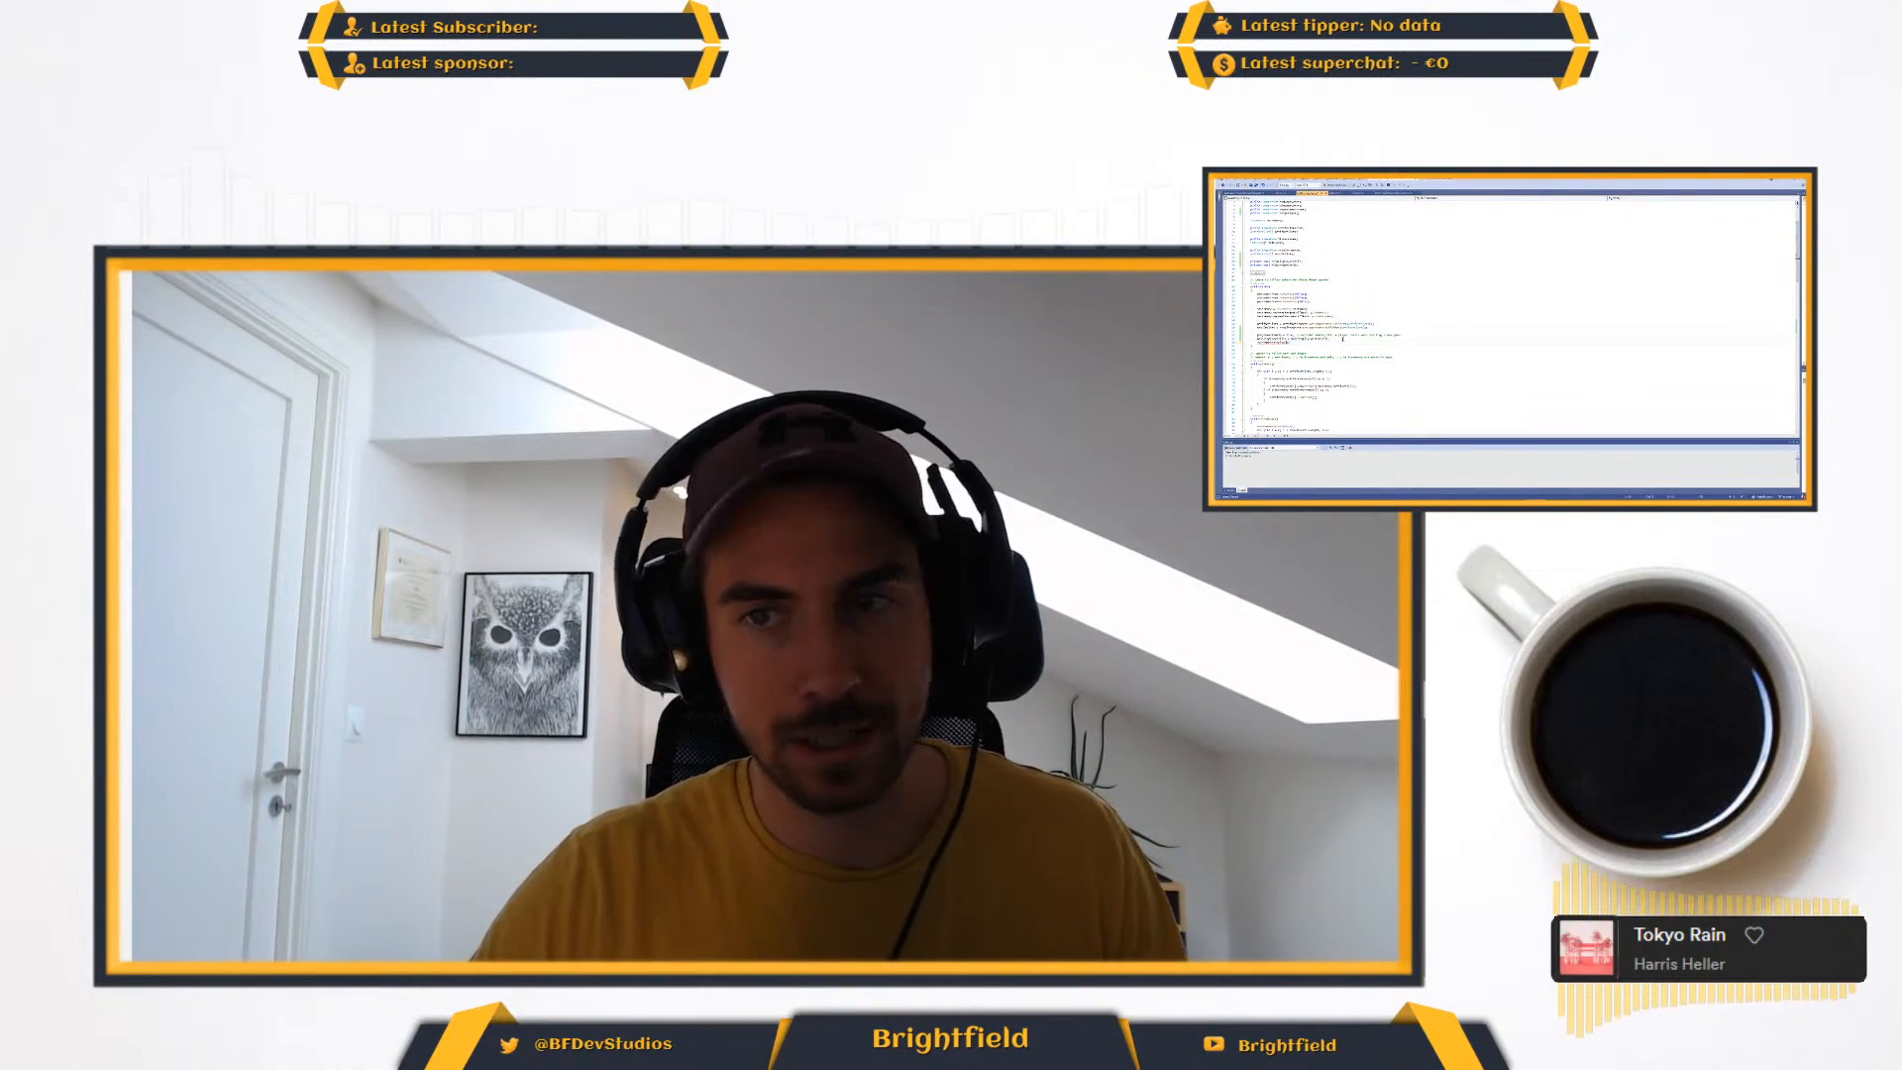
{"action": "key", "text": "Return"}
{"action": "type", "text": "playermodel"}
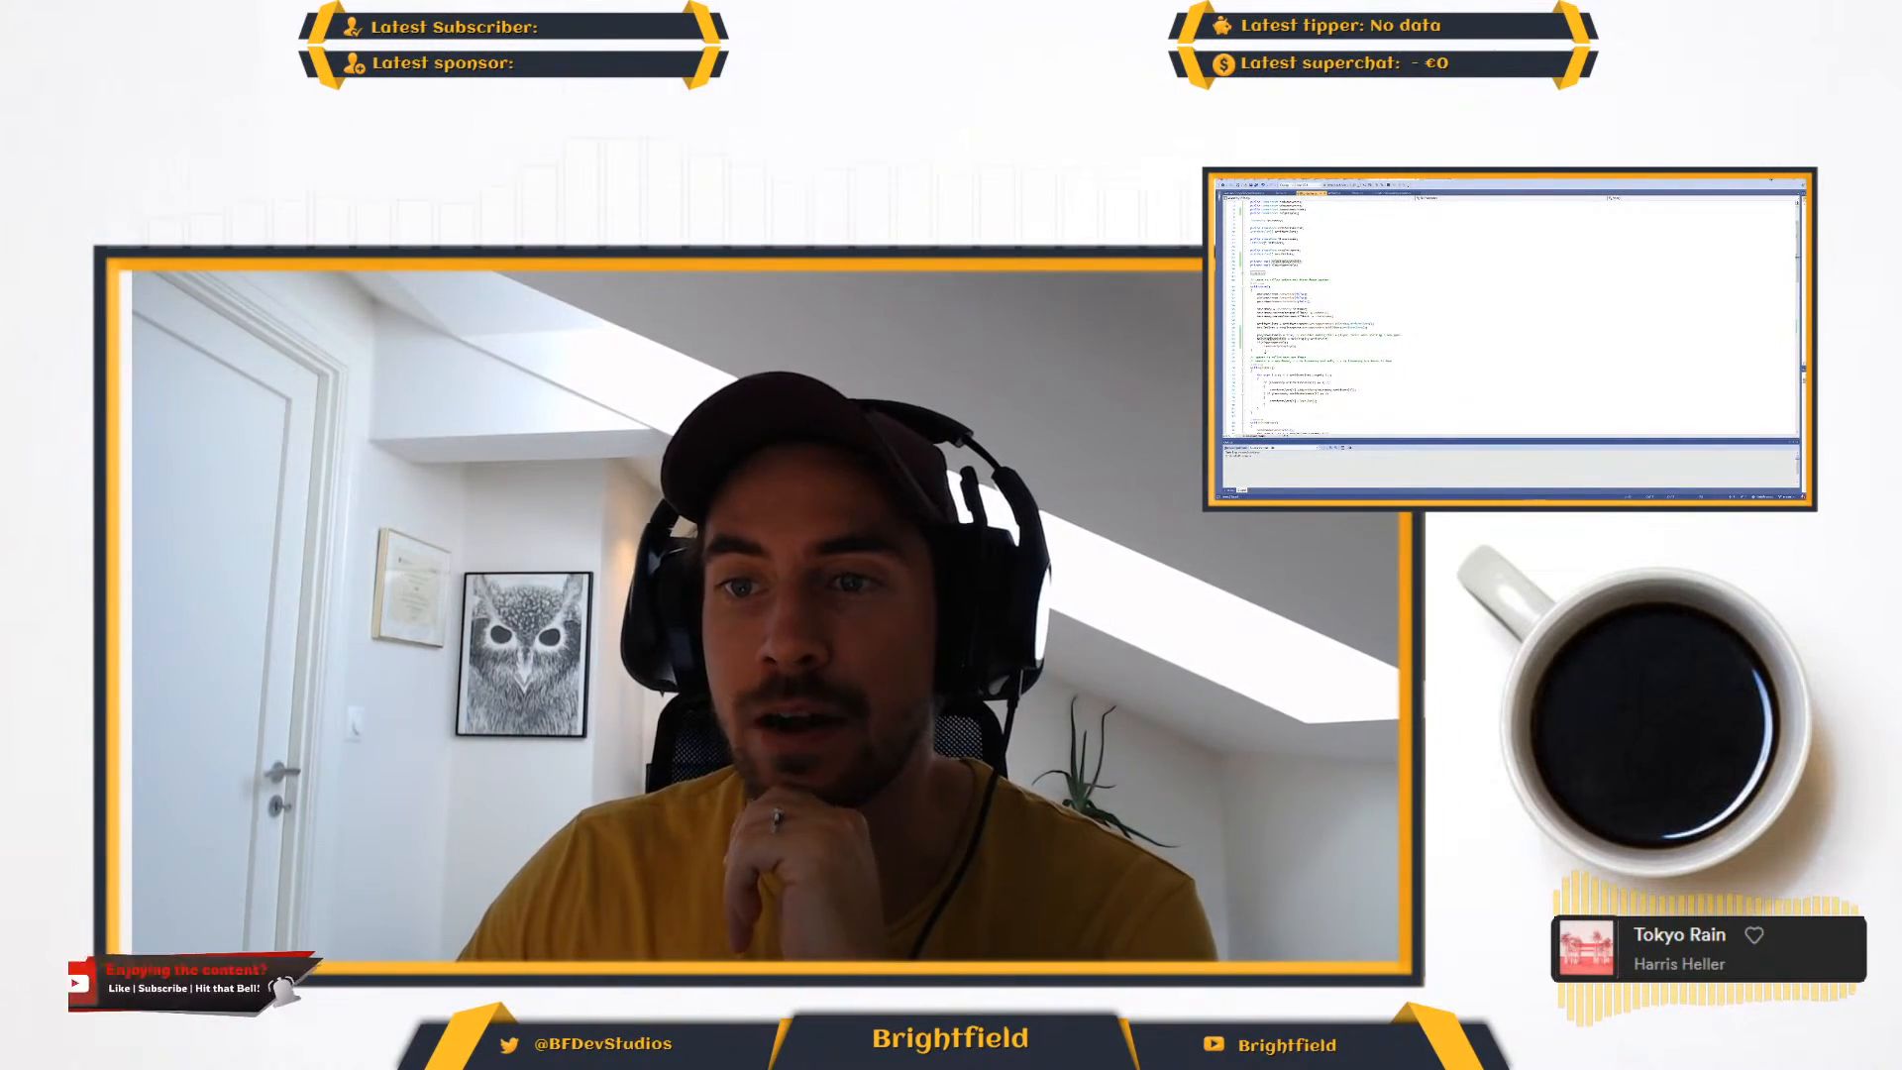
- Examine the simplified toggle method and the Hide method further down the script
{"action": "scroll", "coordinate": [1506, 317], "scroll_direction": "down", "scroll_amount": 10}
{"action": "scroll", "coordinate": [1311, 376], "scroll_direction": "down", "scroll_amount": 8}
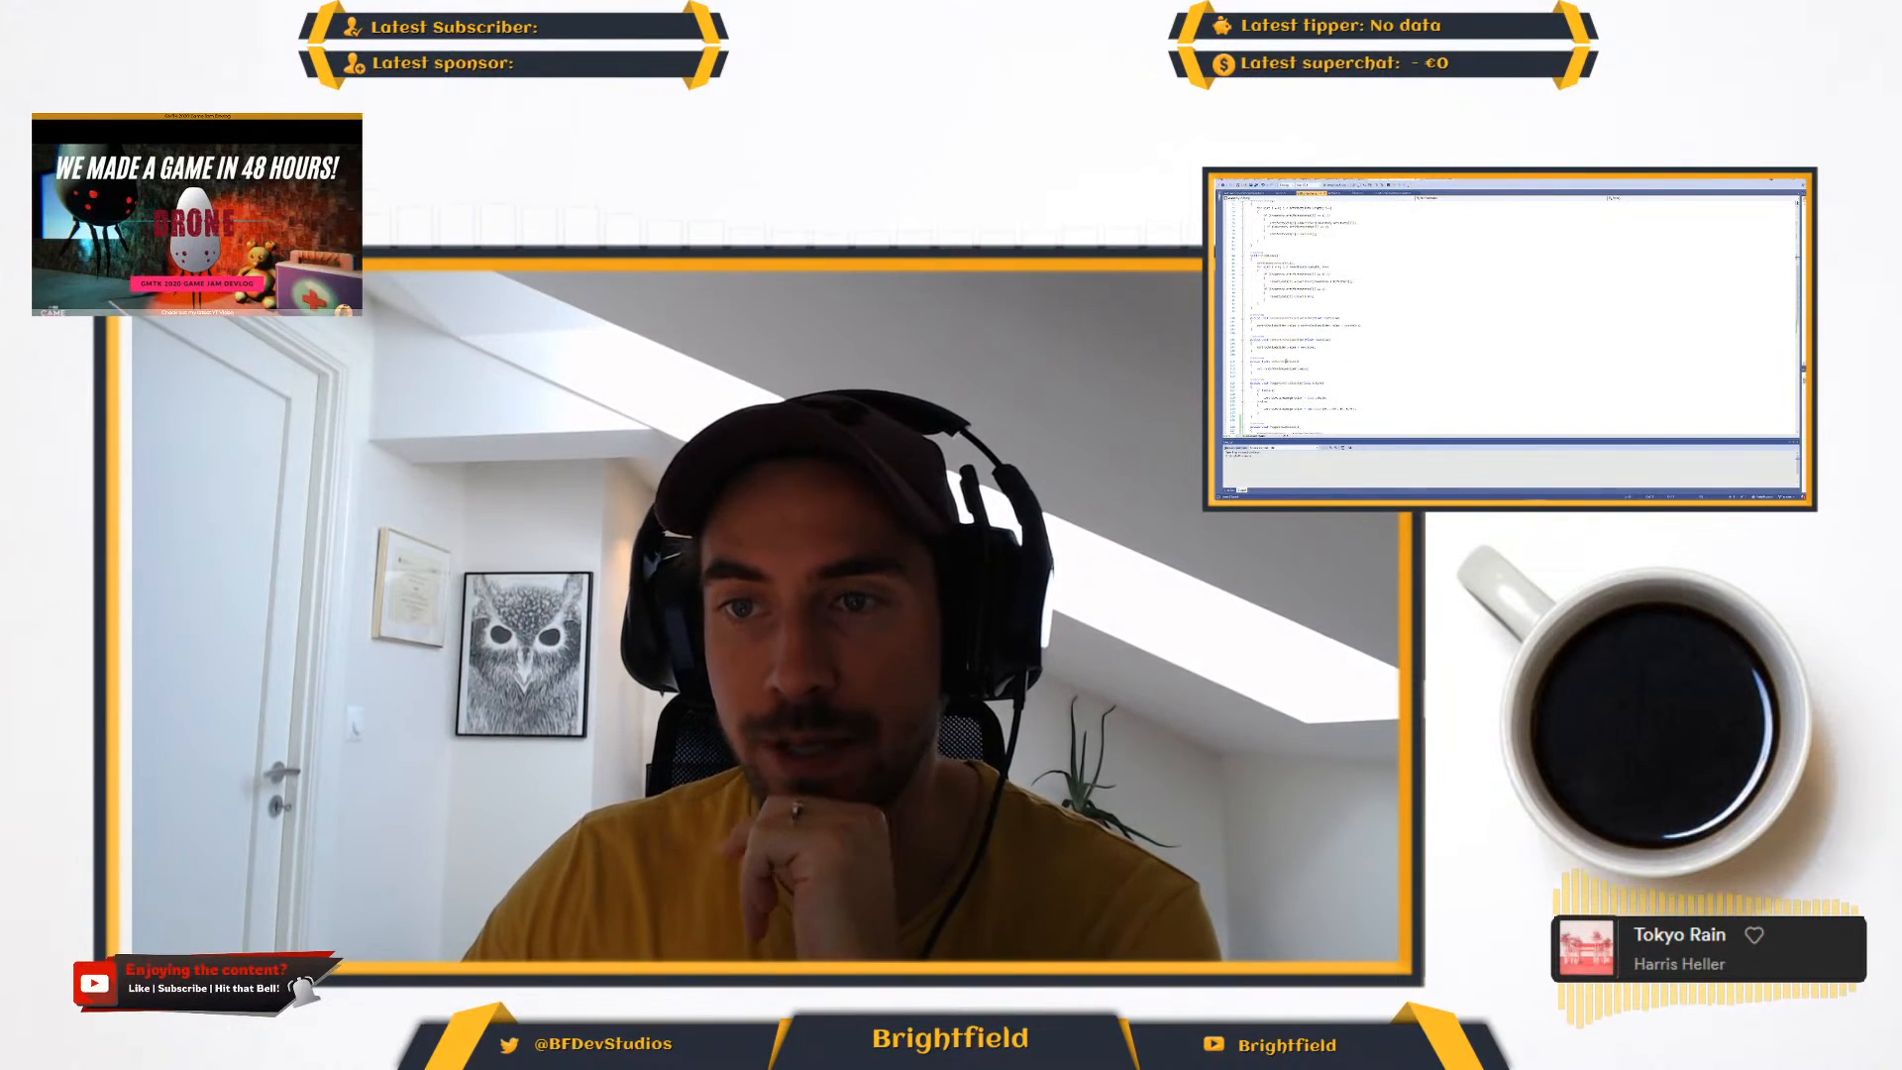
{"action": "scroll", "coordinate": [1286, 363], "scroll_direction": "down", "scroll_amount": 3}
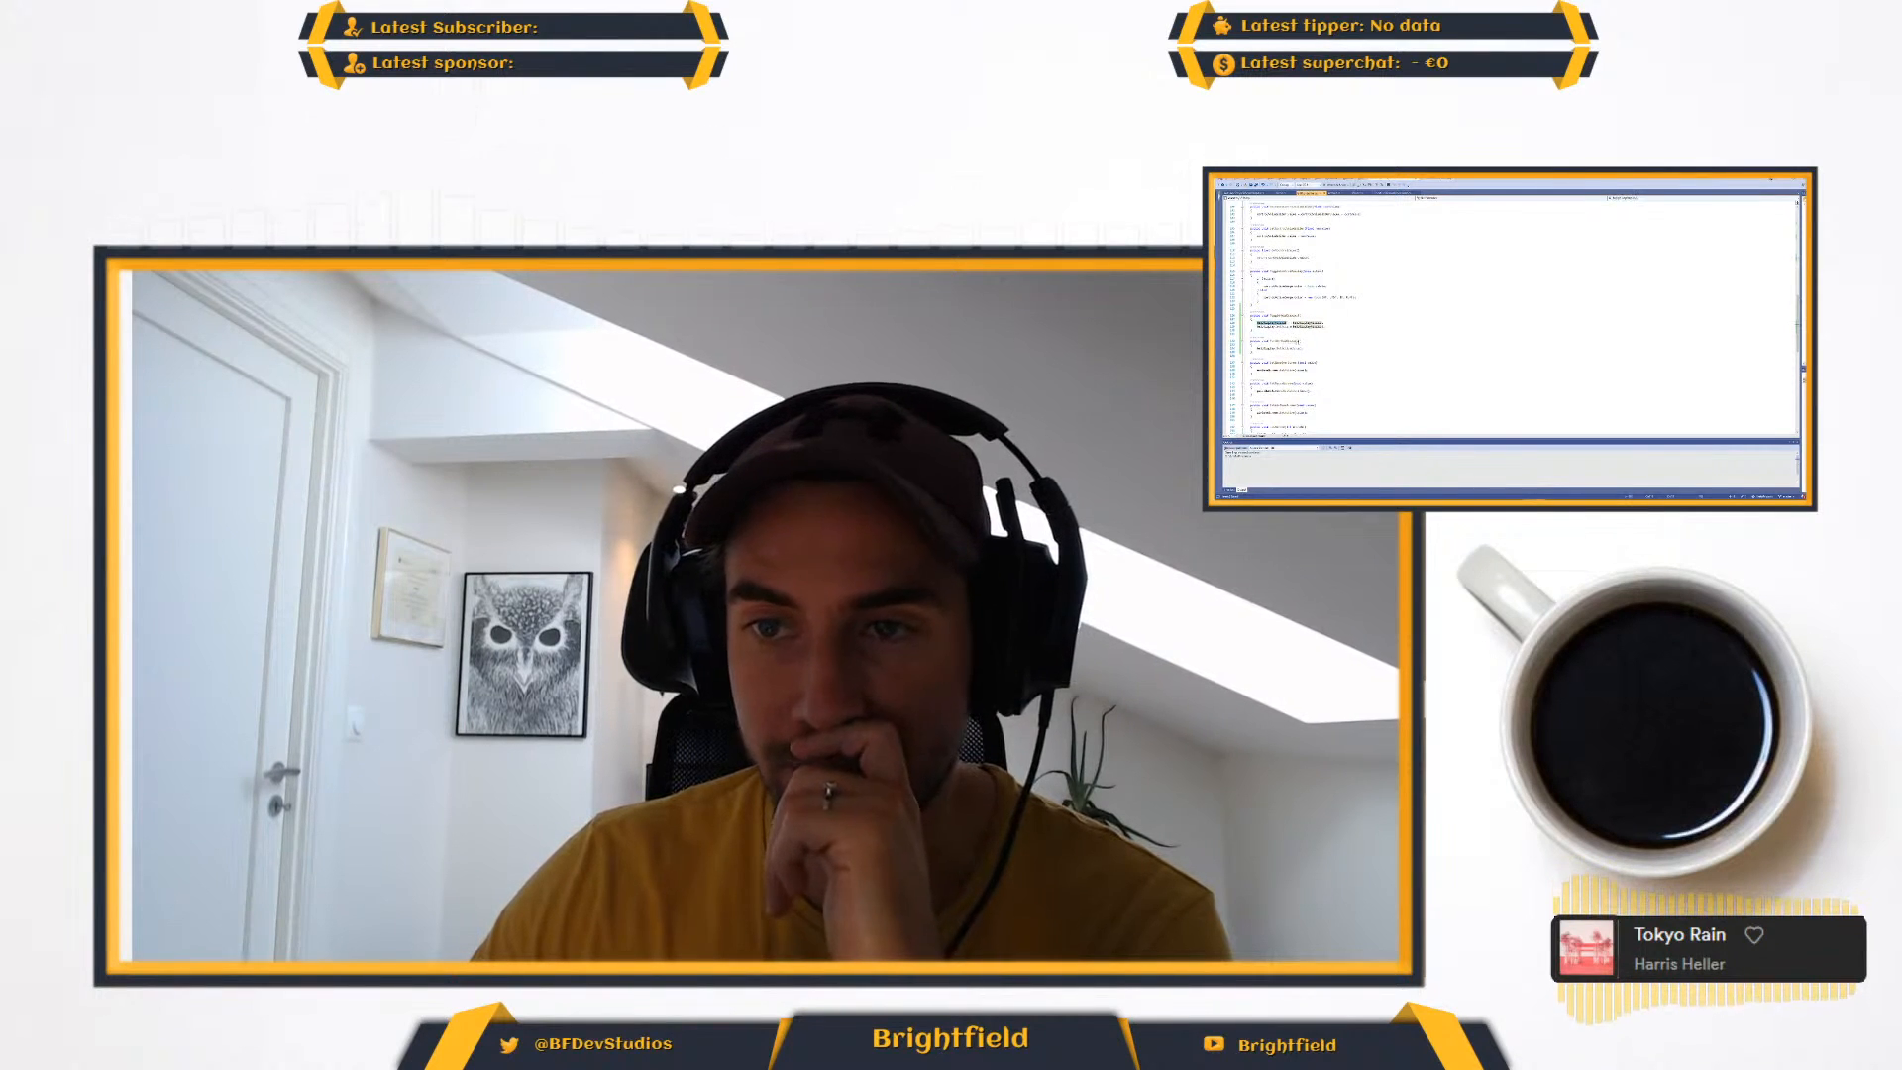
{"action": "left_click", "coordinate": [1311, 344]}
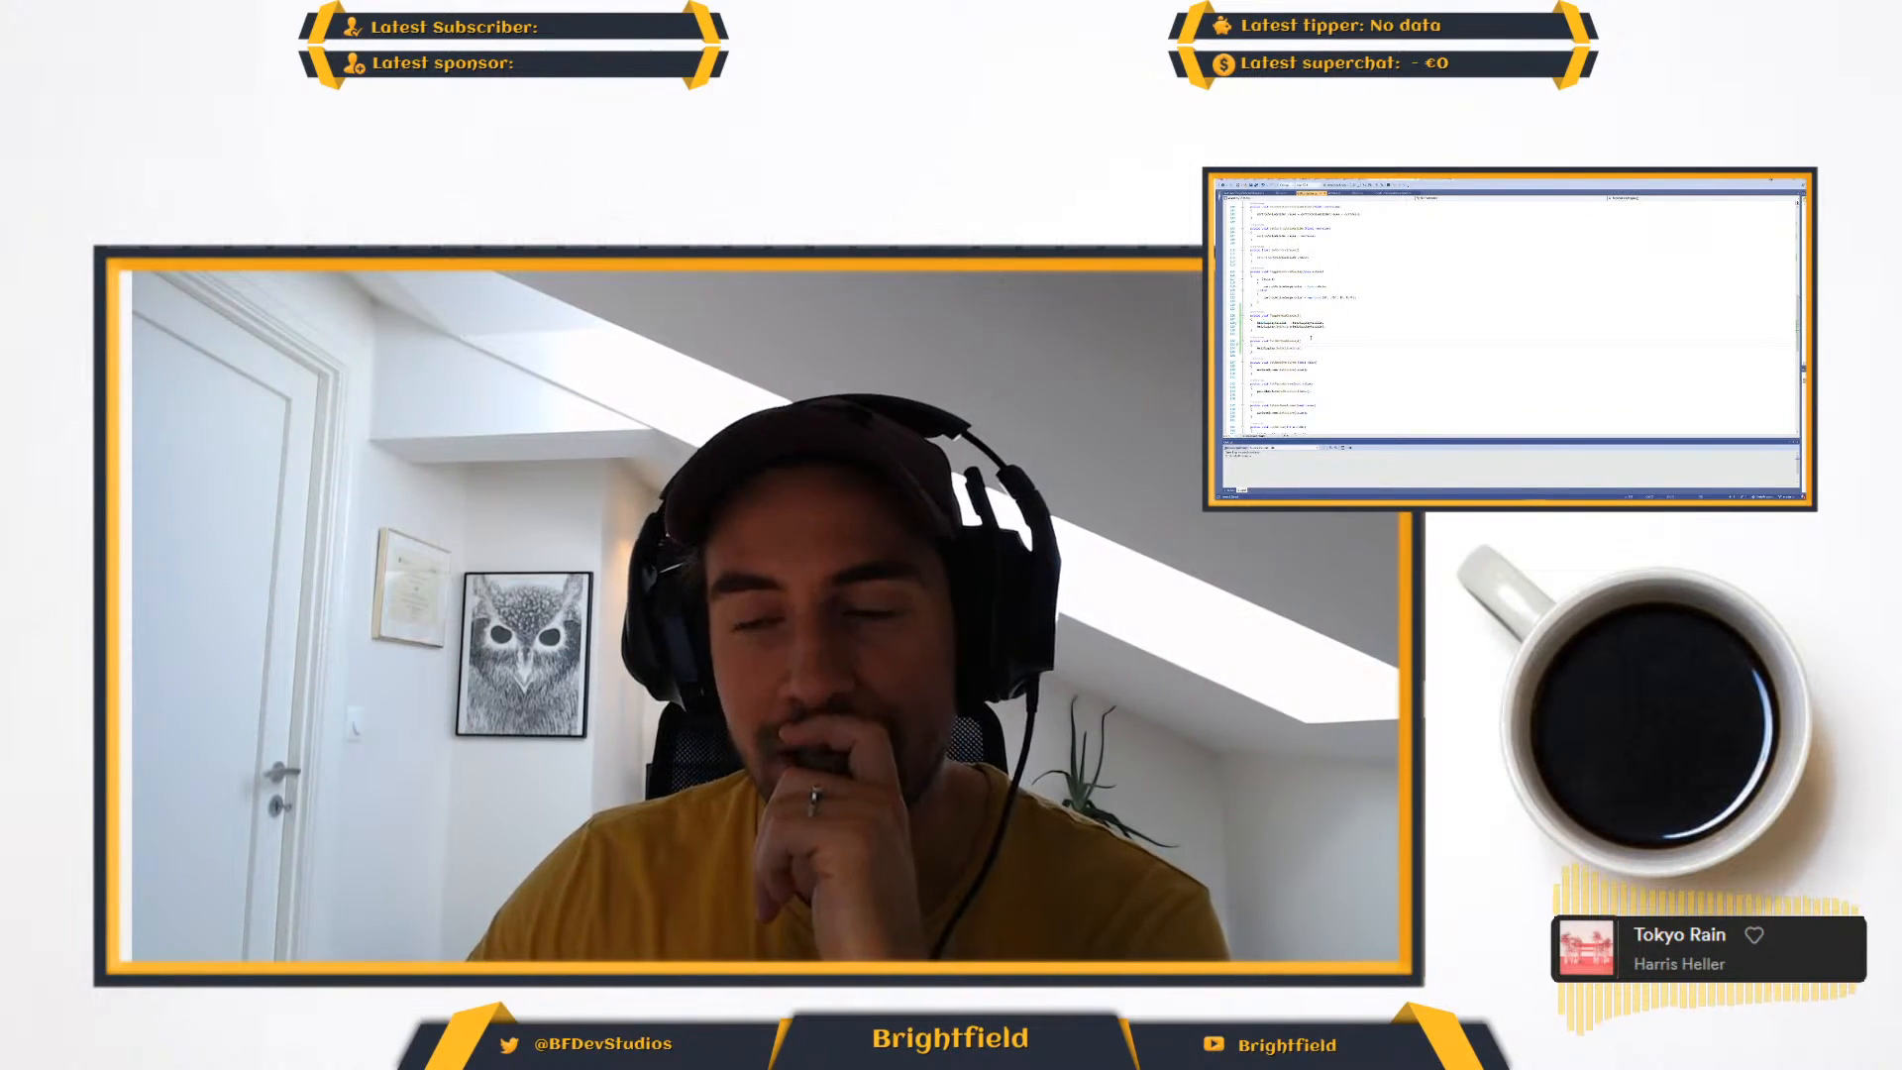
- Add a line setting helpDisplayActive to true at the start of the method below the toggle method
{"action": "key", "text": "Return"}
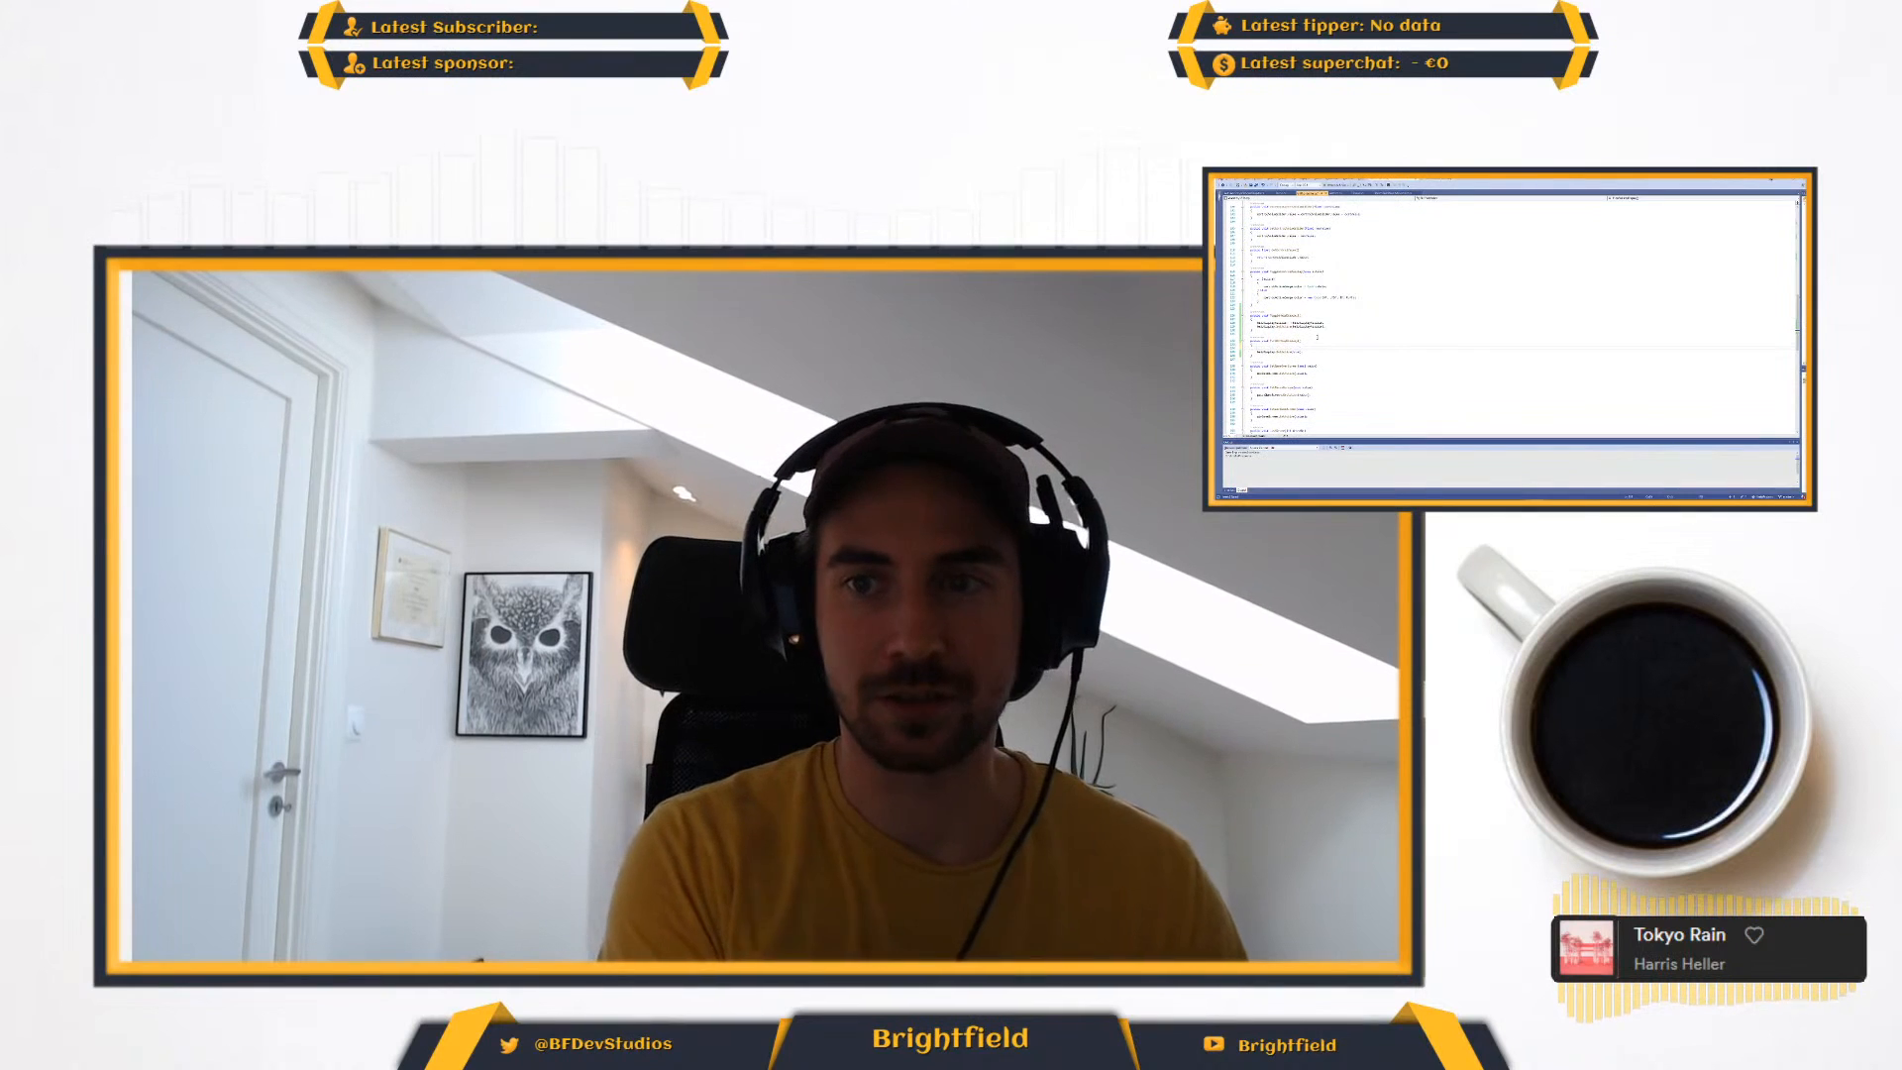
{"action": "type", "text": "help"}
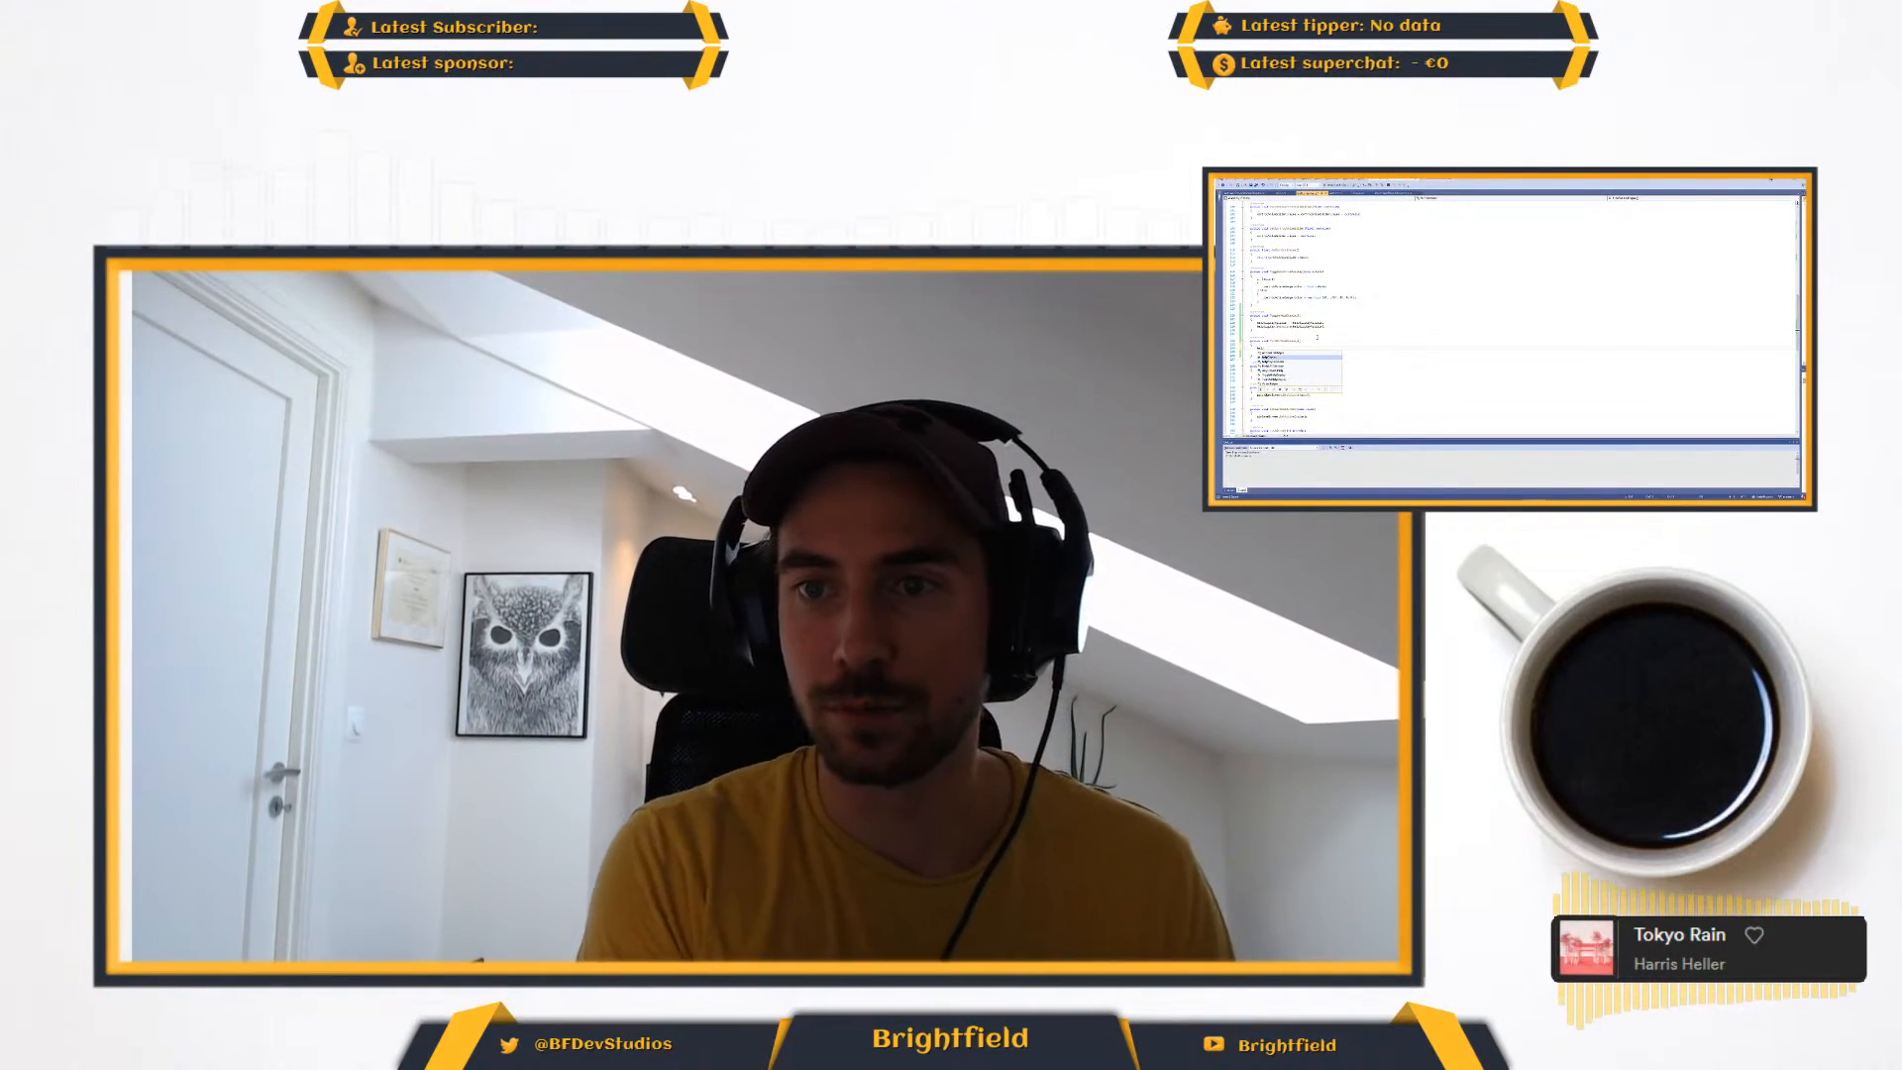
{"action": "key", "text": "Down"}
{"action": "type", "text": "DisplayActive = "}
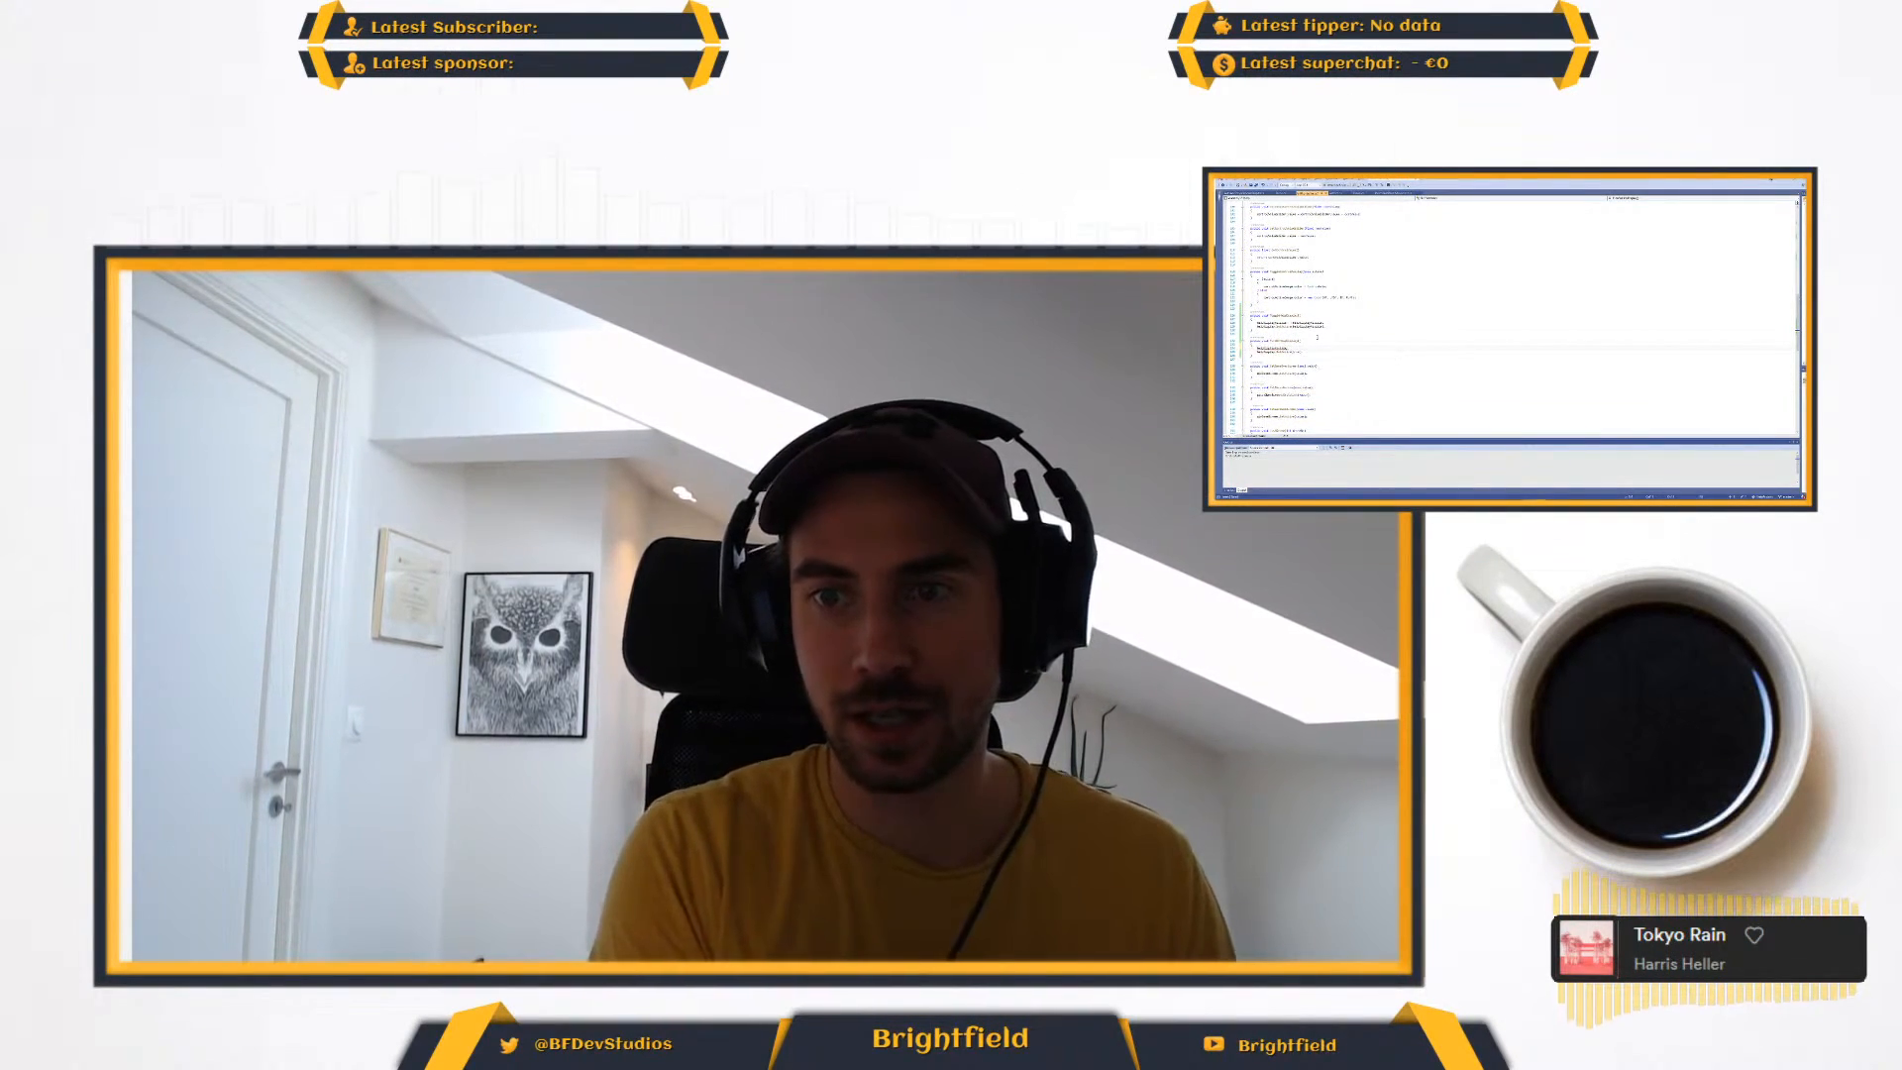
{"action": "type", "text": "true;"}
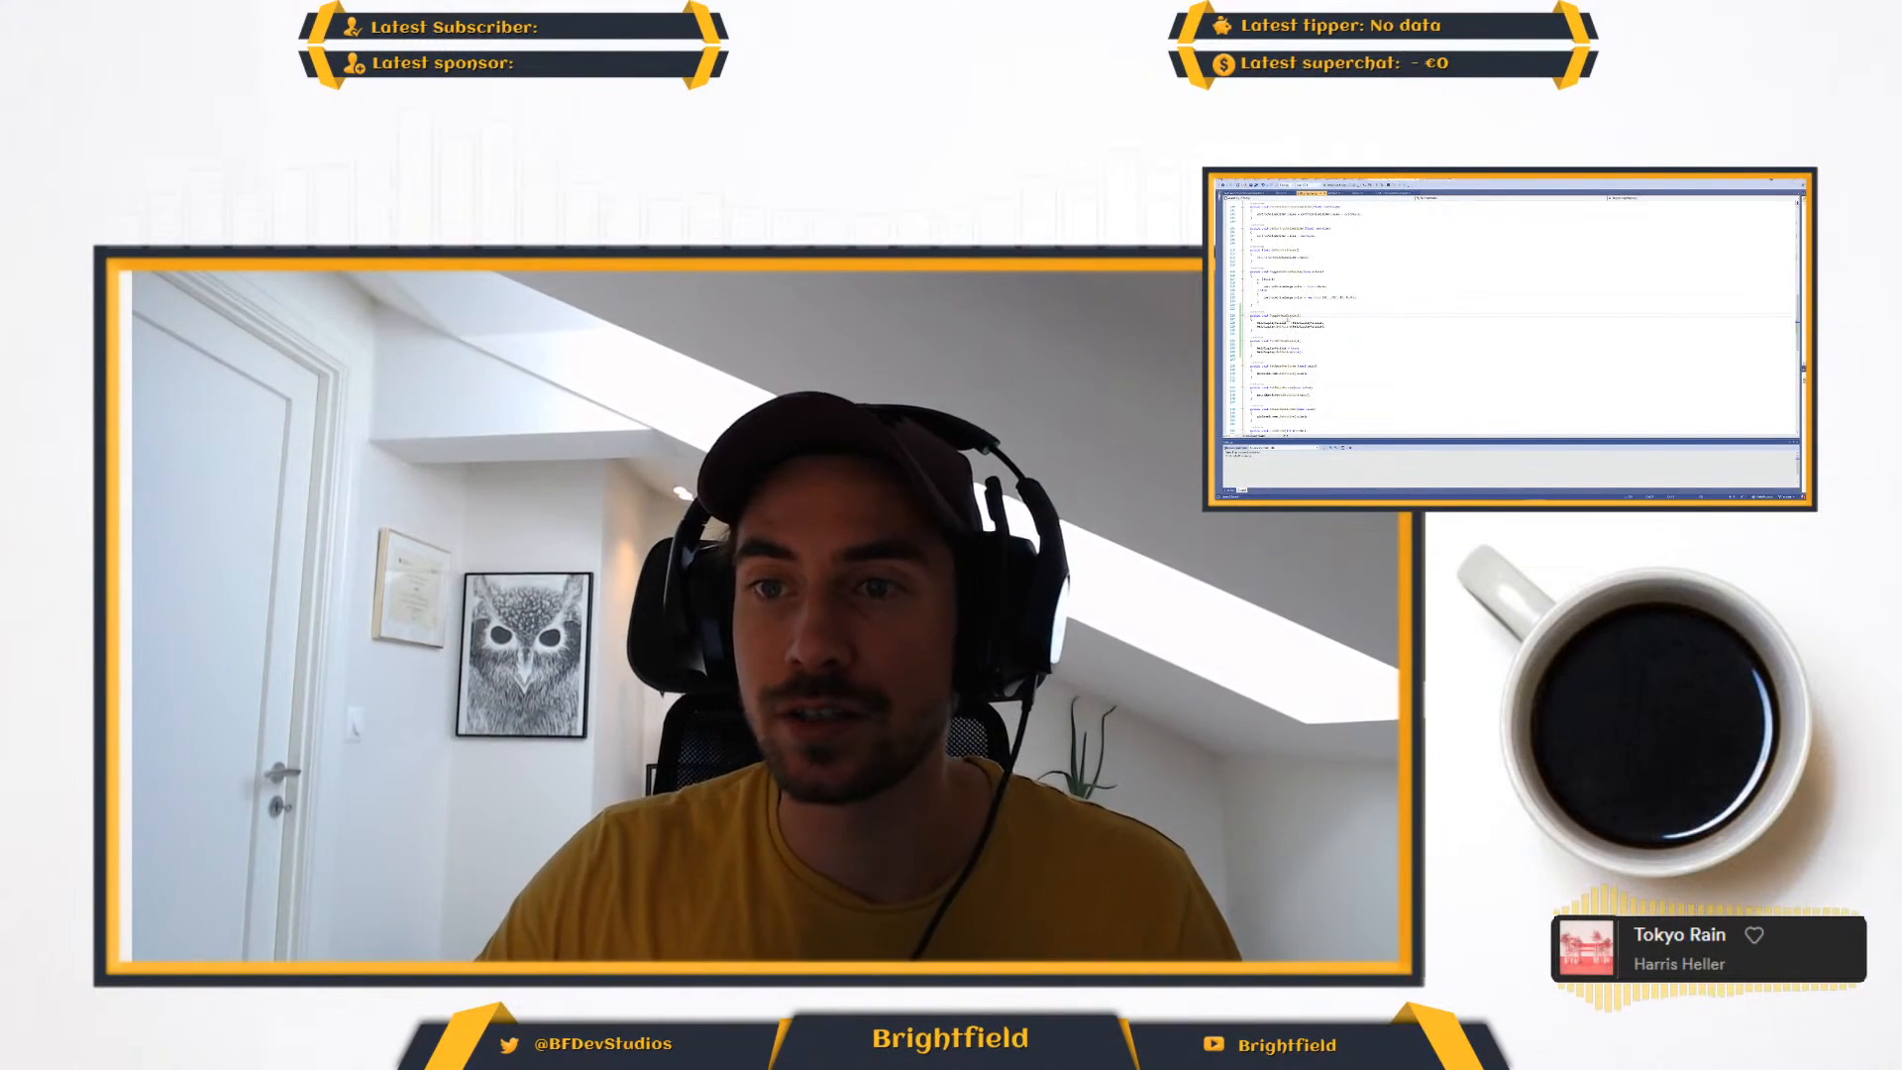
- Shorten the help method call in the other open script by removing its trailing part
{"action": "scroll", "coordinate": [1506, 317], "scroll_direction": "up", "scroll_amount": 8}
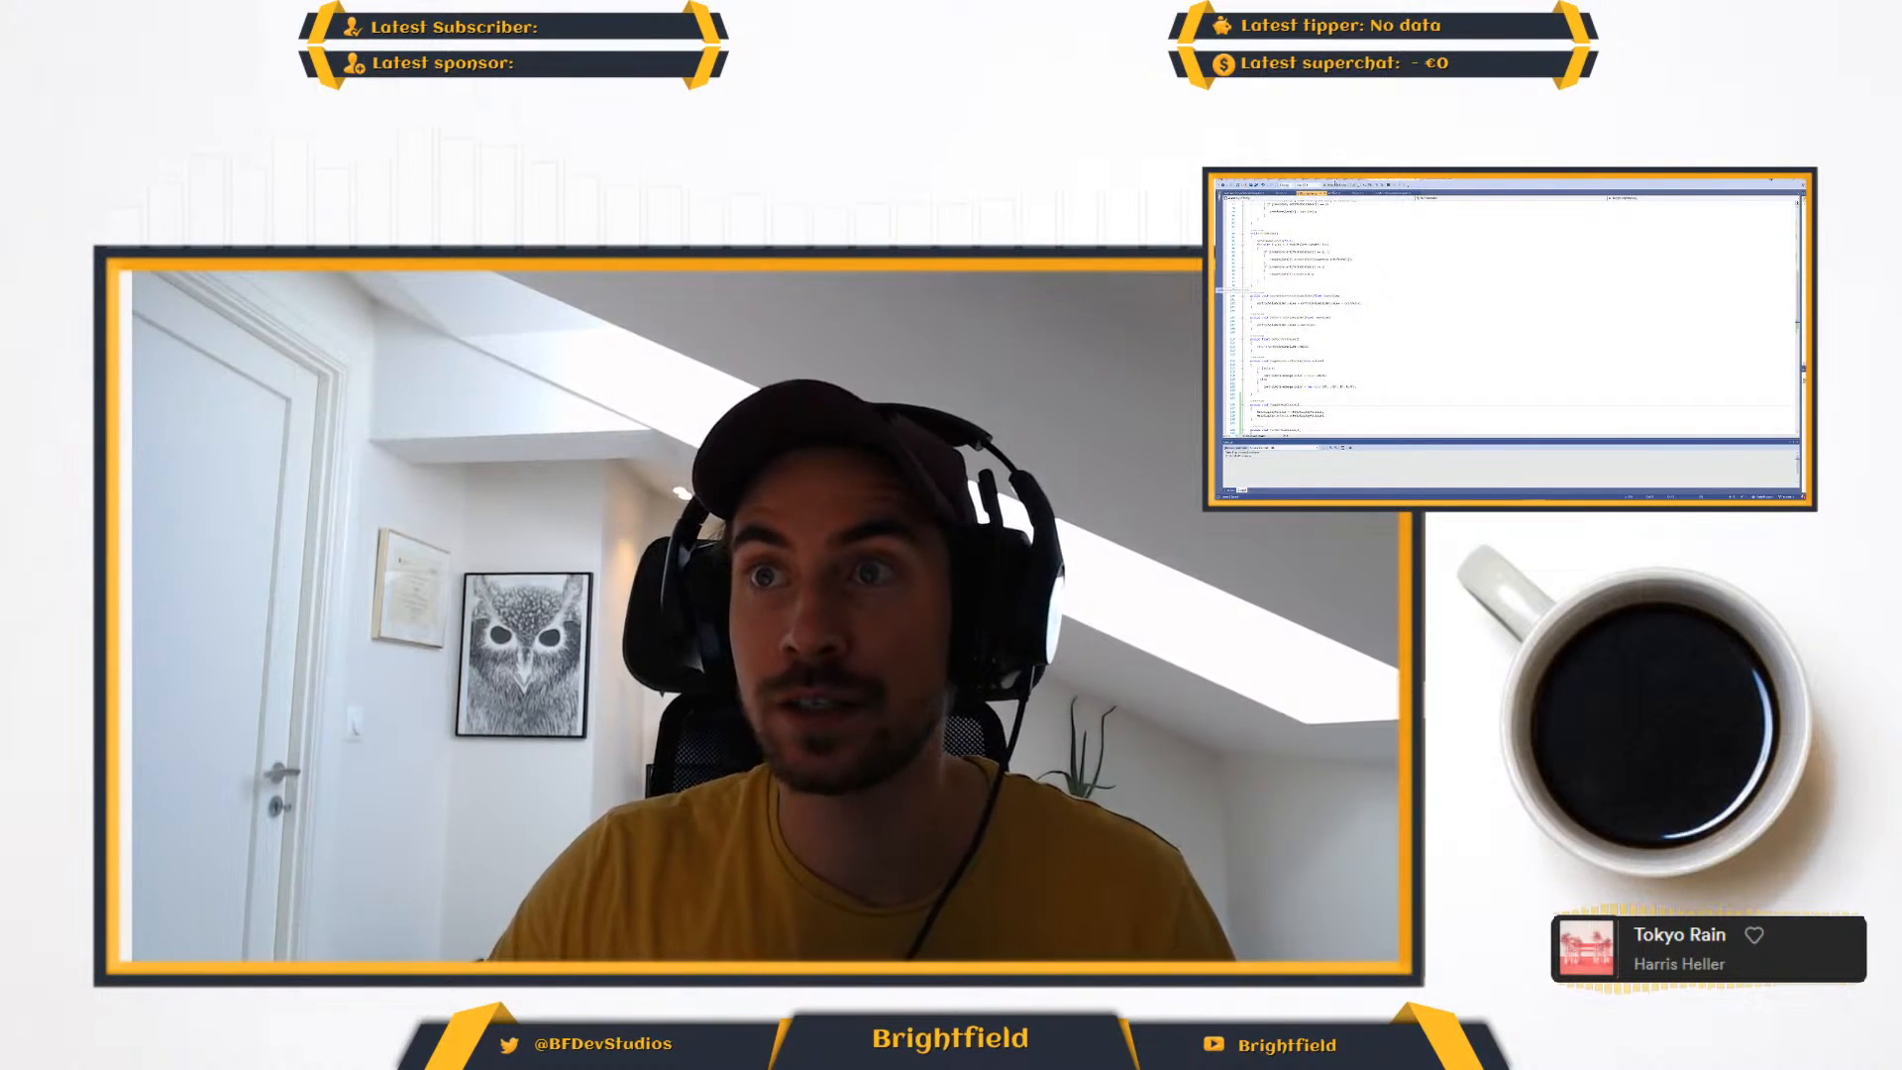
{"action": "scroll", "coordinate": [1351, 312], "scroll_direction": "down", "scroll_amount": 2}
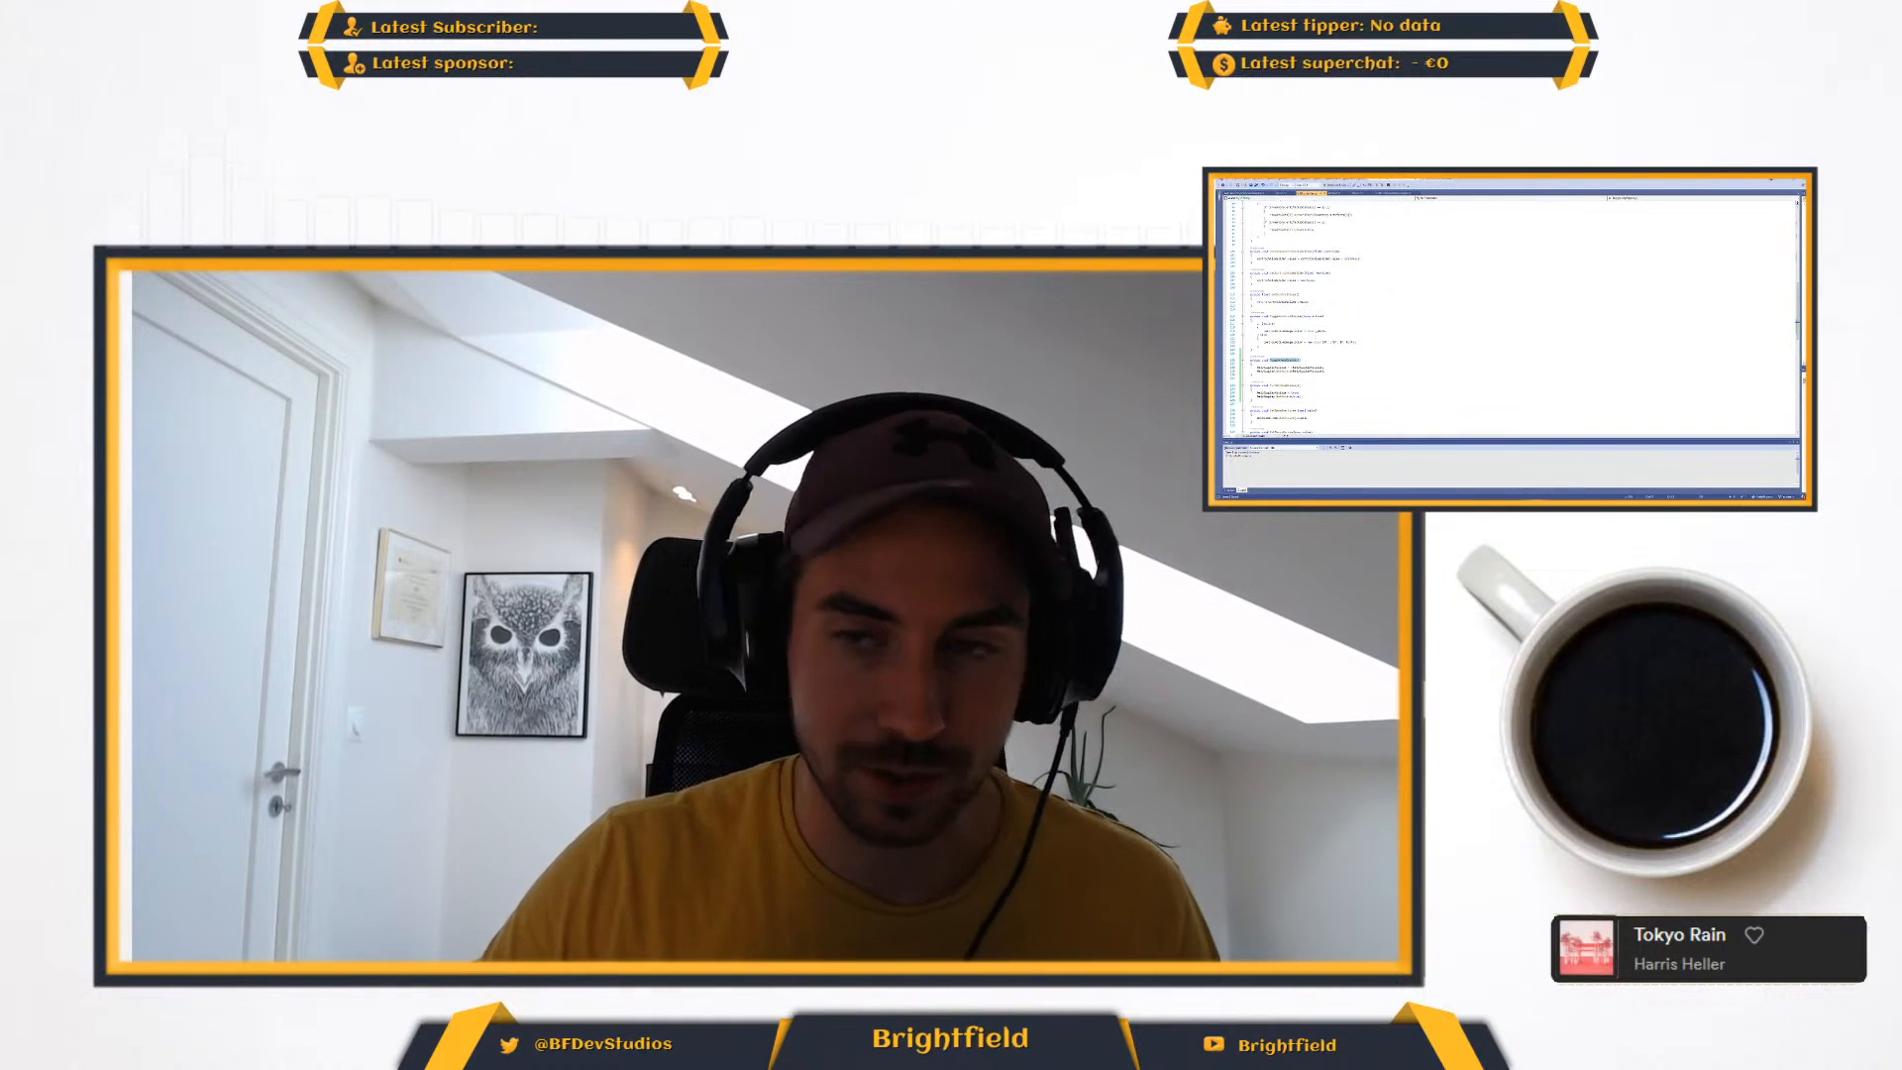
{"action": "left_click", "coordinate": [1360, 194]}
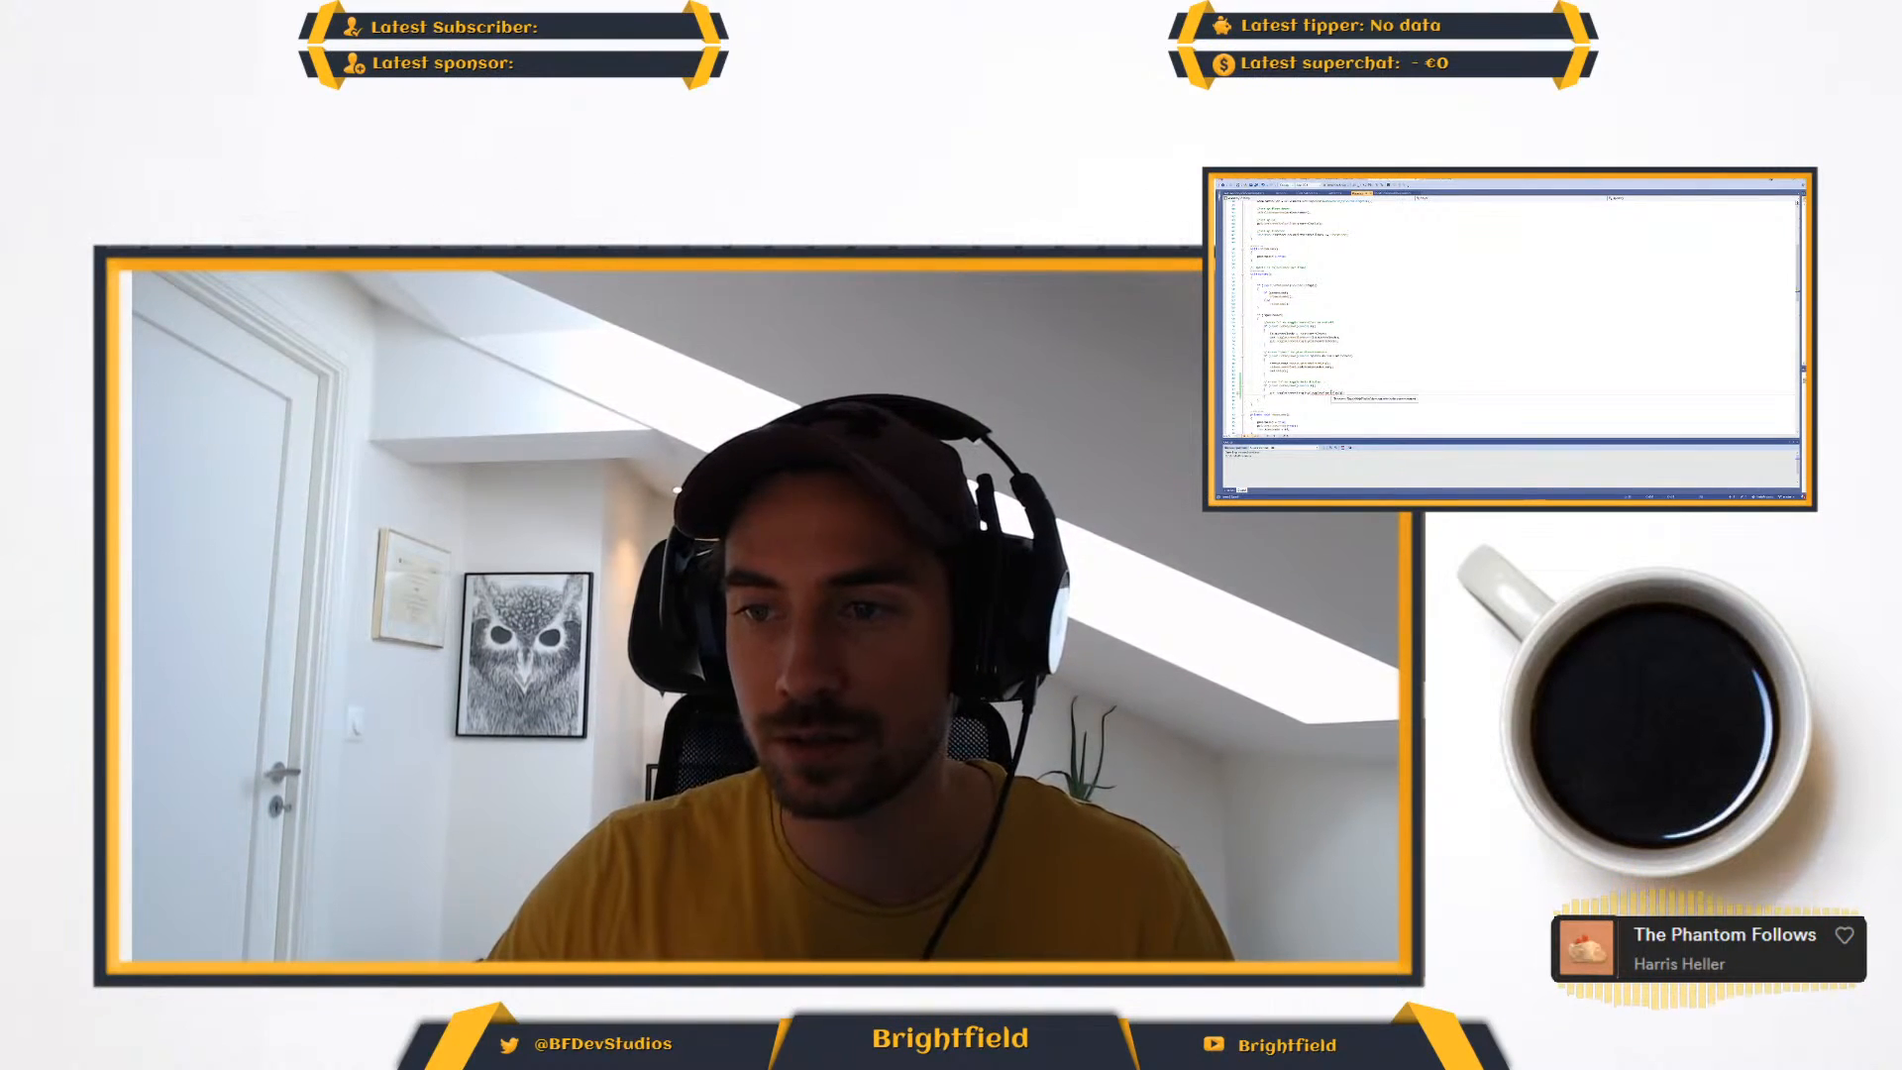
{"action": "mouse_move", "coordinate": [1310, 393]}
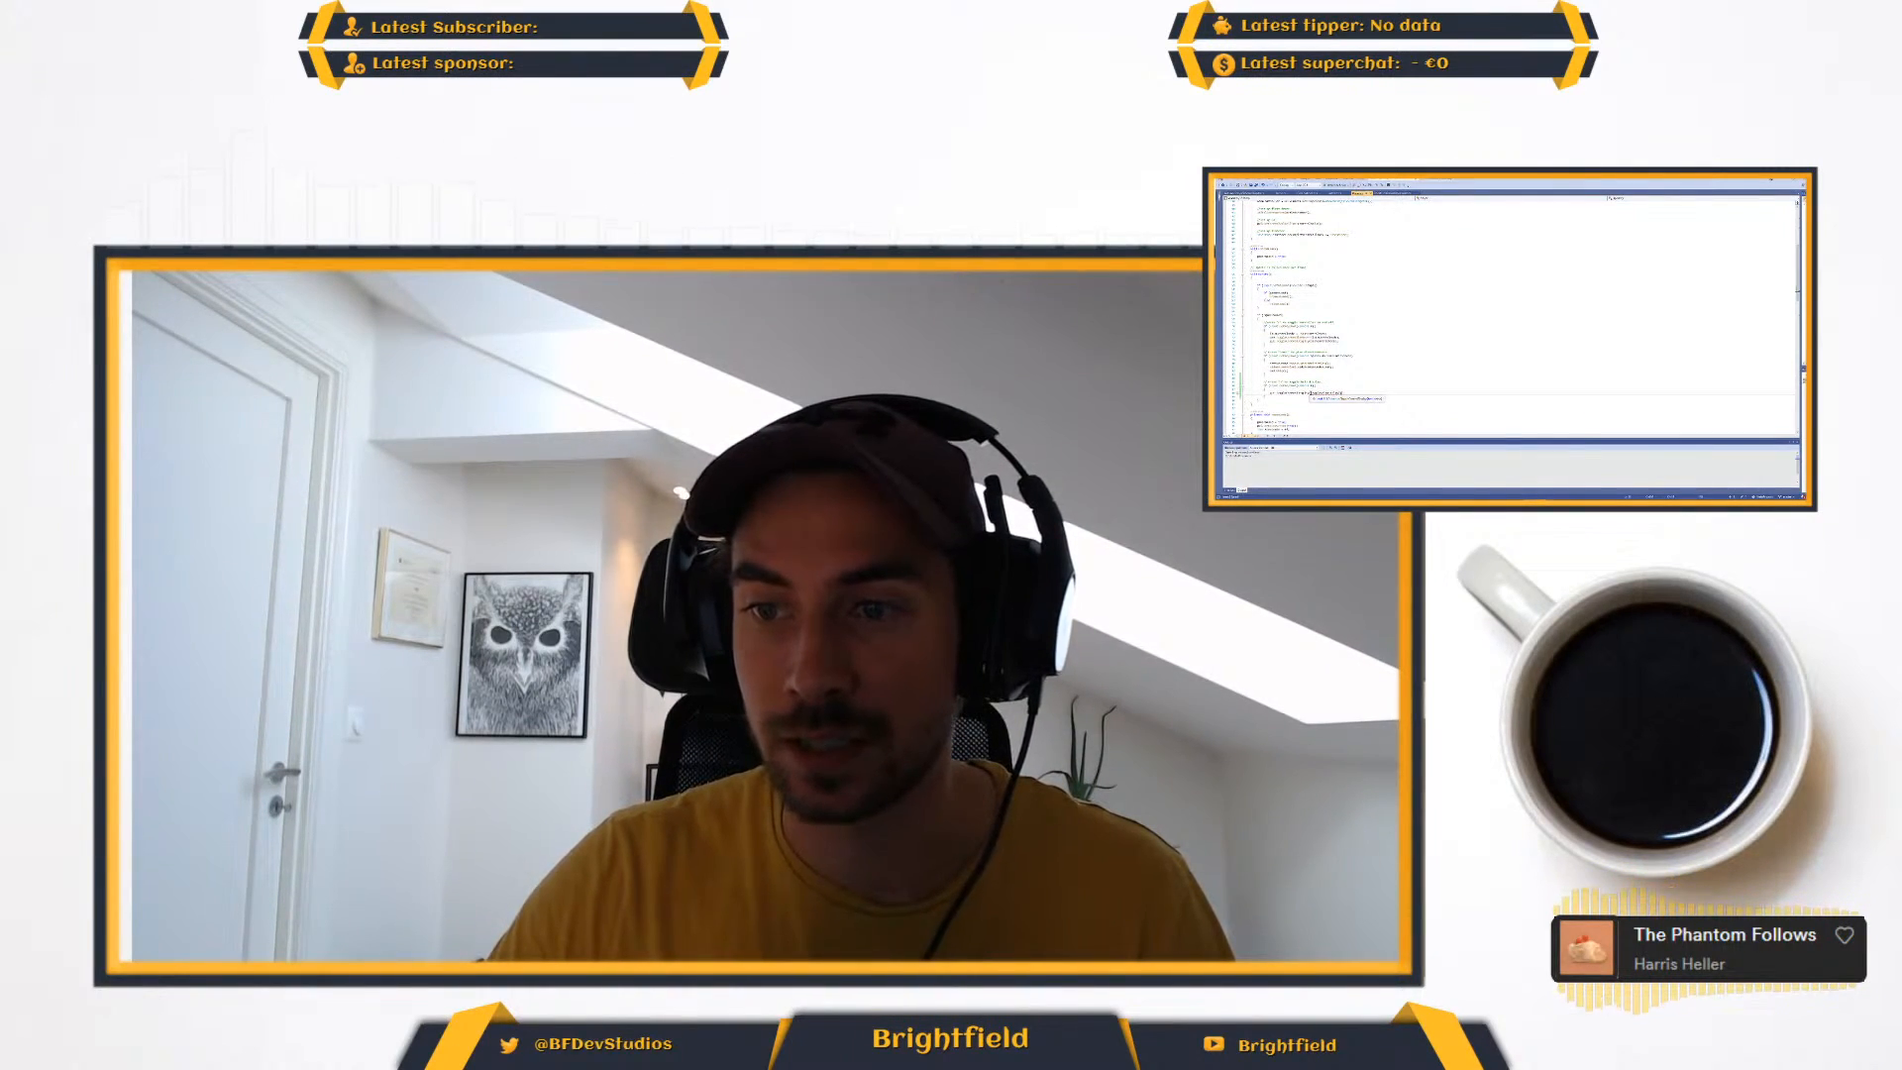
{"action": "left_click_drag", "start_coordinate": [1310, 393], "coordinate": [1340, 395]}
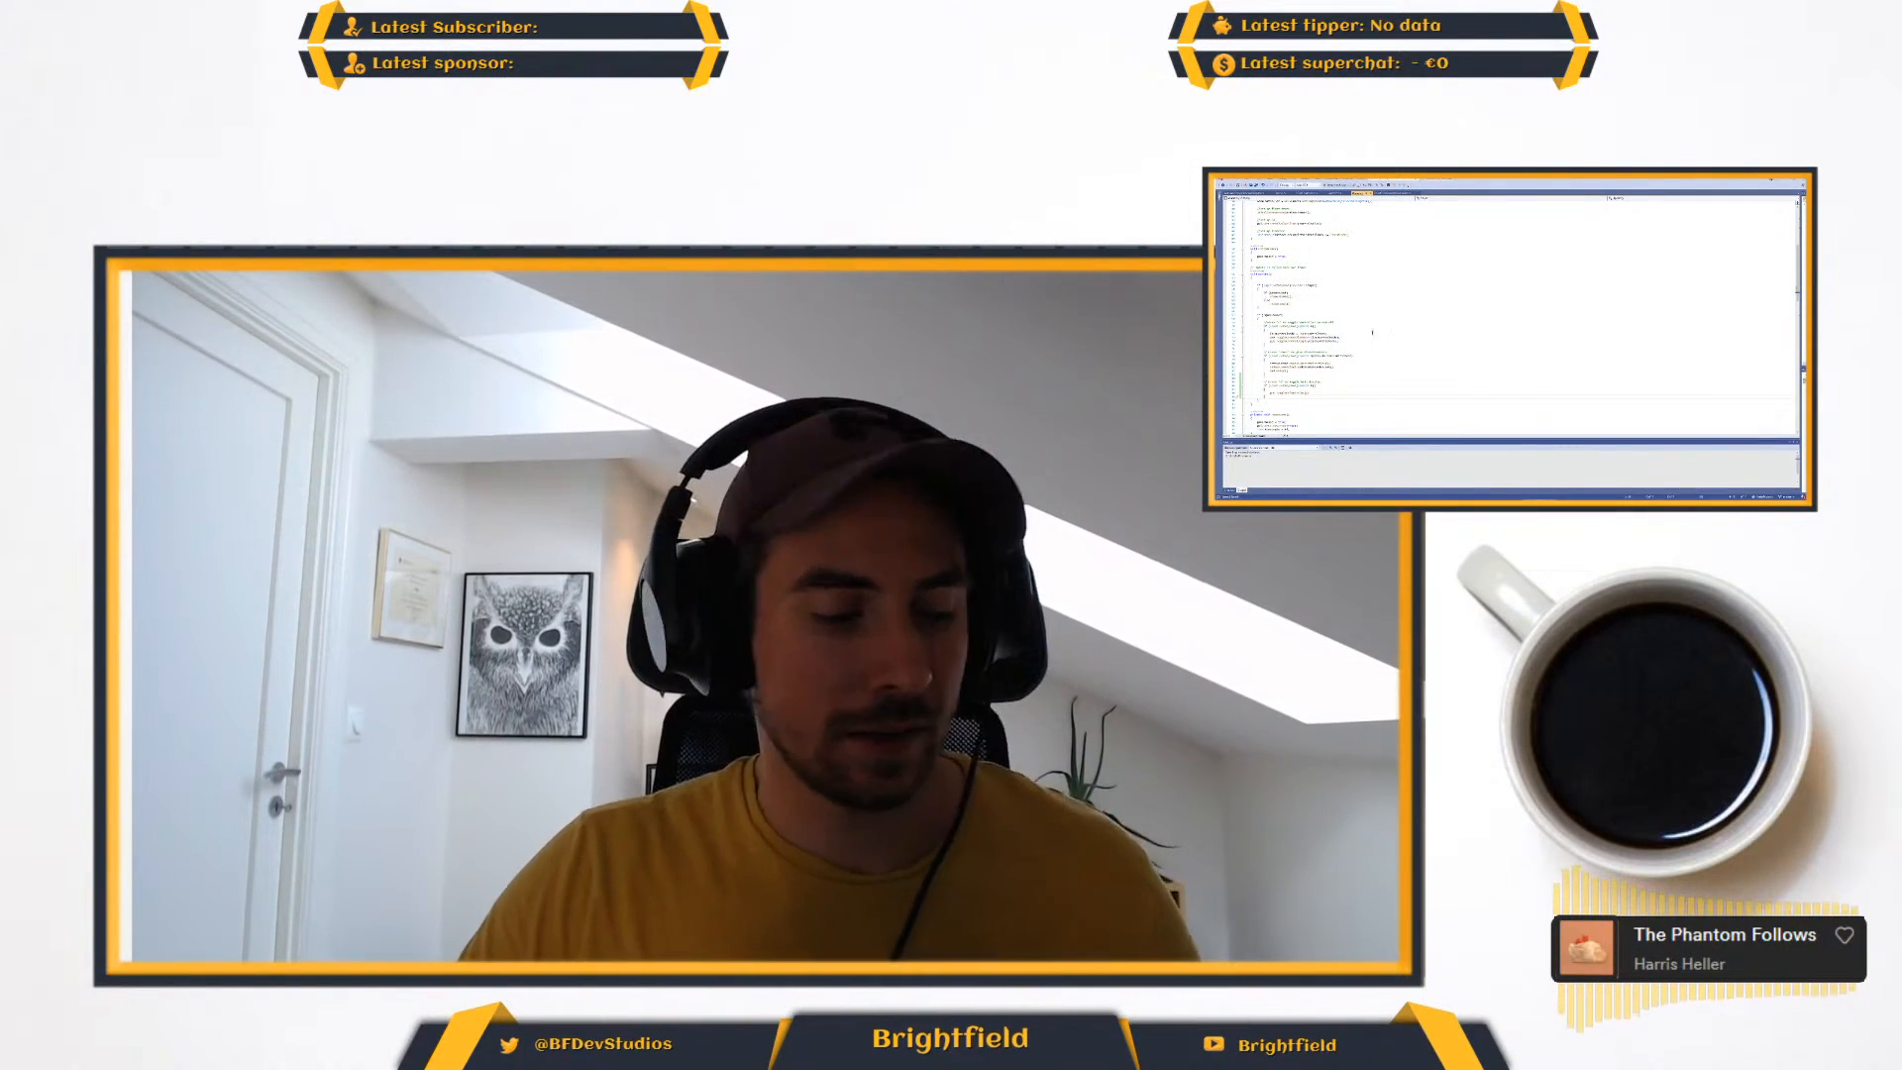
- Switch to Unity and inspect the Canvas and its child screen and help display objects
{"action": "key", "text": "alt+Tab"}
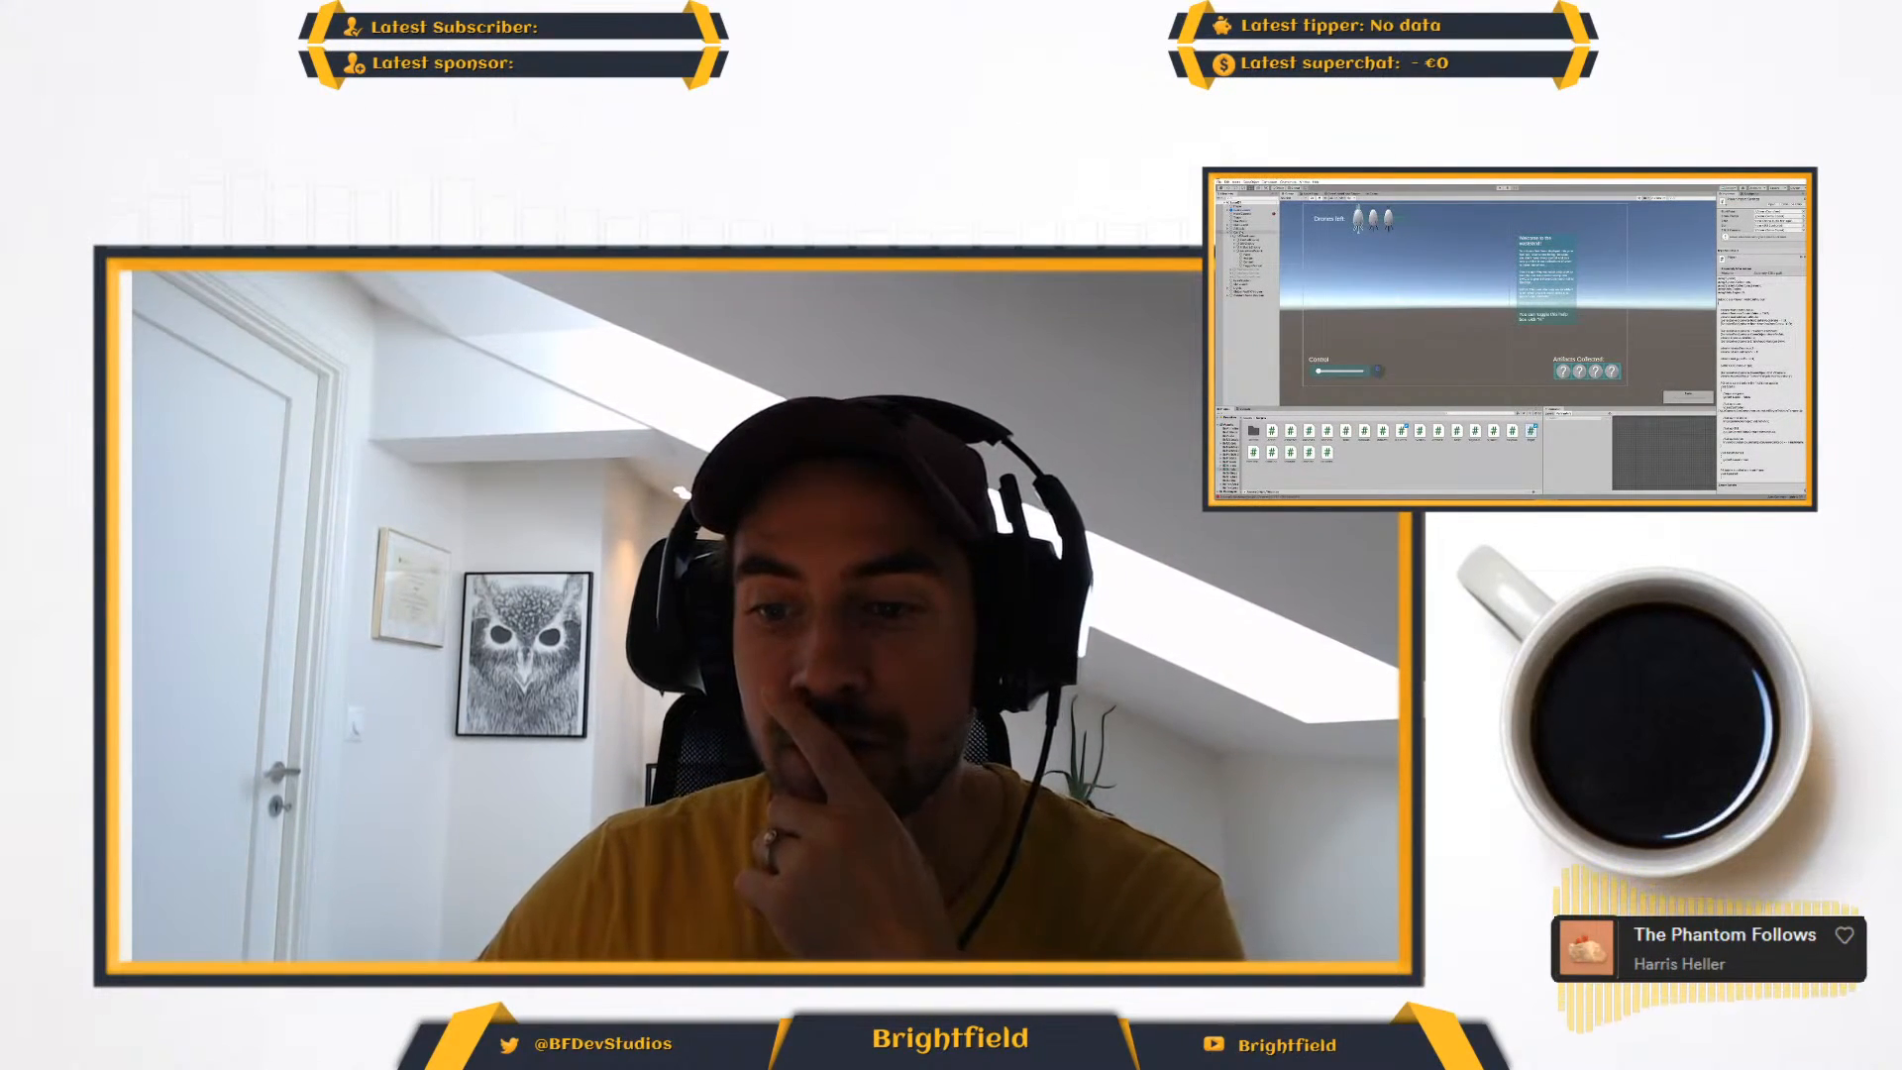
{"action": "left_click", "coordinate": [1239, 232]}
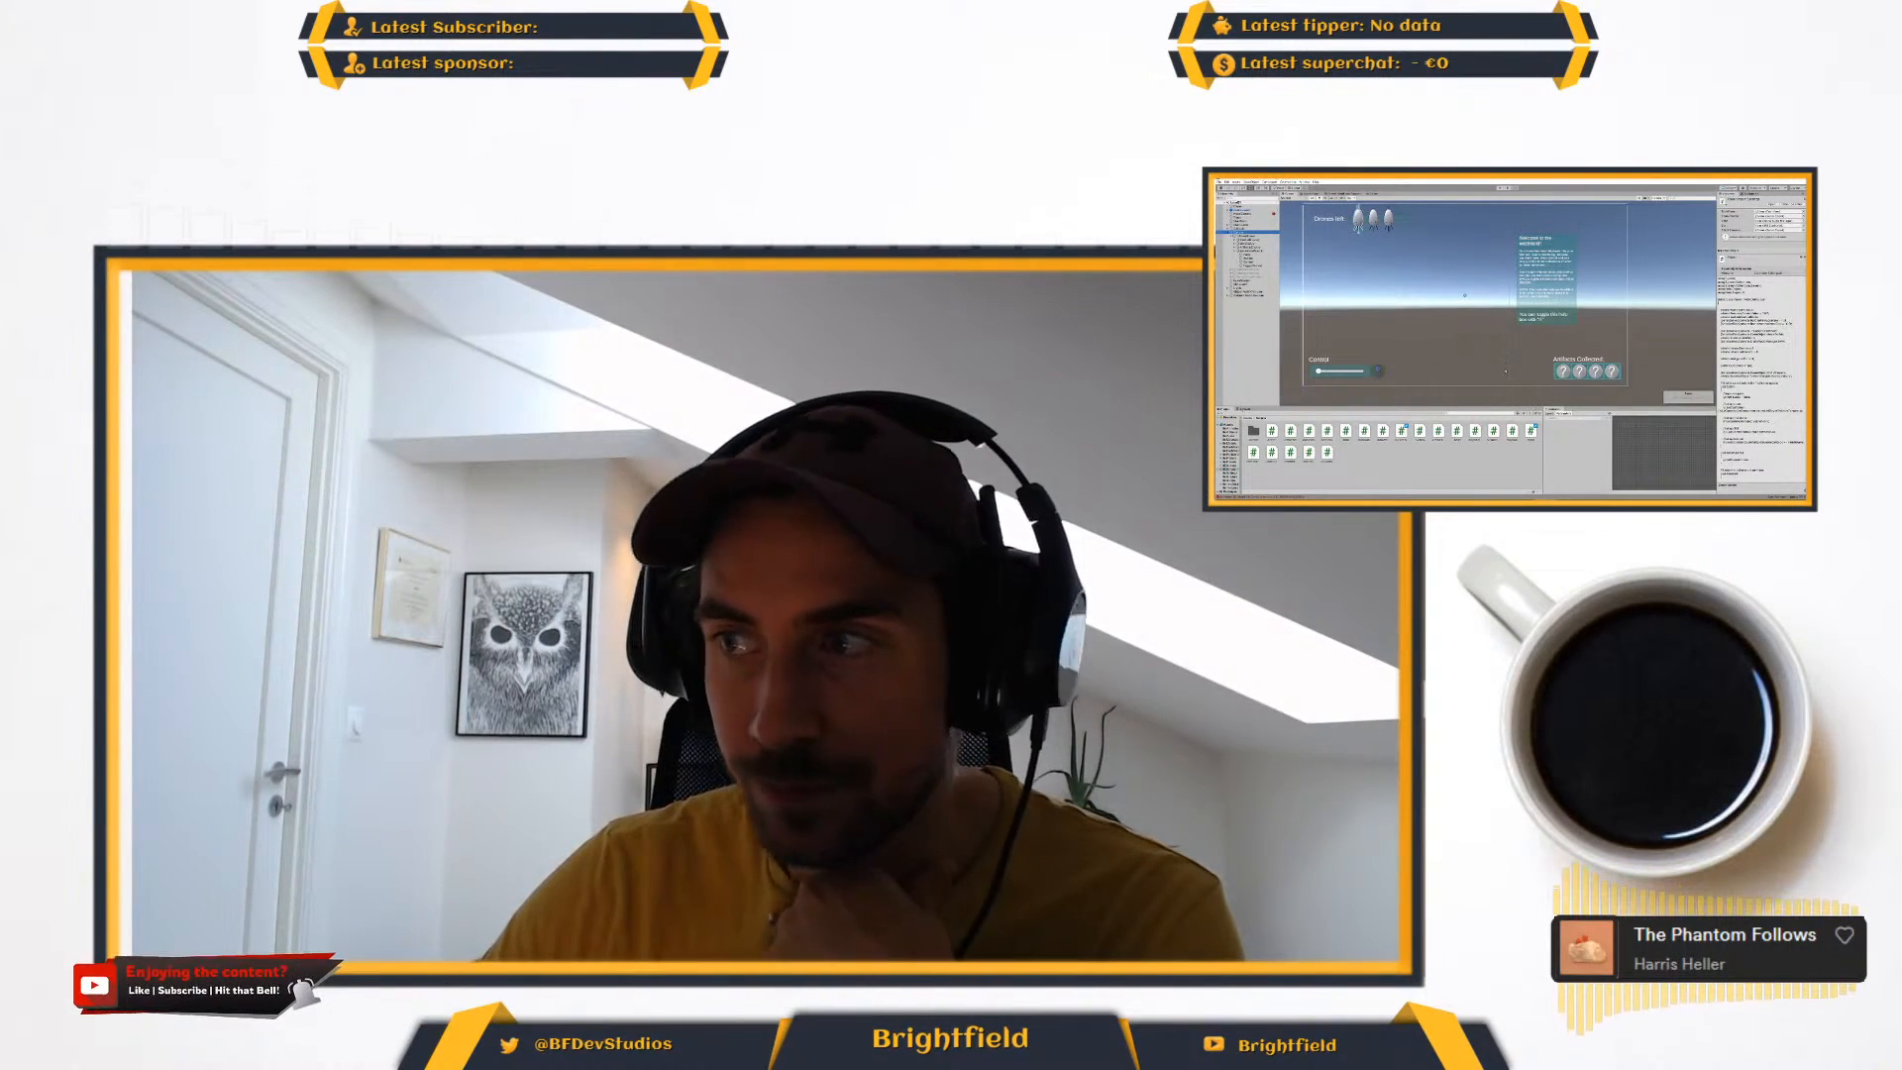
{"action": "left_click", "coordinate": [1240, 232]}
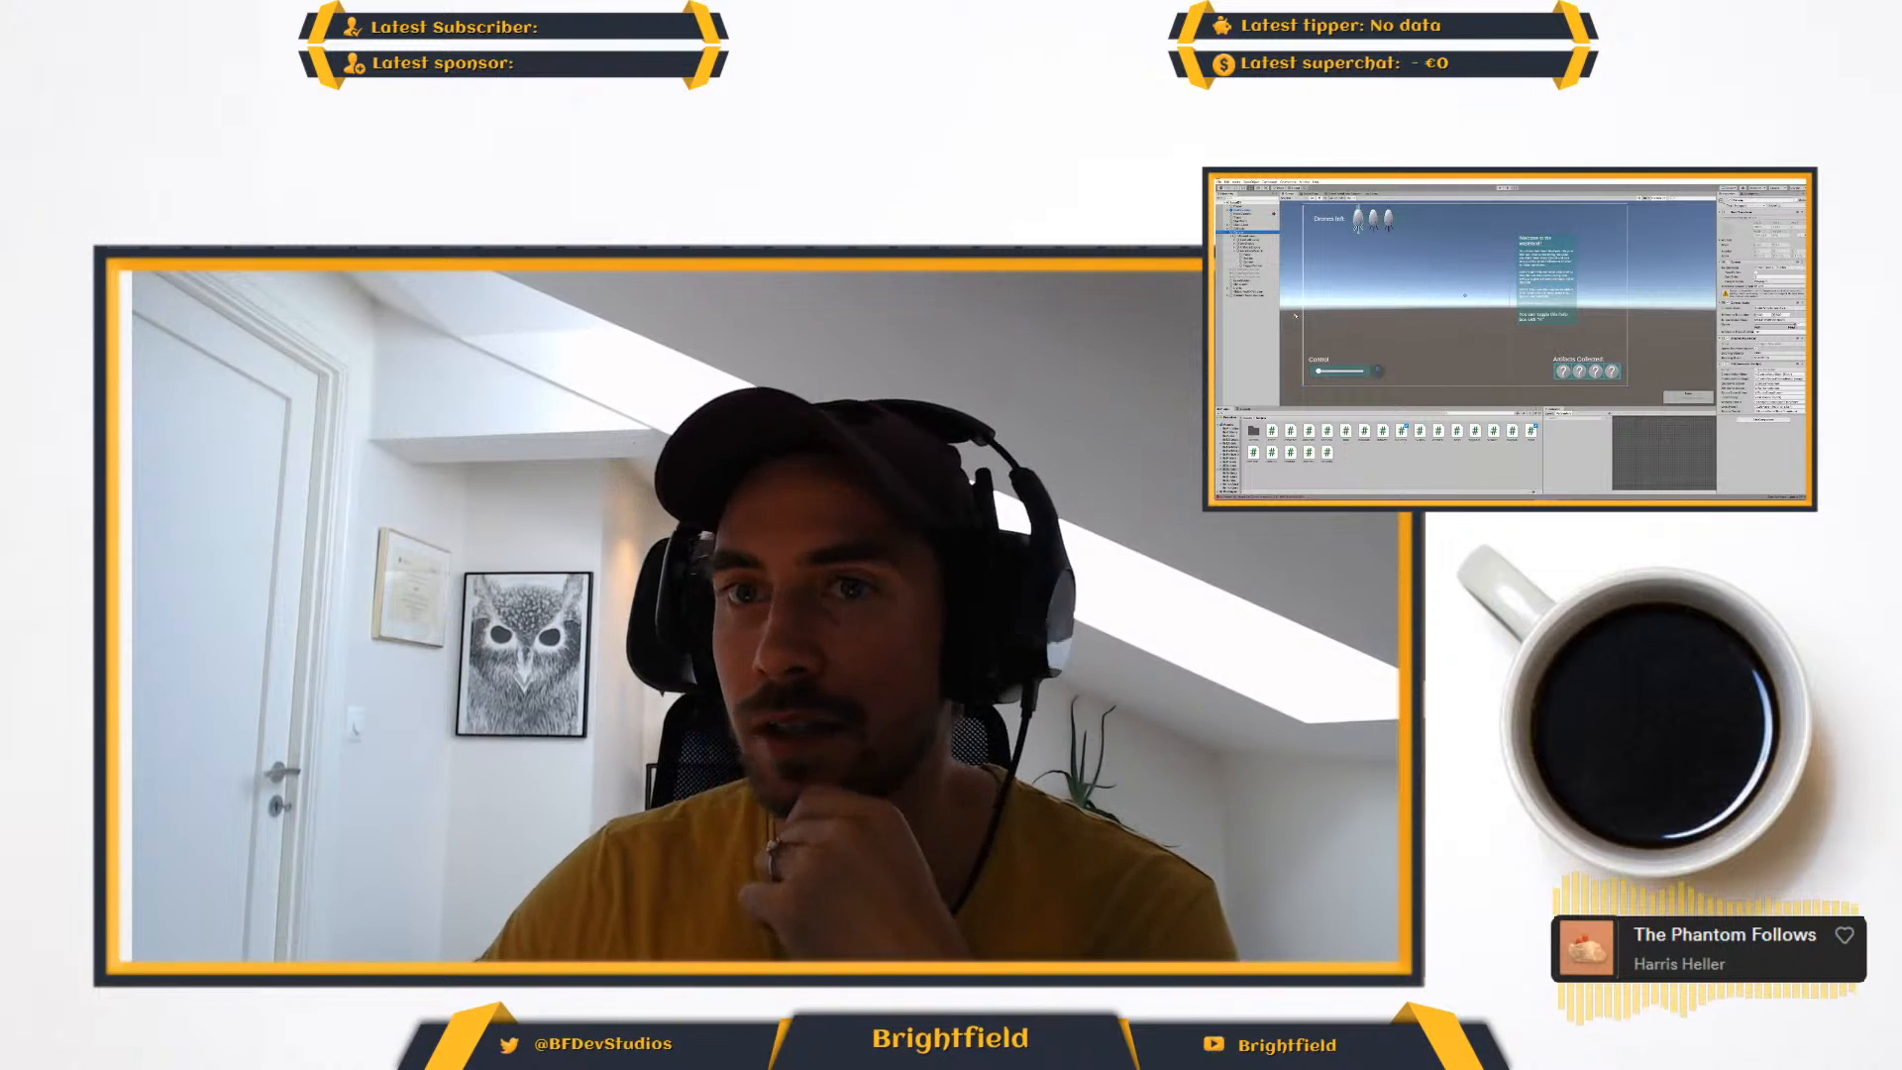
{"action": "left_click", "coordinate": [1250, 277]}
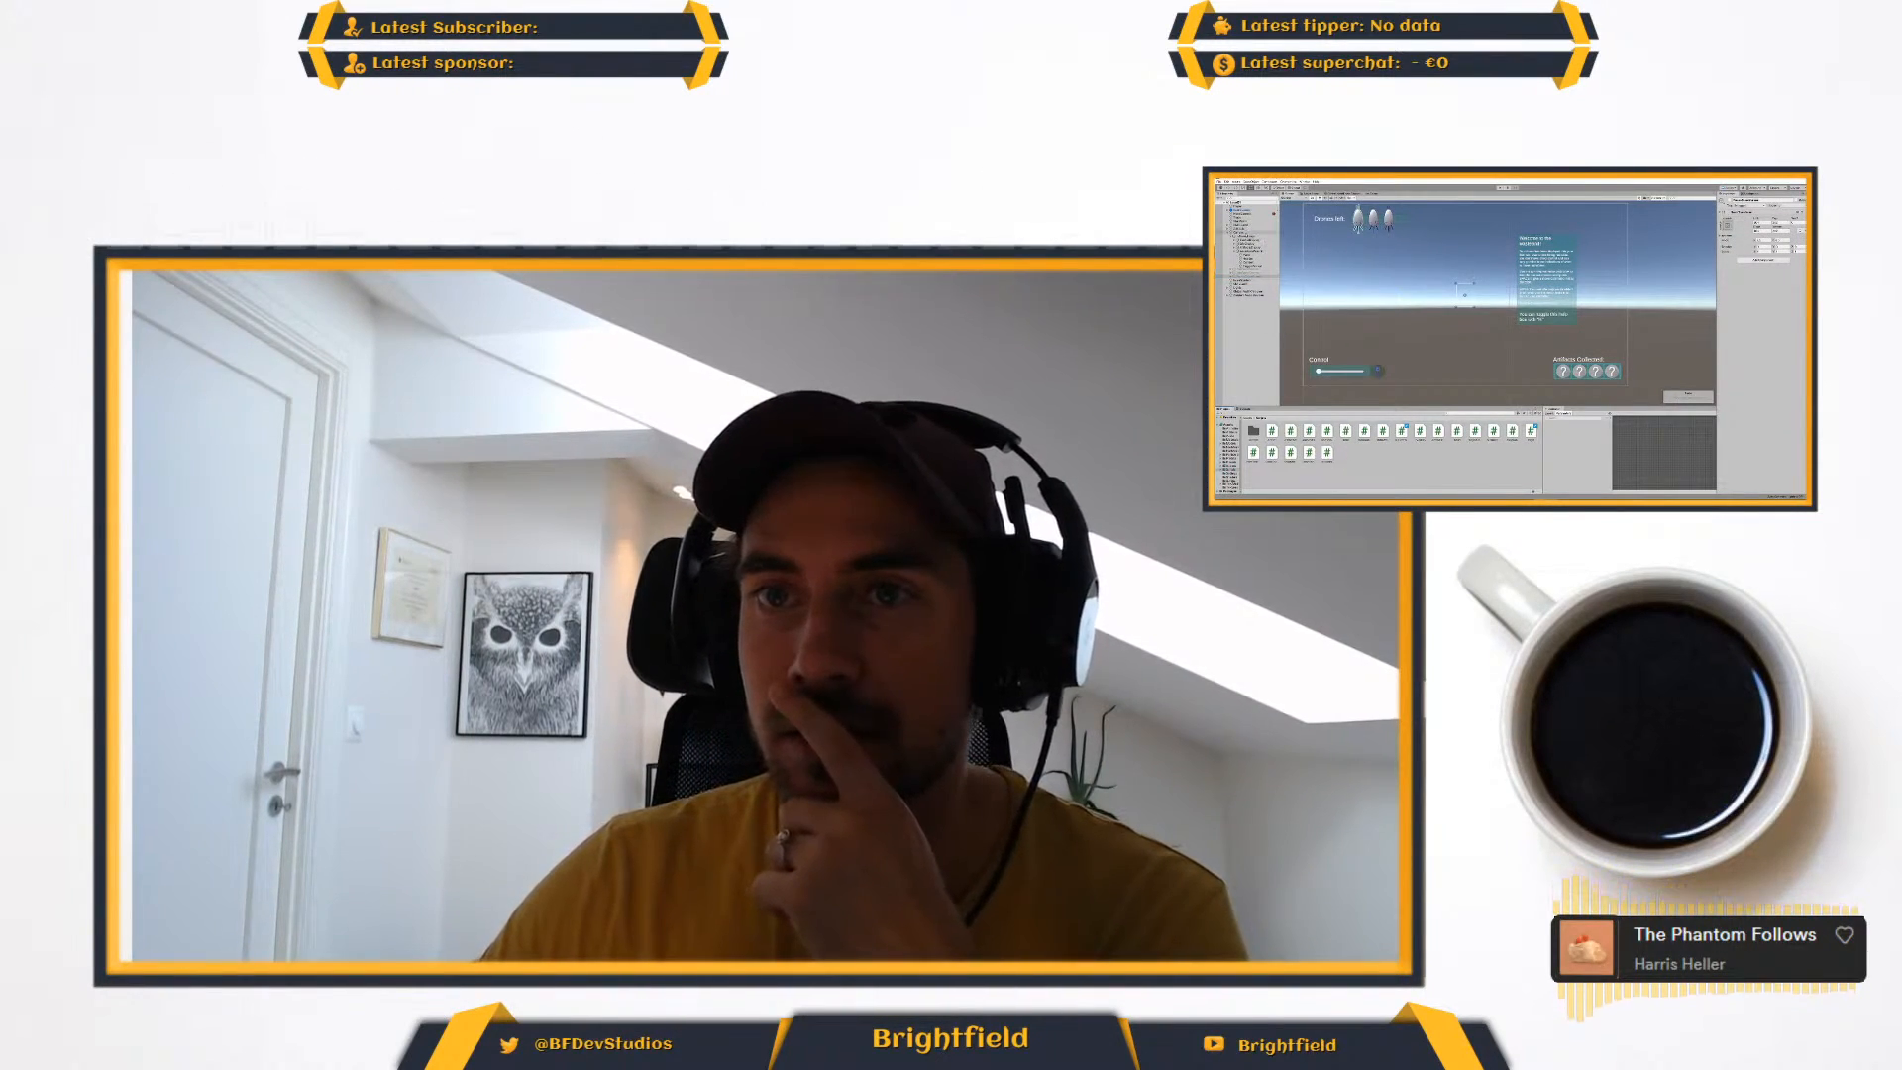
{"action": "left_click", "coordinate": [1241, 232]}
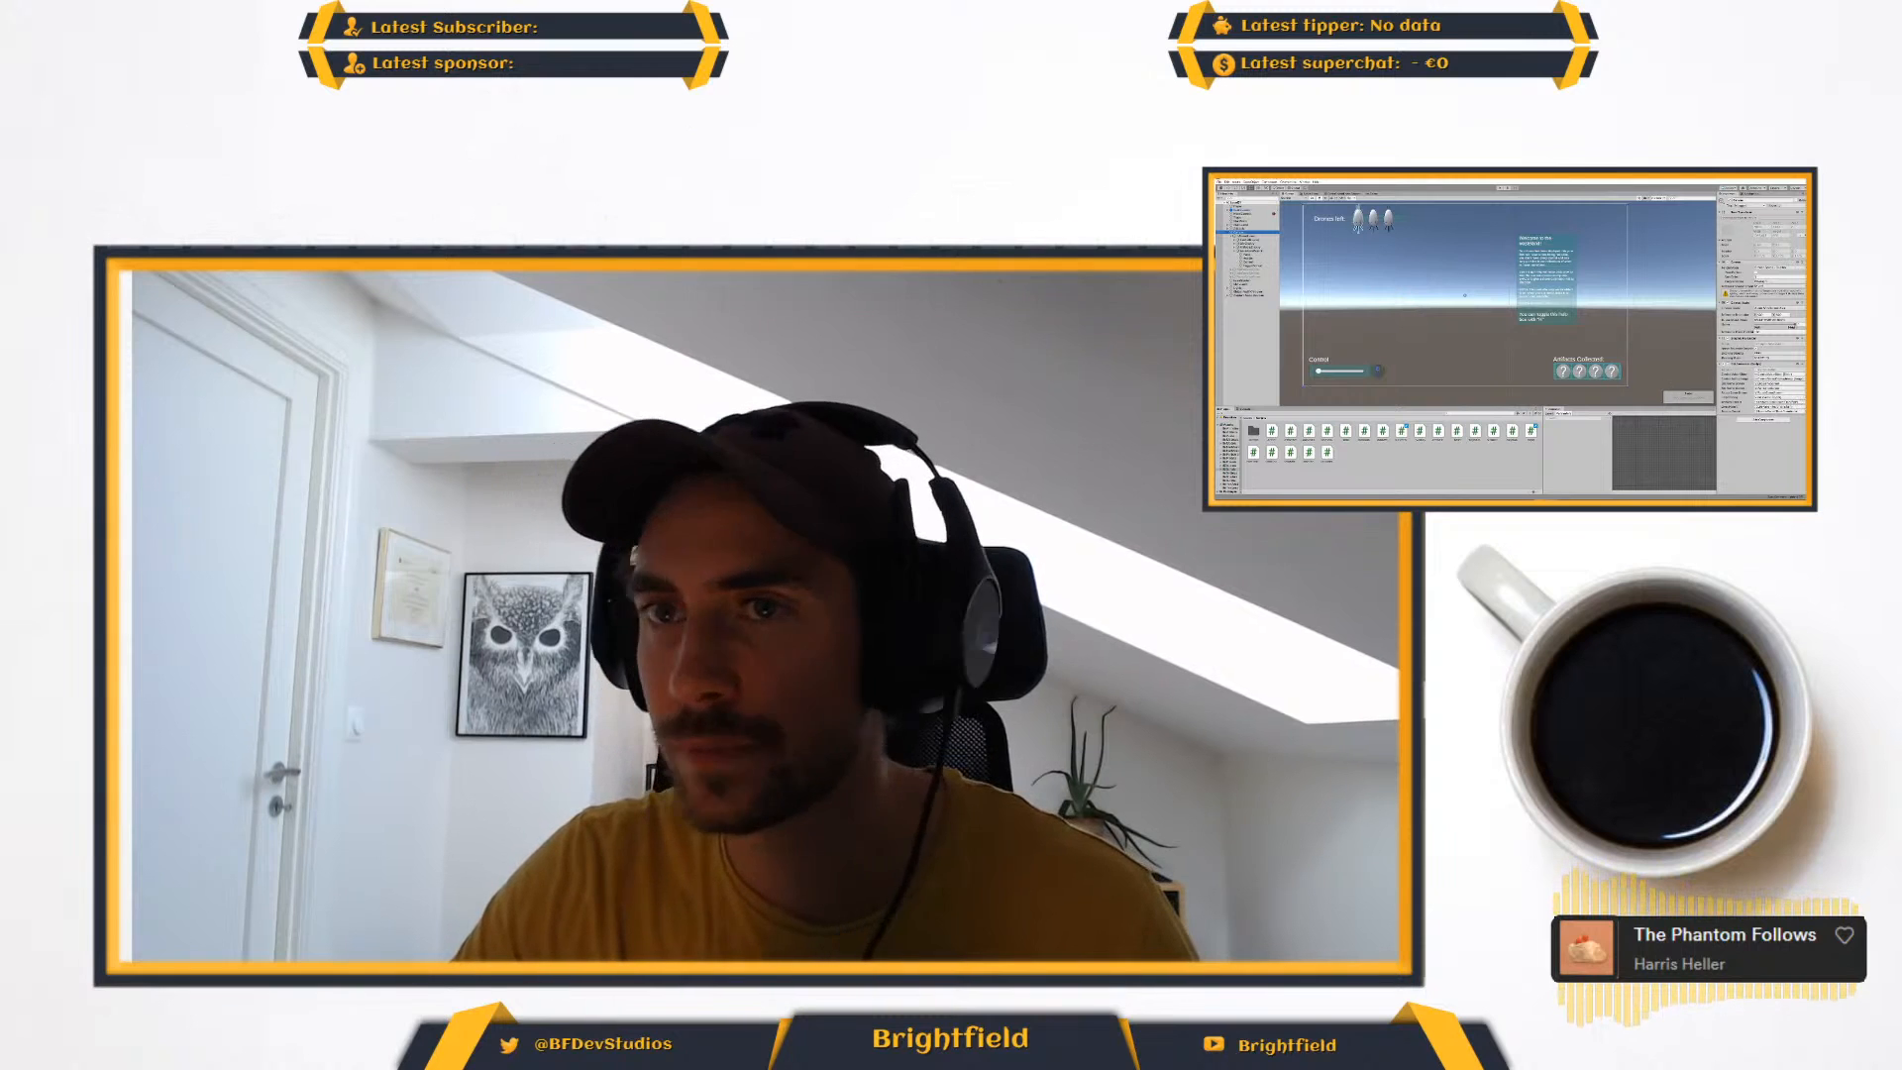
{"action": "left_click", "coordinate": [1255, 252]}
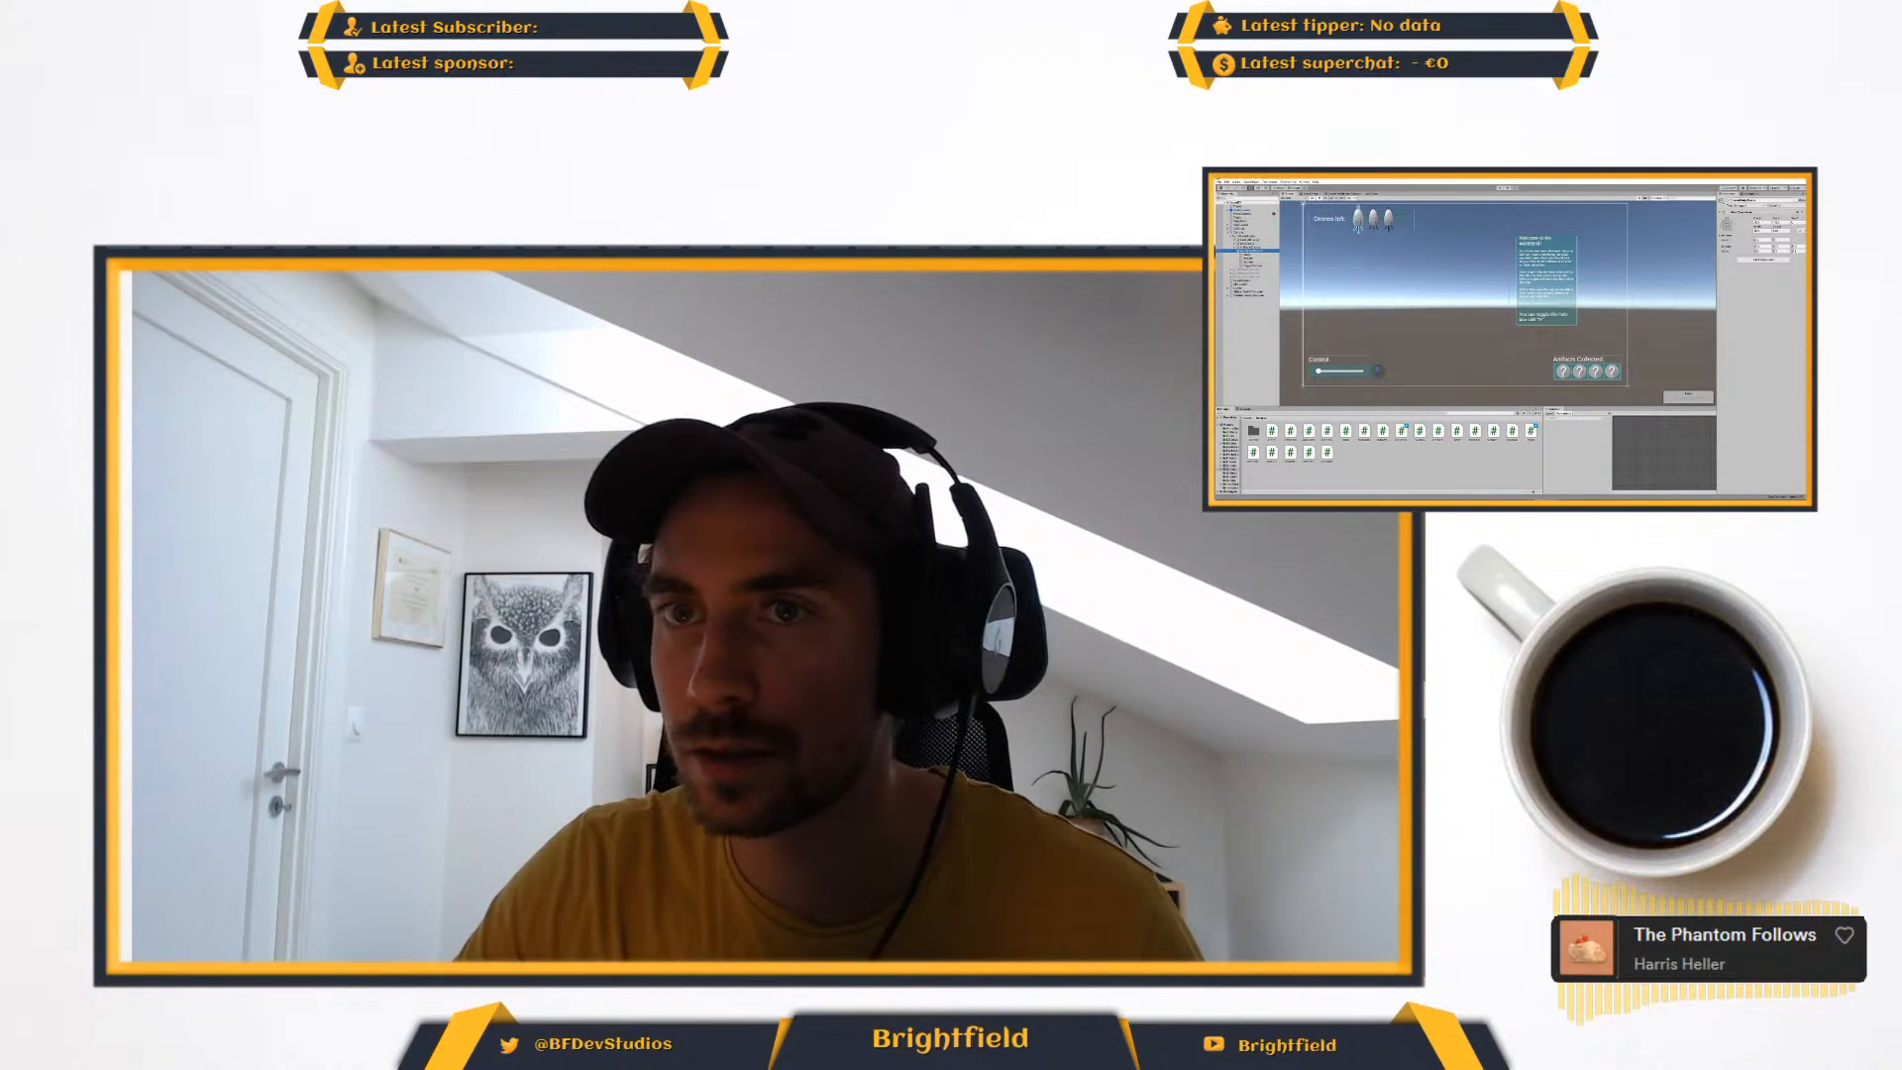
{"action": "left_click", "coordinate": [1742, 423]}
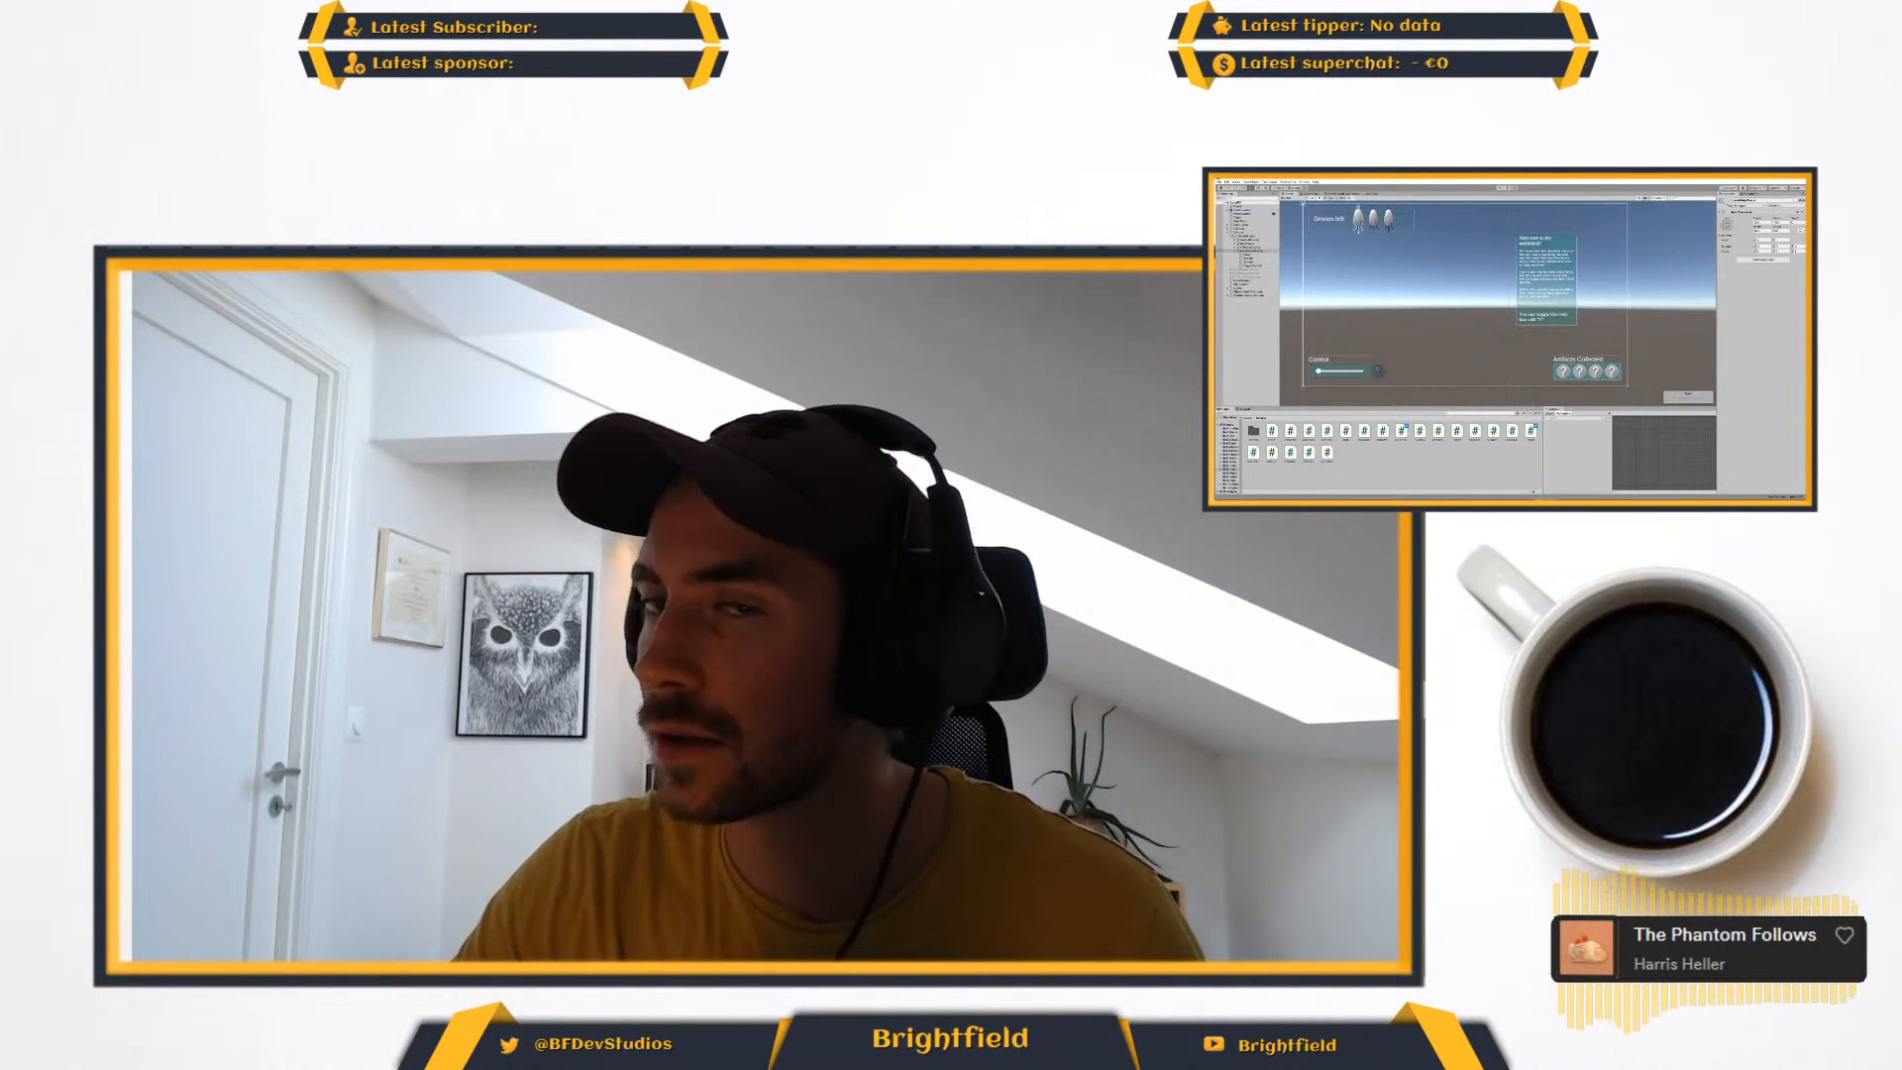
{"action": "left_click", "coordinate": [1249, 237]}
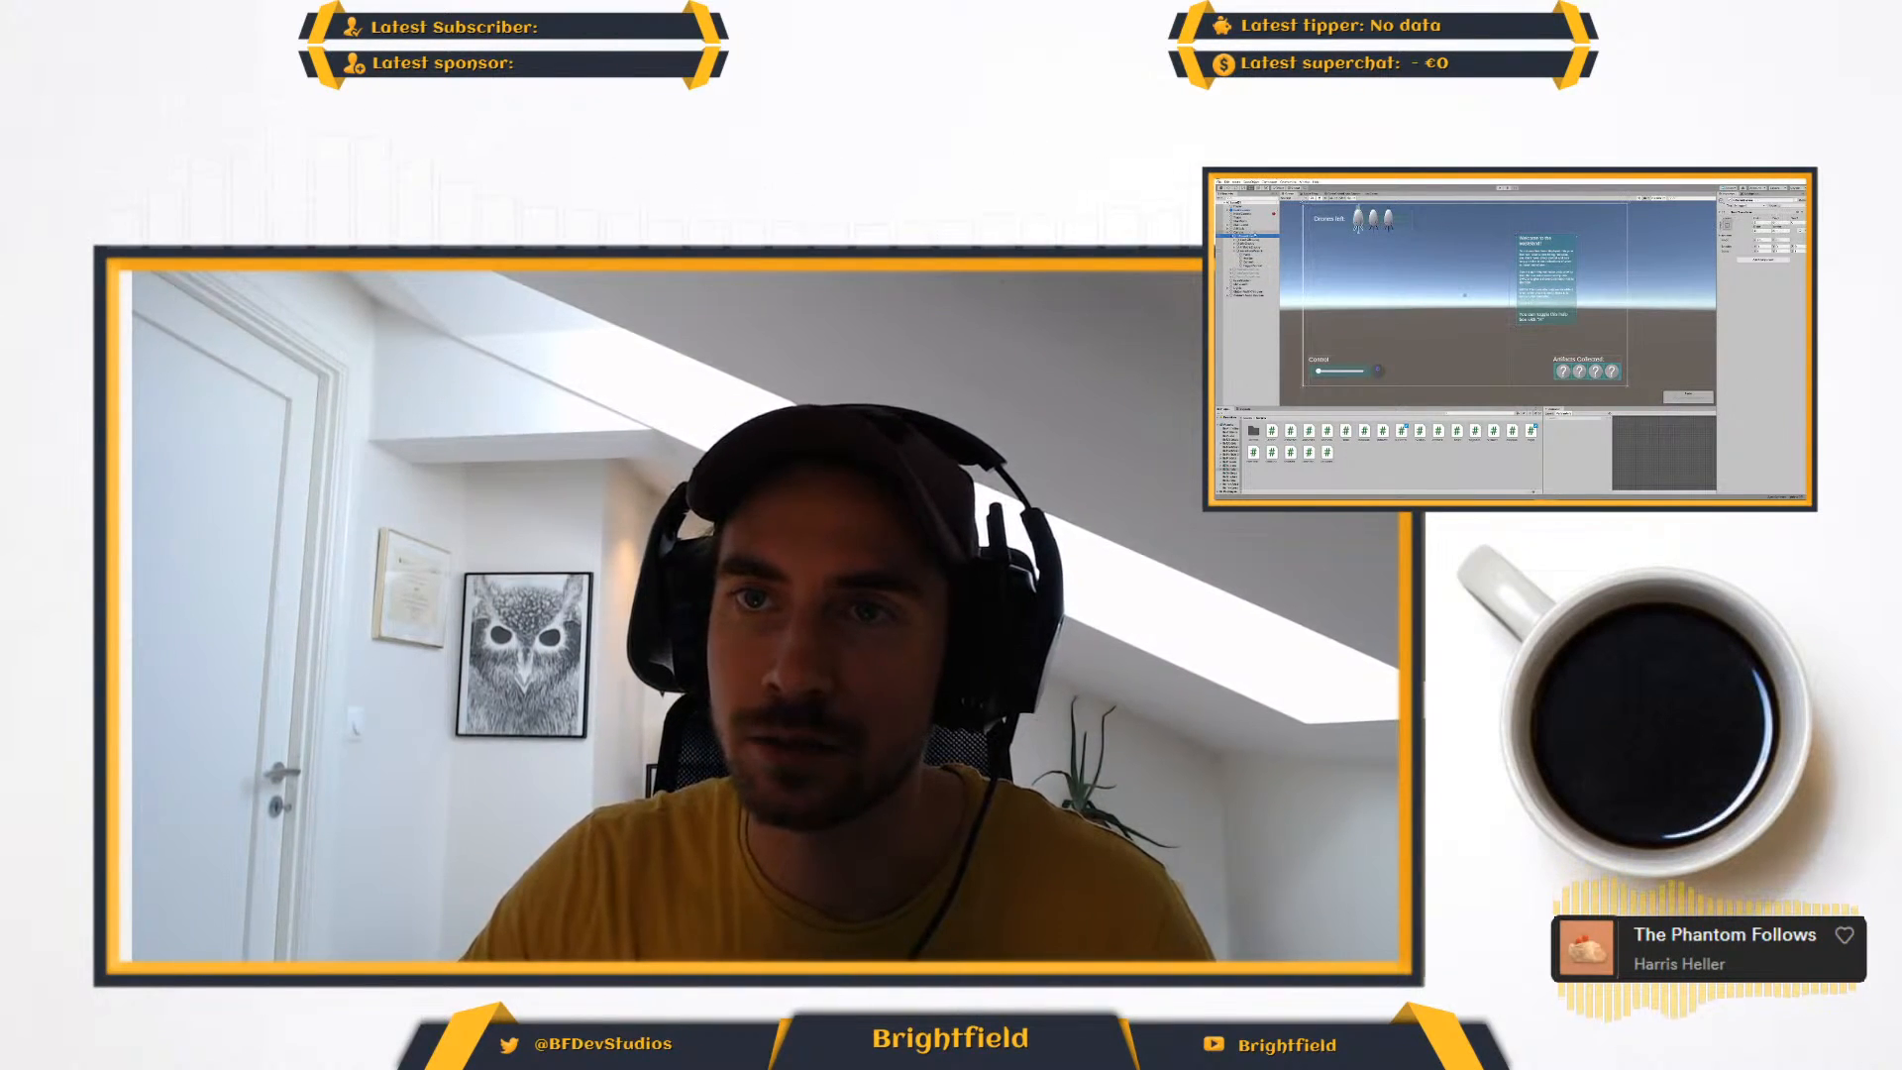
- Pick an object for the Canvas component's reference, filtering the selection list by "level"
{"action": "left_click", "coordinate": [1251, 232]}
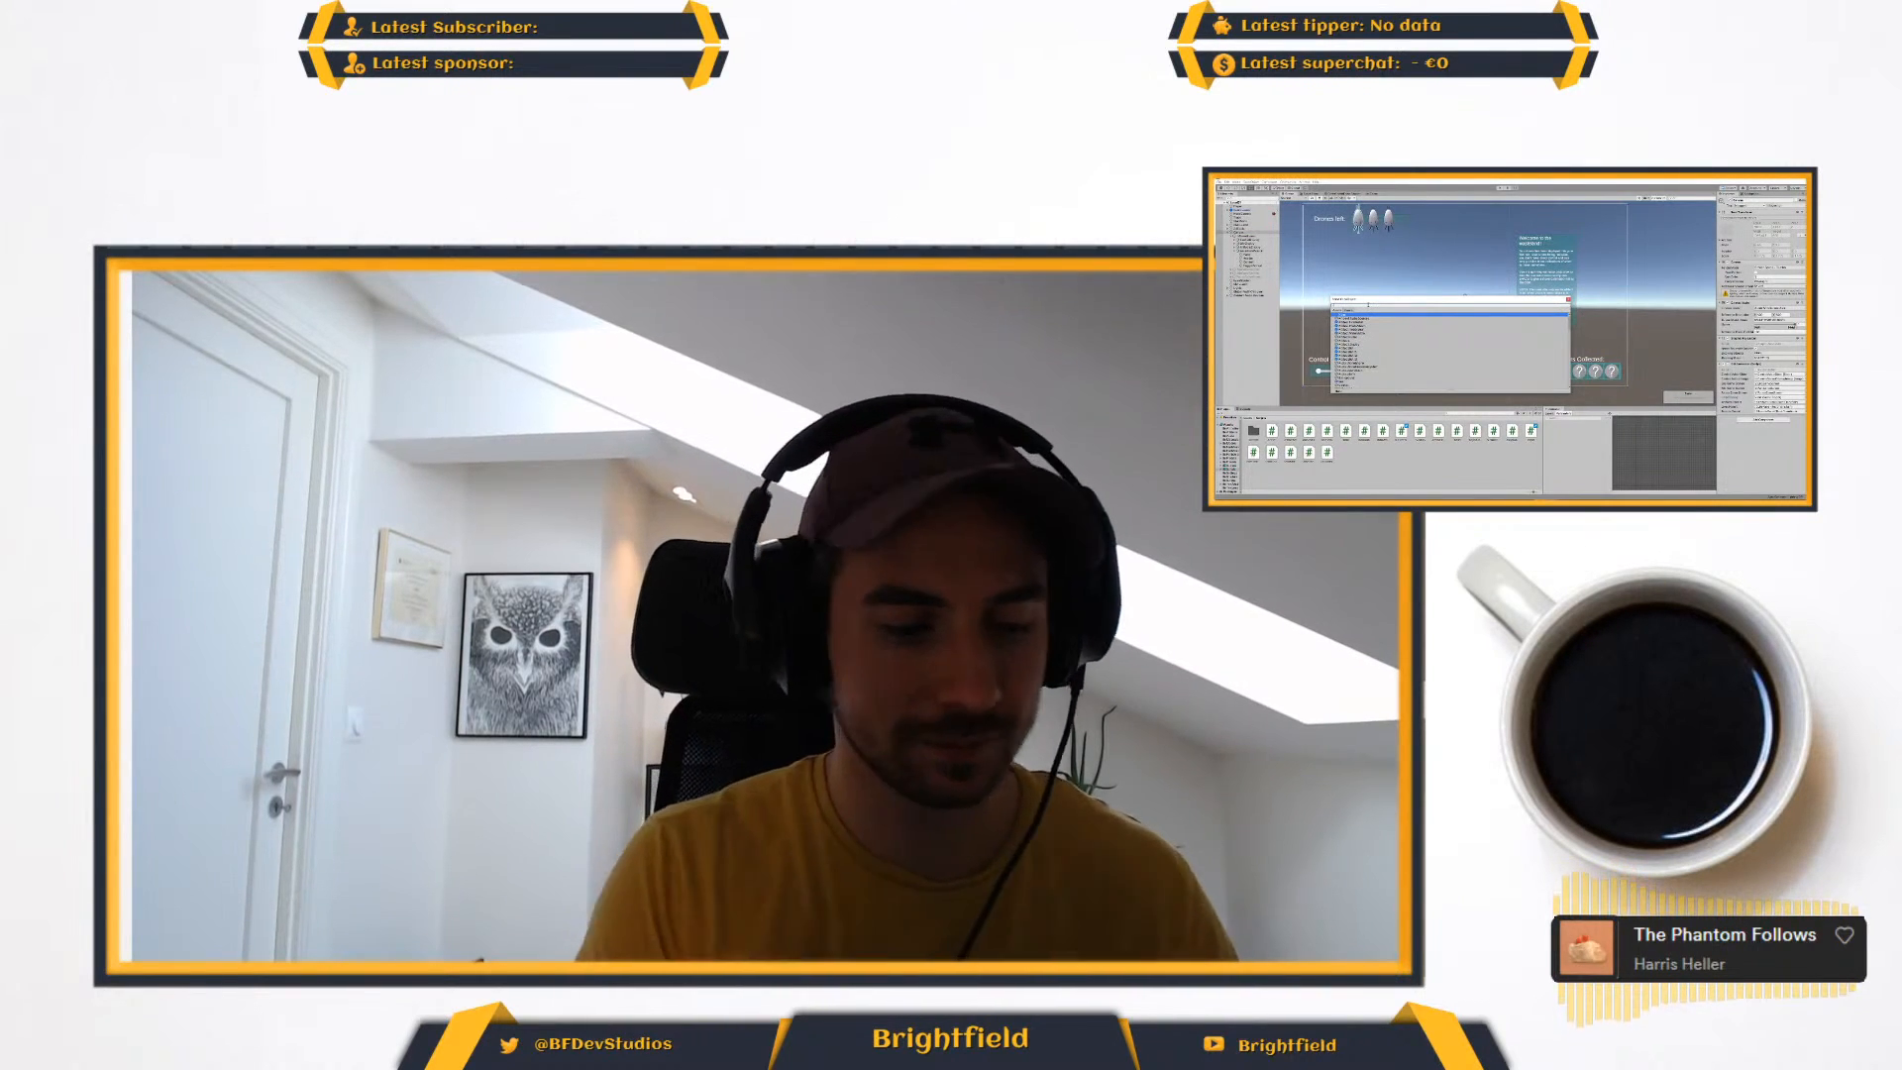
{"action": "type", "text": "level"}
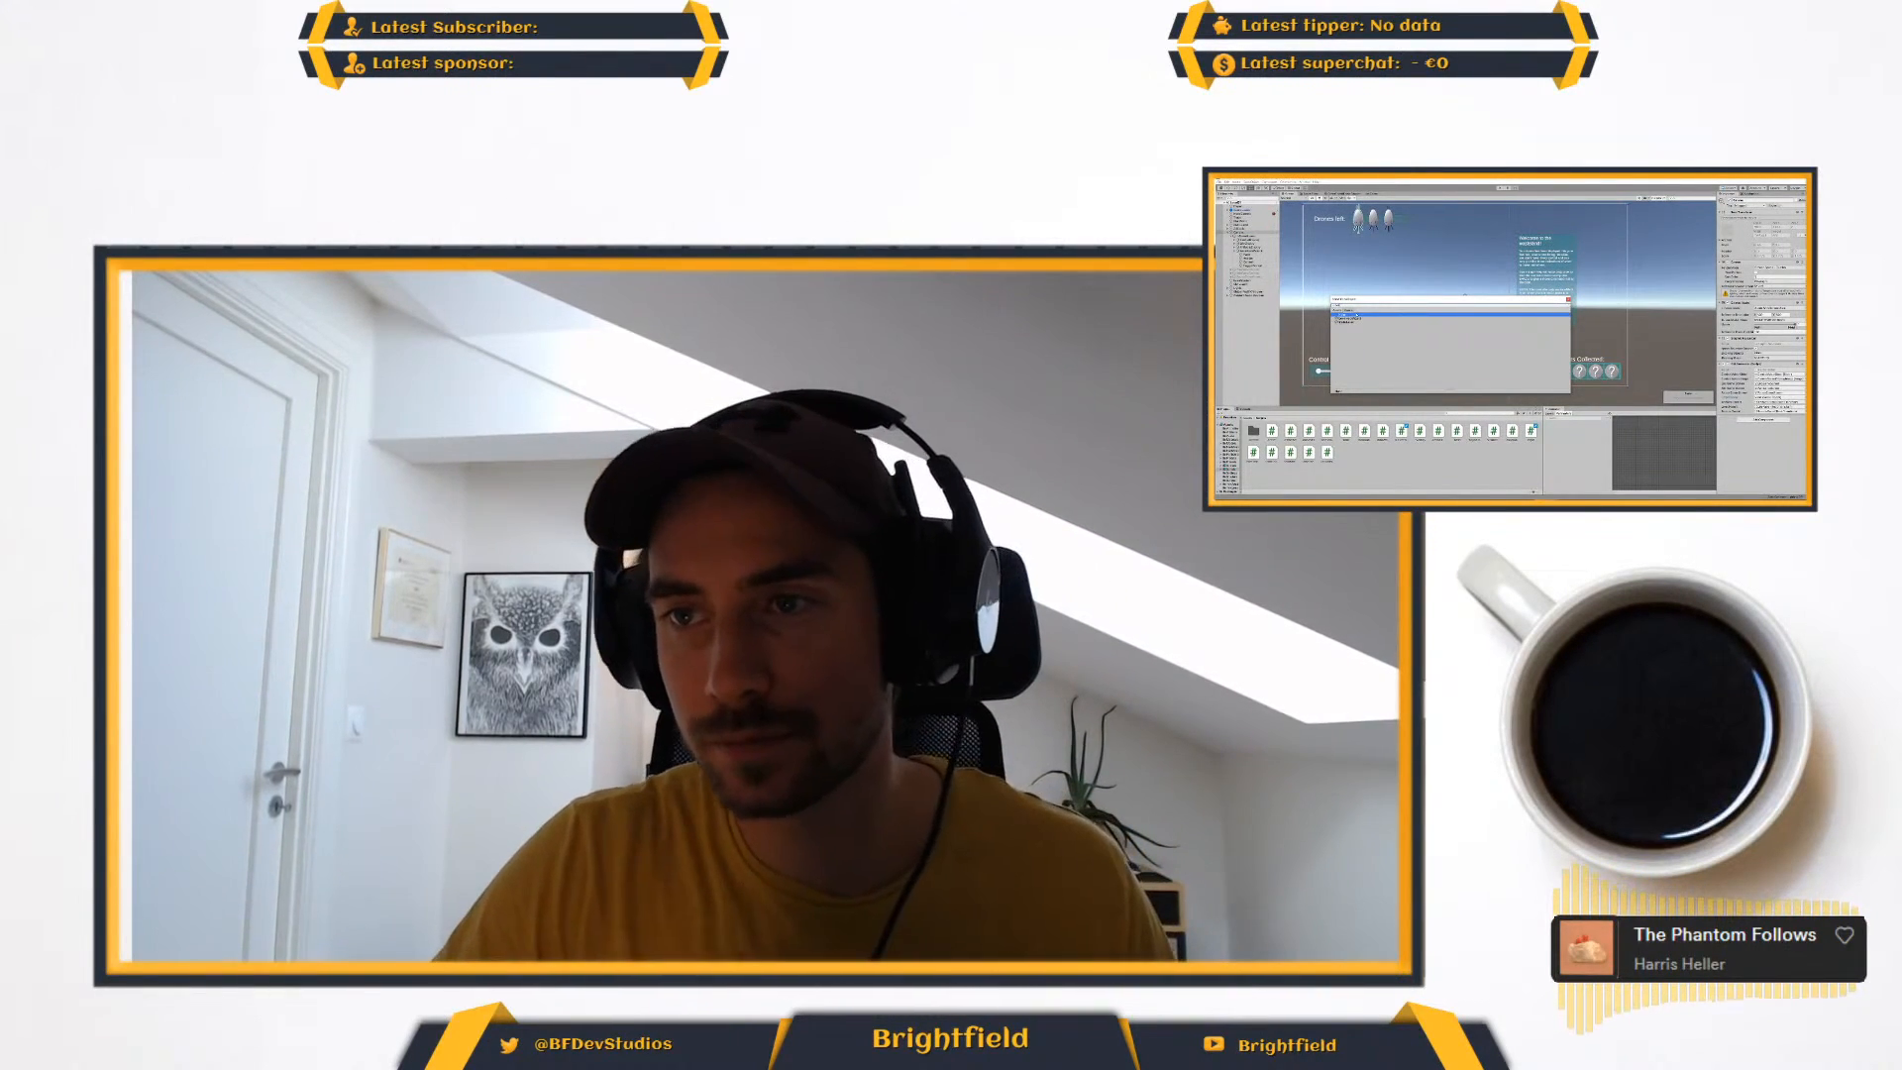
{"action": "left_click", "coordinate": [1364, 319]}
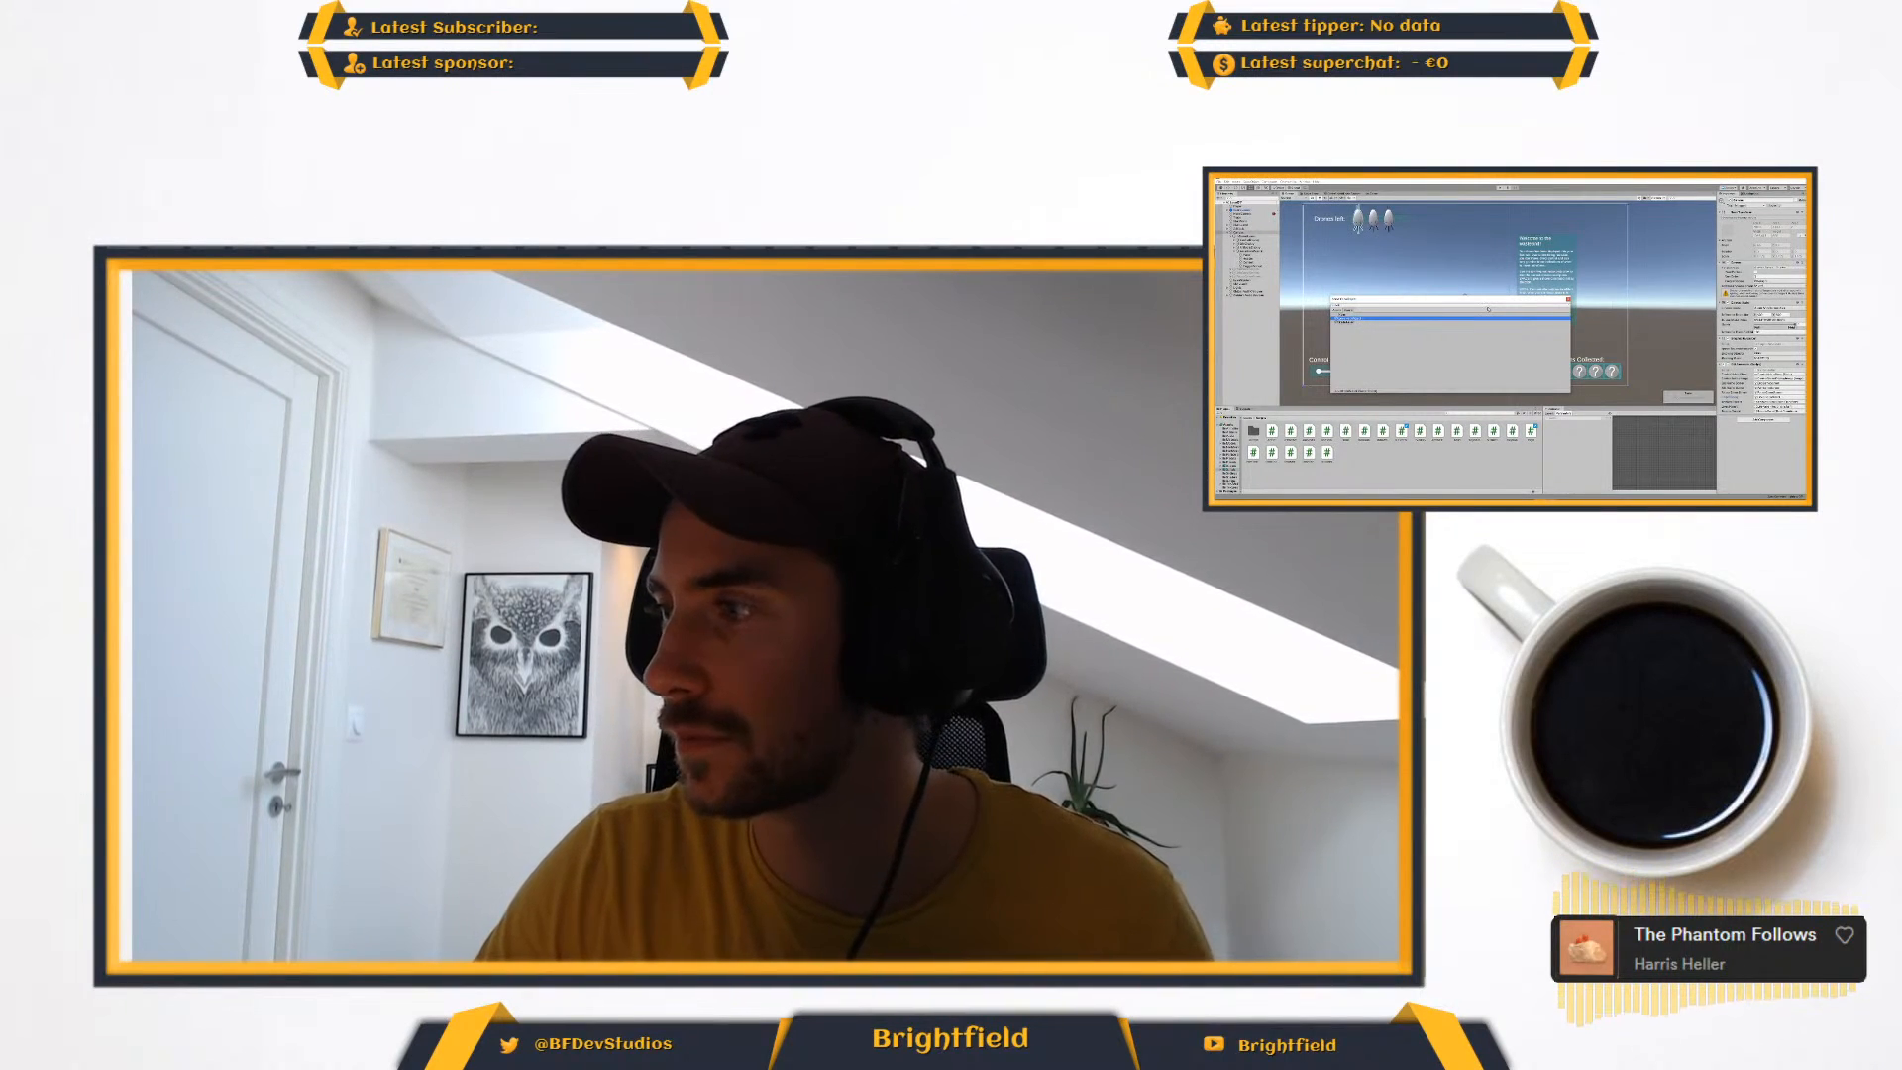
{"action": "left_click", "coordinate": [1568, 300]}
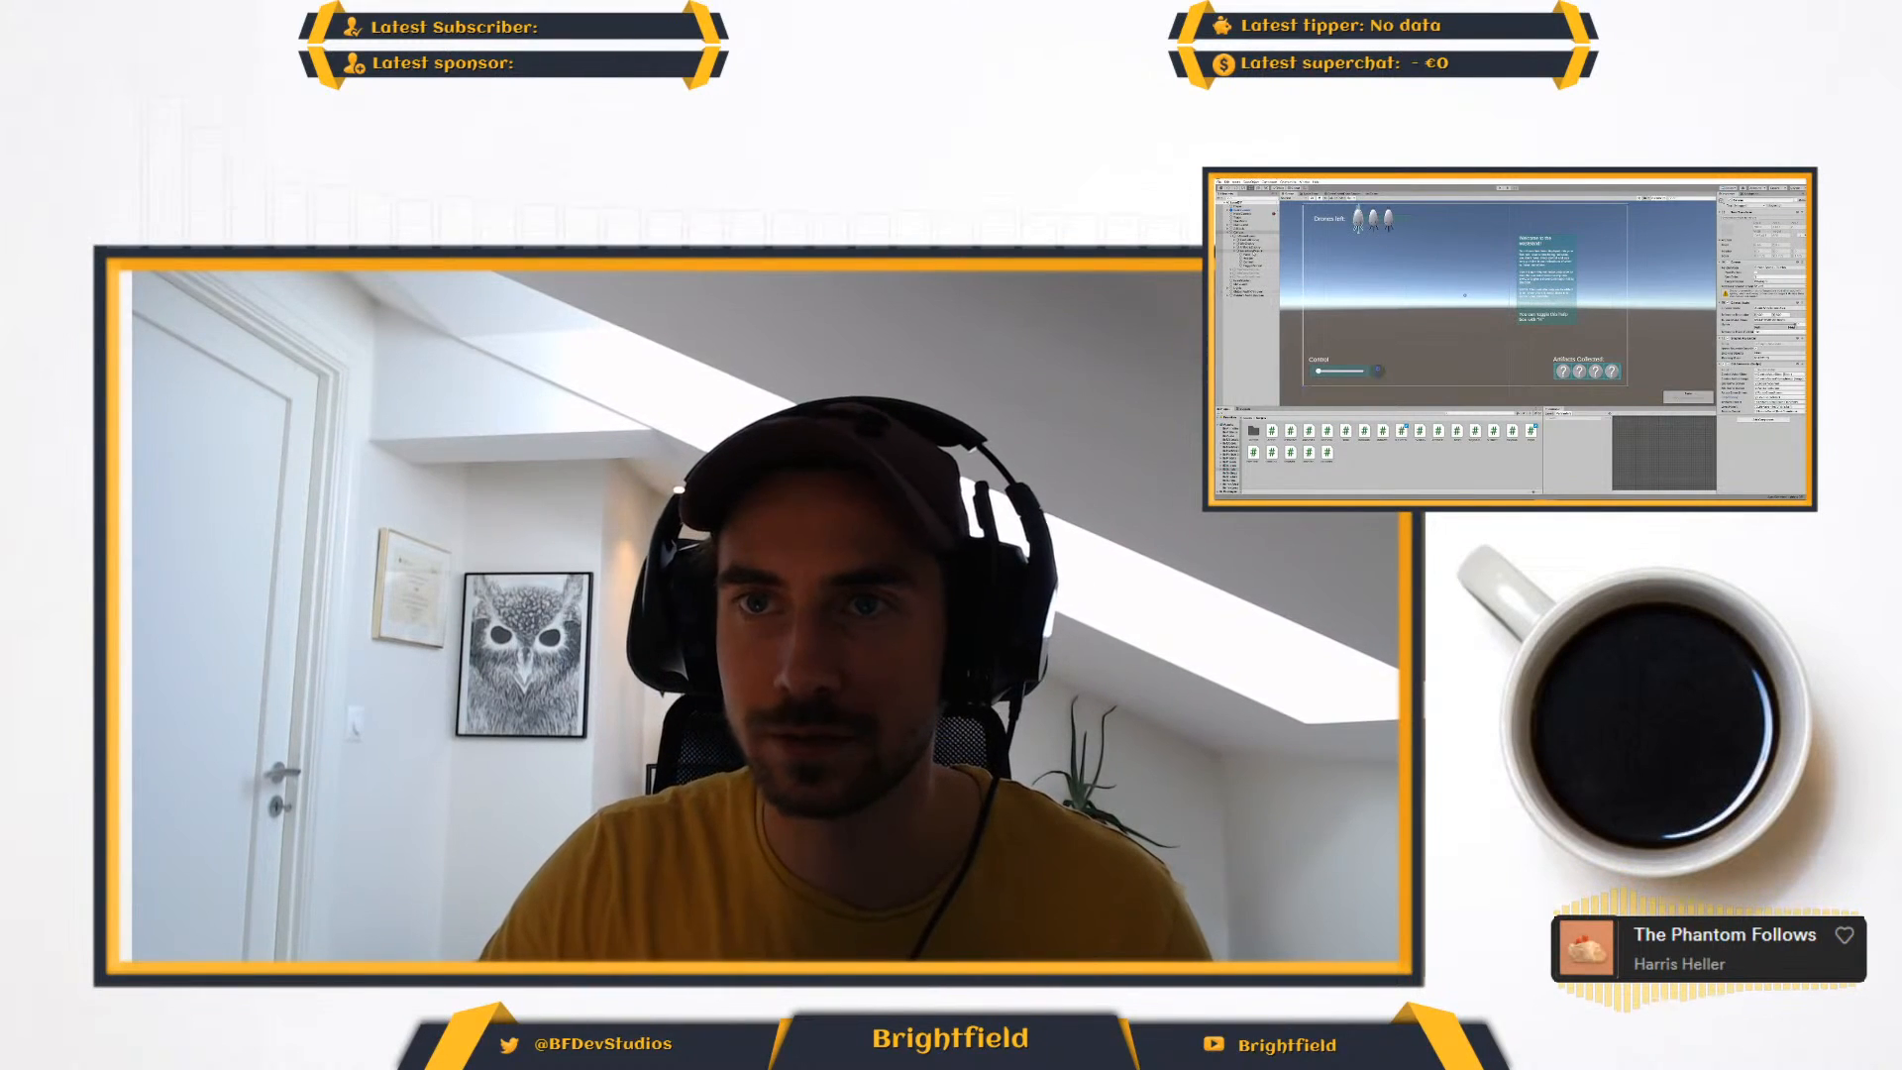
- Clear the help display selection in the hierarchy and save the project
{"action": "left_click", "coordinate": [1257, 251]}
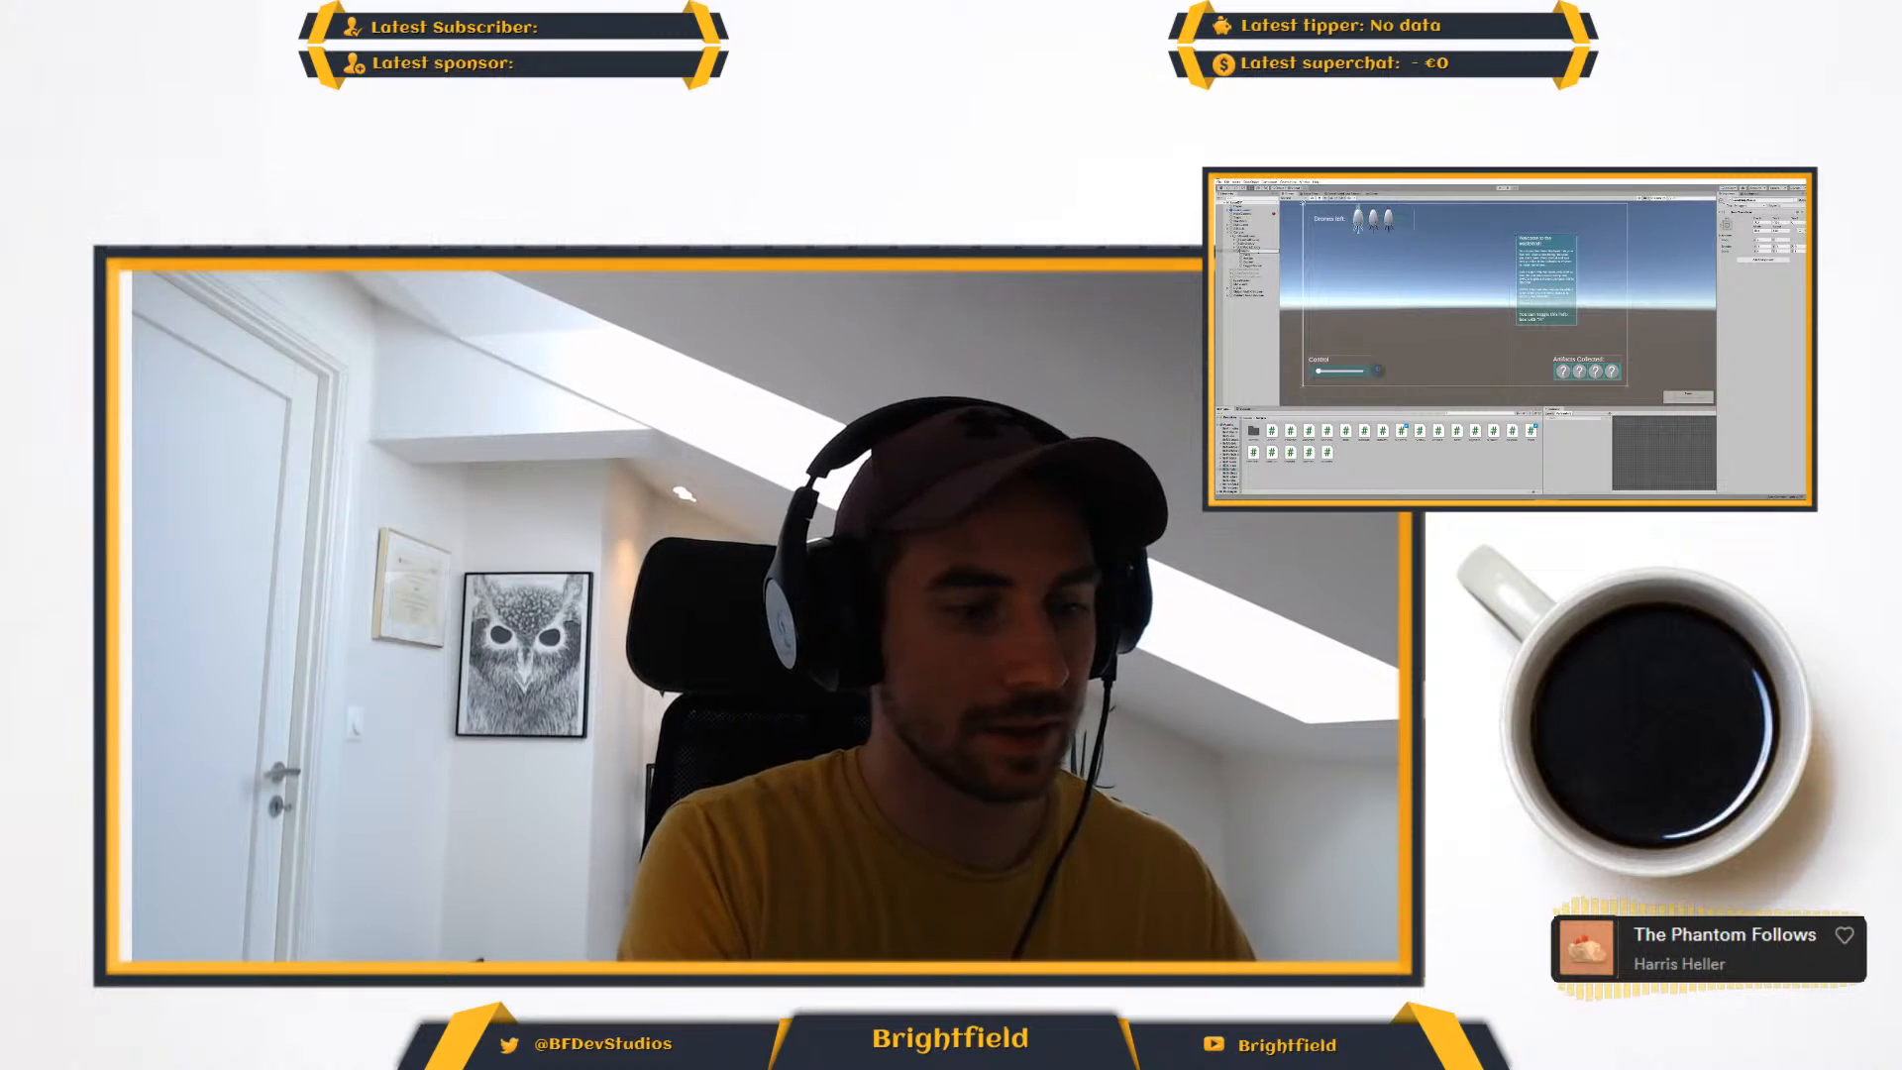
{"action": "key", "text": "Escape"}
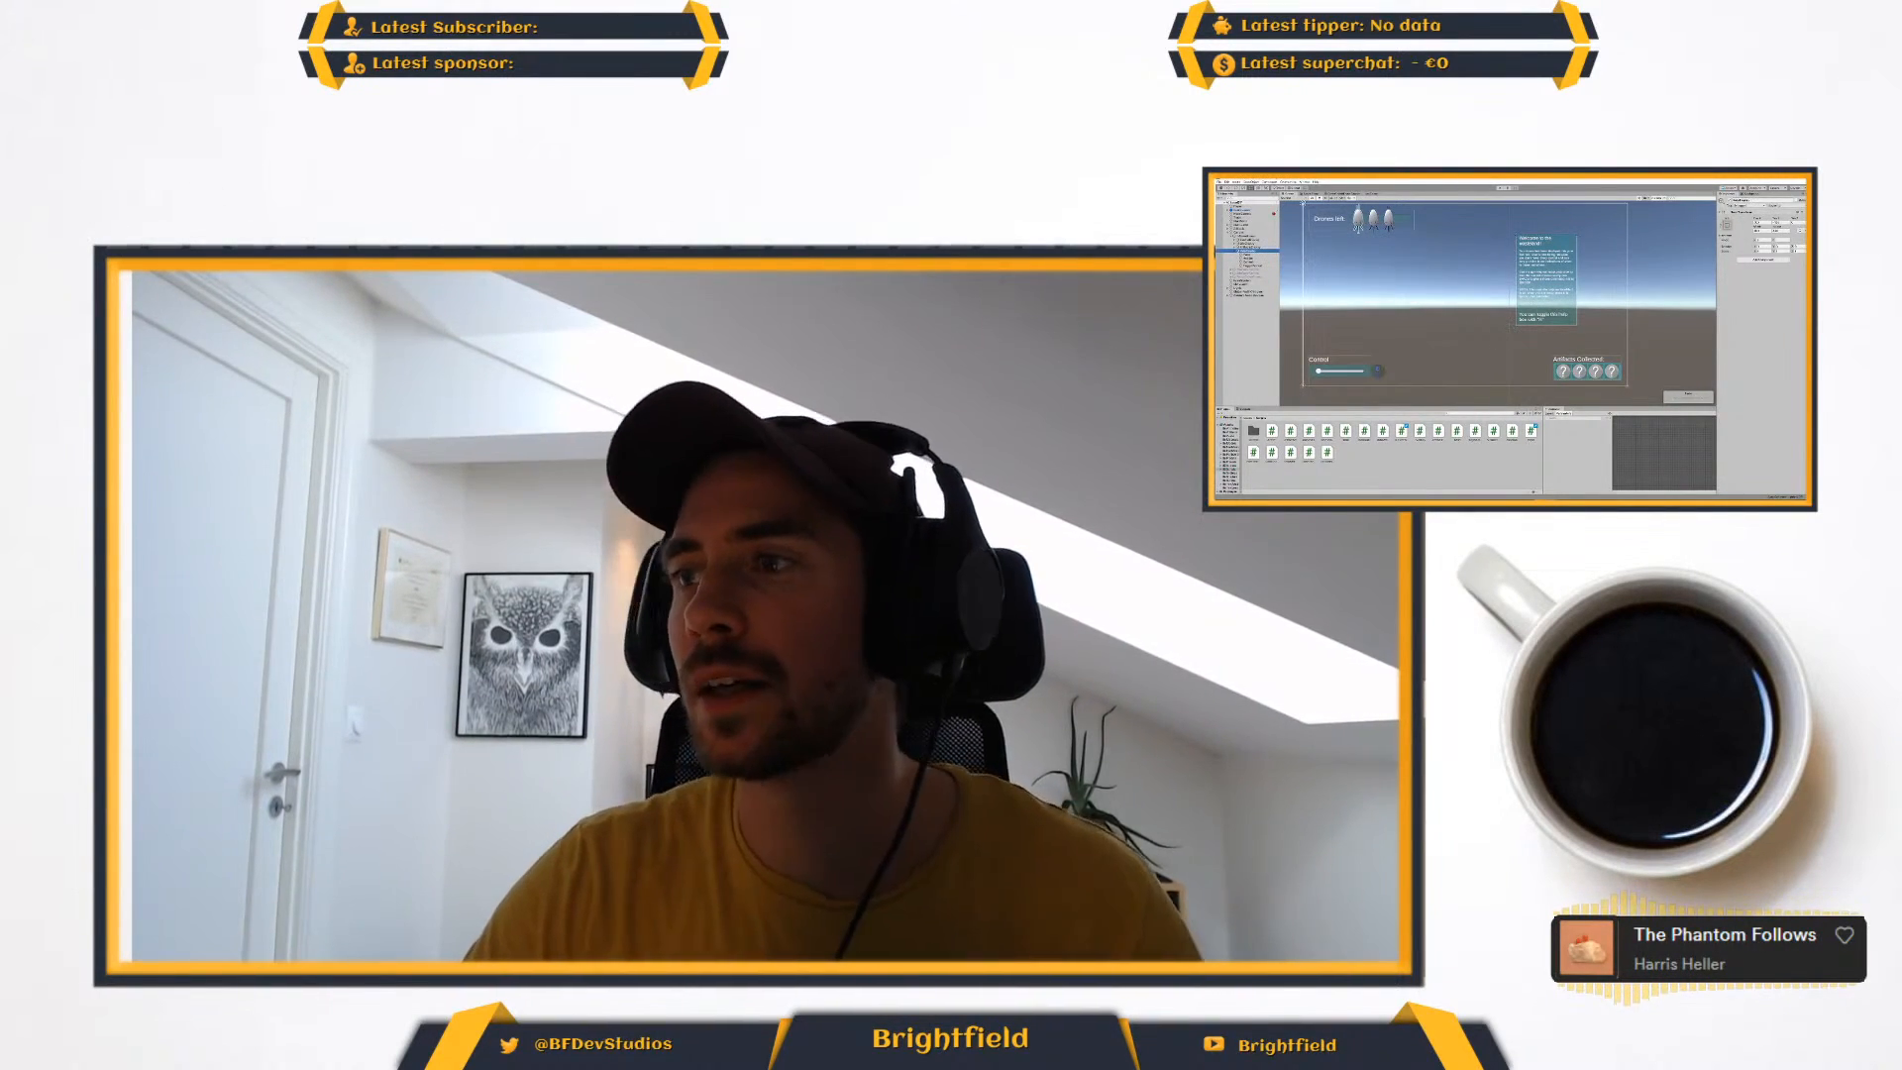
{"action": "left_click", "coordinate": [1266, 322]}
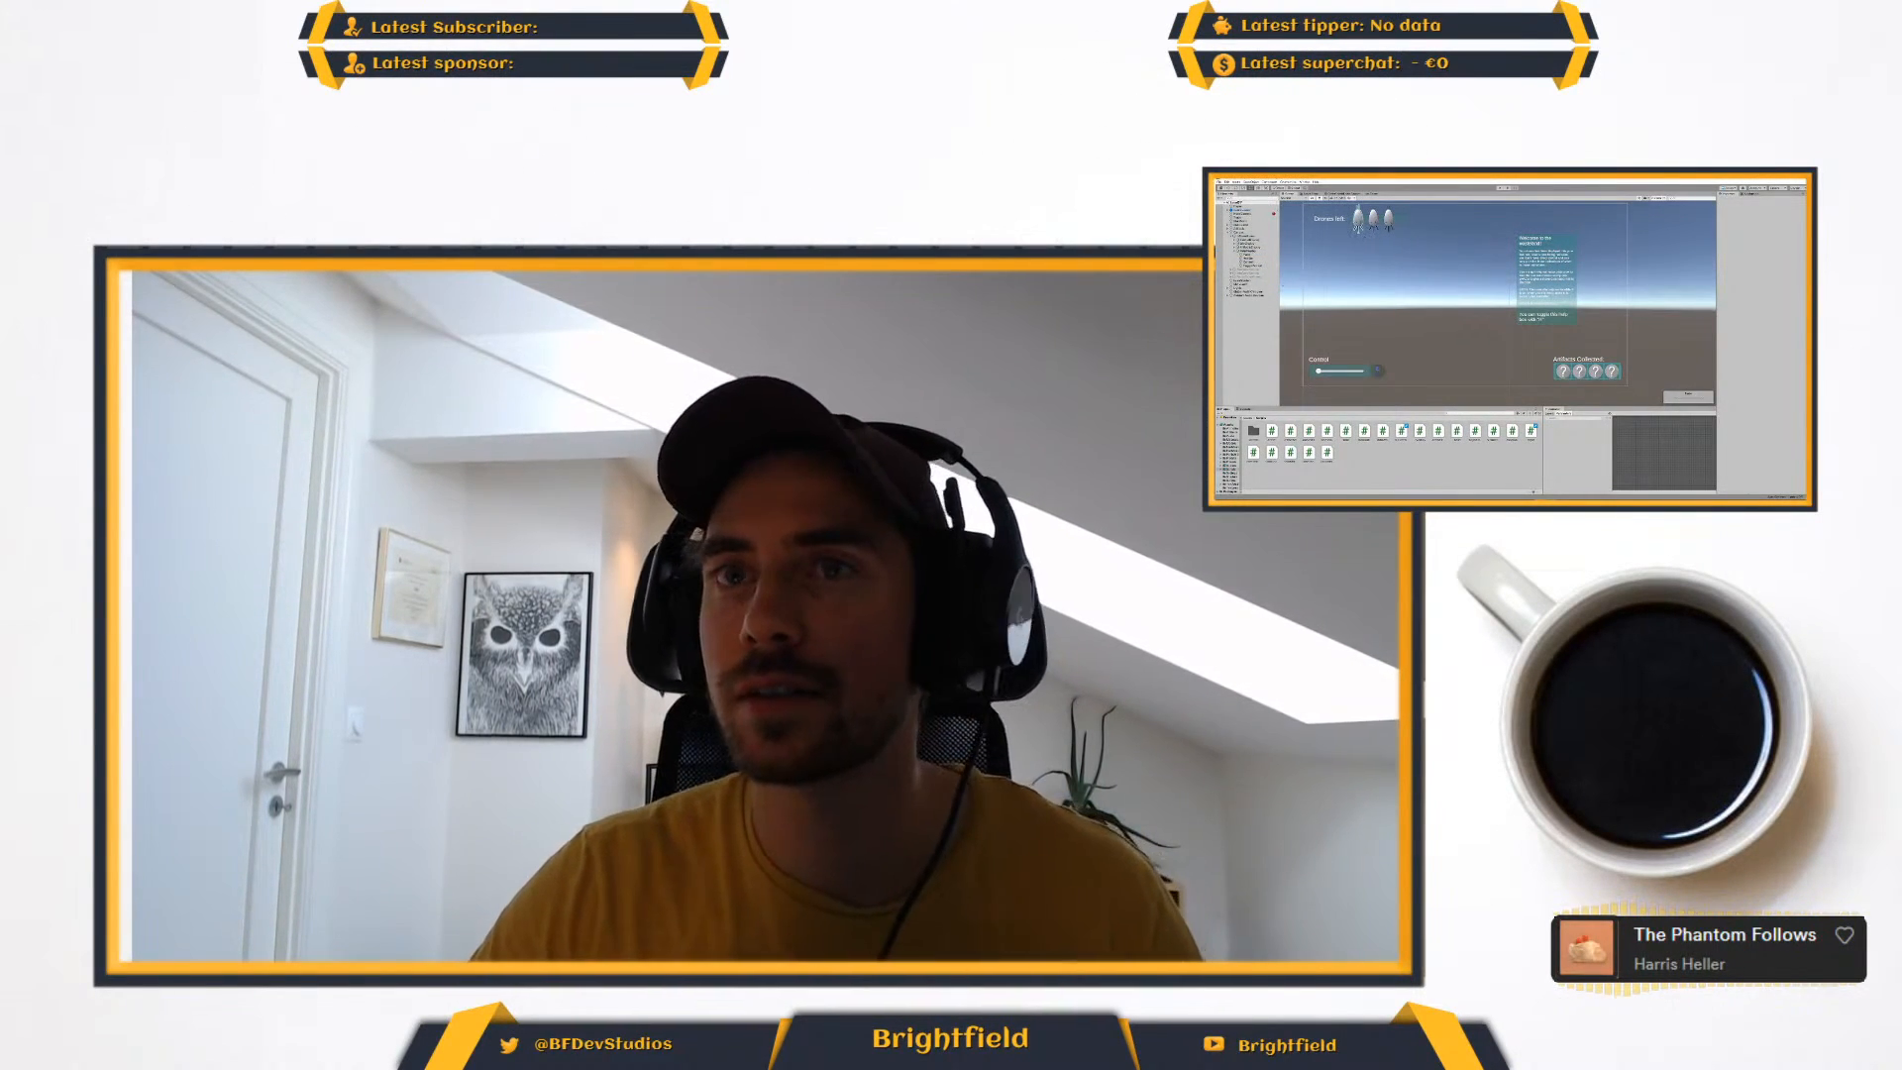
{"action": "left_click", "coordinate": [1220, 182]}
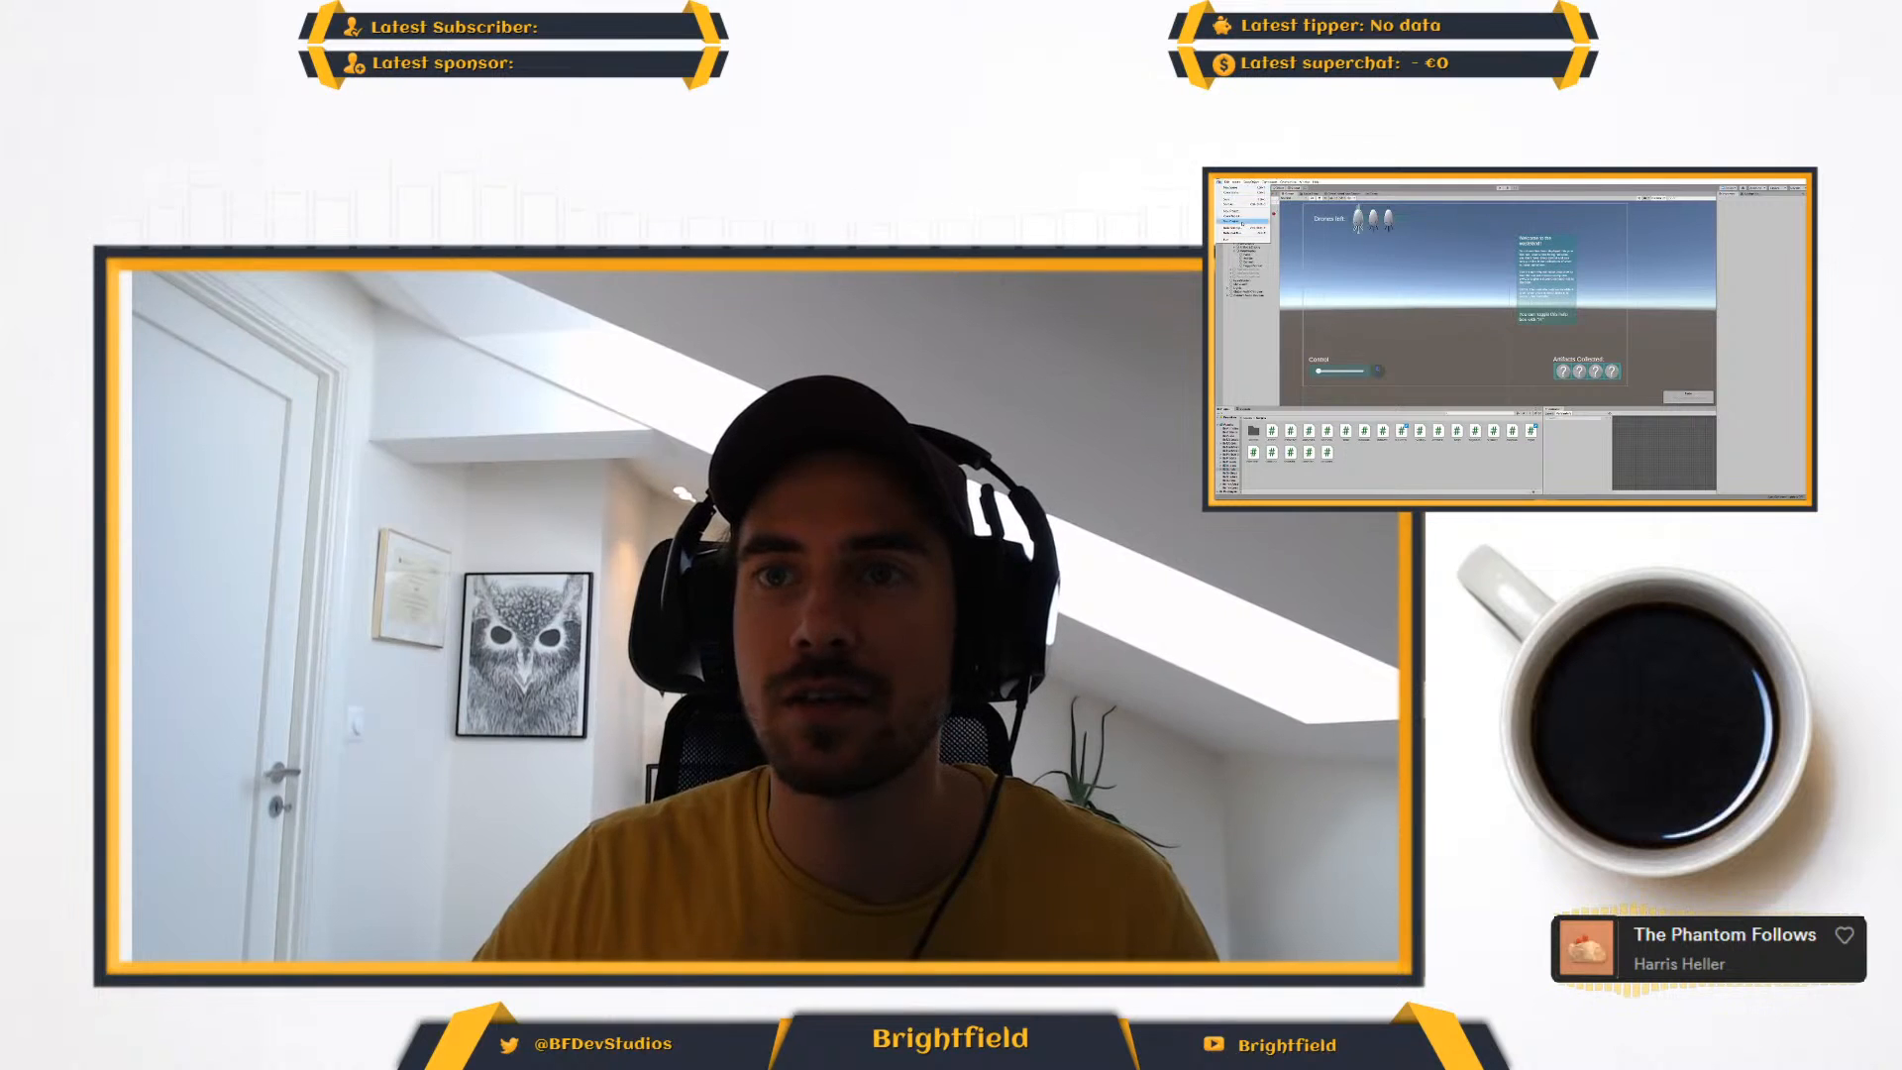
{"action": "left_click", "coordinate": [1231, 222]}
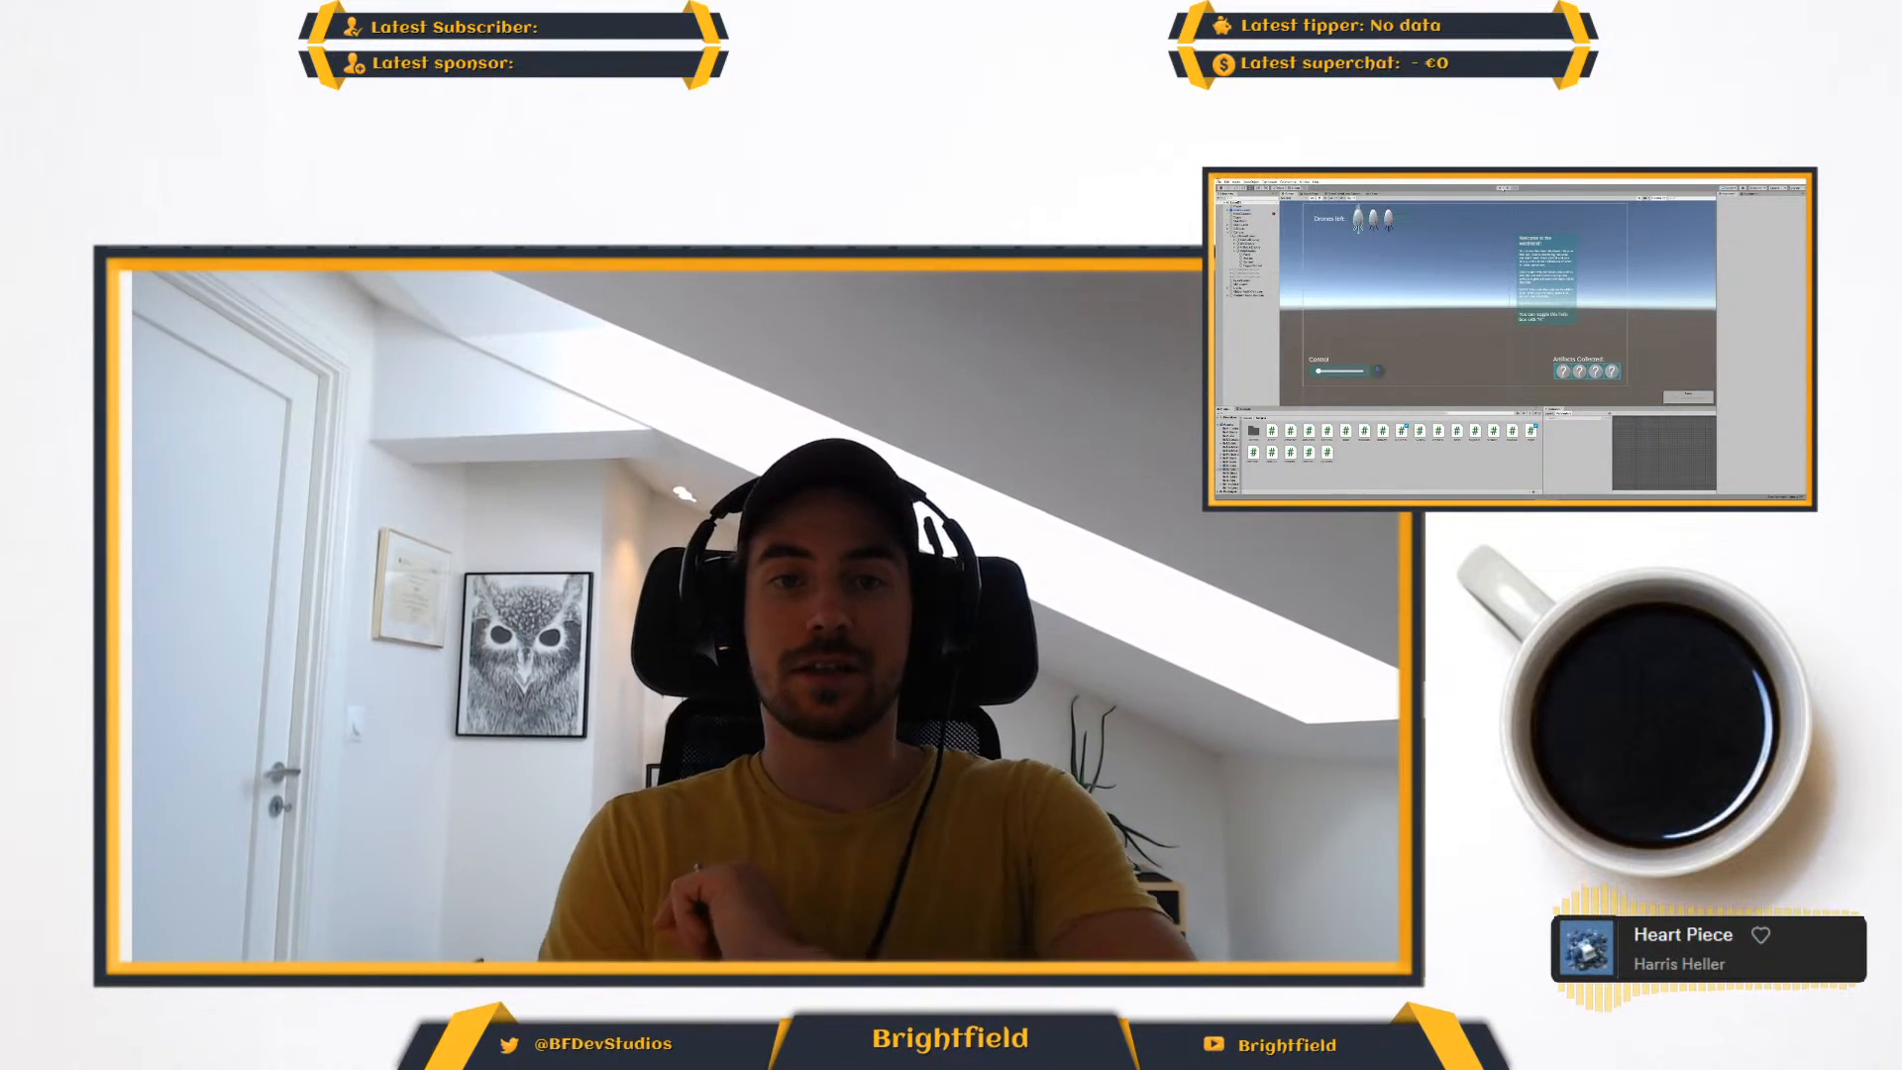
- Run the game and test hiding and showing the help box repeatedly with its toggle
{"action": "left_click", "coordinate": [1502, 188]}
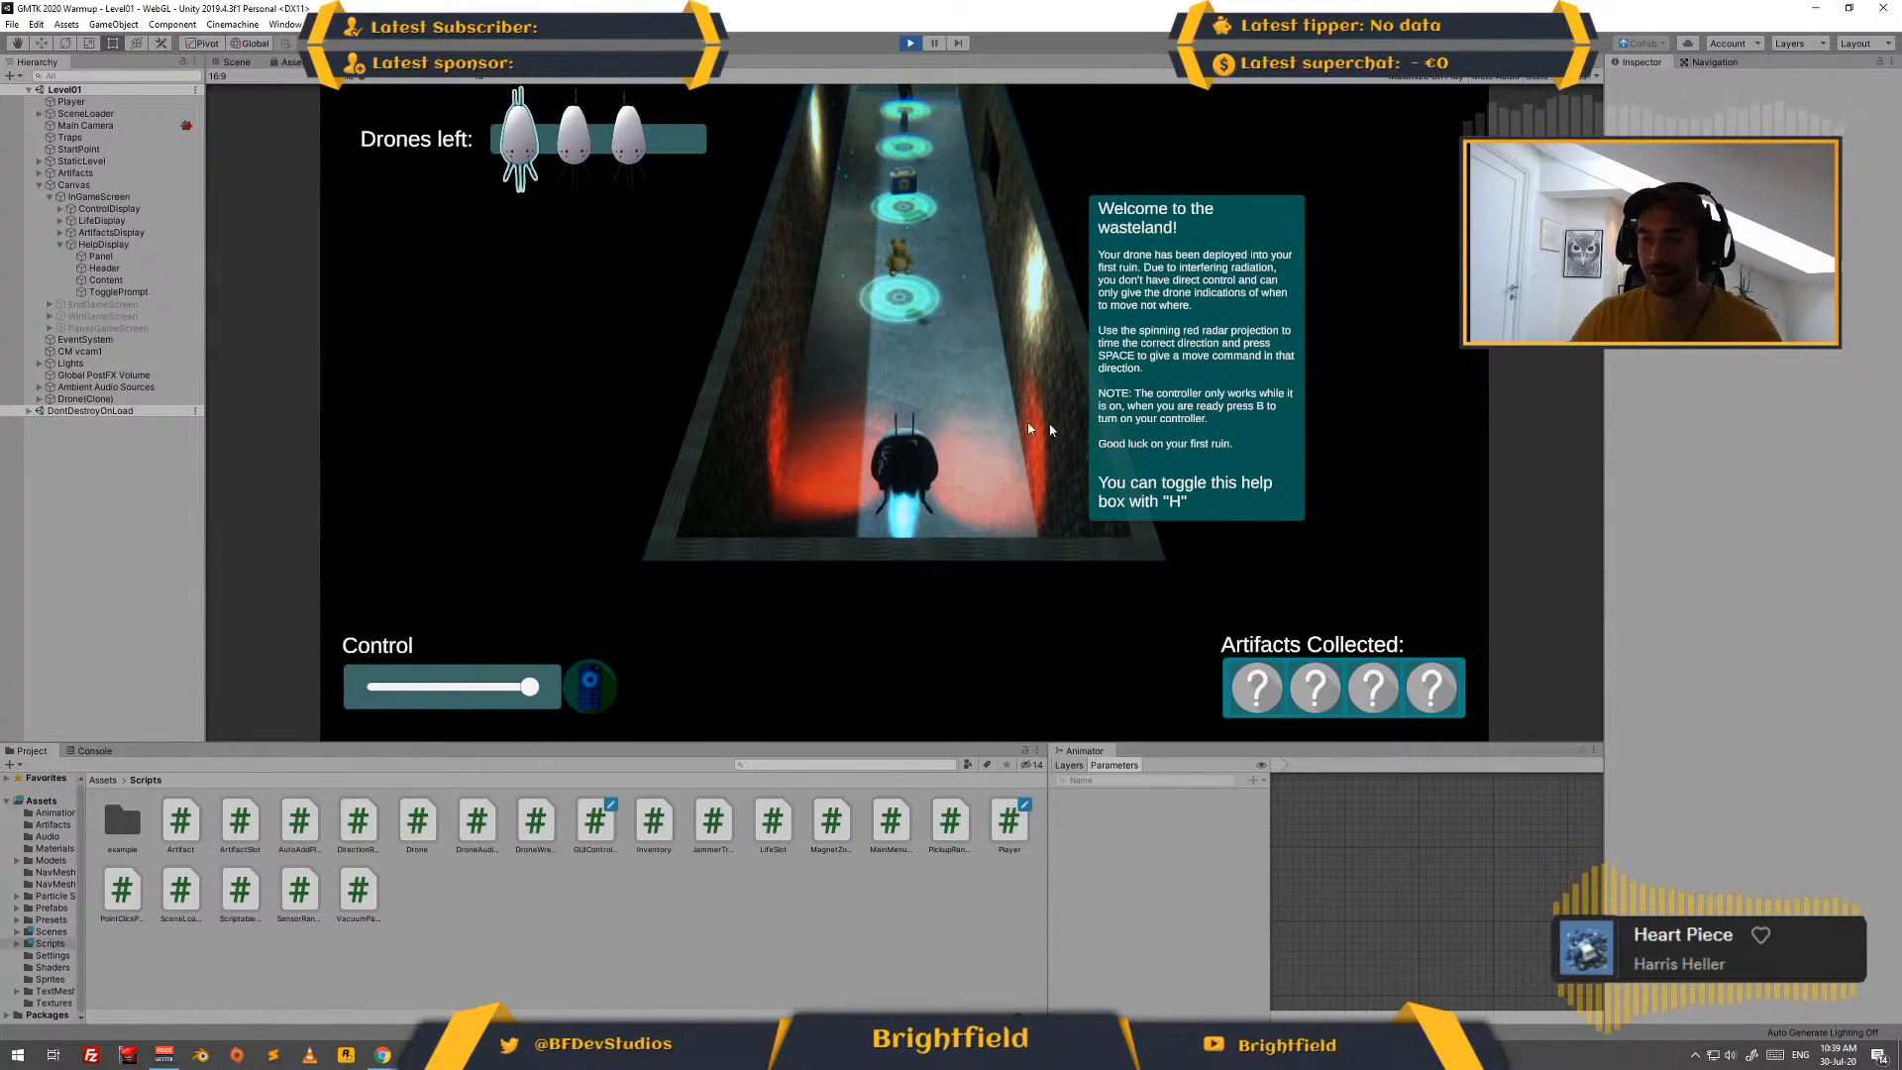
{"action": "key", "text": "h"}
{"action": "key", "text": "h"}
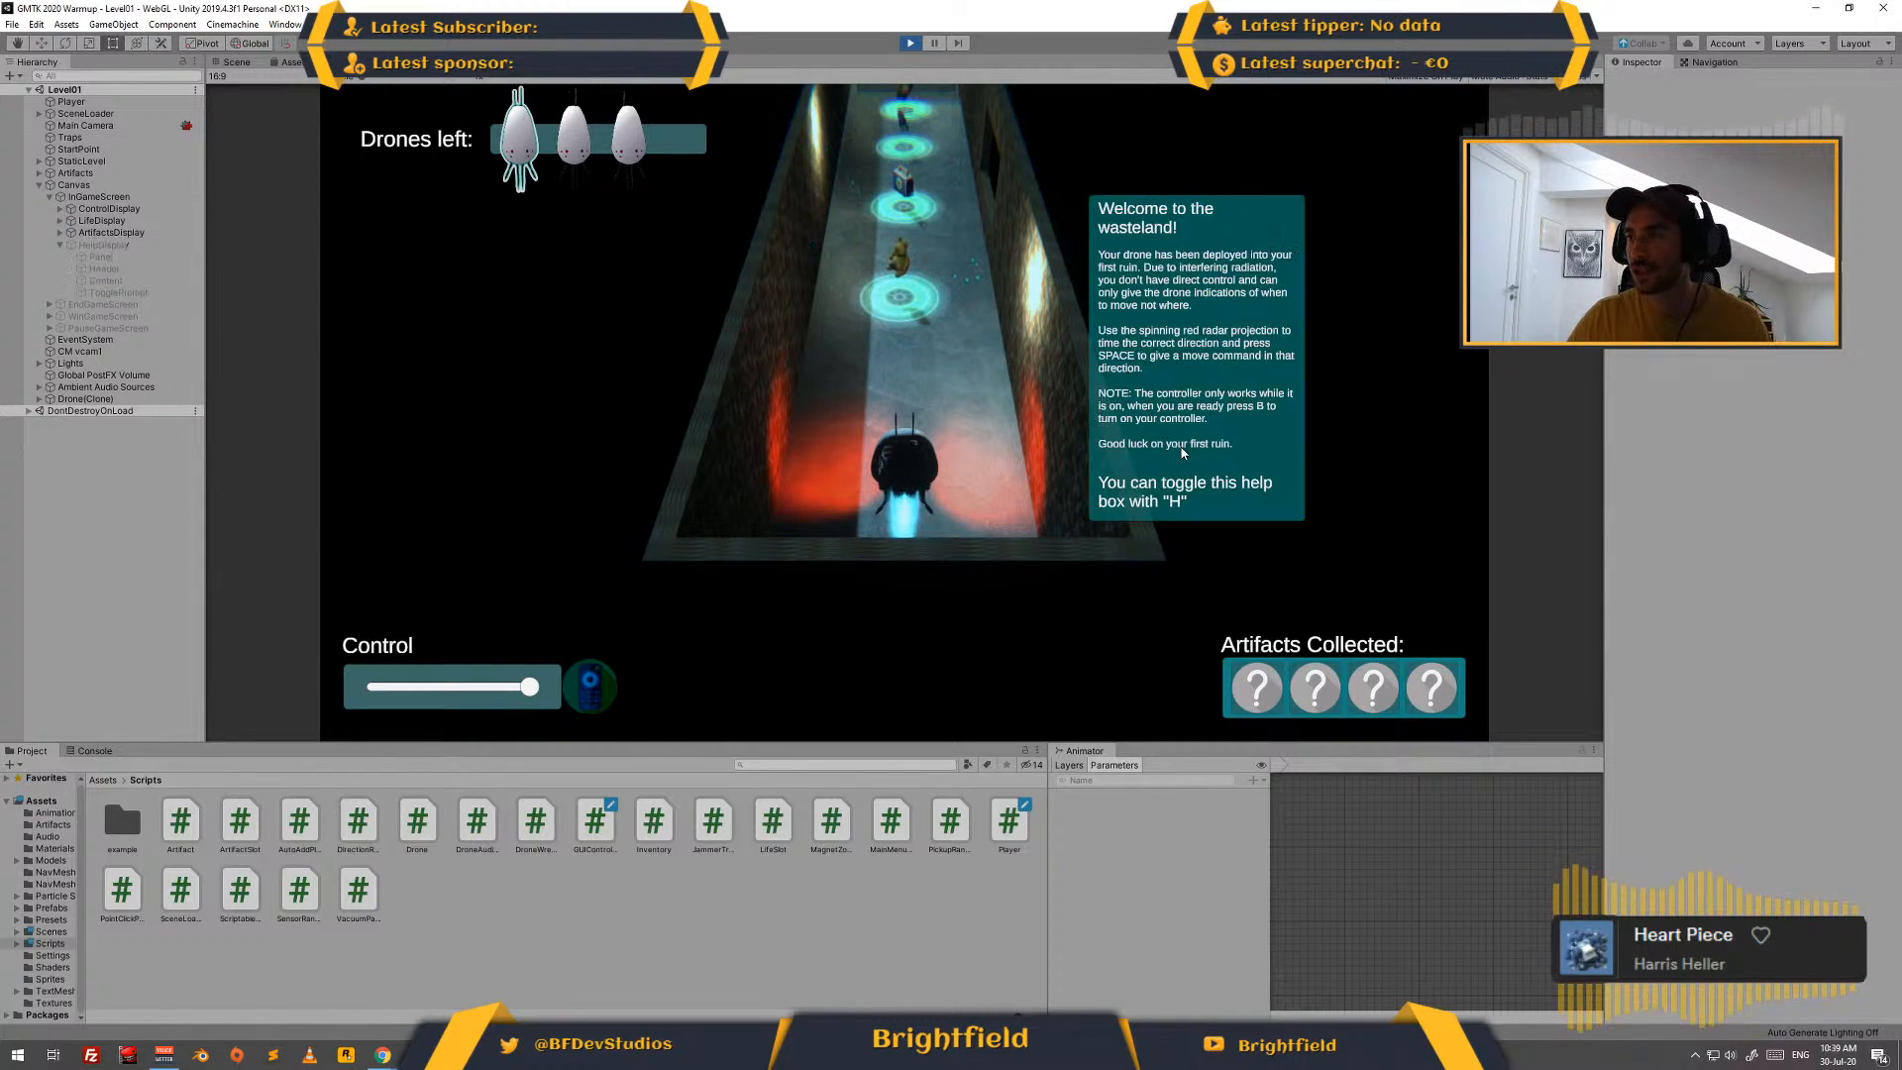
{"action": "key", "text": "h"}
{"action": "key", "text": "h"}
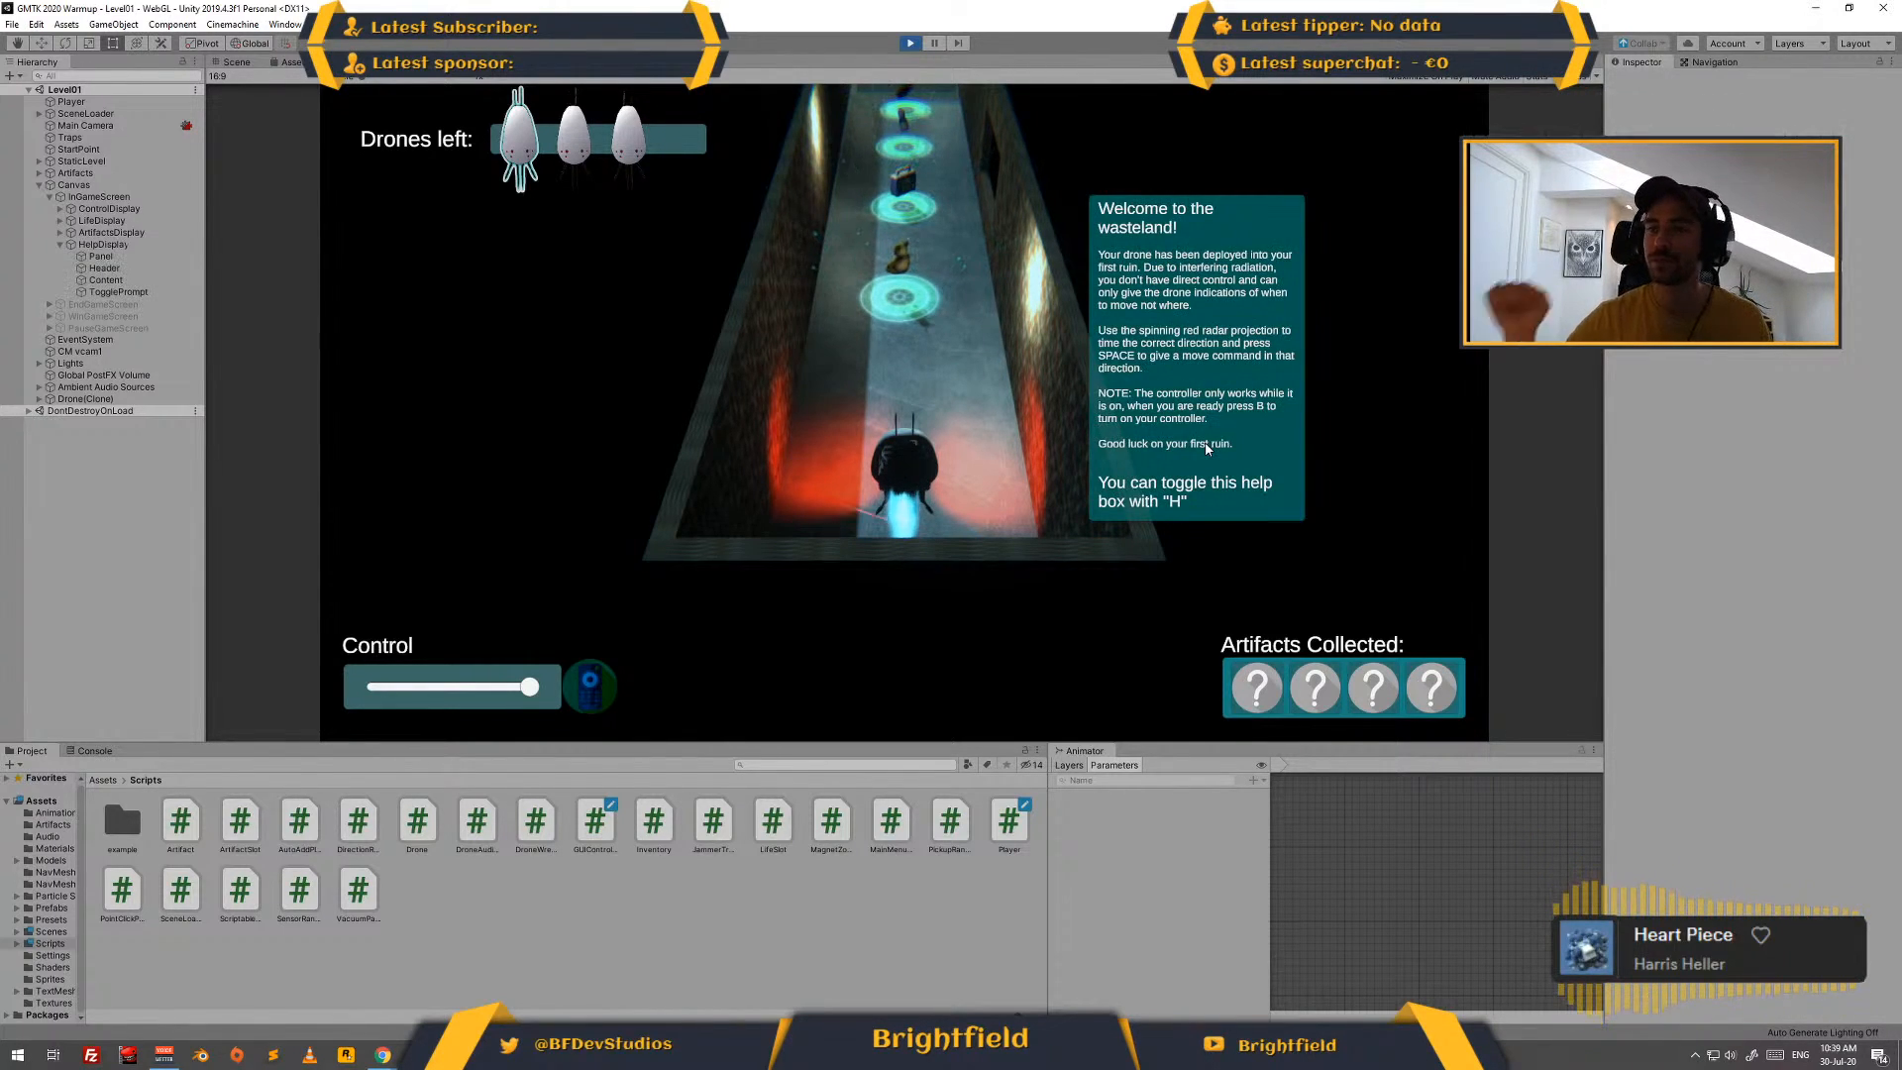
{"action": "key", "text": "h"}
{"action": "key", "text": "h"}
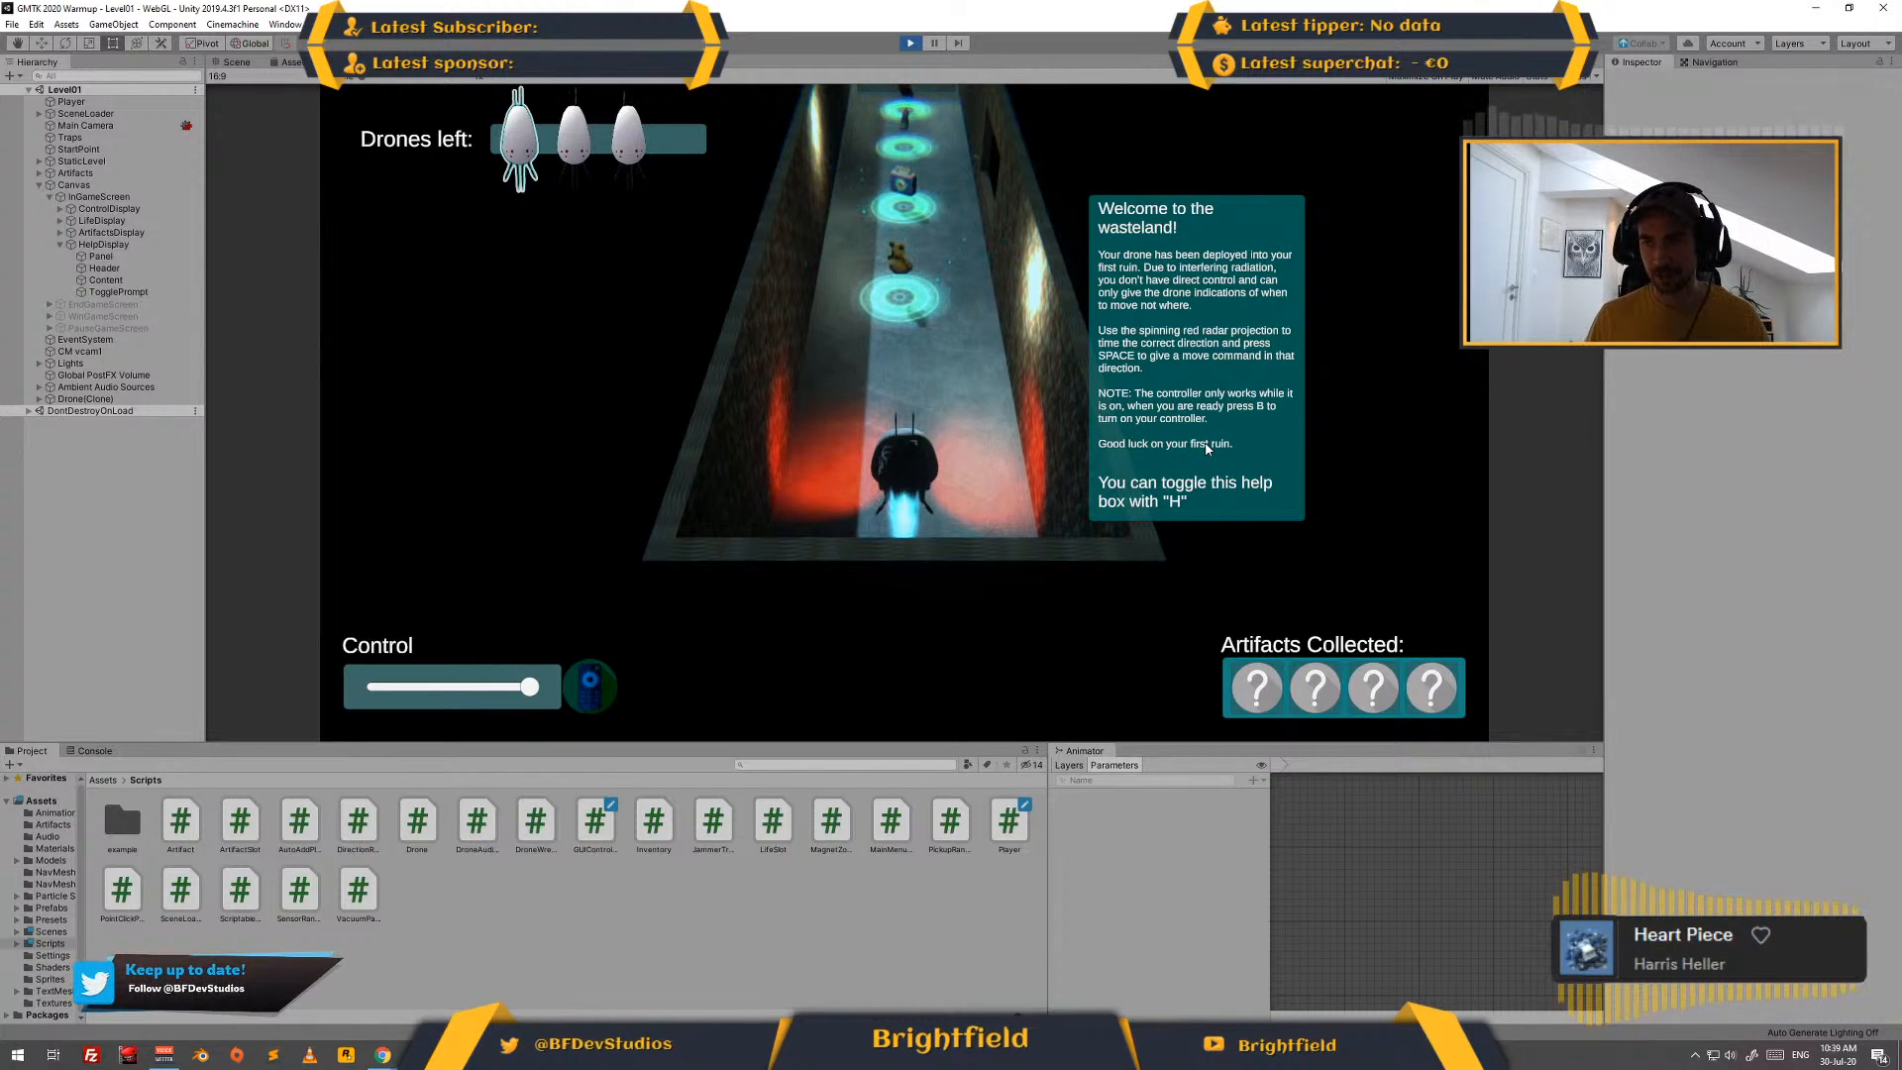
- Turn on the drone controller, playtest Level01 to the mission complete screen, and stop the game
{"action": "key", "text": "b"}
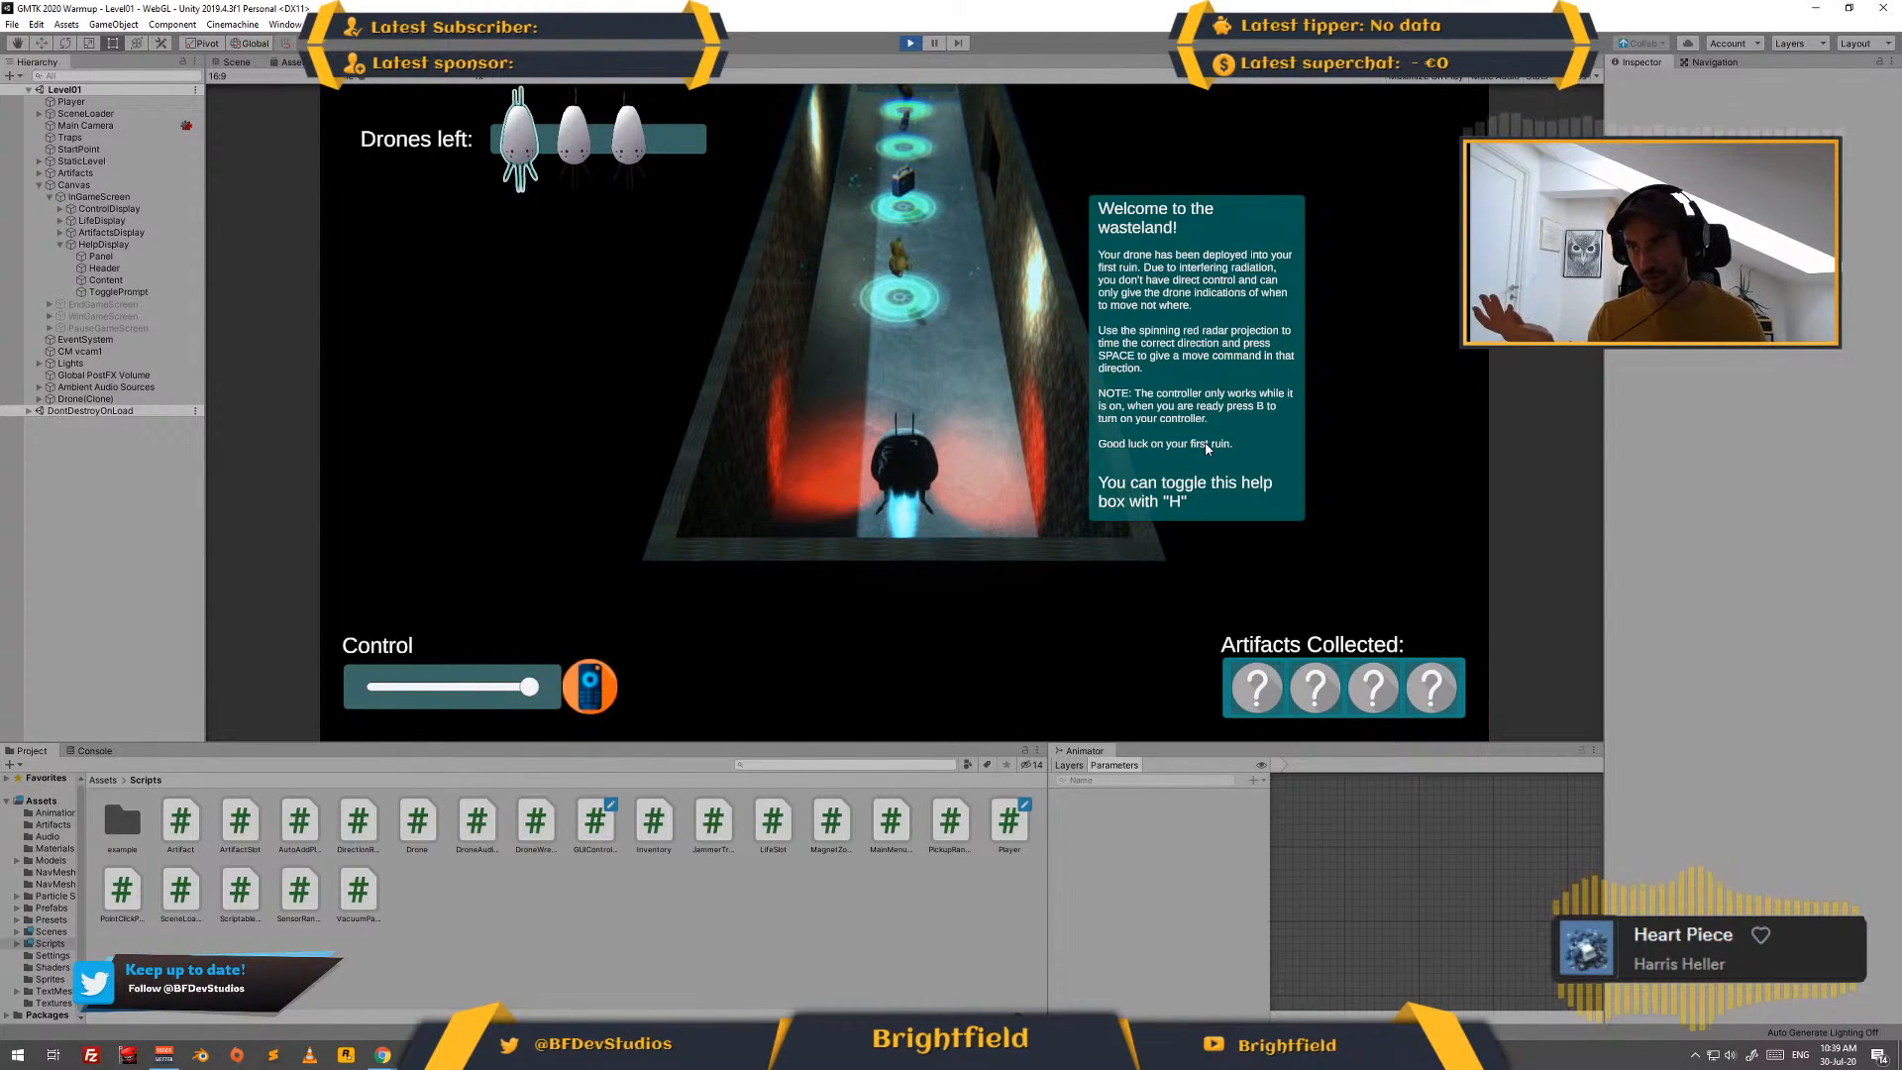
{"action": "key", "text": "space"}
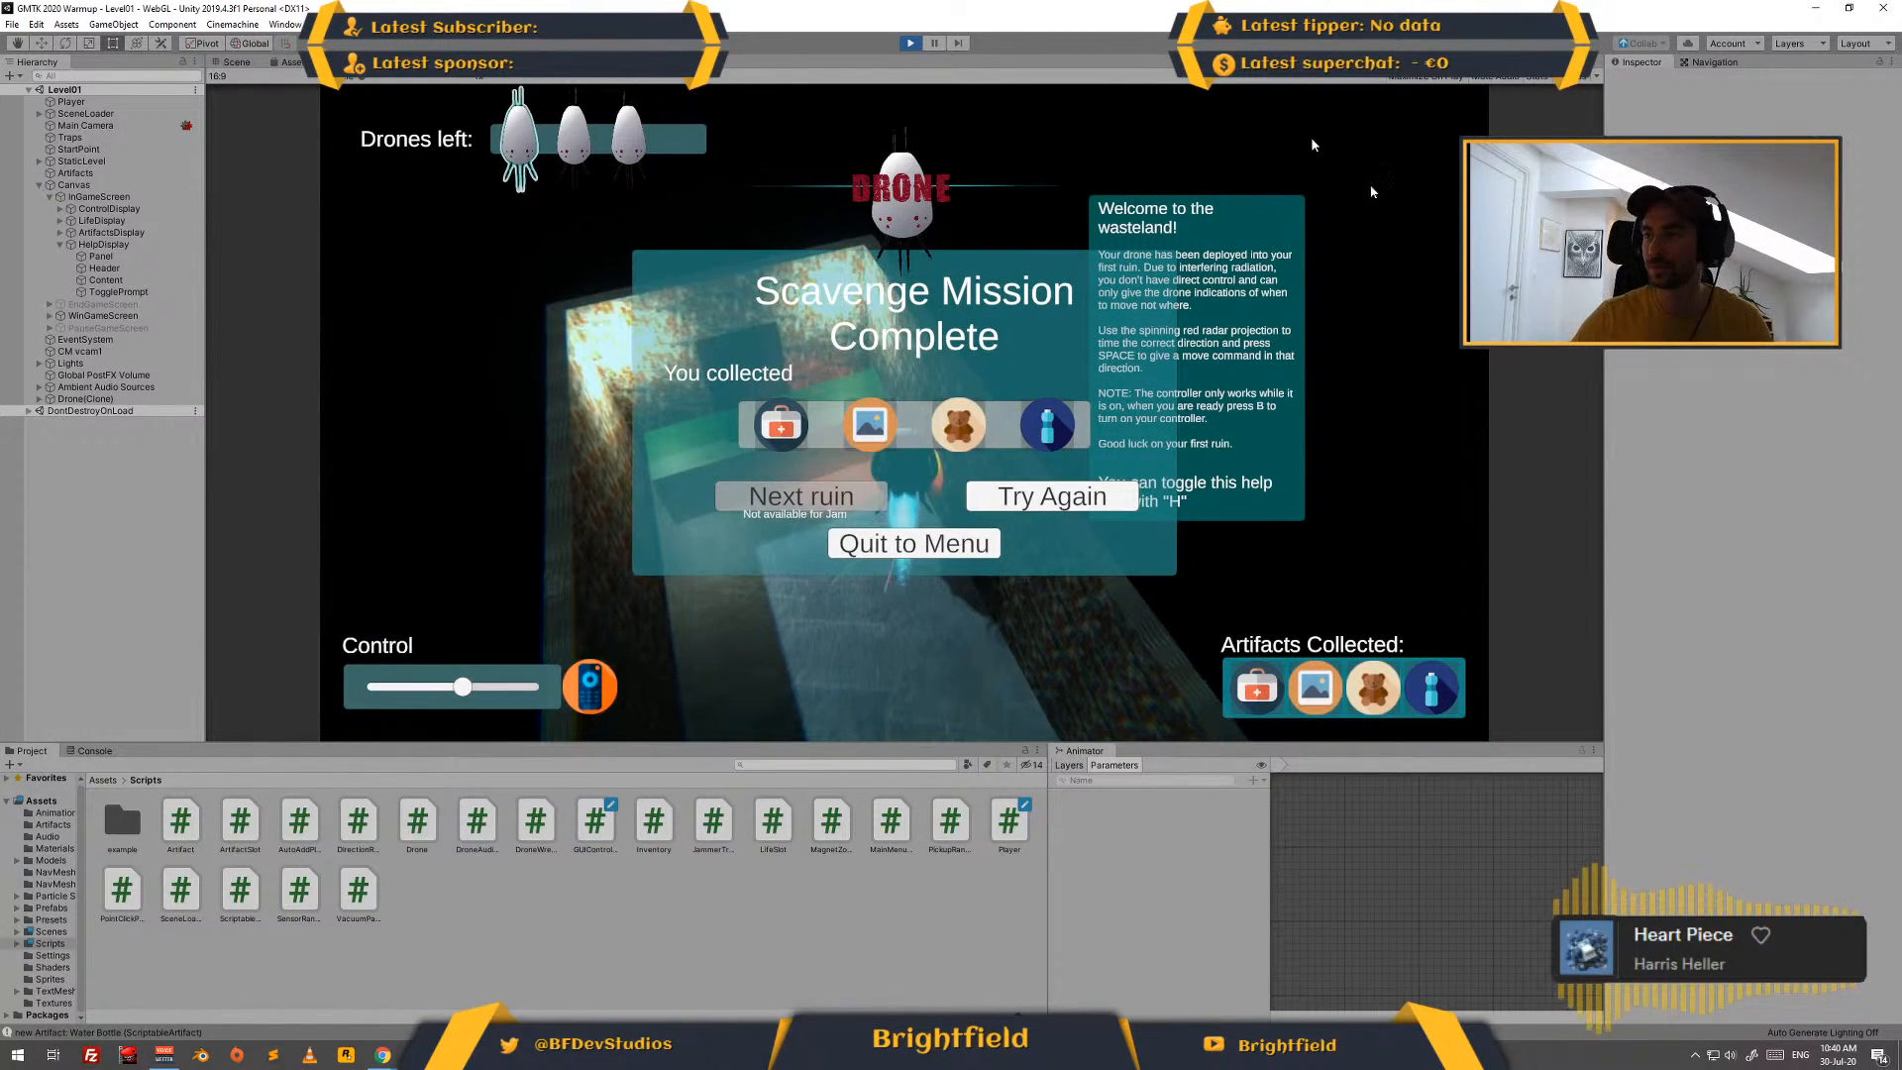
{"action": "left_click", "coordinate": [910, 43]}
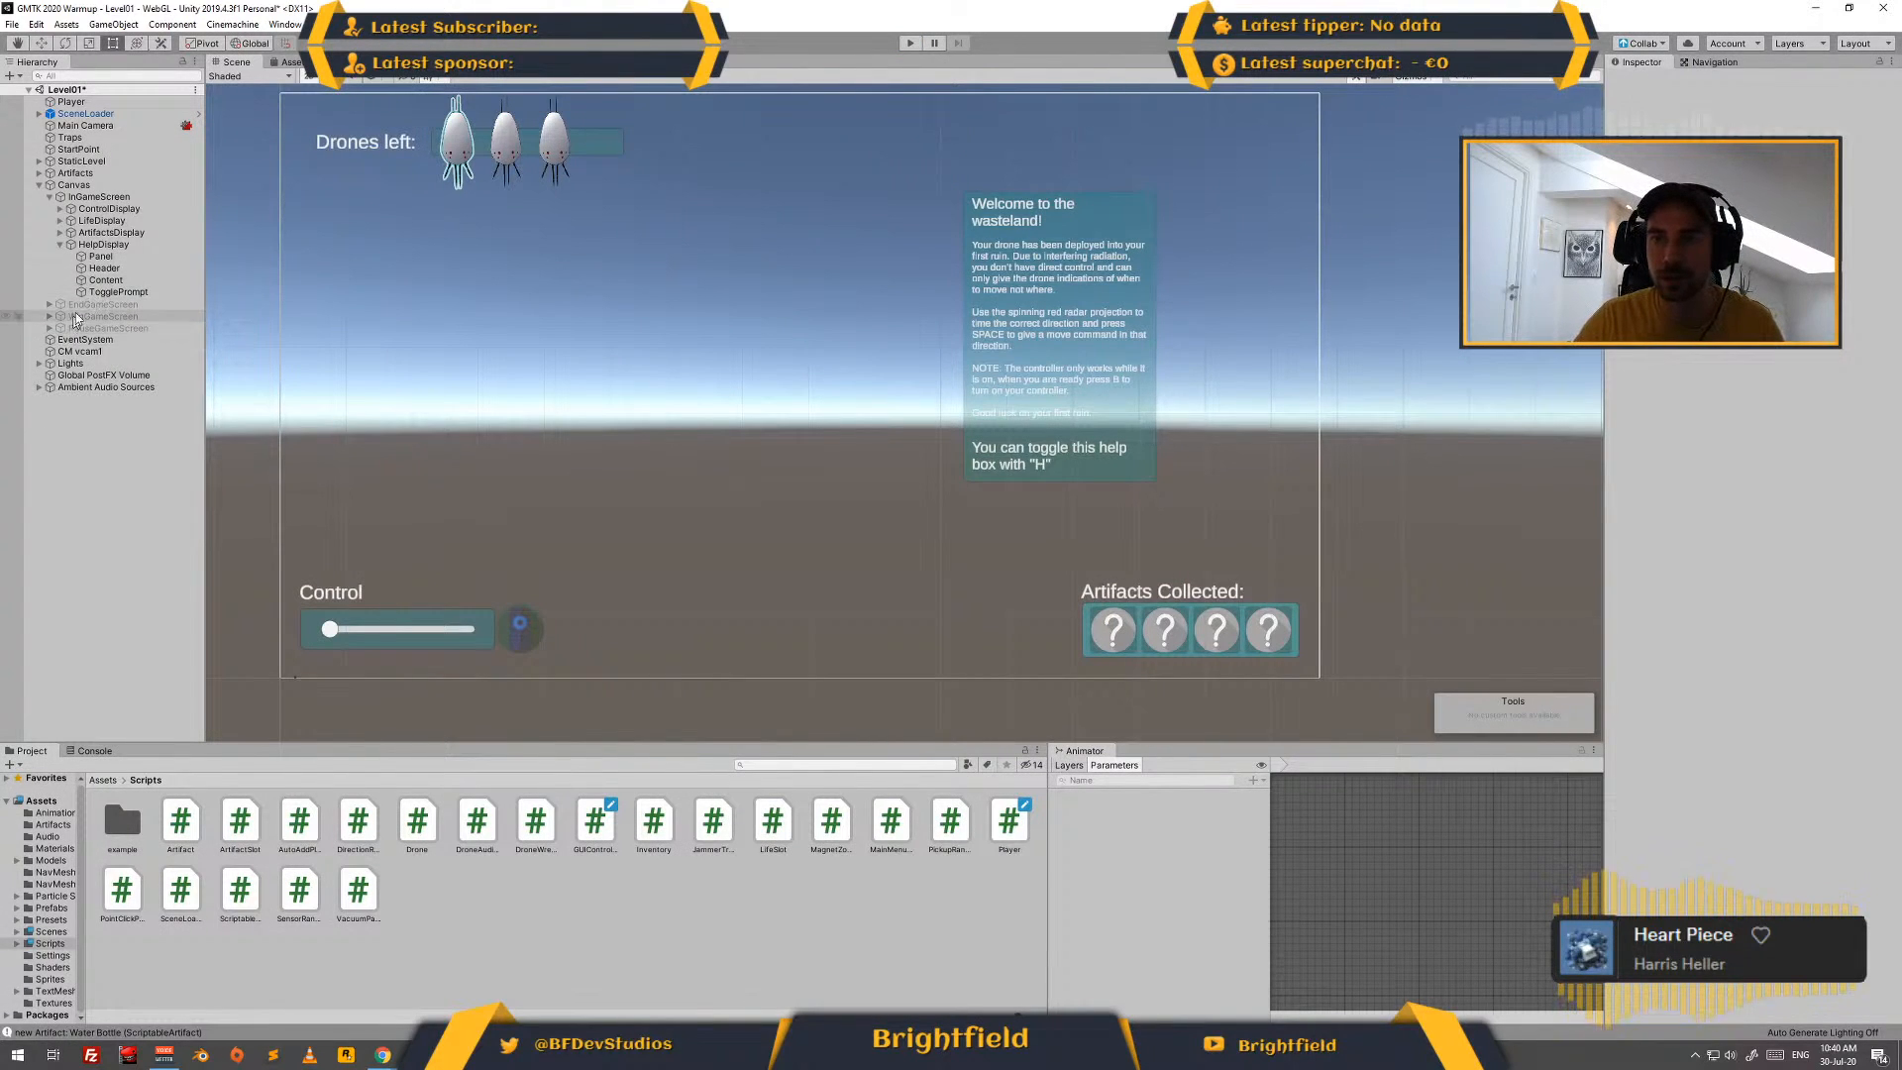
- Reword the note in the help box's Content text to read "it is on! When you are ready, press B"
{"action": "left_click", "coordinate": [106, 280]}
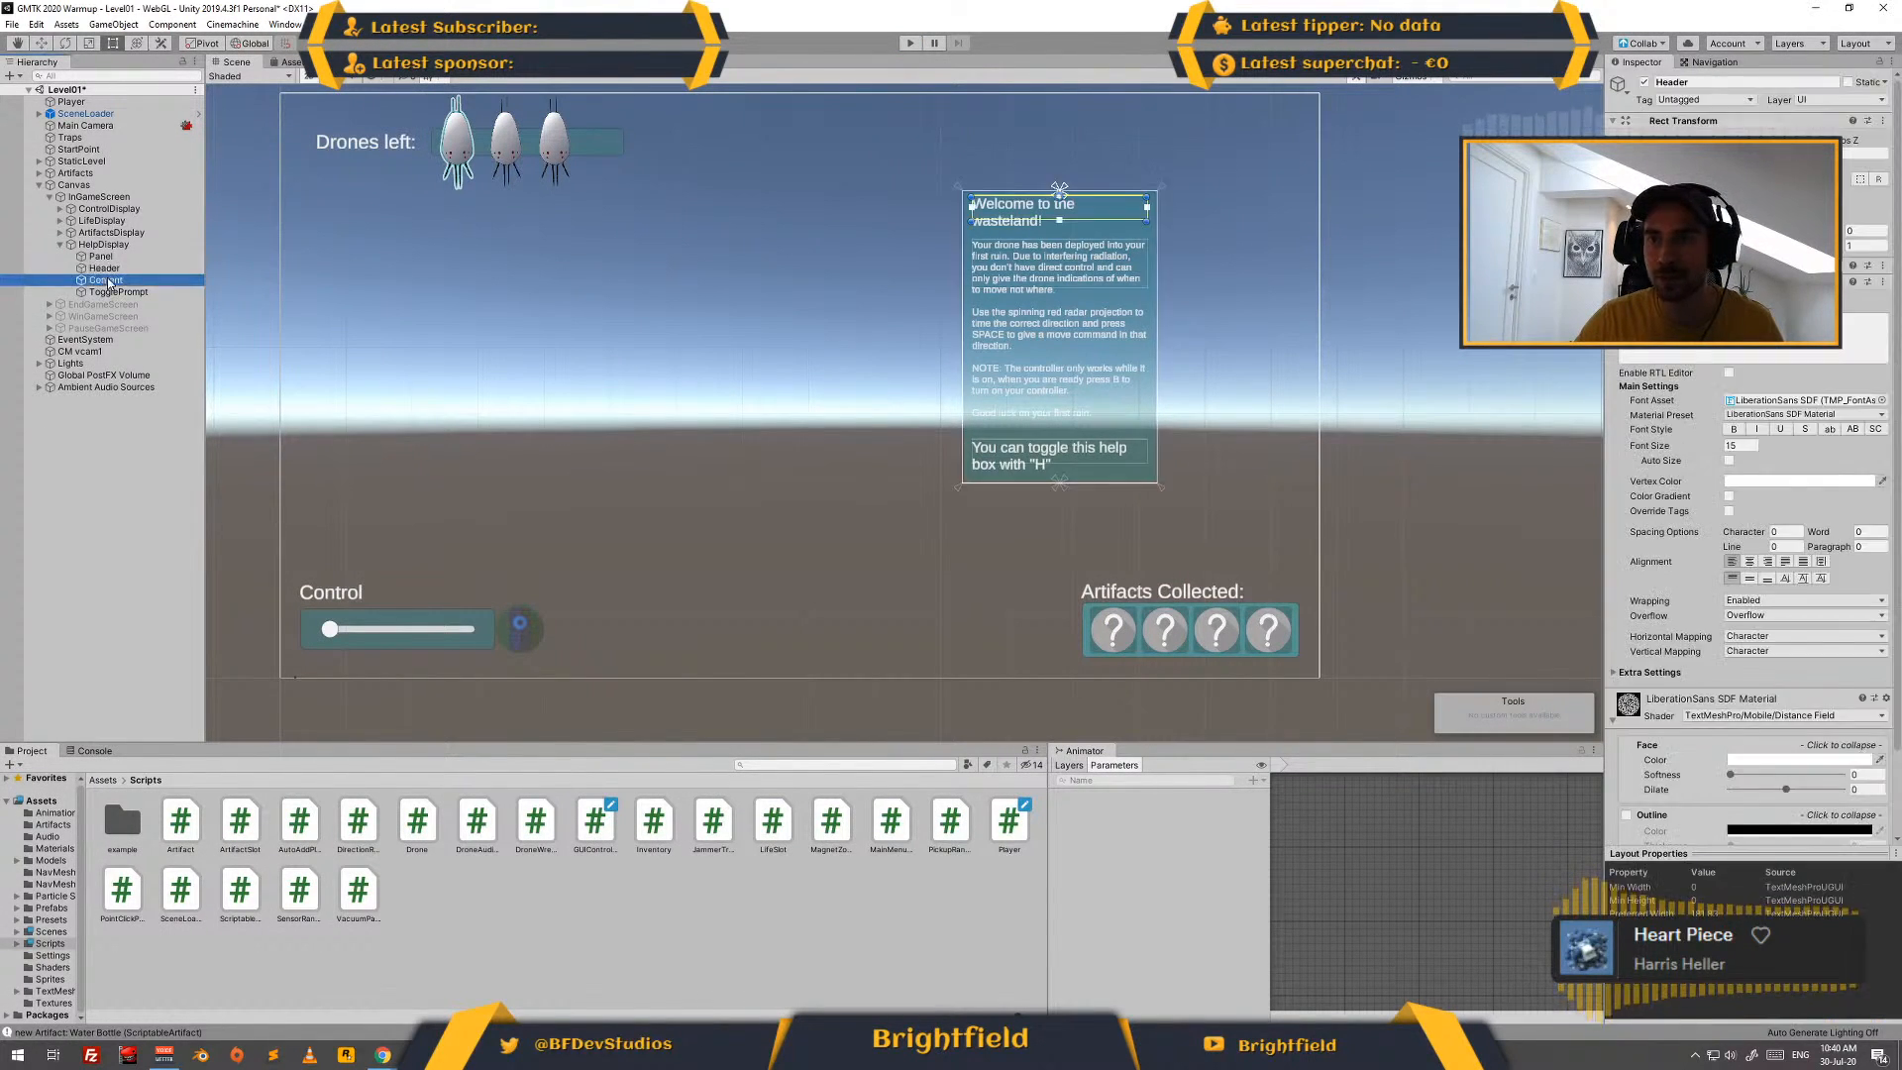
{"action": "scroll", "coordinate": [1737, 365], "scroll_direction": "down", "scroll_amount": 2}
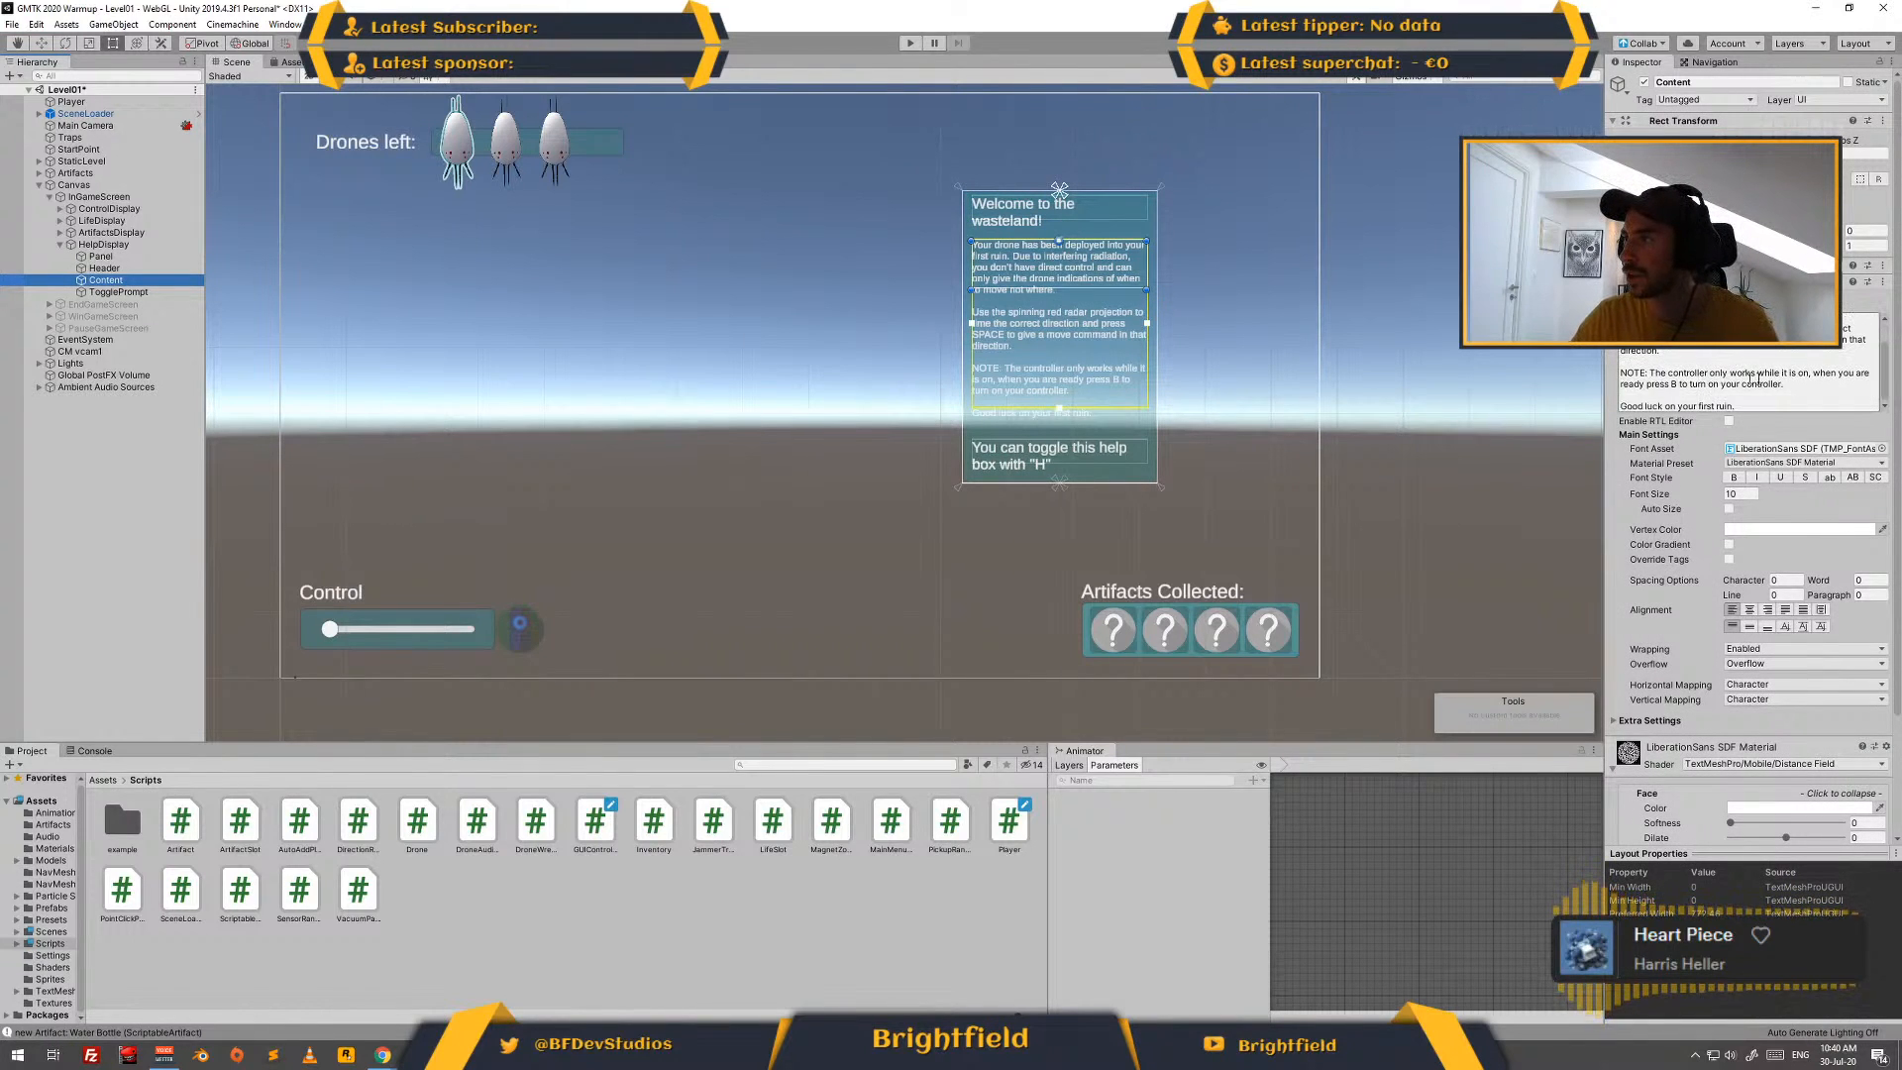
{"action": "left_click", "coordinate": [1818, 372]}
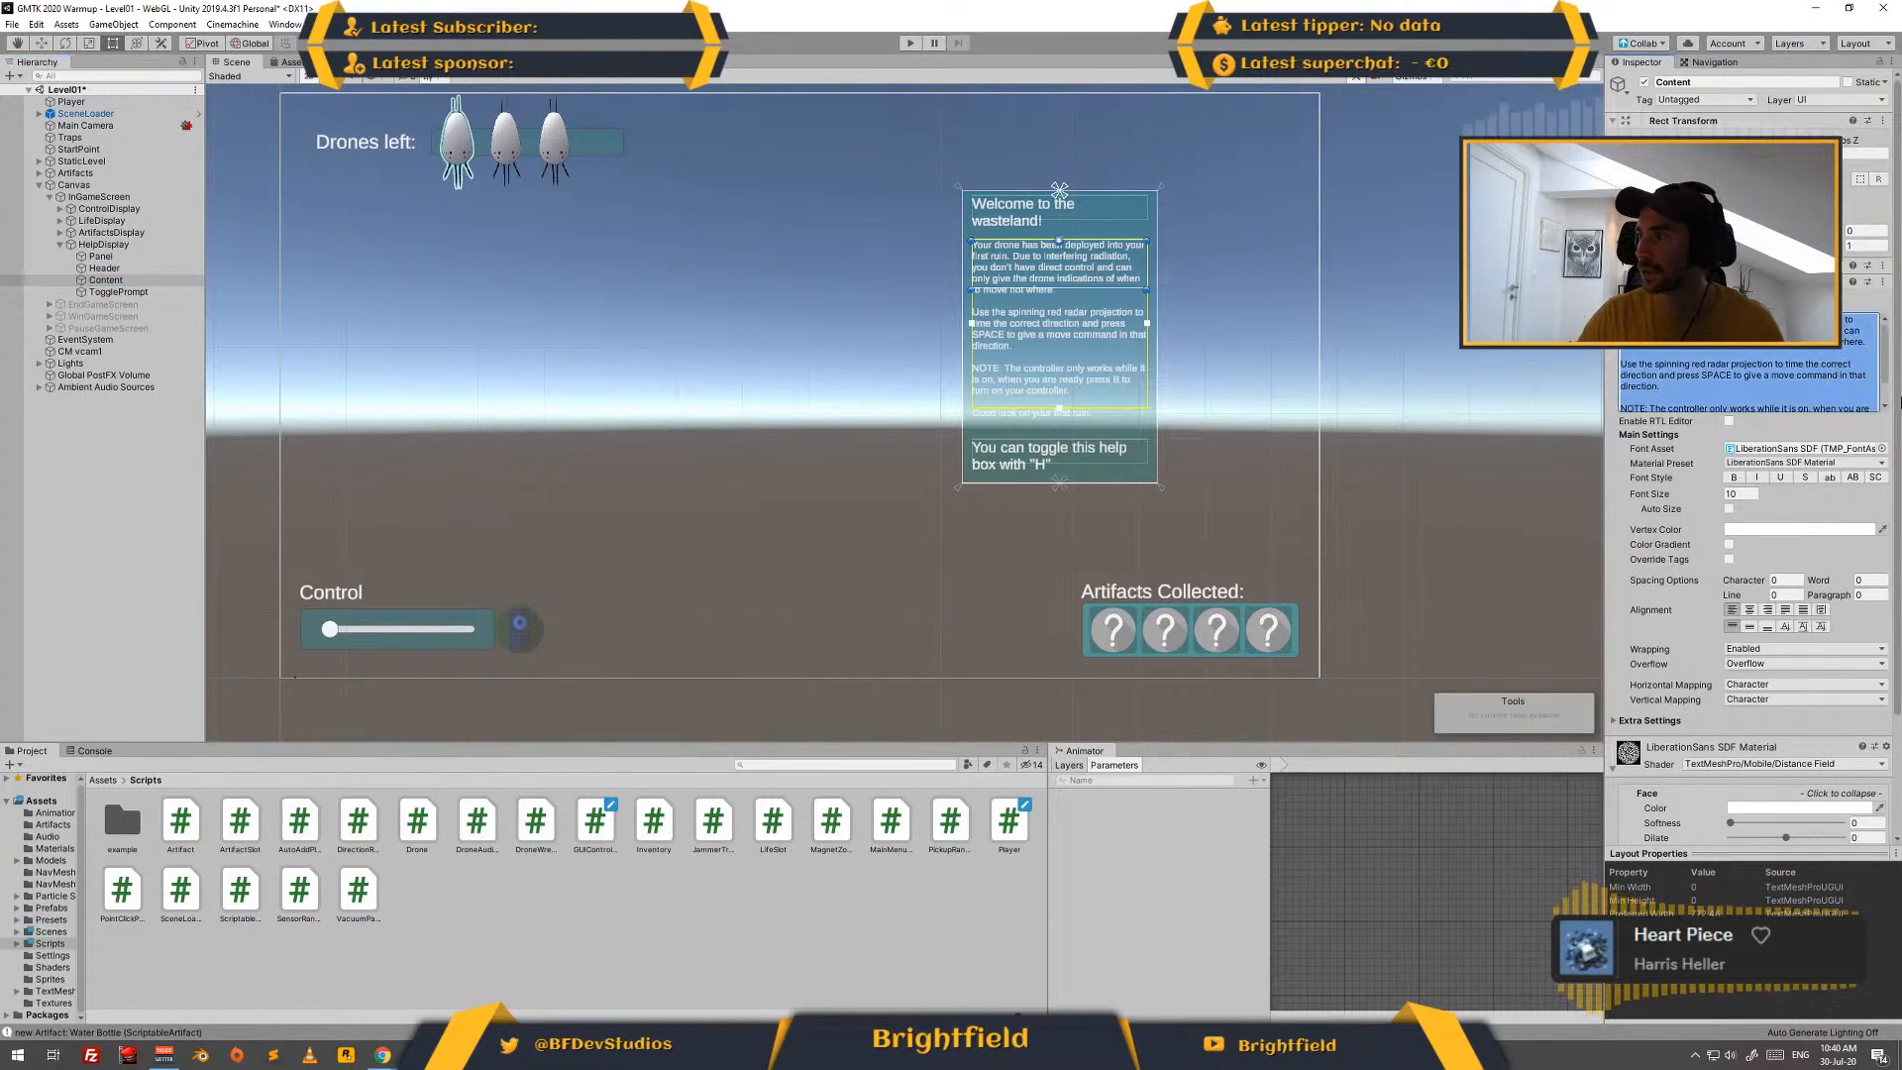
{"action": "left_click", "coordinate": [1813, 372]}
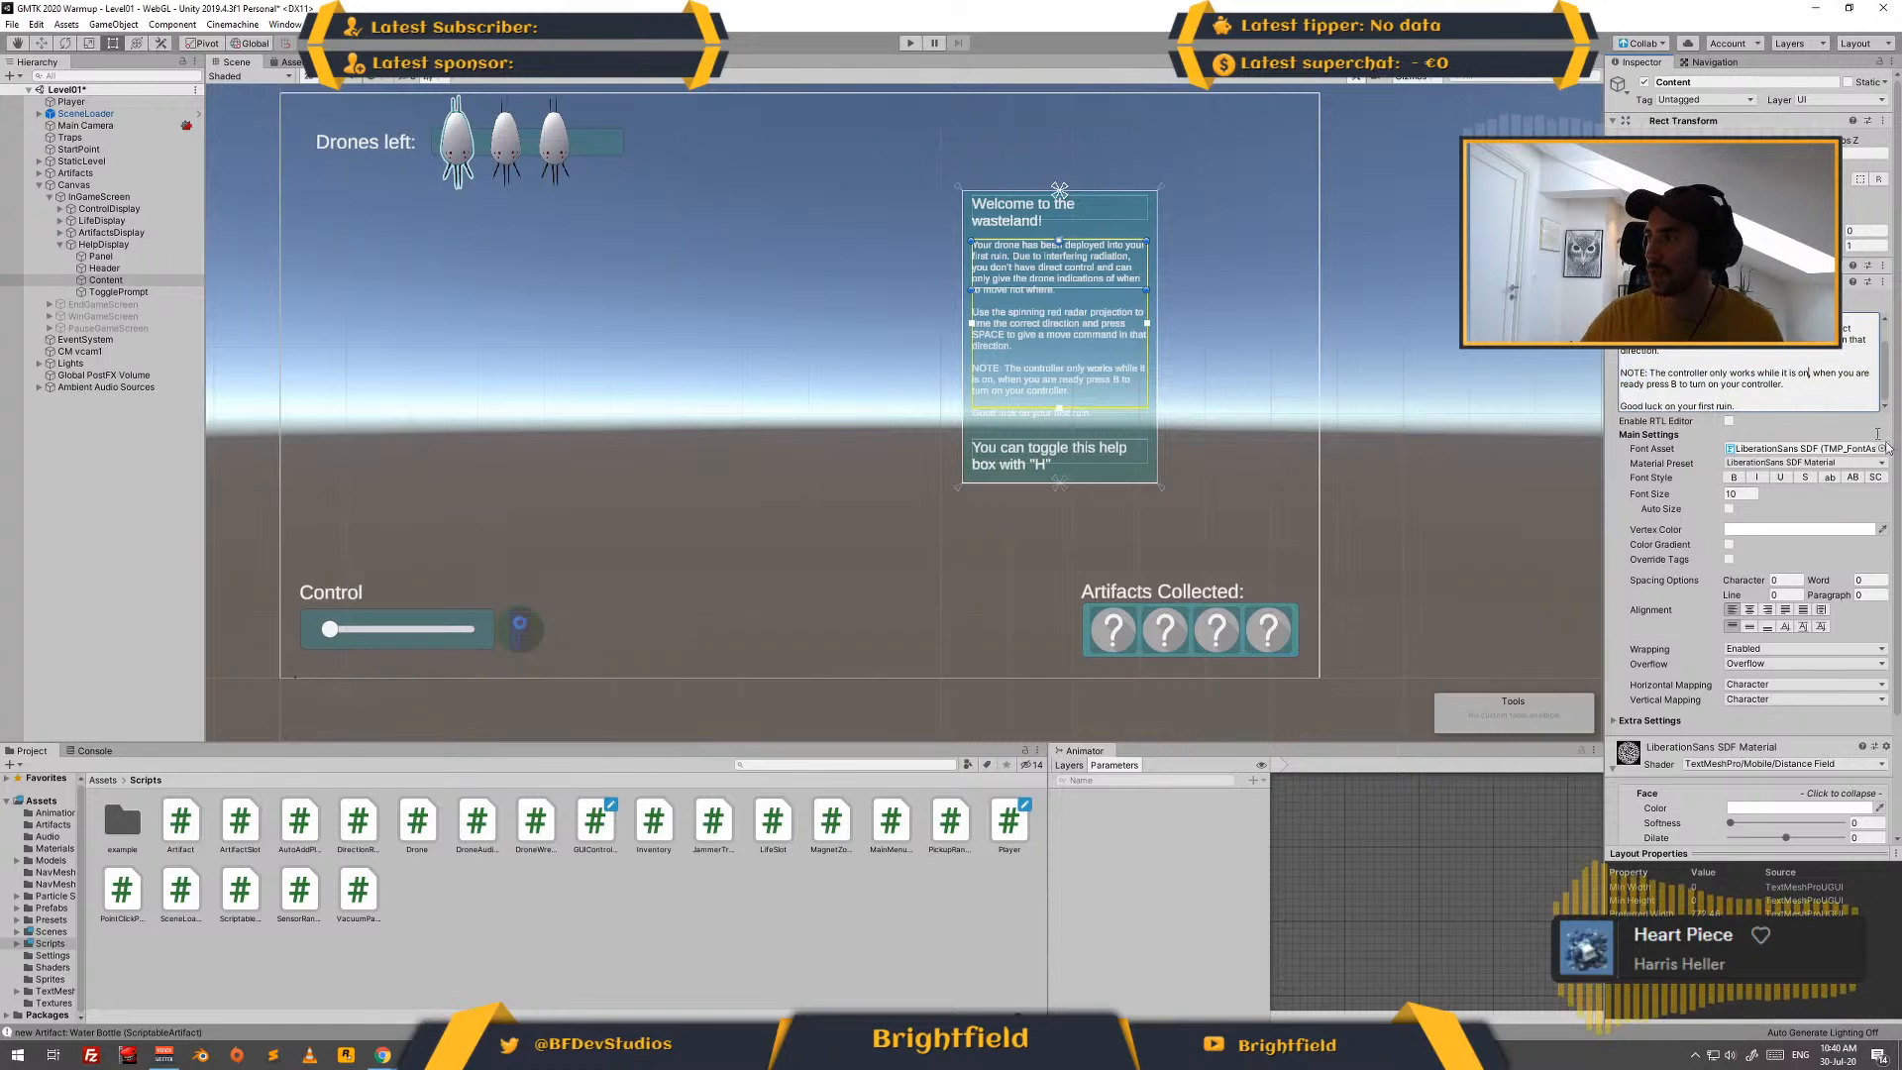
{"action": "key", "text": "Delete"}
{"action": "type", "text": "!"}
{"action": "key", "text": "Right"}
{"action": "key", "text": "Delete"}
{"action": "type", "text": "W"}
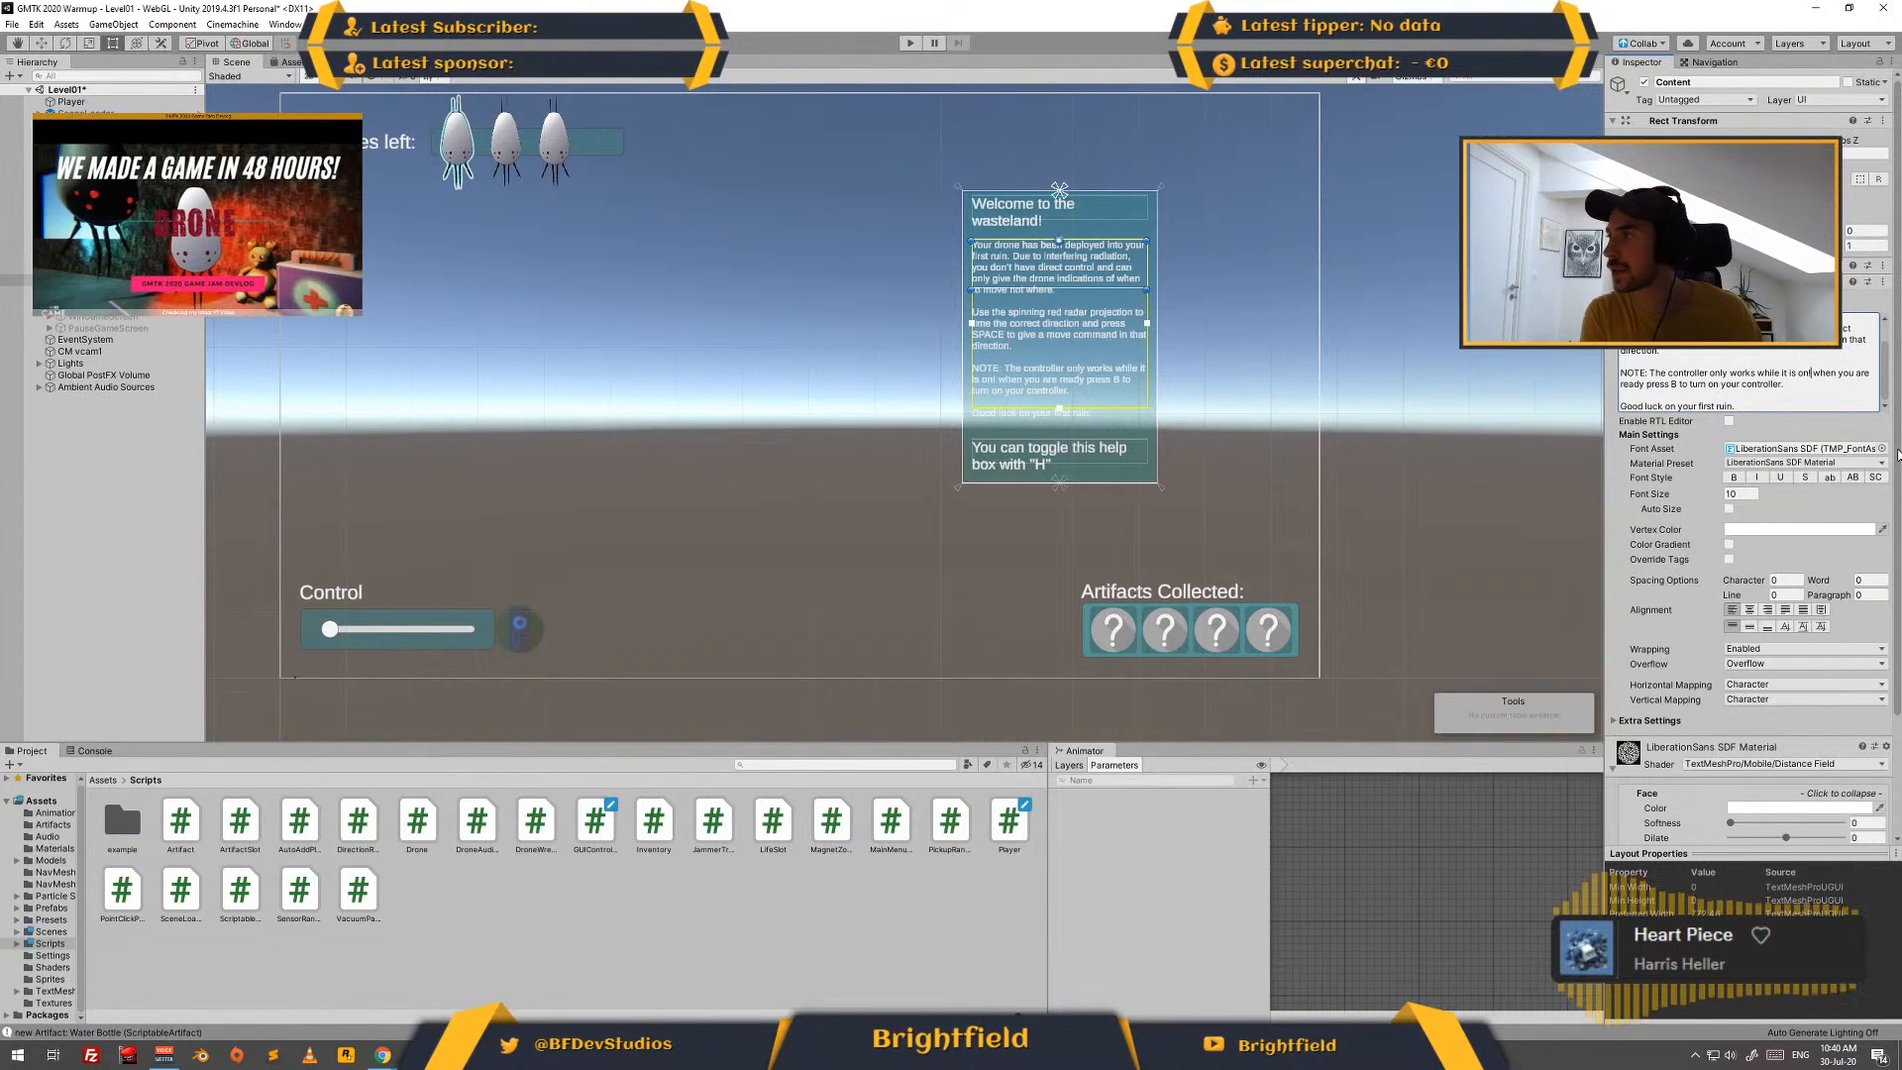
{"action": "key", "text": "End"}
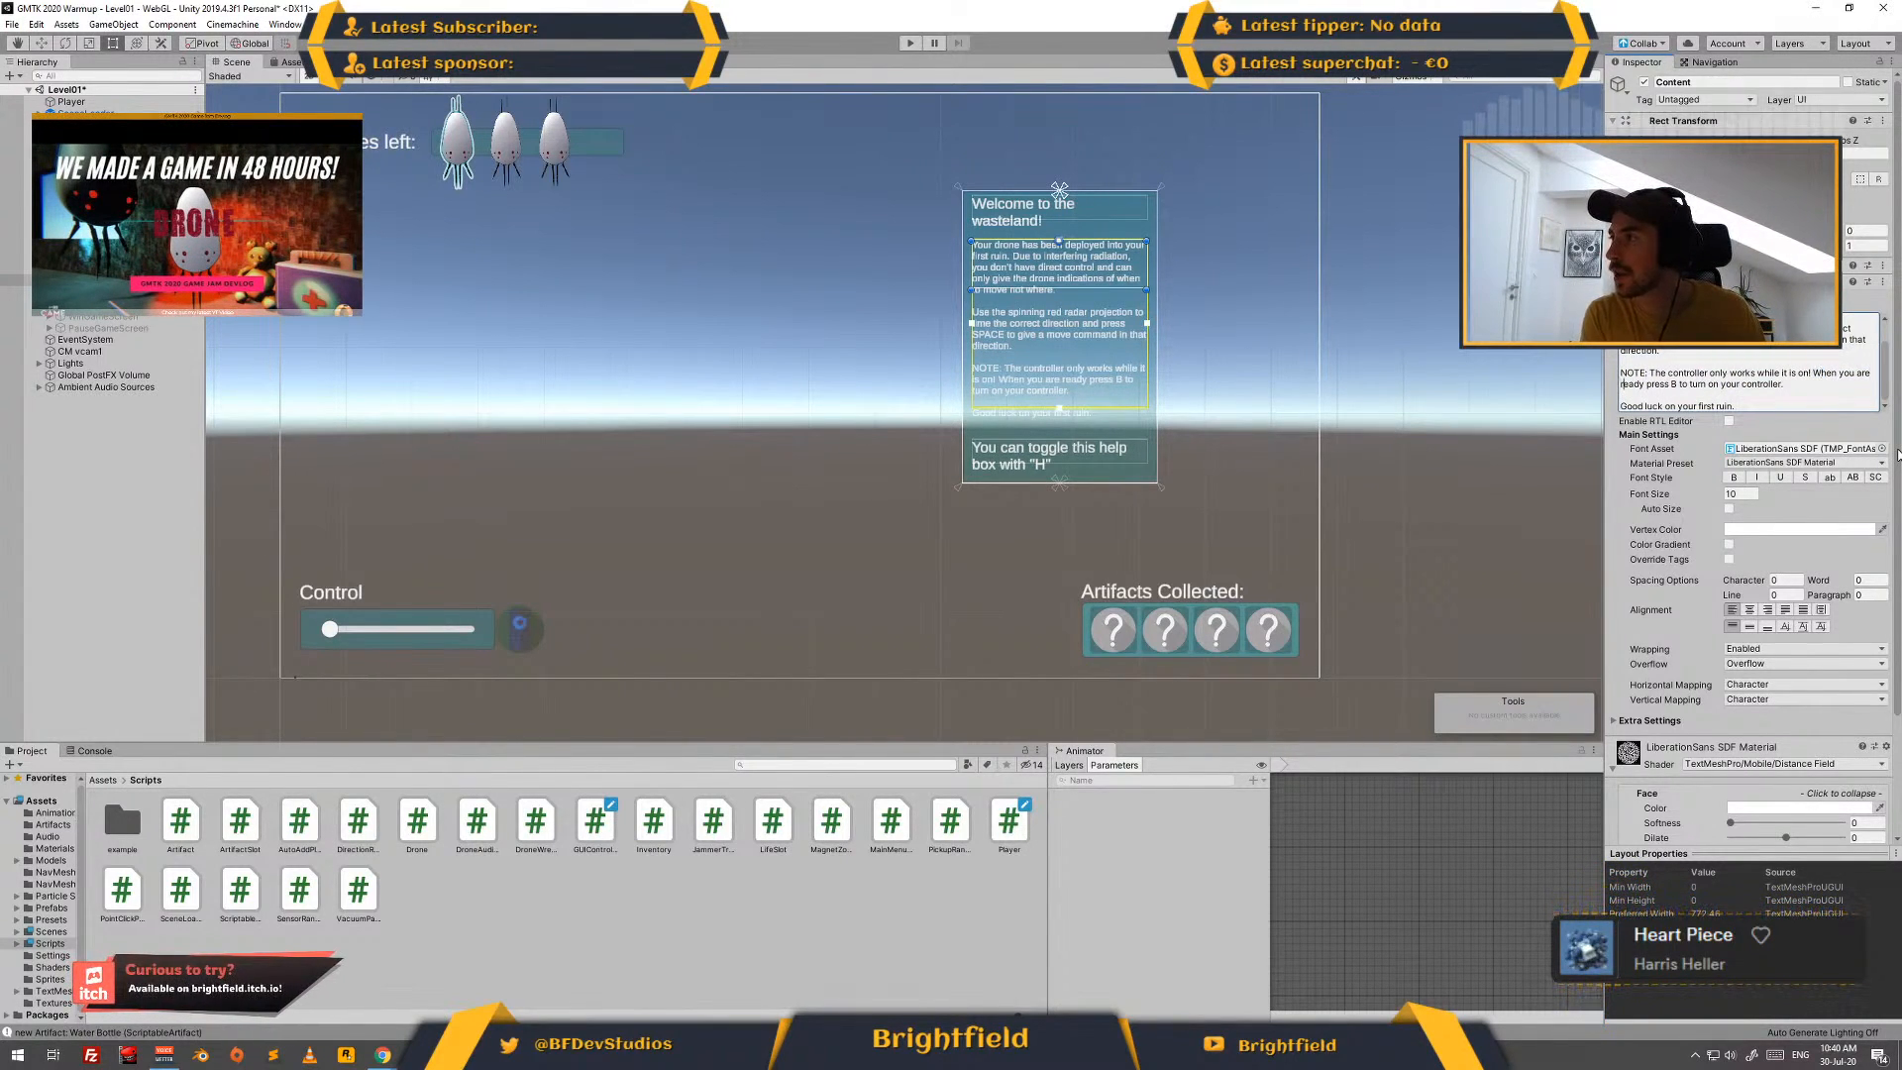
{"action": "type", "text": ","}
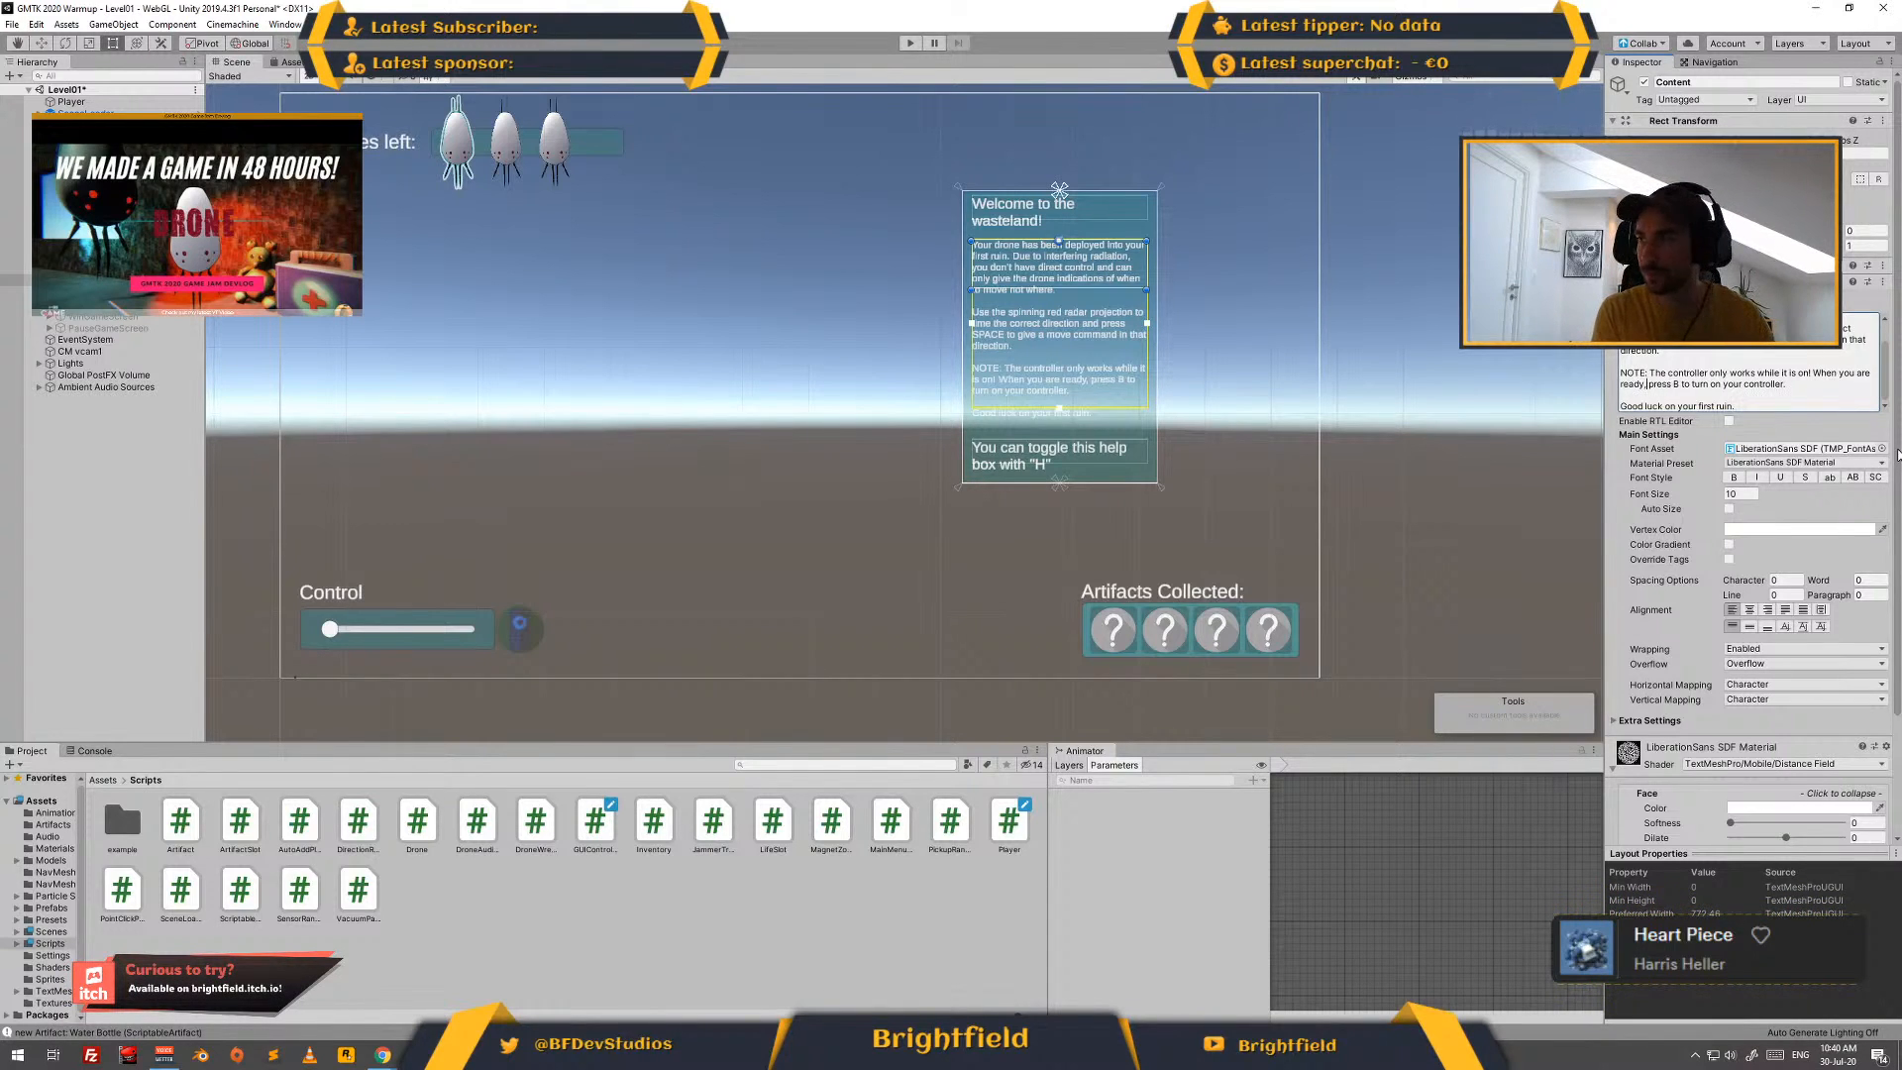
- Add the line "Try to pick up as many artifacts as you can on your way." before the good luck sentence in the Content text
{"action": "key", "text": "Down"}
{"action": "key", "text": "Return"}
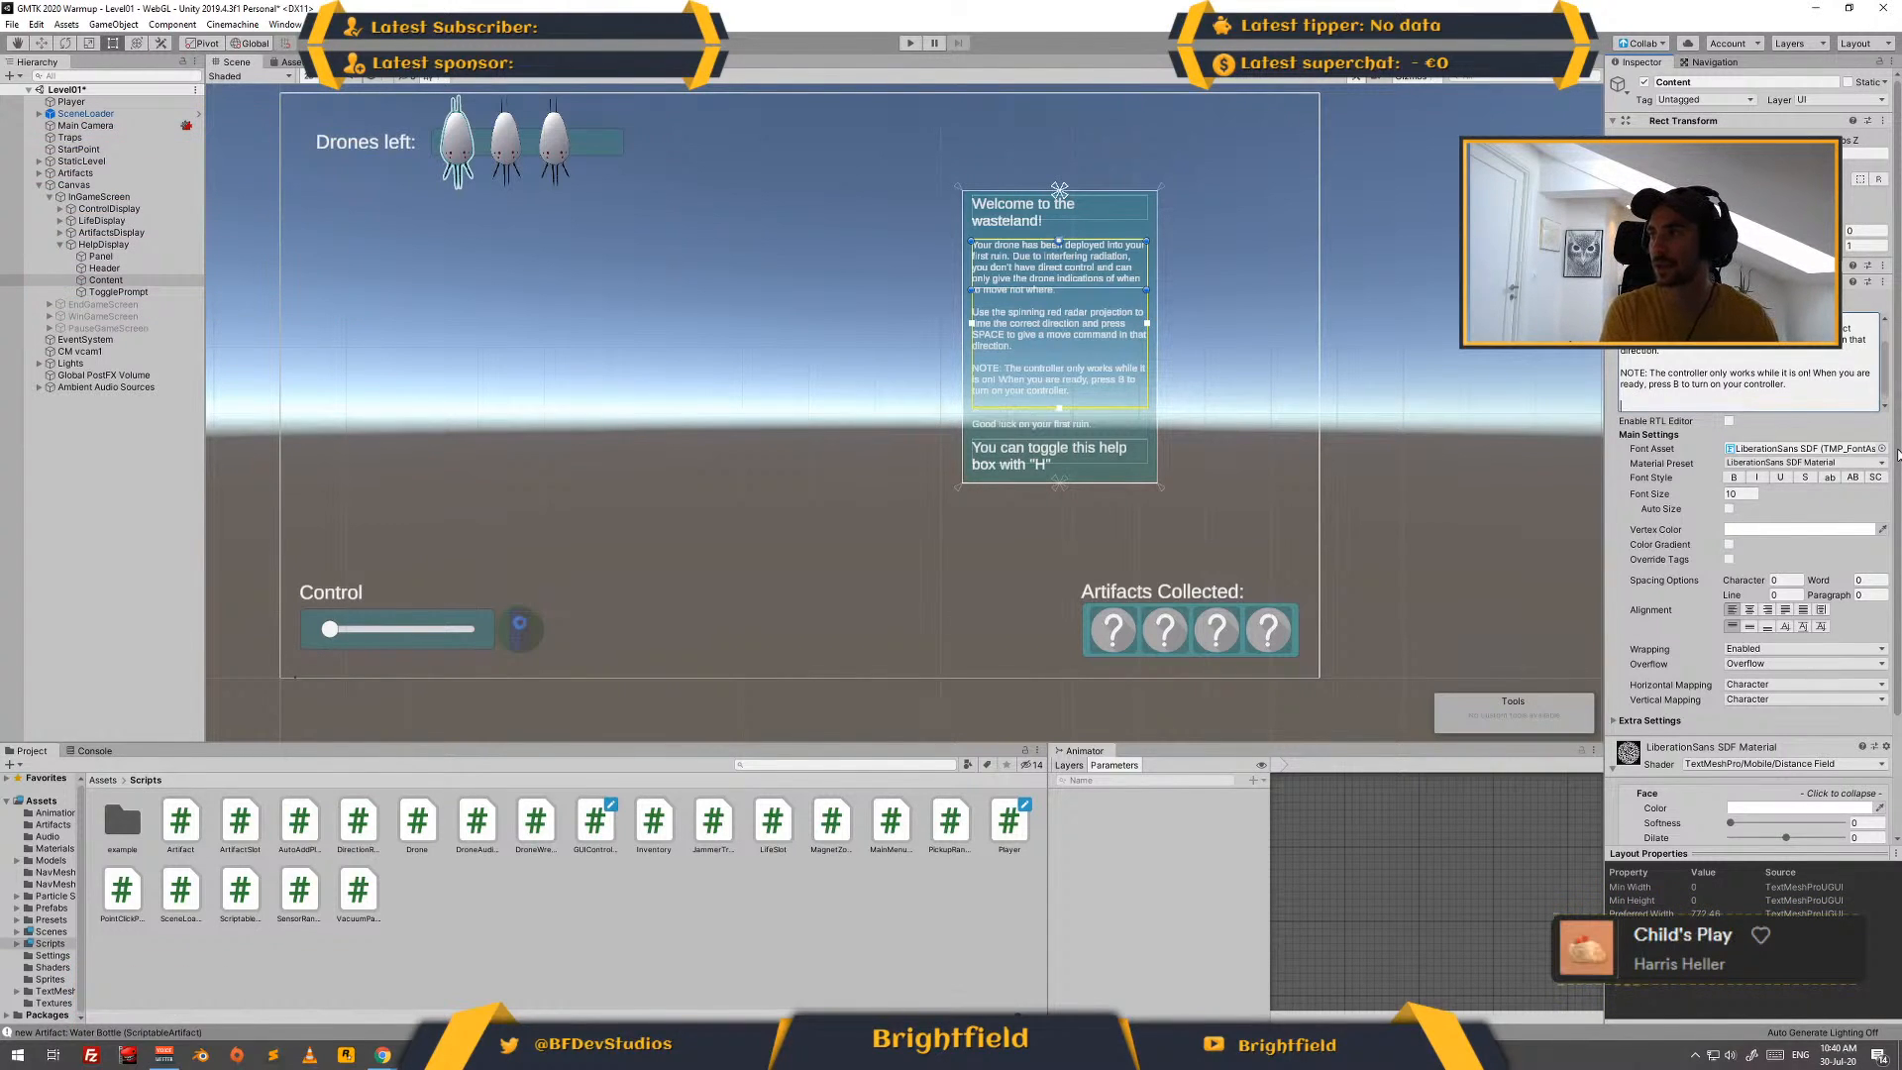
{"action": "key", "text": "Return"}
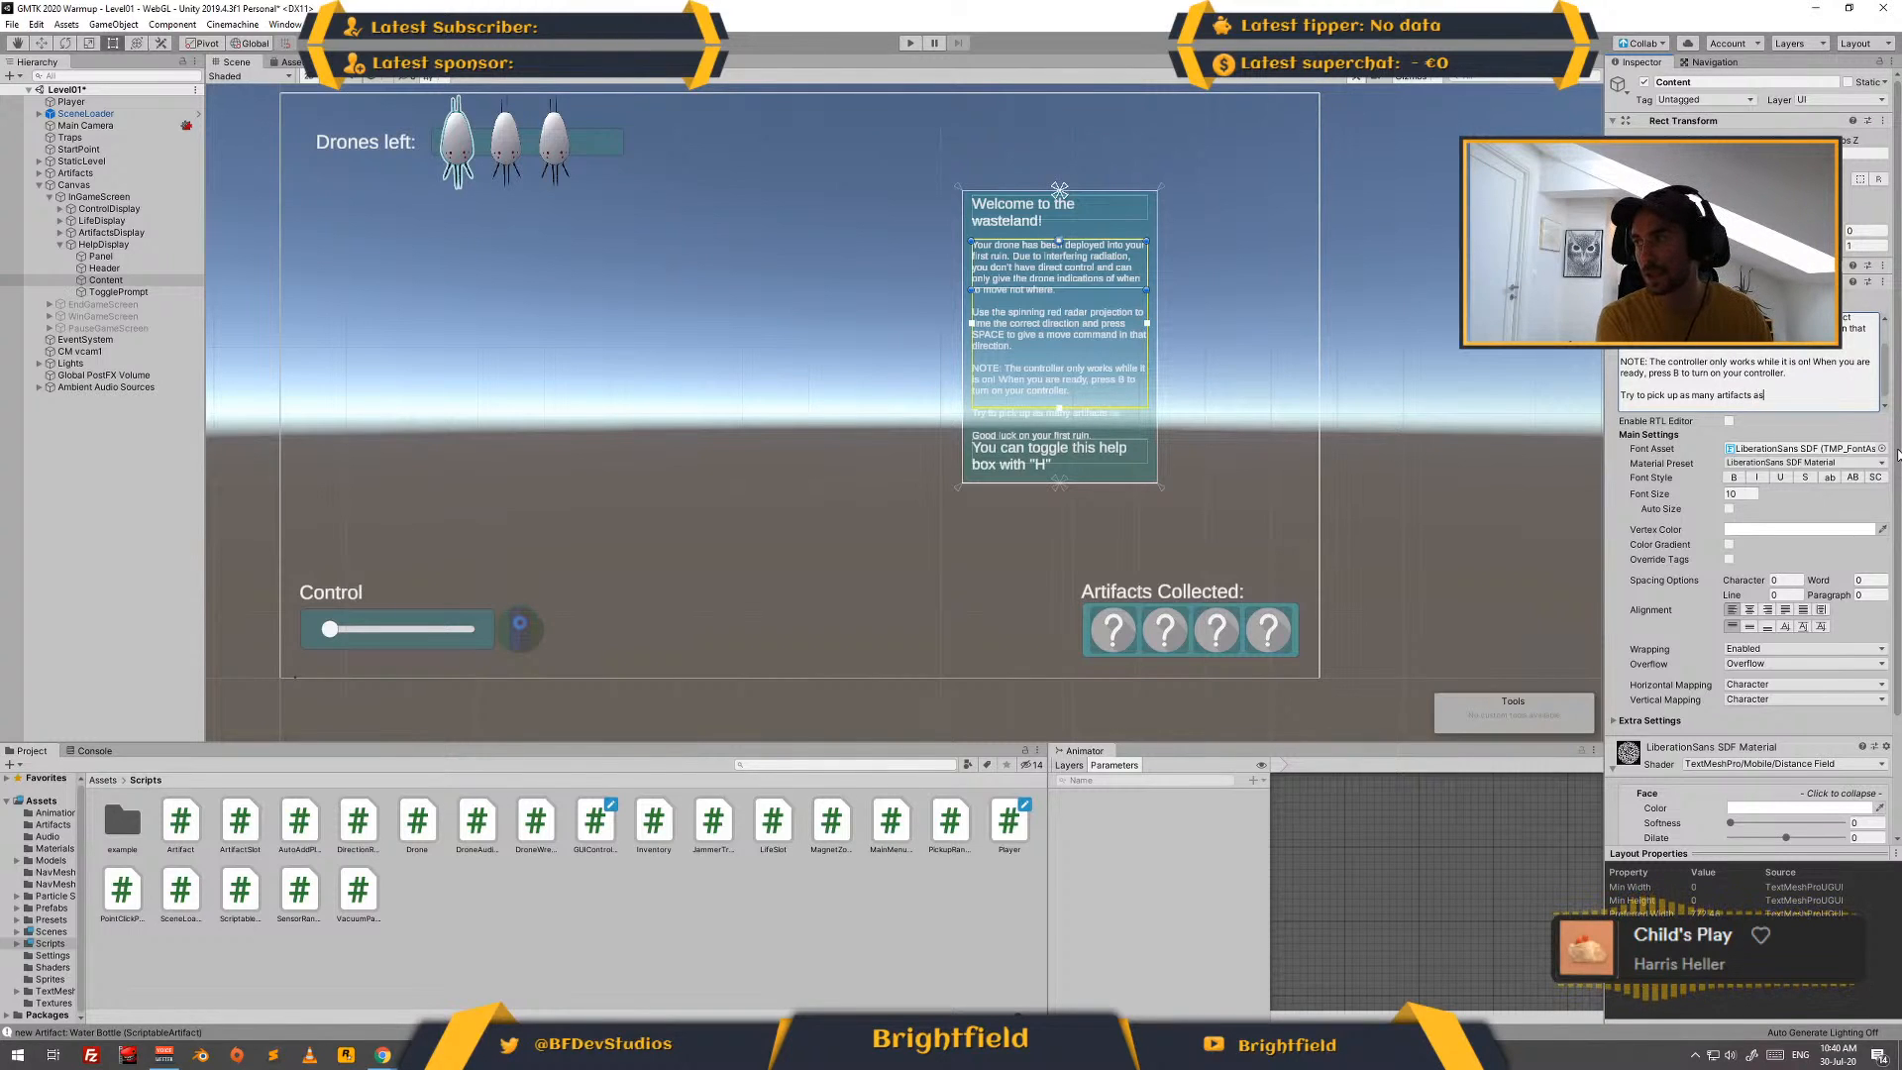
{"action": "type", "text": "u can on your way."}
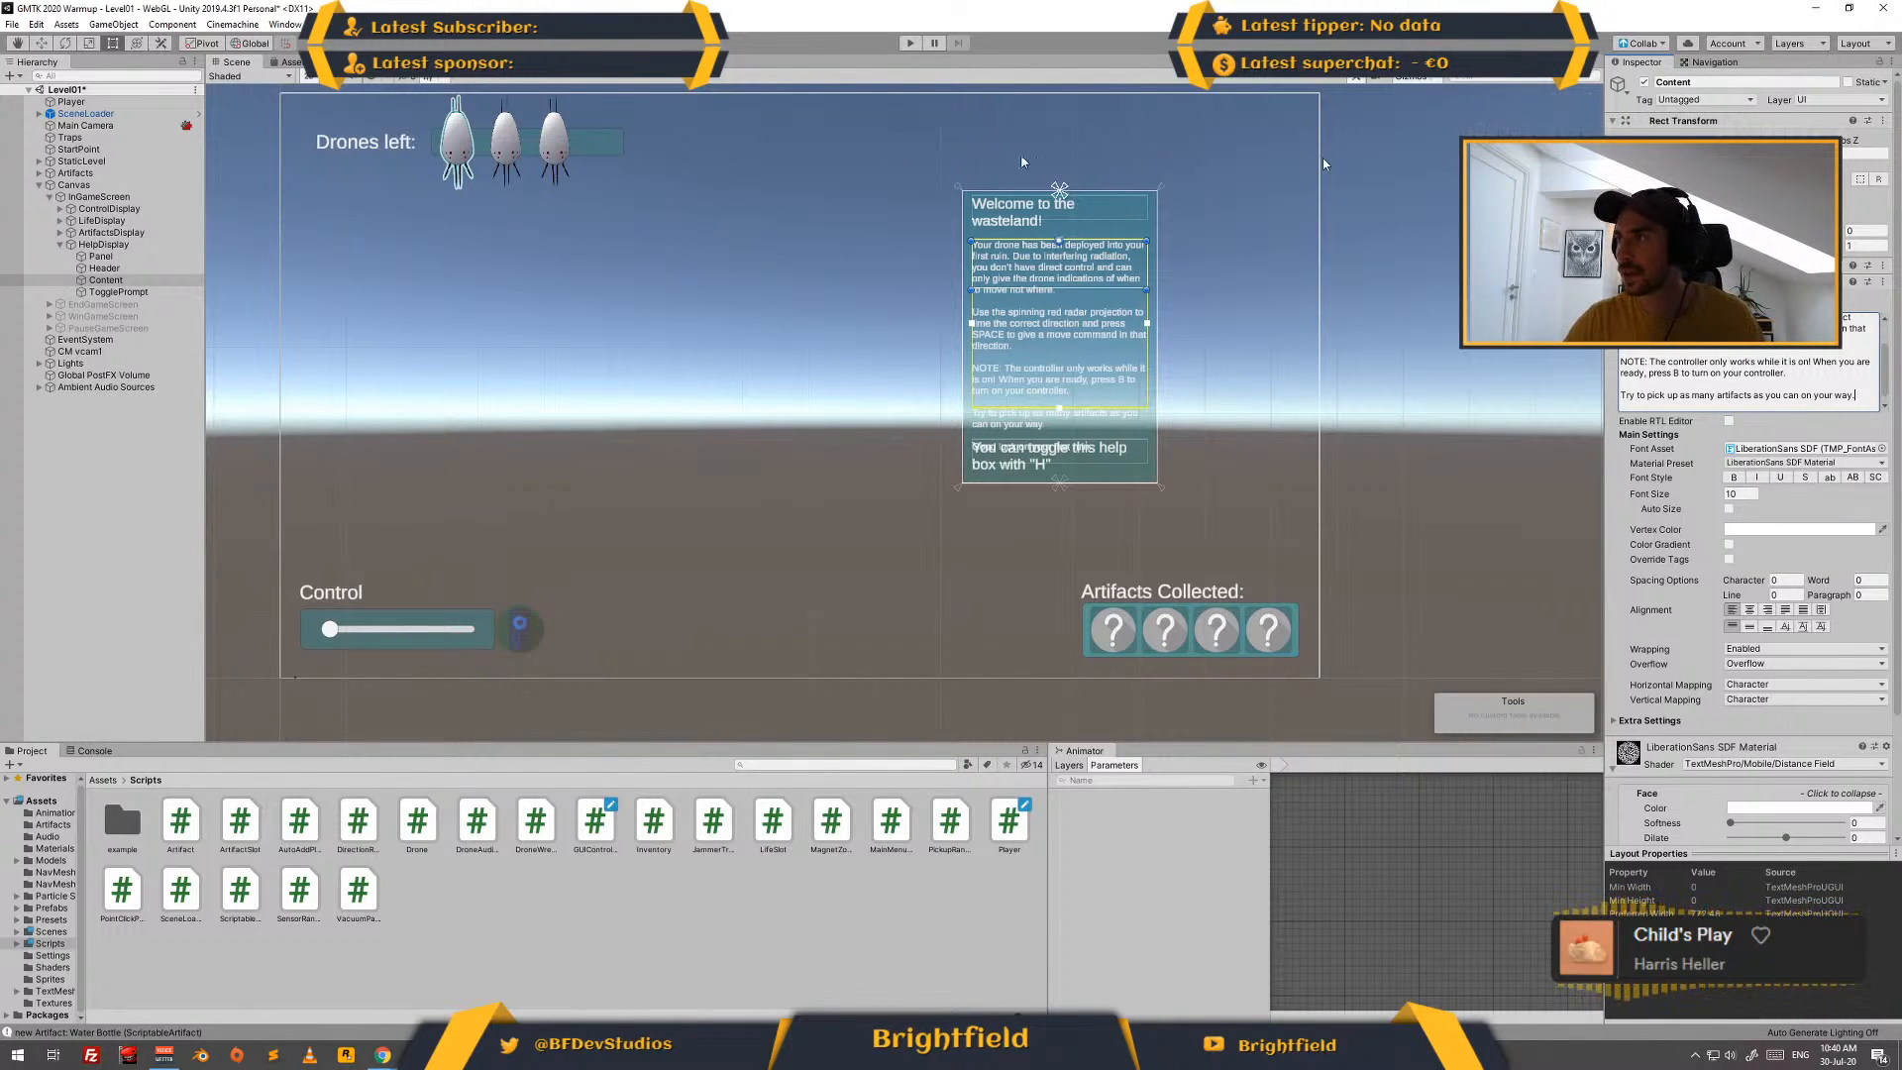
- Enlarge the HelpDisplay box upward and downward so the longer content clears the toggle prompt
{"action": "left_click", "coordinate": [173, 245]}
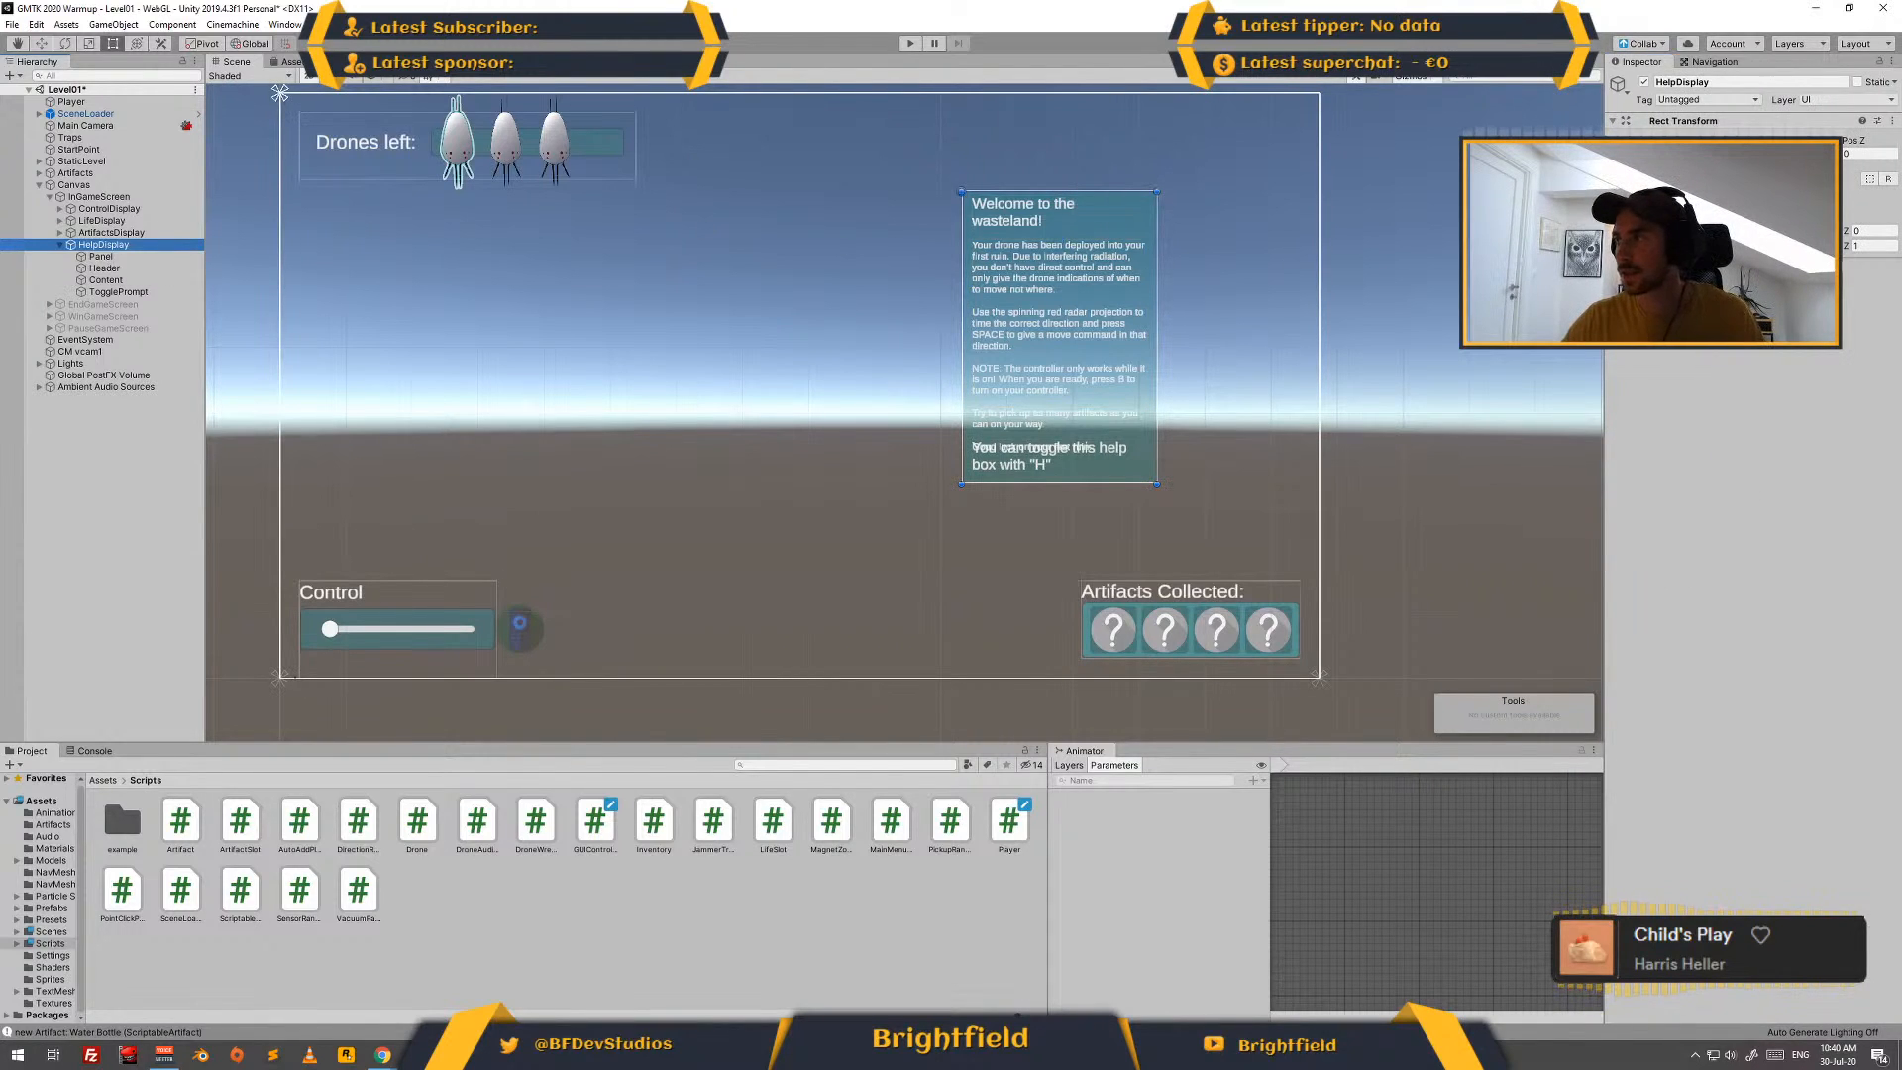
{"action": "left_click", "coordinate": [1805, 154]}
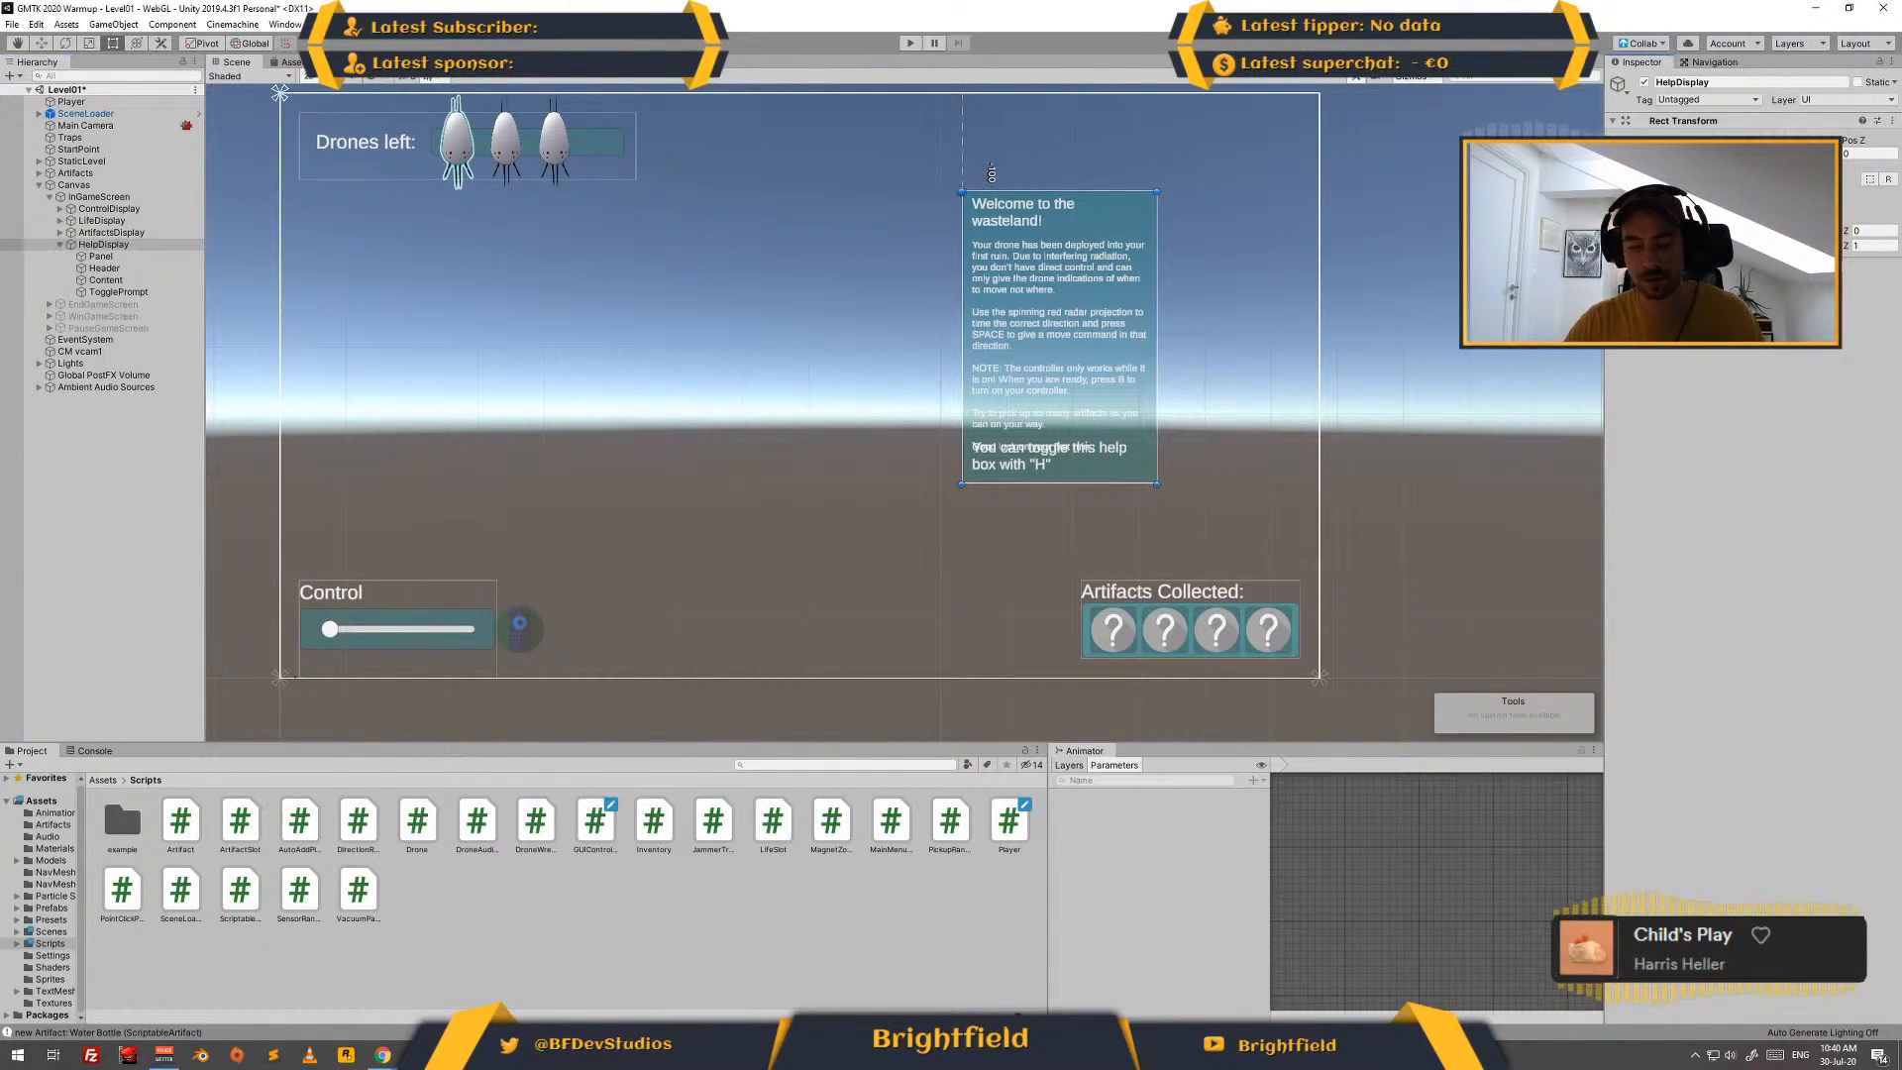
{"action": "type", "text": "-80"}
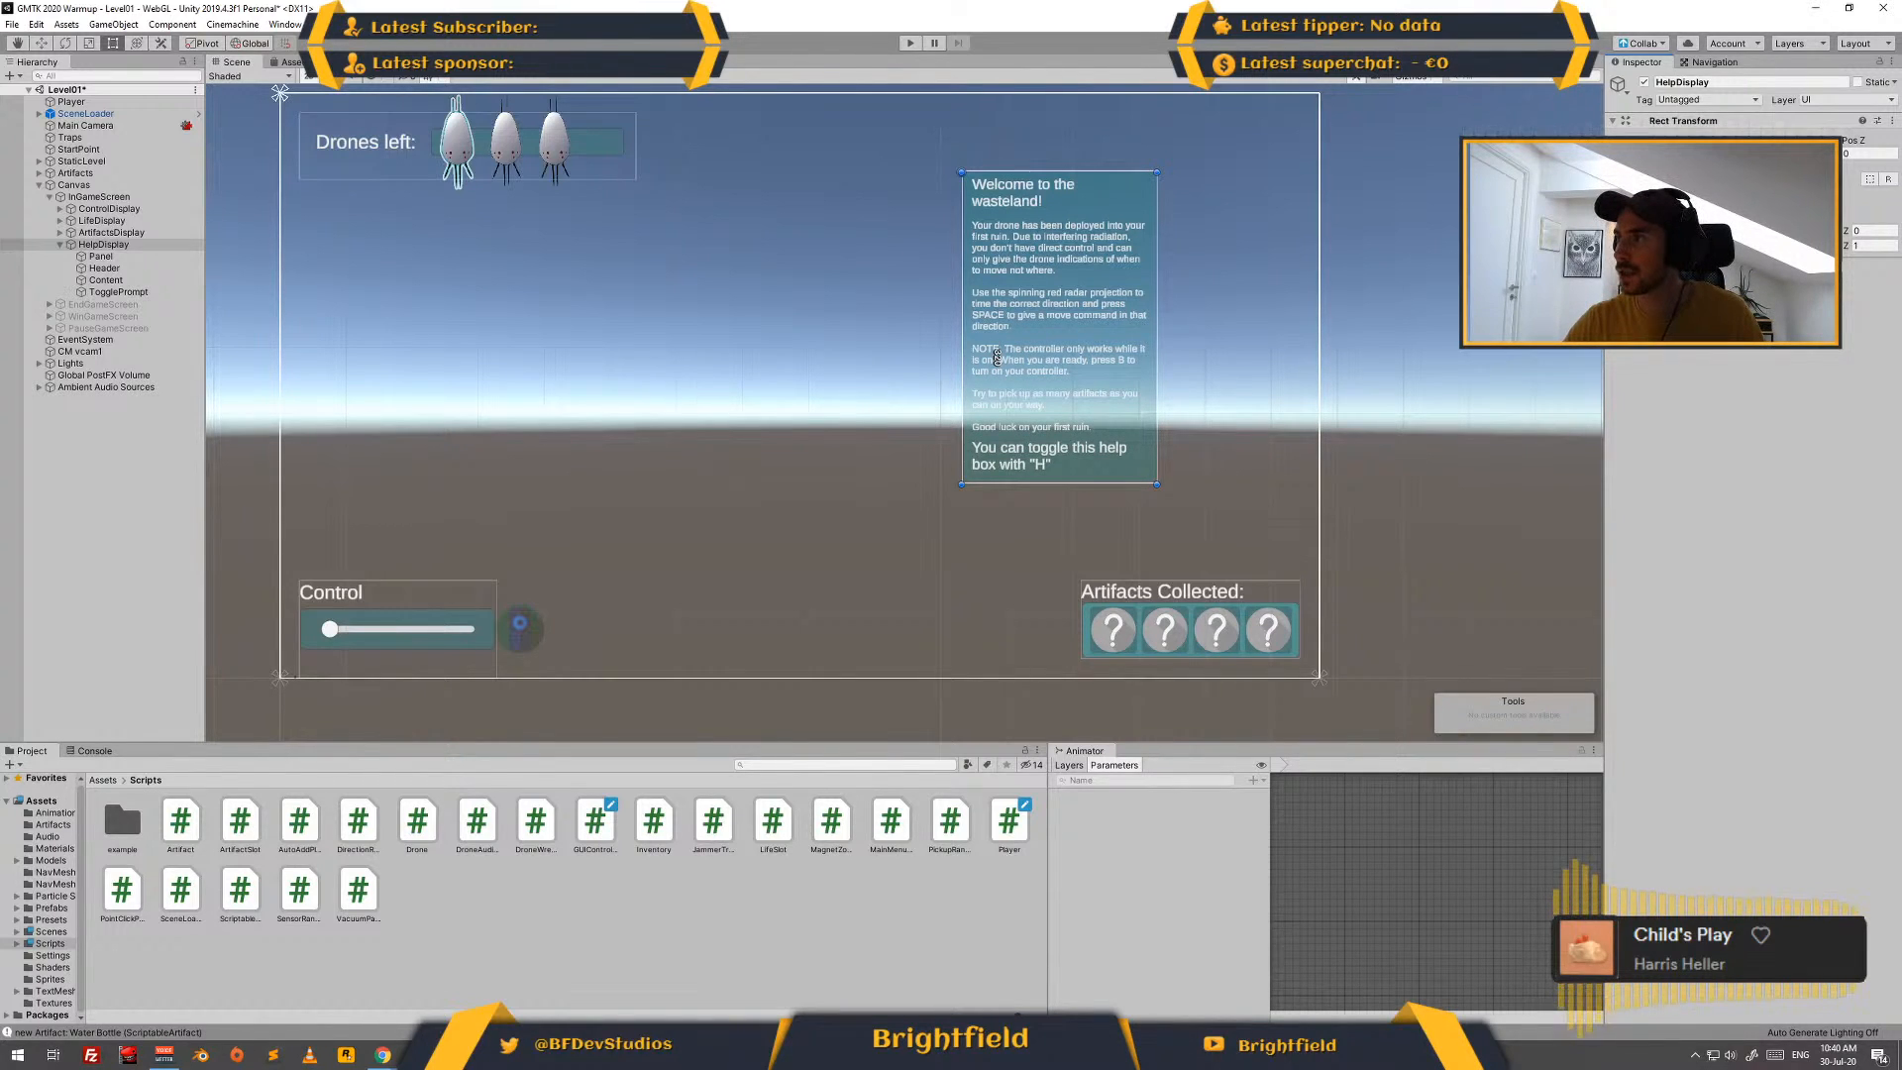
{"action": "key", "text": "BackSpace"}
{"action": "key", "text": "BackSpace"}
{"action": "type", "text": "30"}
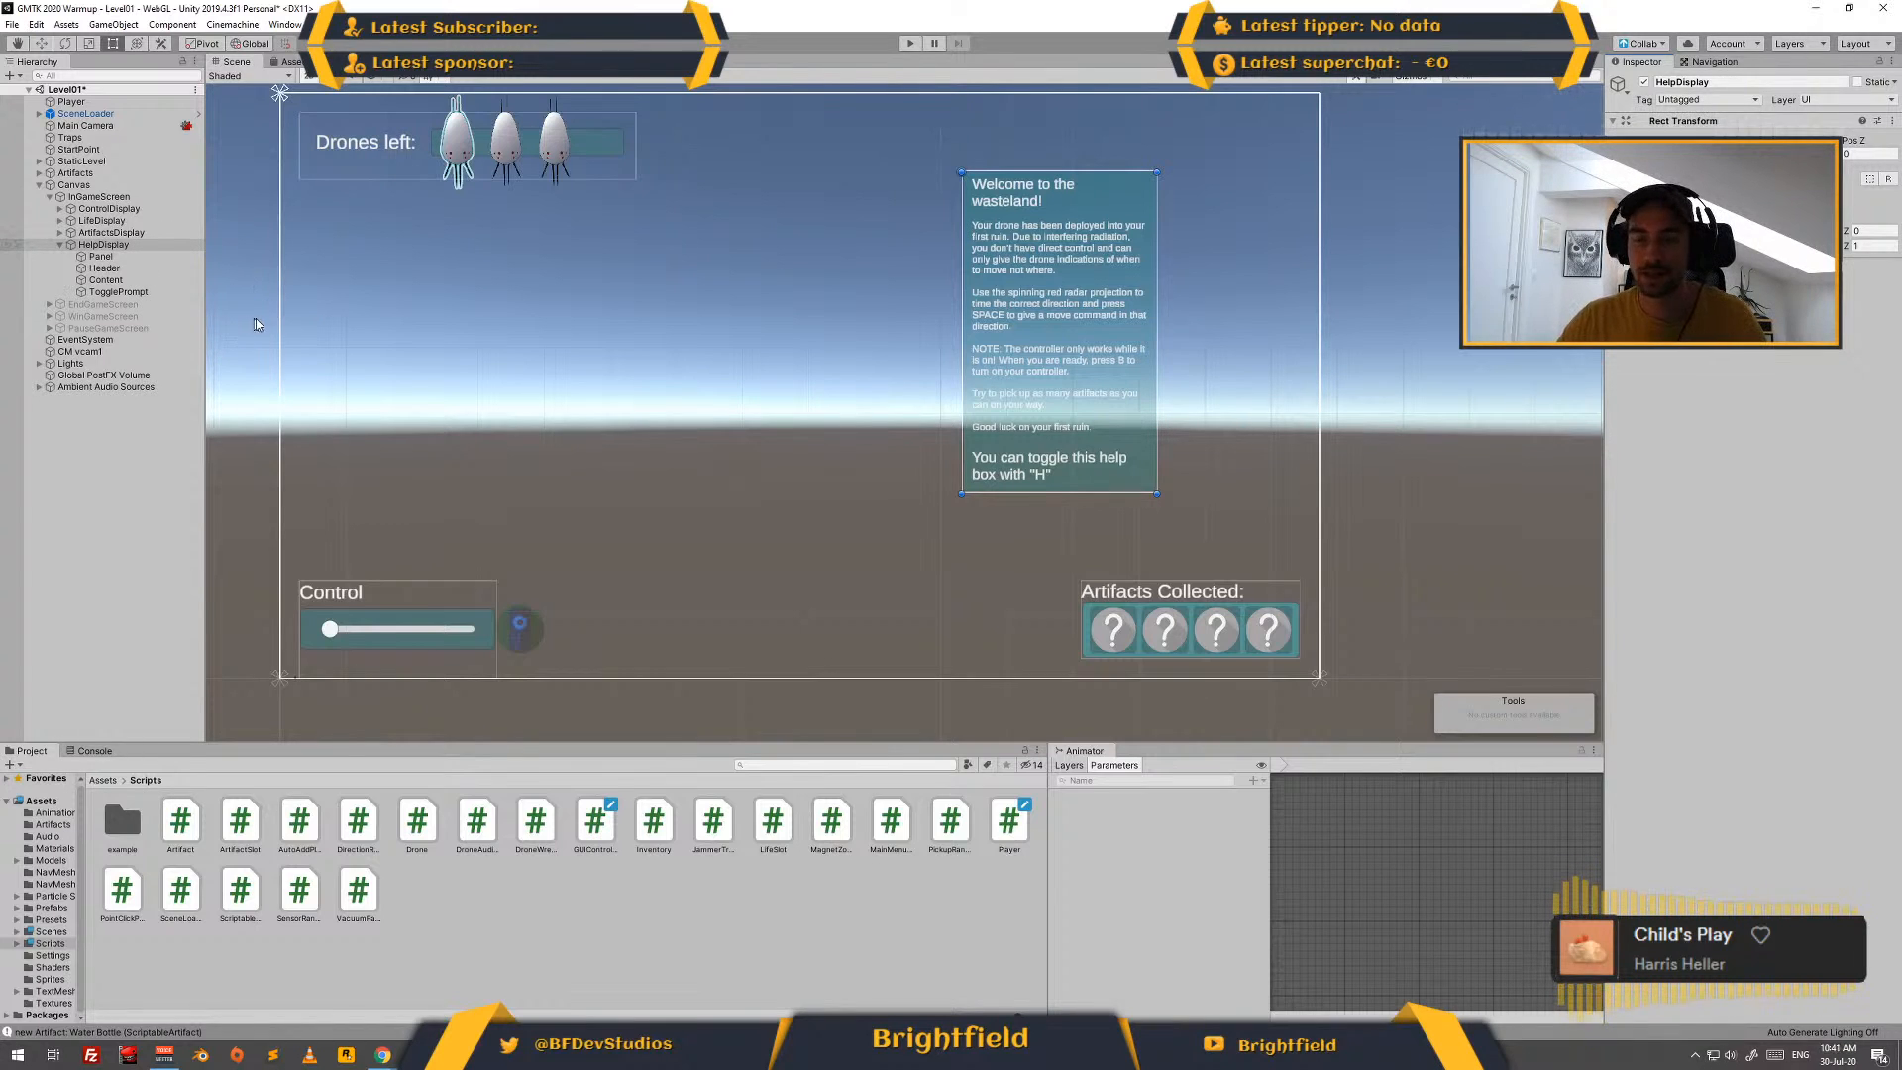
- Add a TextMeshPro button inside HelpDisplay and shrink it to a small square 20 wide
{"action": "right_click", "coordinate": [151, 246]}
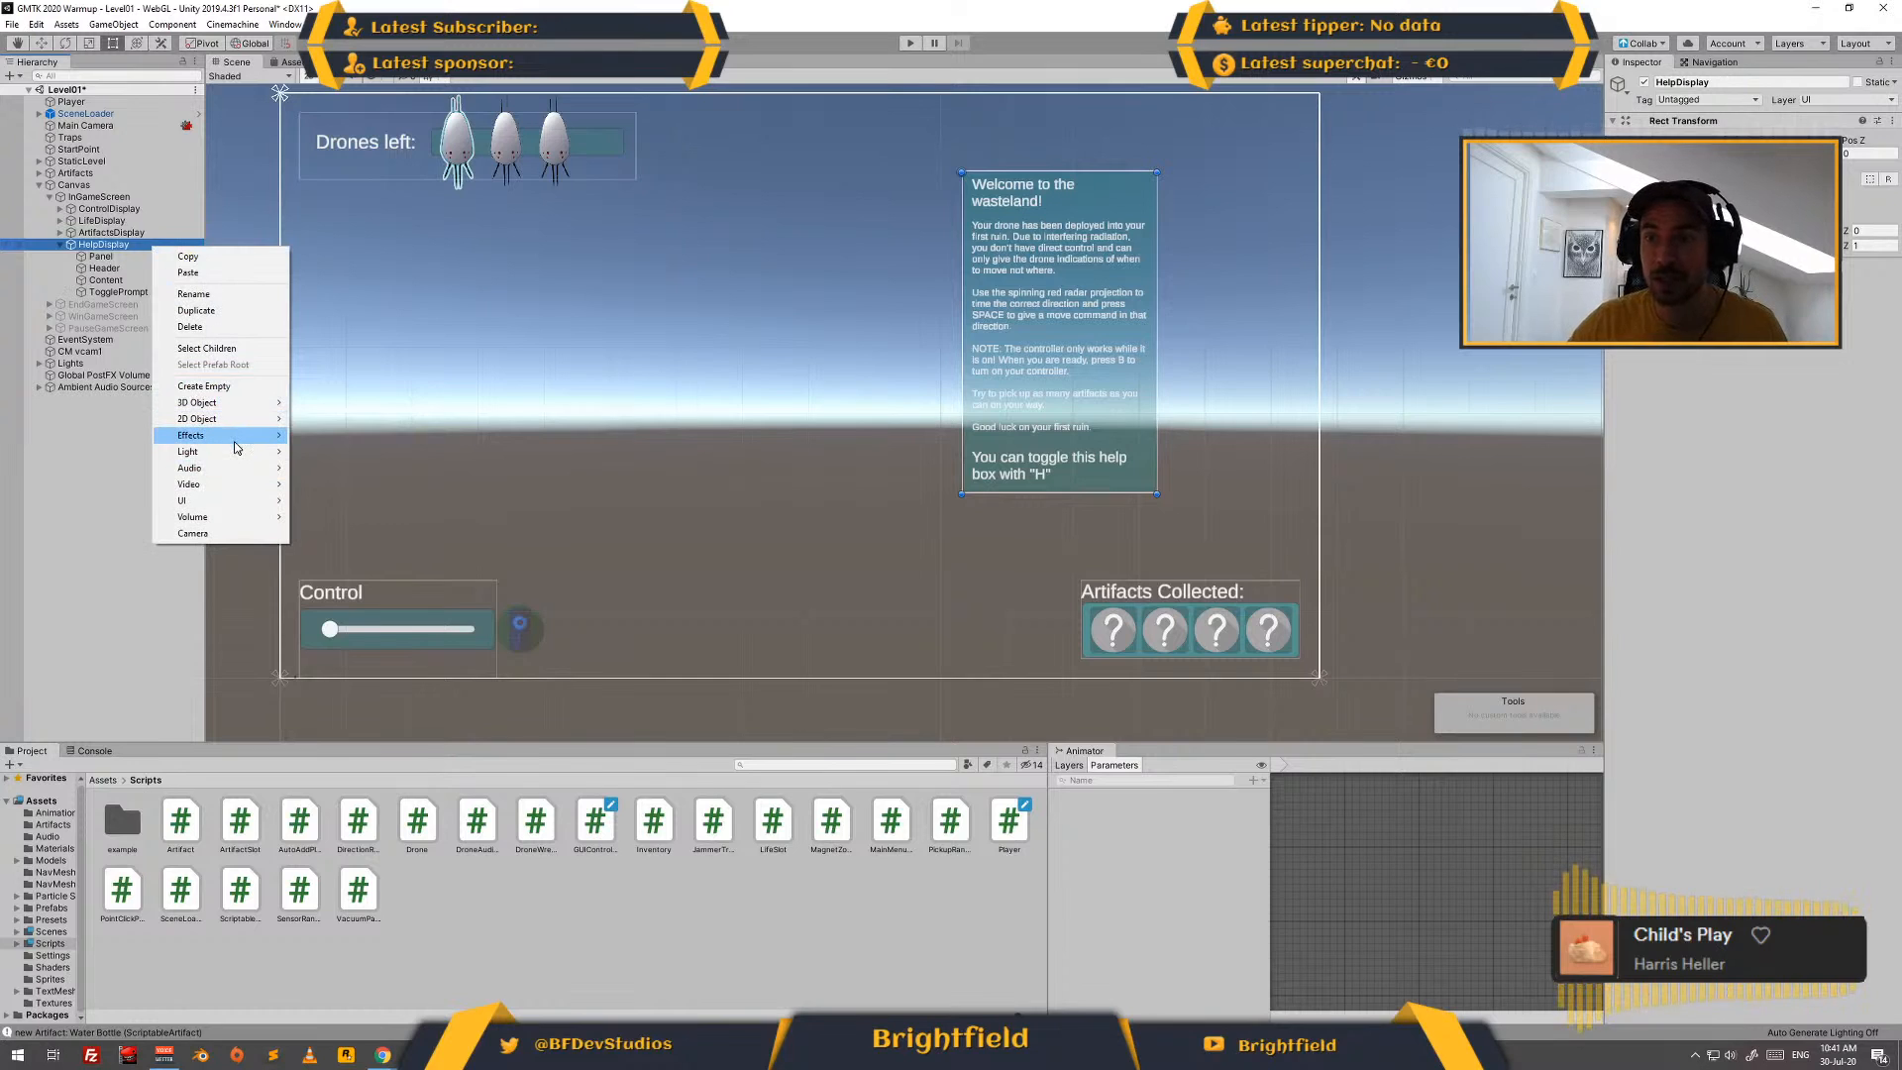
{"action": "mouse_move", "coordinate": [243, 439]}
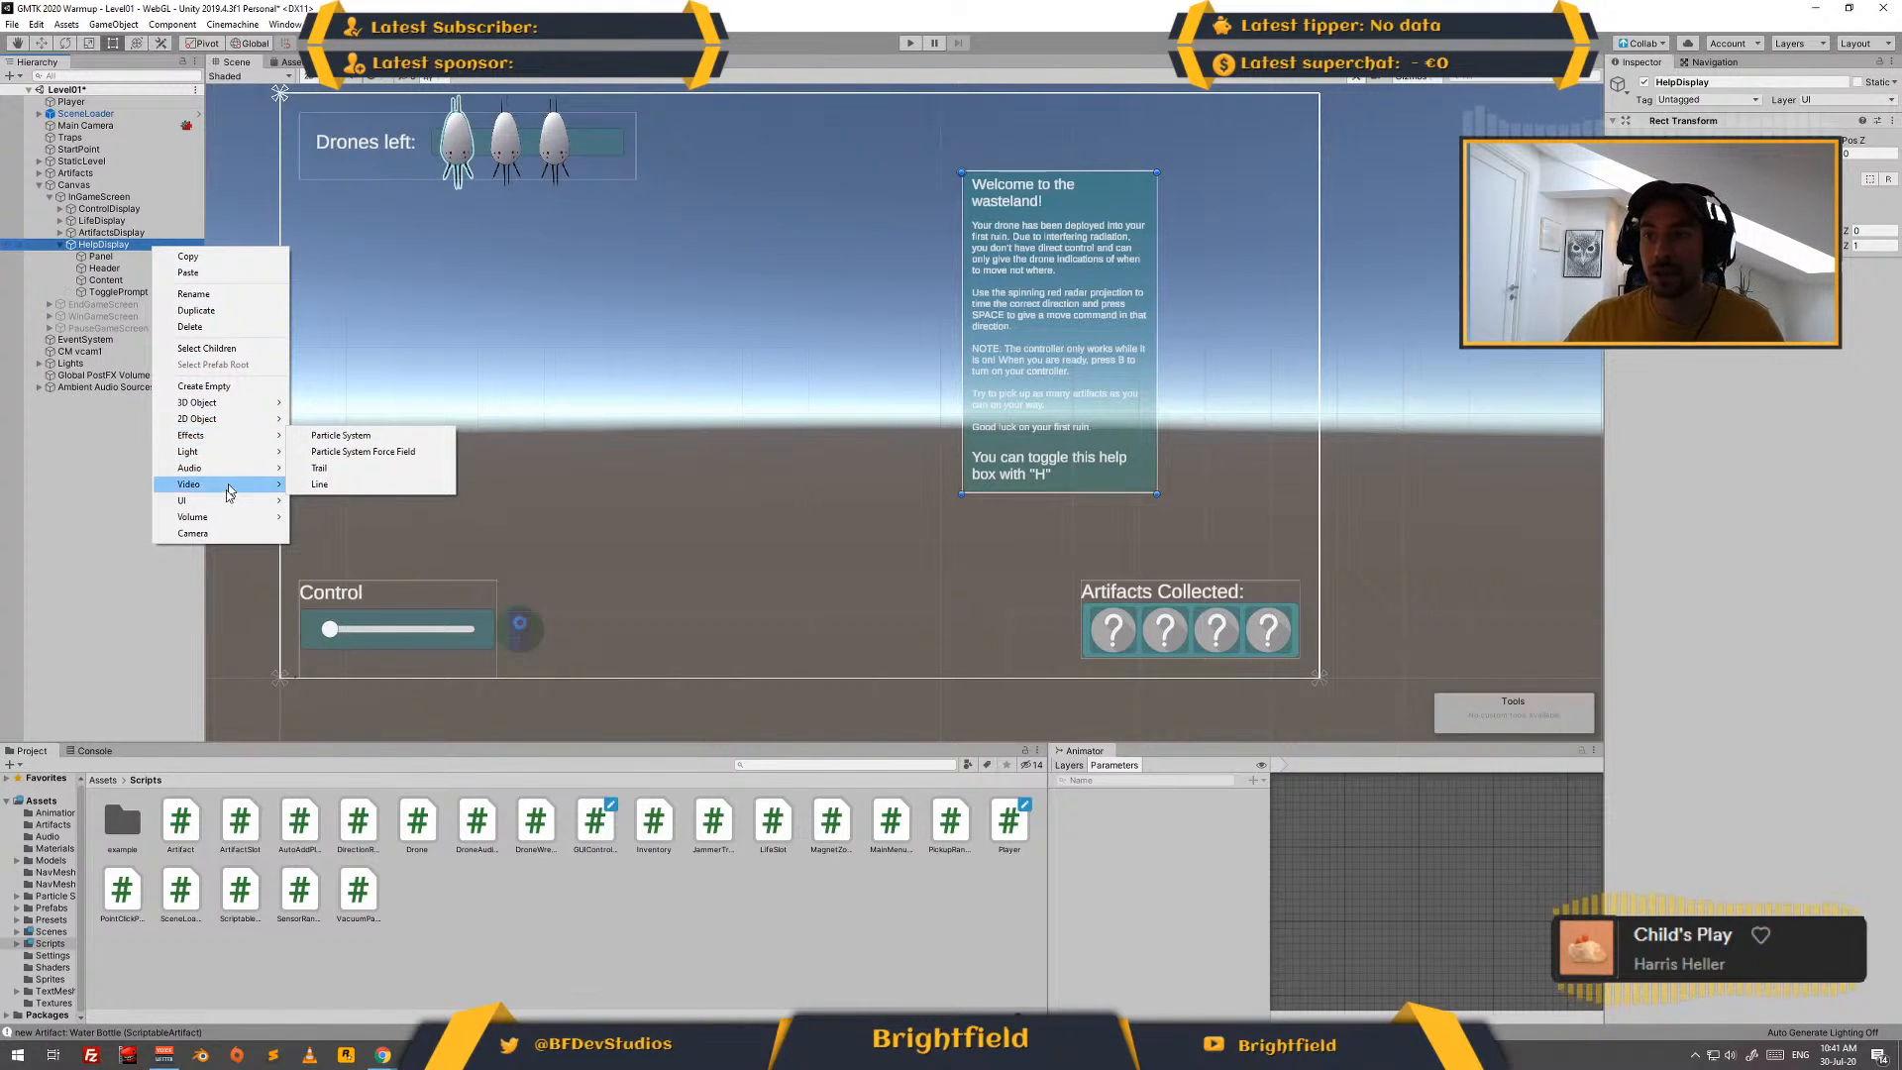
{"action": "mouse_move", "coordinate": [243, 500]}
{"action": "left_click", "coordinate": [357, 584]}
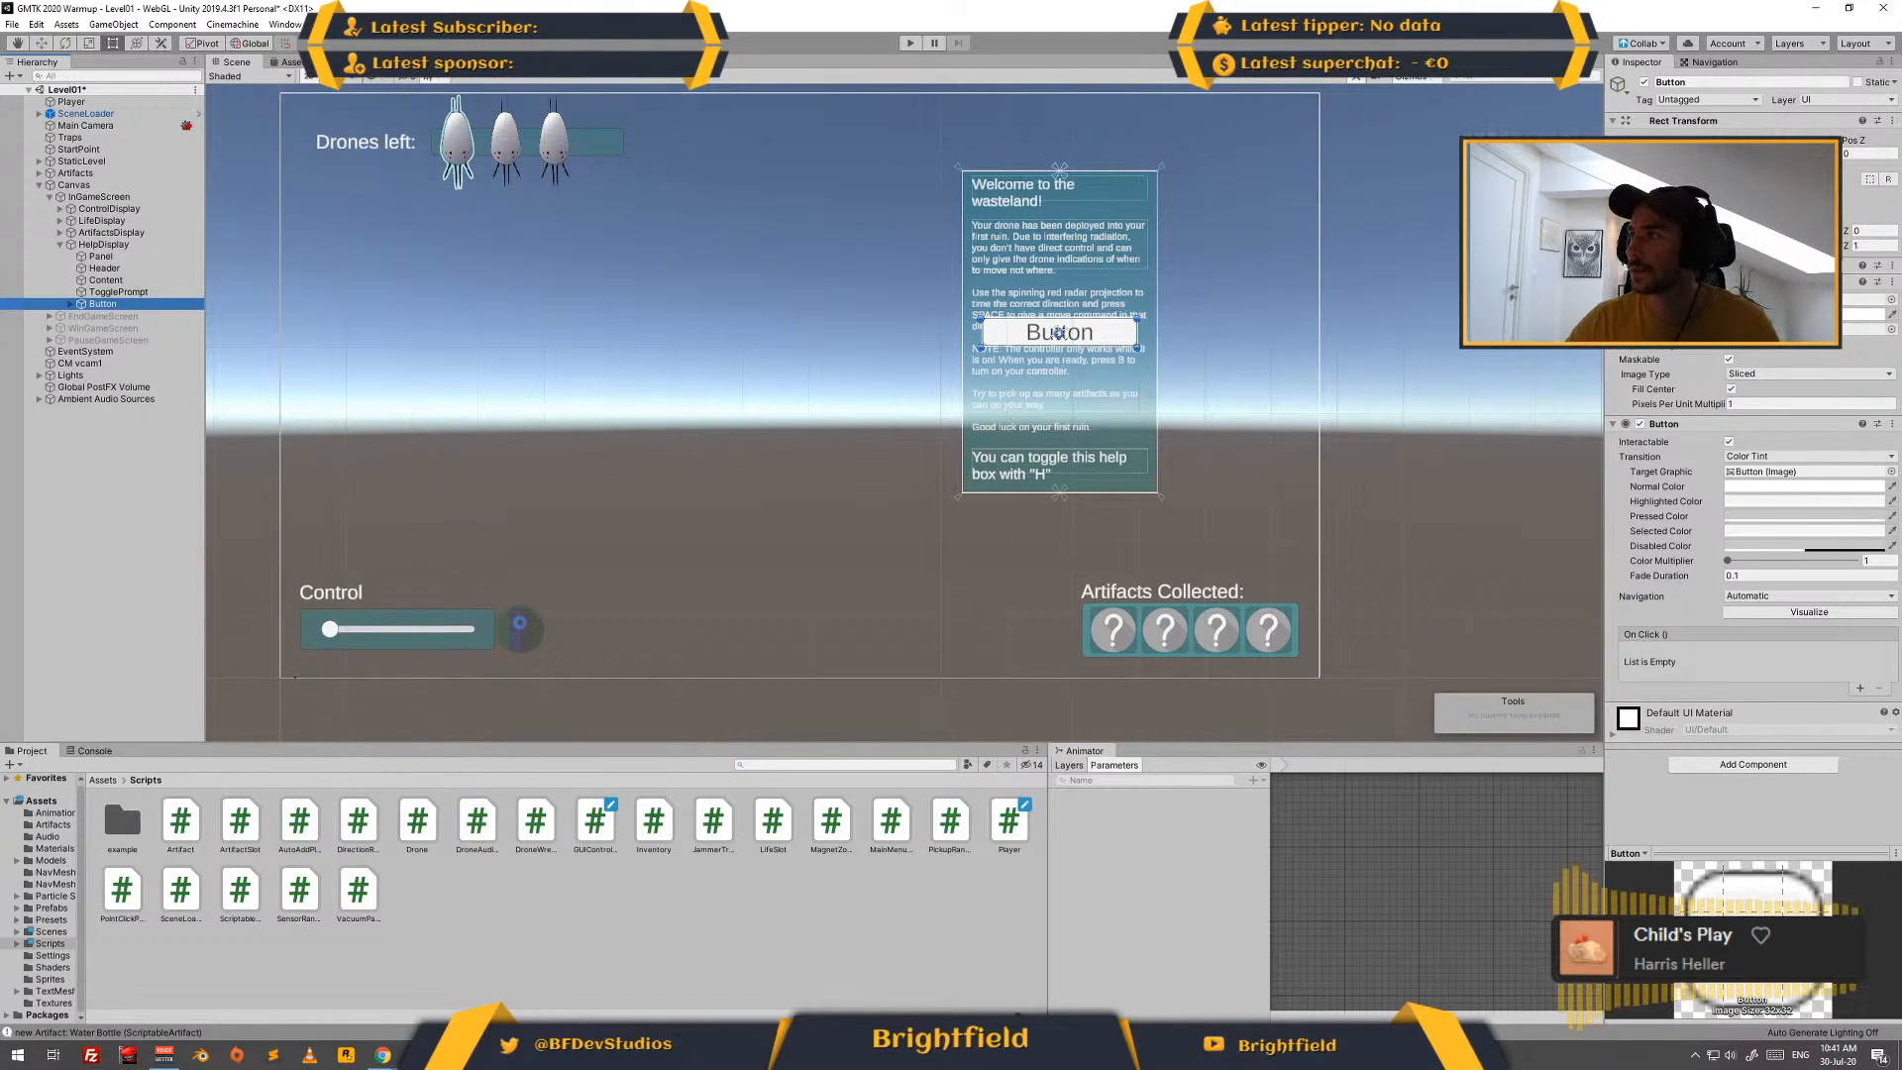
{"action": "left_click", "coordinate": [1752, 180]}
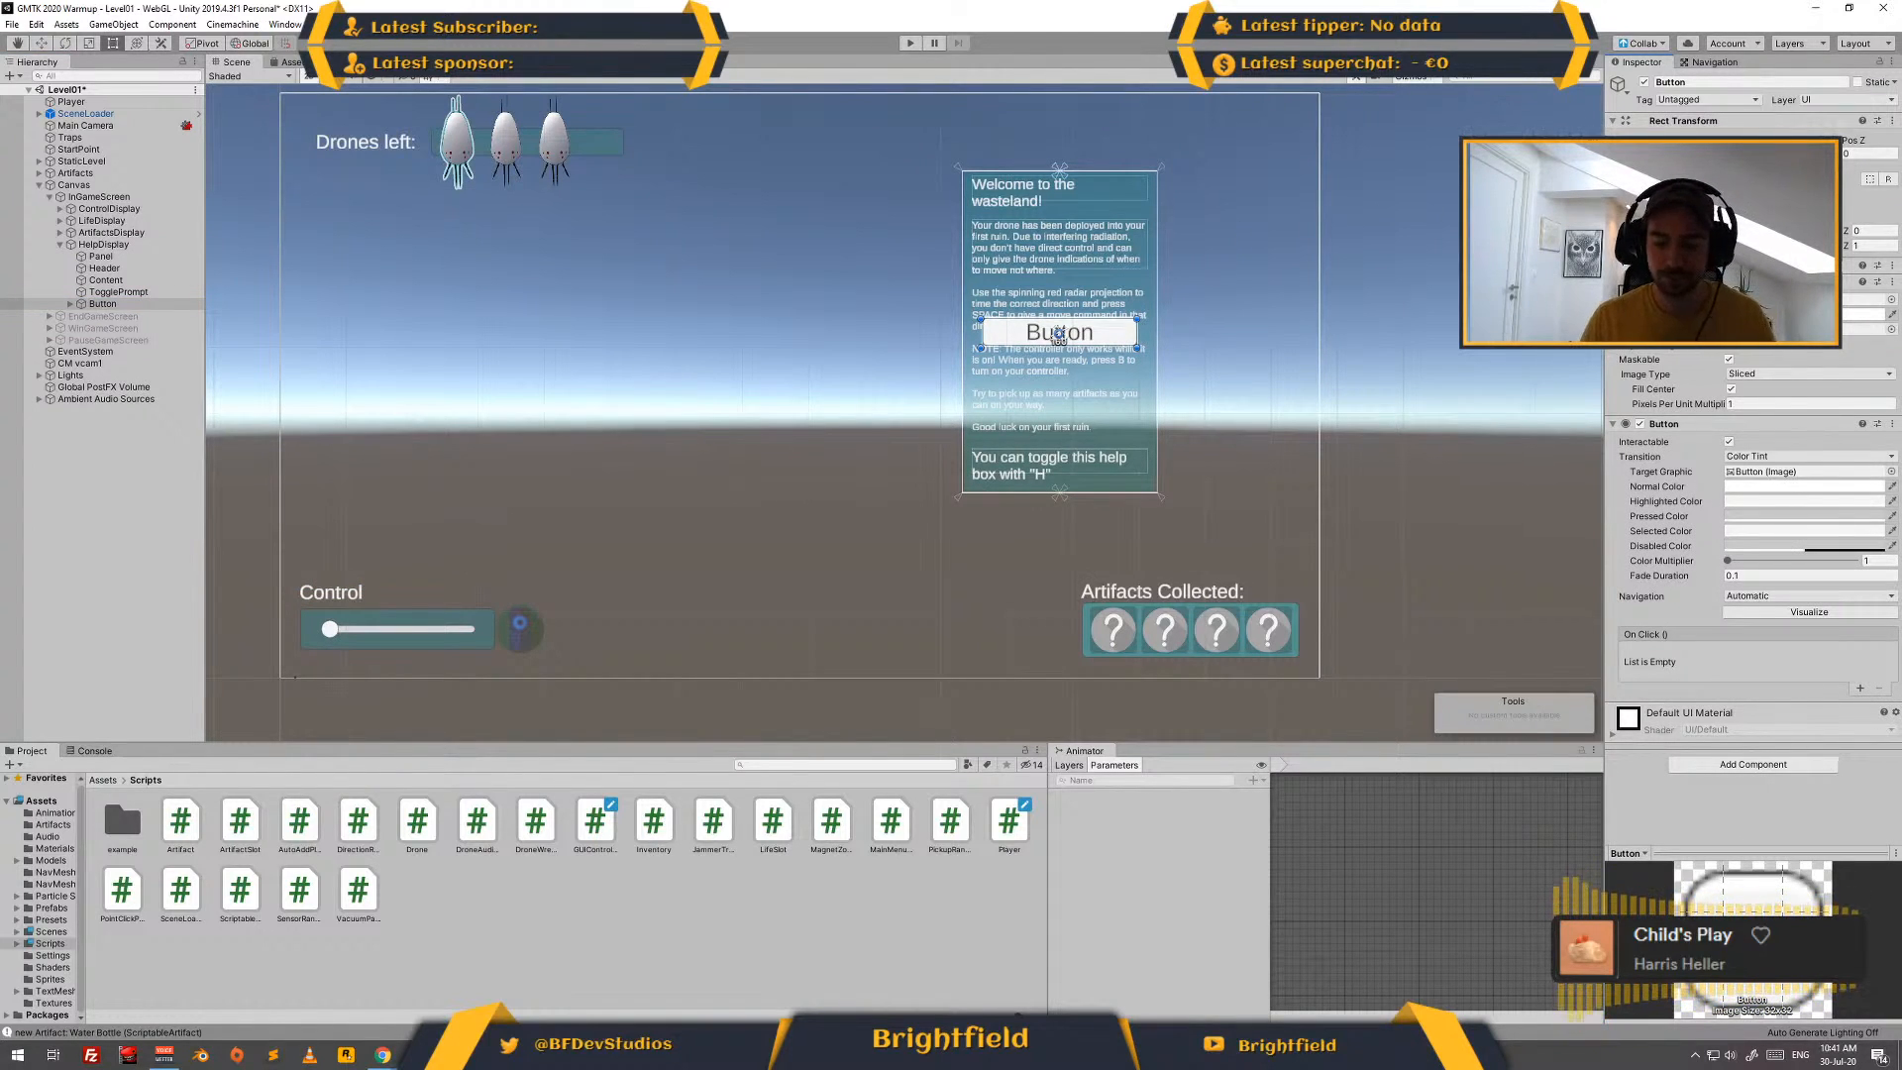
{"action": "type", "text": "20"}
{"action": "key", "text": "Return"}
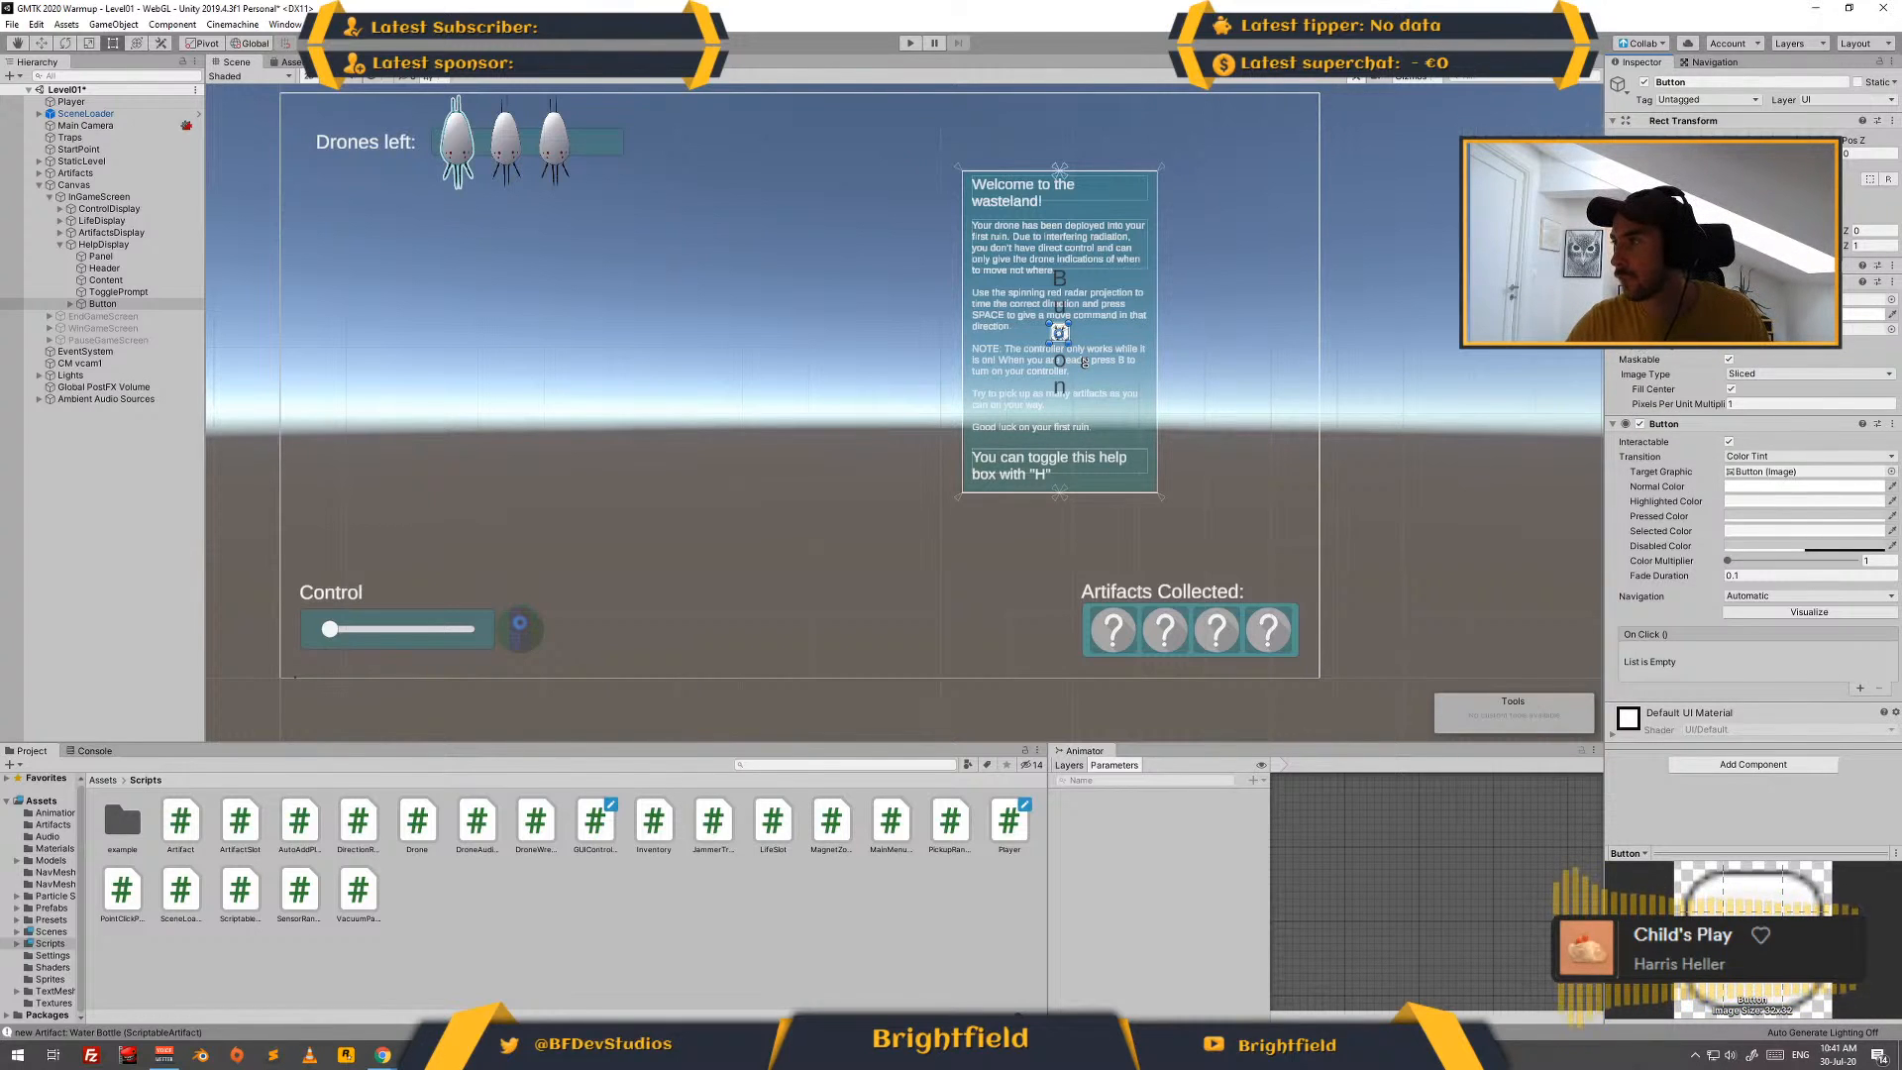
- Color the new button's image dark grey (3F3F3F) and make its label a near-white "X" (F3F3F3)
{"action": "left_click", "coordinate": [1803, 314]}
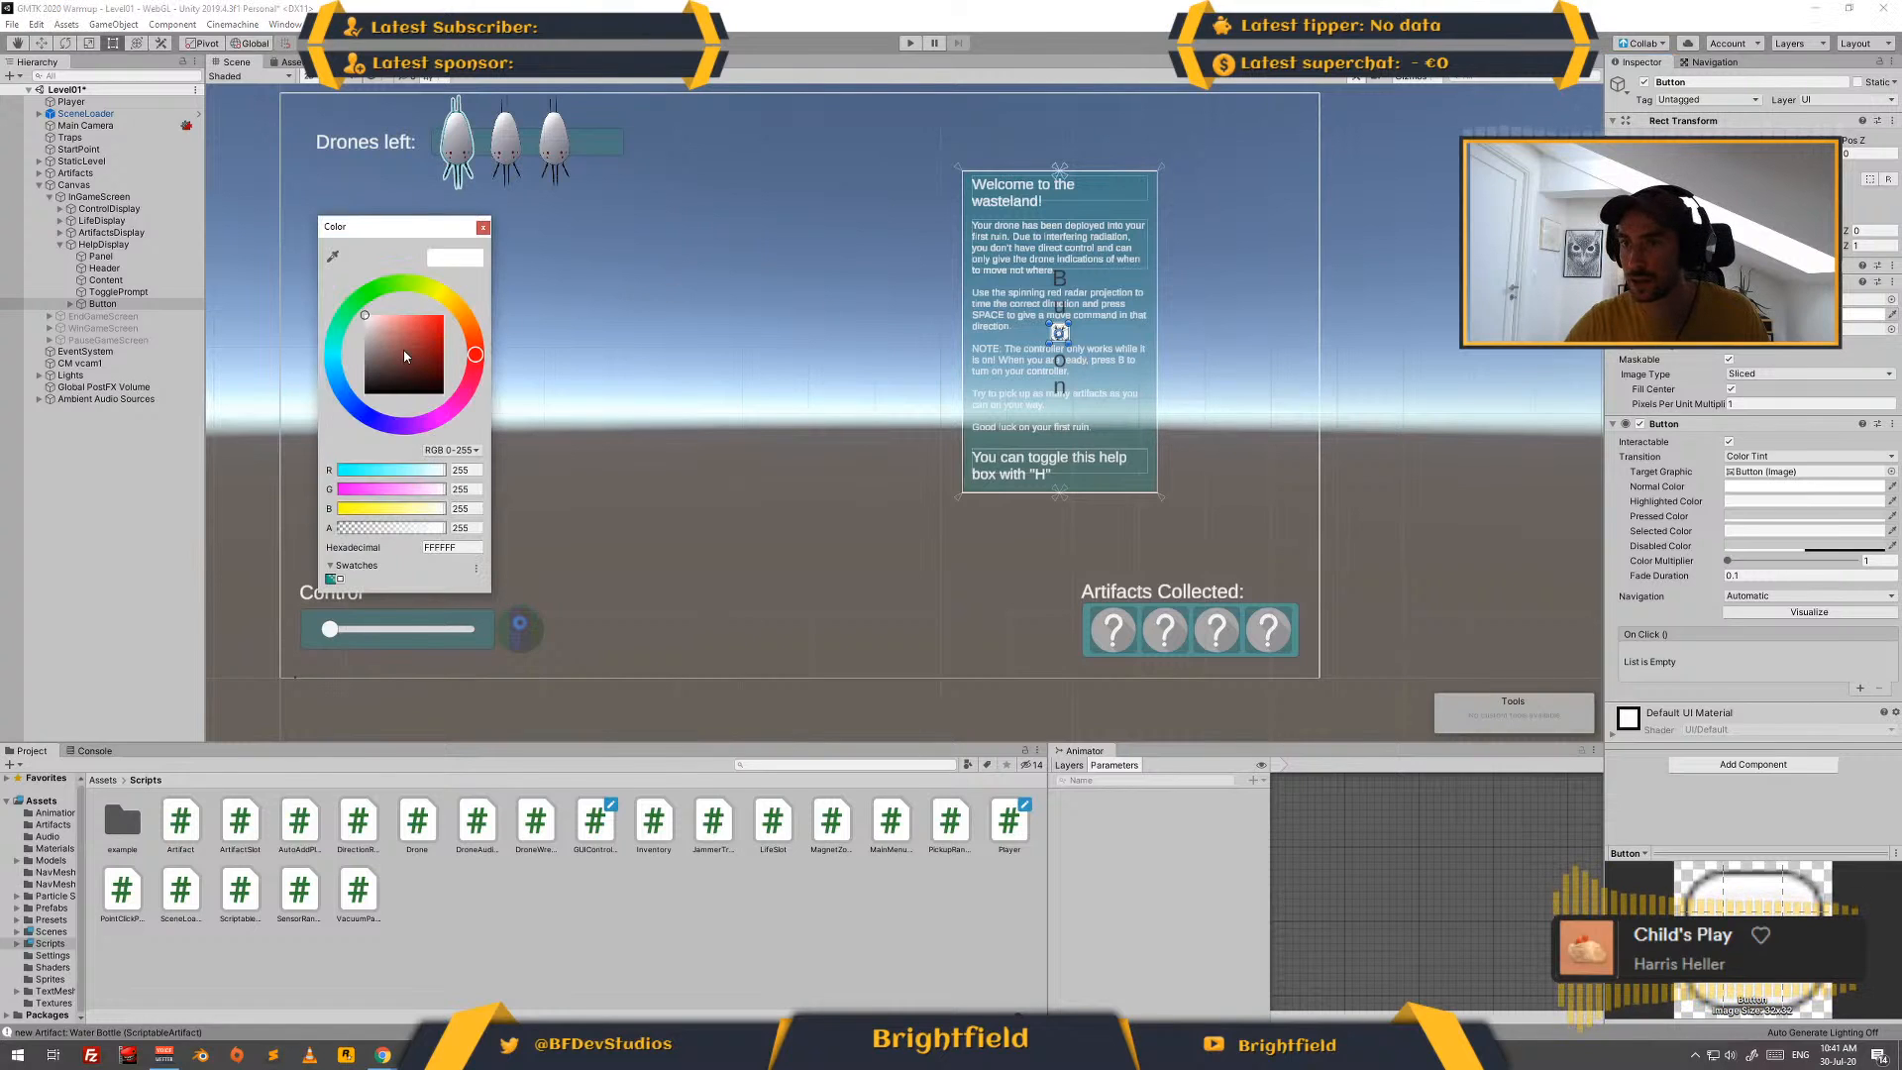
{"action": "left_click_drag", "start_coordinate": [405, 356], "coordinate": [365, 375]}
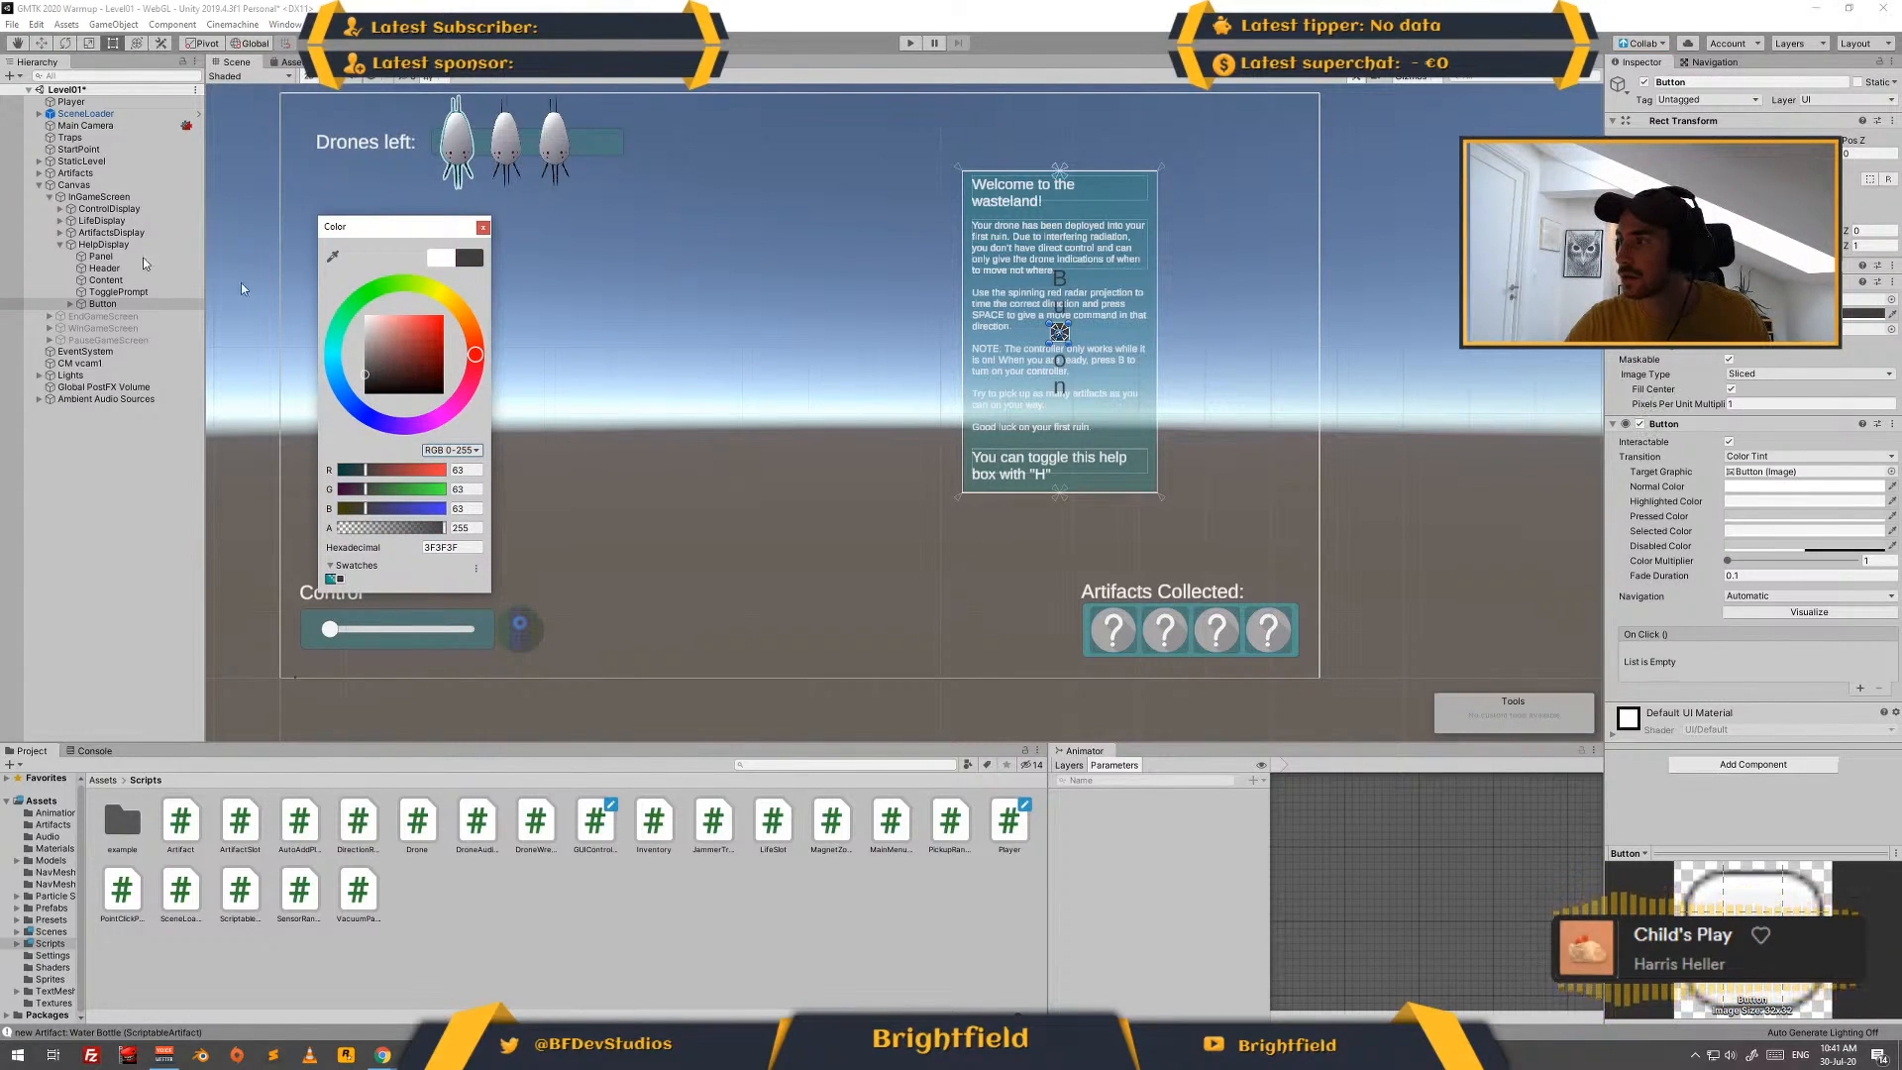
{"action": "left_click", "coordinate": [71, 305]}
{"action": "left_click", "coordinate": [70, 304]}
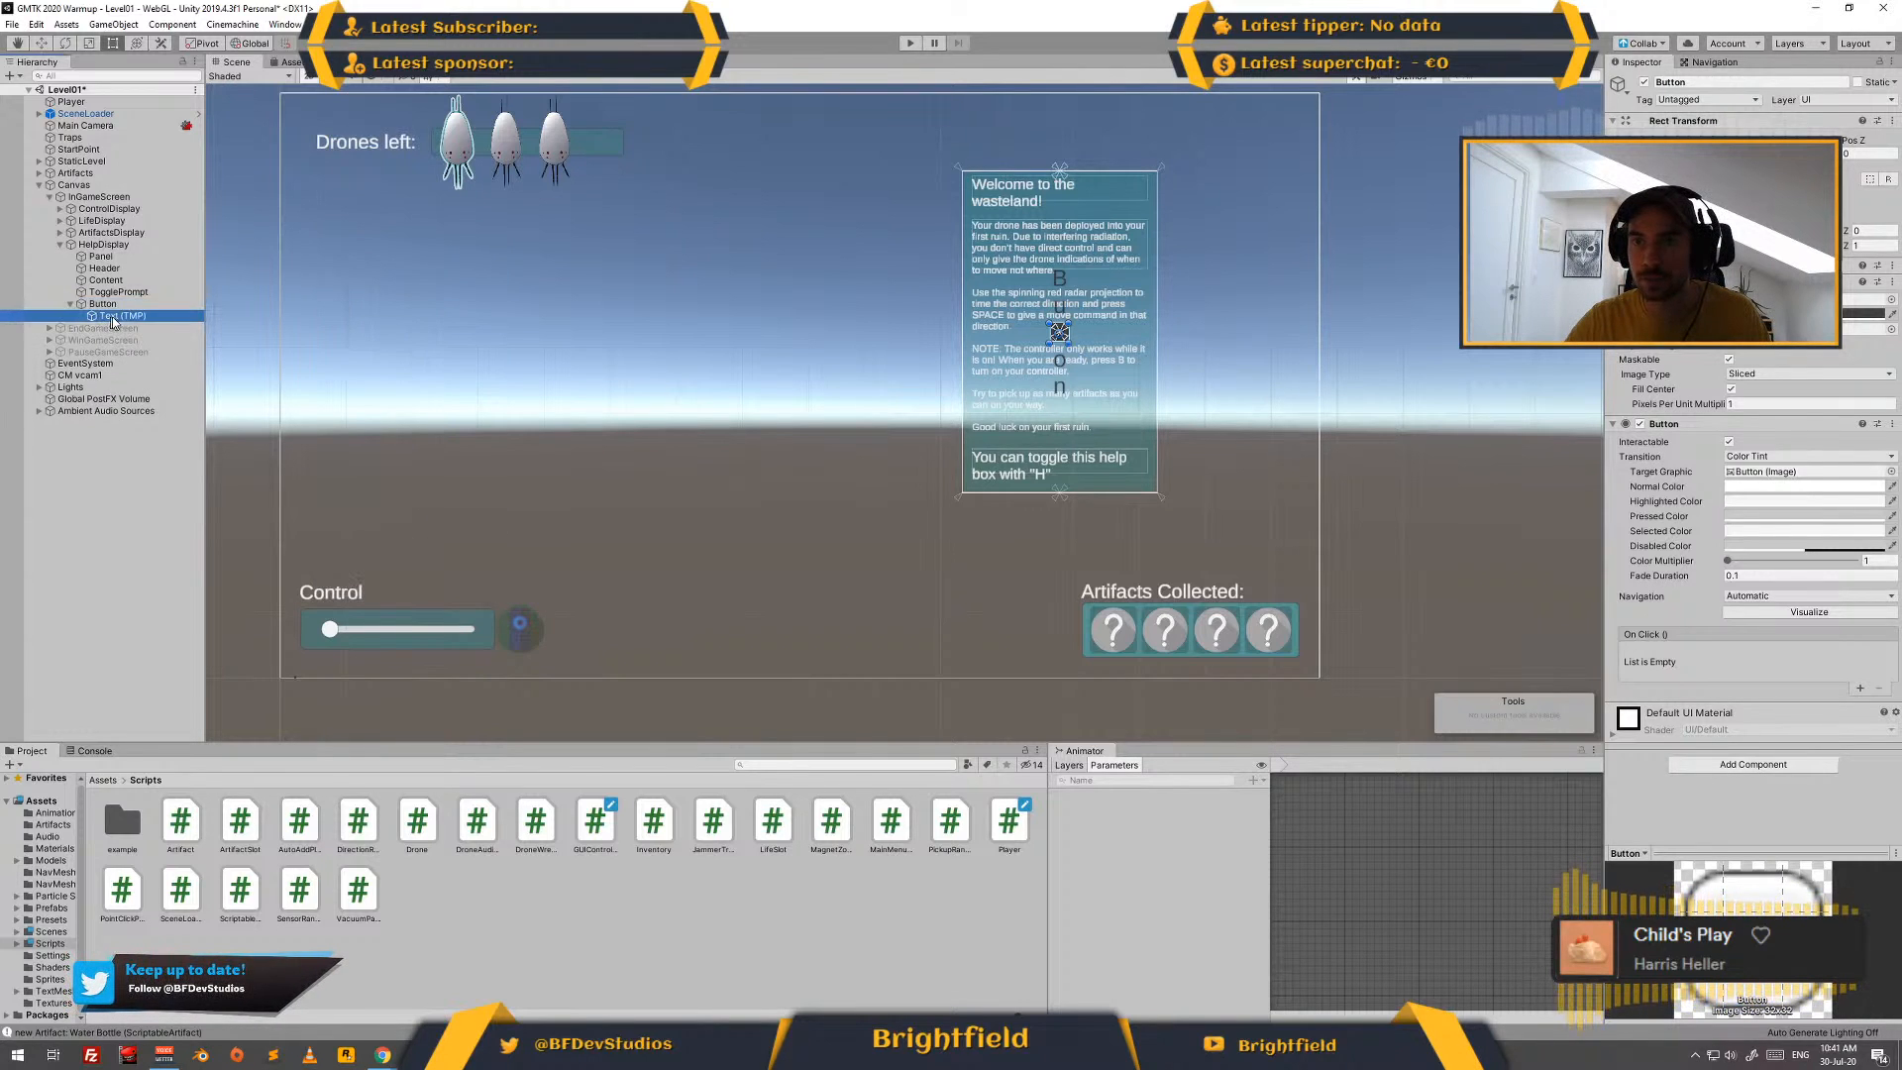
{"action": "left_click", "coordinate": [119, 315]}
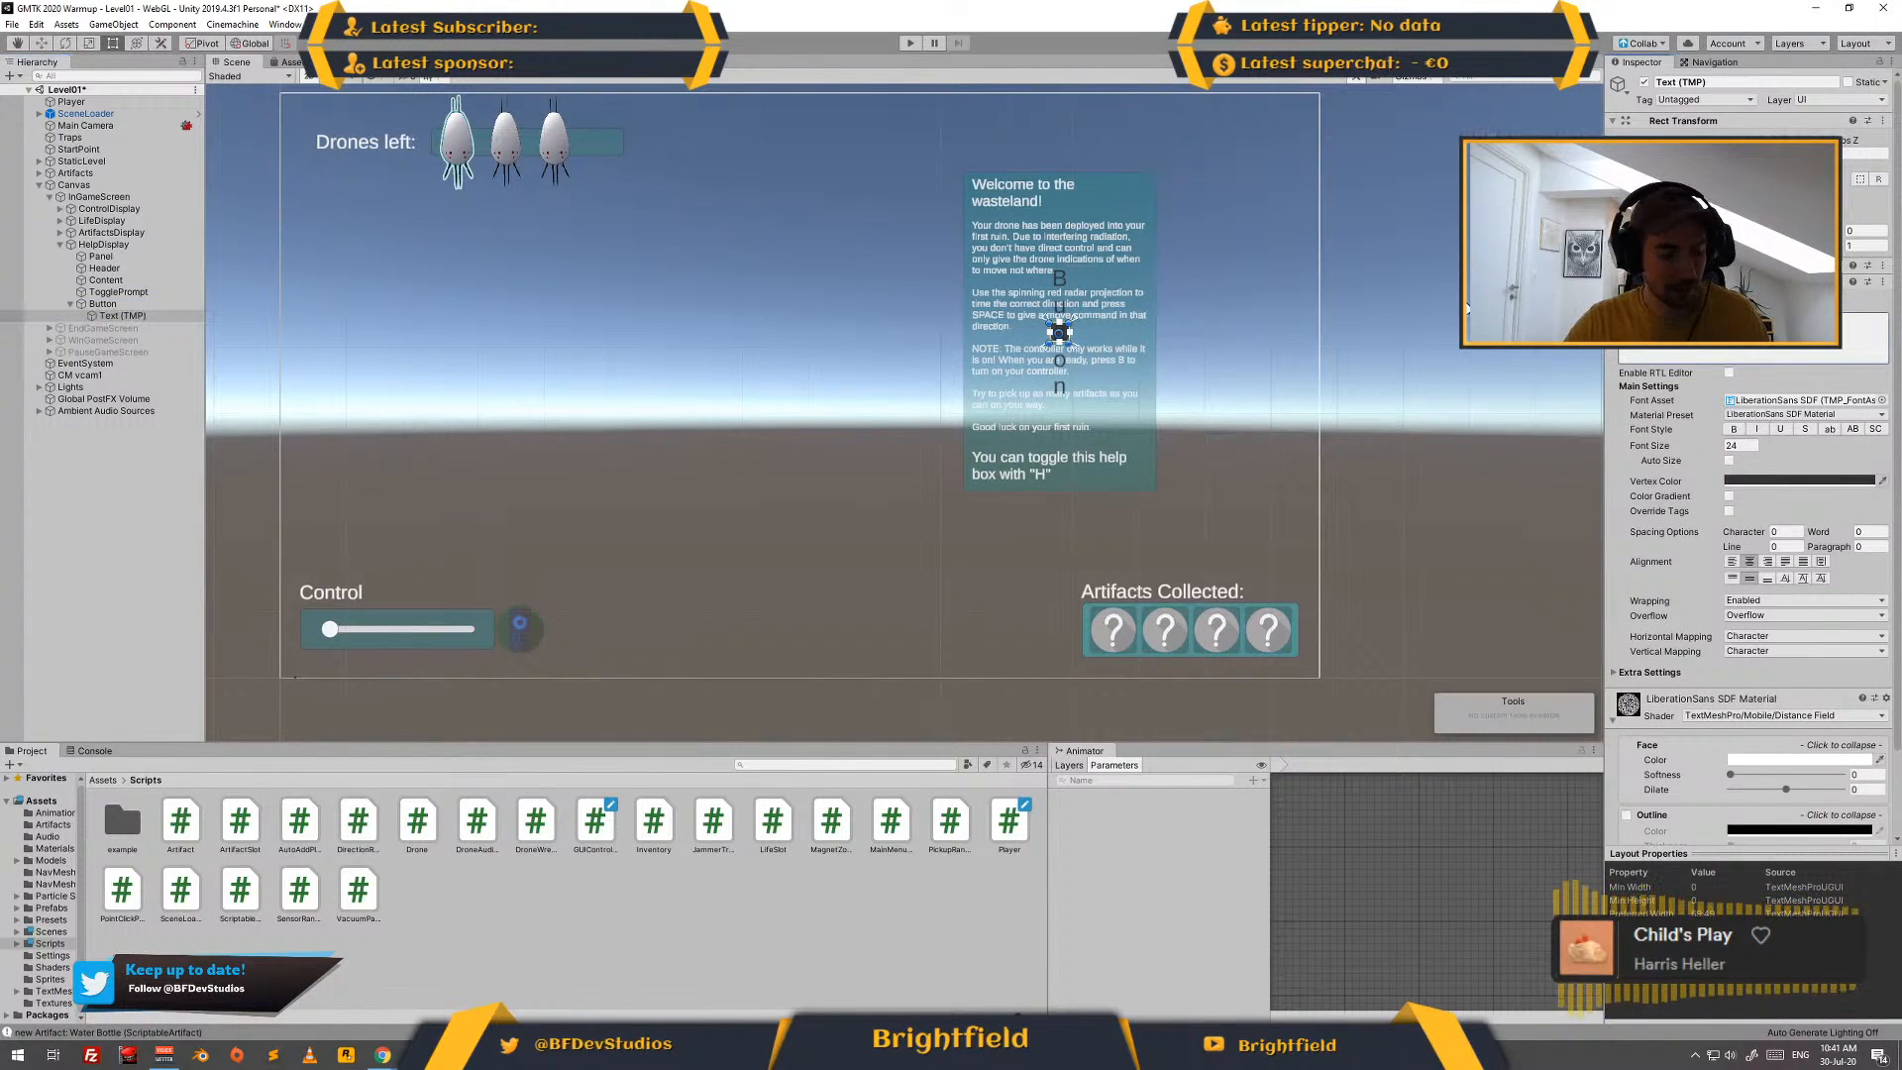
{"action": "left_click", "coordinate": [1828, 481]}
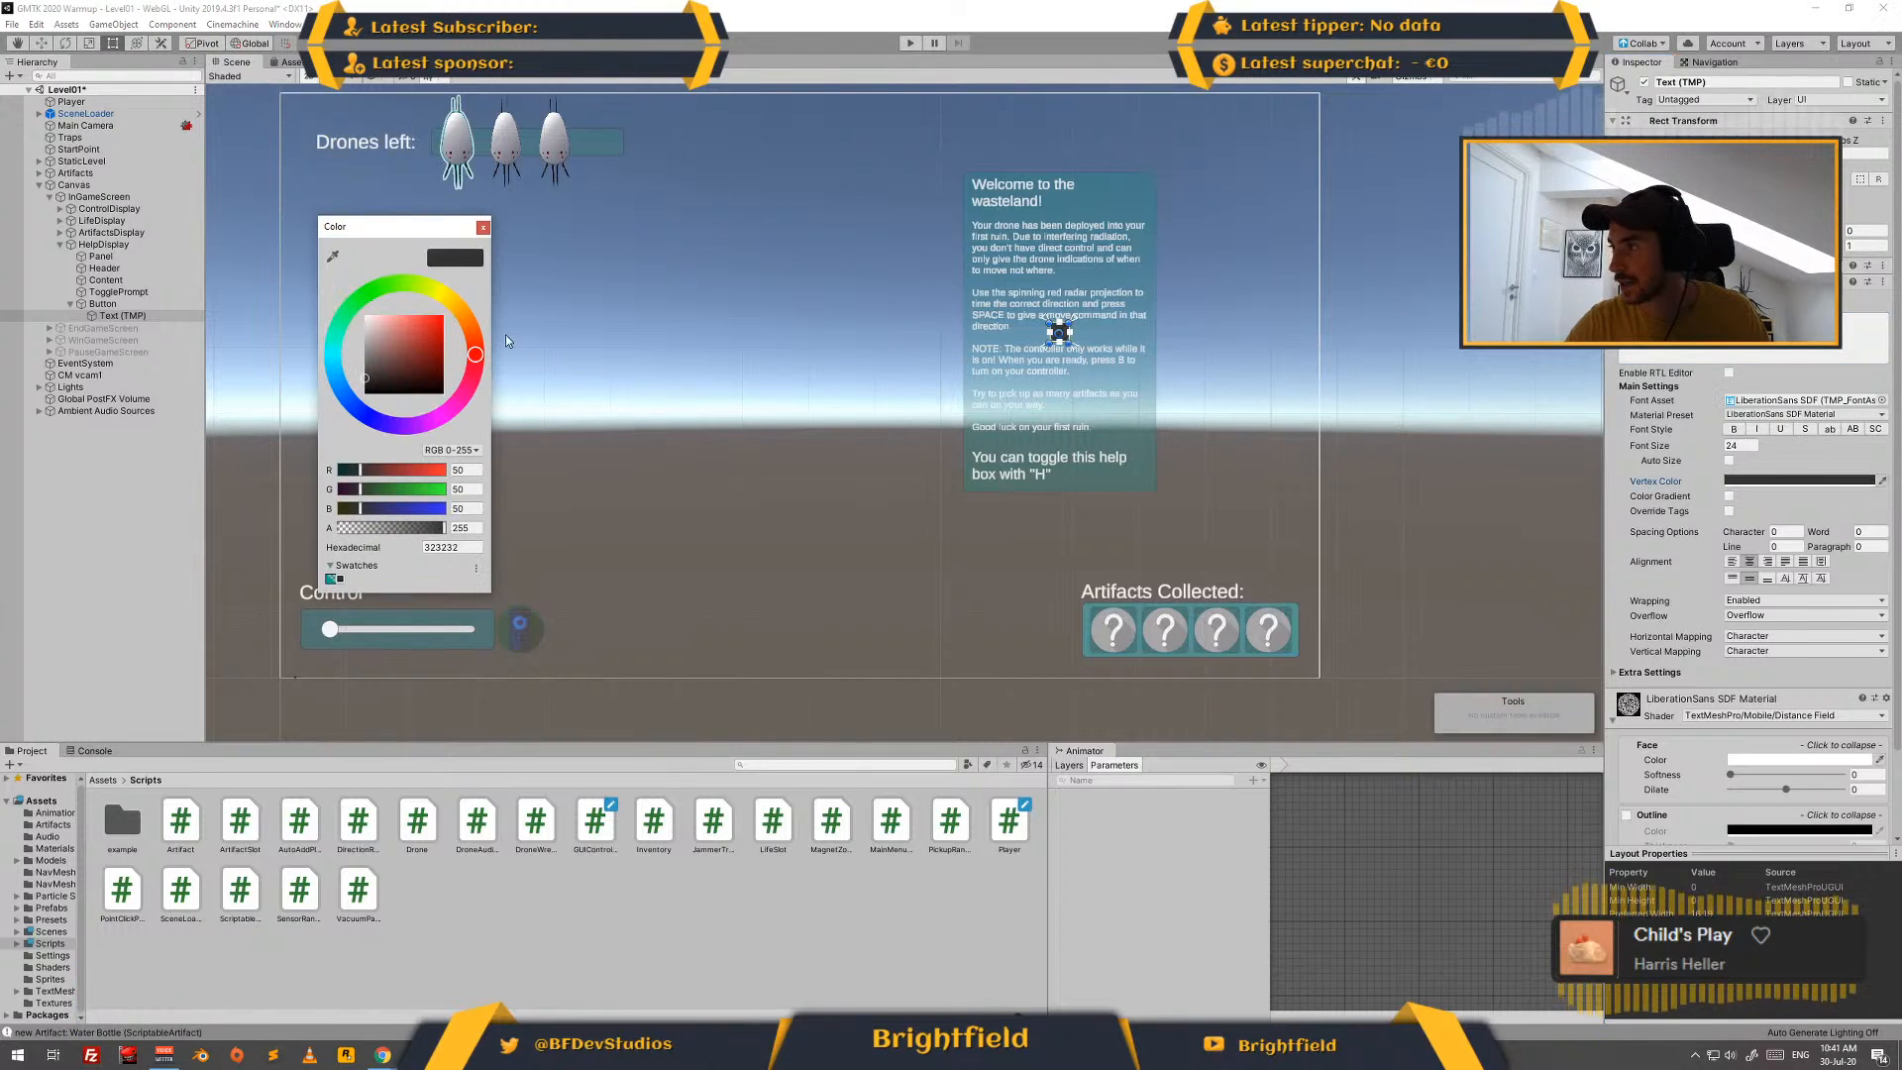
{"action": "left_click_drag", "start_coordinate": [402, 330], "coordinate": [349, 313]}
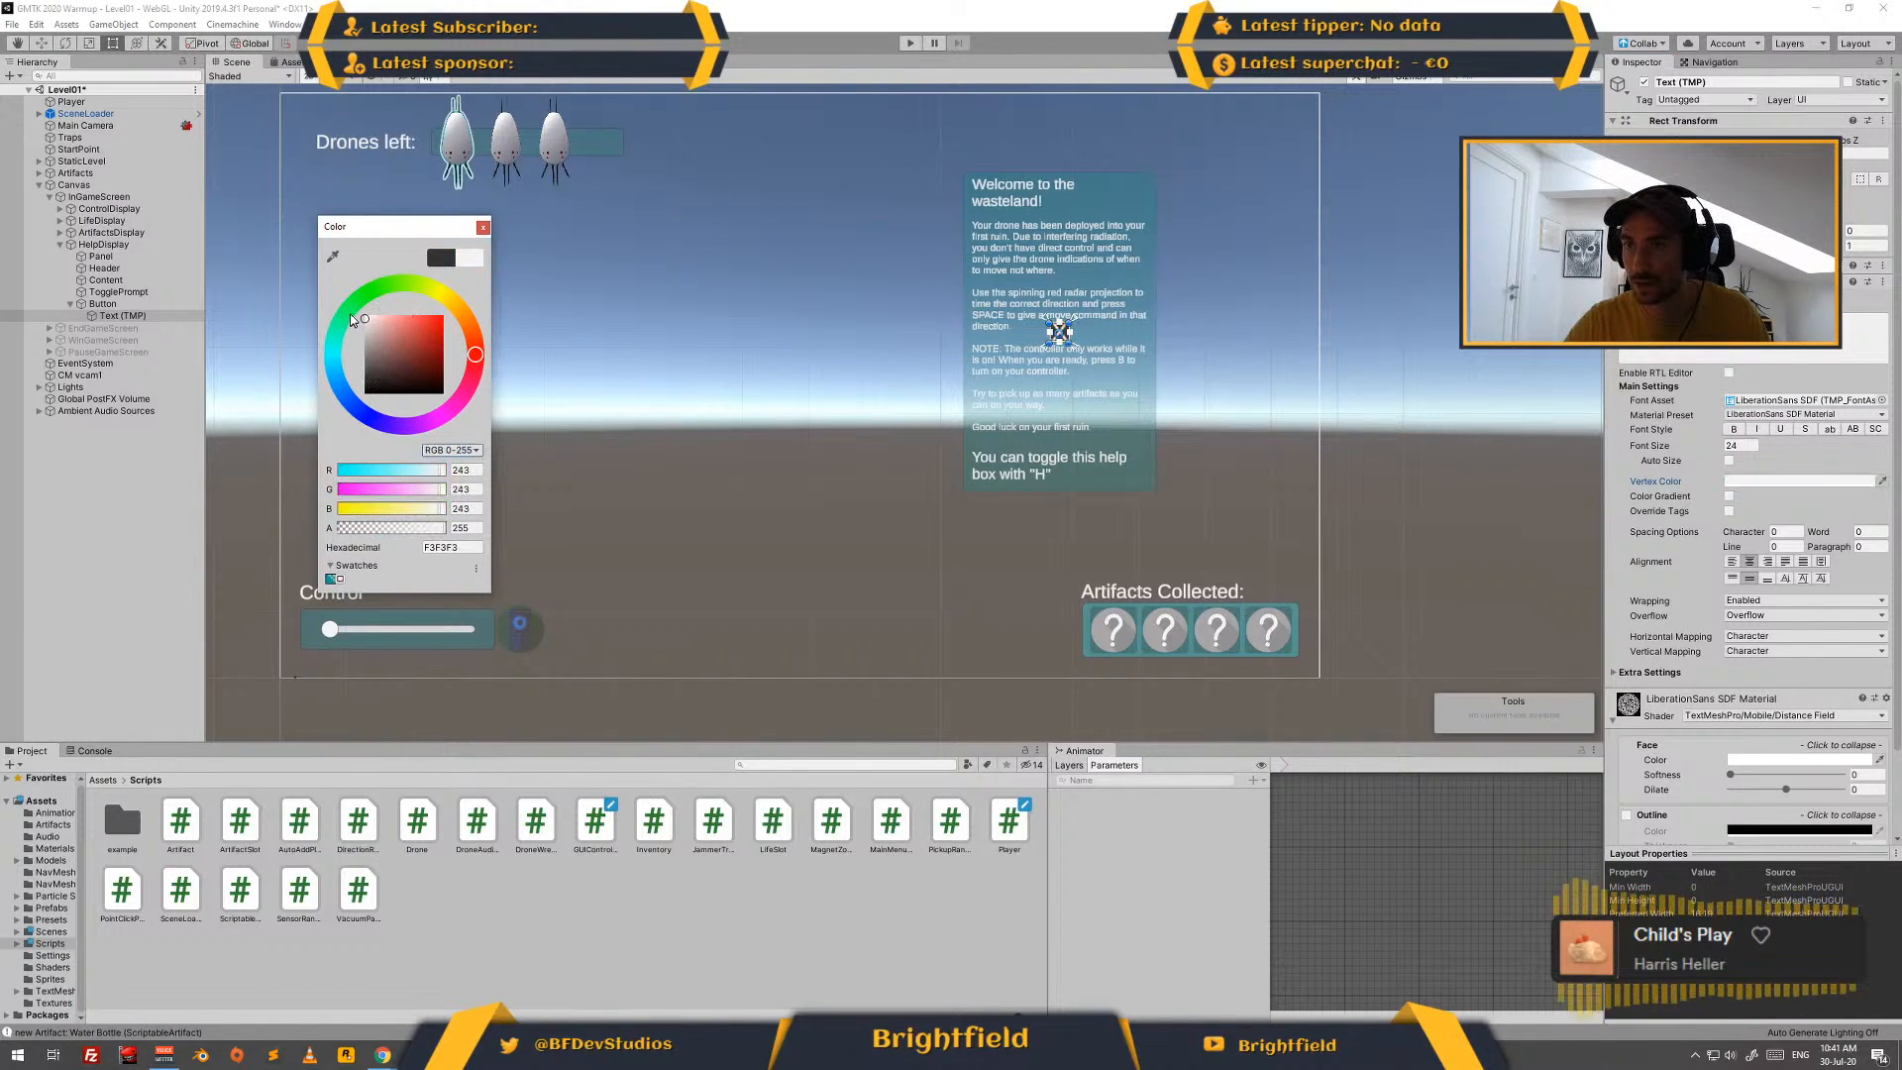
{"action": "left_click", "coordinate": [482, 227]}
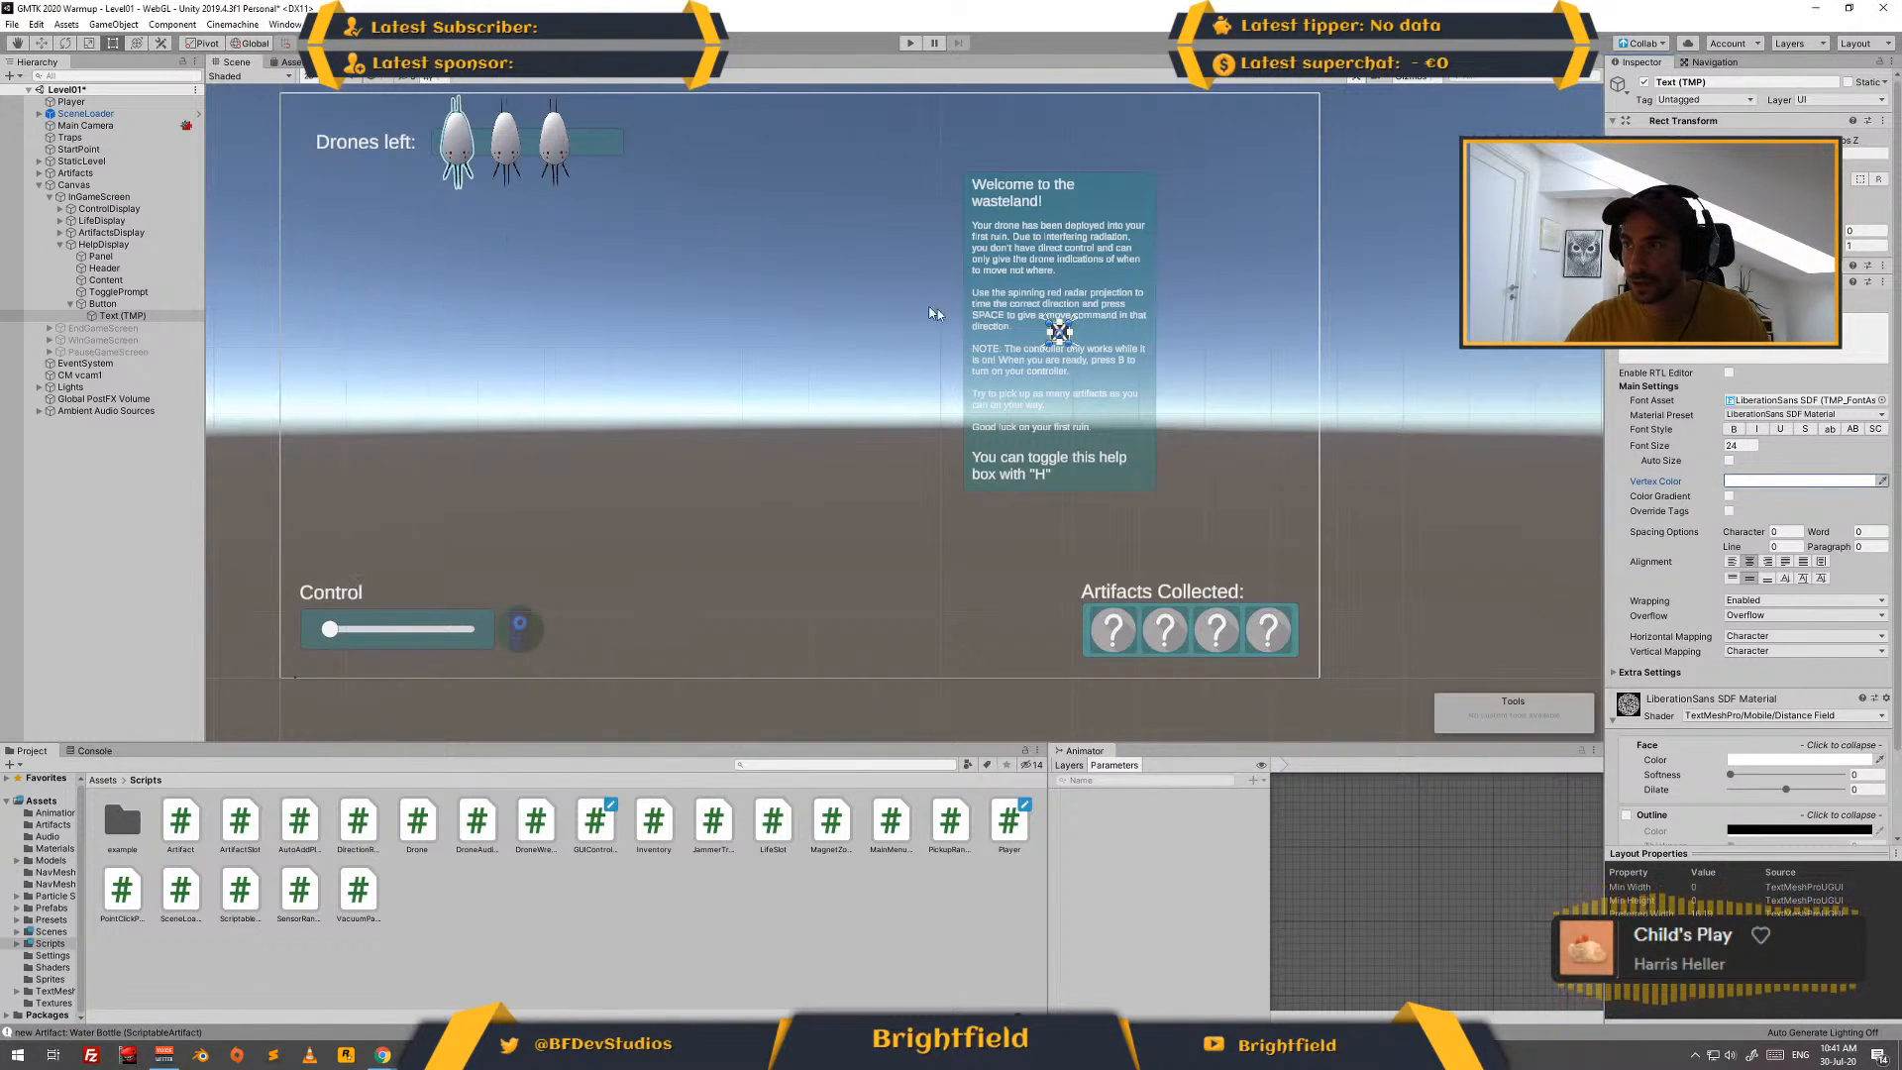
{"action": "left_click", "coordinate": [111, 303]}
{"action": "left_click", "coordinate": [1333, 382]}
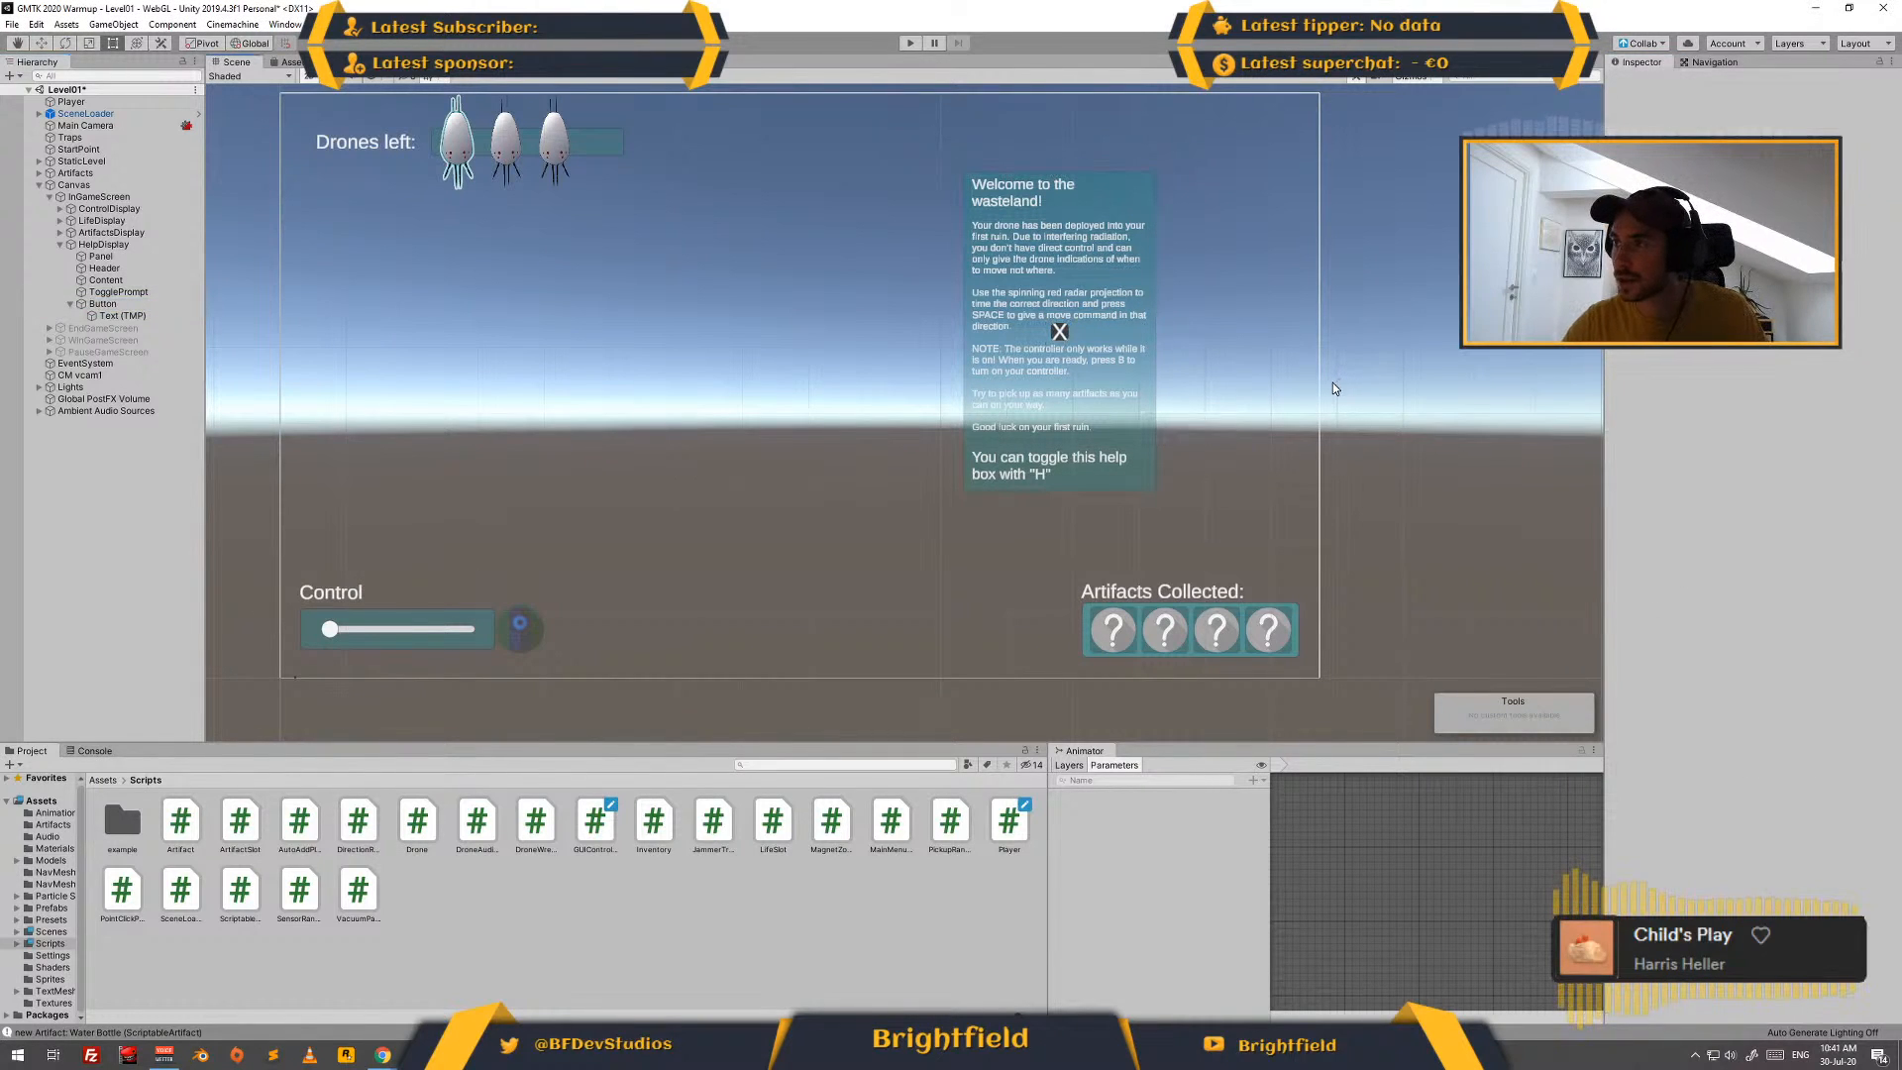
- Anchor the X button to the help box's upper-right corner and nudge it slightly outward onto the corner
{"action": "left_click", "coordinate": [99, 303]}
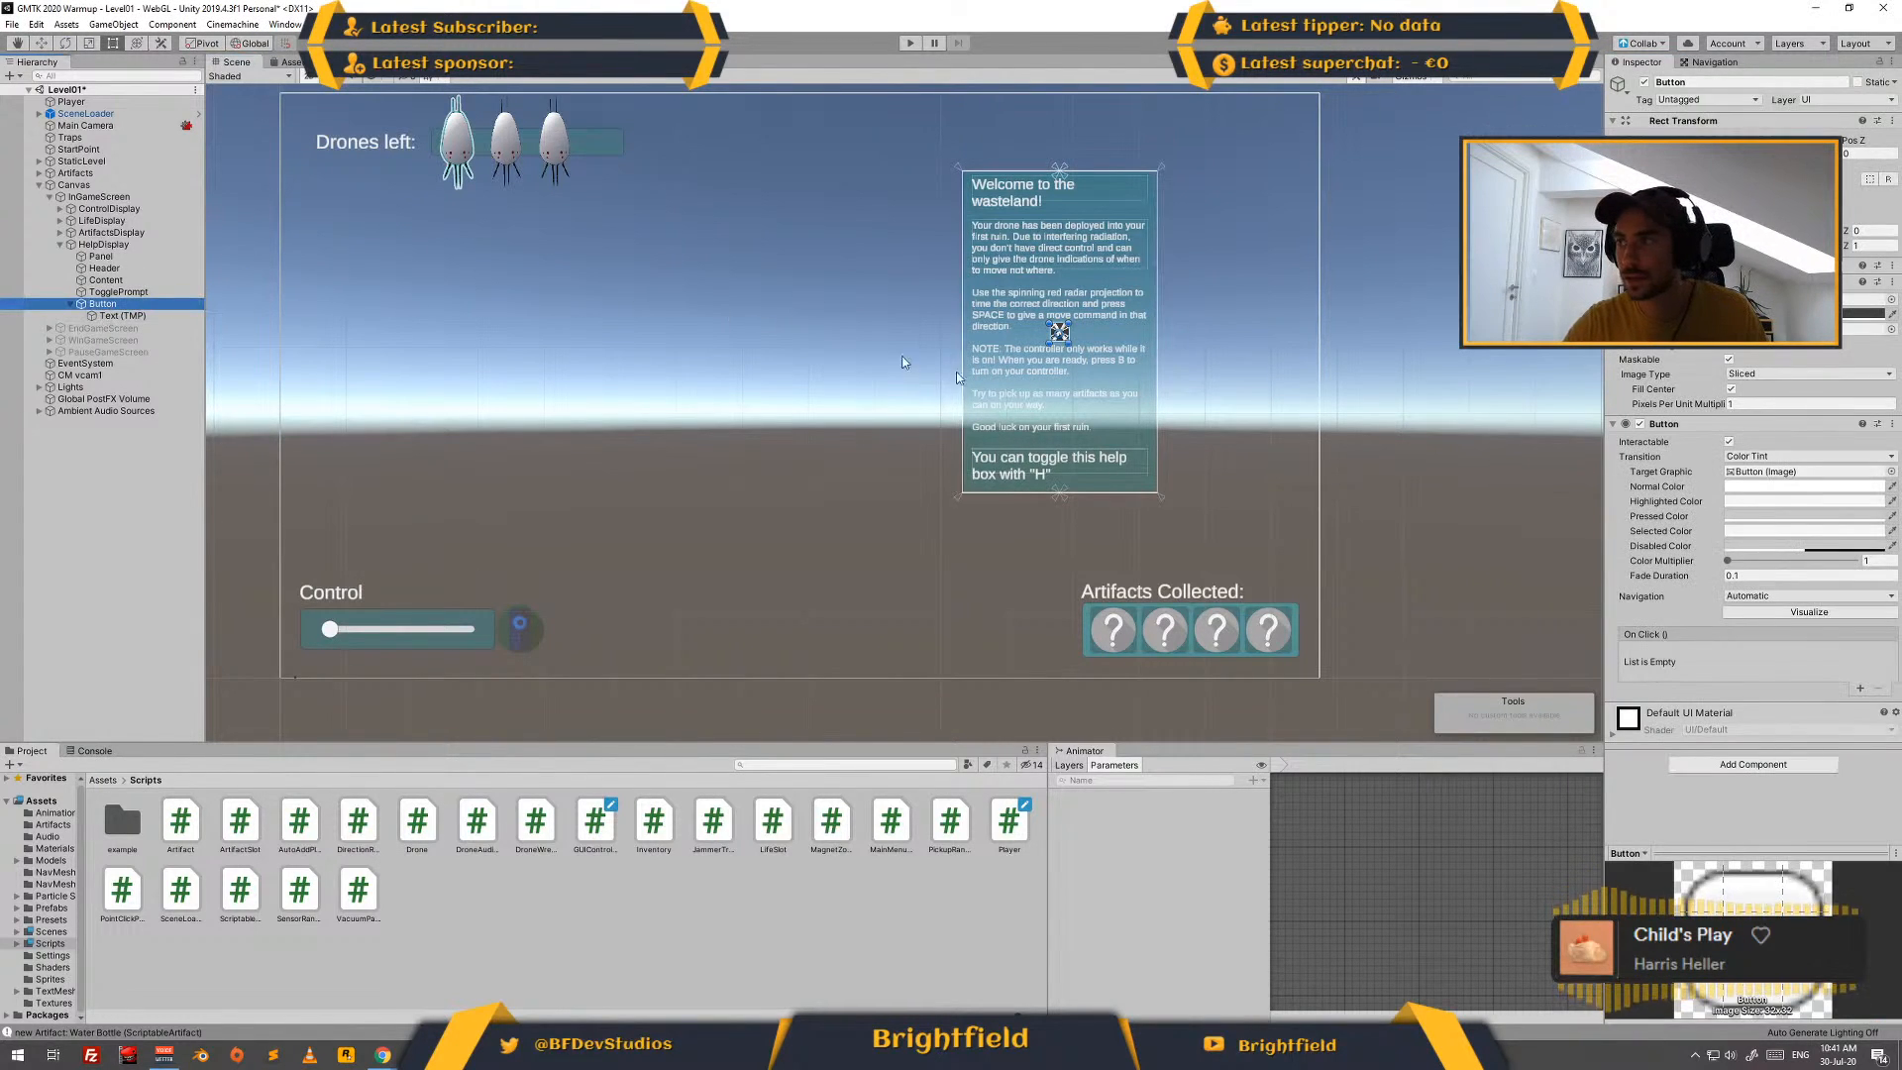
{"action": "left_click", "coordinate": [1640, 163]}
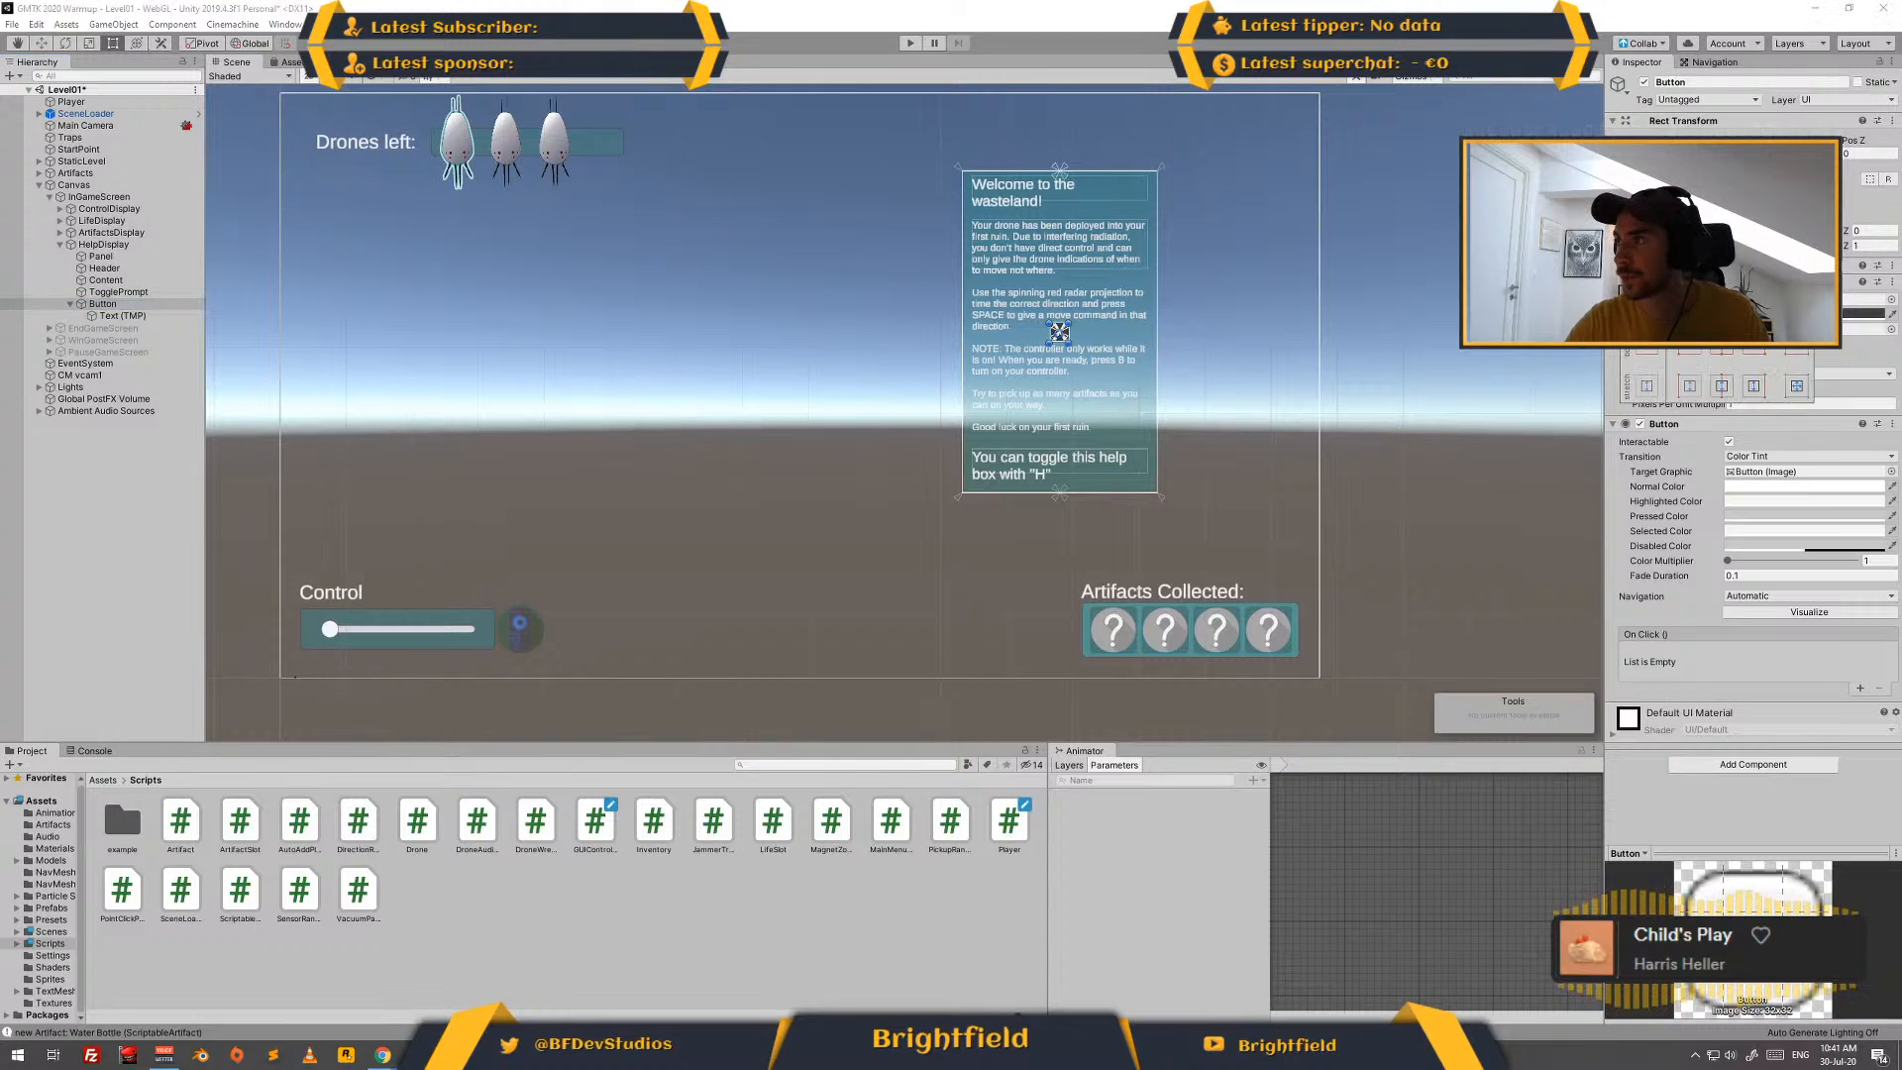
{"action": "key", "text": "shift+alt"}
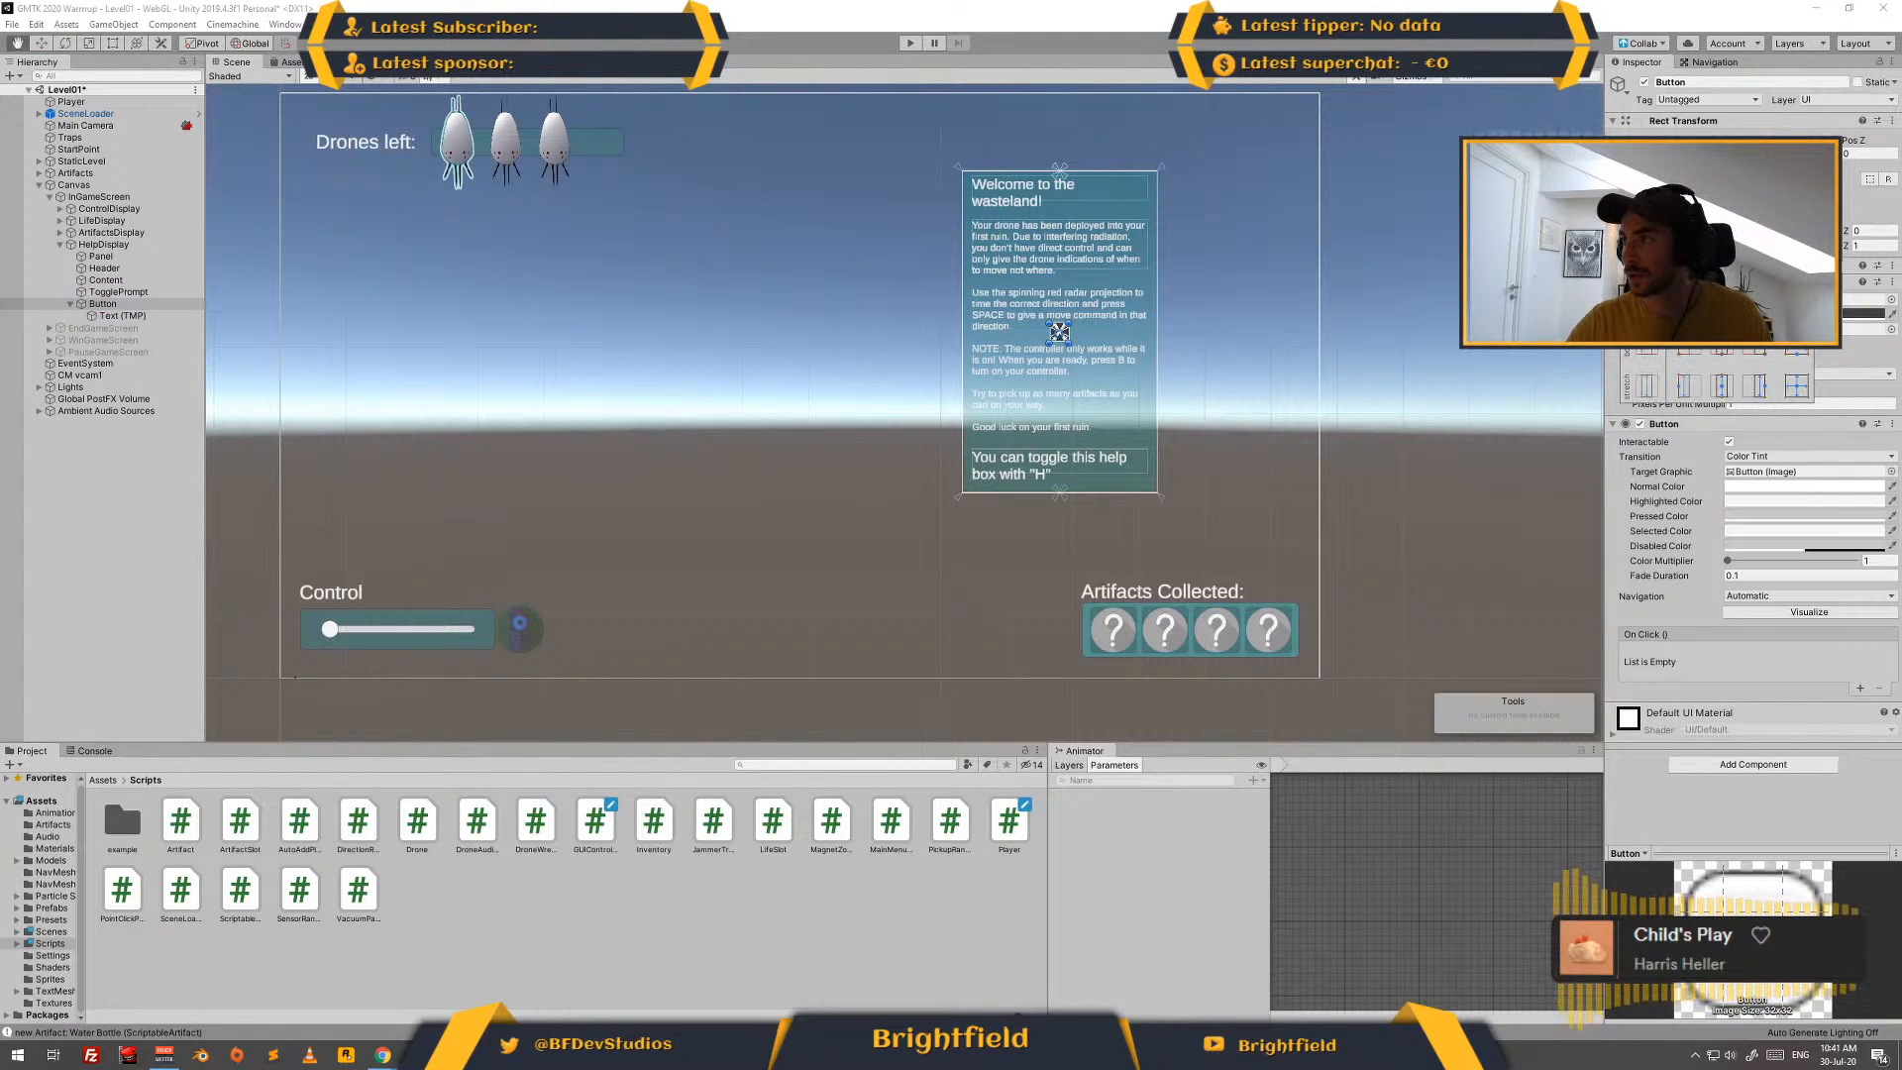
{"action": "left_click", "coordinate": [1753, 280], "text": "alt+shift"}
{"action": "key", "text": "Escape"}
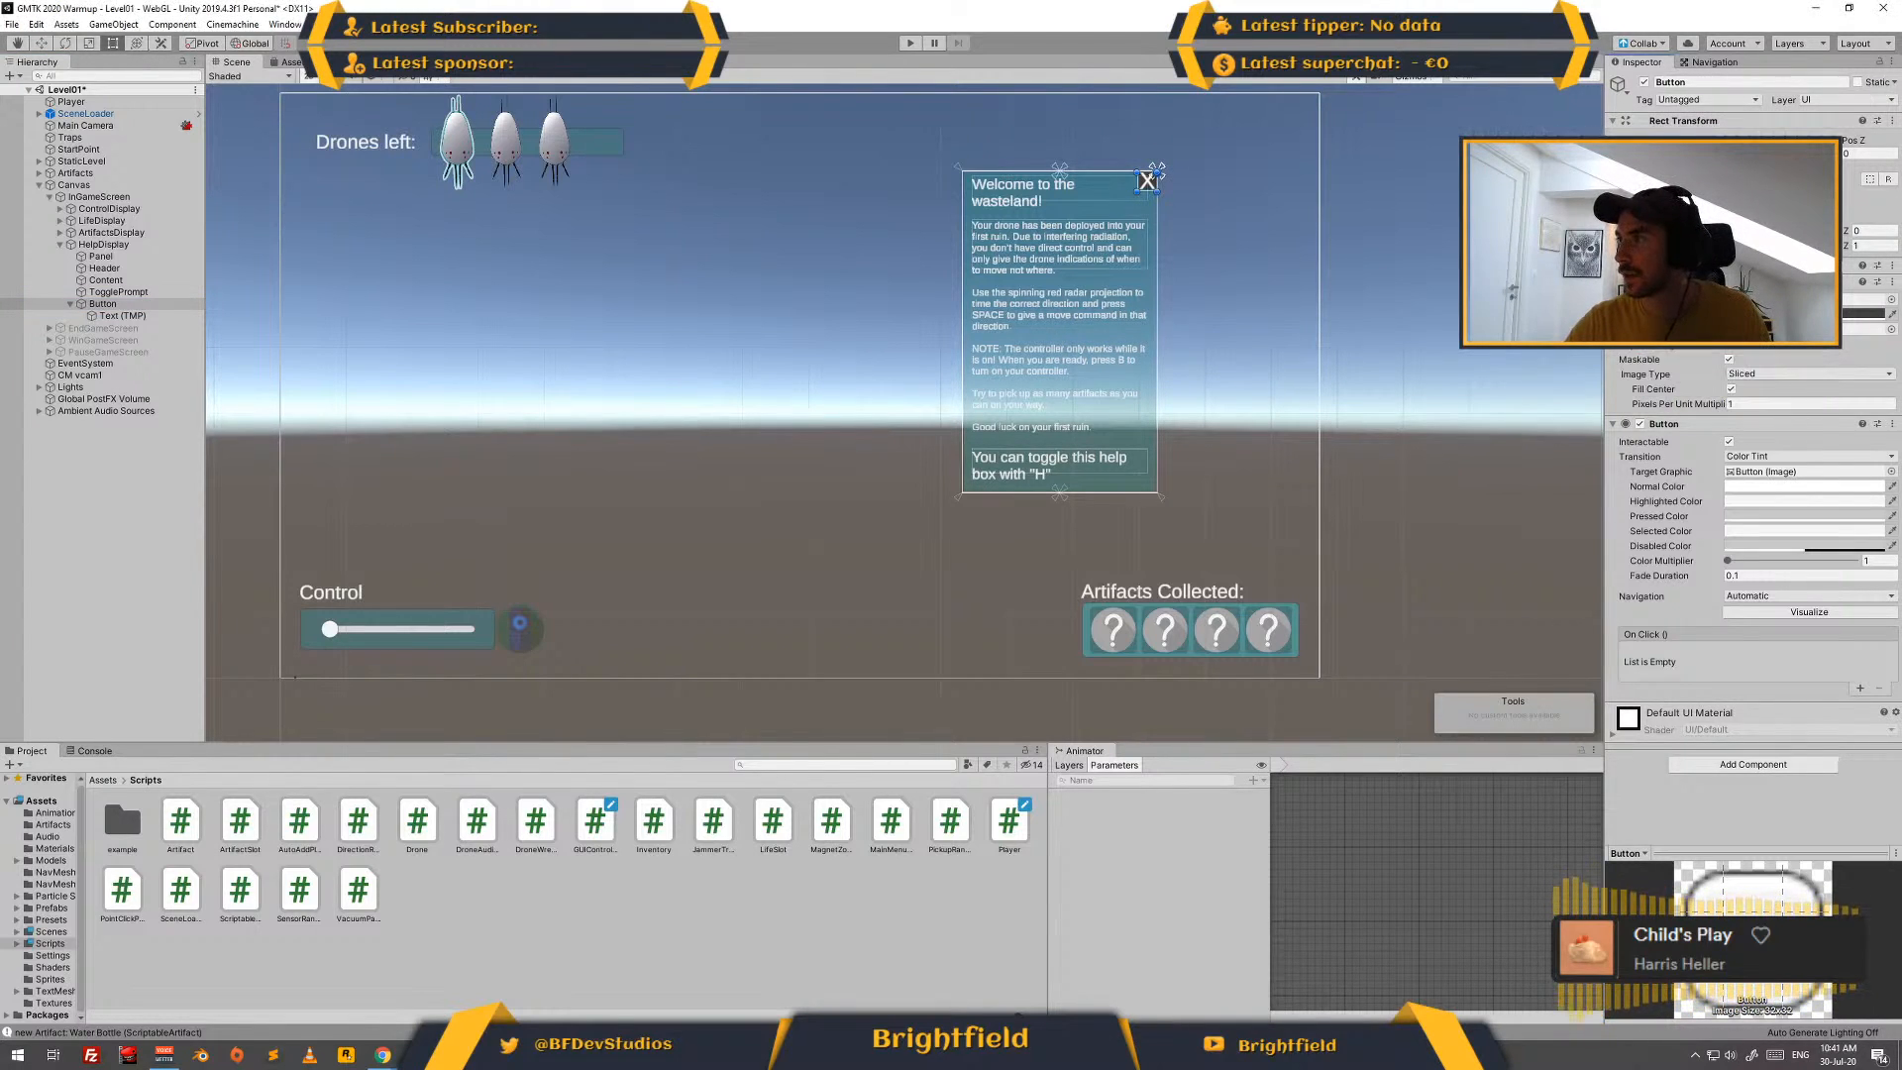
{"action": "left_click_drag", "start_coordinate": [1147, 182], "coordinate": [1152, 171]}
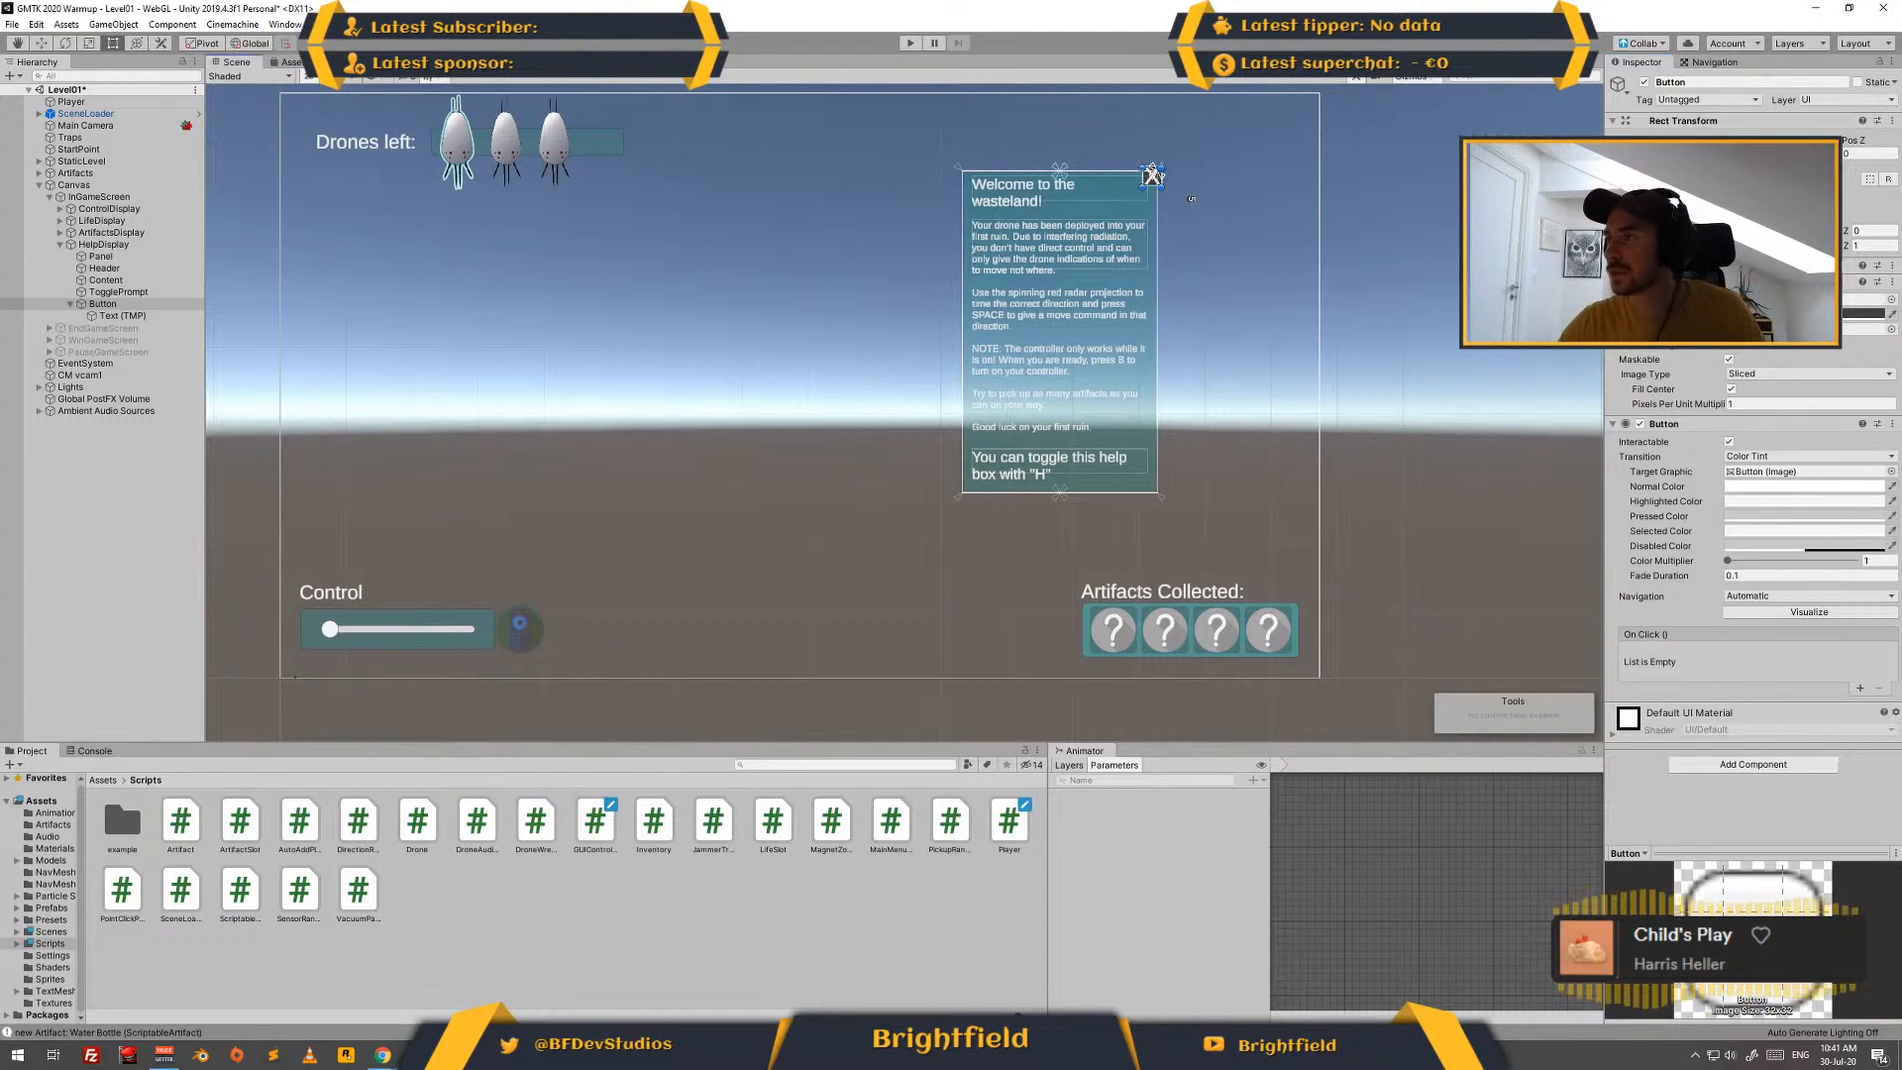
{"action": "left_click", "coordinate": [1530, 233]}
- Set the font size of the X button's label to 20
{"action": "left_click", "coordinate": [122, 315]}
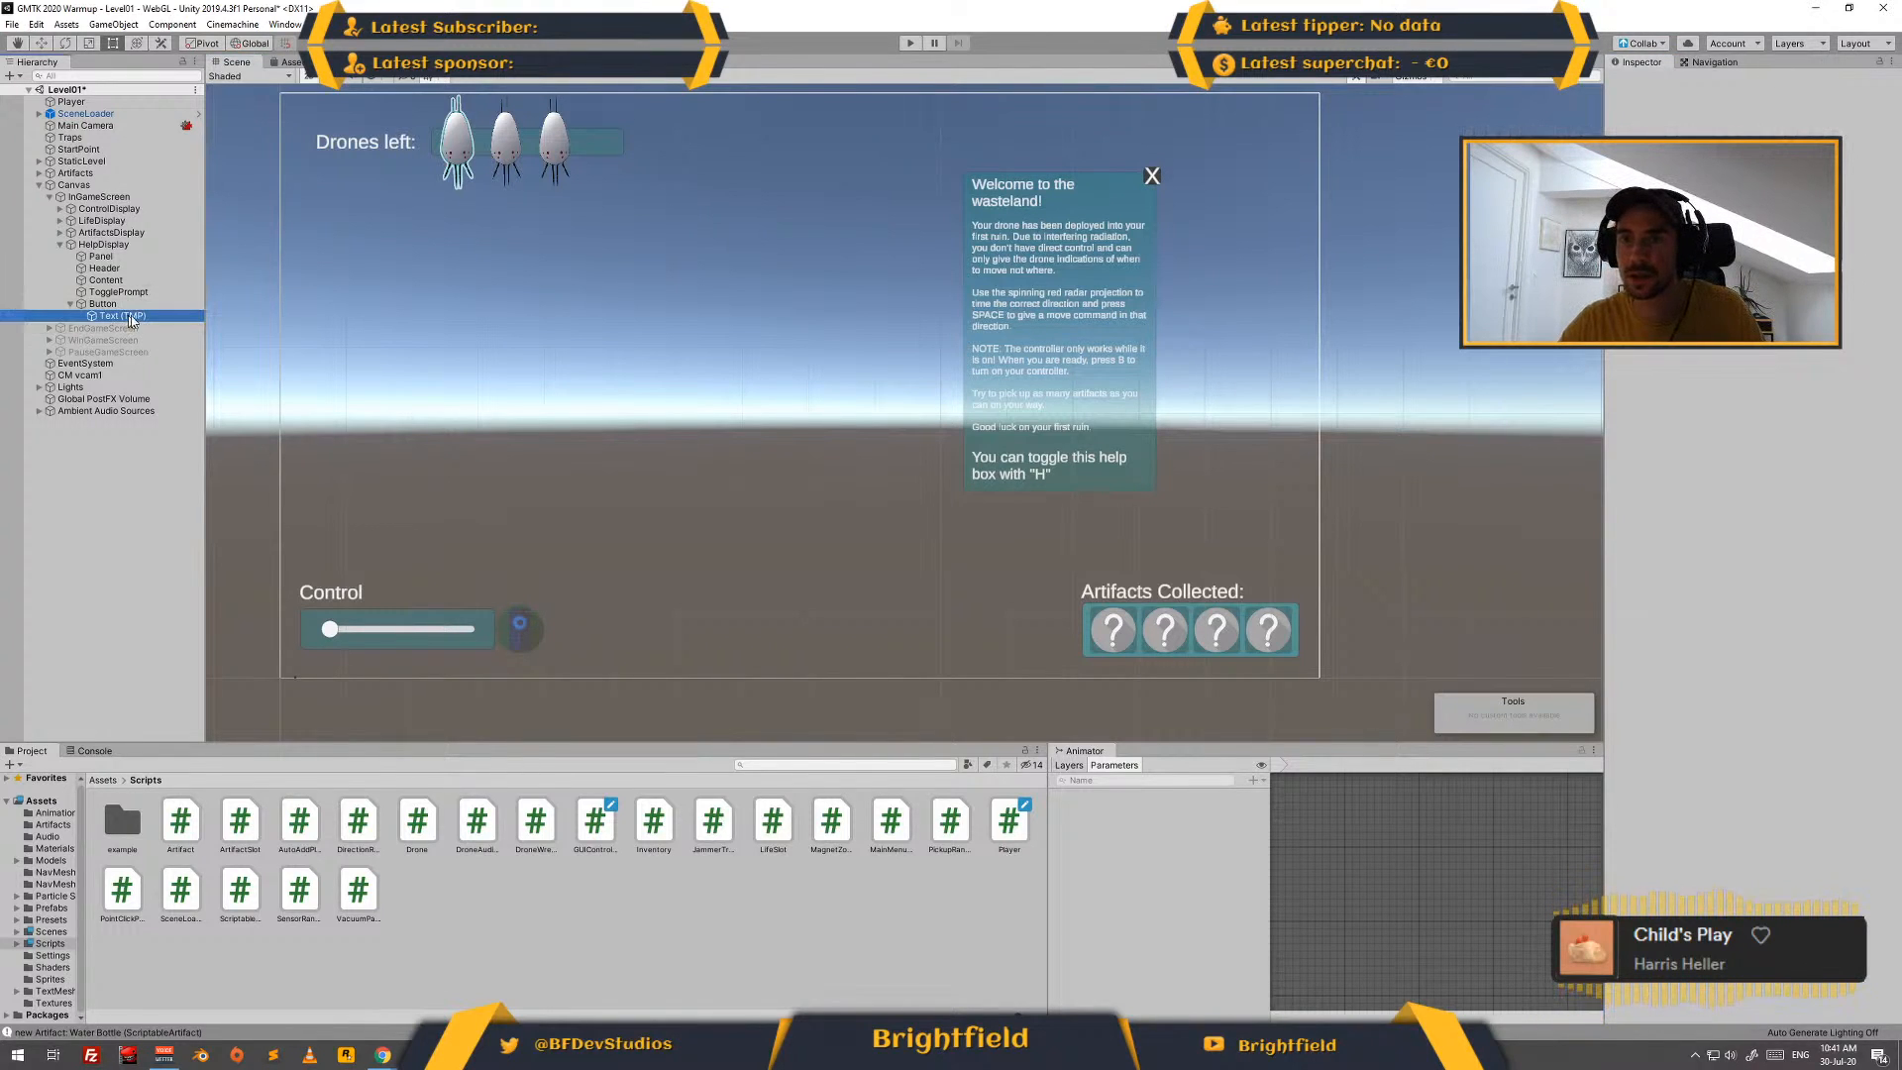
{"action": "left_click", "coordinate": [1743, 446]}
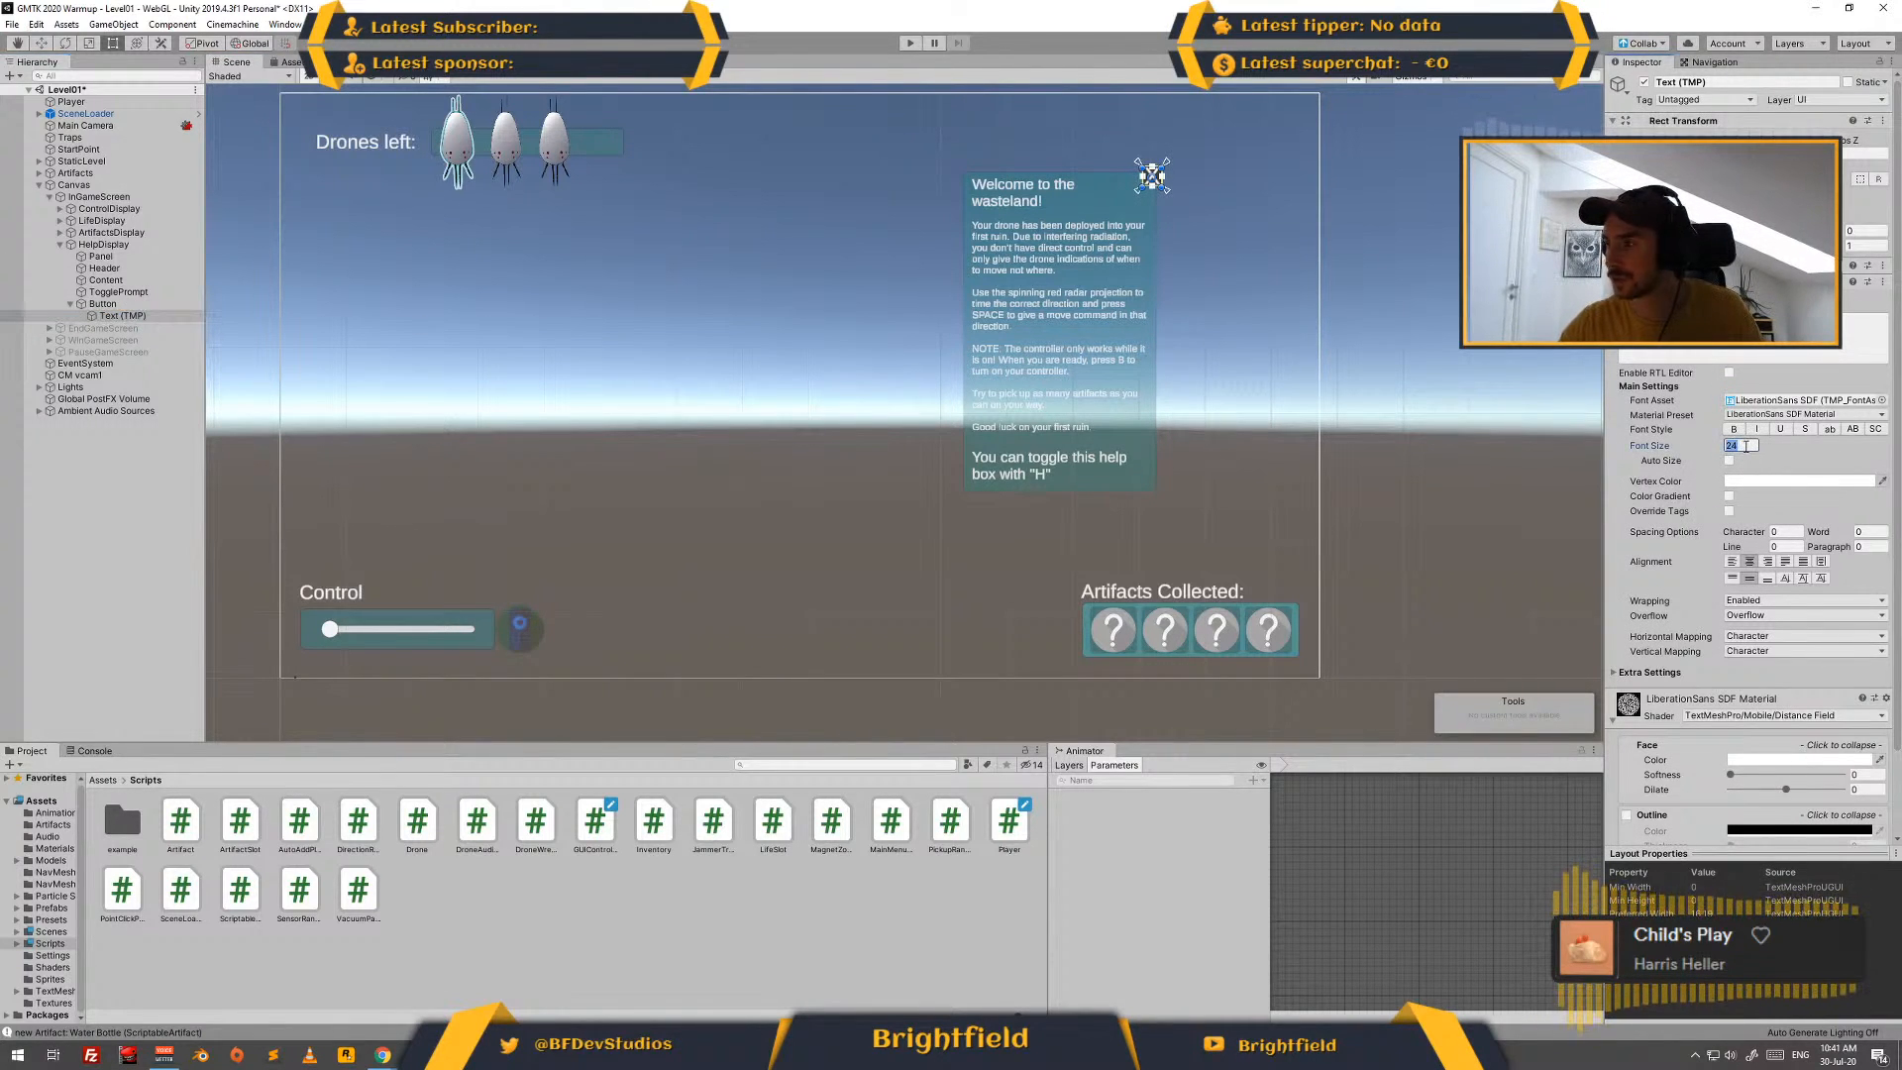
{"action": "type", "text": "20"}
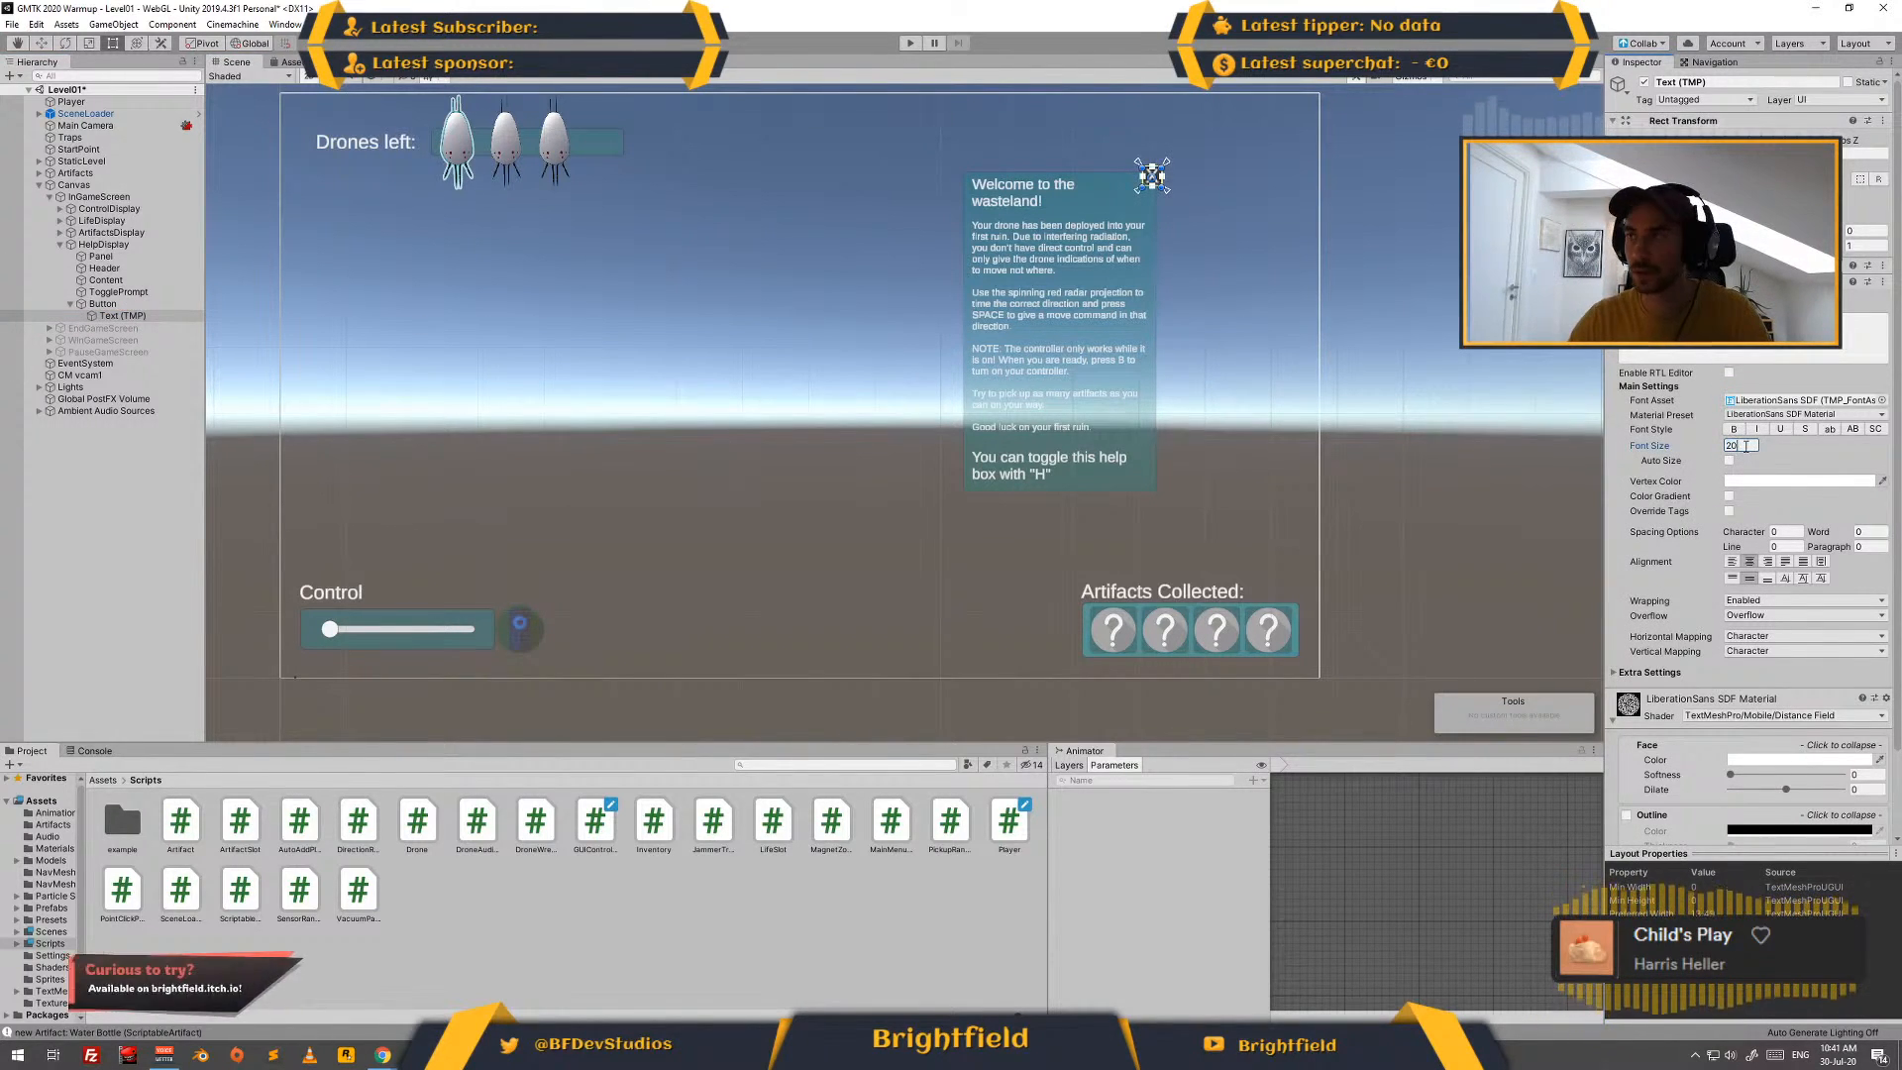
- Add an On Click event to the X button that calls GUIController.ToggleHelpDisplay on the Canvas
{"action": "left_click", "coordinate": [1442, 397]}
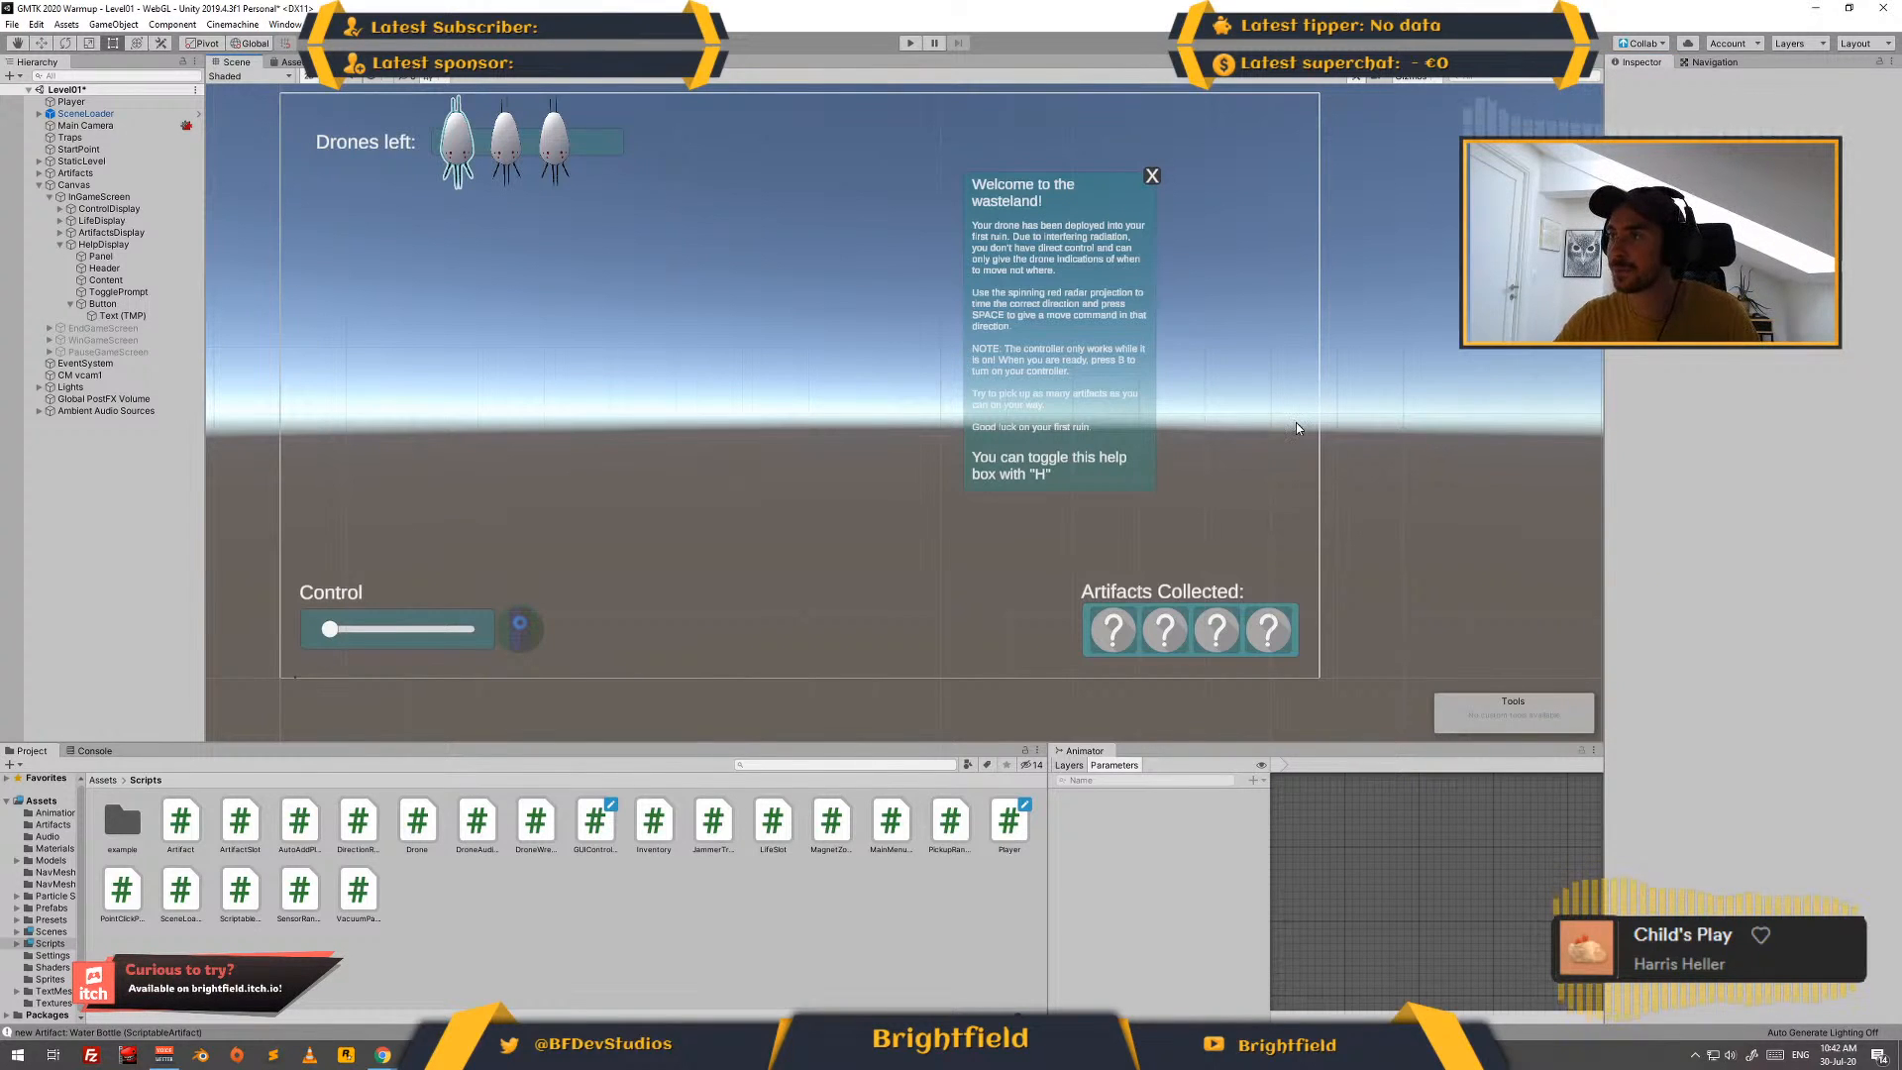
{"action": "left_click", "coordinate": [140, 318]}
{"action": "left_click", "coordinate": [158, 301]}
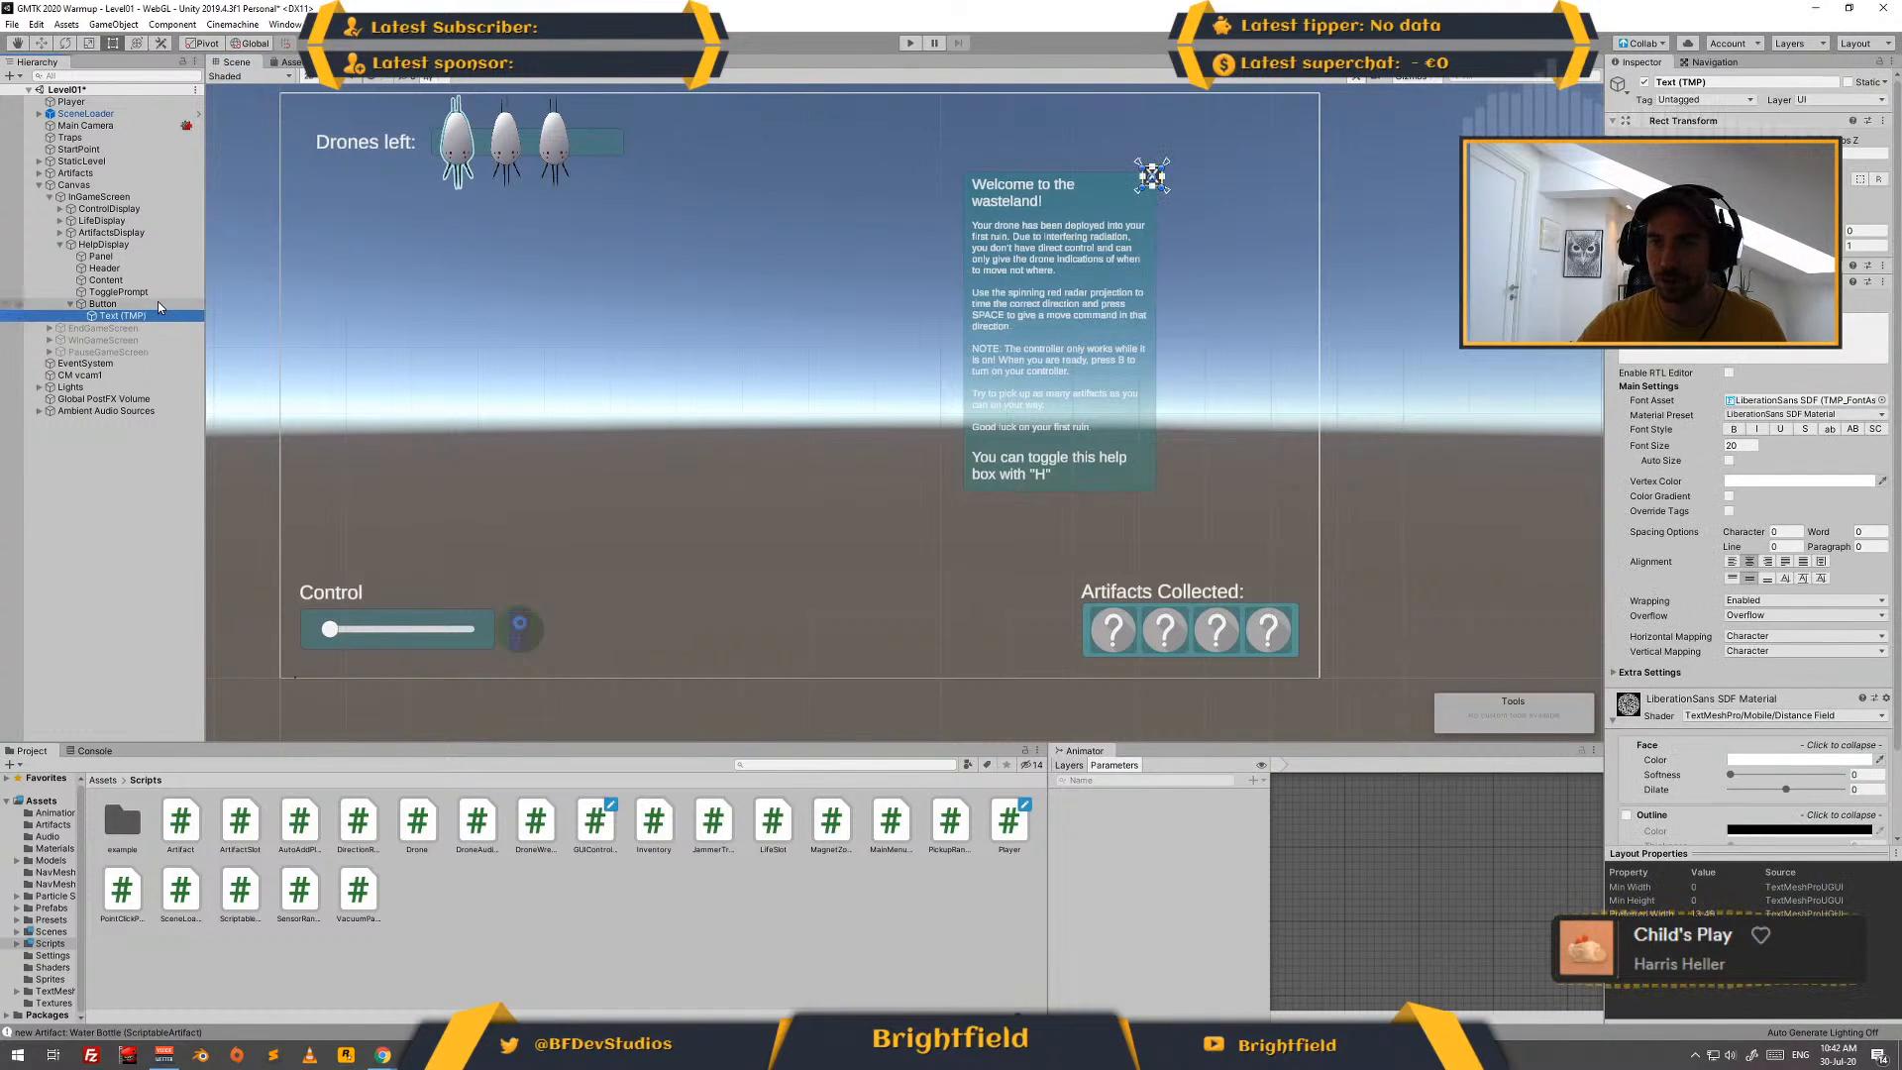
{"action": "left_click", "coordinate": [1798, 667]}
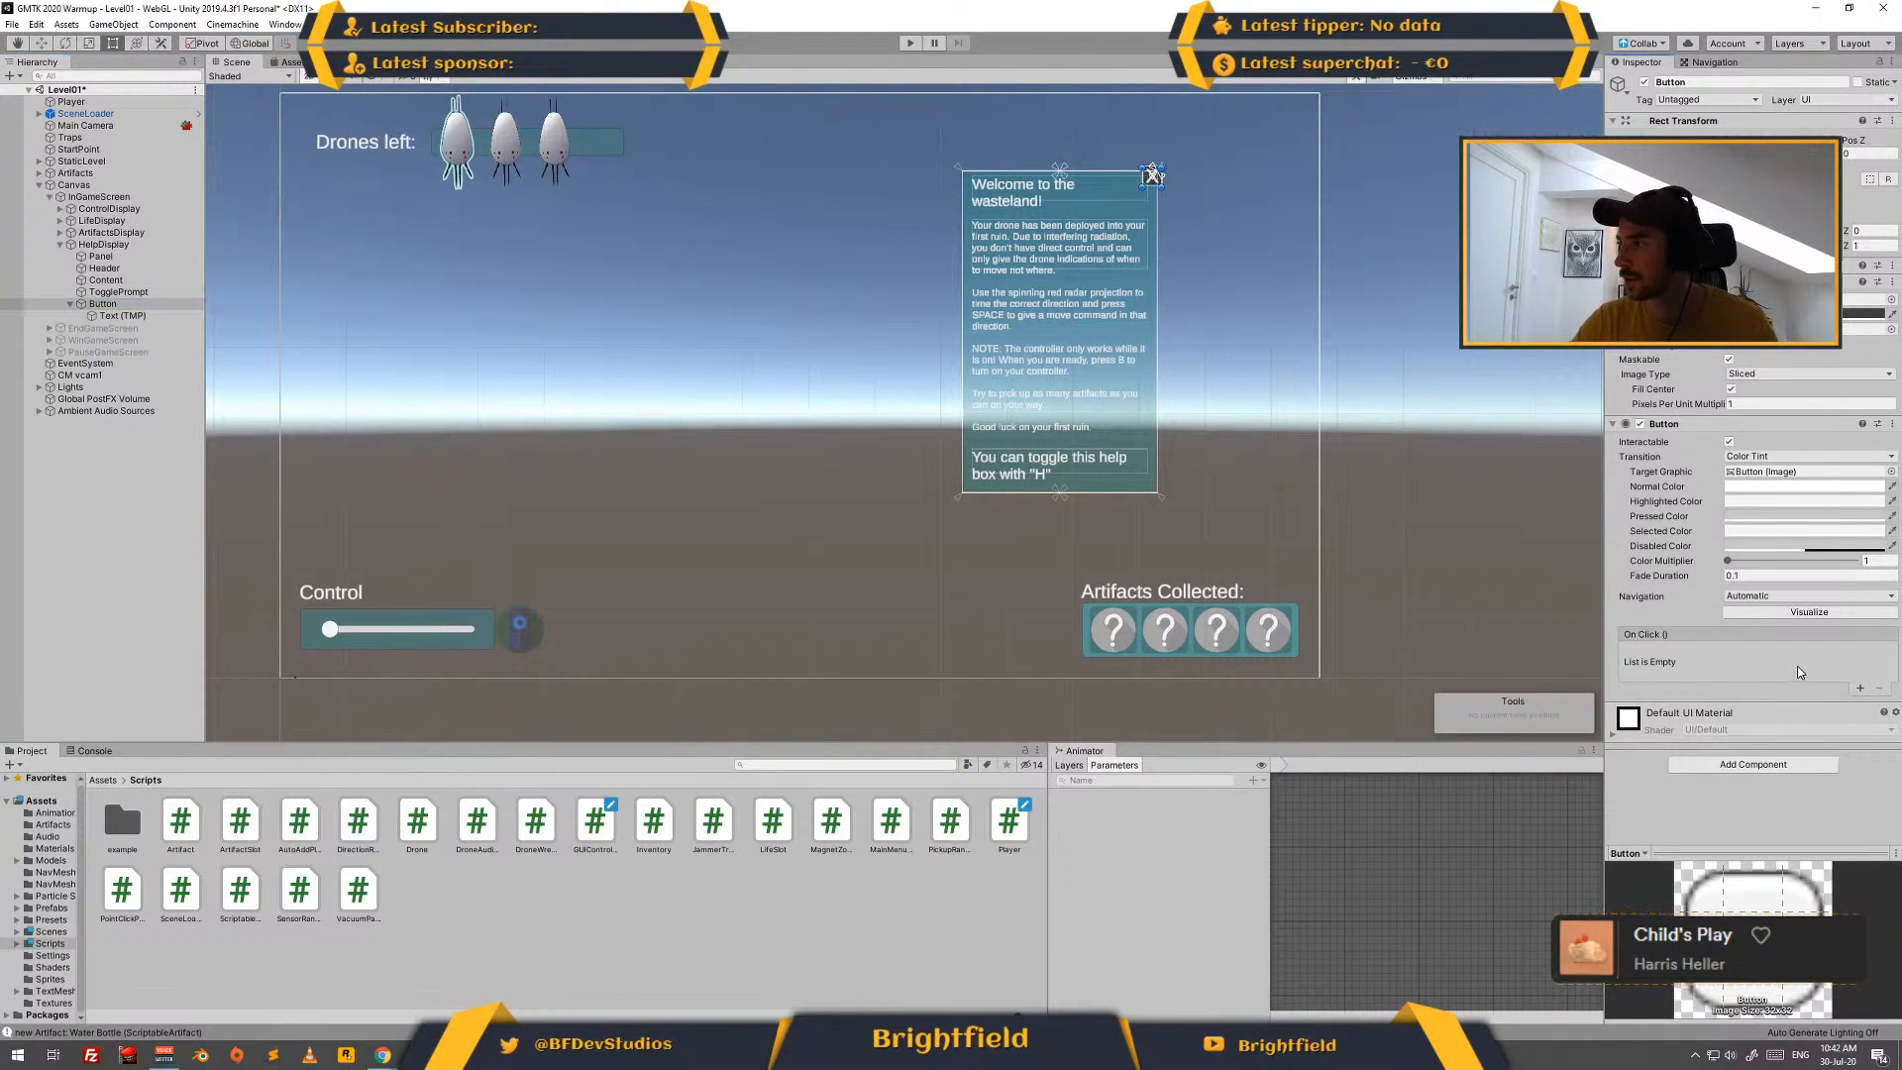
{"action": "left_click", "coordinate": [1861, 689]}
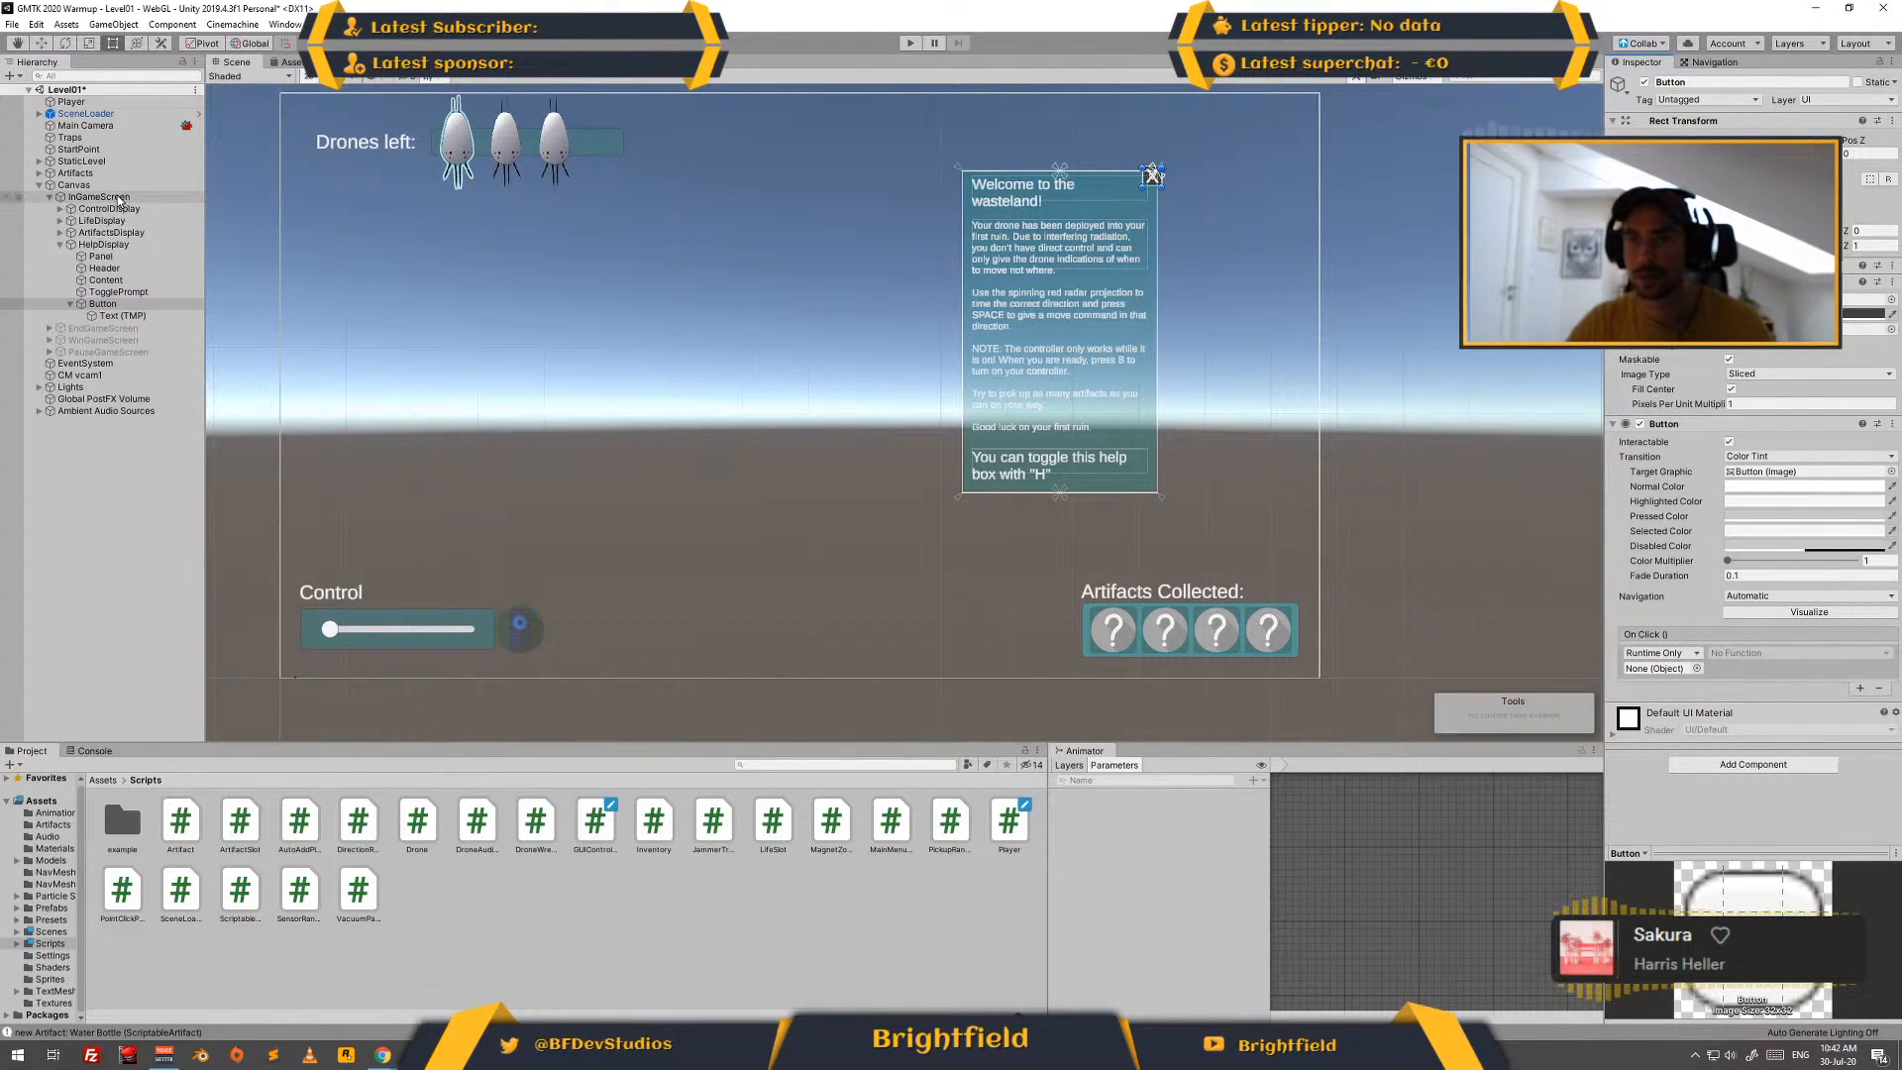
{"action": "left_click_drag", "start_coordinate": [87, 187], "coordinate": [1660, 668]}
{"action": "left_click", "coordinate": [1750, 656]}
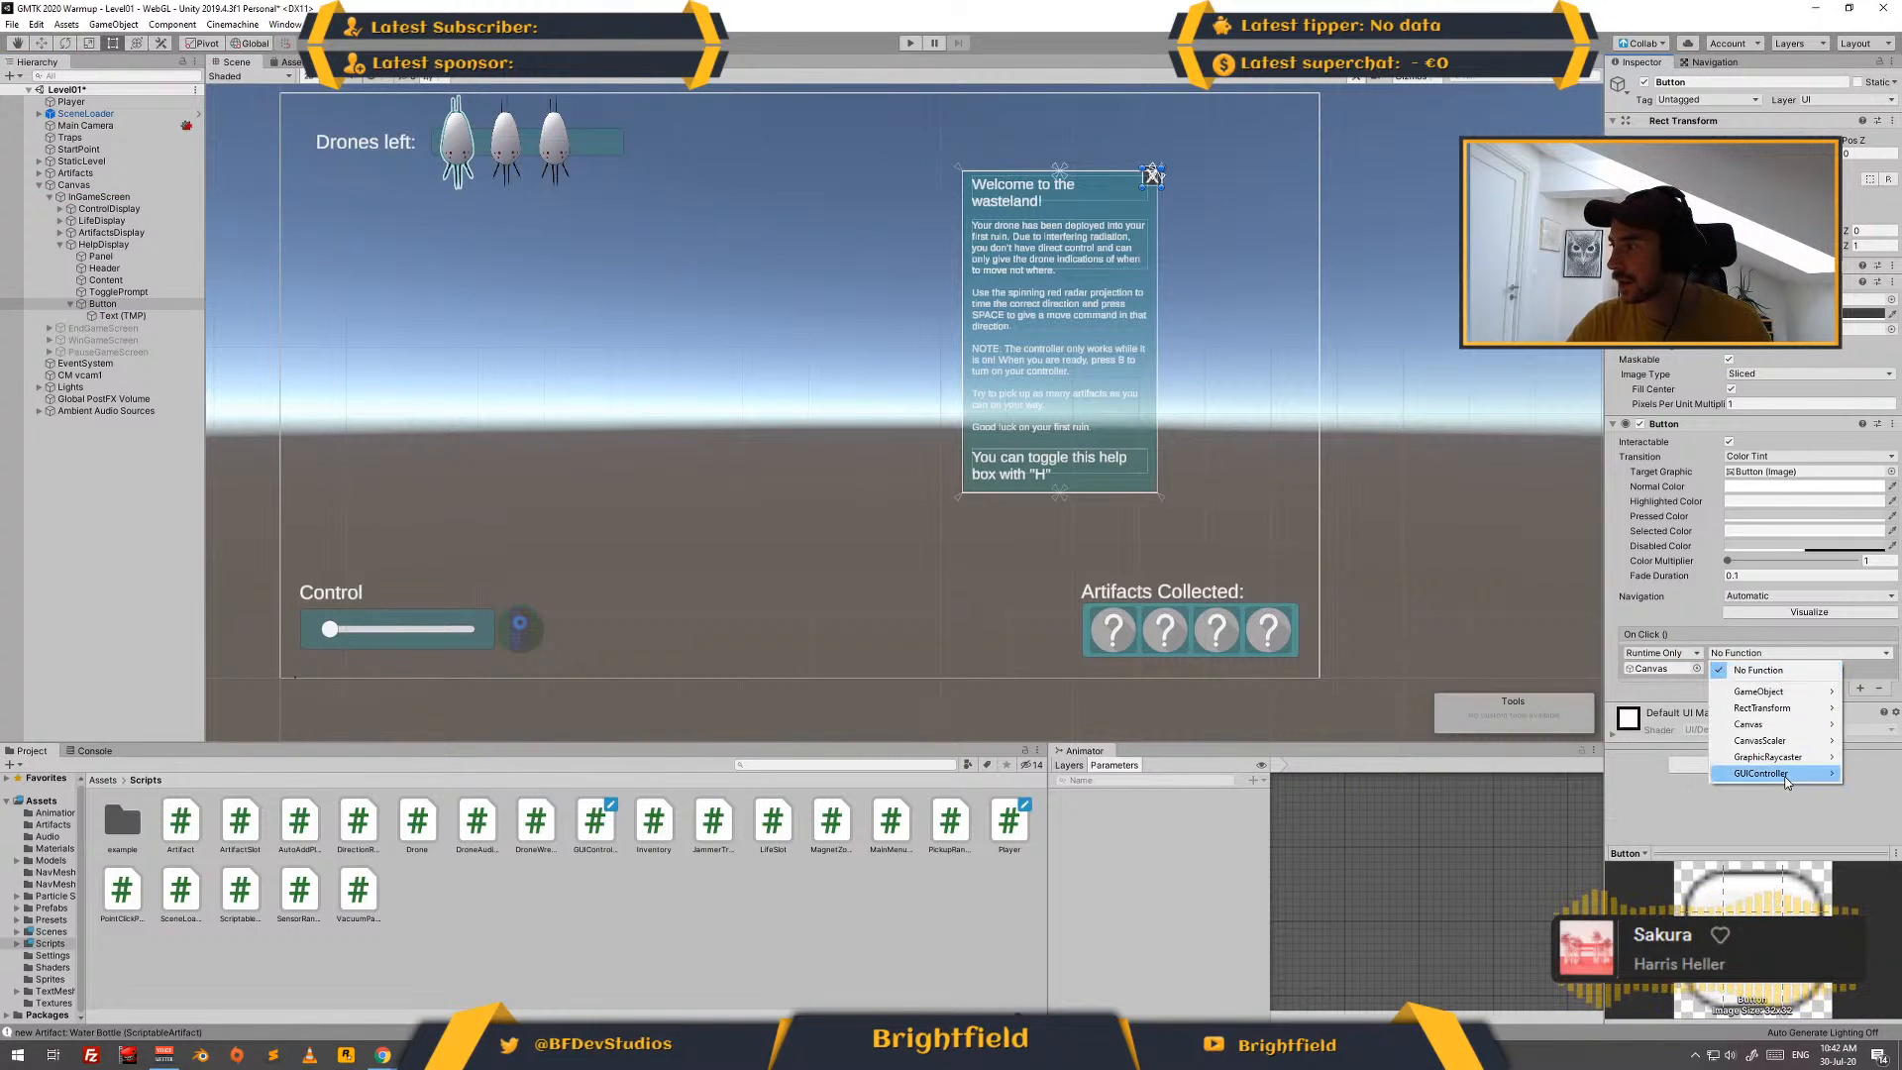
{"action": "mouse_move", "coordinate": [1788, 781]}
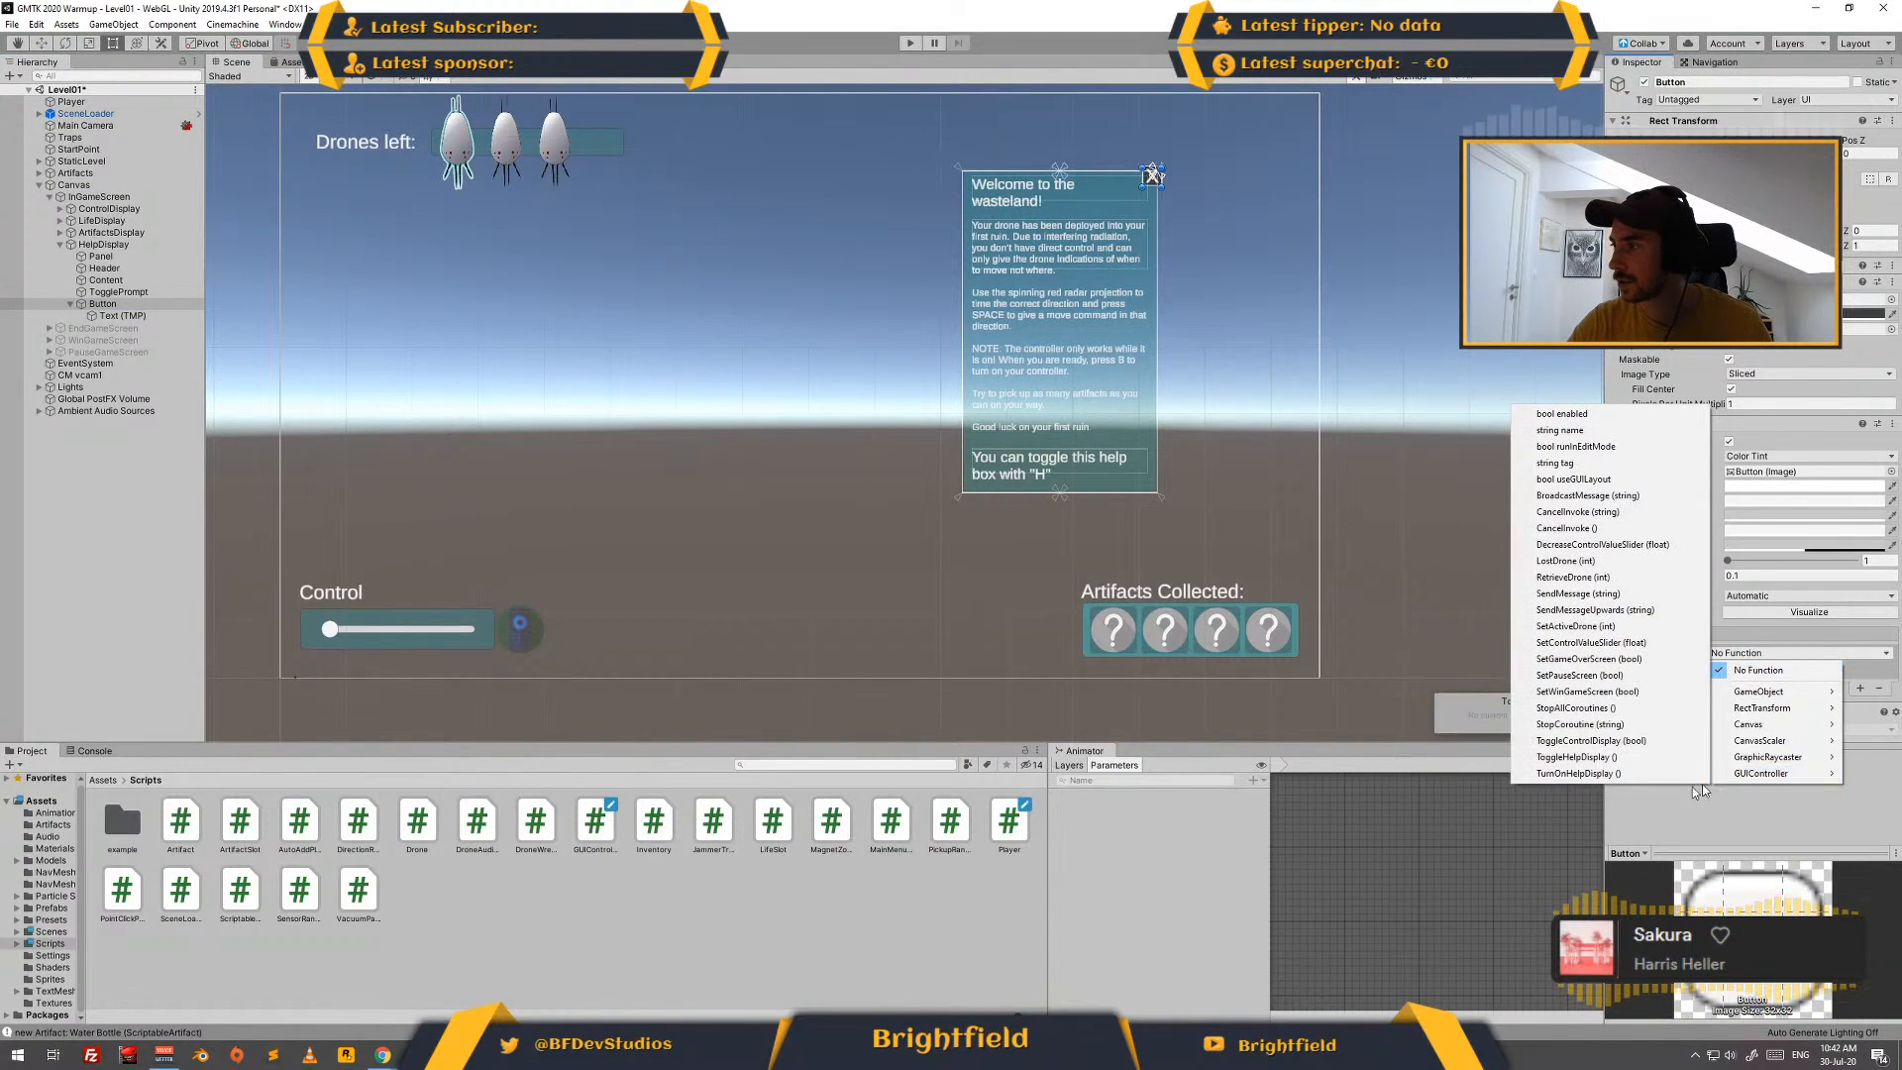
{"action": "left_click", "coordinate": [1641, 759]}
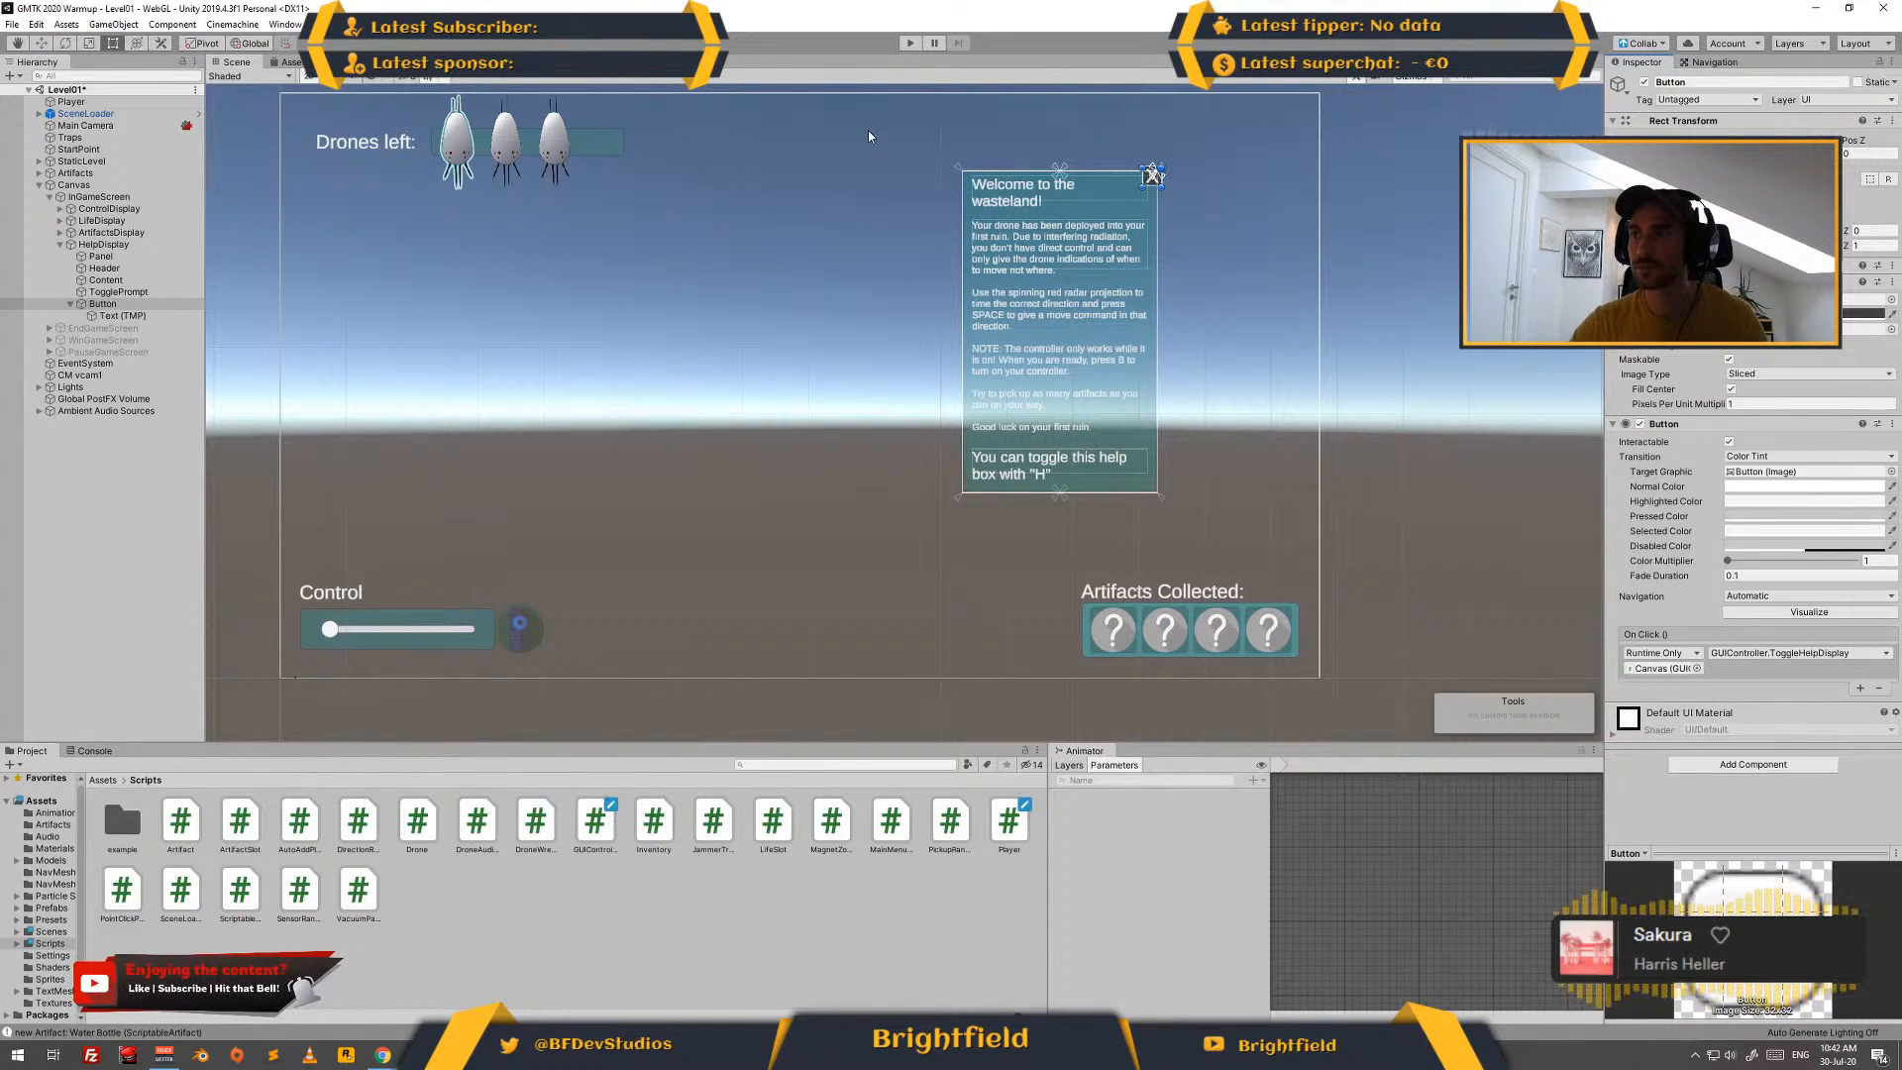
- Play-test Level01, closing the help box with the X button and reopening it with the H toggle, and stop the game
{"action": "left_click", "coordinate": [905, 46]}
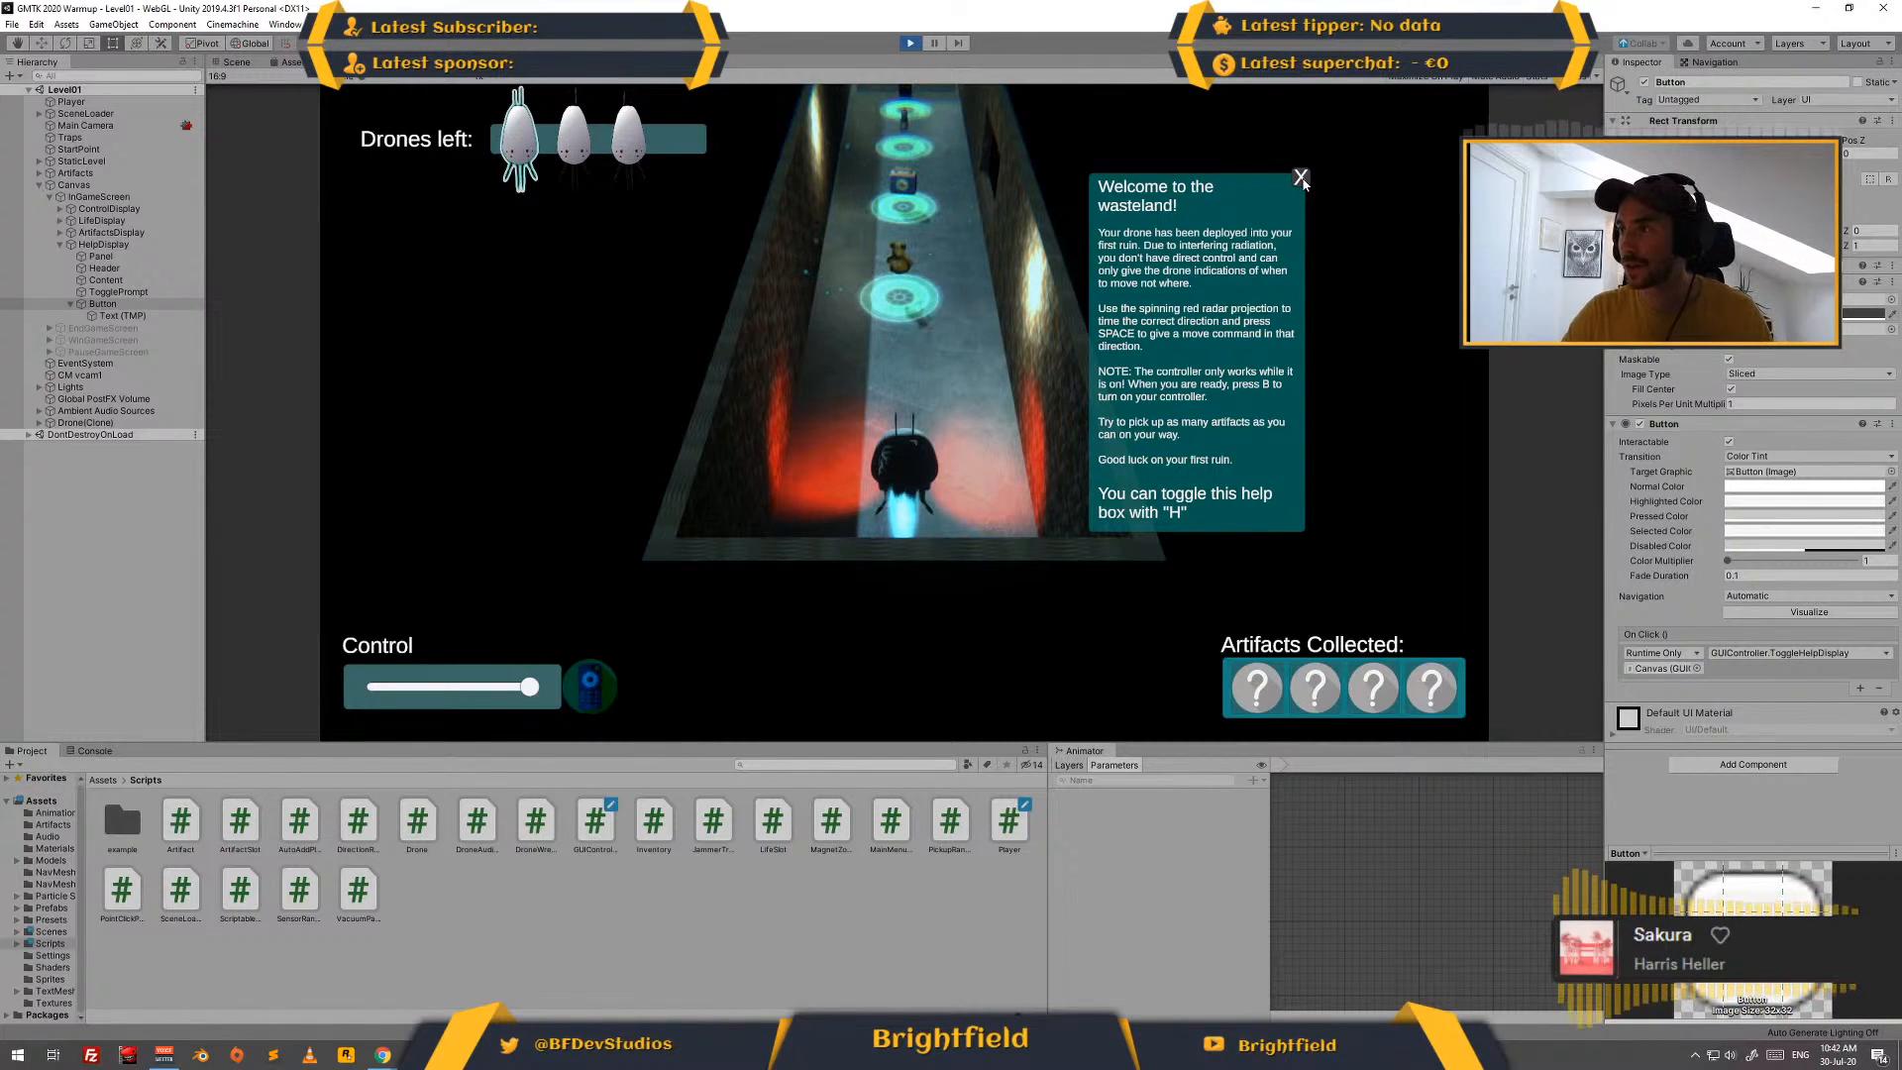
{"action": "left_click", "coordinate": [1303, 182]}
{"action": "key", "text": "h"}
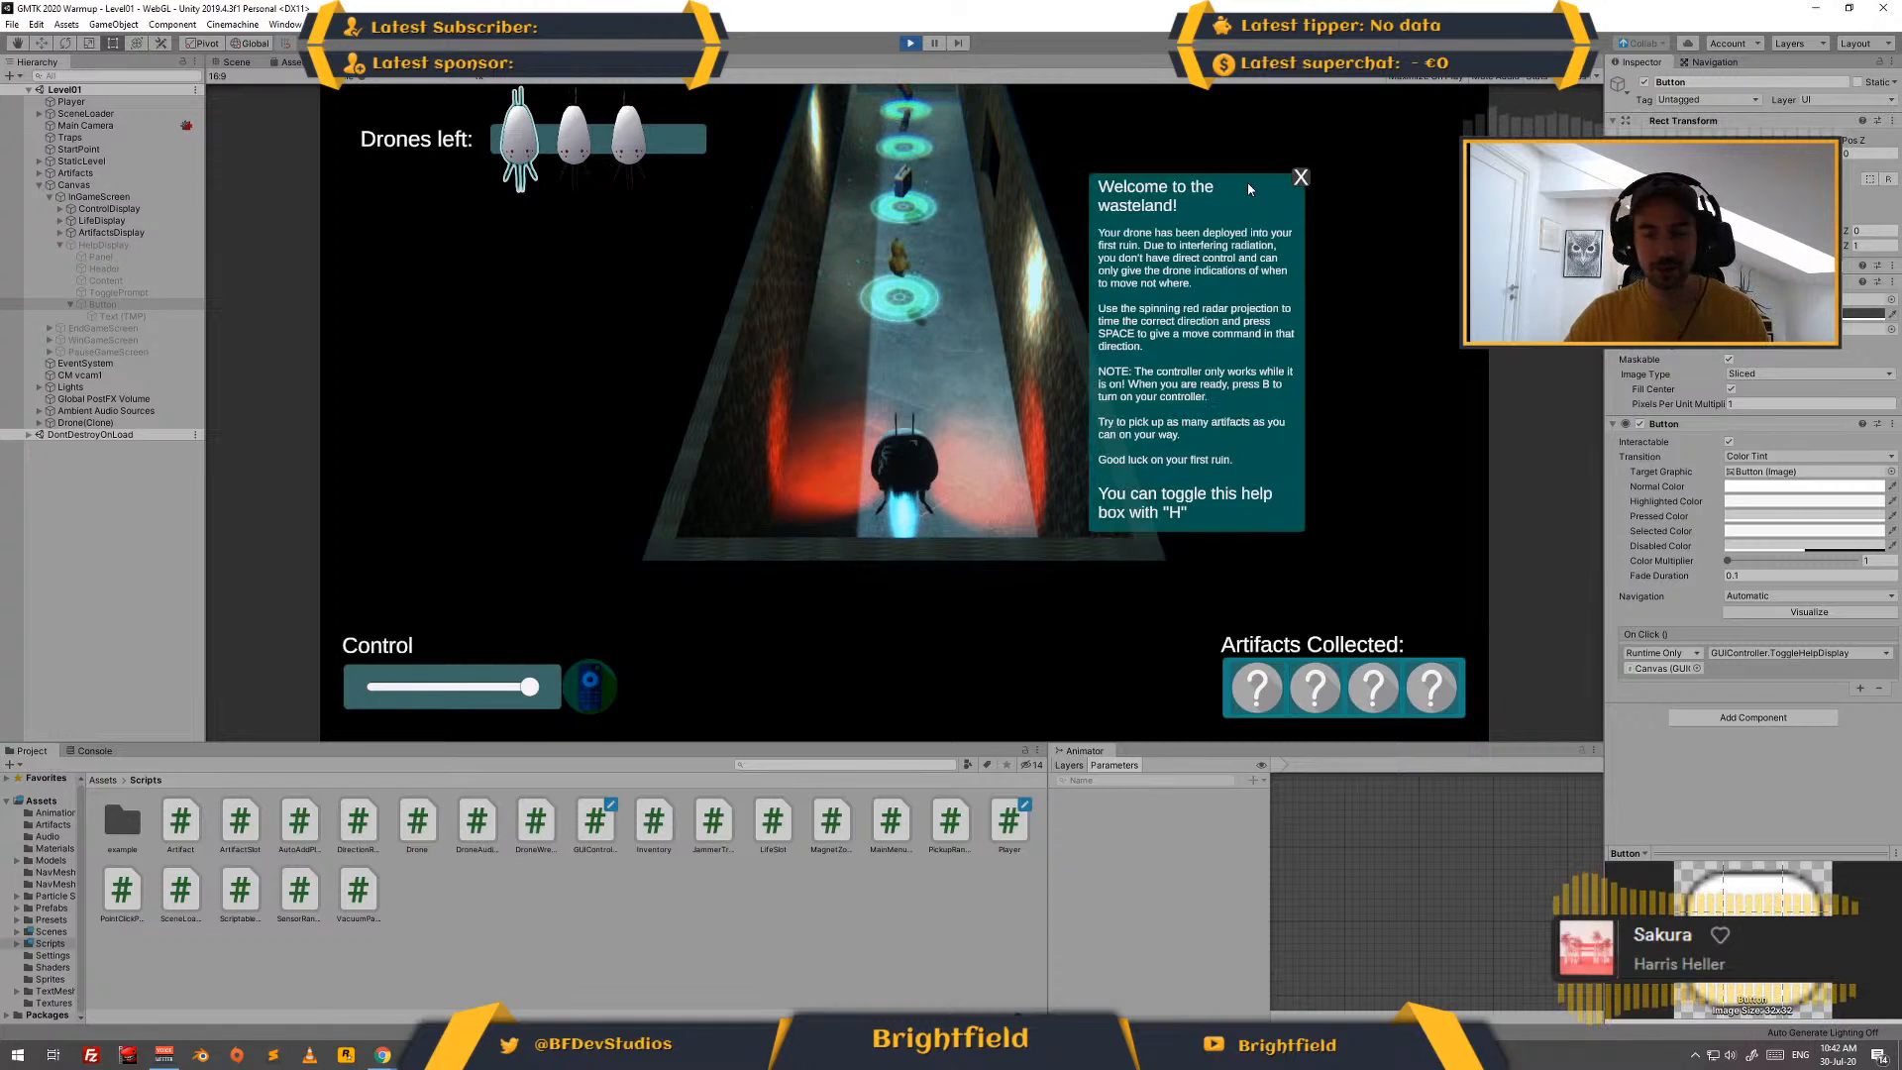
{"action": "left_click", "coordinate": [1301, 179]}
{"action": "key", "text": "h"}
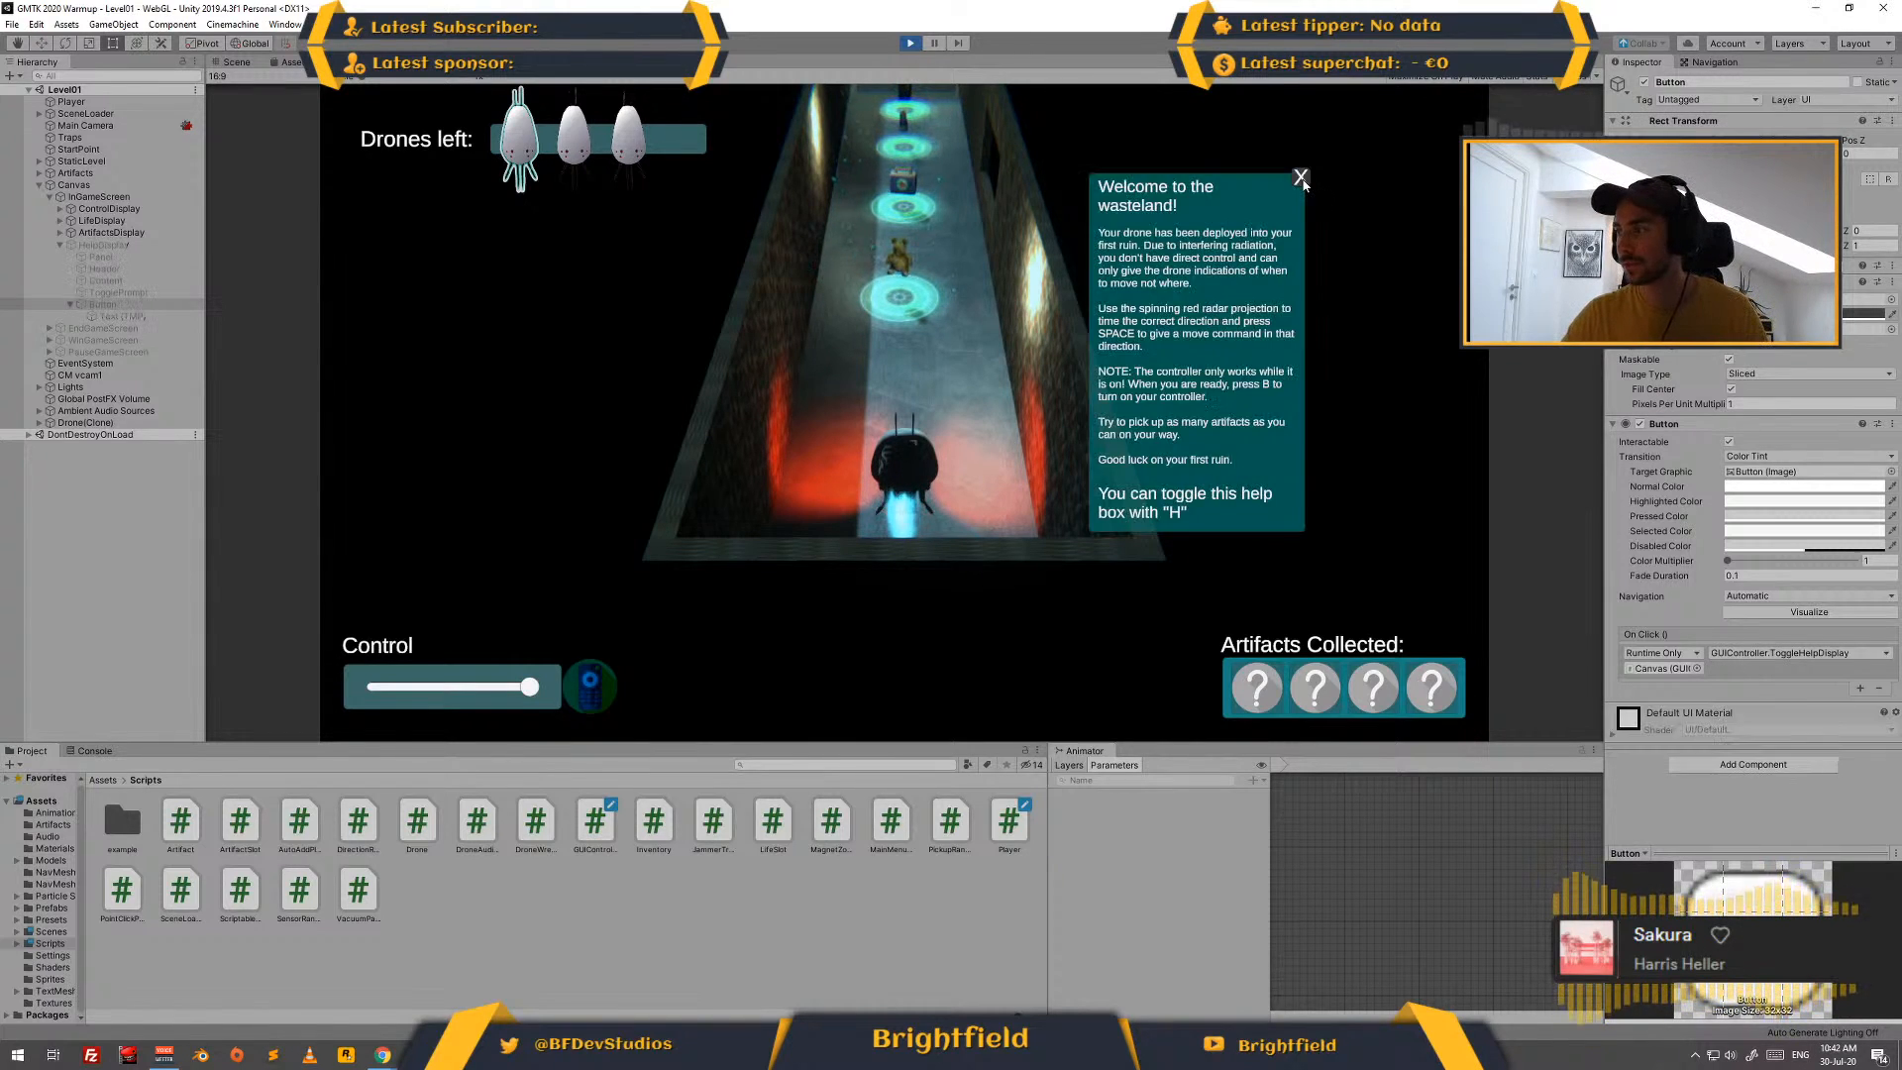
{"action": "left_click", "coordinate": [1301, 178]}
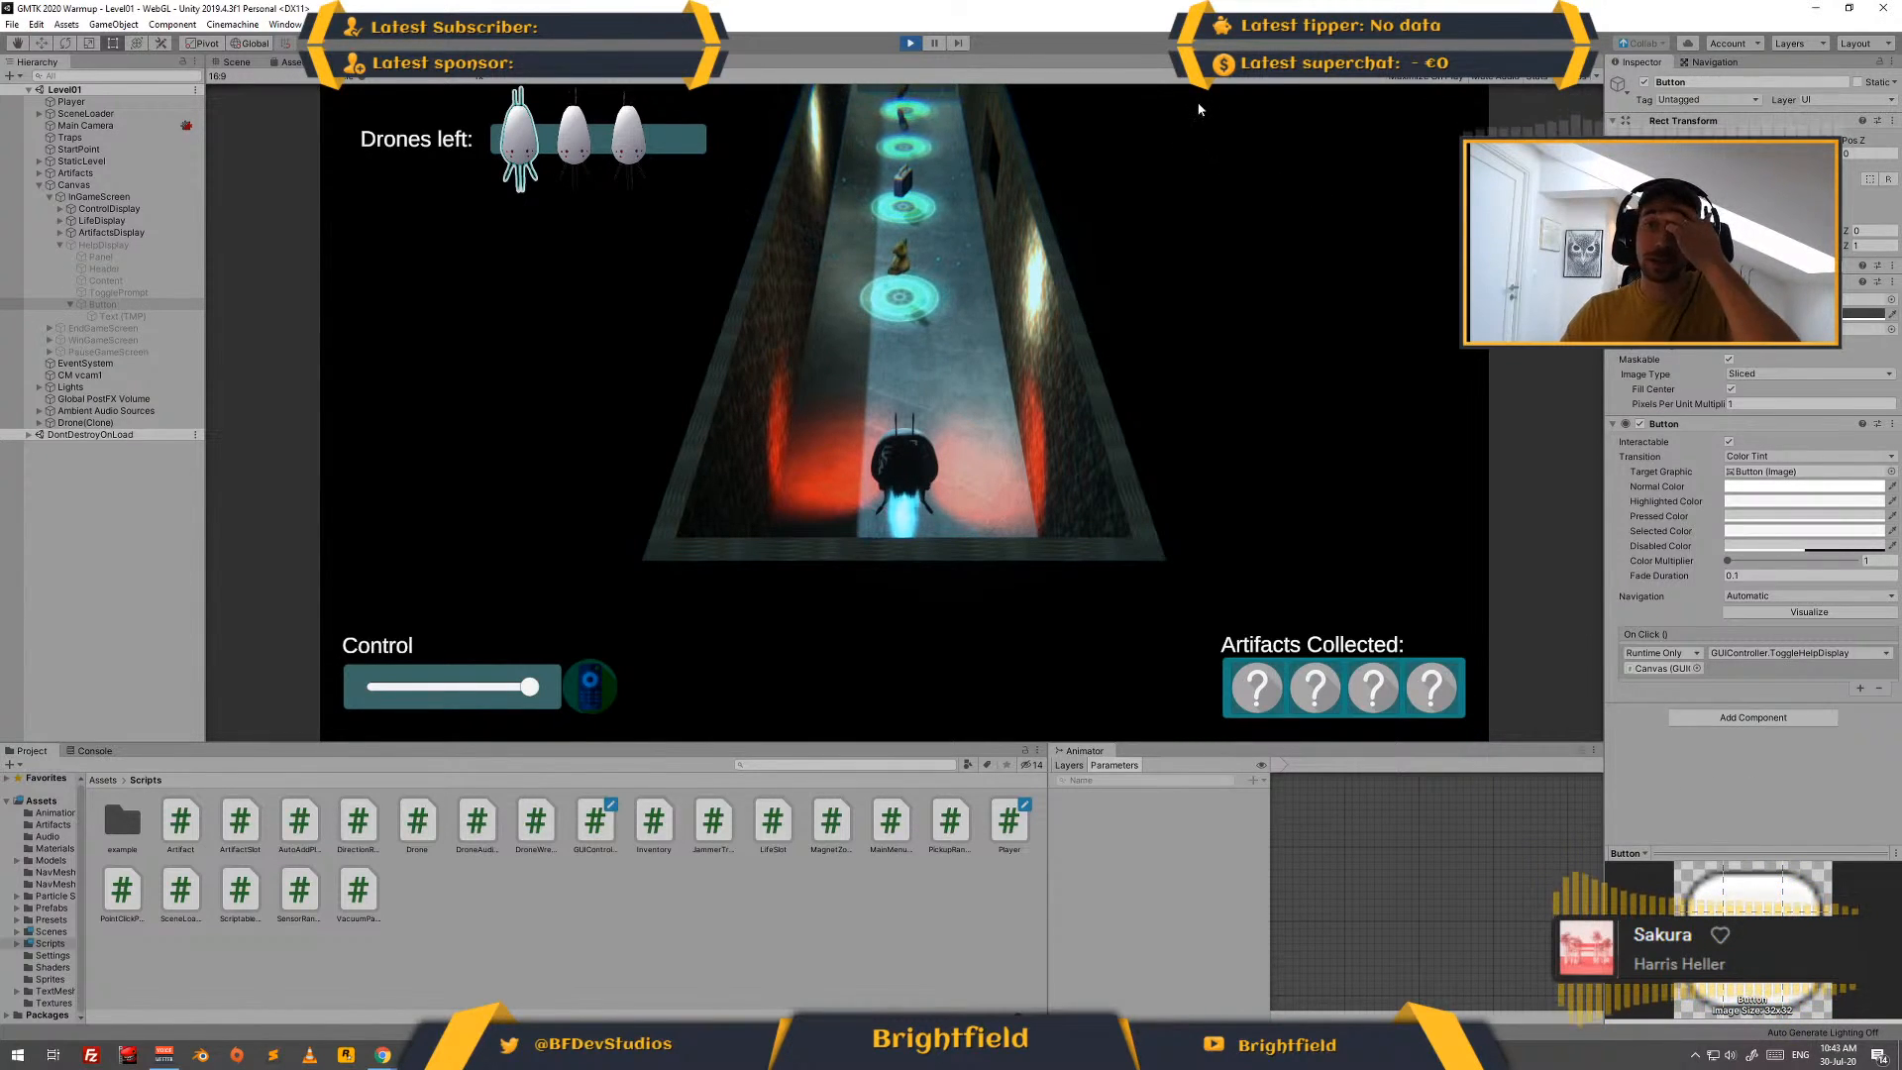
{"action": "left_click", "coordinate": [910, 43]}
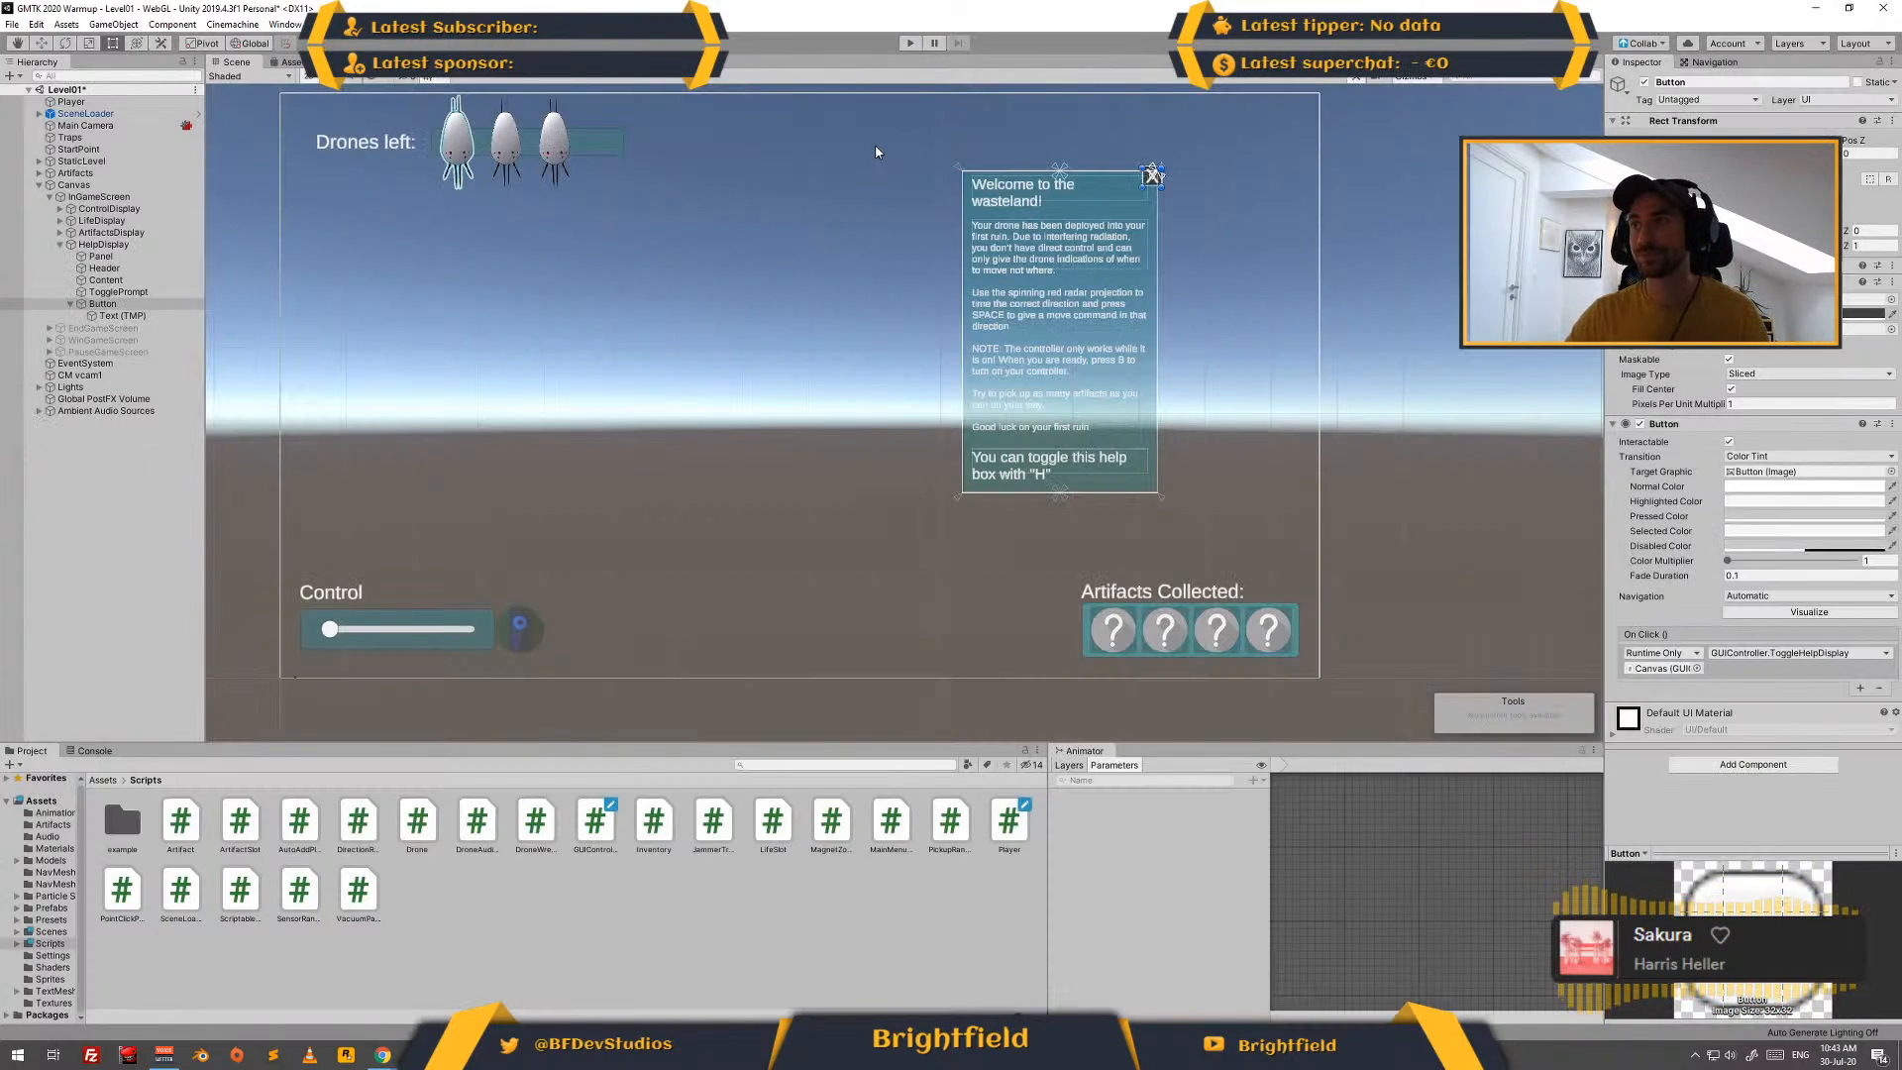
{"action": "left_click", "coordinate": [1436, 178]}
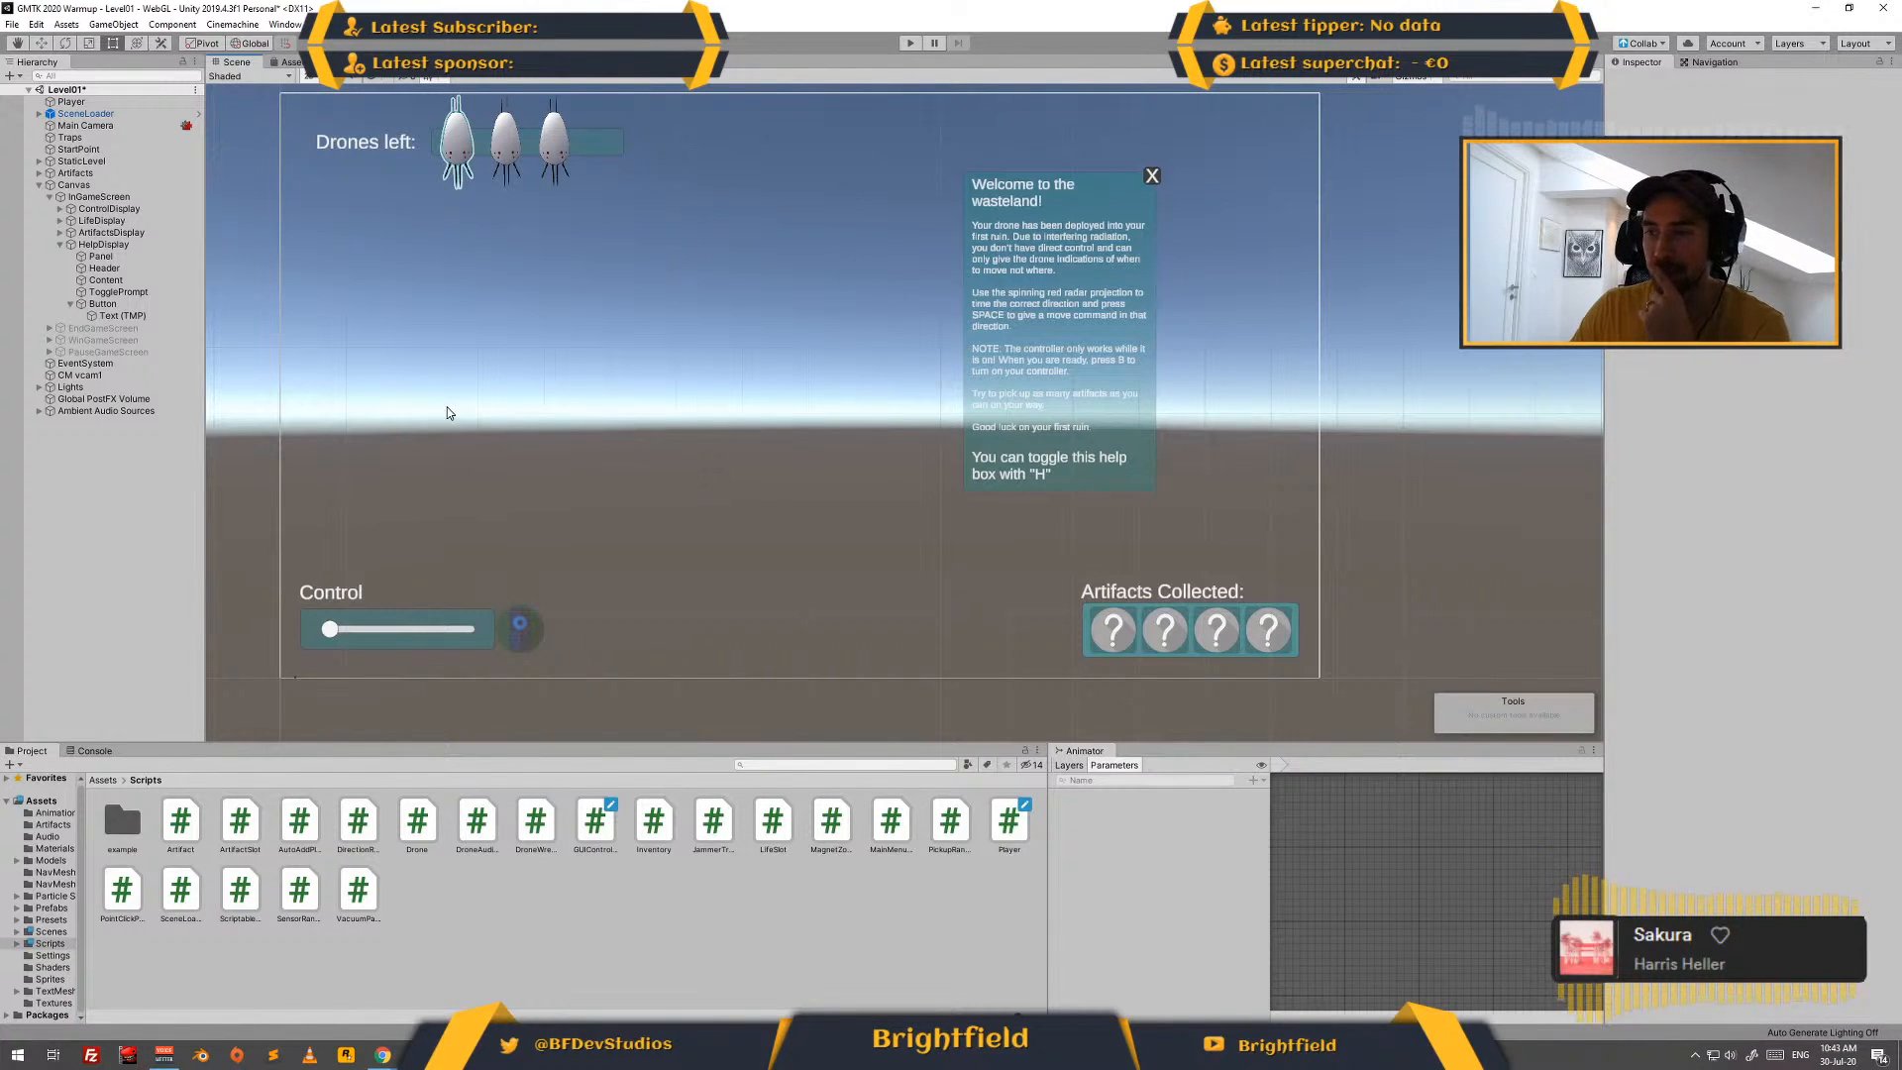
{"action": "left_click", "coordinate": [106, 783]}
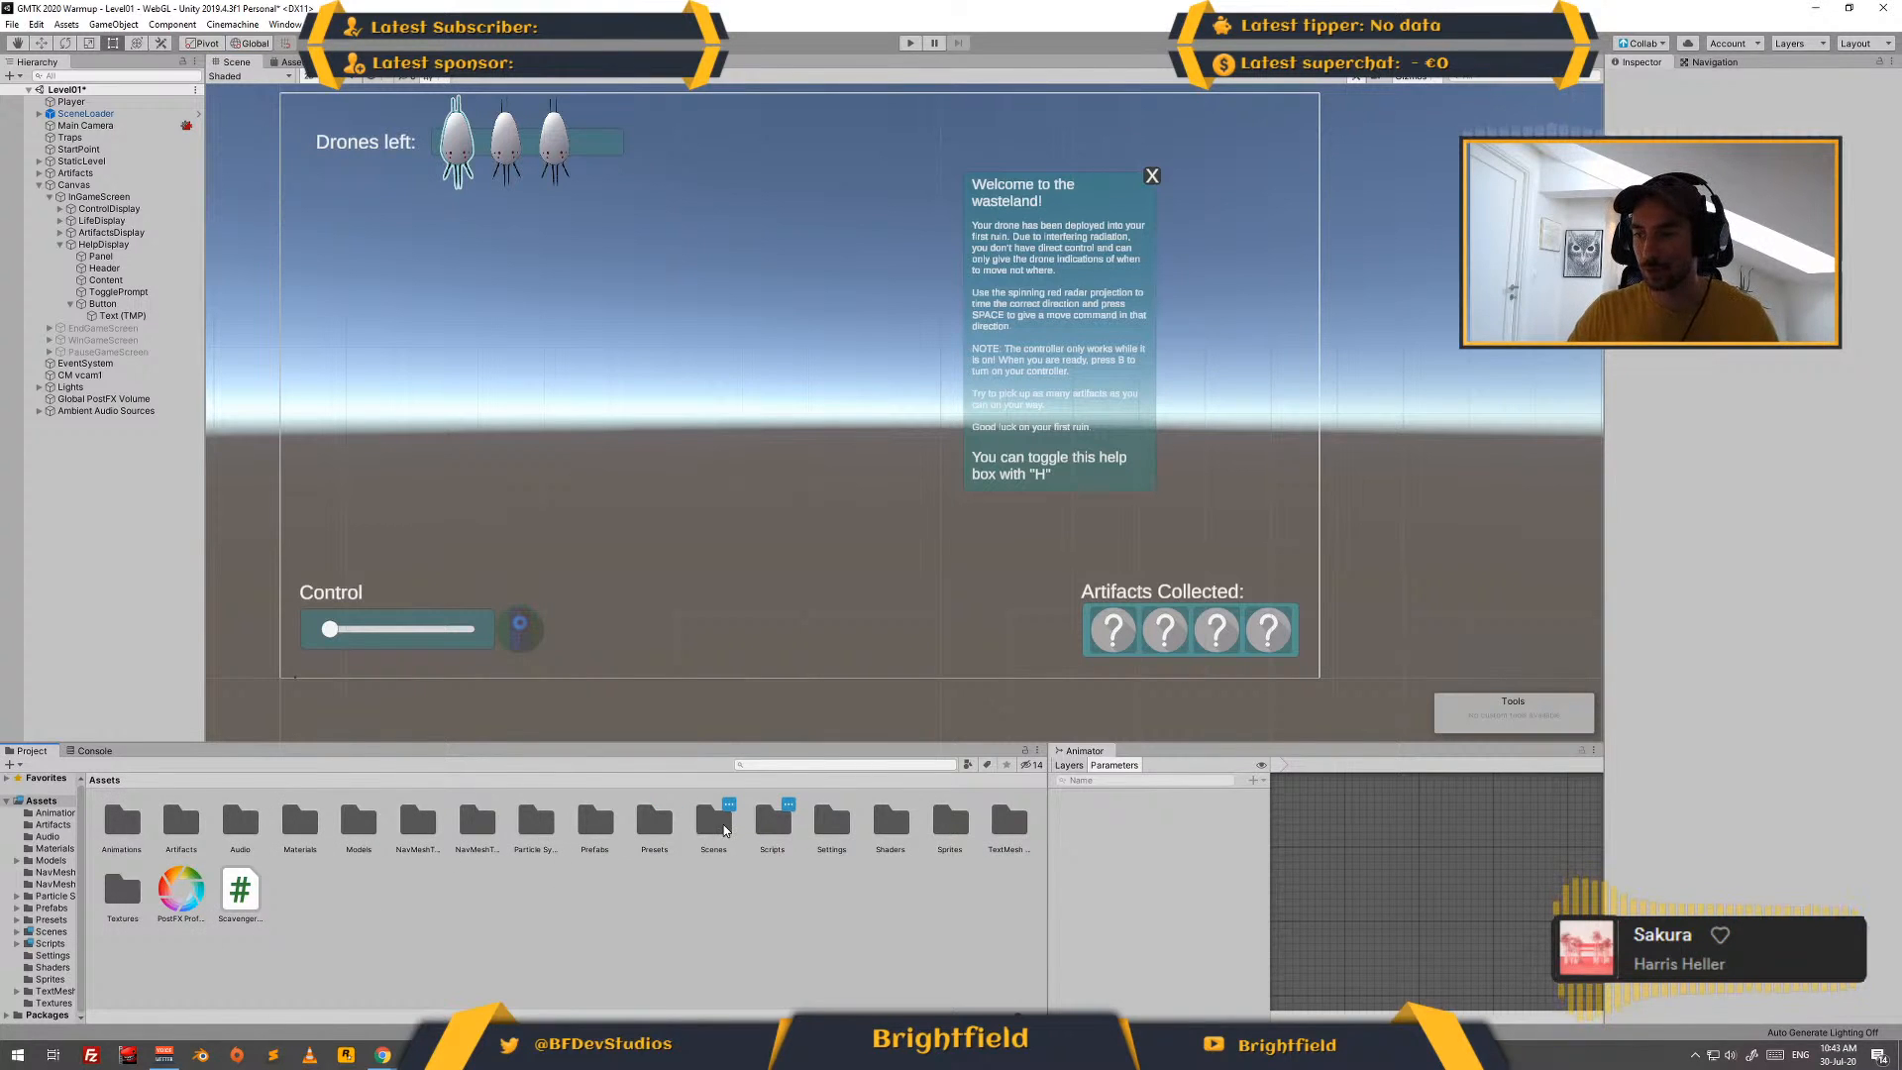
{"action": "left_click", "coordinate": [723, 823]}
{"action": "double_click", "coordinate": [723, 823]}
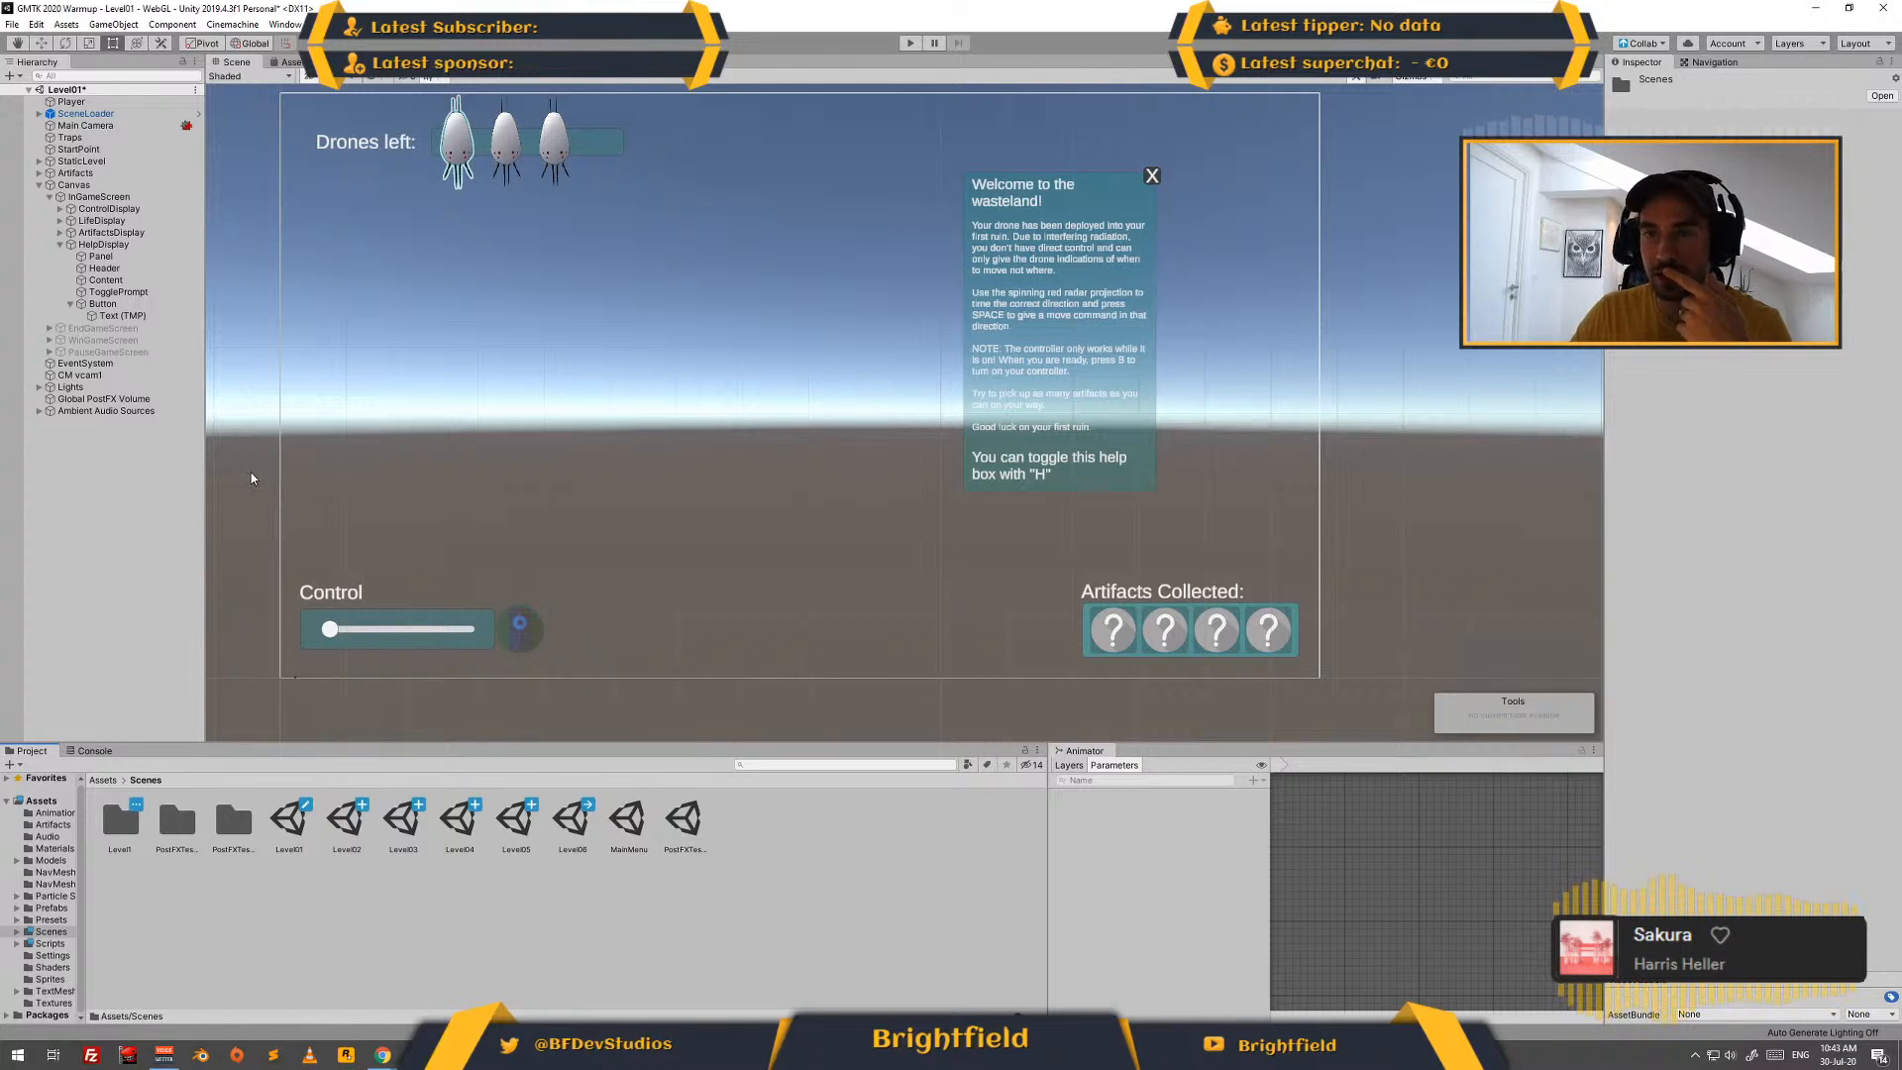
- Save the HelpDisplay object as a prefab in the Assets/Prefabs/UI folder
{"action": "left_click", "coordinate": [72, 247]}
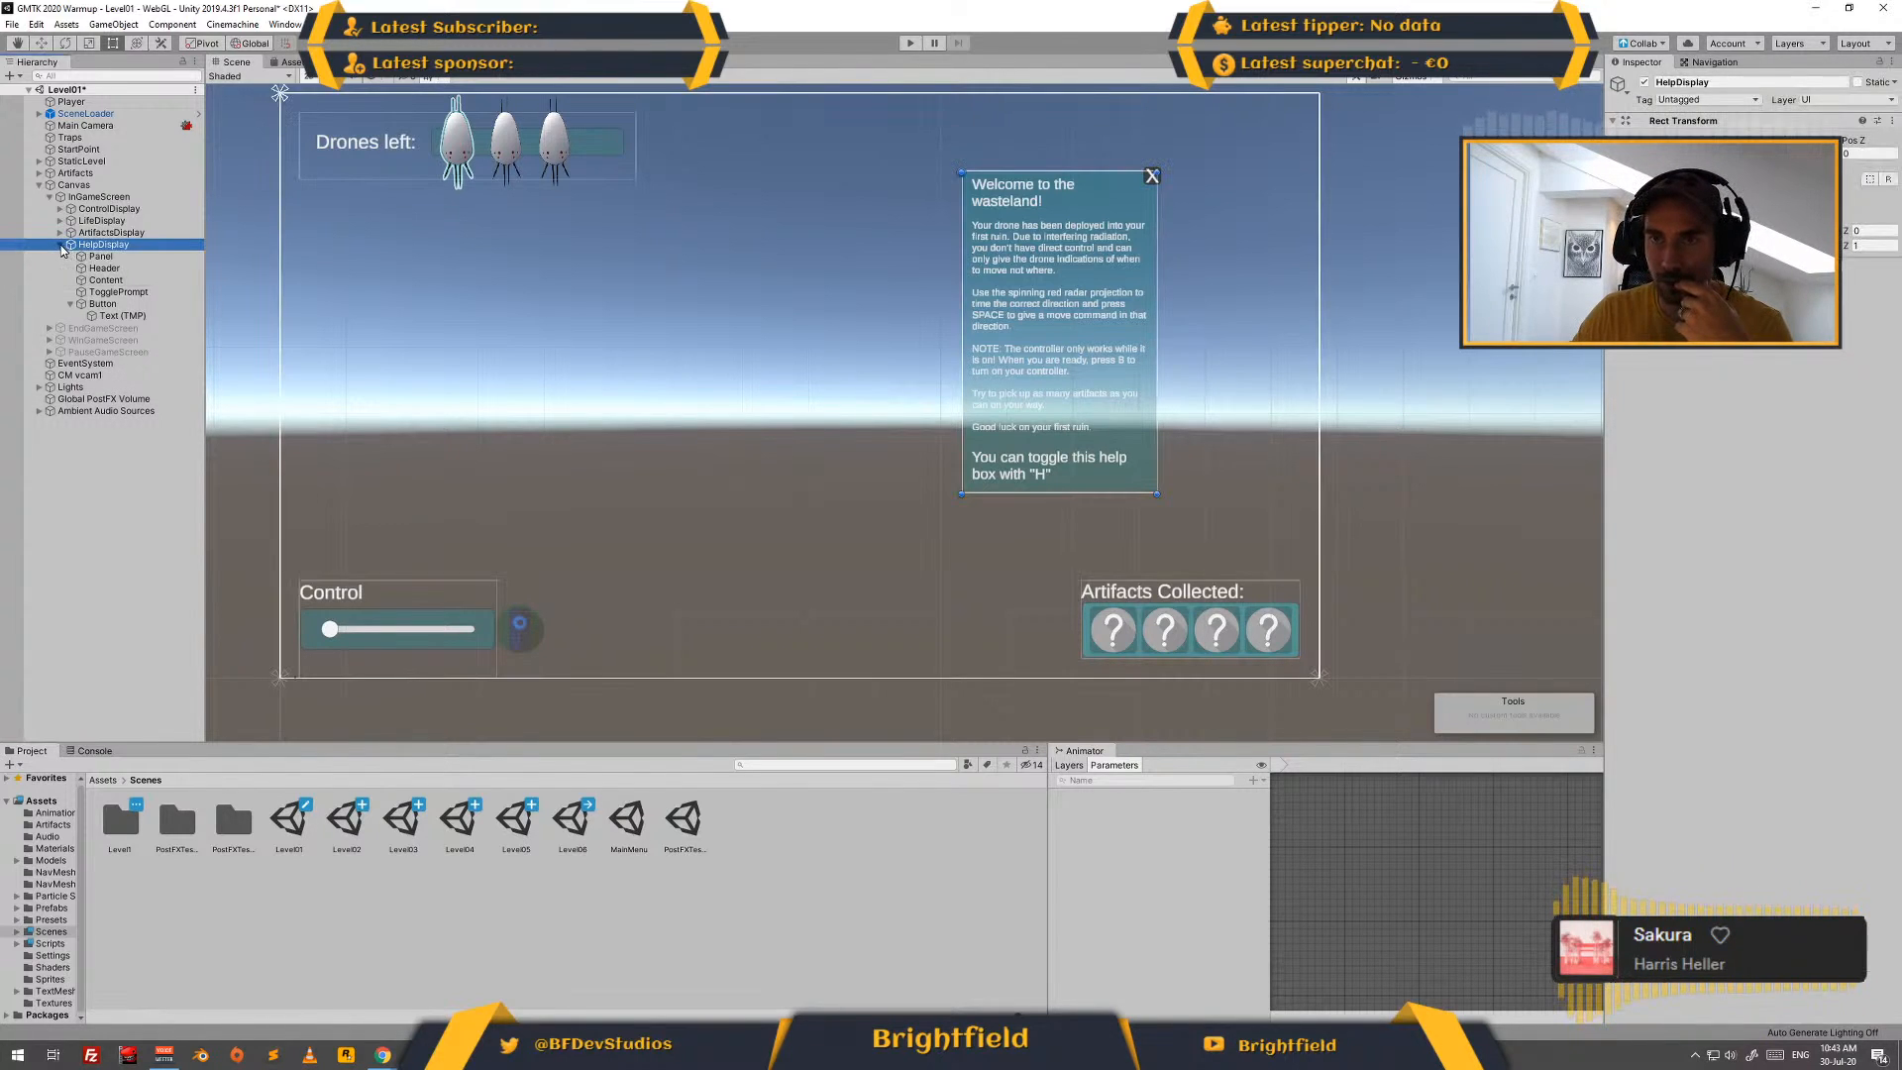
{"action": "left_click", "coordinate": [62, 246]}
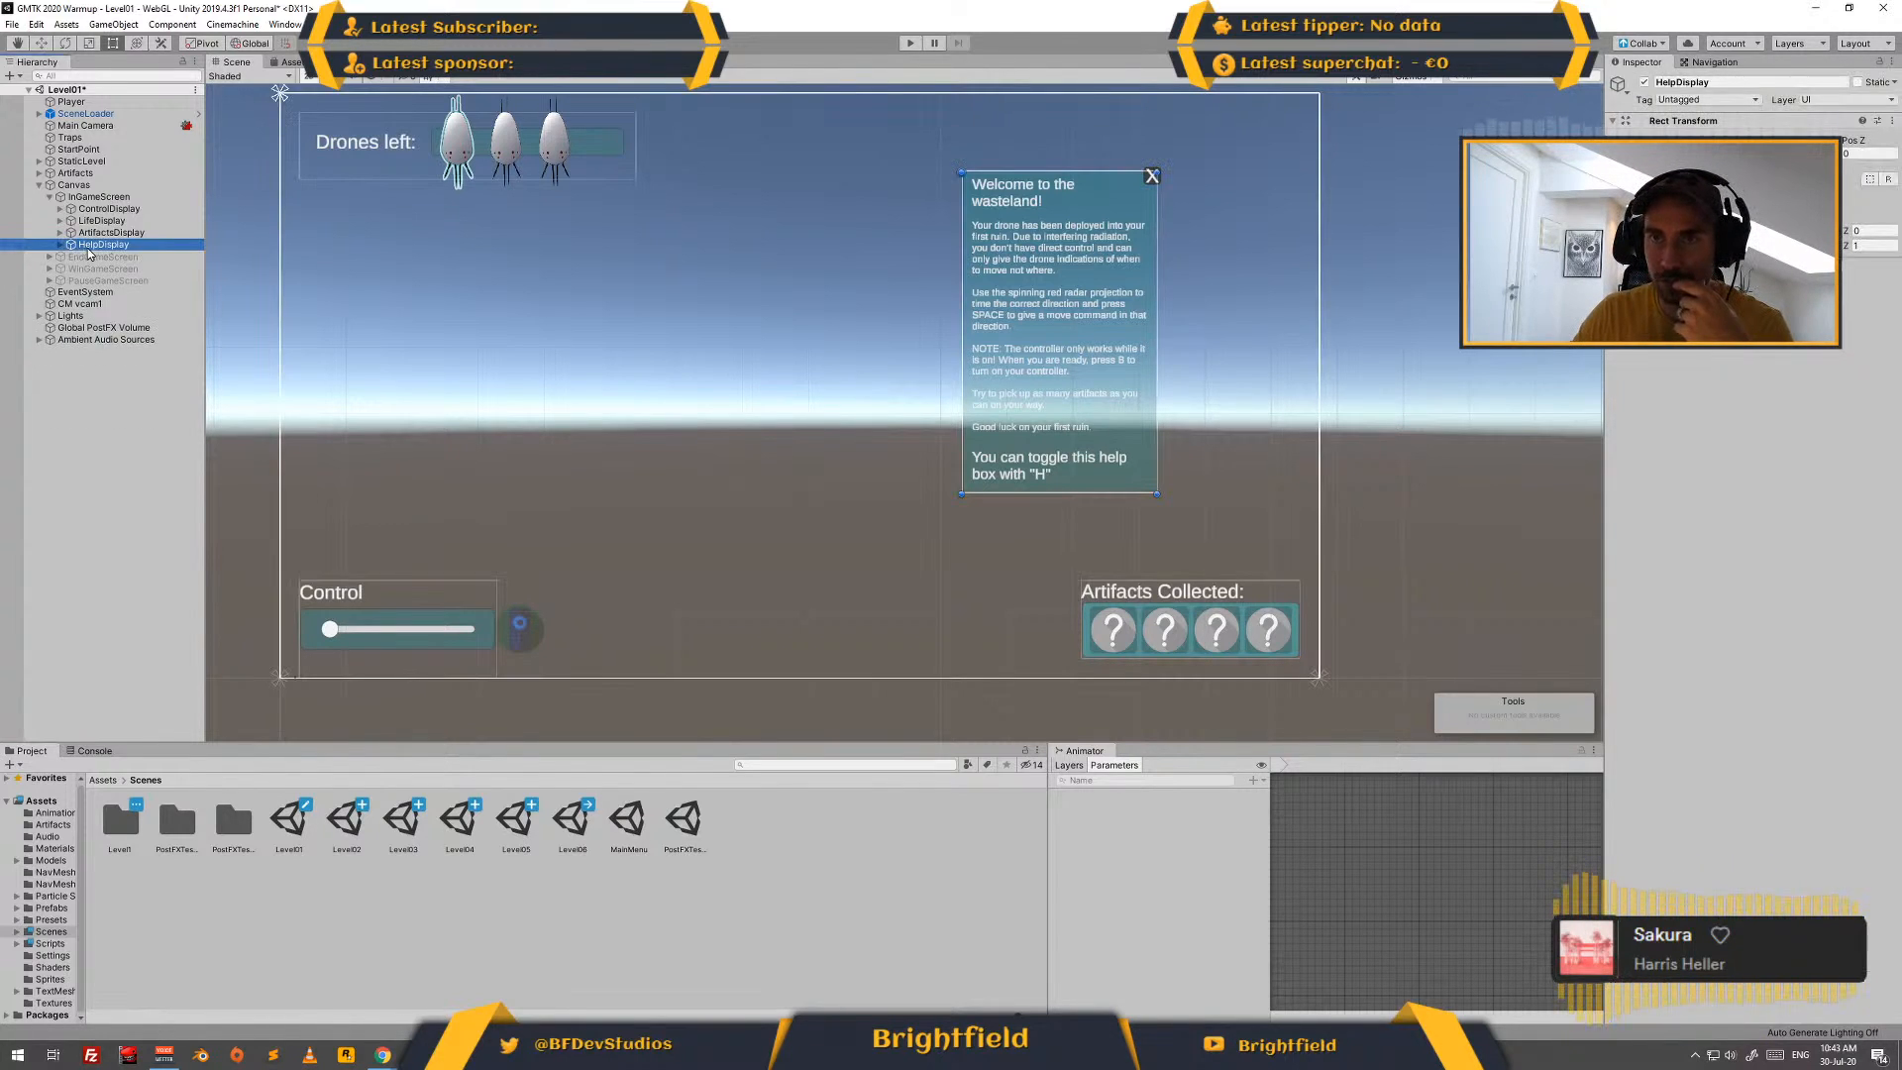
{"action": "left_click", "coordinate": [105, 780]}
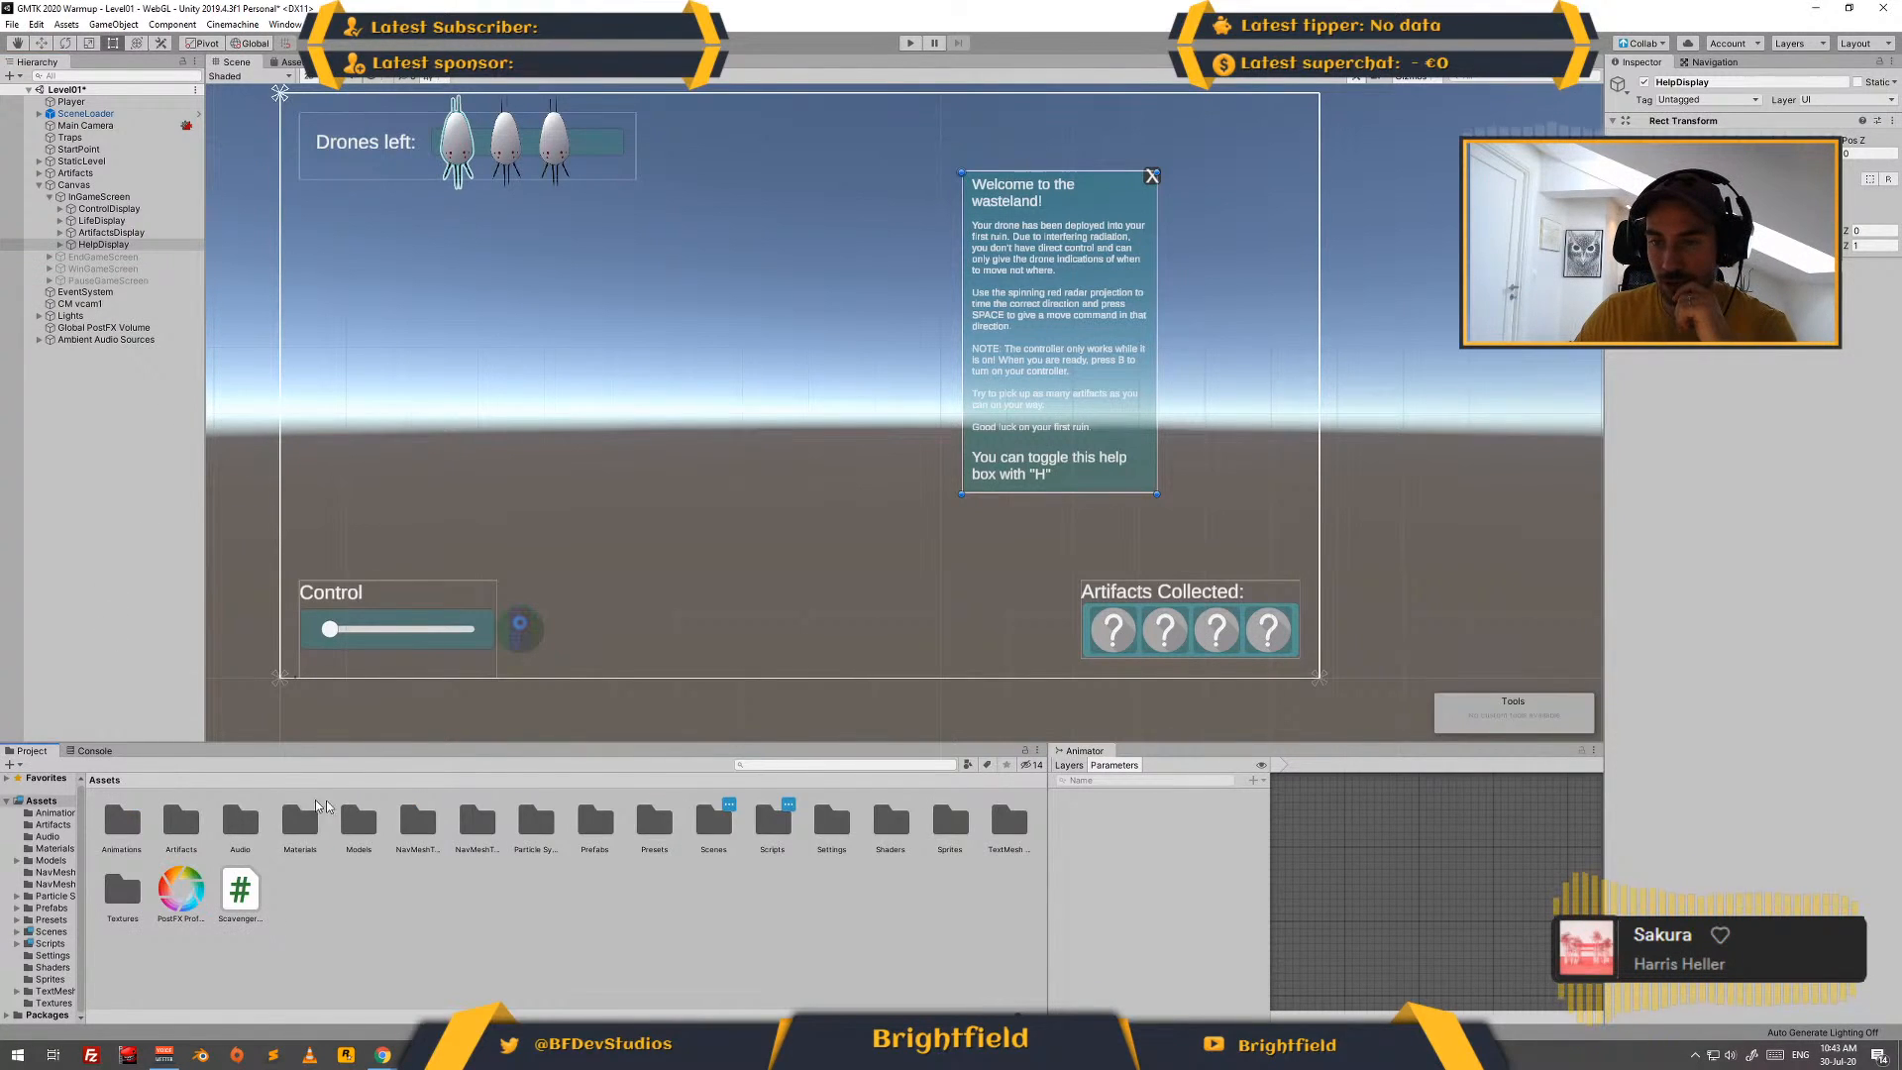
{"action": "double_click", "coordinate": [585, 827]}
{"action": "double_click", "coordinate": [287, 818]}
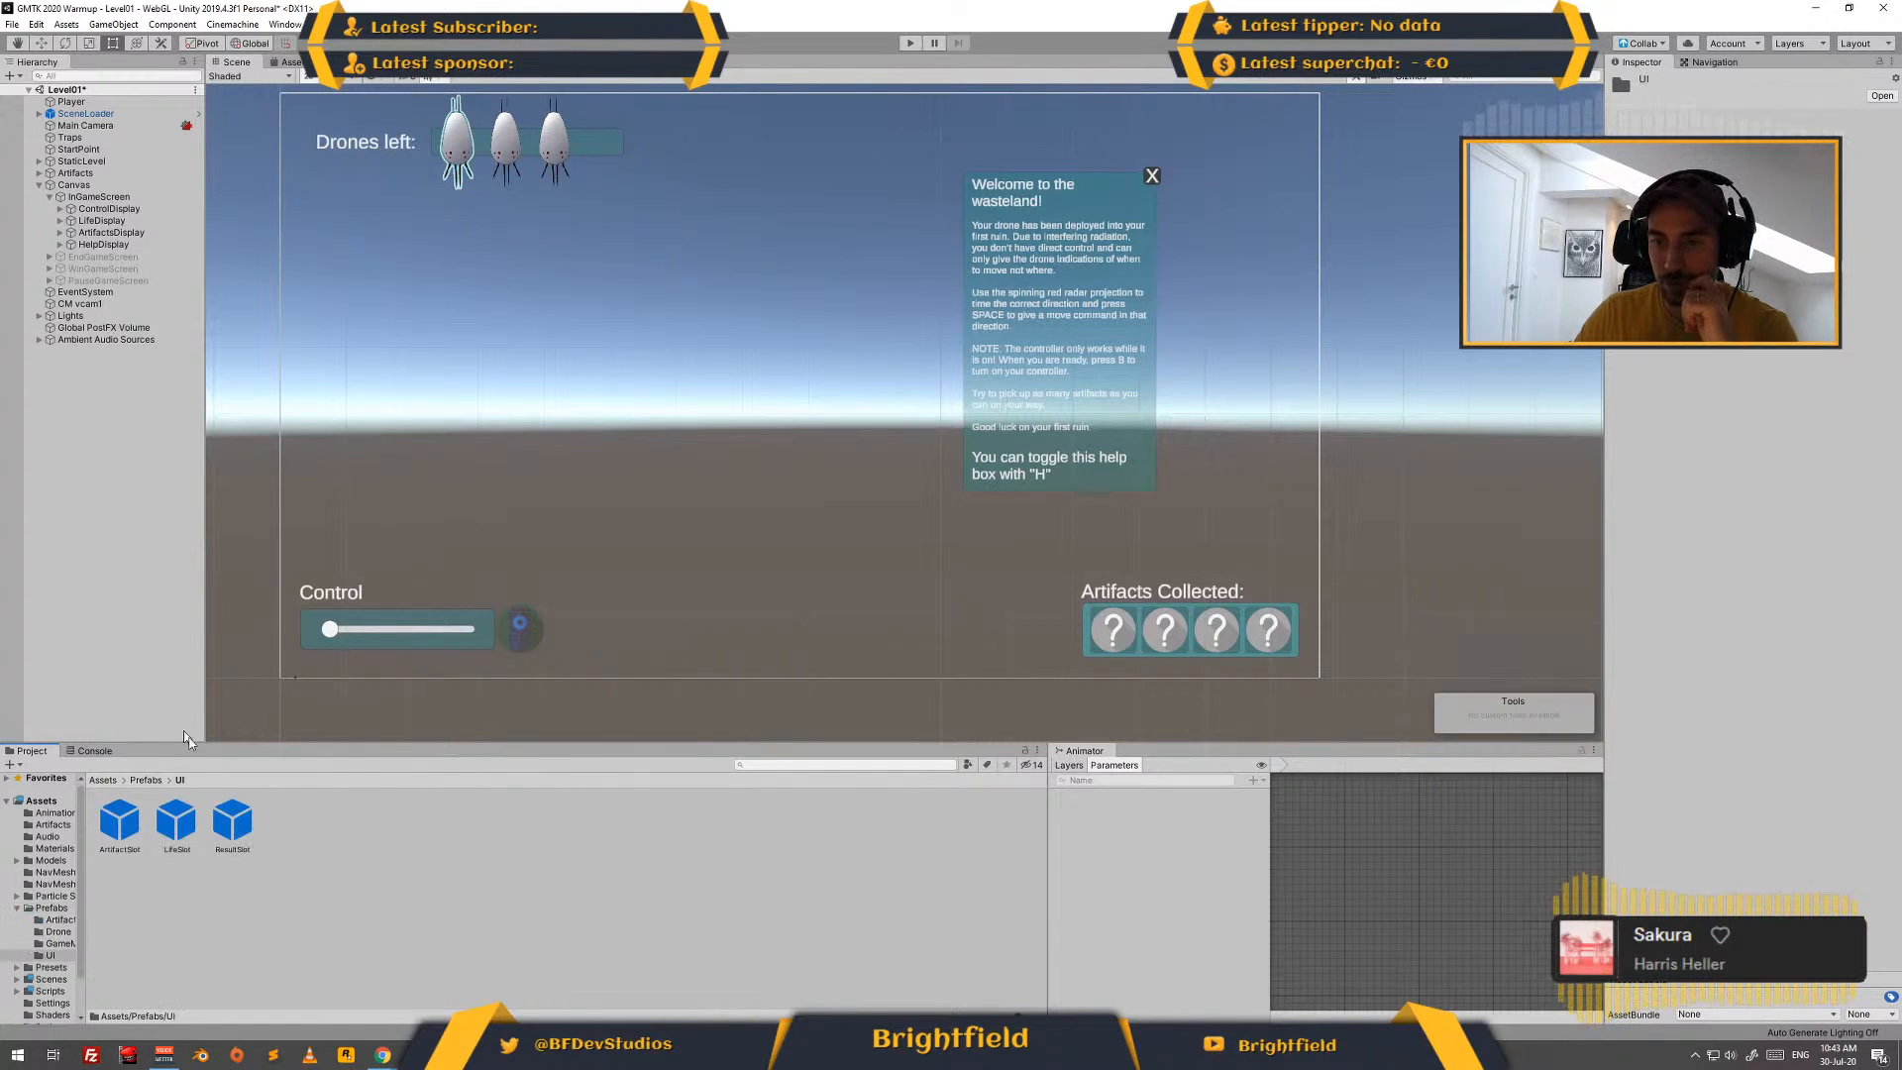
{"action": "left_click_drag", "start_coordinate": [107, 244], "coordinate": [521, 874]}
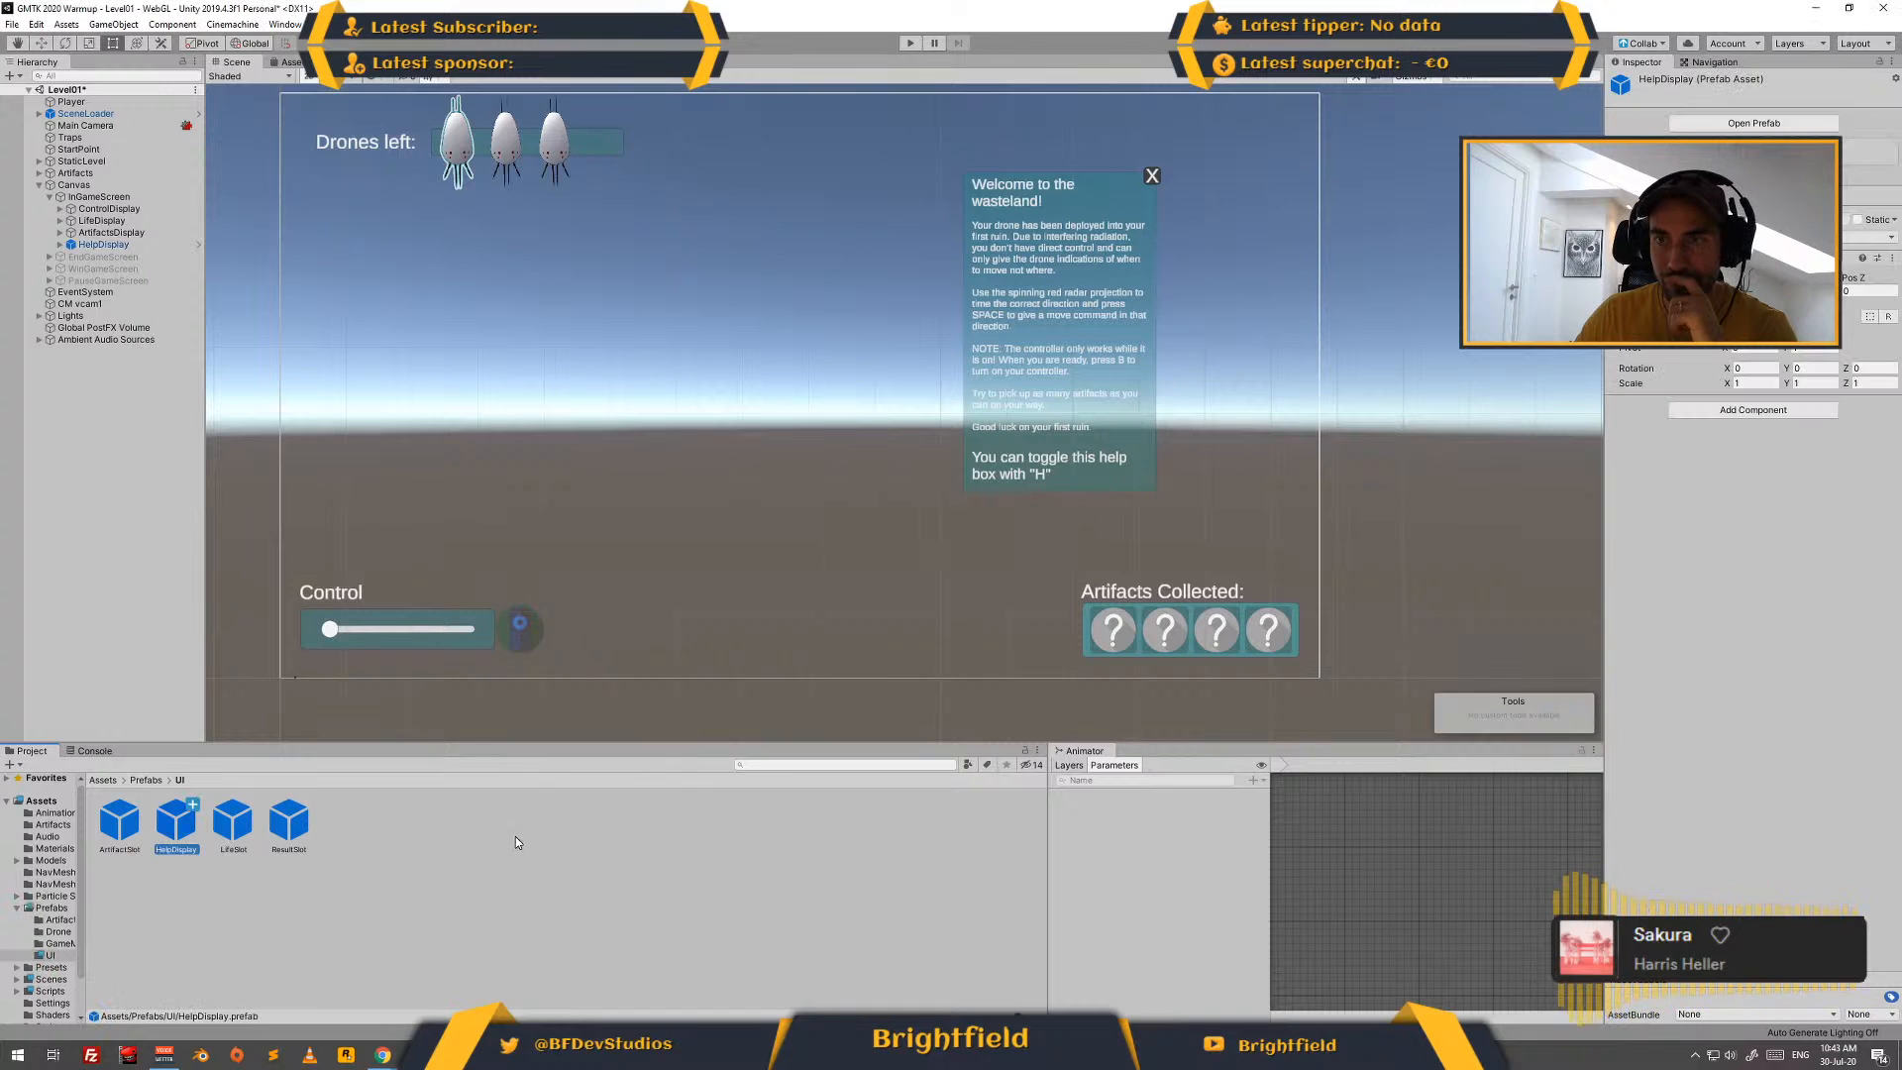
- Inspect the HelpDisplay, InGameScreen and Canvas objects, including the GUI Controller references, and consult the dev log in Google Slides
{"action": "left_click", "coordinate": [124, 244]}
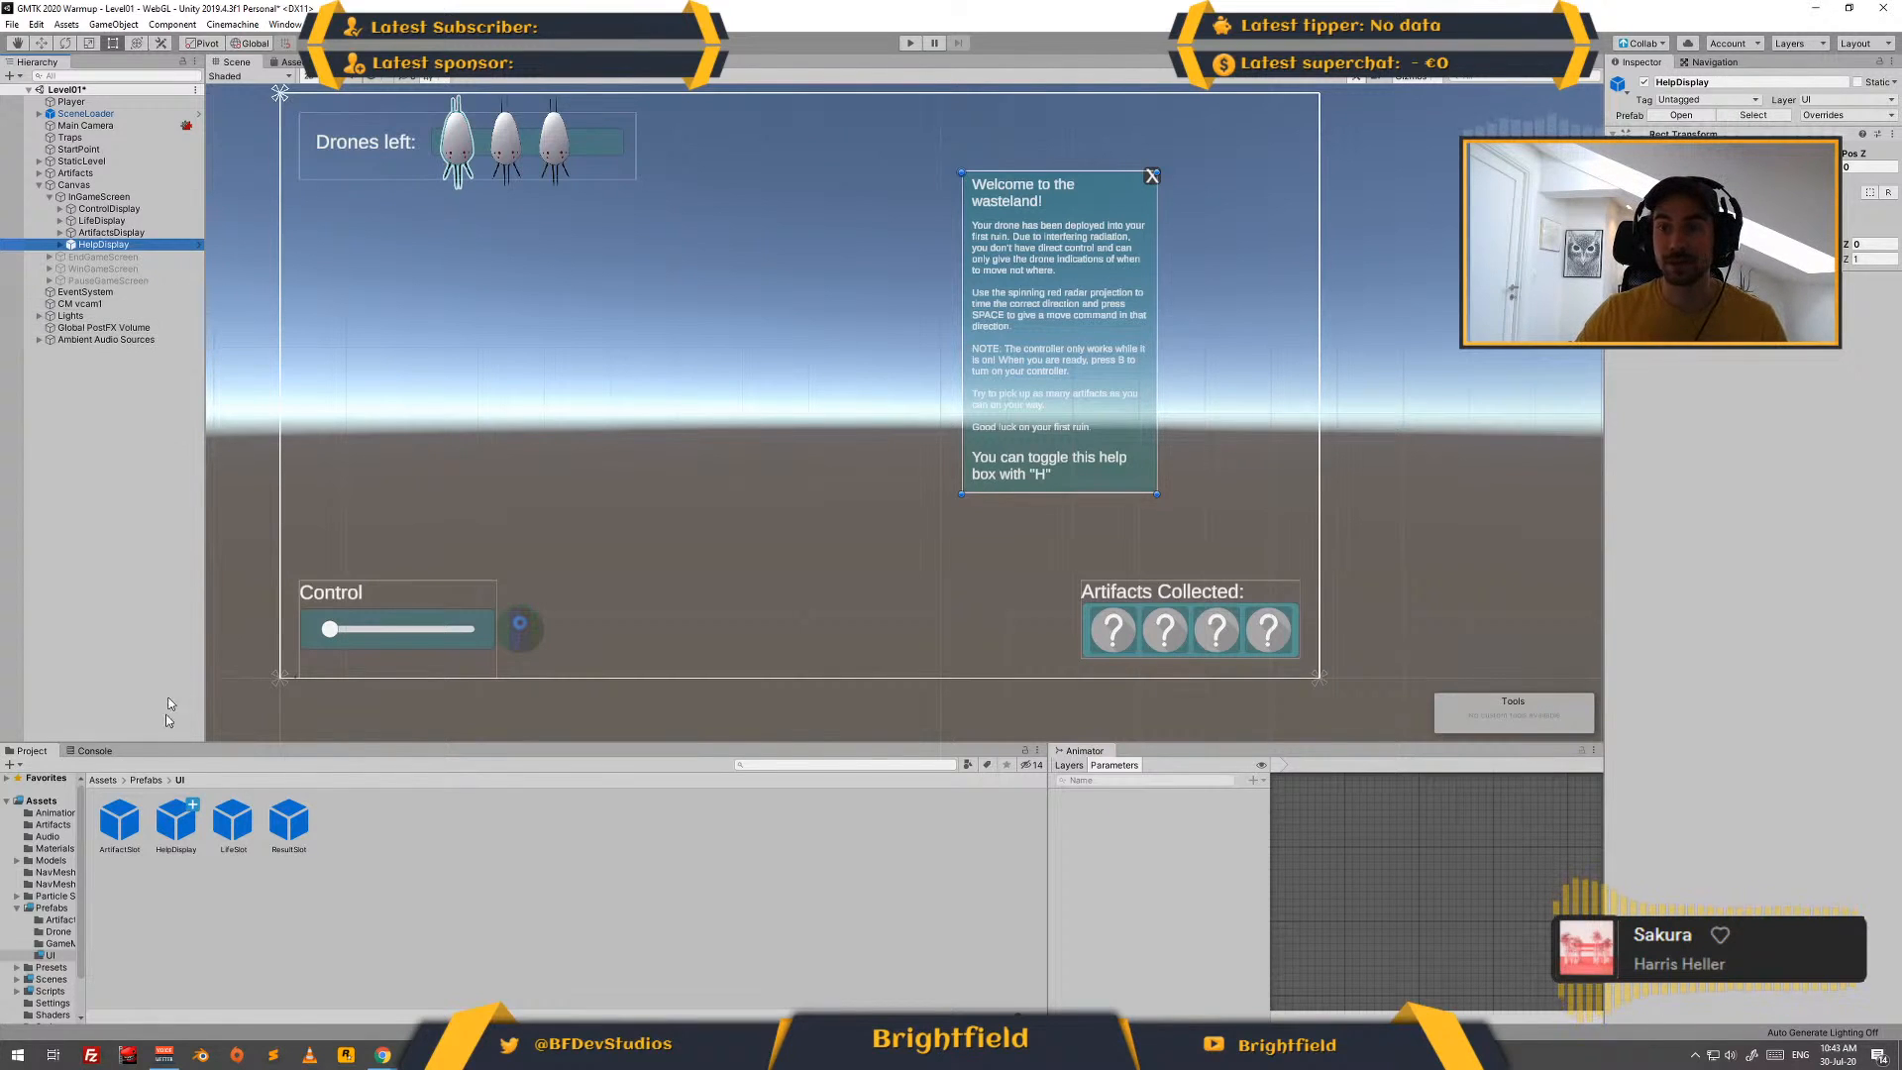
{"action": "left_click", "coordinate": [99, 197]}
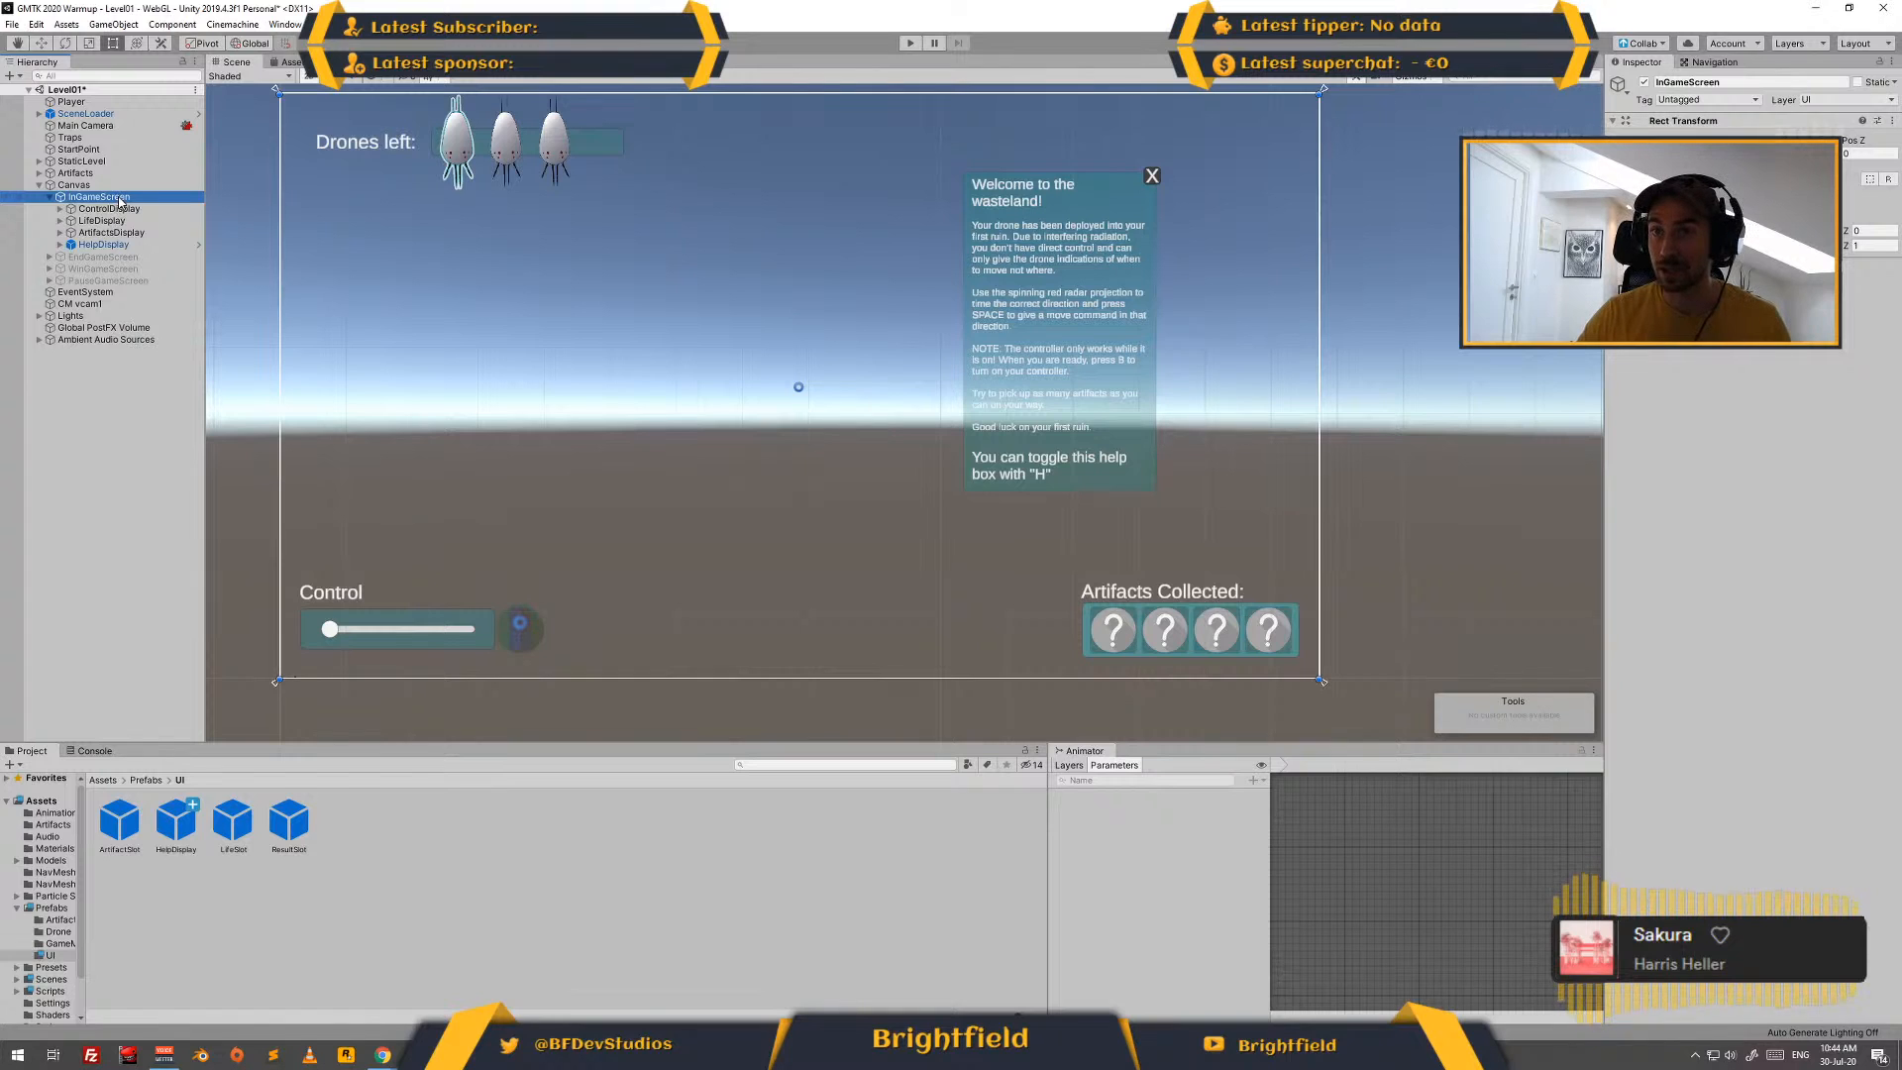
{"action": "left_click", "coordinate": [79, 186]}
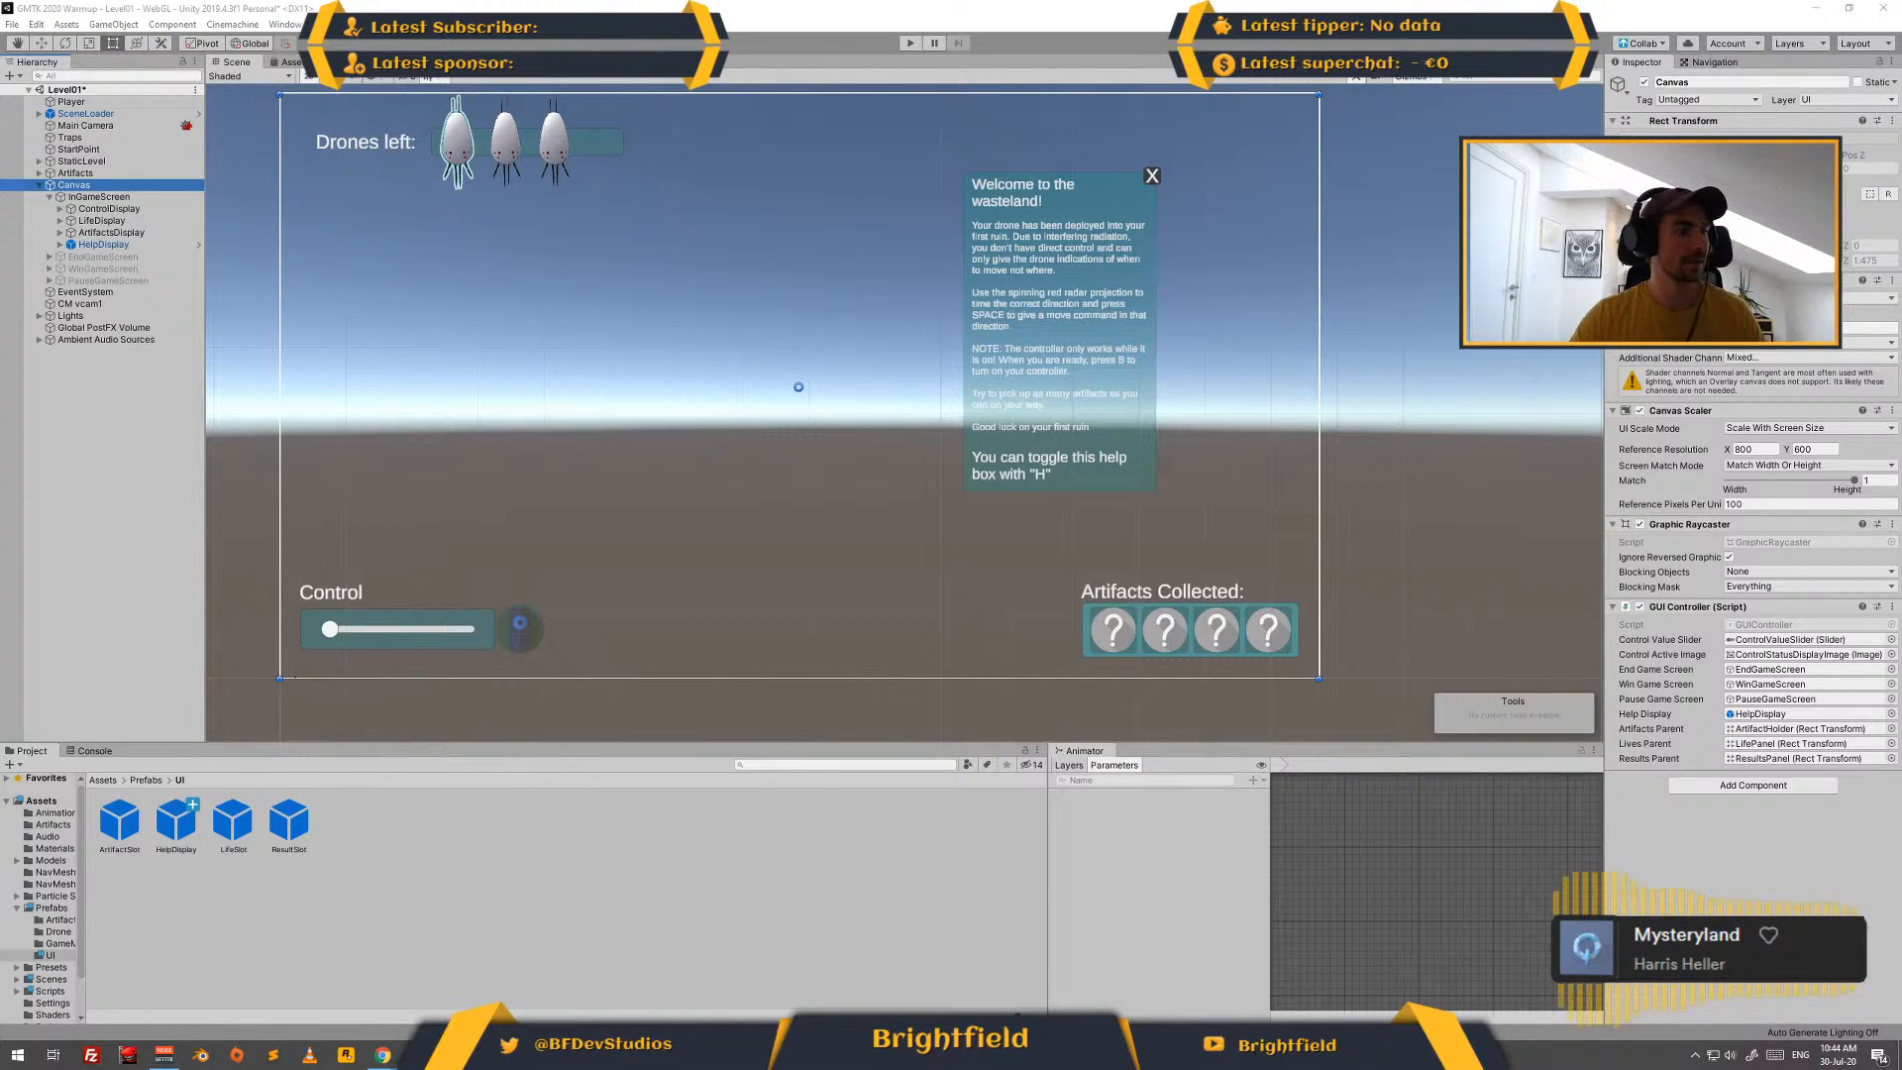
{"action": "key", "text": "alt+Tab"}
{"action": "key", "text": "alt+Tab"}
{"action": "key", "text": "alt+Tab"}
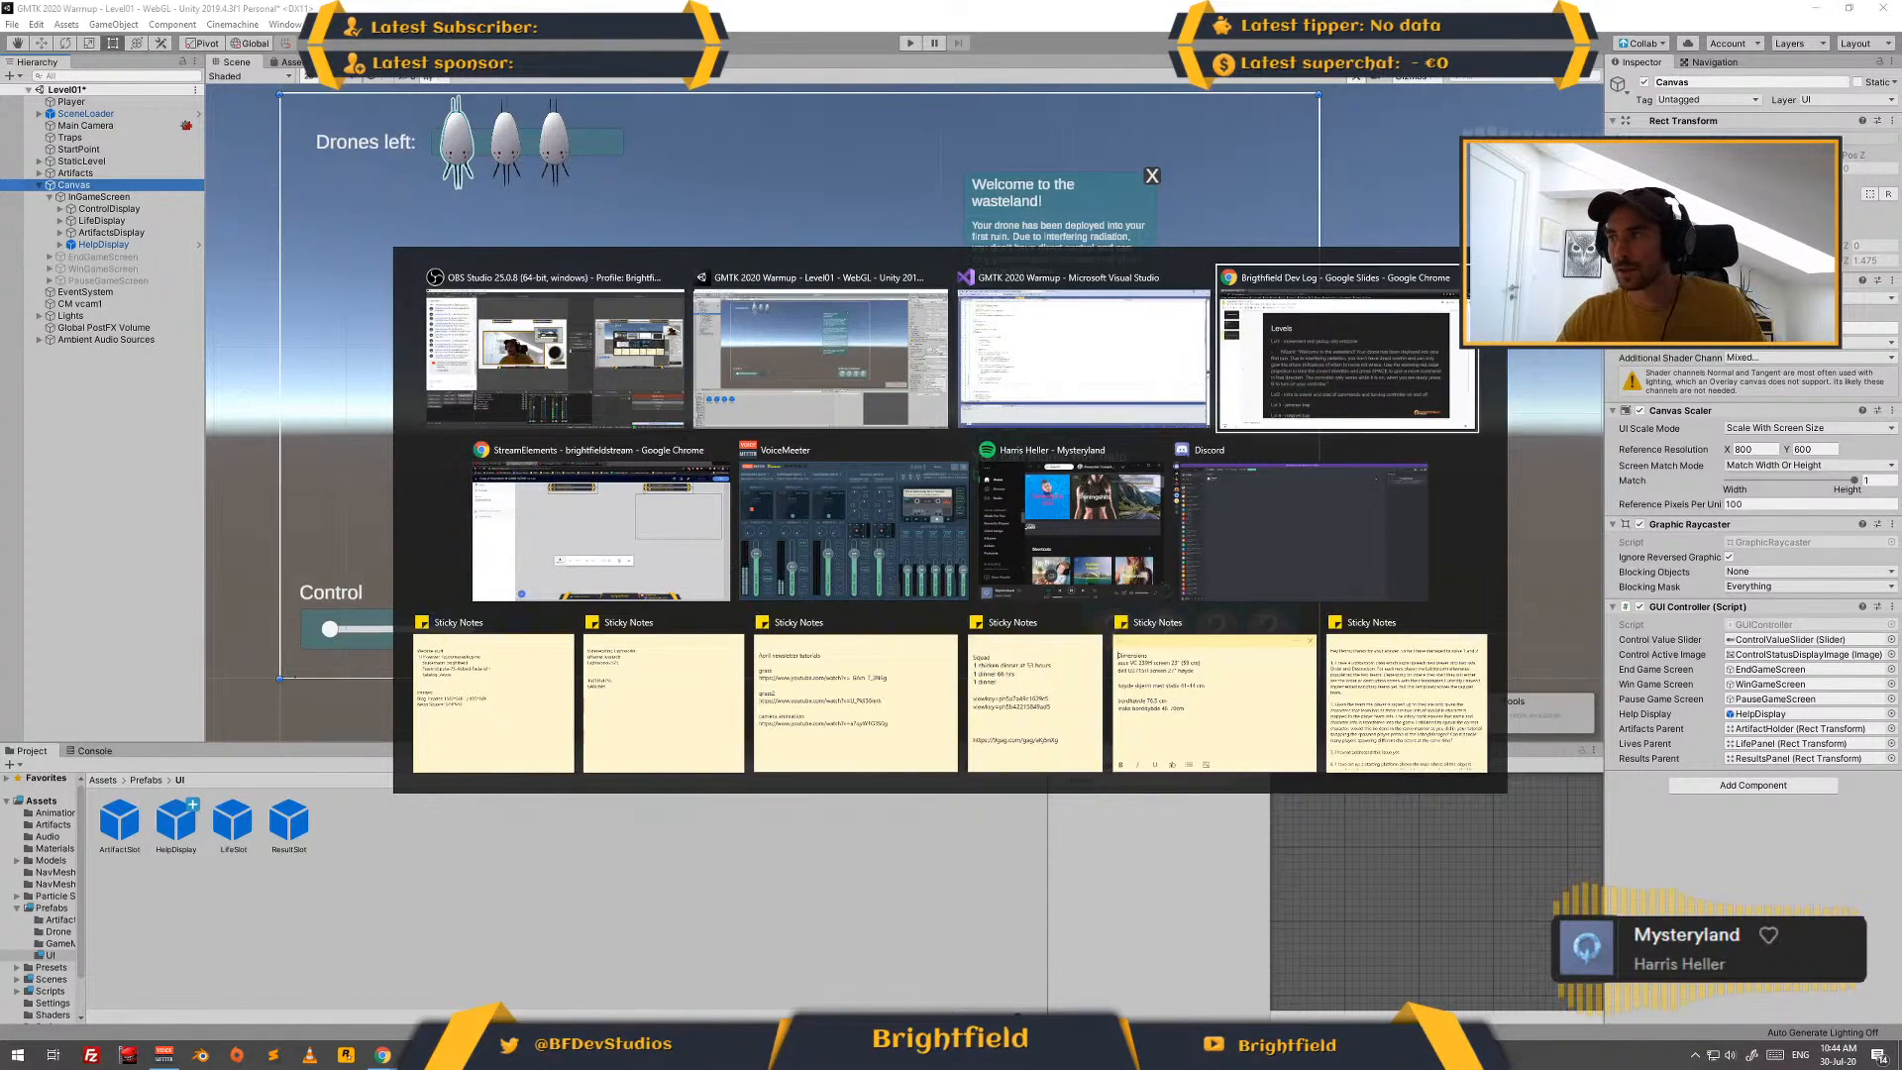
{"action": "key", "text": "alt+Tab"}
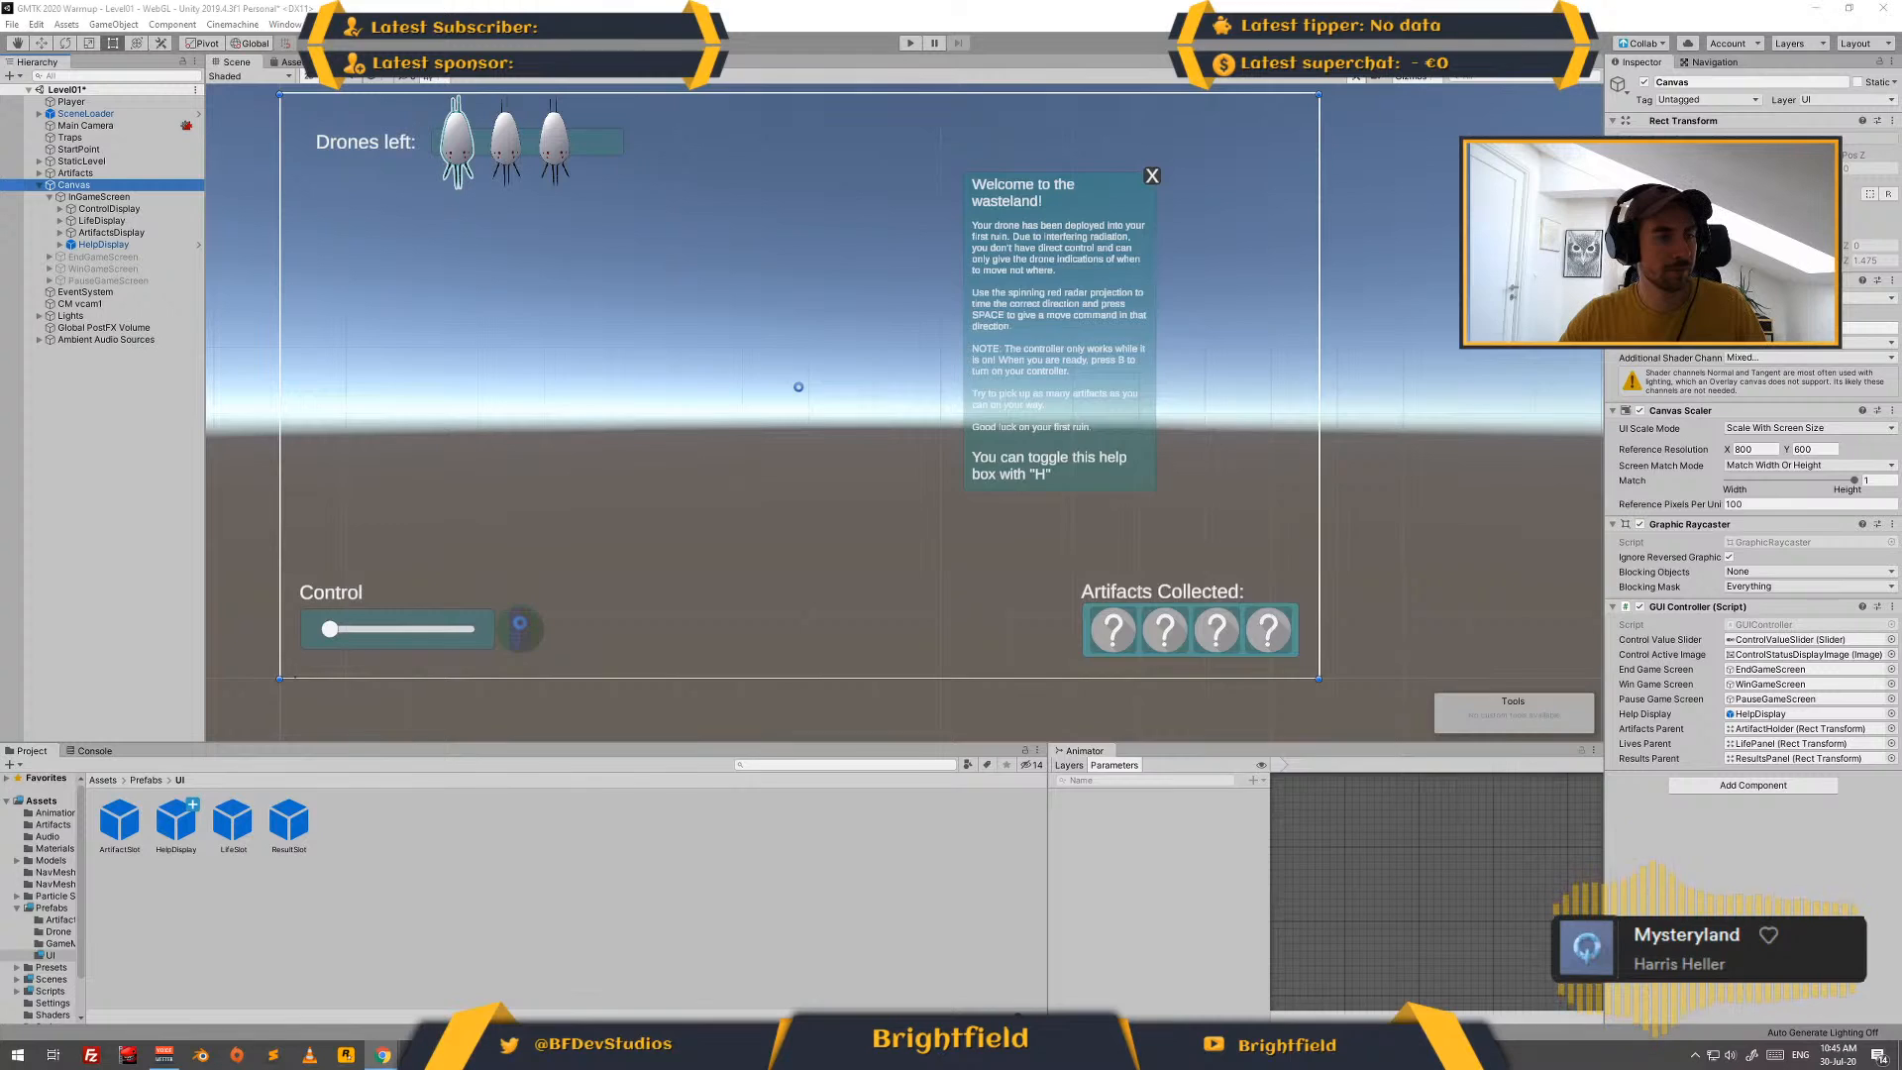
{"action": "key", "text": "alt+Tab"}
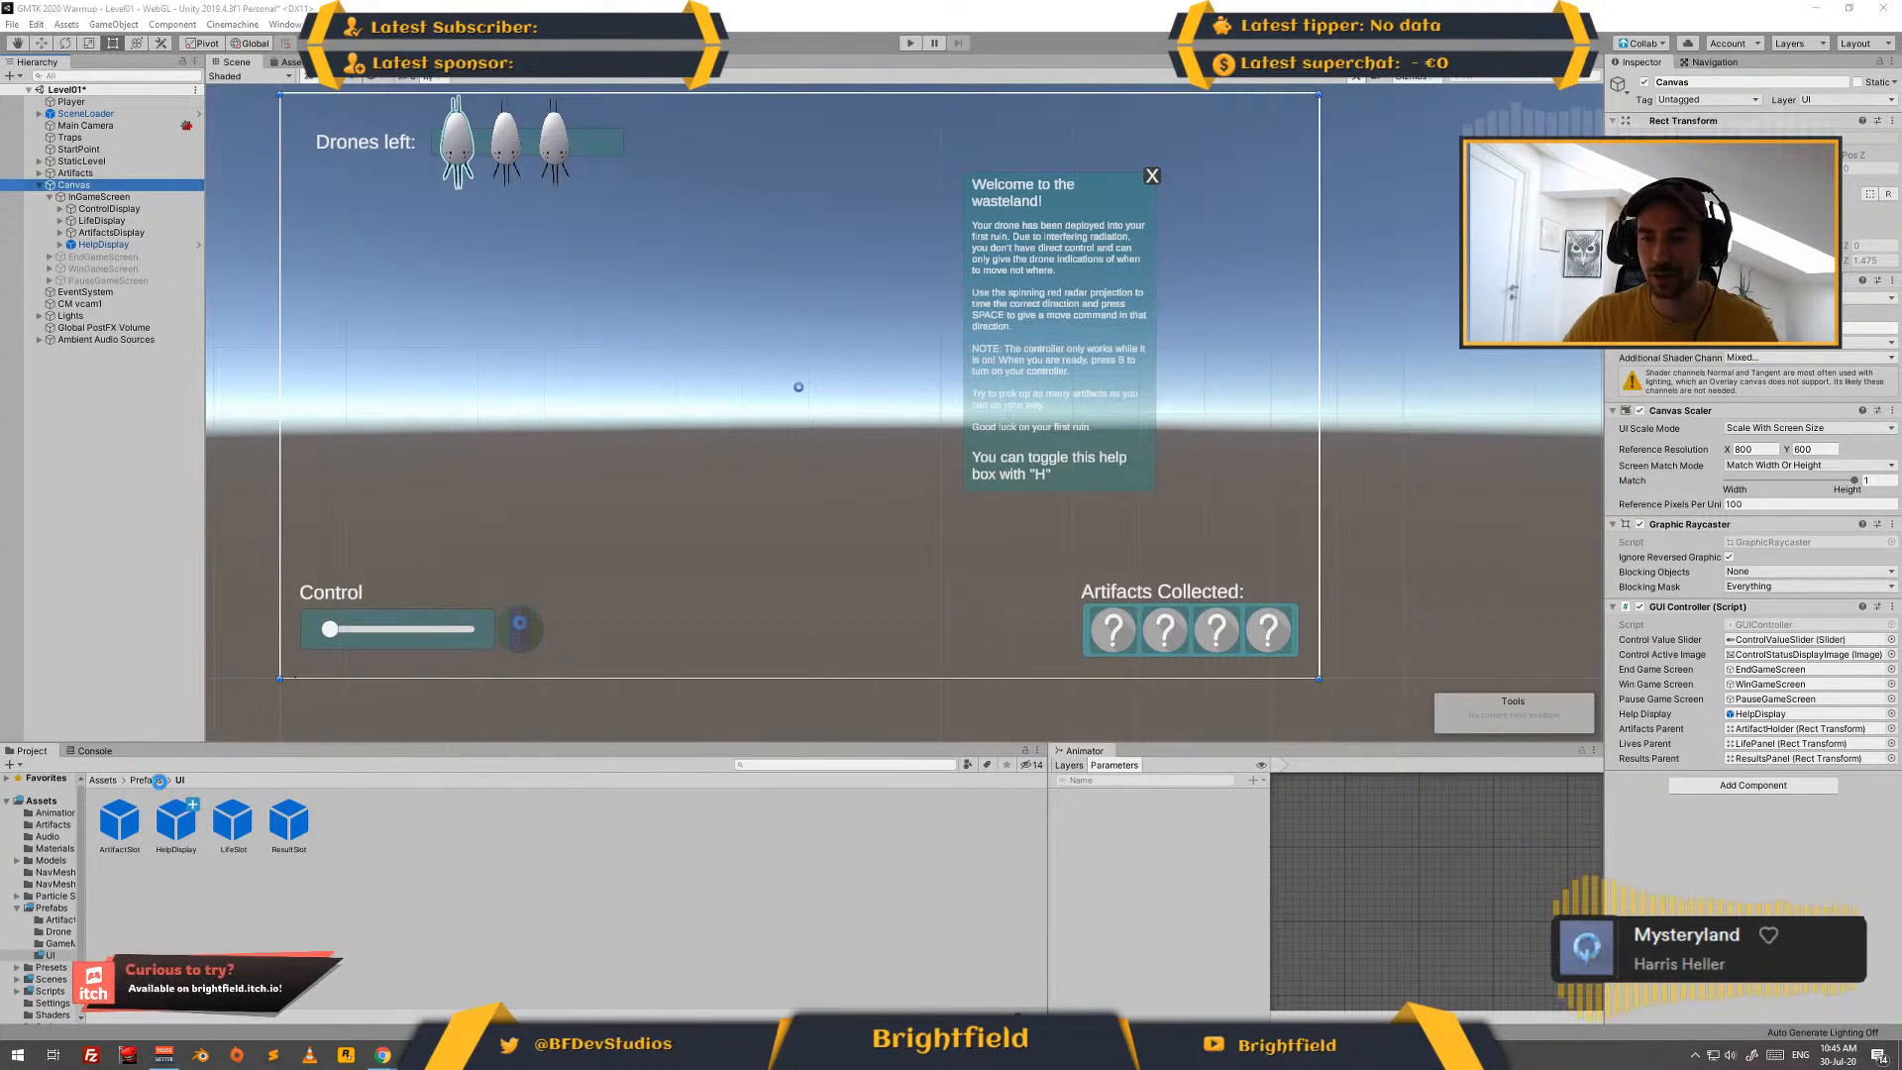
- Save the project with the new HelpDisplay prefab
{"action": "left_click", "coordinate": [160, 781]}
{"action": "left_click", "coordinate": [145, 782]}
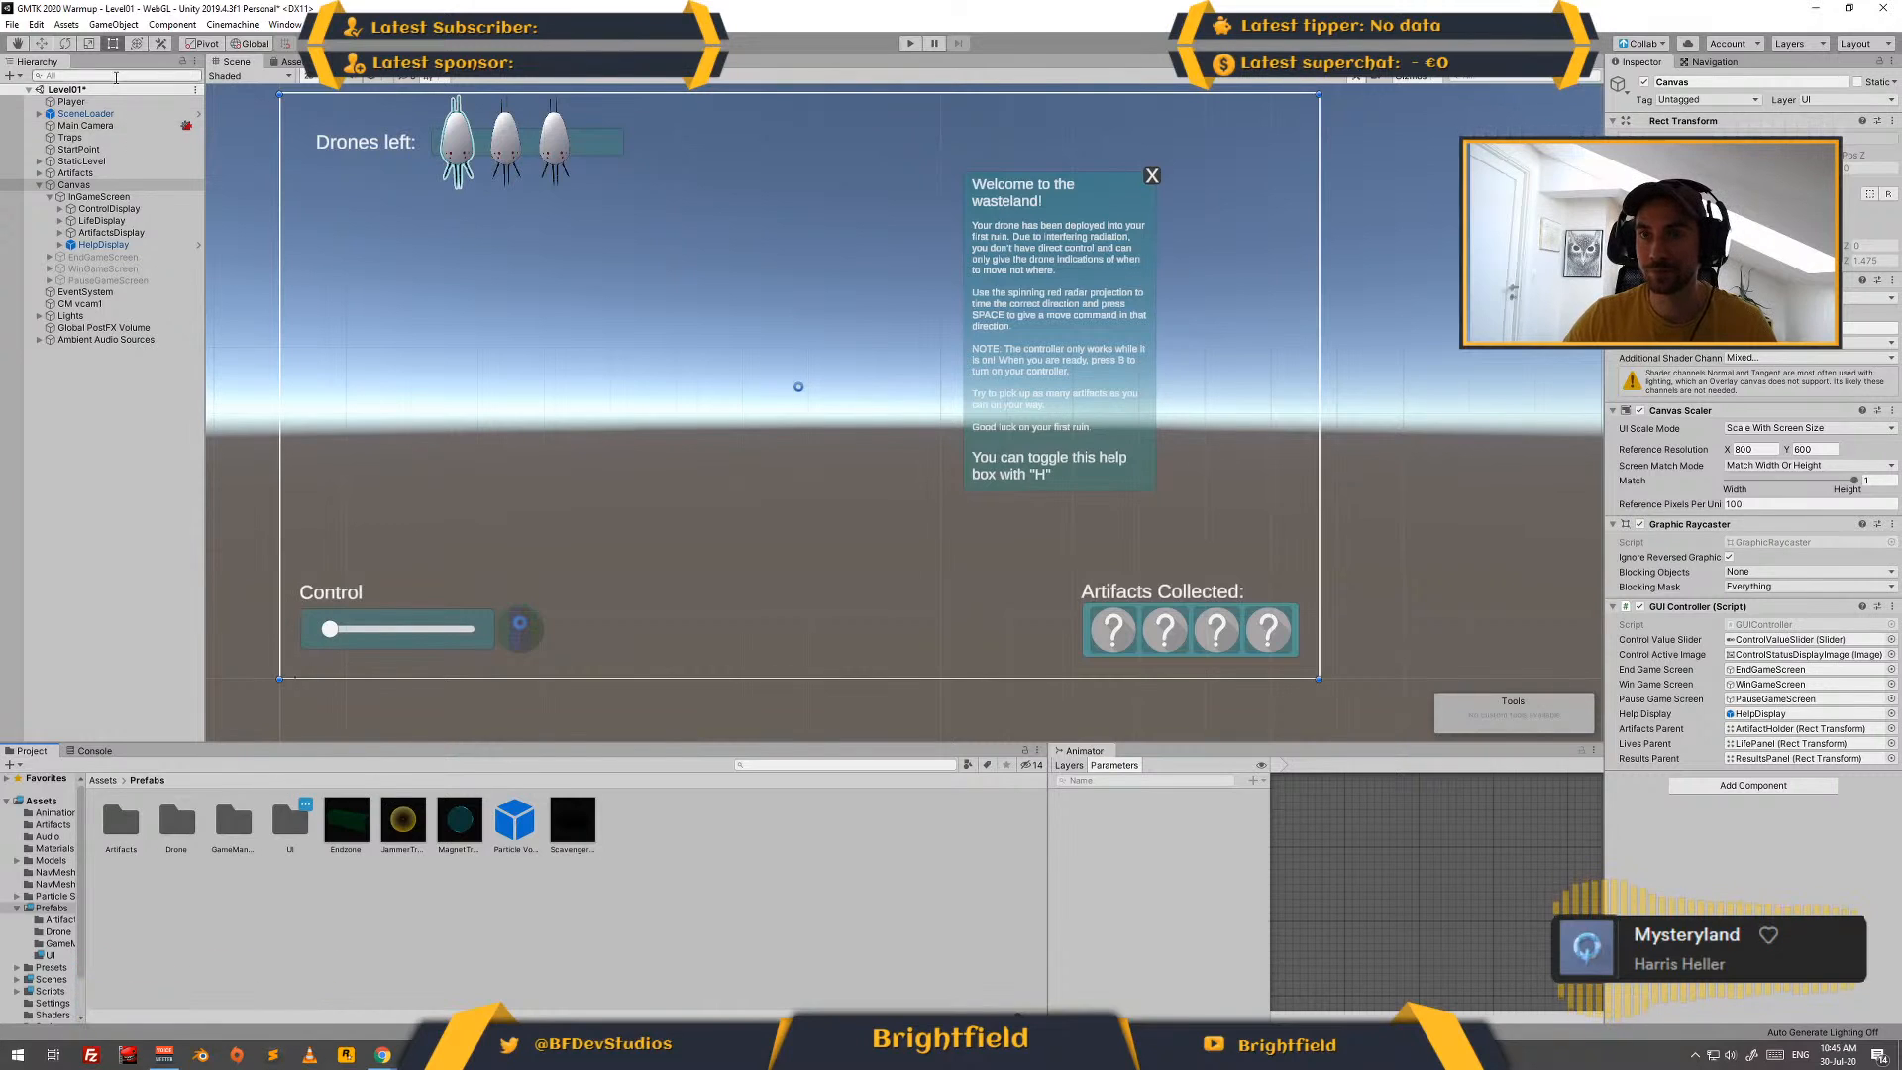
{"action": "left_click", "coordinate": [12, 23]}
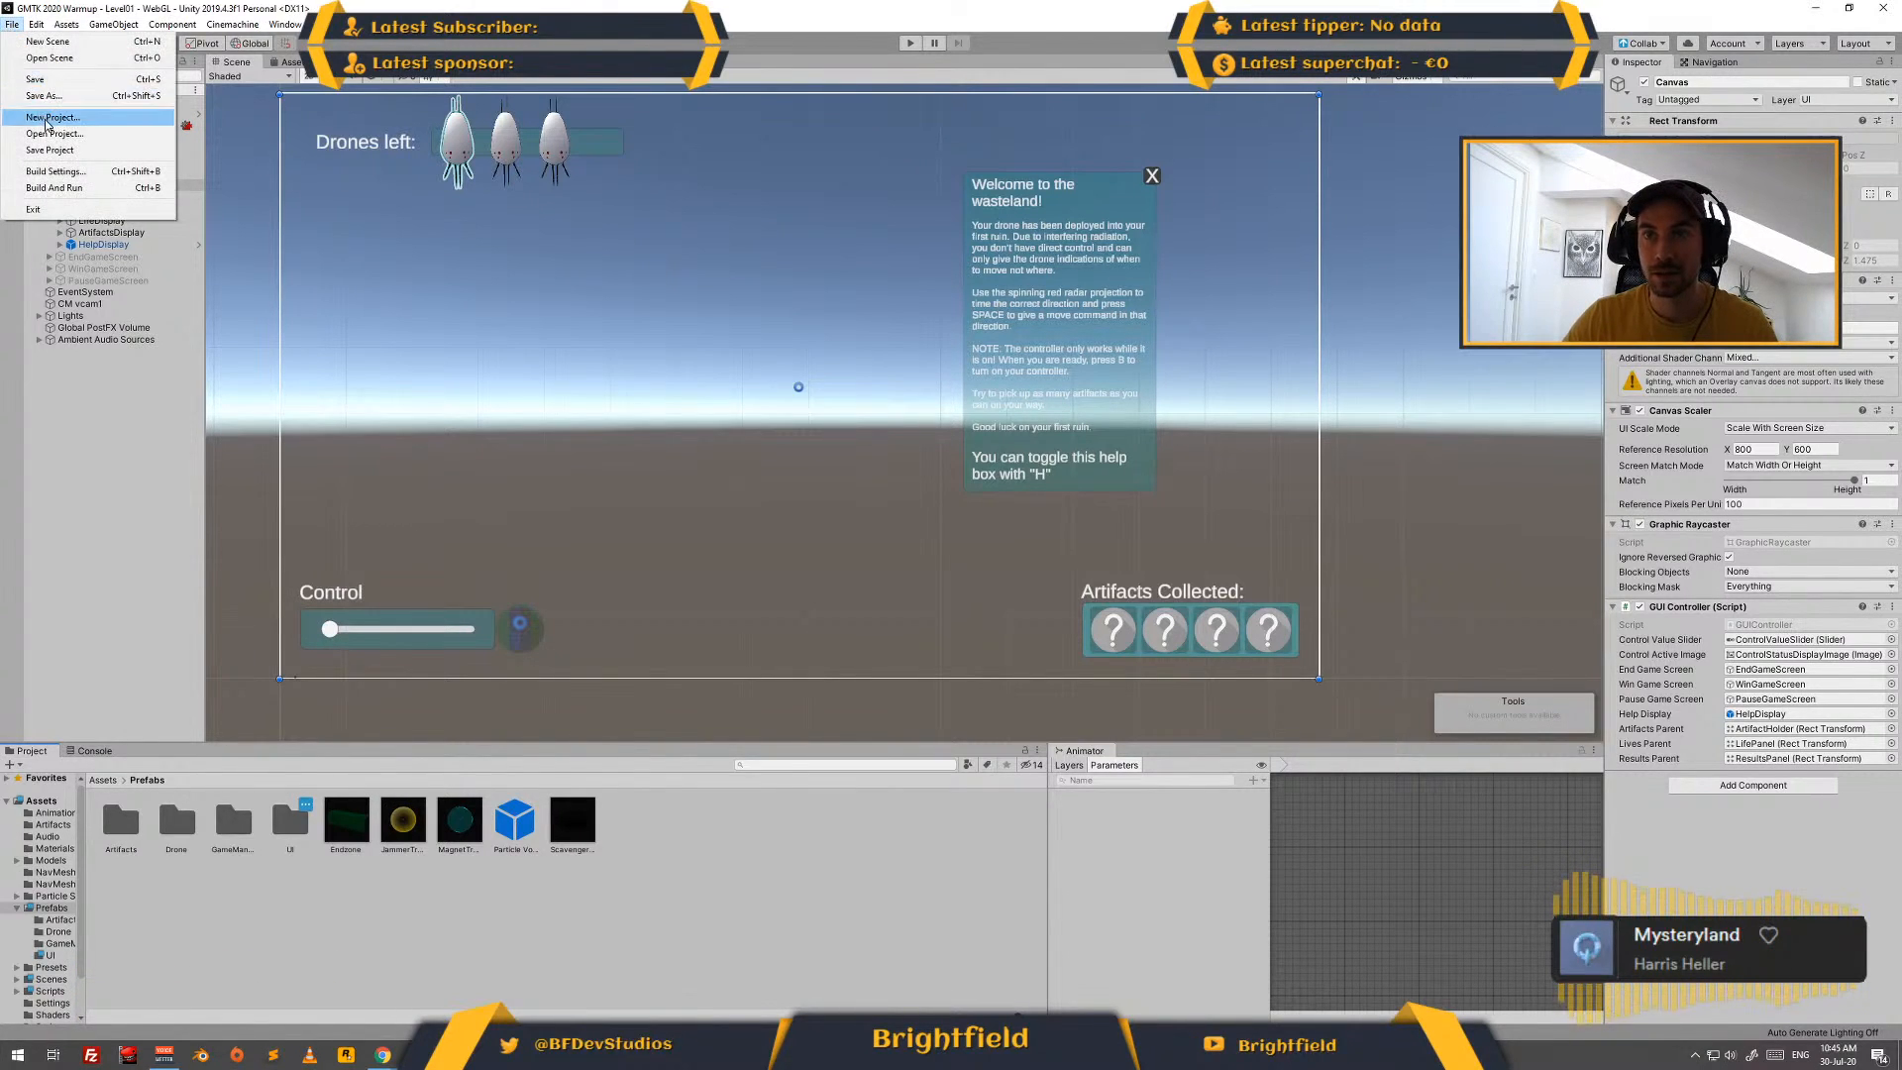
{"action": "left_click", "coordinate": [49, 152]}
{"action": "left_click", "coordinate": [344, 898]}
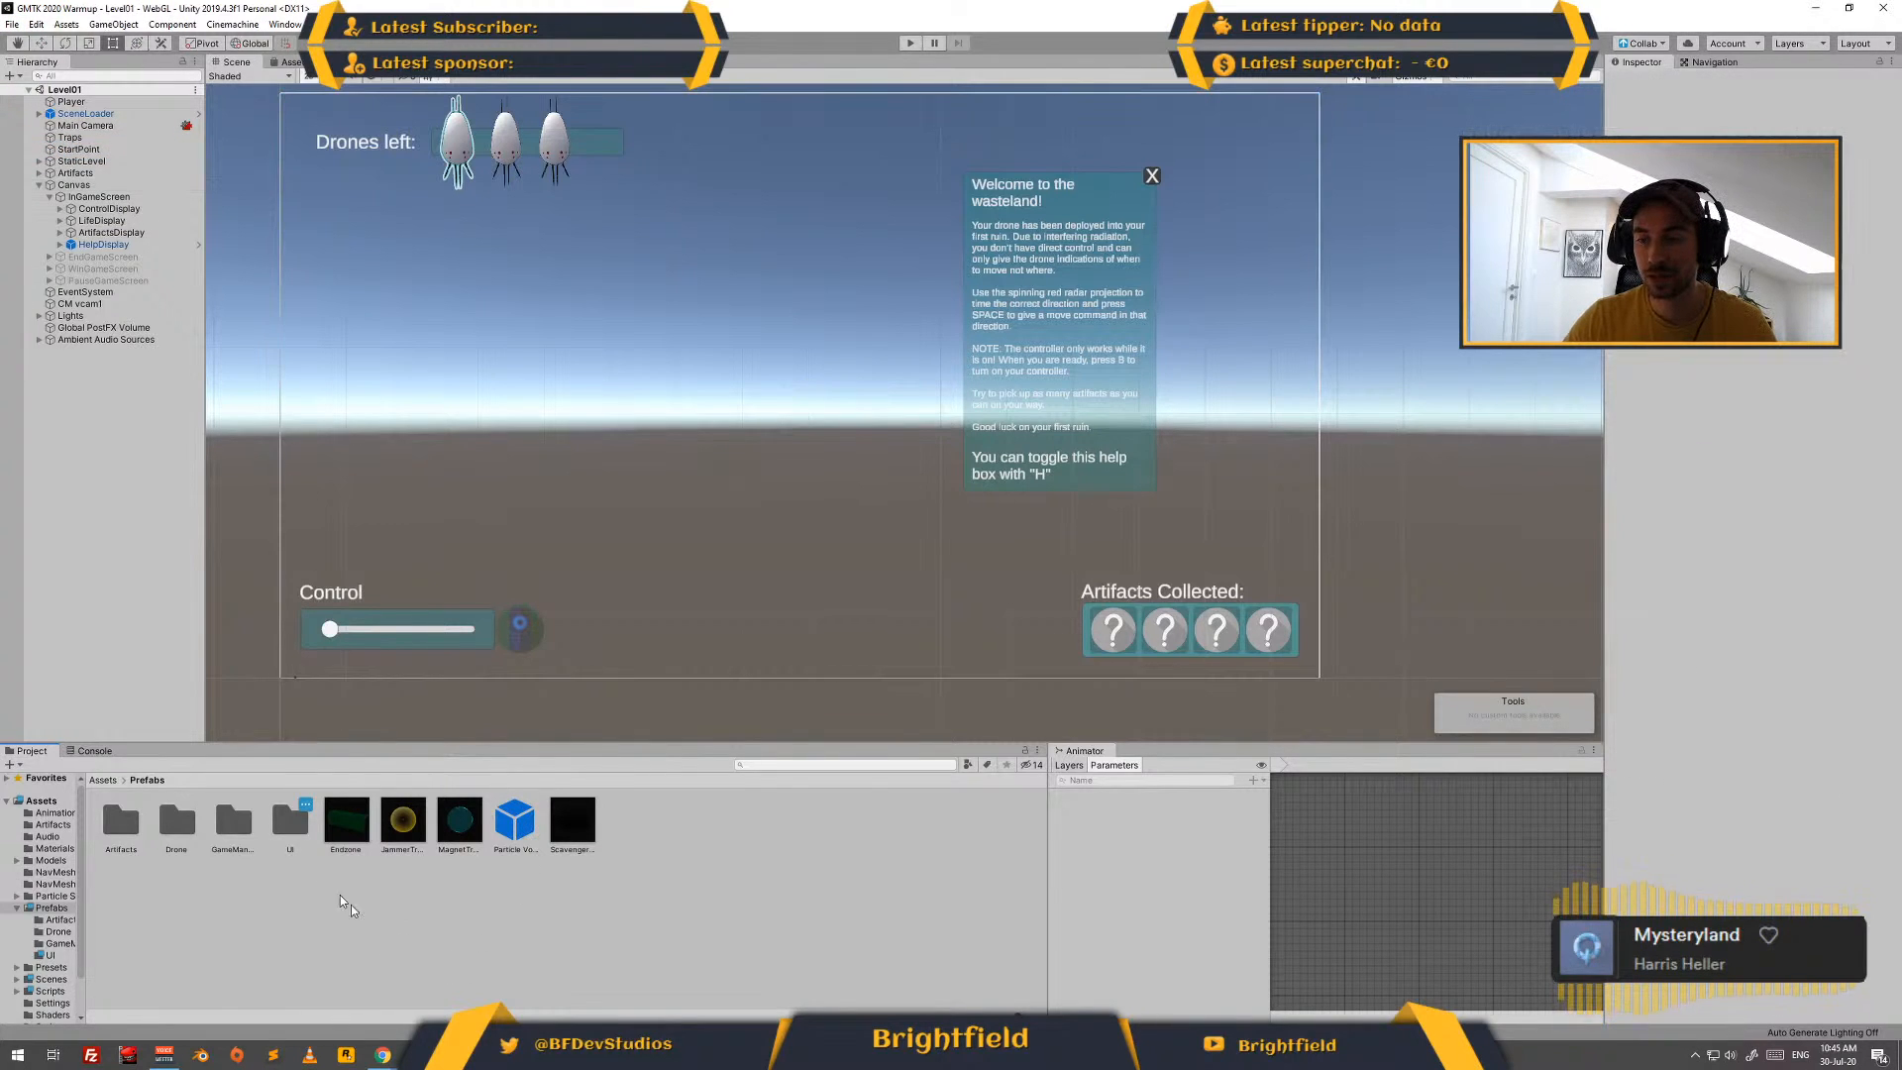
- Open the Level02 scene from the Scenes folder
{"action": "left_click", "coordinate": [103, 781]}
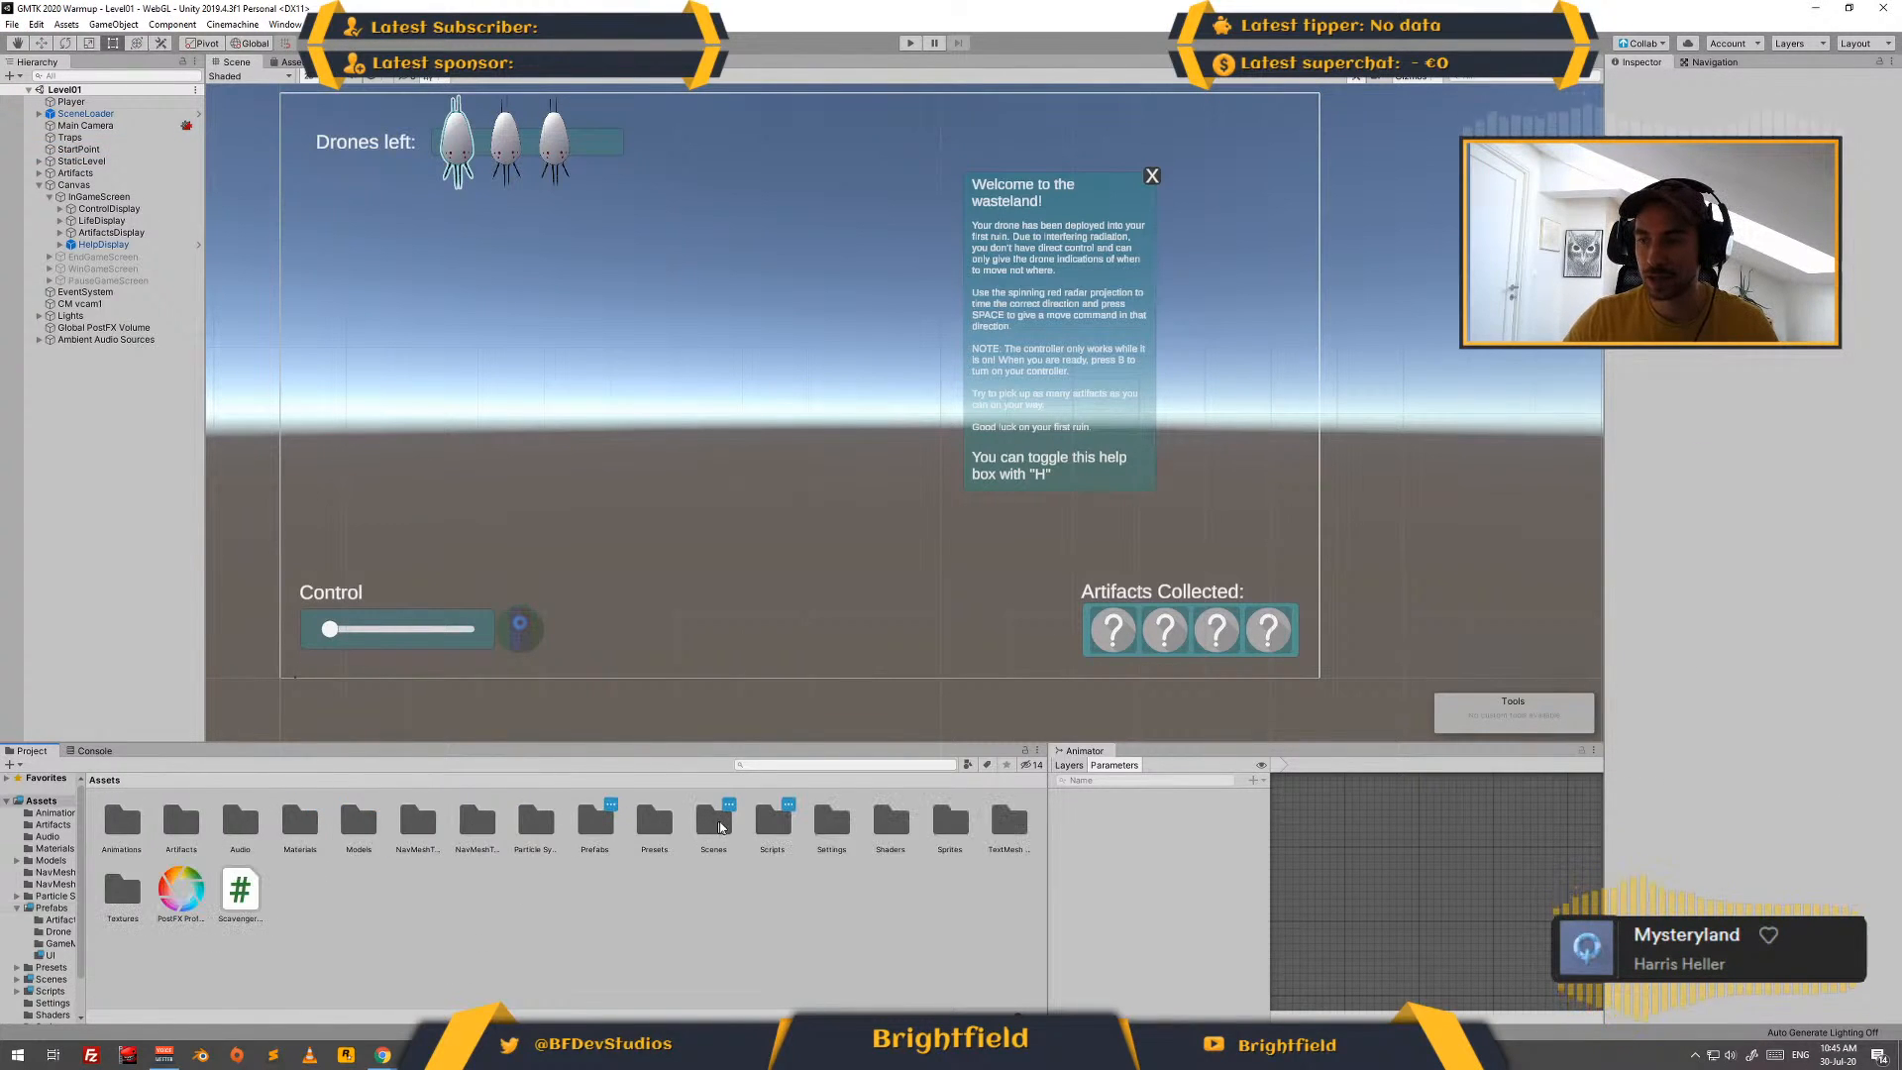
{"action": "double_click", "coordinate": [711, 822]}
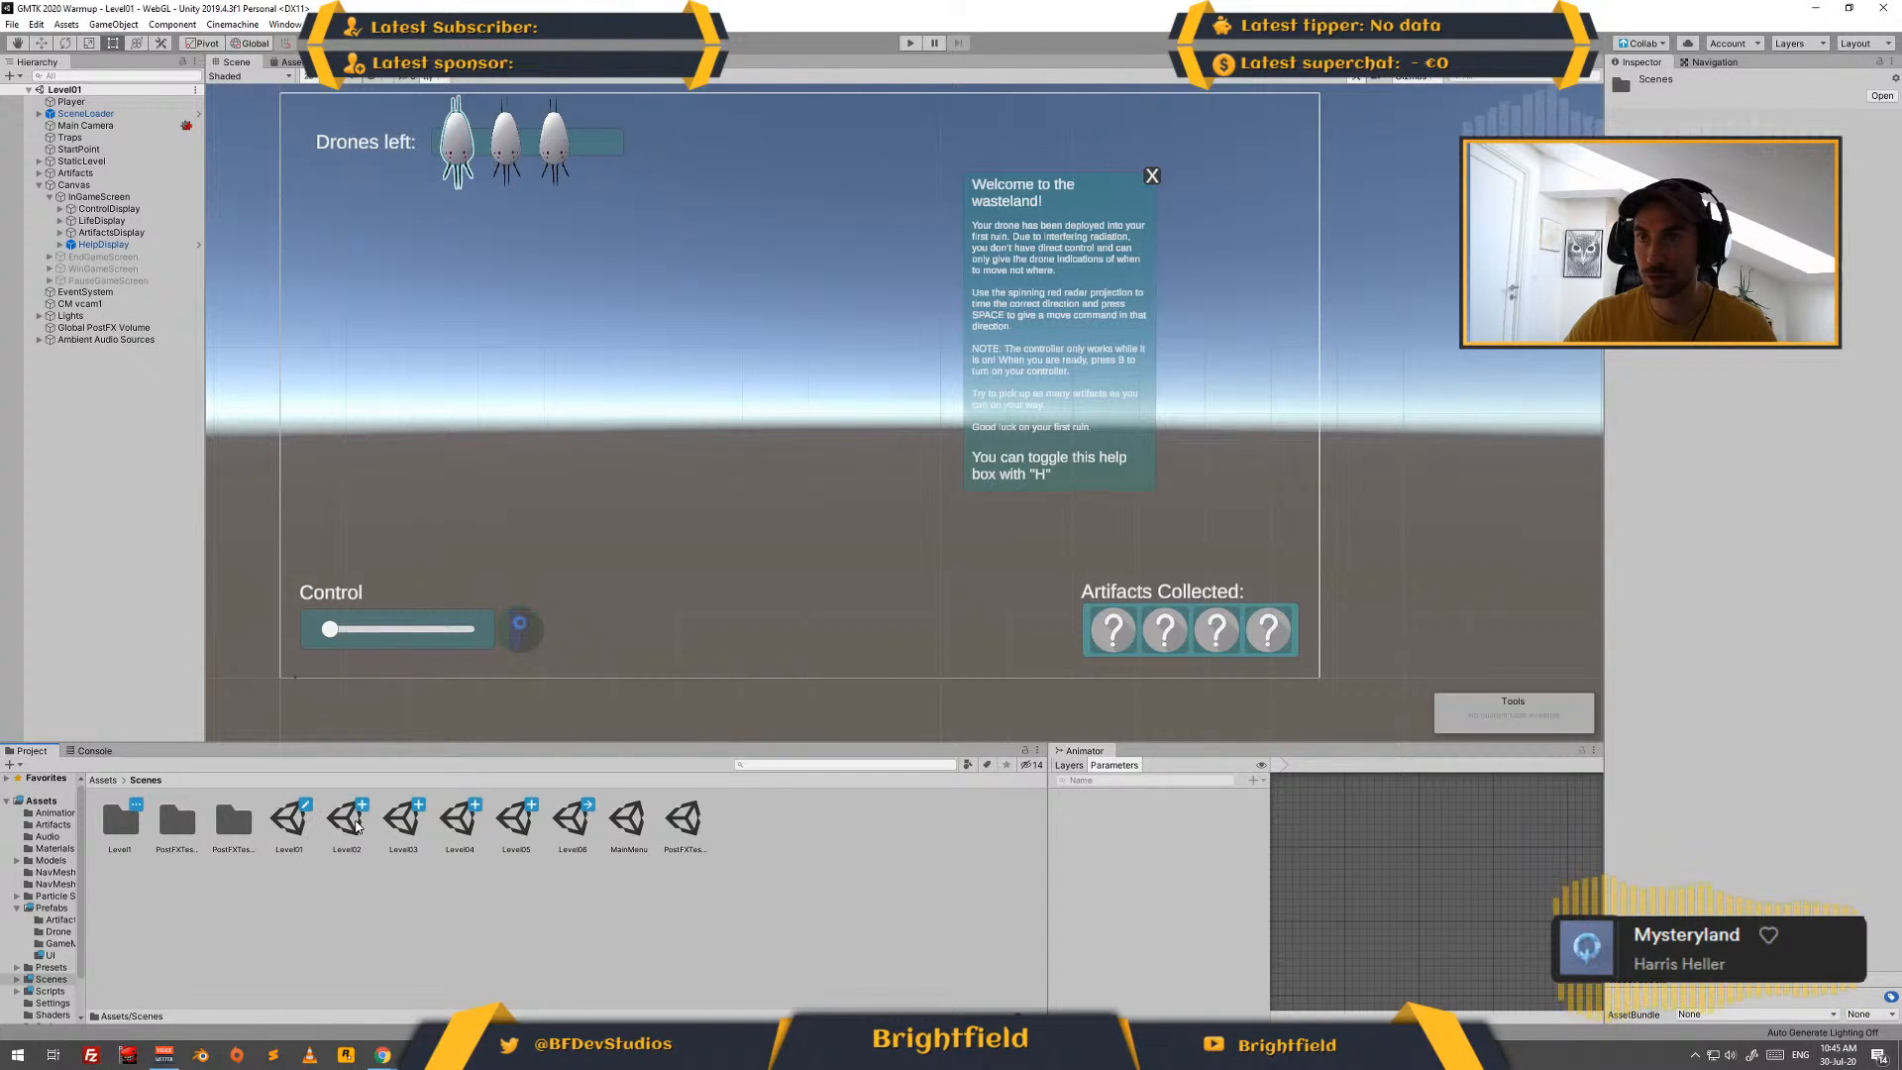
{"action": "double_click", "coordinate": [356, 826]}
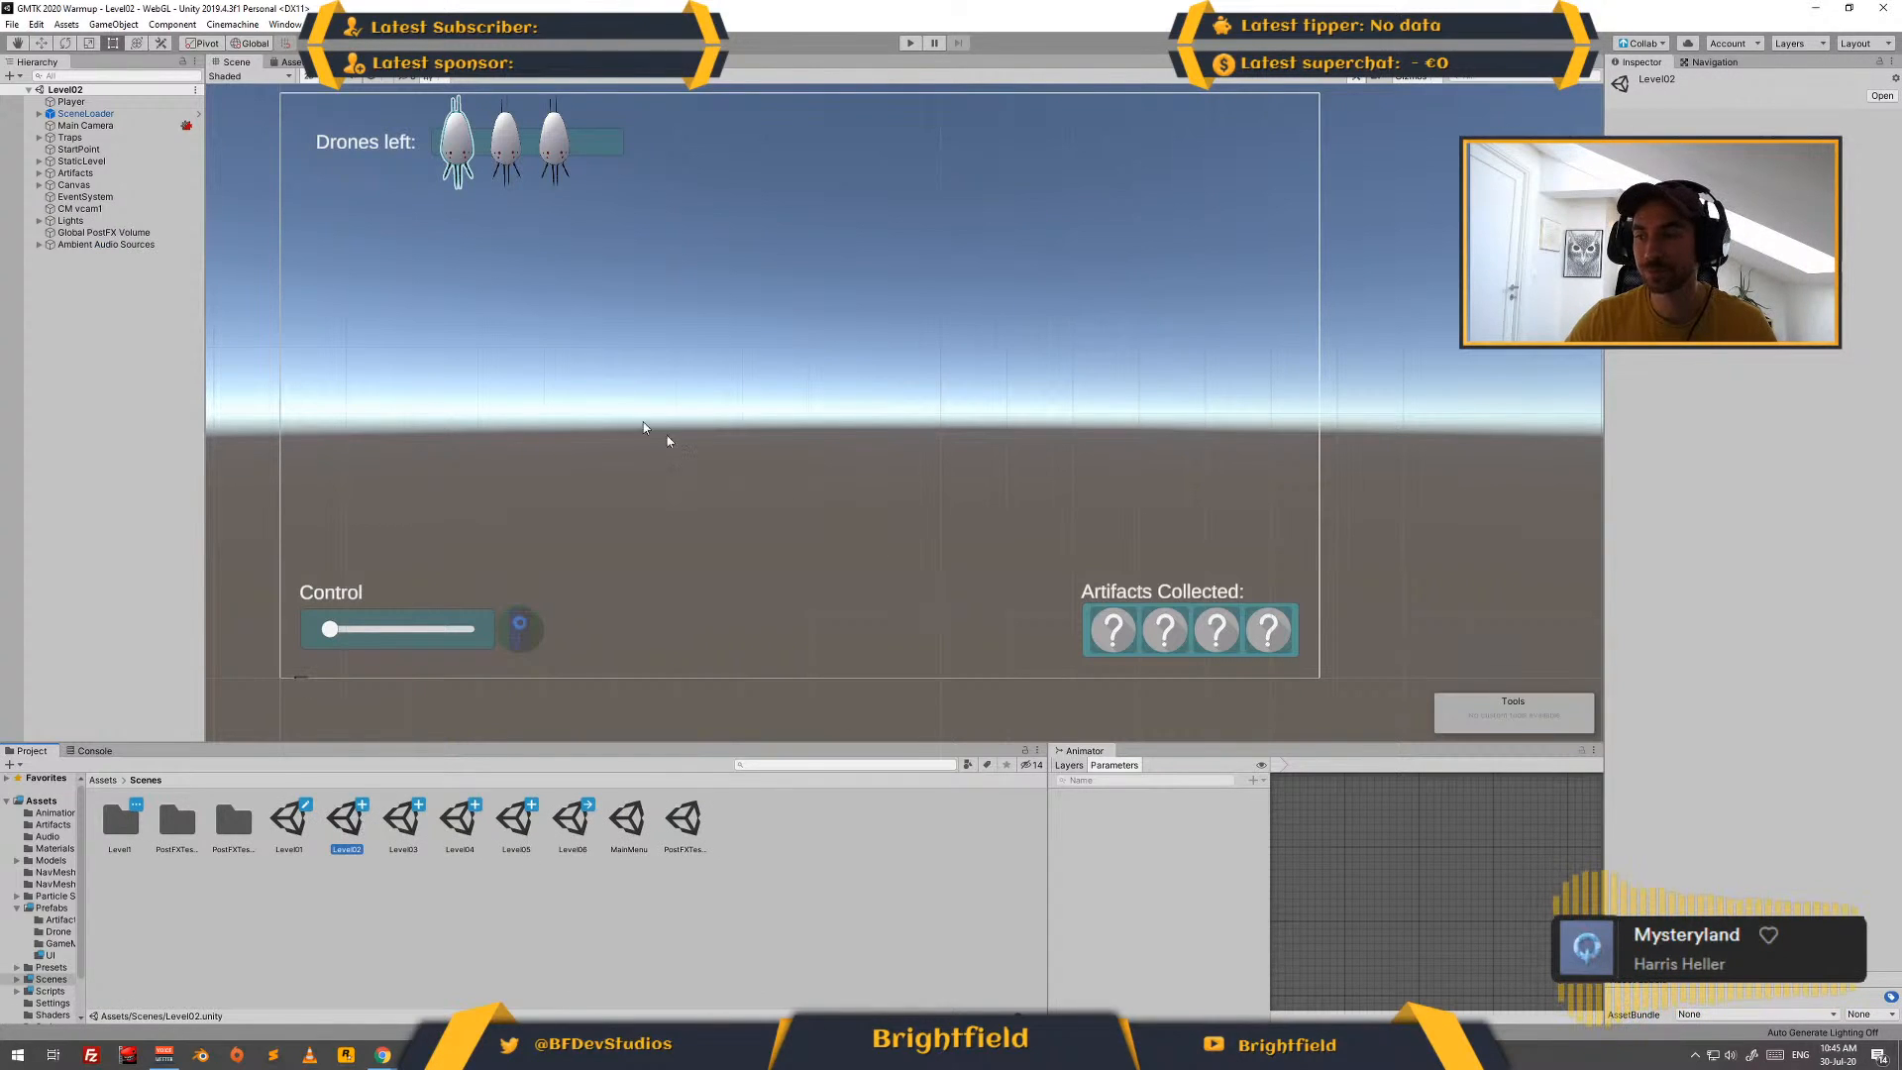
- Show the Level02 scene in 3D, expand the Artifacts group and frame Artifact_FirstAidKit in the view
{"action": "left_click", "coordinate": [308, 78]}
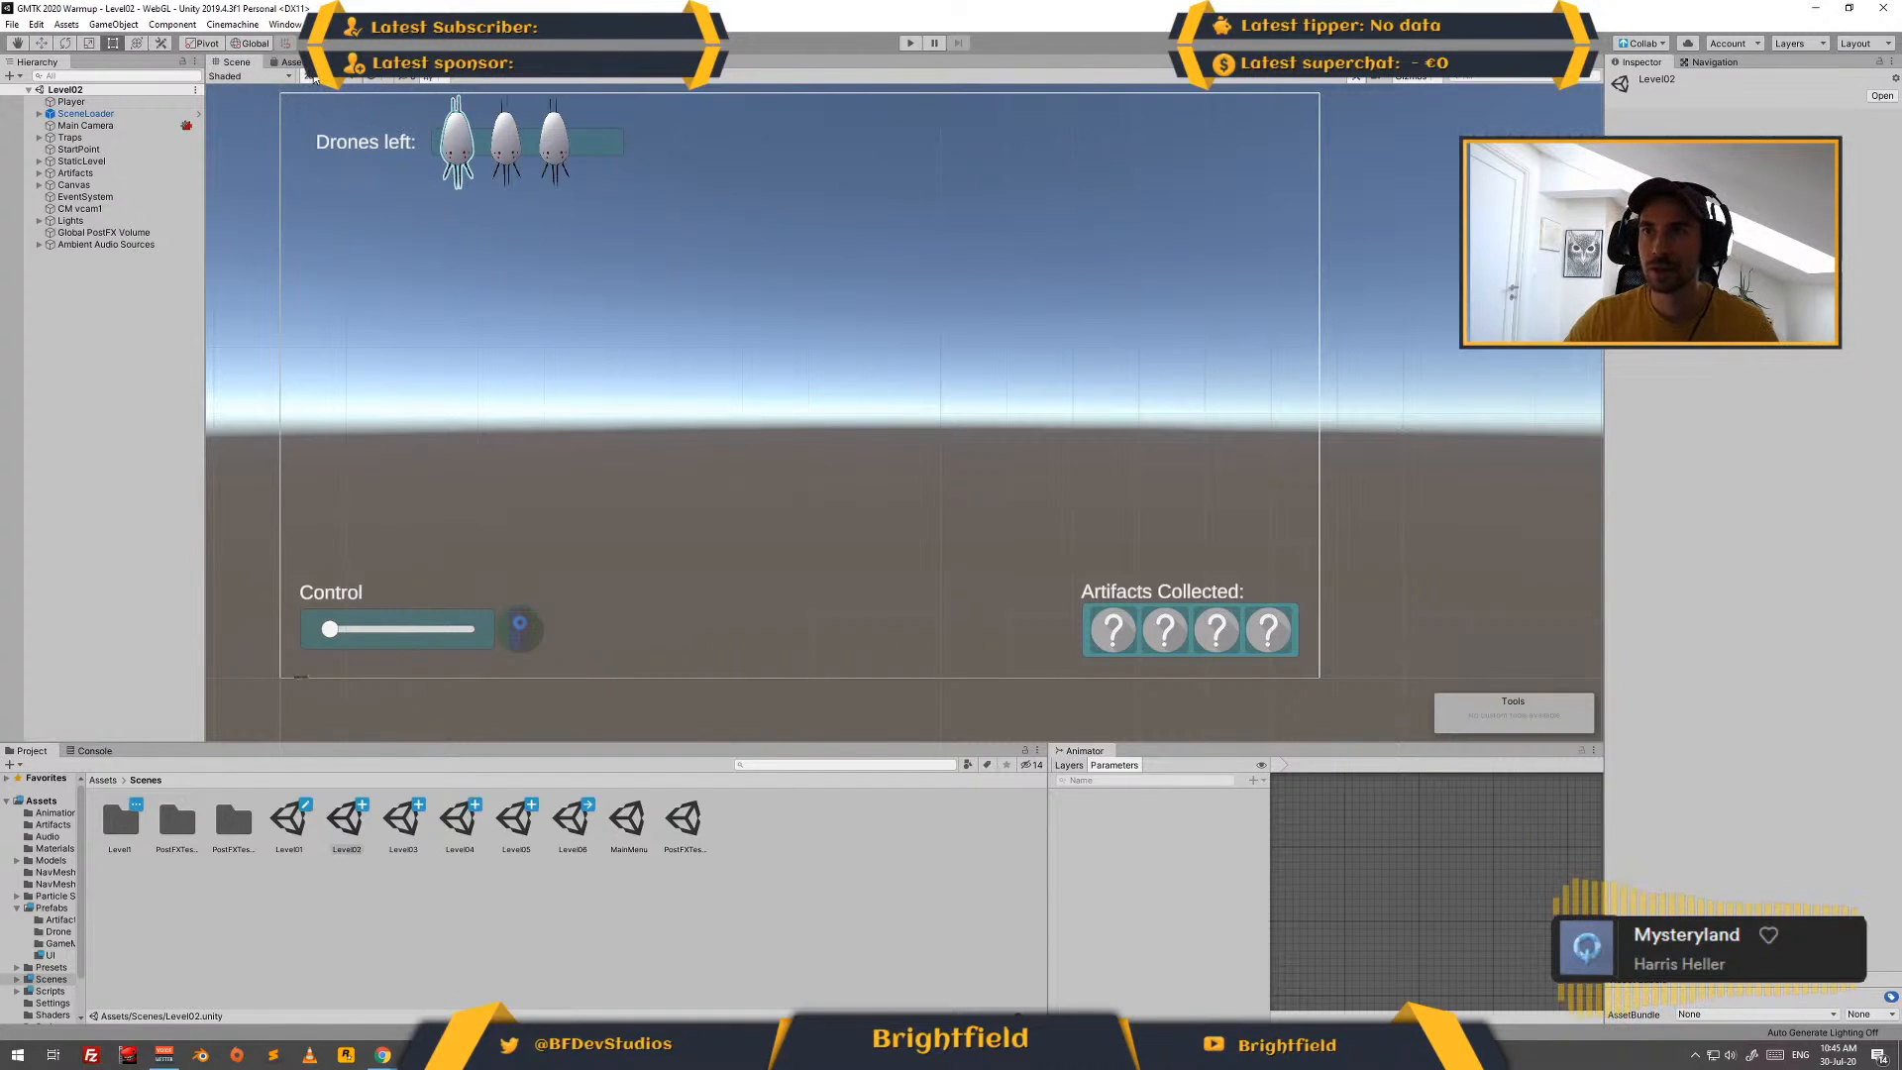
{"action": "left_click", "coordinate": [79, 173]}
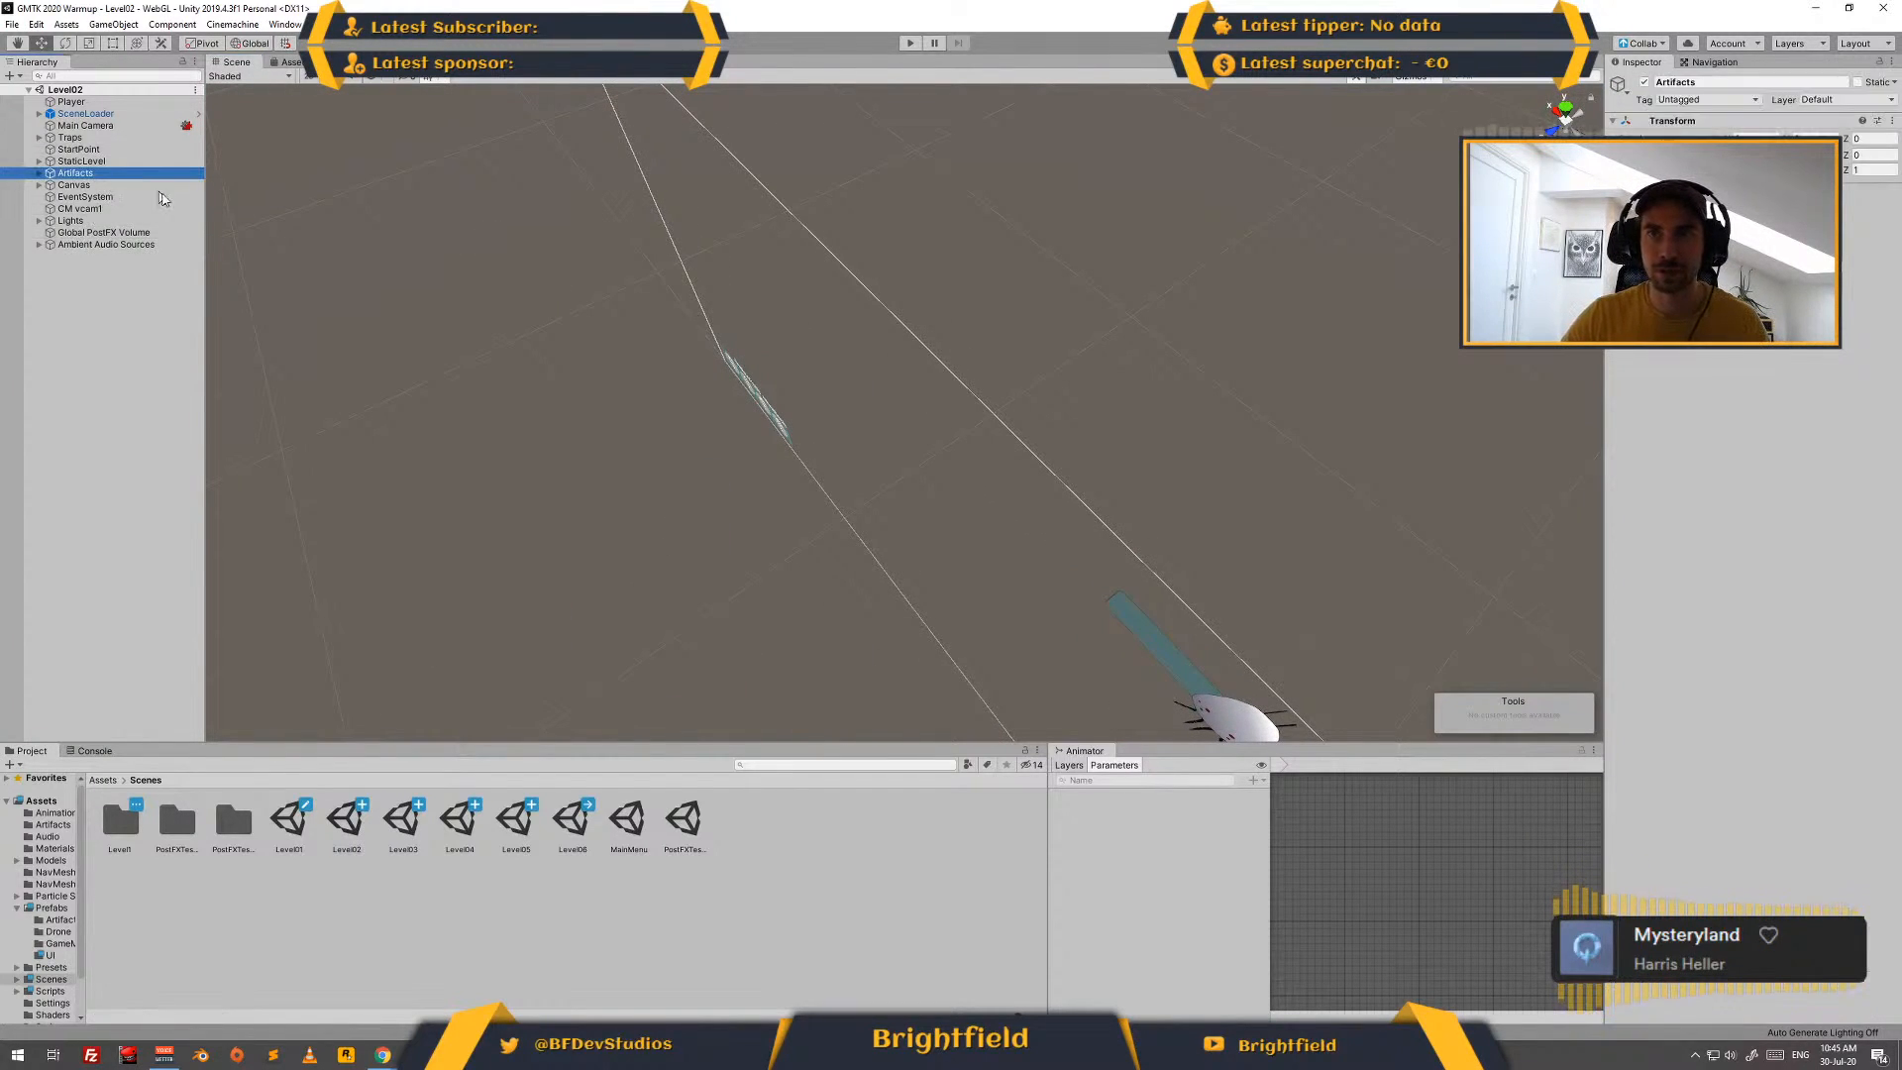
{"action": "left_click", "coordinate": [40, 173]}
{"action": "left_click", "coordinate": [107, 185]}
{"action": "key", "text": "f"}
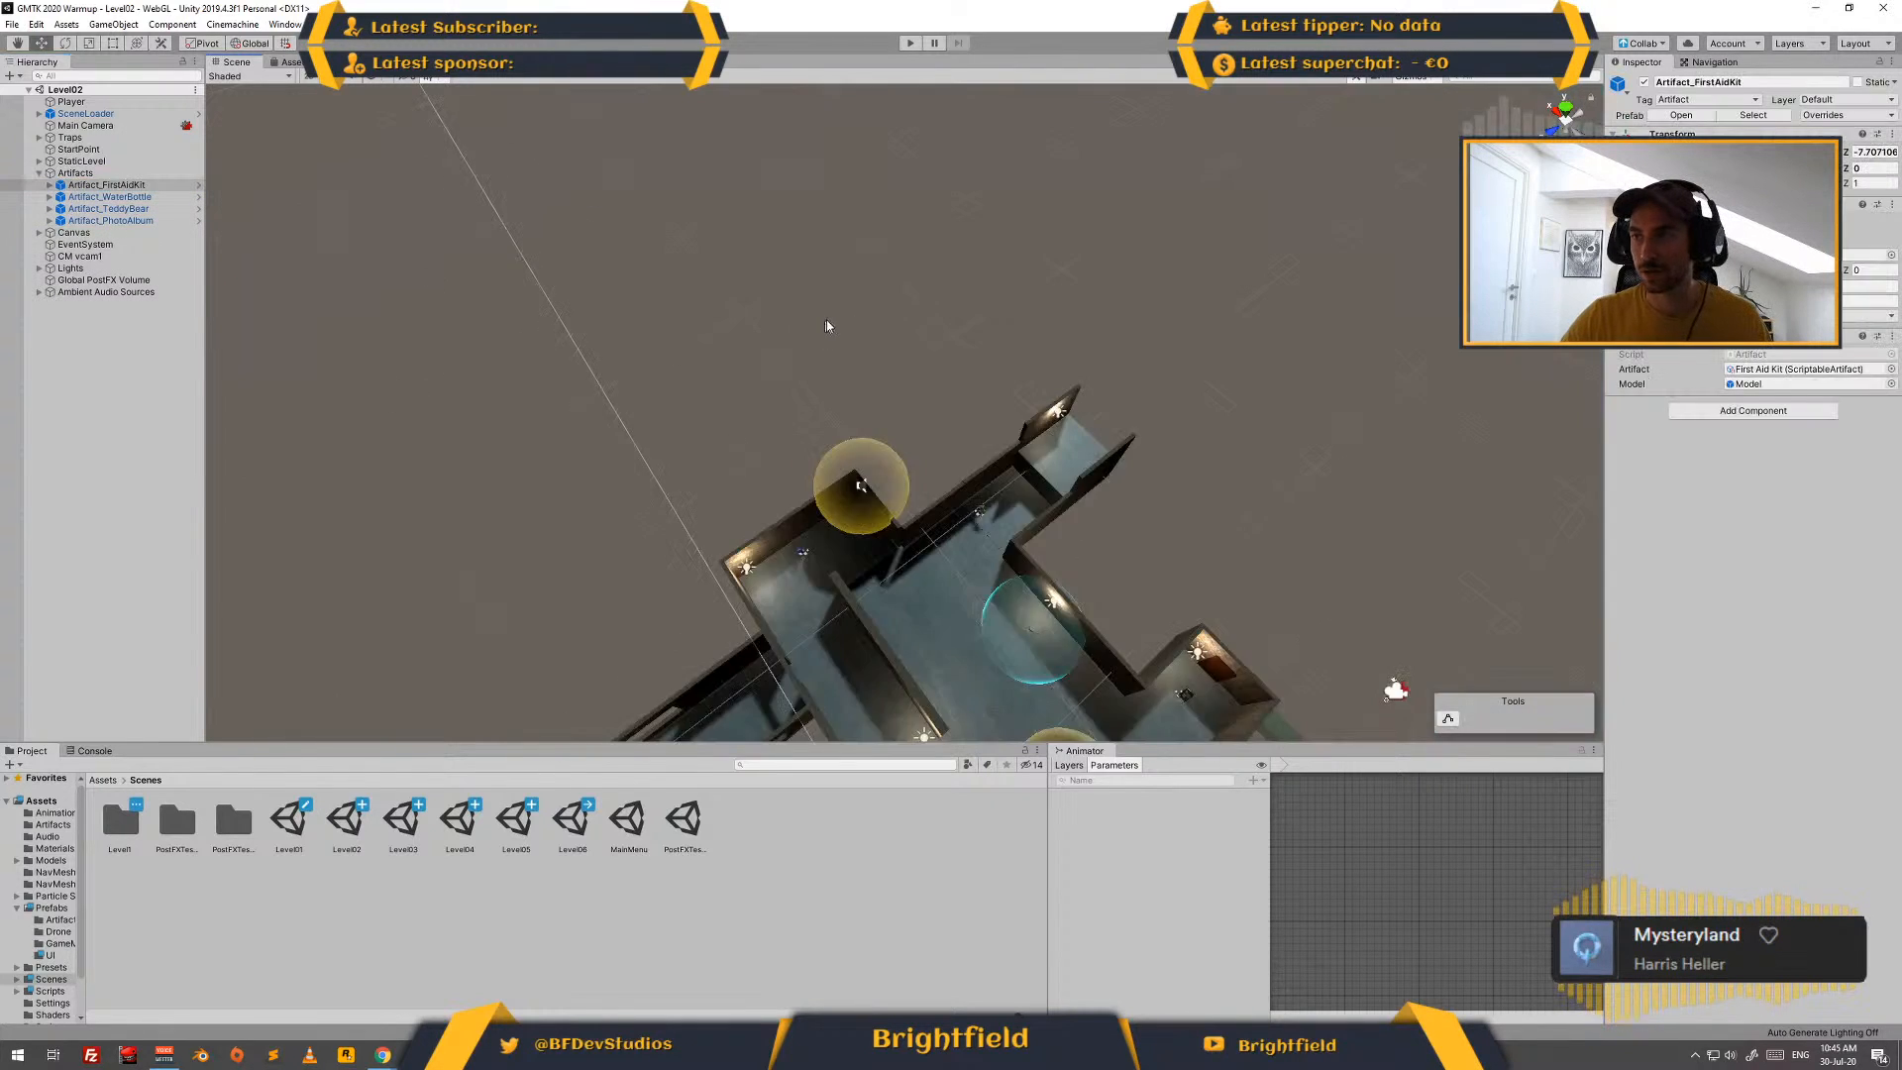
- Switch to the dev log in Google Slides and make two copies of the Levels slide
{"action": "scroll", "coordinate": [926, 477], "scroll_direction": "down", "scroll_amount": 10}
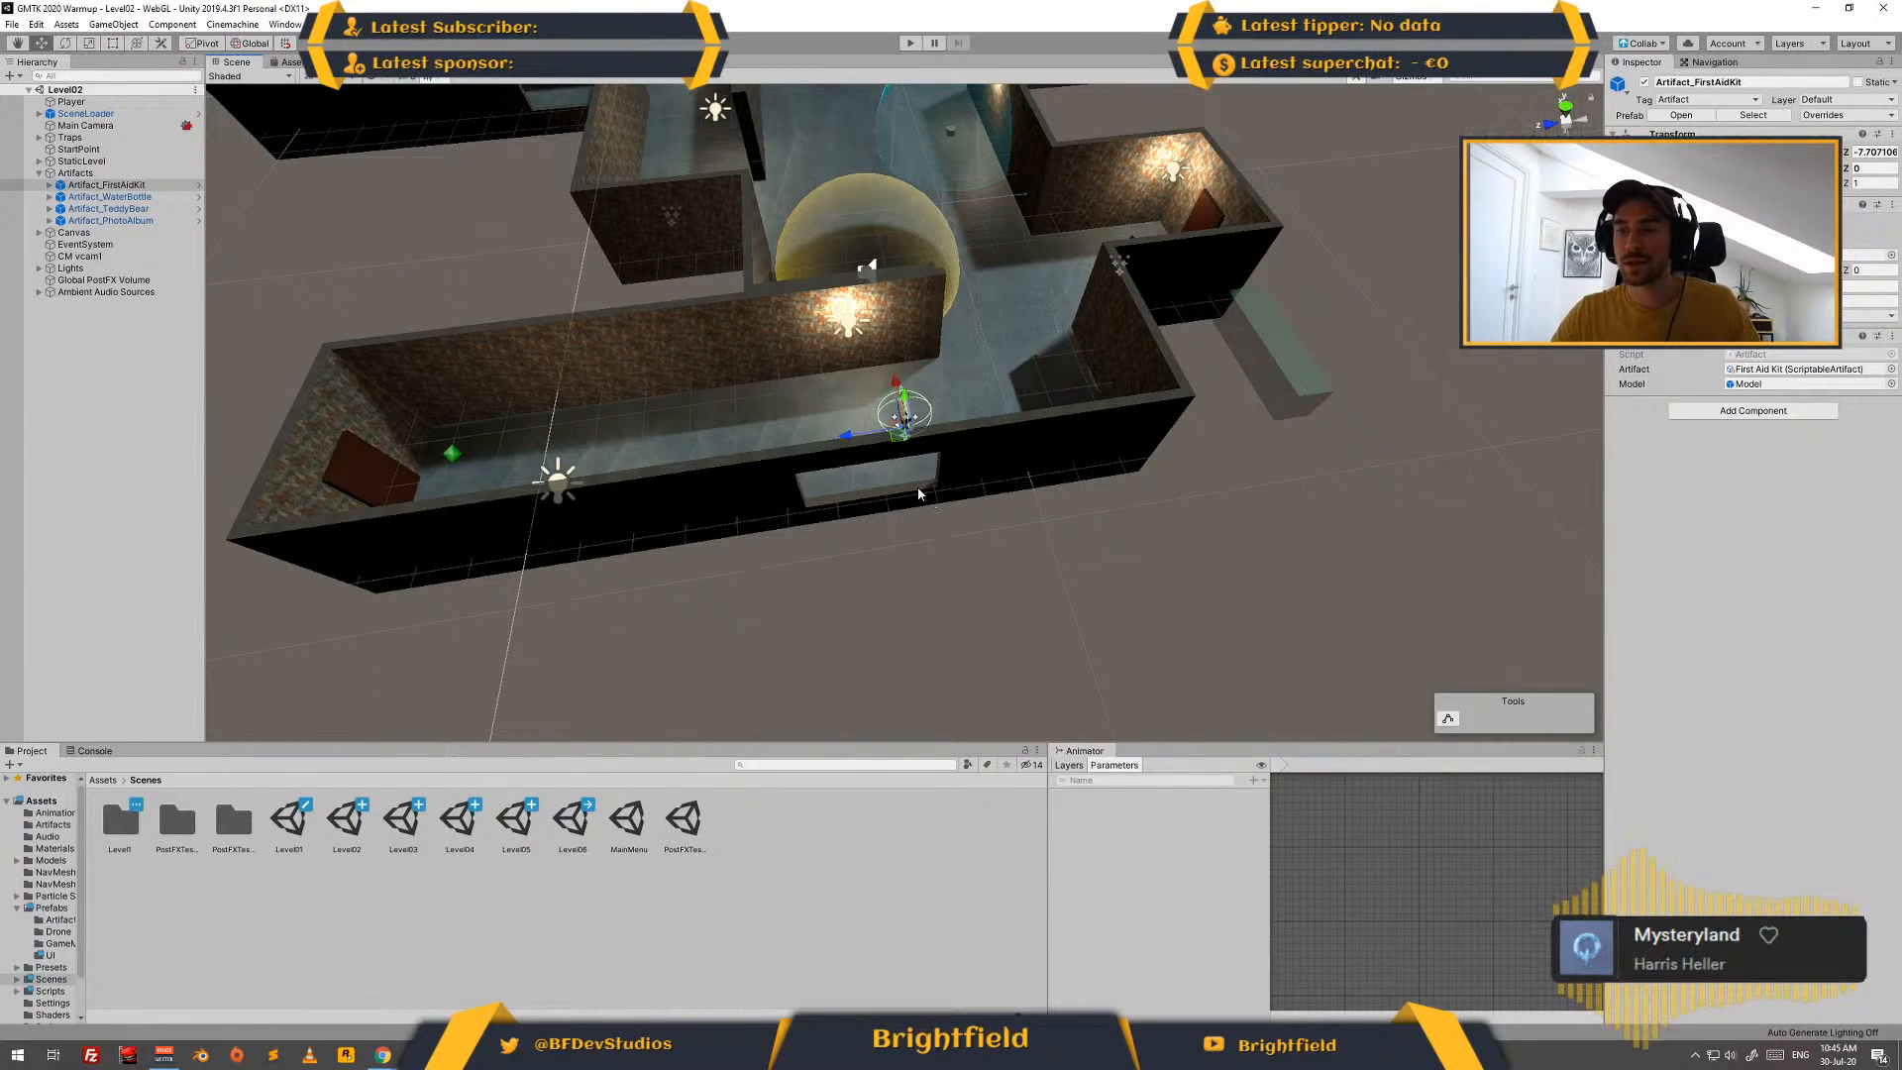
{"action": "key", "text": "alt+Tab"}
{"action": "key", "text": "alt+Tab"}
{"action": "key", "text": "alt+Tab"}
{"action": "key", "text": "alt+Tab"}
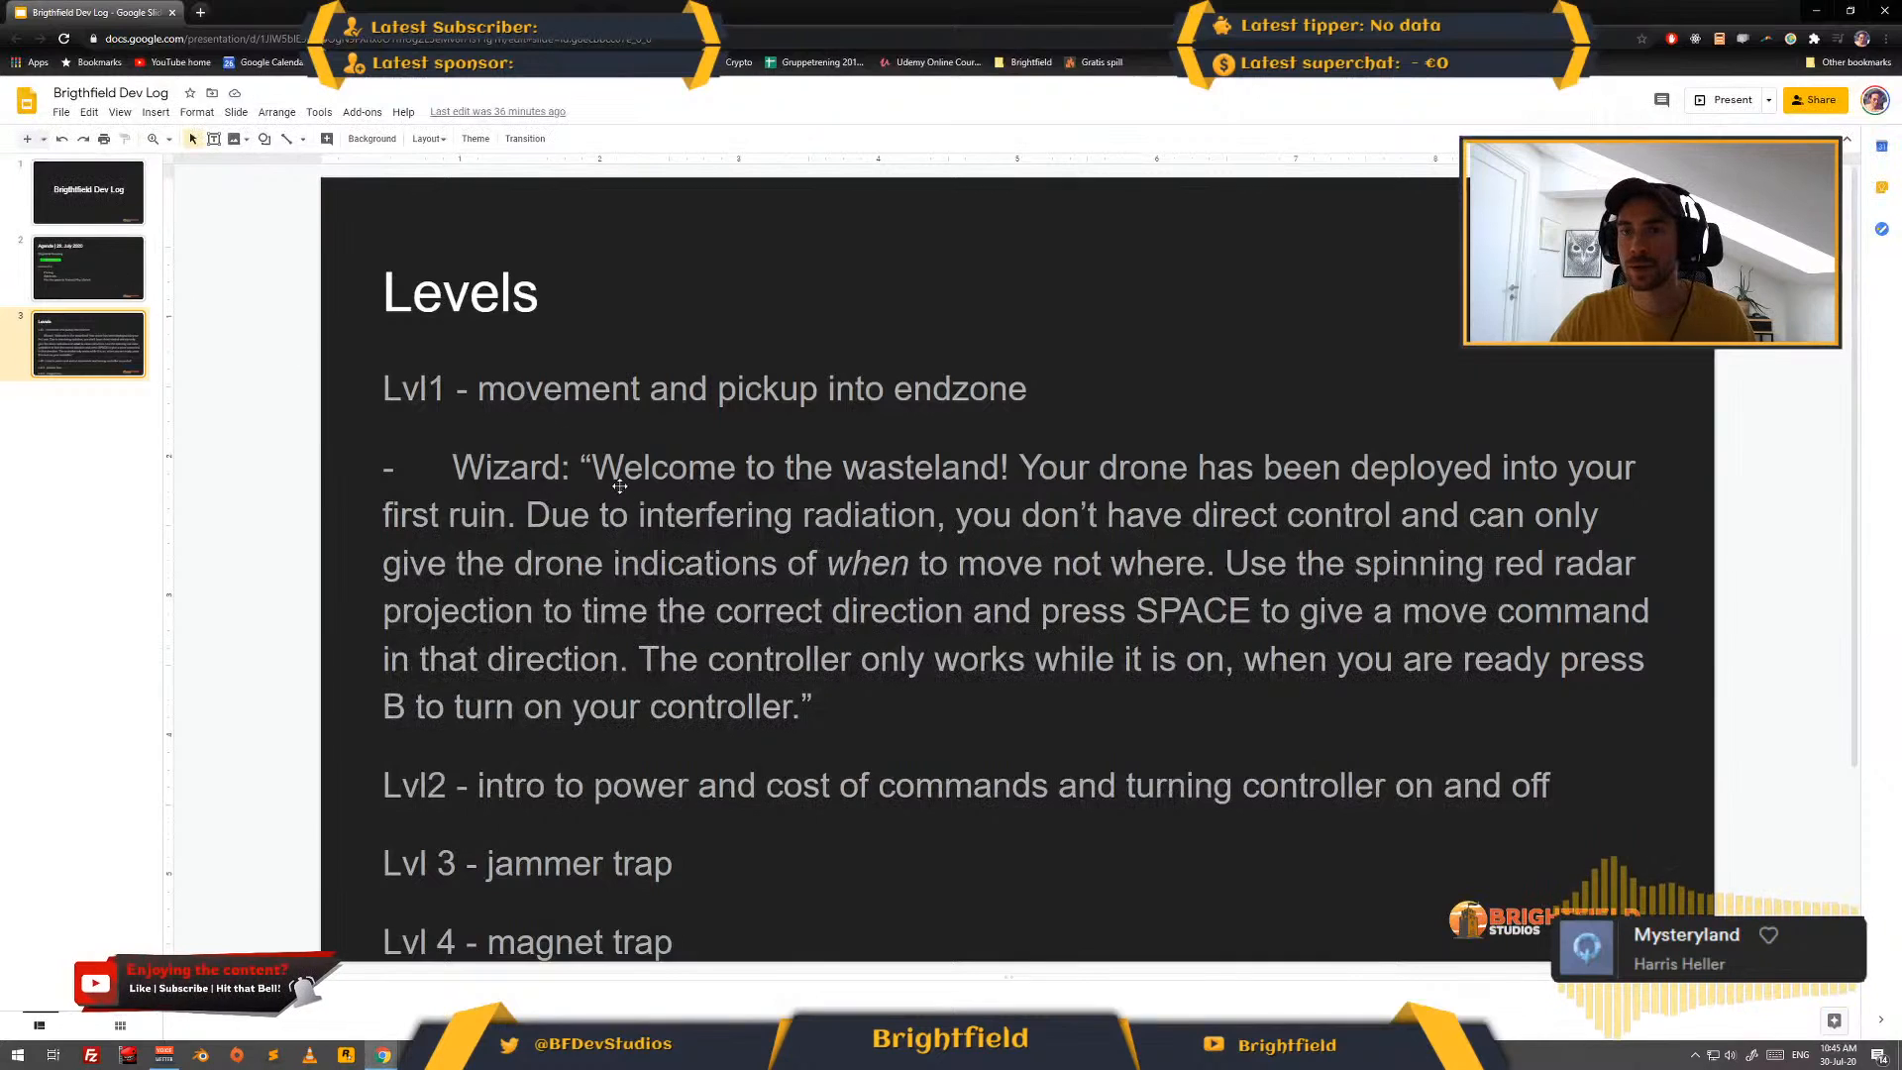
{"action": "left_click", "coordinate": [109, 278]}
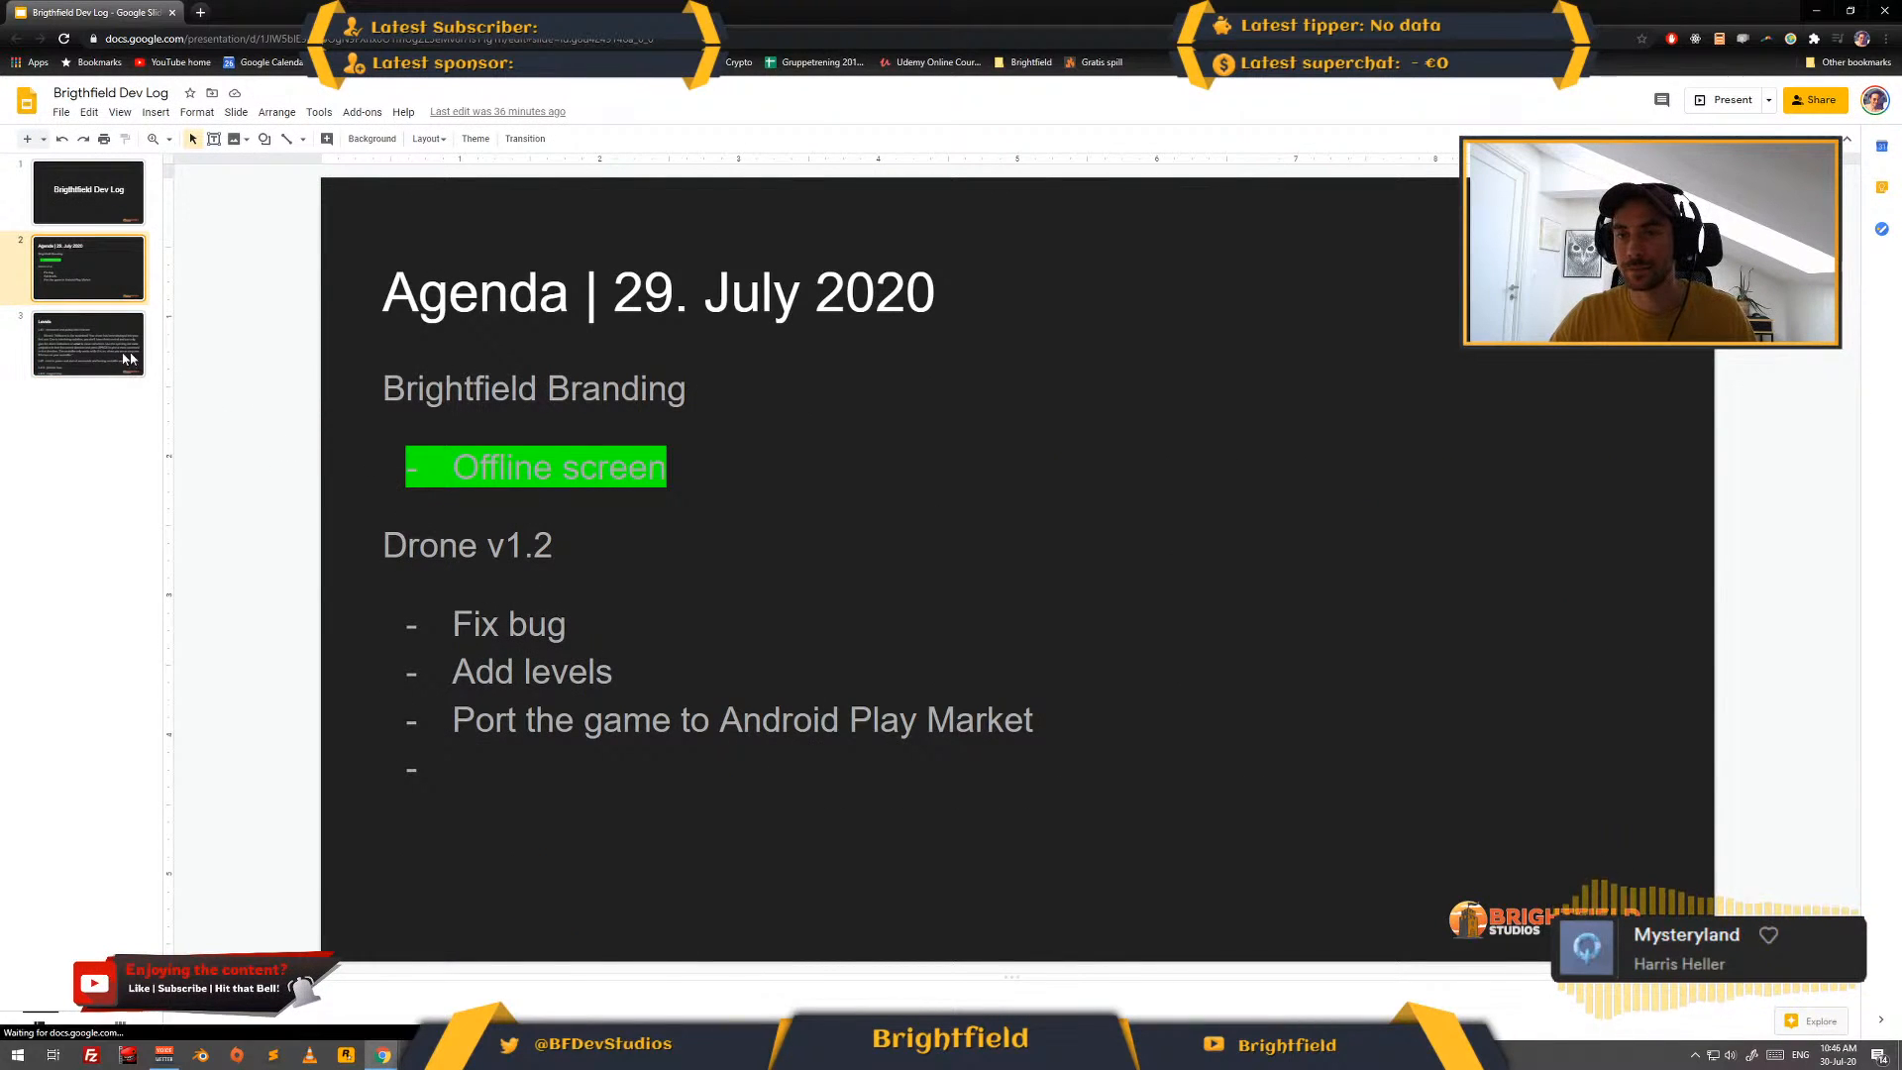
{"action": "key", "text": "Down"}
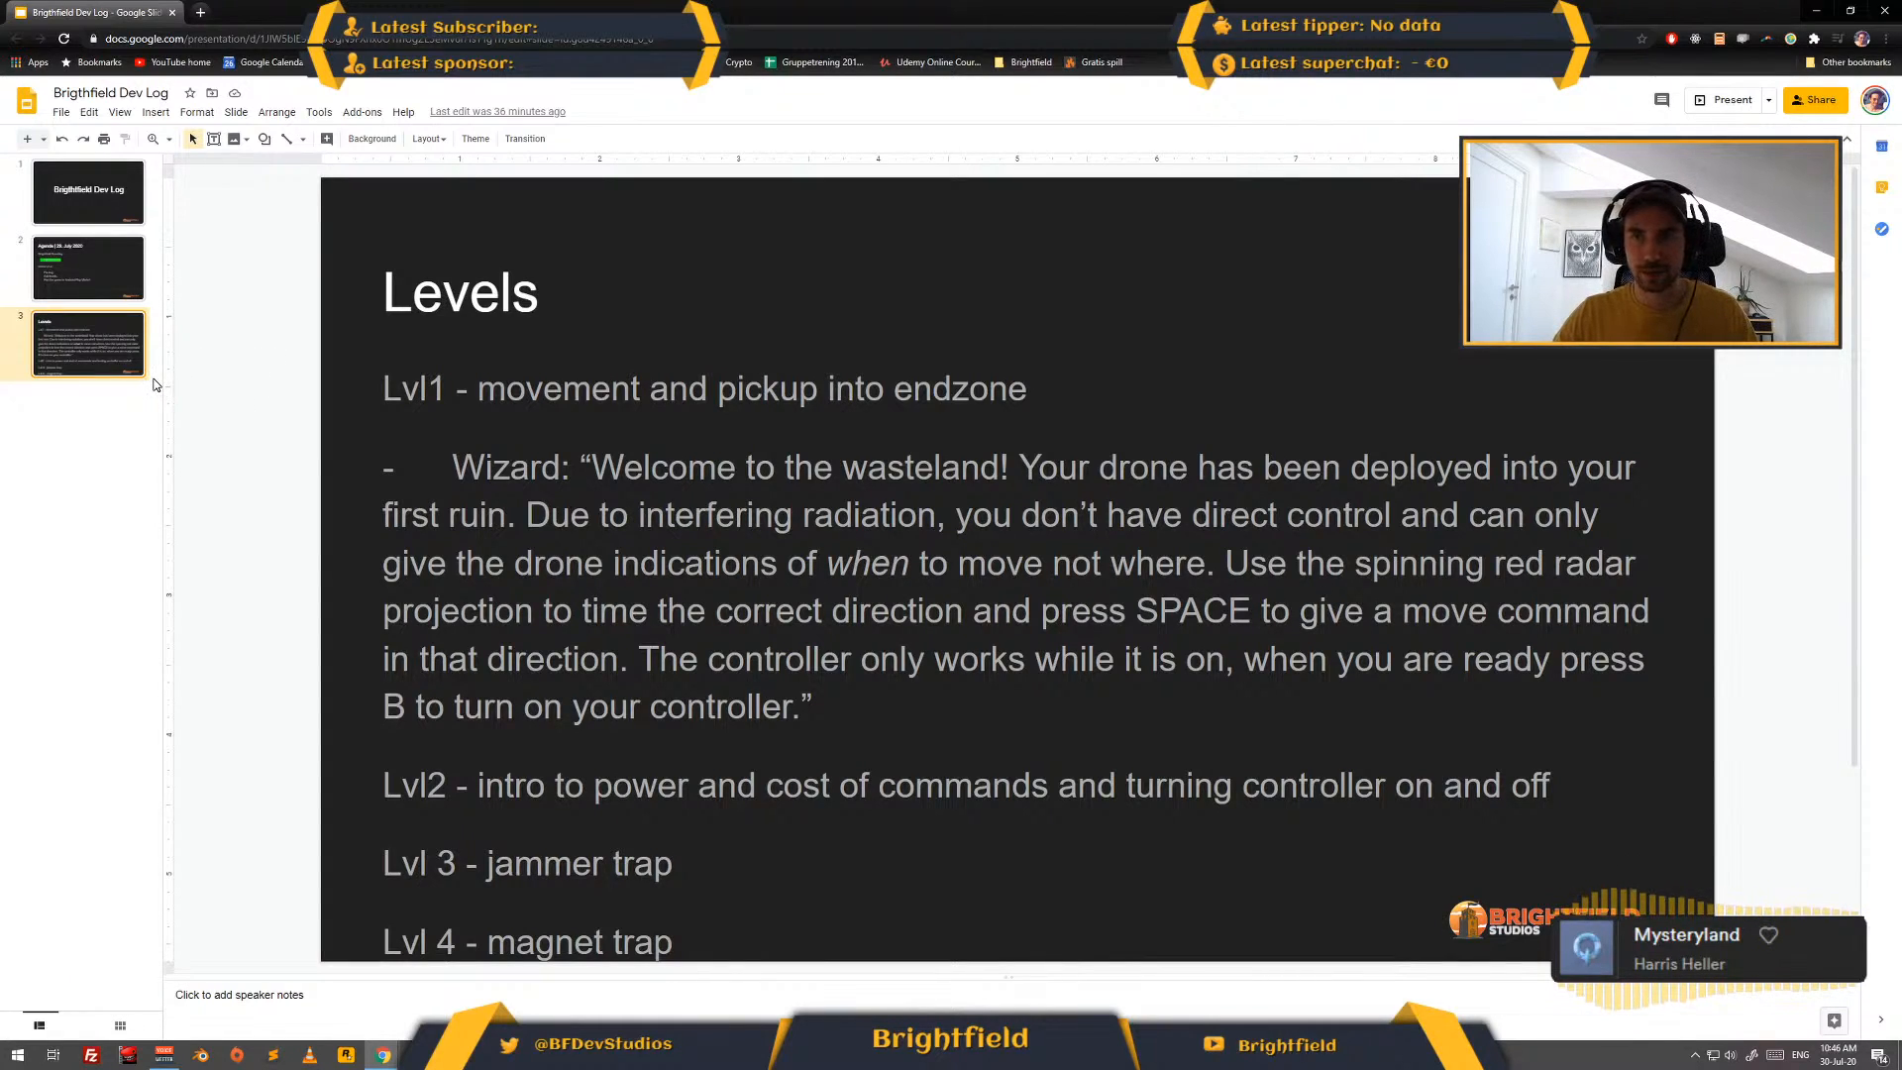
{"action": "key", "text": "ctrl+m"}
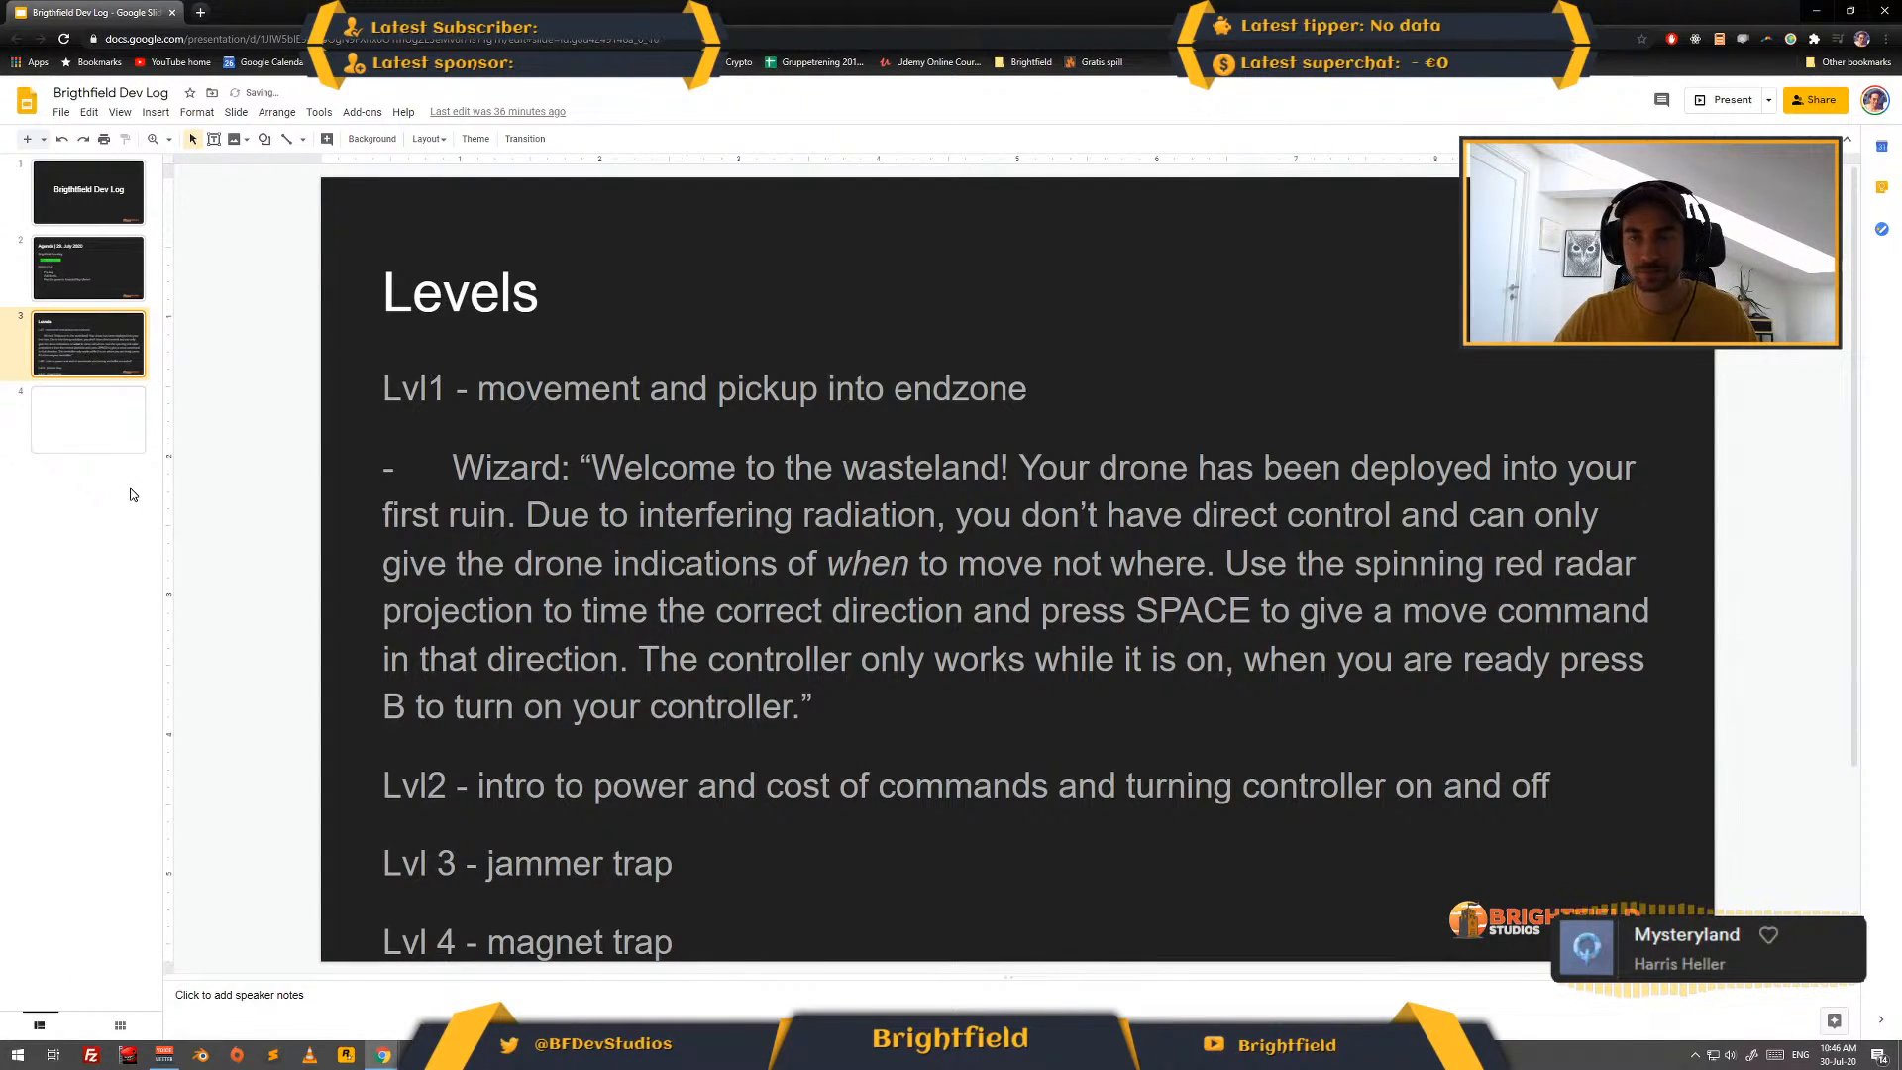
{"action": "key", "text": "ctrl+d"}
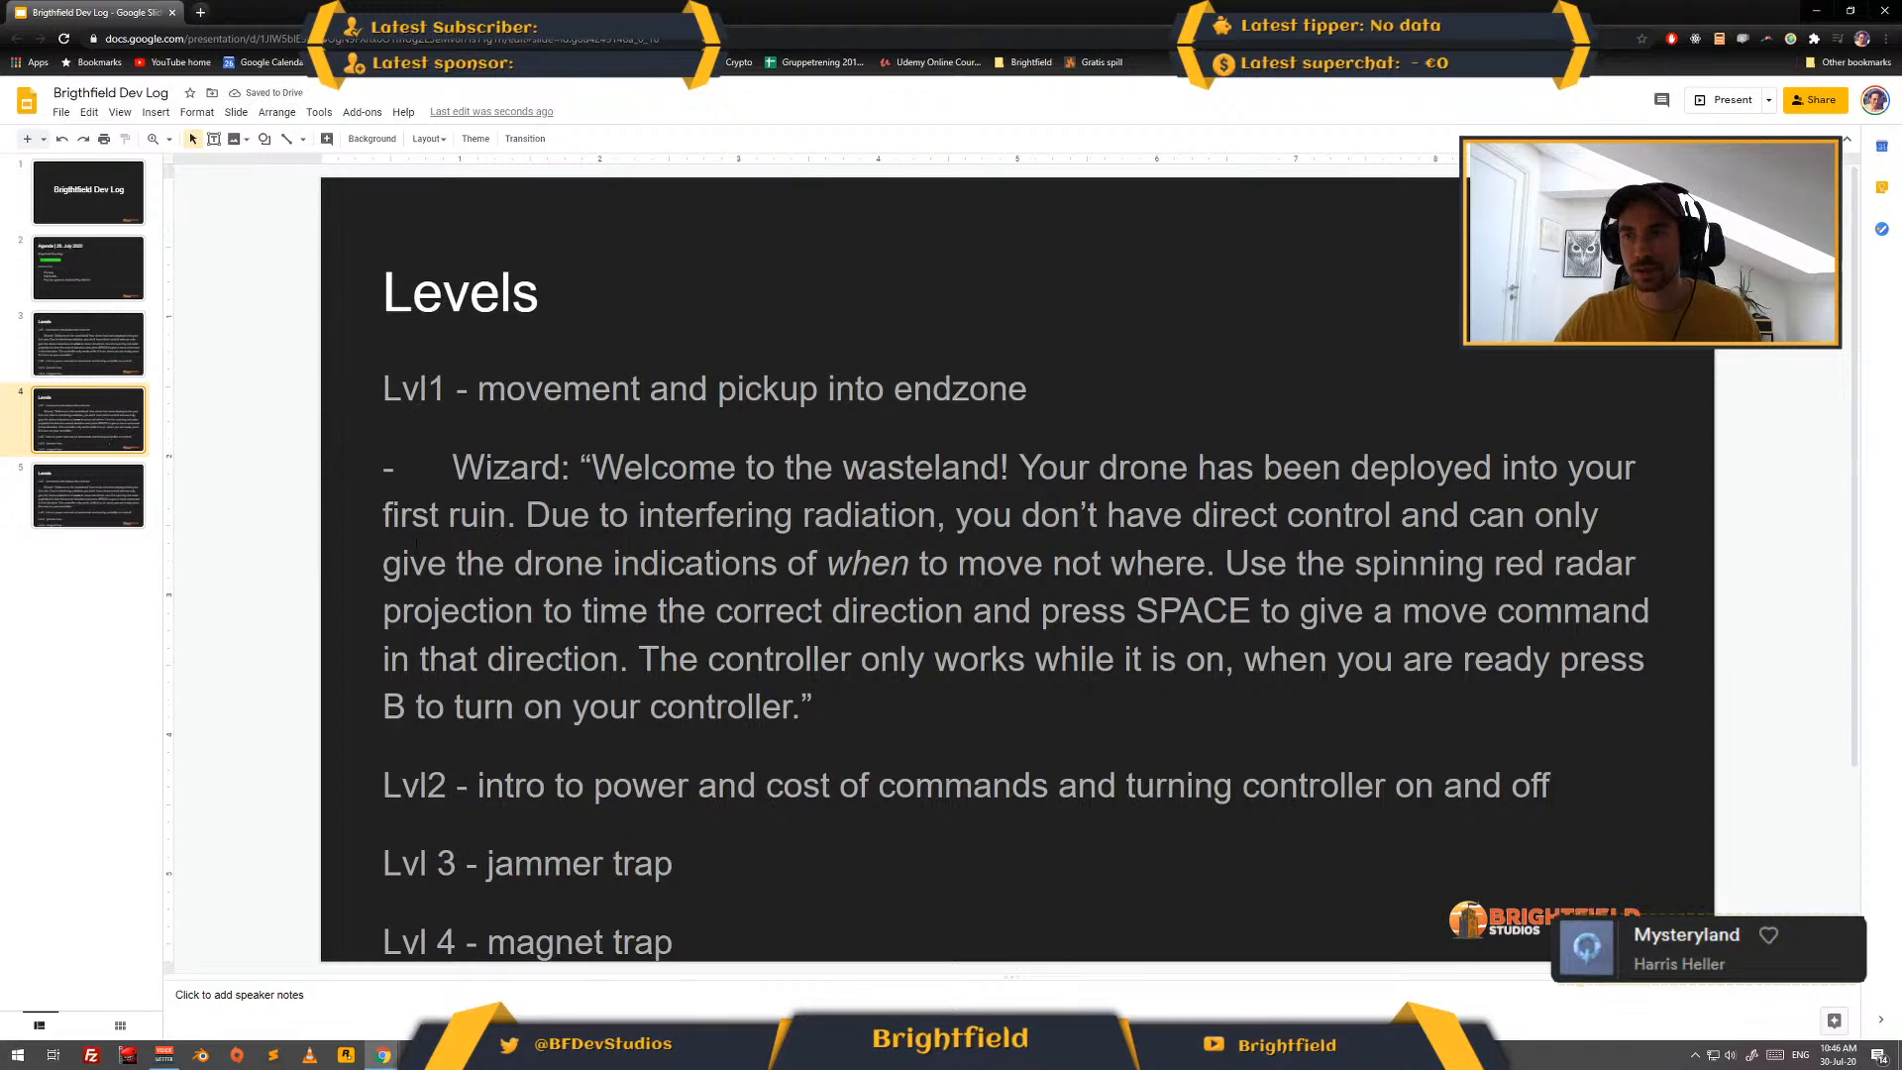
- Remove the Lvl1 line and its Wizard text from the slide 4 copy and place that slide after the unedited copy
{"action": "left_click", "coordinate": [417, 543]}
{"action": "left_click_drag", "start_coordinate": [812, 705], "coordinate": [339, 414]}
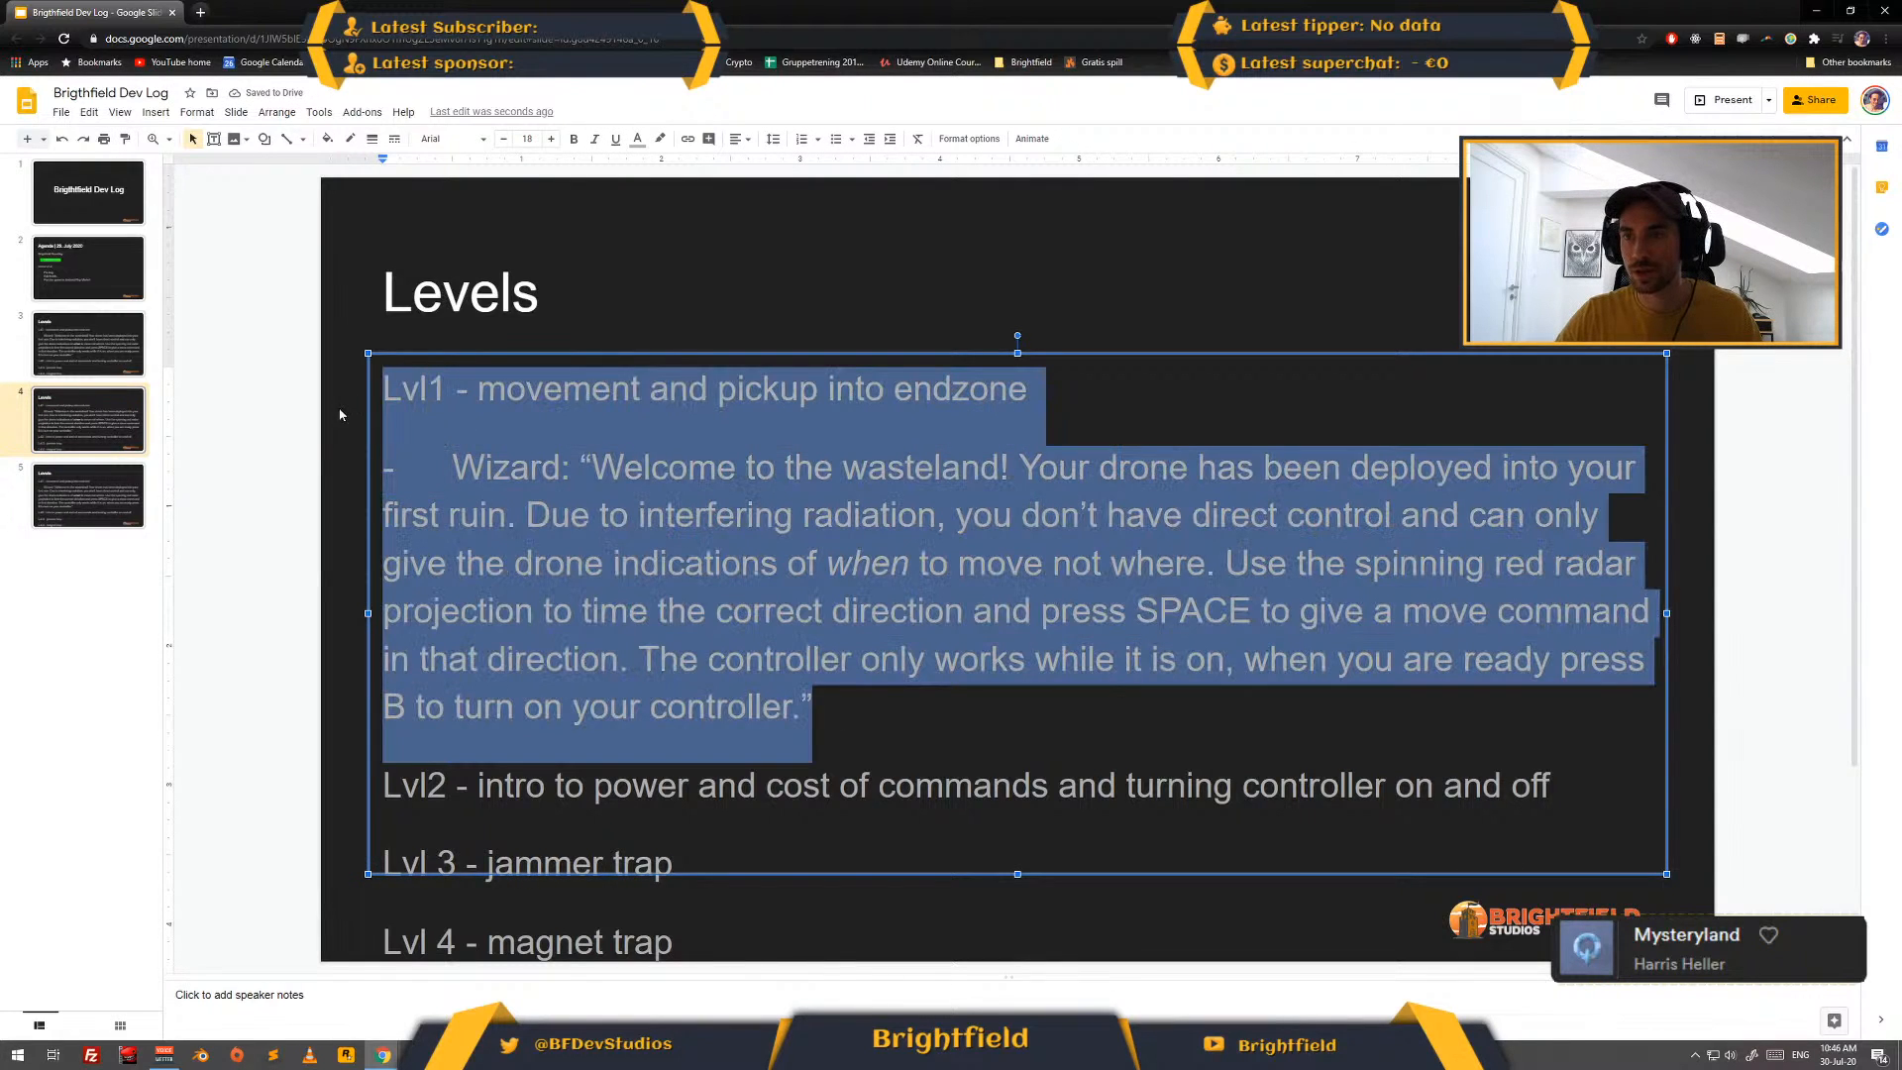
{"action": "key", "text": "BackSpace"}
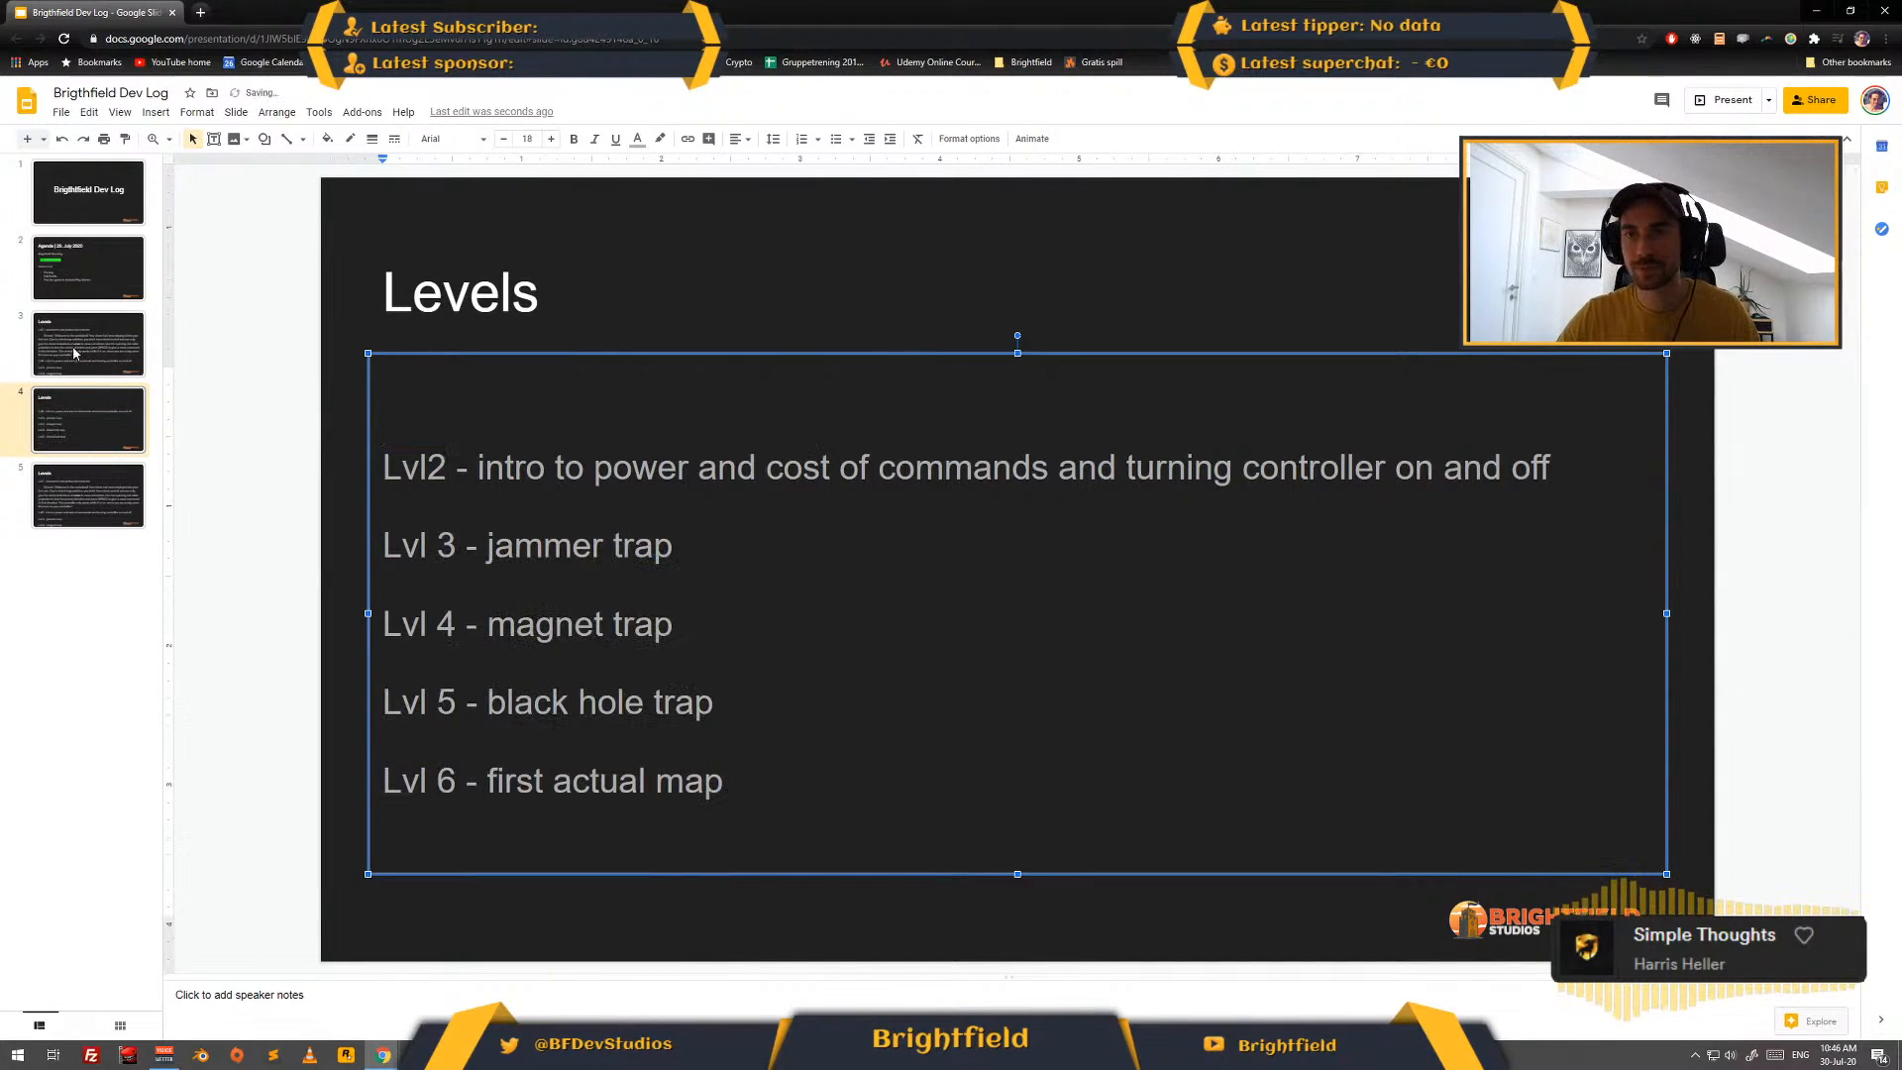
{"action": "left_click_drag", "start_coordinate": [92, 494], "coordinate": [89, 379]}
- Delete the Wizard paragraph under Lvl1 from the first Levels slide, keeping only the list of levels
{"action": "left_click", "coordinate": [106, 341]}
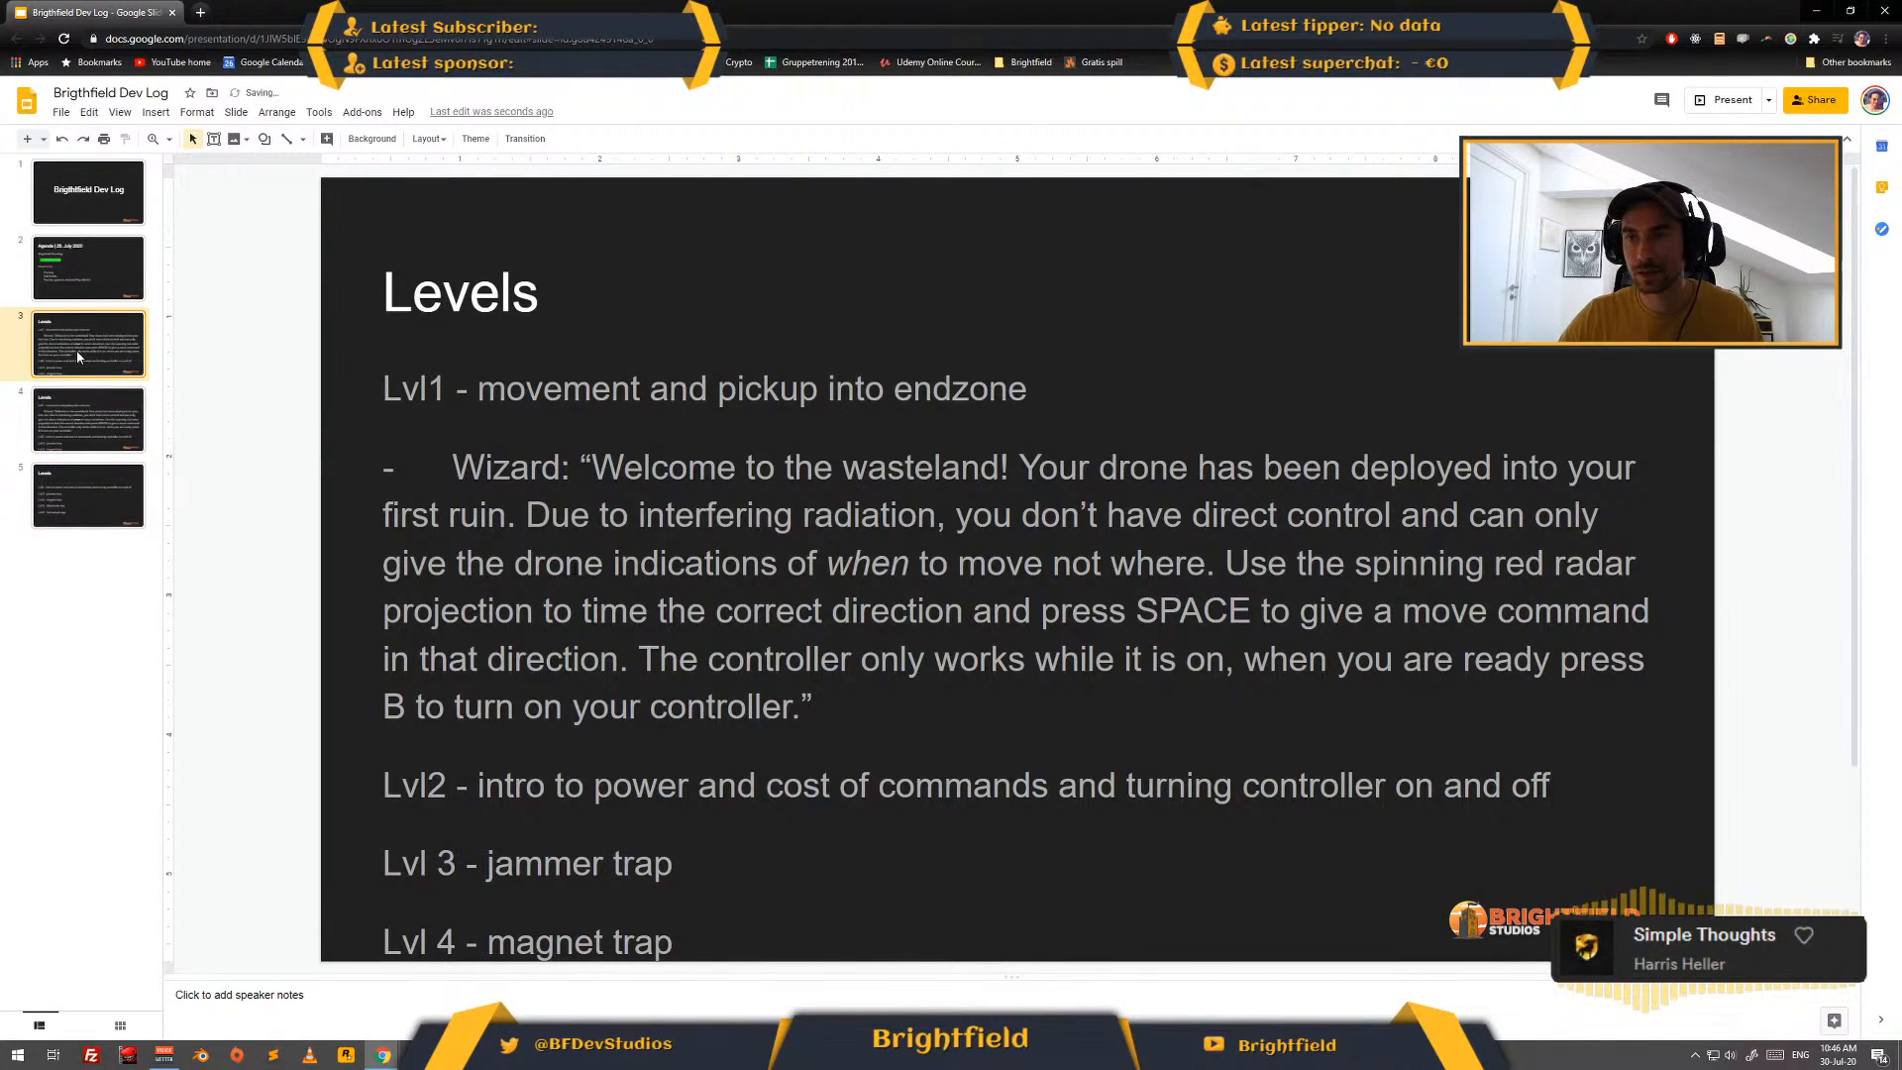
{"action": "left_click_drag", "start_coordinate": [830, 738], "coordinate": [485, 468]}
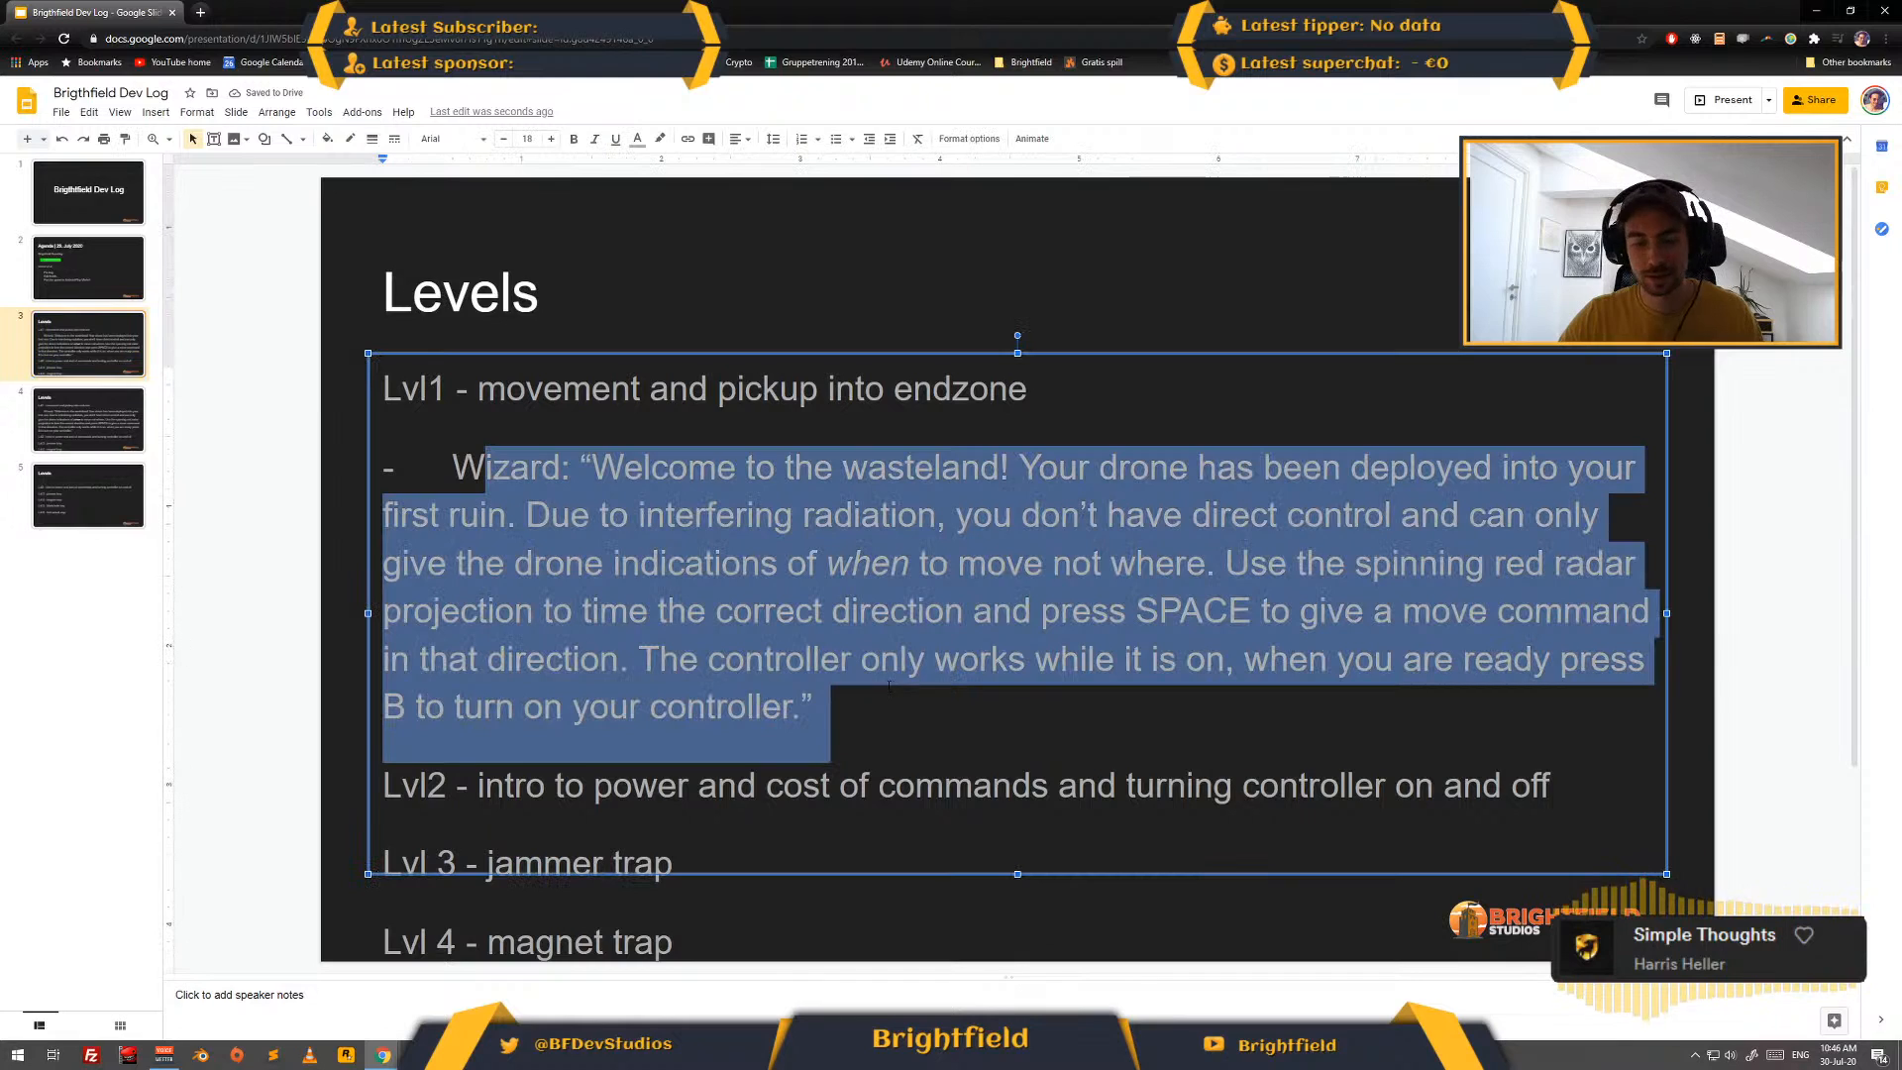
{"action": "key", "text": "BackSpace"}
{"action": "key", "text": "BackSpace"}
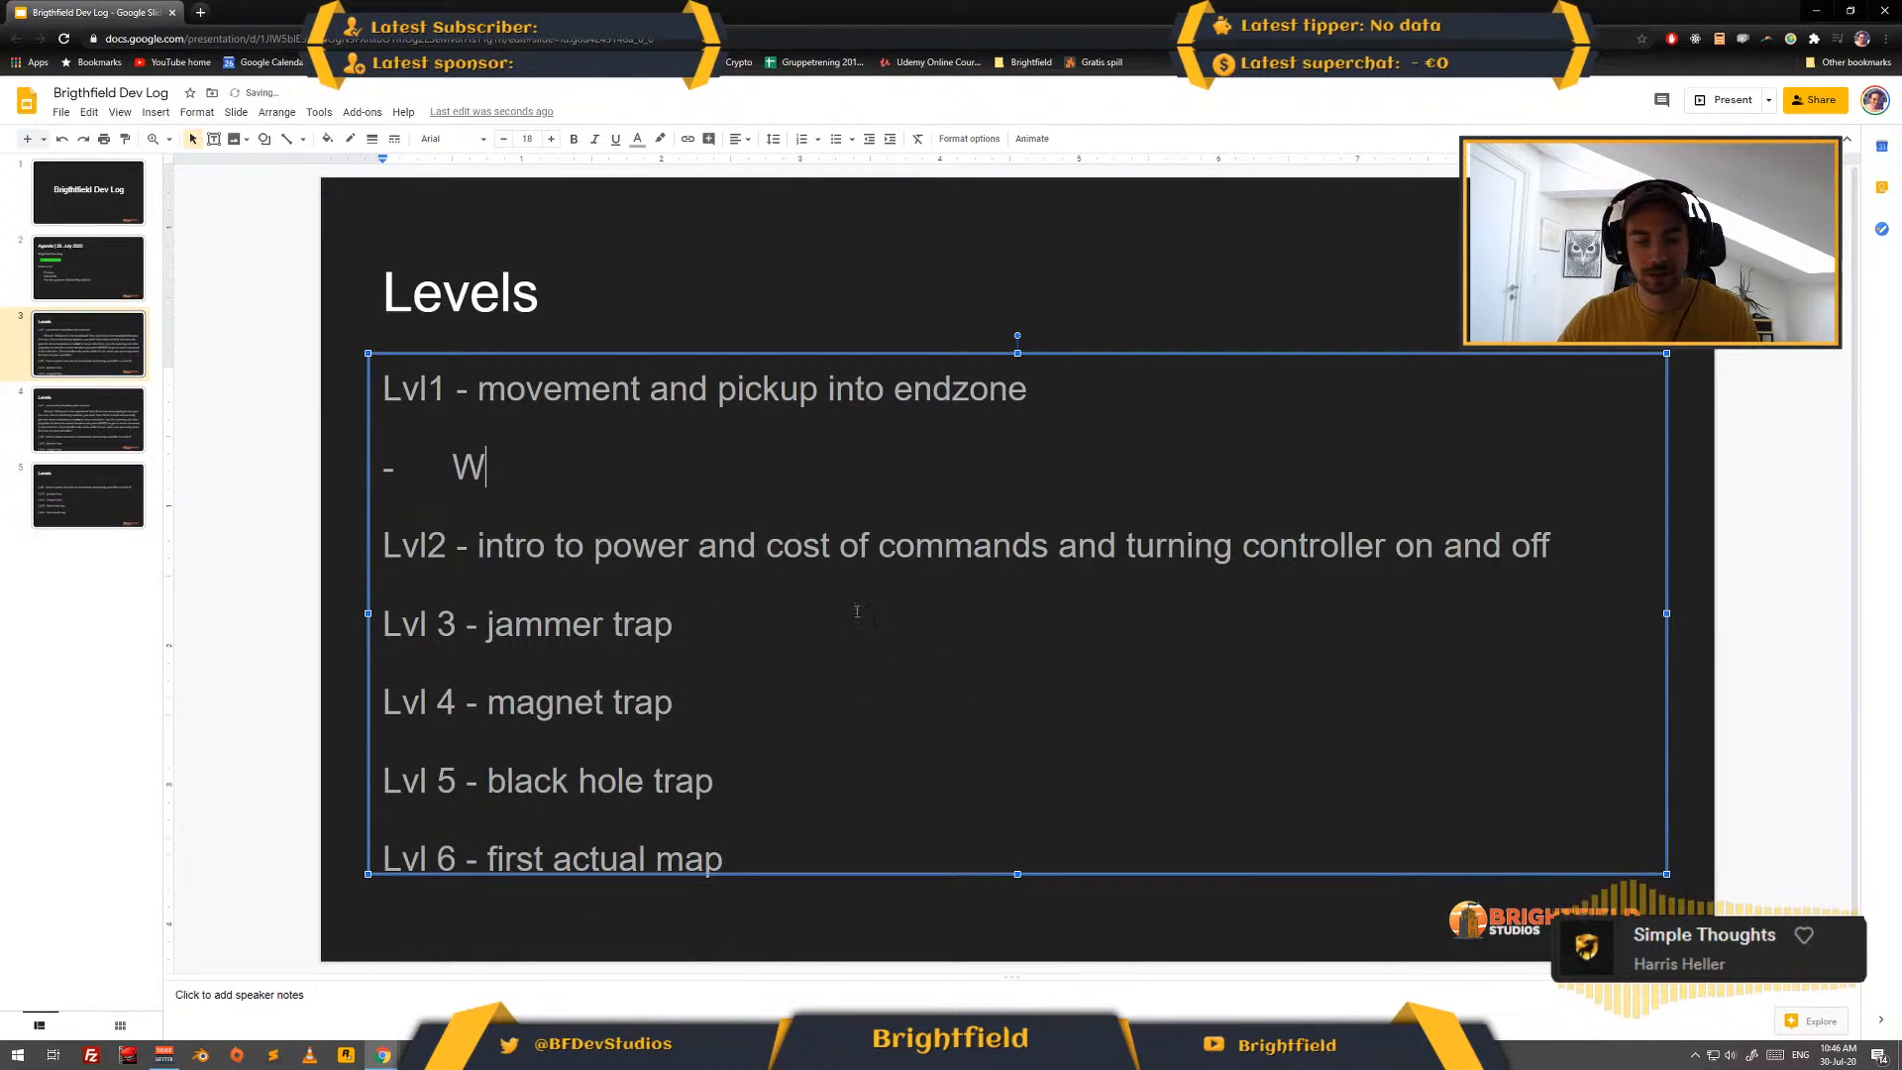
{"action": "key", "text": "shift+Home"}
{"action": "key", "text": "BackSpace"}
{"action": "key", "text": "BackSpace"}
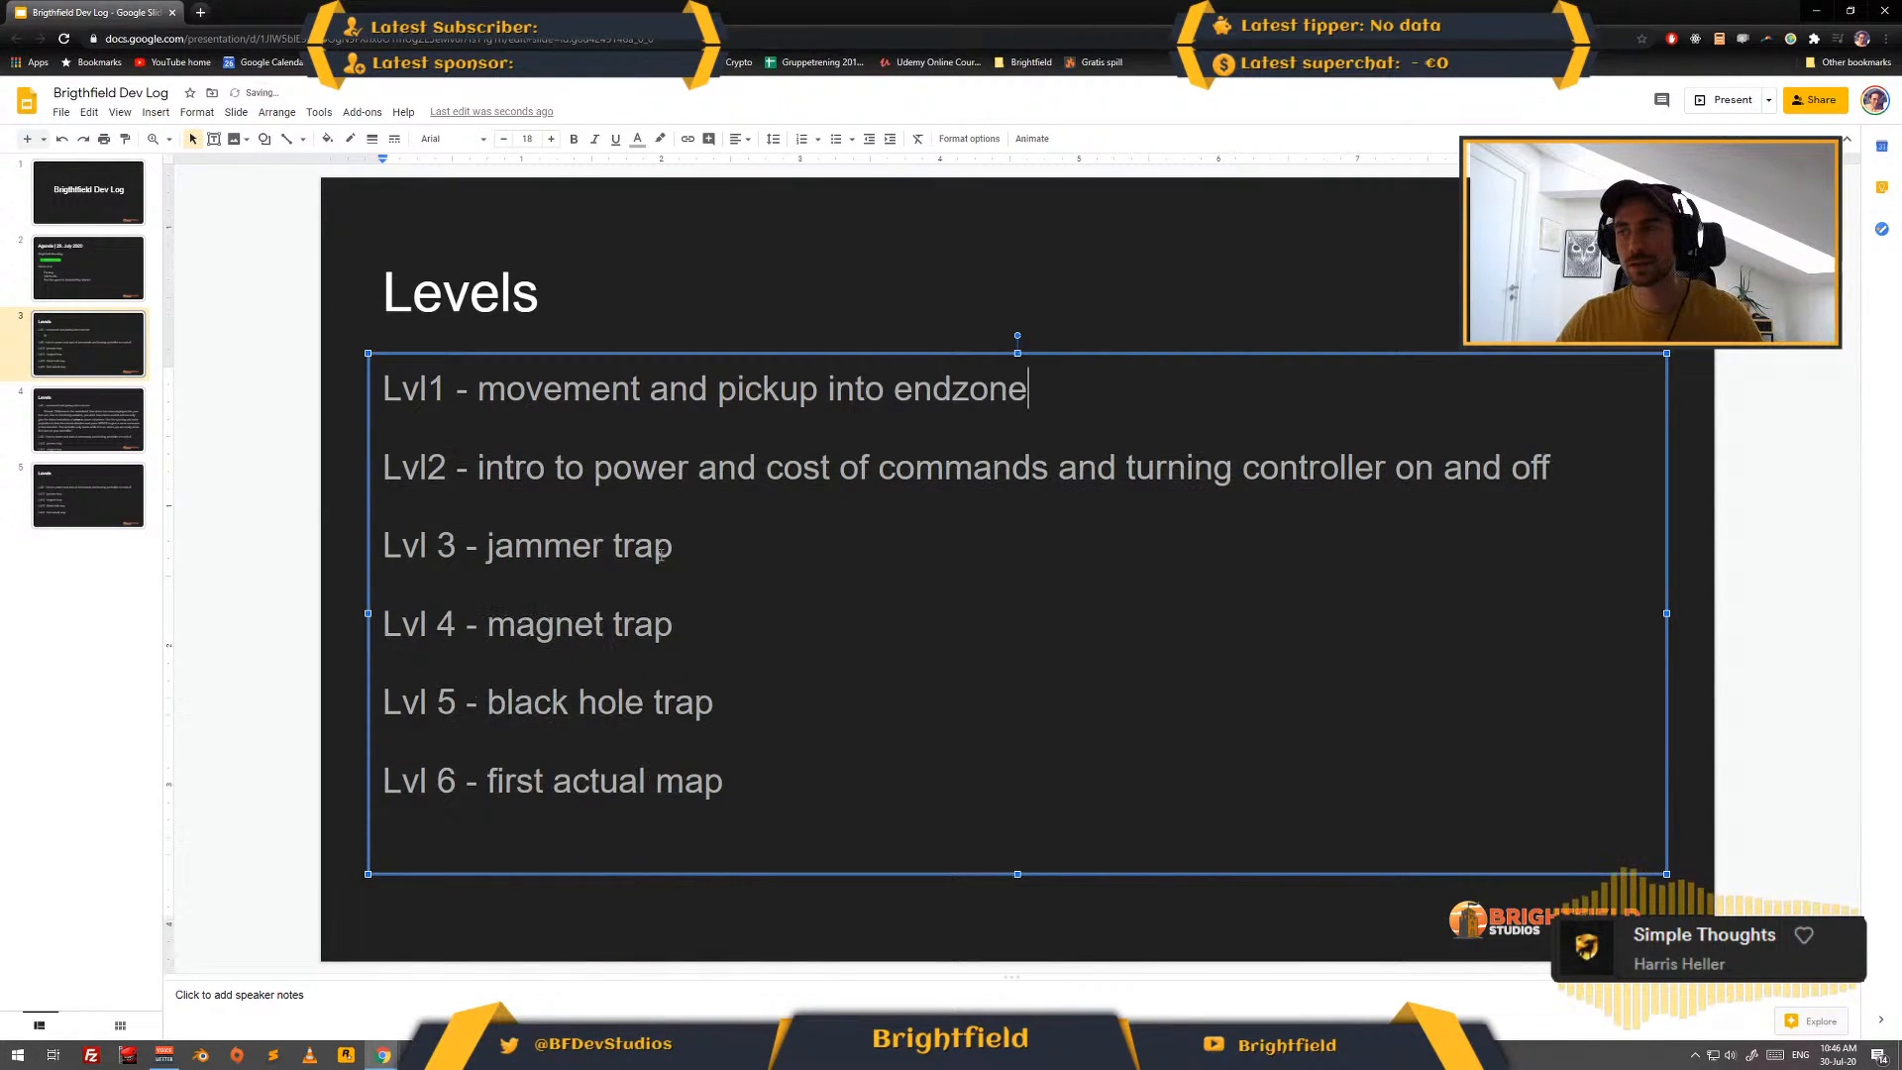
- Retitle slide 4 "Level 1" and remove the Lvl2 to Lvl 6 entries below the Wizard text
{"action": "left_click", "coordinate": [102, 428]}
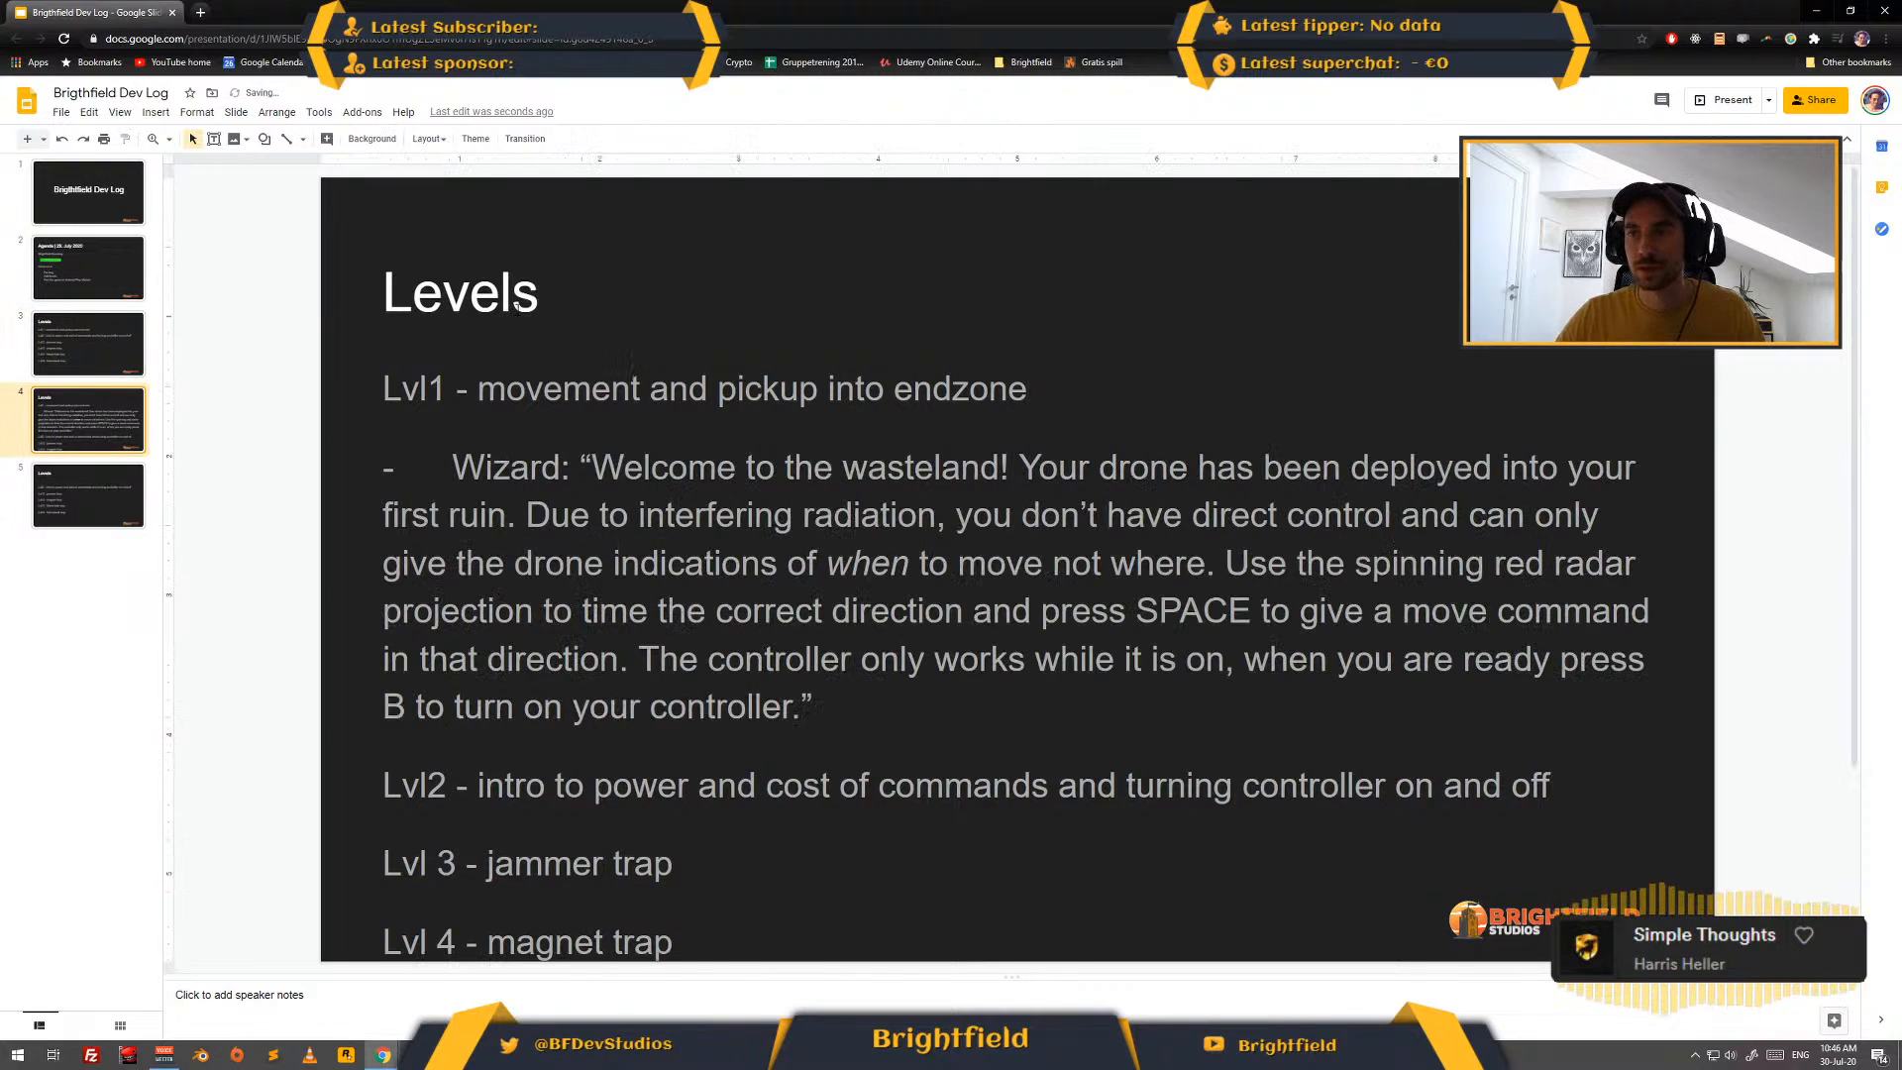
{"action": "left_click", "coordinate": [516, 308]}
{"action": "type", "text": "1"}
{"action": "key", "text": "Delete"}
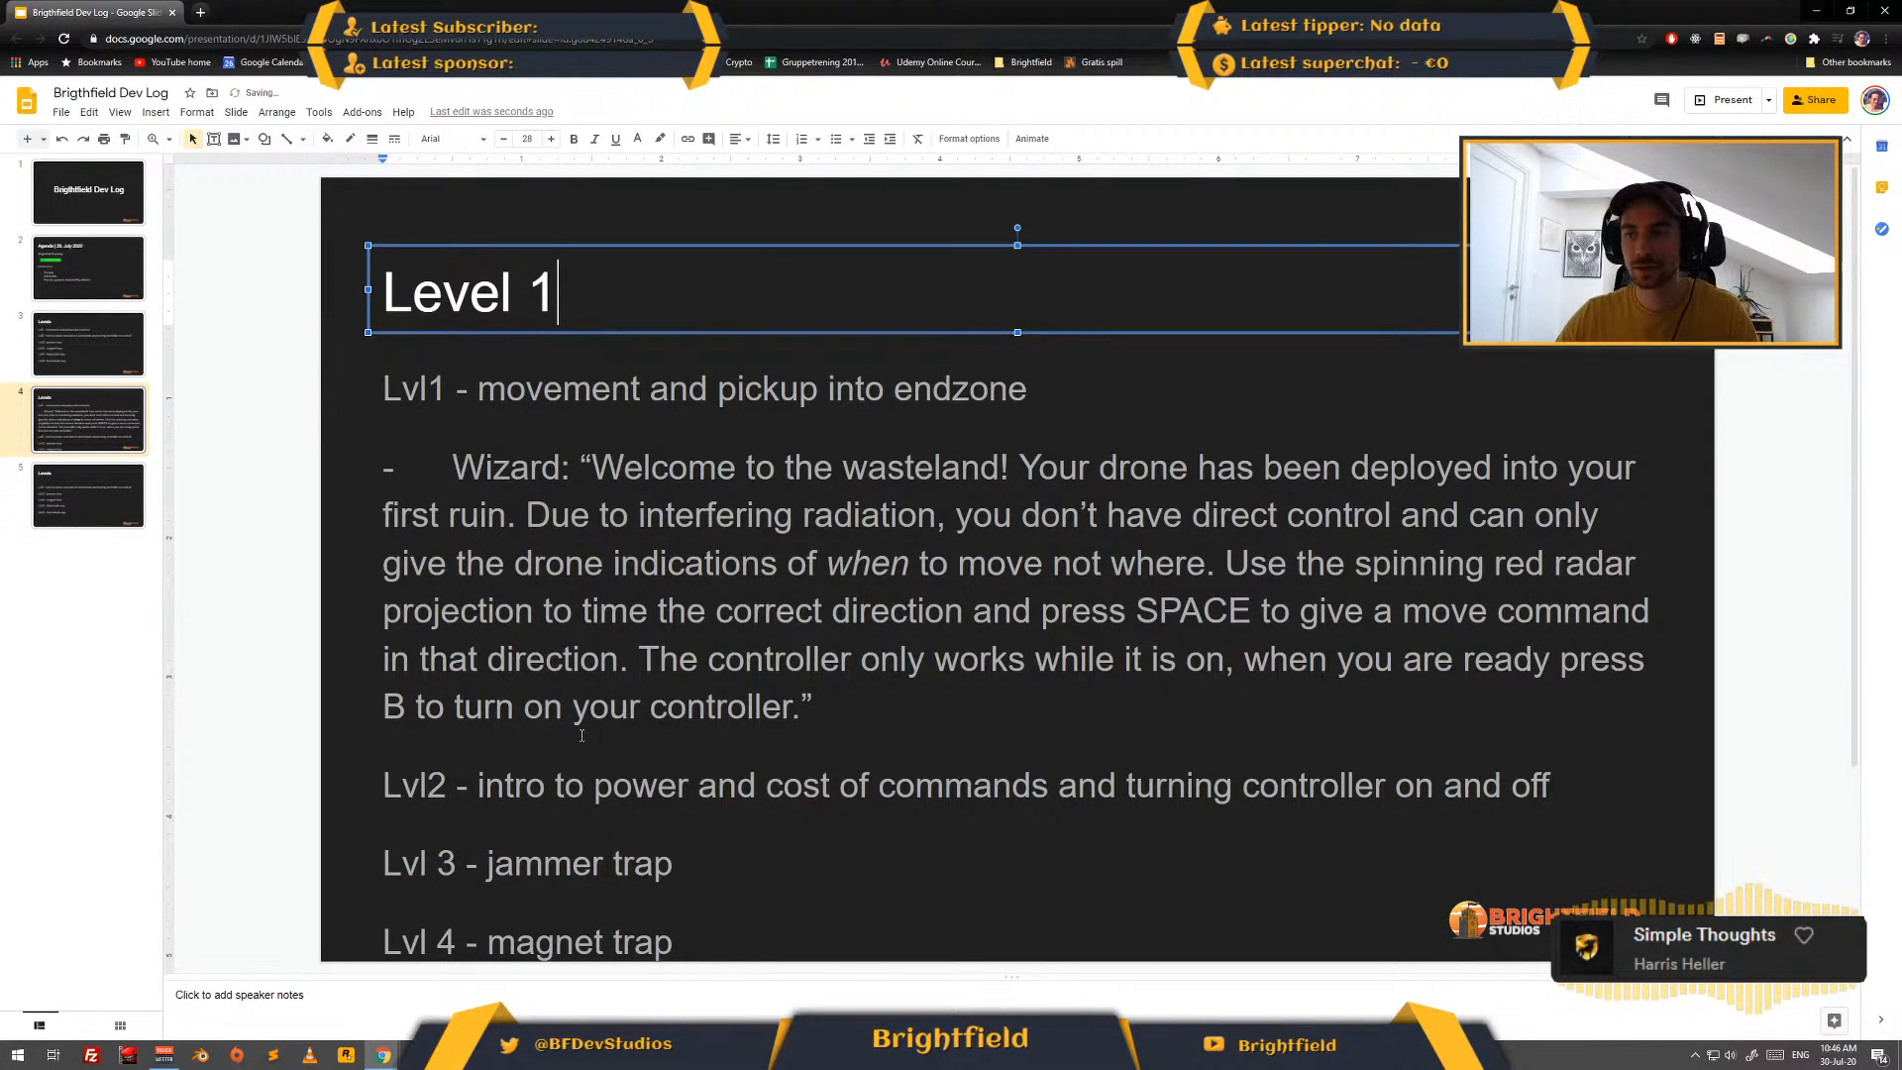
{"action": "left_click_drag", "start_coordinate": [582, 735], "coordinate": [1155, 794]}
{"action": "key", "text": "Delete"}
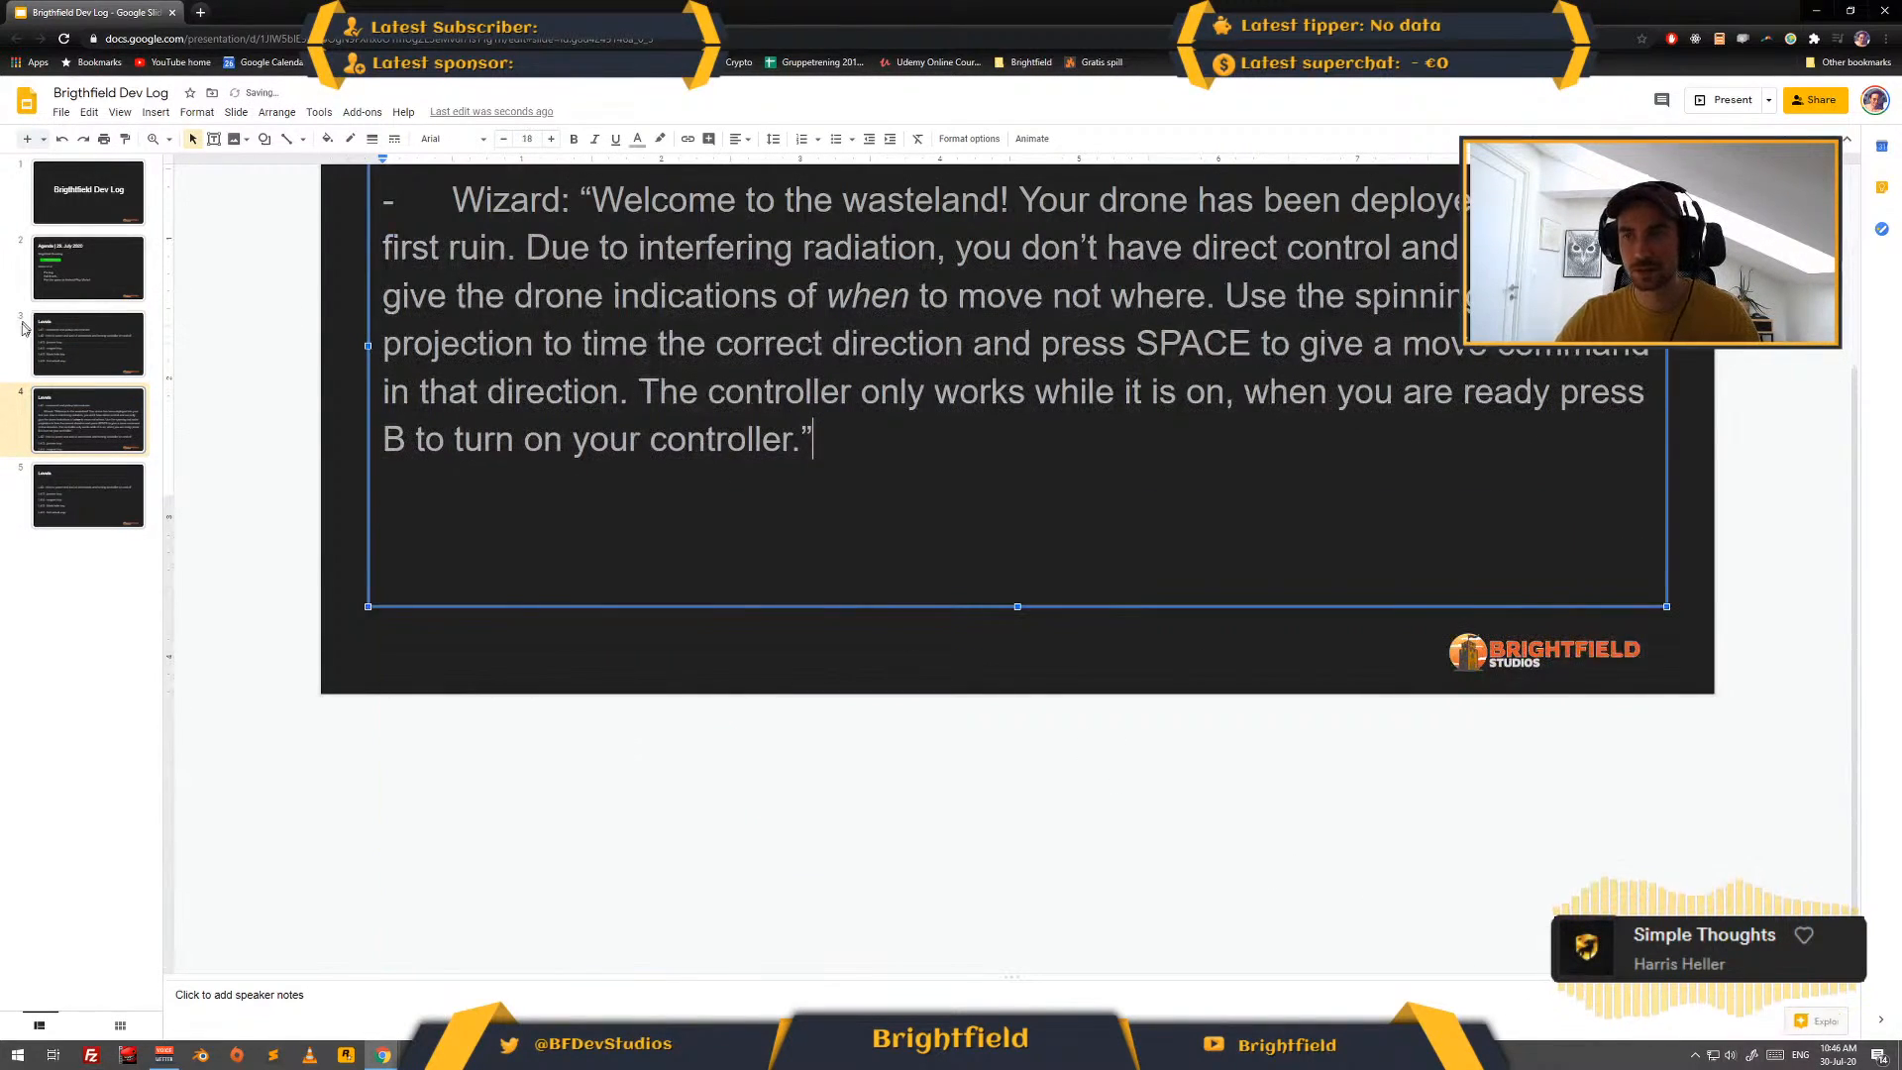
- Check the last Levels slide, then switch to Unity and add the HelpDisplay prefab from Prefabs/UI to InGameScreen under the Canvas
{"action": "left_click", "coordinate": [91, 483]}
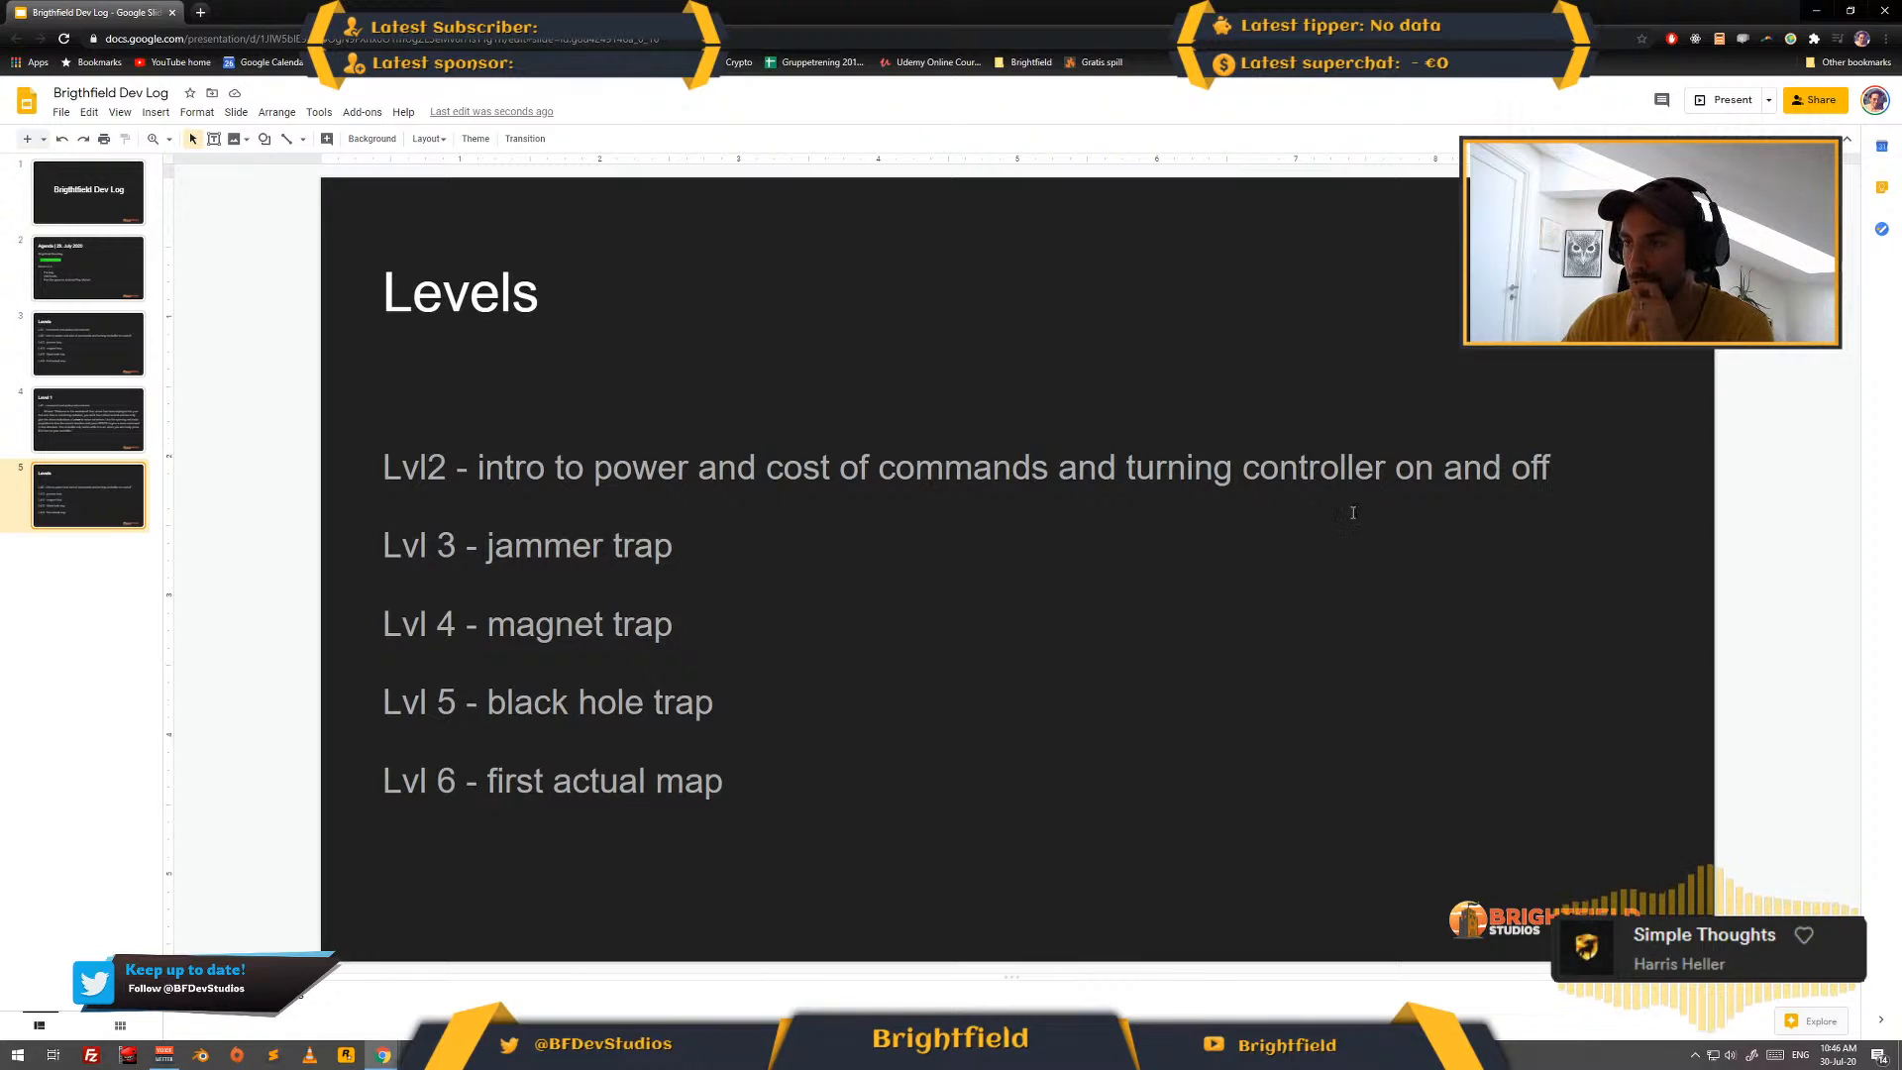
{"action": "left_click", "coordinate": [2, 490]}
{"action": "key", "text": "alt+Tab"}
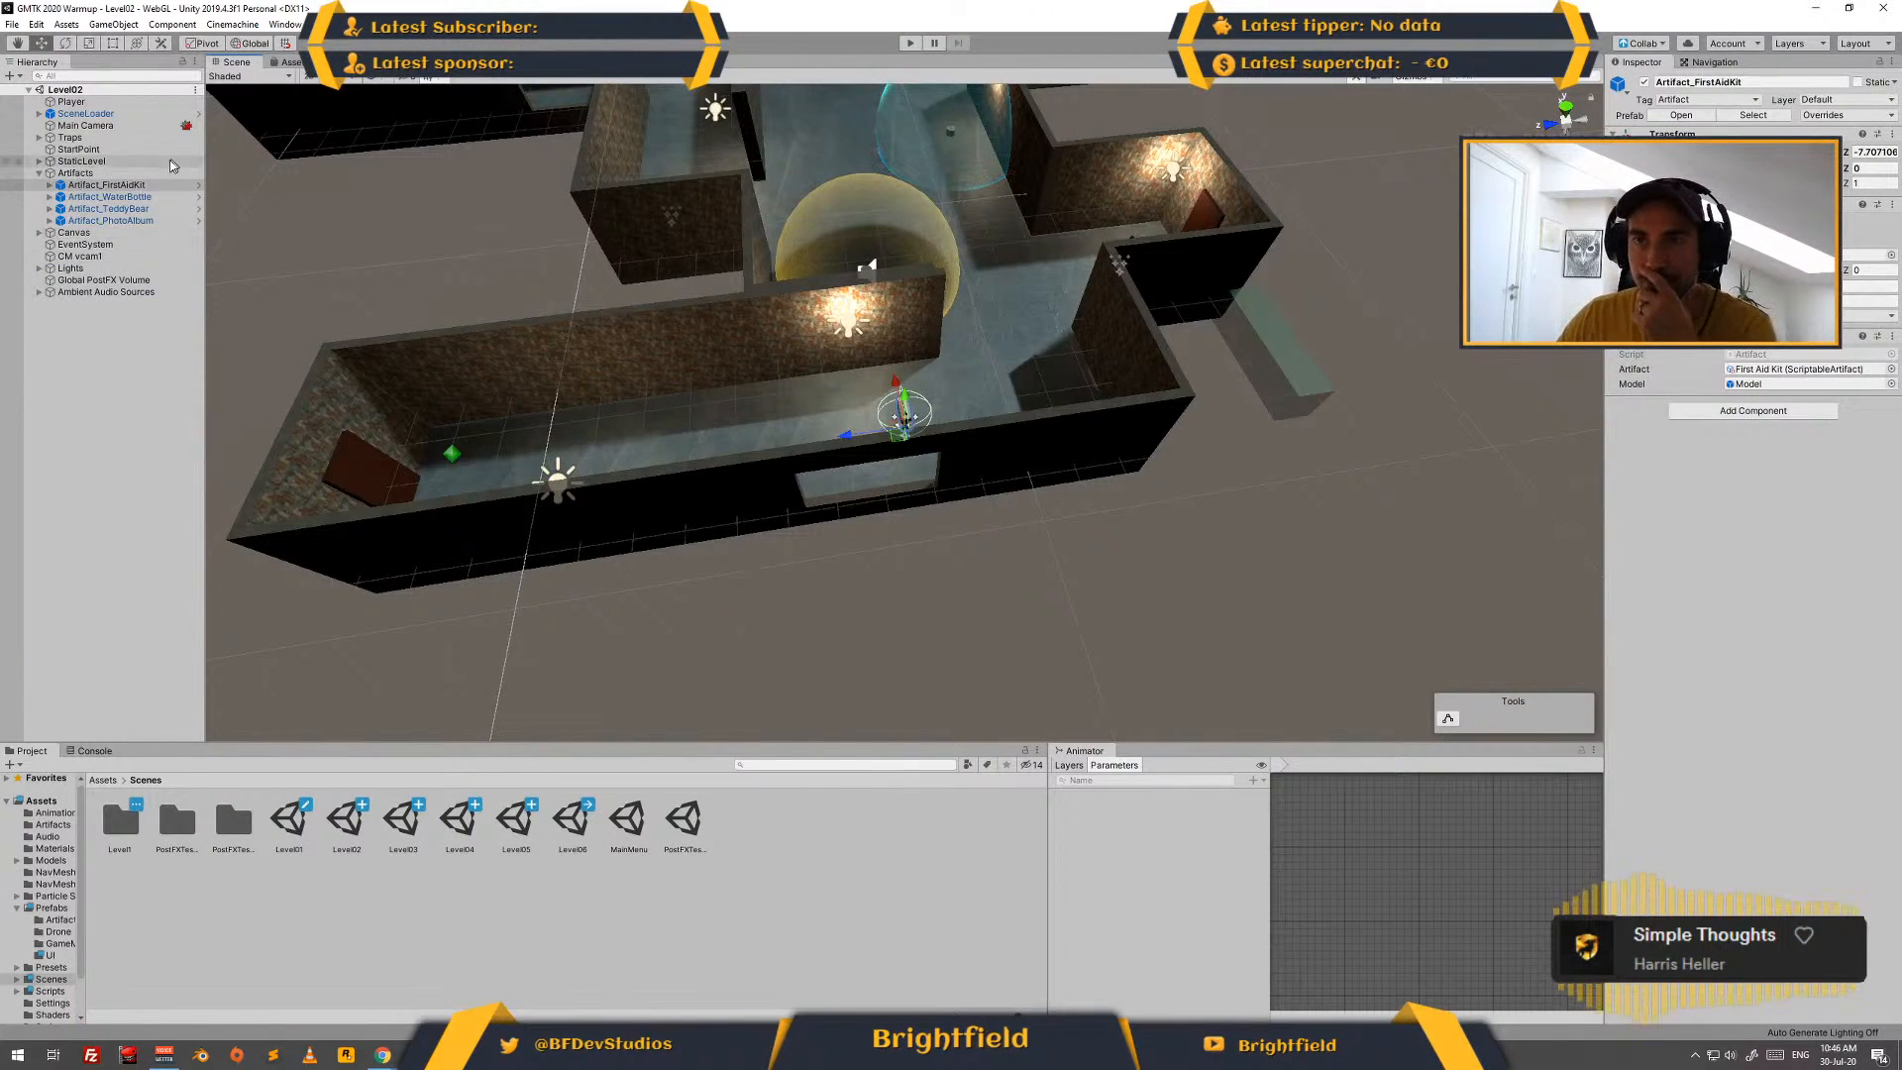
{"action": "left_click", "coordinate": [40, 232]}
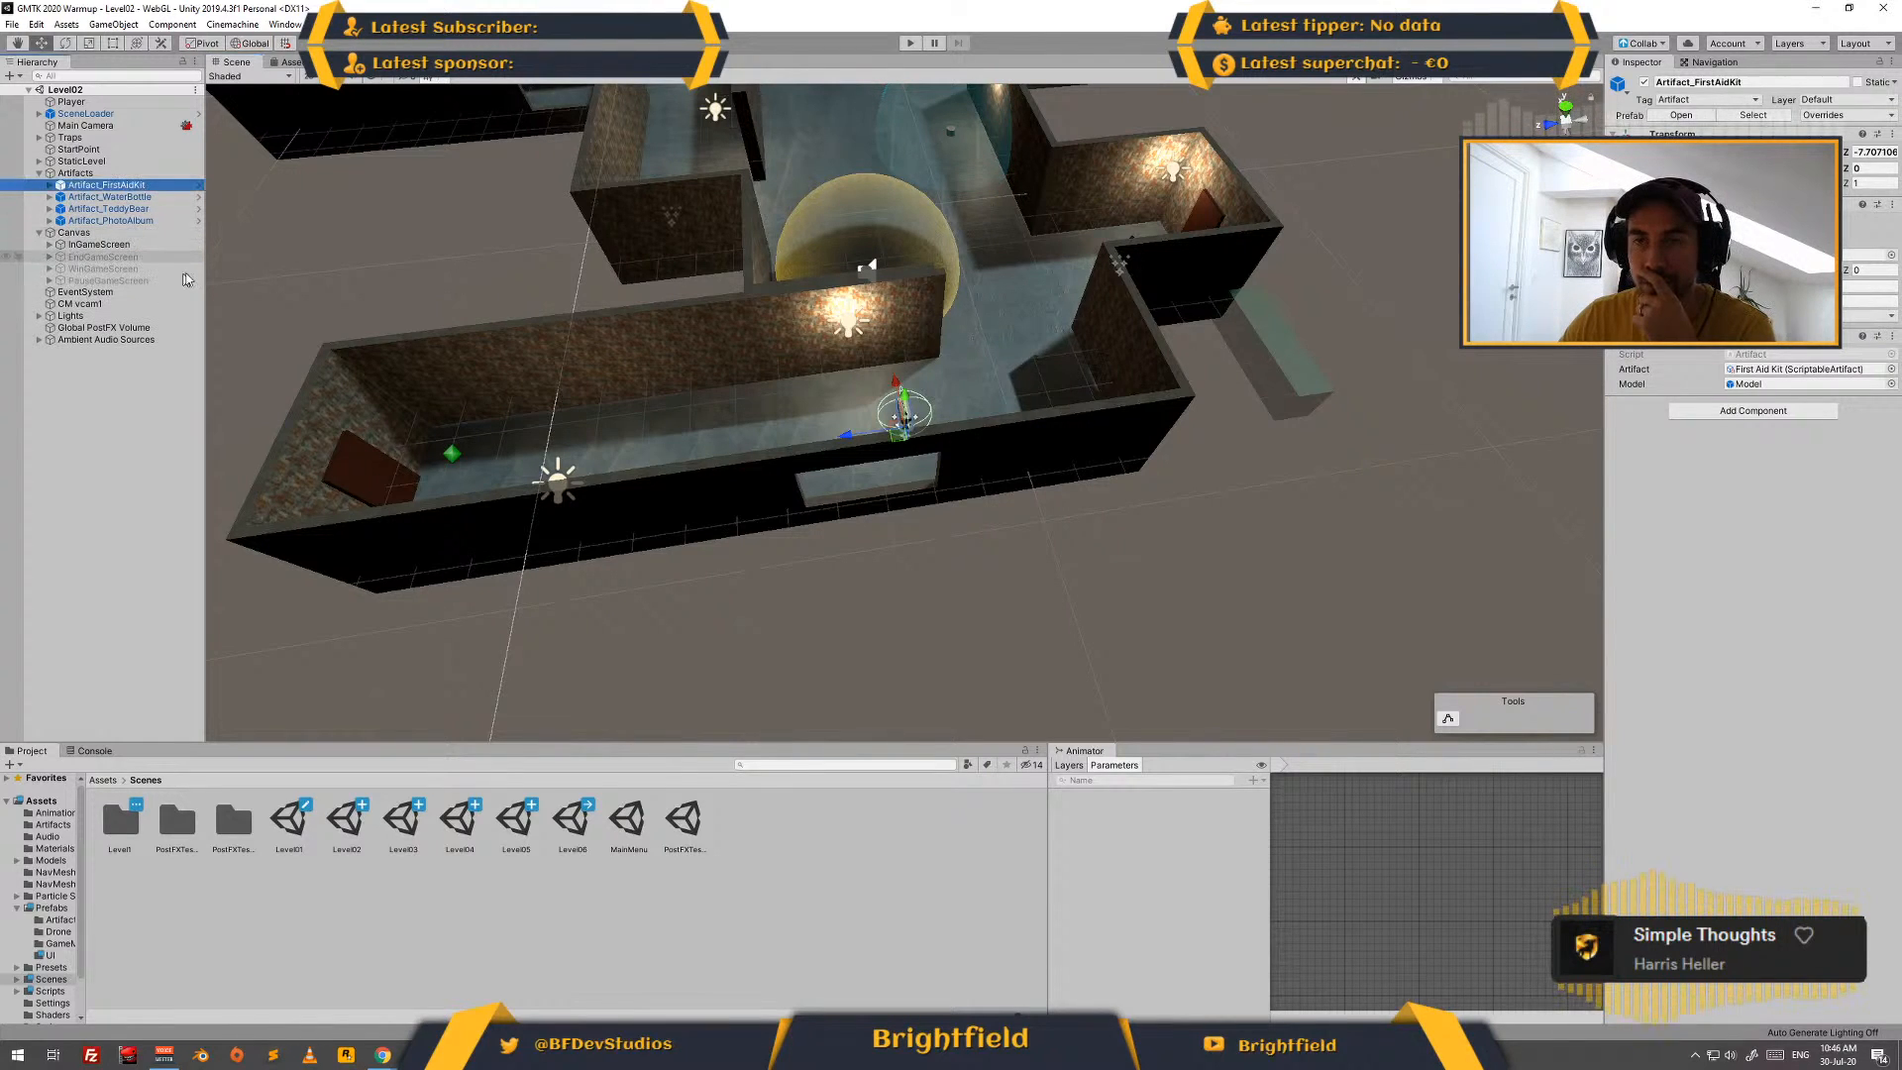
{"action": "left_click", "coordinate": [49, 245]}
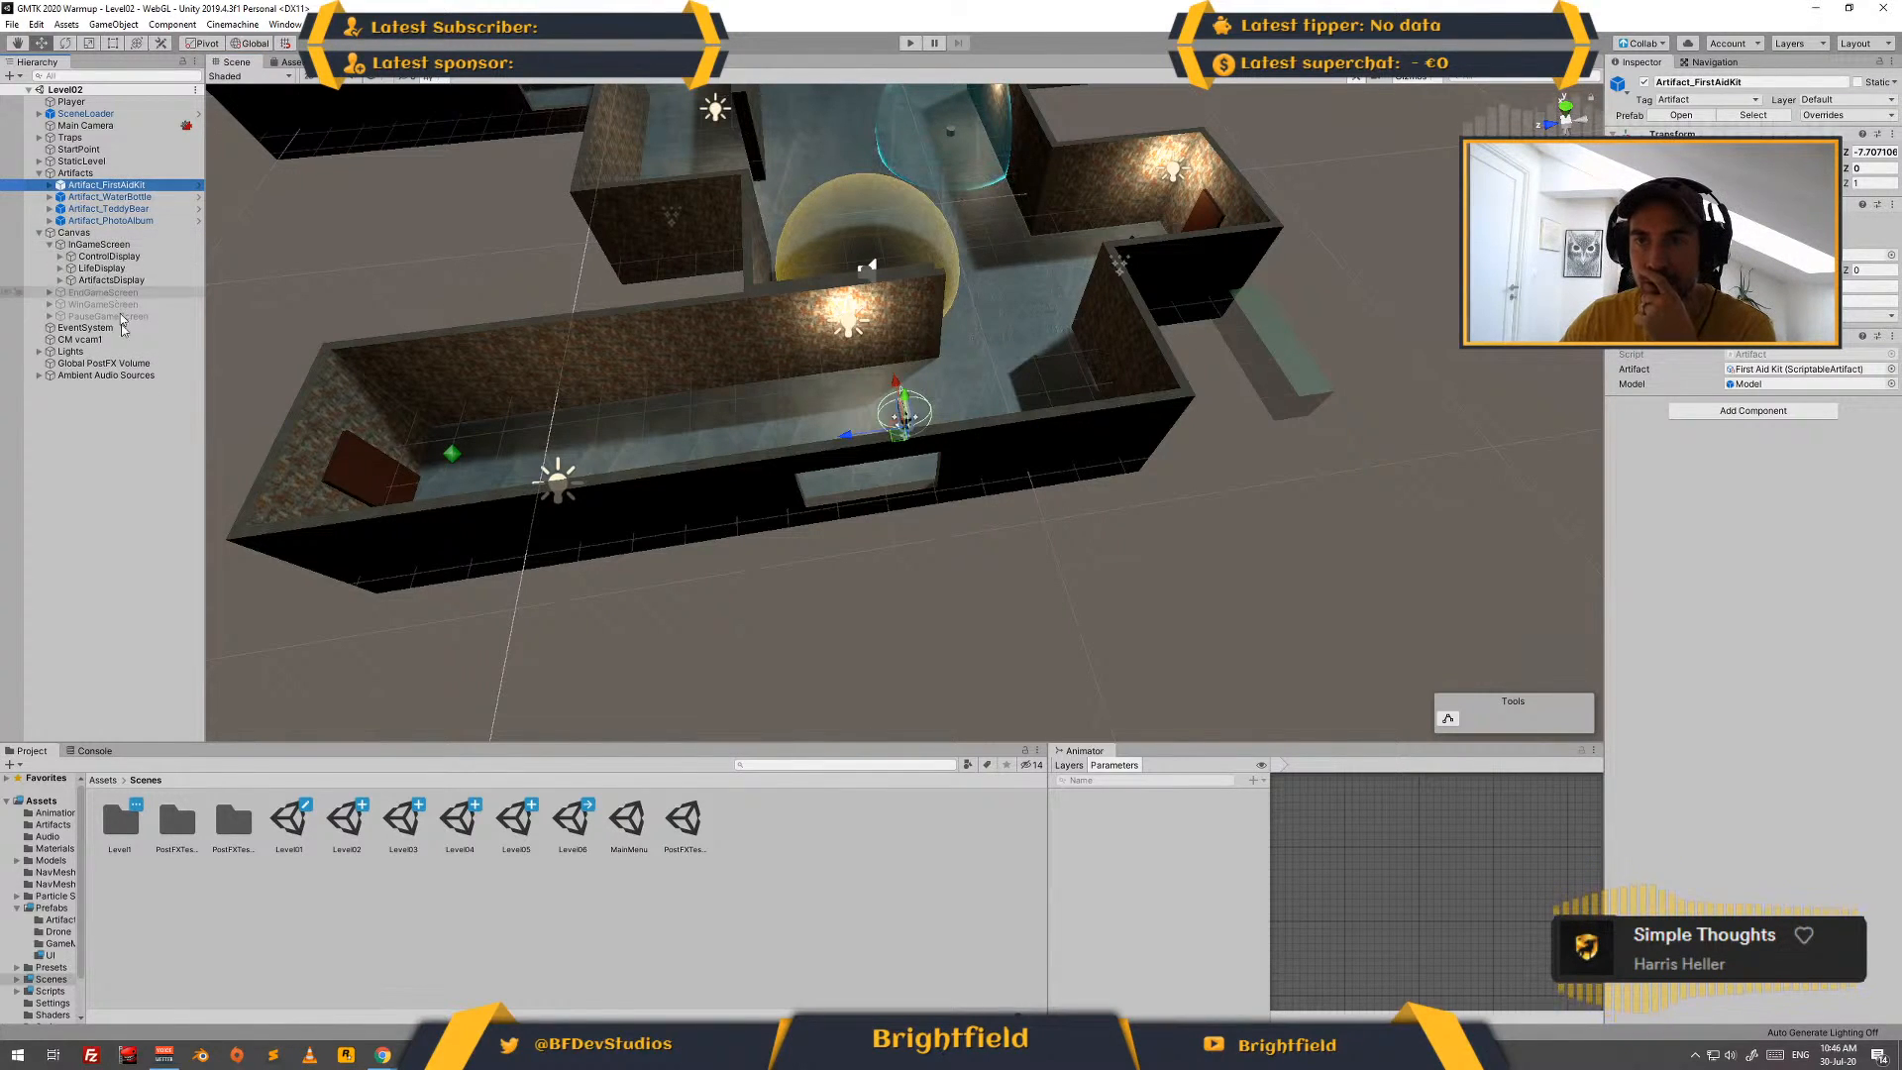
{"action": "left_click", "coordinate": [100, 782]}
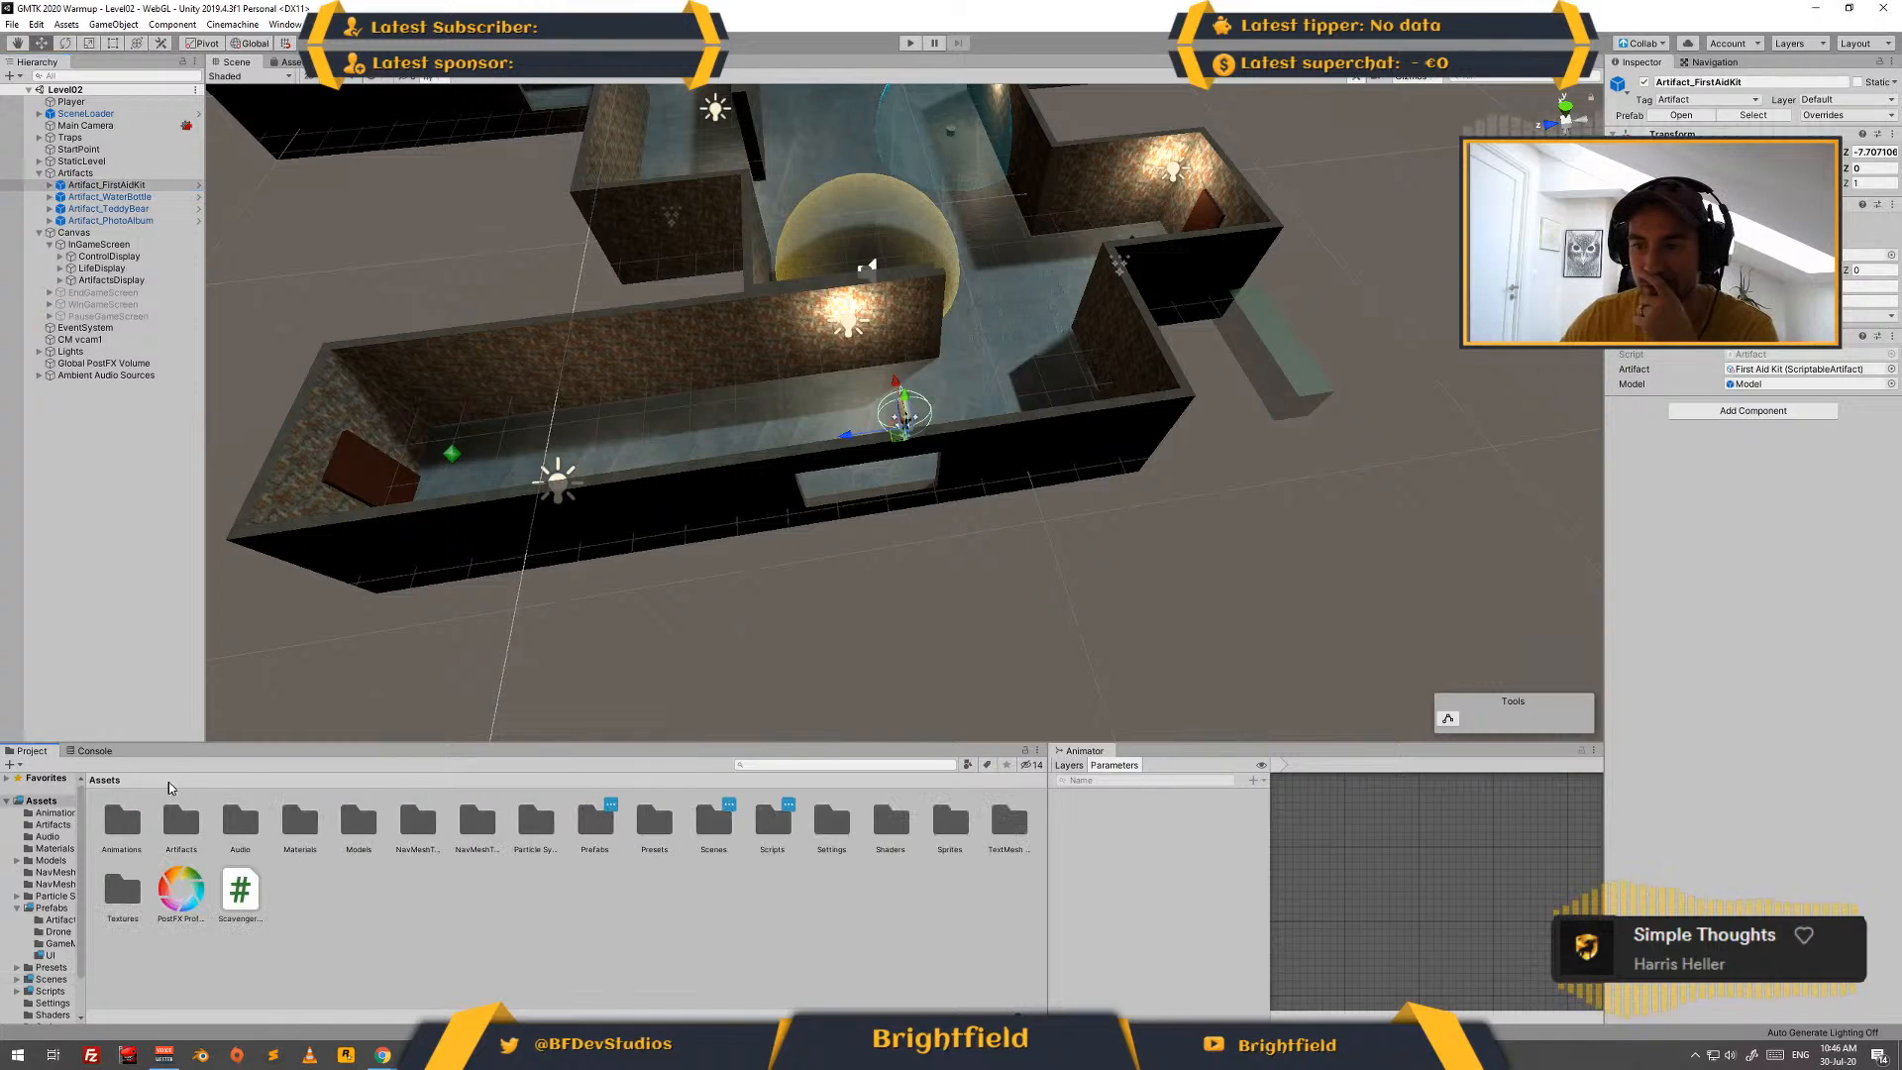
{"action": "left_click", "coordinate": [656, 821]}
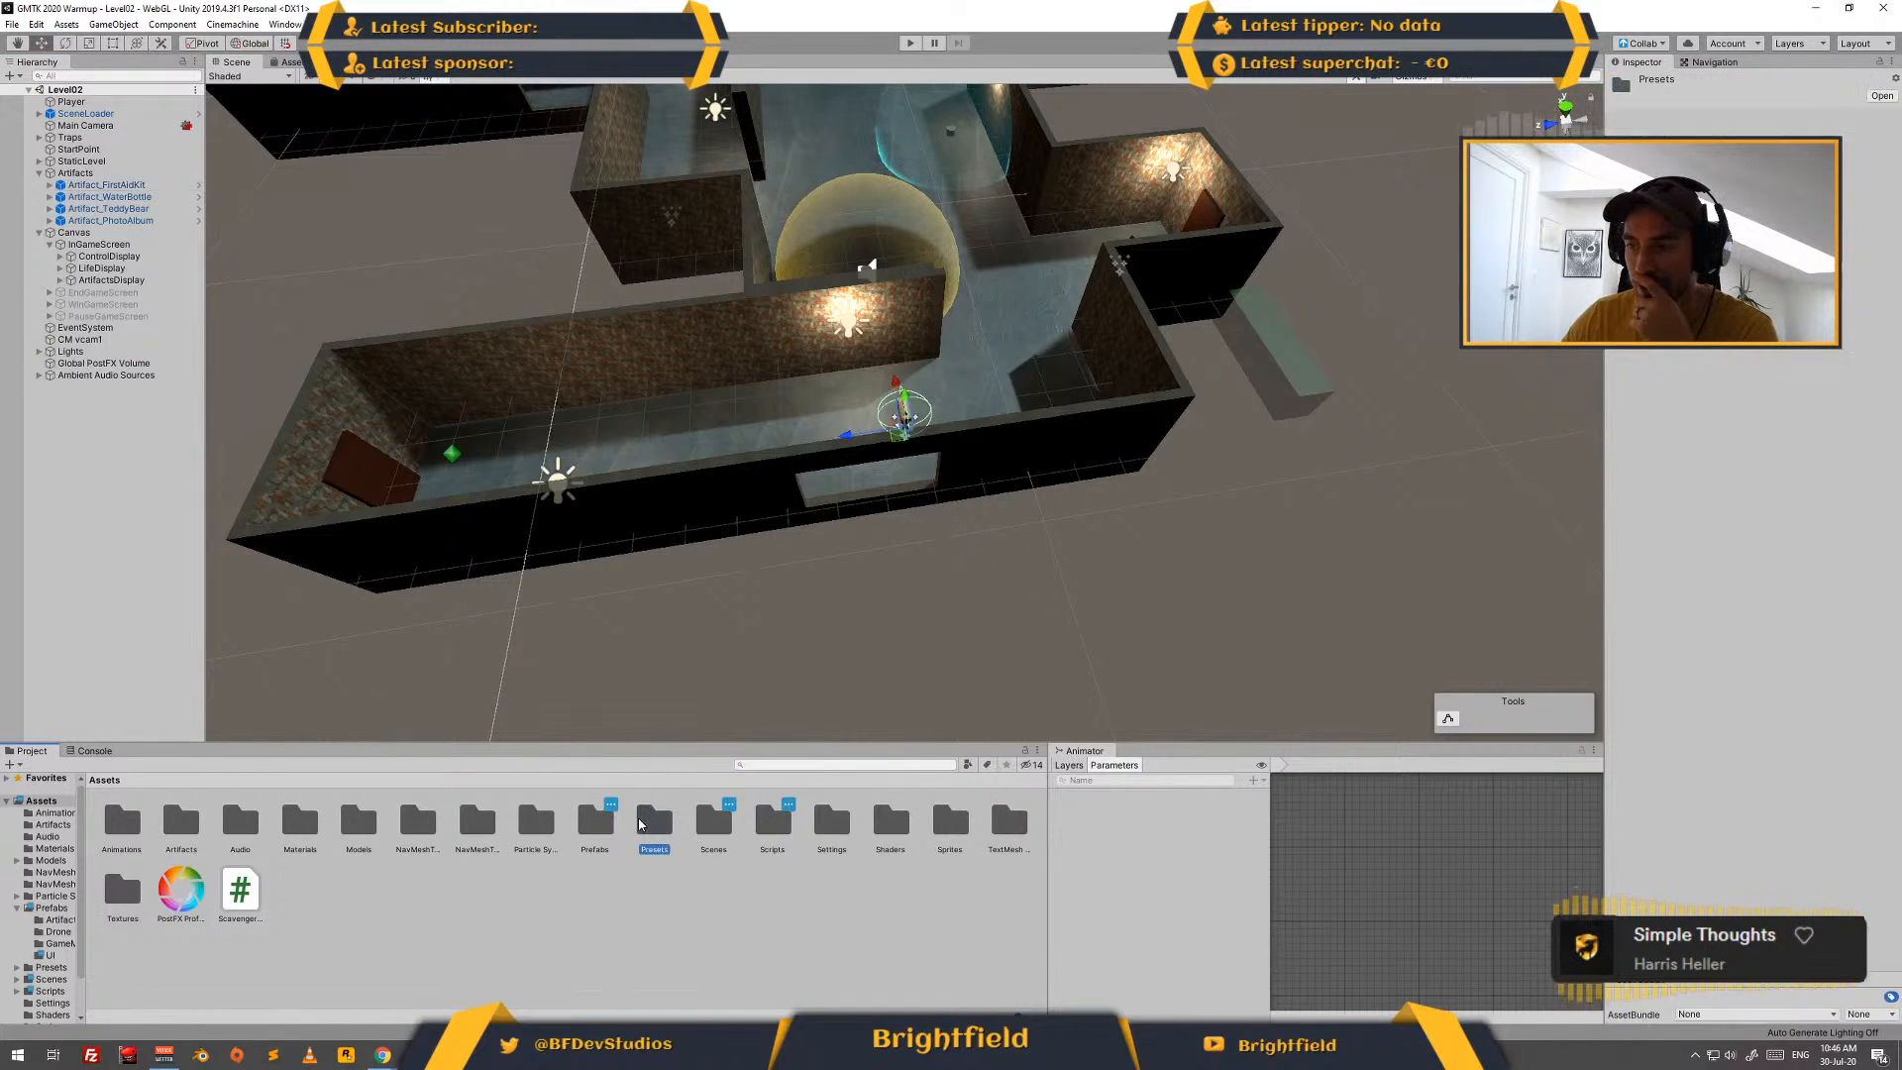
{"action": "double_click", "coordinate": [598, 820]}
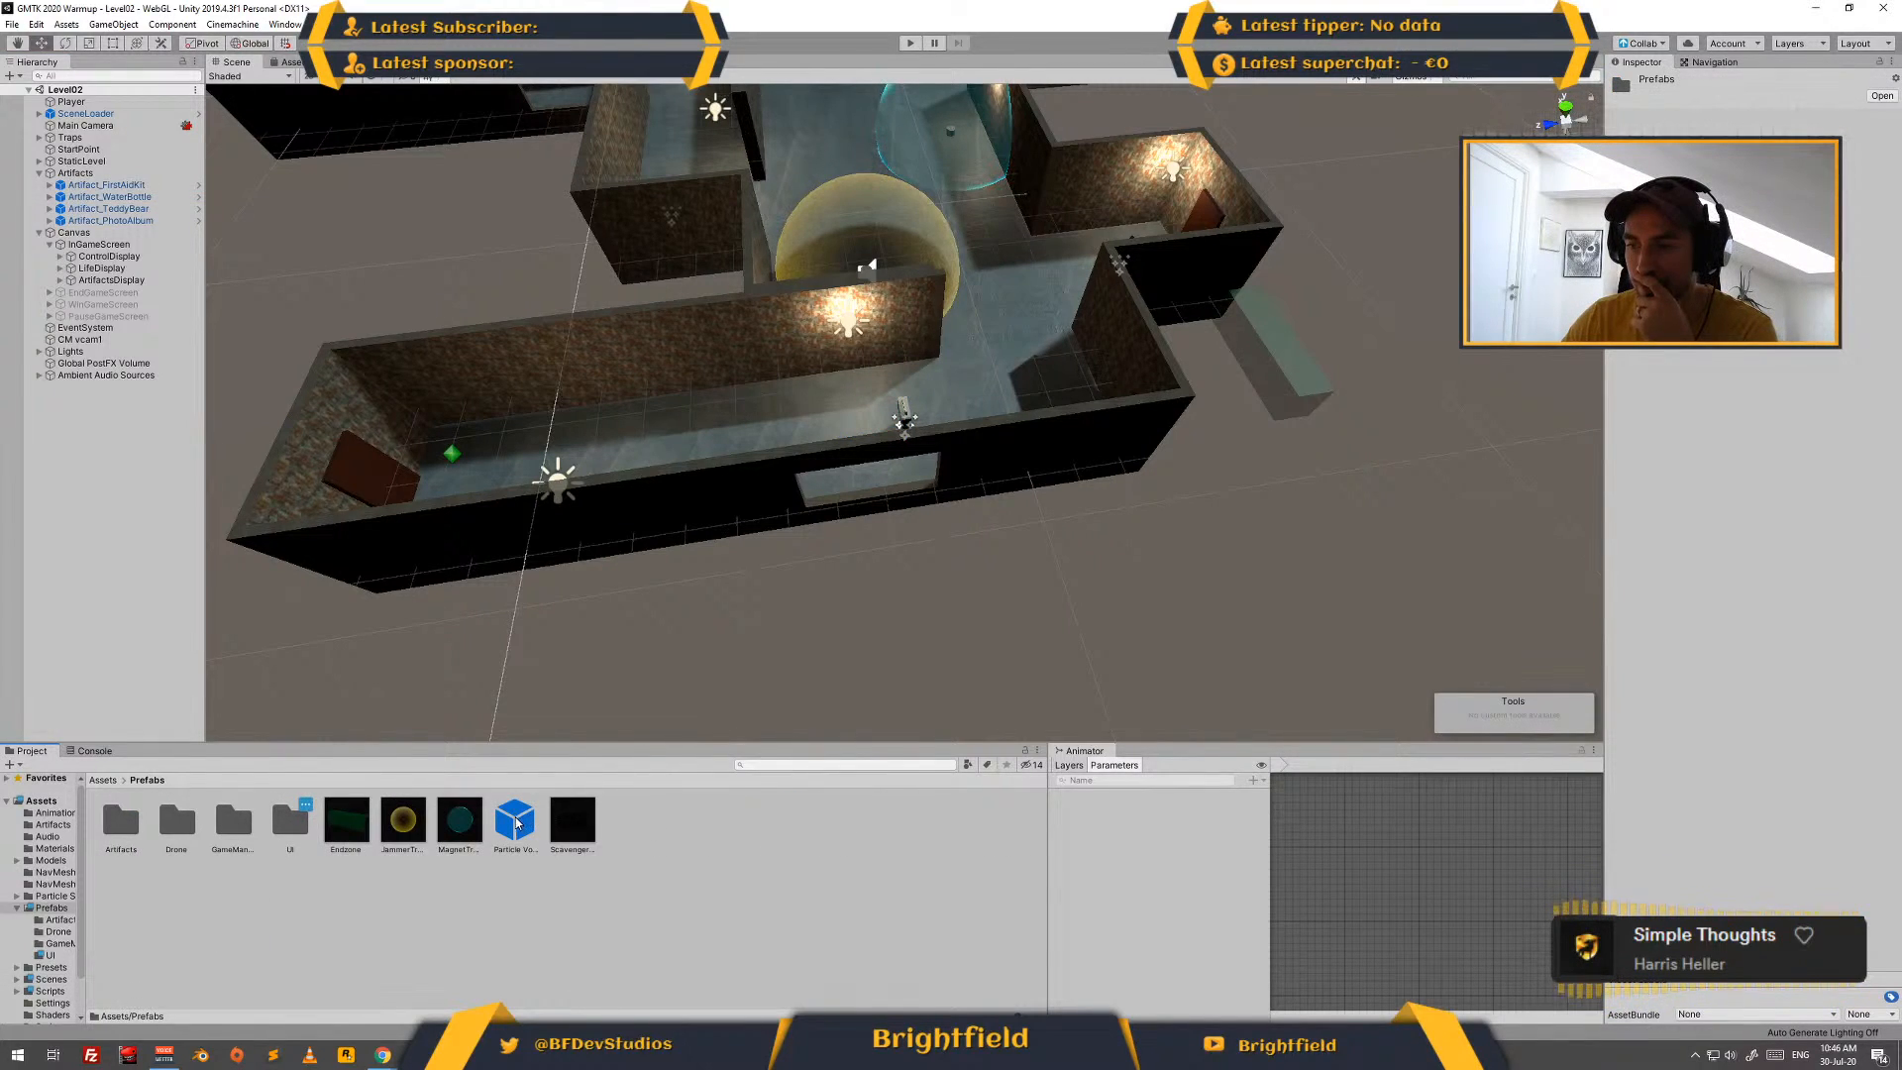
{"action": "double_click", "coordinate": [291, 820]}
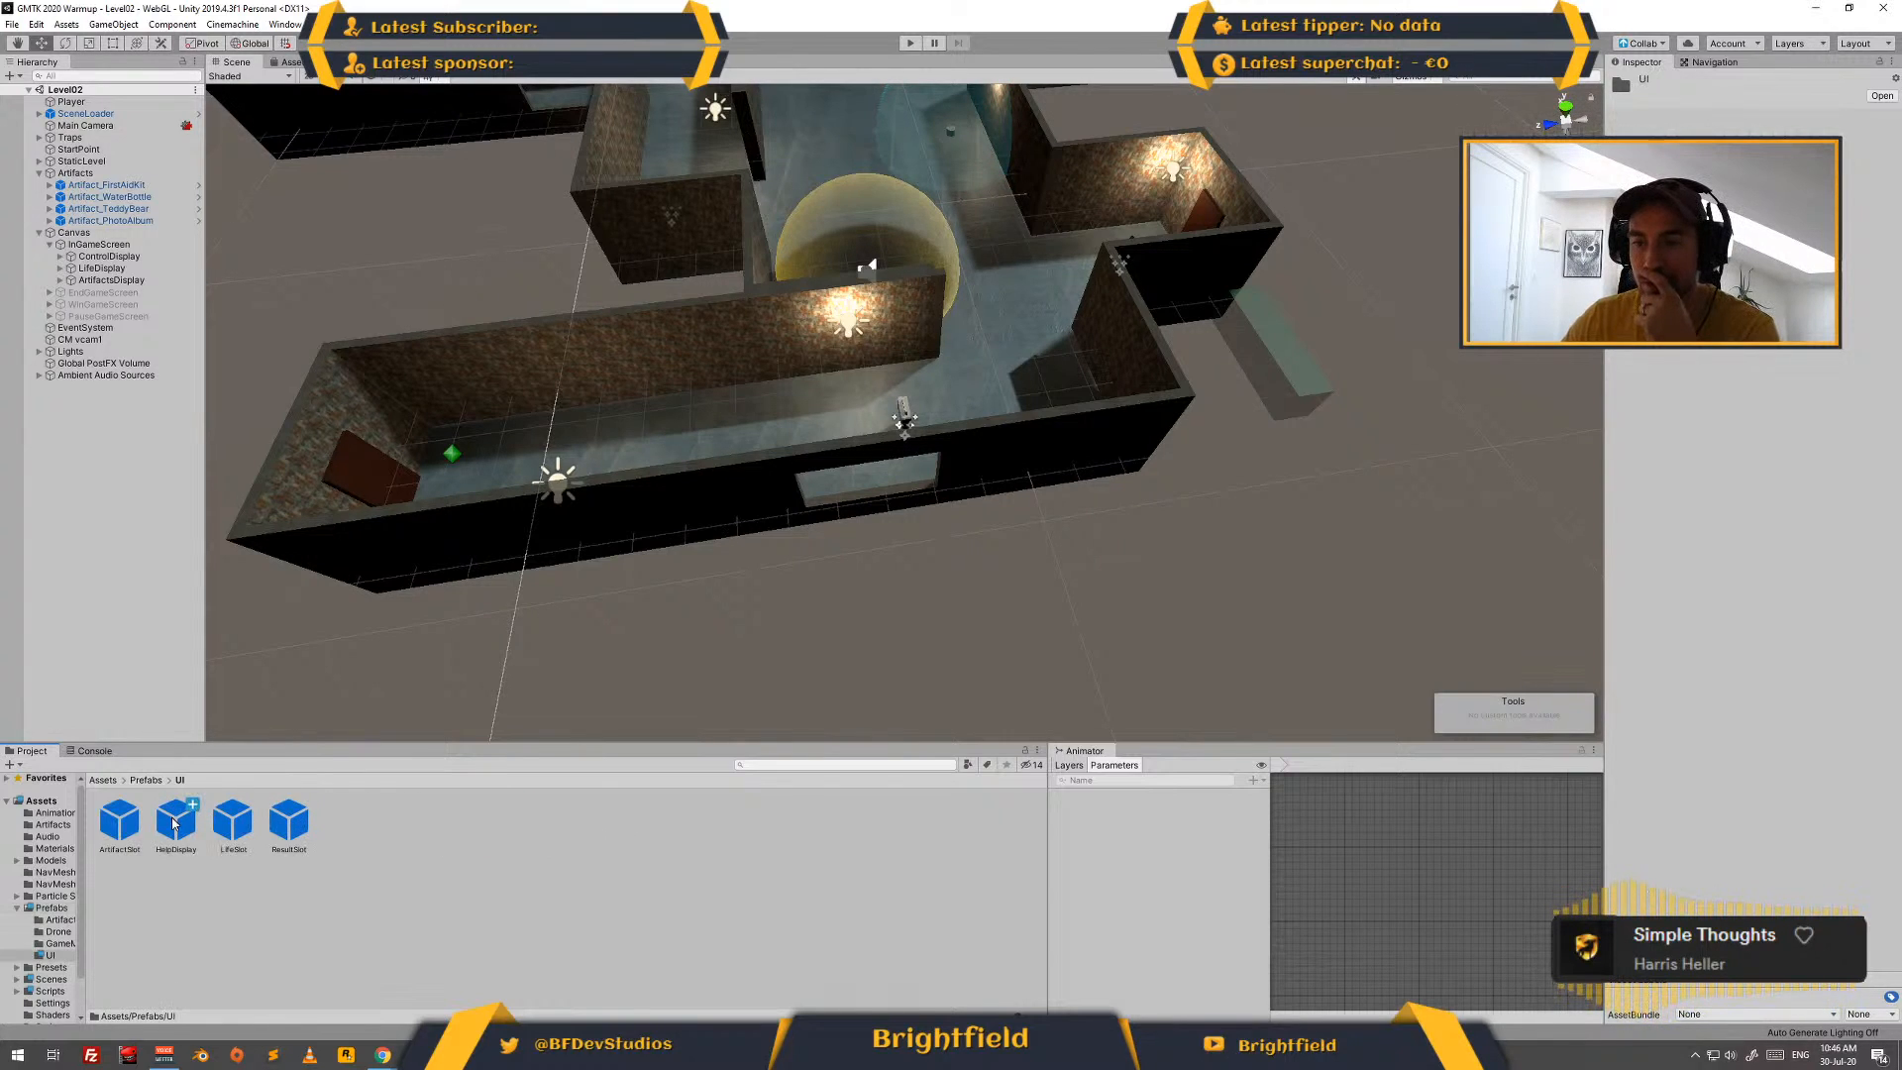
{"action": "left_click_drag", "start_coordinate": [174, 822], "coordinate": [138, 270]}
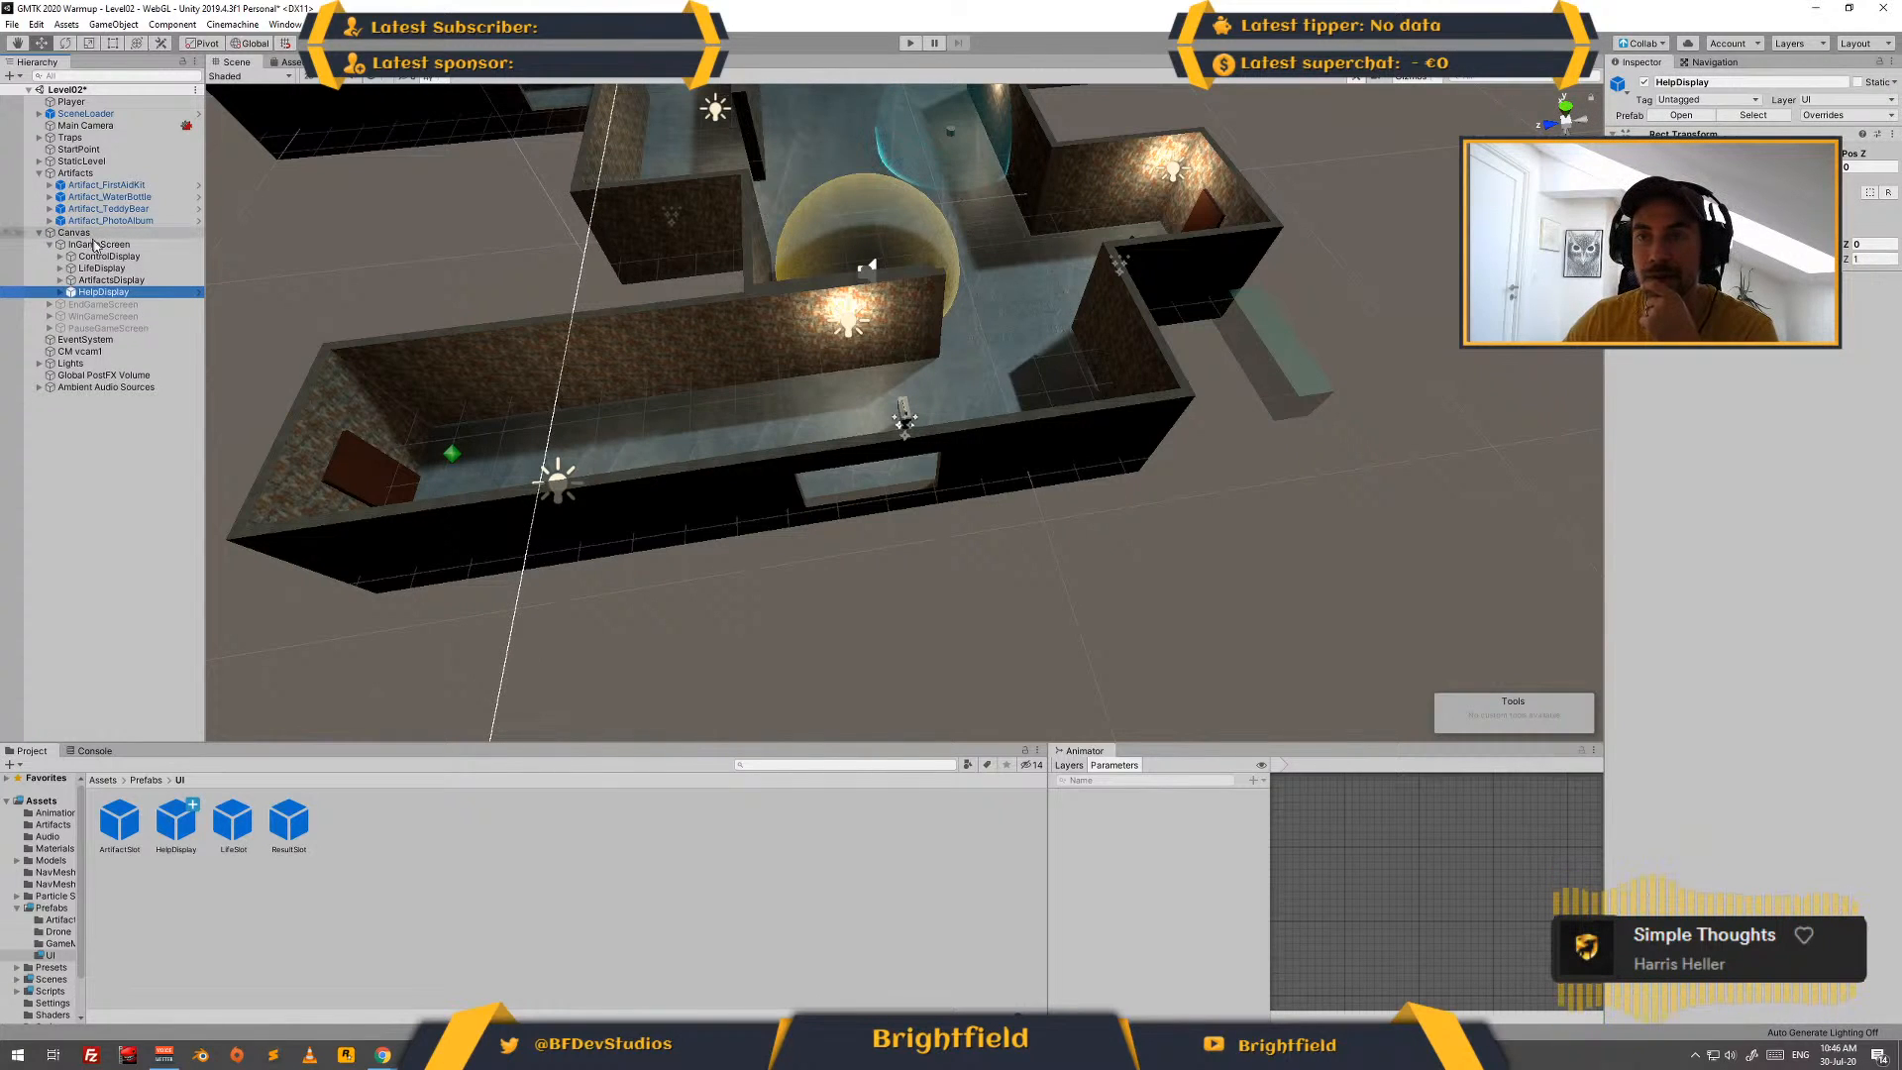
- Show the Level02 canvas in 2D with the help box in view and open the HelpDisplay prefab for editing
{"action": "key", "text": "f"}
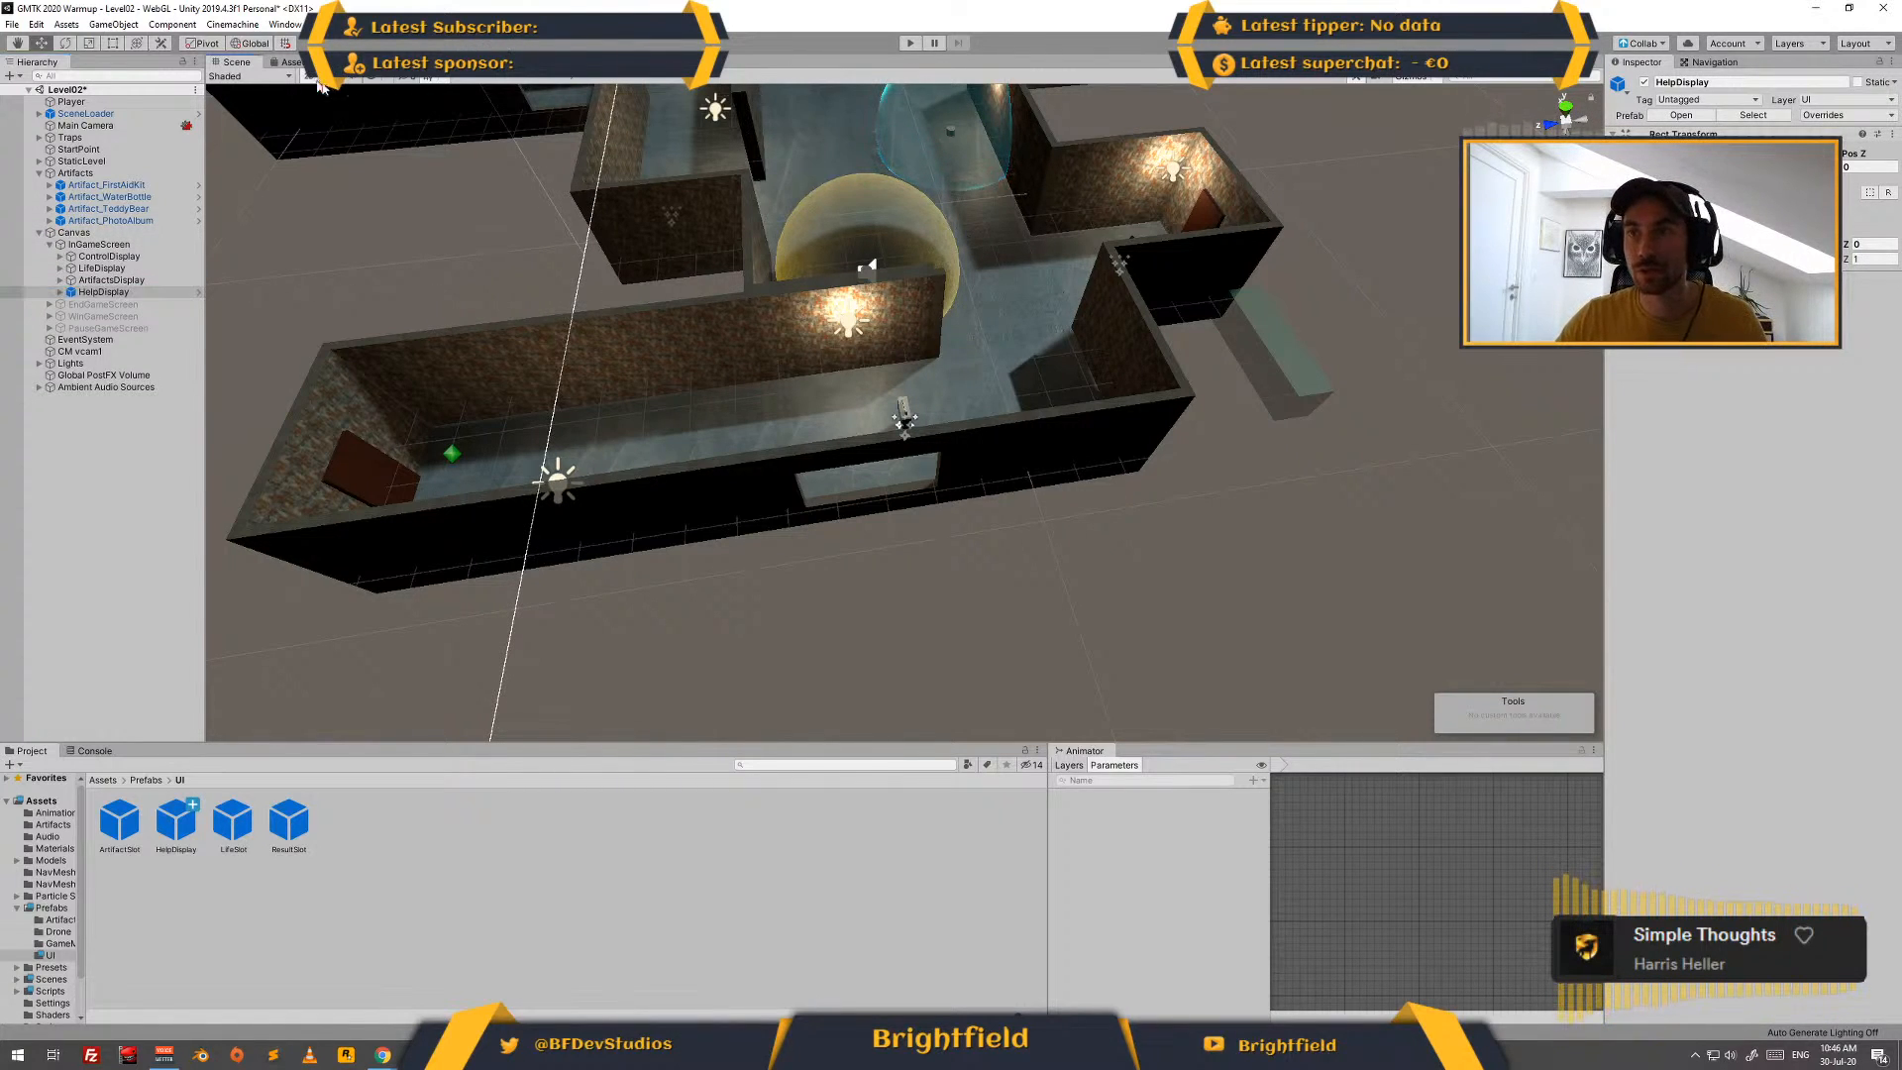
{"action": "scroll", "coordinate": [714, 433], "scroll_direction": "down", "scroll_amount": 8}
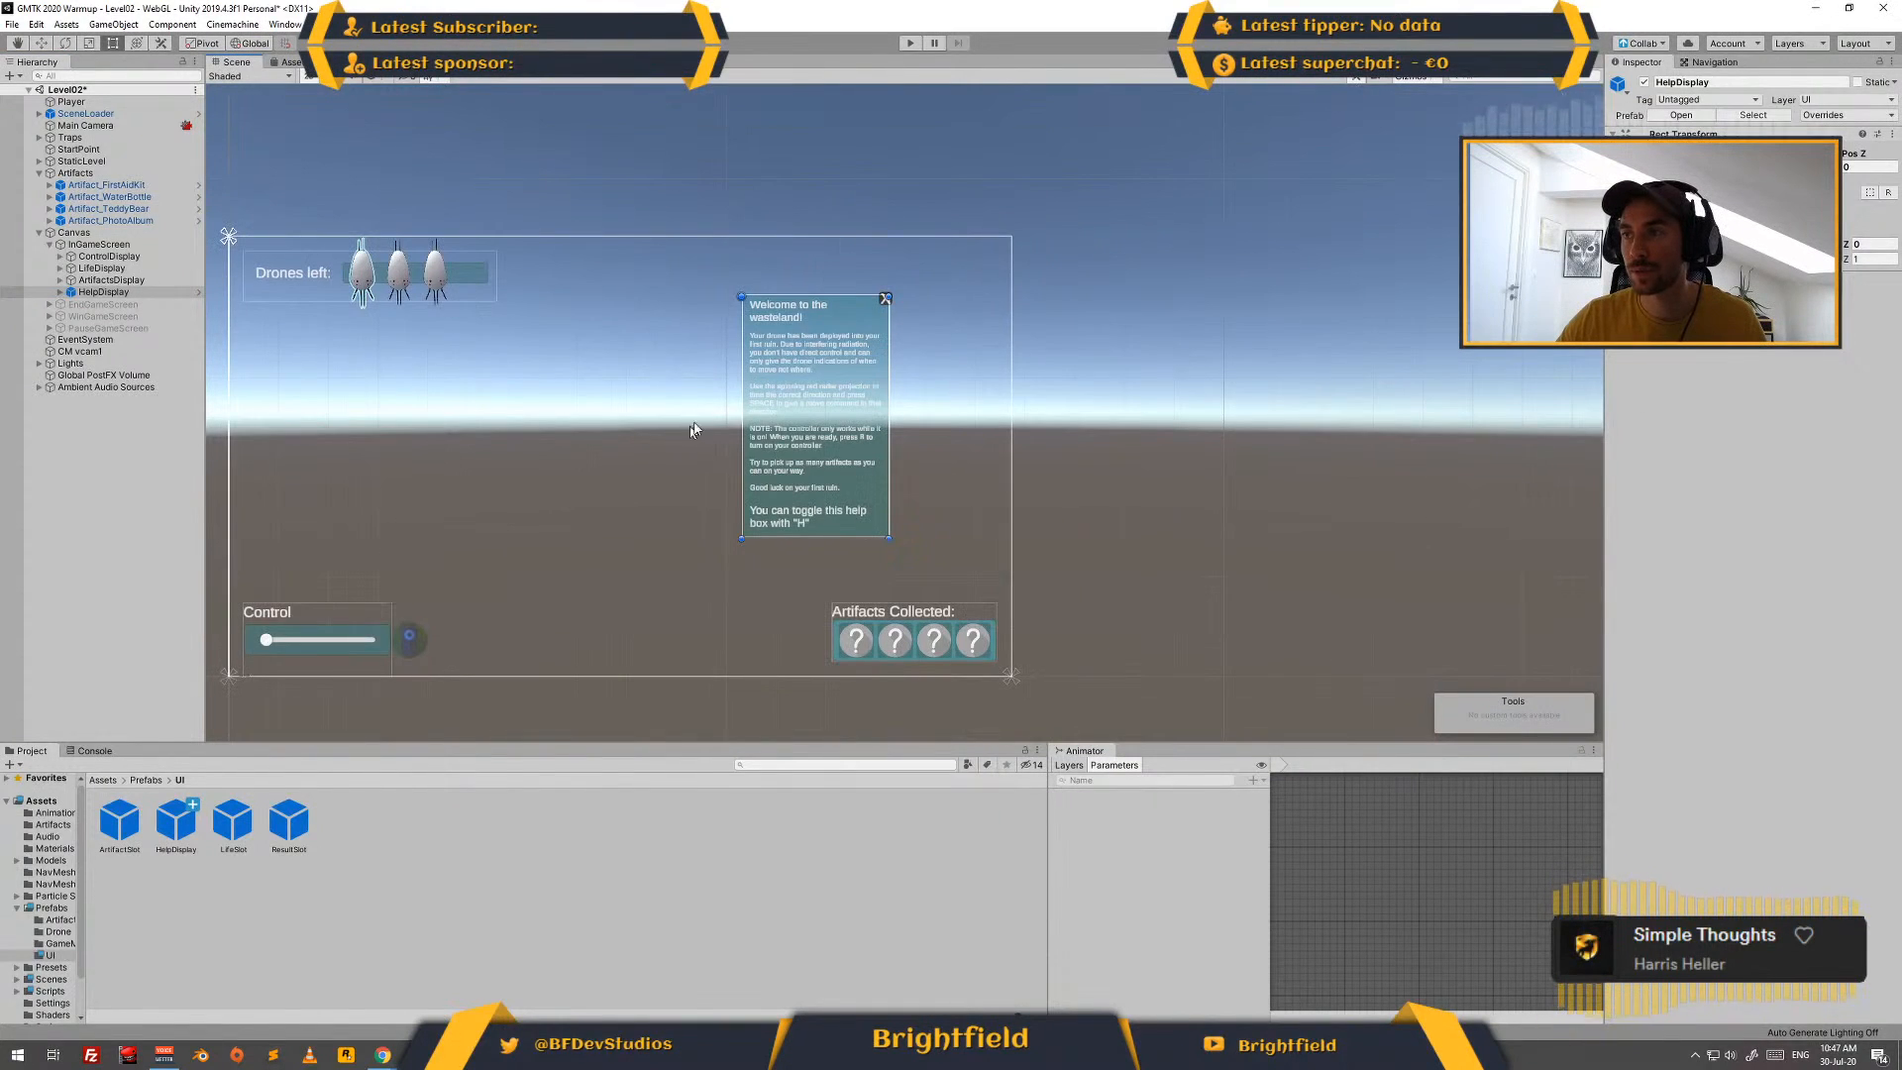
{"action": "middle_click_drag", "start_coordinate": [698, 430], "coordinate": [885, 391]}
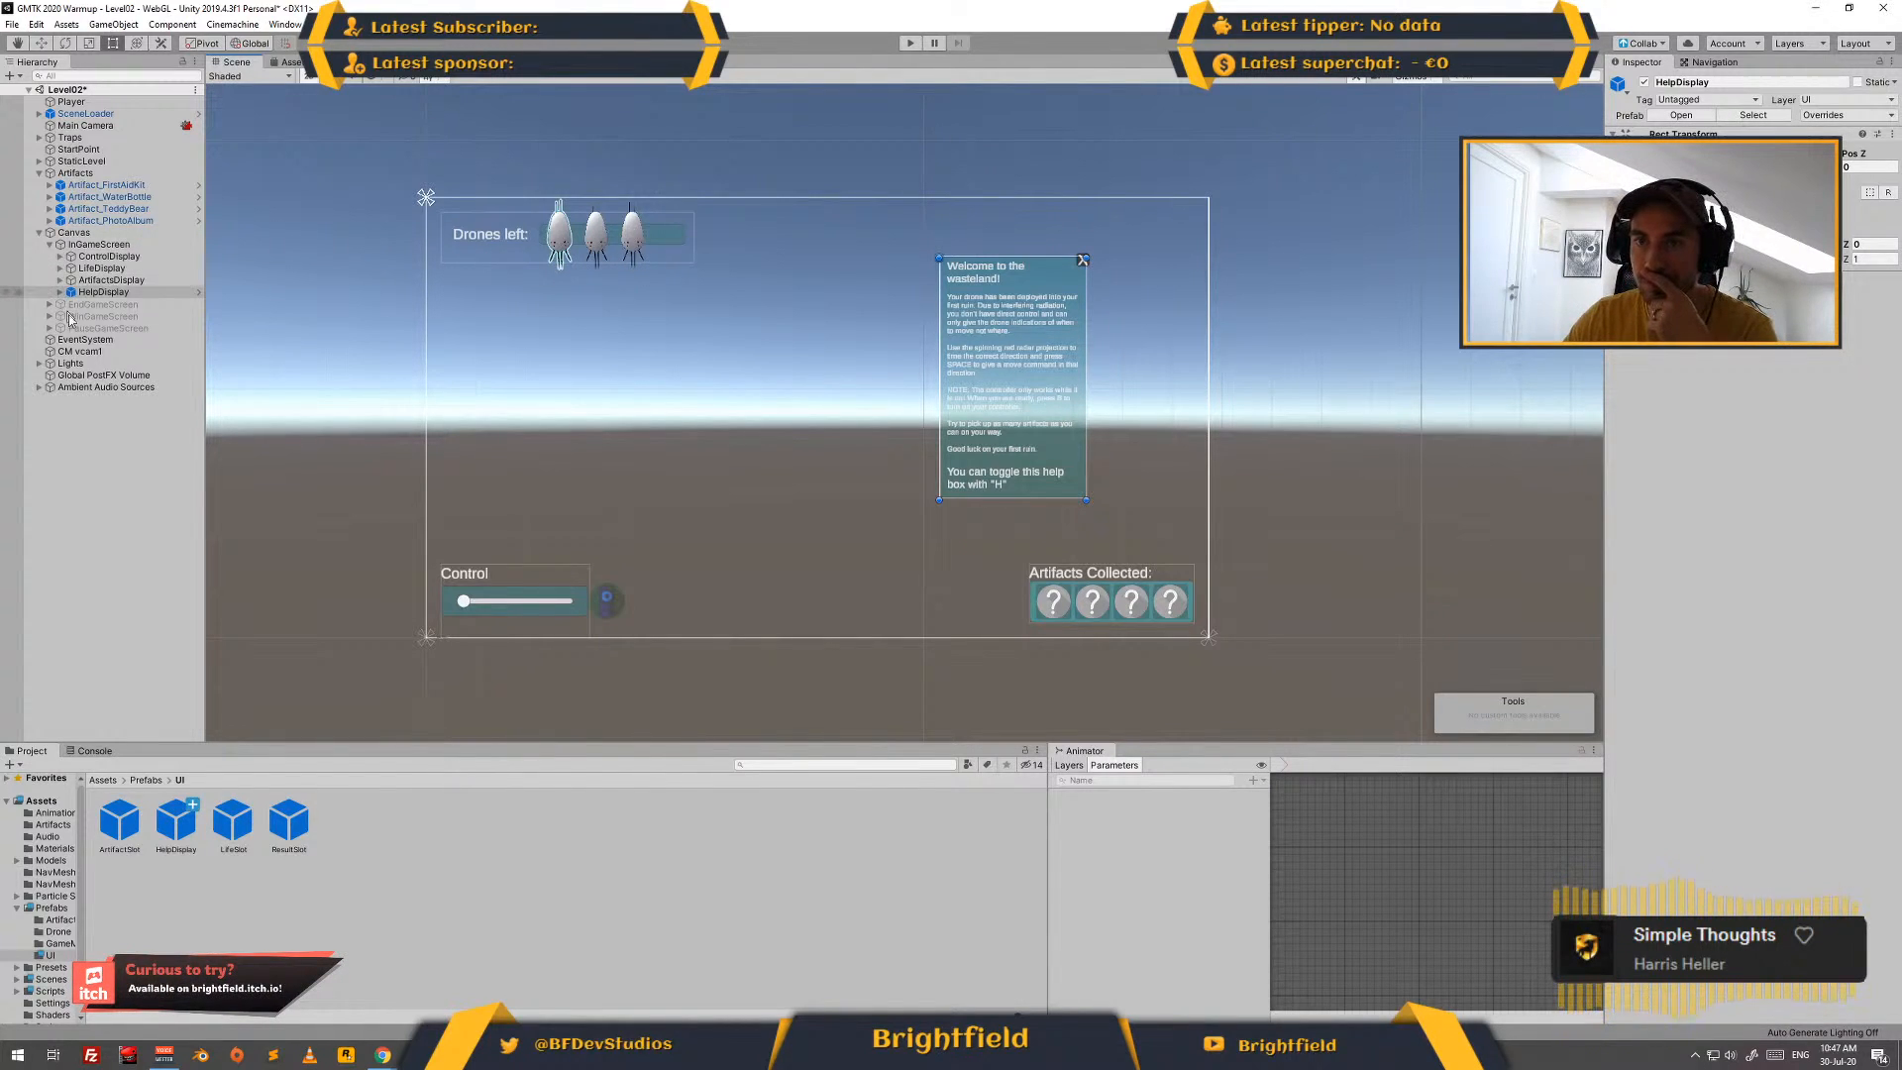
{"action": "left_click", "coordinate": [197, 294]}
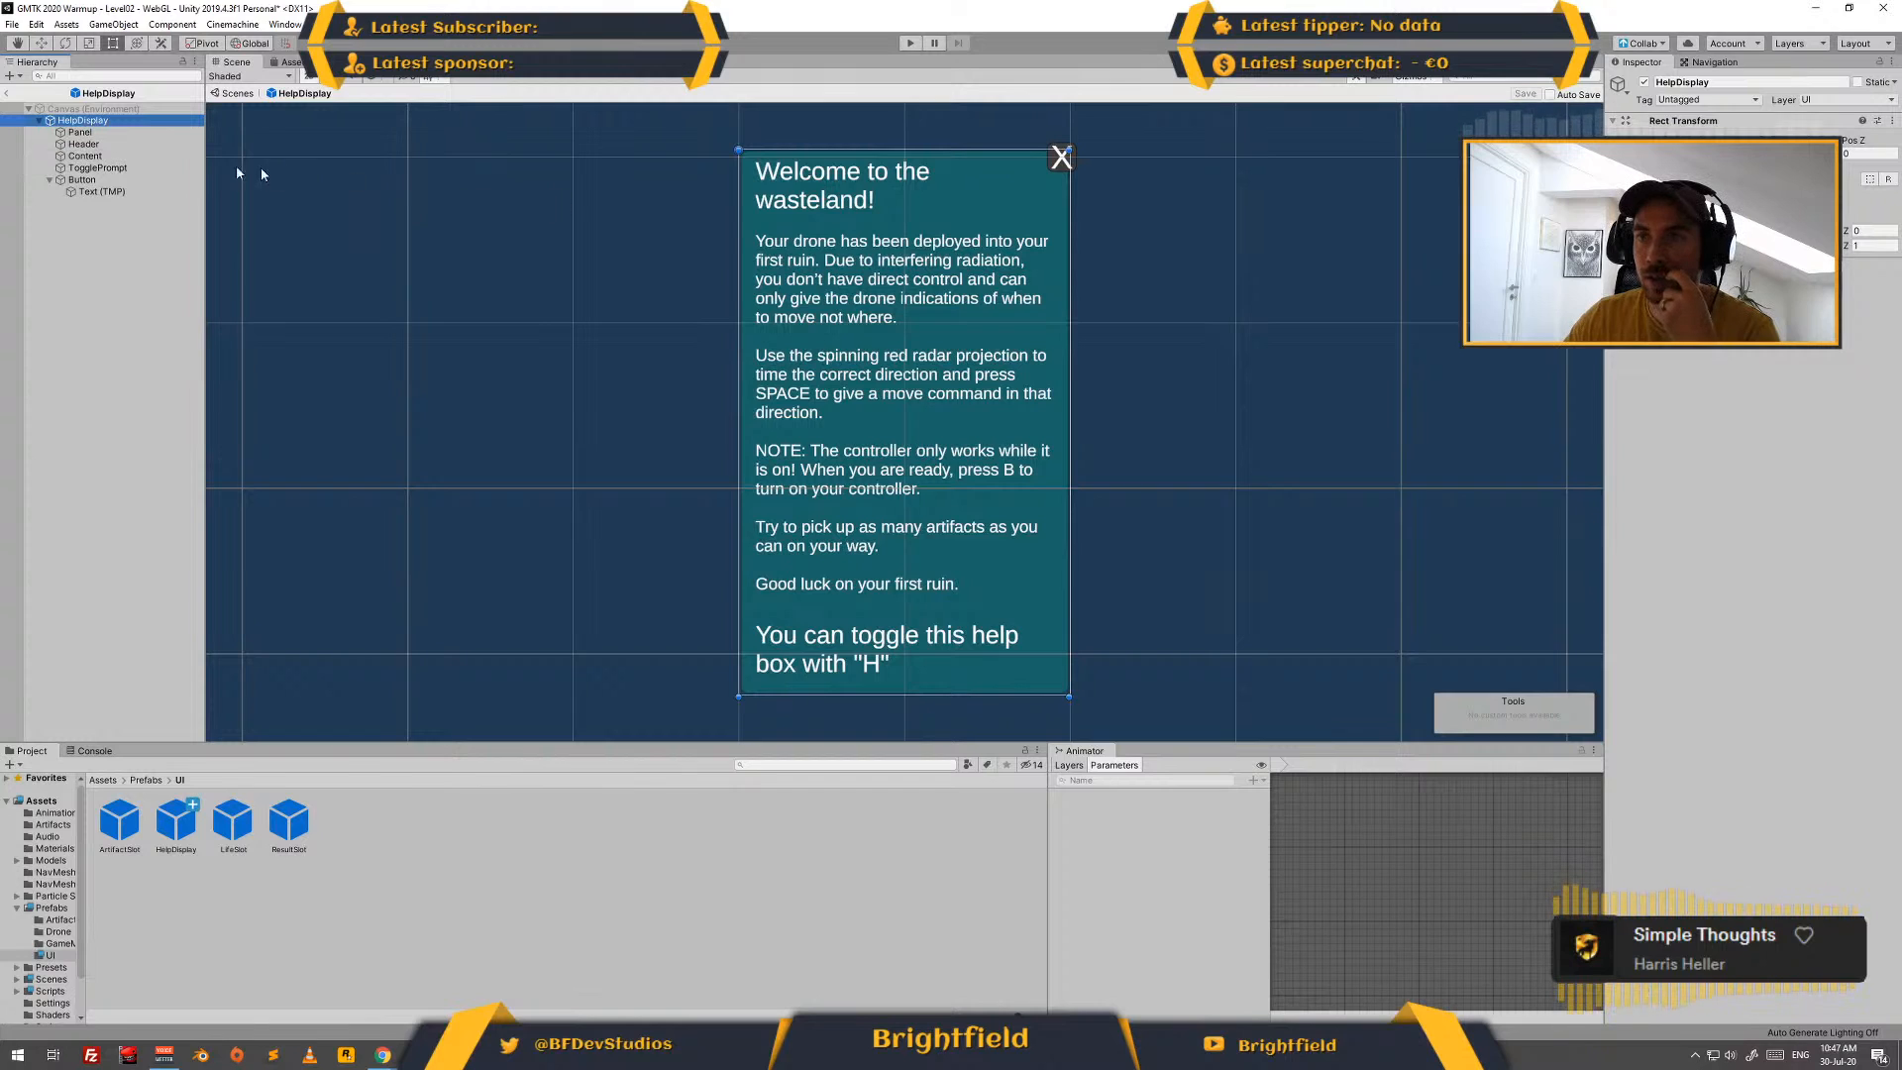
- Duplicate the Header text object in the HelpDisplay prefab and rename the copy DayCount
{"action": "left_click", "coordinate": [84, 143]}
{"action": "key", "text": "ctrl+d"}
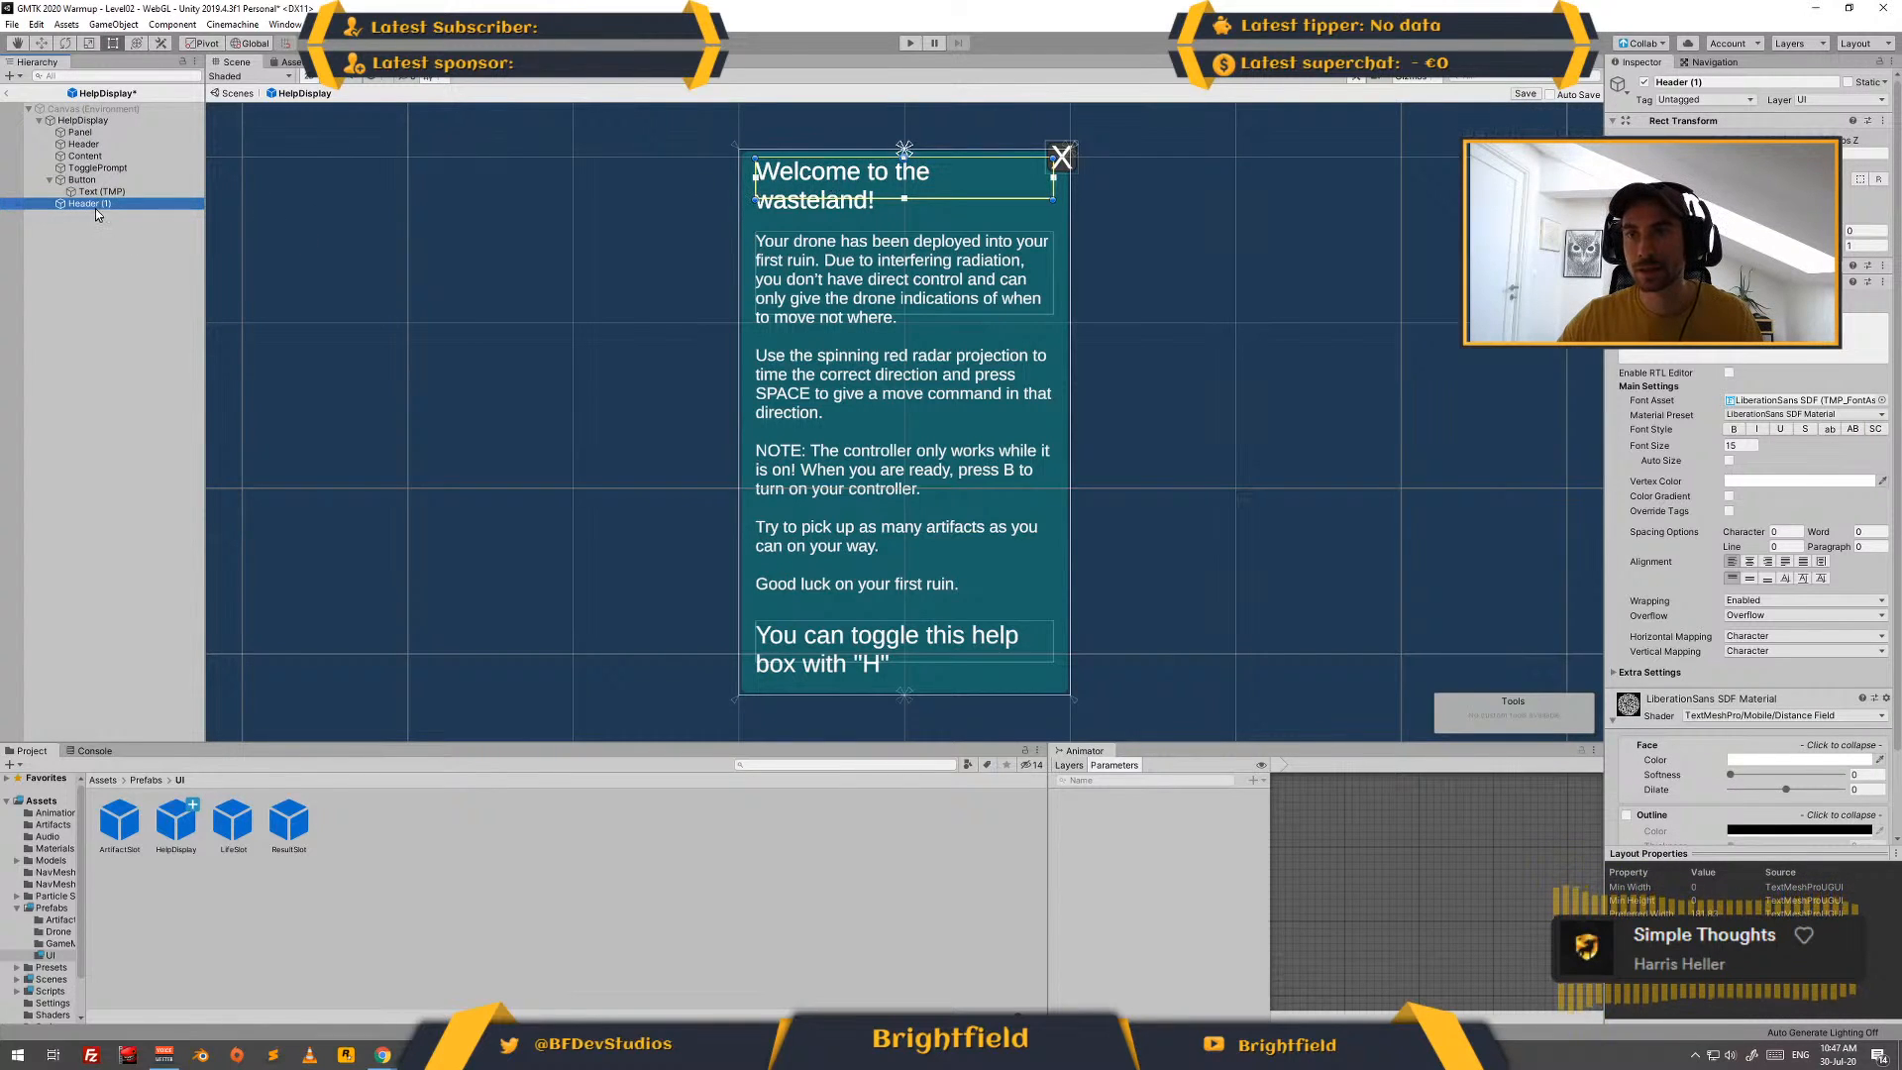
{"action": "left_click", "coordinate": [98, 205]}
{"action": "type", "text": "DayC"}
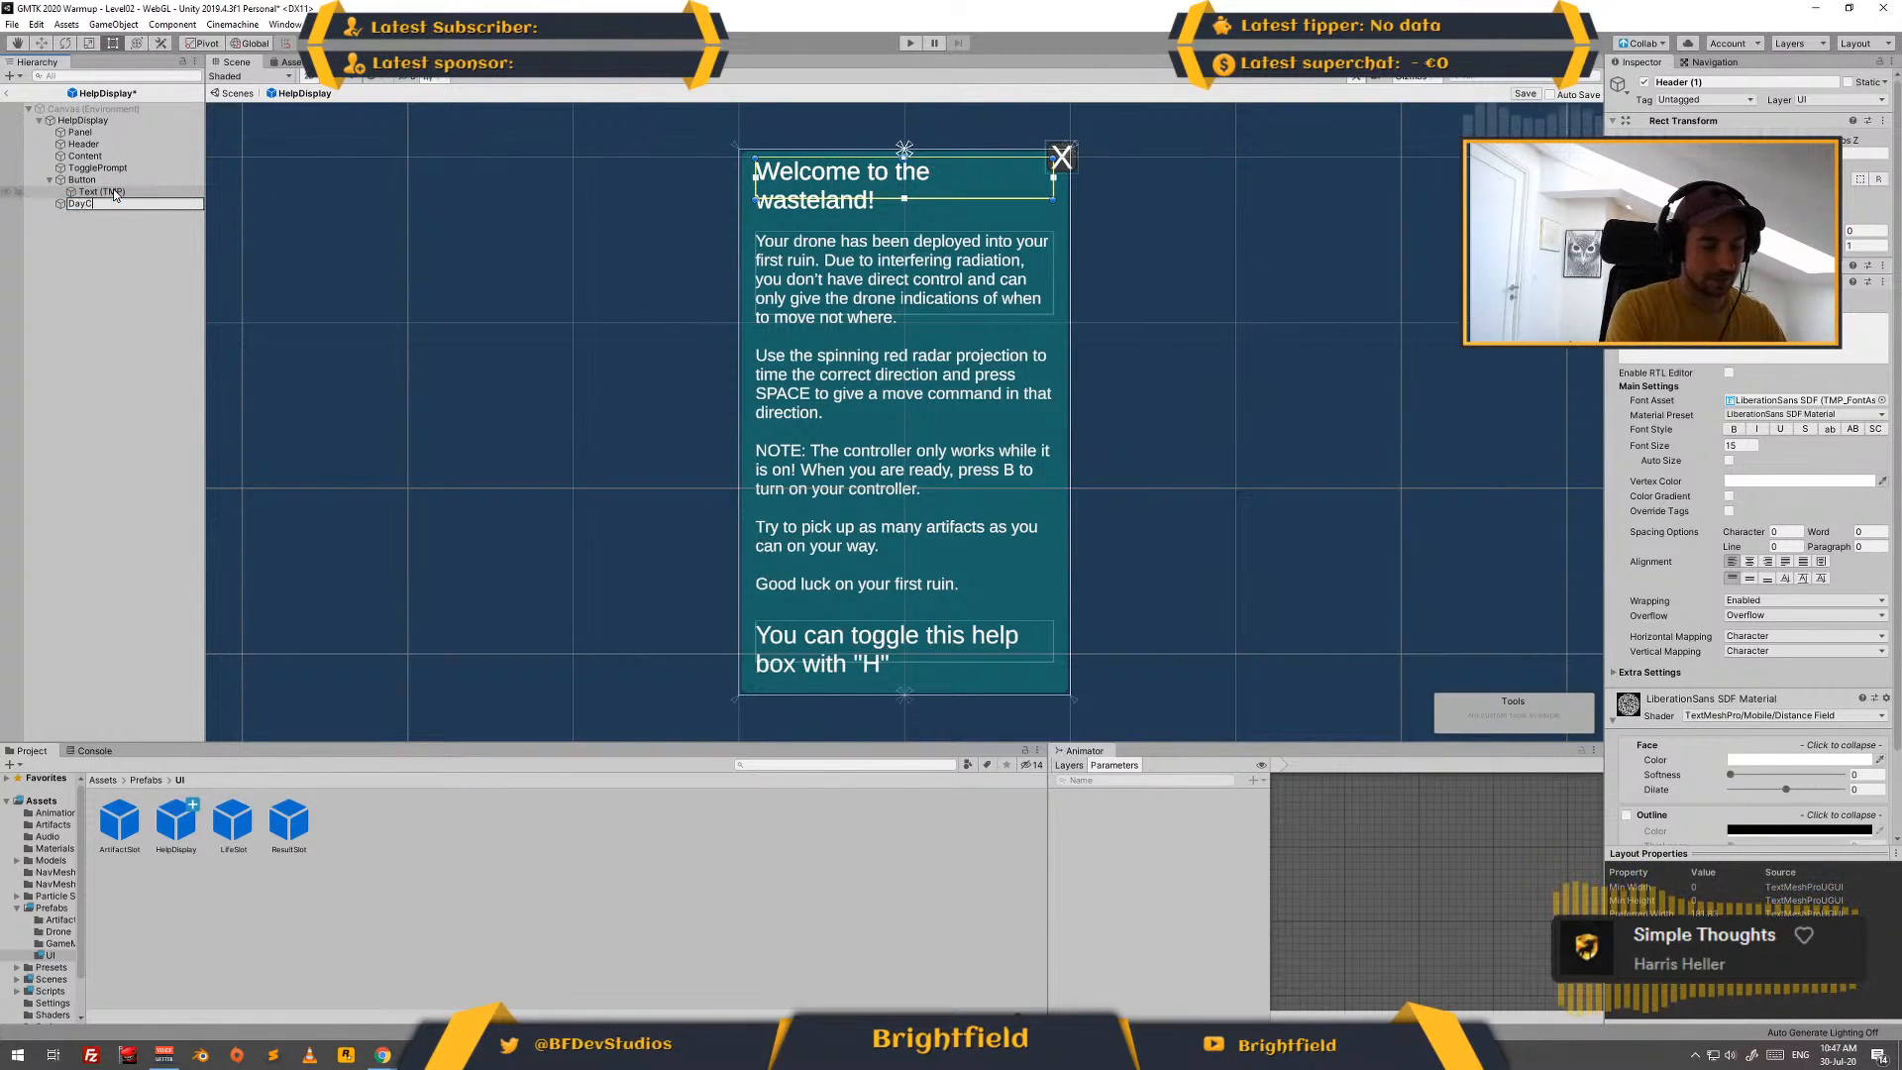
{"action": "type", "text": "oa"}
{"action": "type", "text": "unt"}
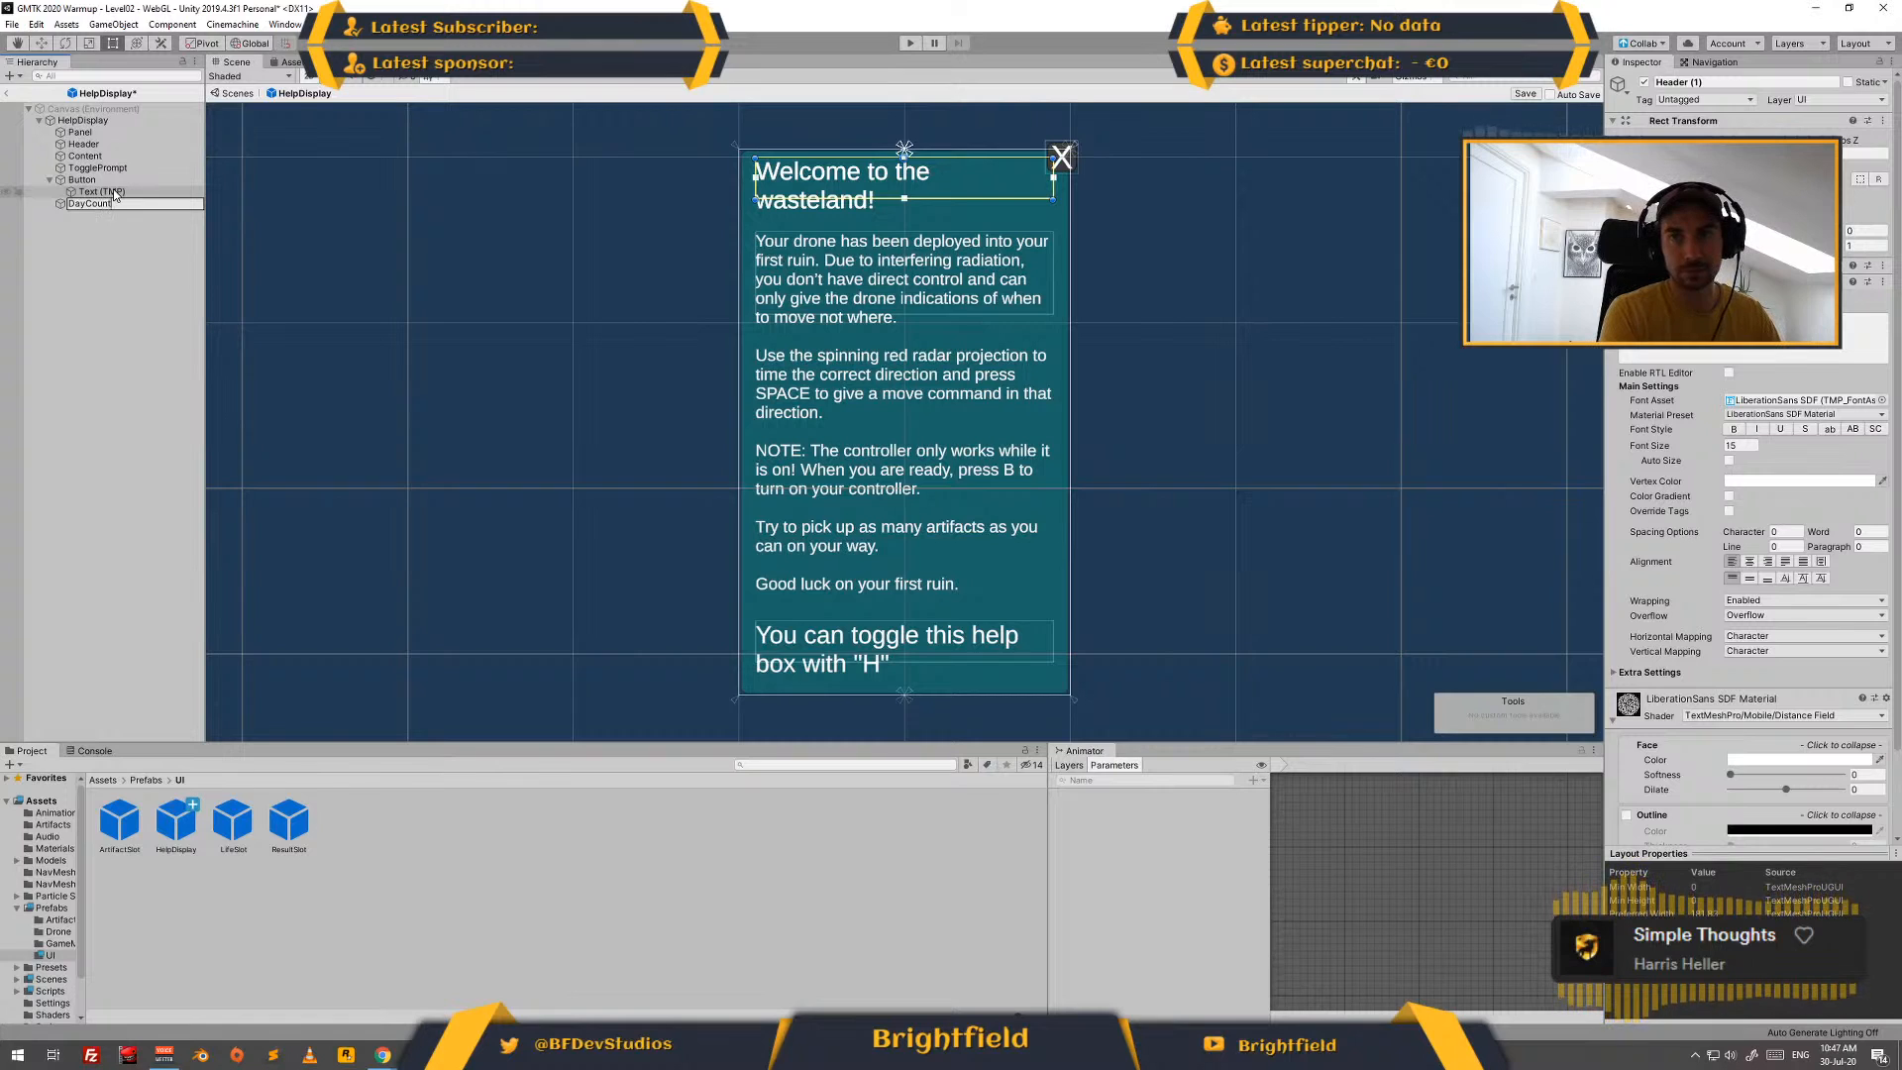
{"action": "key", "text": "Return"}
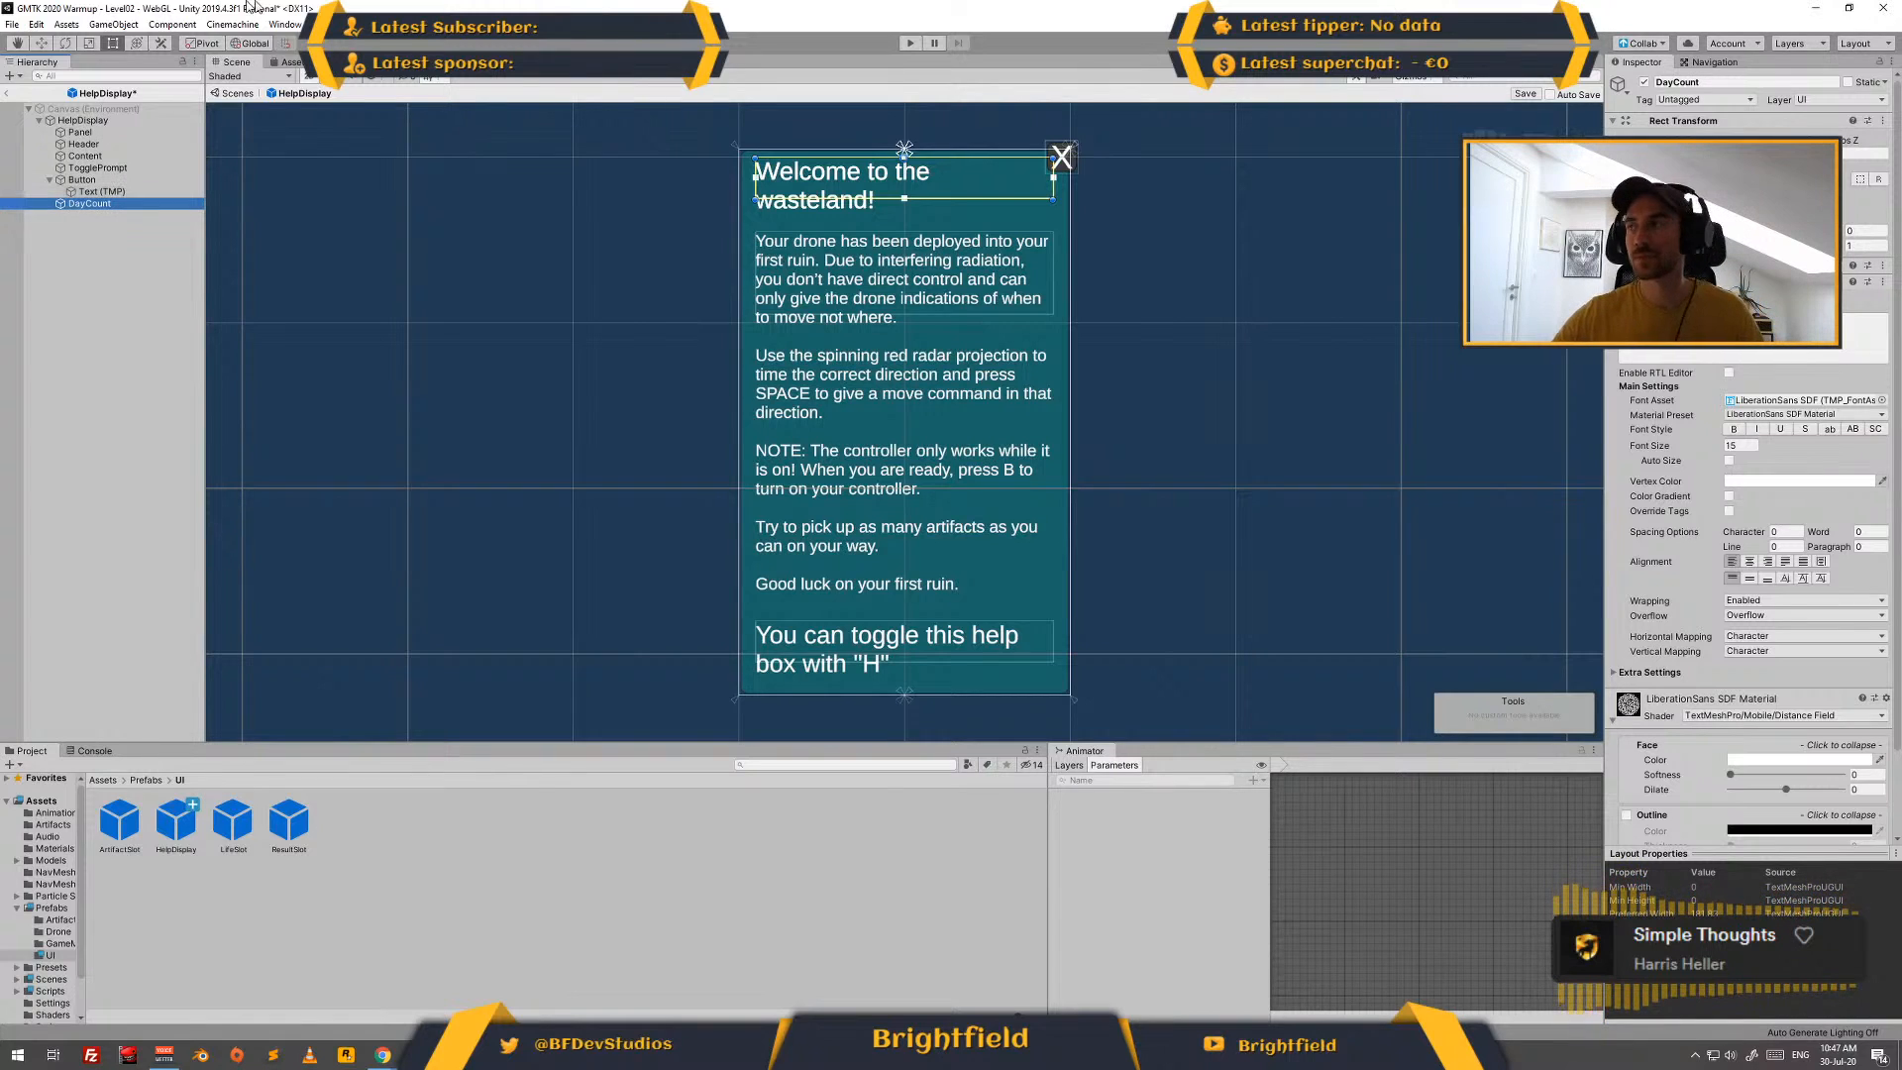
- Make DayCount read "Day x" at font size 10, in a box narrowed to the header's right end
{"action": "left_click", "coordinate": [1741, 445]}
{"action": "type", "text": "10"}
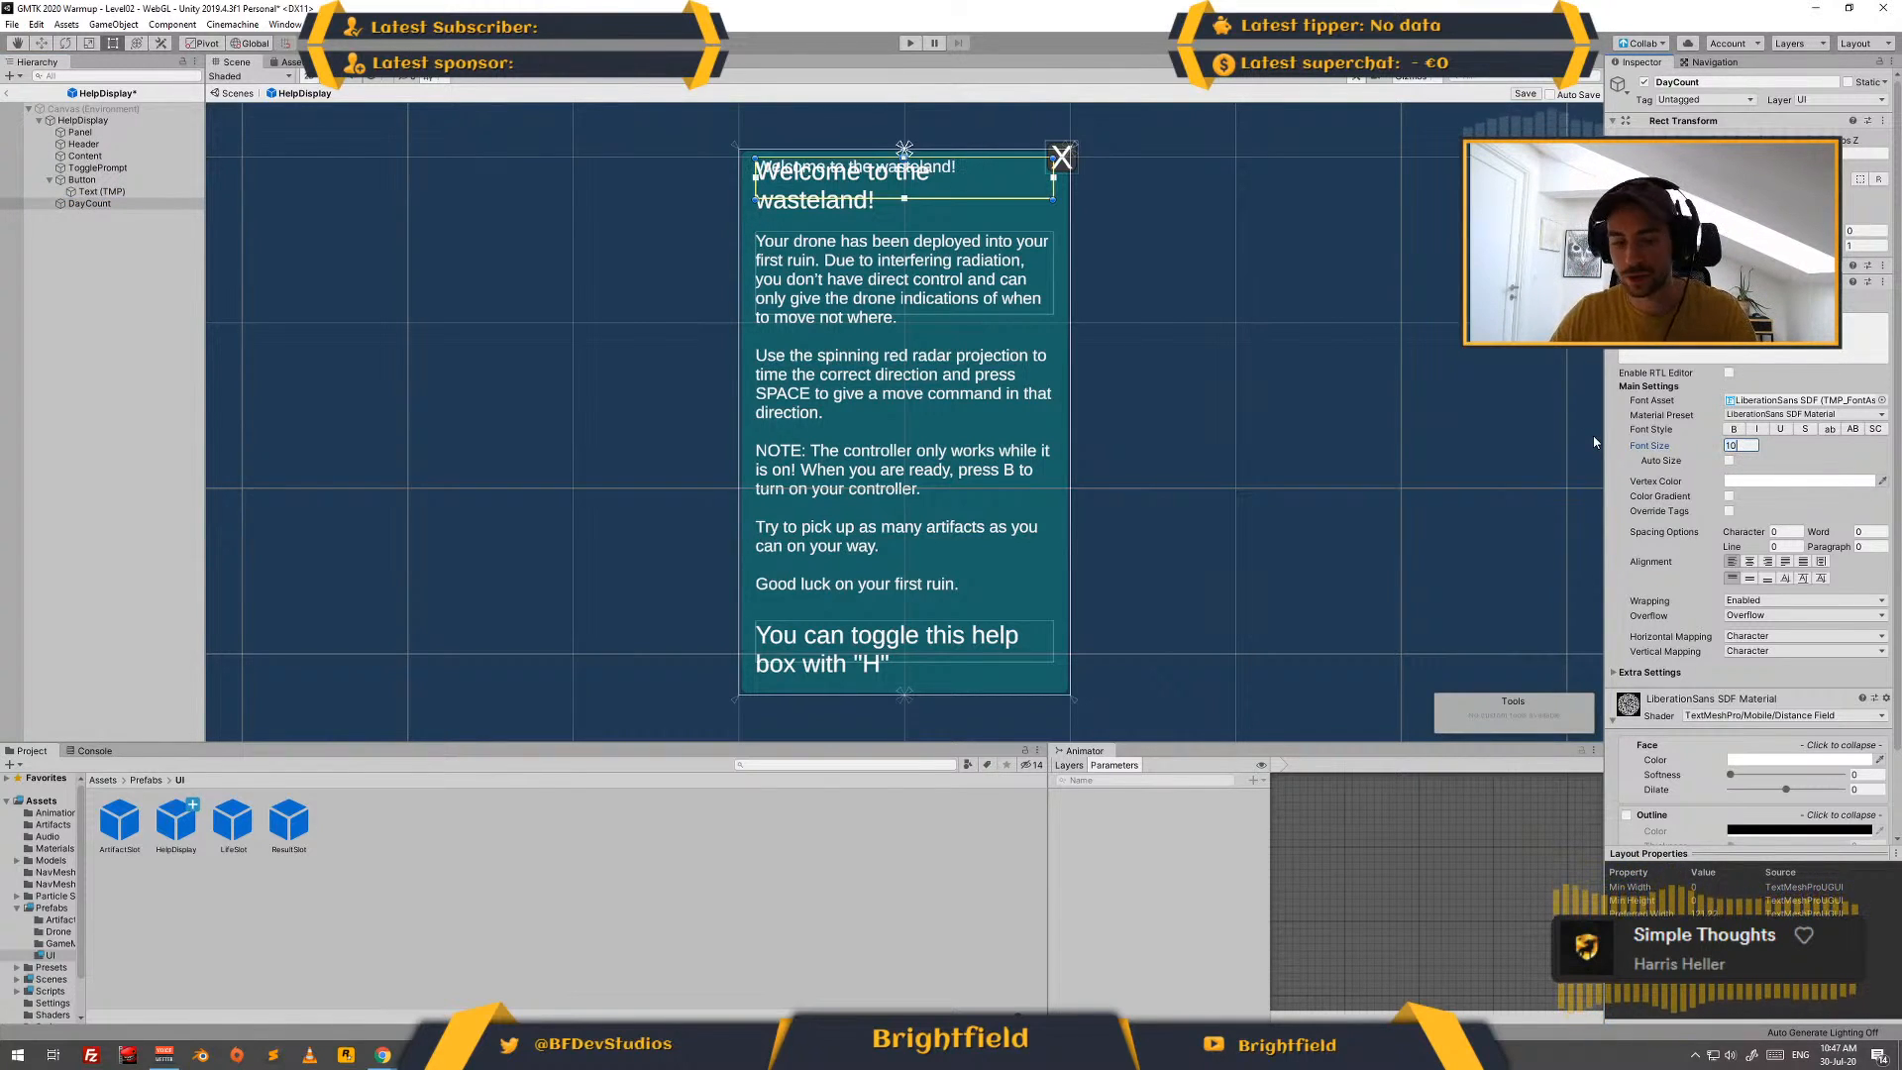
{"action": "left_click_drag", "start_coordinate": [755, 177], "coordinate": [966, 184]}
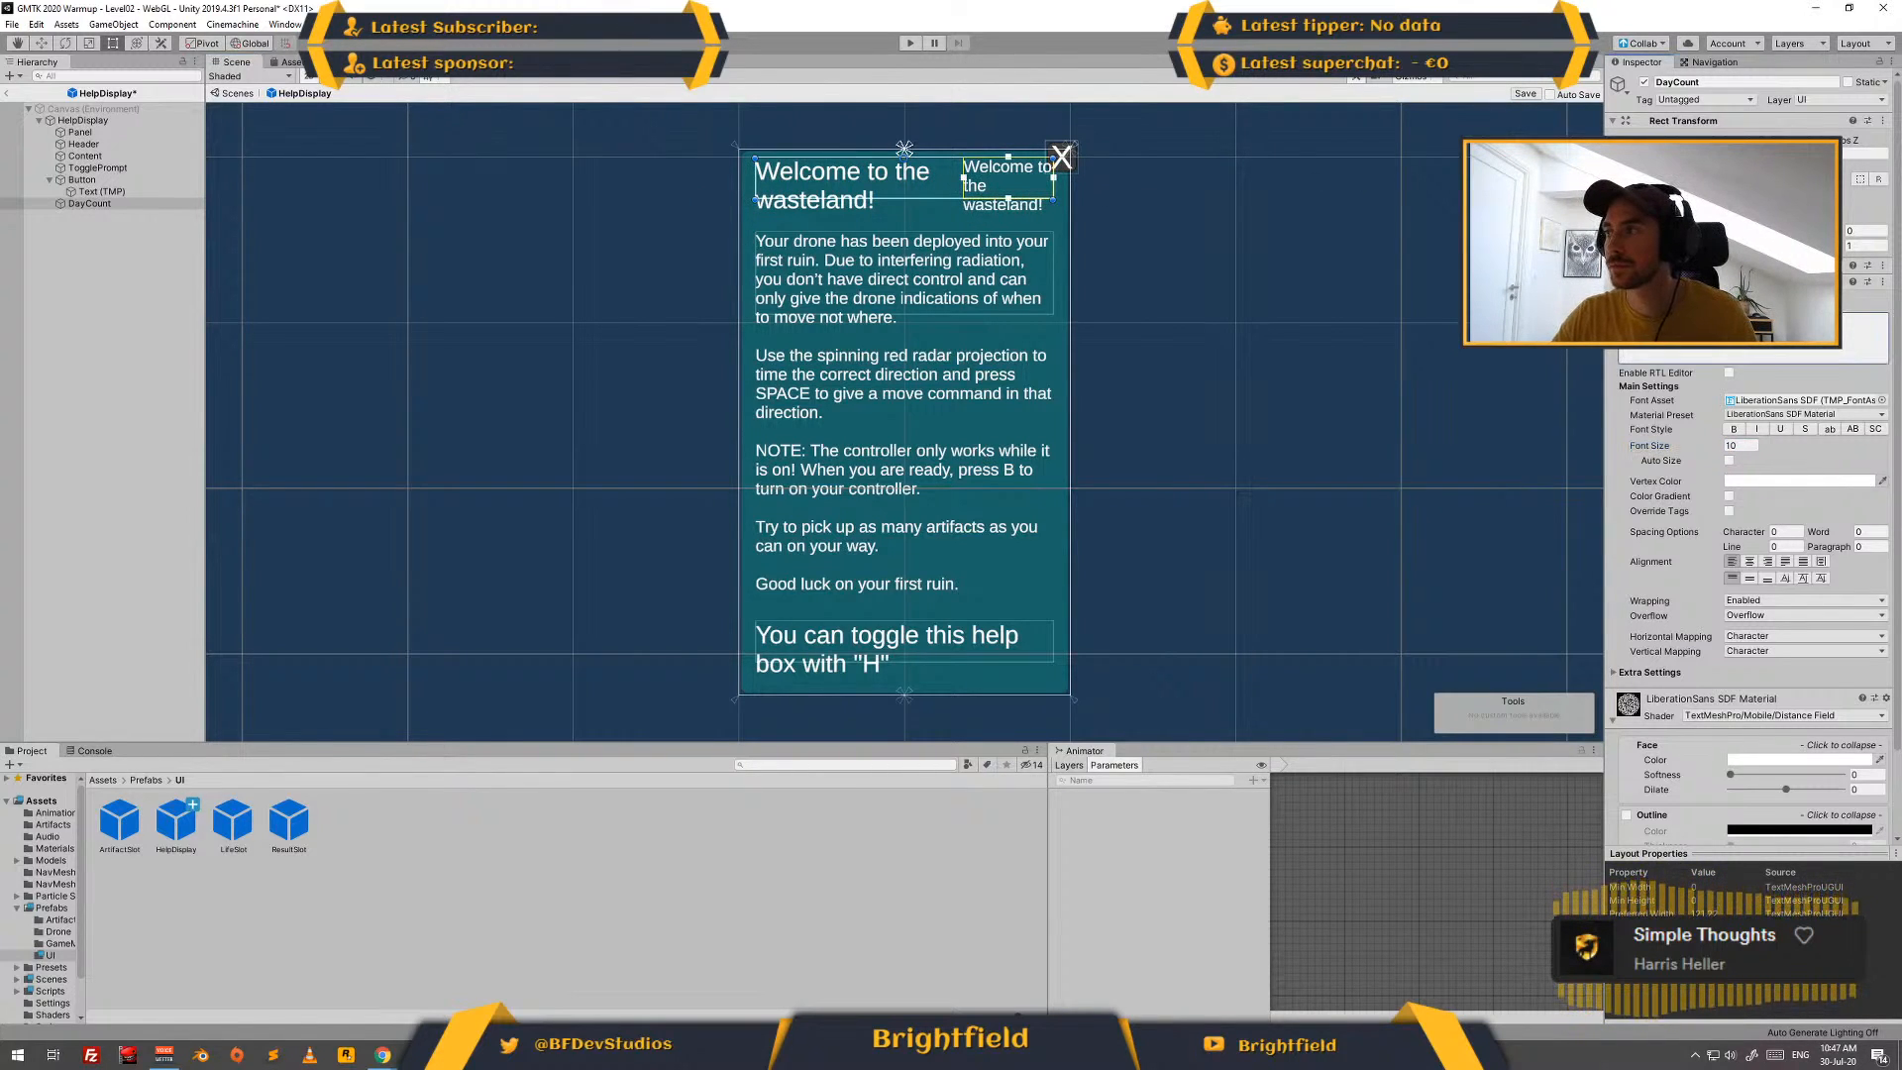
{"action": "type", "text": "Day x"}
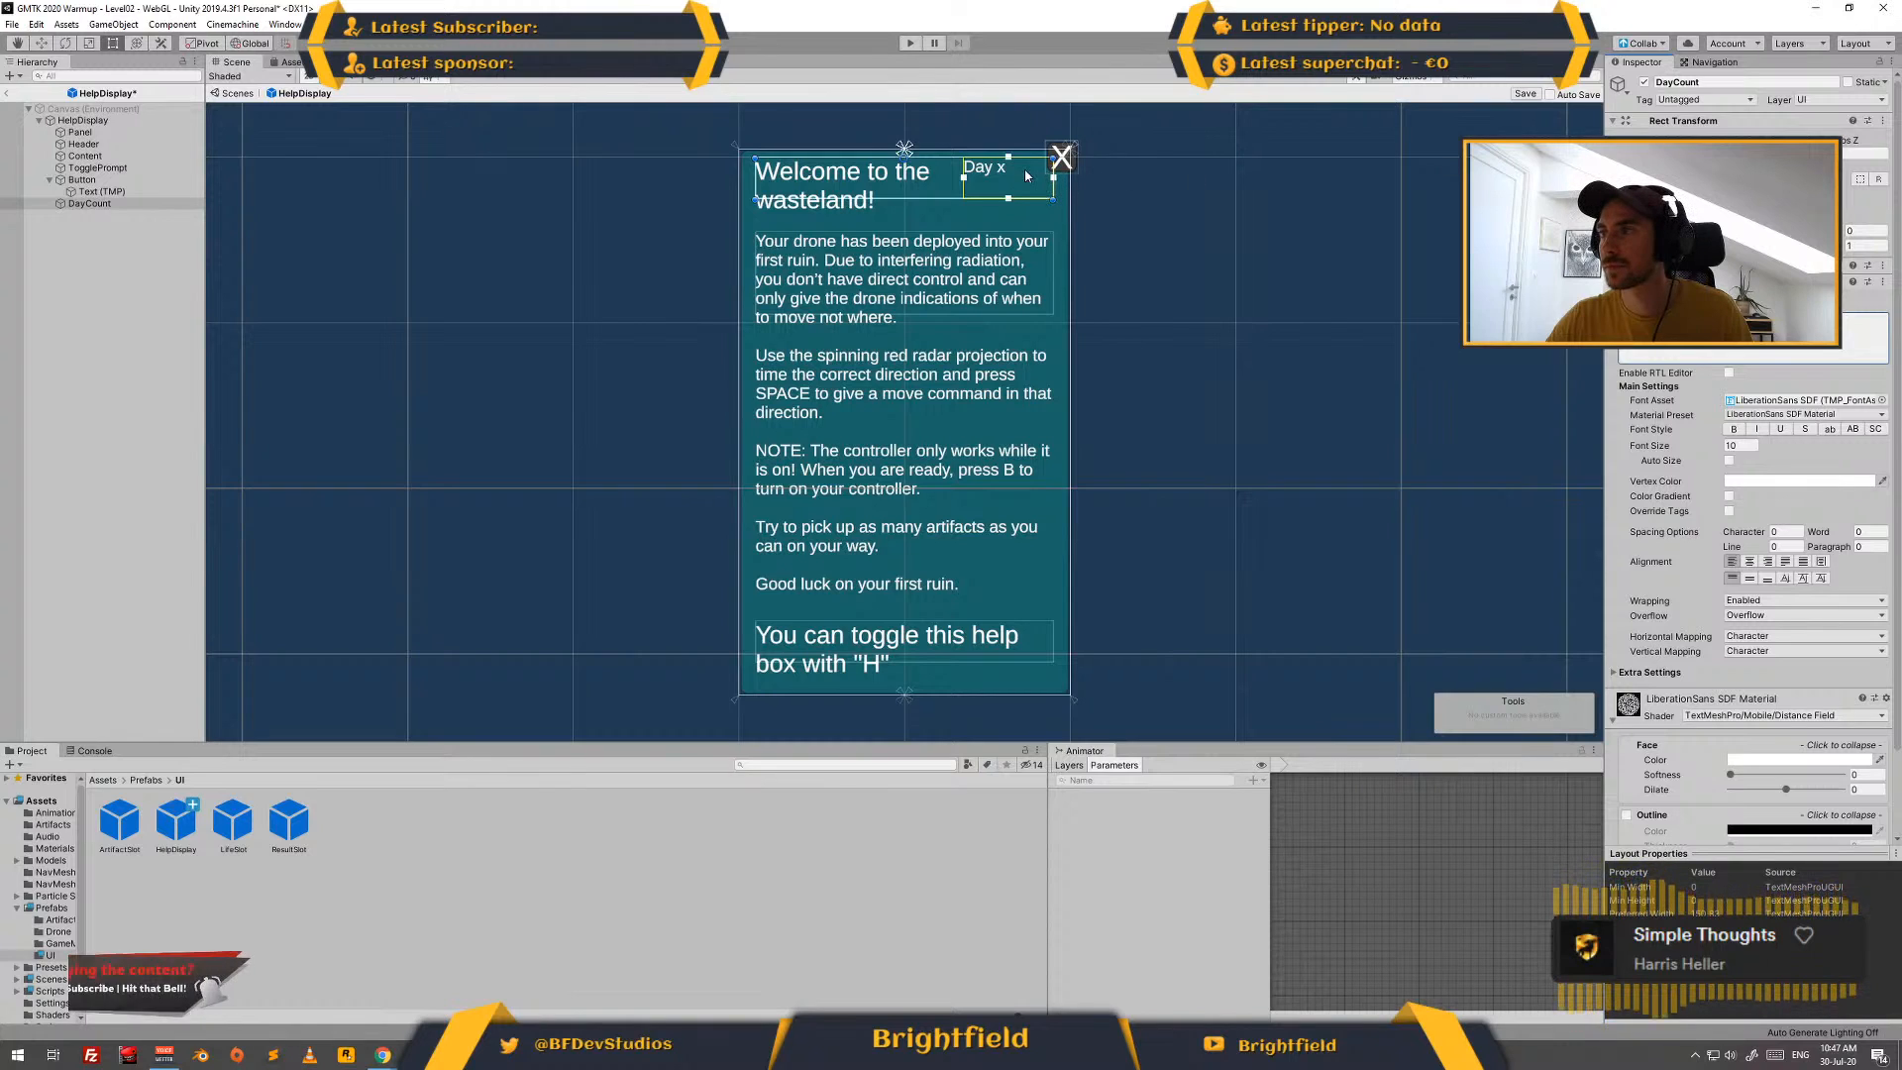
- Move the DayCount text down beside the header's second line and centre it horizontally and vertically in its box
{"action": "left_click_drag", "start_coordinate": [1026, 178], "coordinate": [1026, 219]}
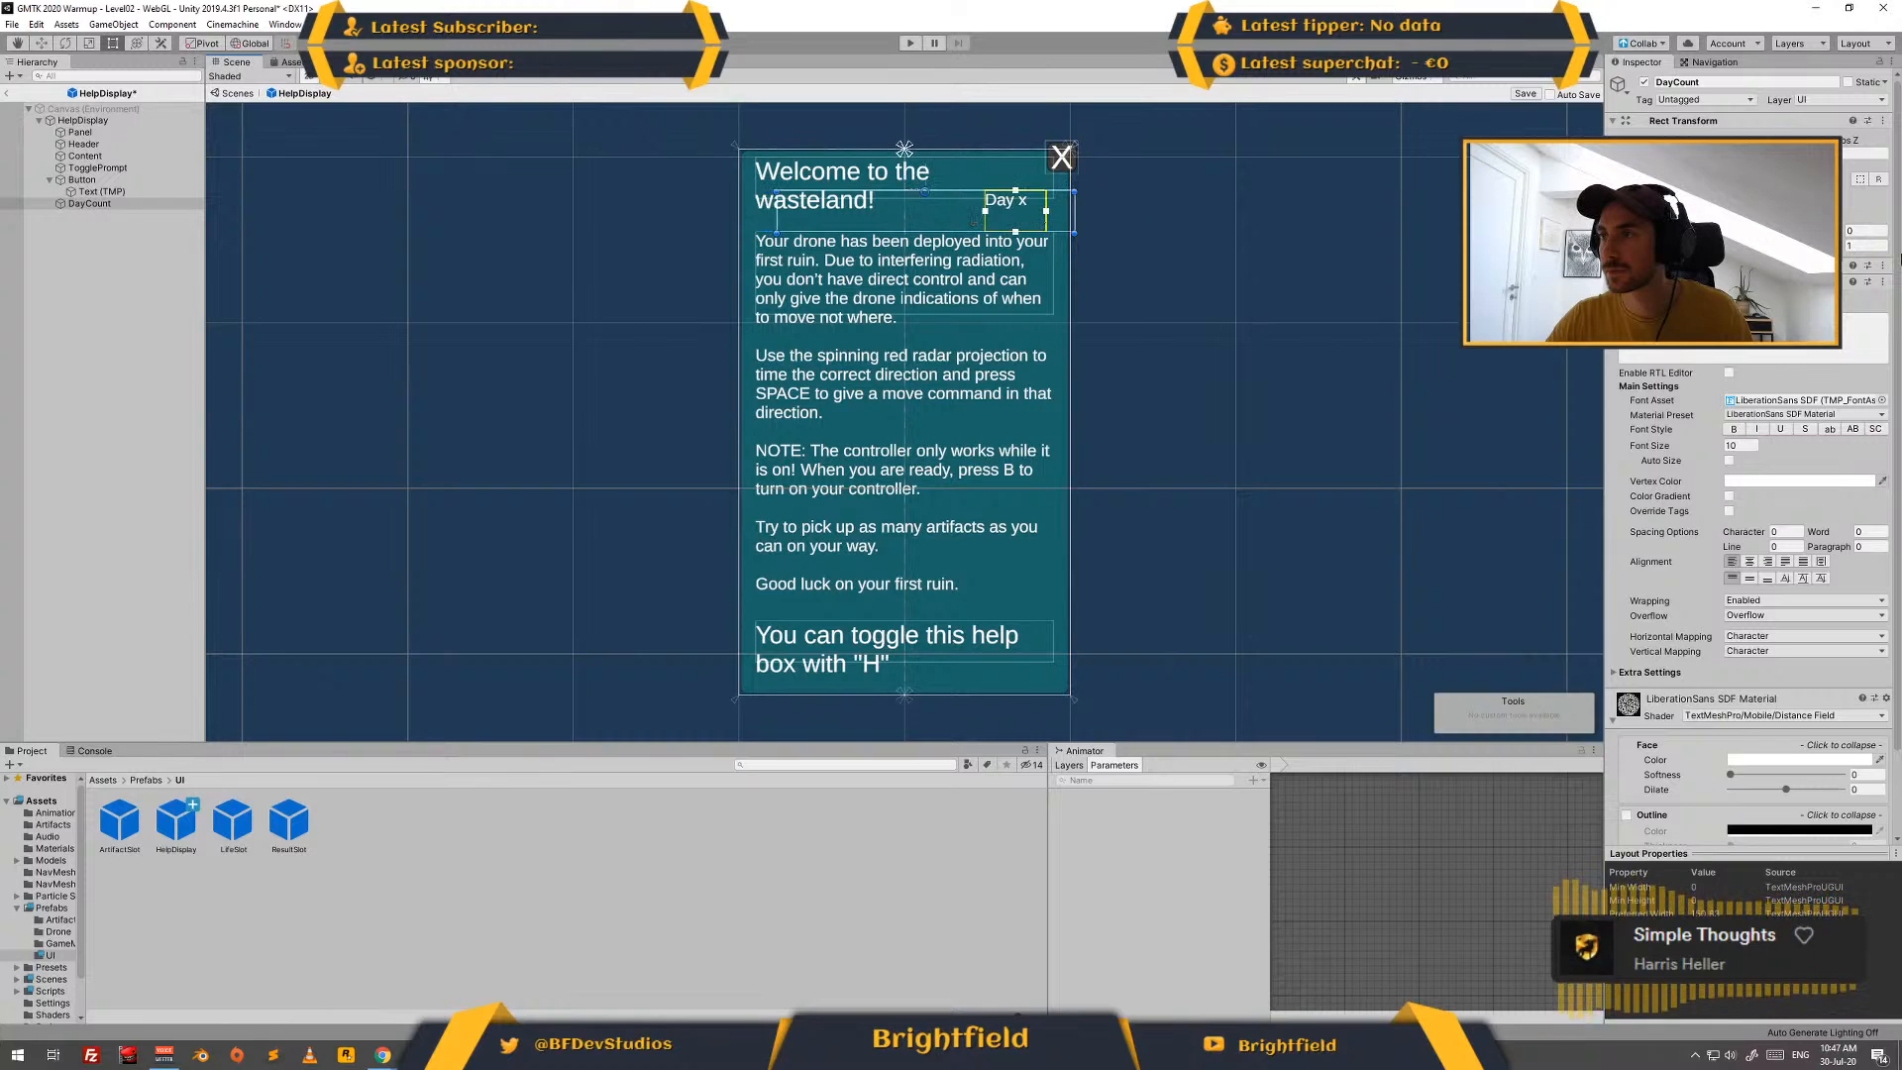
{"action": "left_click", "coordinate": [1750, 562]}
{"action": "left_click", "coordinate": [1749, 579]}
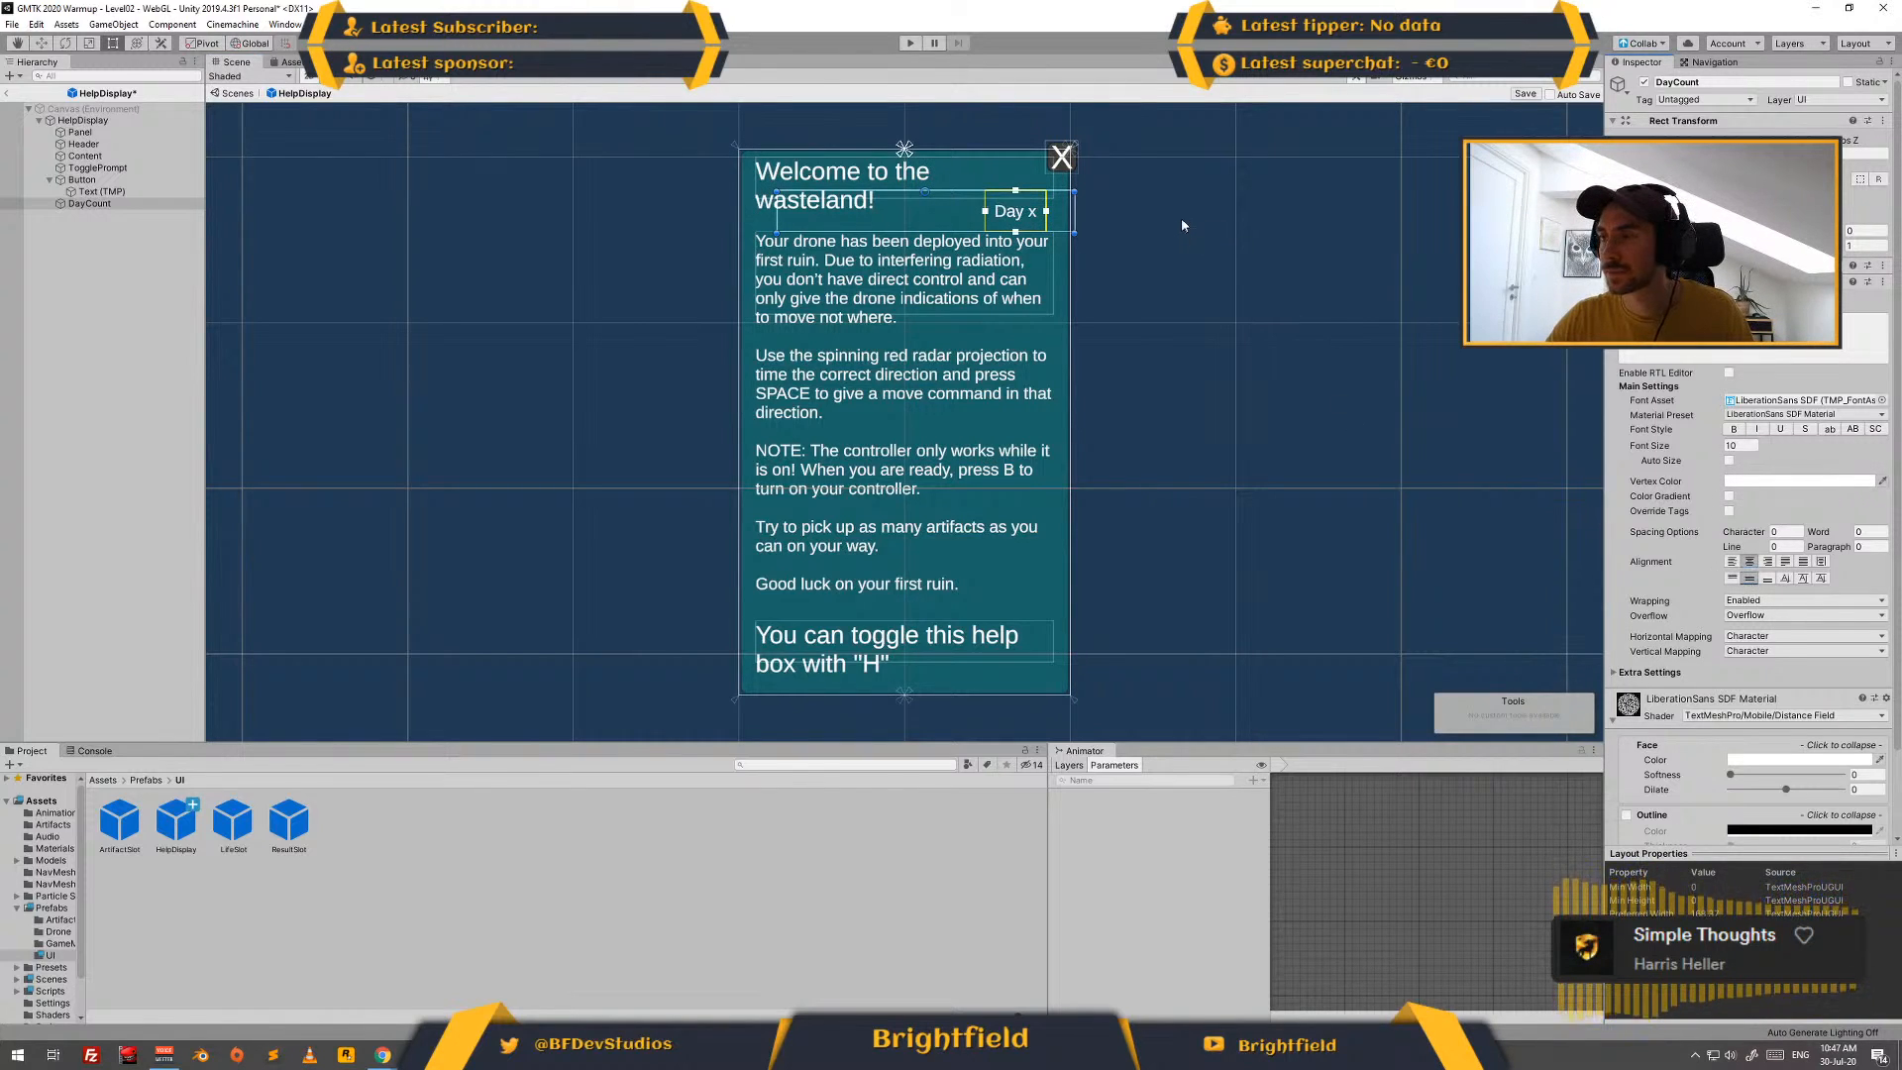
- Anchor and position DayCount at the top-right corner of the help box
{"action": "left_click", "coordinate": [109, 205]}
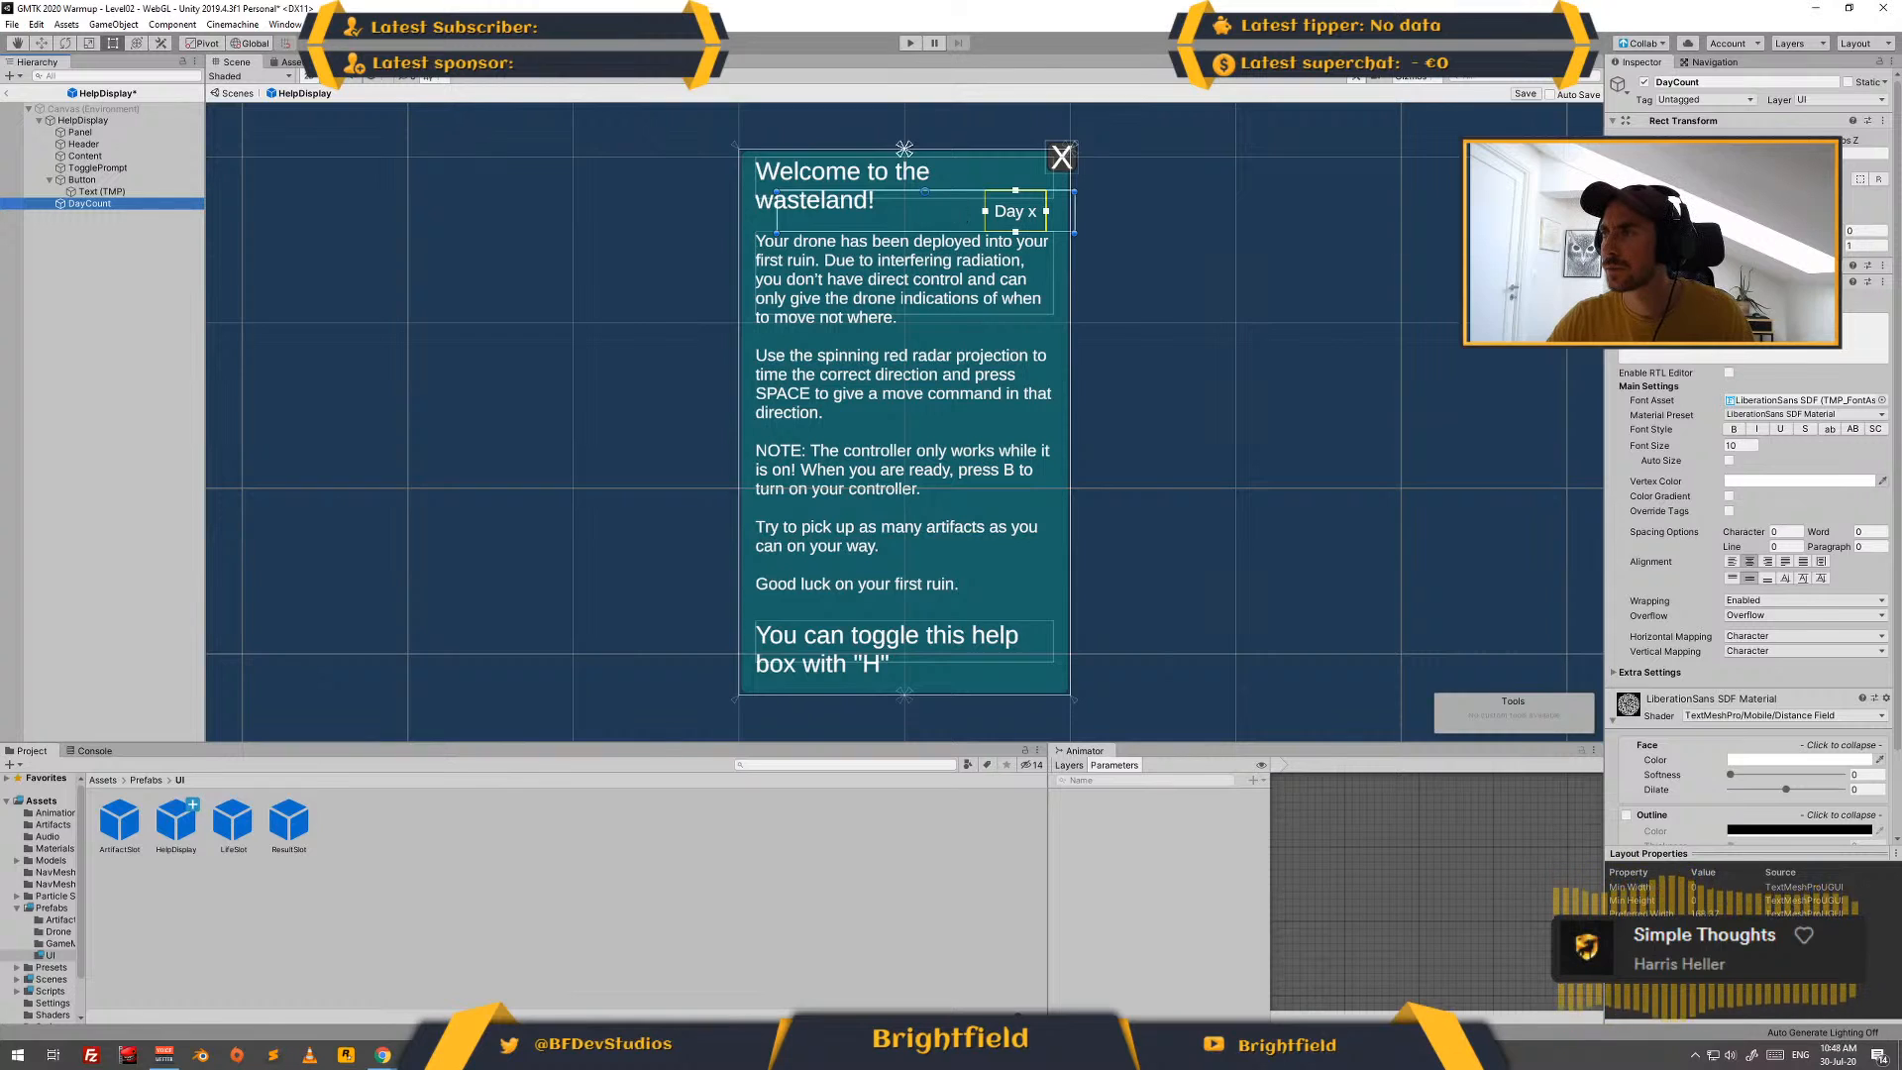
{"action": "left_click", "coordinate": [1641, 165]}
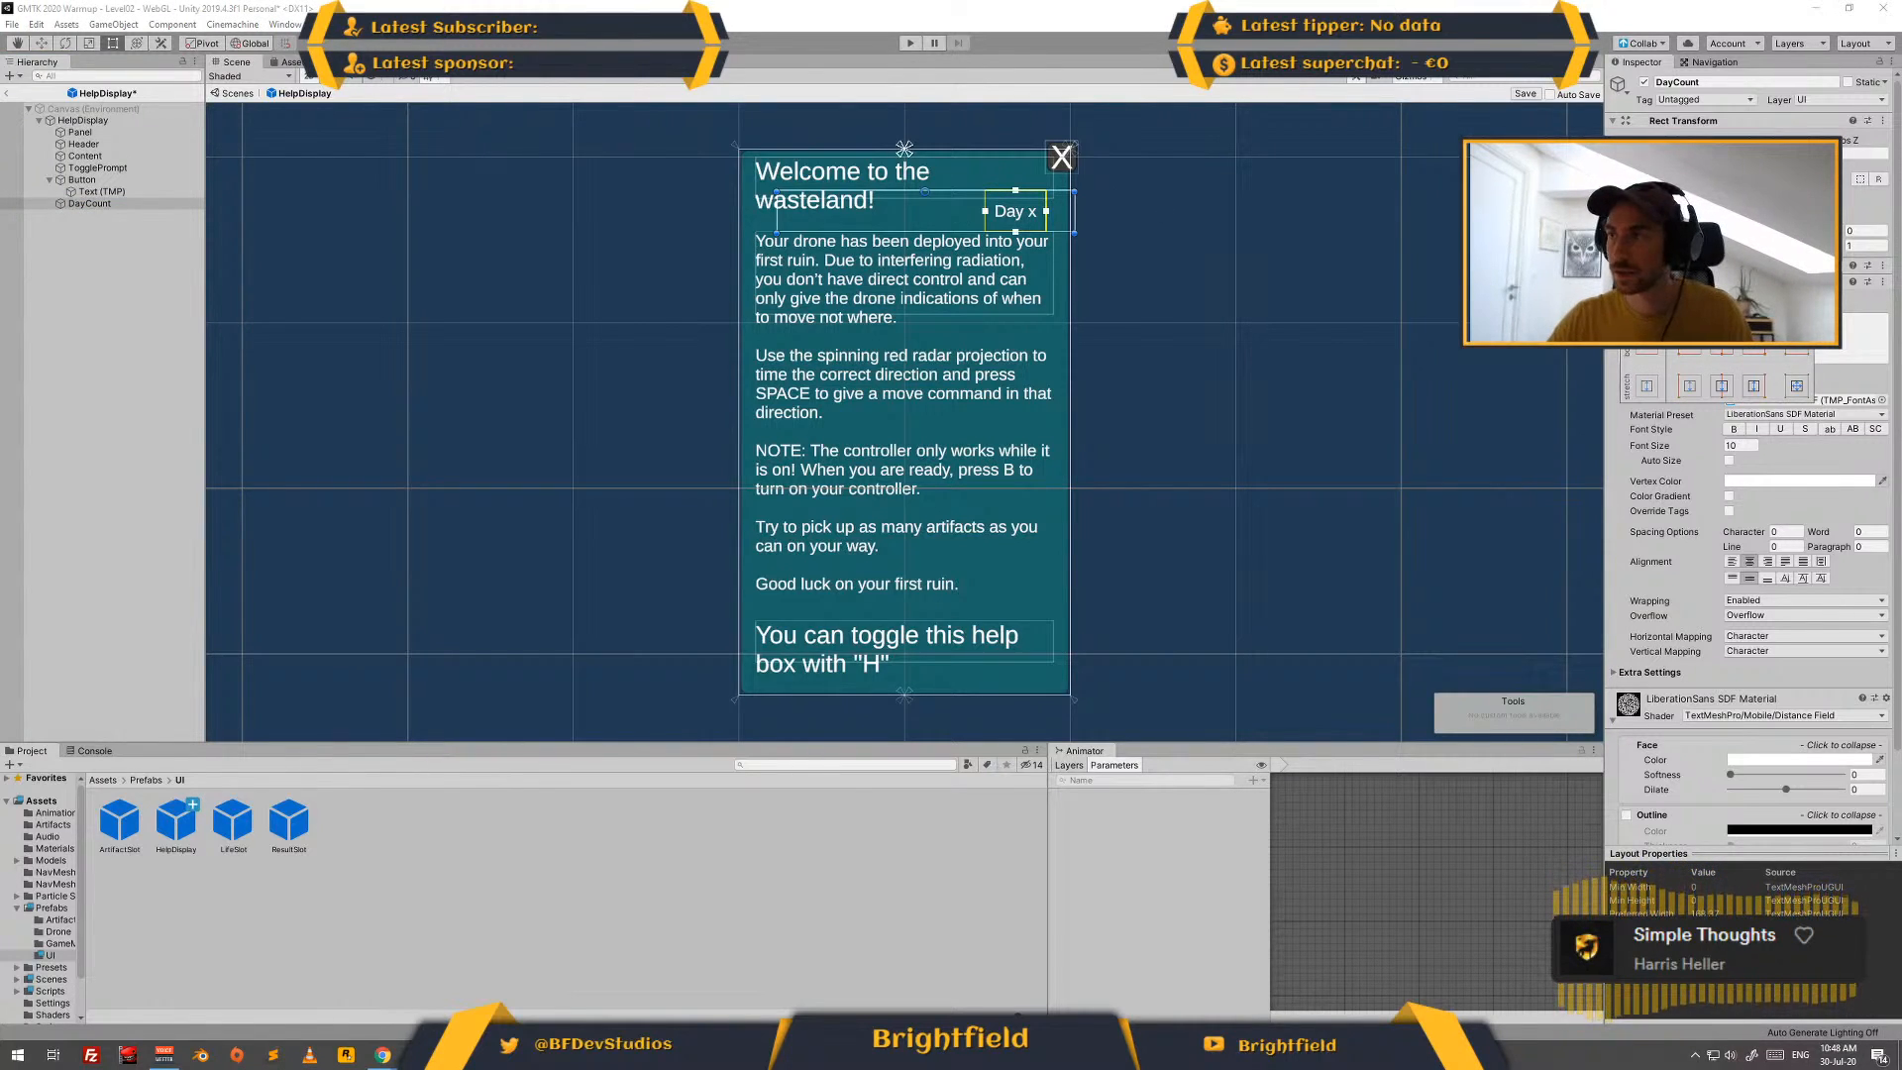
{"action": "left_click", "coordinate": [1754, 280], "text": "alt+shift"}
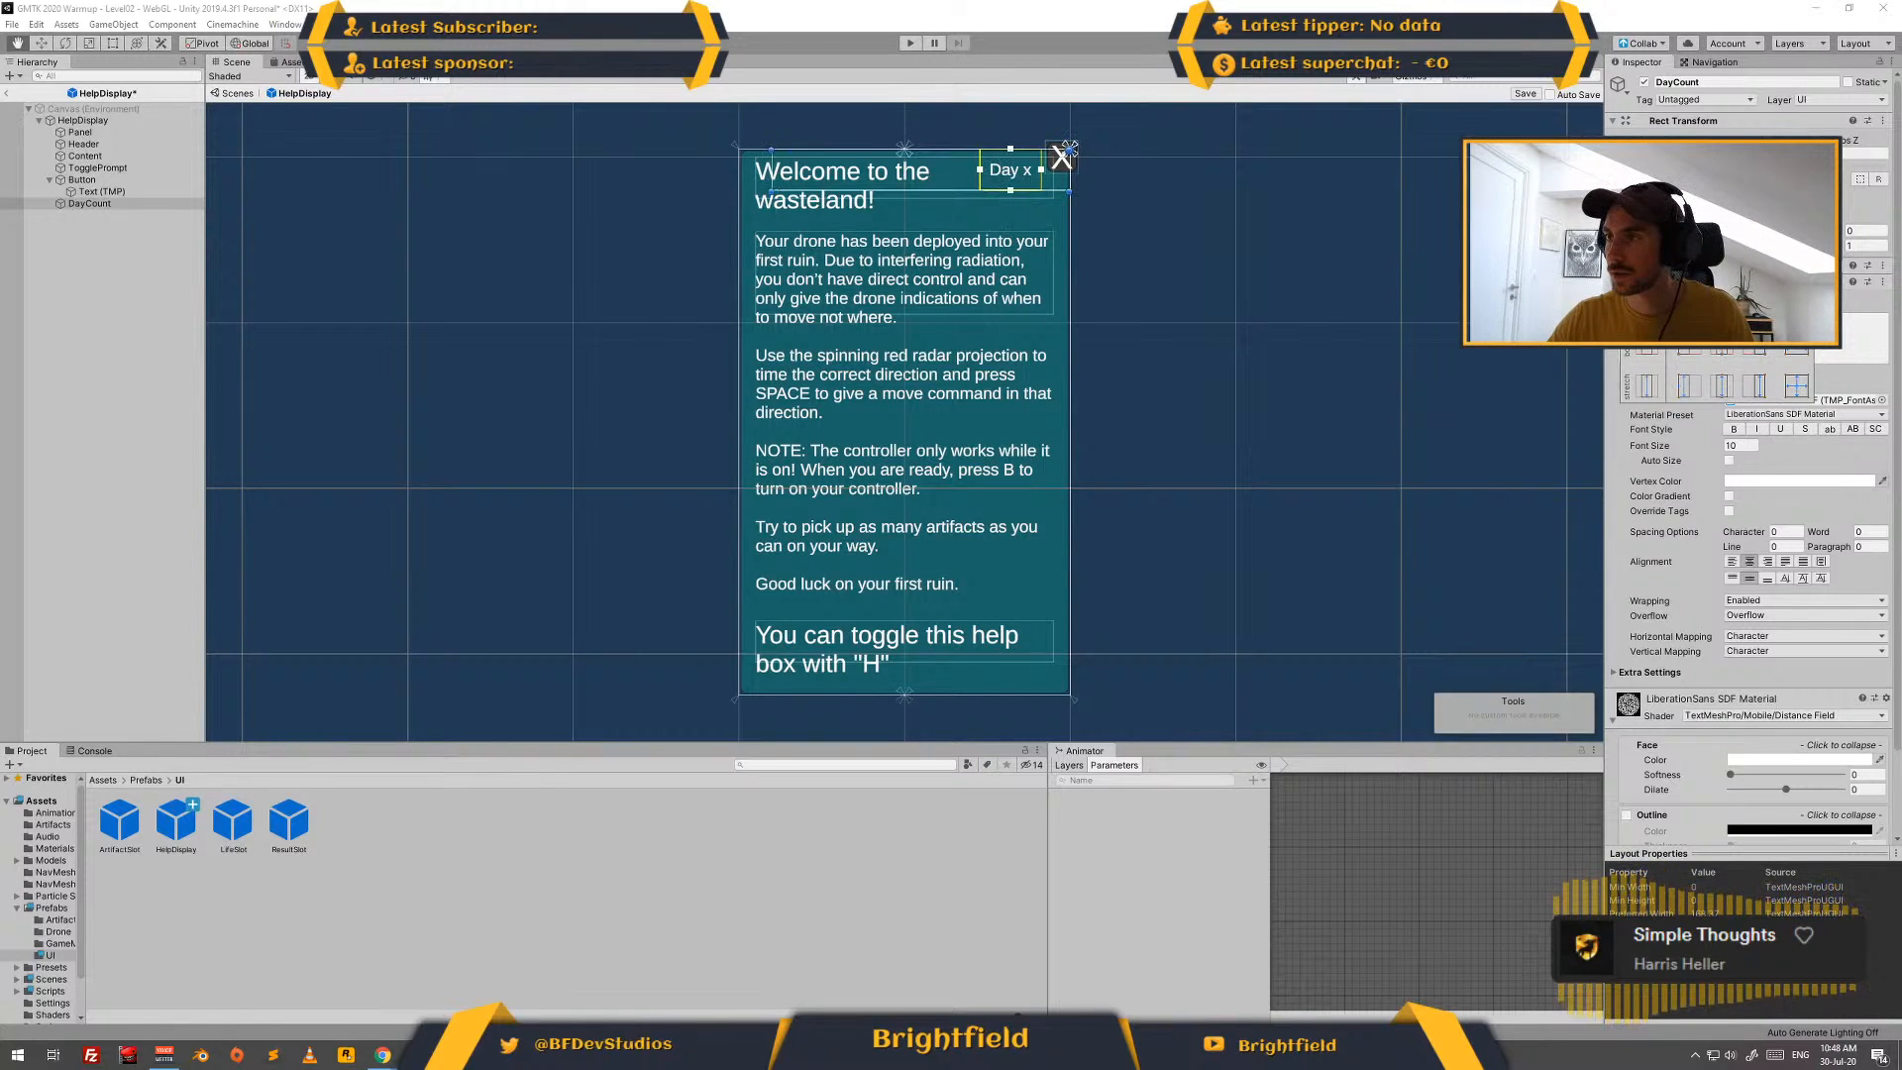
{"action": "key", "text": "Escape"}
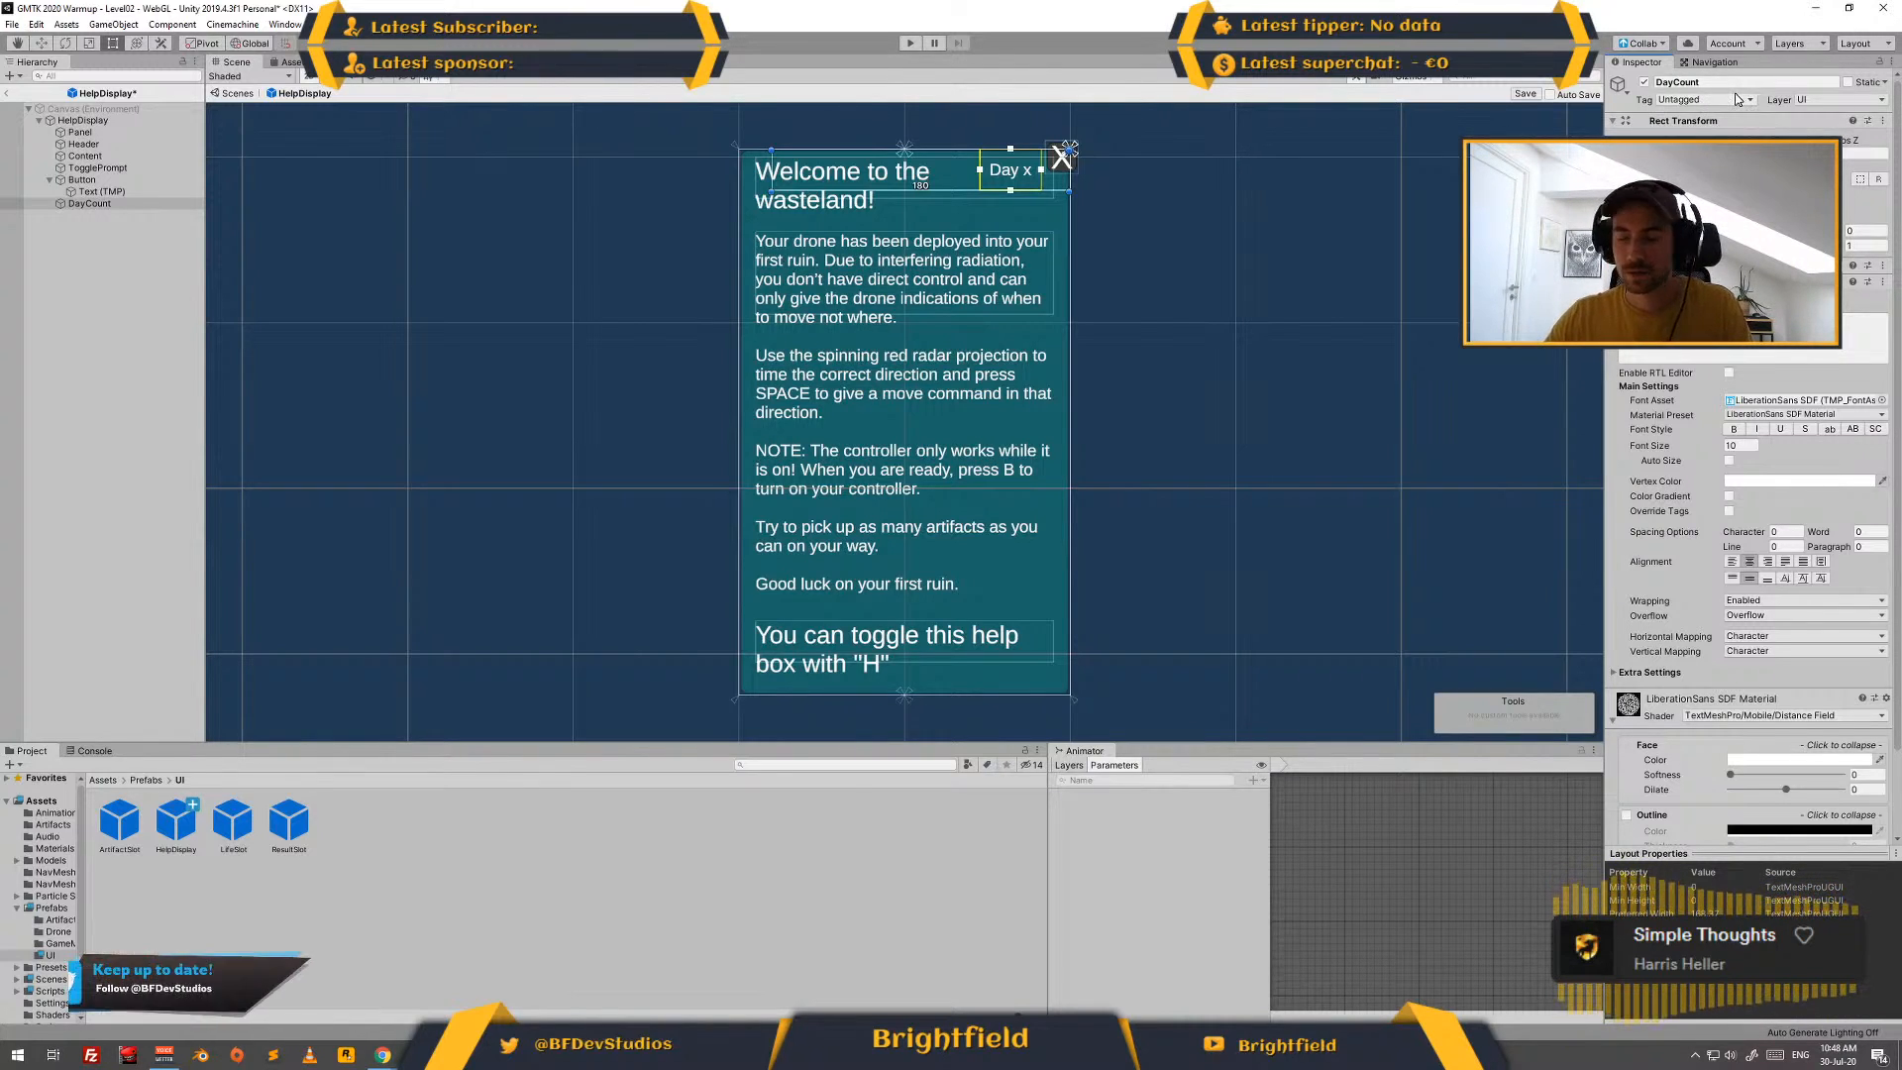
- Resize the DayCount rectangle to a width of 30 and a height of 20
{"action": "left_click", "coordinate": [1748, 180]}
{"action": "type", "text": "40"}
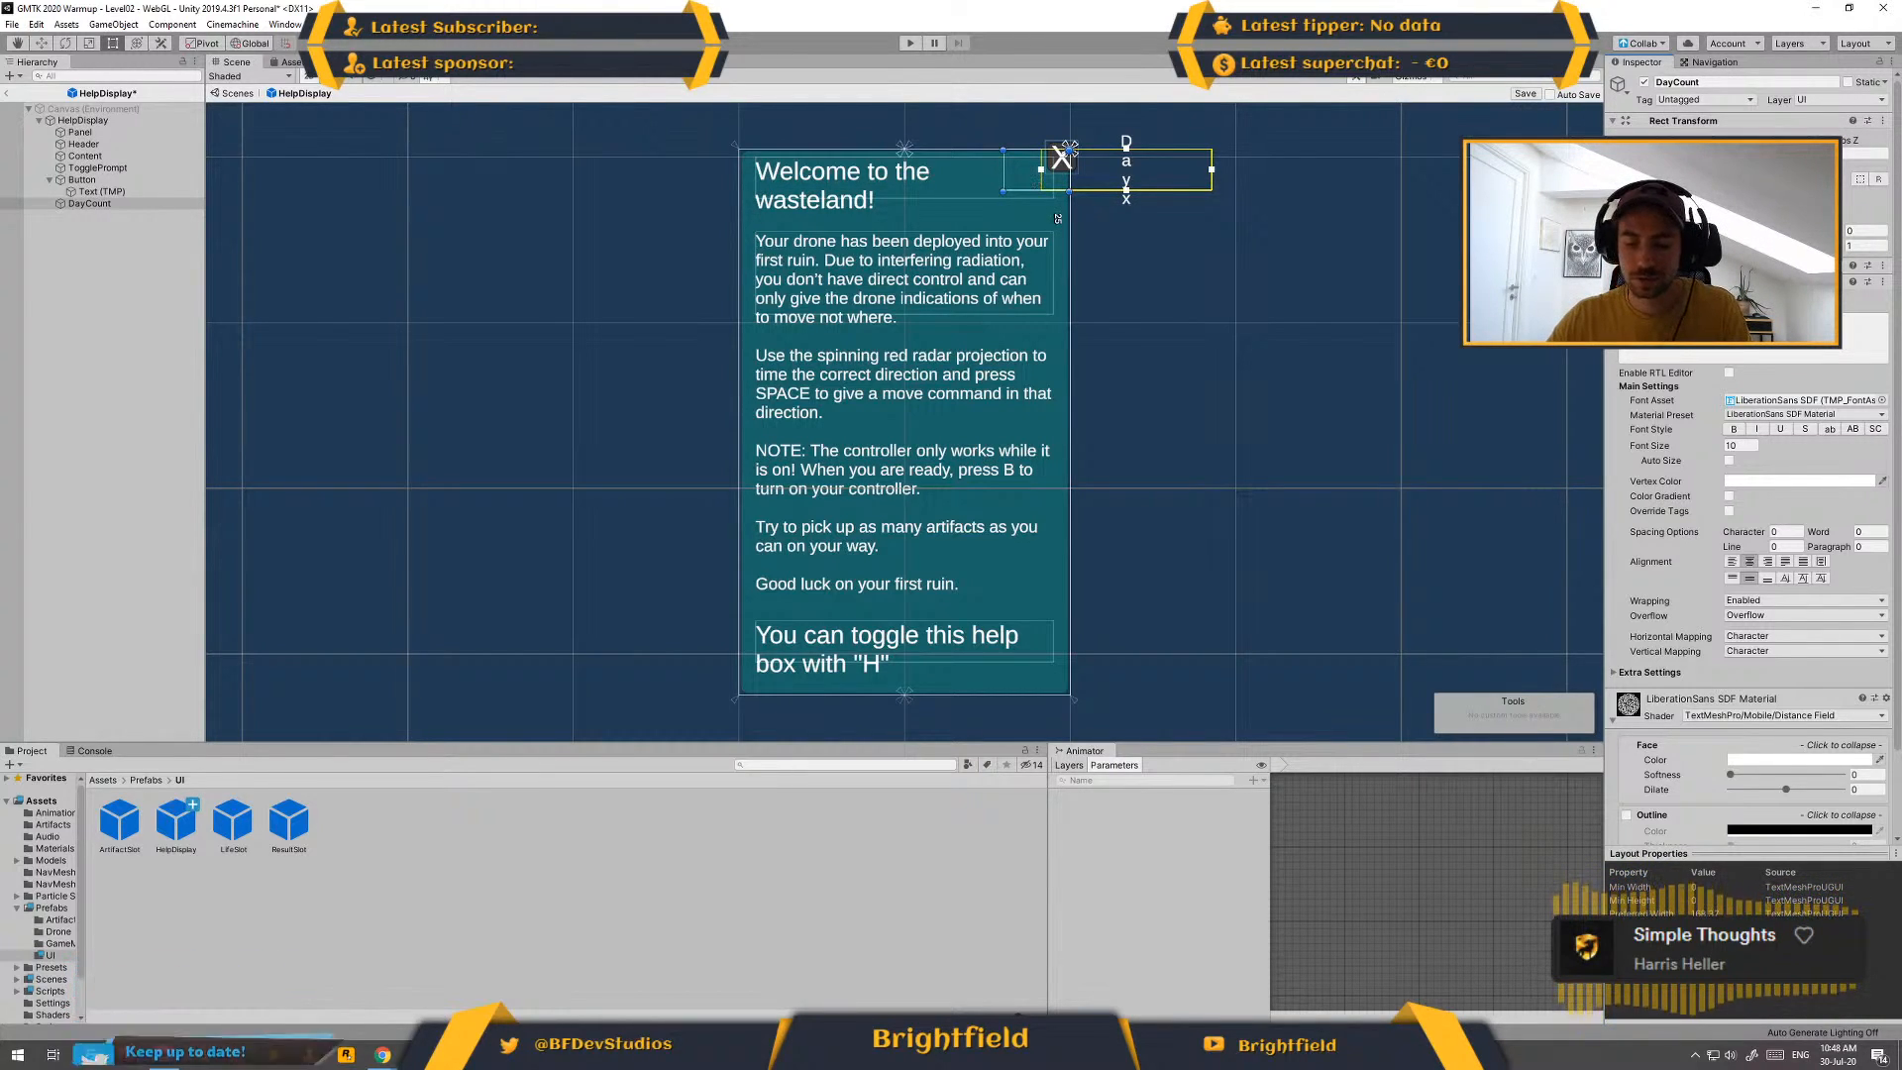
{"action": "key", "text": "Tab"}
{"action": "type", "text": "30"}
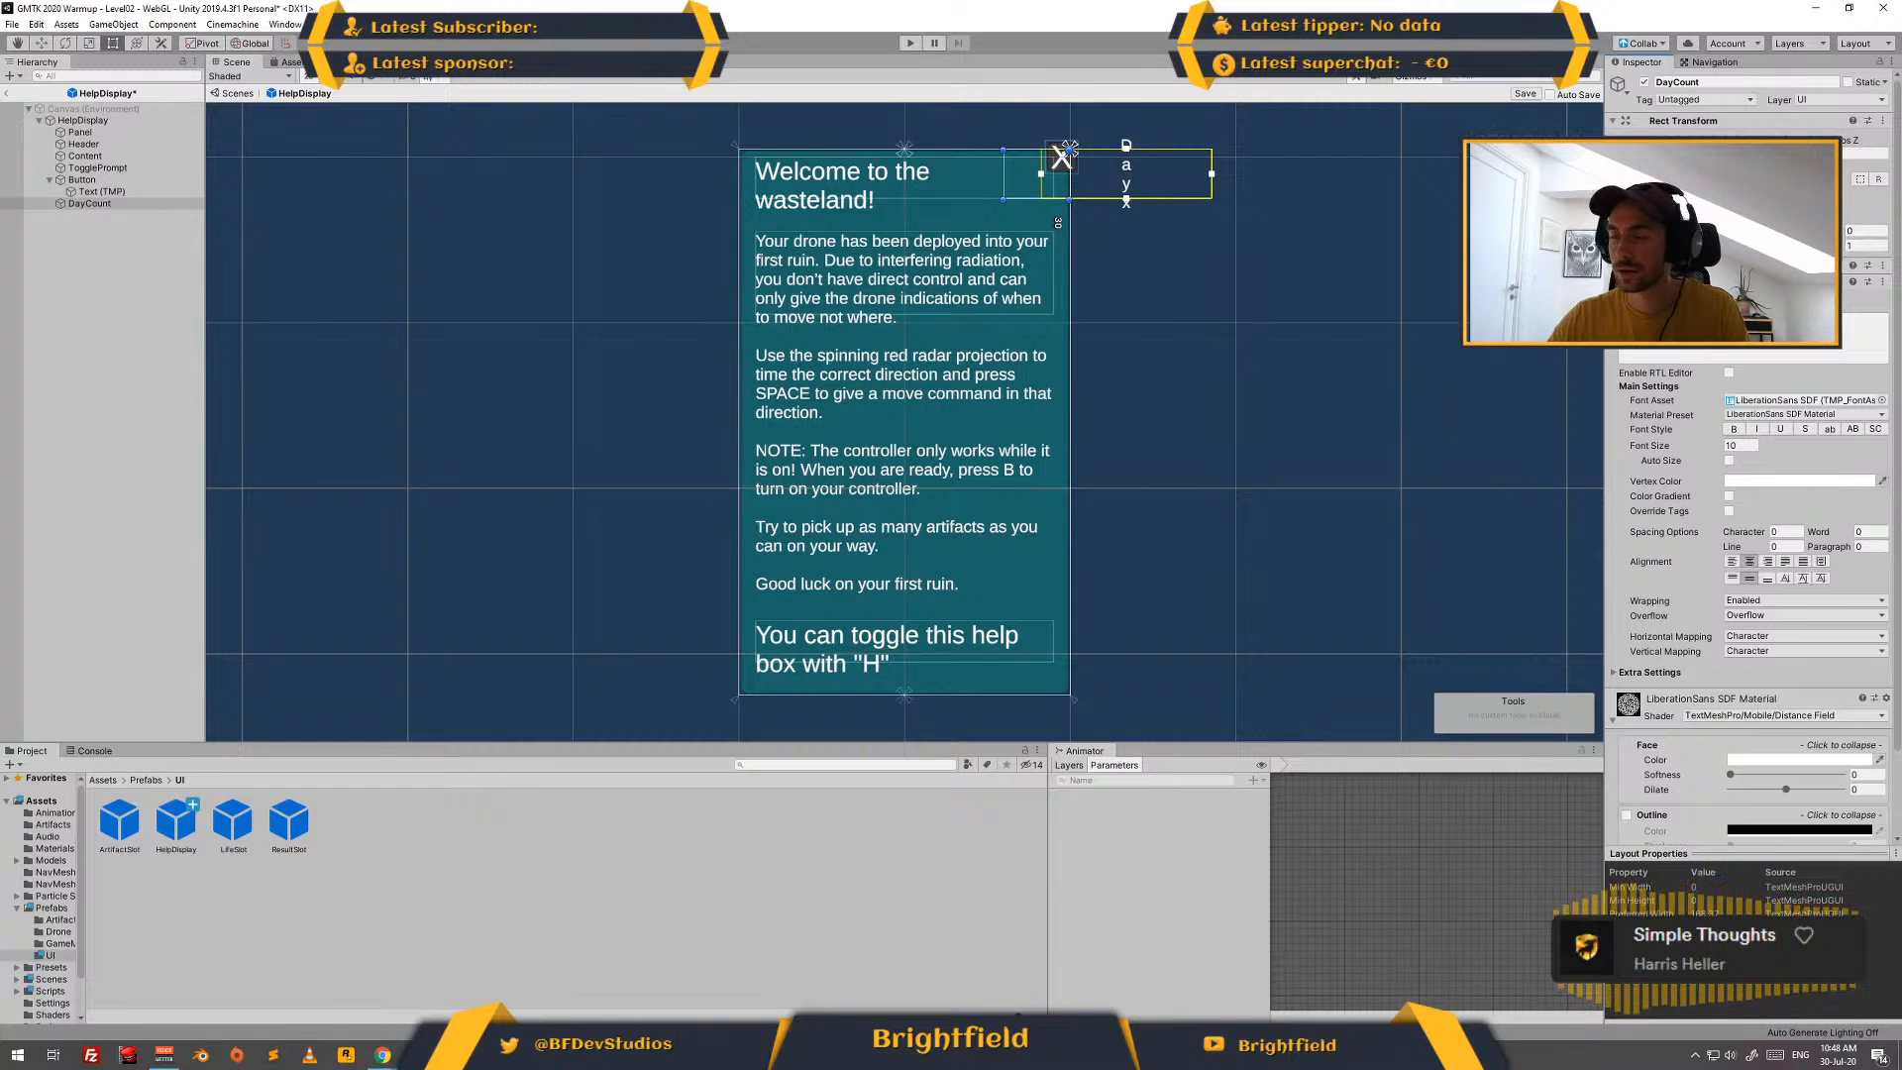
{"action": "key", "text": "BackSpace"}
{"action": "key", "text": "BackSpace"}
{"action": "type", "text": "20"}
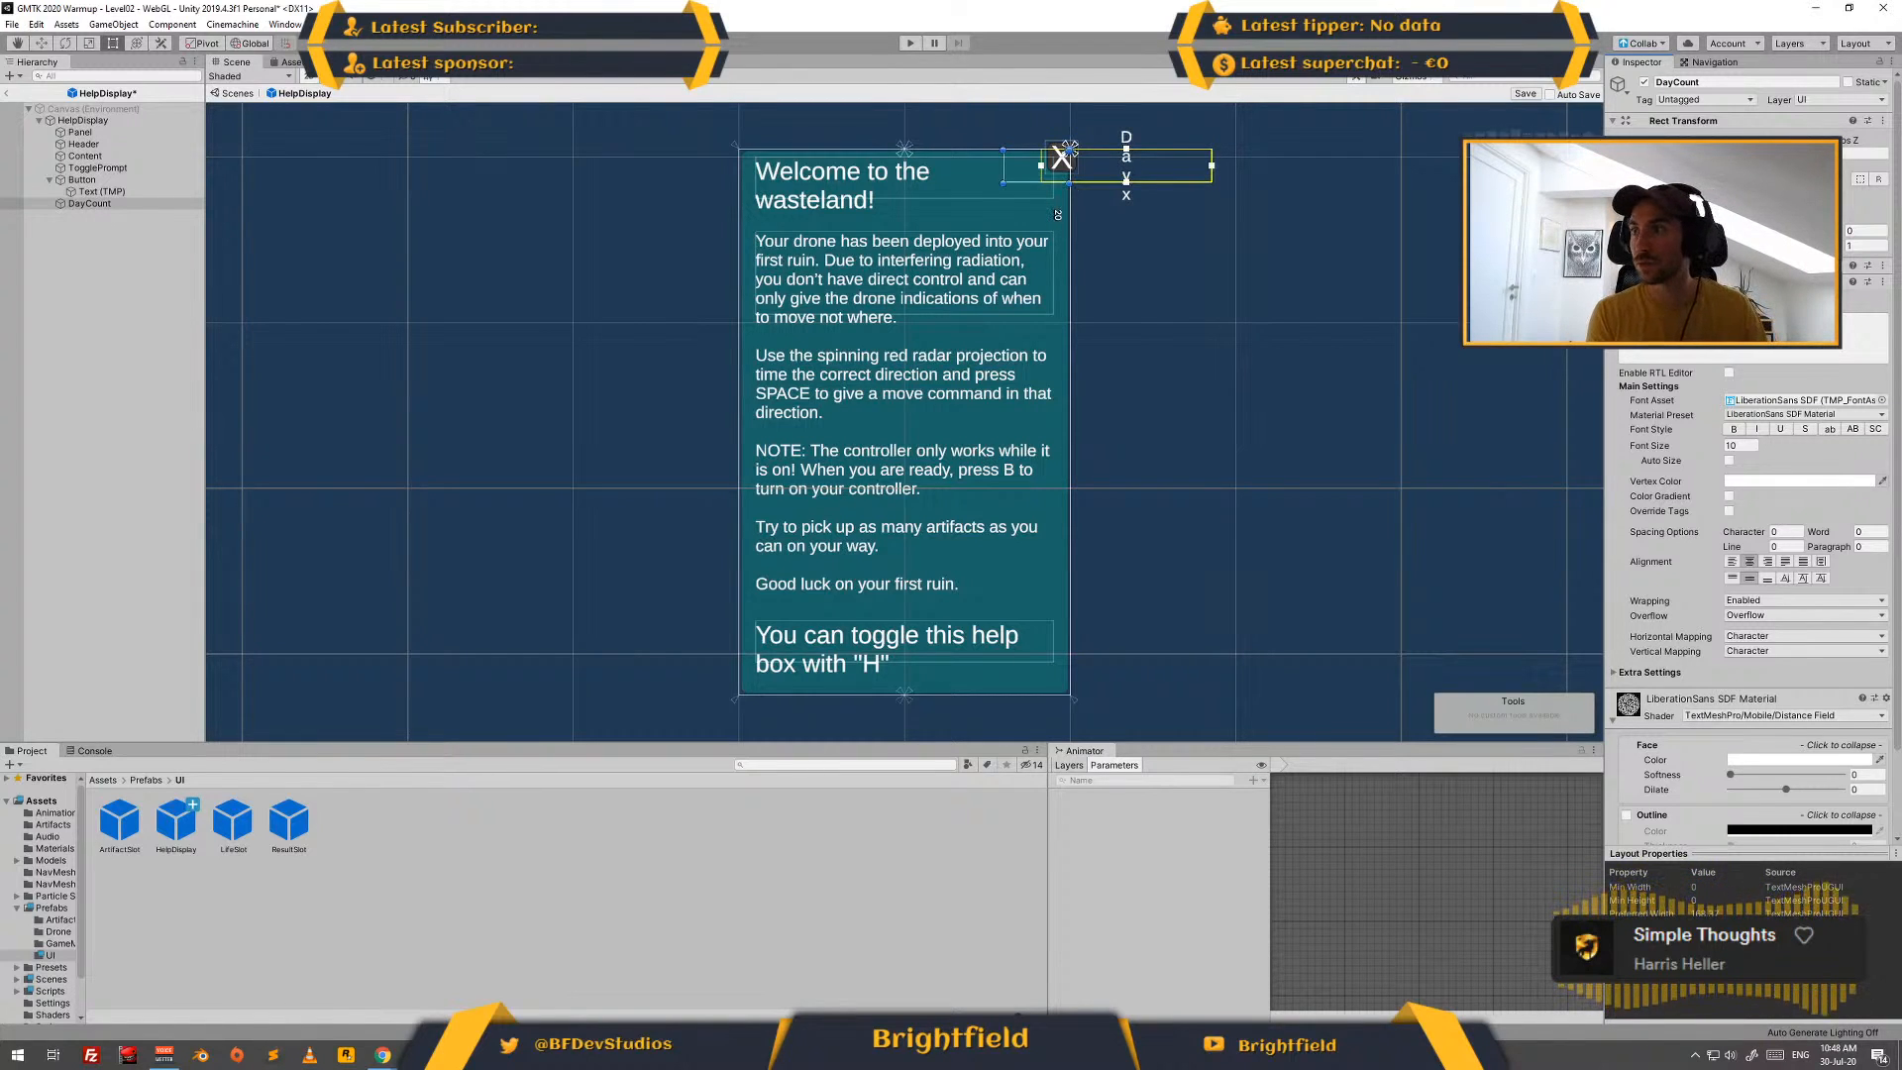
{"action": "key", "text": "BackSpace"}
{"action": "key", "text": "BackSpace"}
{"action": "type", "text": "10"}
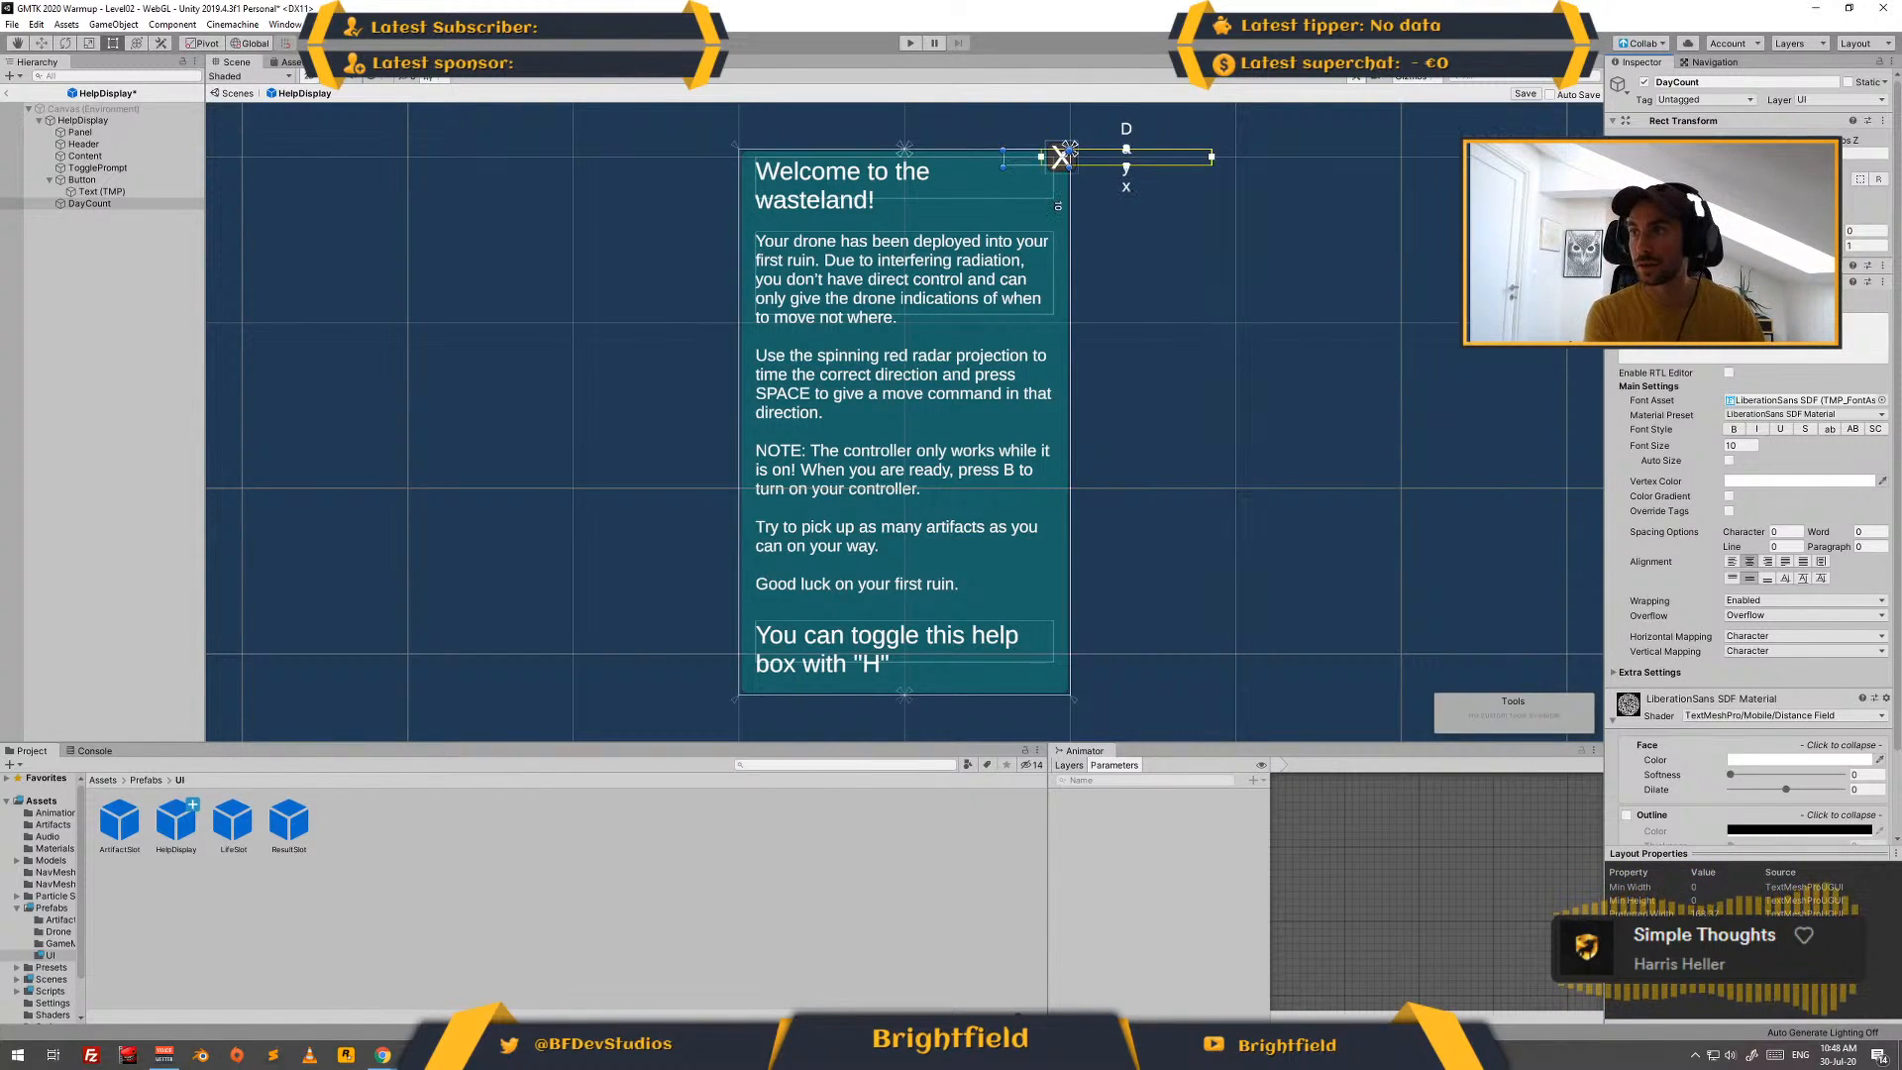
{"action": "key", "text": "BackSpace"}
{"action": "key", "text": "BackSpace"}
{"action": "type", "text": "20"}
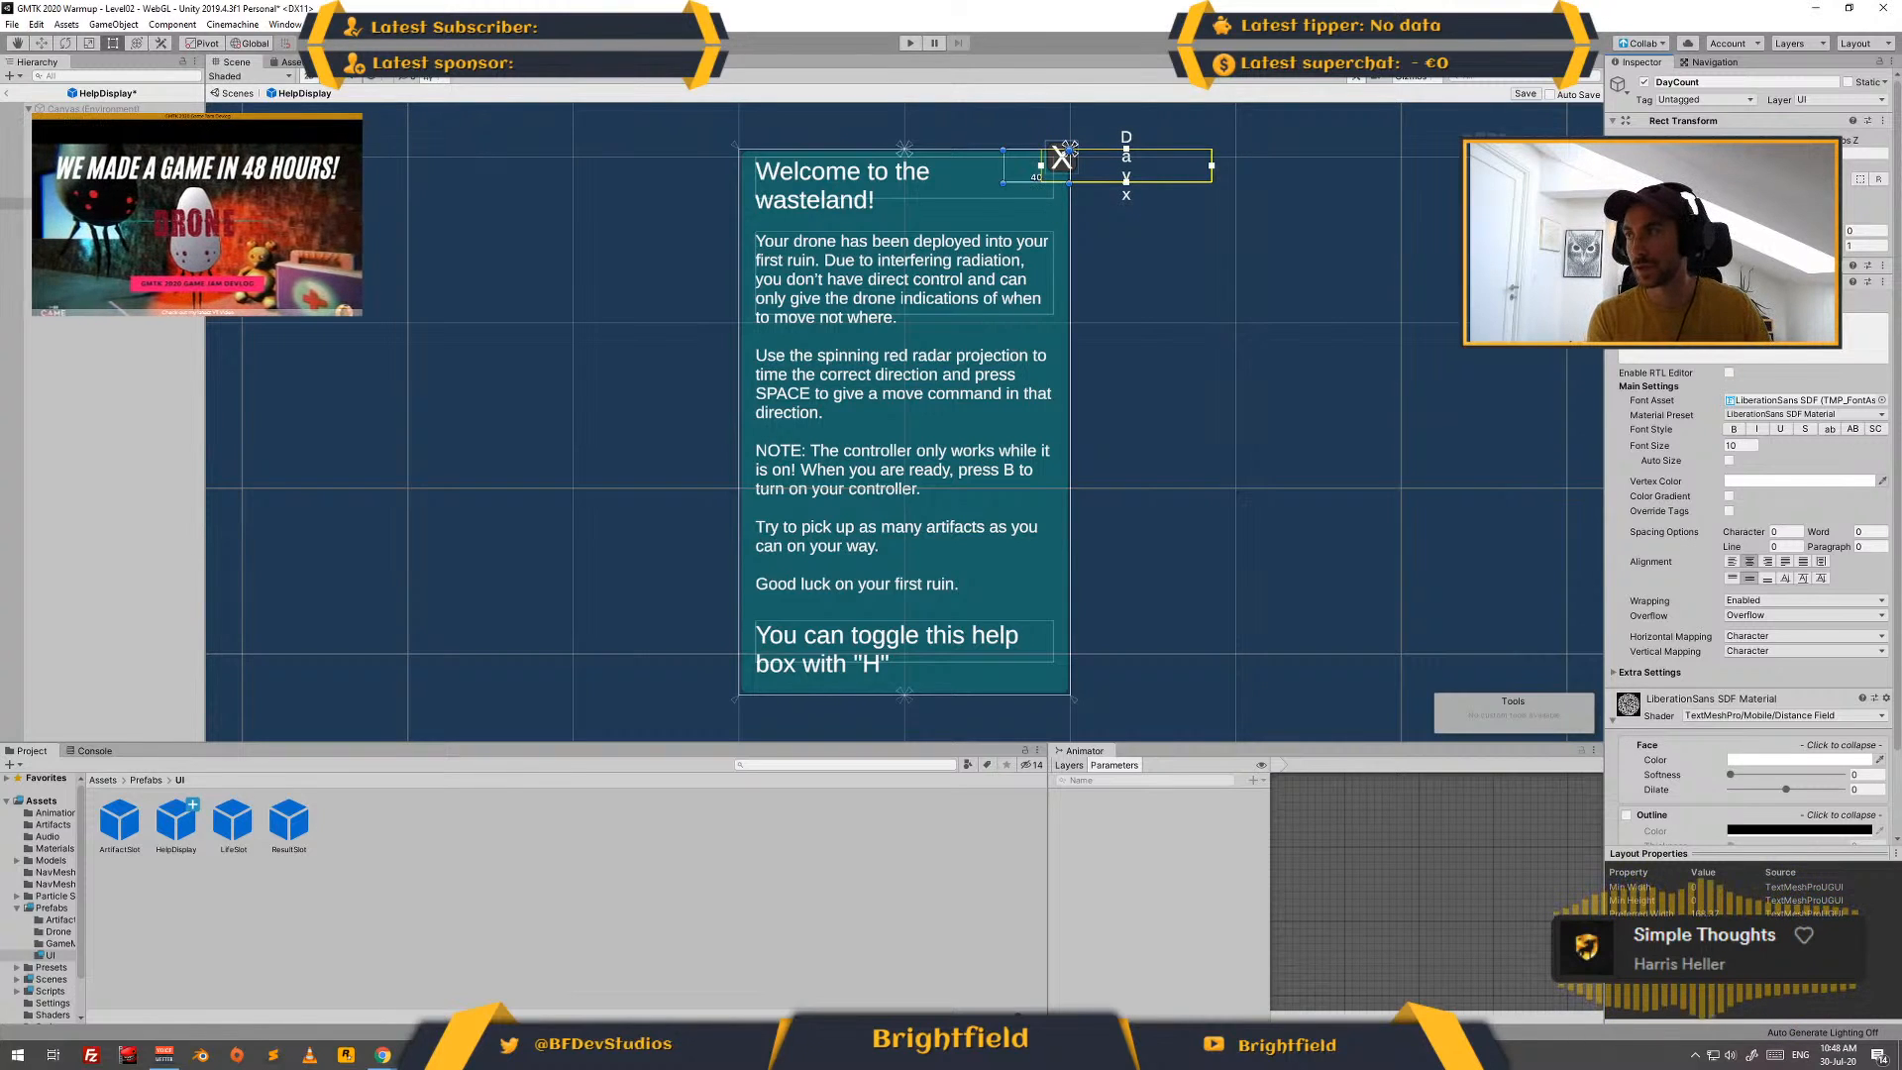
{"action": "key", "text": "shift+Tab"}
{"action": "type", "text": "3"}
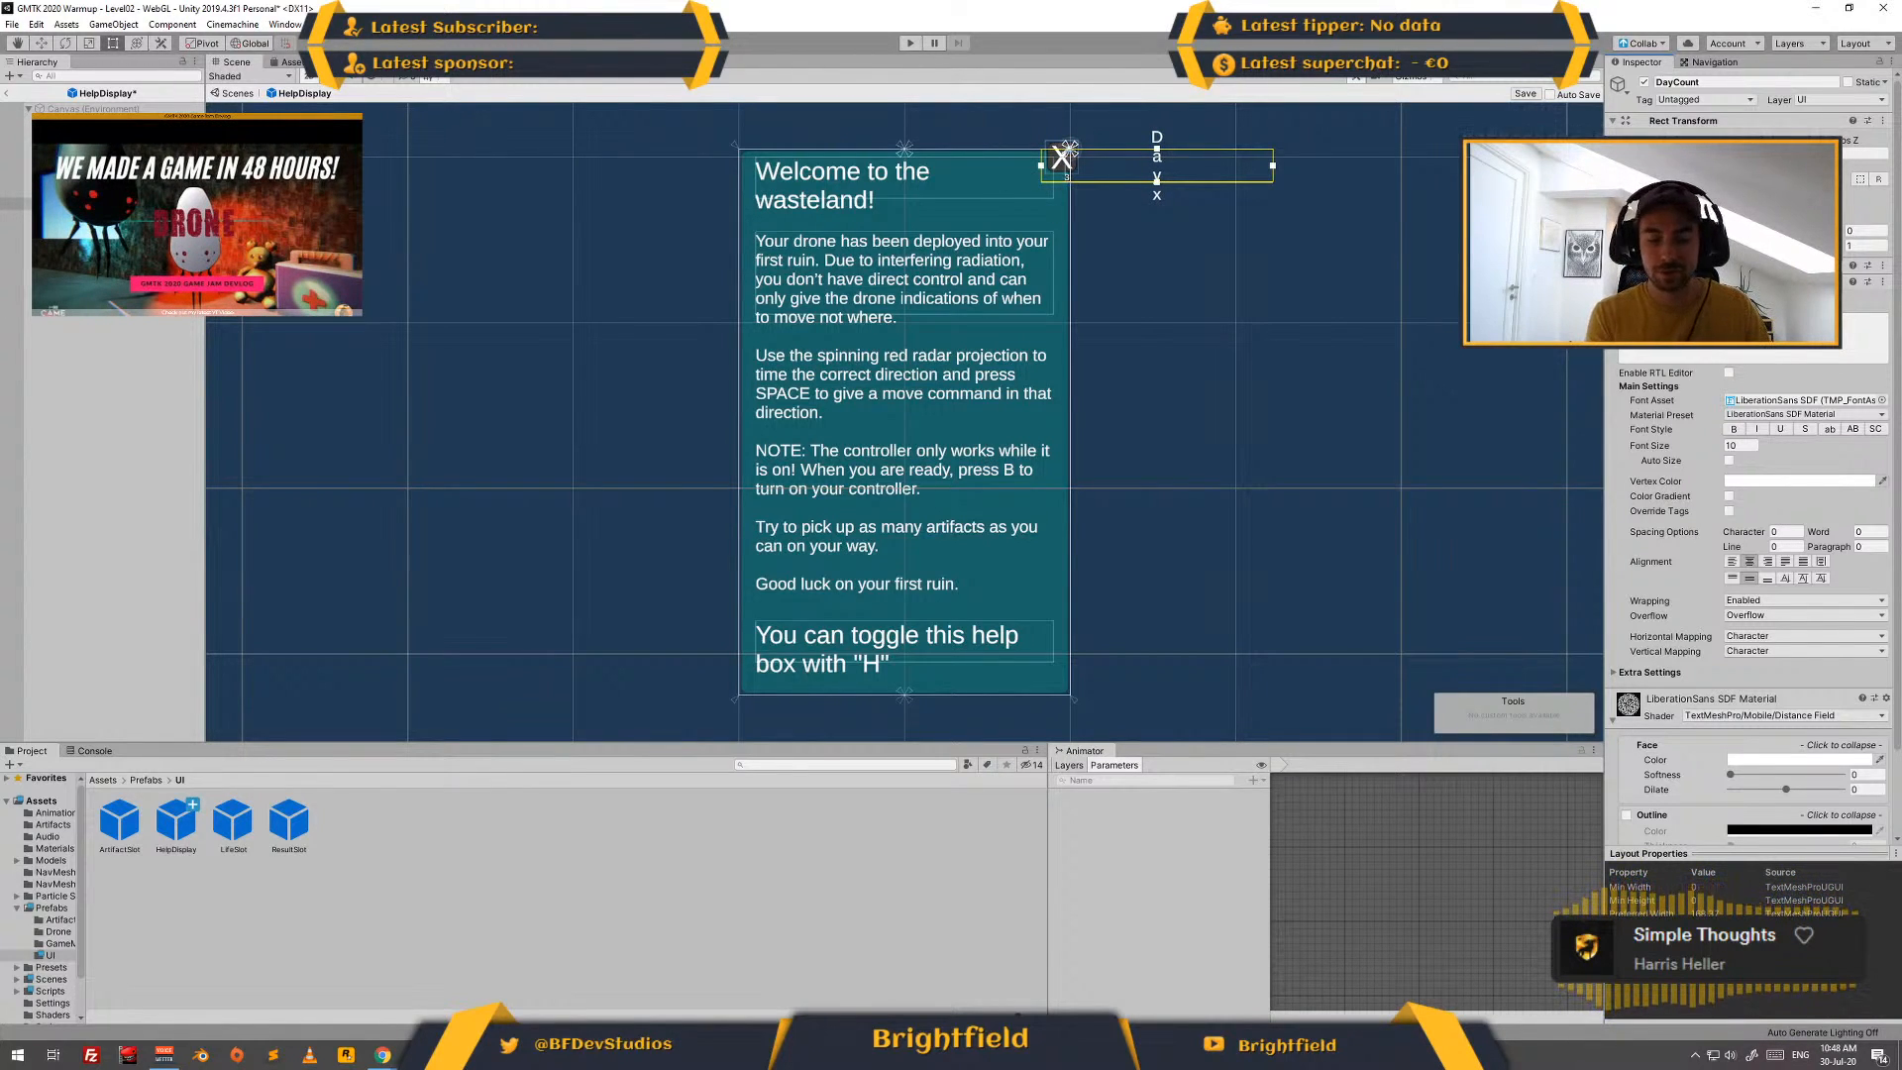
{"action": "type", "text": "0"}
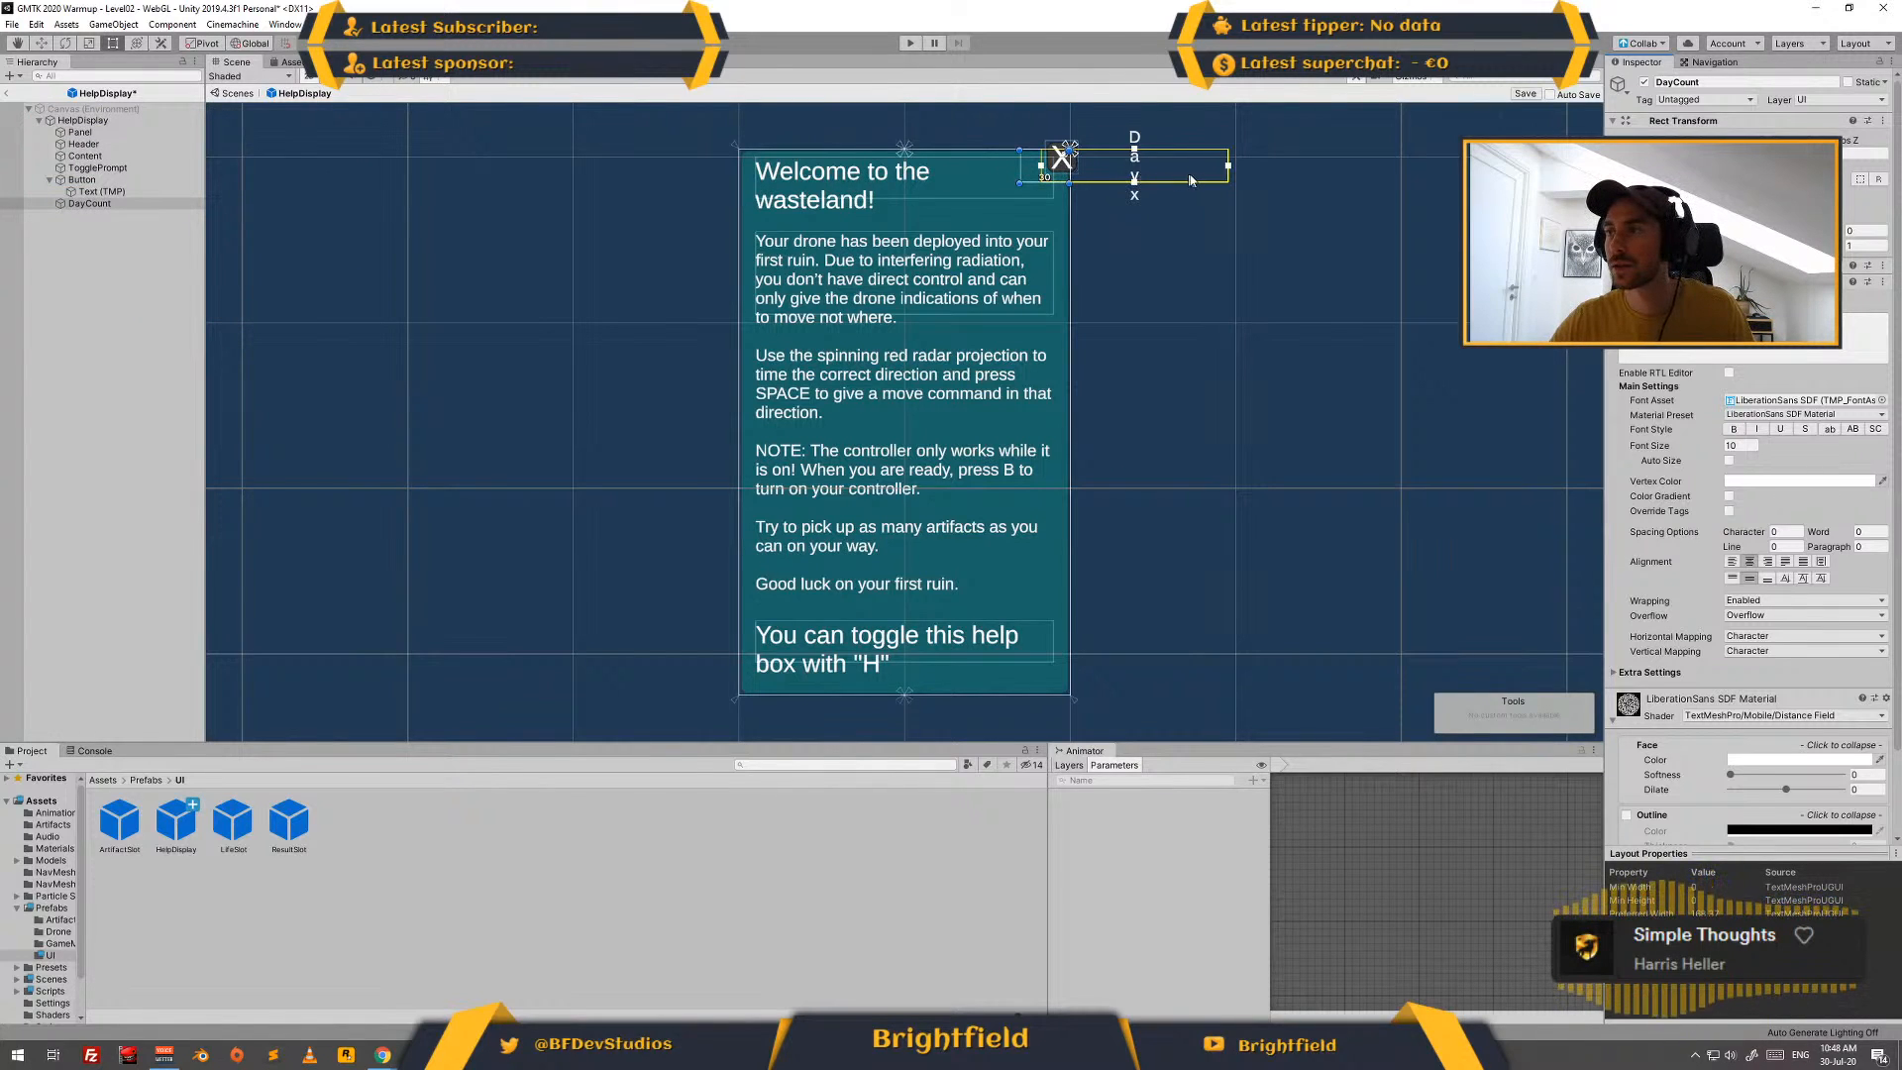
- Try to bring the DayCount text back inside the help box by adjusting its box edges in the scene
{"action": "left_click", "coordinate": [1176, 208]}
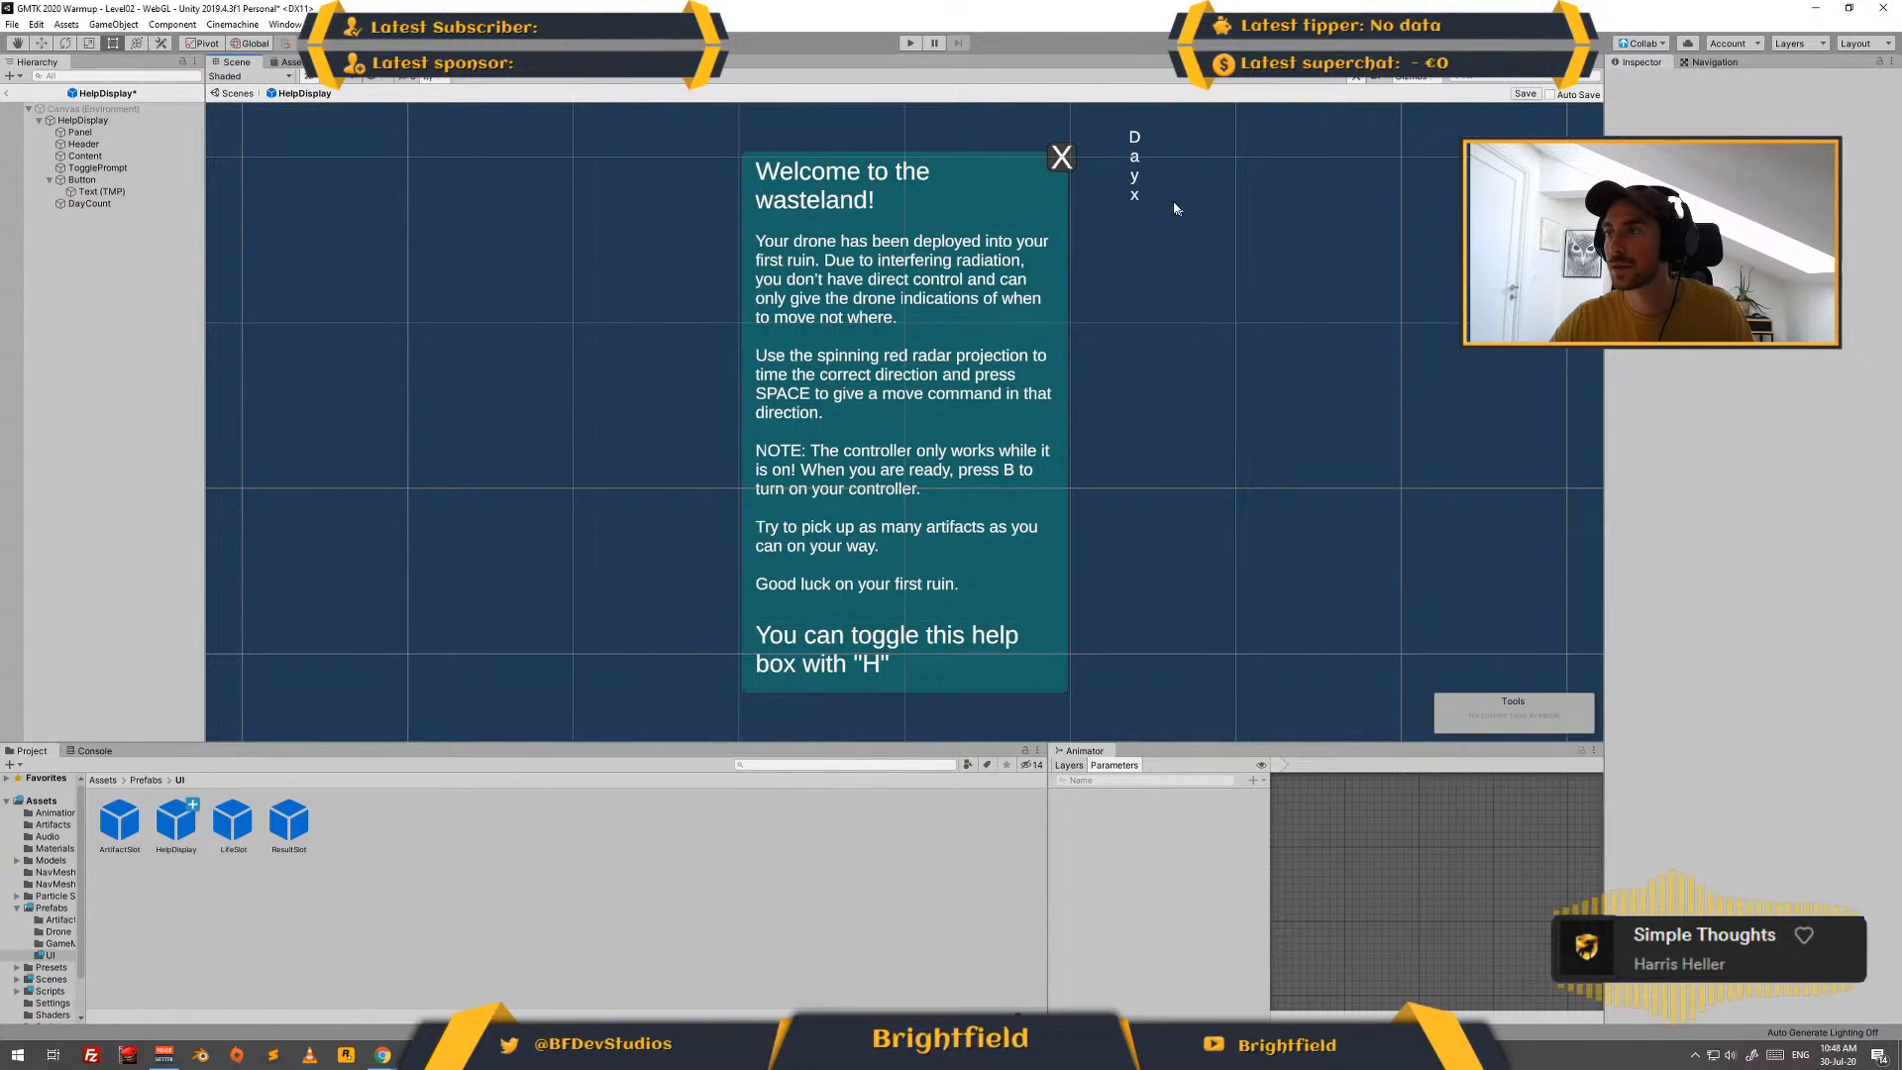
{"action": "left_click", "coordinate": [180, 205]}
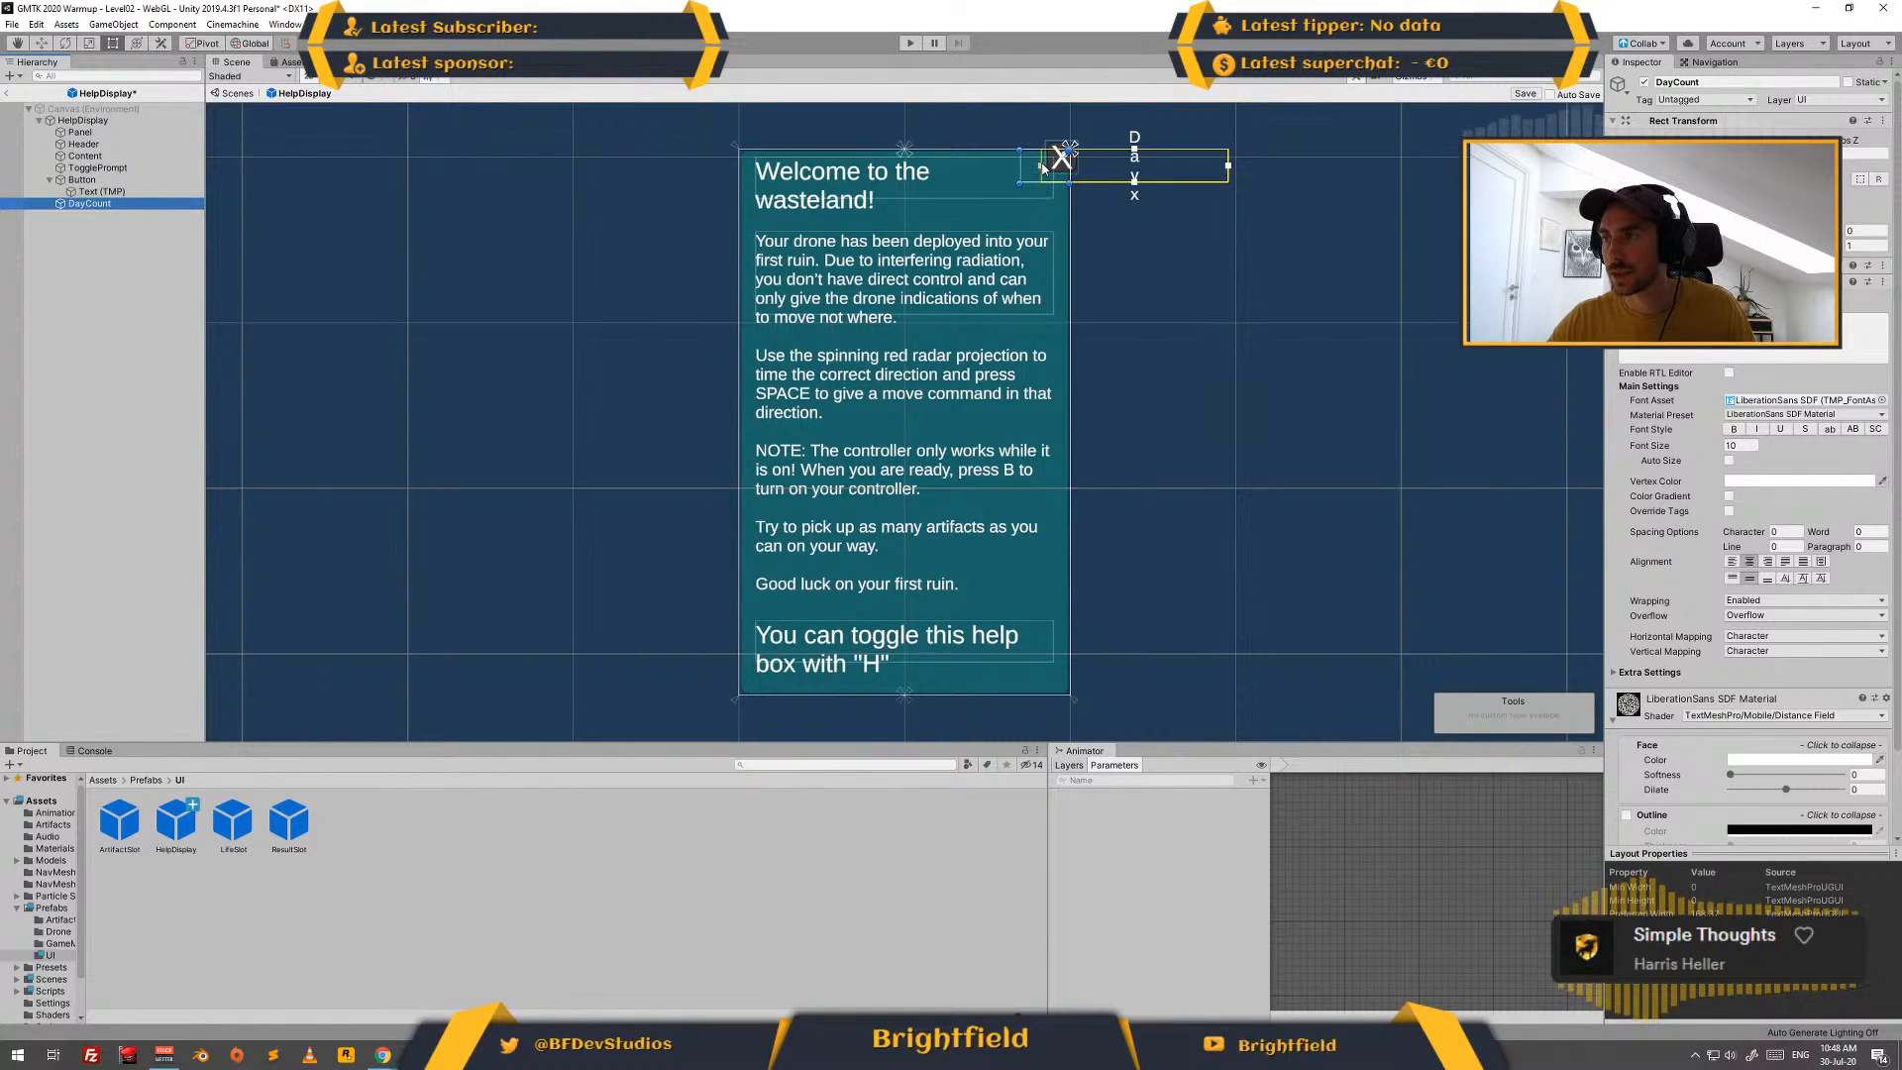
{"action": "left_click", "coordinate": [1072, 171]}
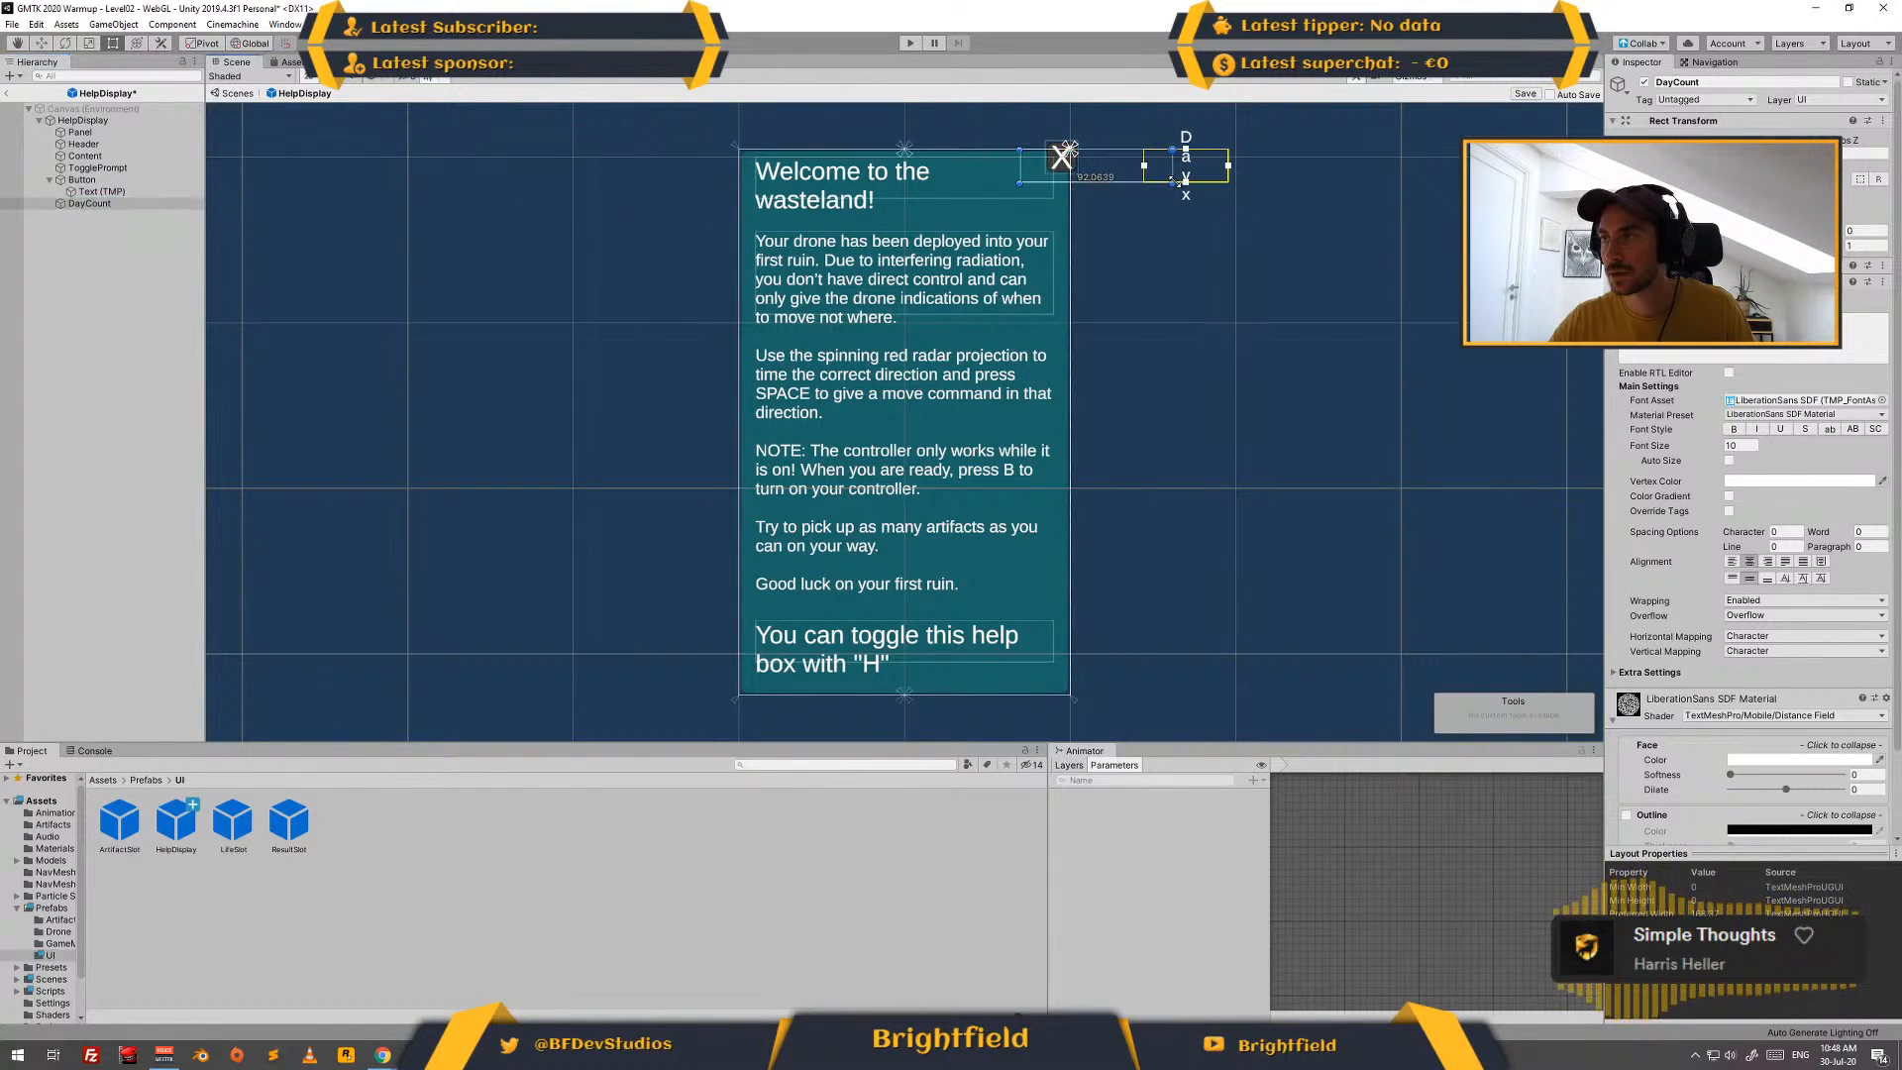
{"action": "left_click_drag", "start_coordinate": [1050, 176], "coordinate": [1031, 172]}
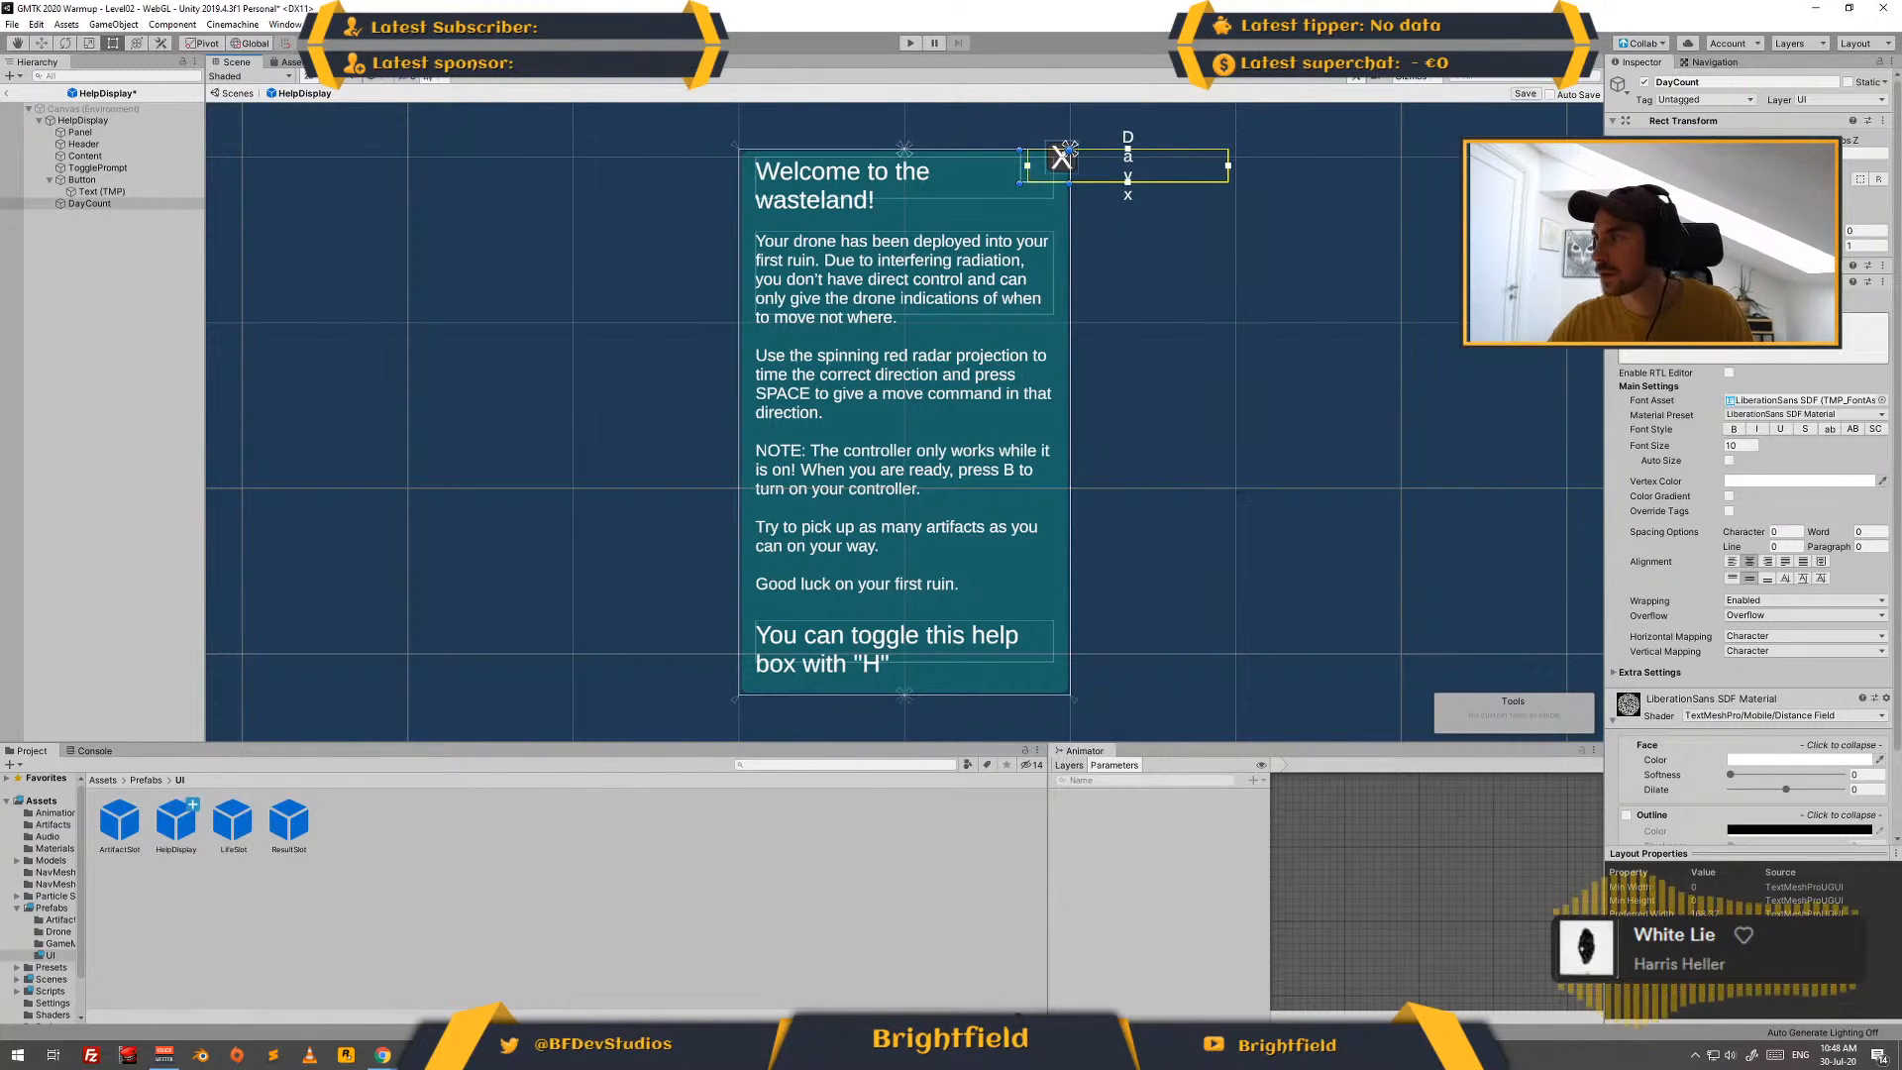
{"action": "left_click", "coordinate": [1684, 266]}
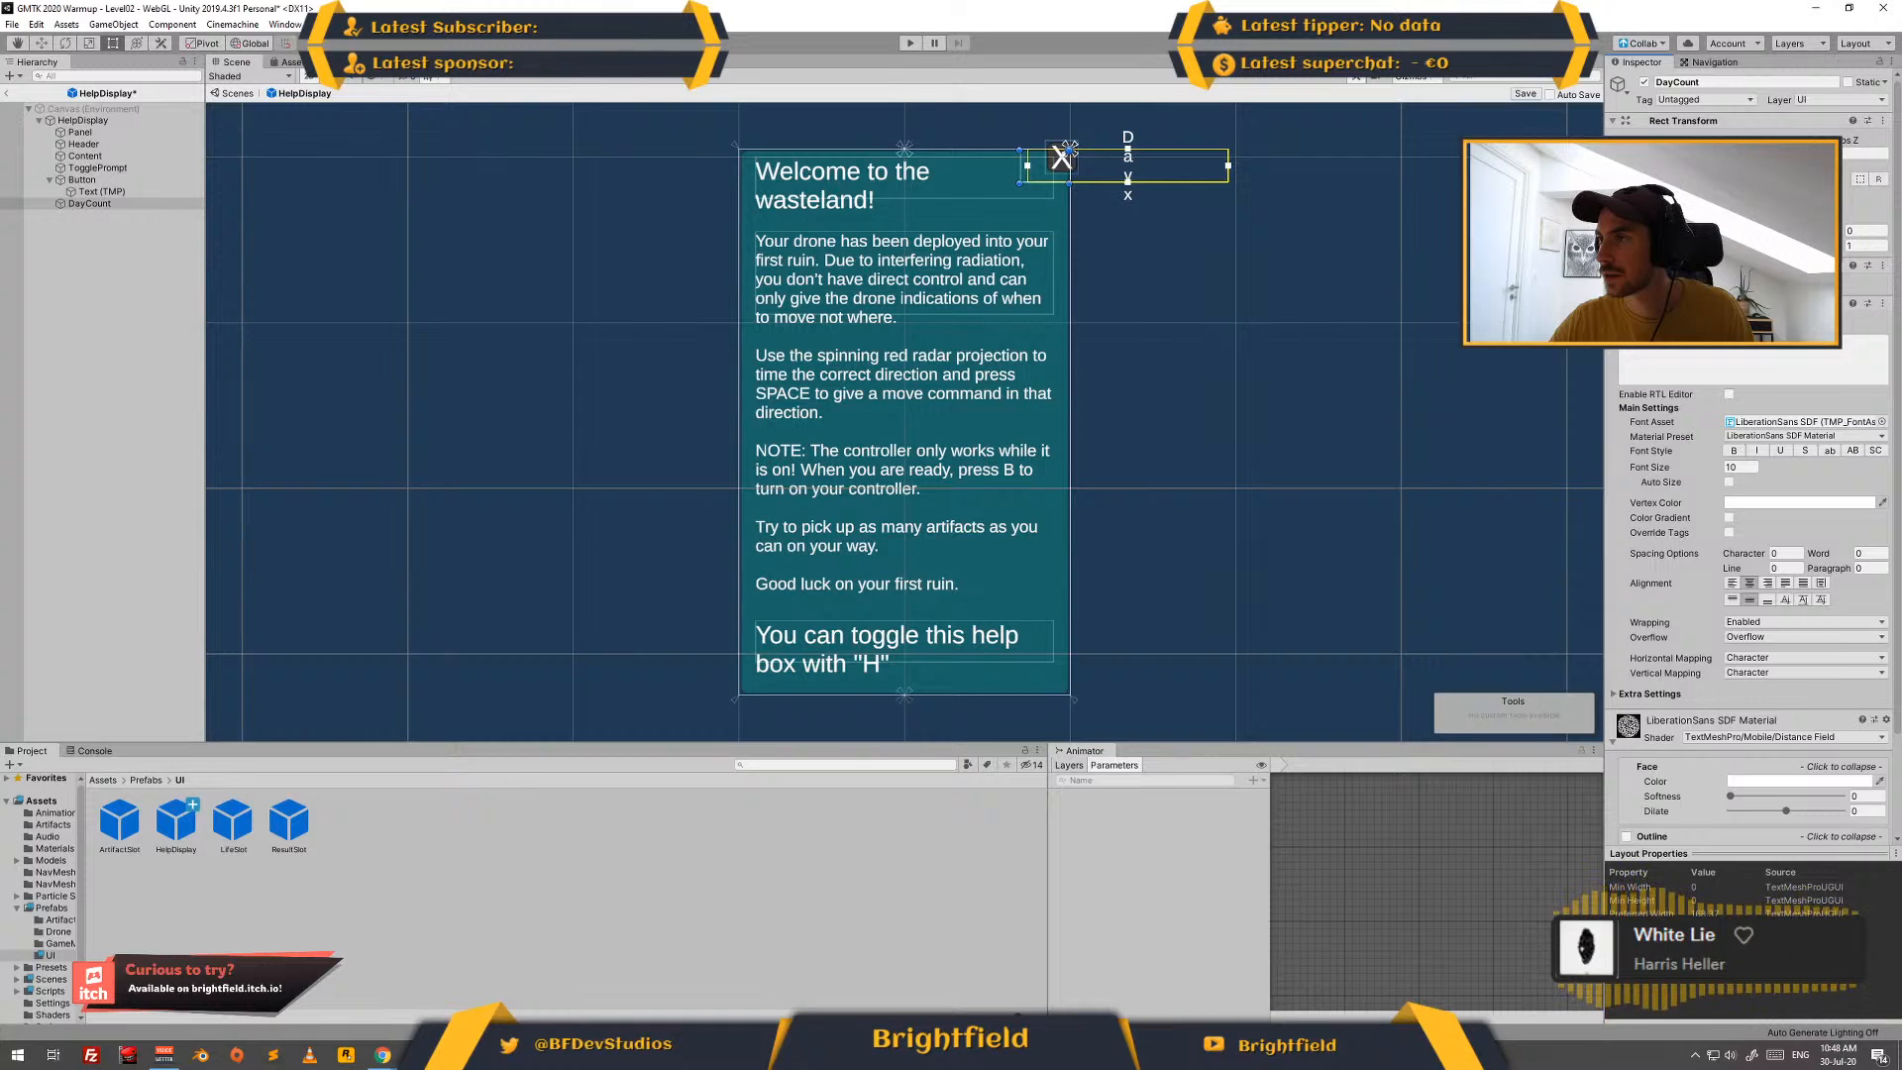
{"action": "left_click_drag", "start_coordinate": [1230, 168], "coordinate": [1021, 172]}
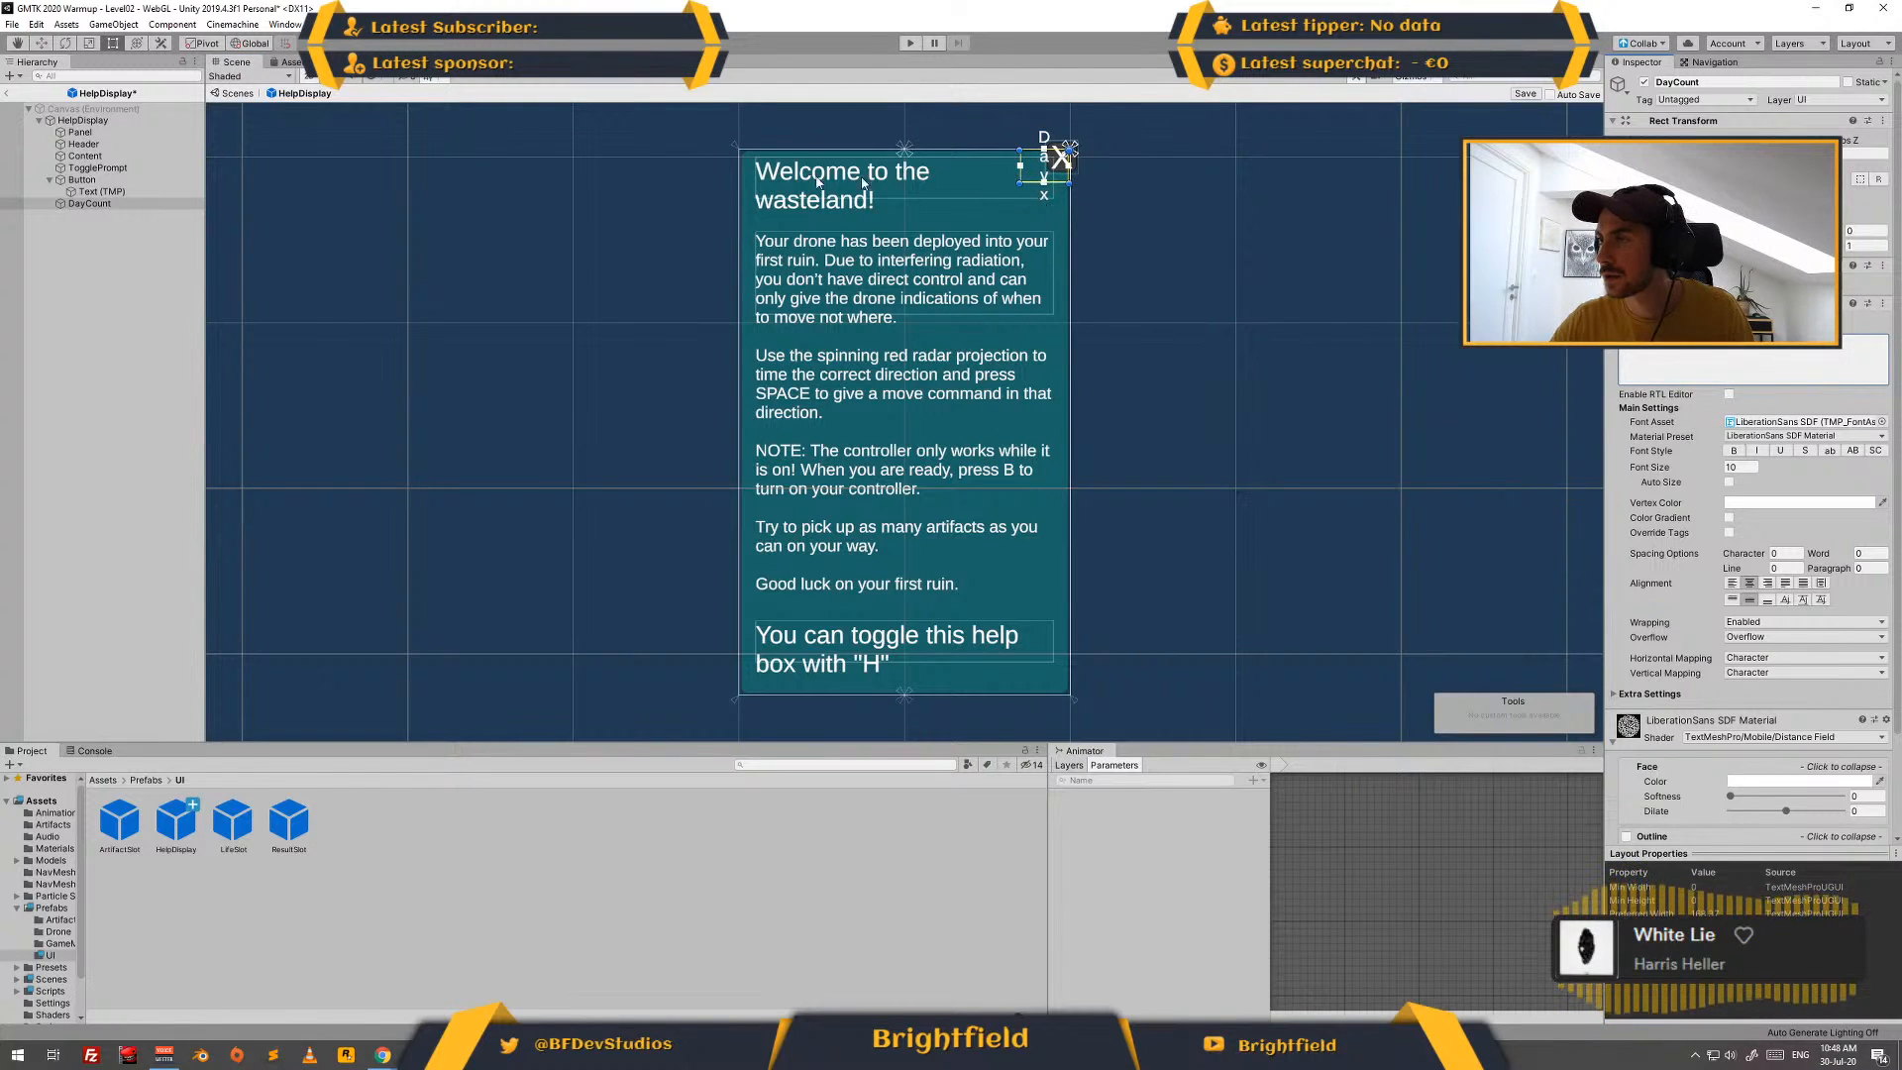
{"action": "left_click_drag", "start_coordinate": [1044, 178], "coordinate": [1006, 167]}
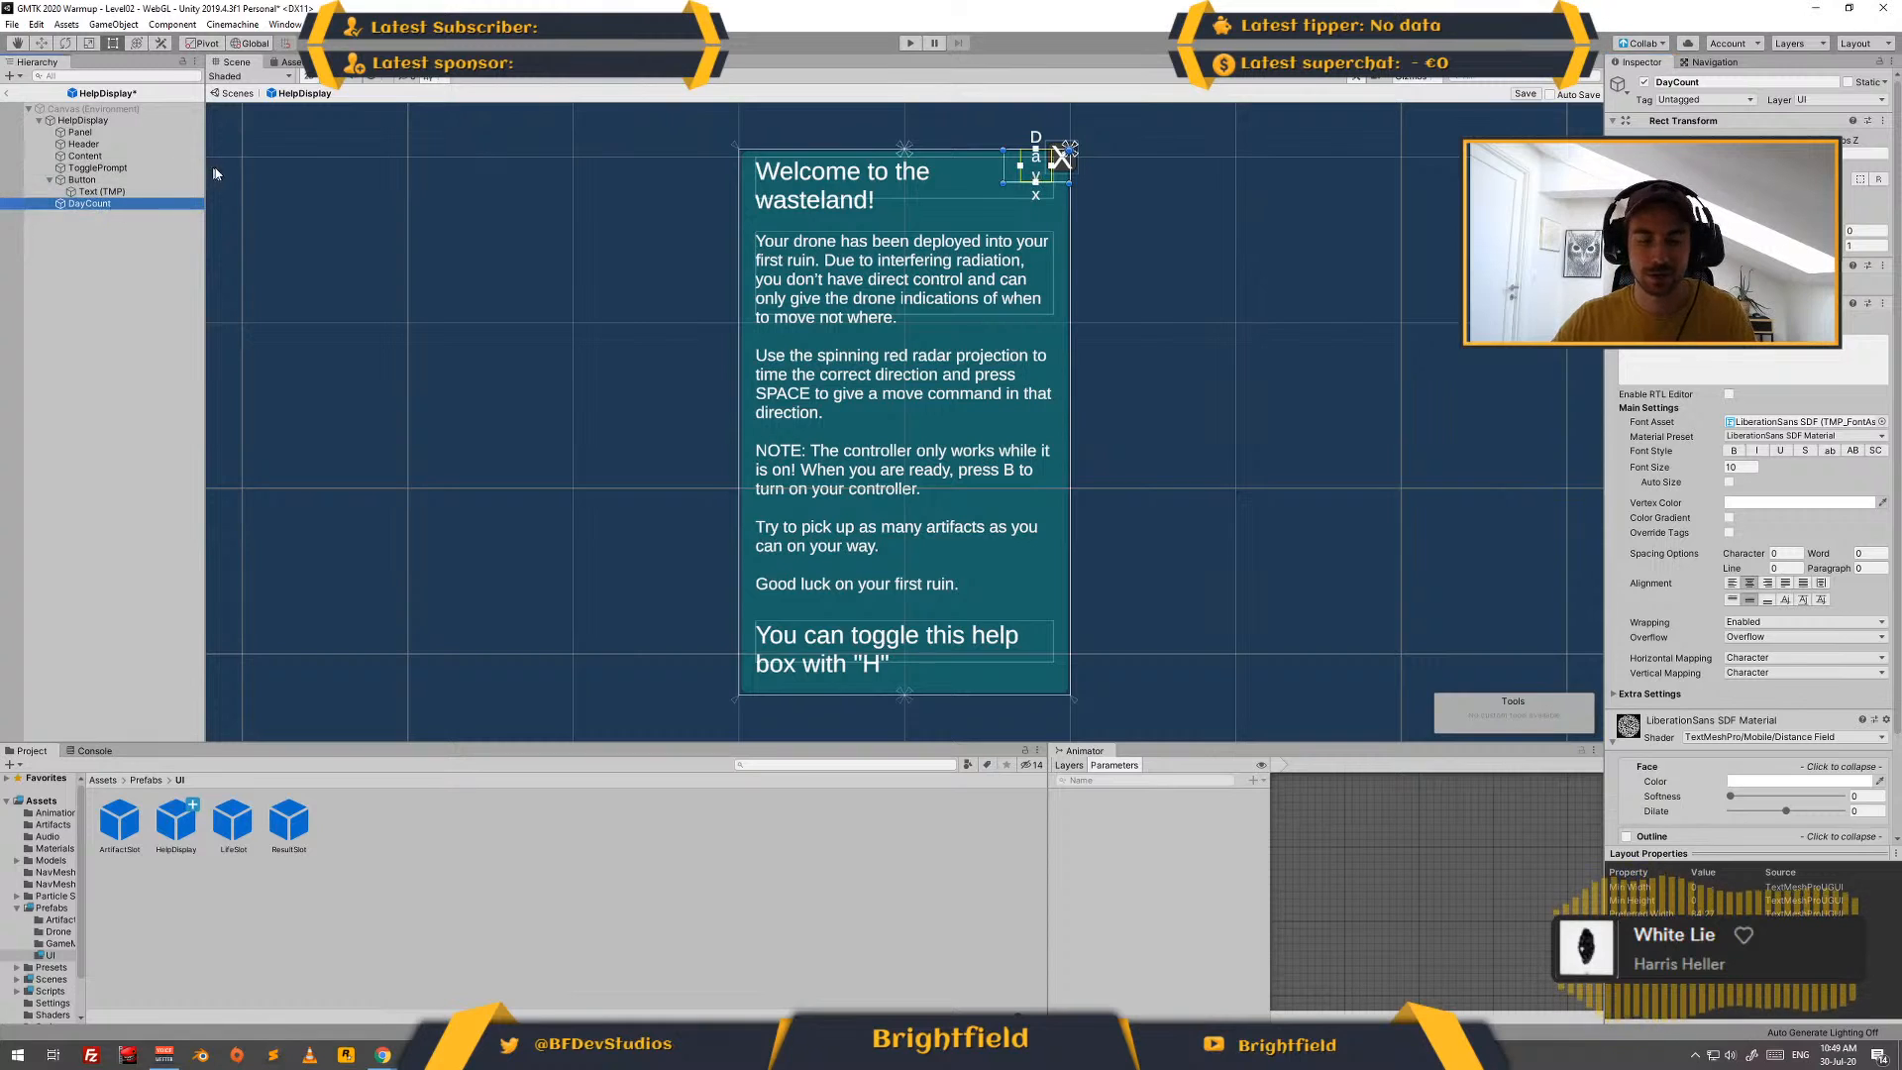
- Delete DayCount, duplicate the Header text object again and name the copy DayCounter
{"action": "key", "text": "Delete"}
{"action": "left_click", "coordinate": [122, 145]}
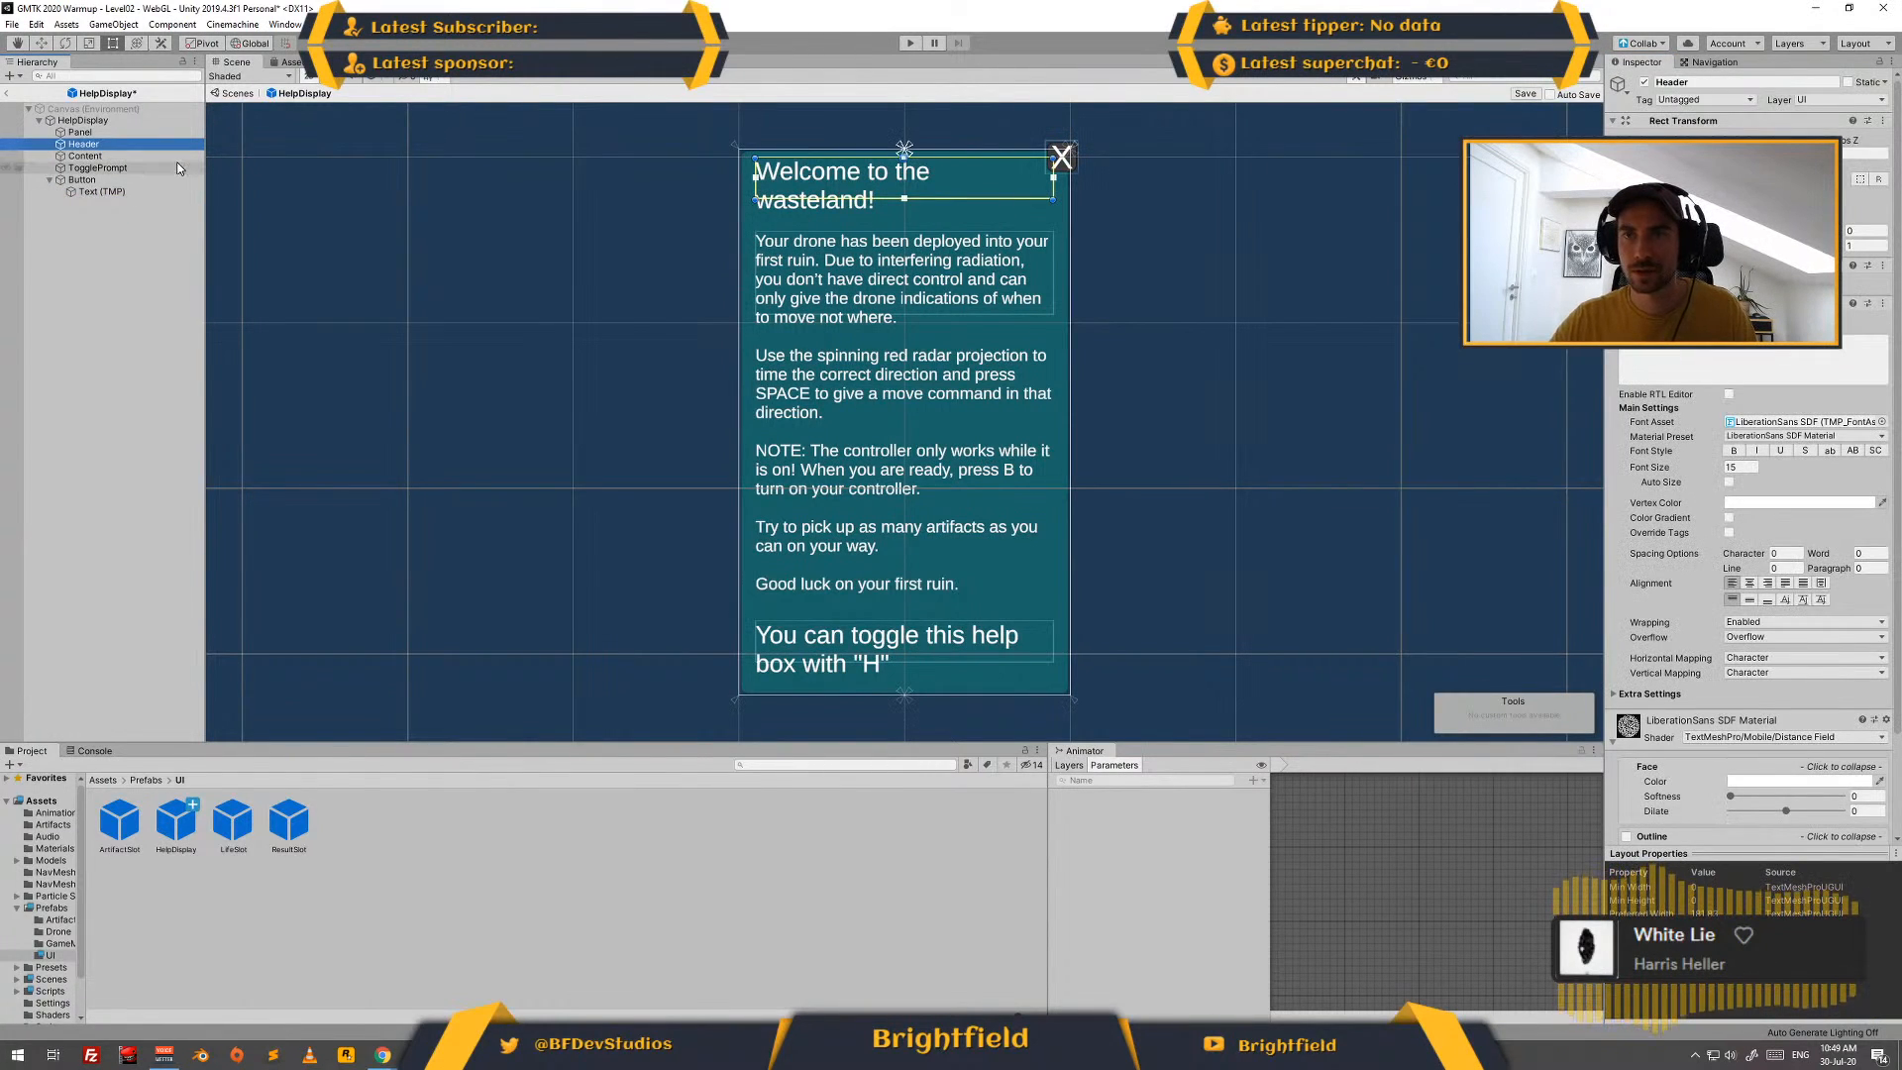
{"action": "key", "text": "F2"}
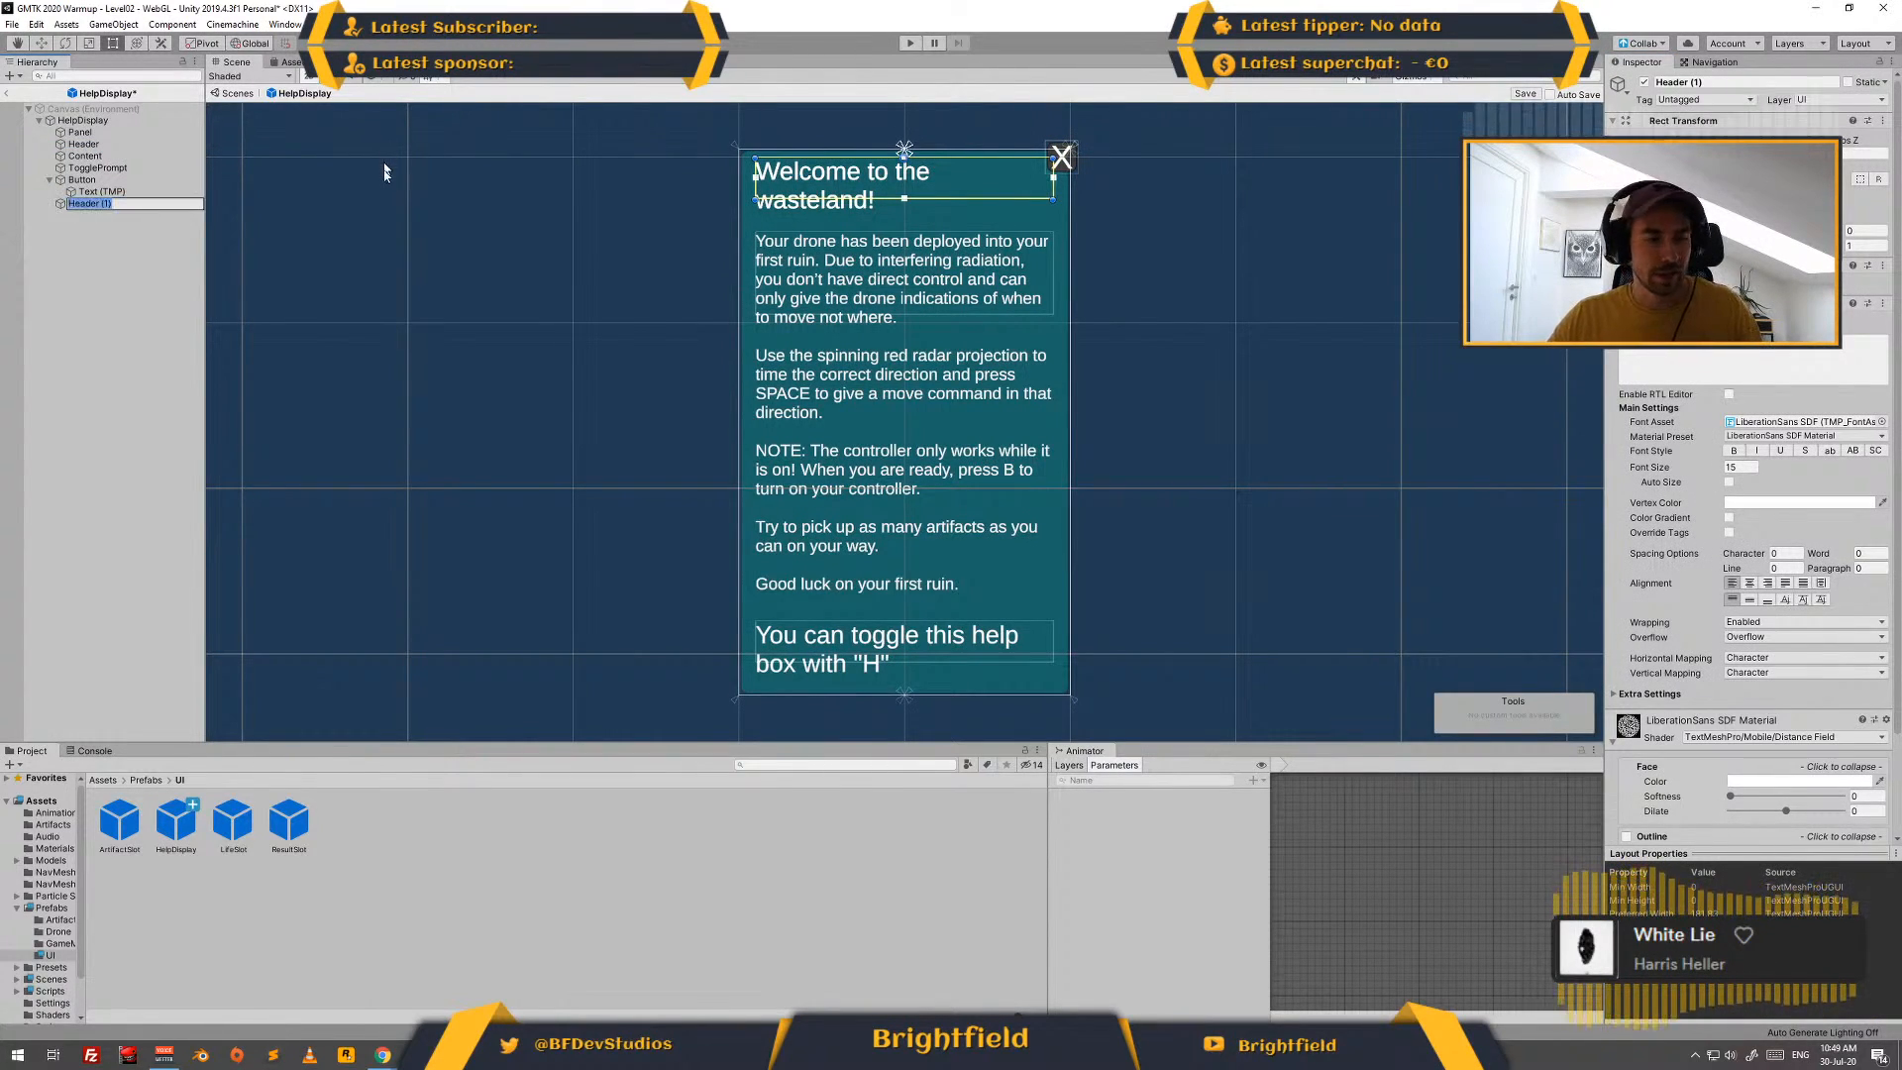
{"action": "type", "text": "Counter"}
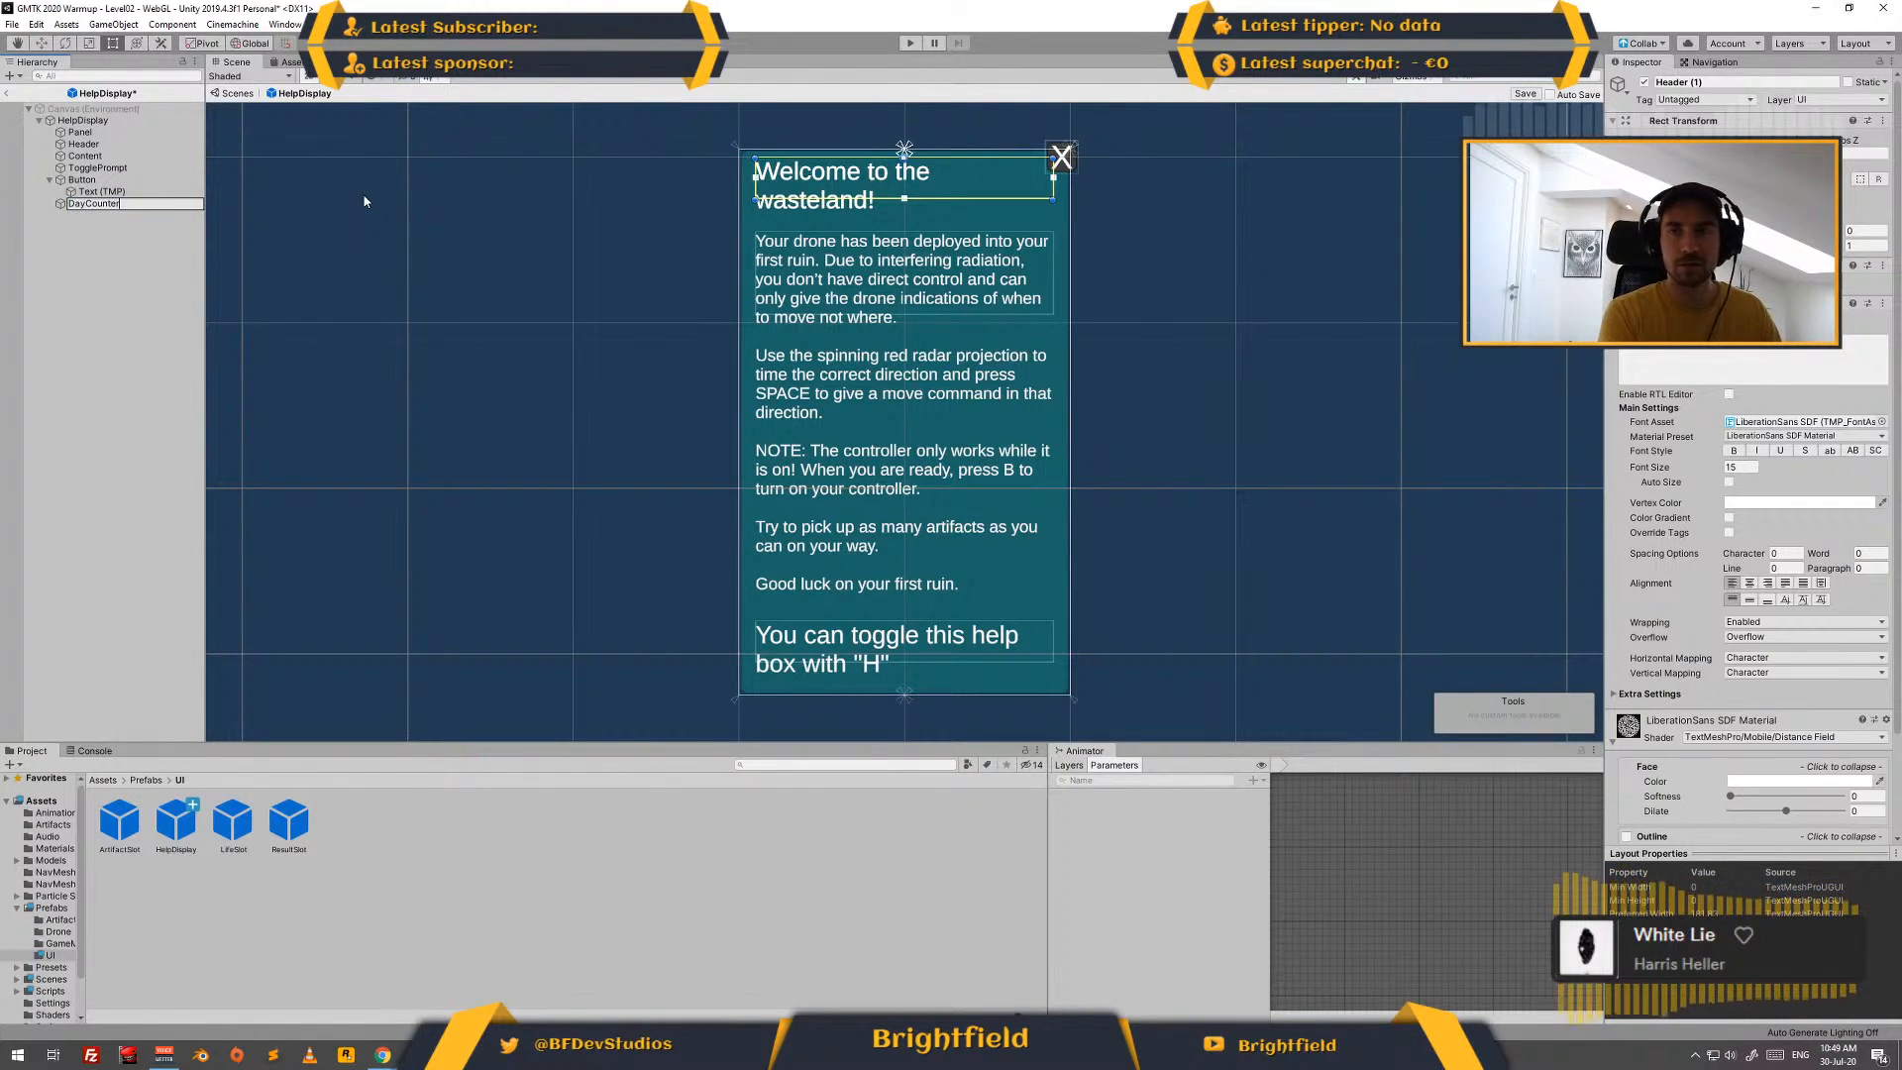
{"action": "key", "text": "Return"}
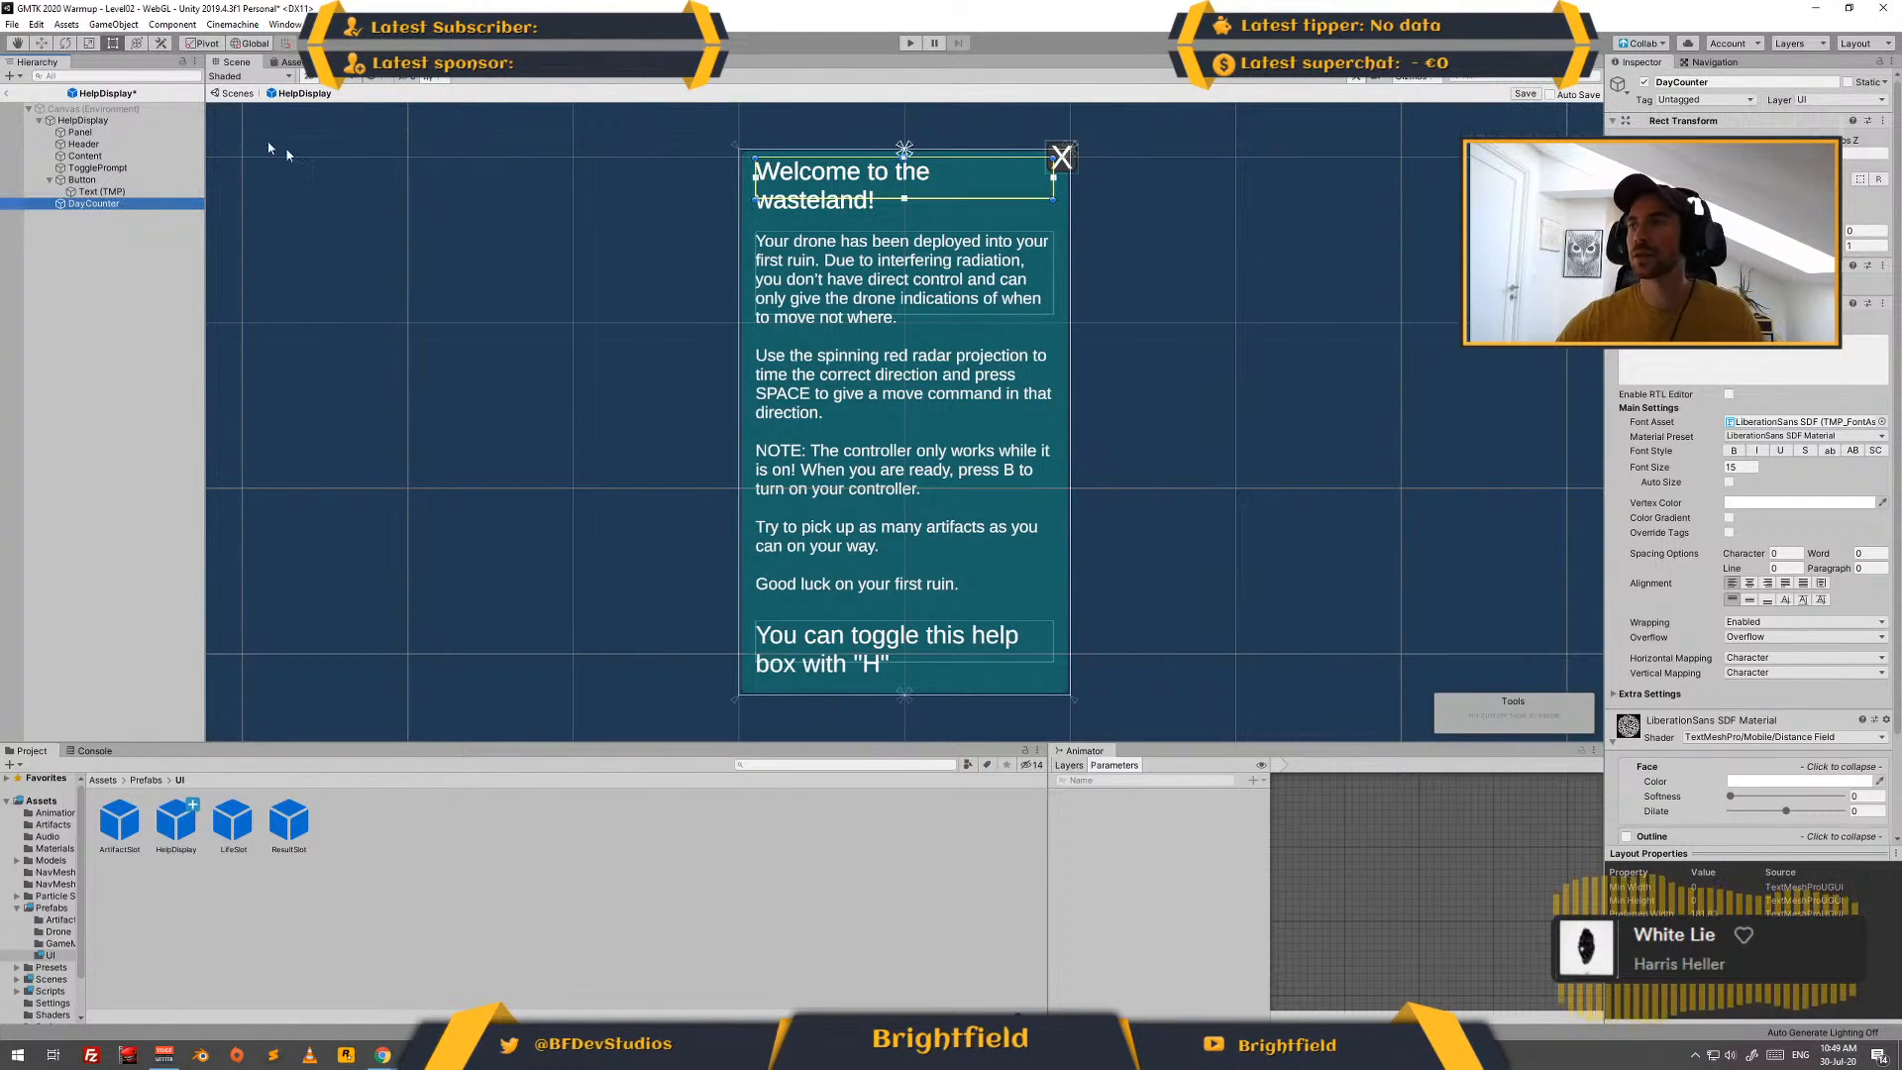
- Give DayCounter a width of 40, the text "Day x" and font size 10
{"action": "left_click", "coordinate": [1750, 179]}
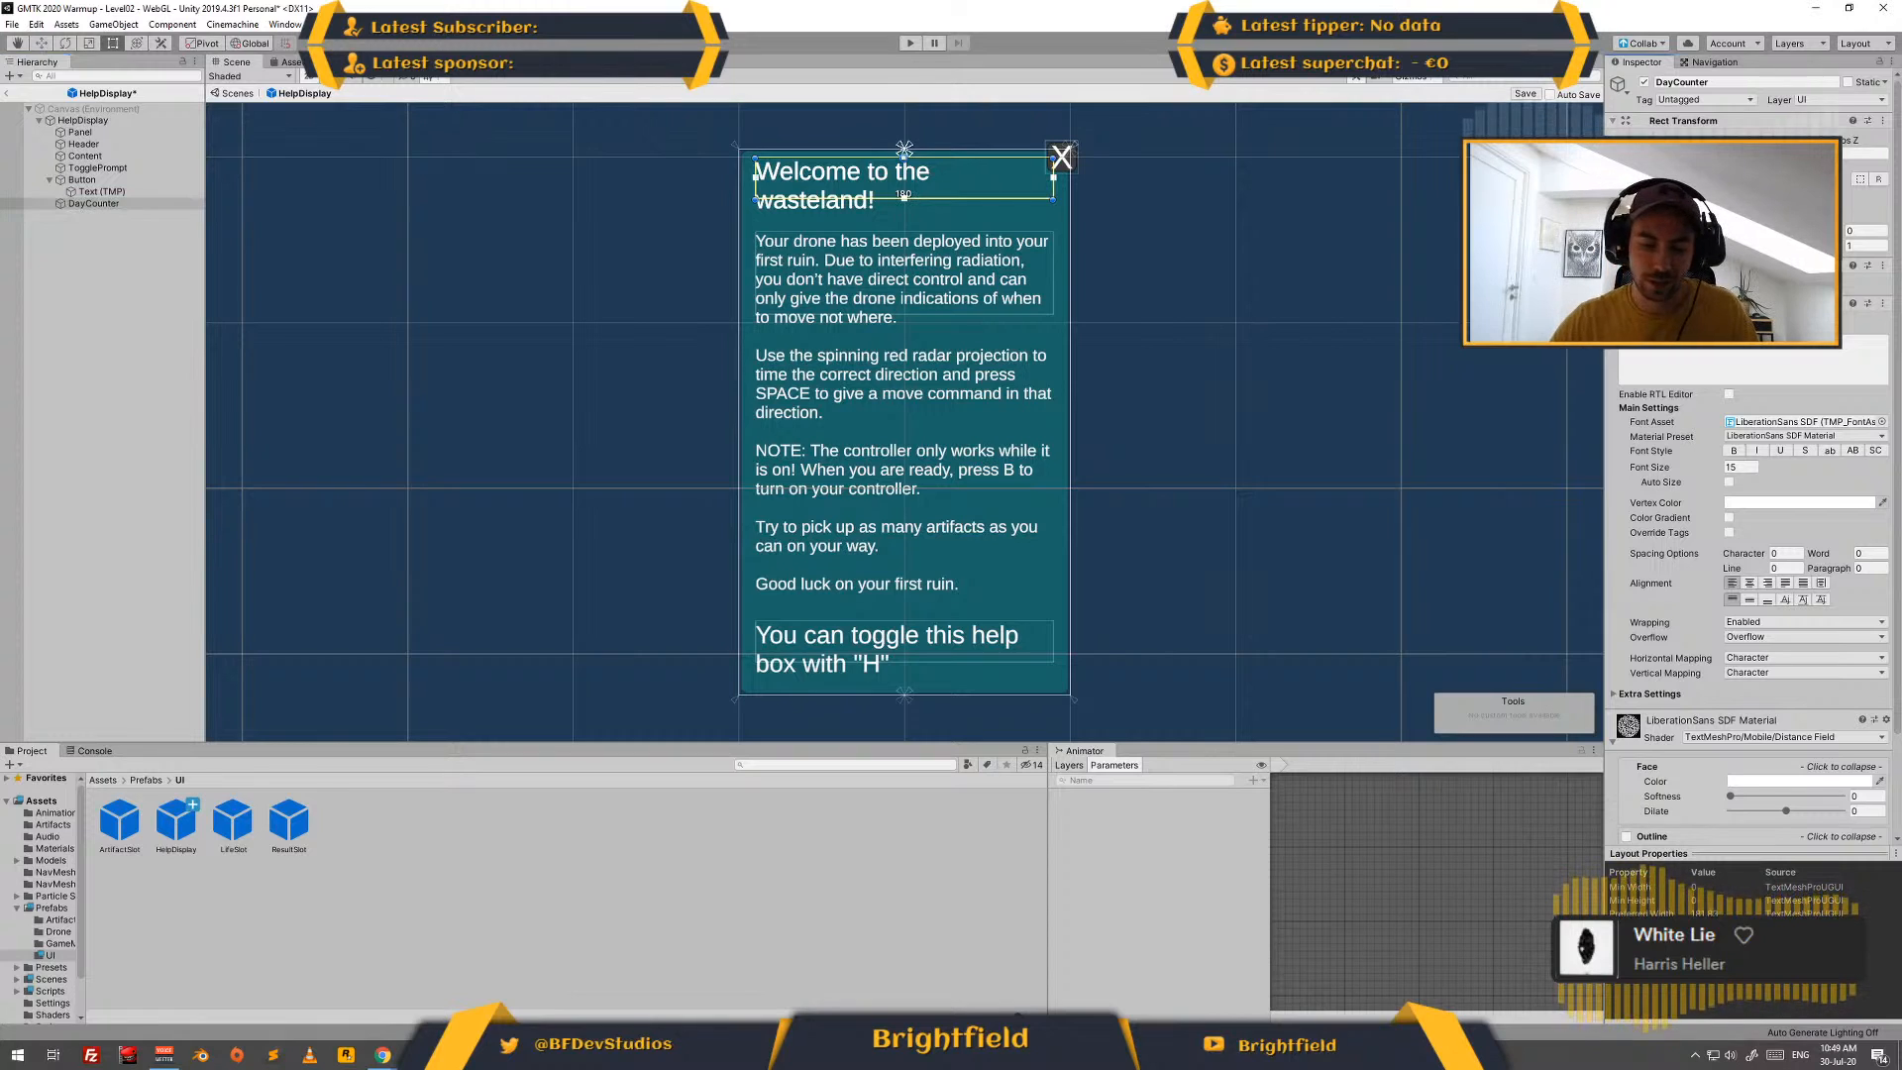
{"action": "type", "text": "40"}
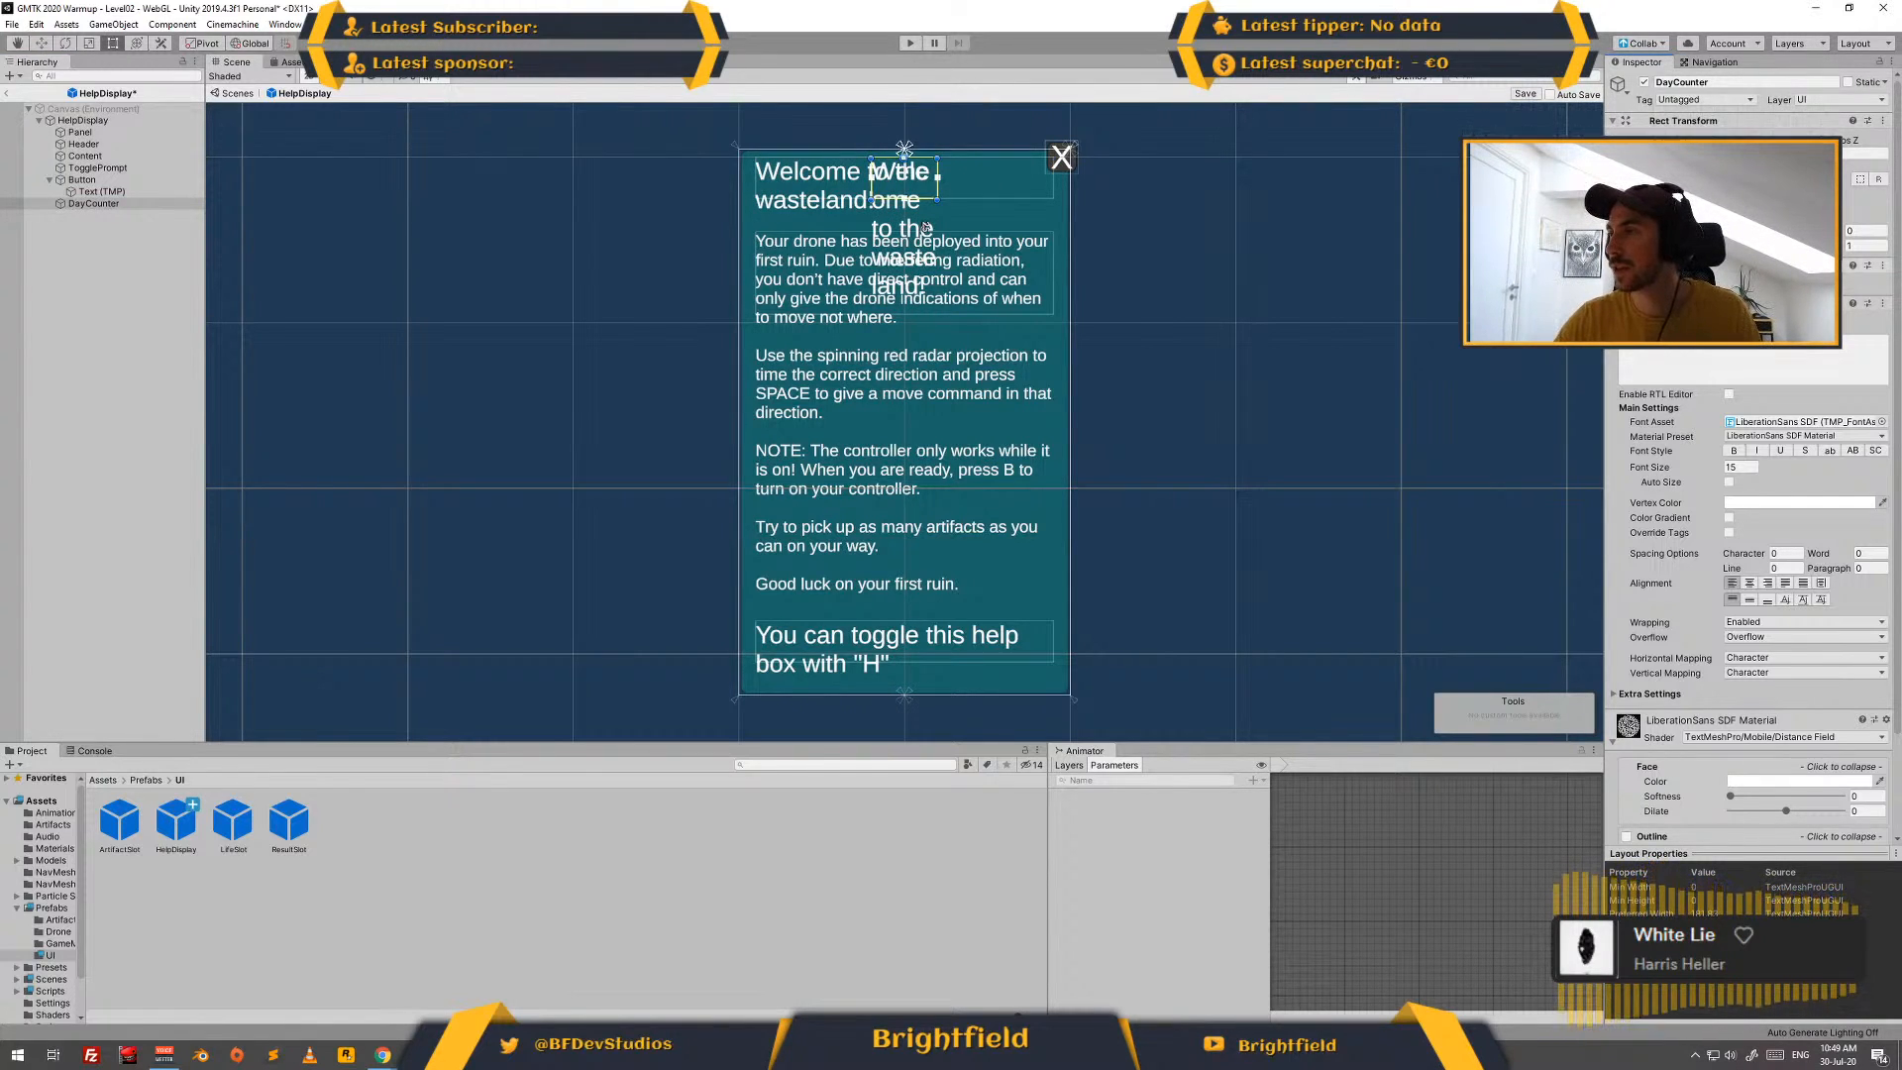
{"action": "type", "text": "Day x"}
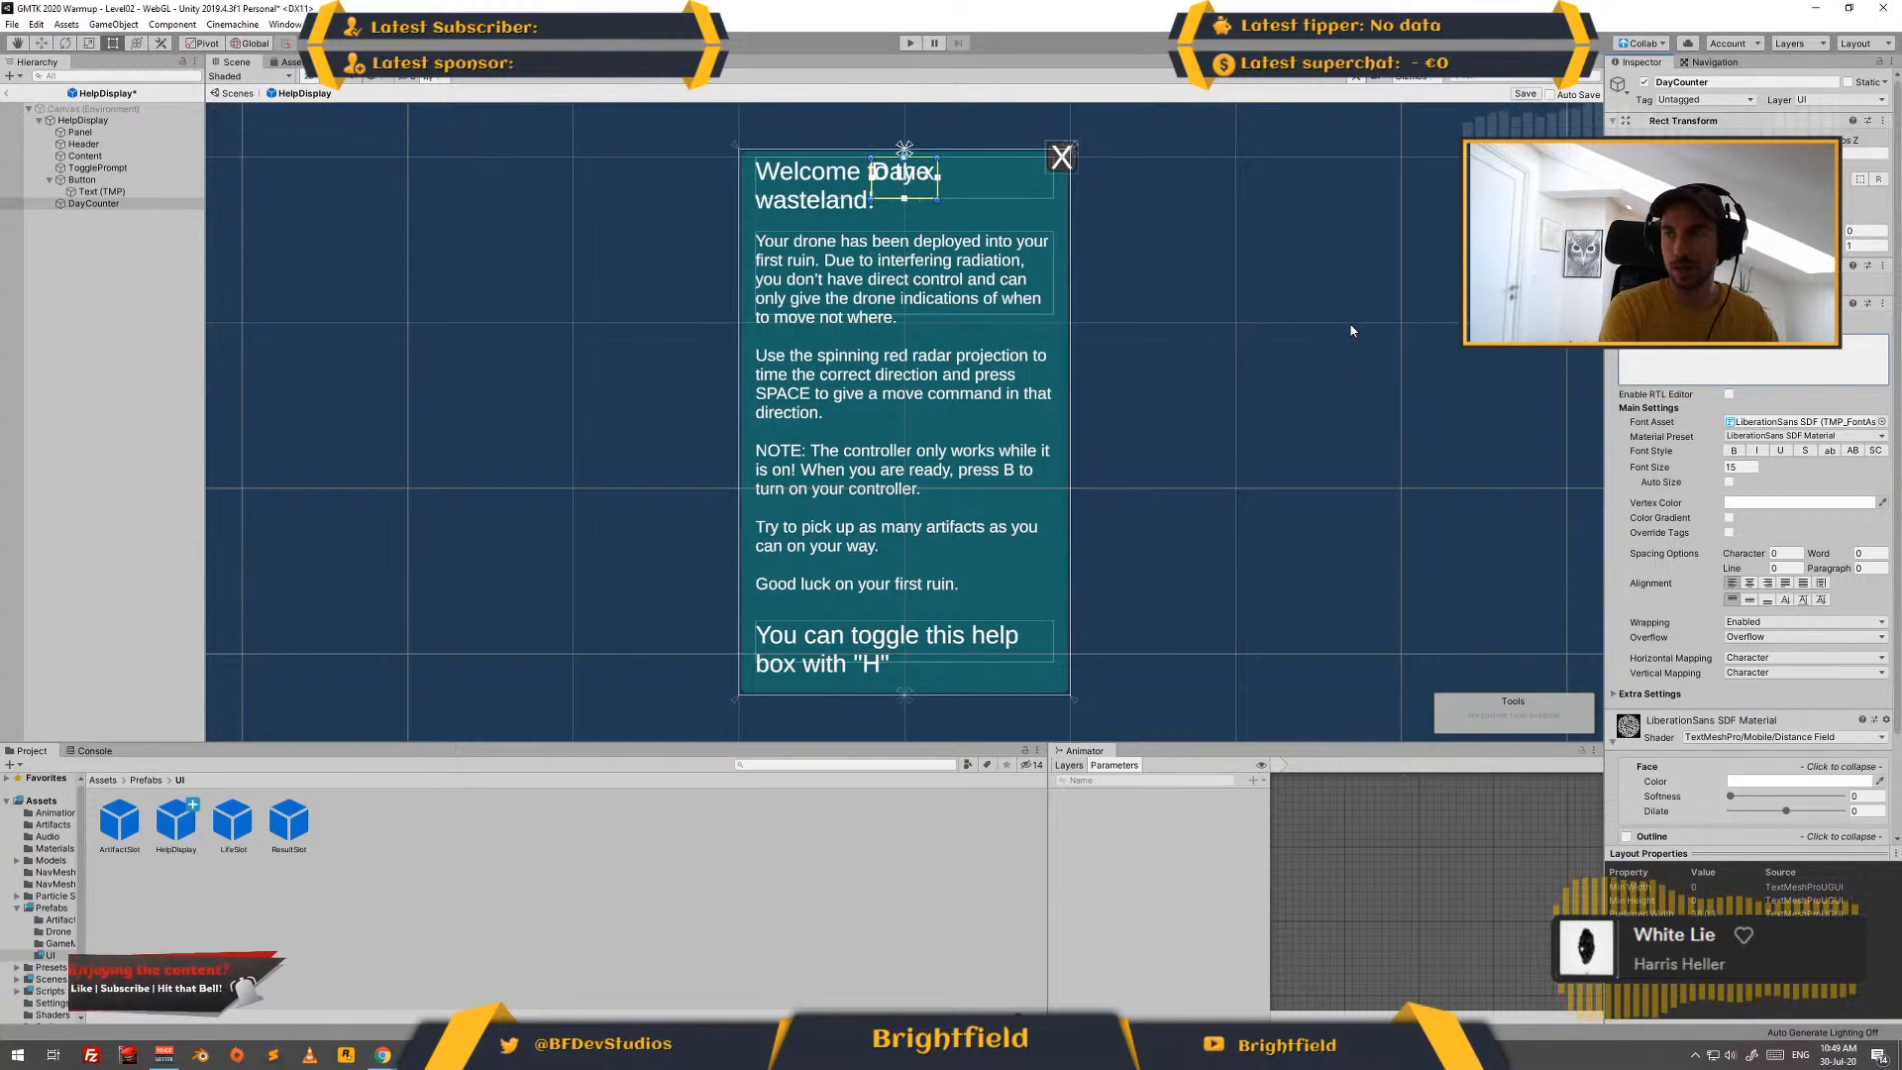
{"action": "left_click", "coordinate": [1753, 464]}
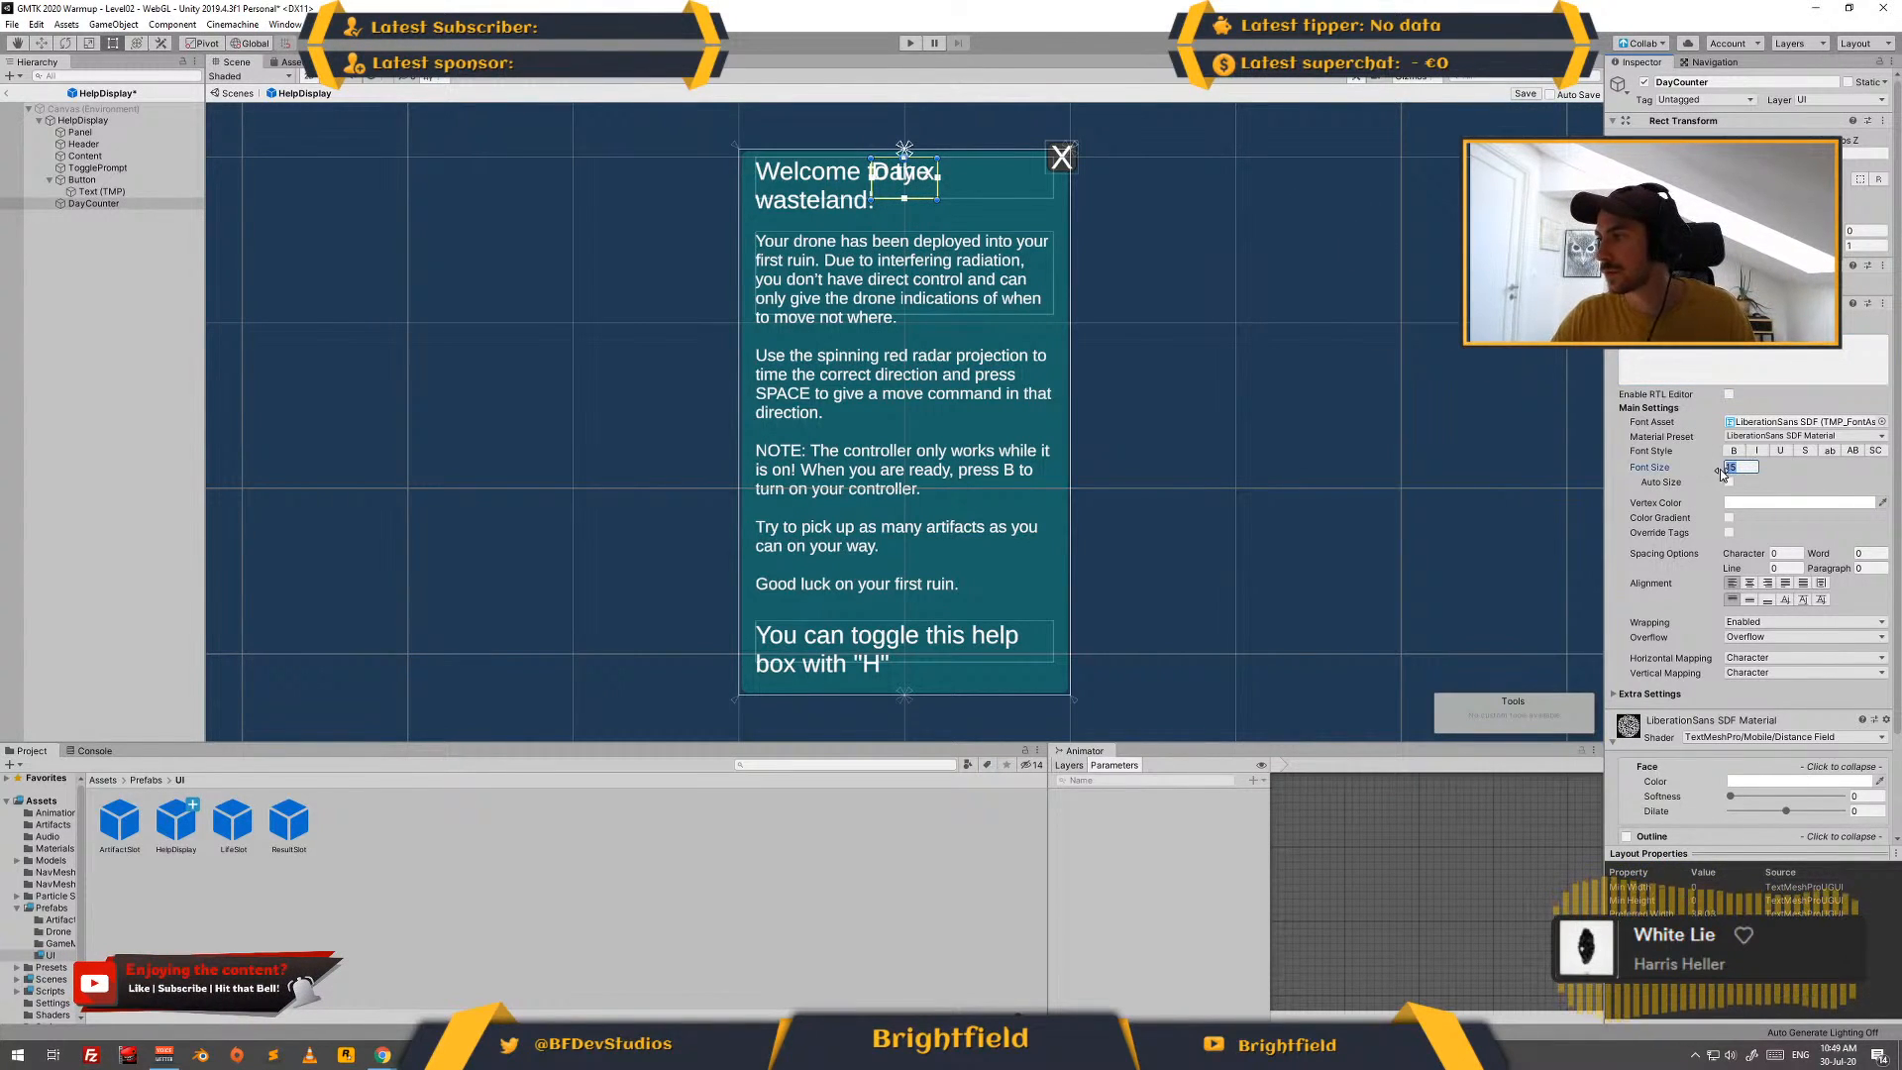
{"action": "type", "text": "10"}
{"action": "key", "text": "Return"}
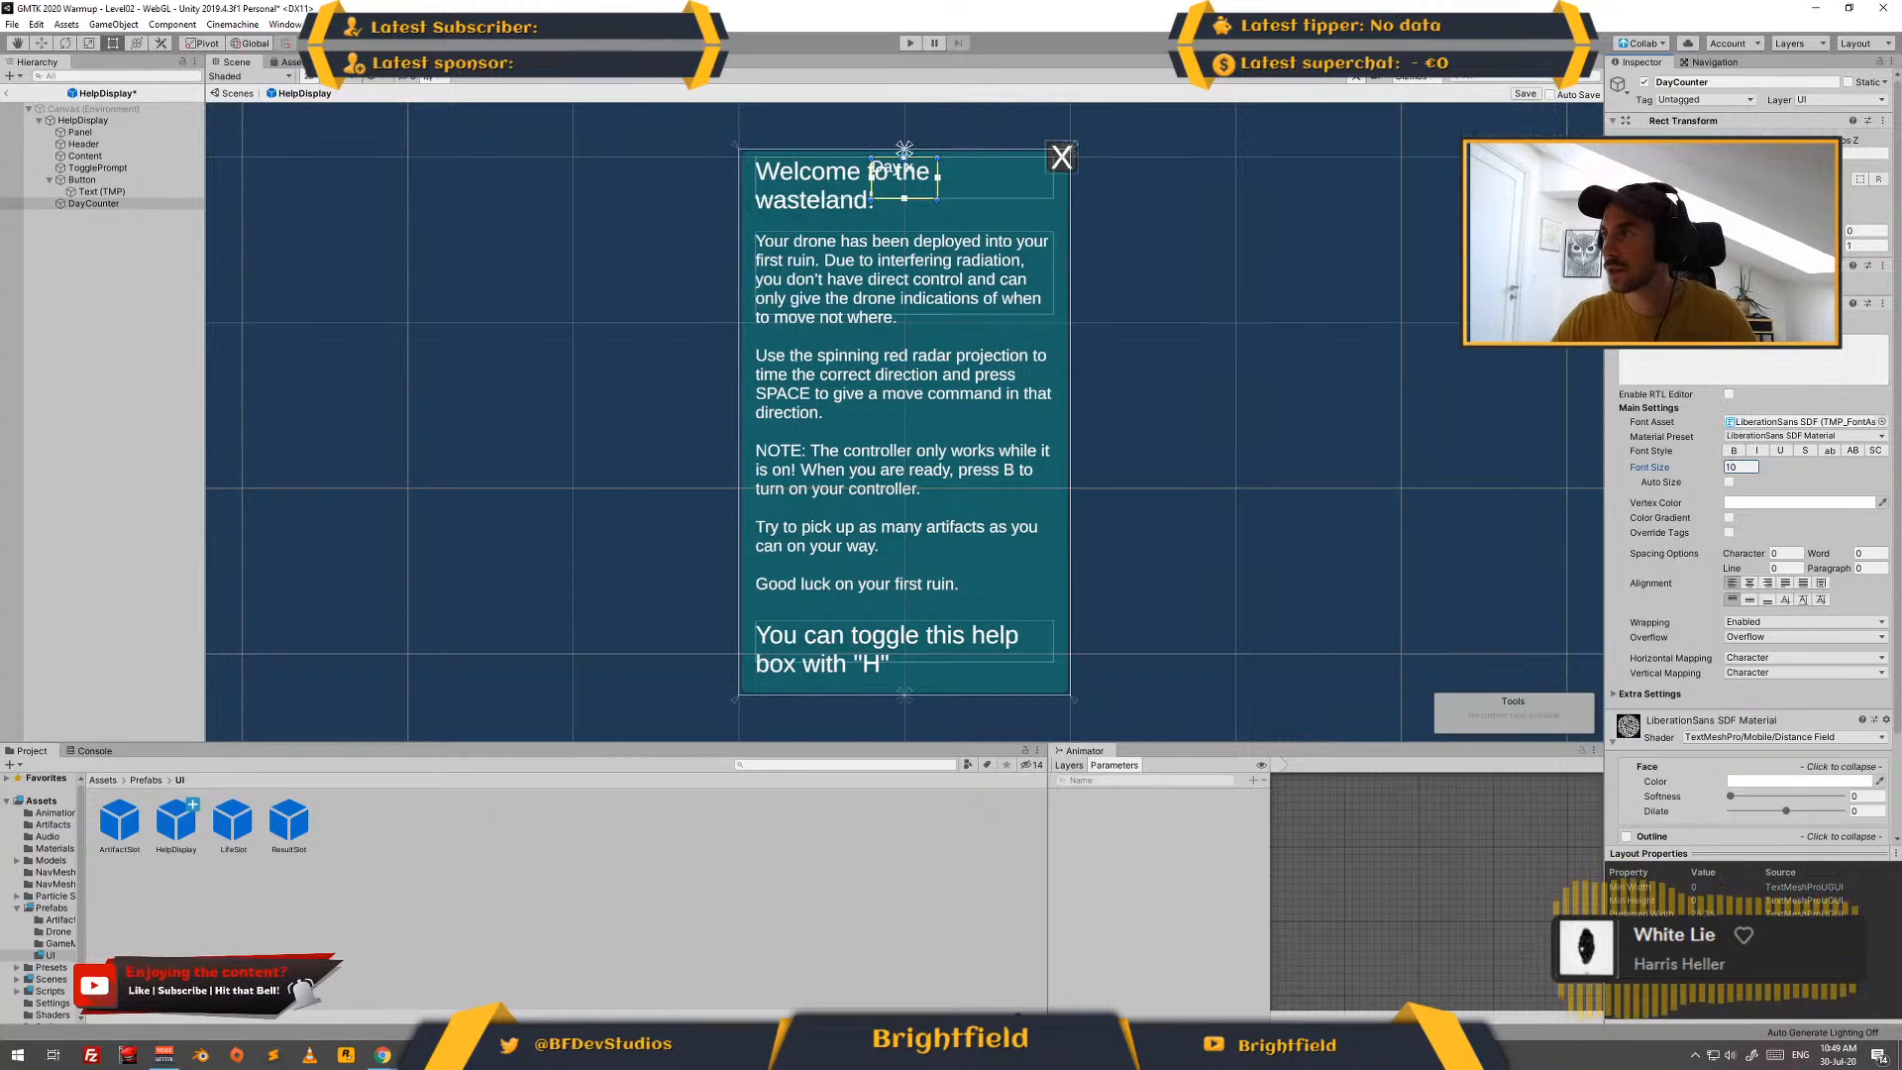
- Anchor DayCounter to the top-right corner of the help box and set its position to X -40, Y -30
{"action": "left_click", "coordinate": [1753, 280], "text": "alt"}
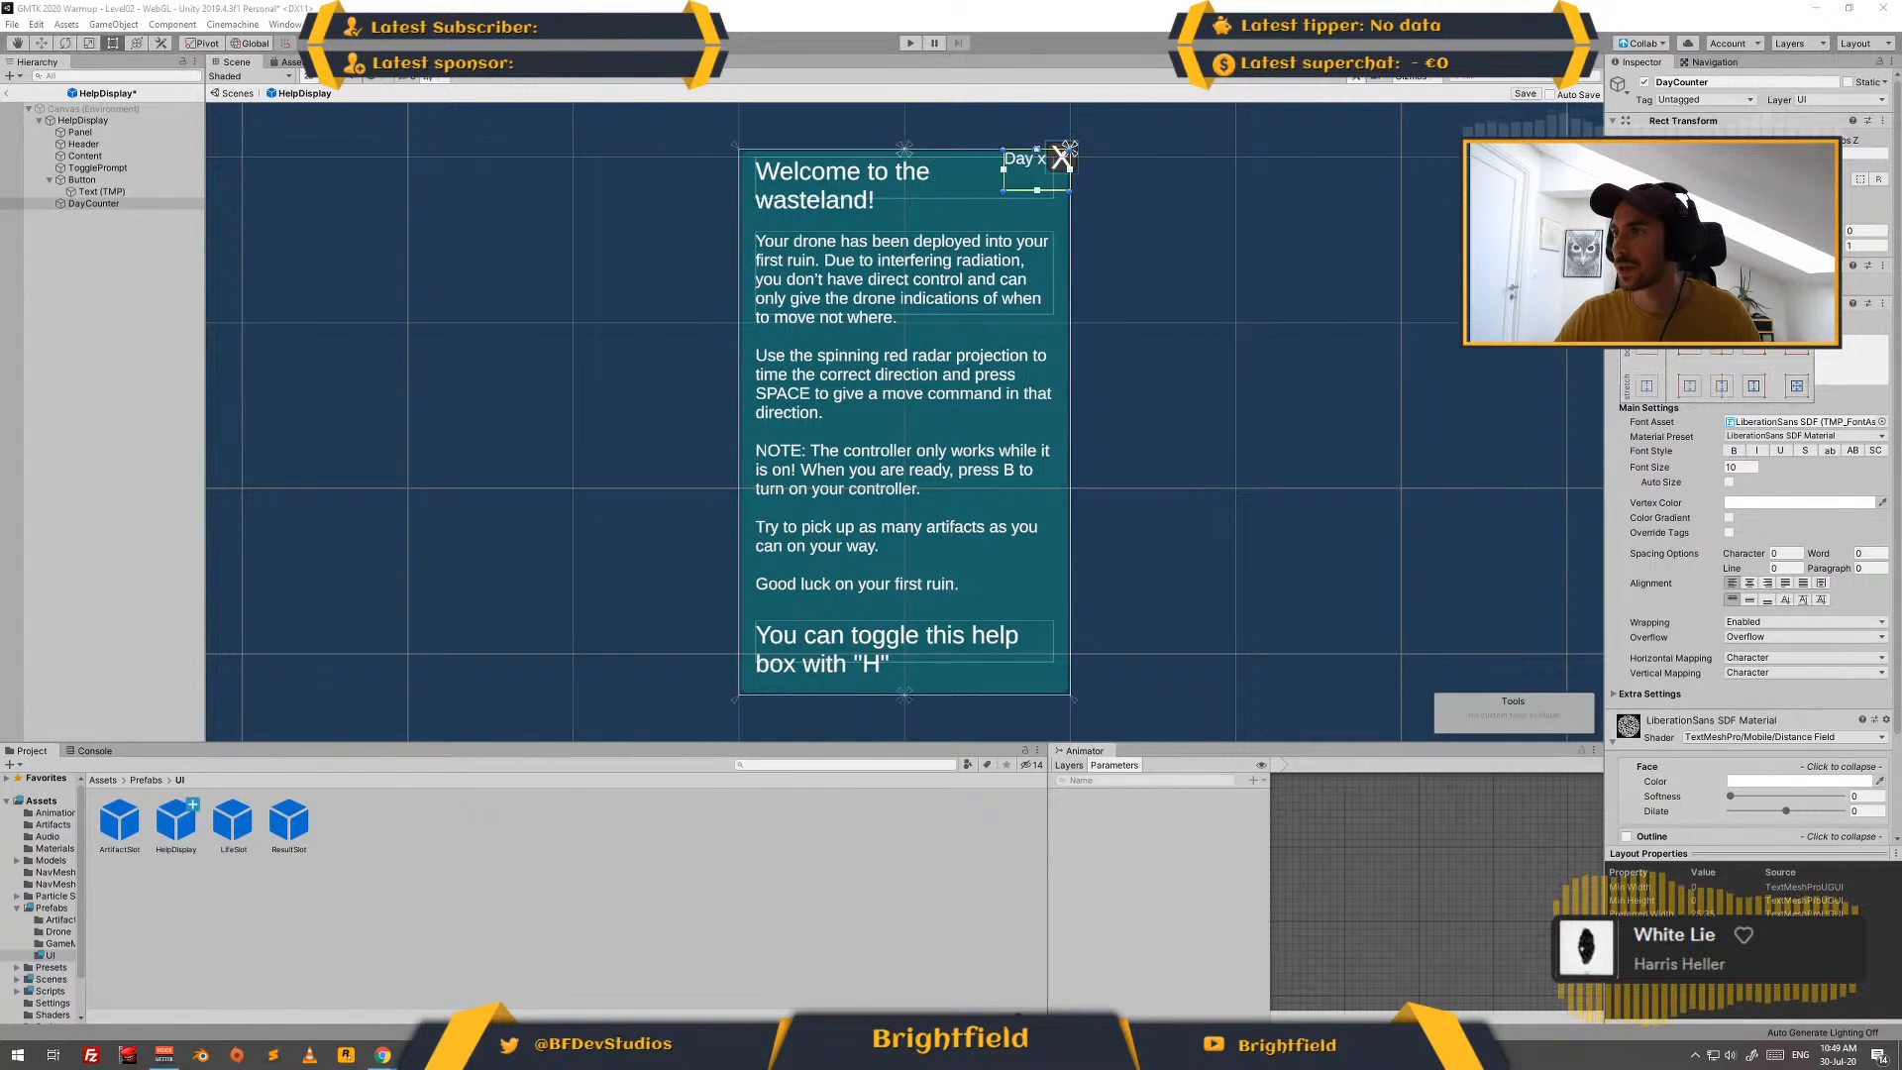
{"action": "left_click", "coordinate": [1055, 150]}
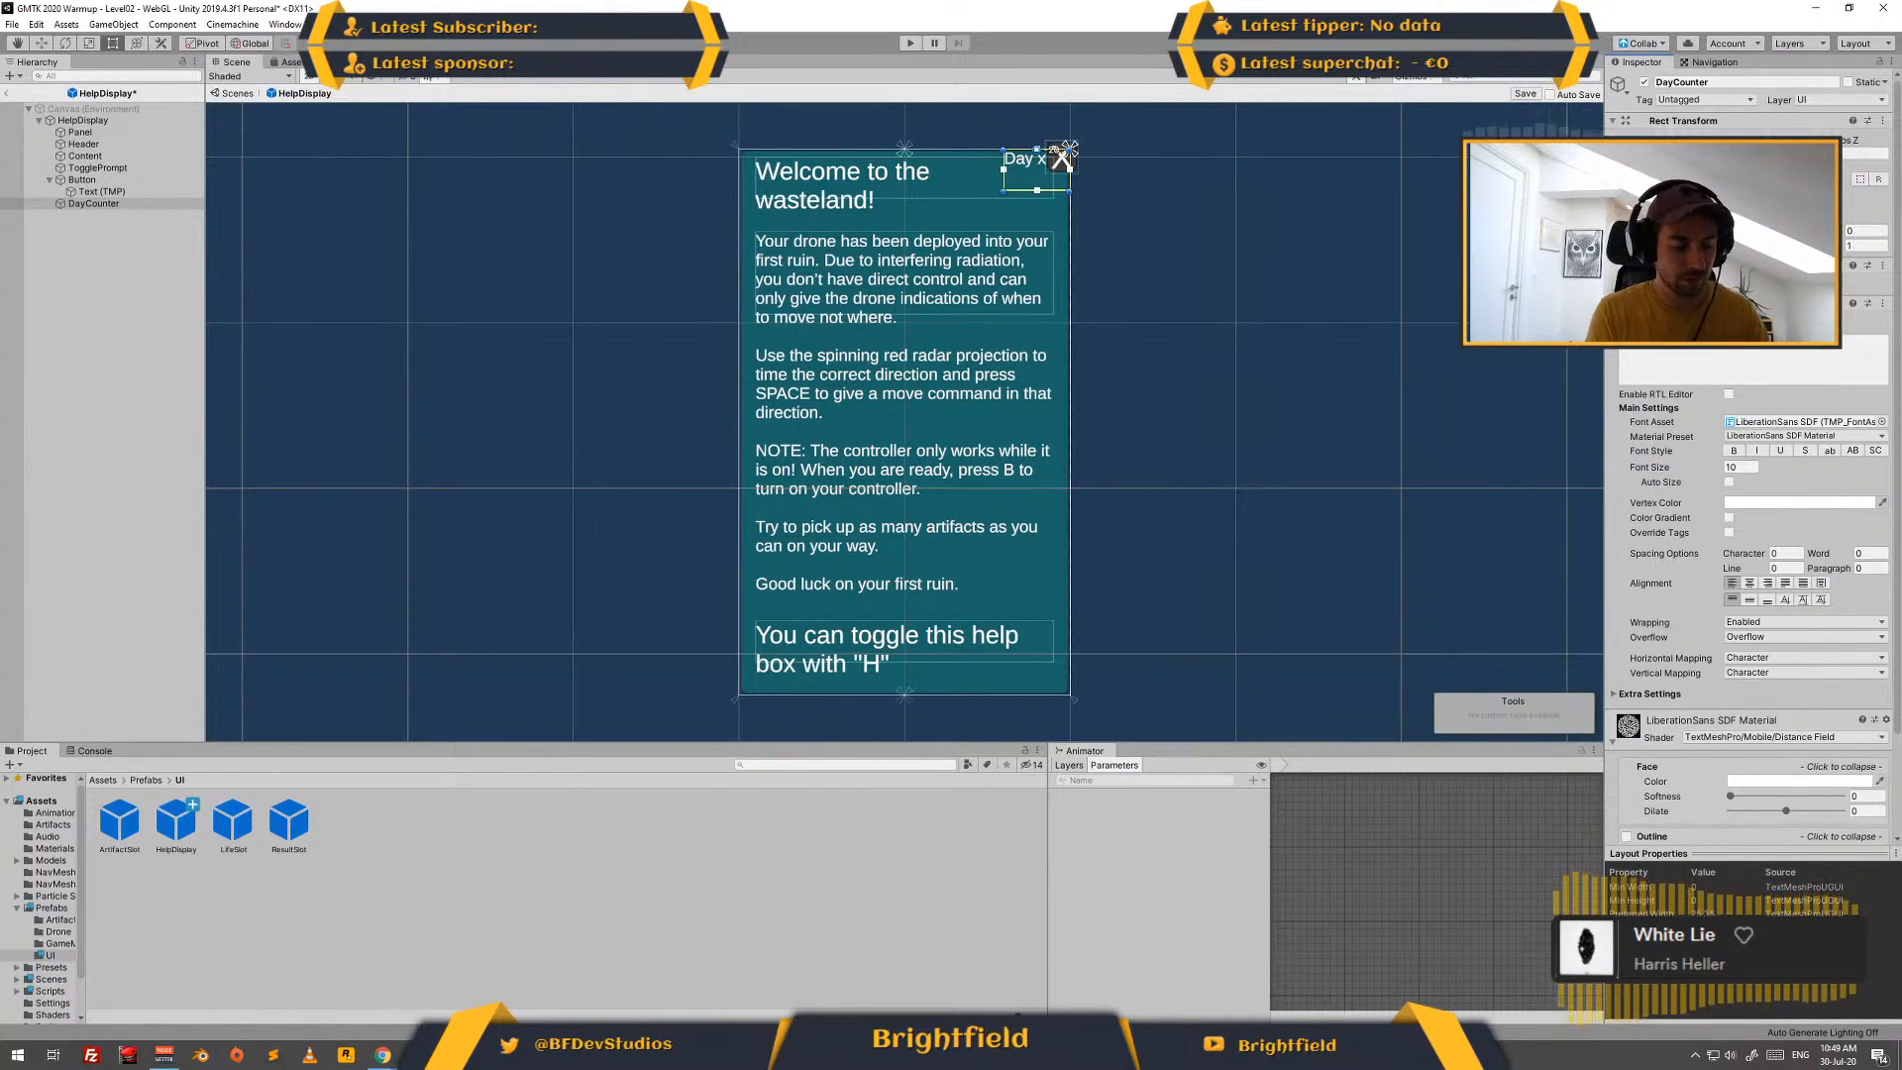
{"action": "type", "text": "-50"}
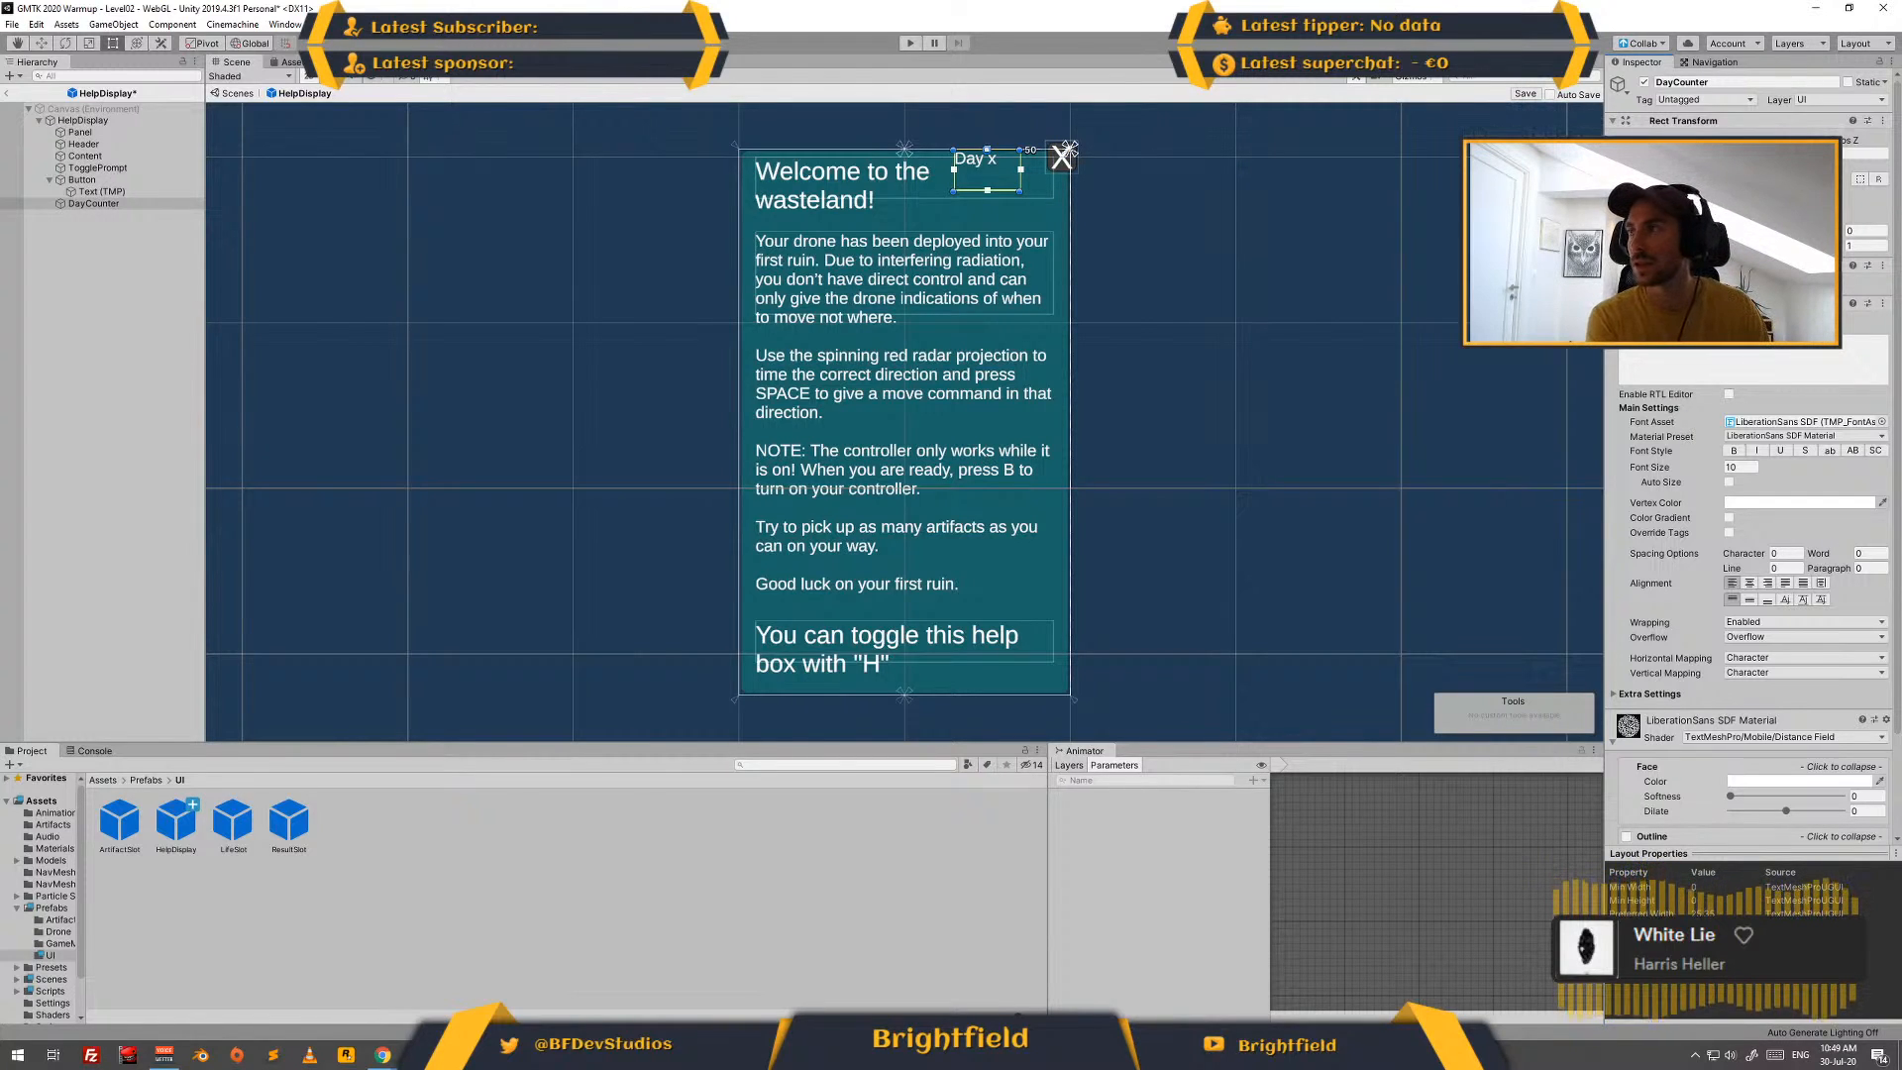
{"action": "type", "text": "-40"}
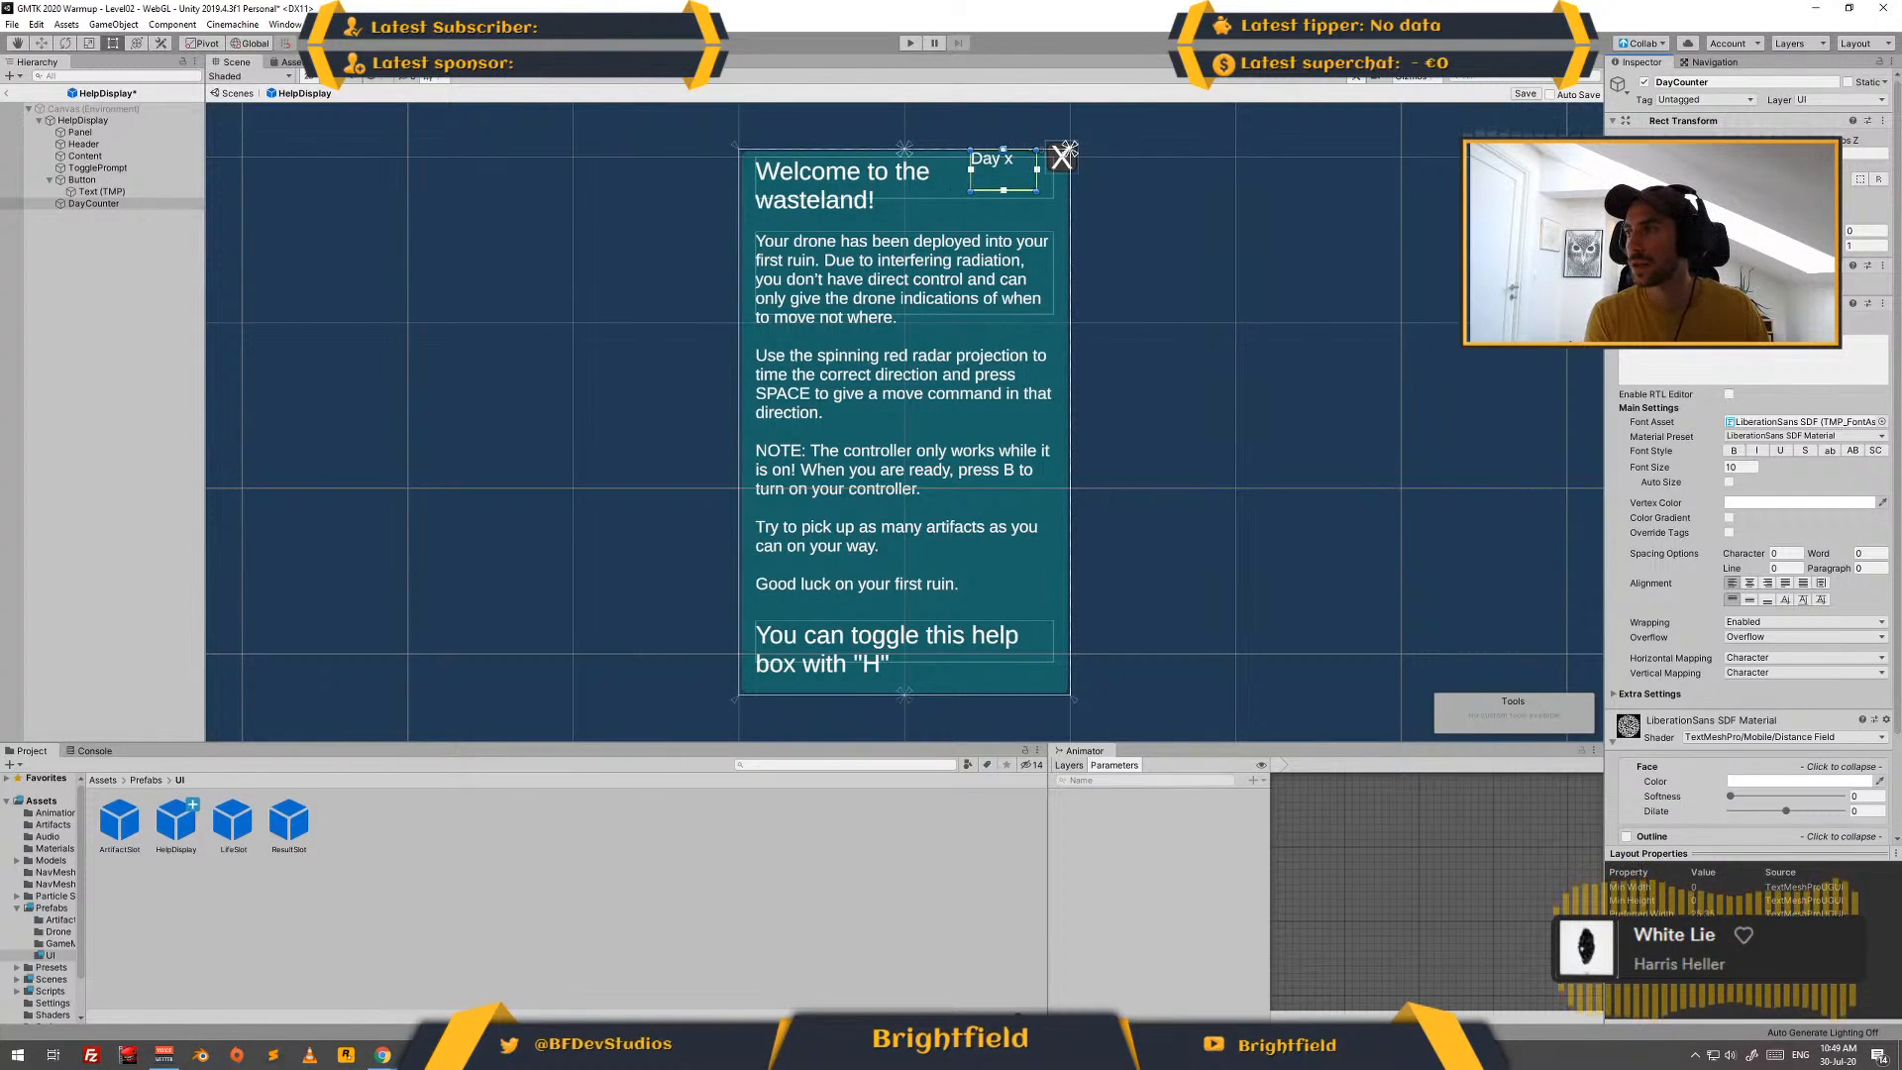
{"action": "key", "text": "Tab"}
{"action": "type", "text": "-50"}
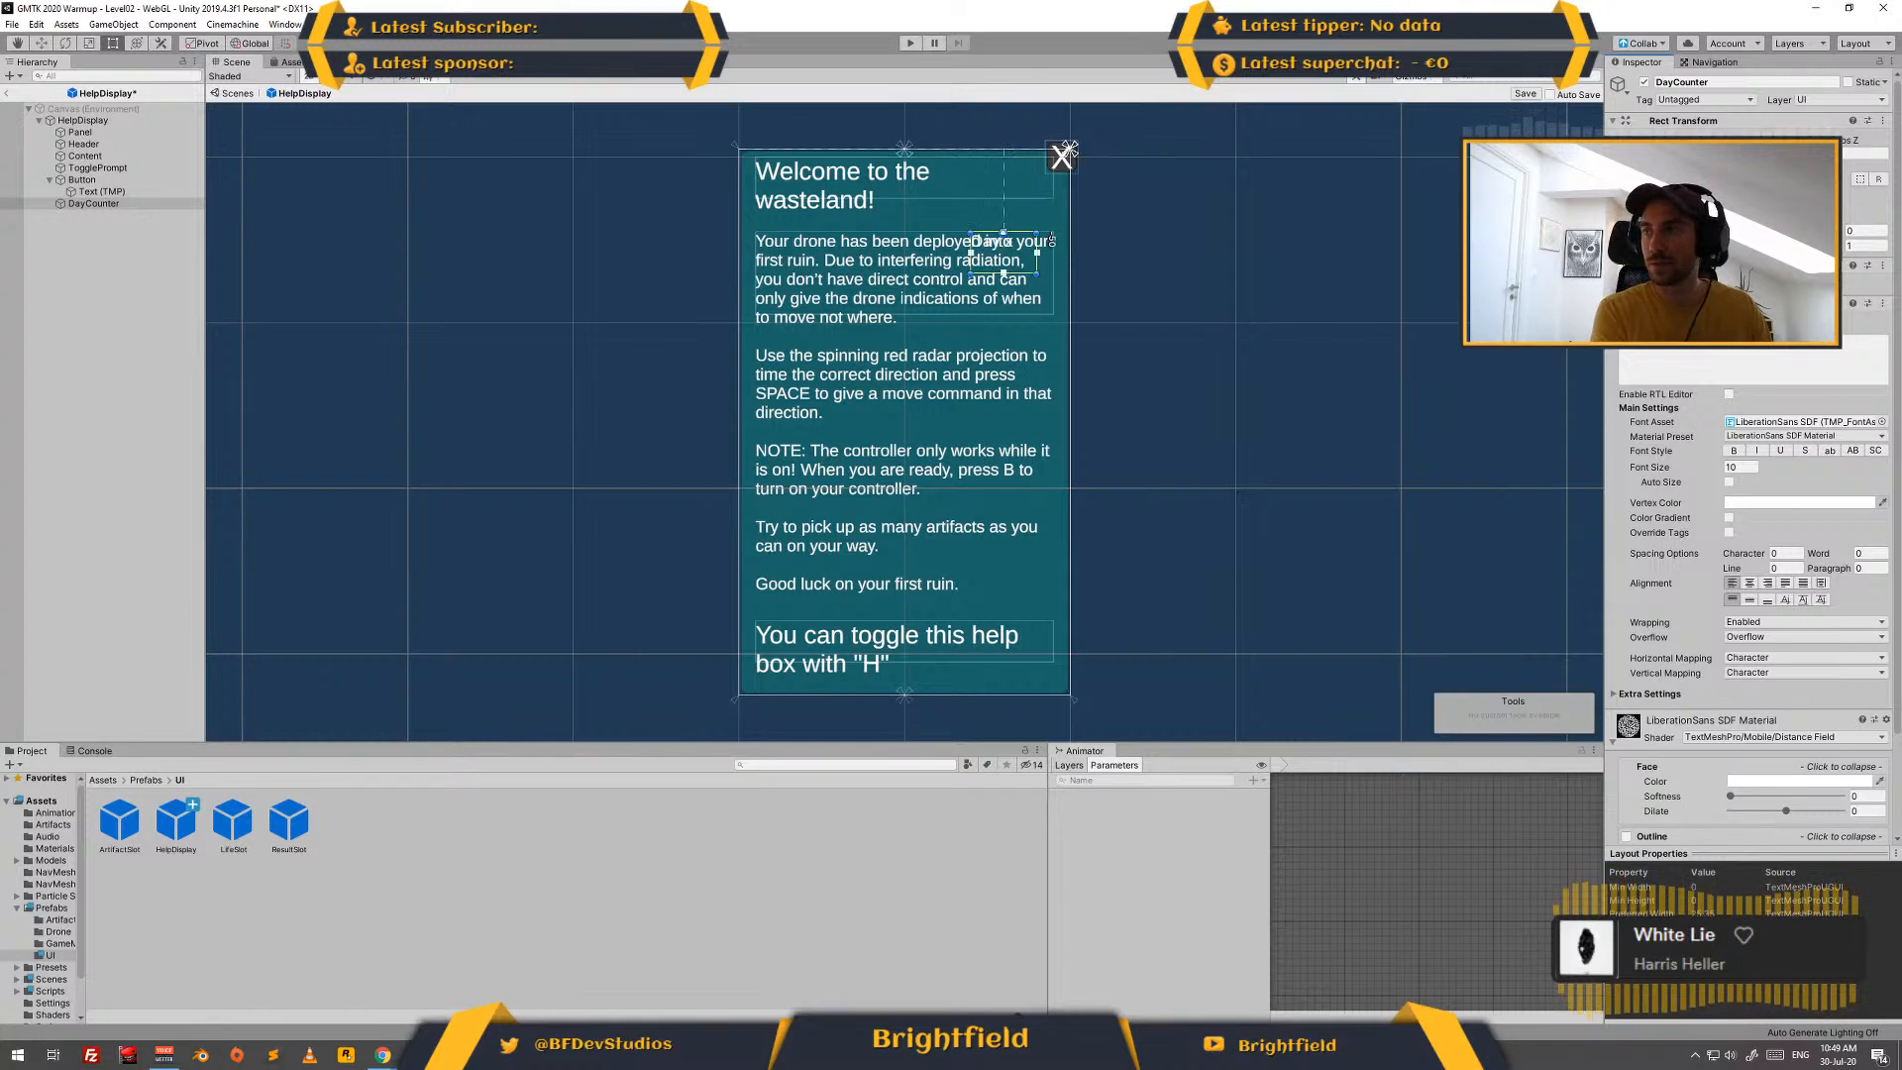
{"action": "type", "text": "-30"}
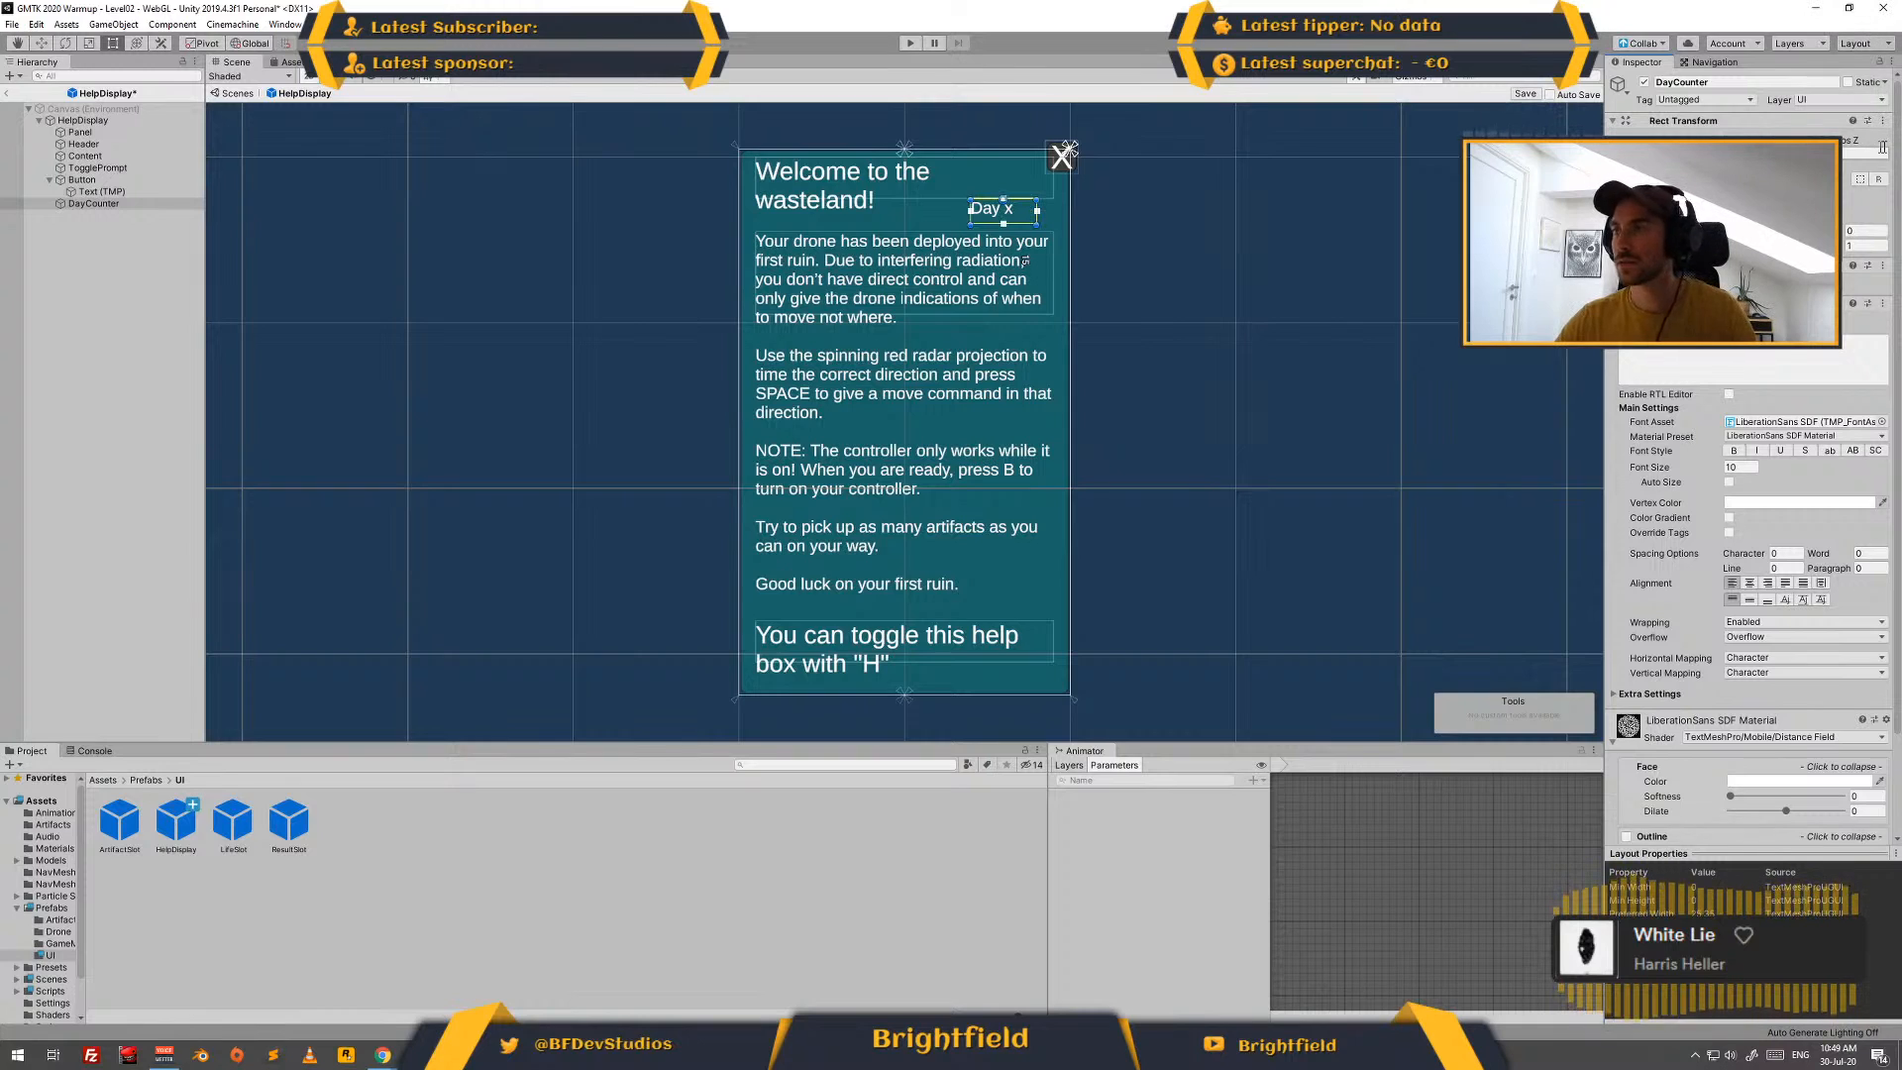
- Change the vertex color of the DayCounter text to light grey CDCDCD
{"action": "left_click", "coordinate": [1792, 393]}
{"action": "left_click", "coordinate": [1799, 556]}
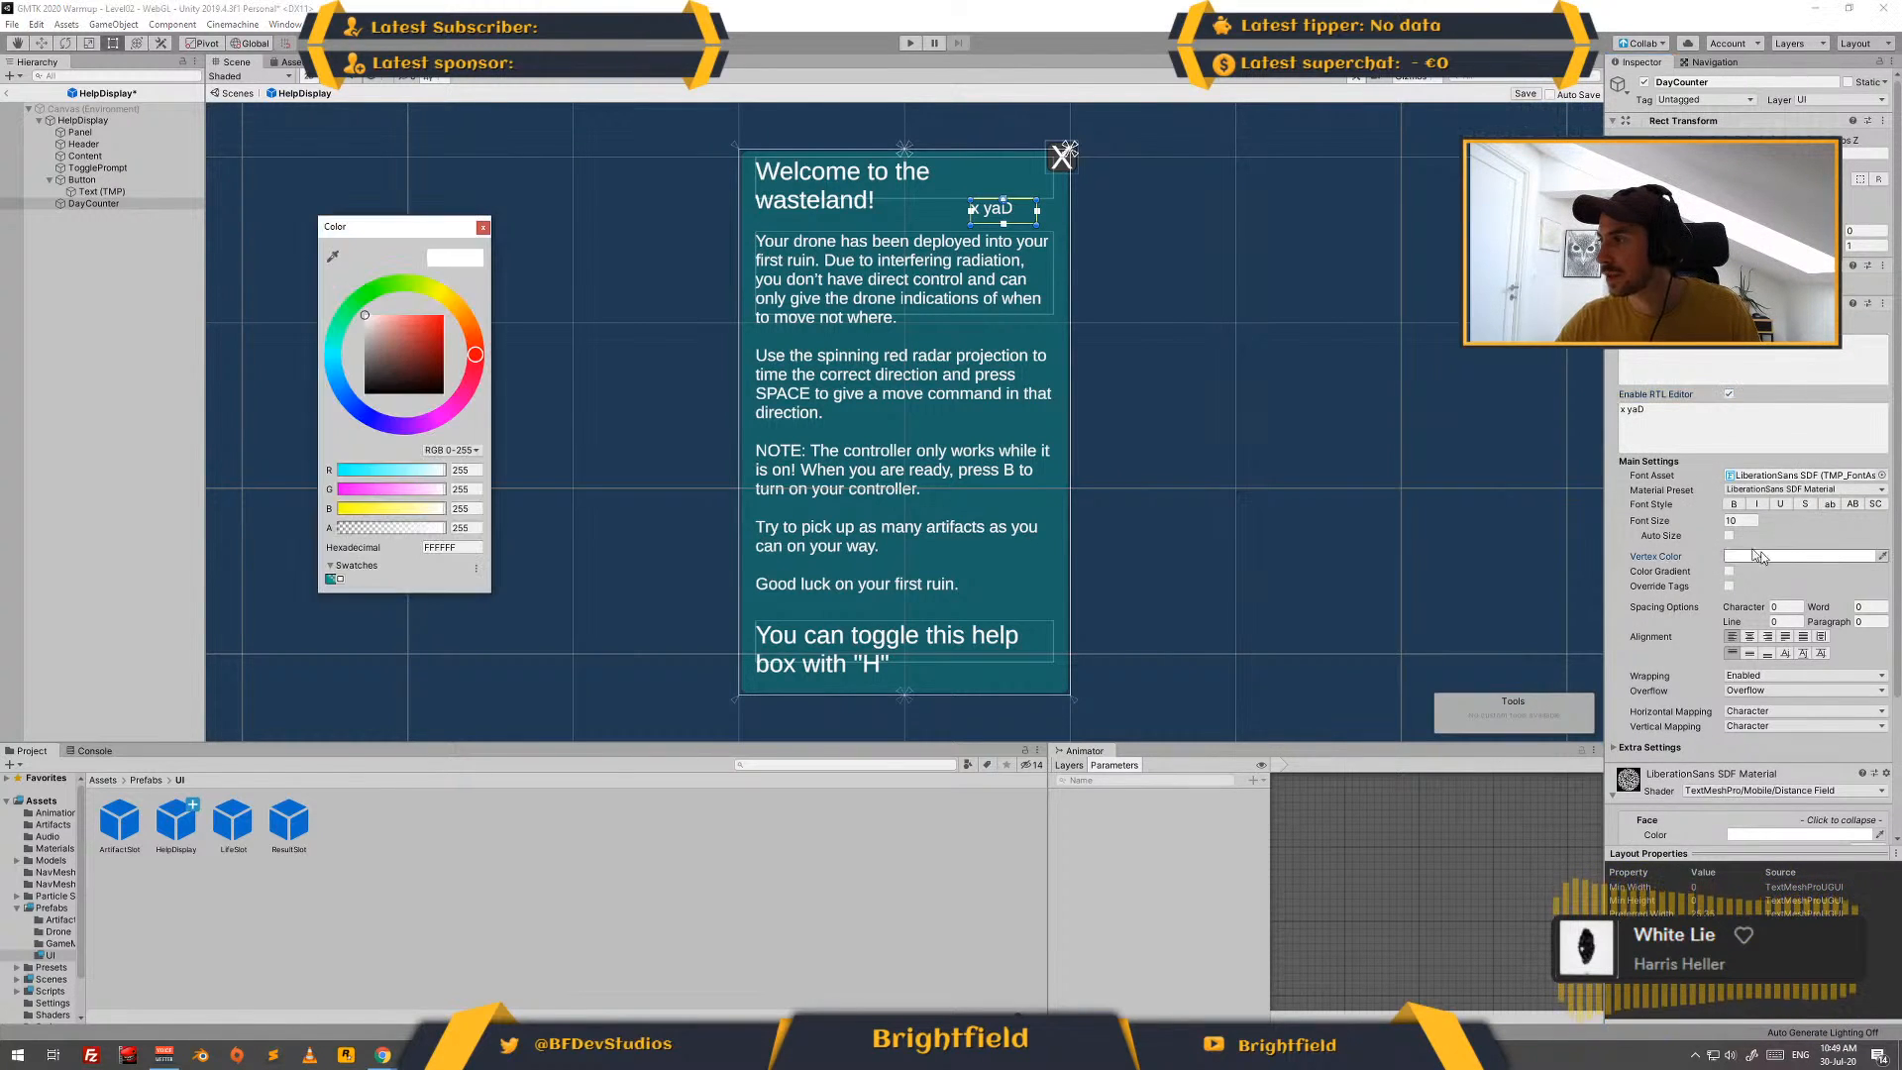
{"action": "mouse_move", "coordinate": [408, 340]}
{"action": "left_mouse_down"}
{"action": "mouse_move", "coordinate": [343, 341]}
{"action": "mouse_move", "coordinate": [363, 331]}
{"action": "left_mouse_up"}
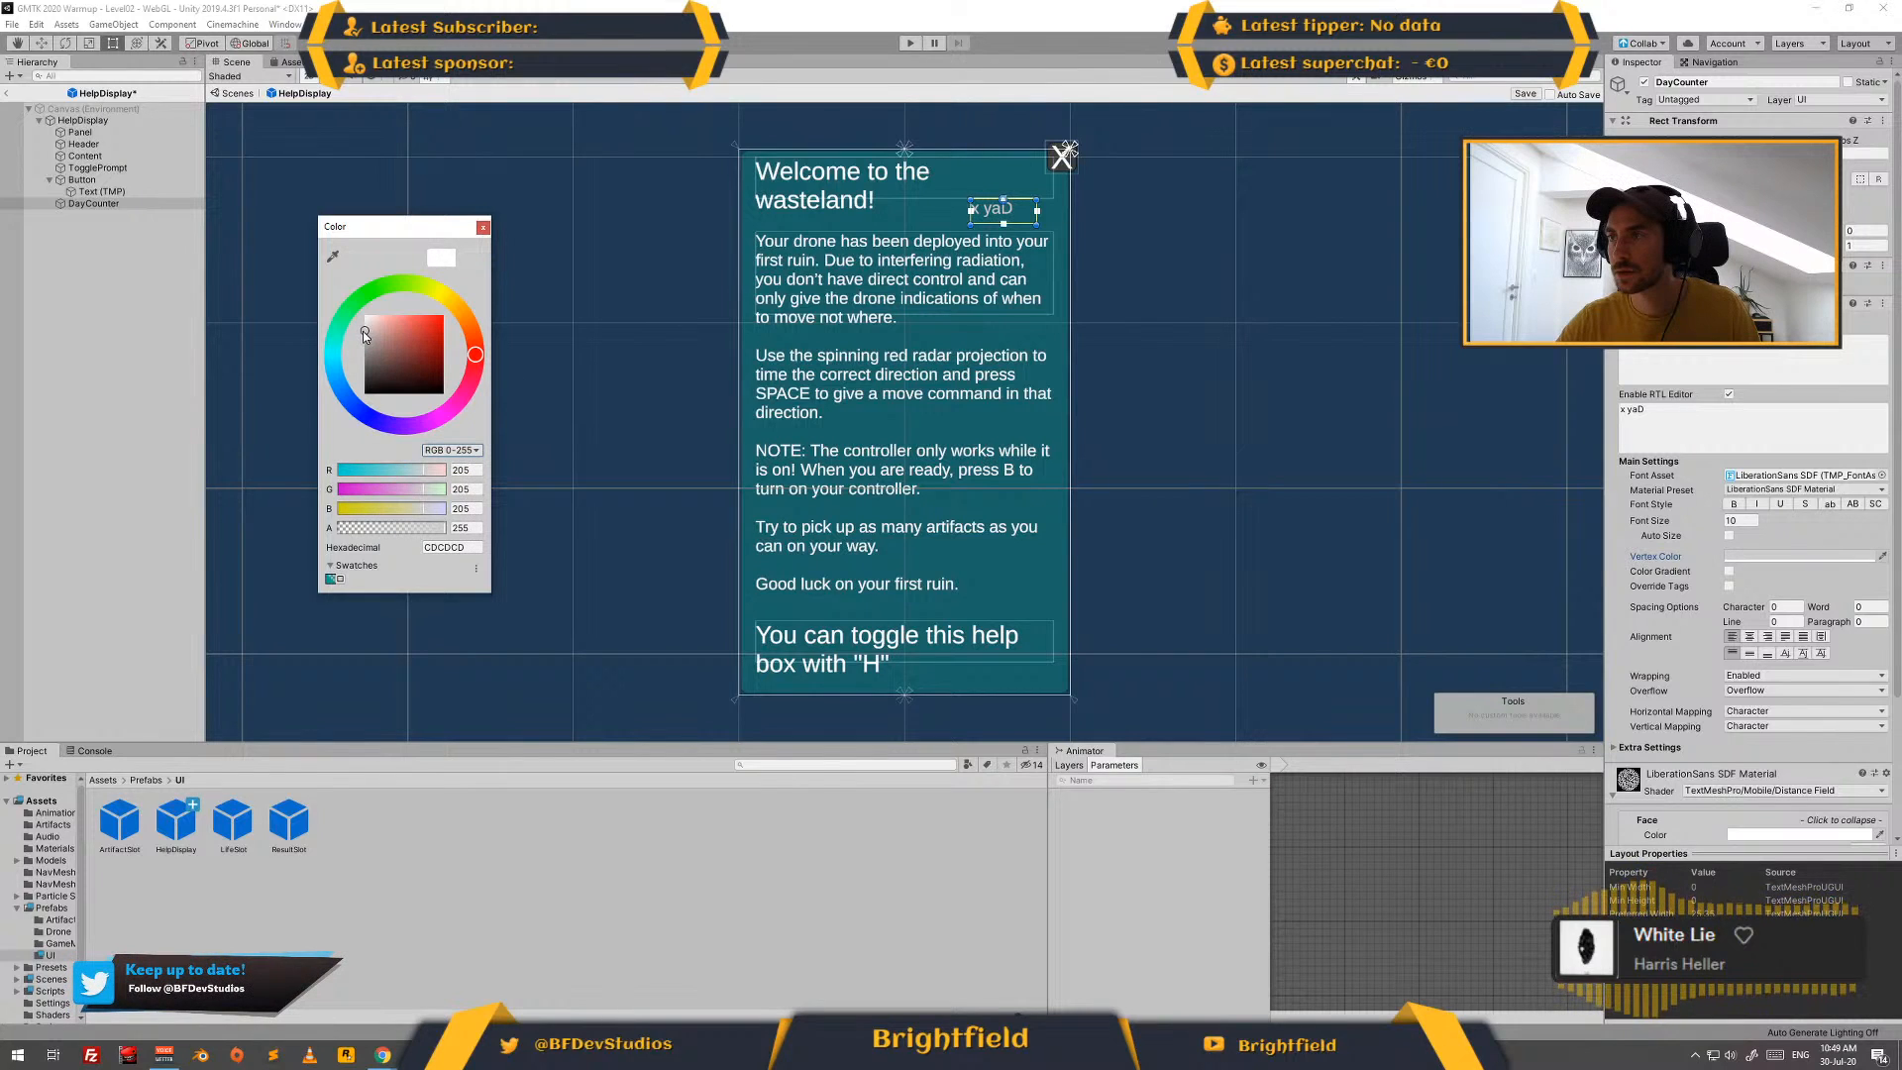
{"action": "left_click", "coordinate": [483, 226]}
- Turn off the RTL editor for DayCounter and set its X position to -30
{"action": "left_click_drag", "start_coordinate": [1621, 410], "coordinate": [1649, 410]}
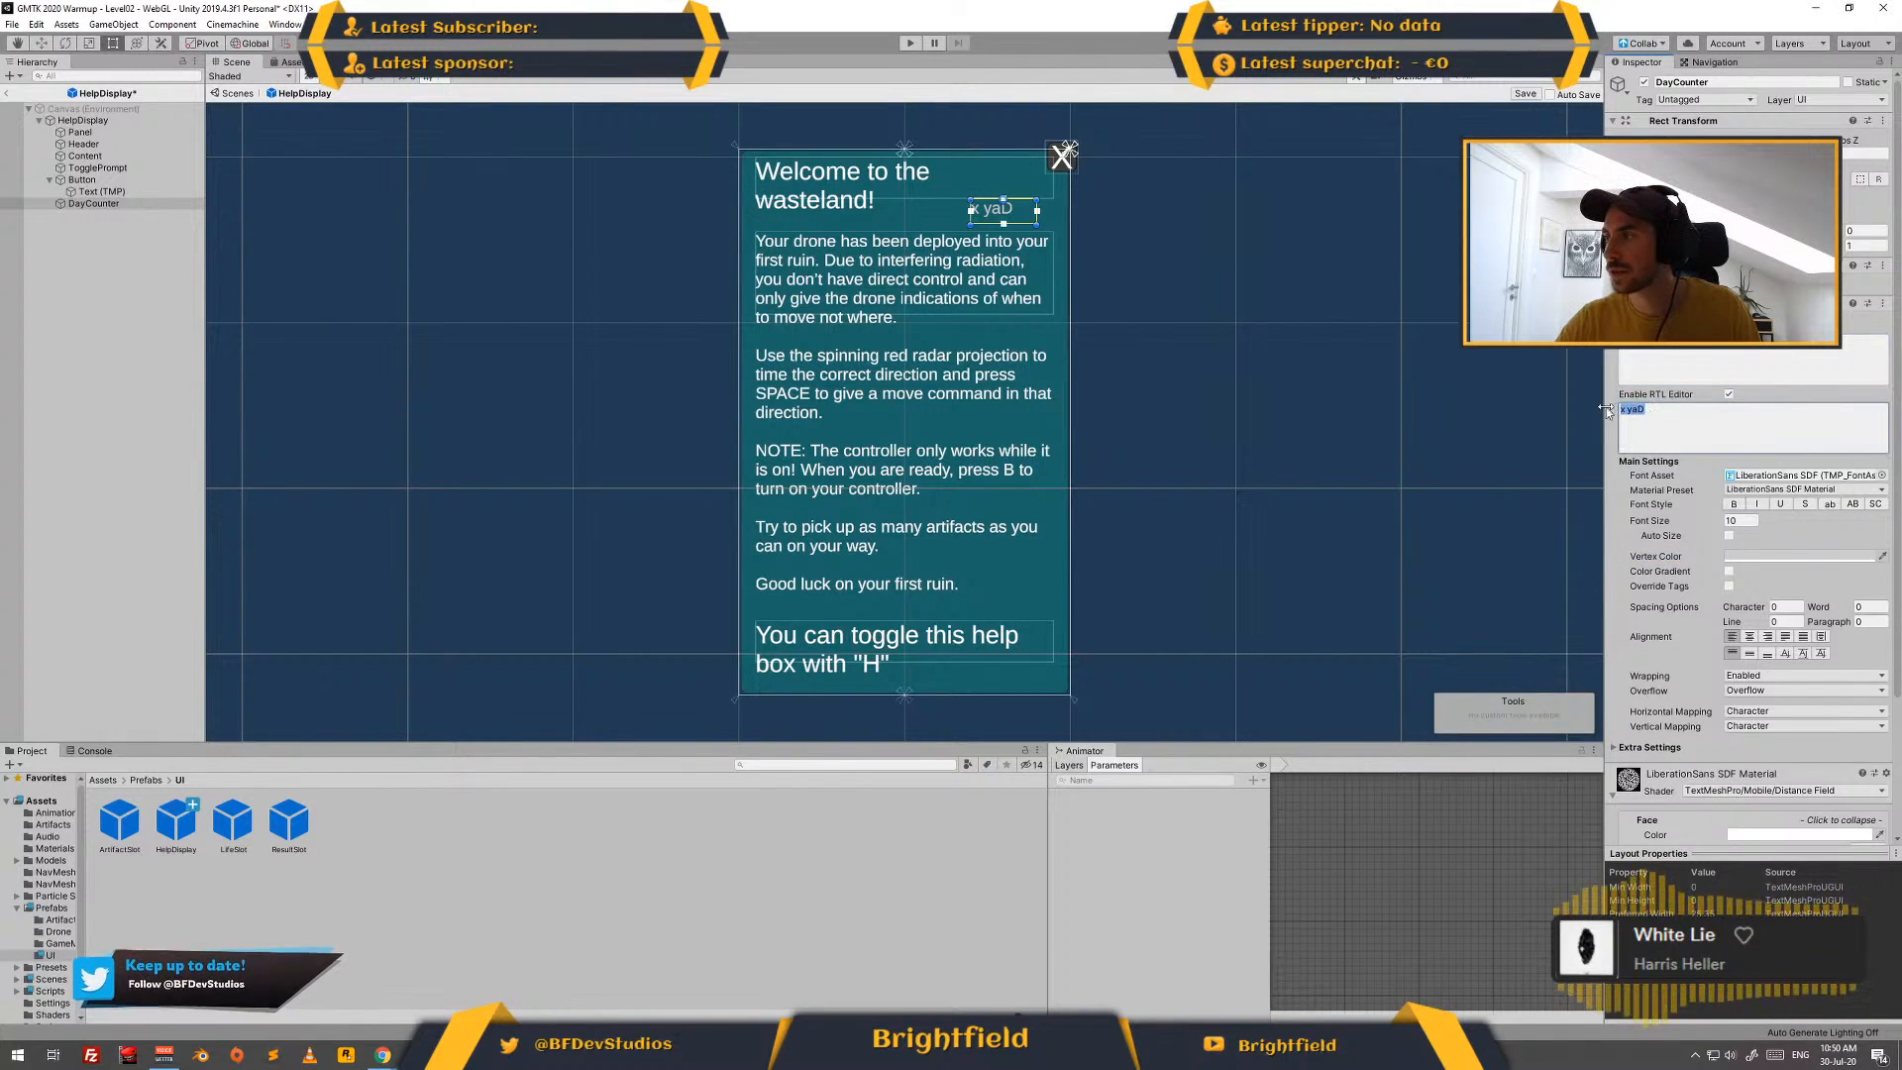
{"action": "left_click", "coordinate": [1729, 393]}
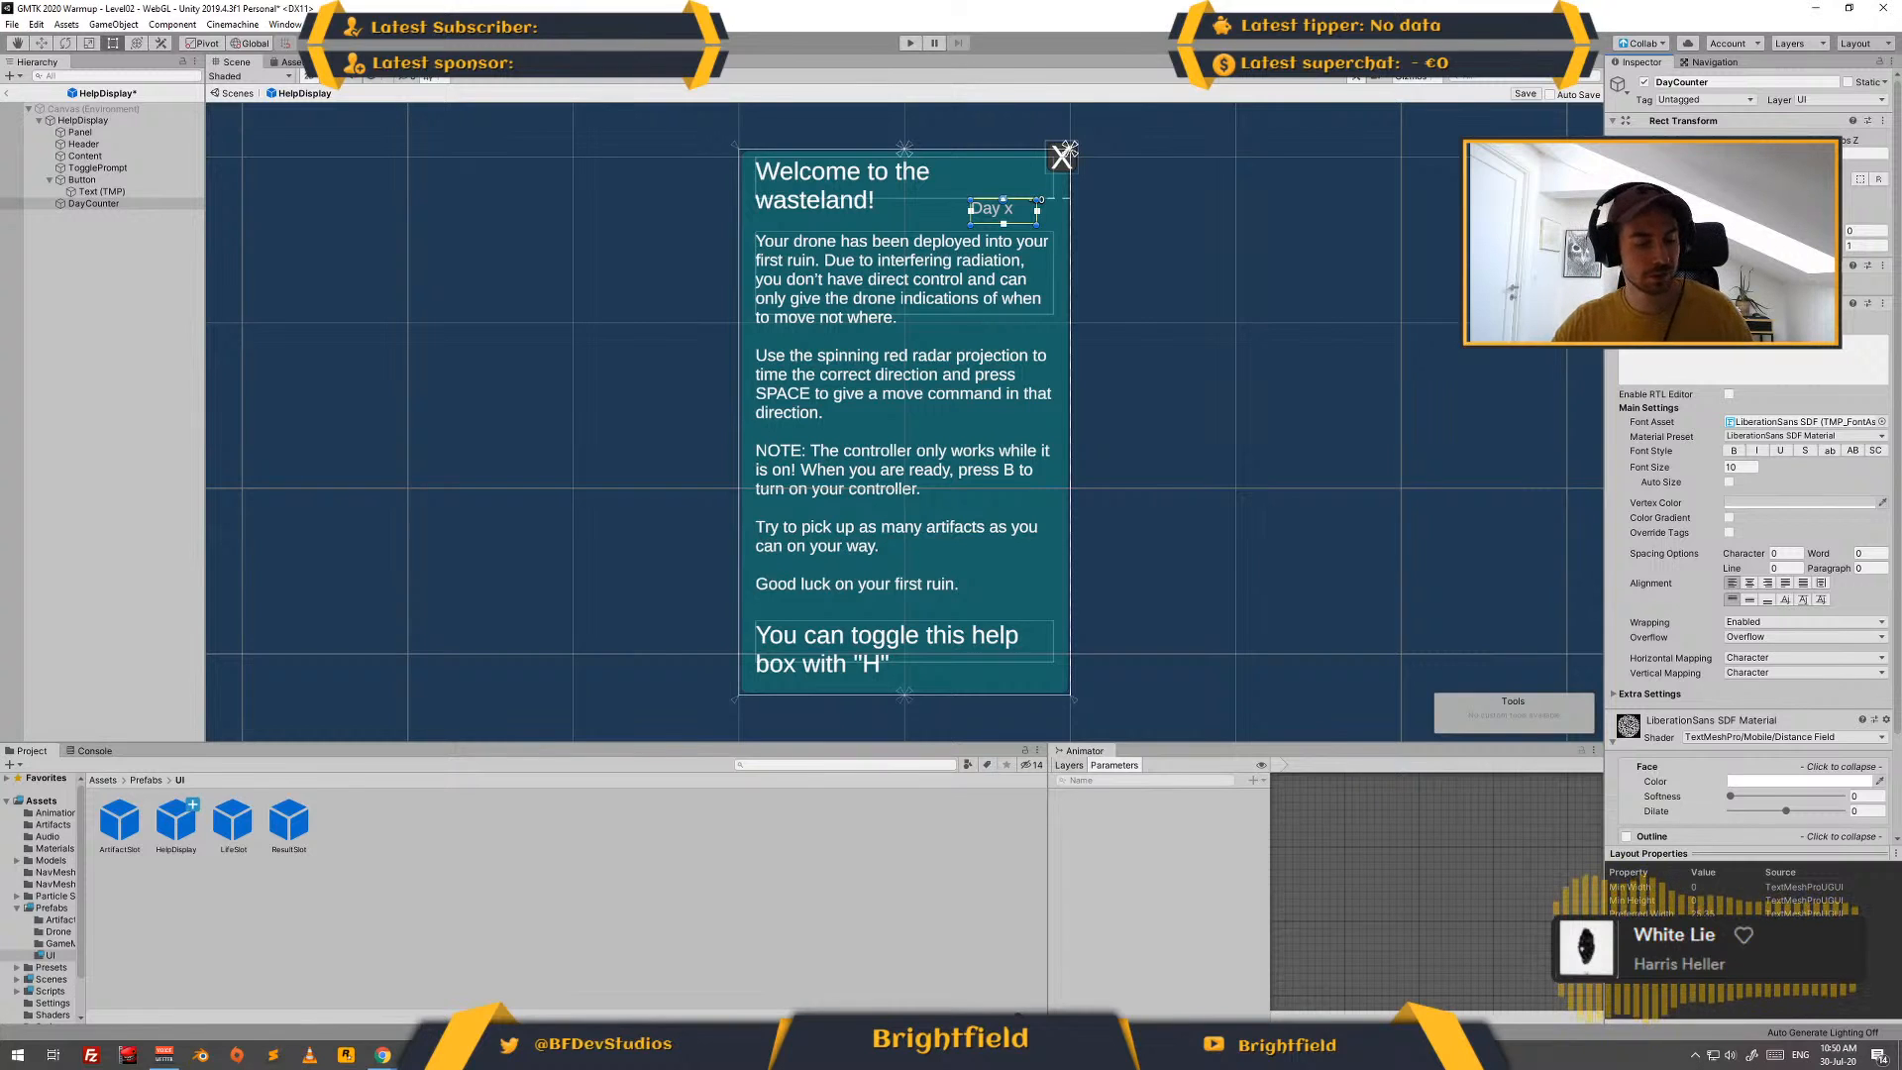
{"action": "type", "text": "-30"}
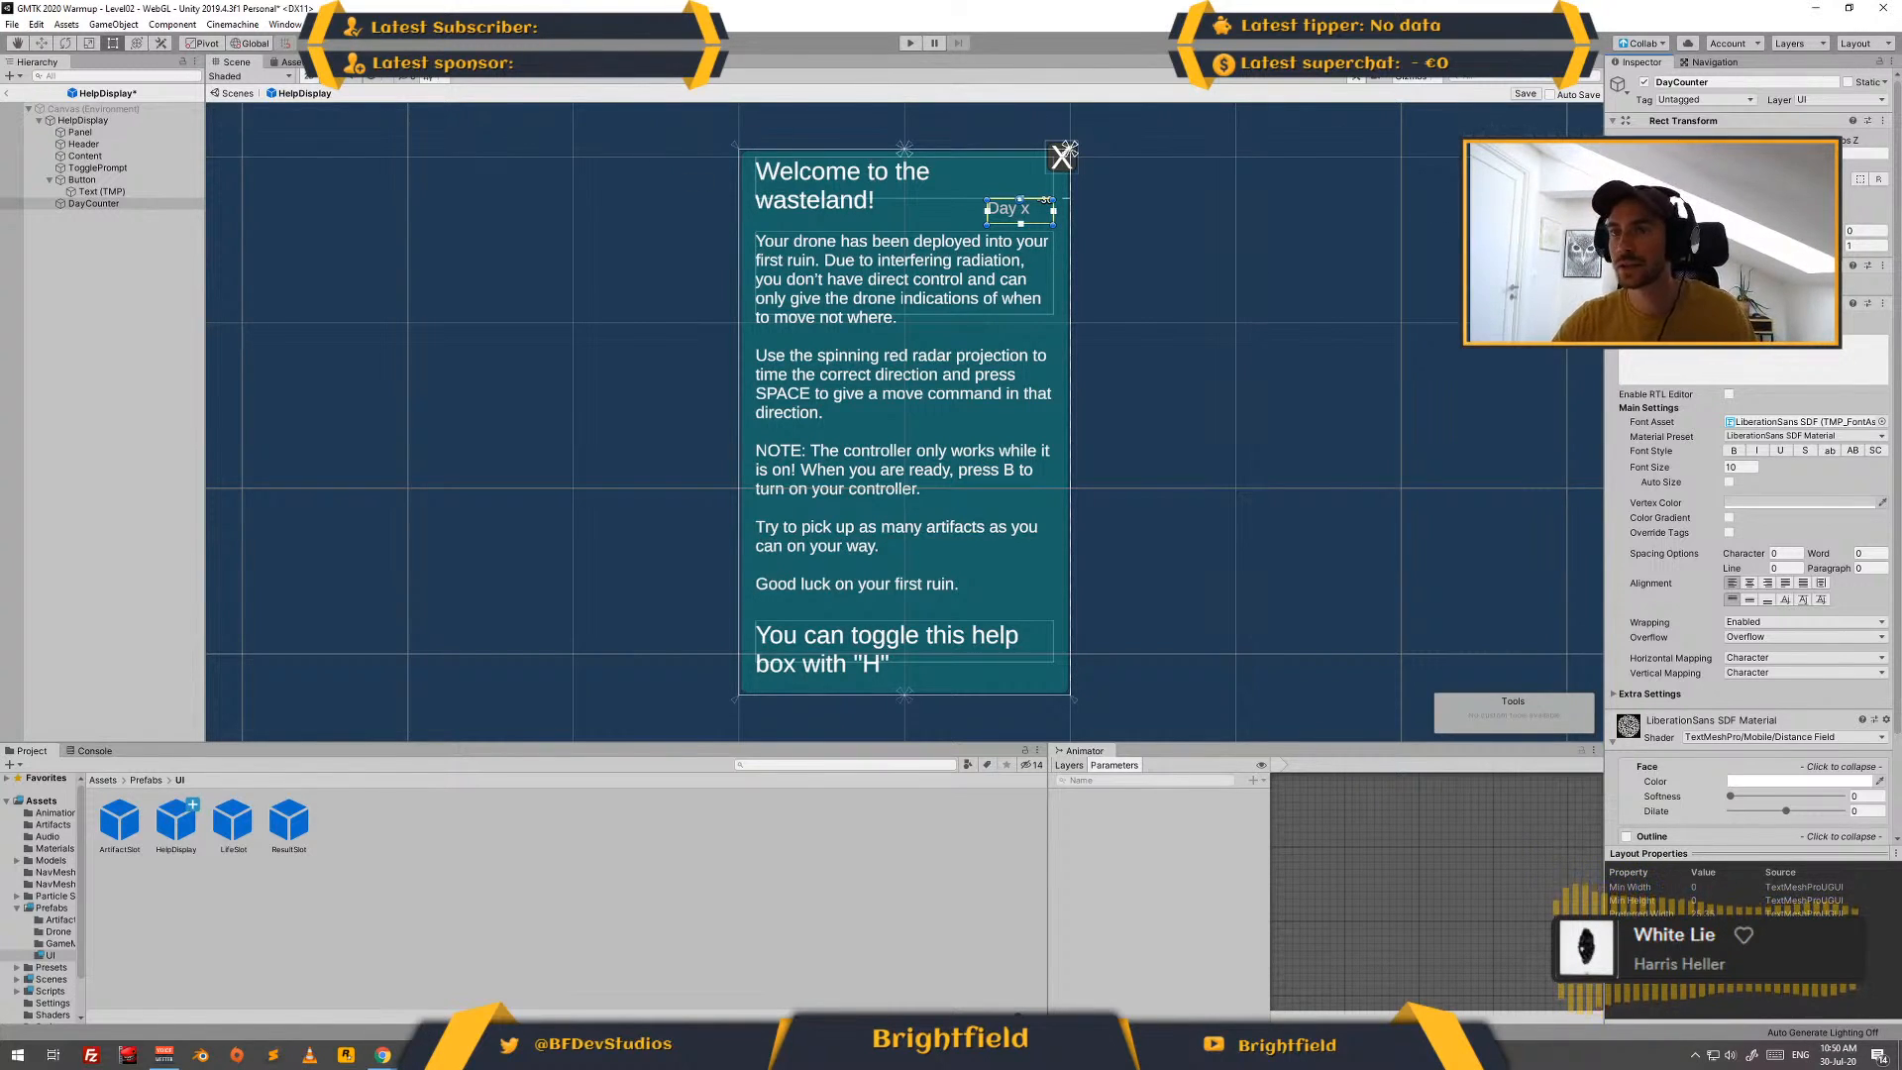
{"action": "left_click", "coordinate": [125, 226]}
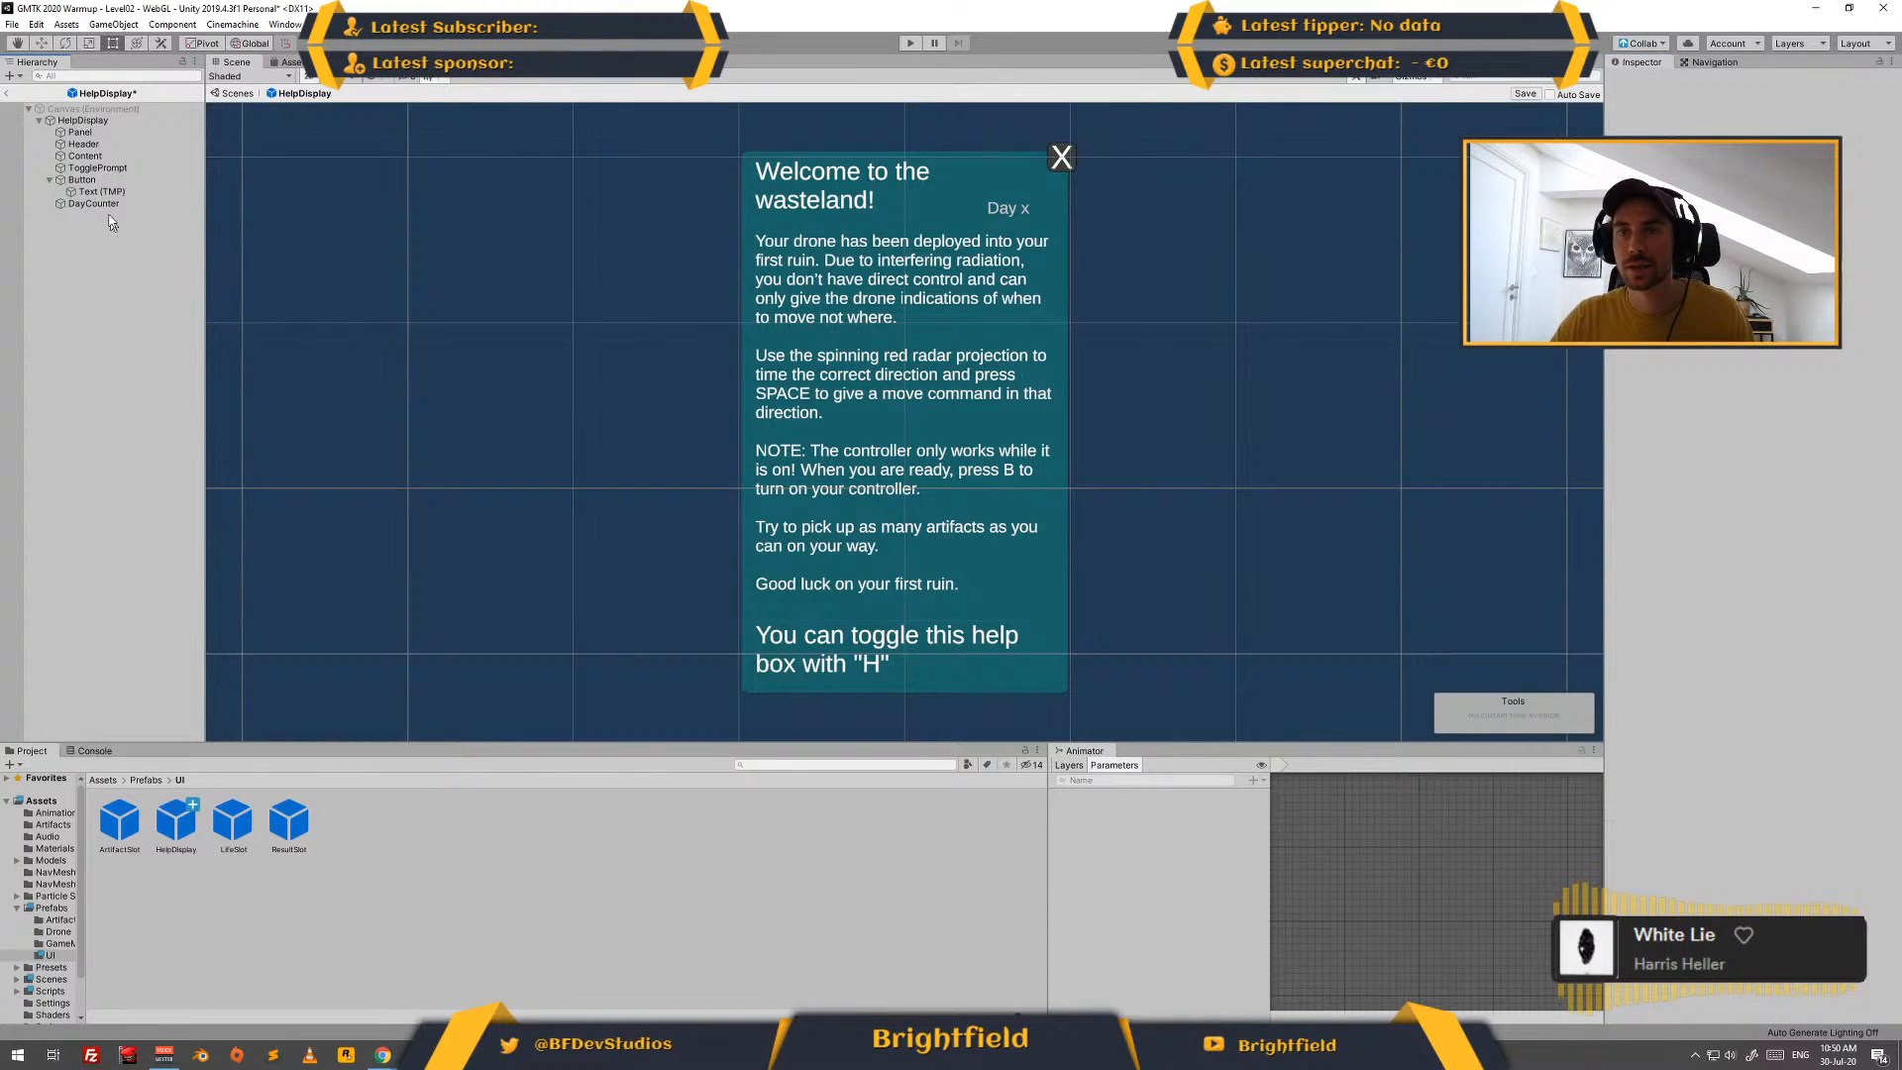
- Add a UI Panel as a child of the HelpDisplay object
{"action": "left_click", "coordinate": [104, 122]}
{"action": "right_click", "coordinate": [107, 121]}
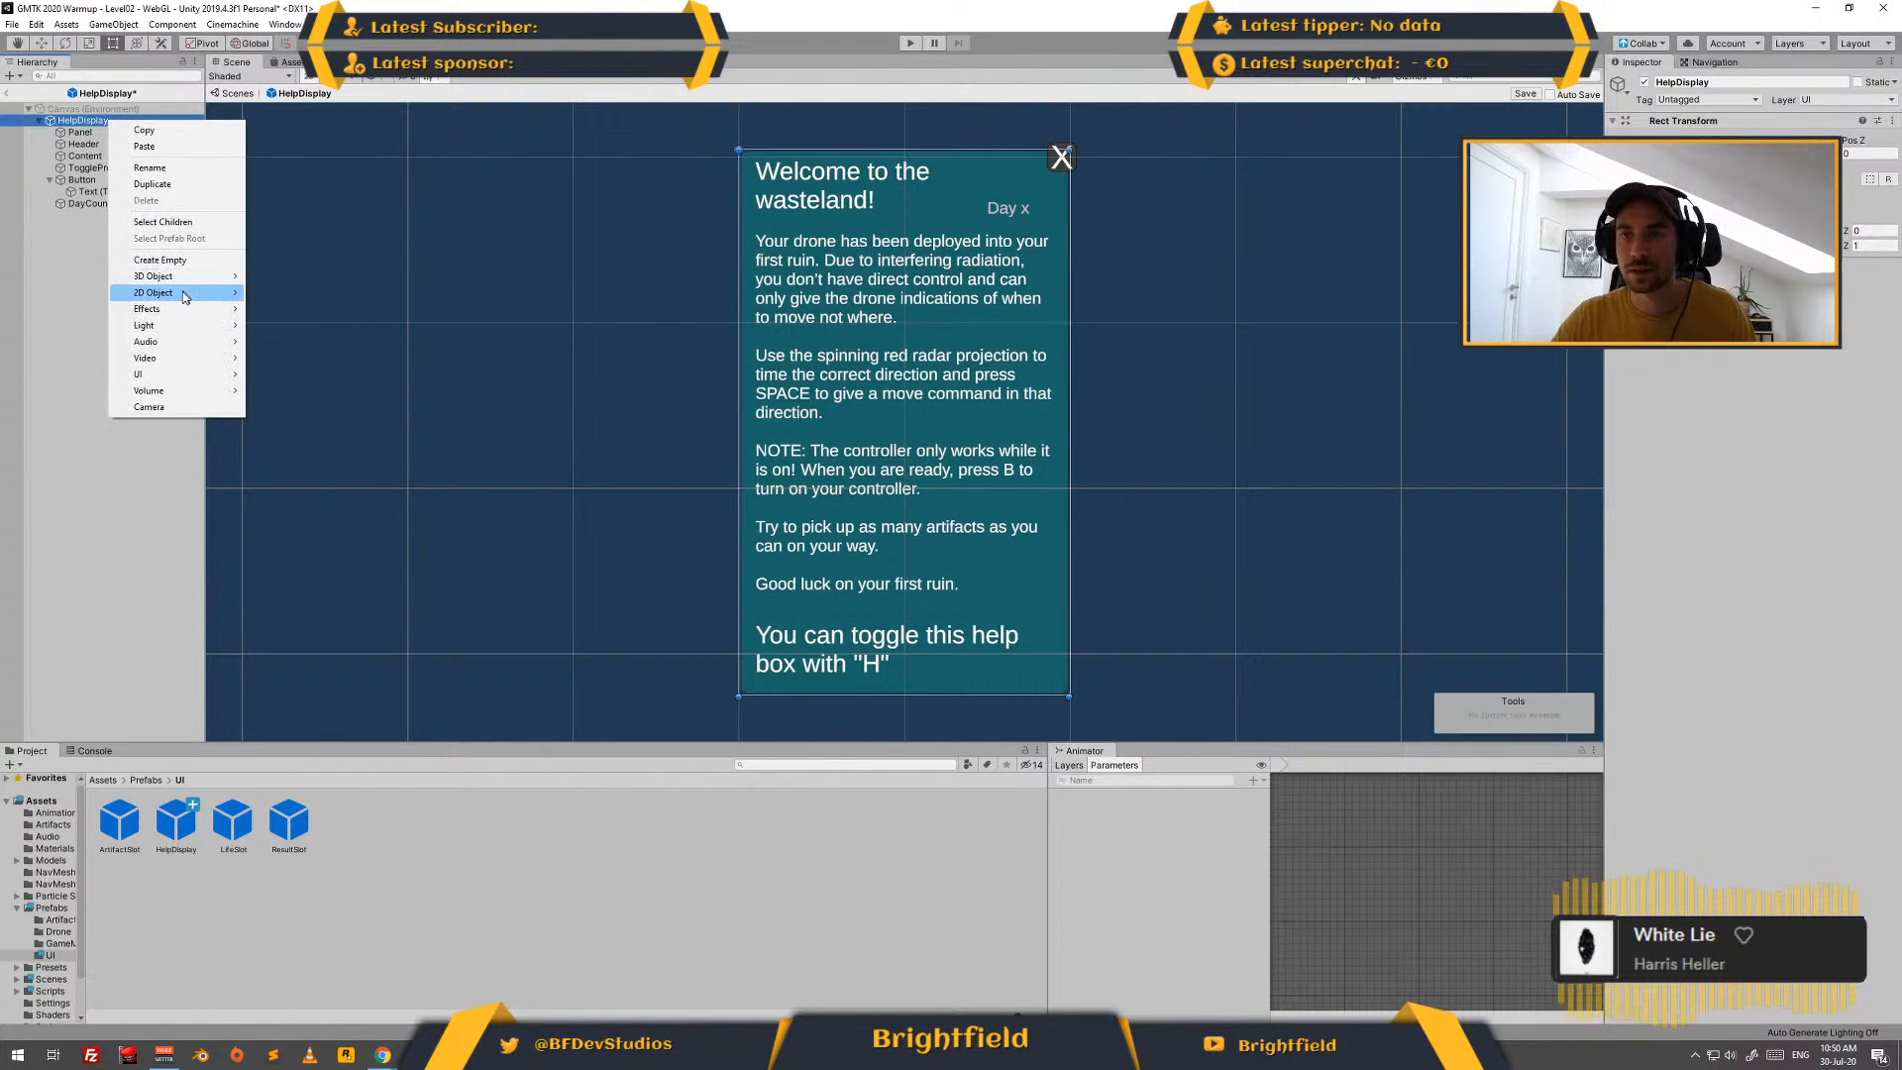
{"action": "mouse_move", "coordinate": [168, 374]}
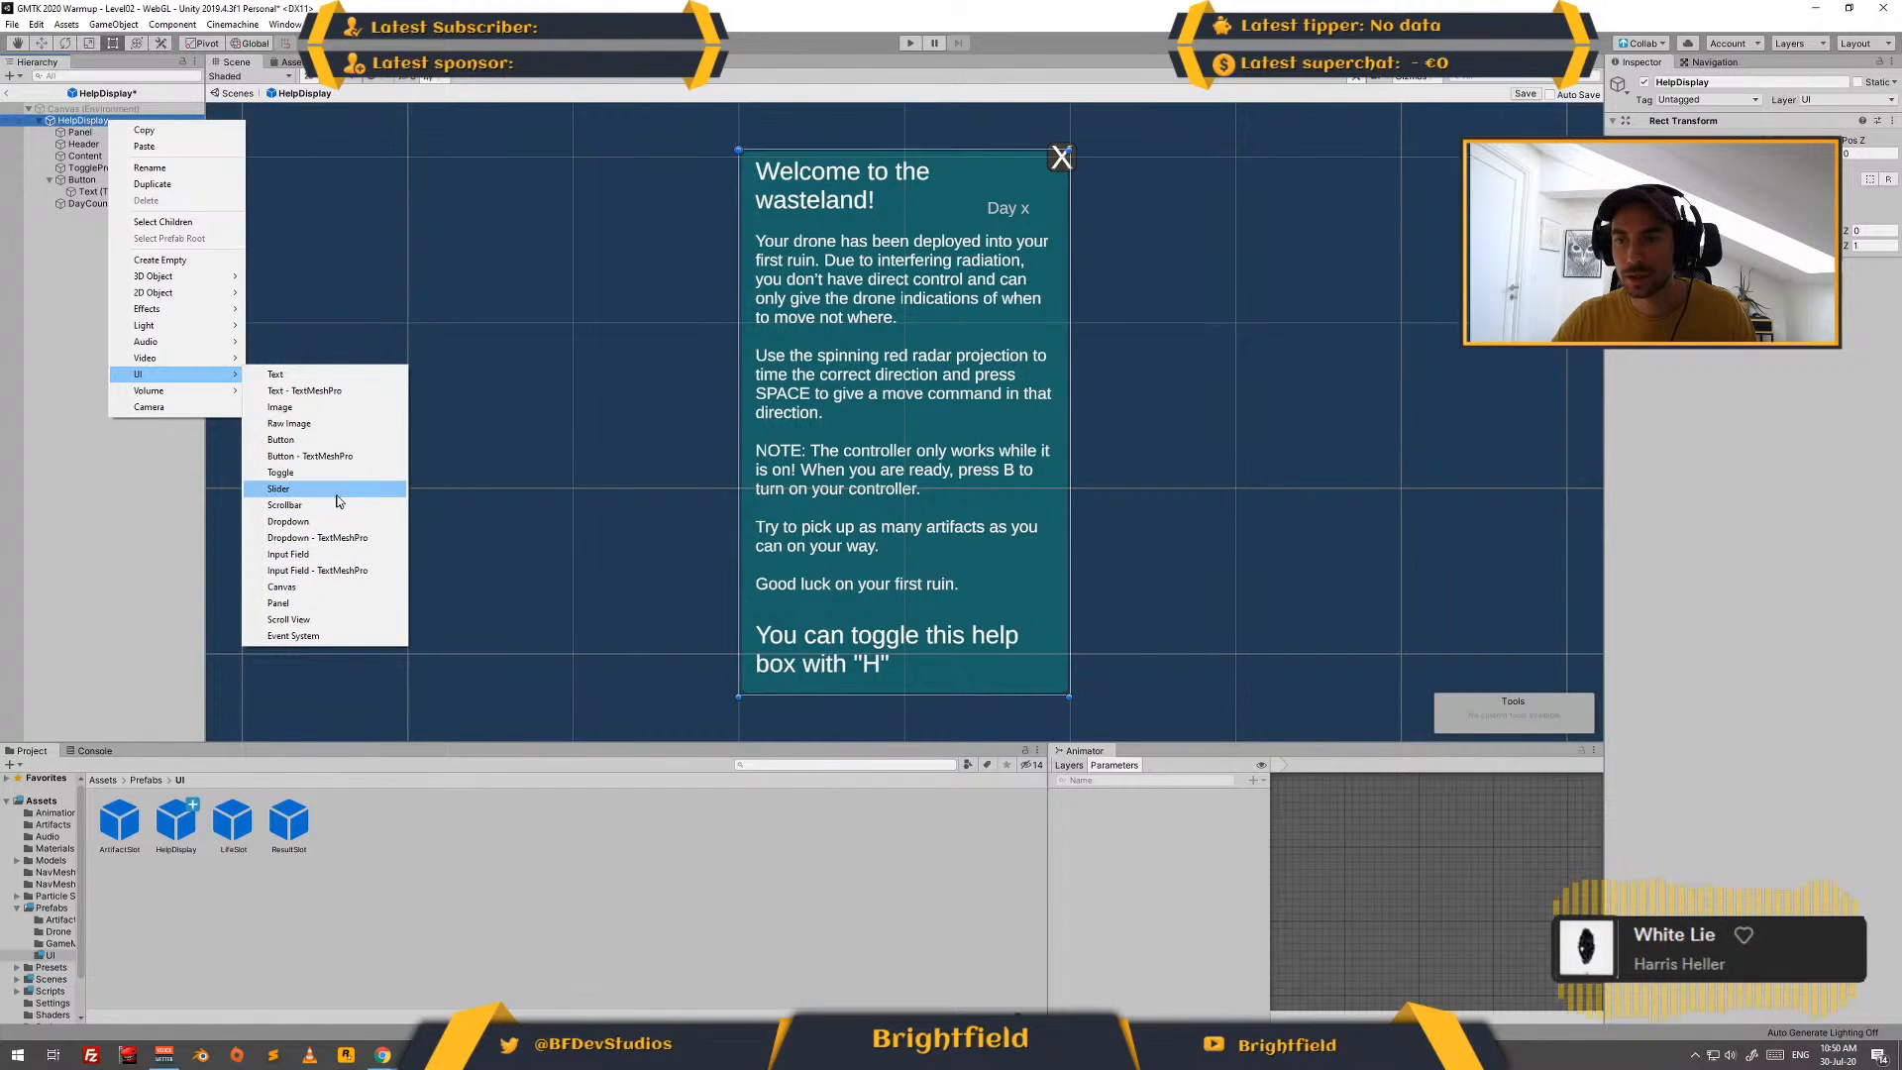
{"action": "left_click", "coordinate": [279, 602]}
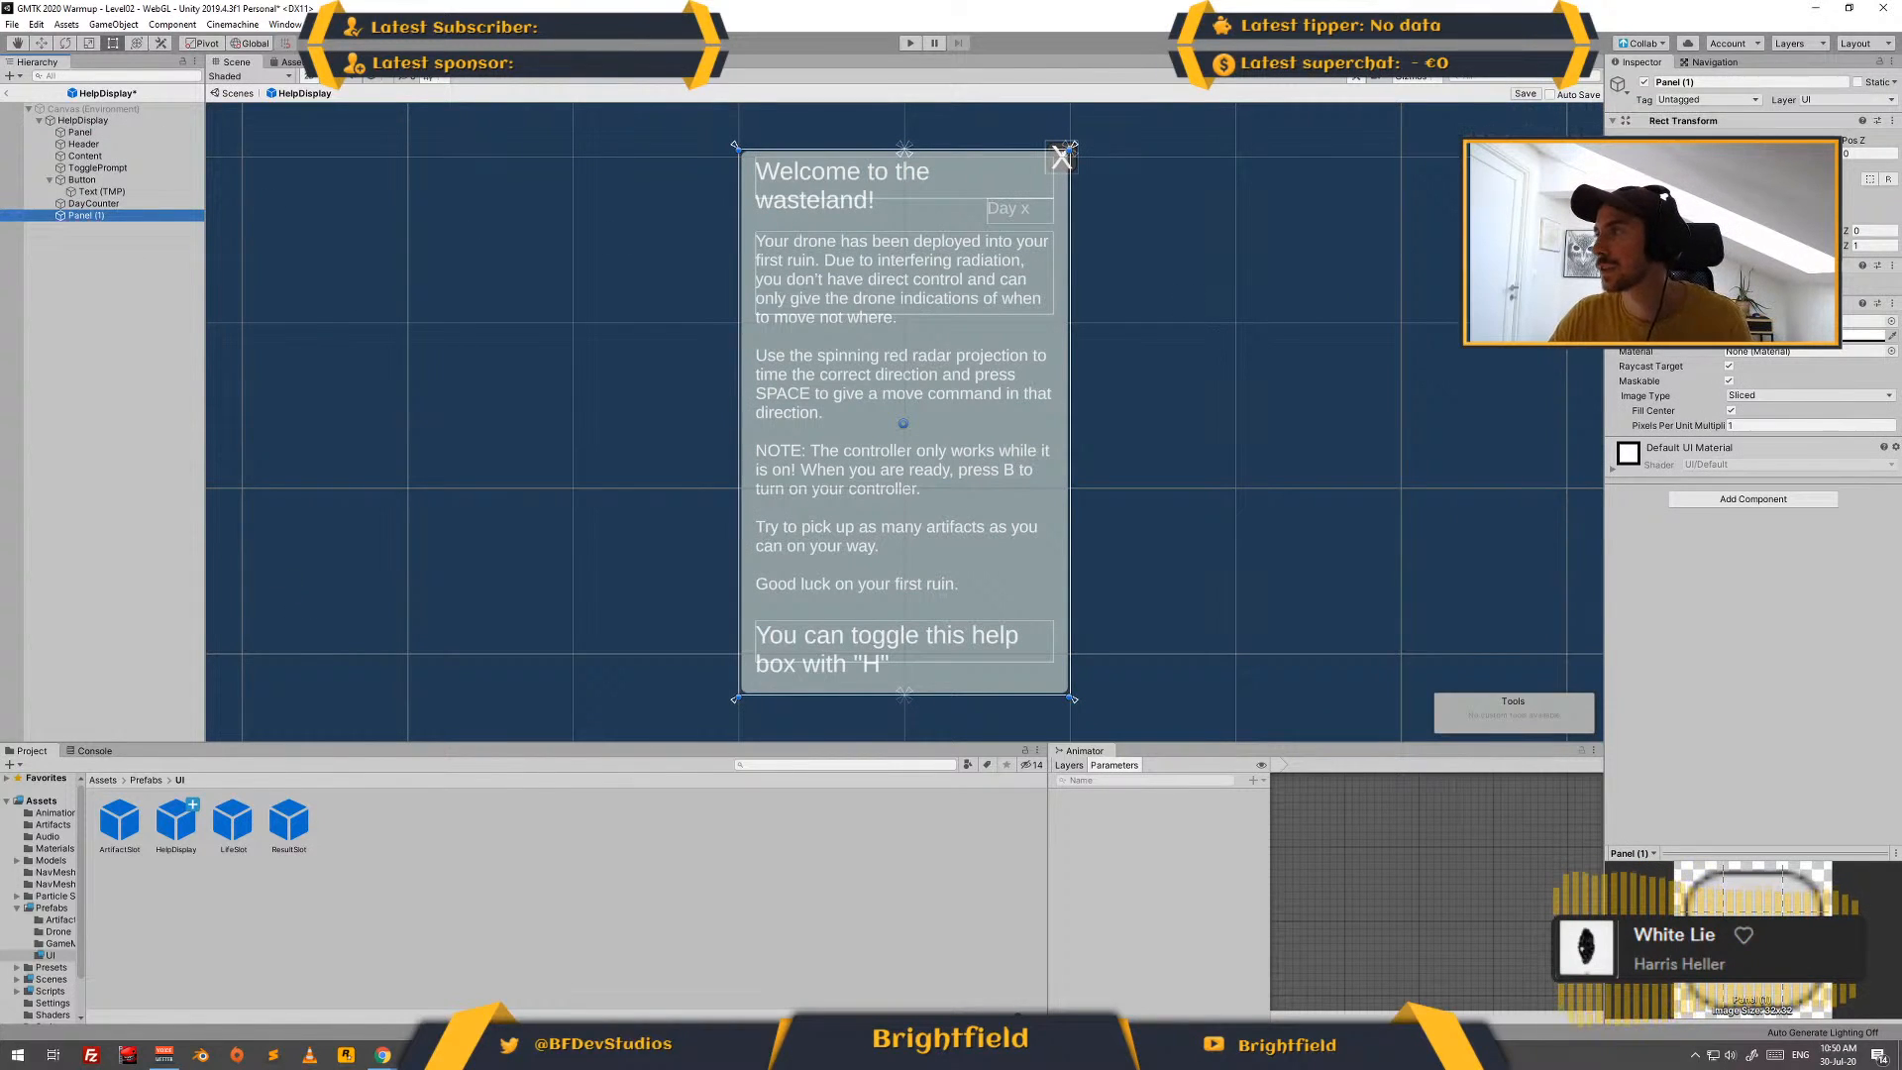
- Anchor the new panel to the top centre and reshape it into a thin divider line between the header and the body text
{"action": "left_click", "coordinate": [1638, 162]}
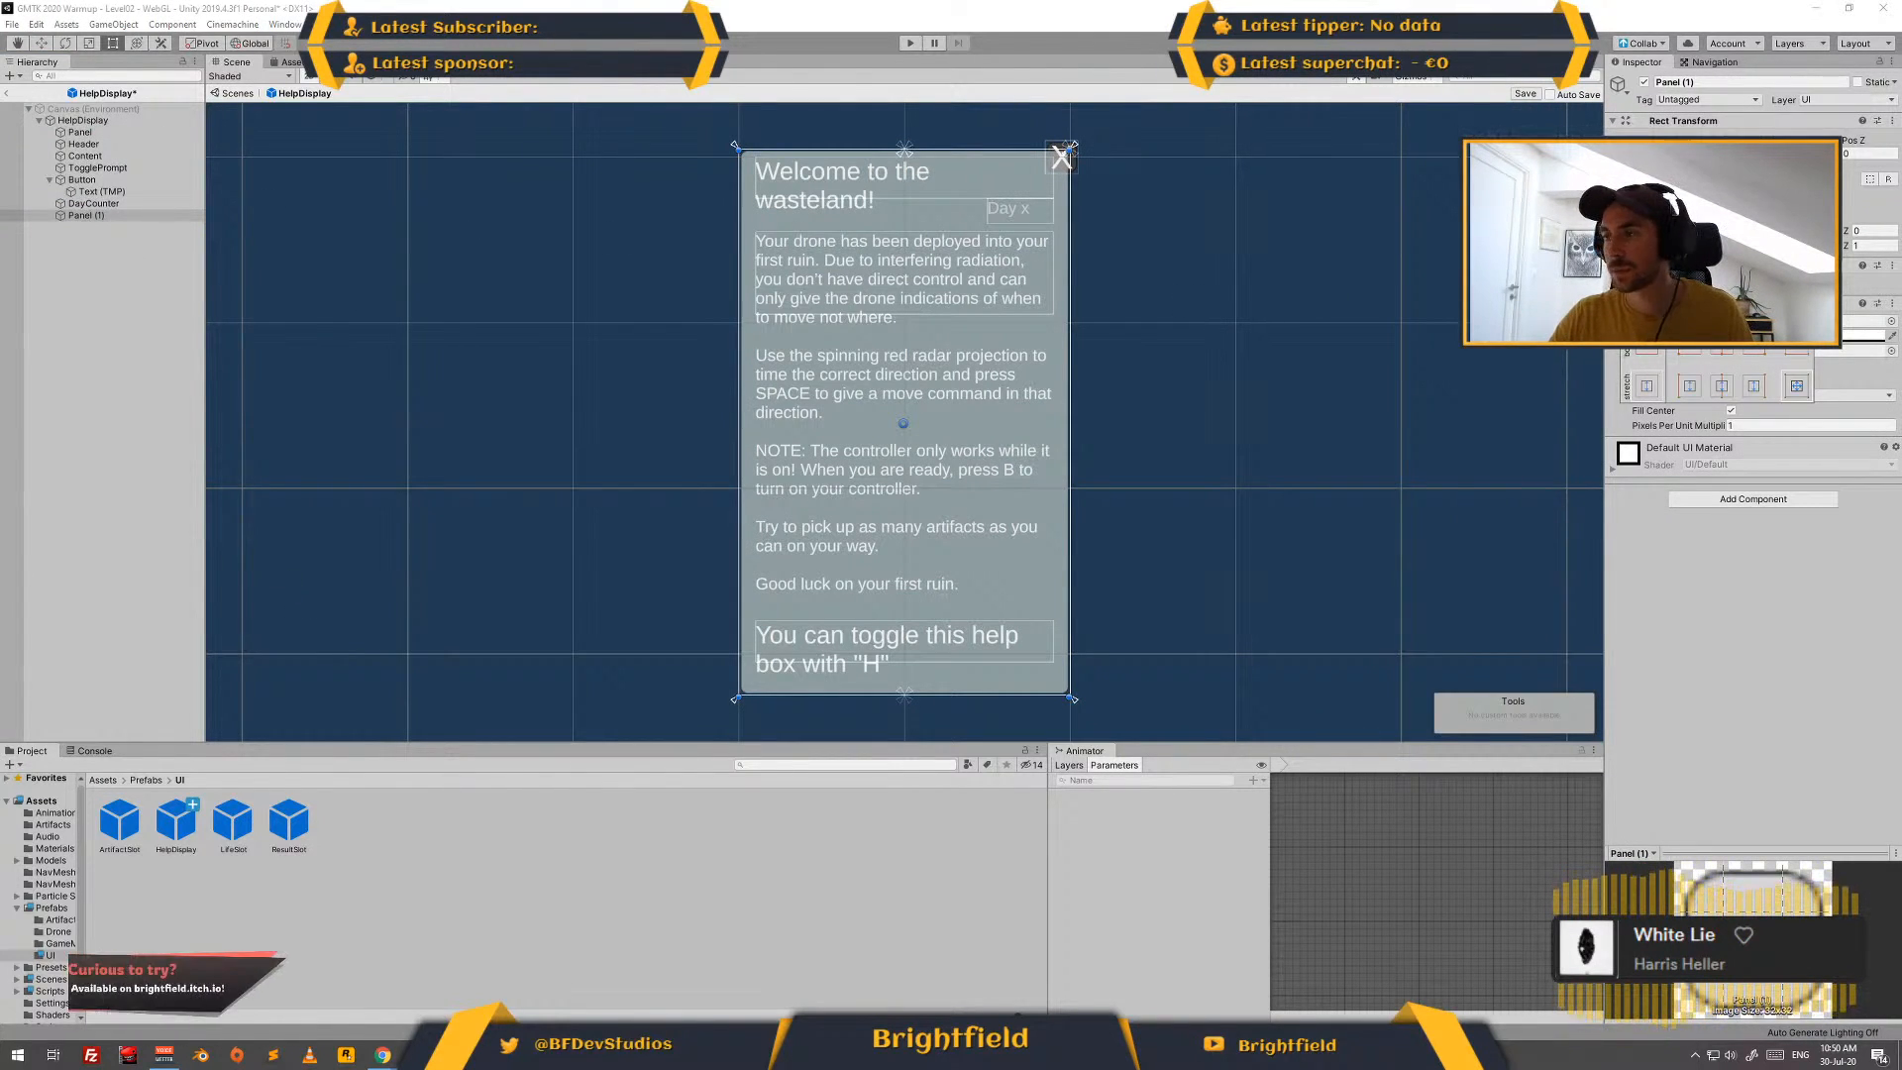
{"action": "key", "text": "alt"}
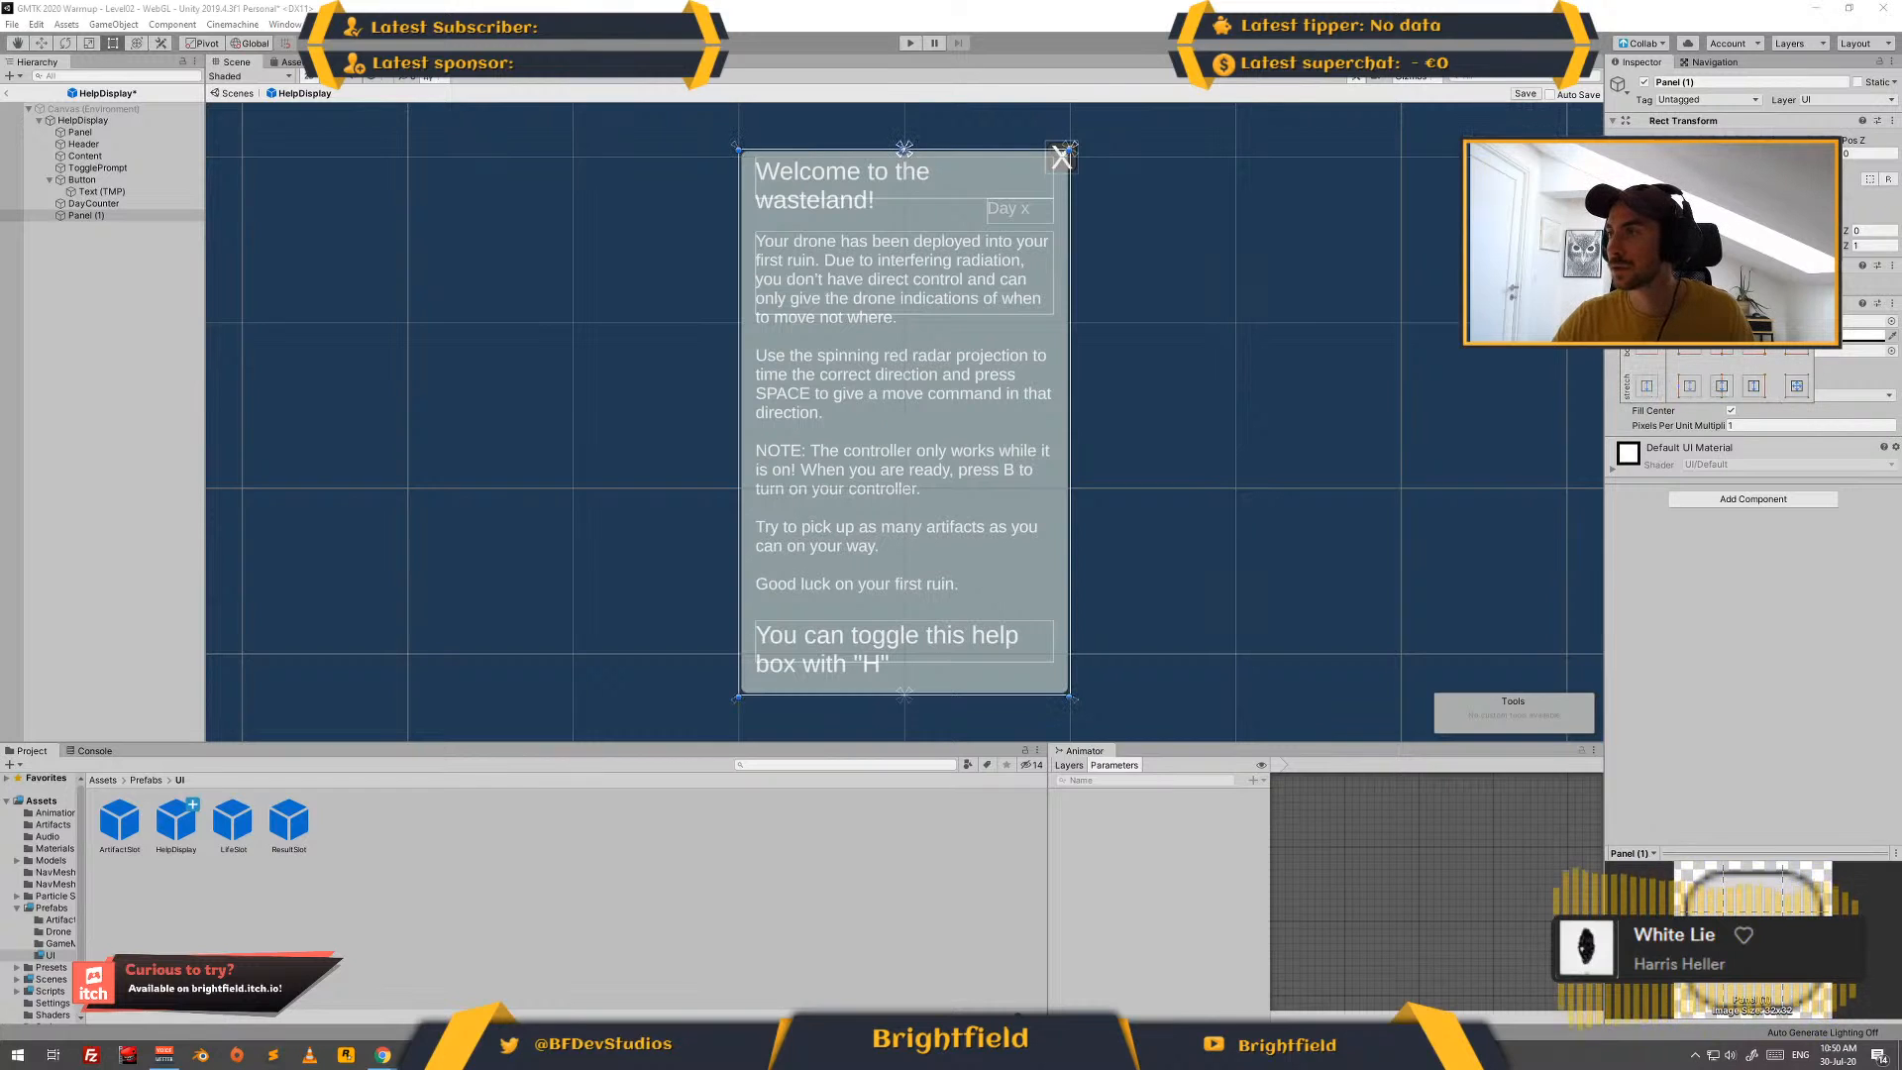
{"action": "key", "text": "Escape"}
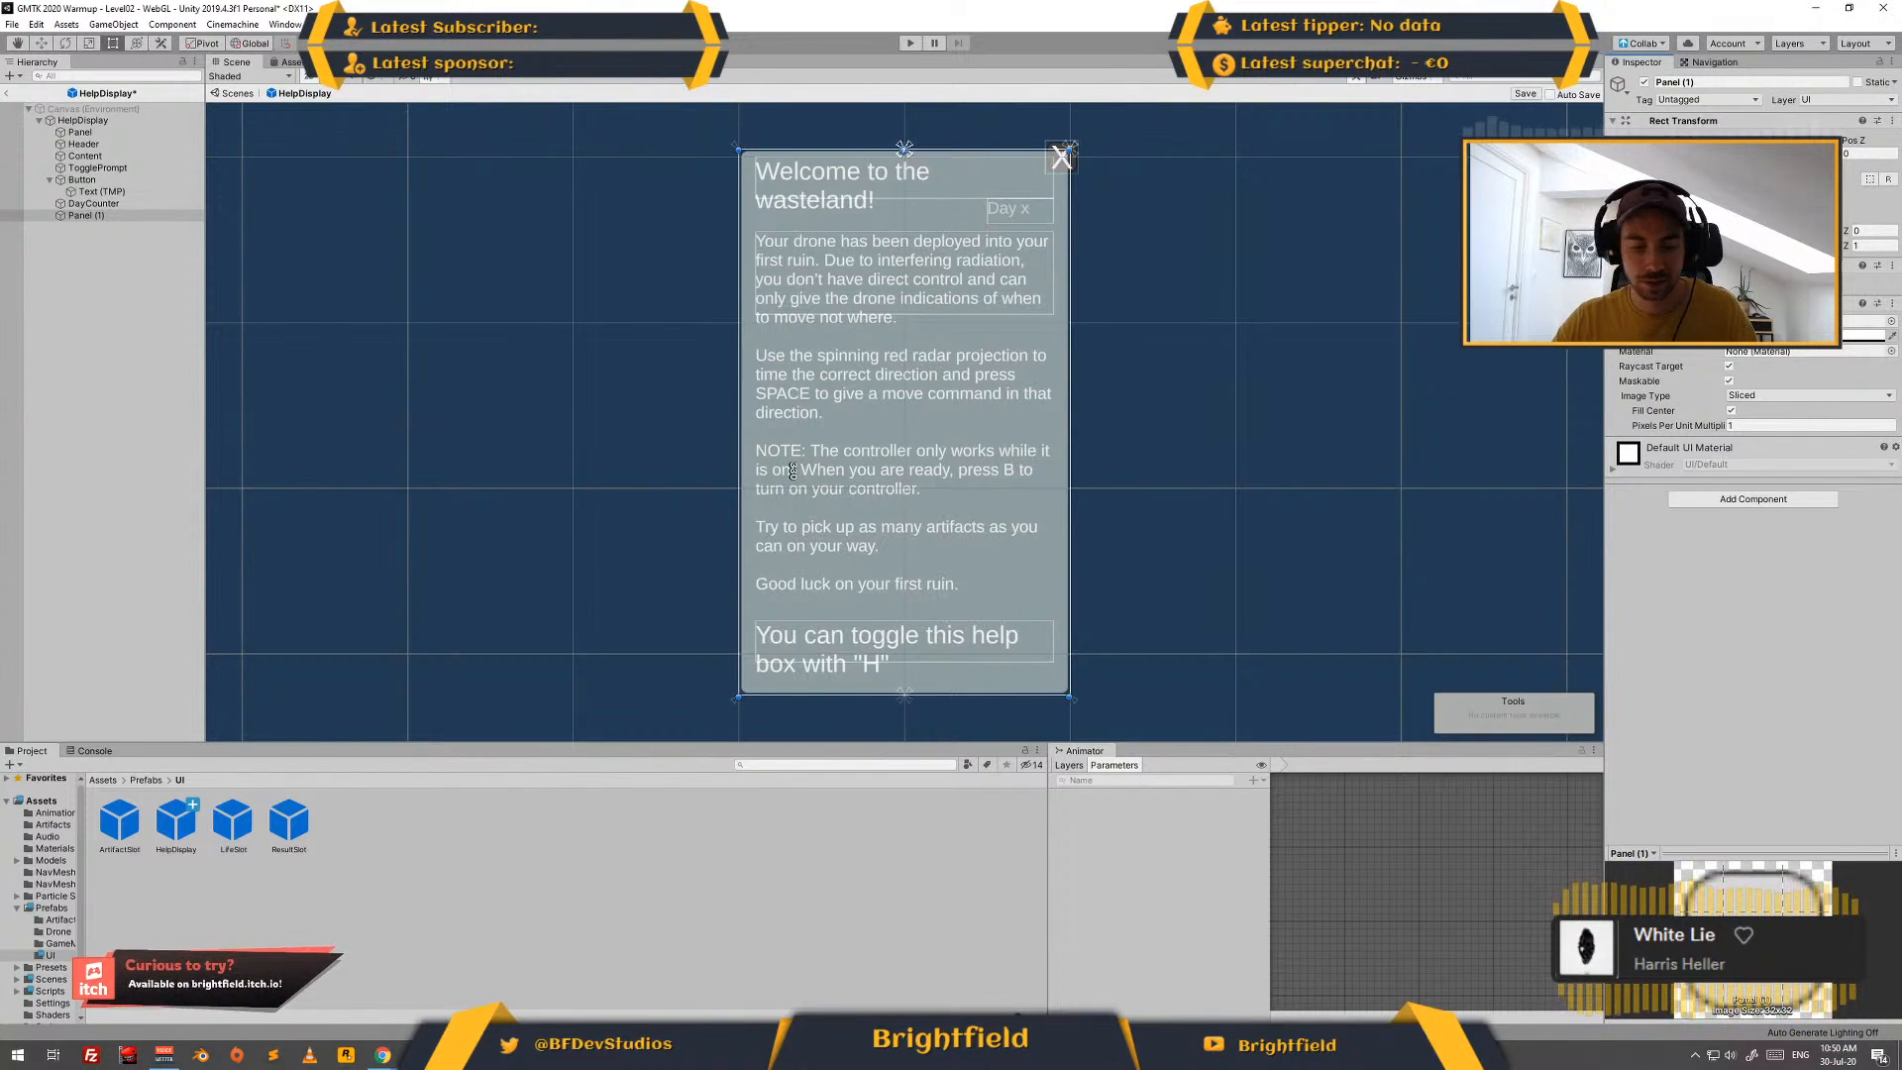
{"action": "left_click_drag", "start_coordinate": [792, 470], "coordinate": [794, 201]}
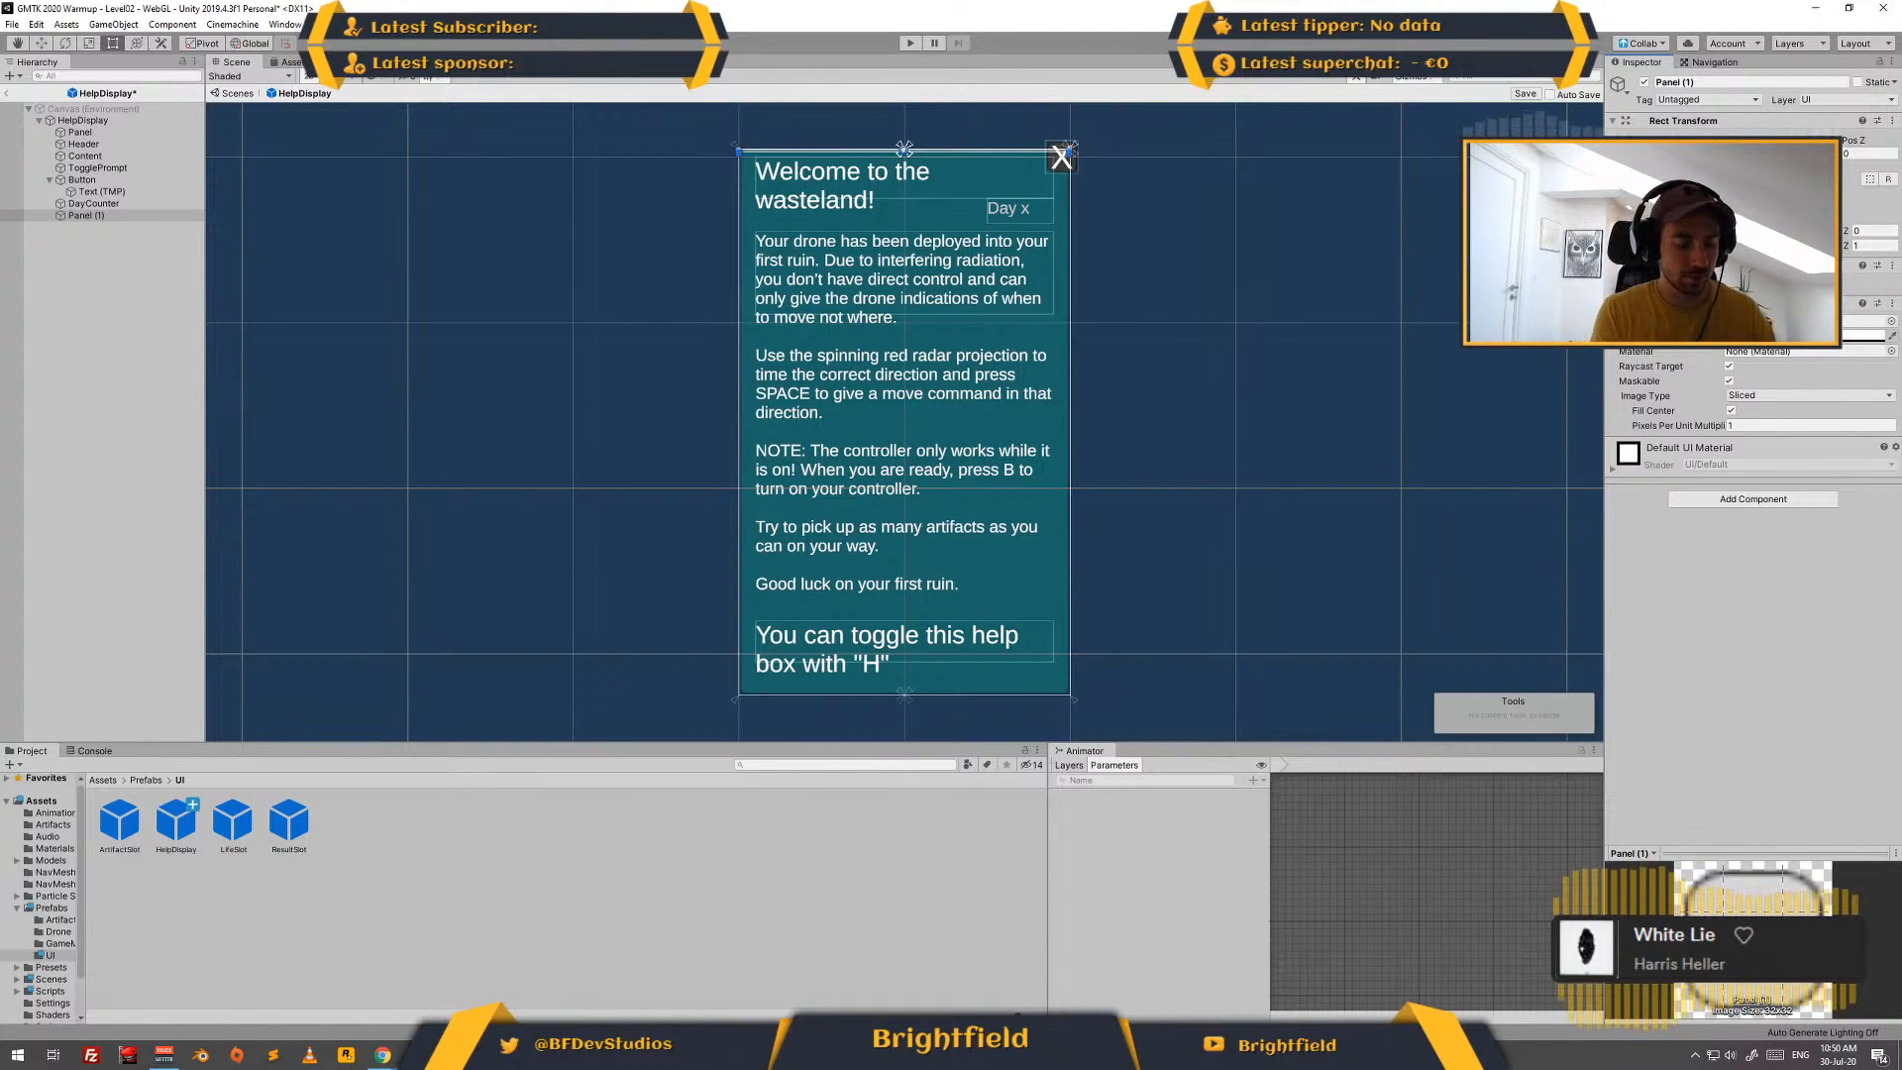
{"action": "left_click_drag", "start_coordinate": [951, 151], "coordinate": [952, 236]}
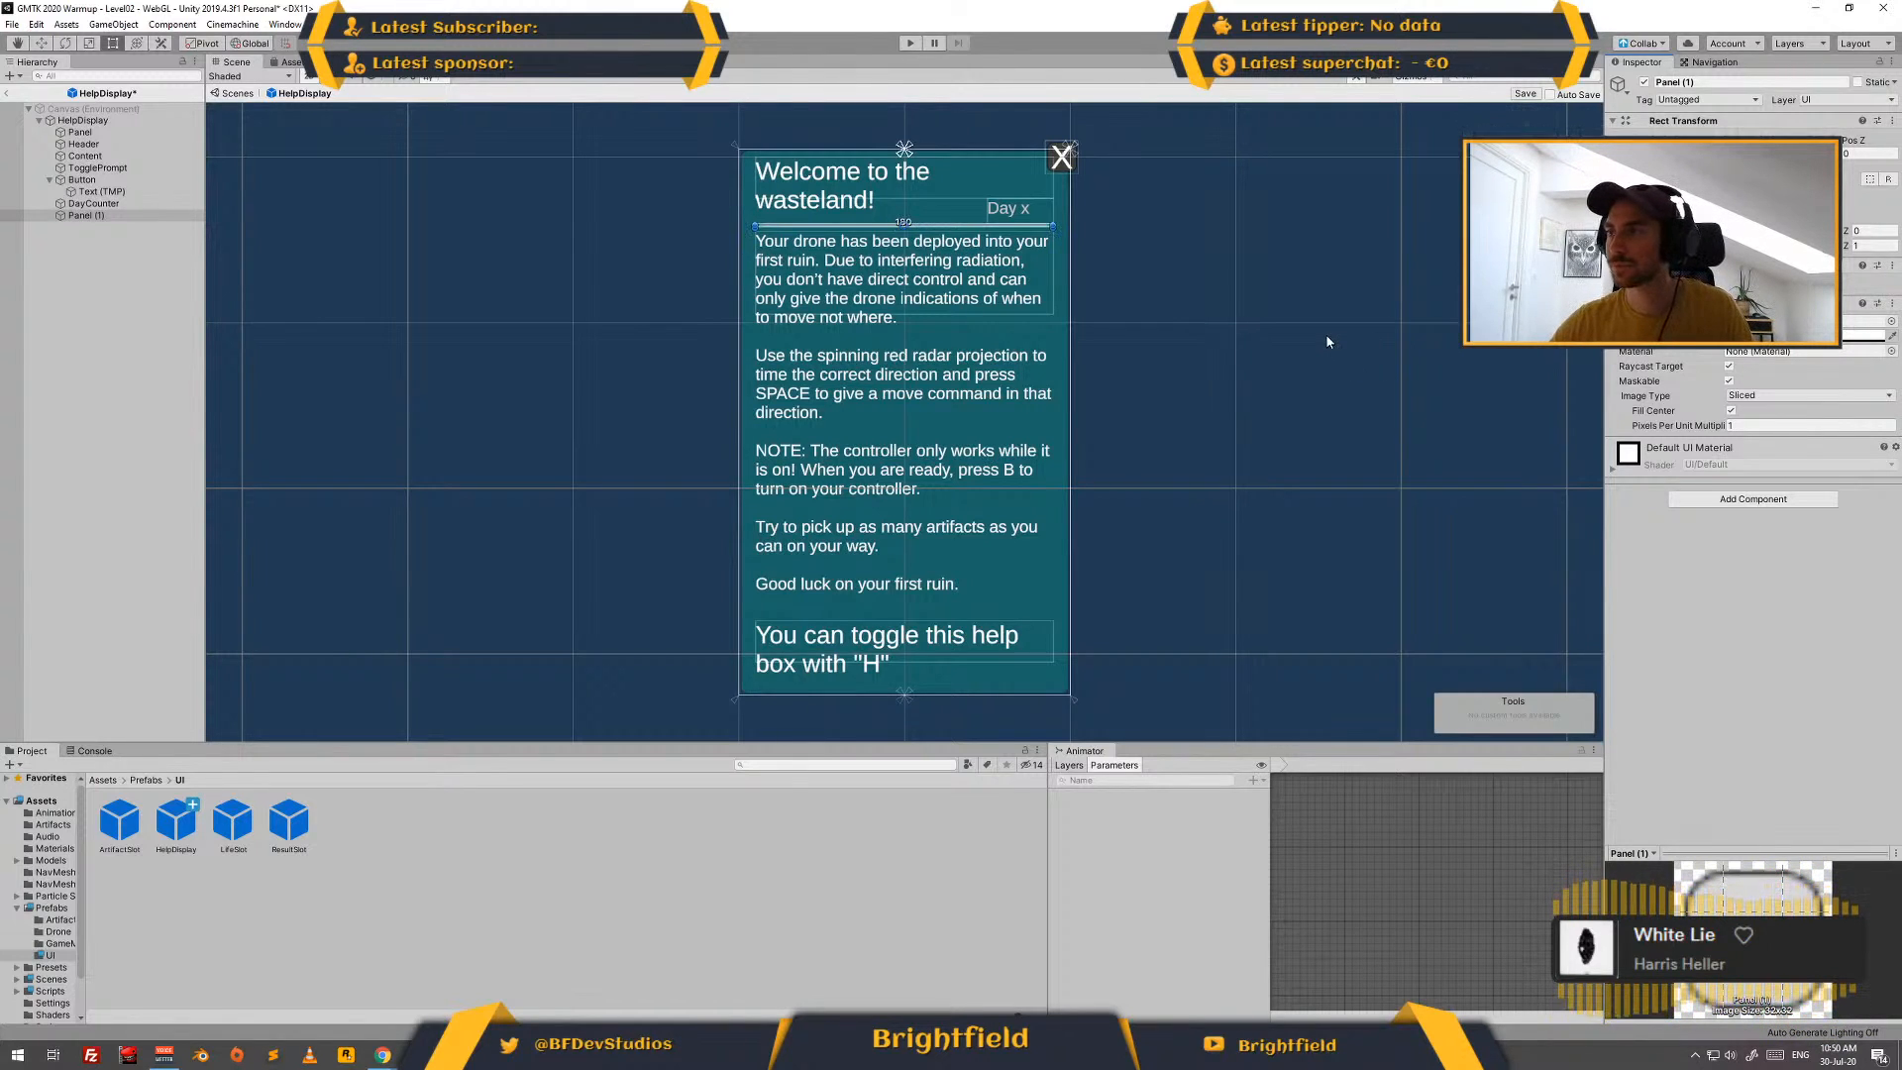
{"action": "left_click", "coordinate": [1253, 311]}
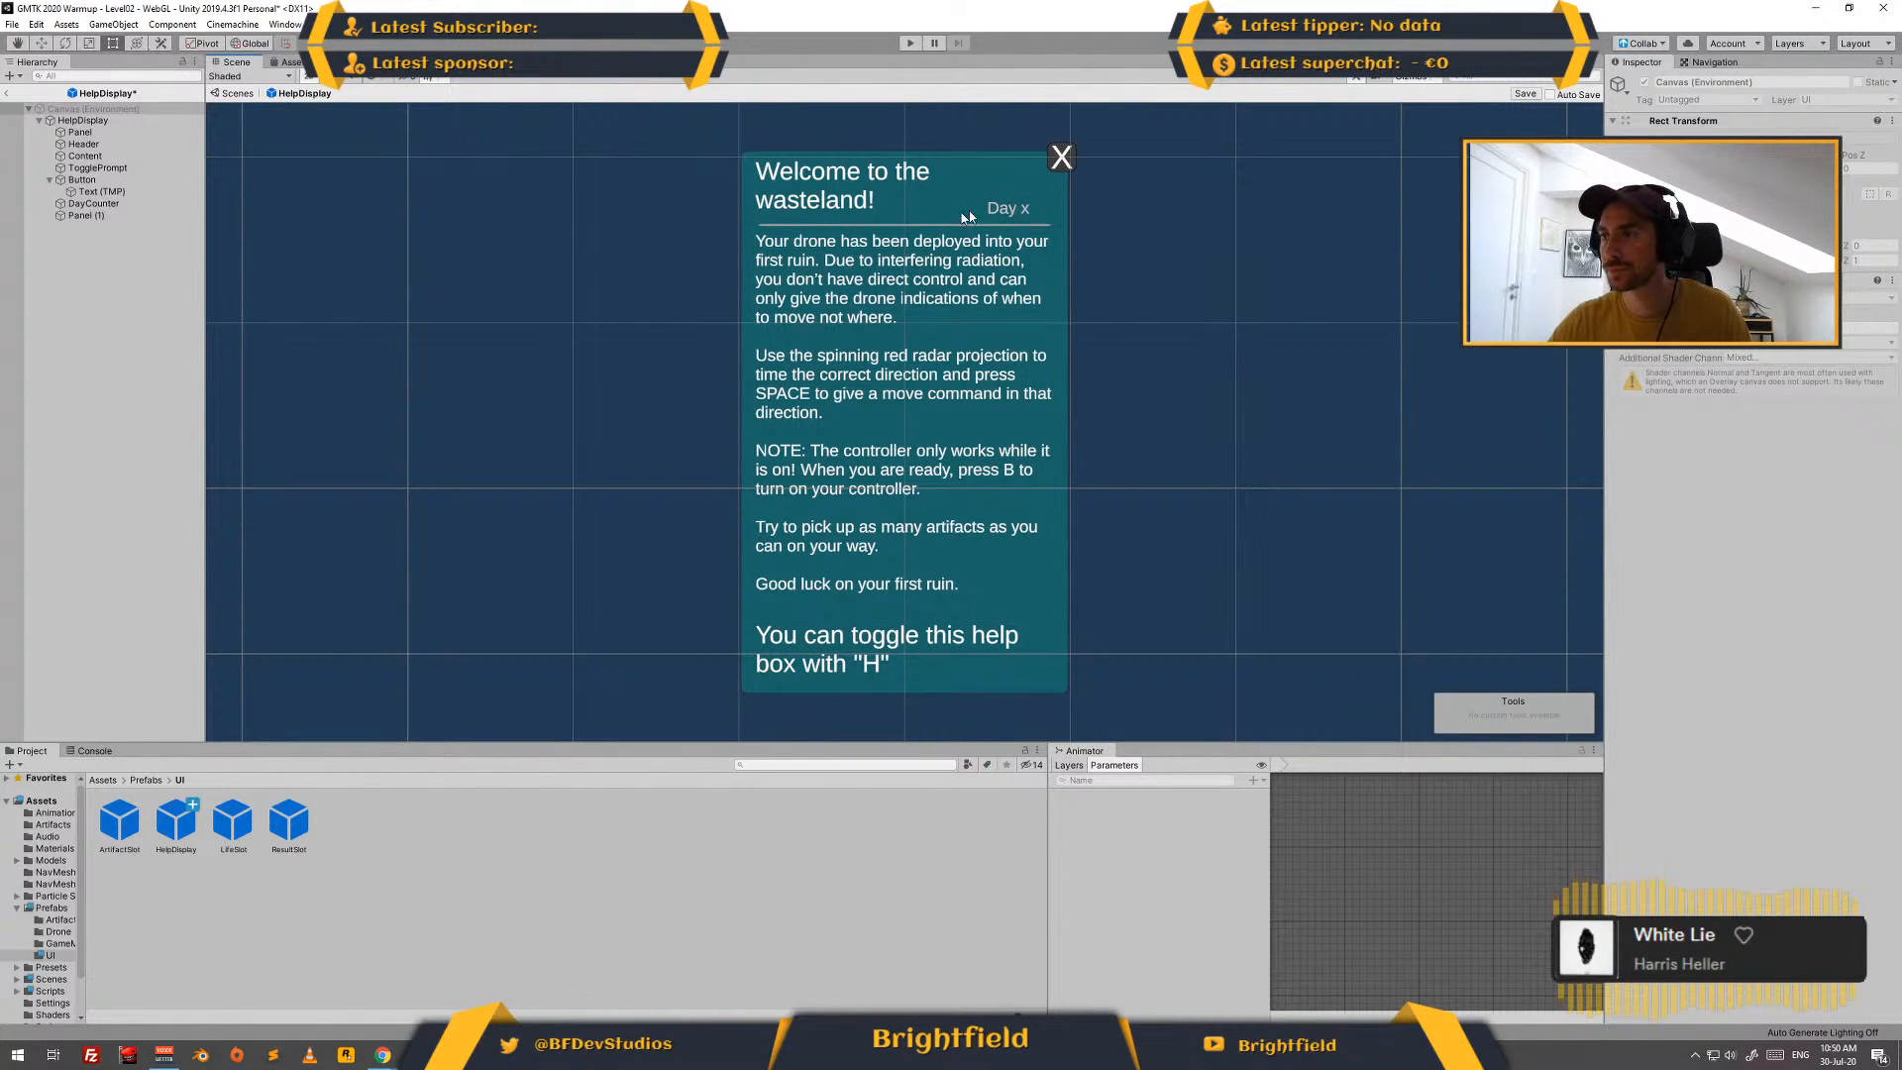
- Make the Header text "Welcome to the wasteland!" bold
{"action": "left_click", "coordinate": [837, 204]}
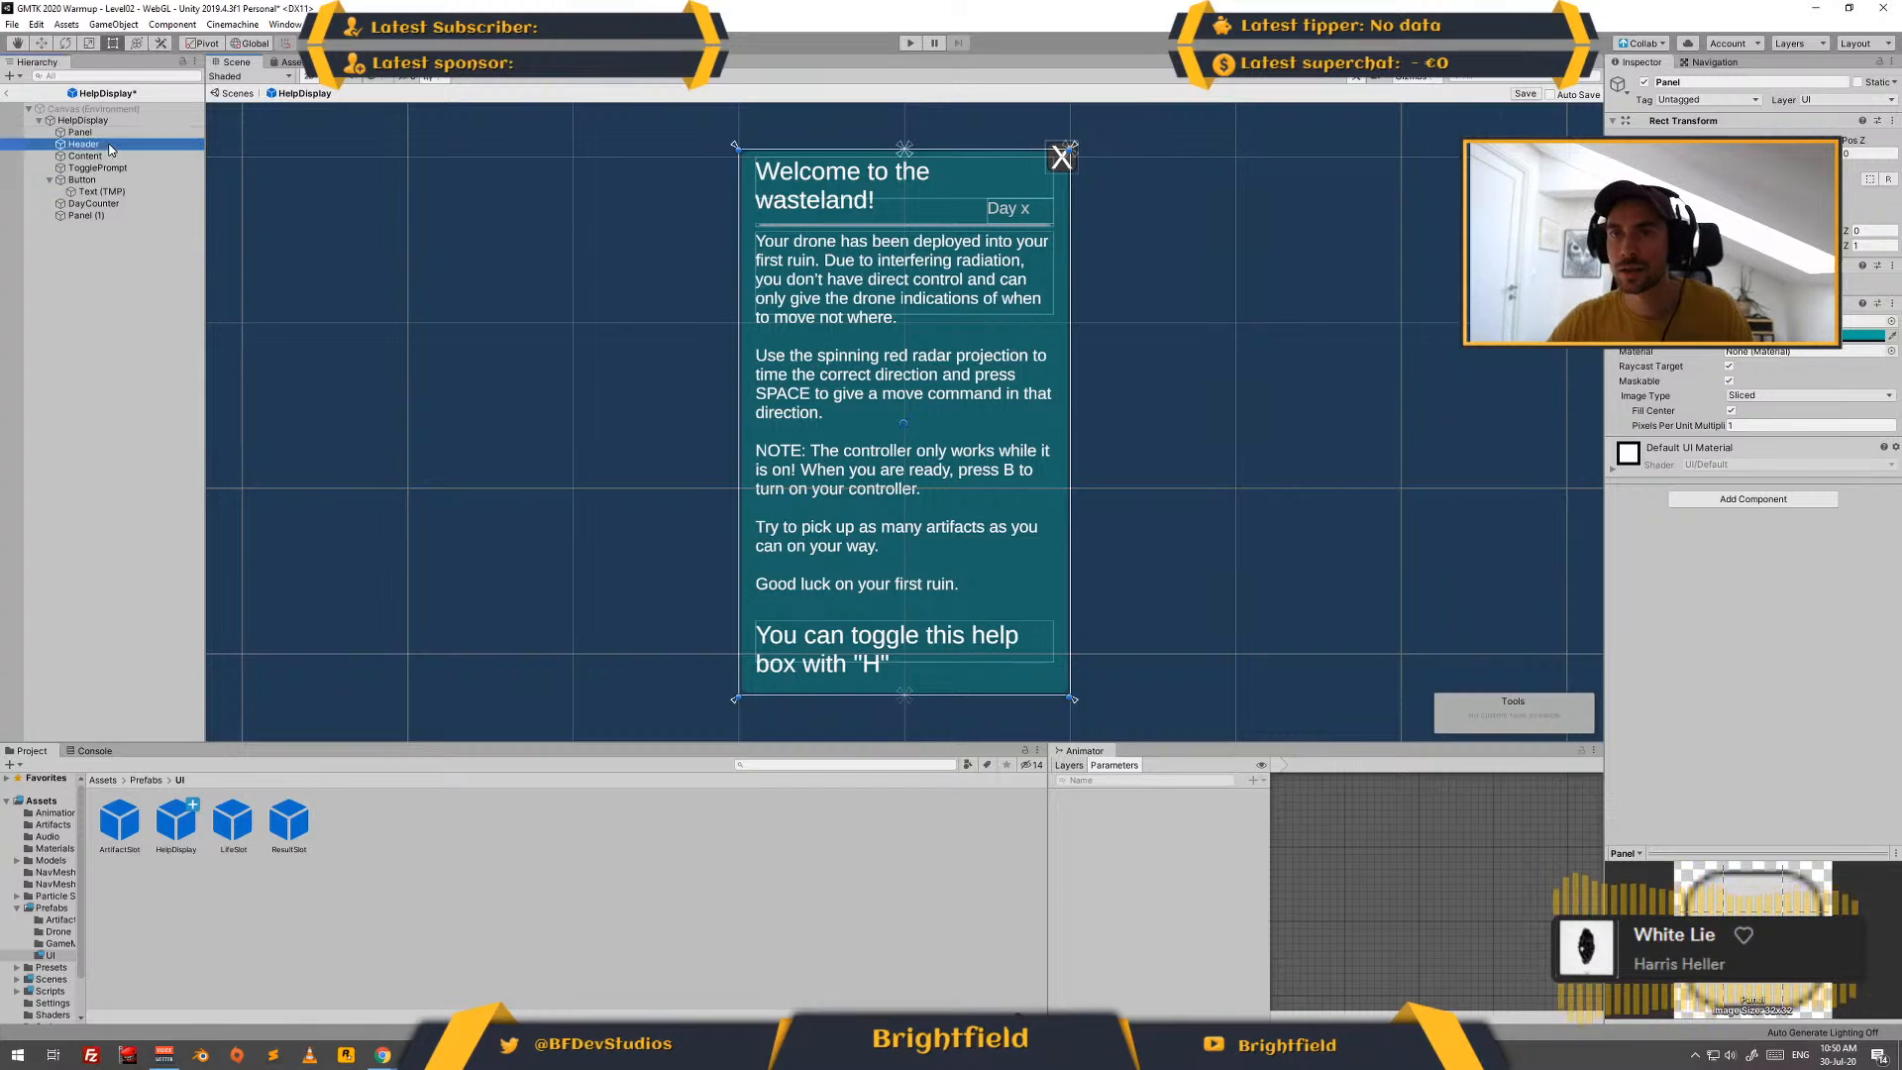
{"action": "left_click", "coordinate": [1734, 450]}
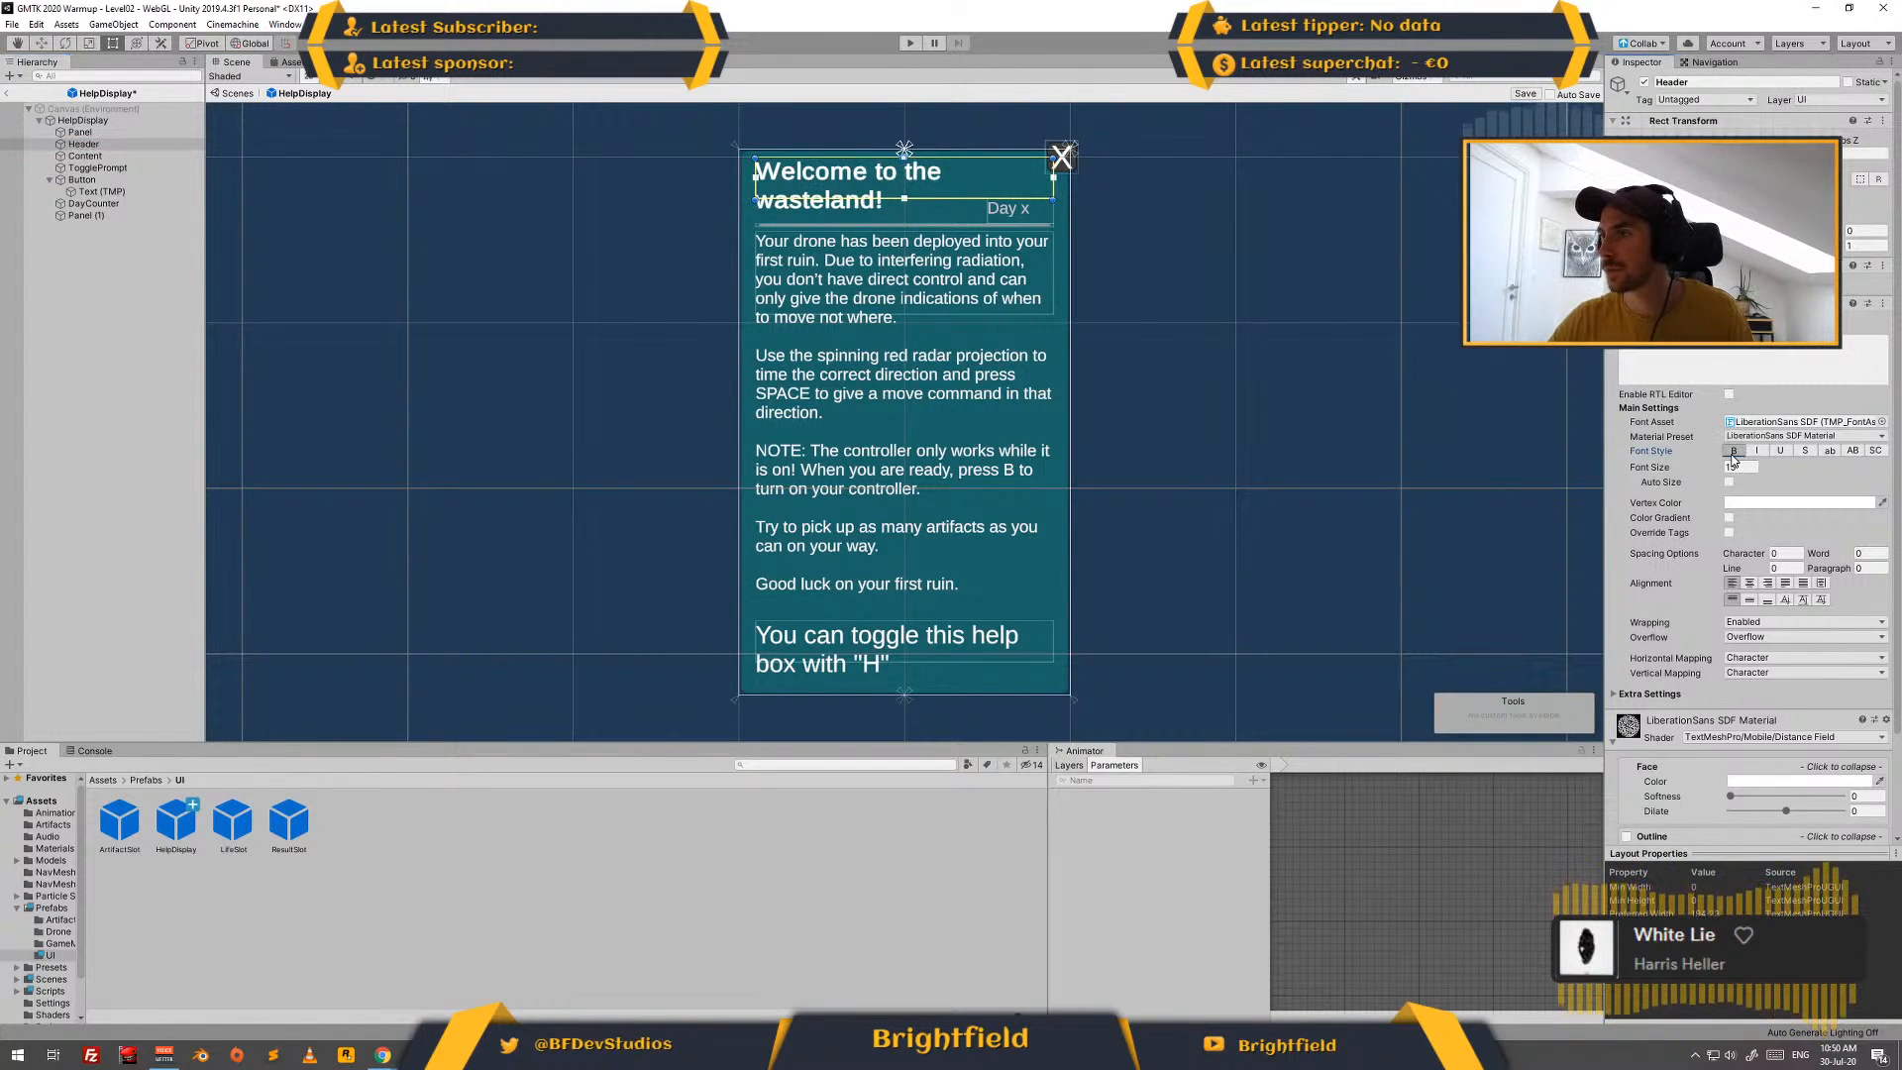
{"action": "left_click", "coordinate": [101, 302]}
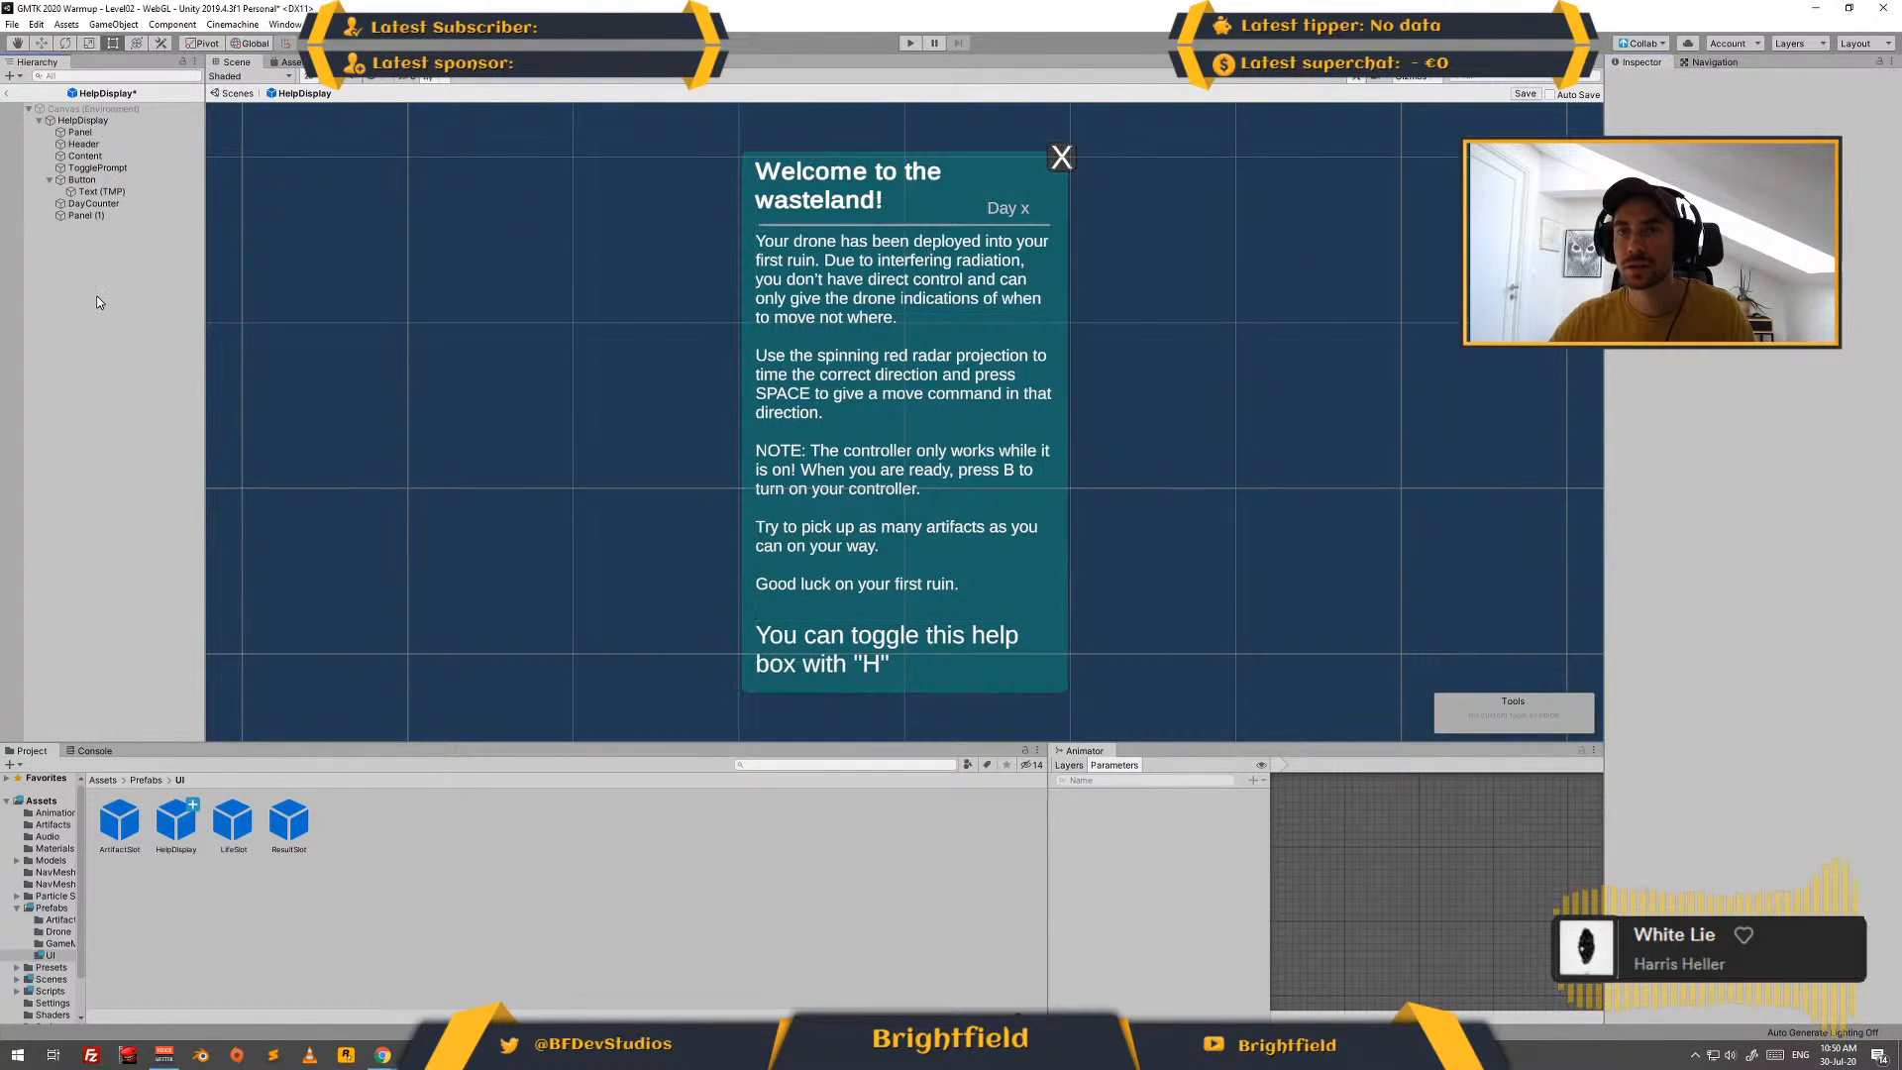
- Save the HelpDisplay prefab, return to the Level02 scene and save the scene
{"action": "key", "text": "ctrl+s"}
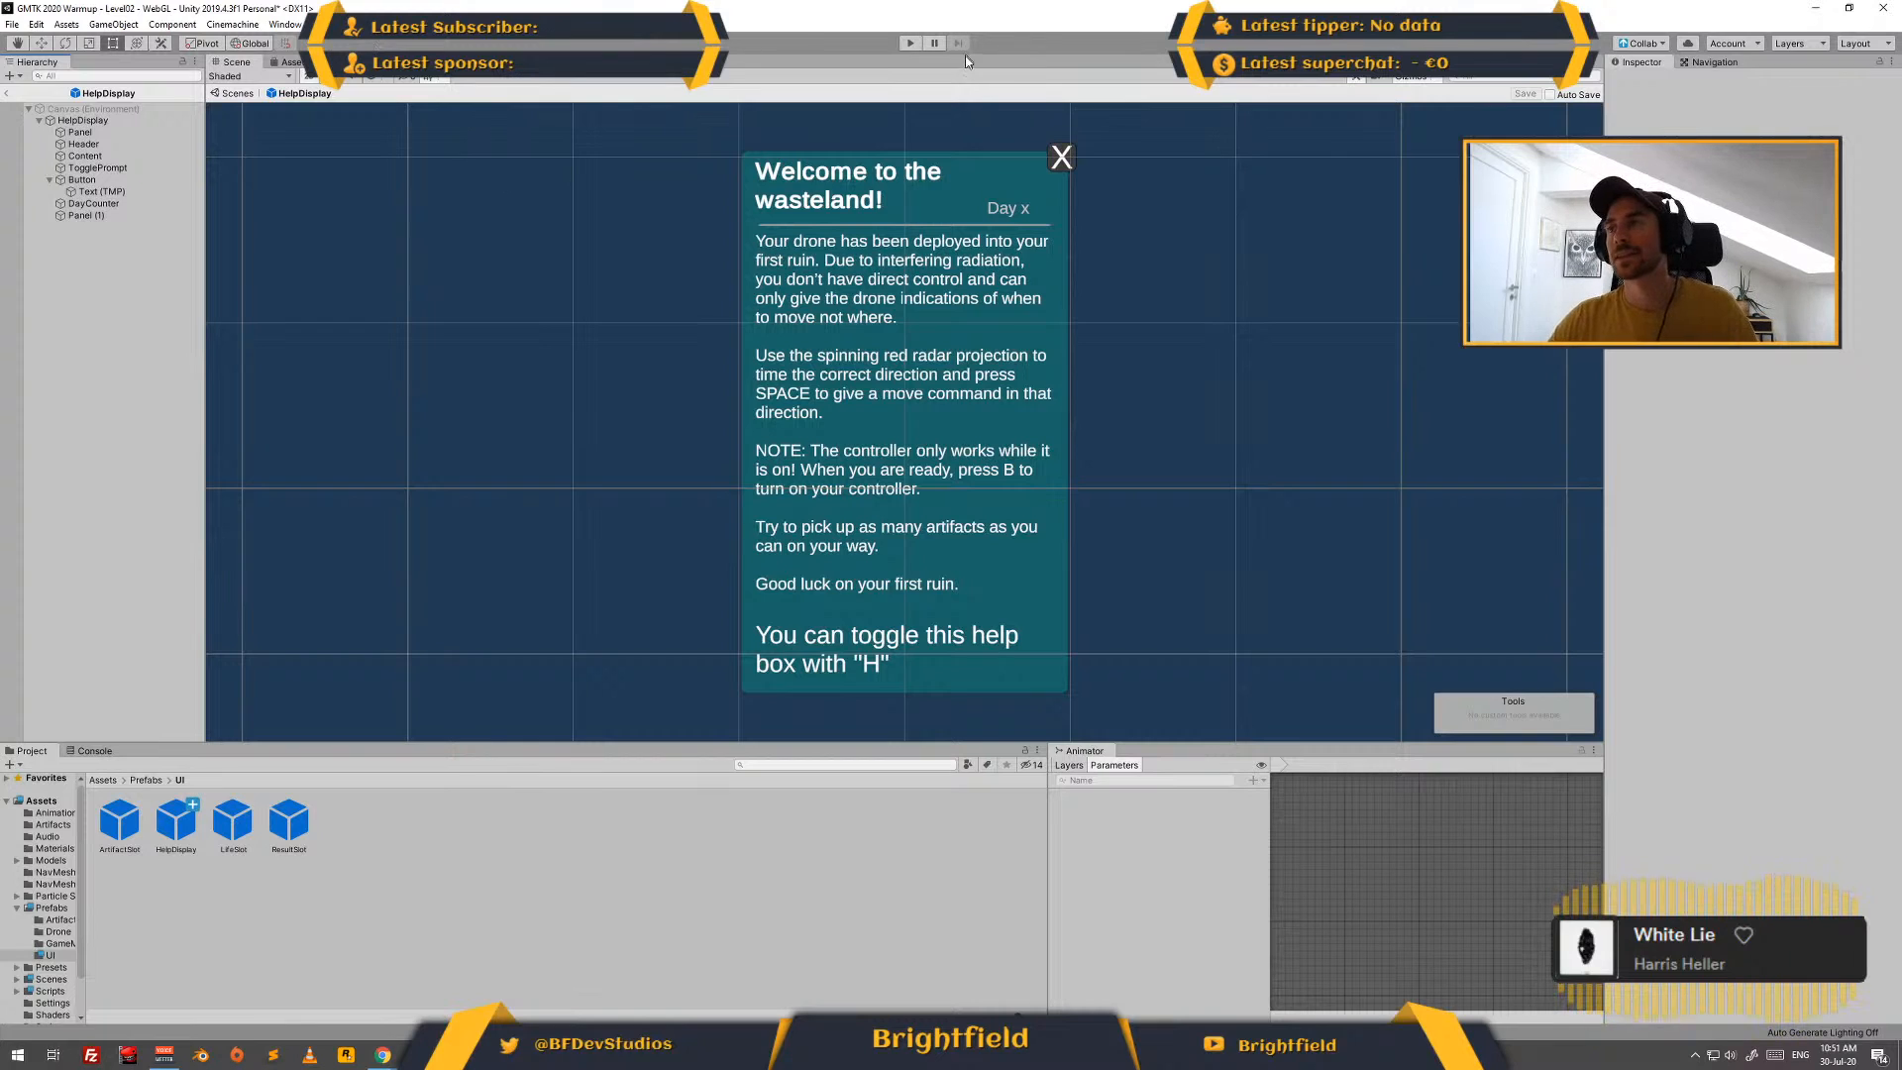
{"action": "left_click", "coordinate": [8, 95]}
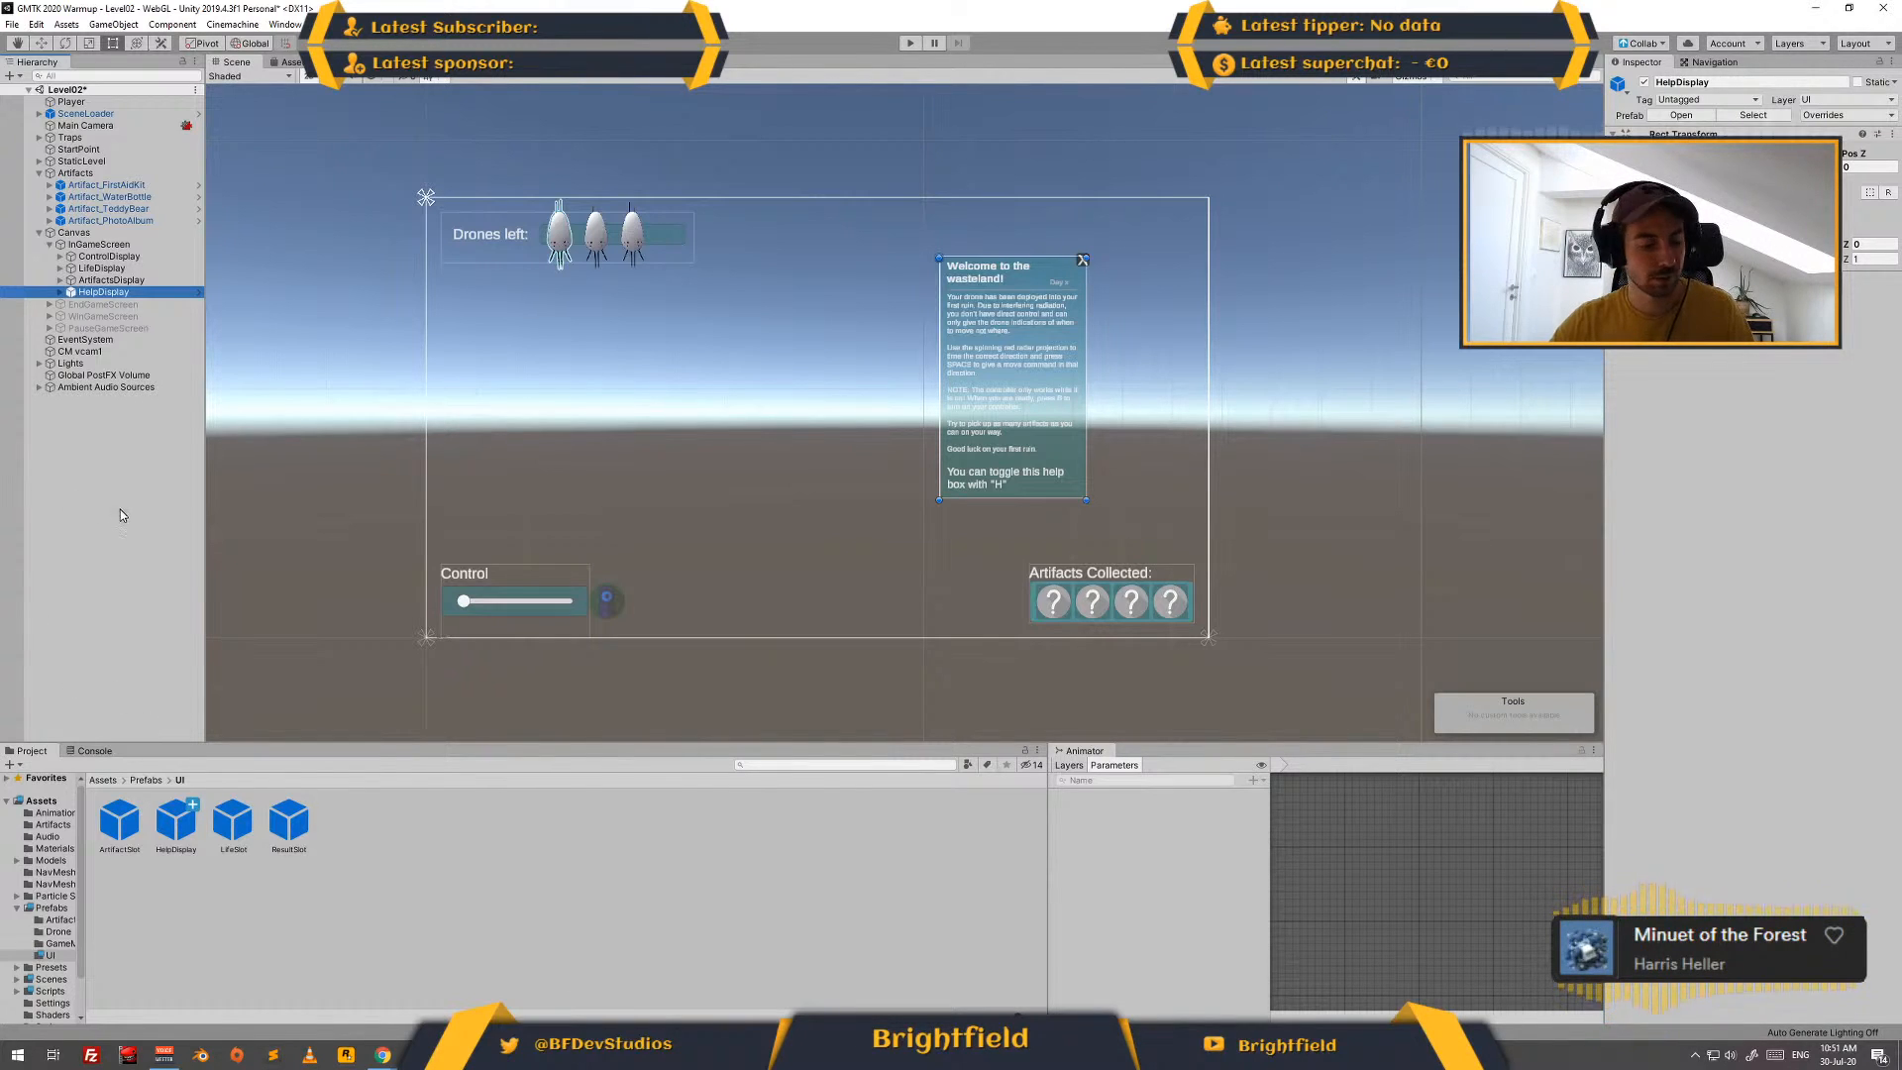
{"action": "key", "text": "ctrl+s"}
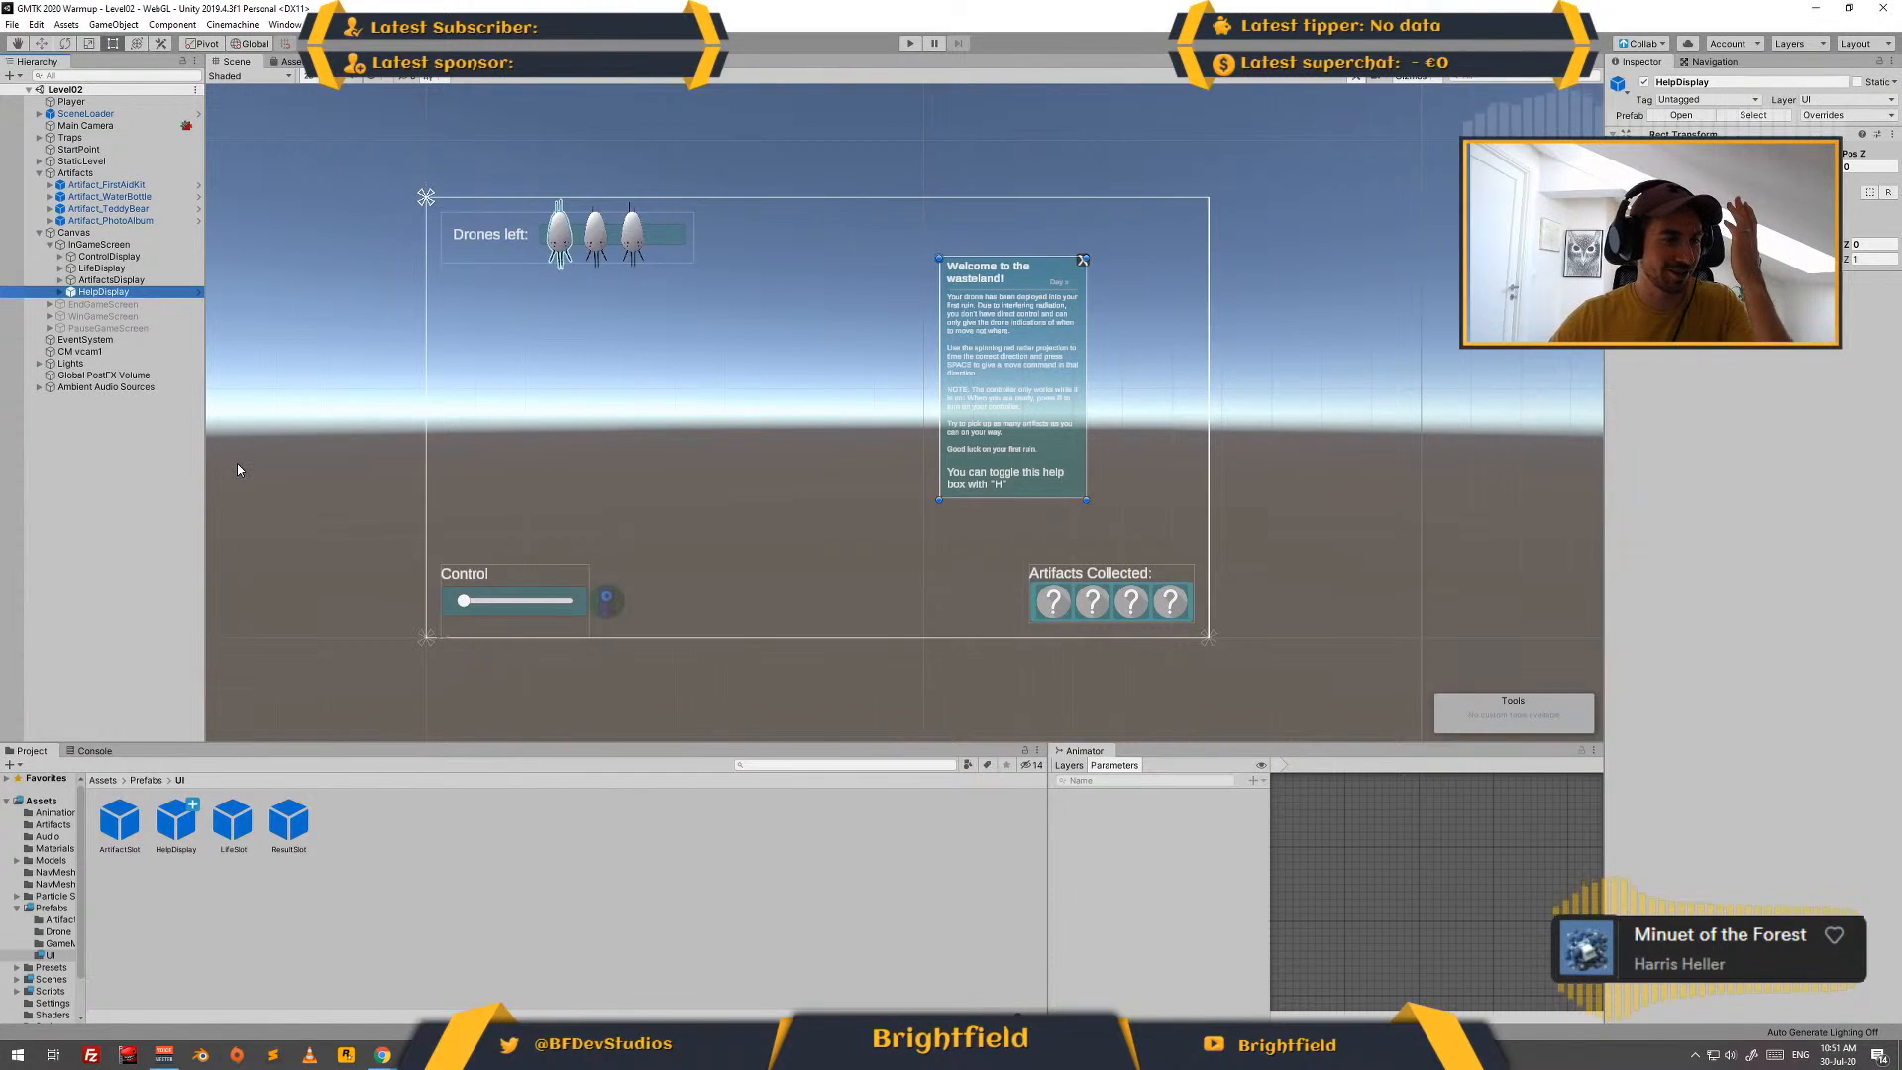
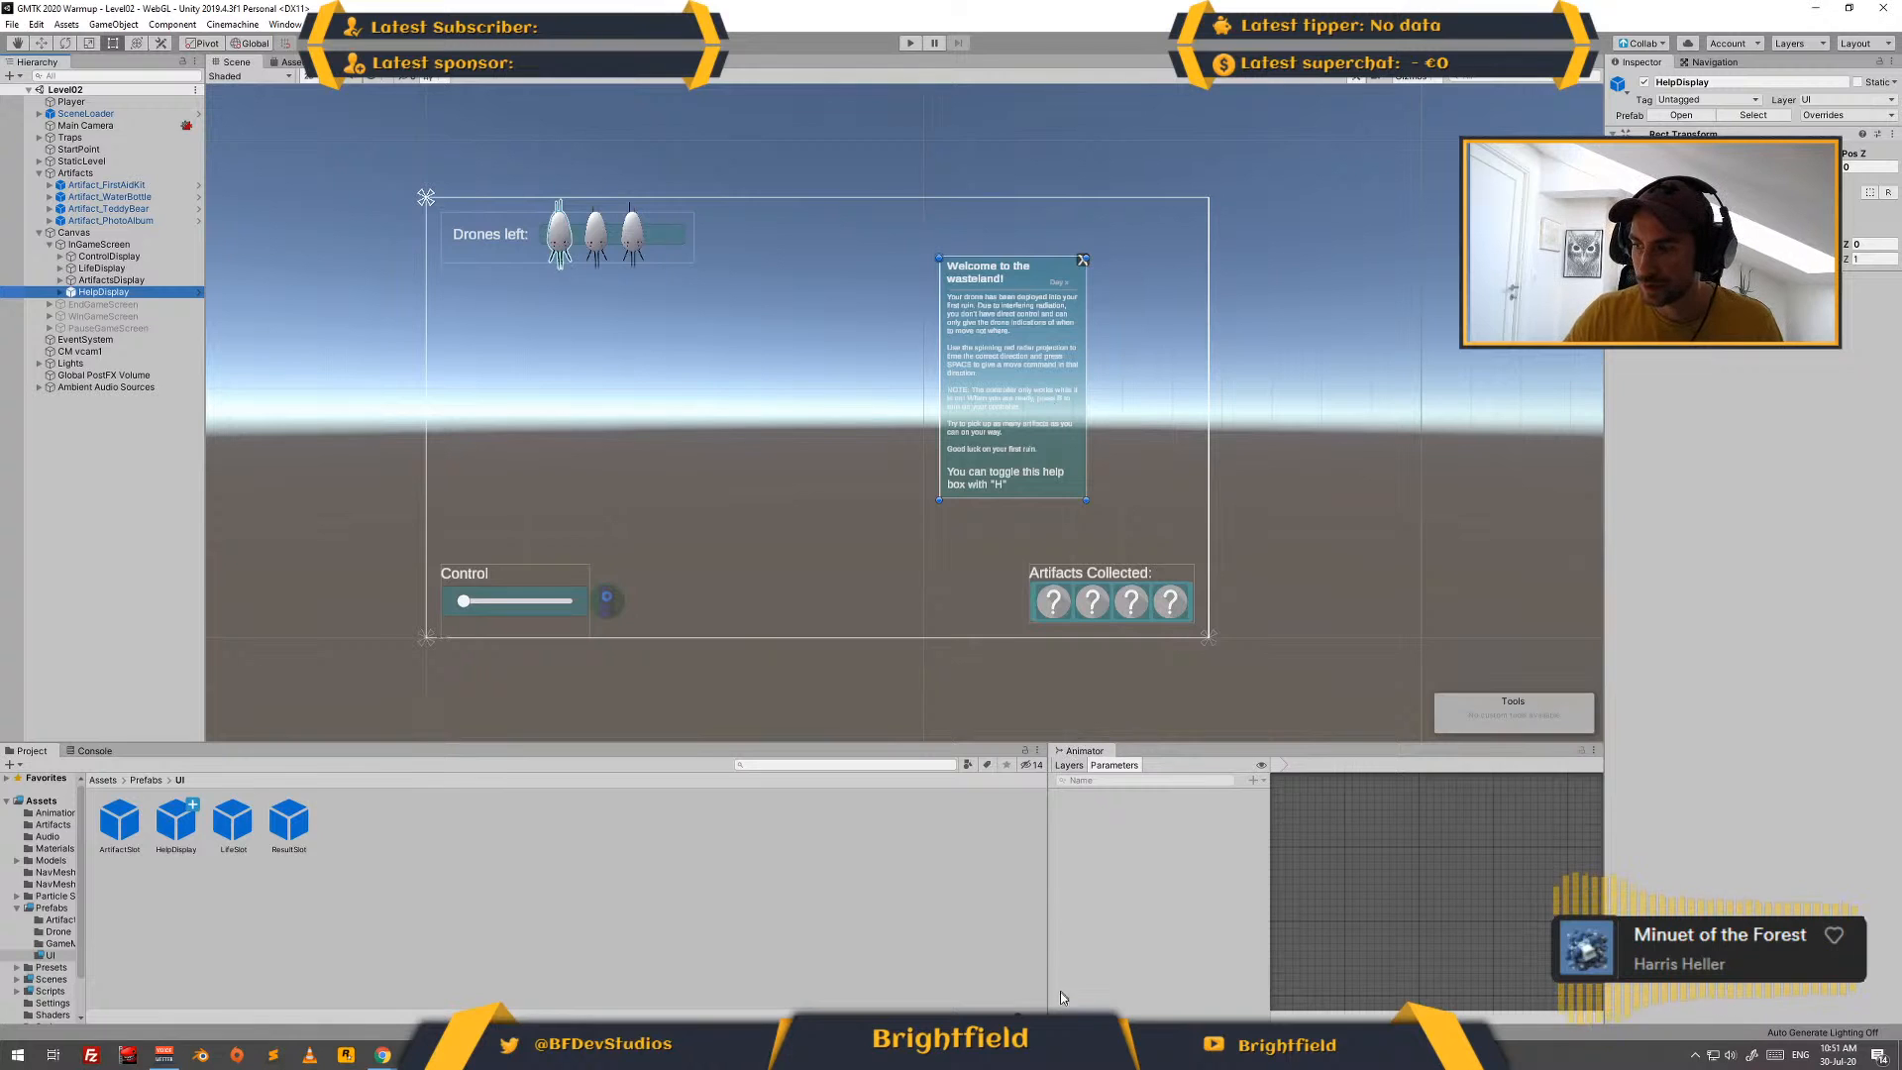
- Switch to Visual Studio and look through the Player, artifact and GUIController scripts, ending at the Start method of GUIController
{"action": "key", "text": "alt+Tab"}
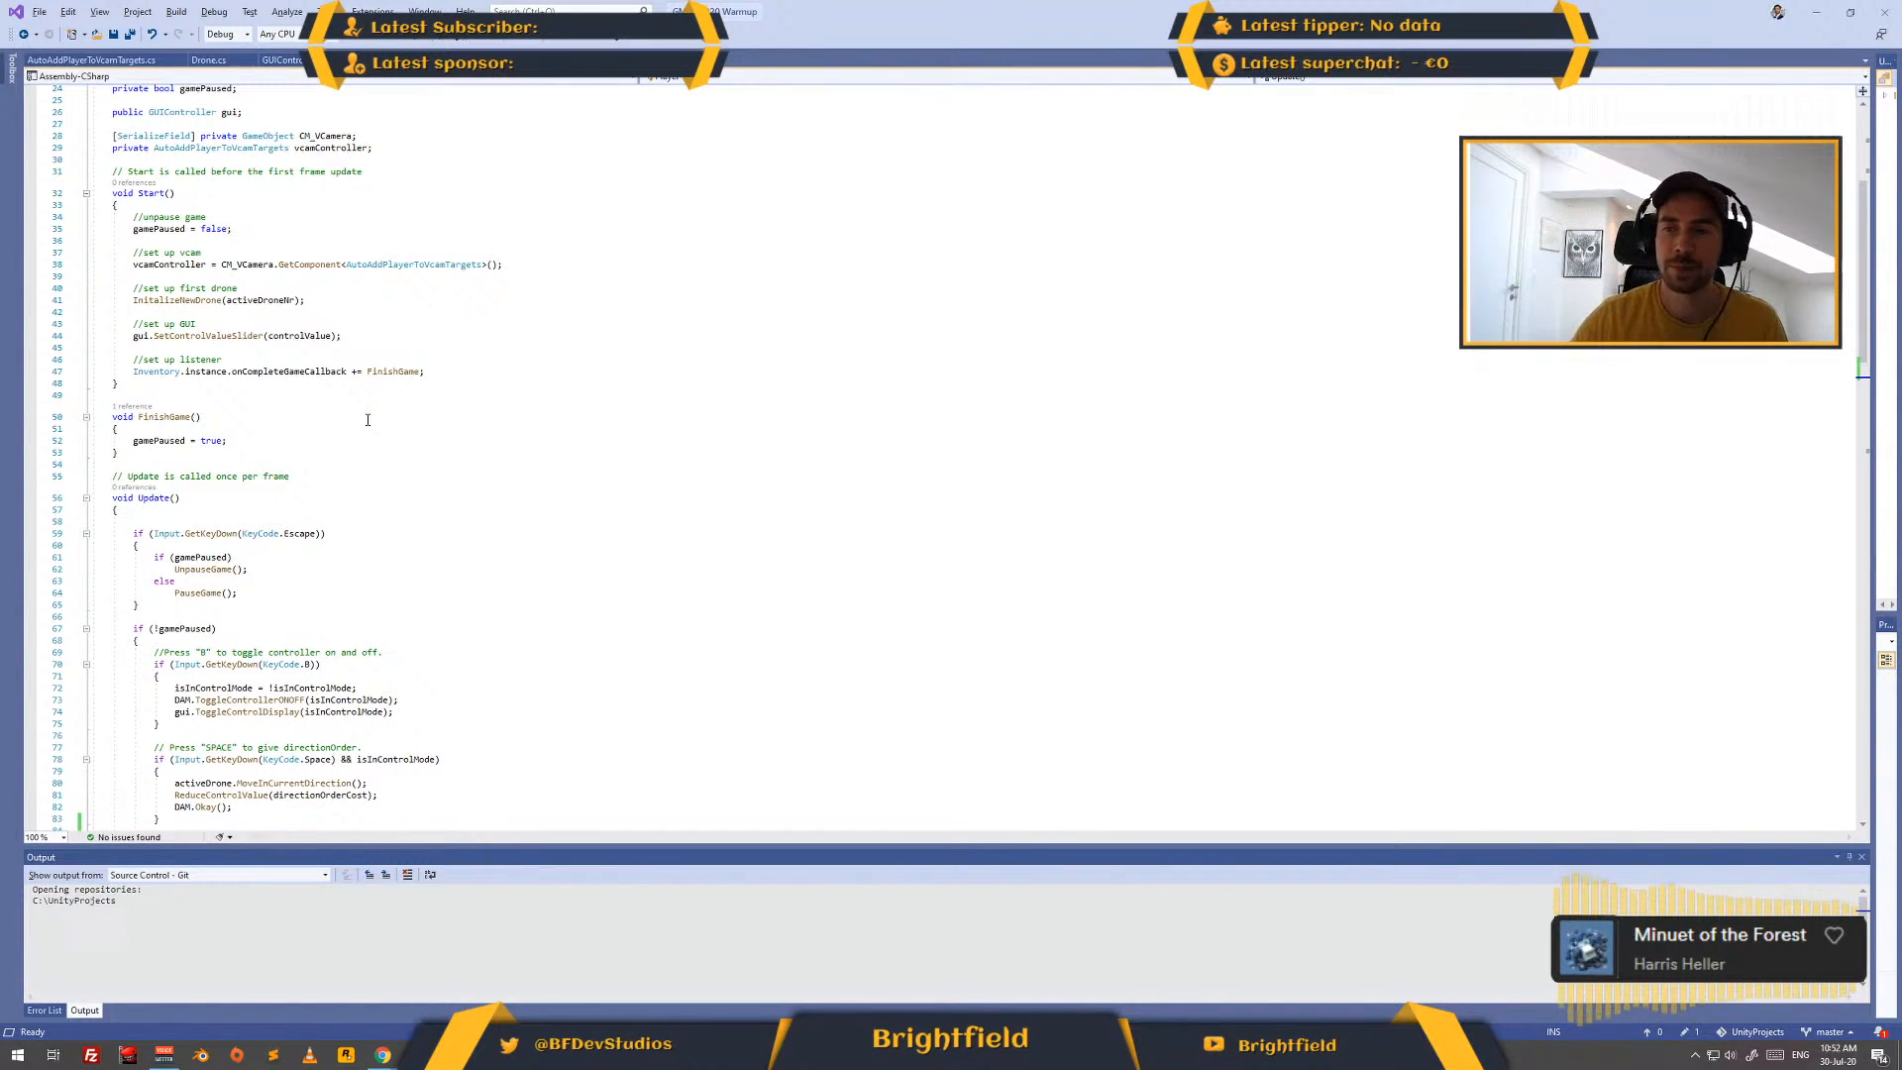
{"action": "scroll", "coordinate": [238, 424], "scroll_direction": "up", "scroll_amount": 8}
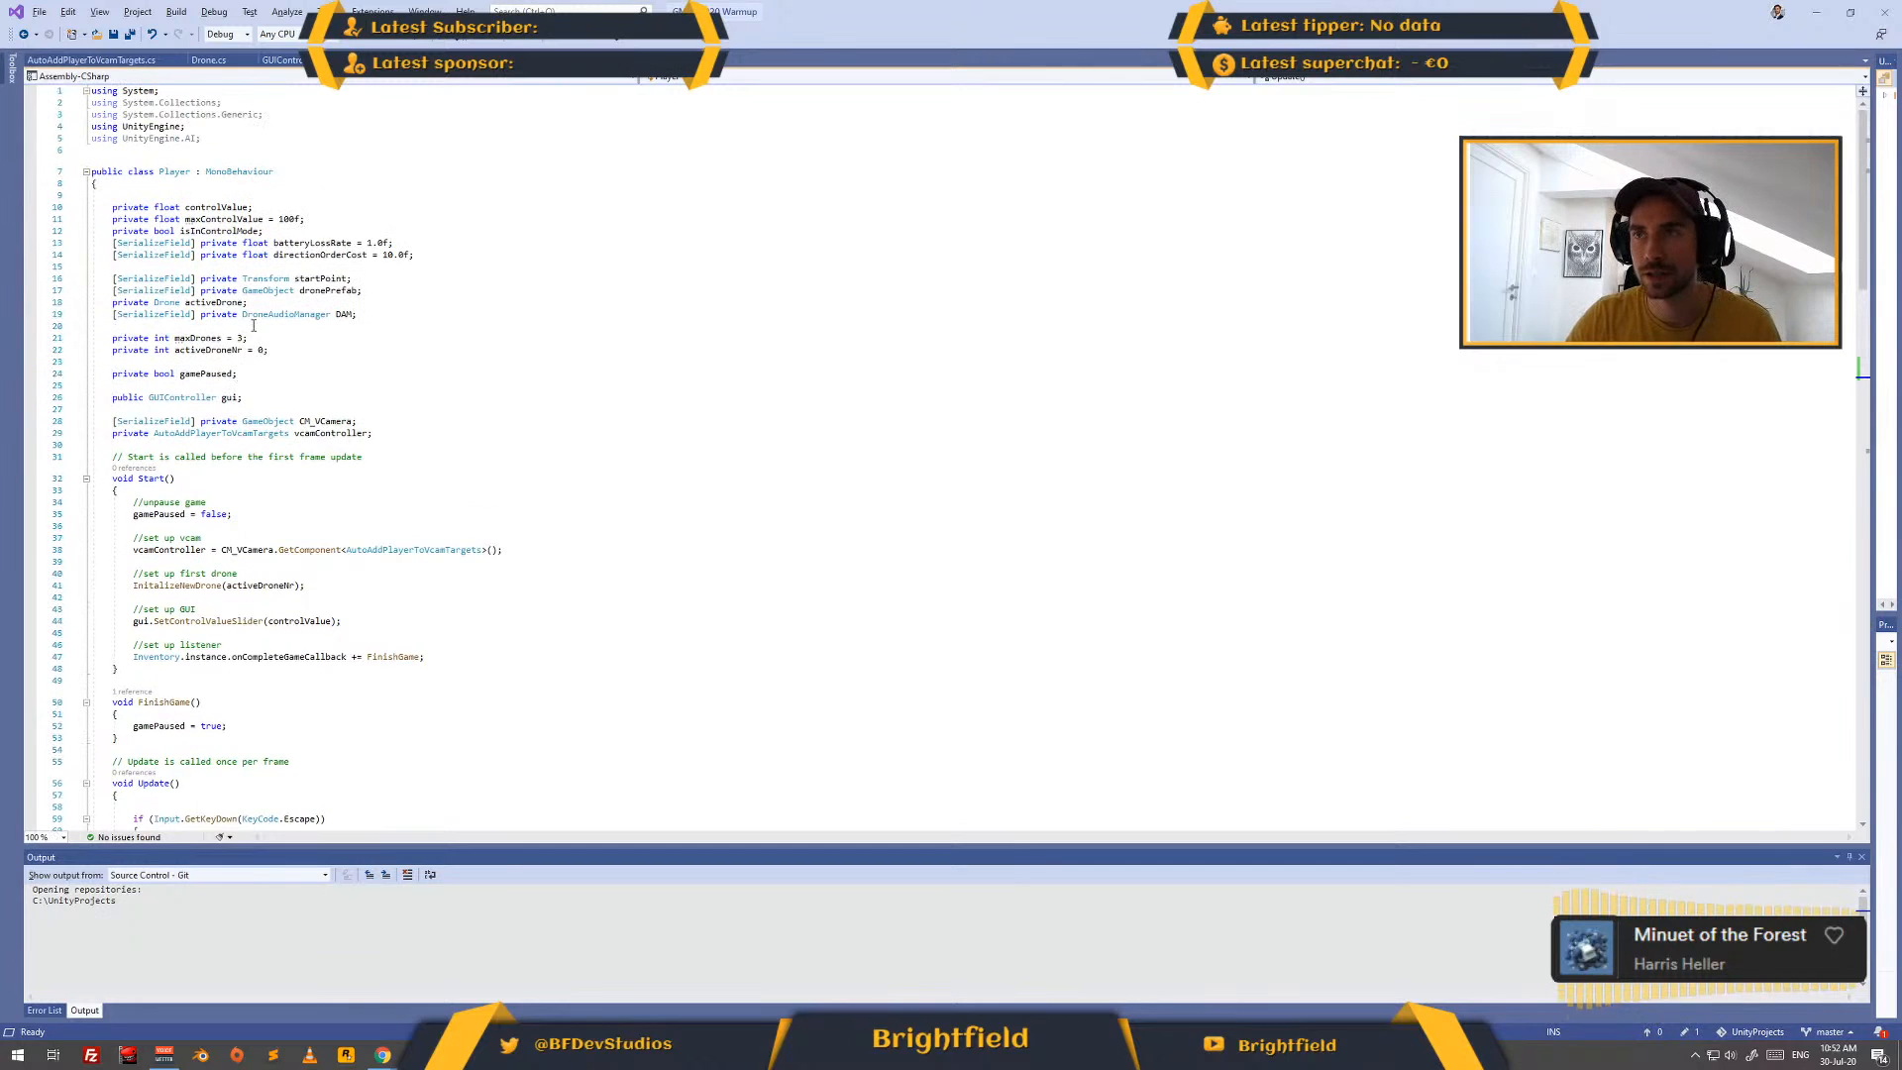
{"action": "left_click", "coordinate": [283, 60]}
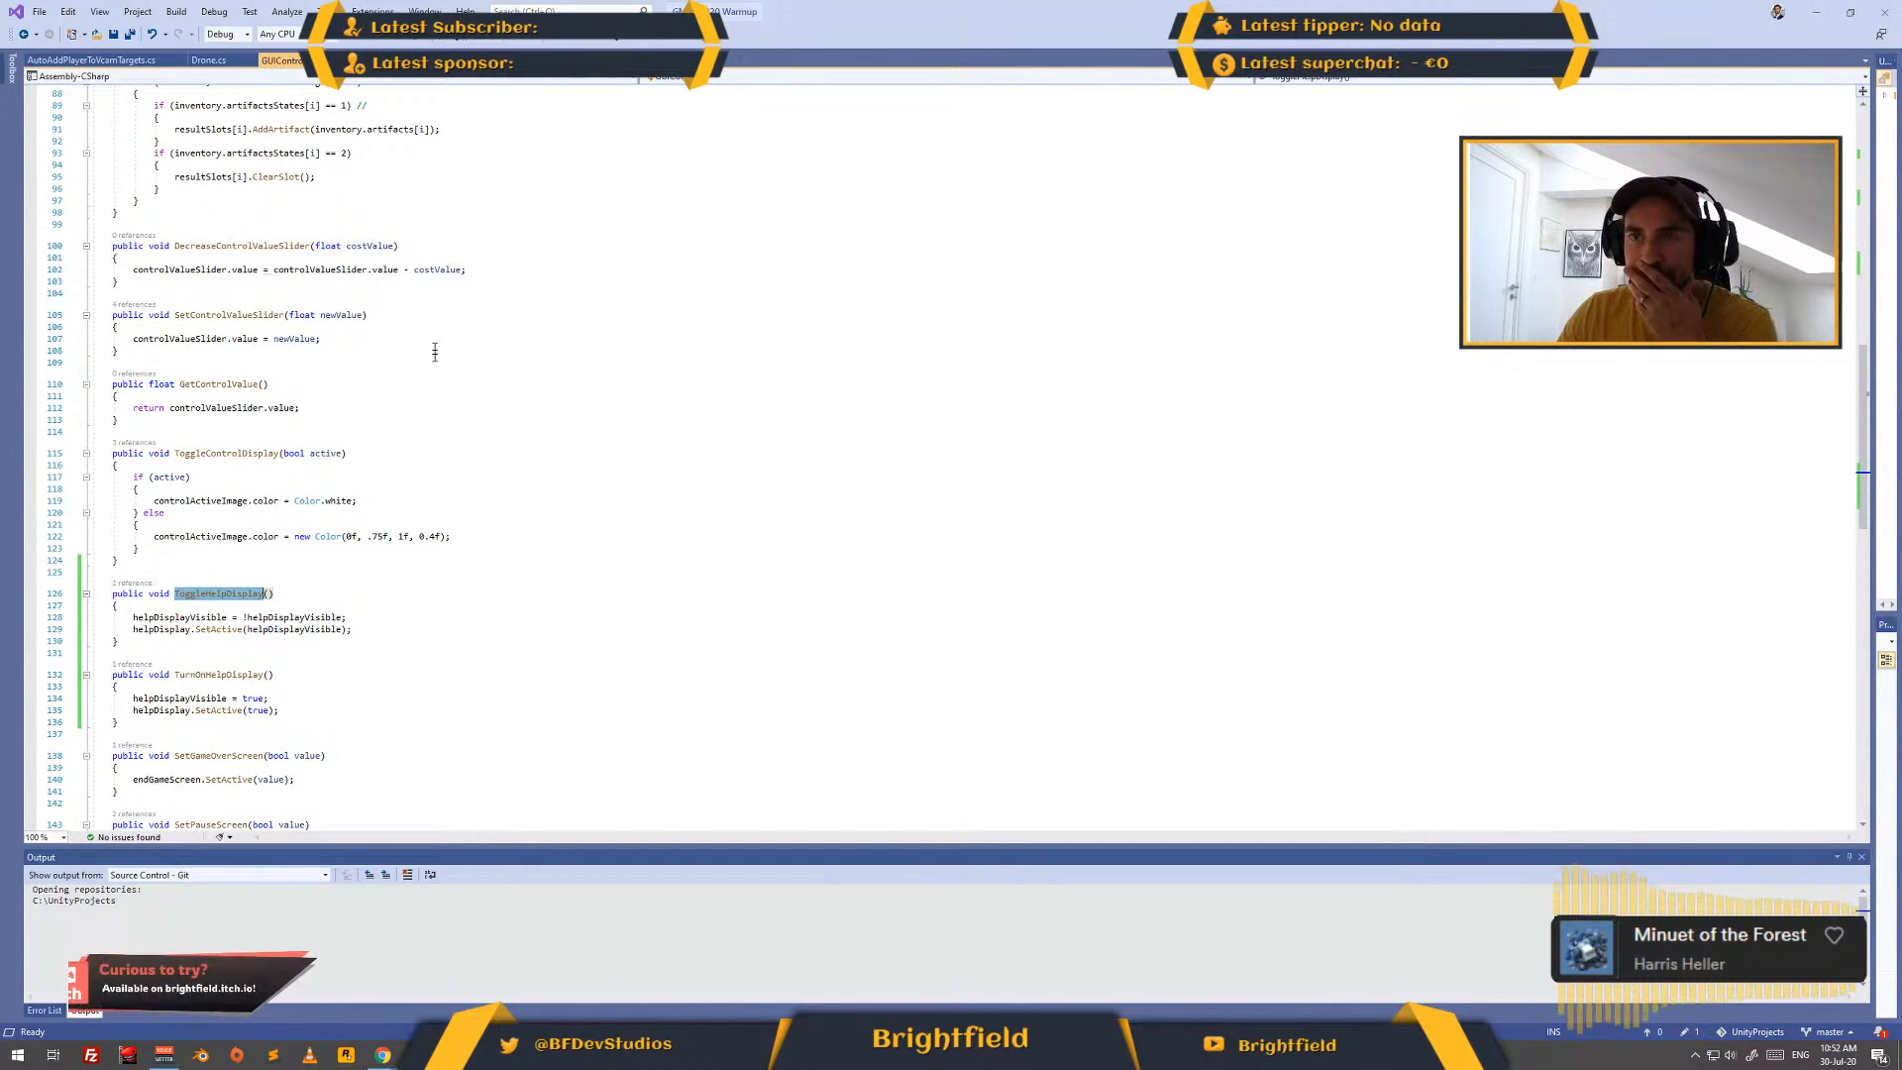
{"action": "scroll", "coordinate": [421, 346], "scroll_direction": "up", "scroll_amount": 12}
{"action": "scroll", "coordinate": [421, 346], "scroll_direction": "up", "scroll_amount": 17}
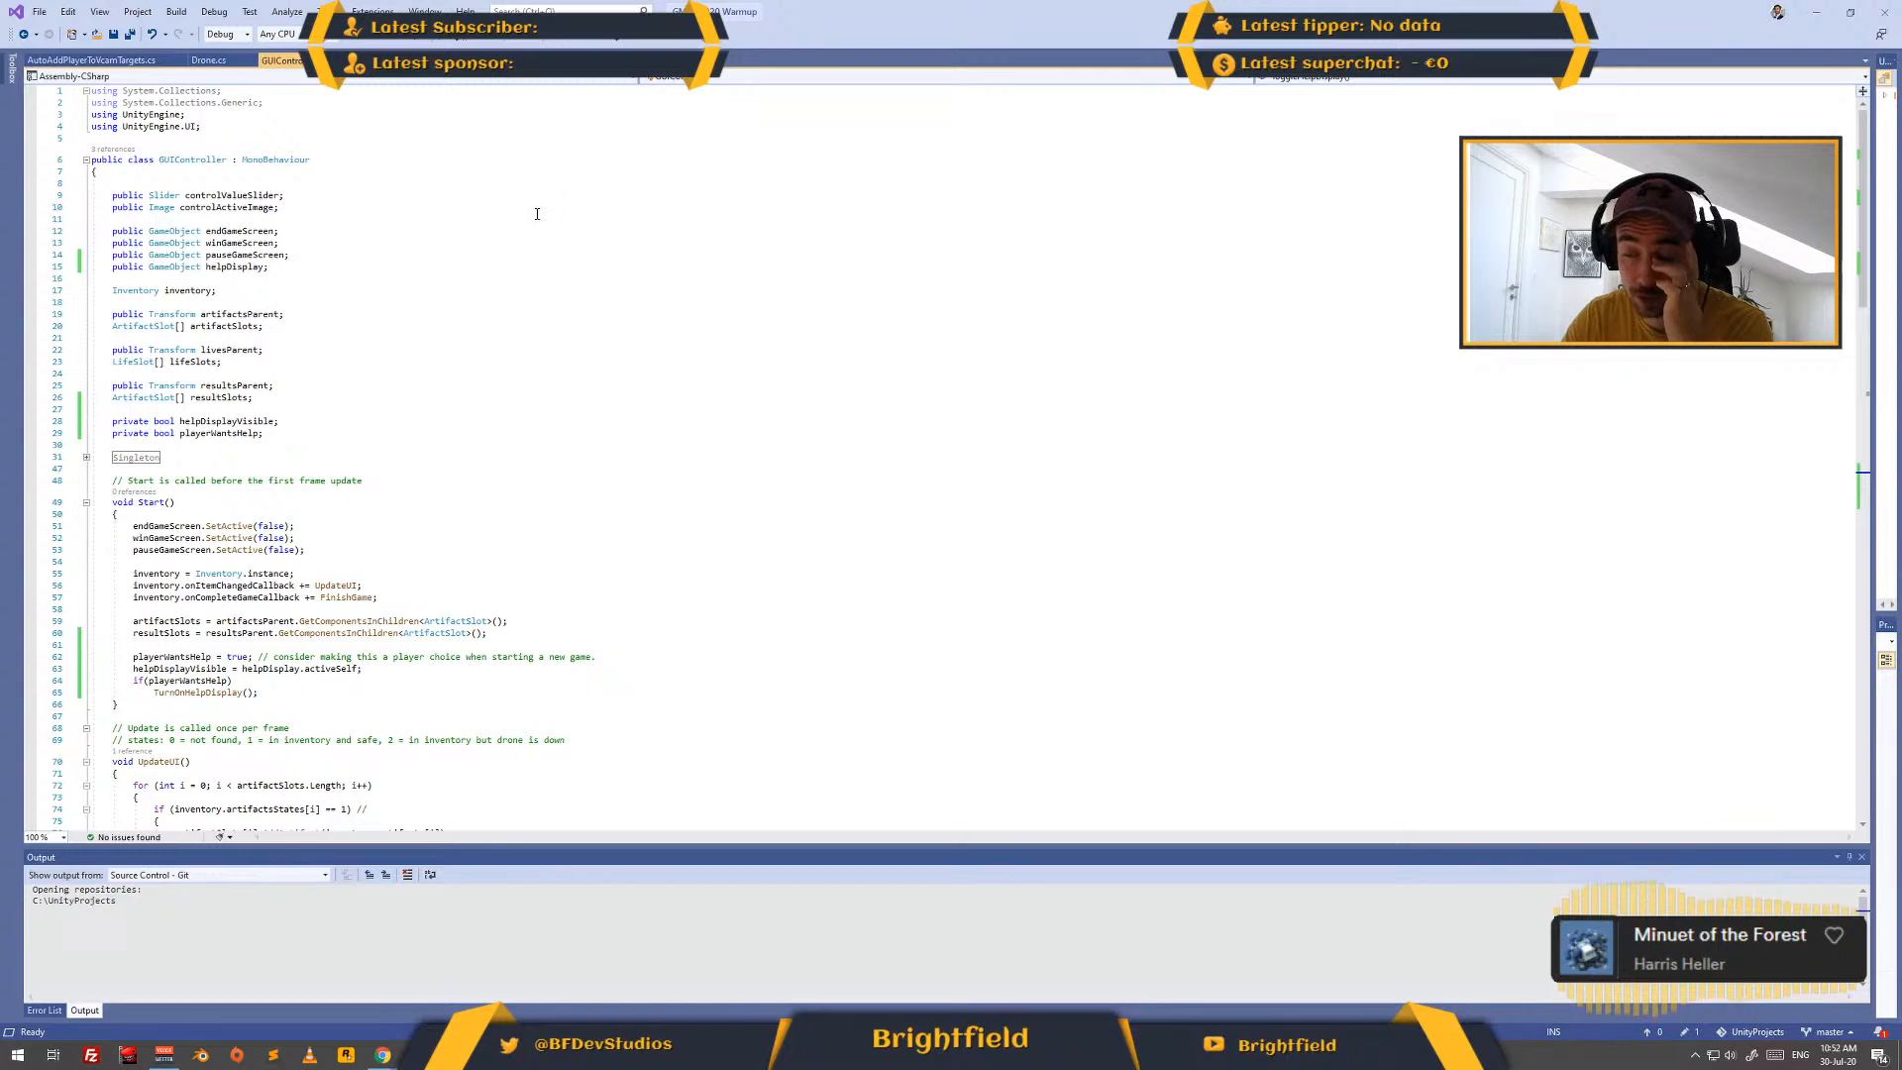
{"action": "left_click", "coordinate": [444, 61]}
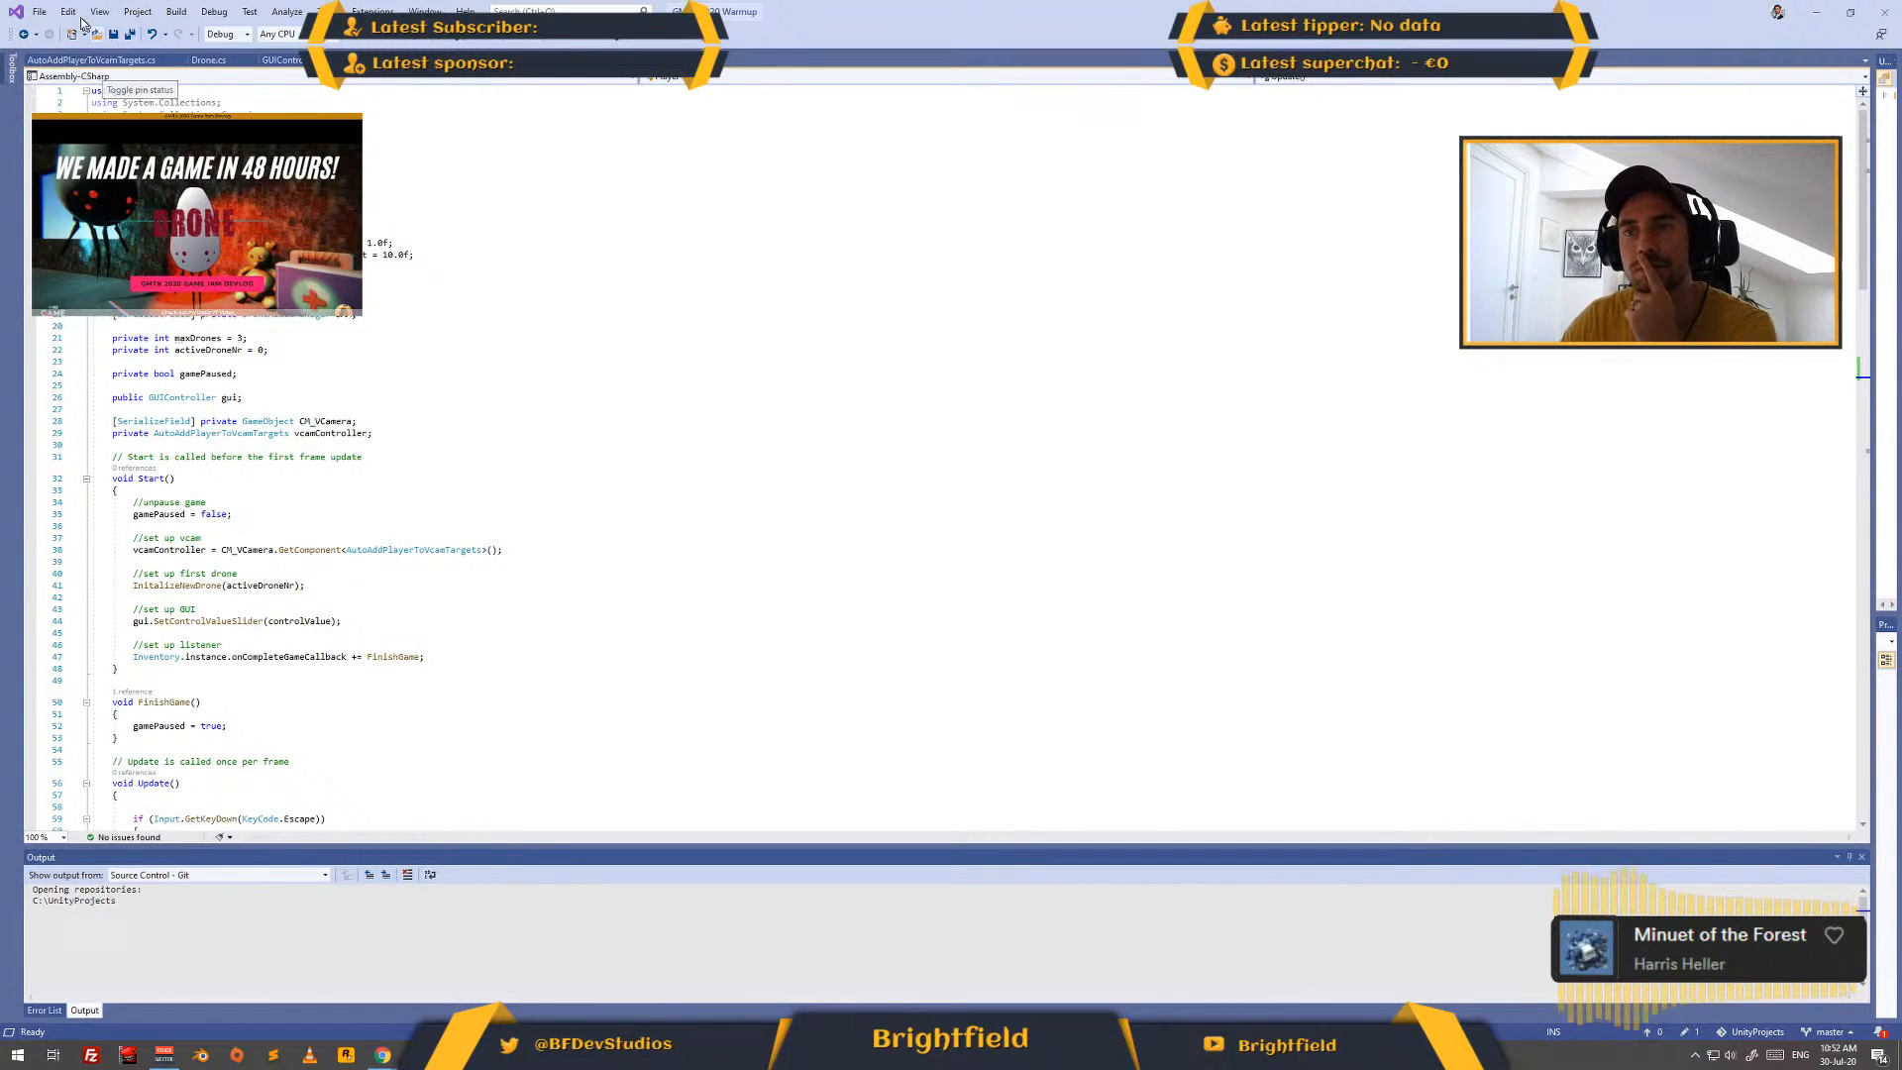
{"action": "left_click", "coordinate": [396, 60]}
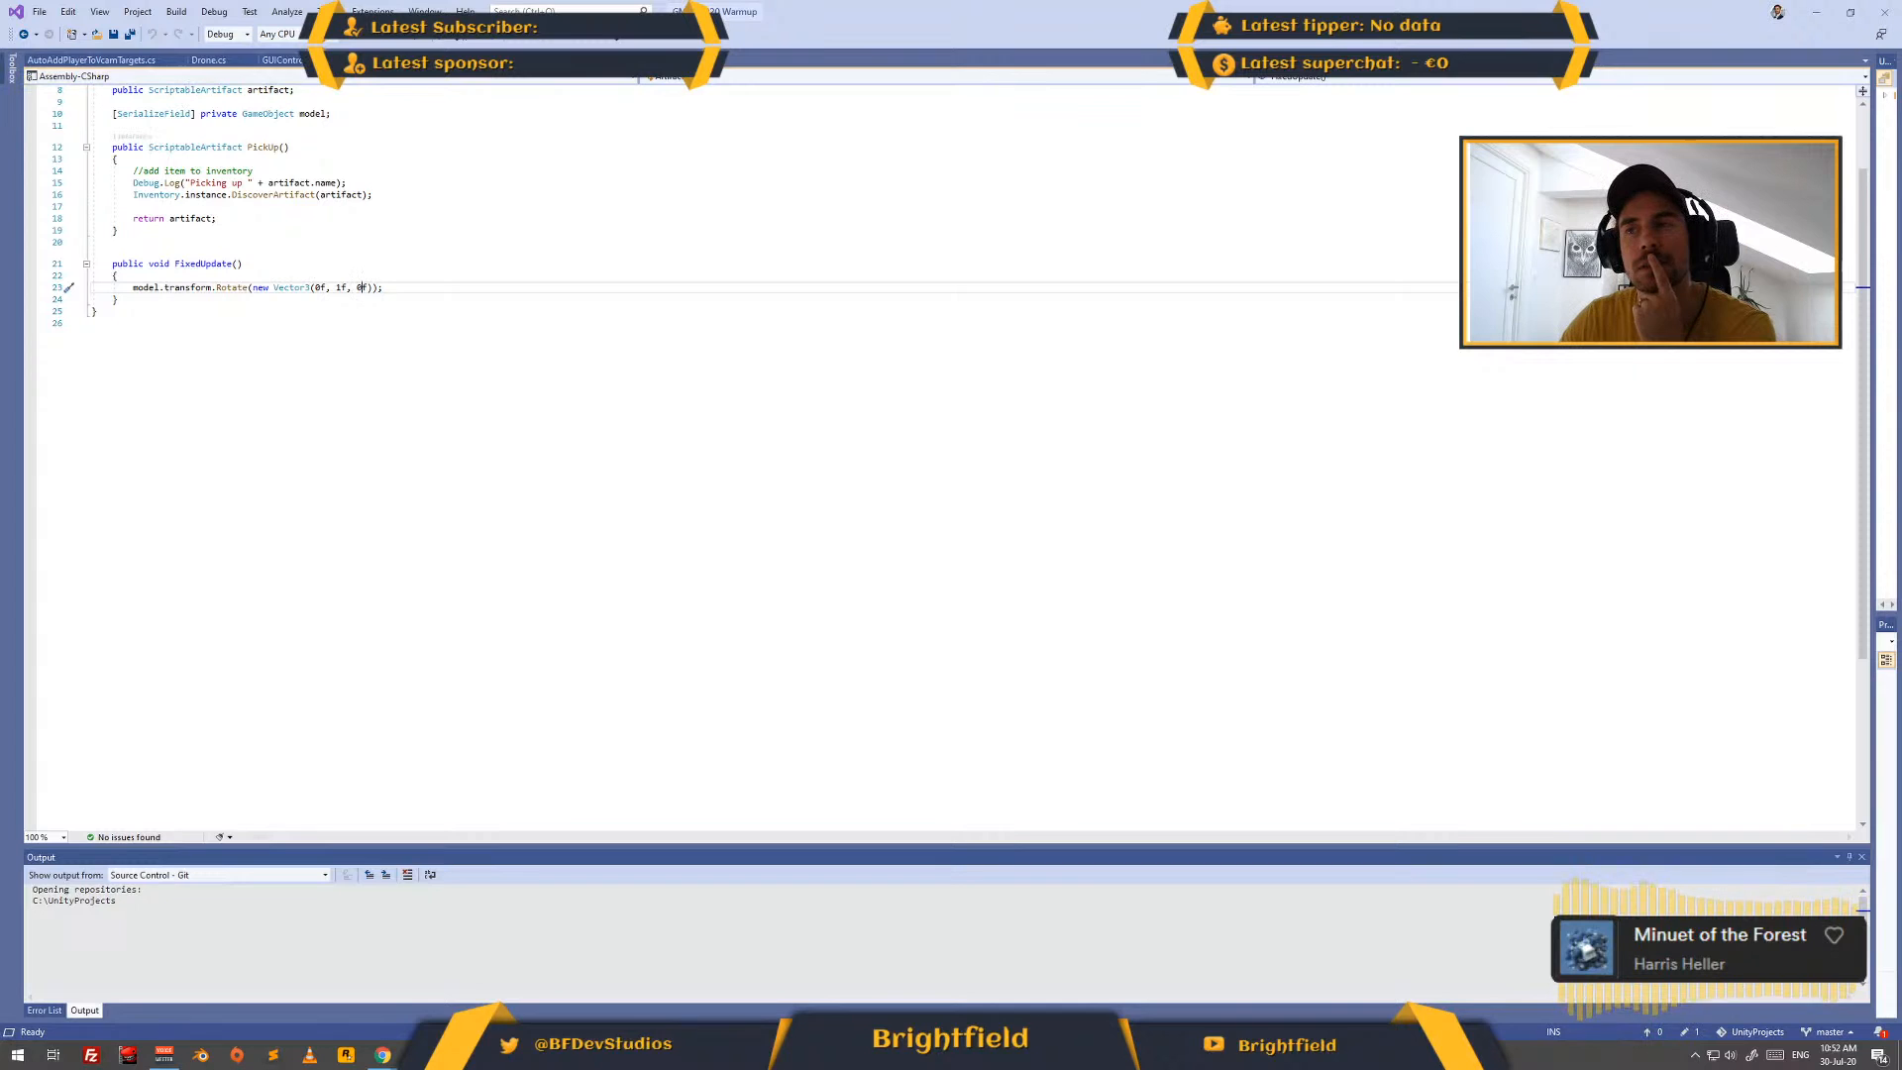
{"action": "left_click", "coordinate": [282, 61]}
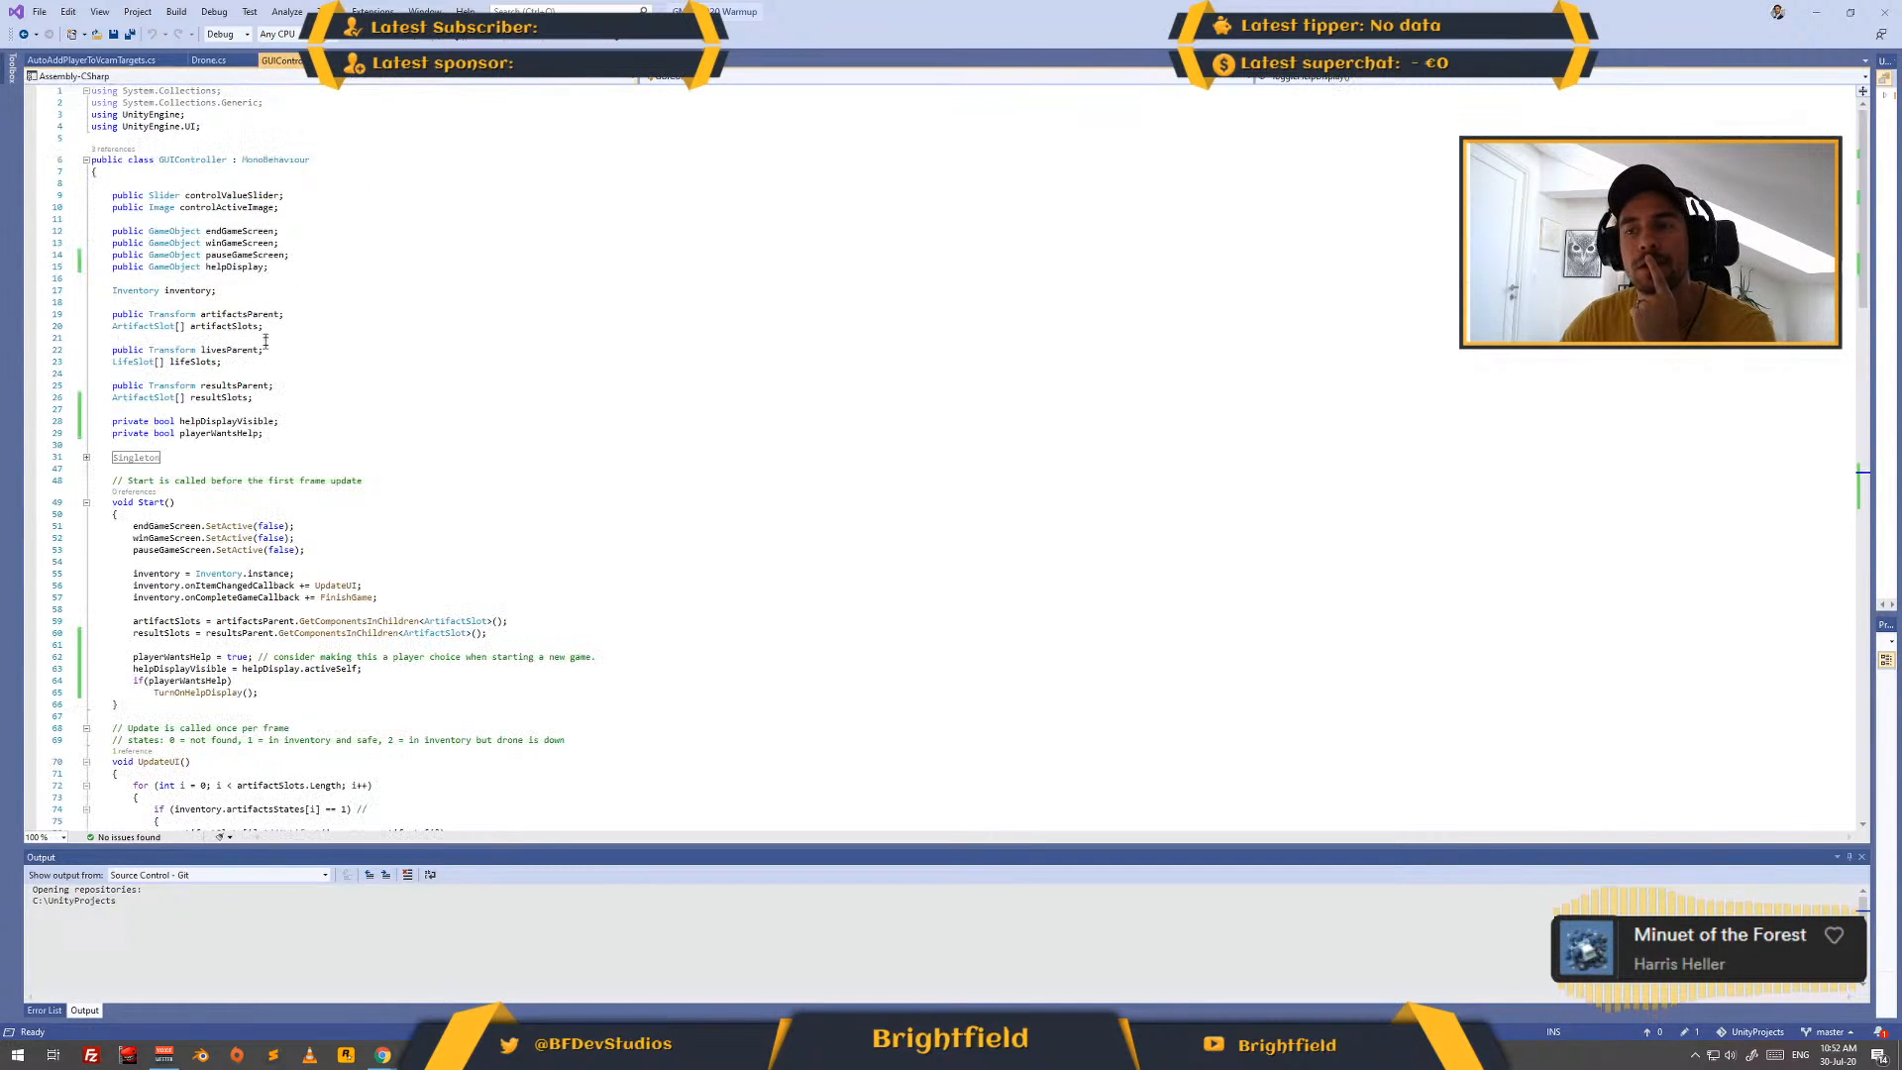
{"action": "scroll", "coordinate": [303, 372], "scroll_direction": "down", "scroll_amount": 12}
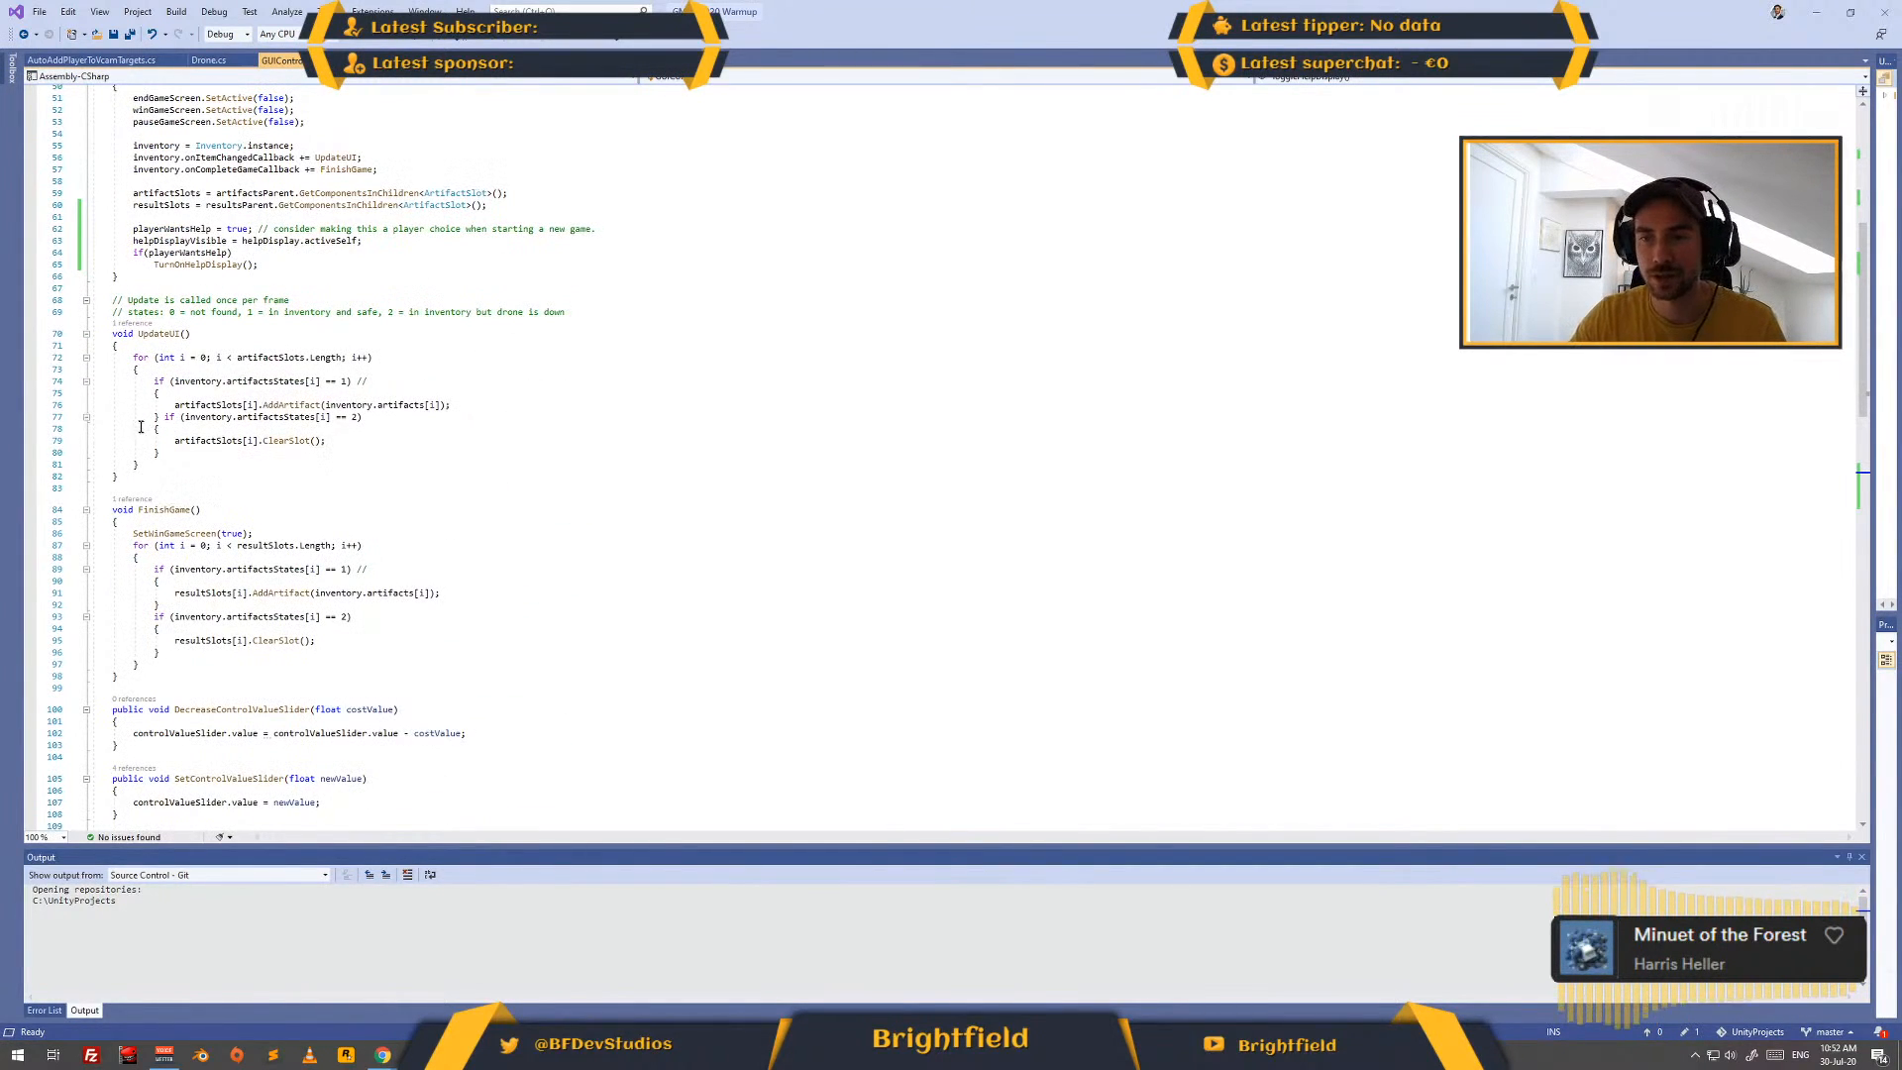
{"action": "scroll", "coordinate": [215, 315], "scroll_direction": "up", "scroll_amount": 4}
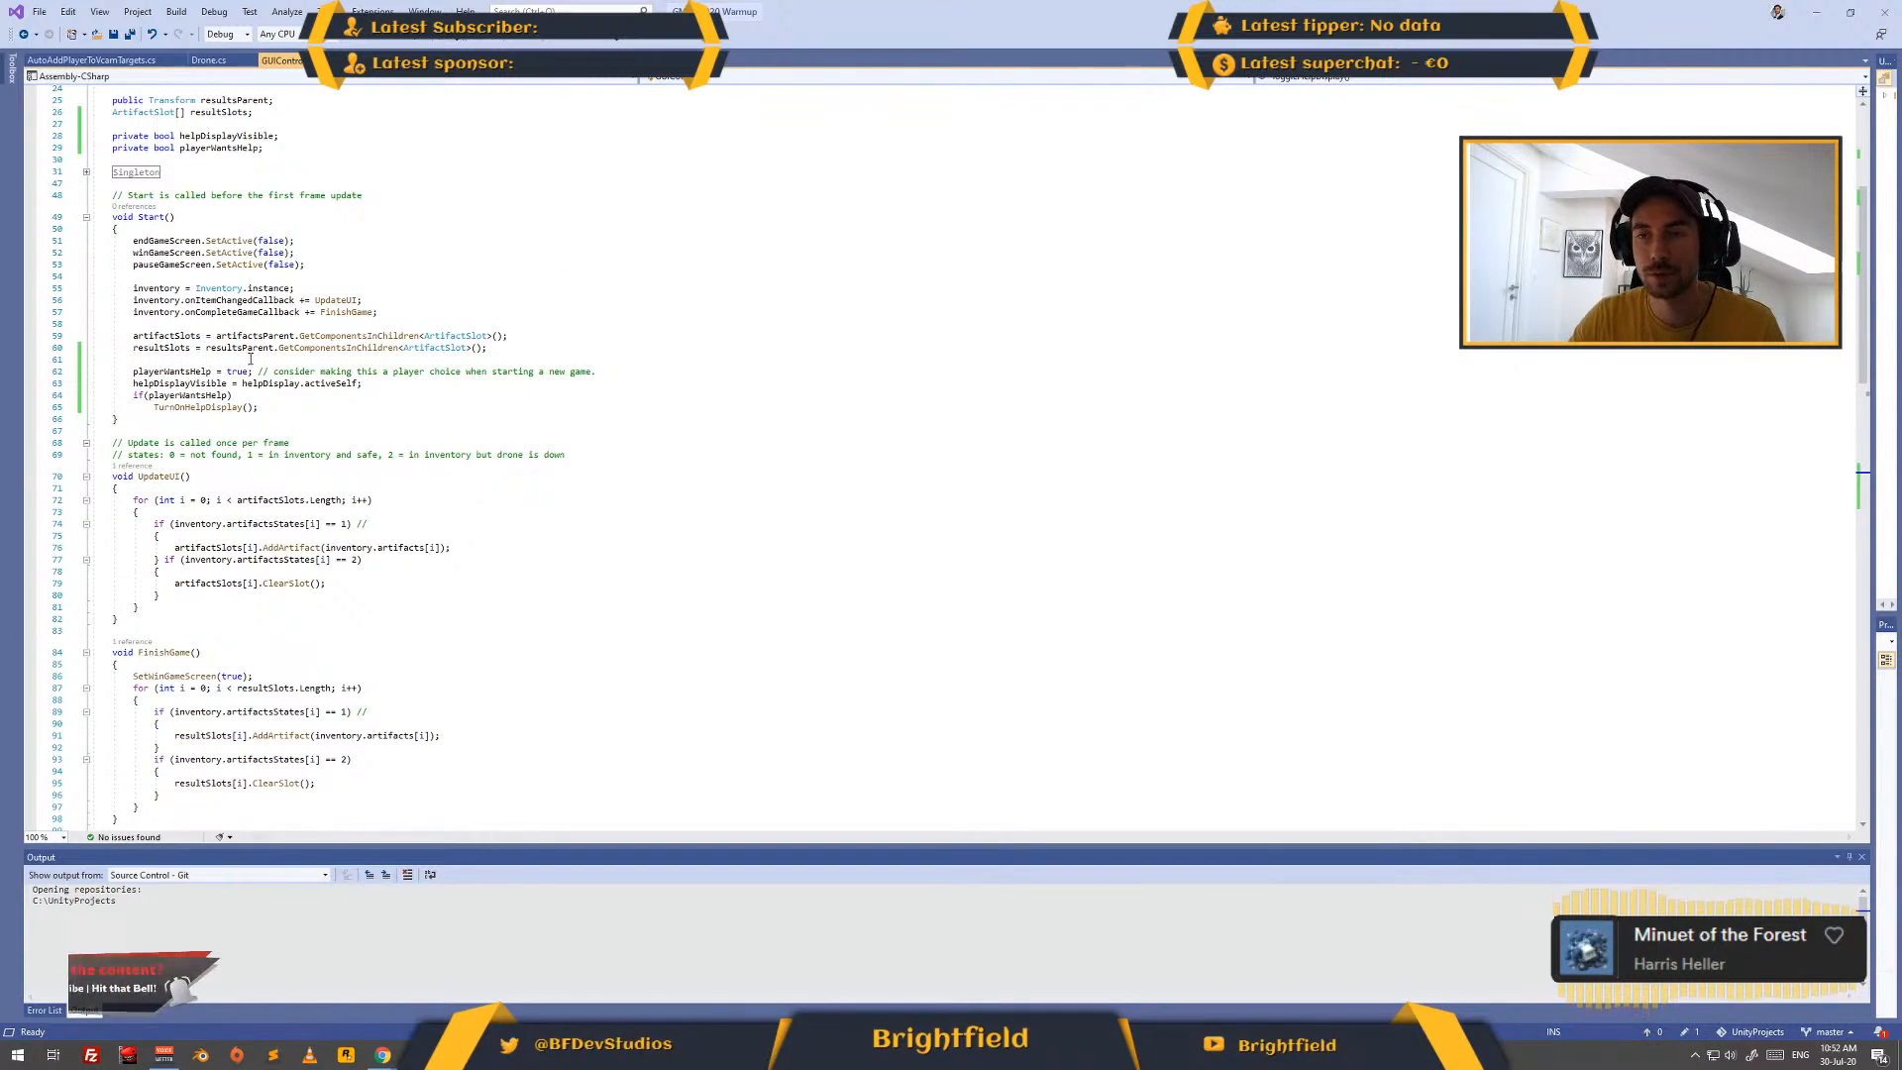
- Add the comment "//GET LEVEL NUMBER" after the TurnOnHelpDisplay() call at the end of GUIController's Start method
{"action": "left_click", "coordinate": [331, 359]}
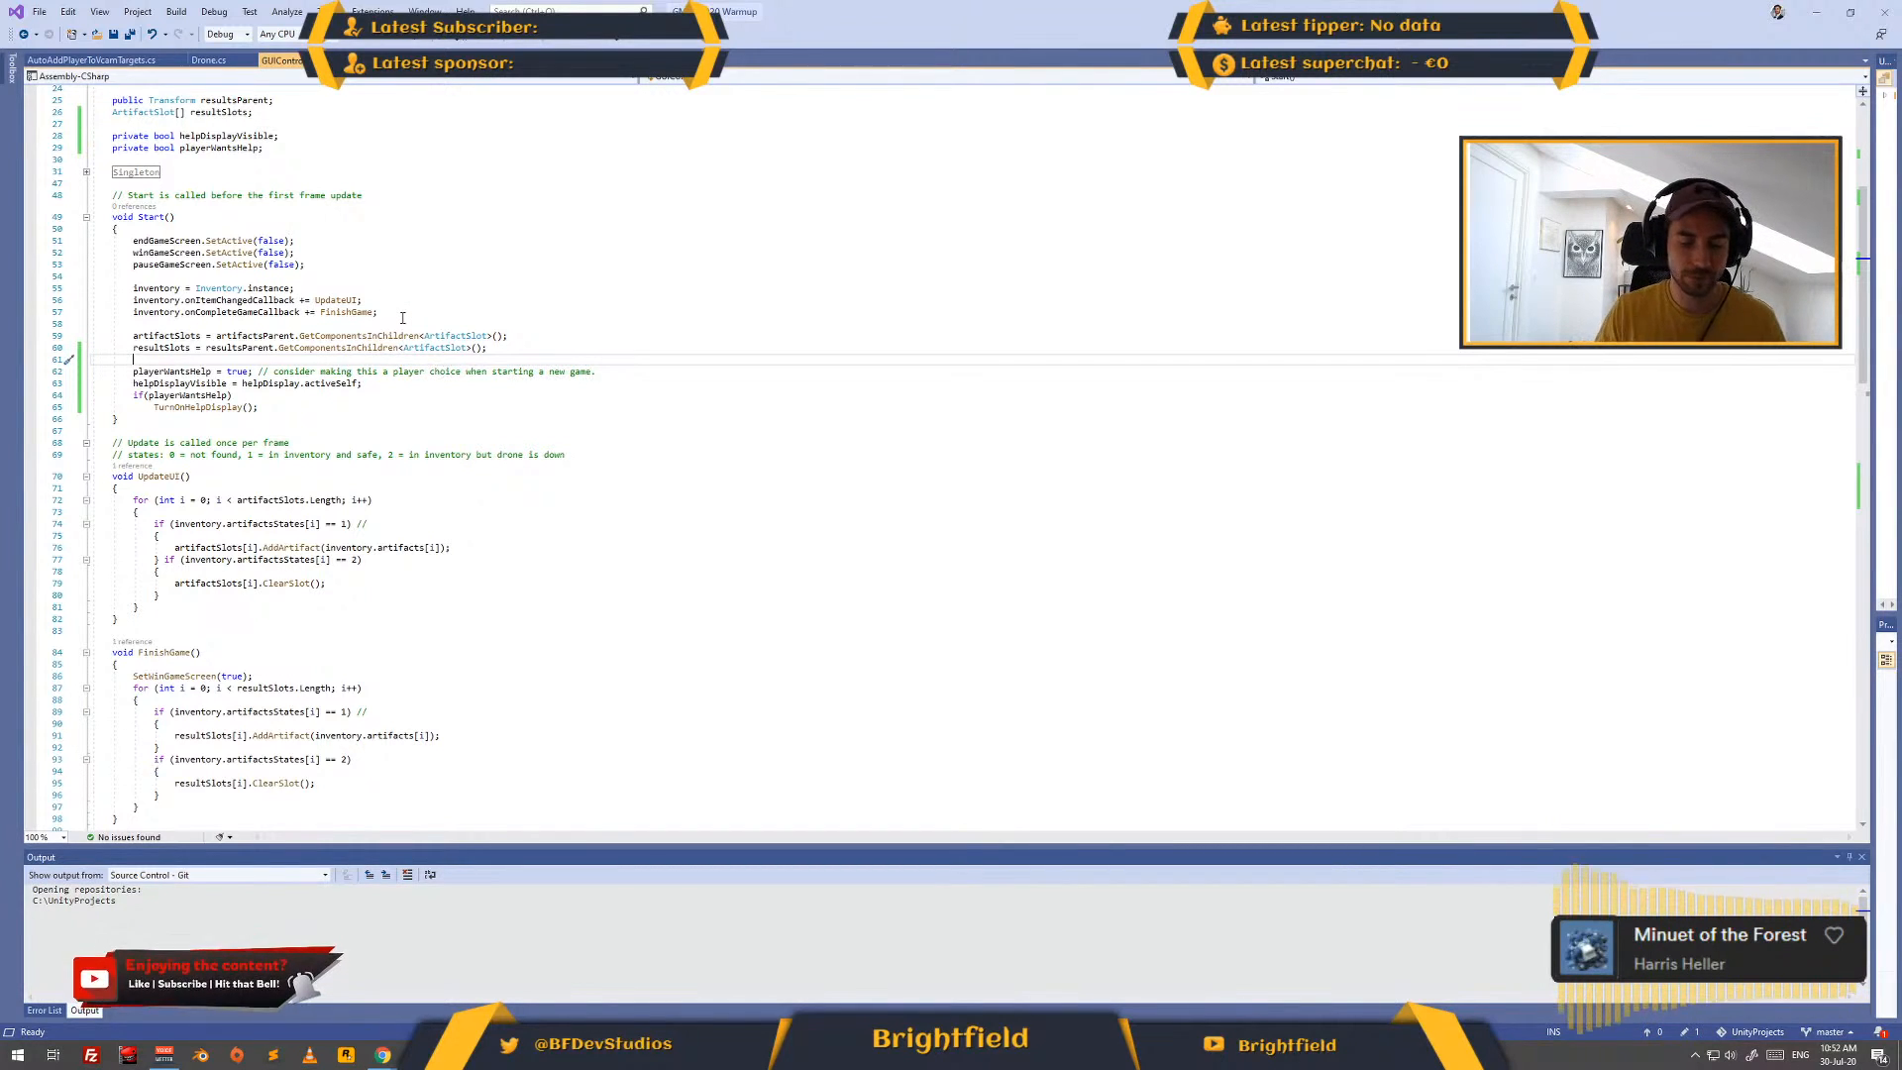
{"action": "key", "text": "Down"}
{"action": "key", "text": "Down"}
{"action": "key", "text": "Down"}
{"action": "key", "text": "Down"}
{"action": "key", "text": "End"}
{"action": "key", "text": "Return"}
{"action": "key", "text": "Return"}
{"action": "key", "text": "Return"}
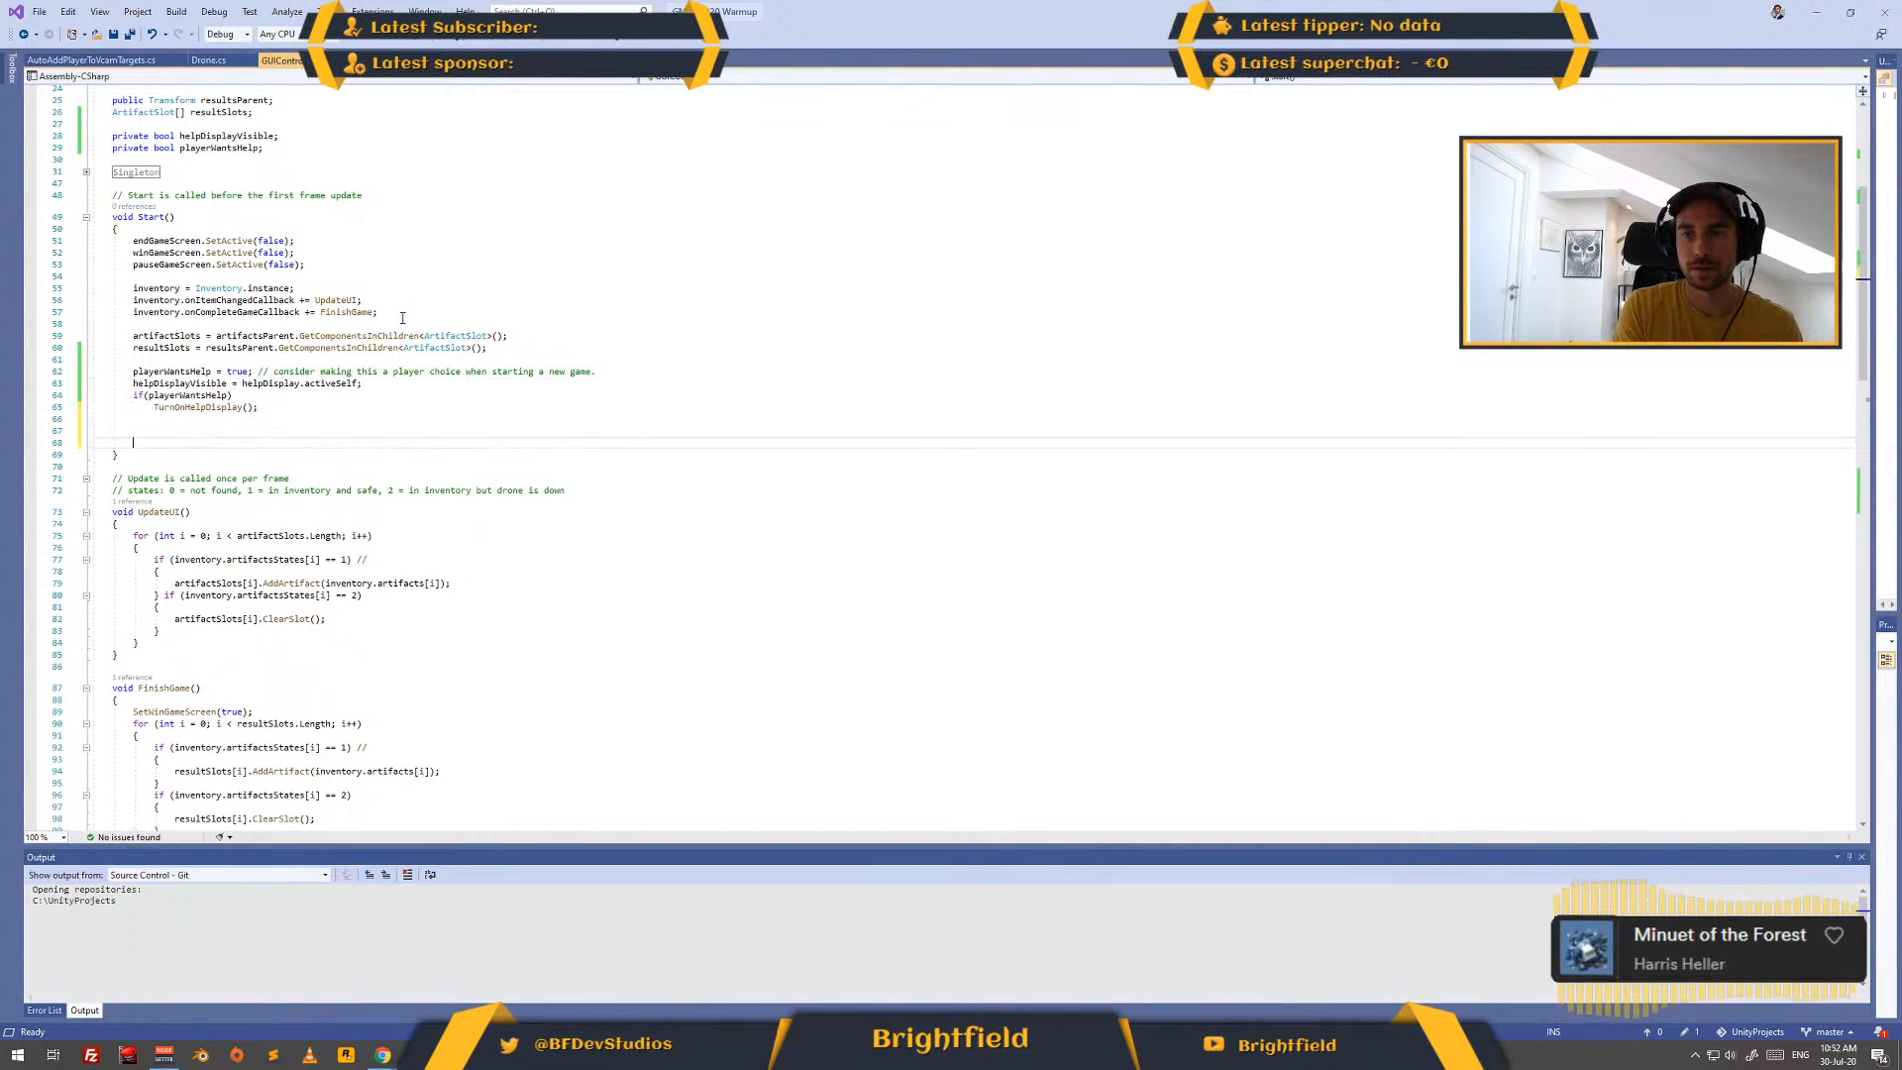
{"action": "type", "text": "//GET "}
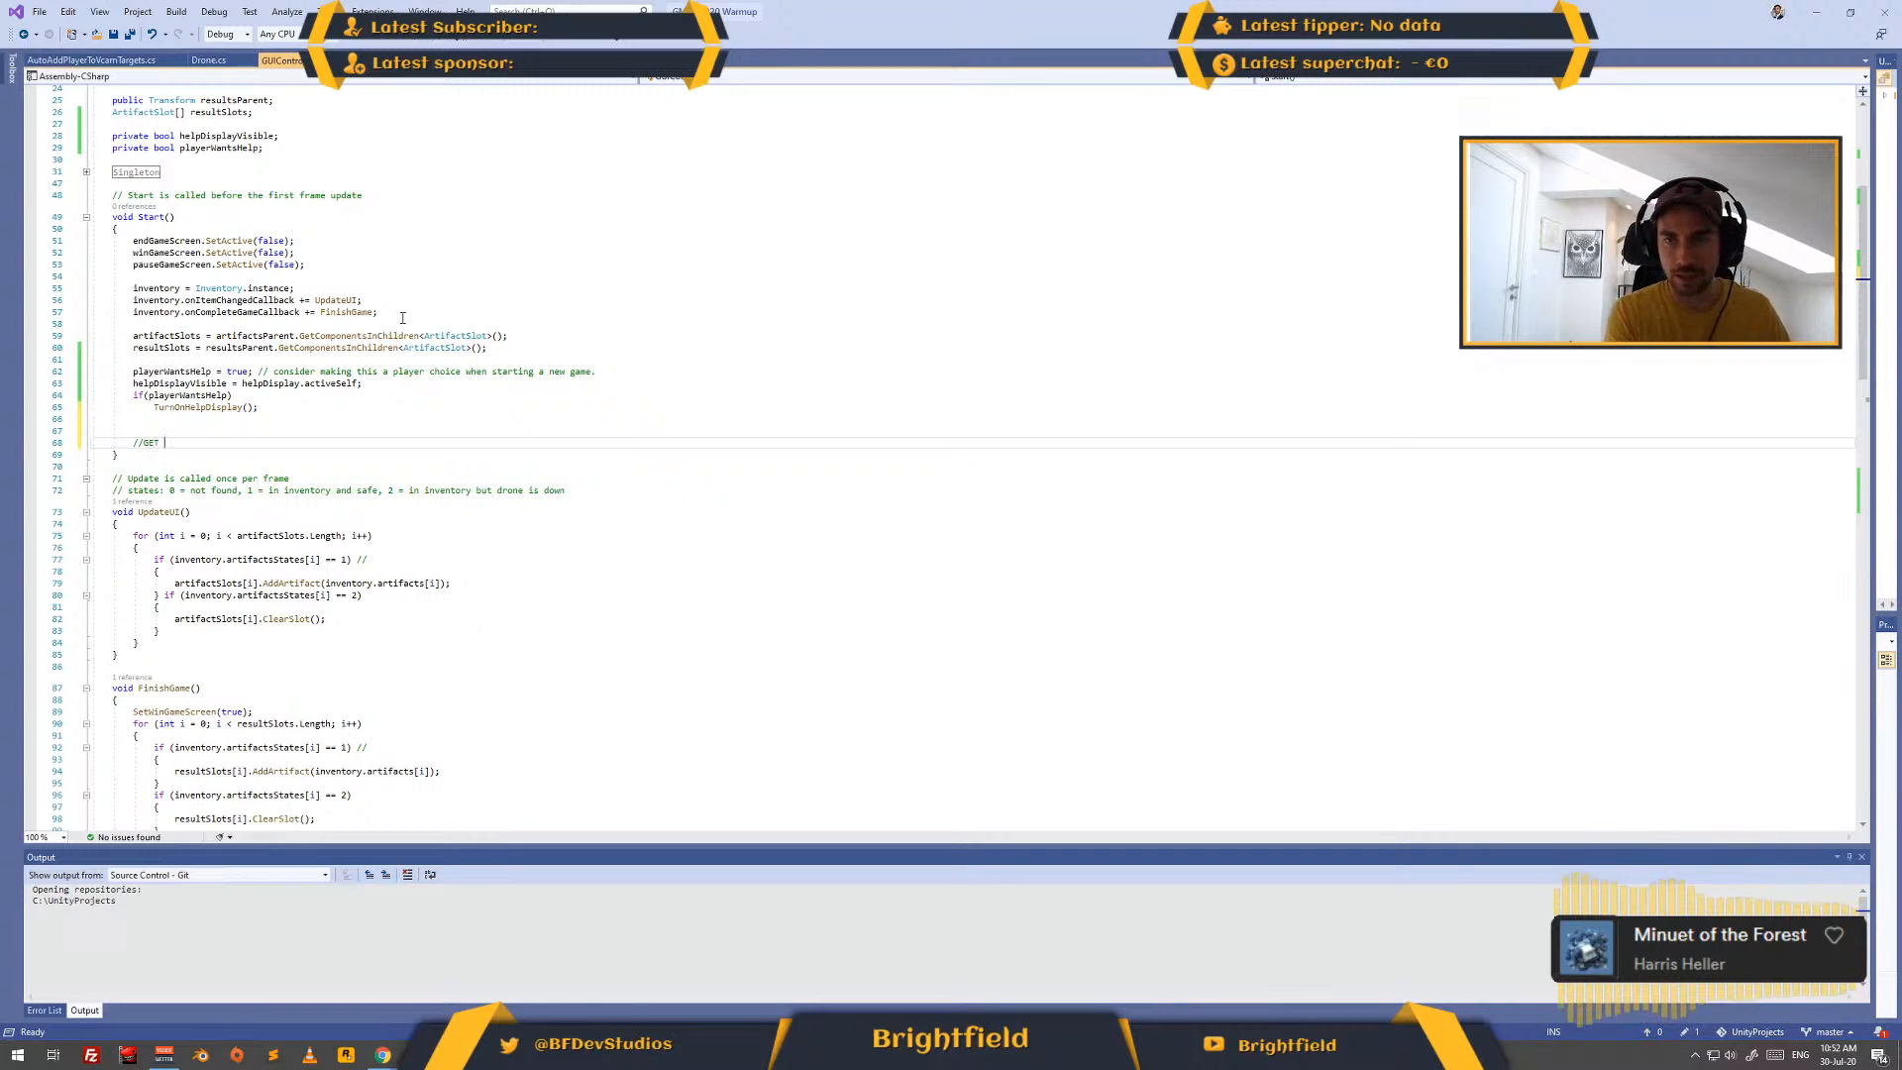
{"action": "type", "text": "LEVEL NUMBER"}
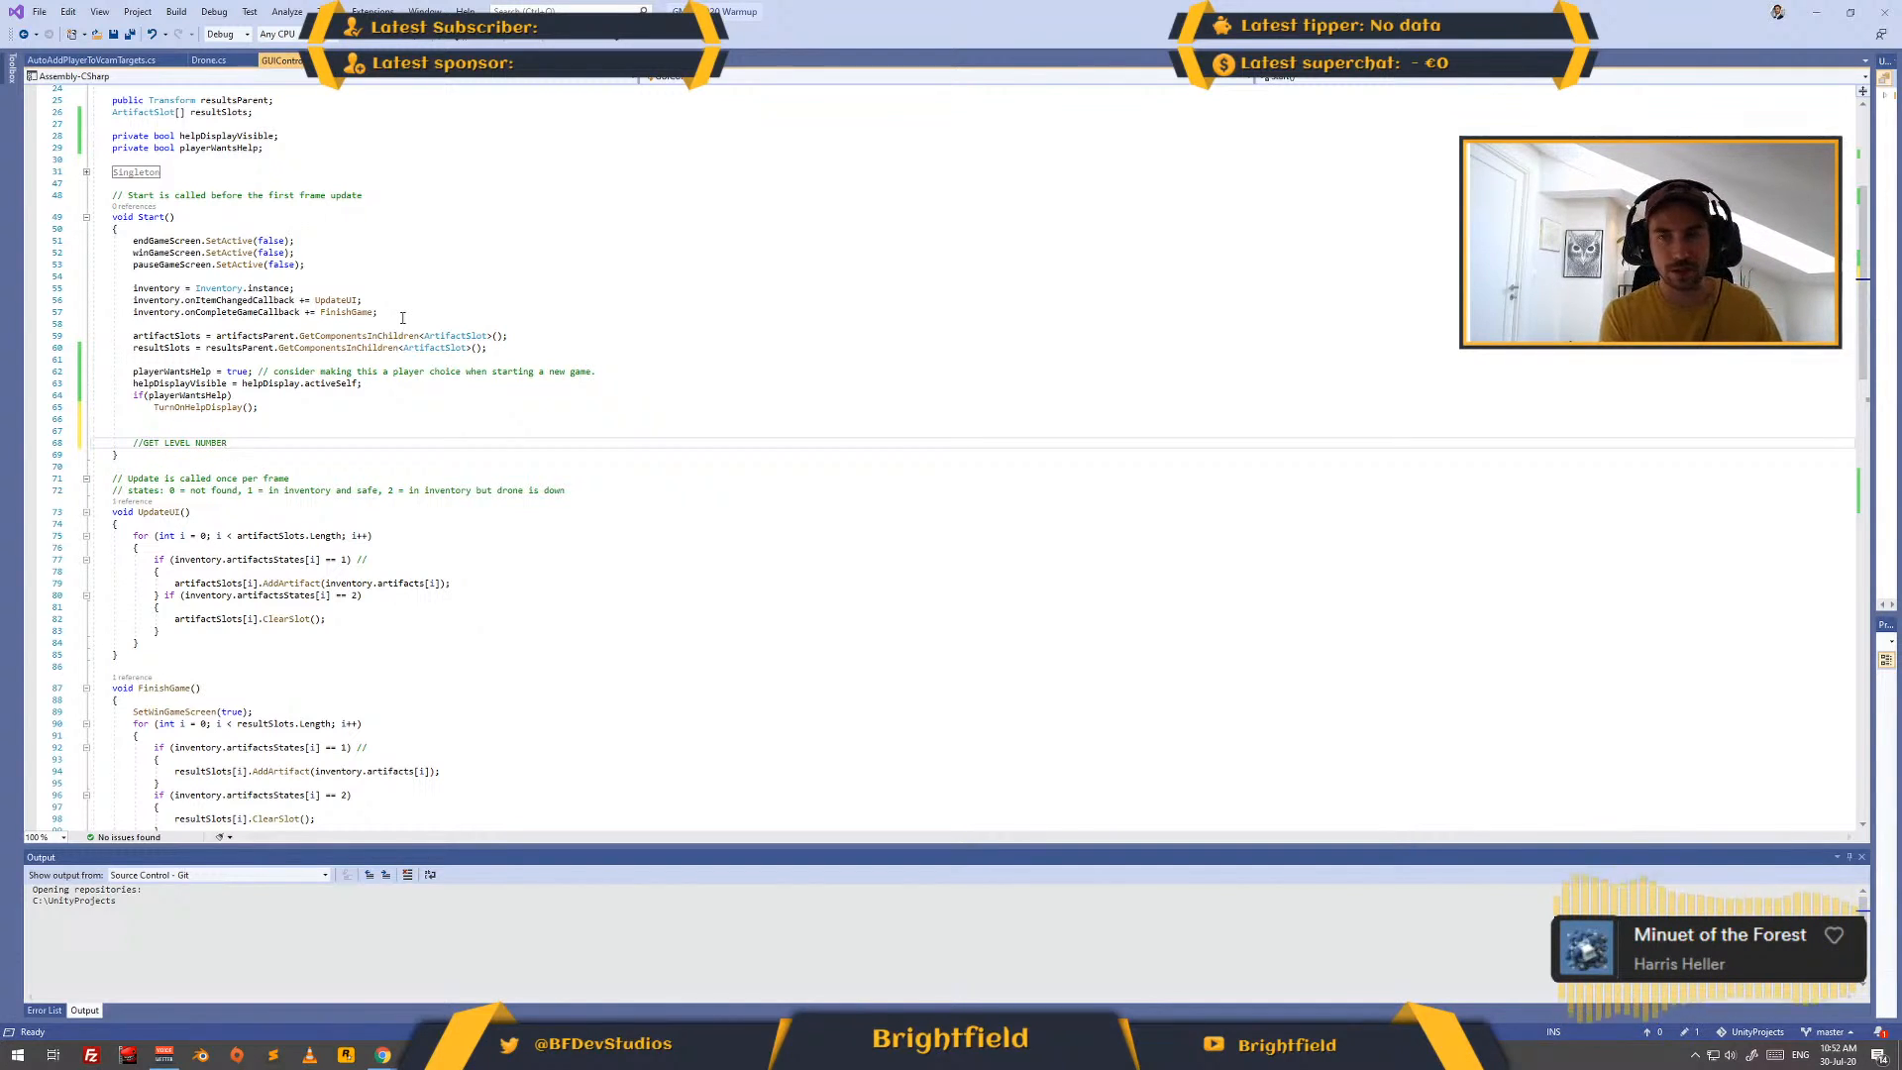
- Begin a statement reading "SceneLoader.get" on a new line below the level number comment
{"action": "key", "text": "Return"}
{"action": "type", "text": "Scene"}
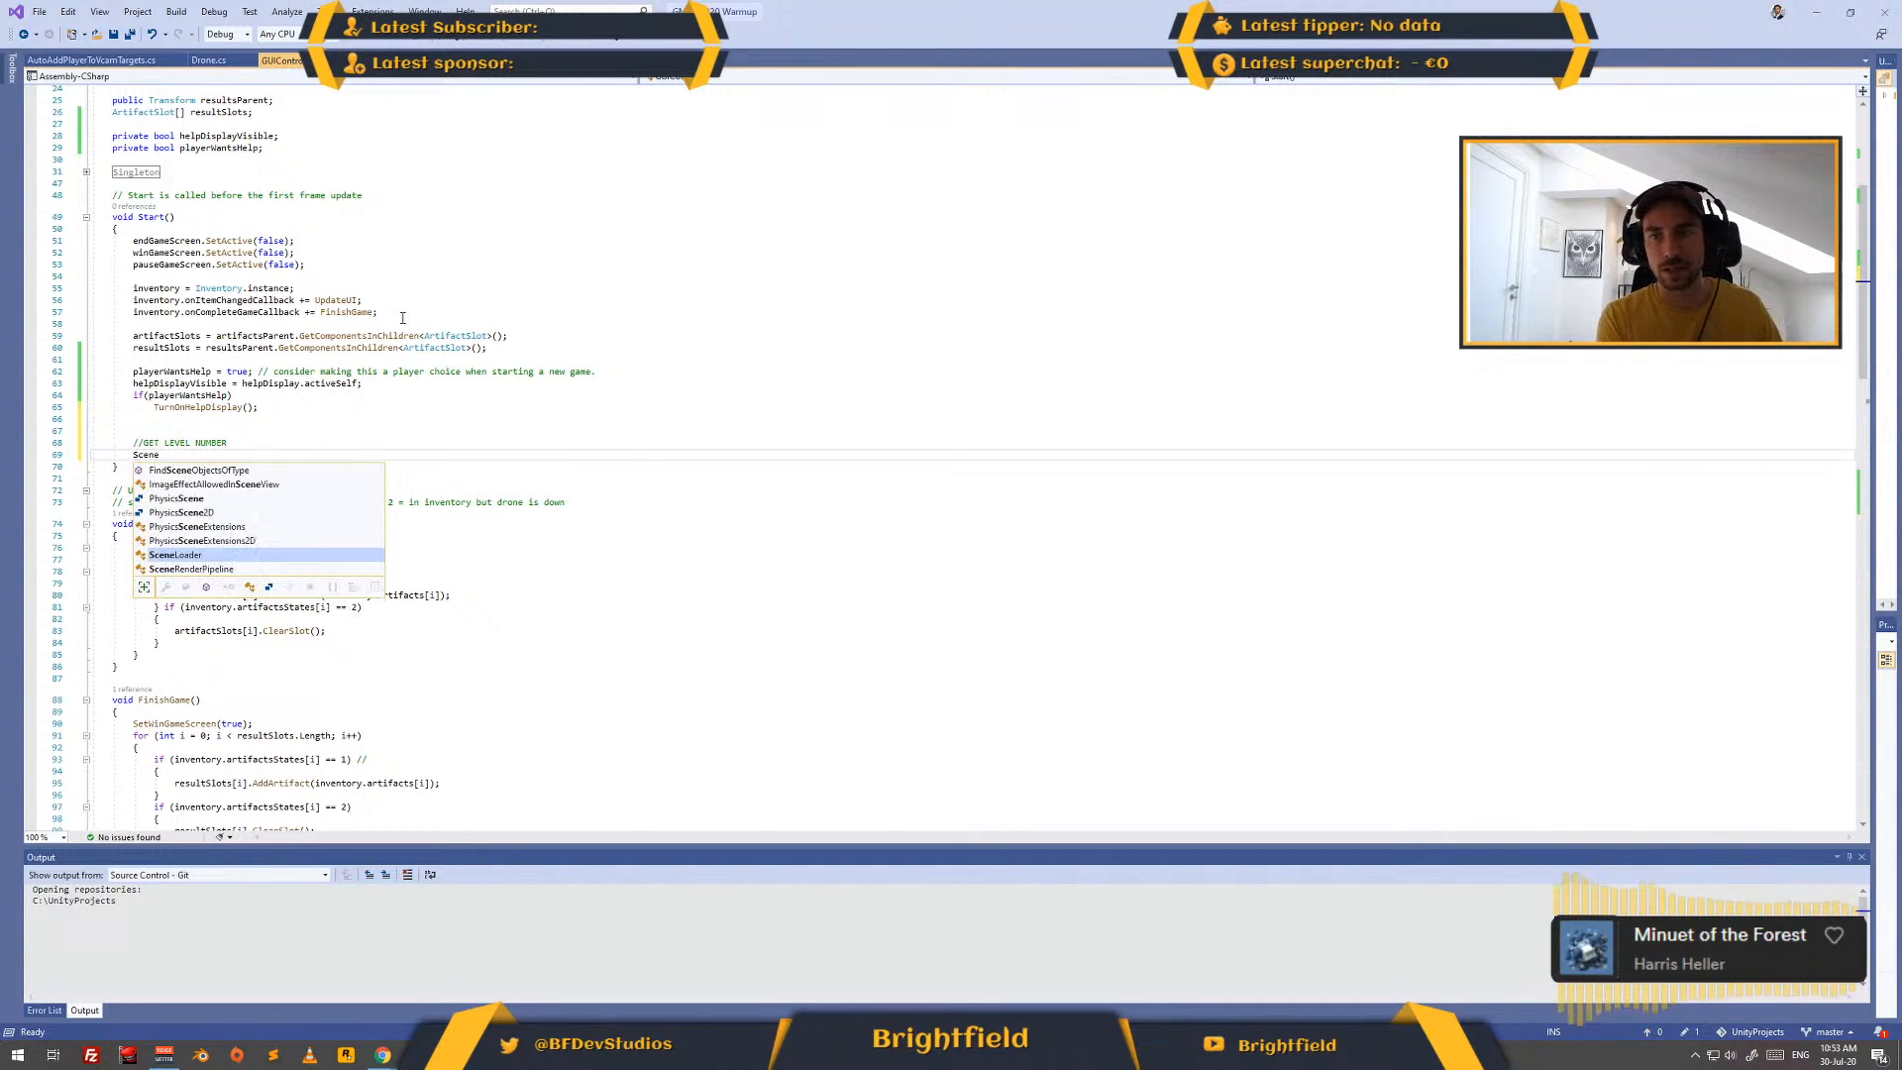
{"action": "key", "text": "Tab"}
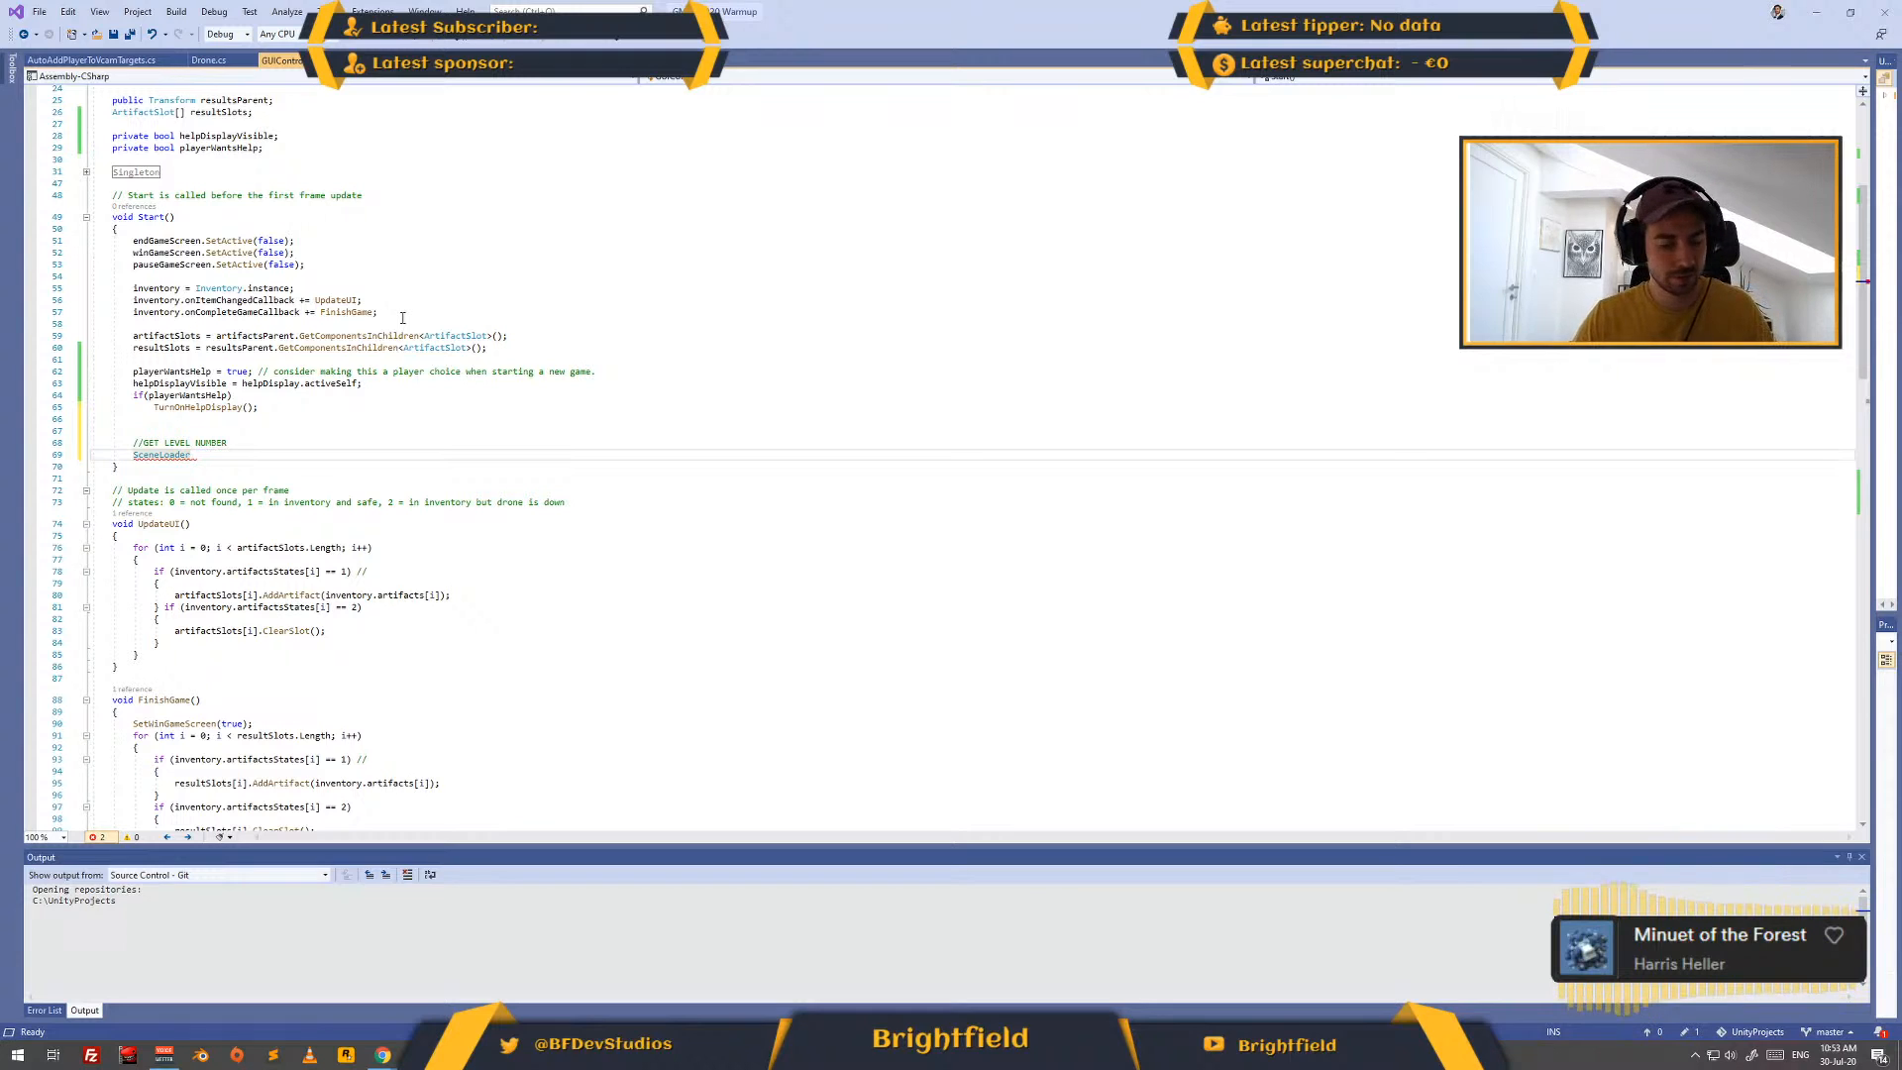
{"action": "type", "text": ".get"}
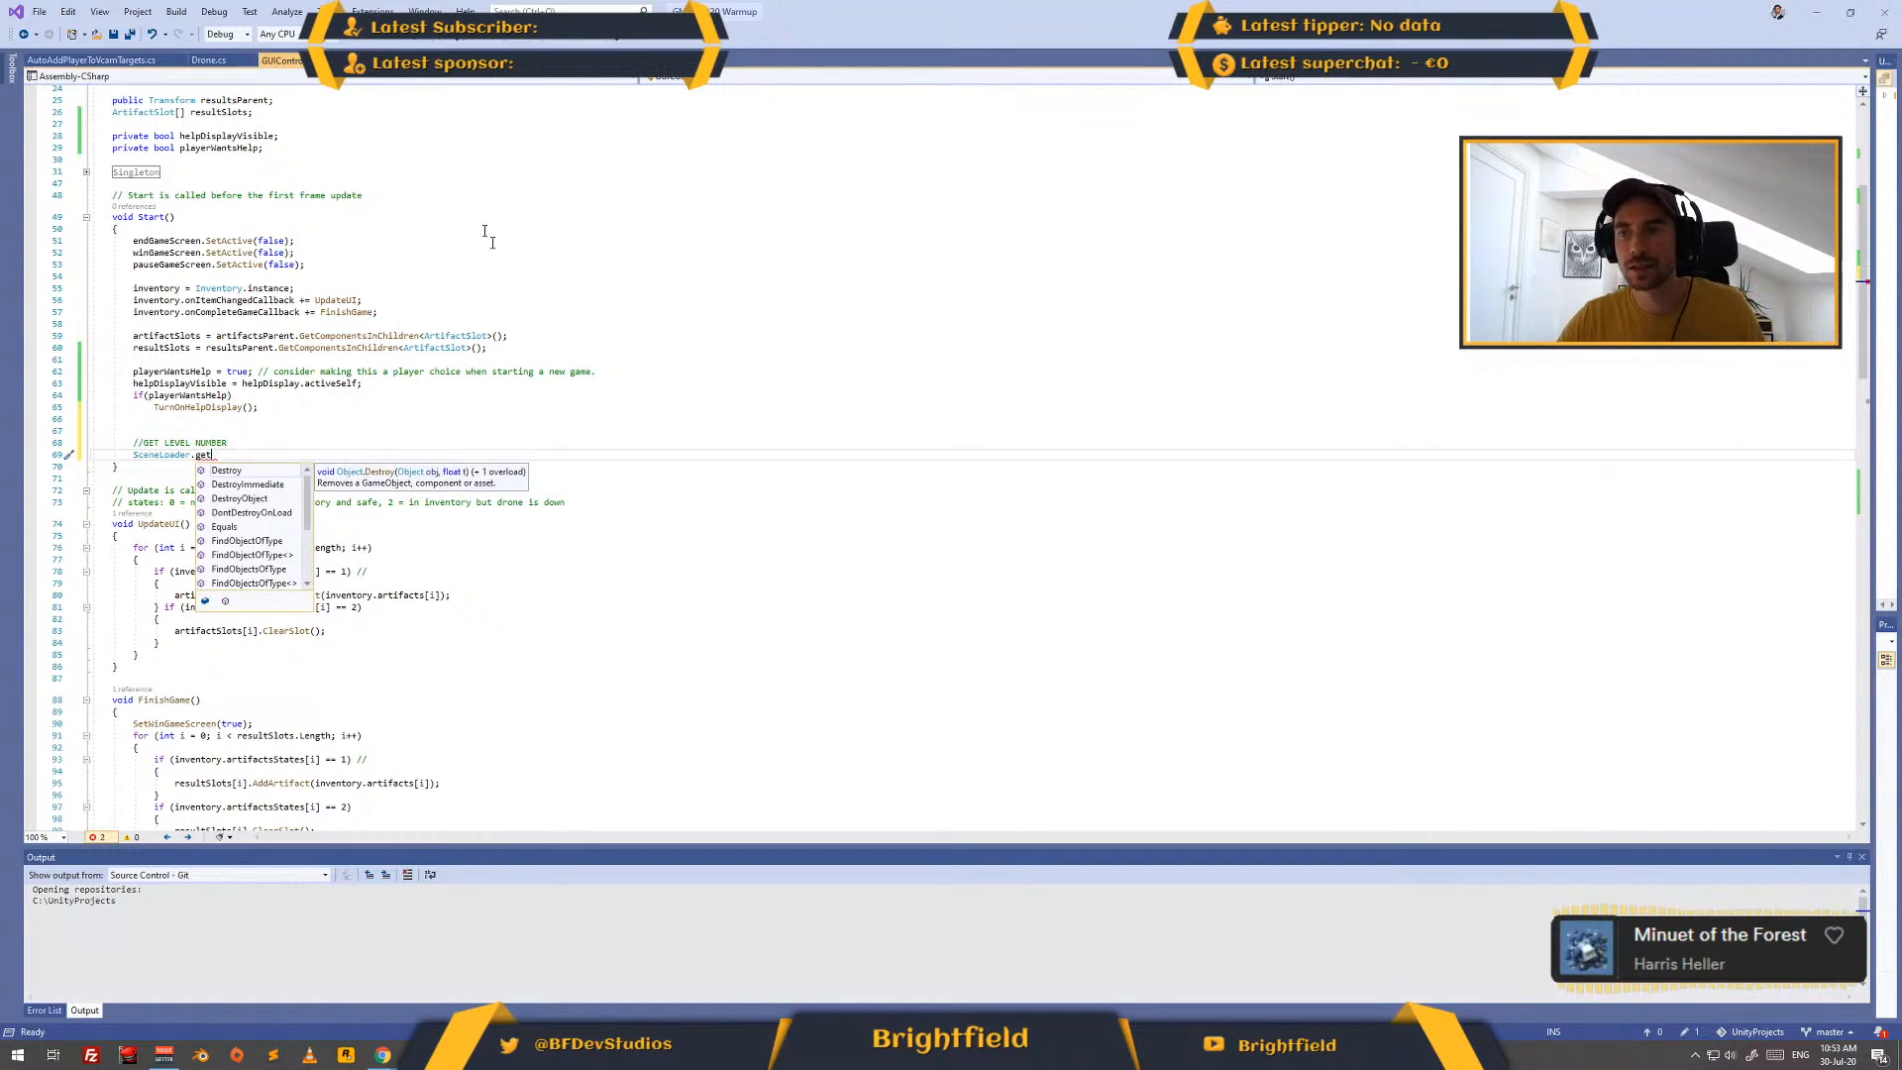
- Switch to the browser, search the web for "unity get current scene number" and open the Scene.buildIndex documentation page
{"action": "key", "text": "alt+Tab"}
{"action": "key", "text": "alt+Tab"}
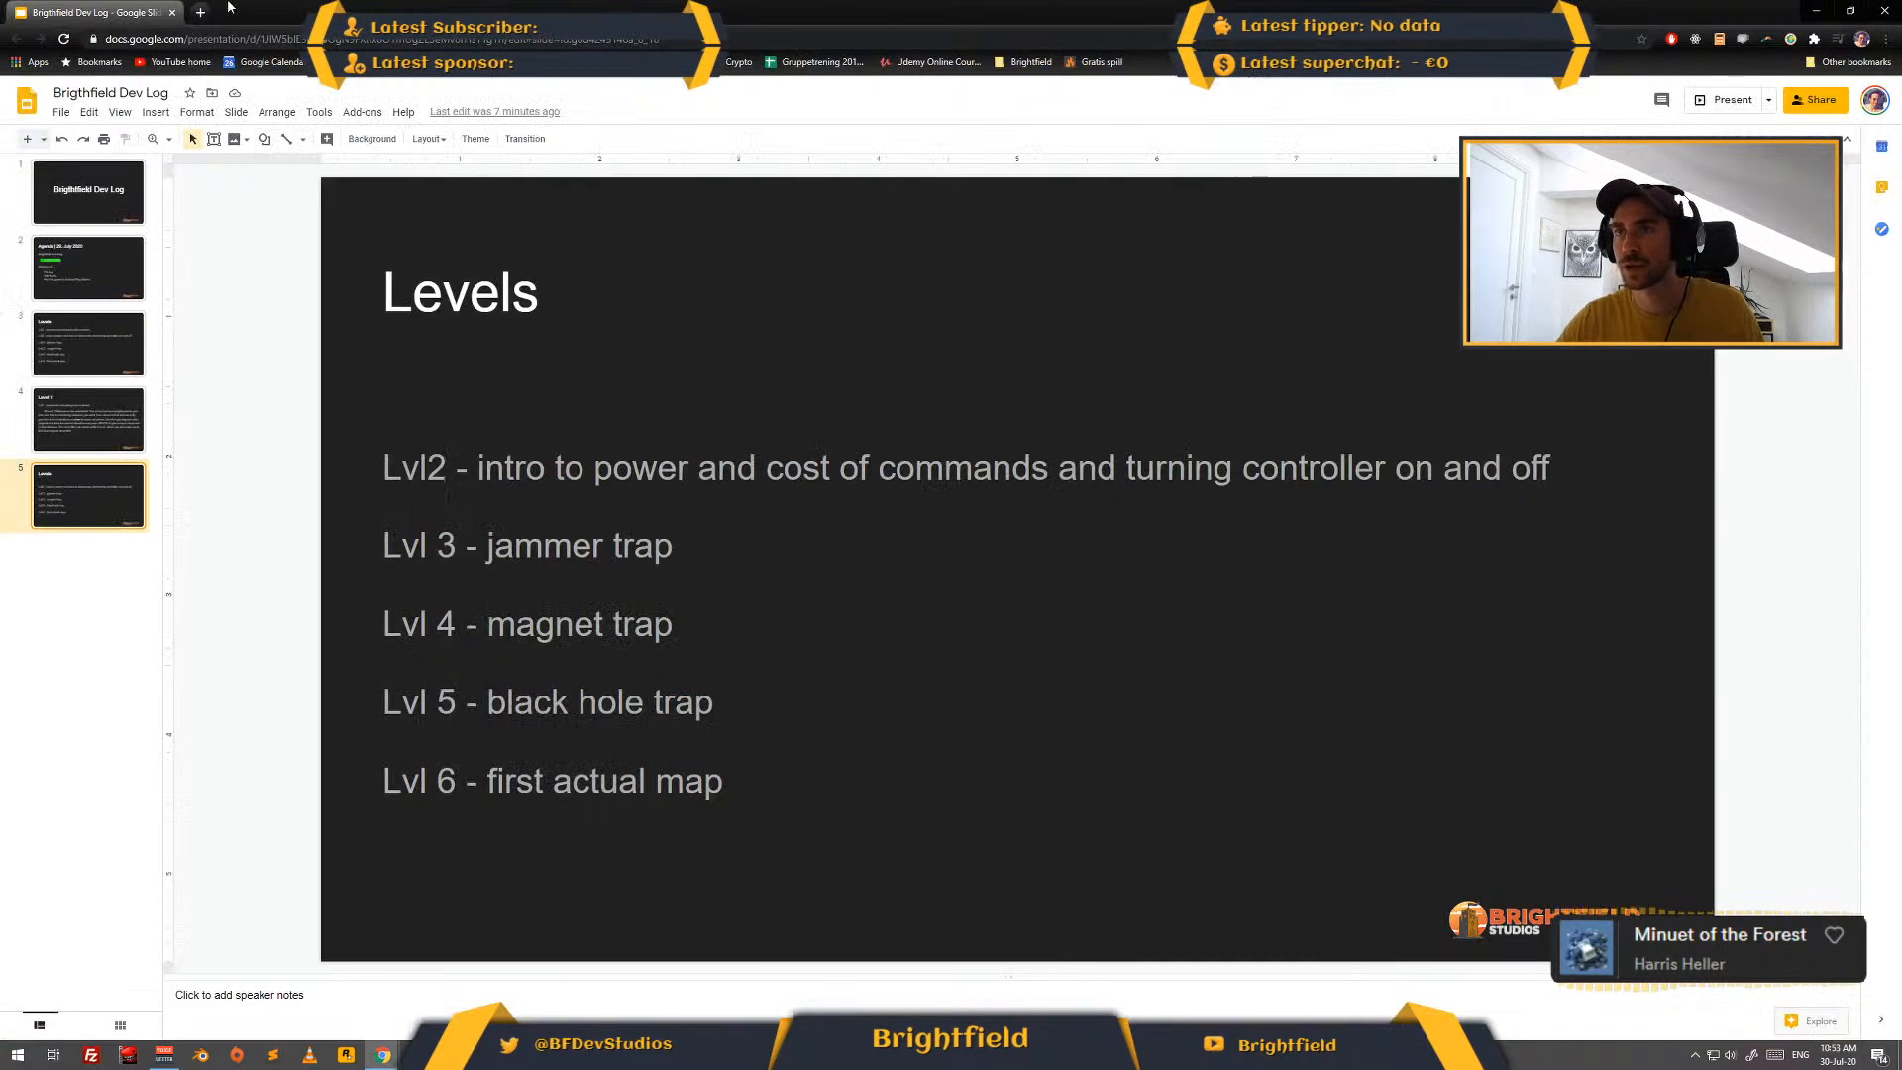
{"action": "key", "text": "ctrl+t"}
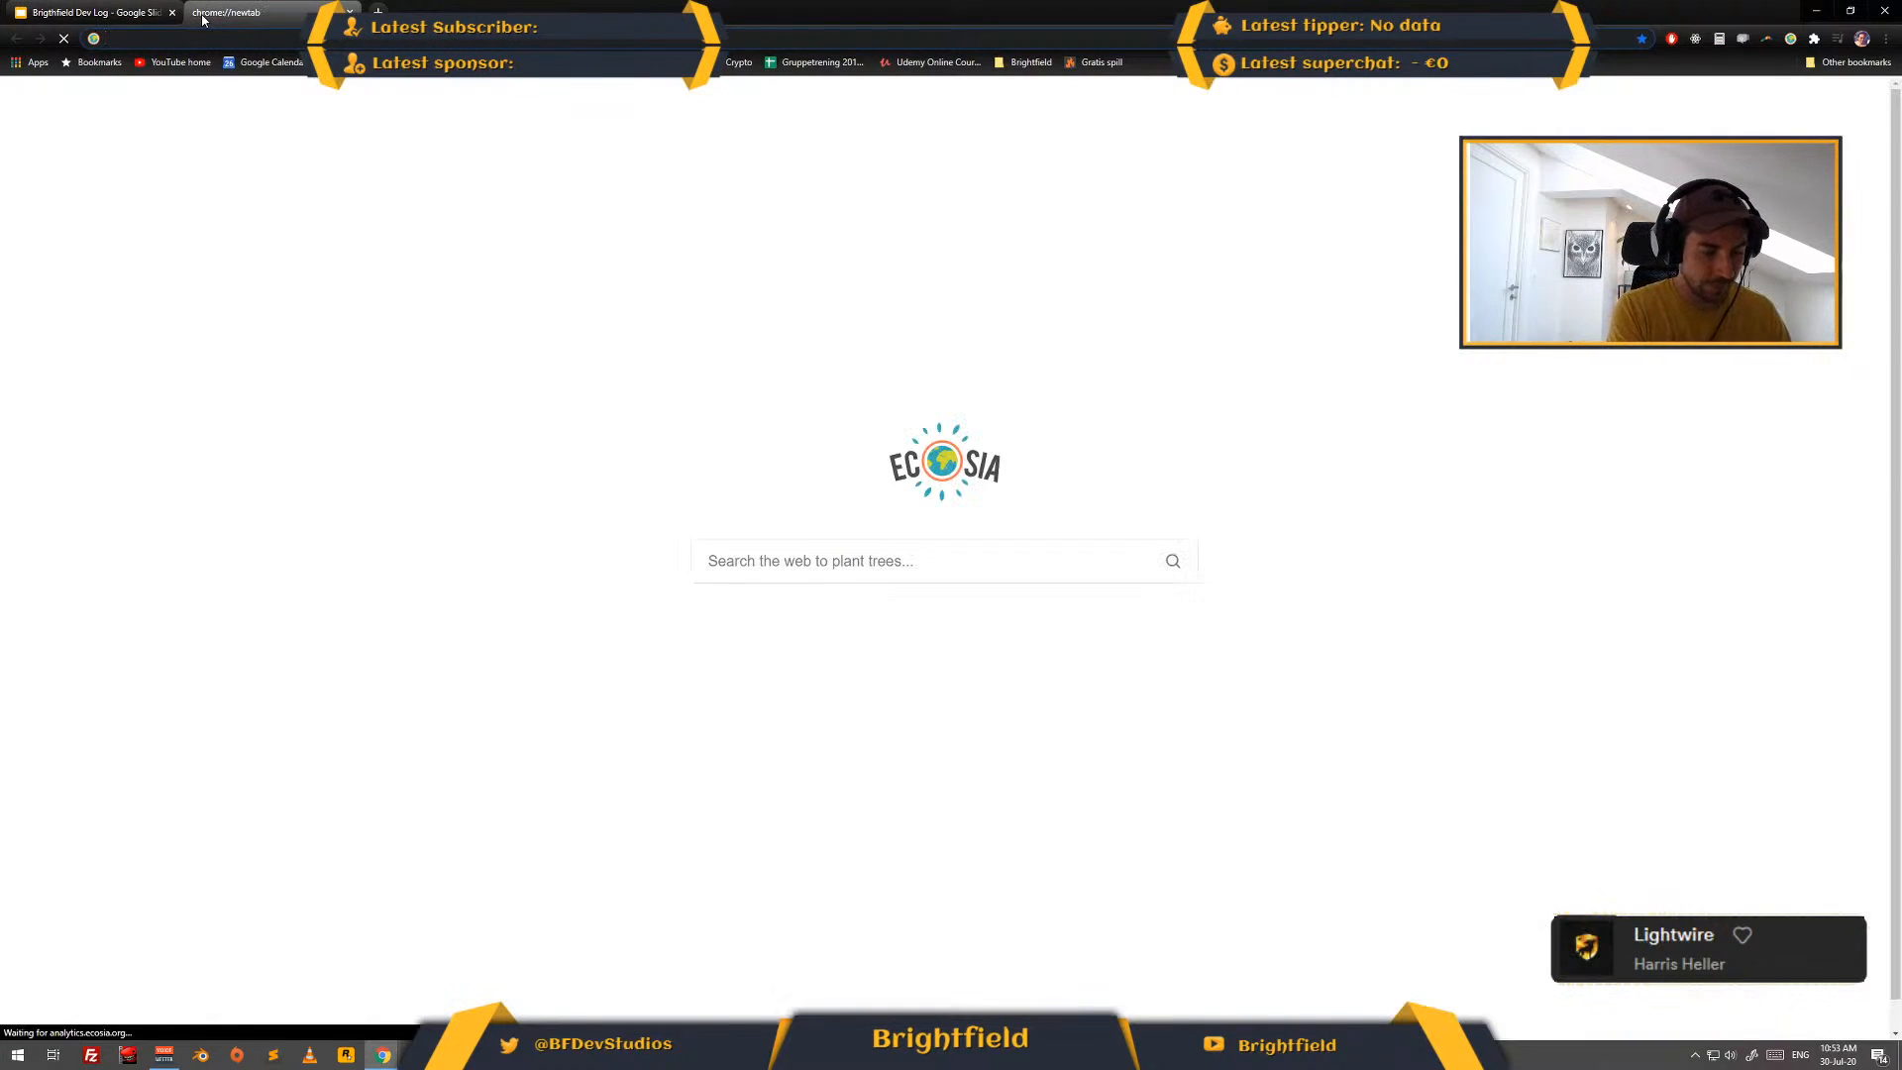
{"action": "type", "text": "get scene number un"}
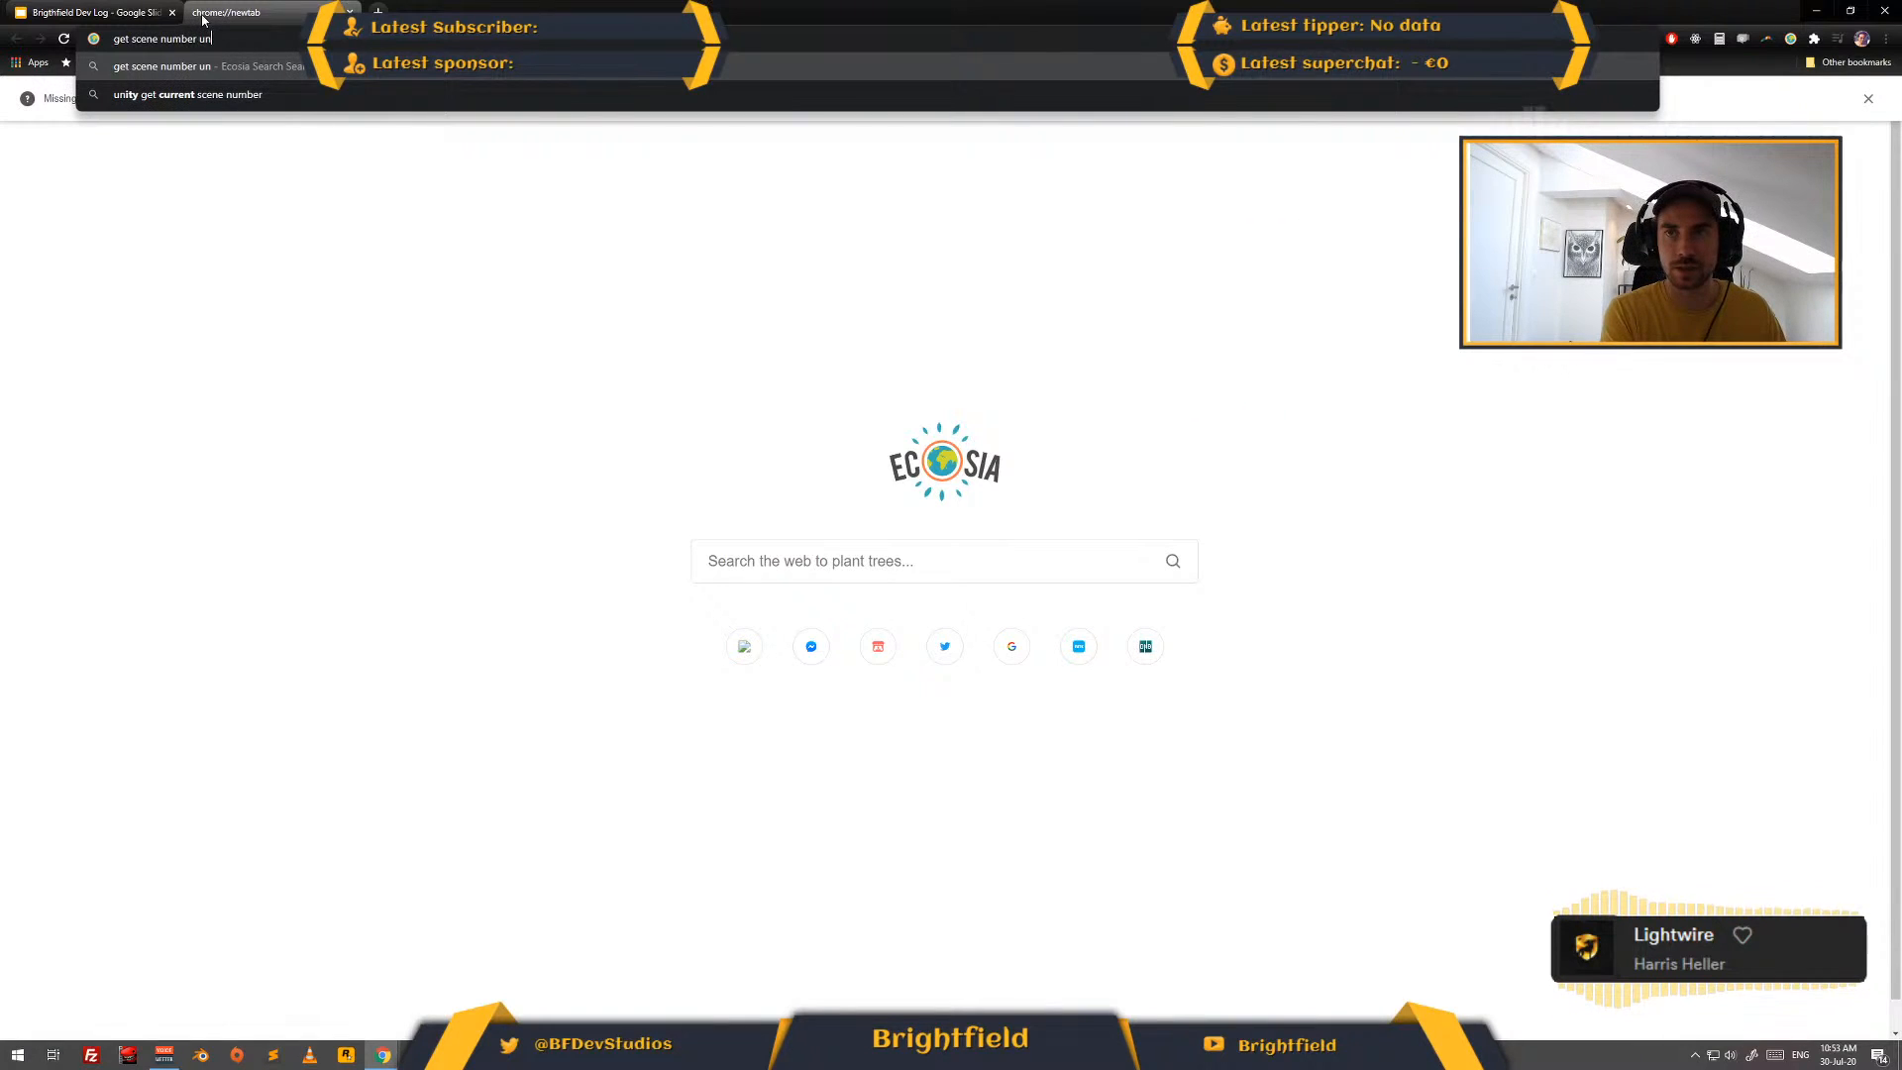
{"action": "key", "text": "Down"}
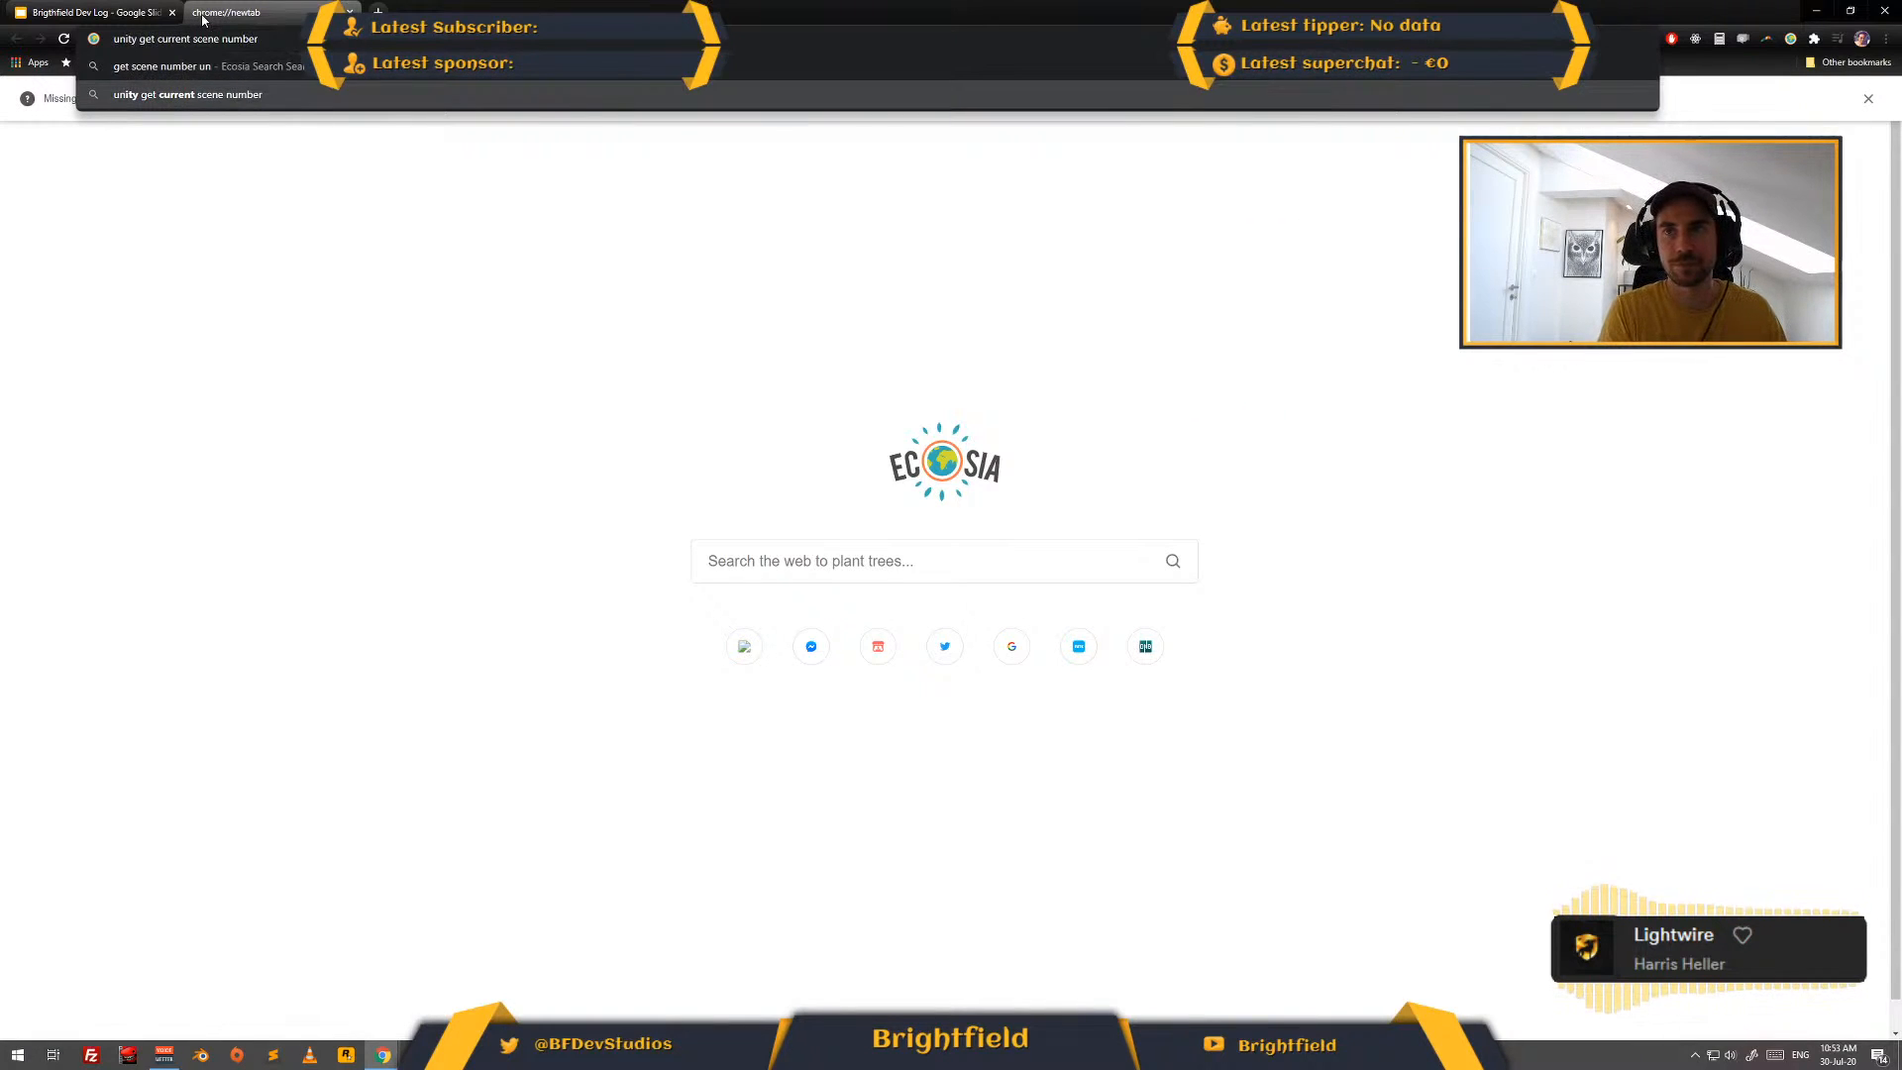
{"action": "key", "text": "Return"}
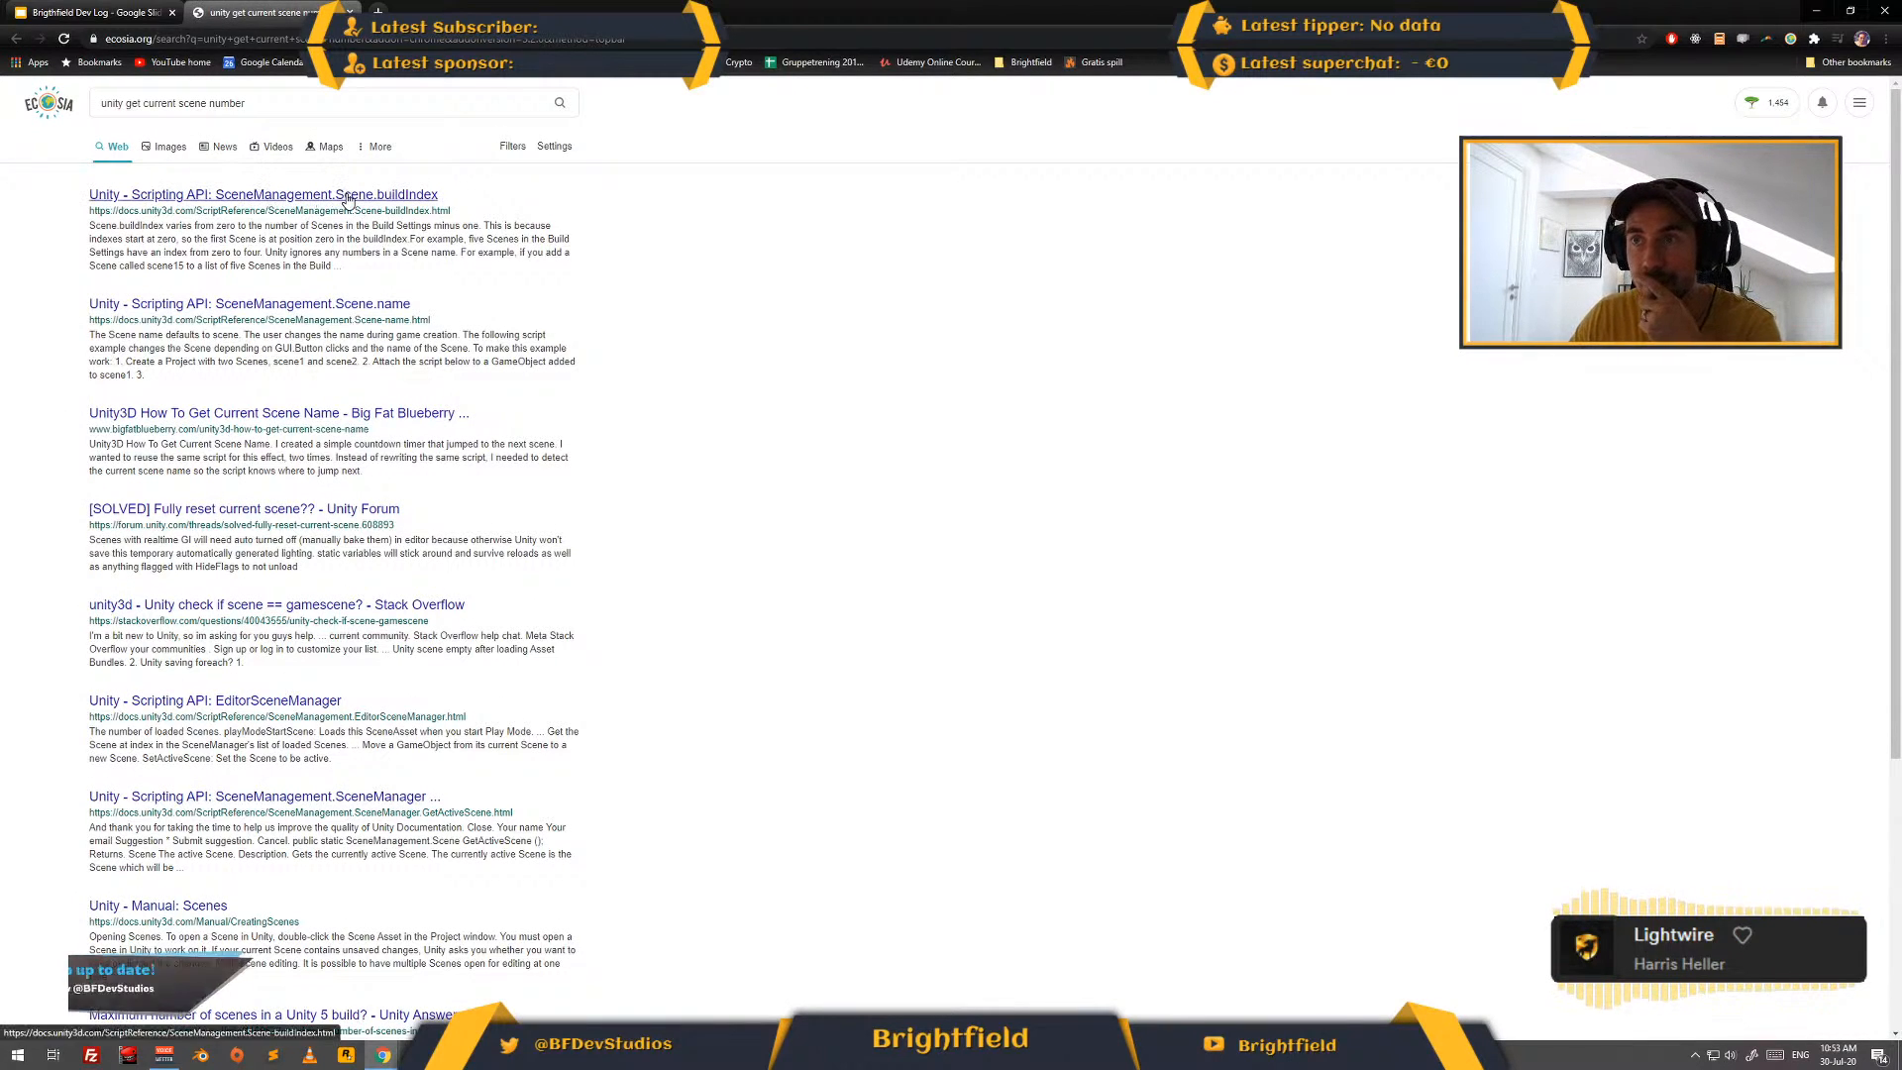
{"action": "left_click", "coordinate": [381, 198]}
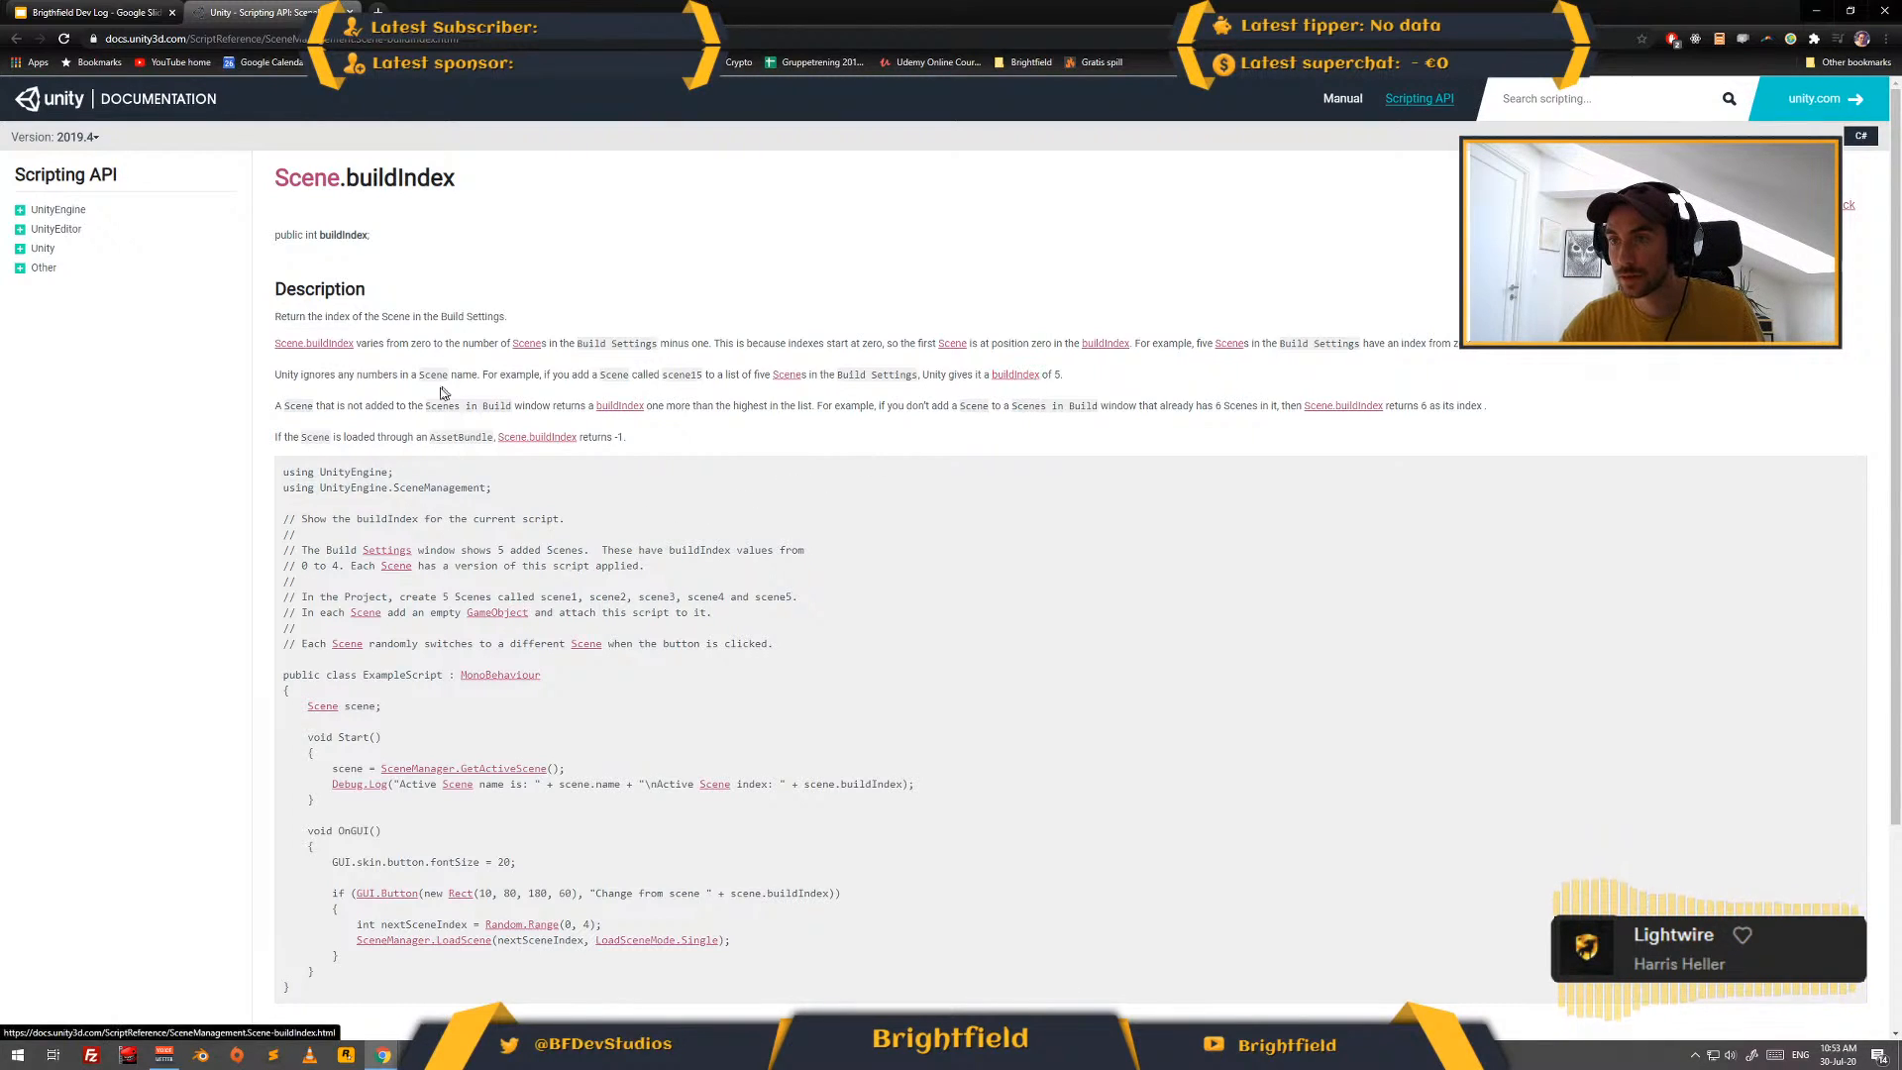
{"action": "left_click_drag", "start_coordinate": [517, 193], "coordinate": [270, 182]}
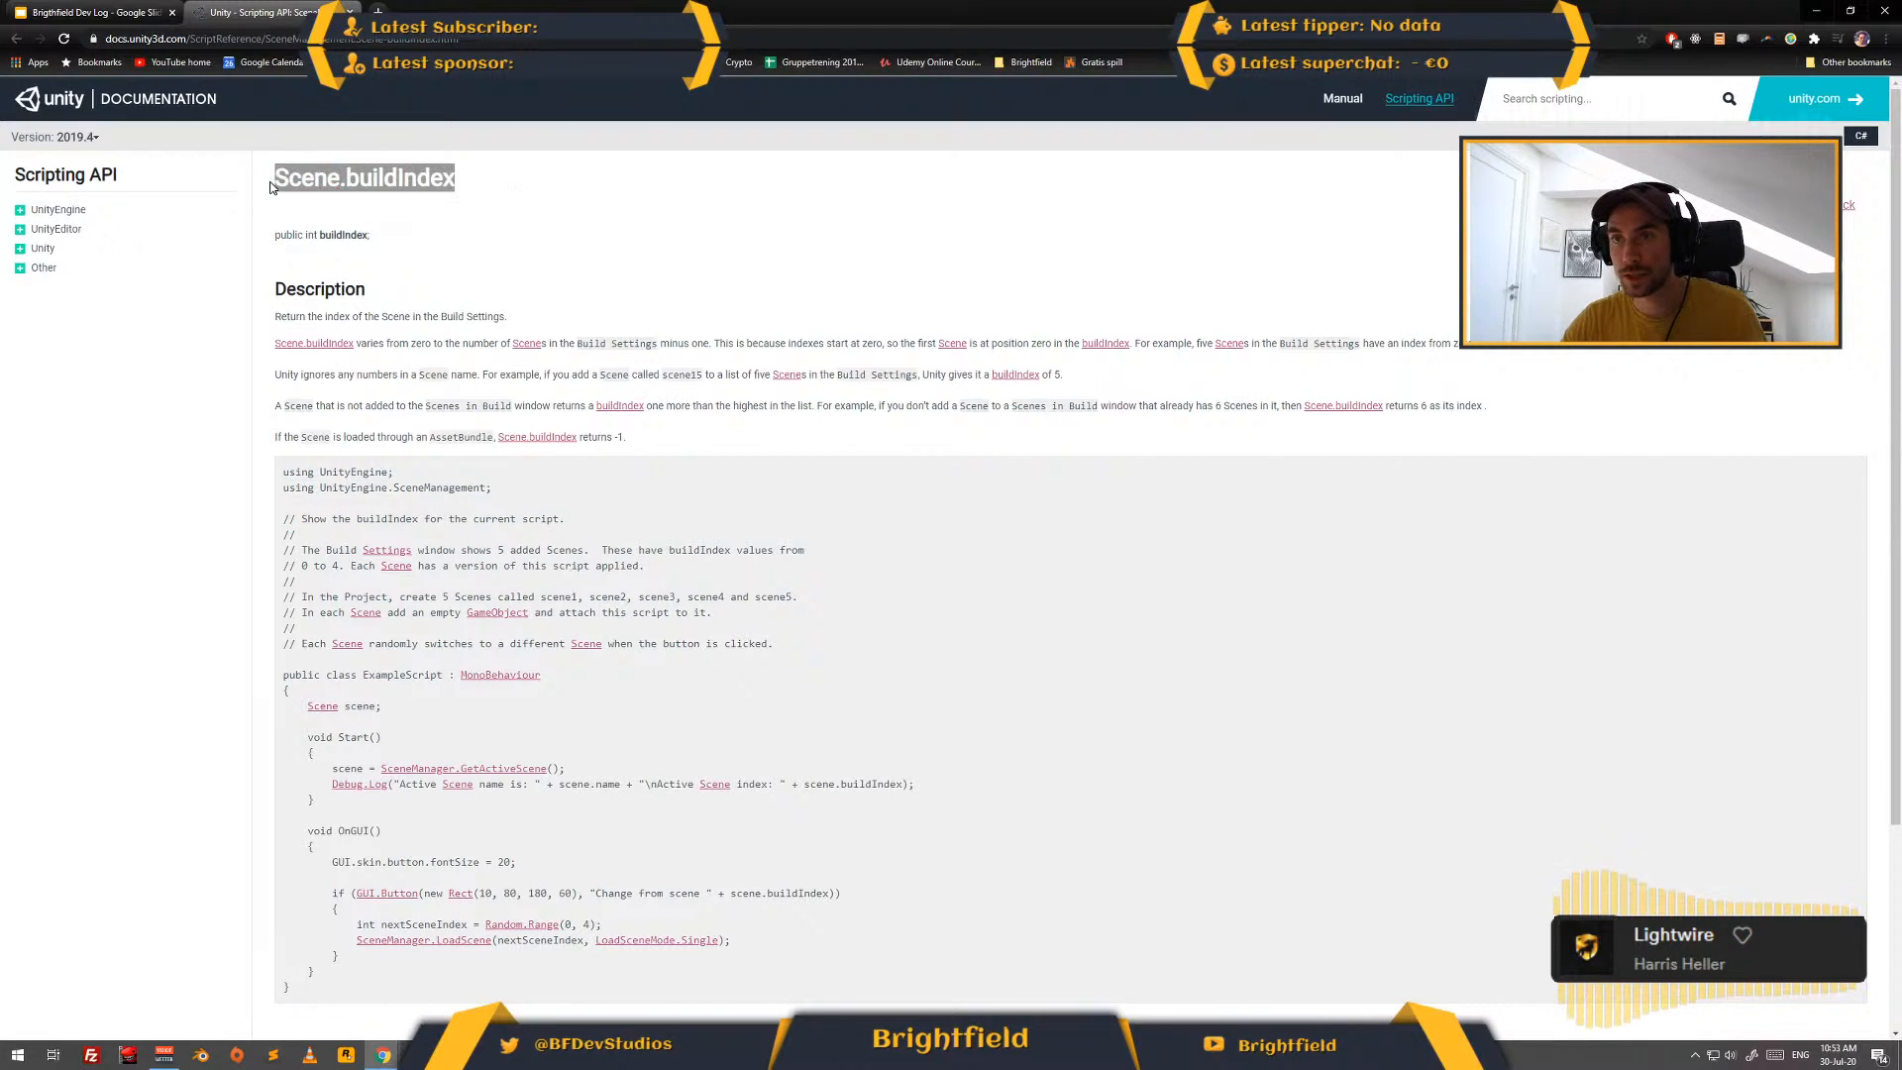
- Back in Visual Studio, replace "get" in the SceneLoader statement with "FindSceneObjectsOfType."
{"action": "key", "text": "alt+Tab"}
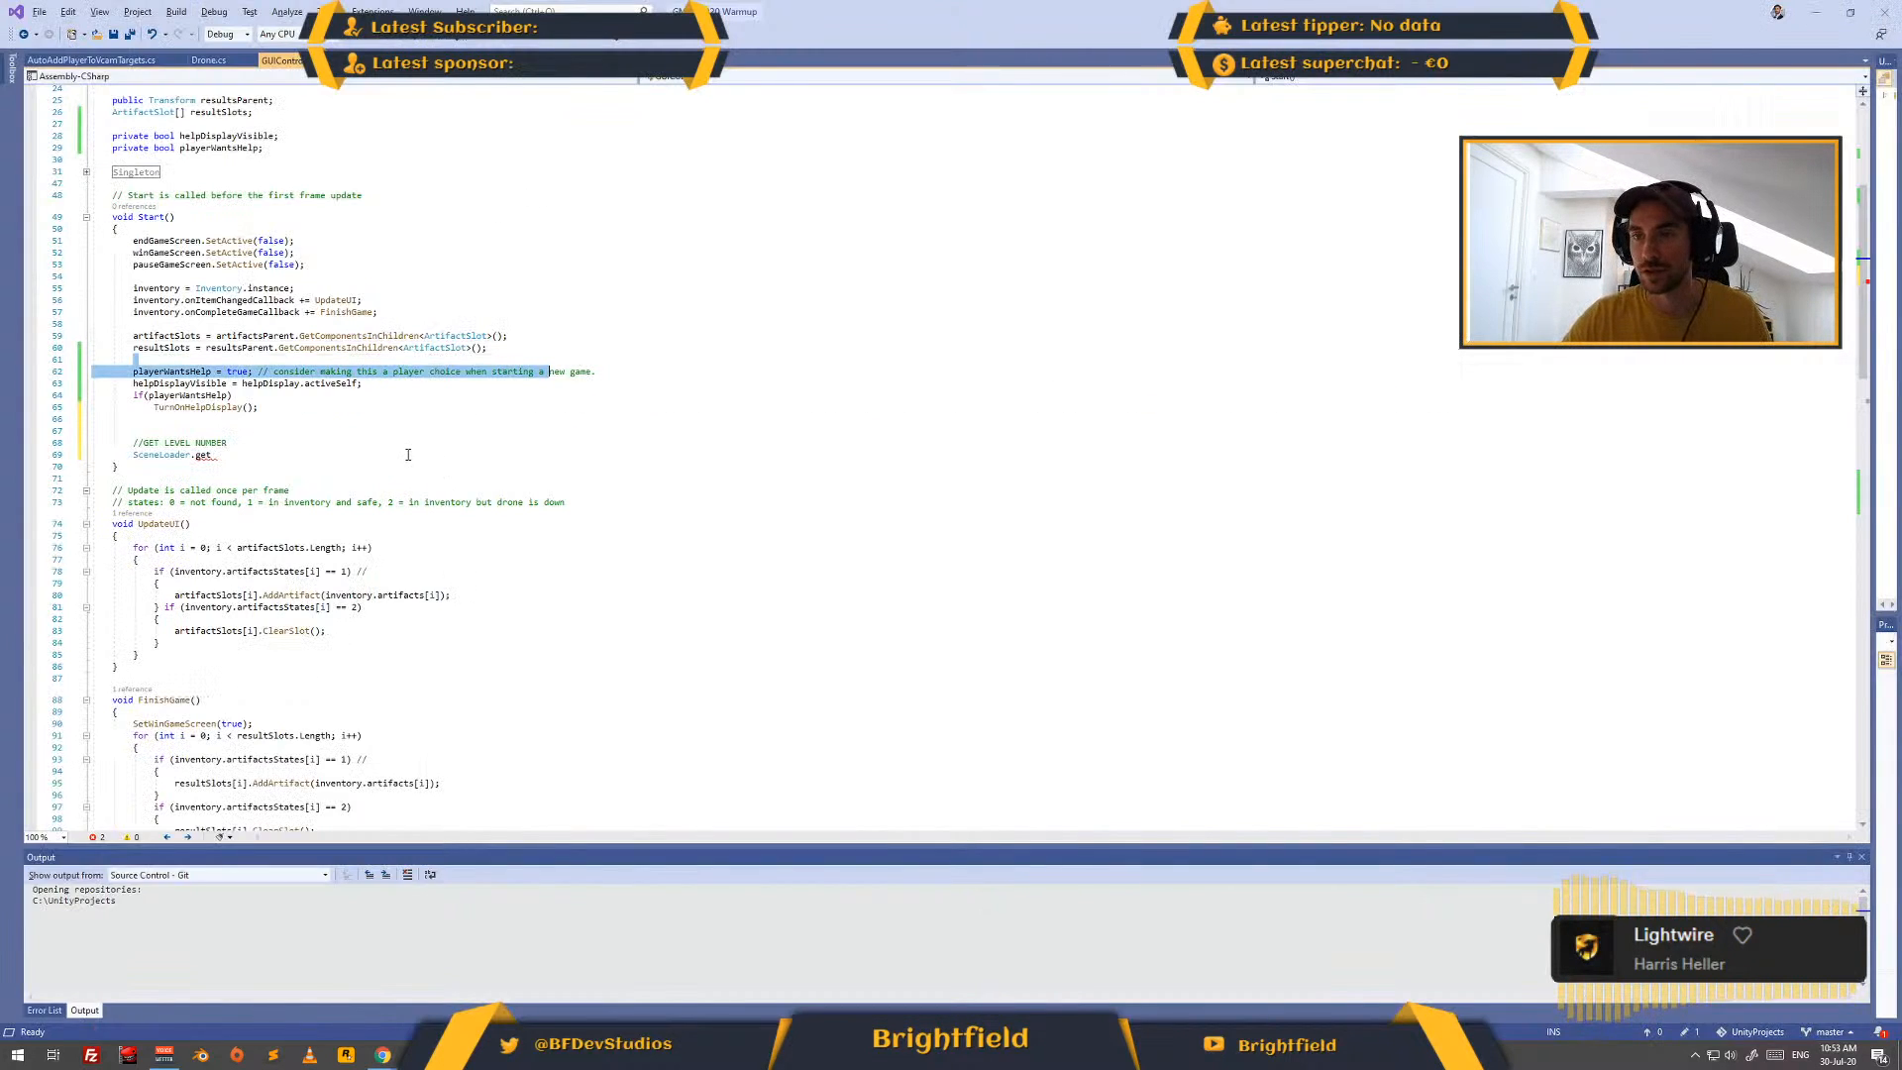
{"action": "double_click", "coordinate": [203, 455]}
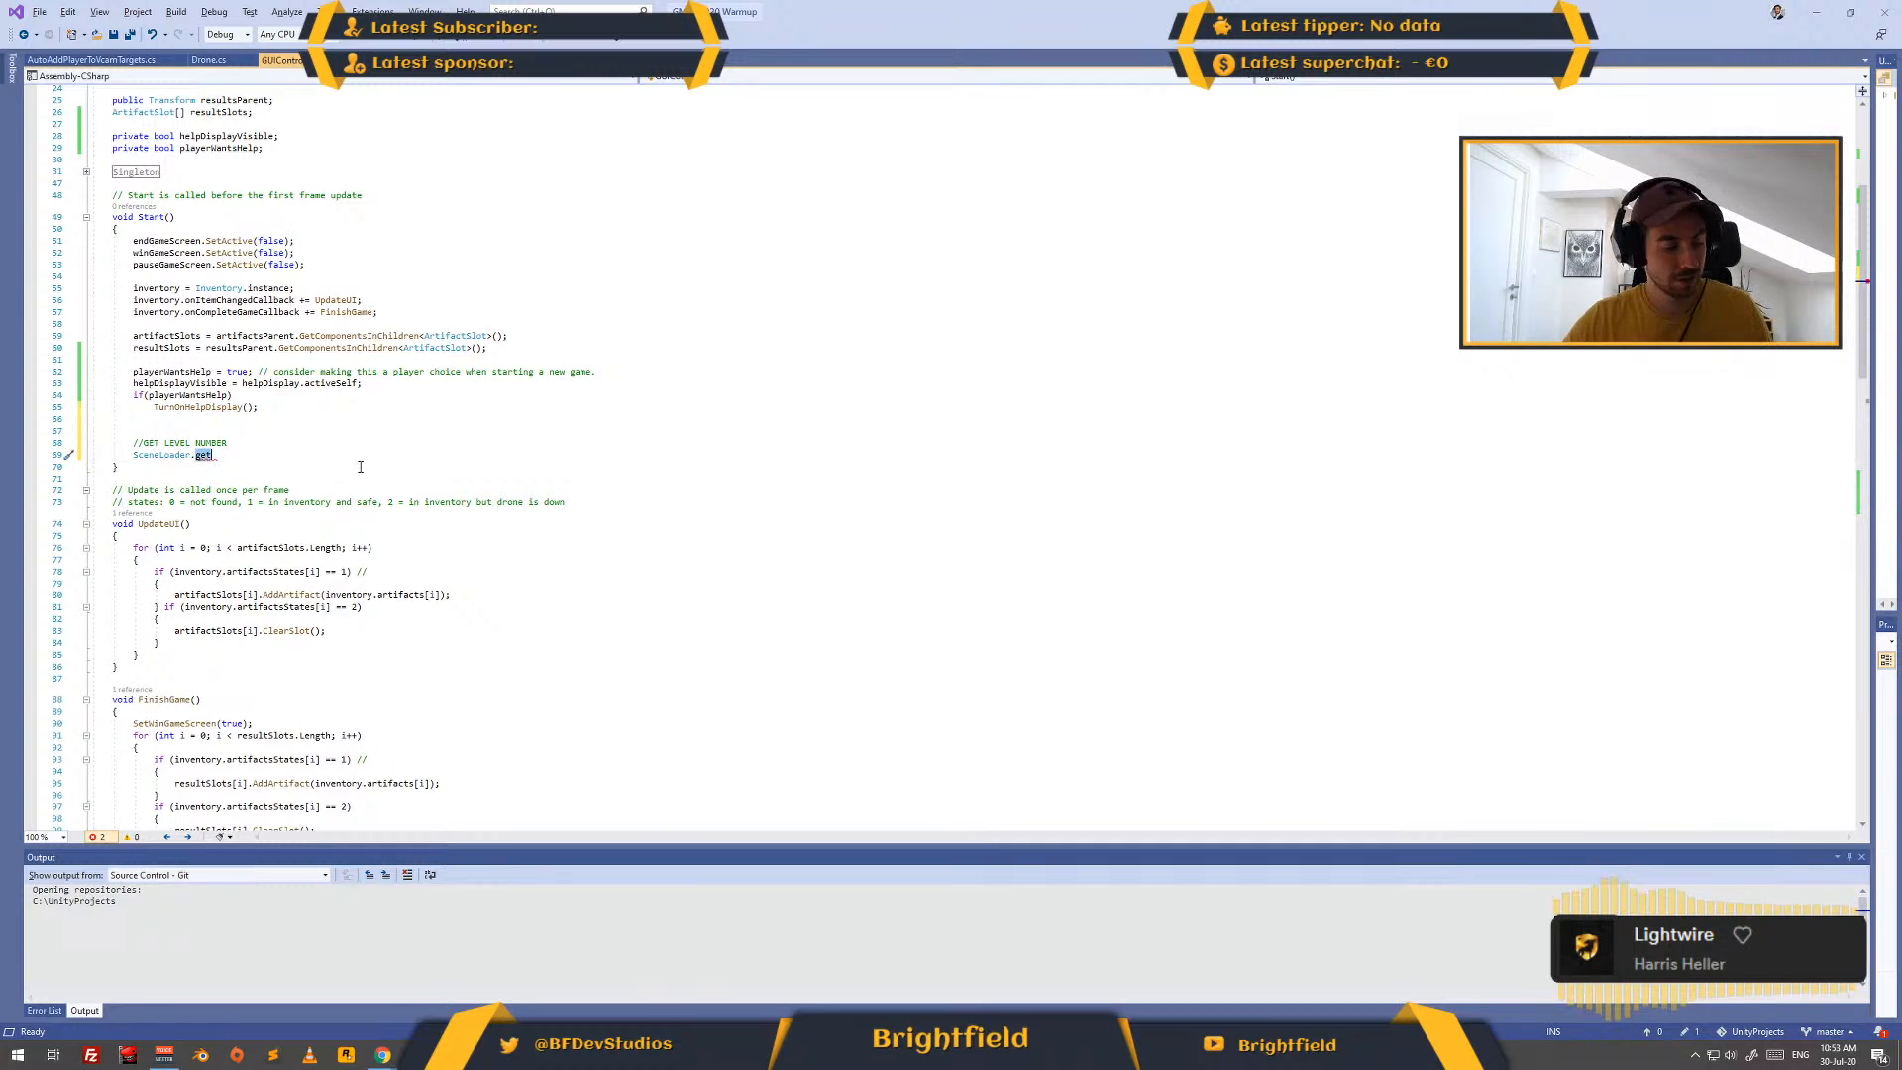
{"action": "type", "text": "Sce"}
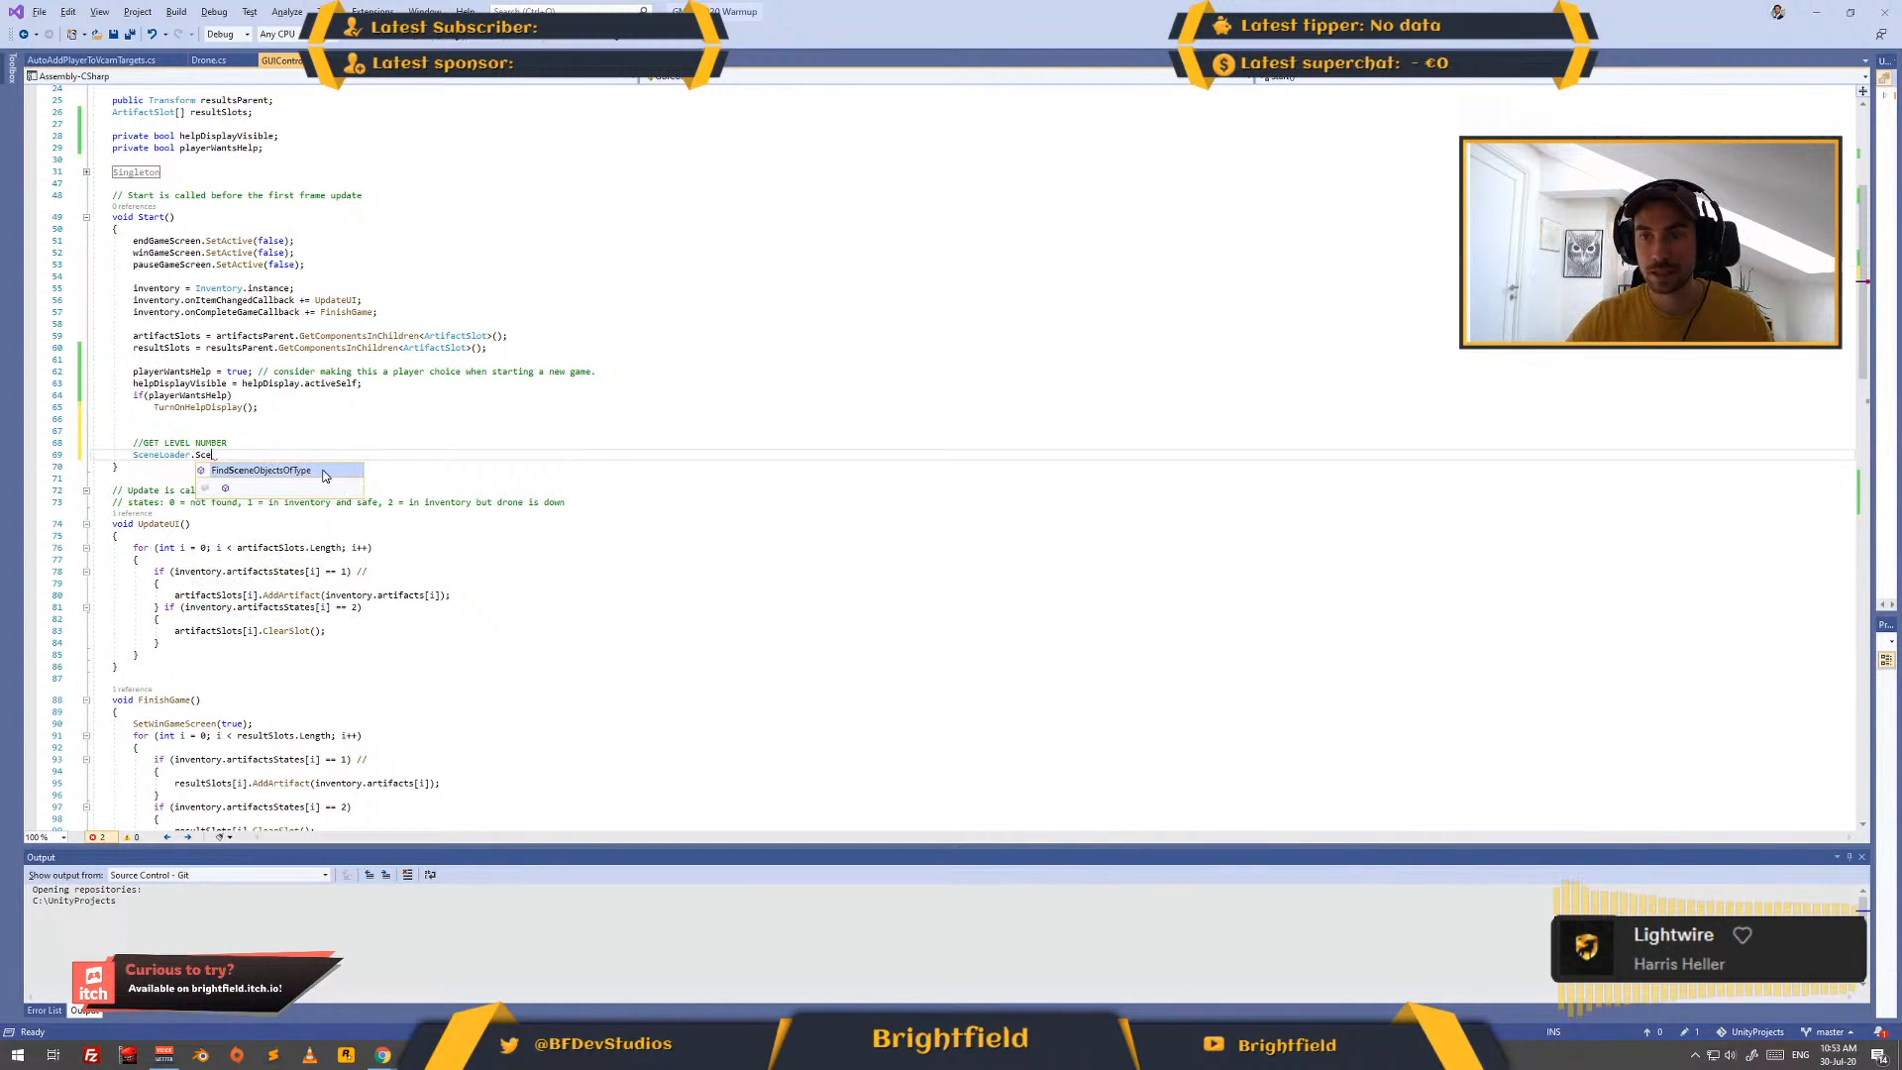
{"action": "type", "text": "n"}
{"action": "key", "text": "Tab"}
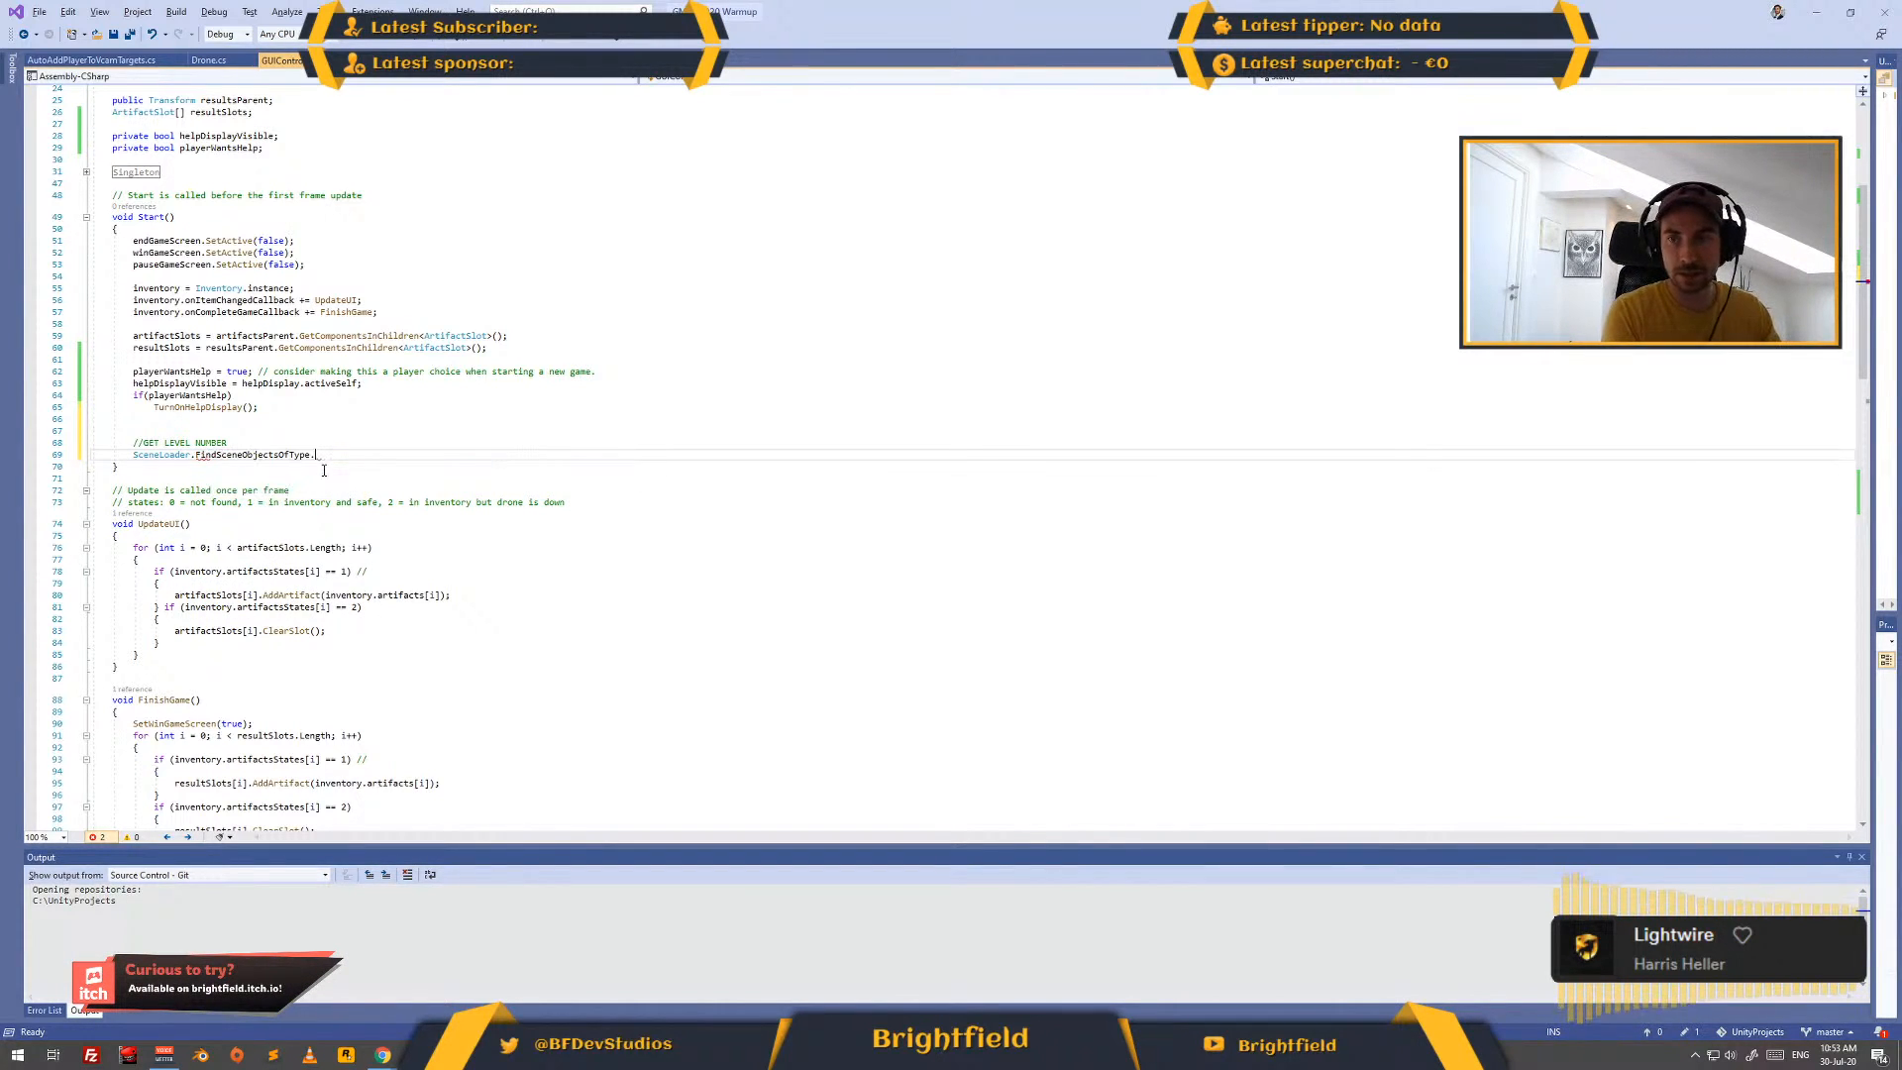
{"action": "type", "text": "."}
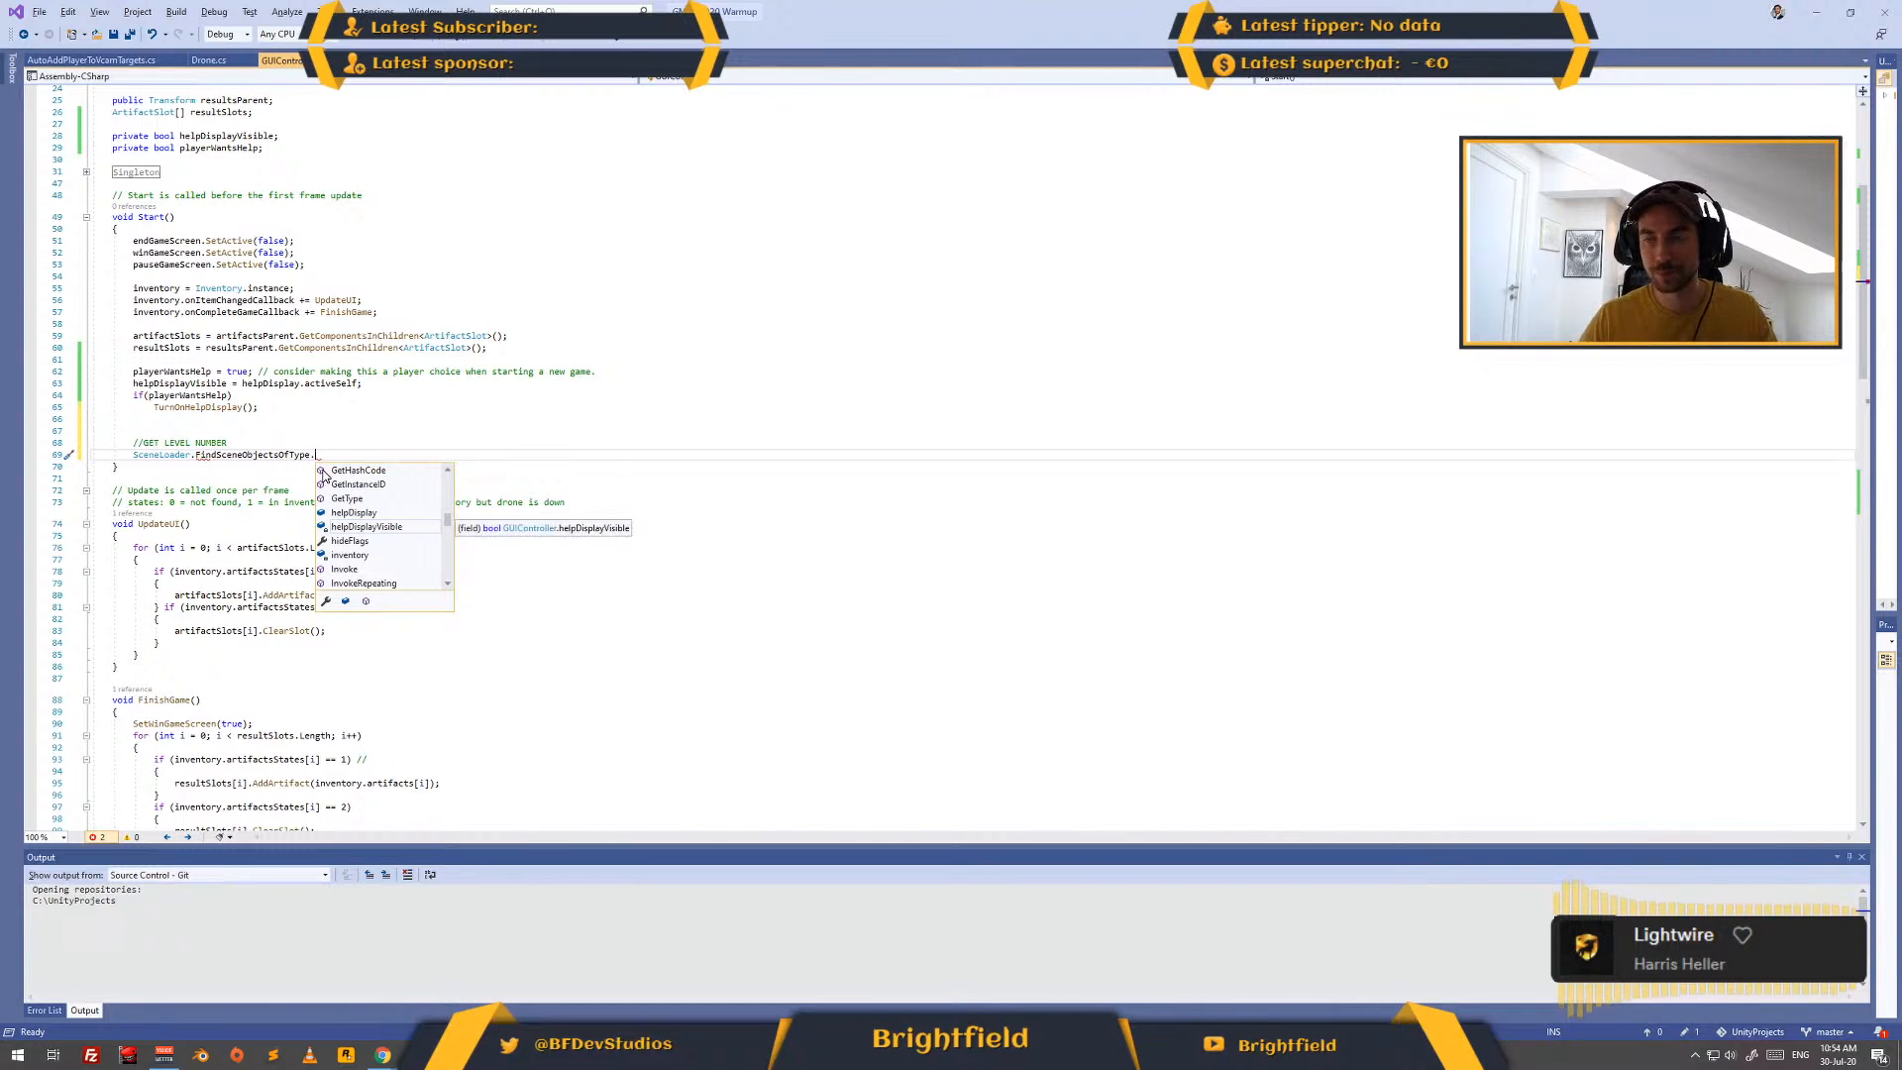
{"action": "left_click", "coordinate": [380, 379]}
- Switch to Unity and open the script attached to the SceneLoader object to view its code
{"action": "key", "text": "alt+Tab"}
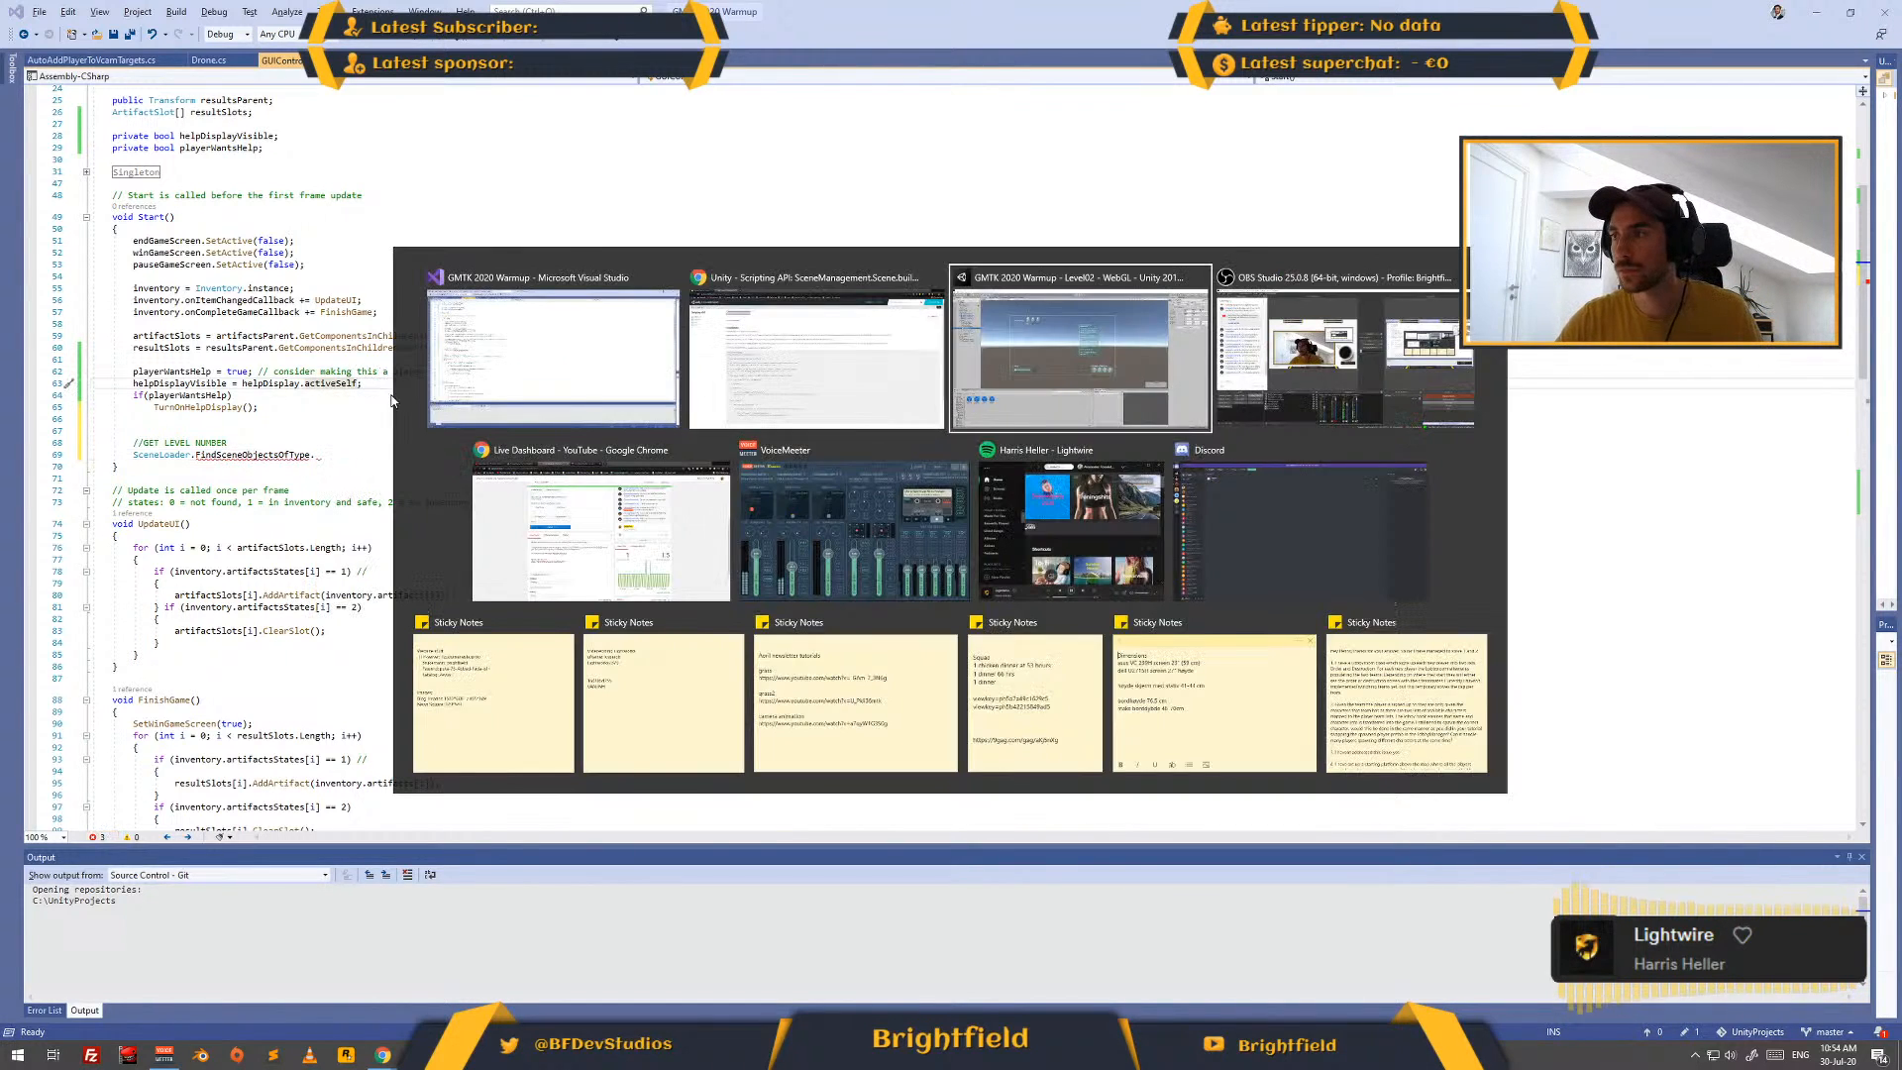
{"action": "left_click", "coordinate": [87, 115]}
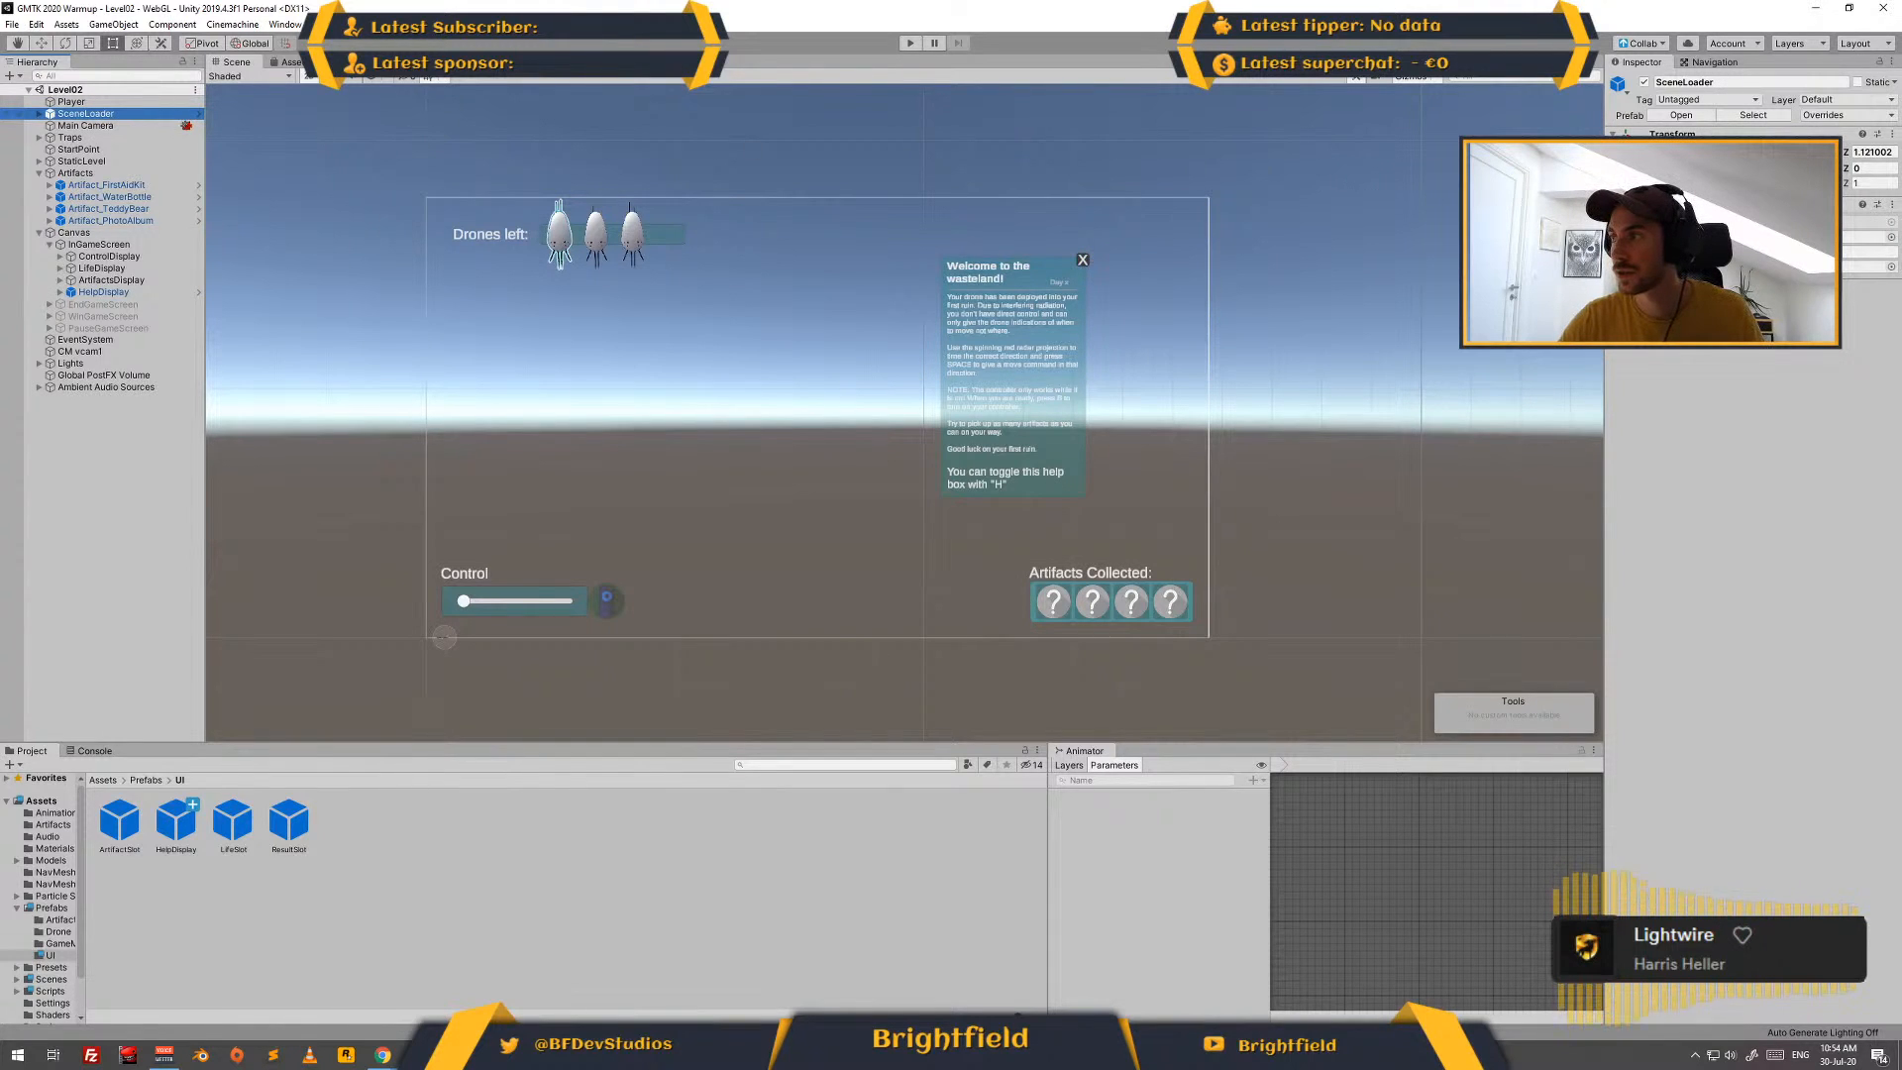
{"action": "left_click", "coordinate": [1783, 222]}
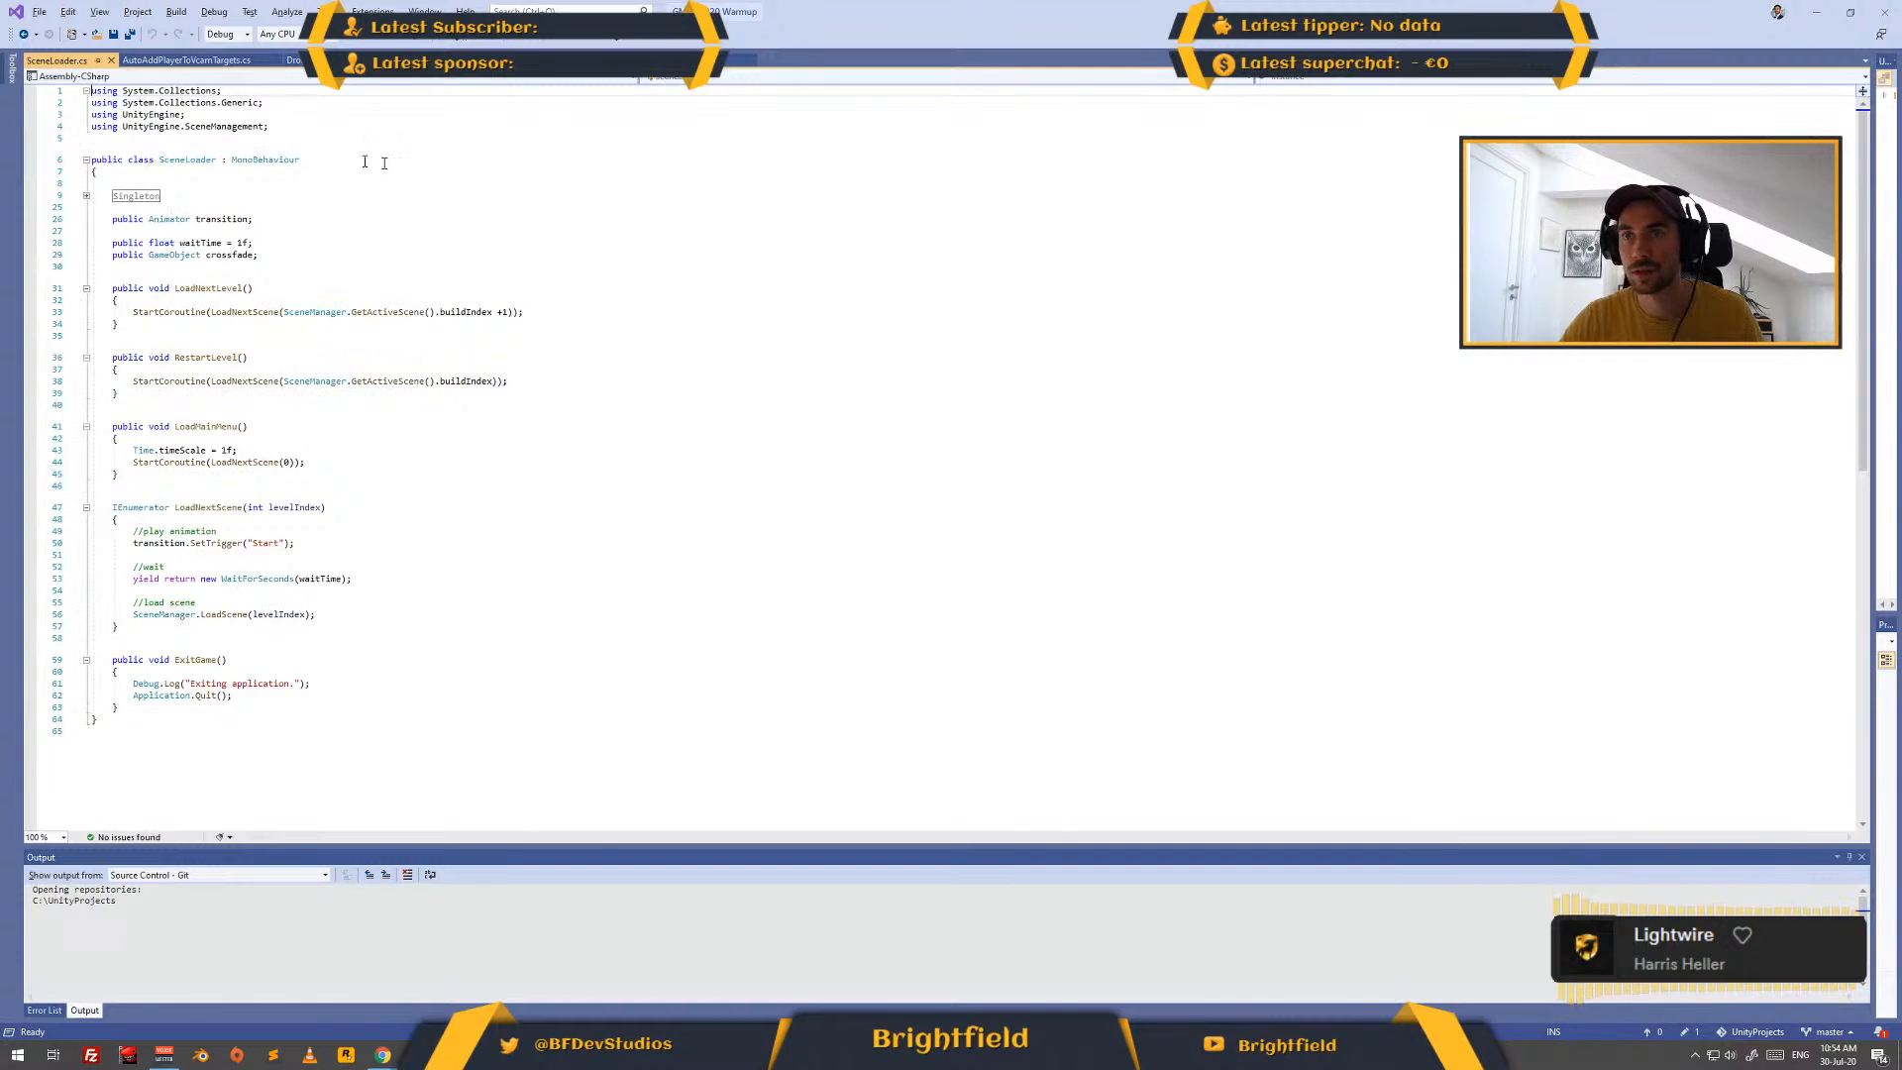
- Return to the Scene.buildIndex documentation in the browser and examine how the example code uses GetActiveScene and scene.buildIndex
{"action": "key", "text": "alt+Tab"}
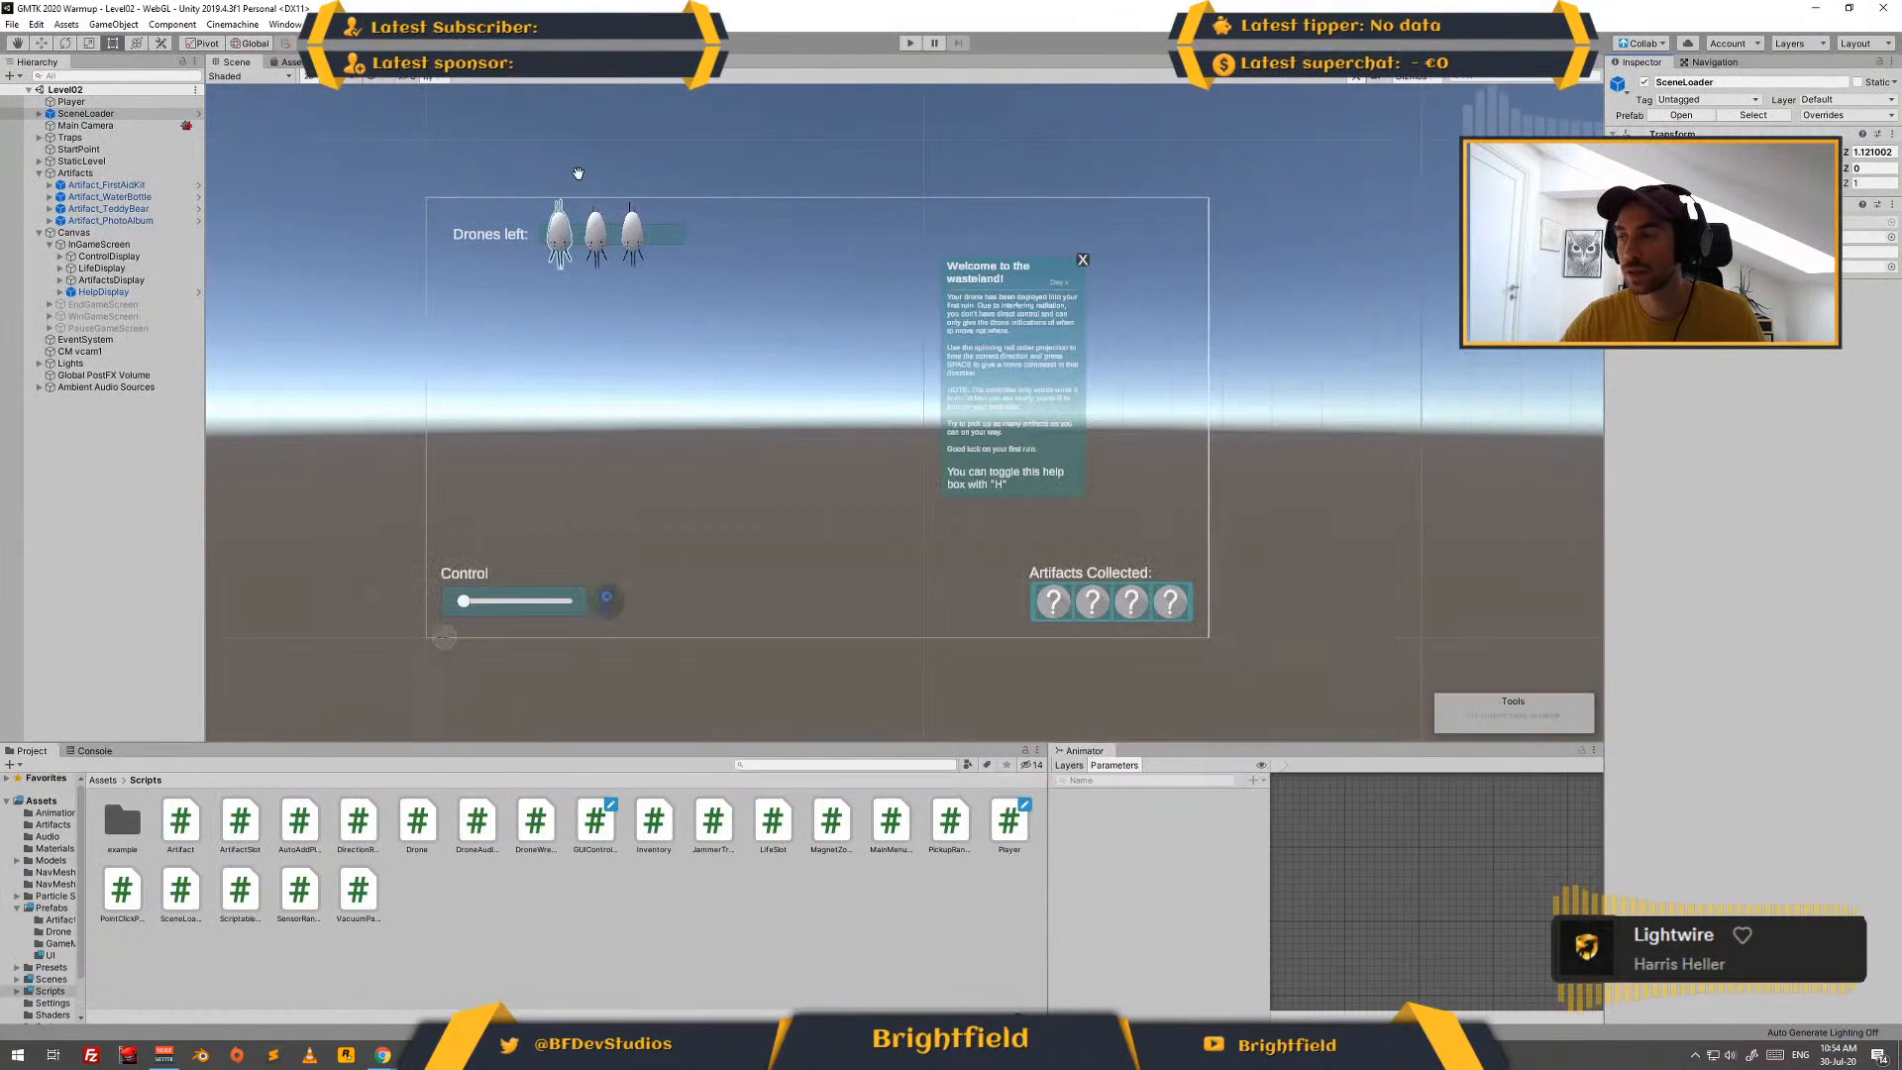
{"action": "key", "text": "alt+Tab"}
{"action": "key", "text": "alt+Tab"}
{"action": "key", "text": "alt+Tab"}
{"action": "key", "text": "alt+shift+Tab"}
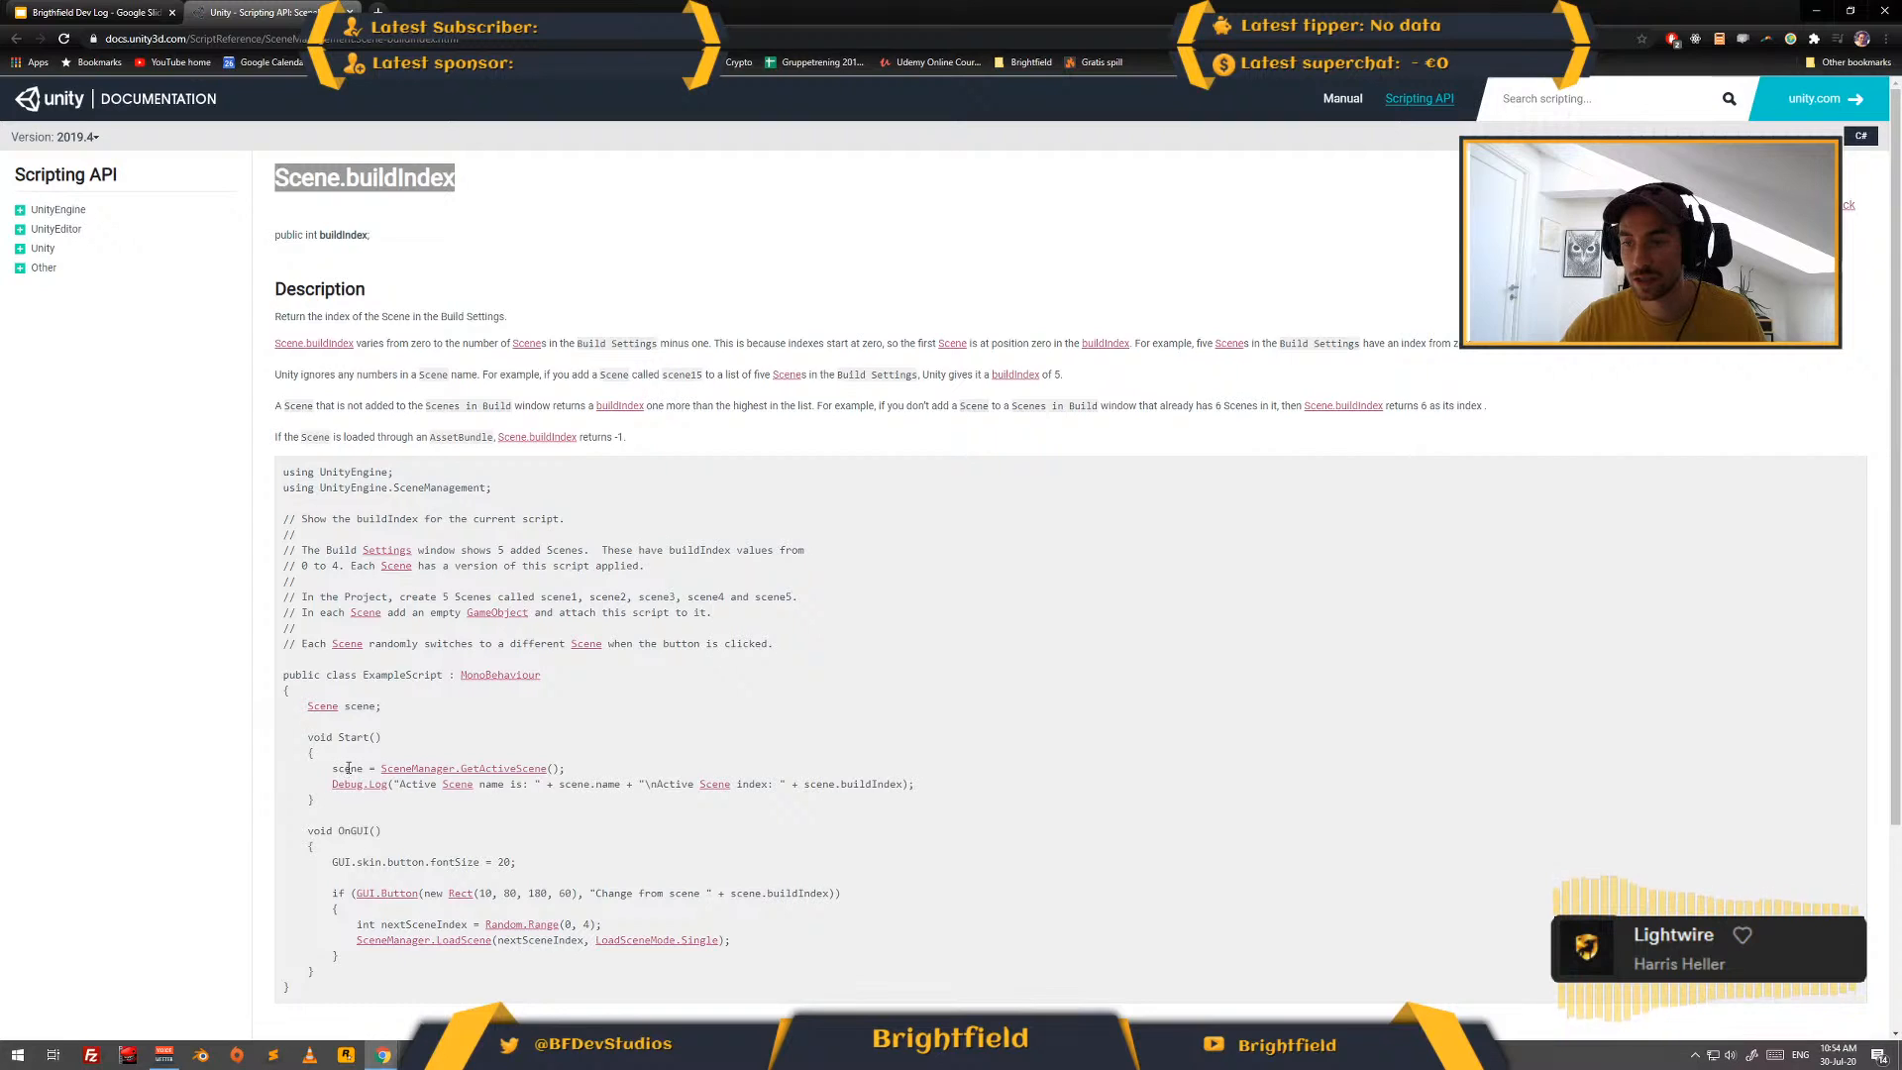
{"action": "scroll", "coordinate": [348, 769], "scroll_direction": "down", "scroll_amount": 1}
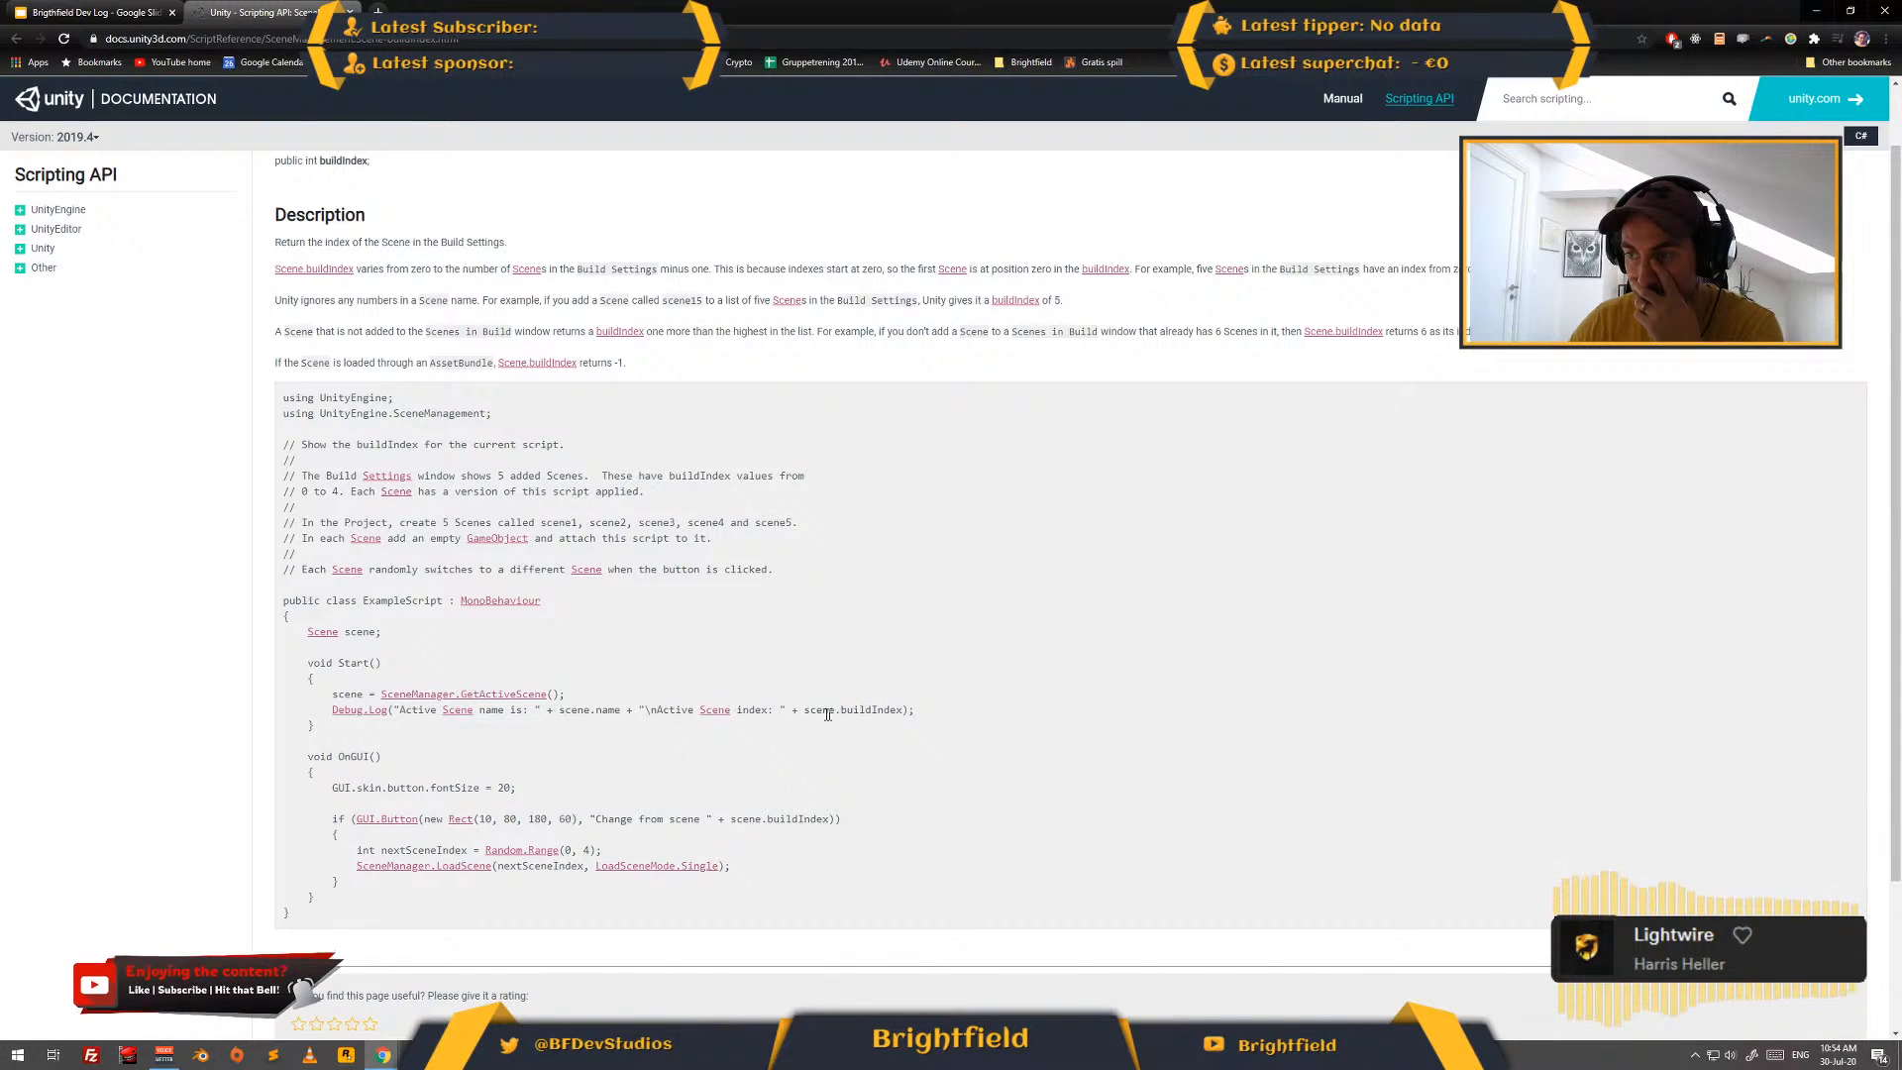
{"action": "left_click_drag", "start_coordinate": [803, 711], "coordinate": [897, 710]}
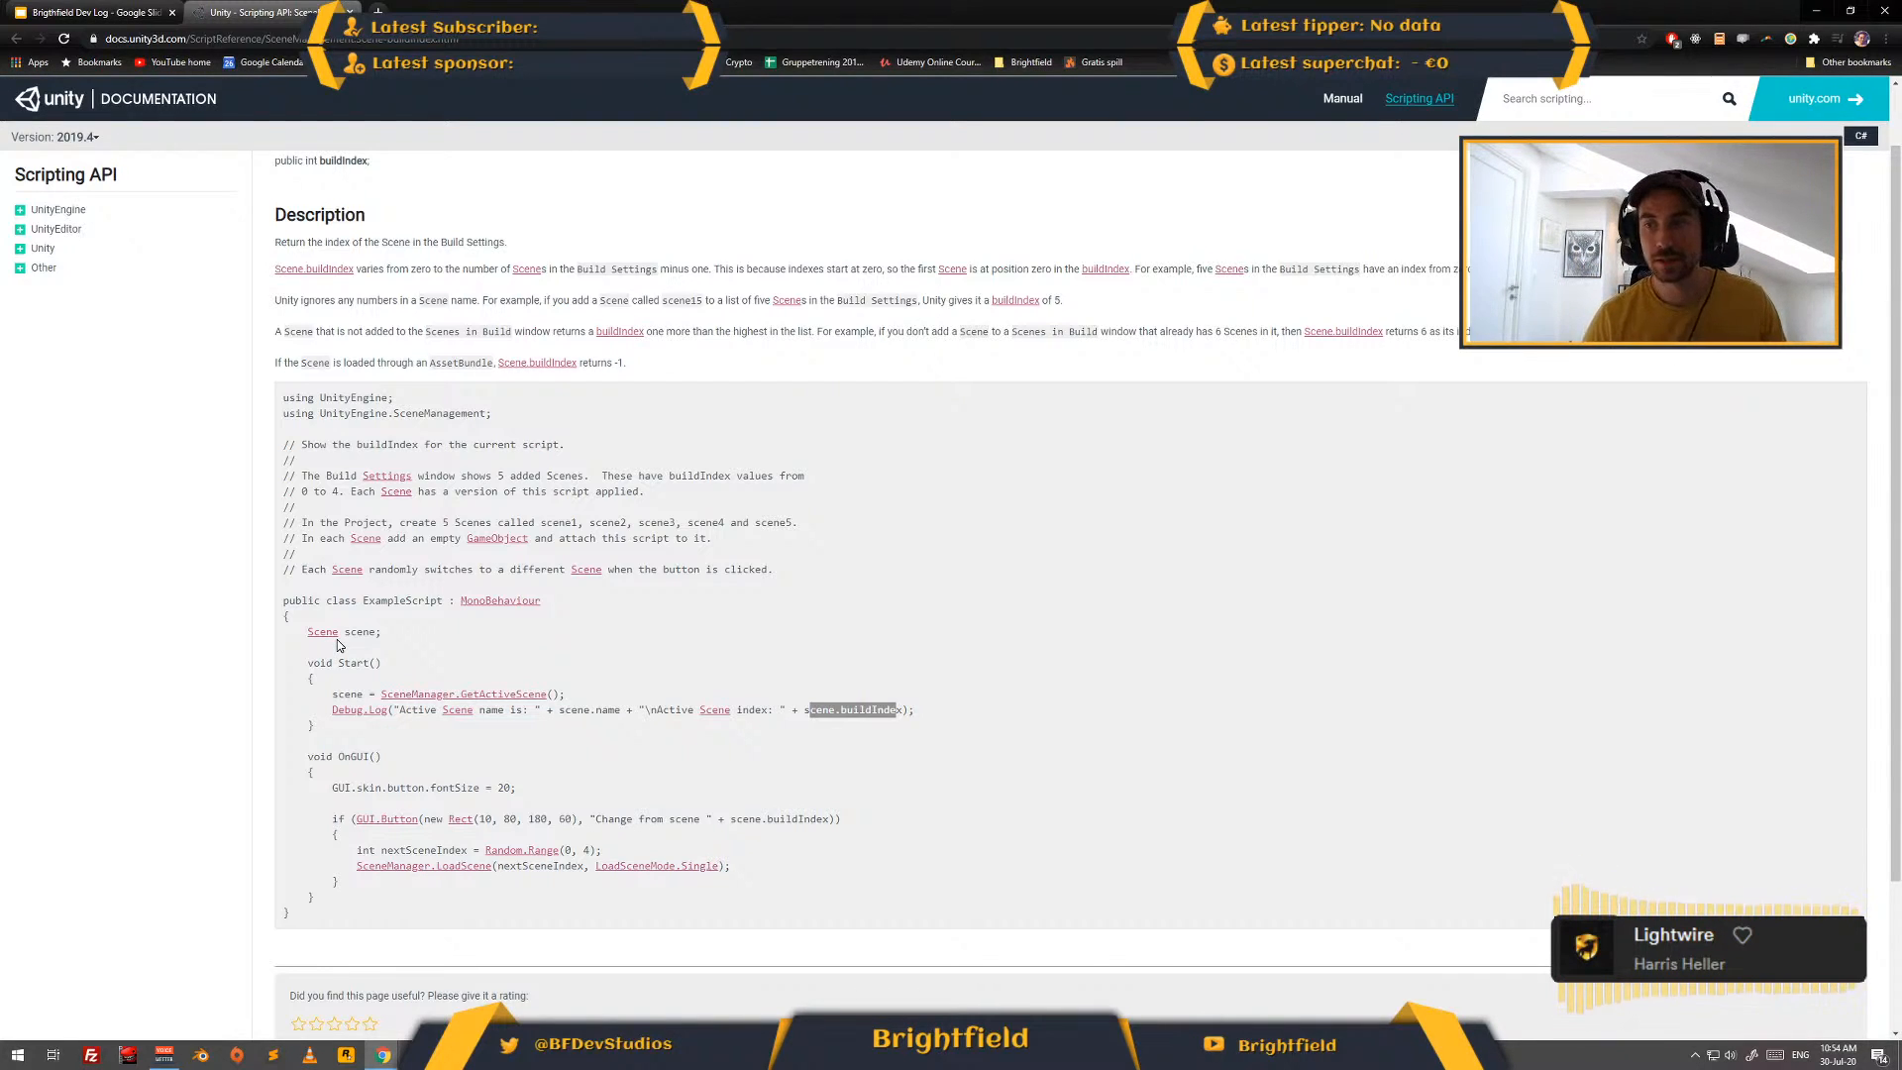
- Switch to Visual Studio, declare "public Scene currentScene;" below the crossfade field in SceneLoader.cs, and save the script
{"action": "key", "text": "alt+Tab"}
{"action": "key", "text": "alt+Tab"}
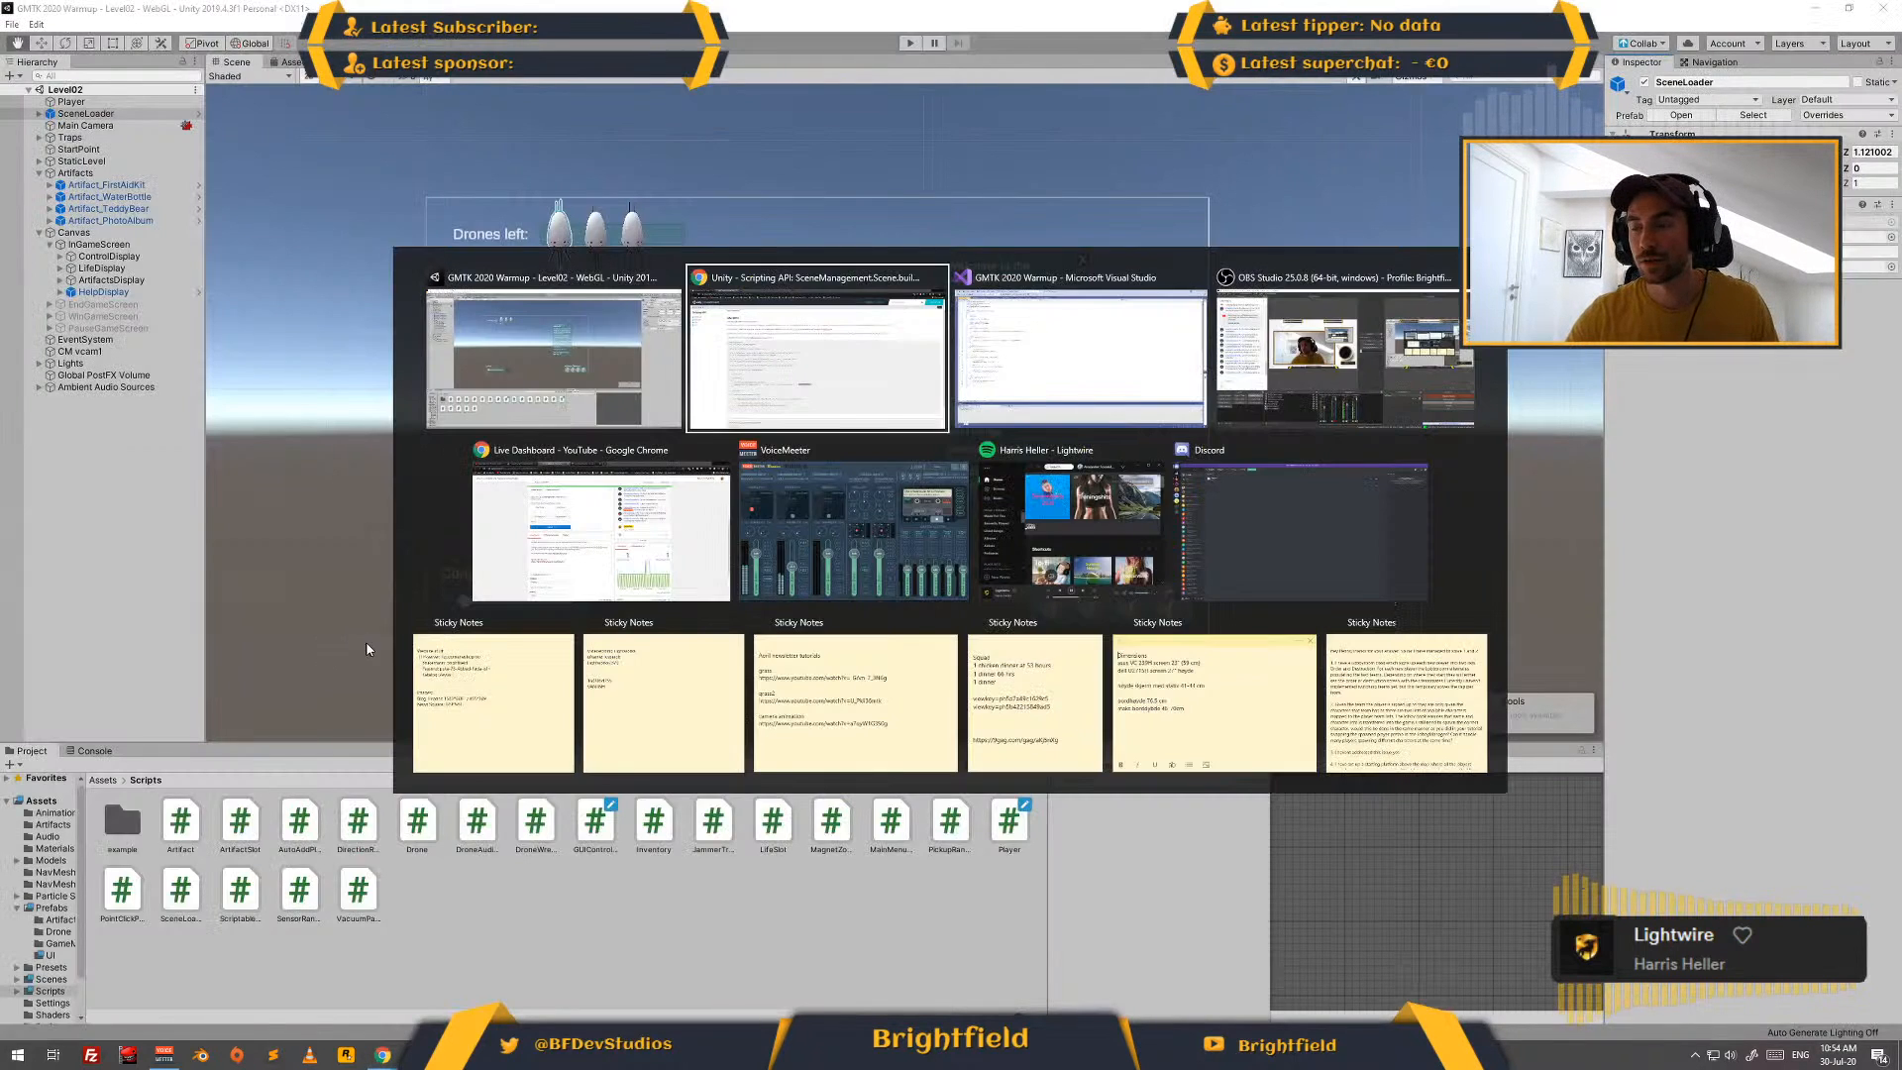
{"action": "key", "text": "alt+Tab"}
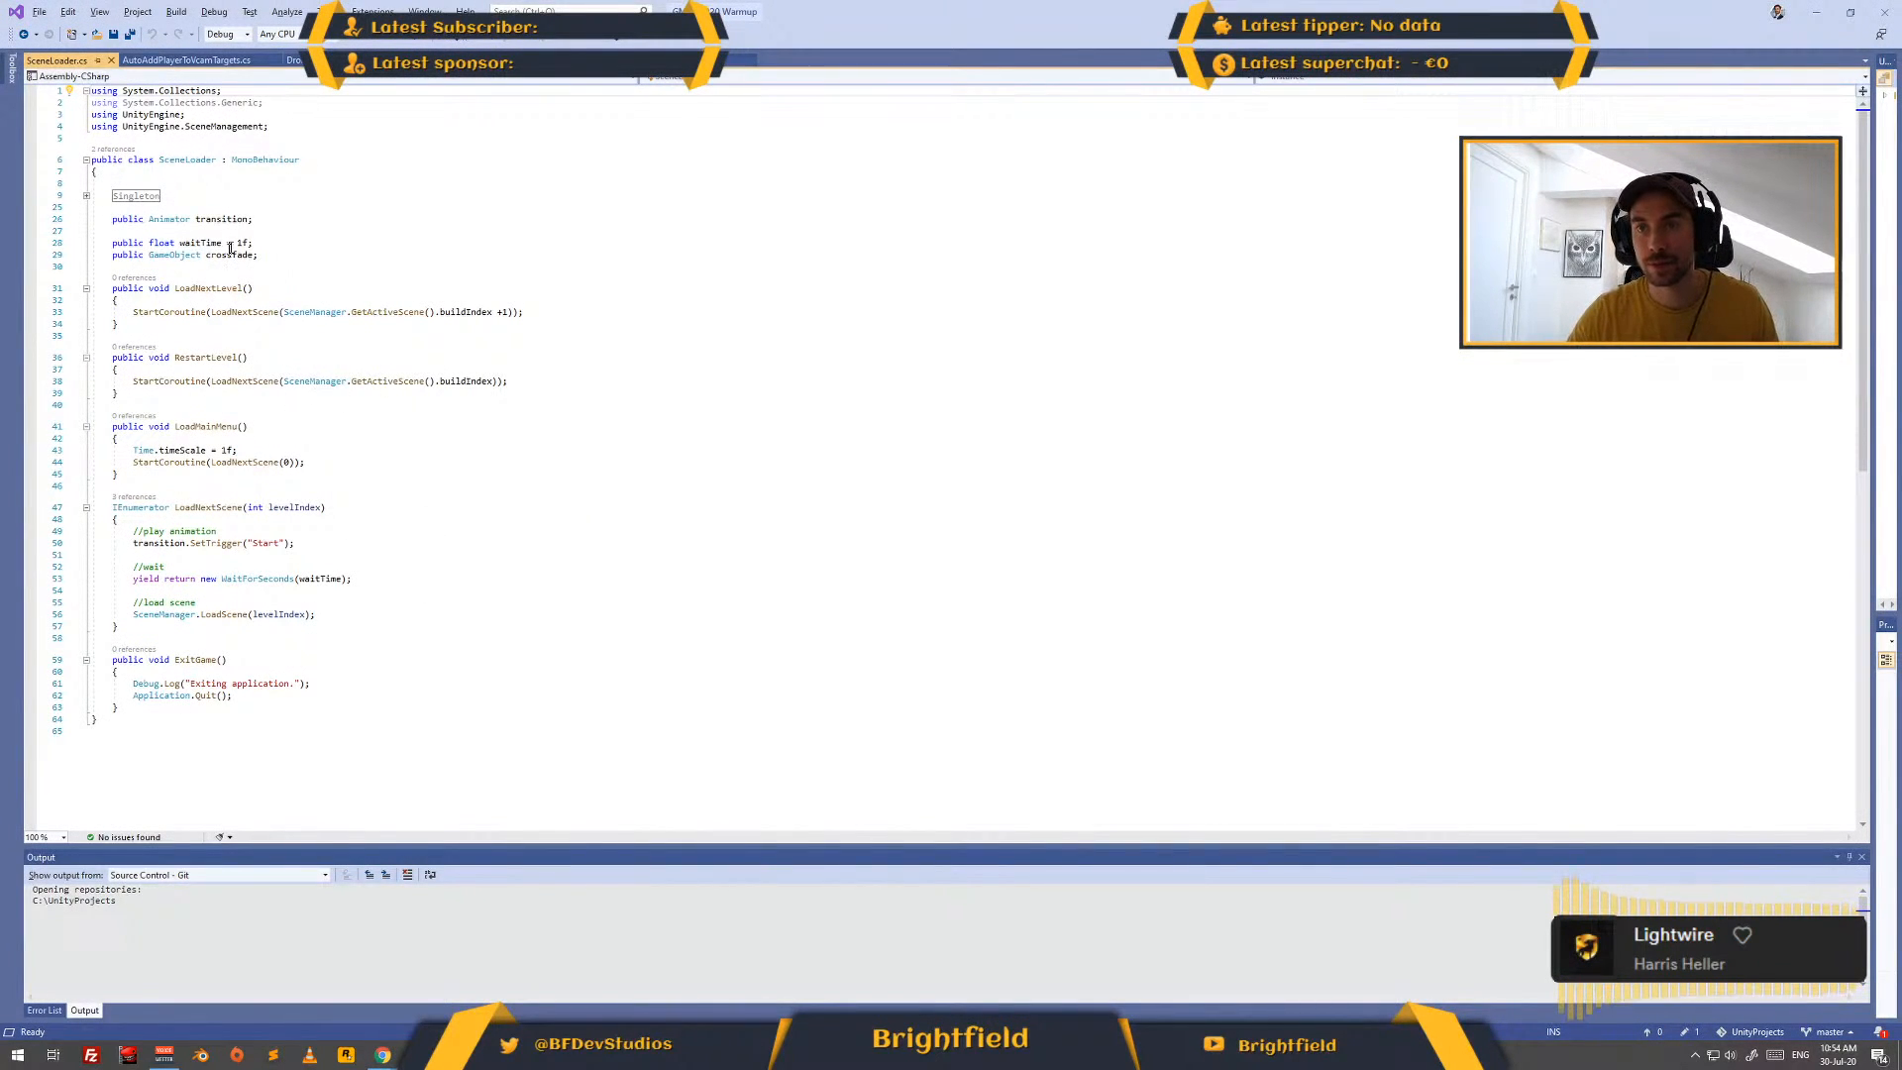
{"action": "left_click", "coordinate": [327, 256]}
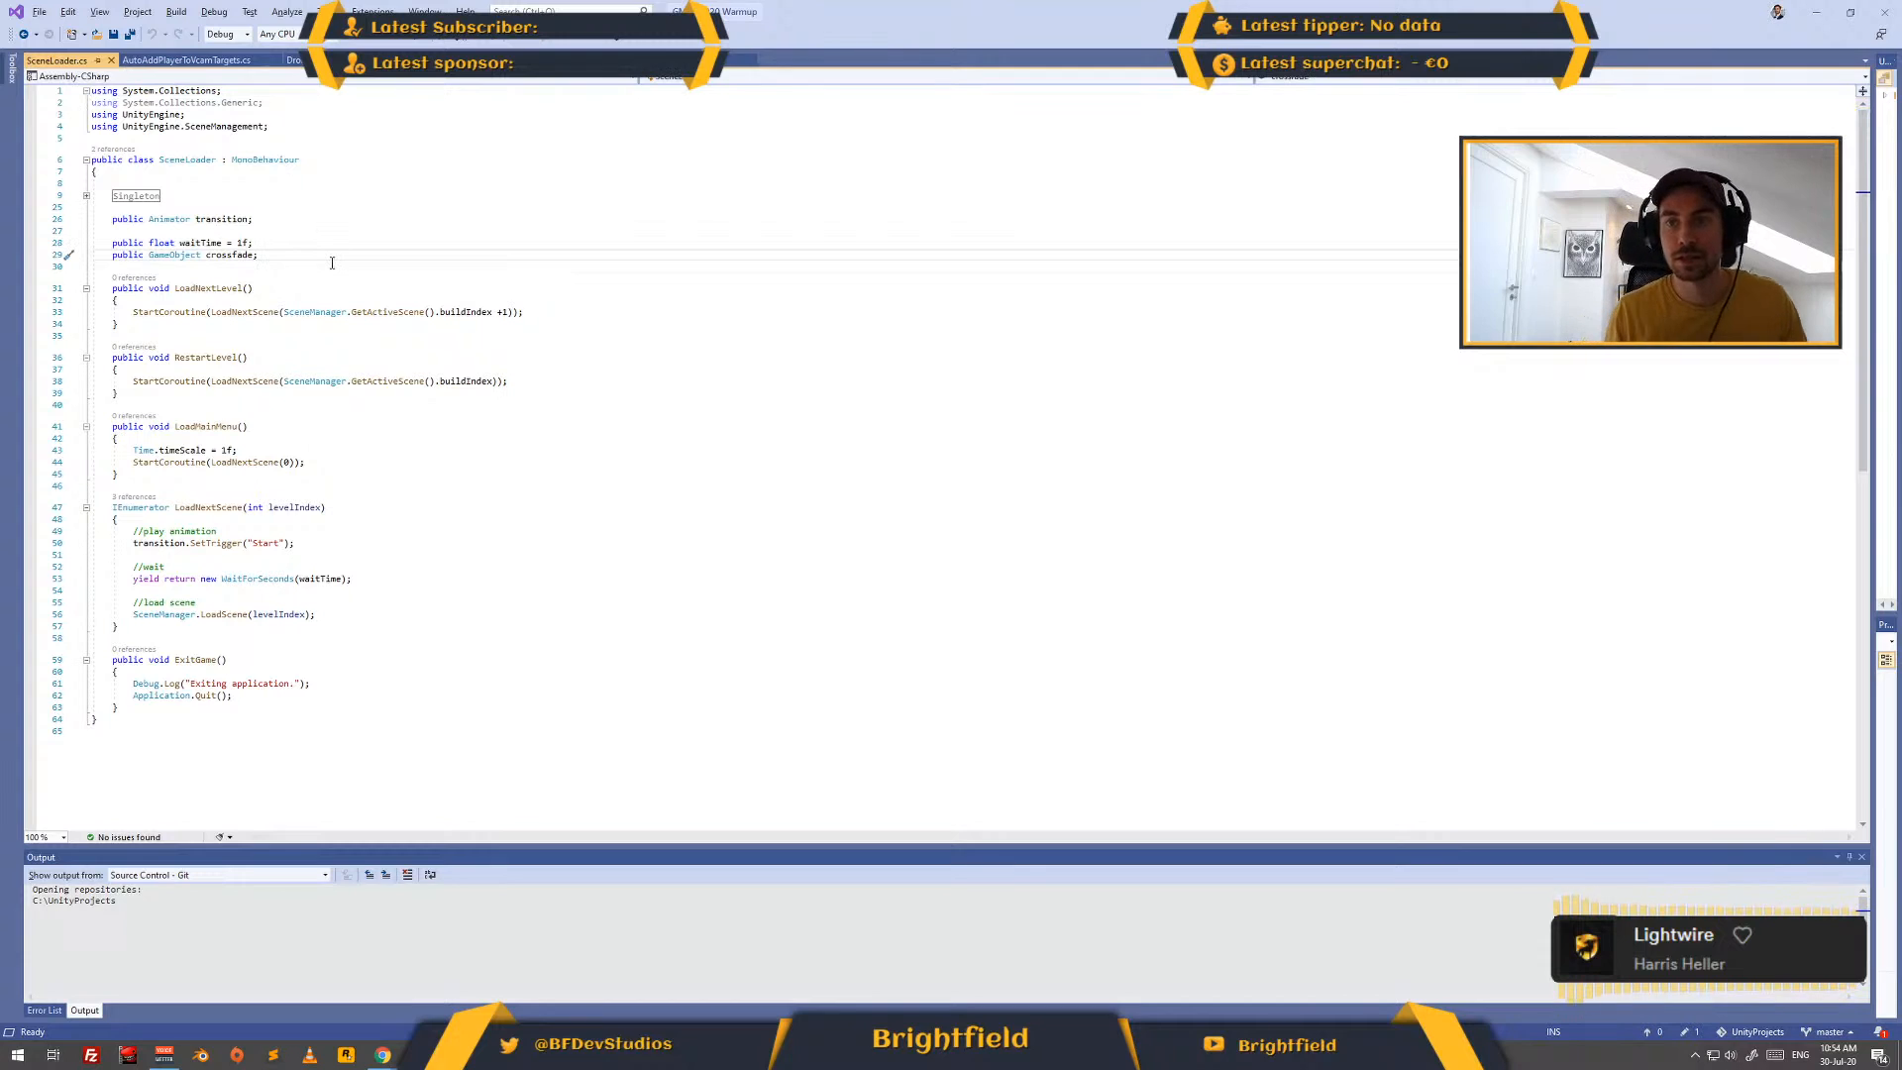
{"action": "key", "text": "Return"}
{"action": "key", "text": "Return"}
{"action": "type", "text": "public "}
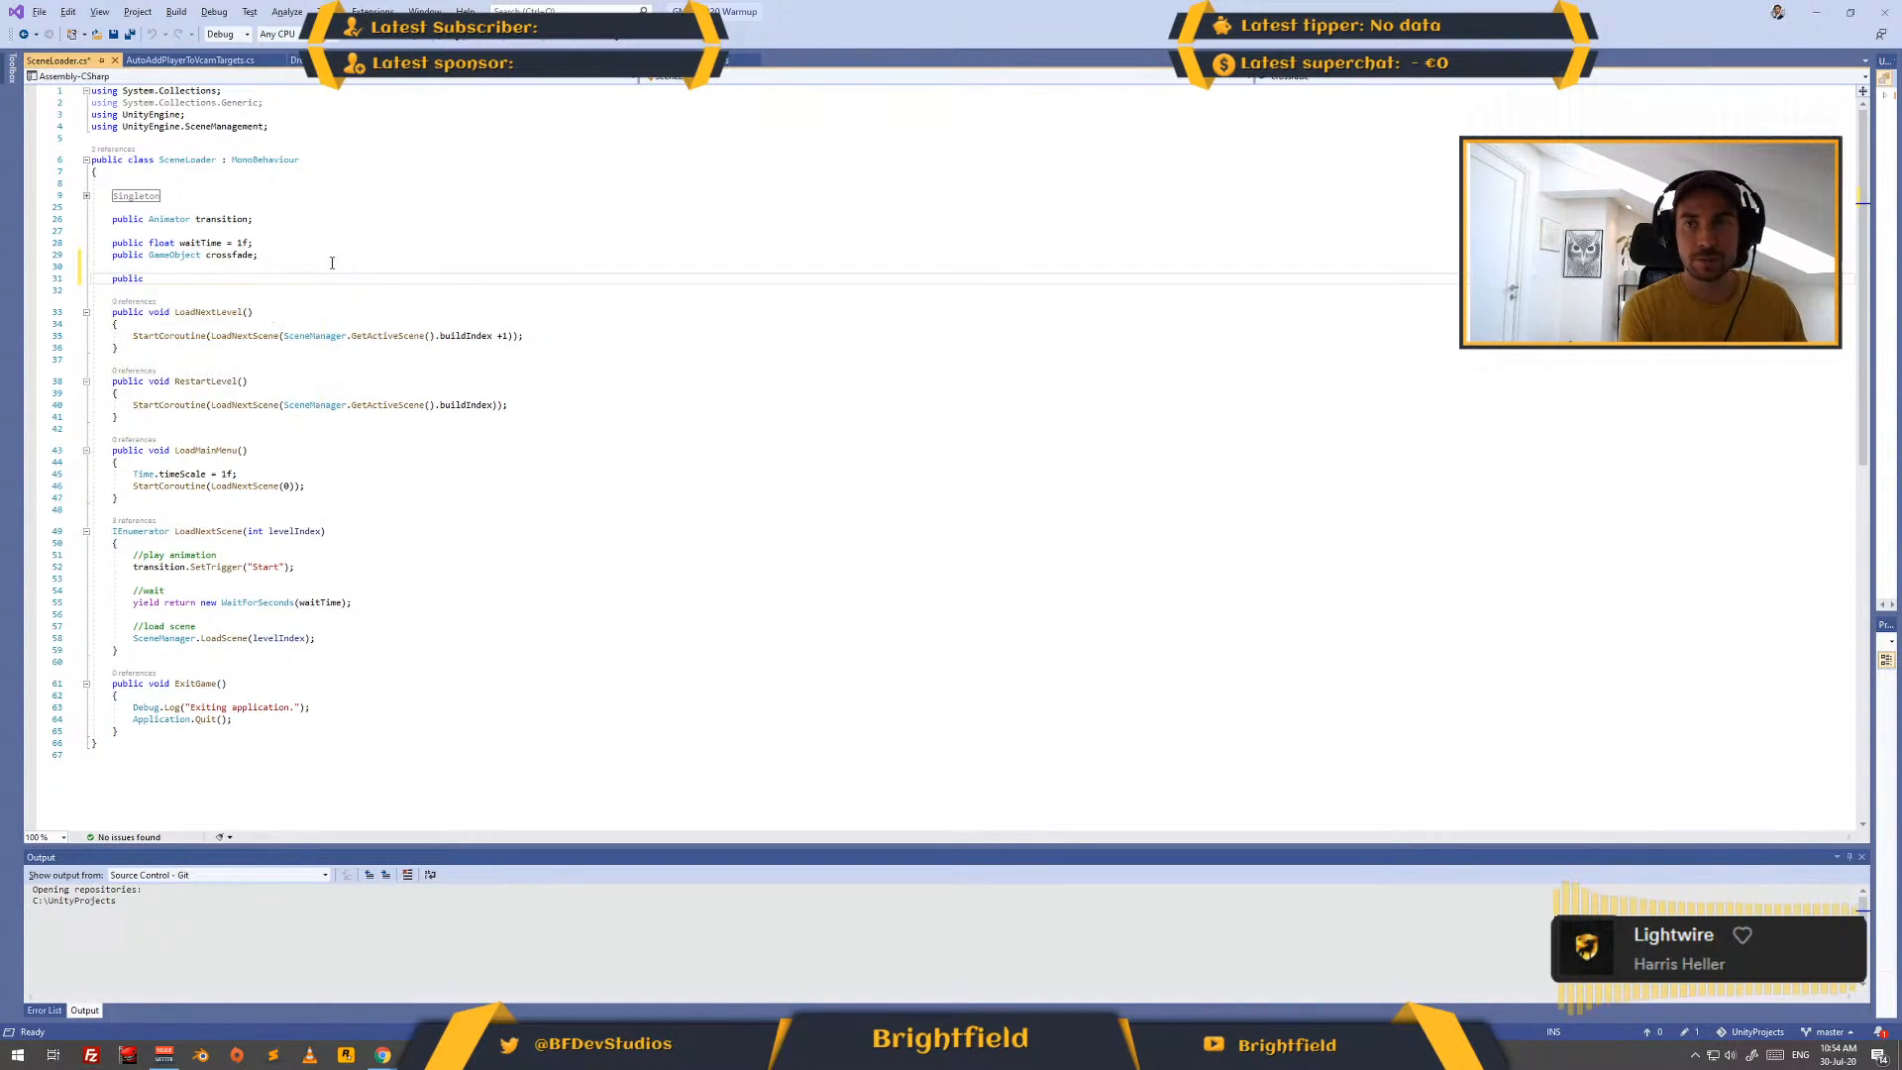
{"action": "type", "text": "Scene "}
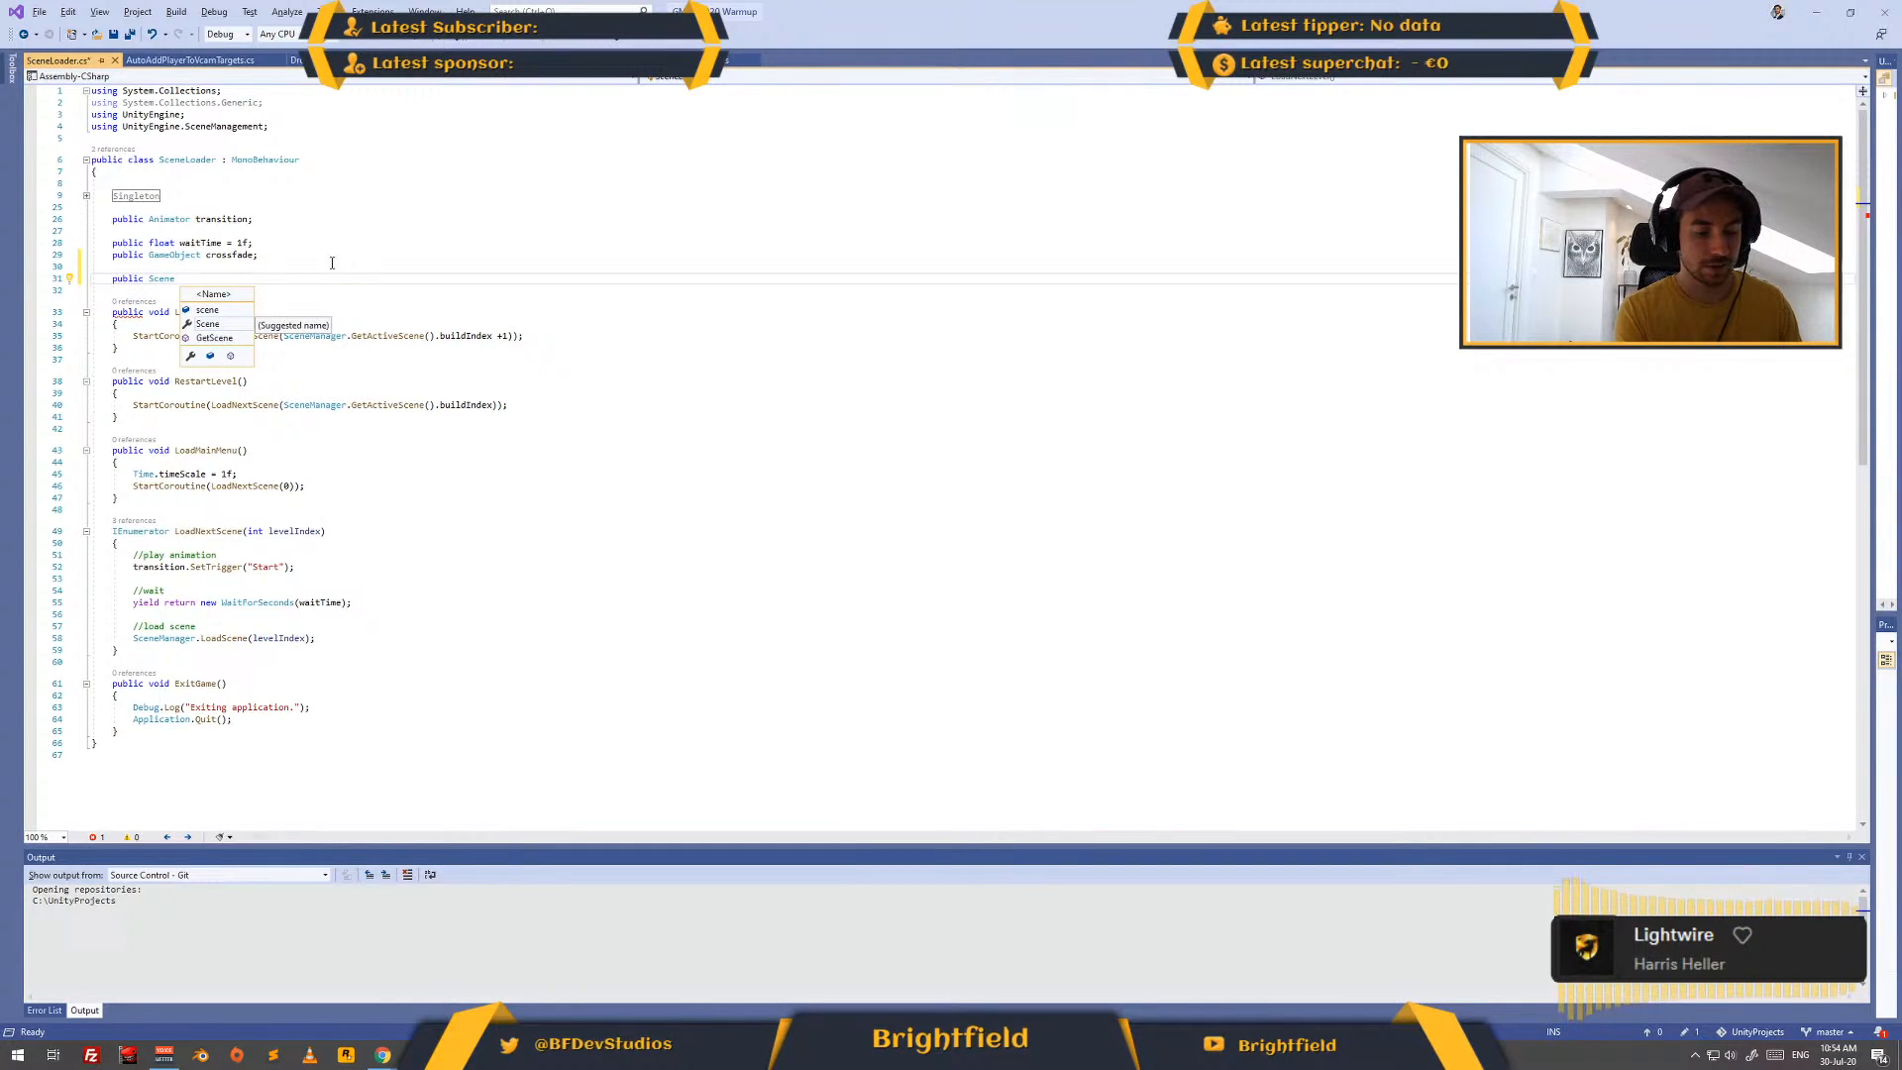
{"action": "type", "text": "currentScene;"}
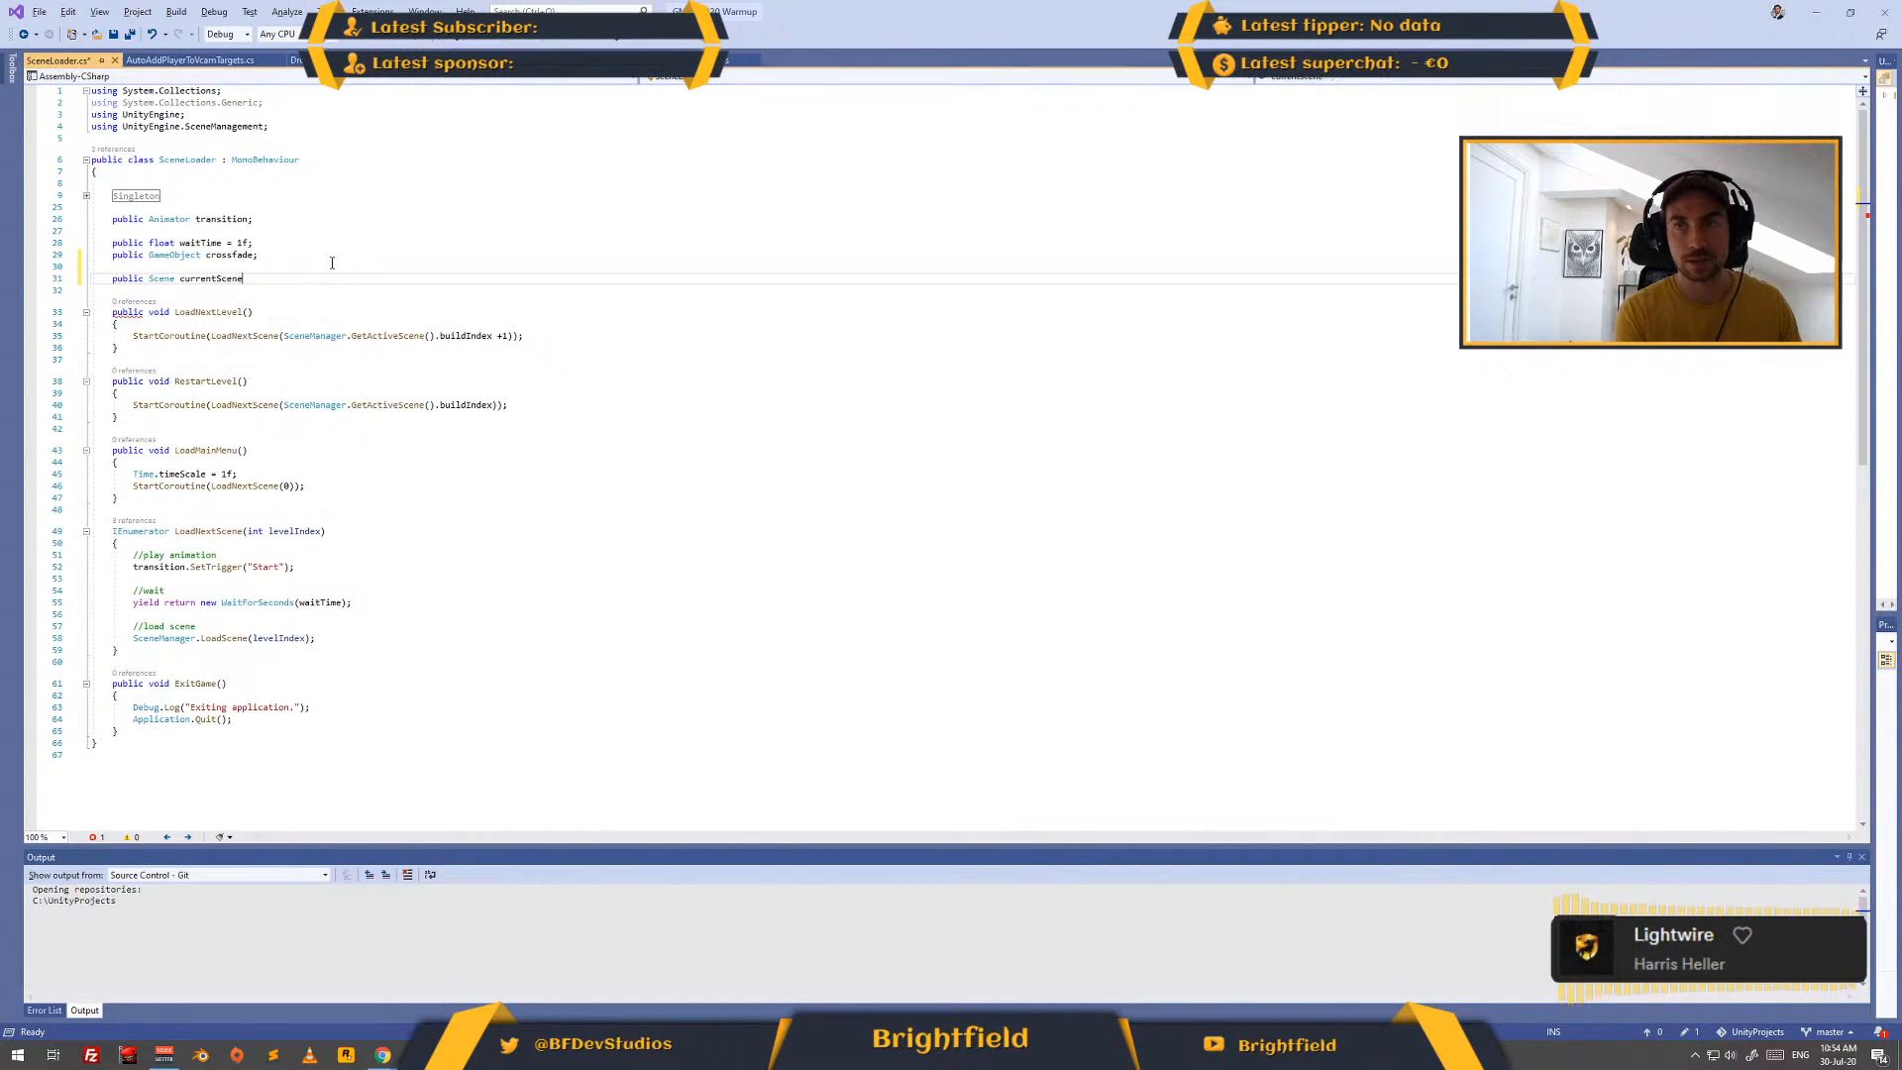
{"action": "key", "text": "ctrl+s"}
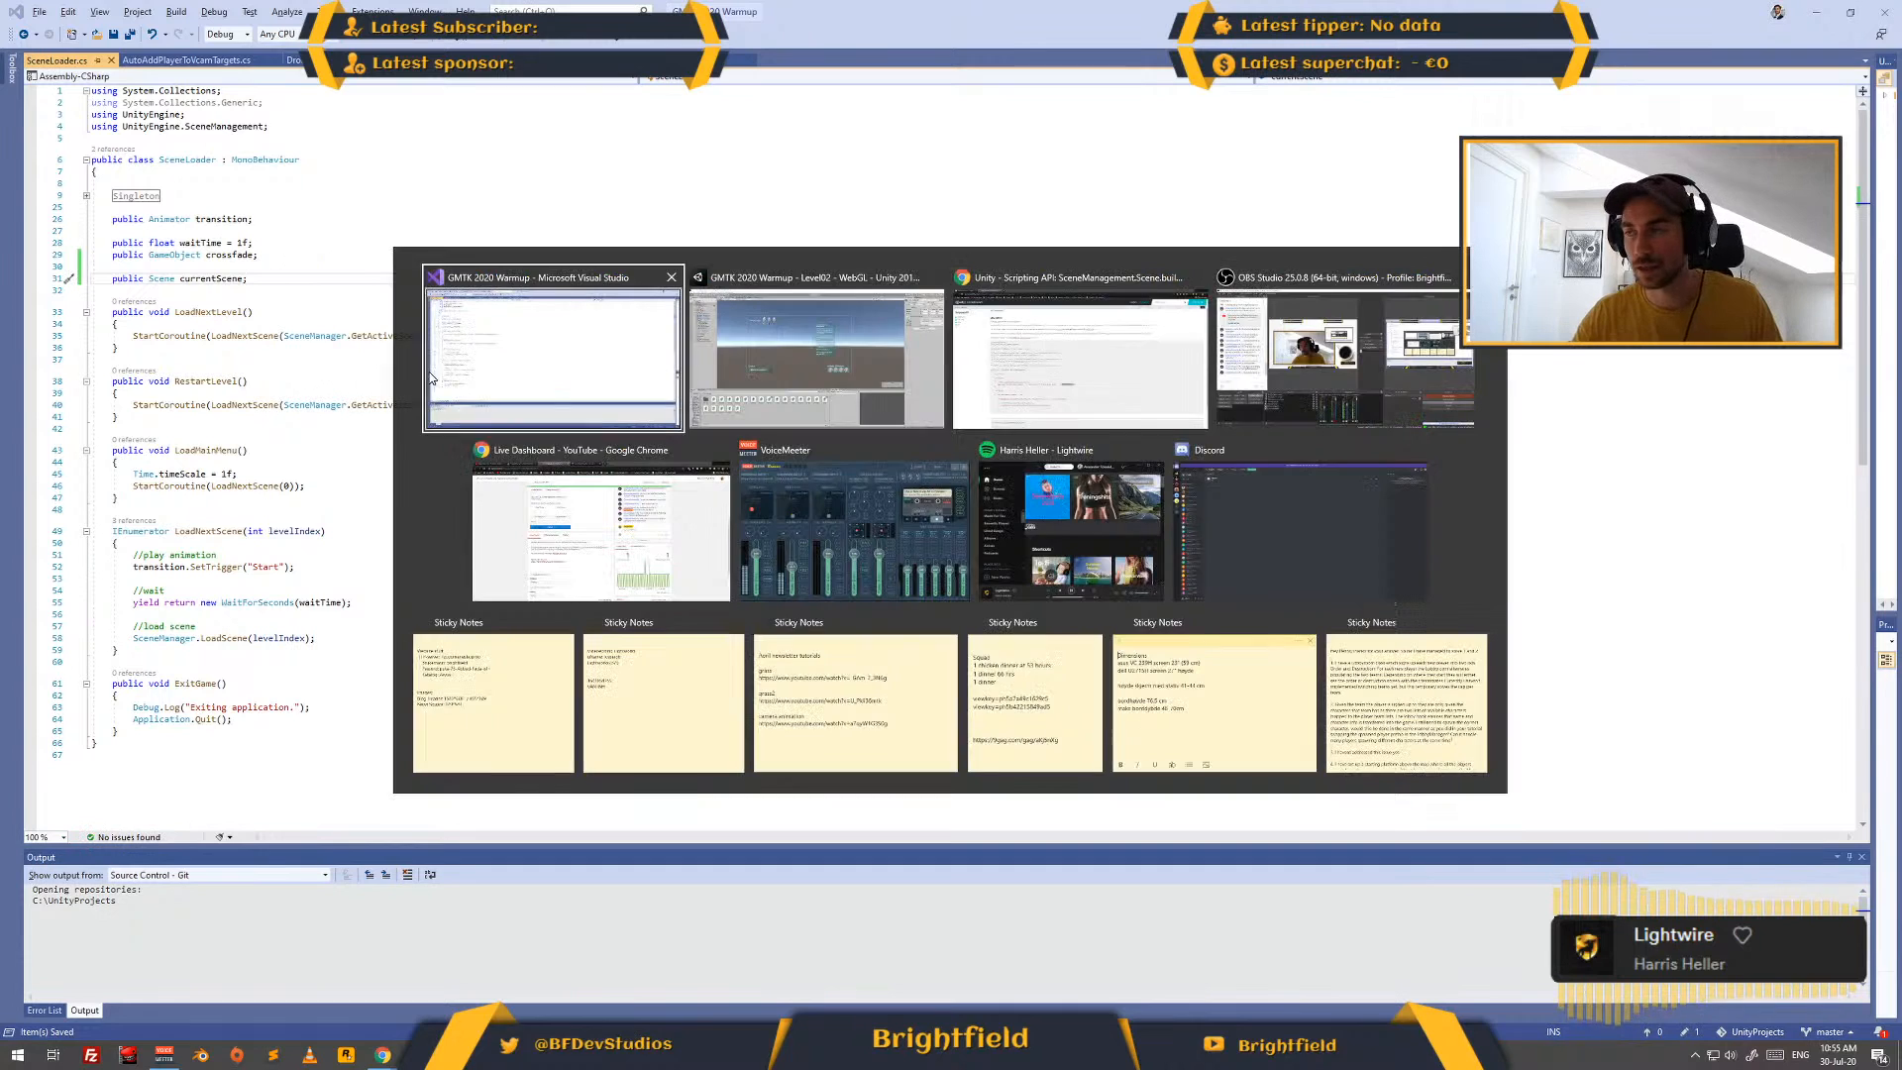
- Return to the Scene.buildIndex documentation in the browser and copy the example line "scene = SceneManager.GetActiveScene();"
{"action": "key", "text": "alt+Tab"}
{"action": "key", "text": "alt+Tab"}
{"action": "key", "text": "alt+Tab"}
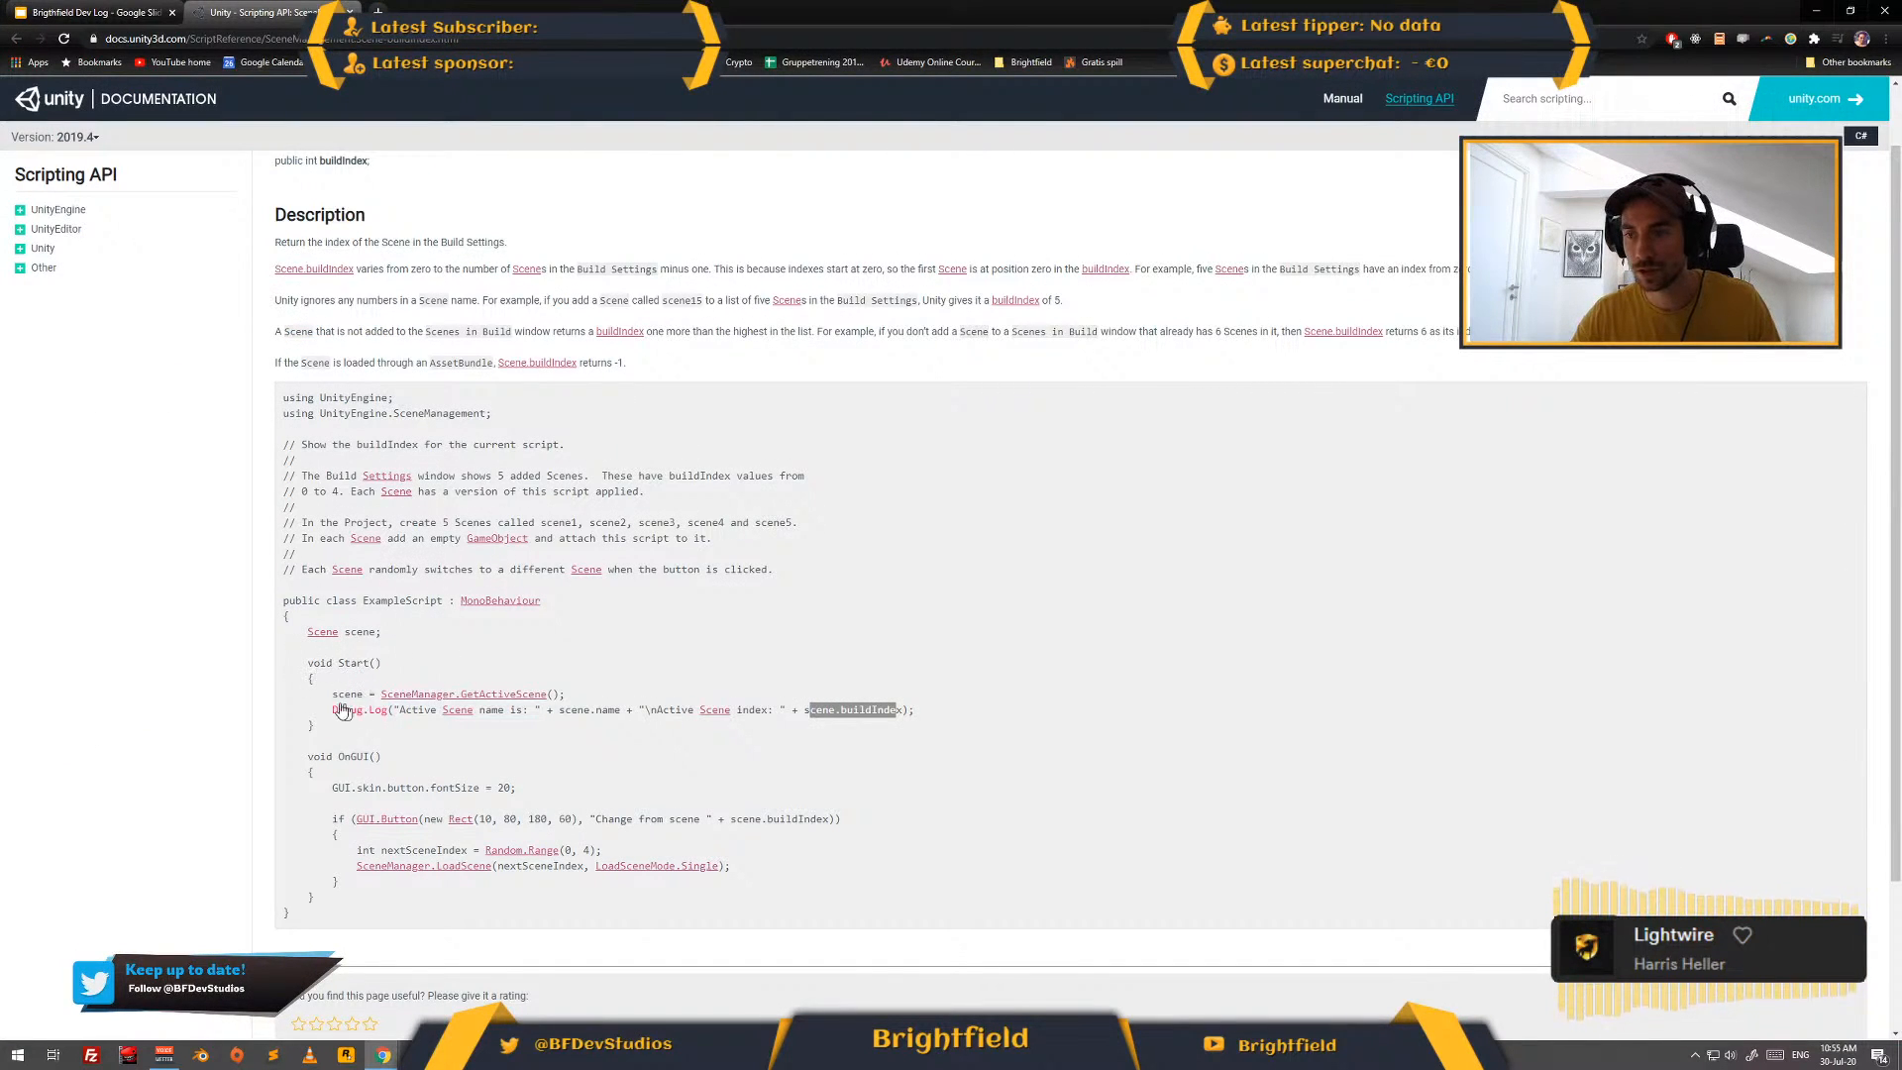
{"action": "left_click", "coordinate": [363, 631]}
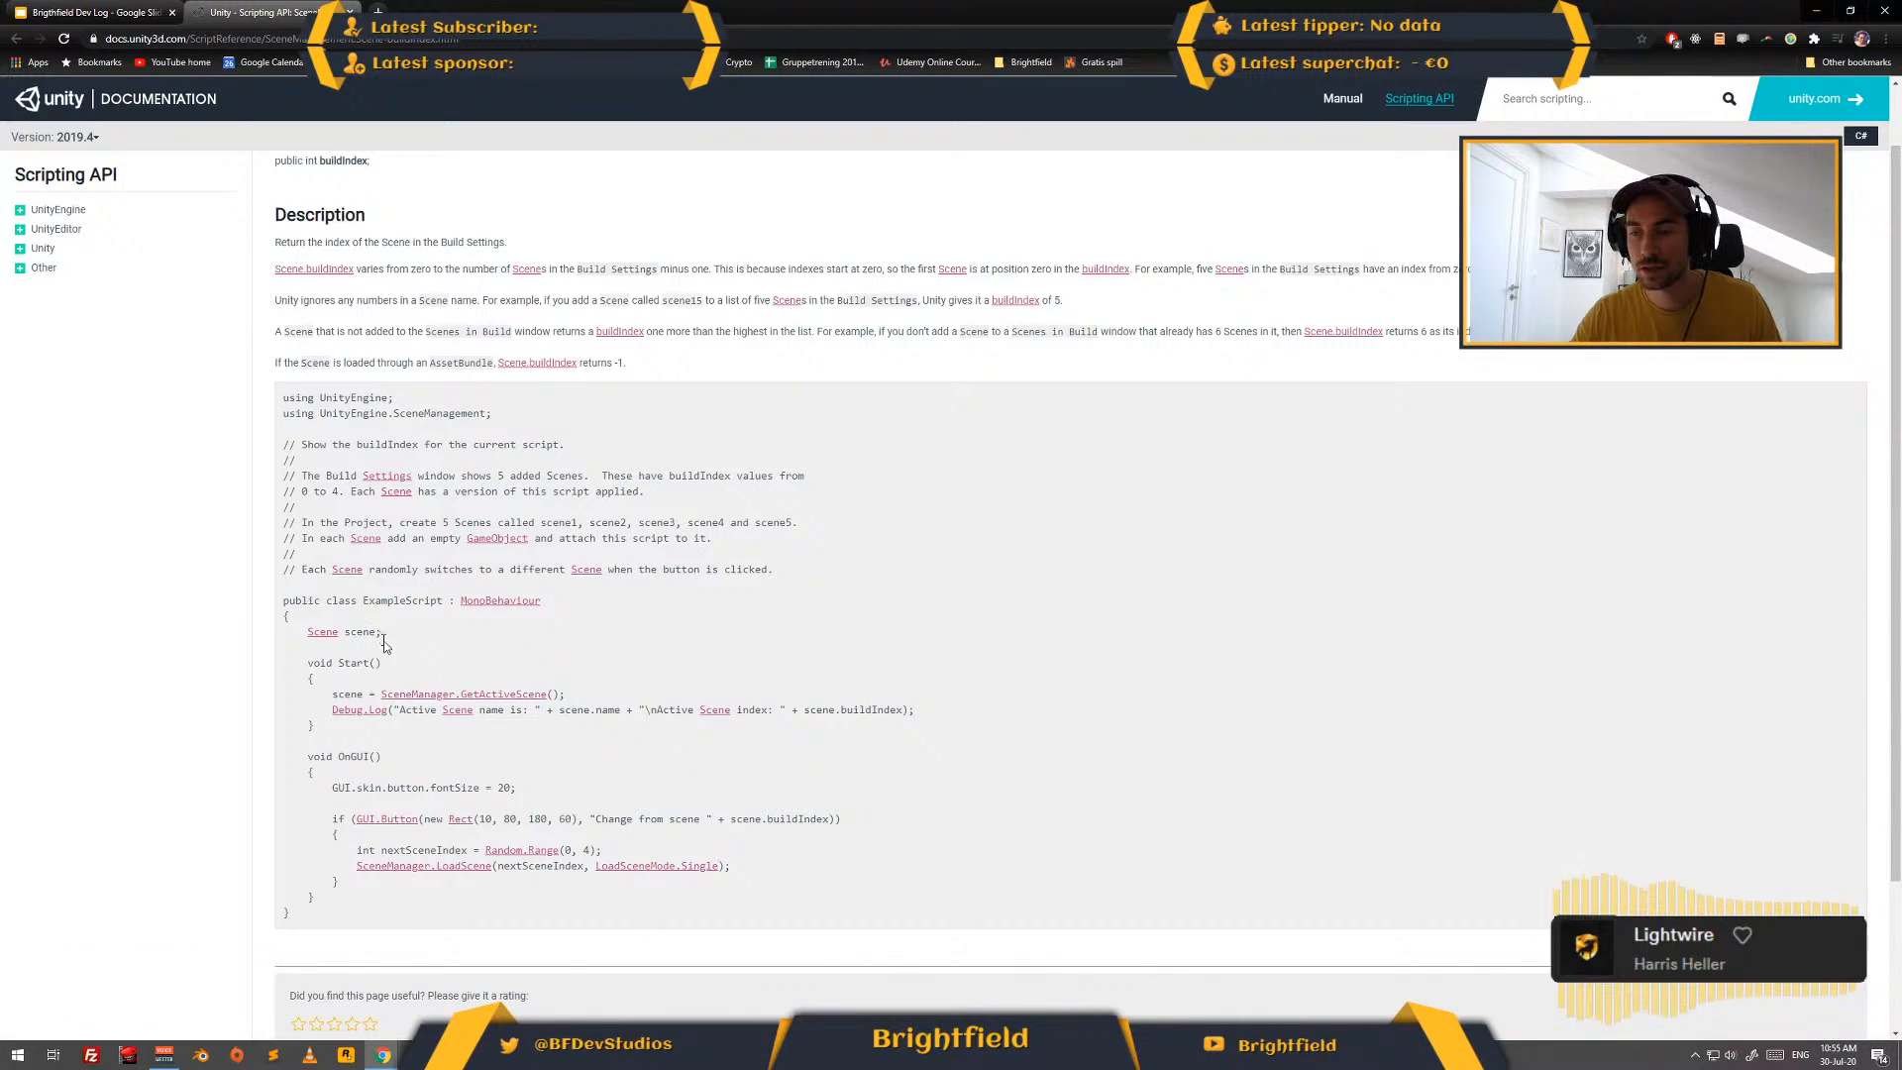
{"action": "left_click_drag", "start_coordinate": [333, 695], "coordinate": [615, 684]}
{"action": "key", "text": "ctrl+c"}
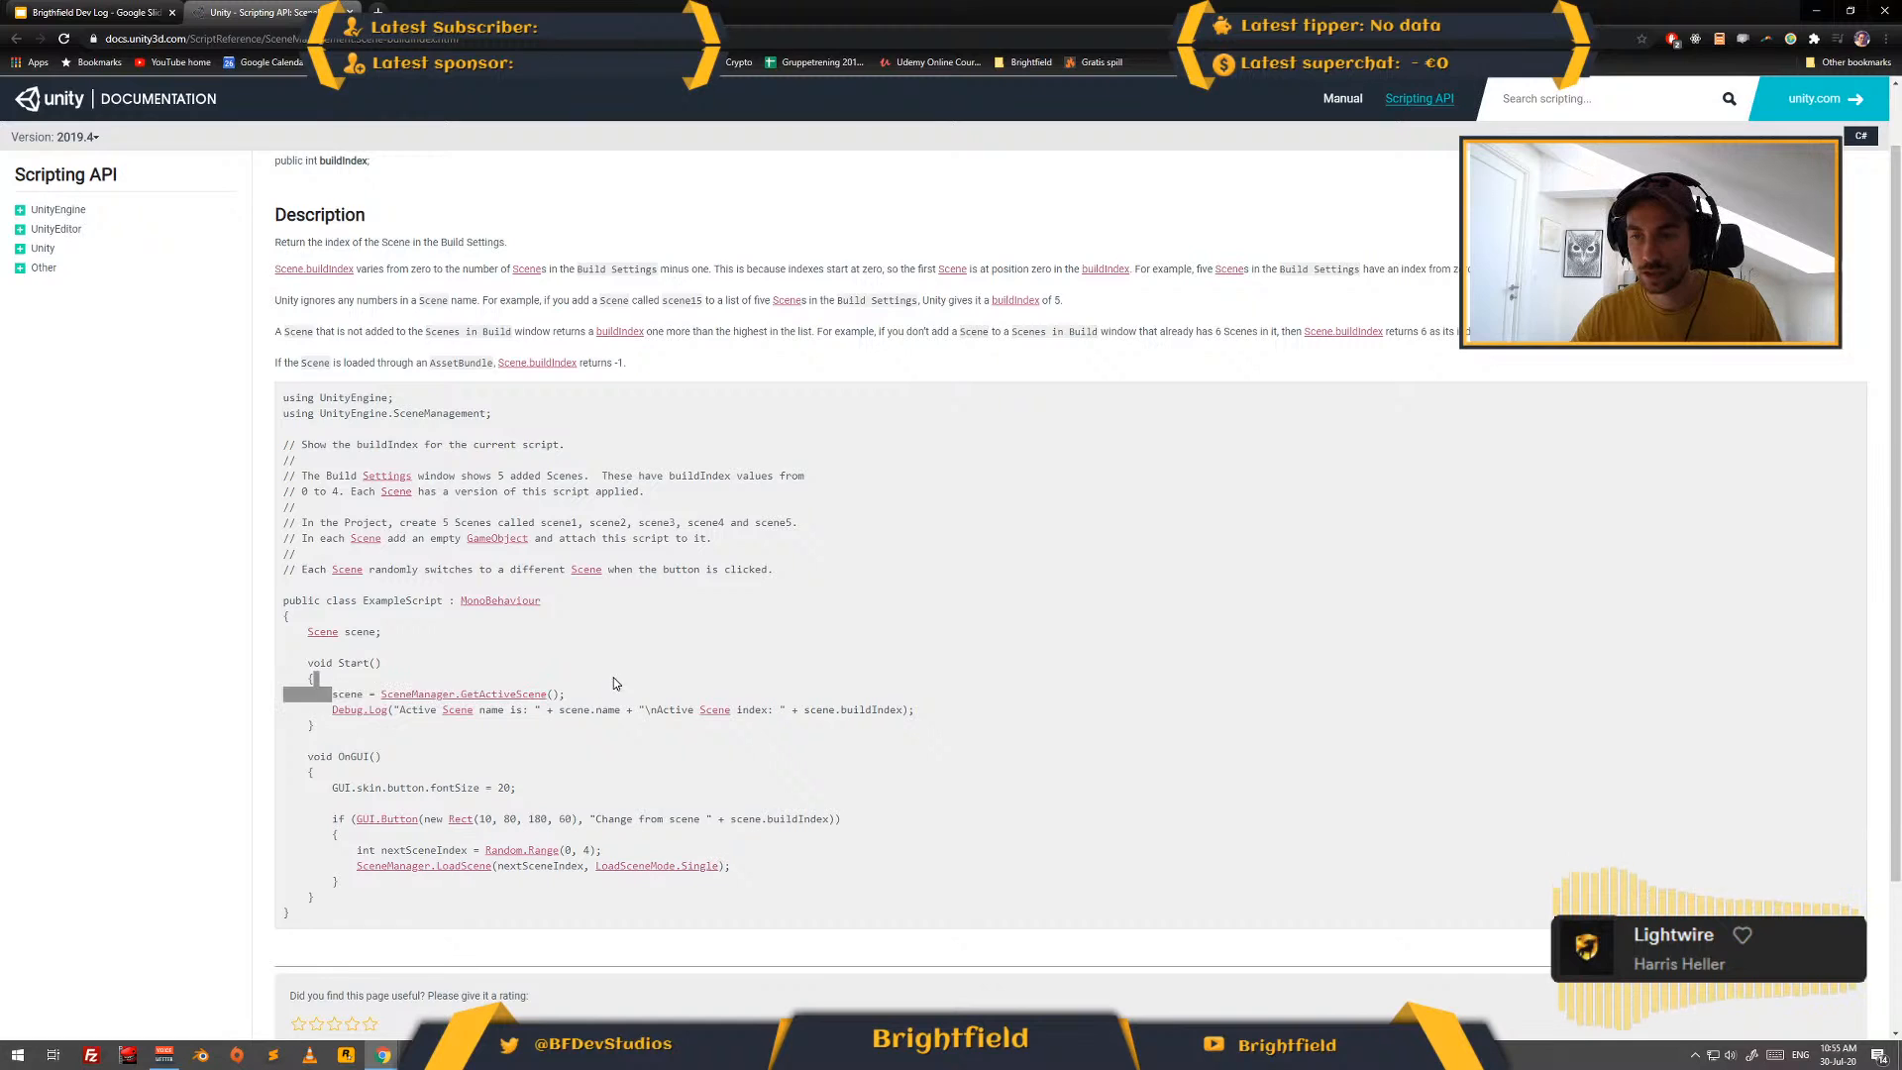
- In Visual Studio, add a public void Start() method to SceneLoader.cs containing "currentScene = SceneManager.GetActiveScene();"
{"action": "key", "text": "alt+Tab"}
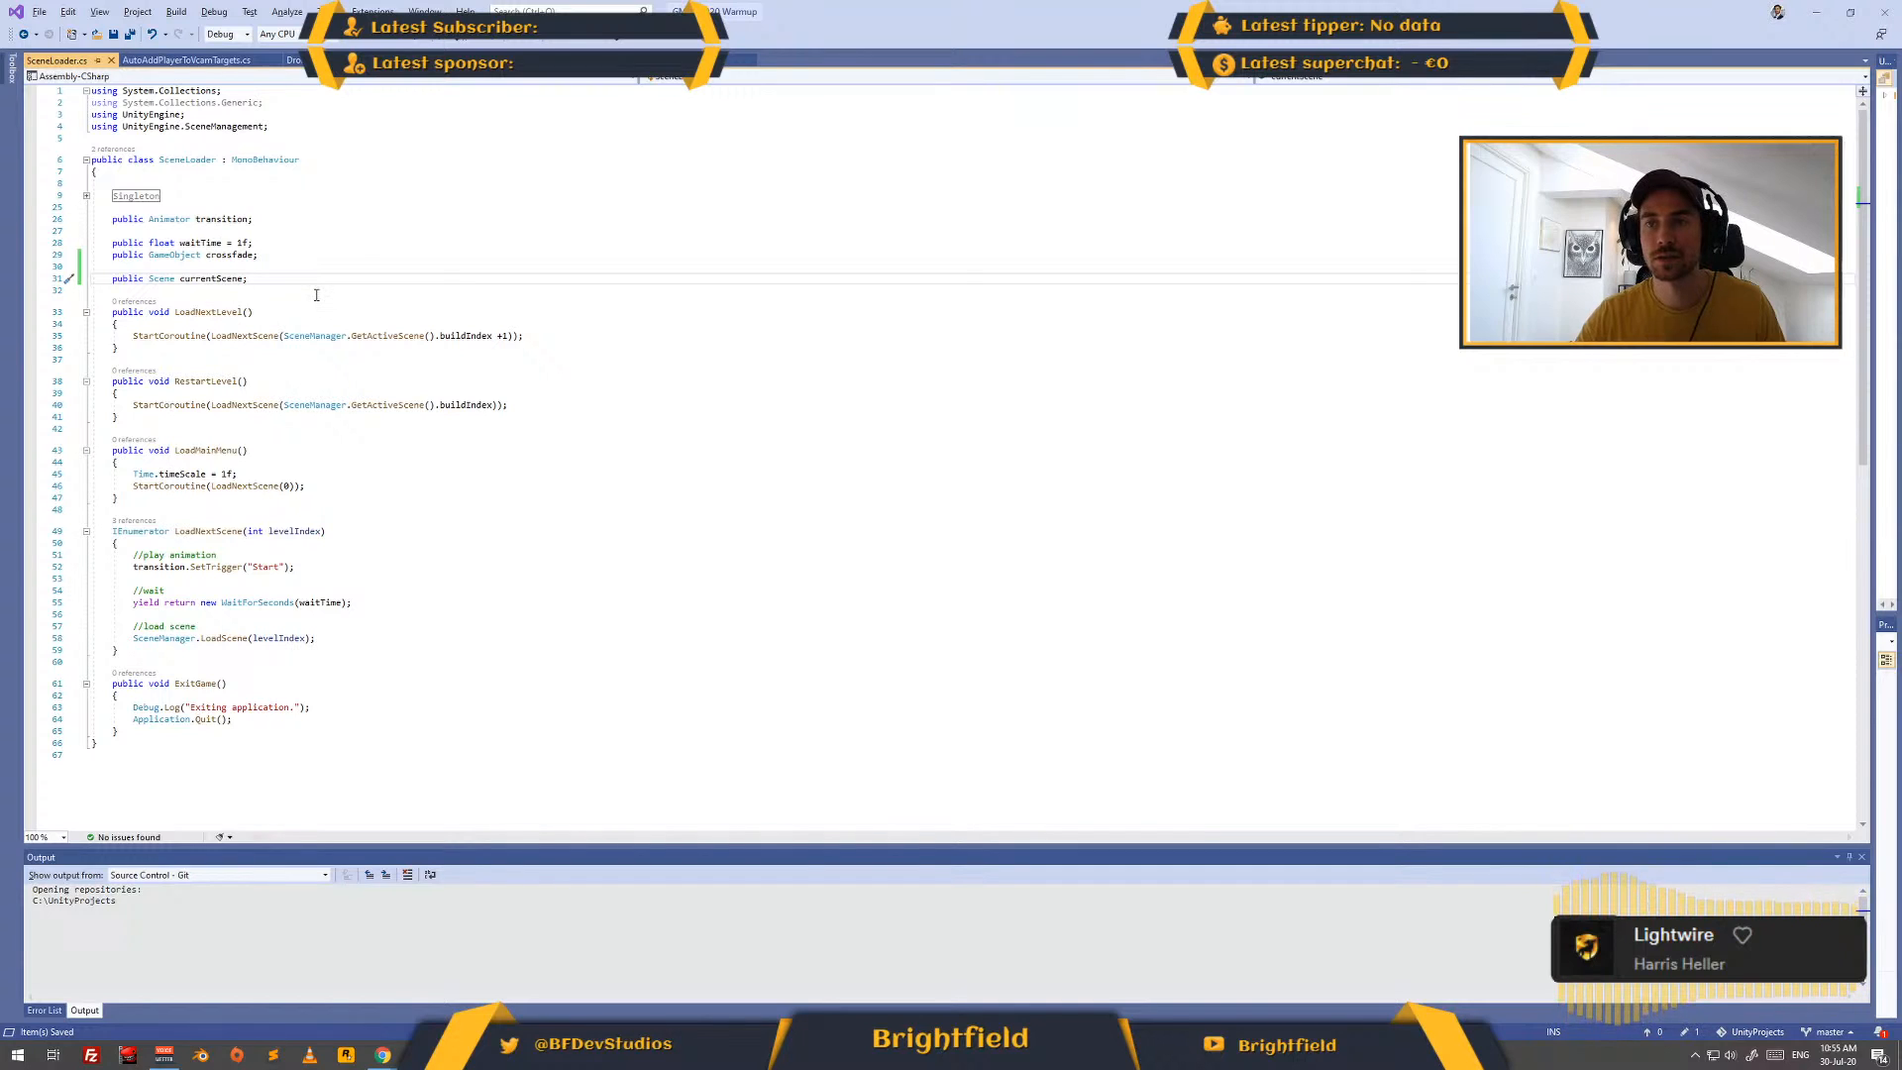
{"action": "key", "text": "Return"}
{"action": "key", "text": "Return"}
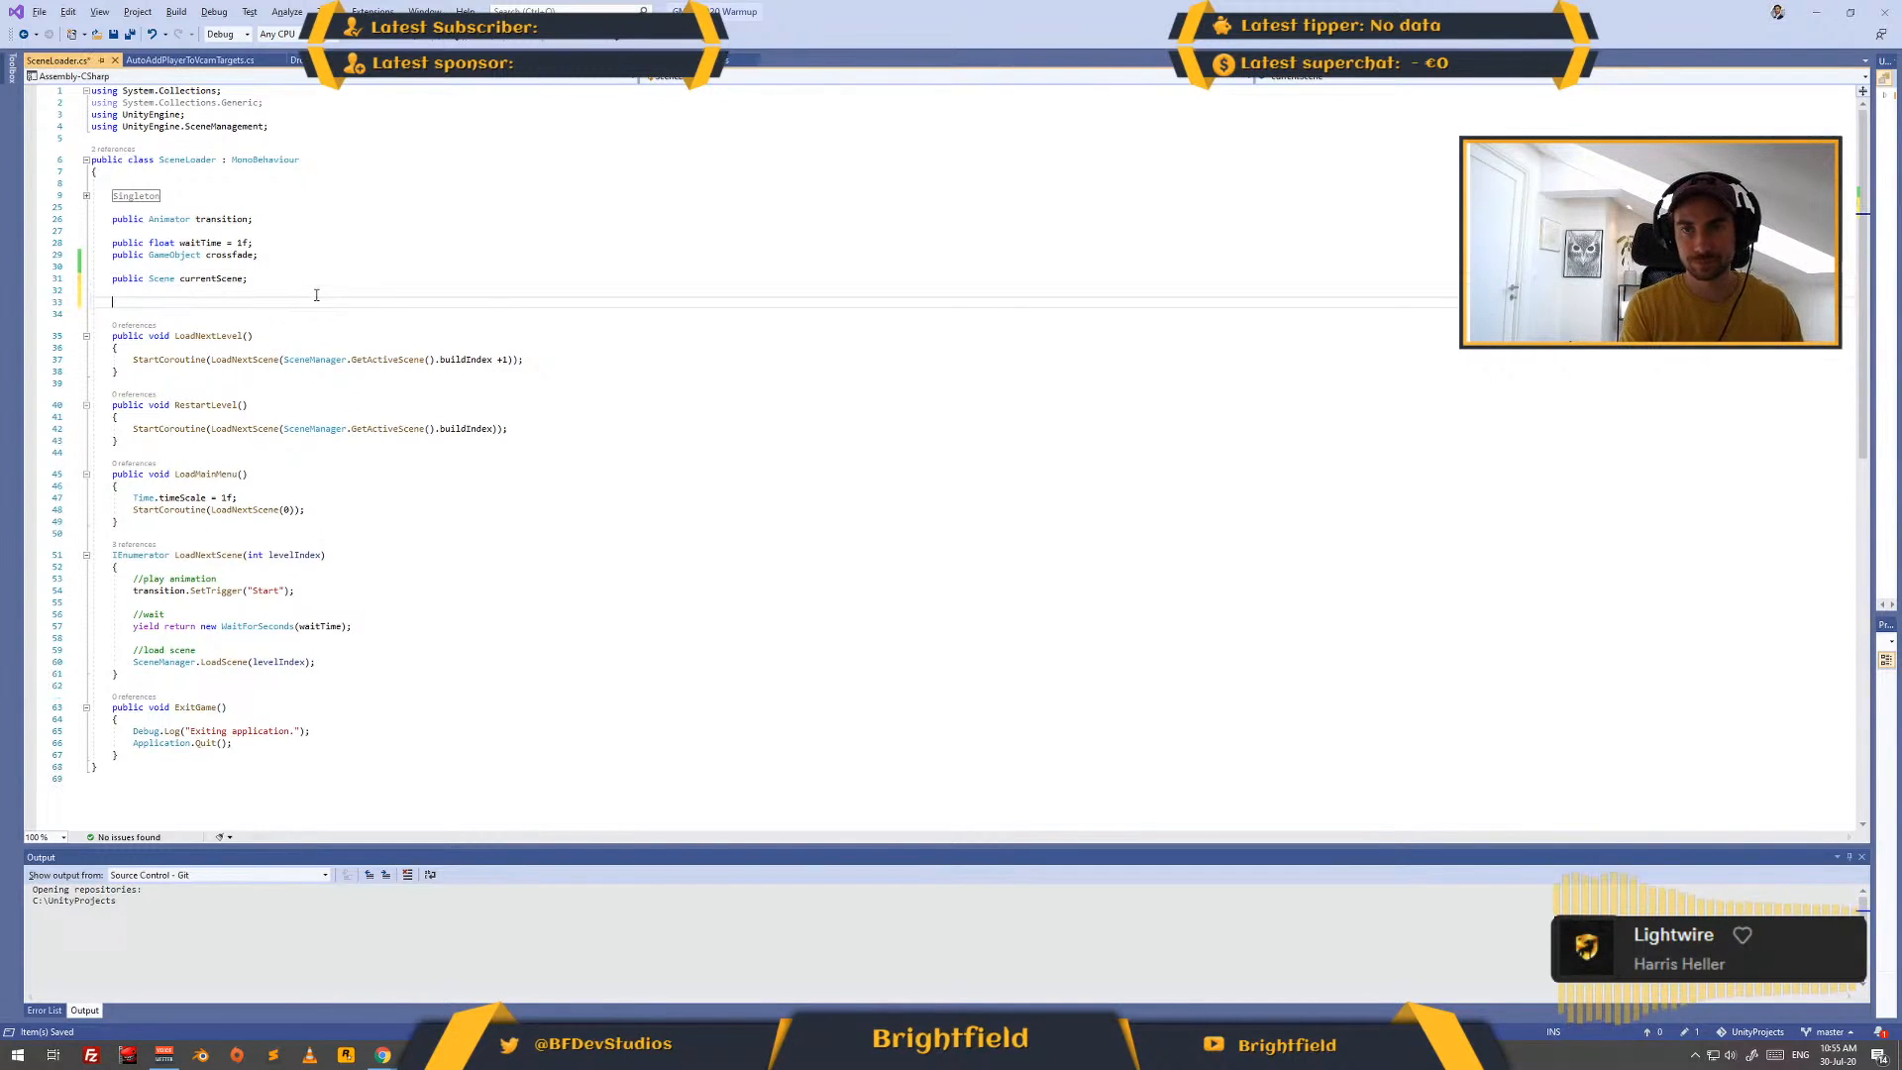
{"action": "type", "text": "public "}
{"action": "type", "text": "void Start()     {              }"}
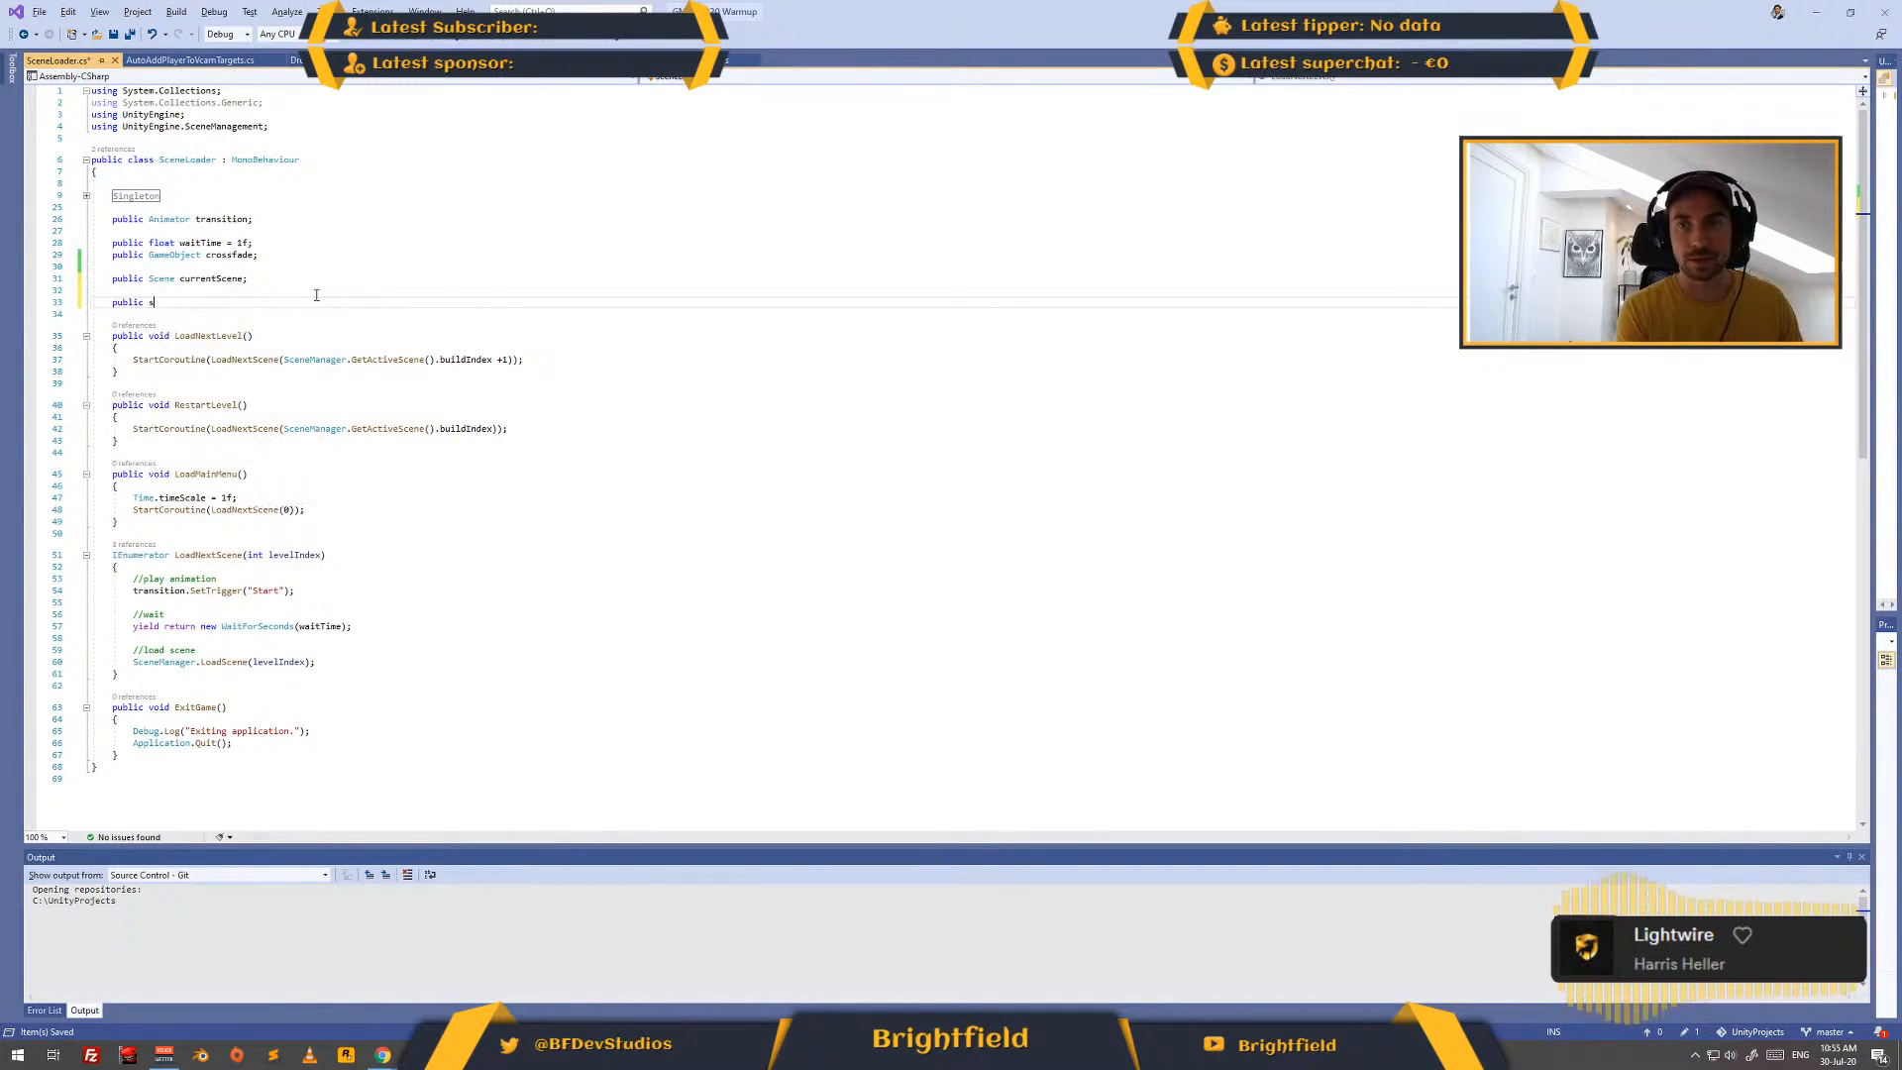
{"action": "key", "text": "Tab"}
{"action": "key", "text": "ctrl+v"}
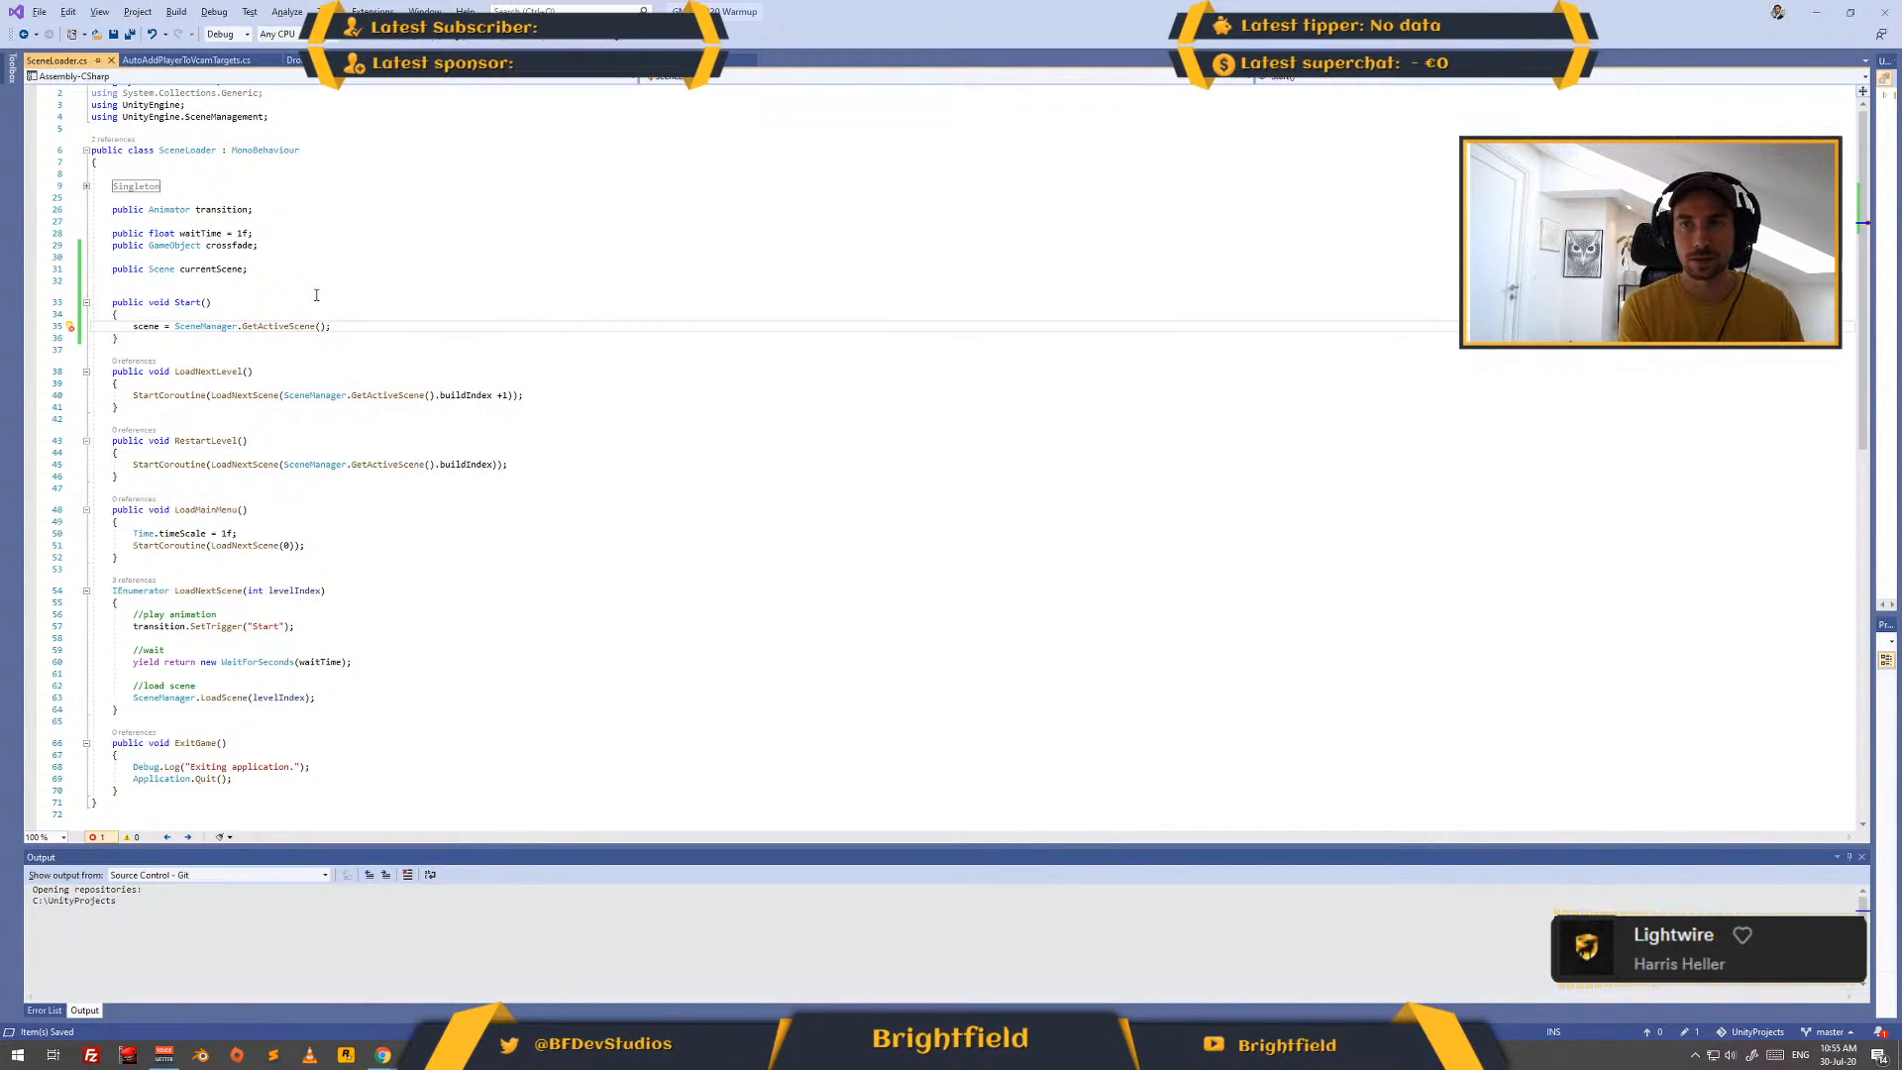
{"action": "key", "text": "Delete"}
{"action": "type", "text": "currentS"}
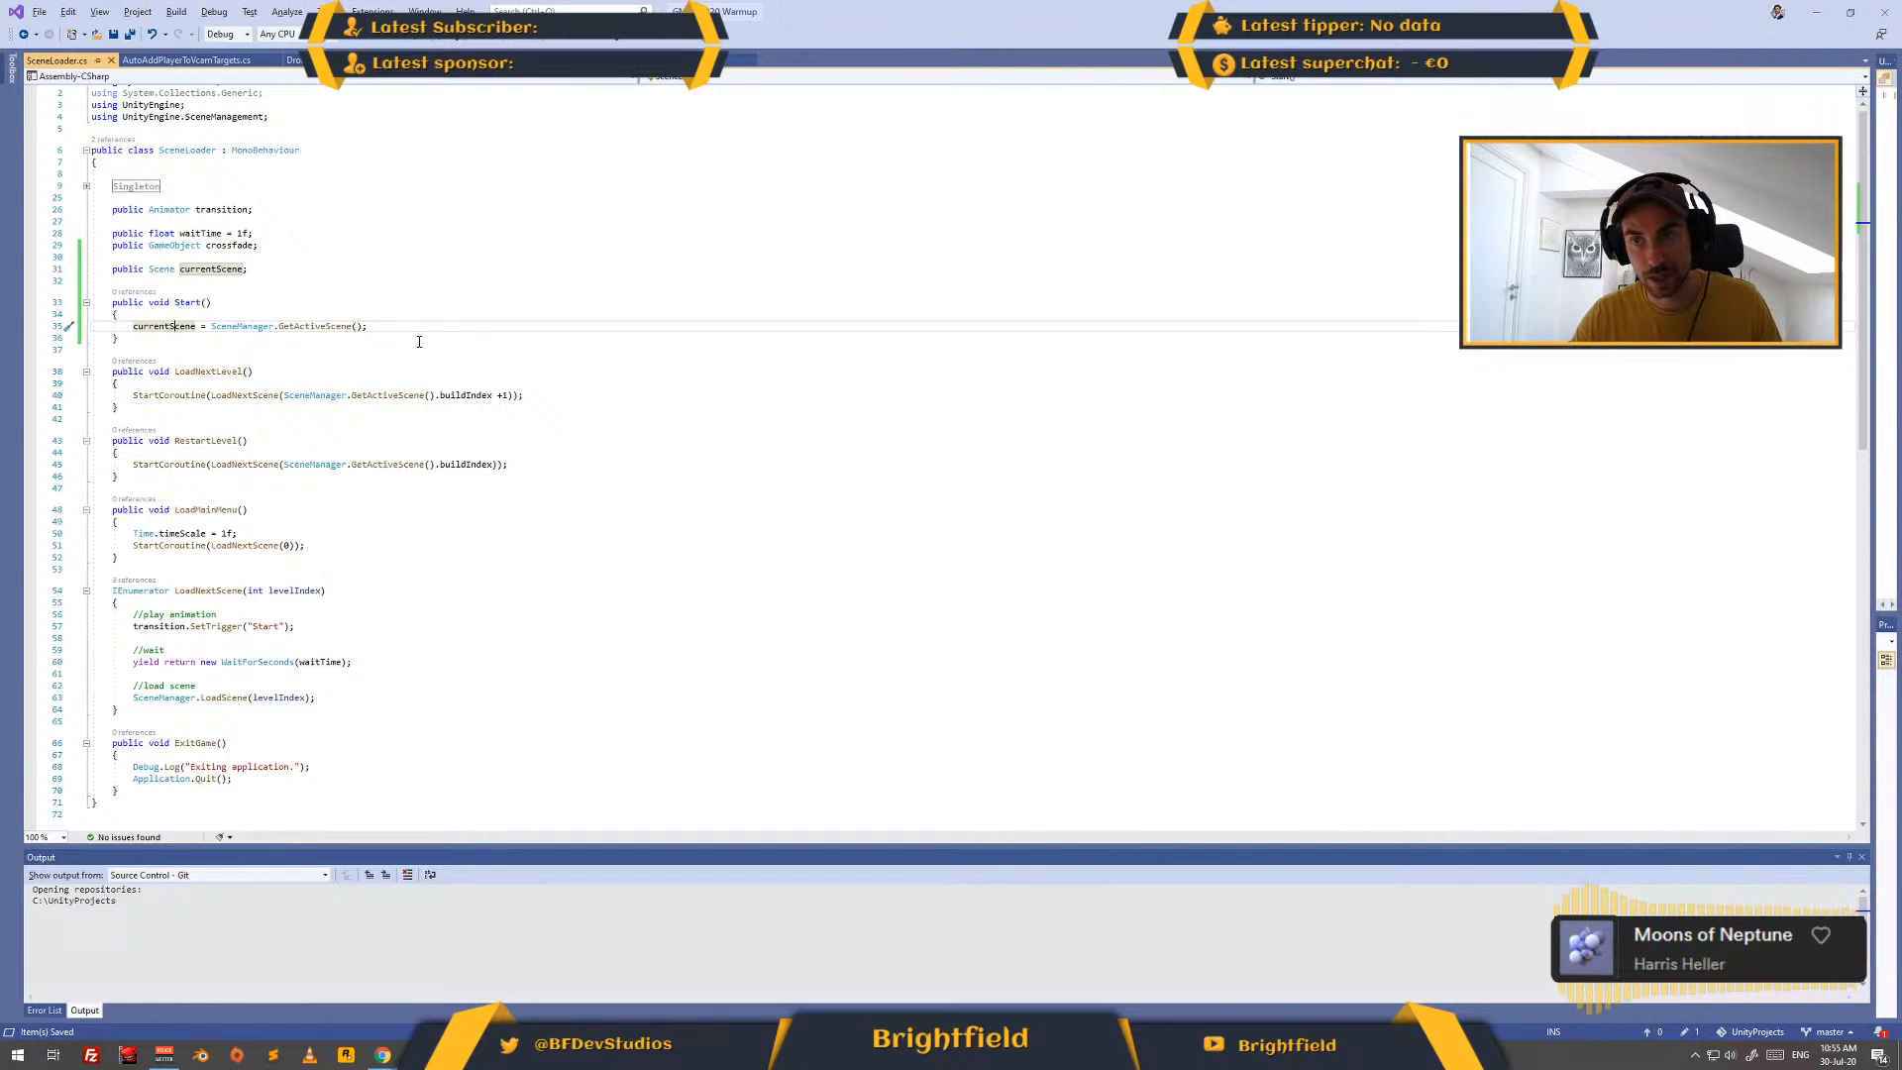
- Copy scene.buildIndex from the Debug.Log line of the browser's documentation example and return to Visual Studio
{"action": "key", "text": "alt+Tab"}
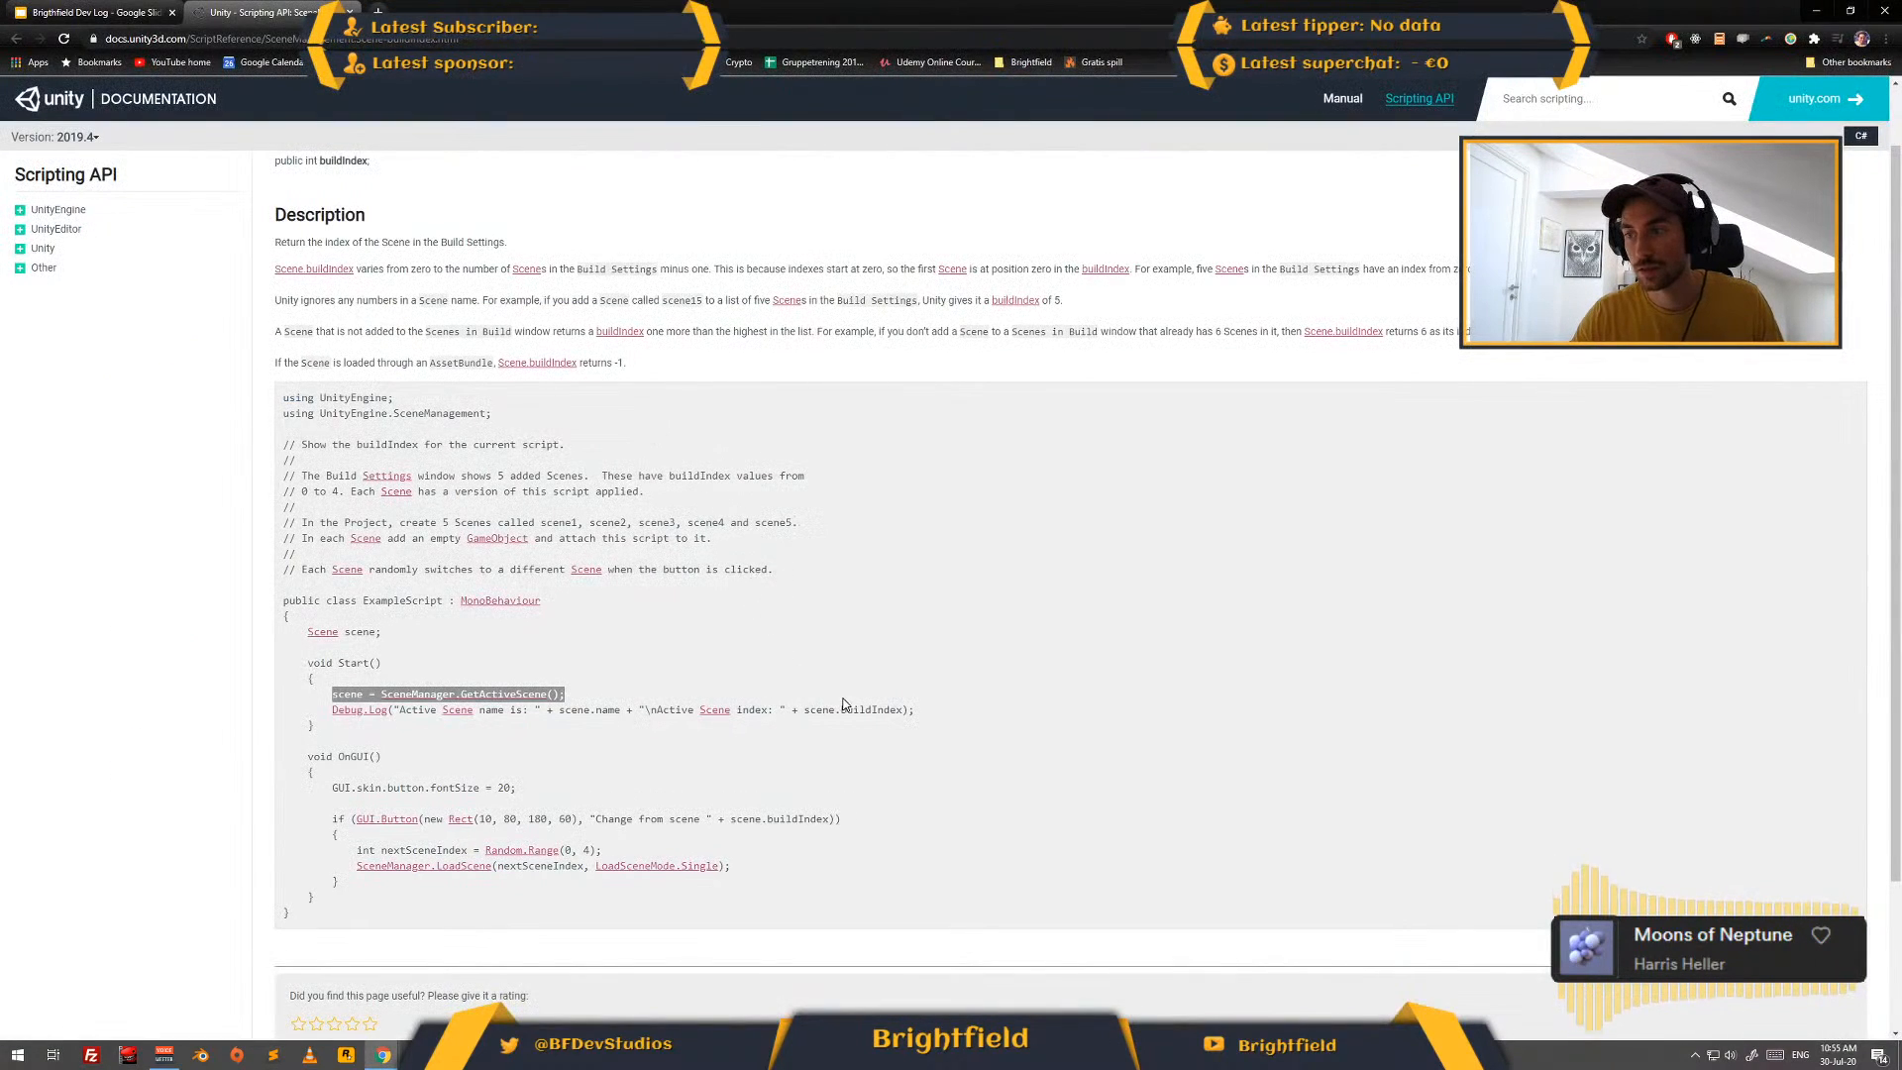
{"action": "left_click_drag", "start_coordinate": [804, 710], "coordinate": [909, 710]}
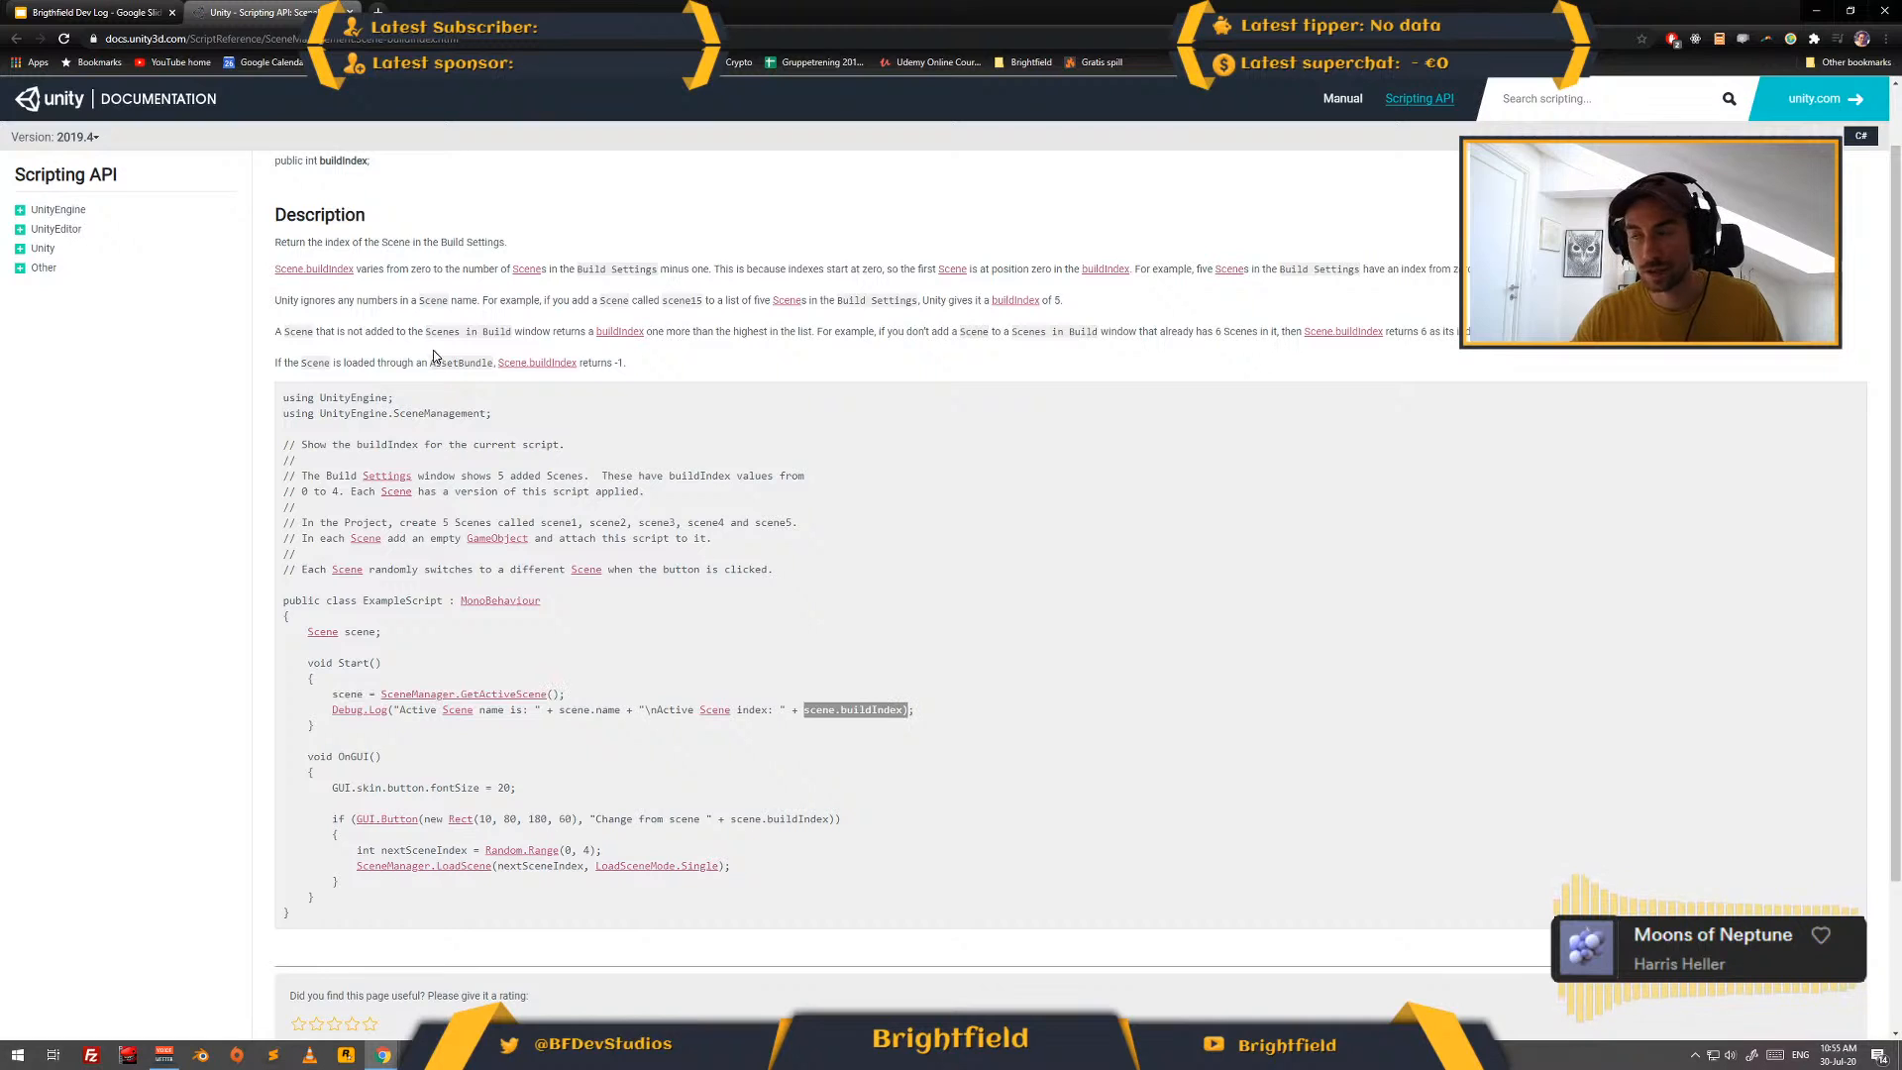
{"action": "key", "text": "alt+Tab"}
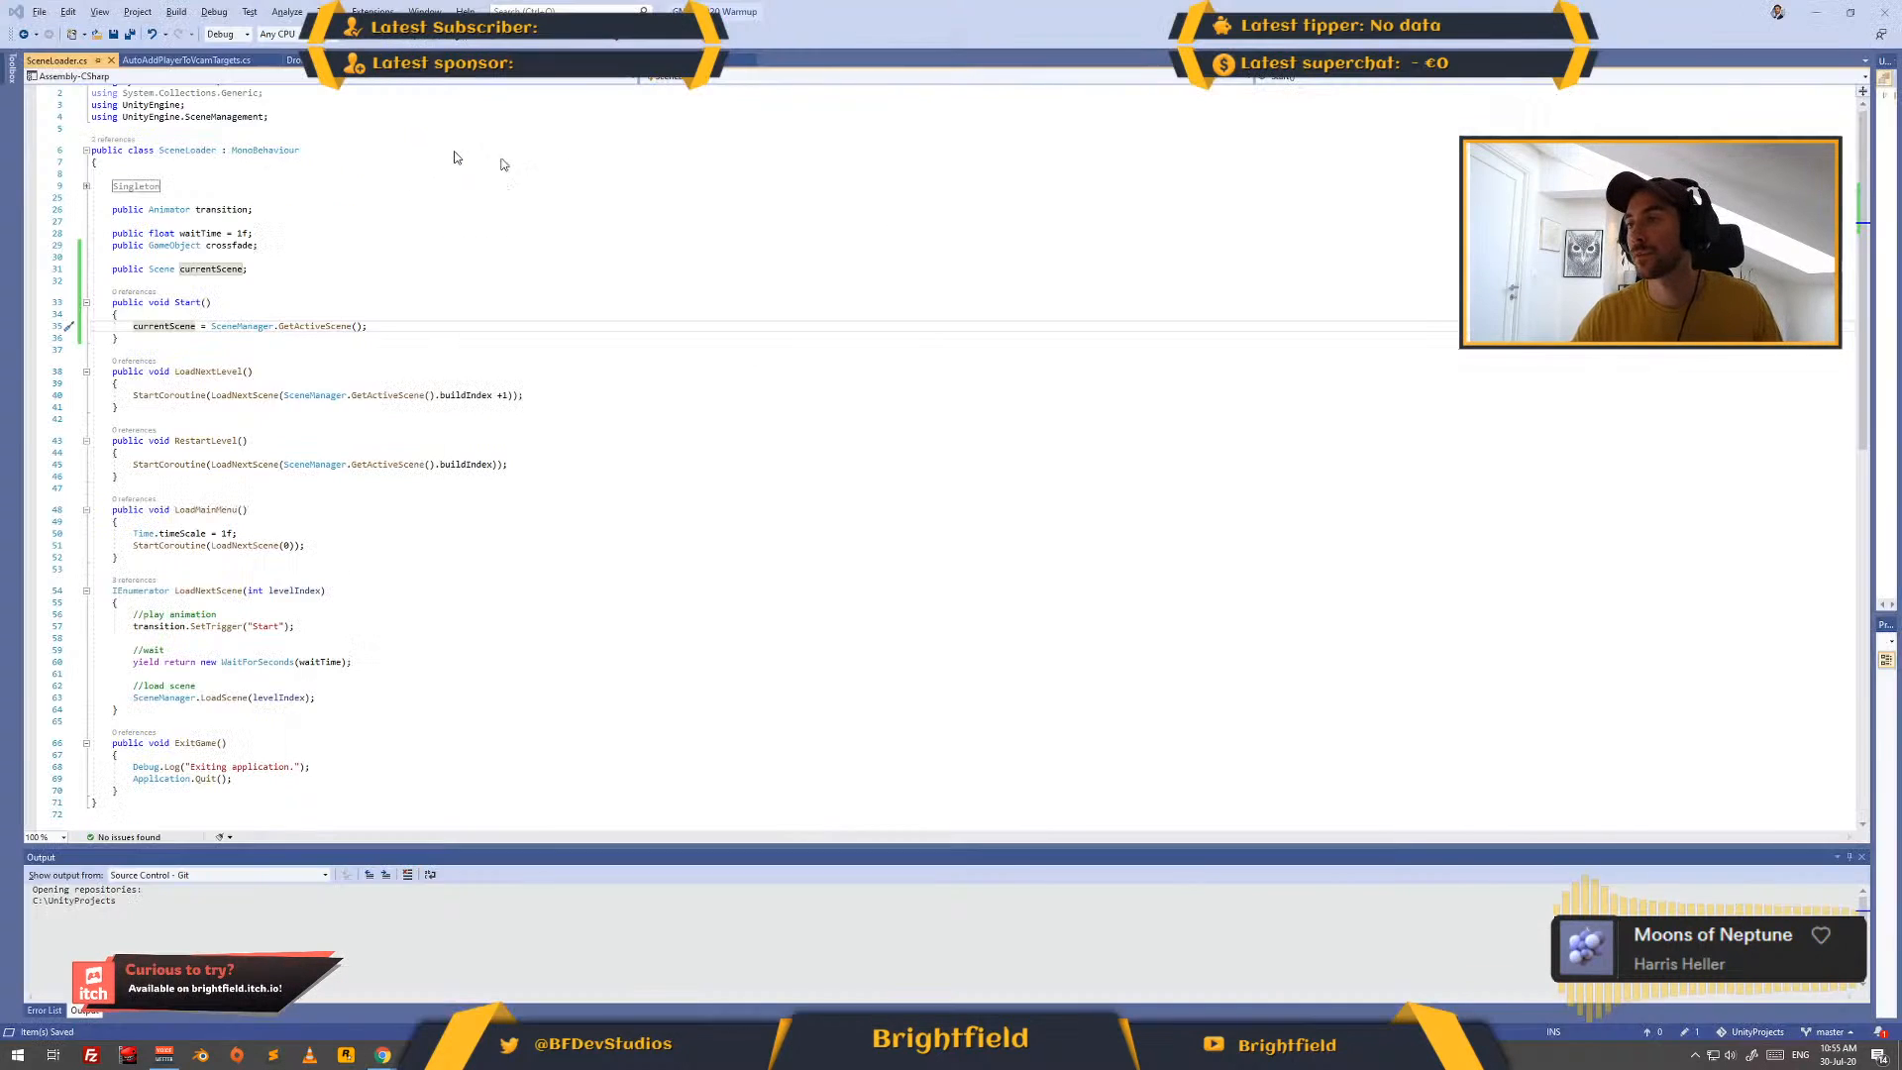
- In the GUIController script, replace FindSceneObjectsOfType with currentScene in the SceneLoader statement under the GET LEVEL NUMBER comment
{"action": "left_click", "coordinate": [426, 62]}
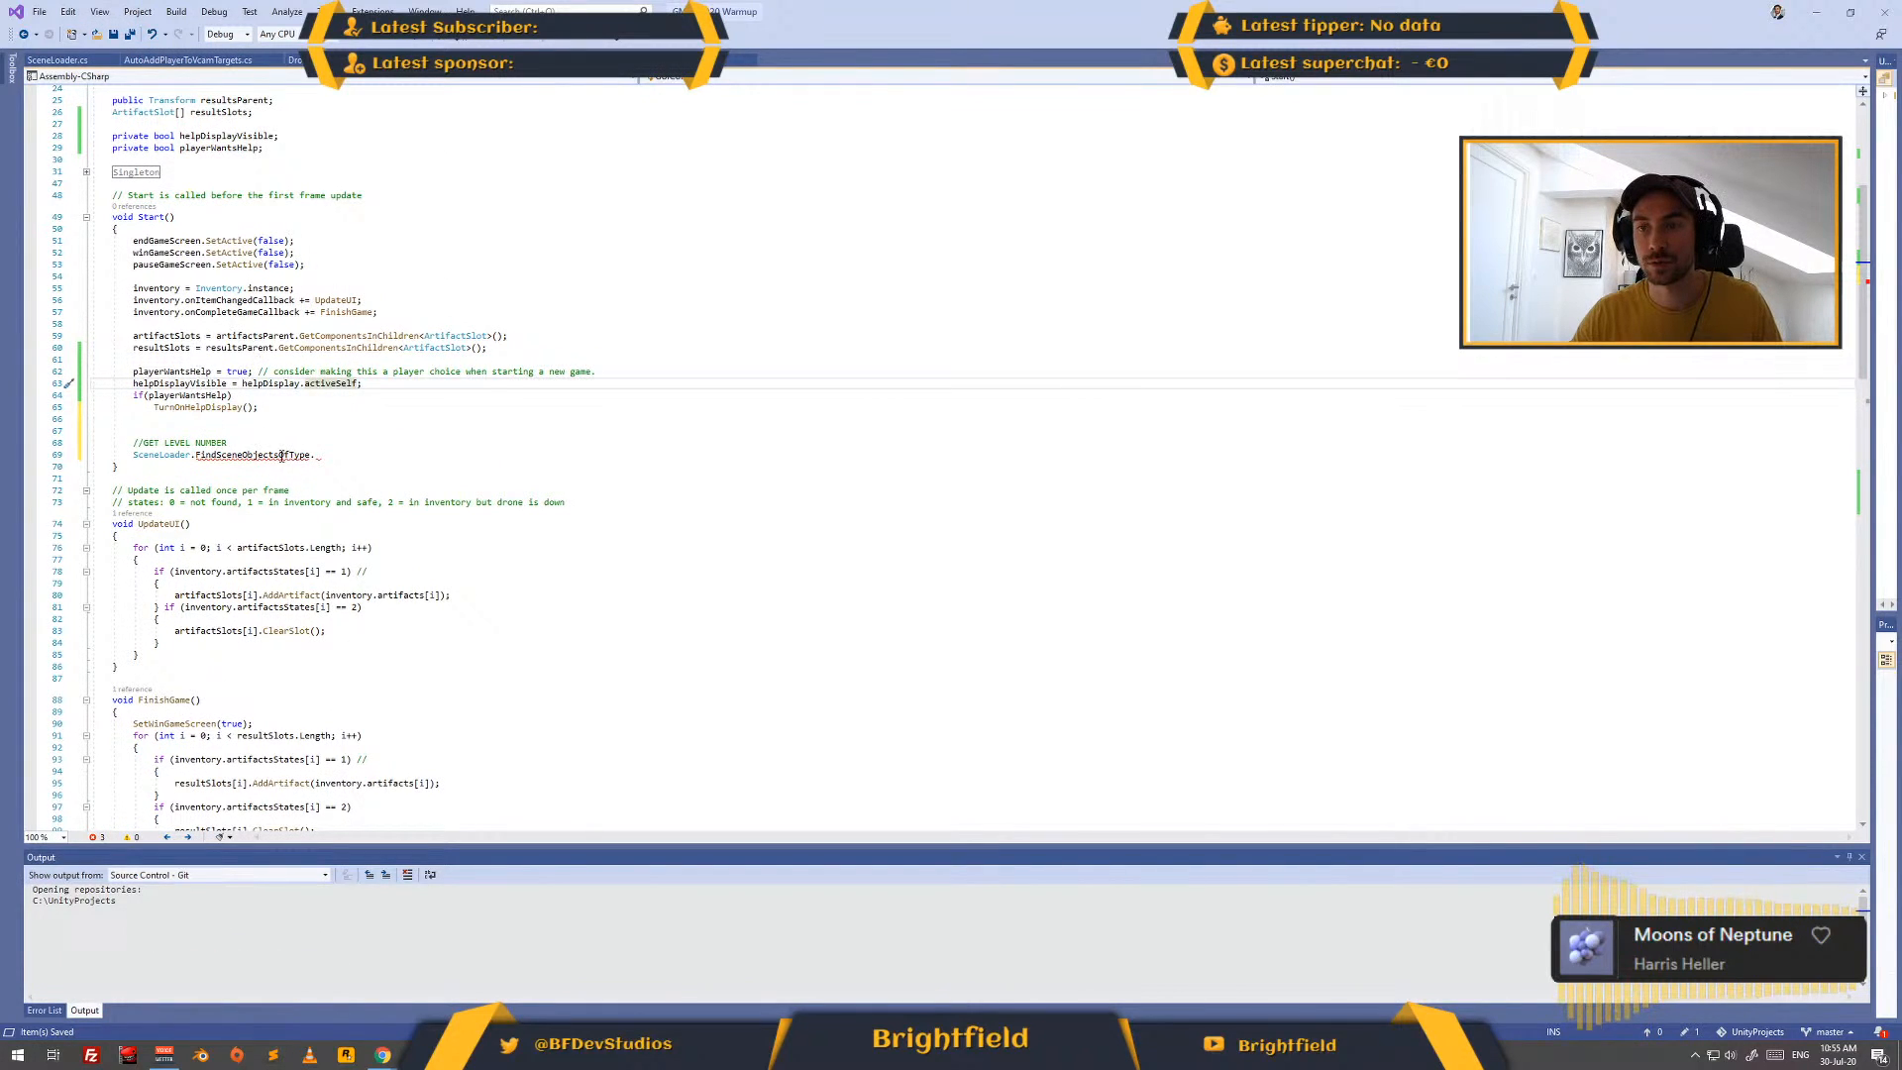
{"action": "double_click", "coordinate": [295, 452]}
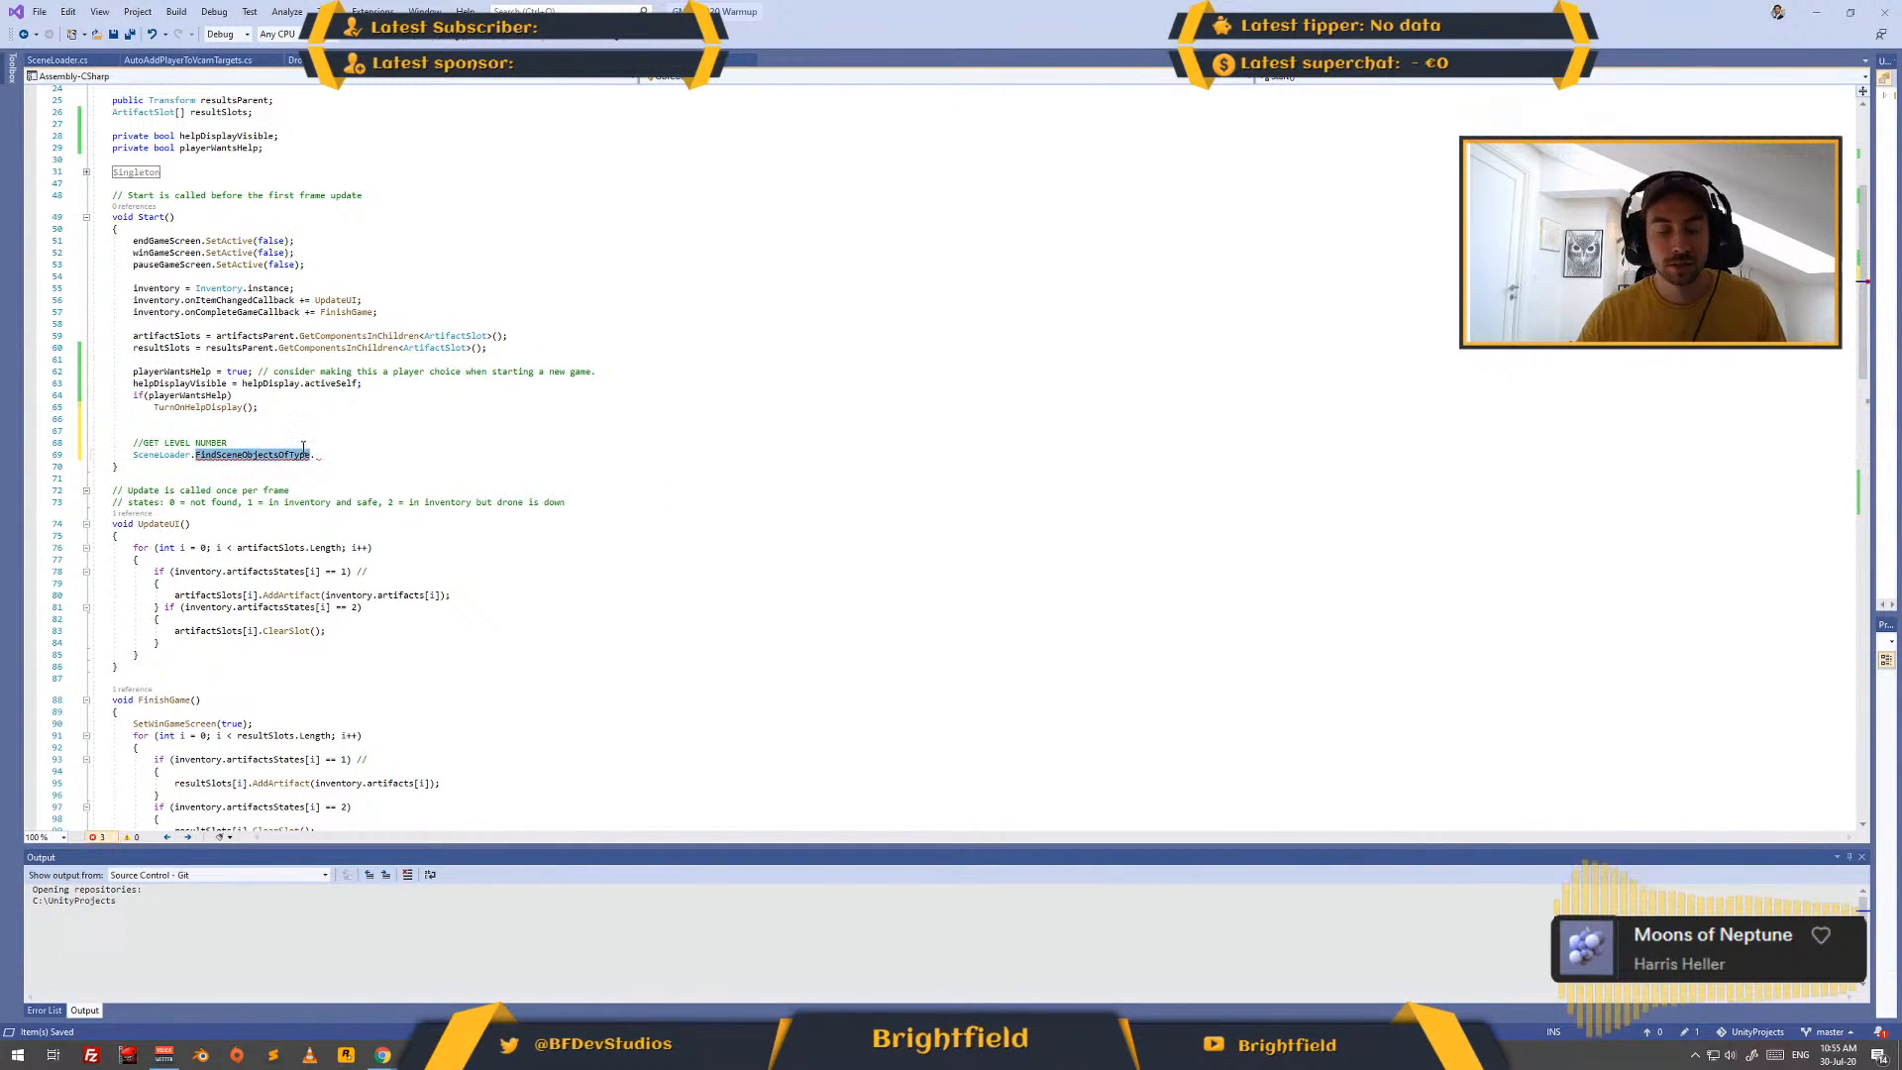
{"action": "type", "text": "current"}
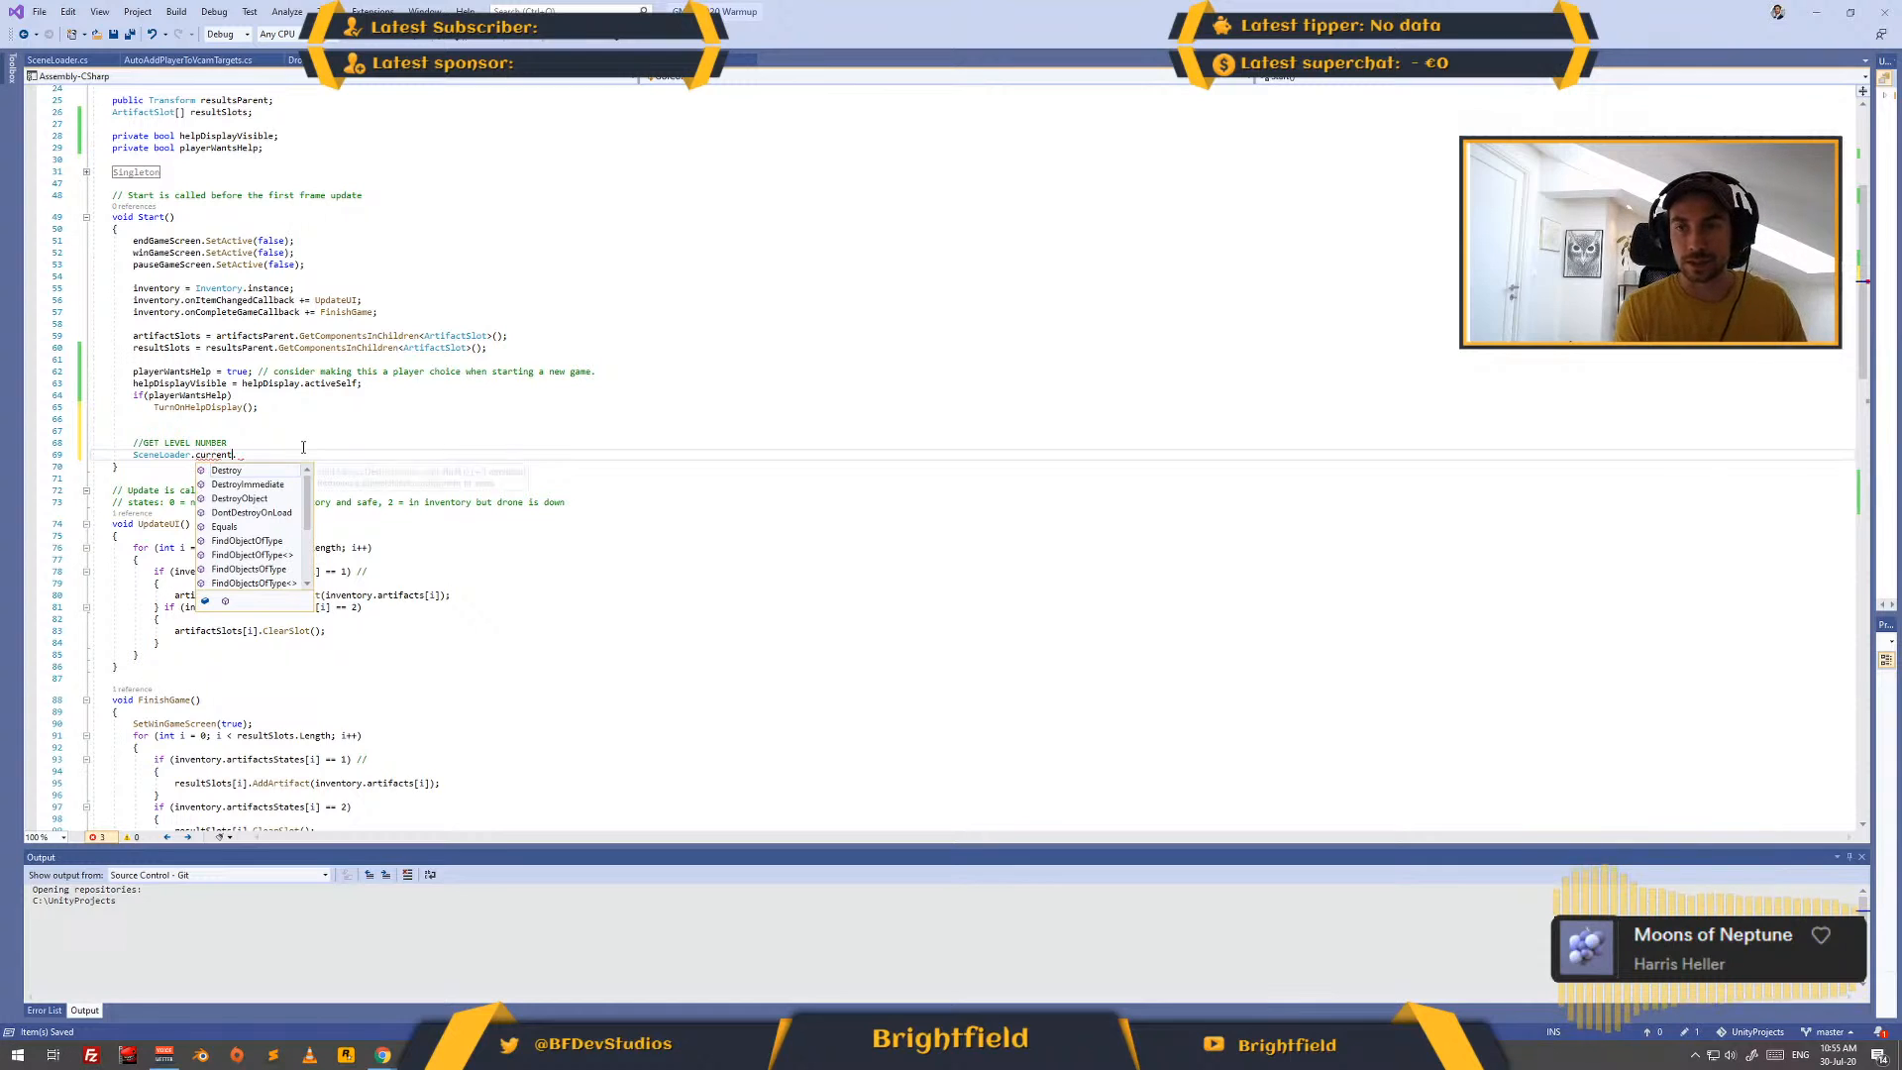
{"action": "type", "text": "Scene"}
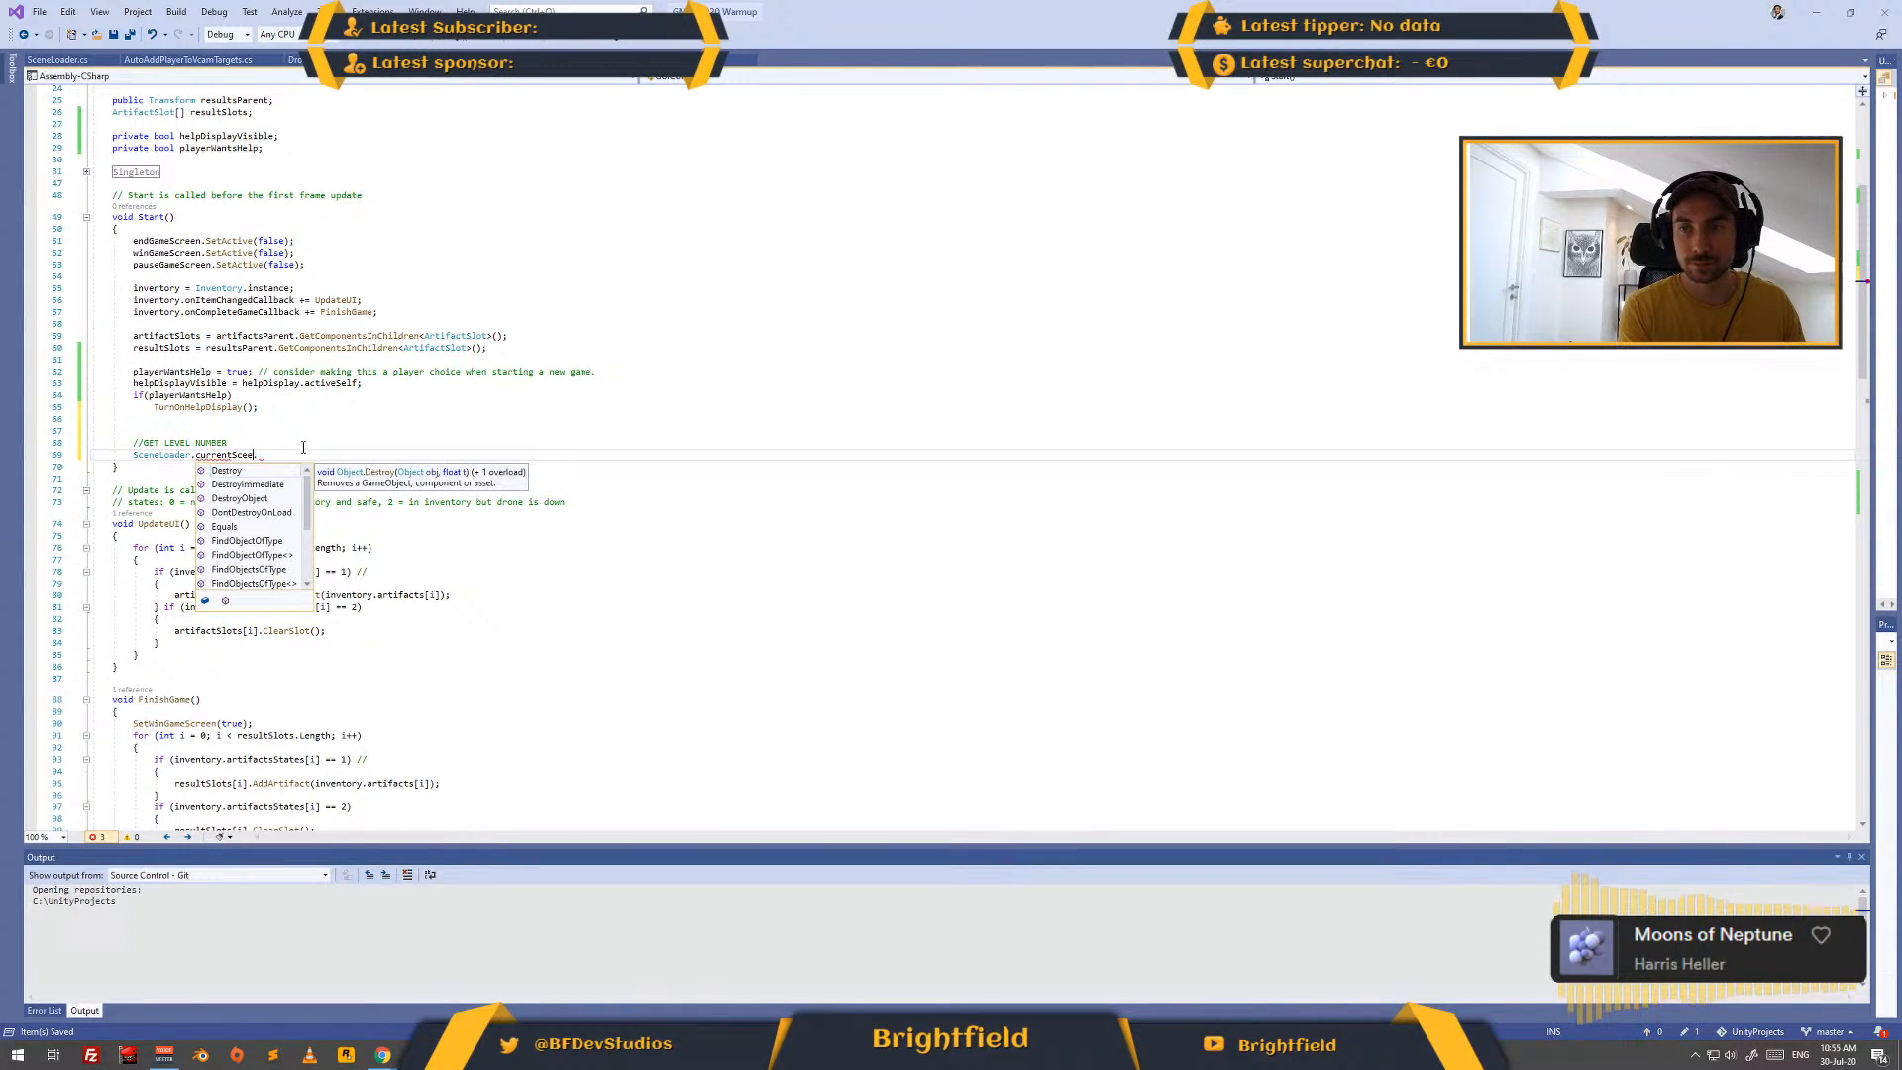
{"action": "key", "text": "BackSpace"}
{"action": "key", "text": "BackSpace"}
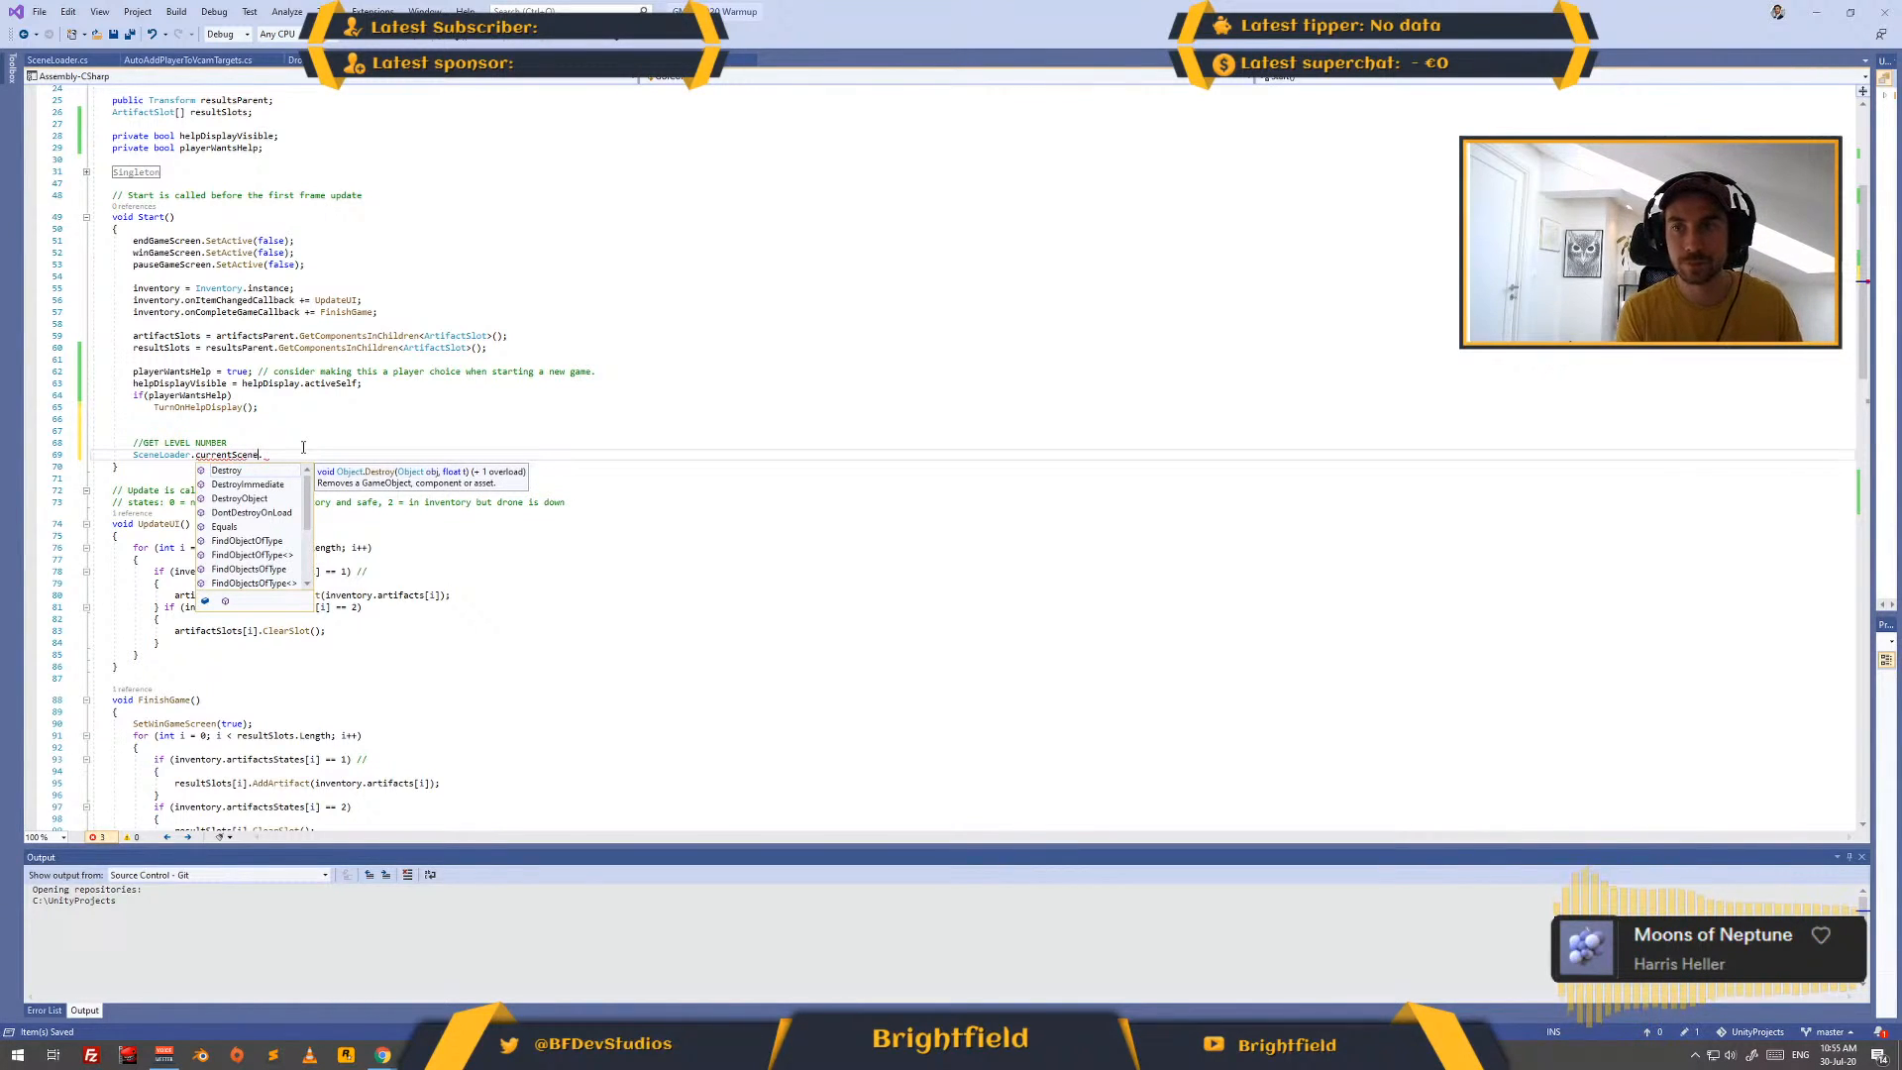
{"action": "key", "text": "Escape"}
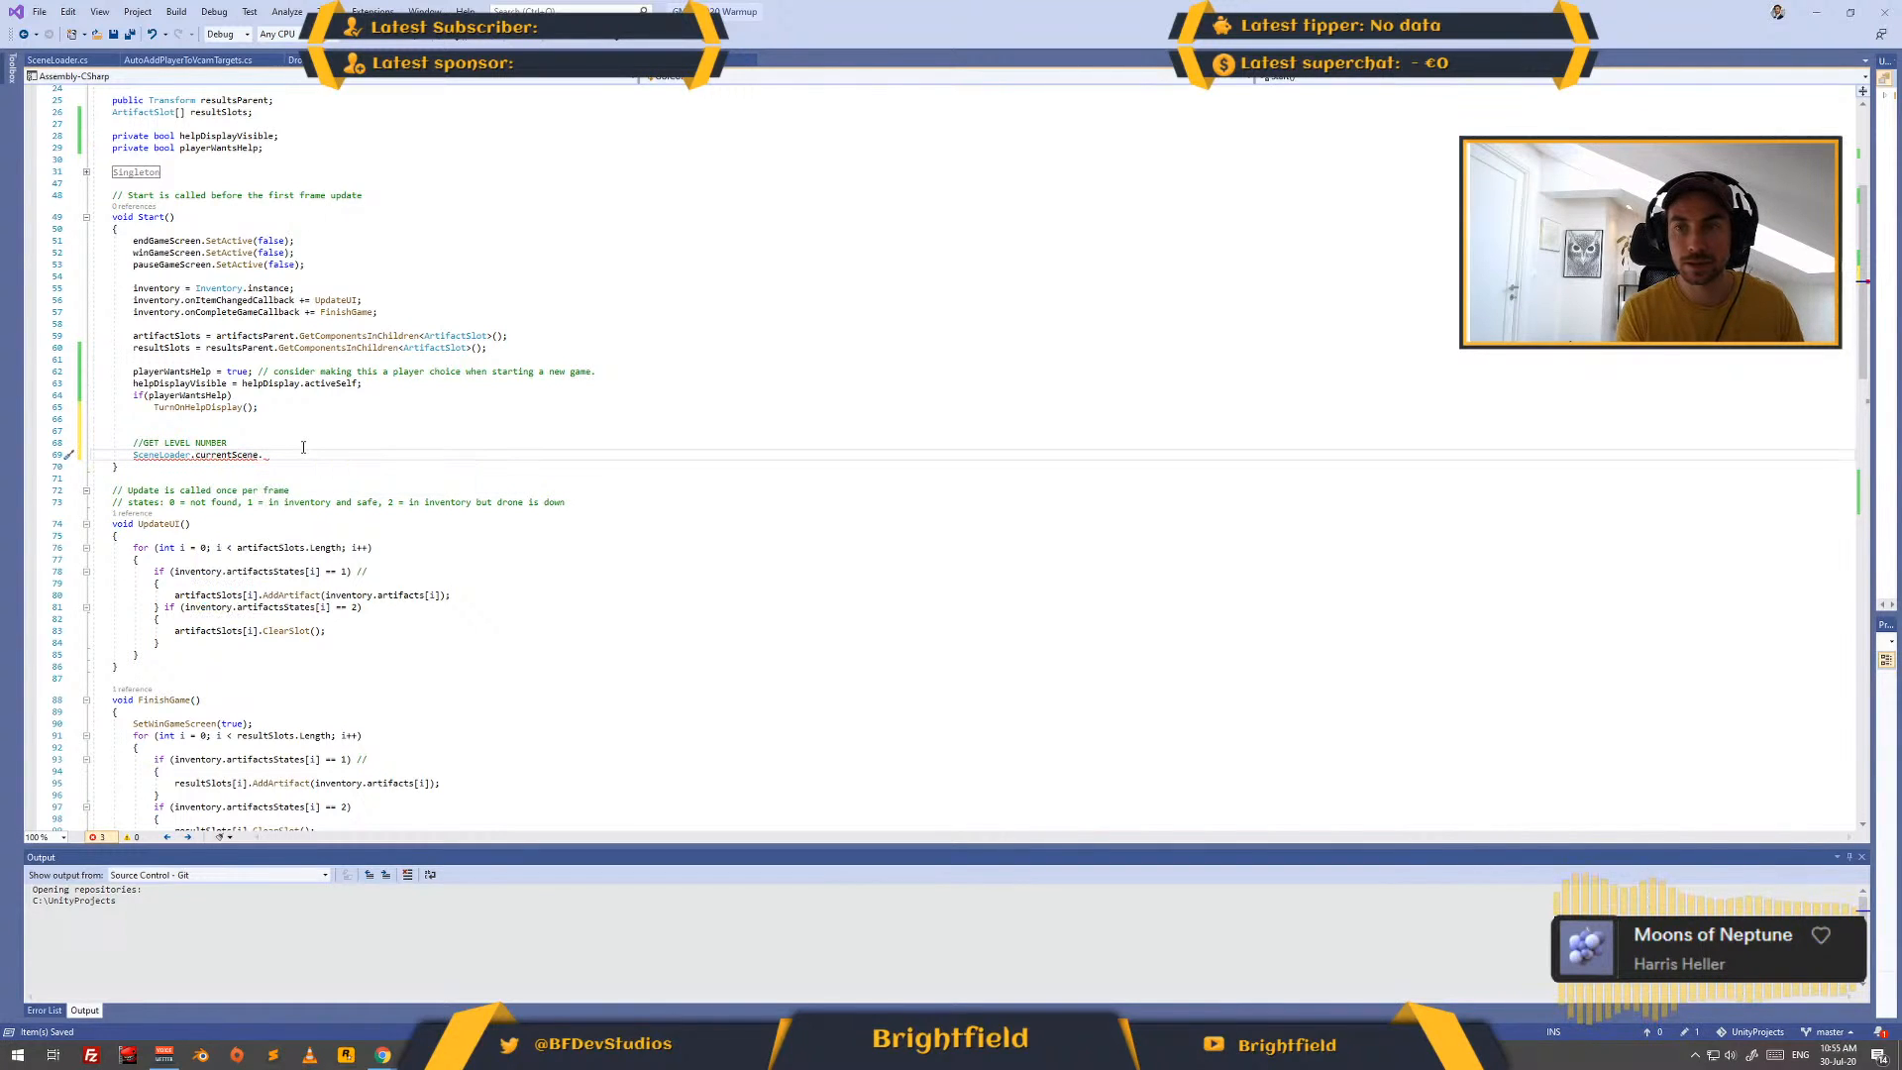
- Complete the level number statement as "SceneLoader.currentScene.buildIndex;" using the copied expression, and save the script
{"action": "type", "text": "scene.buildIndex)"}
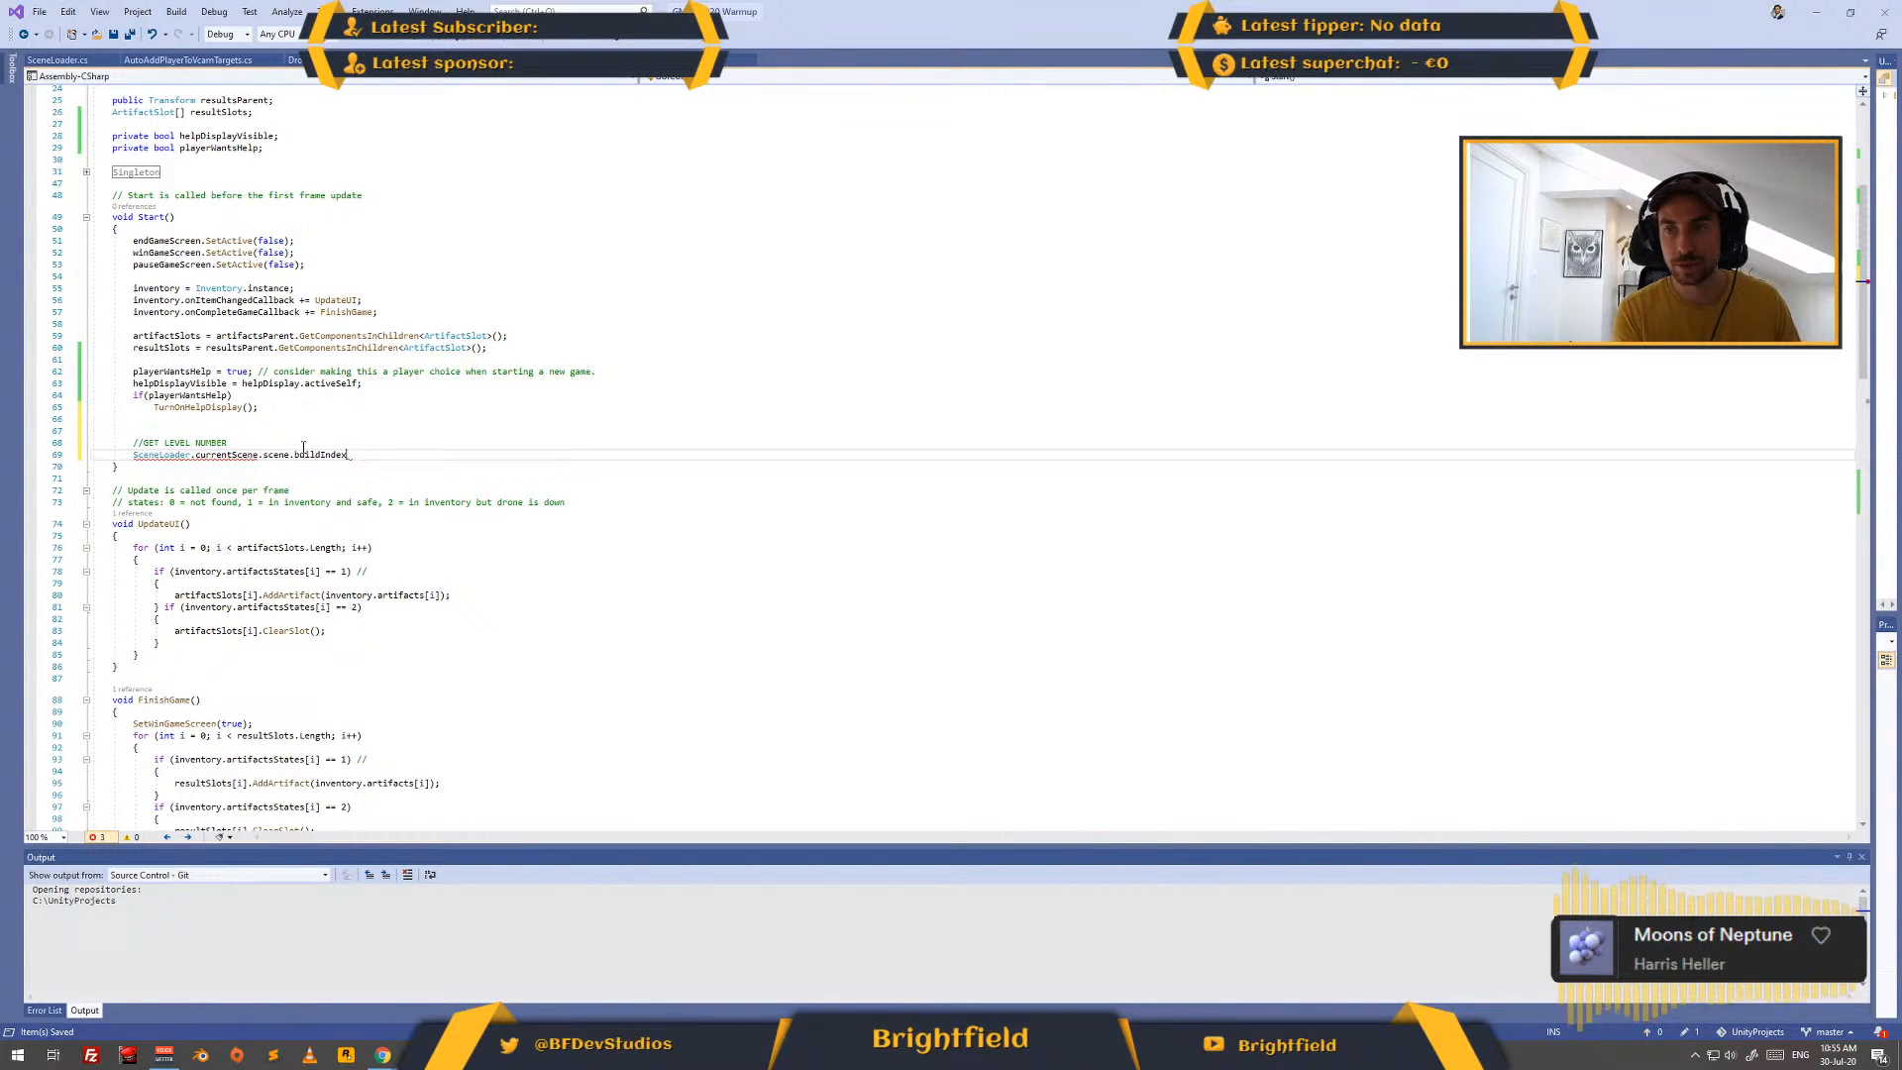
{"action": "key", "text": "BackSpace"}
{"action": "type", "text": ";"}
{"action": "key", "text": "BackSpace"}
{"action": "key", "text": "BackSpace"}
{"action": "key", "text": "BackSpace"}
{"action": "key", "text": "BackSpace"}
{"action": "key", "text": "BackSpace"}
{"action": "key", "text": "BackSpace"}
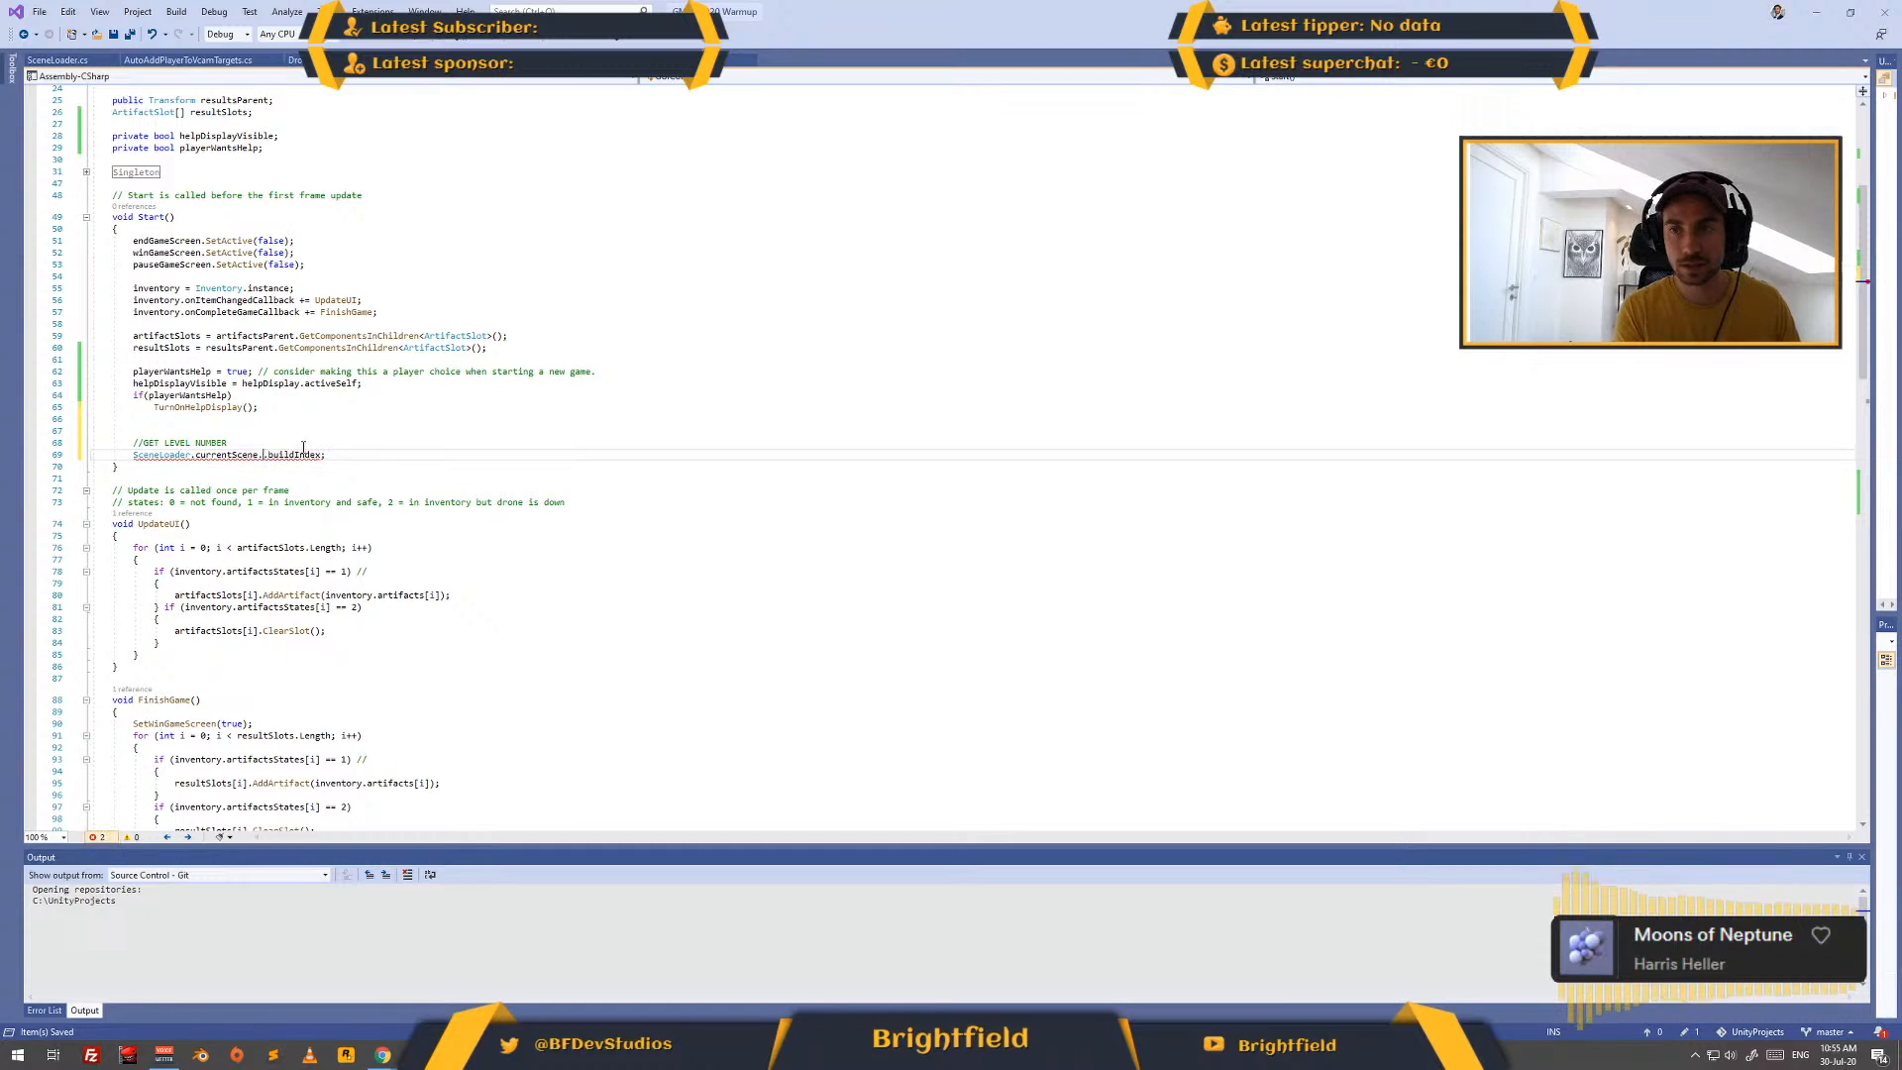
{"action": "key", "text": "End"}
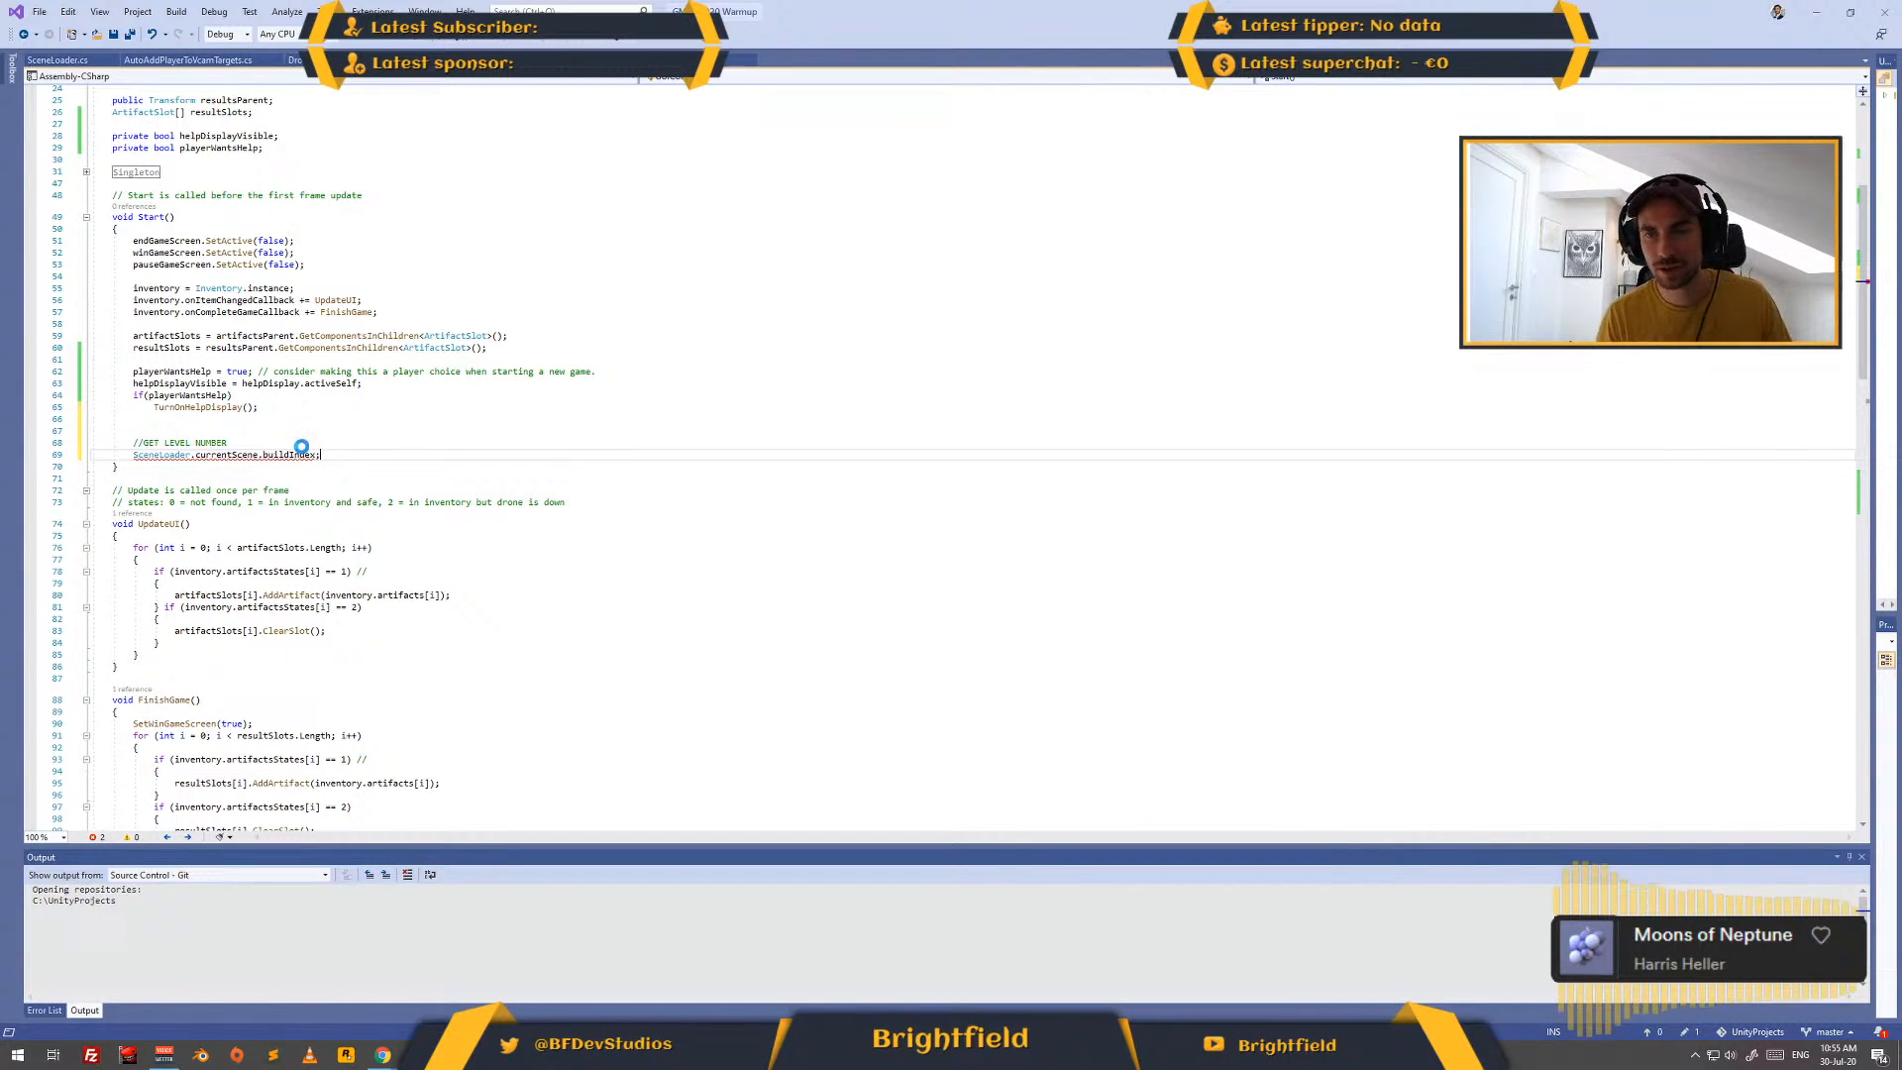
{"action": "key", "text": "ctrl+s"}
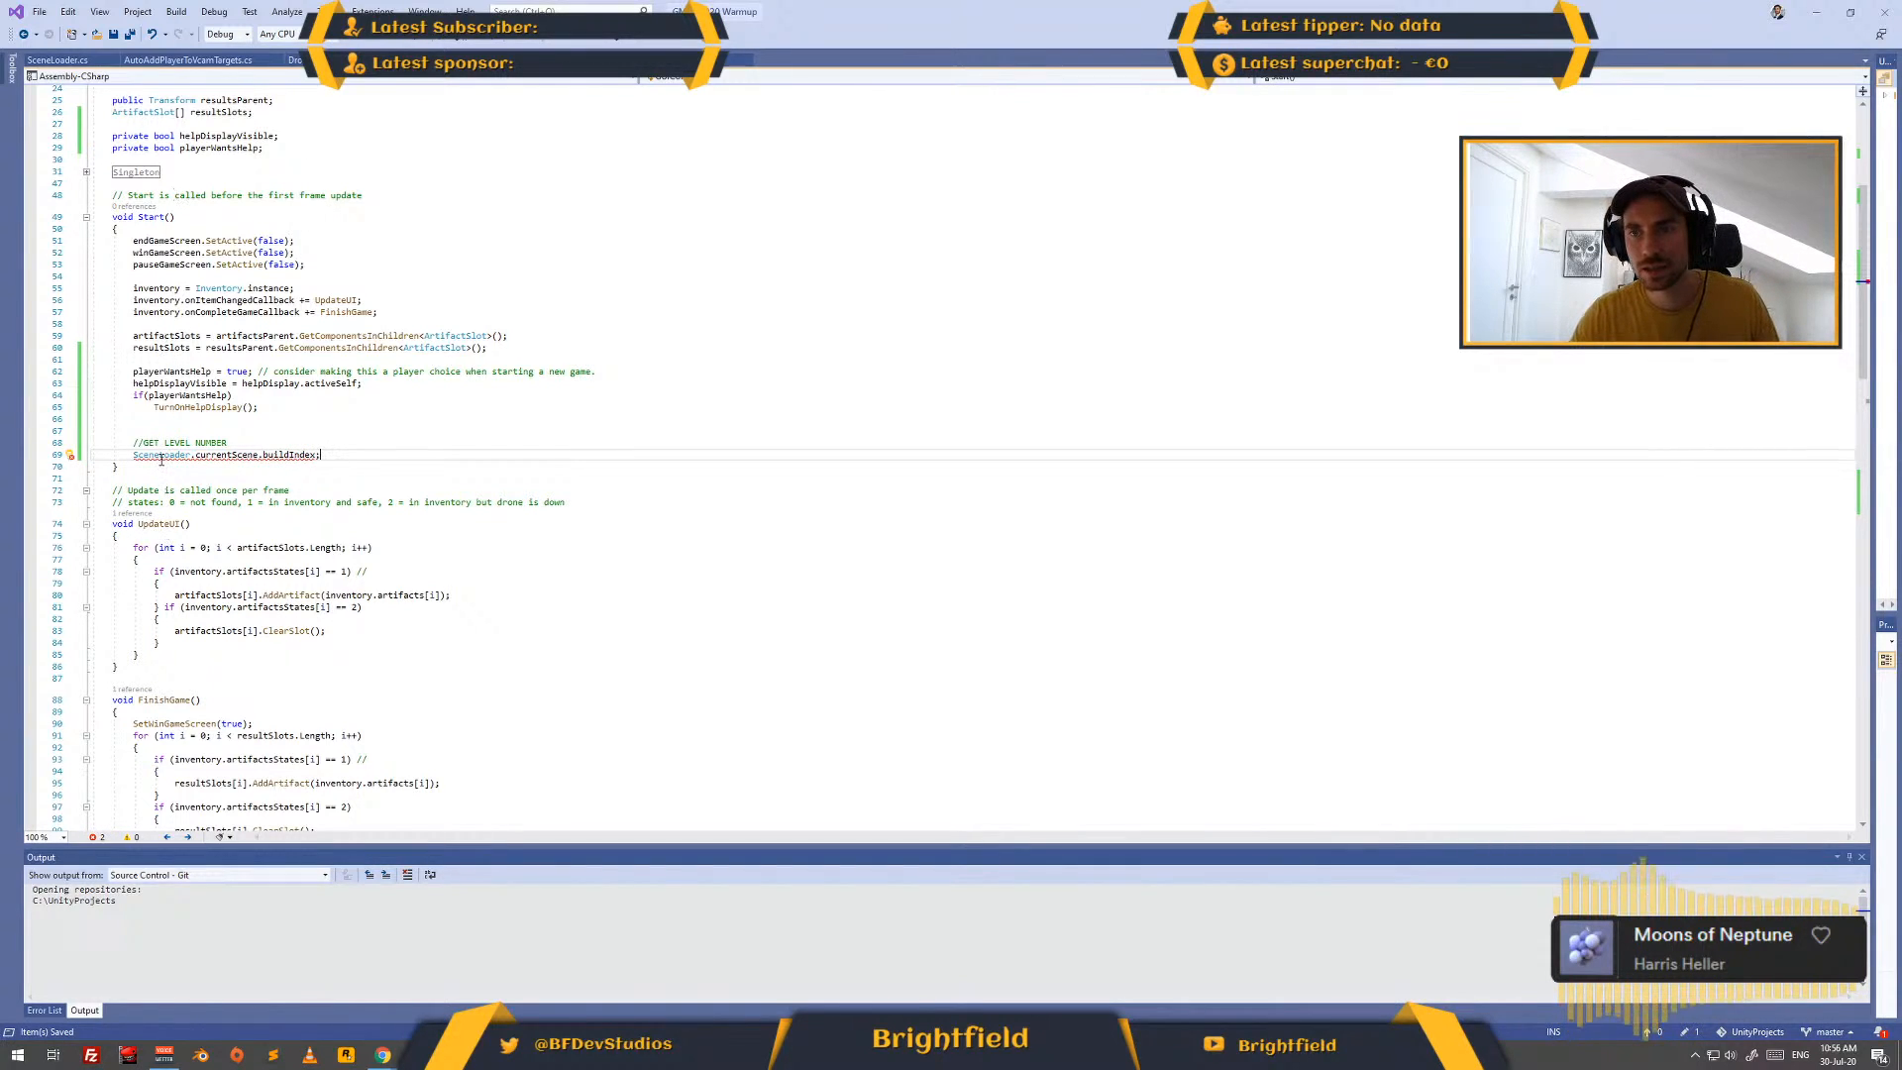
- Check the error on SceneLoader and insert "instance." before currentScene in the level number statement
{"action": "mouse_move", "coordinate": [164, 458]}
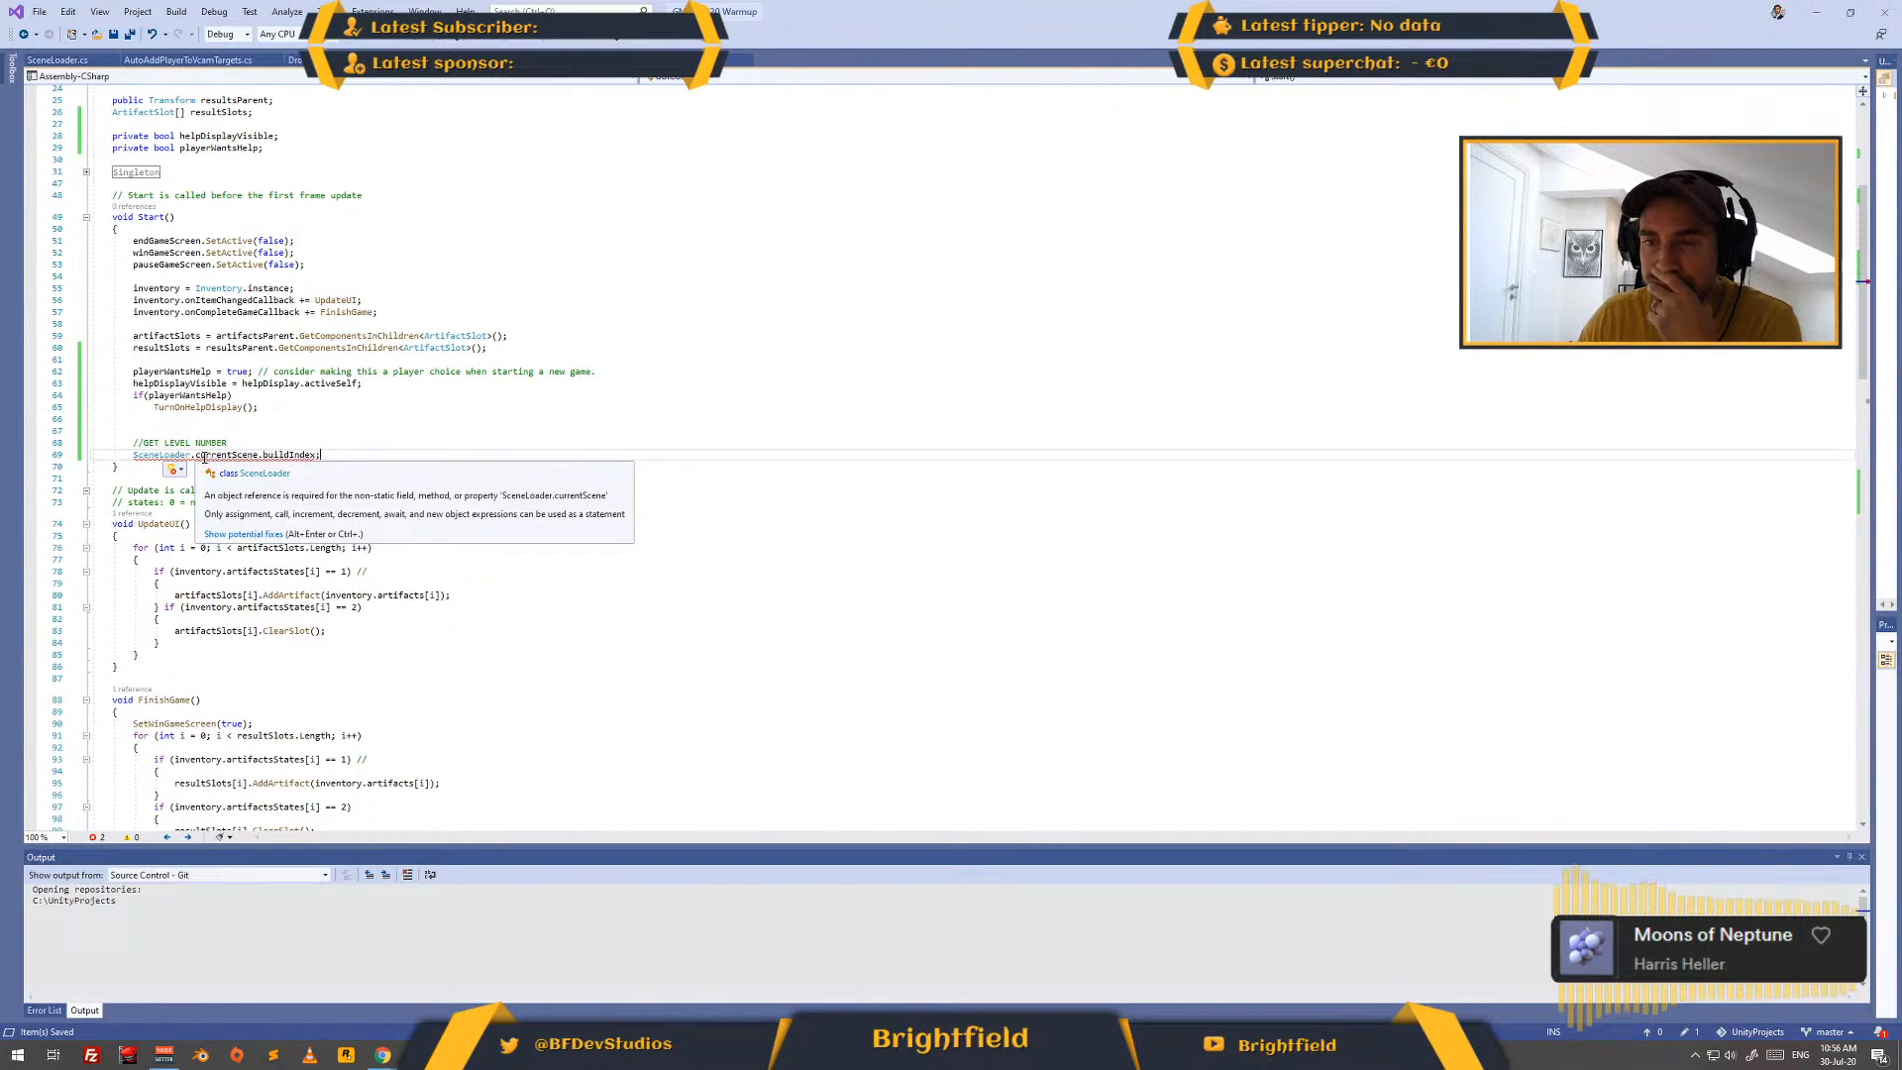
{"action": "left_click", "coordinate": [197, 455]}
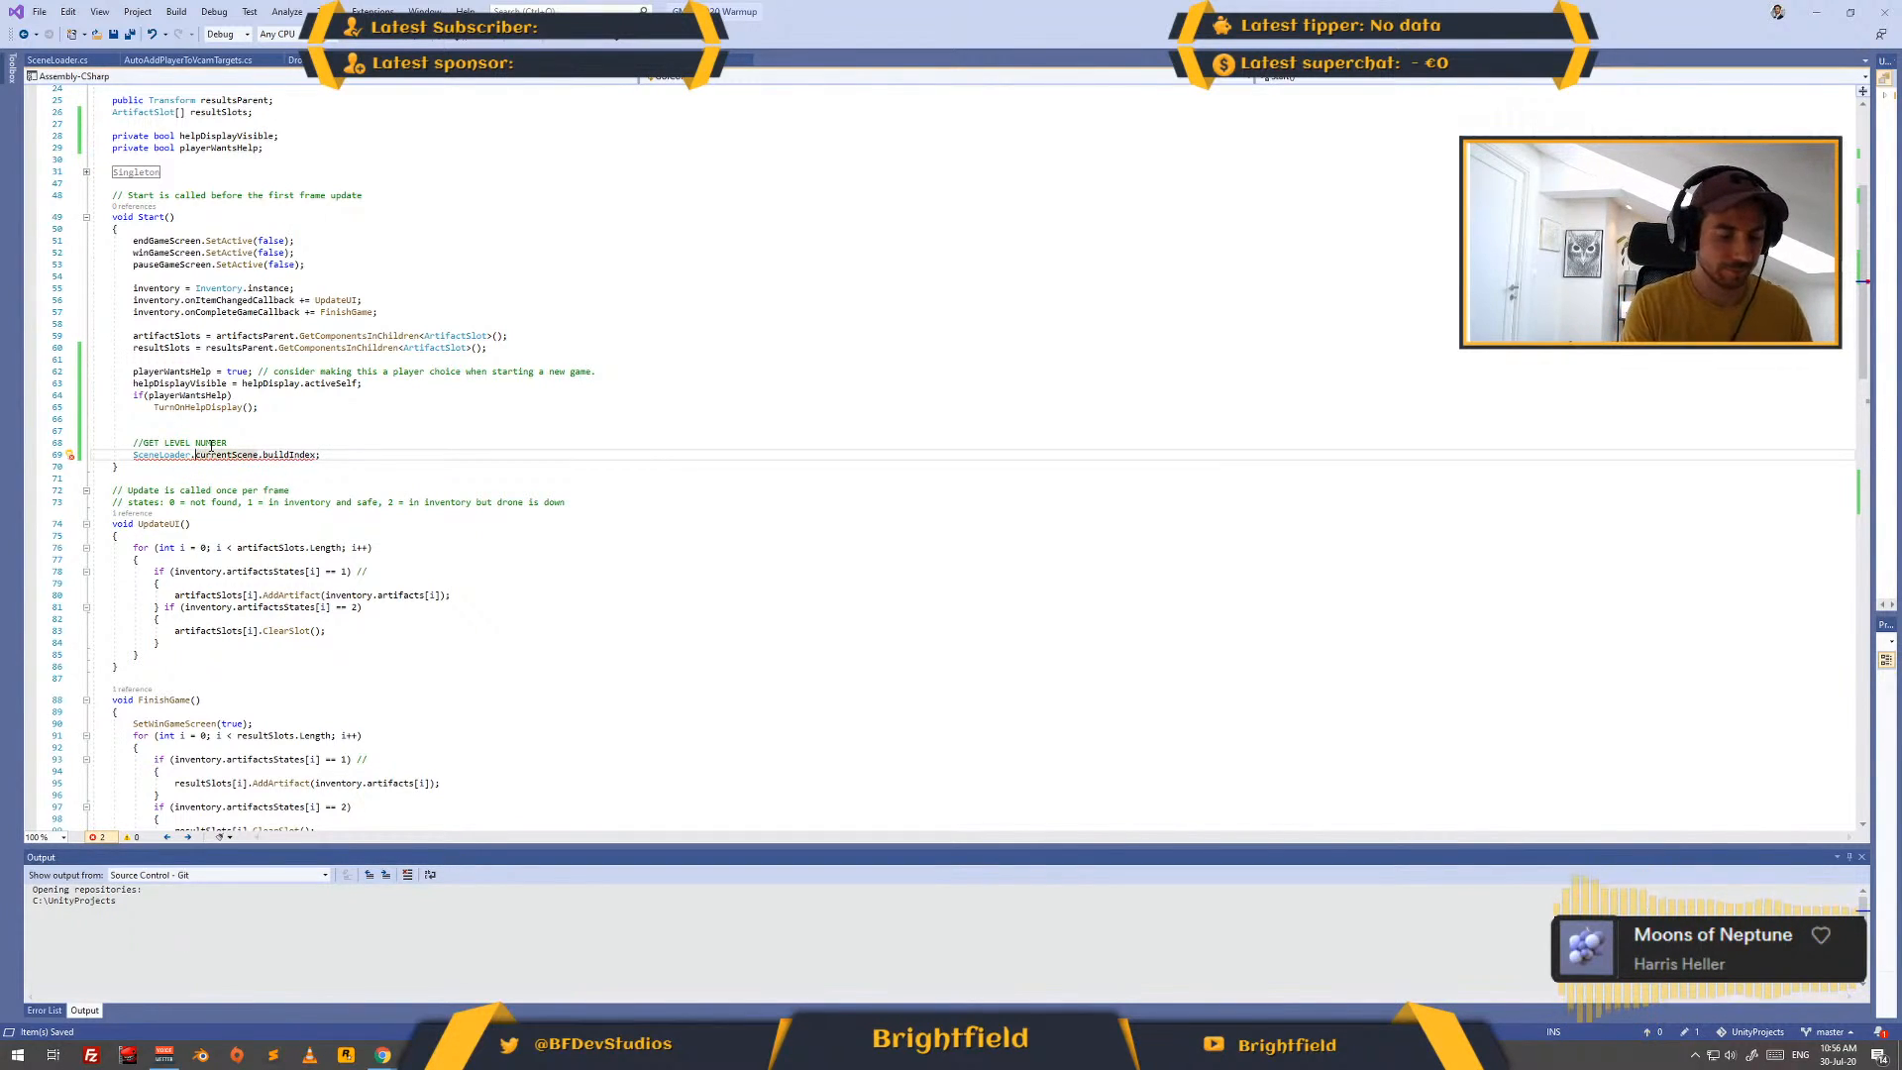
{"action": "type", "text": "instance."}
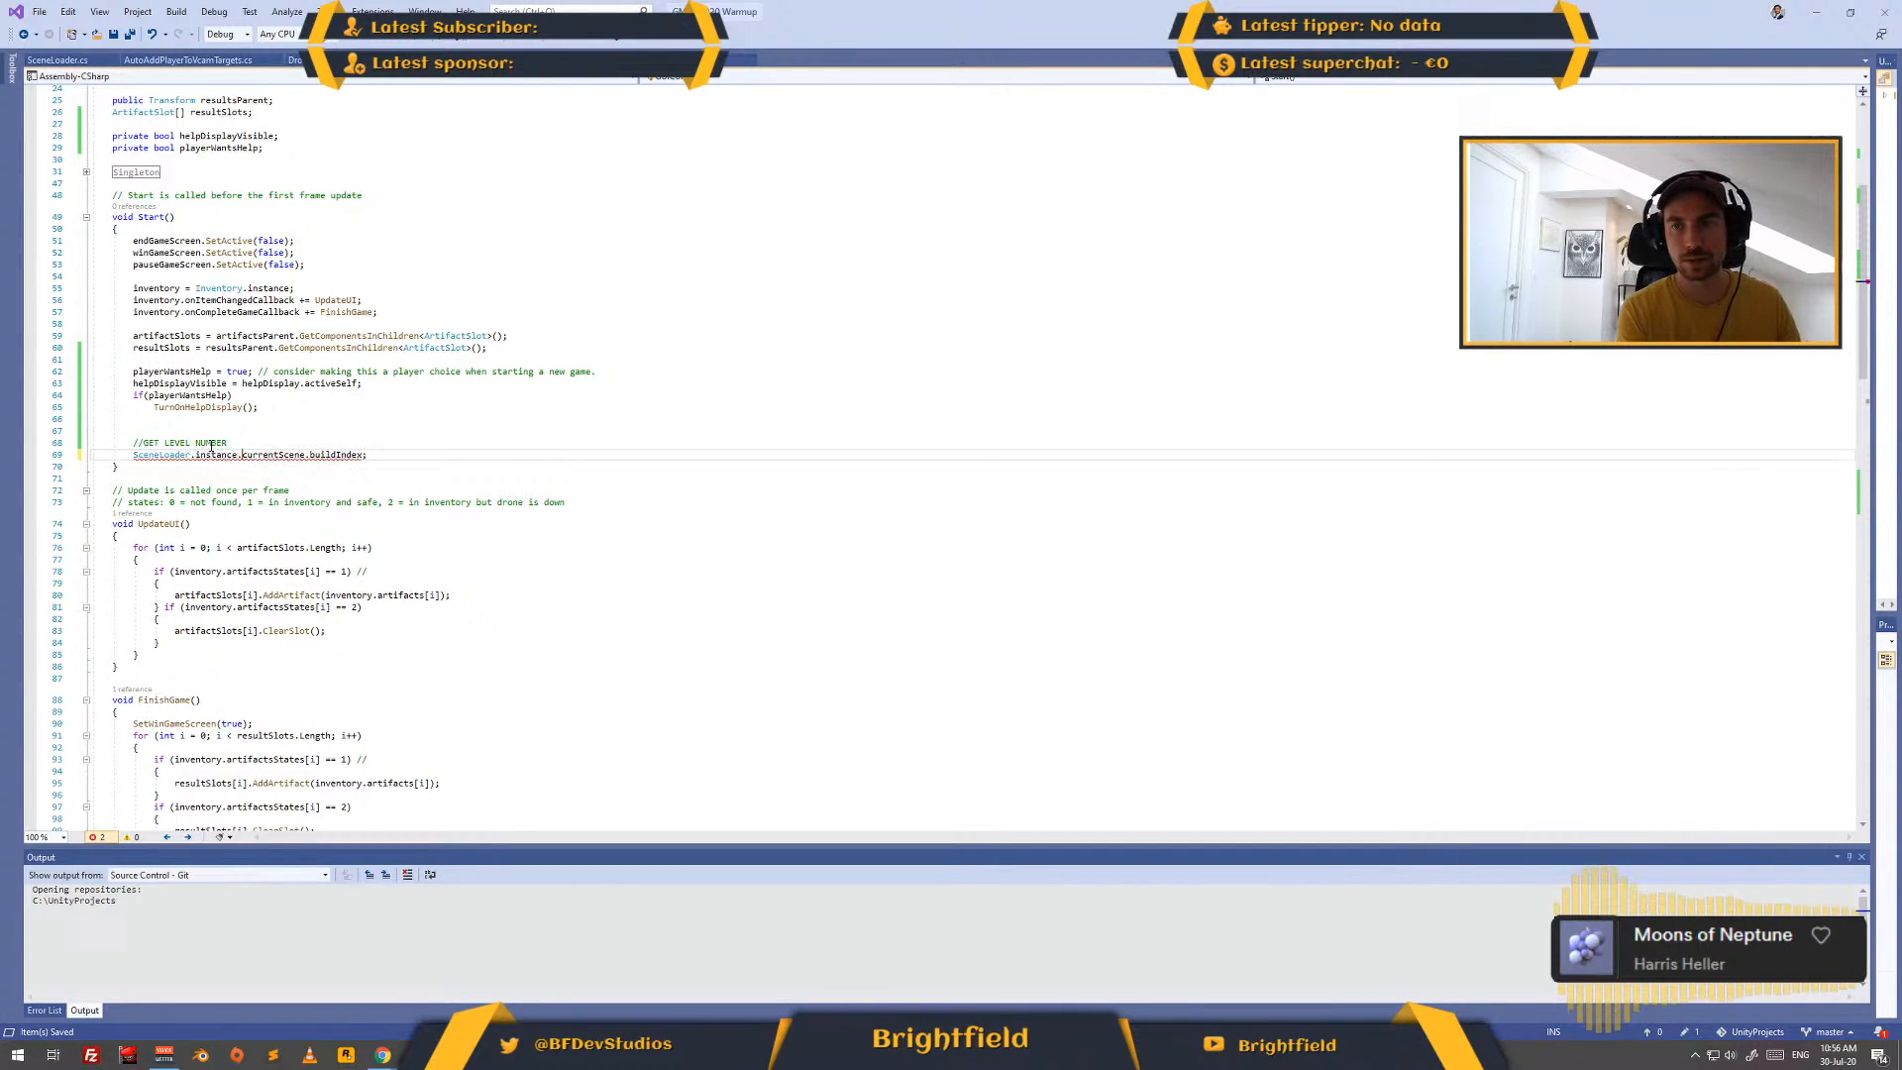
{"action": "left_click", "coordinate": [345, 444]}
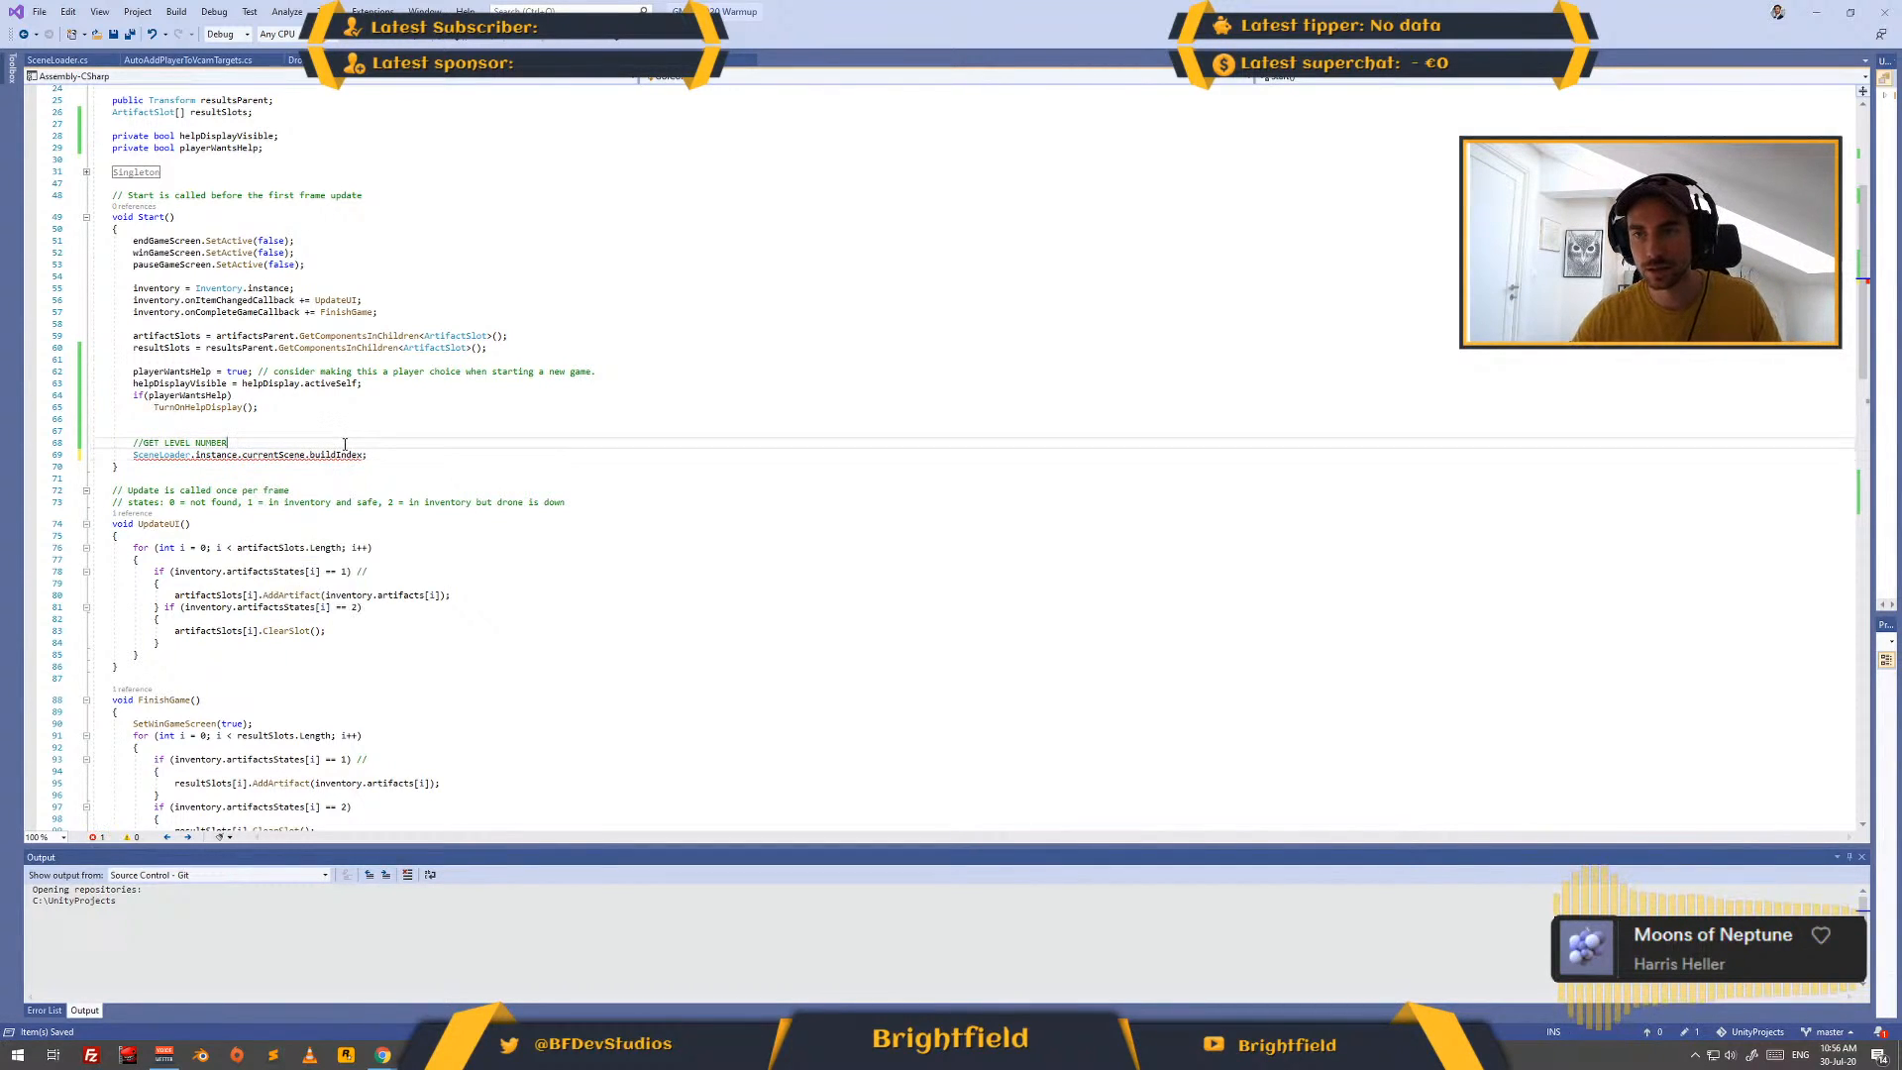
- Remove everything after "SceneLoader.instance" in the level number statement and re-enter ".currentScene" from the code suggestions
{"action": "mouse_move", "coordinate": [198, 457]}
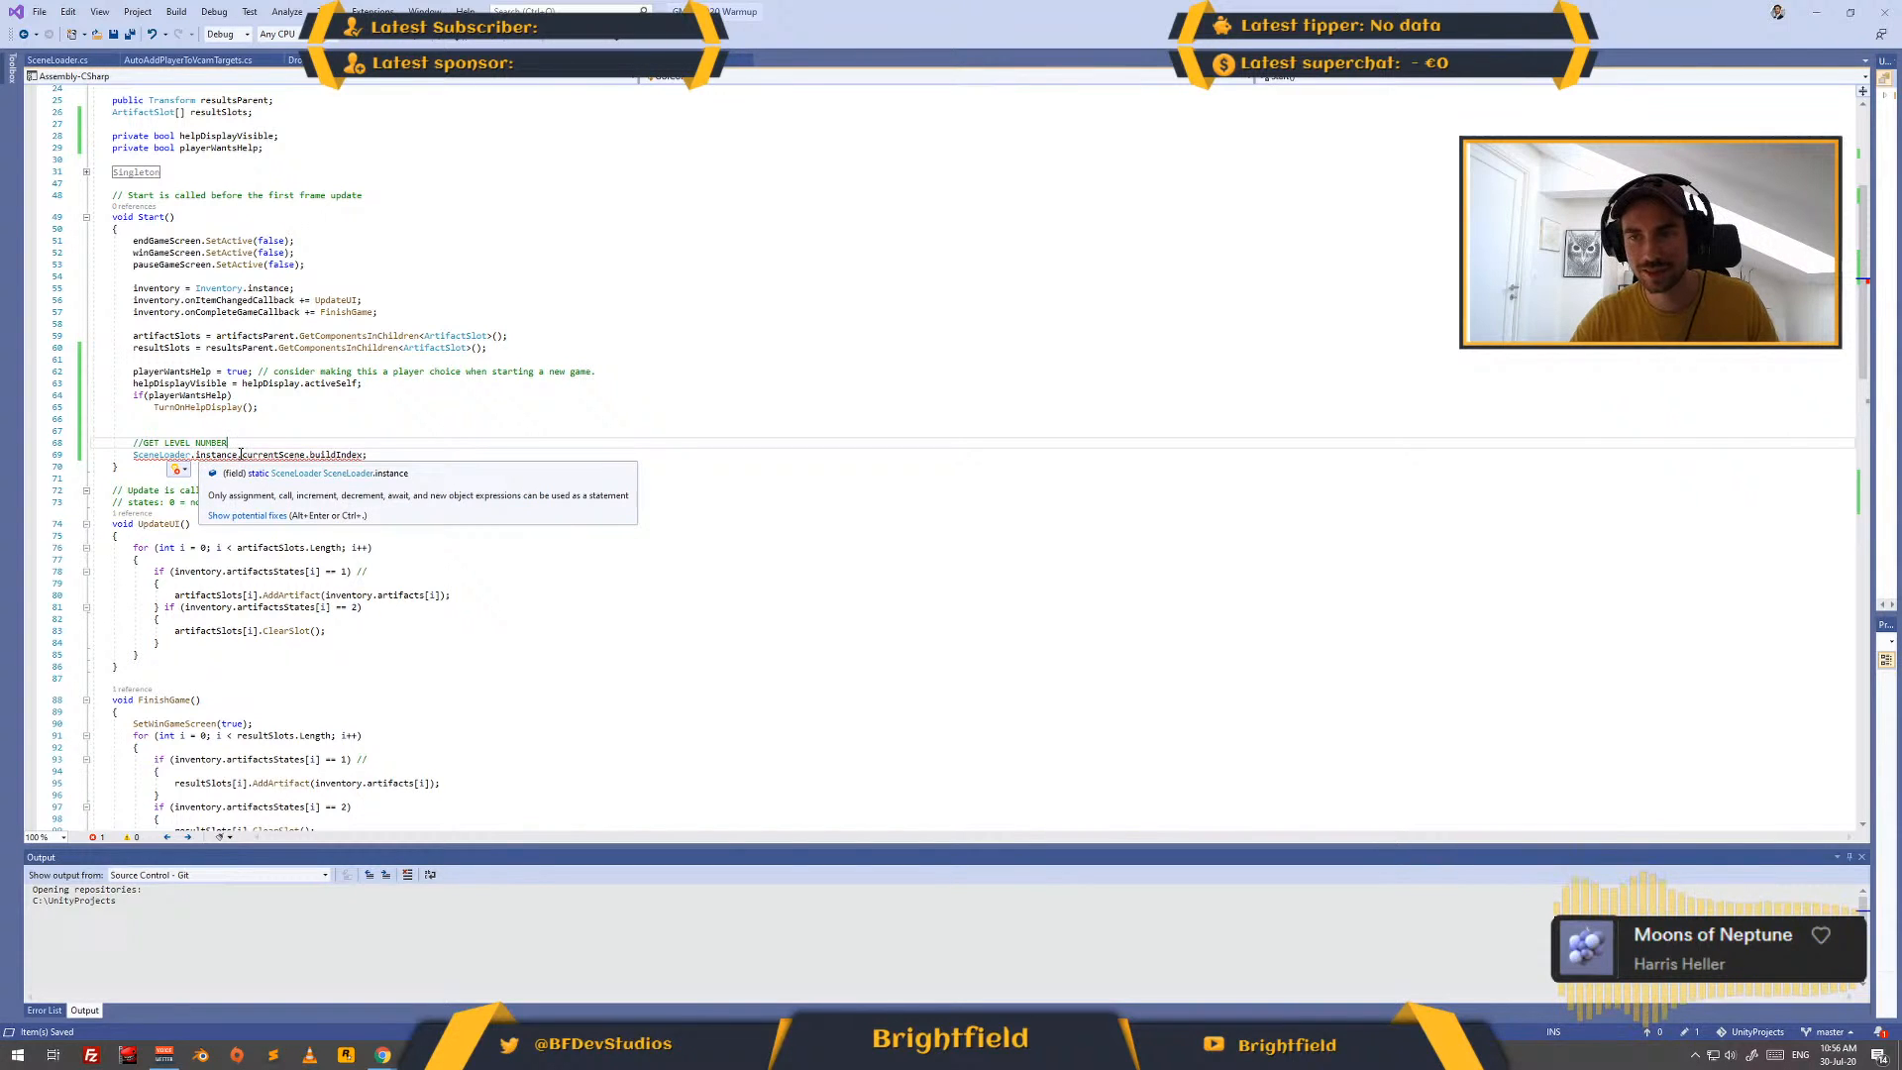
{"action": "left_click", "coordinate": [238, 455]}
{"action": "key", "text": "shift+End"}
{"action": "key", "text": "Delete"}
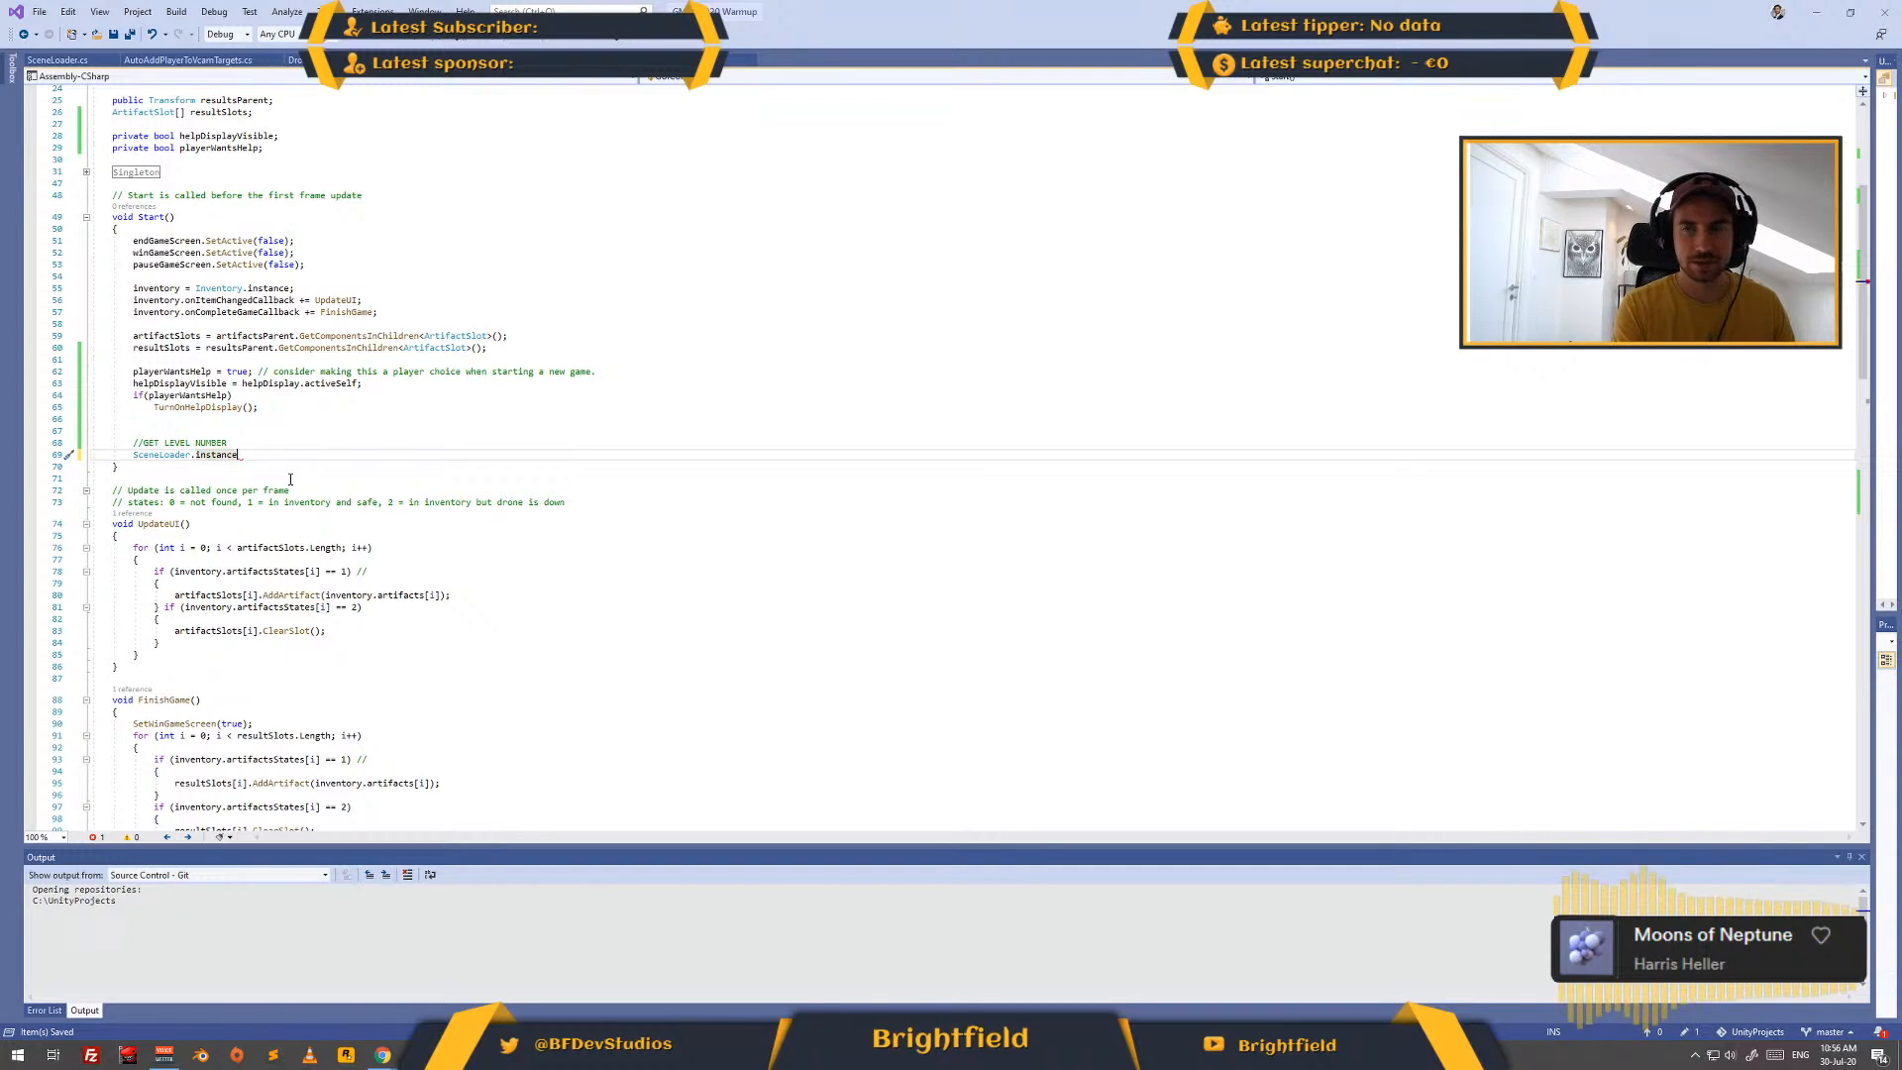
{"action": "type", "text": ".c"}
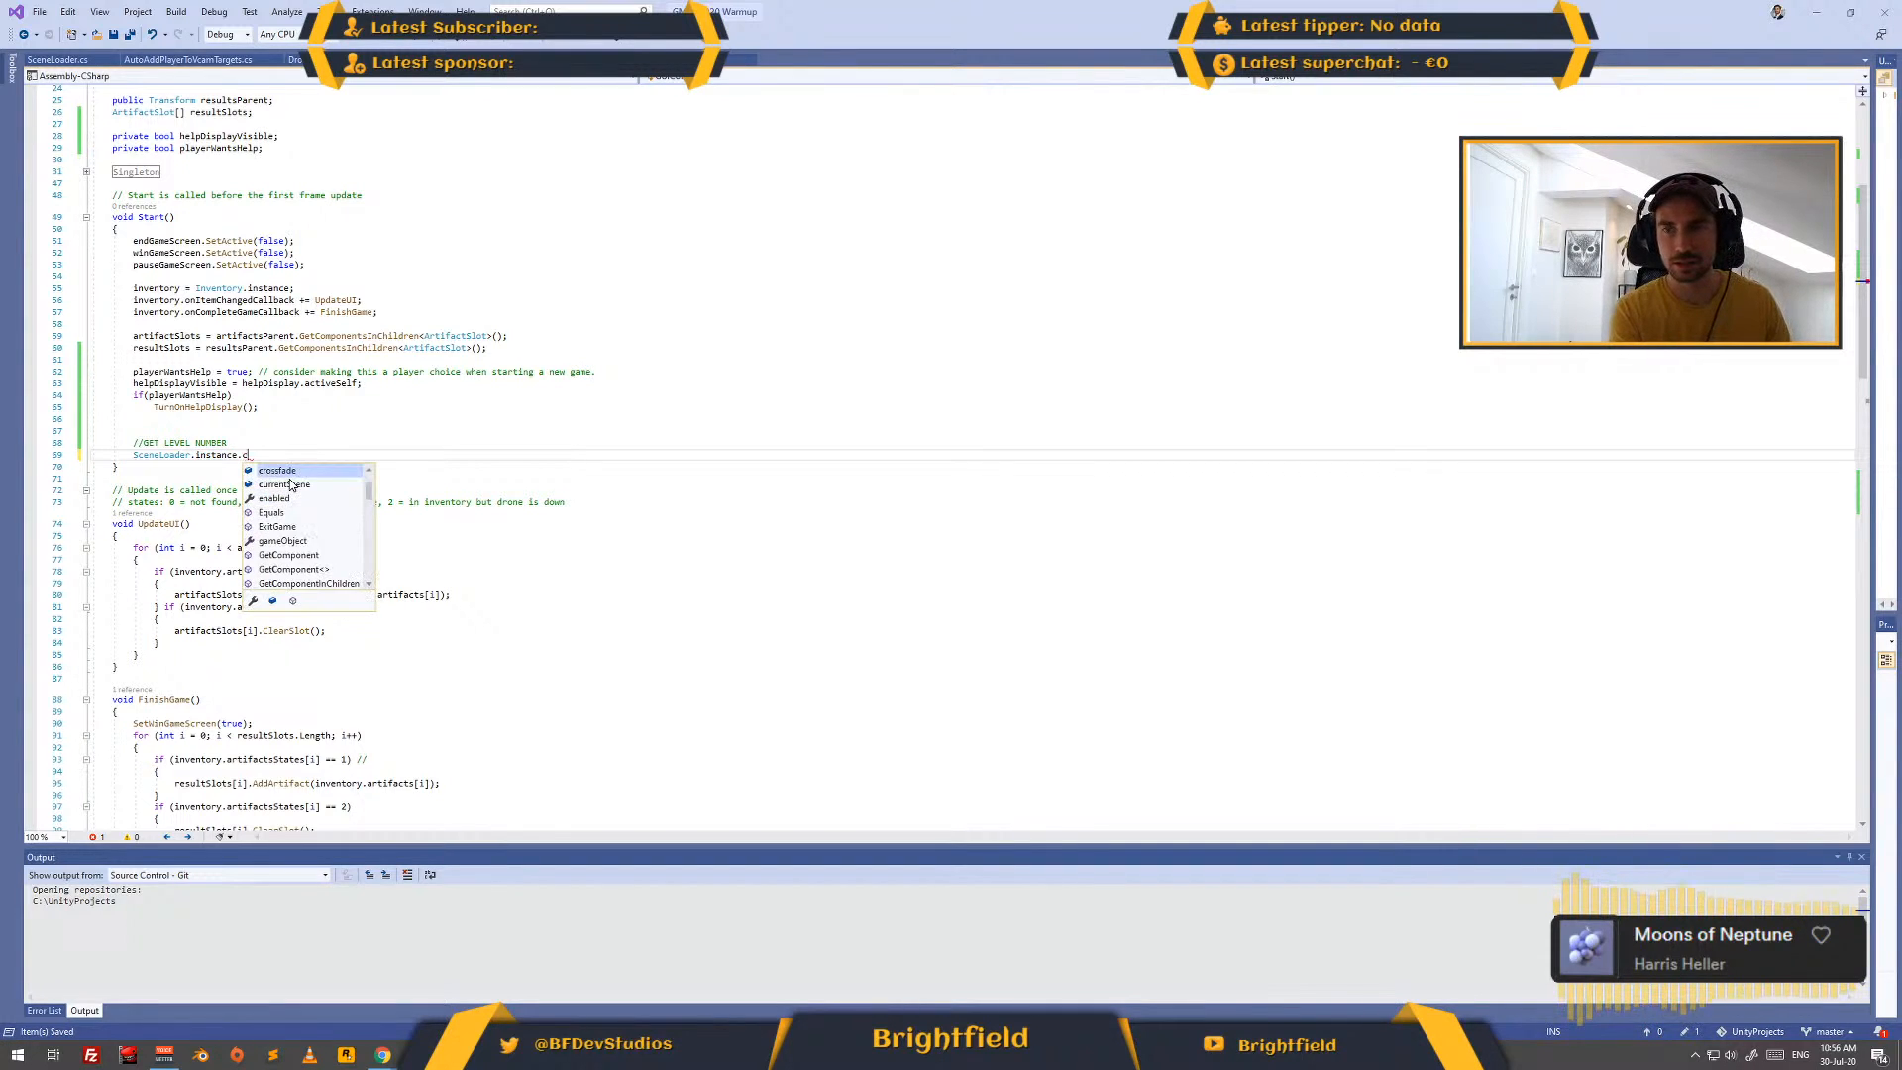
{"action": "left_click", "coordinate": [284, 484]}
{"action": "key", "text": "Tab"}
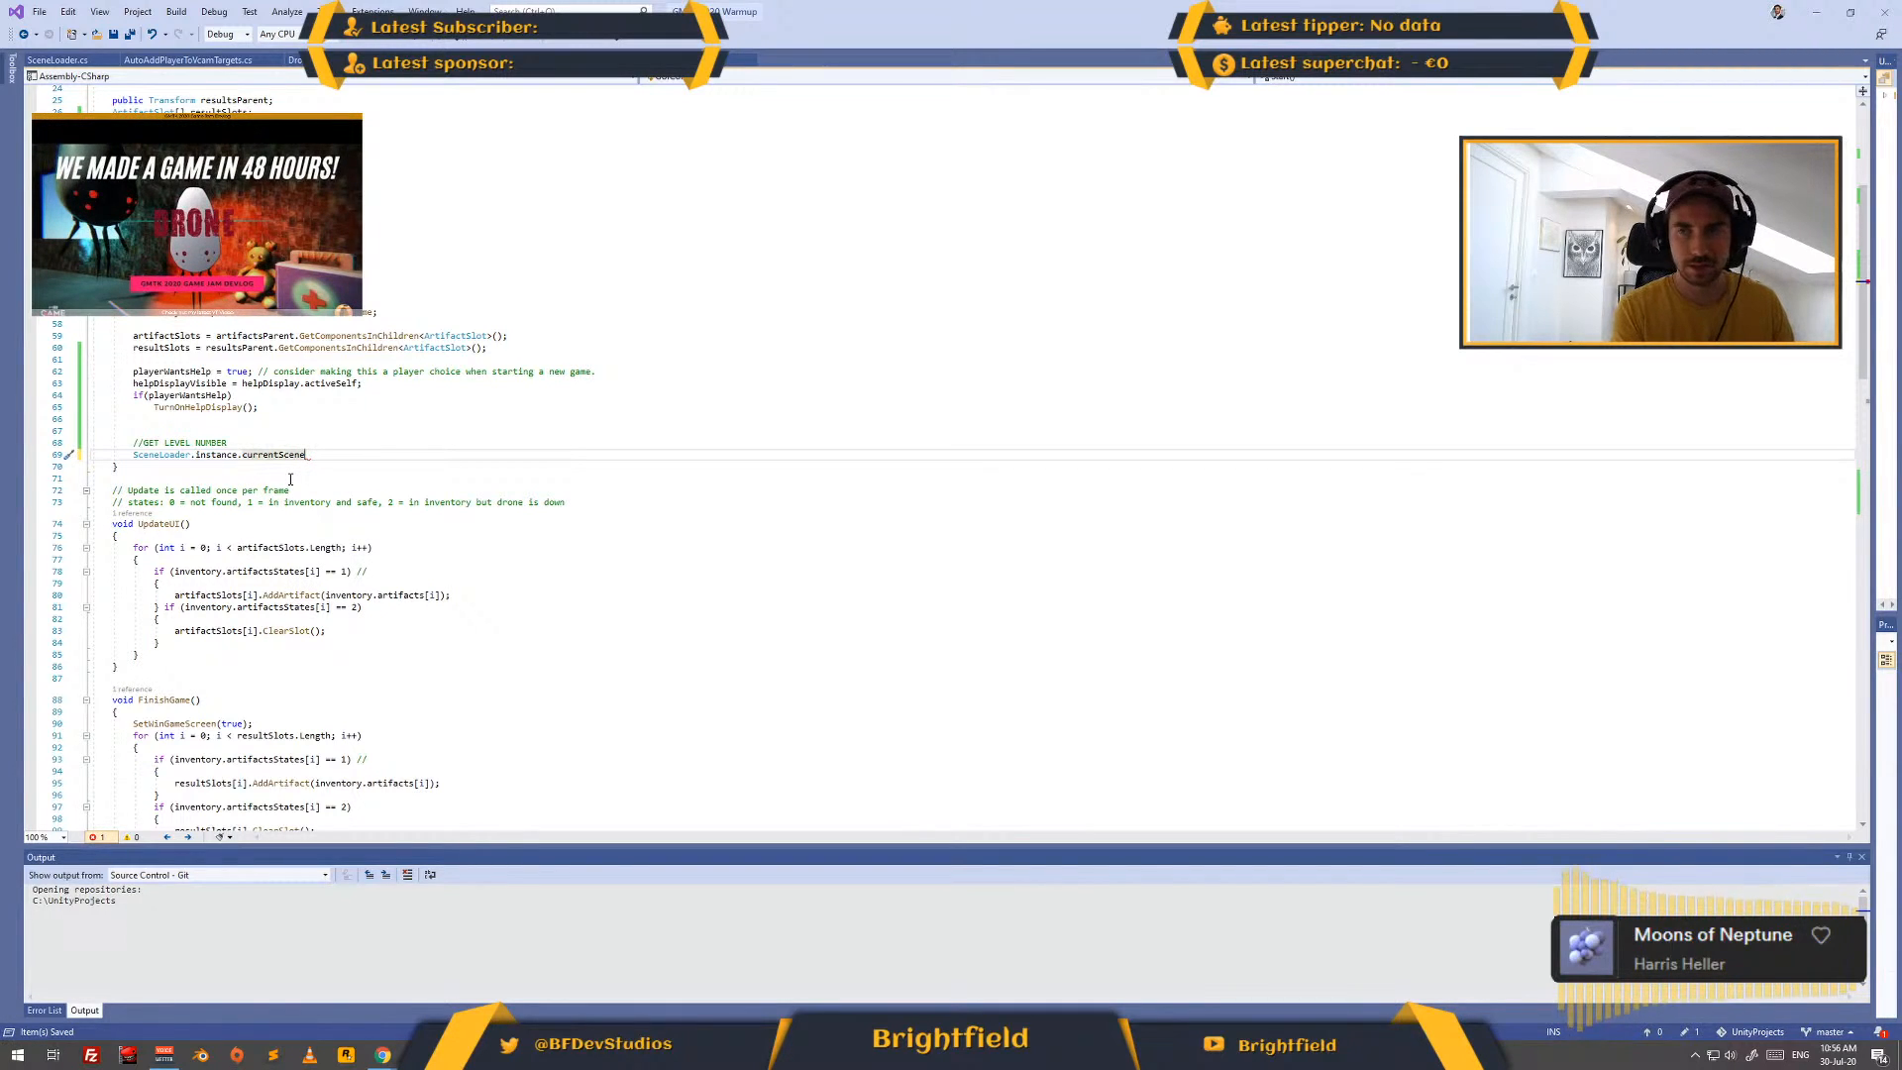
- Complete the level number statement again with ".buildIndex;" after currentScene
{"action": "type", "text": "."}
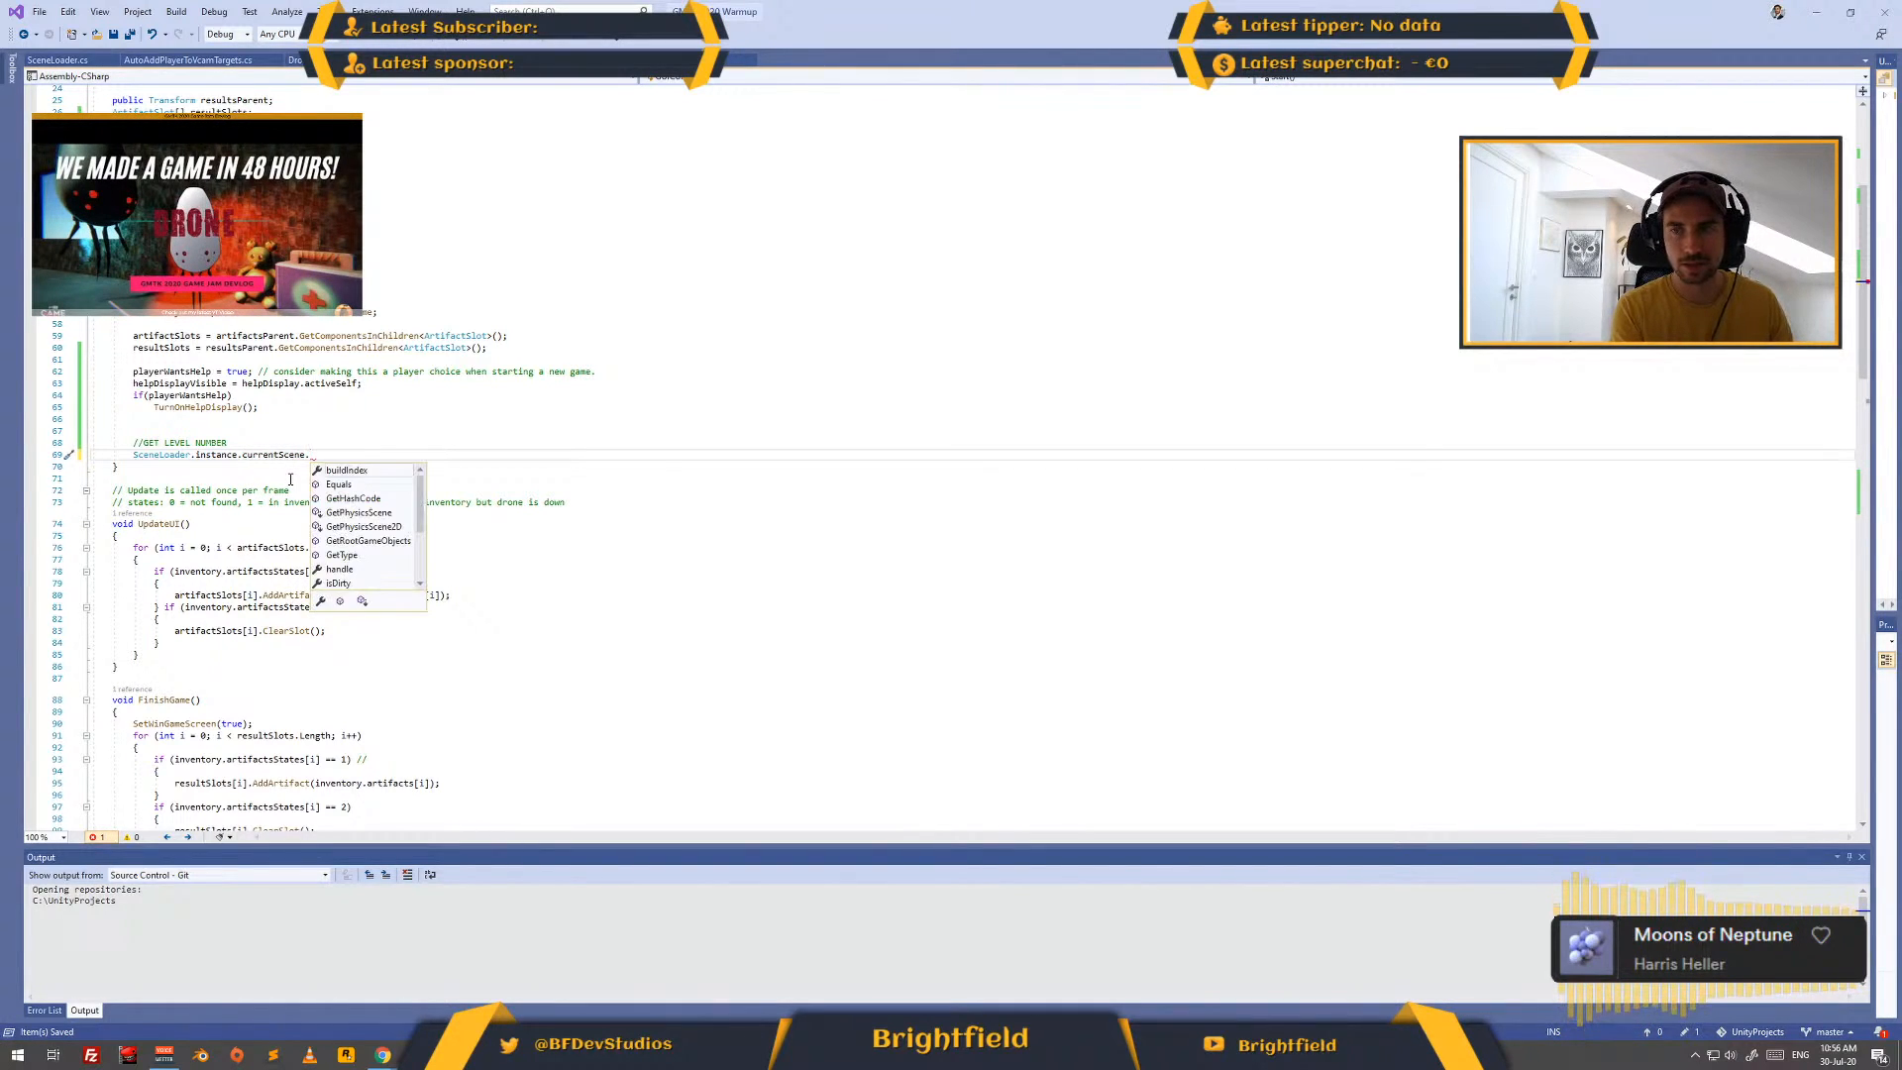
{"action": "key", "text": "Return"}
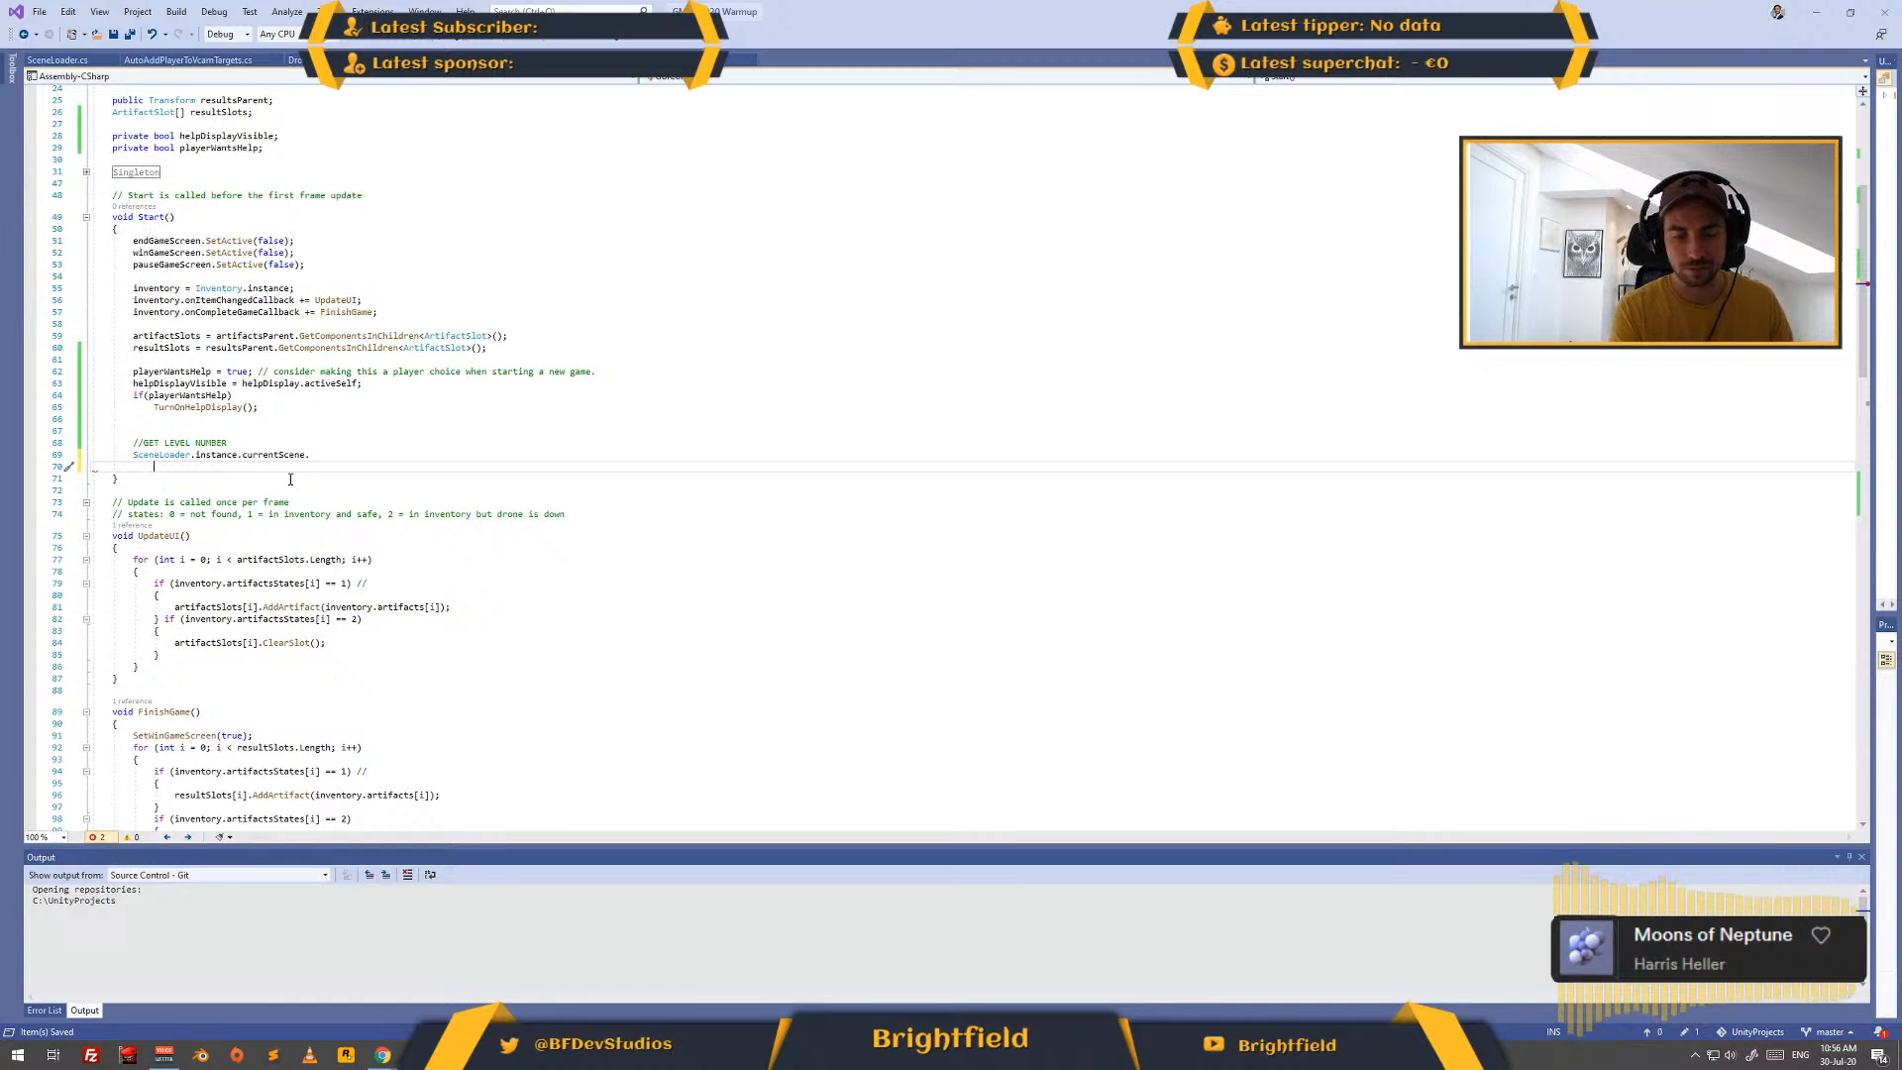
{"action": "key", "text": "BackSpace"}
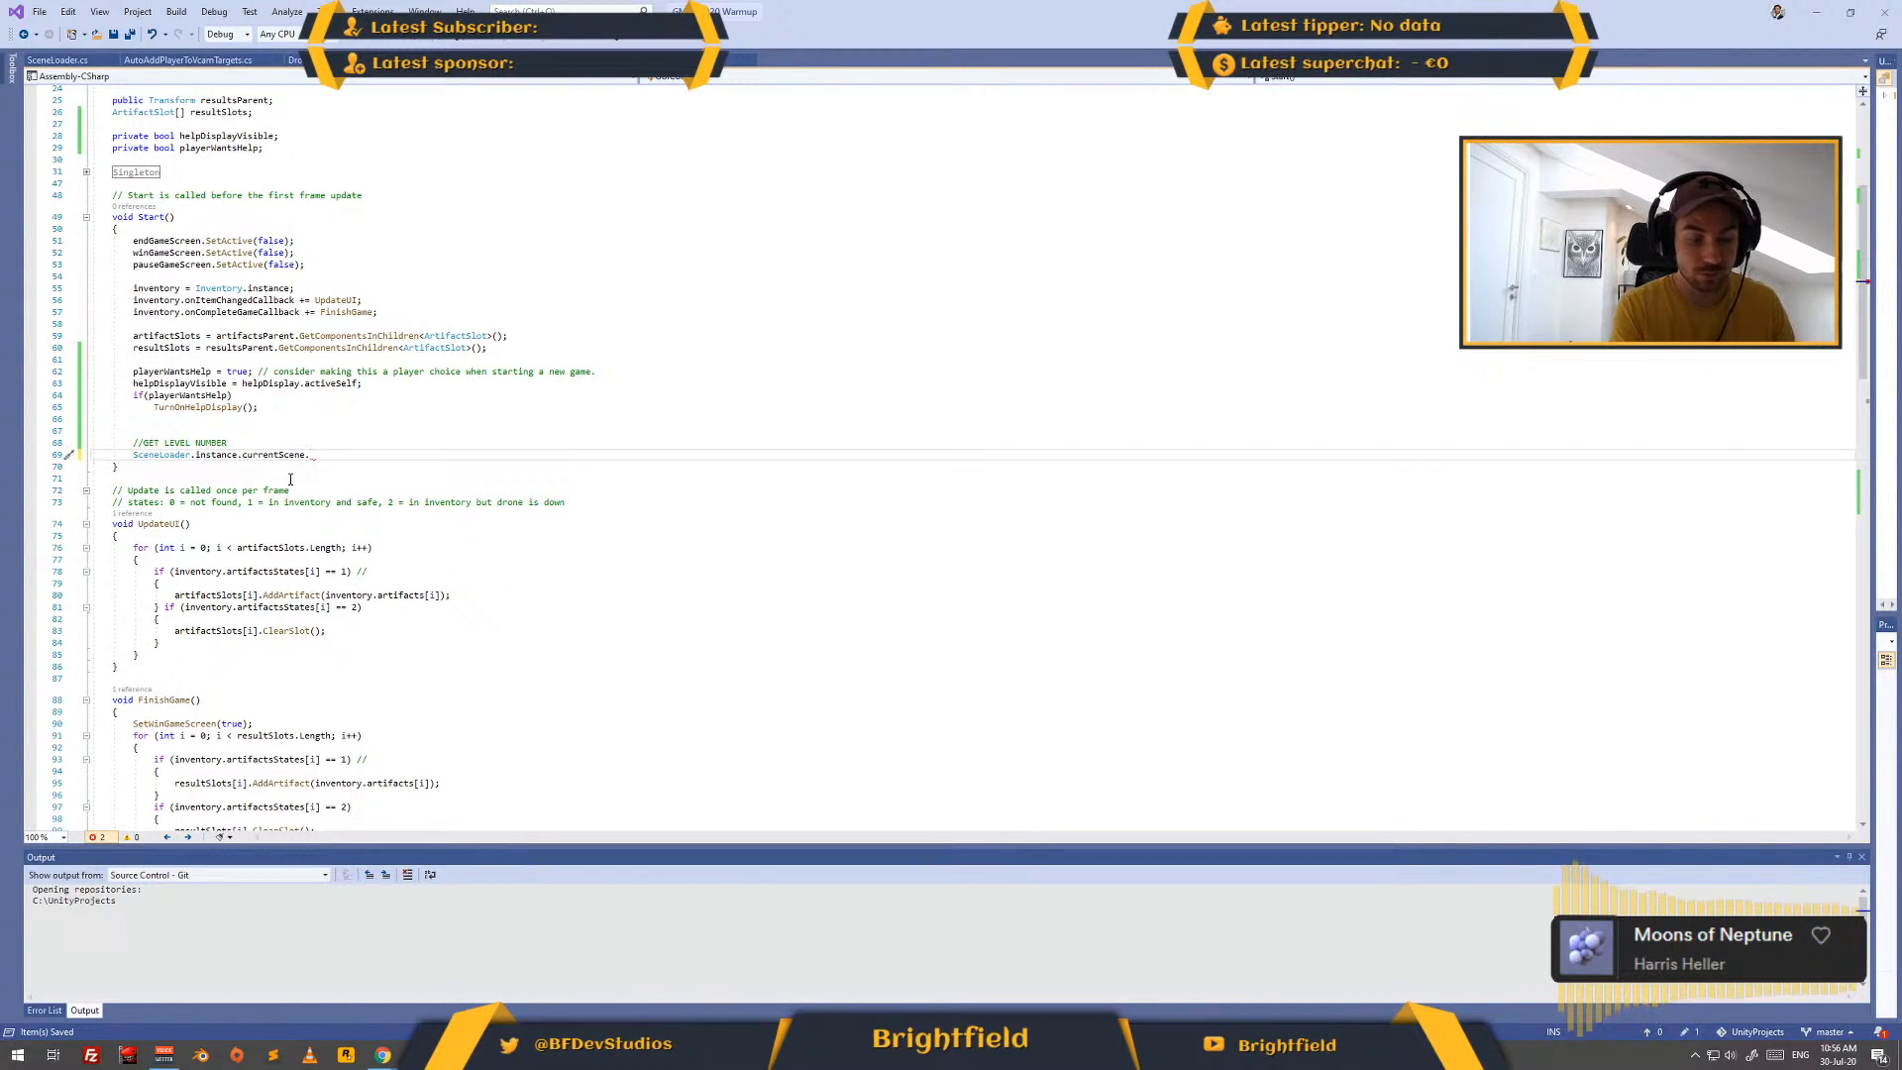
{"action": "type", "text": "buil"}
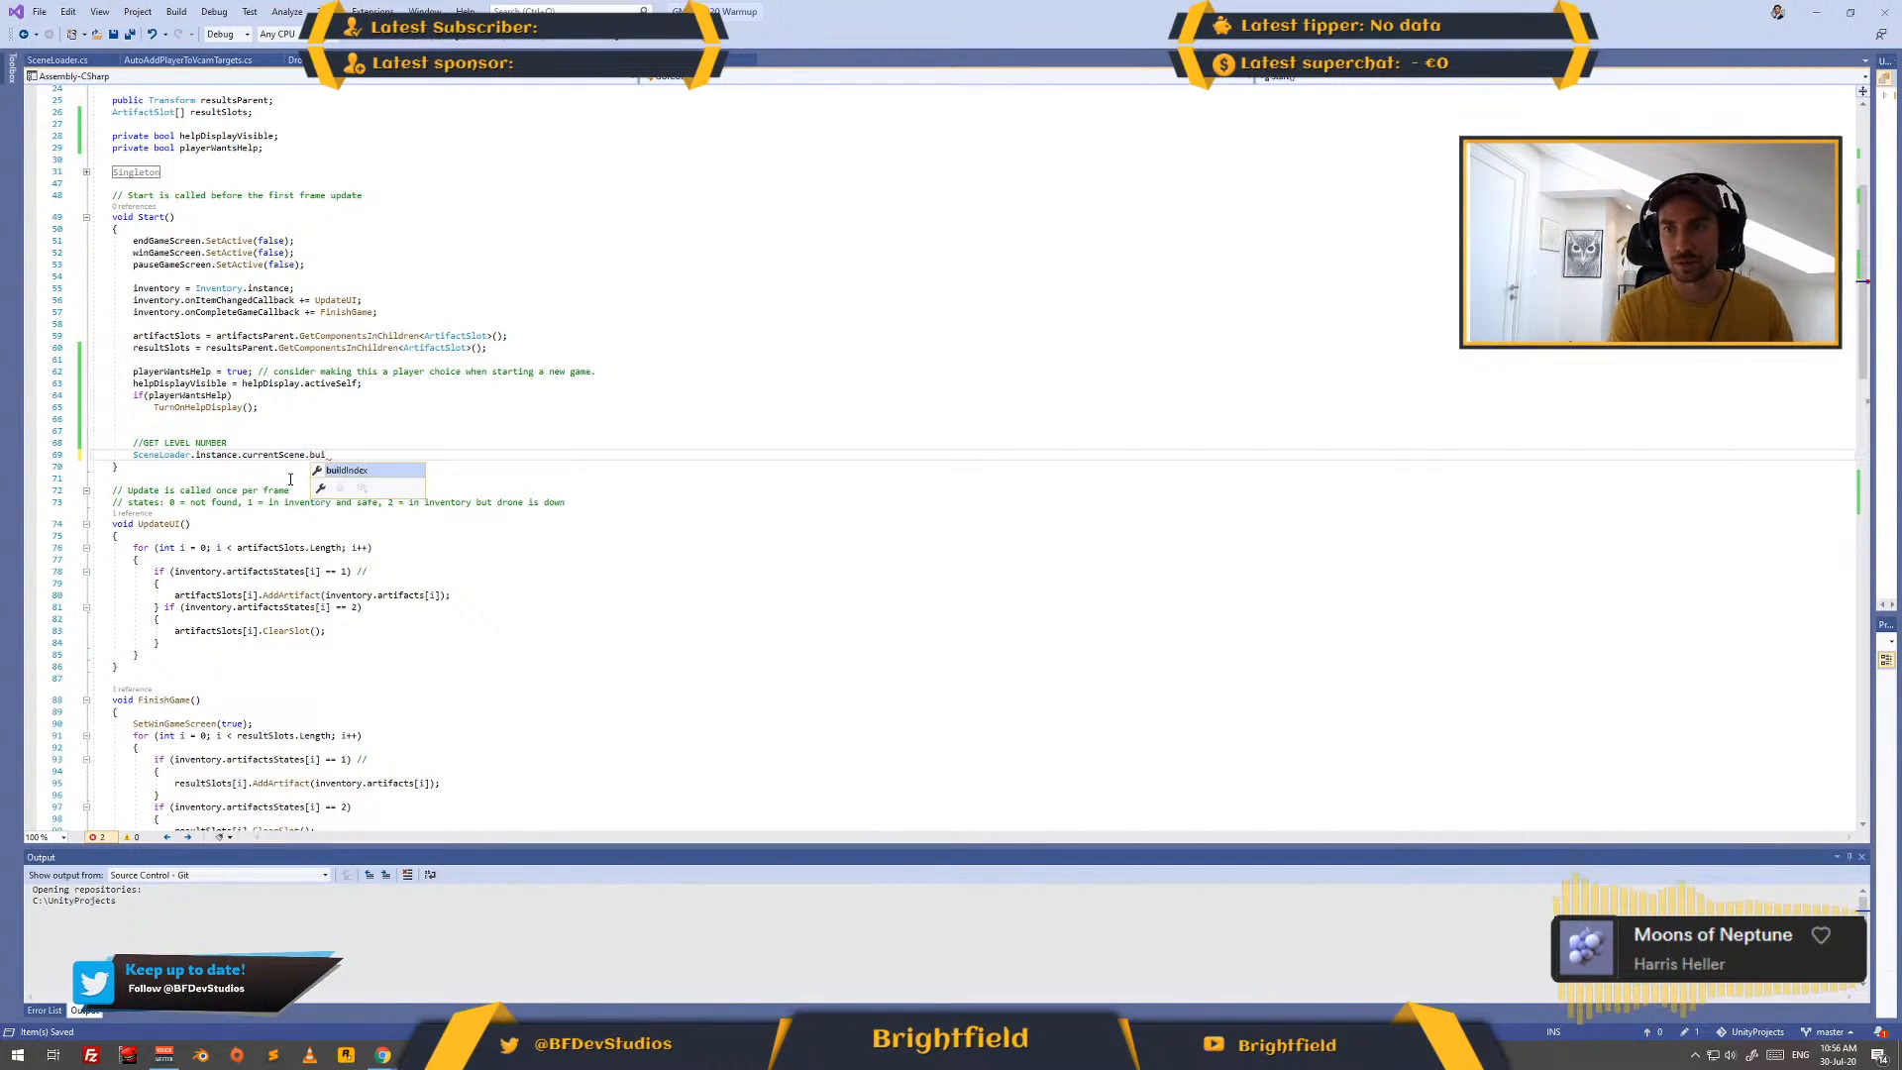
{"action": "key", "text": "Tab"}
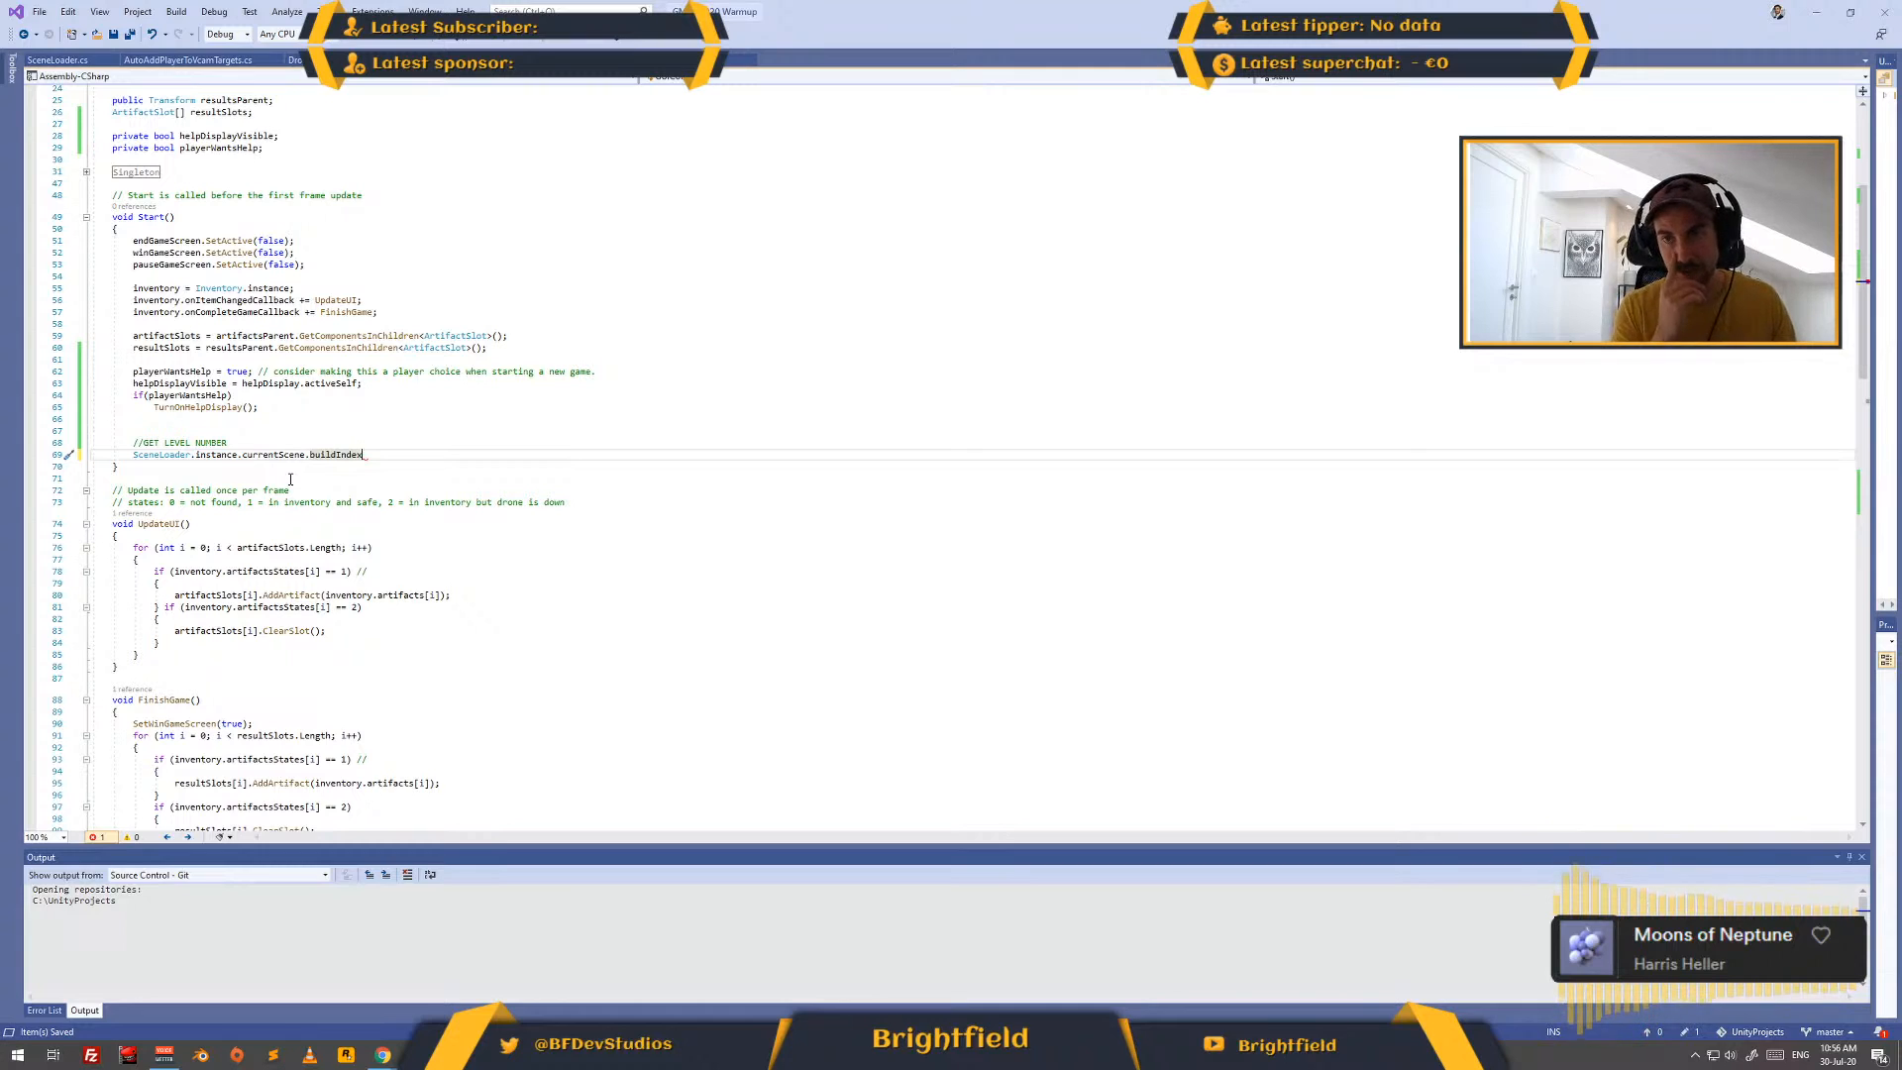
{"action": "type", "text": ";"}
{"action": "key", "text": "Home"}
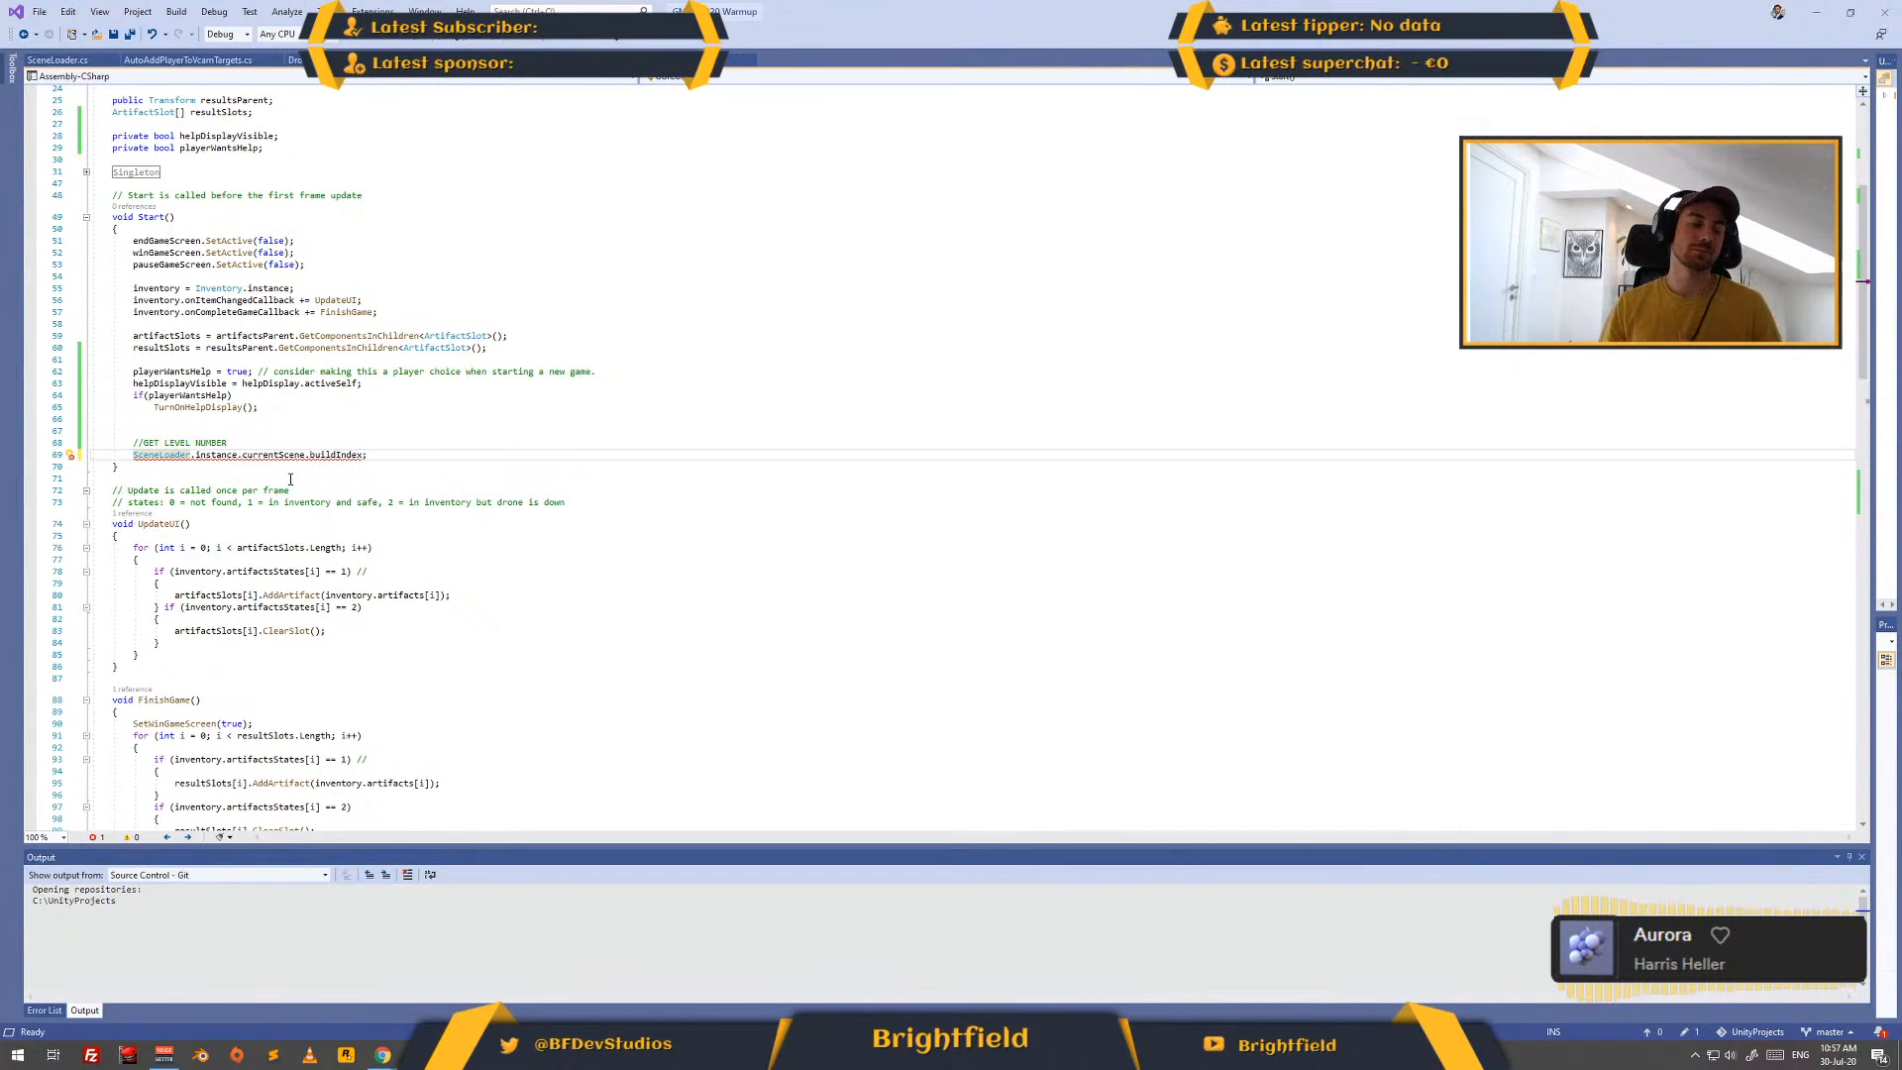
- Switch to Unity, try to move DayCounter out of HelpDisplay, and delete it inside the HelpDisplay prefab, returning to the Level02 scene
{"action": "key", "text": "alt+Tab"}
{"action": "key", "text": "alt+Tab"}
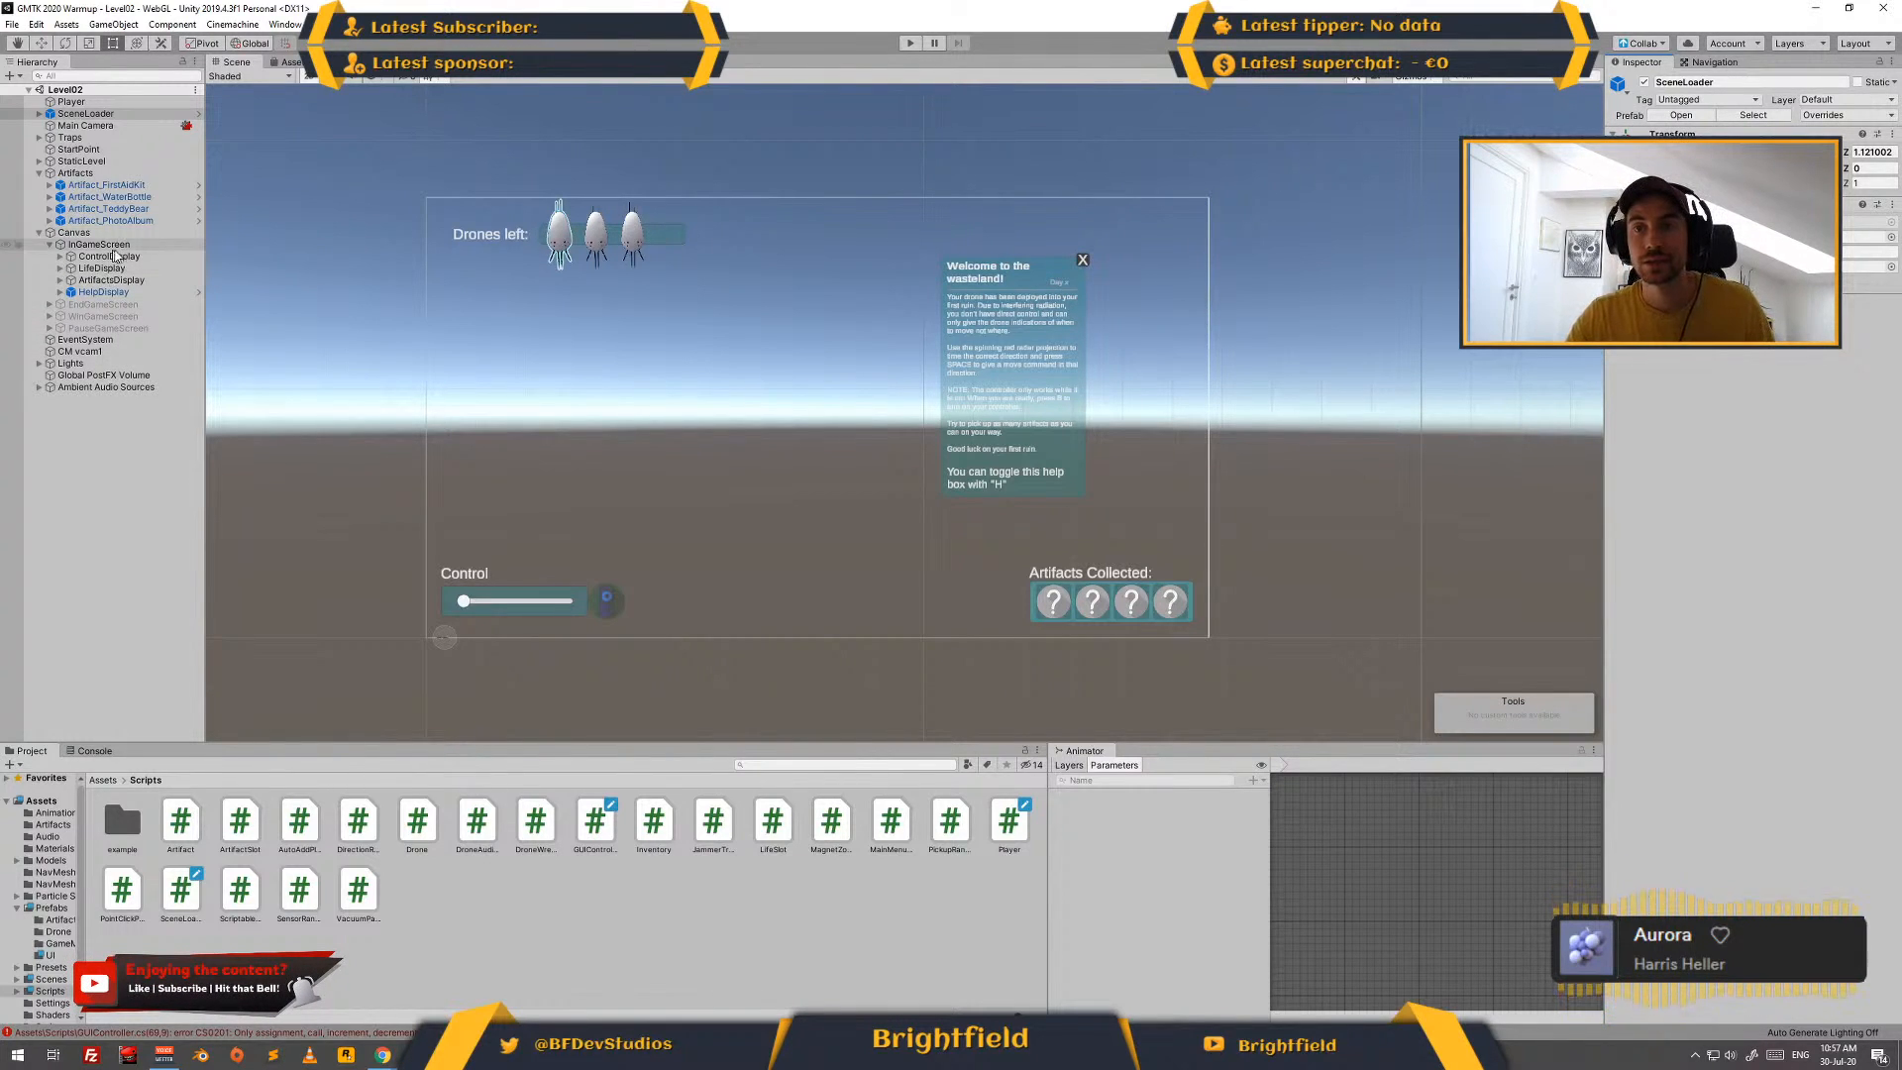
{"action": "left_click", "coordinate": [60, 291]}
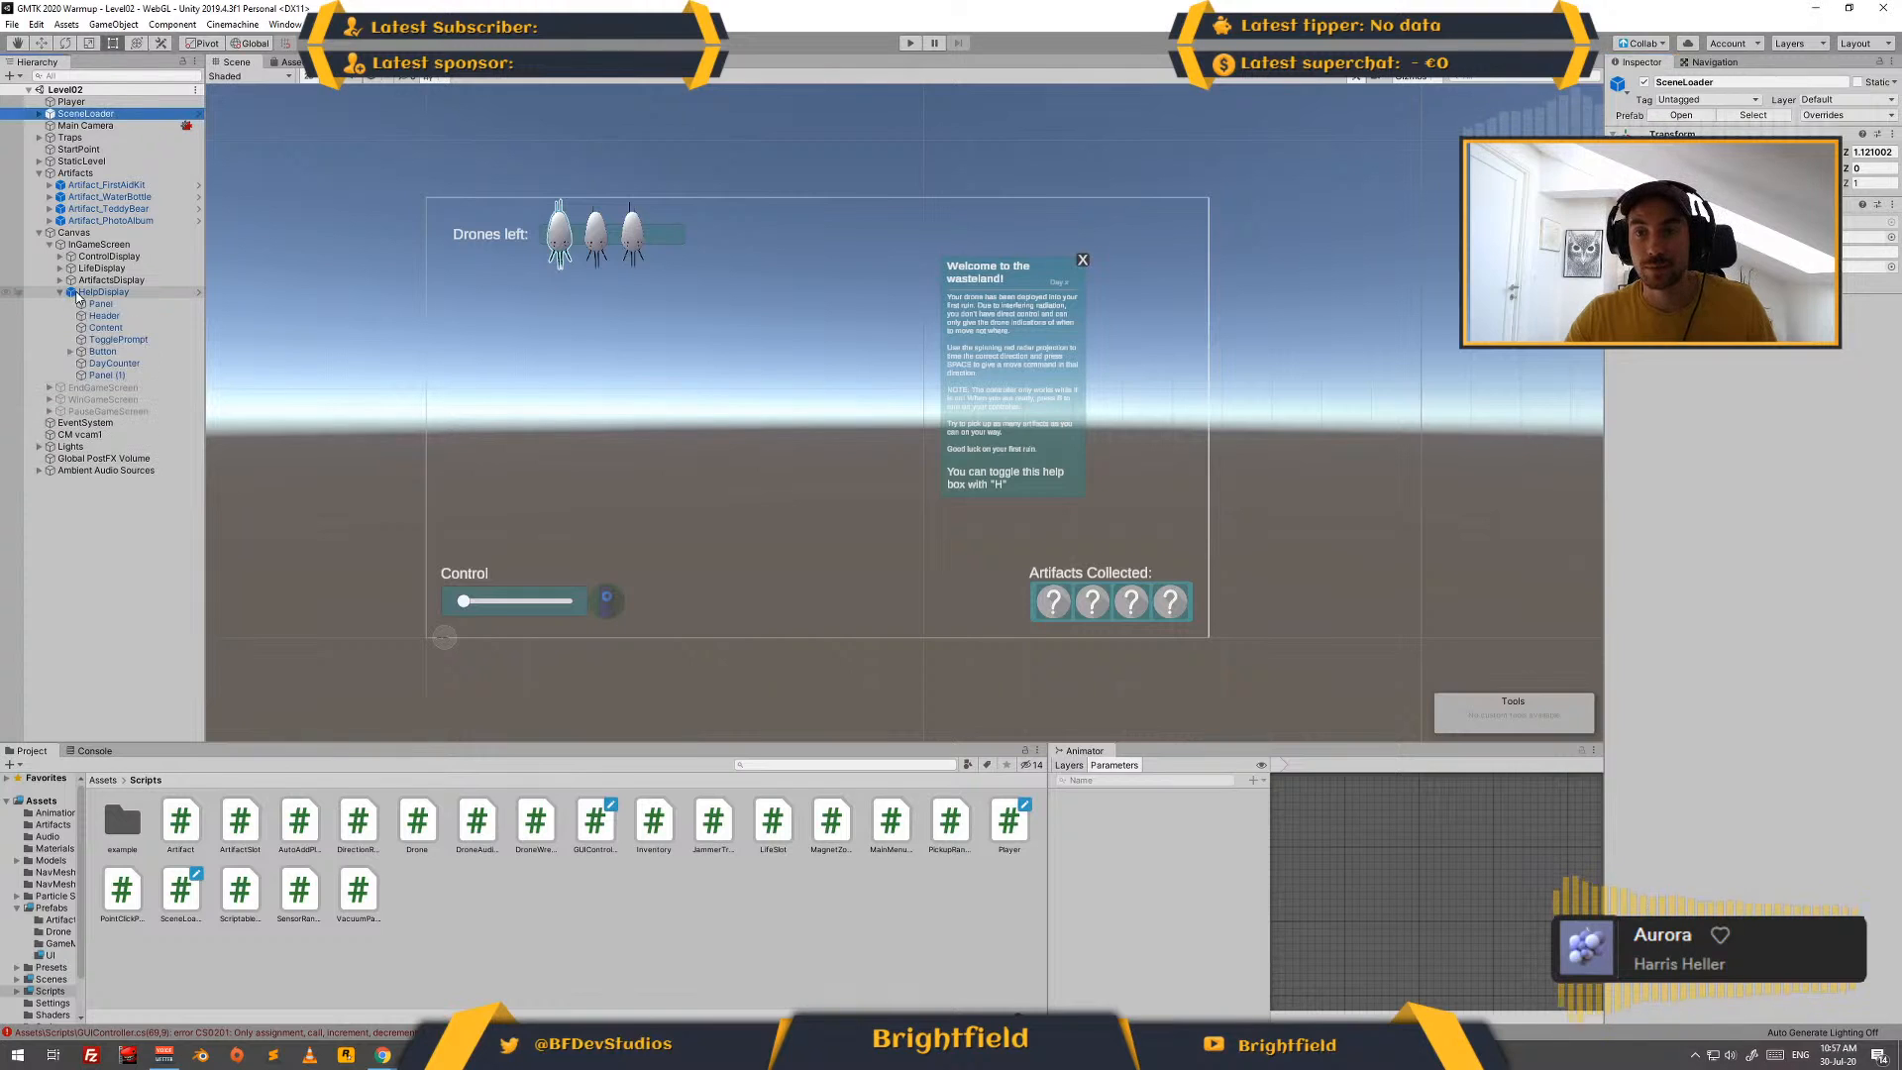
{"action": "left_click_drag", "start_coordinate": [115, 364], "coordinate": [173, 261]}
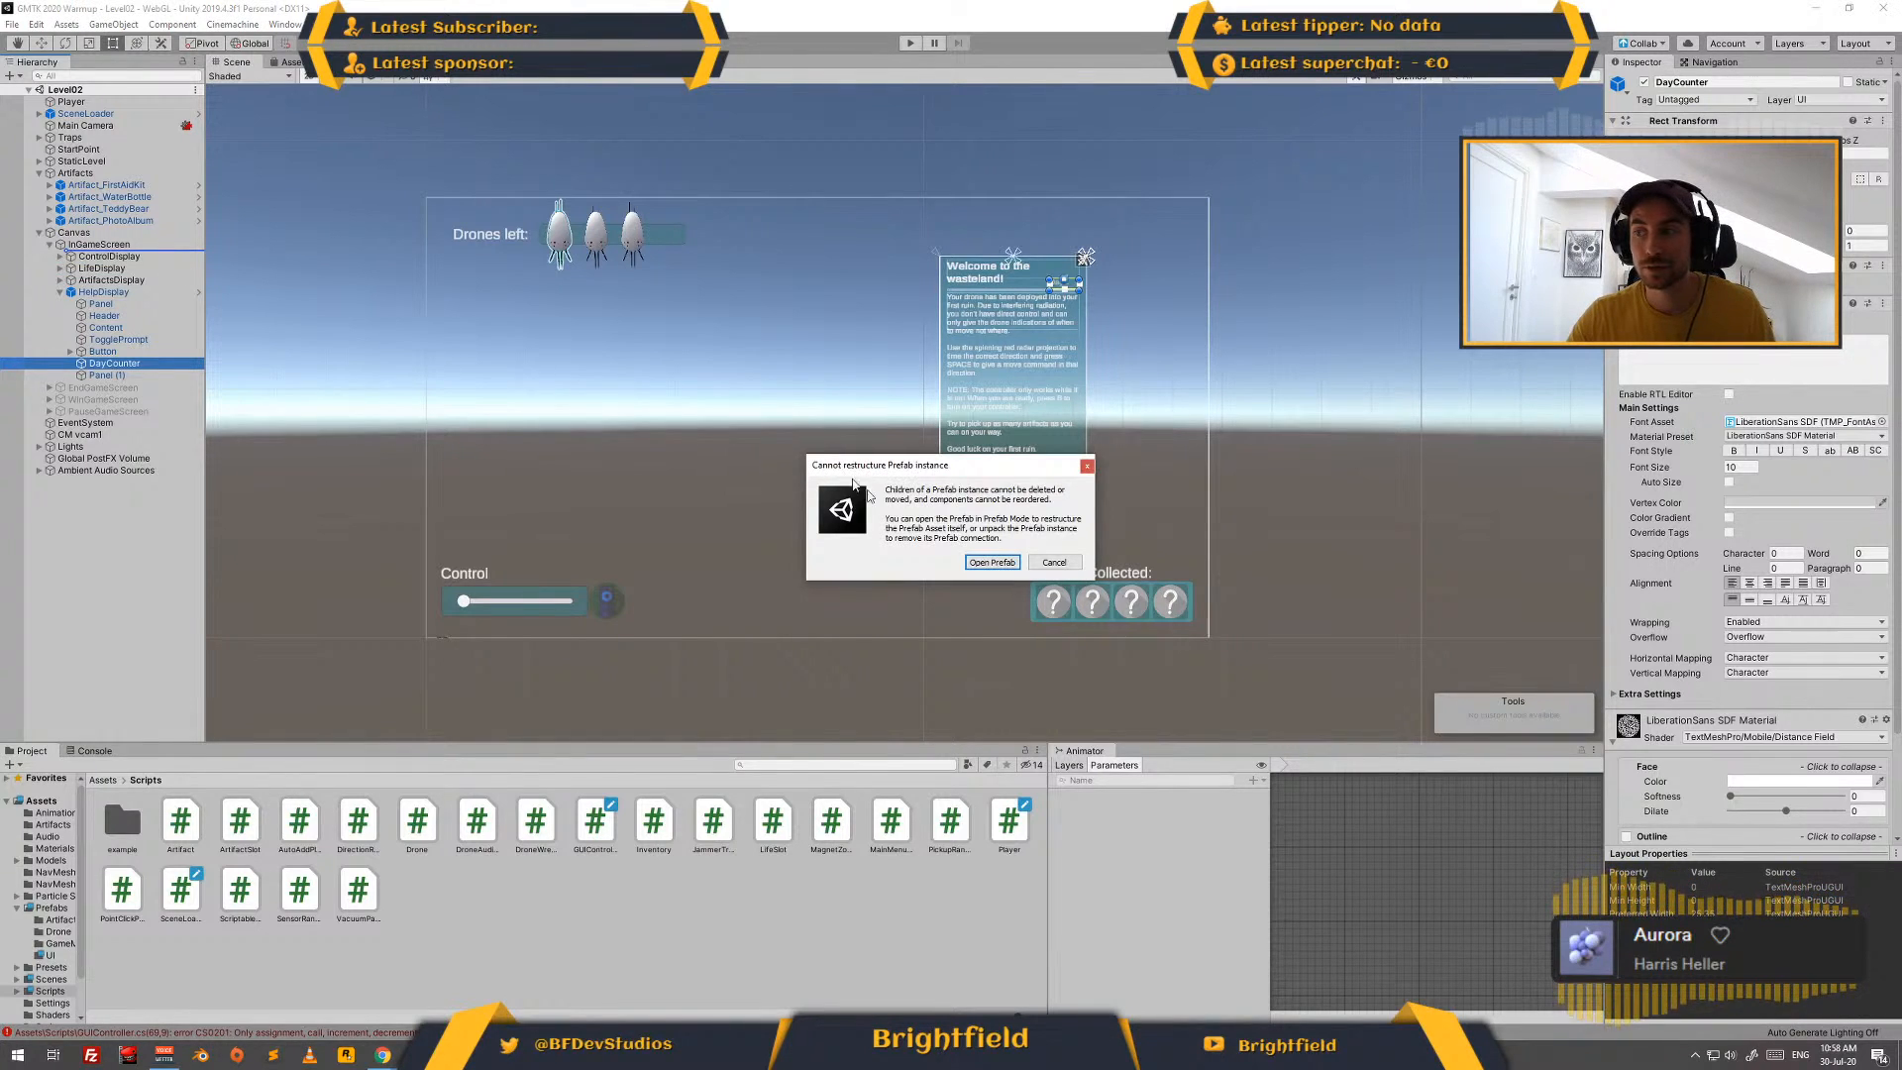
{"action": "left_click", "coordinate": [1054, 563]}
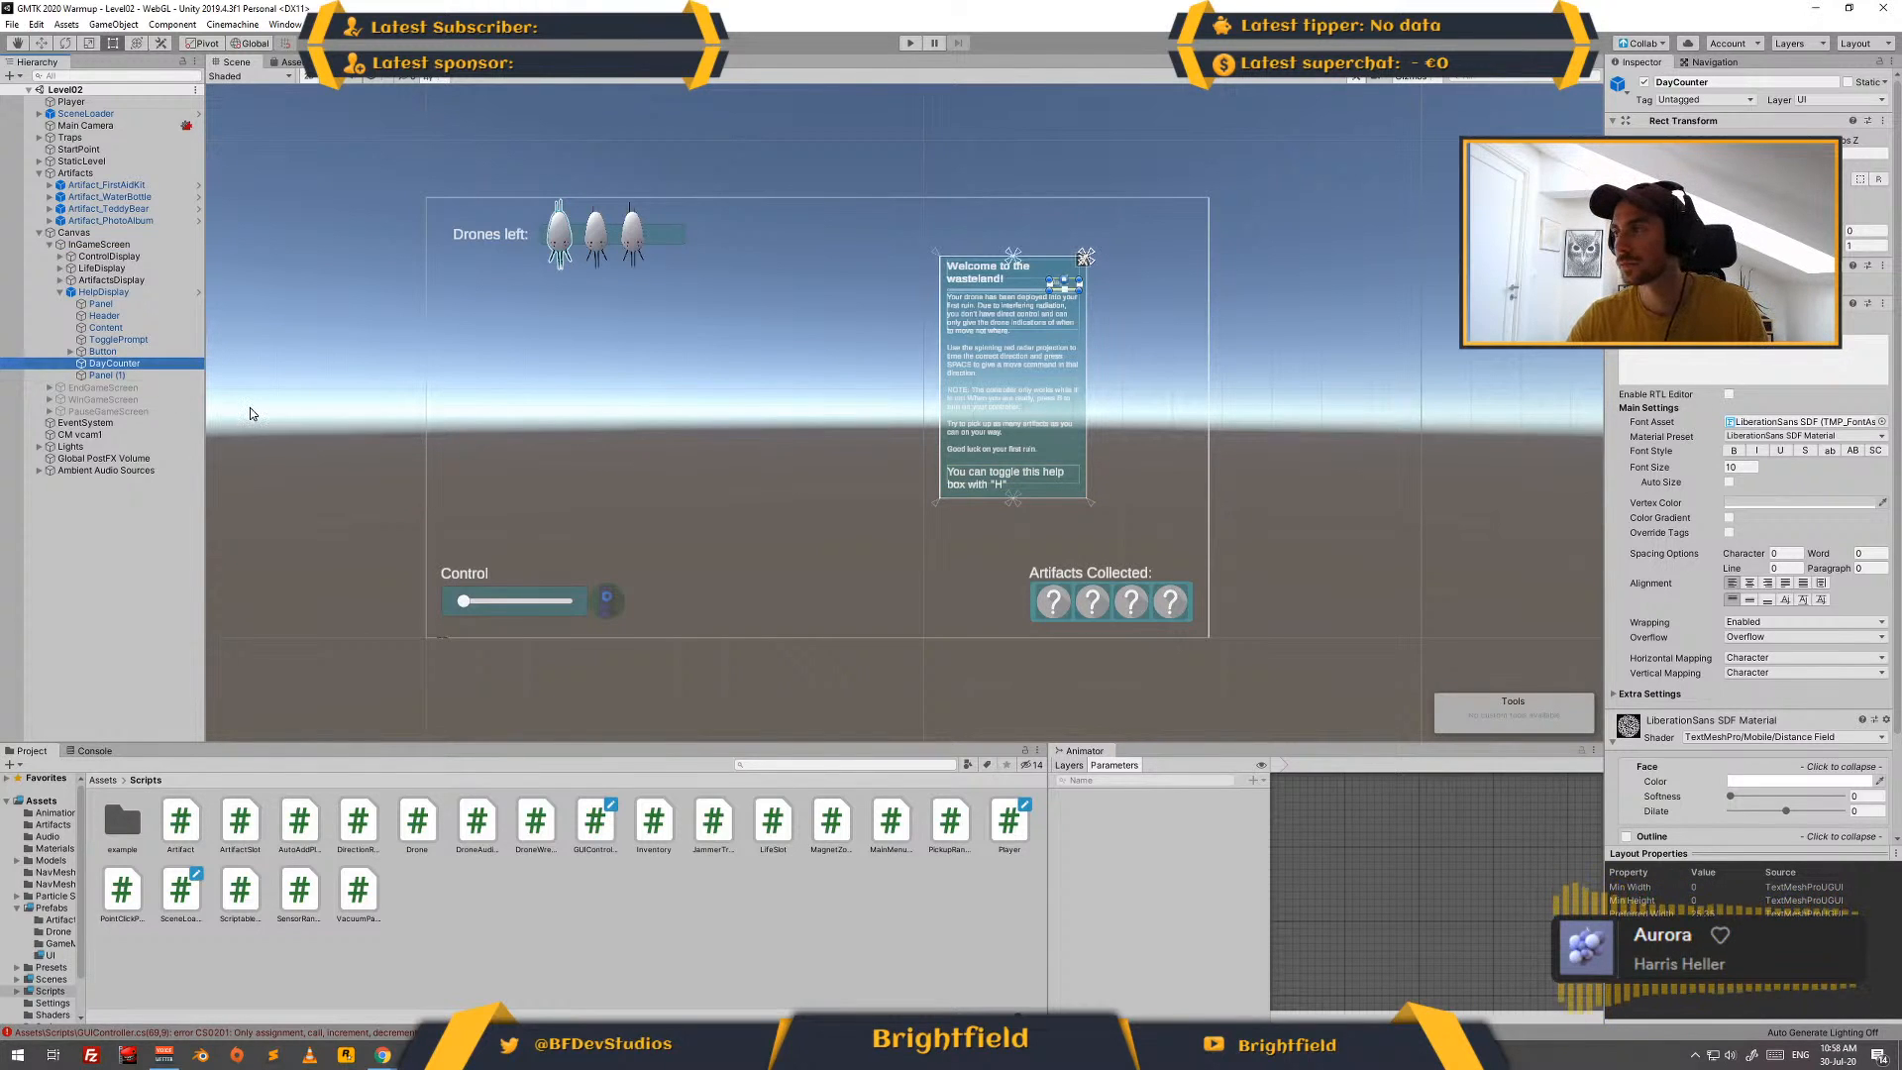
{"action": "key", "text": "Delete"}
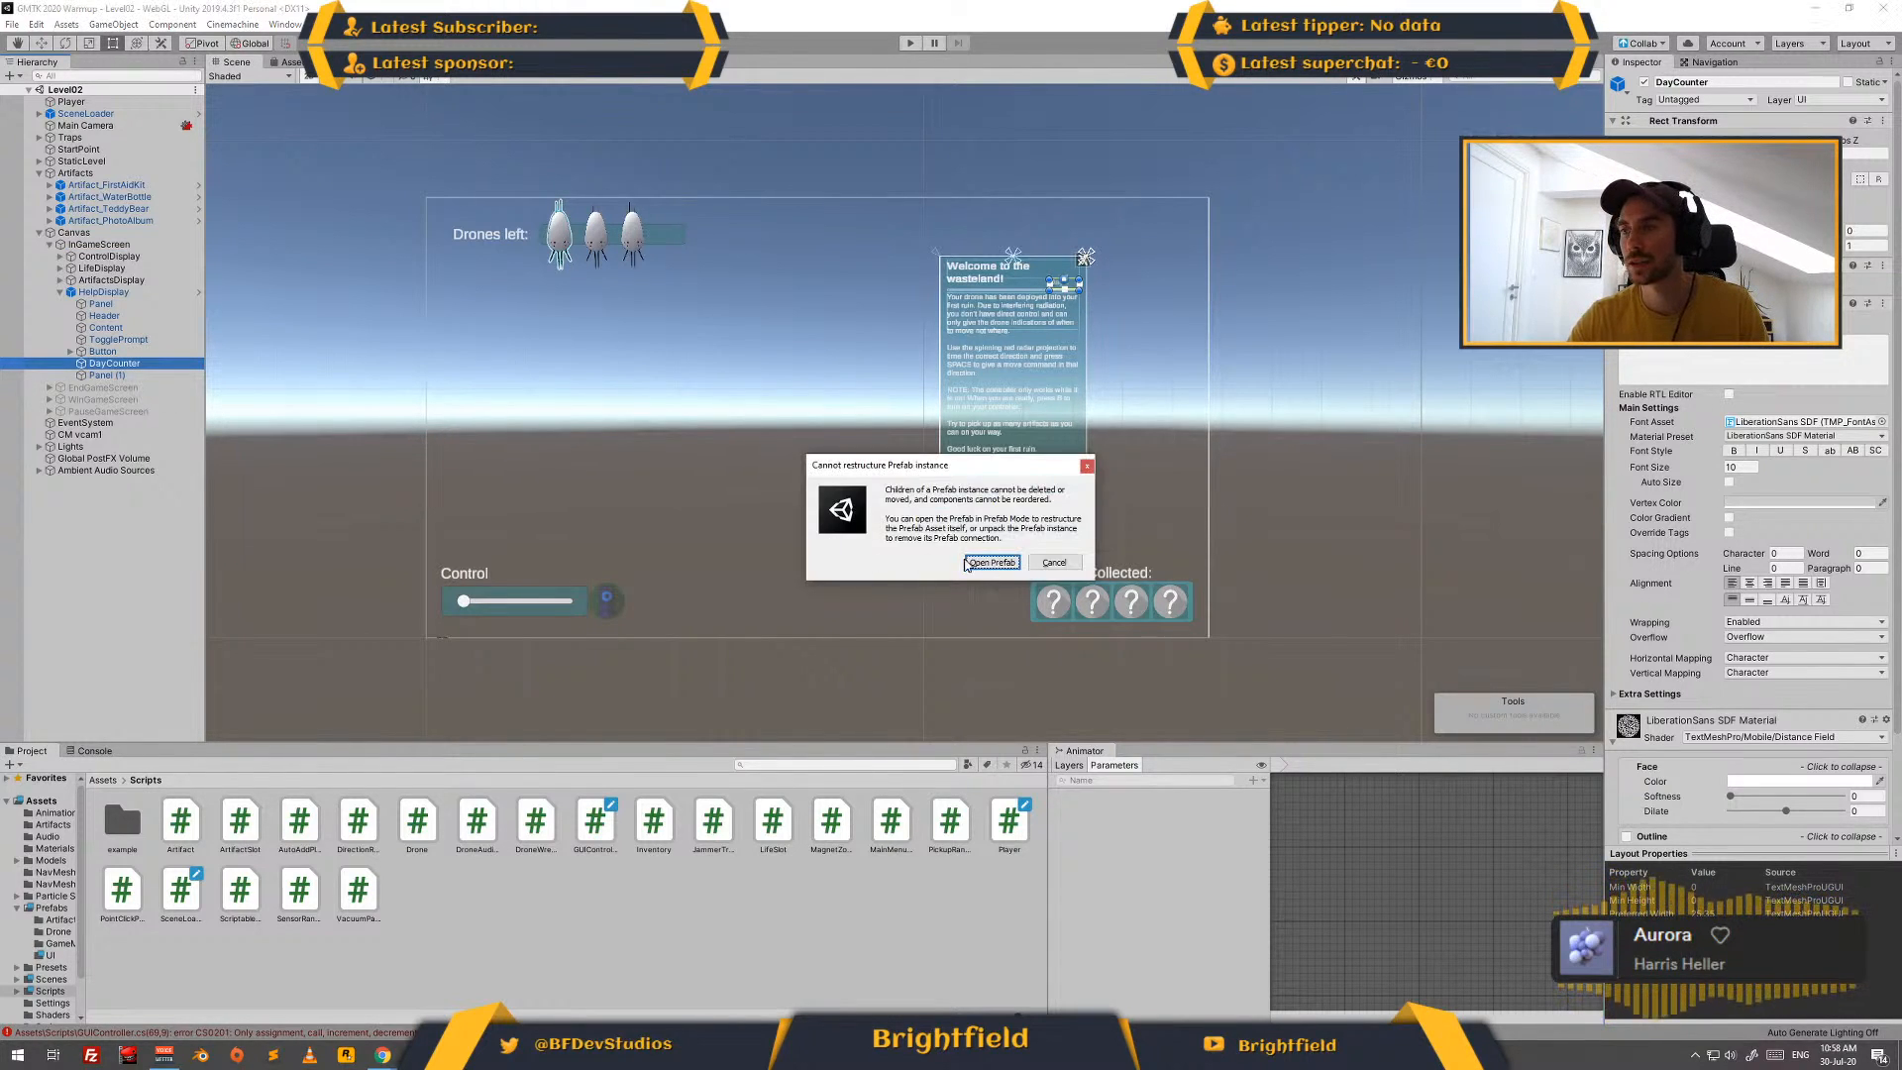
{"action": "left_click", "coordinate": [992, 562]}
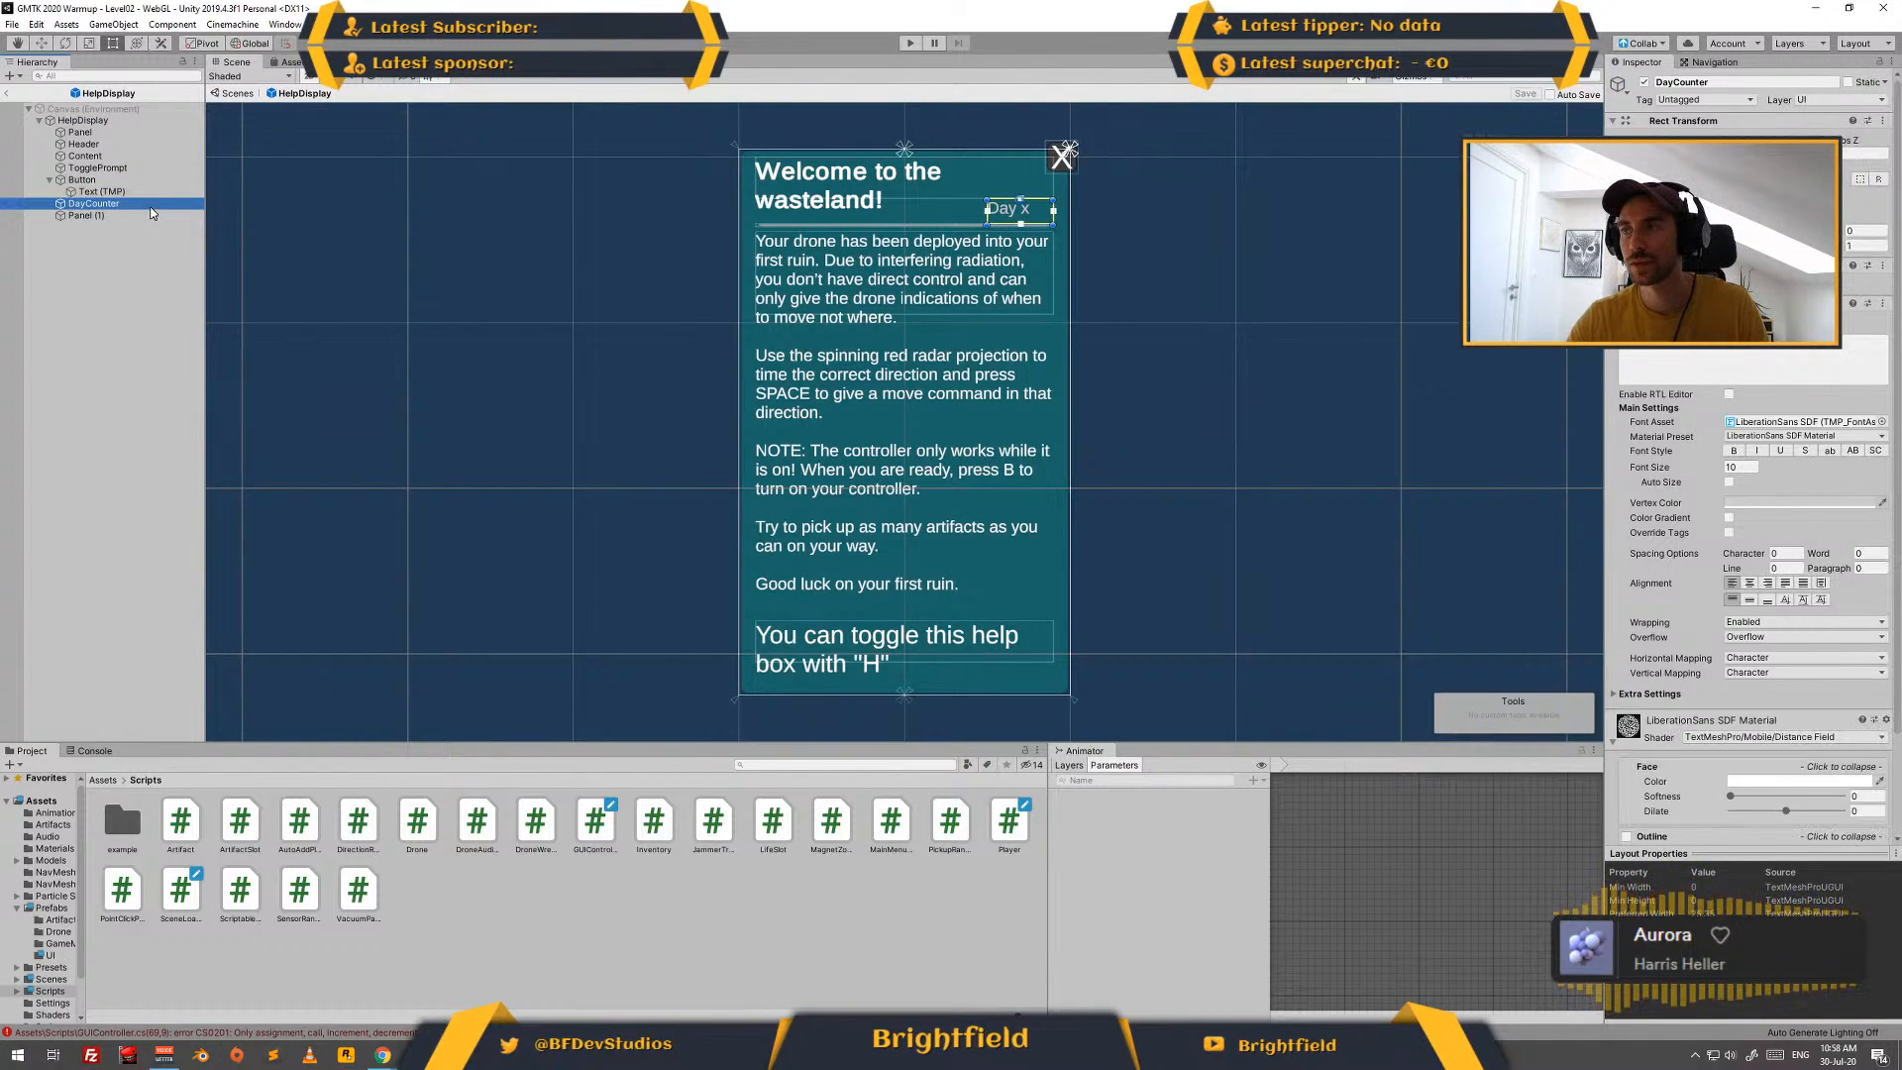
{"action": "key", "text": "Delete"}
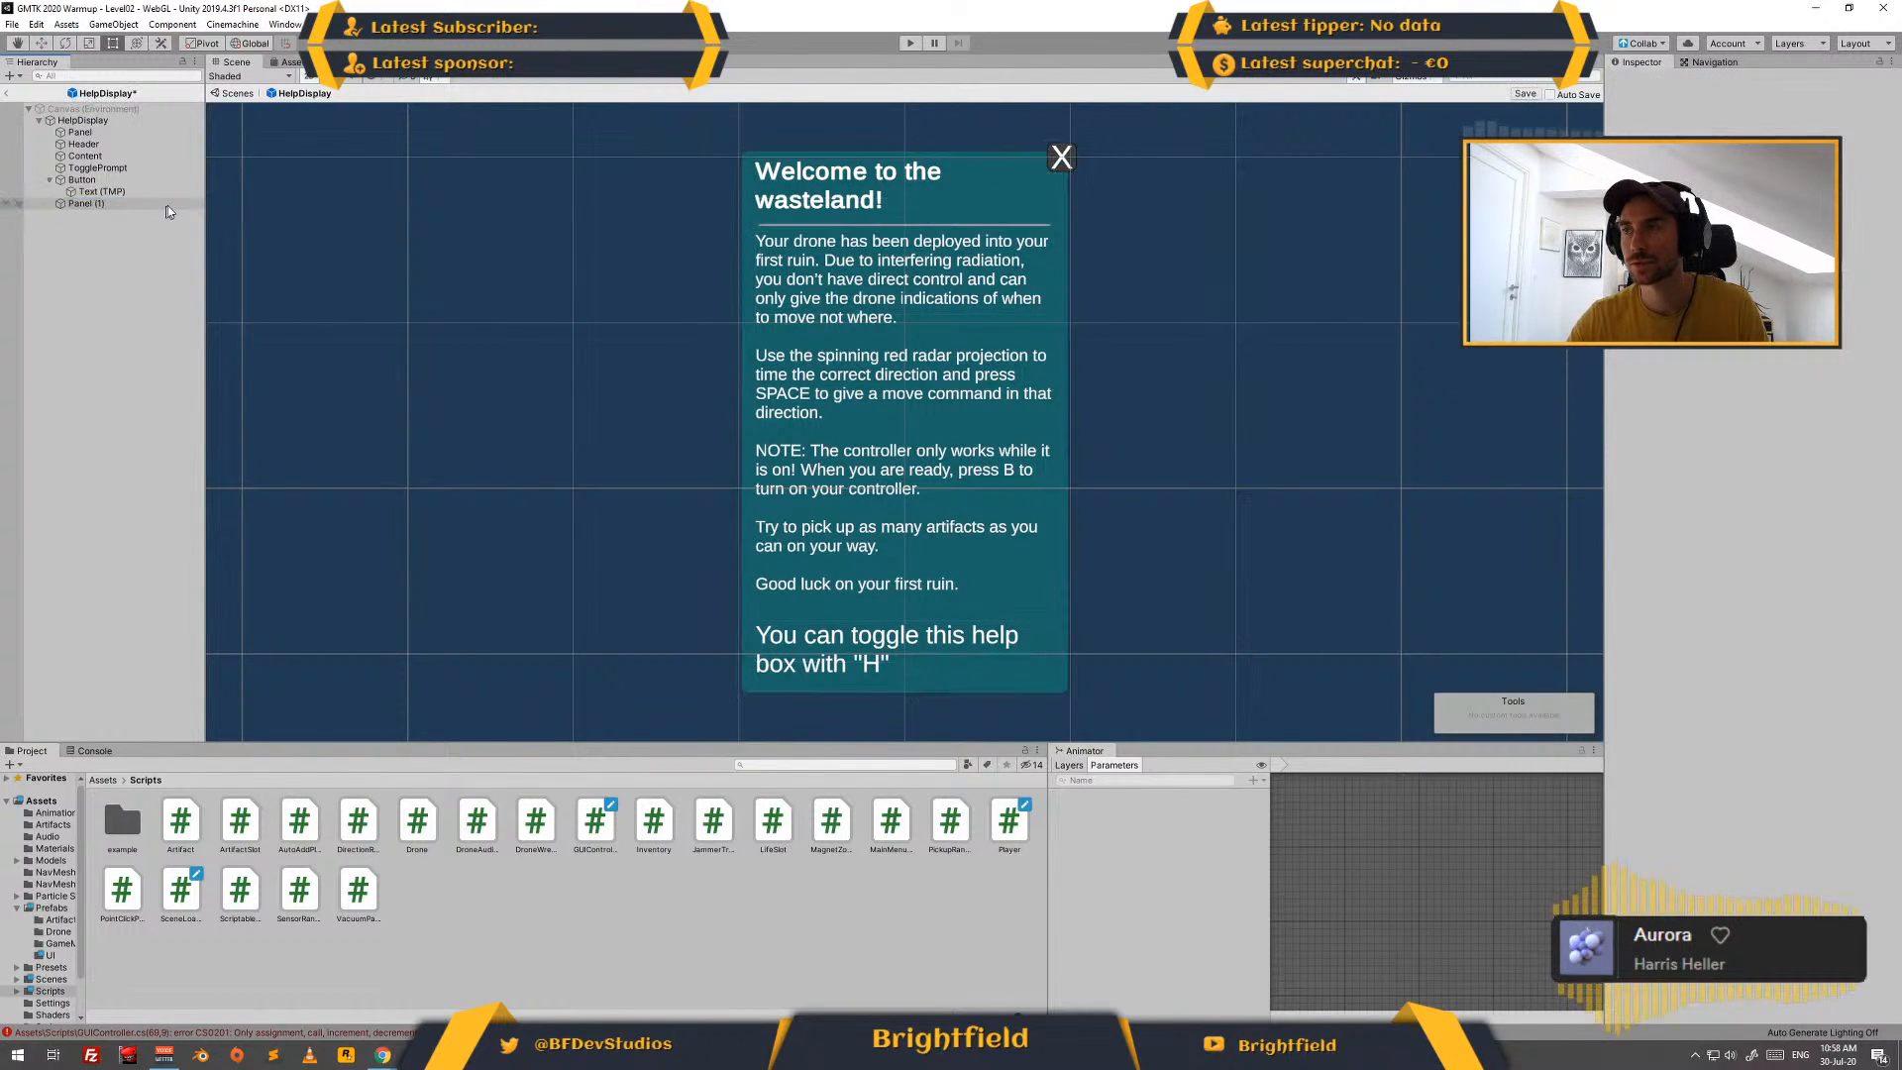
{"action": "left_click", "coordinate": [8, 94]}
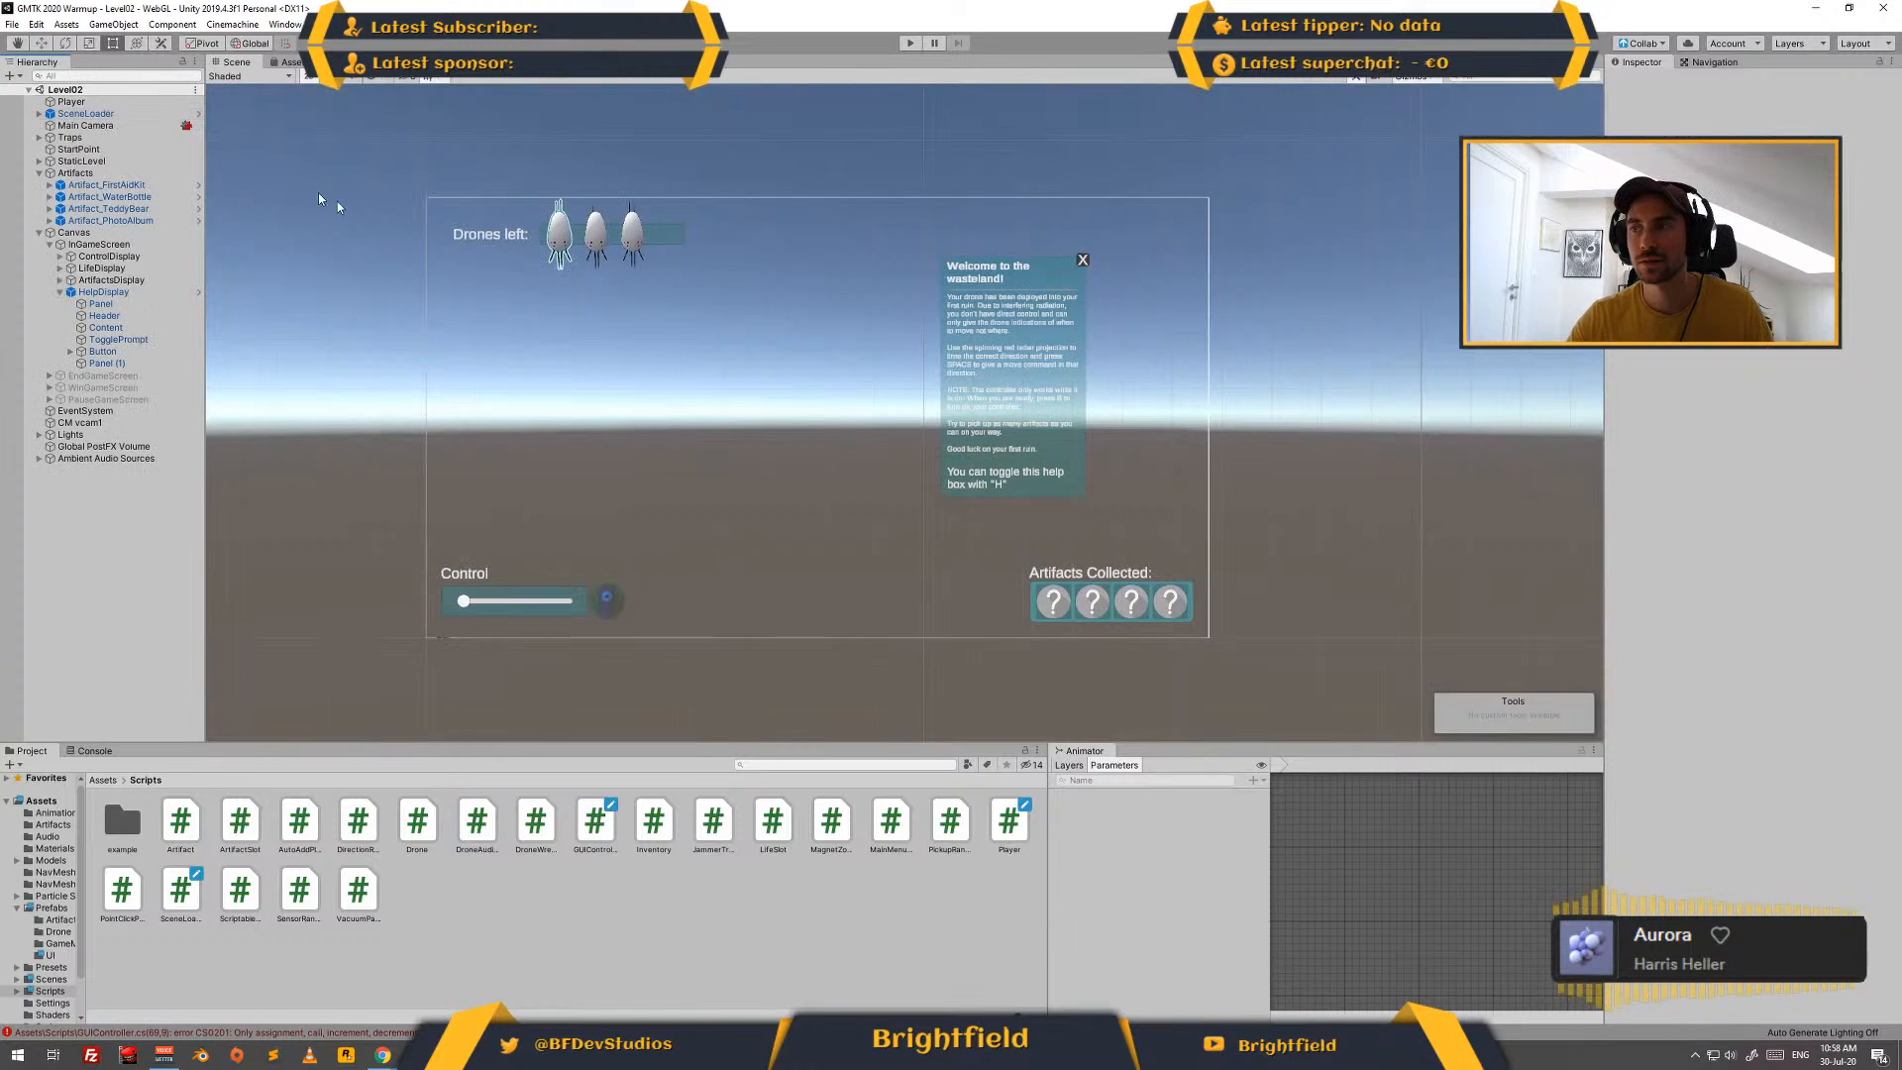
- Create an empty child object named DayCounterDisplay under InGameScreen and anchor and position it at the canvas's top-right corner
{"action": "left_click", "coordinate": [60, 293]}
{"action": "left_click", "coordinate": [95, 244]}
{"action": "right_click", "coordinate": [107, 245]}
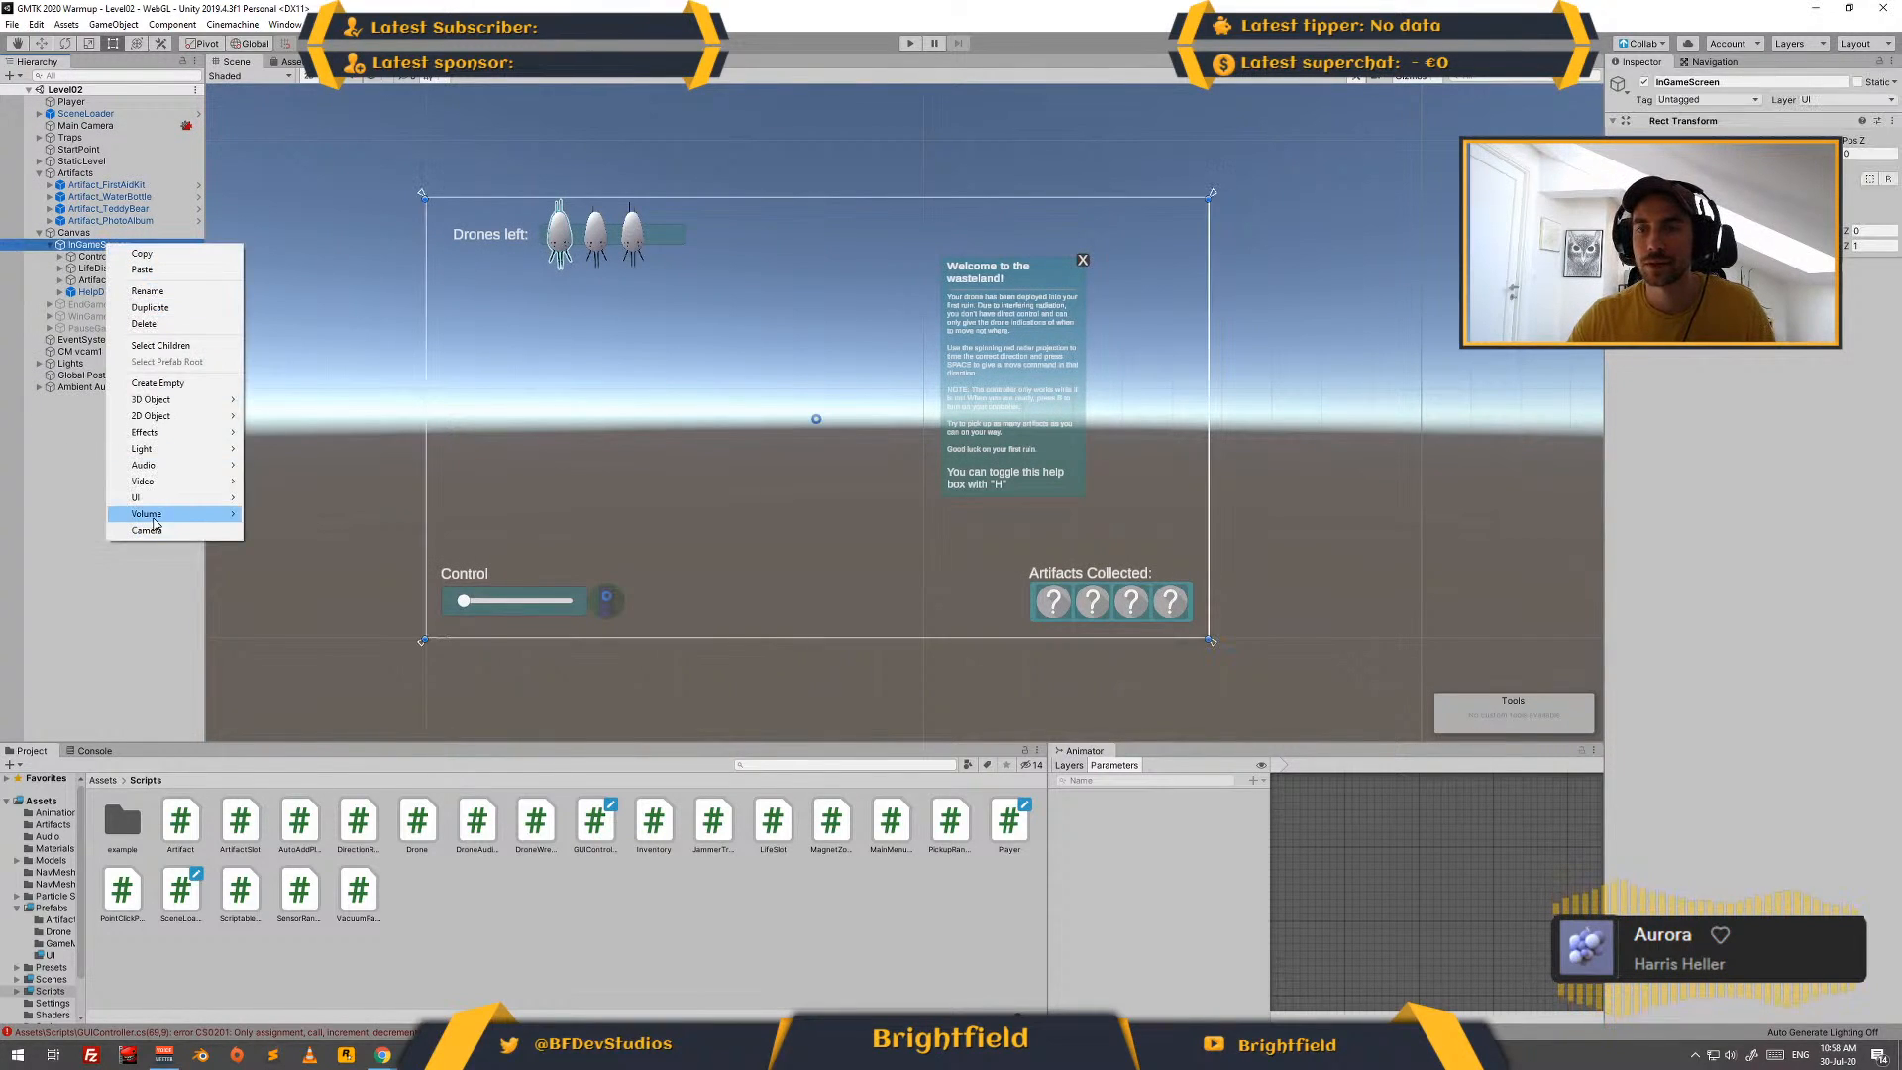
{"action": "left_click", "coordinate": [169, 383]}
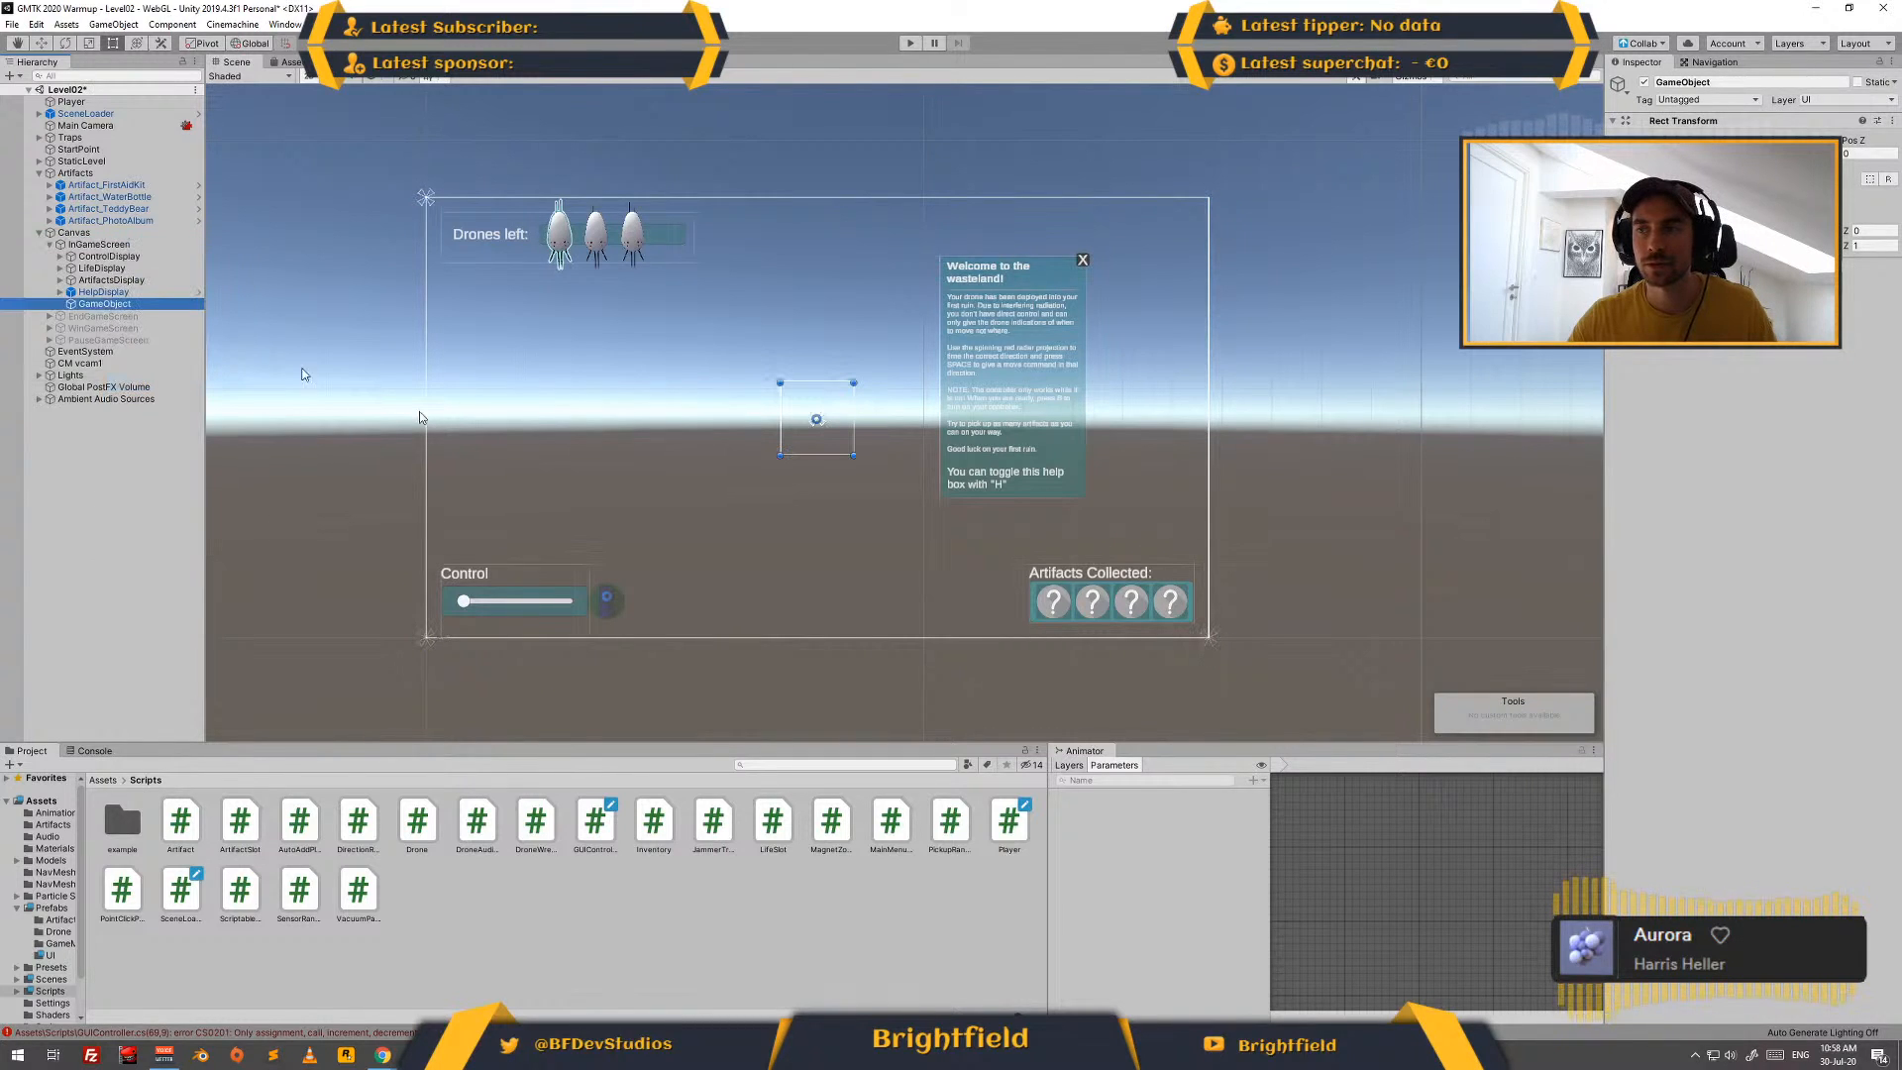
{"action": "left_click", "coordinate": [1704, 82]}
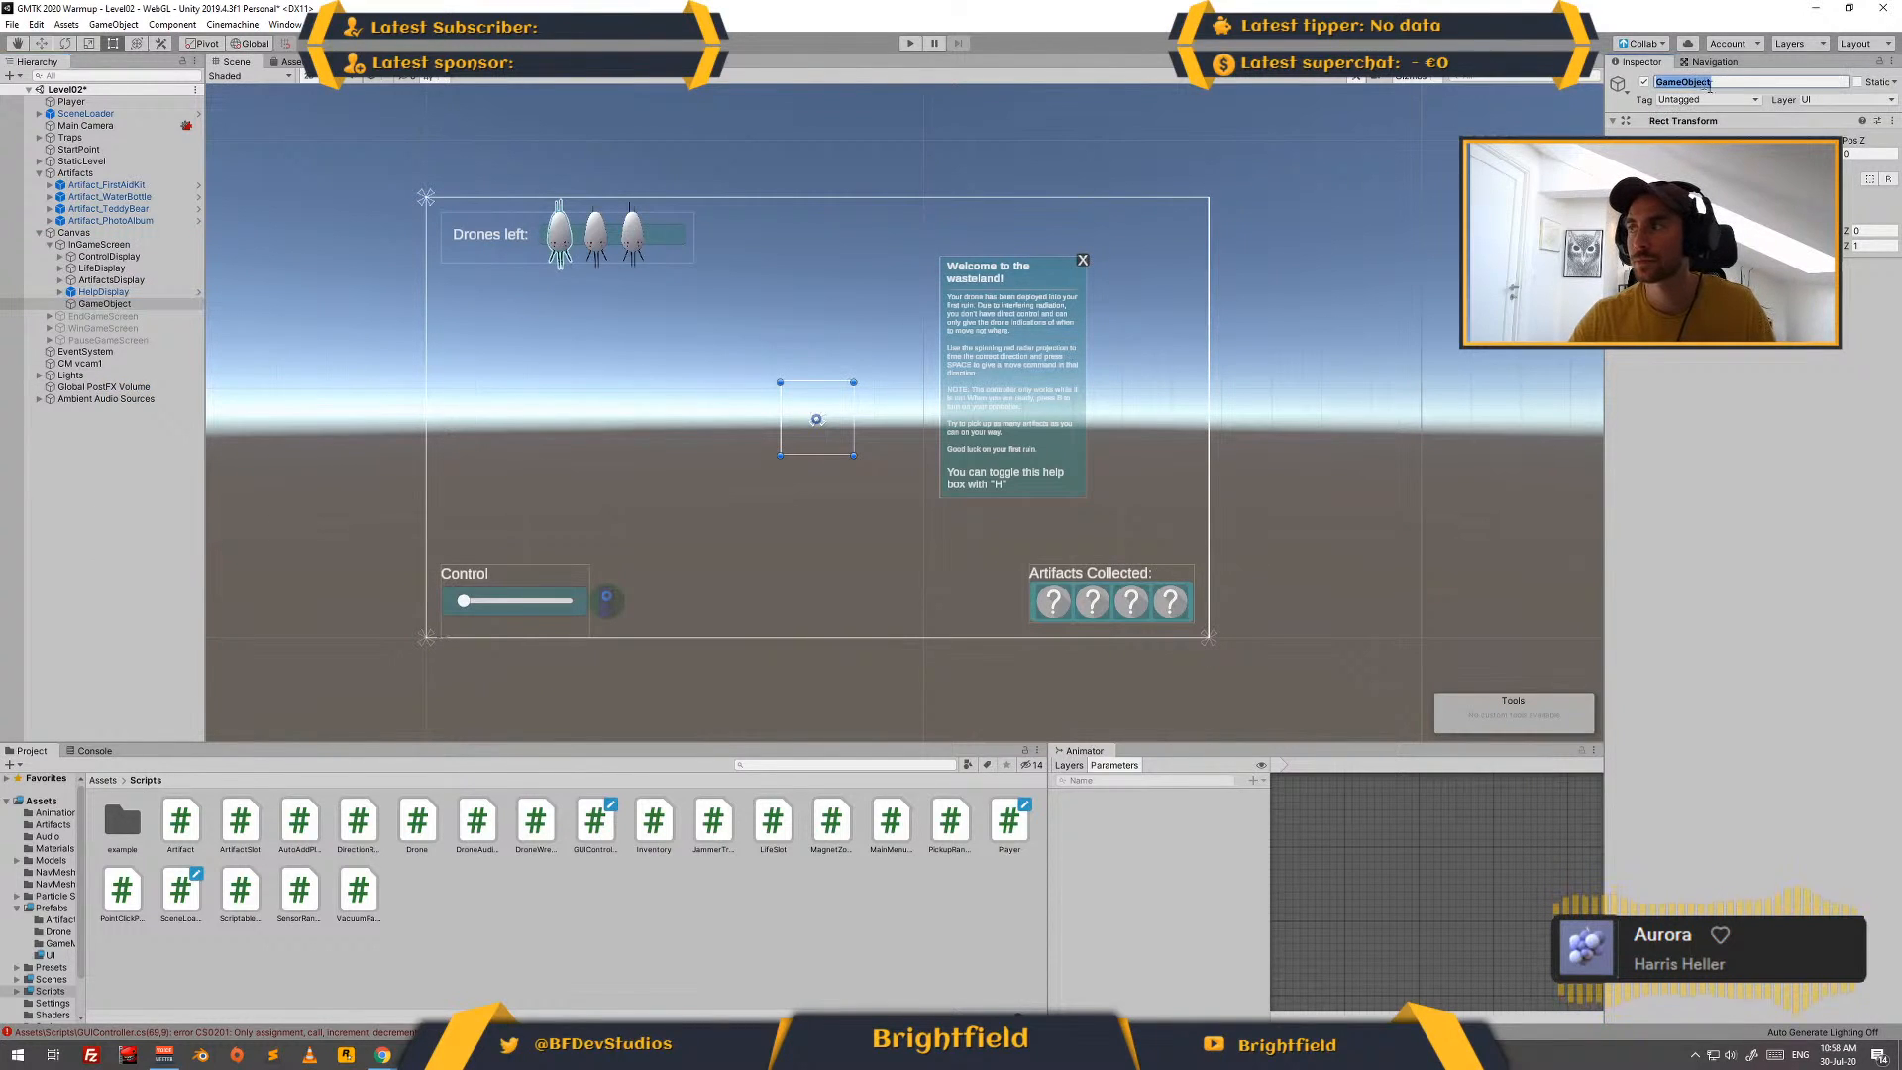
{"action": "type", "text": "Day"}
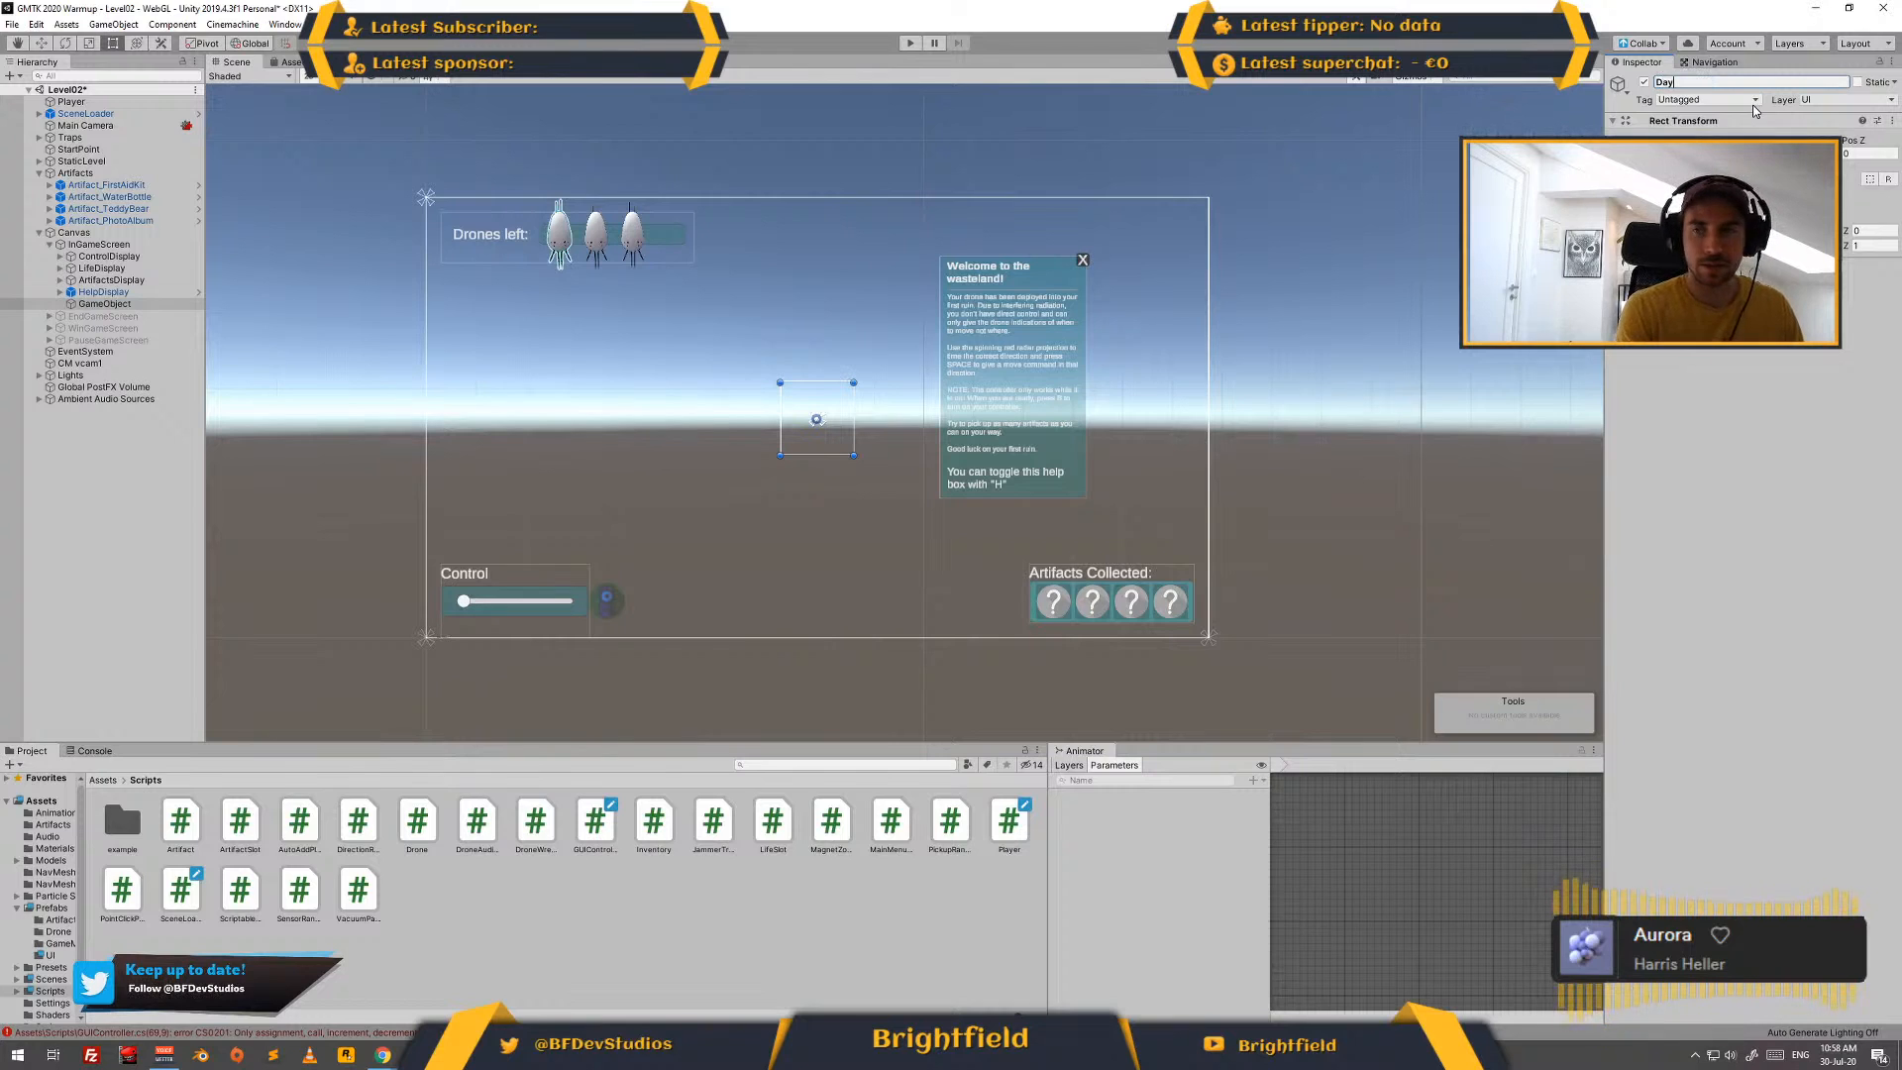
{"action": "key", "text": "ctrl+a"}
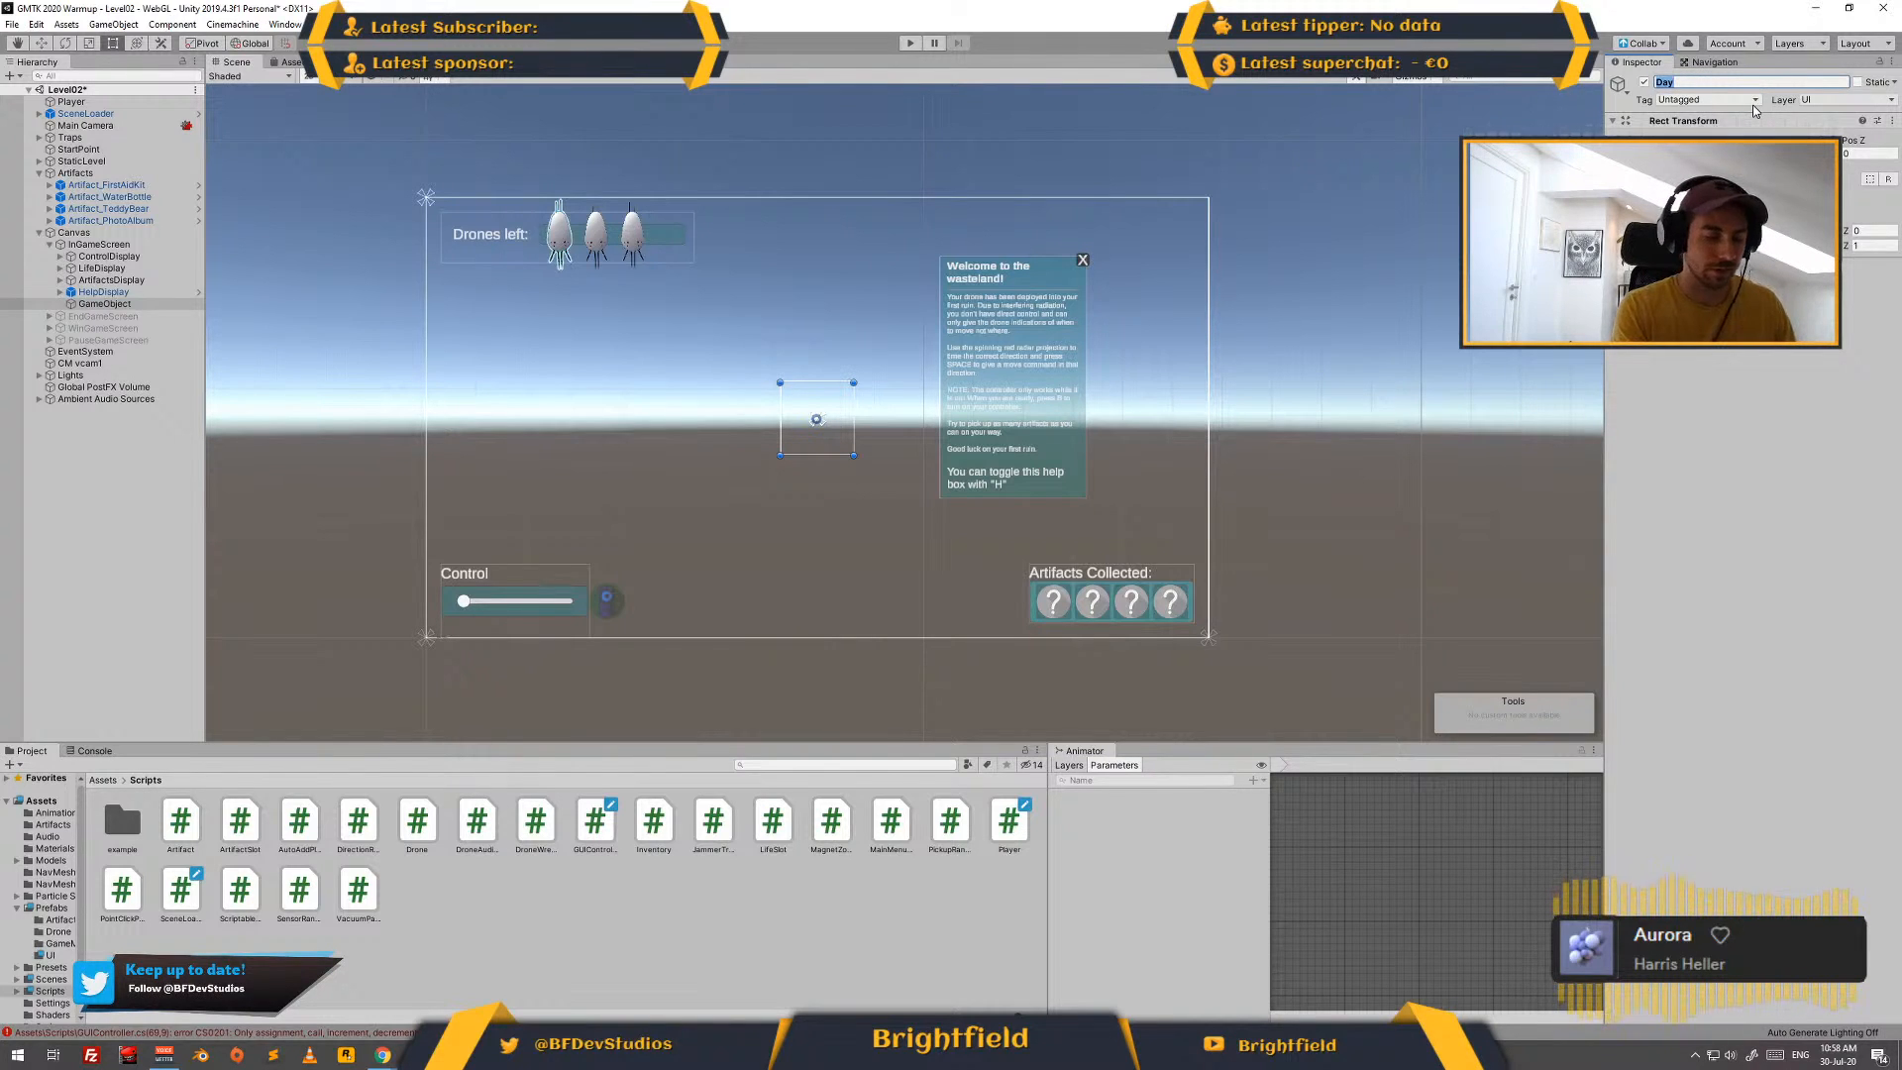
{"action": "type", "text": "DayCounter"}
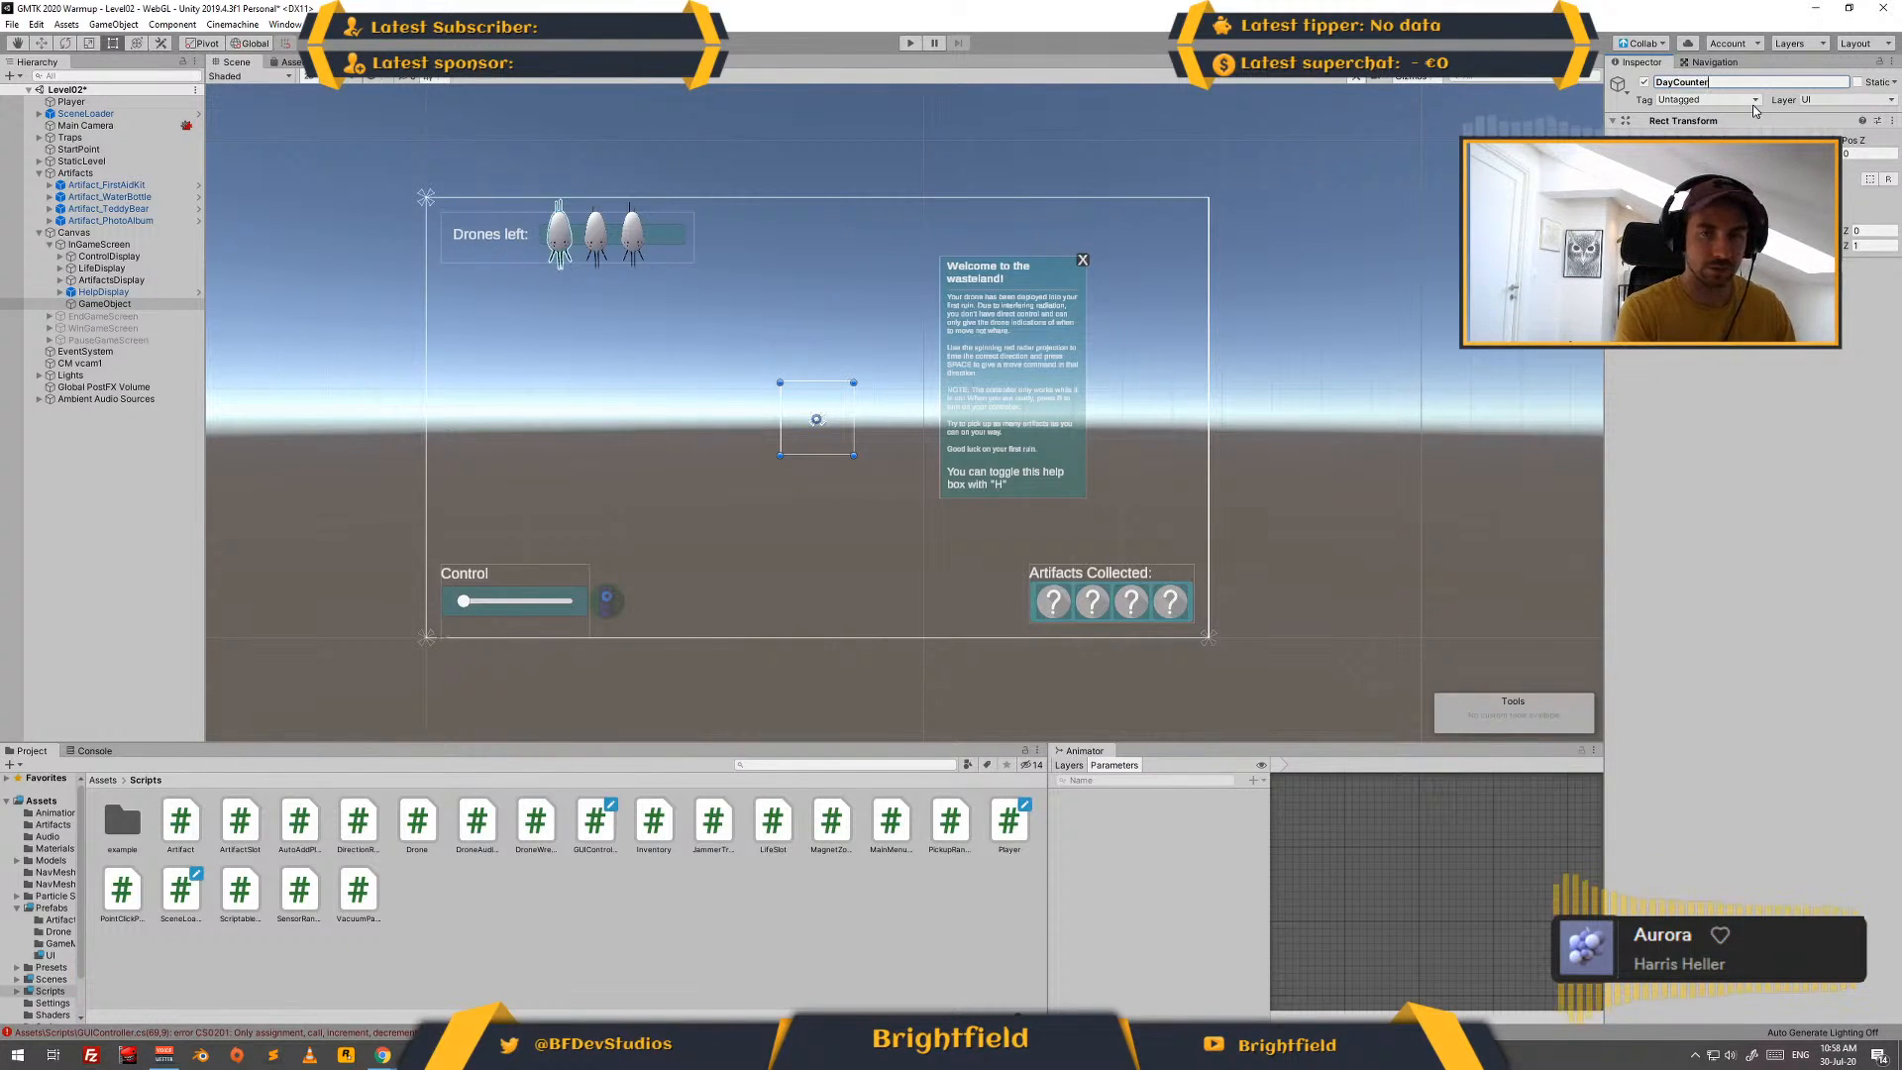
{"action": "type", "text": "Display"}
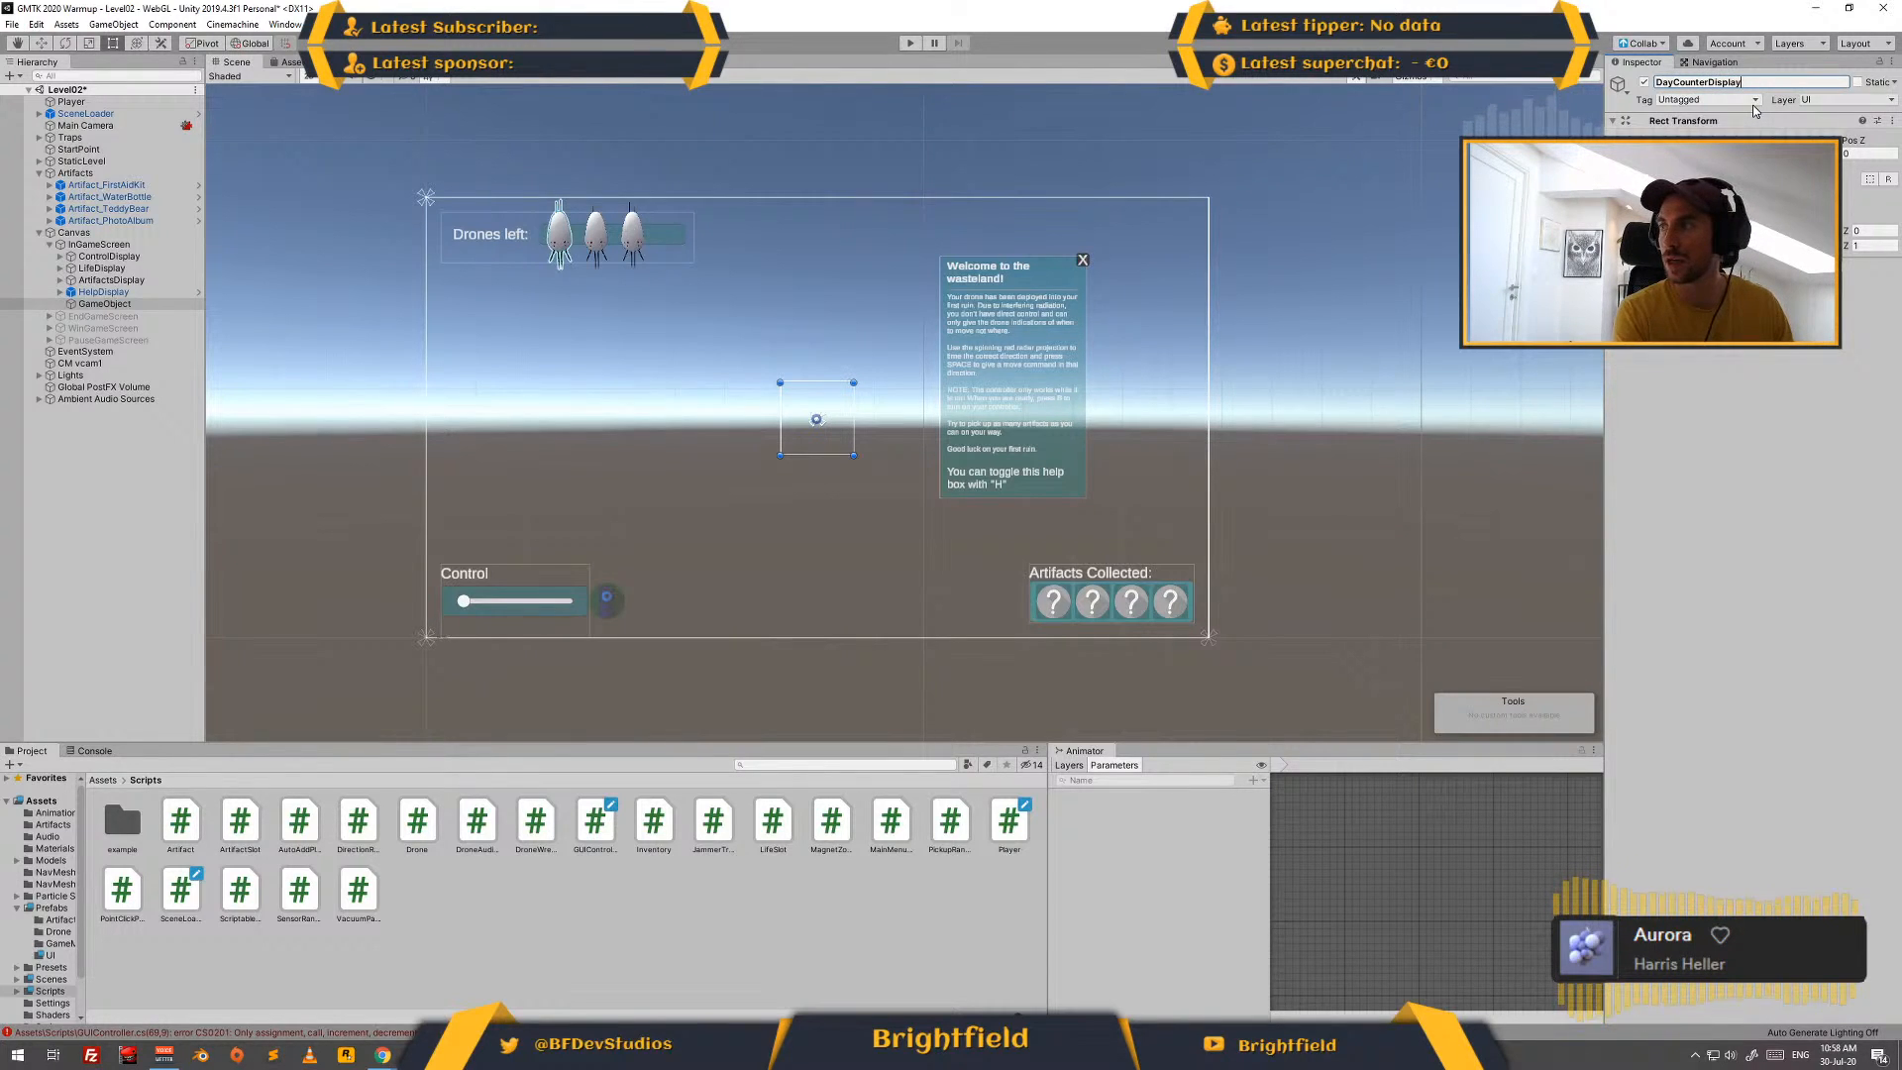
{"action": "key", "text": "Return"}
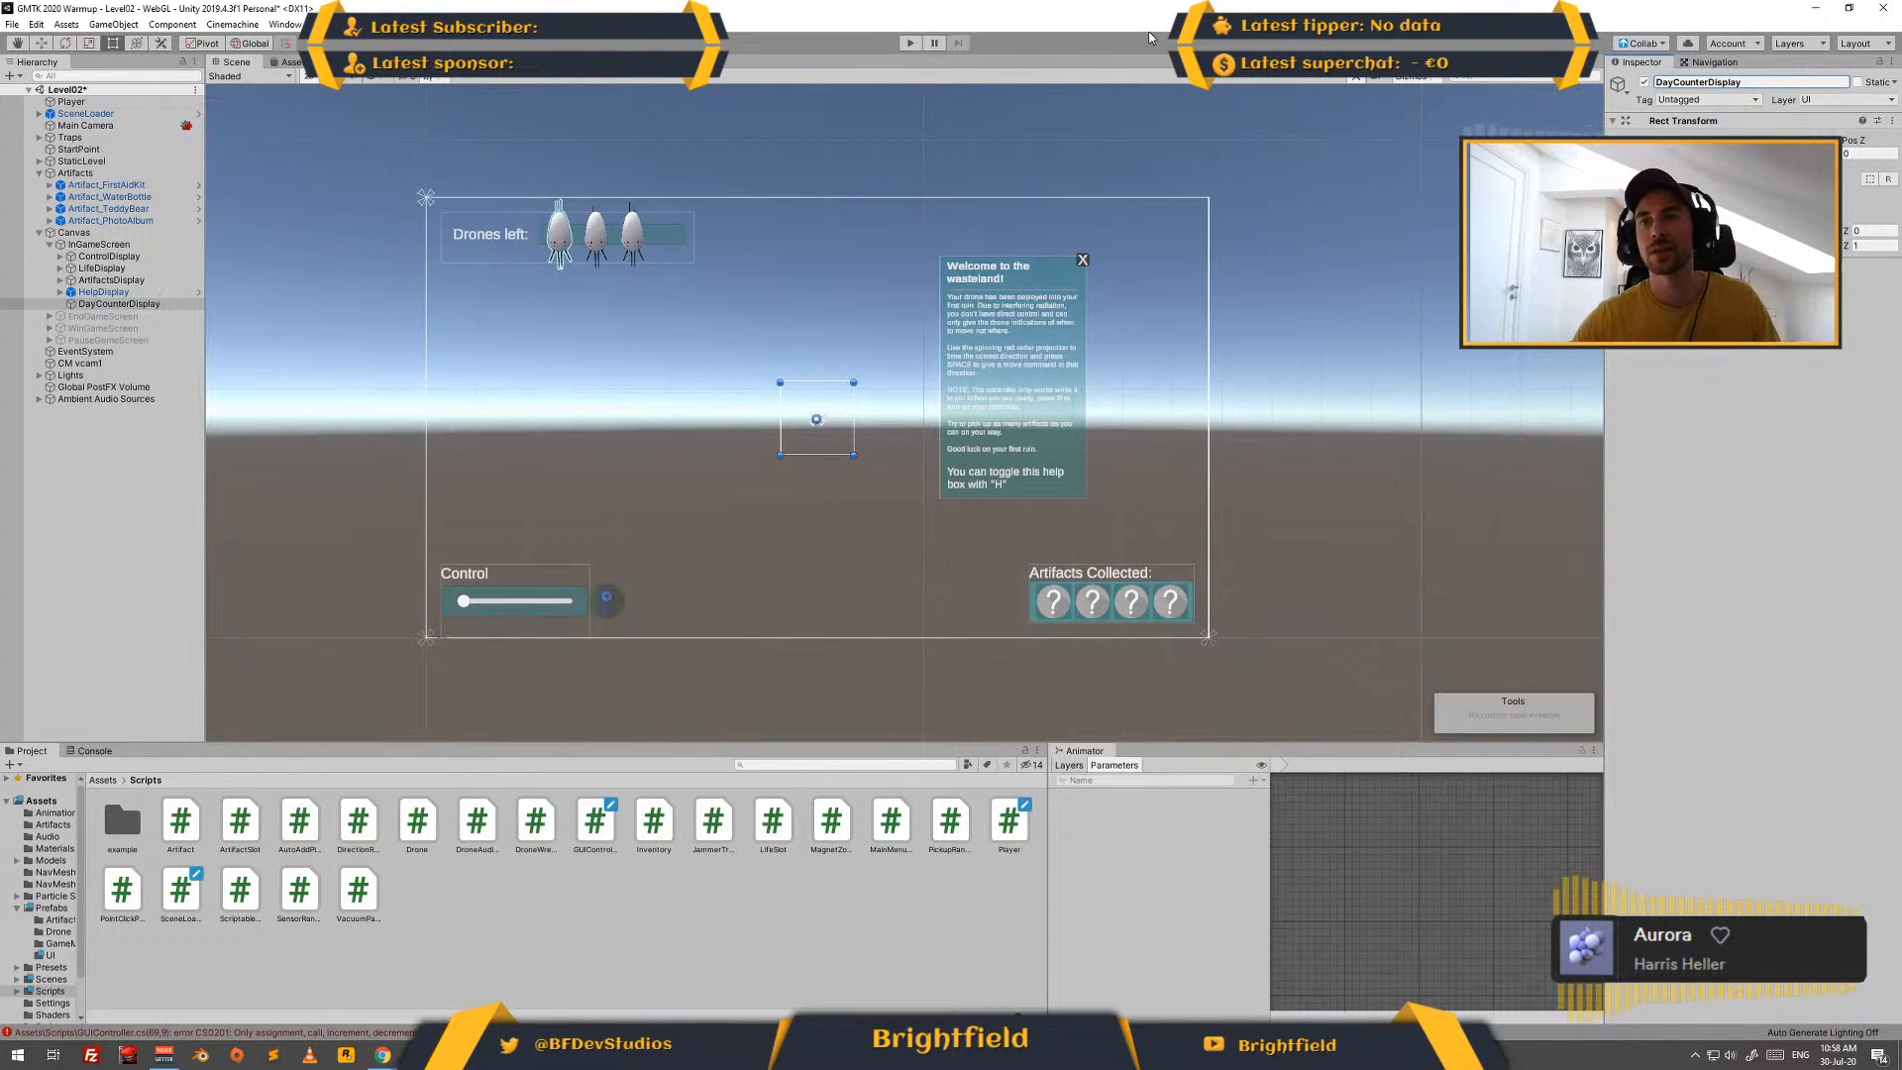
{"action": "left_click", "coordinate": [1640, 162]}
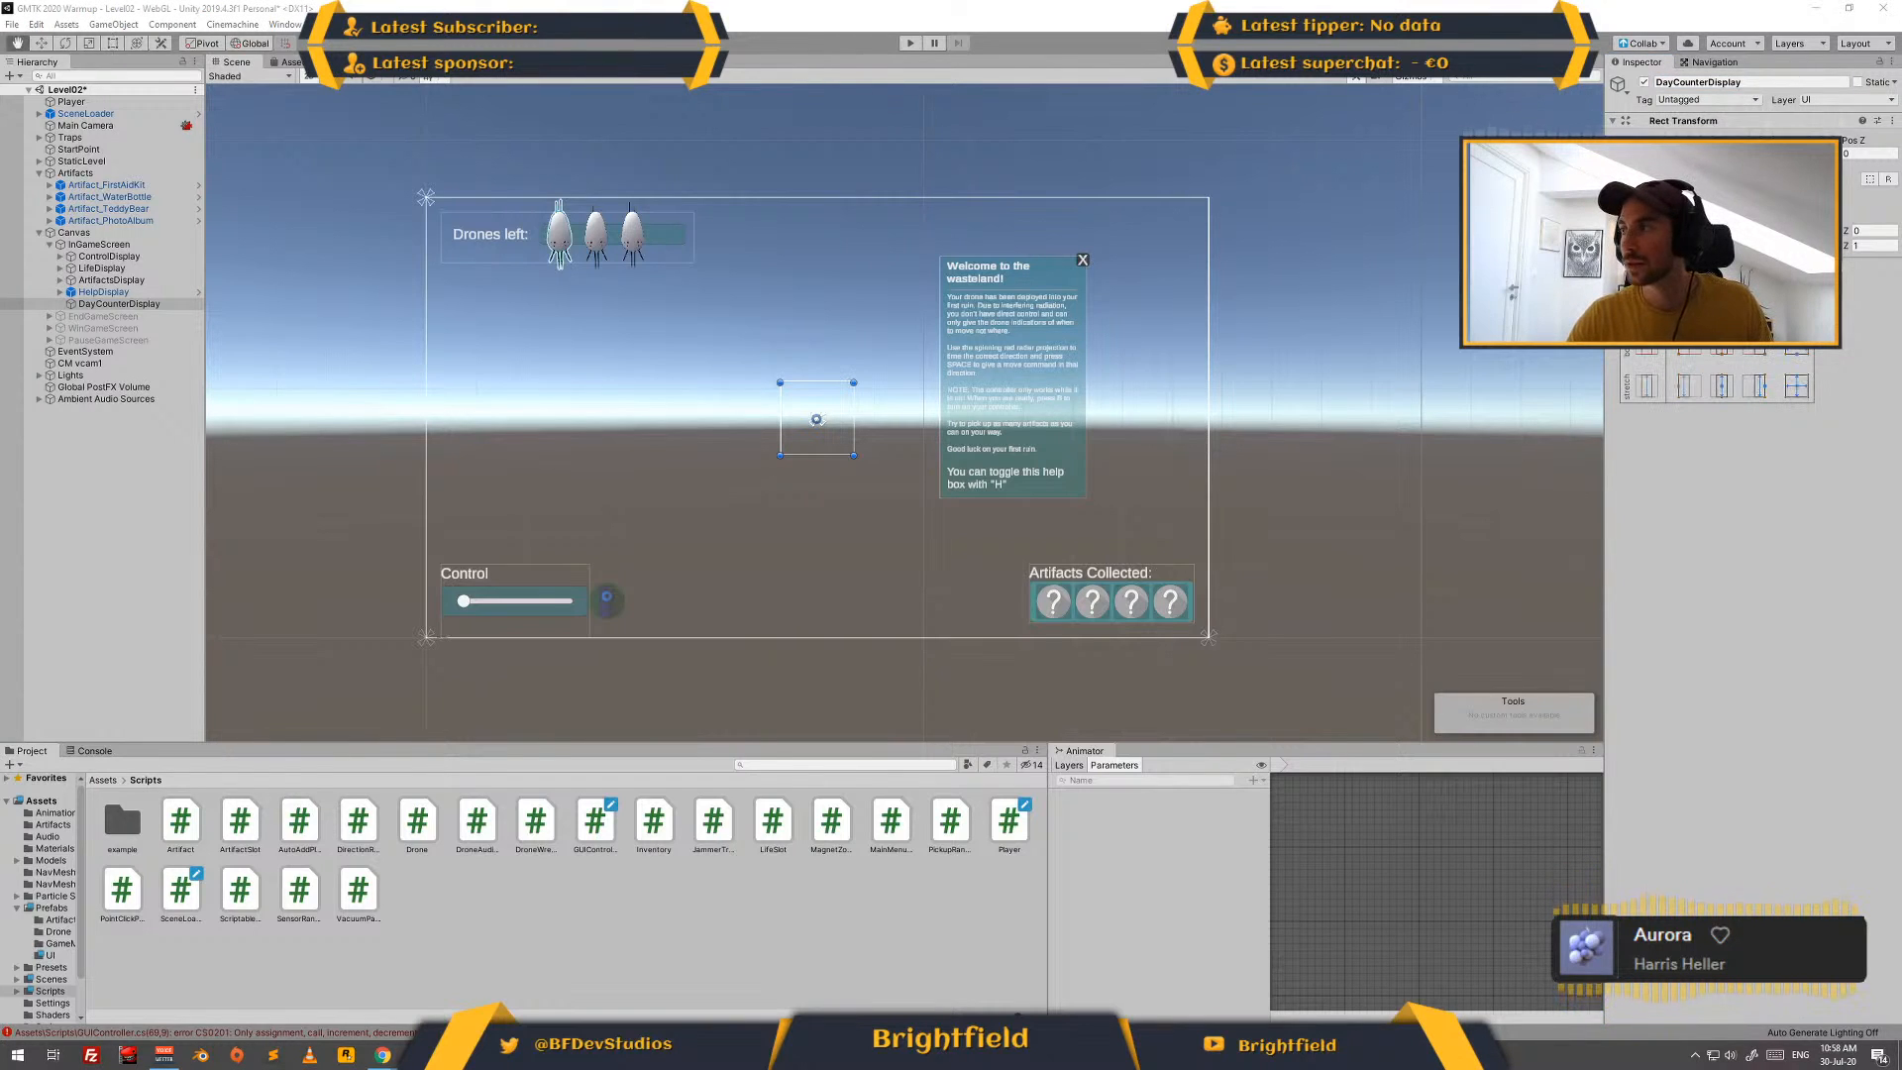
{"action": "left_click", "coordinate": [1754, 278], "text": "alt+shift"}
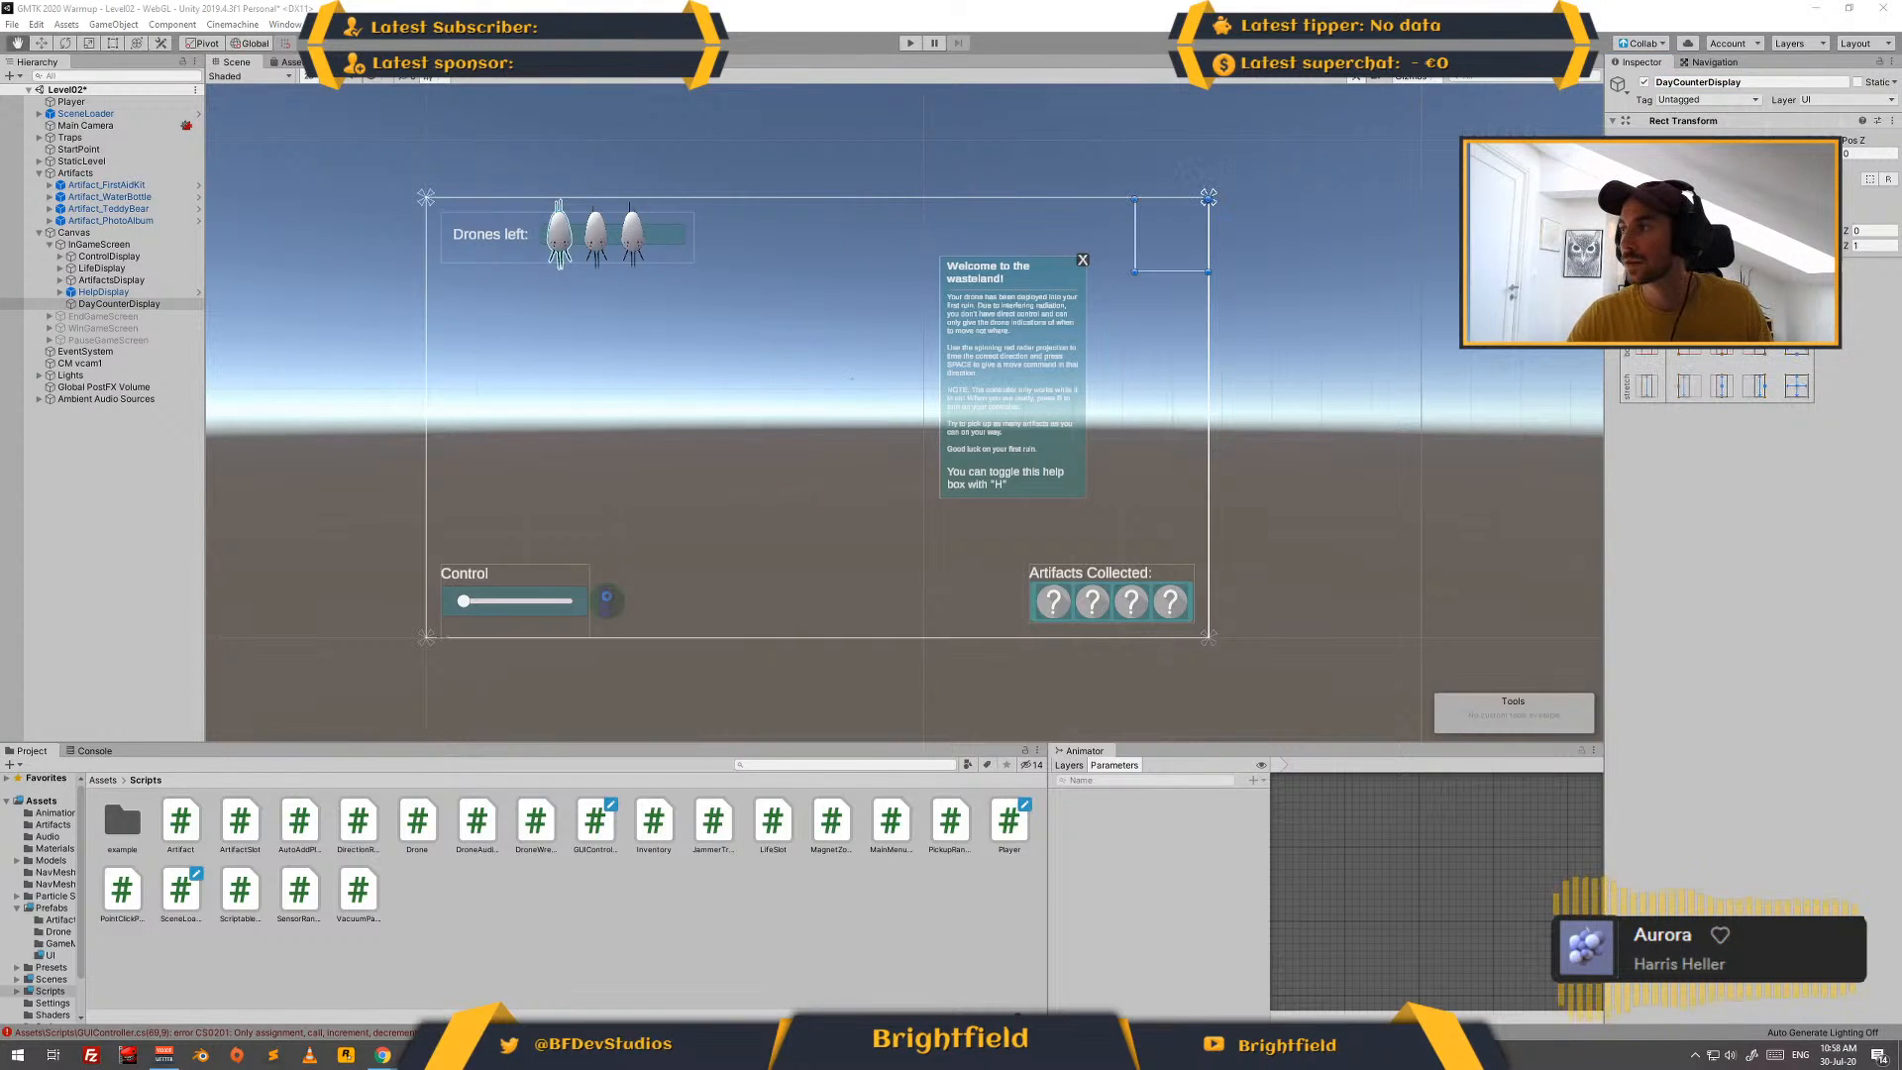
- Add a TextMeshPro text under DayCounterDisplay with font size 20 and the content "Day: x"
{"action": "right_click", "coordinate": [189, 305]}
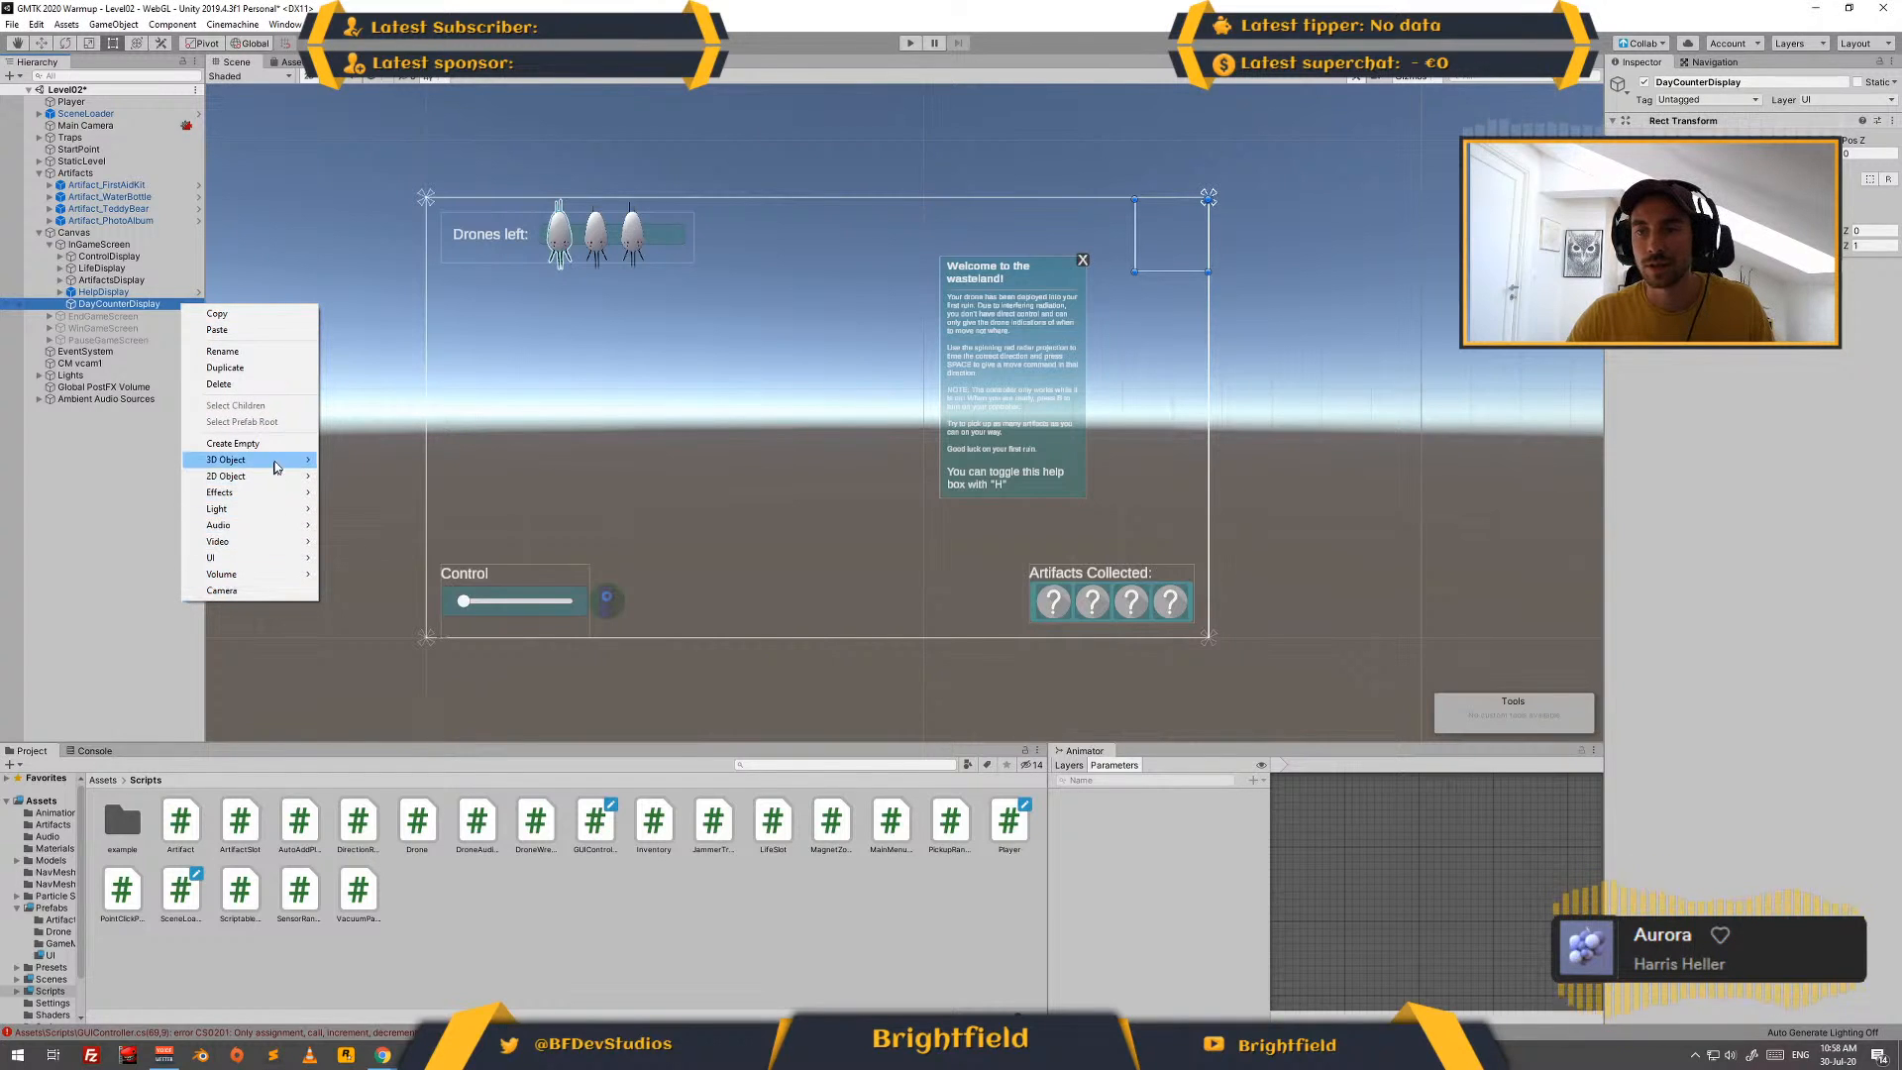
{"action": "mouse_move", "coordinate": [284, 558]}
{"action": "left_click", "coordinate": [356, 581]}
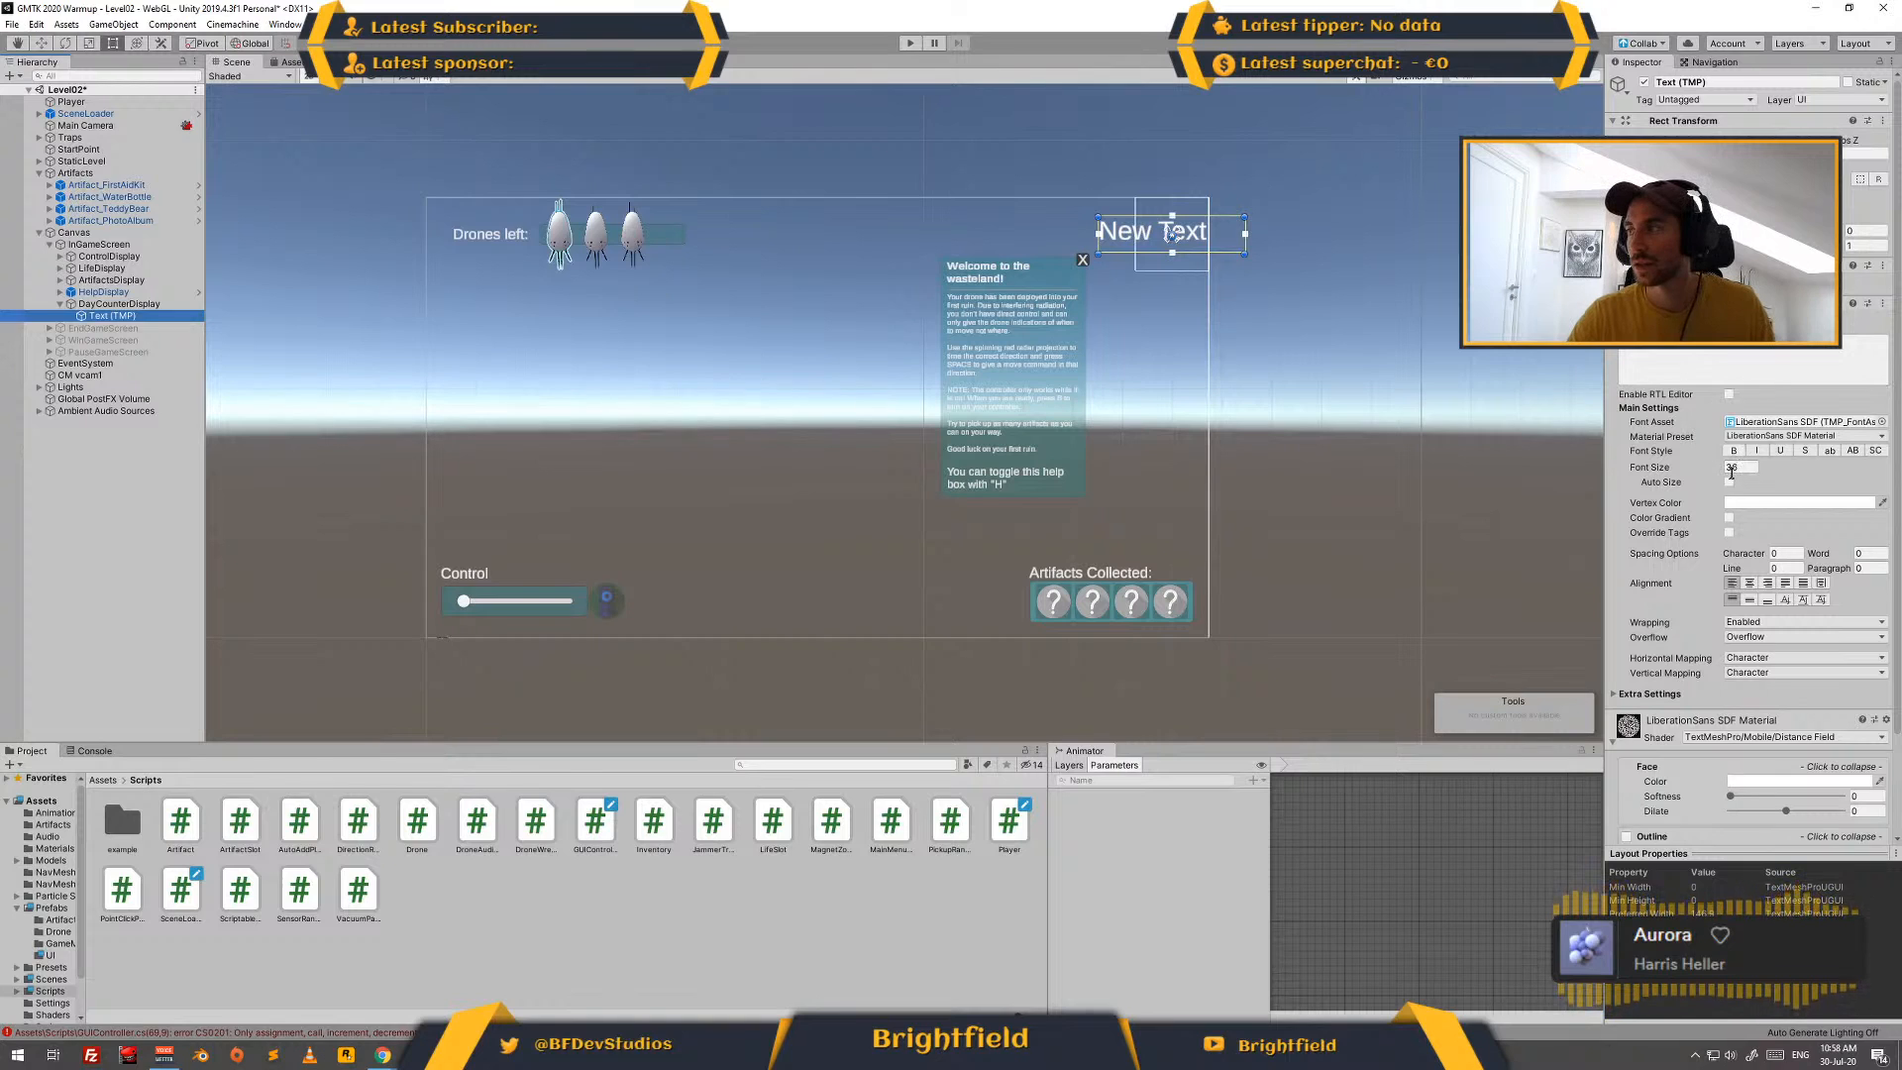
{"action": "left_click", "coordinate": [1685, 472]}
{"action": "type", "text": "20"}
{"action": "key", "text": "Return"}
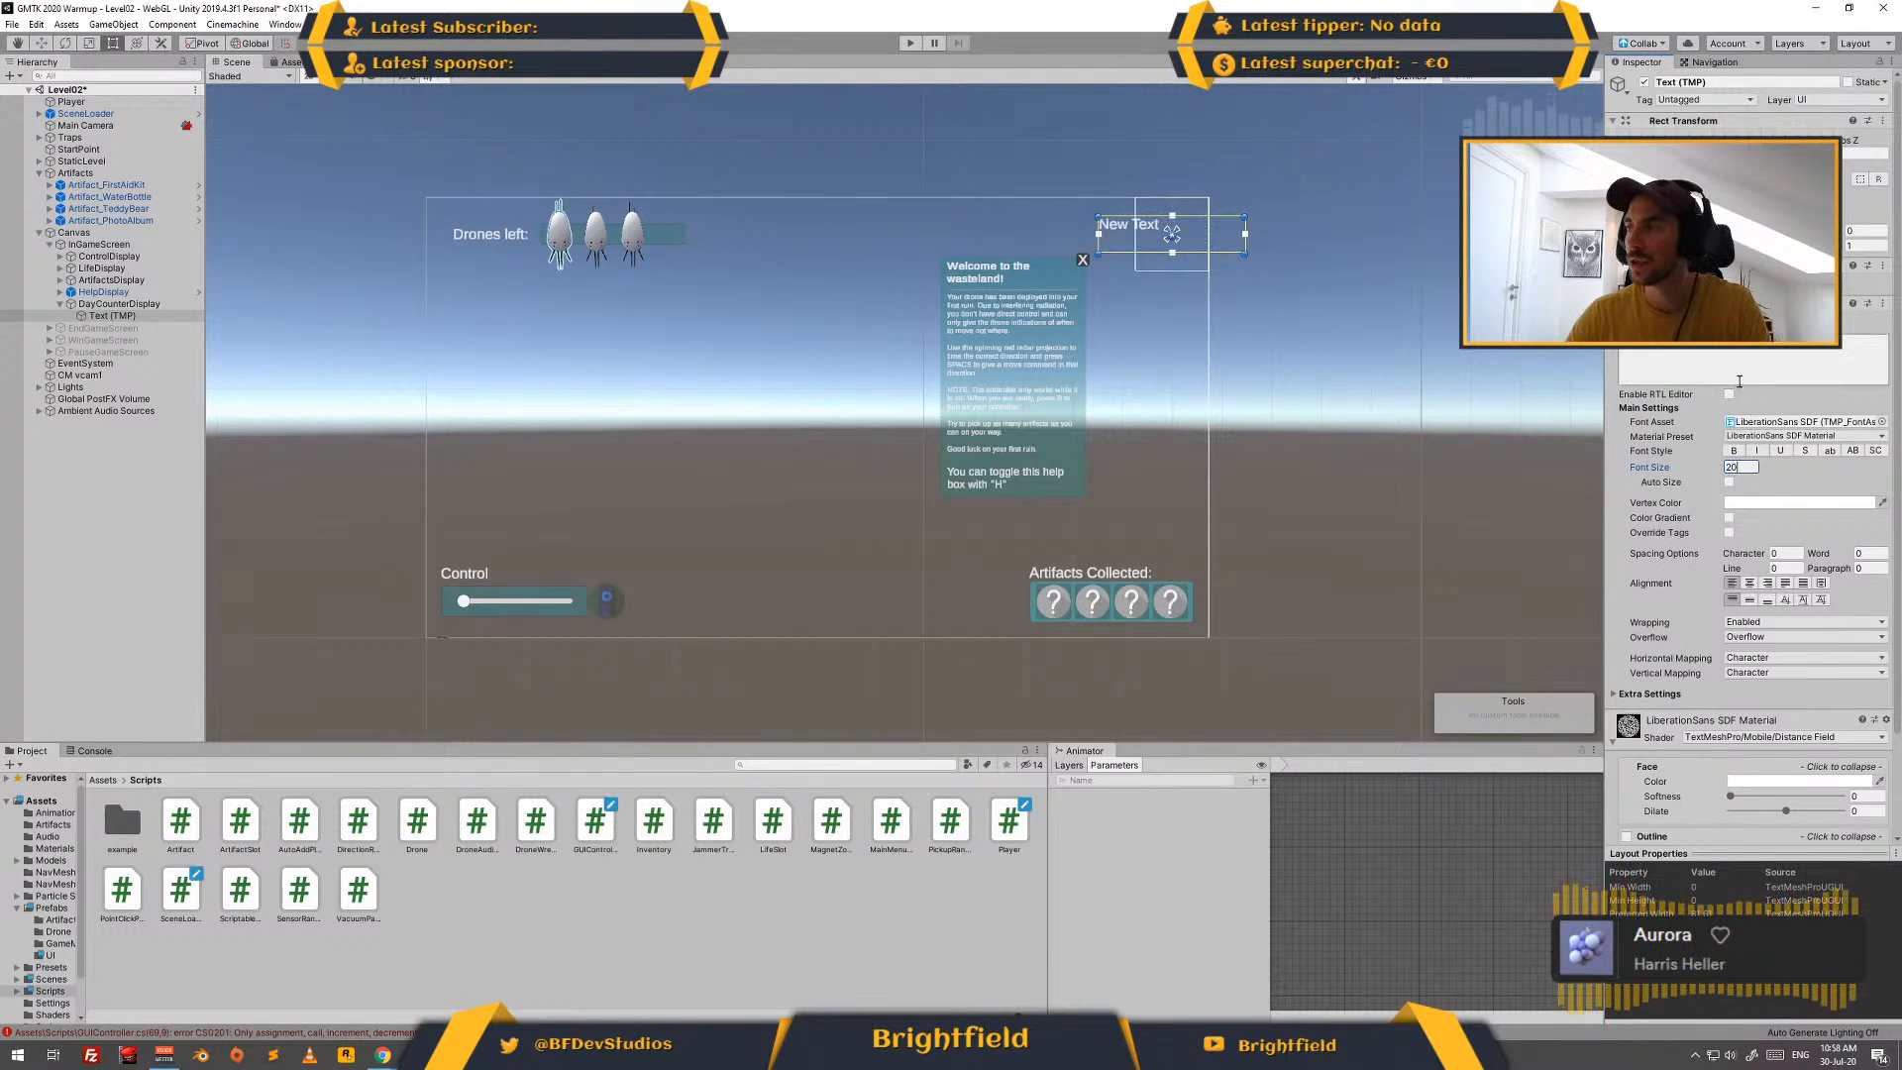
{"action": "type", "text": "dAY"}
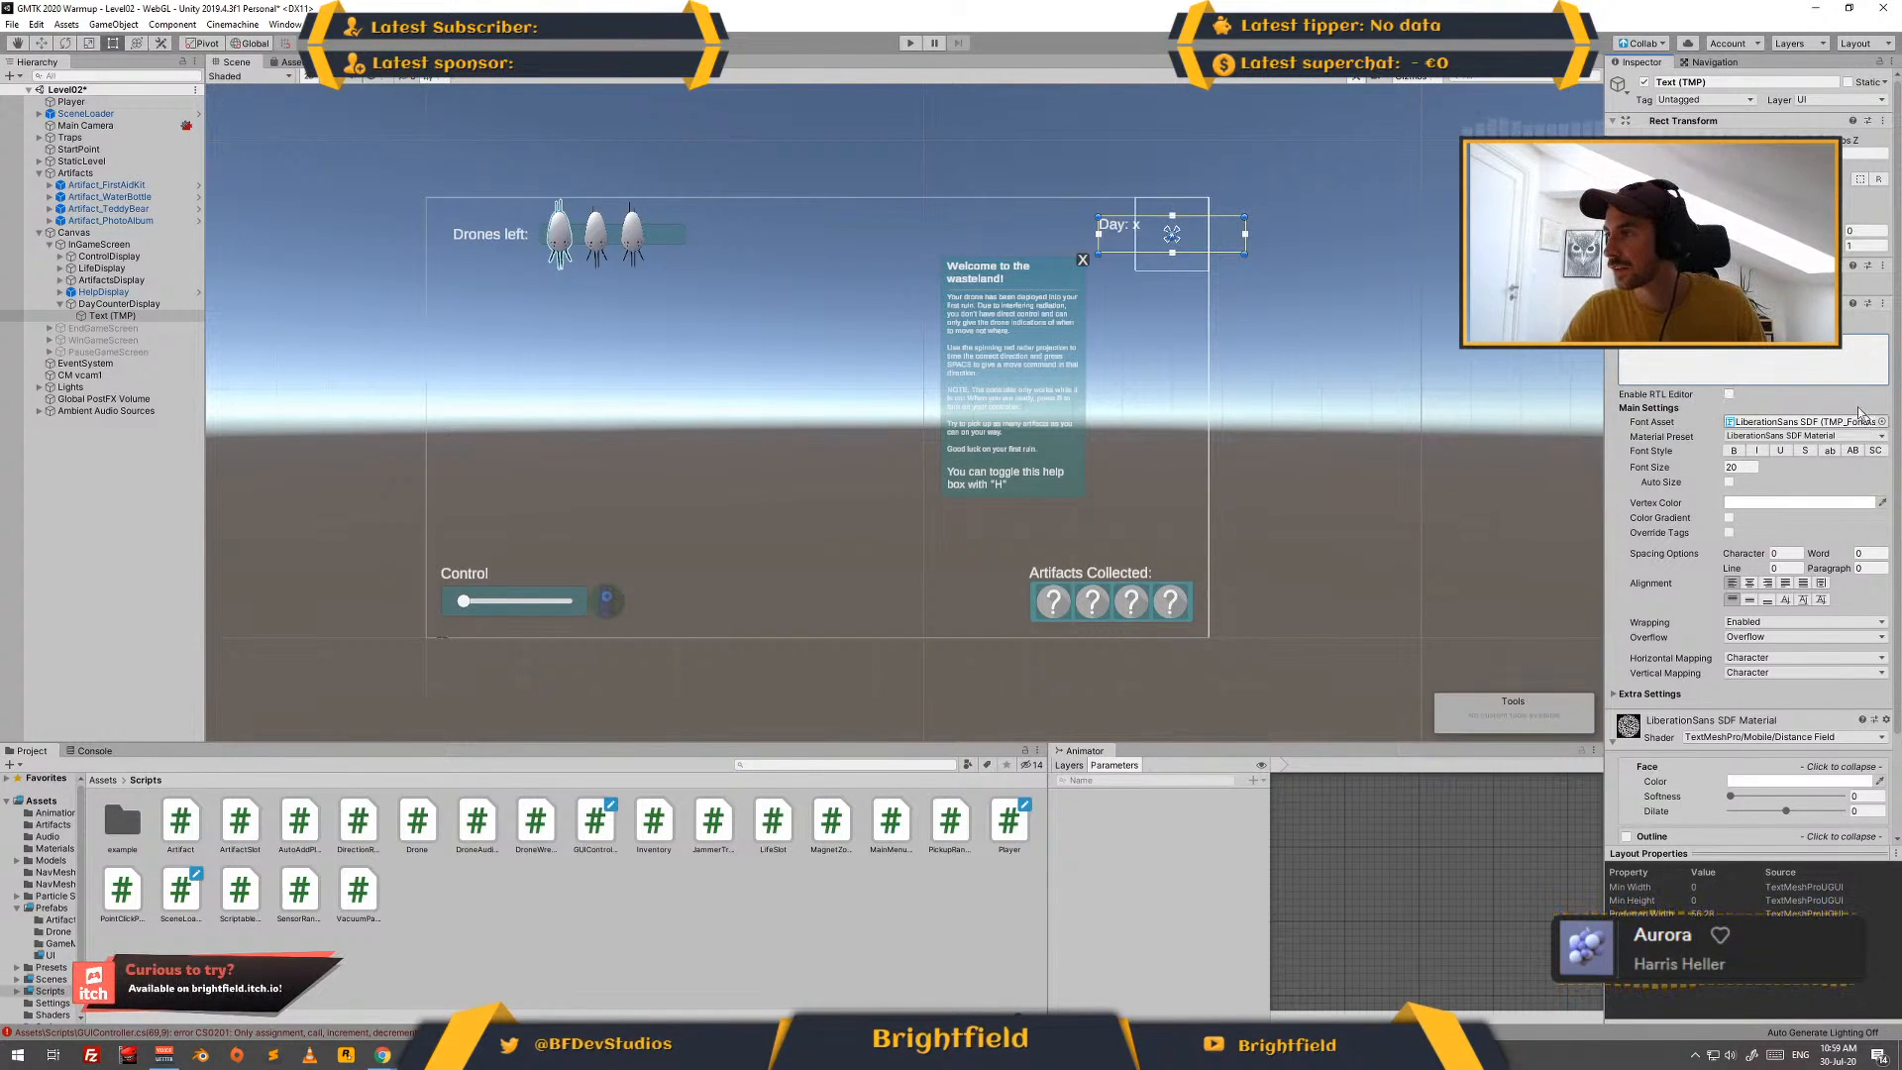
- Set the width of the "Day: x" text box to 60
{"action": "left_click", "coordinate": [1749, 179]}
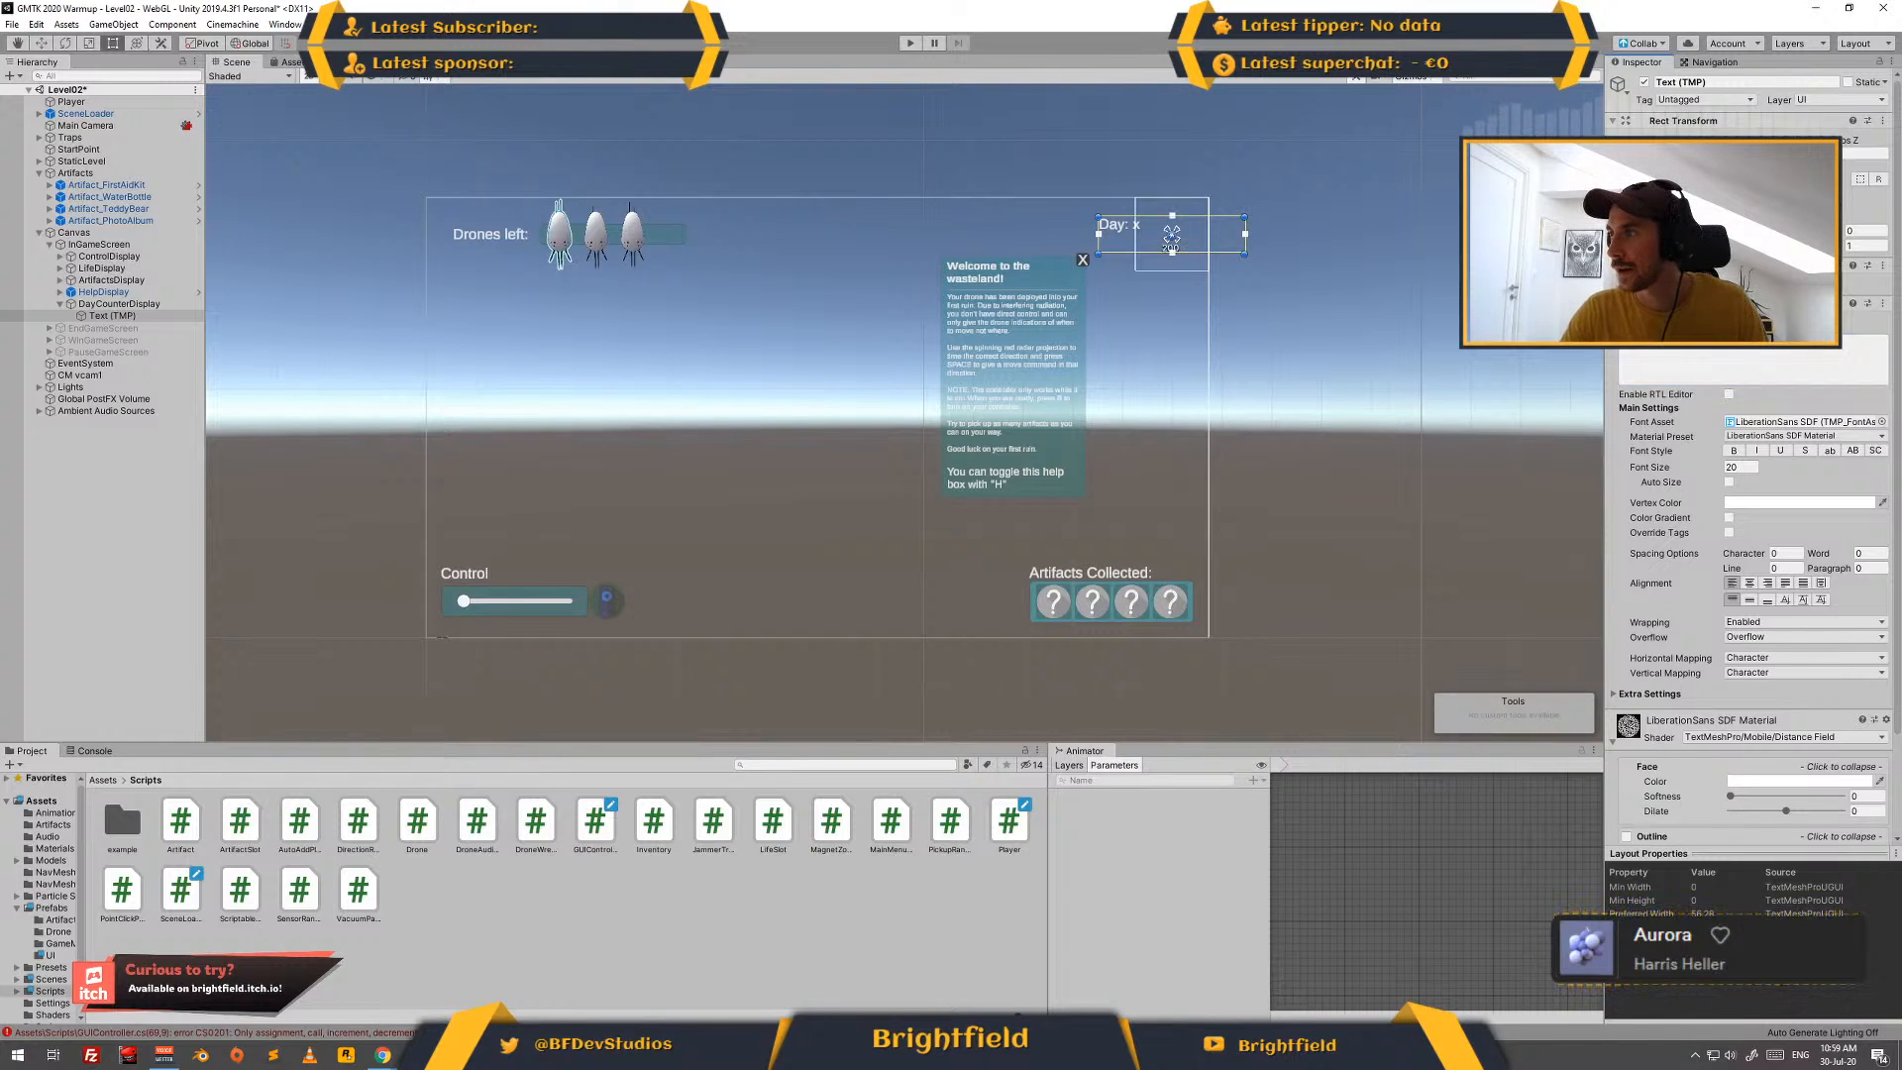
{"action": "type", "text": "50"}
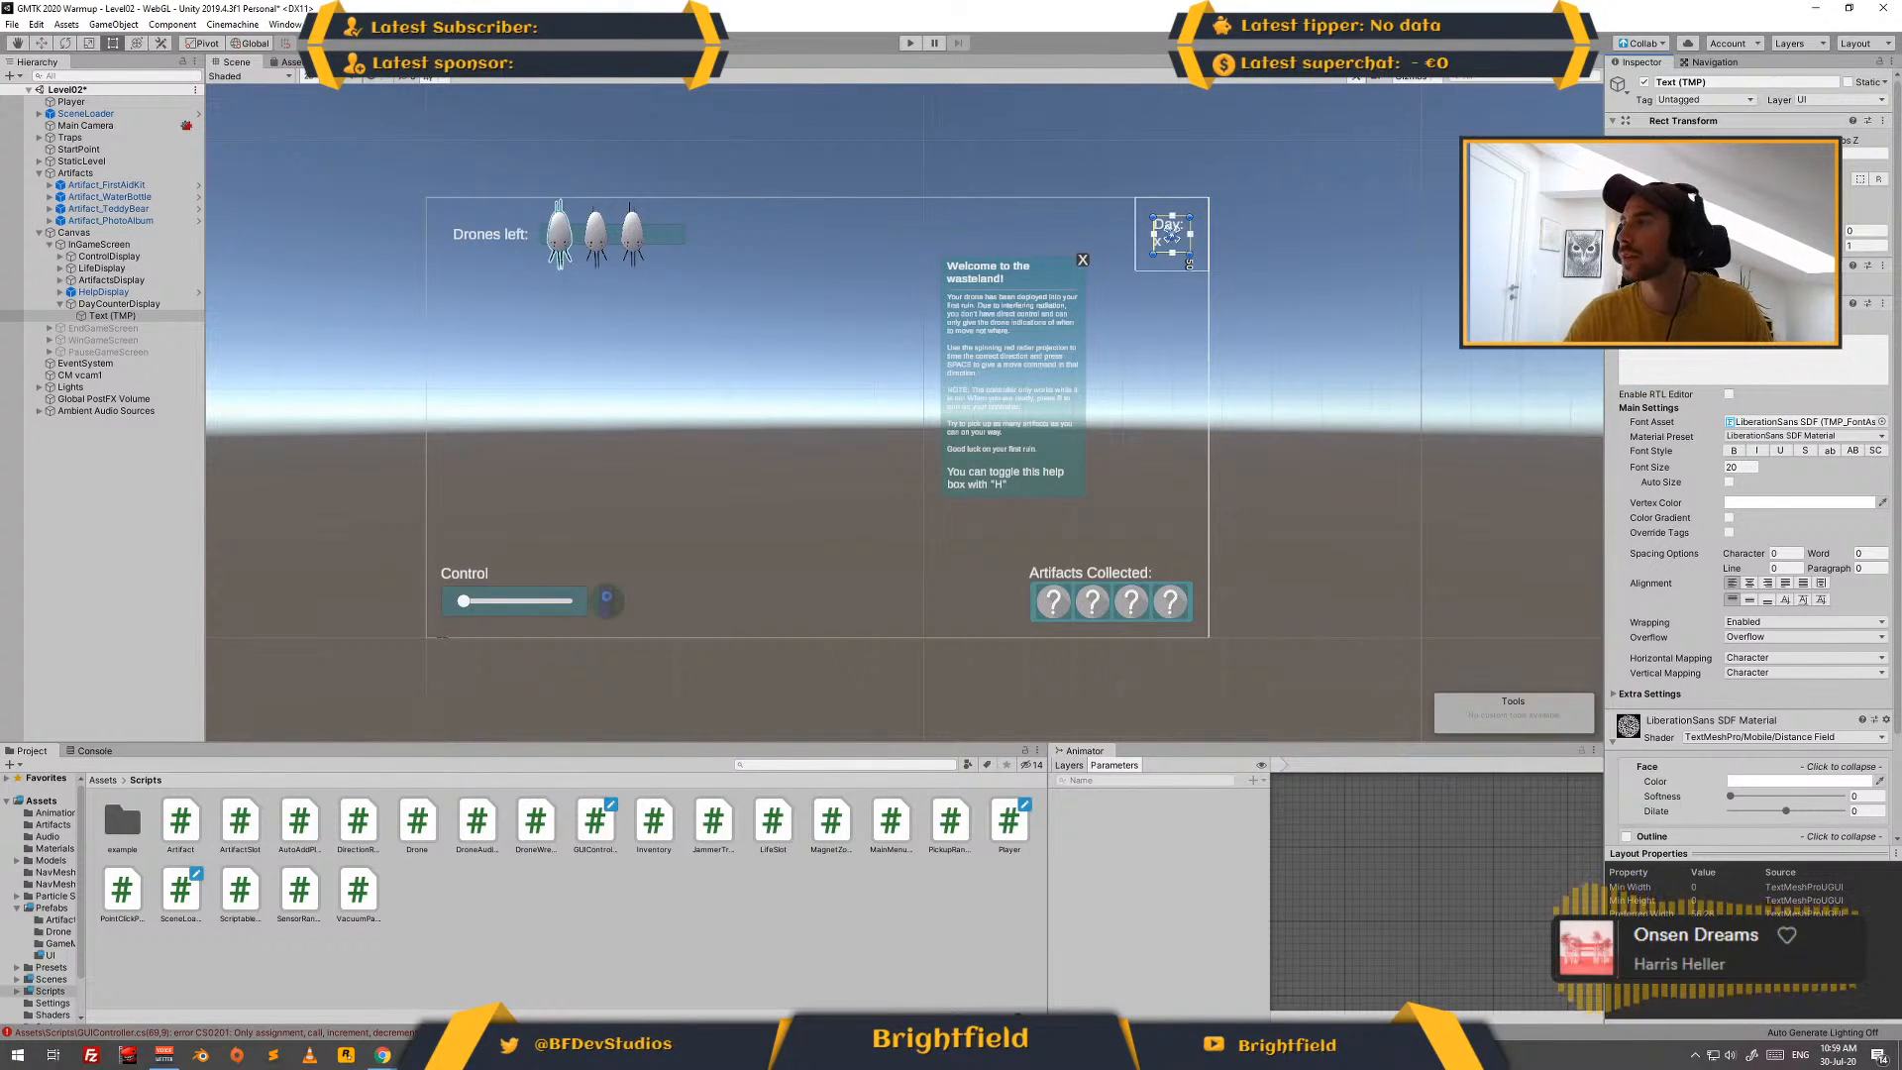
{"action": "type", "text": "60"}
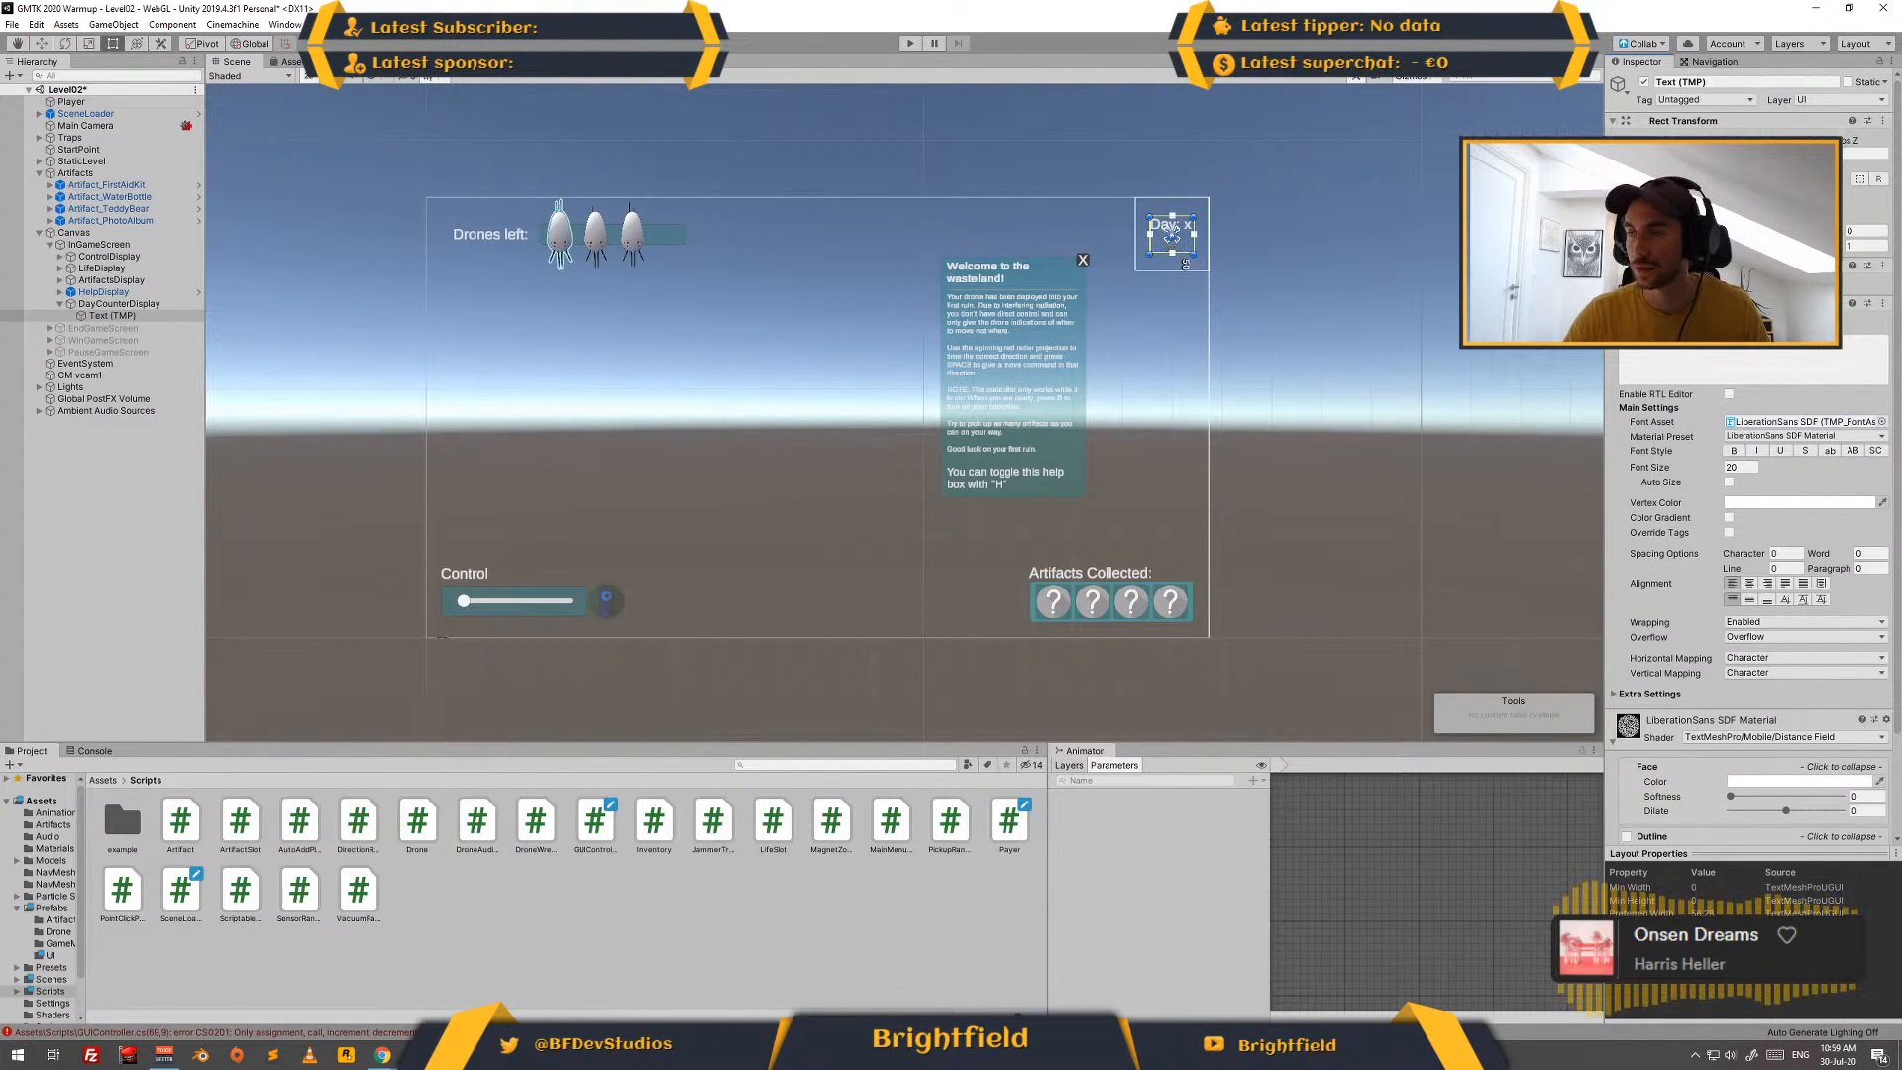
{"action": "type", "text": "20"}
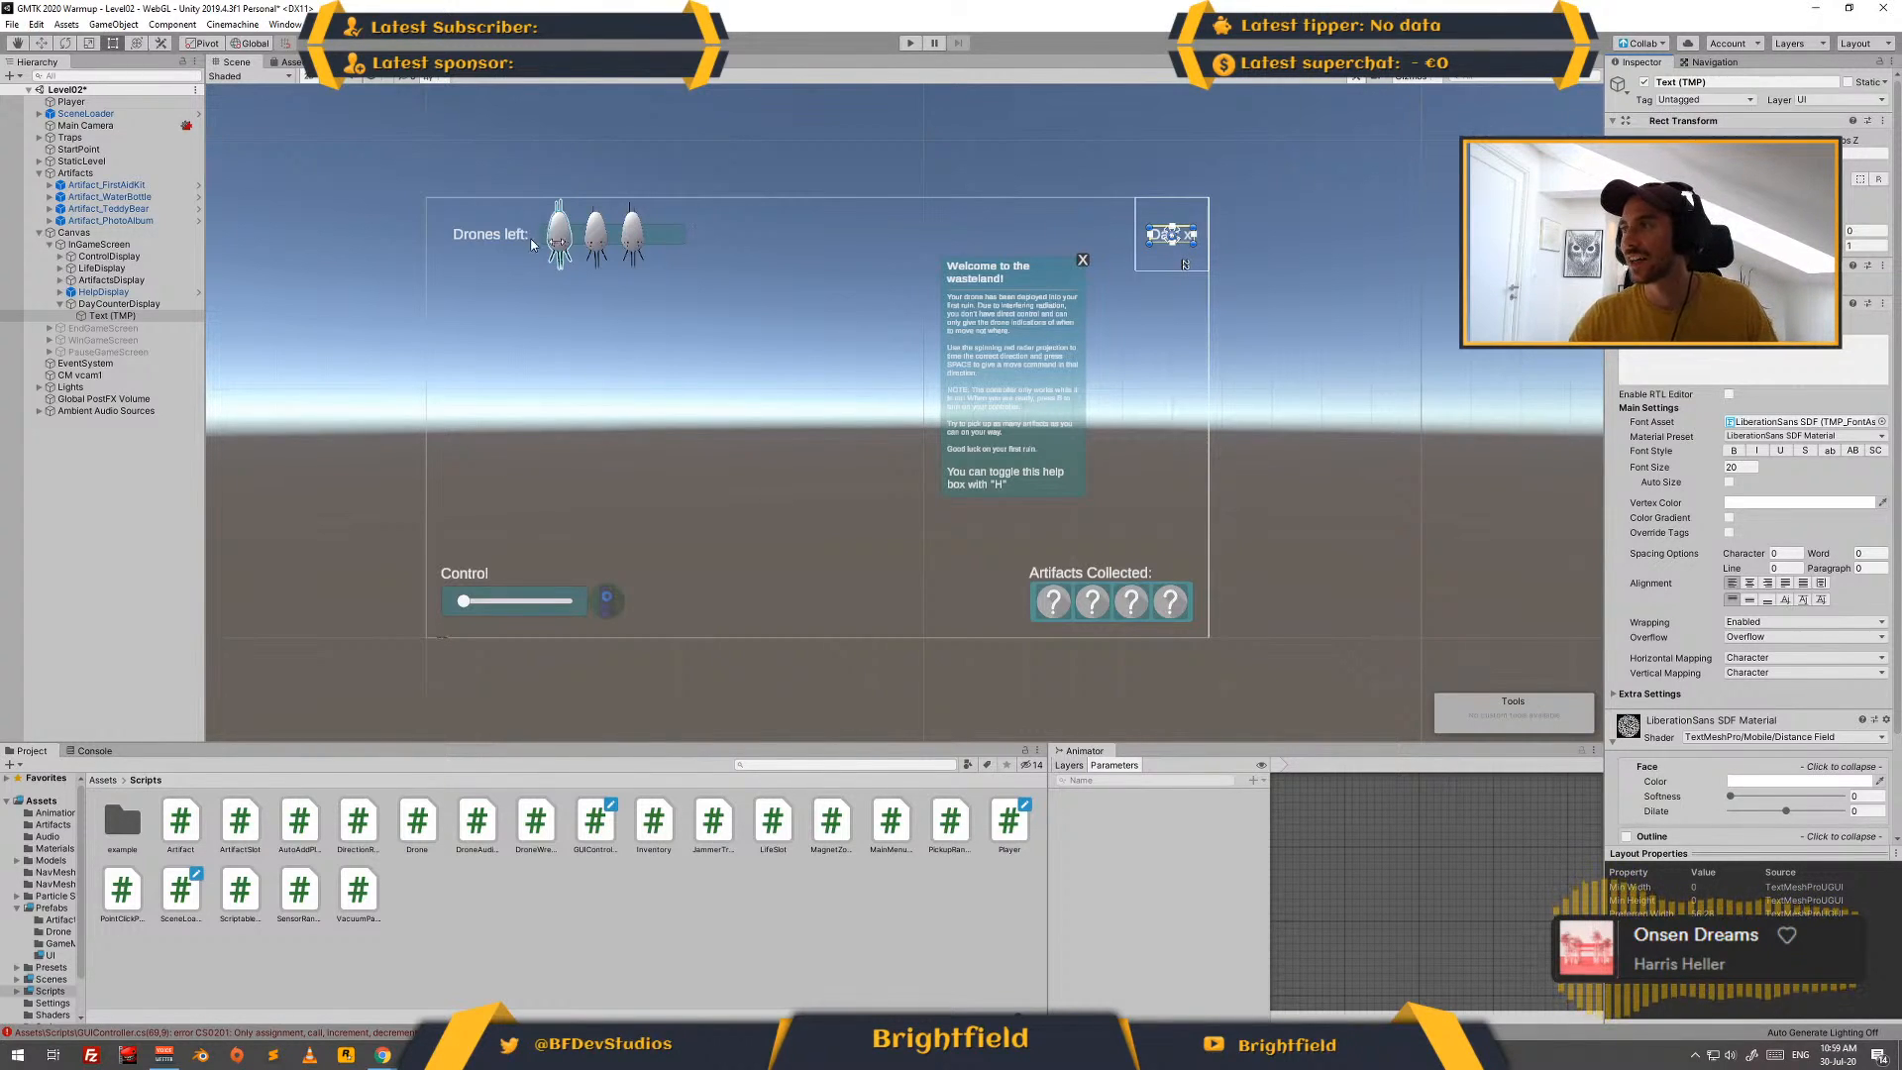
- Set the "Day: x" text box's height to 20 and resize its parent DayCounterDisplay to 60 wide and 50 high
{"action": "left_click", "coordinate": [145, 304]}
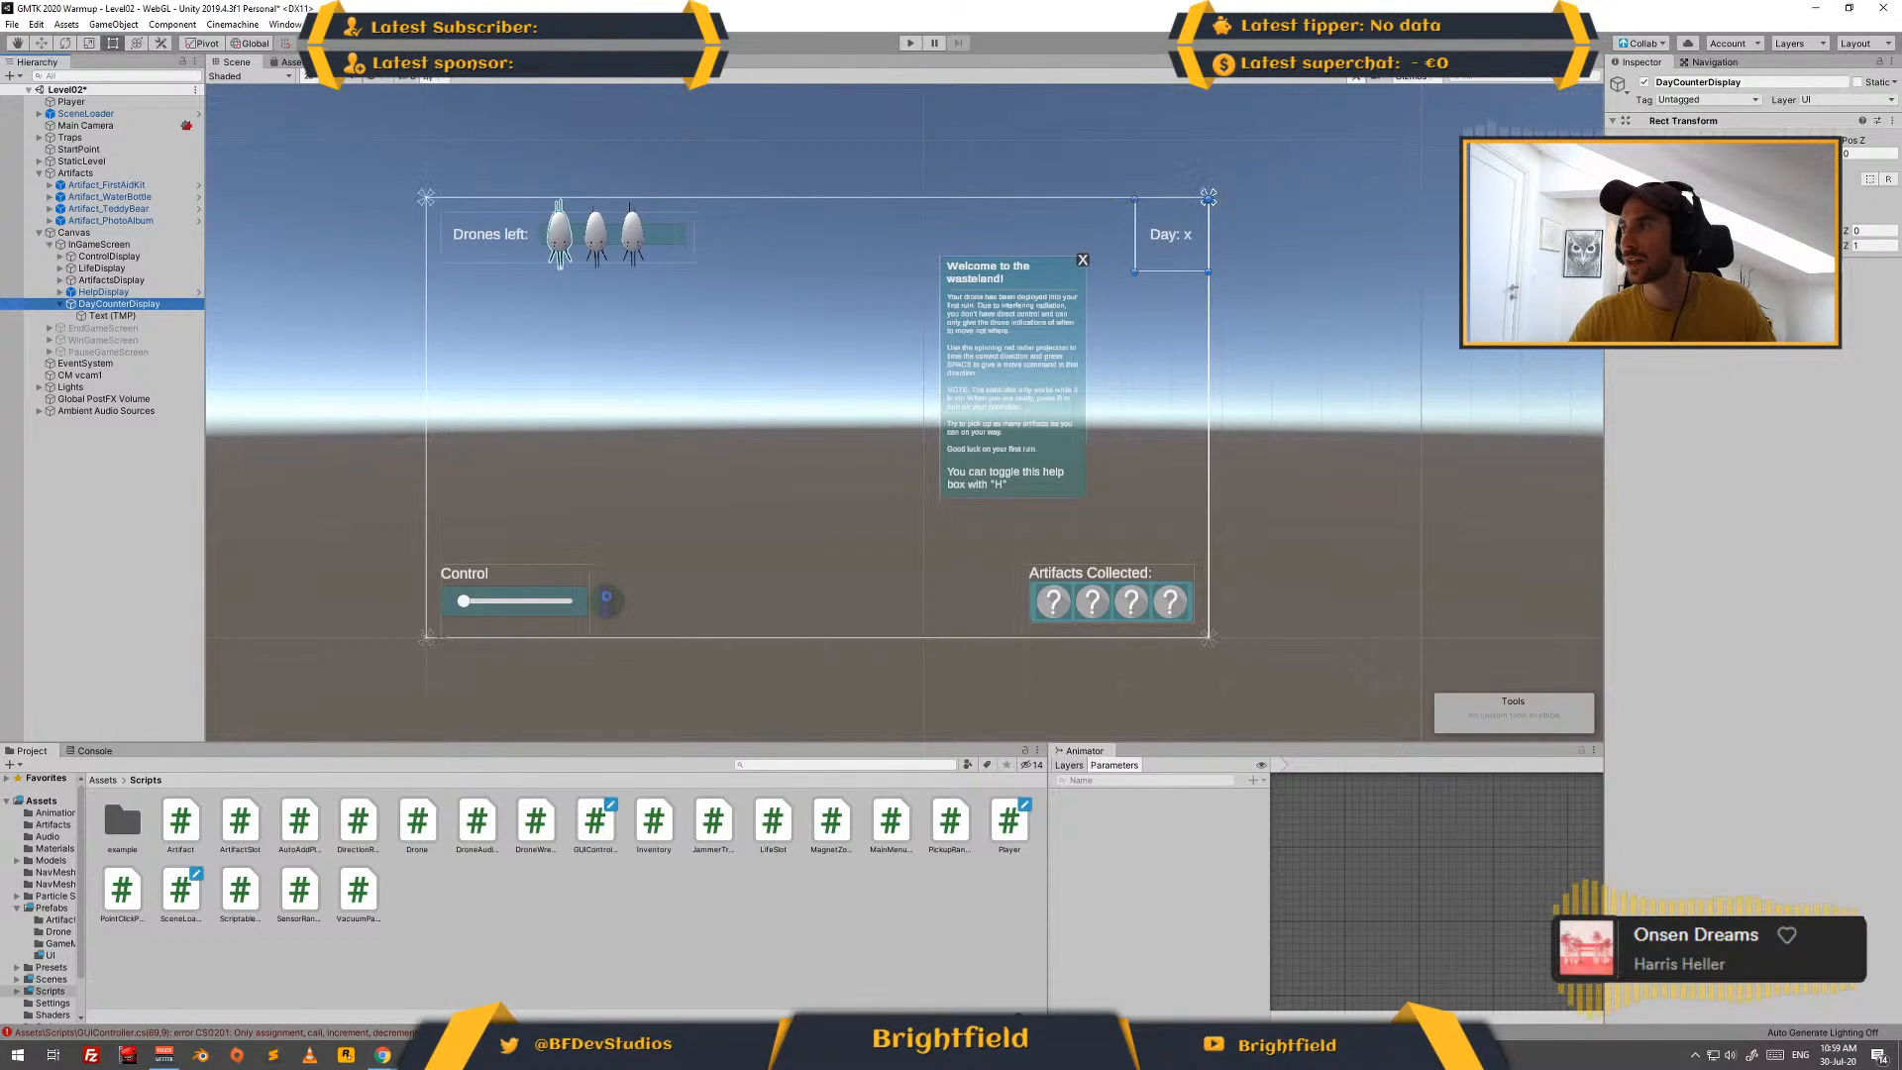
{"action": "left_click", "coordinate": [1759, 179]}
{"action": "type", "text": "50"}
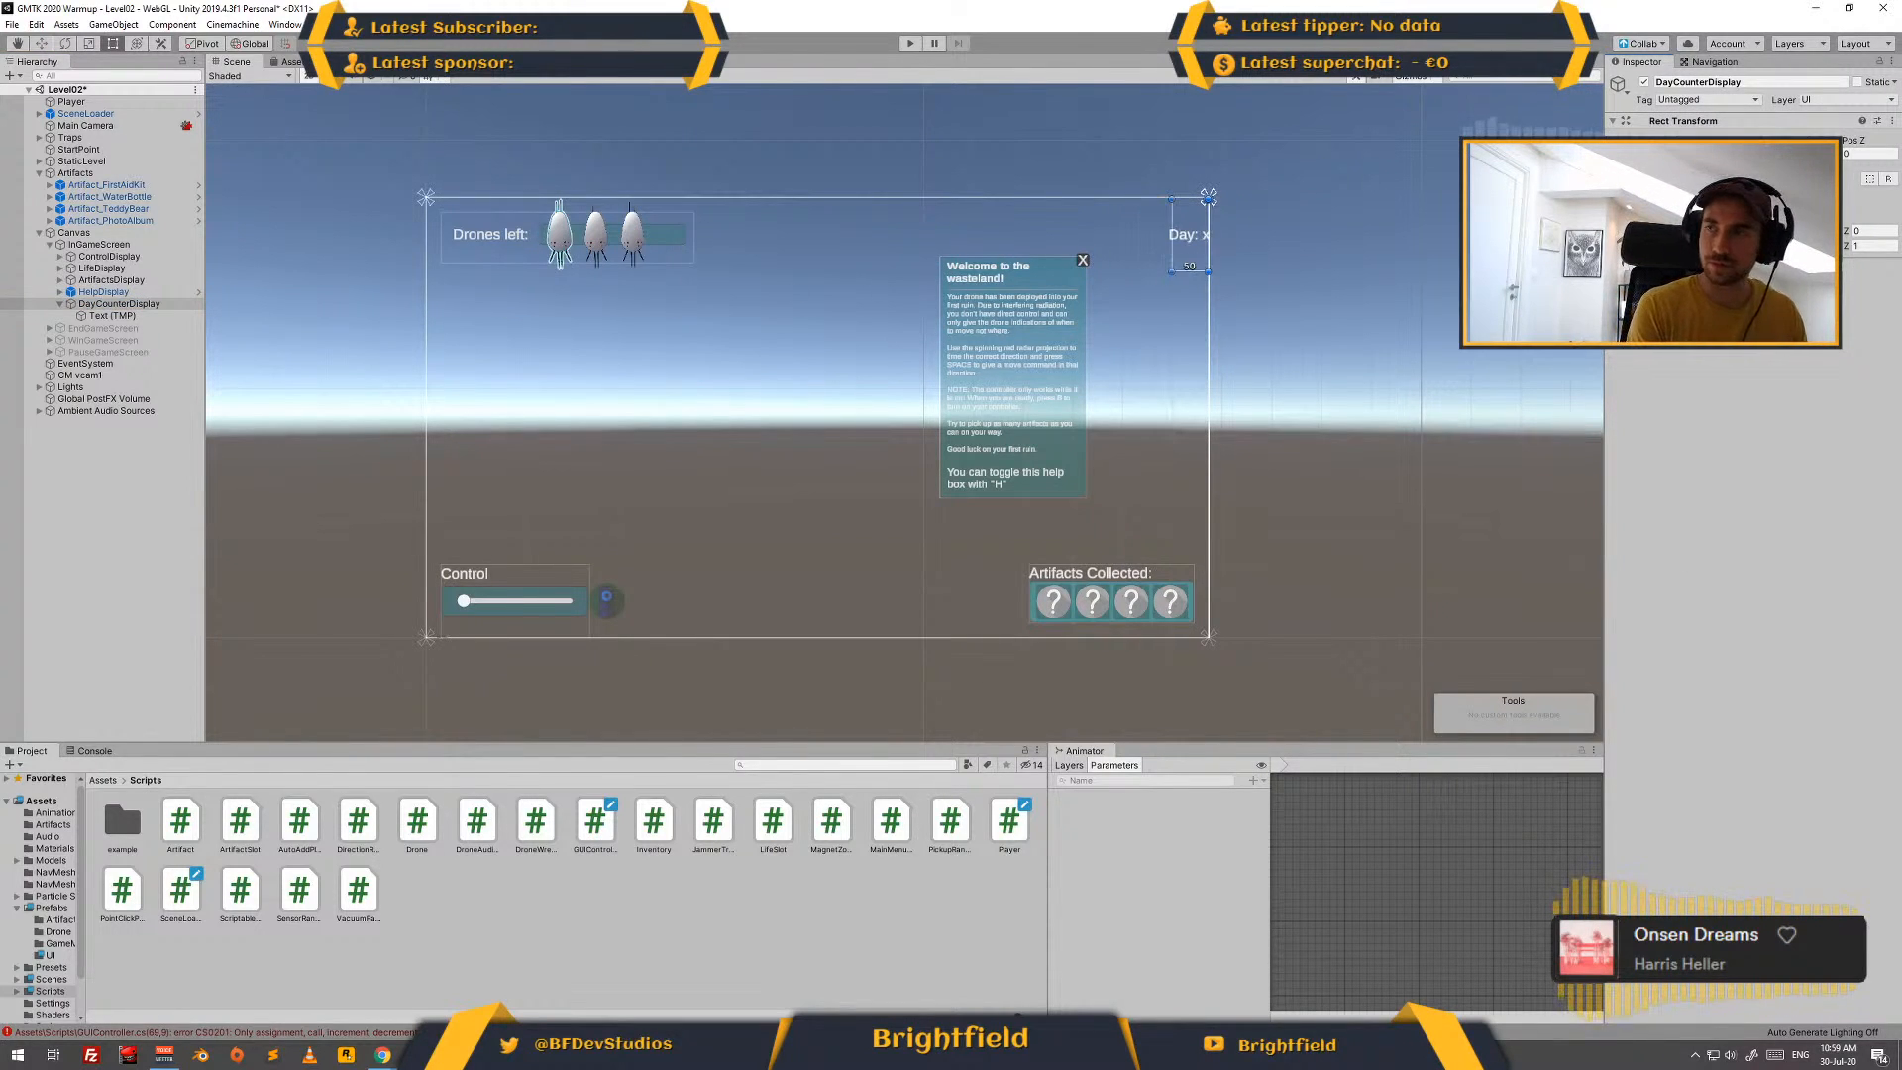
{"action": "key", "text": "Tab"}
{"action": "type", "text": "50"}
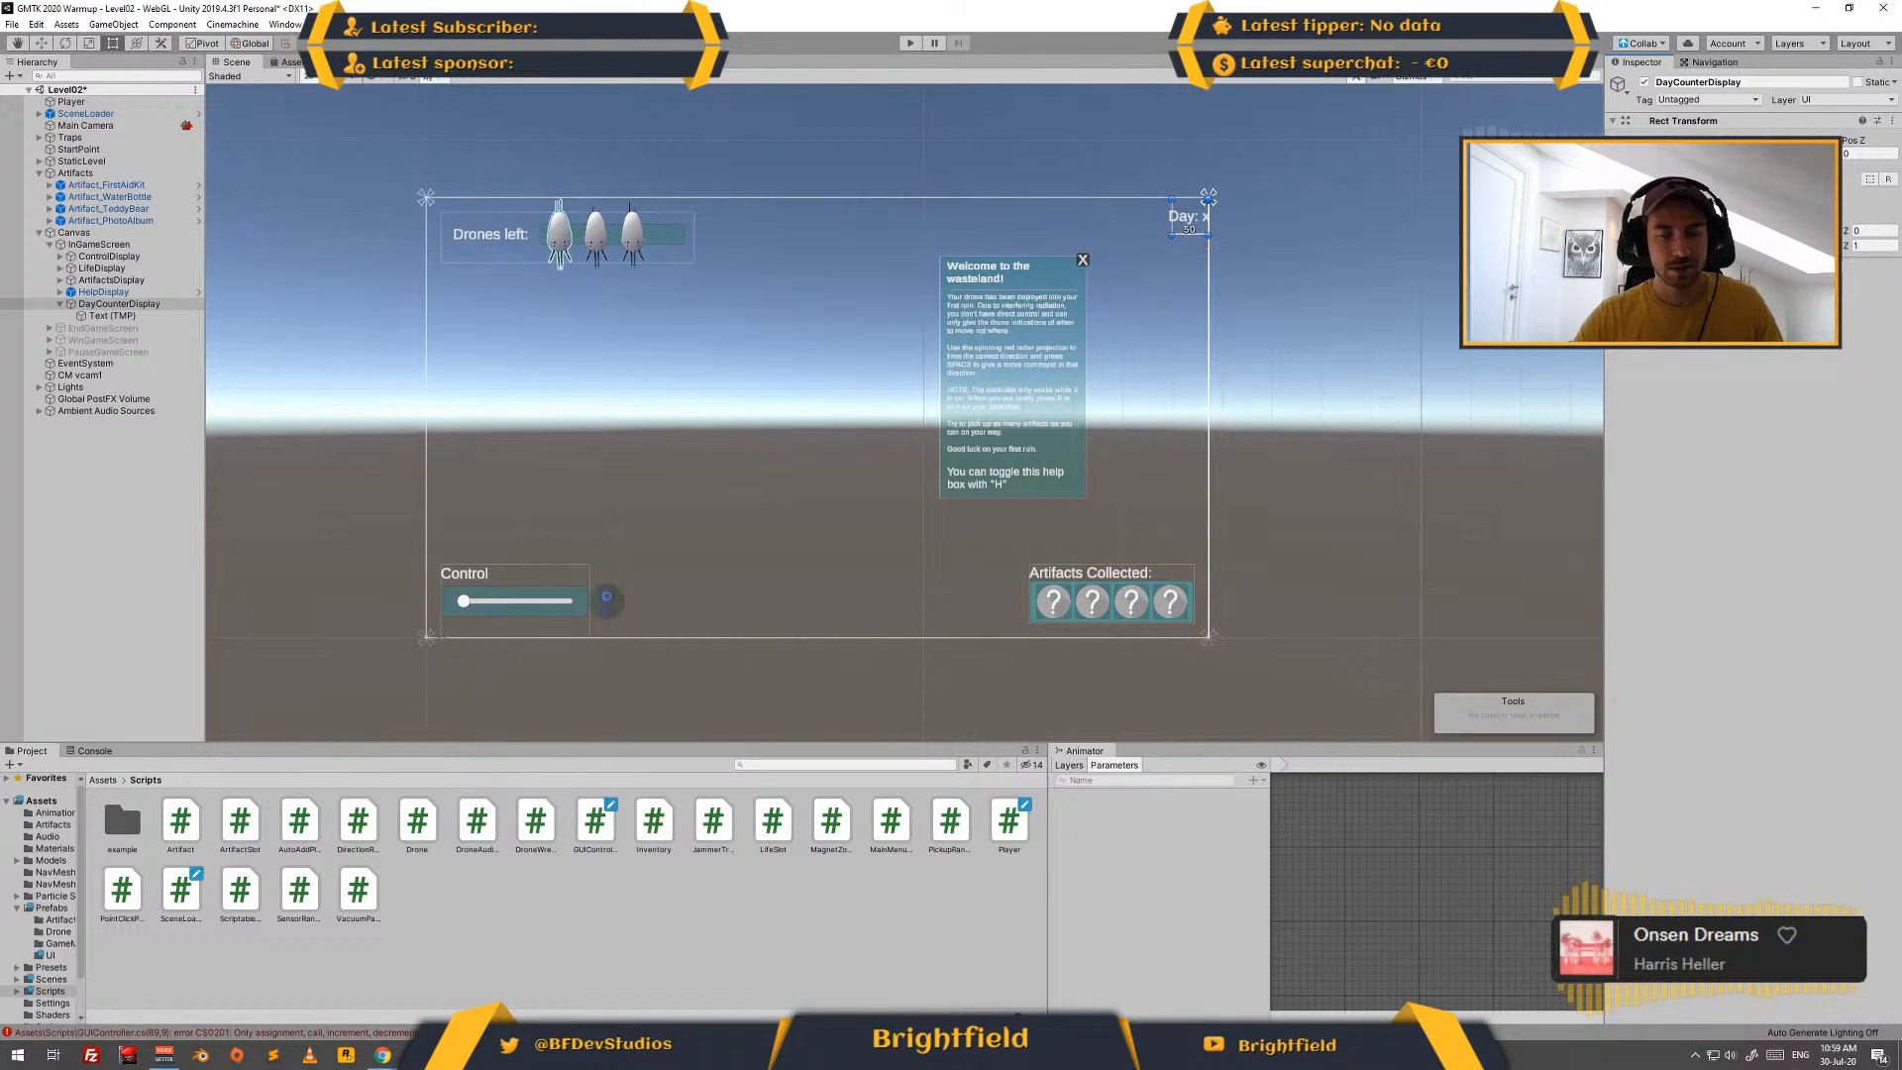
{"action": "type", "text": "60"}
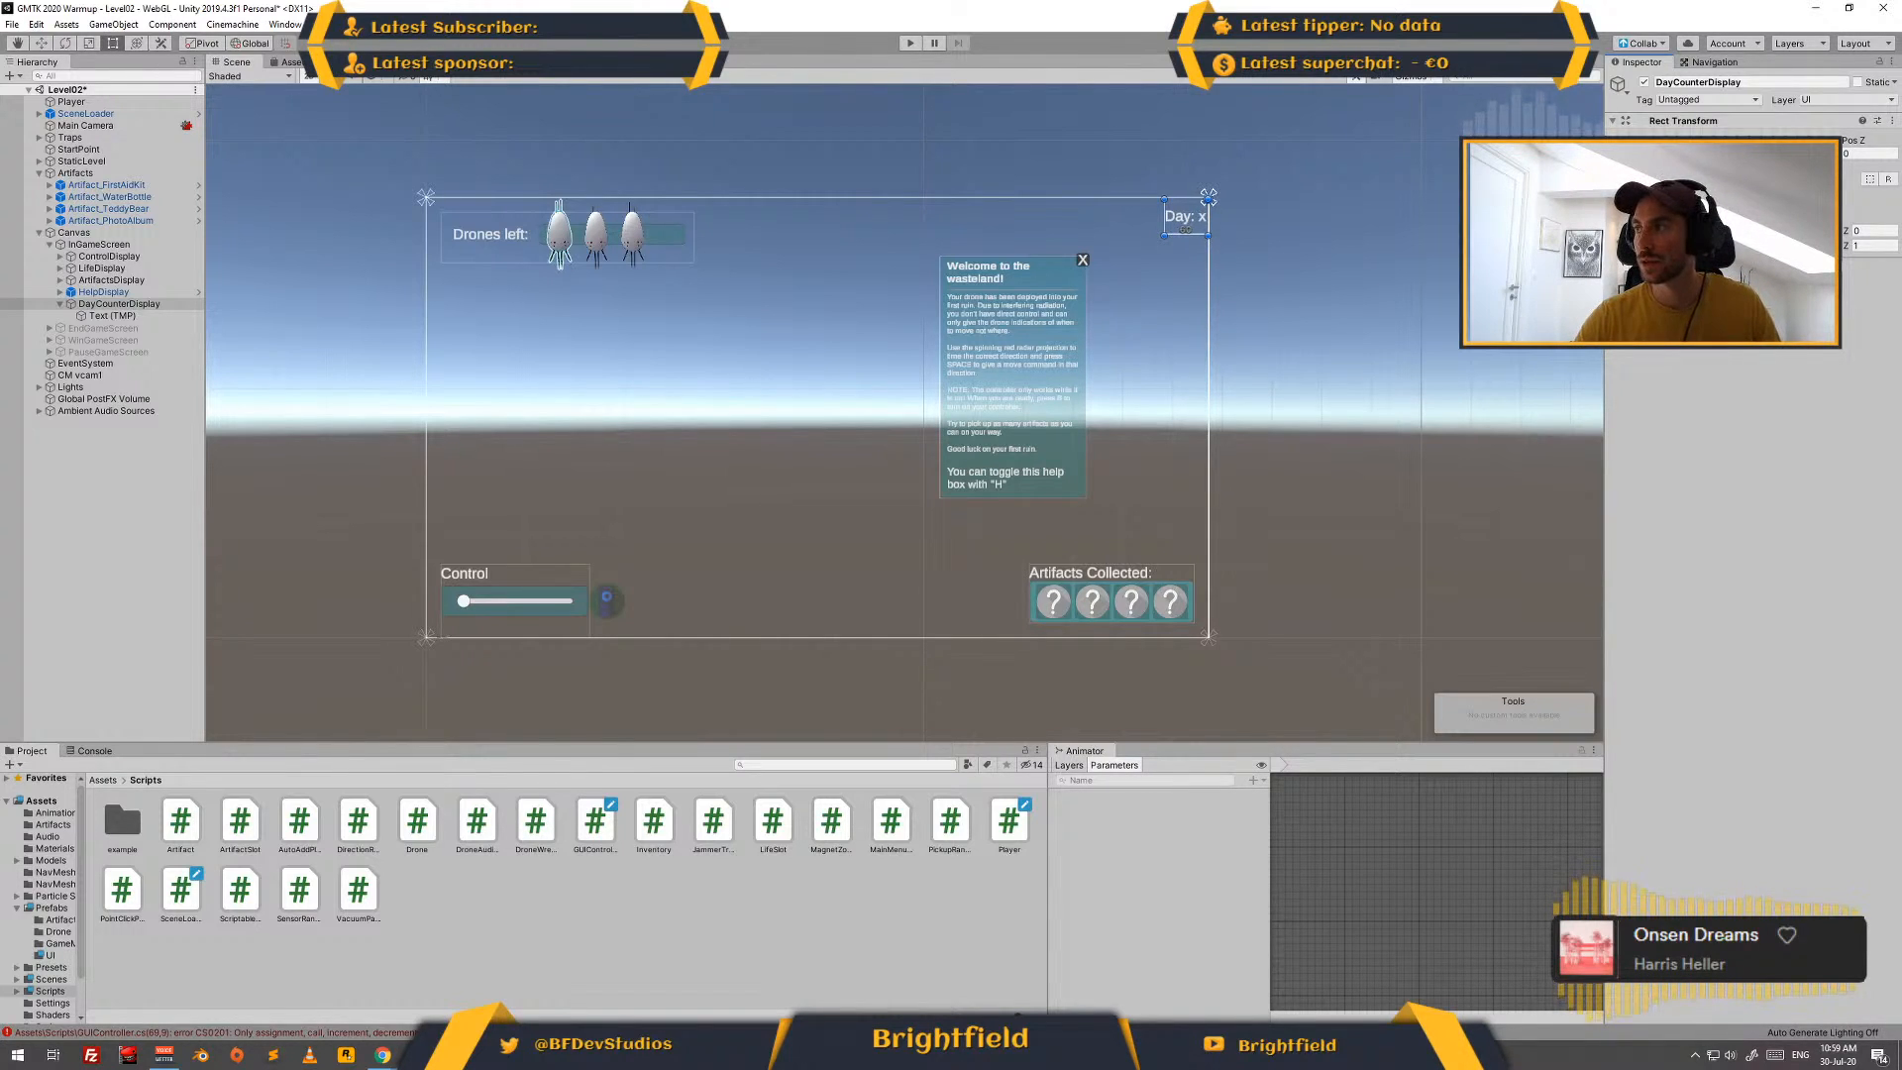
- Inset DayCounterDisplay slightly from the canvas's top-right corner, with a horizontal offset of -5
{"action": "left_click_drag", "start_coordinate": [1185, 217], "coordinate": [1189, 213]}
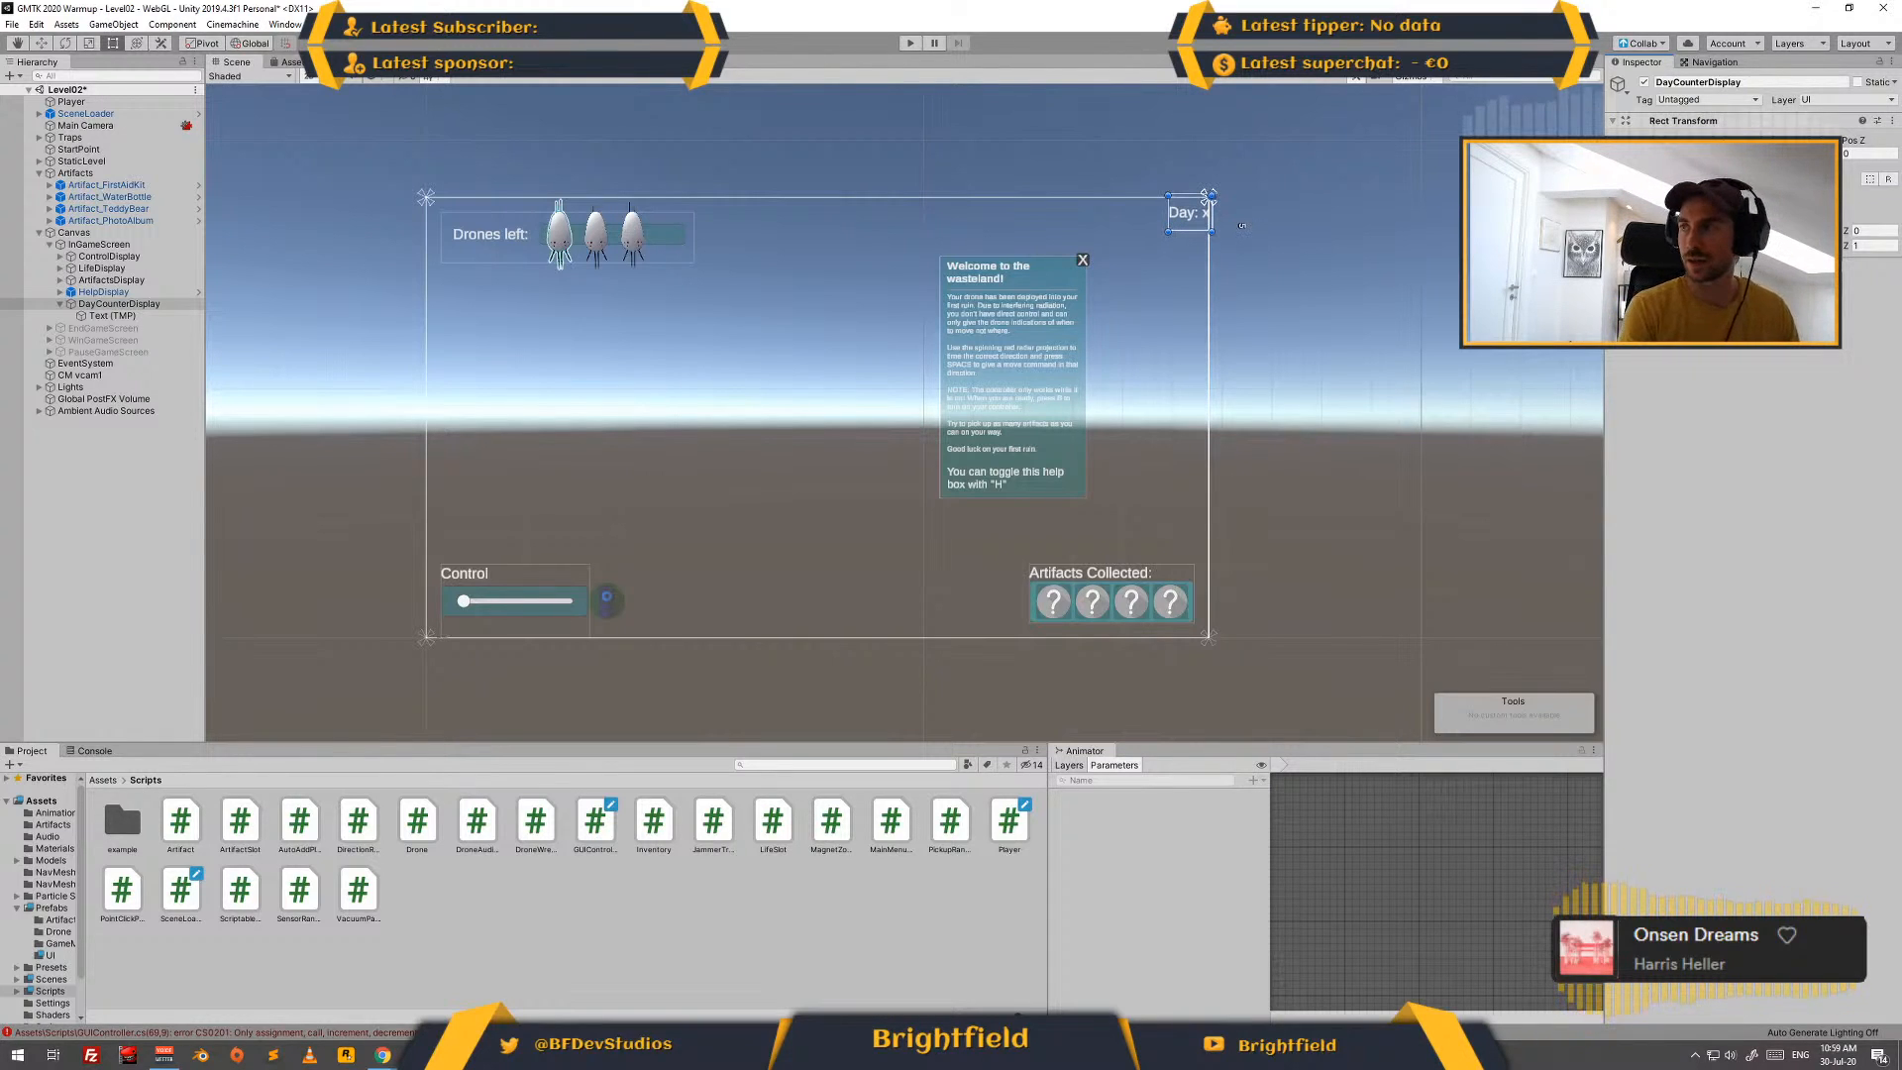
{"action": "type", "text": "-10"}
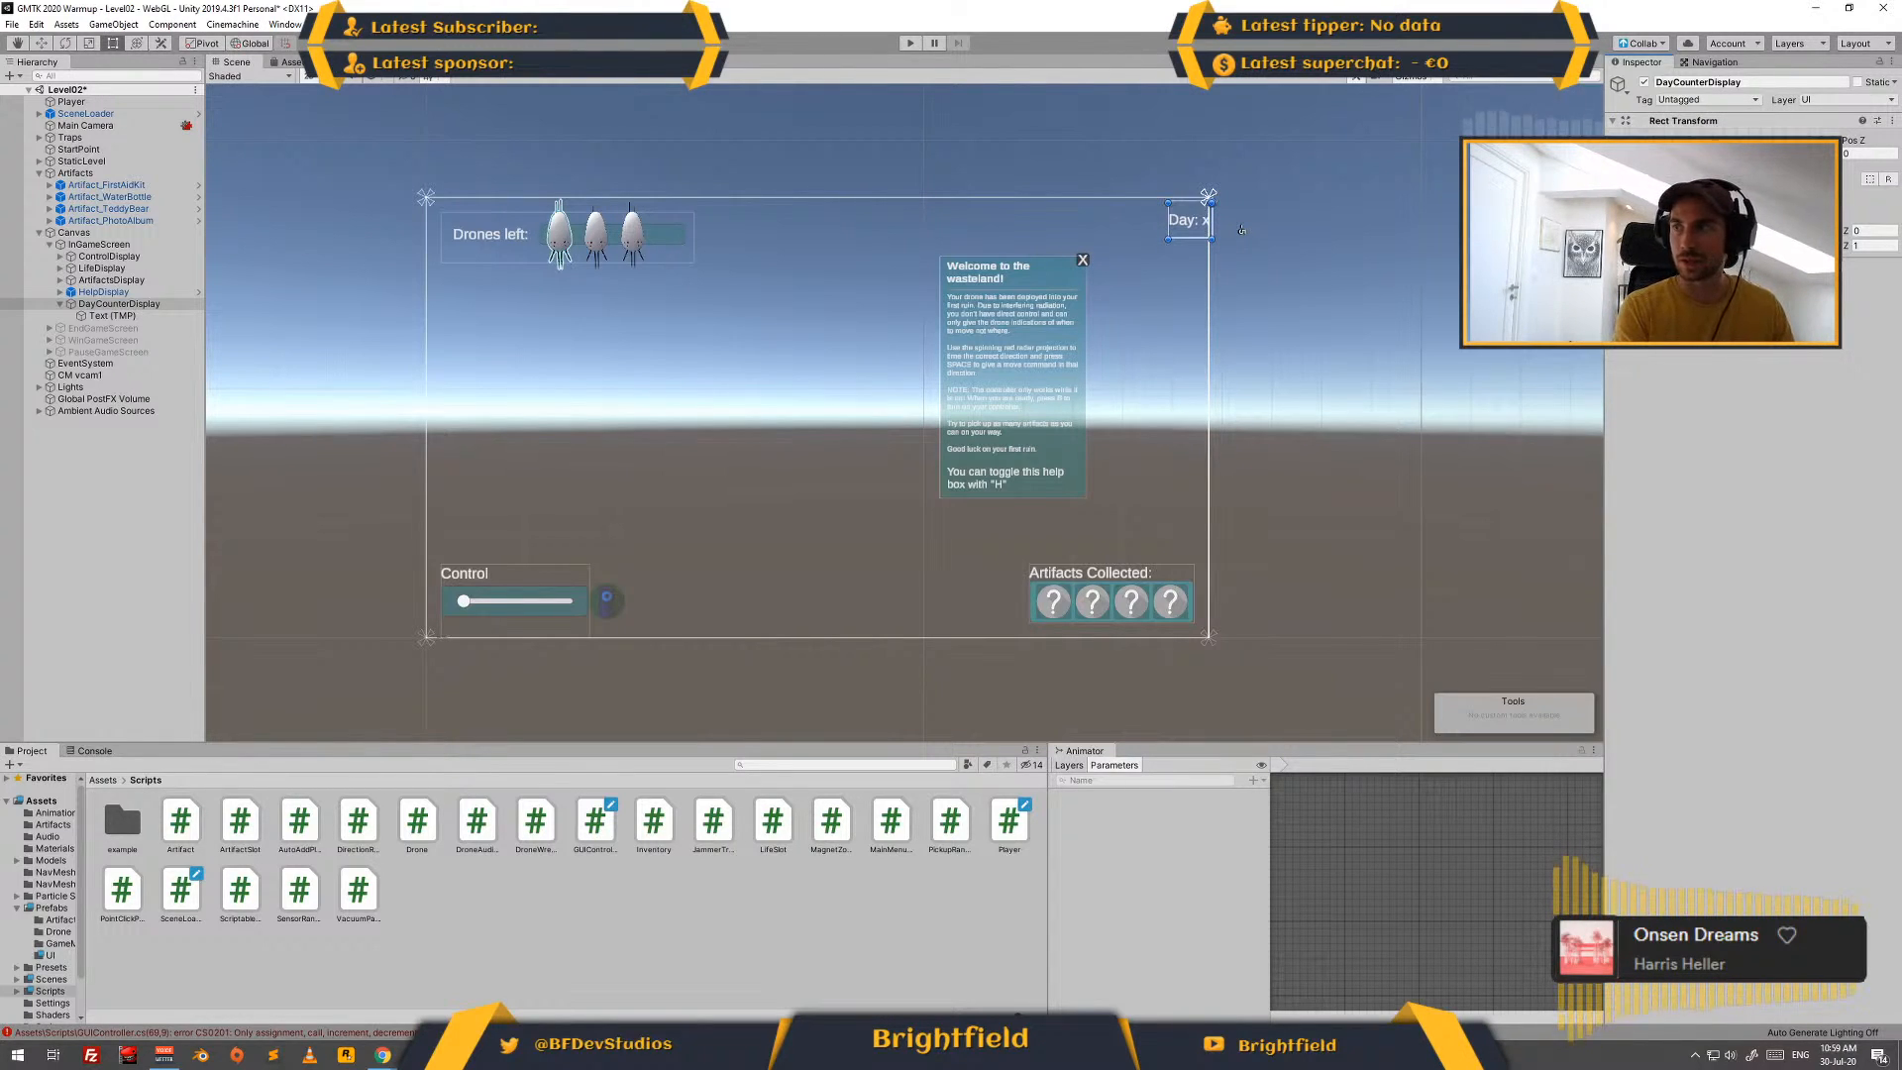
{"action": "type", "text": "-5"}
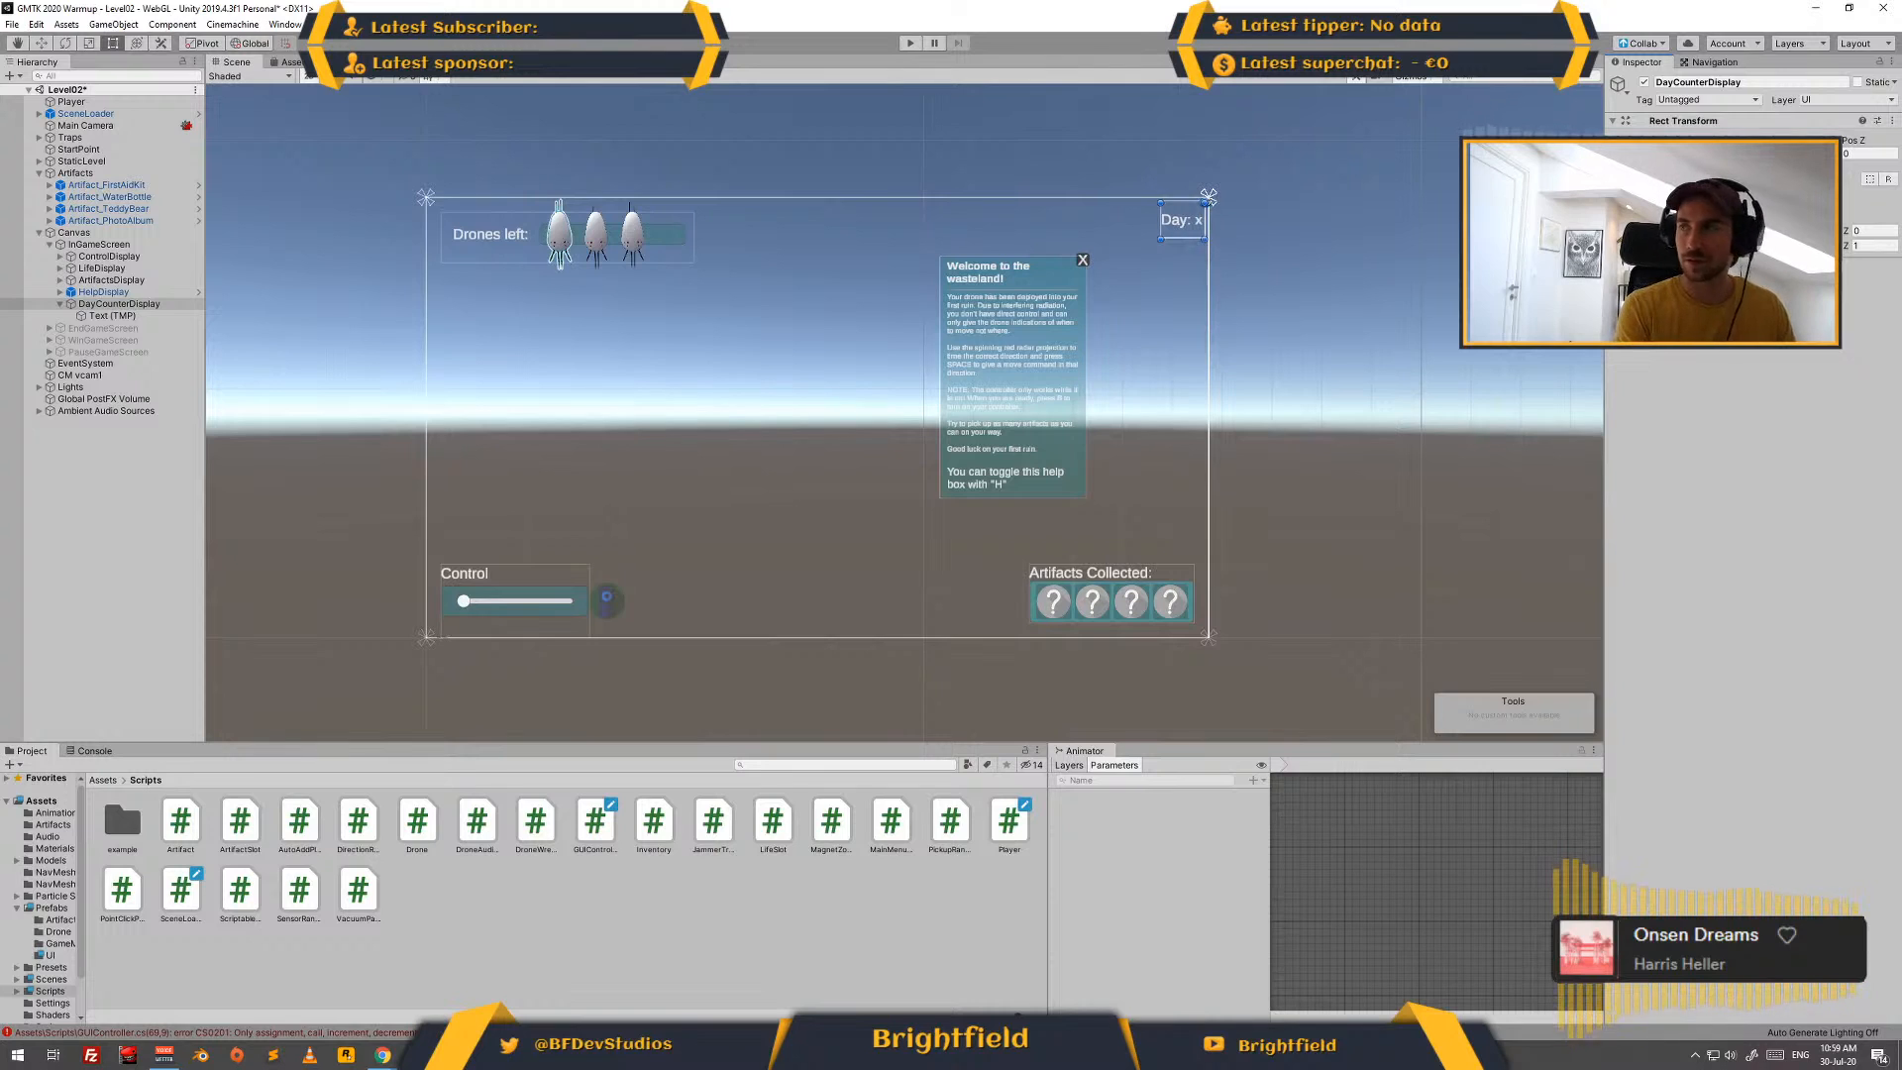
{"action": "left_click", "coordinate": [1403, 290]}
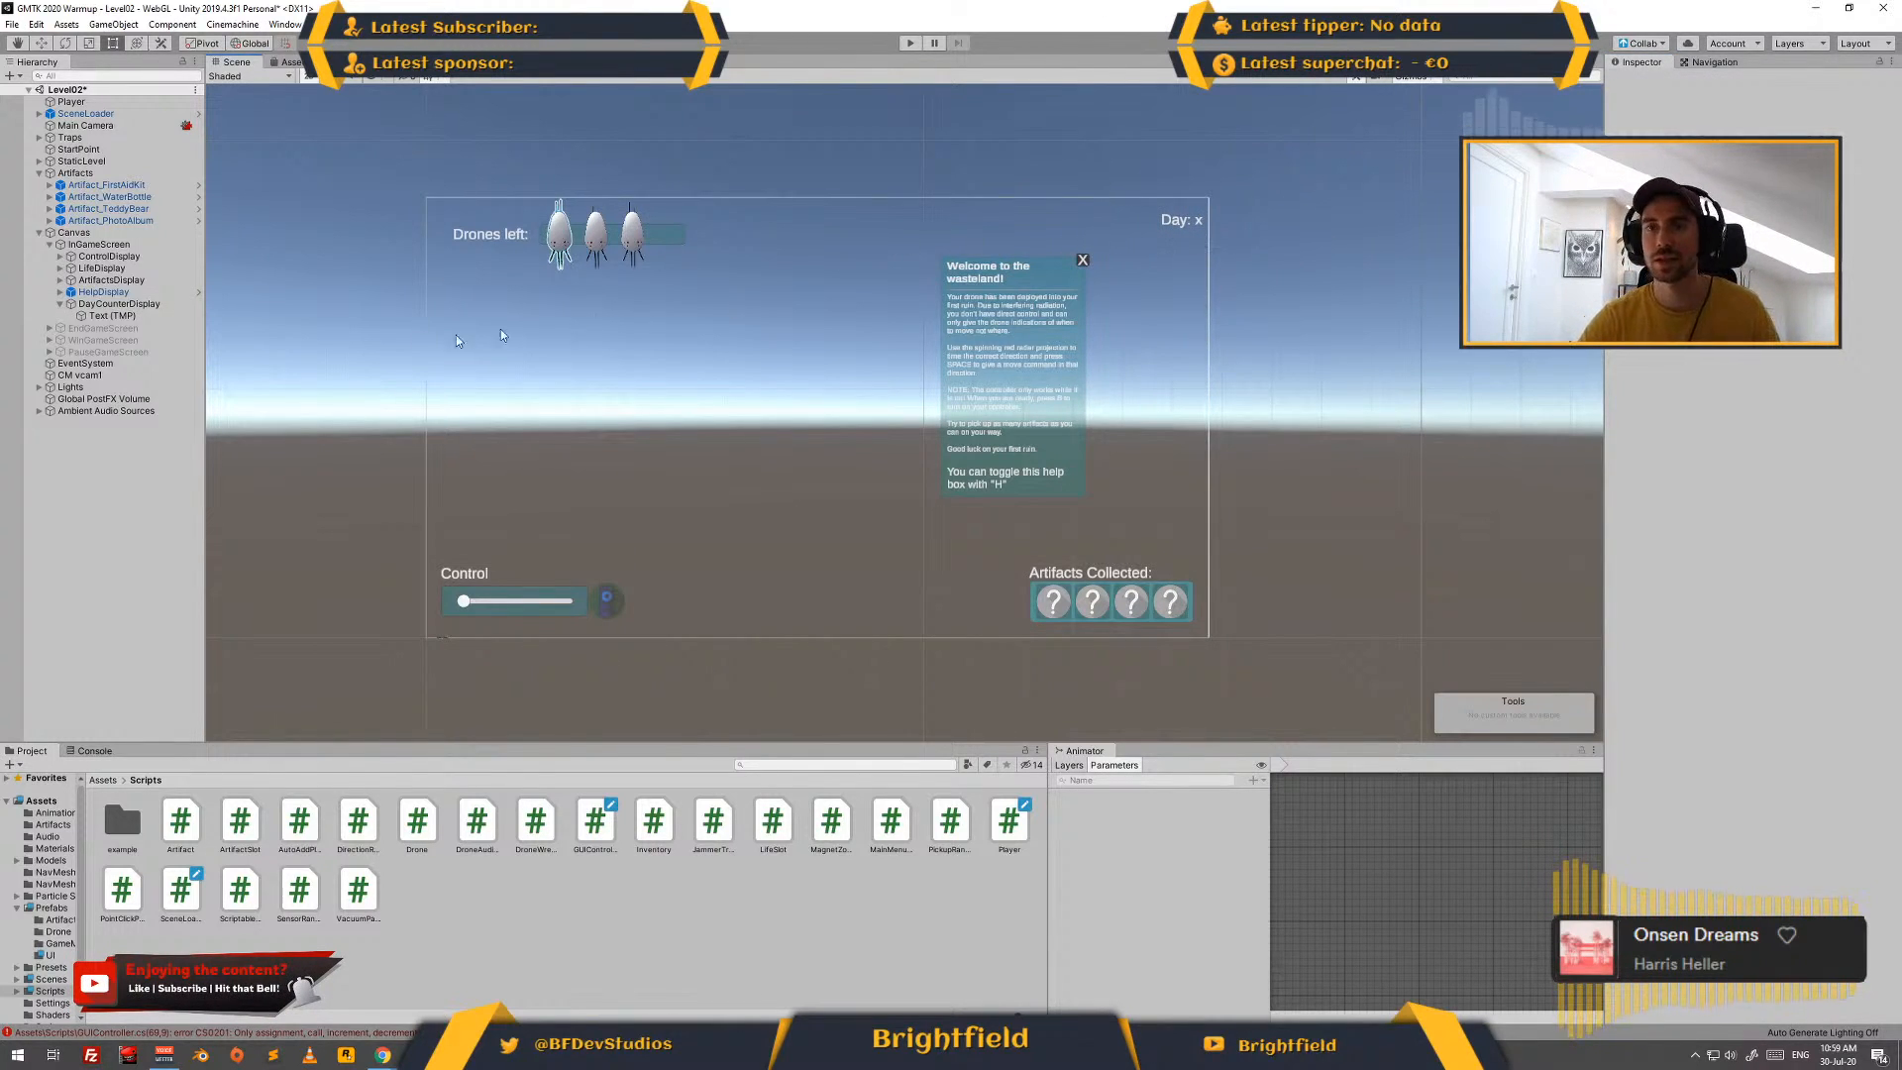
- Rename the text object under DayCounterDisplay as DayCounter and save the scene
{"action": "left_click", "coordinate": [116, 305]}
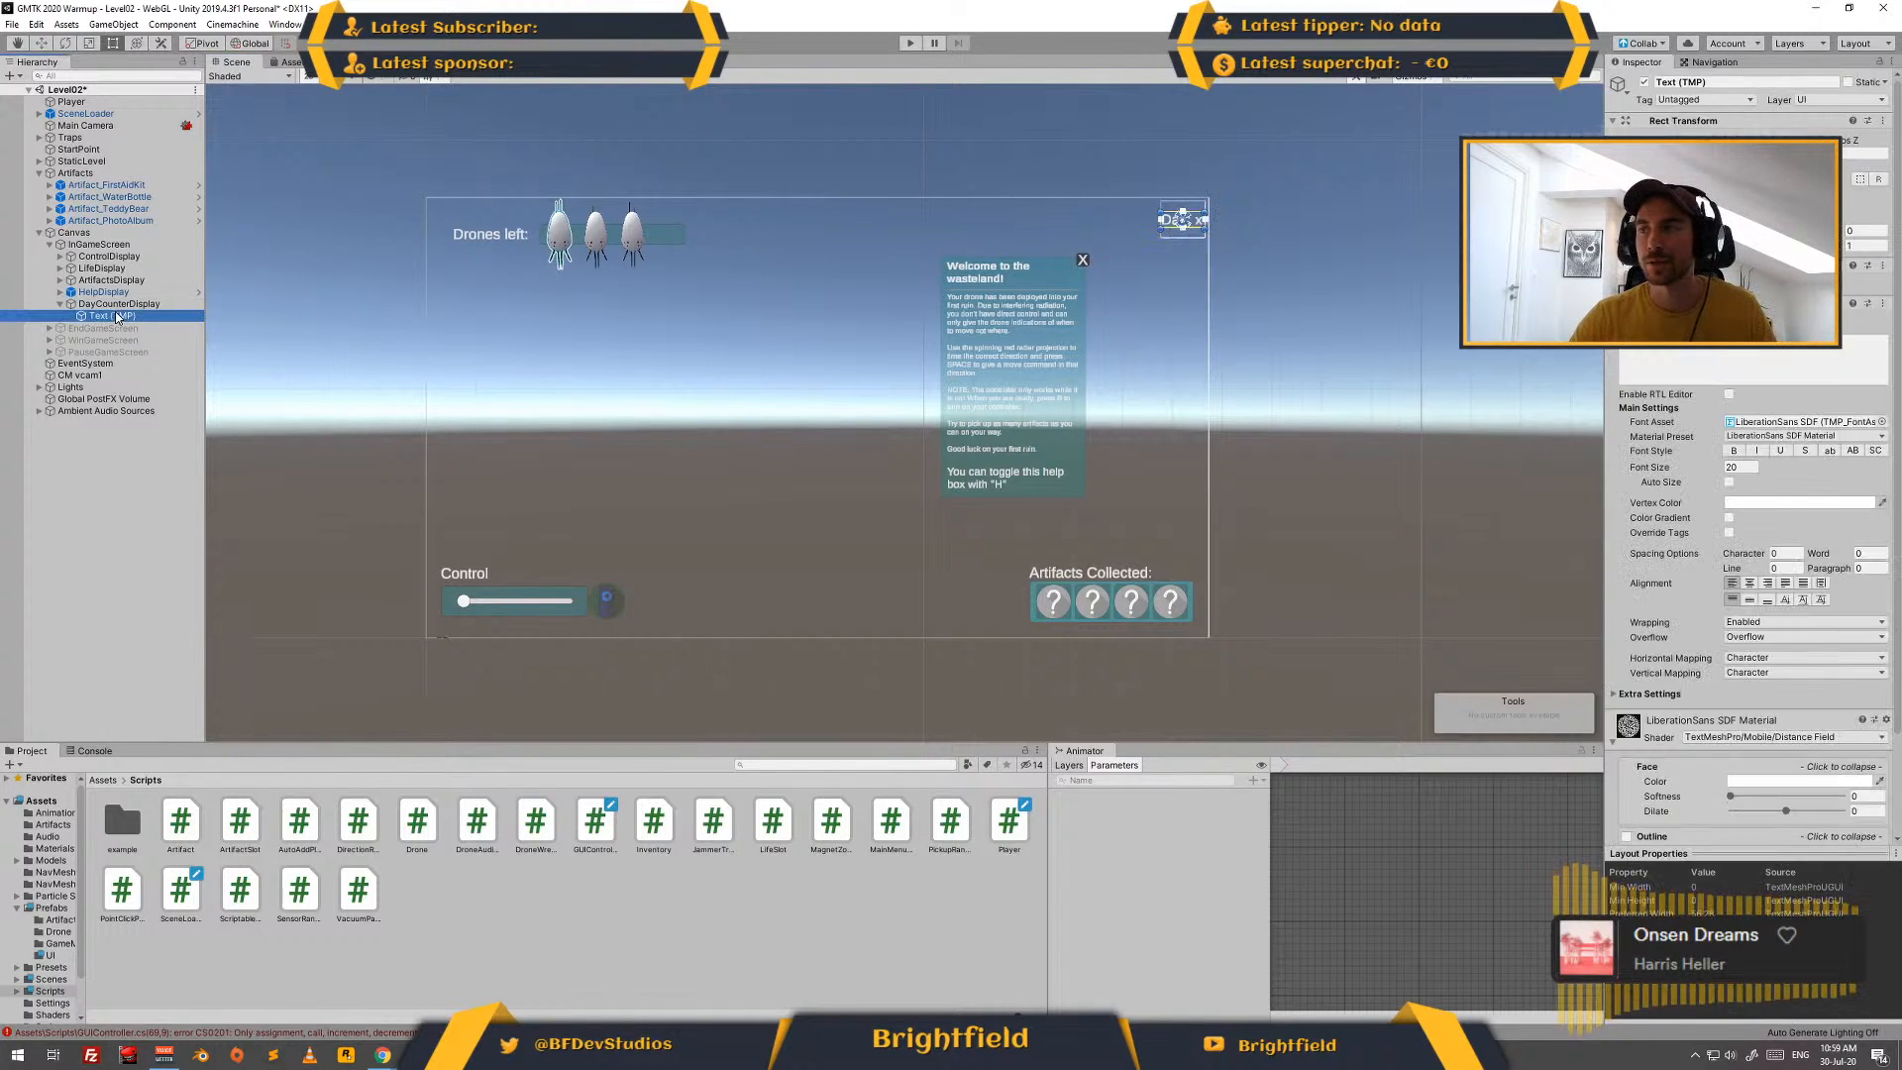
{"action": "left_click", "coordinate": [110, 315]}
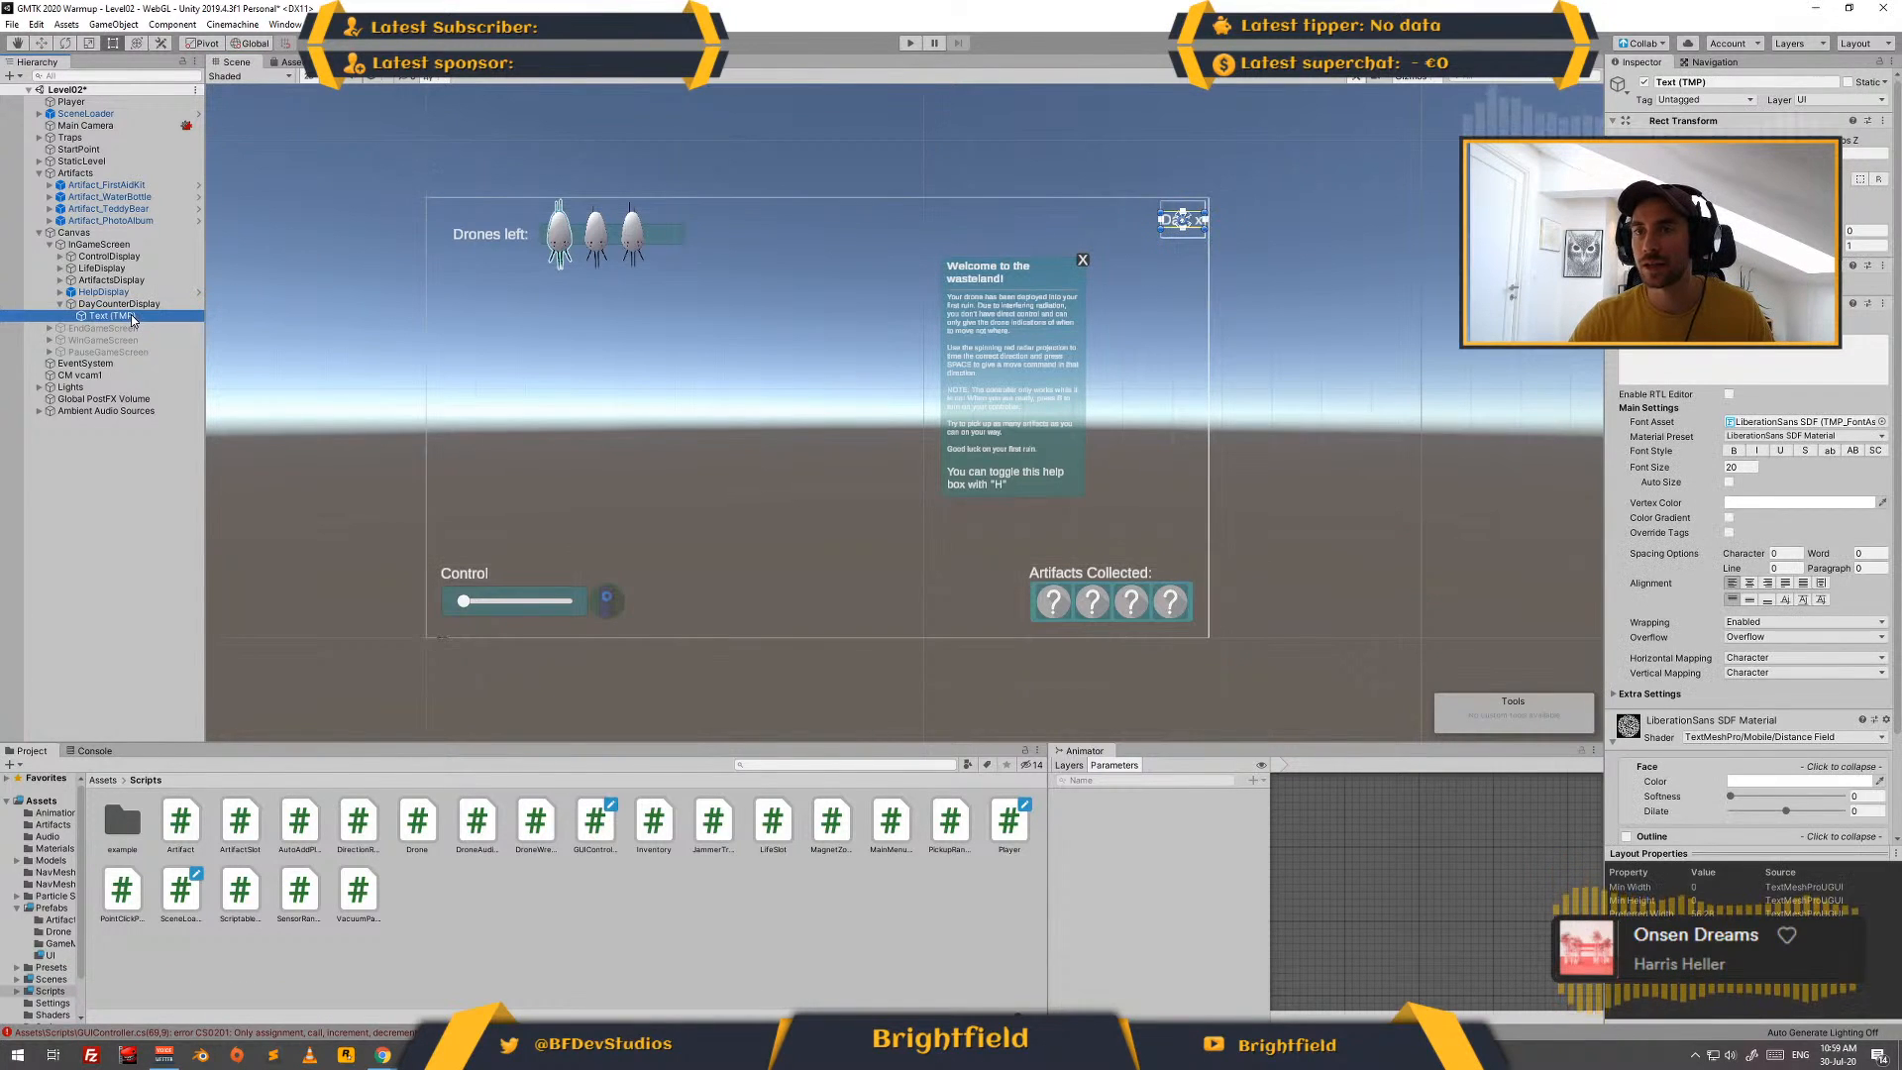
{"action": "left_click", "coordinate": [111, 315]}
{"action": "type", "text": "DayCounter"}
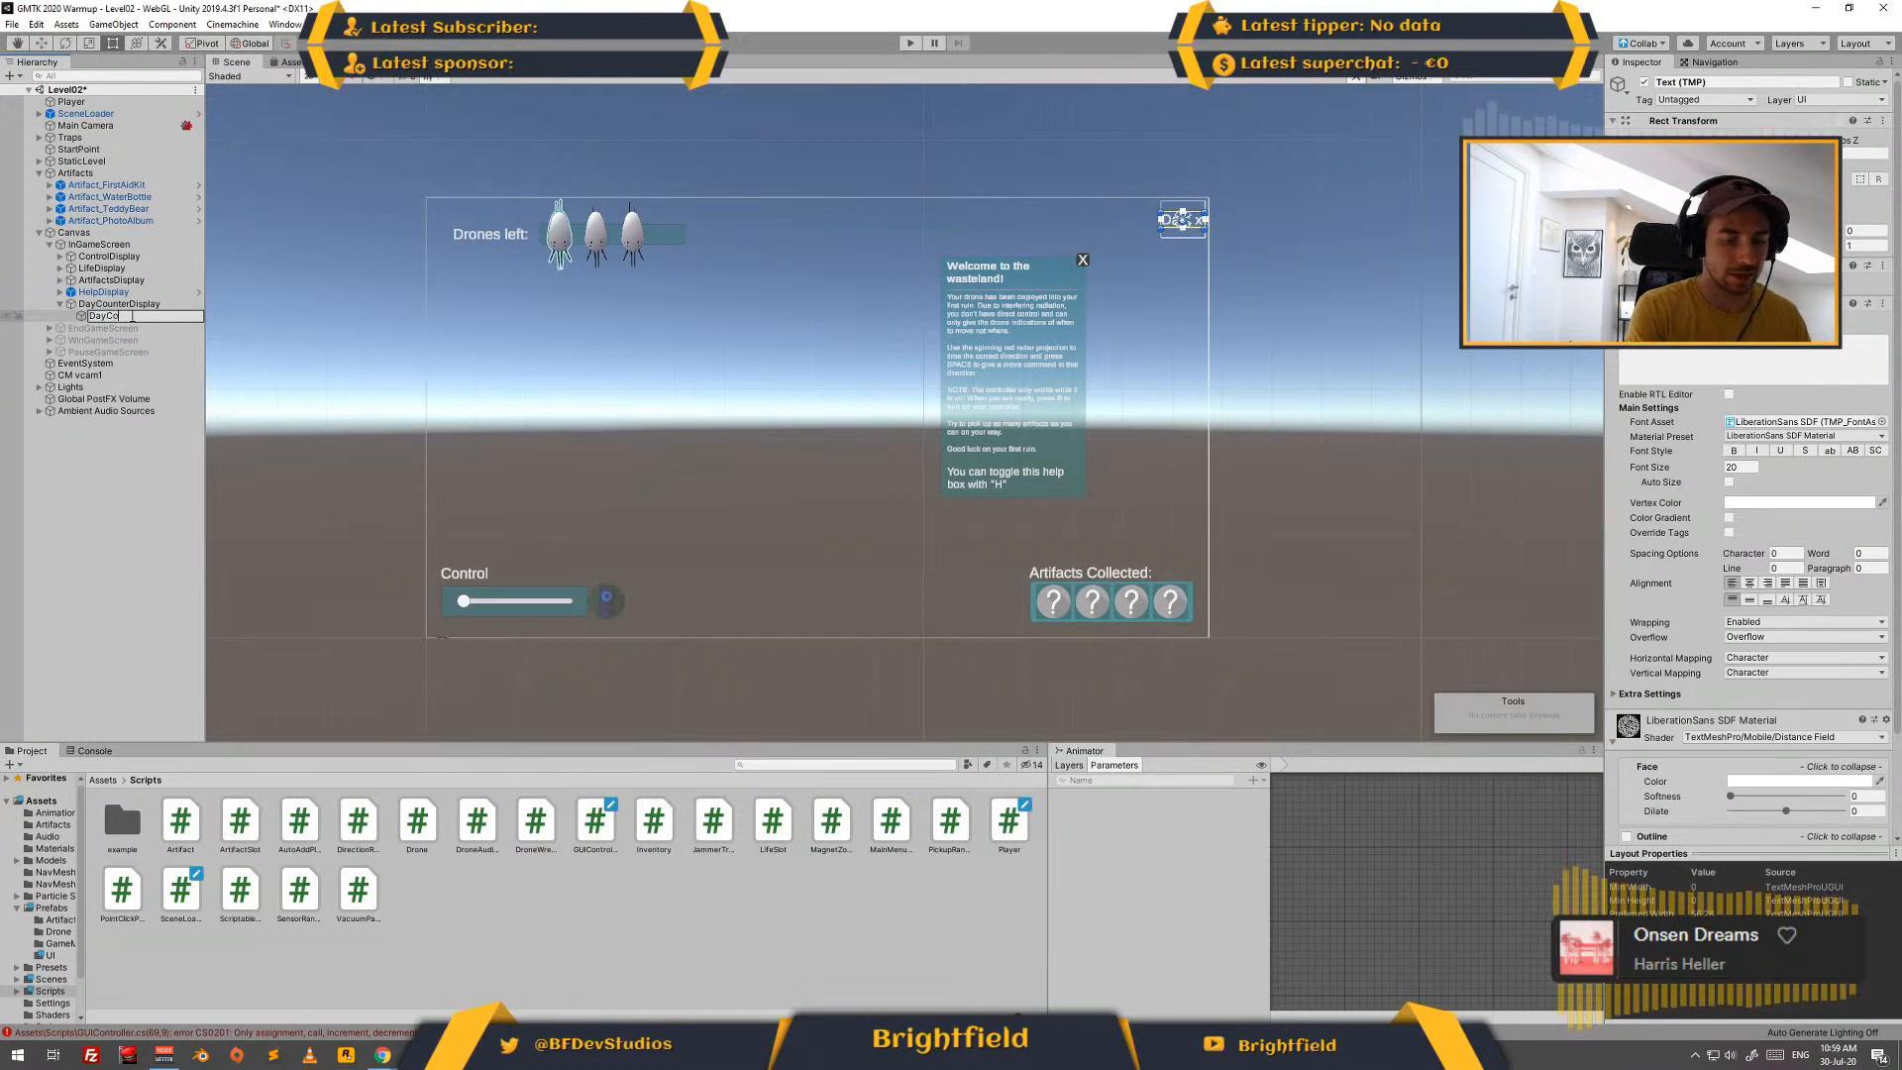
{"action": "key", "text": "Return"}
{"action": "key", "text": "ctrl+s"}
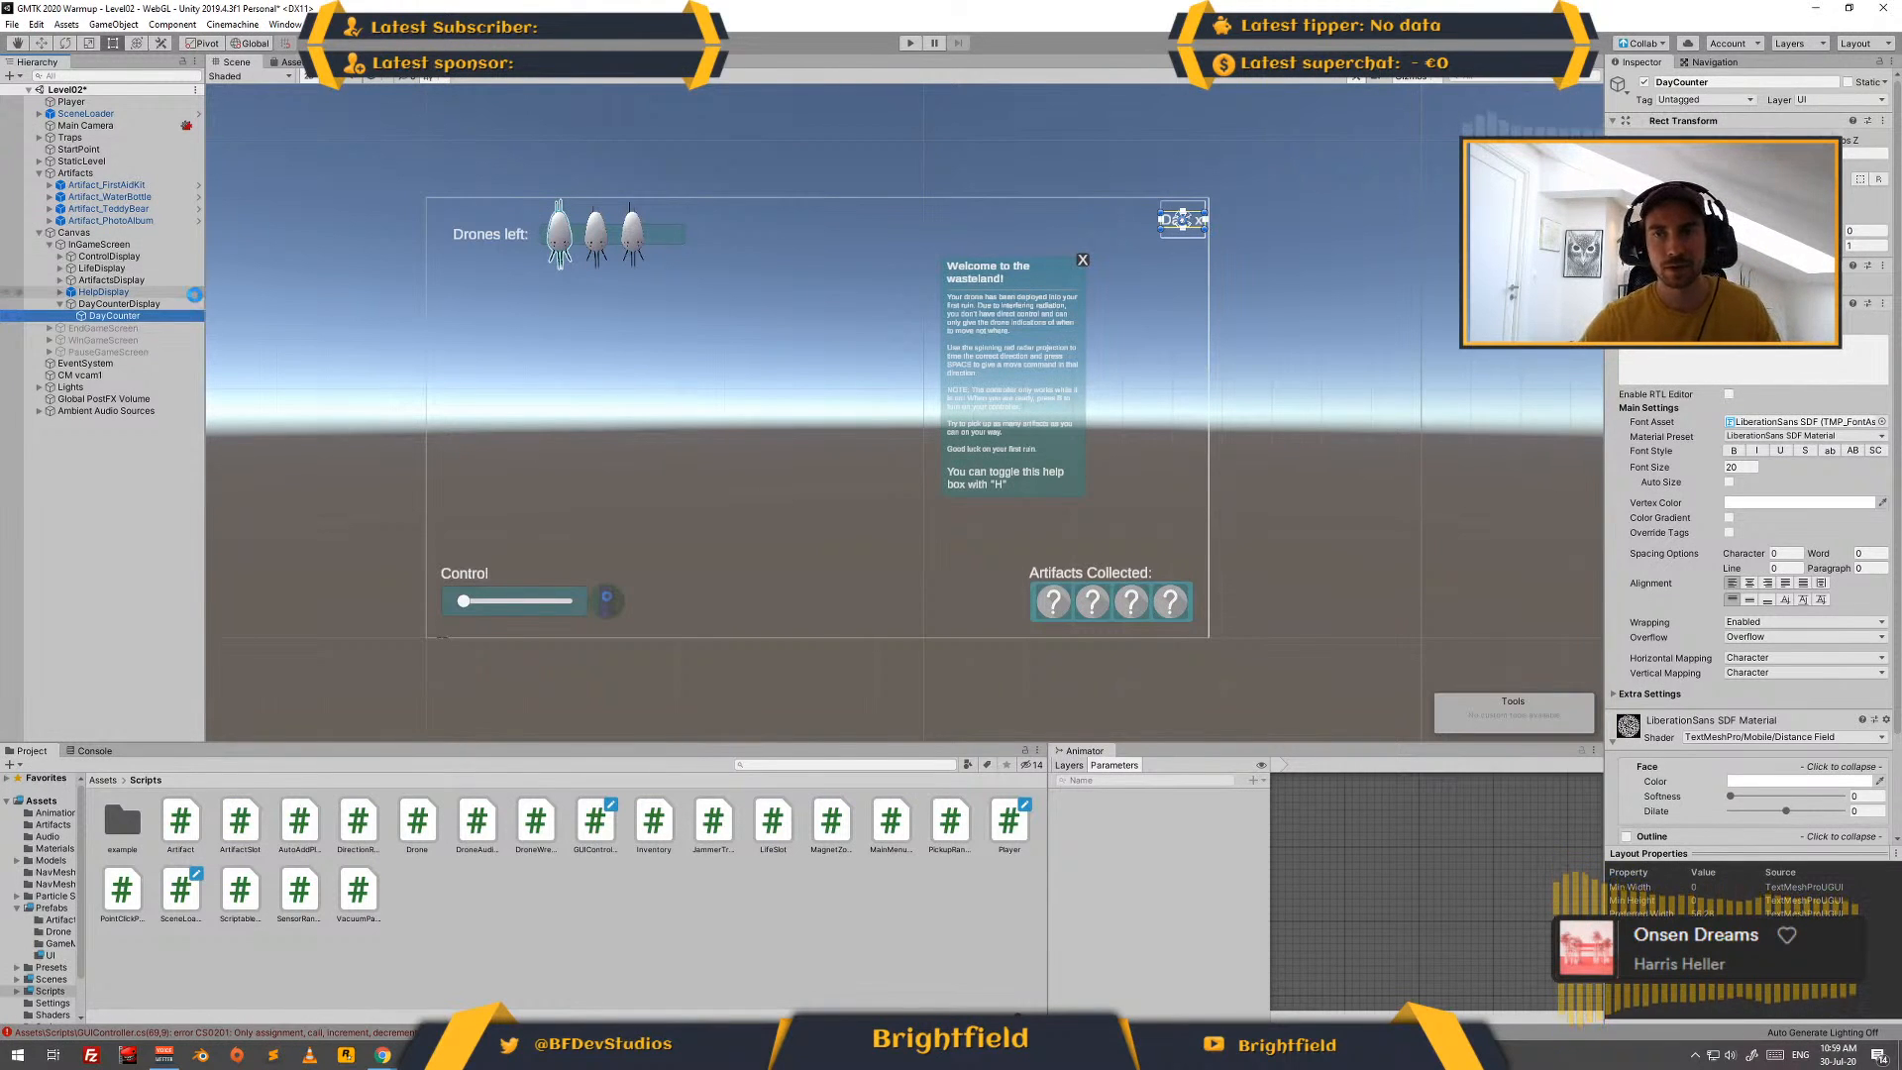
- Switch to Visual Studio, declare a public GameObject dayCounter below helpDisplay in the GUIController class, and save the script
{"action": "key", "text": "alt+Tab"}
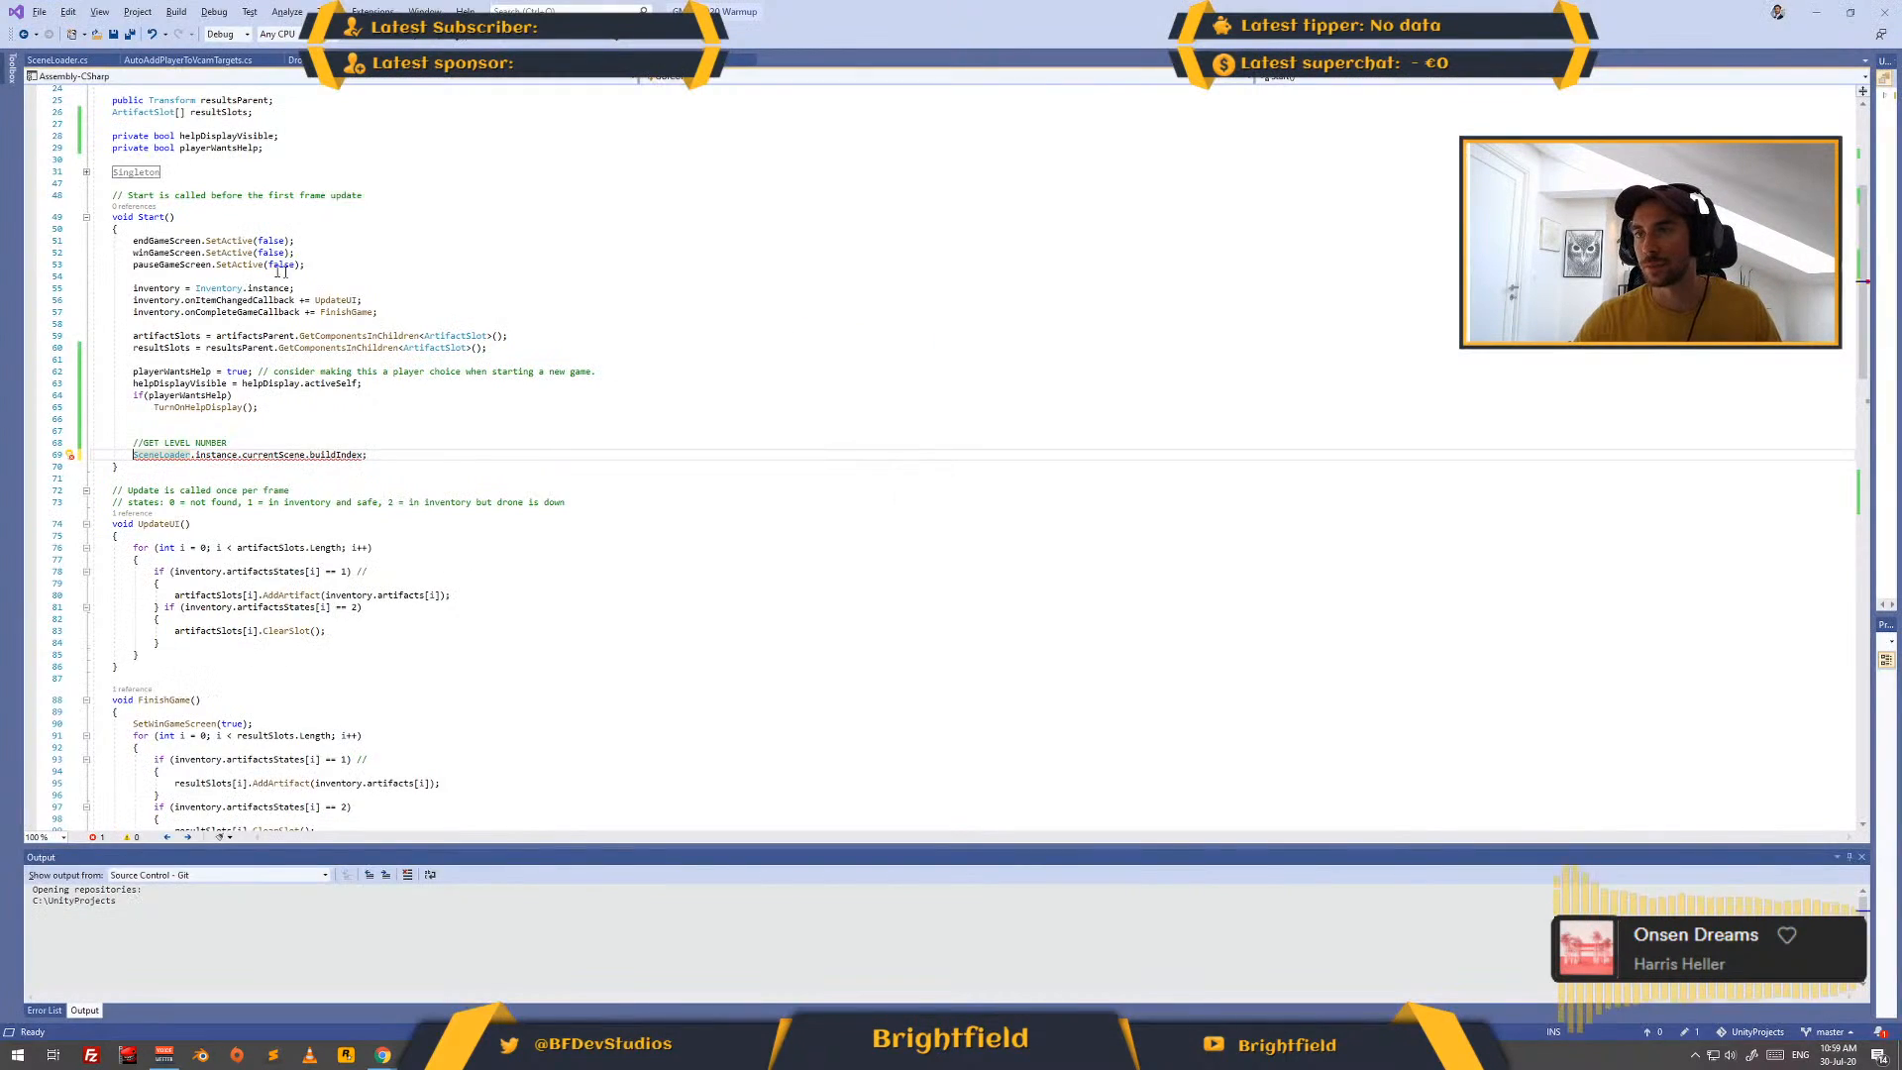
{"action": "left_click", "coordinate": [328, 230]}
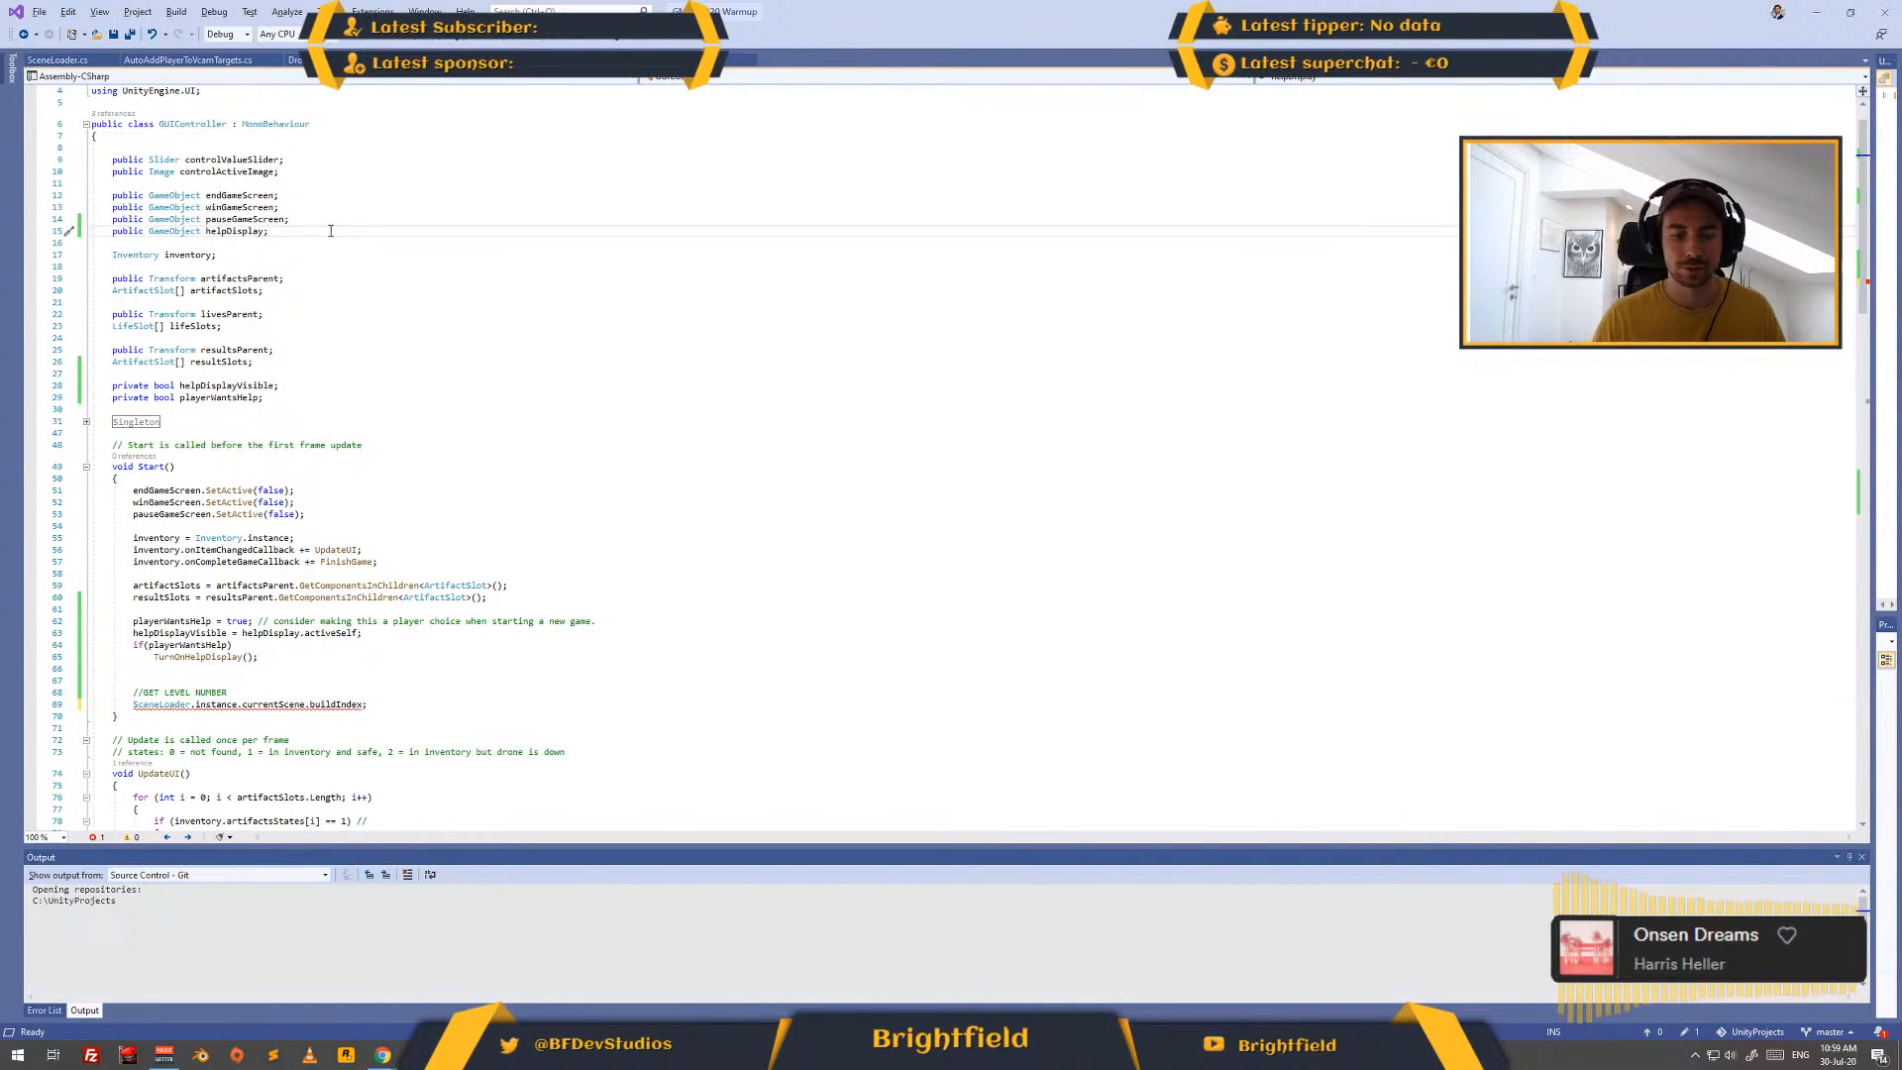
{"action": "key", "text": "shift+Home"}
{"action": "key", "text": "ctrl+c"}
{"action": "key", "text": "End"}
{"action": "key", "text": "Return"}
{"action": "key", "text": "ctrl+v"}
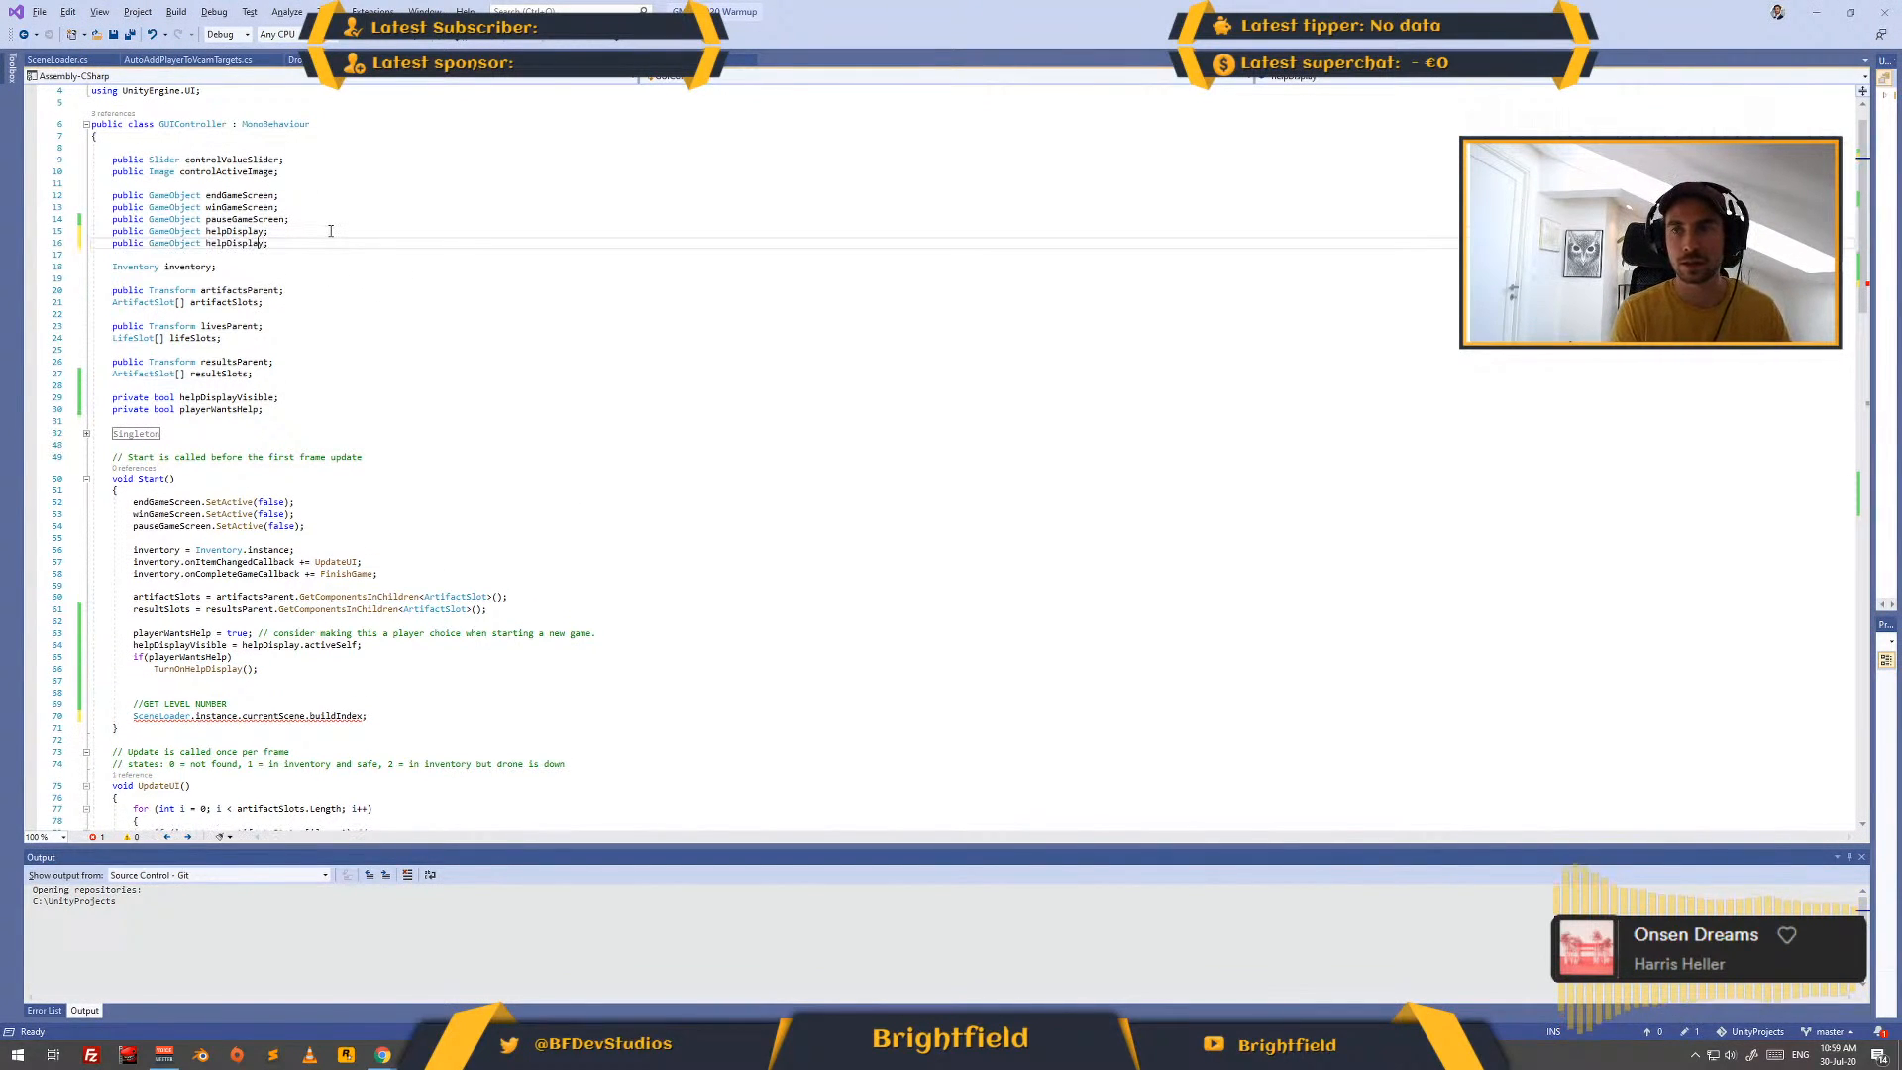
{"action": "key", "text": "ctrl+w"}
{"action": "type", "text": "DayCou"}
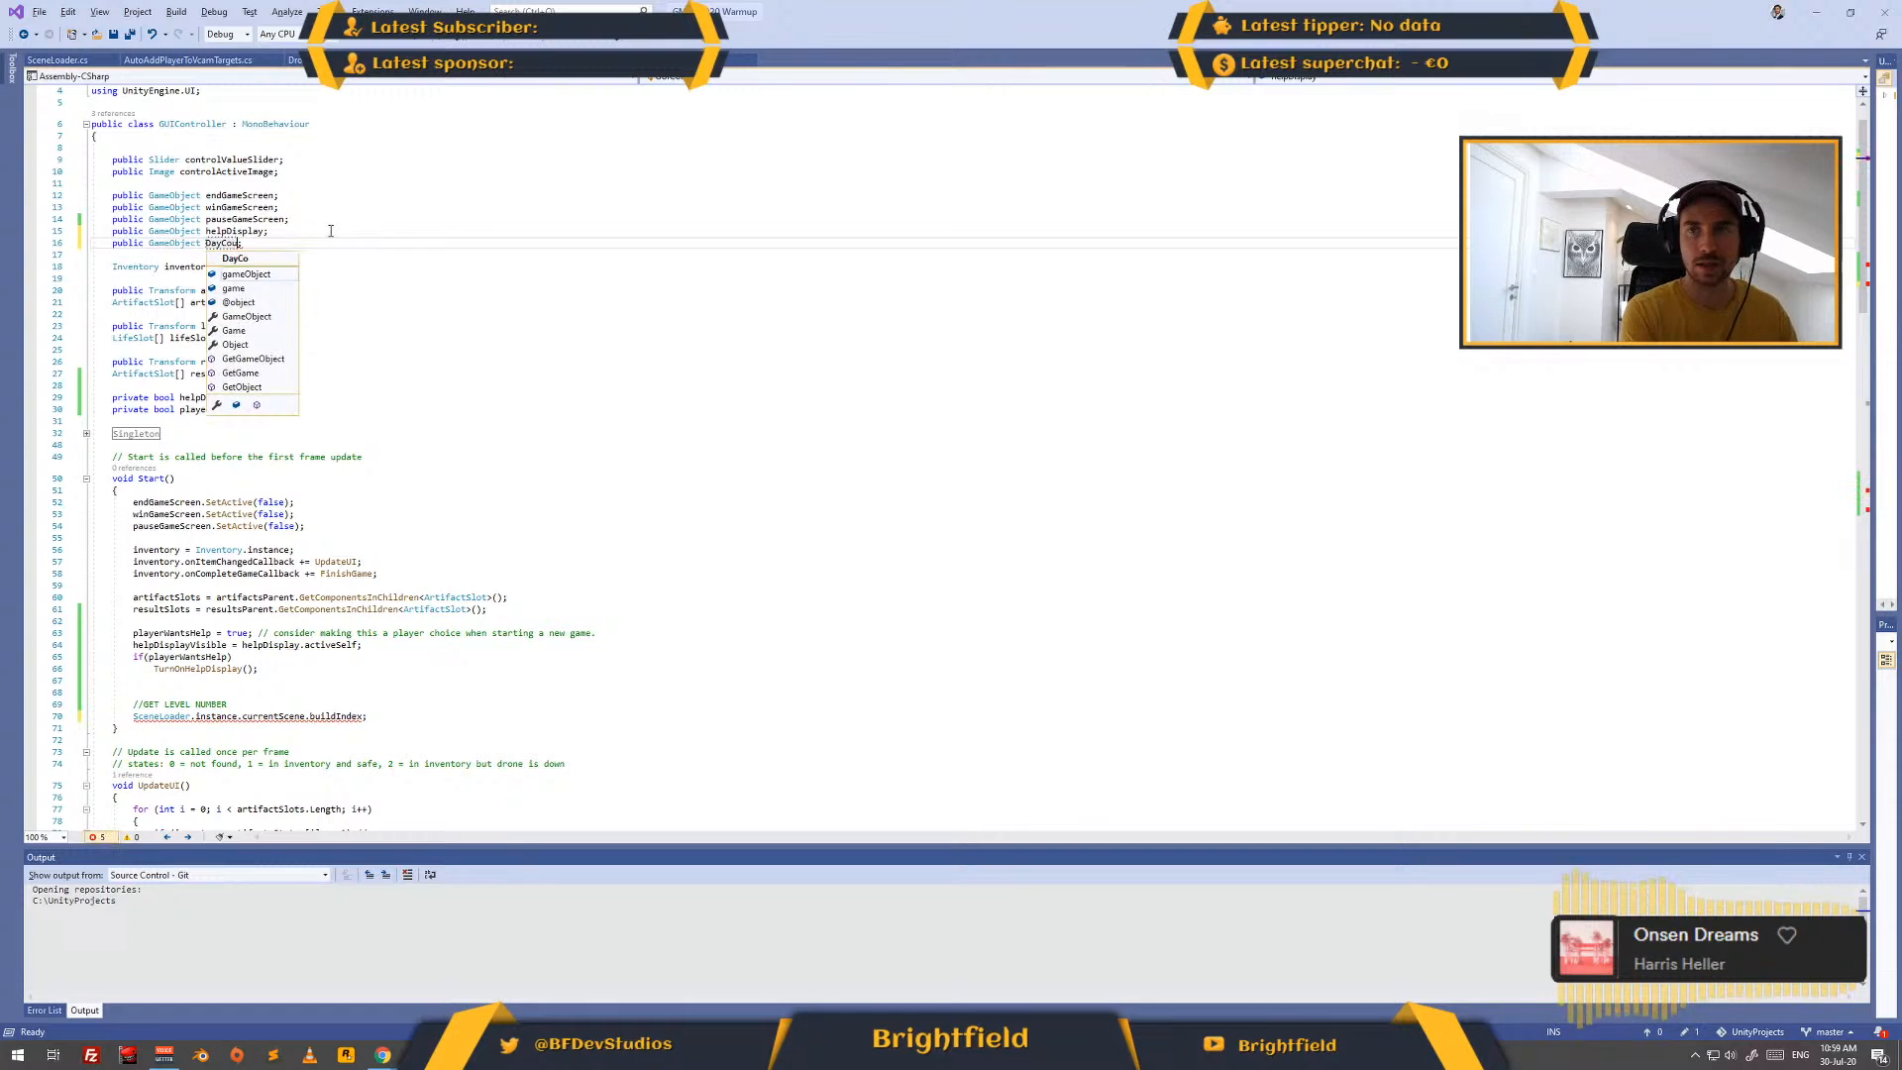
{"action": "type", "text": "nter"}
{"action": "key", "text": "ctrl+Left"}
{"action": "key", "text": "Delete"}
{"action": "type", "text": "d"}
{"action": "key", "text": "End"}
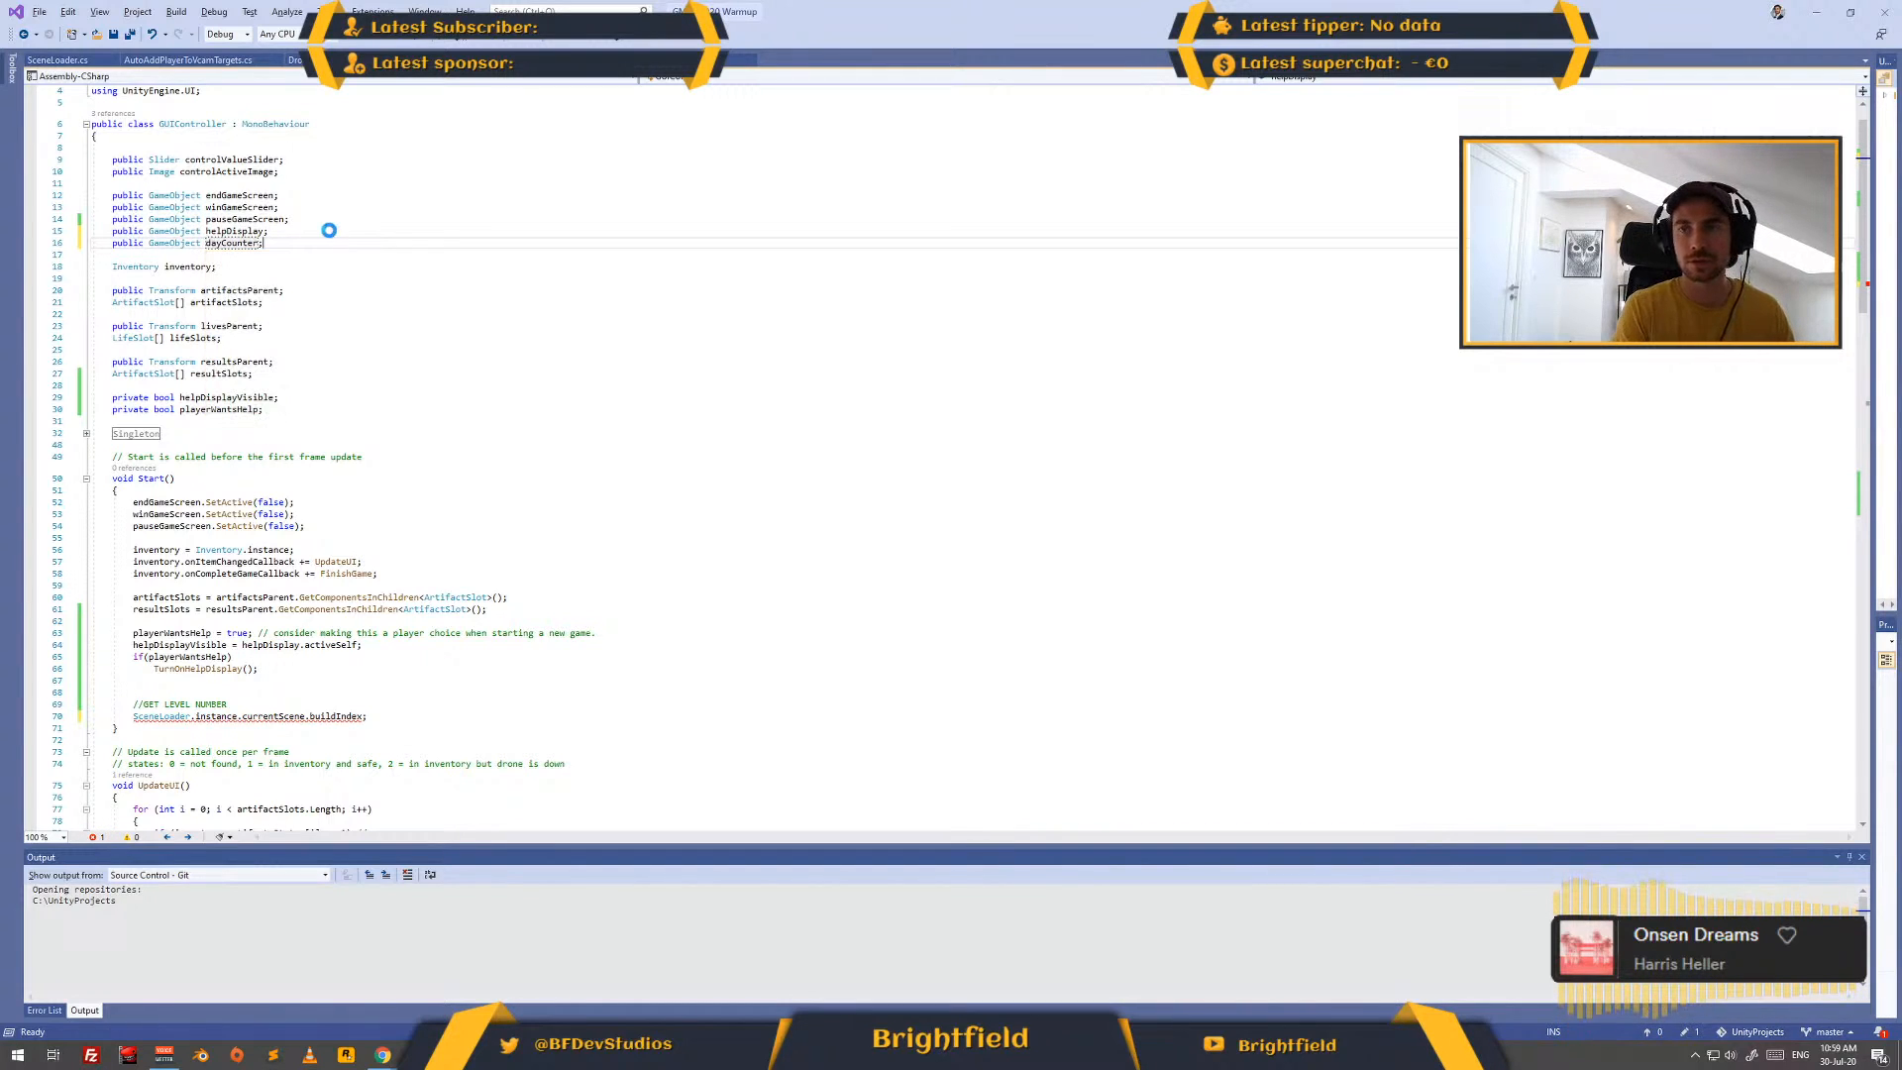
{"action": "key", "text": "ctrl+s"}
- In Start, put a dayCounter reference before the SceneLoader build index expression and move that expression to its own line
{"action": "scroll", "coordinate": [181, 665], "scroll_direction": "down", "scroll_amount": 2}
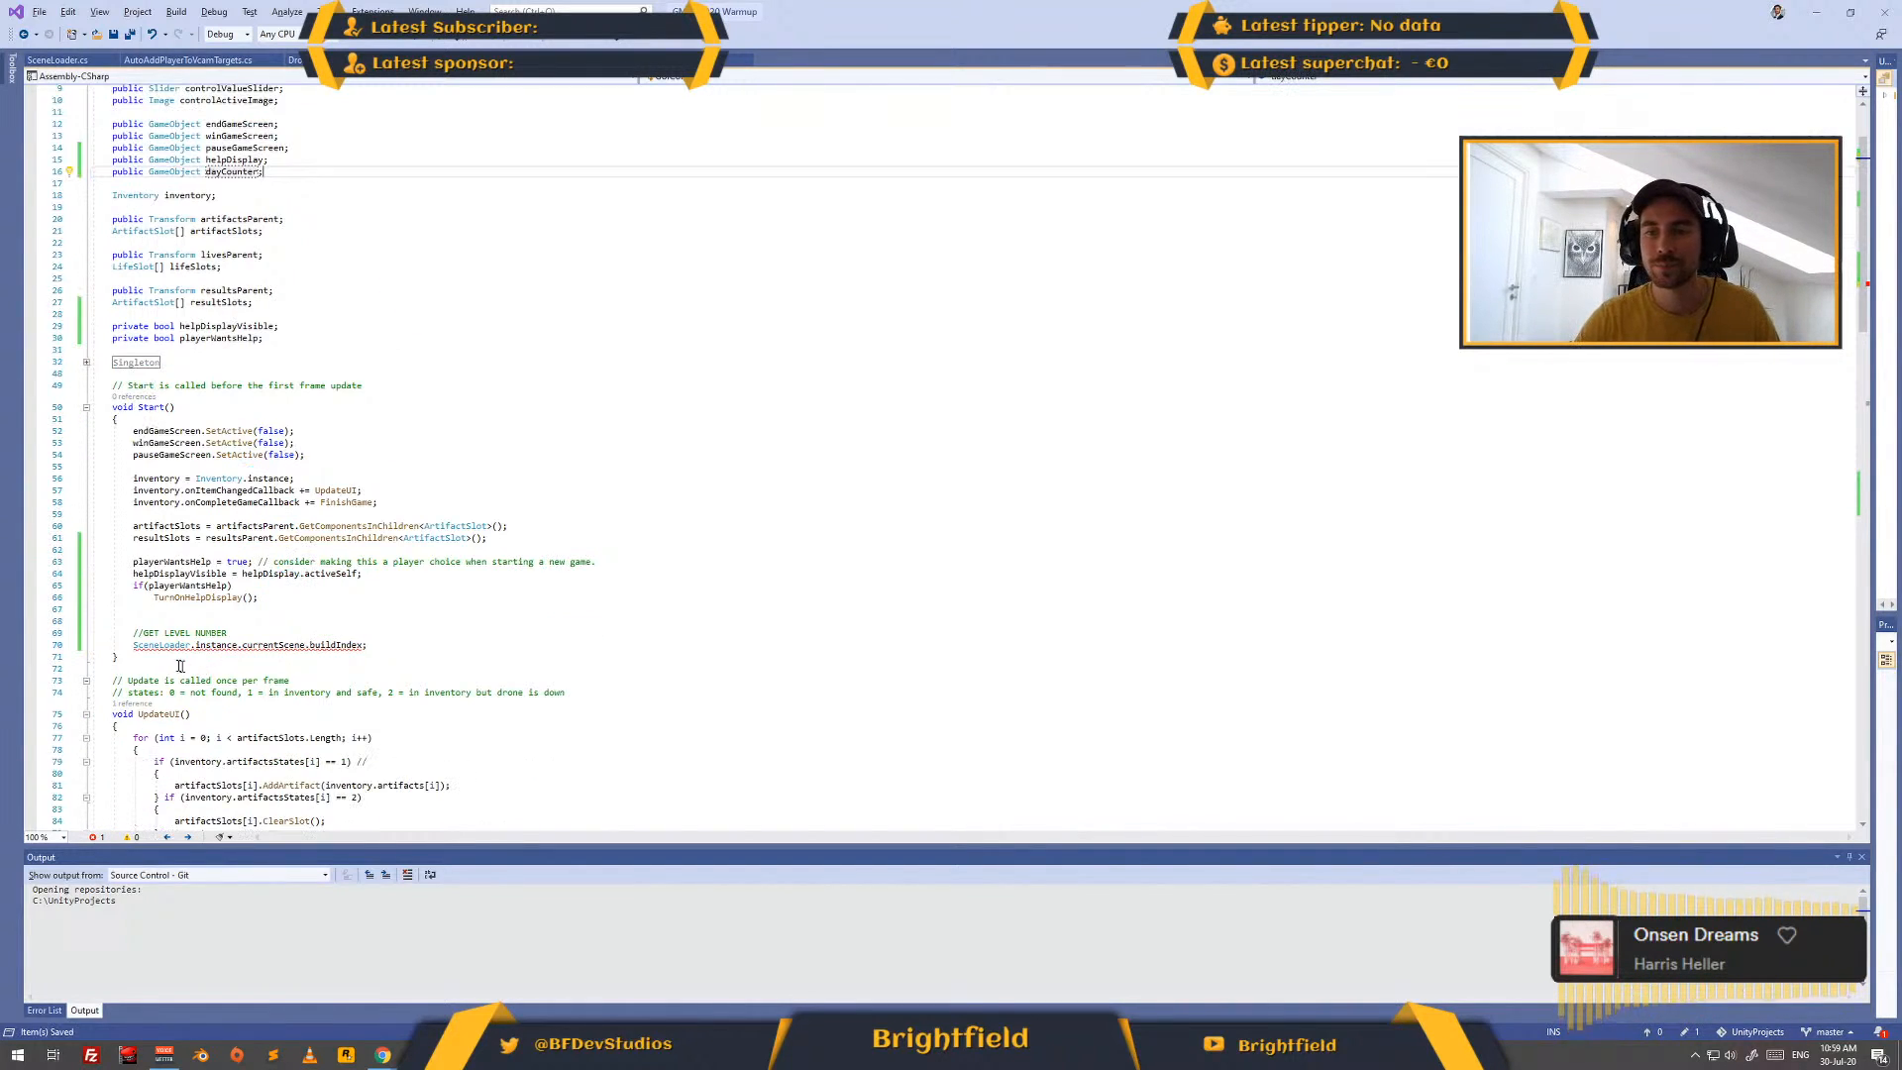
{"action": "left_click", "coordinate": [137, 649]}
{"action": "type", "text": "dayC"}
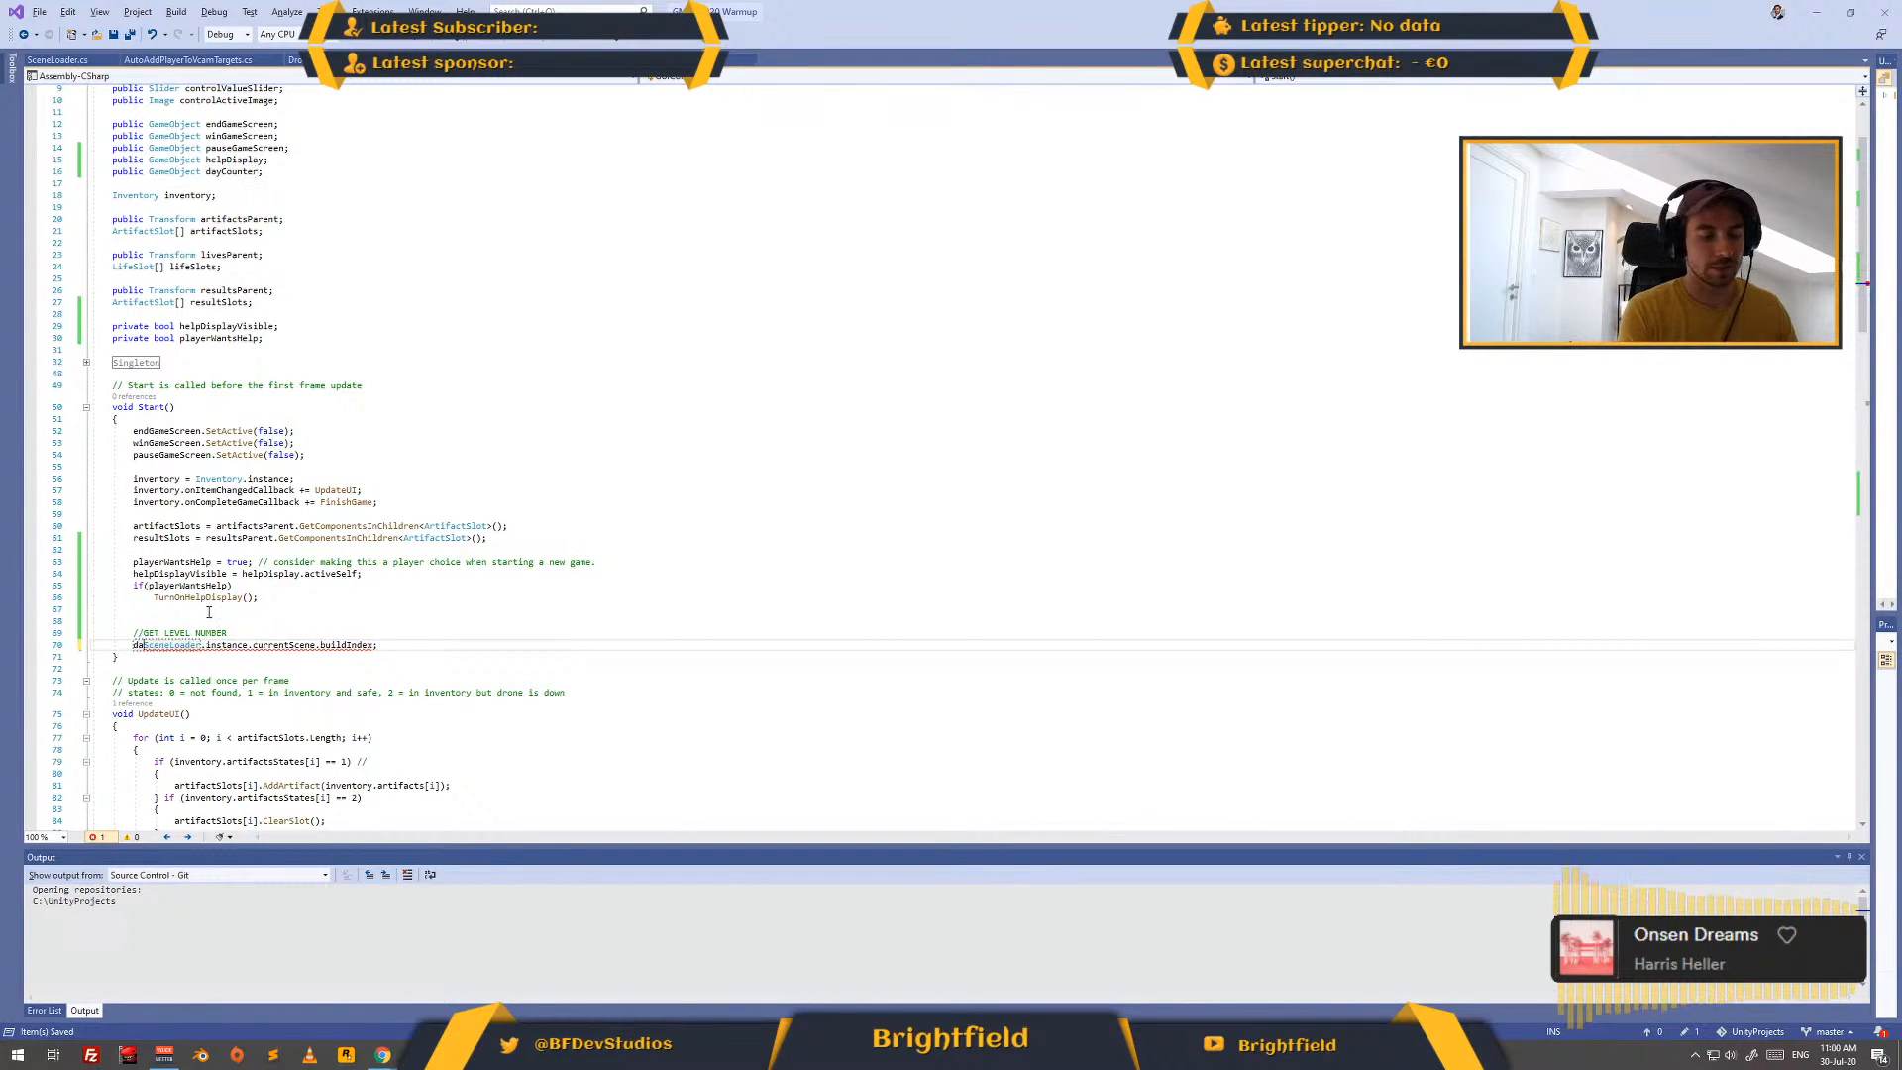
{"action": "type", "text": "ounter."}
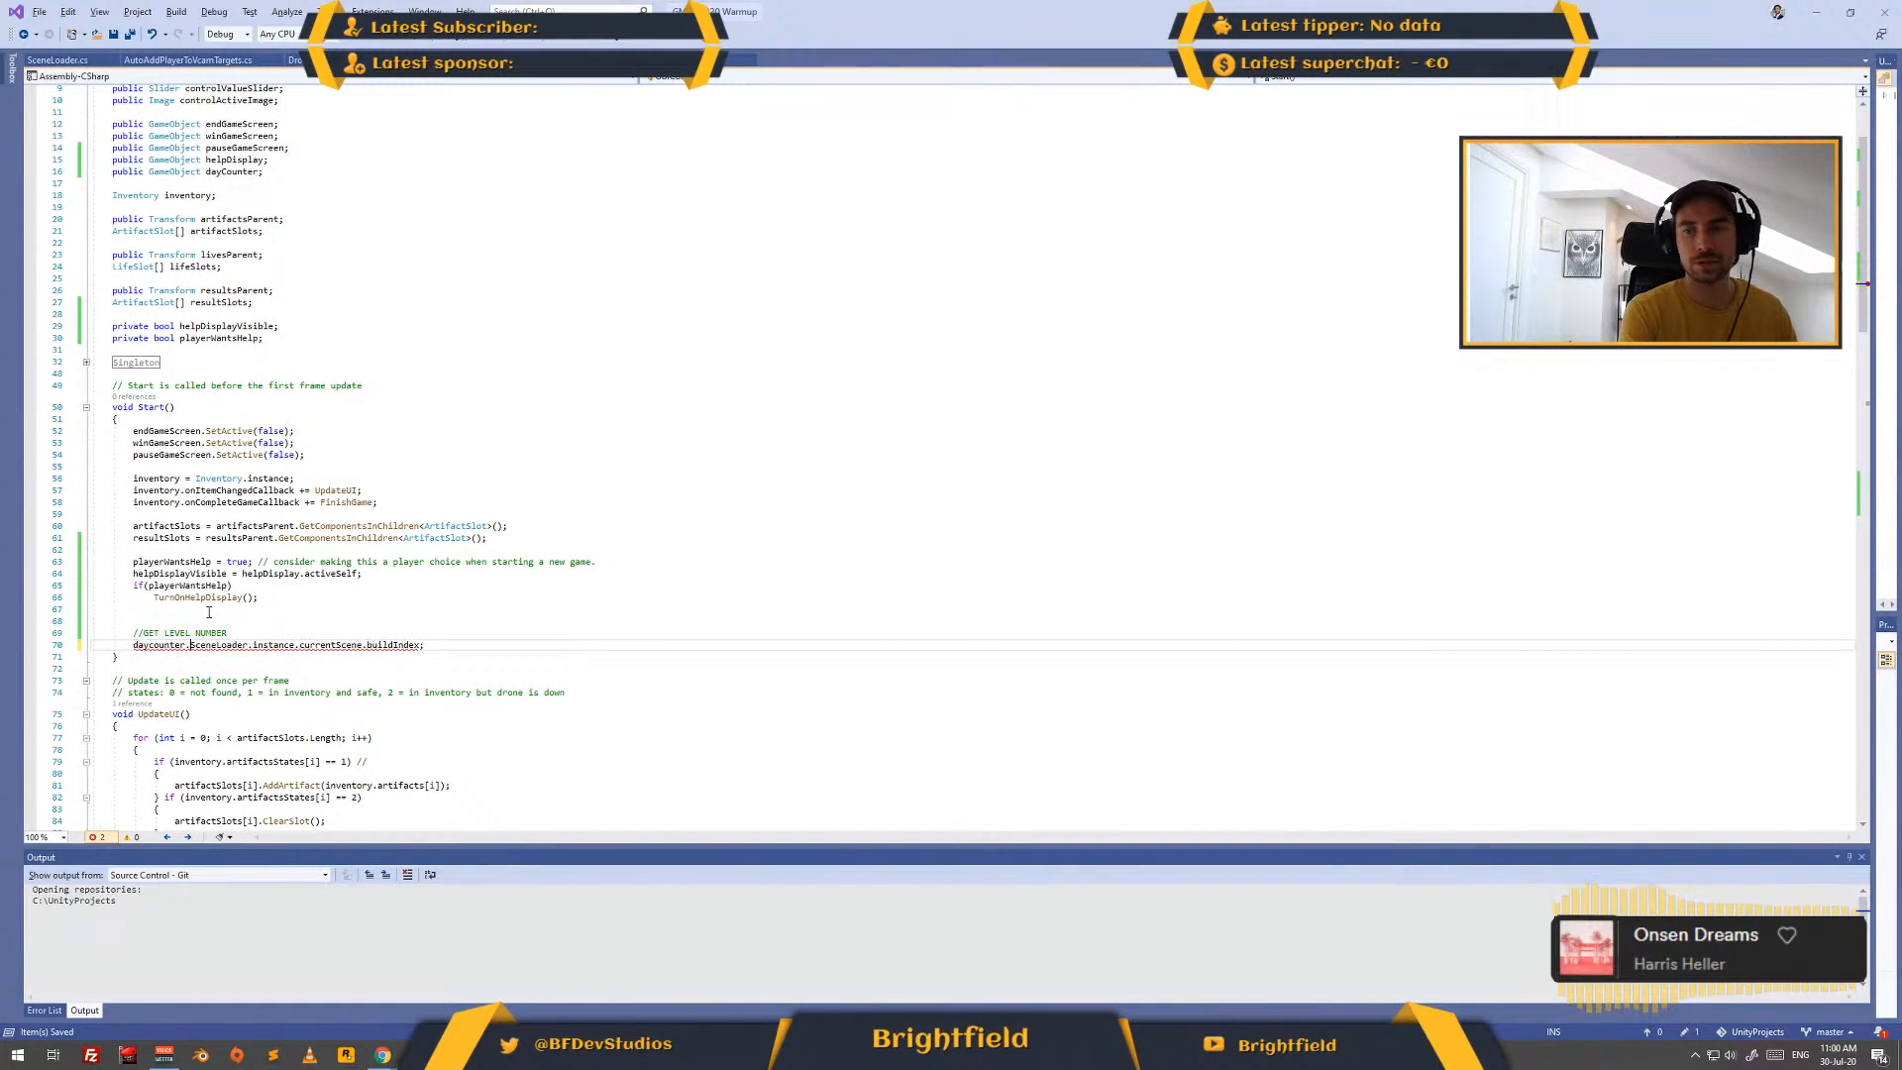
{"action": "type", "text": "te"}
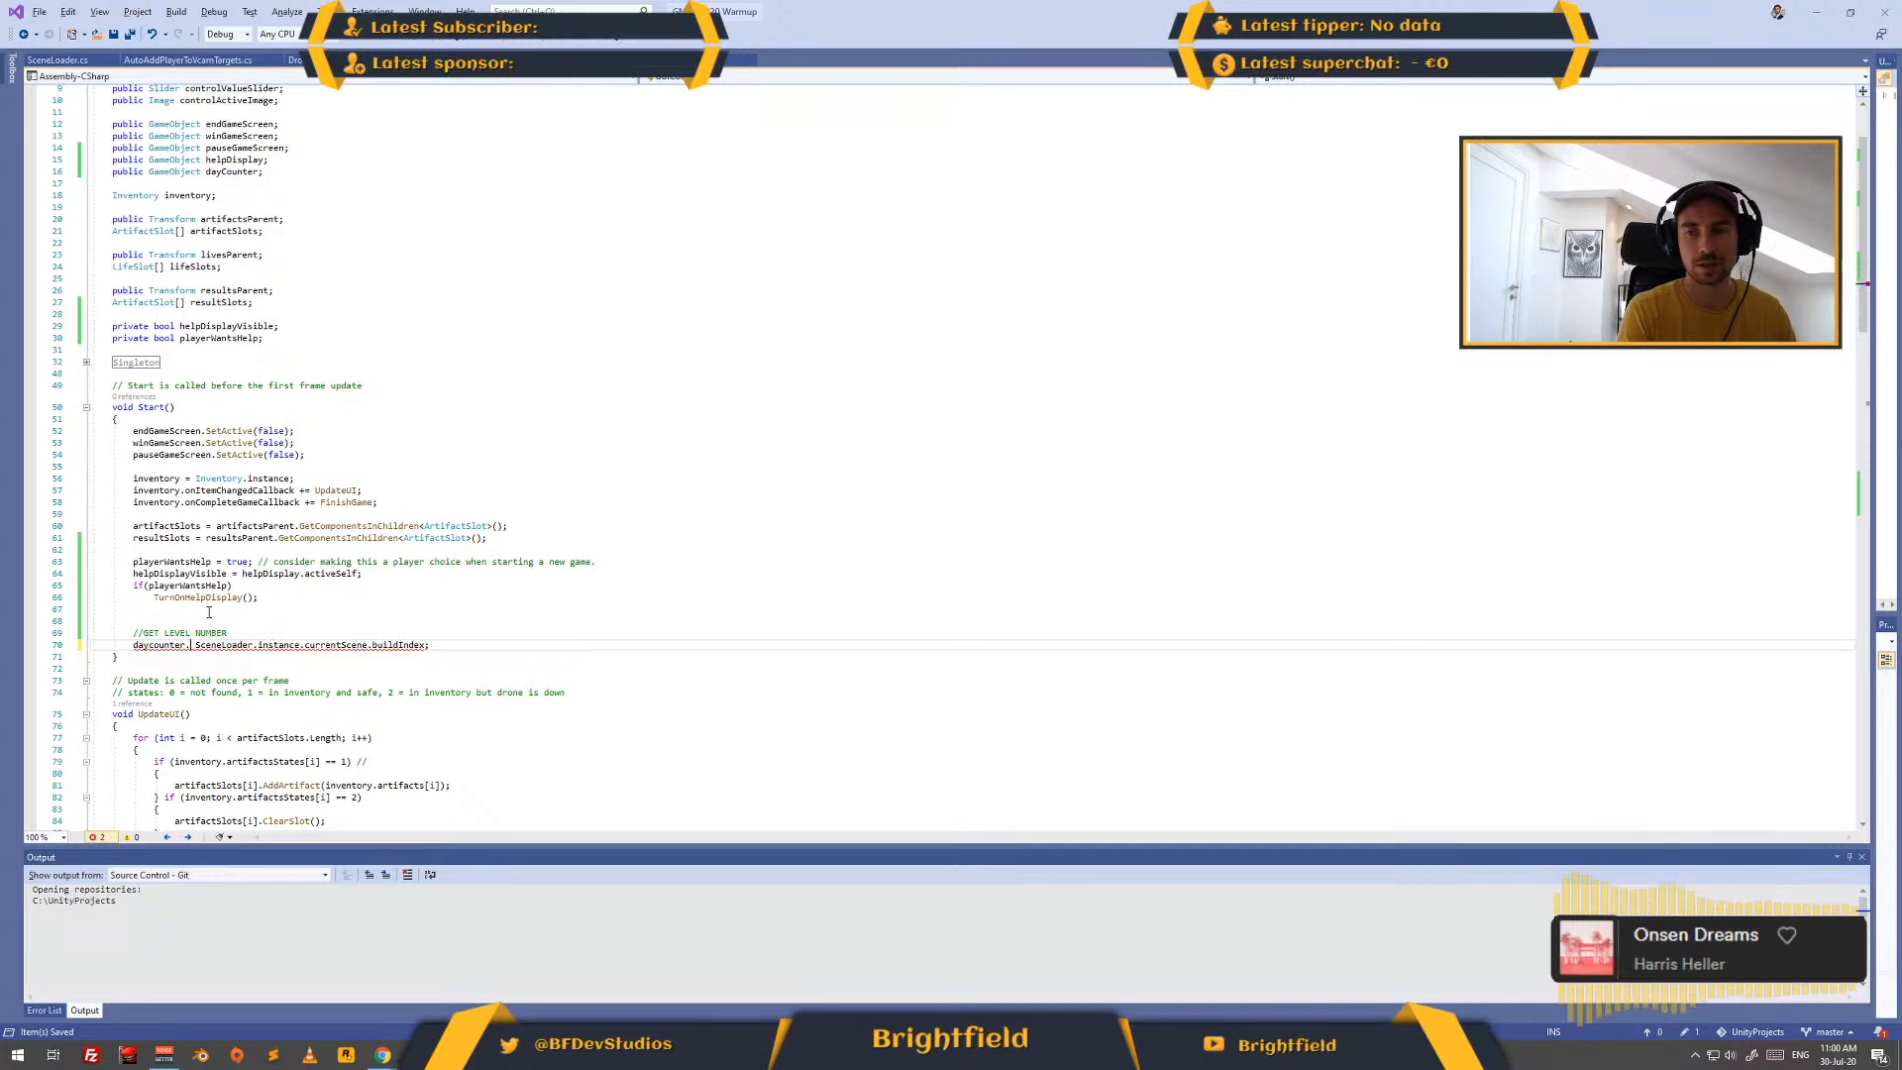
{"action": "key", "text": "BackSpace"}
{"action": "key", "text": "BackSpace"}
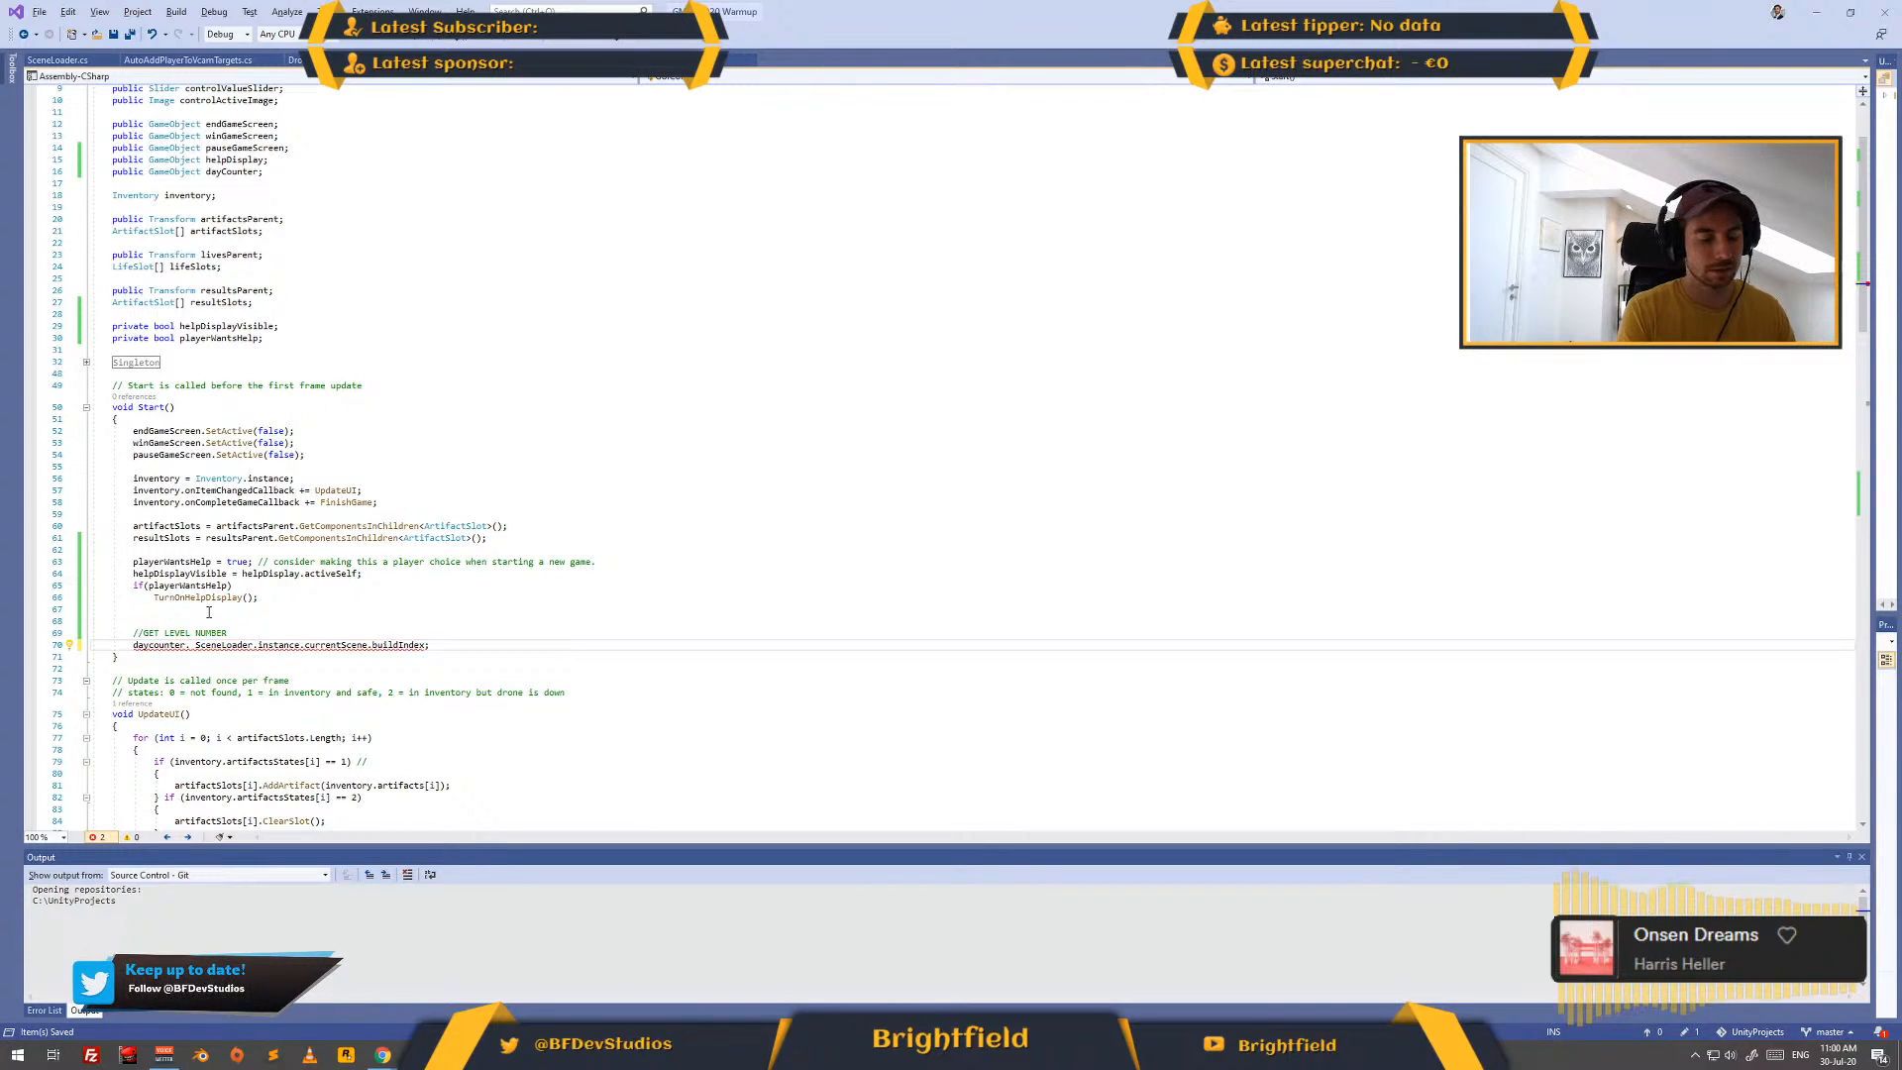
{"action": "type", "text": "get"}
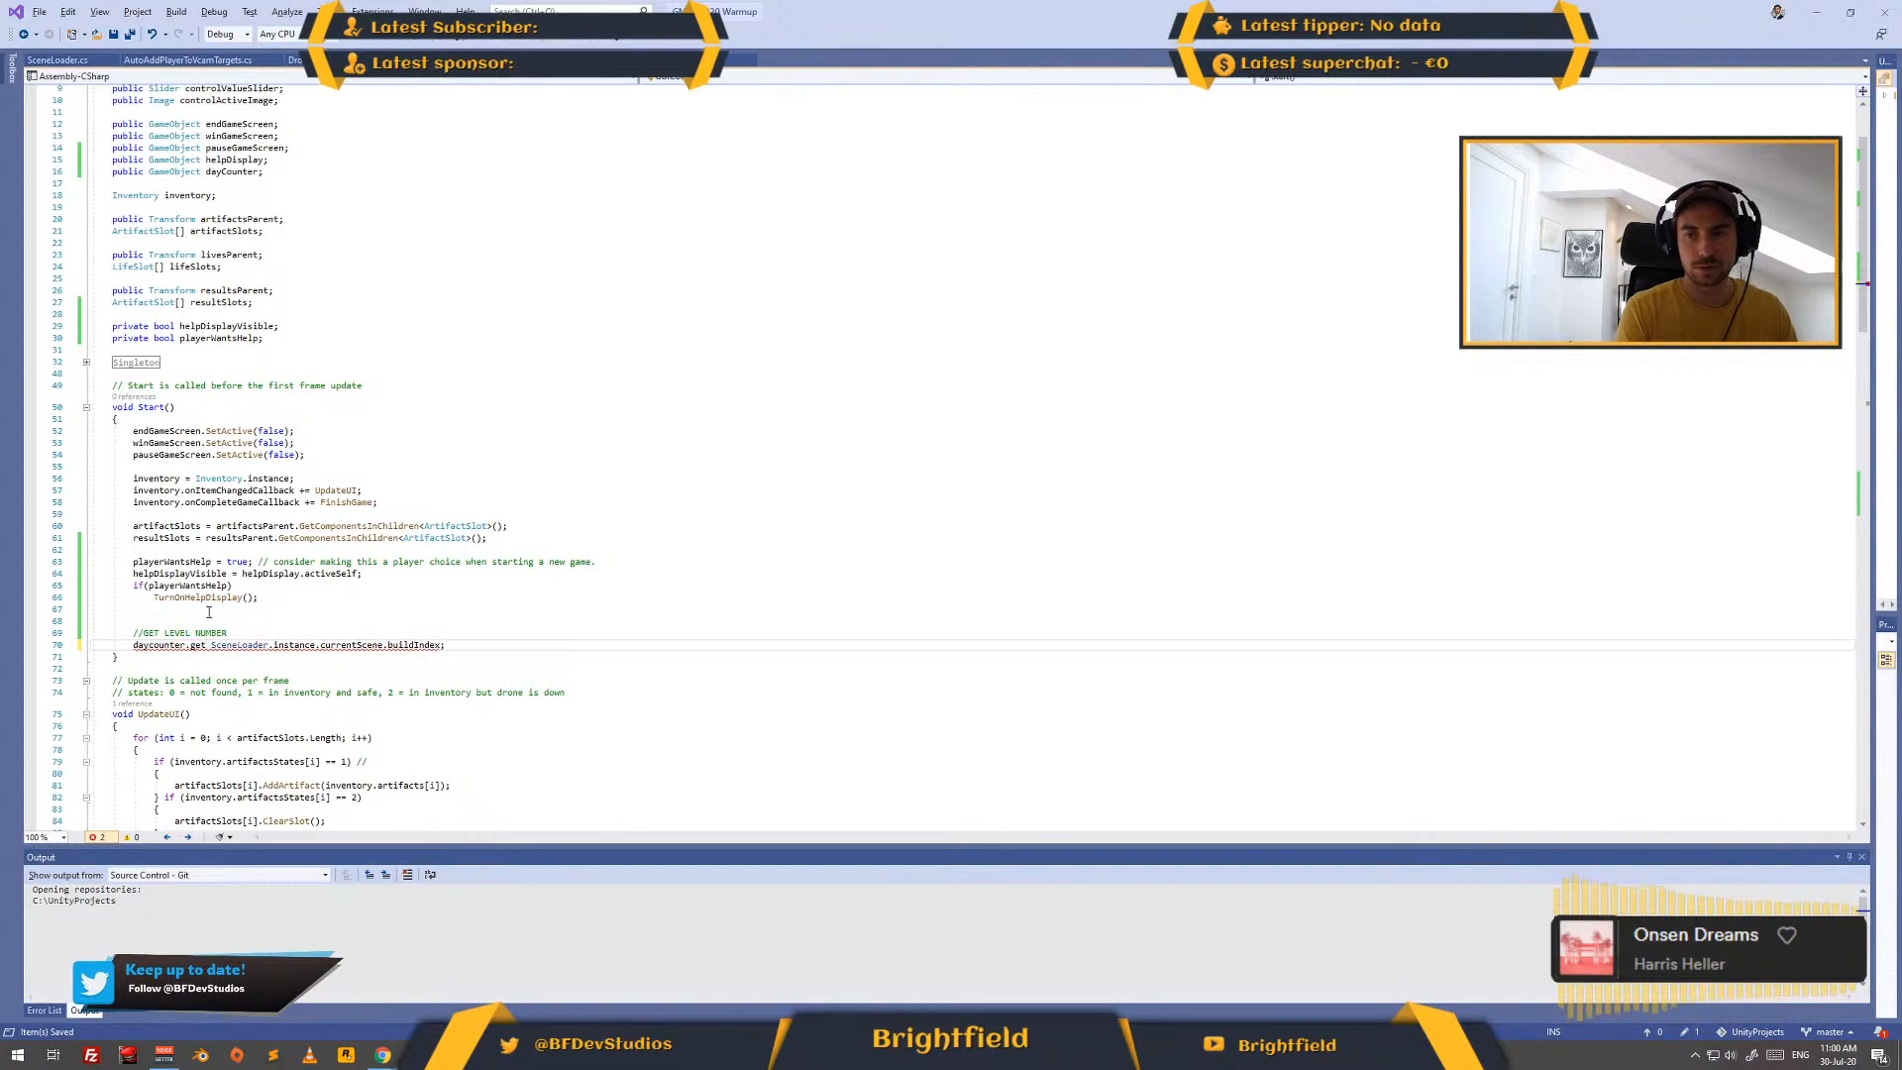
{"action": "key", "text": "Return"}
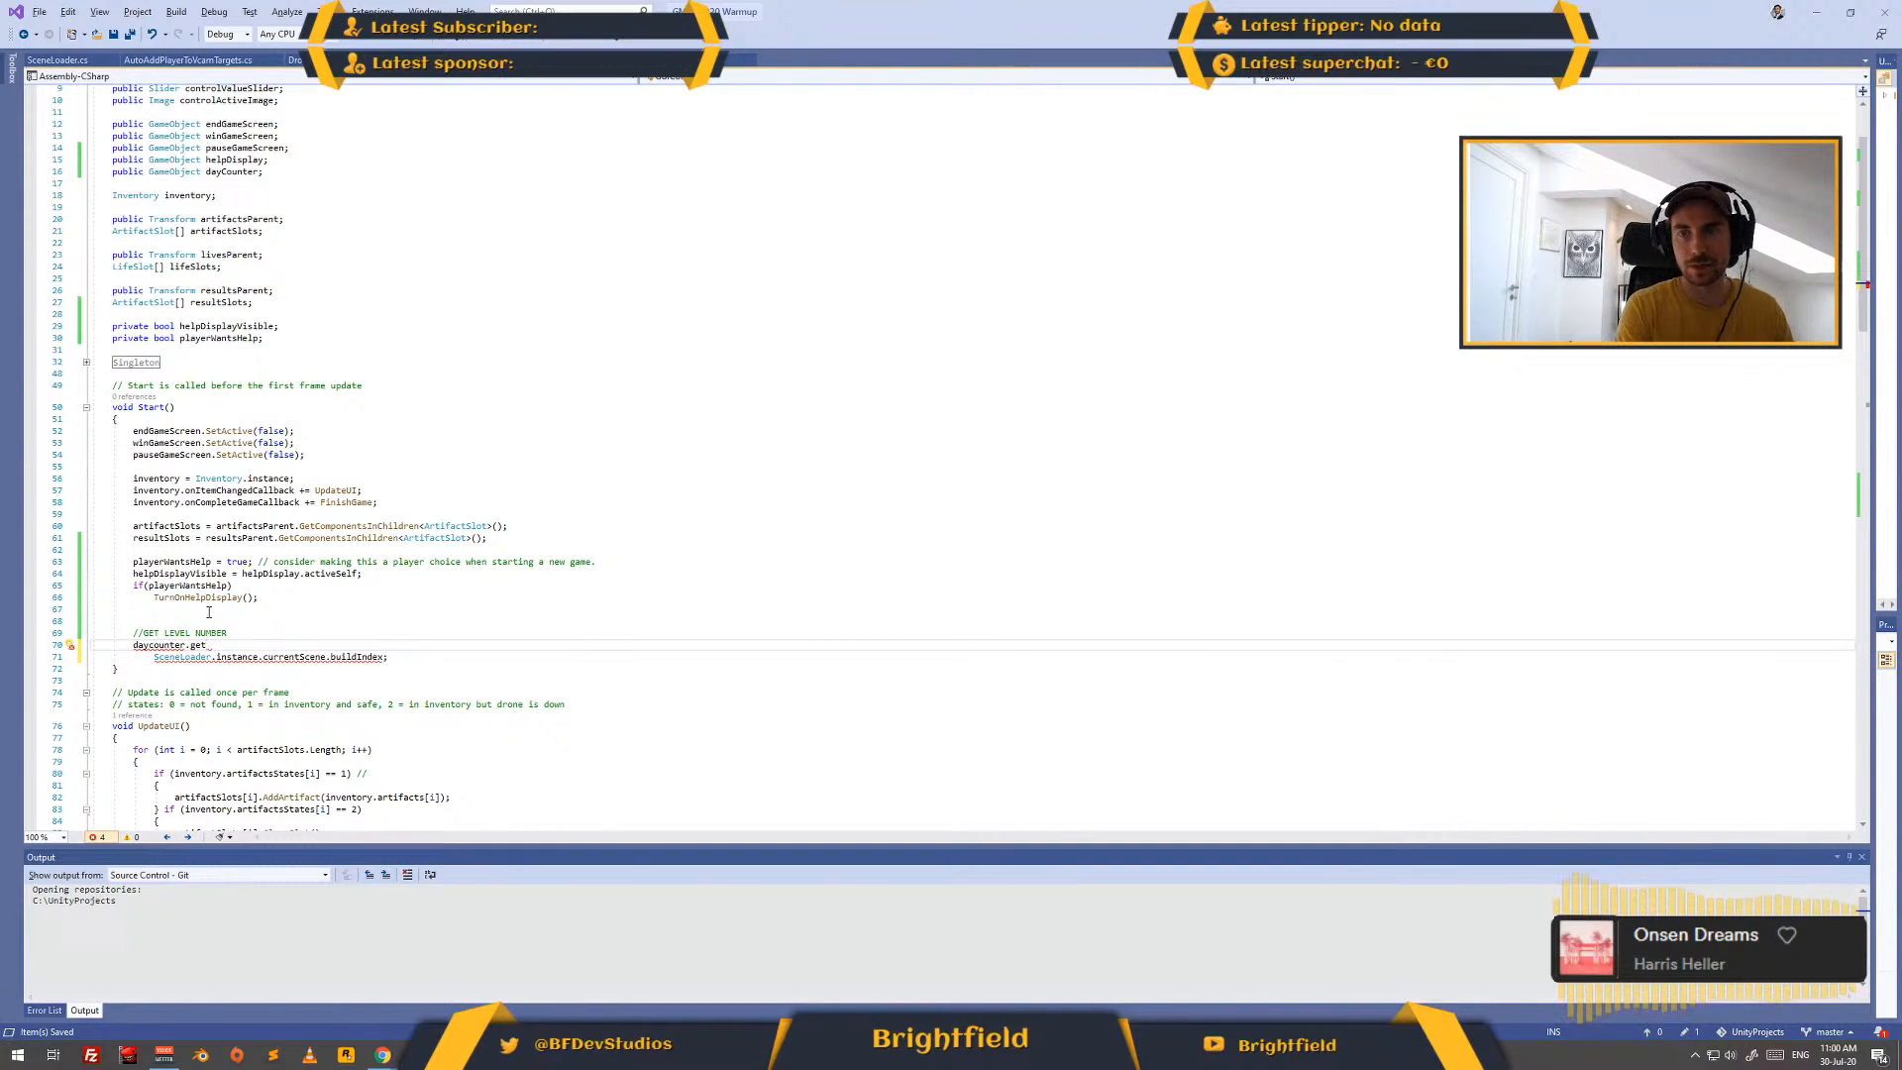
{"action": "key", "text": "Left"}
{"action": "key", "text": "Left"}
{"action": "key", "text": "shift+Left"}
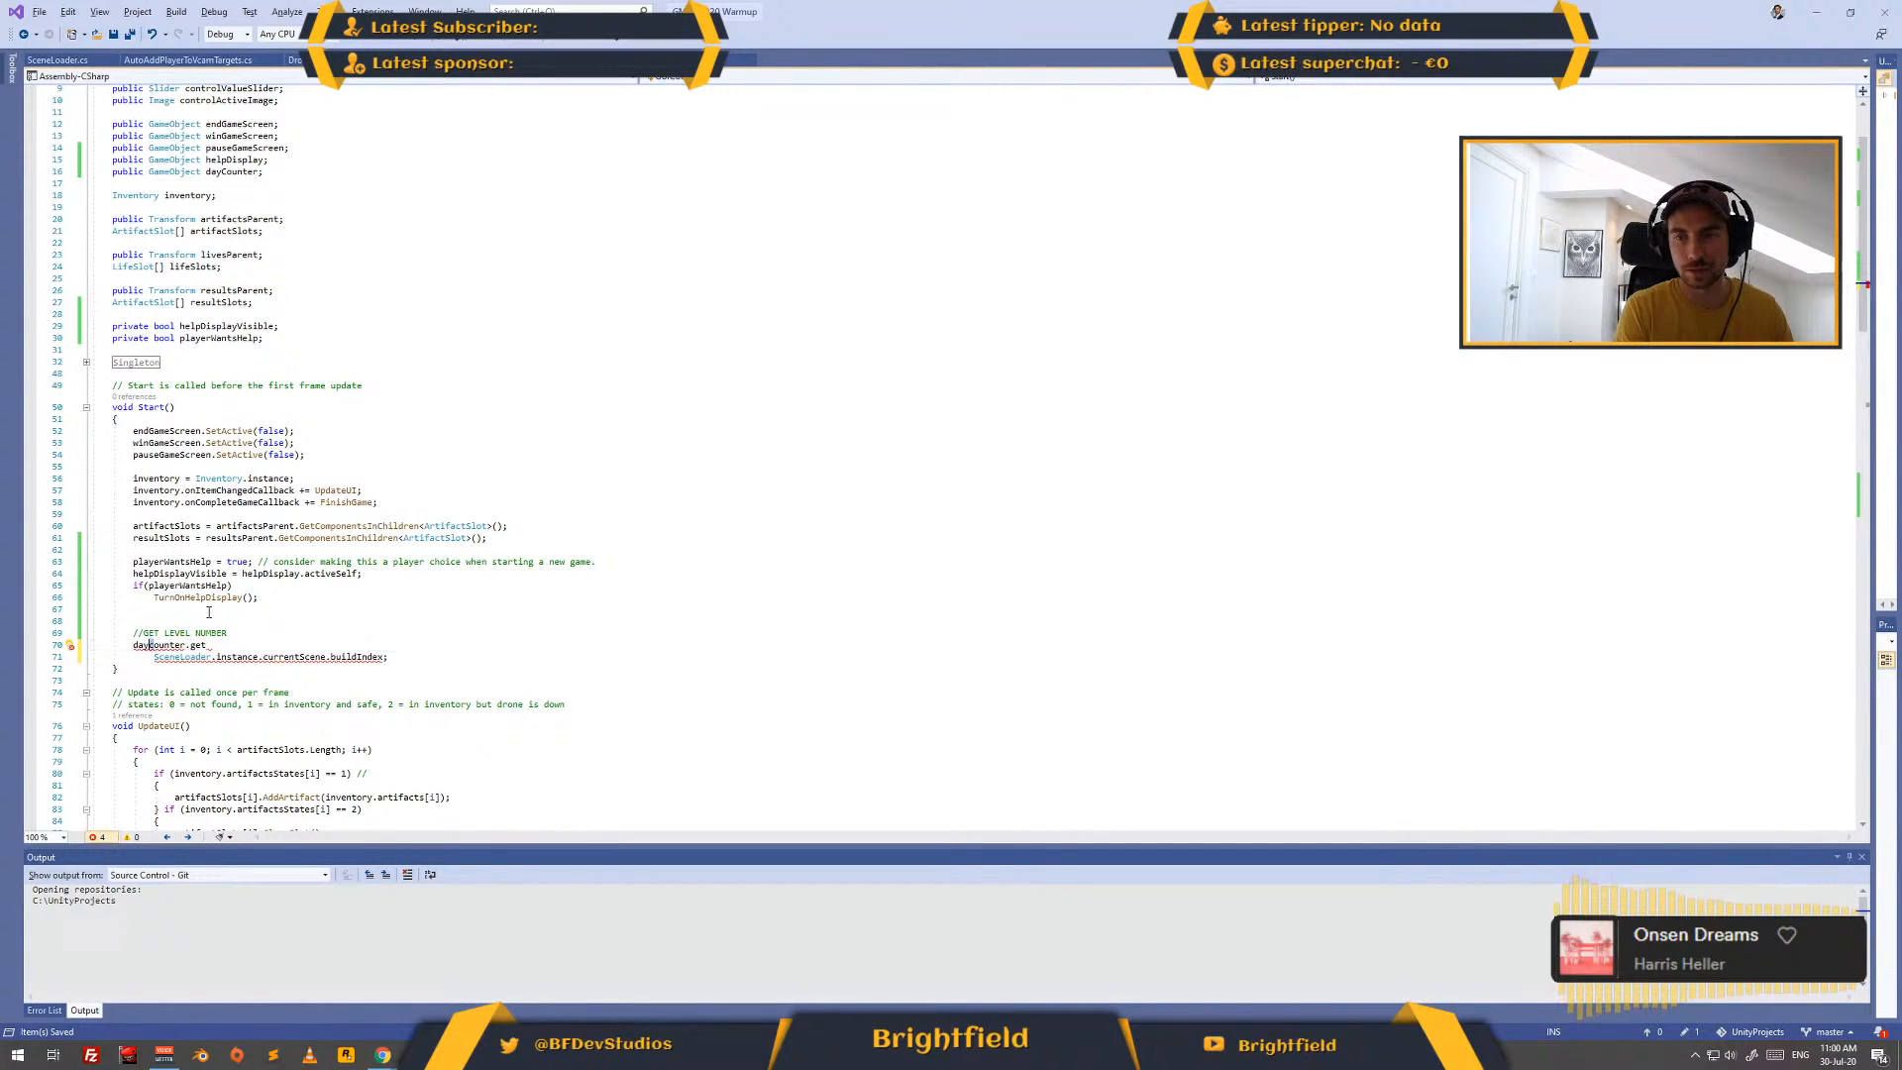
{"action": "type", "text": "C"}
- In Start, complete the dayCounter reference as dayCounter.GetComponent<Text>() followed by a dot
{"action": "key", "text": "End"}
{"action": "key", "text": "BackSpace"}
{"action": "key", "text": "BackSpace"}
{"action": "type", "text": "te"}
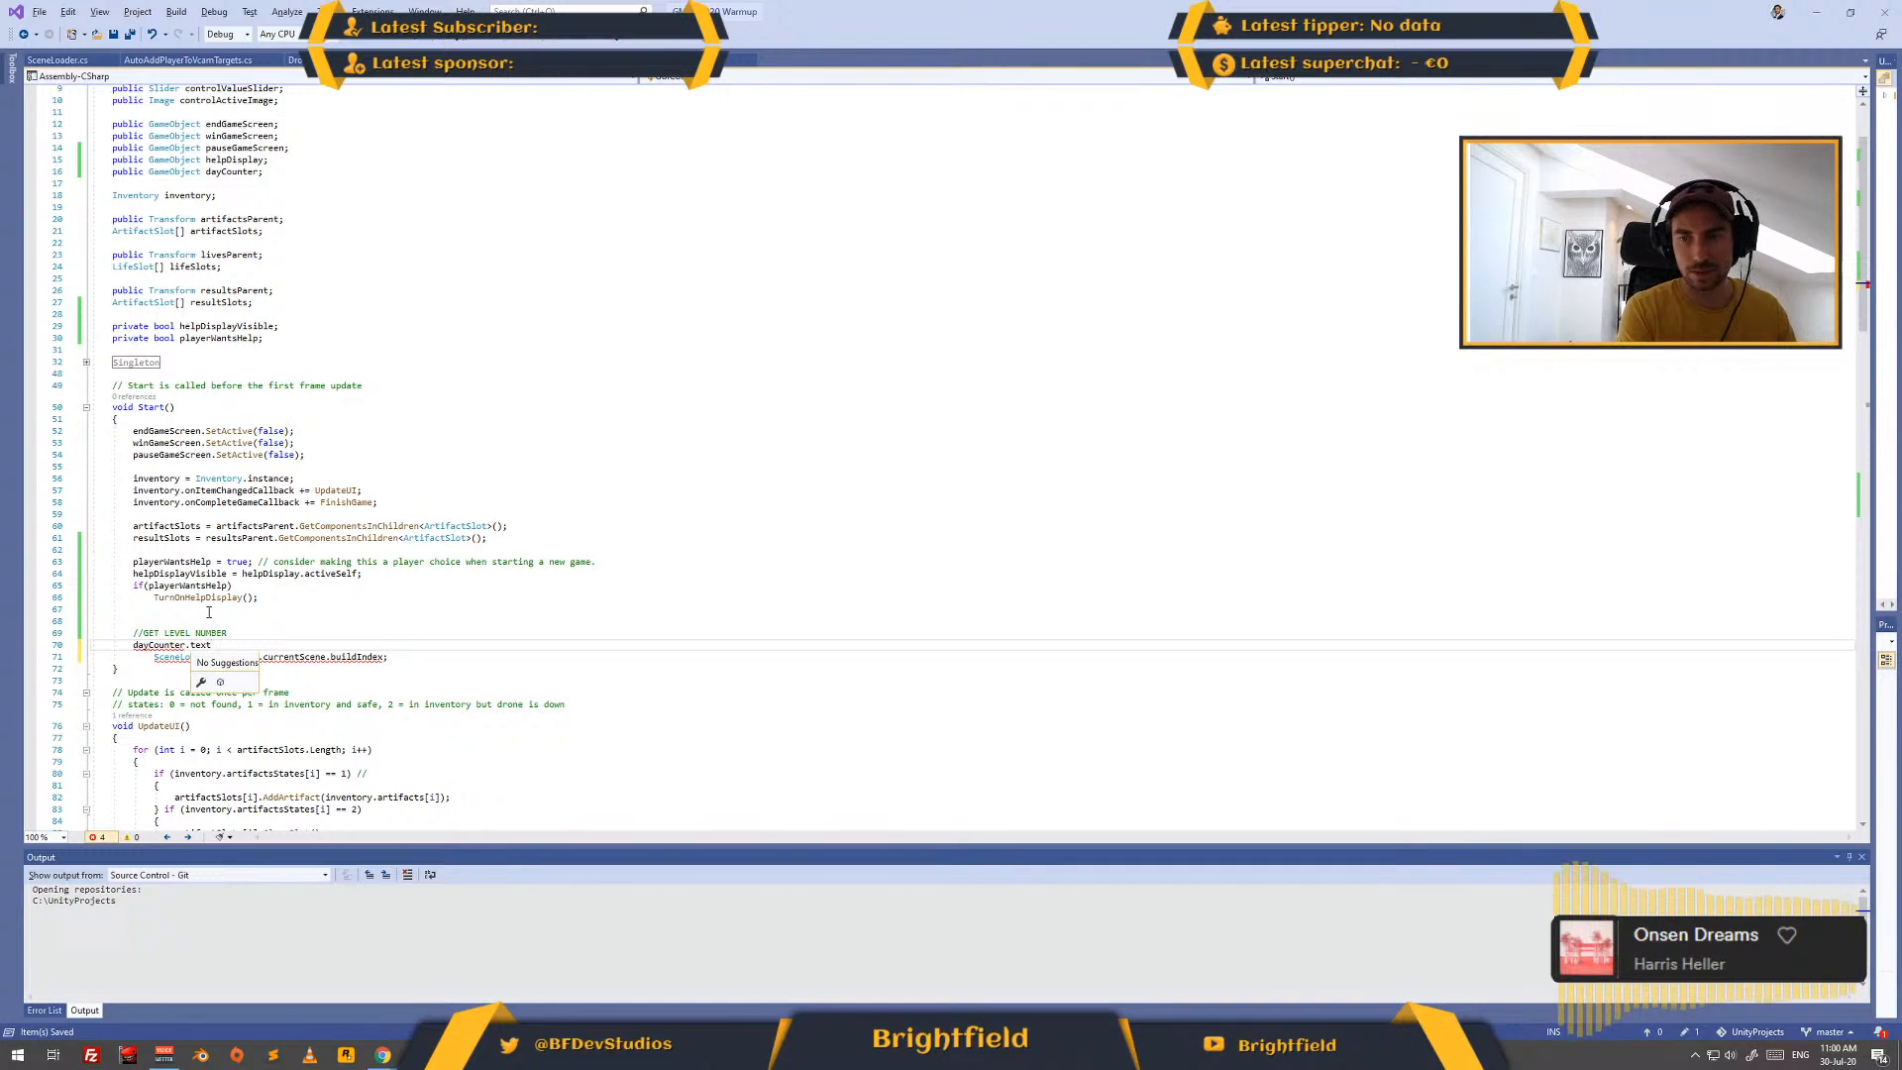
{"action": "key", "text": "BackSpace"}
{"action": "type", "text": "getC"}
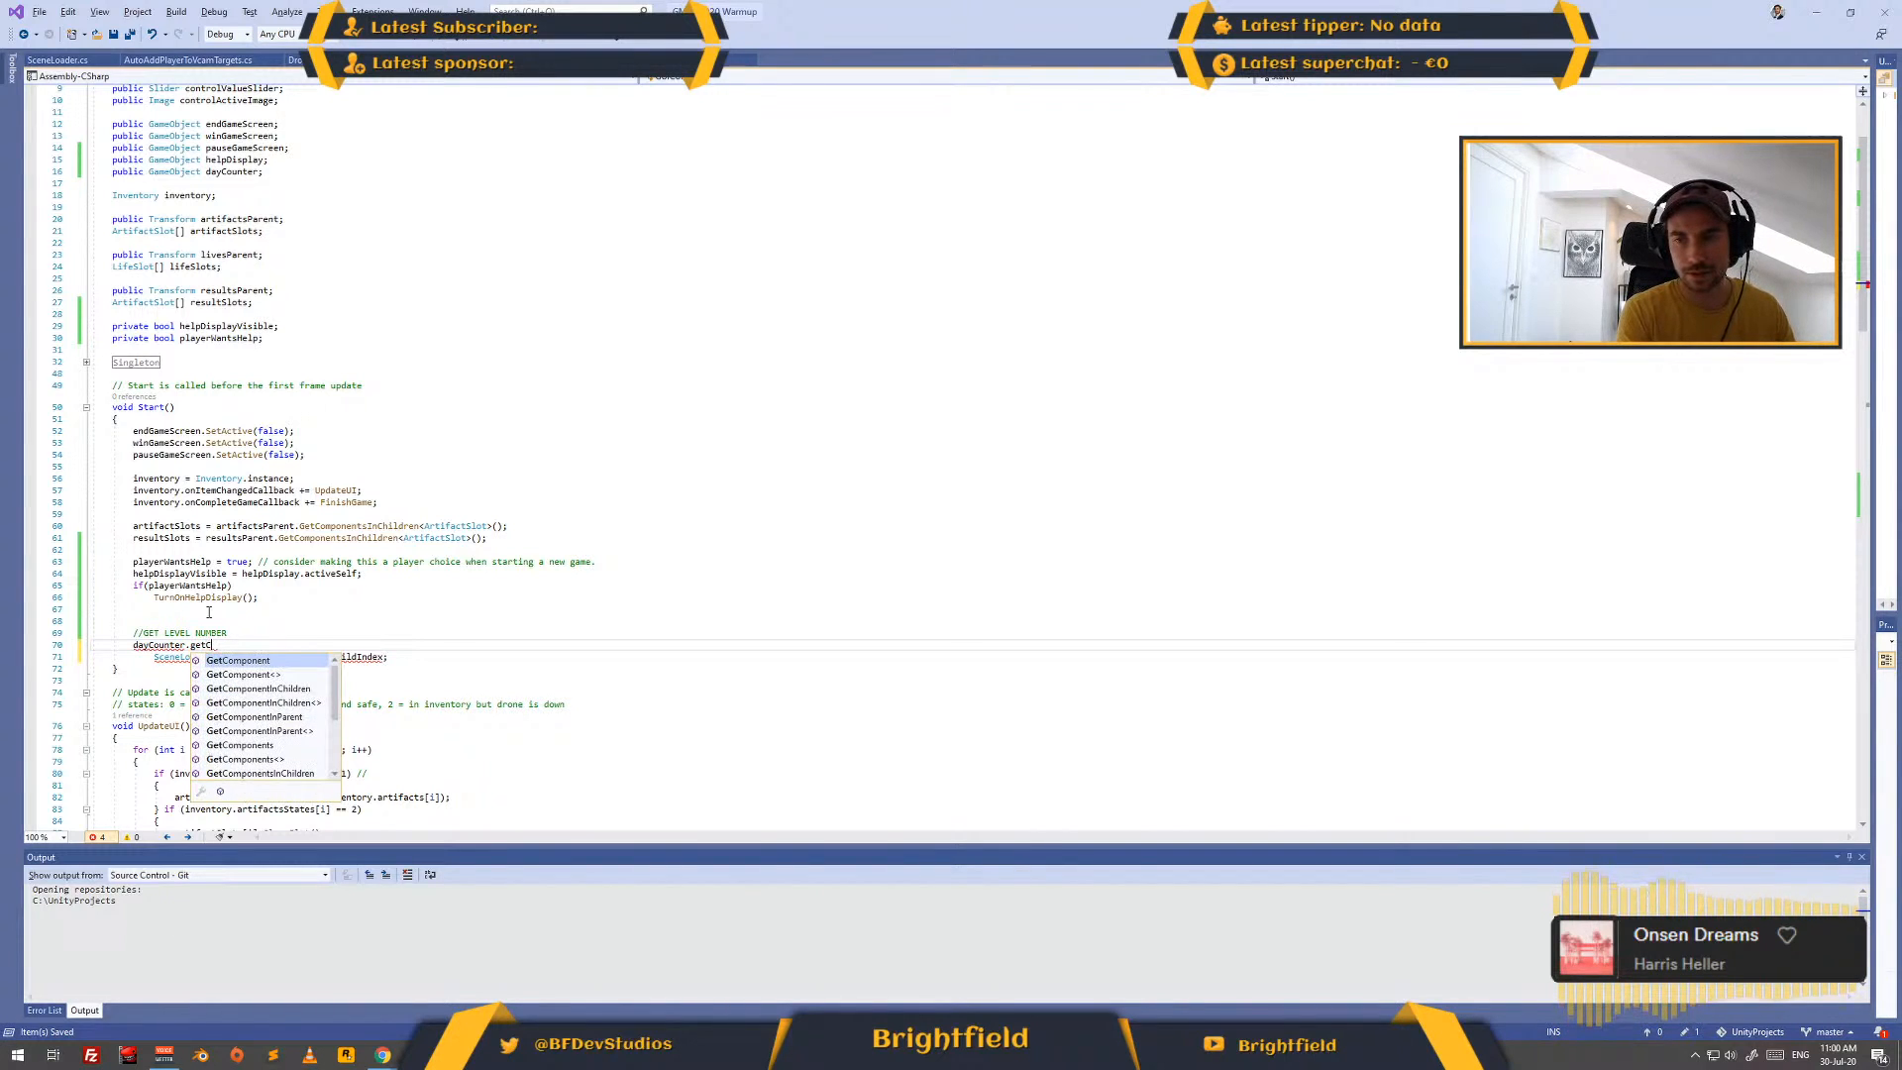
{"action": "key", "text": "Tab"}
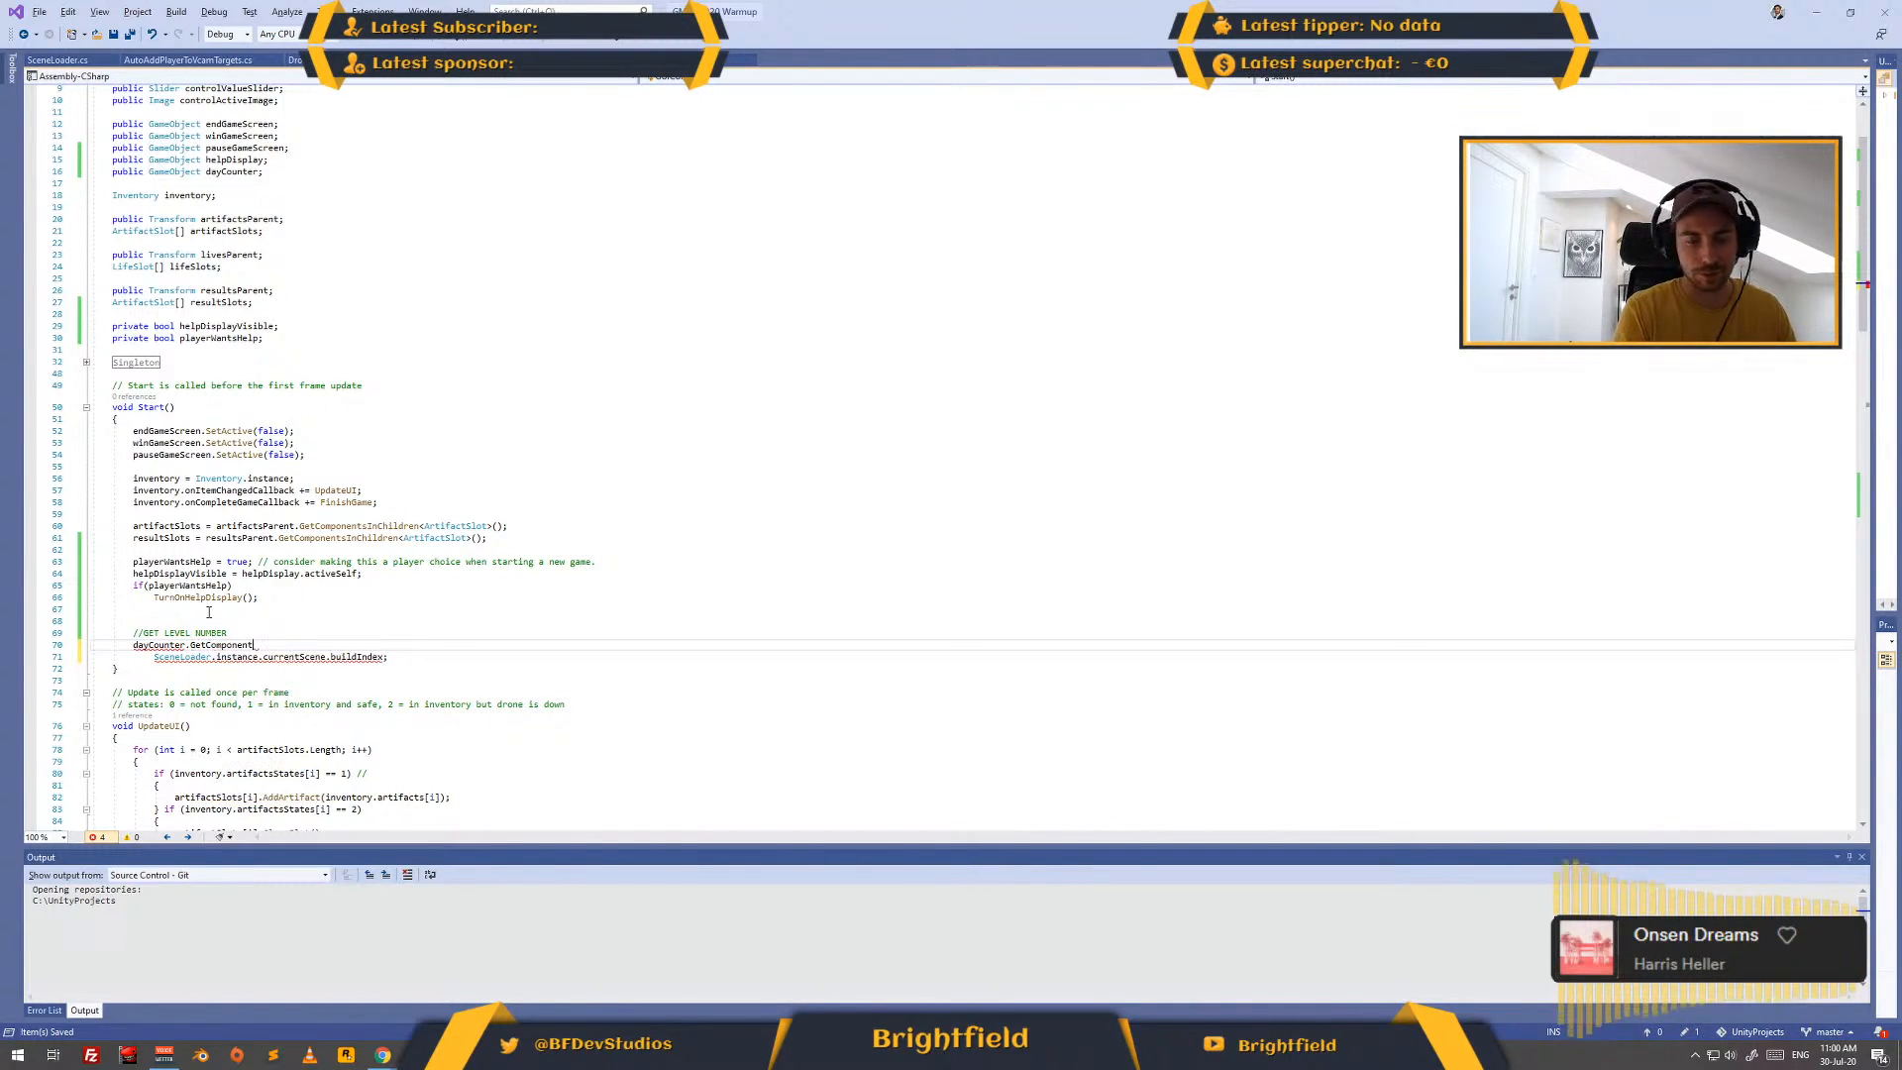
{"action": "type", "text": "<Te"}
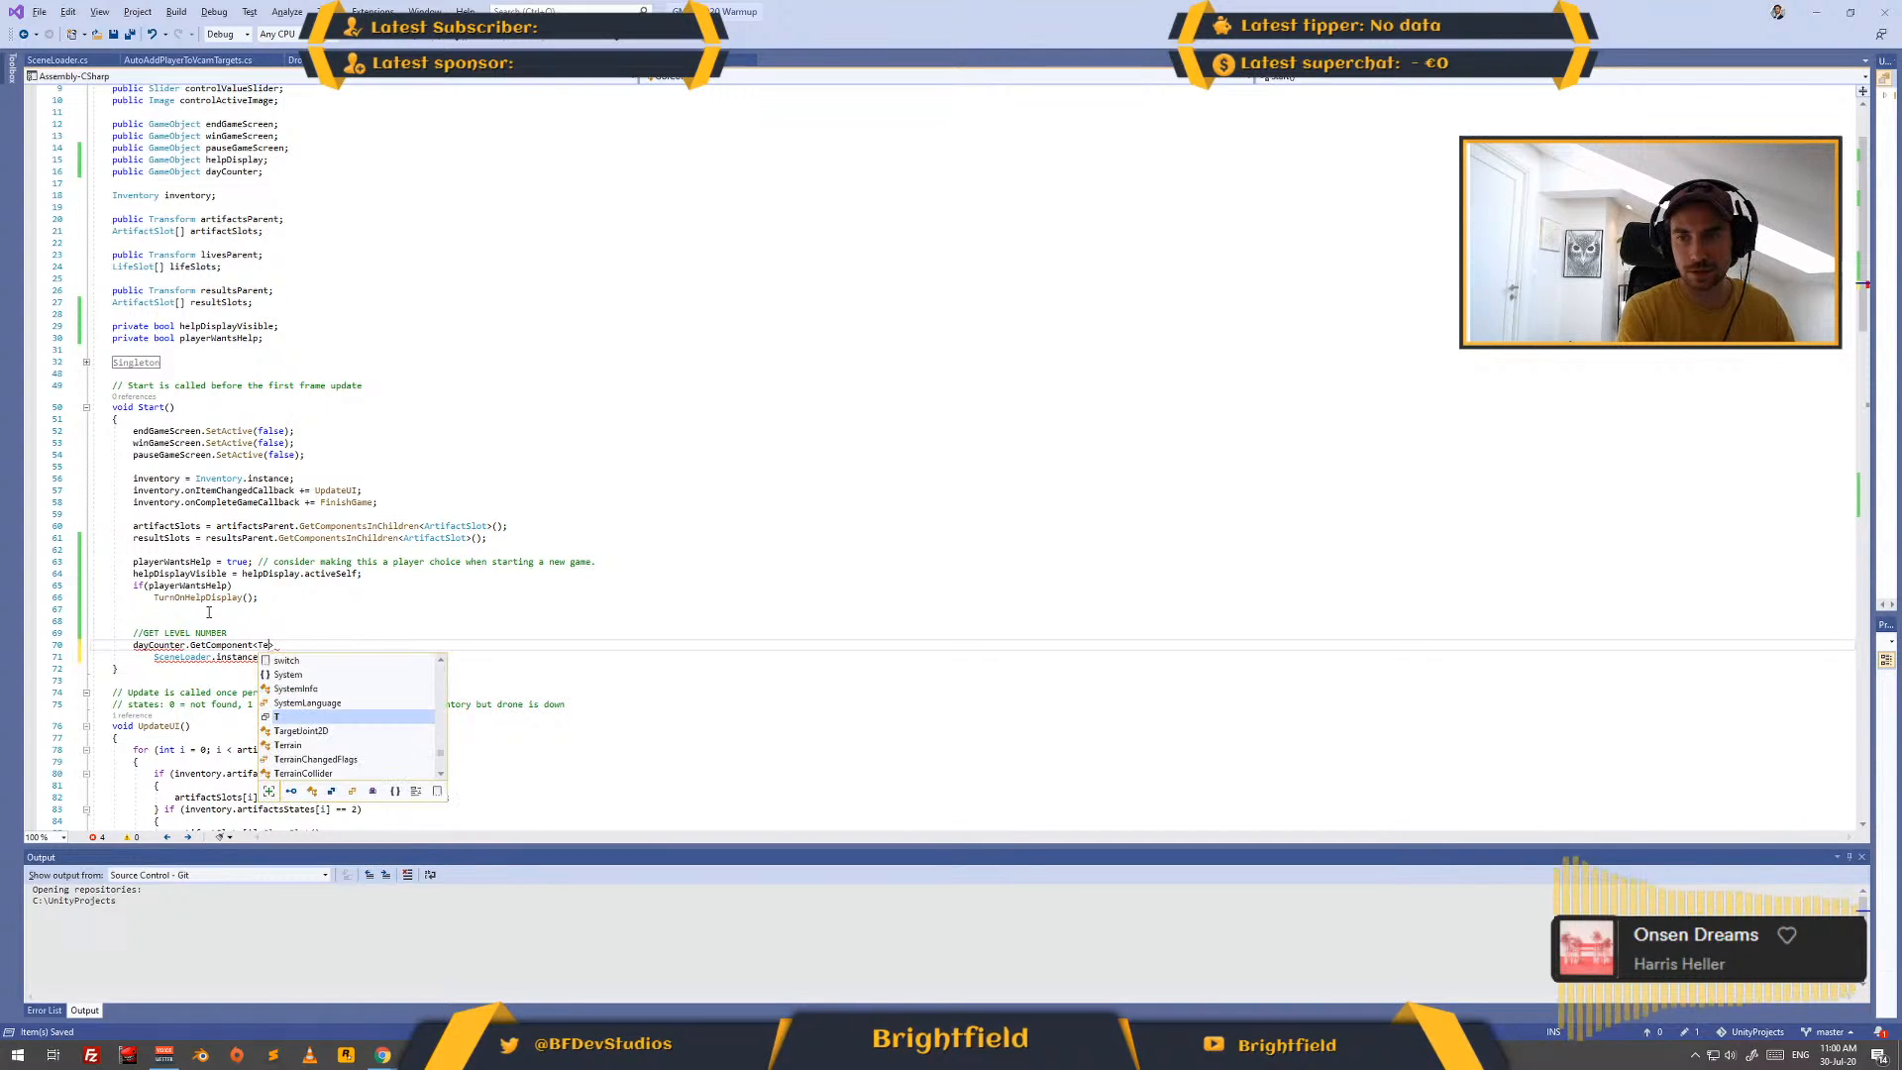
{"action": "type", "text": "xt"}
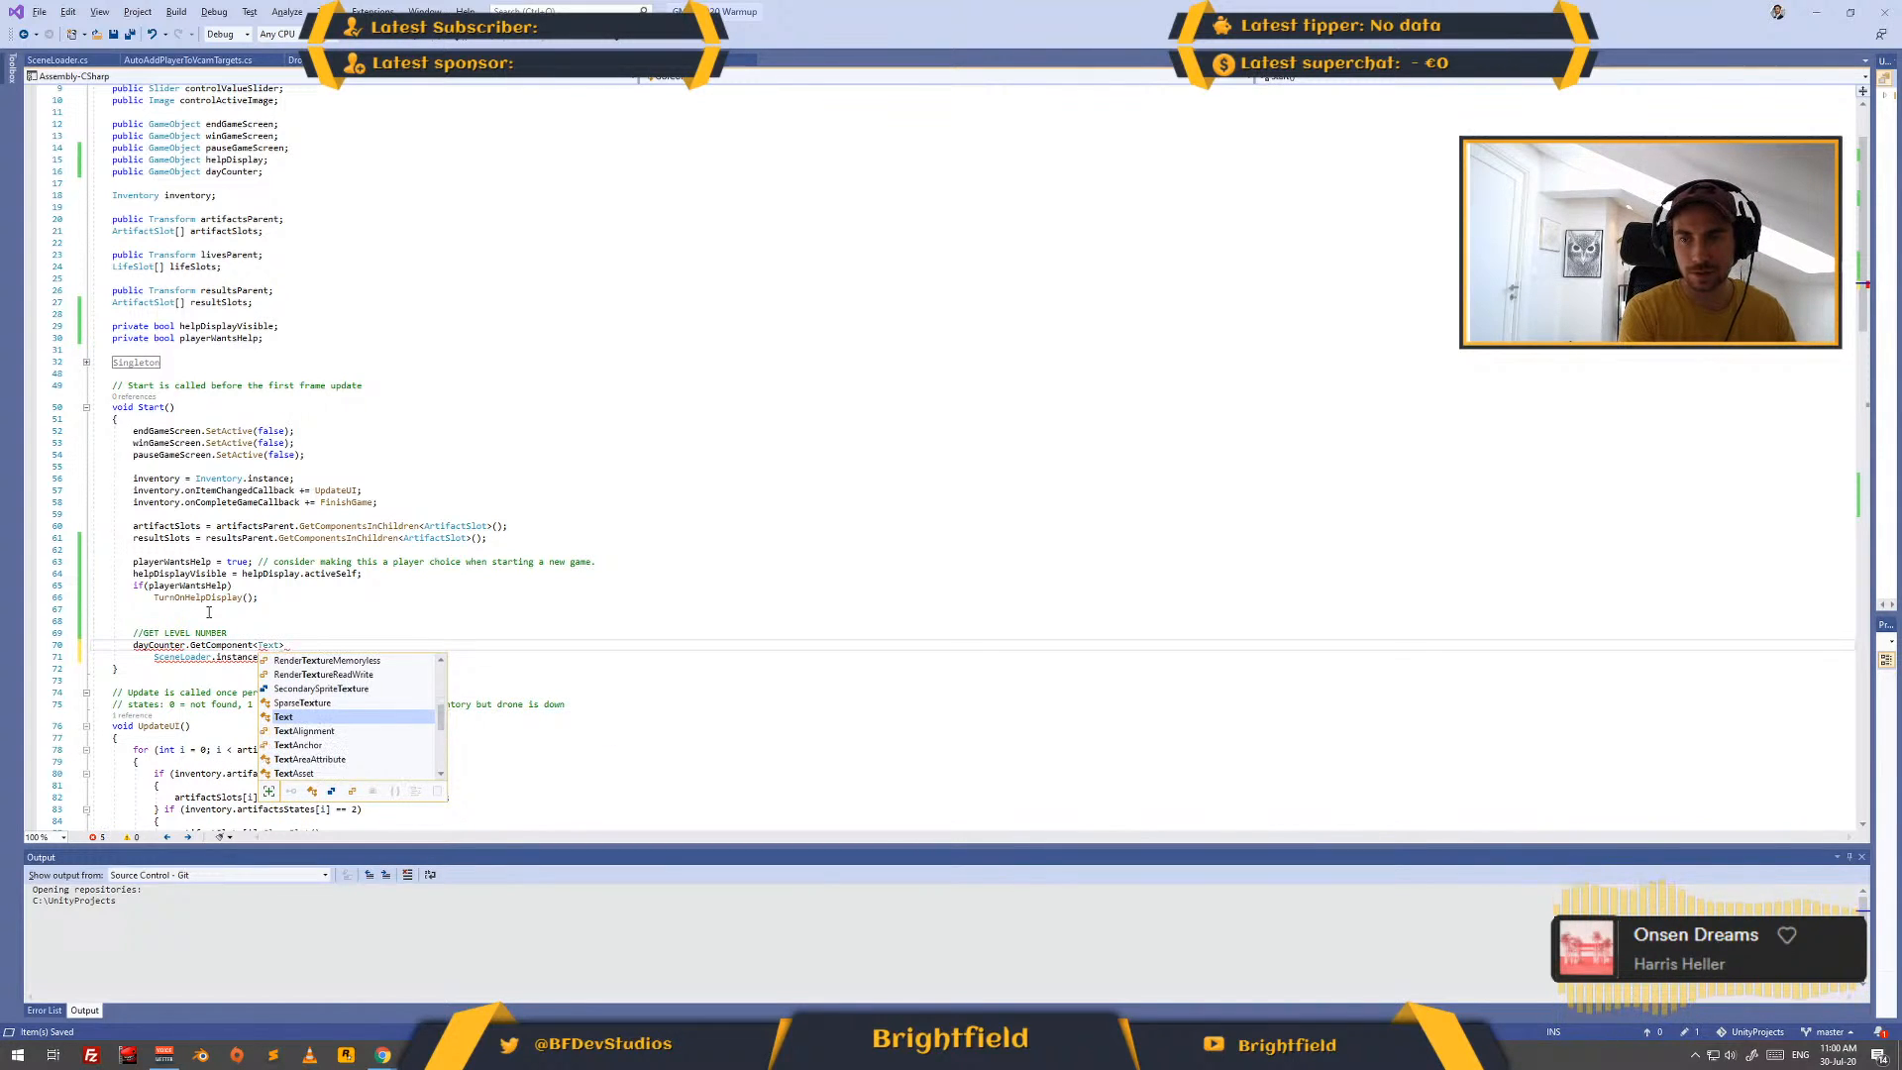
{"action": "type", "text": ">"}
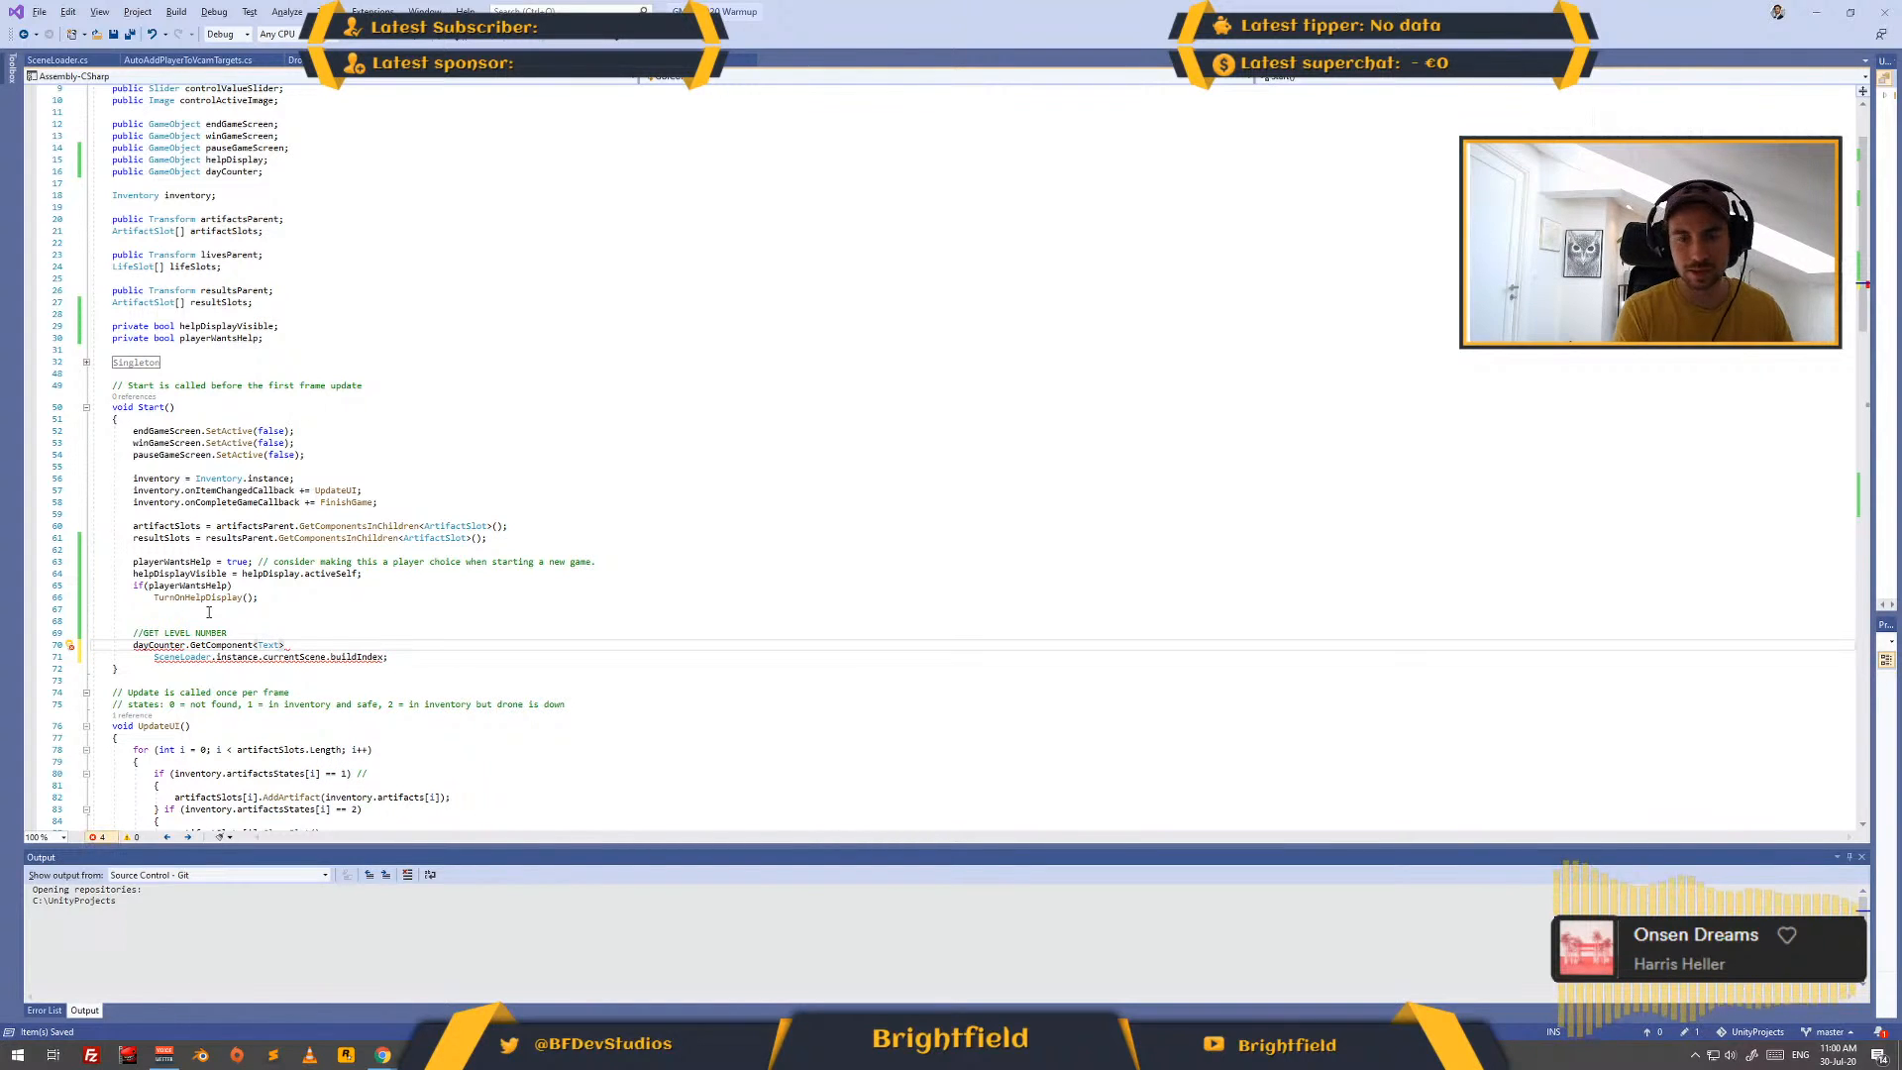
{"action": "type", "text": "()."}
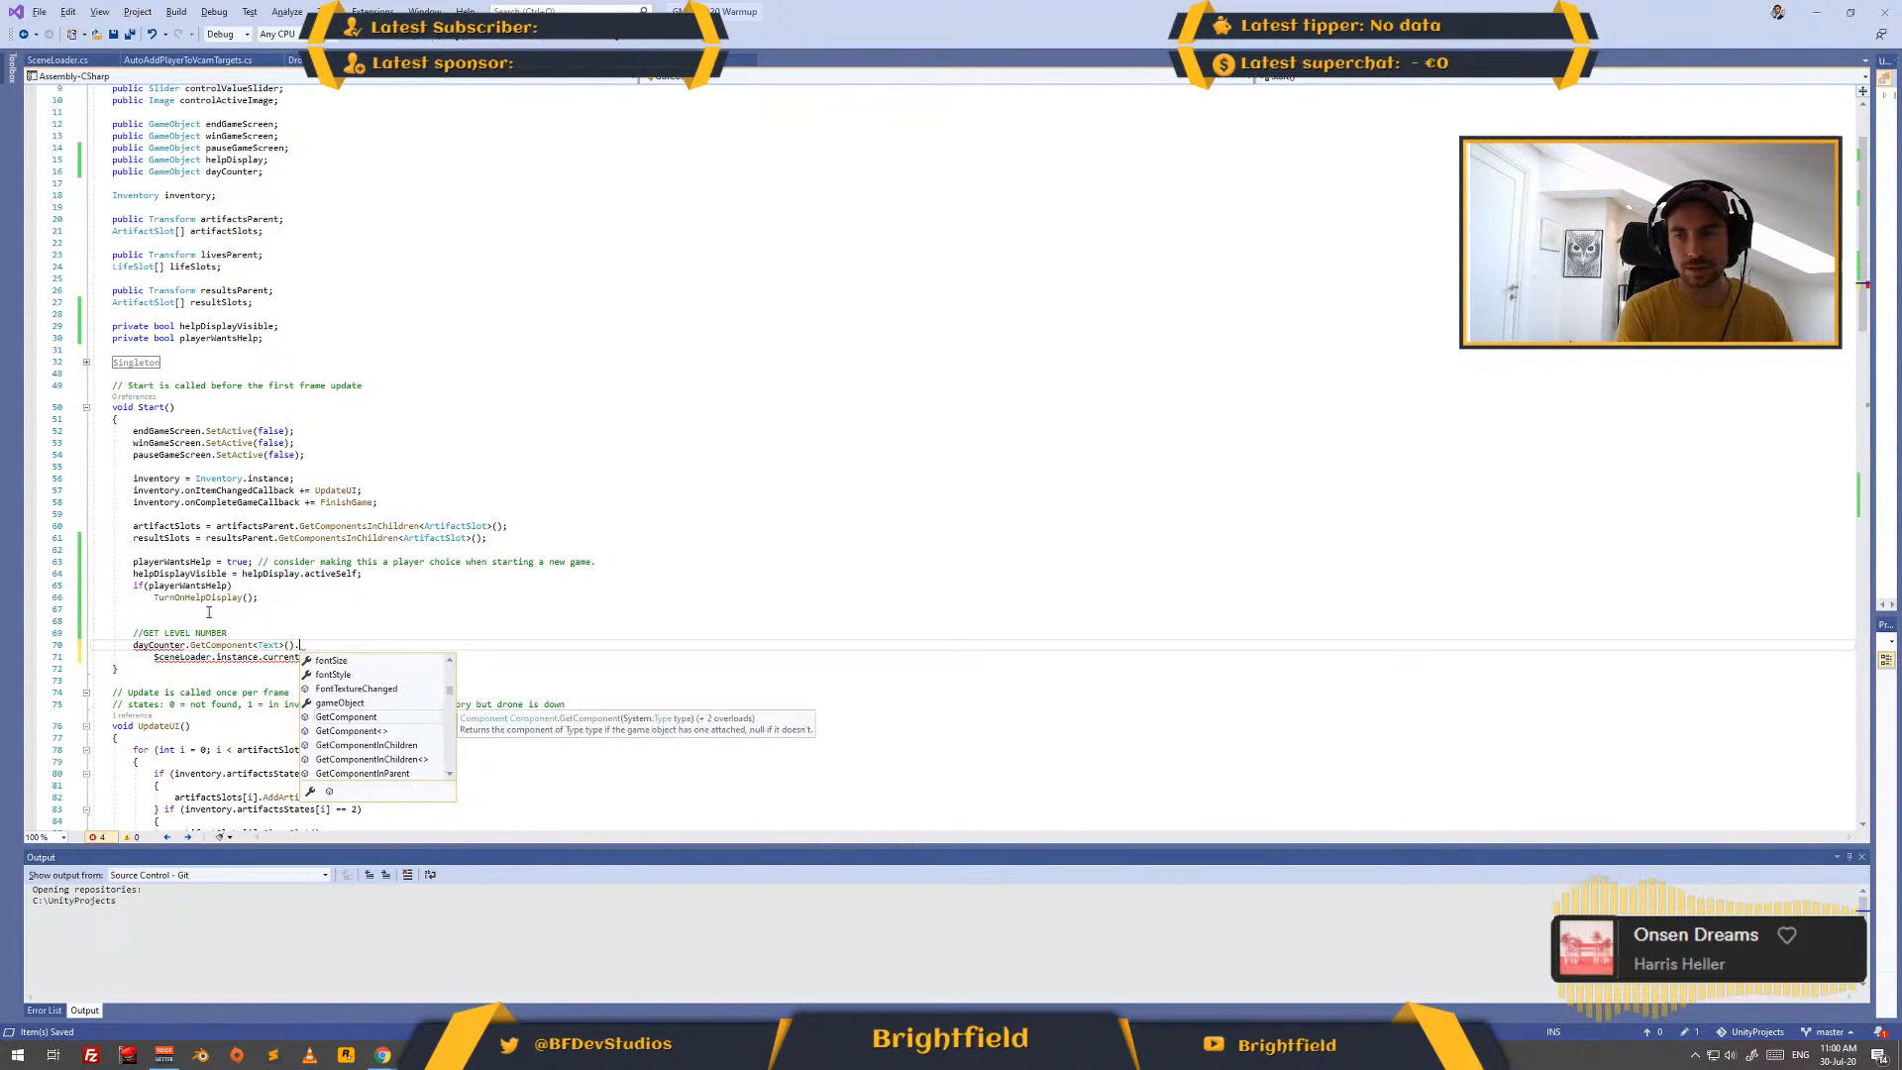
{"action": "left_click", "coordinate": [684, 404]}
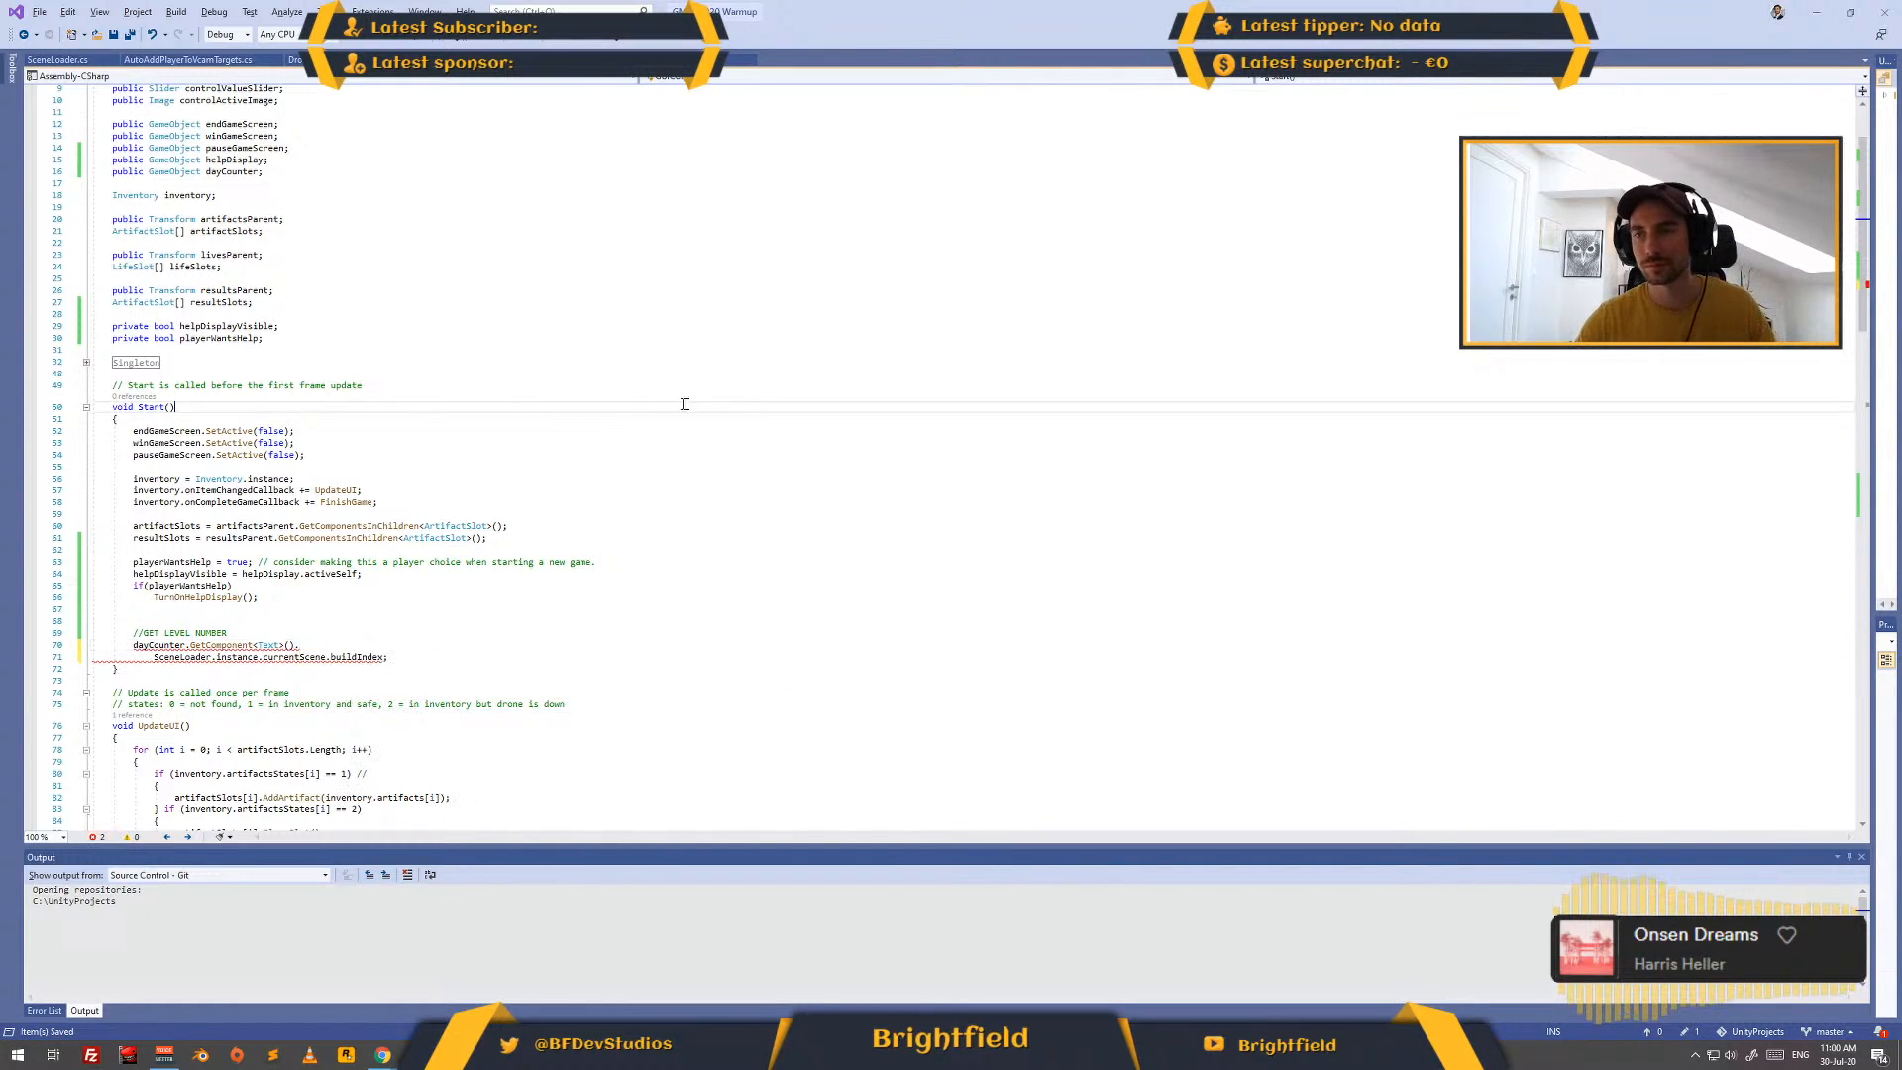
- Switch to the browser, search the web for "unity change text", and open the Unity Scripting API page for UI.Text.text to view its example
{"action": "scroll", "coordinate": [649, 355], "scroll_direction": "down", "scroll_amount": 20}
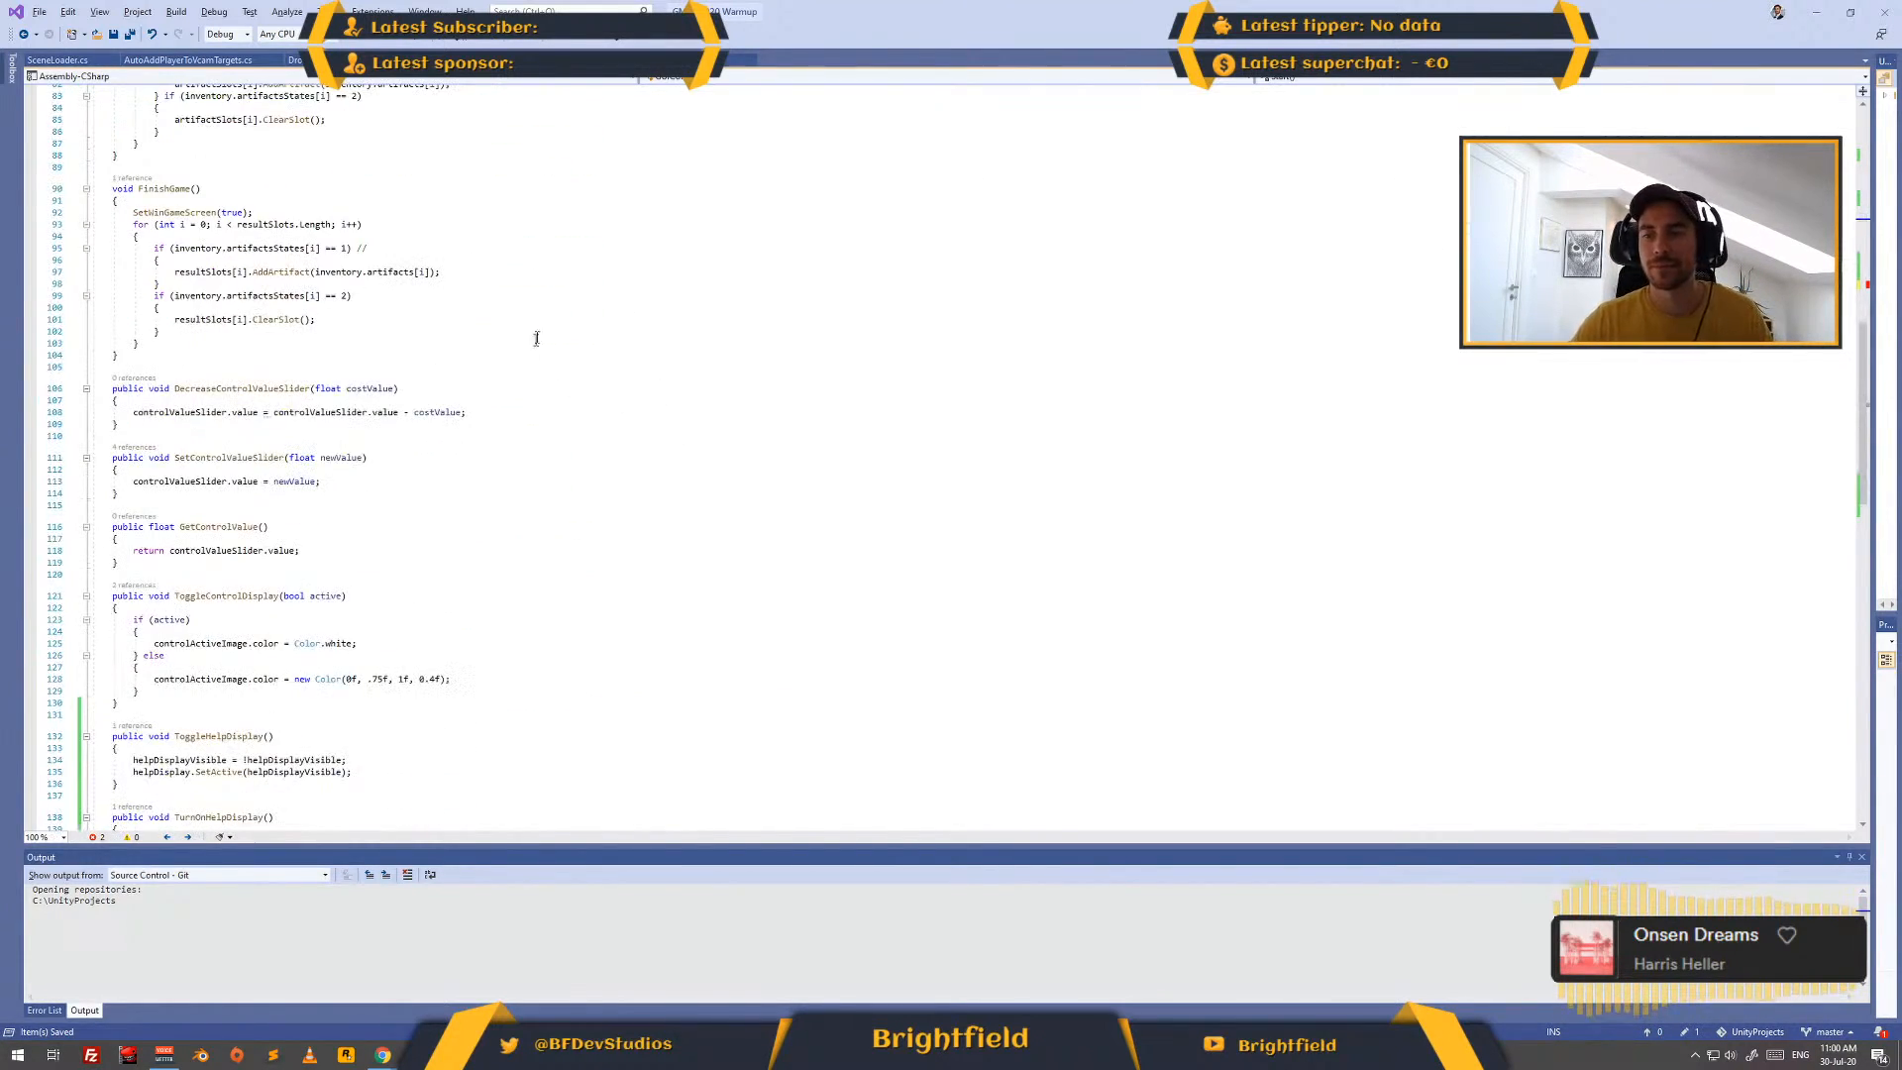
{"action": "scroll", "coordinate": [585, 354], "scroll_direction": "down", "scroll_amount": 19}
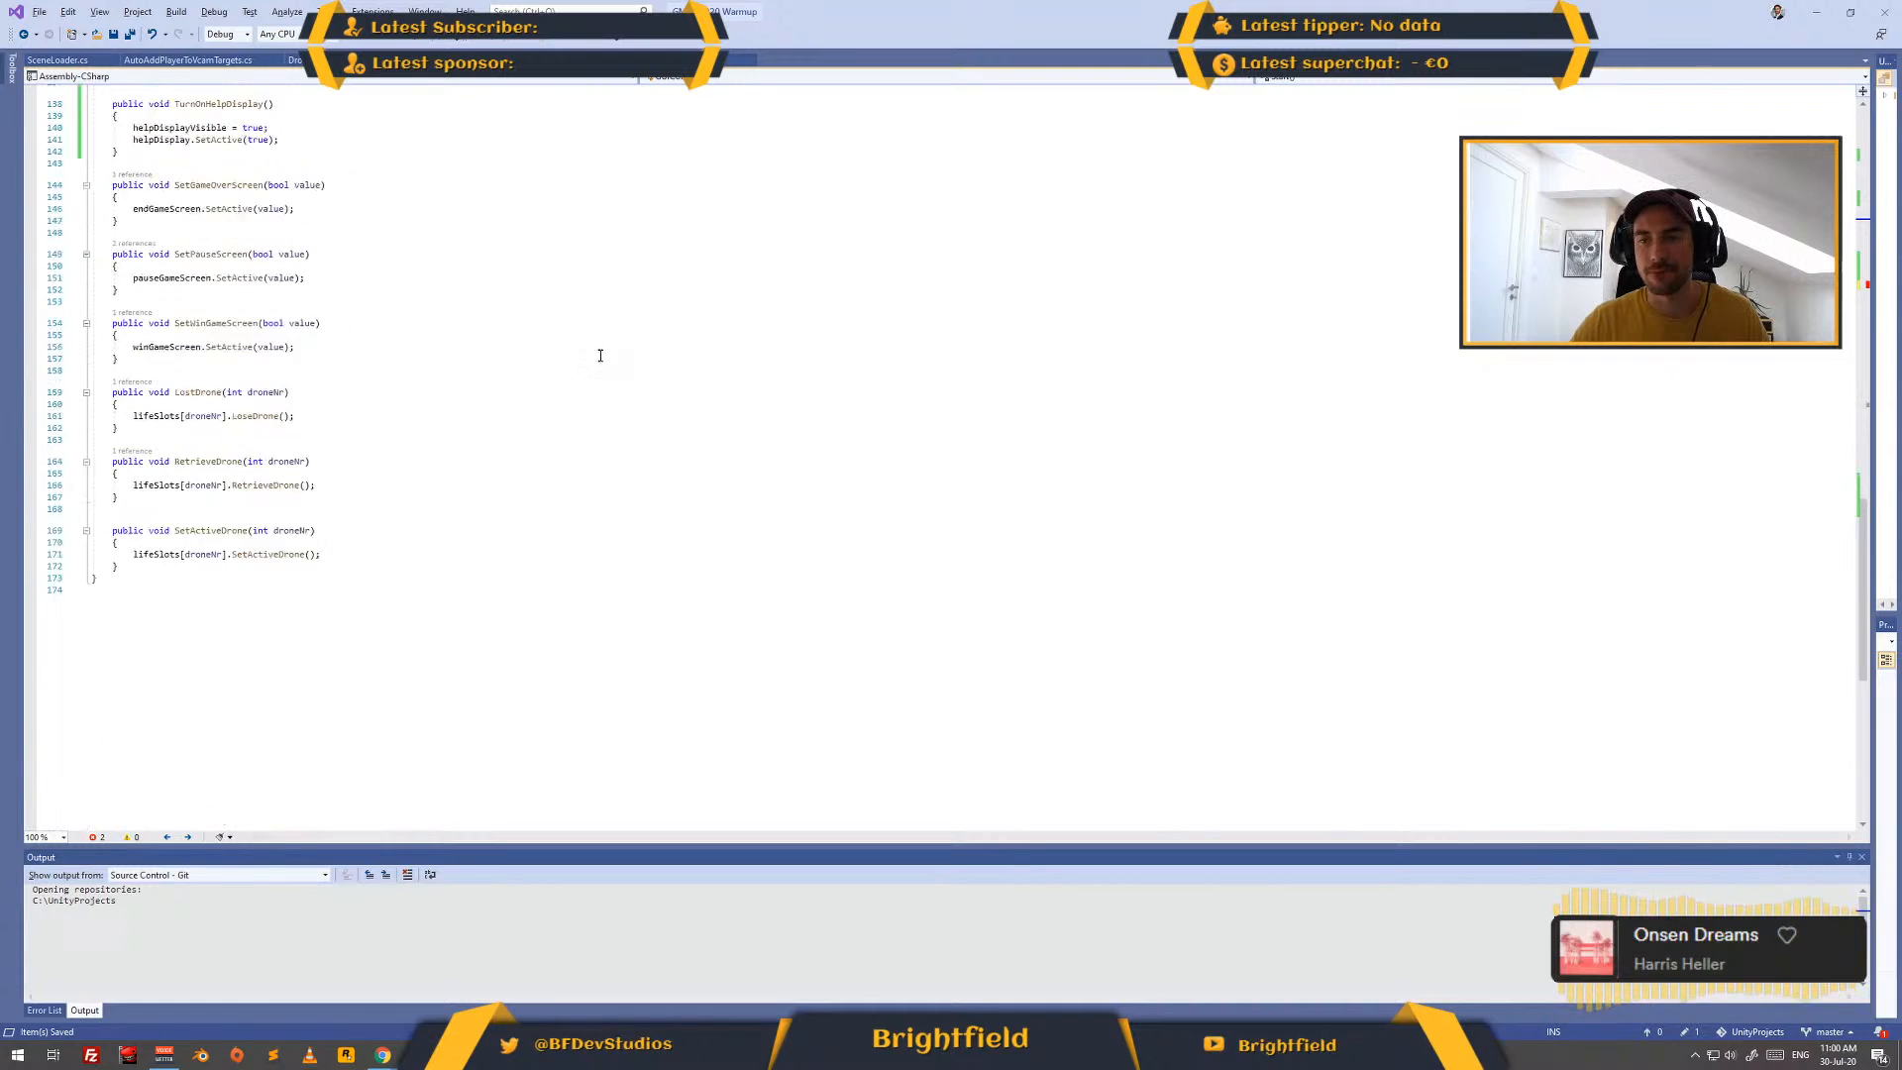
{"action": "scroll", "coordinate": [591, 362], "scroll_direction": "up", "scroll_amount": 20}
{"action": "scroll", "coordinate": [590, 361], "scroll_direction": "up", "scroll_amount": 17}
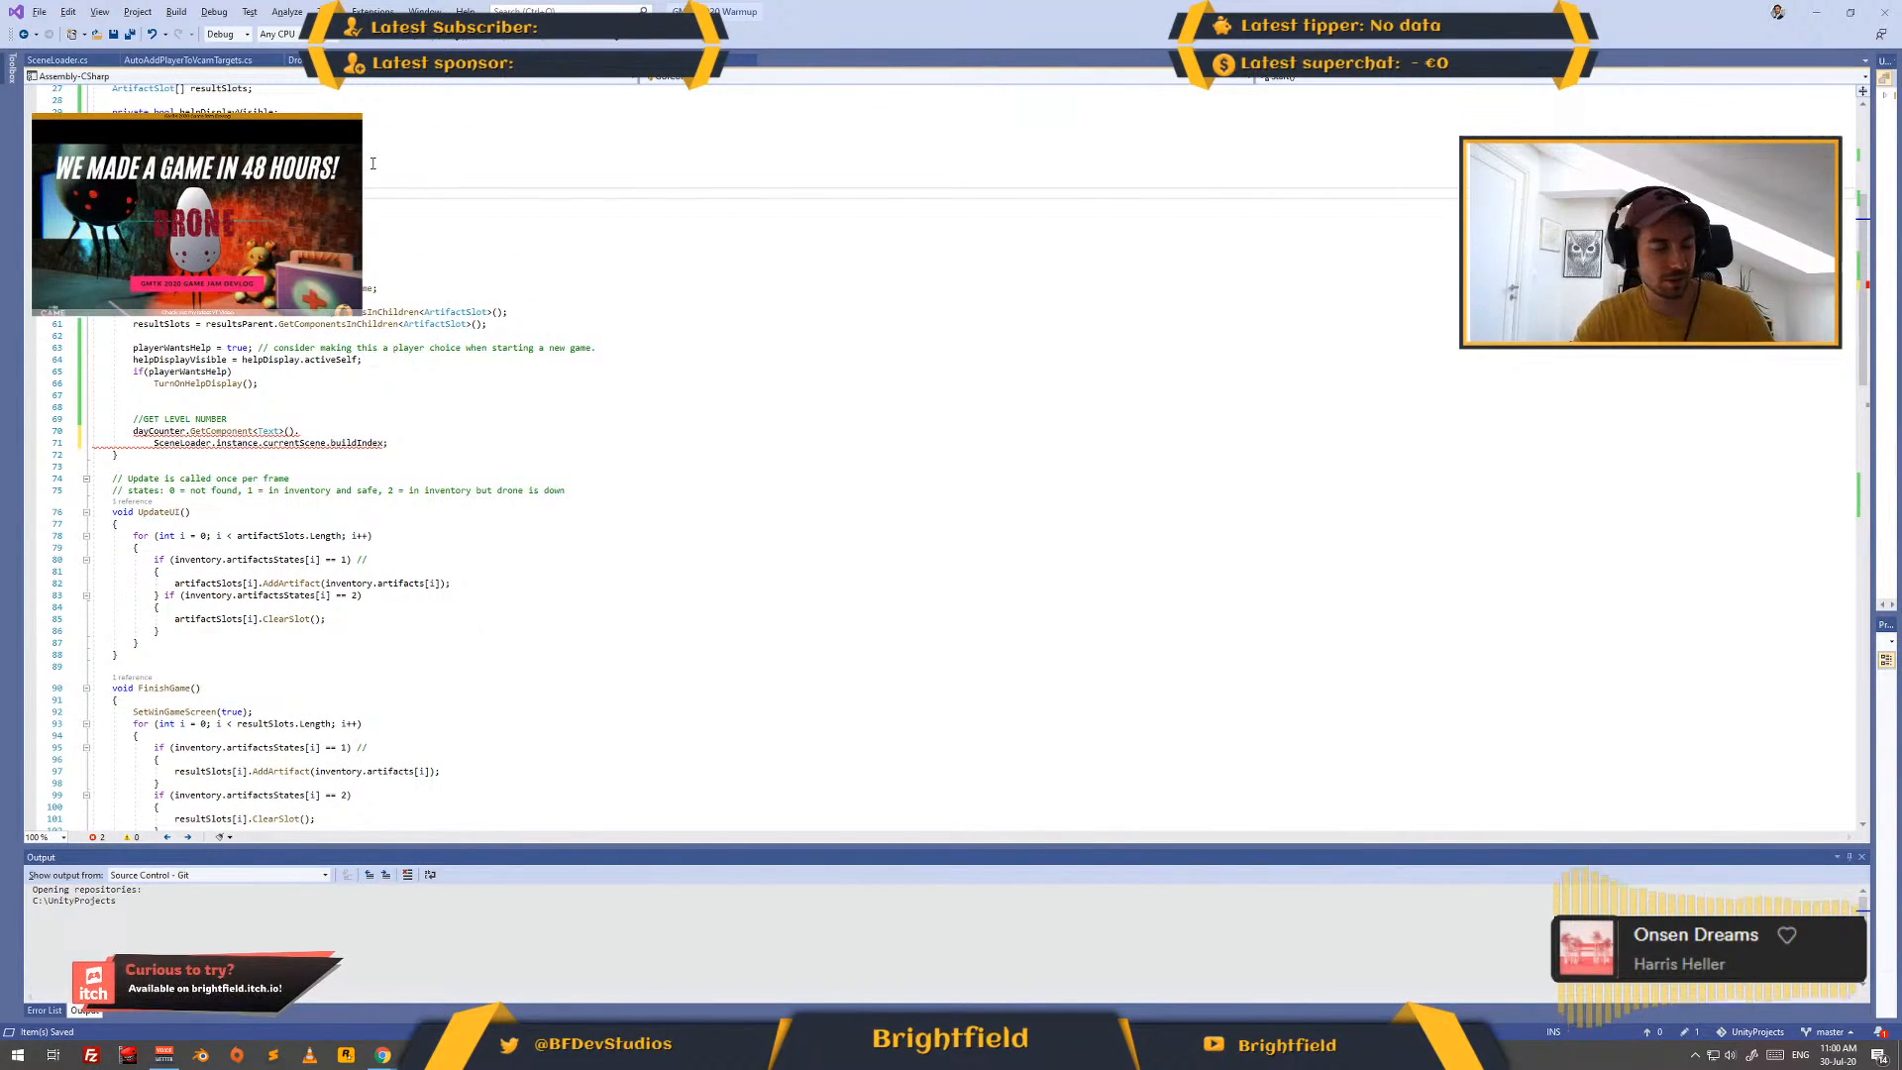
{"action": "key", "text": "alt+Tab"}
{"action": "key", "text": "alt+Tab"}
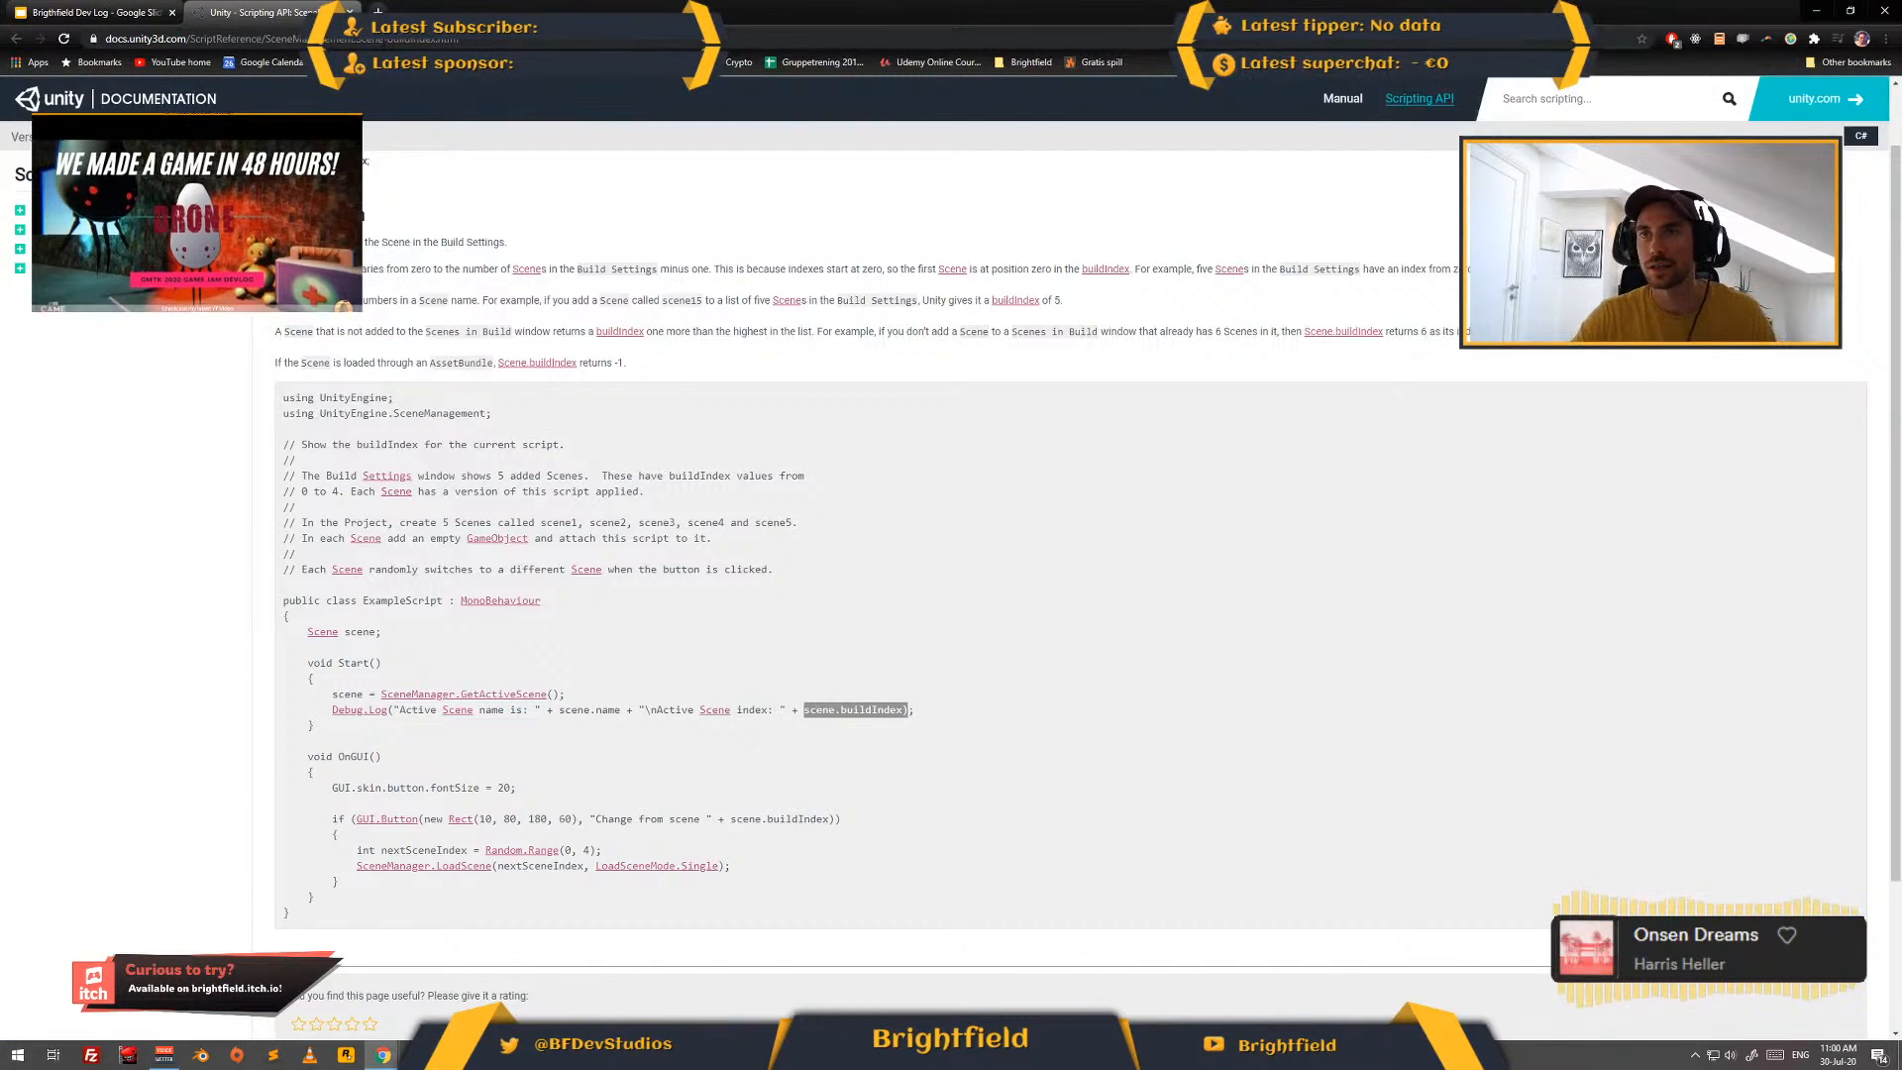
{"action": "left_click", "coordinate": [383, 45]}
{"action": "type", "text": "unity cha"}
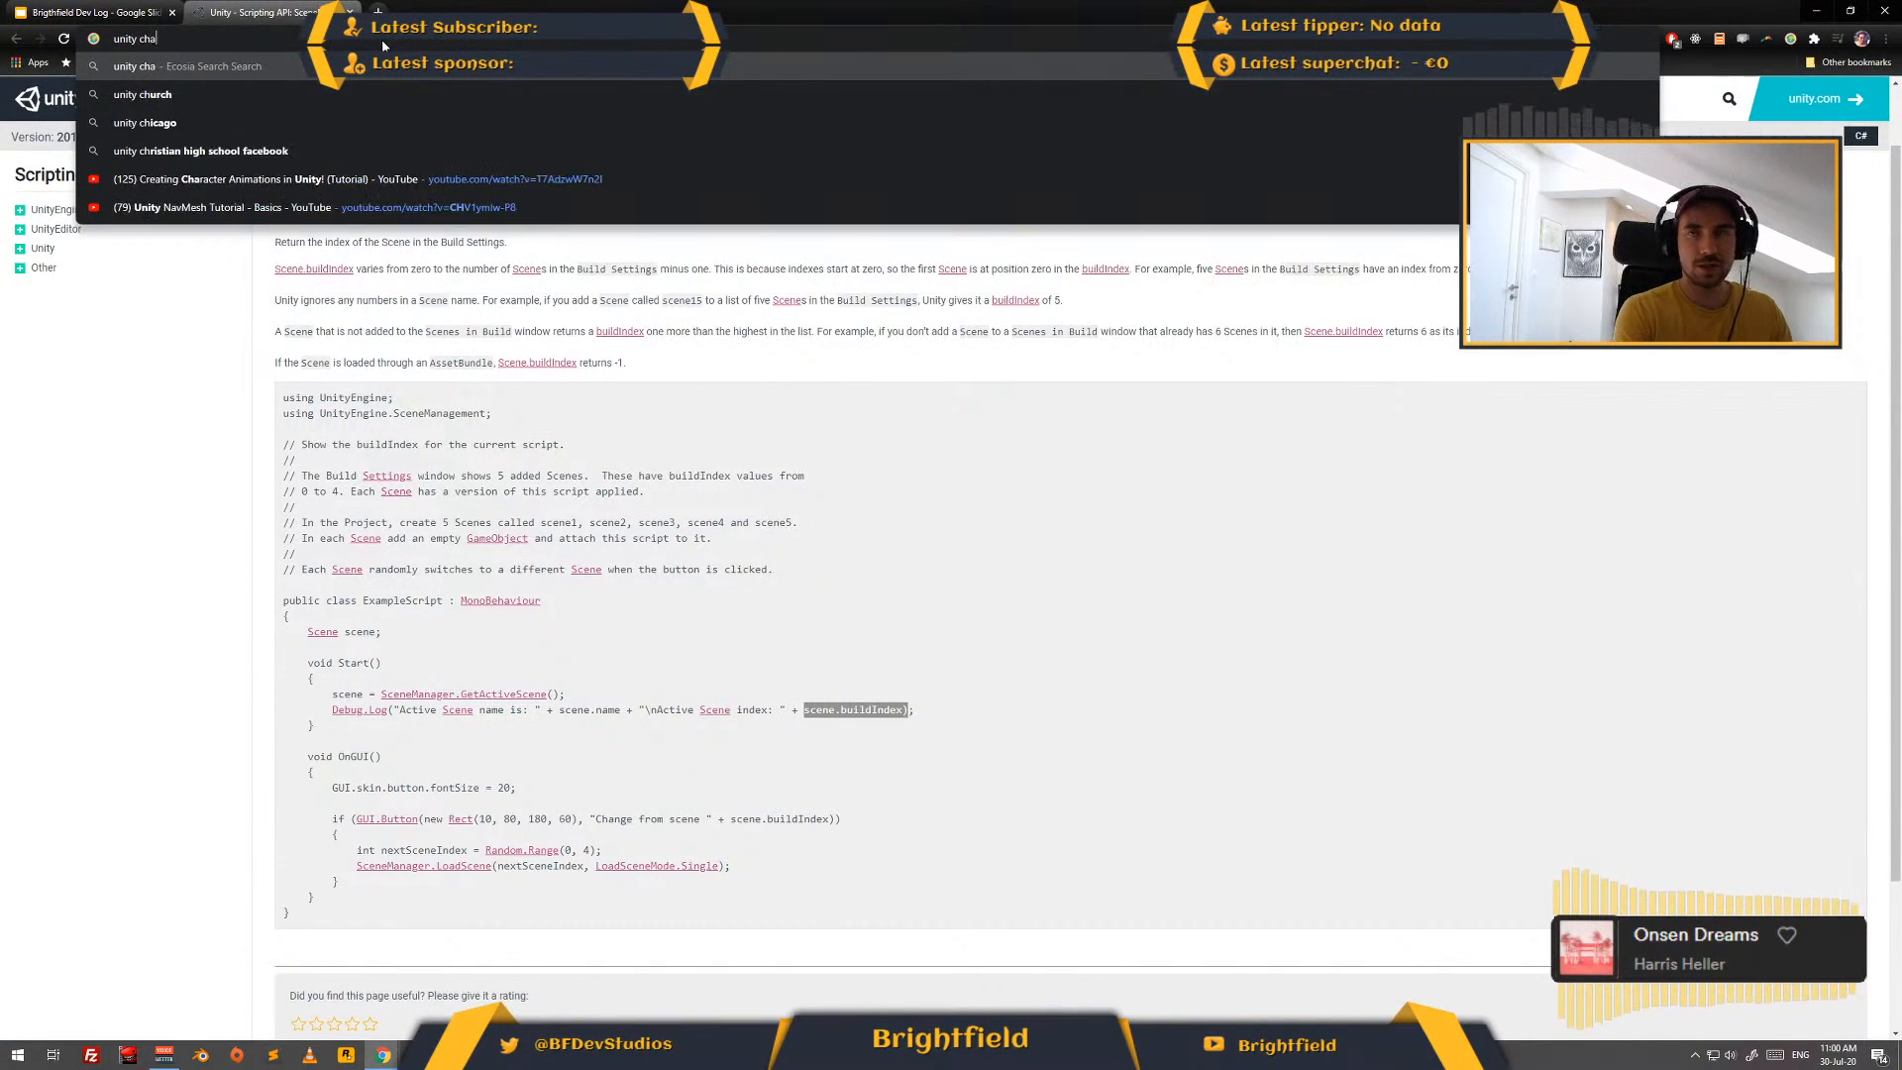
{"action": "type", "text": "nge text"}
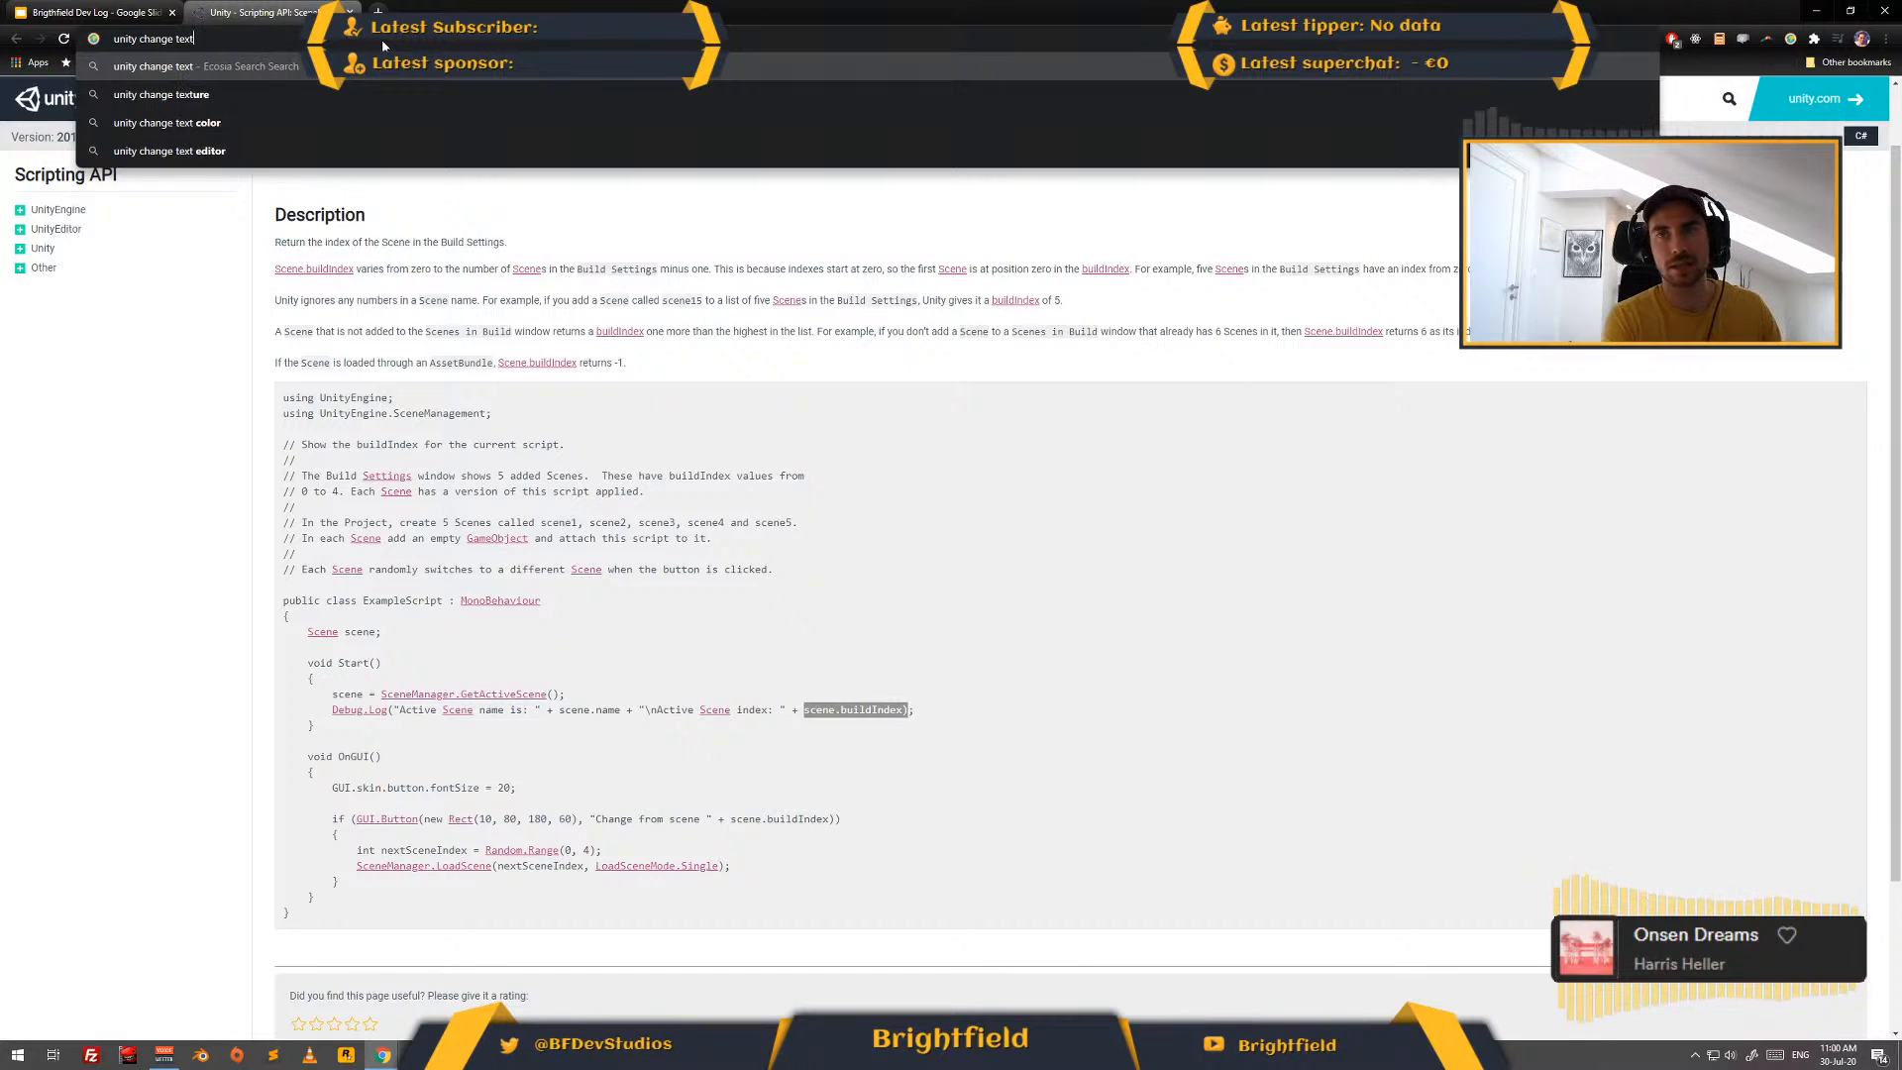
{"action": "key", "text": "Return"}
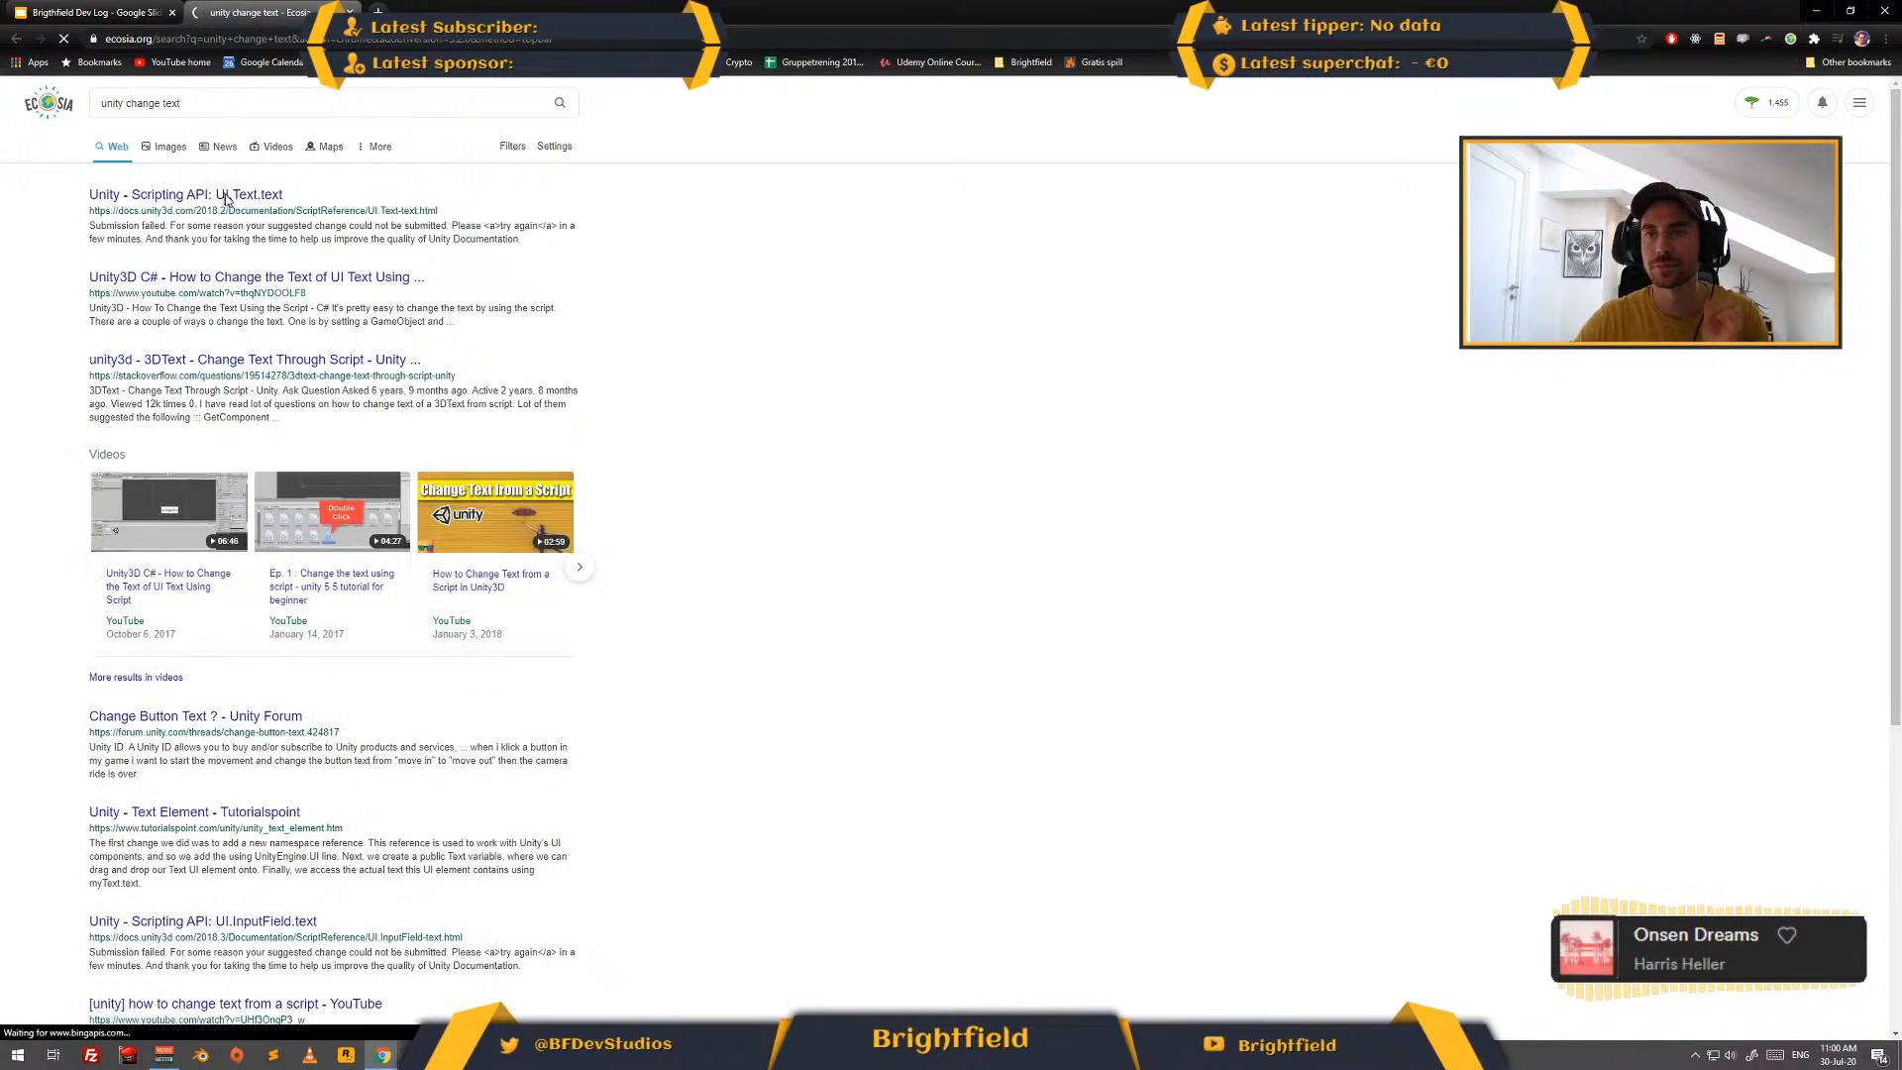
{"action": "left_click", "coordinate": [243, 198]}
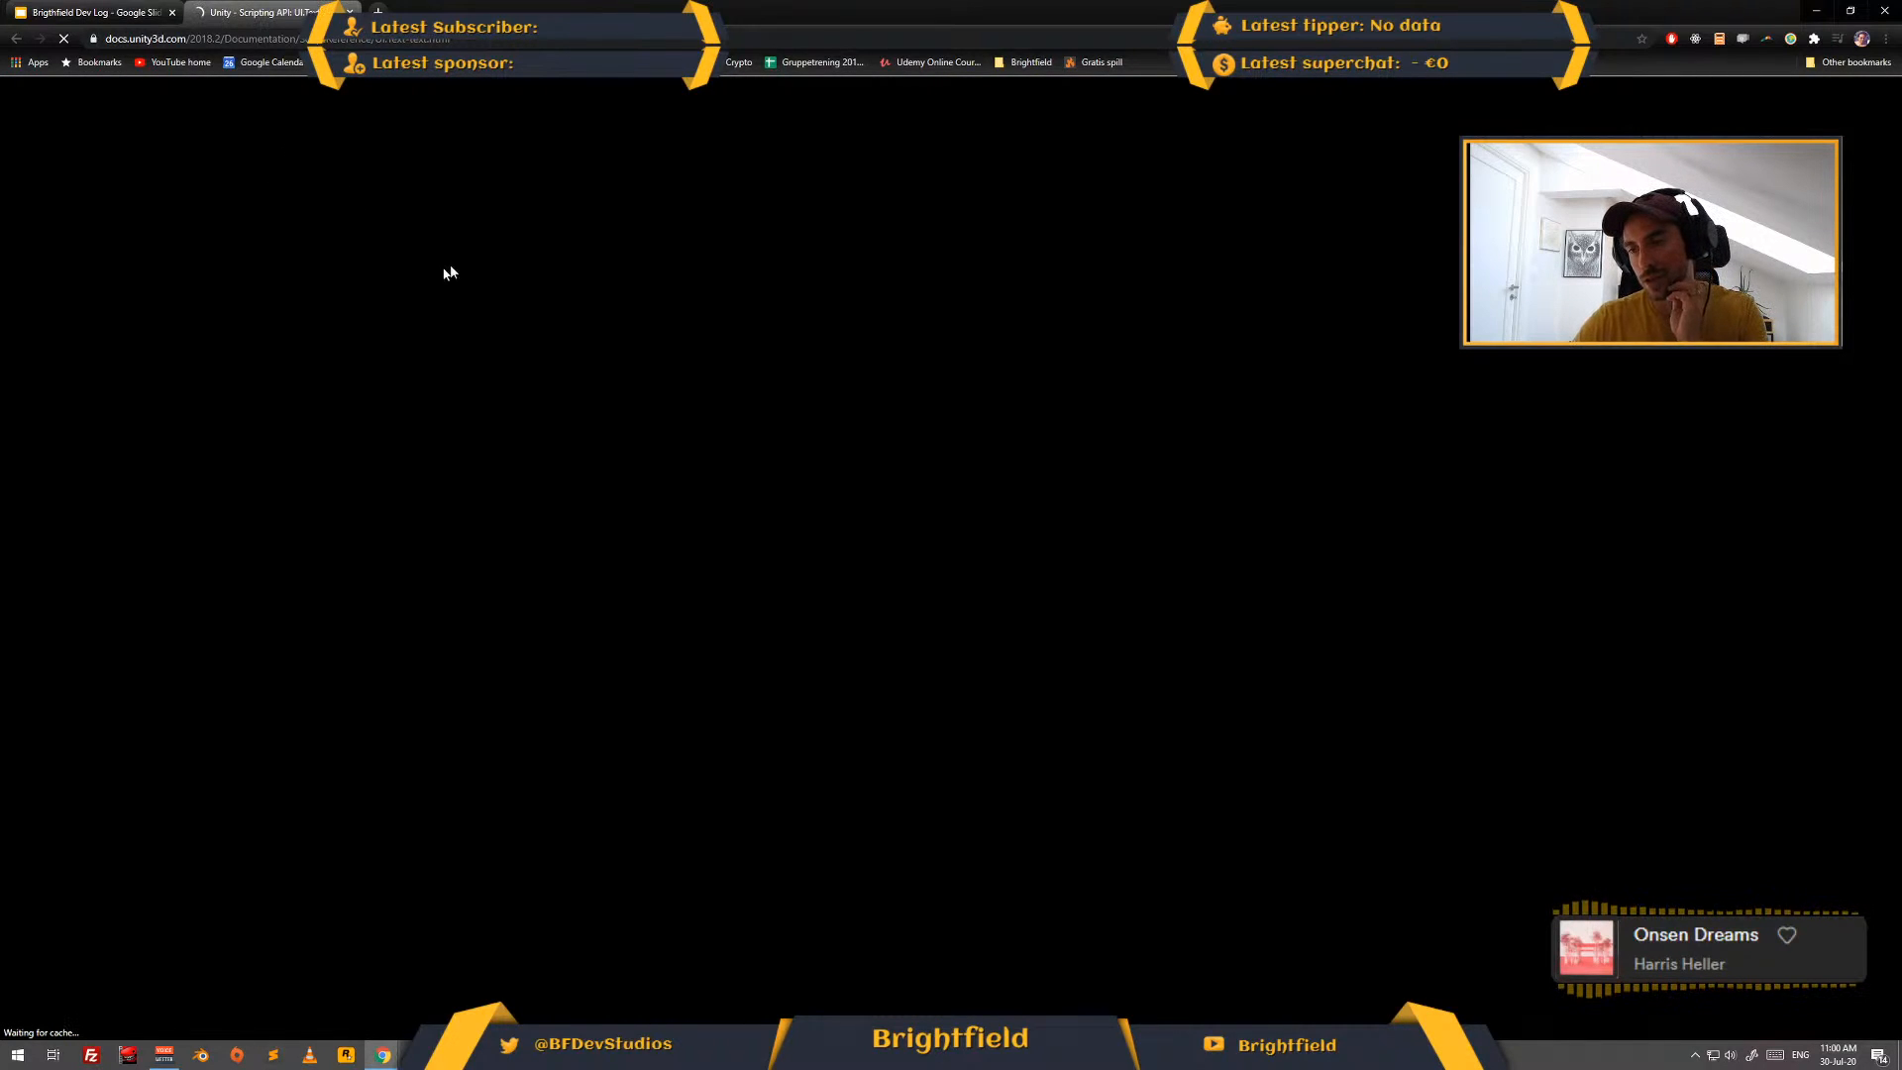
{"action": "scroll", "coordinate": [551, 412], "scroll_direction": "down", "scroll_amount": 4}
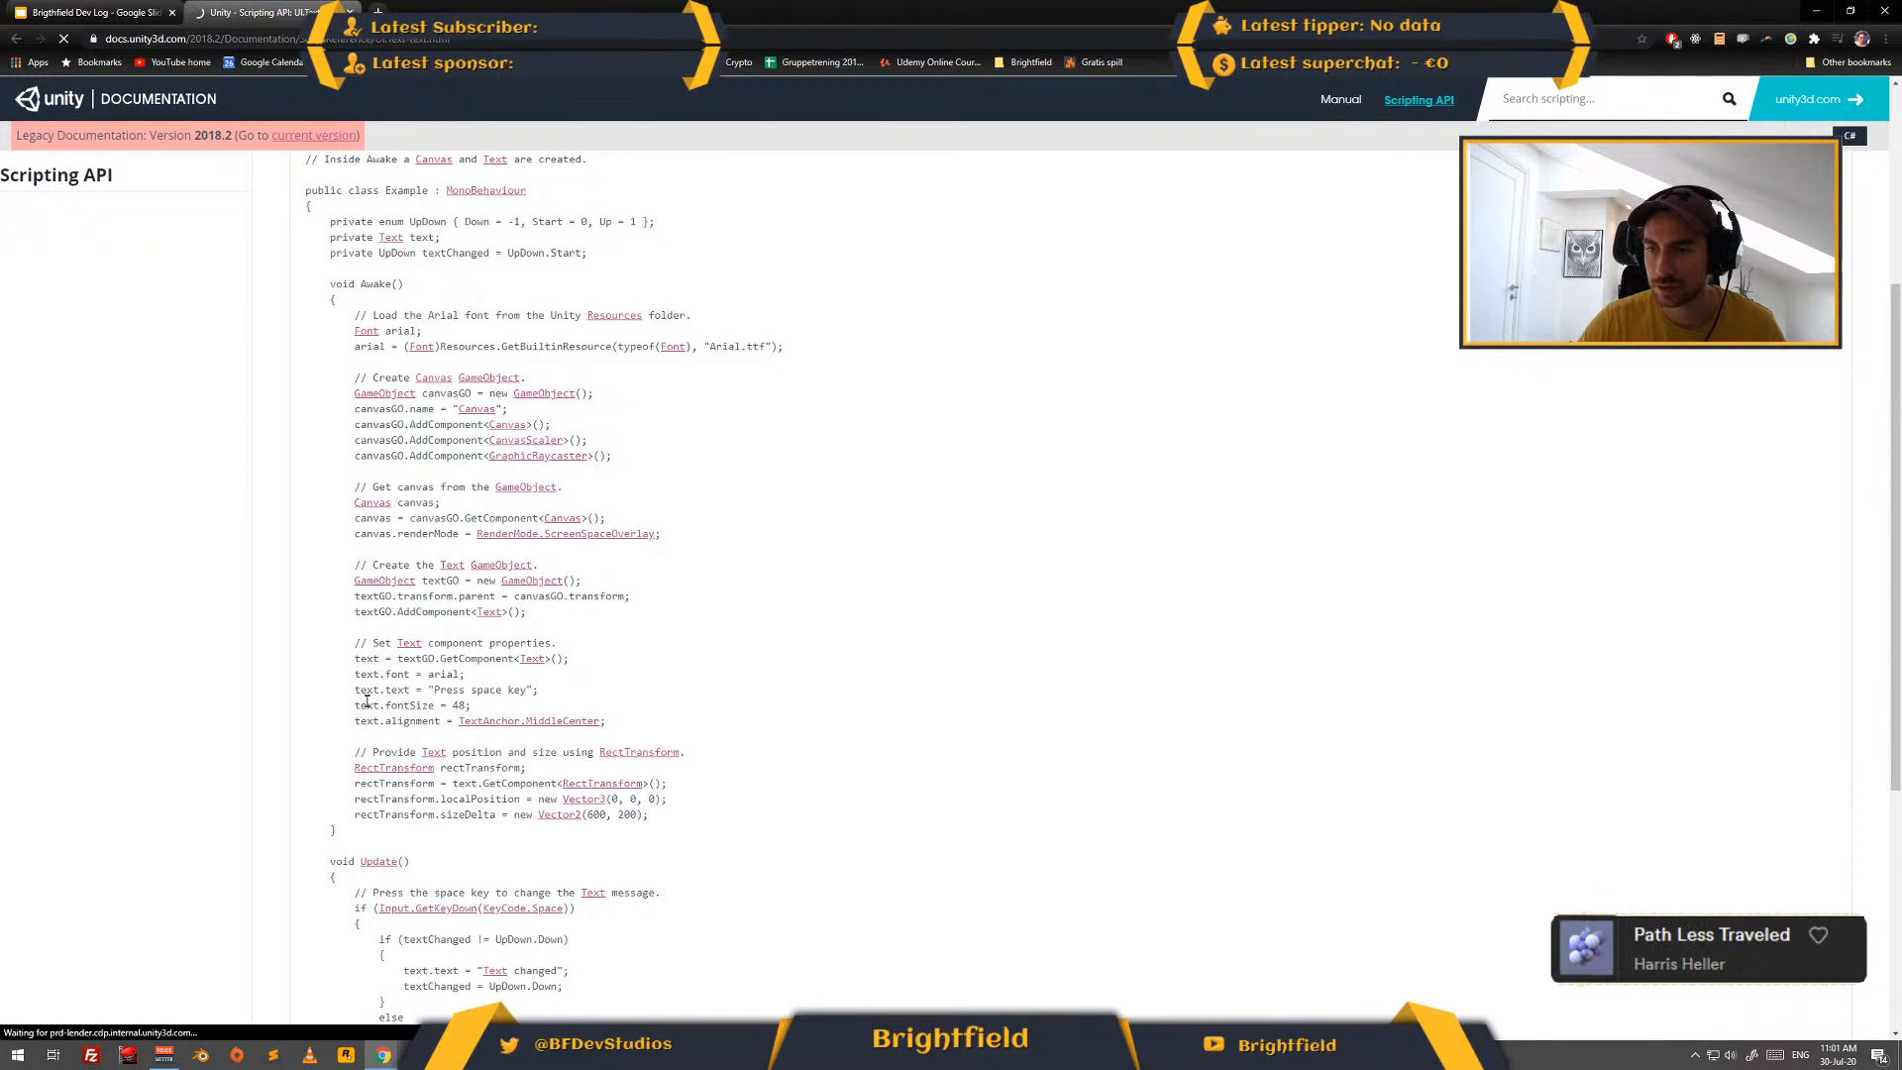
- Back in Visual Studio, finish the dayCounter line so its text is assigned "Day: " + SceneLoader.instance.currentScene.buildIndex on a single line
{"action": "key", "text": "alt+Tab"}
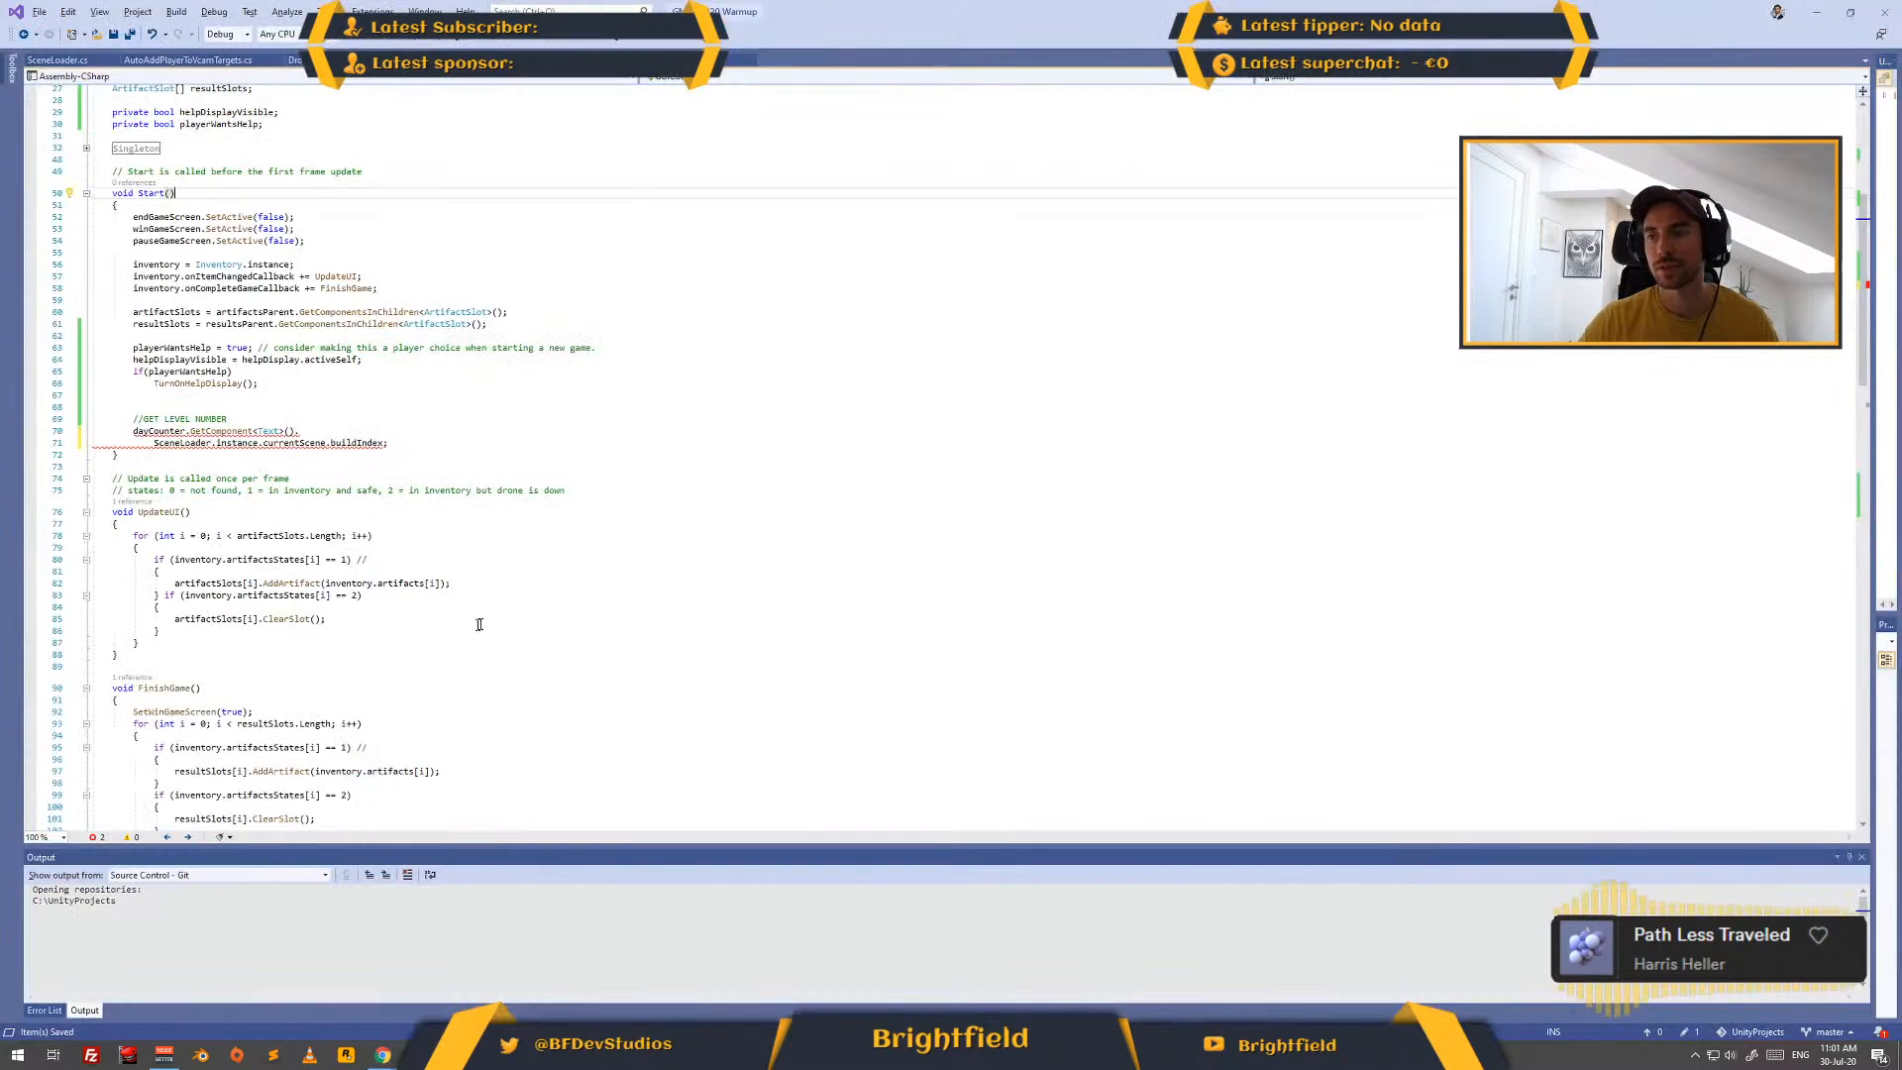
{"action": "left_click", "coordinate": [313, 430]}
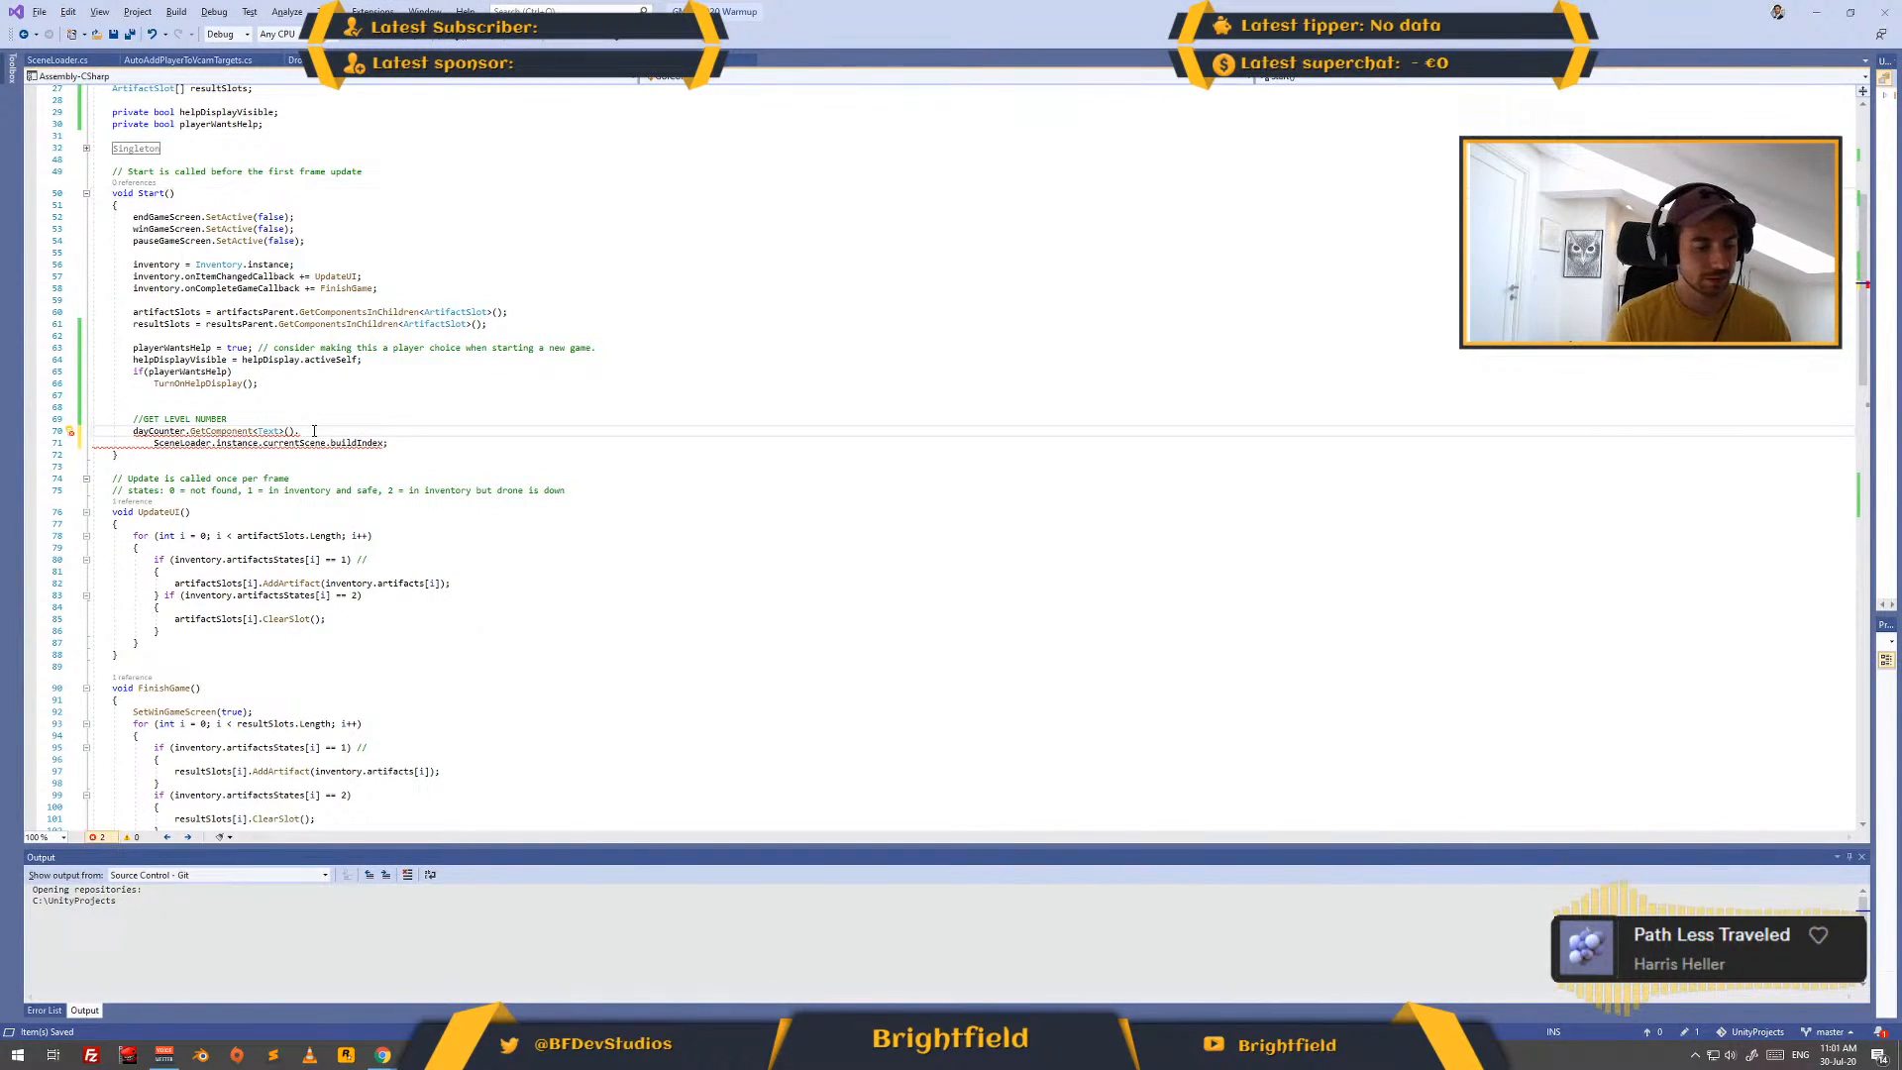
{"action": "type", "text": "text"}
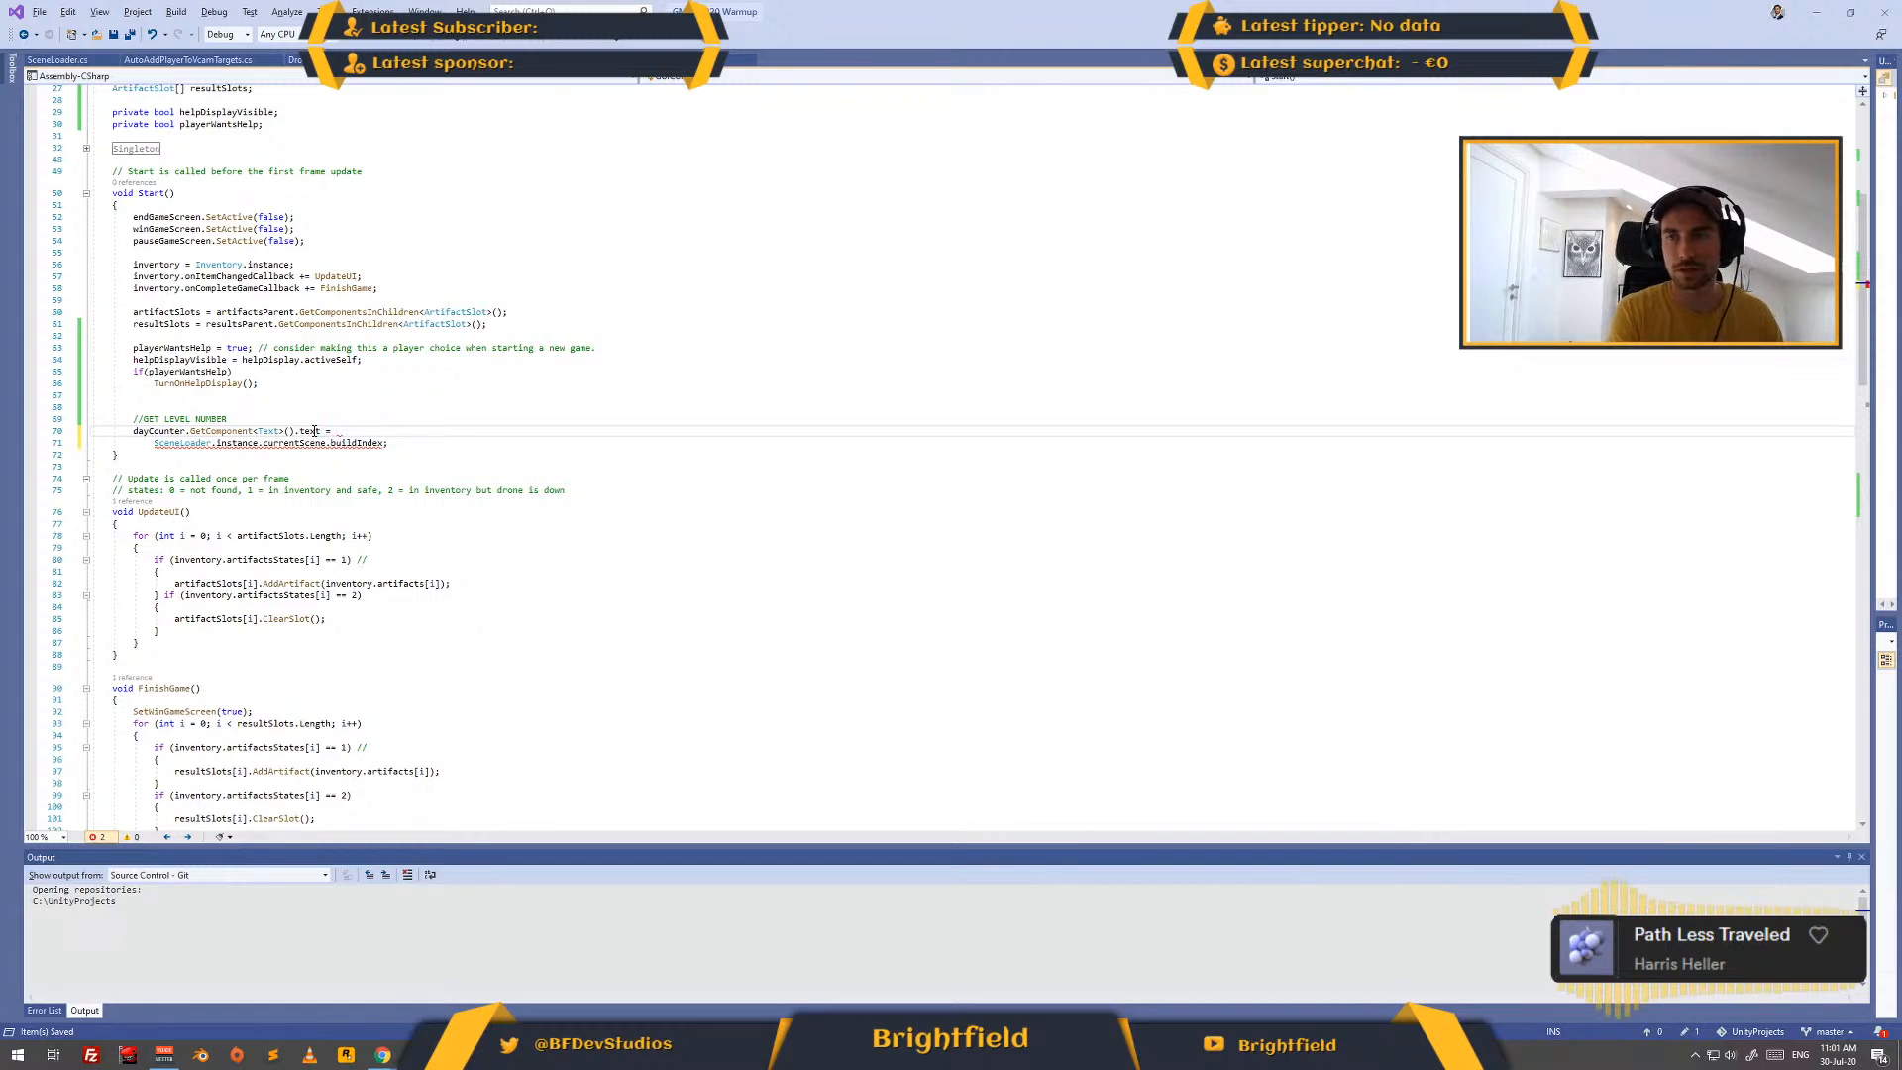
{"action": "type", "text": " = \"Day"}
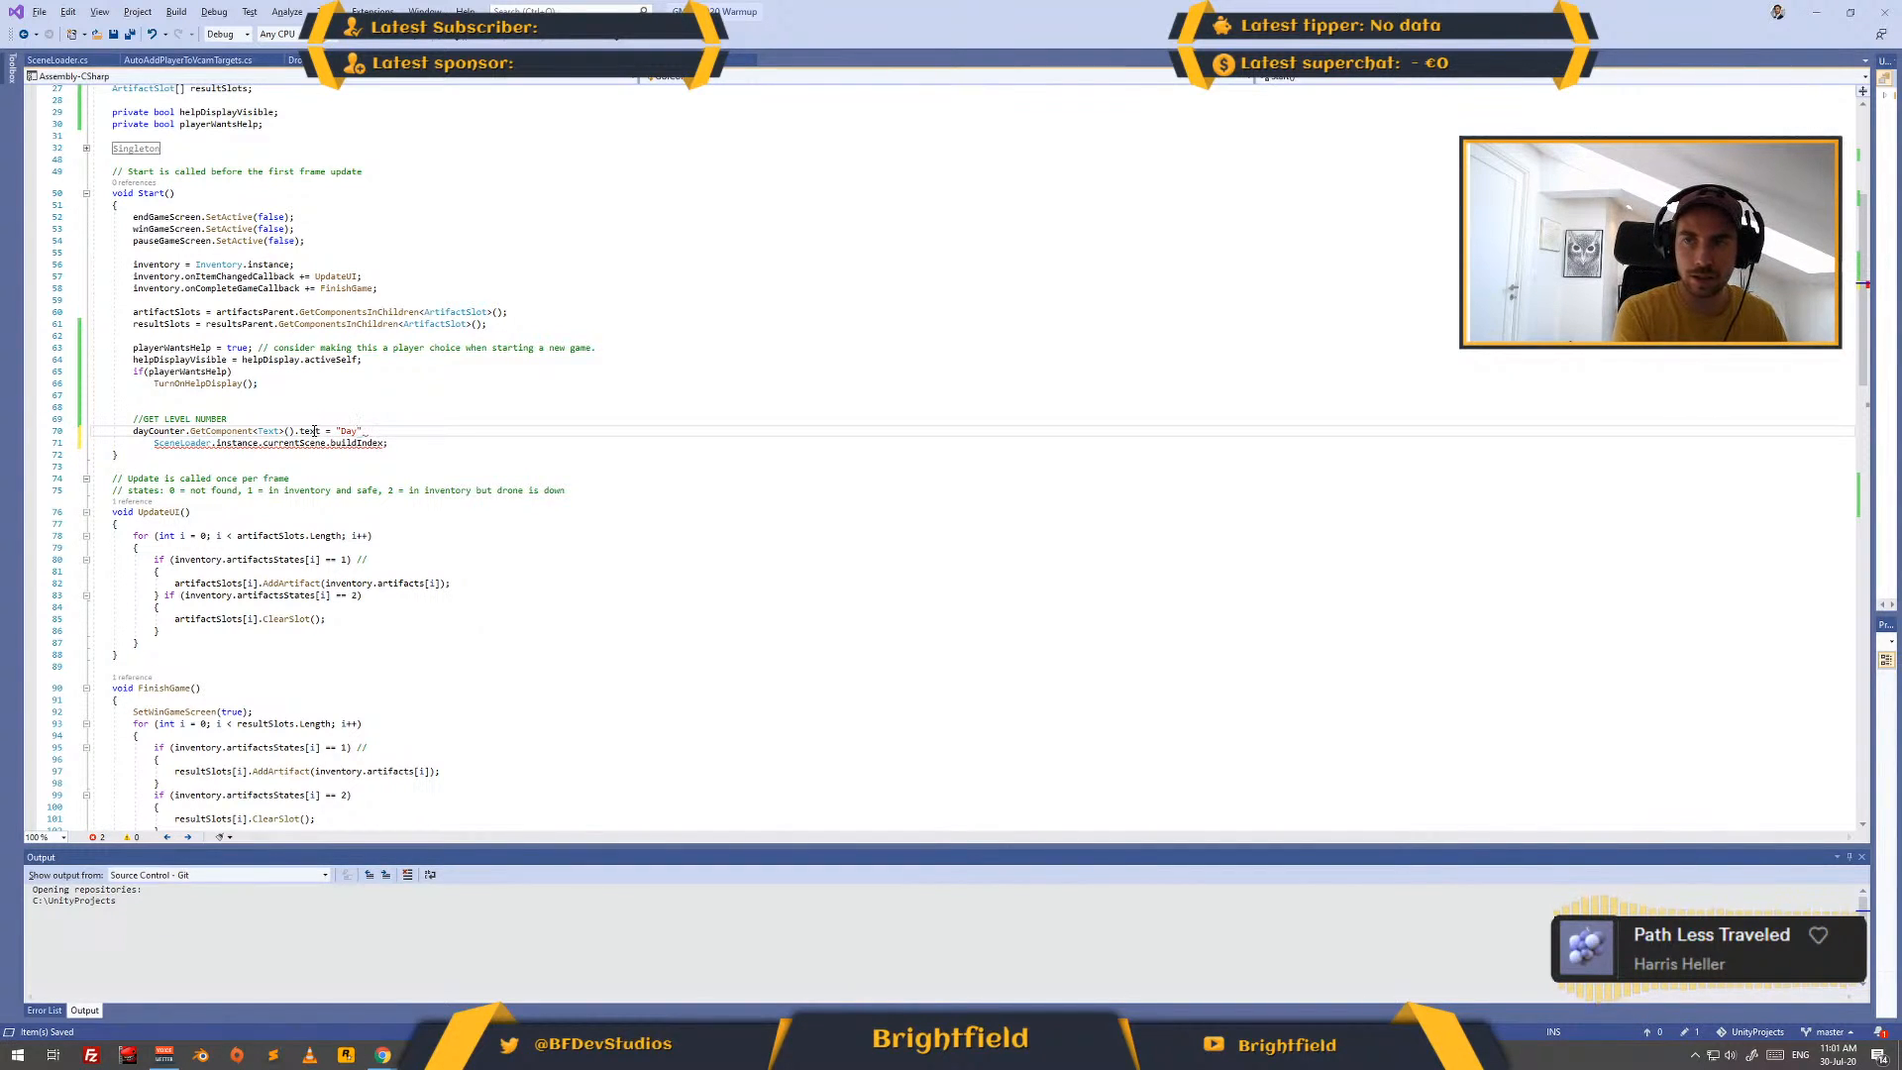
{"action": "type", "text": ": \""}
{"action": "key", "text": "Delete"}
{"action": "key", "text": "ctrl+shift+Right"}
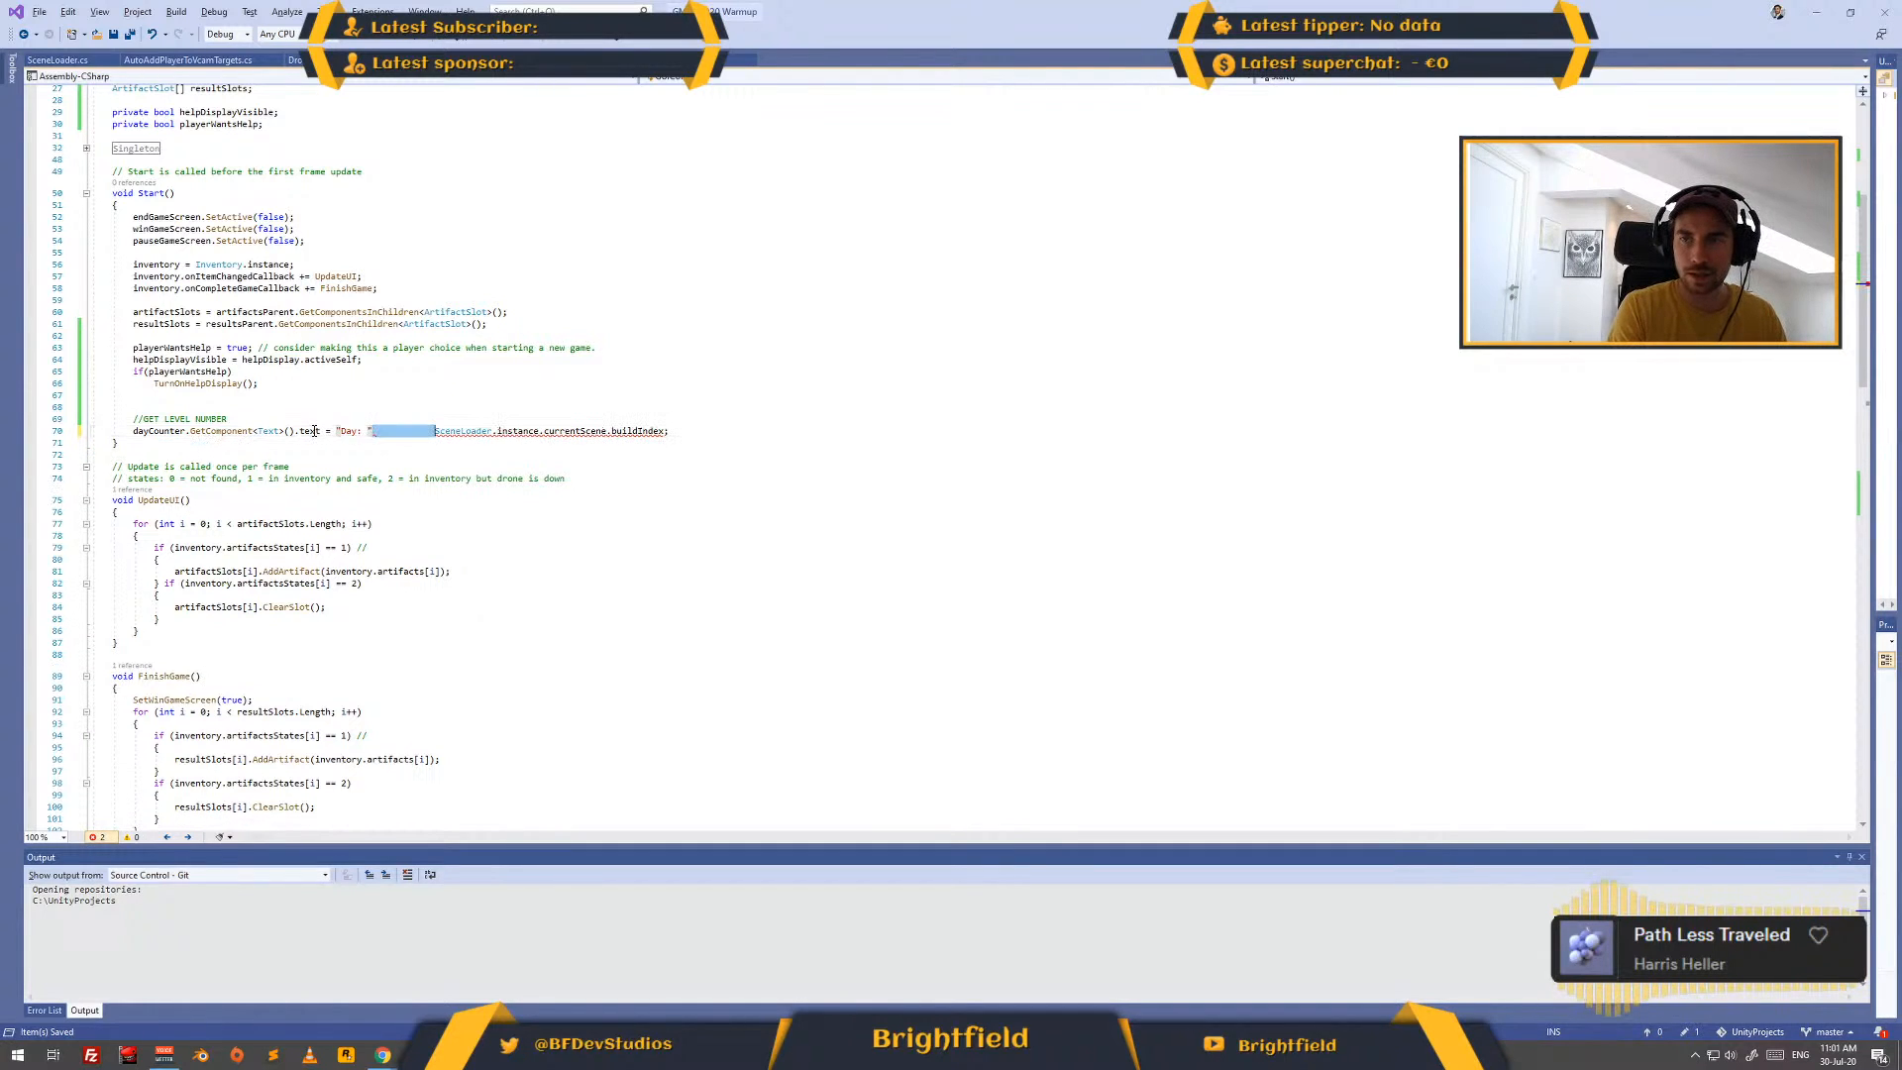
{"action": "type", "text": "+ "}
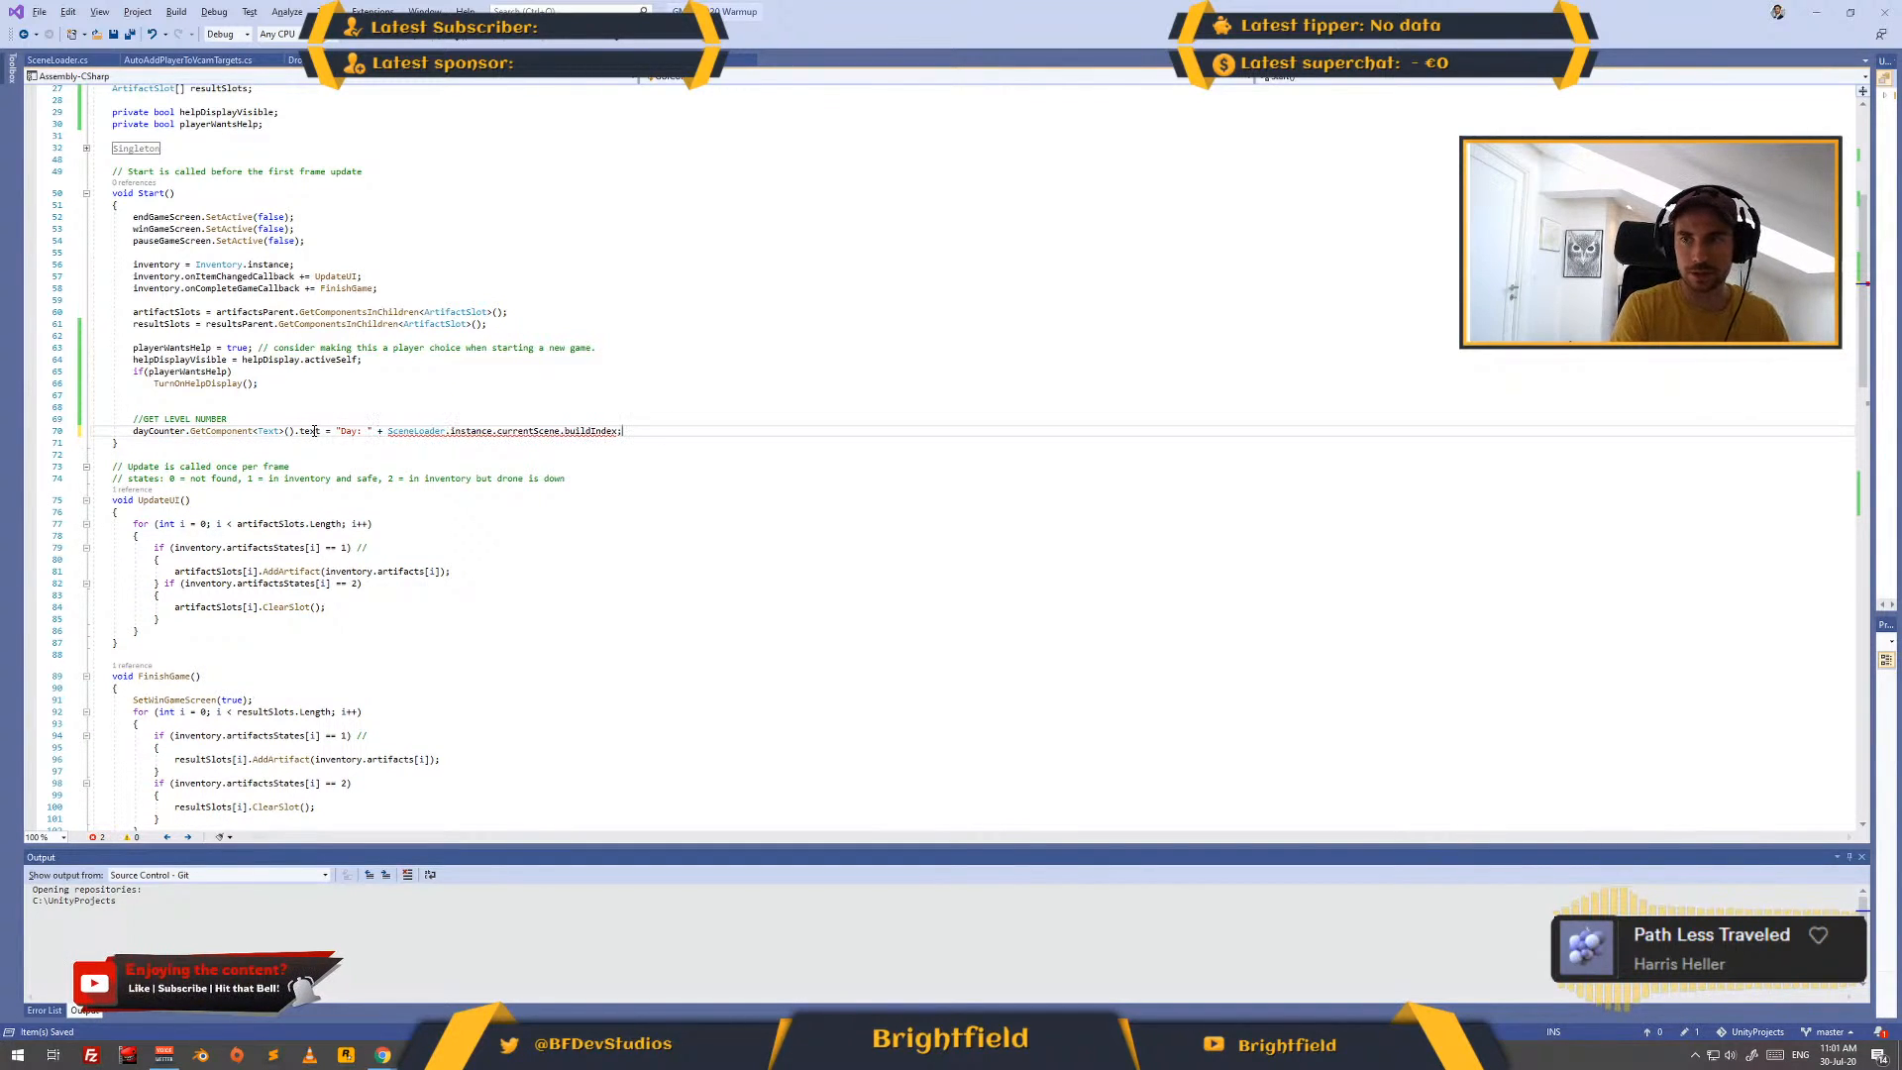
{"action": "type", "text": "\""}
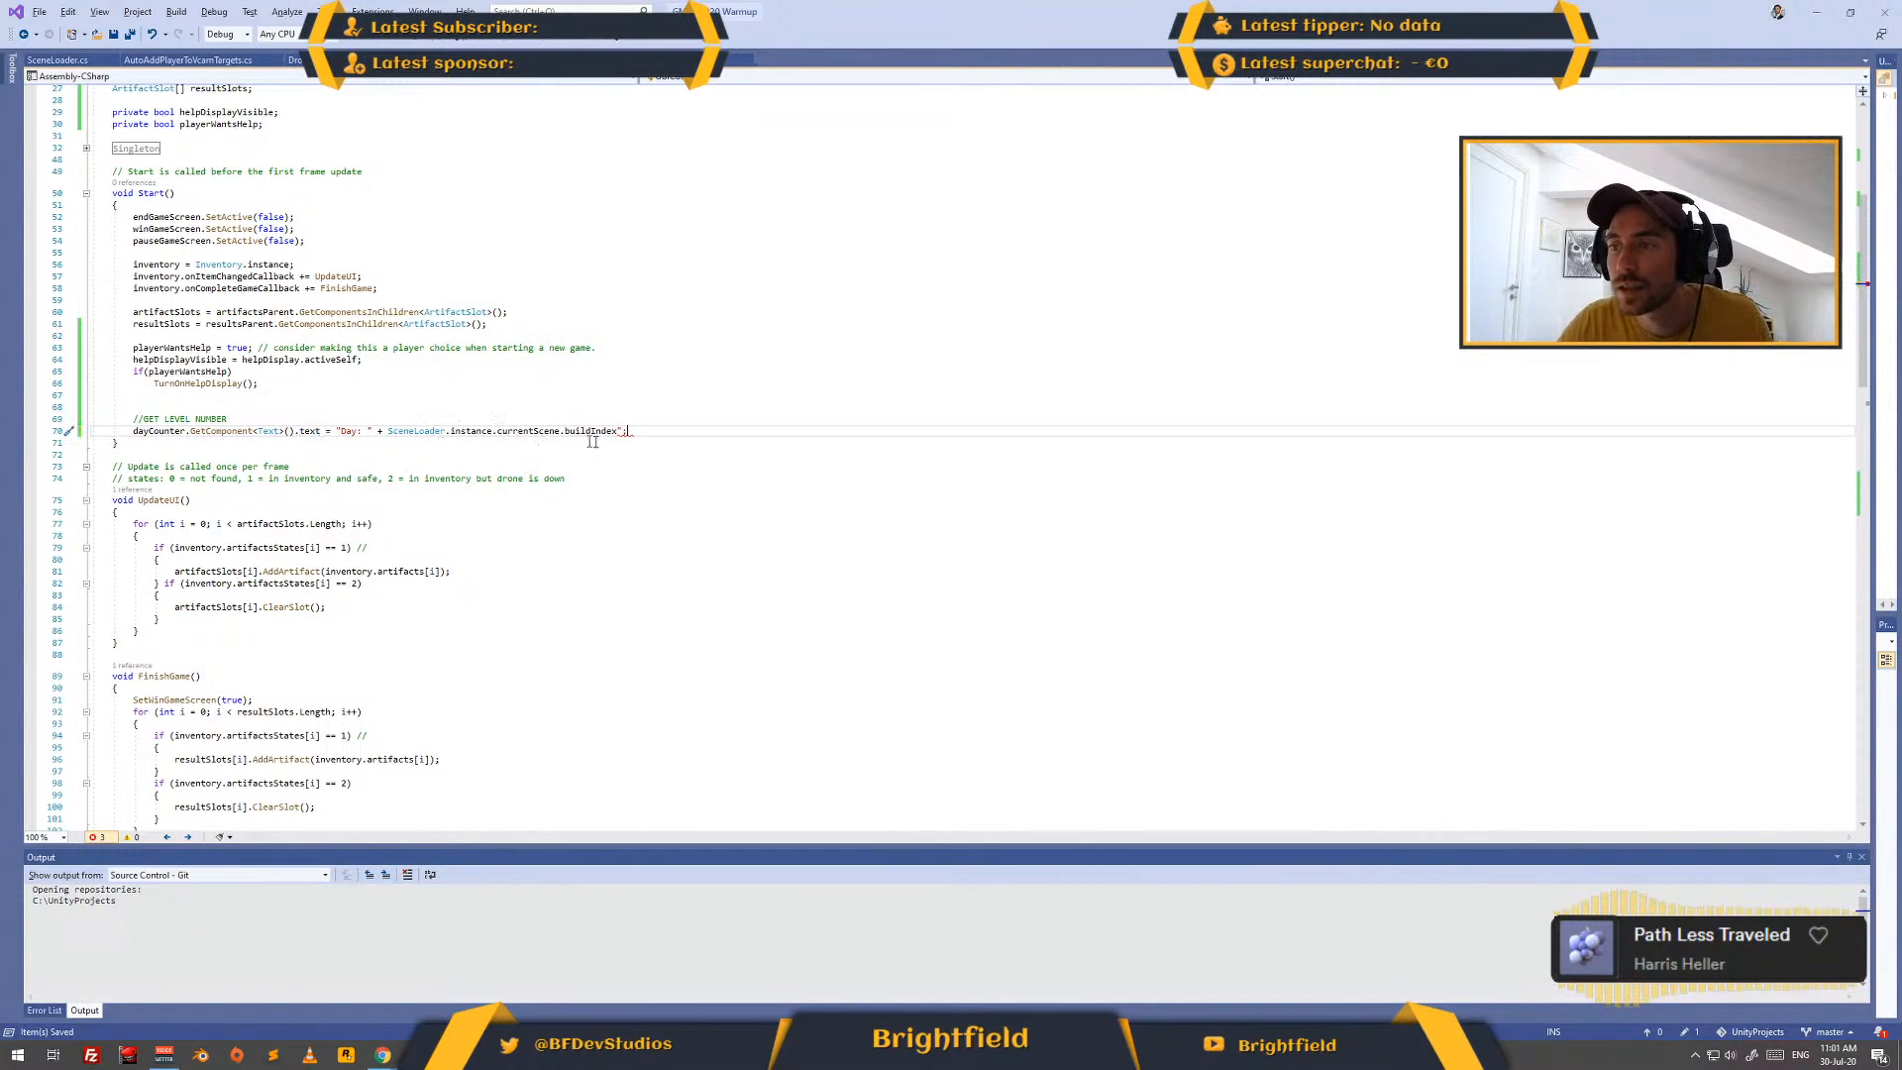
- Try to append a trailing string literal after buildIndex in the dayCounter text assignment, checking the Unity Text documentation example
{"action": "mouse_move", "coordinate": [624, 433]}
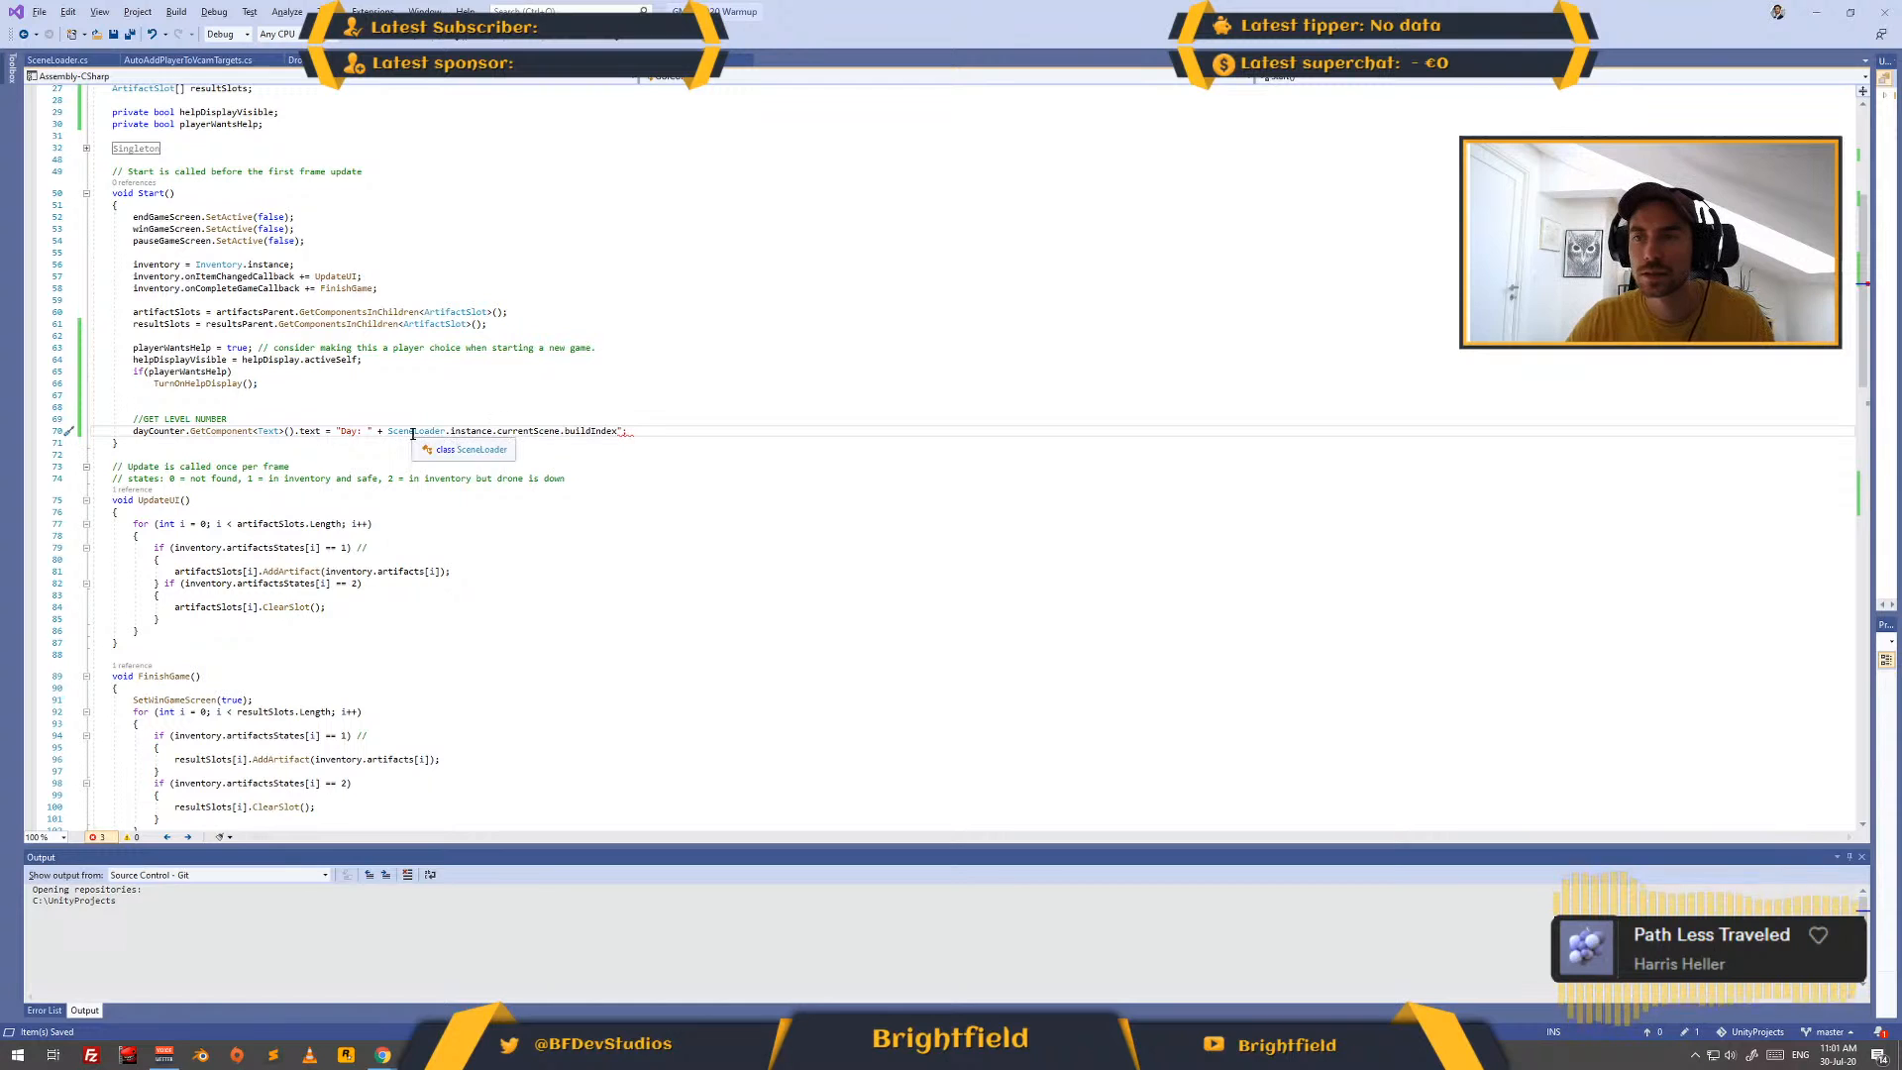
{"action": "key", "text": "alt+Tab"}
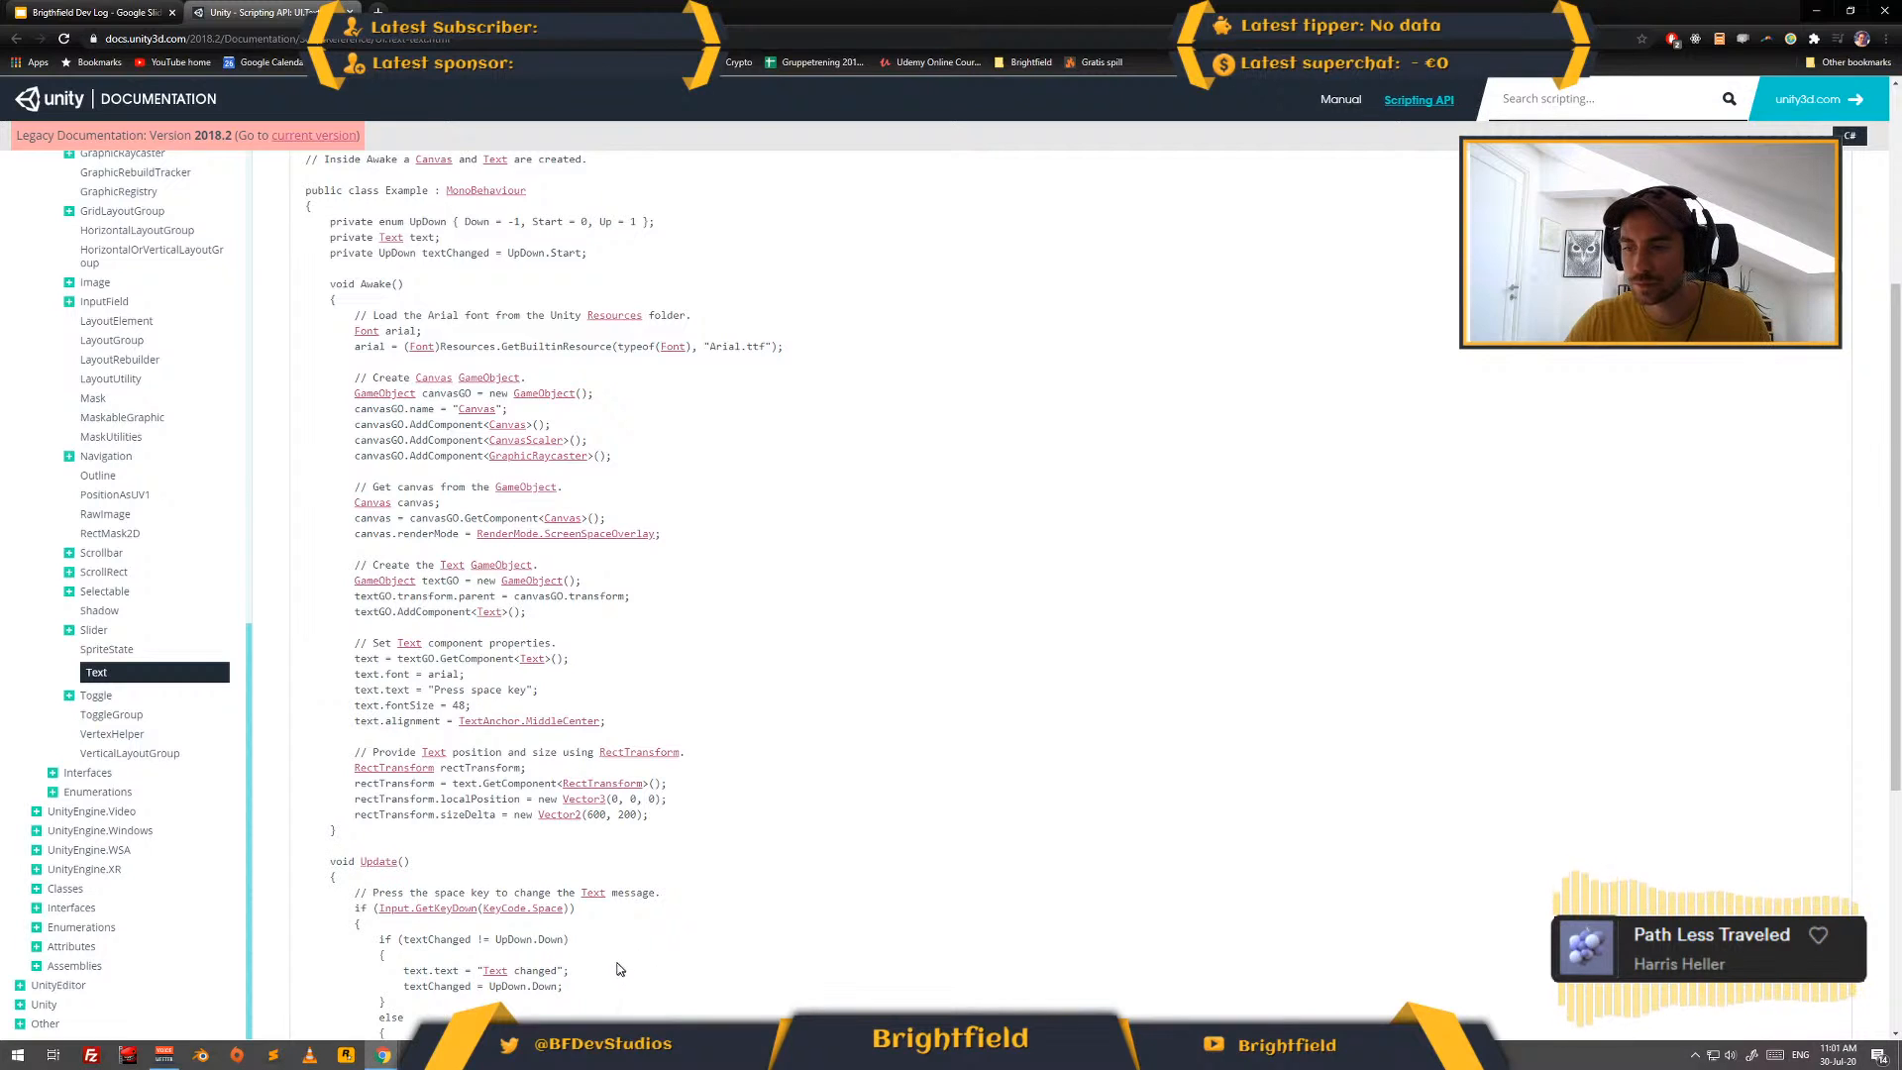
{"action": "scroll", "coordinate": [702, 957], "scroll_direction": "down", "scroll_amount": 3}
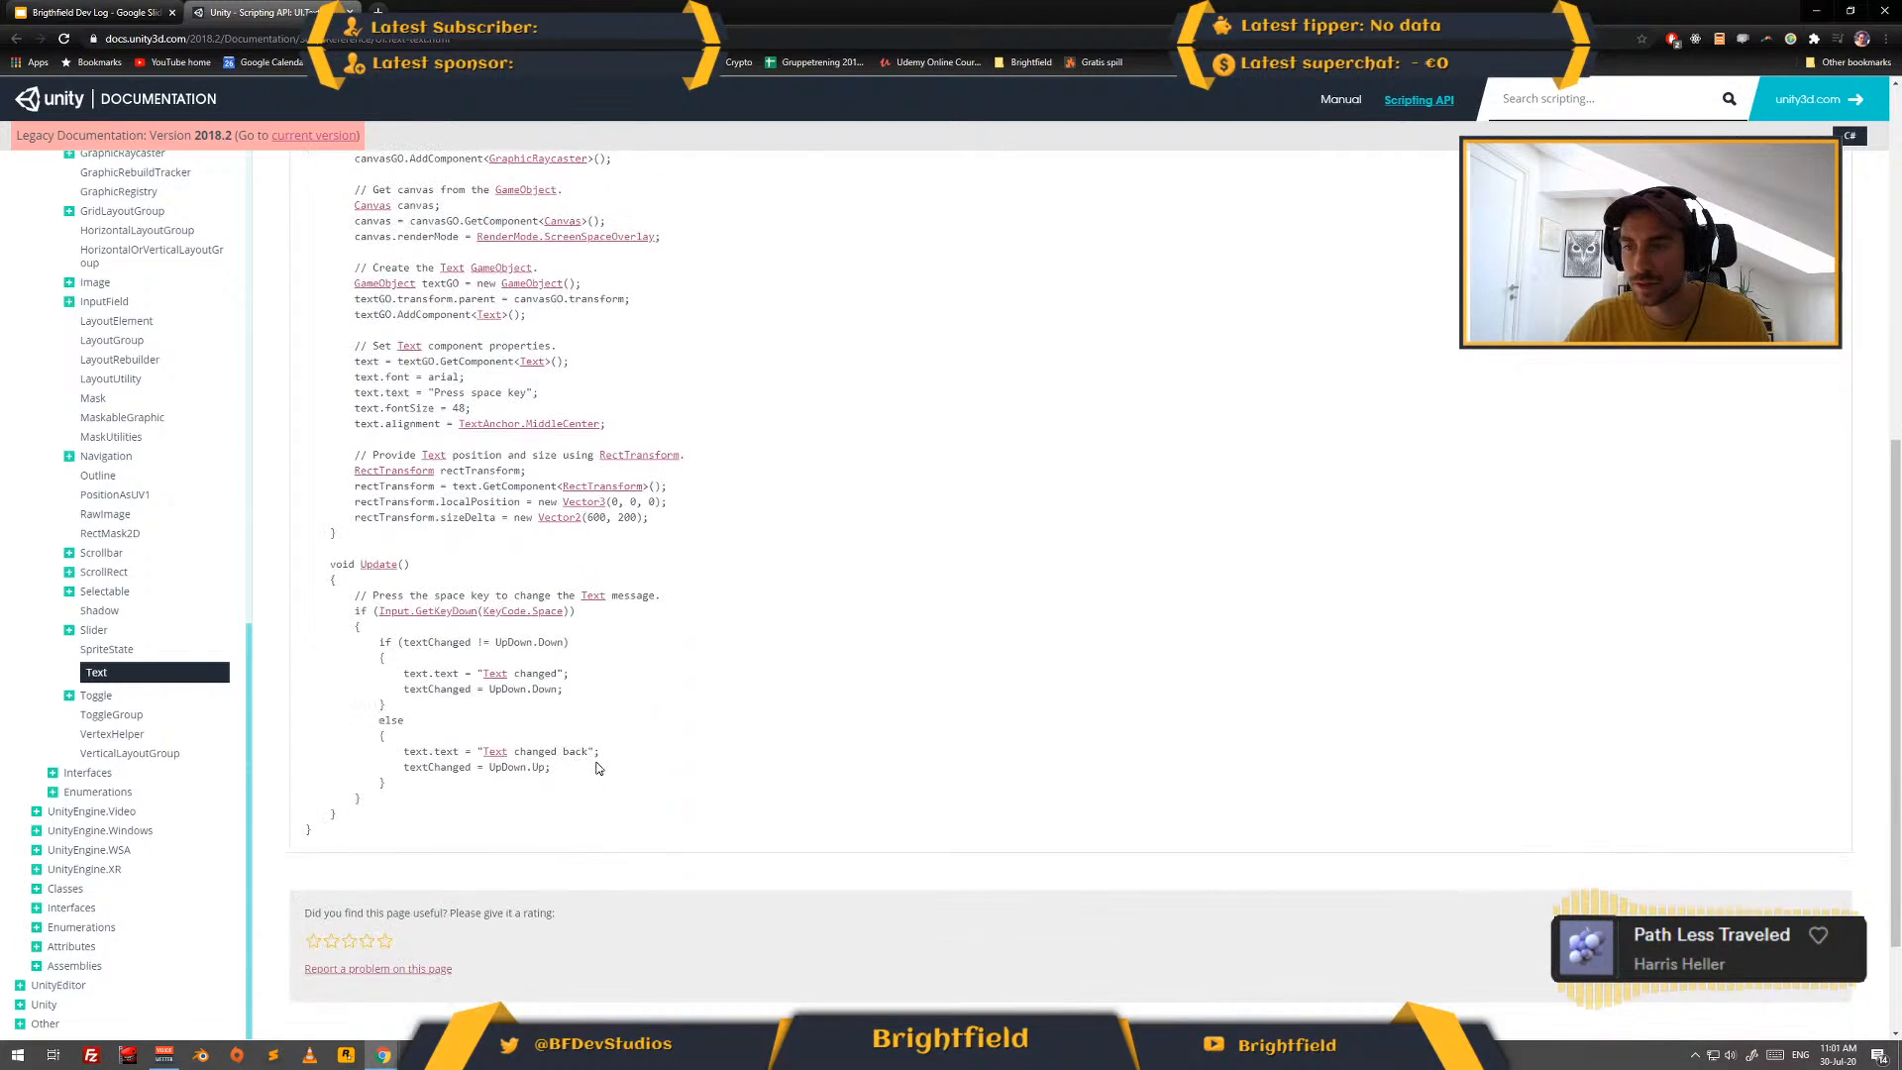
{"action": "key", "text": "alt+Tab"}
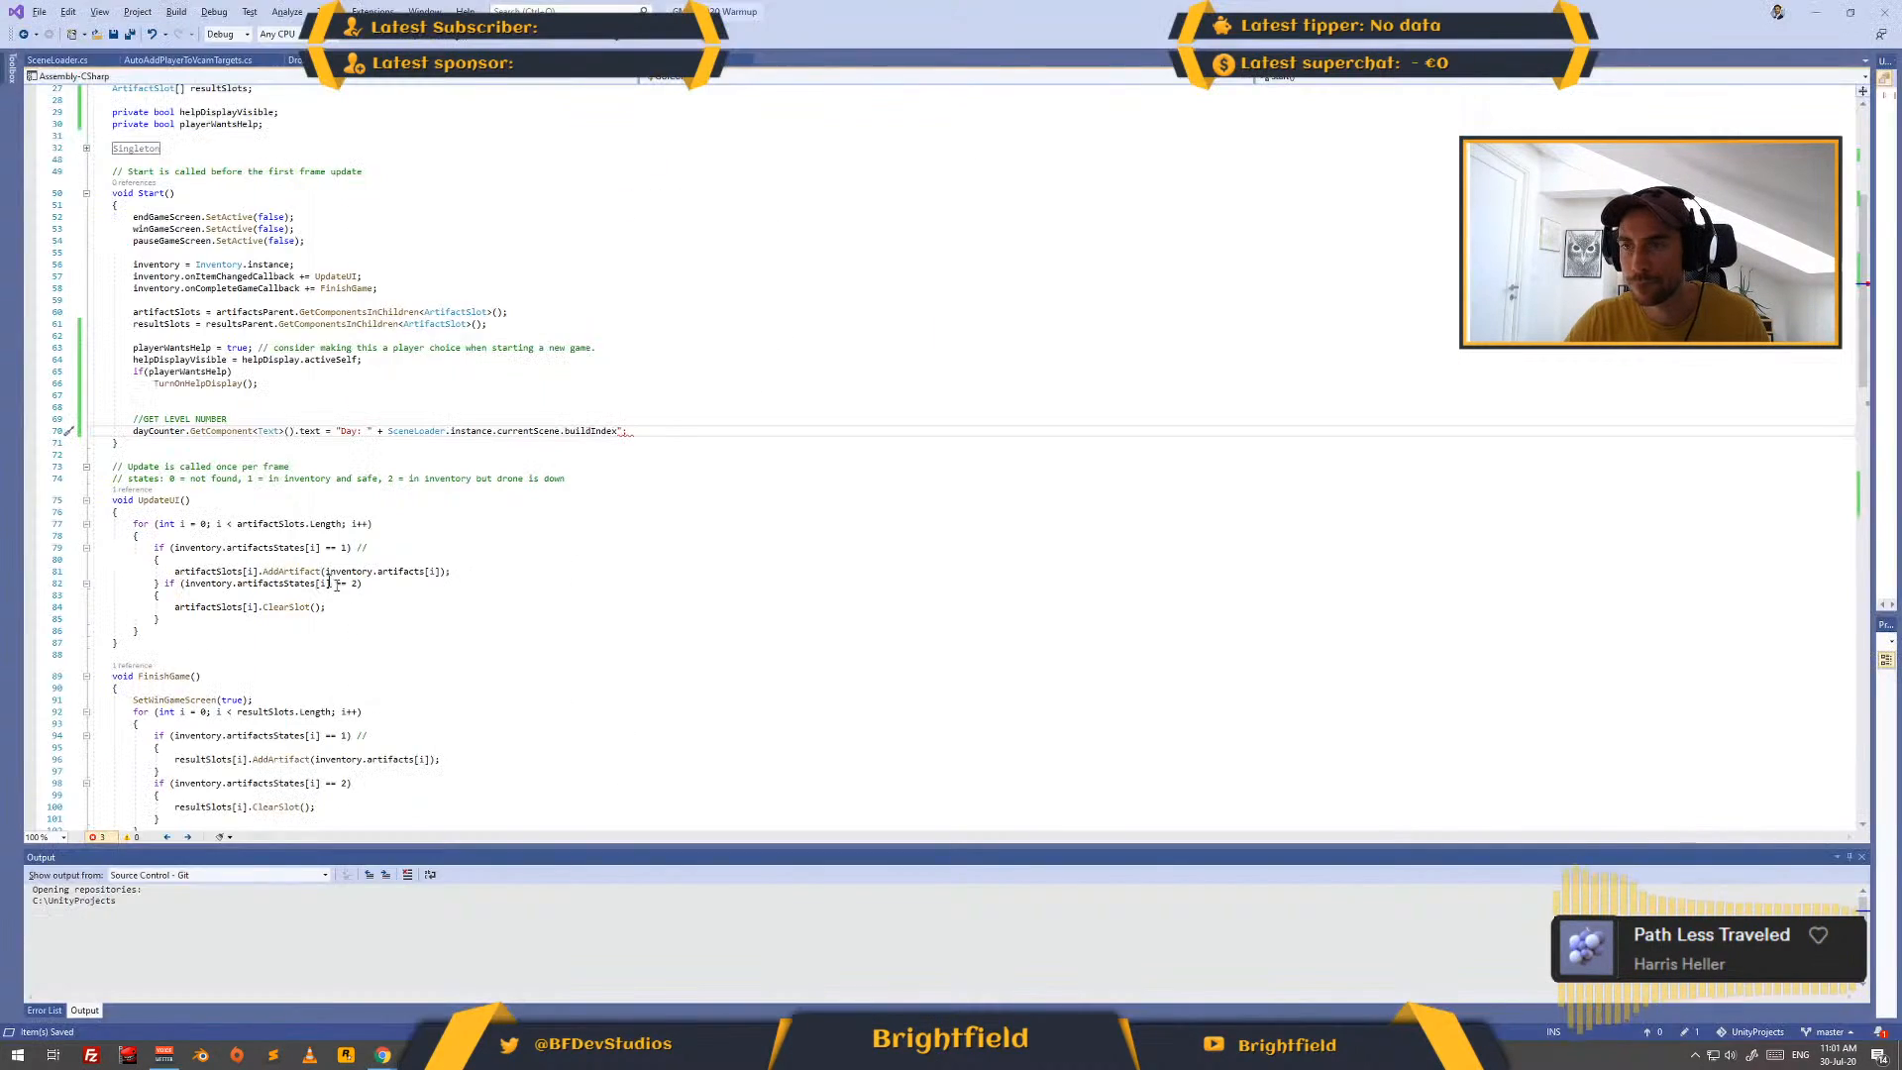
{"action": "left_click", "coordinate": [545, 457]}
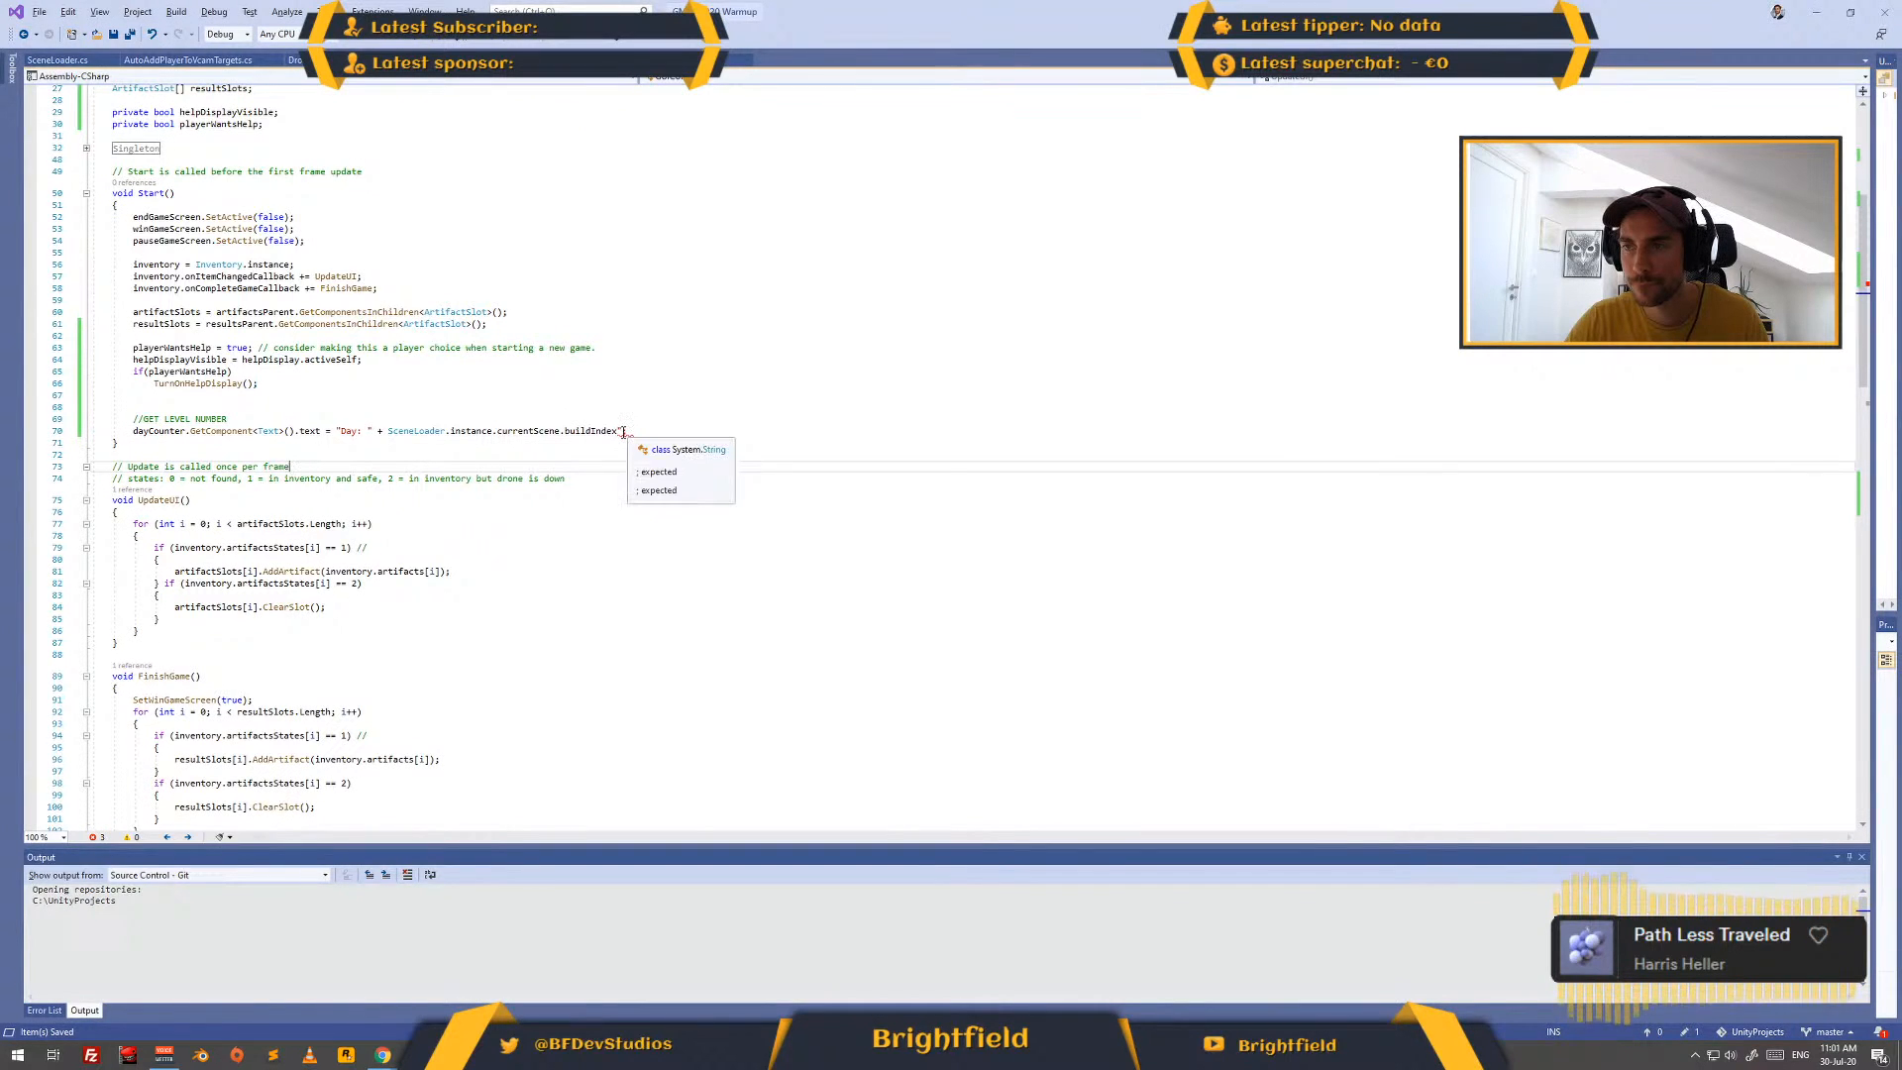
{"action": "left_click", "coordinate": [634, 433]}
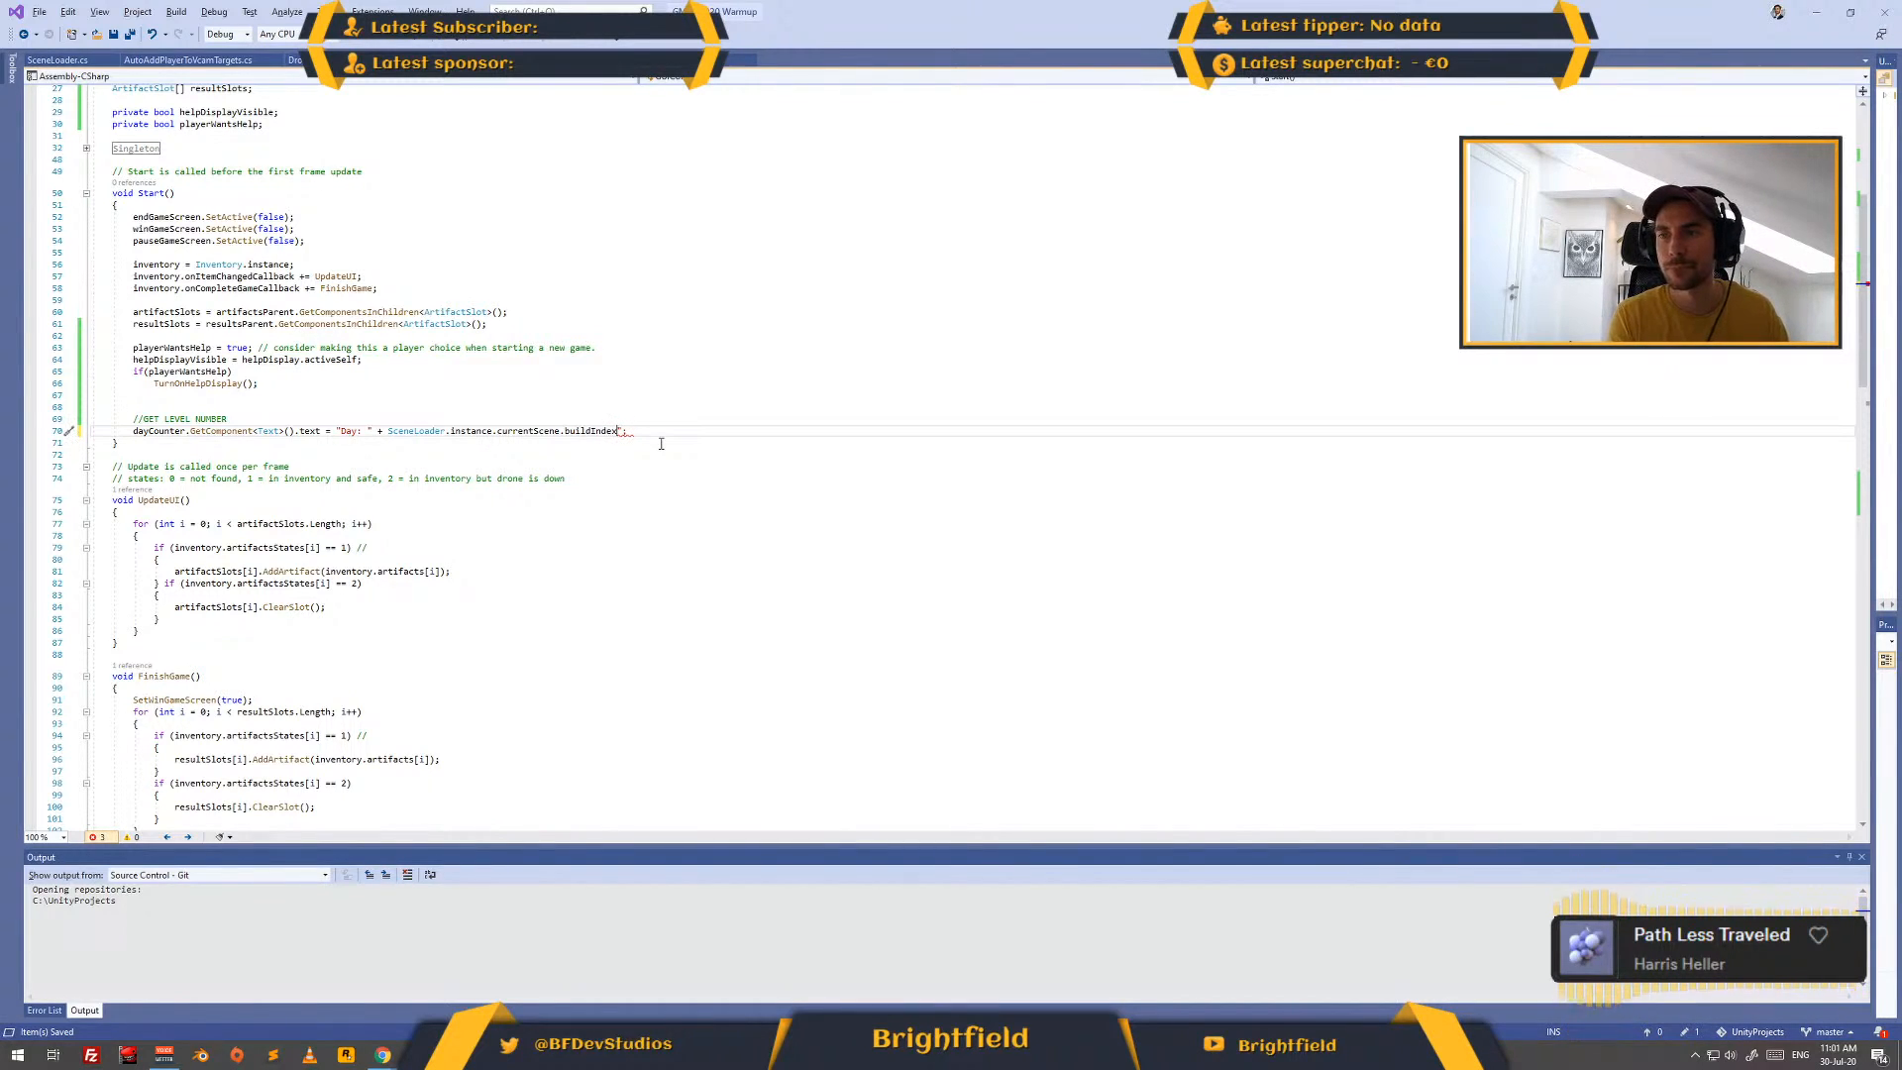
{"action": "key", "text": "Left"}
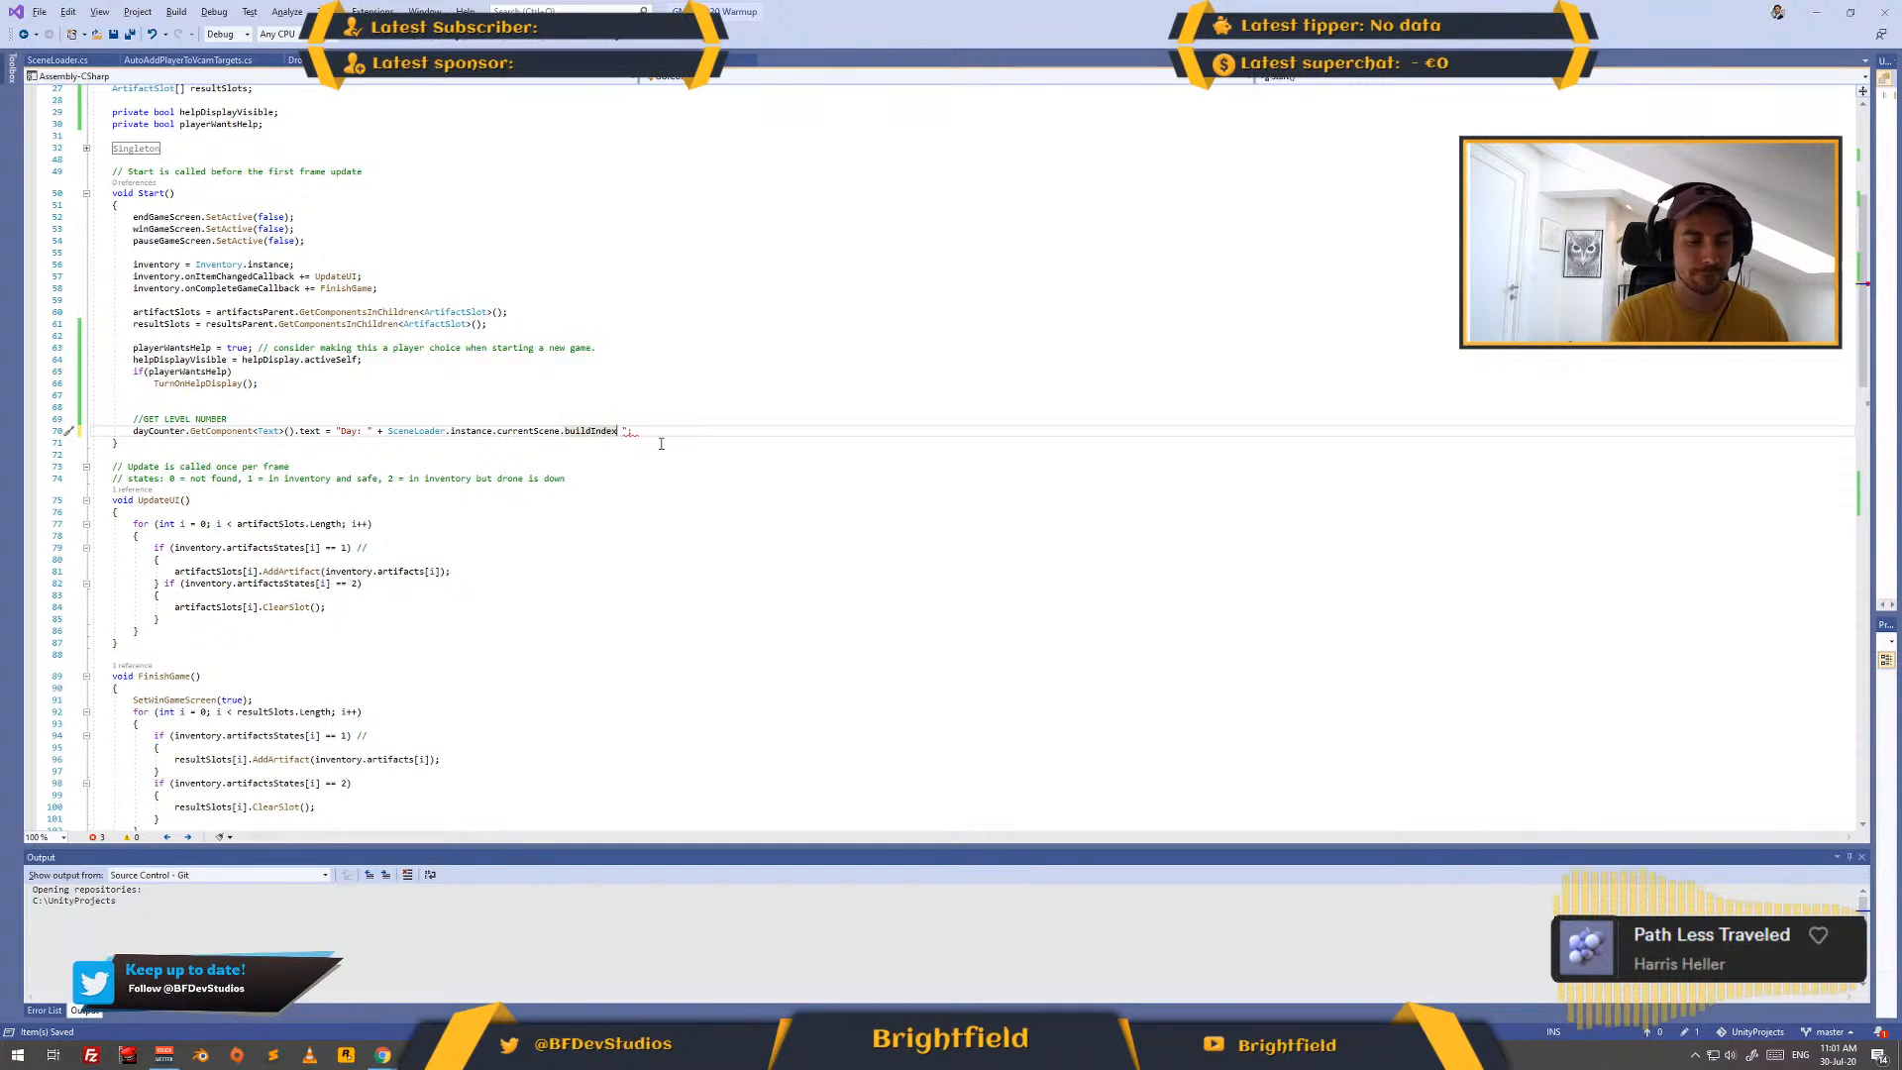
{"action": "type", "text": "+"}
{"action": "key", "text": "BackSpace"}
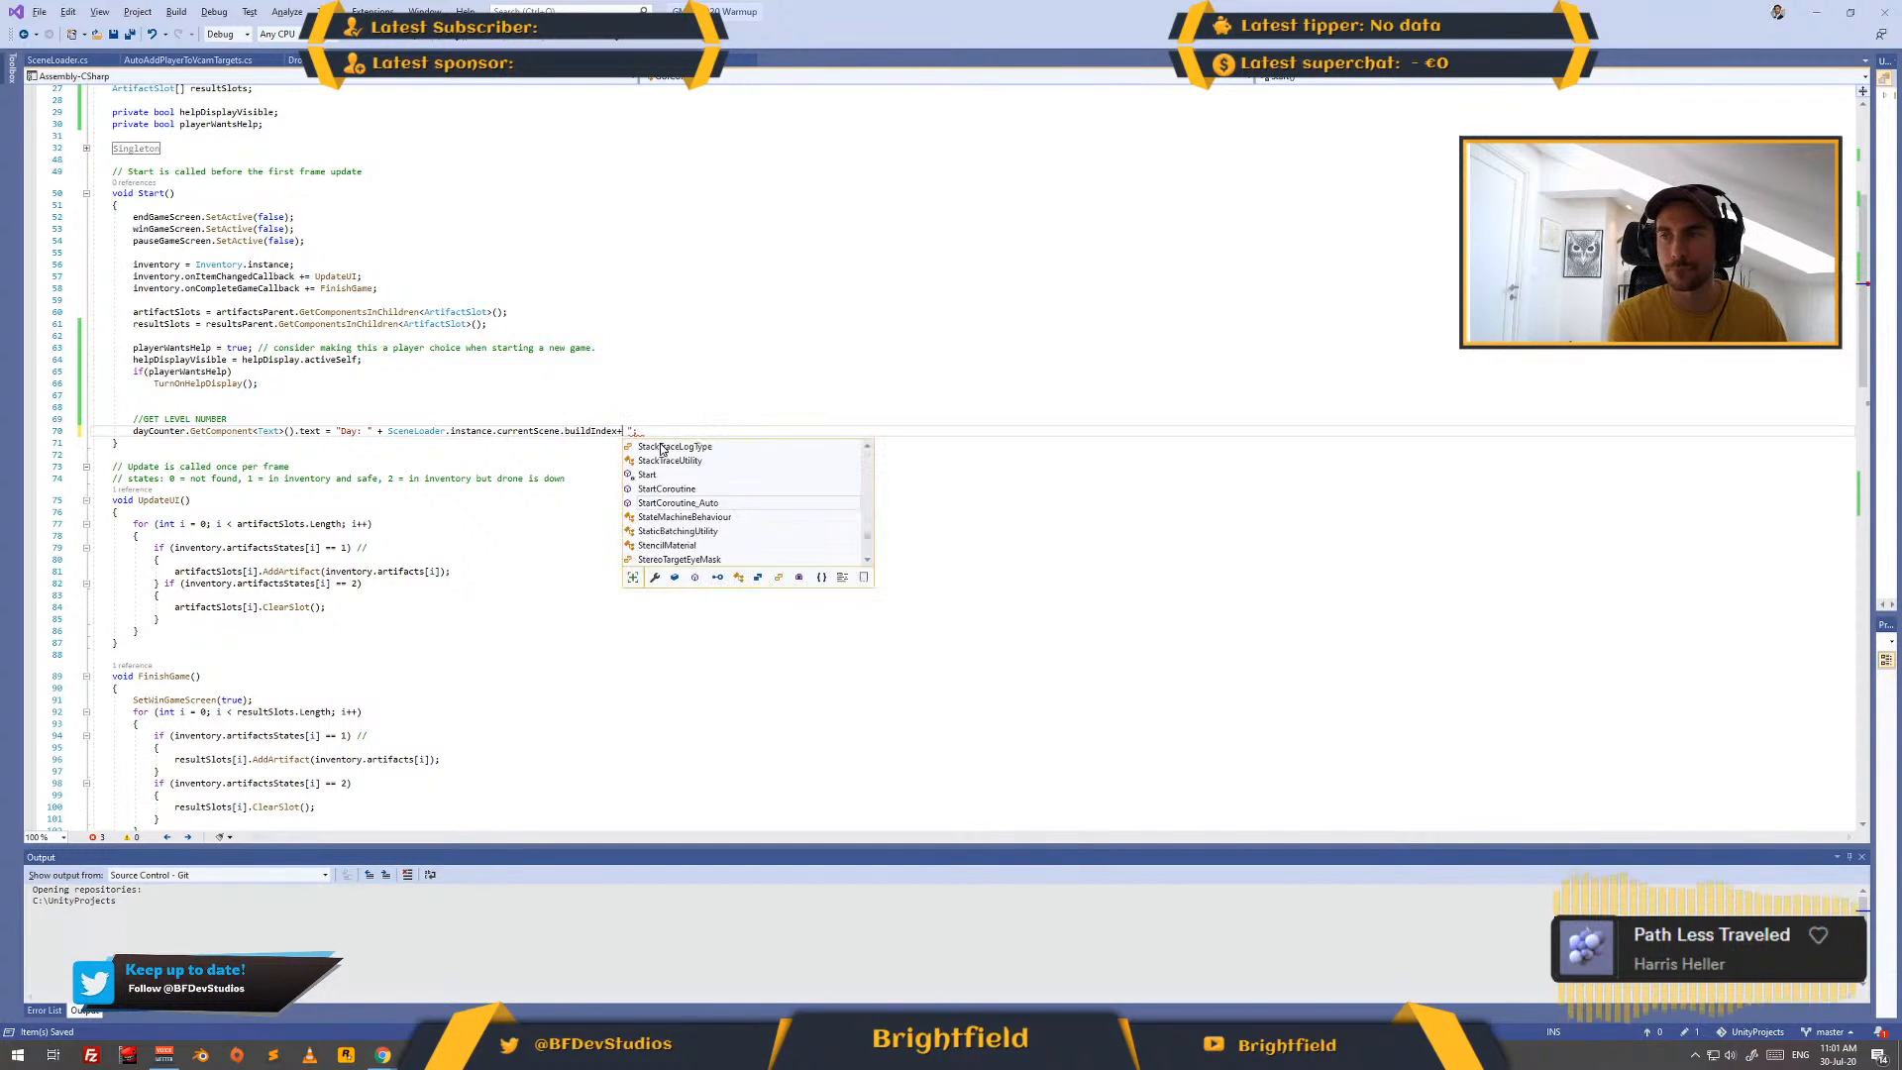
{"action": "type", "text": "\"."}
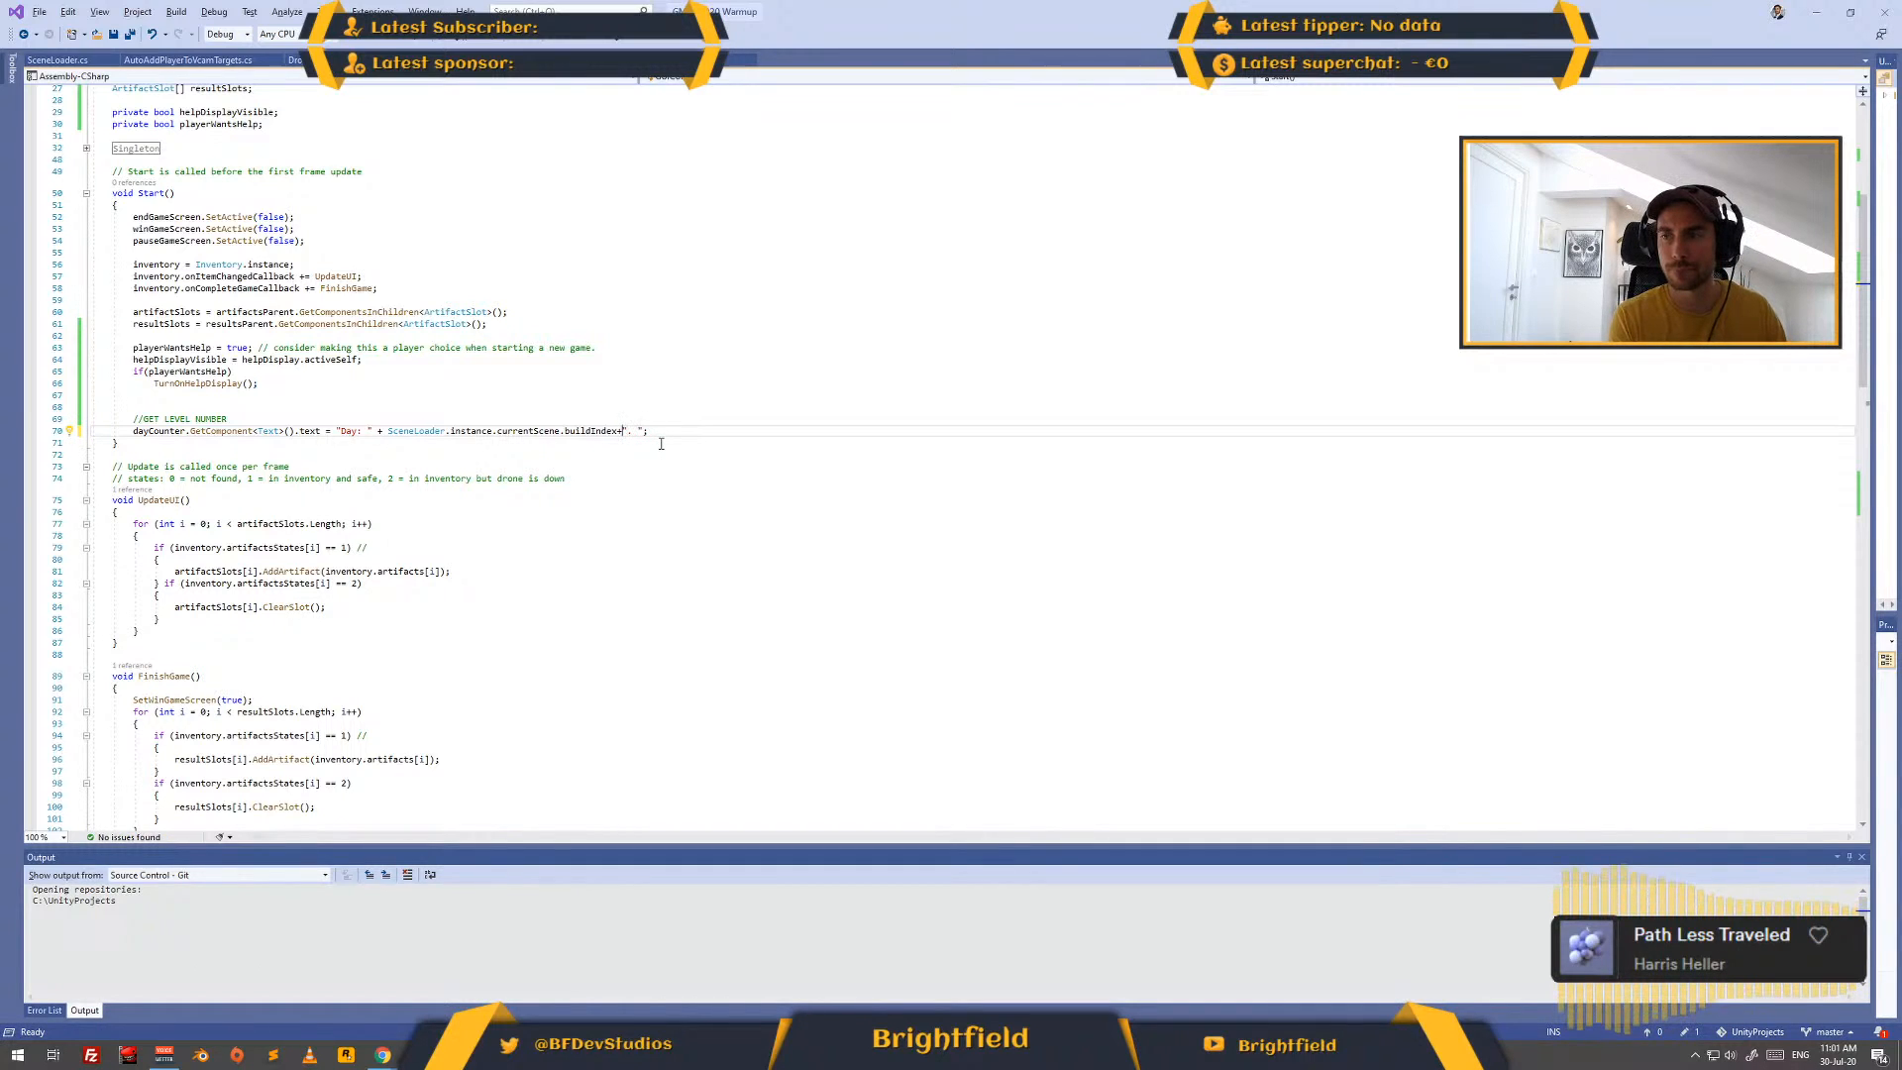
{"action": "key", "text": "shift+Right"}
{"action": "key", "text": "Delete"}
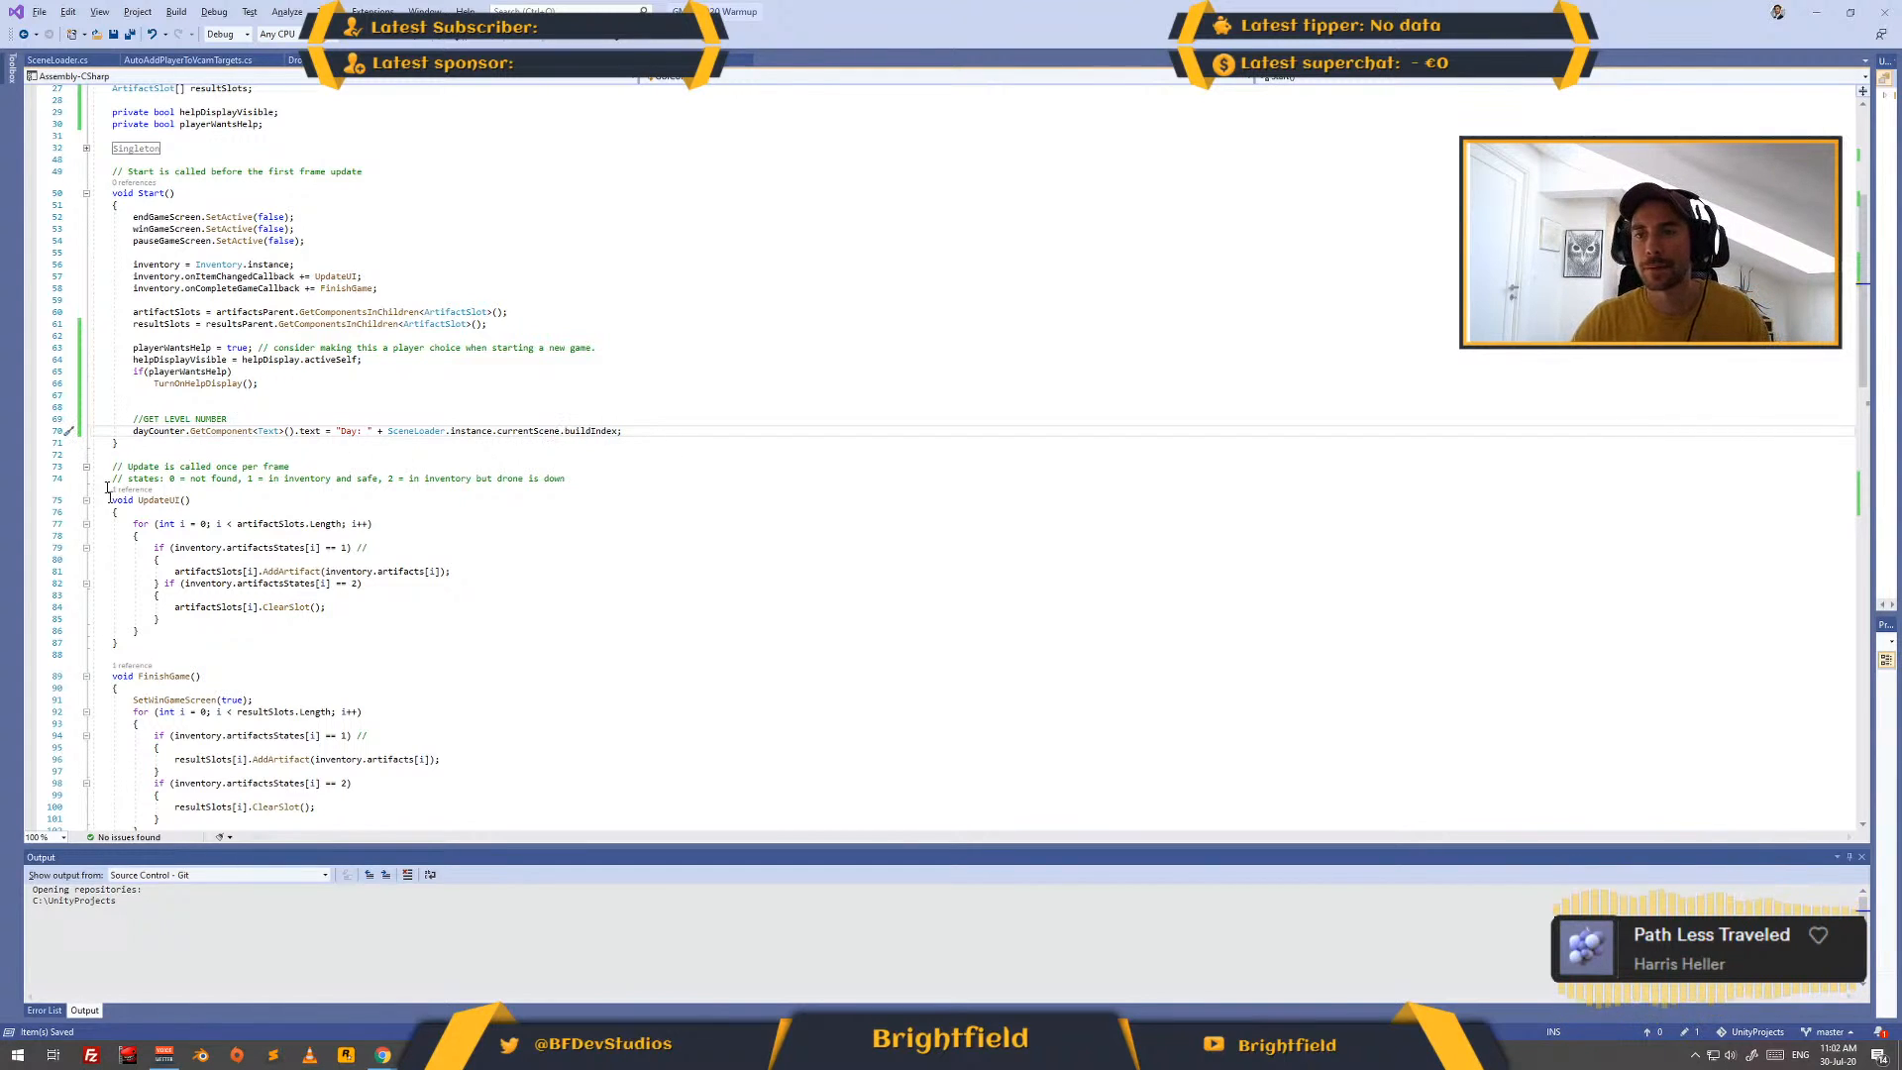
{"action": "left_click", "coordinate": [306, 418]}
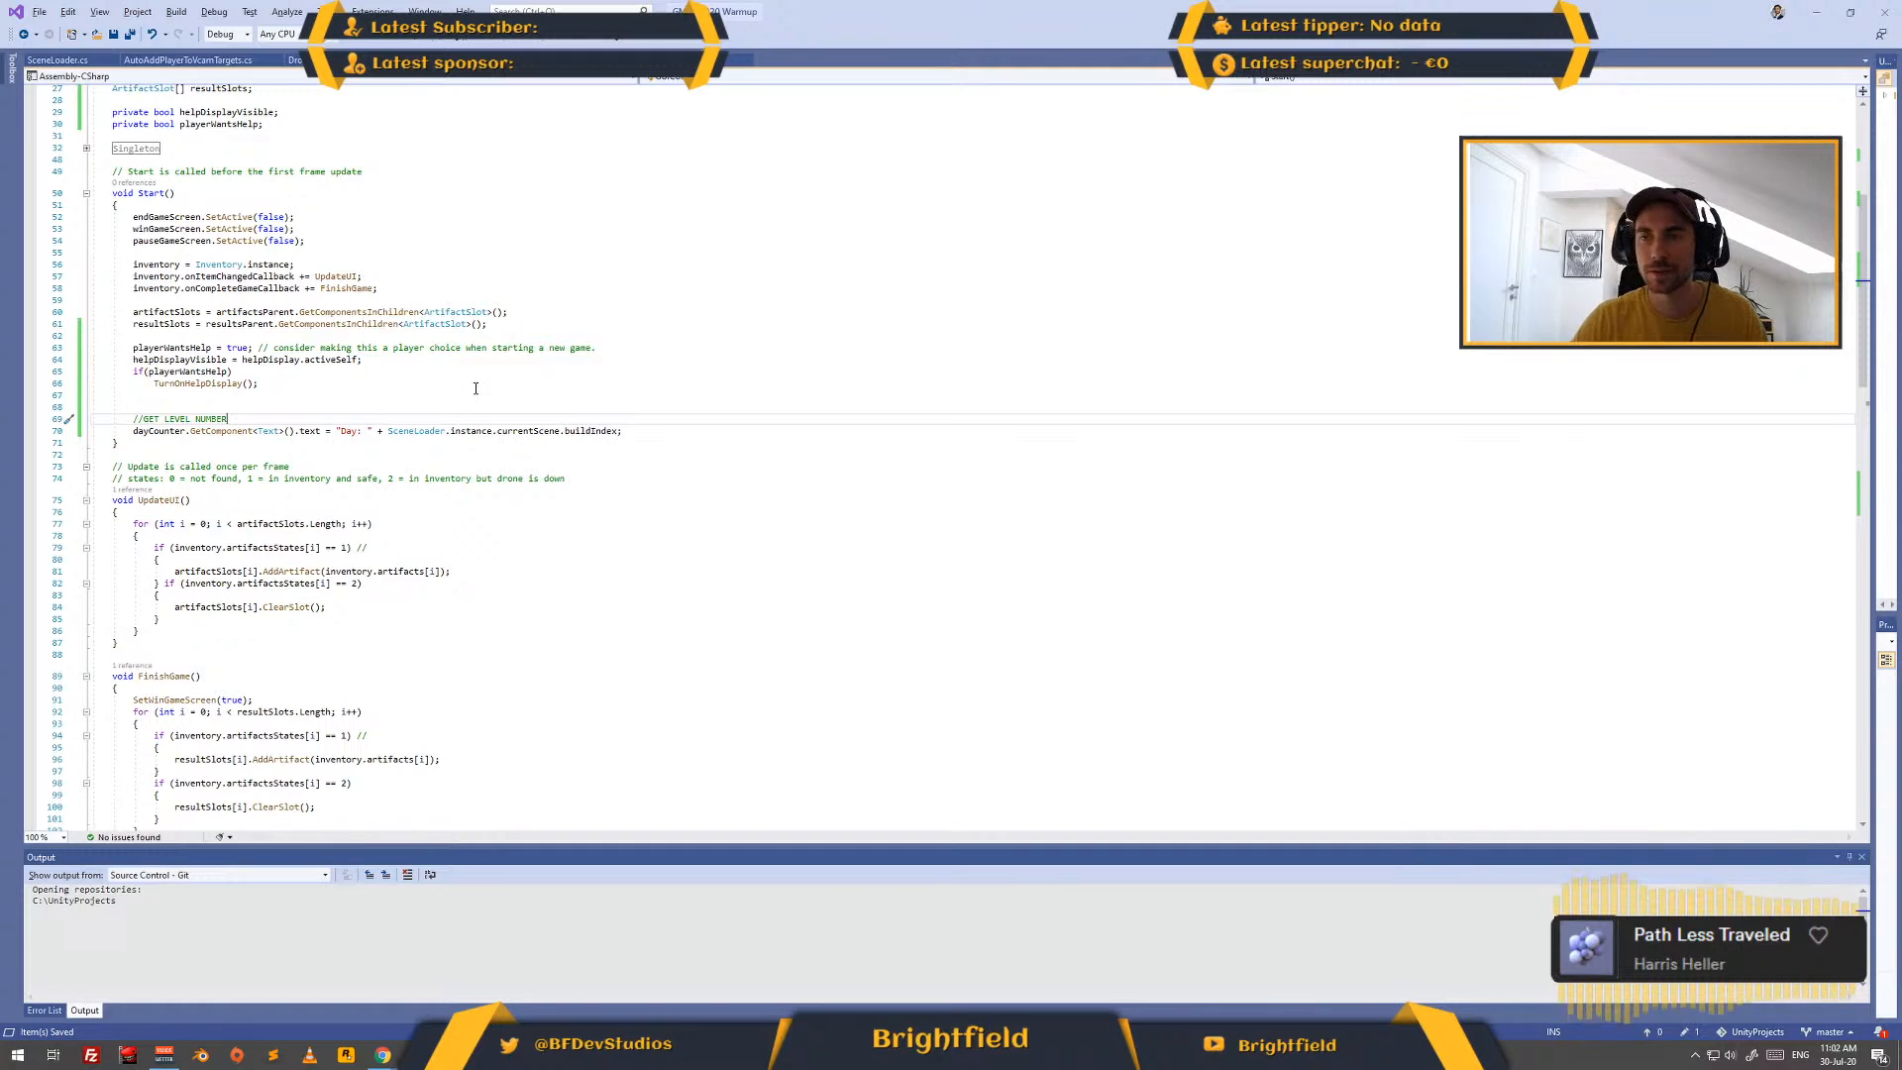
- Switch to Unity and assign HelpDisplay to Help Display and DayCounter to Day Counter in the Canvas's GUI Controller script
{"action": "key", "text": "alt+Tab"}
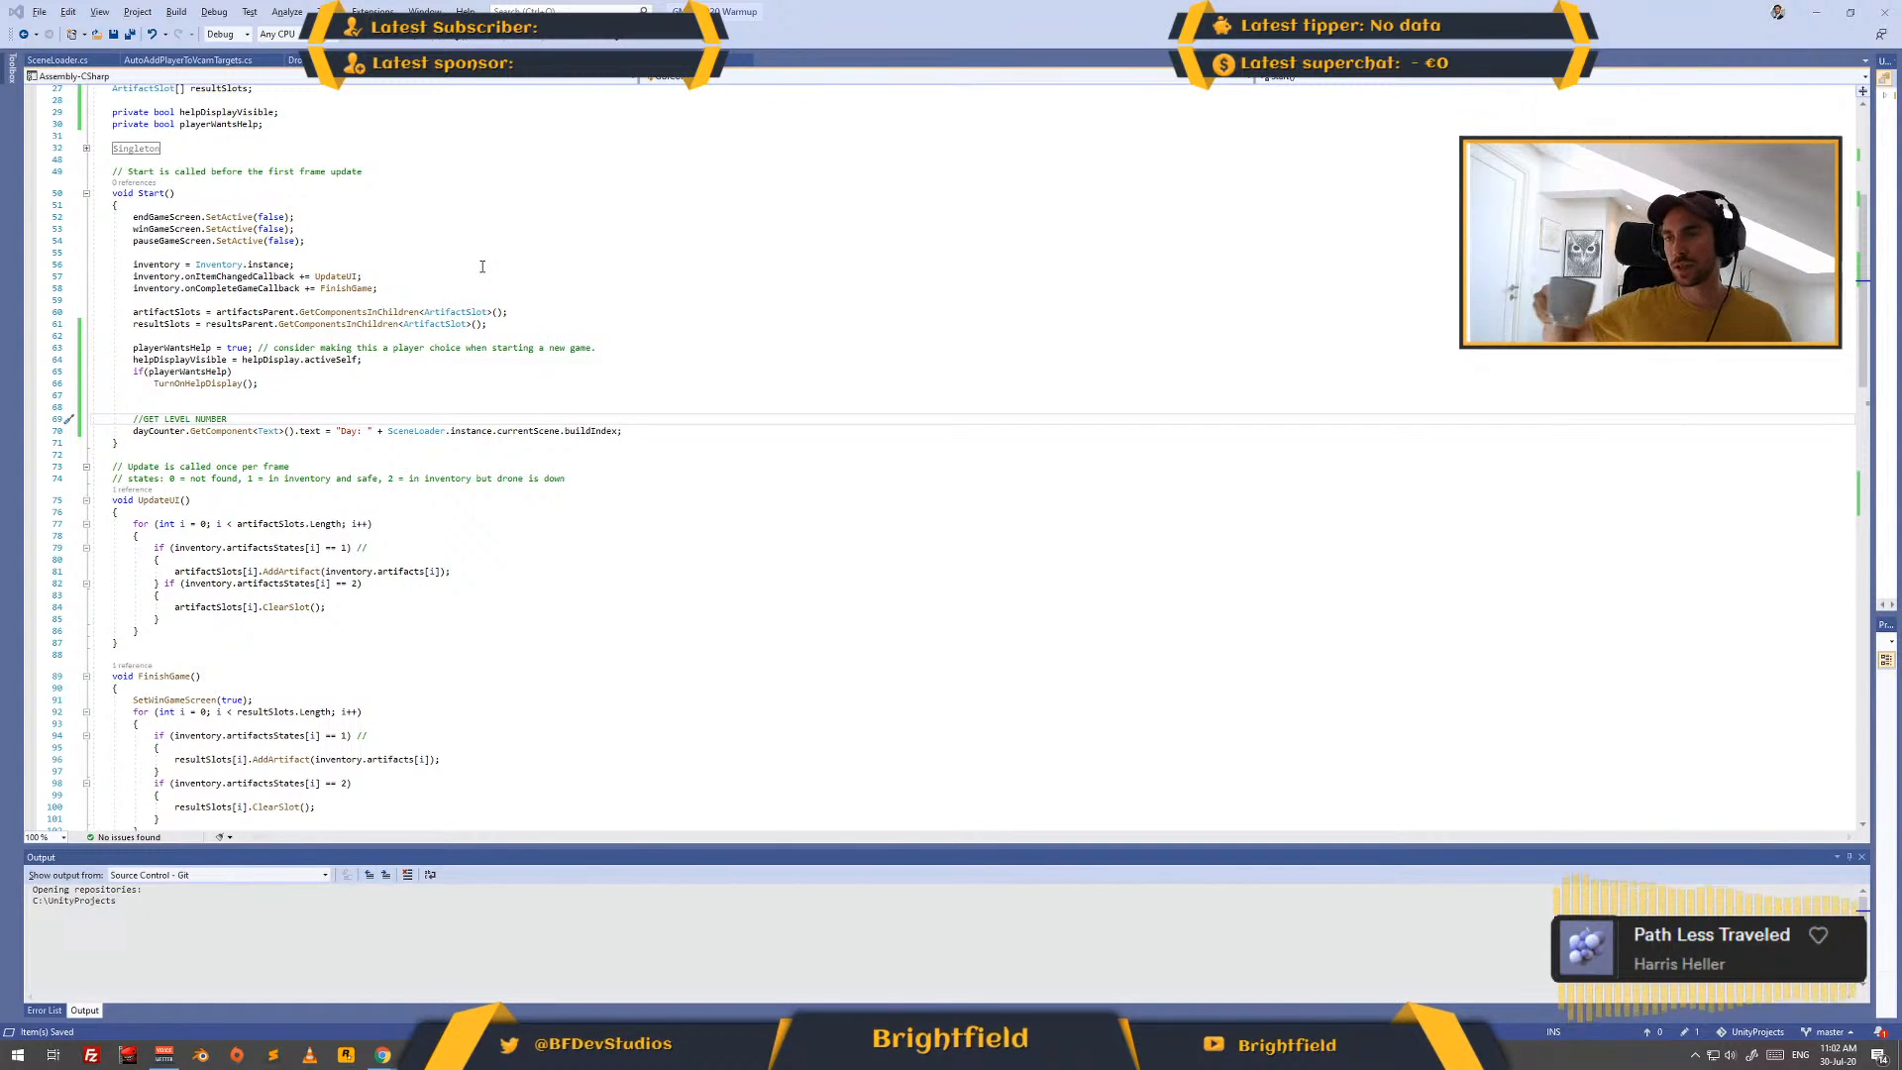
{"action": "key", "text": "alt+Tab"}
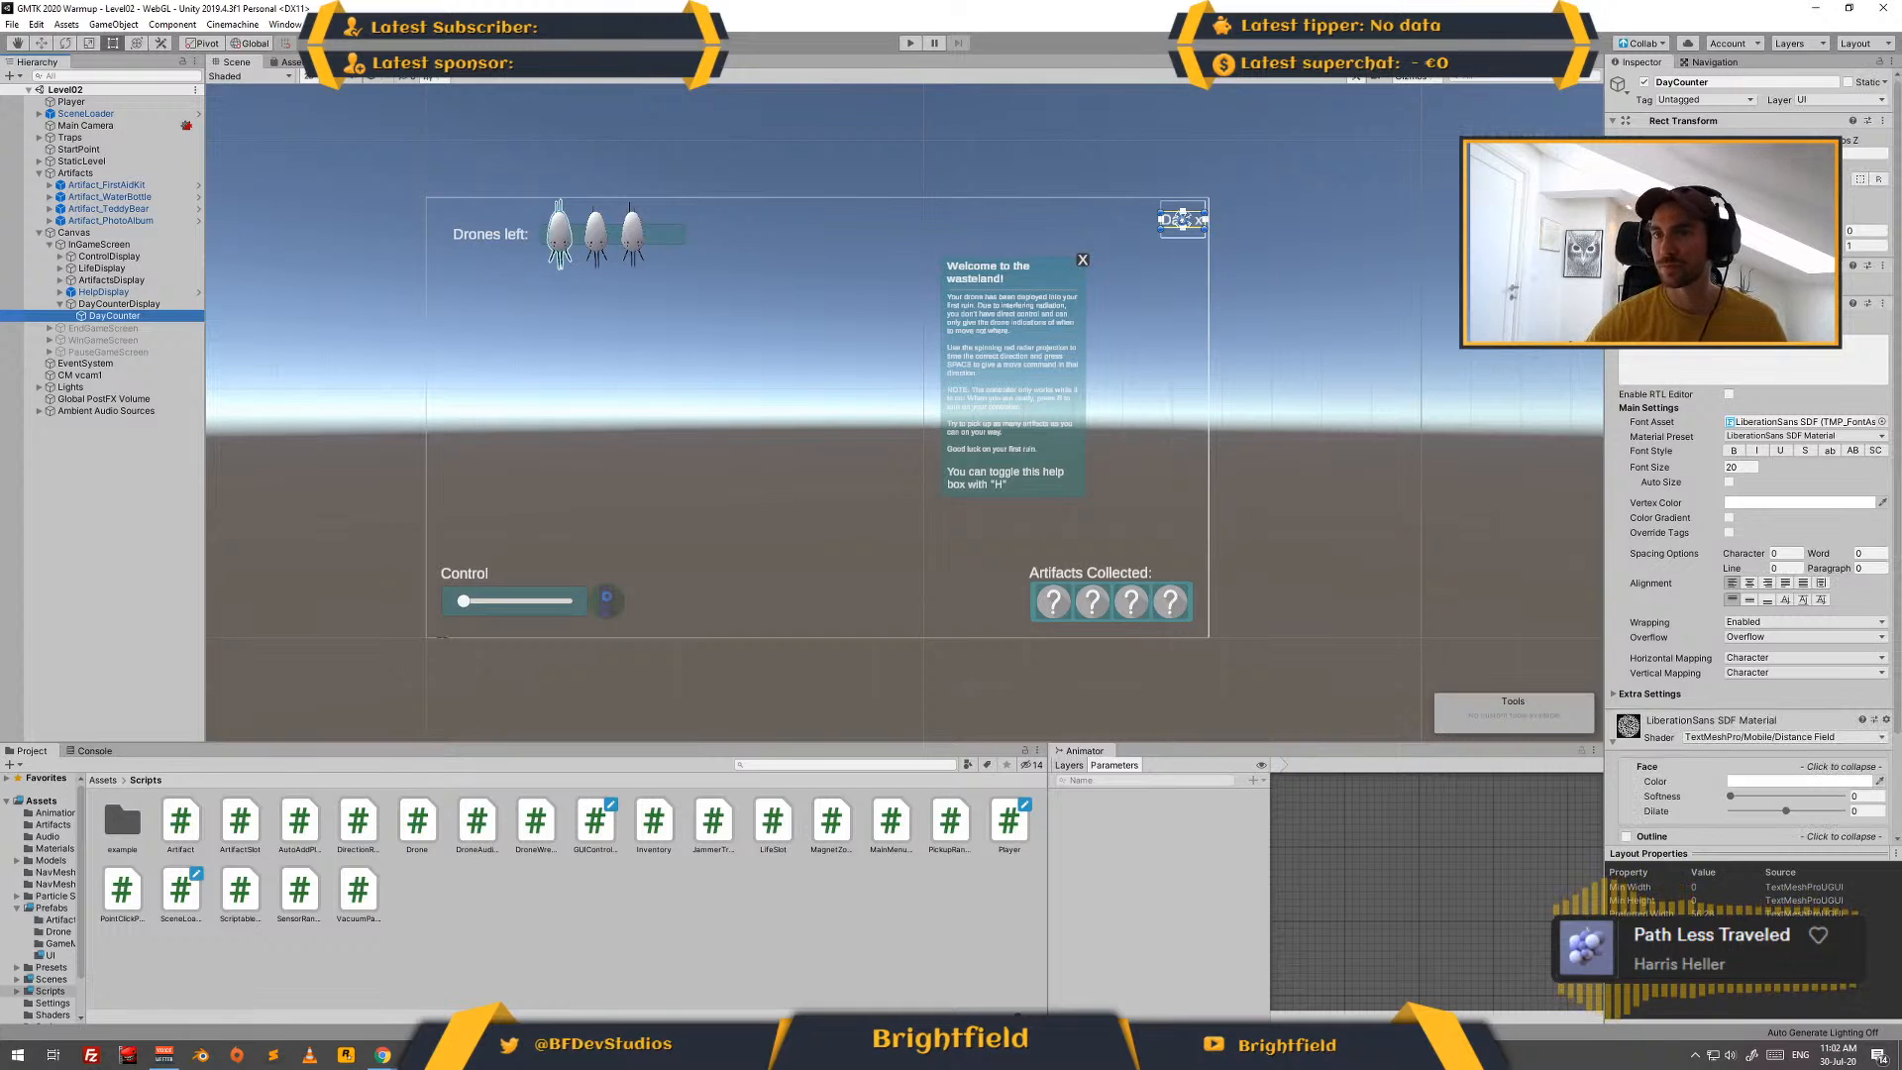
{"action": "left_click", "coordinate": [139, 246]}
{"action": "left_click", "coordinate": [138, 237]}
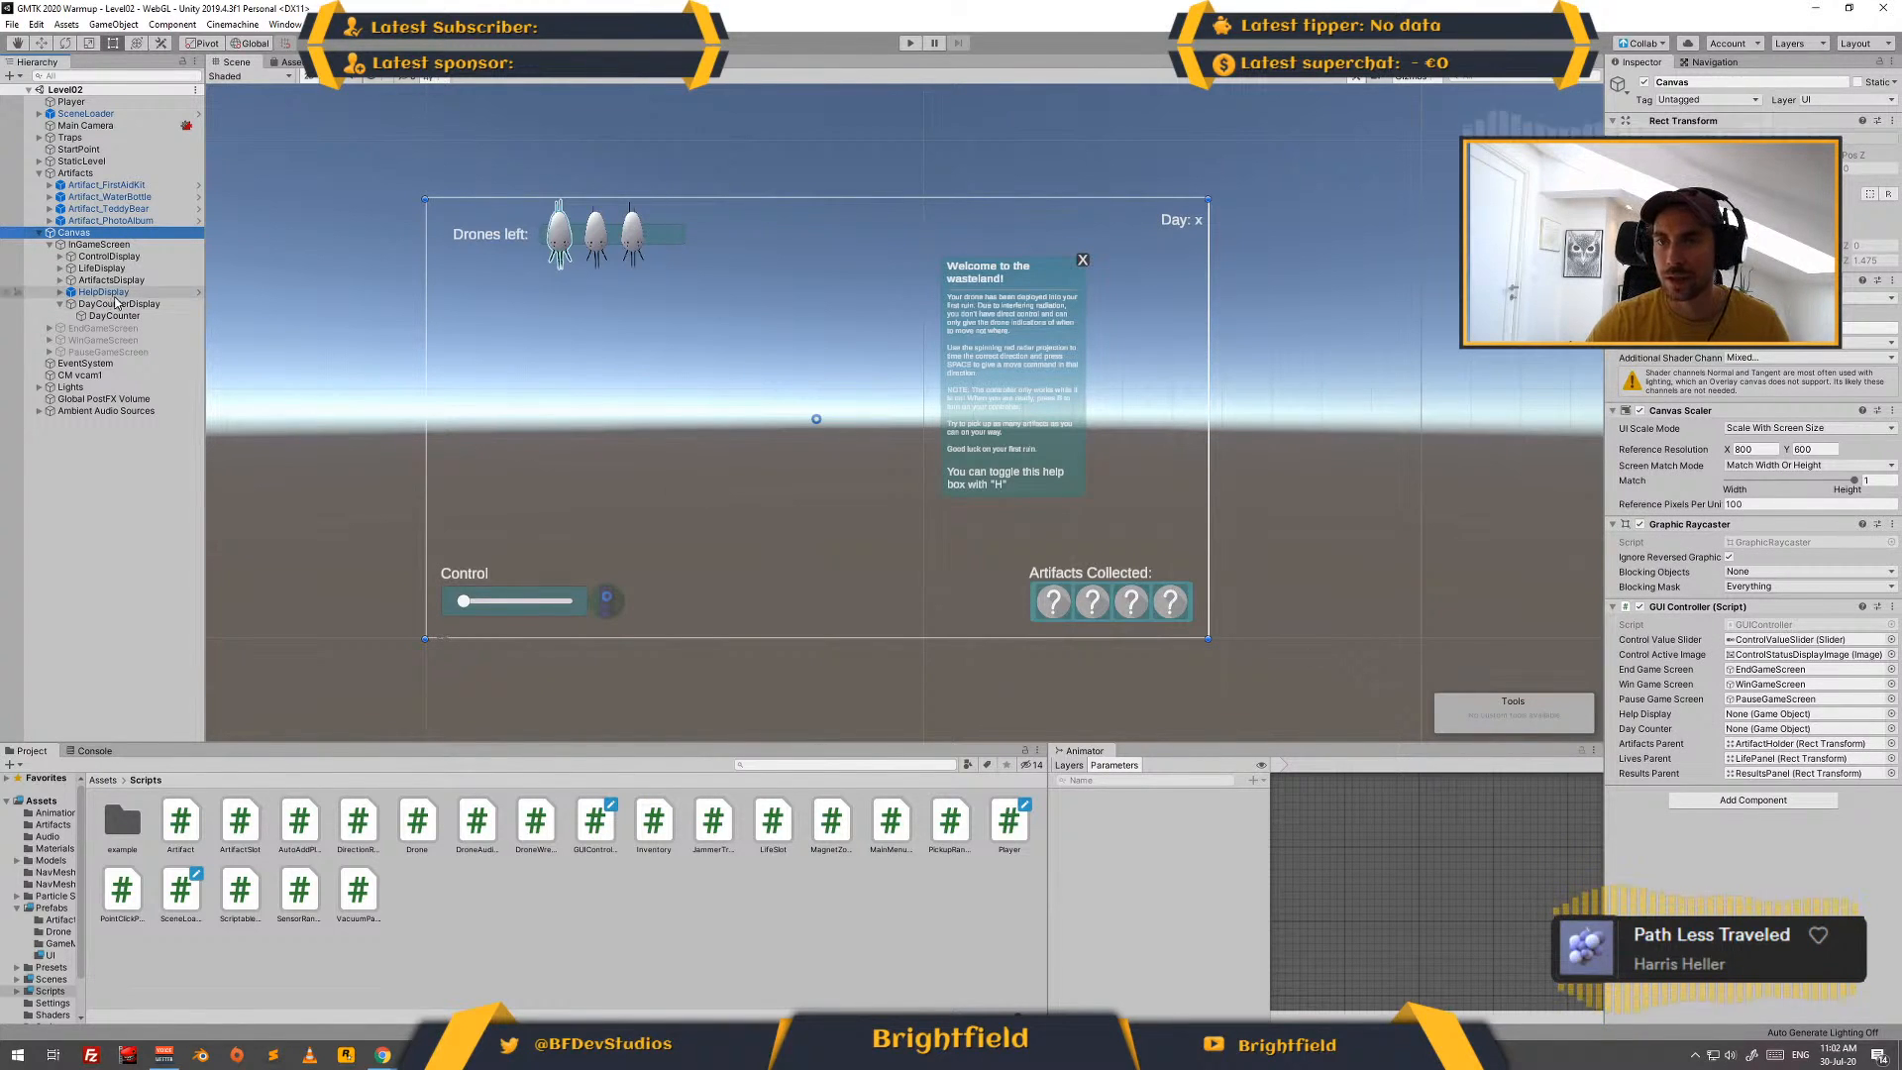
{"action": "left_click_drag", "start_coordinate": [104, 292], "coordinate": [1740, 721]}
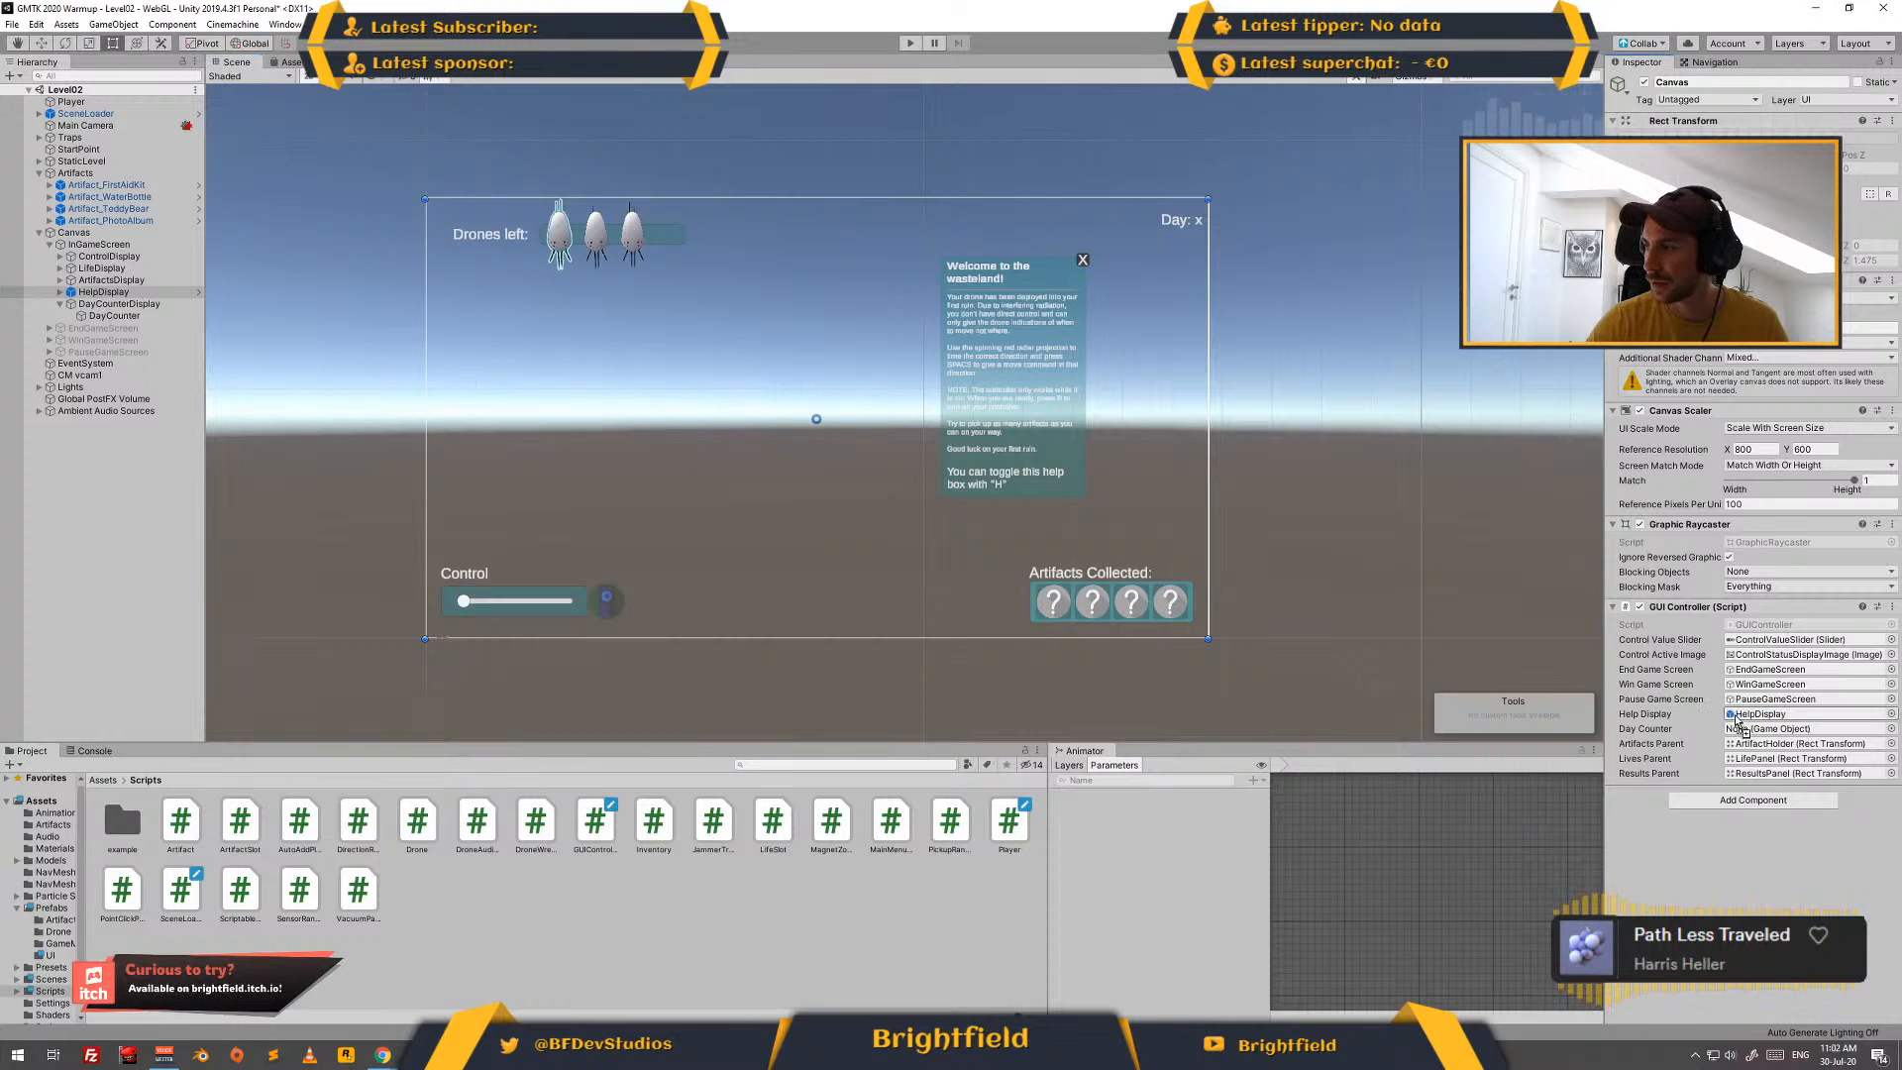
{"action": "left_click_drag", "start_coordinate": [116, 315], "coordinate": [1762, 730]}
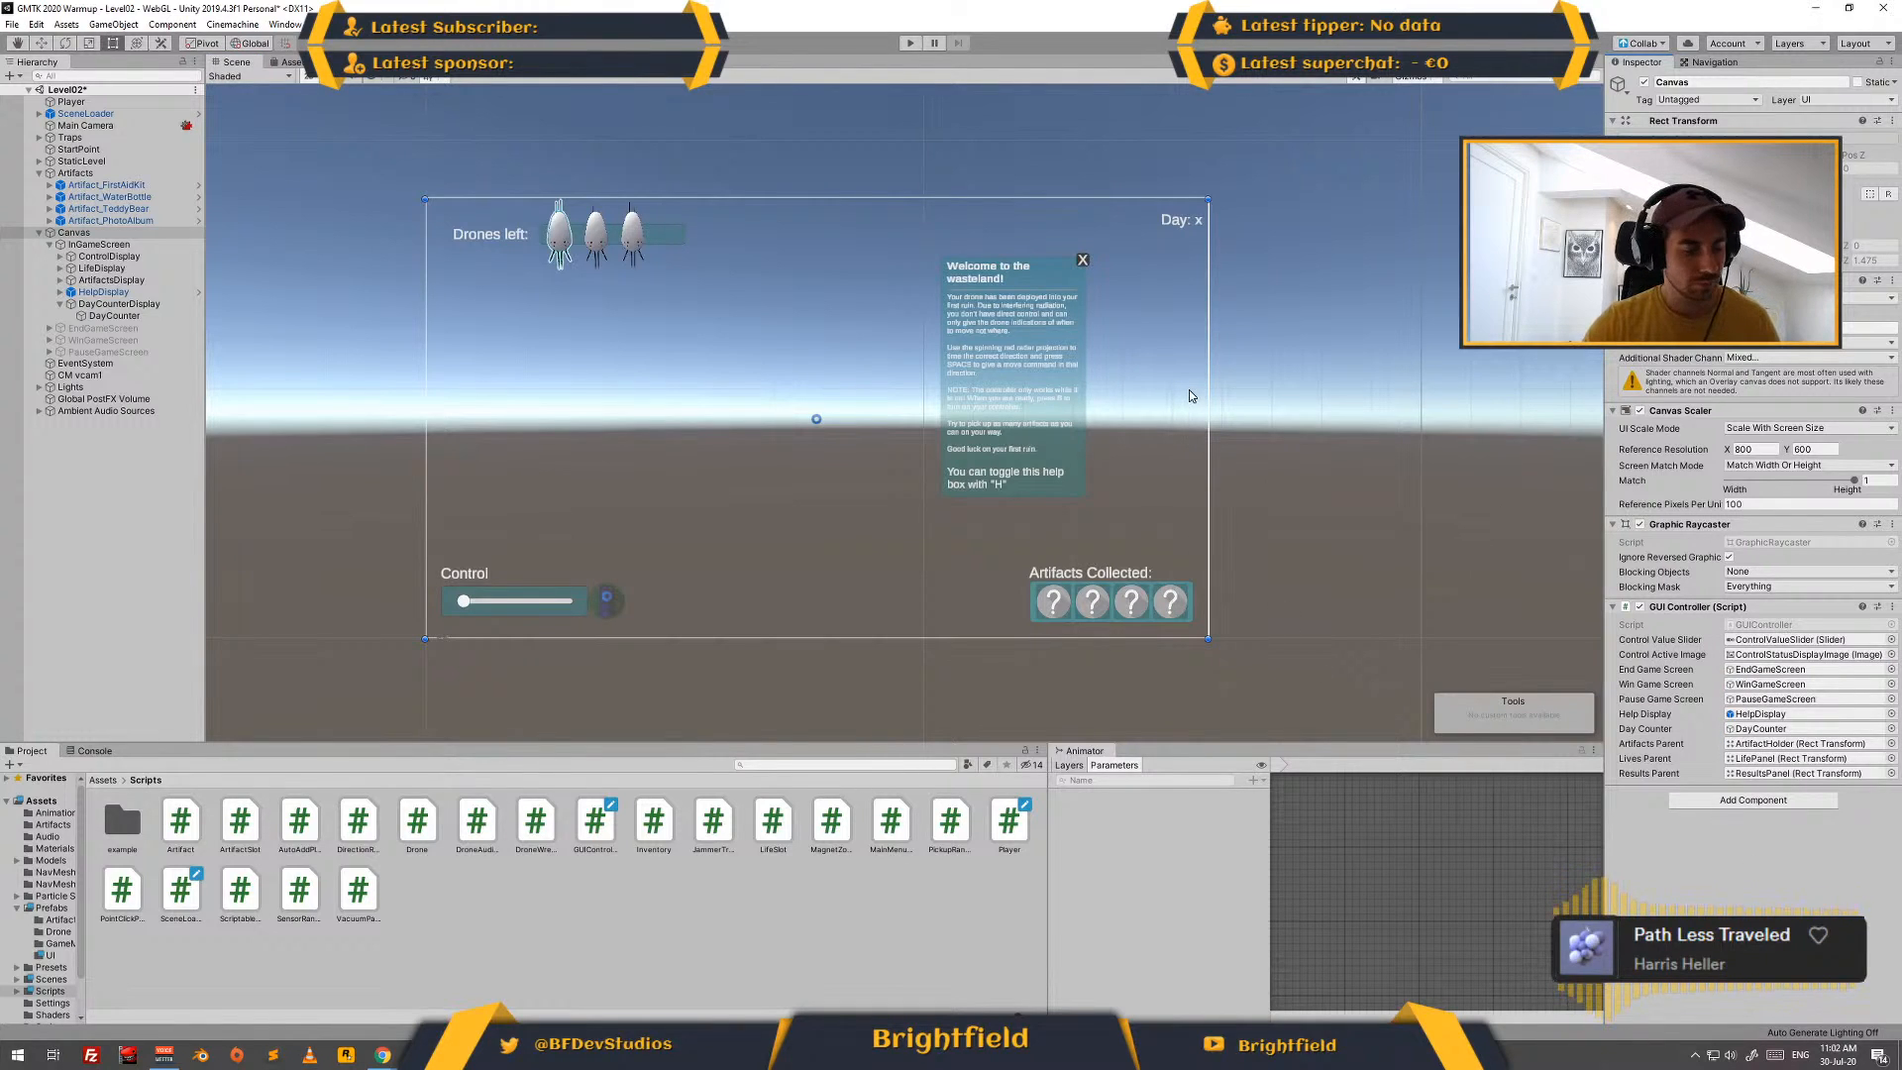
- Run the Level02 scene to test the day counter, check the Console for errors, and stop play mode
{"action": "left_click", "coordinate": [910, 47]}
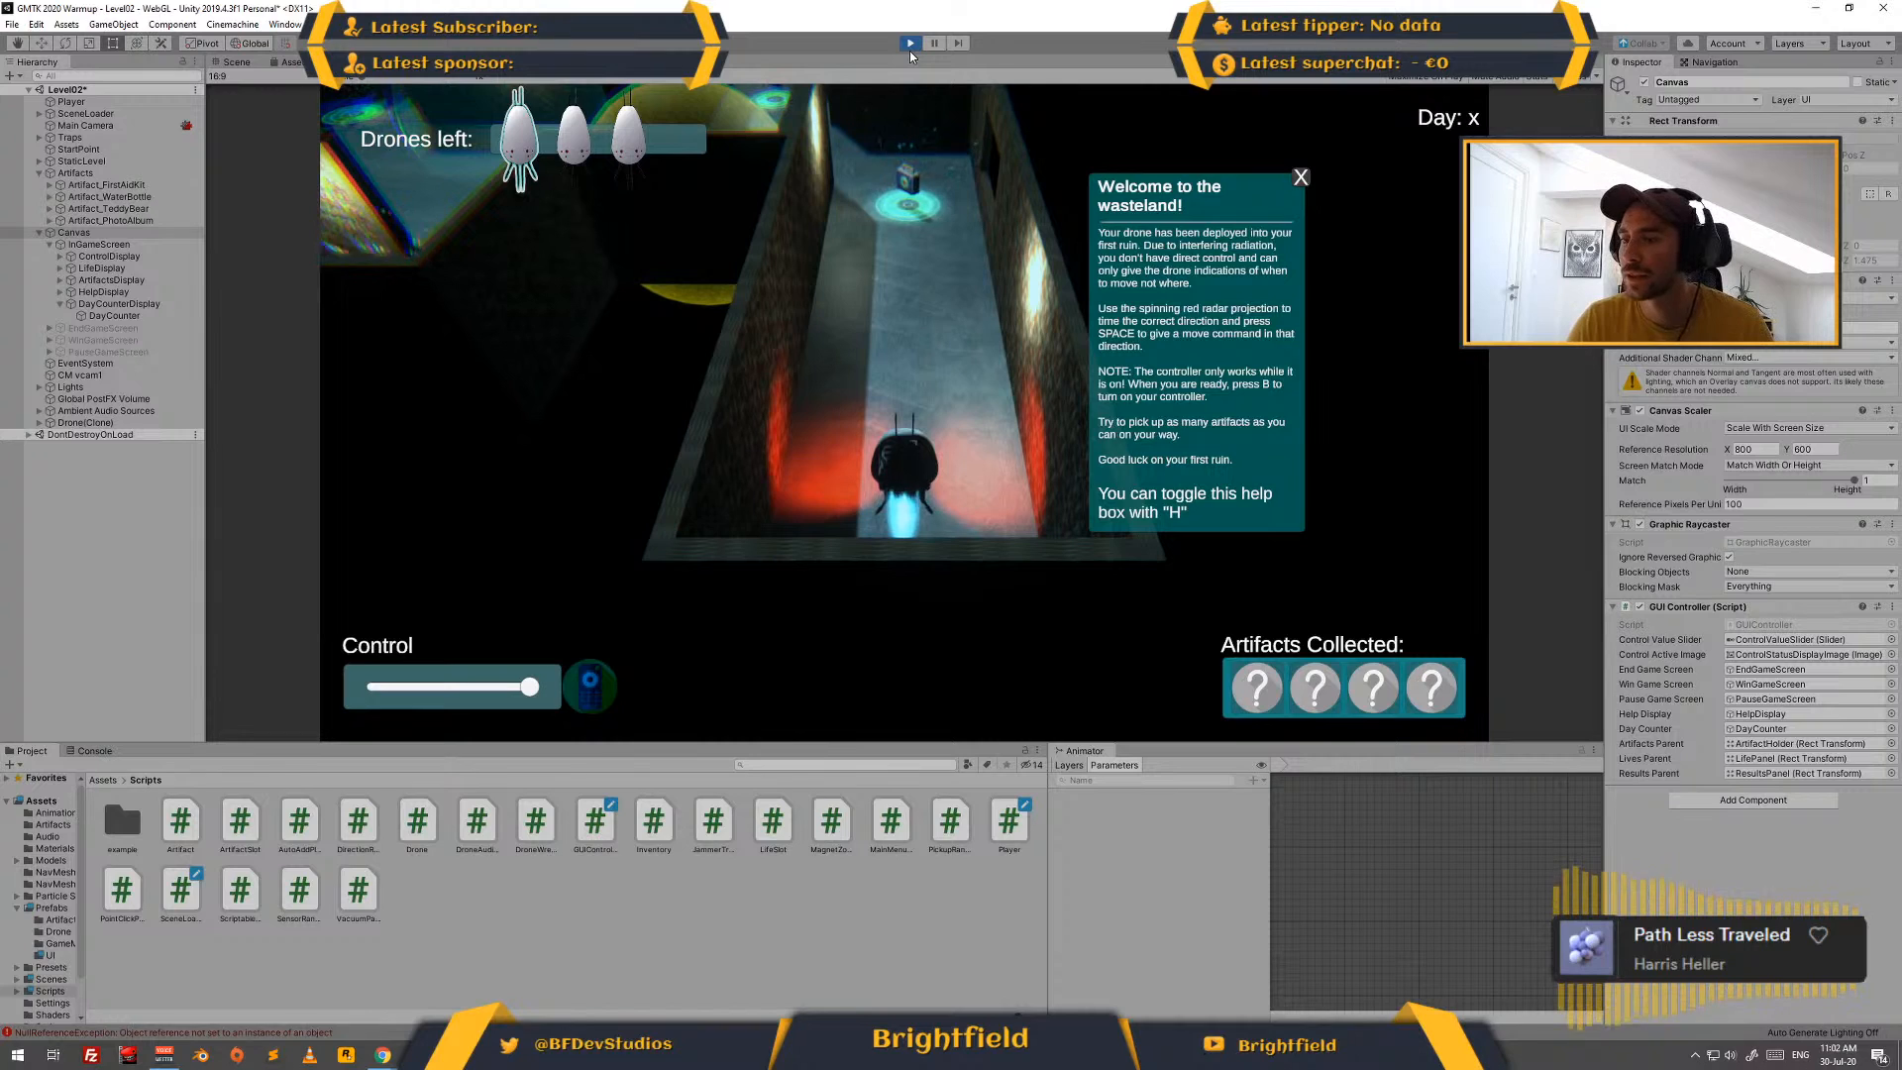
{"action": "left_click", "coordinate": [92, 750]}
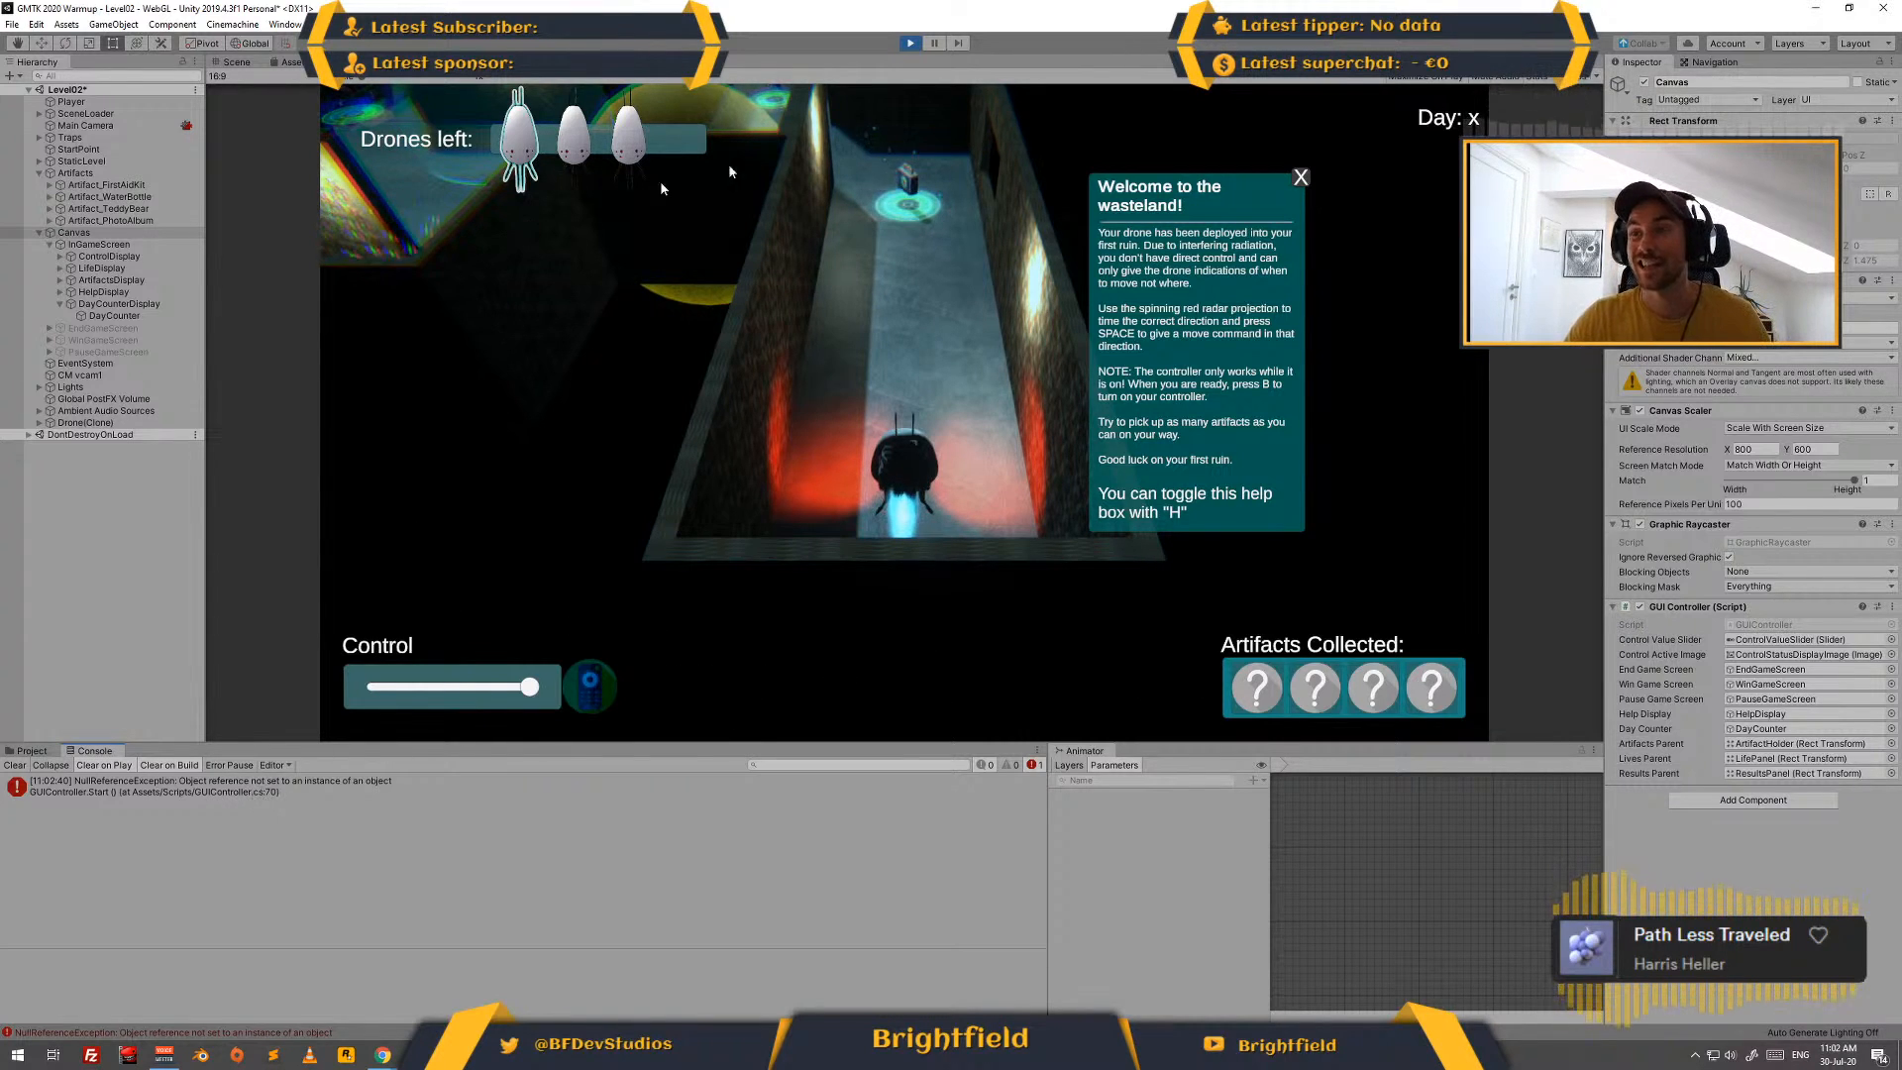
{"action": "left_click", "coordinate": [910, 44]}
- Compare the browser's Text.text documentation example with the using directives and dayCounter line of the GUIController script in Visual Studio
{"action": "key", "text": "alt+Tab"}
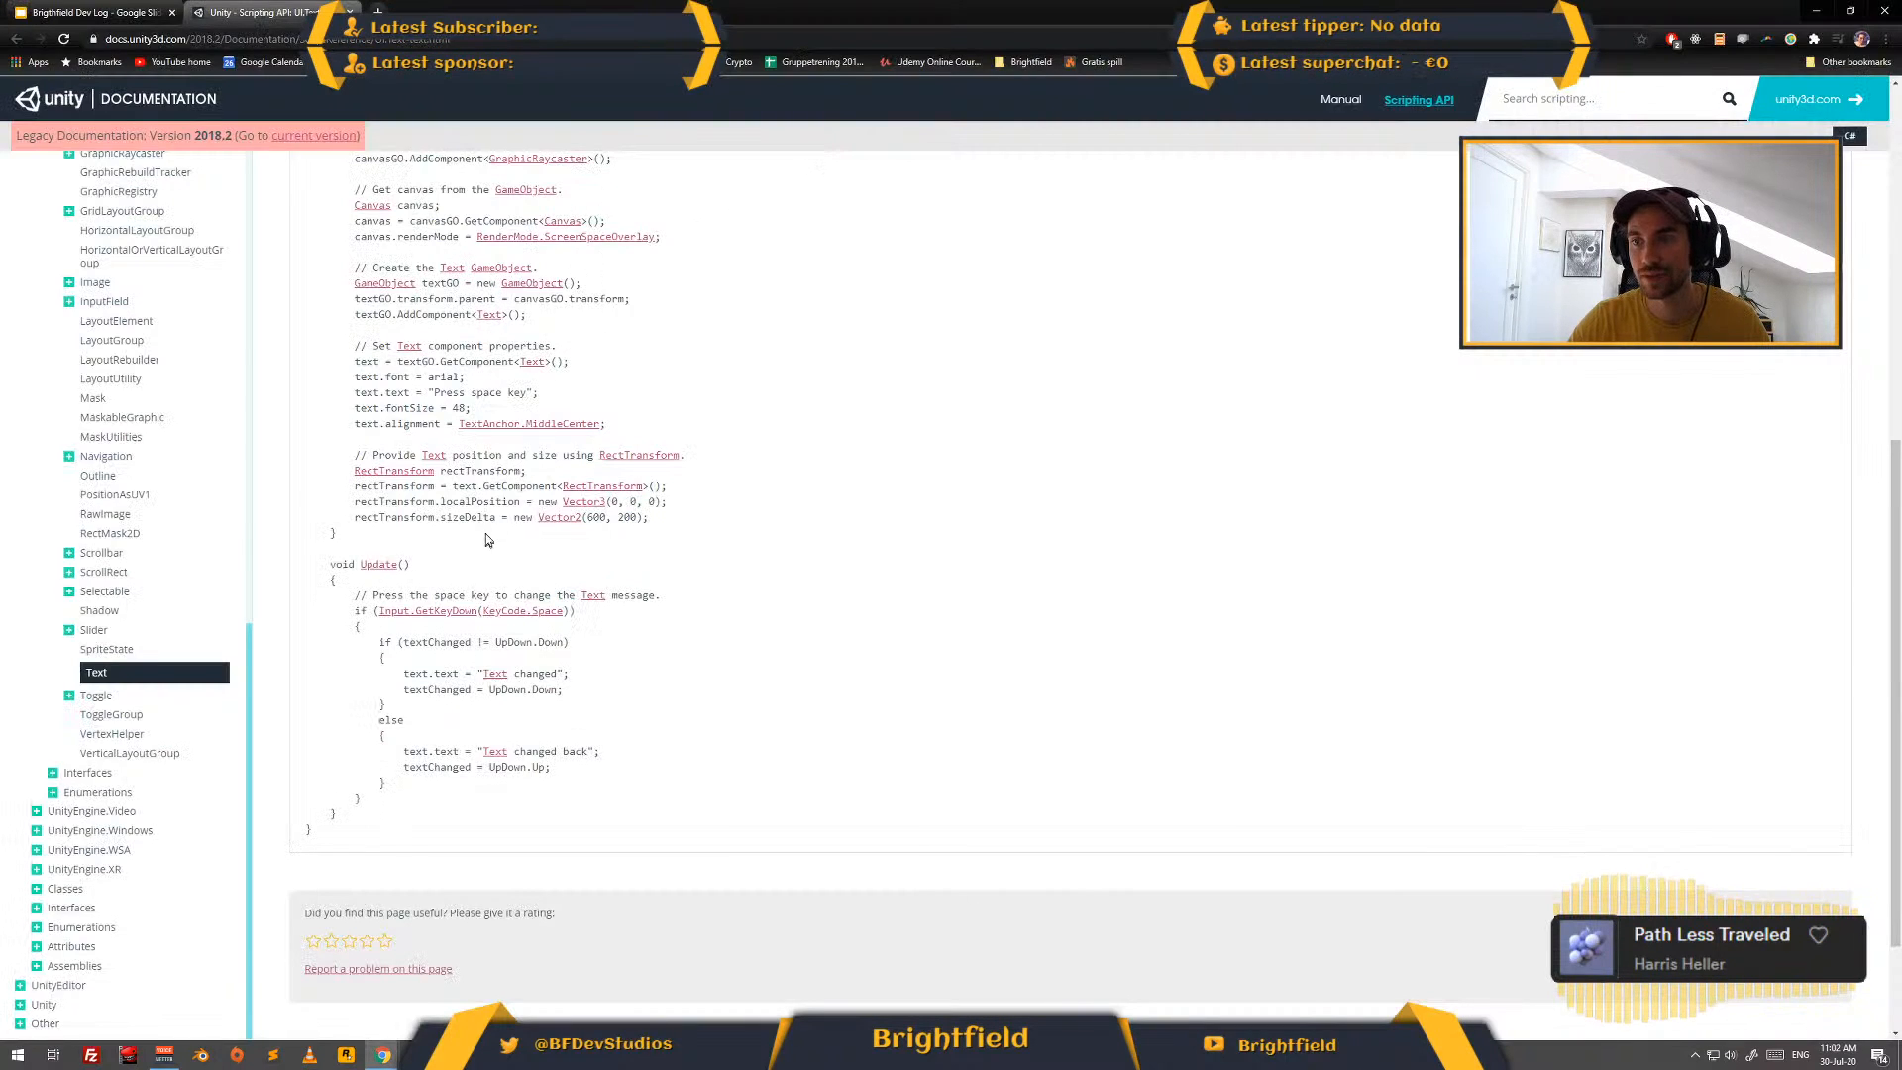
{"action": "scroll", "coordinate": [380, 285], "scroll_direction": "up", "scroll_amount": 4}
{"action": "scroll", "coordinate": [379, 286], "scroll_direction": "up", "scroll_amount": 3}
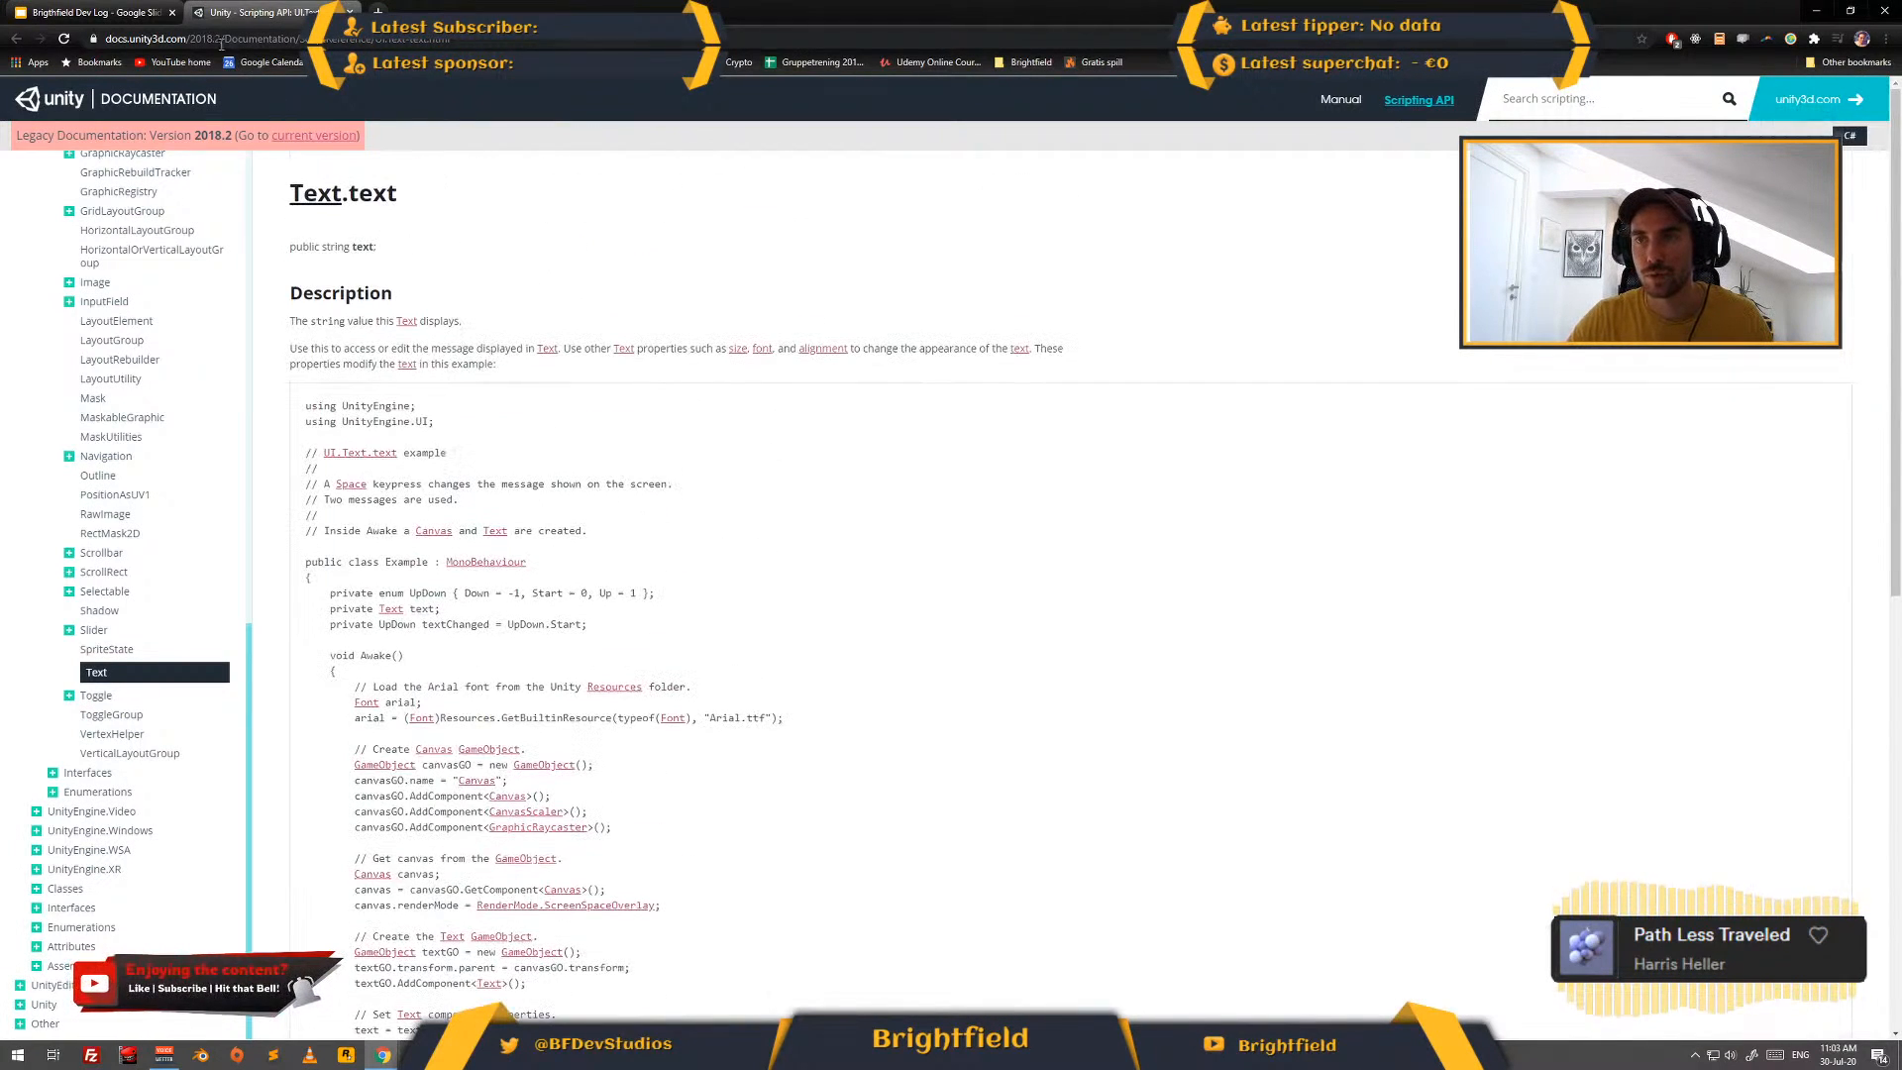
{"action": "key", "text": "alt+Tab"}
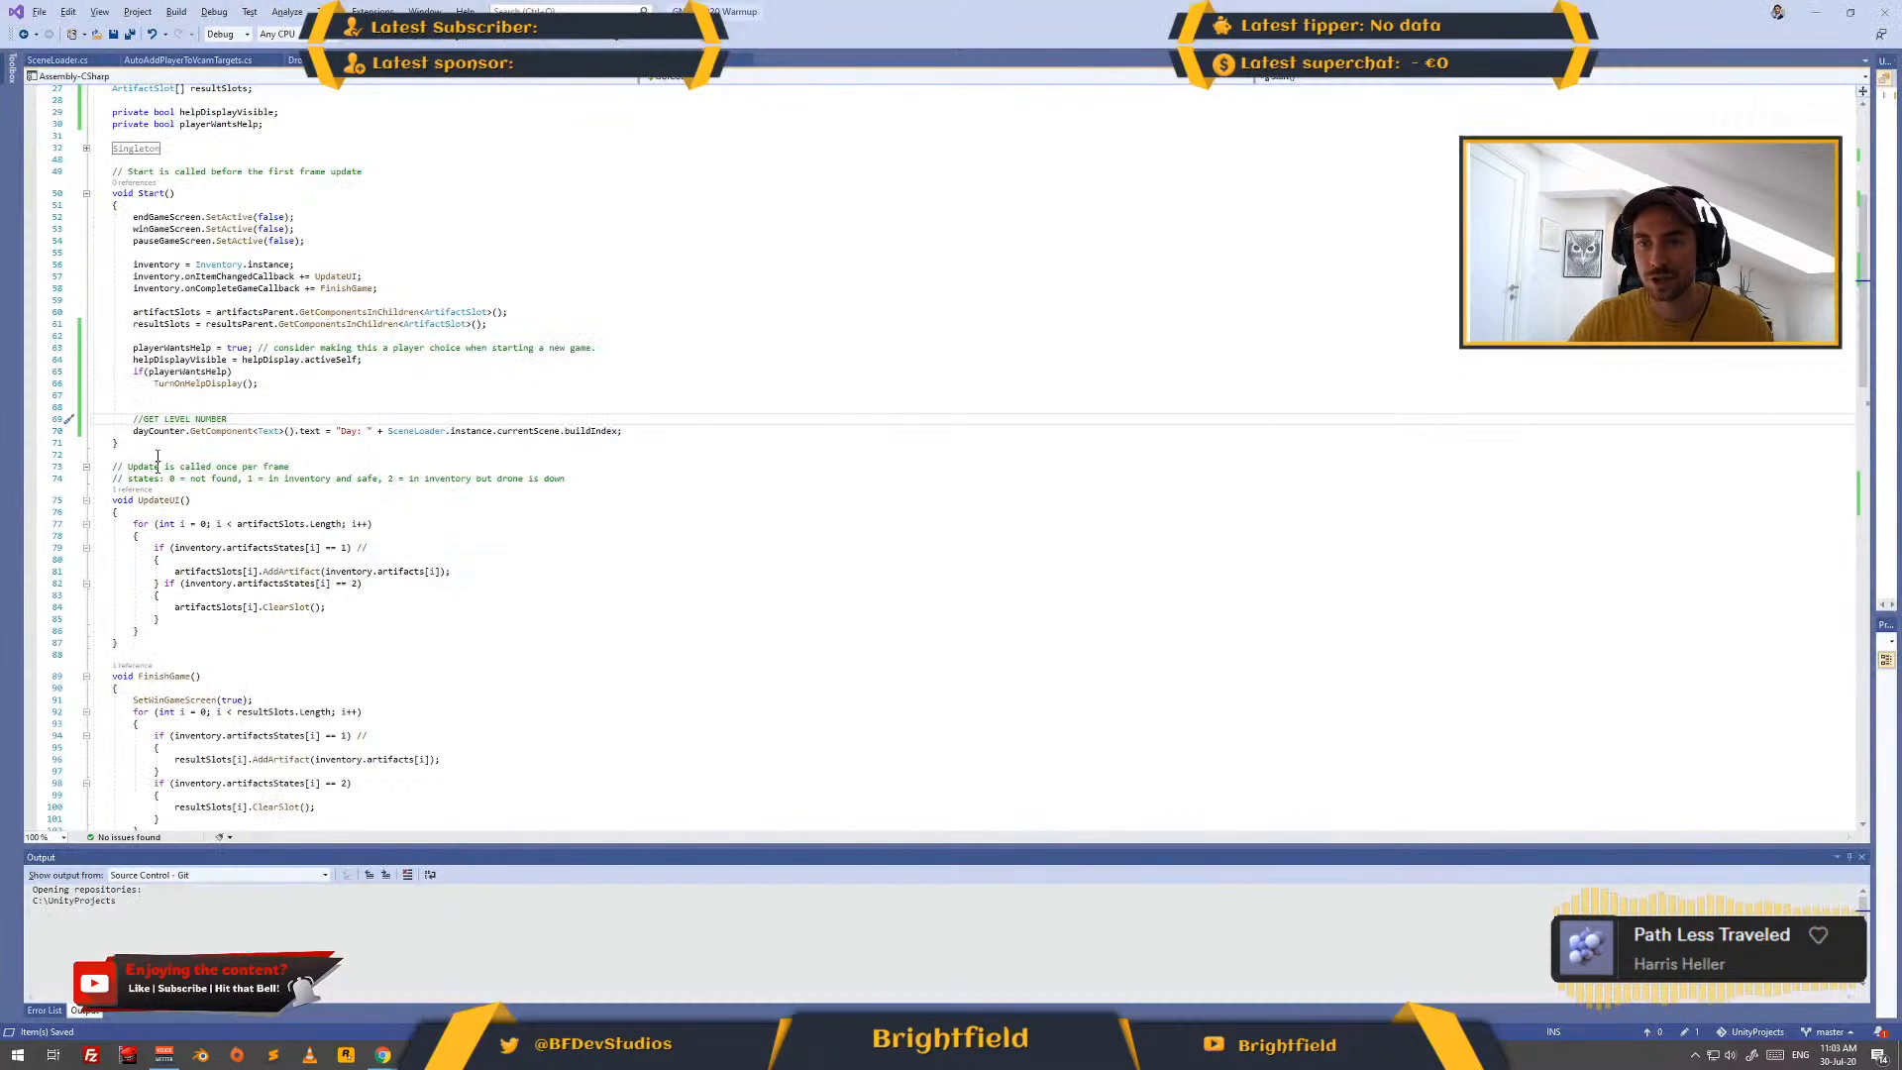
{"action": "left_click", "coordinate": [298, 431]}
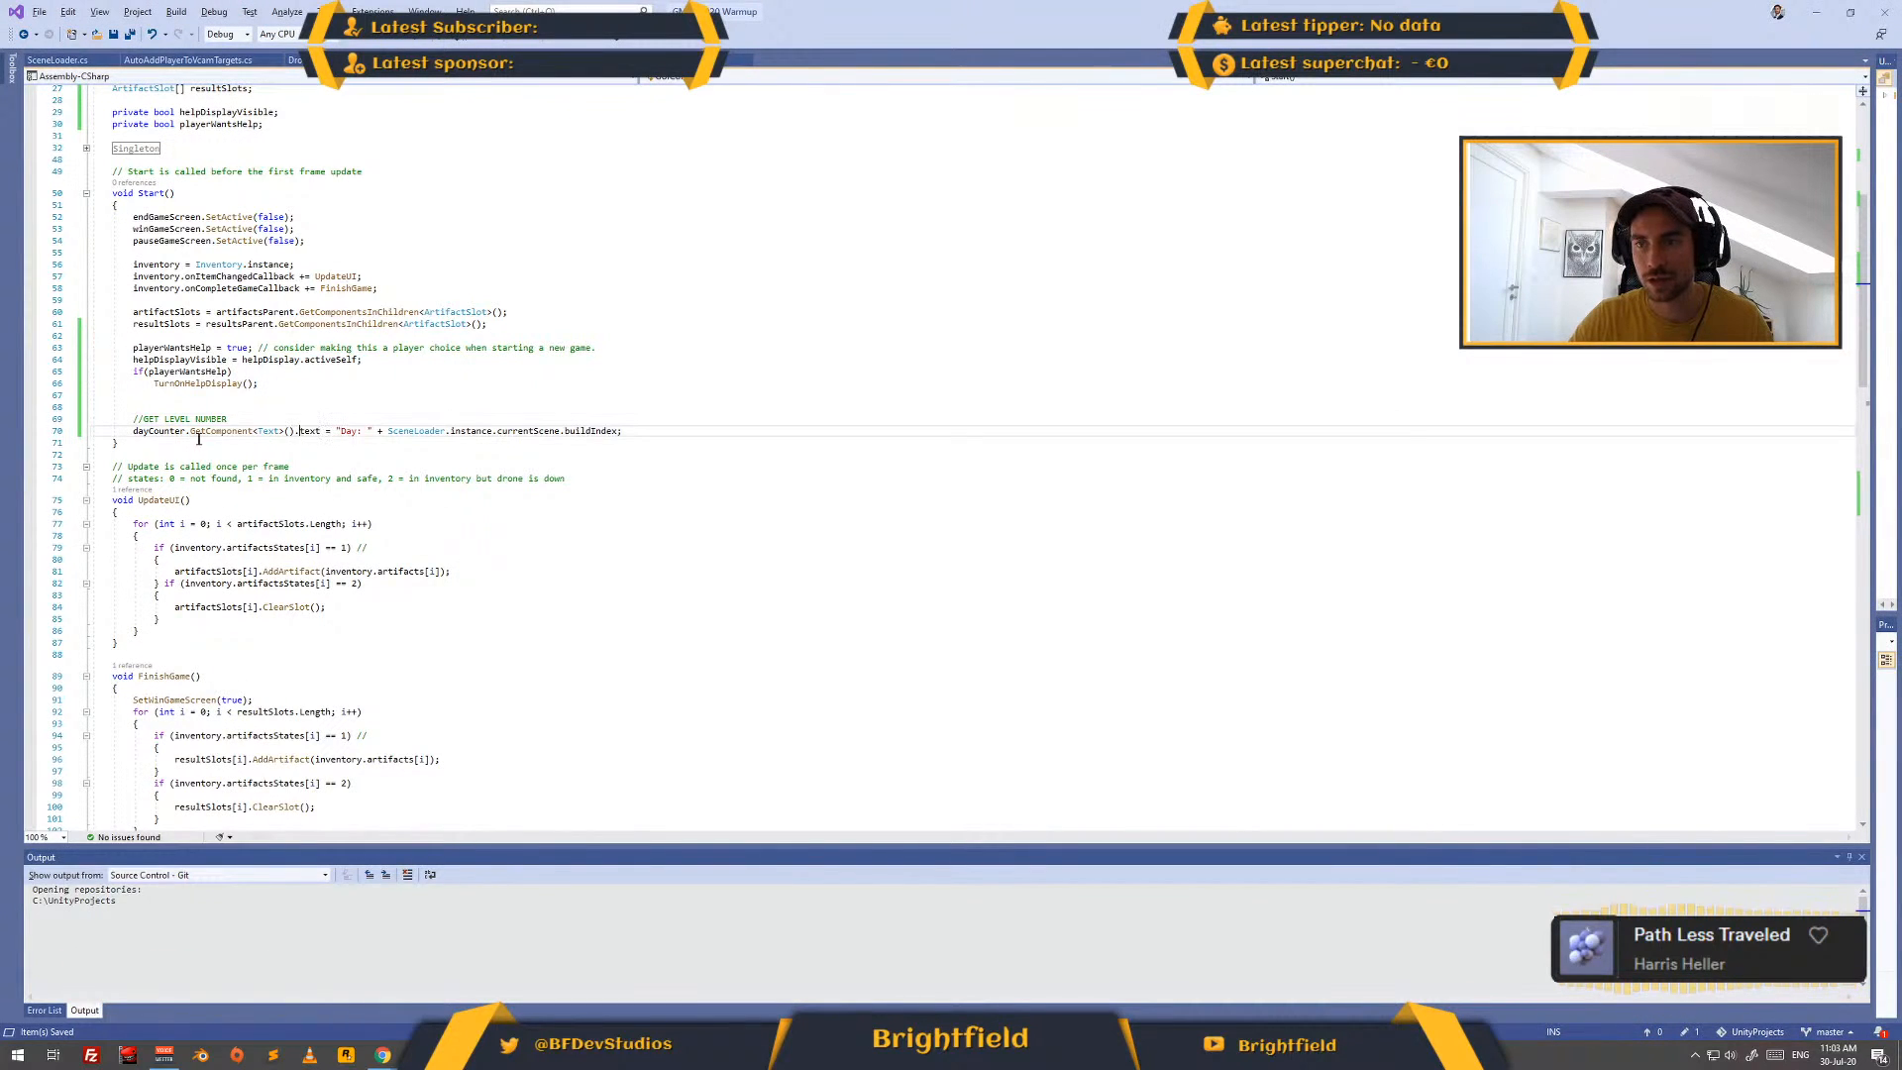
{"action": "scroll", "coordinate": [251, 269], "scroll_direction": "up", "scroll_amount": 9}
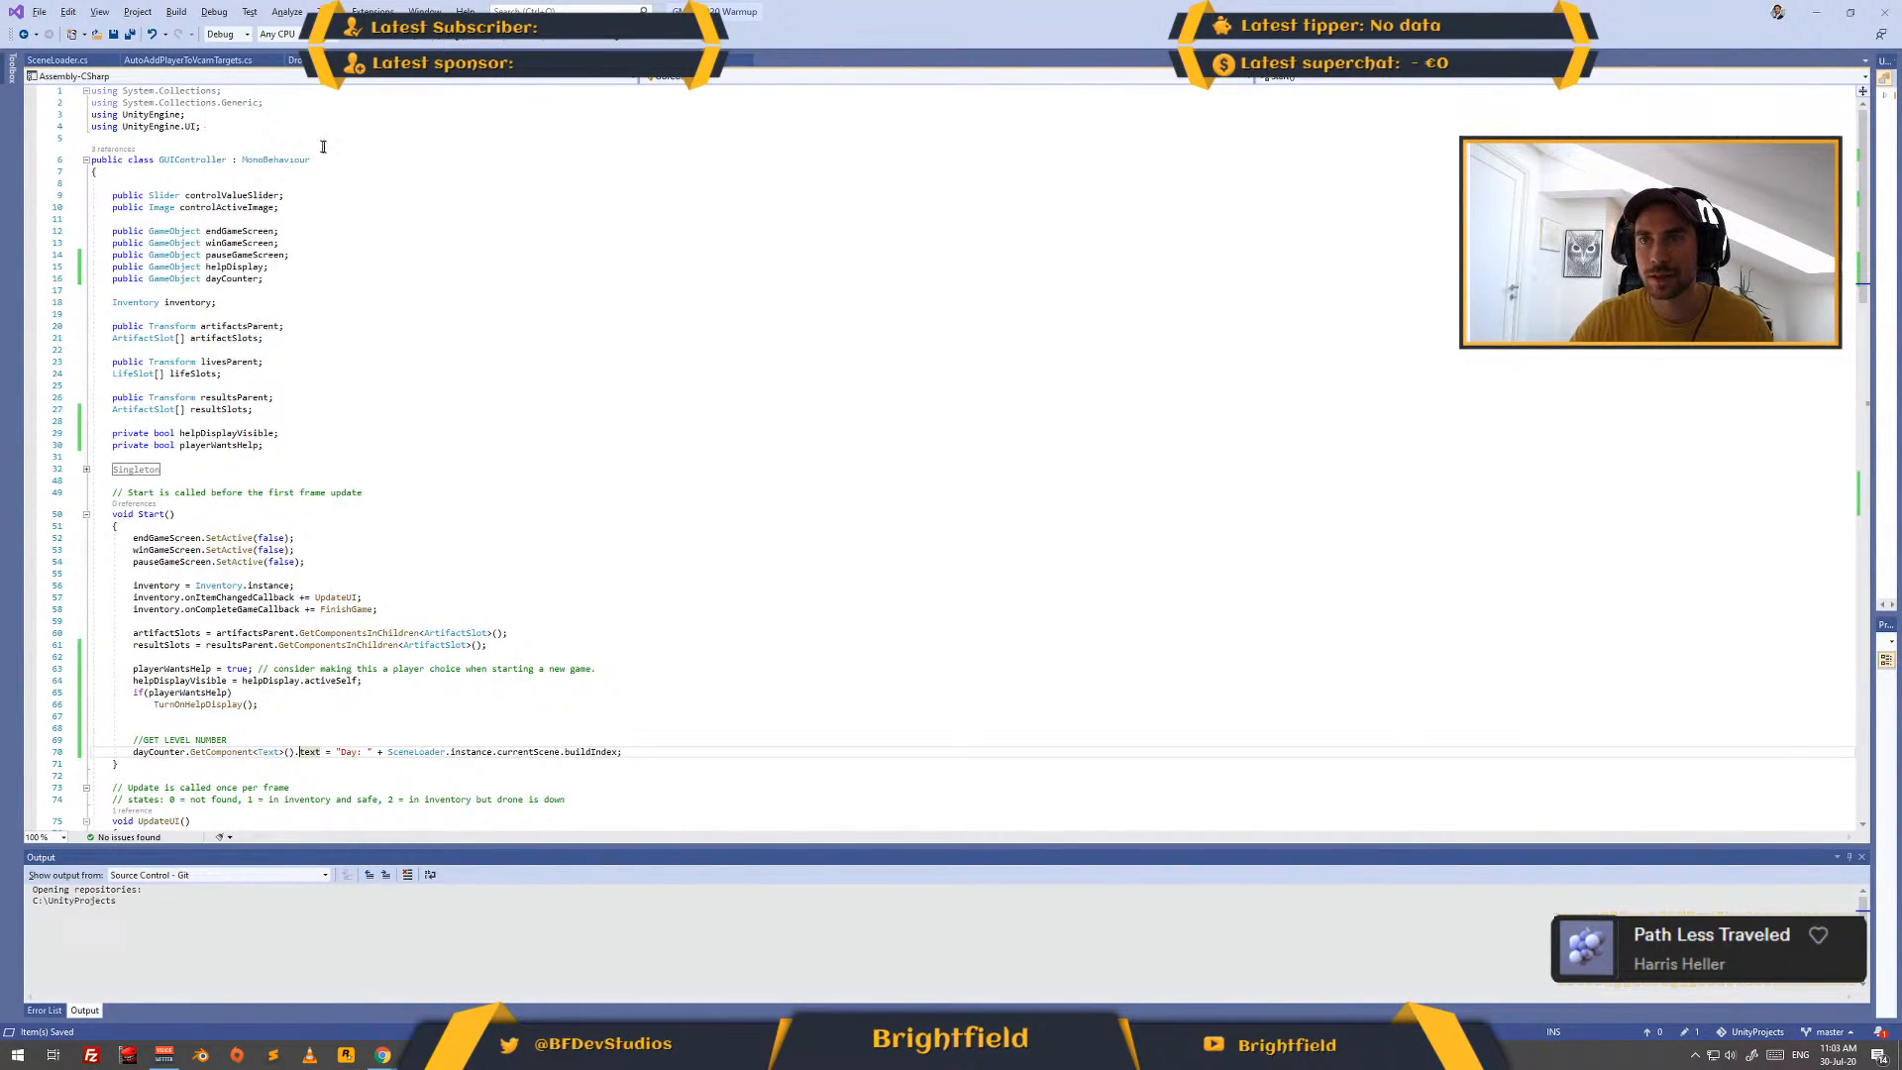
- Switch to the browser, search for "unity change TMP text", and open the Unity Forum thread on changing TextMeshPro Text via script
{"action": "key", "text": "alt+Tab"}
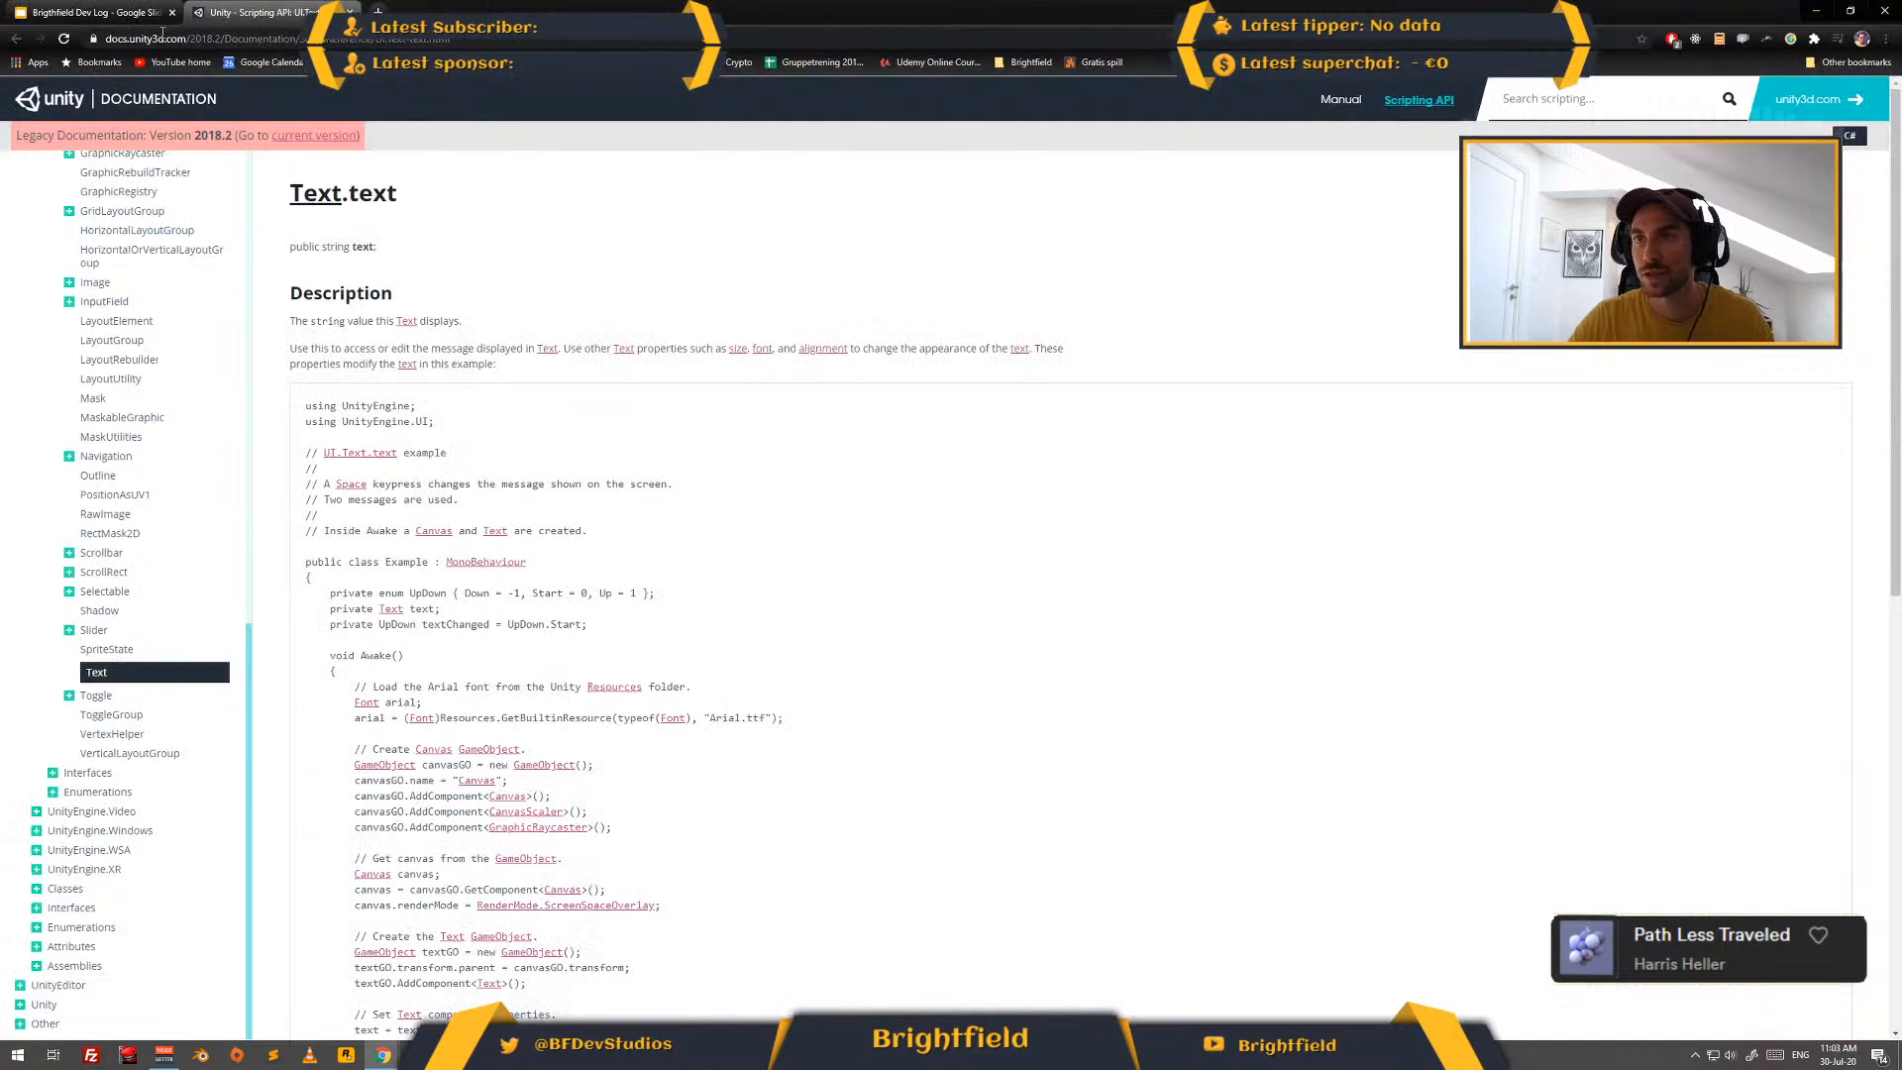
{"action": "key", "text": "alt+Left"}
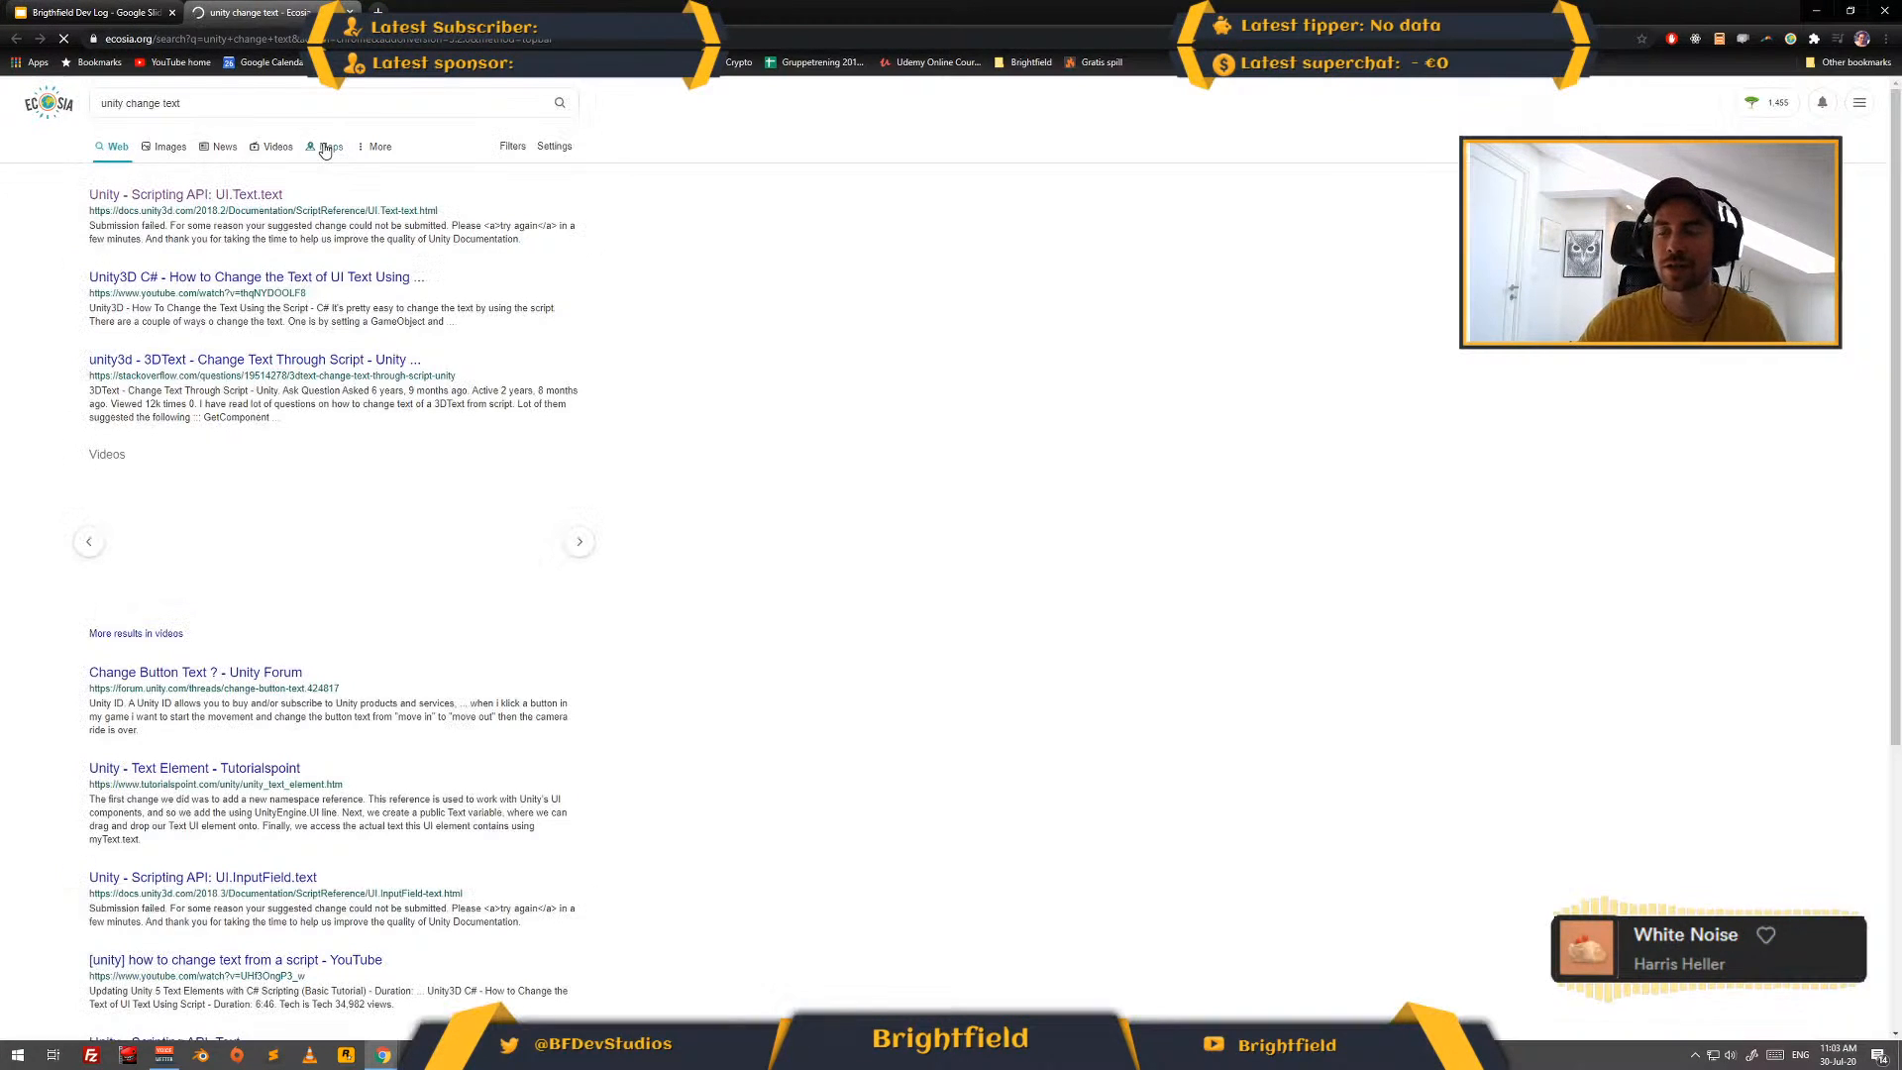
{"action": "left_click", "coordinate": [276, 105]}
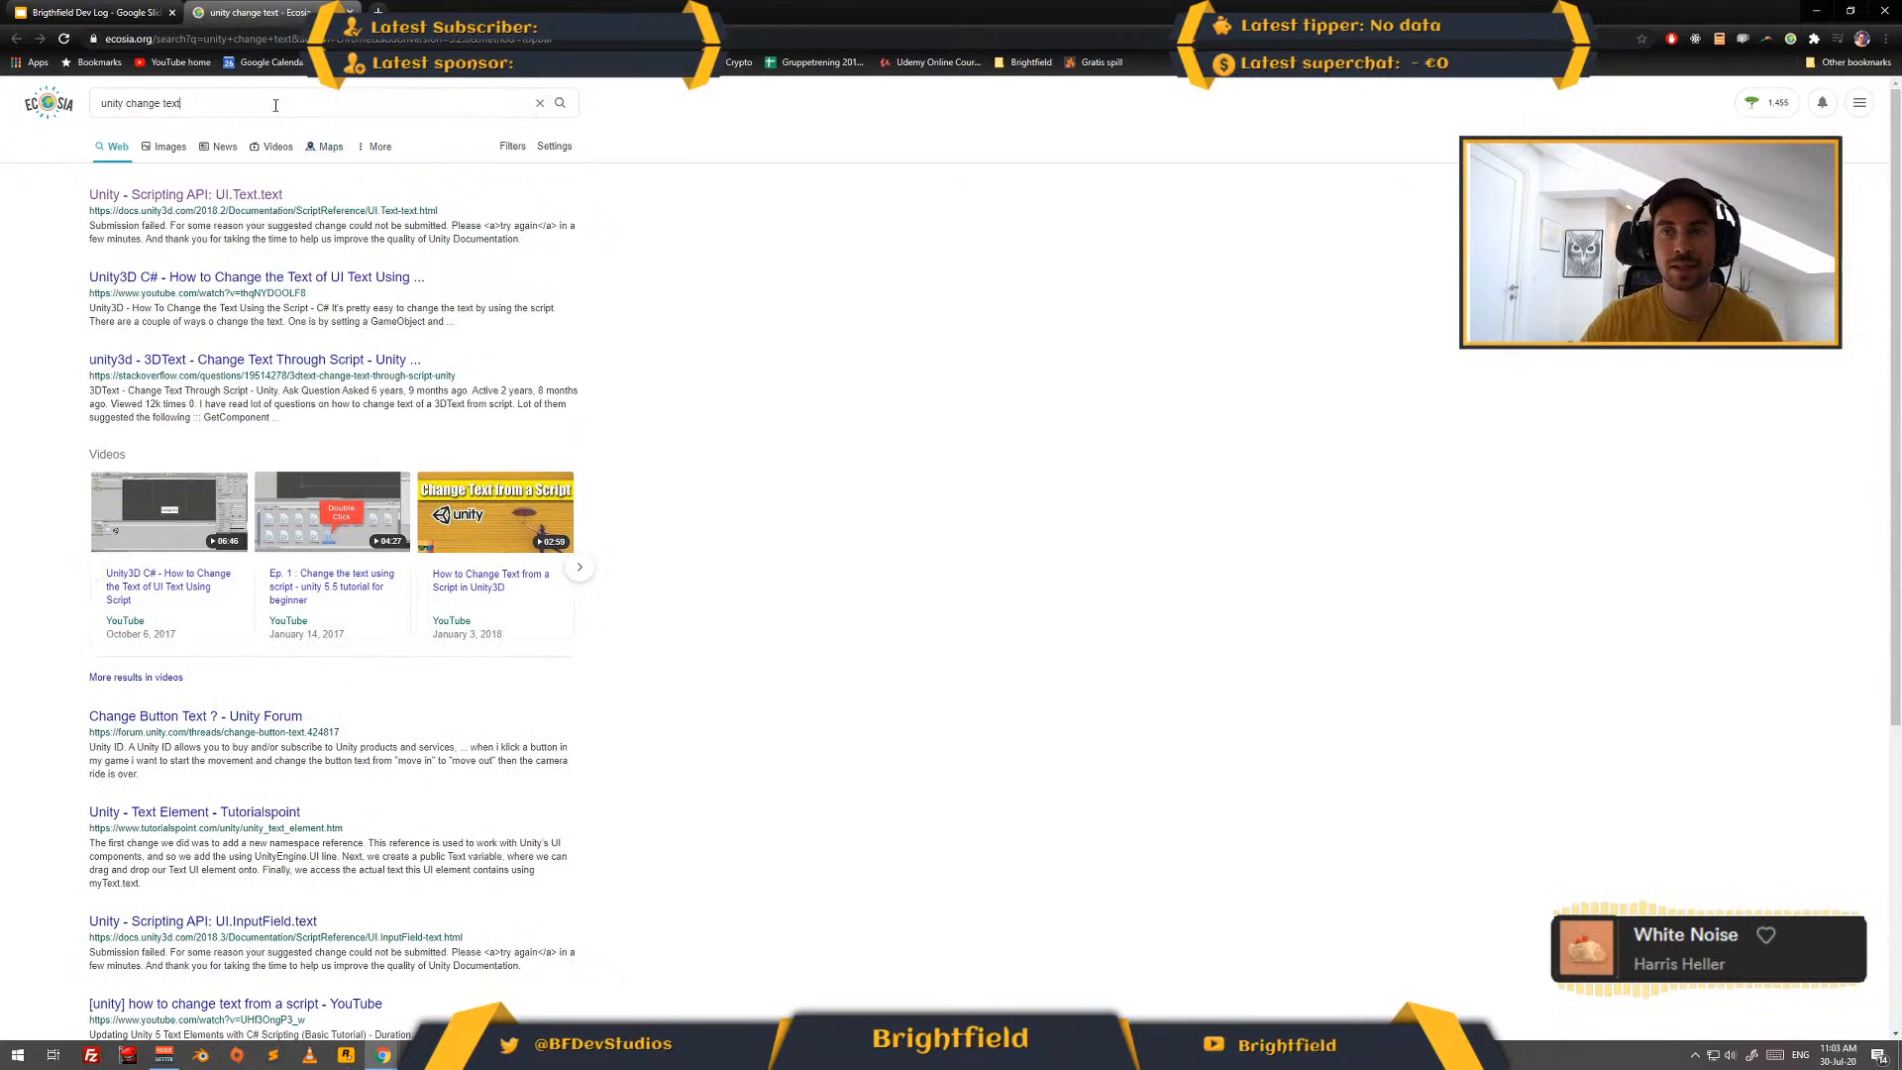
{"action": "key", "text": "ctrl+Left"}
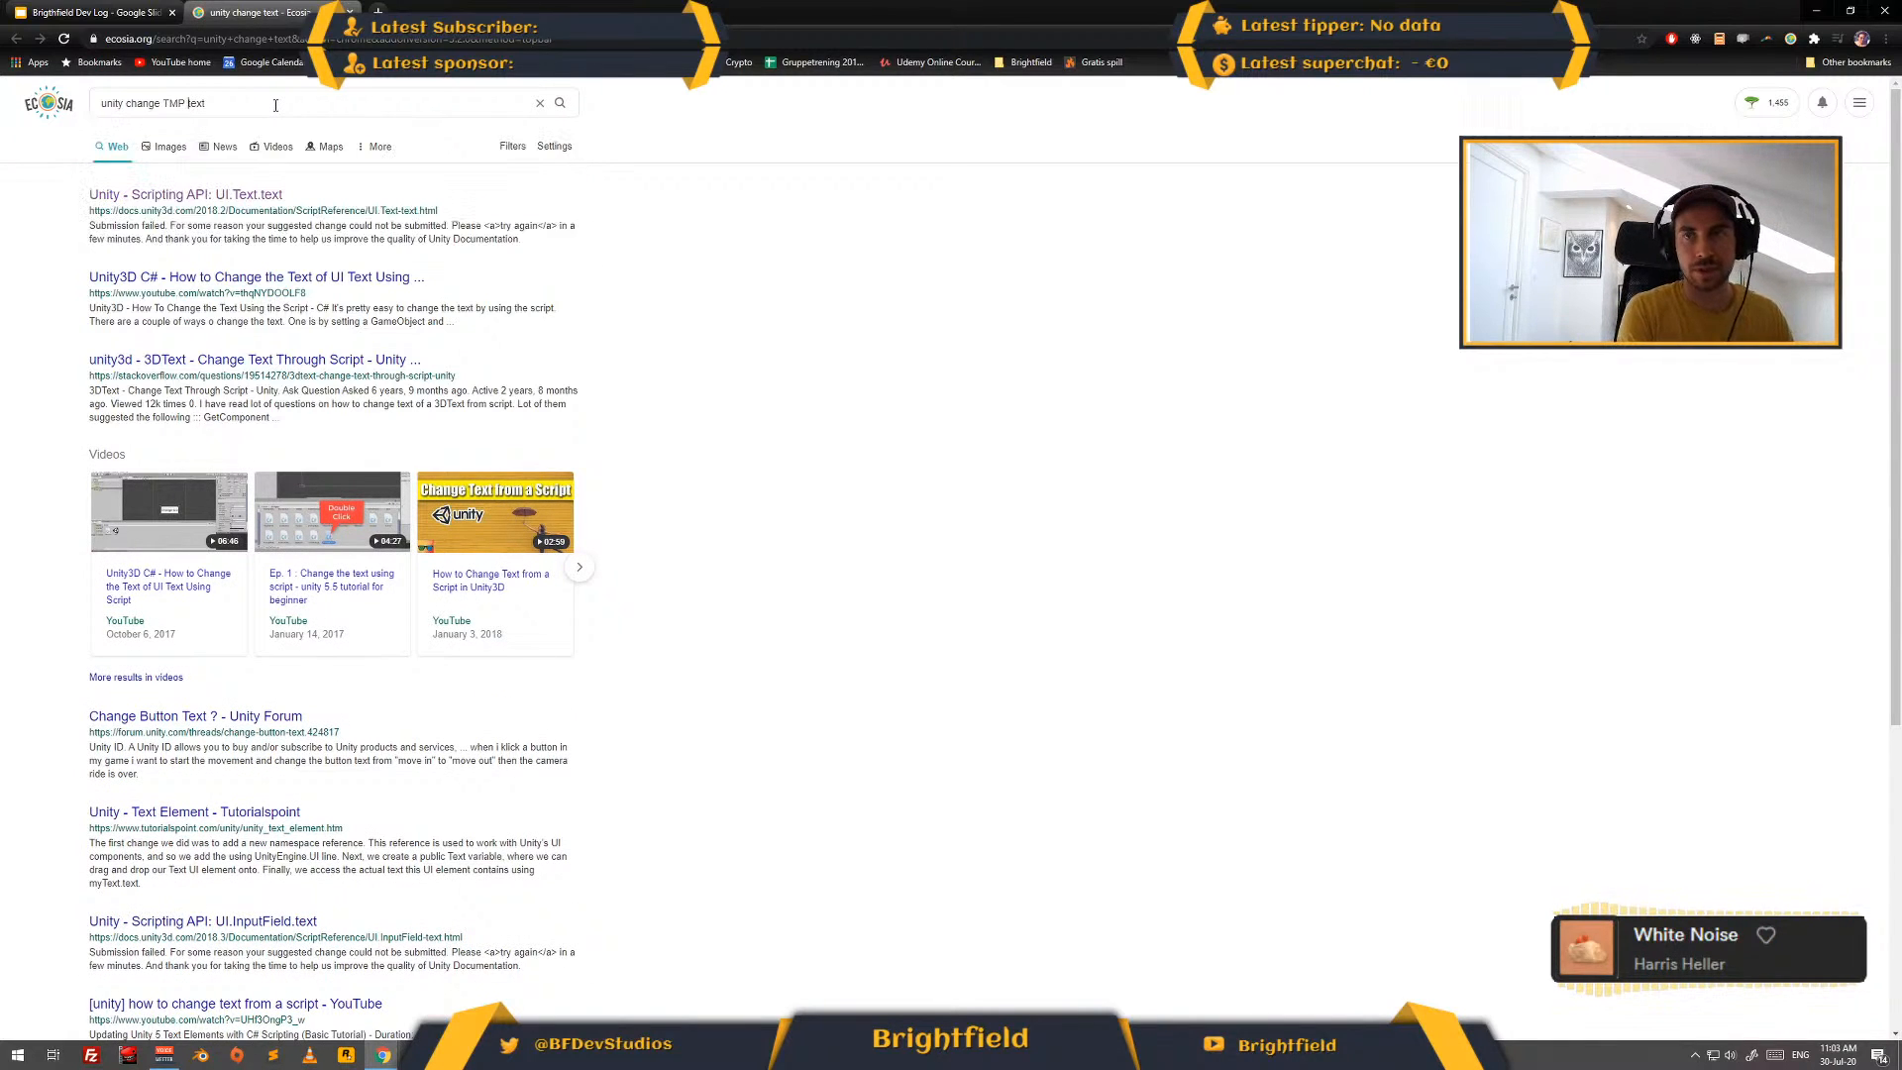
{"action": "key", "text": "Return"}
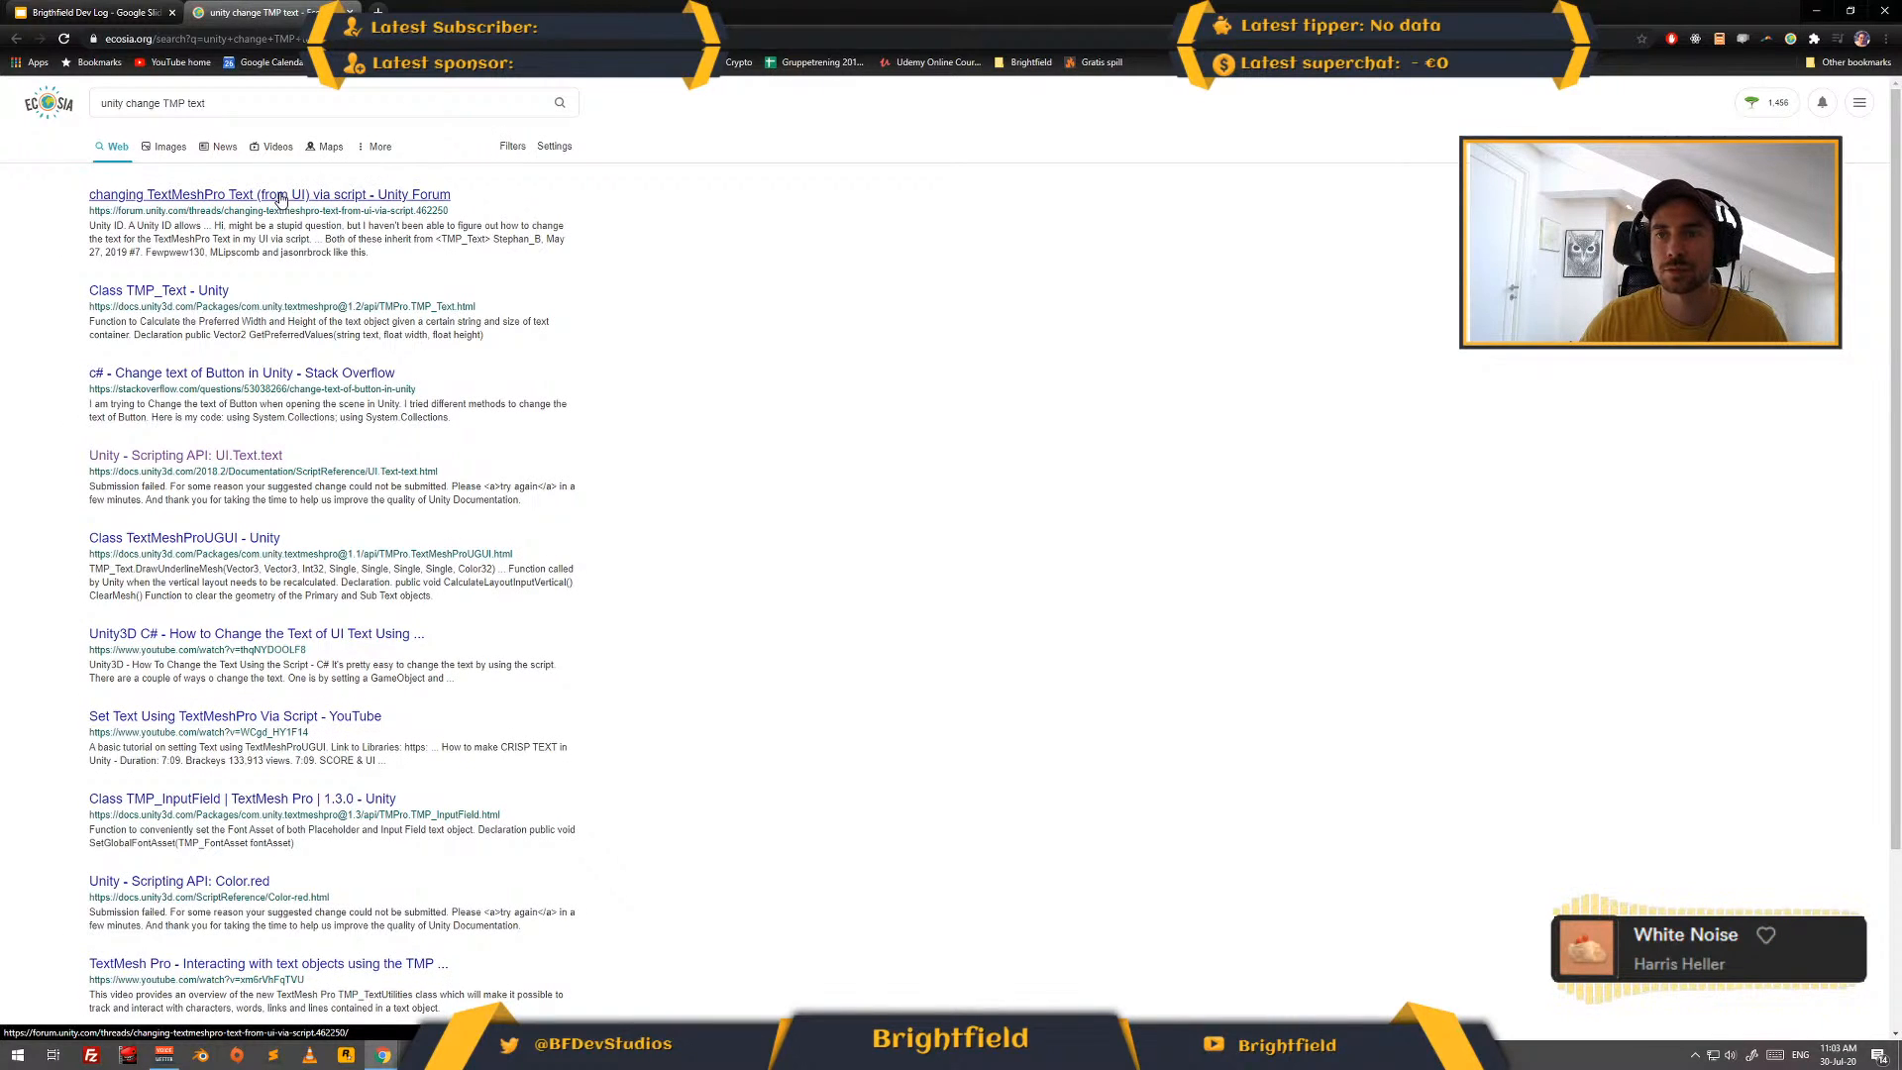
{"action": "left_click", "coordinate": [280, 196]}
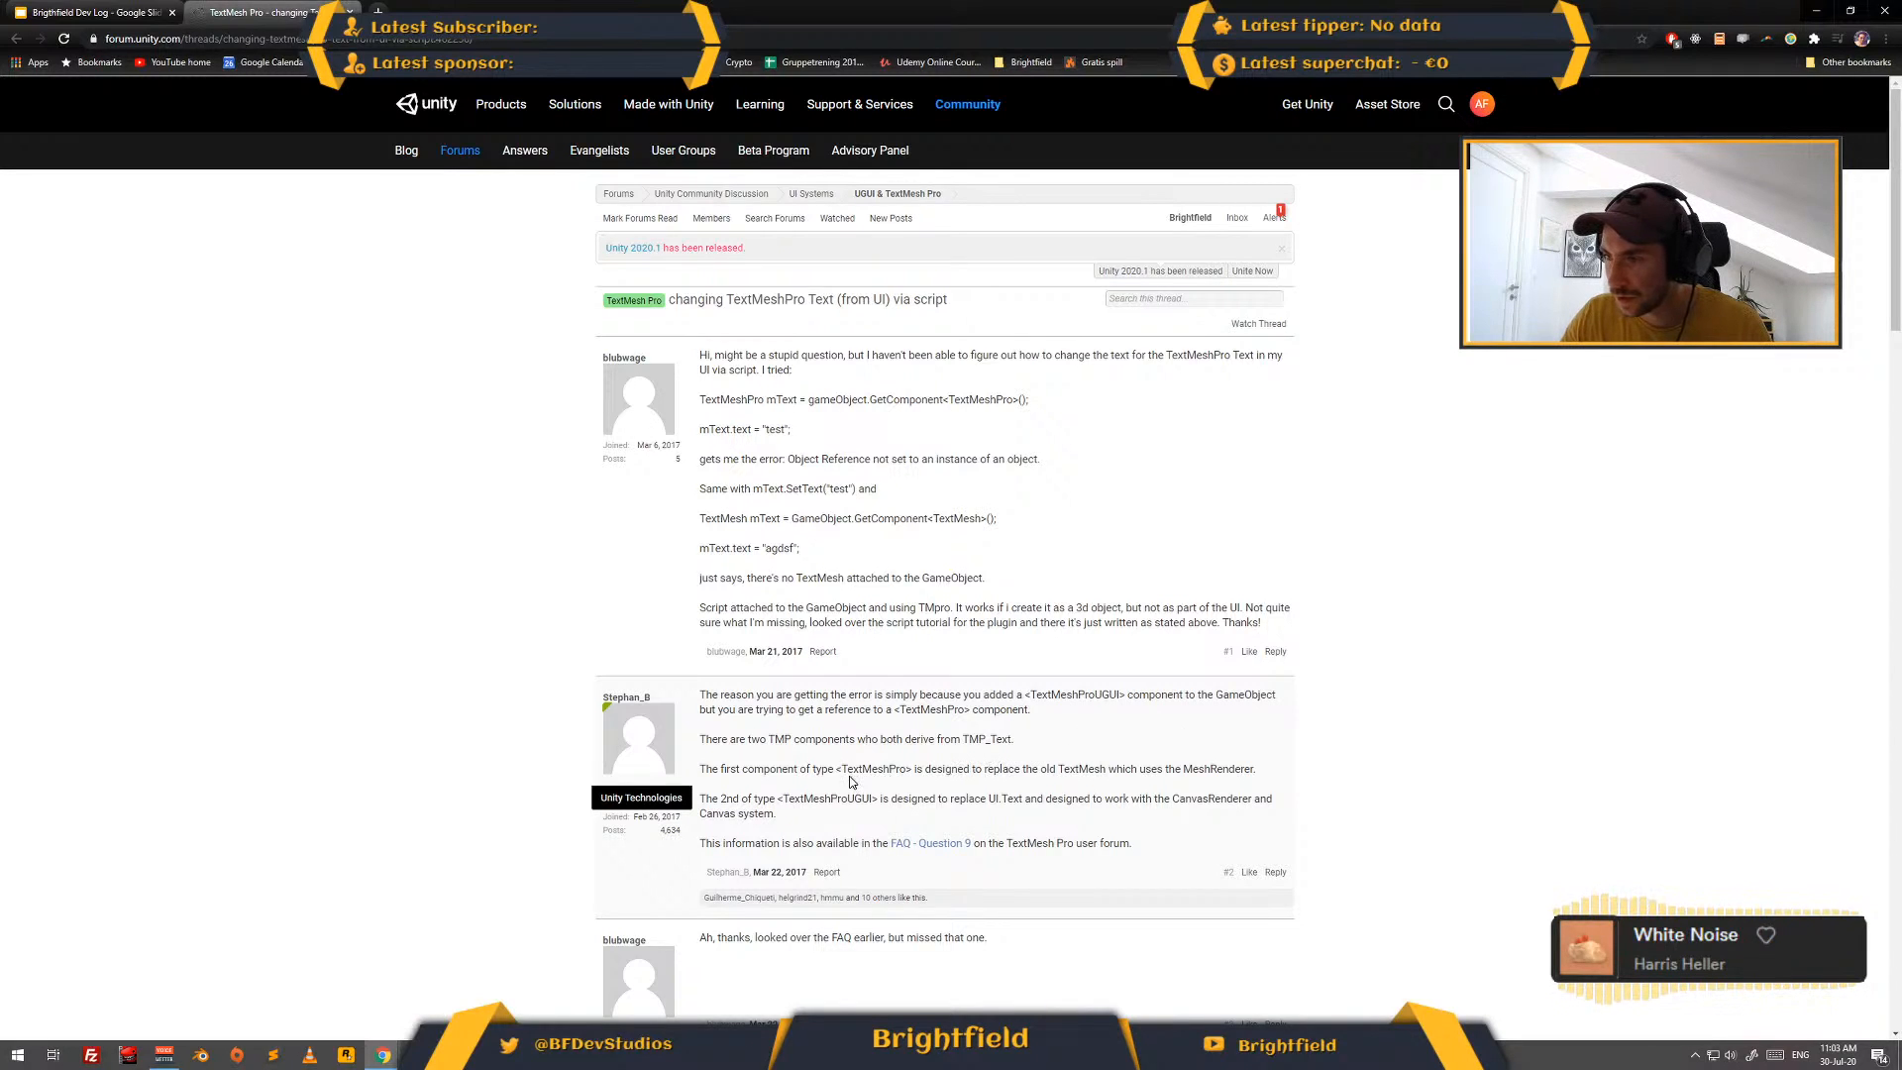
- Read the forum replies for which TextMeshPro component type and GetComponent syntax to use for changing UI text
{"action": "scroll", "coordinate": [1005, 763], "scroll_direction": "down", "scroll_amount": 3}
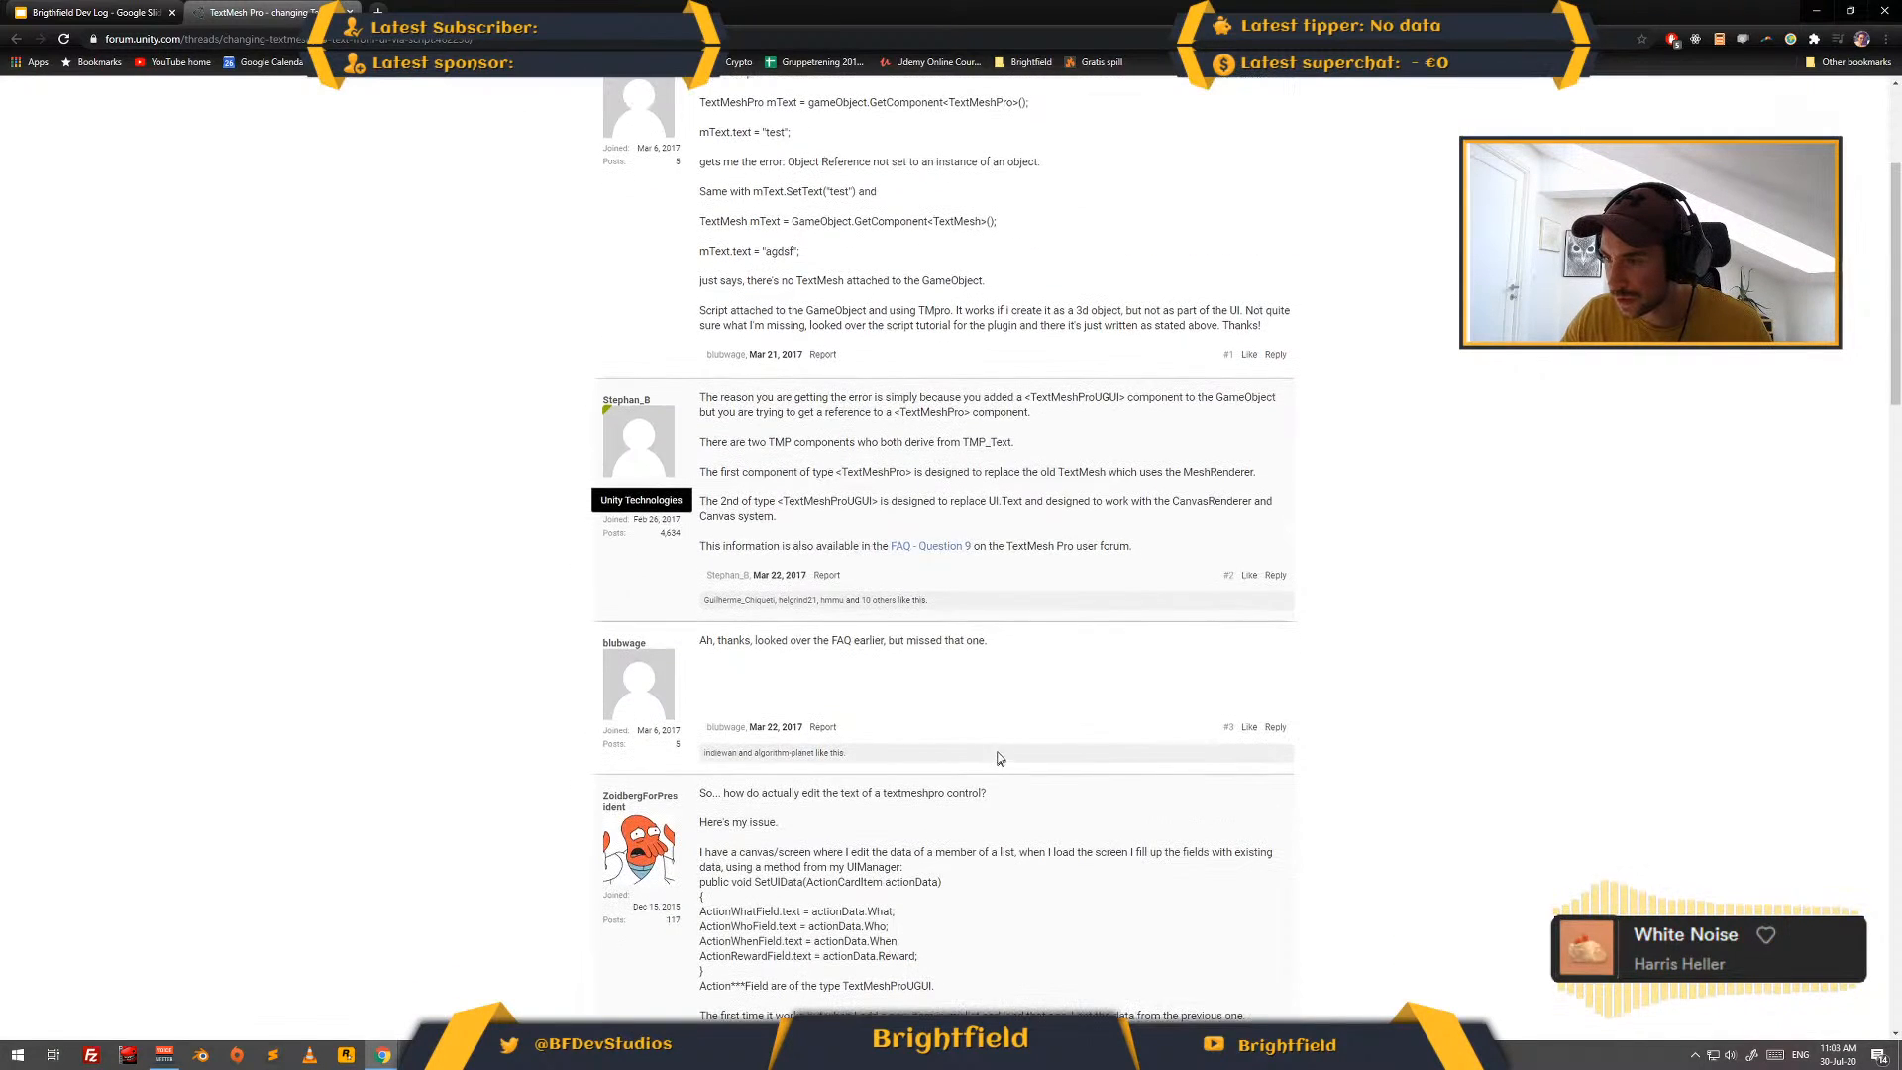
{"action": "scroll", "coordinate": [1068, 723], "scroll_direction": "down", "scroll_amount": 6}
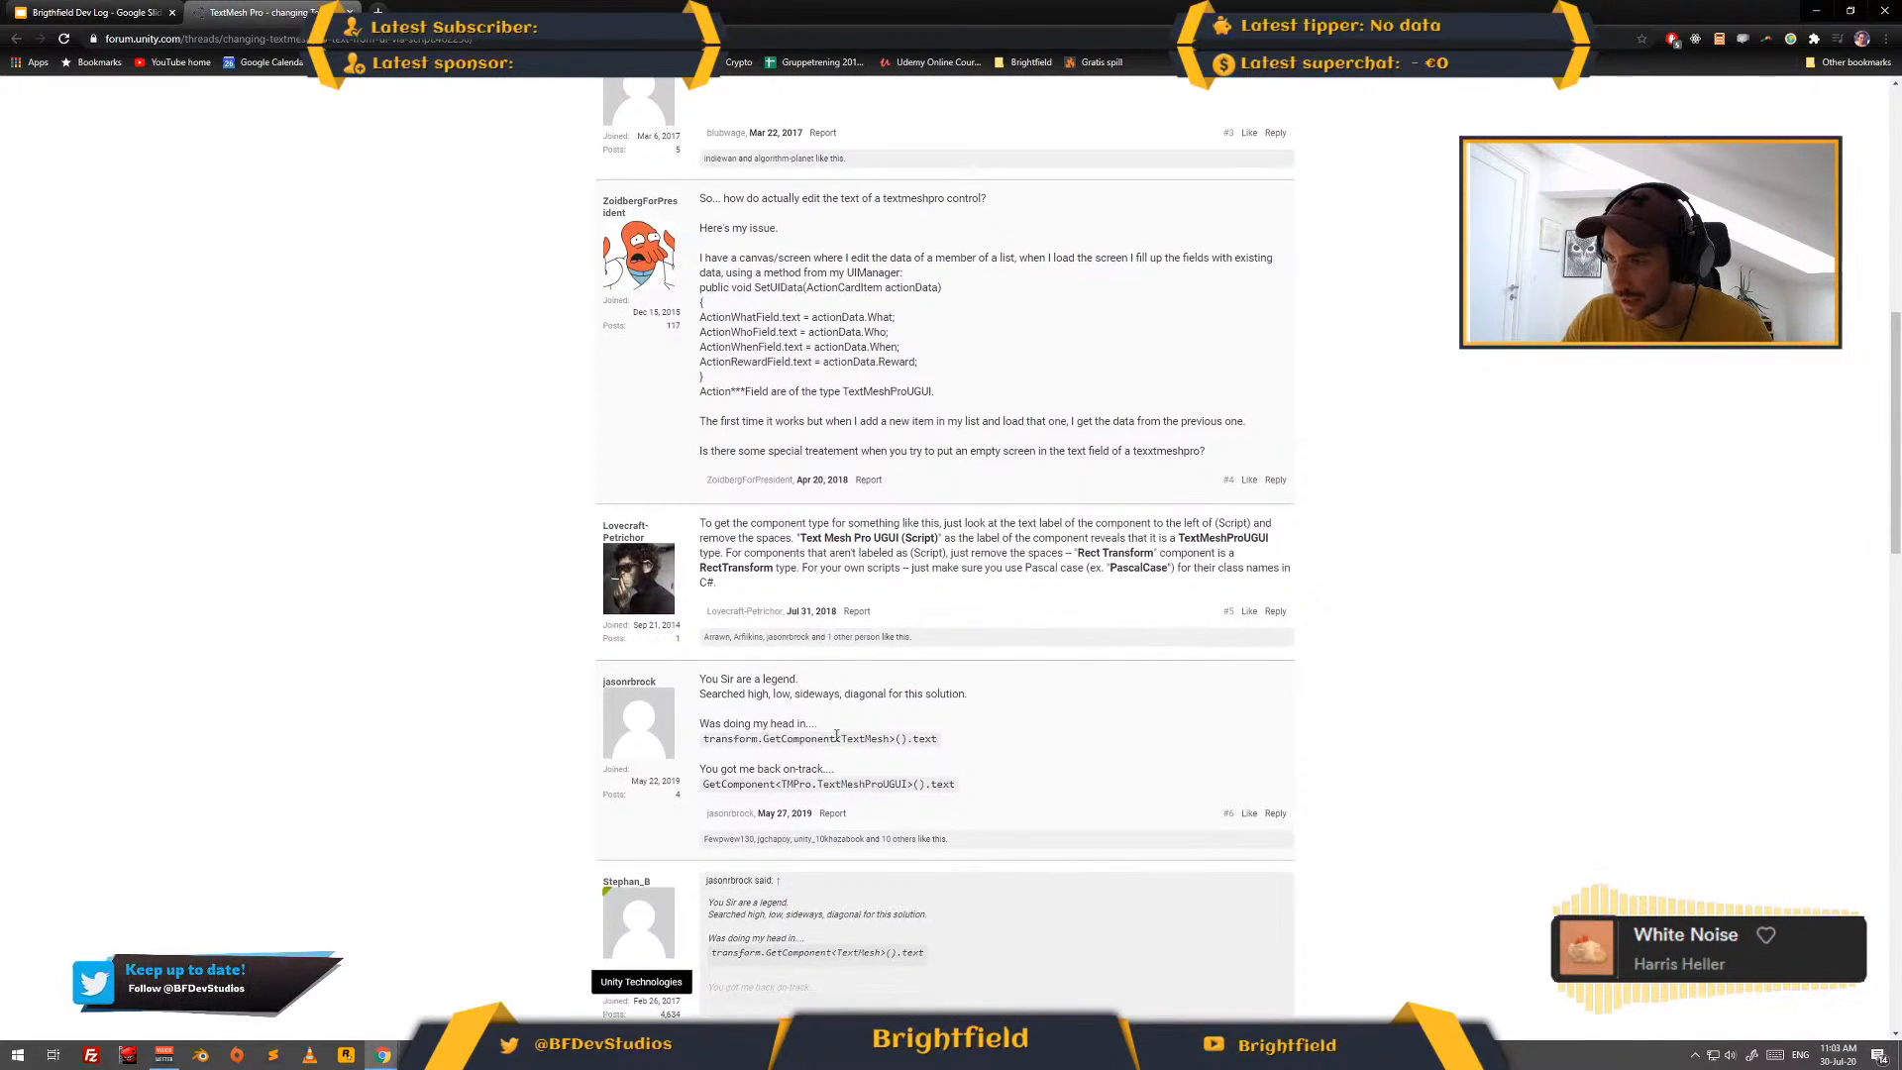
{"action": "left_click_drag", "start_coordinate": [835, 739], "coordinate": [910, 738]}
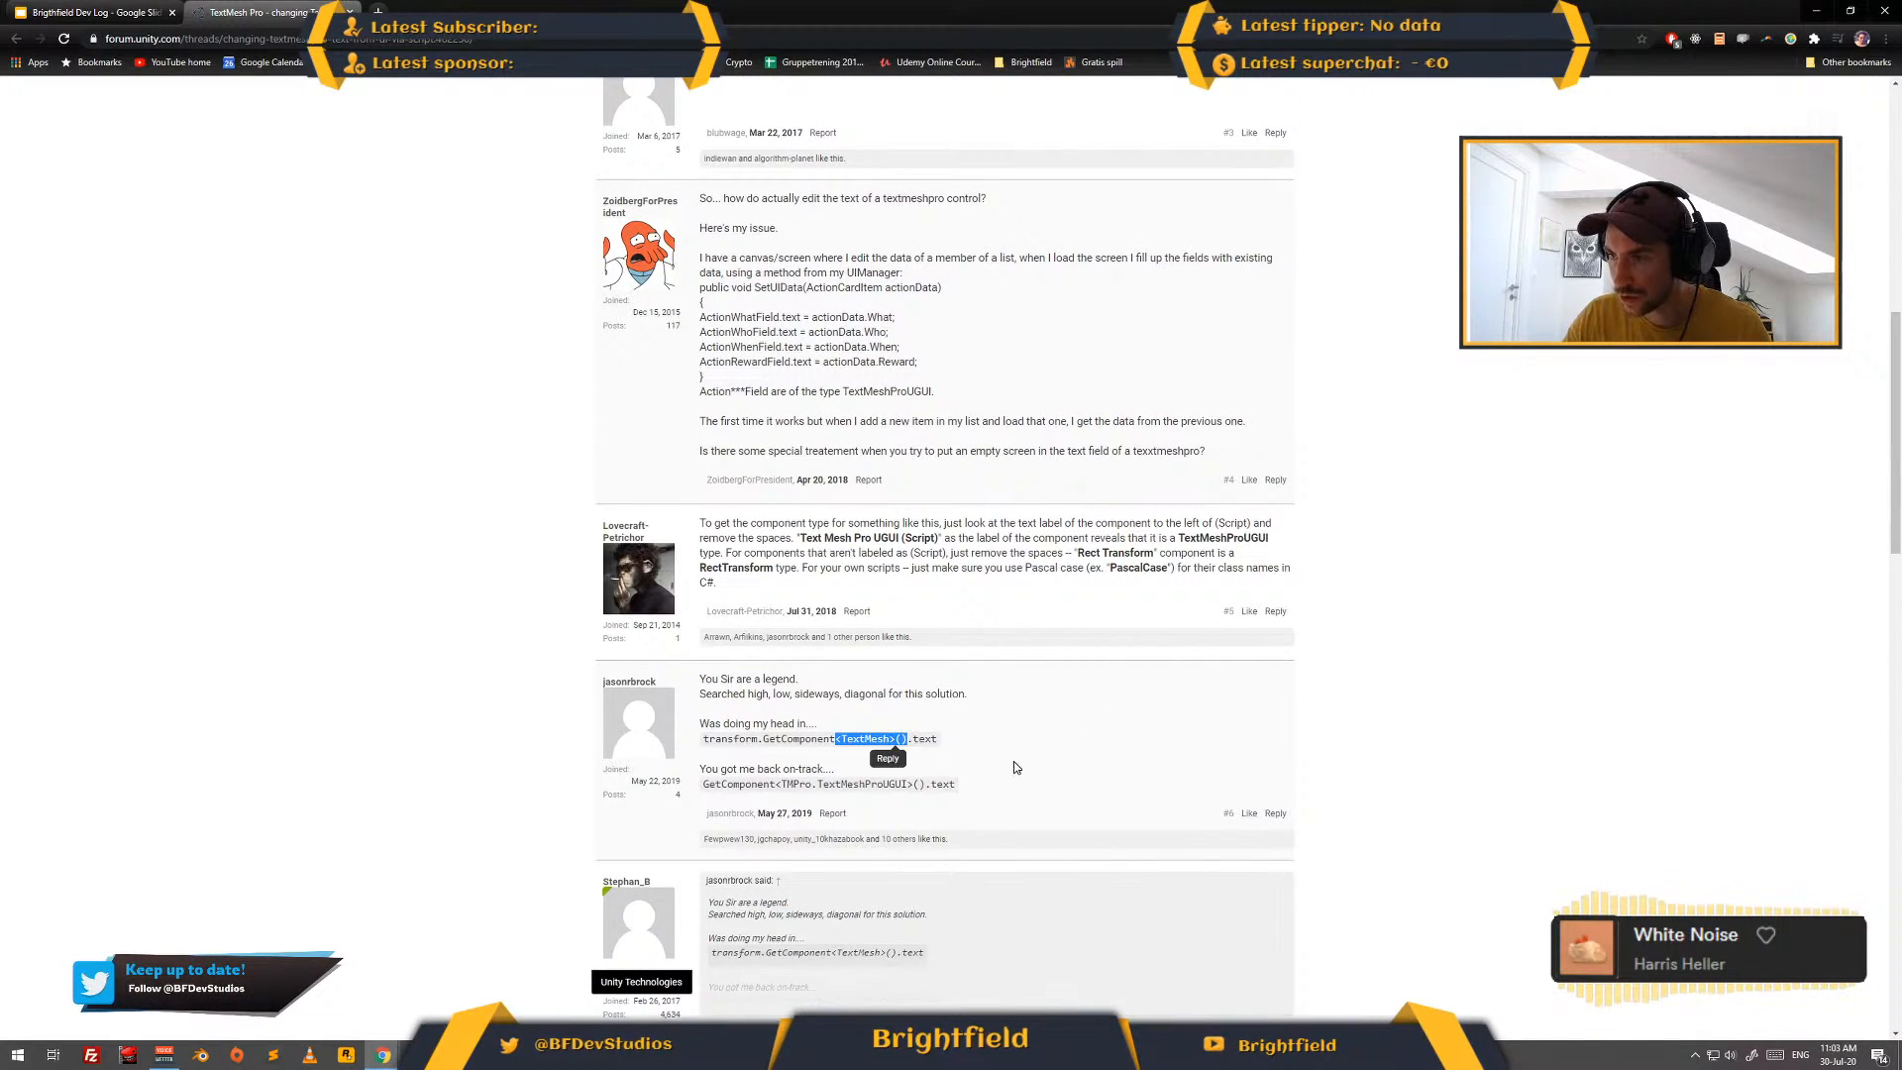
{"action": "scroll", "coordinate": [1046, 762], "scroll_direction": "down", "scroll_amount": 1}
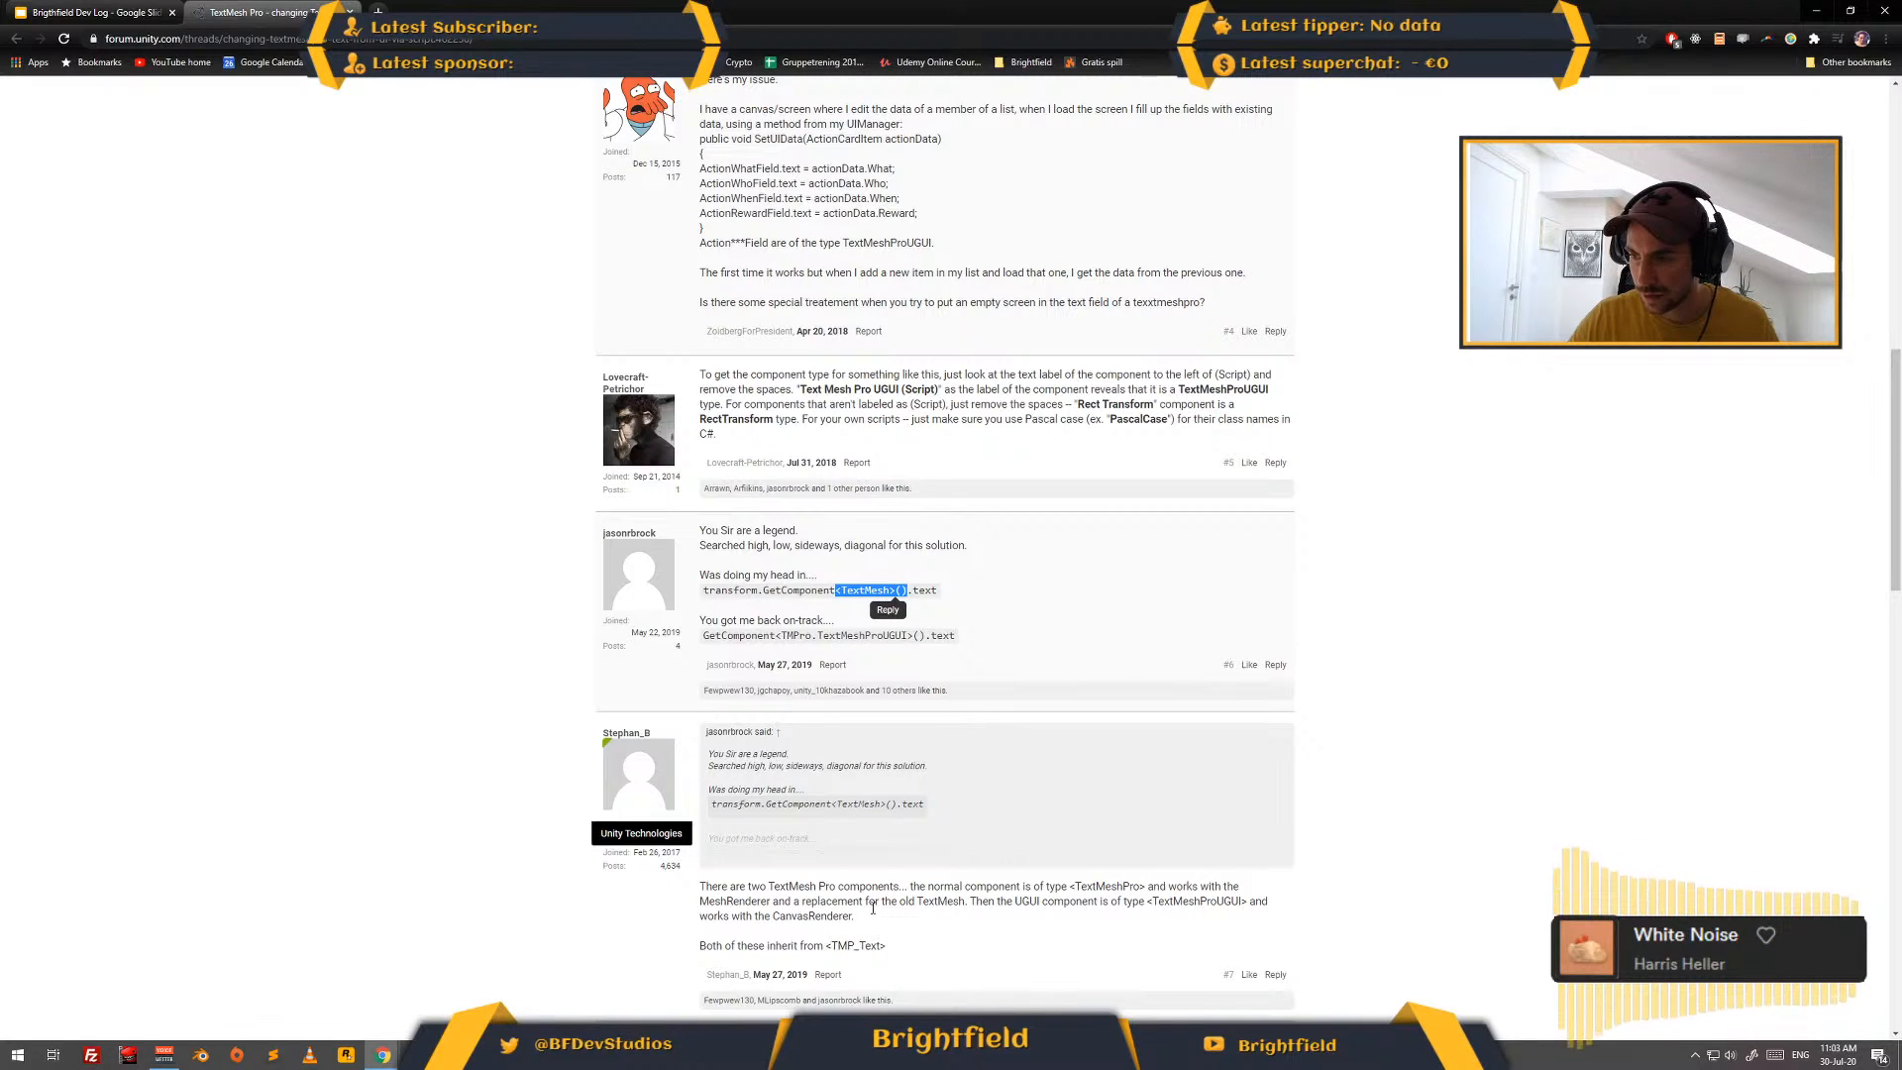
{"action": "scroll", "coordinate": [873, 907], "scroll_direction": "down", "scroll_amount": 5}
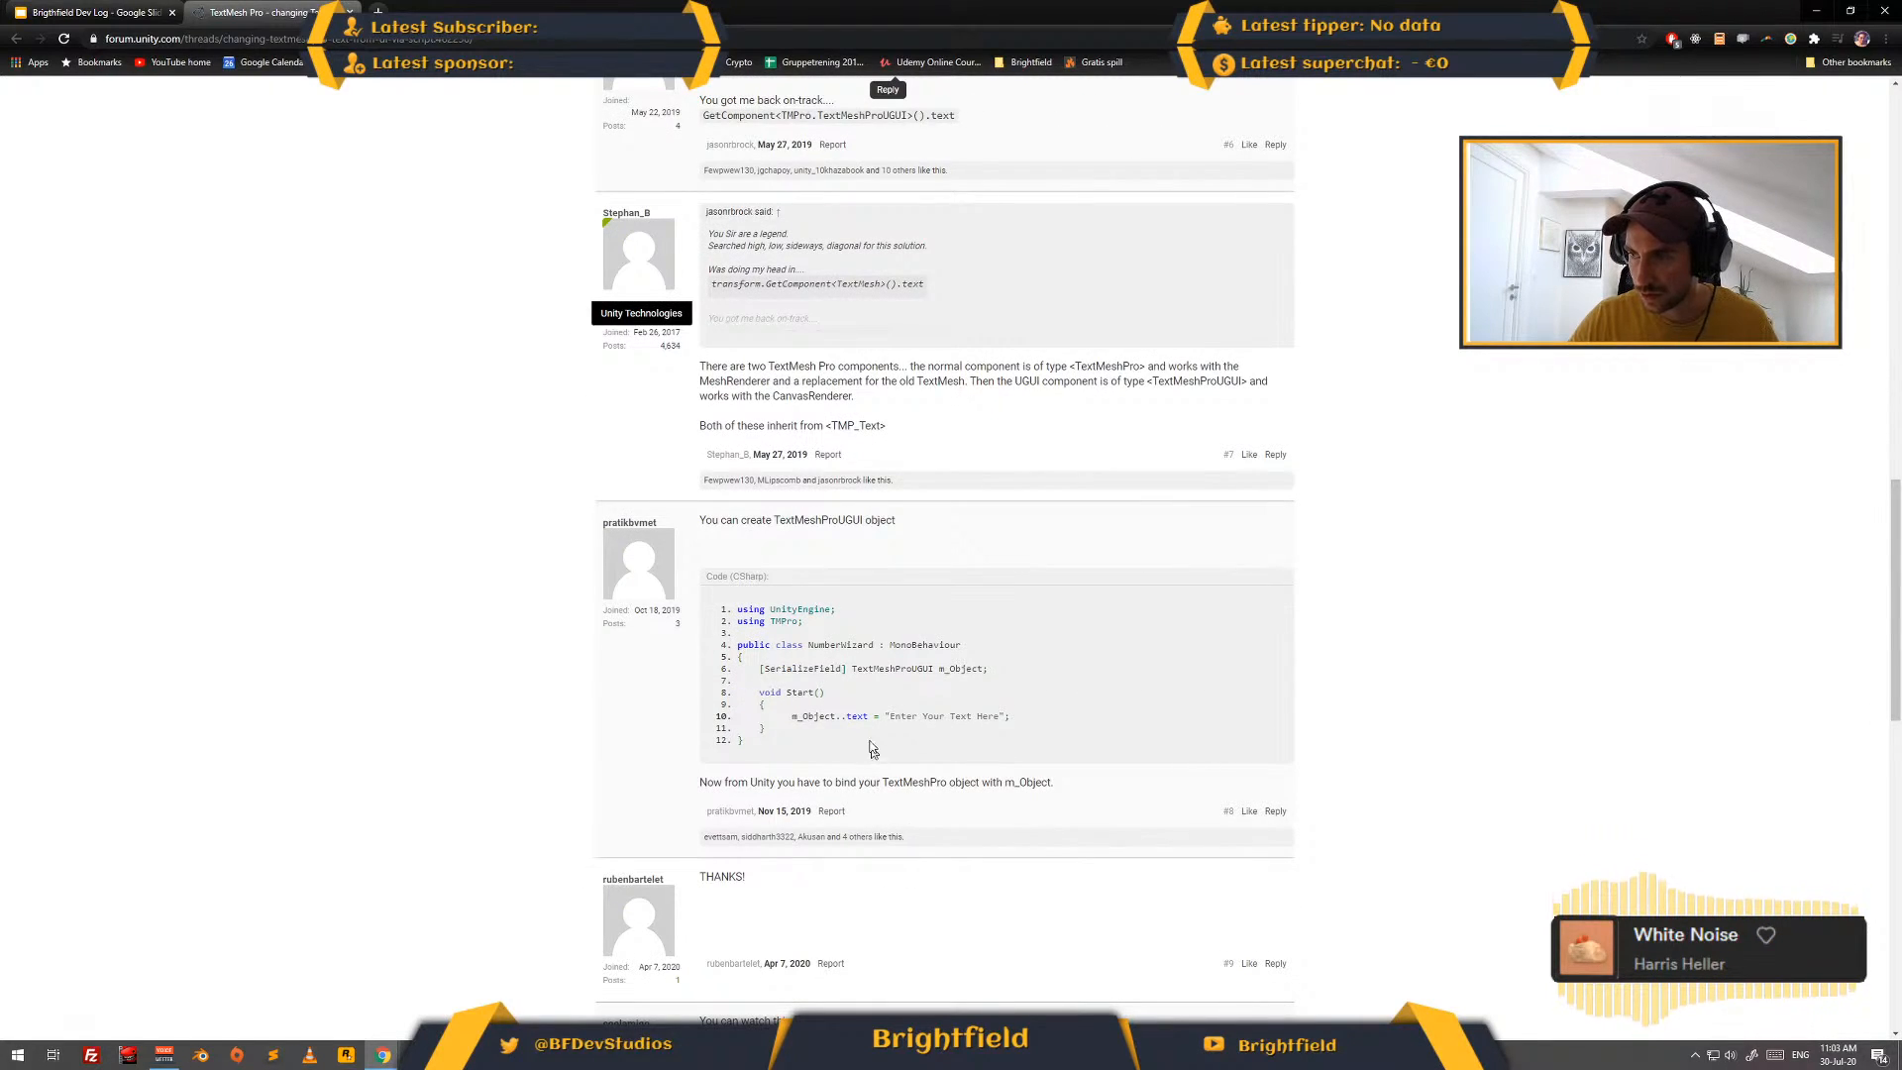
{"action": "double_click", "coordinate": [877, 670]}
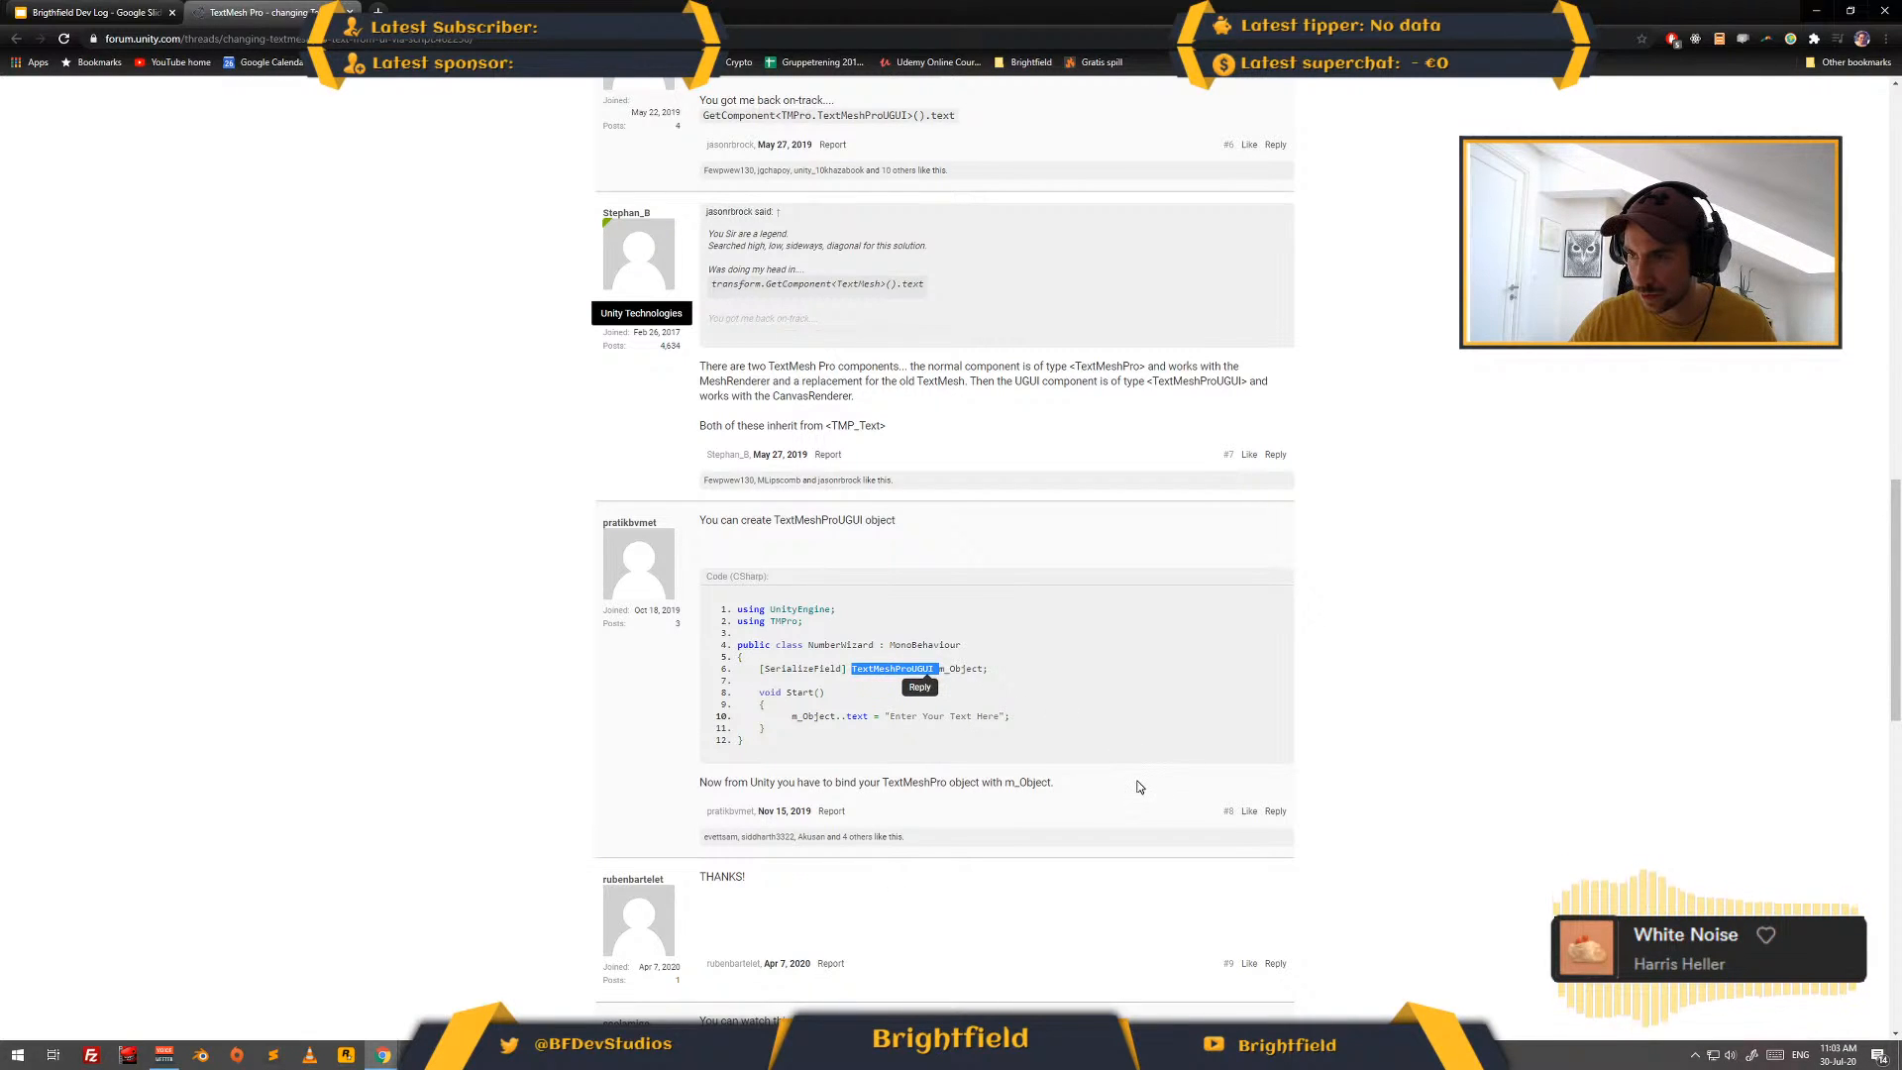
{"action": "scroll", "coordinate": [1132, 762], "scroll_direction": "up", "scroll_amount": 3}
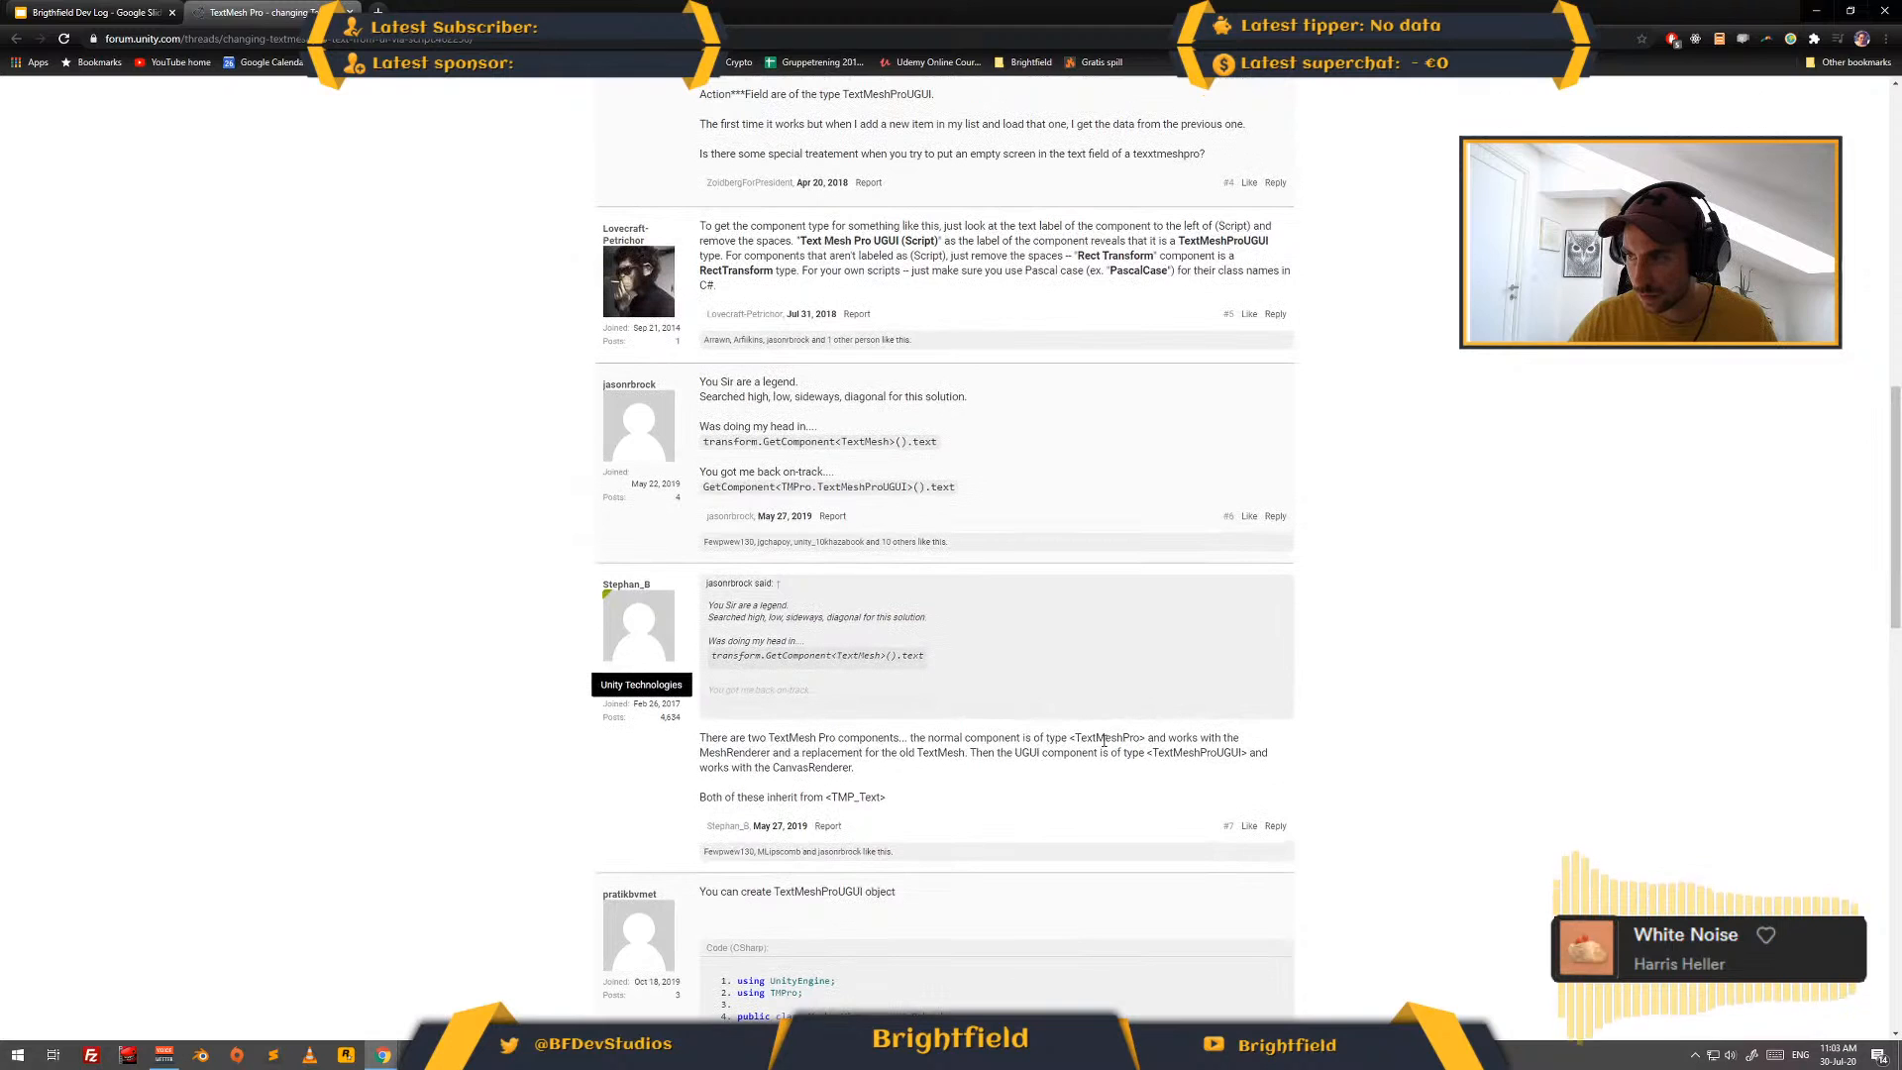
{"action": "double_click", "coordinate": [1104, 739]}
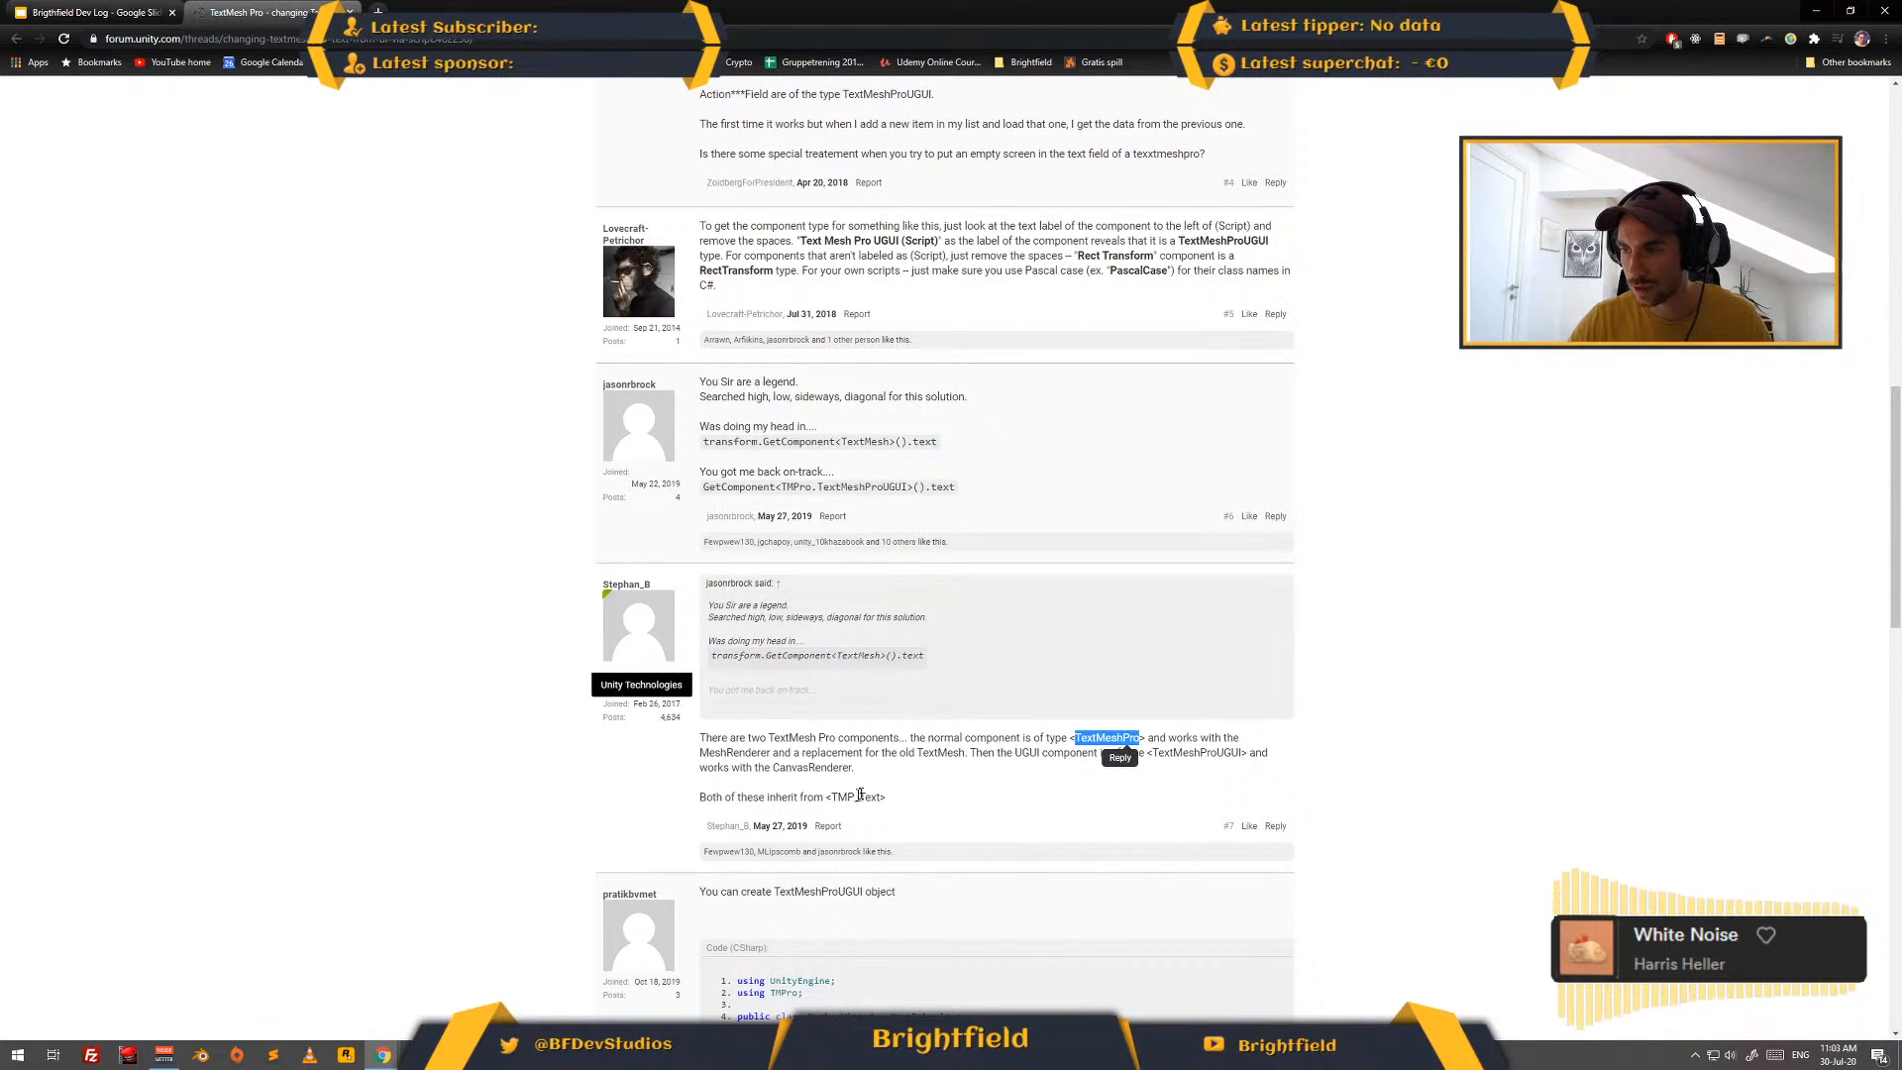
{"action": "scroll", "coordinate": [349, 547], "scroll_direction": "up", "scroll_amount": 2}
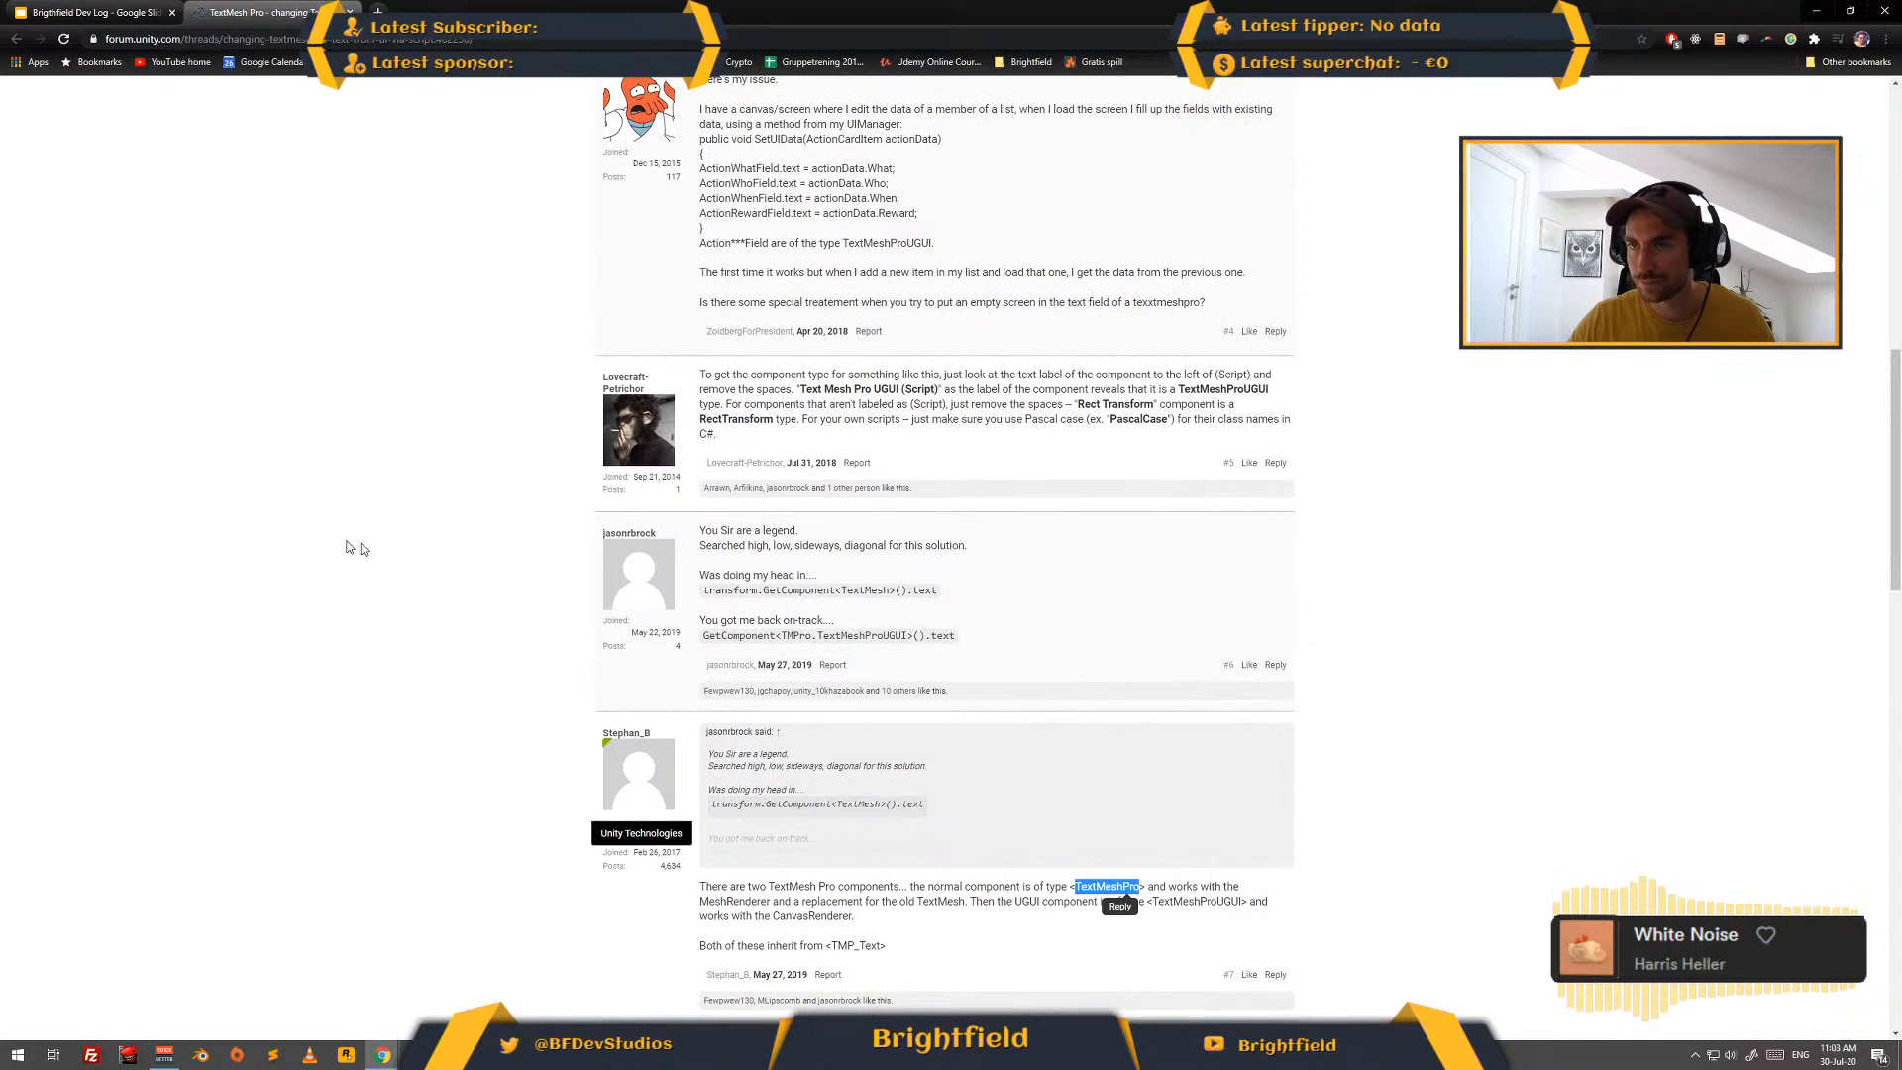
{"action": "left_click", "coordinate": [328, 551]}
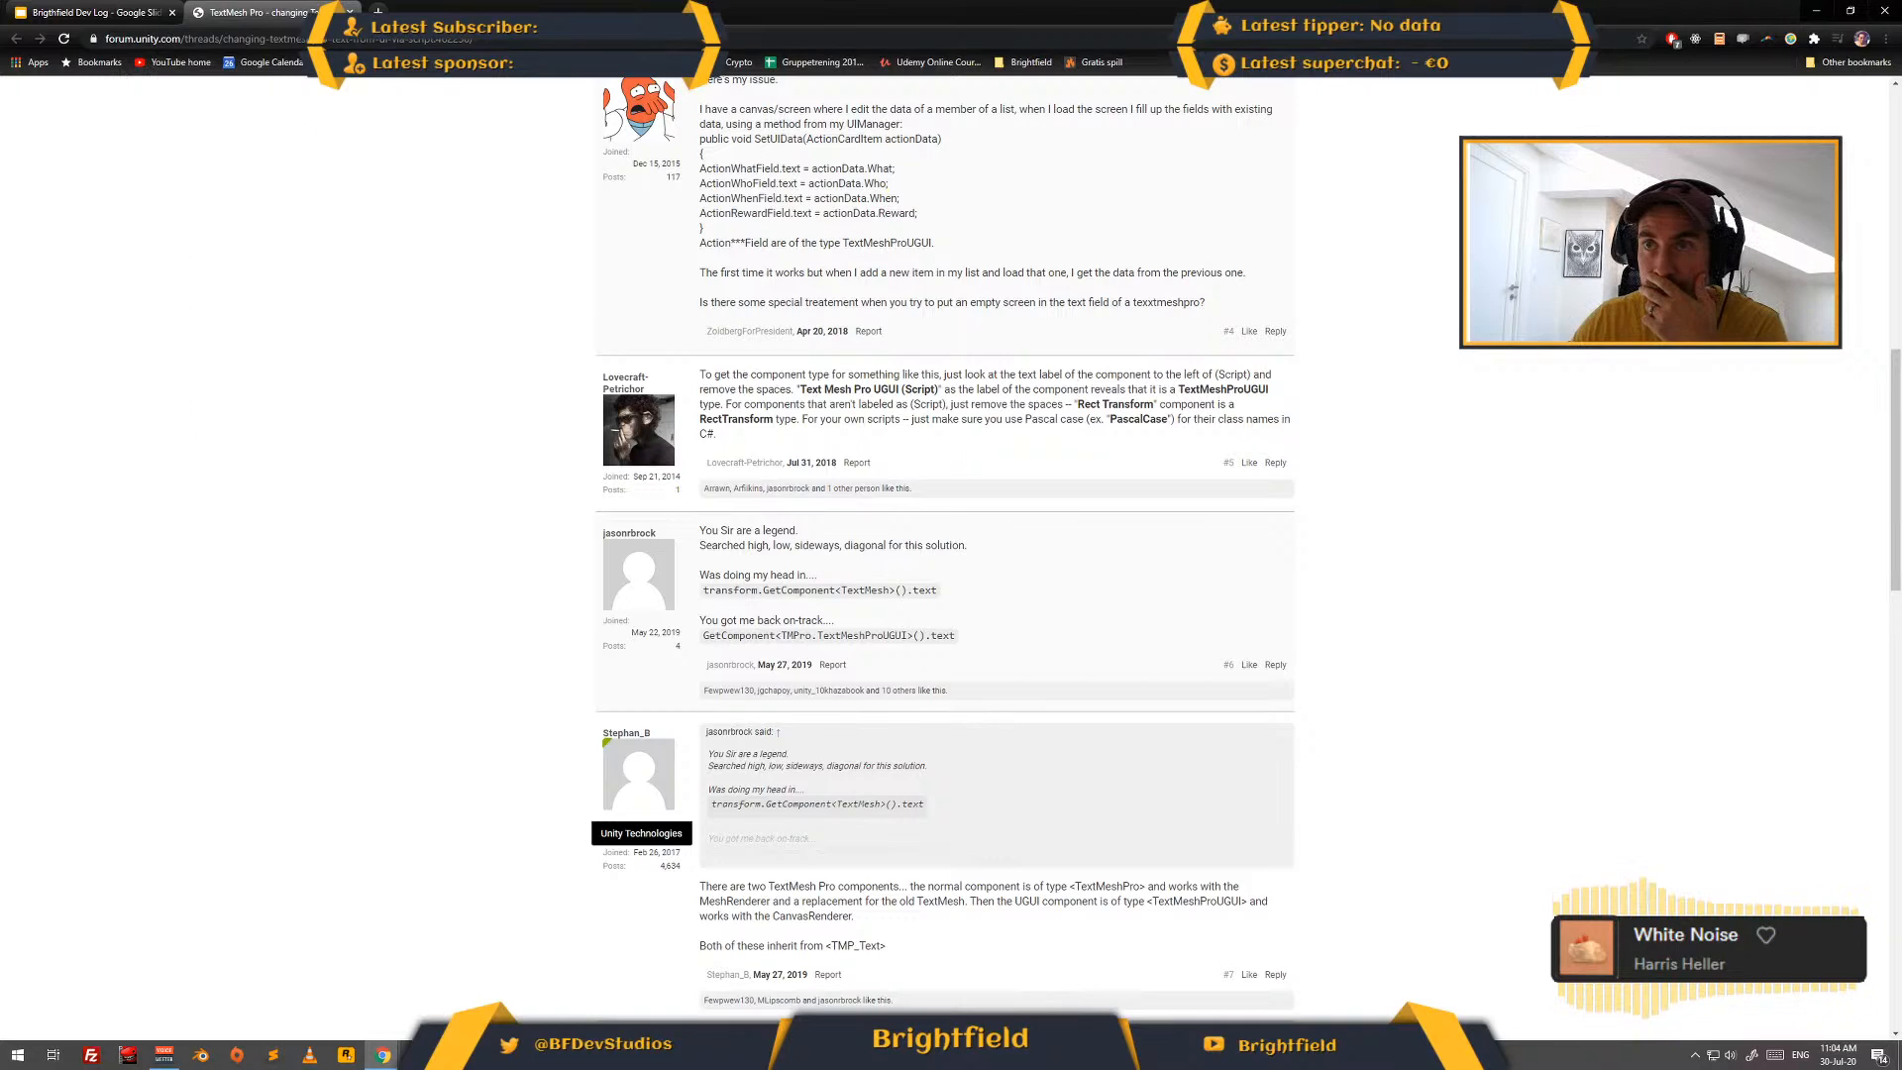
- Search again for "unity change TMP text", open the Class TMP_Text documentation page, and look through its fields
{"action": "left_click", "coordinate": [297, 39]}
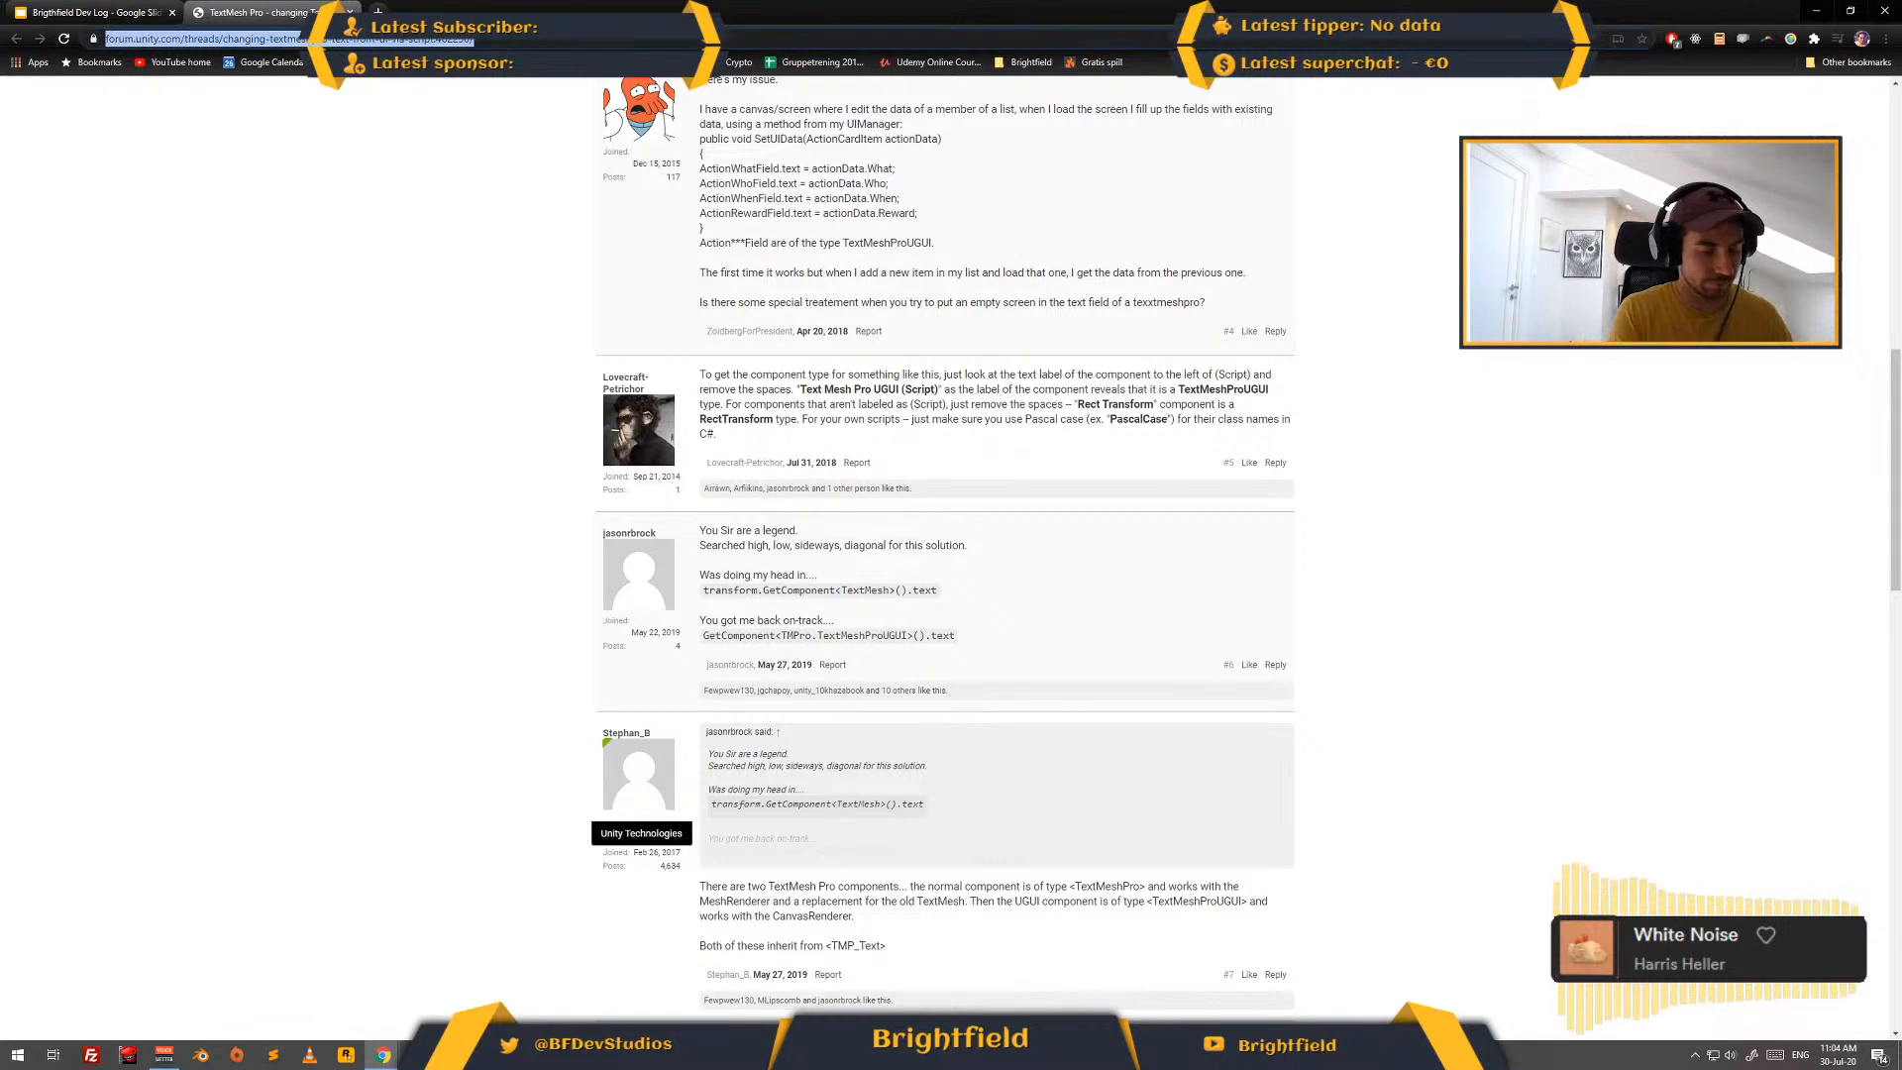
{"action": "type", "text": "unity change TMP"}
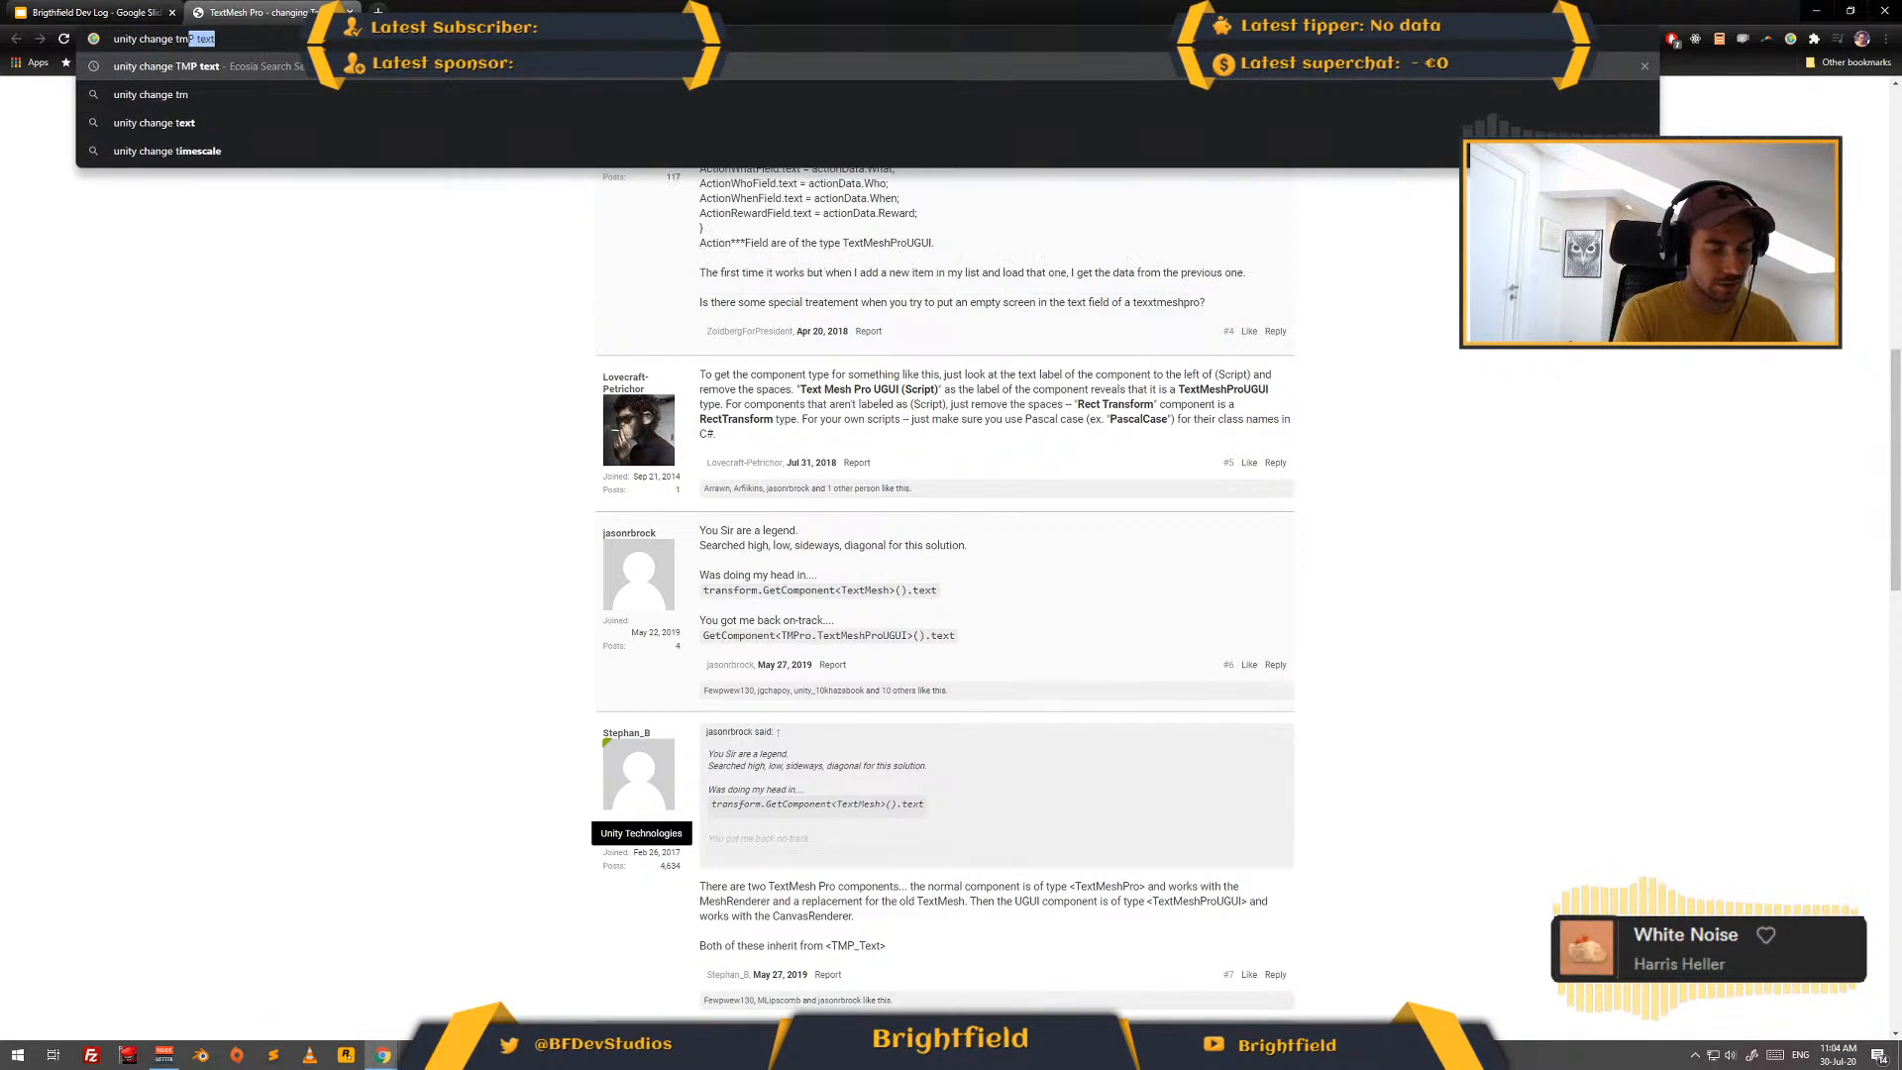
{"action": "key", "text": "Return"}
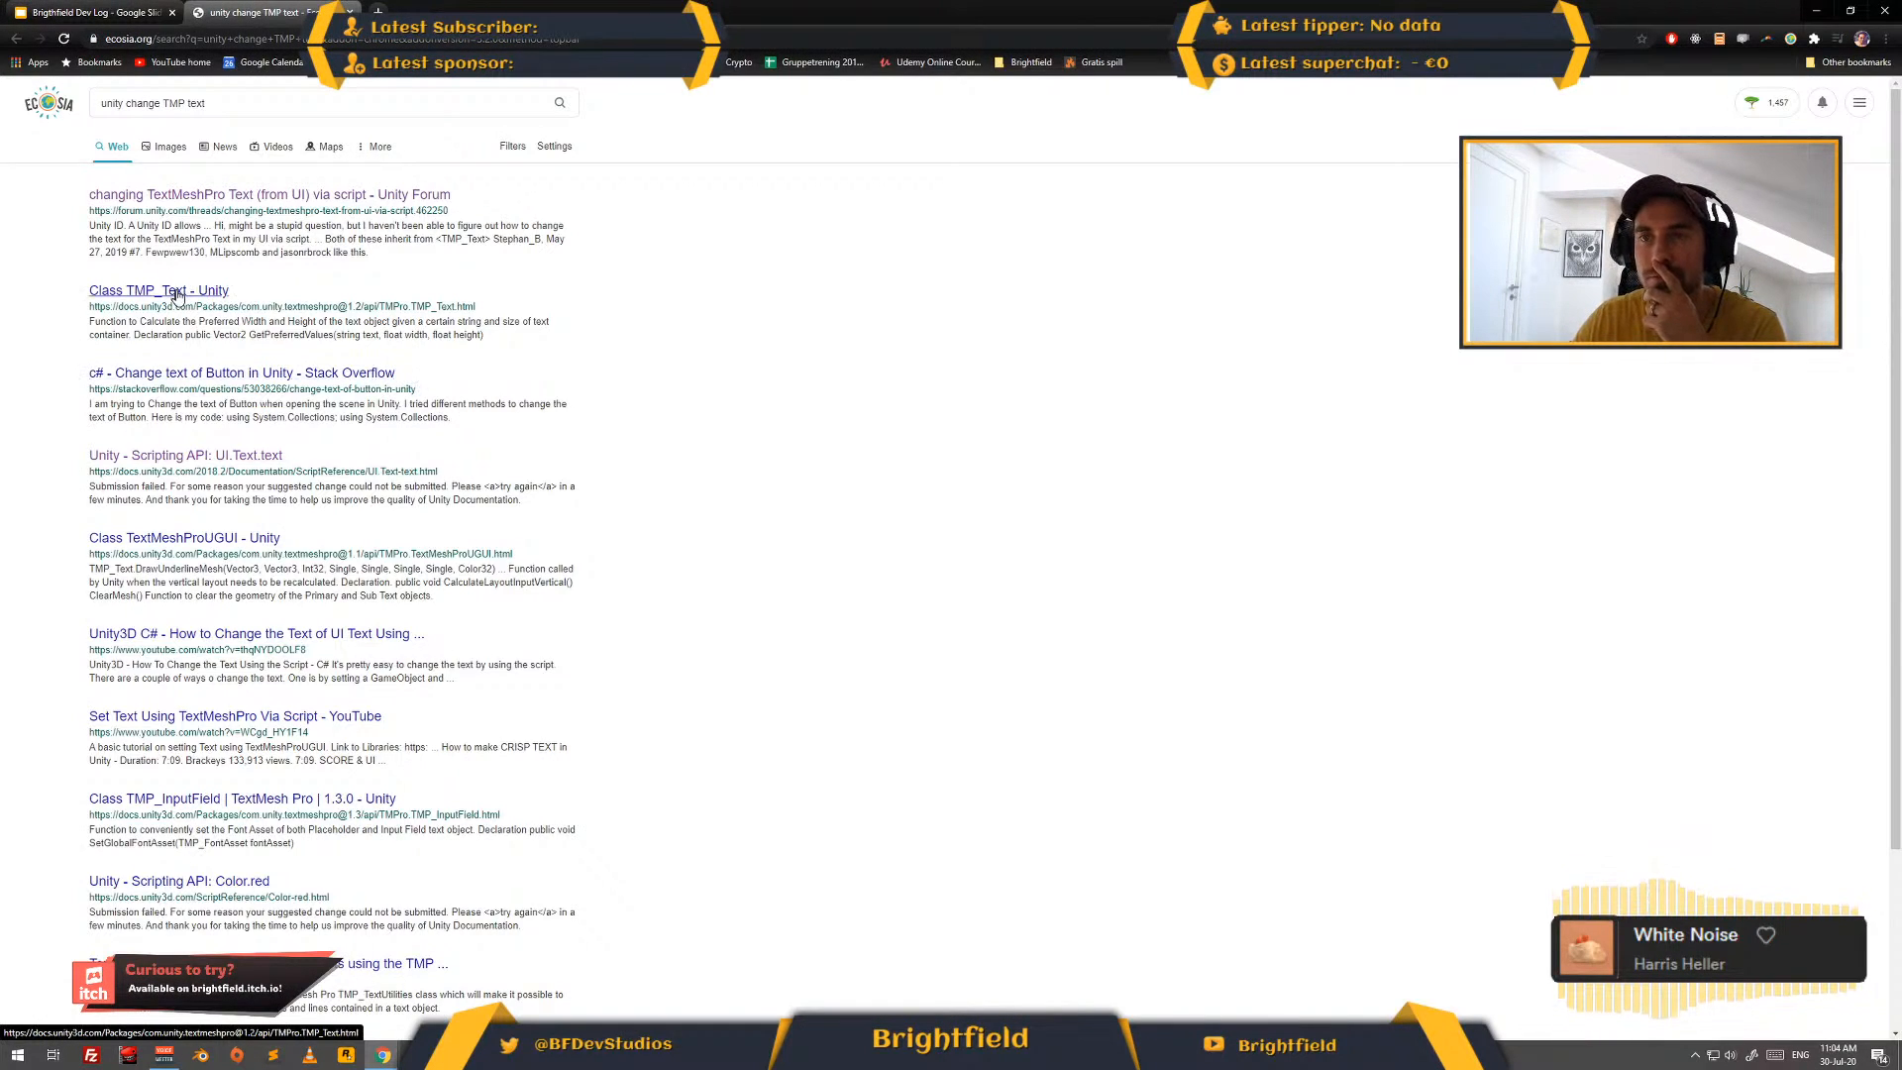
{"action": "left_click", "coordinate": [176, 292]}
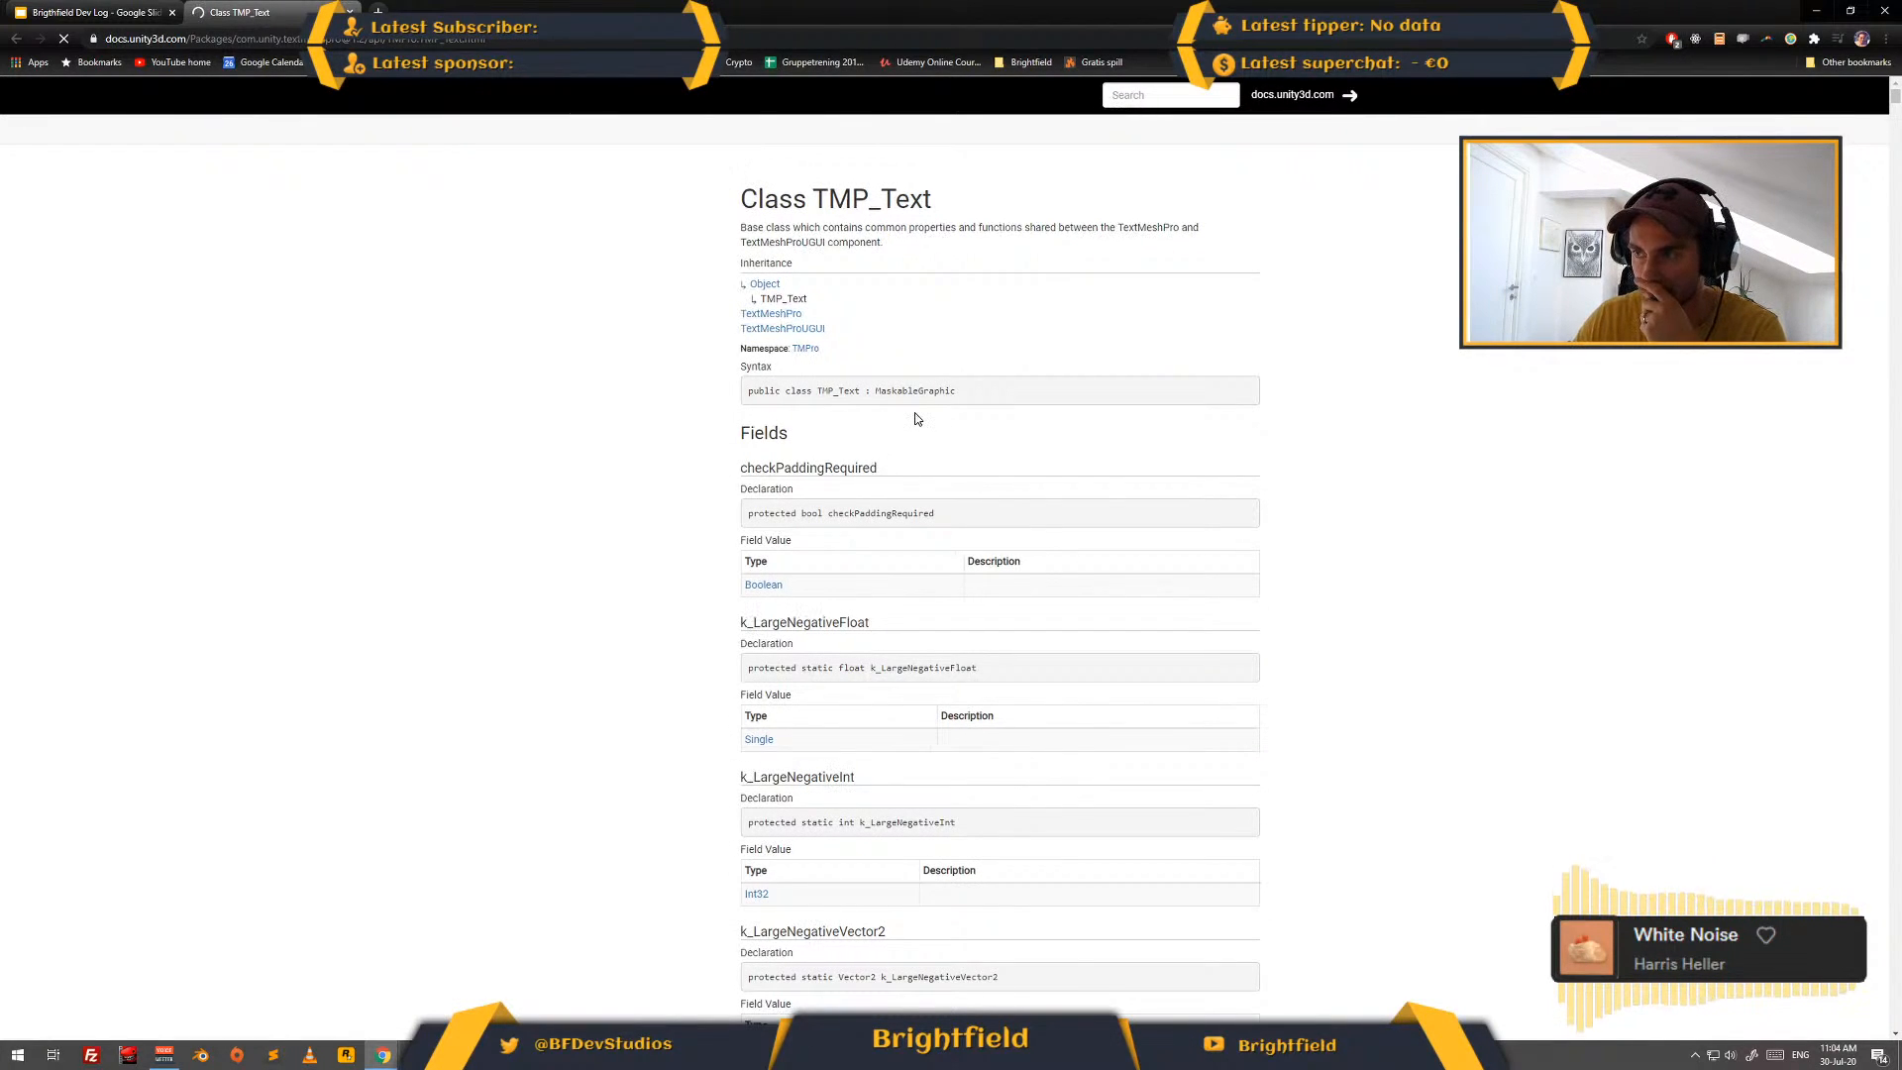
{"action": "scroll", "coordinate": [1139, 436], "scroll_direction": "down", "scroll_amount": 15}
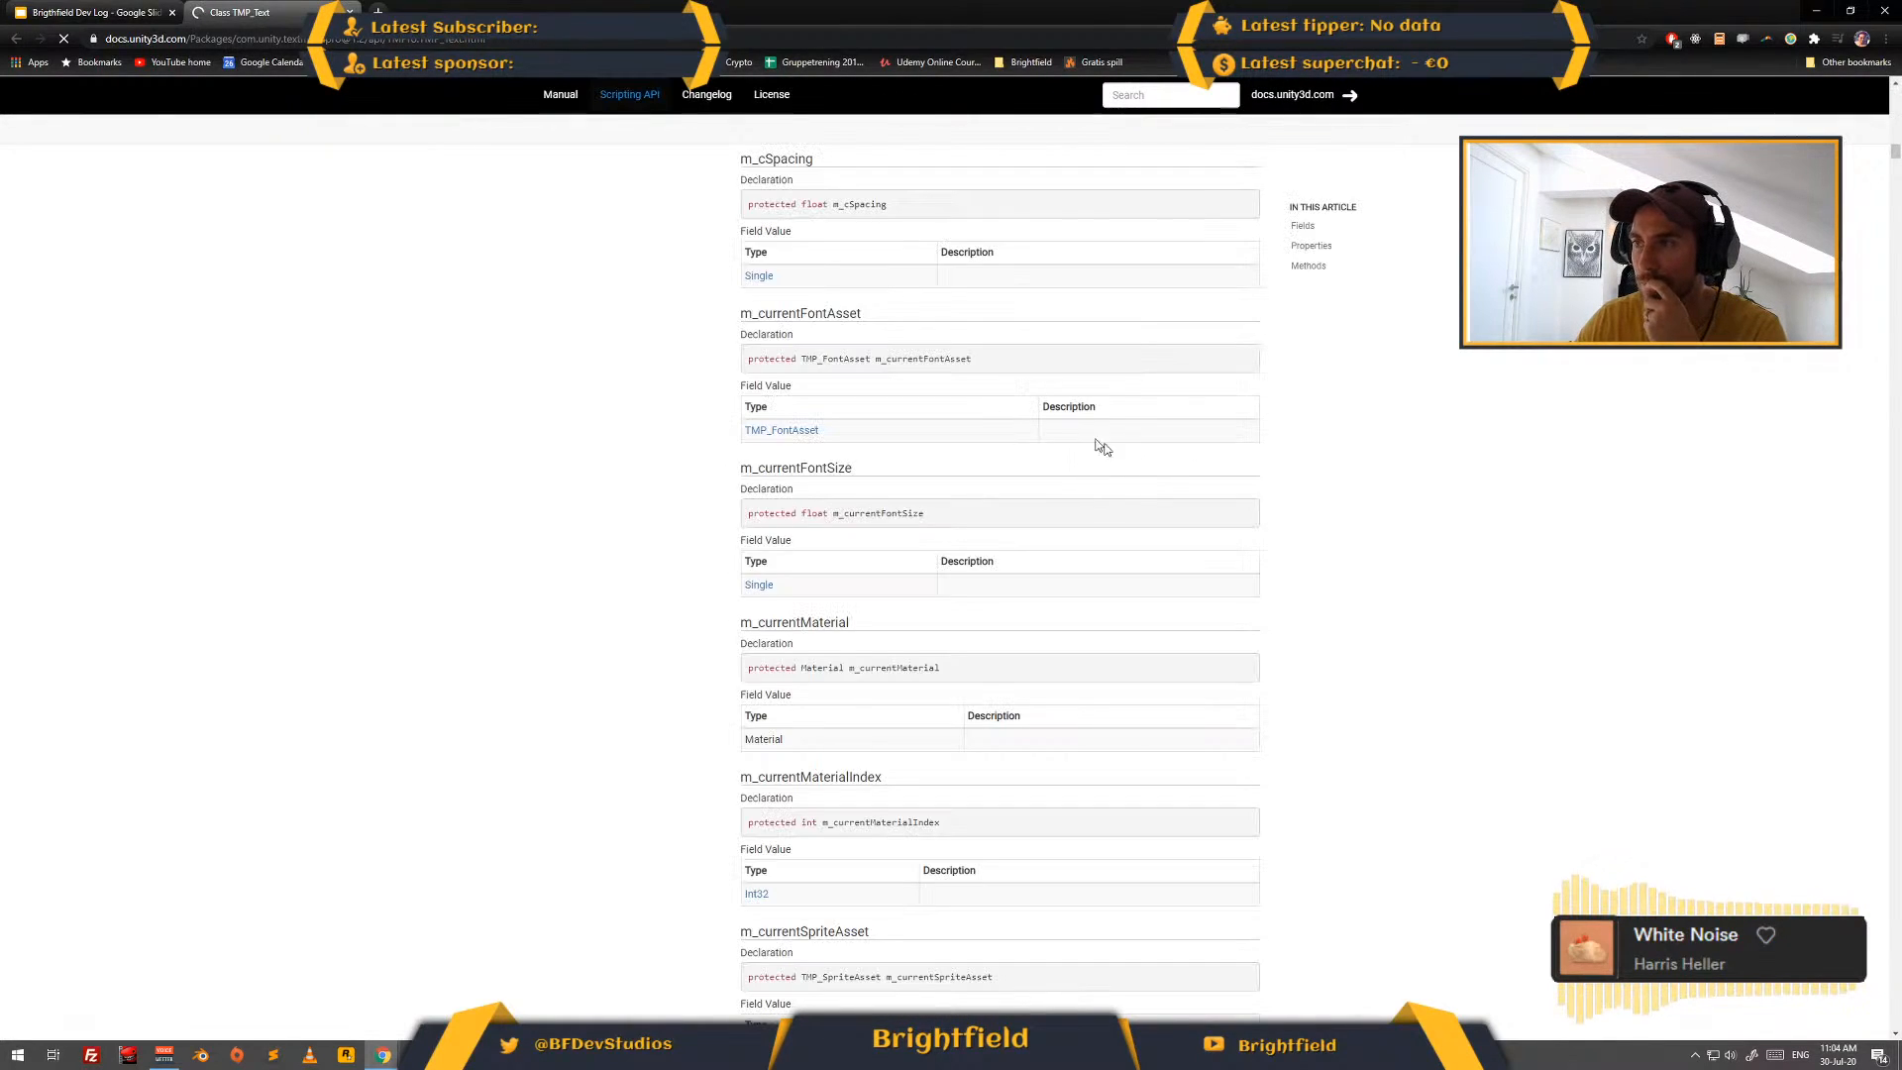
- Return to the search results and open the YouTube video "Set Text Using TextMeshPro Via Script"
{"action": "key", "text": "alt+Left"}
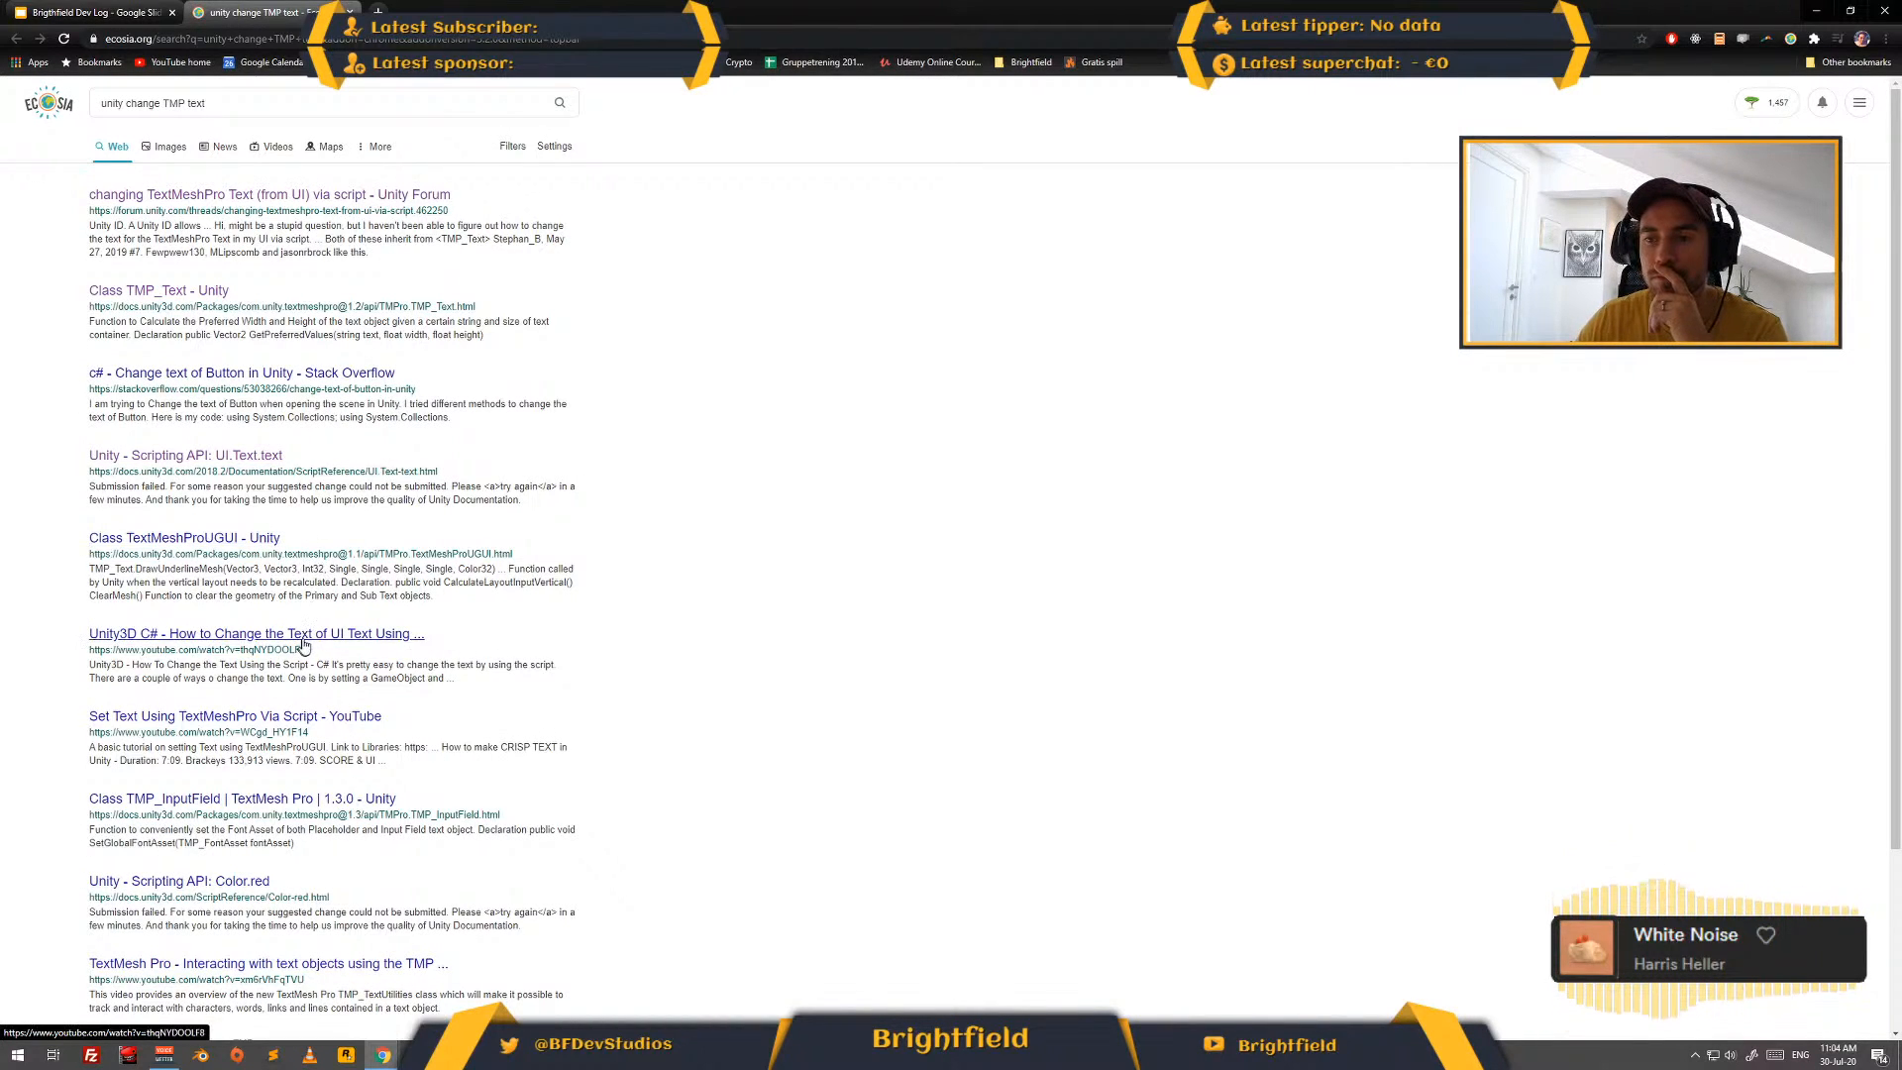
{"action": "left_click", "coordinate": [220, 722]}
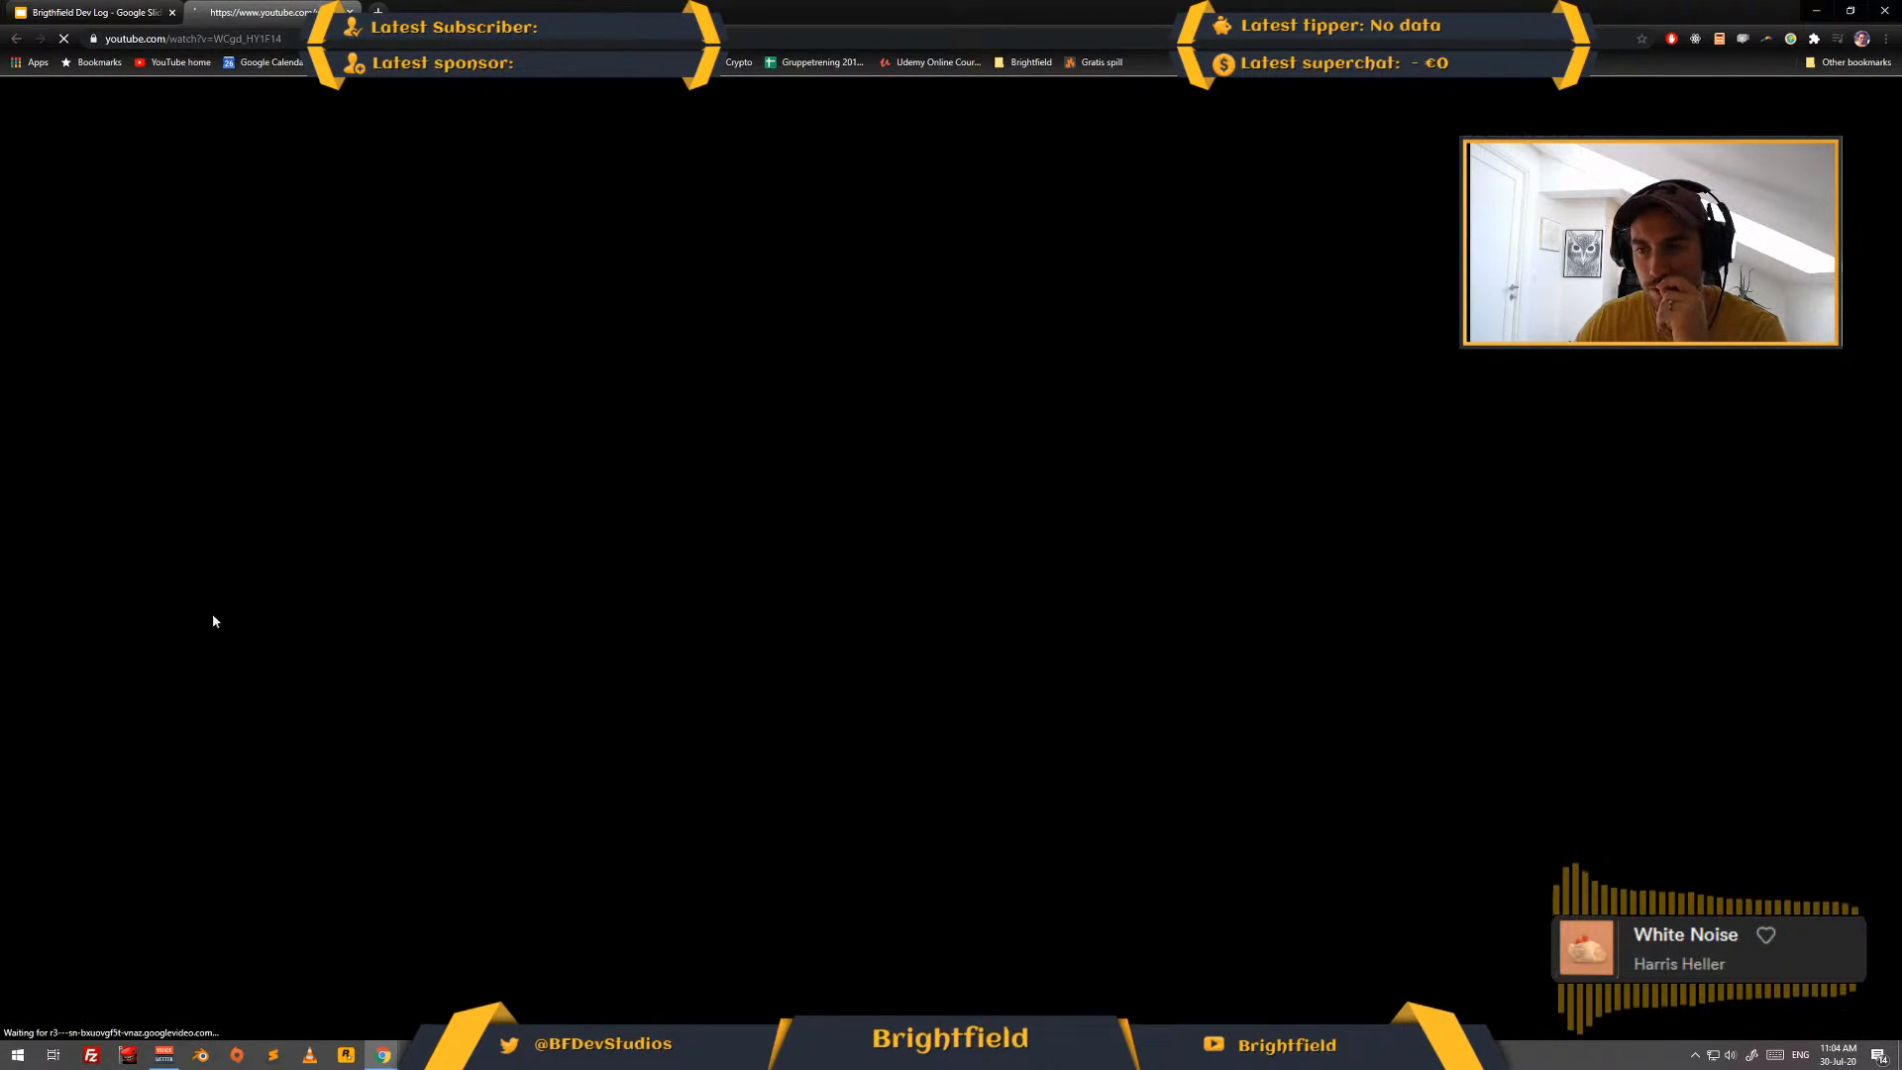
- Return to the "unity change TMP text" search results, skim them, and switch back to GUIController in Visual Studio
{"action": "key", "text": "alt+Left"}
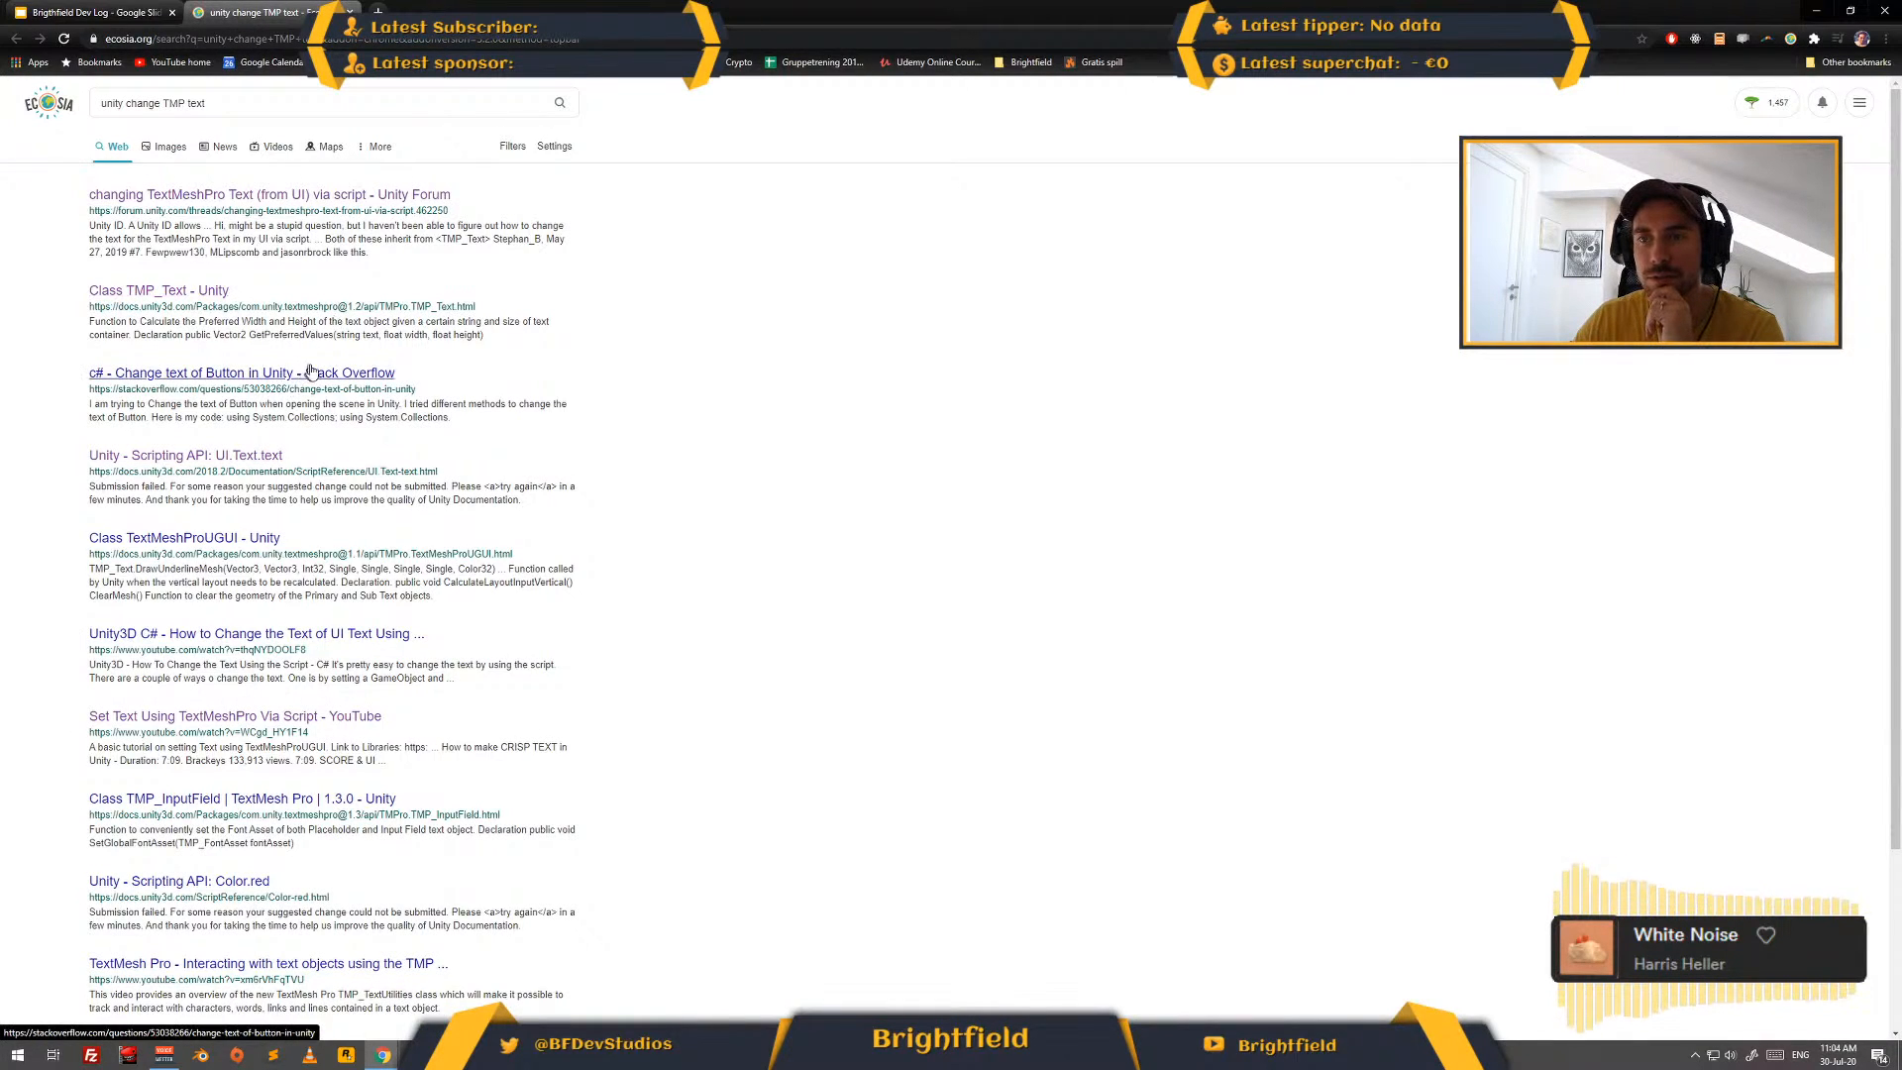
{"action": "scroll", "coordinate": [389, 344], "scroll_direction": "down", "scroll_amount": 2}
{"action": "scroll", "coordinate": [420, 663], "scroll_direction": "up", "scroll_amount": 2}
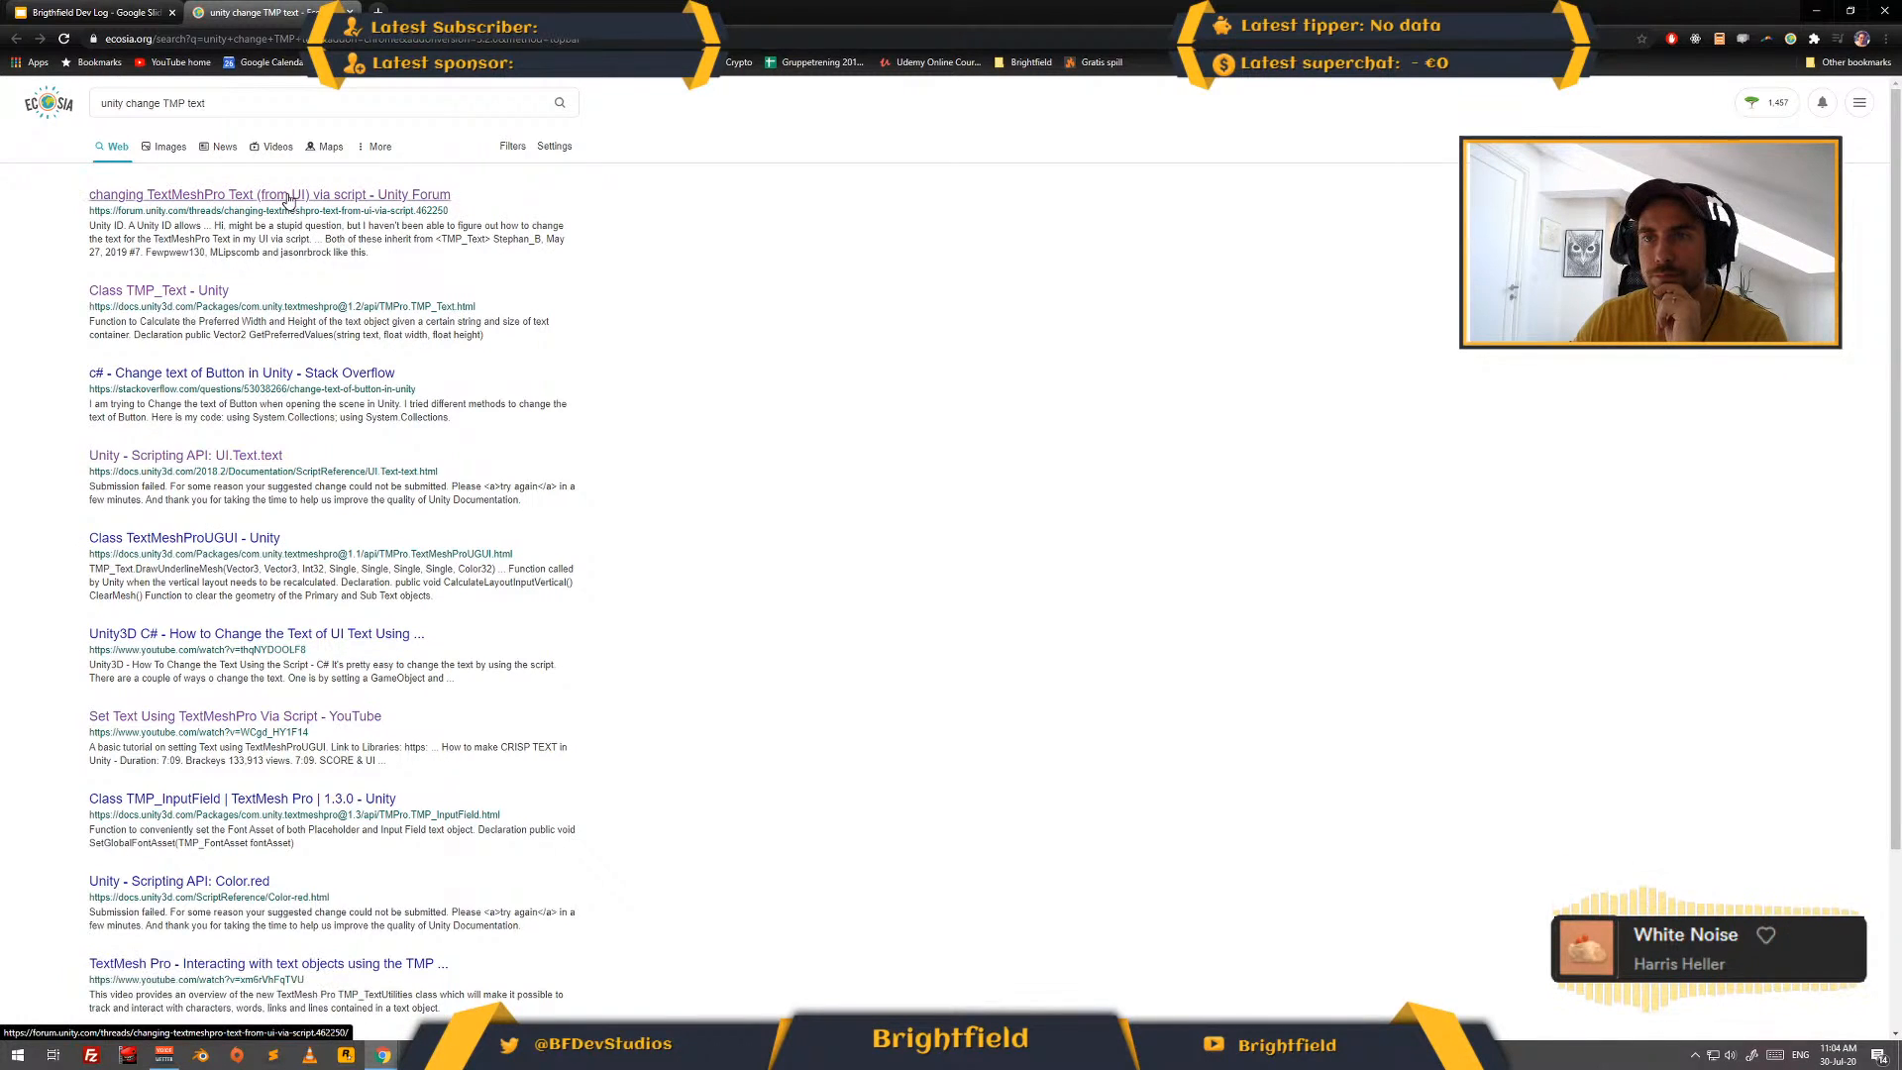
{"action": "key", "text": "alt+Tab"}
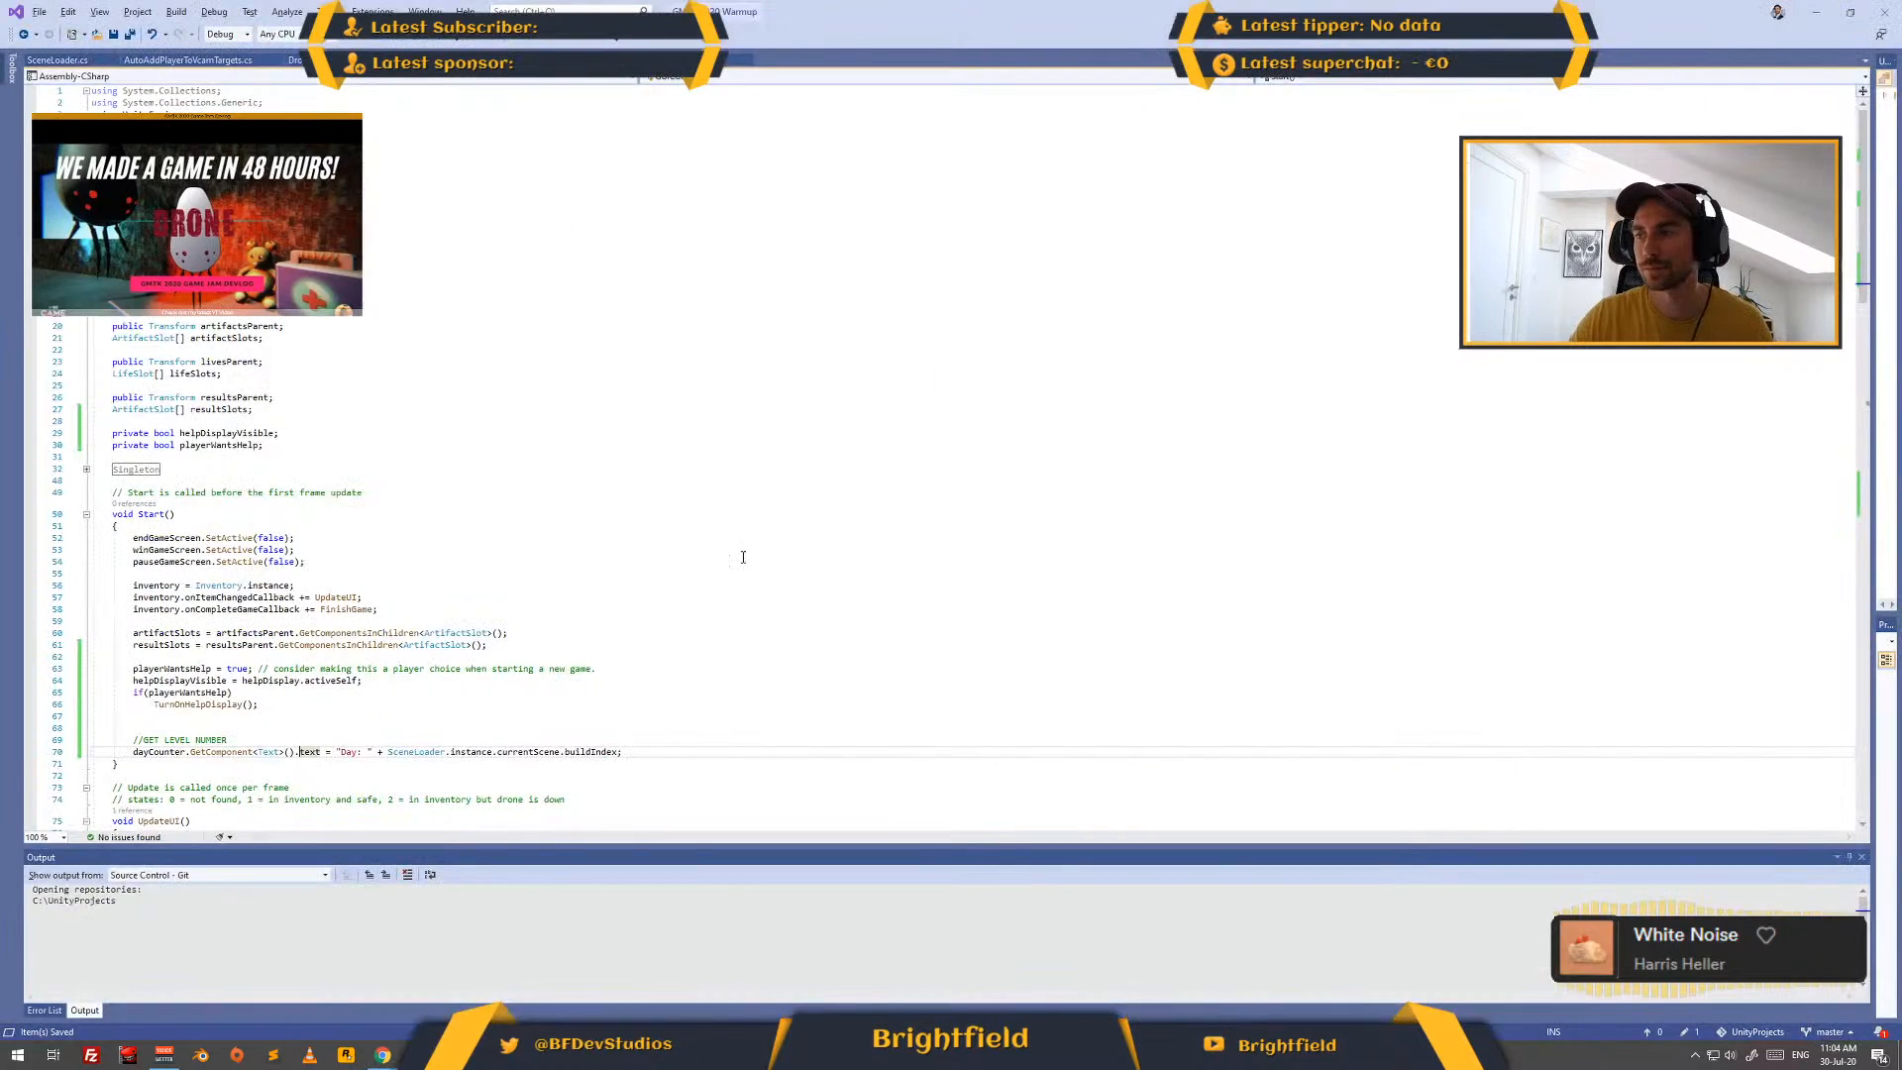
{"action": "key", "text": "alt+Tab"}
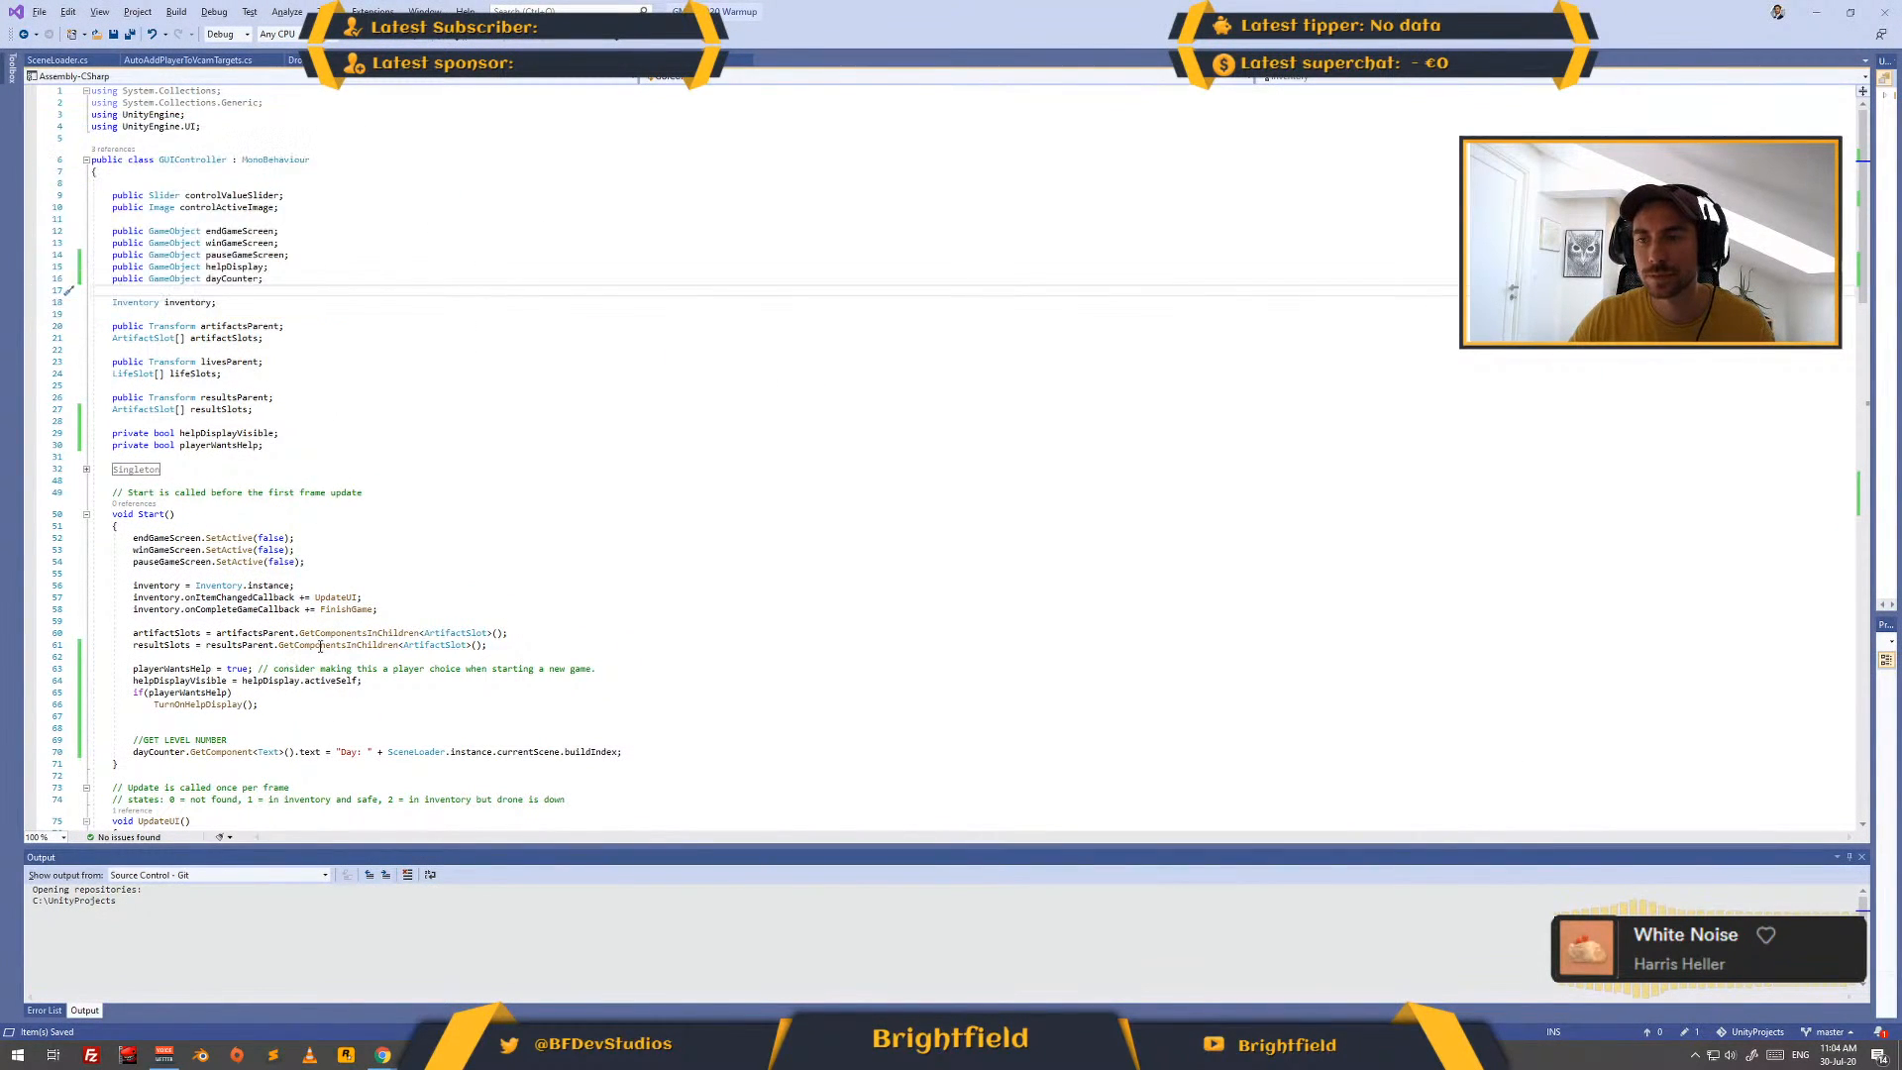
- Change the component type in the dayCounter GetComponent call in Start() from Text to TMP_Text
{"action": "scroll", "coordinate": [313, 614], "scroll_direction": "down", "scroll_amount": 4}
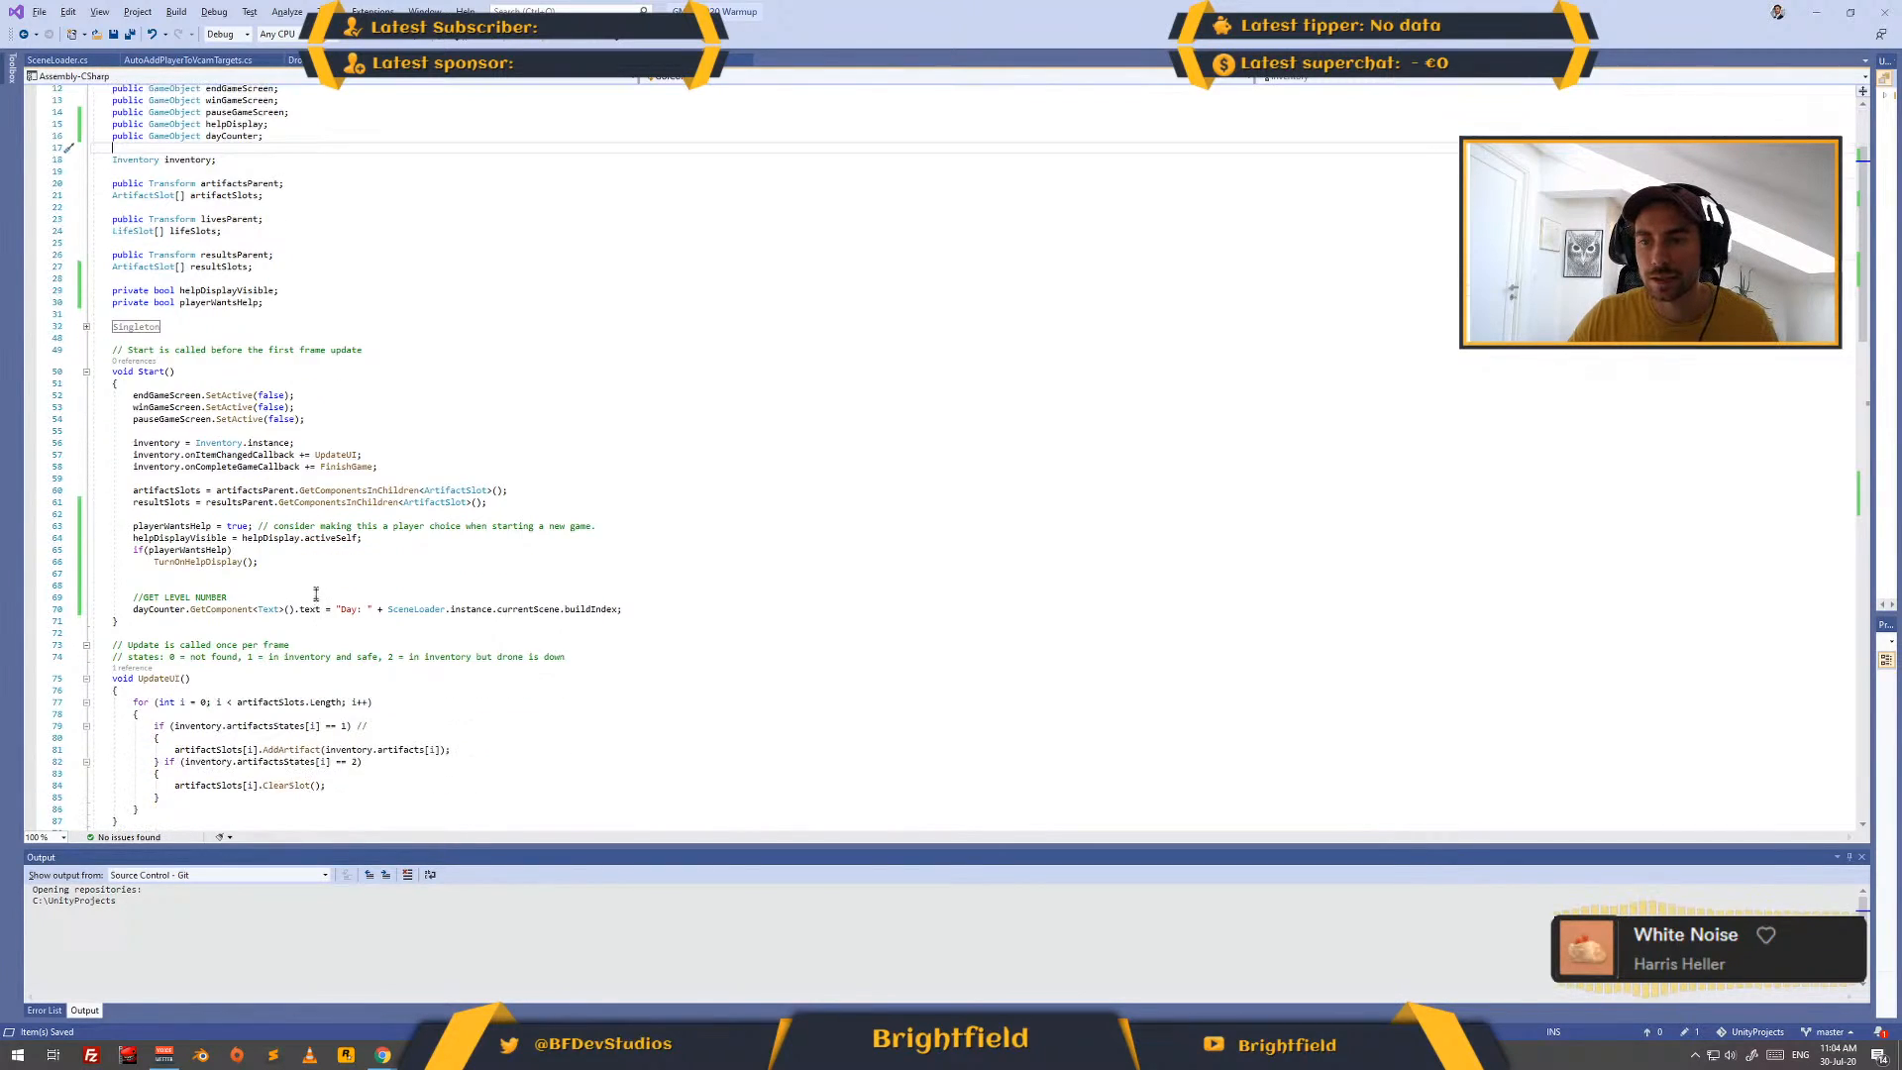
{"action": "left_click", "coordinate": [261, 609]}
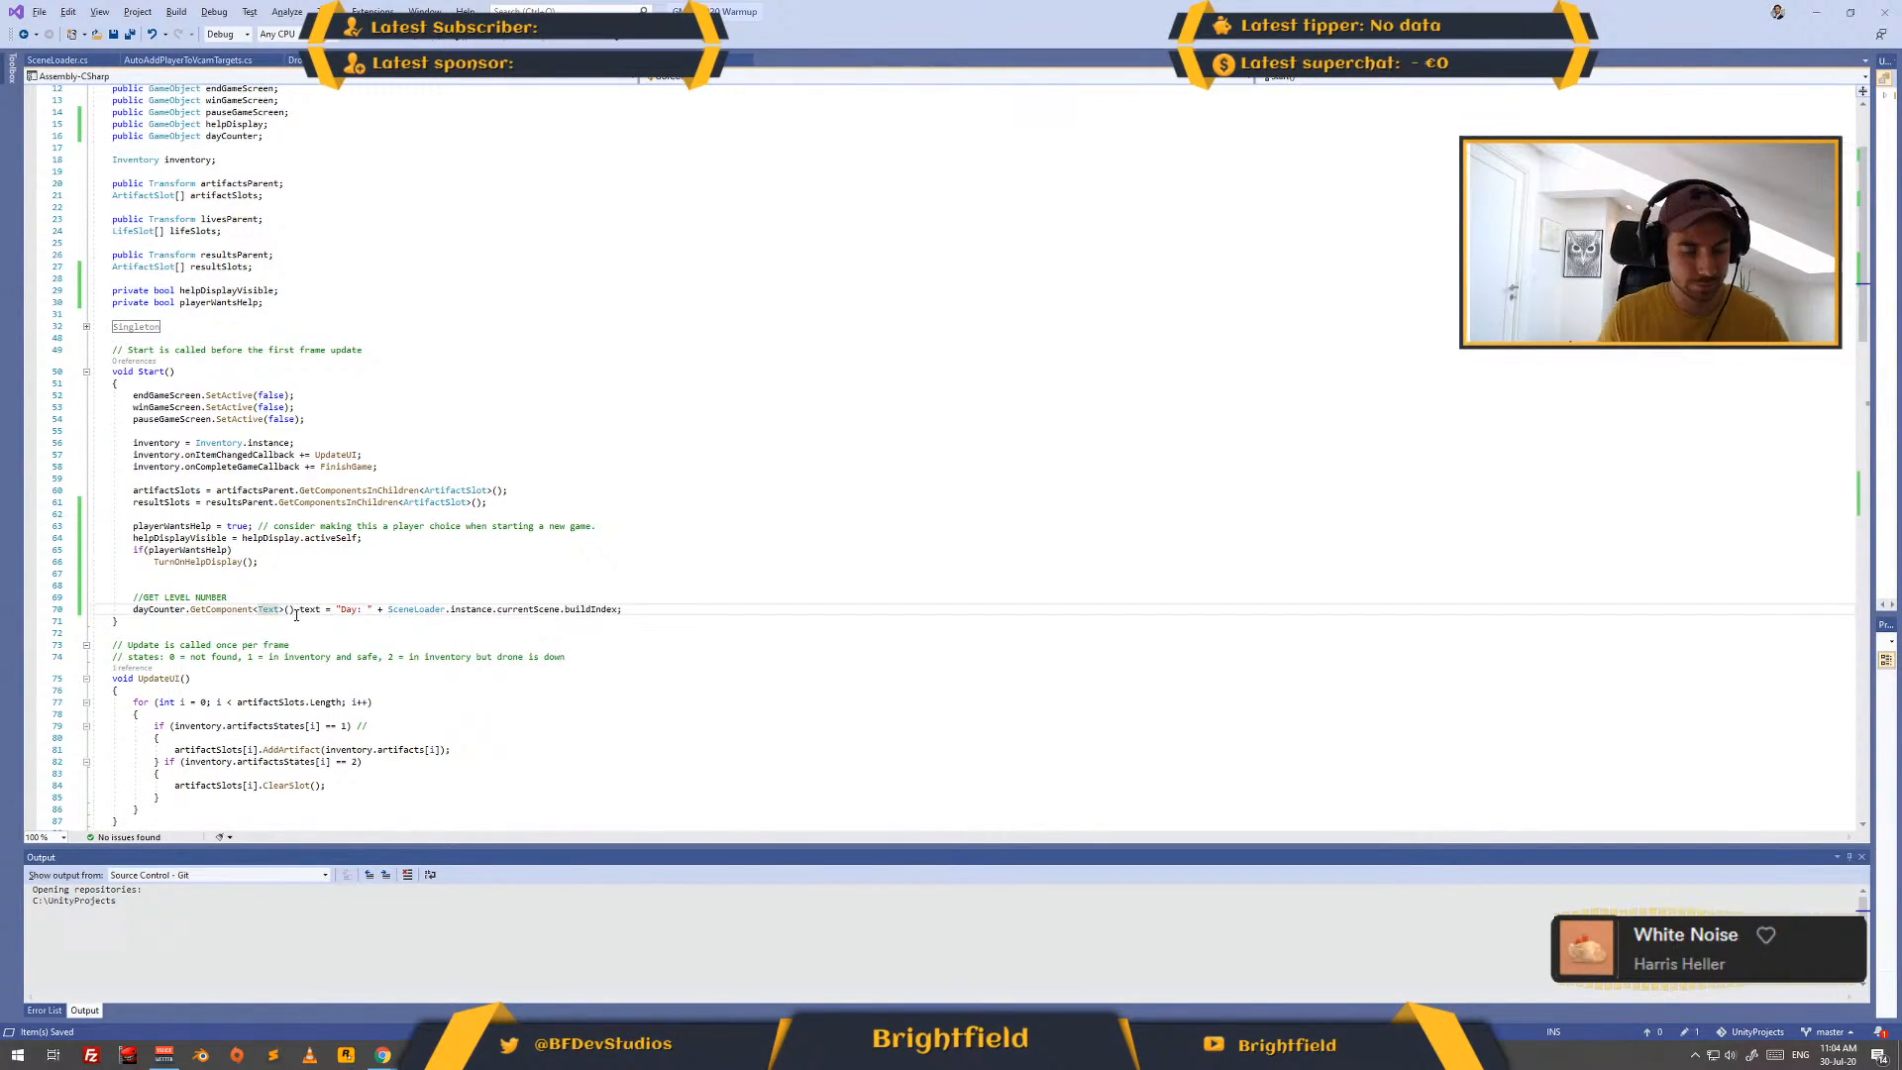
{"action": "type", "text": "TMP_"}
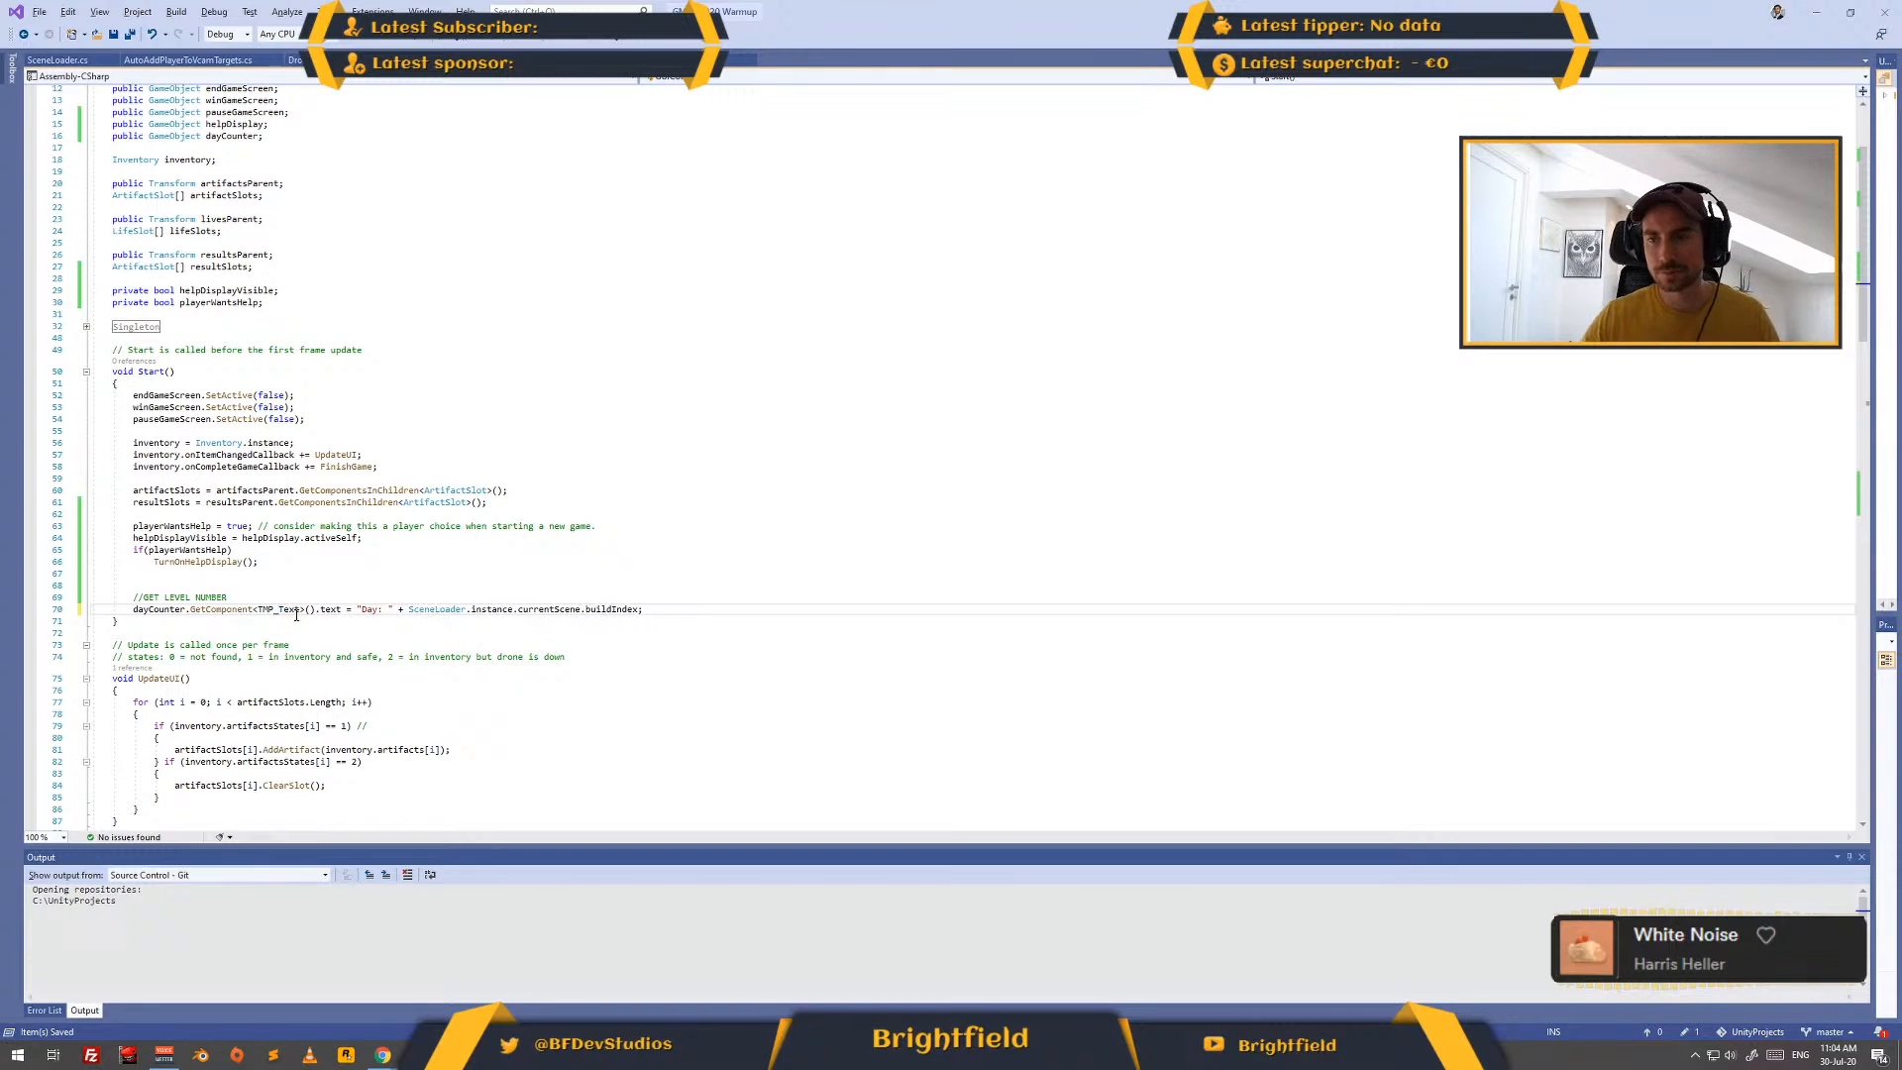
{"action": "left_click", "coordinate": [342, 586]}
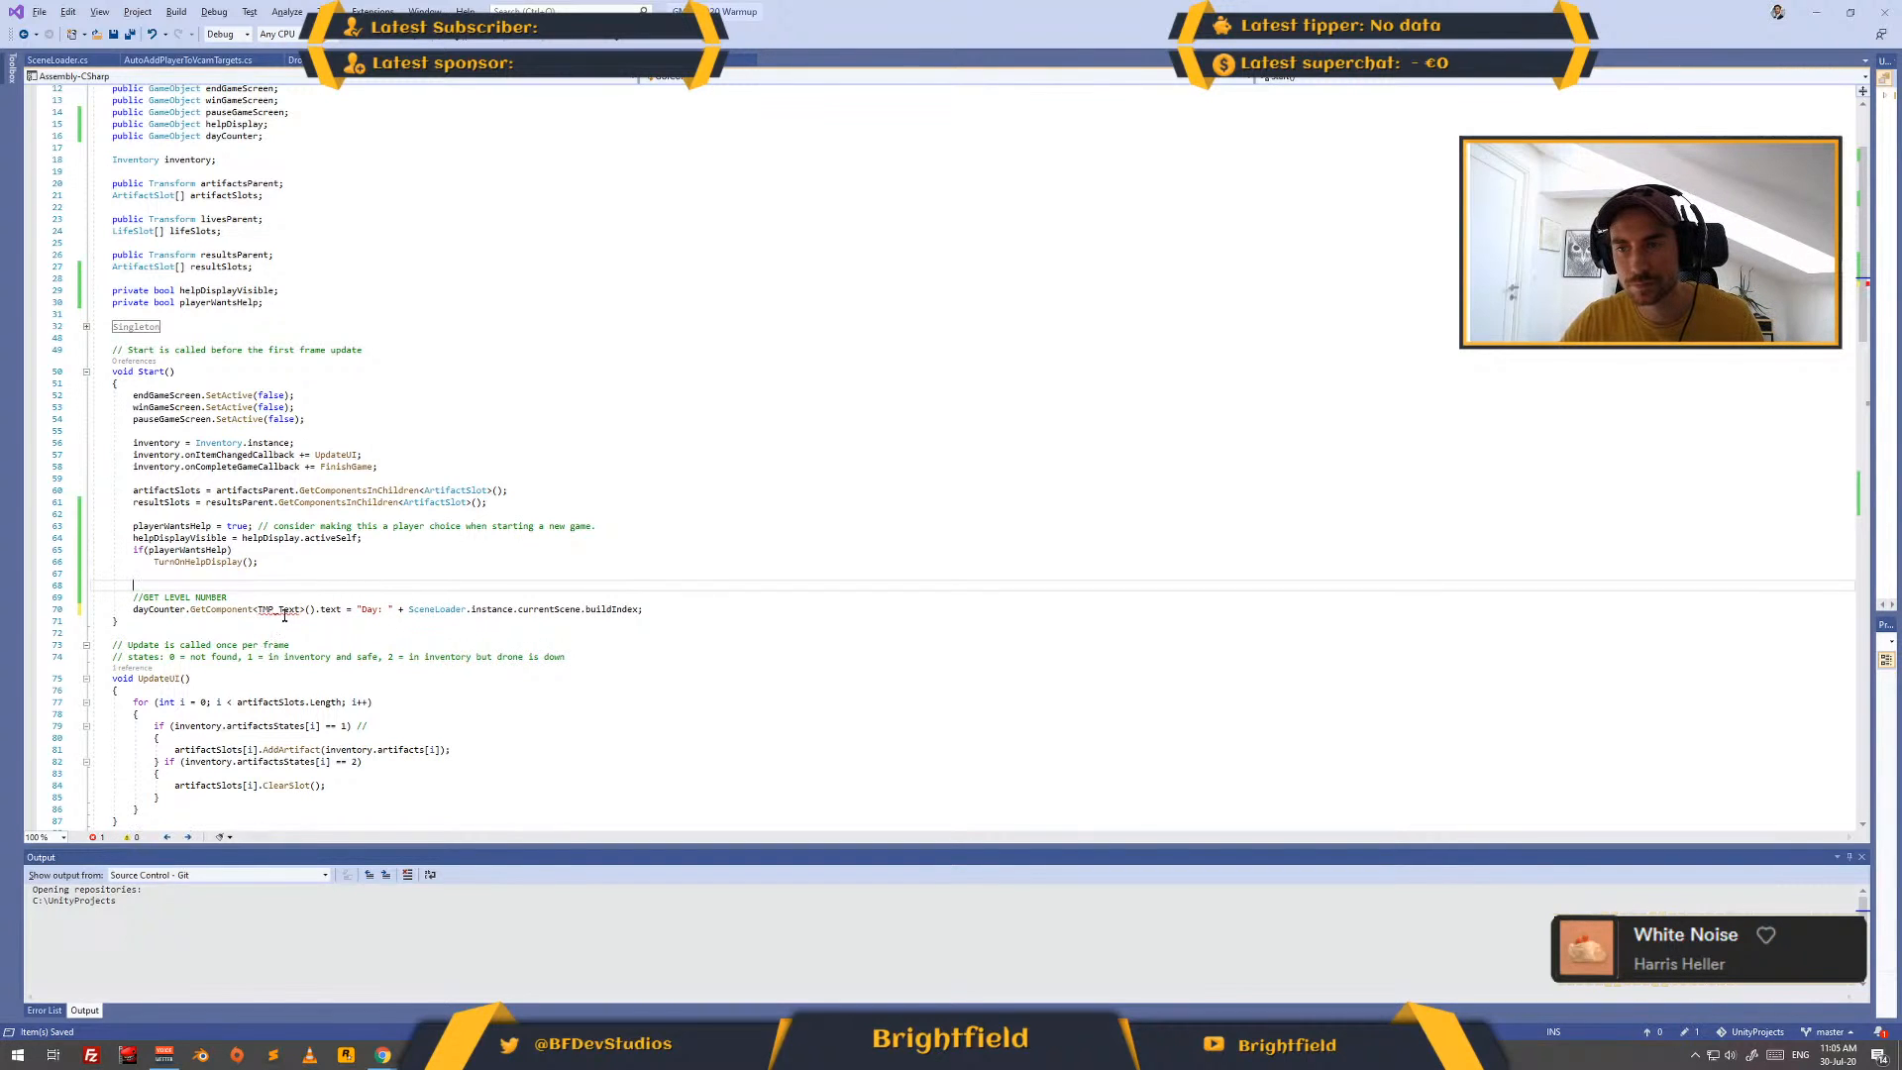
- Apply the suggested quick fix for the unresolved TMP_Text type to import its missing namespace
{"action": "mouse_move", "coordinate": [286, 611]}
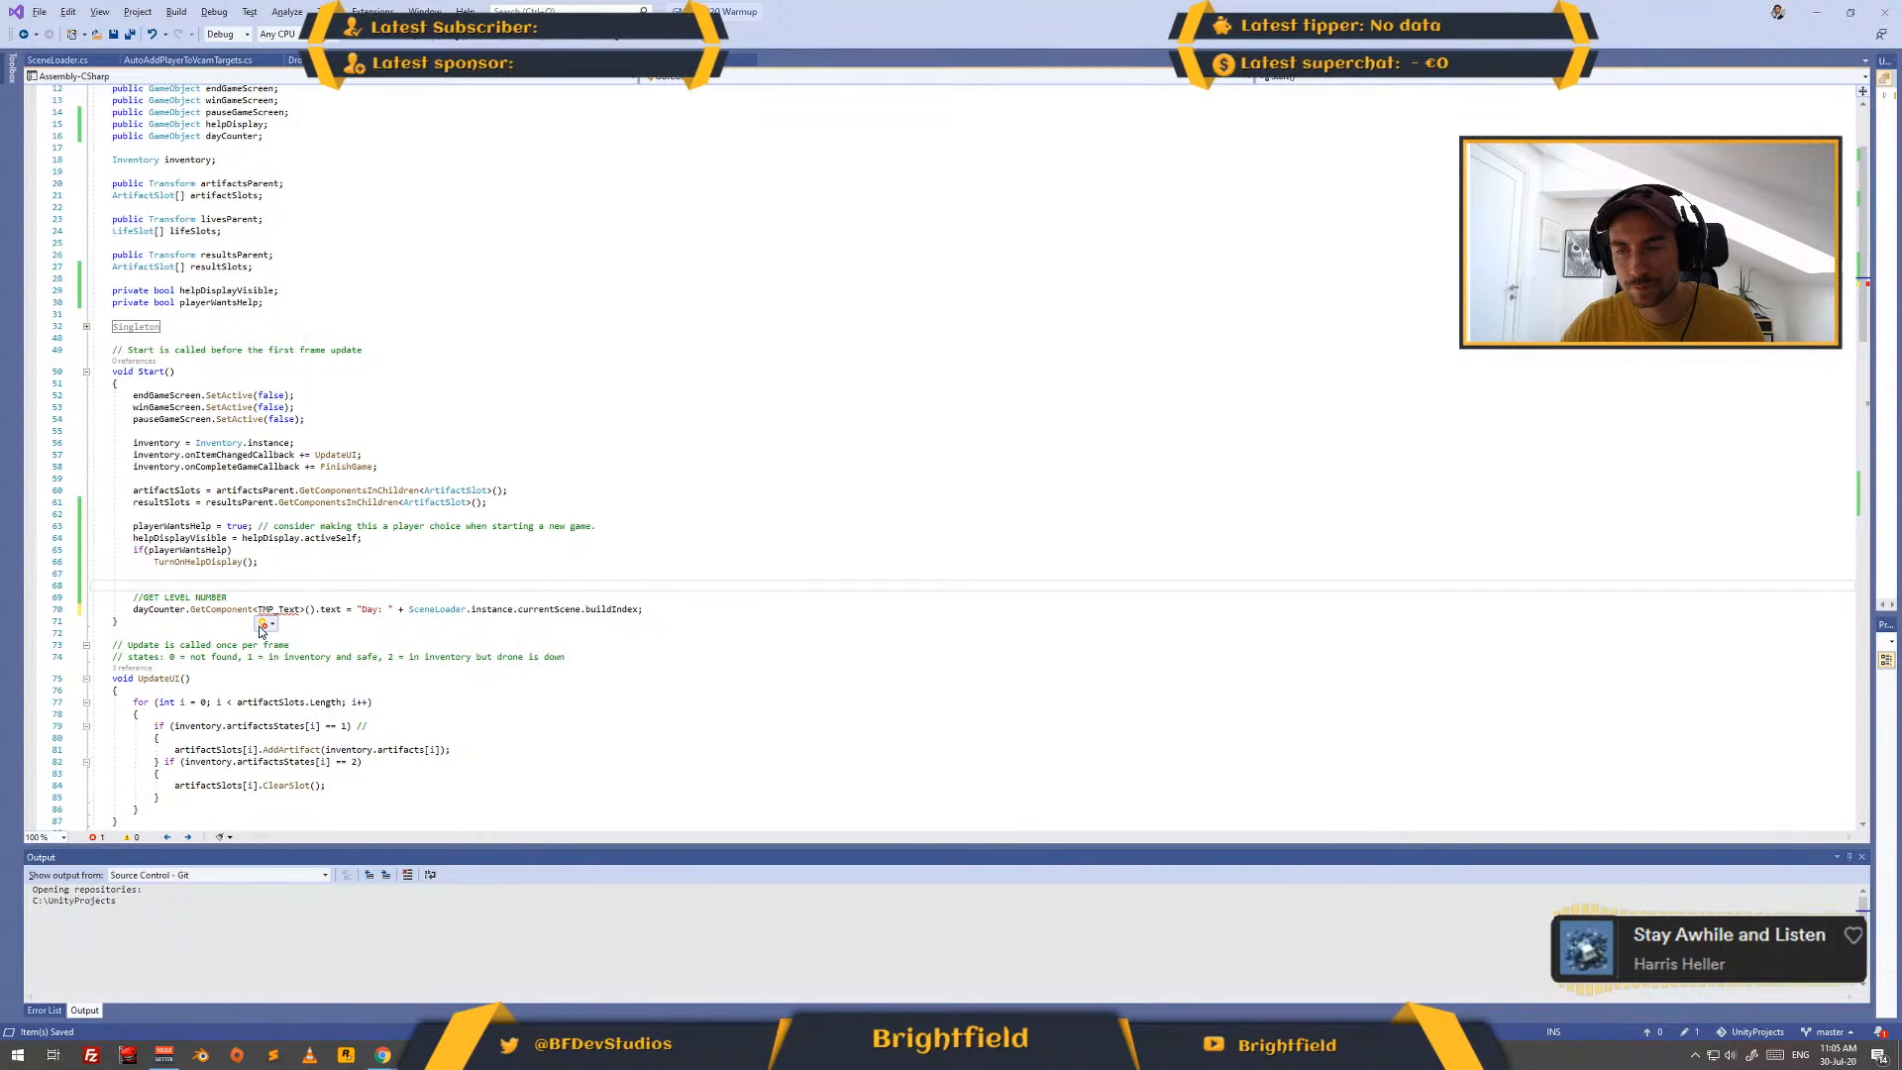
{"action": "left_click", "coordinate": [263, 625]}
{"action": "key", "text": "Escape"}
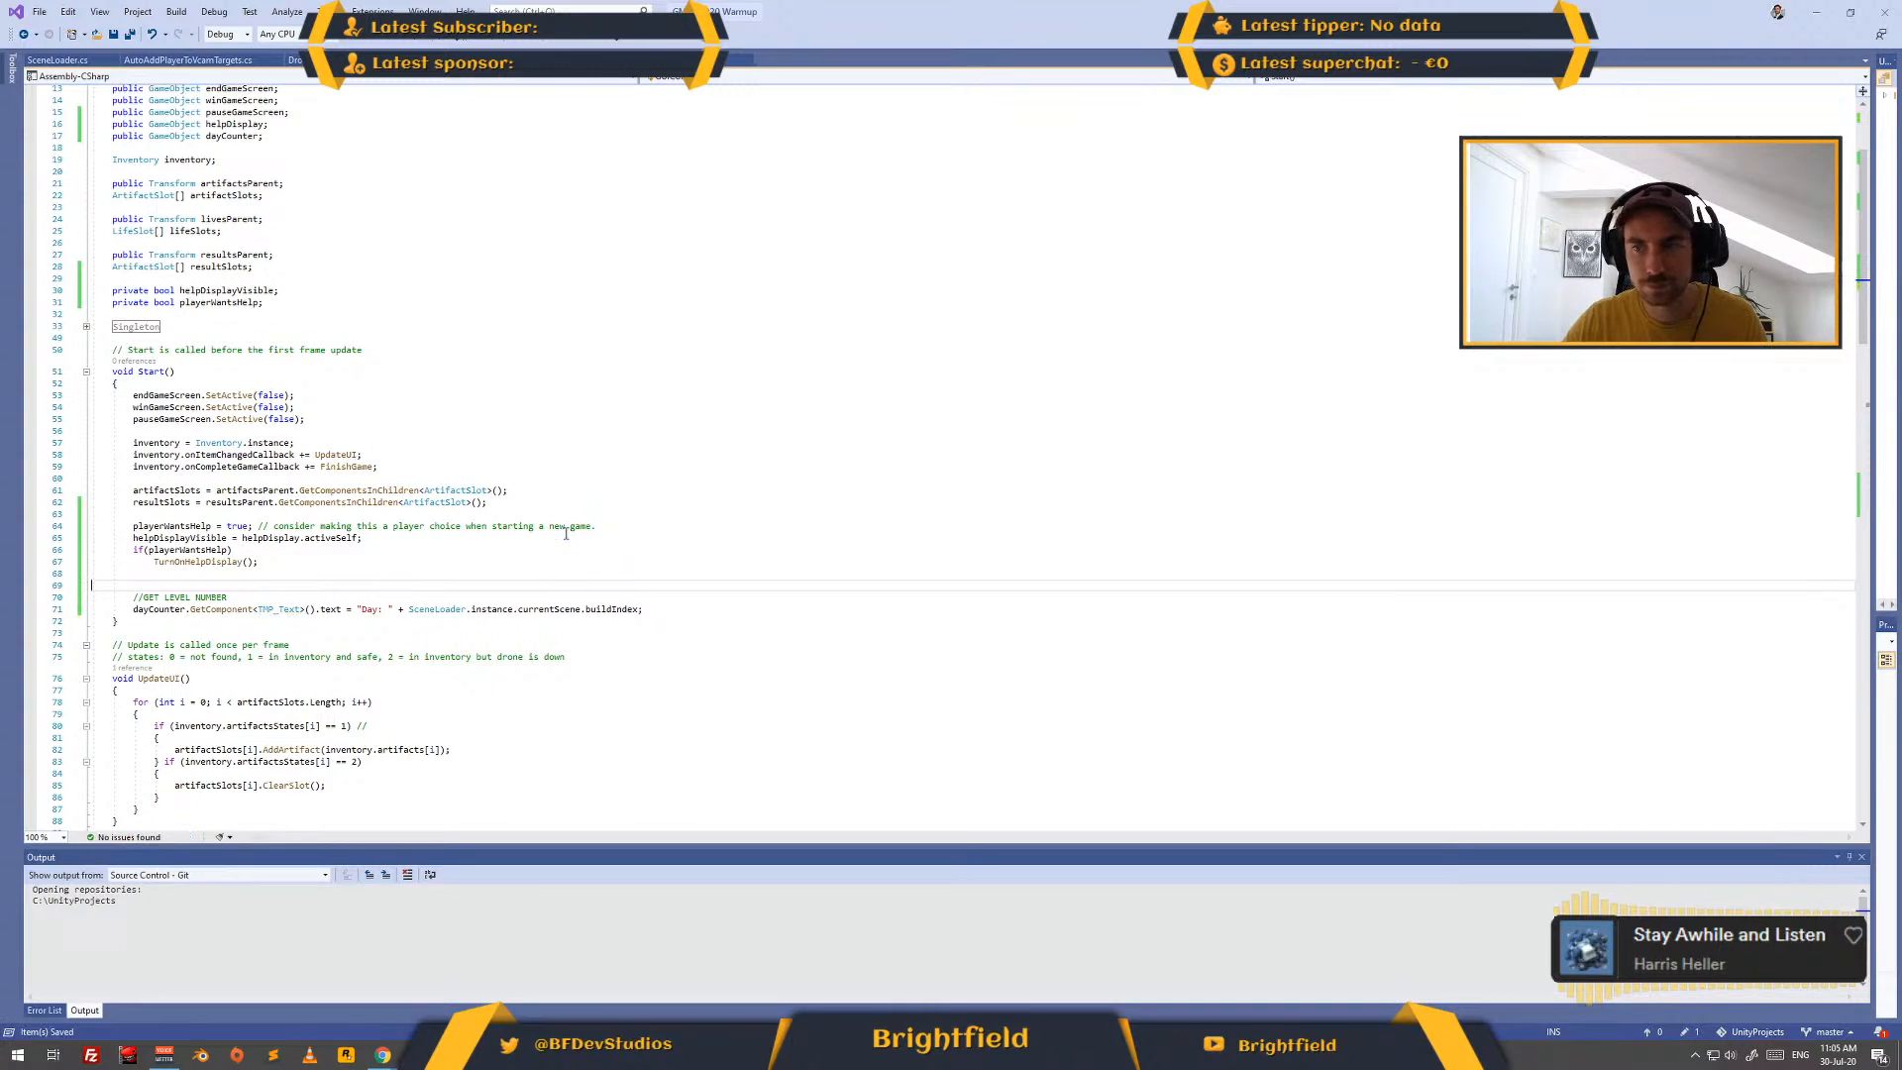
{"action": "left_click", "coordinate": [651, 558]}
- Switch to Unity and play the Level02 scene to check the day counter text
{"action": "key", "text": "alt+Tab"}
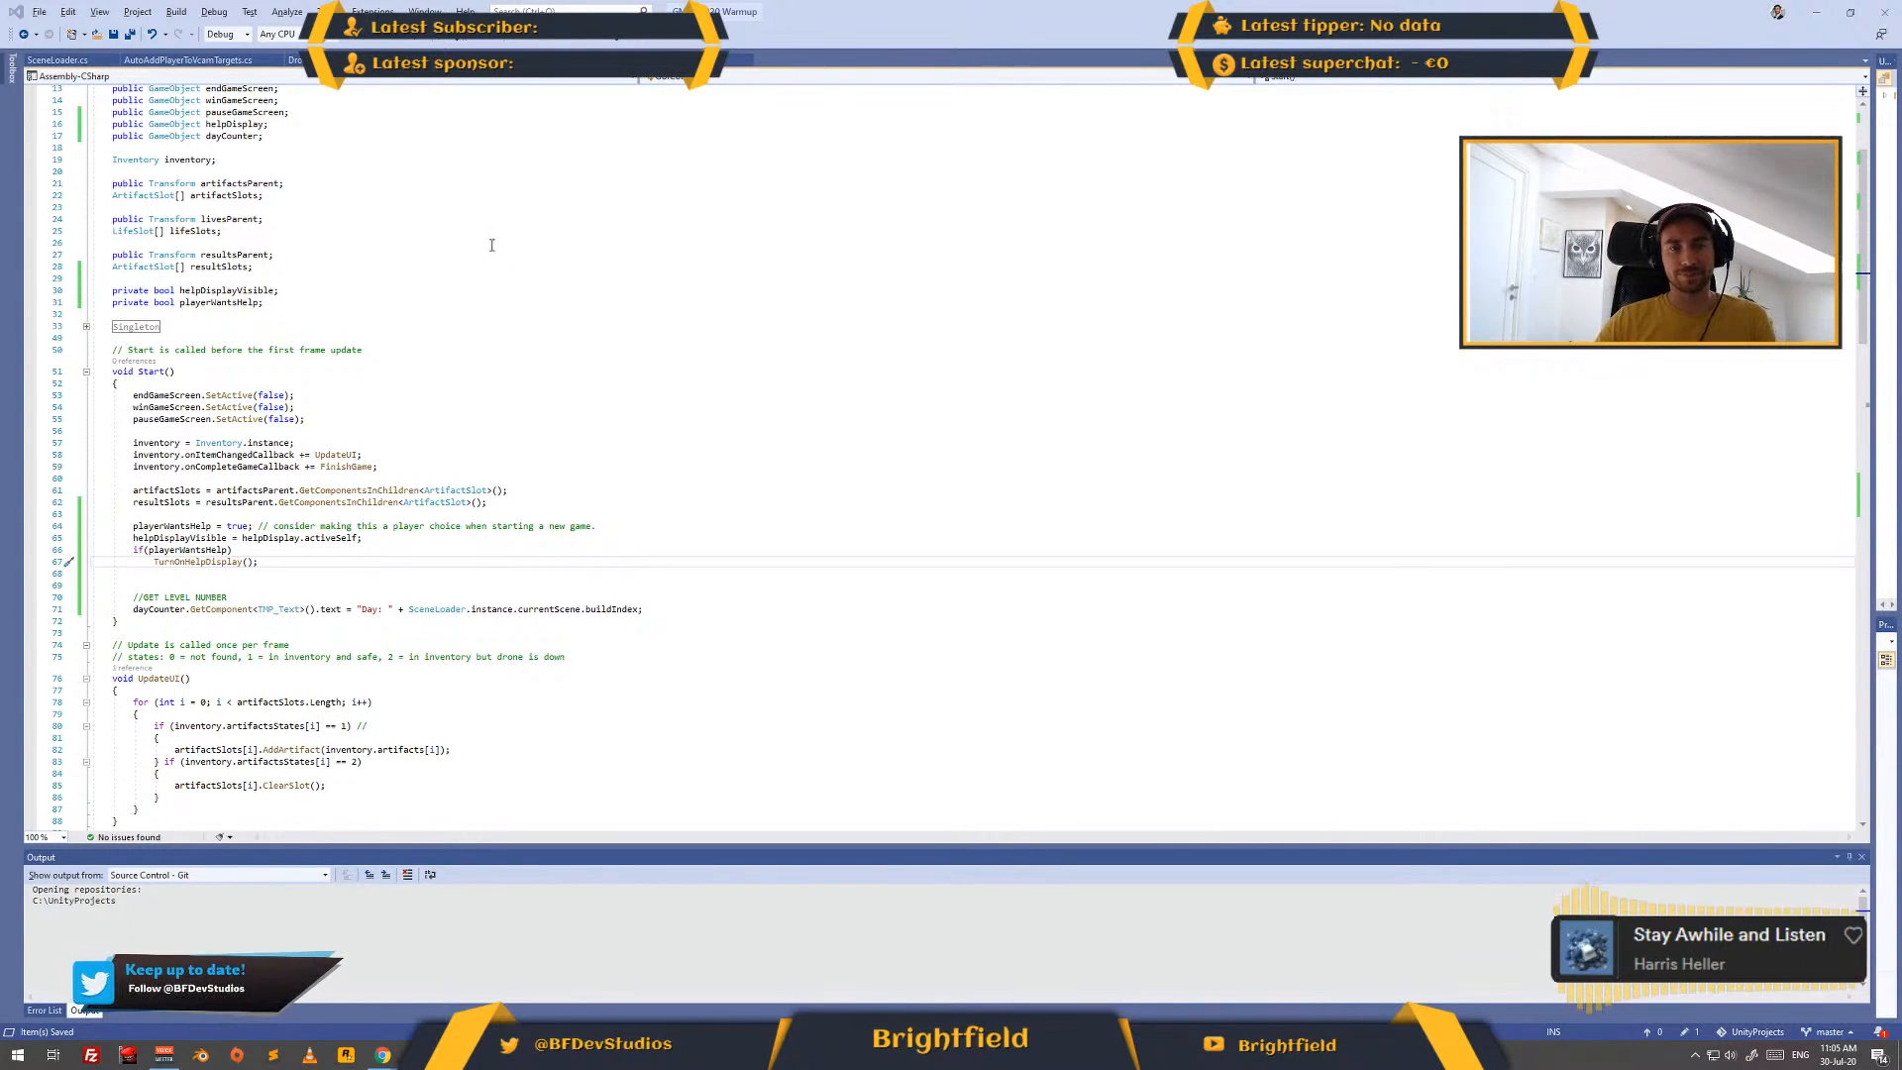
{"action": "key", "text": "alt+Tab"}
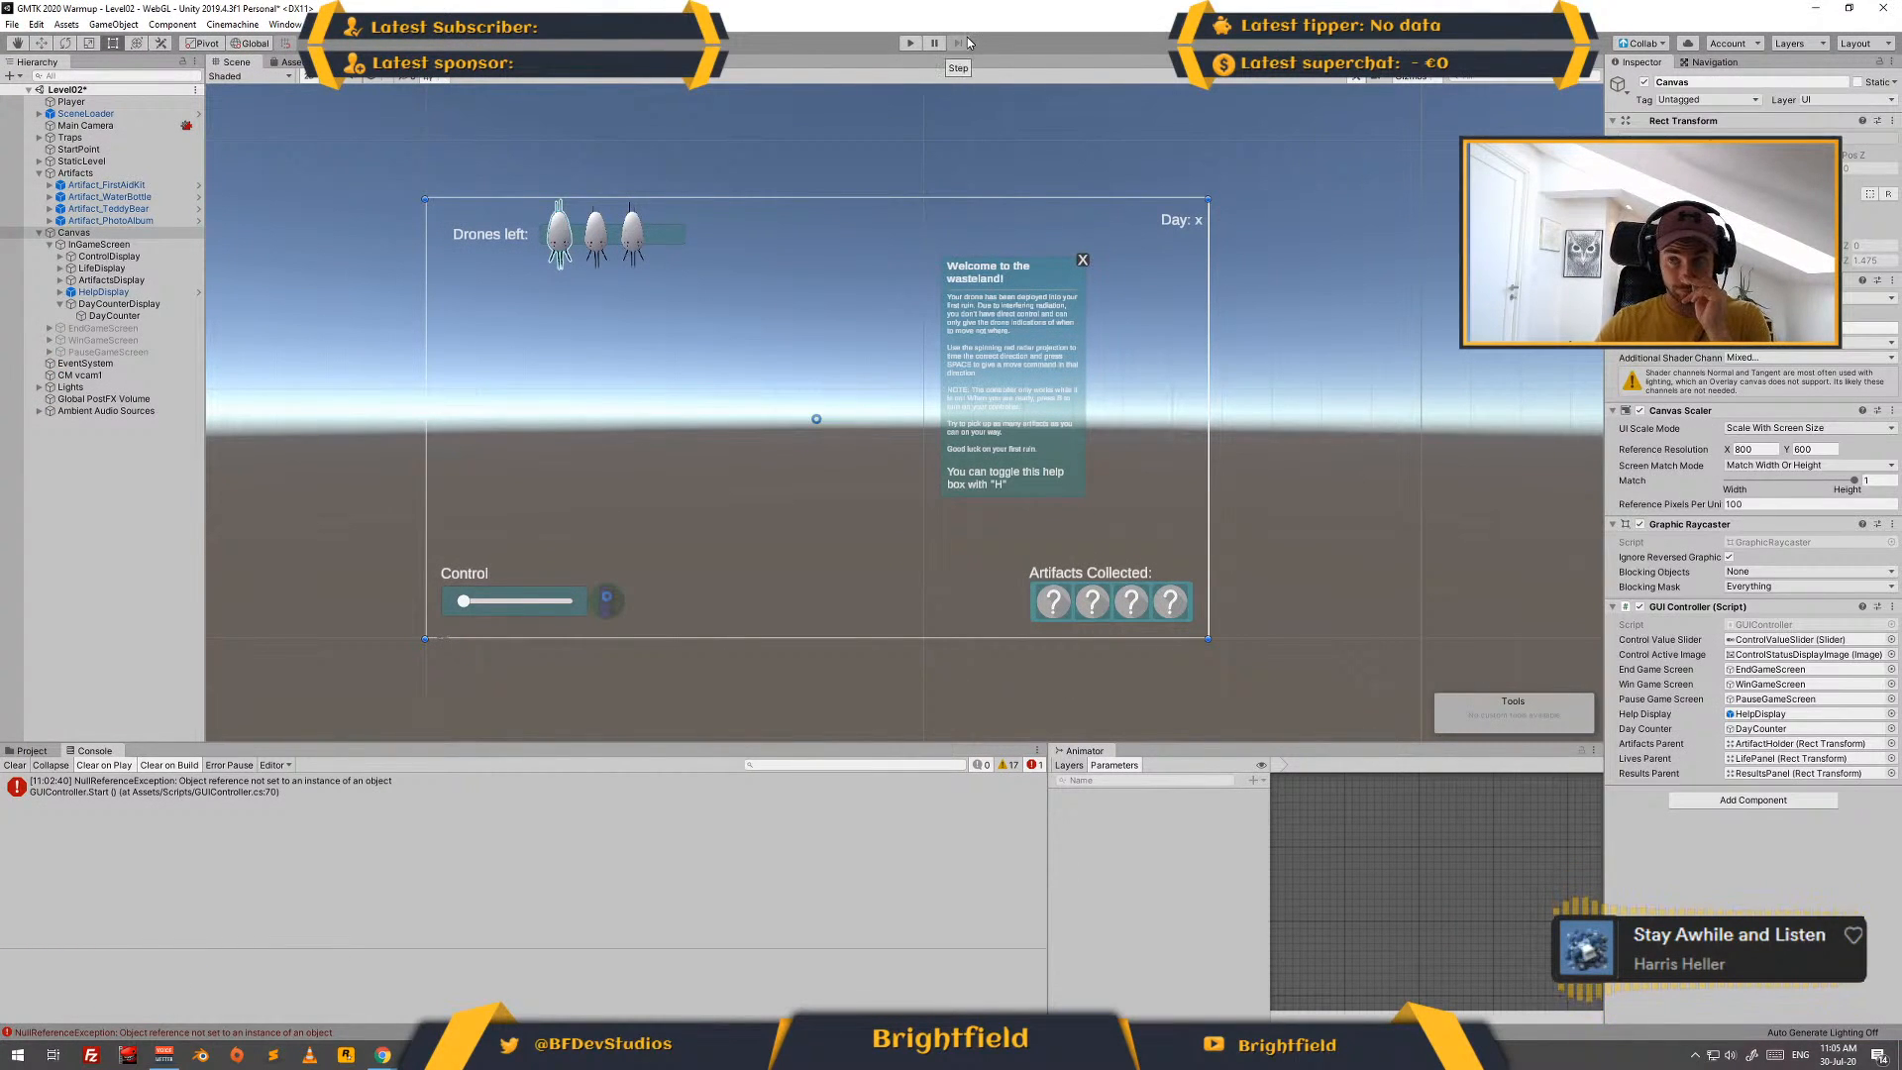
{"action": "left_click", "coordinate": [910, 43]}
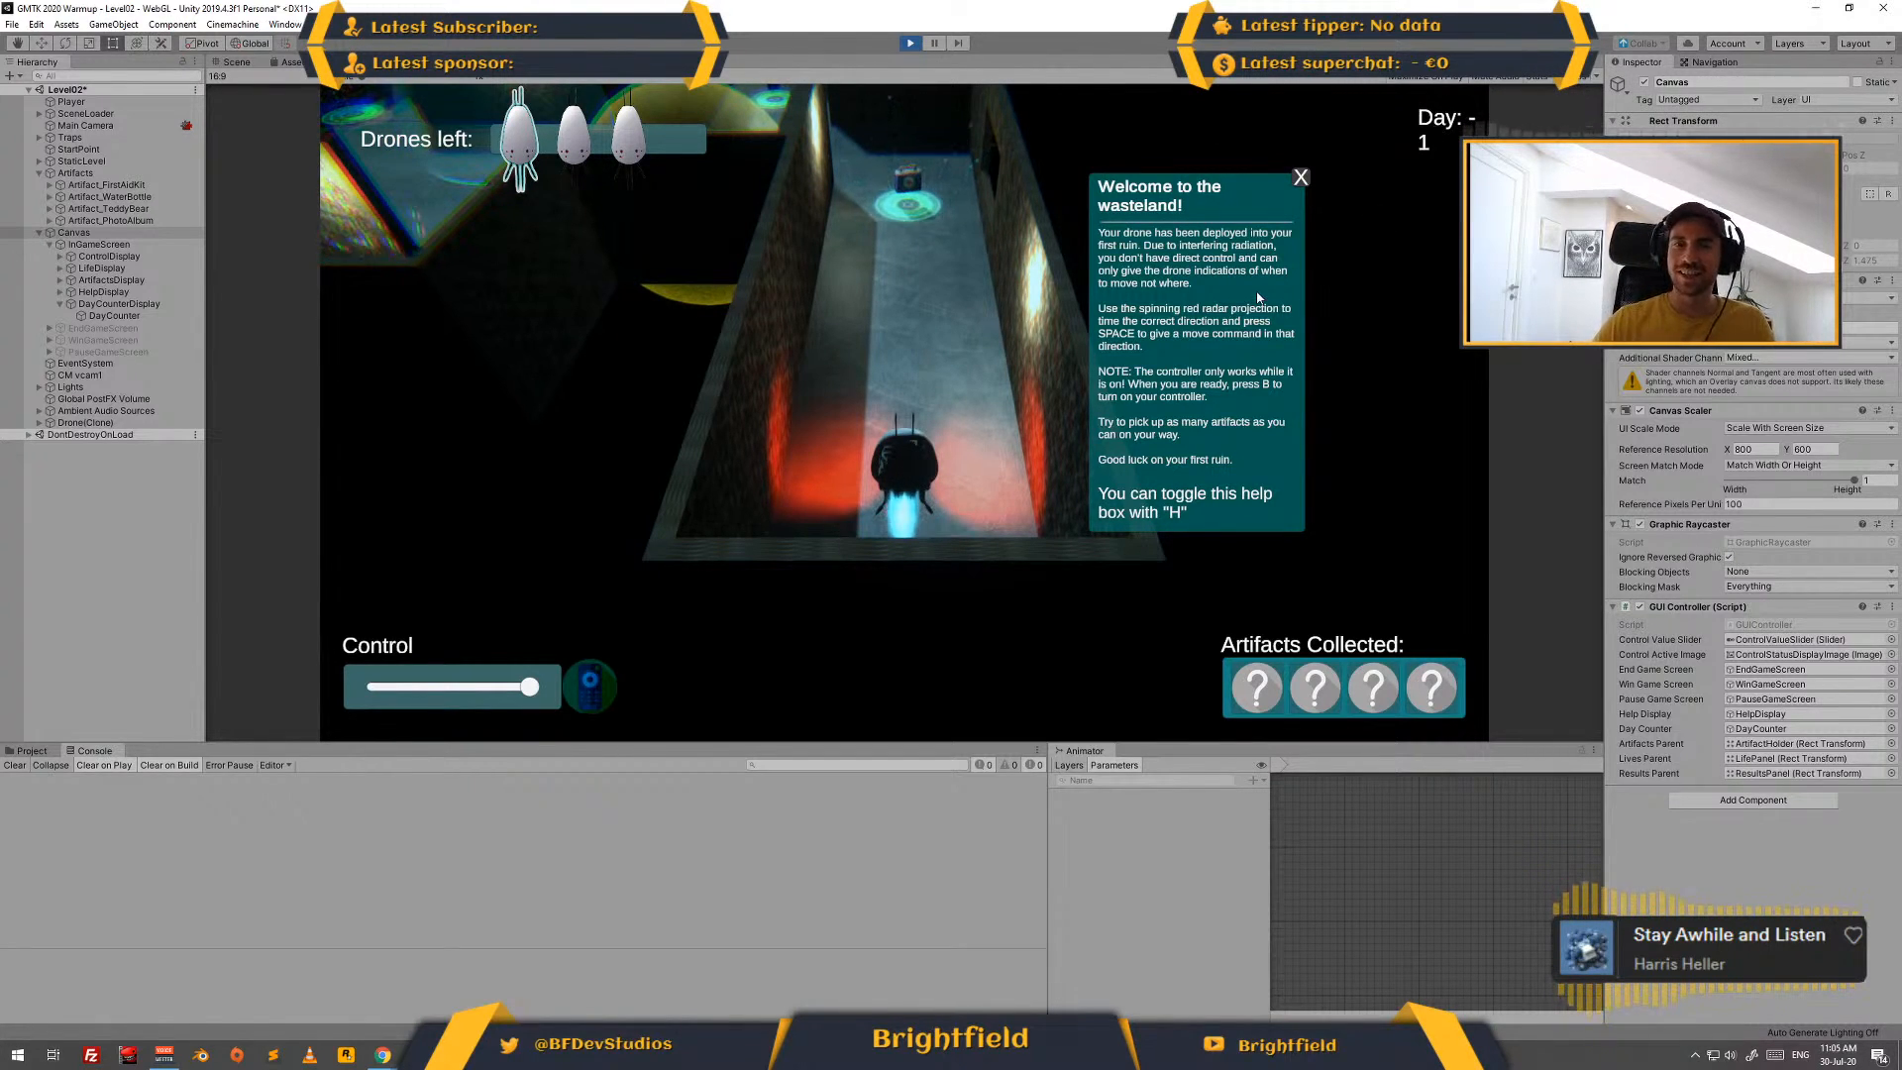
- Leave play mode and start a Build And Run of the WebGL game
{"action": "left_click", "coordinate": [12, 23]}
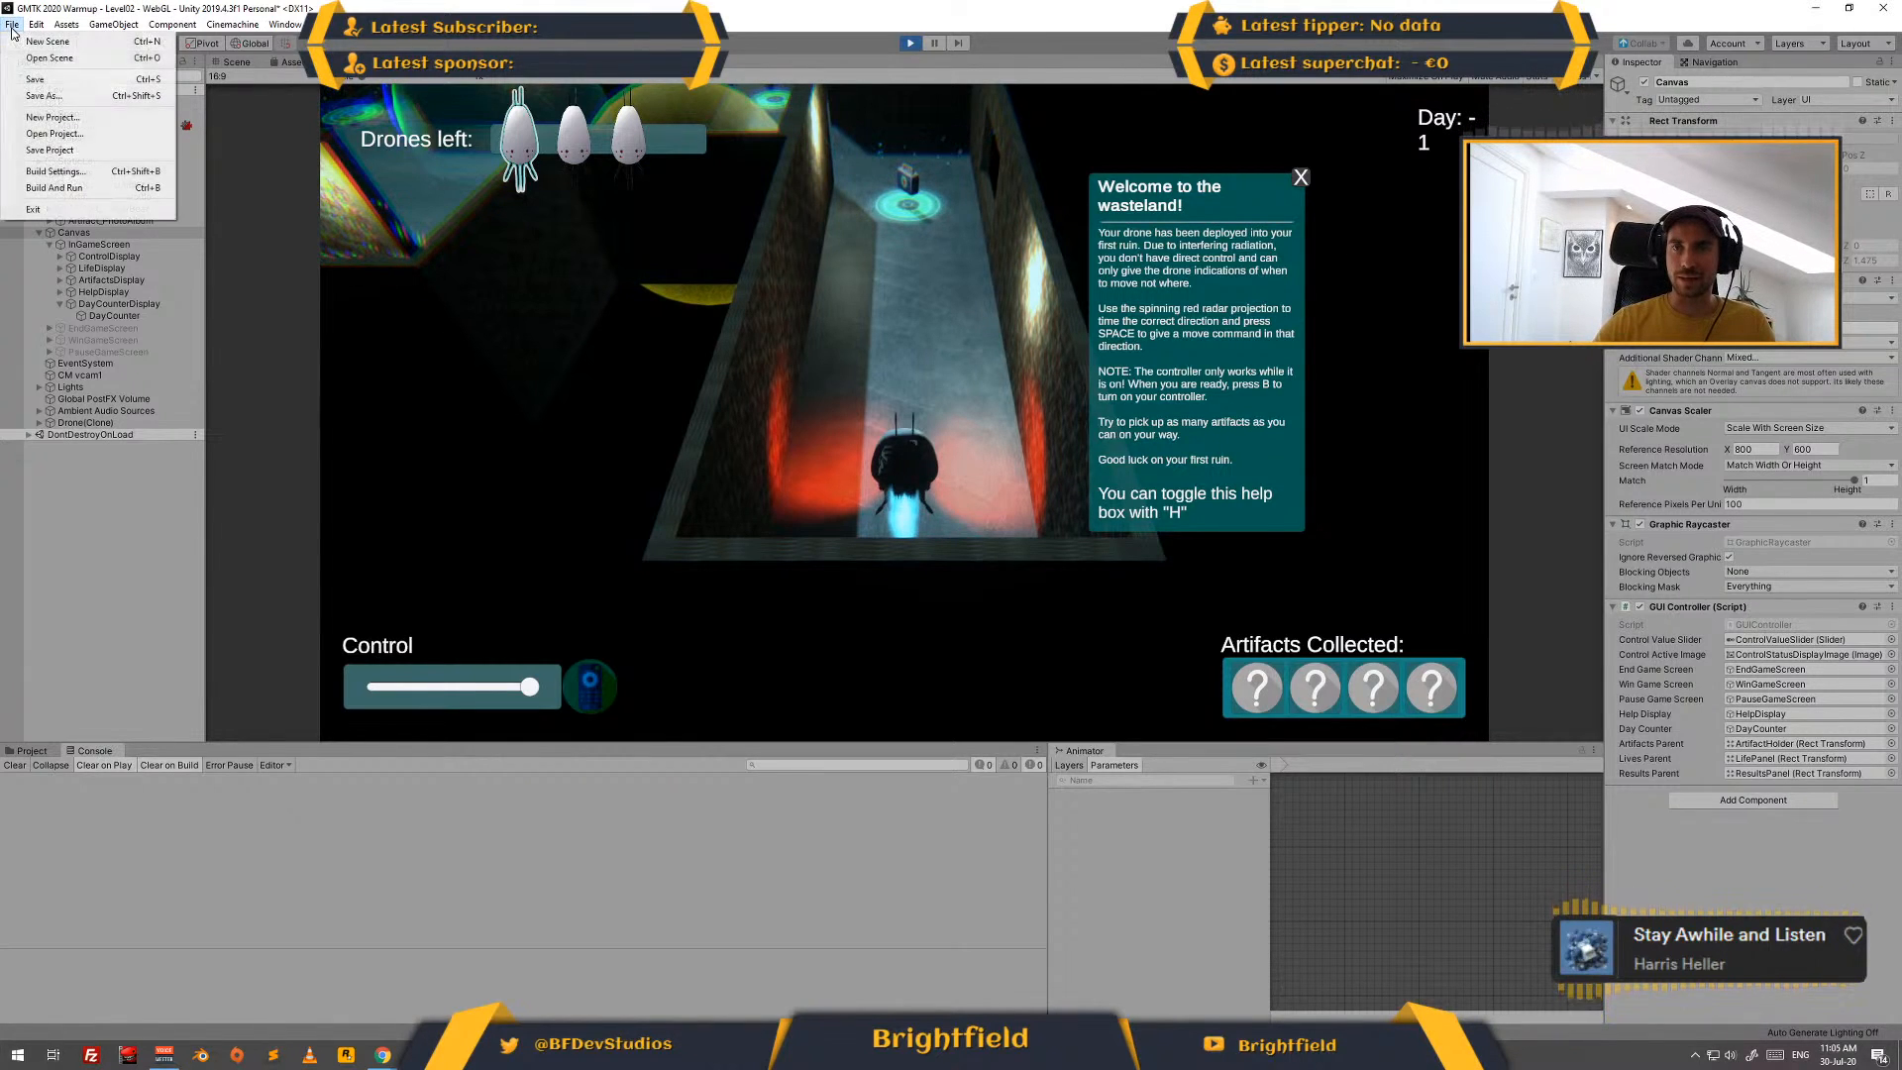
{"action": "left_click", "coordinate": [48, 188]}
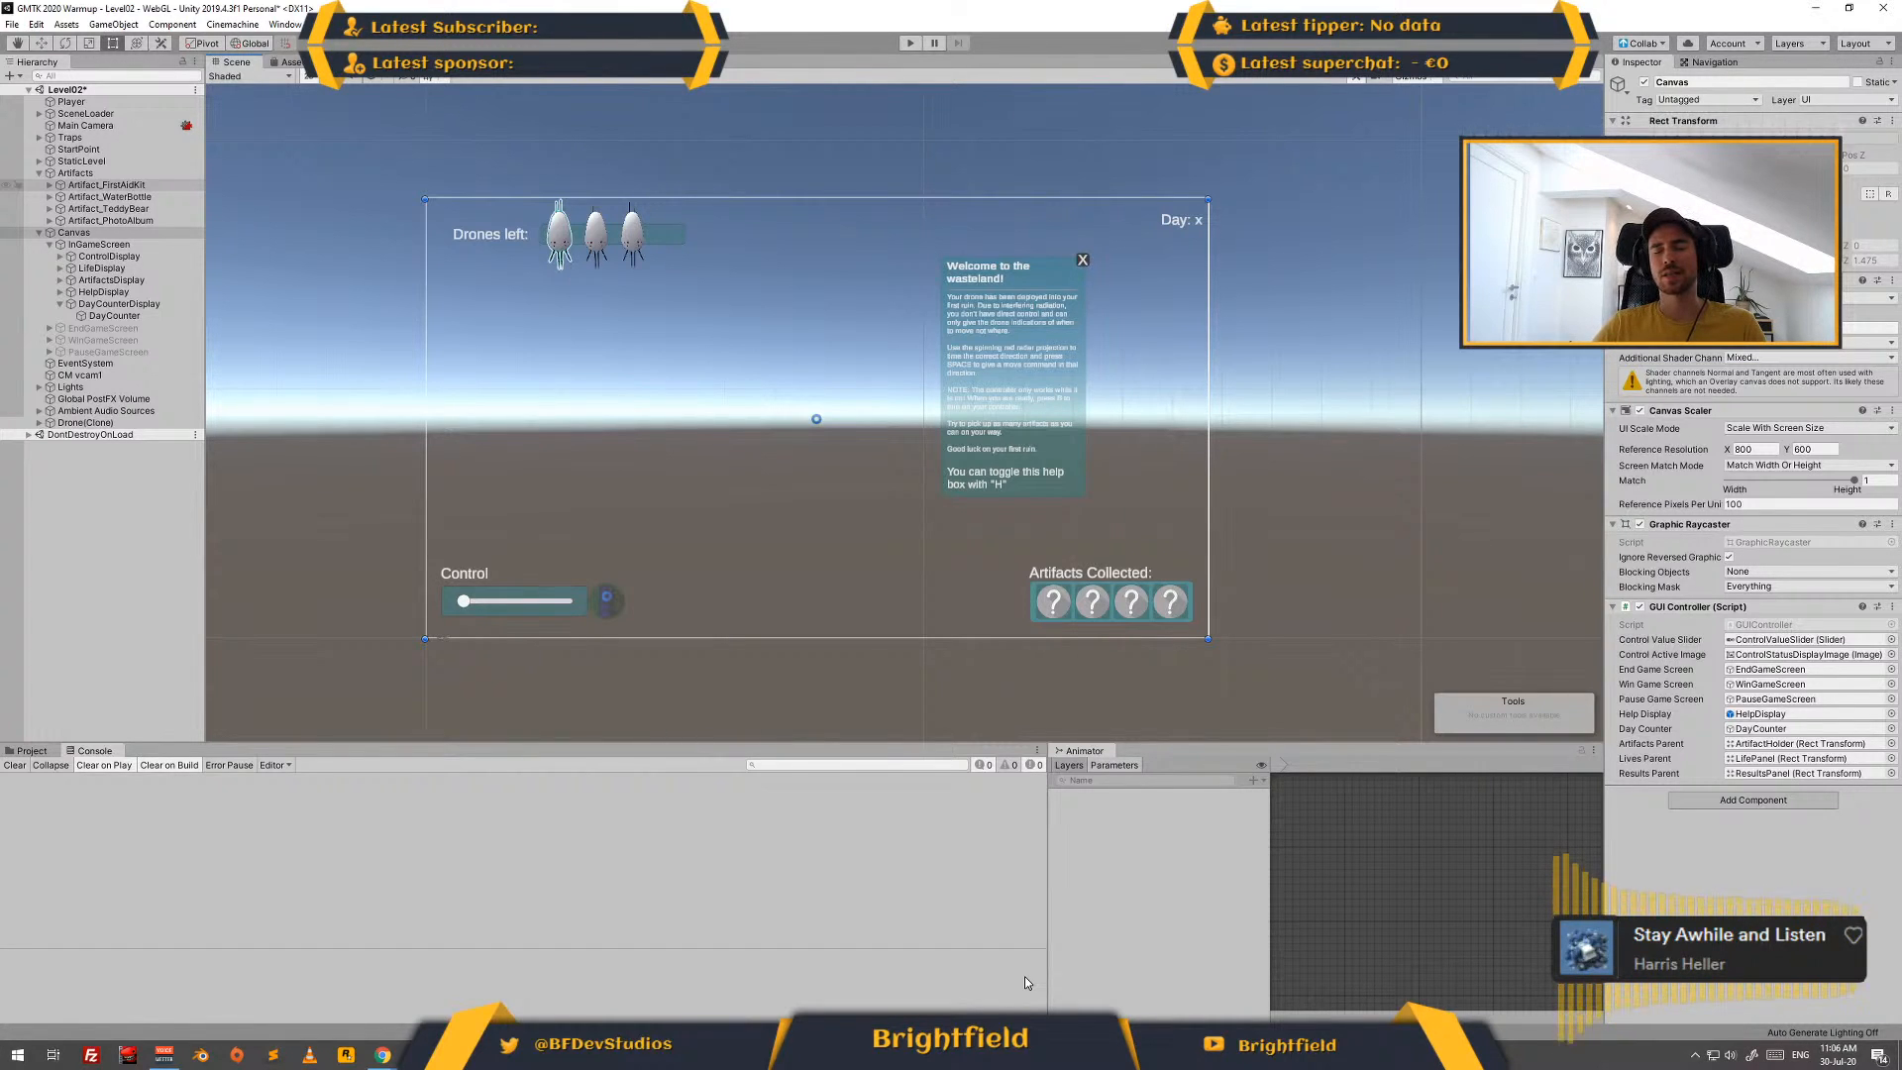
{"action": "key", "text": "ctrl+b"}
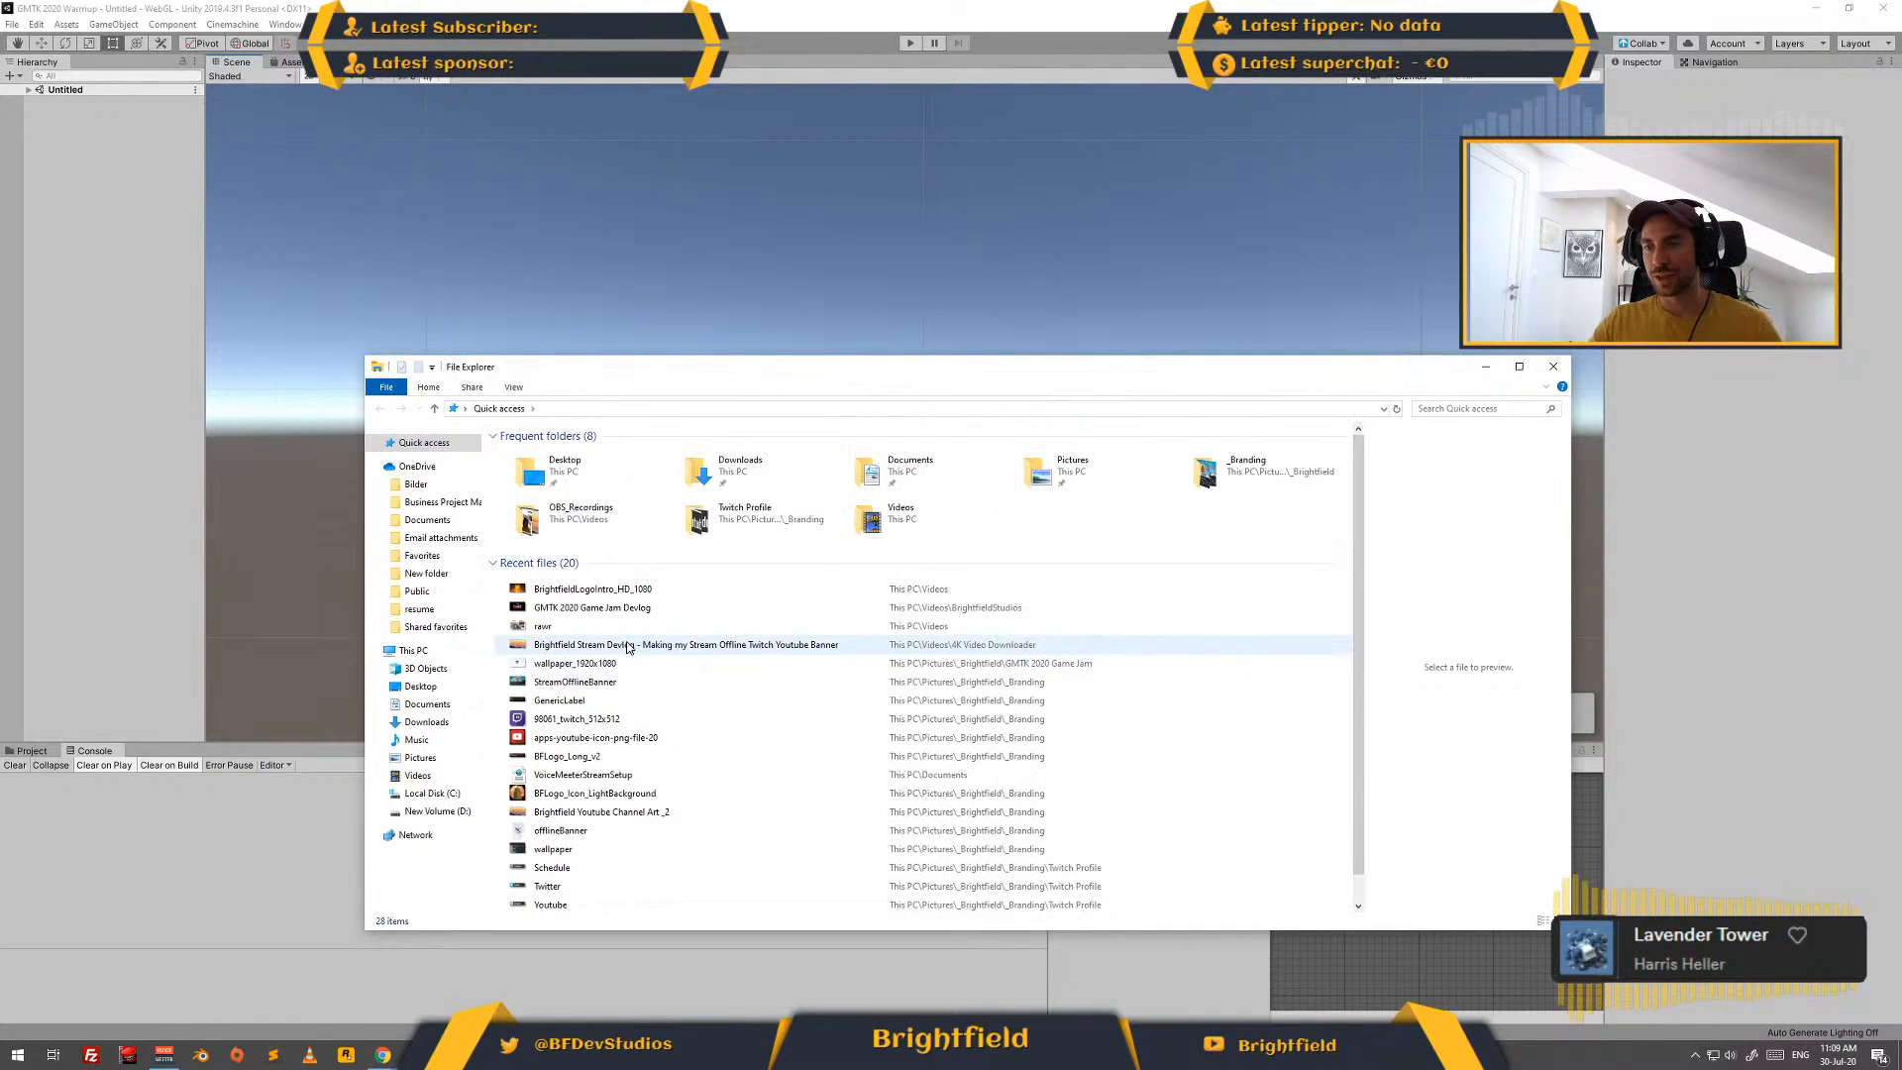
- View the StreamOfflineBanner image from the recent files, and close both the image and the File Explorer window
{"action": "double_click", "coordinate": [621, 683]}
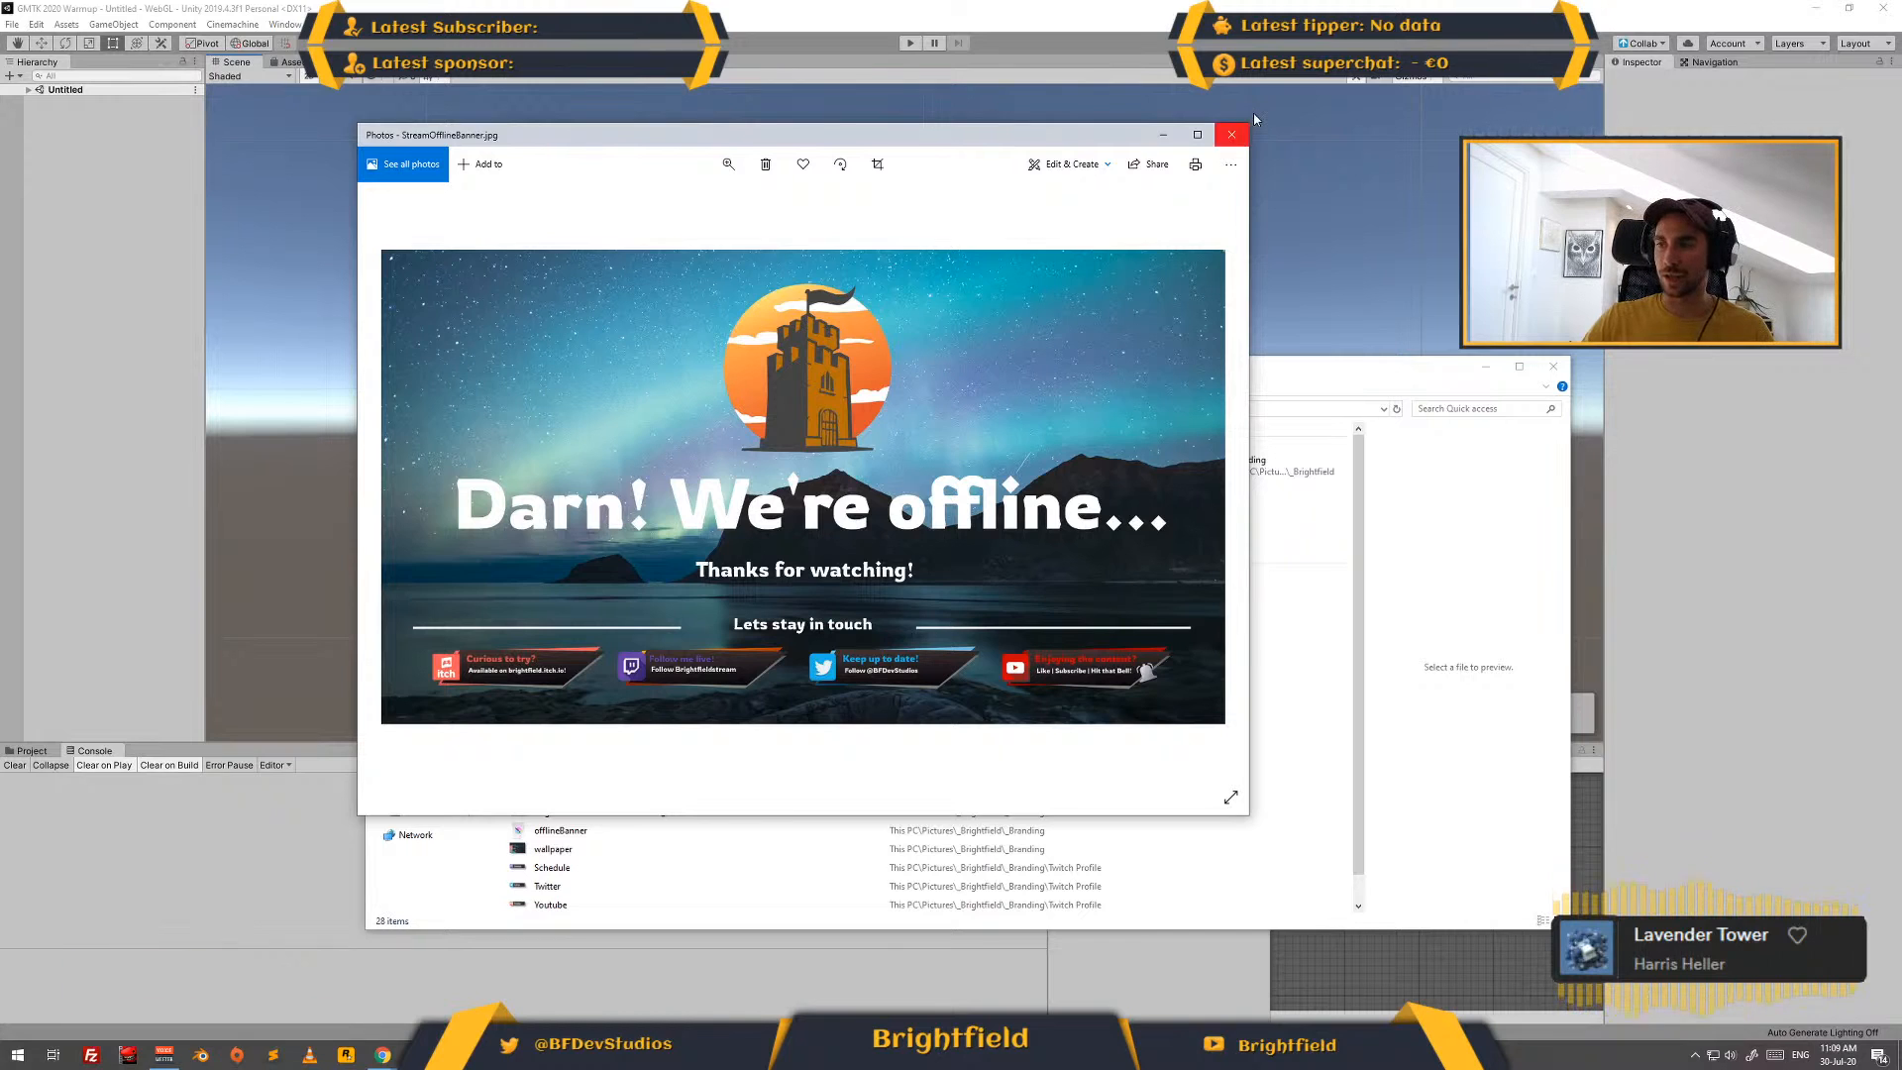
{"action": "left_click", "coordinate": [1231, 136]}
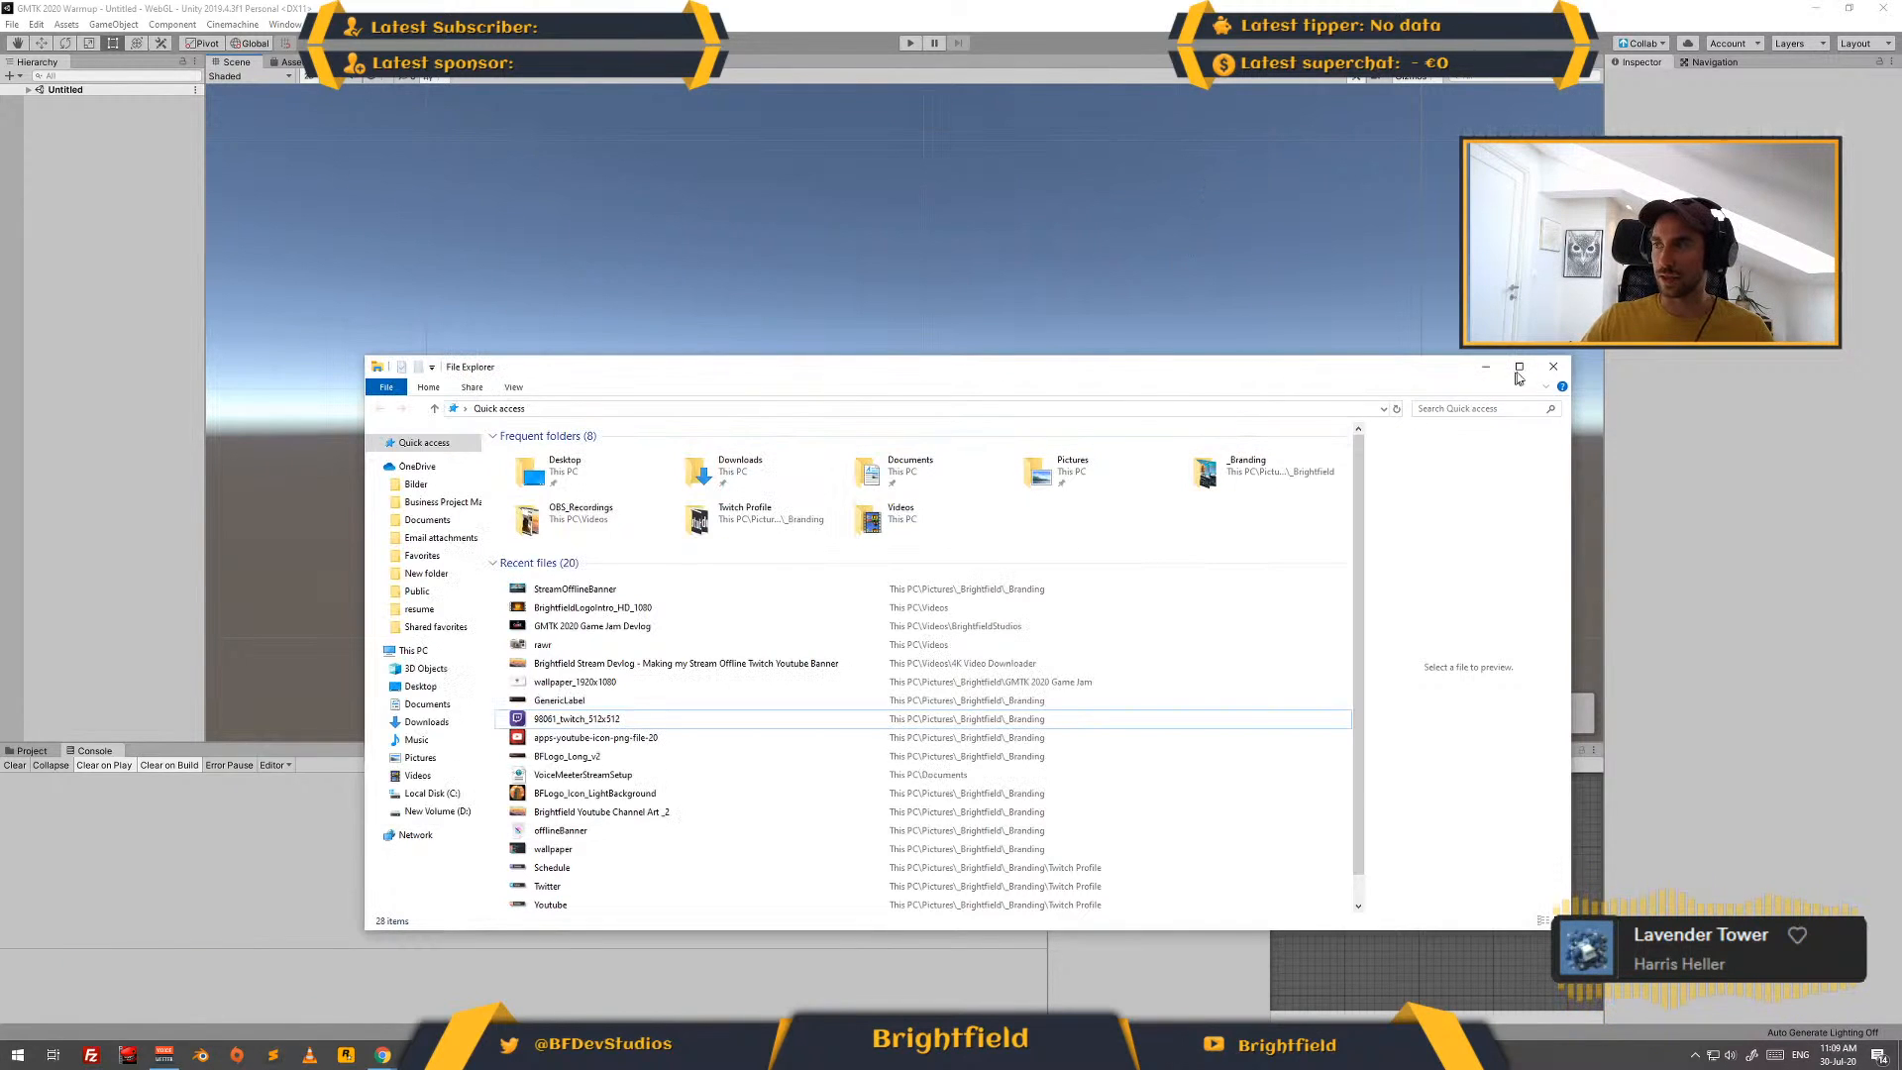
{"action": "left_click", "coordinate": [1550, 370]}
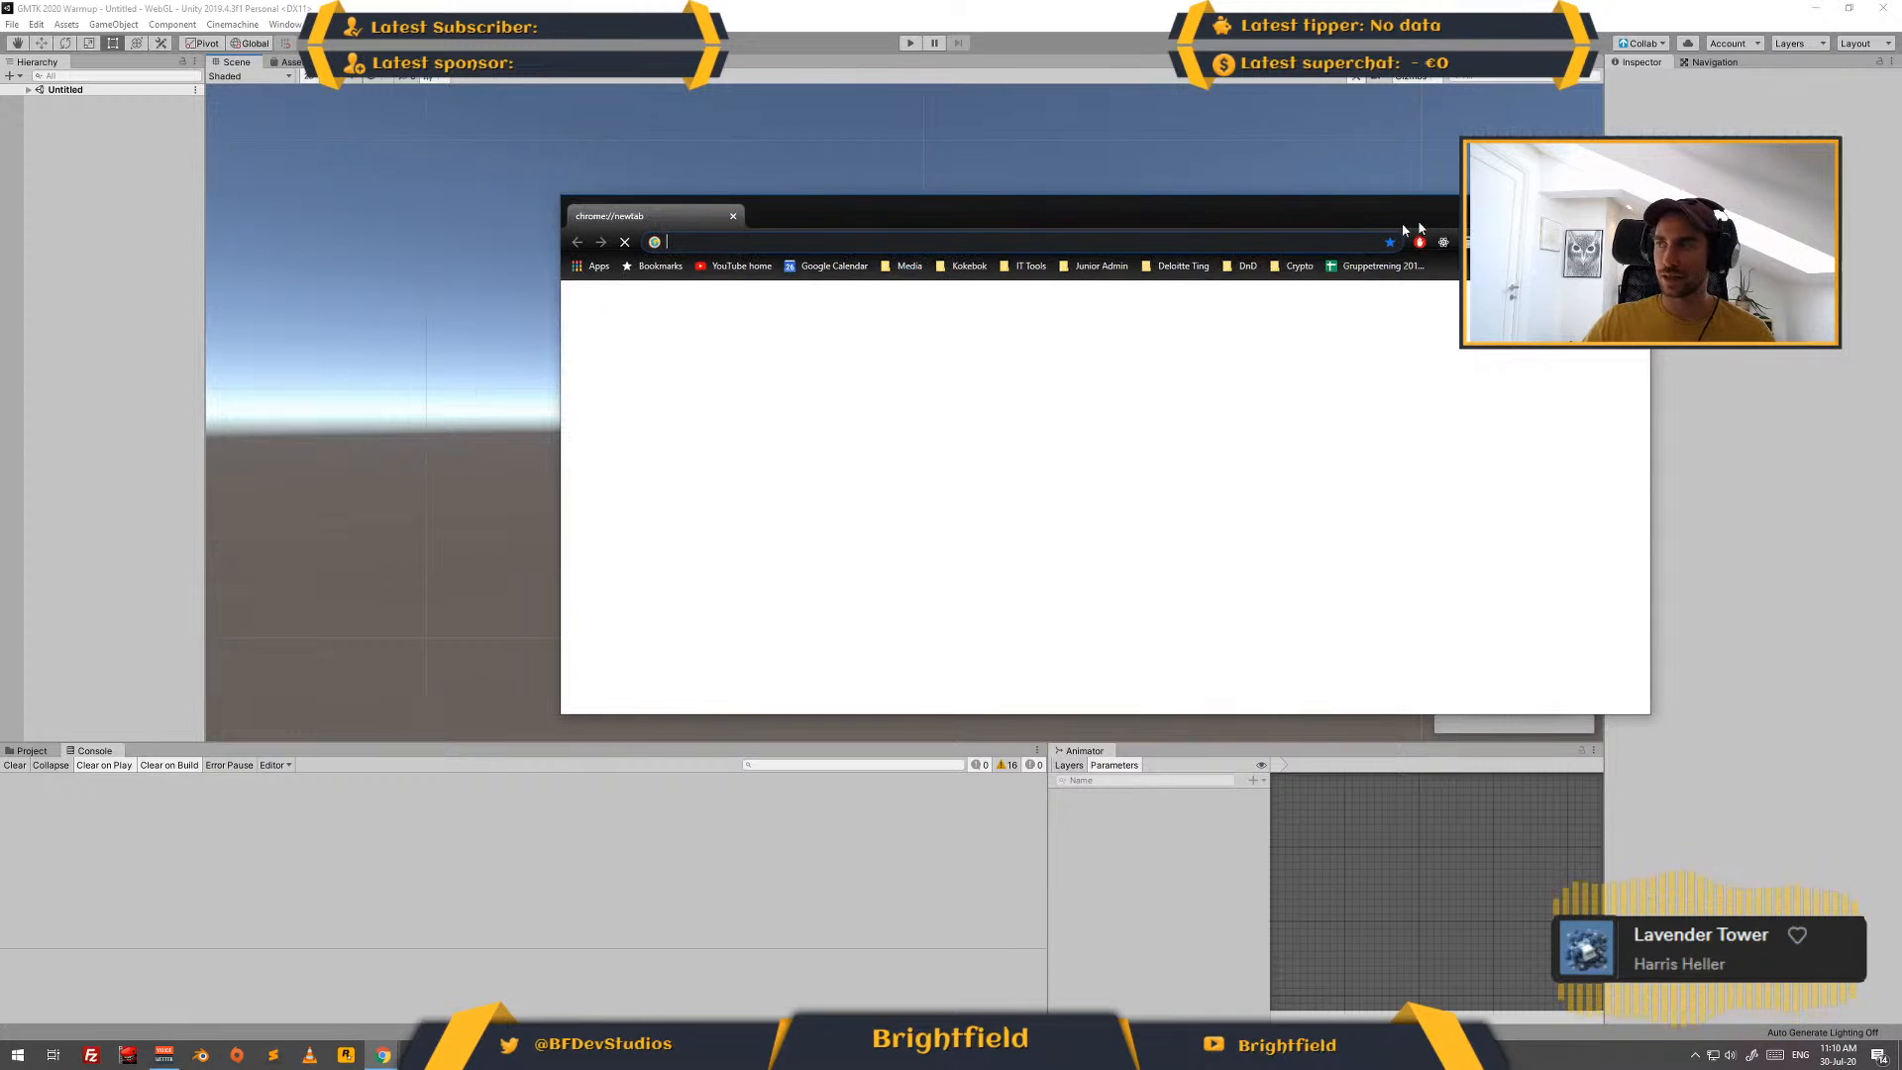
- Maximize the new browser window and open the channel page twitch.tv/brightfieldstream
{"action": "double_click", "coordinate": [757, 216]}
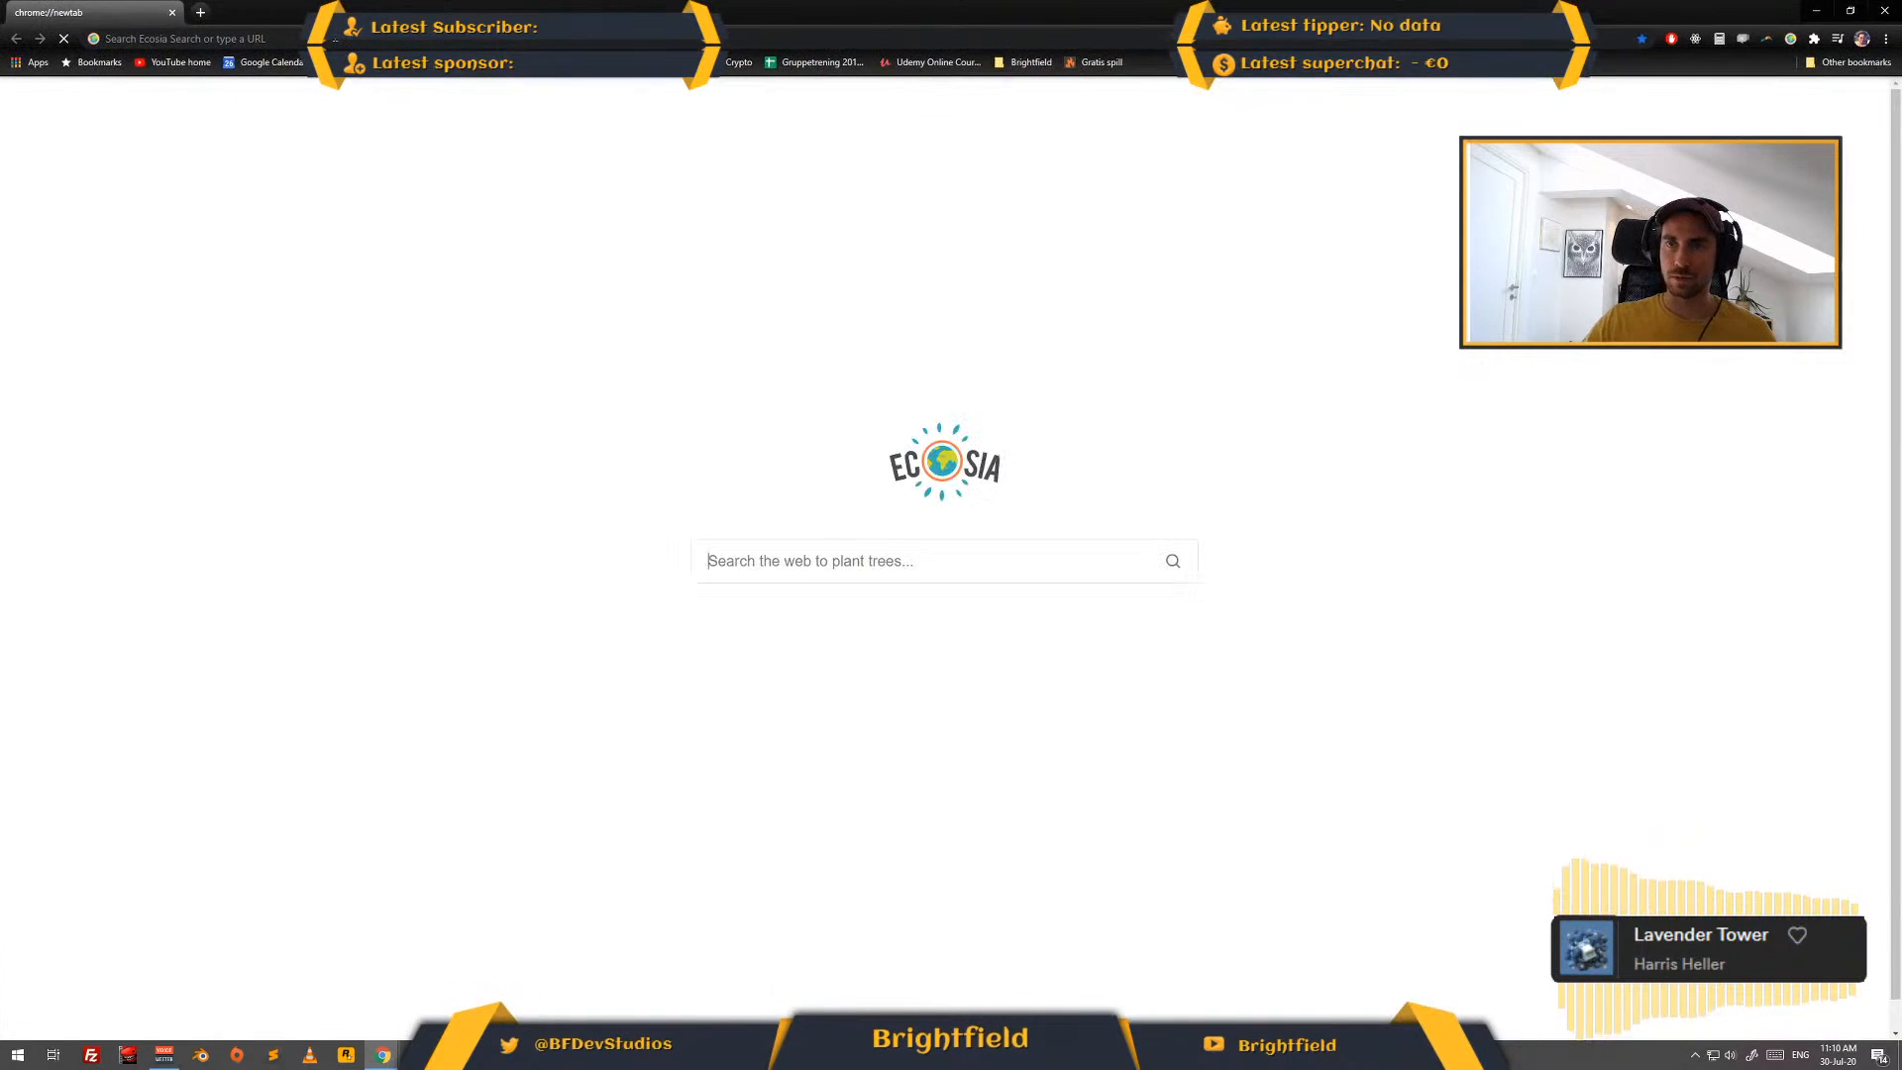
{"action": "left_click", "coordinate": [335, 39]}
{"action": "type", "text": "twi"}
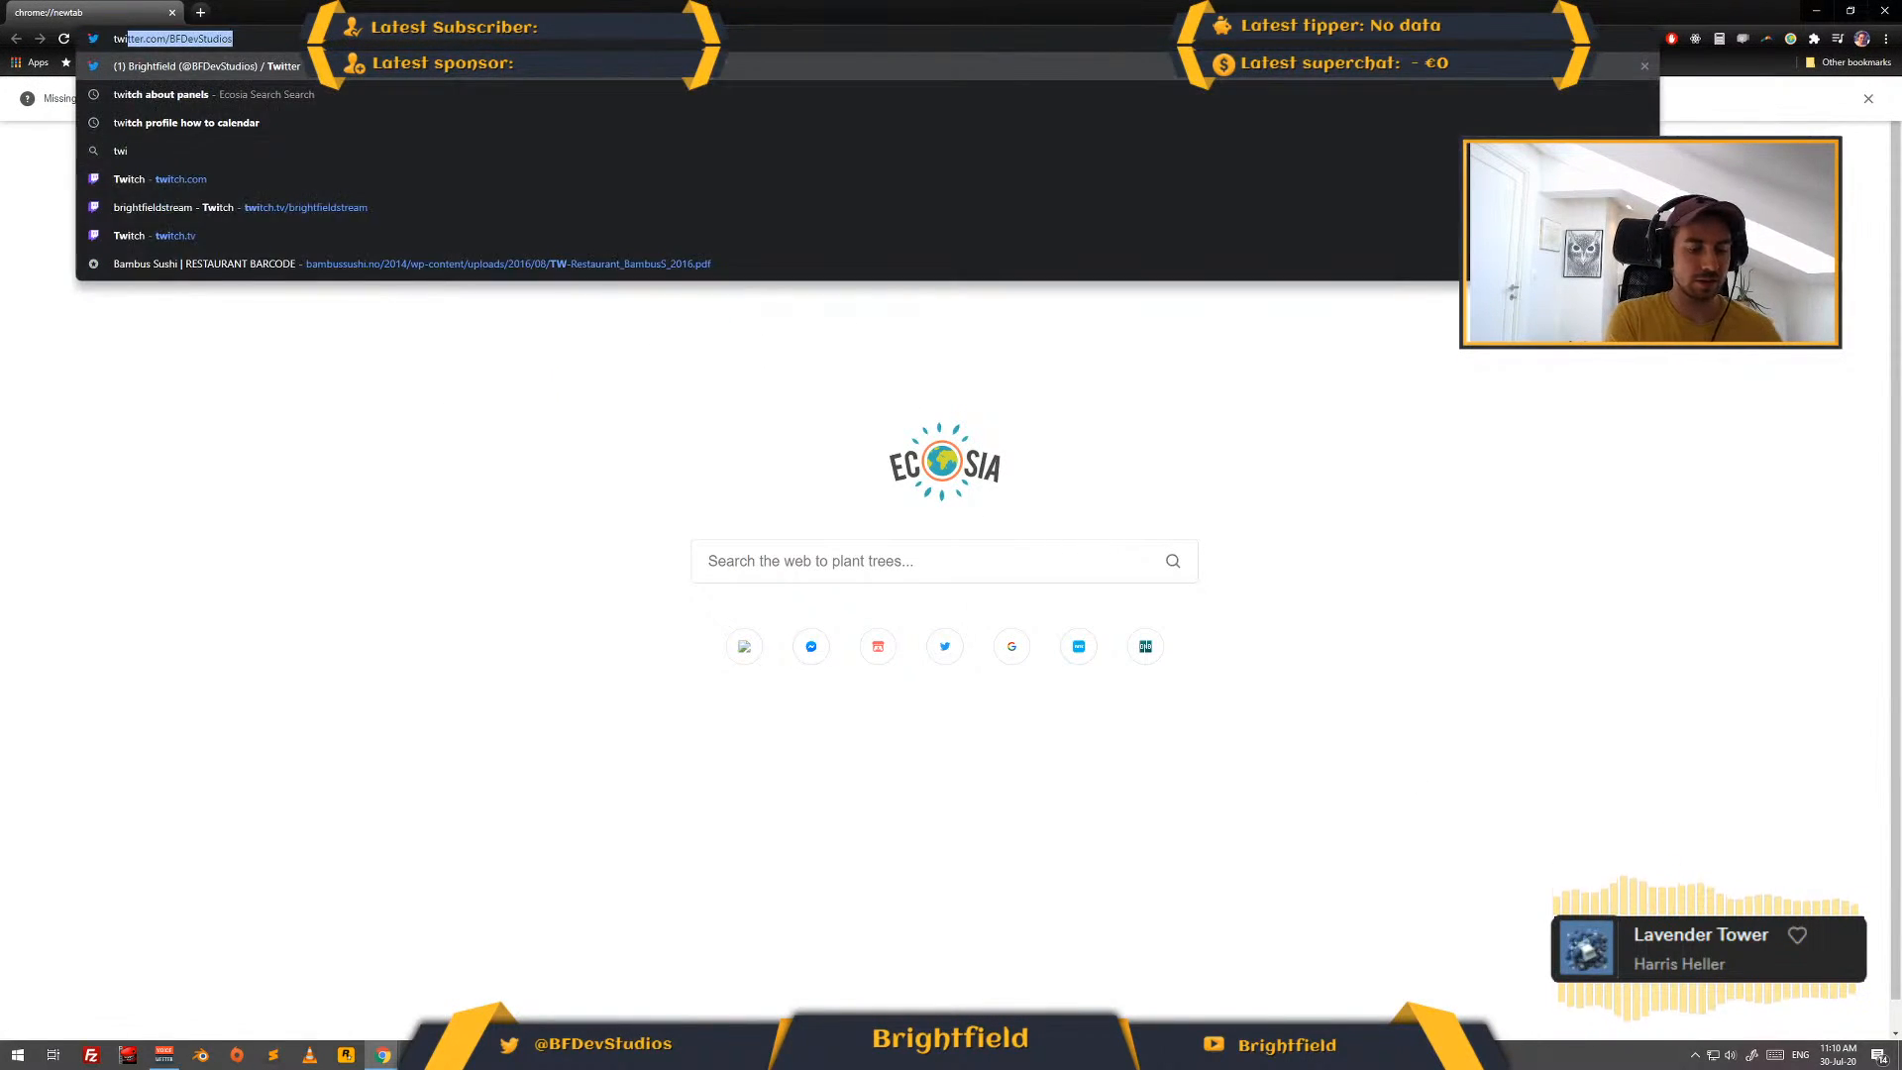
{"action": "type", "text": "tch"}
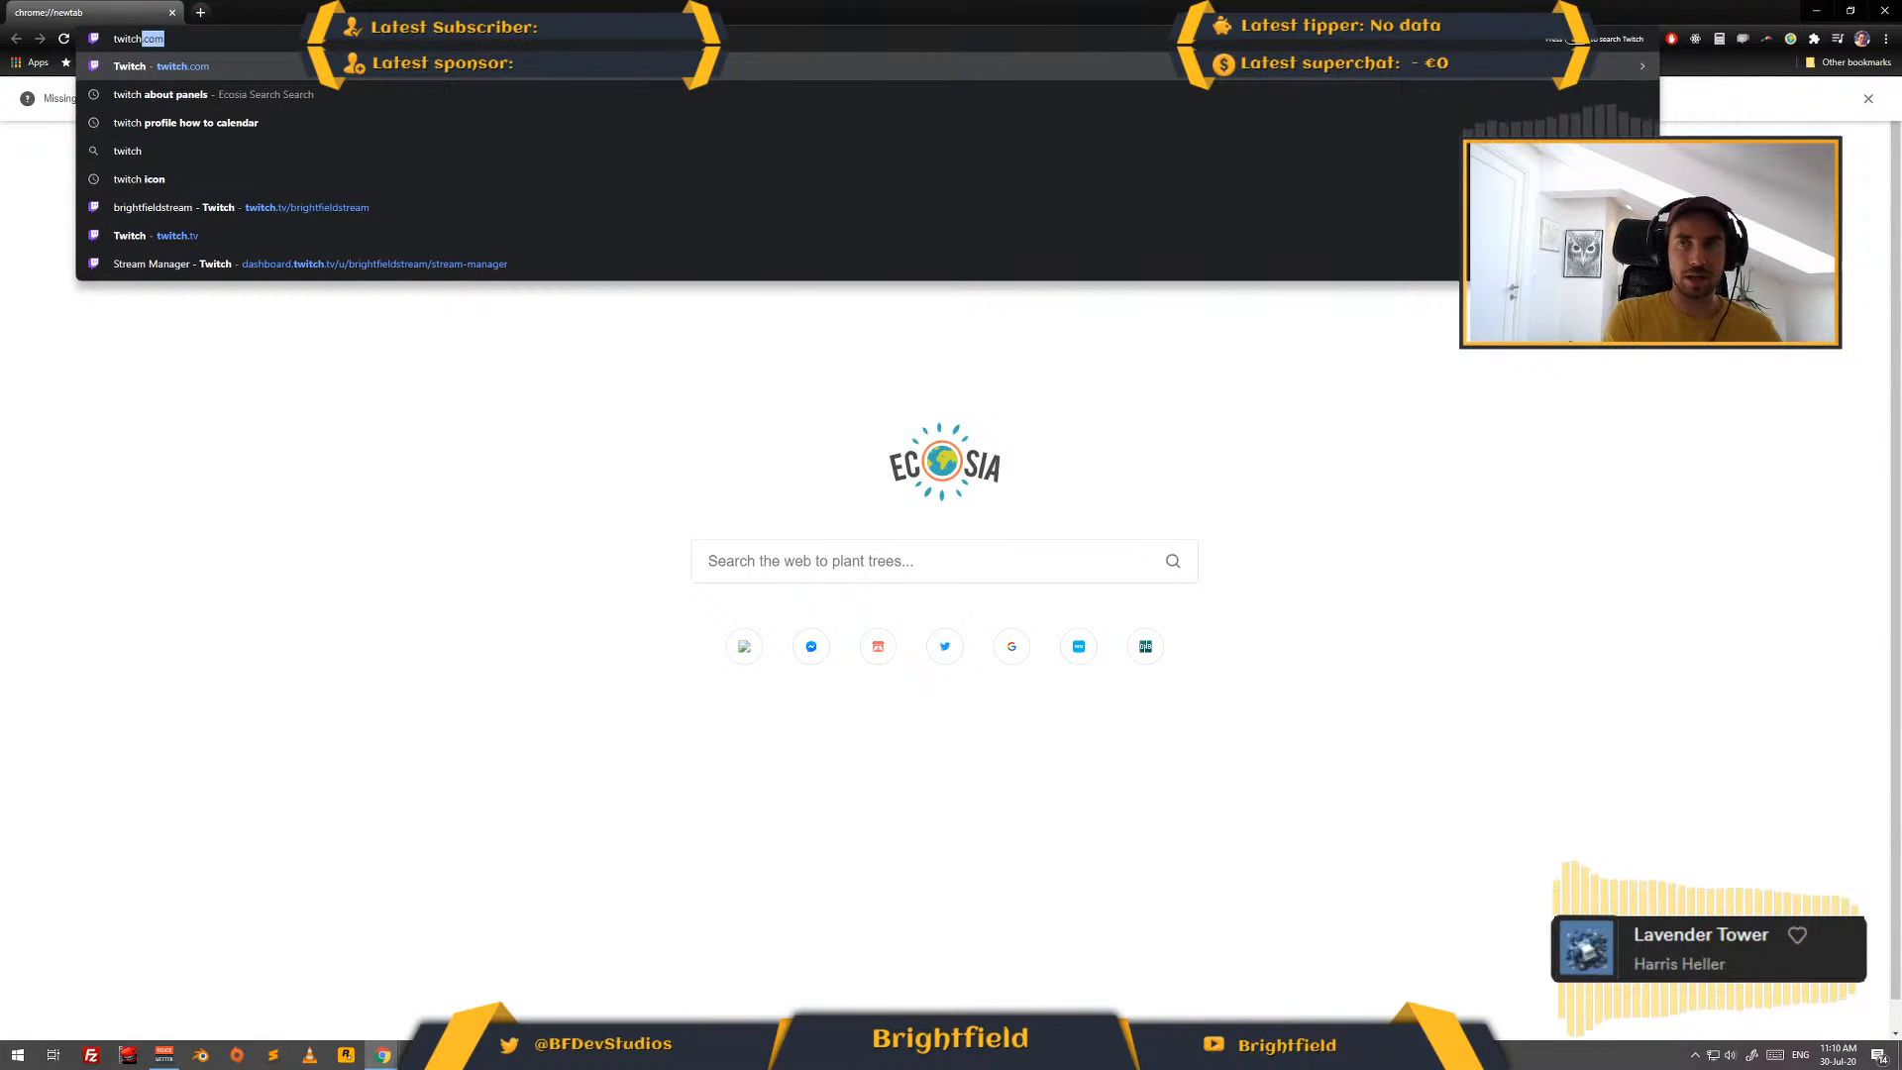
{"action": "type", "text": ".tv"}
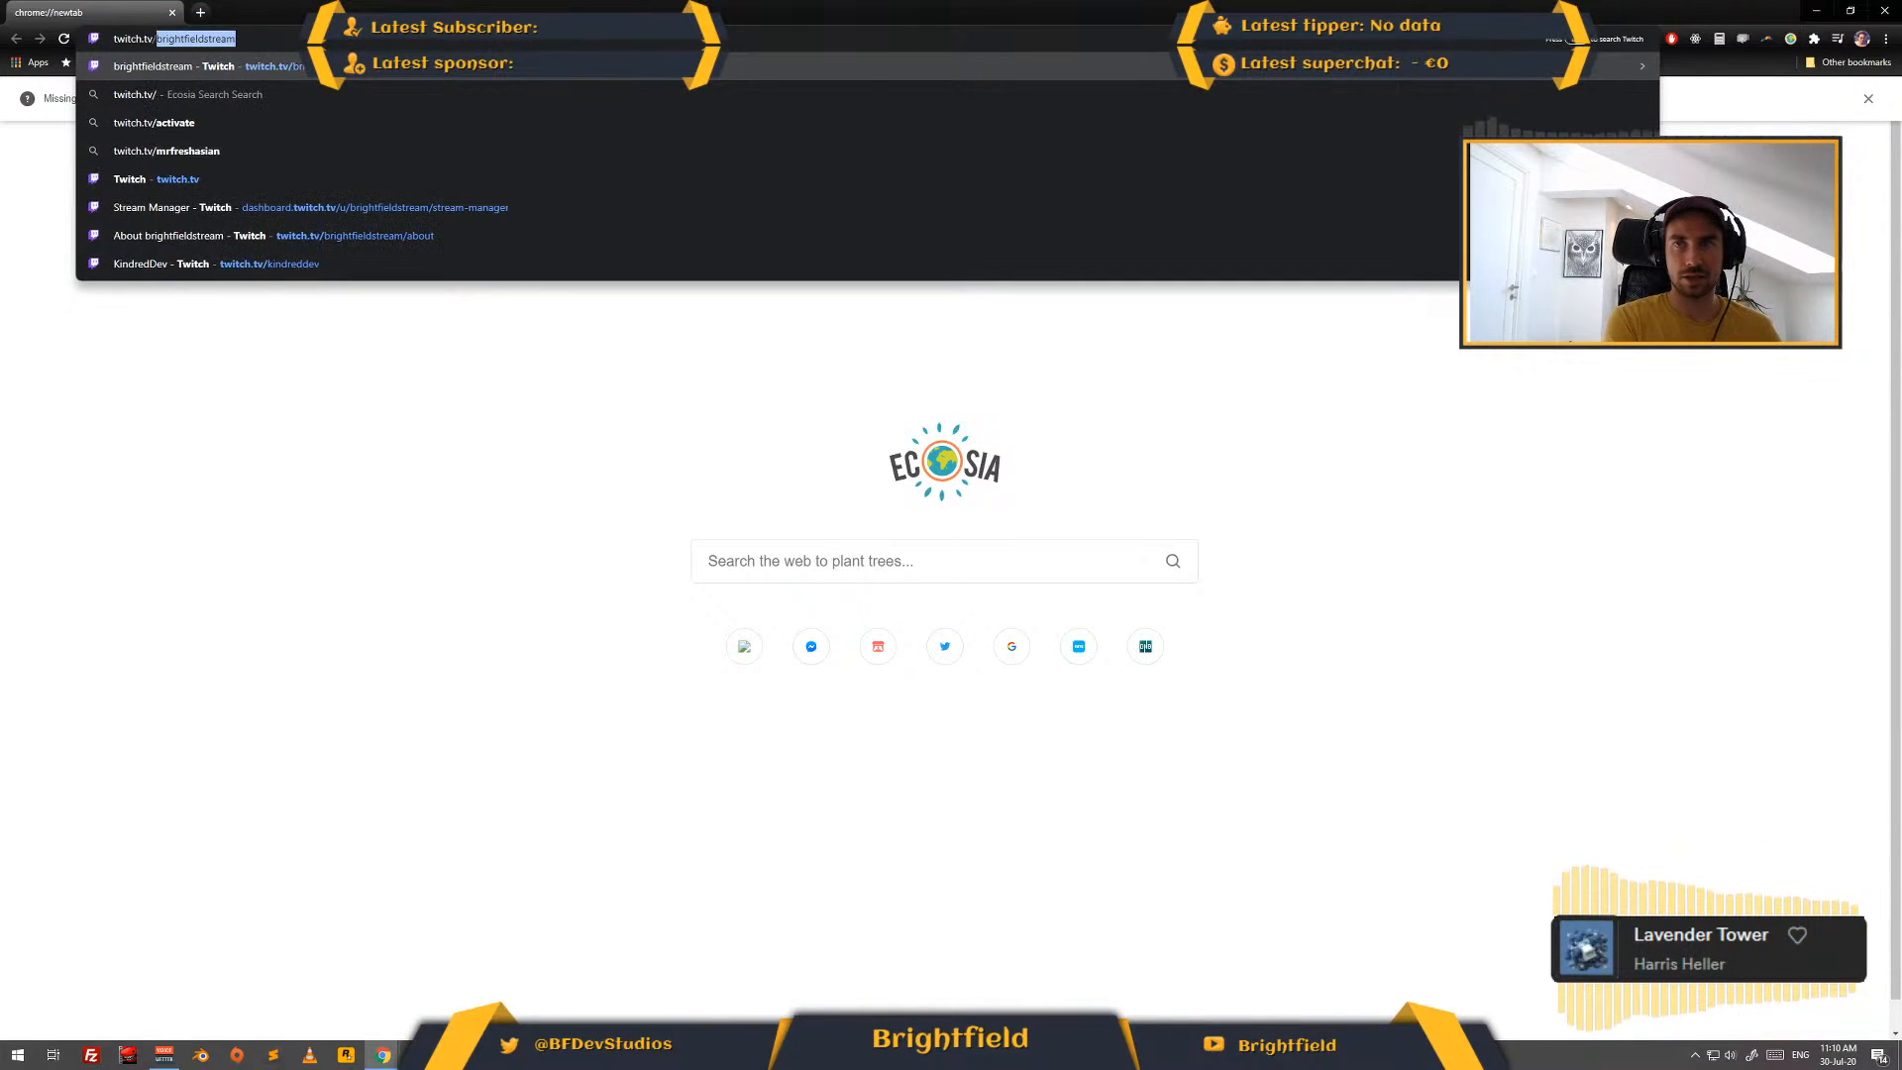
{"action": "key", "text": "Return"}
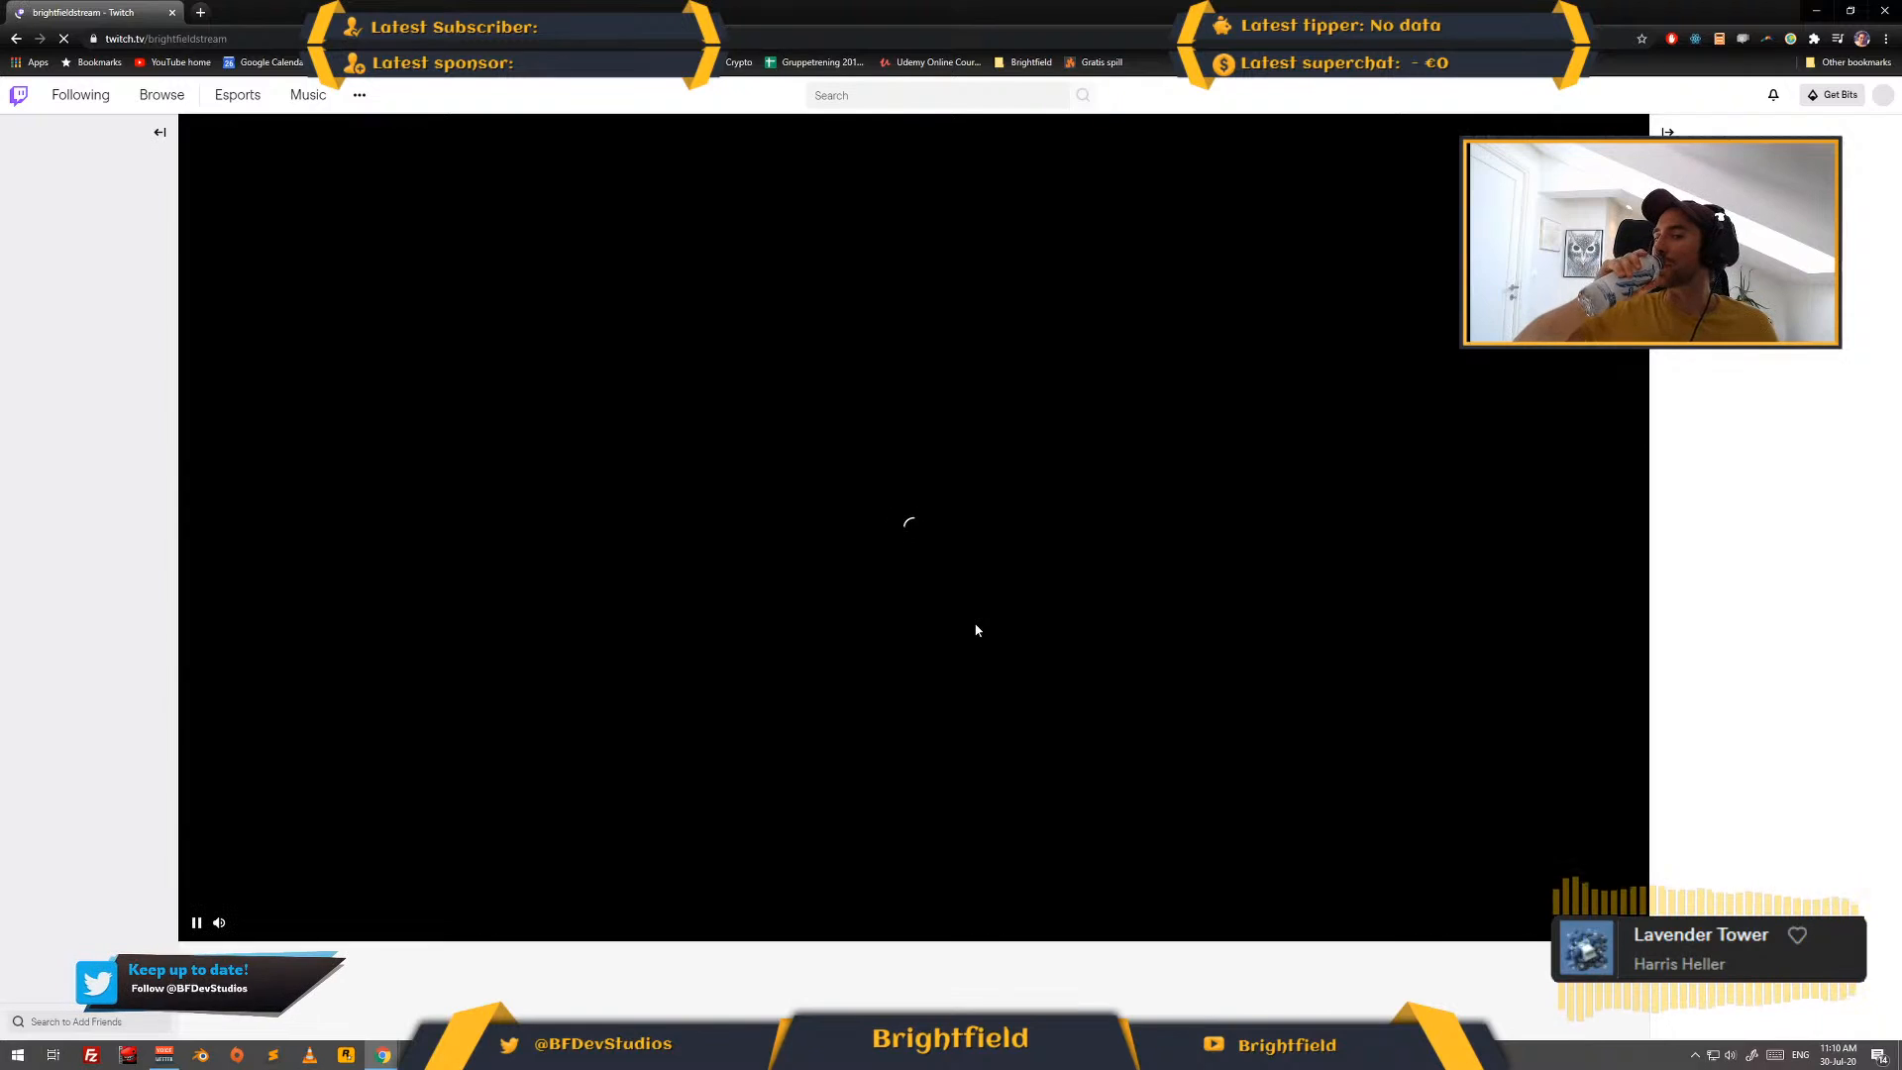
- Cycle through the open windows and minimize the browser window showing the TMP text search results
{"action": "key", "text": "alt+Tab"}
{"action": "key", "text": "Tab"}
{"action": "key", "text": "alt+Tab"}
{"action": "key", "text": "alt+Tab"}
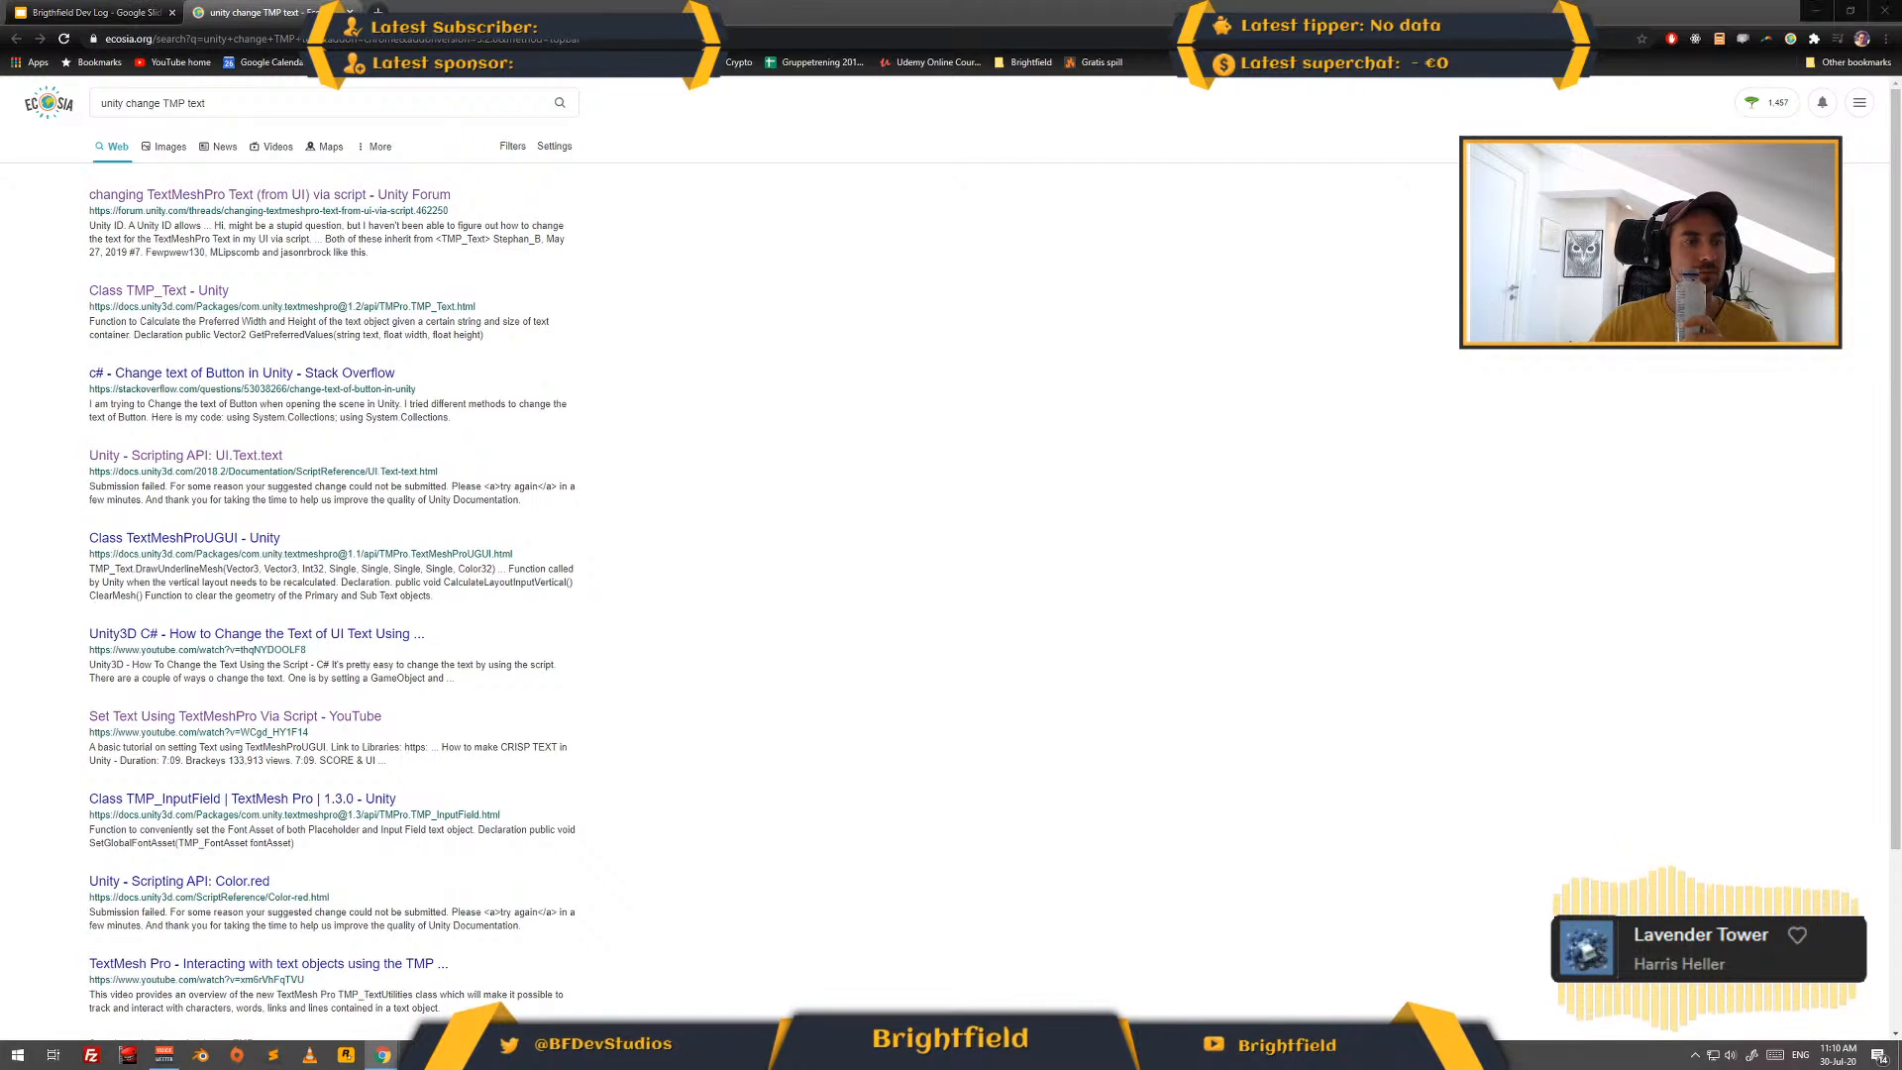
{"action": "left_click", "coordinate": [1816, 12]}
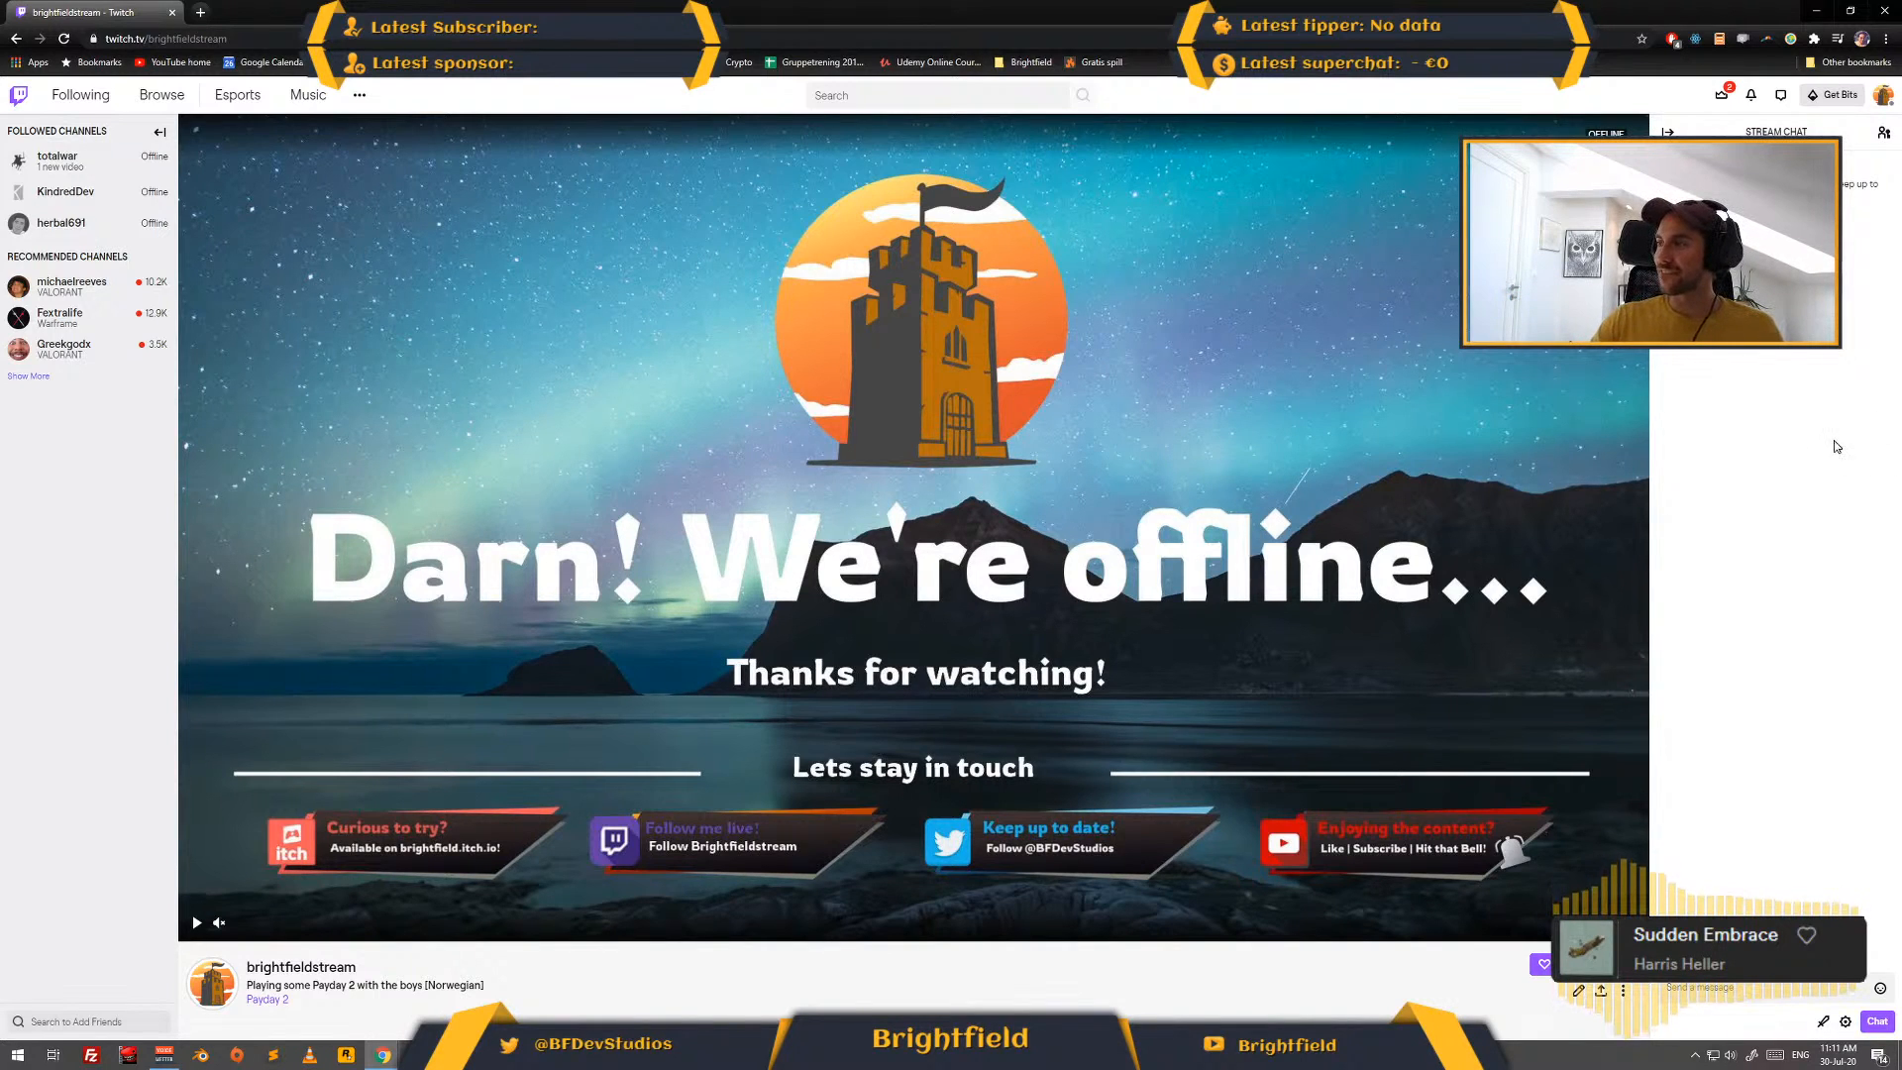
- Look through the brightfieldstream channel page, from the offline banner down to the About section and the Schedule panel
{"action": "scroll", "coordinate": [1295, 542], "scroll_direction": "down", "scroll_amount": 2}
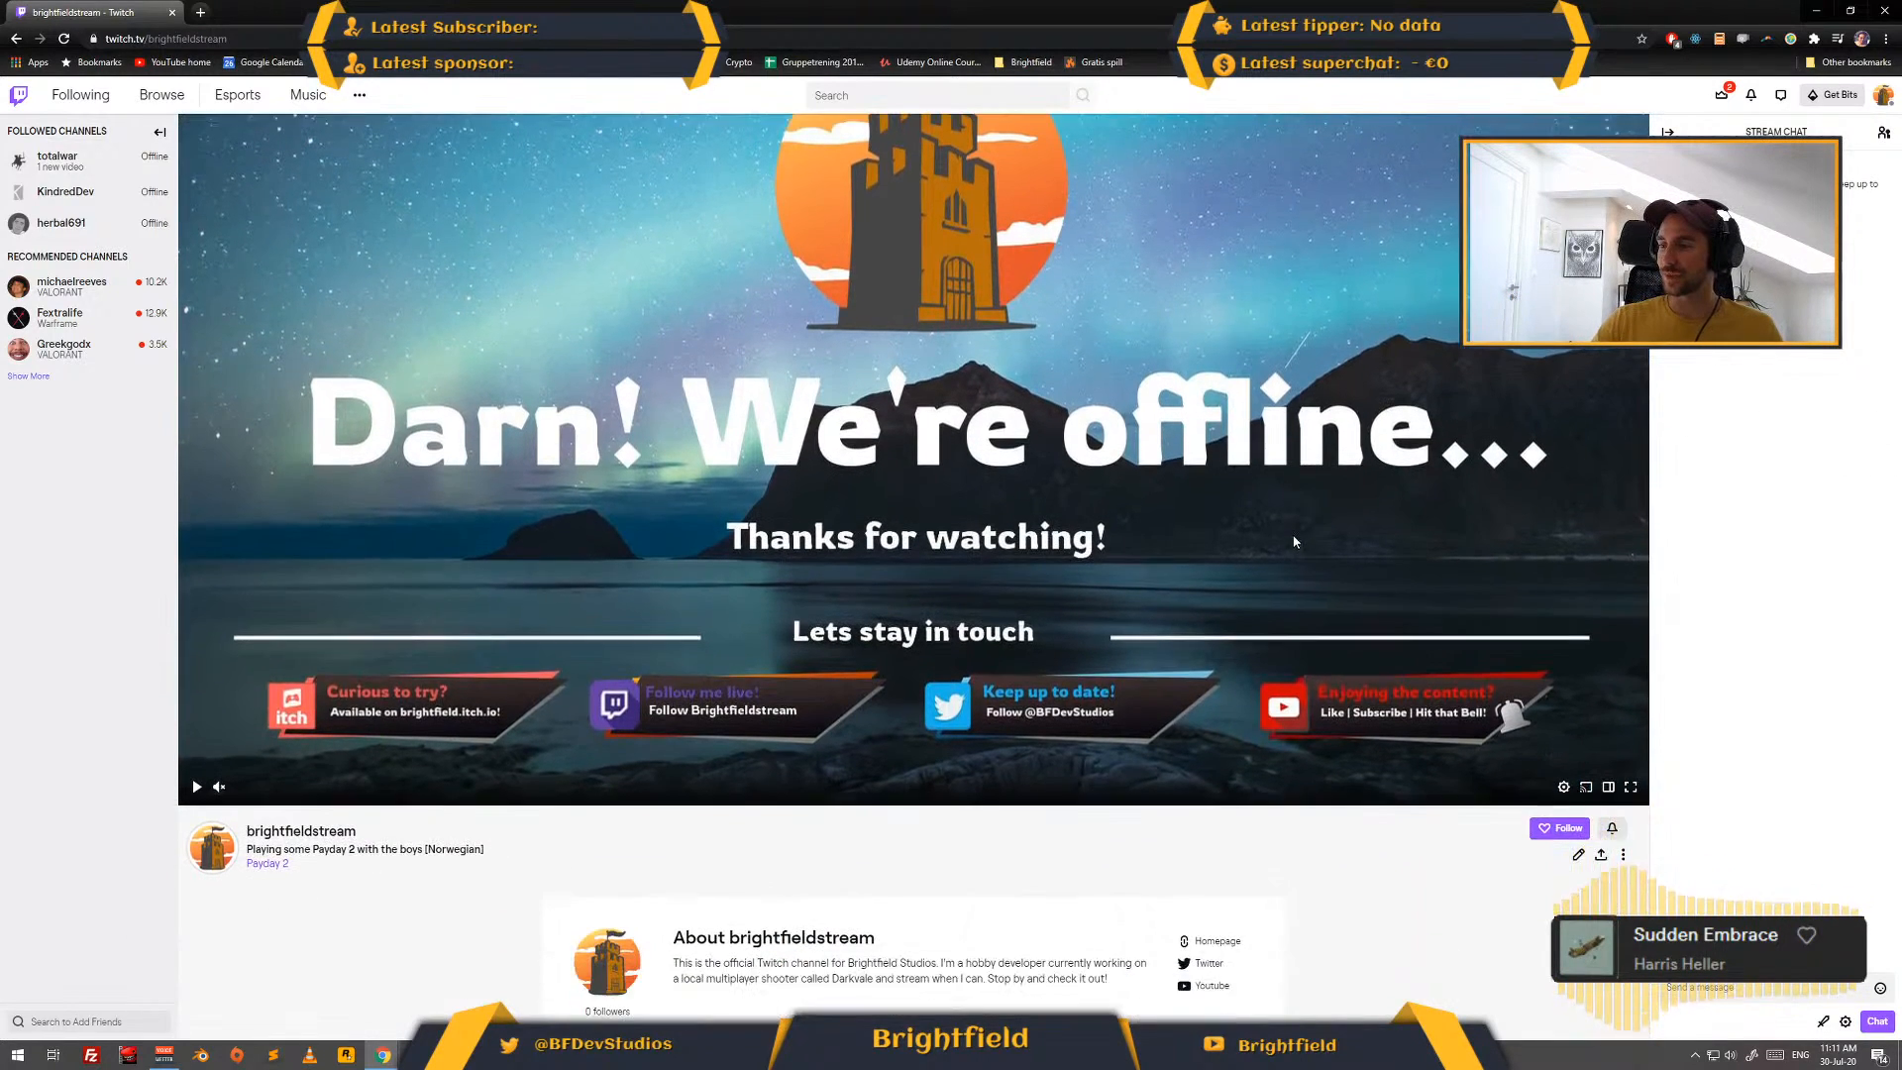
{"action": "scroll", "coordinate": [887, 799], "scroll_direction": "down", "scroll_amount": 5}
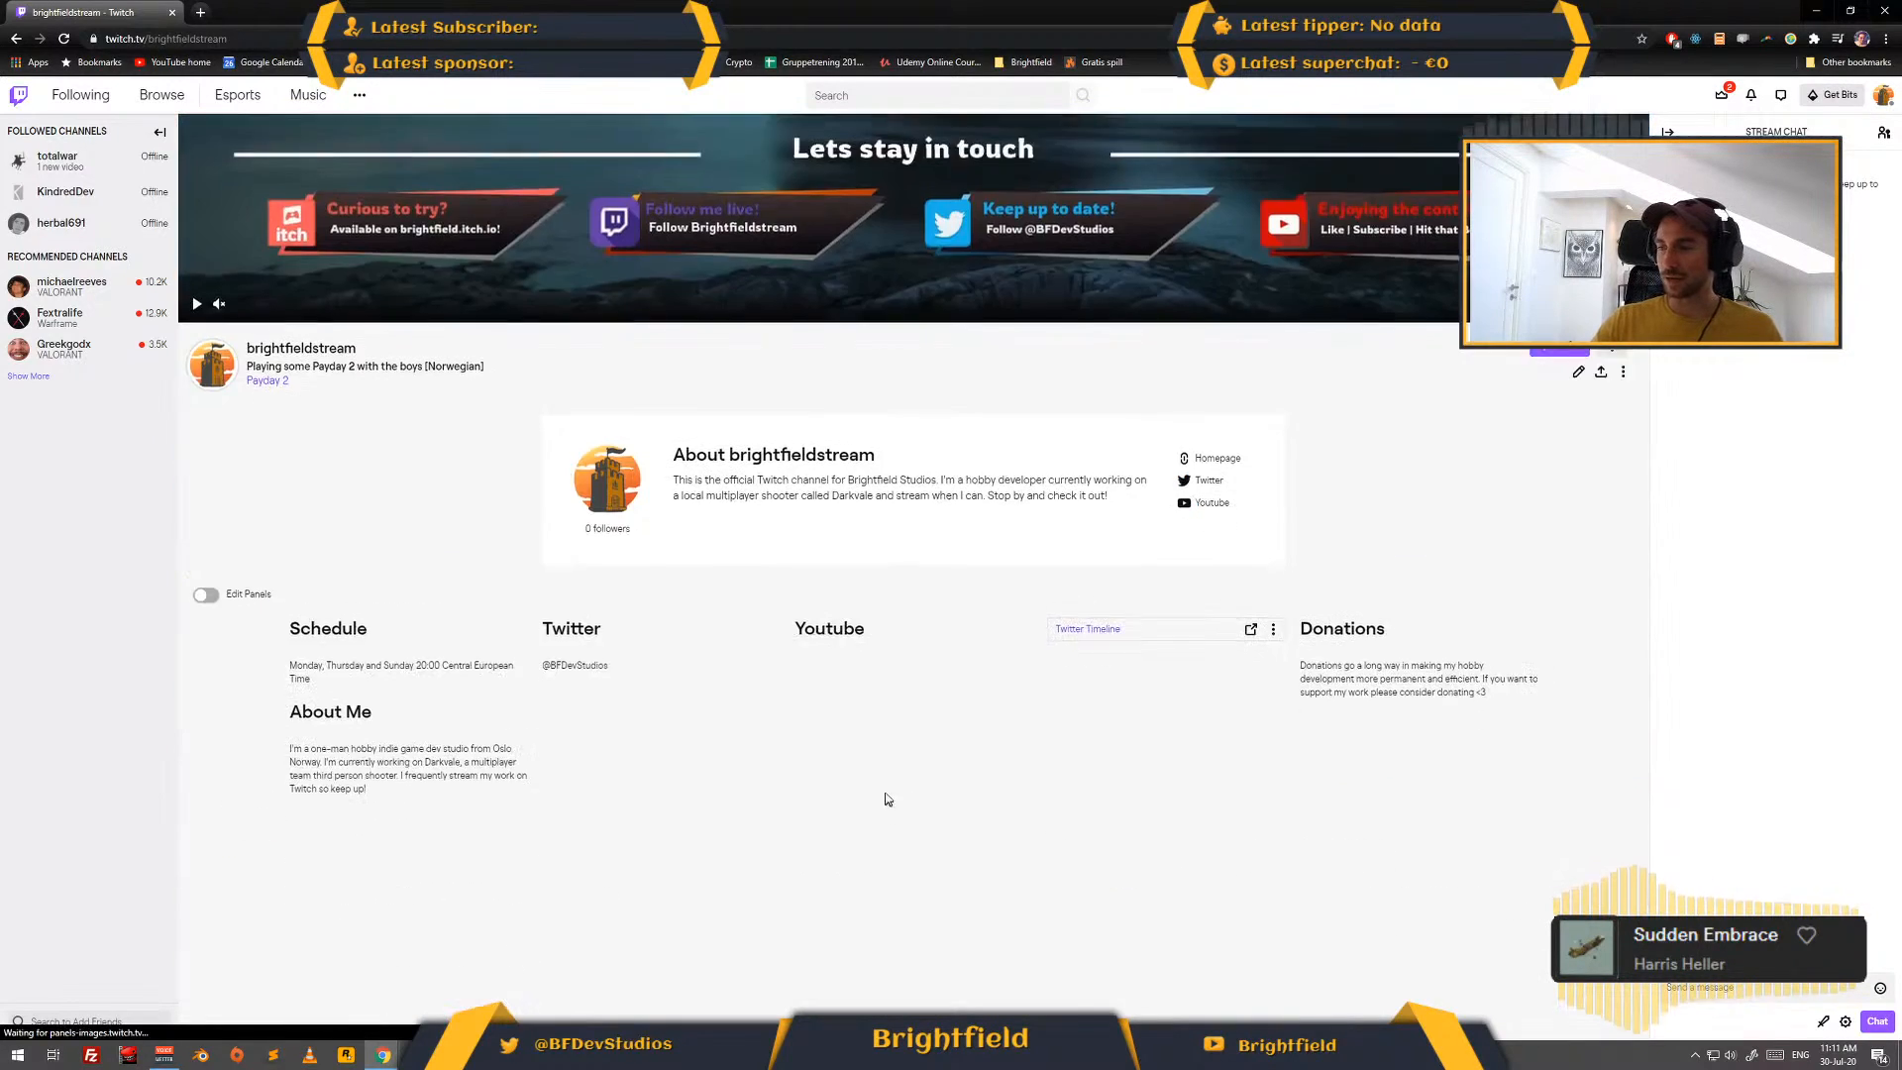
{"action": "scroll", "coordinate": [887, 799], "scroll_direction": "down", "scroll_amount": 1}
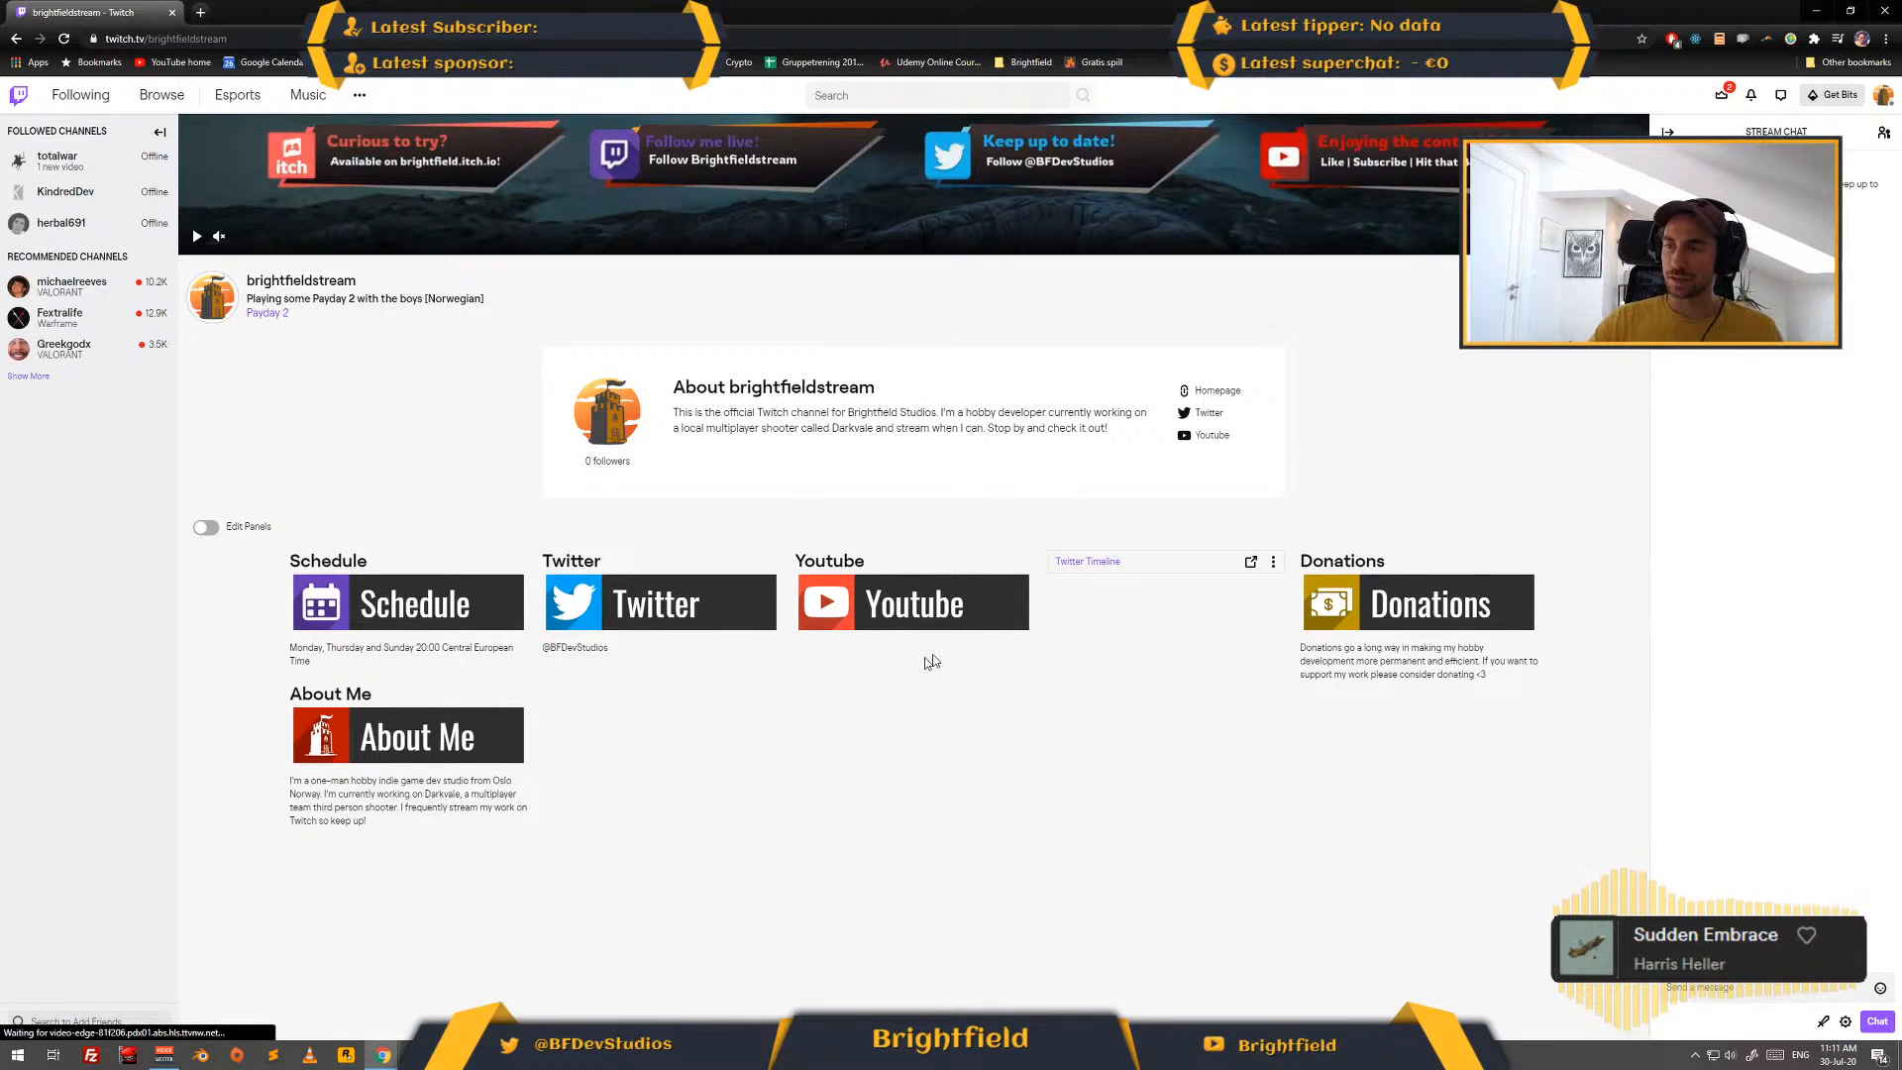
{"action": "mouse_move", "coordinate": [292, 654]}
{"action": "left_mouse_down"}
{"action": "mouse_move", "coordinate": [367, 666]}
{"action": "mouse_move", "coordinate": [319, 654]}
{"action": "left_mouse_up"}
{"action": "left_click", "coordinate": [357, 664]}
{"action": "left_click", "coordinate": [328, 663]}
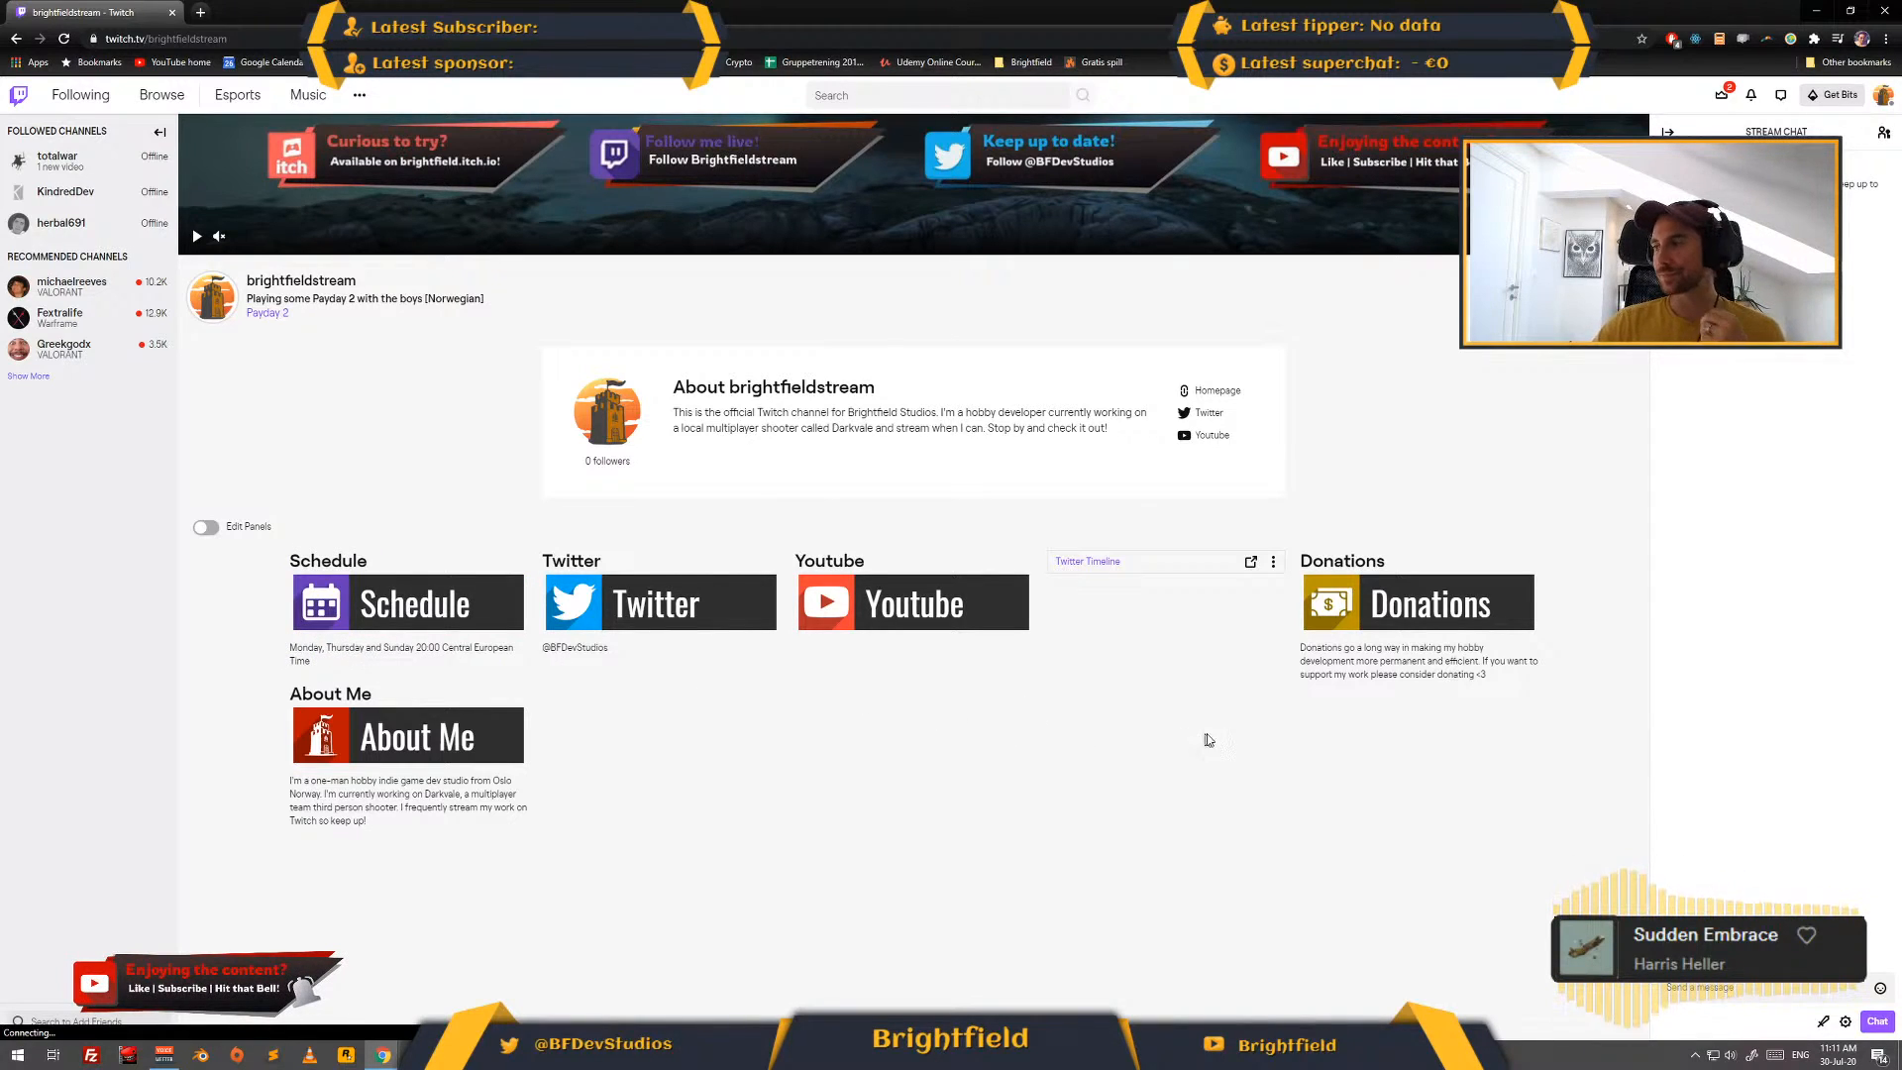
- View the StreamElements tip page linked from the Donations panel, and check the Twitch Prime Loot list before minimizing the browser
{"action": "left_click", "coordinate": [1423, 626]}
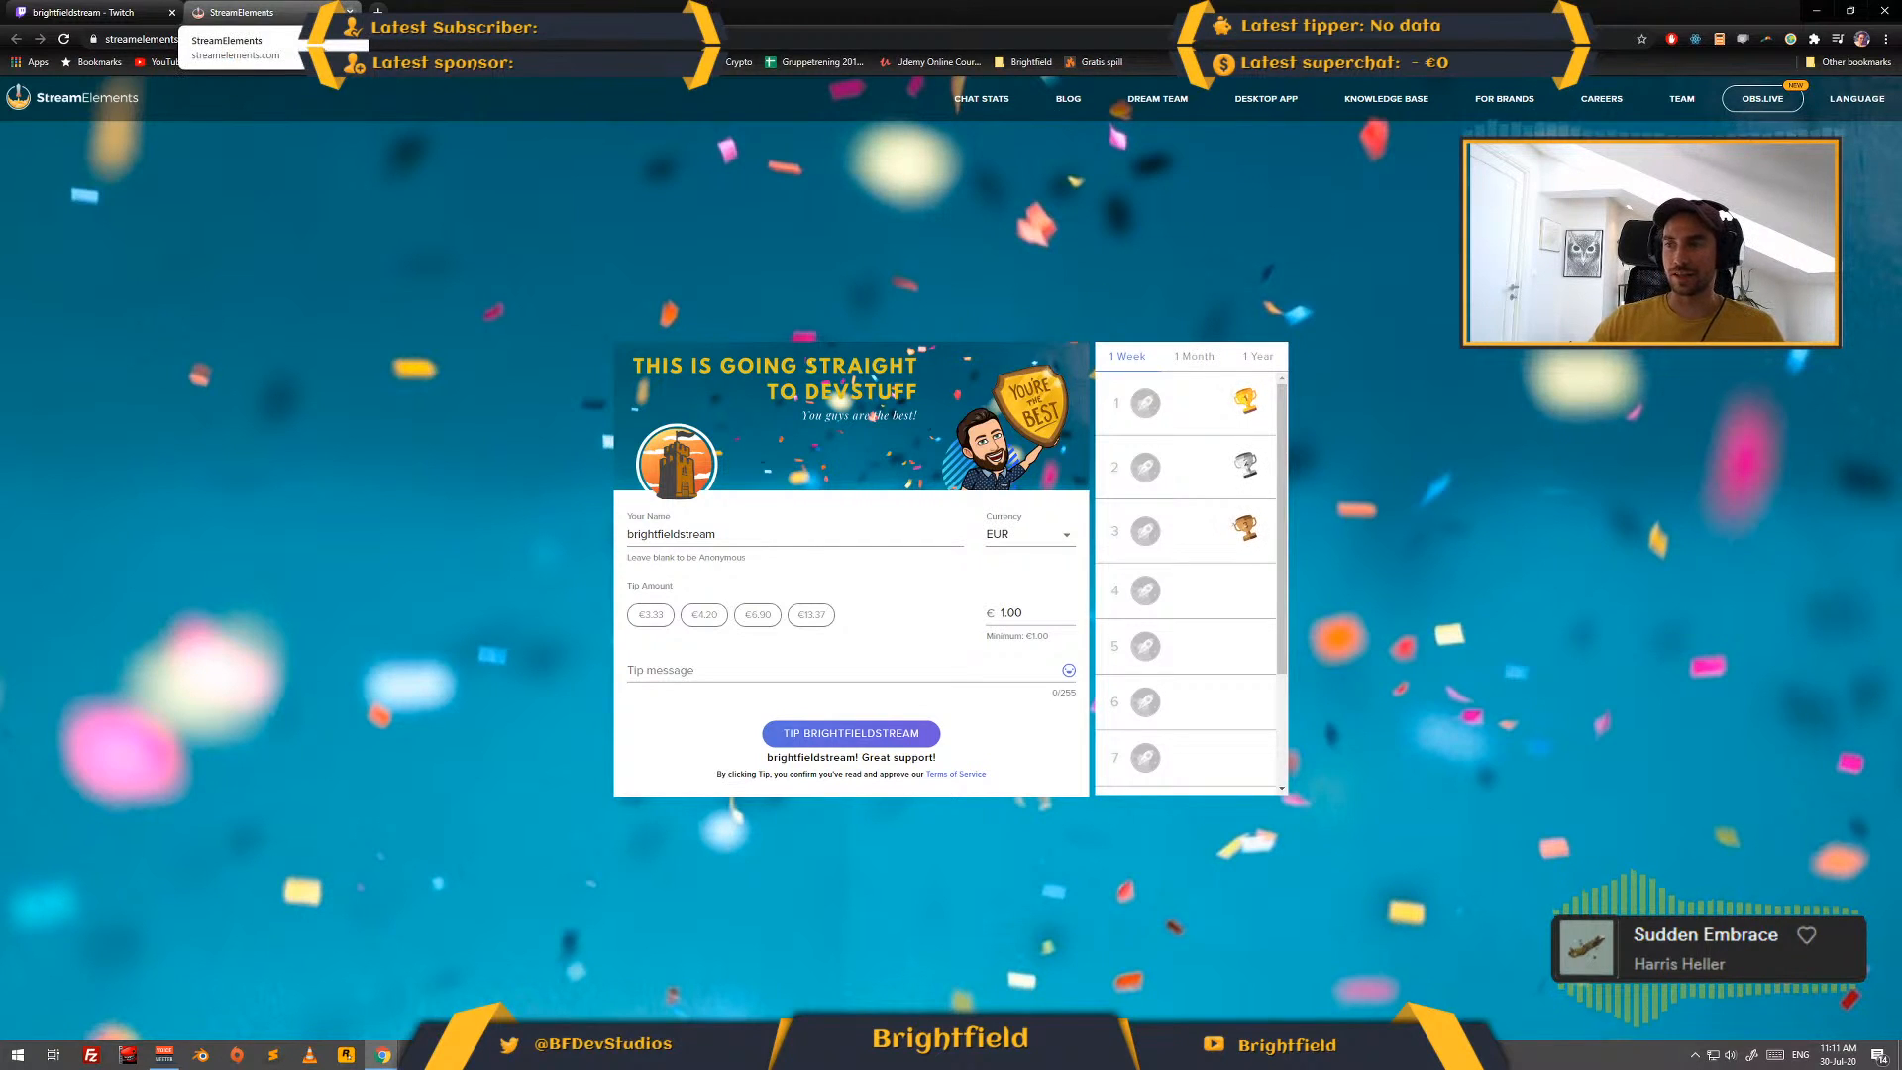
{"action": "left_click", "coordinate": [350, 12]}
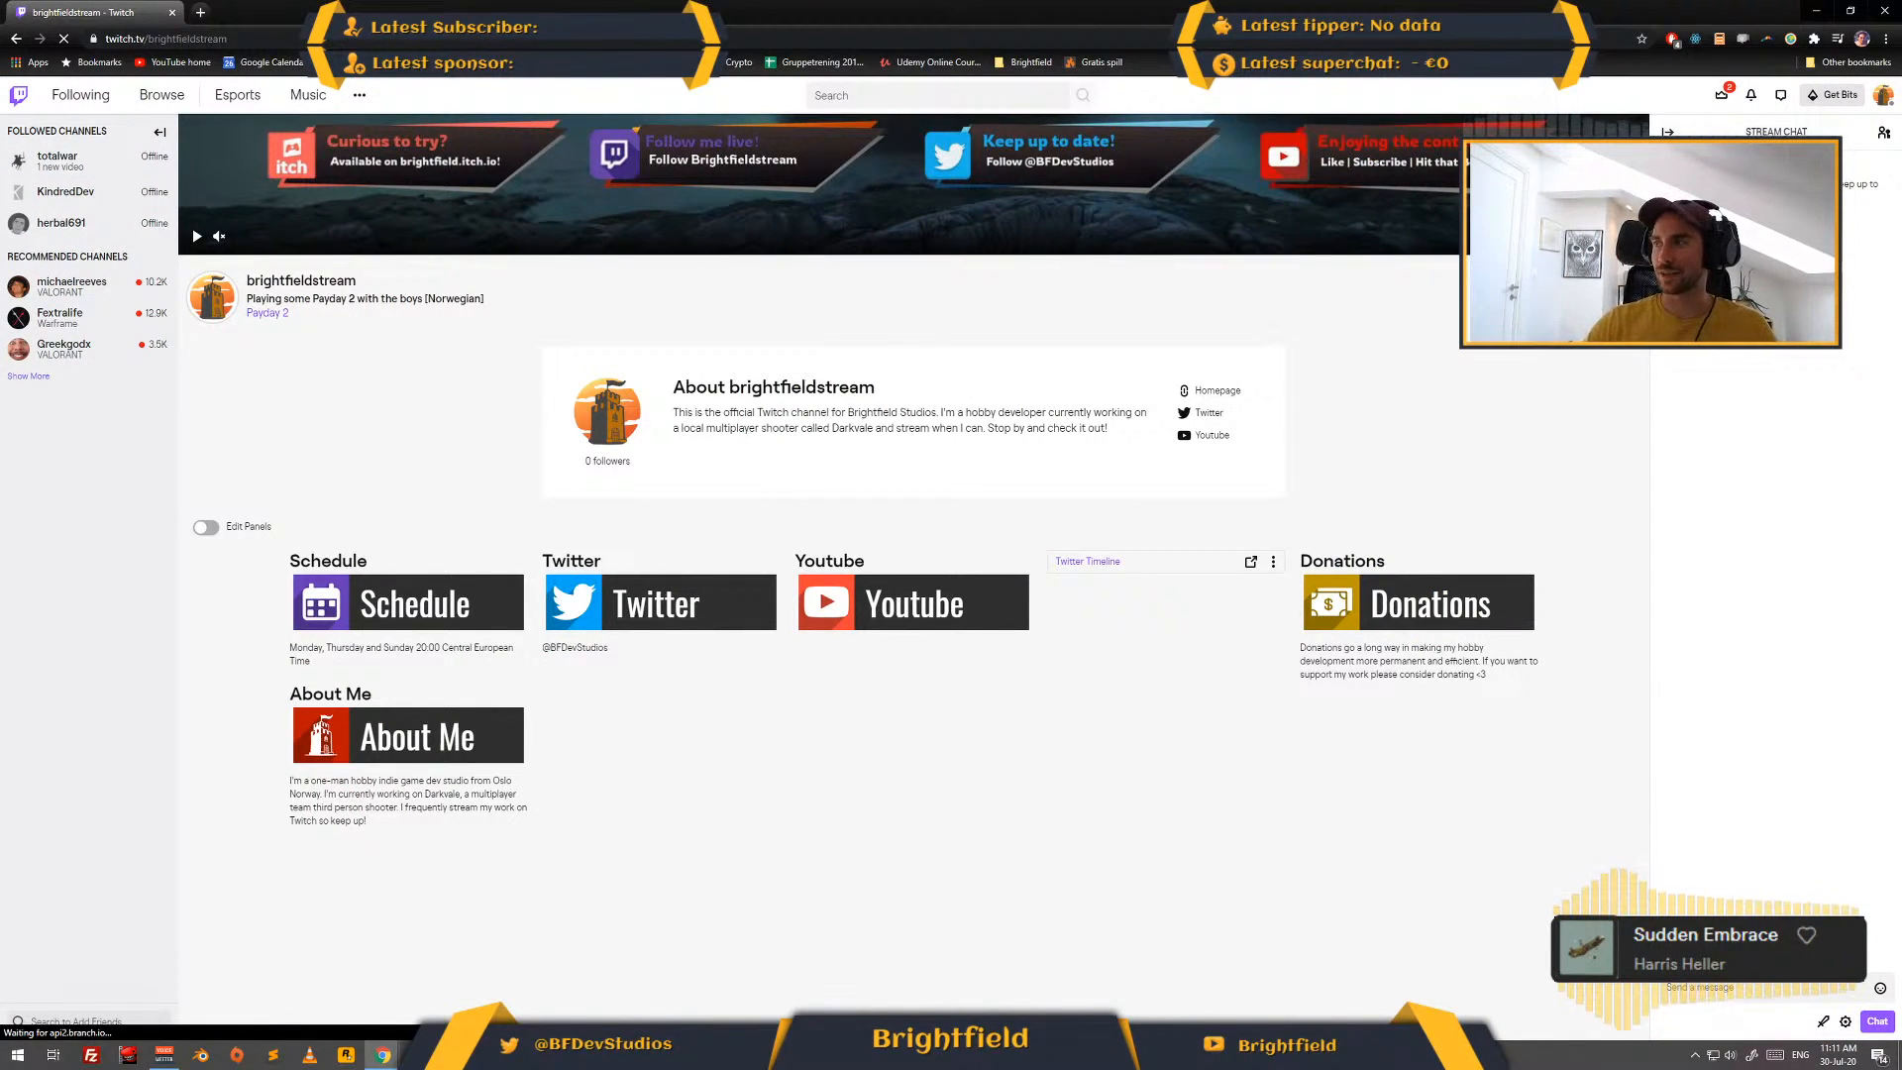
{"action": "left_click", "coordinate": [1722, 95]}
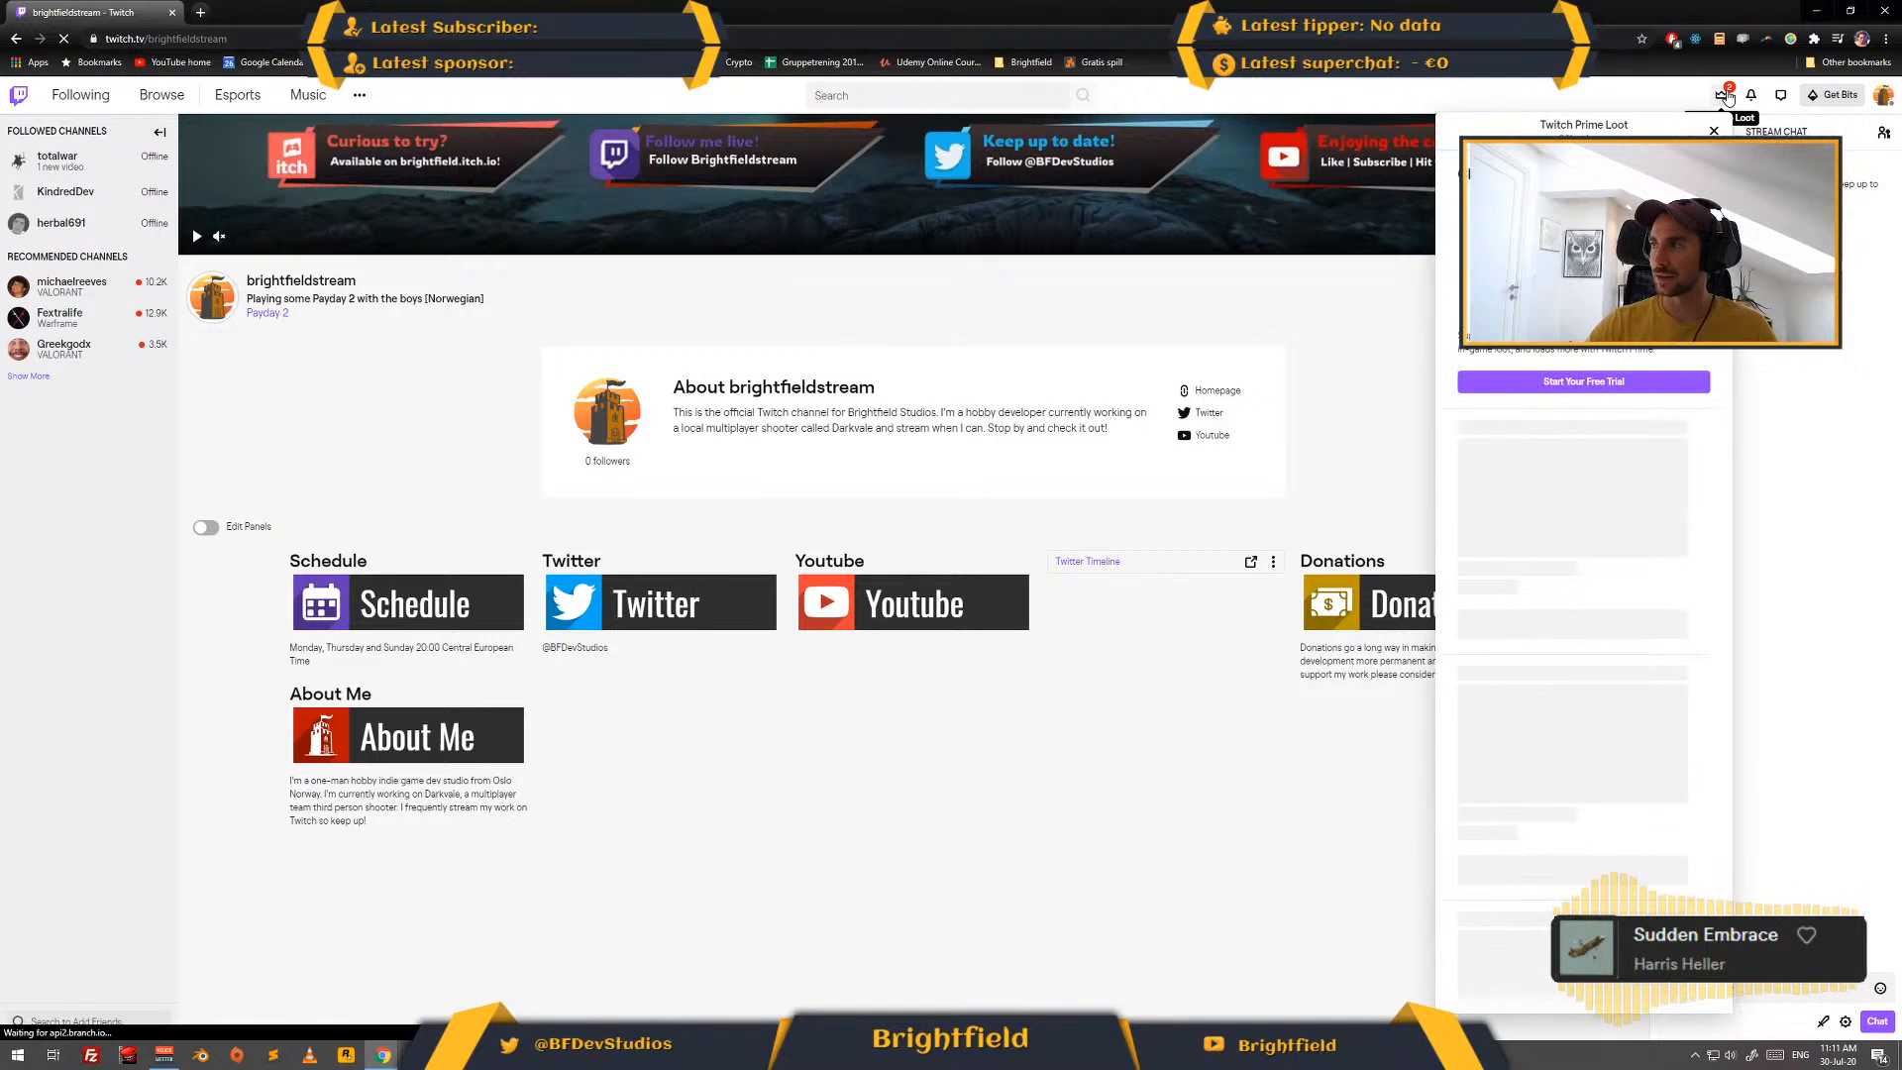
{"action": "left_click", "coordinate": [1816, 11]}
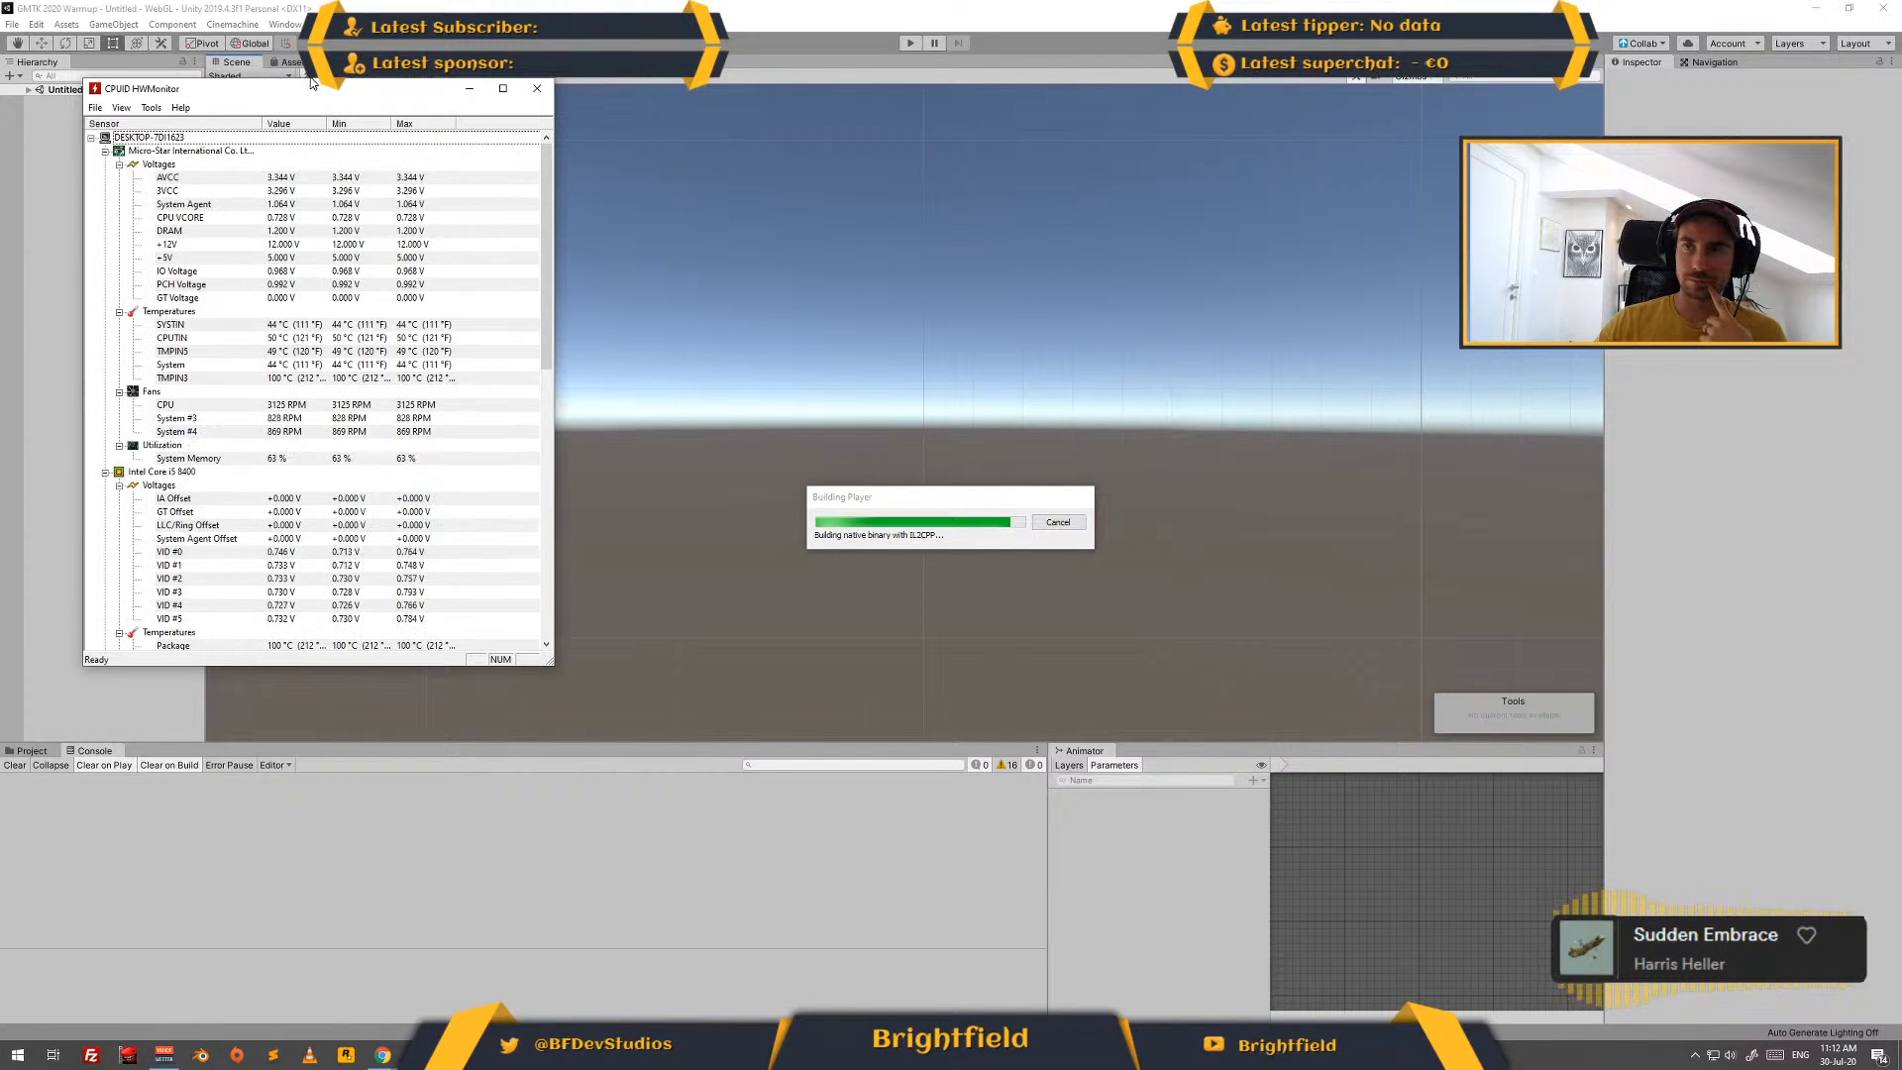
- Examine the hardware sensor readings in HWMonitor and move its window off the screen during the Unity build
{"action": "scroll", "coordinate": [297, 89], "scroll_direction": "down", "scroll_amount": 9}
{"action": "left_click_drag", "start_coordinate": [293, 92], "coordinate": [0, 91]}
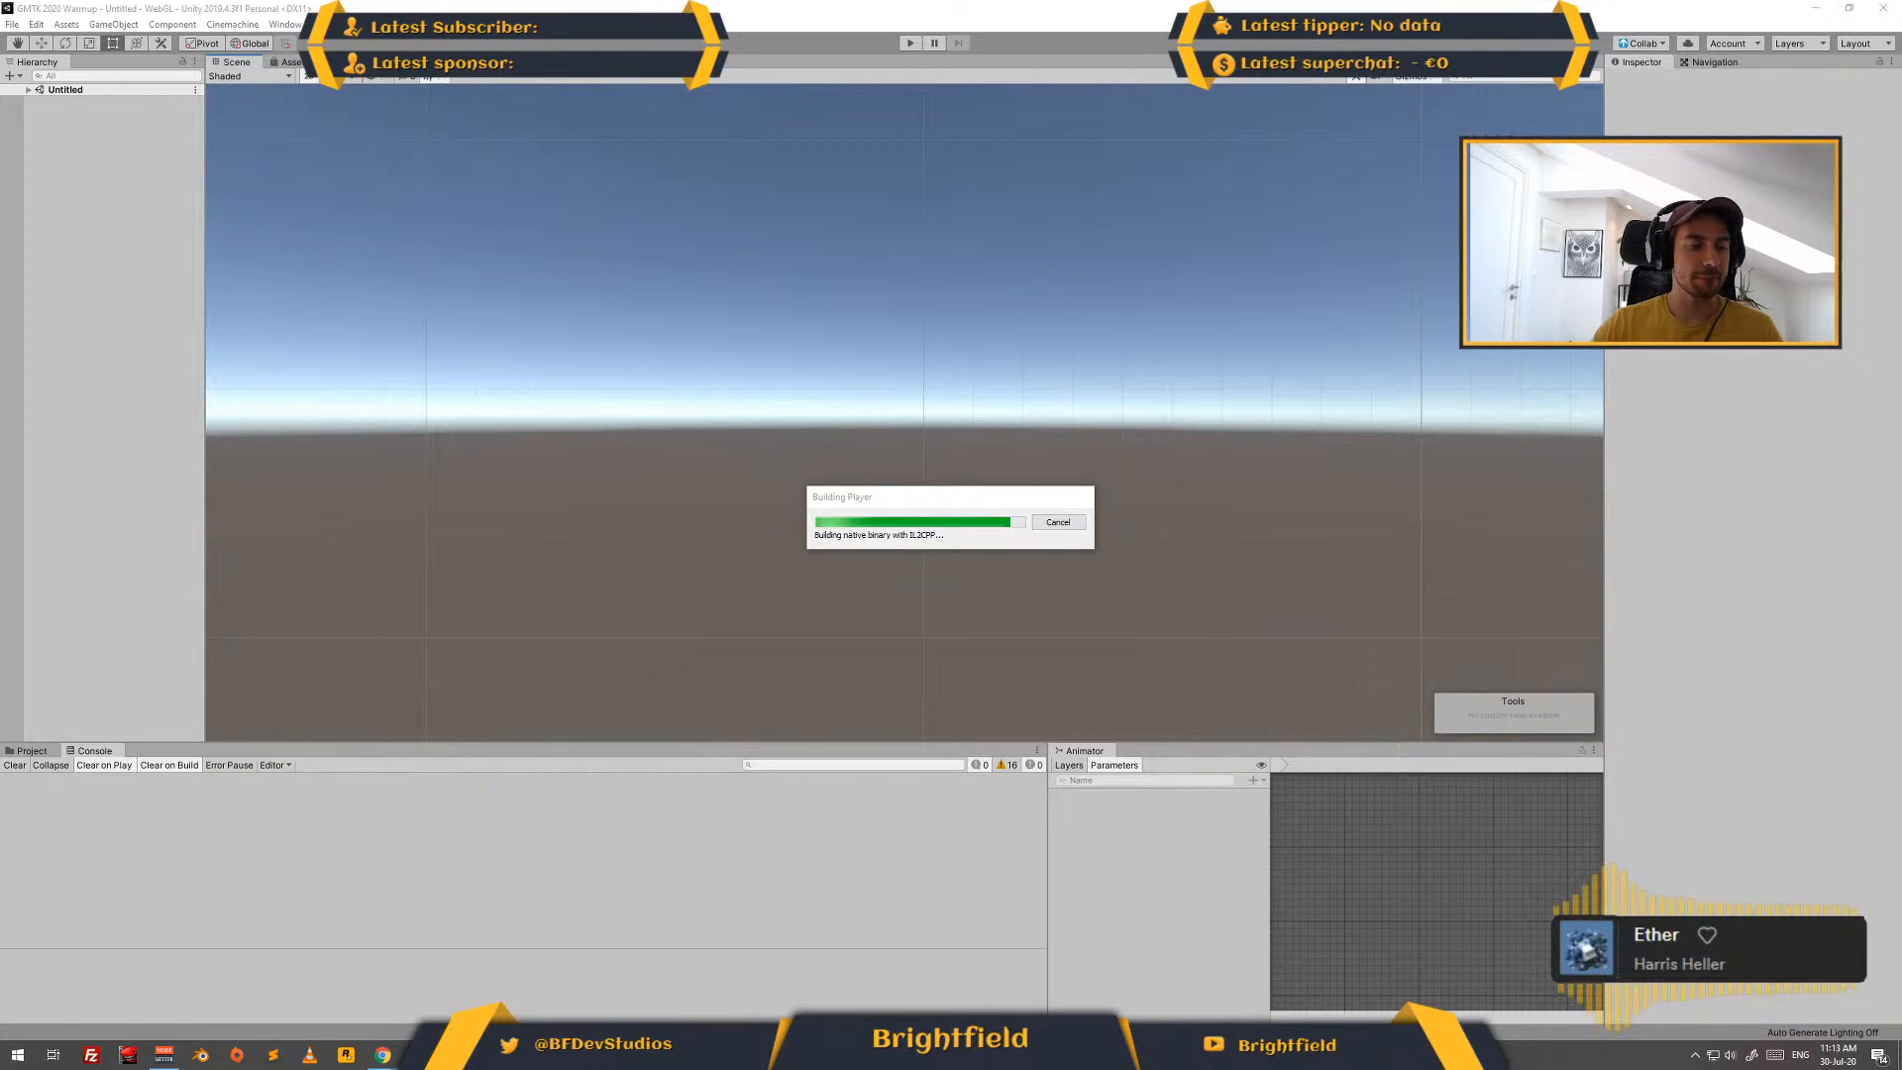
- Switch to Chrome and open the BFDevStudios Twitter profile at twitter.com/BFDevStudios
{"action": "left_click", "coordinate": [383, 1055]}
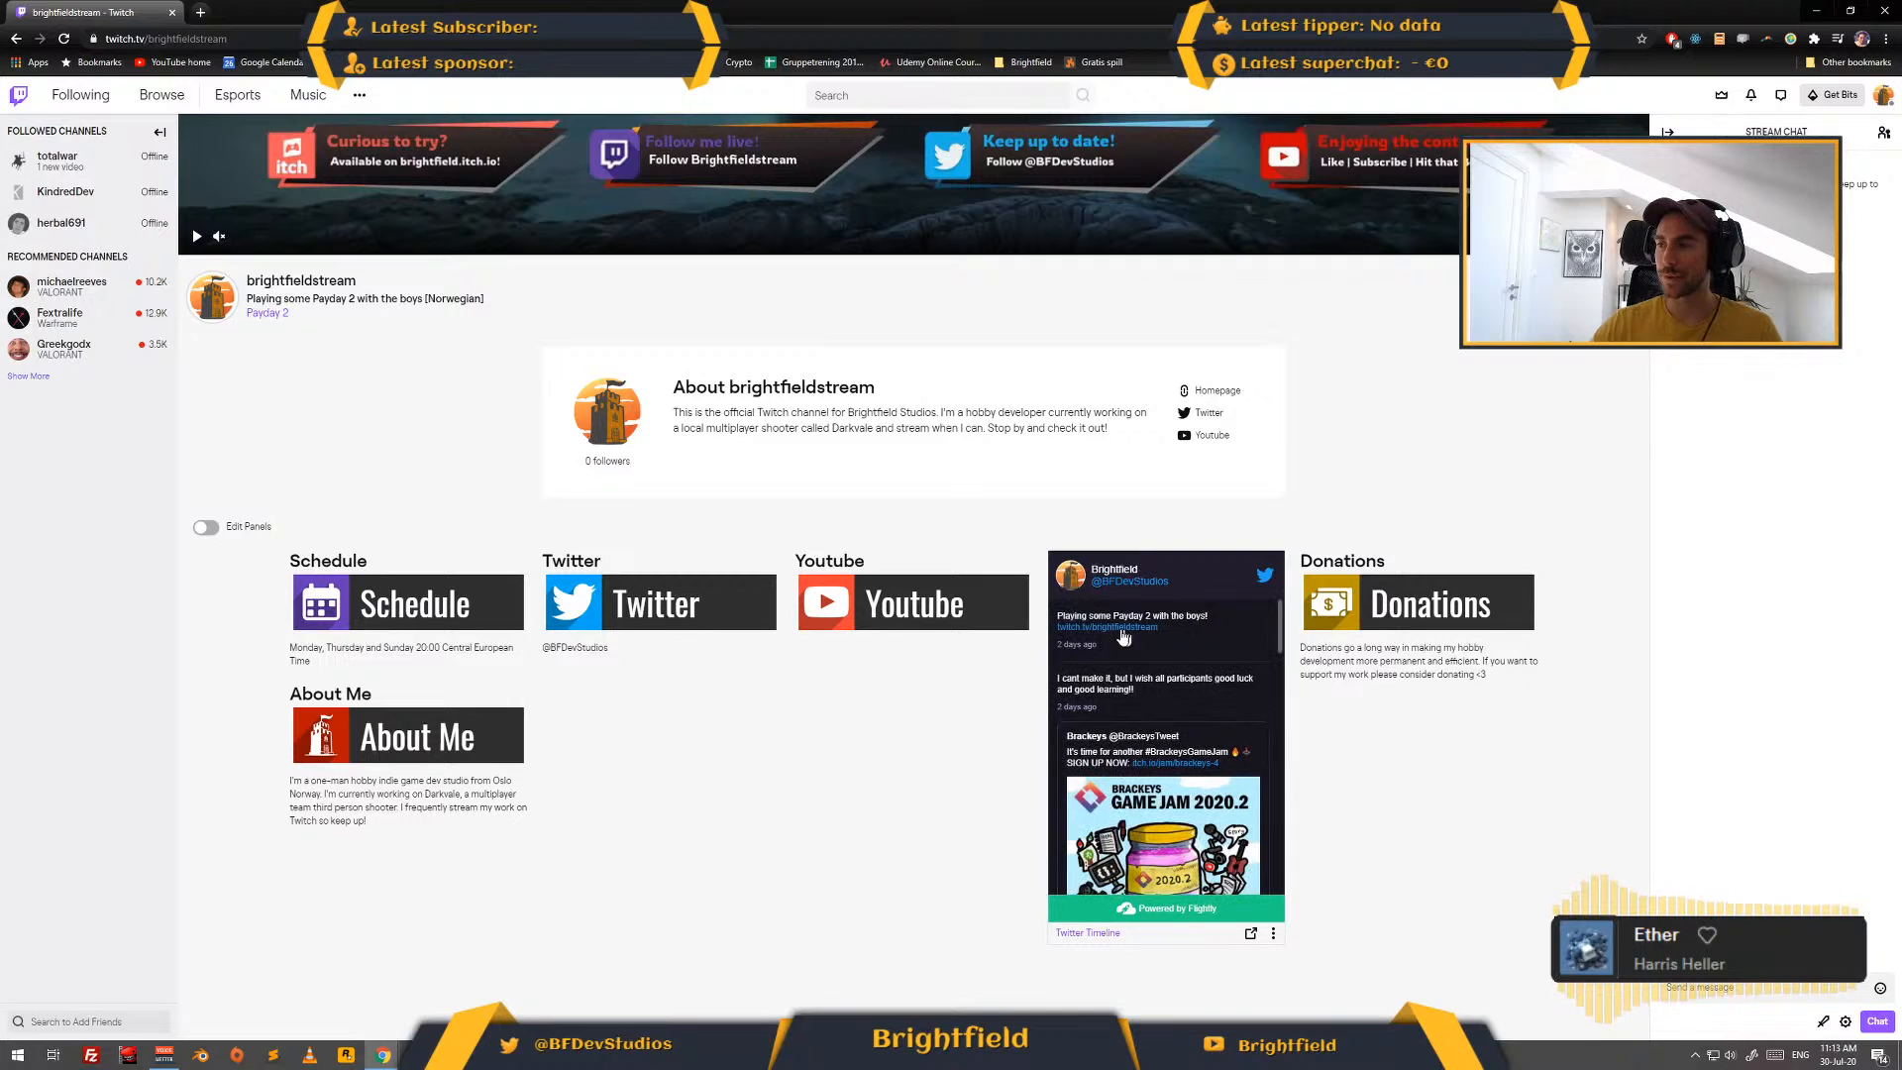
{"action": "left_click", "coordinate": [1110, 627]}
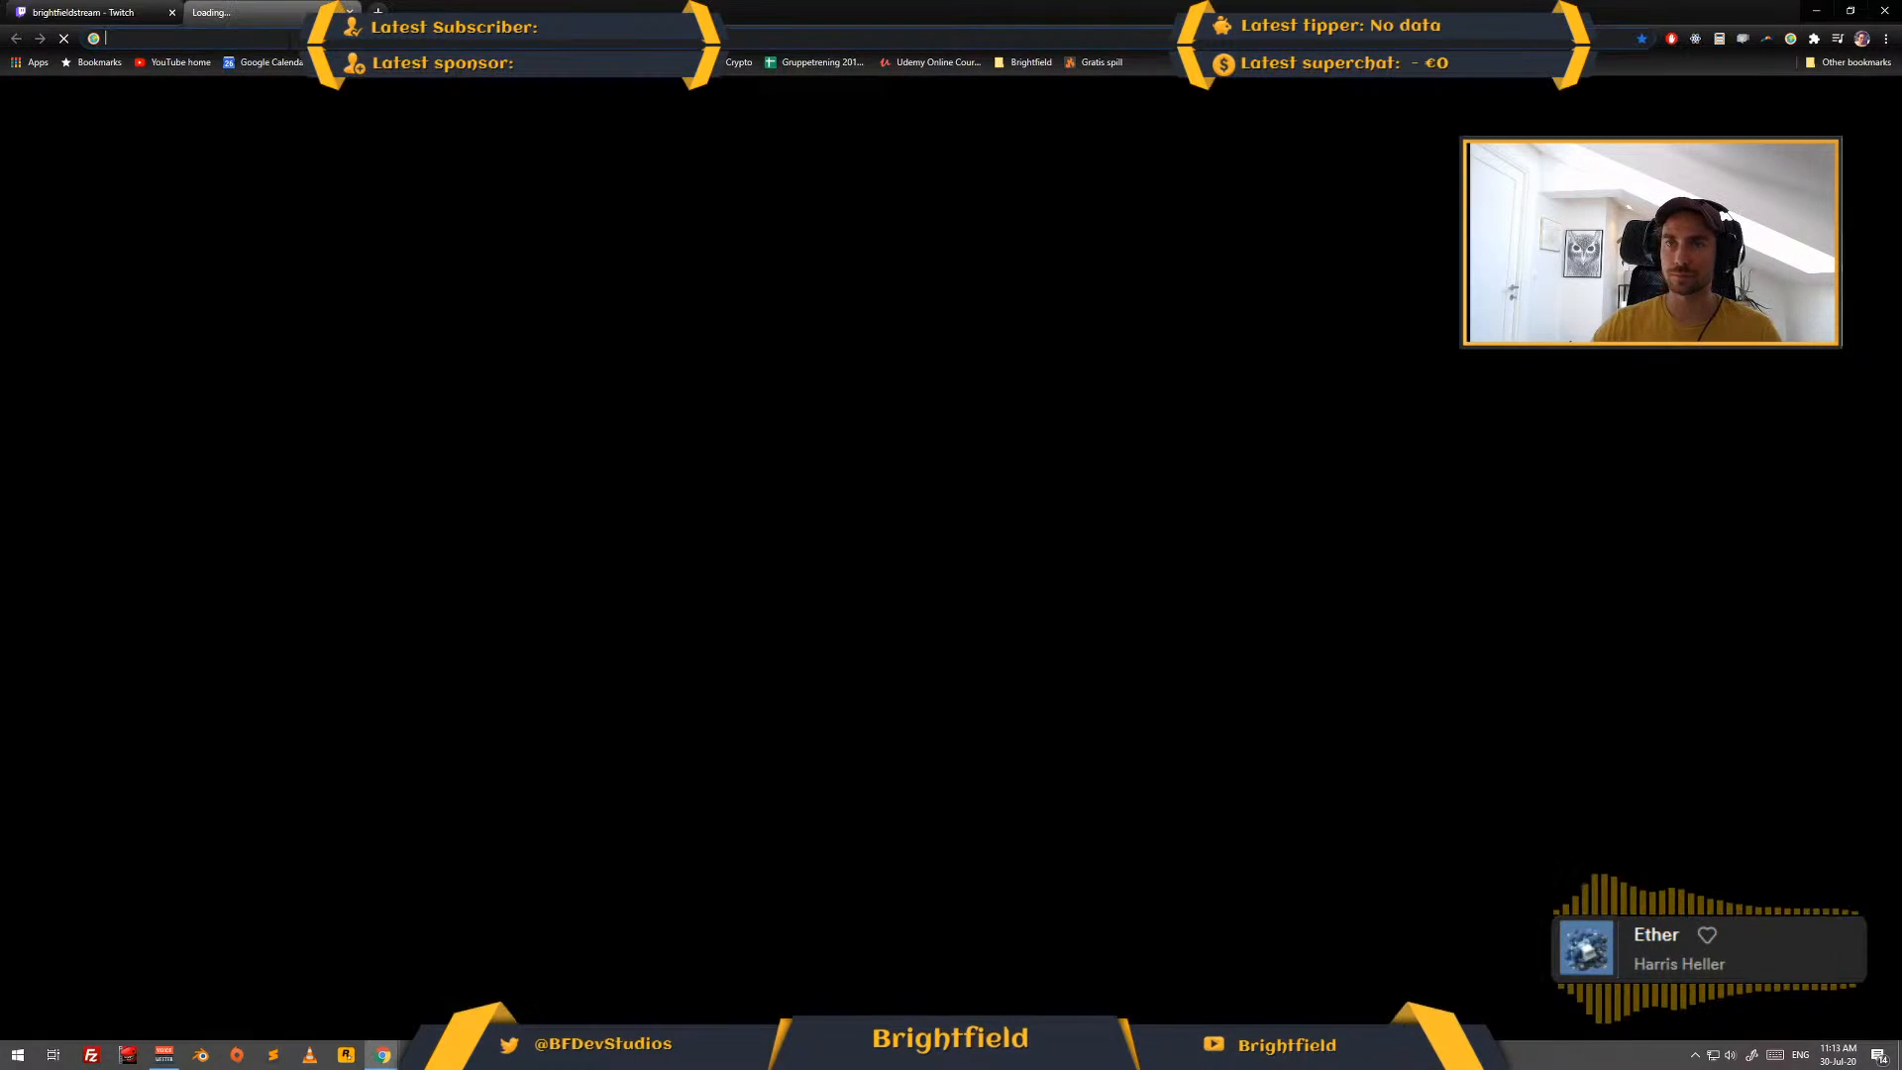
{"action": "type", "text": "twitter.com/BFDevStudios"}
{"action": "key", "text": "Return"}
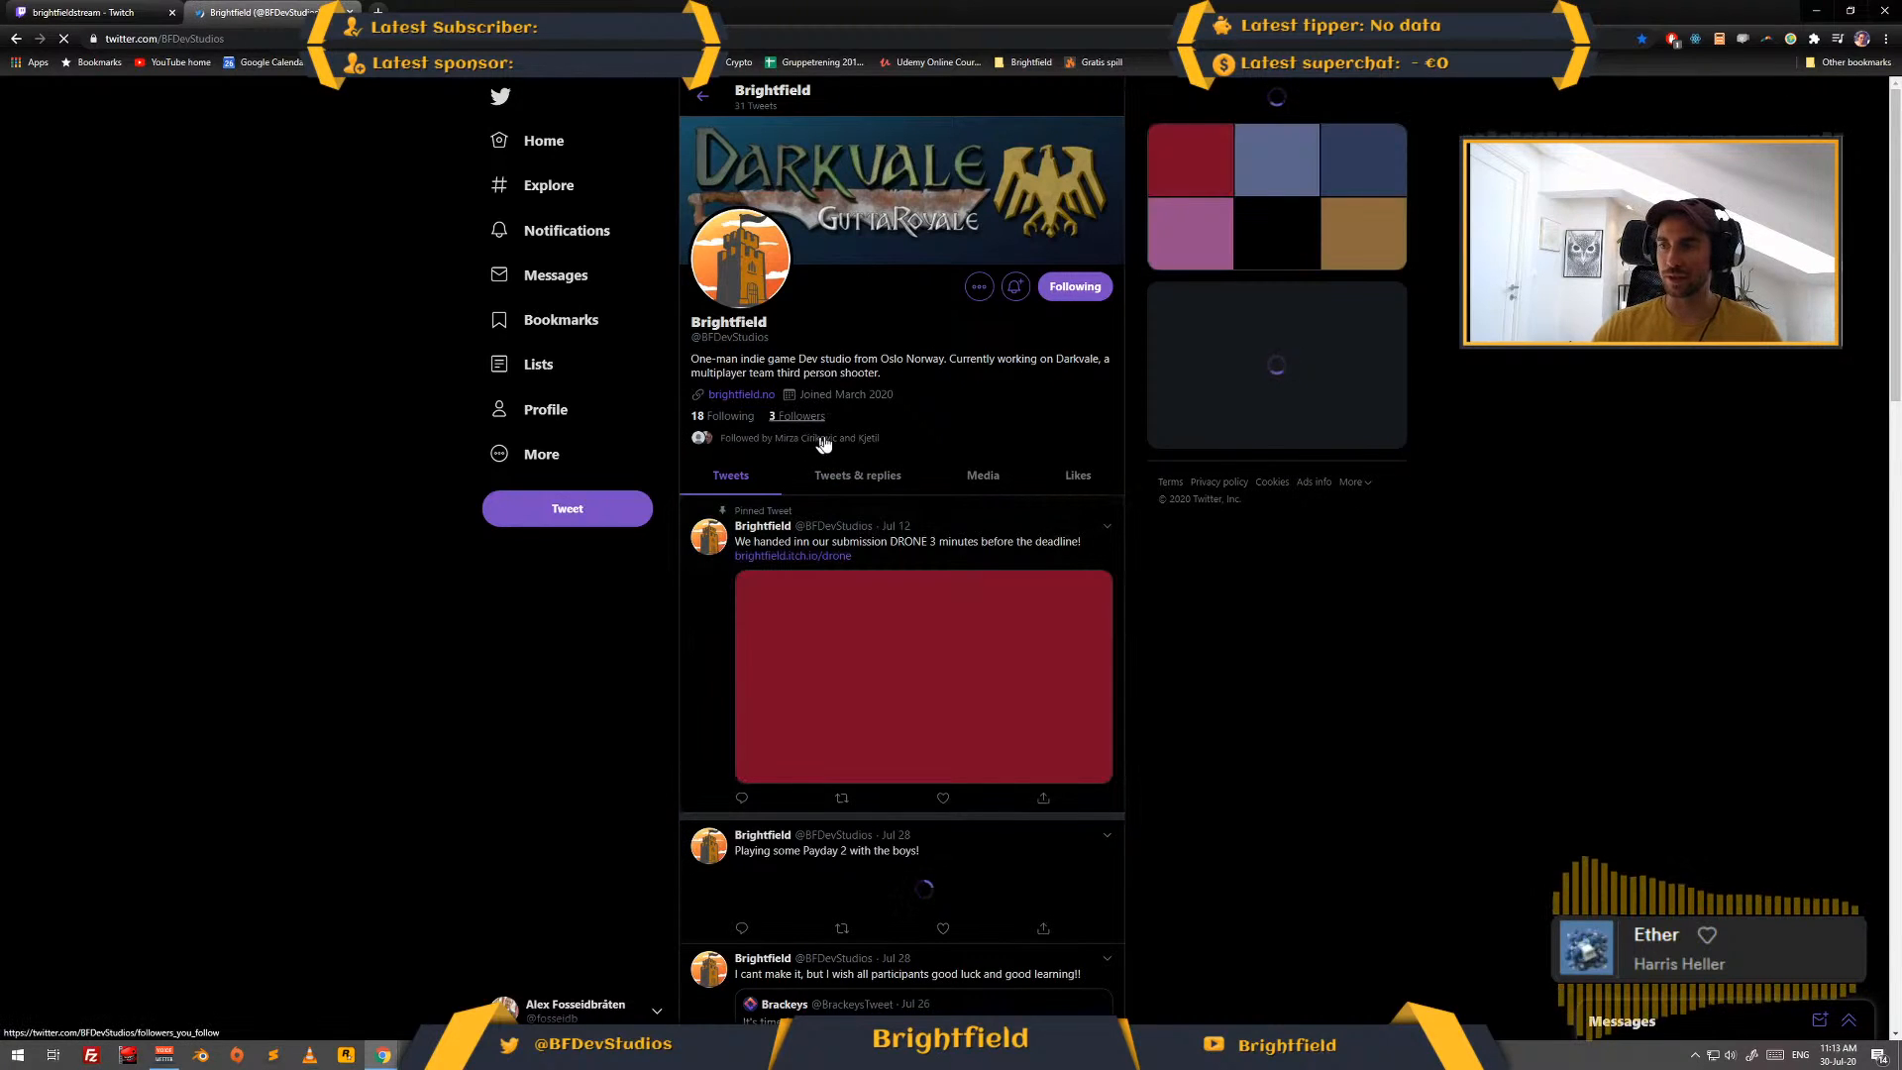
{"action": "left_click", "coordinate": [605, 507]}
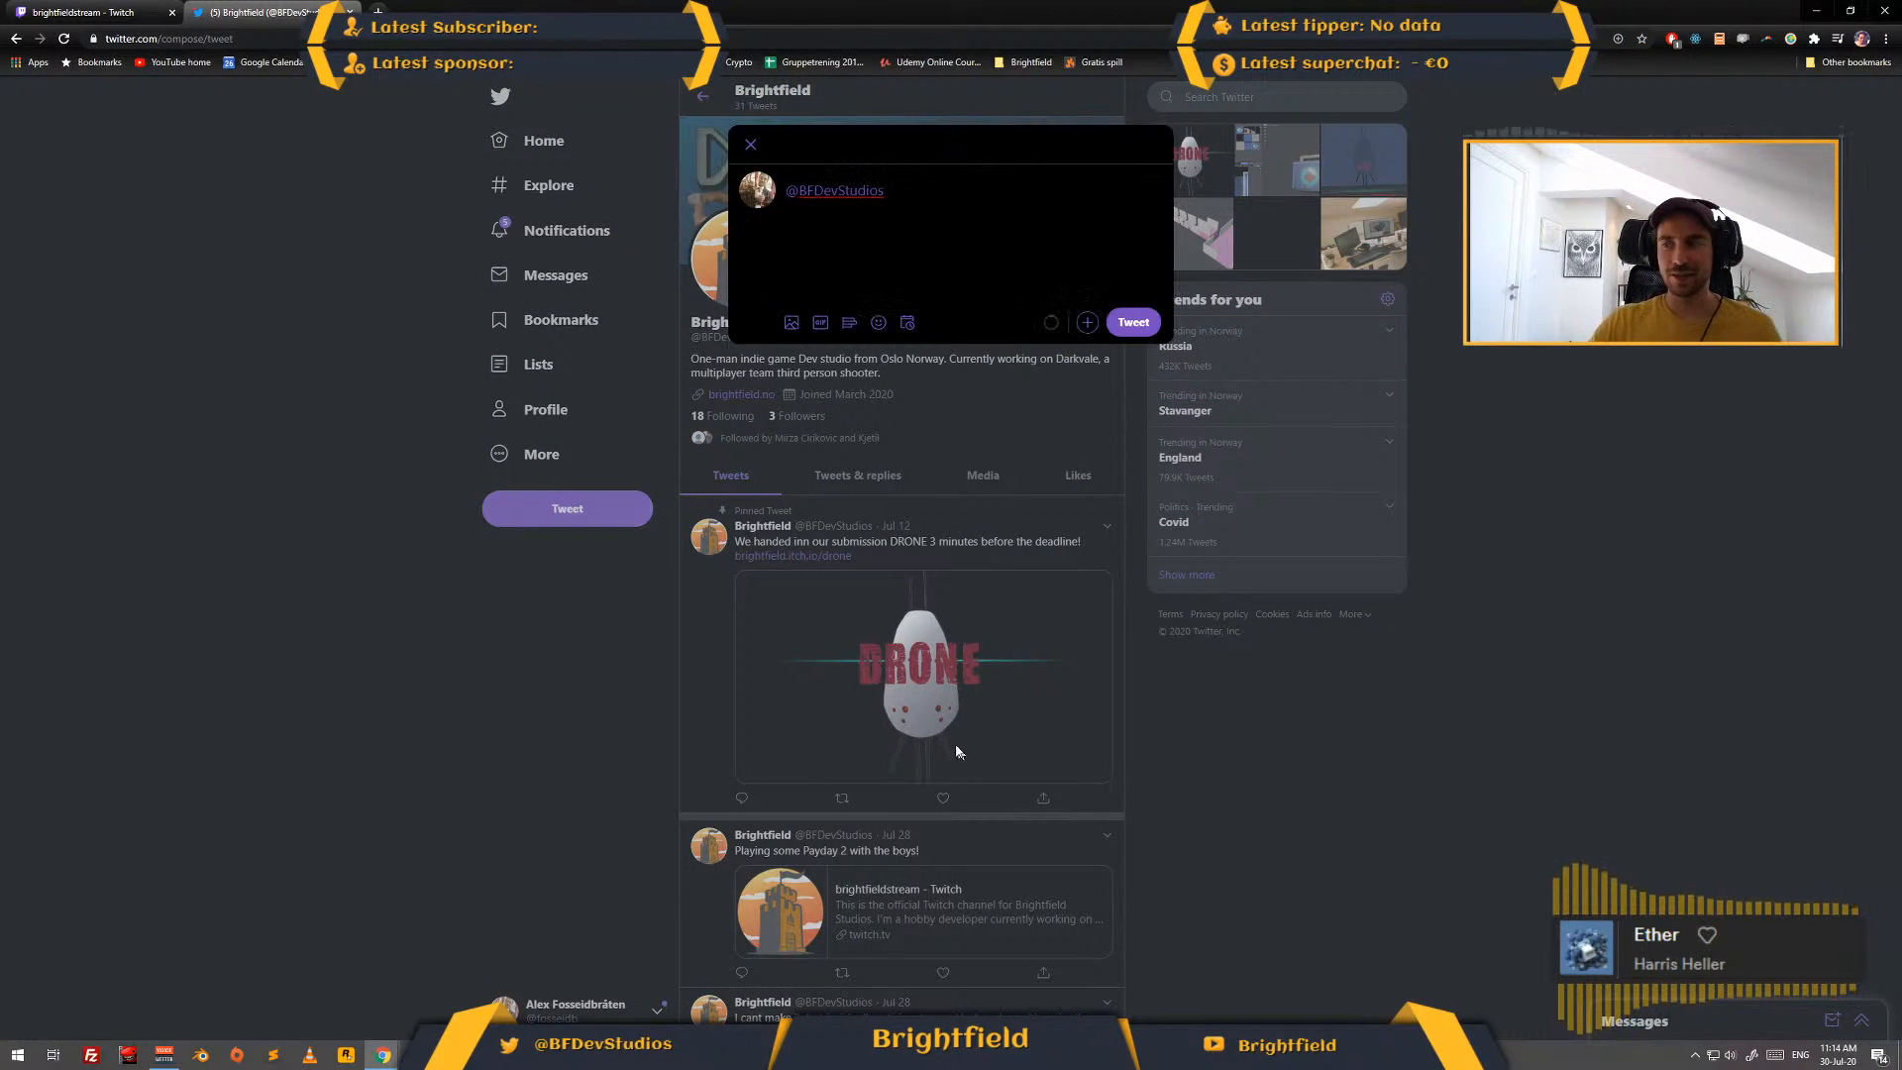
{"action": "left_click", "coordinate": [974, 489]}
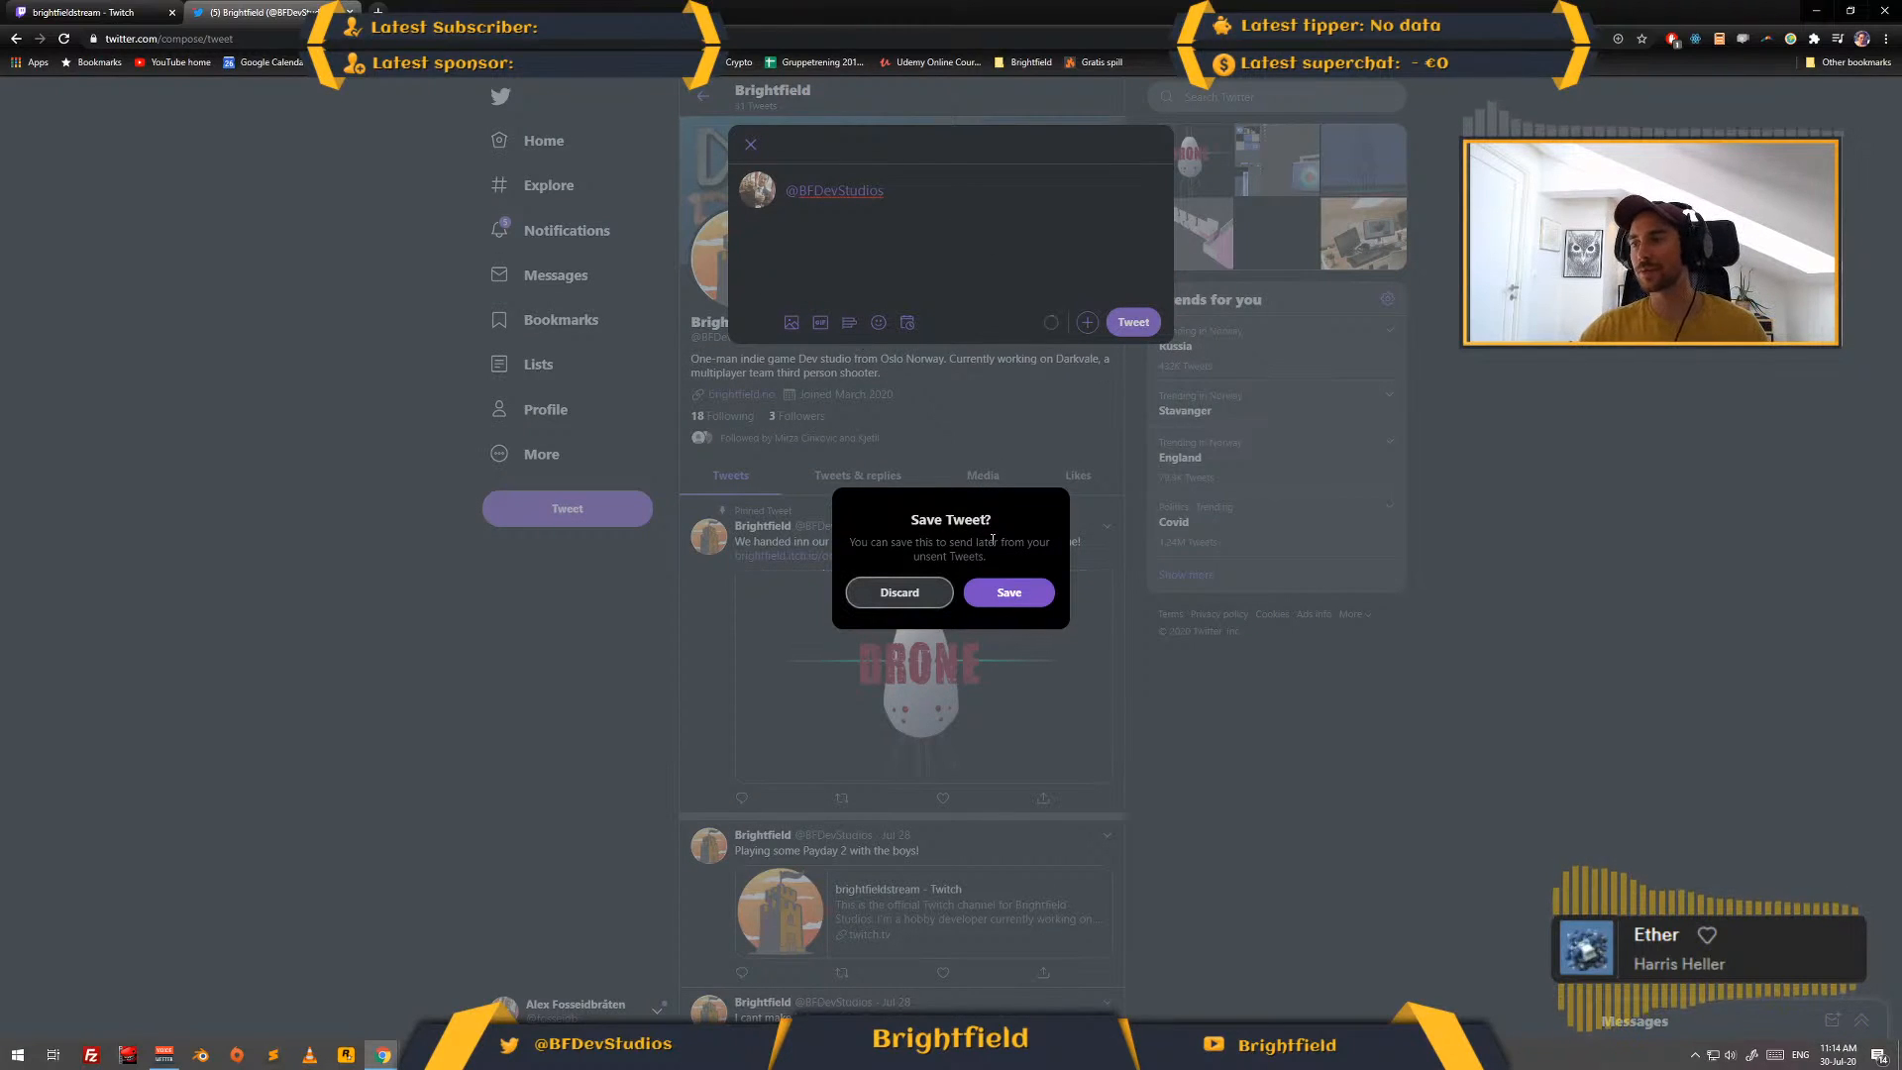
{"action": "left_click", "coordinate": [943, 593]}
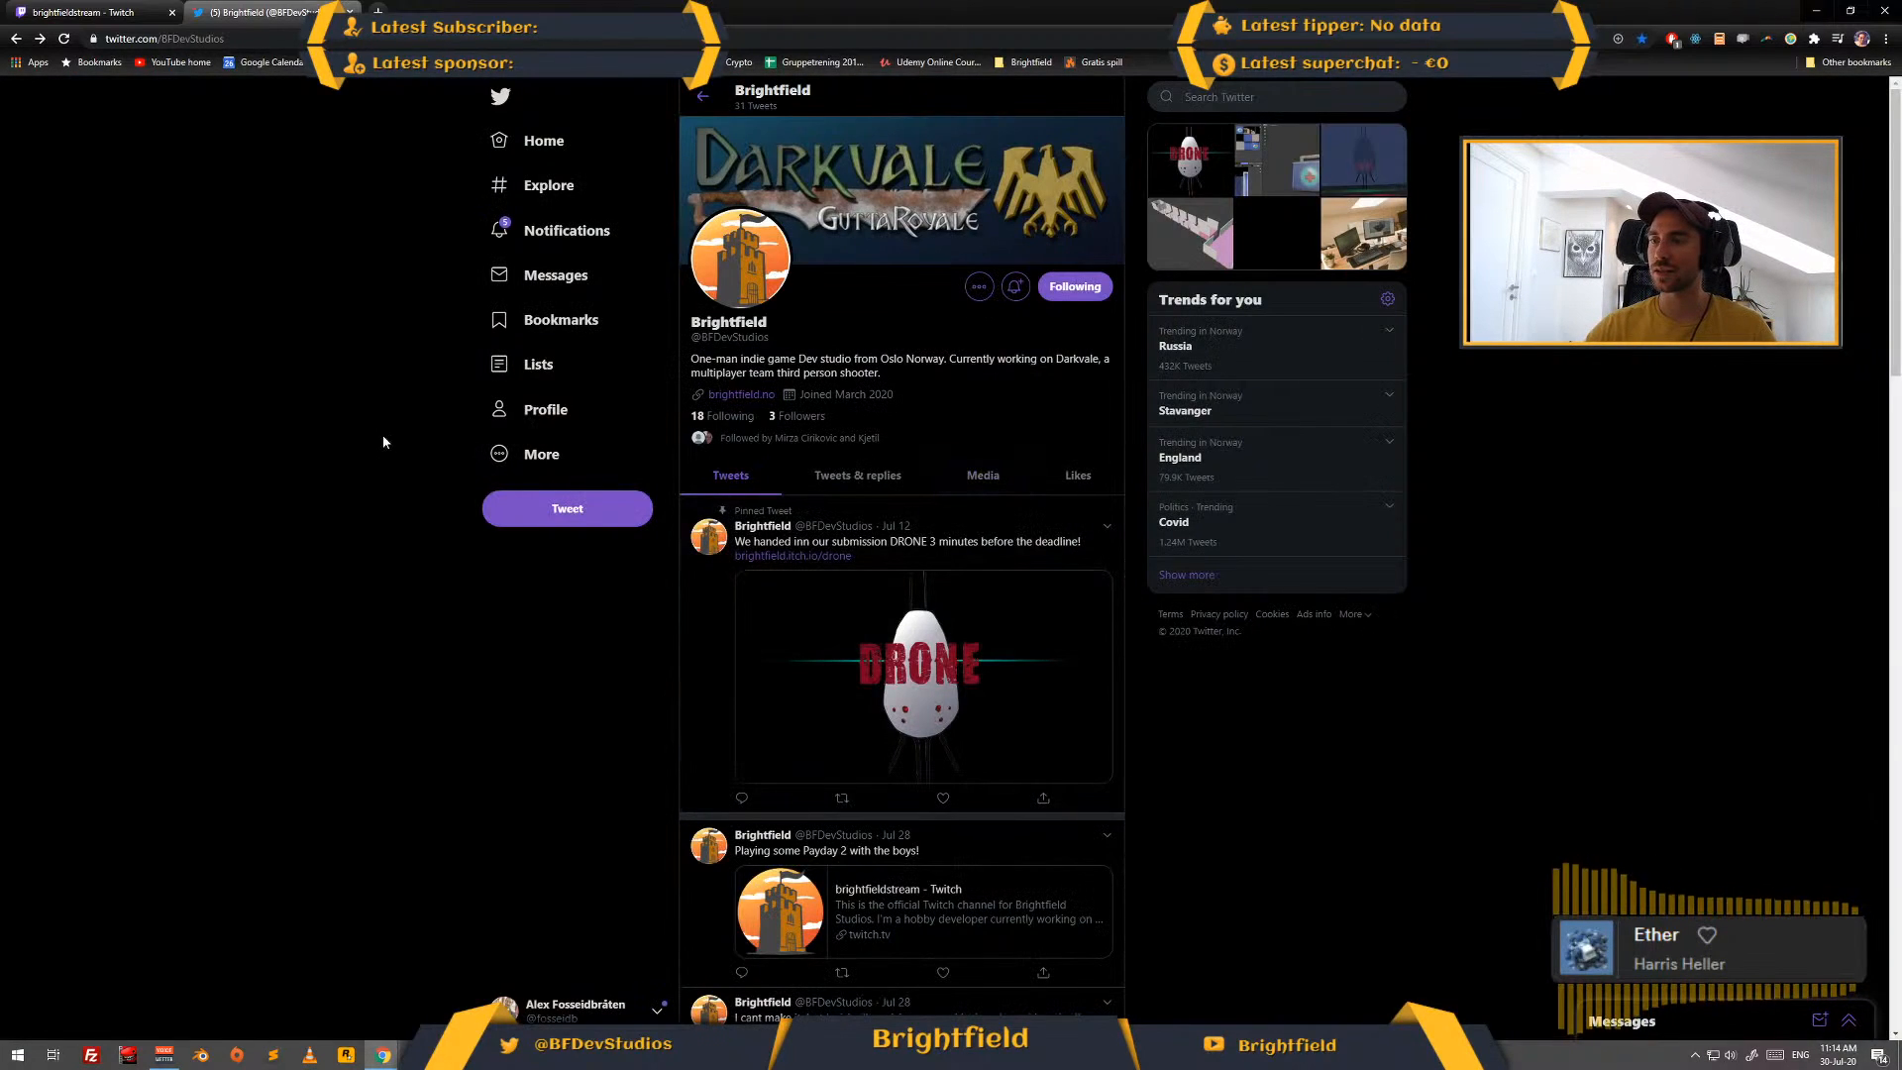
- Check which Twitter account is signed in using its profile, tweet composer and home feed, and close the Twitter tab
{"action": "left_click", "coordinate": [543, 409]}
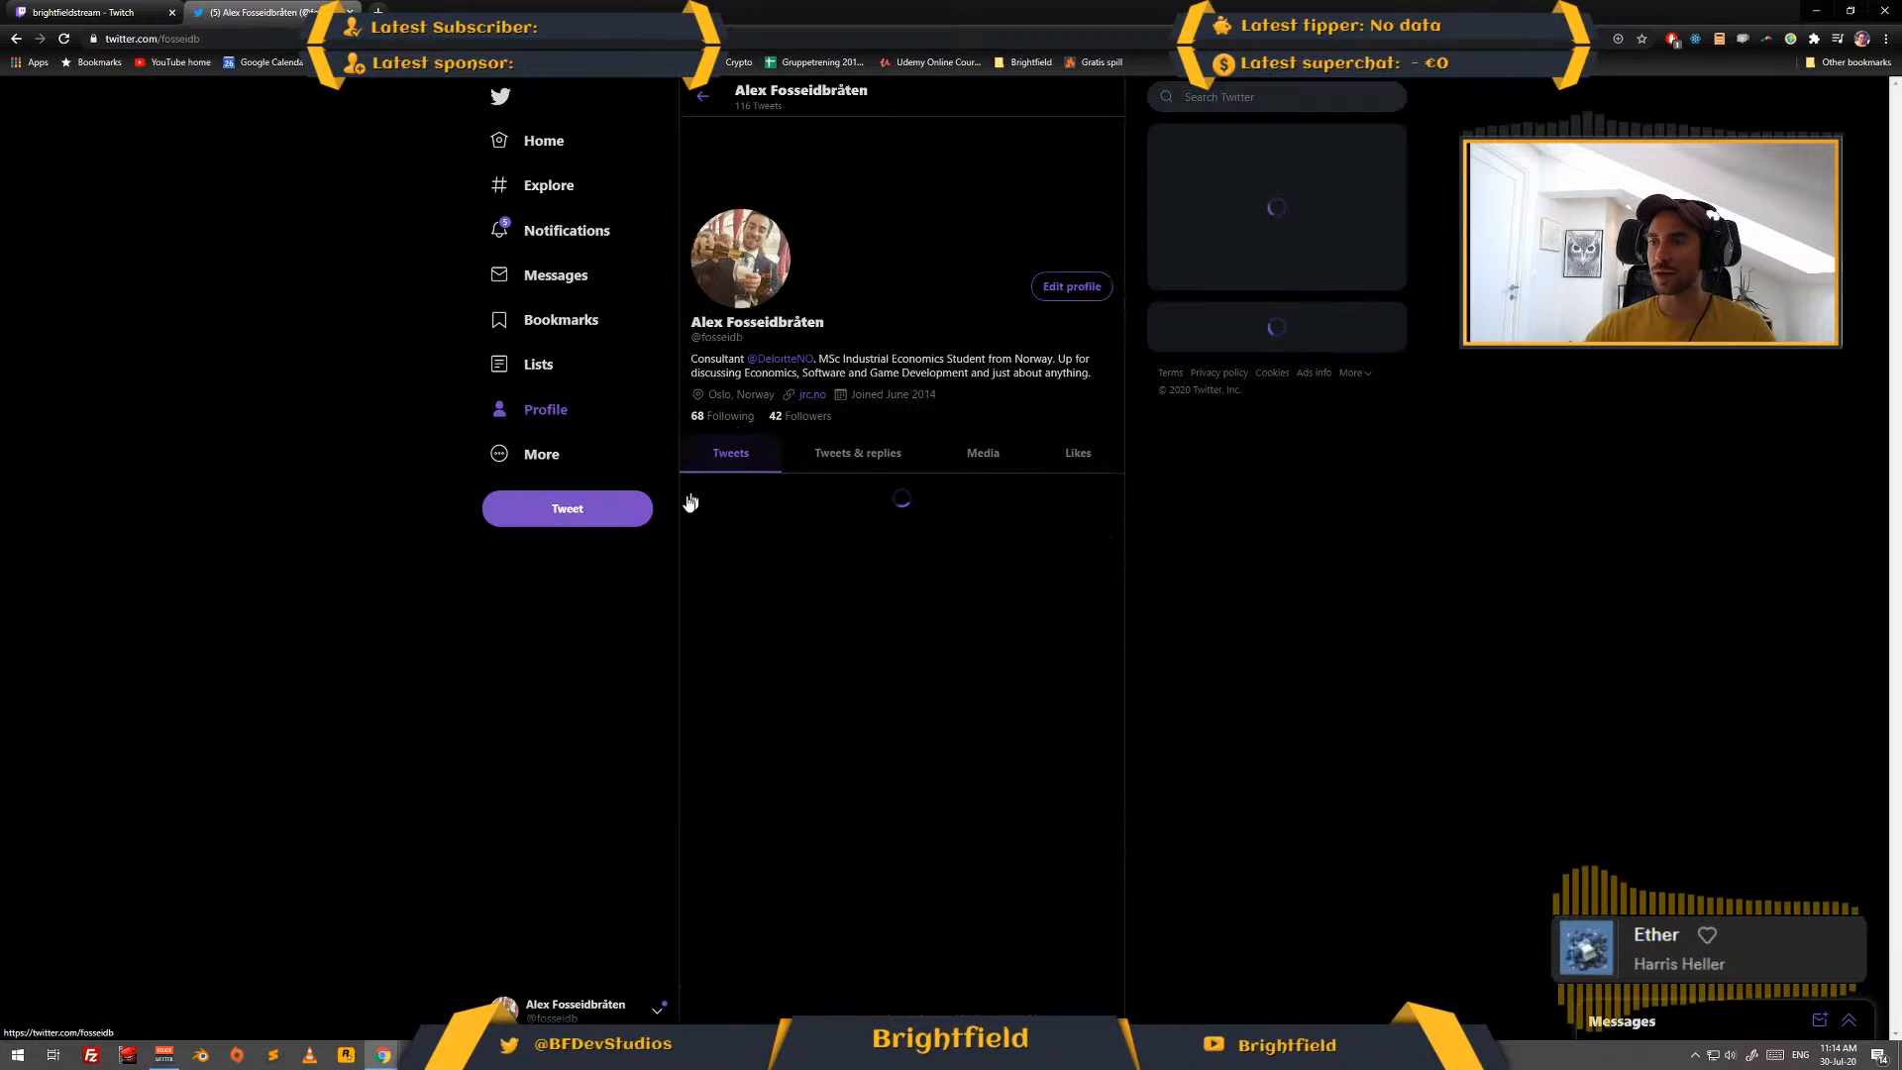
{"action": "left_click", "coordinate": [624, 520]}
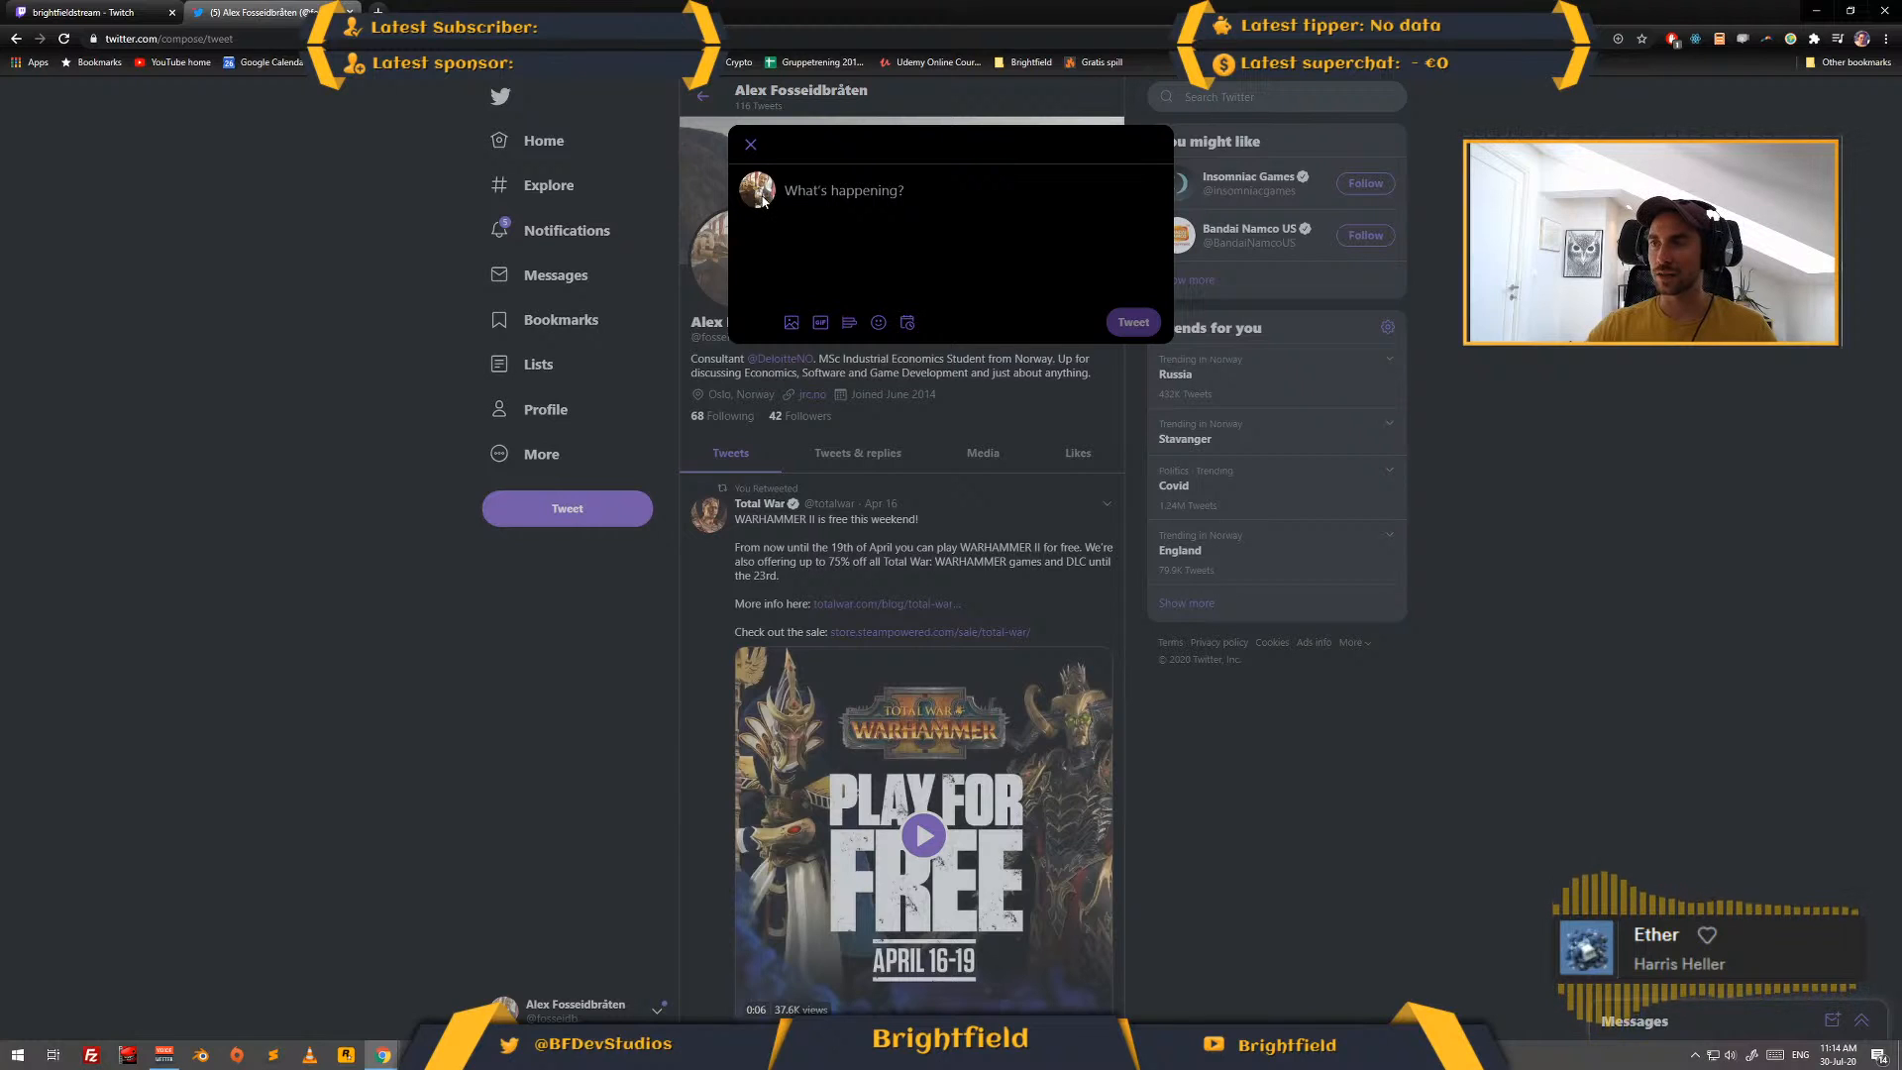
{"action": "left_click", "coordinate": [751, 145]}
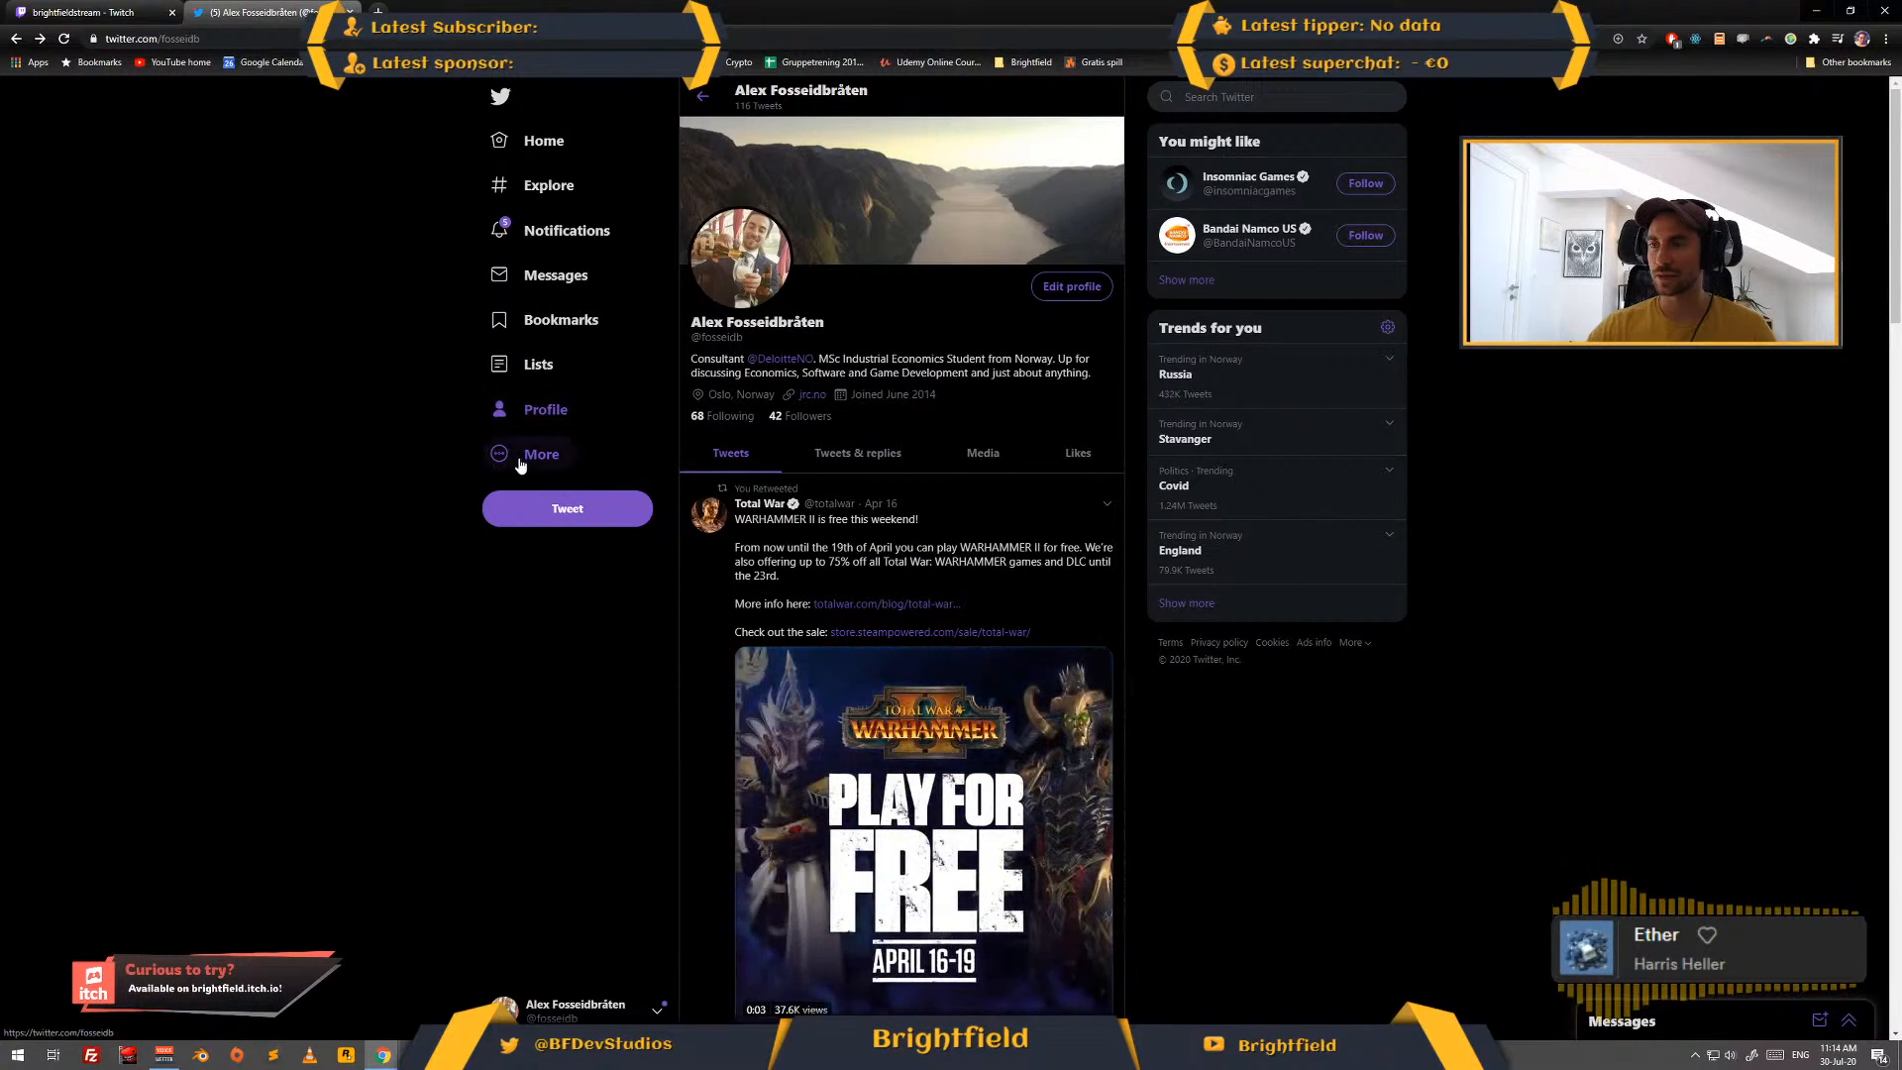
{"action": "left_click", "coordinate": [539, 455]}
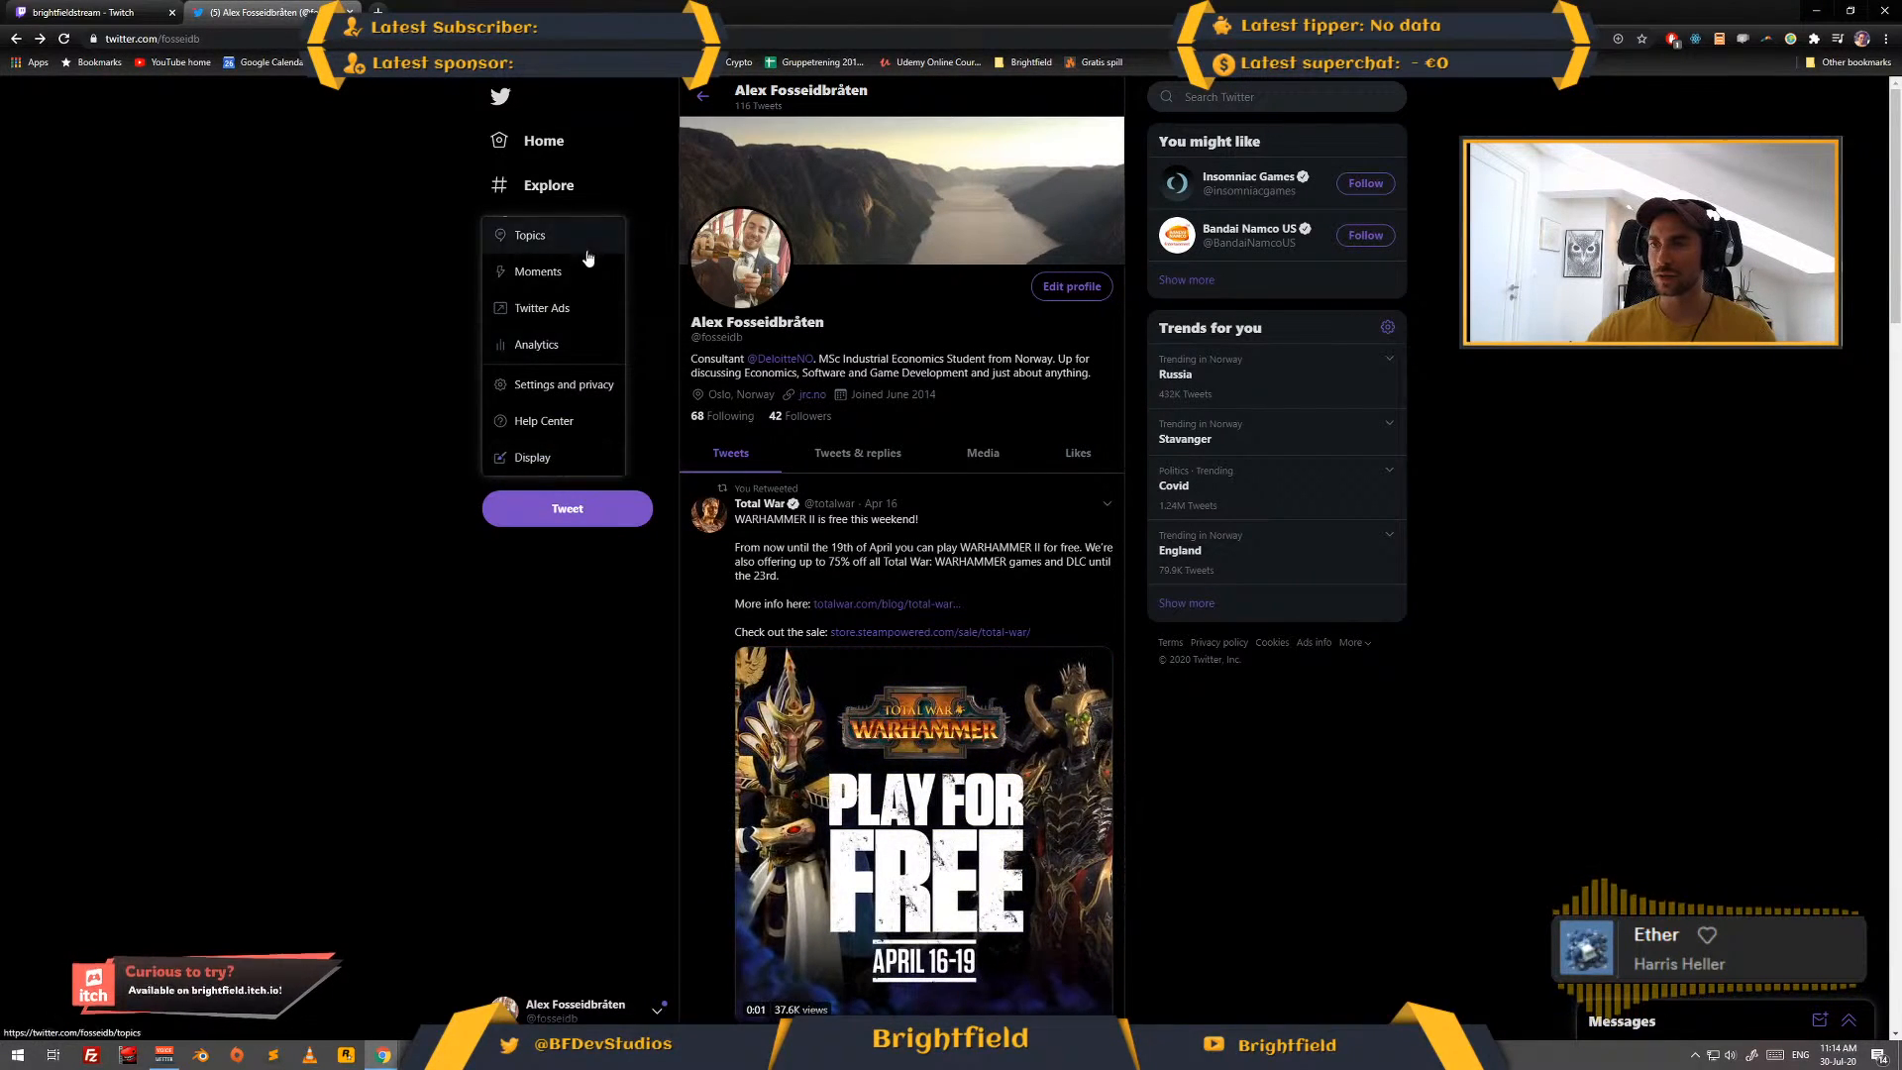
{"action": "left_click", "coordinate": [538, 545]}
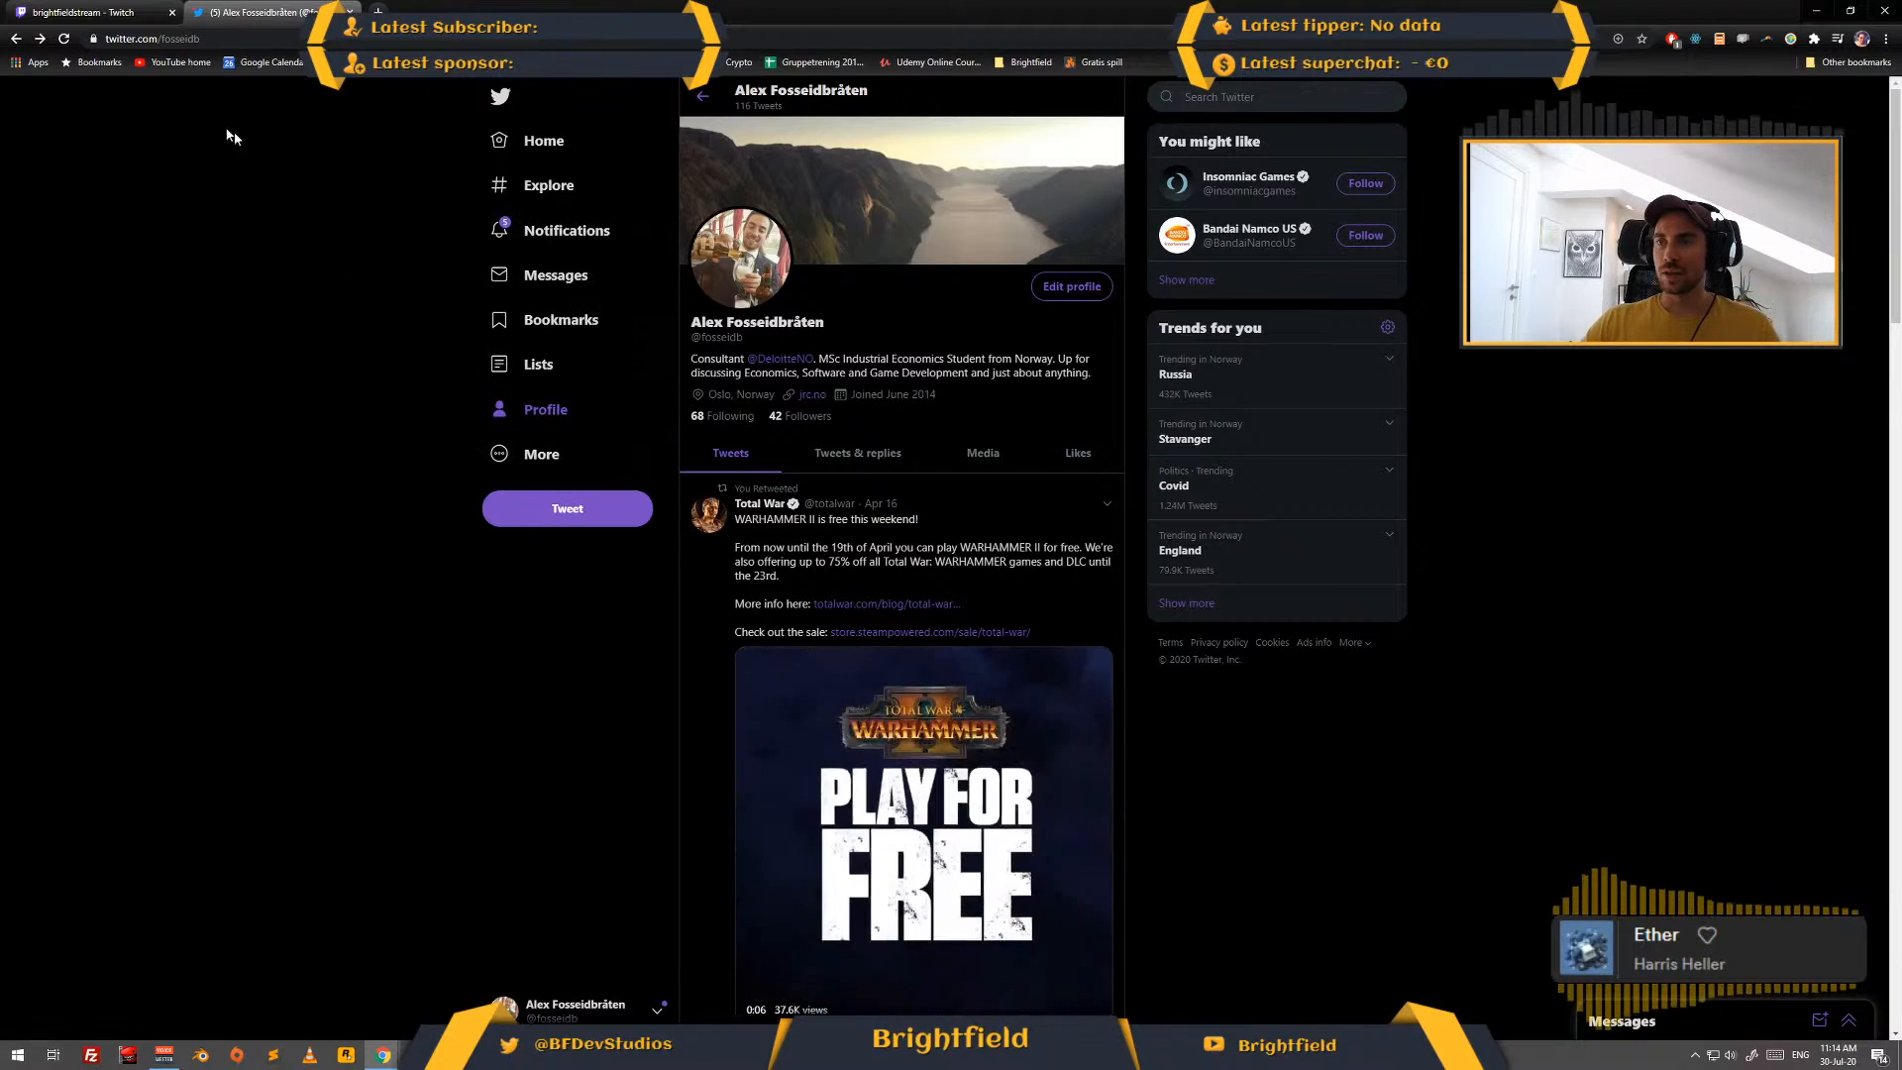
{"action": "left_click", "coordinate": [543, 141]}
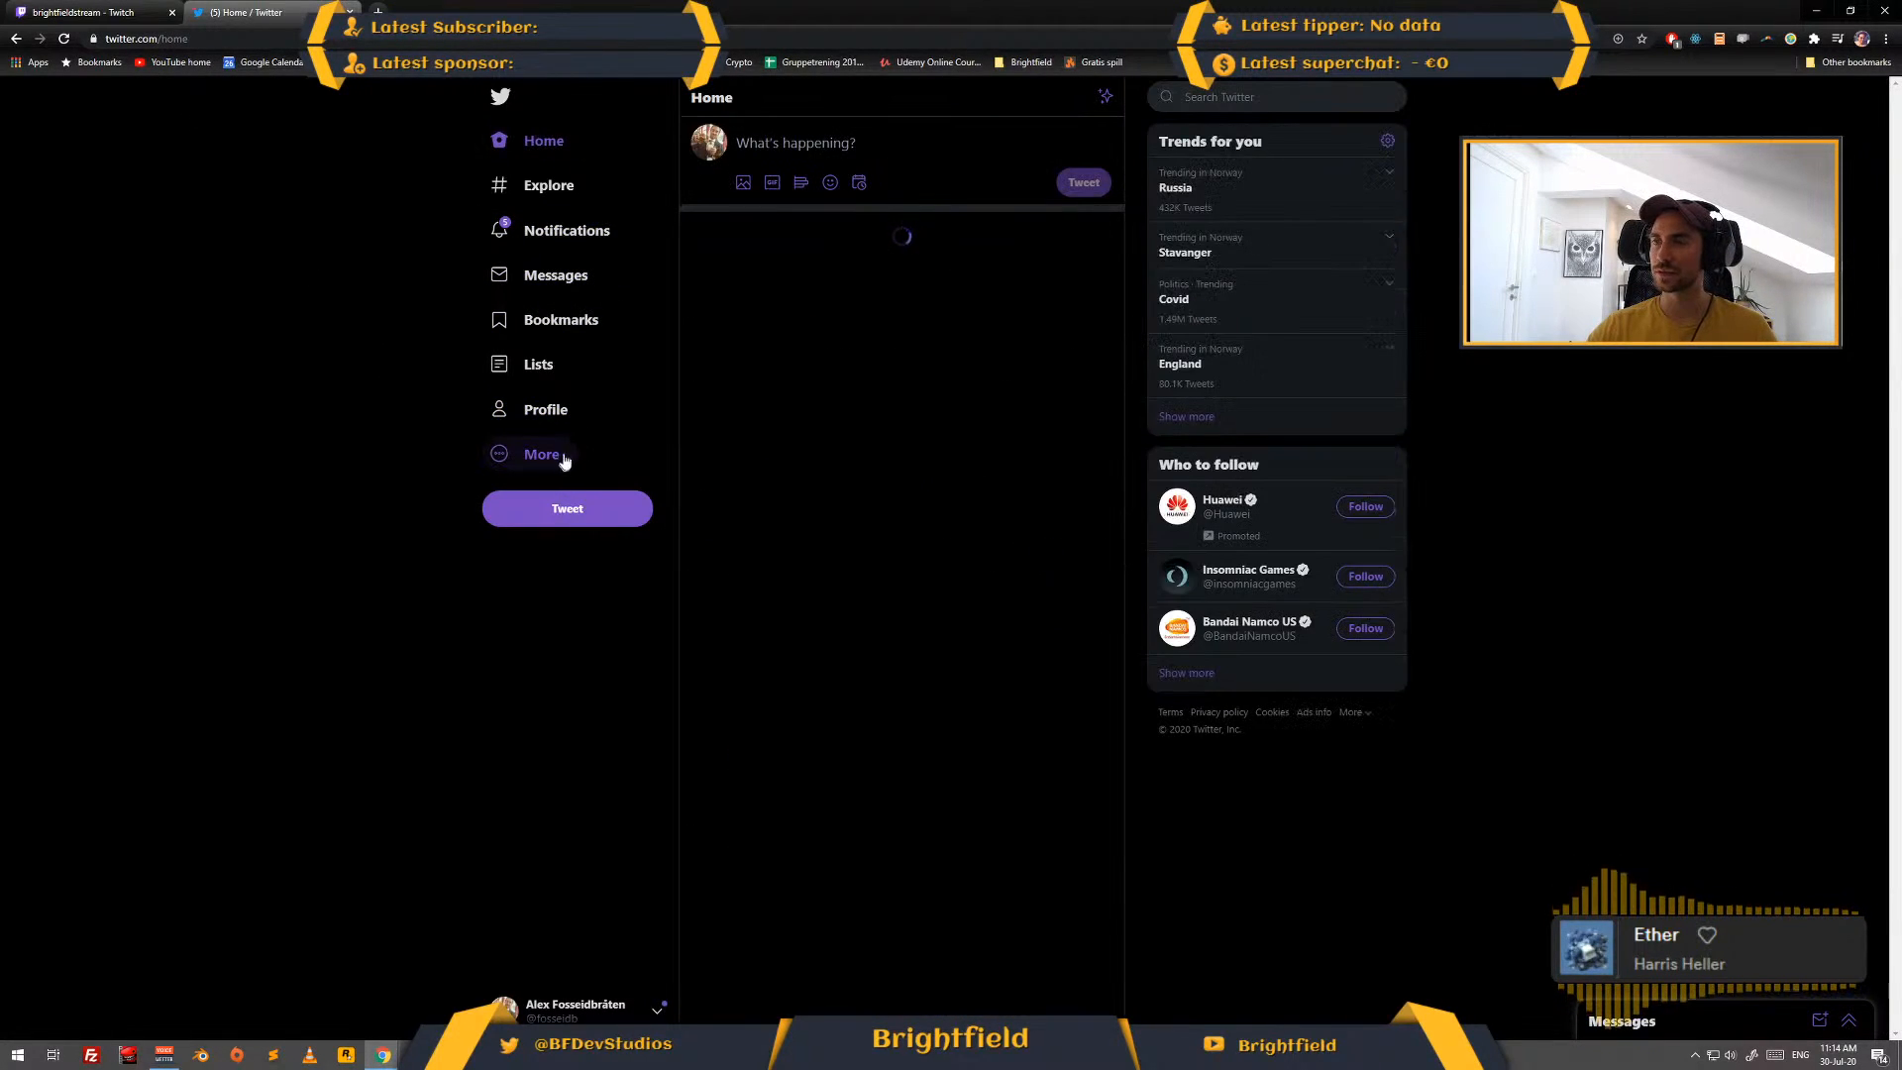
{"action": "left_click", "coordinate": [709, 137]}
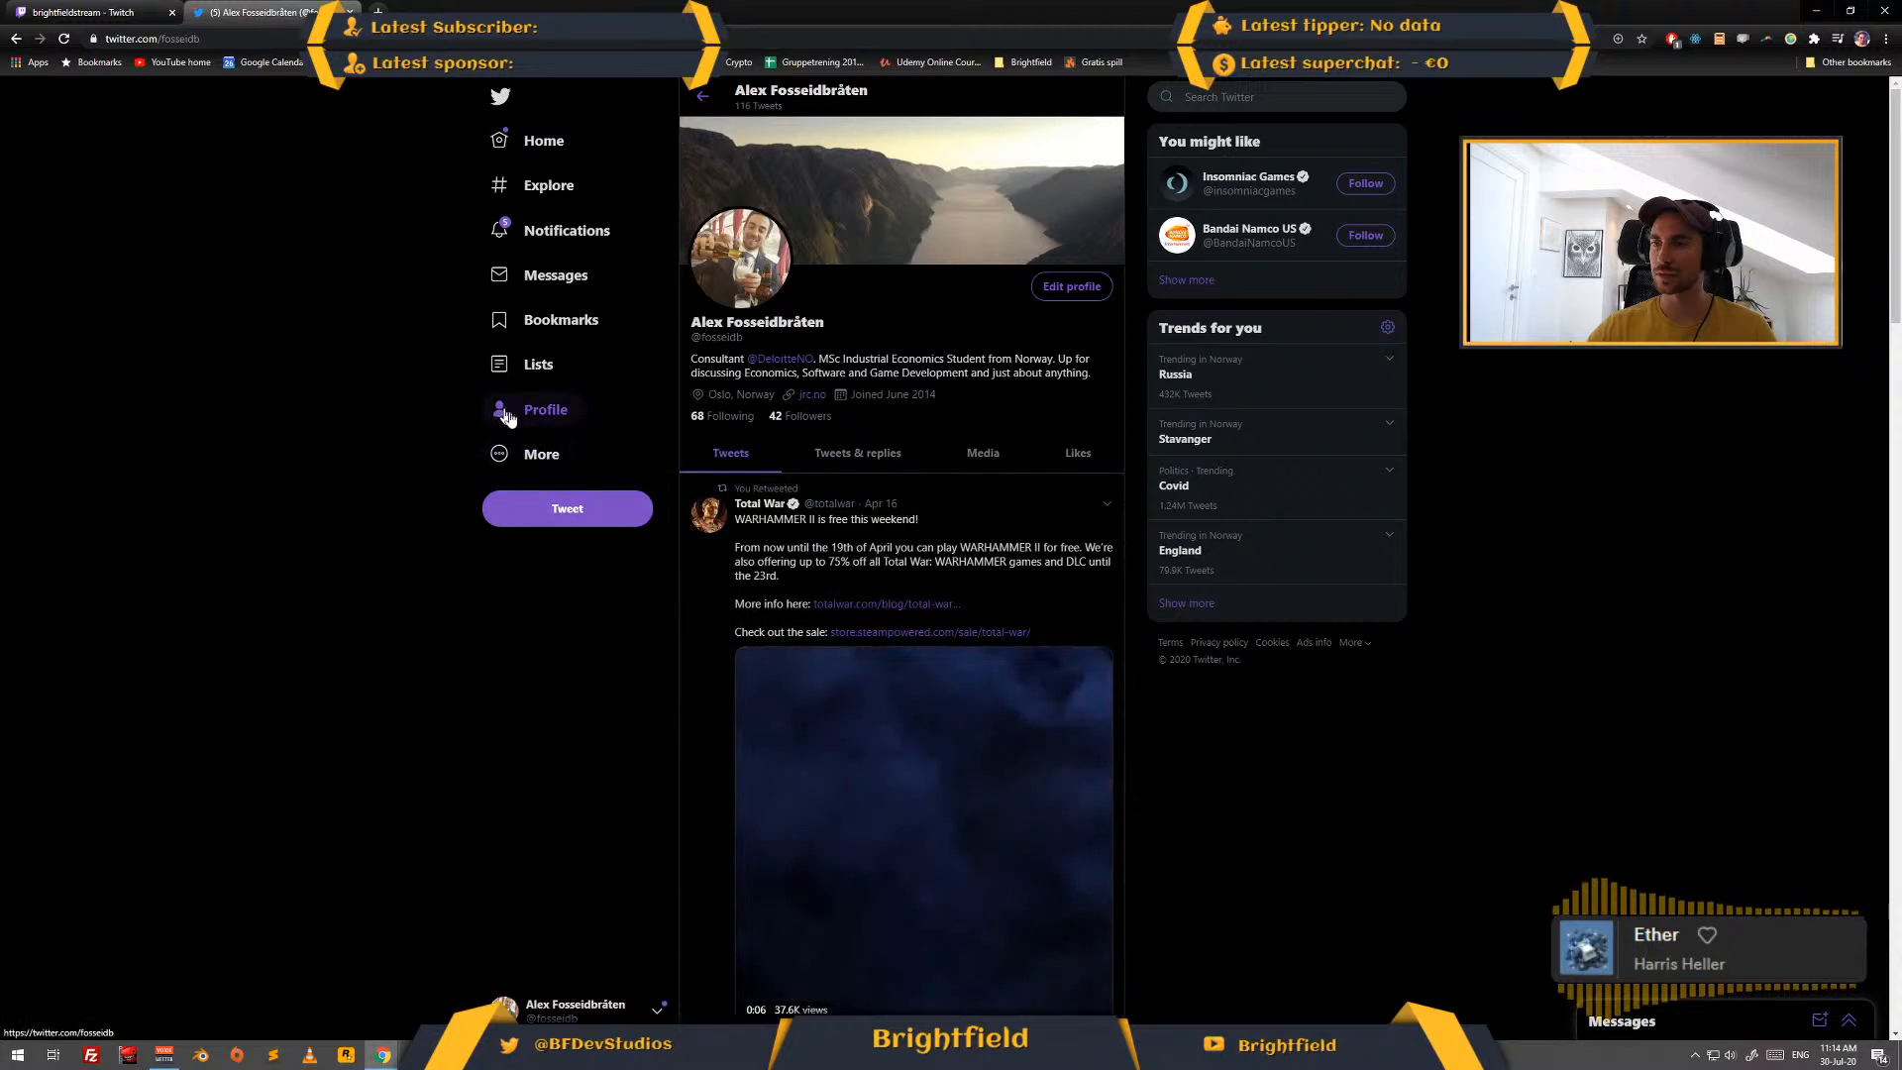
{"action": "left_click", "coordinate": [744, 245]}
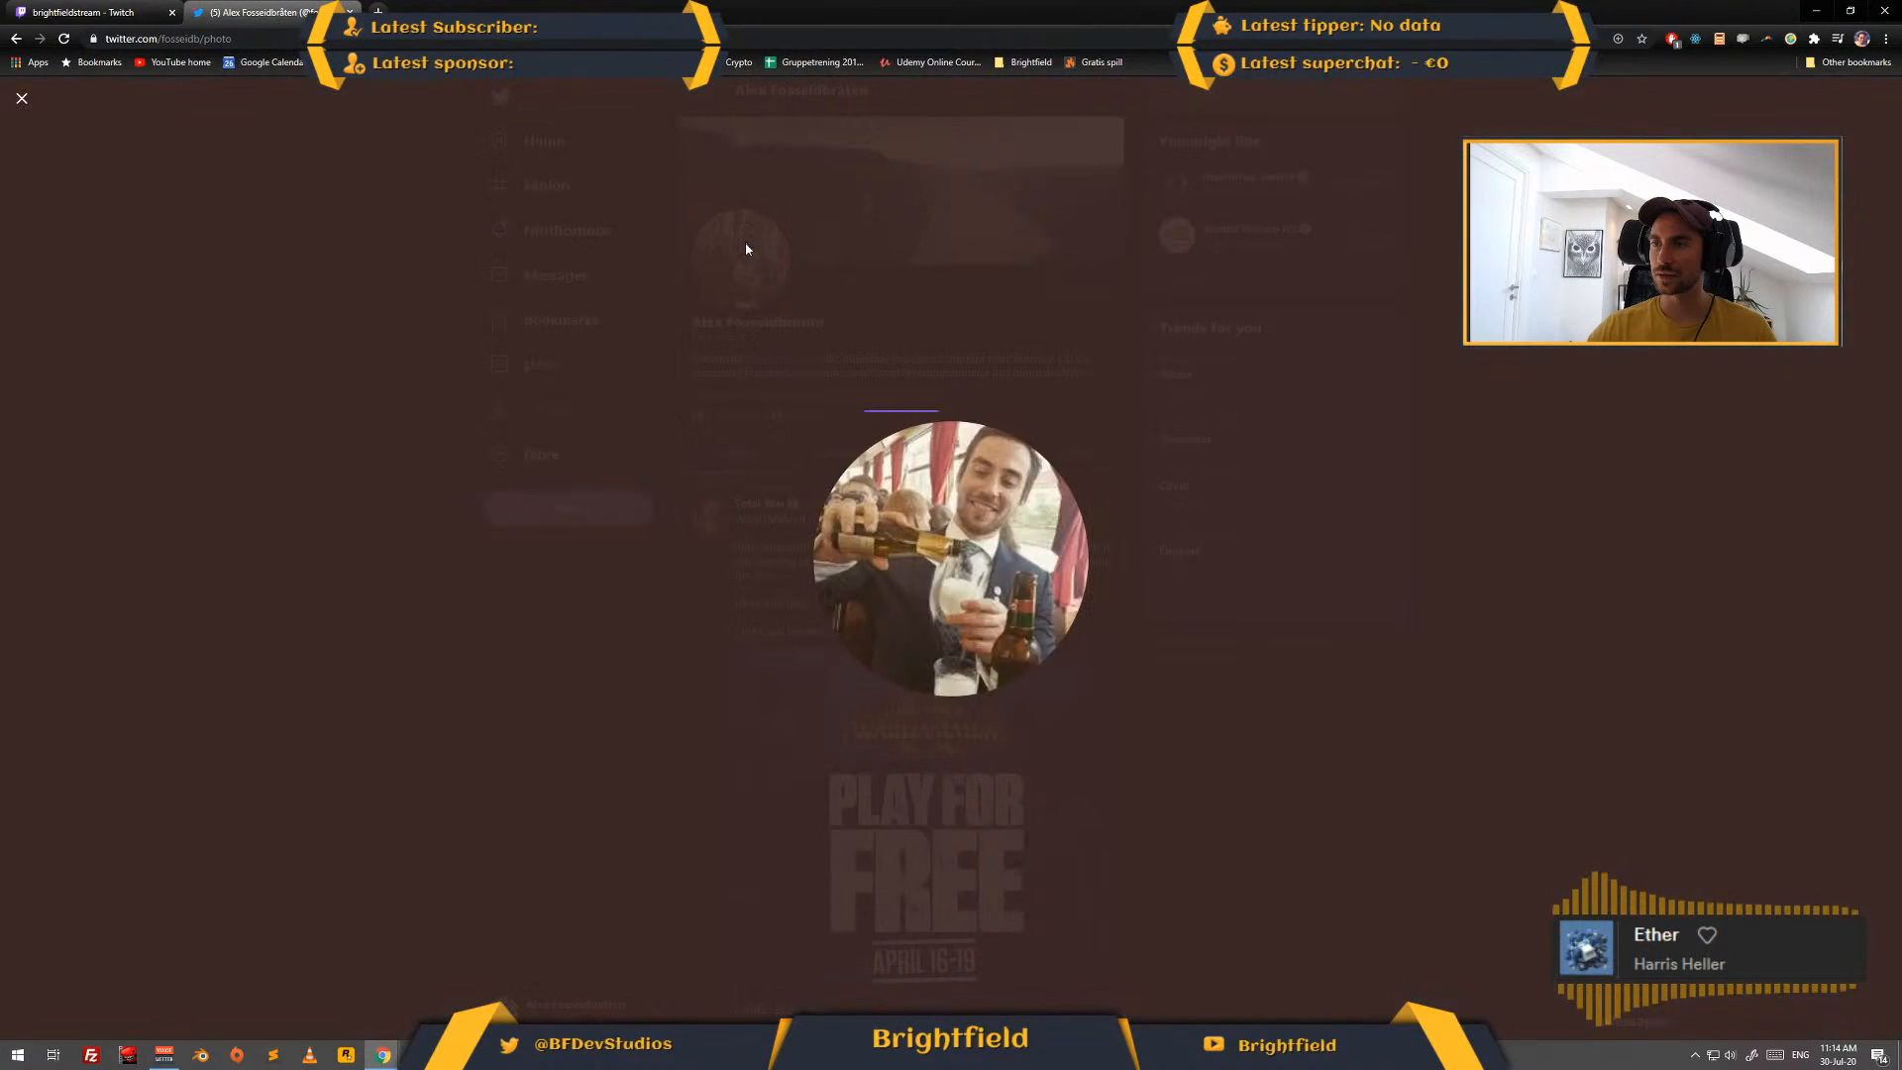
{"action": "key", "text": "ctrl+w"}
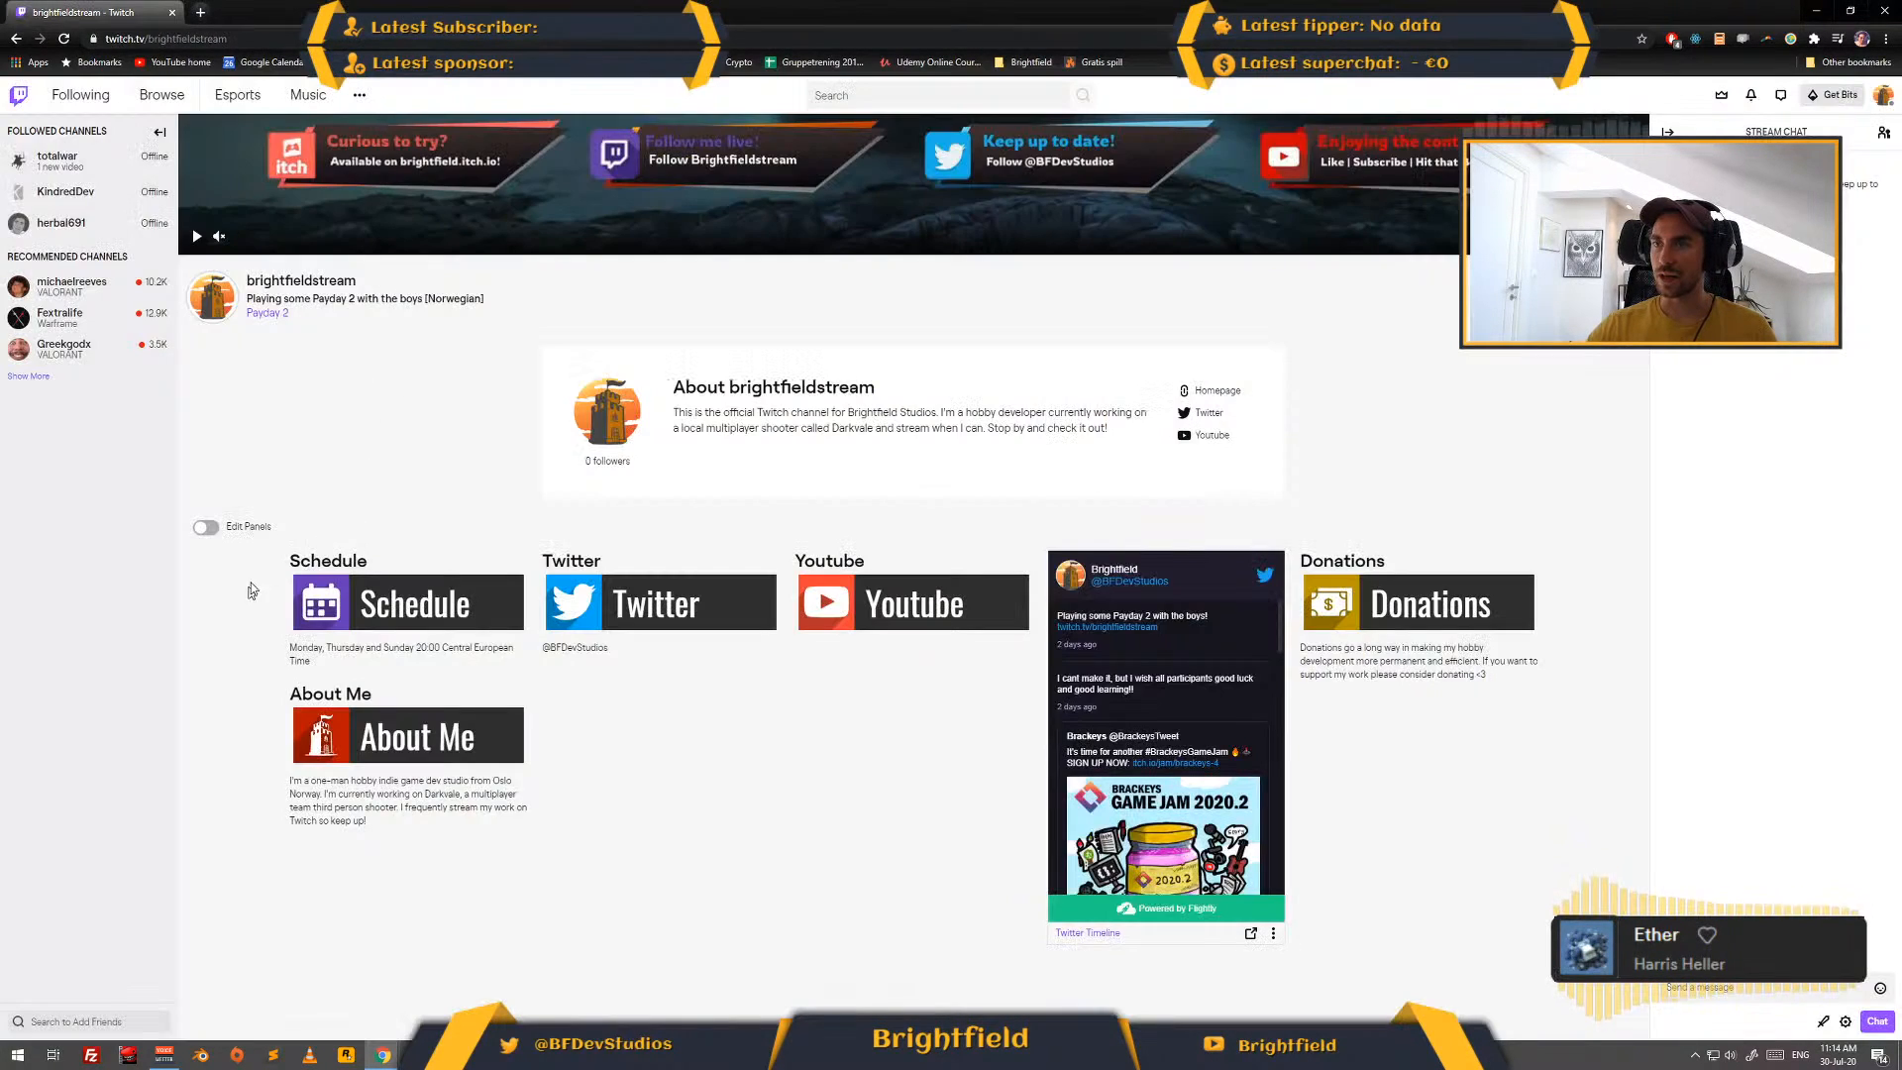
- Open the BFDevStudios Twitter page in a new tab and switch the signed-in account to Brightfield
{"action": "left_click", "coordinate": [201, 13]}
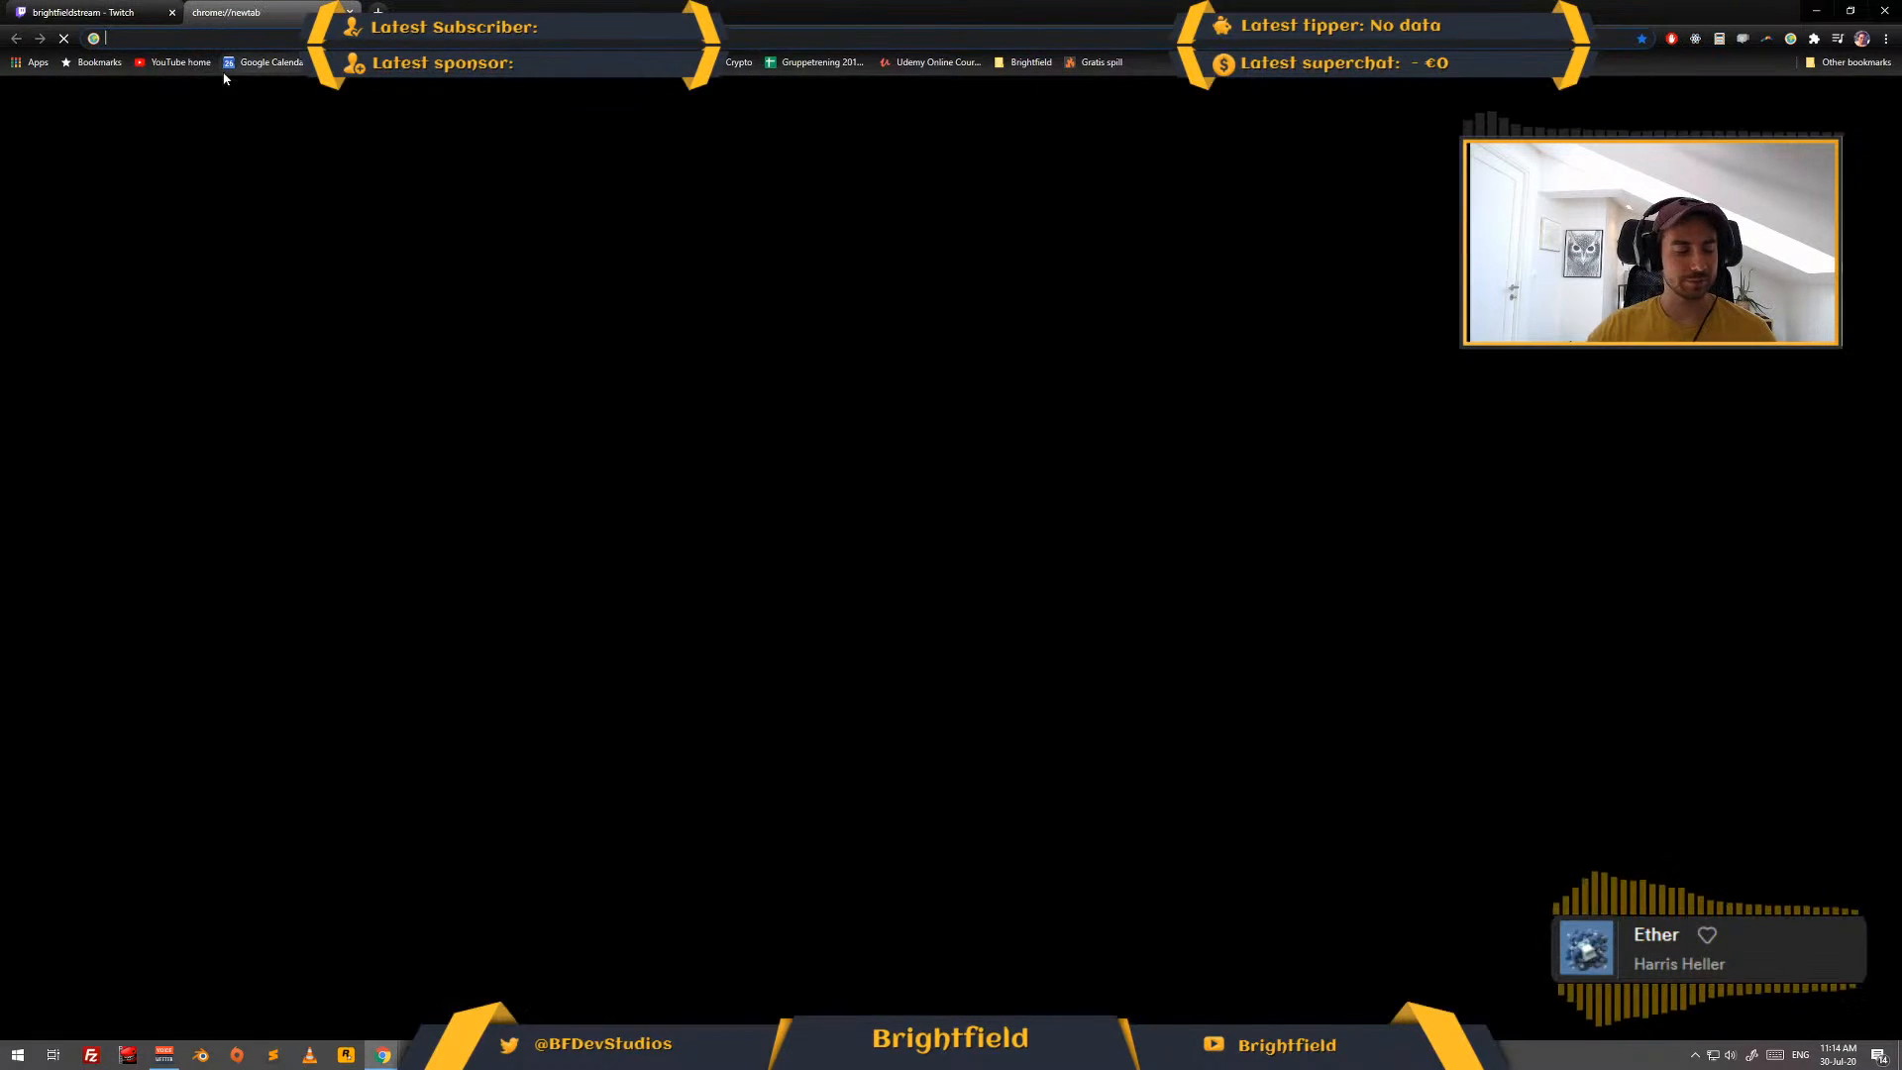
{"action": "type", "text": "t"}
{"action": "key", "text": "Return"}
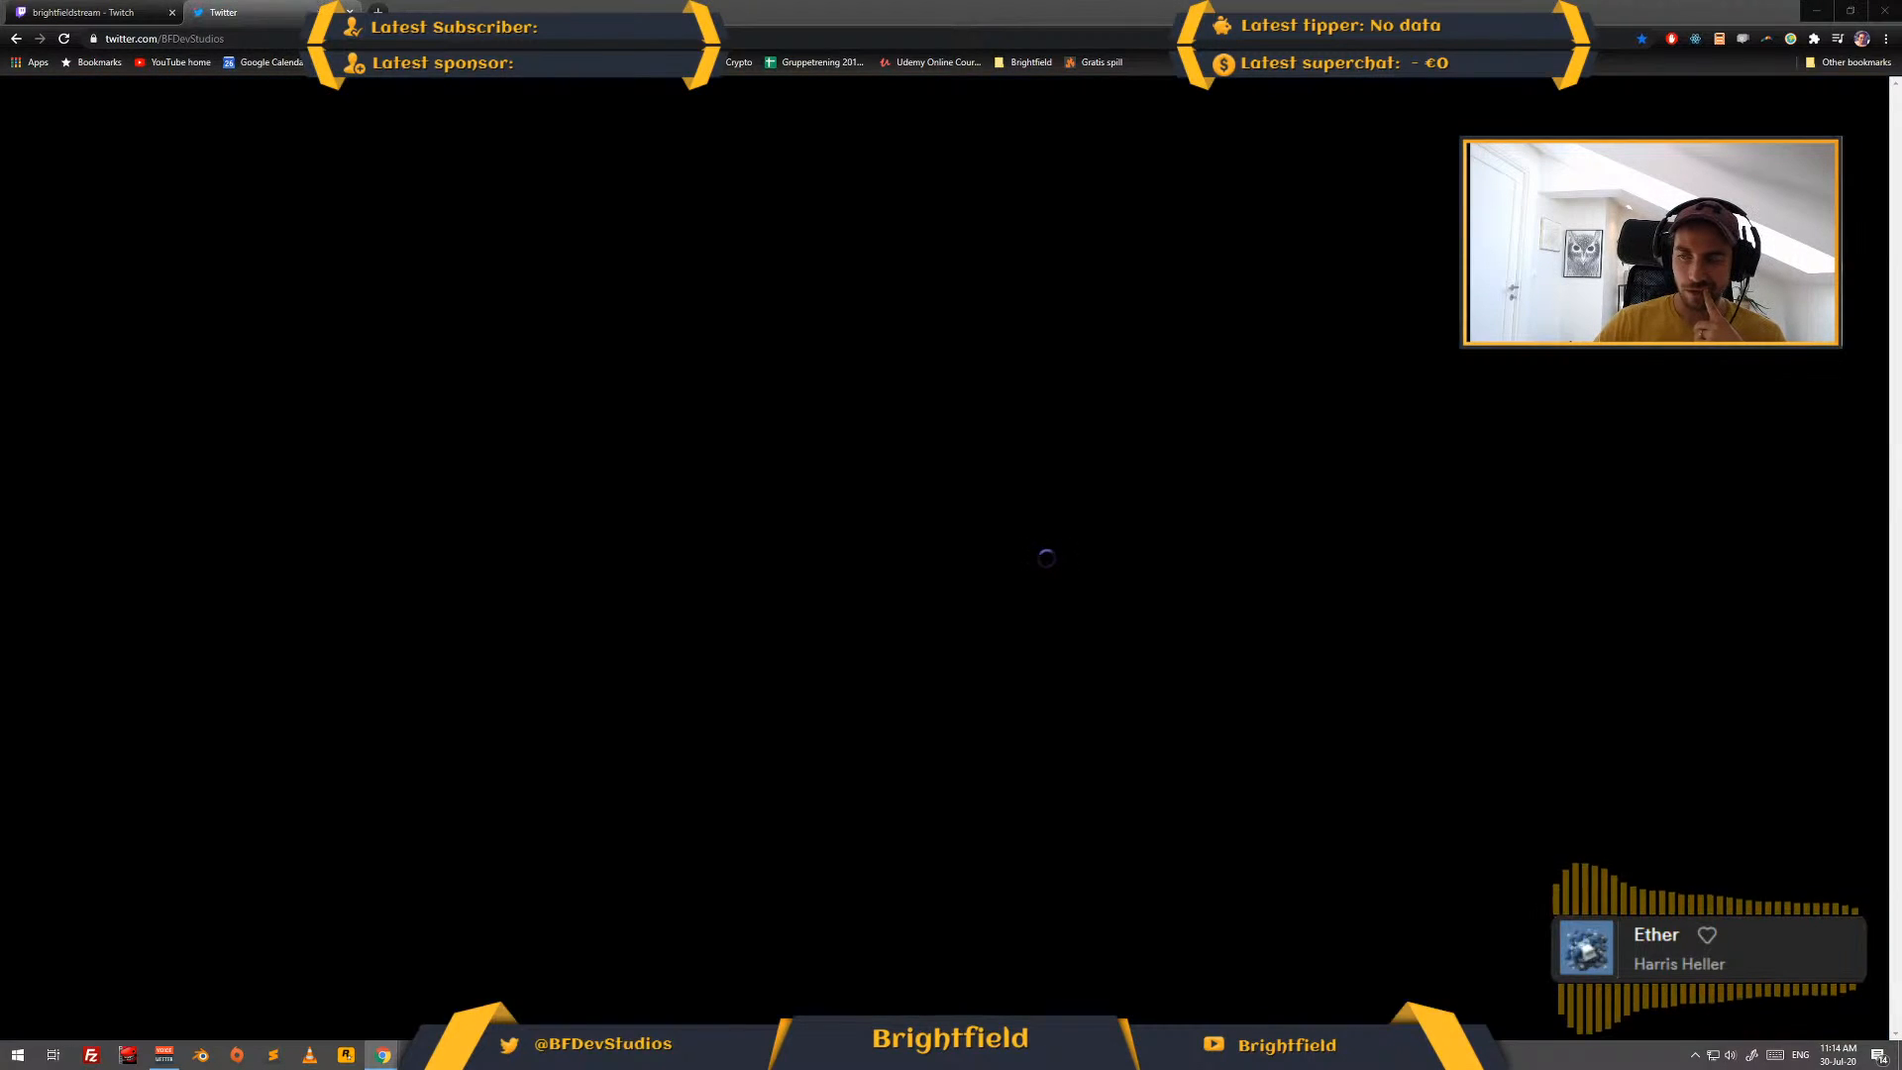
{"action": "mouse_move", "coordinate": [1075, 1054]}
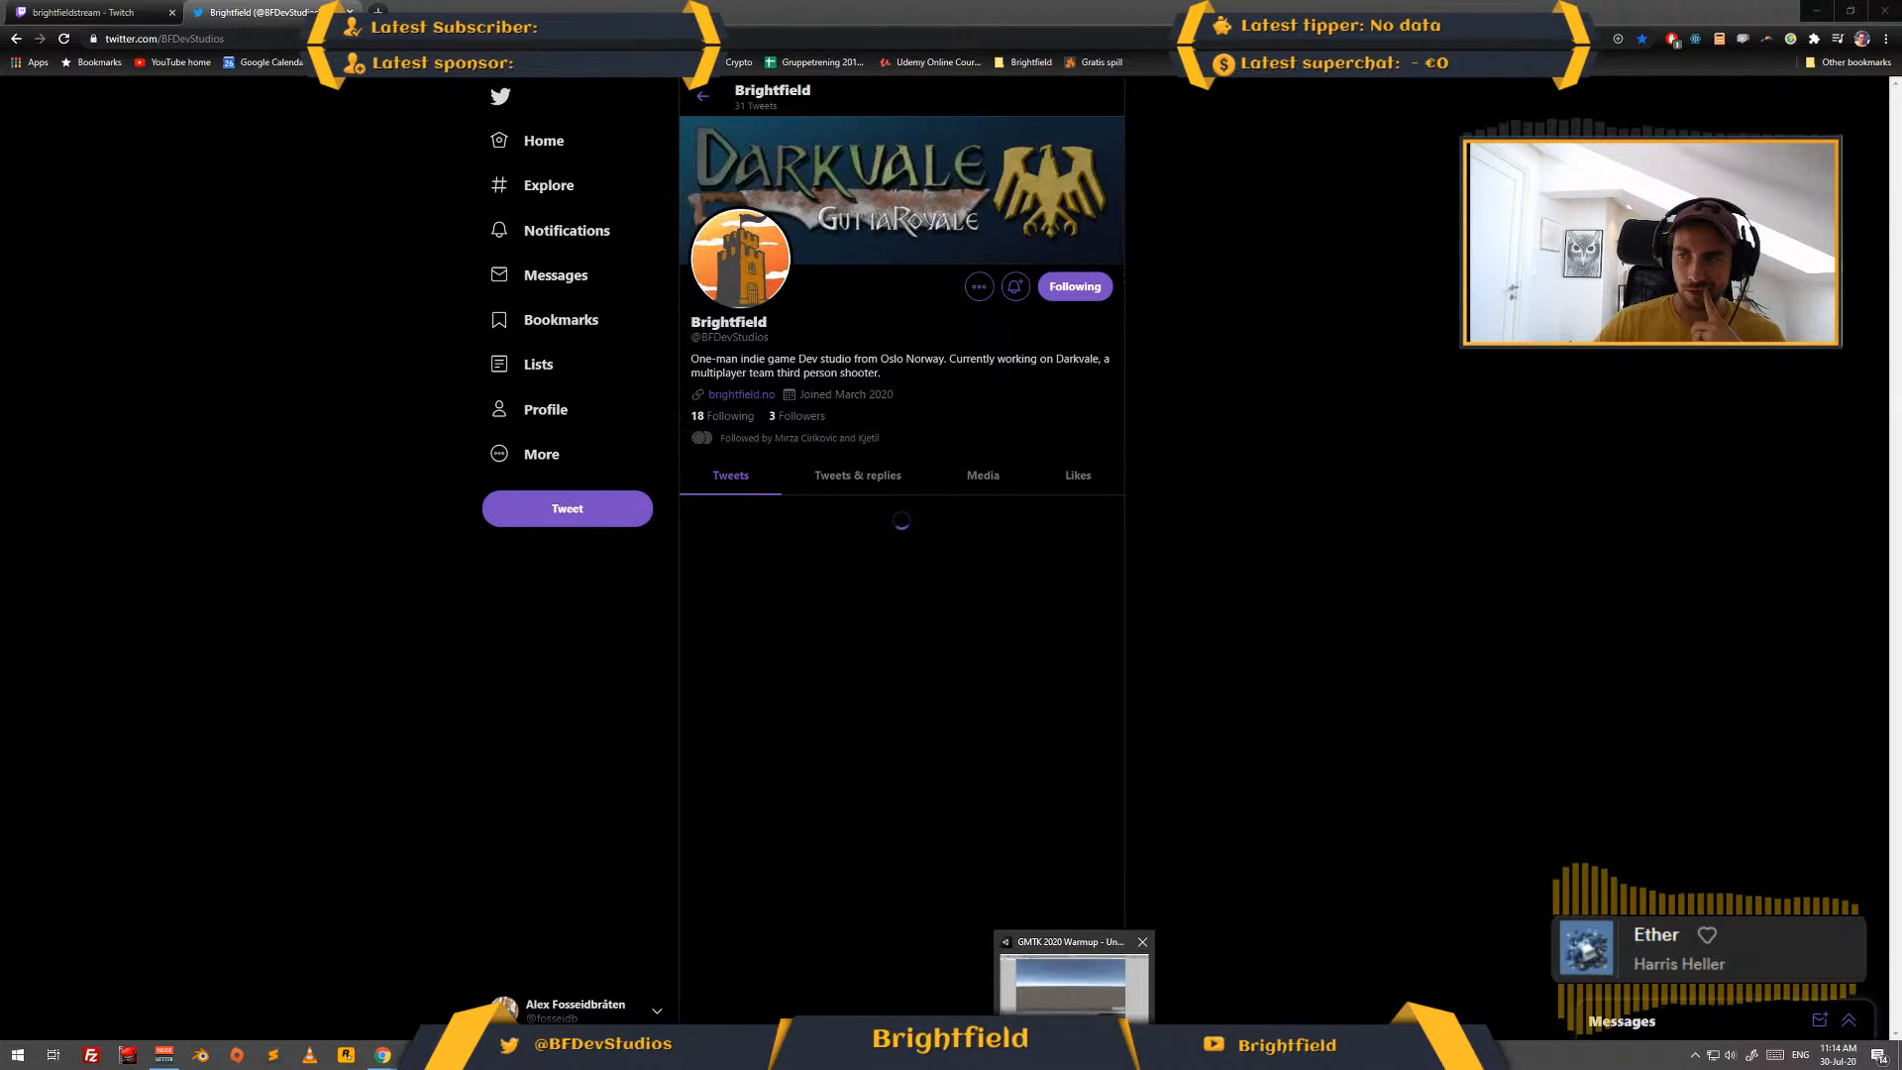
{"action": "left_click", "coordinate": [1073, 983]}
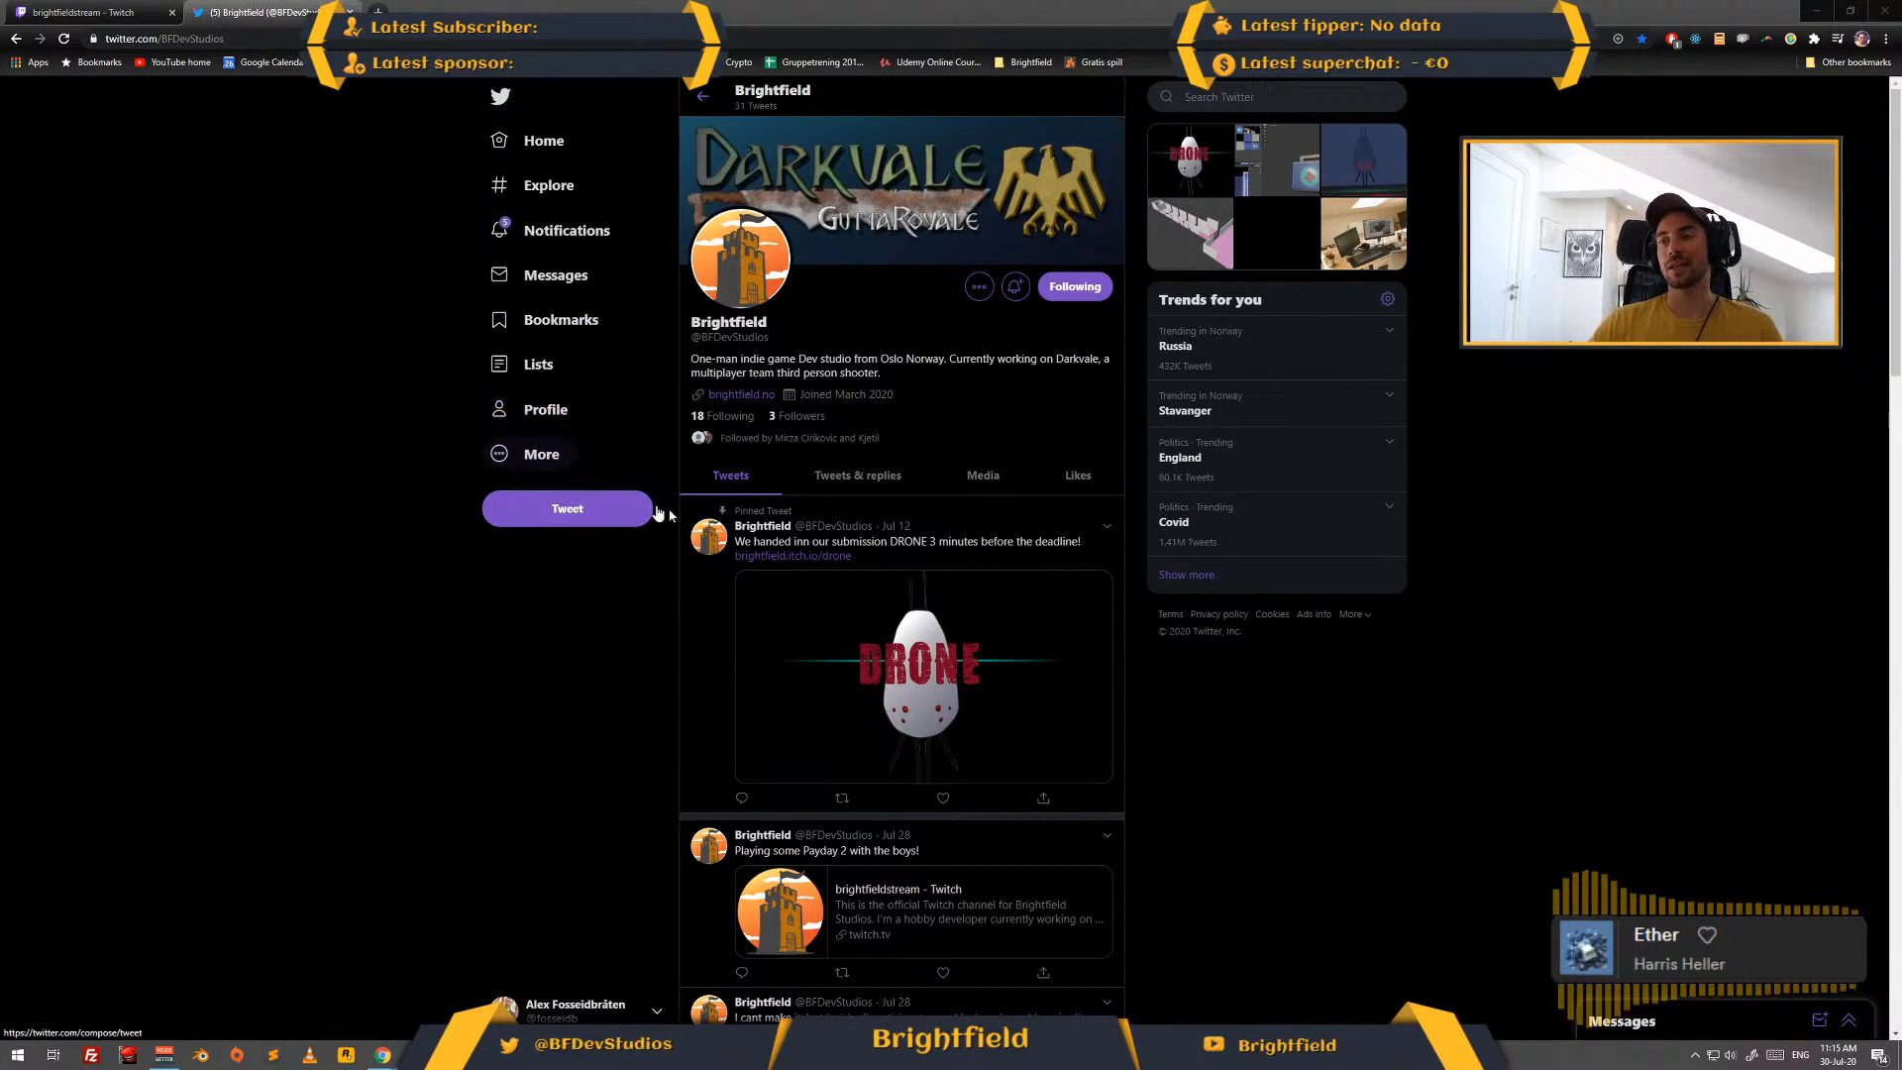
{"action": "left_click", "coordinate": [657, 1009]}
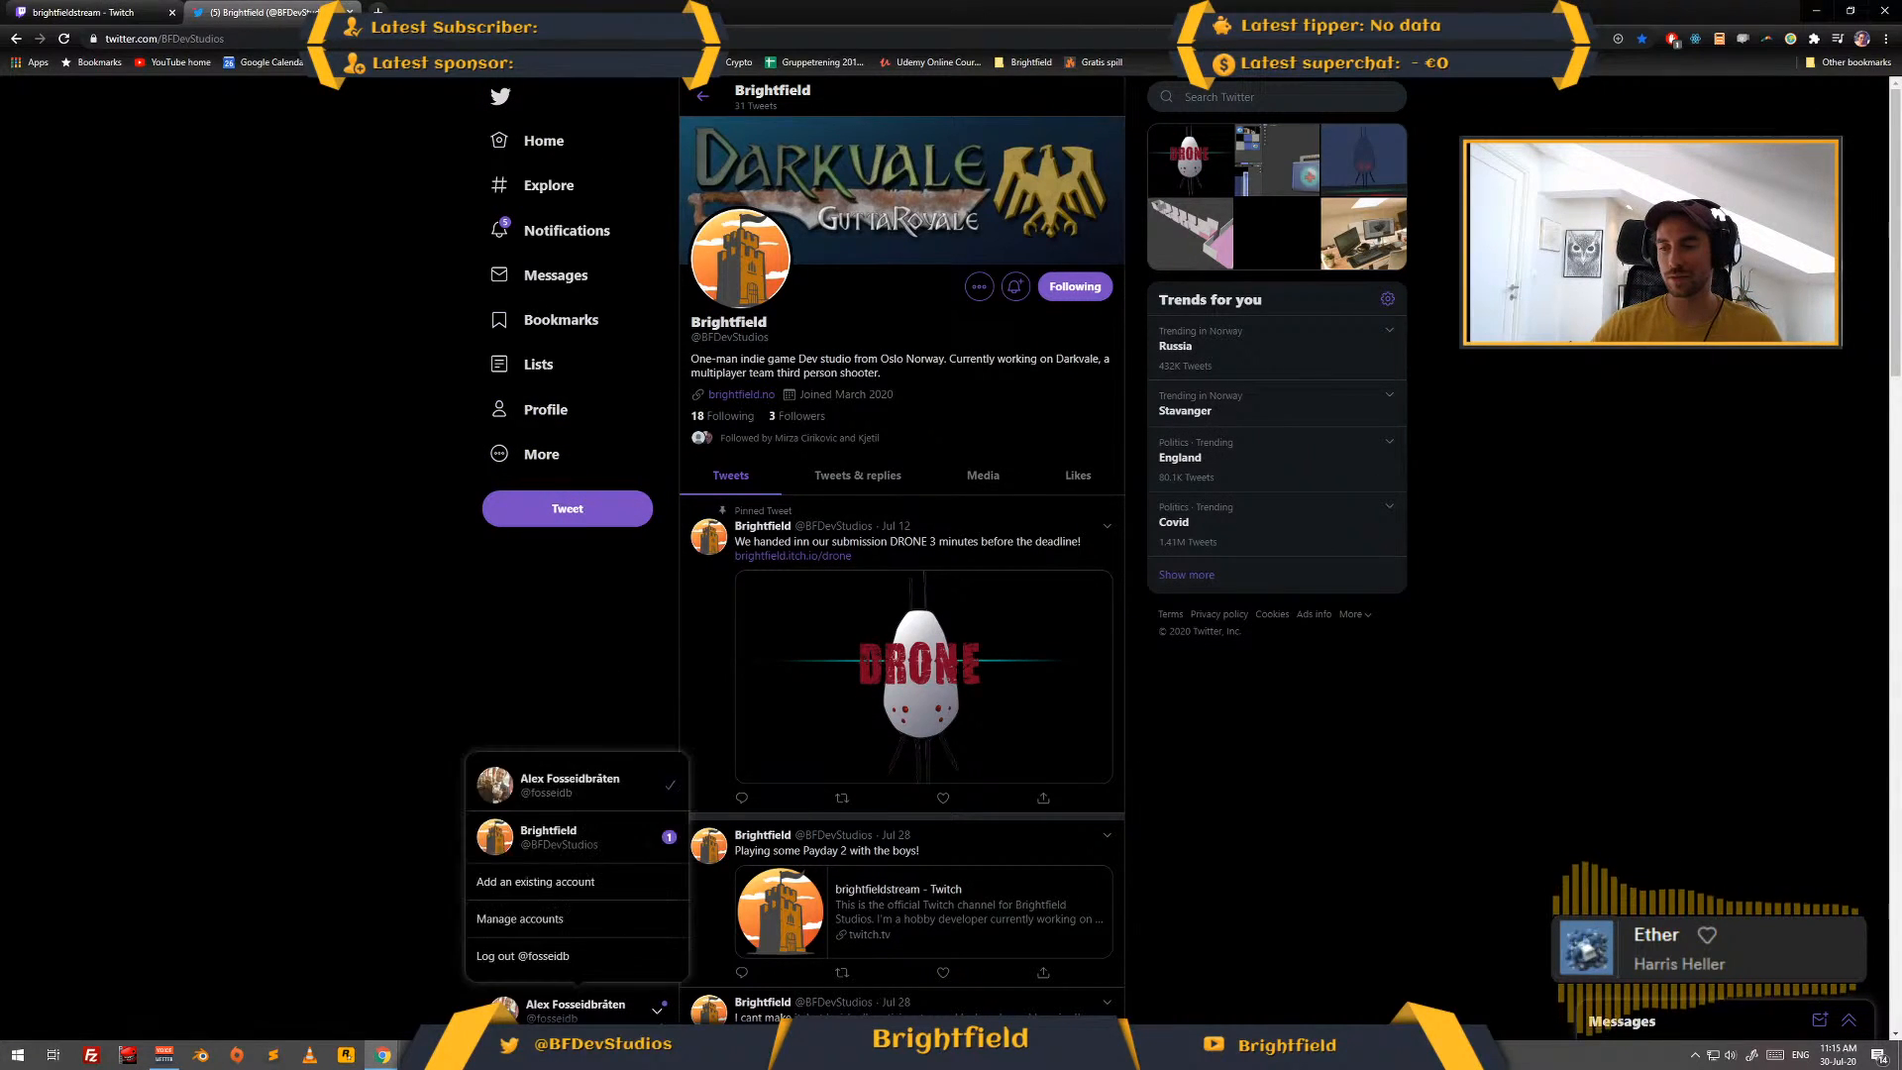
{"action": "left_click", "coordinate": [602, 852]}
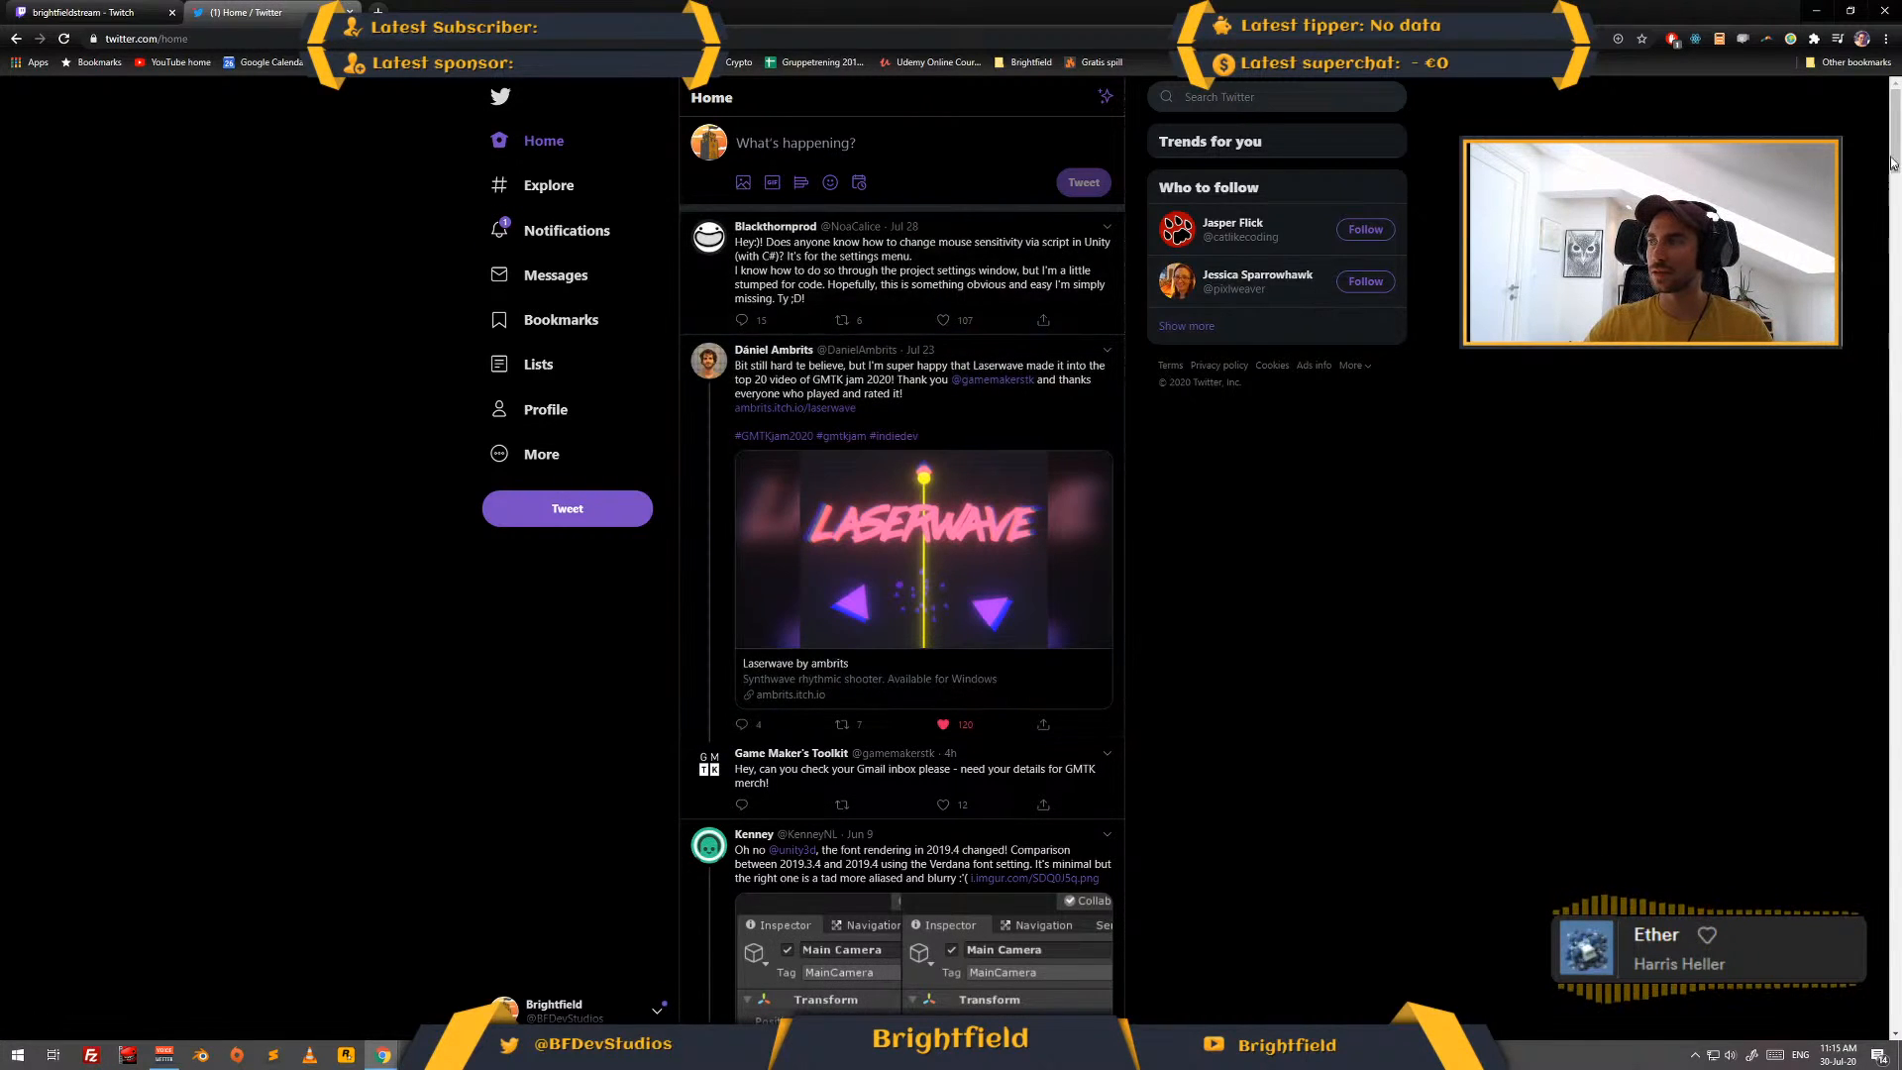
- Draft a tweet reading "Hey guys!" and, on a new line, "We are live on Youtube making new levels for the mobile game Drone! Tune in here"
{"action": "left_click", "coordinate": [791, 145]}
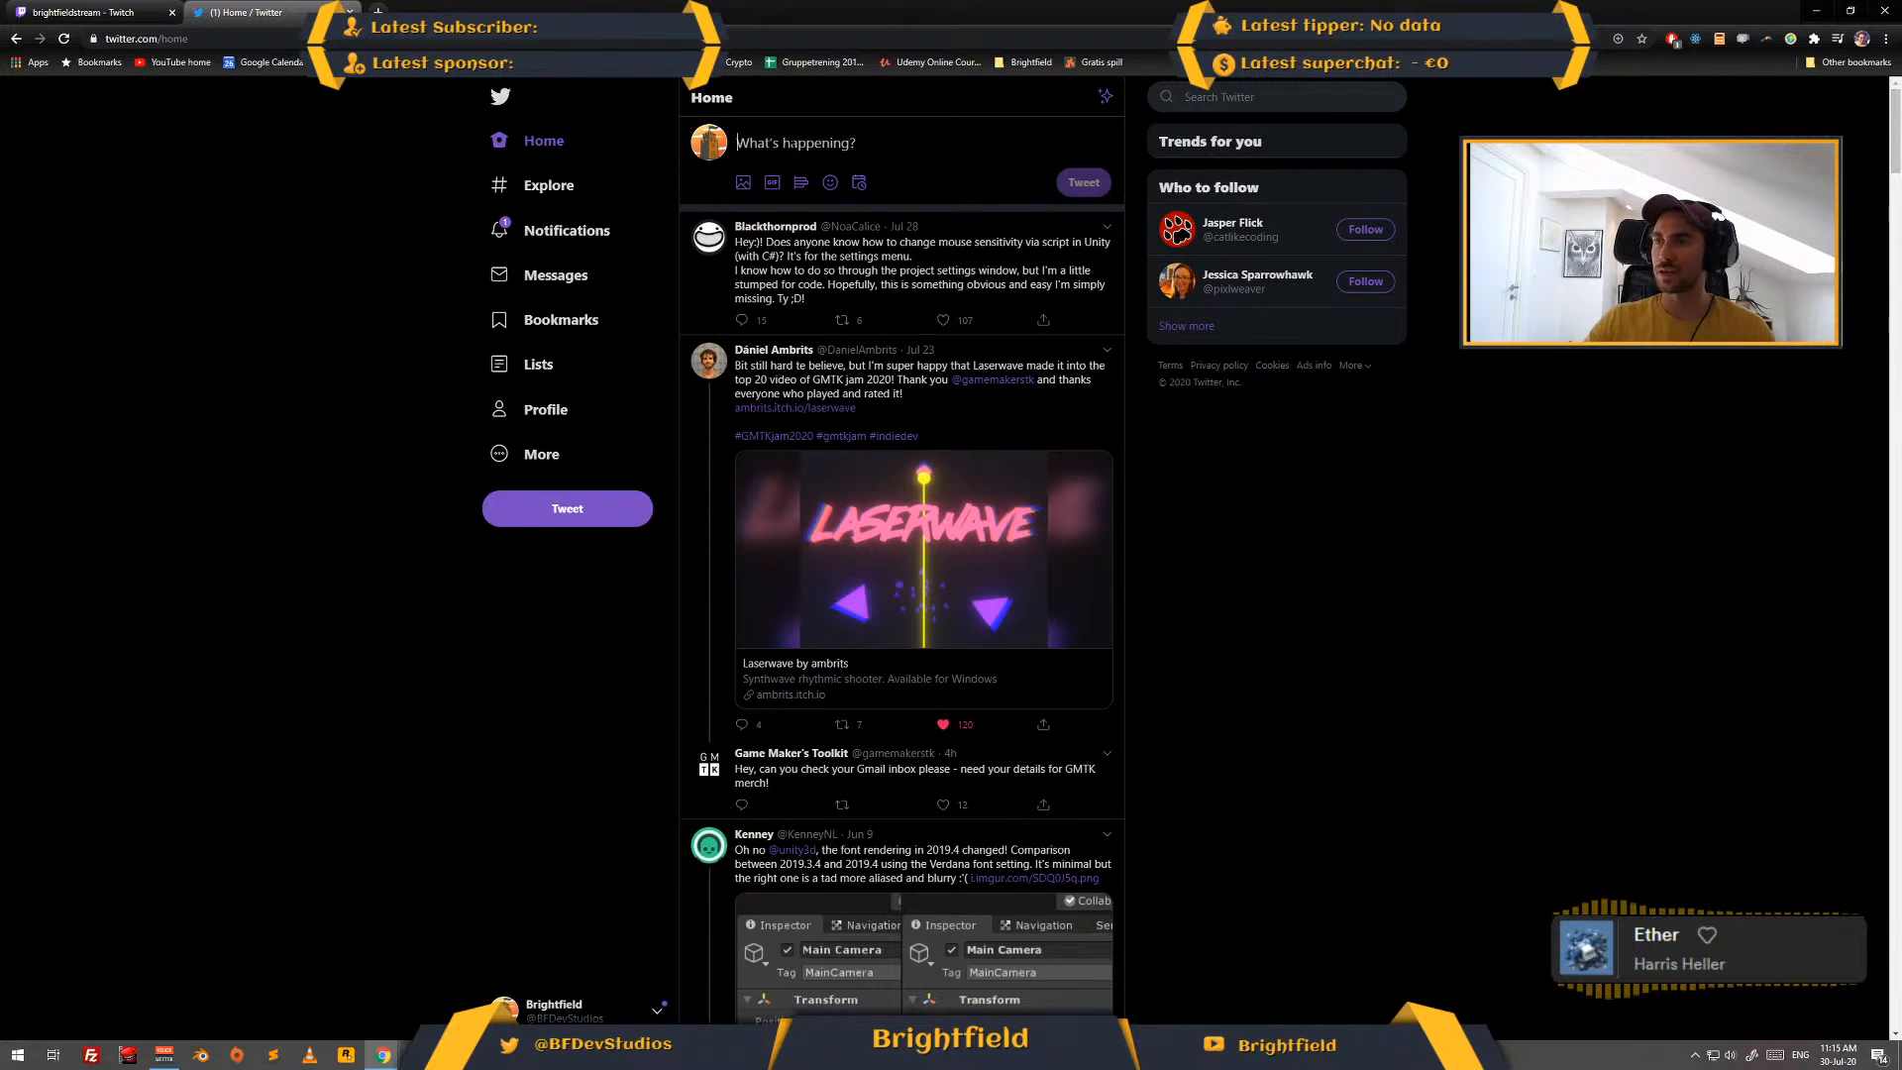
{"action": "type", "text": "Hey guys!"}
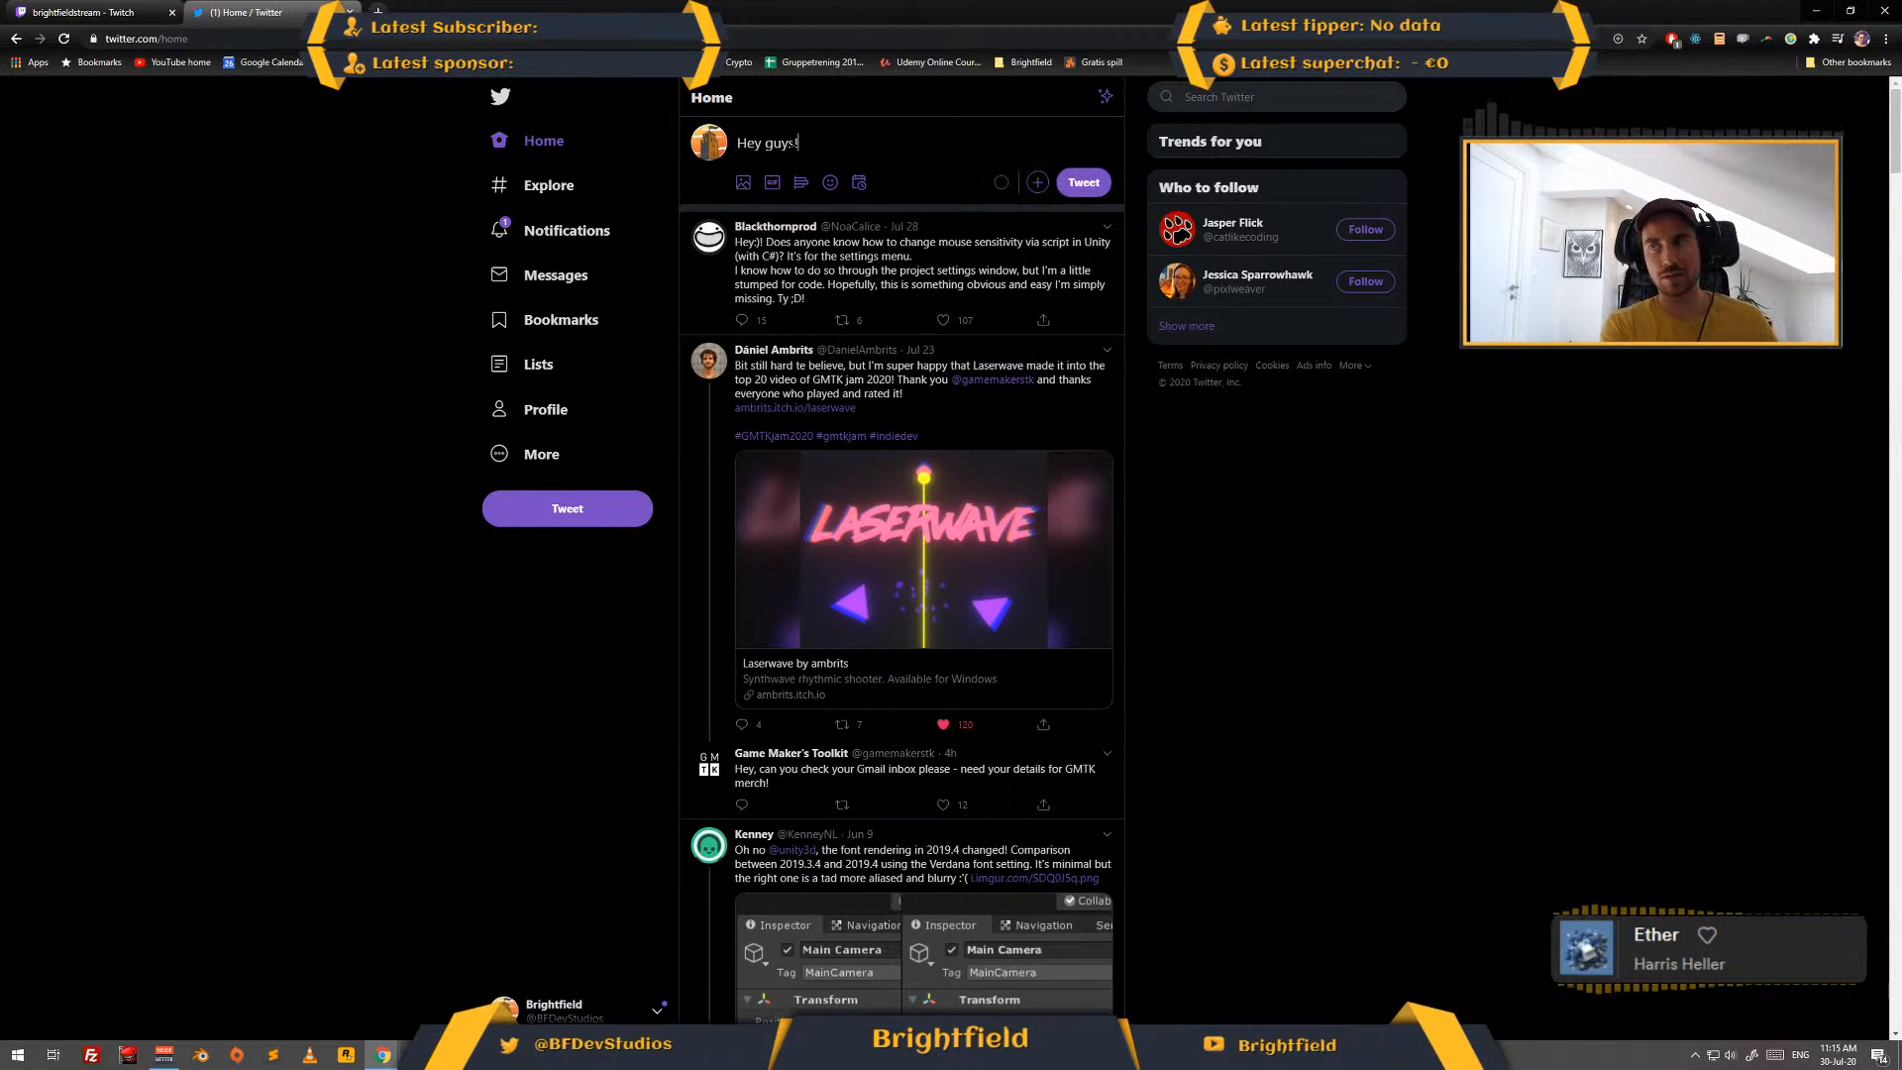
{"action": "key", "text": "Return"}
{"action": "type", "text": "We are live on "}
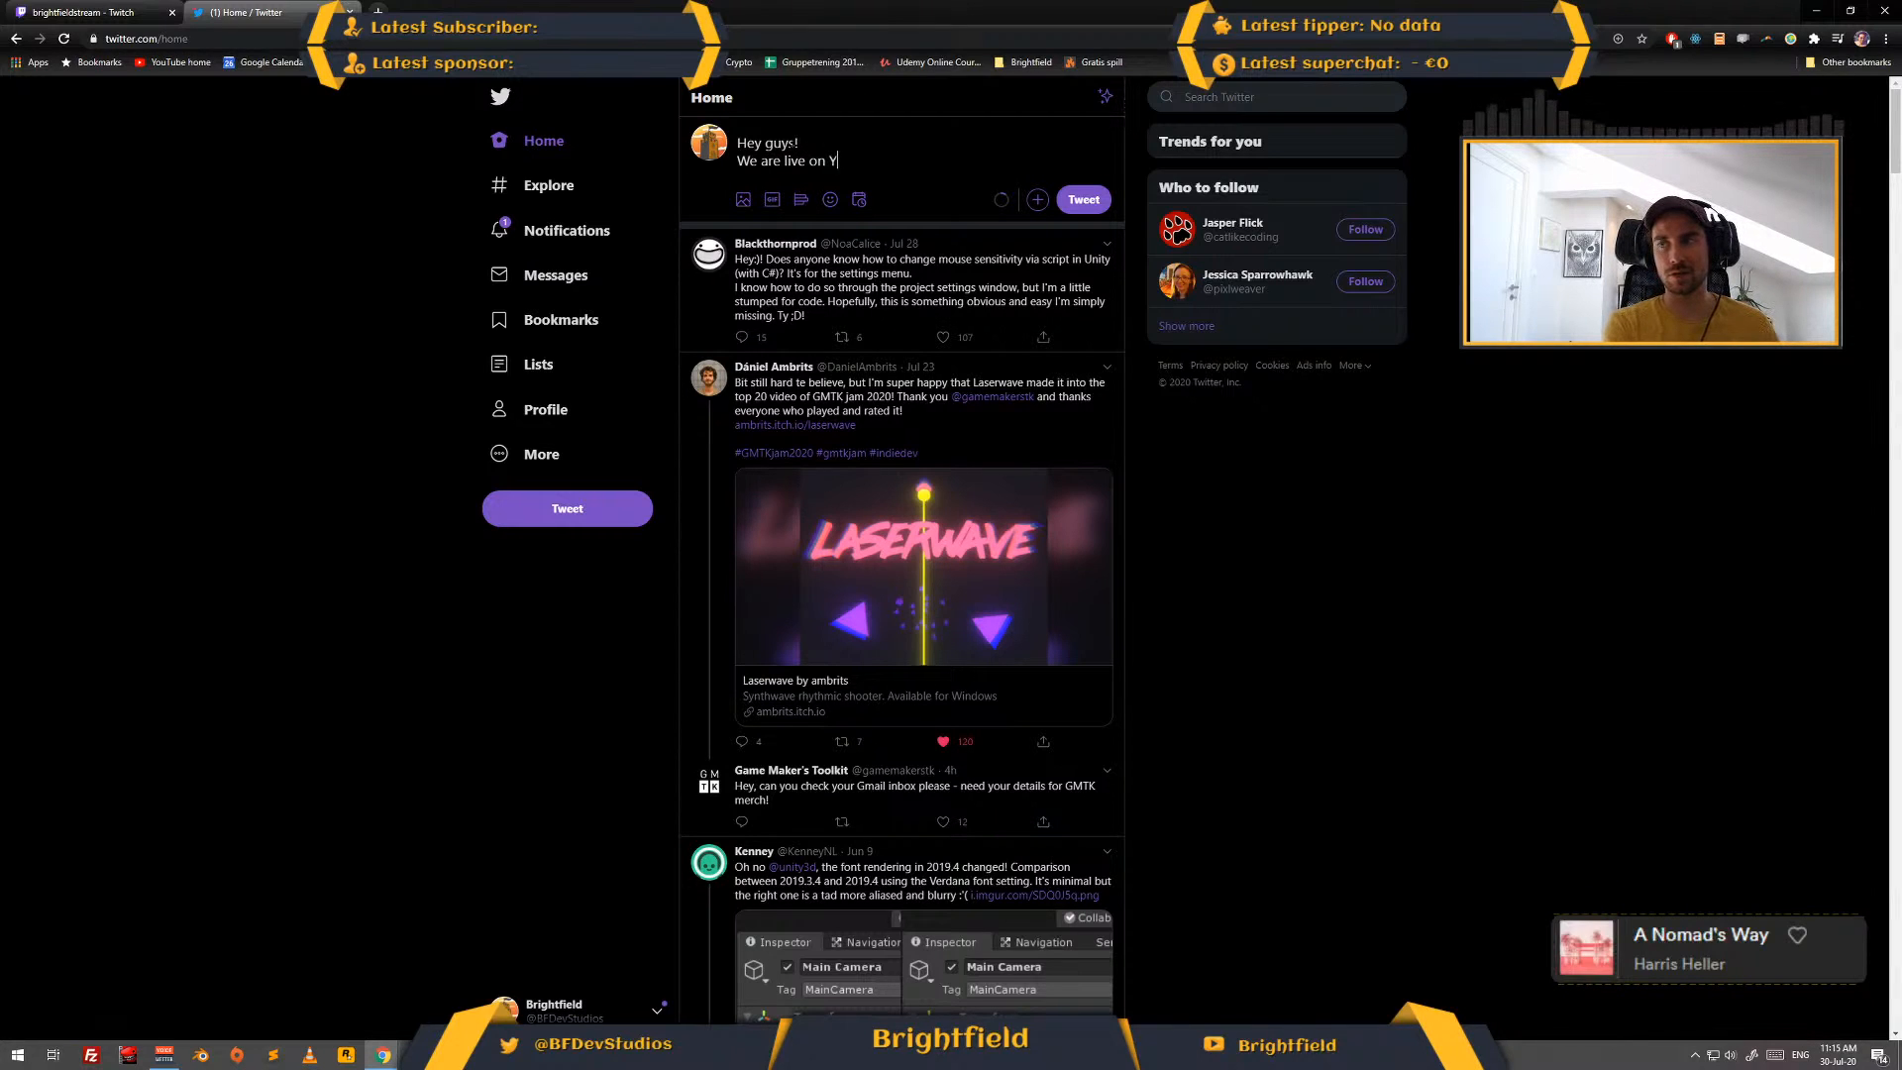
{"action": "type", "text": "Youtube "}
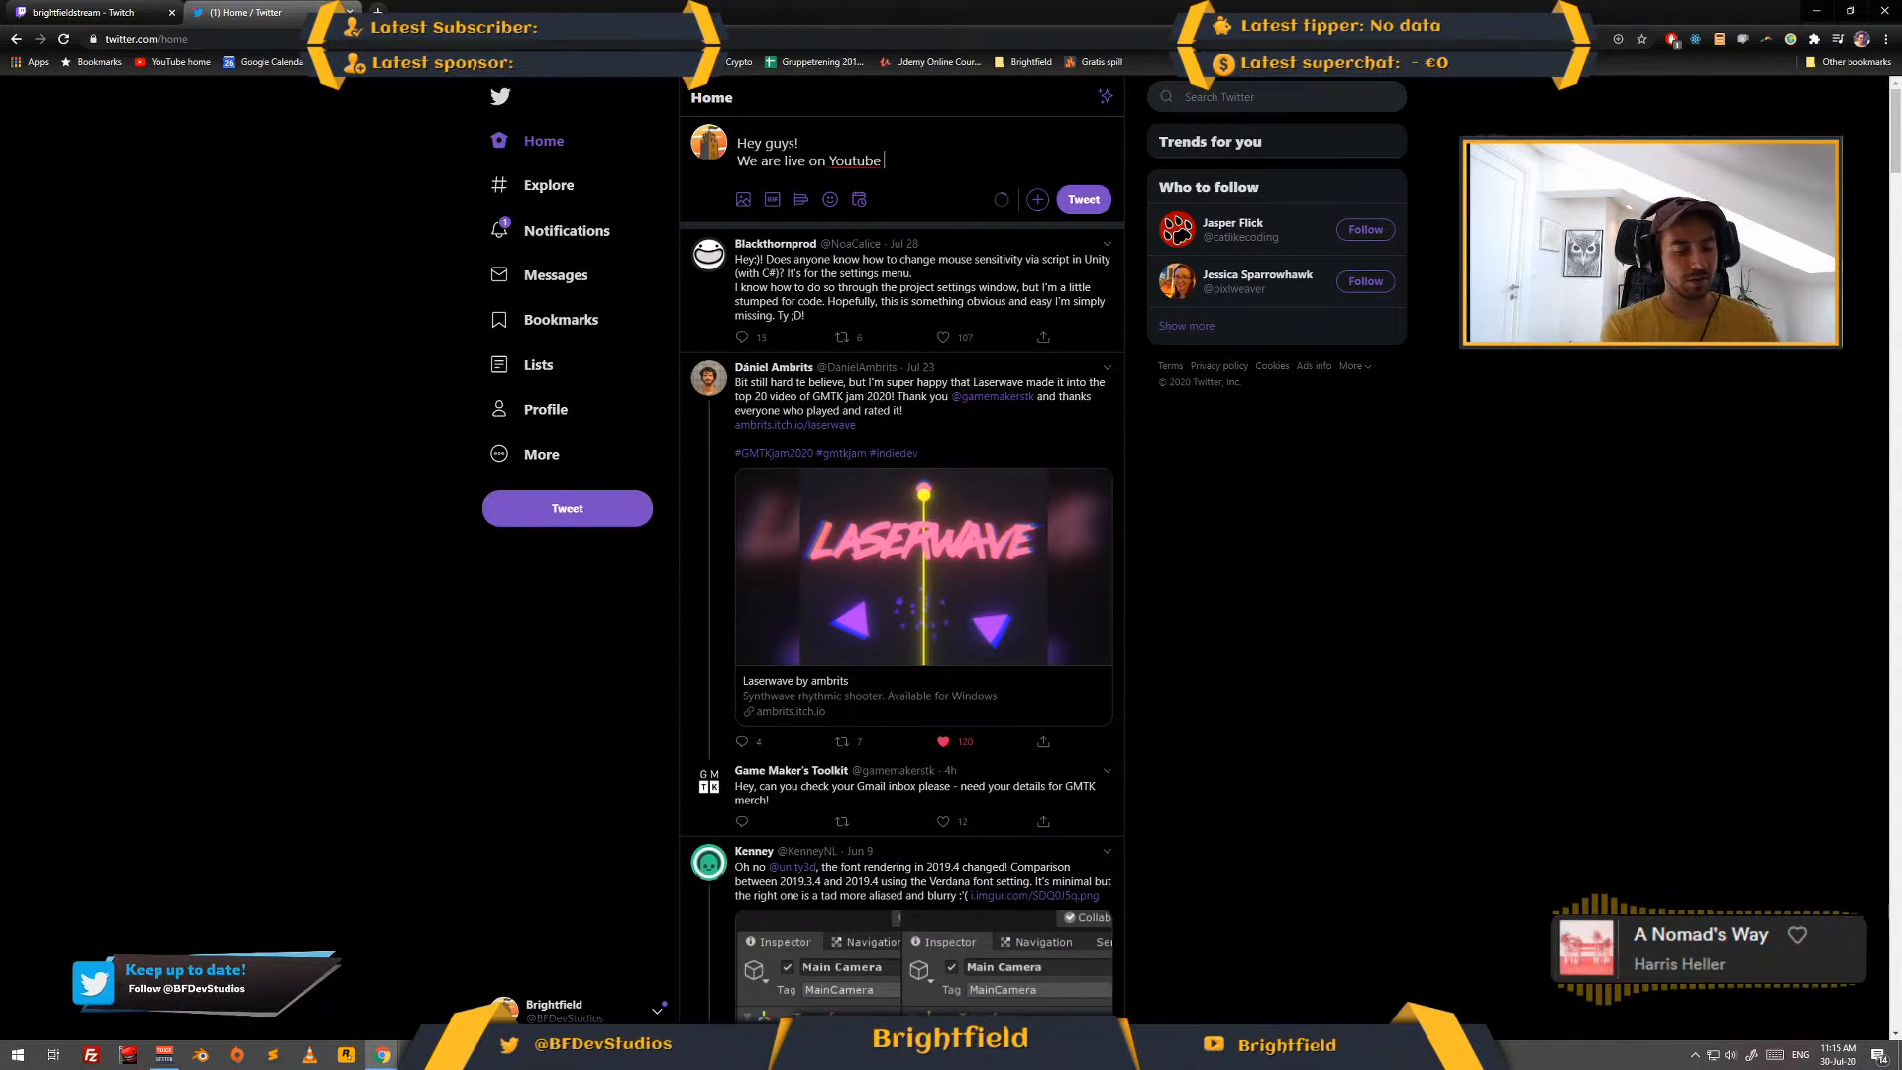
{"action": "type", "text": "making new levels"}
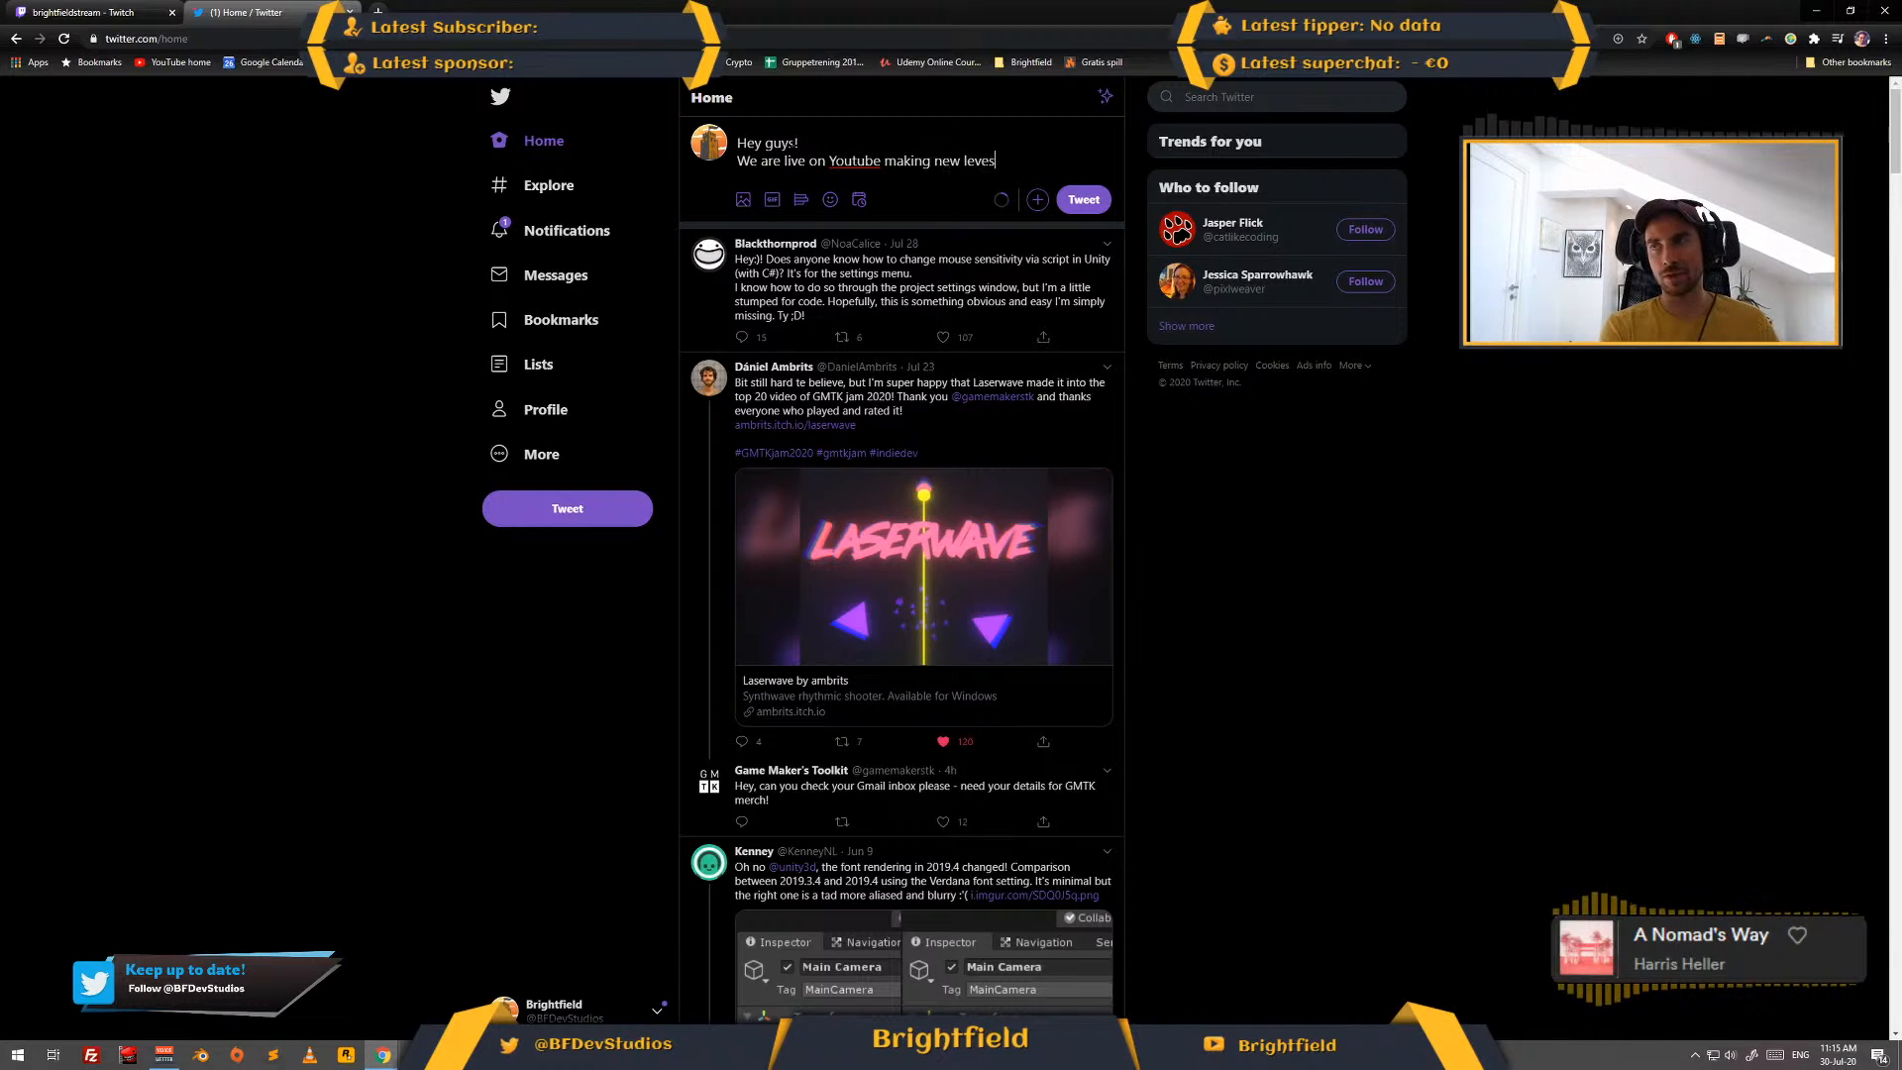
{"action": "key", "text": "BackSpace"}
{"action": "type", "text": "ls for the"}
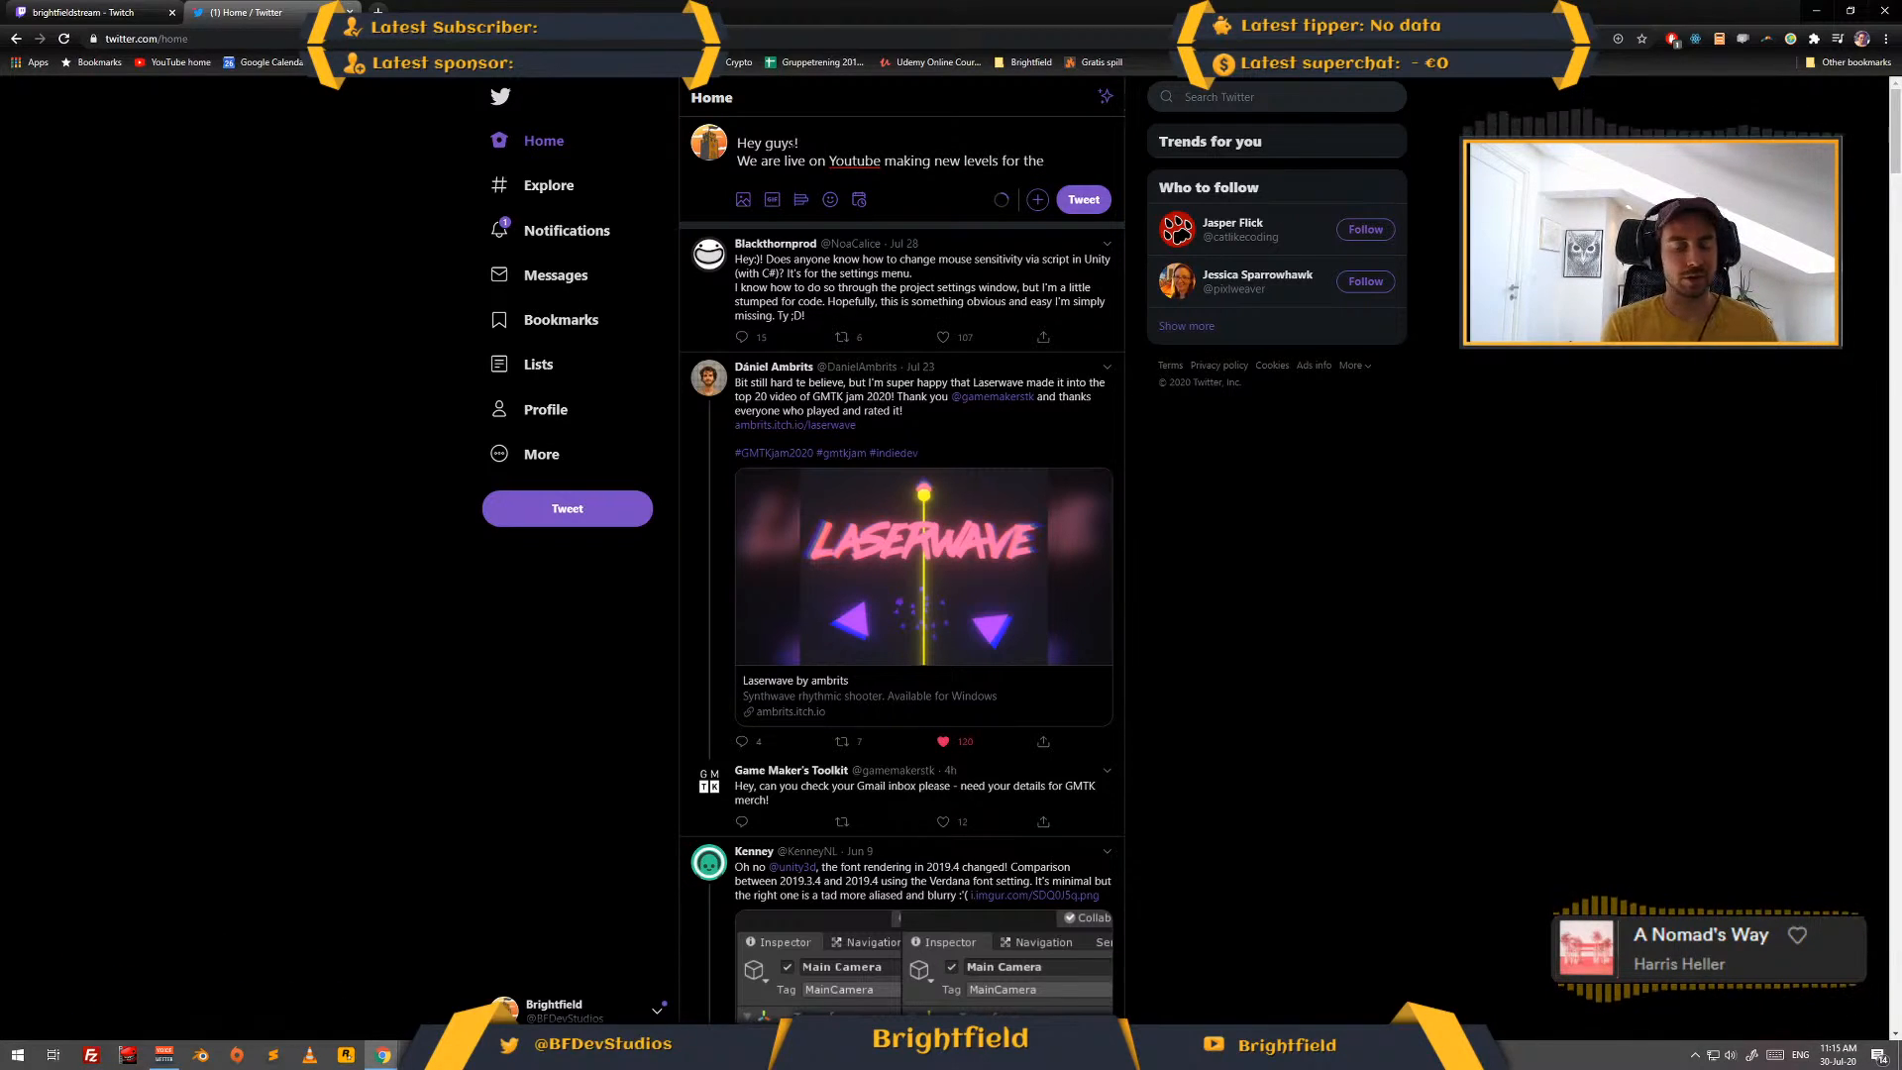
{"action": "type", "text": " mobile game"}
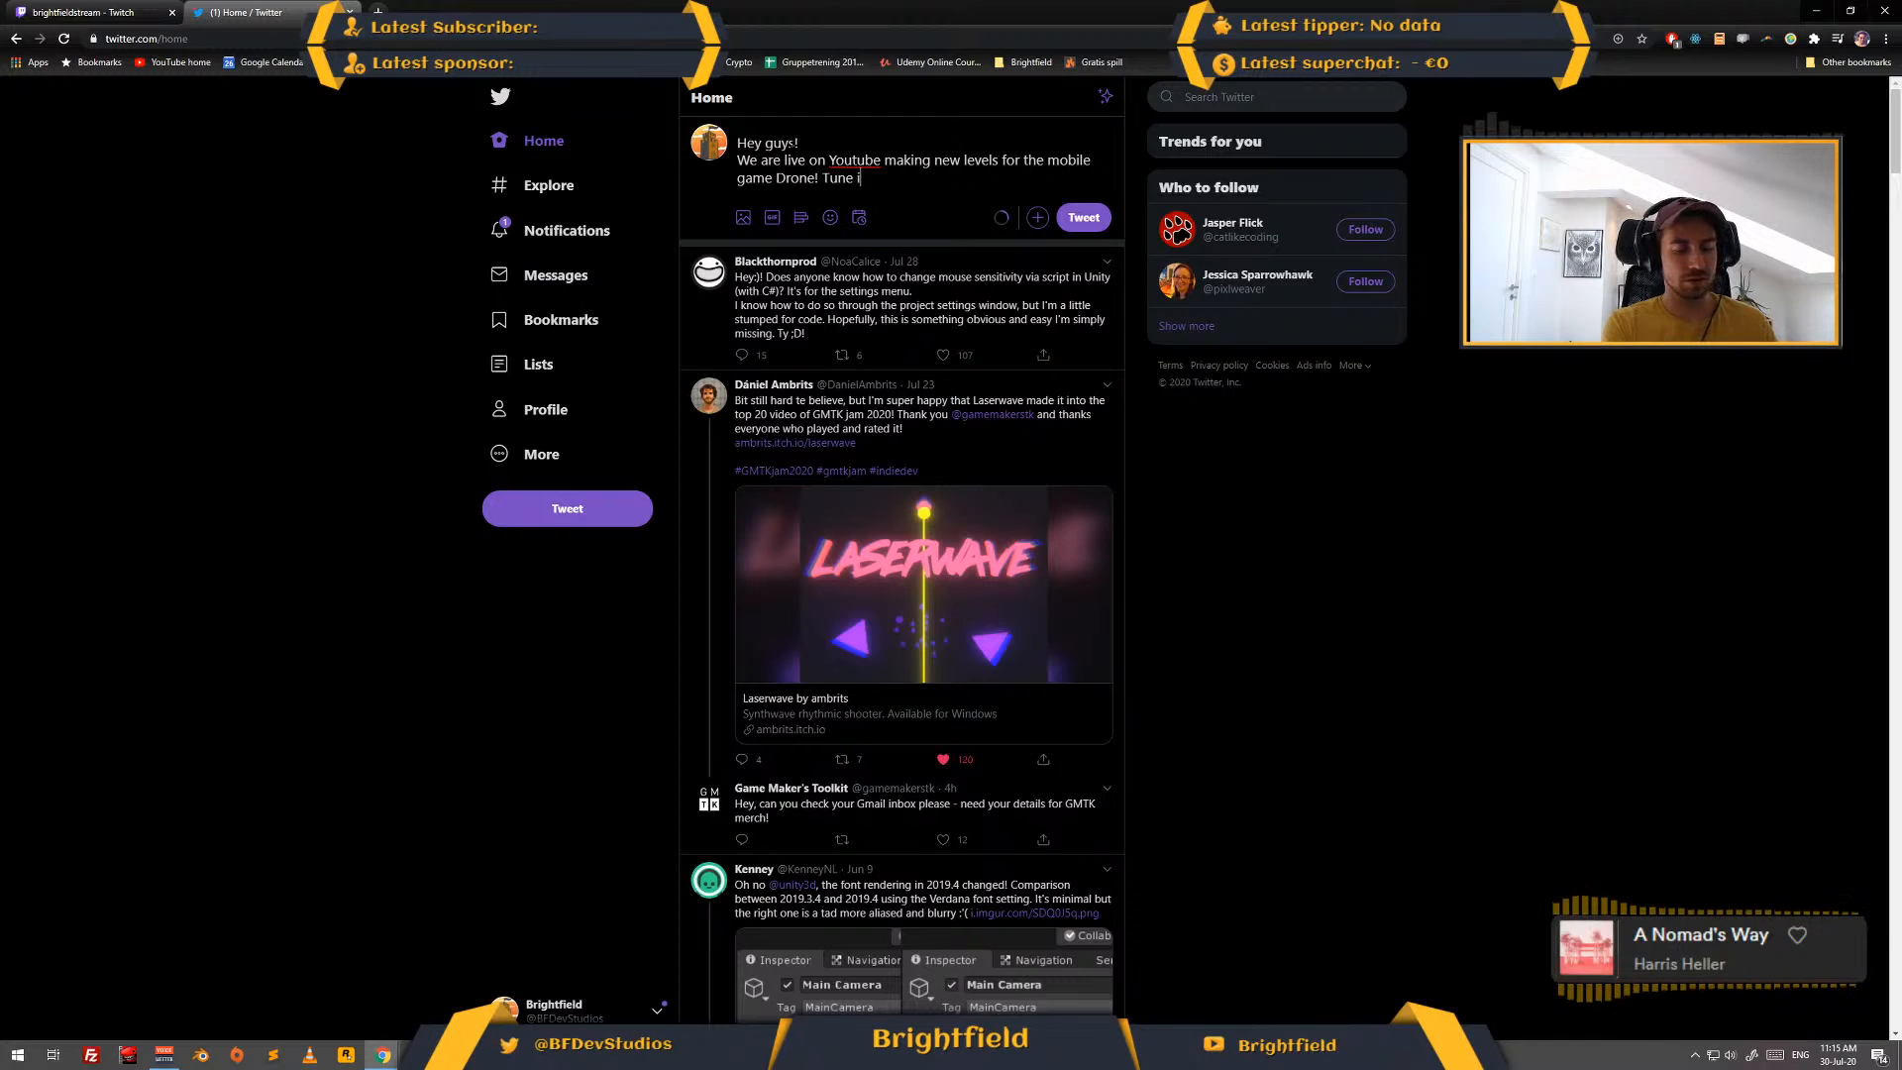
{"action": "type", "text": "Drone! Tune in "}
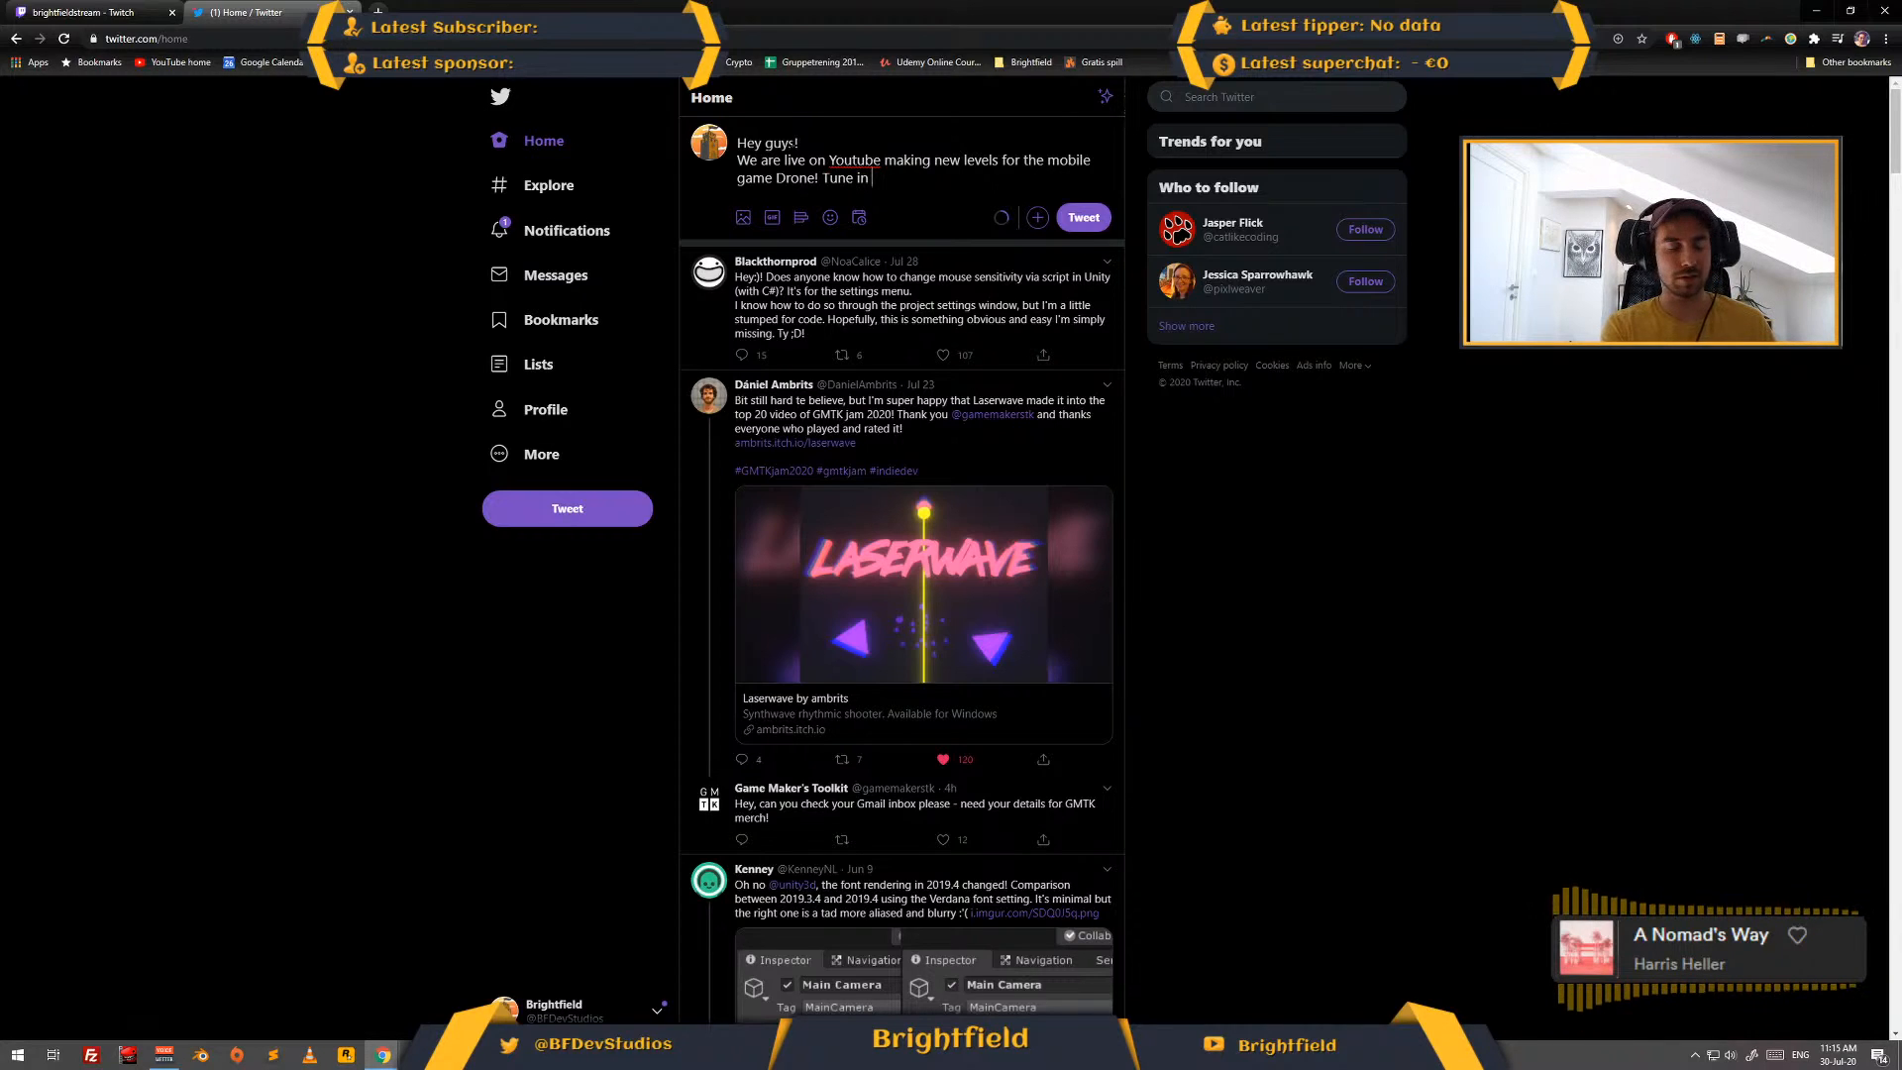
{"action": "type", "text": "here"}
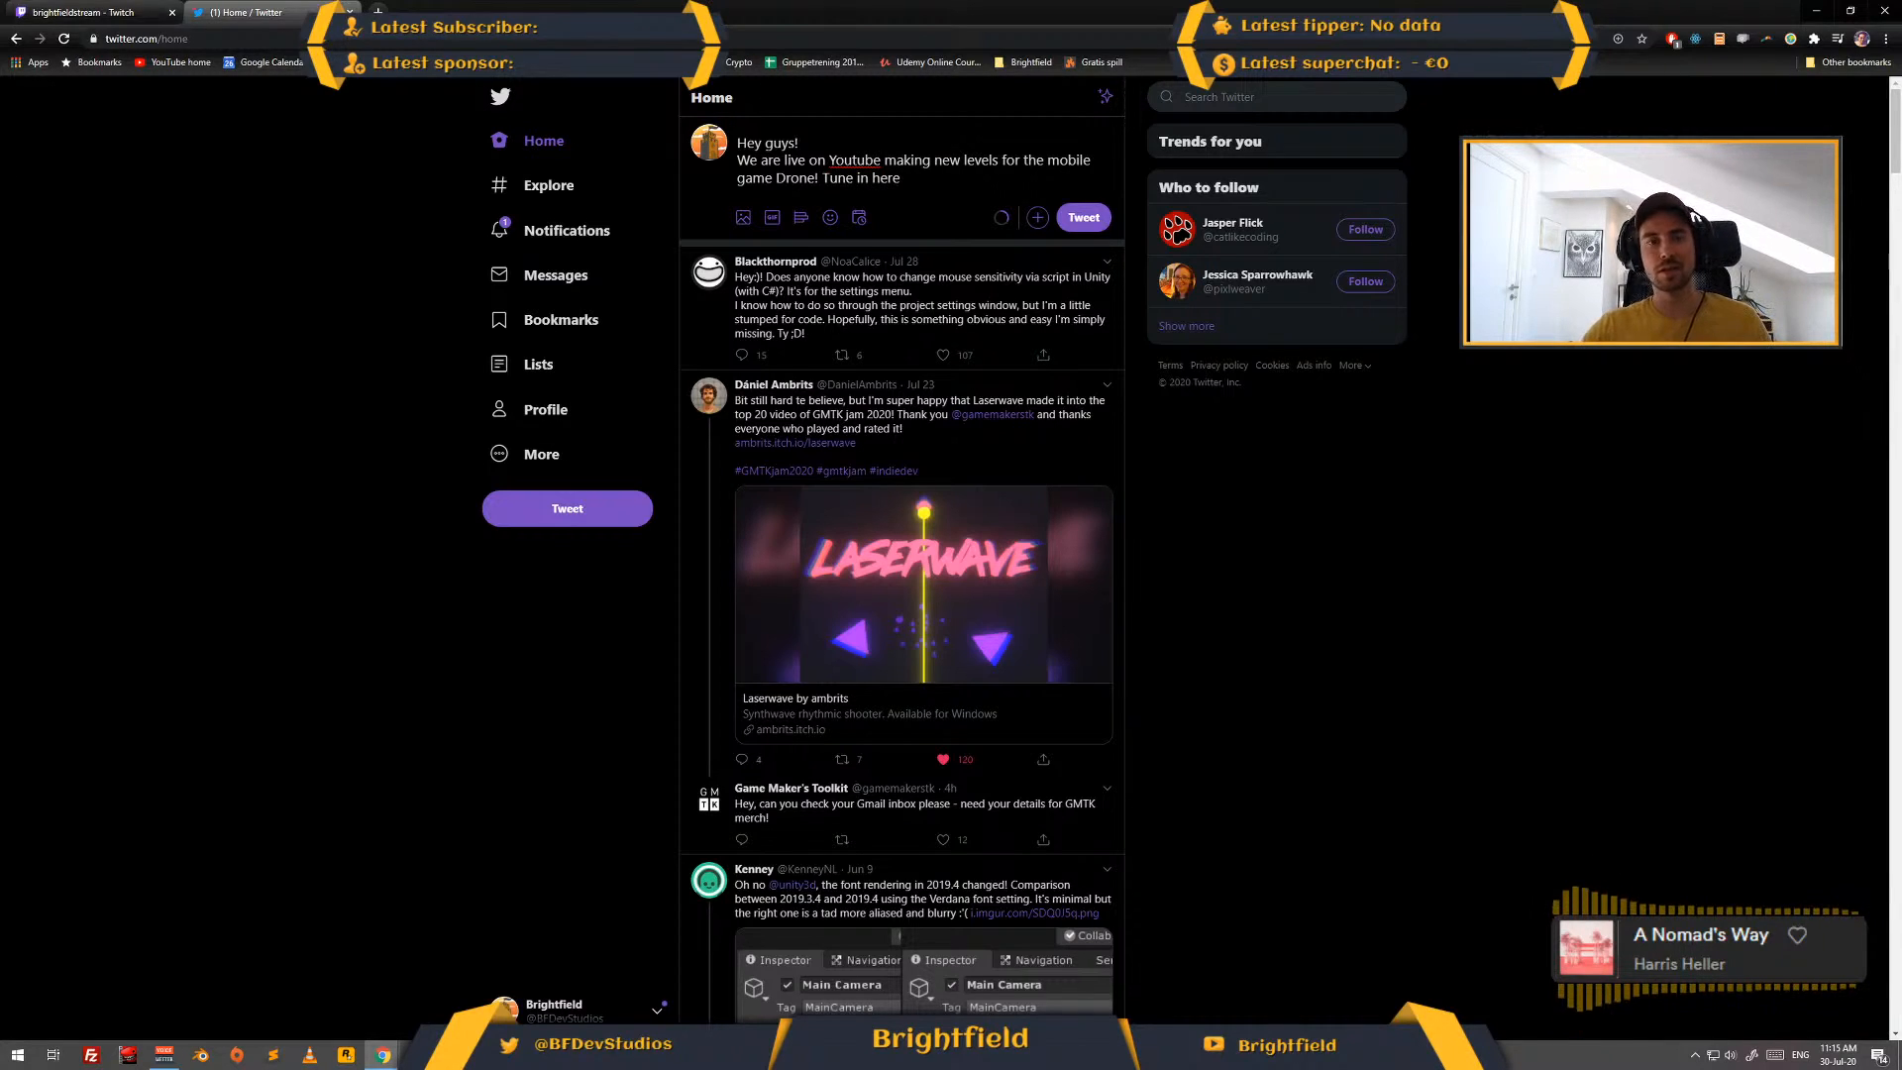
- Append the YouTube livestream link to the drafted tweet and post it, then minimize the browser
{"action": "key", "text": "alt+Tab"}
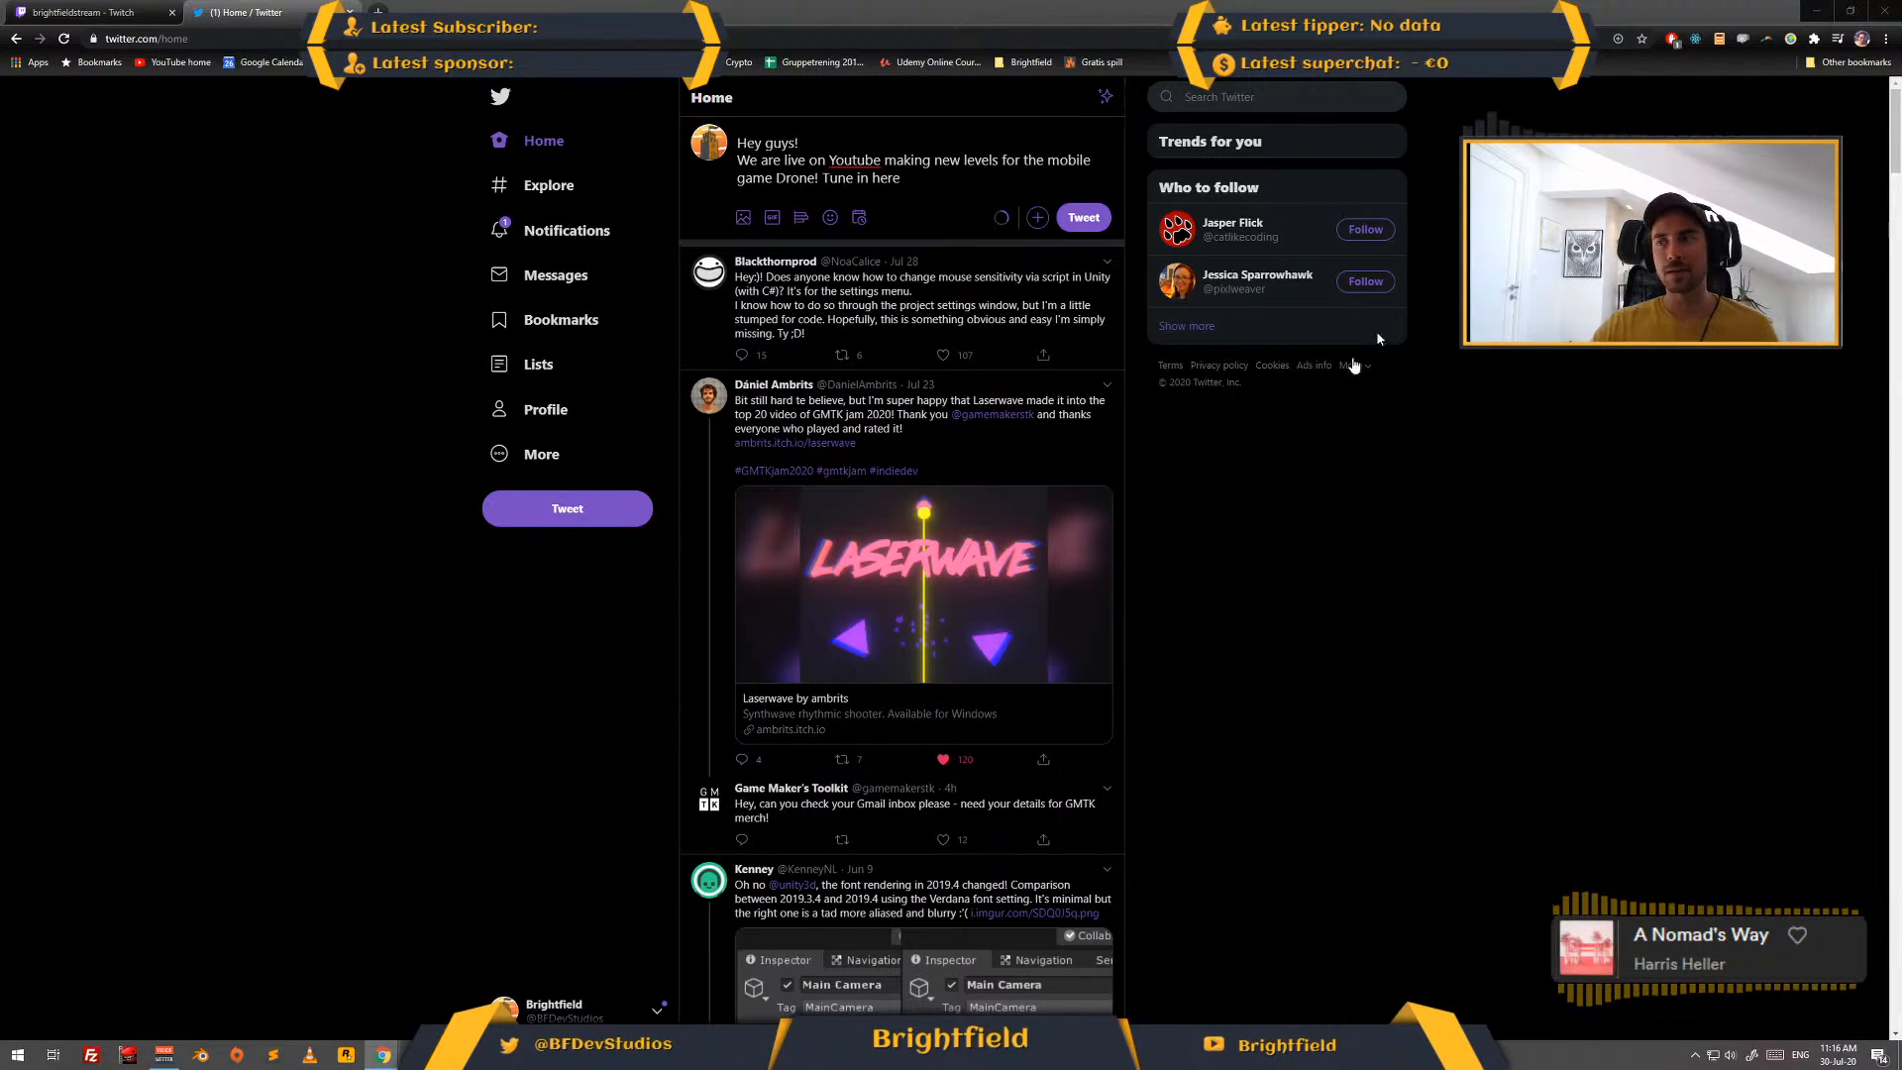
{"action": "left_click", "coordinate": [939, 185]}
{"action": "type", "text": "https://www.youtube.com/watch?v=vaOi041ENDo"}
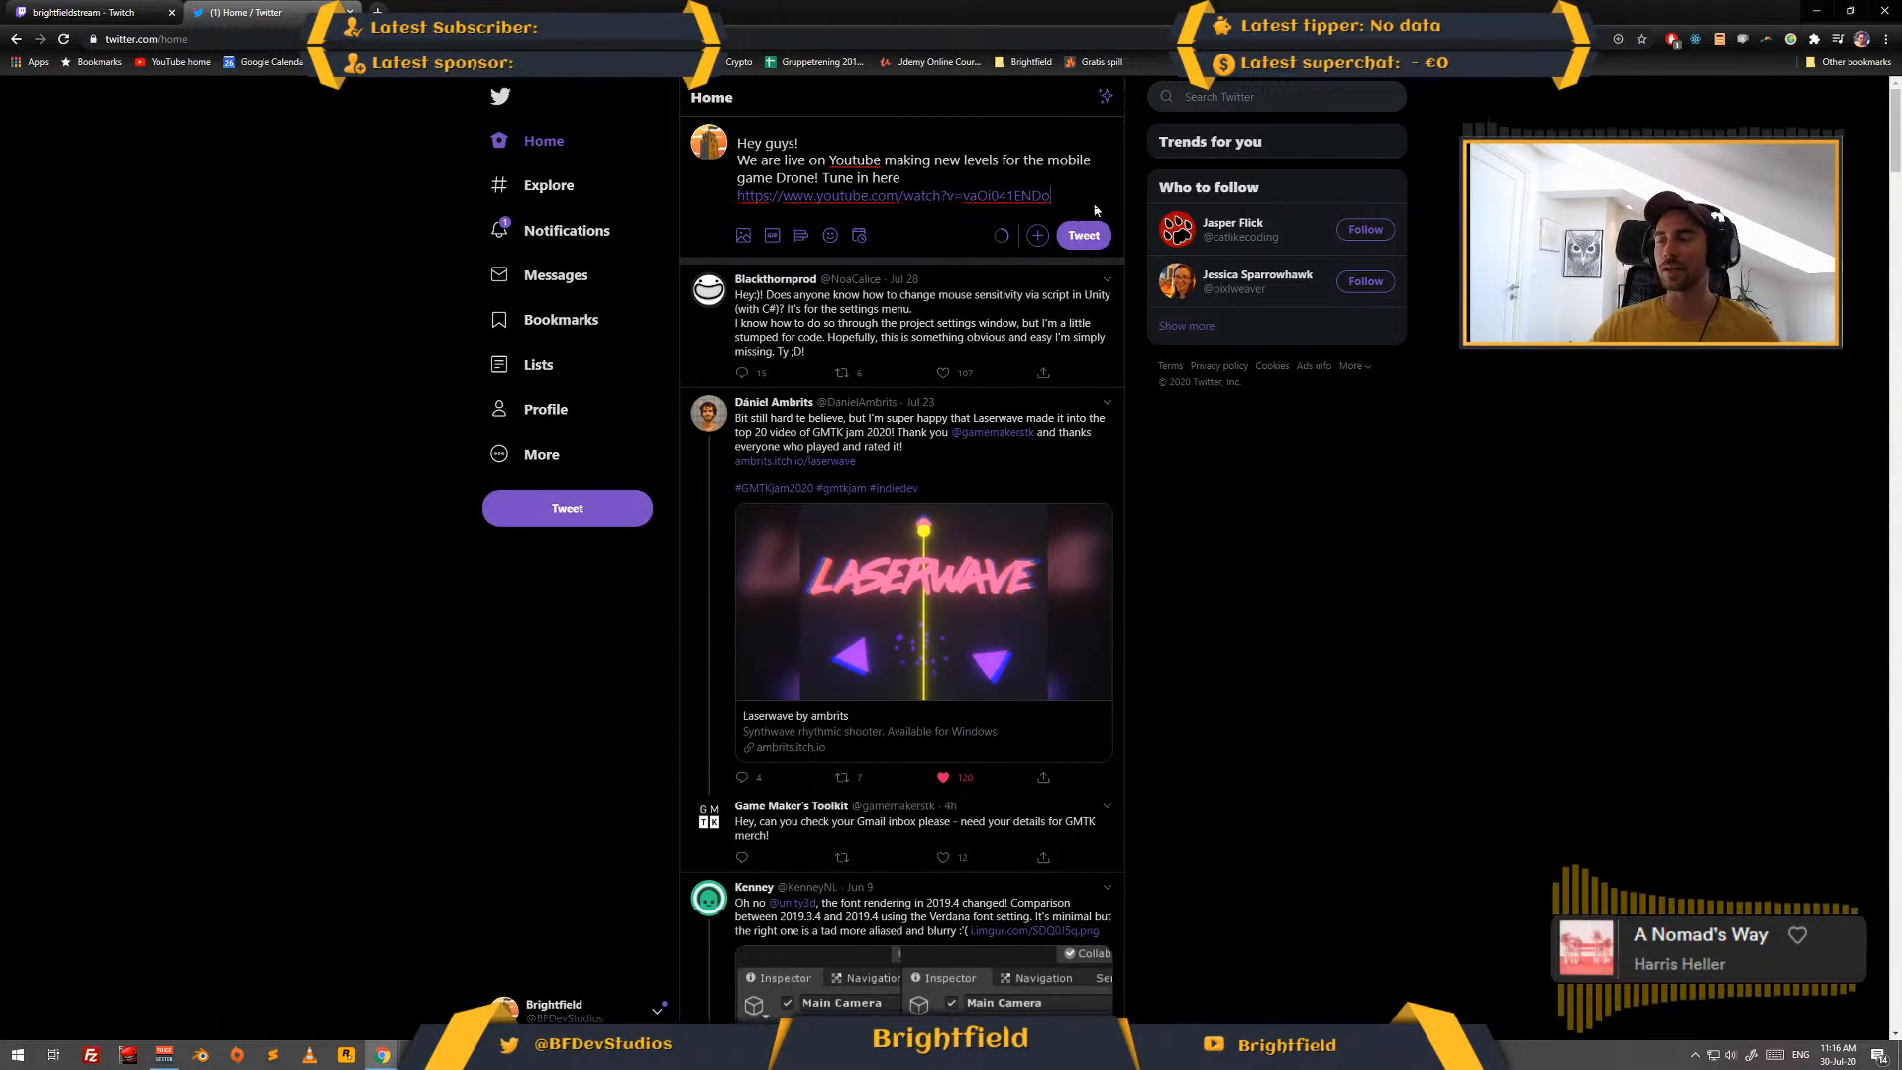
{"action": "left_click", "coordinate": [1086, 234]}
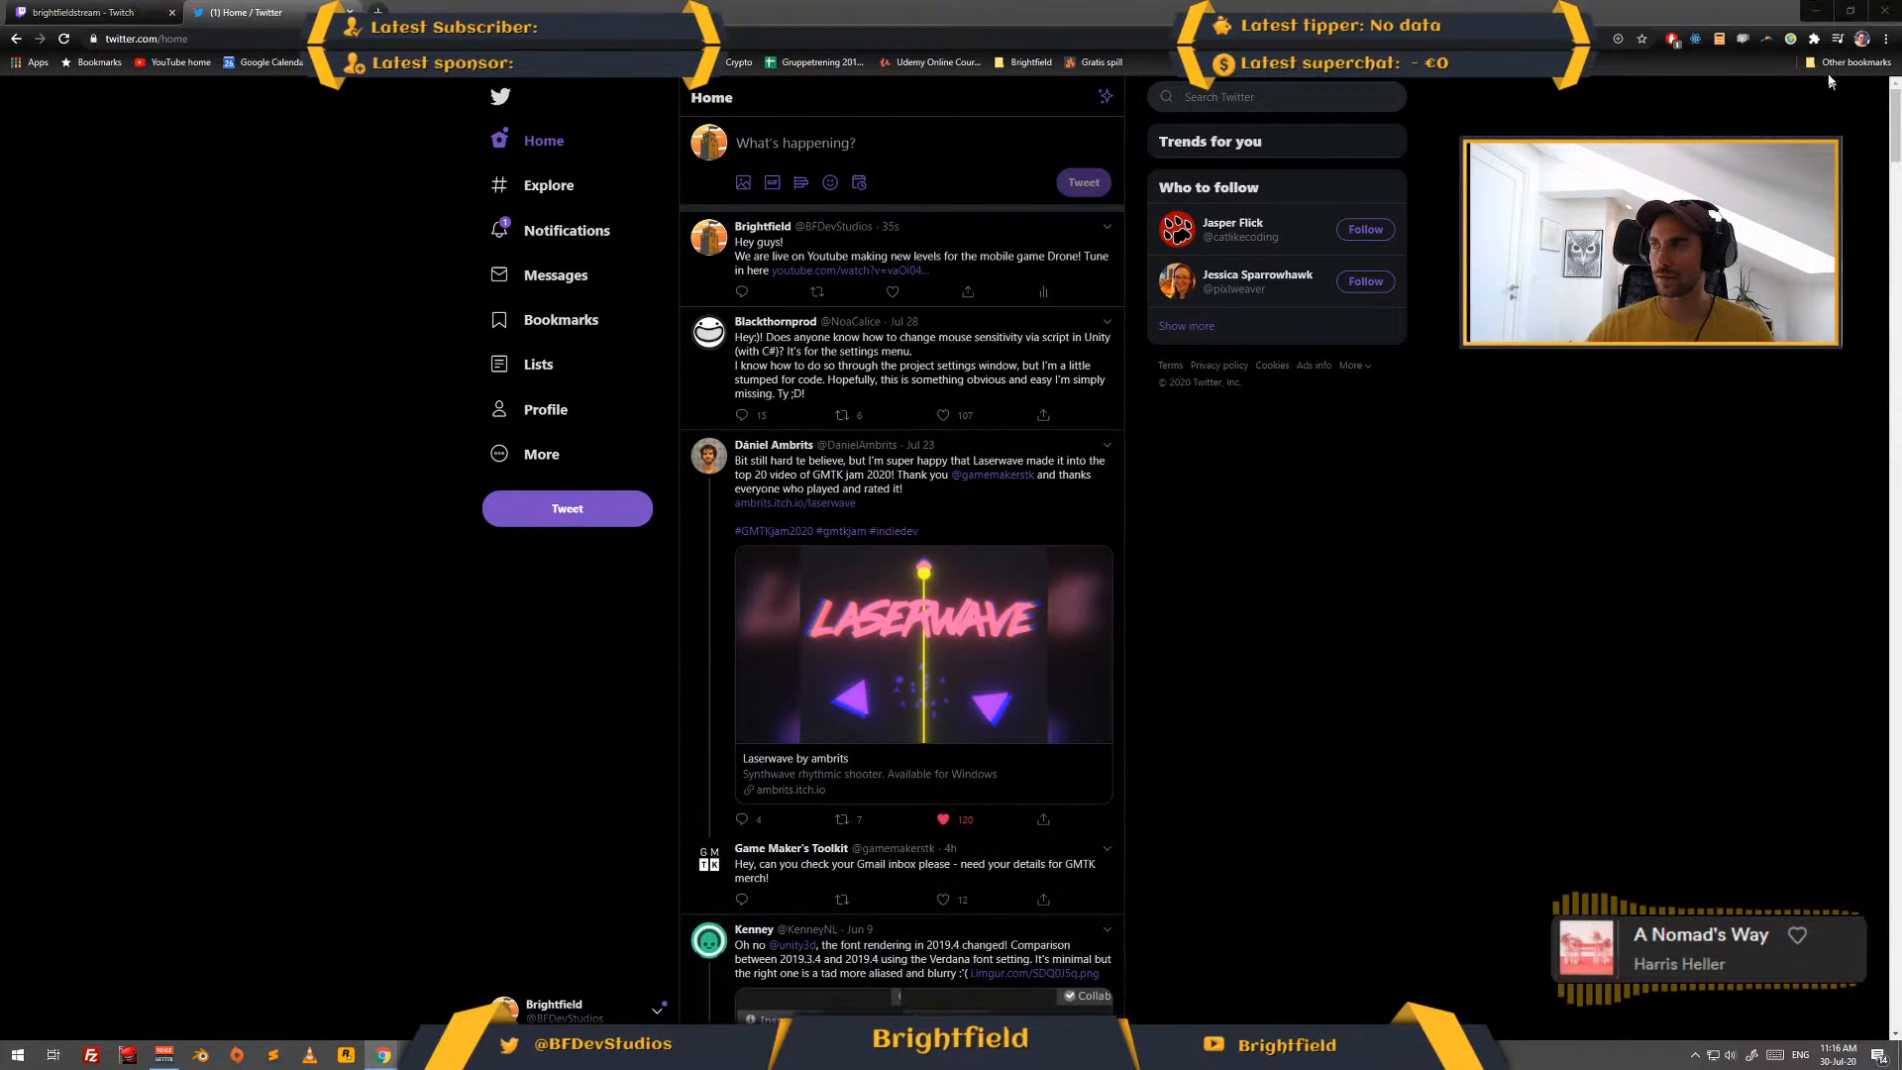
{"action": "left_click", "coordinate": [1816, 11]}
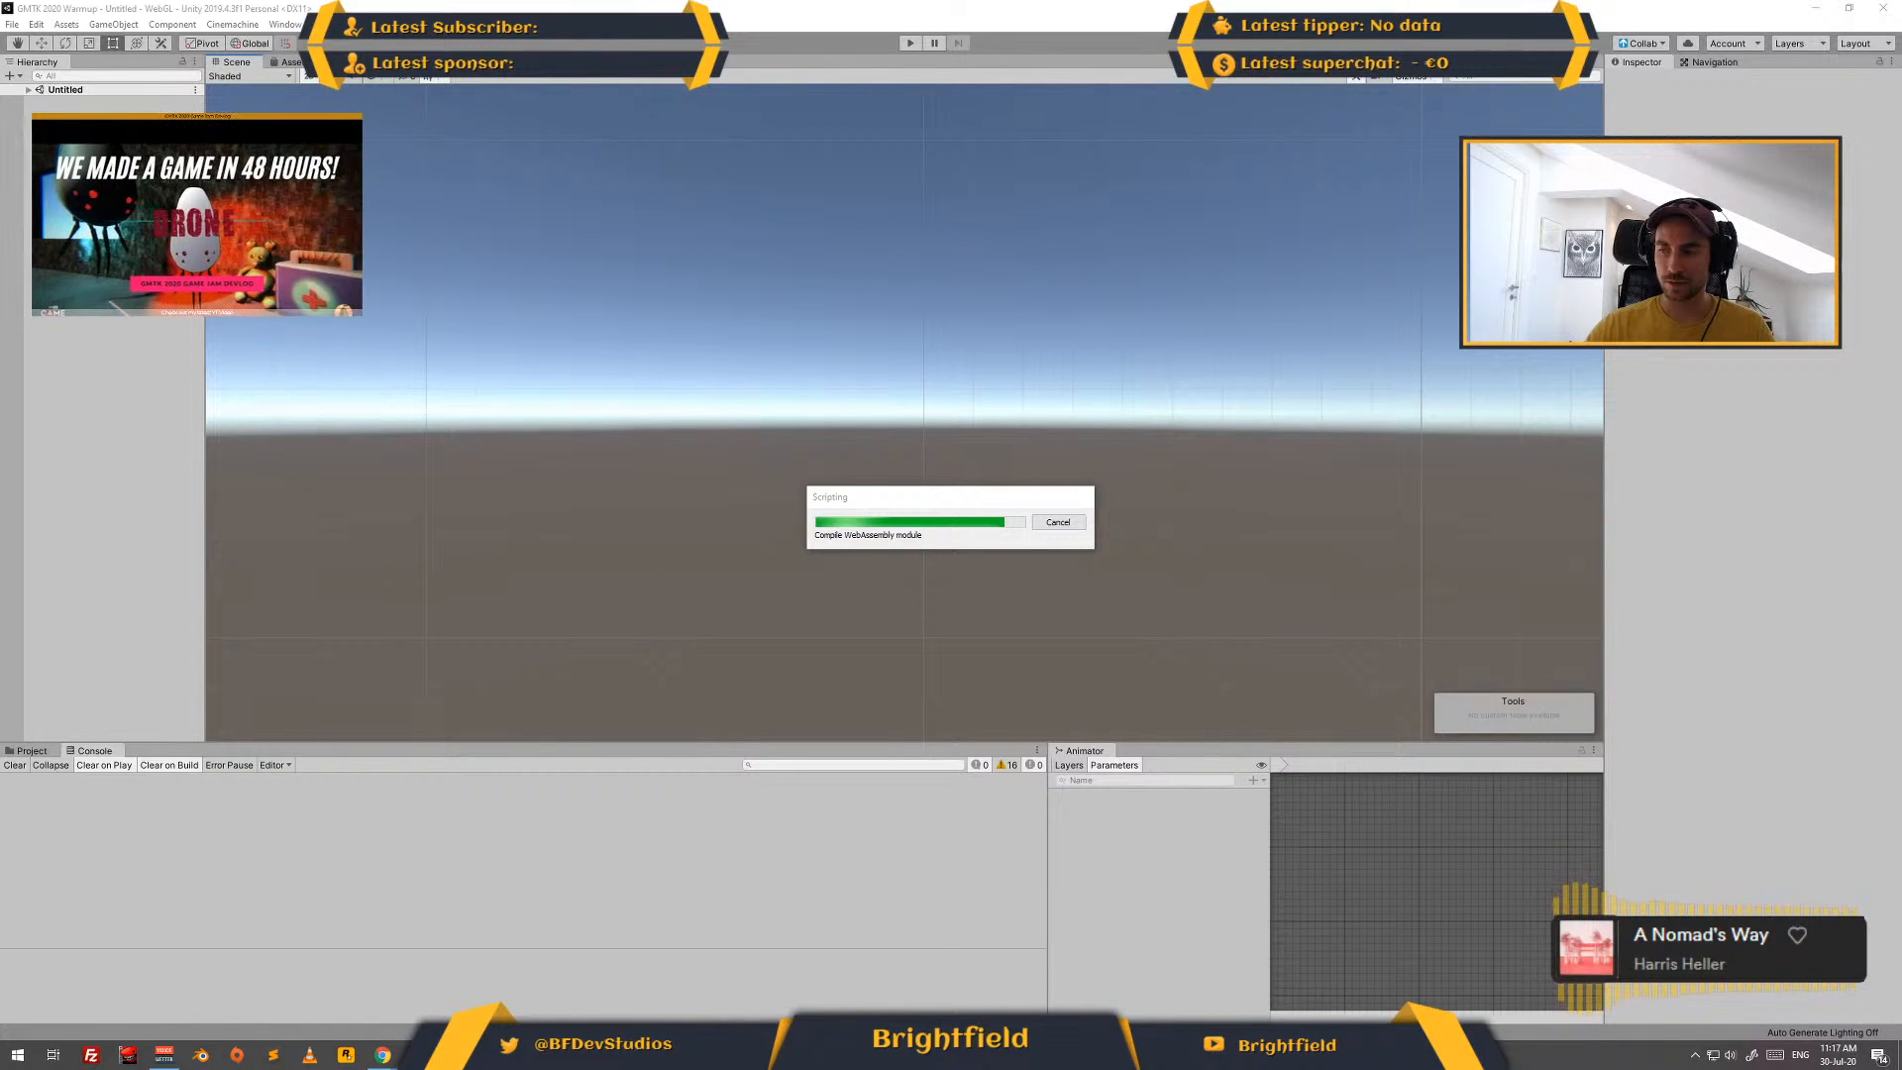
{"action": "right_click", "coordinate": [1074, 1054]}
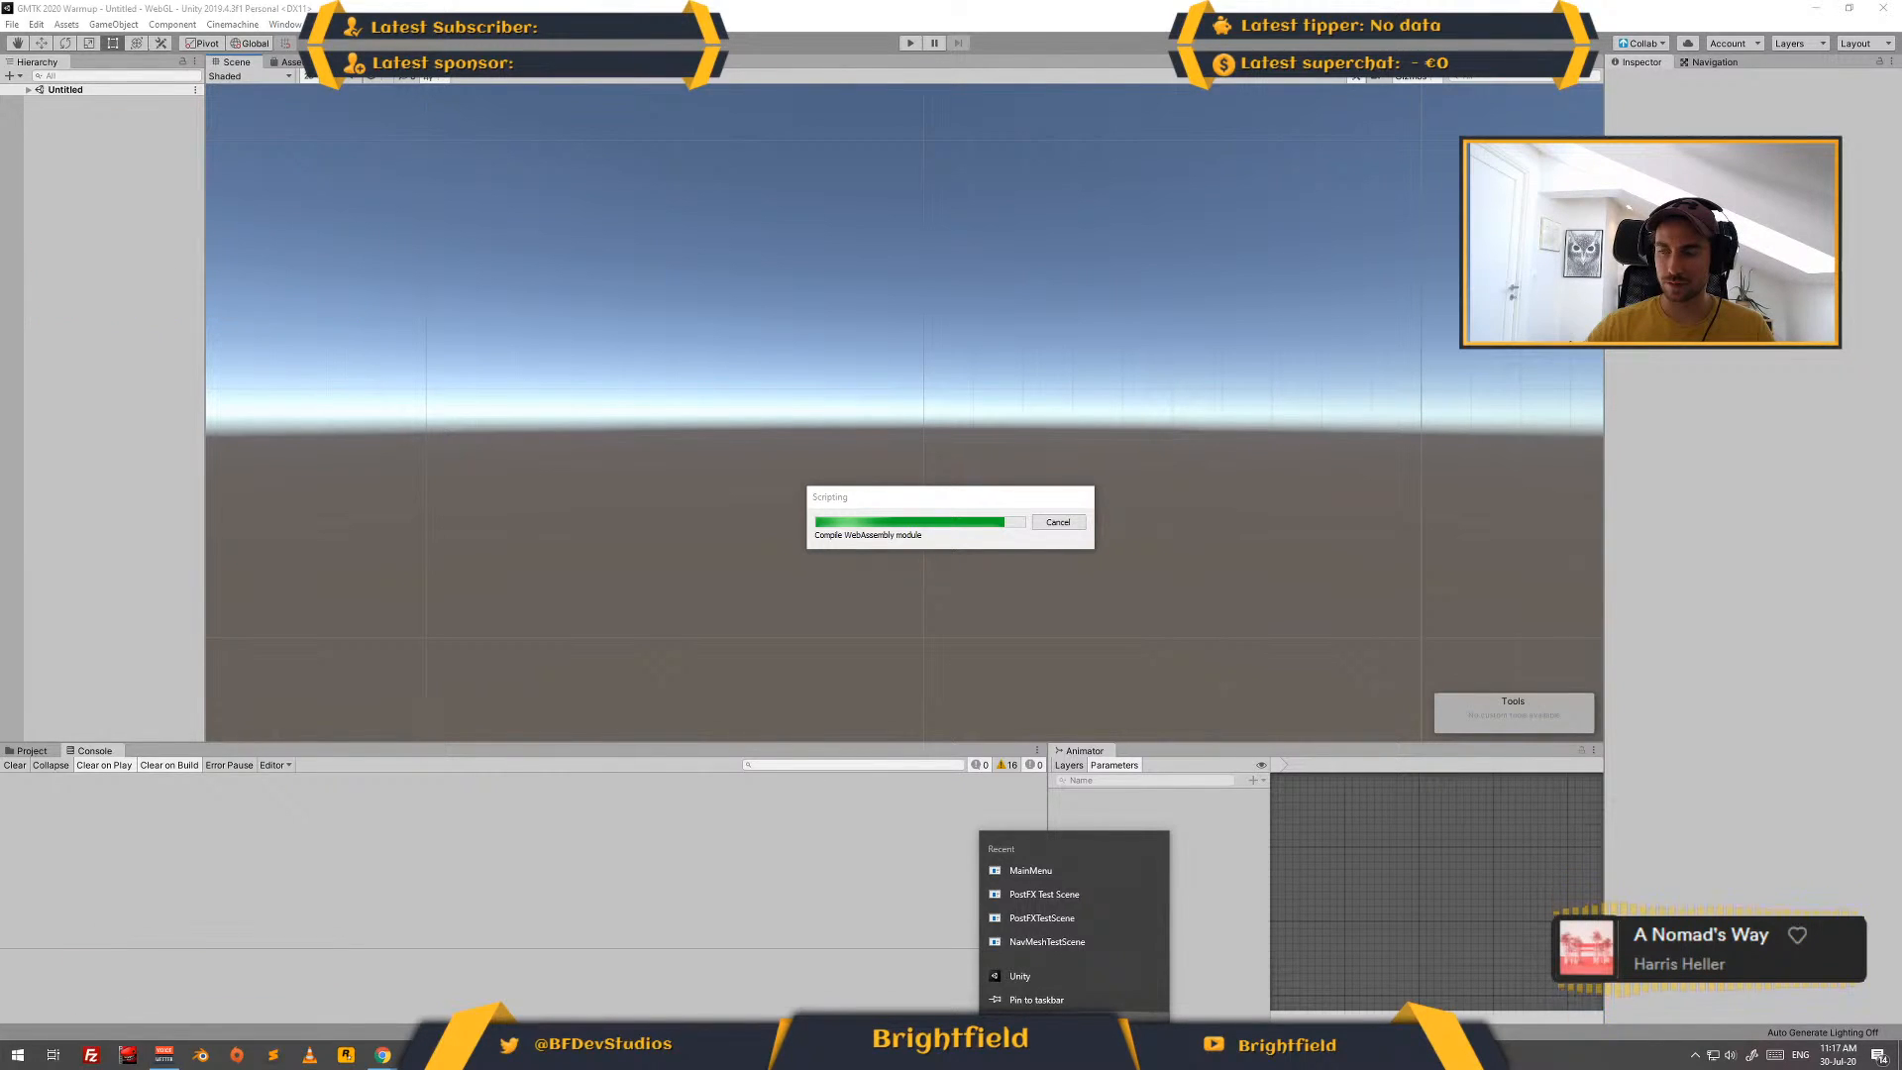
{"action": "key", "text": "Escape"}
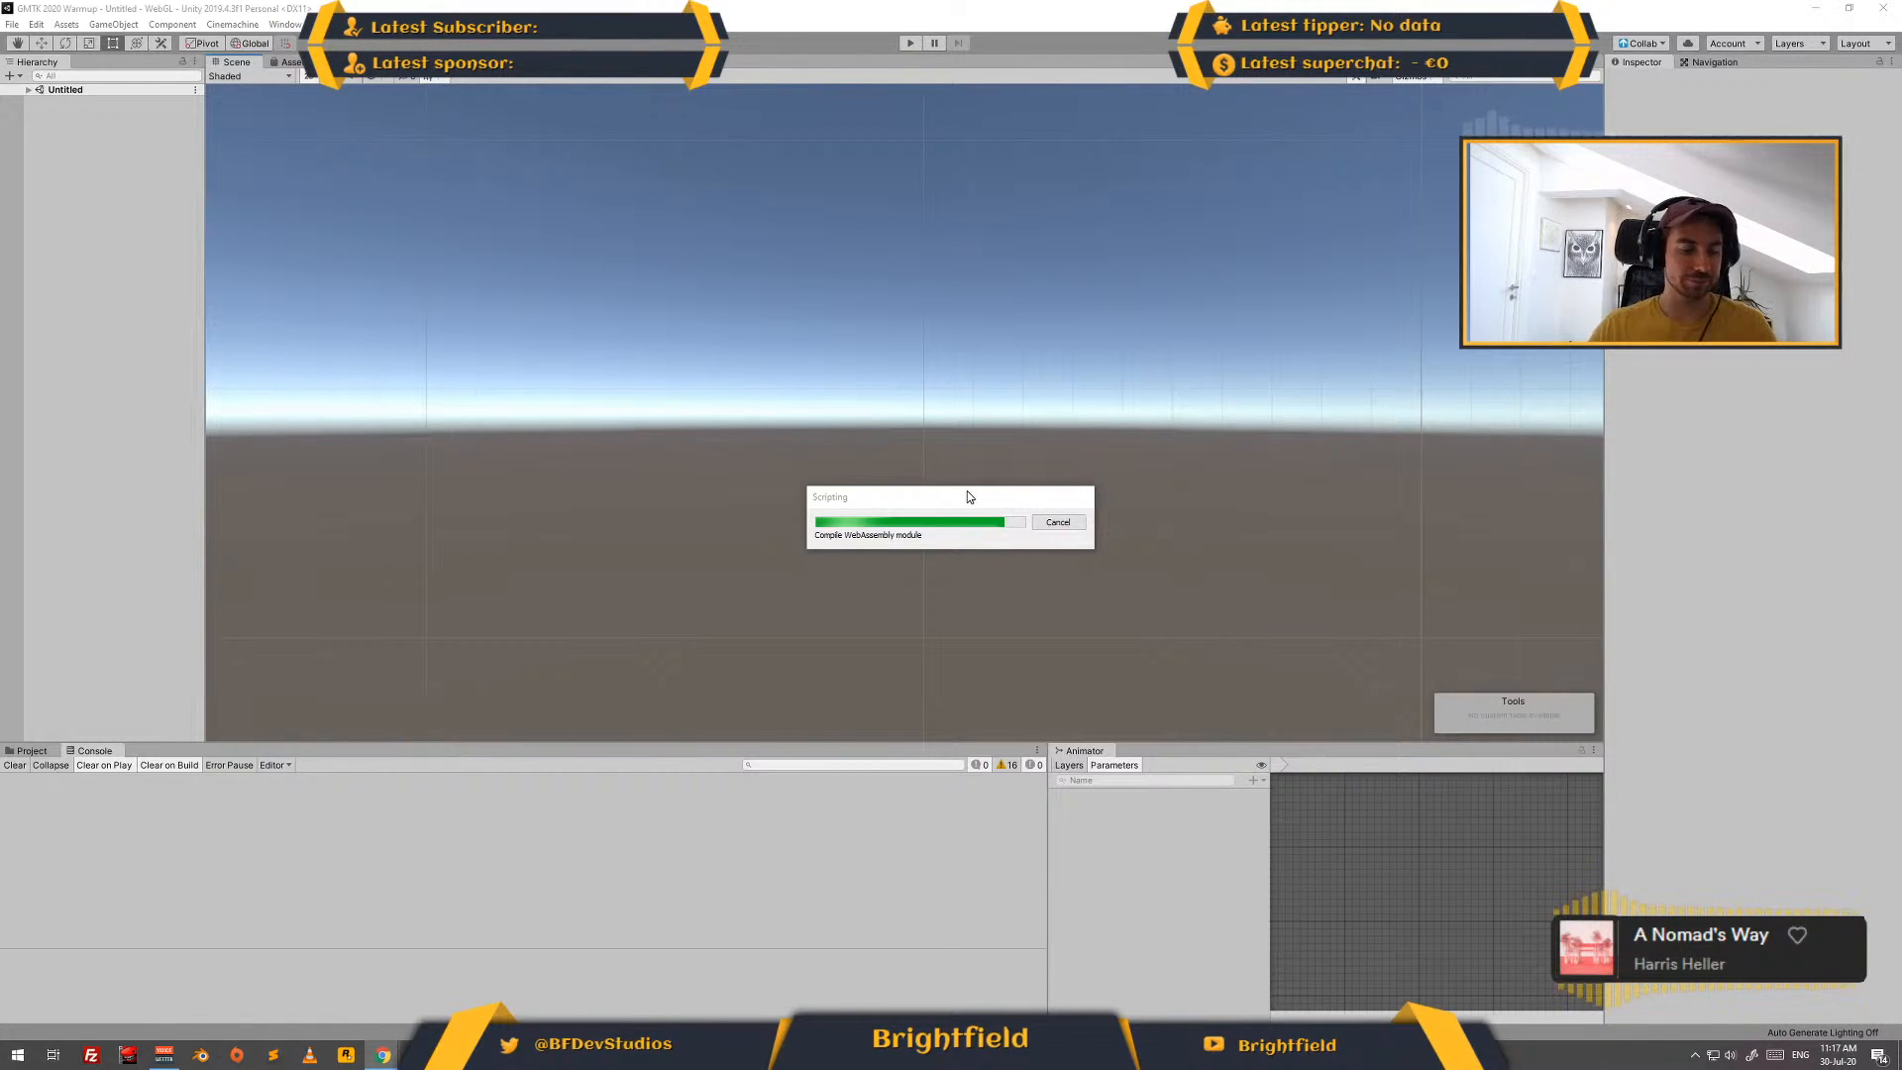
{"action": "key", "text": "alt+Tab"}
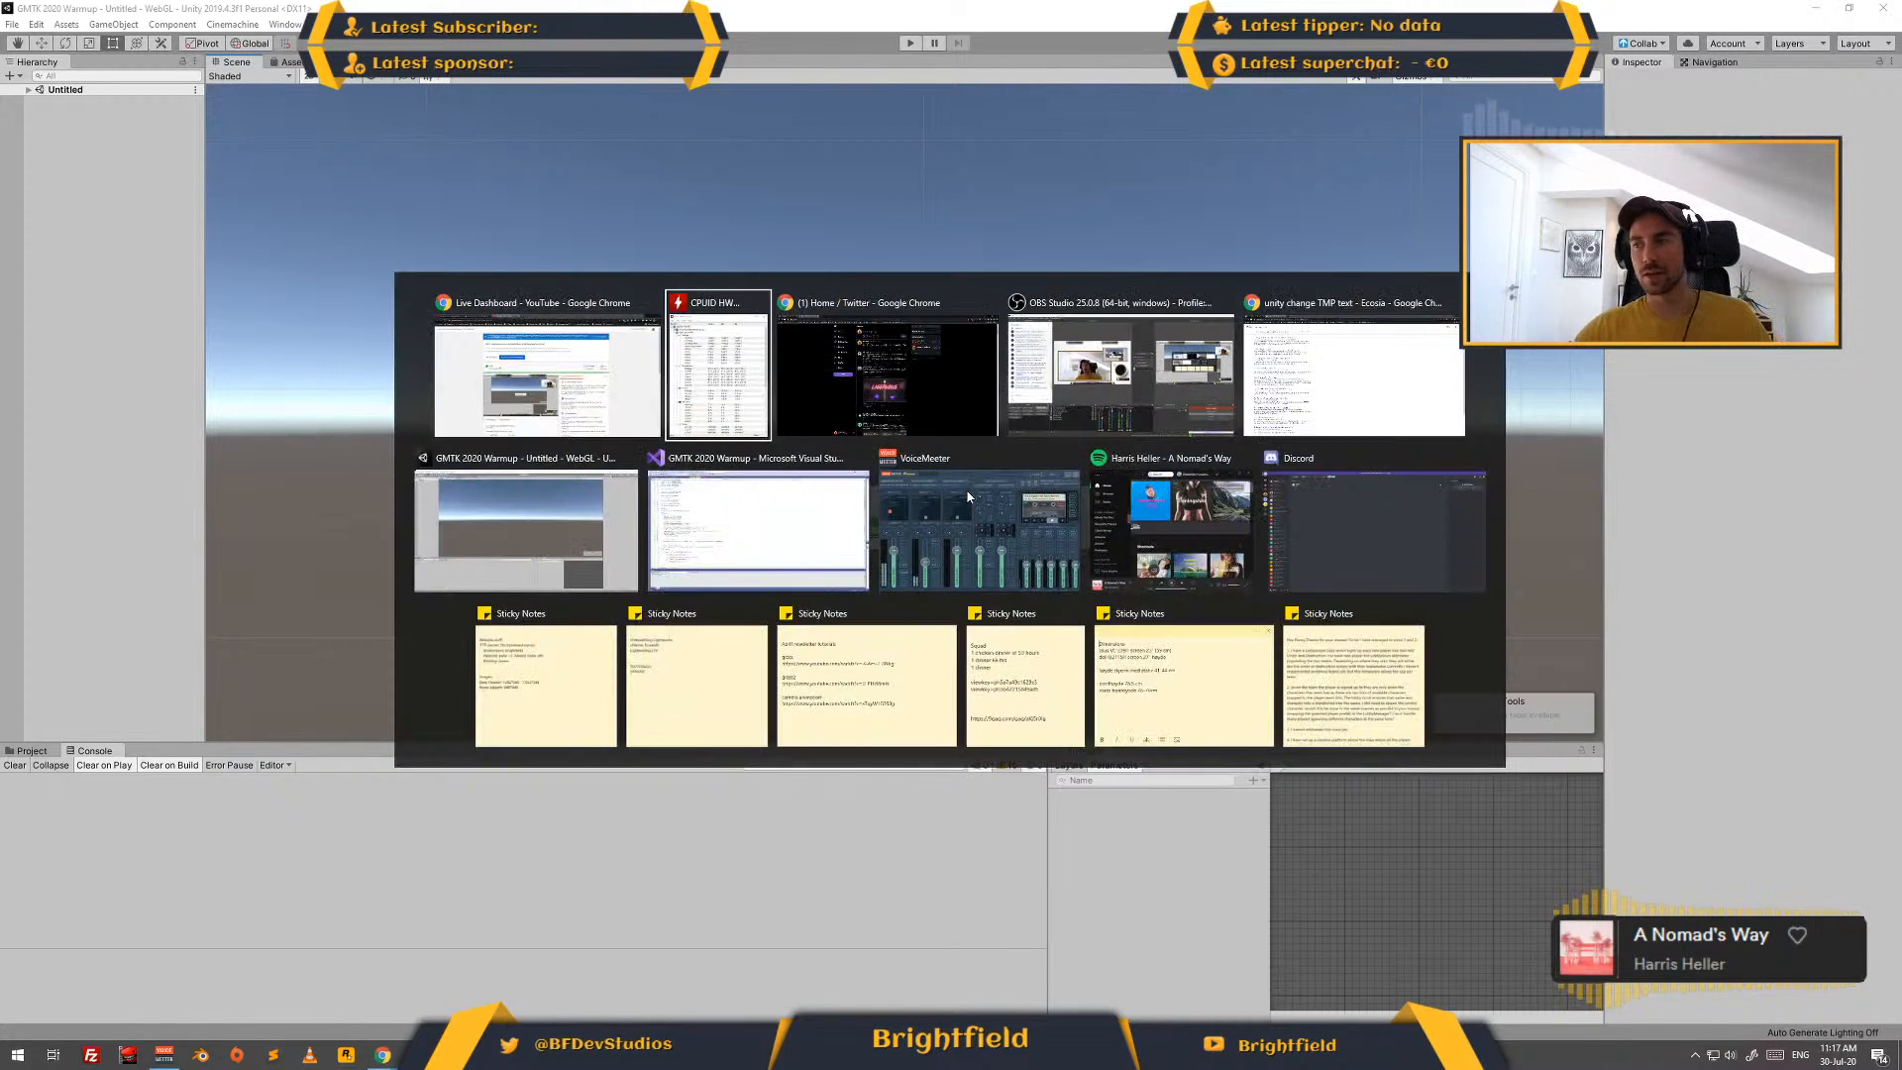
{"action": "key", "text": "alt+Tab"}
{"action": "key", "text": "alt+shift+Tab"}
{"action": "key", "text": "alt+Tab"}
{"action": "key", "text": "alt+Tab"}
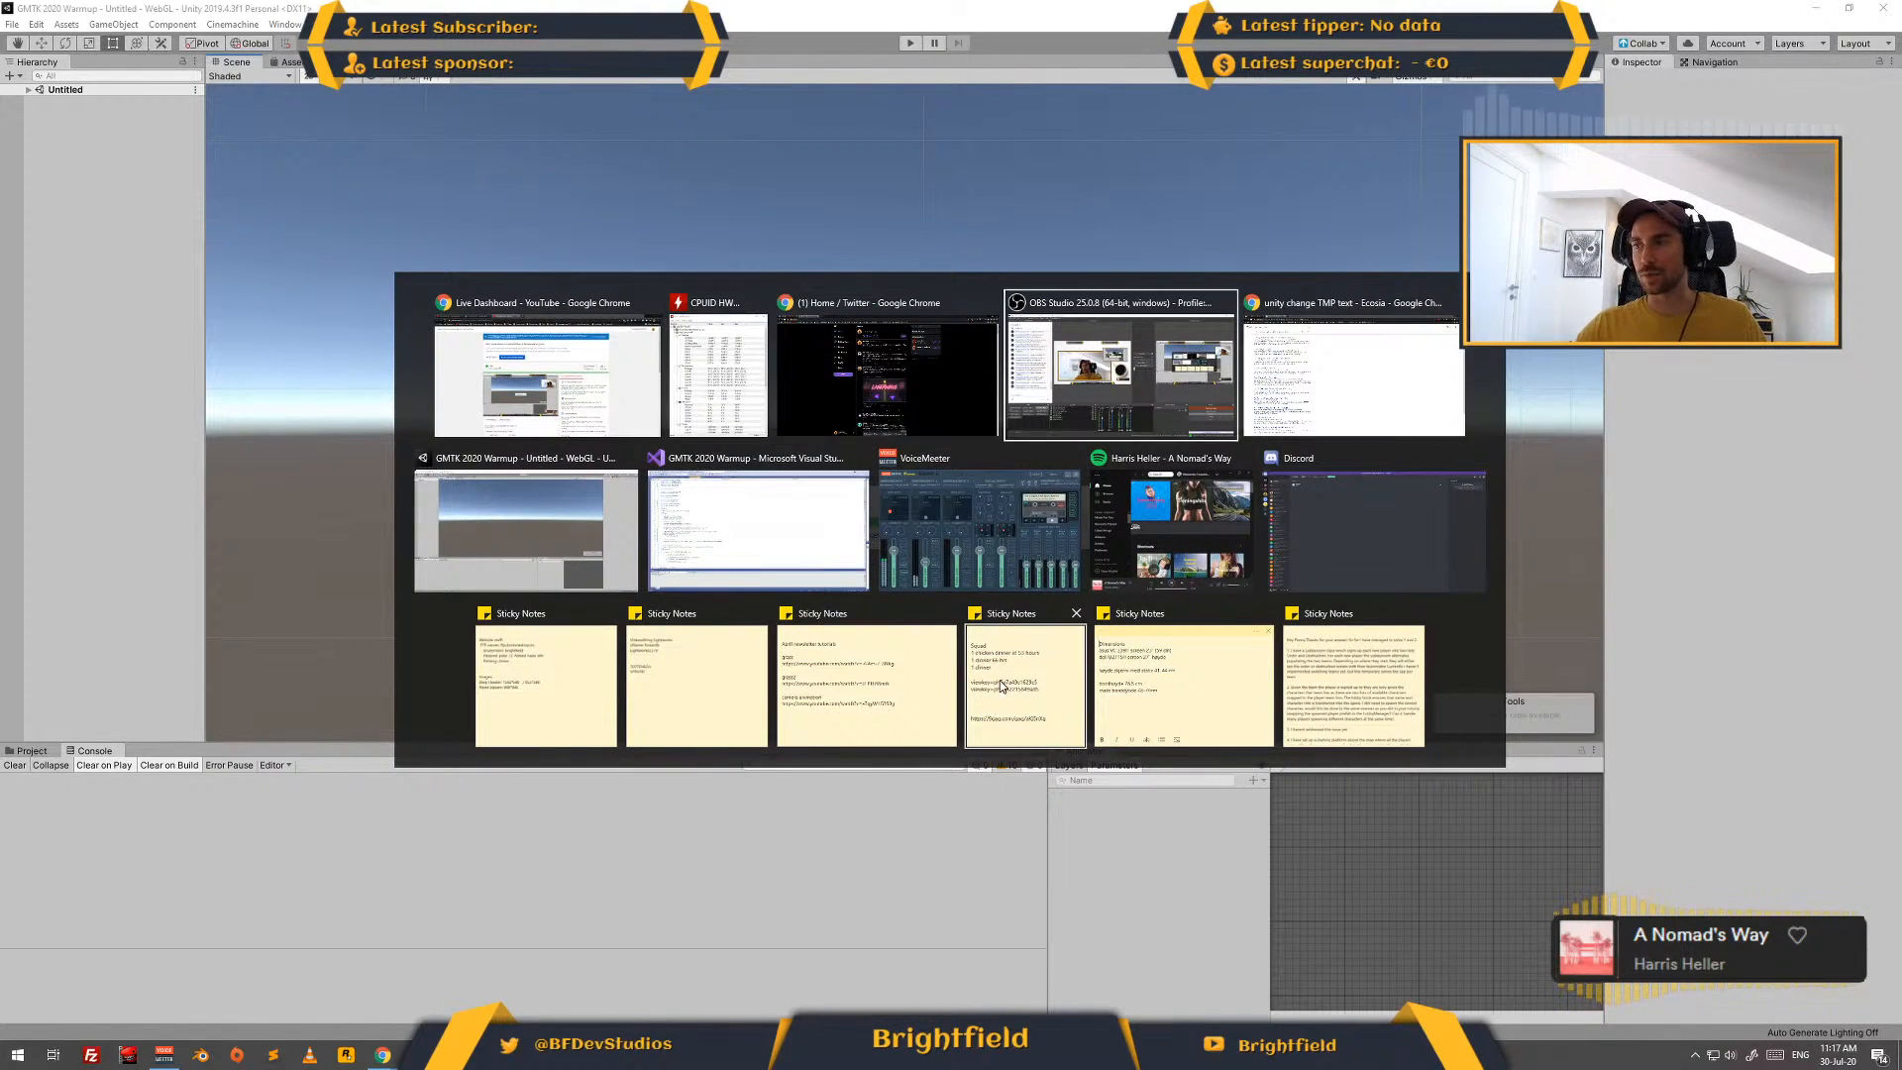
{"action": "key", "text": "Escape"}
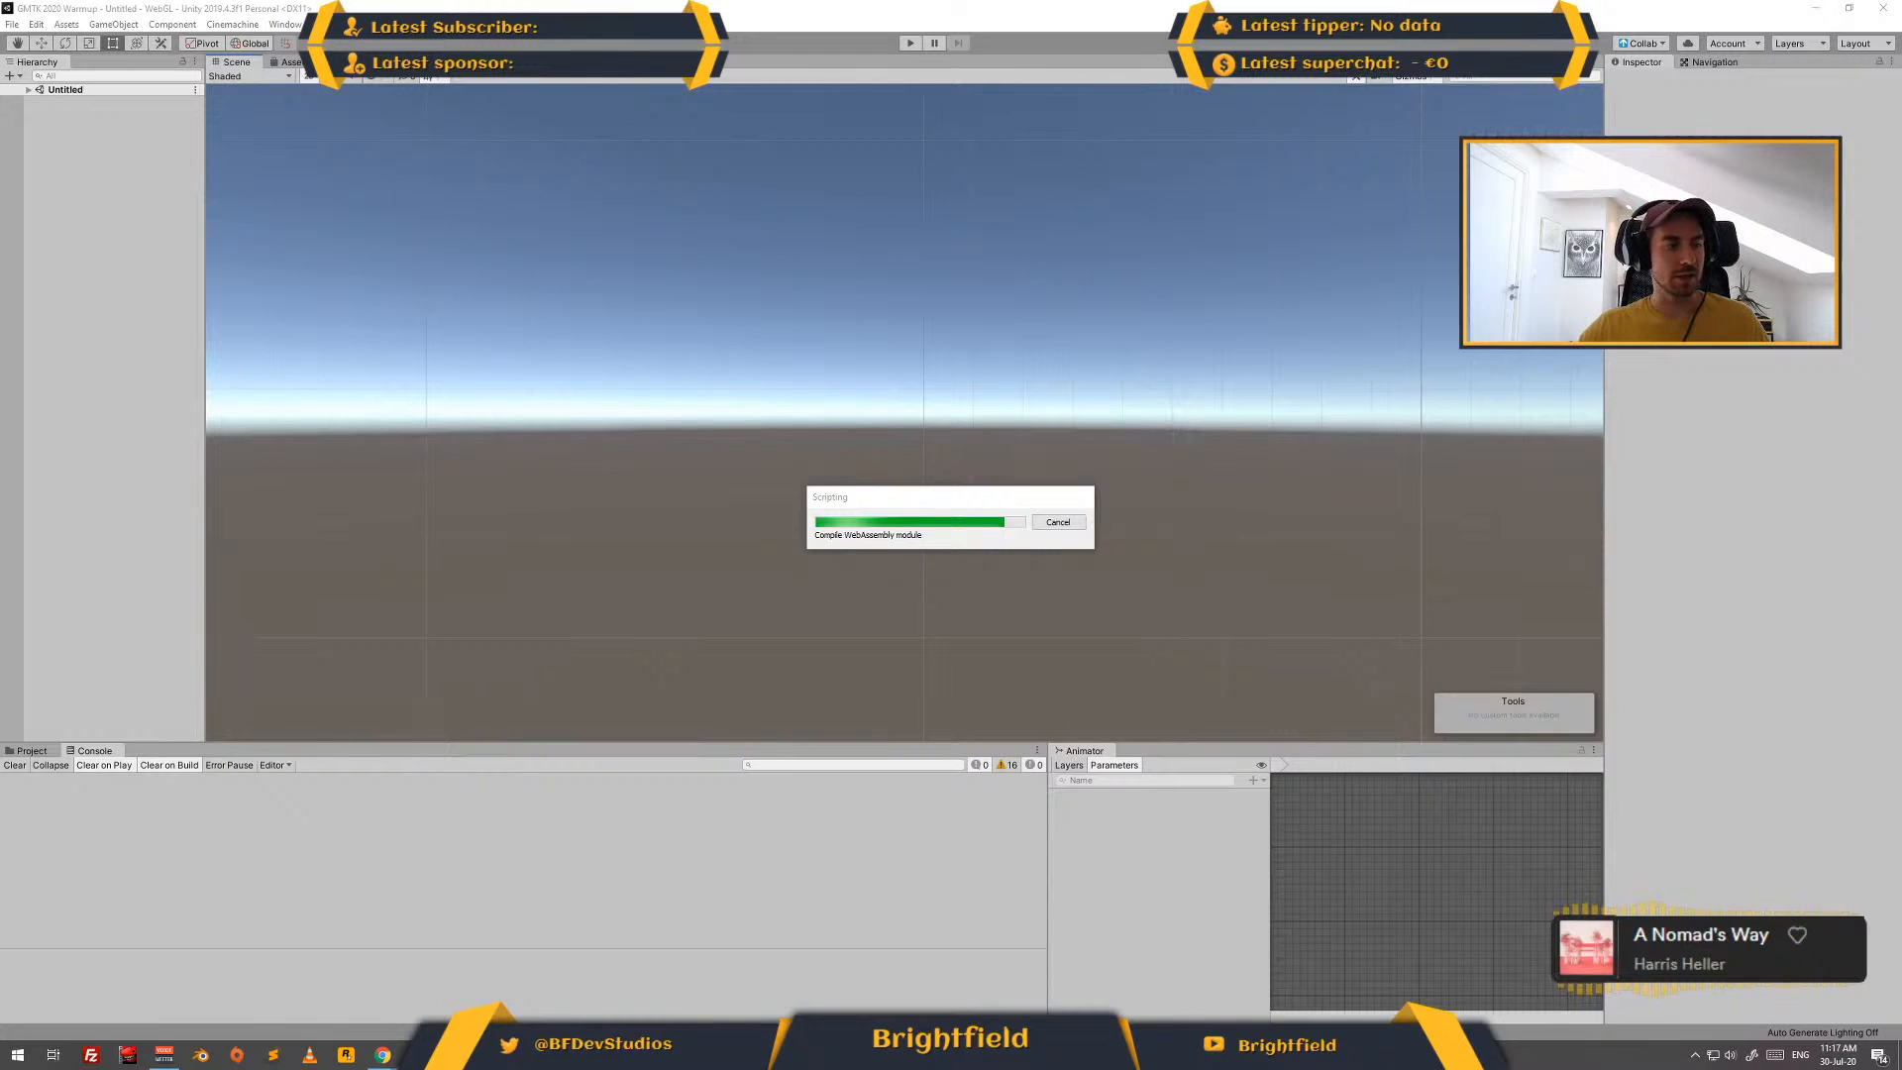